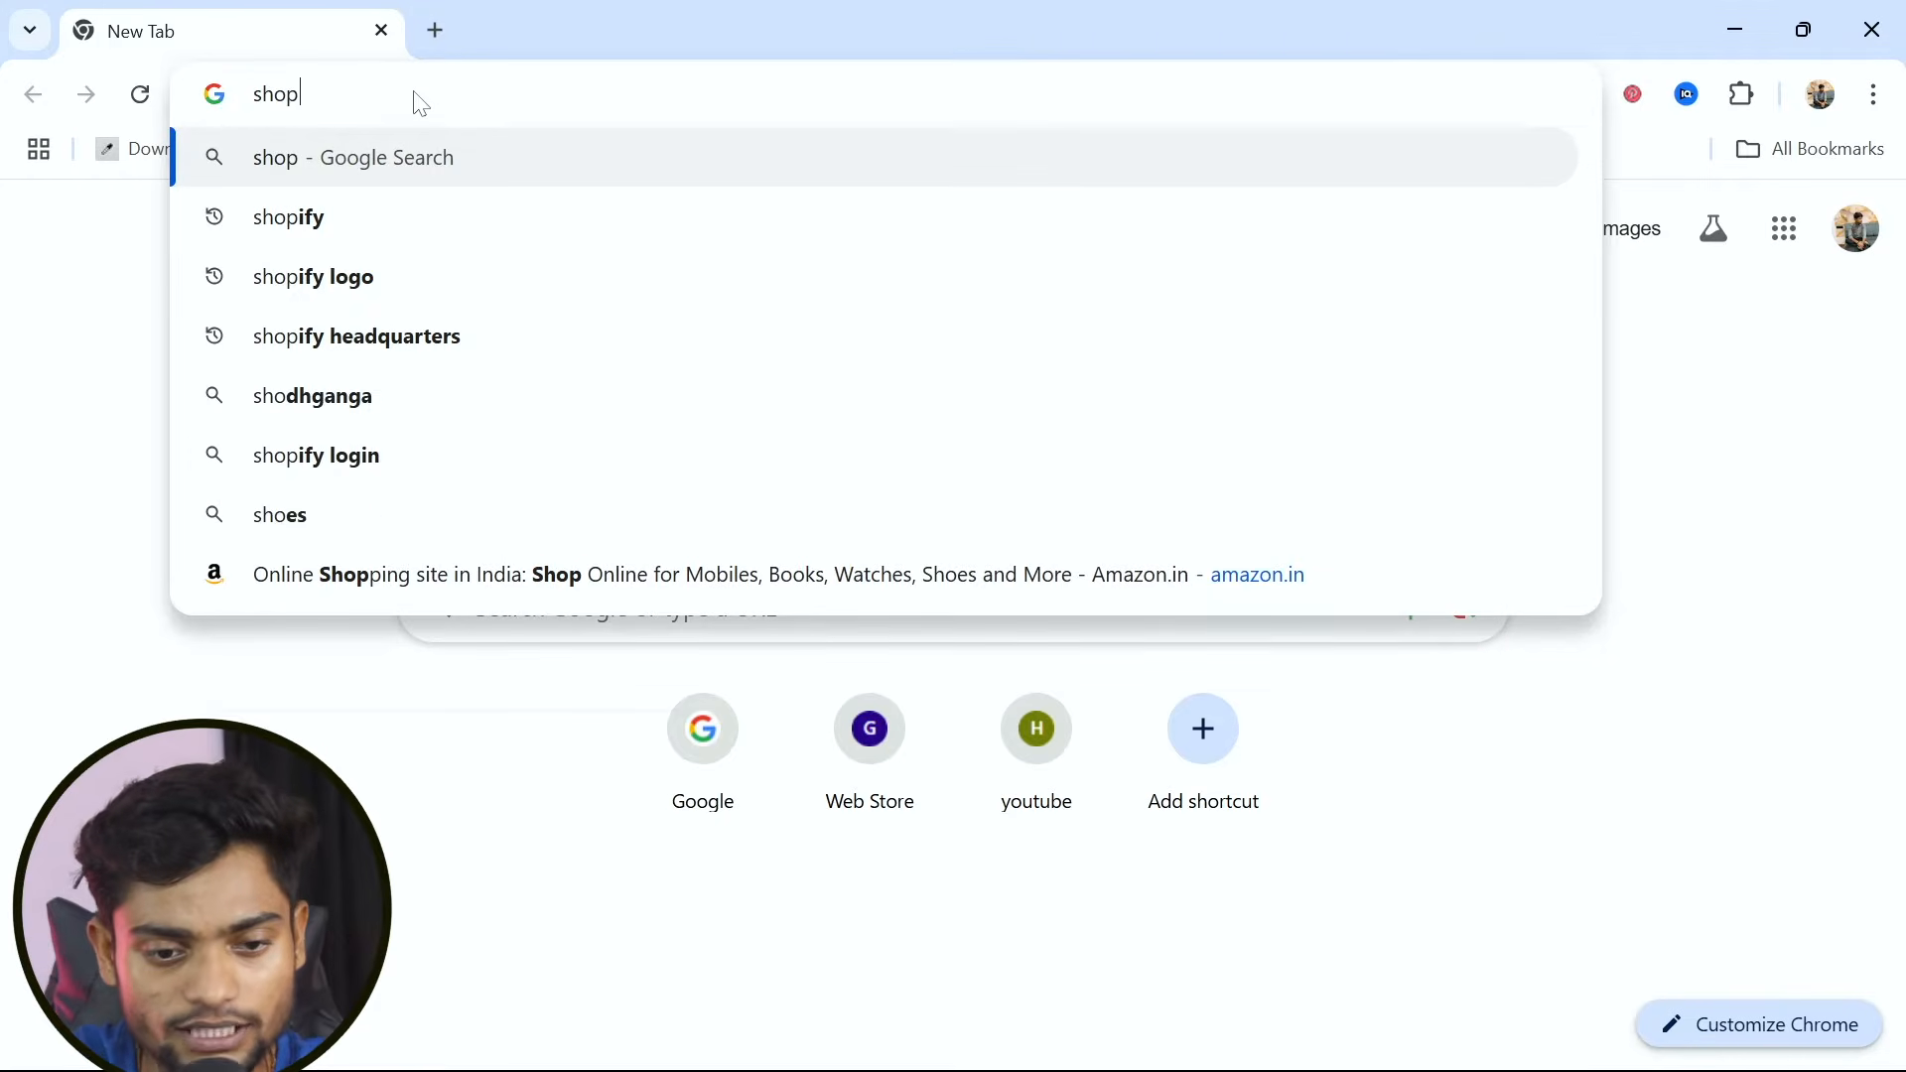
# Search Google for "shopify" and open Shopify's sponsored free-trial page from the results
pyautogui.write('y')
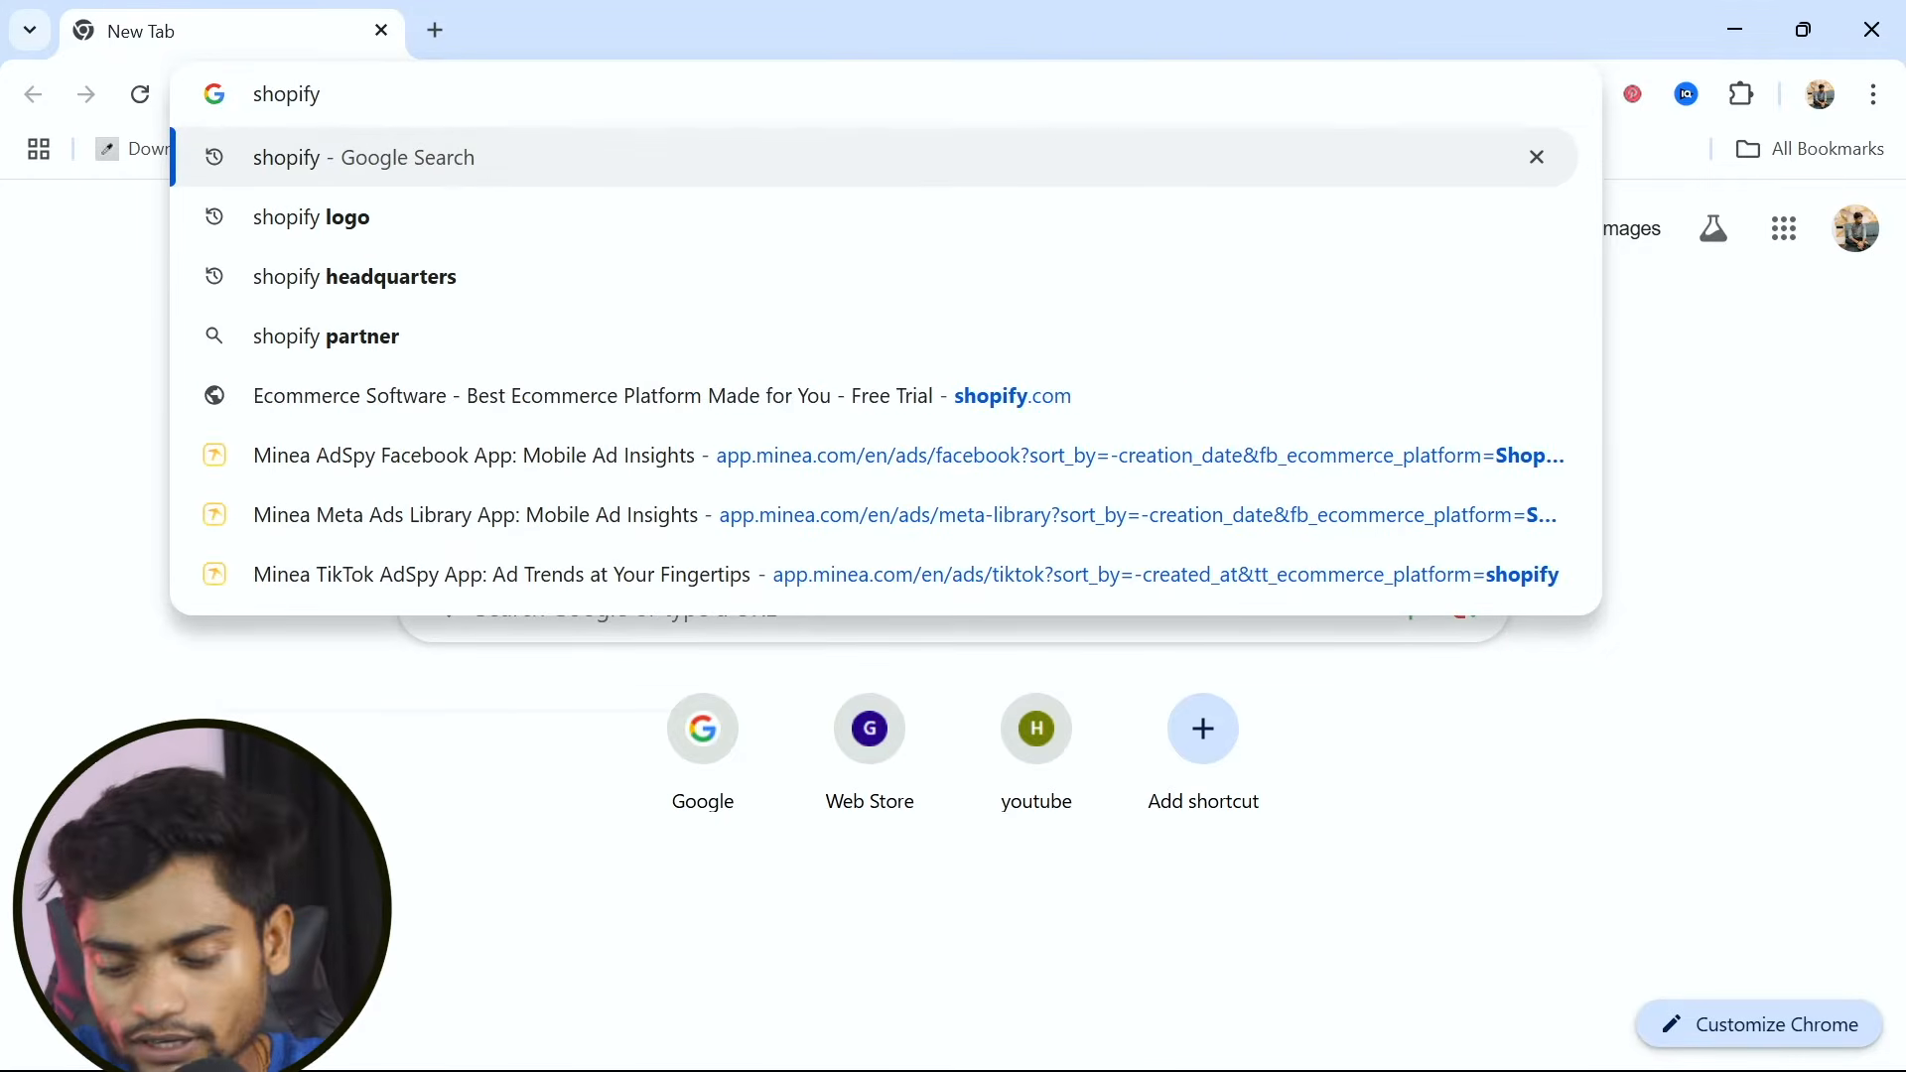
pyautogui.press('Return')
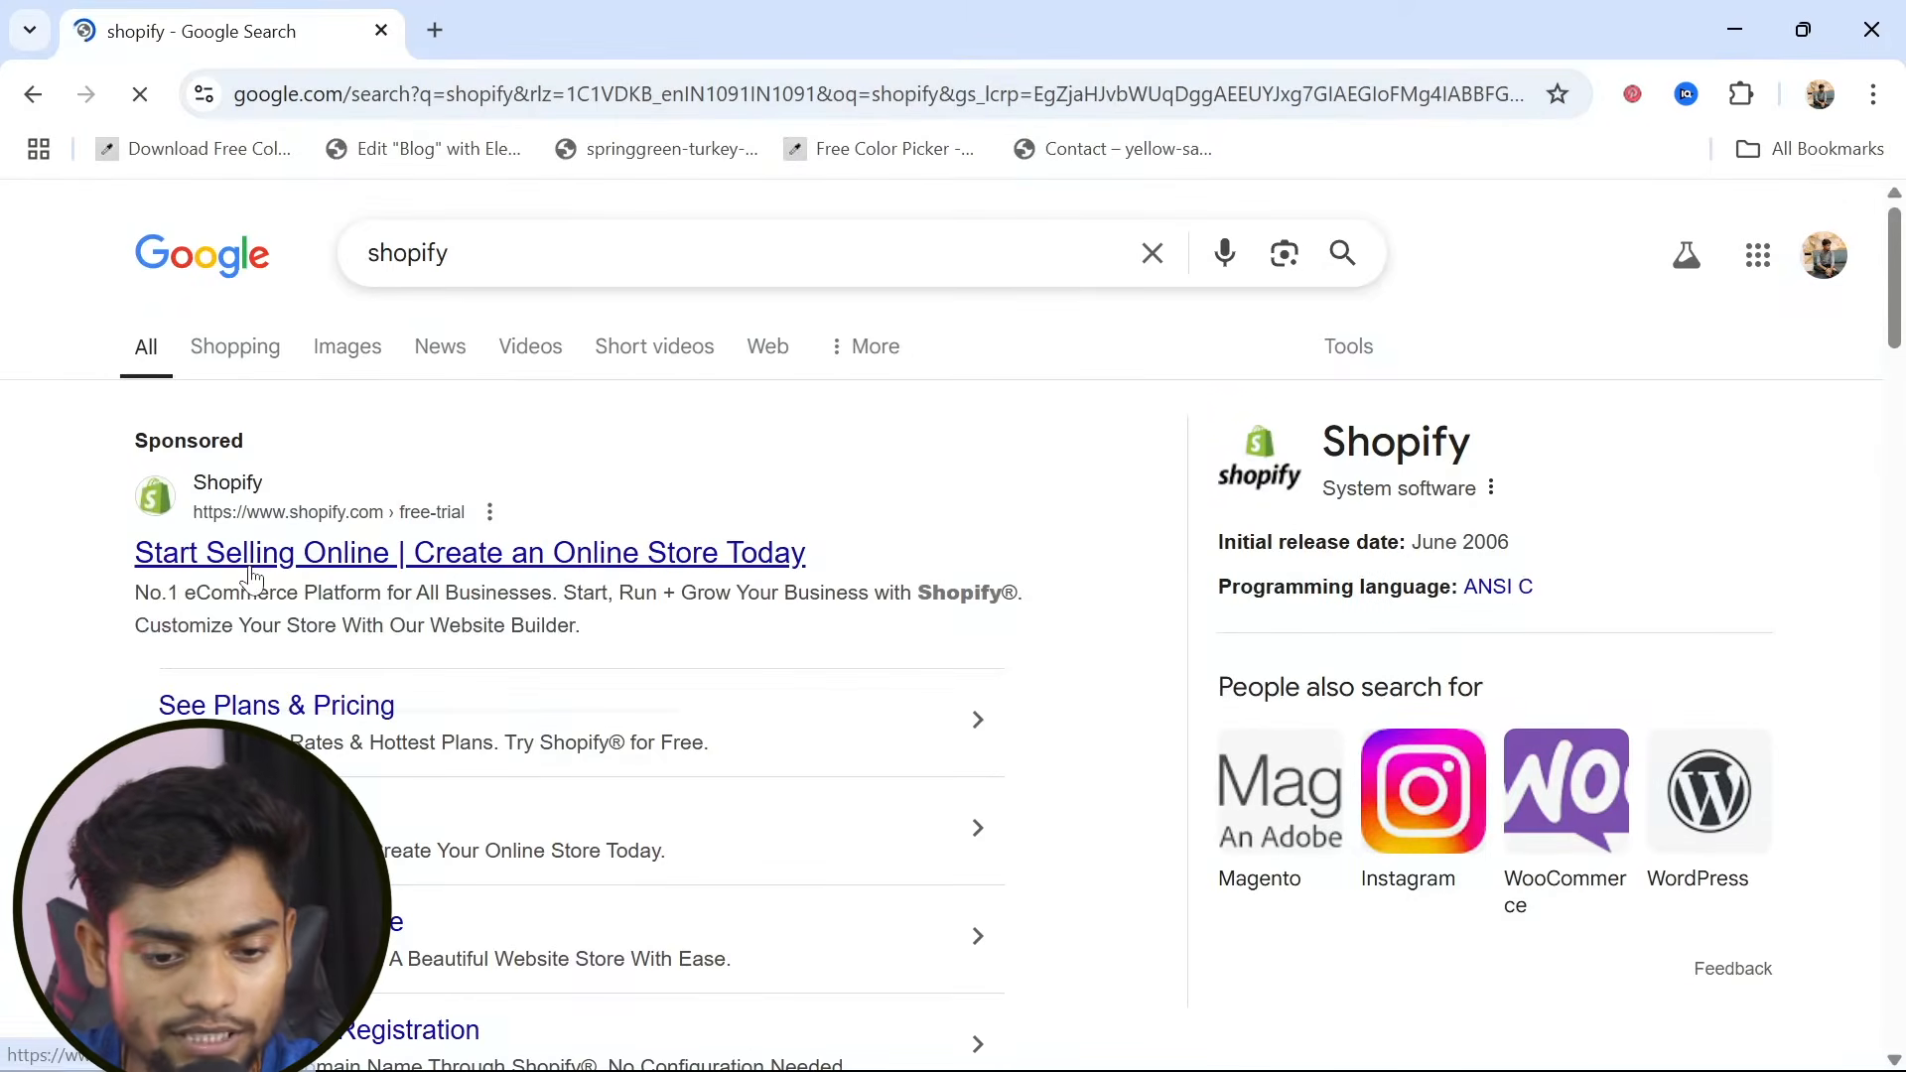
pyautogui.click(342, 572)
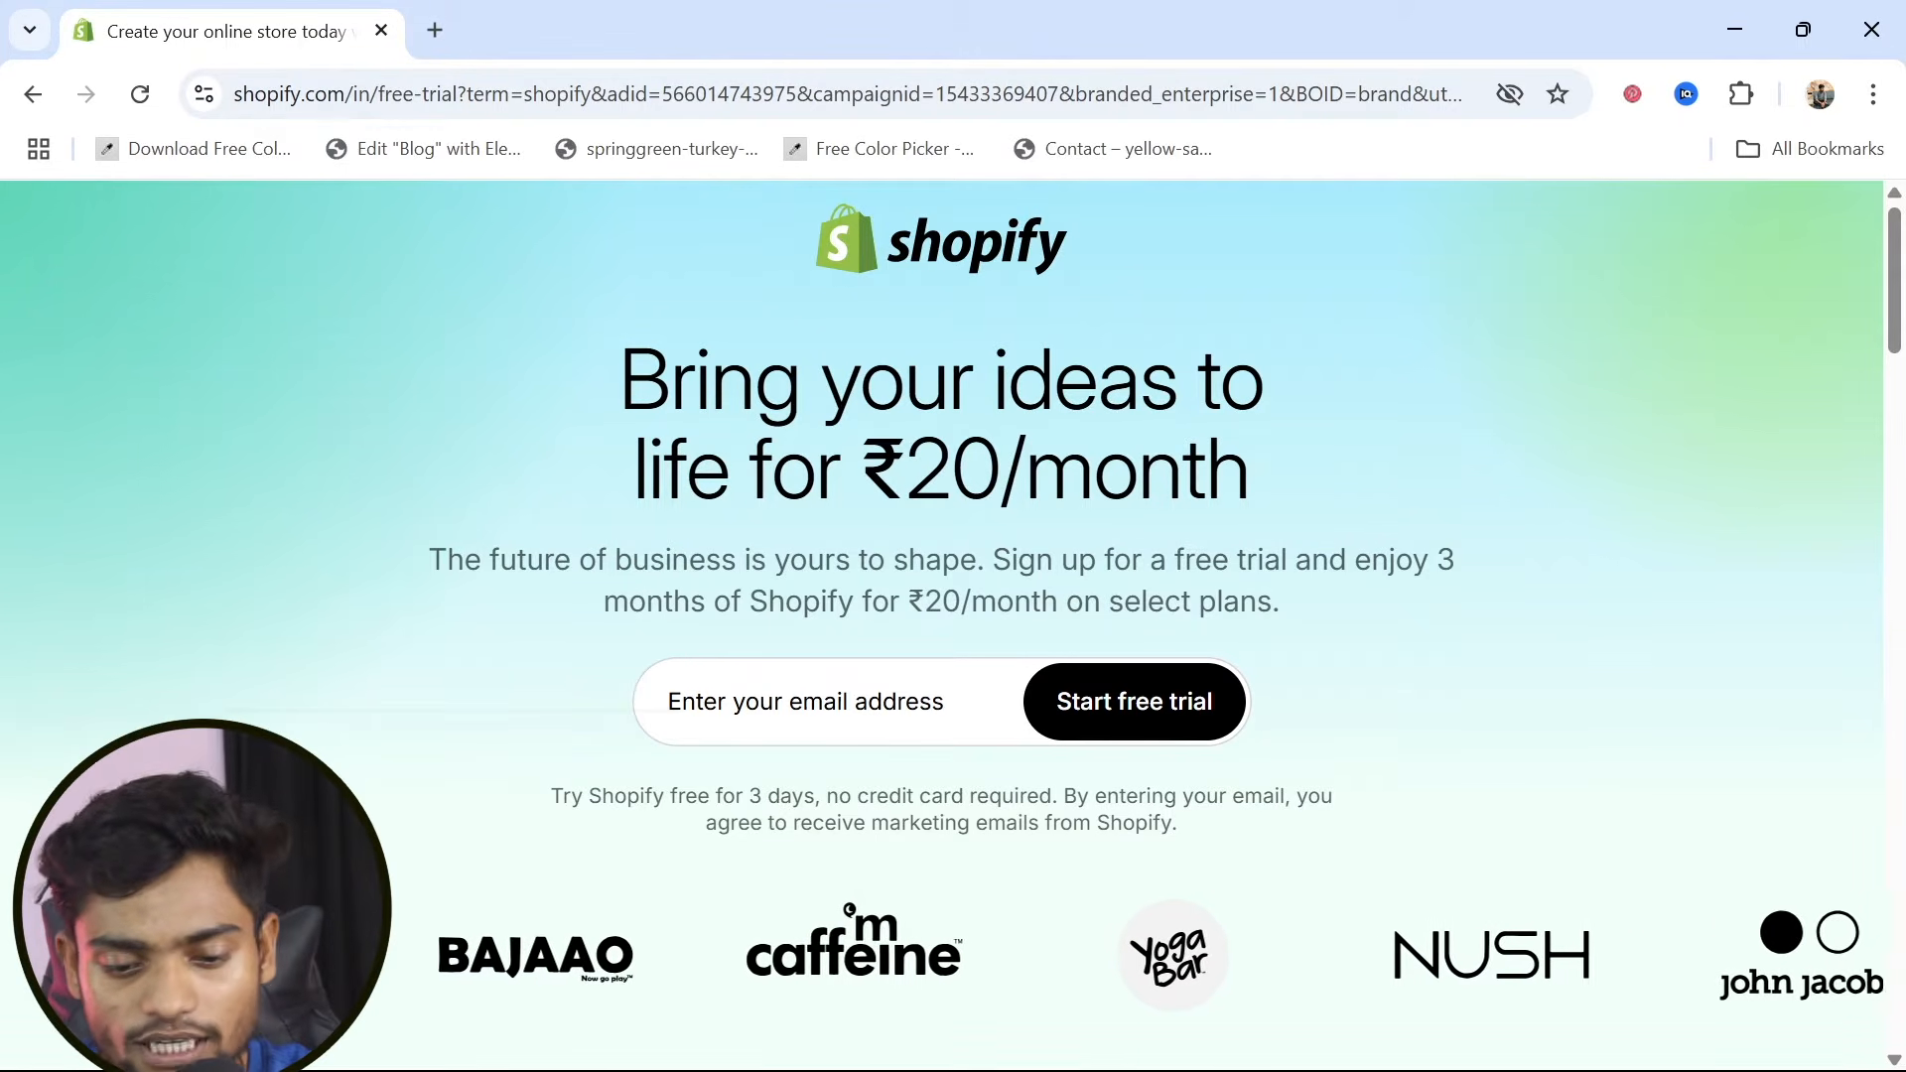
# Enter the account holder's email address, check it against the browser profile's email, and start the free trial
pyautogui.click(854, 702)
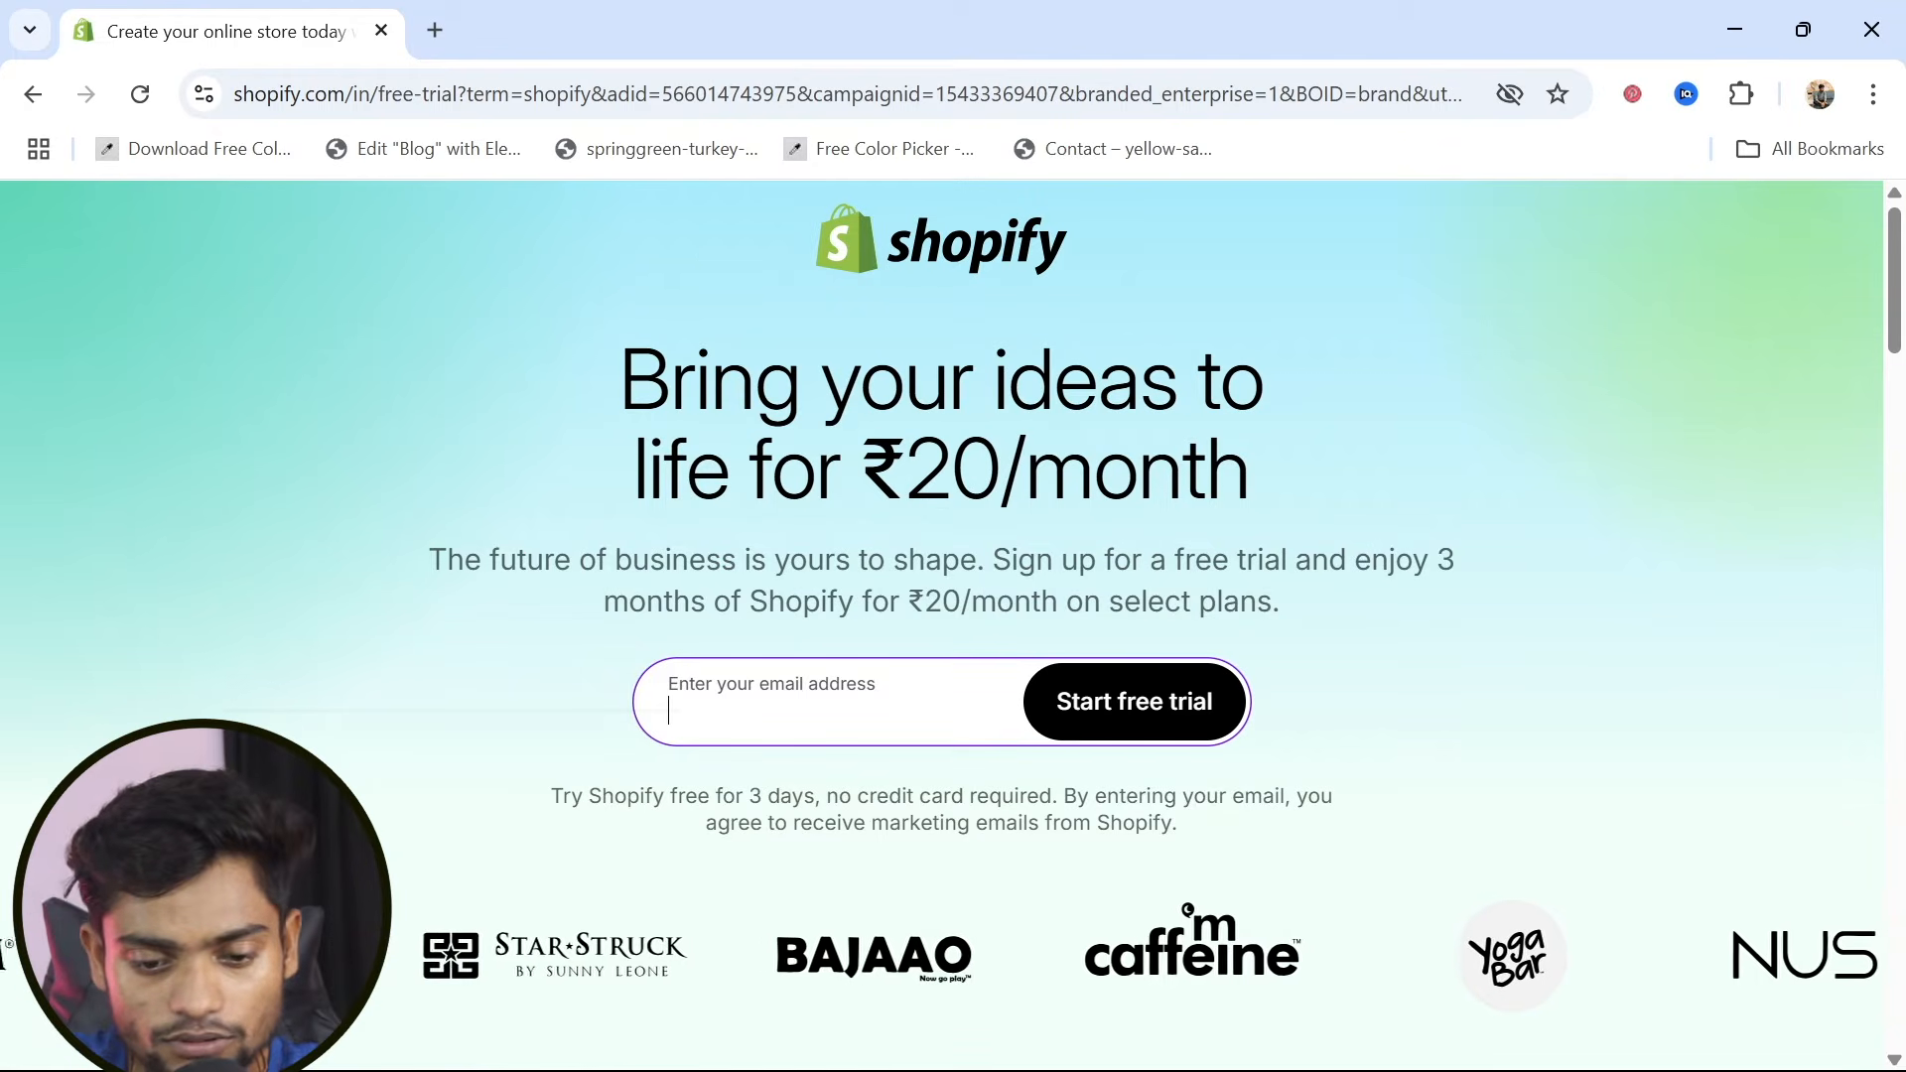
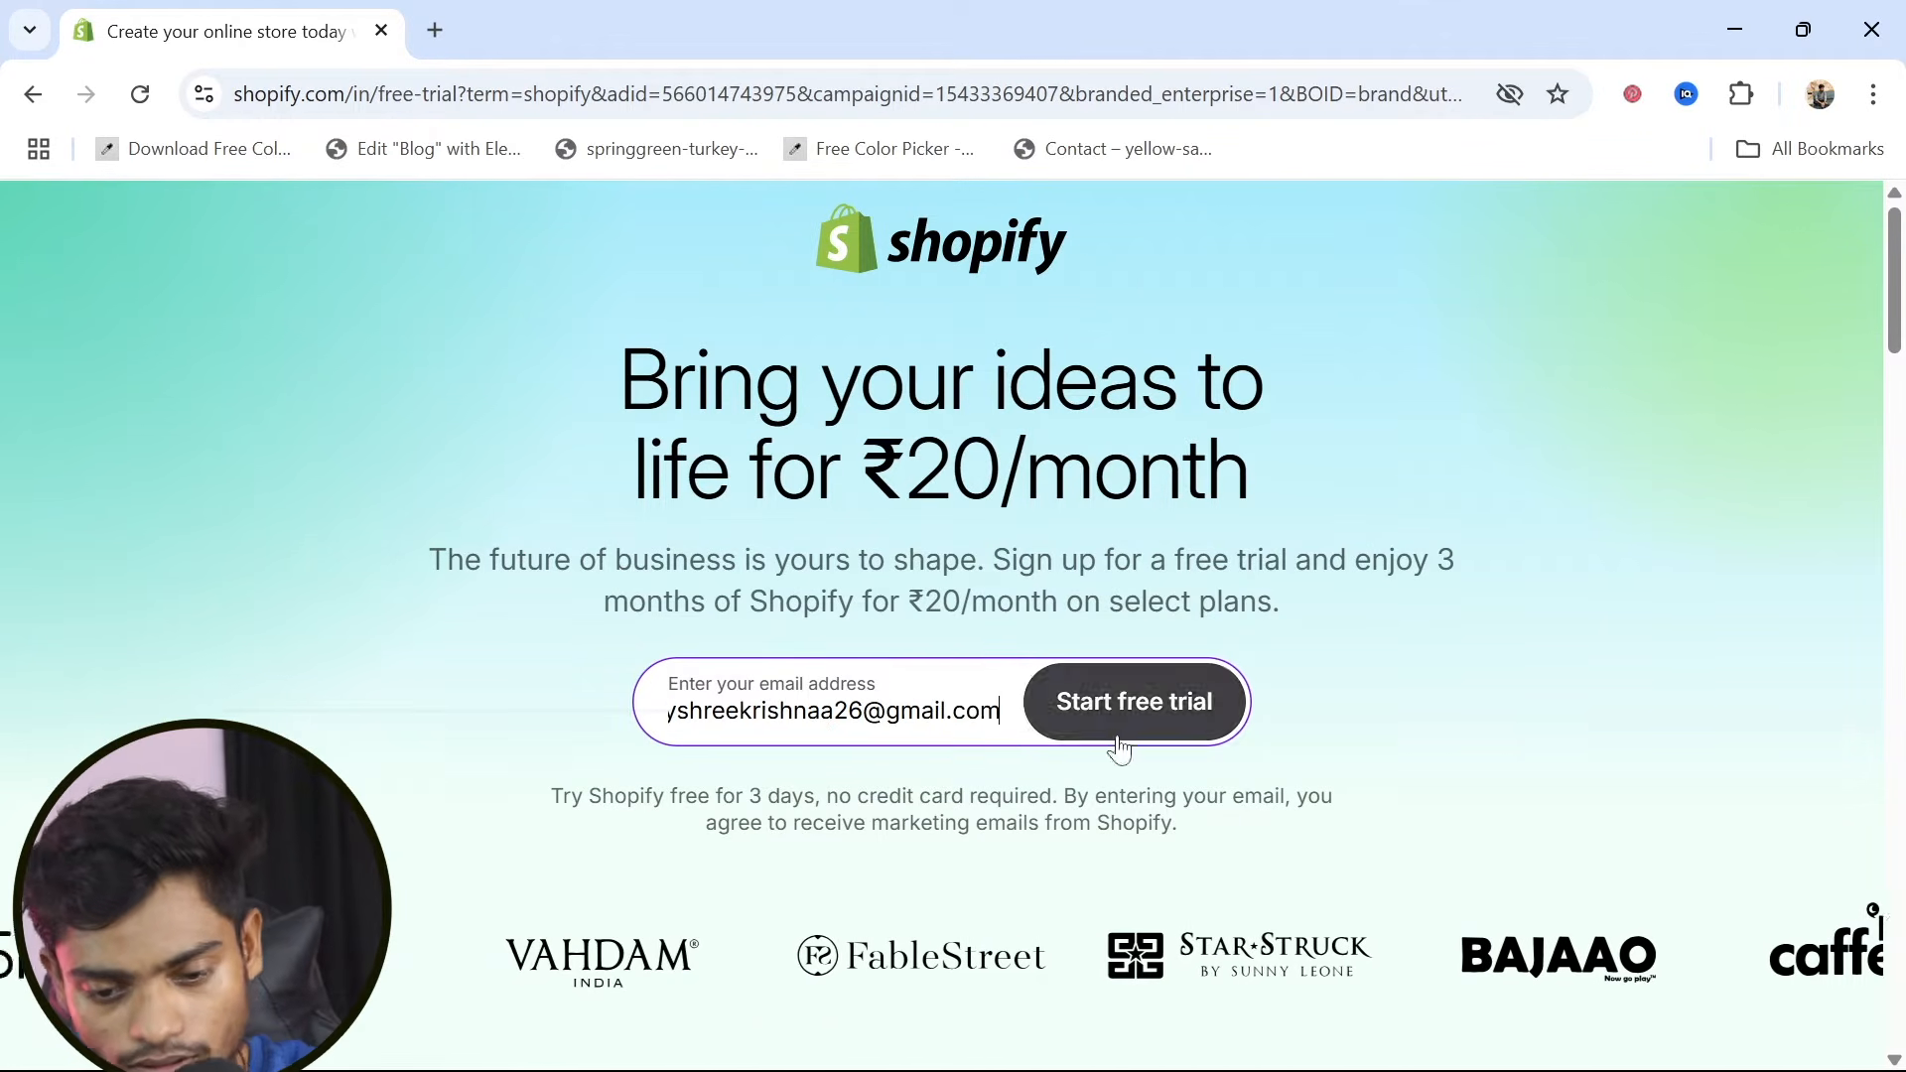
pyautogui.click(1822, 96)
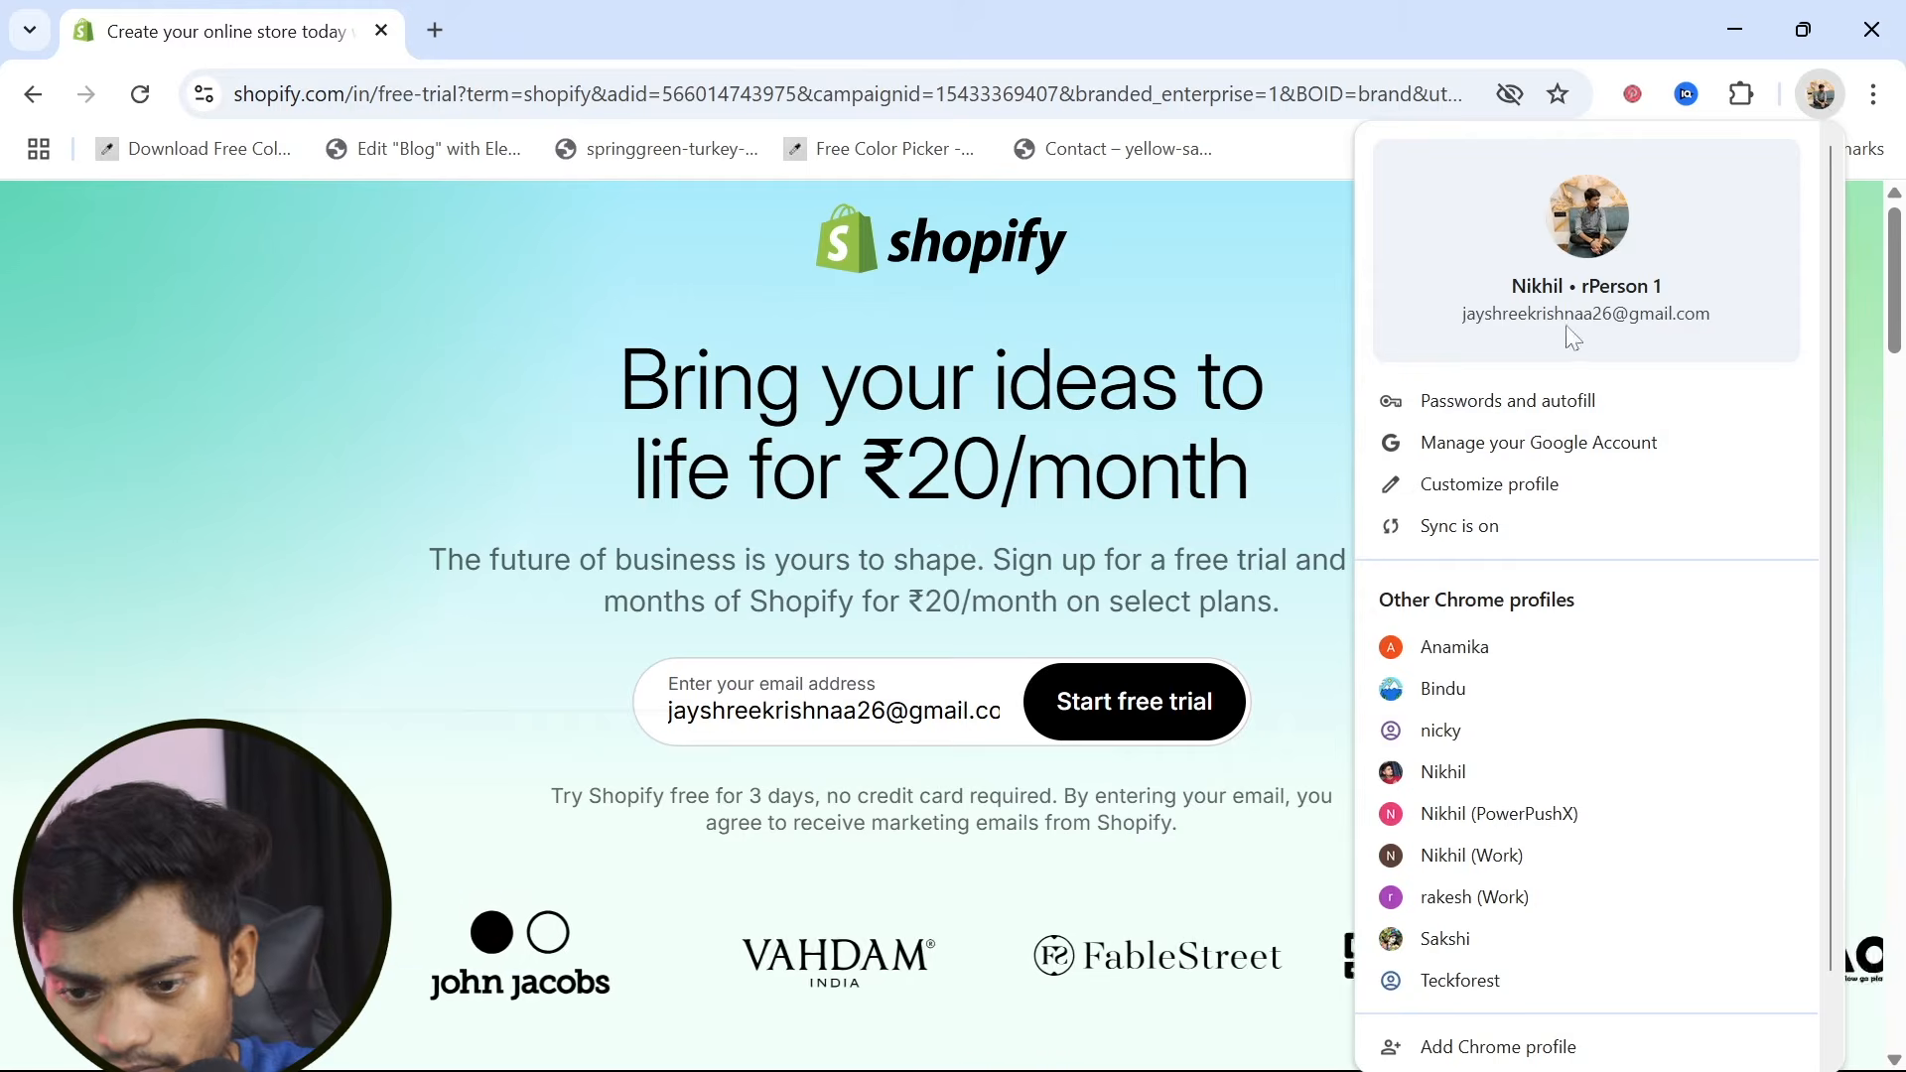
pyautogui.click(1109, 720)
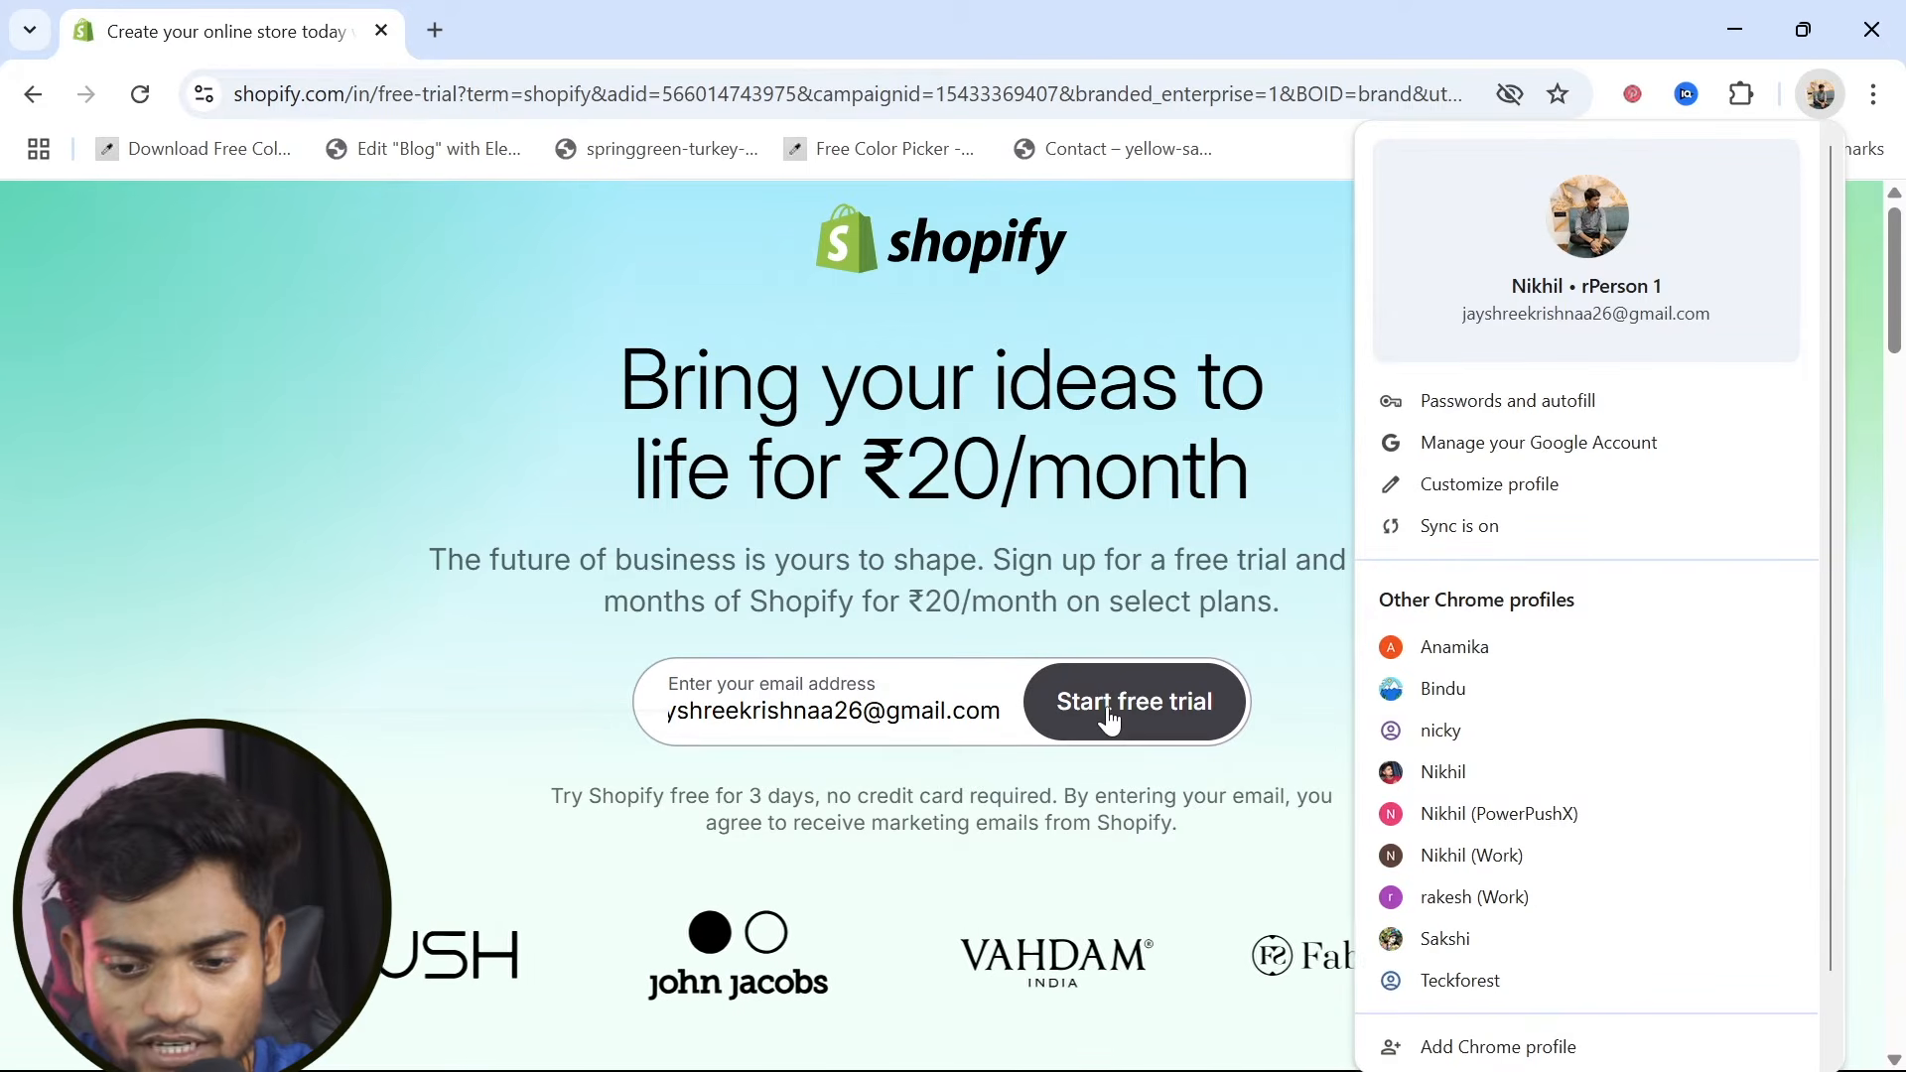
pyautogui.click(1108, 720)
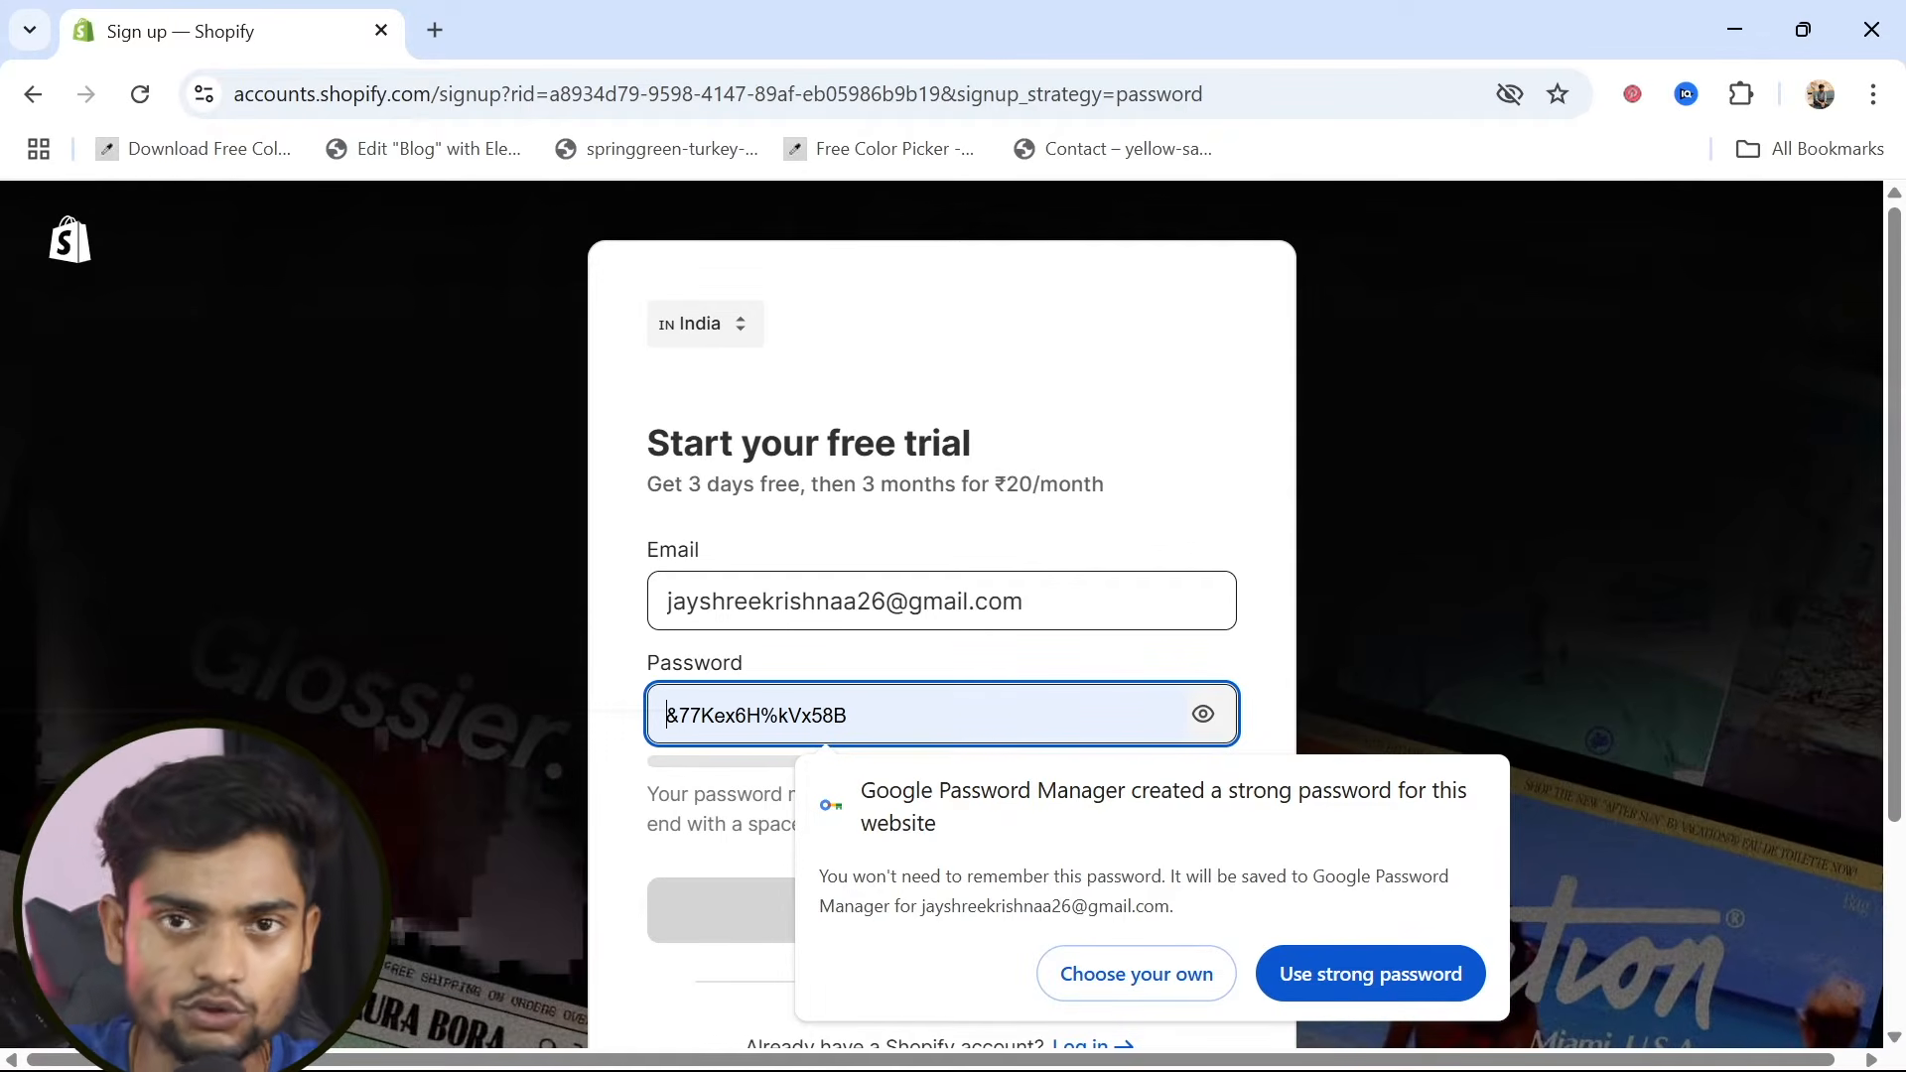
# Enter a self-chosen password for the new Shopify account and reveal it briefly to check it
pyautogui.write('•')
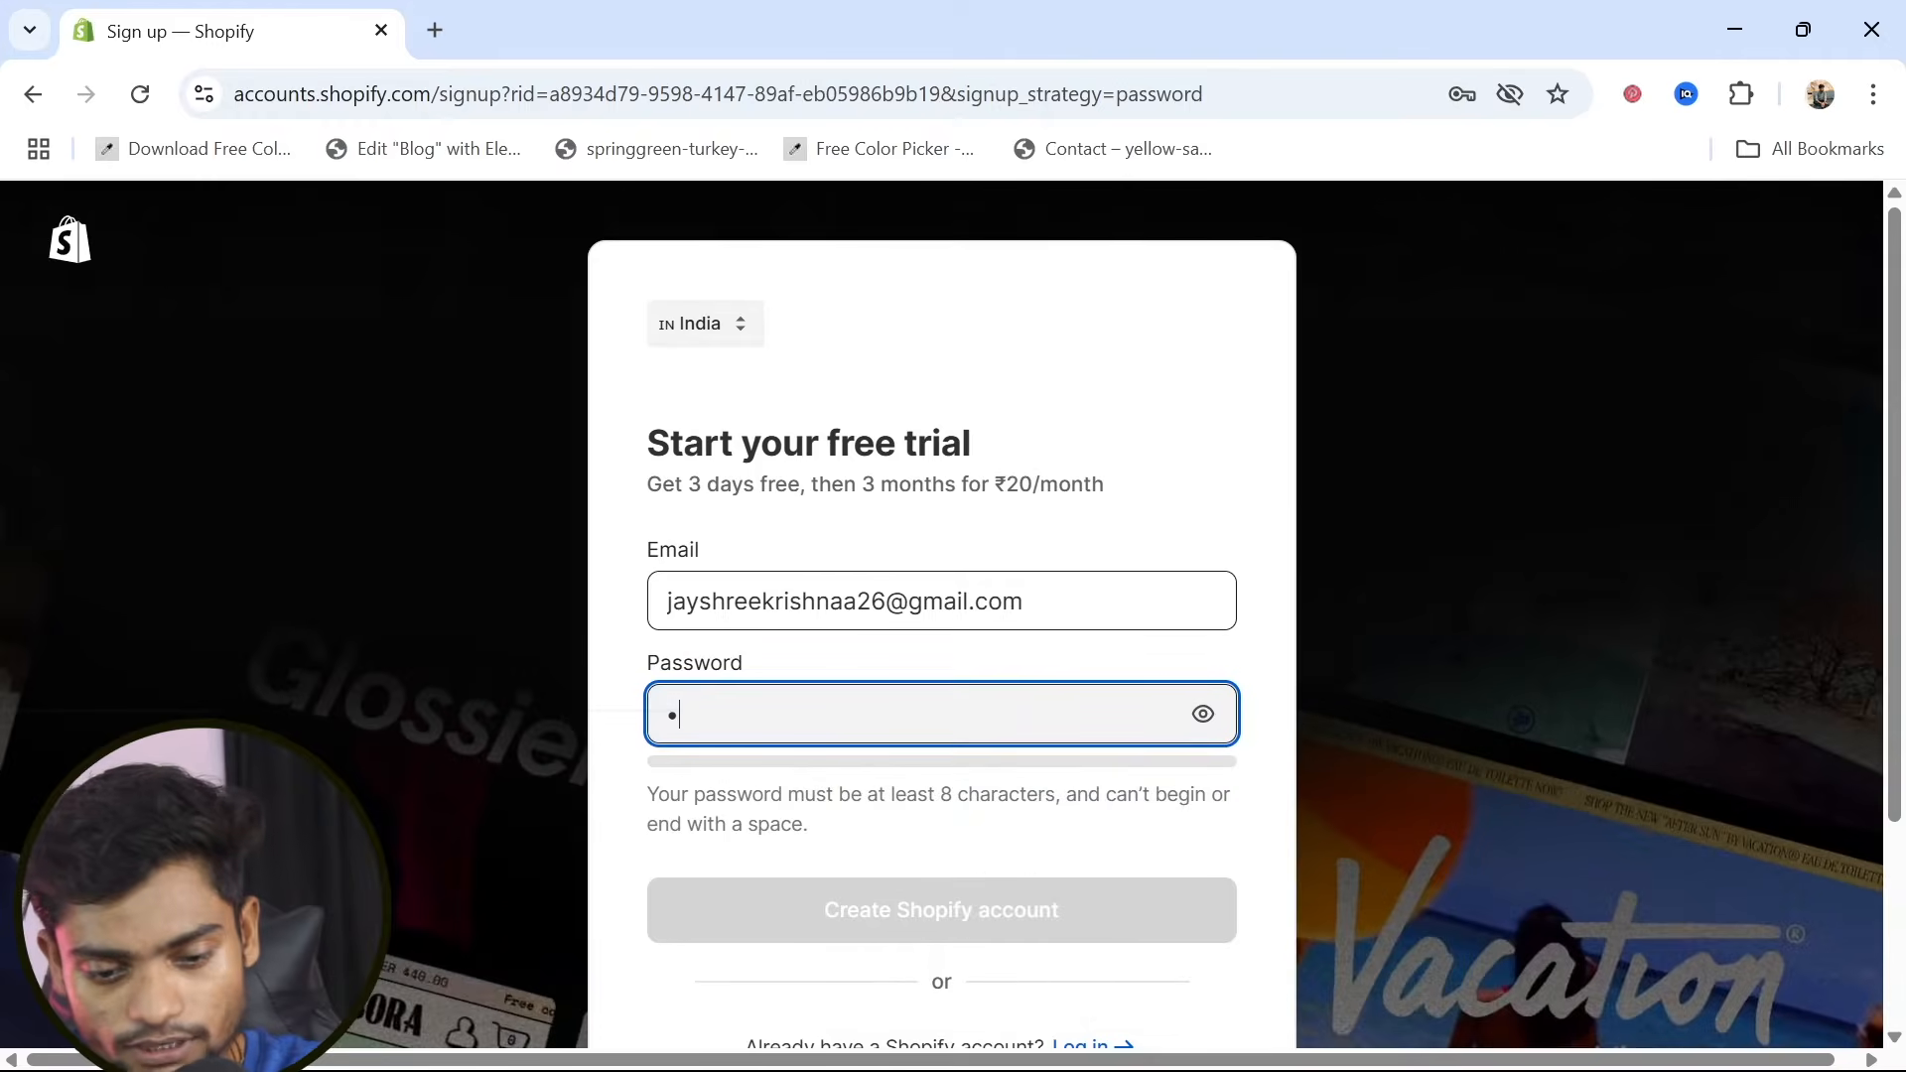
pyautogui.write('•••')
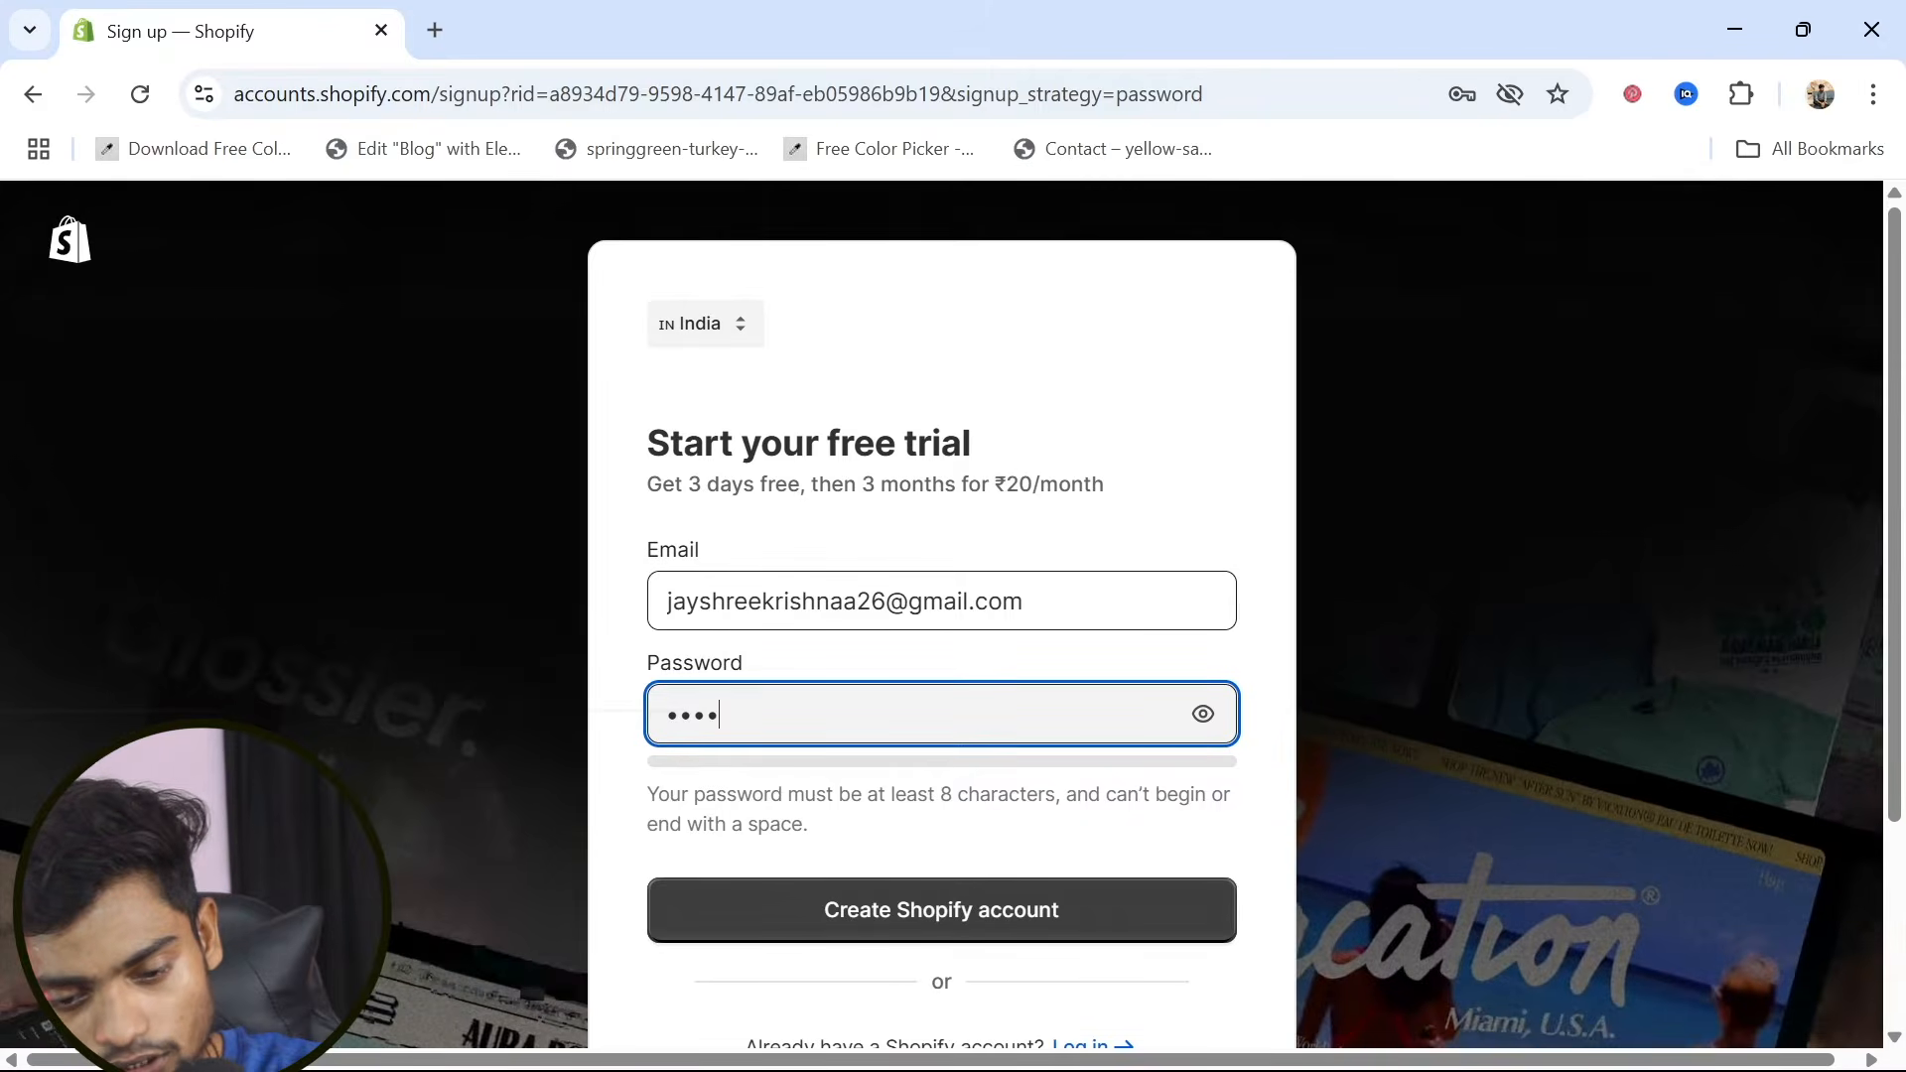
pyautogui.write('••••')
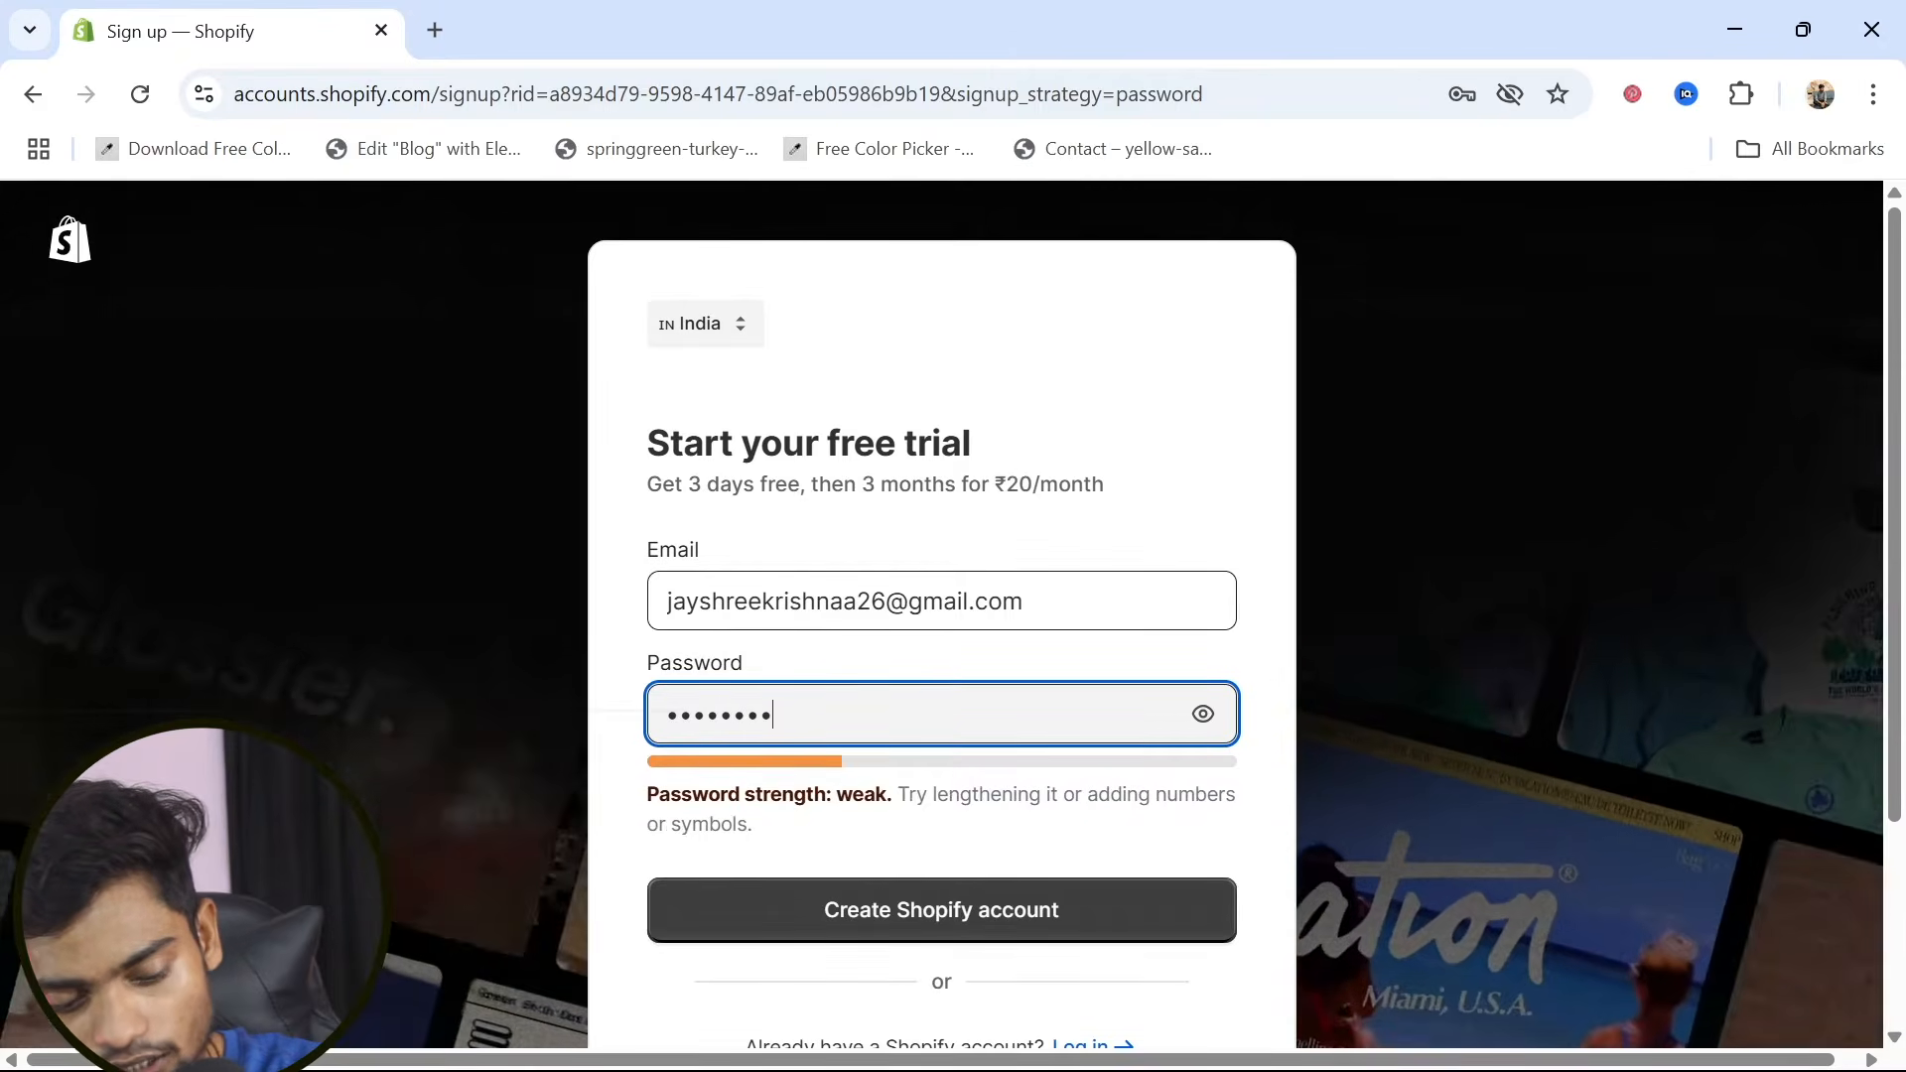
pyautogui.write('•')
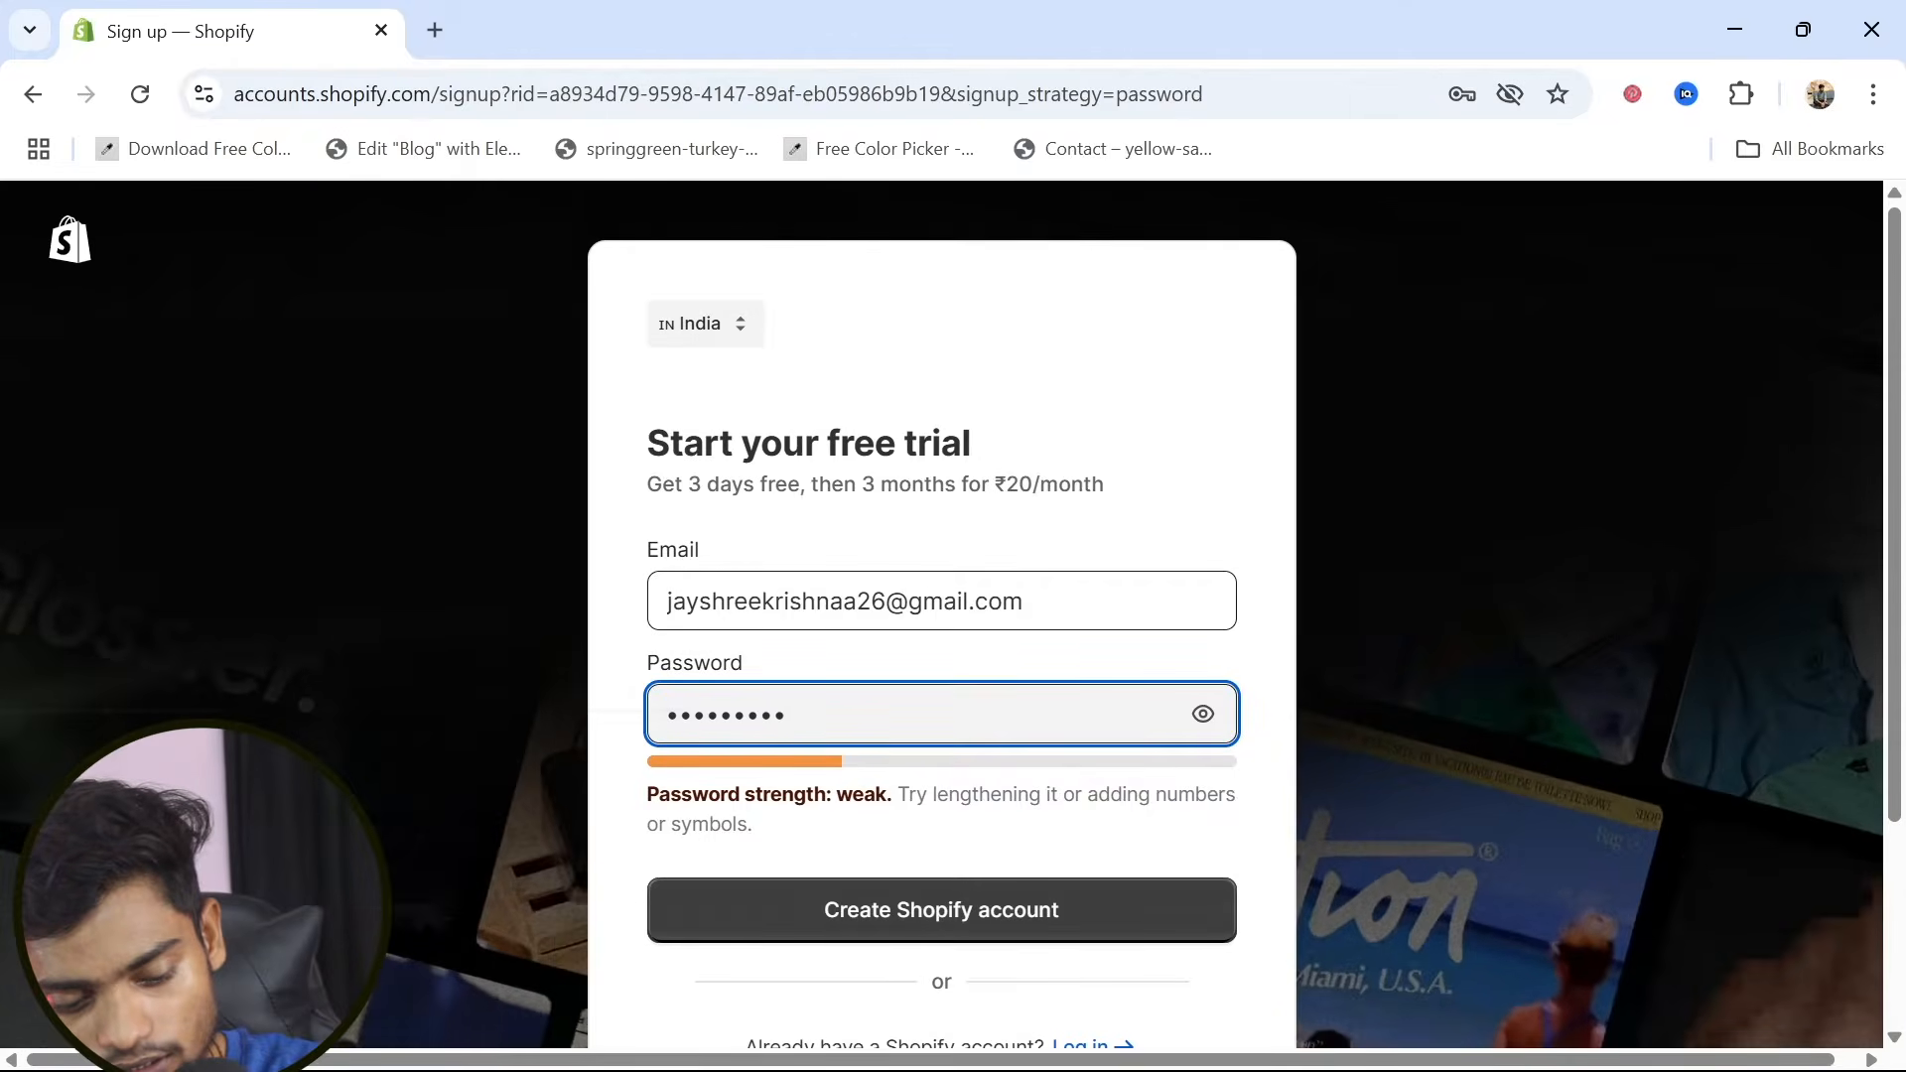
pyautogui.write('•')
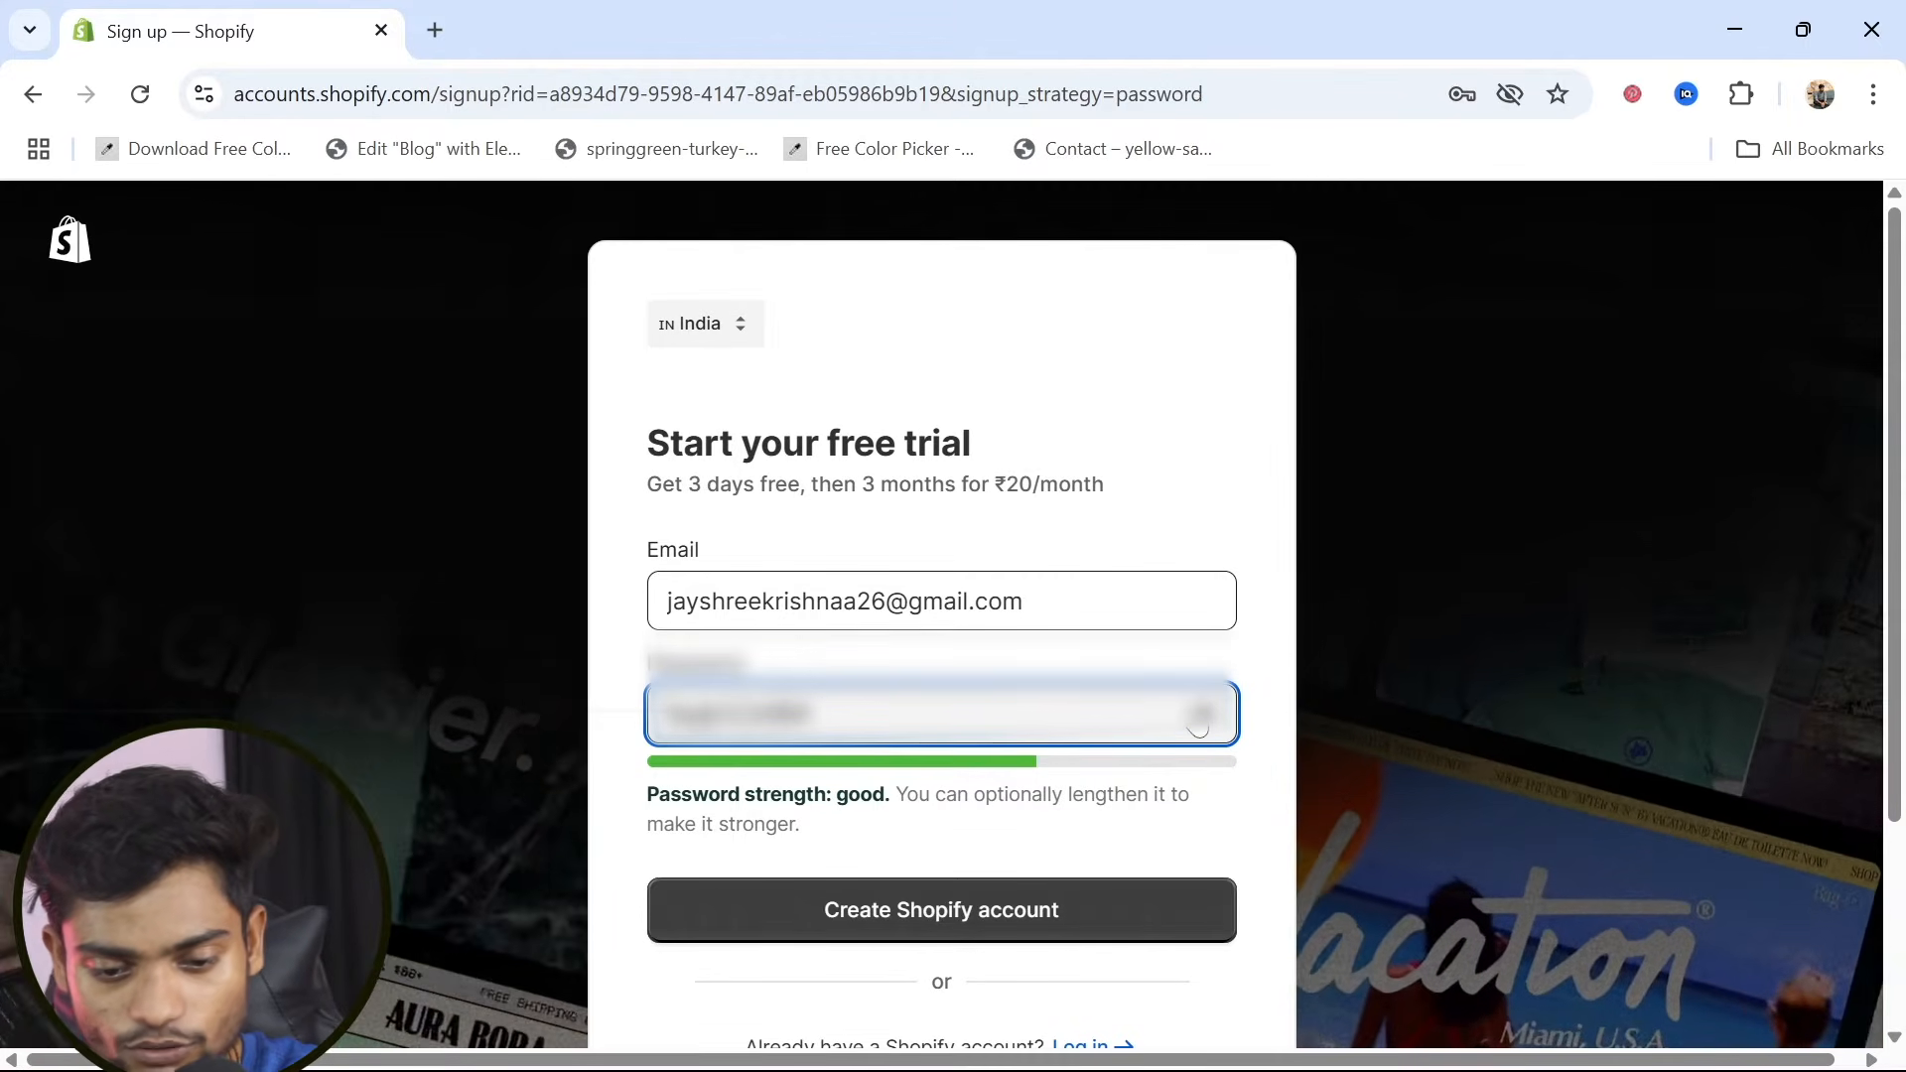
pyautogui.click(1200, 717)
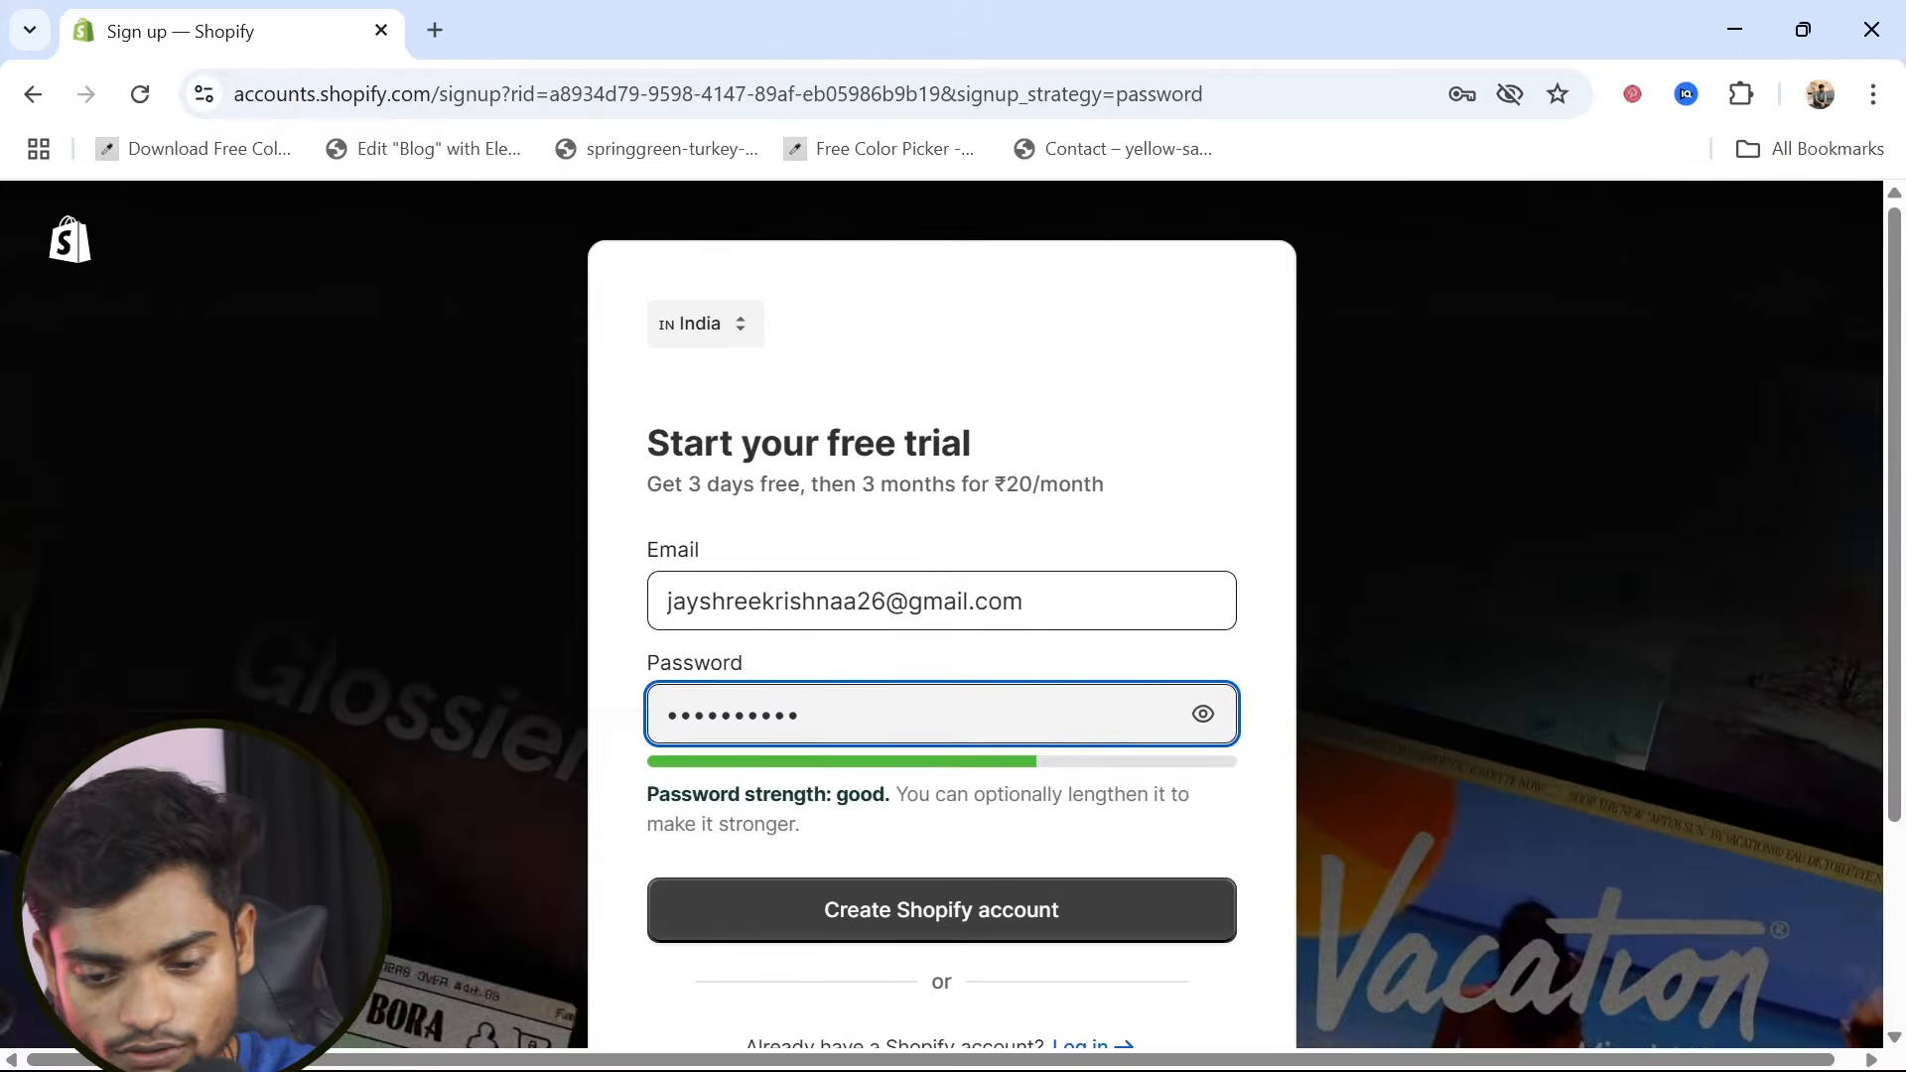
pyautogui.click(1203, 715)
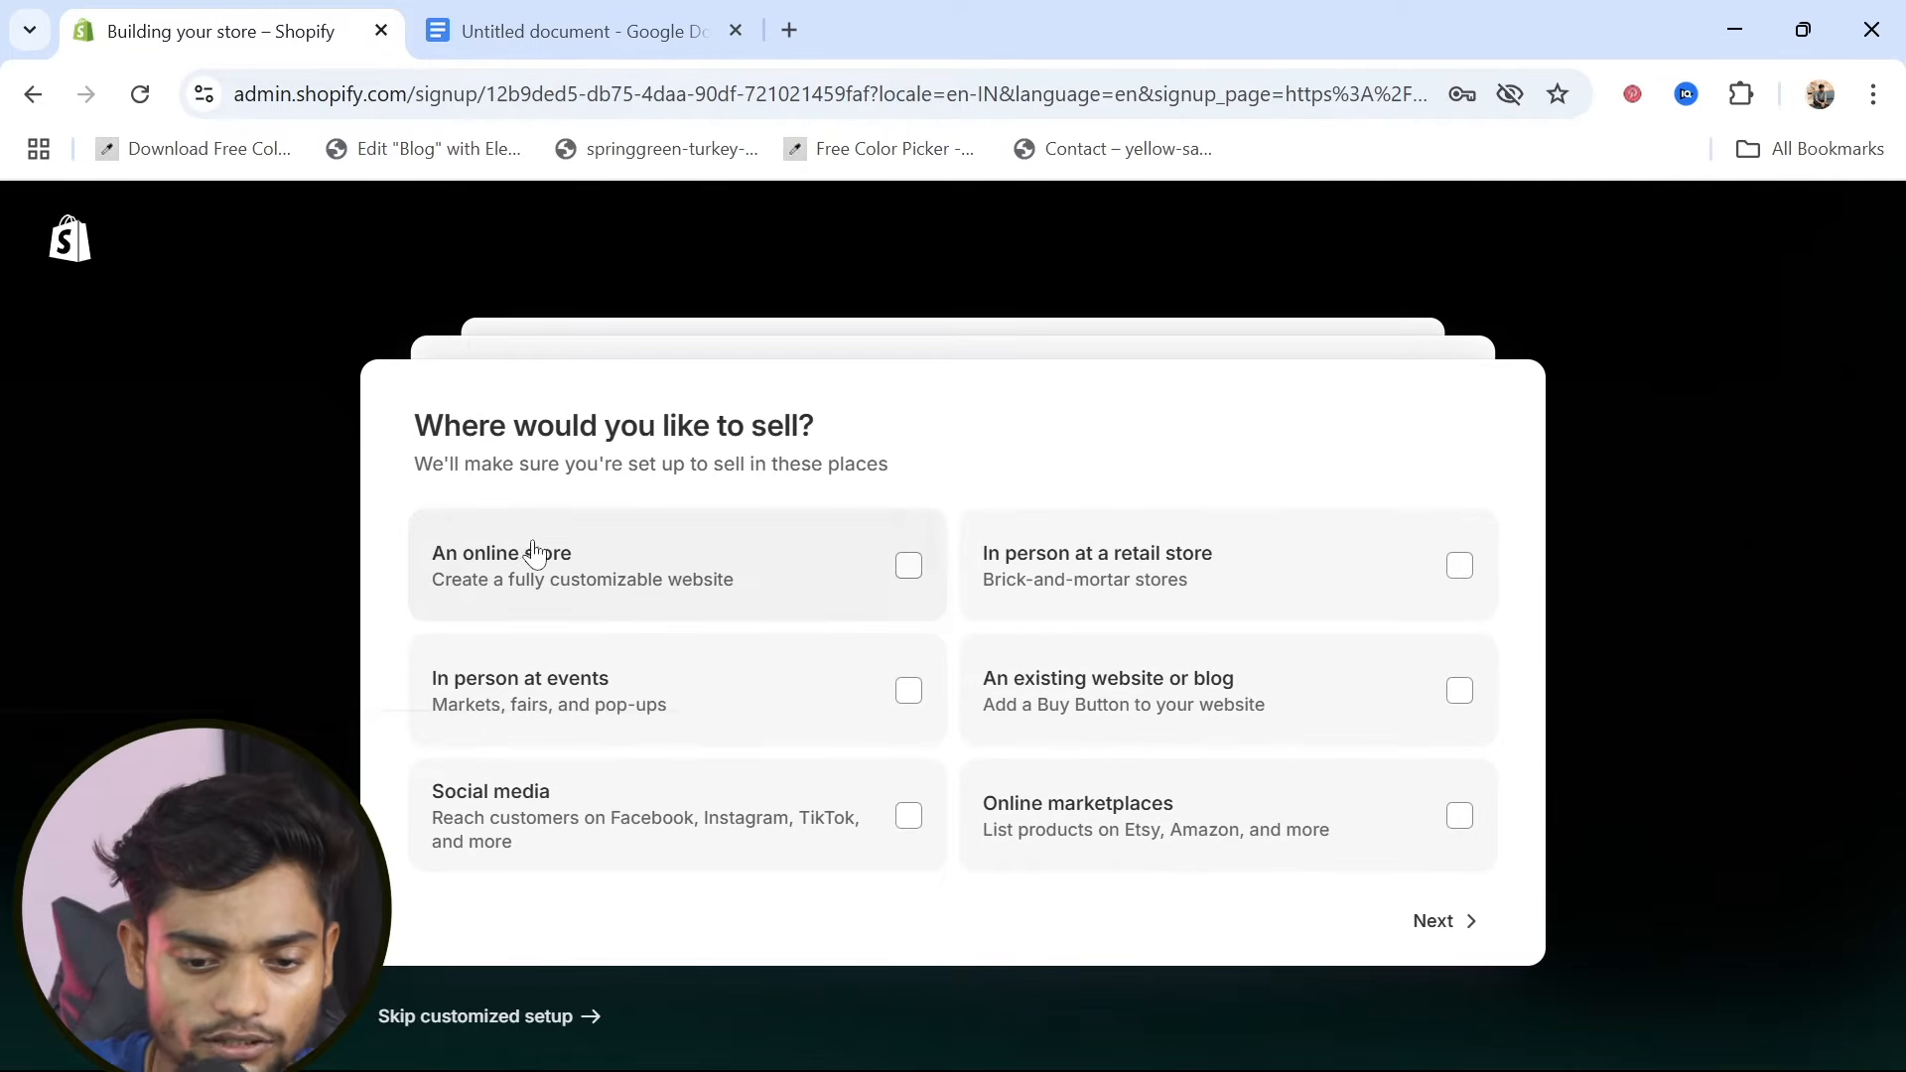
# Complete the onboarding questions with an online store, not selling yet, and dropshipping products
pyautogui.click(904, 588)
pyautogui.click(1441, 927)
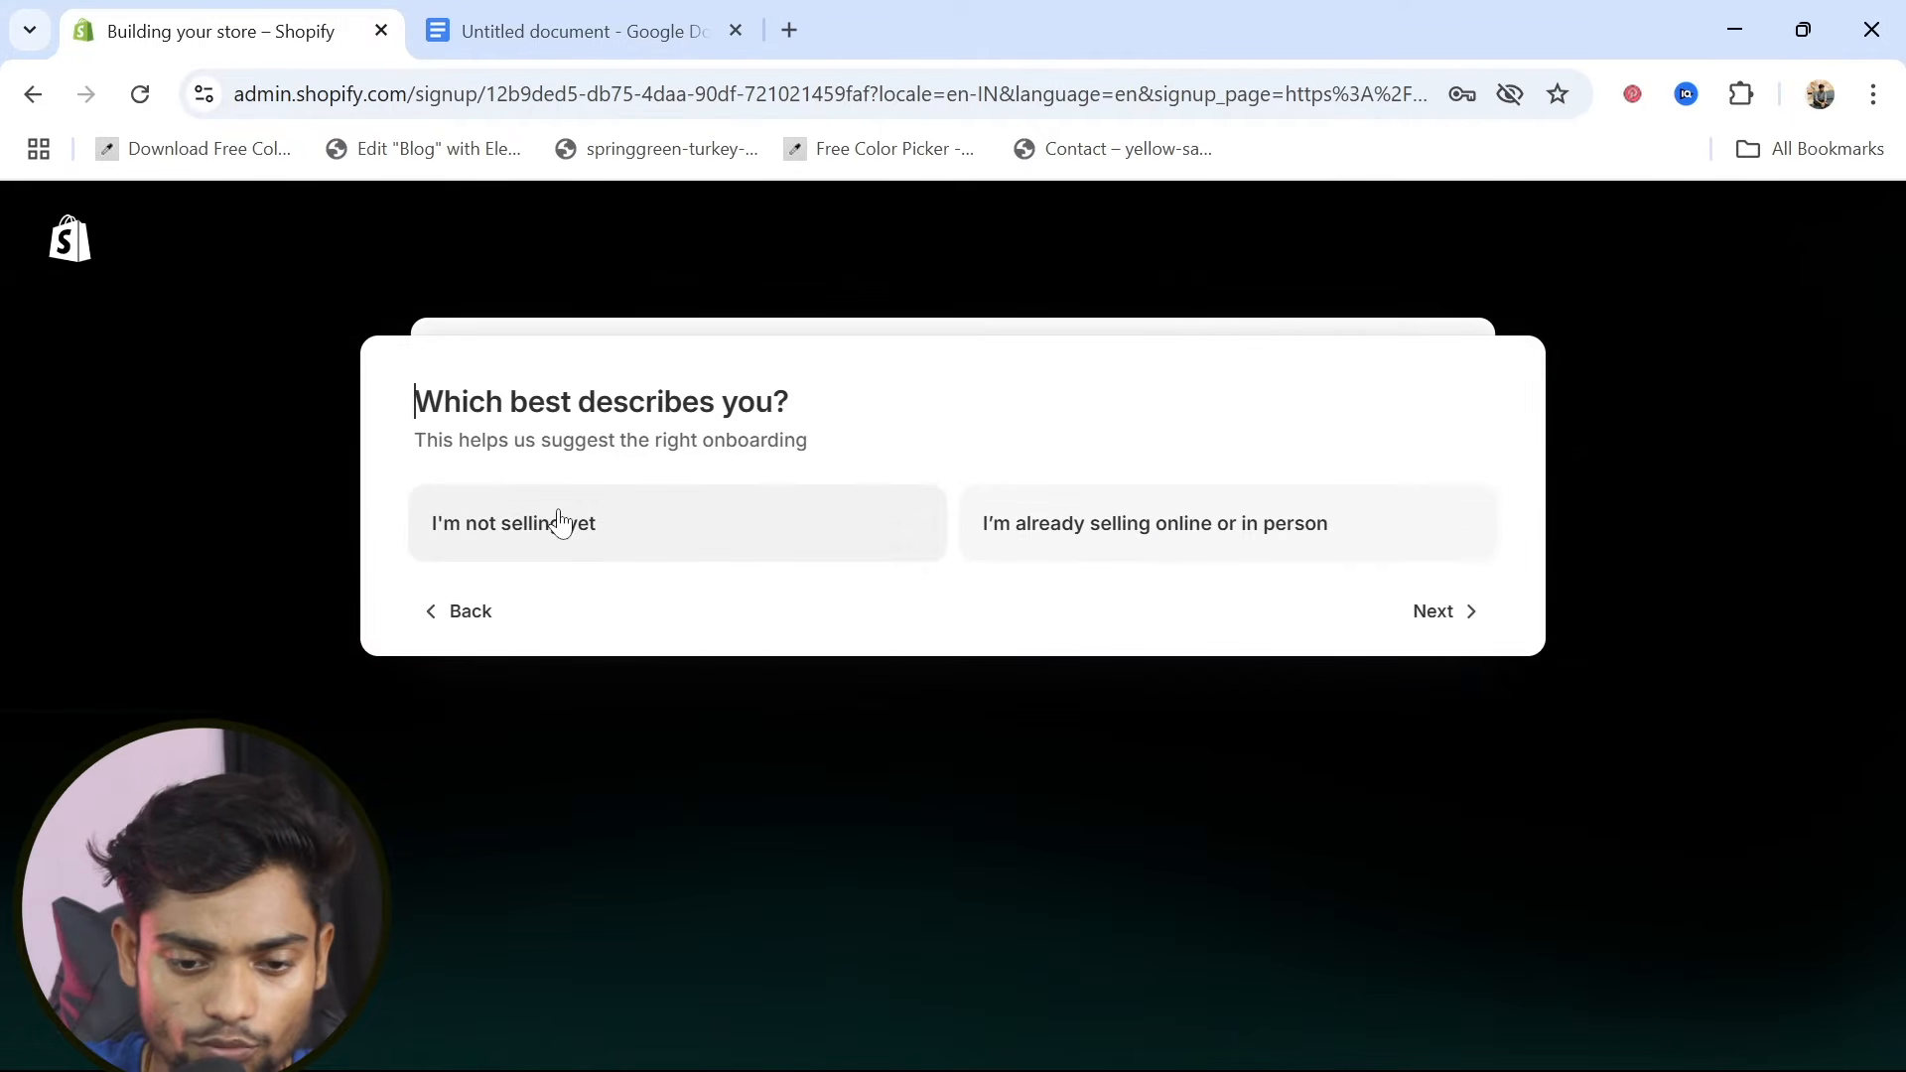
pyautogui.click(634, 536)
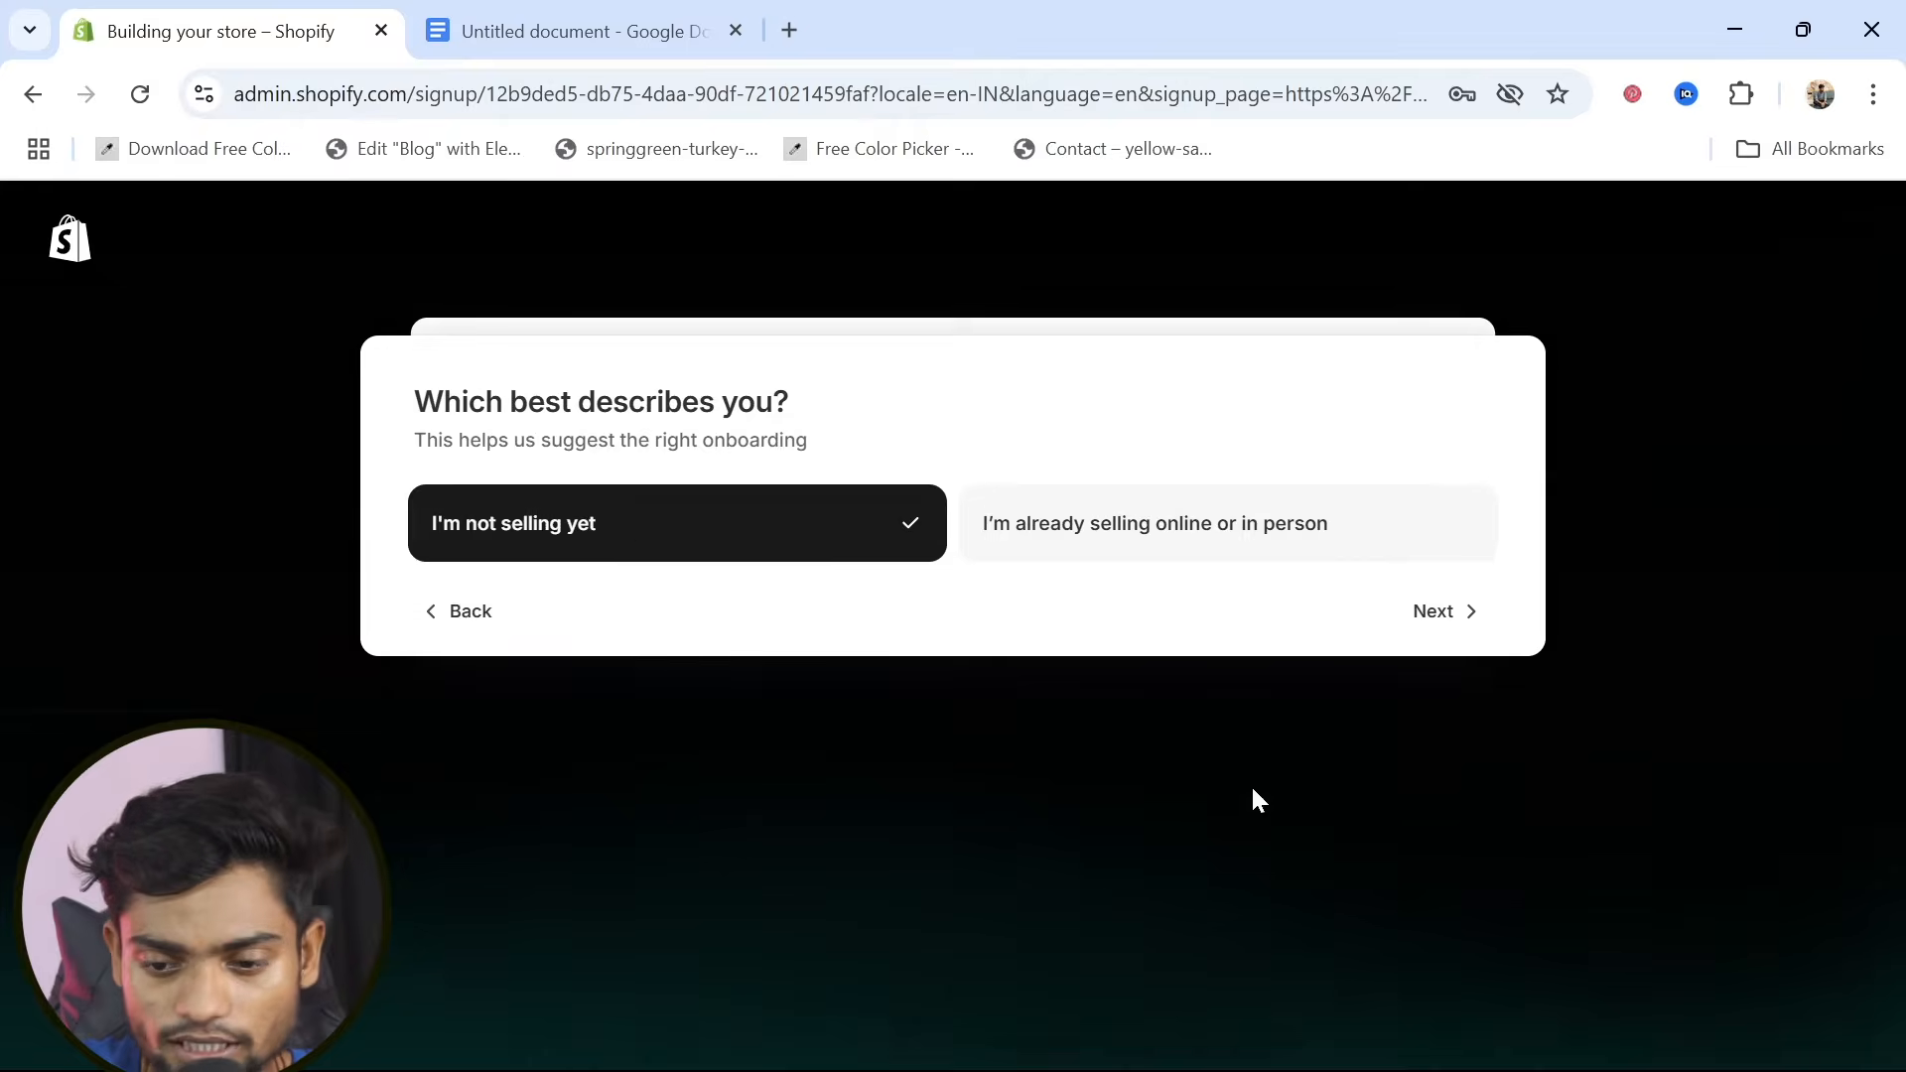
pyautogui.click(1440, 613)
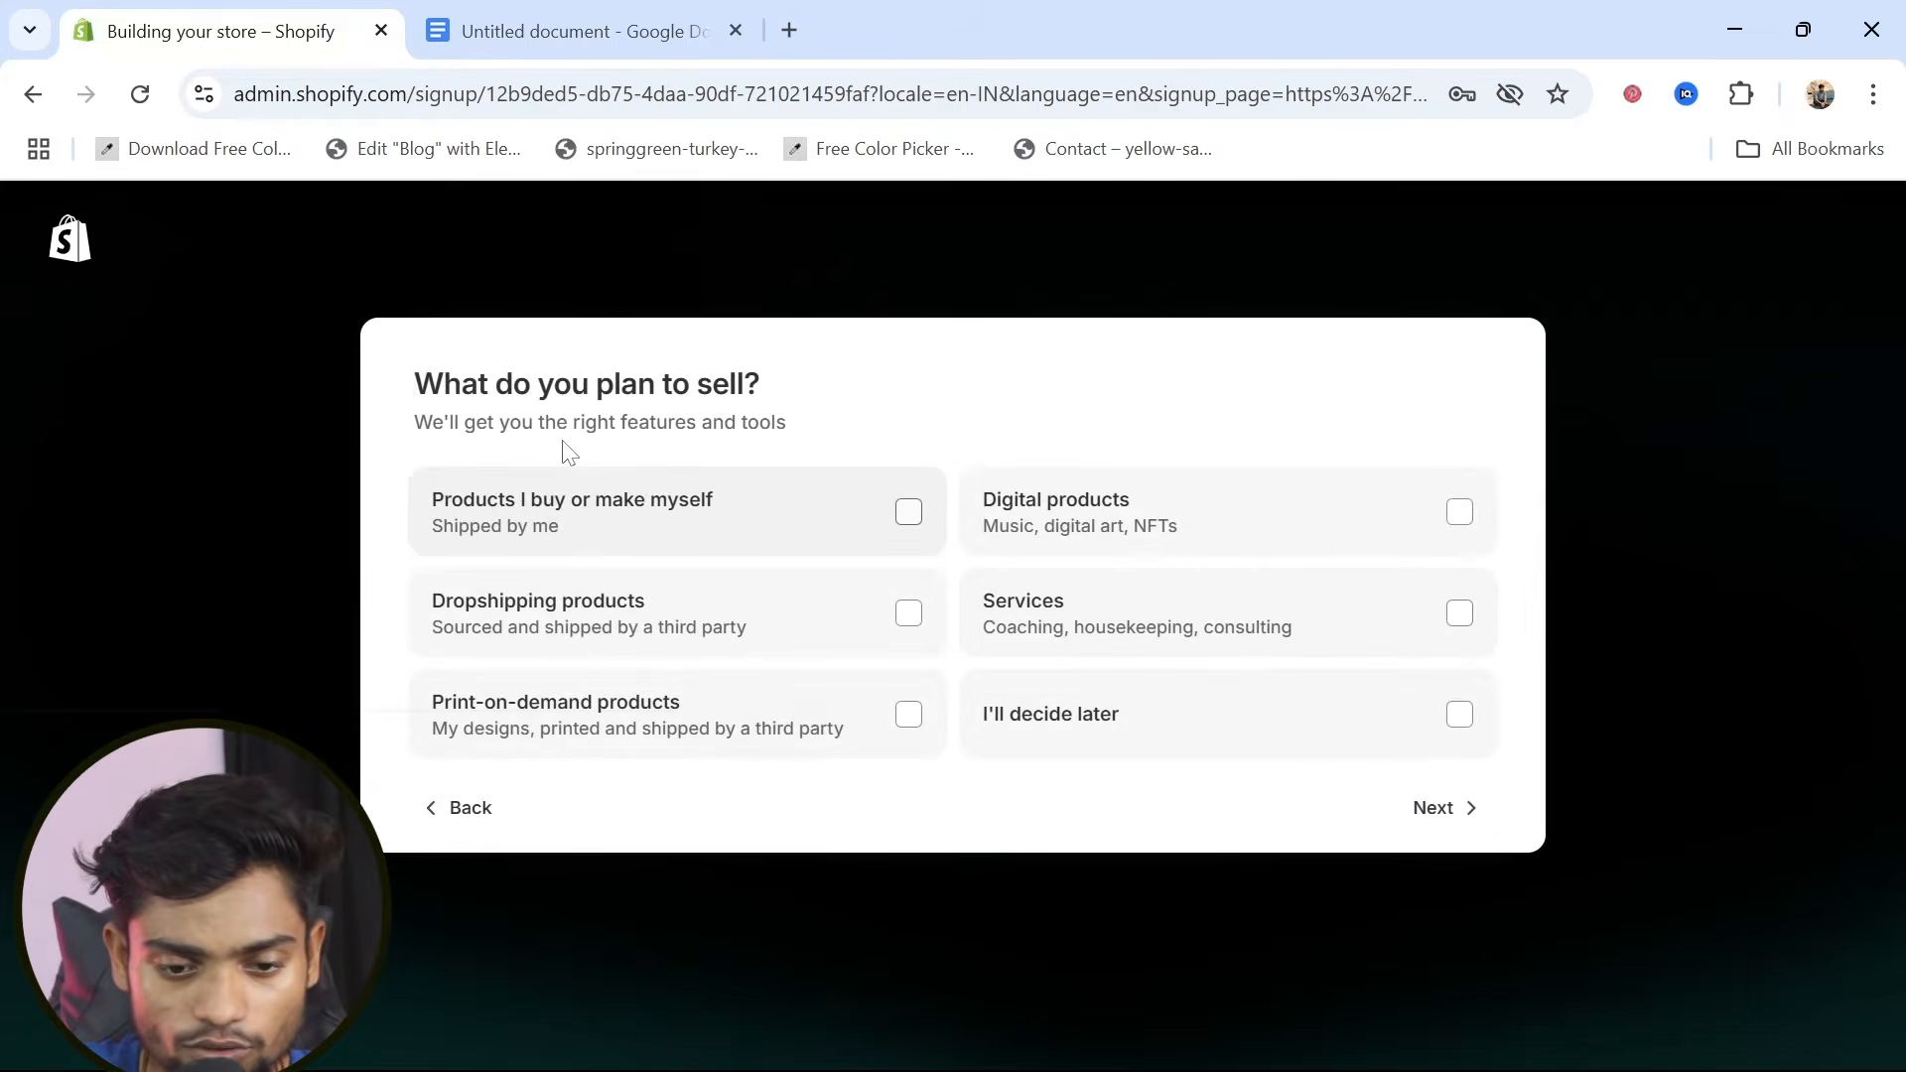
pyautogui.click(884, 626)
pyautogui.click(1429, 804)
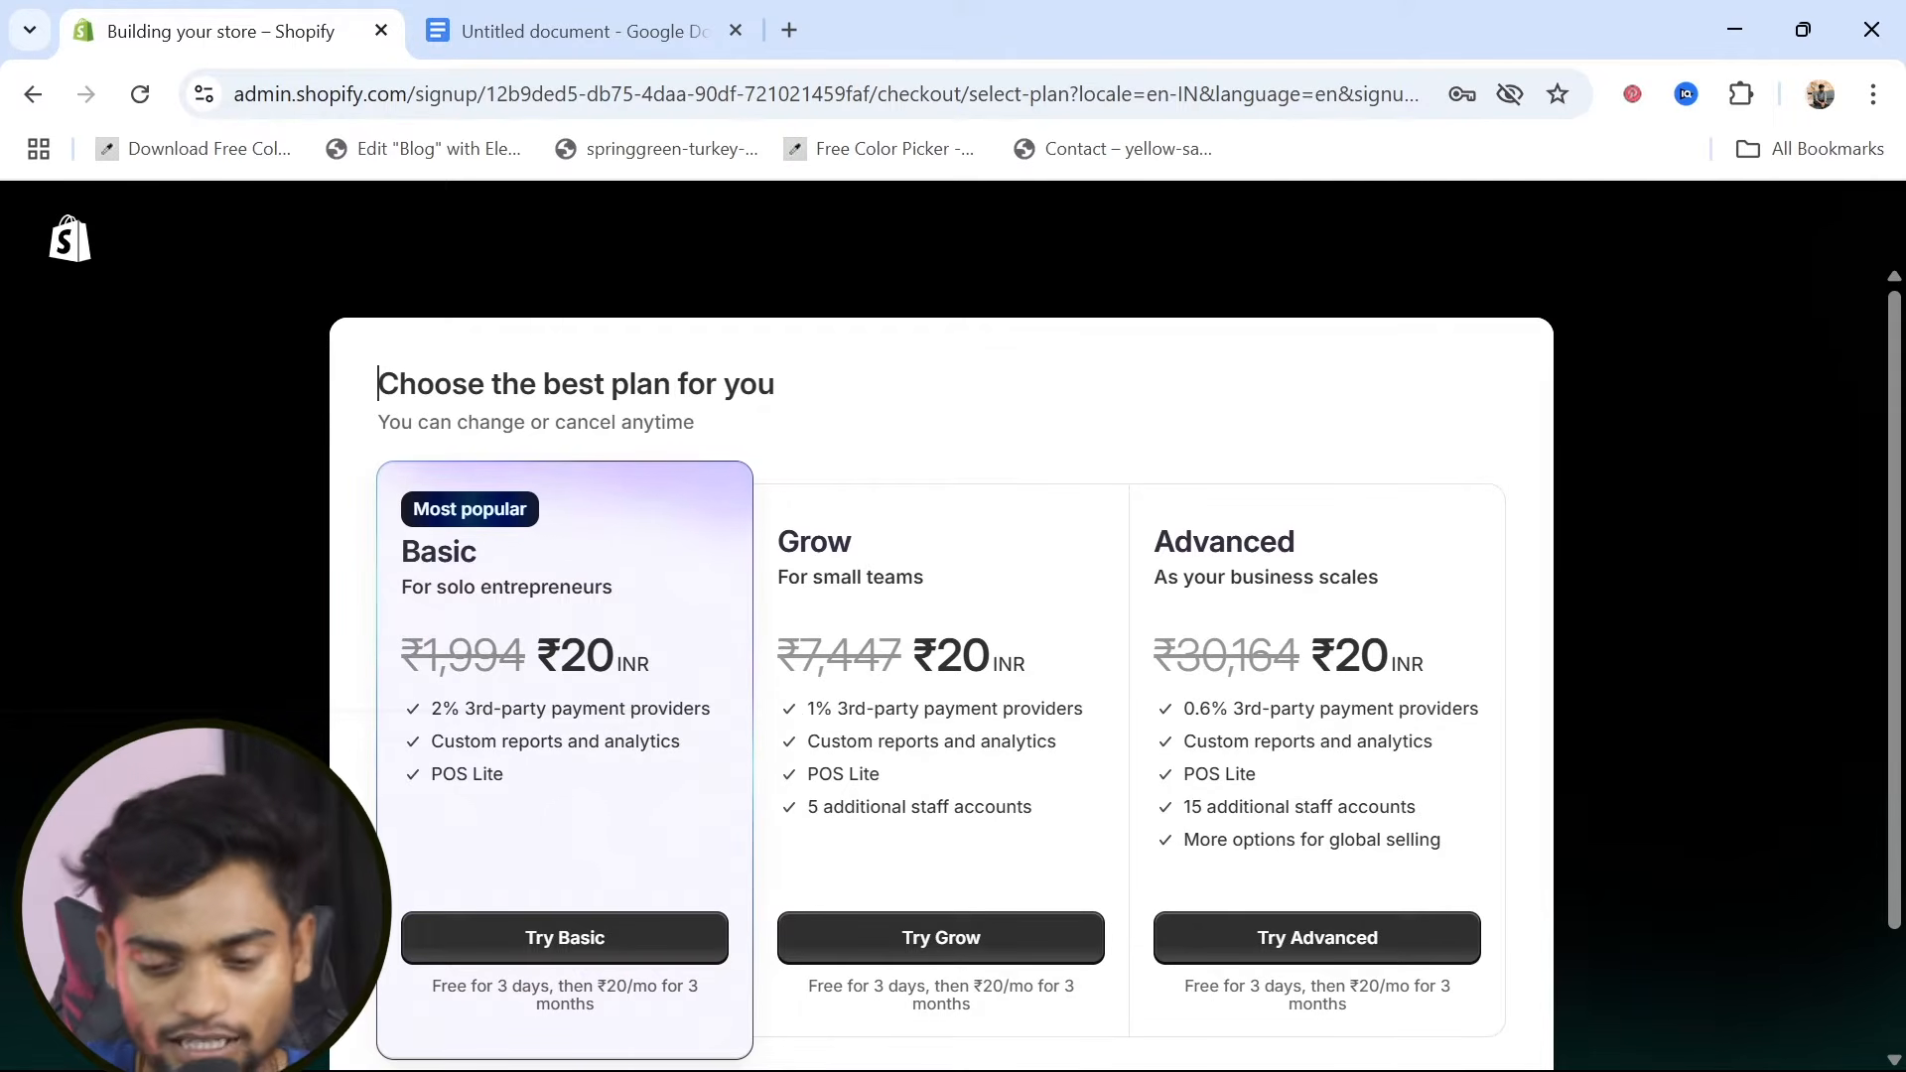
# Compare the regular prices of the Advanced, Grow and Basic plans and choose the Basic plan trial
pyautogui.moveTo(1177, 656); pyautogui.dragTo(1300, 657)
pyautogui.moveTo(800, 656); pyautogui.dragTo(879, 656)
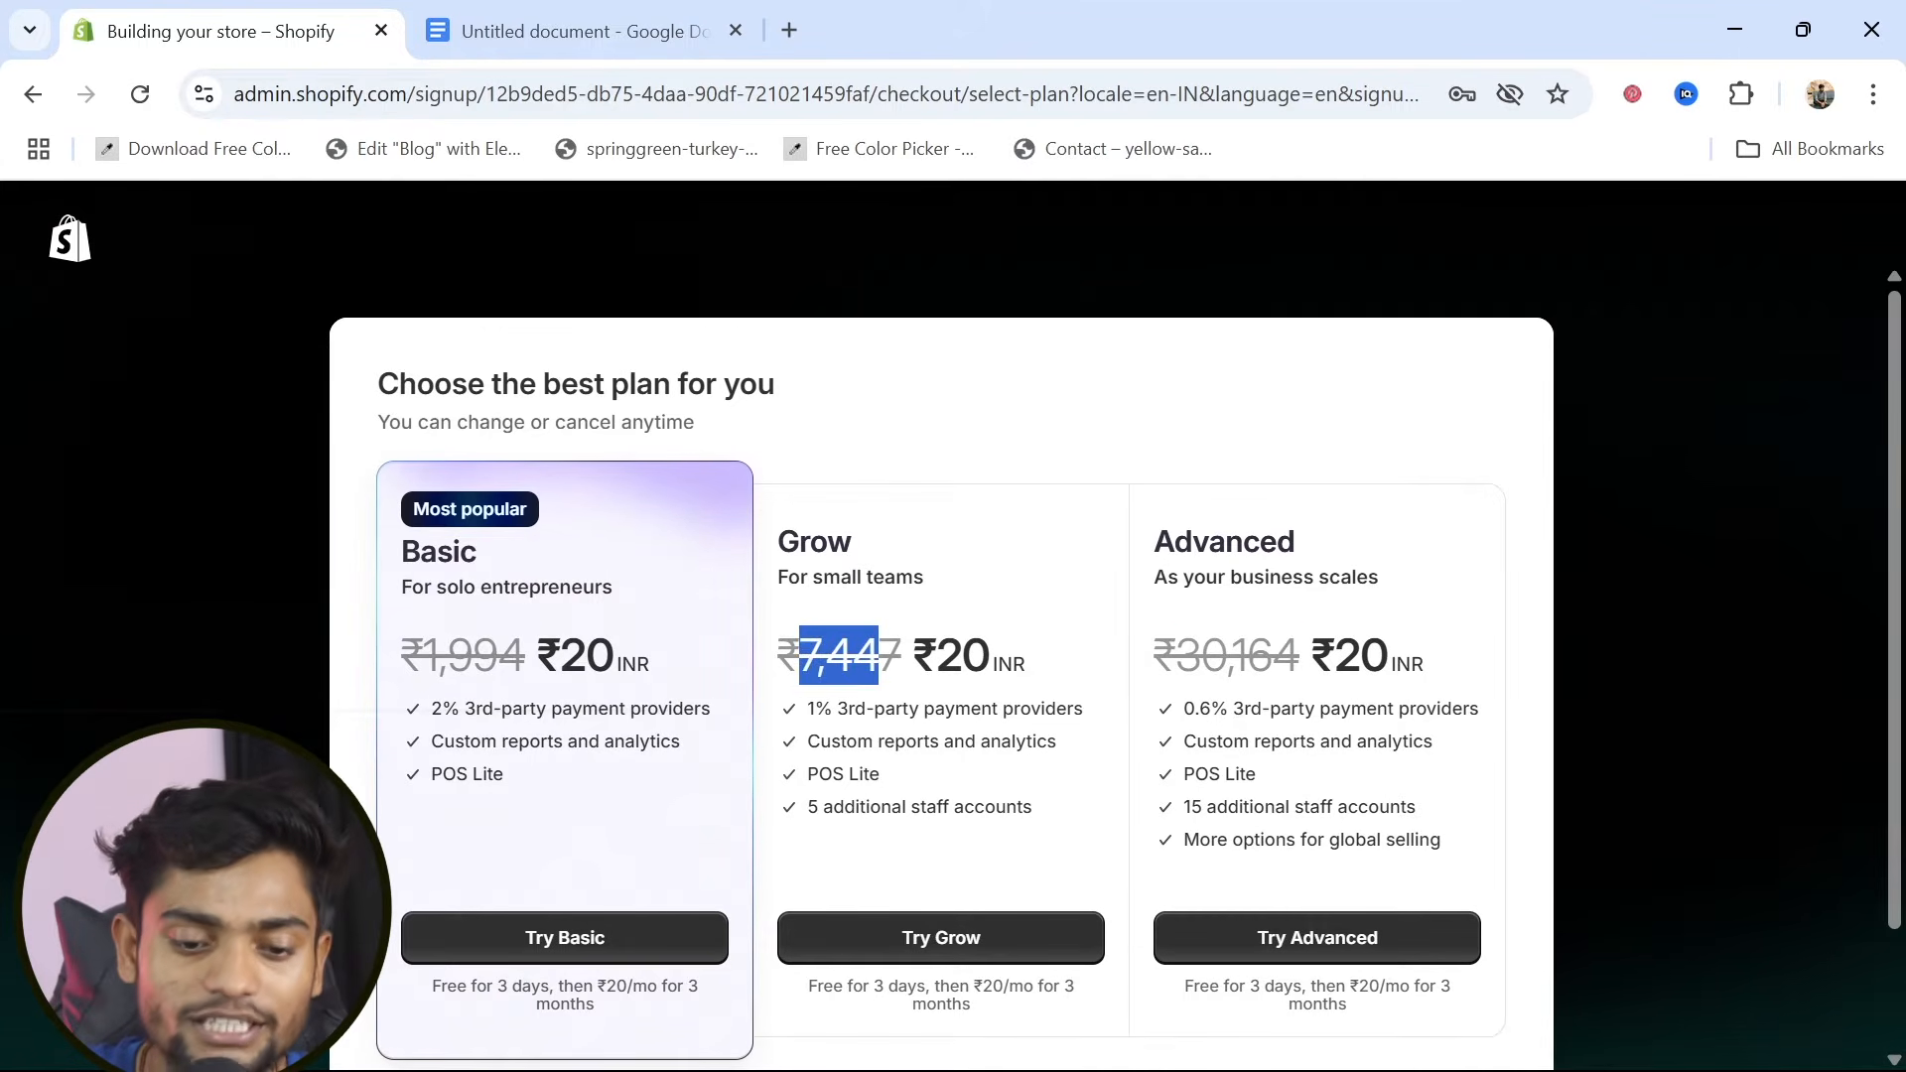
pyautogui.moveTo(425, 657); pyautogui.dragTo(536, 663)
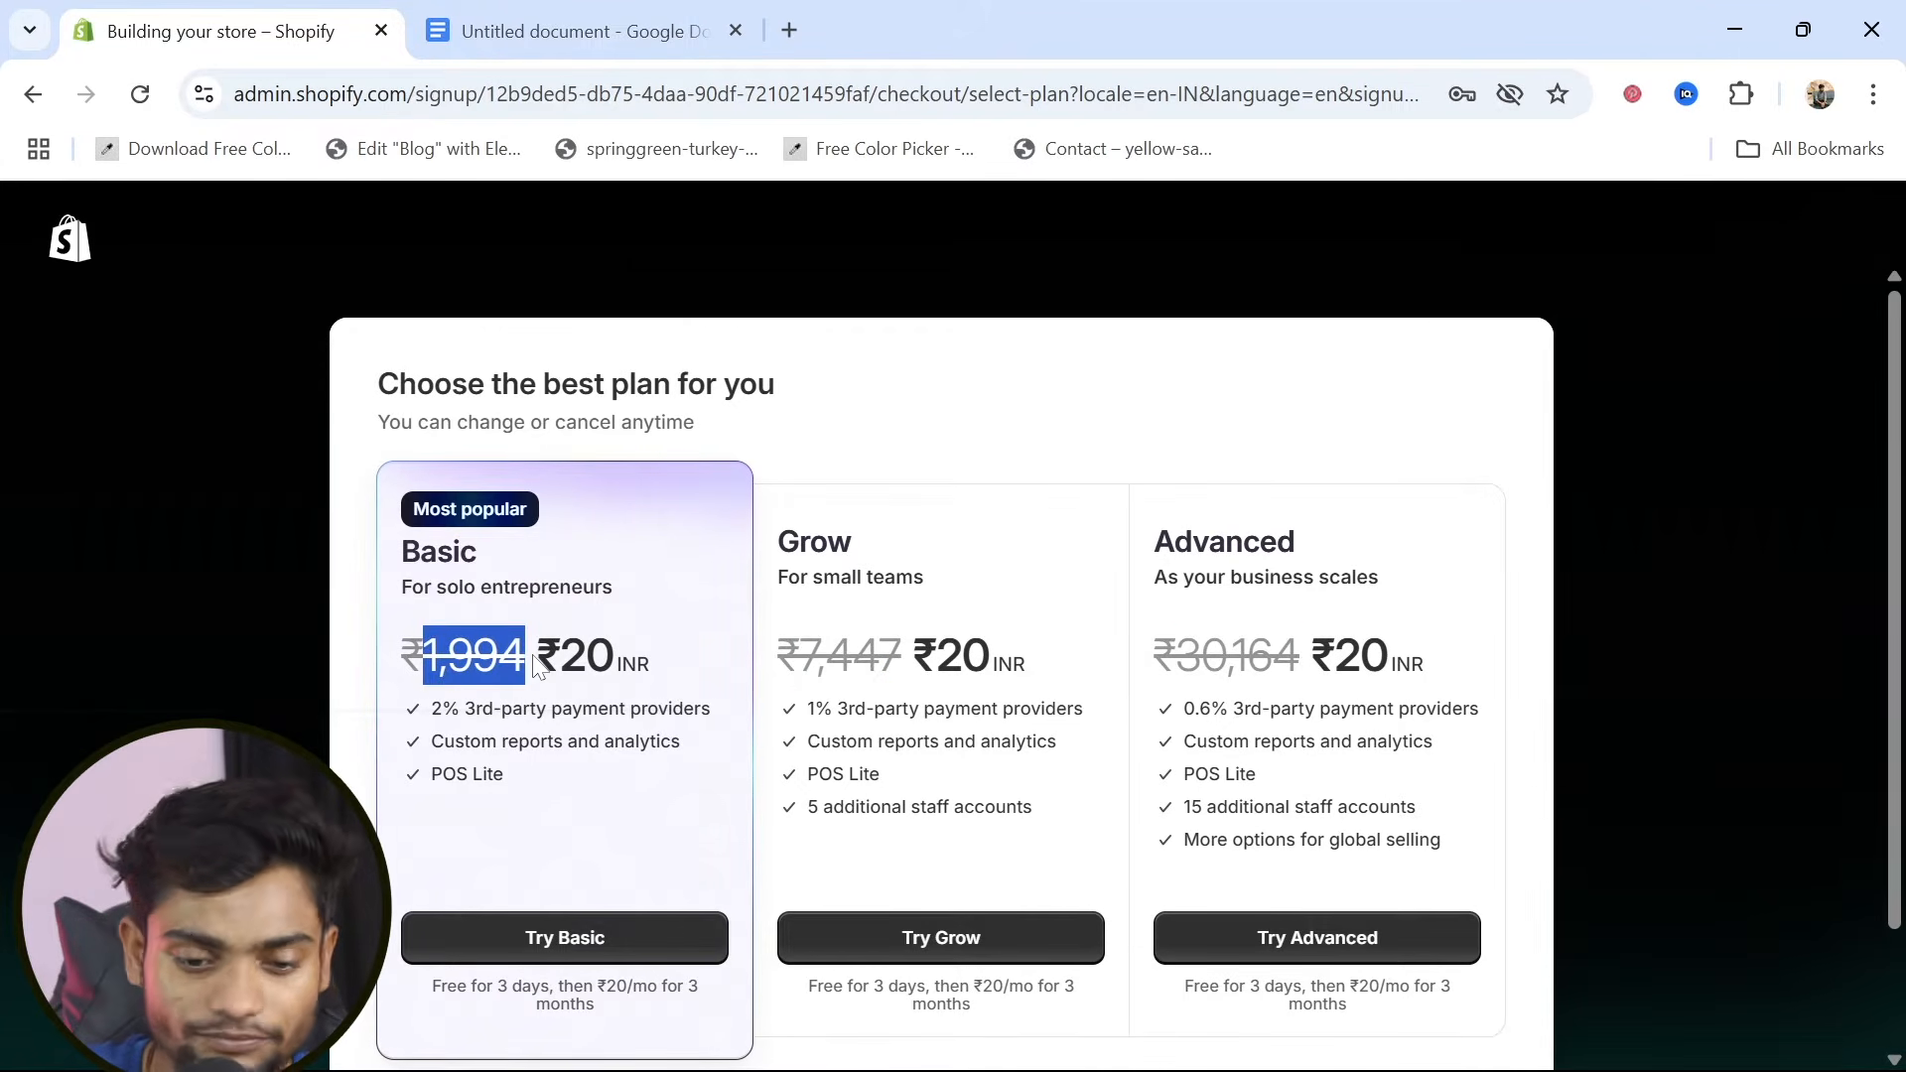
pyautogui.click(675, 772)
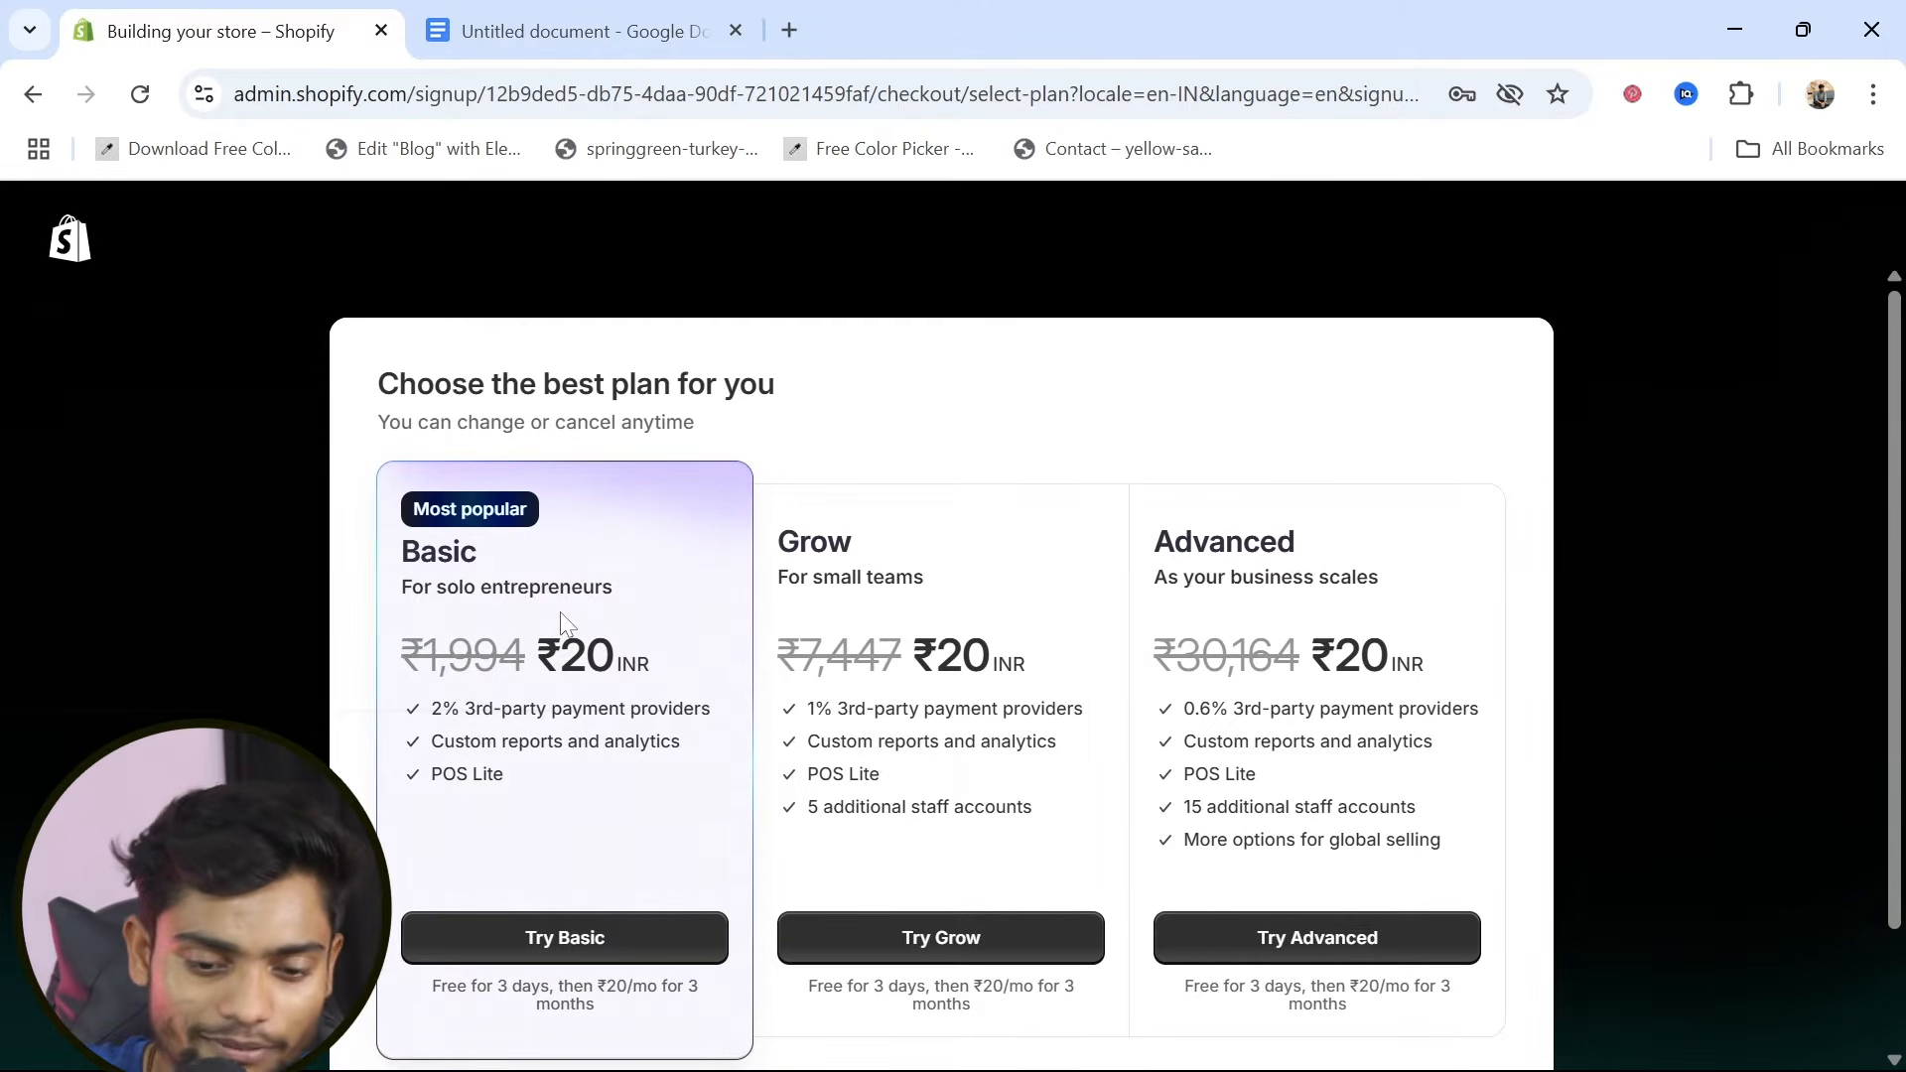
pyautogui.scroll(-1, 586, 816)
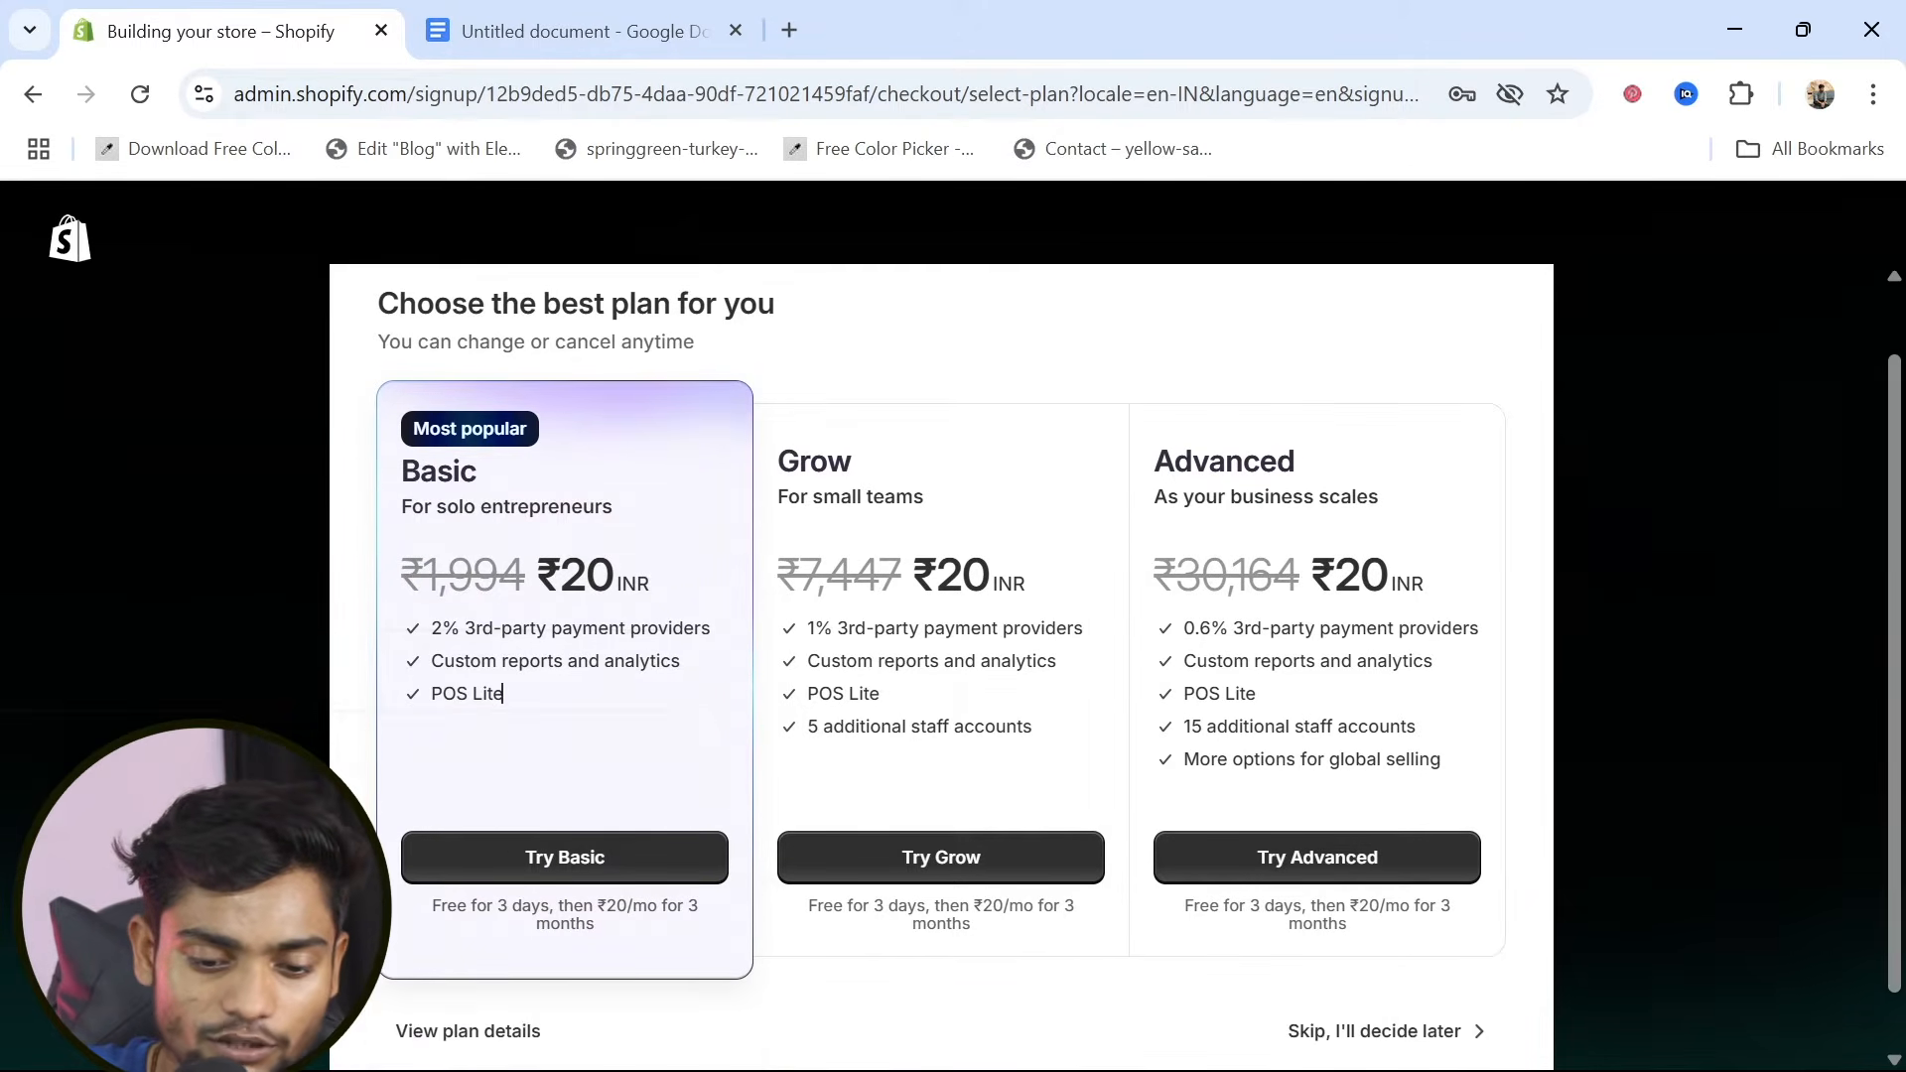
pyautogui.click(547, 866)
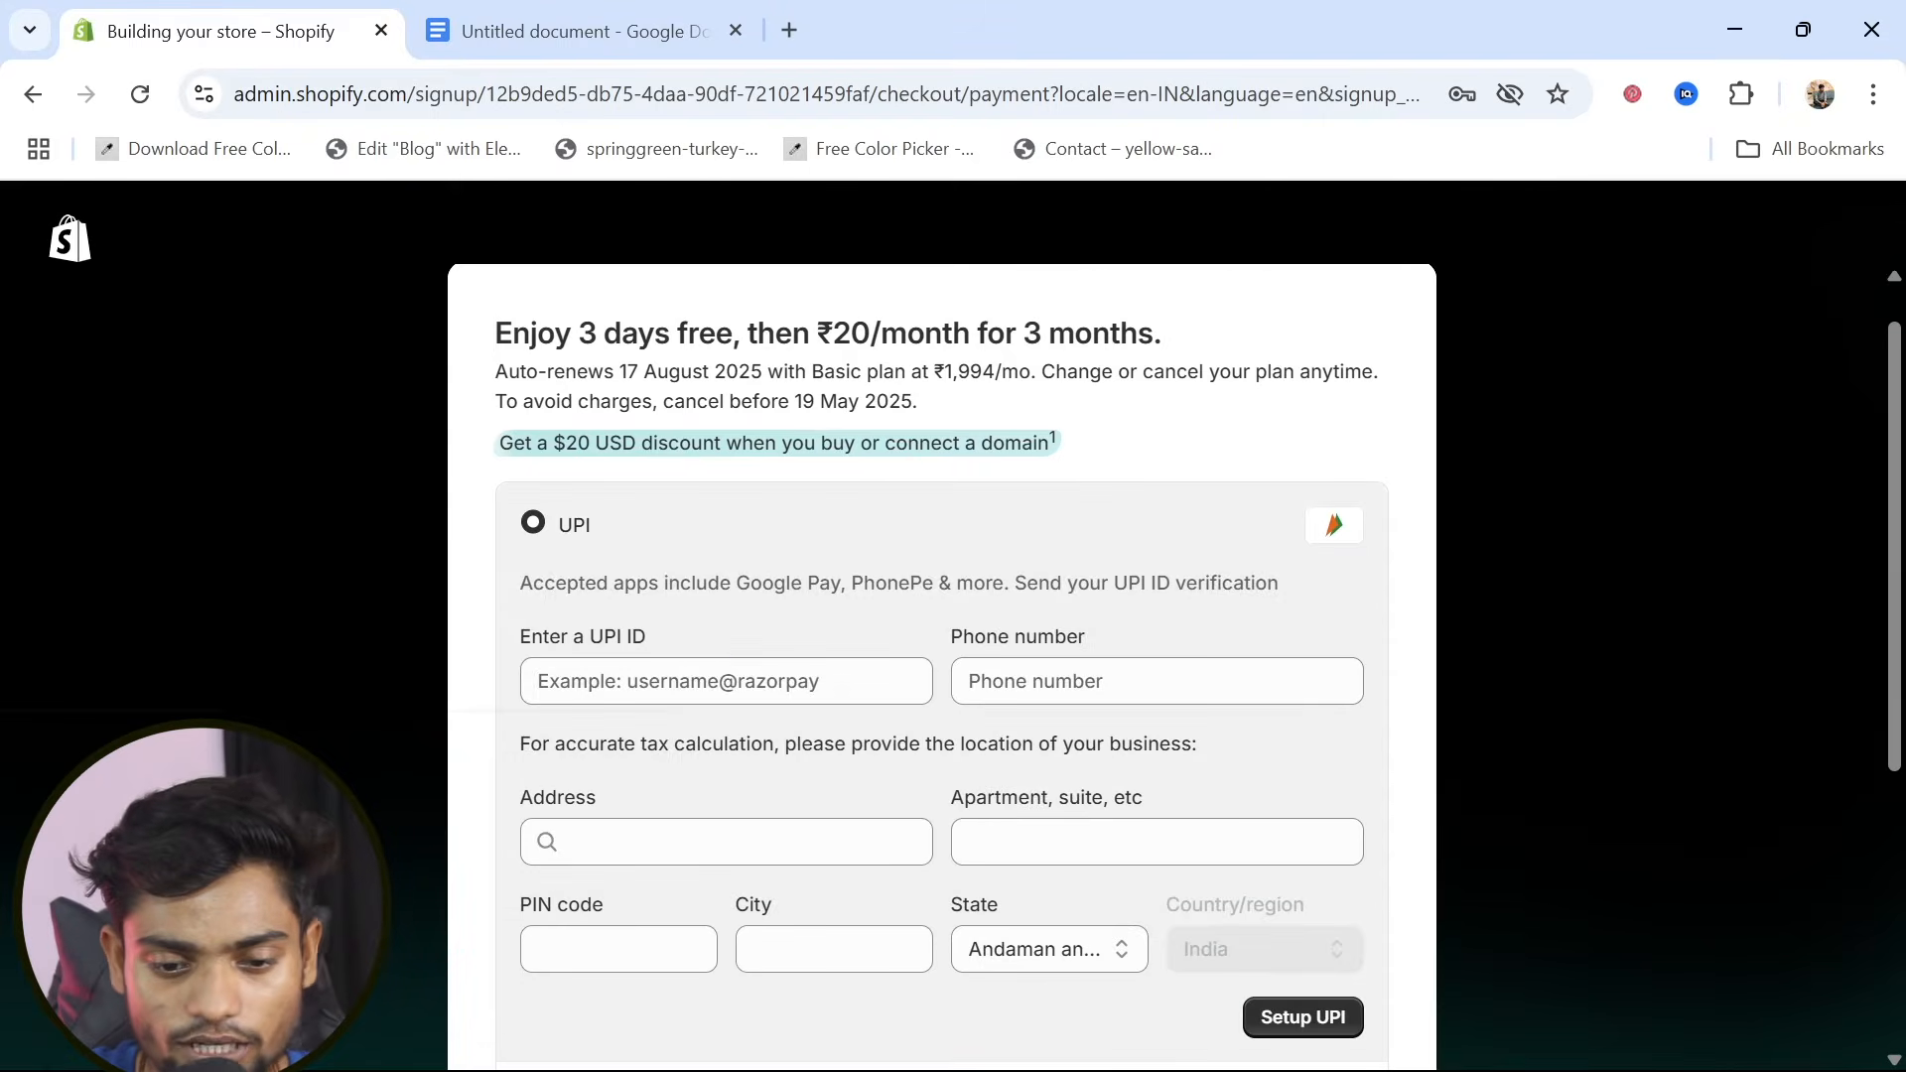
# Review the payment options and fill in the UPI ID and phone number for UPI payment
pyautogui.scroll(-3, 639, 658)
pyautogui.scroll(-2, 639, 663)
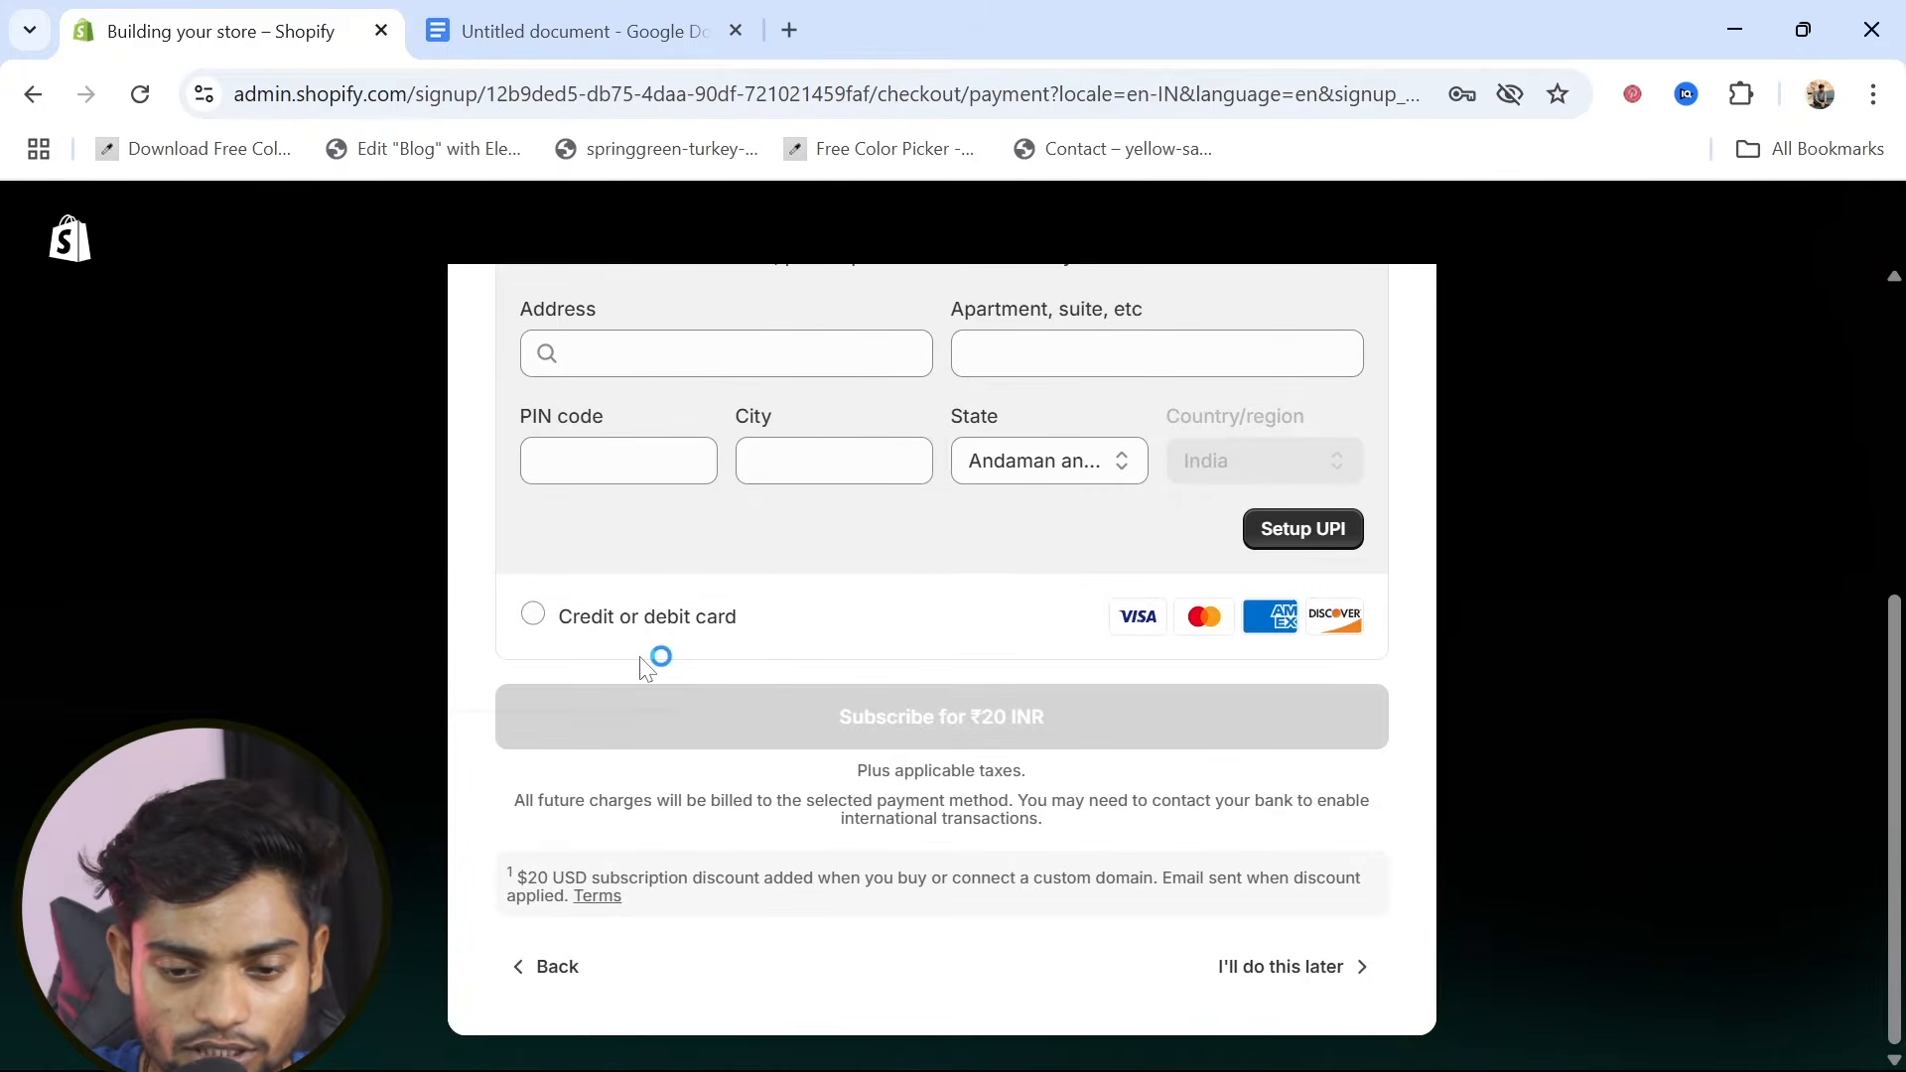
pyautogui.scroll(5, 639, 657)
pyautogui.scroll(-1, 727, 732)
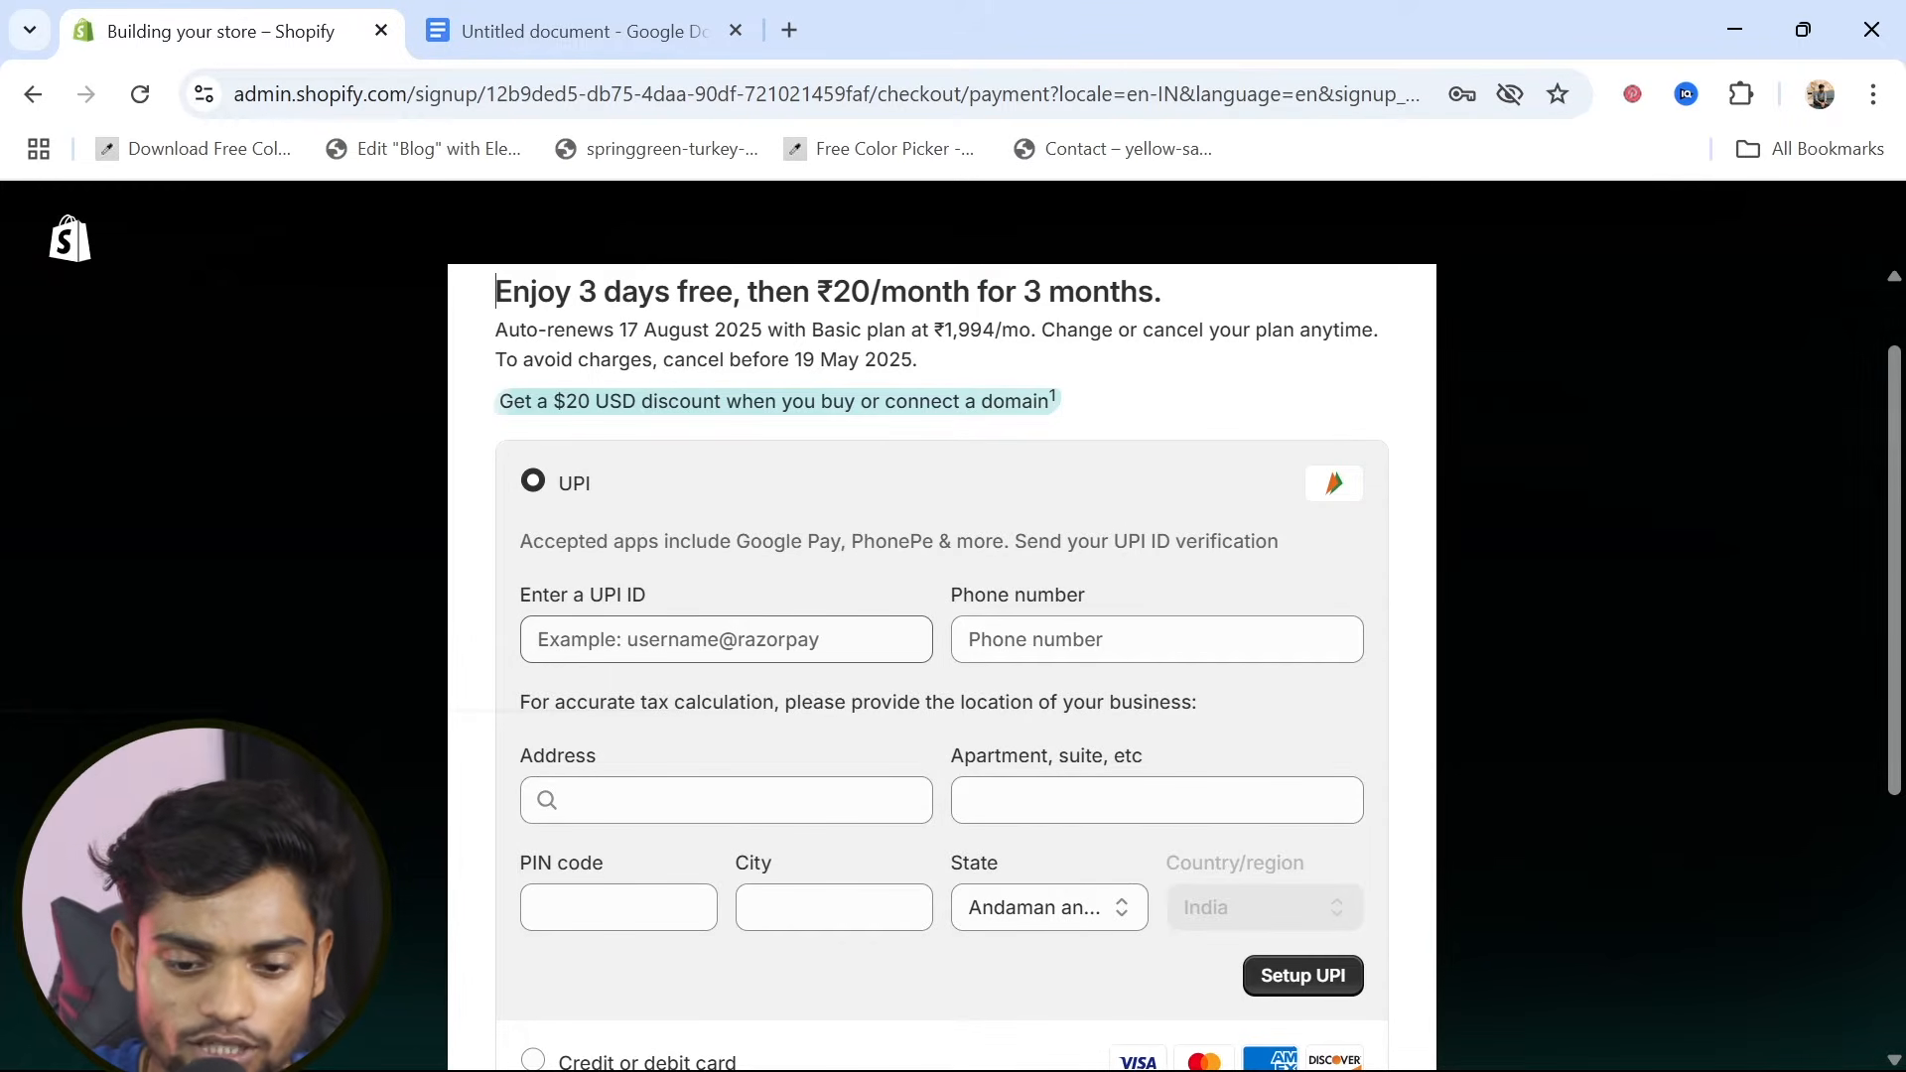
pyautogui.click(695, 640)
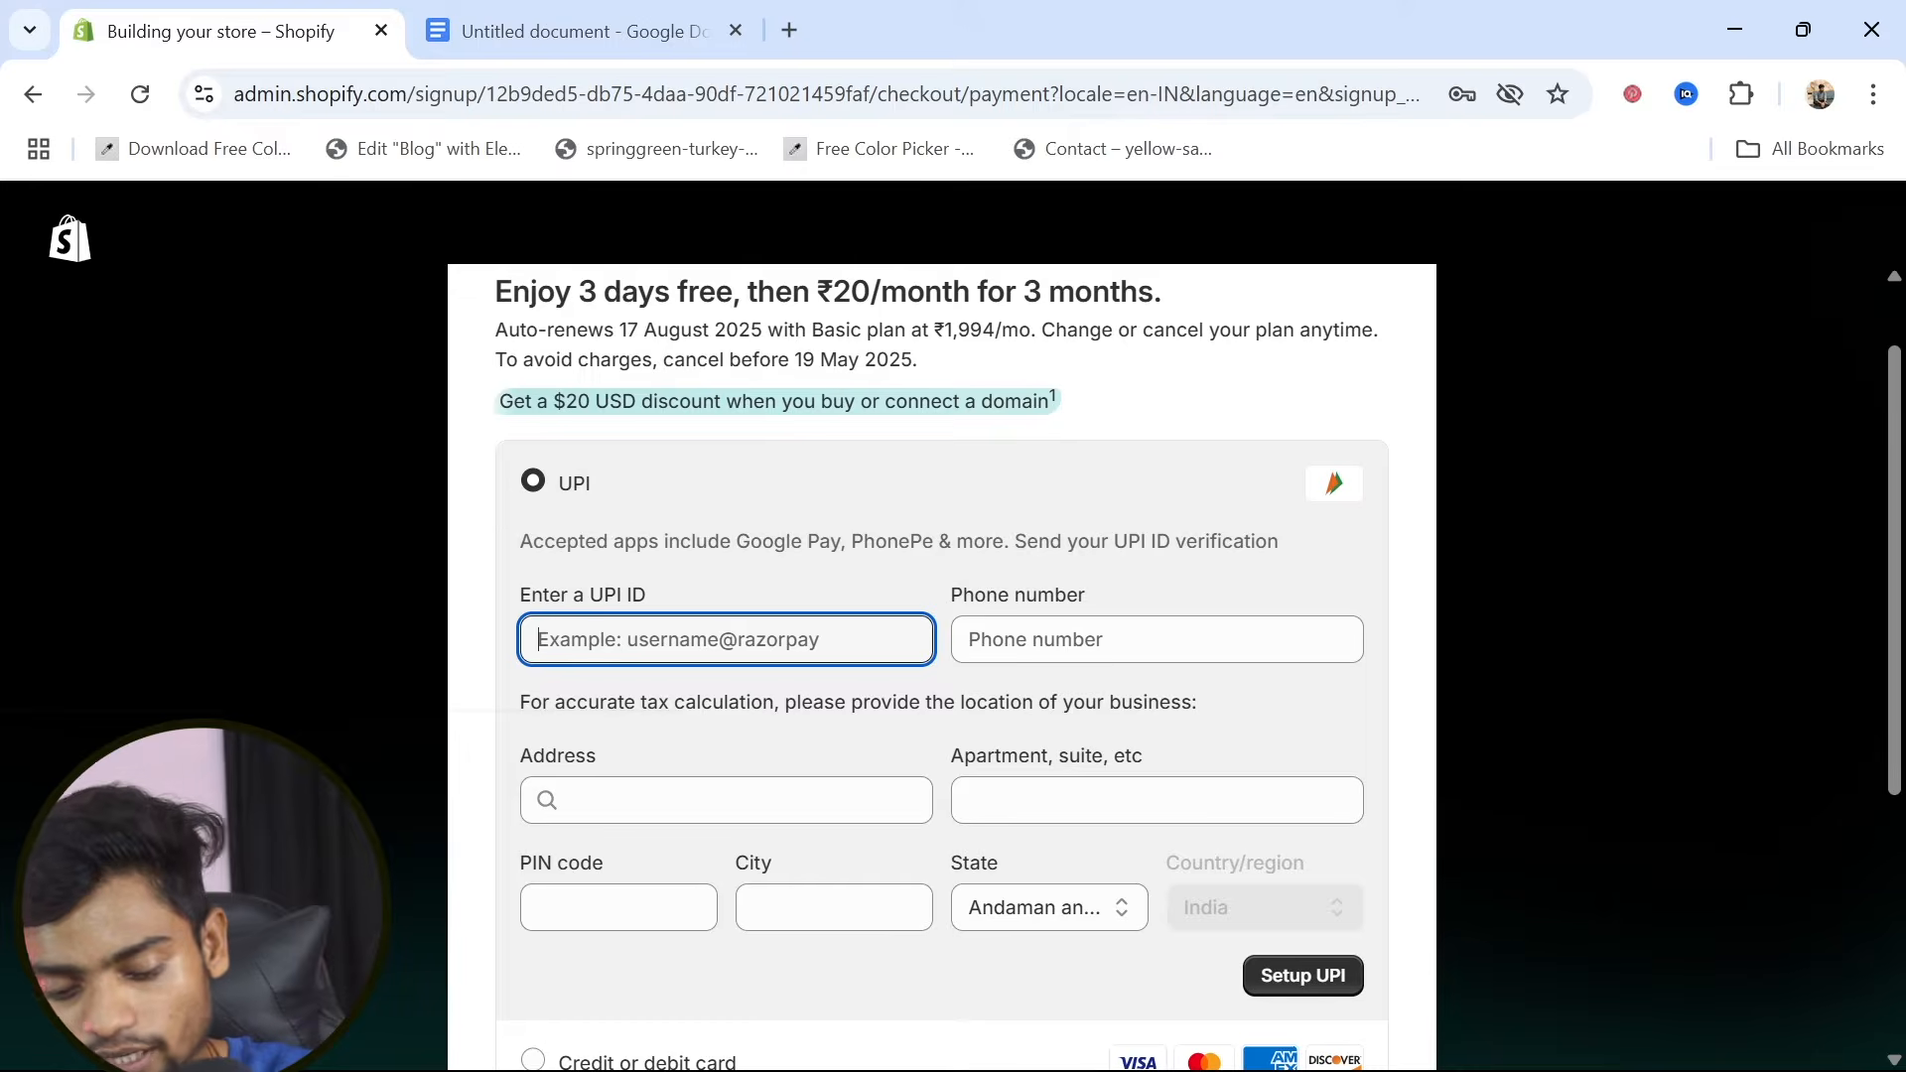
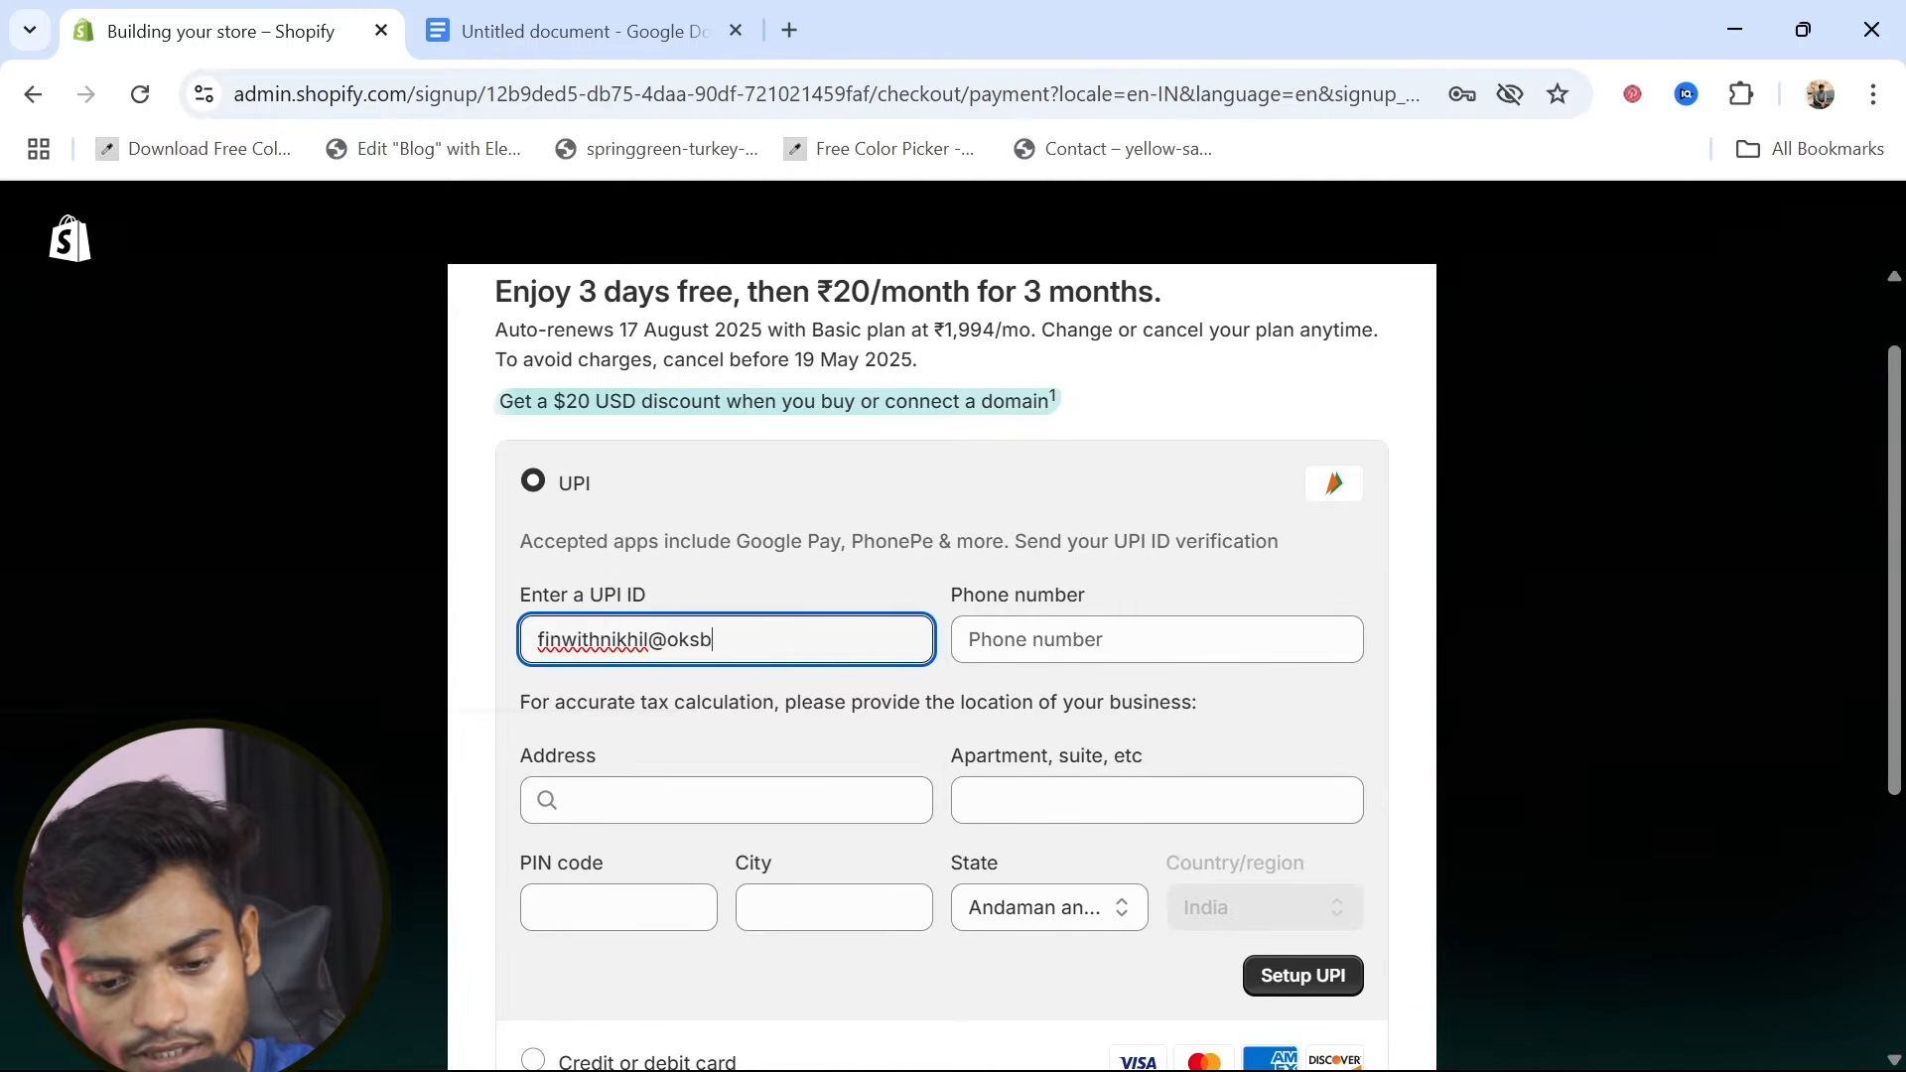
pyautogui.click(1157, 639)
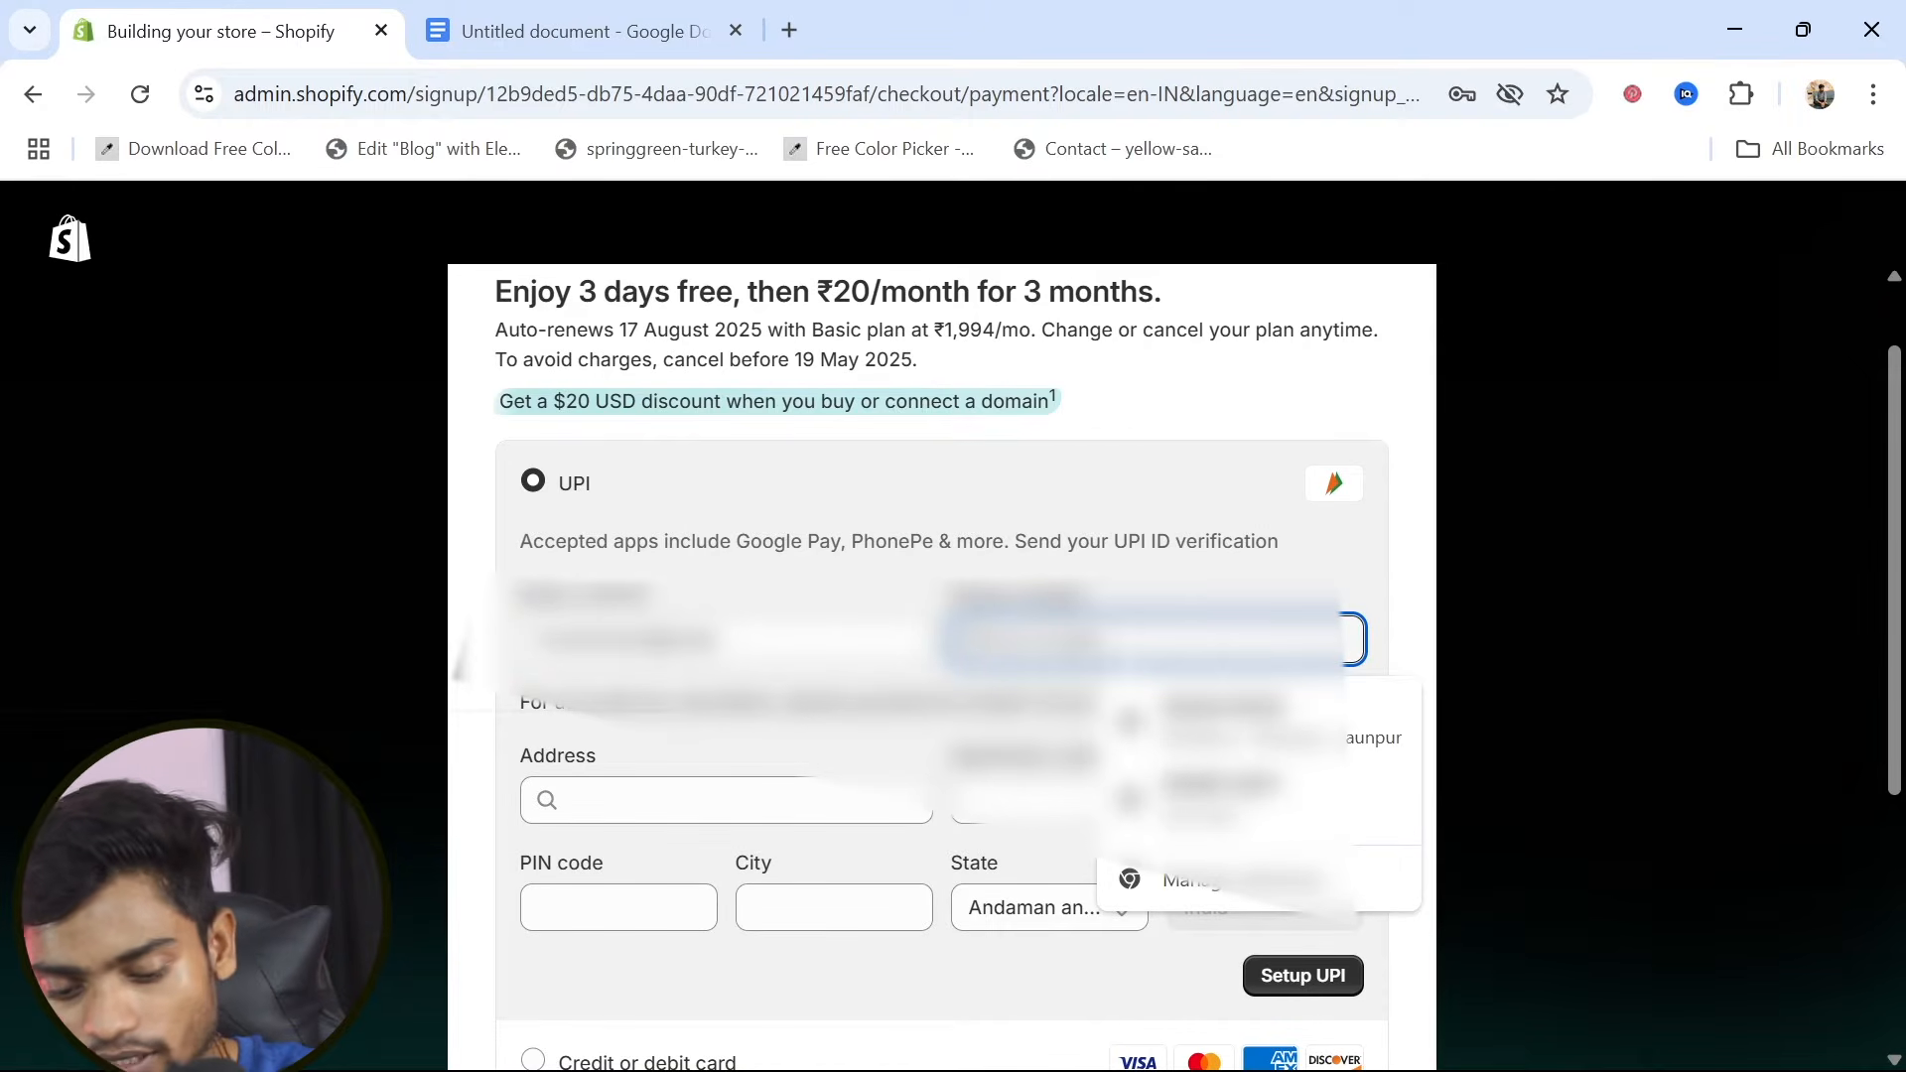
pyautogui.write('????')
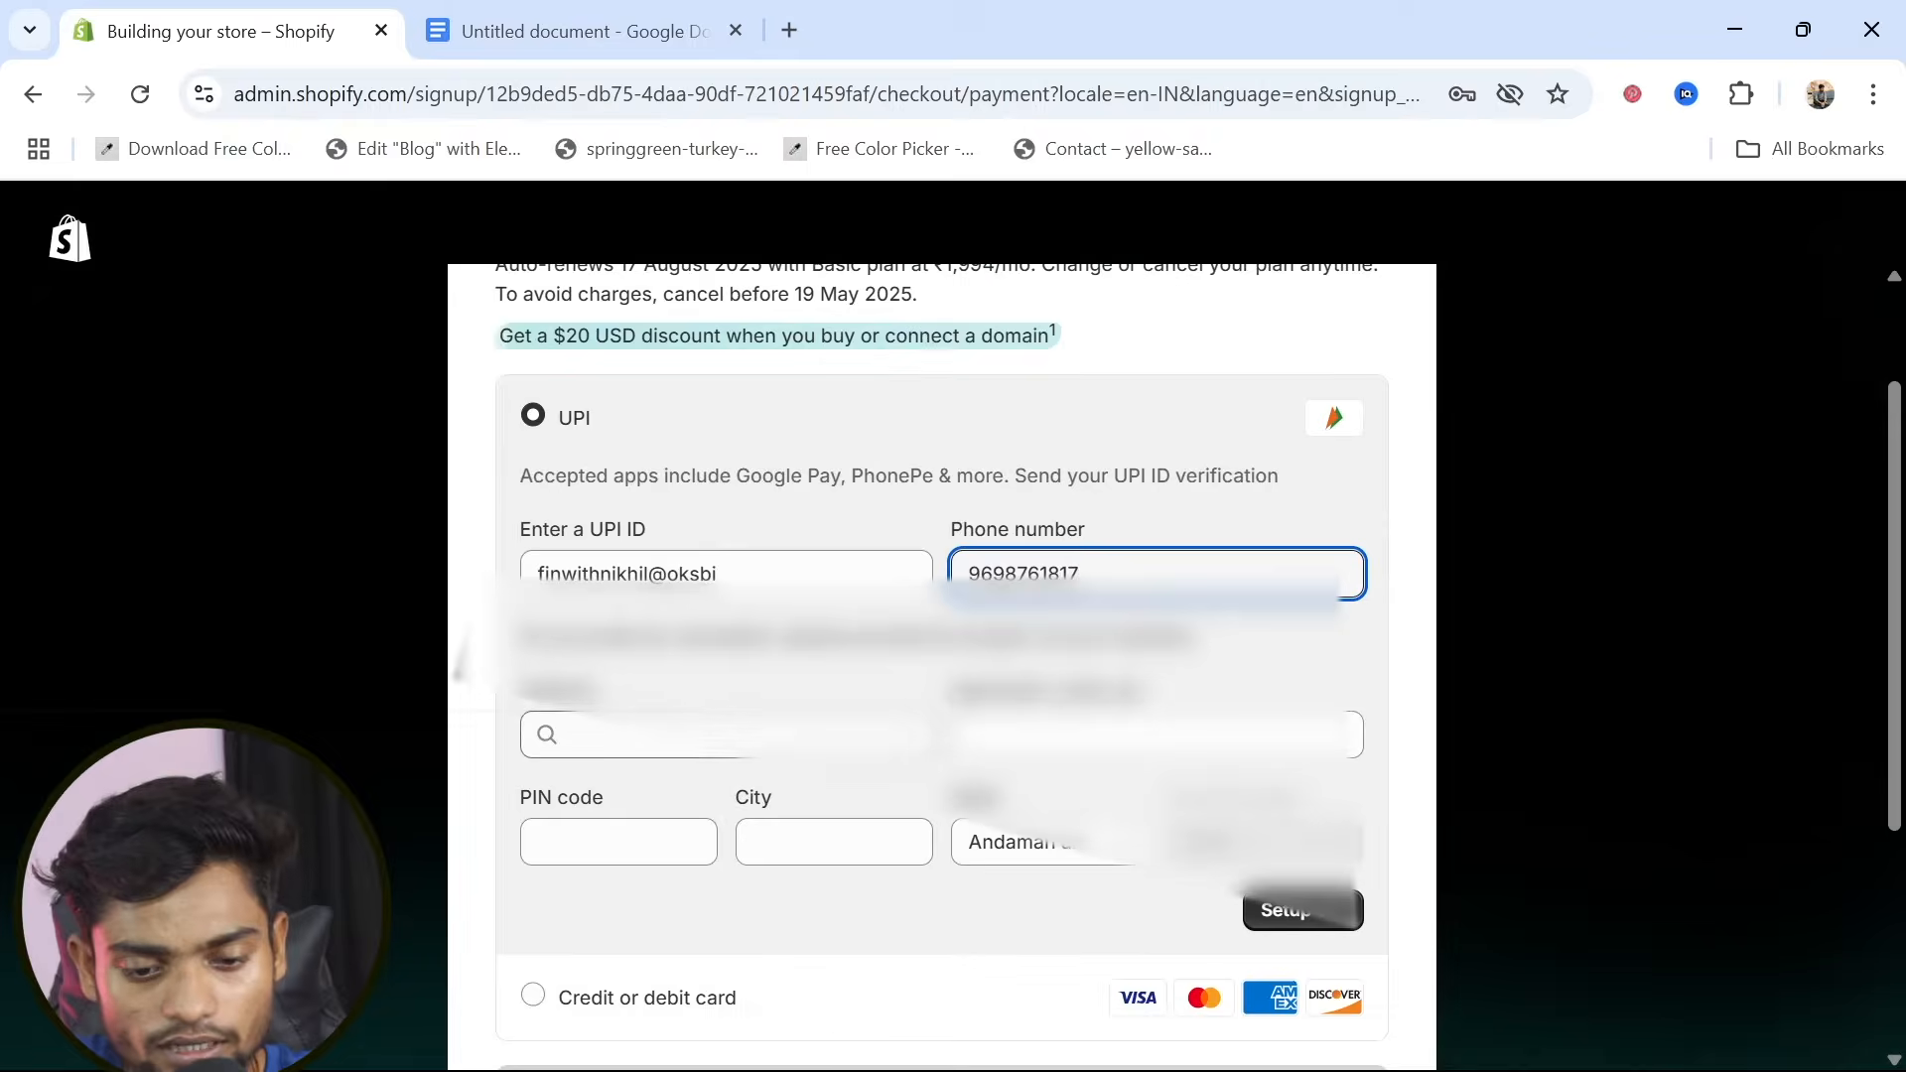
# Fill in the billing address for the UPI payment with the street address, apartment details and postal code
pyautogui.click(727, 735)
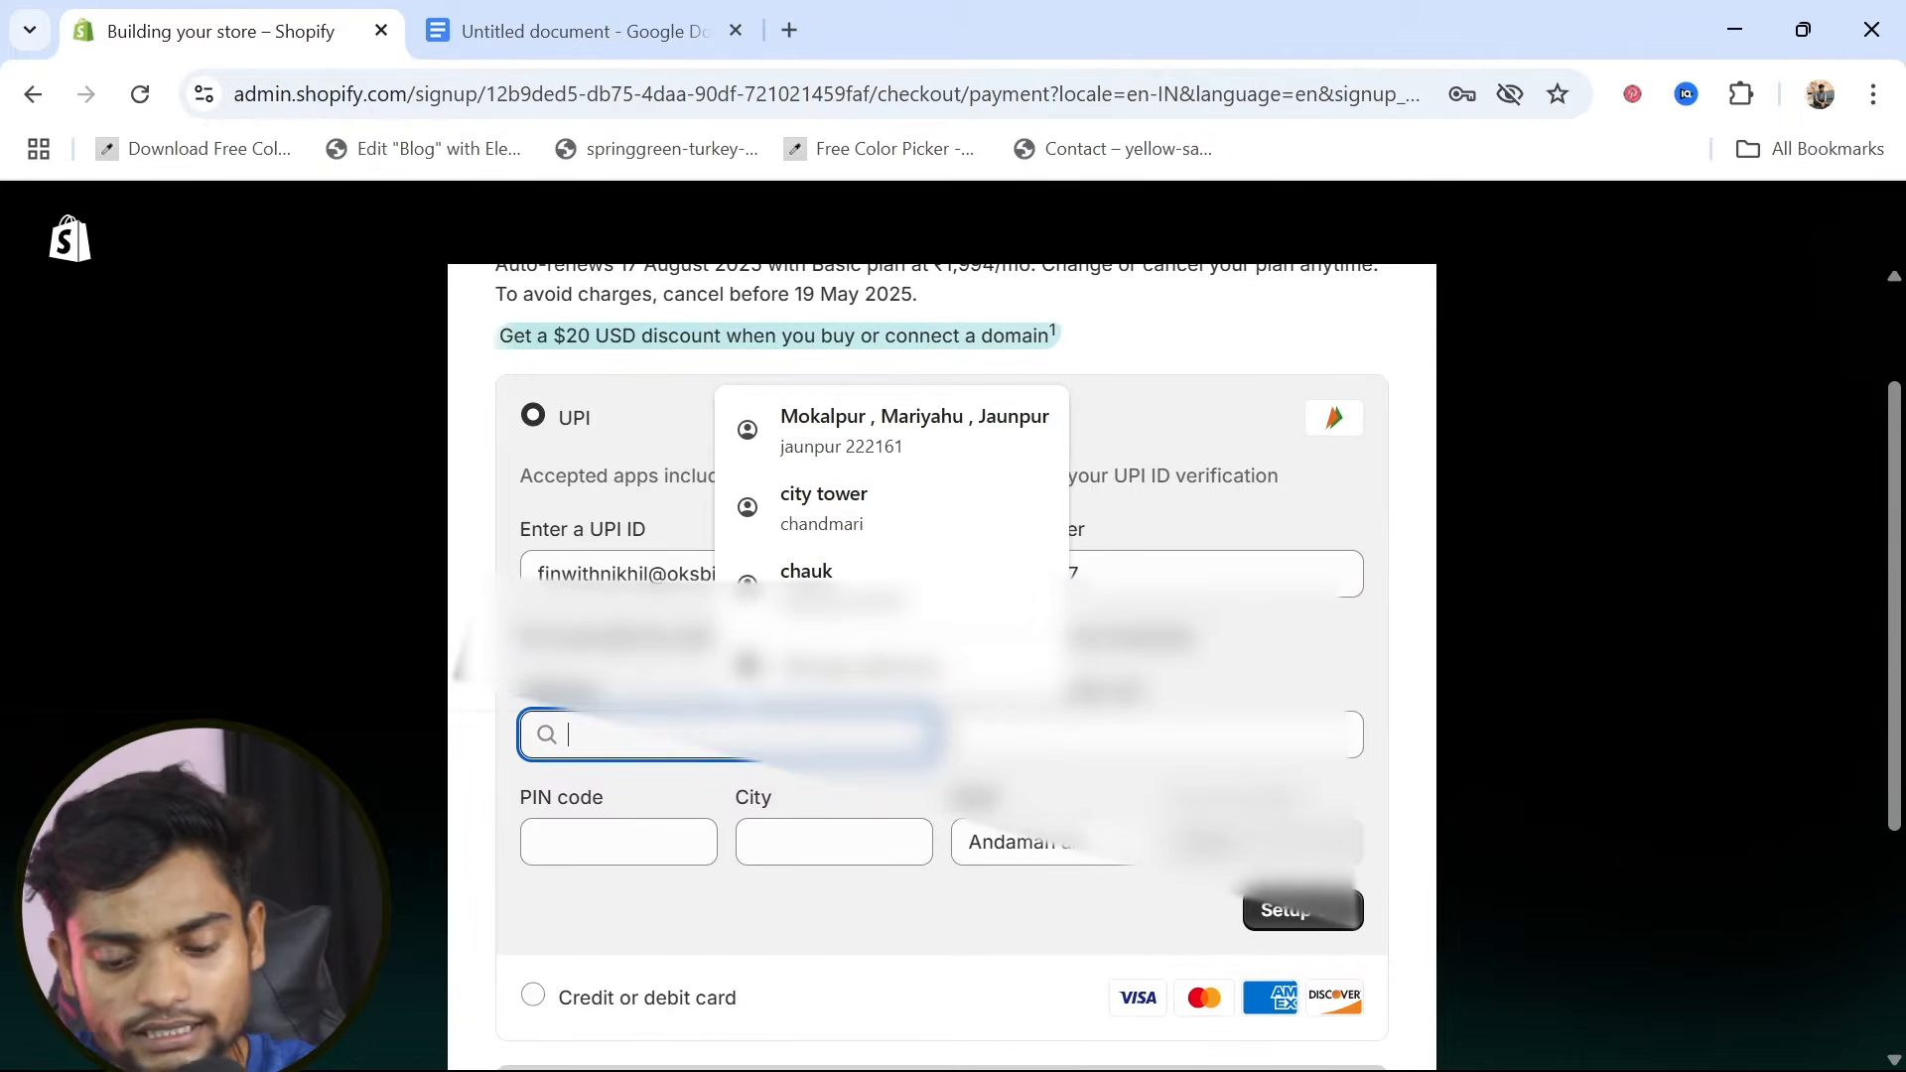
pyautogui.write('jaunpur')
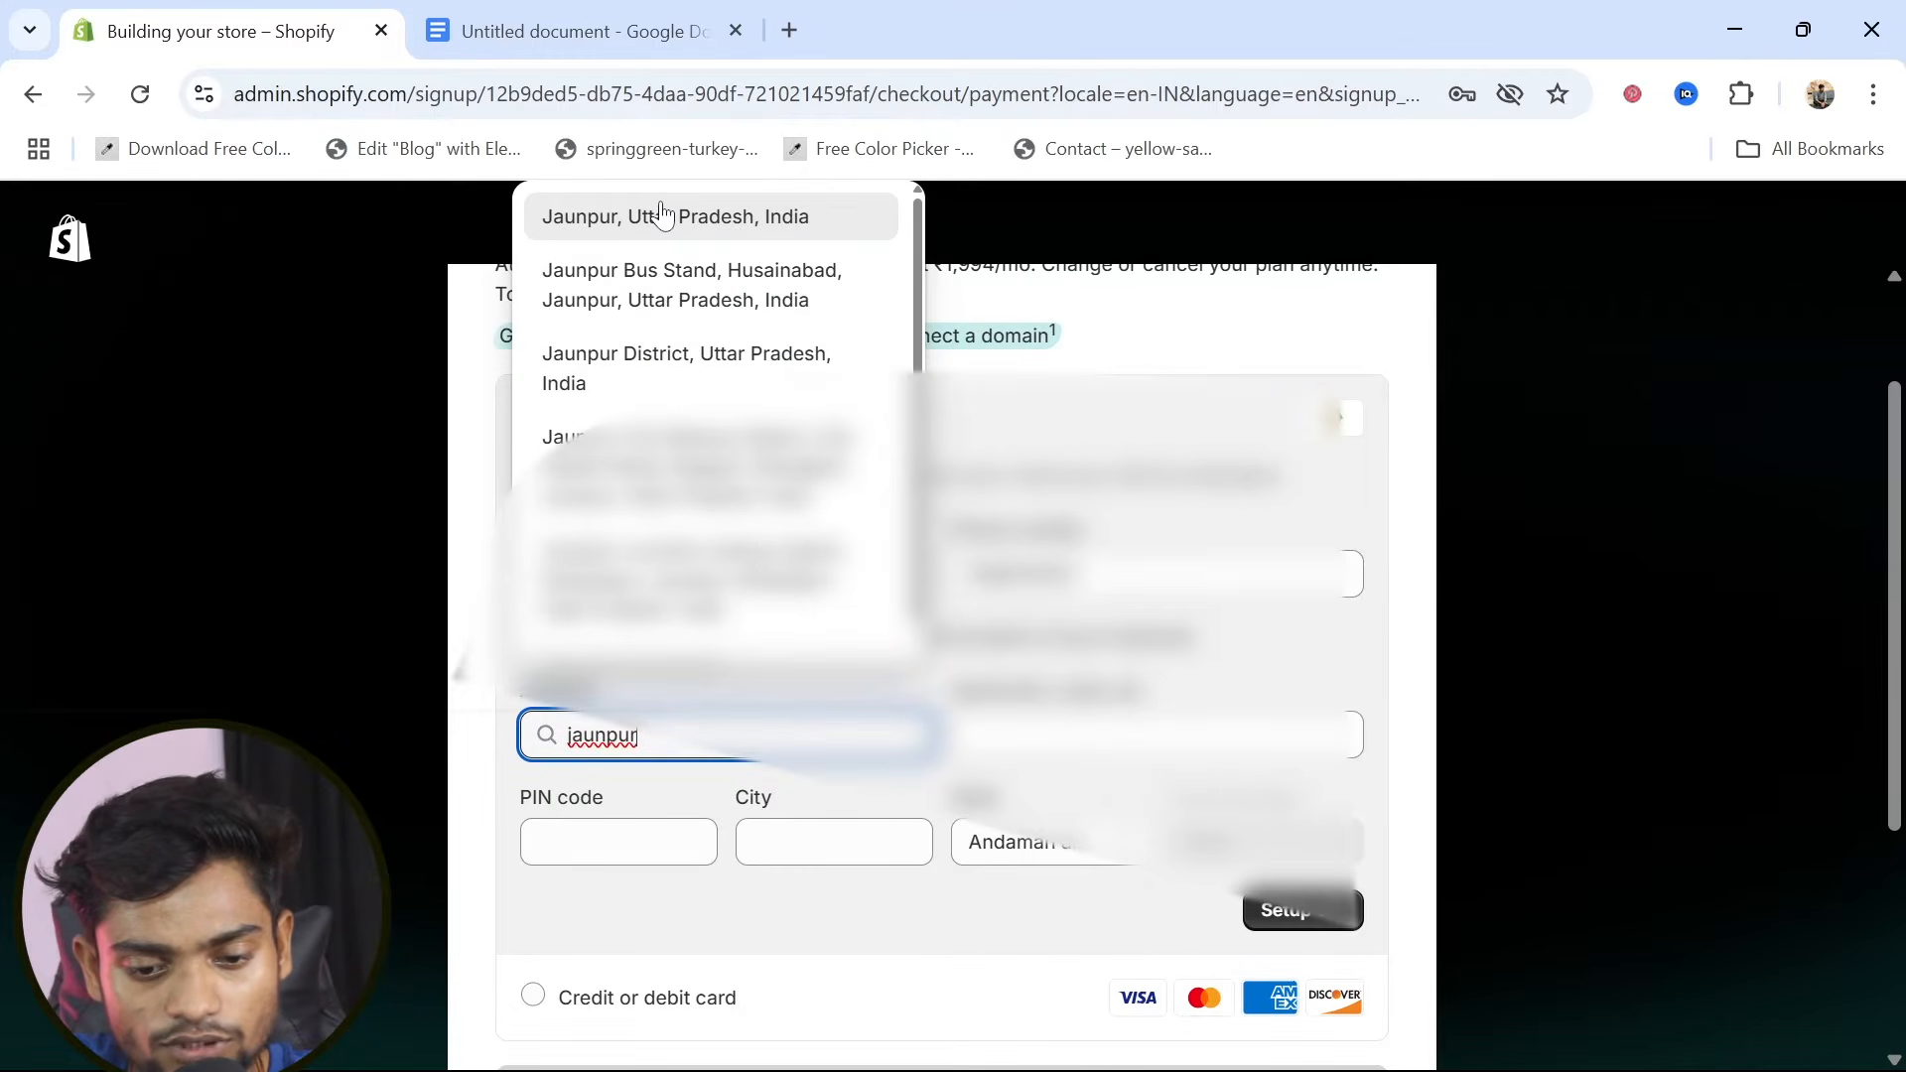
pyautogui.click(662, 214)
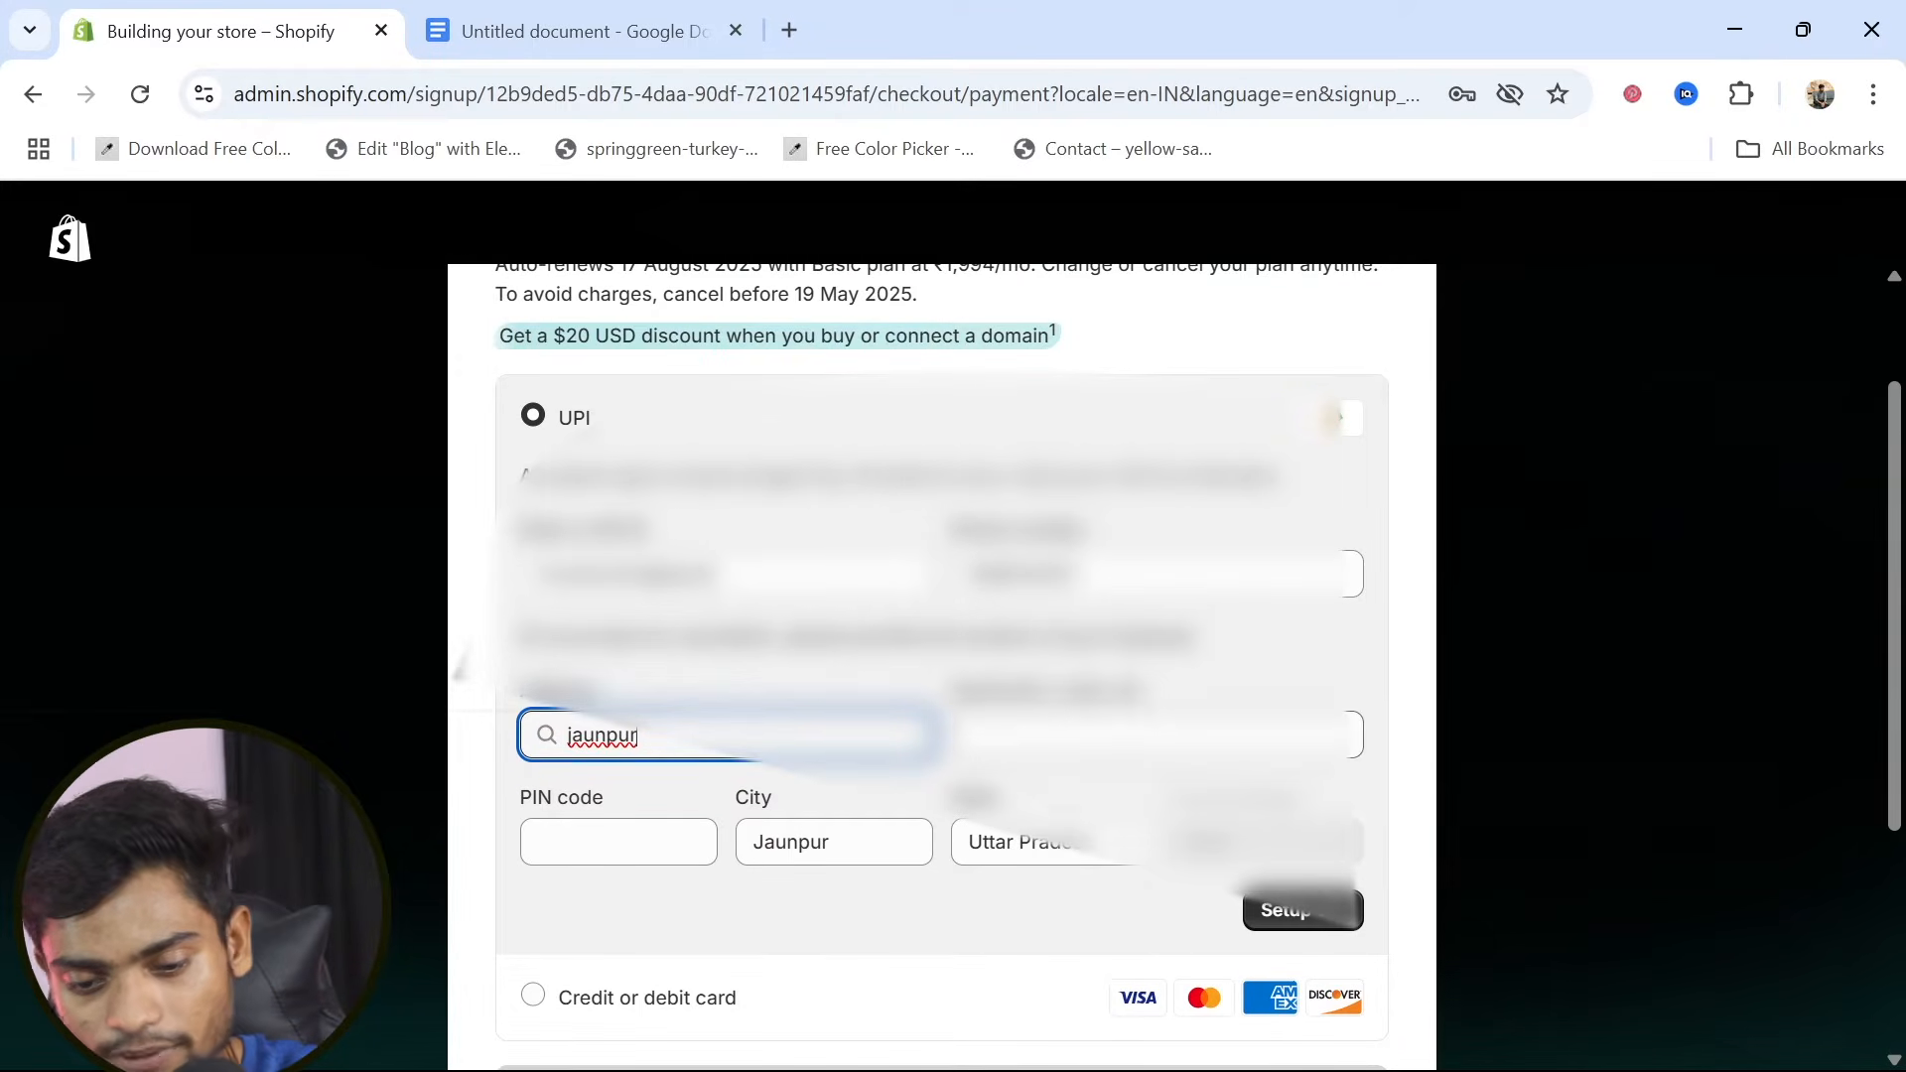
pyautogui.click(1157, 736)
pyautogui.write('ja')
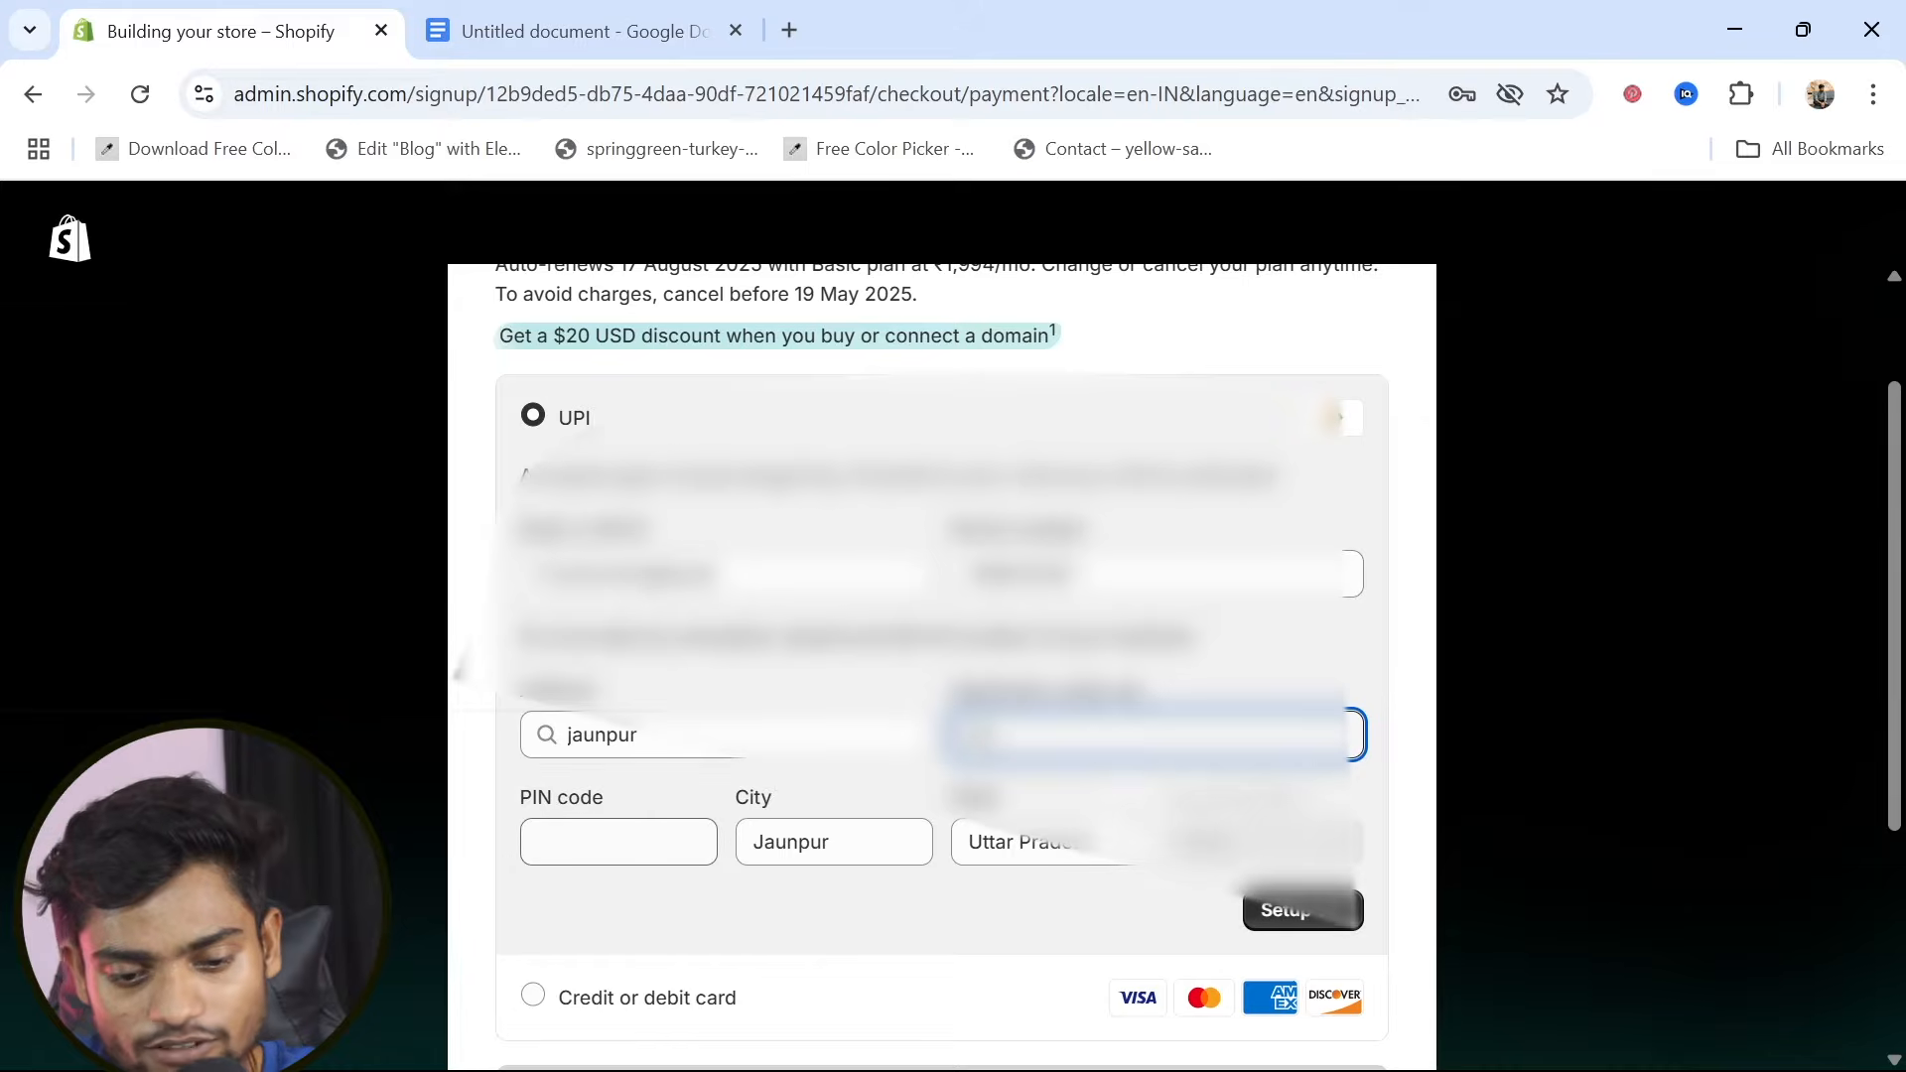
pyautogui.click(618, 842)
pyautogui.write('222002')
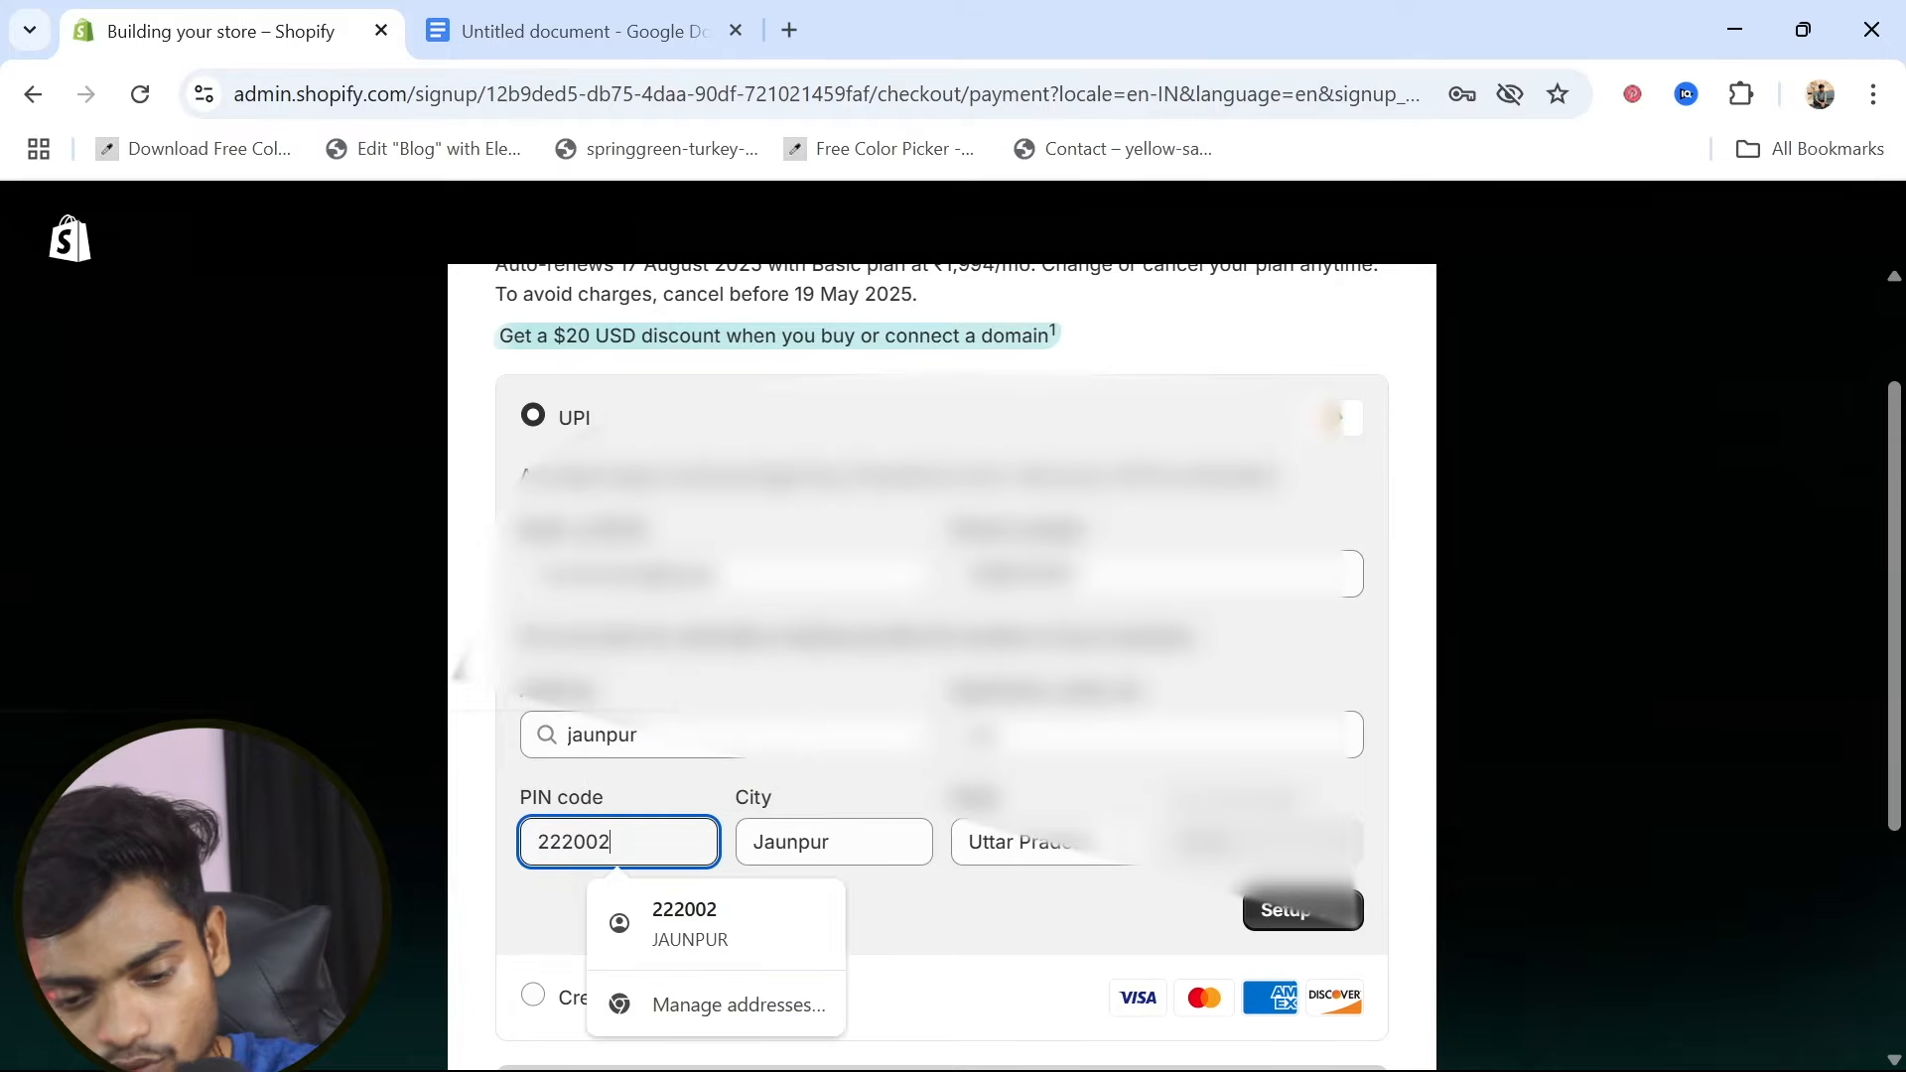
pyautogui.click(1014, 945)
# Subscribe to the Basic plan offer for ₹20 INR using the primary UPI payment method
pyautogui.scroll(-1, 1016, 953)
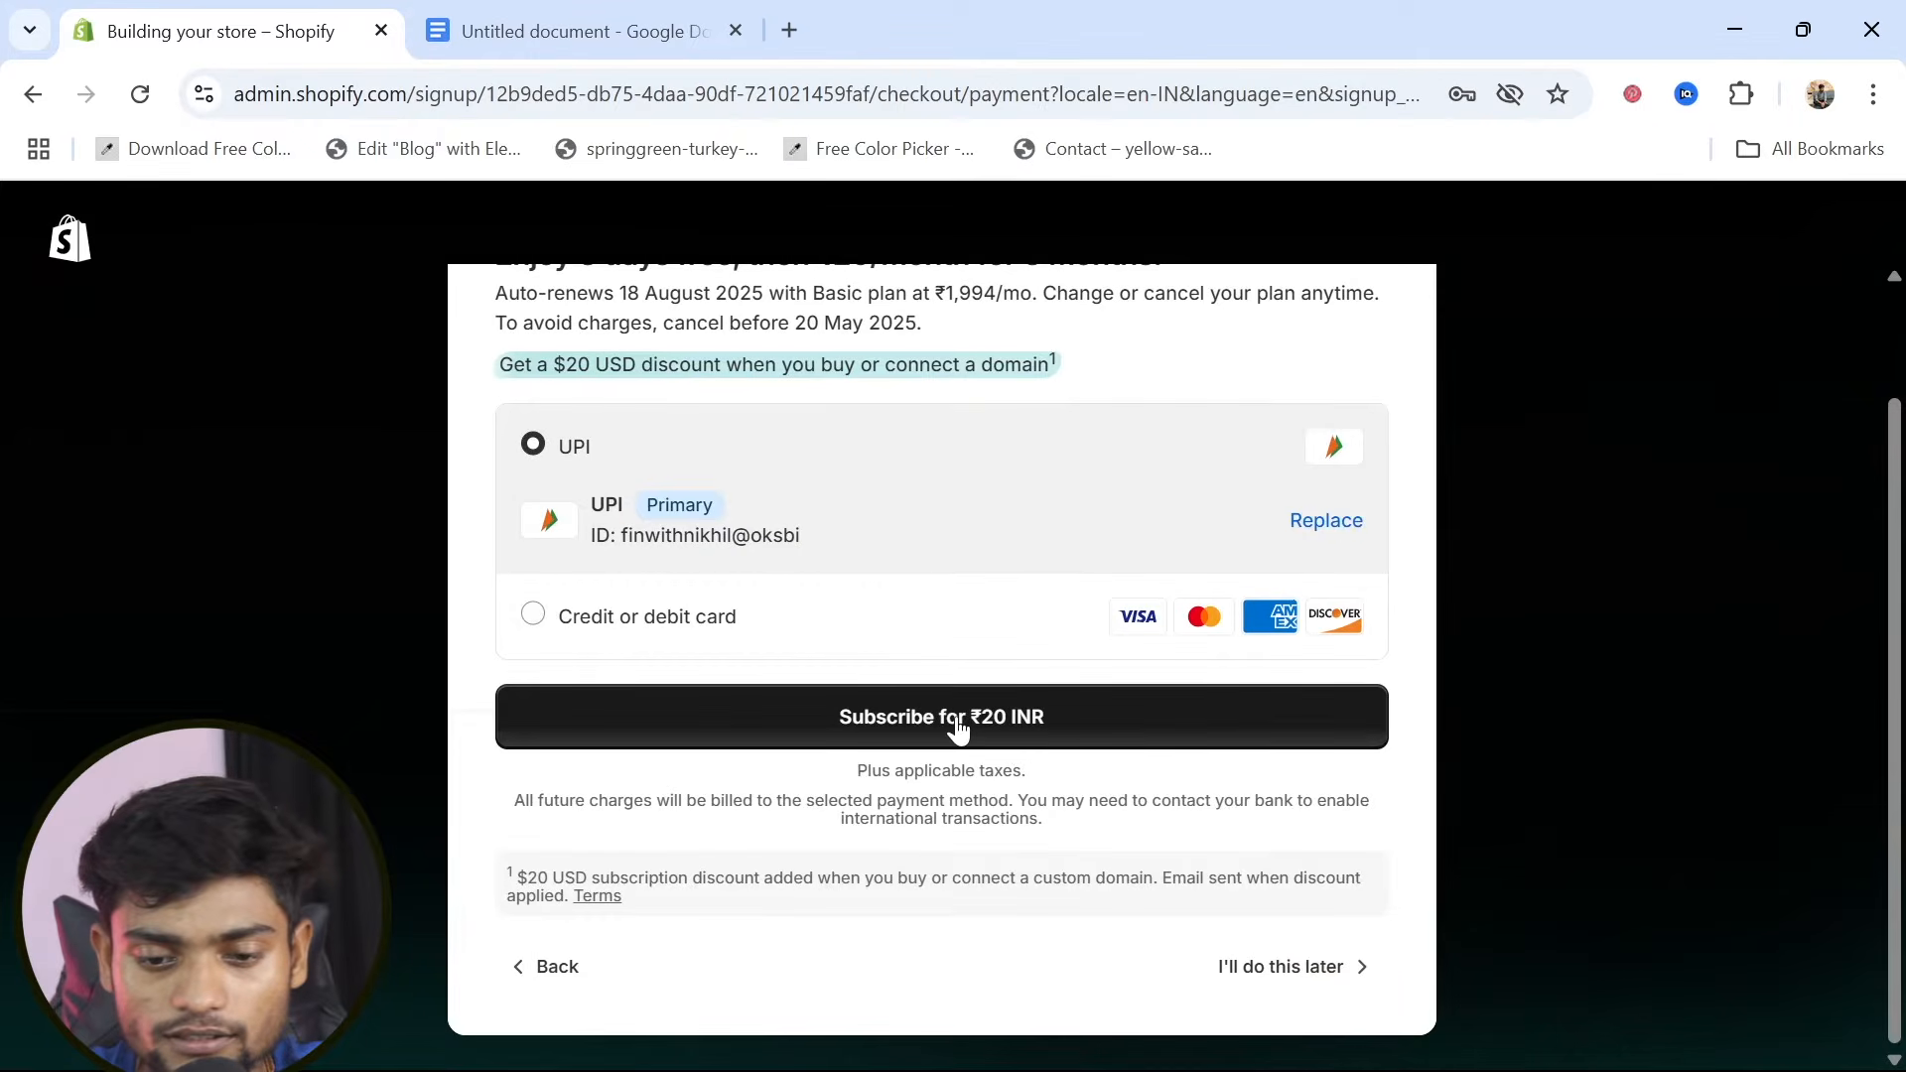
pyautogui.scroll(1, 948, 764)
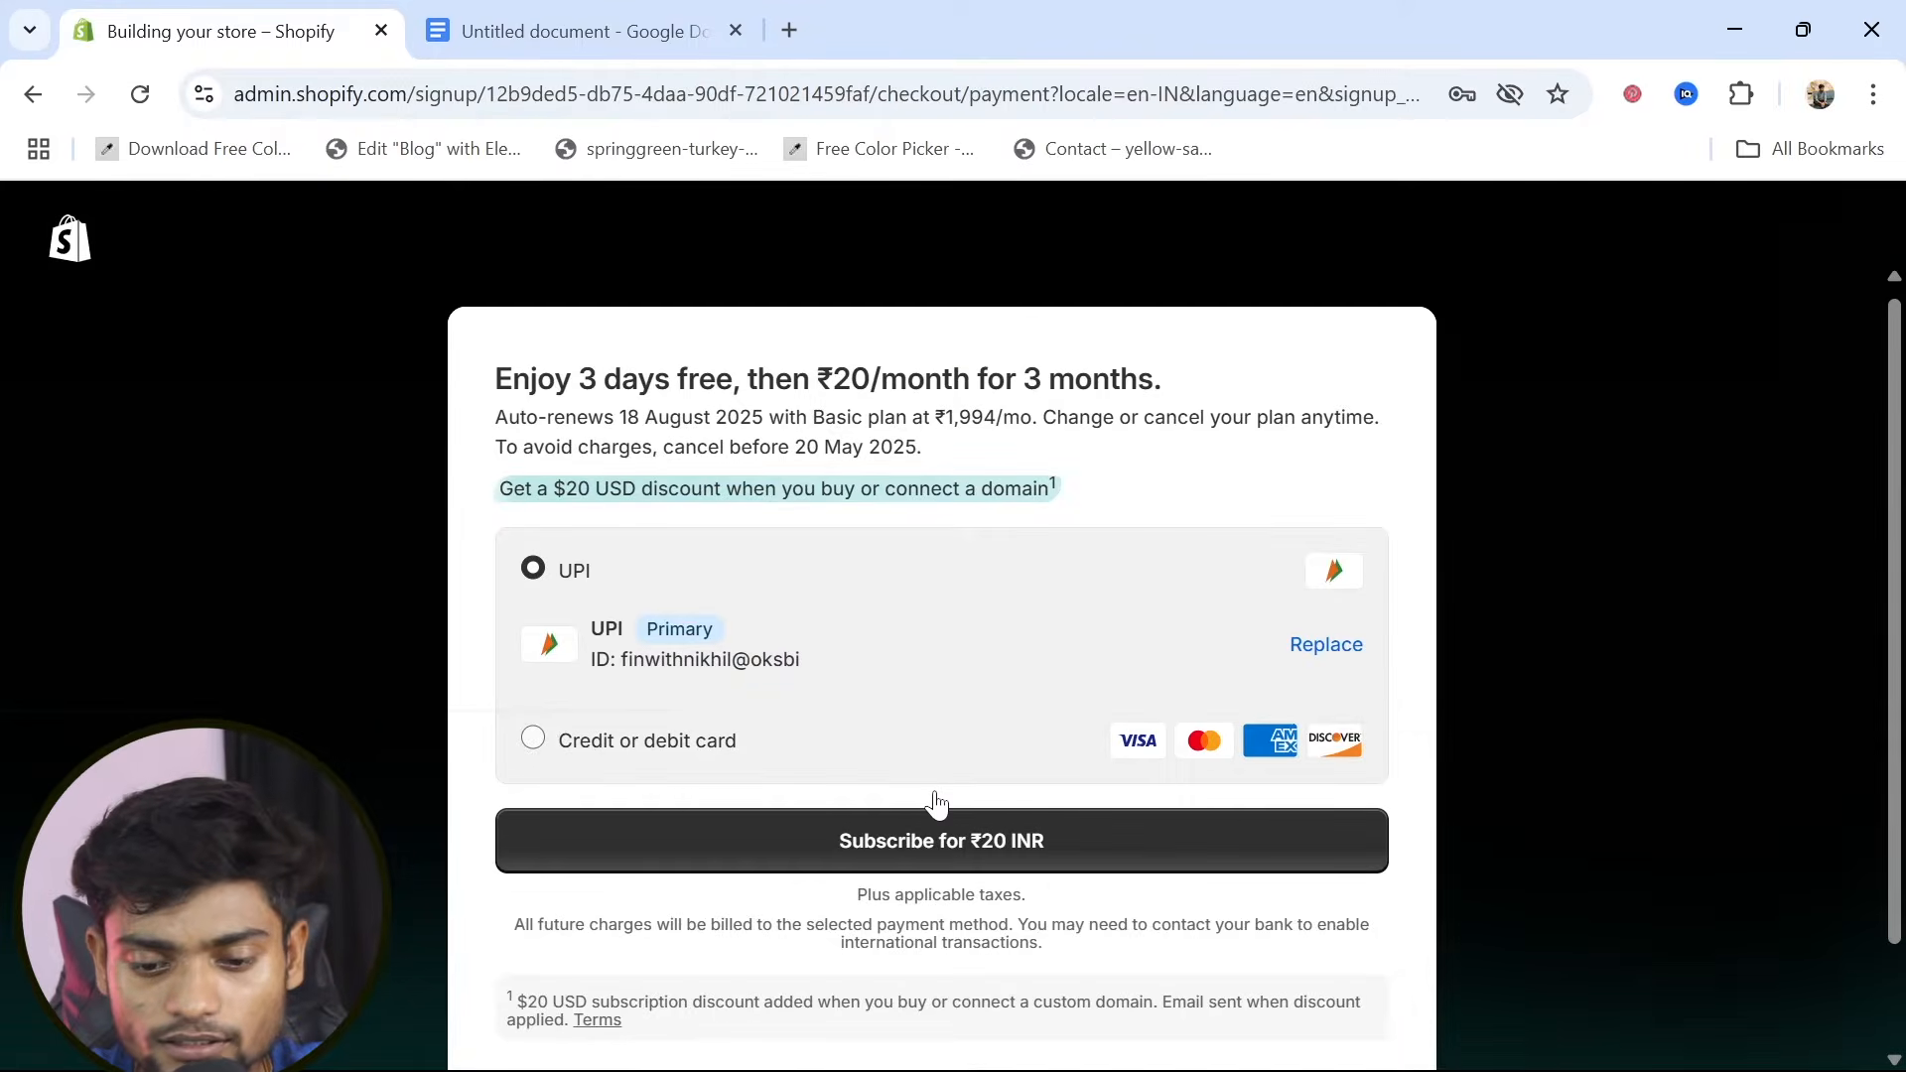
pyautogui.click(896, 845)
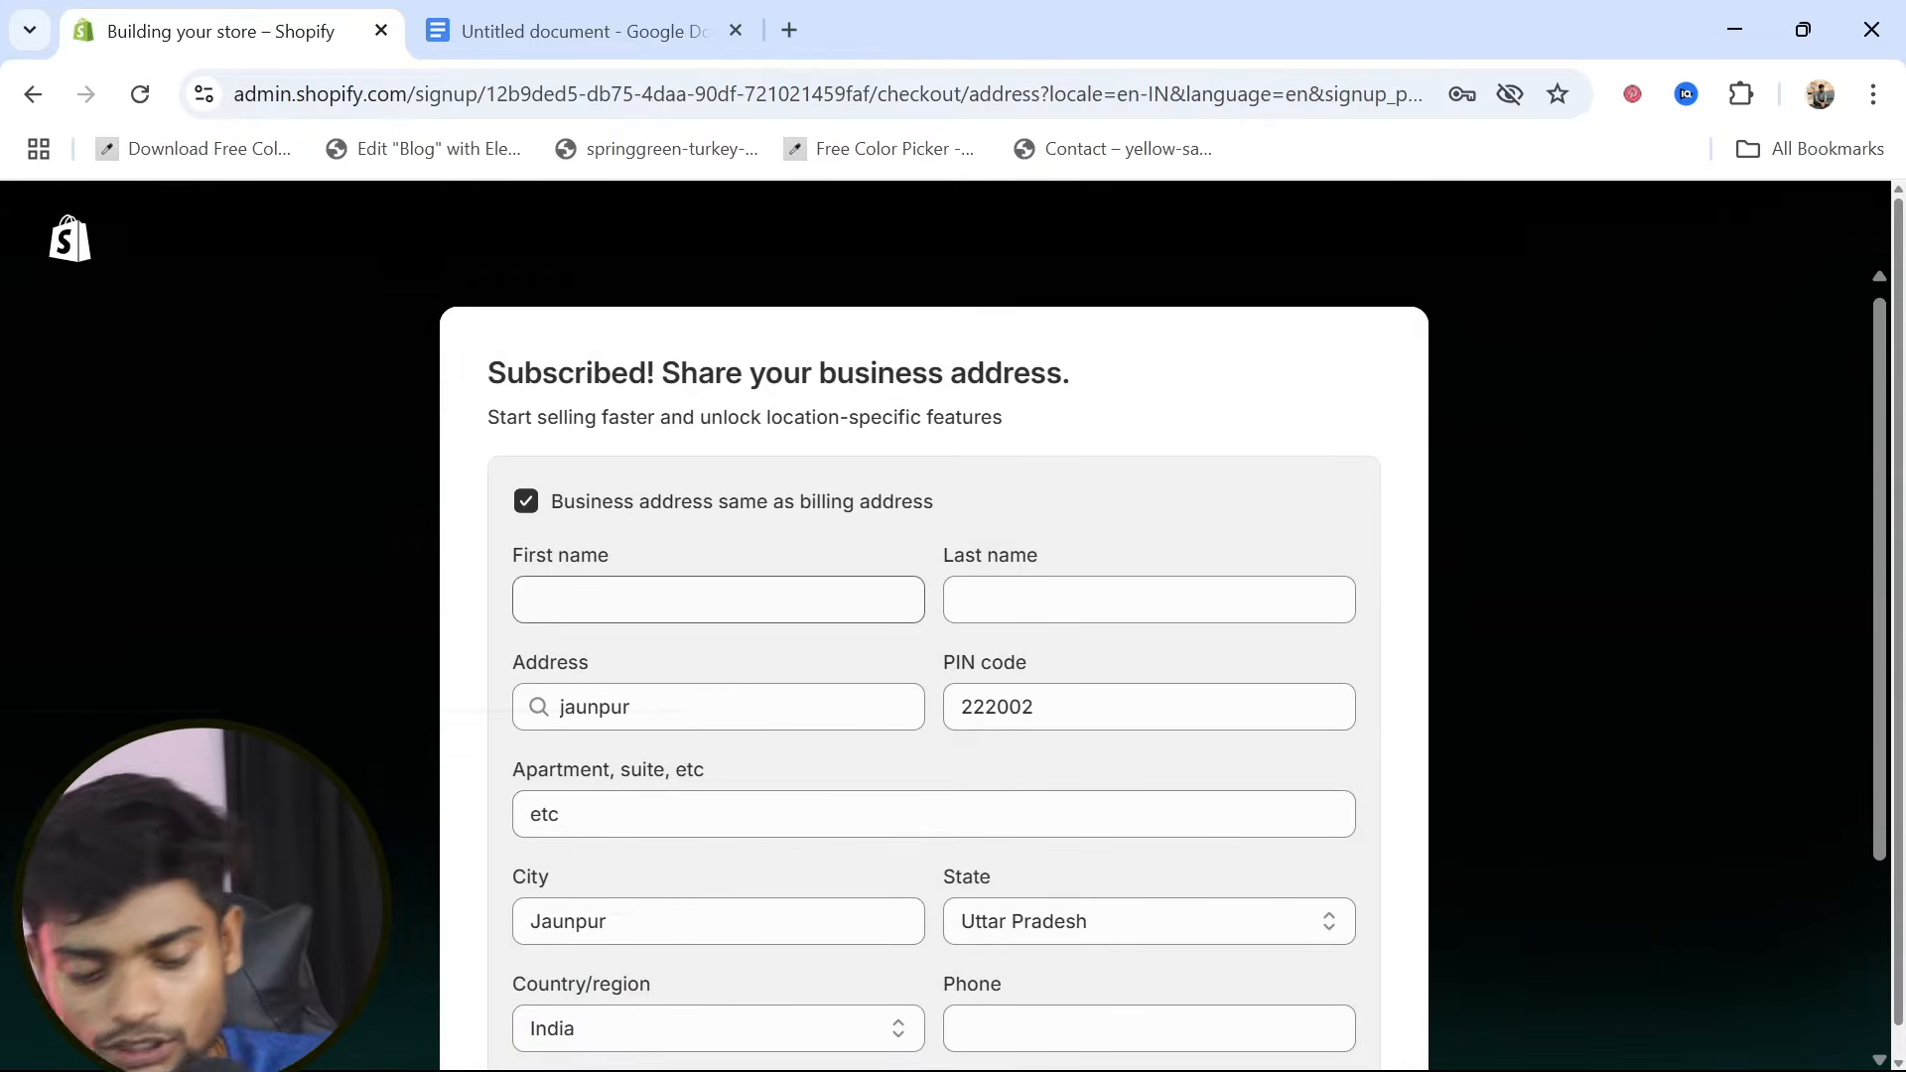
# Fill in the first and last name for the business address from the saved browser profile
pyautogui.click(718, 600)
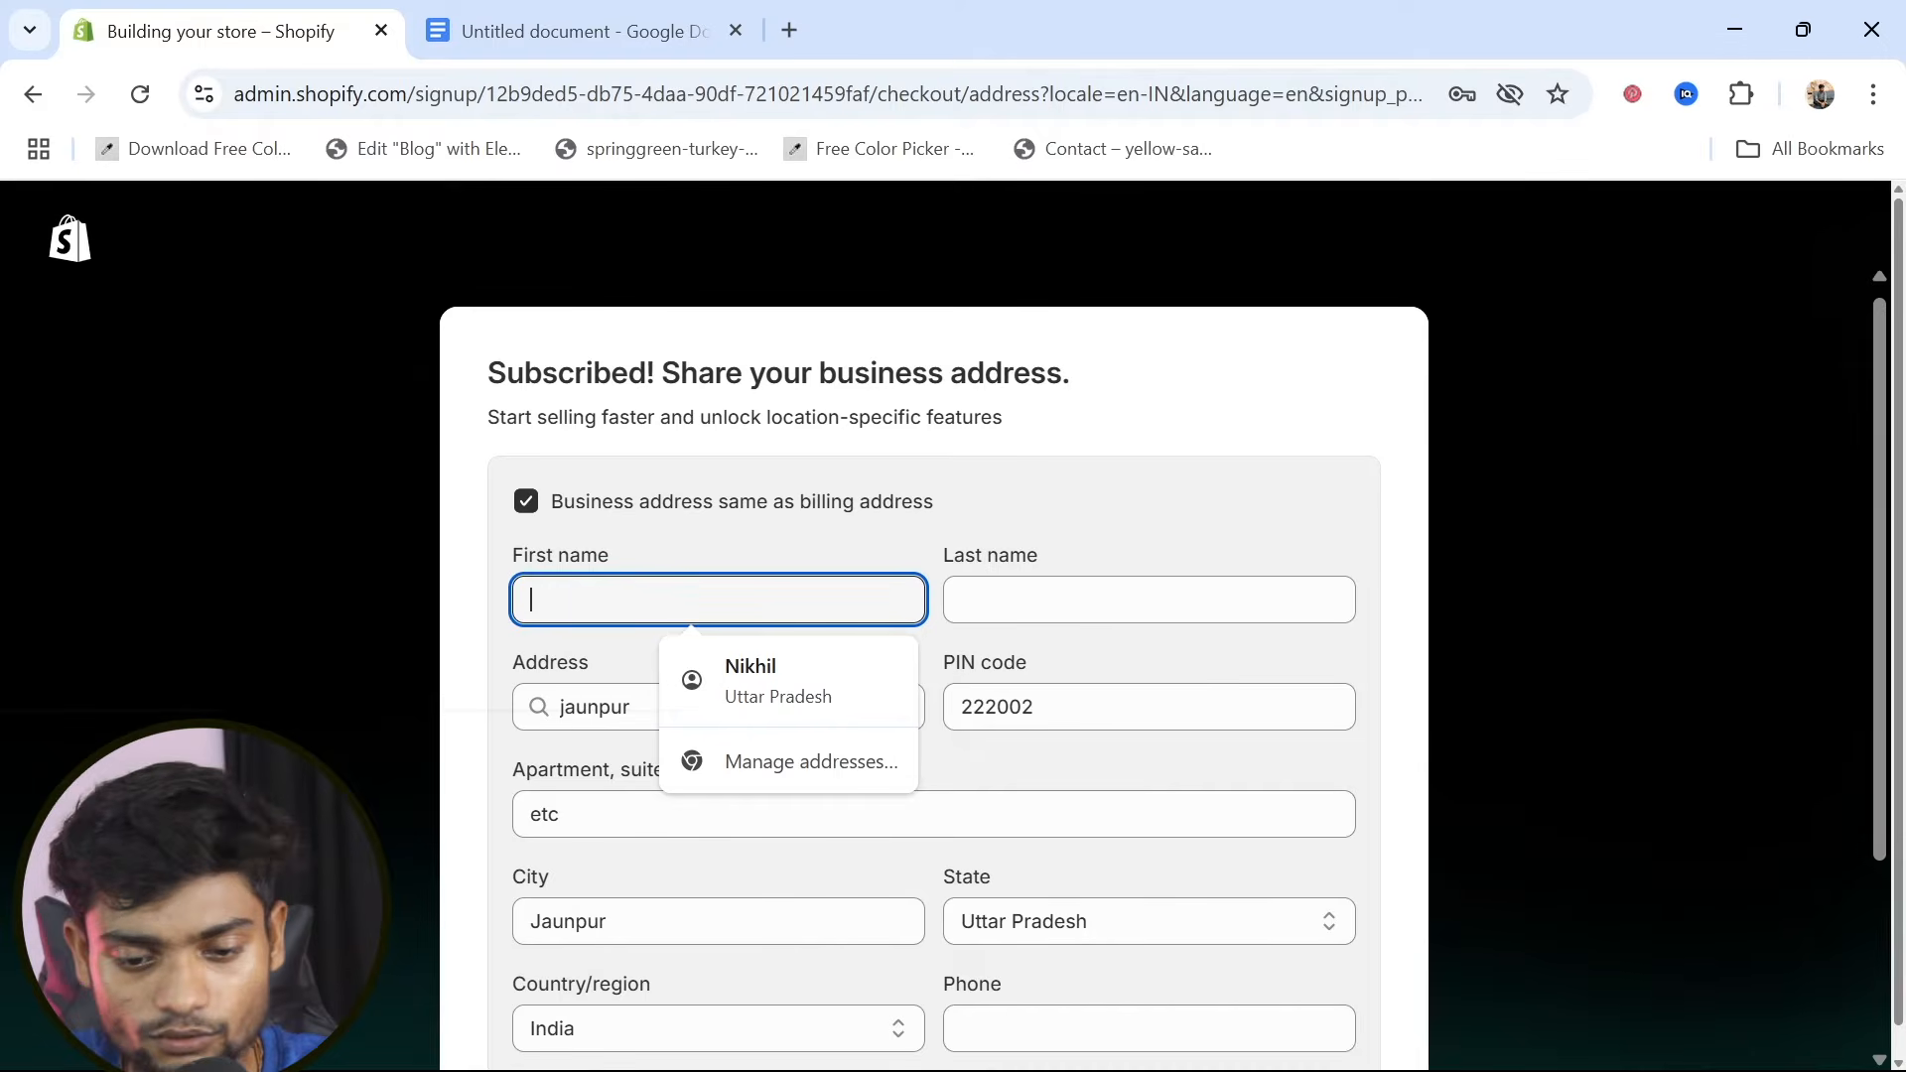
pyautogui.click(768, 669)
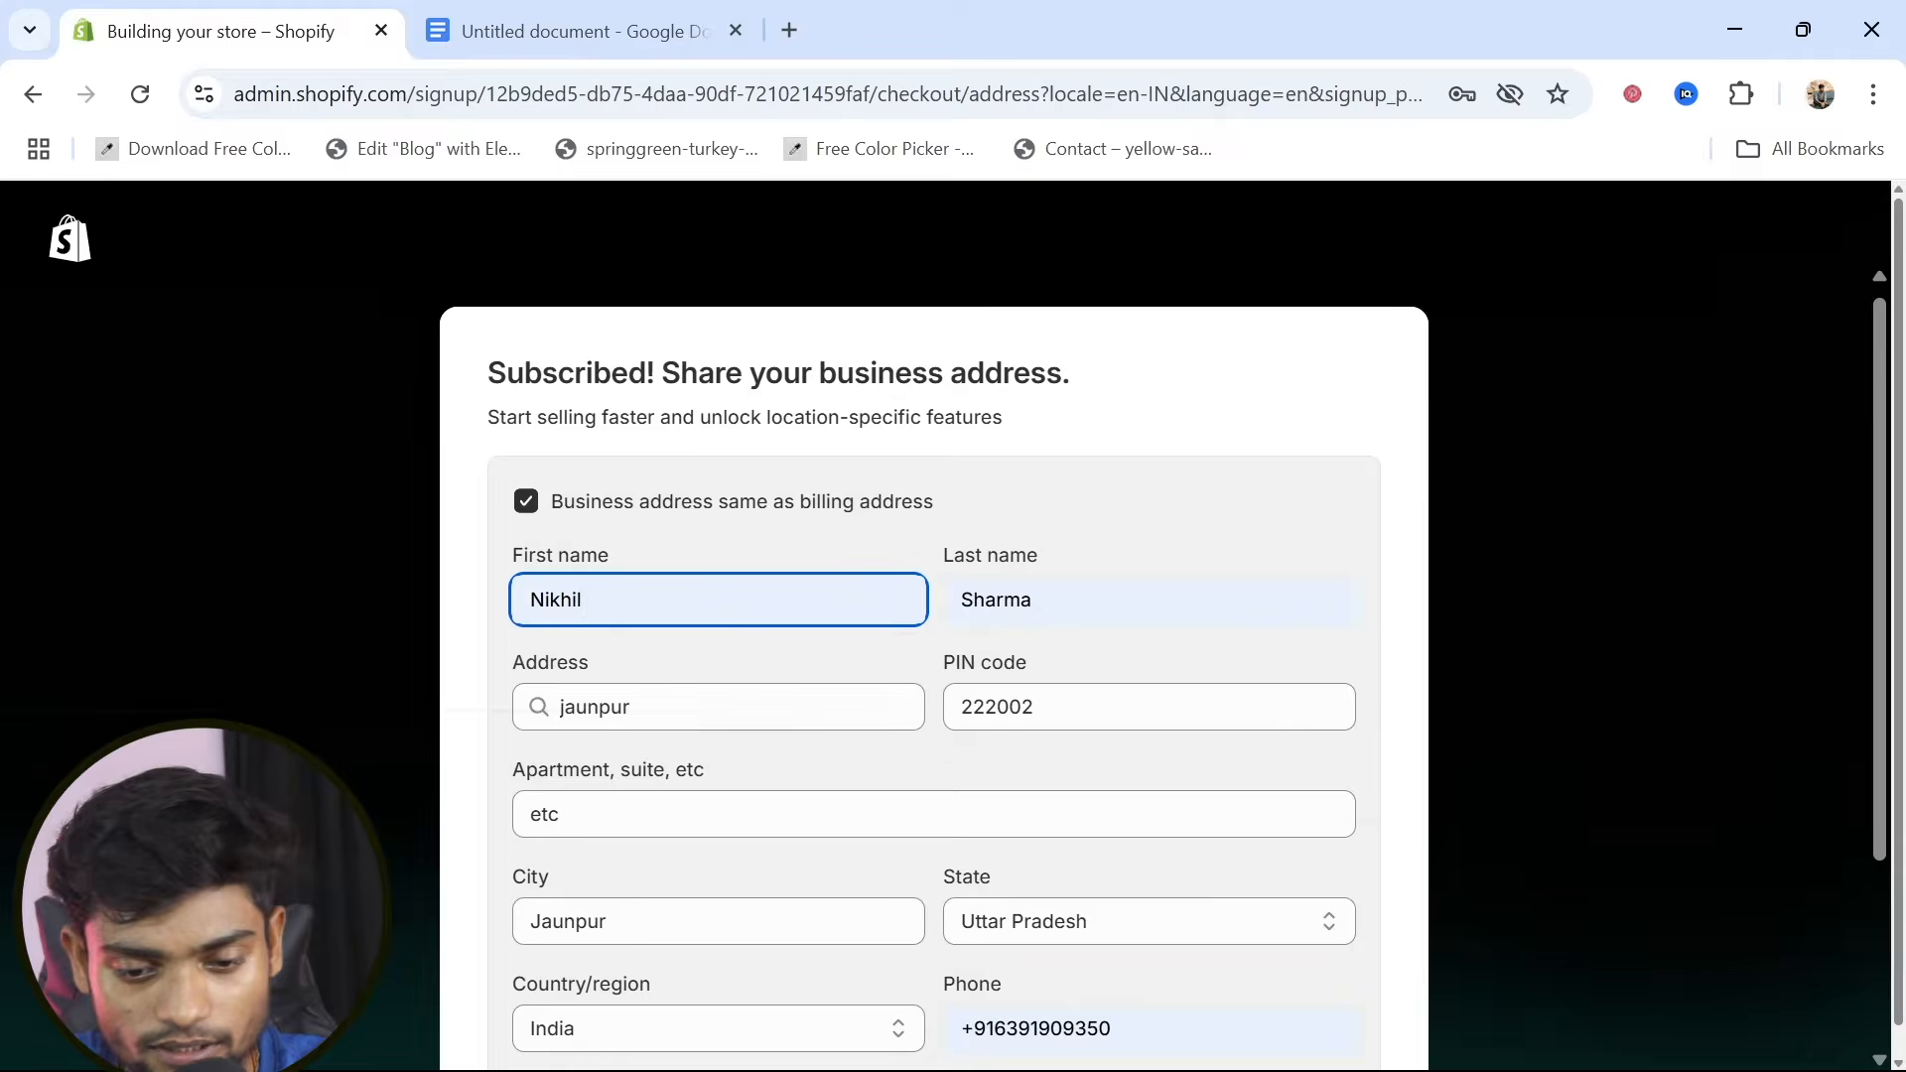
pyautogui.click(734, 706)
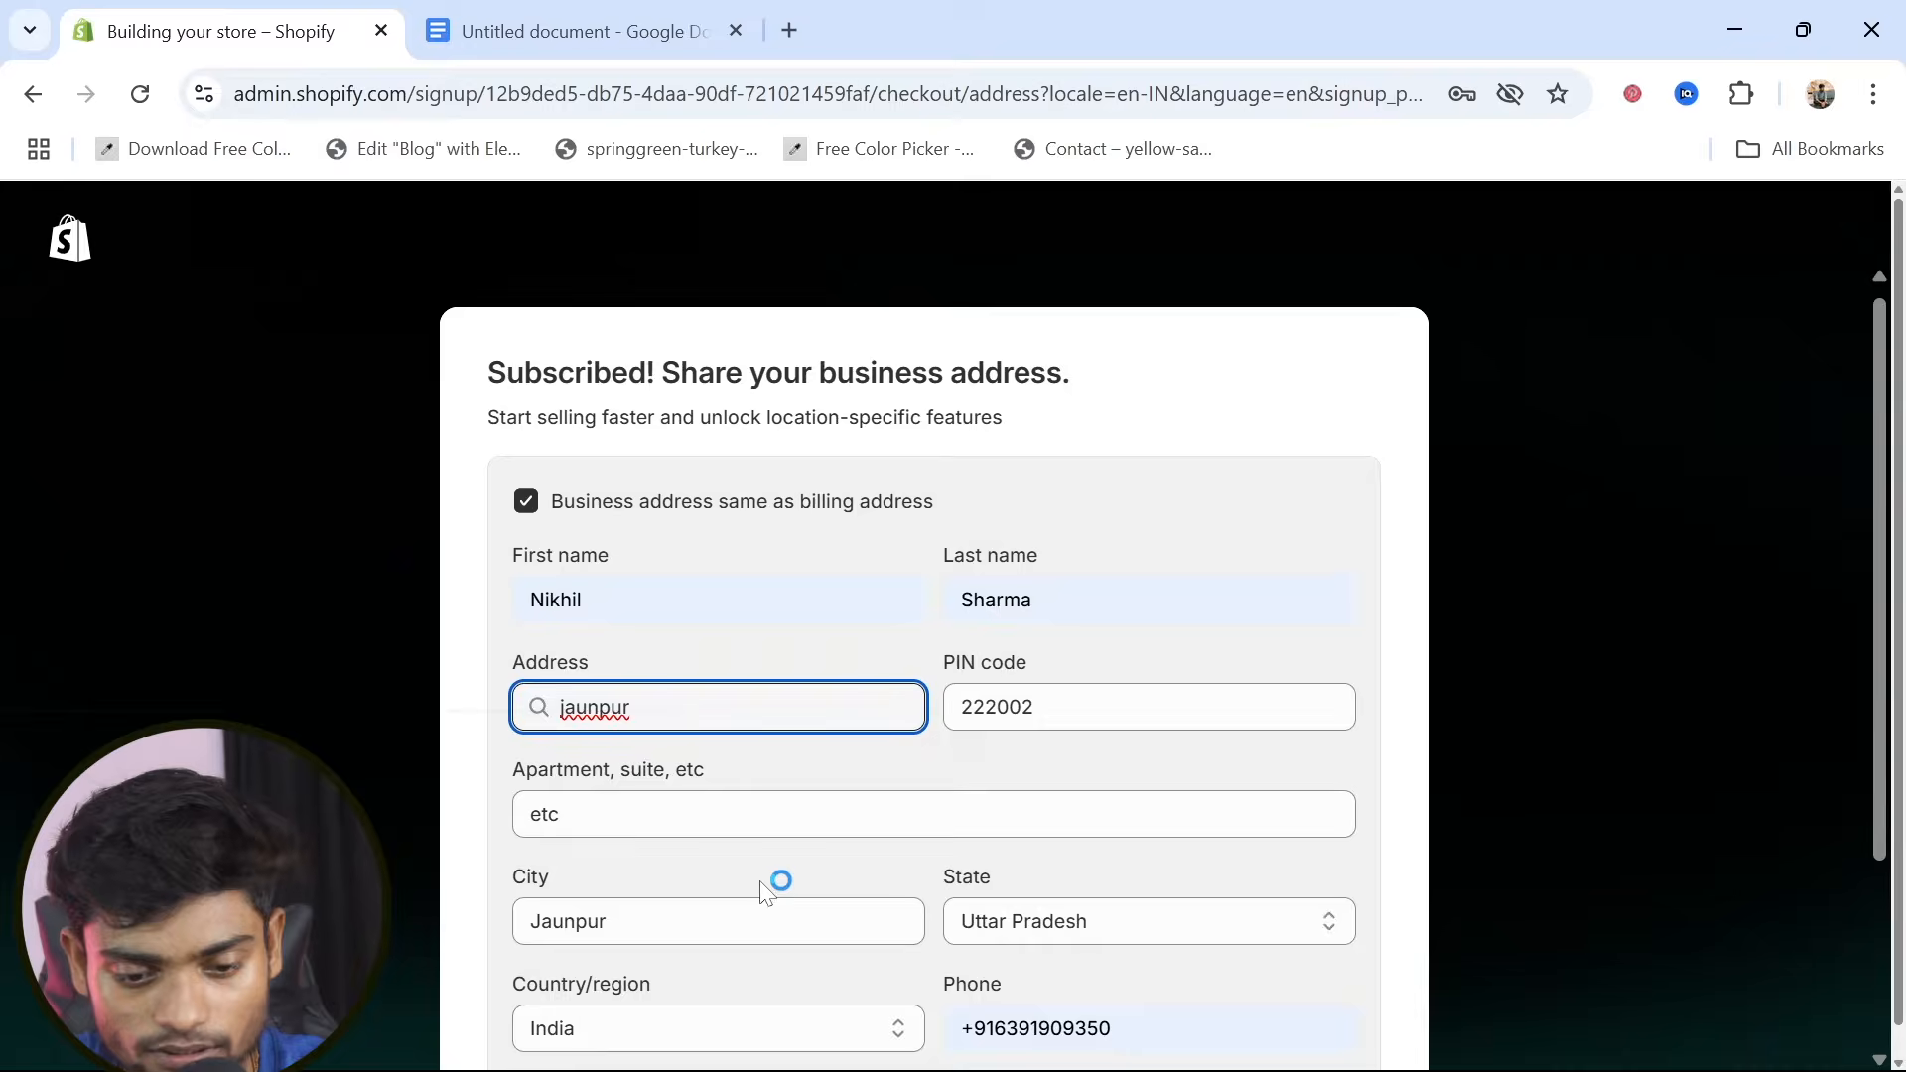
# Replace the phone number in the business address, keep it the same as the billing address, and save it
pyautogui.scroll(-2, 769, 889)
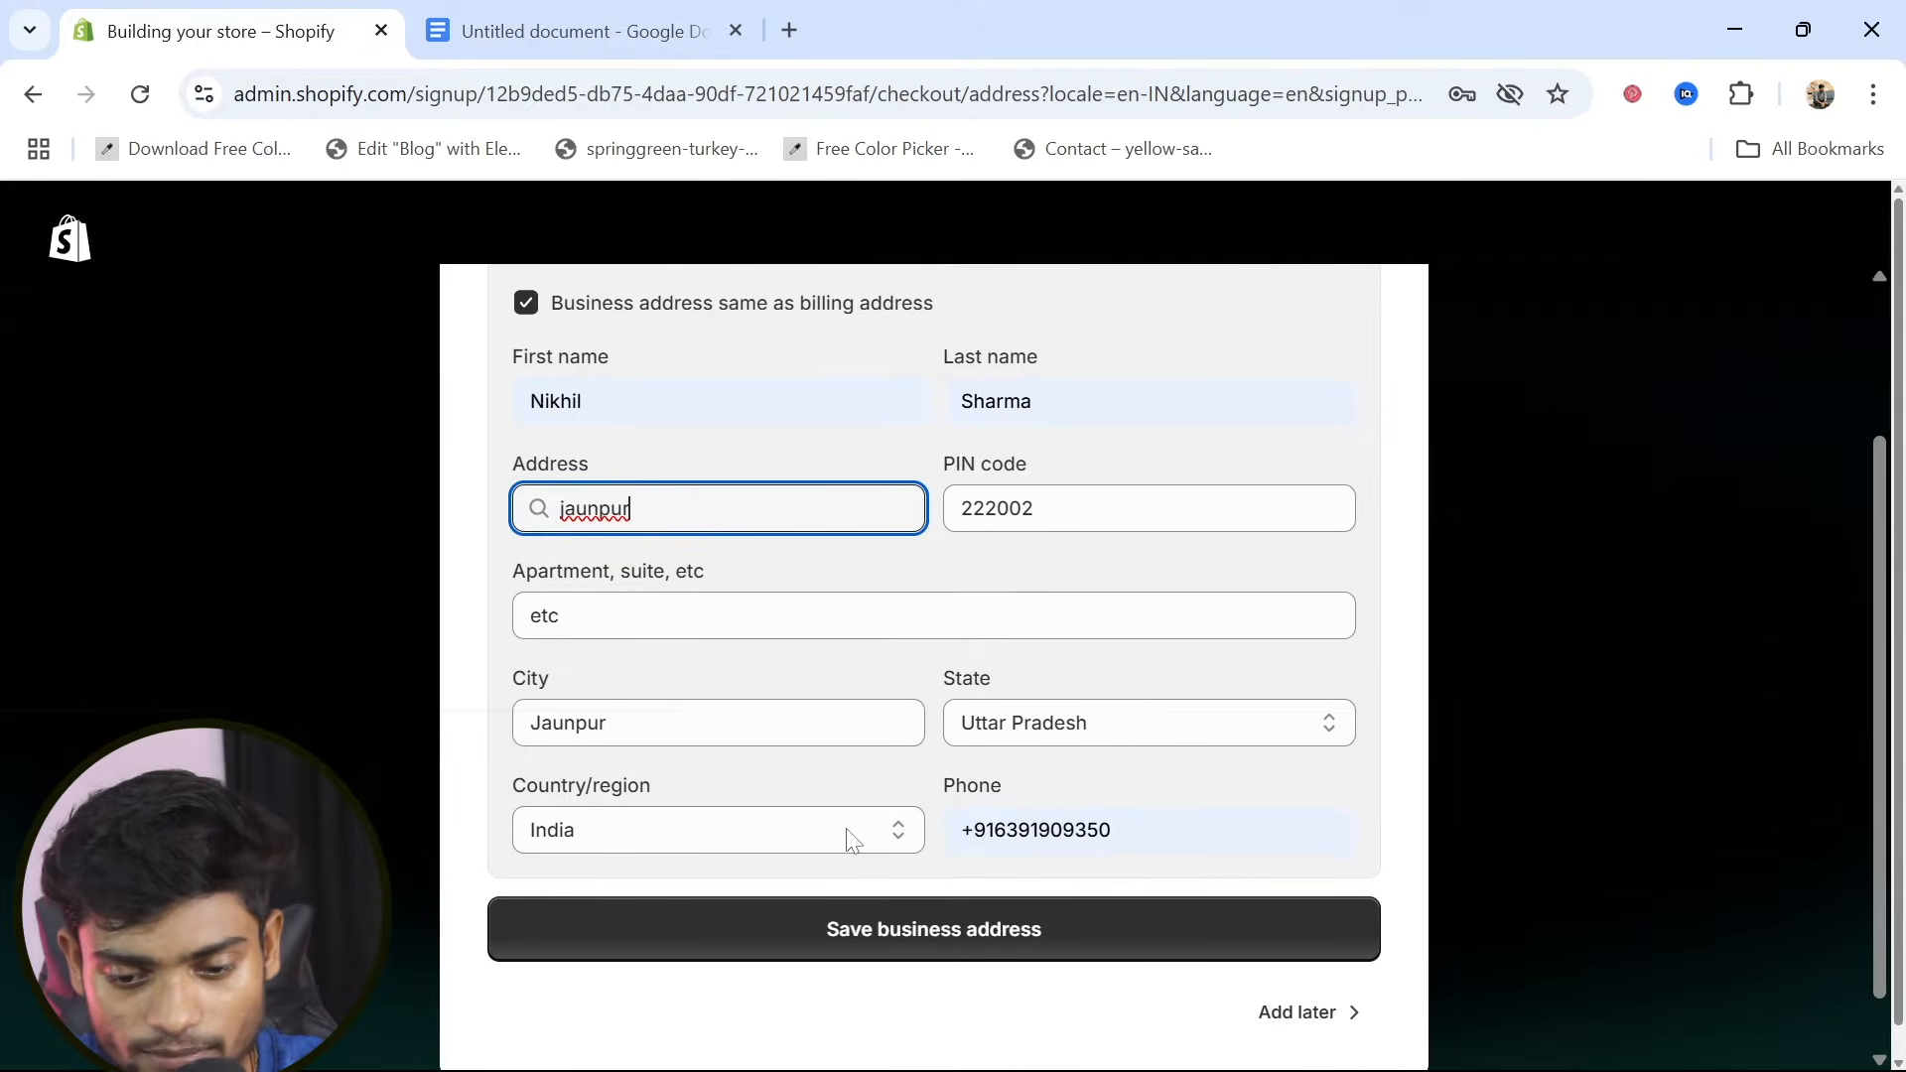
pyautogui.moveTo(1142, 832); pyautogui.dragTo(1071, 831)
pyautogui.press('BackSpace')
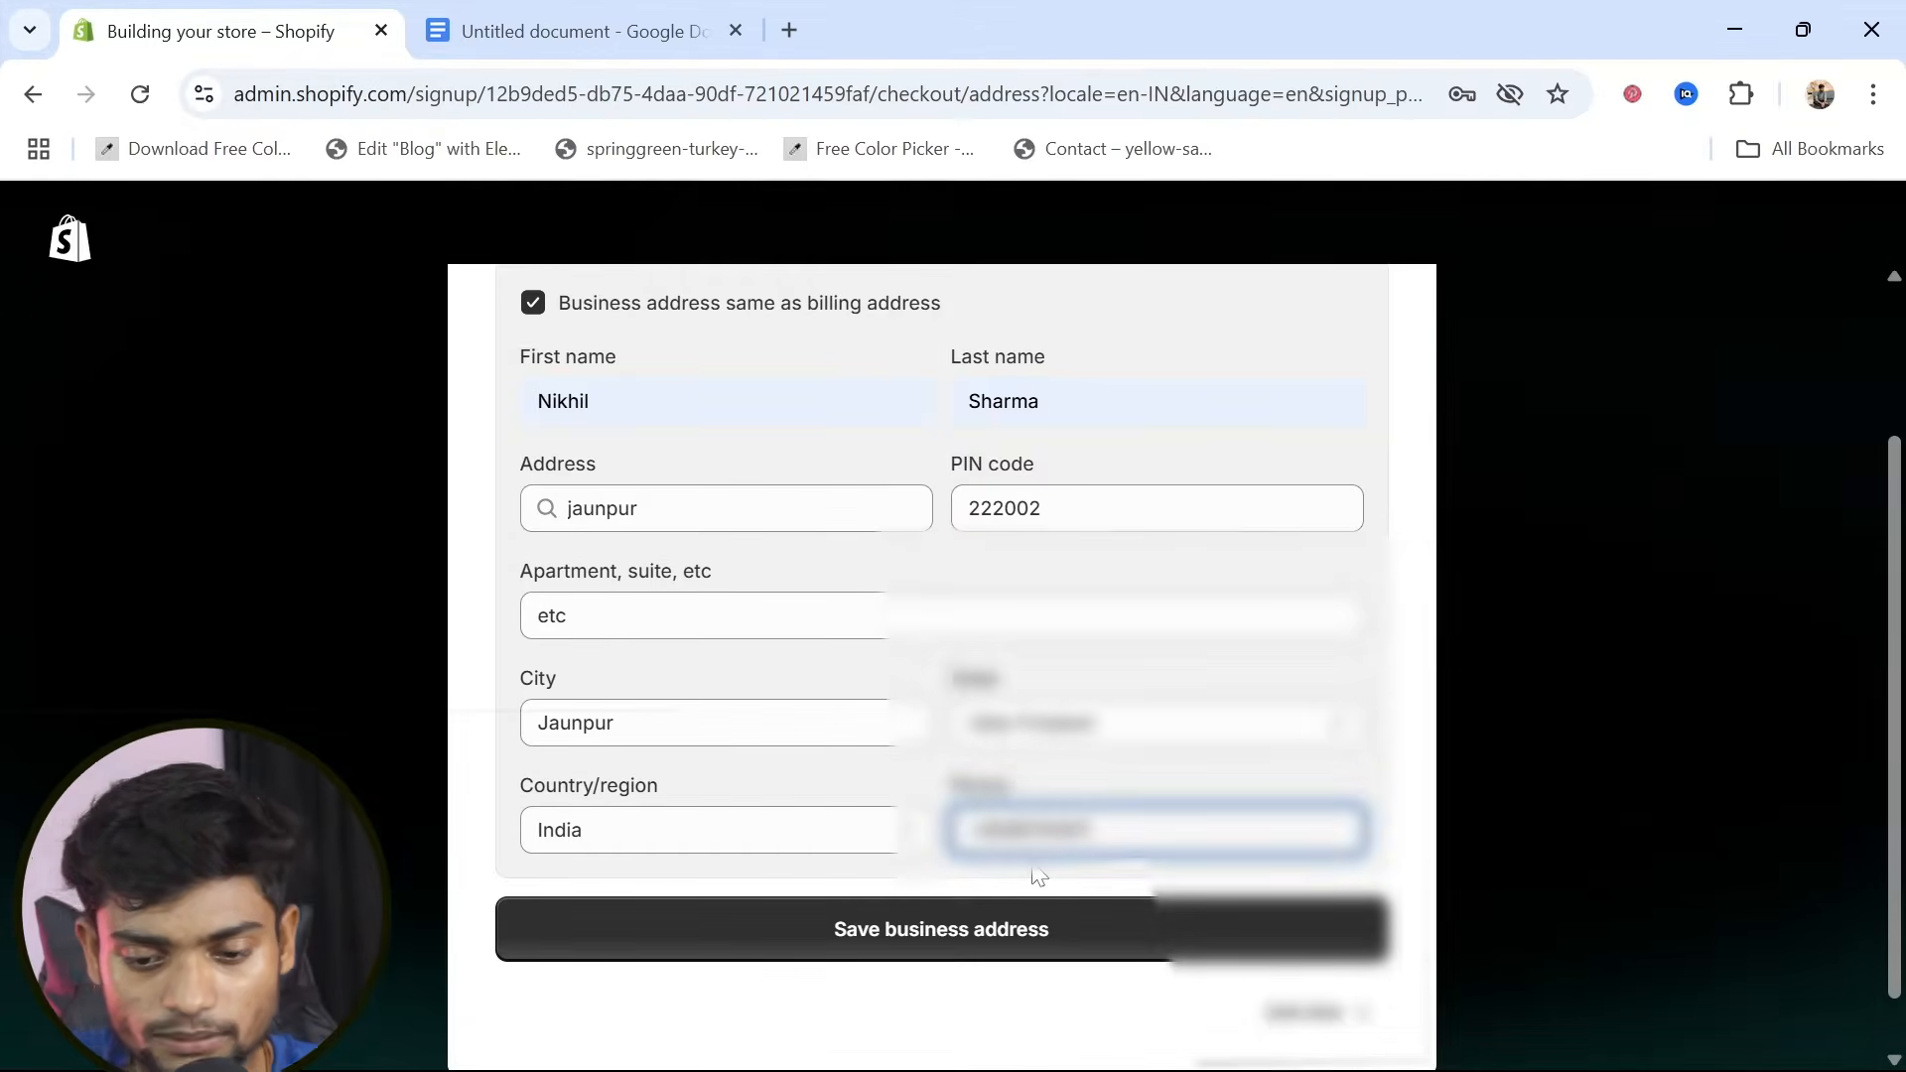
pyautogui.scroll(1, 1032, 870)
pyautogui.scroll(-2, 1032, 874)
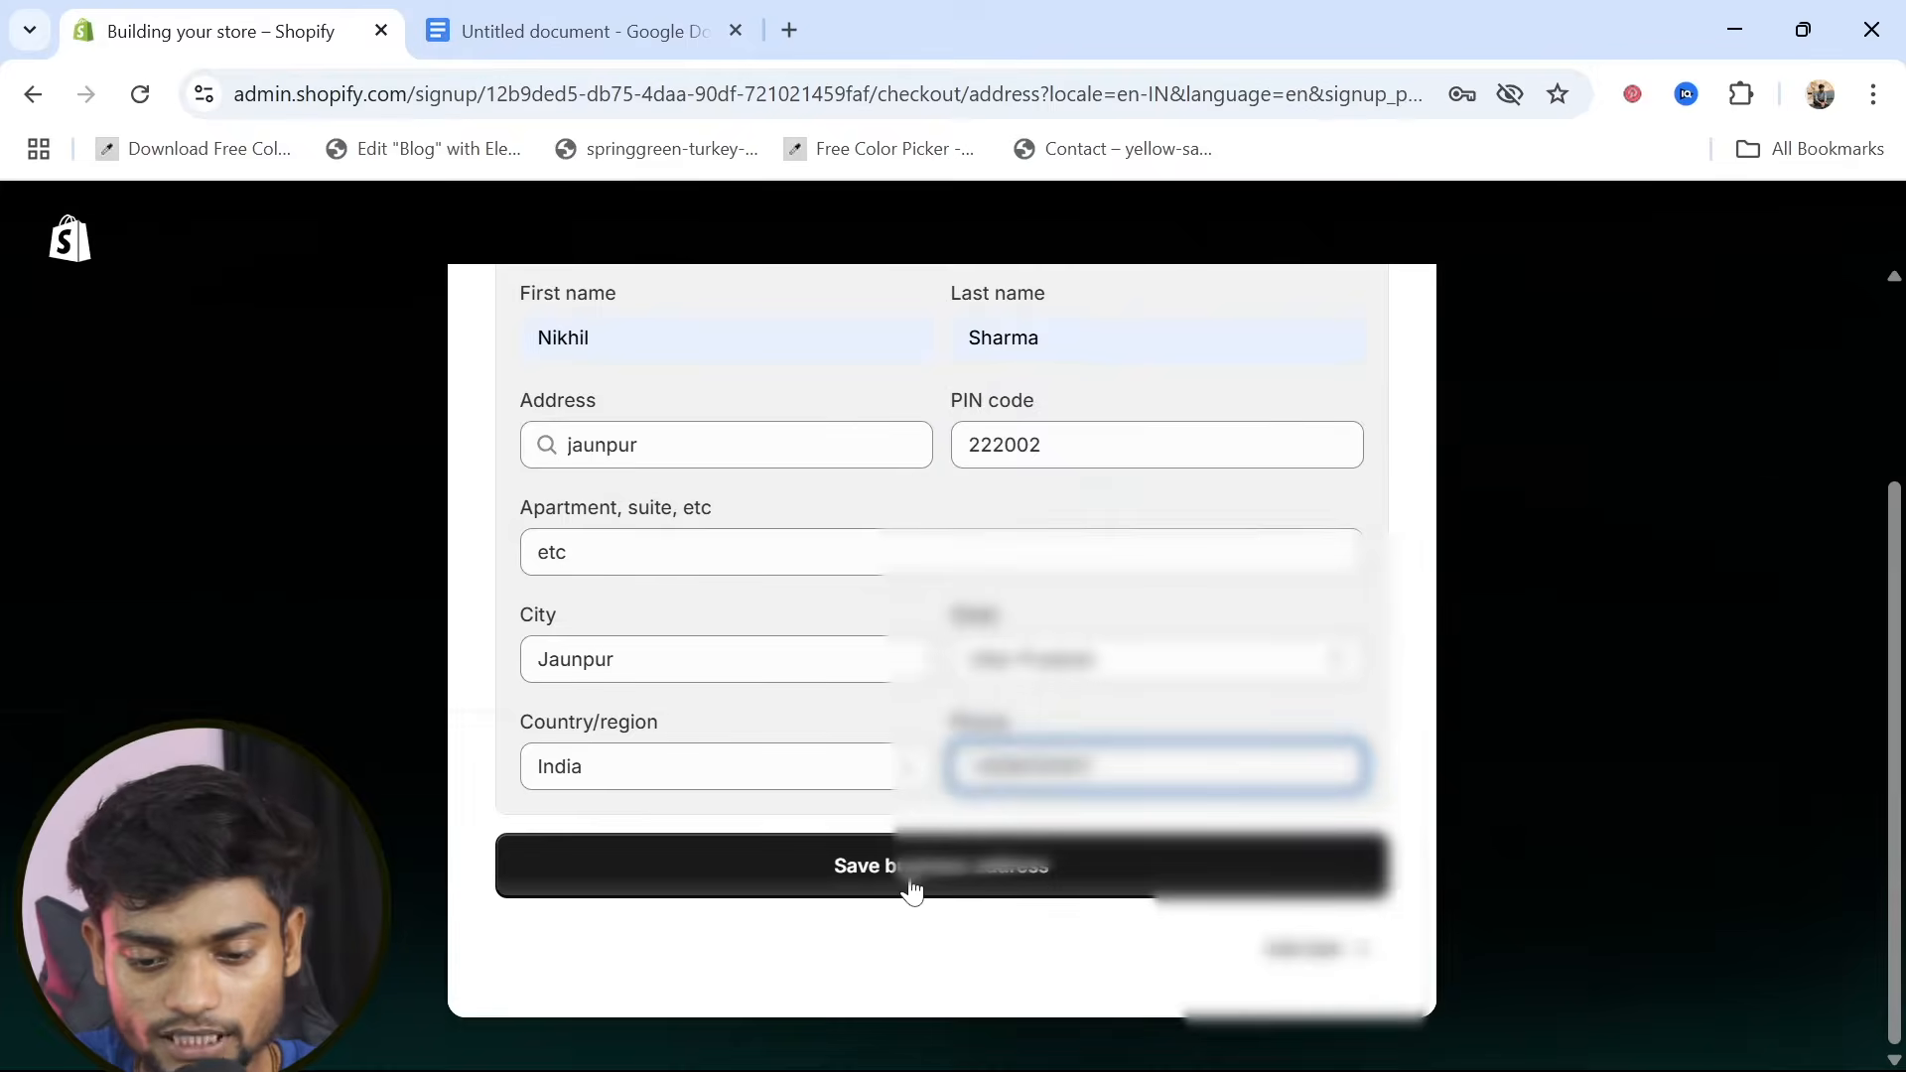
pyautogui.click(972, 894)
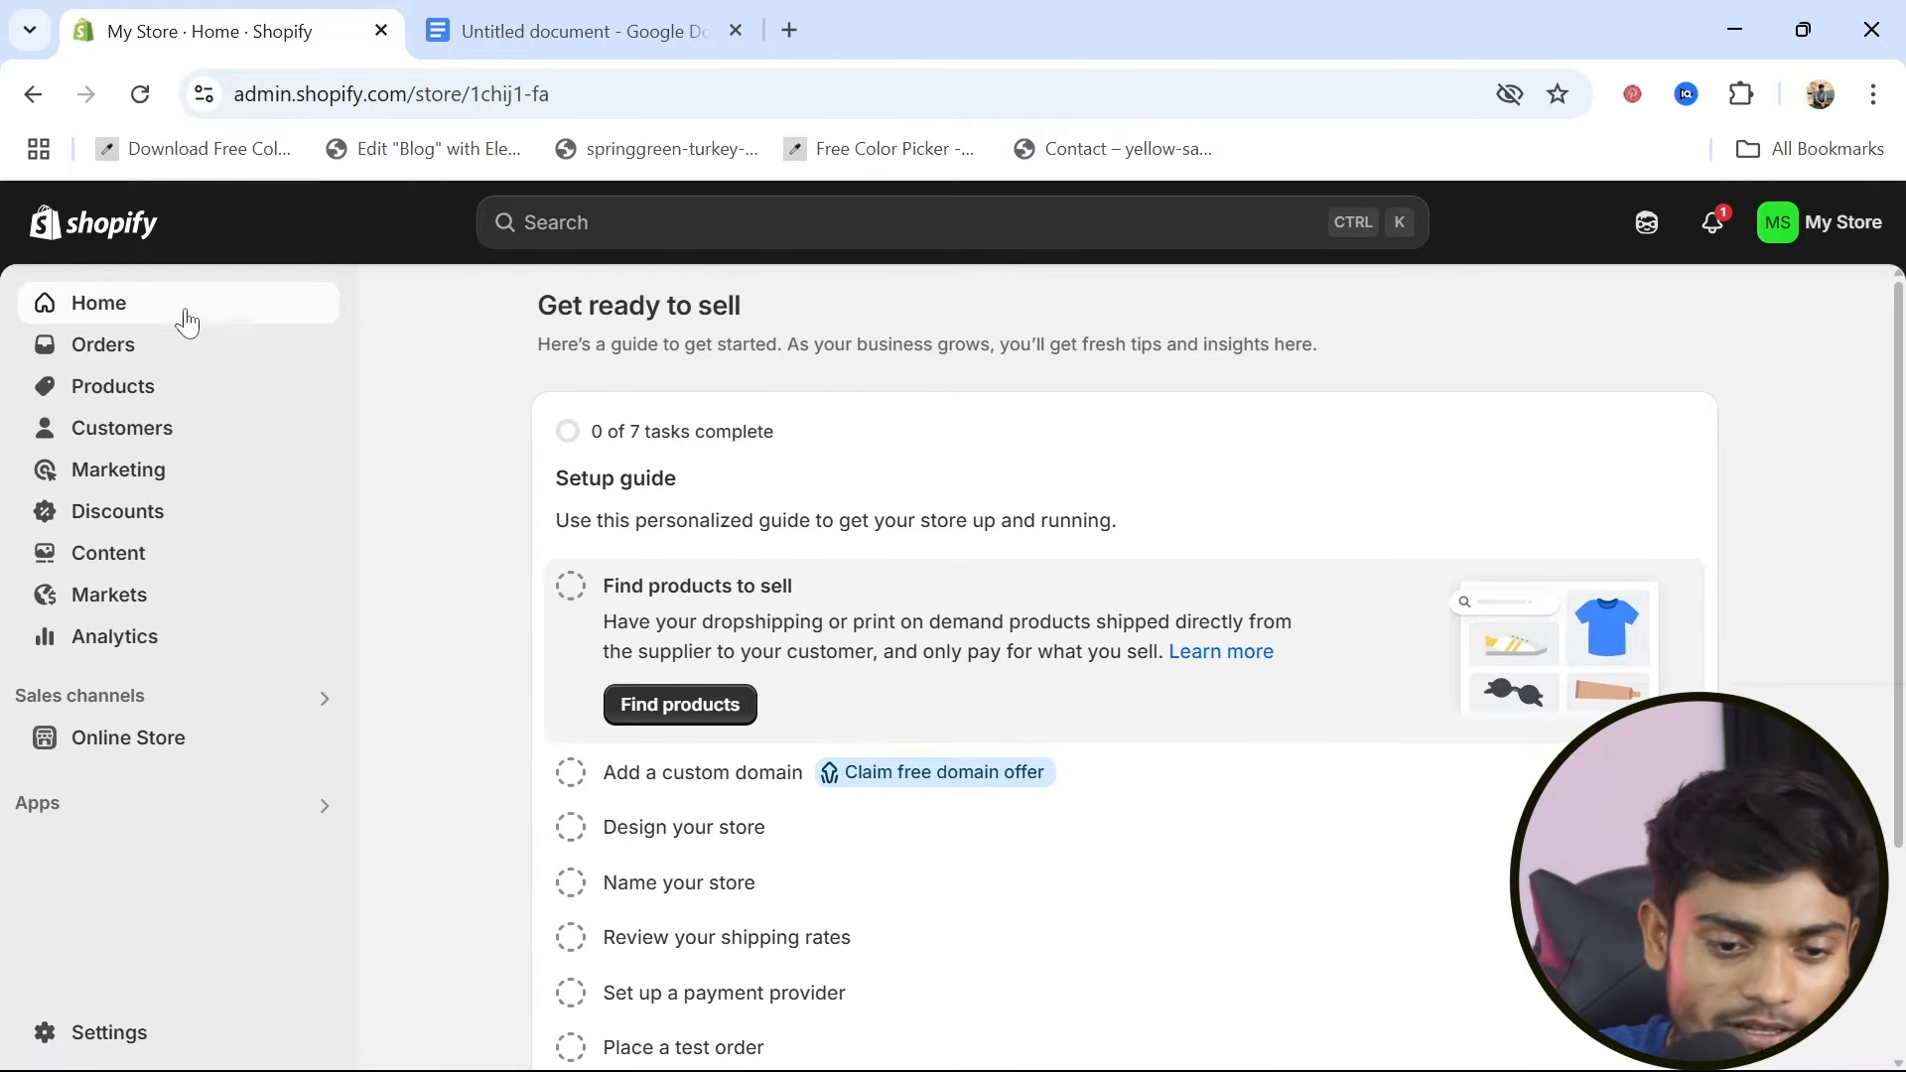
# Look through the store's Orders, Products, Customers and Analytics pages, including the total sales over time chart
pyautogui.click(114, 353)
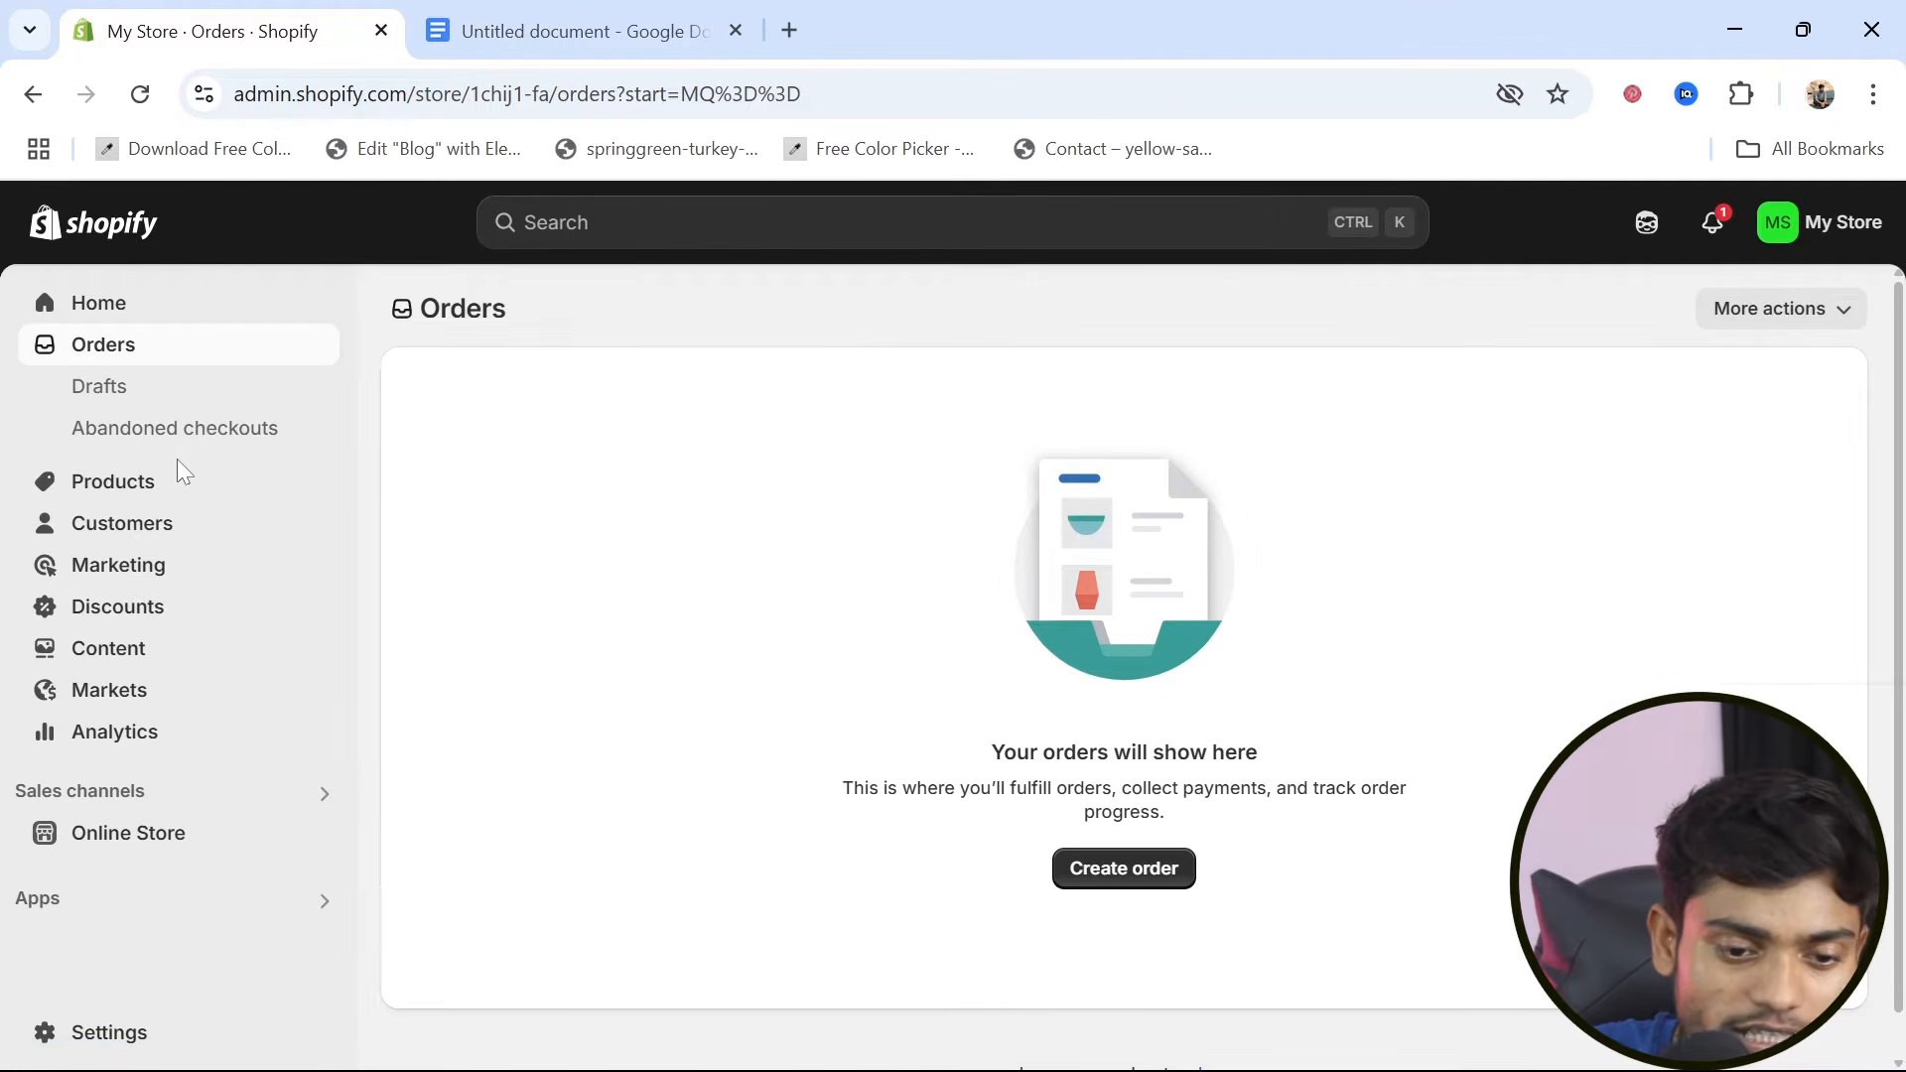
pyautogui.click(140, 485)
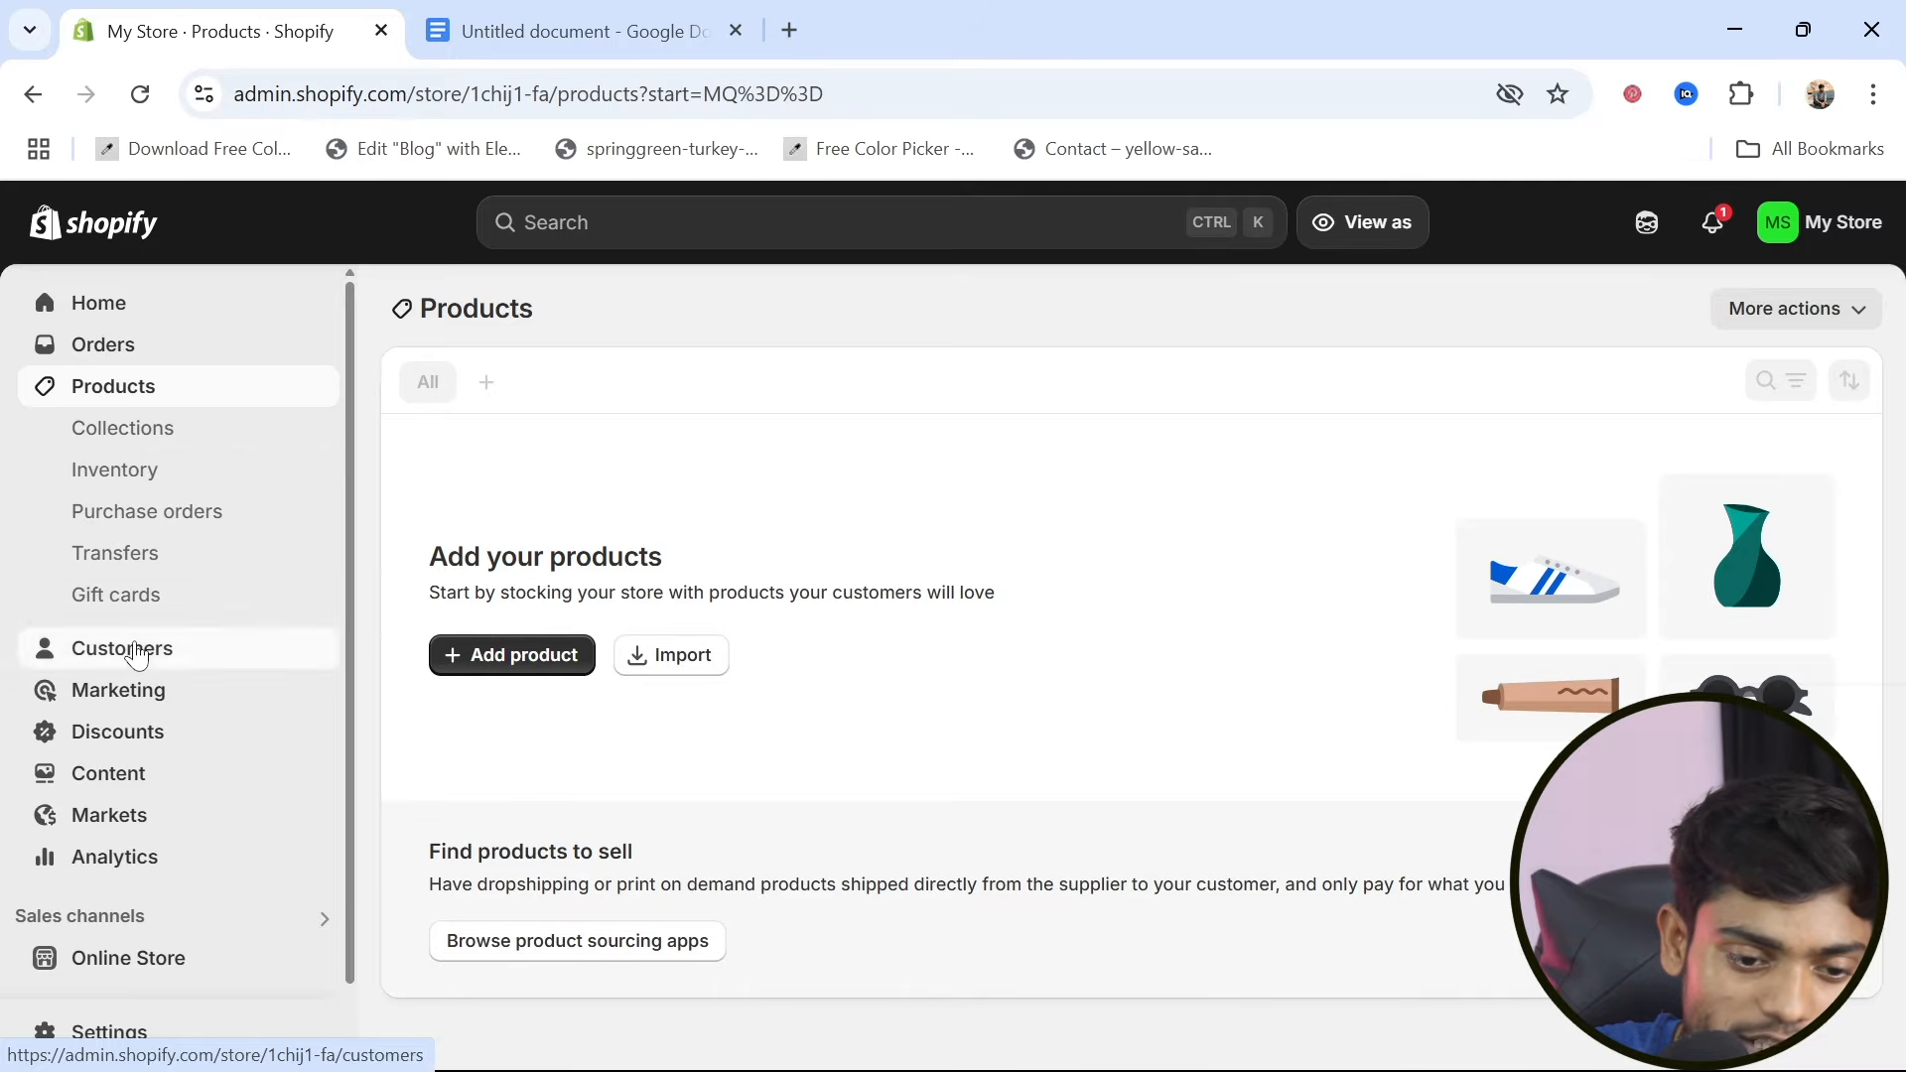
pyautogui.click(137, 650)
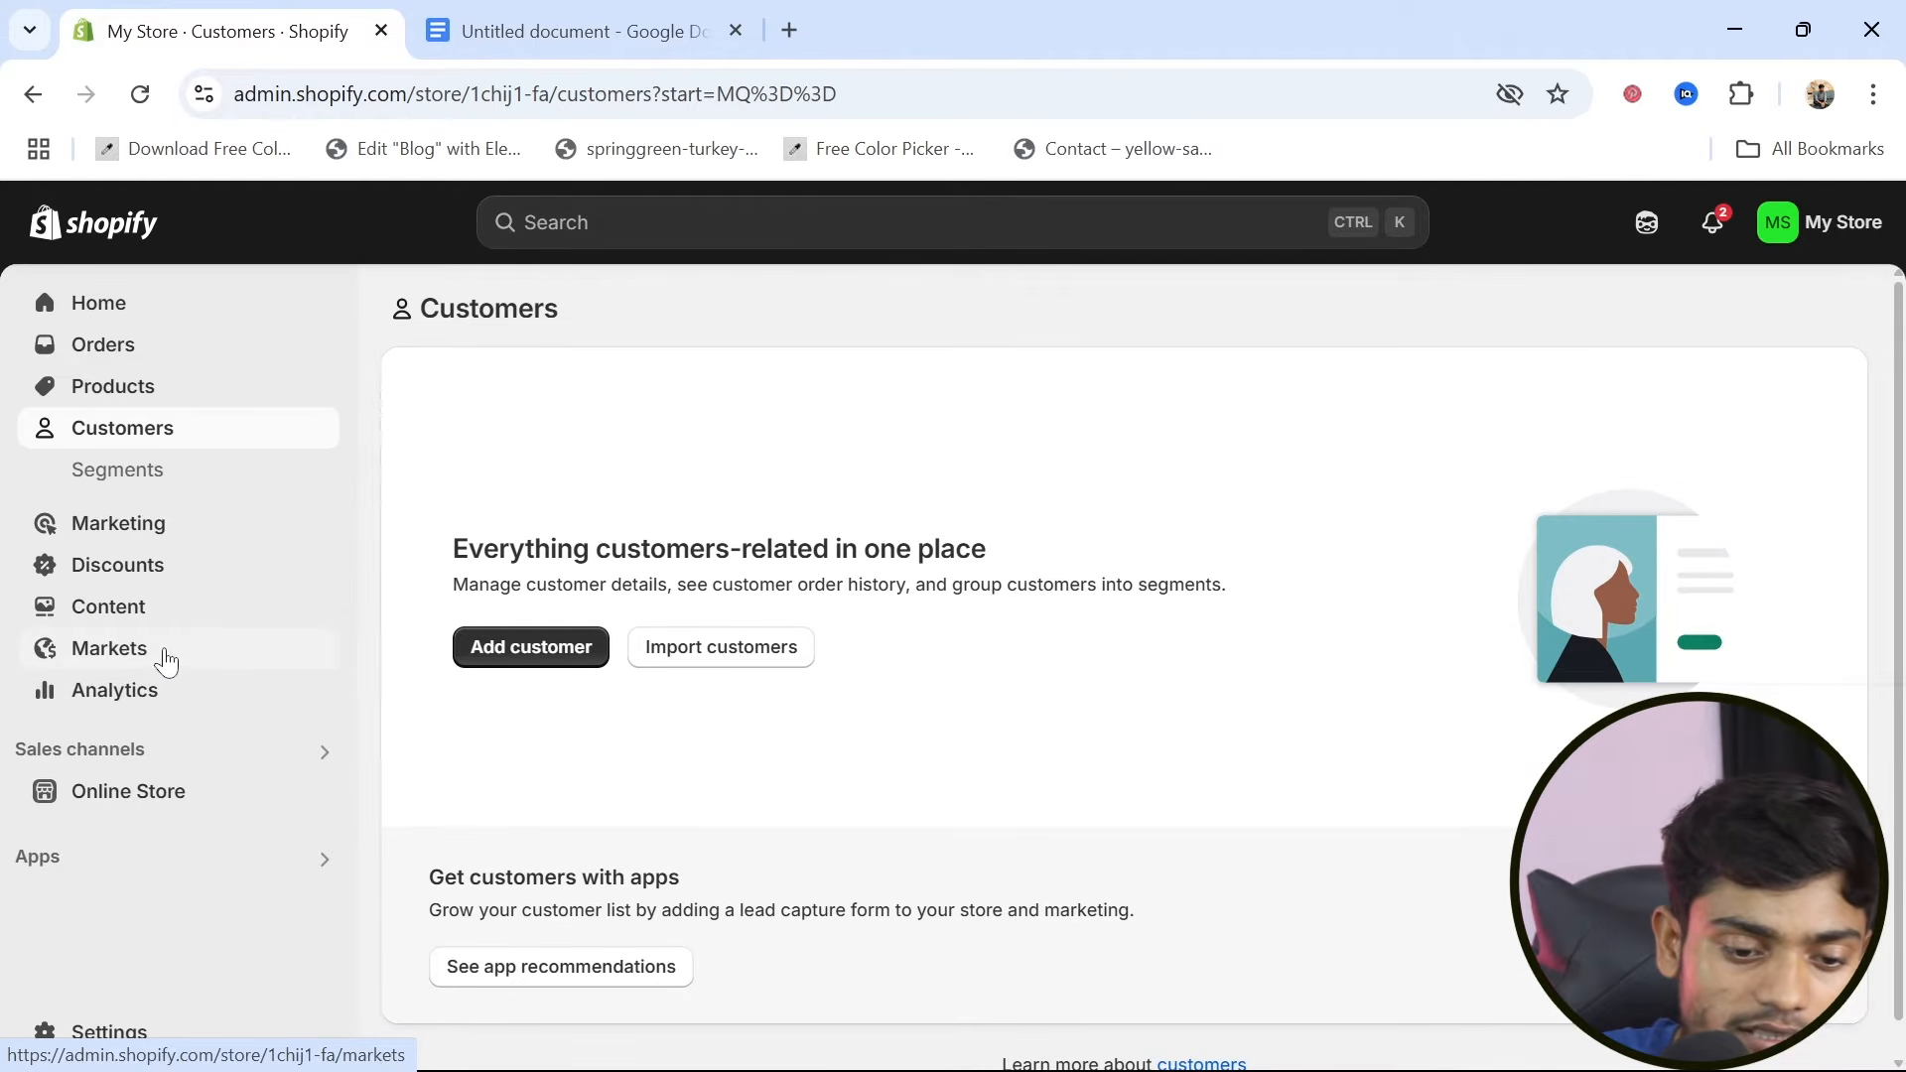
pyautogui.click(107, 707)
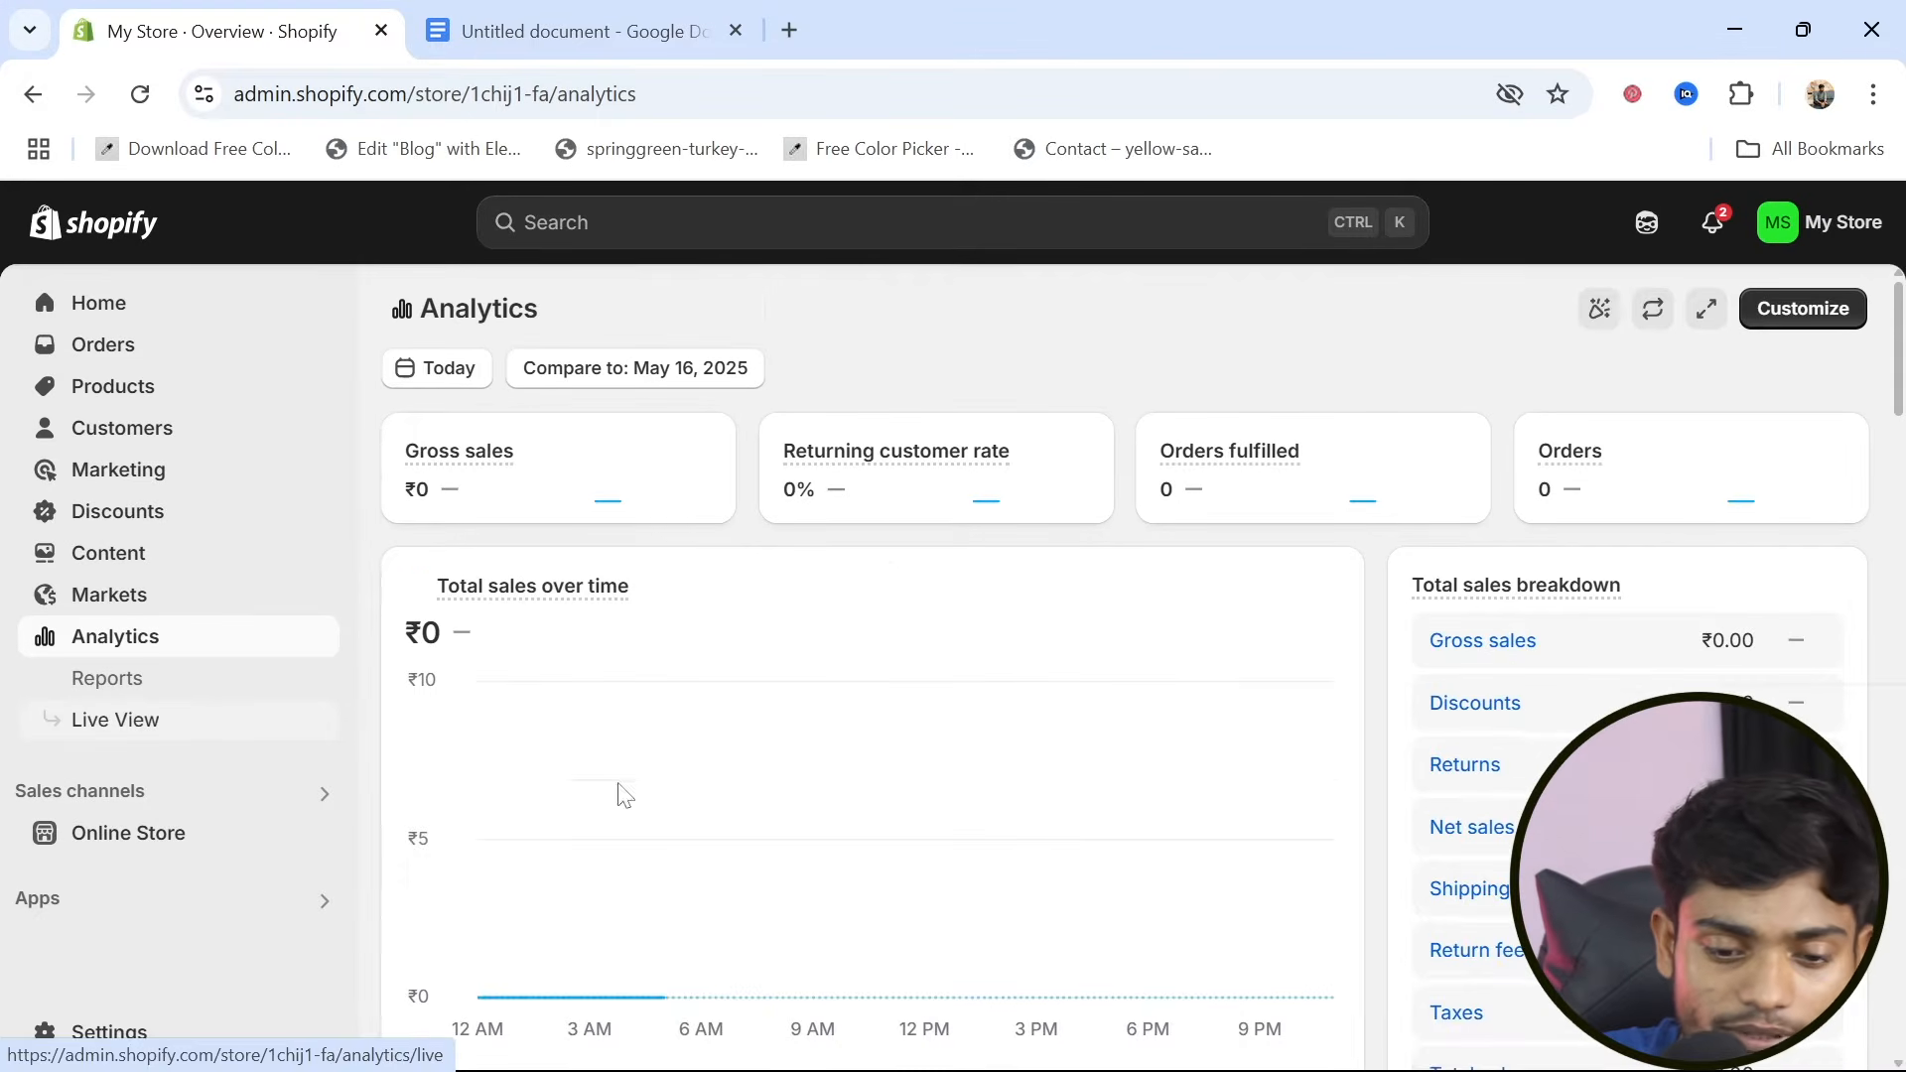
pyautogui.scroll(-1, 645, 734)
pyautogui.scroll(1, 676, 668)
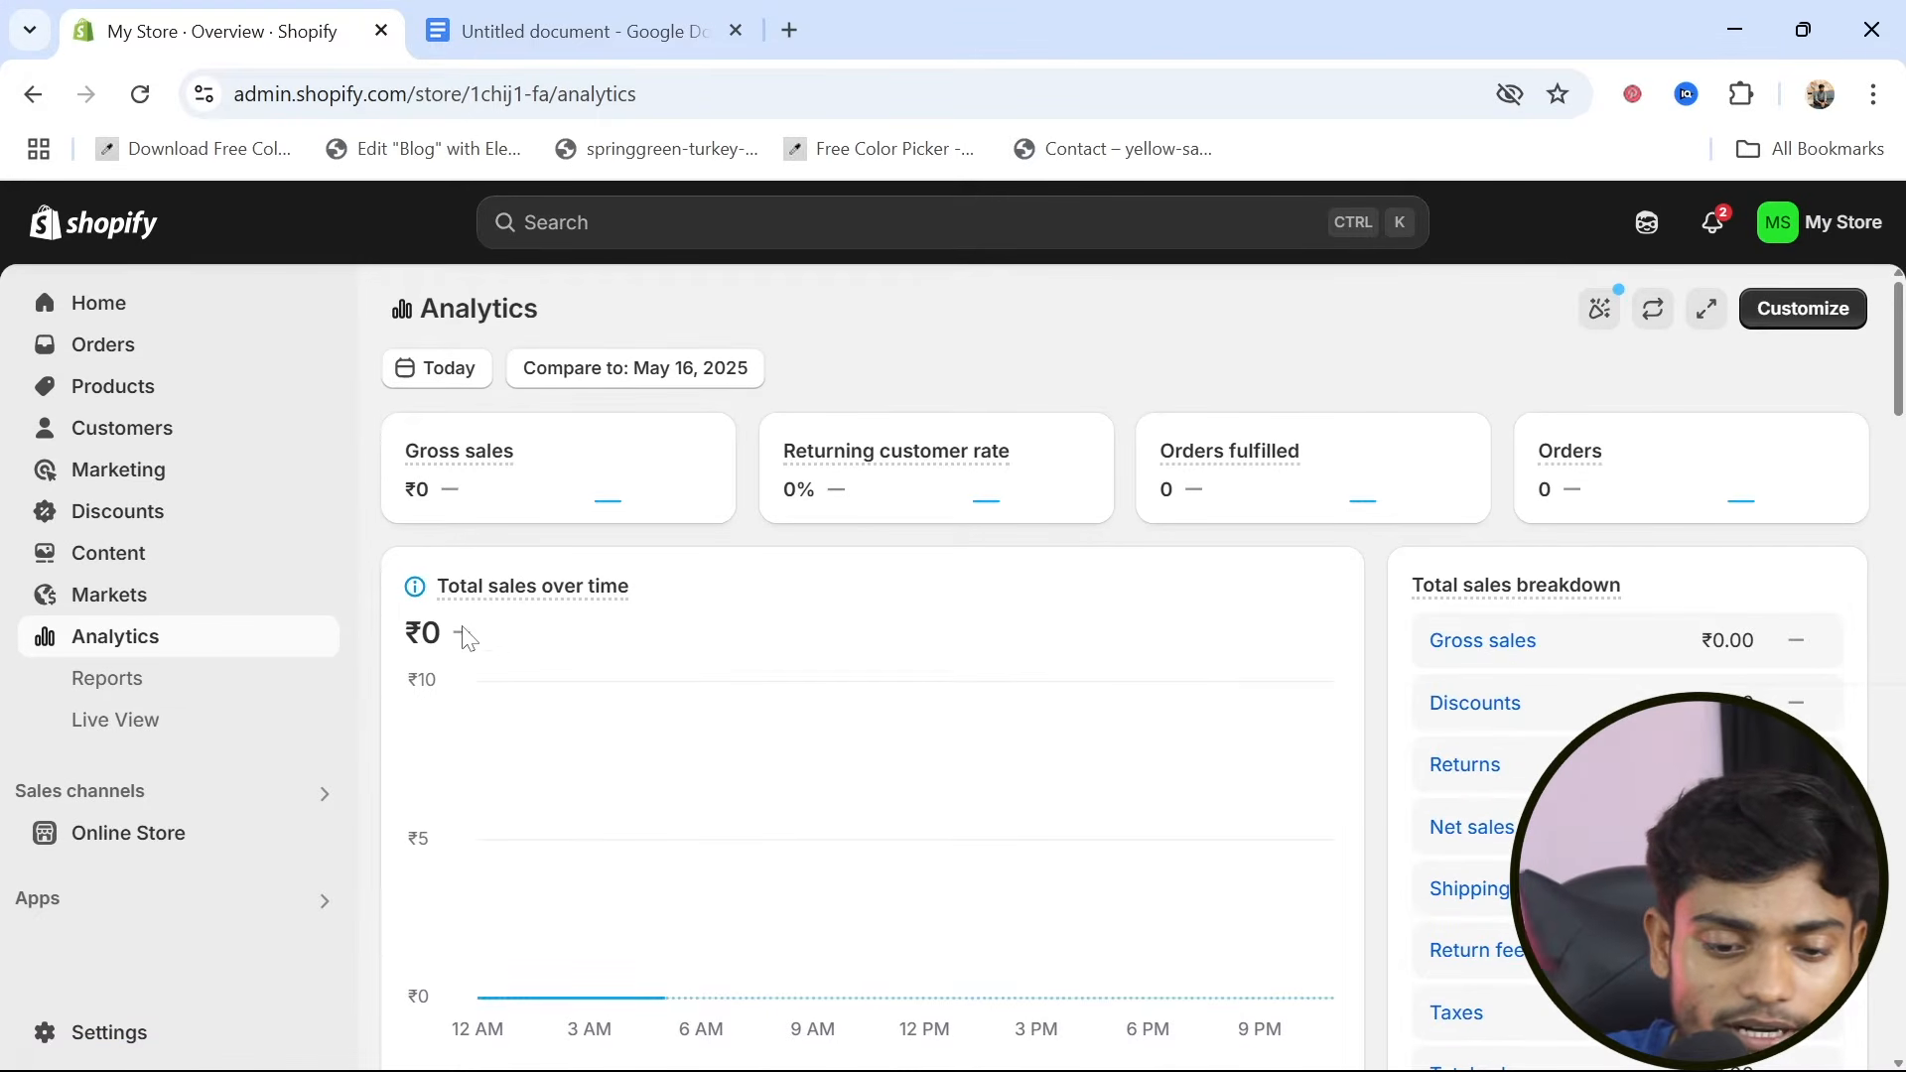
pyautogui.moveTo(516, 587)
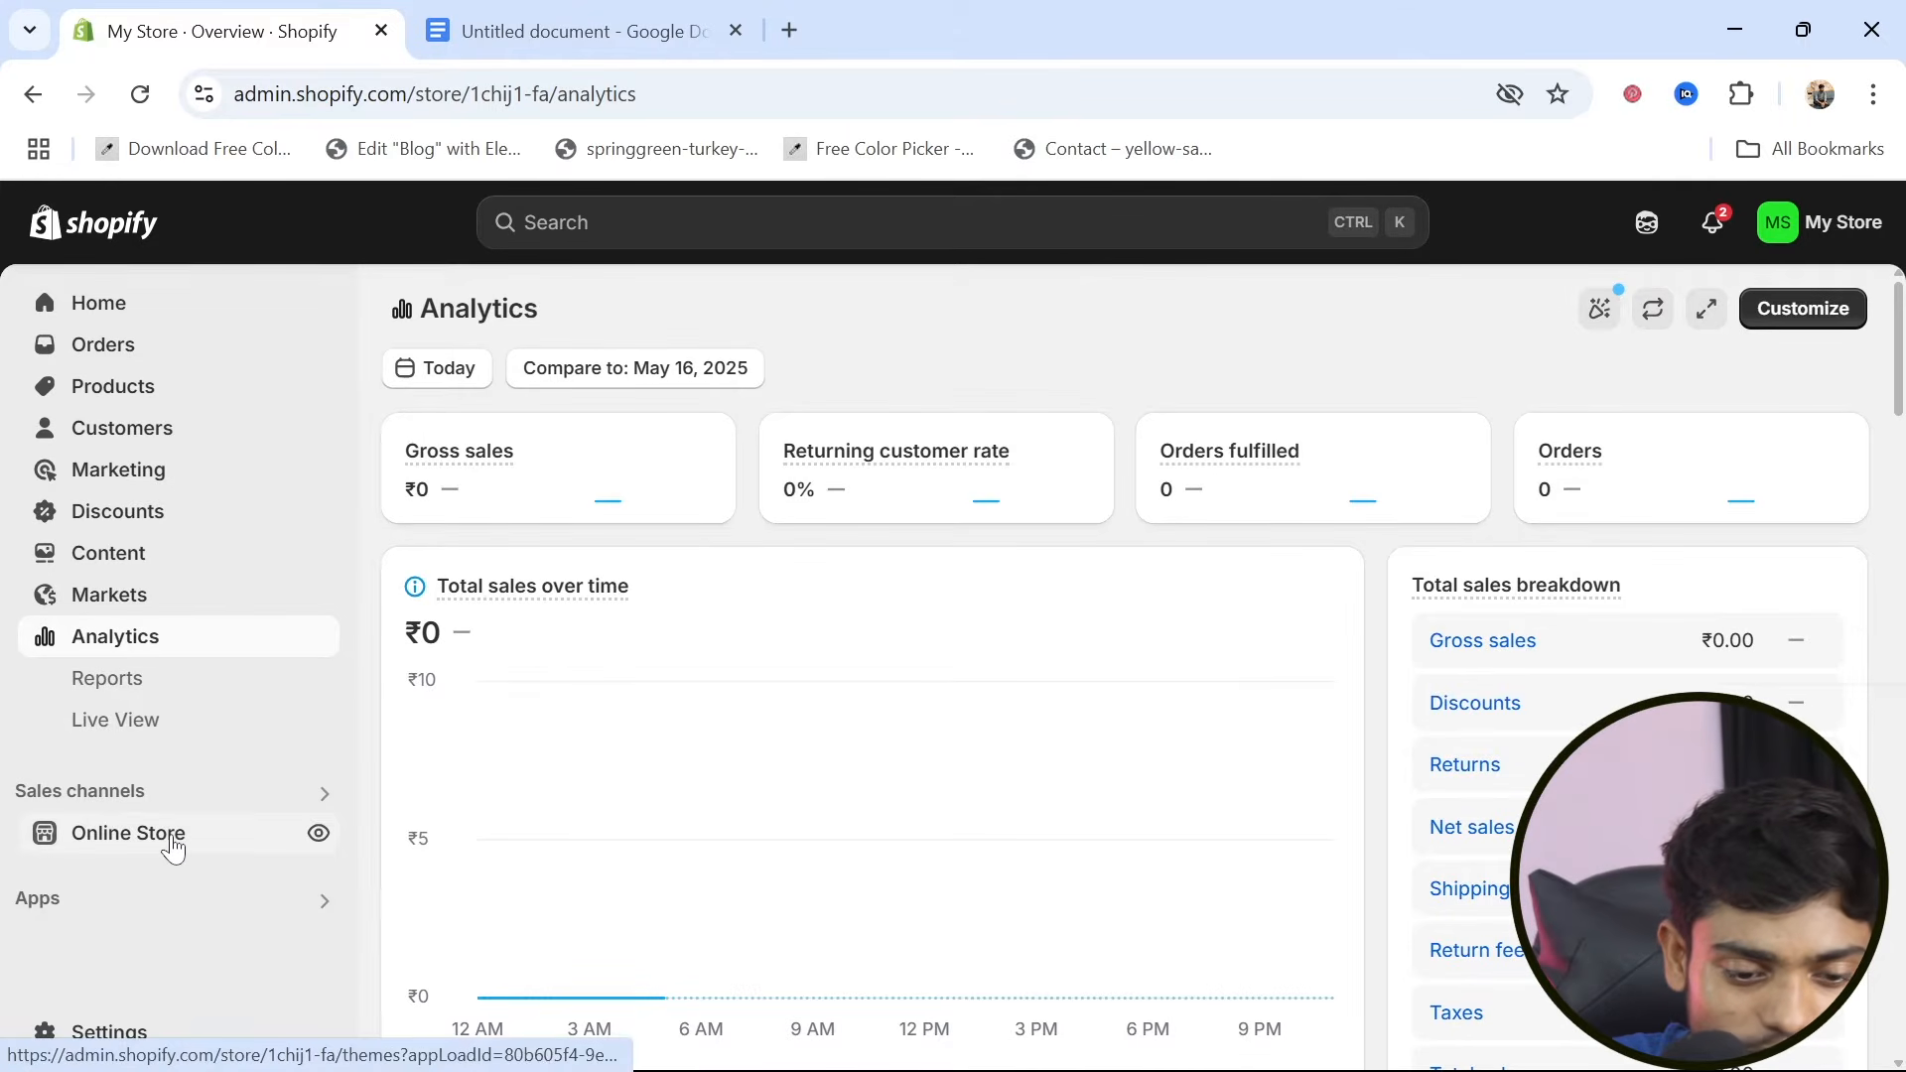
# Examine the online store's current Dawn theme, the theme library and the popular free themes
pyautogui.click(174, 845)
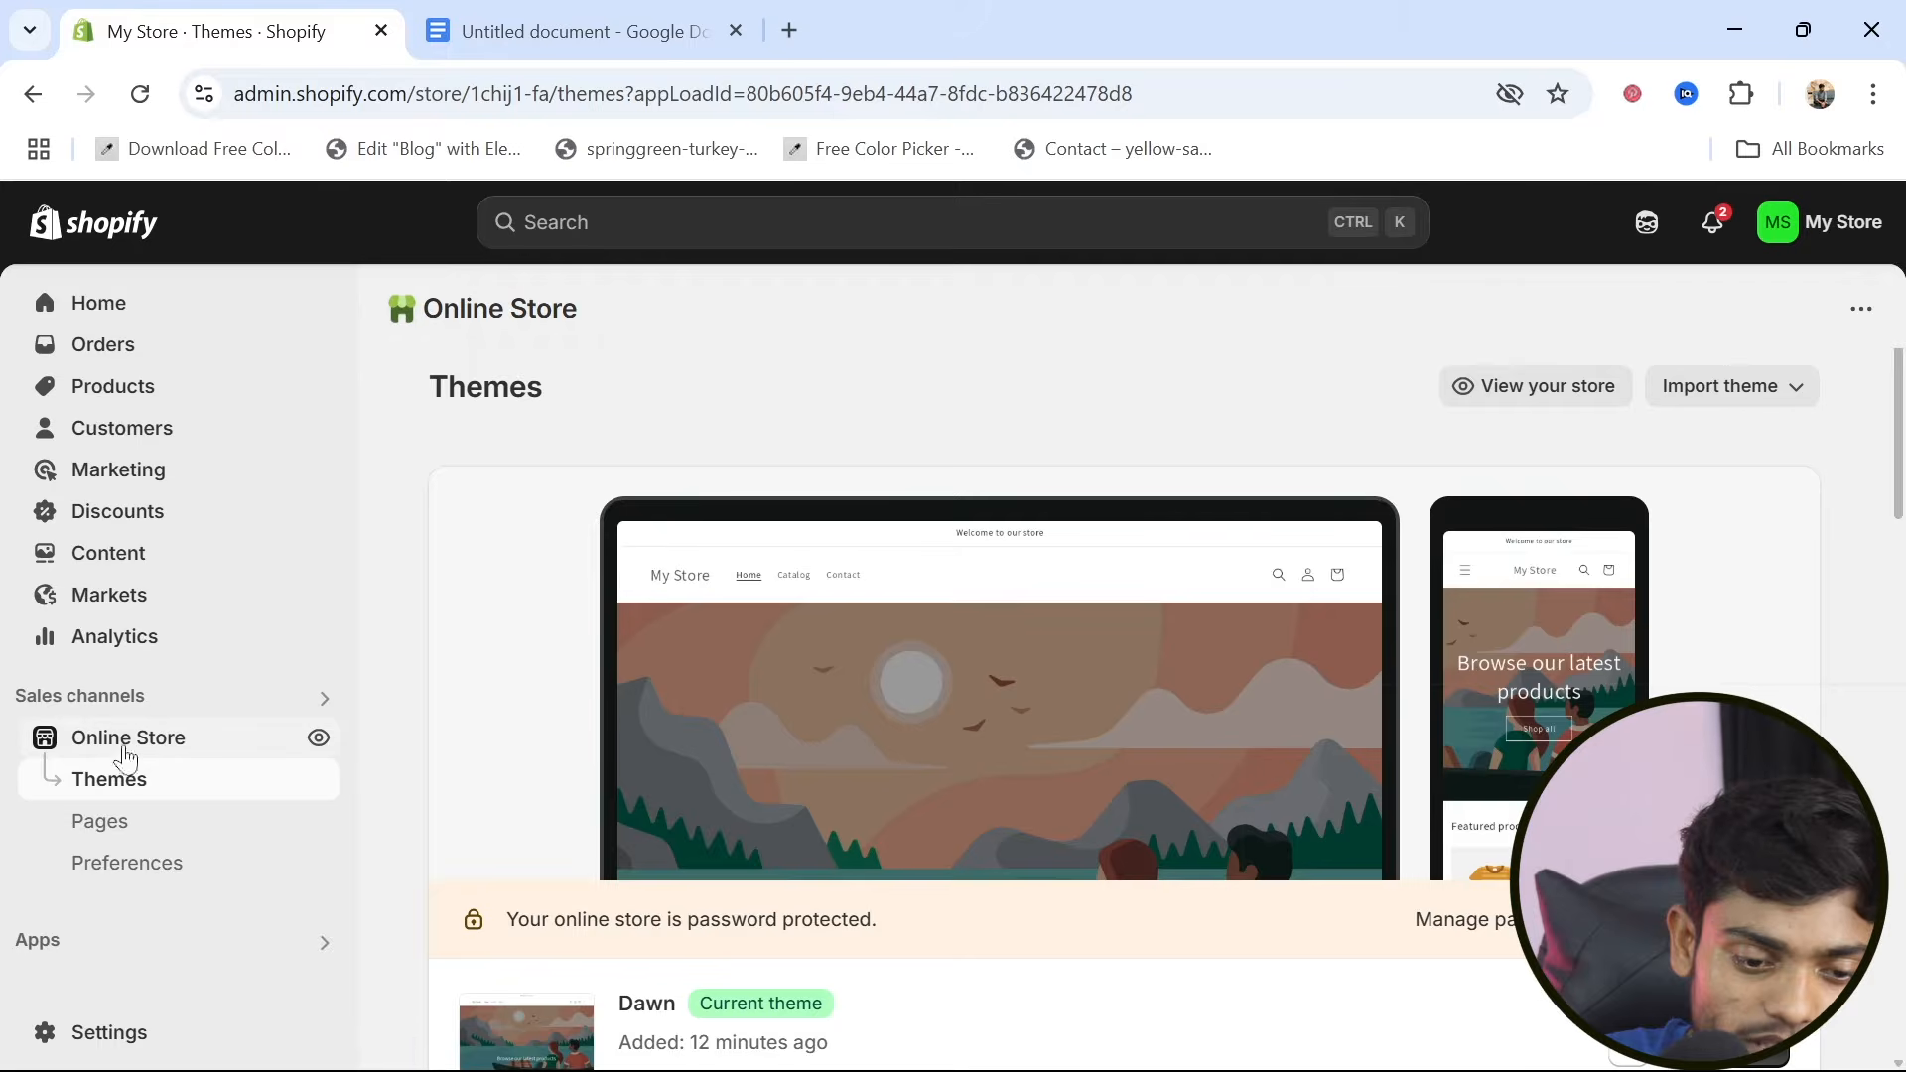
pyautogui.scroll(-4, 685, 748)
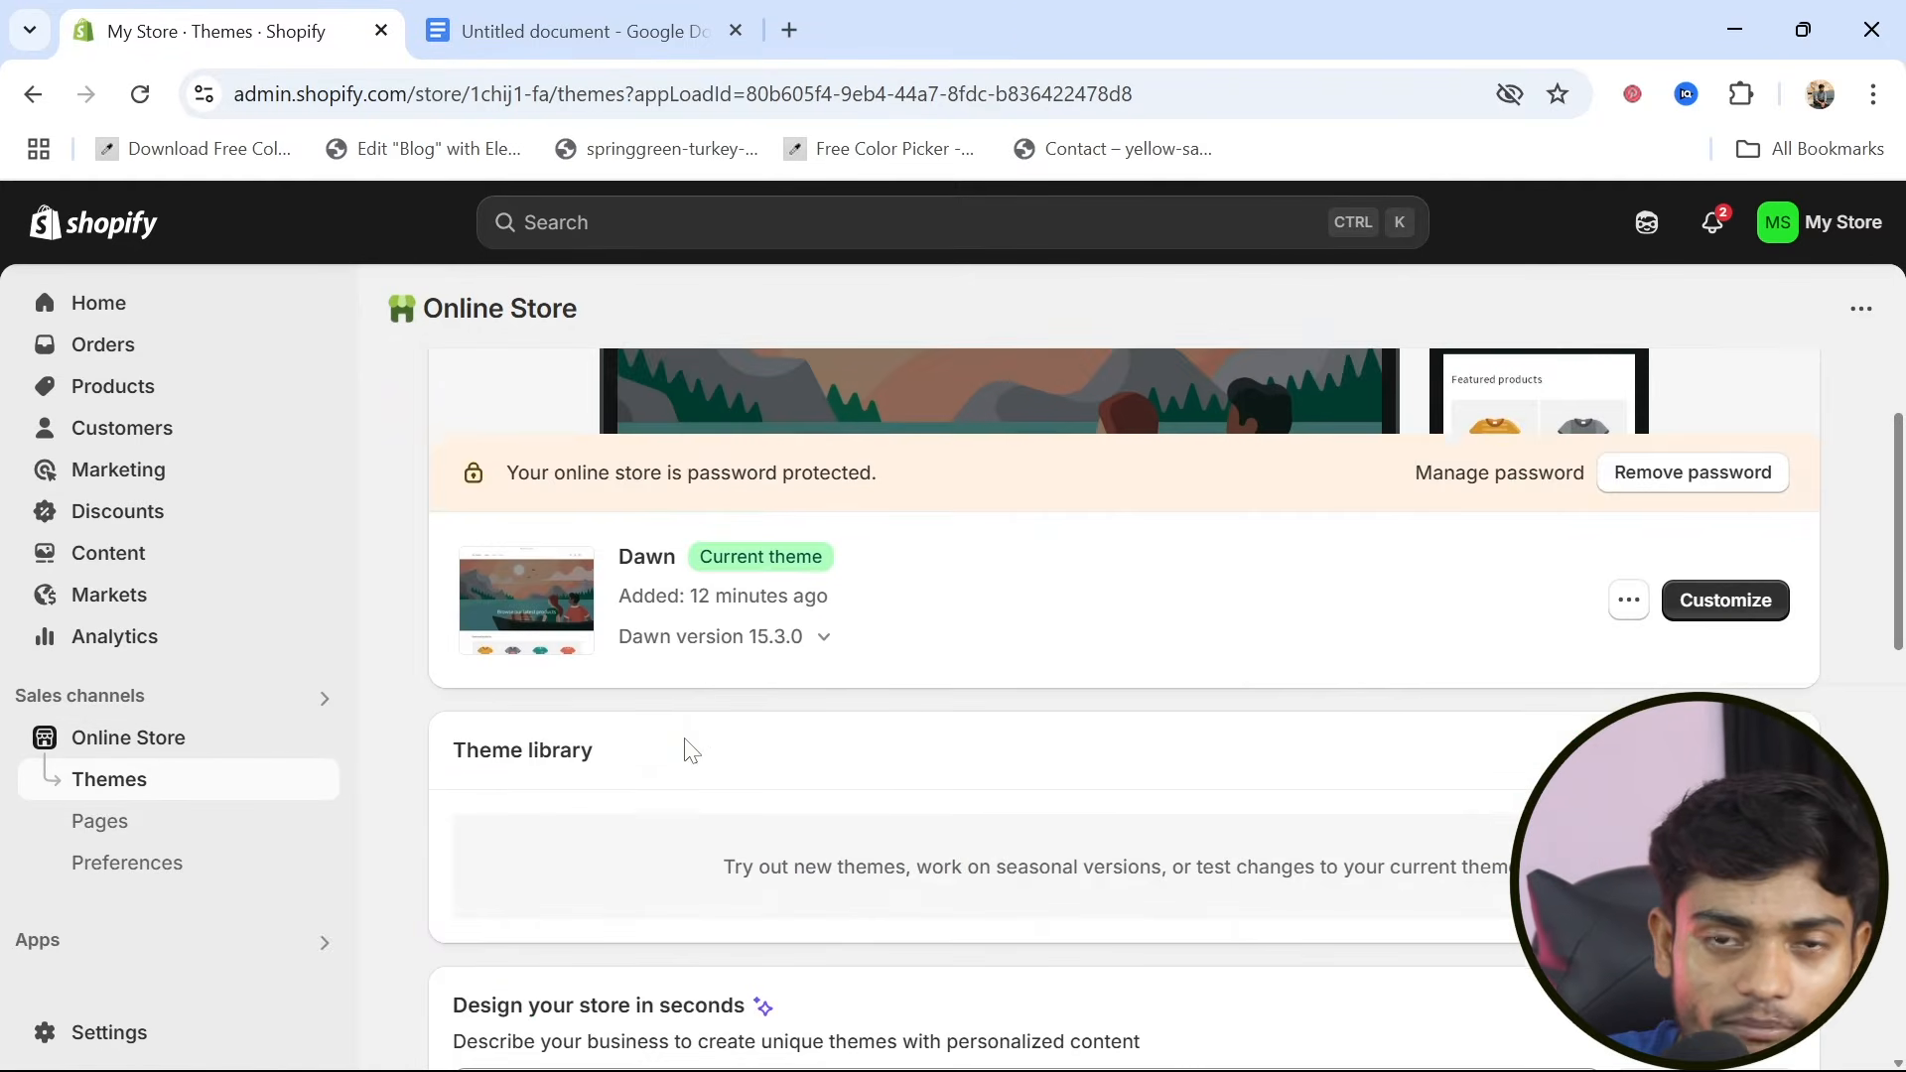
pyautogui.scroll(-2, 691, 751)
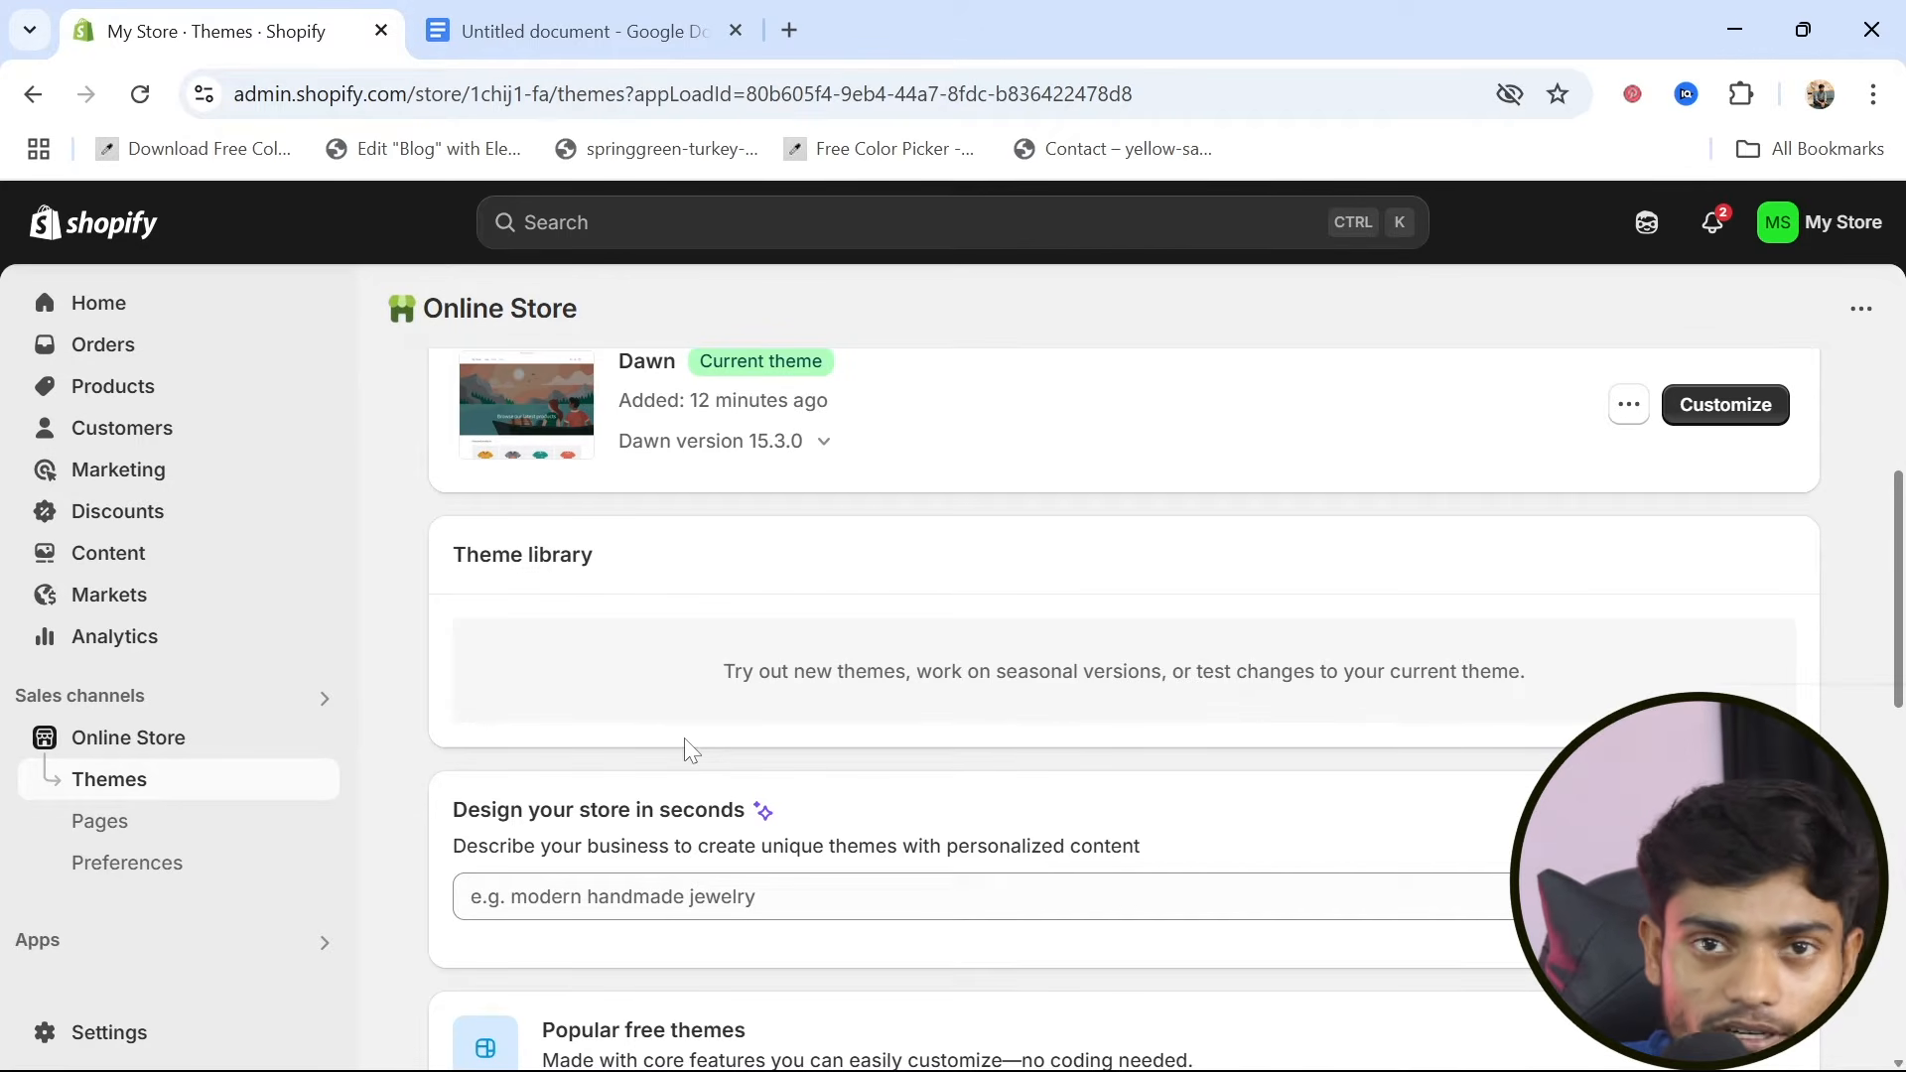
pyautogui.scroll(1, 692, 752)
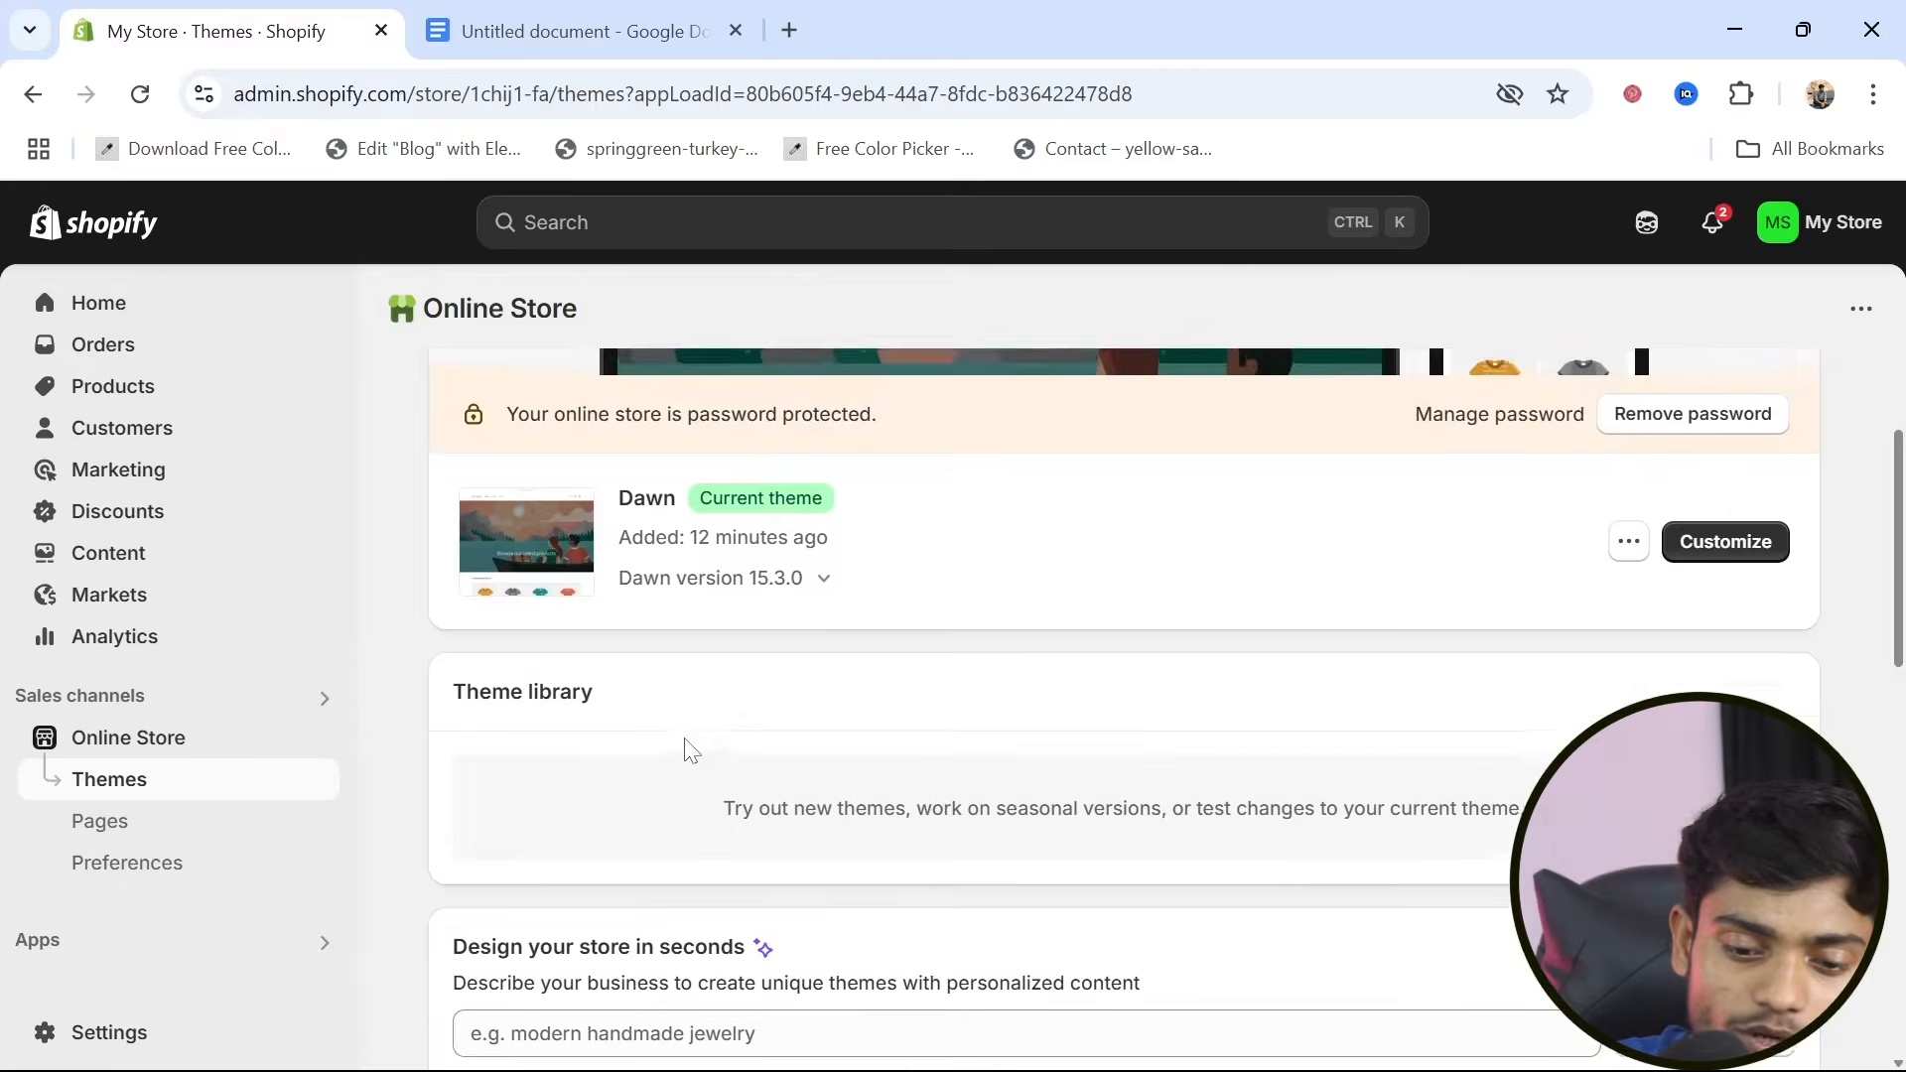
pyautogui.scroll(-6, 692, 752)
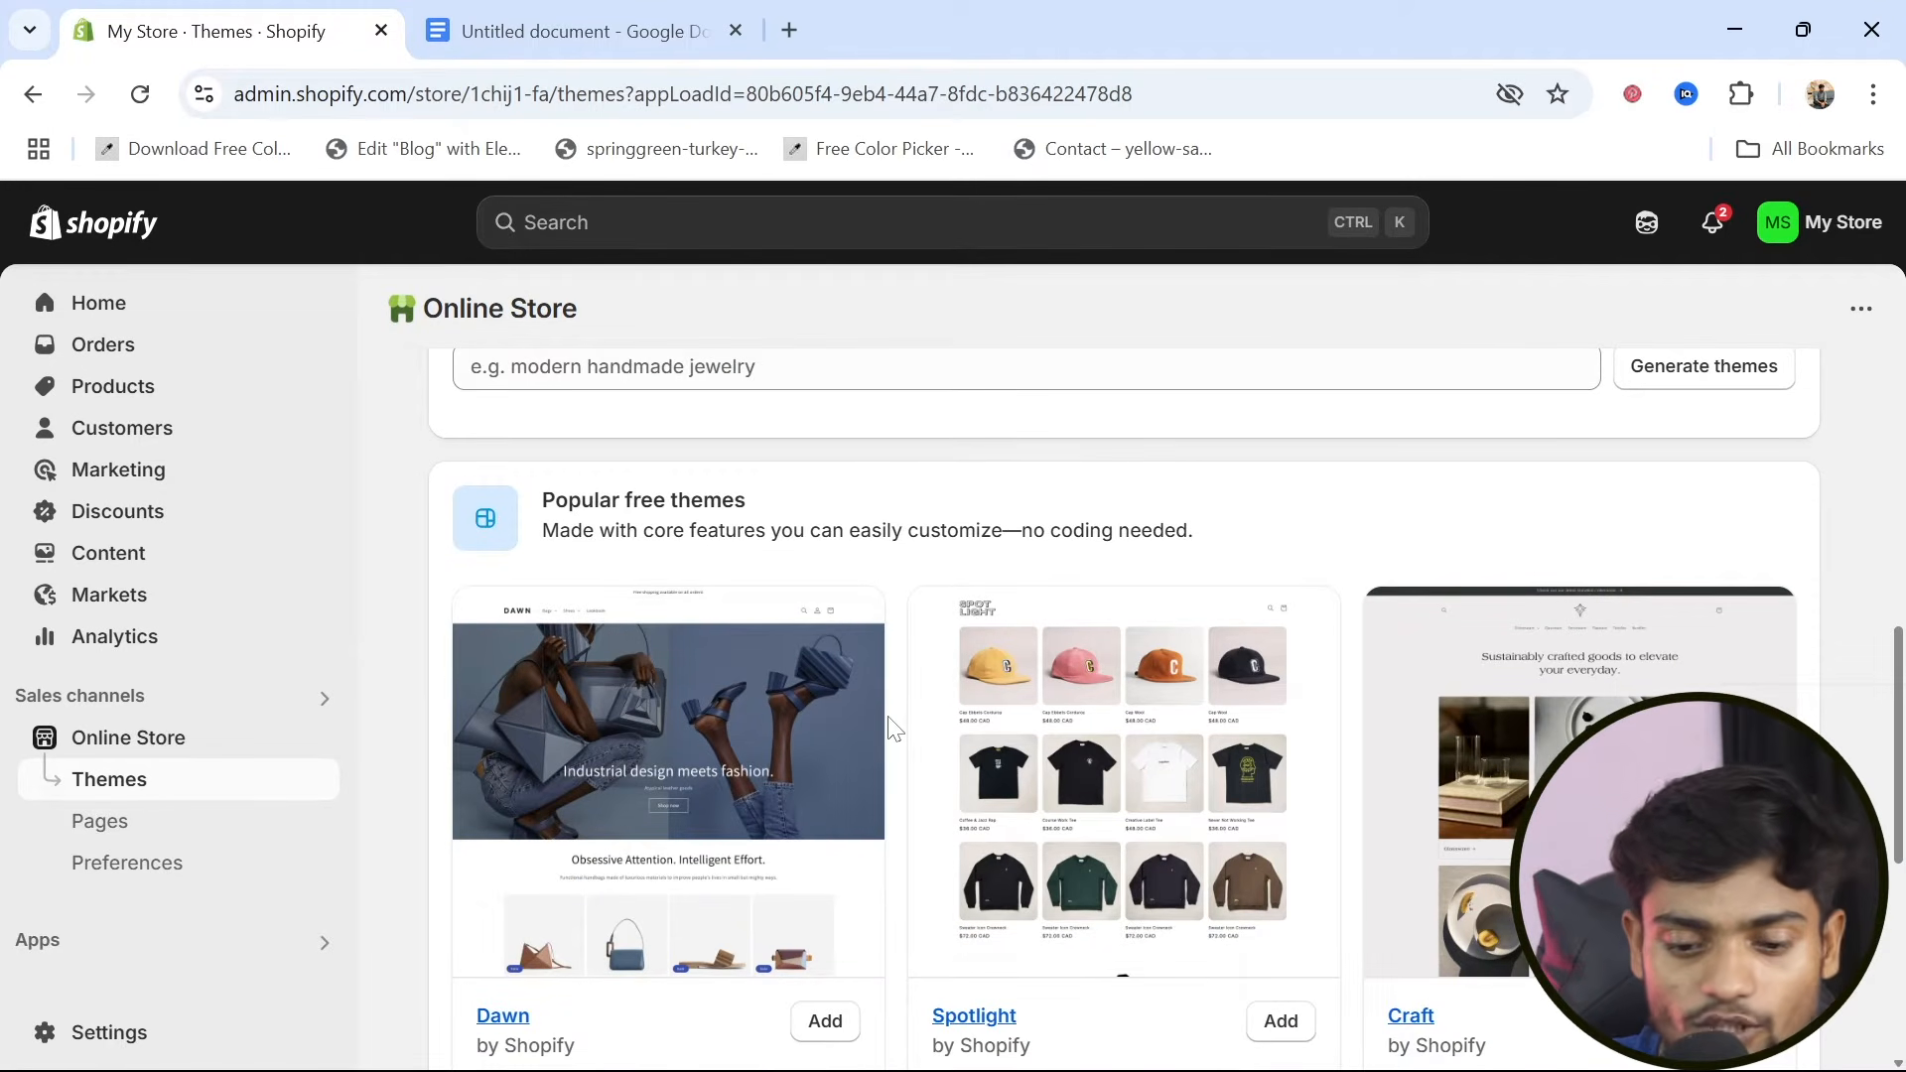
pyautogui.scroll(10, 891, 730)
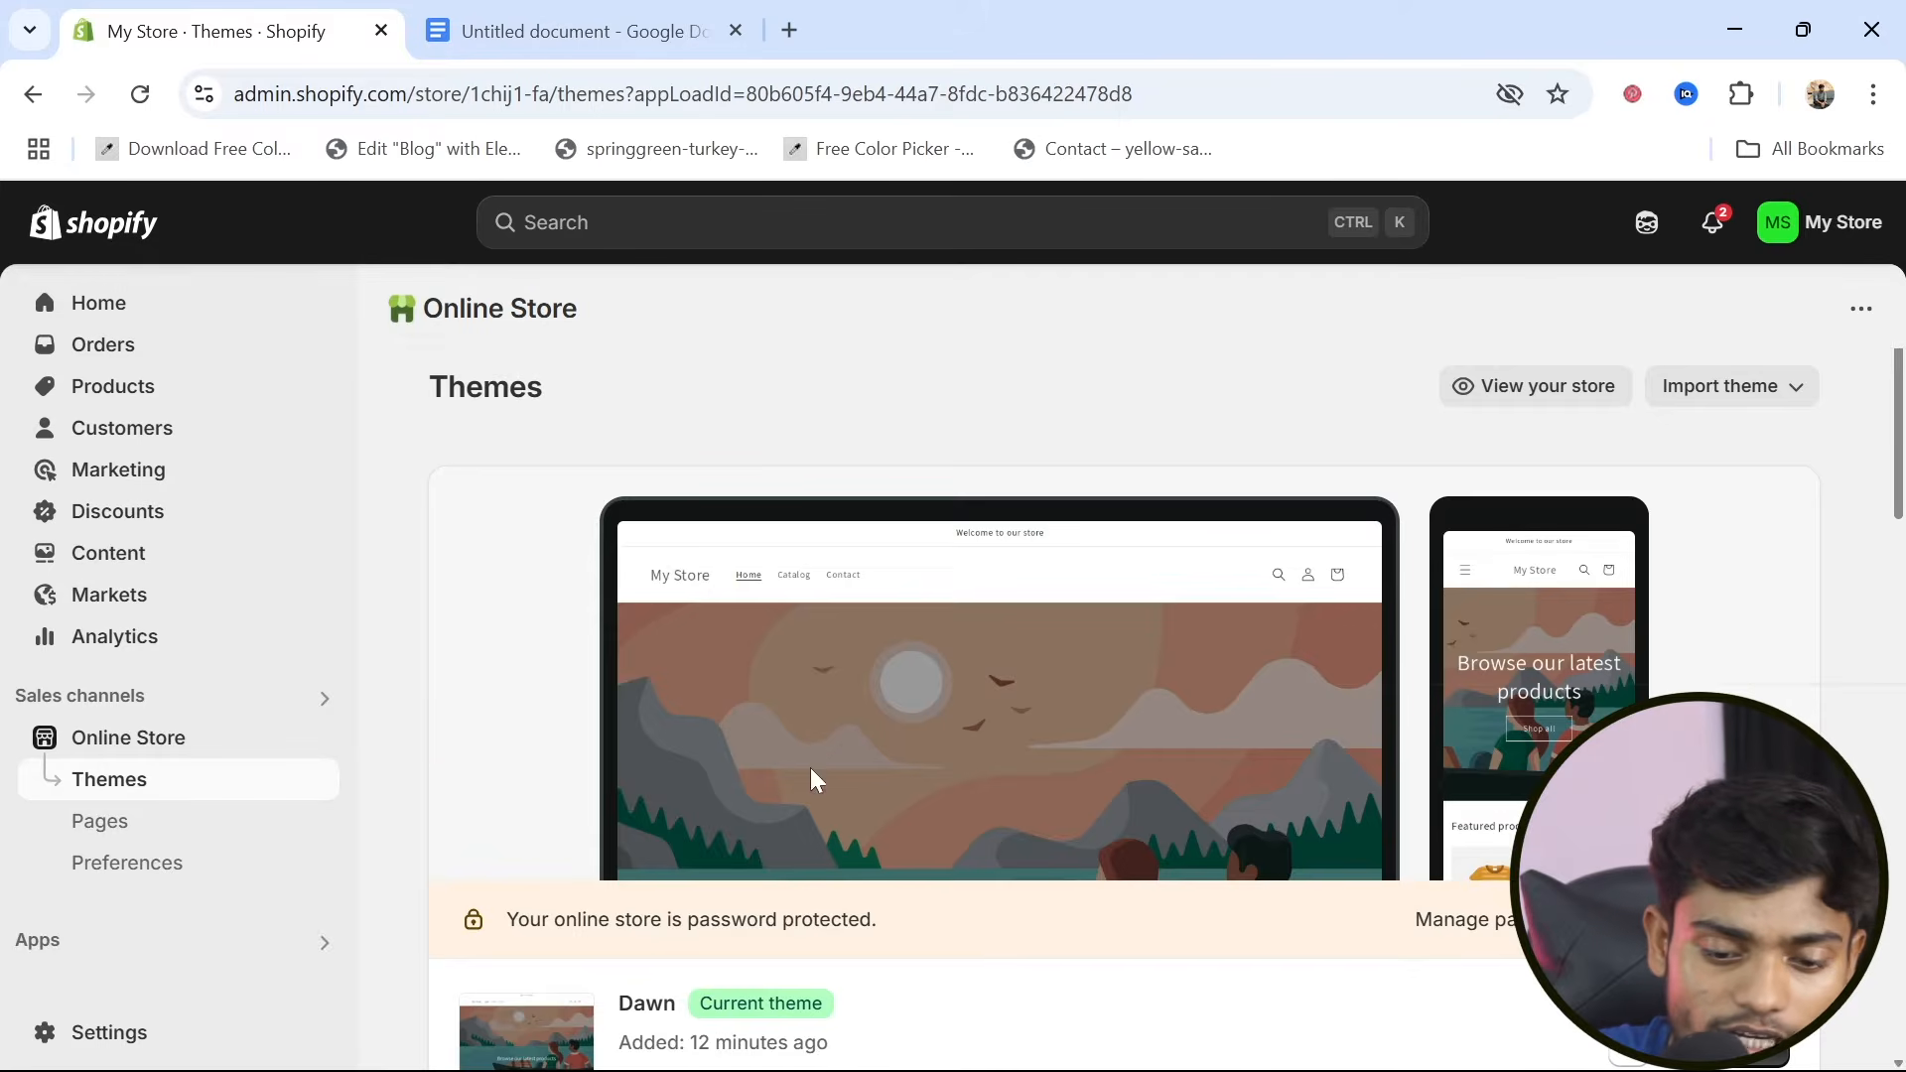
pyautogui.scroll(-1, 812, 779)
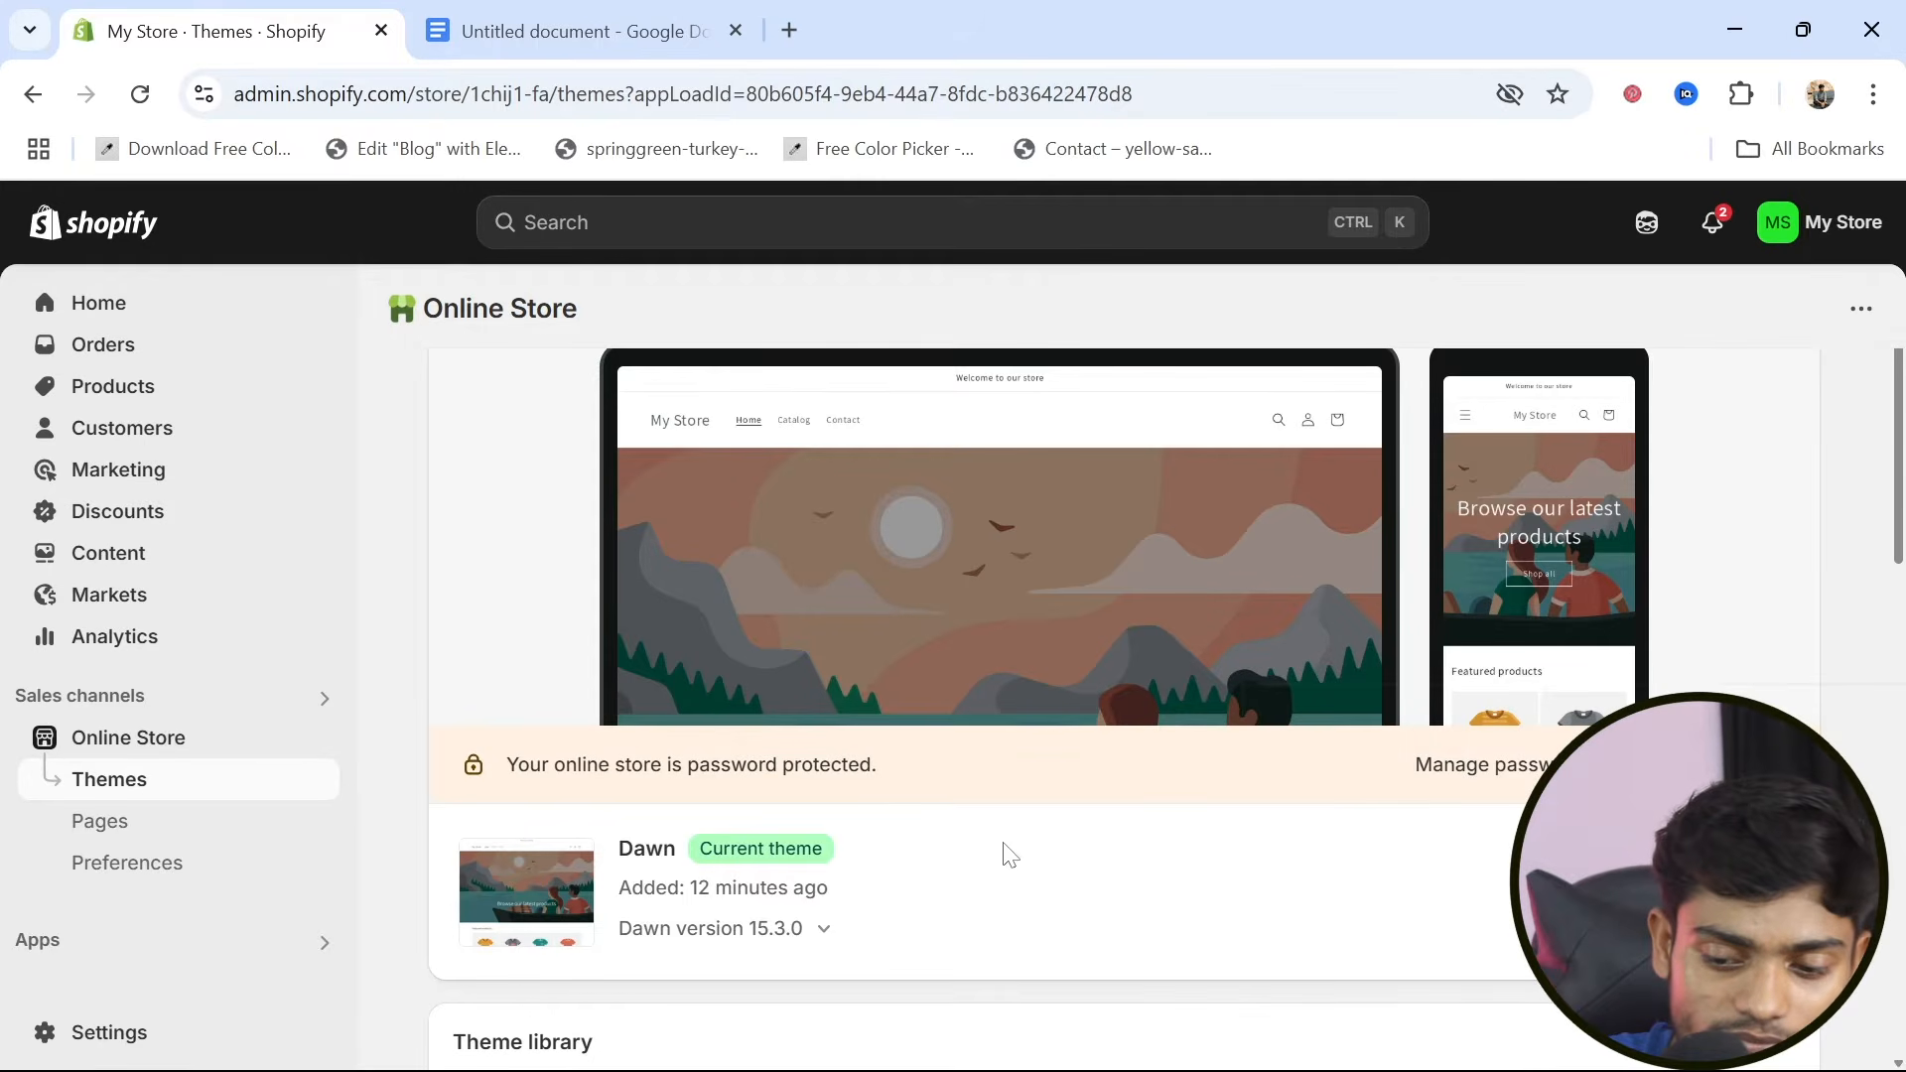
pyautogui.scroll(-1, 1011, 855)
pyautogui.scroll(2, 995, 656)
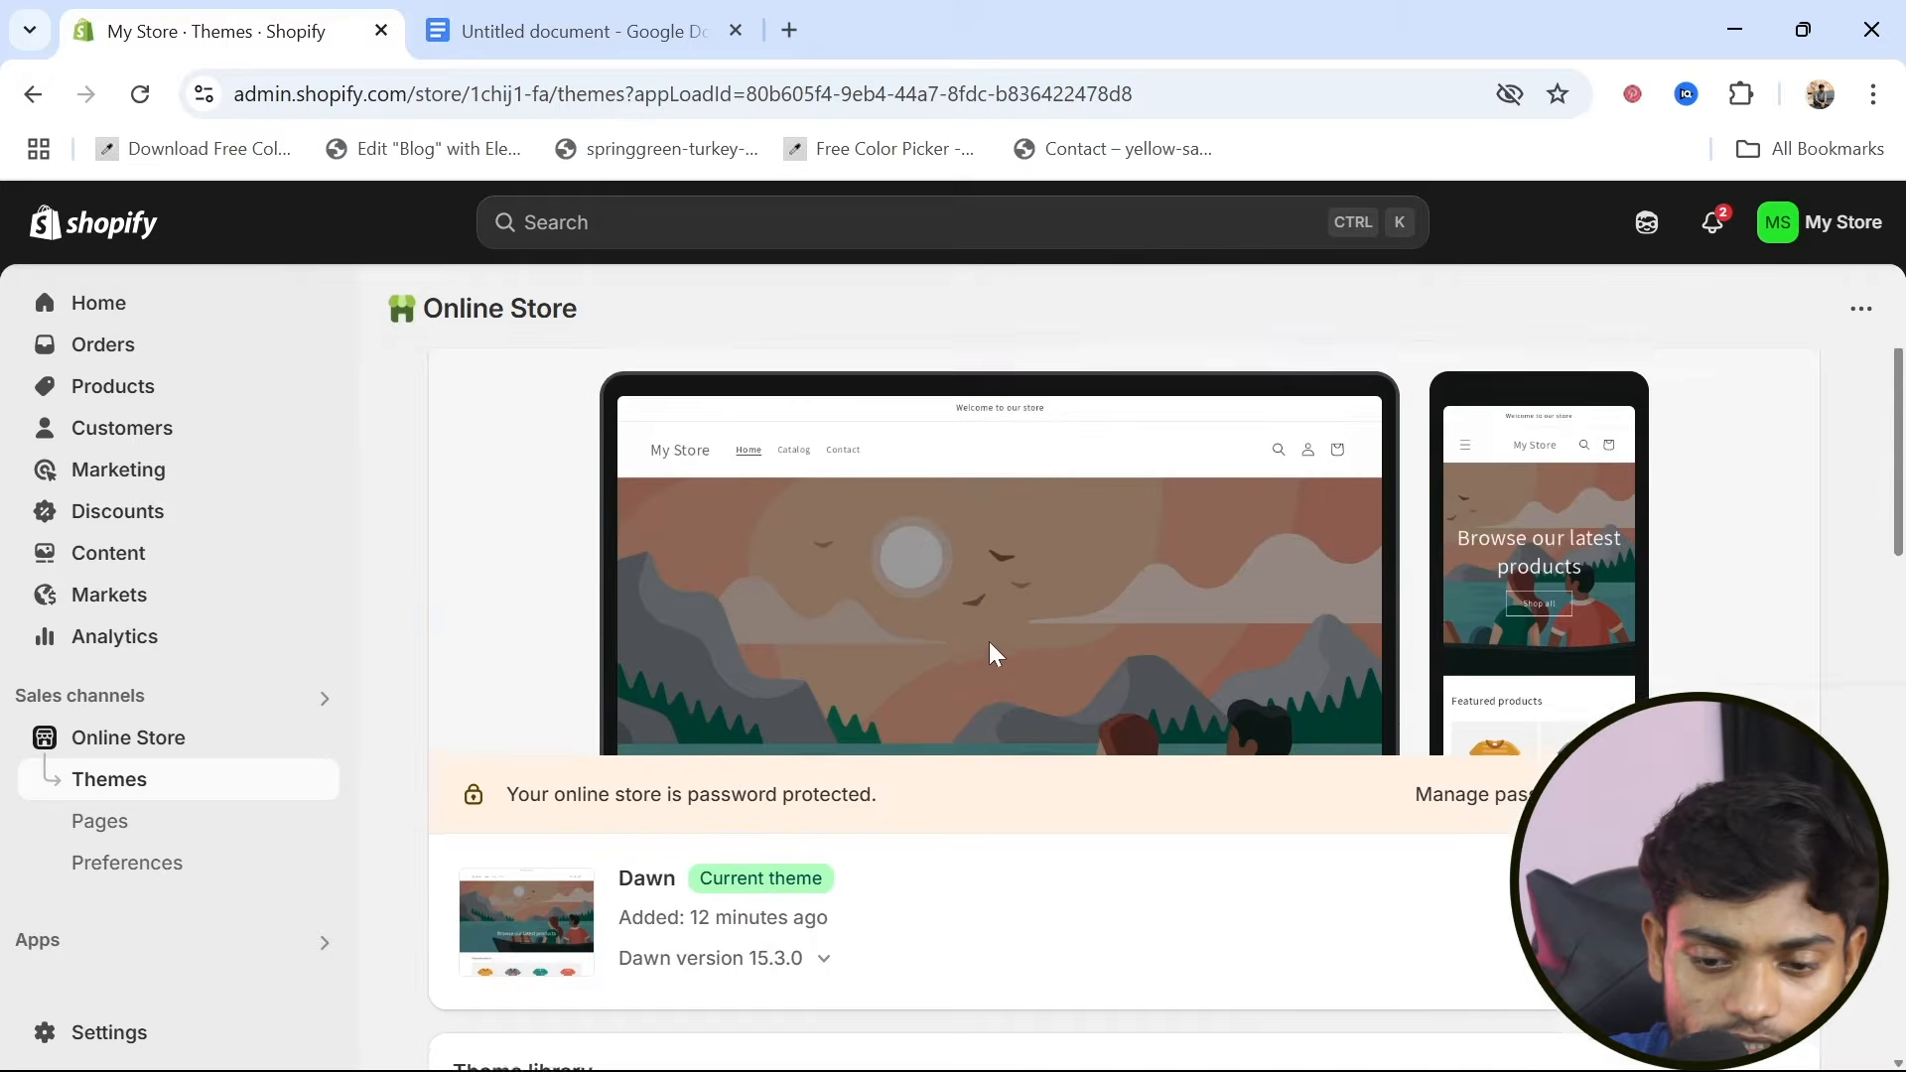
pyautogui.scroll(-10, 996, 655)
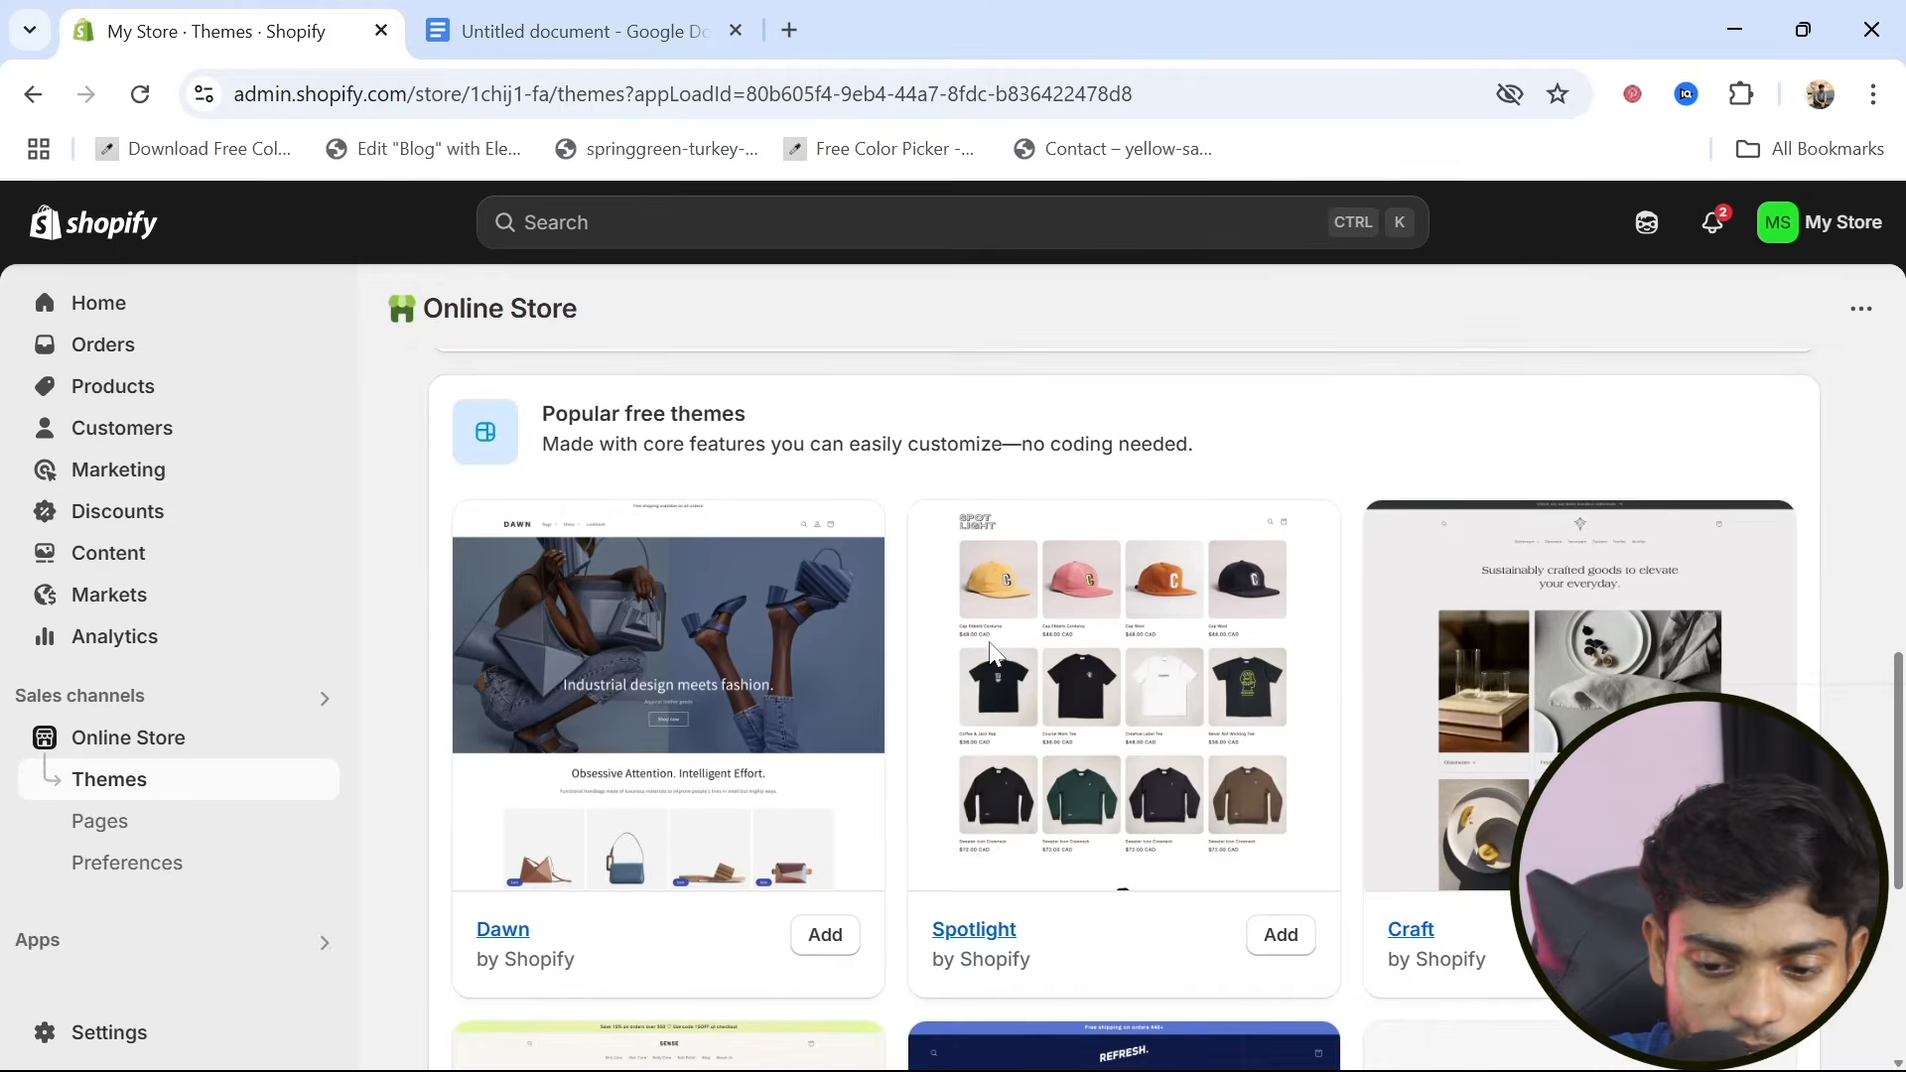
pyautogui.scroll(-5, 1116, 733)
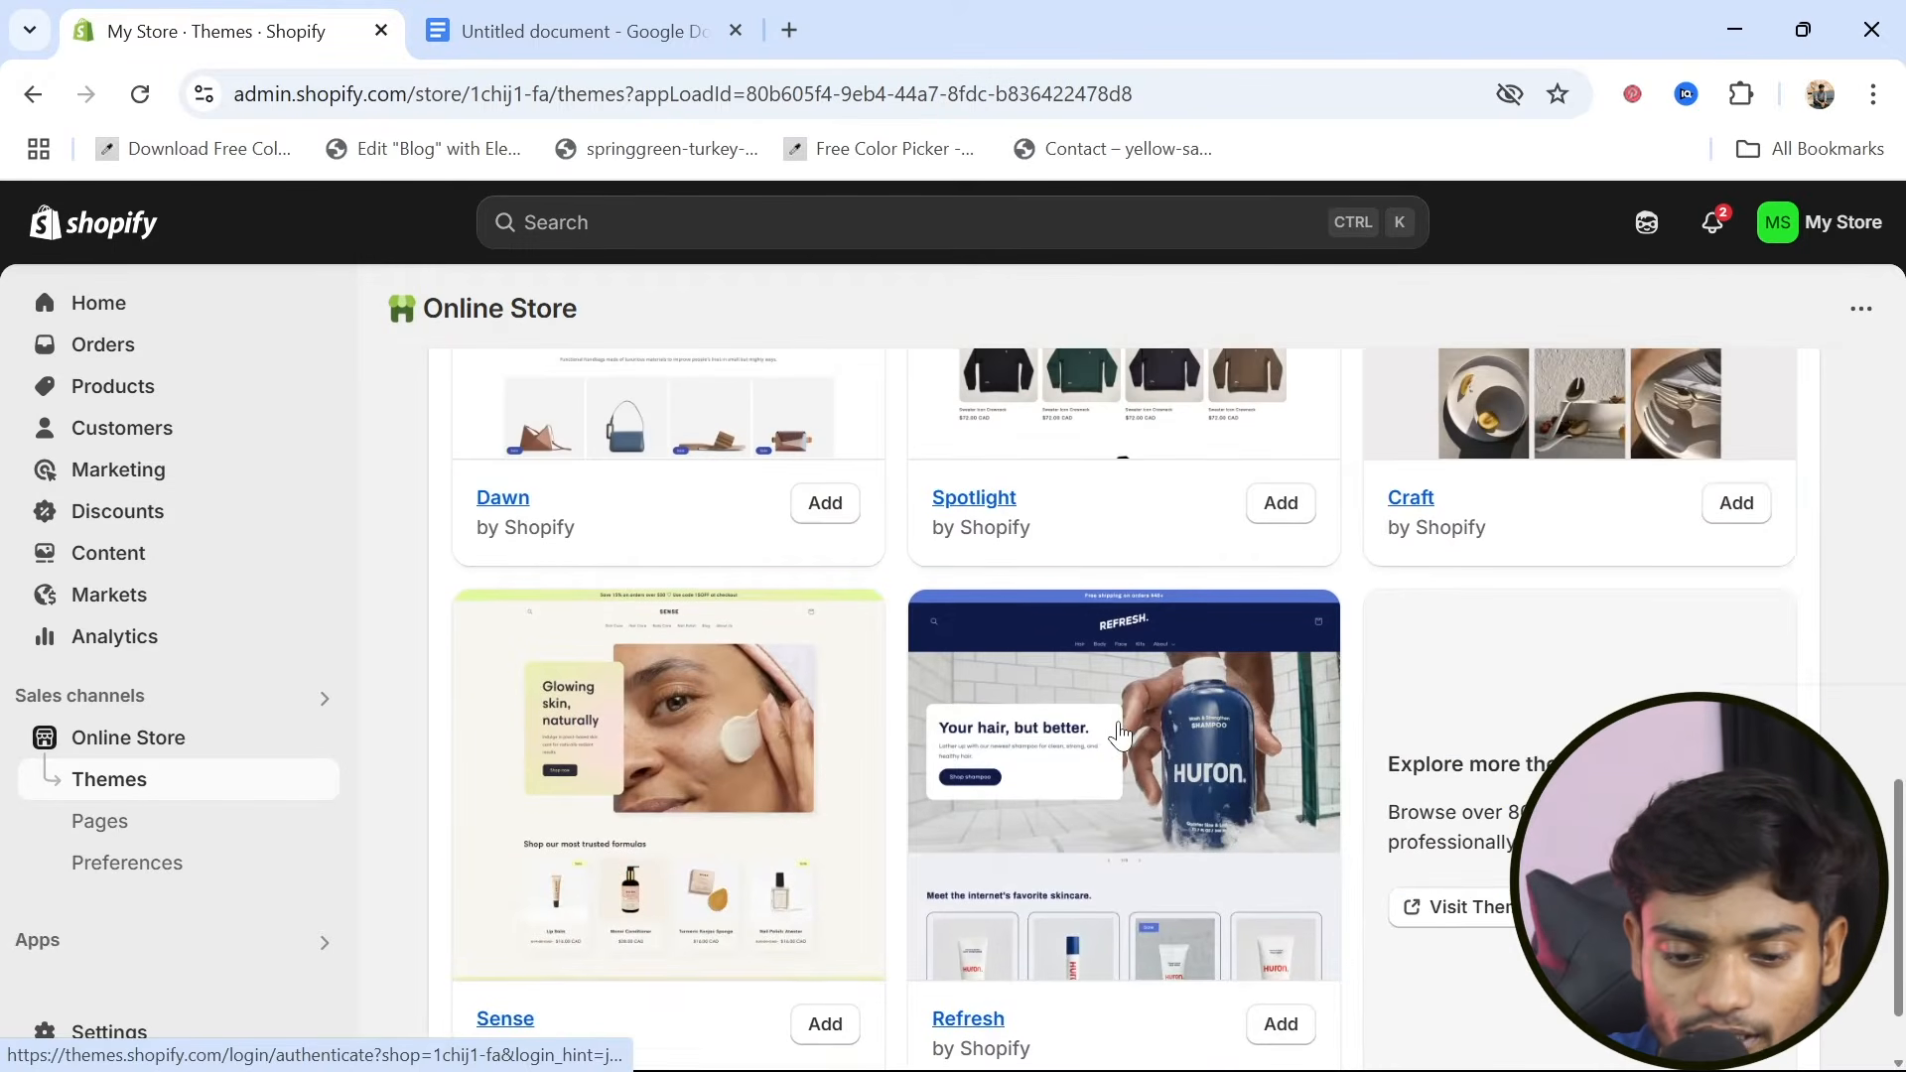
pyautogui.scroll(2, 1120, 735)
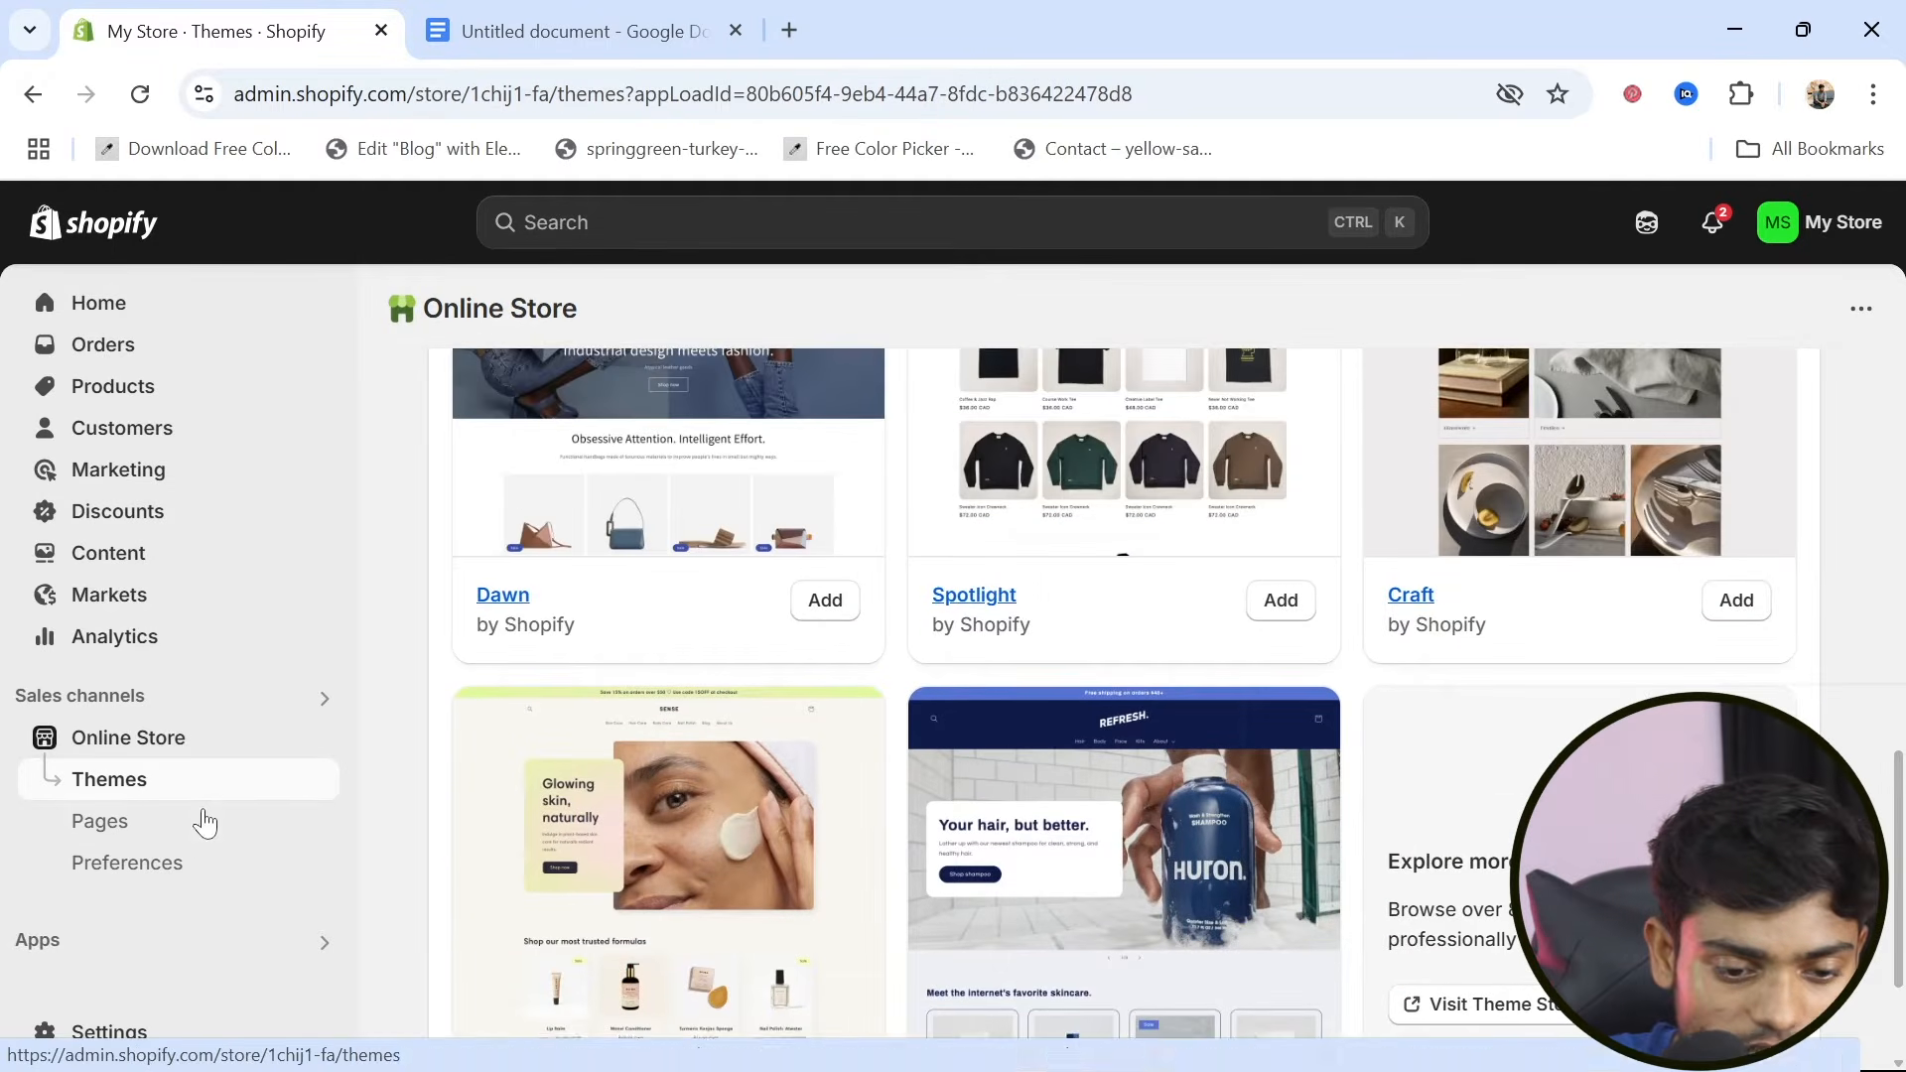
# Visit the Shopify Theme Store and filter the themes by the Free price option
pyautogui.scroll(-2, 710, 692)
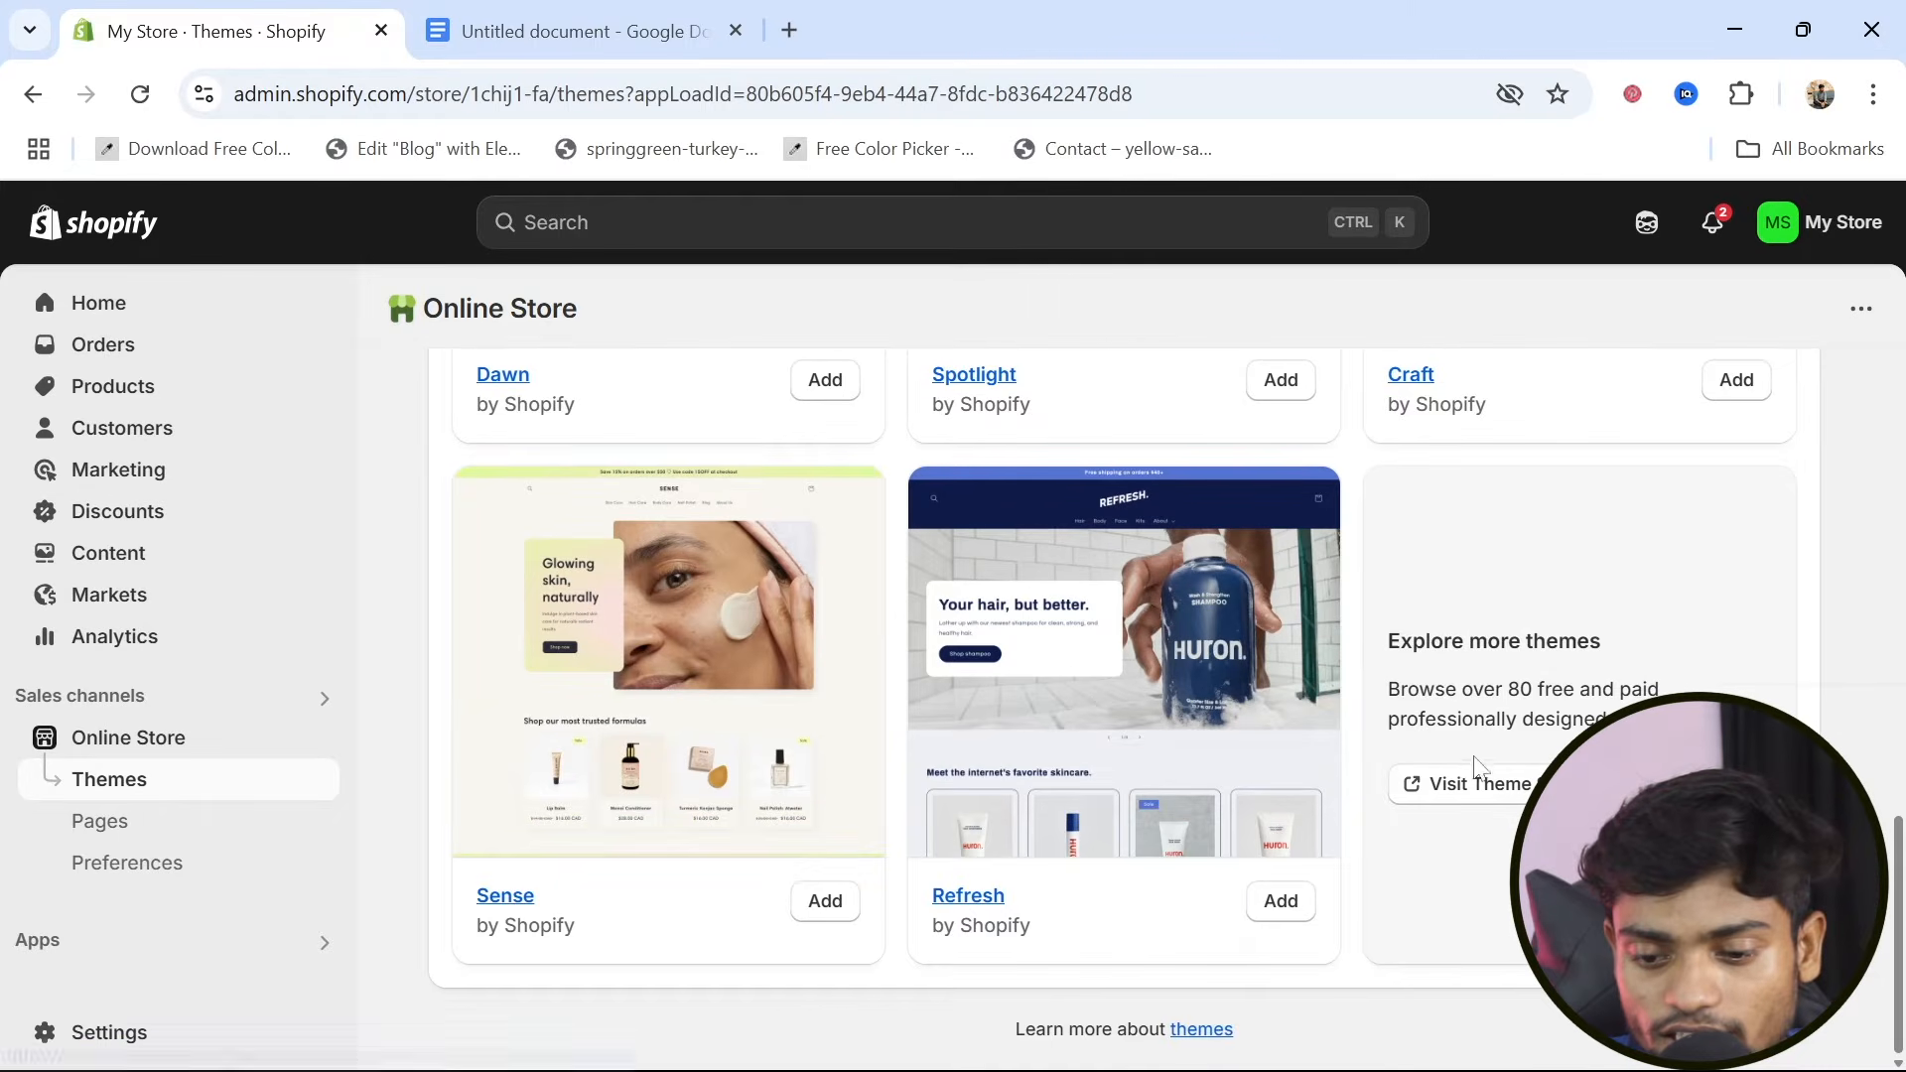
pyautogui.click(1473, 791)
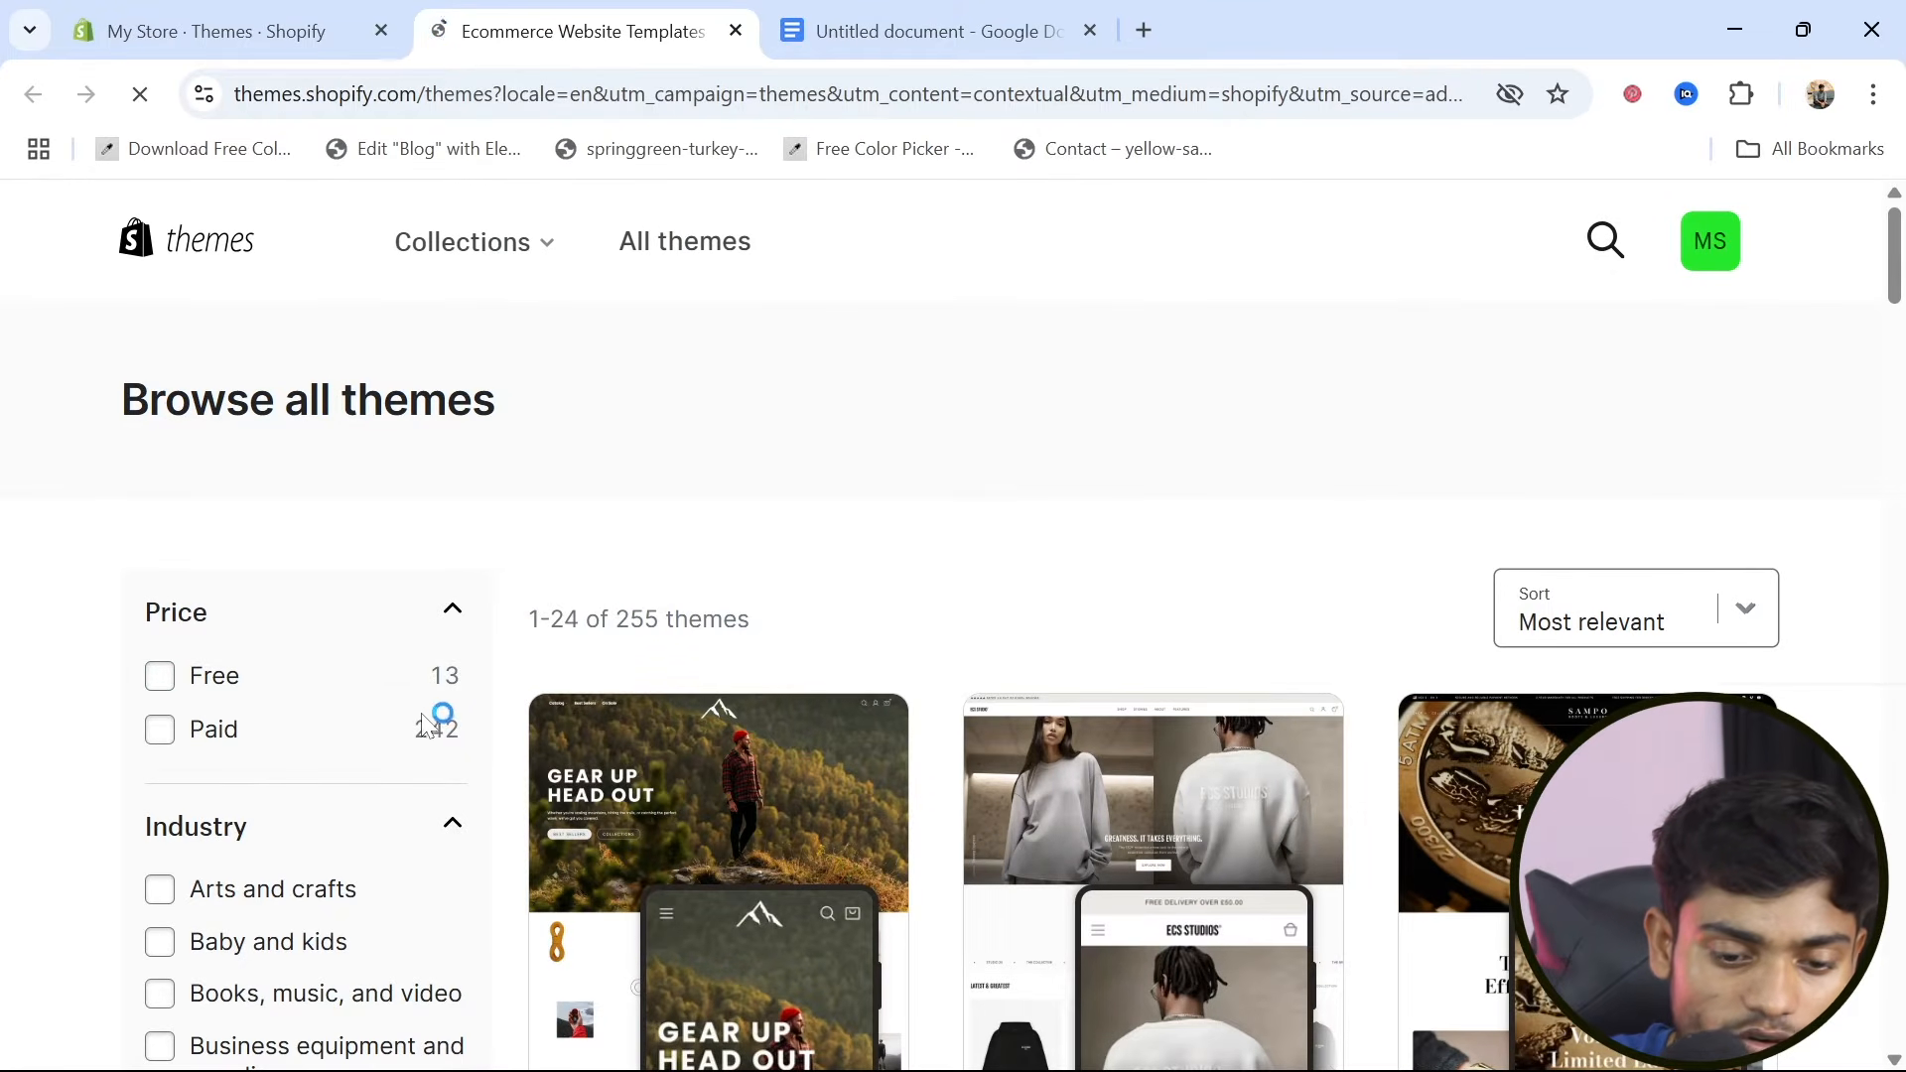
pyautogui.click(160, 675)
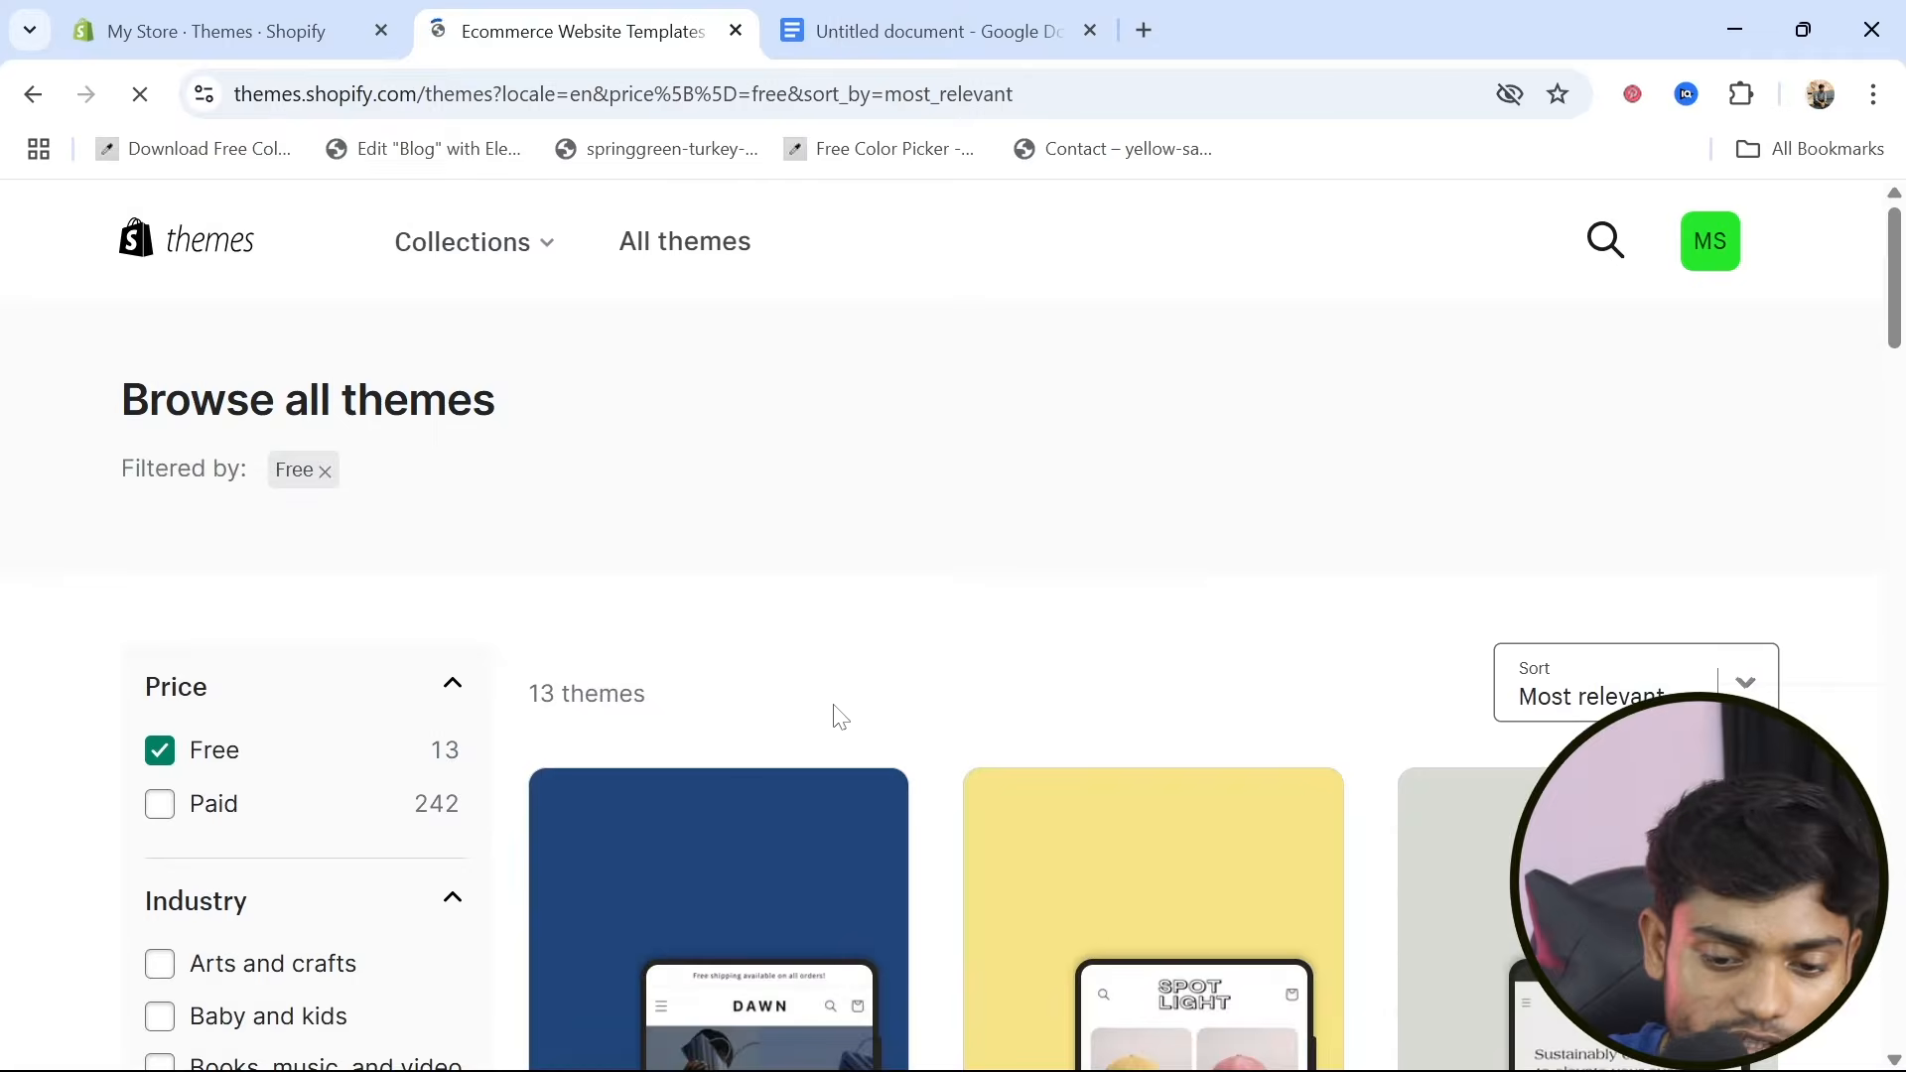
# Look through the free themes in the theme store, comparing options such as Dawn, Trade, Sense and Refresh
pyautogui.scroll(-10, 834, 715)
pyautogui.scroll(-20, 834, 717)
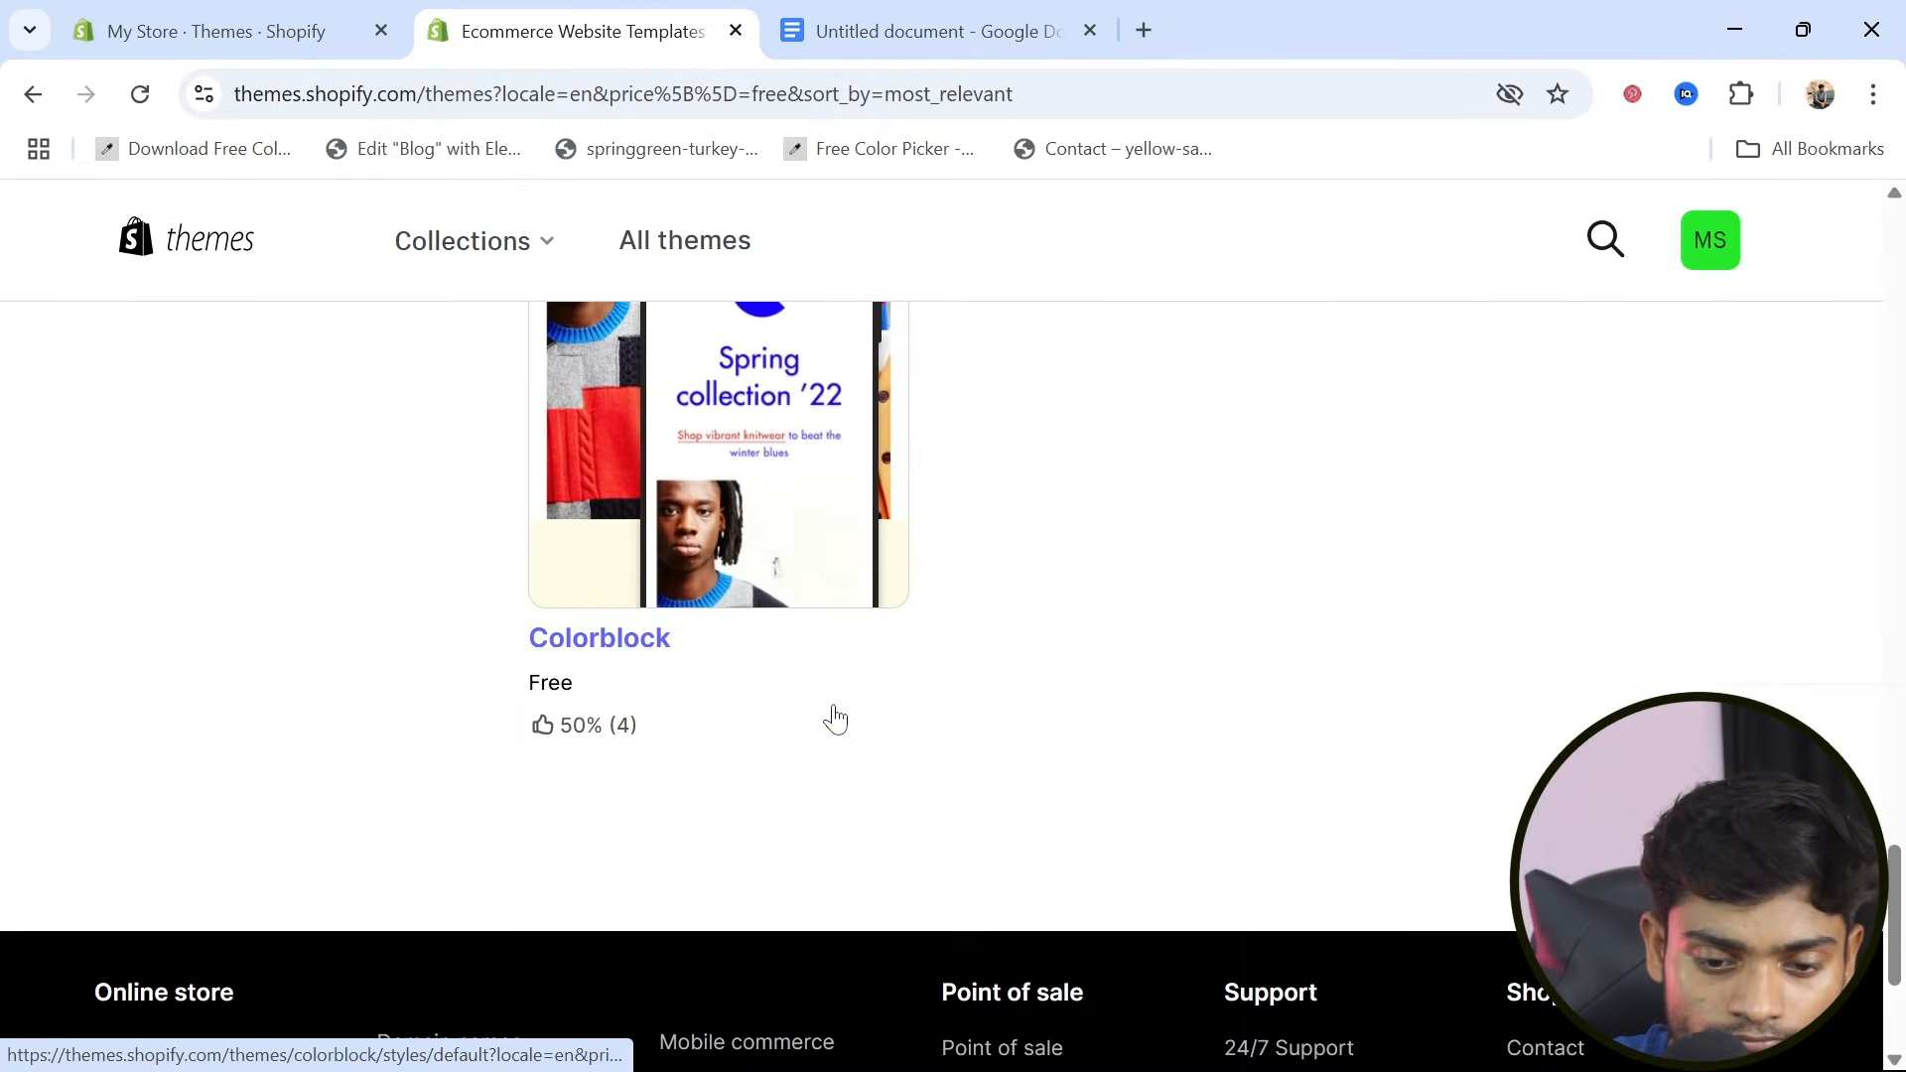
pyautogui.scroll(15, 834, 717)
pyautogui.scroll(13, 833, 717)
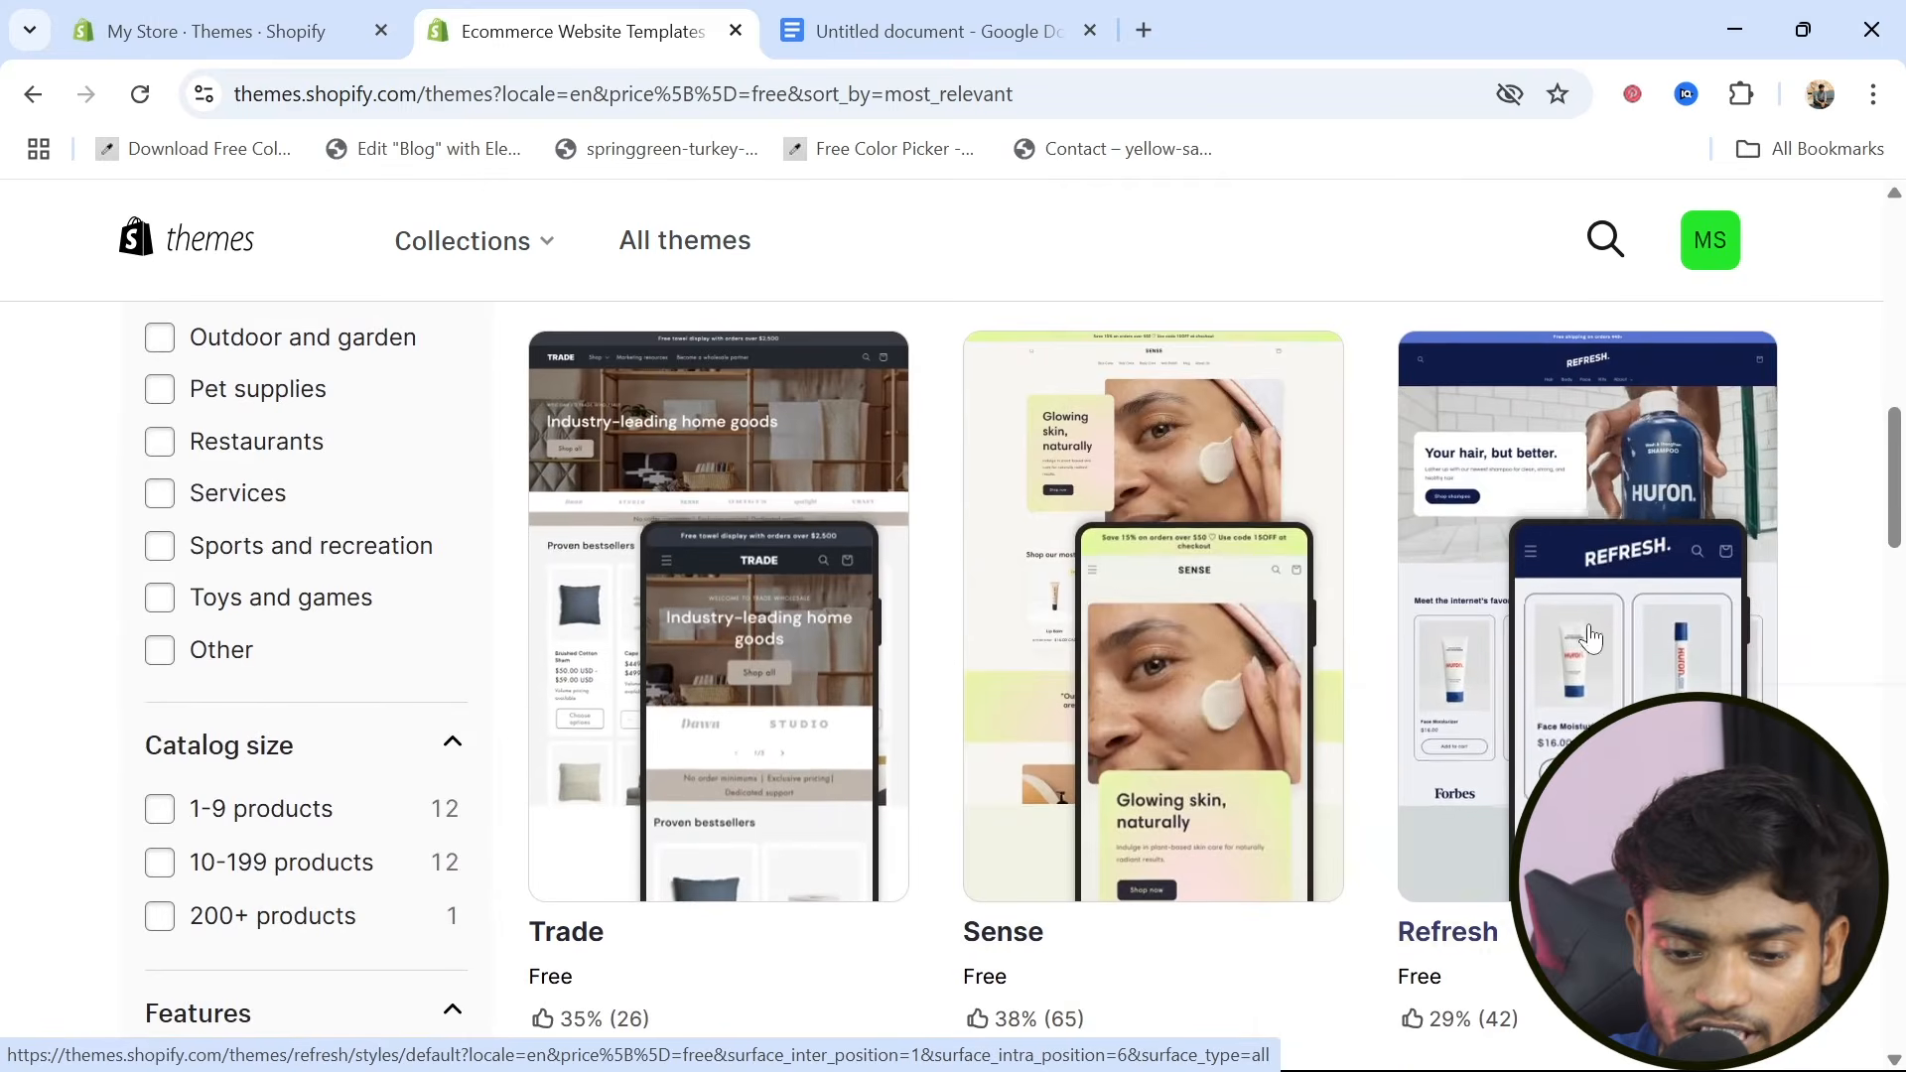
pyautogui.scroll(1, 927, 884)
pyautogui.scroll(7, 927, 884)
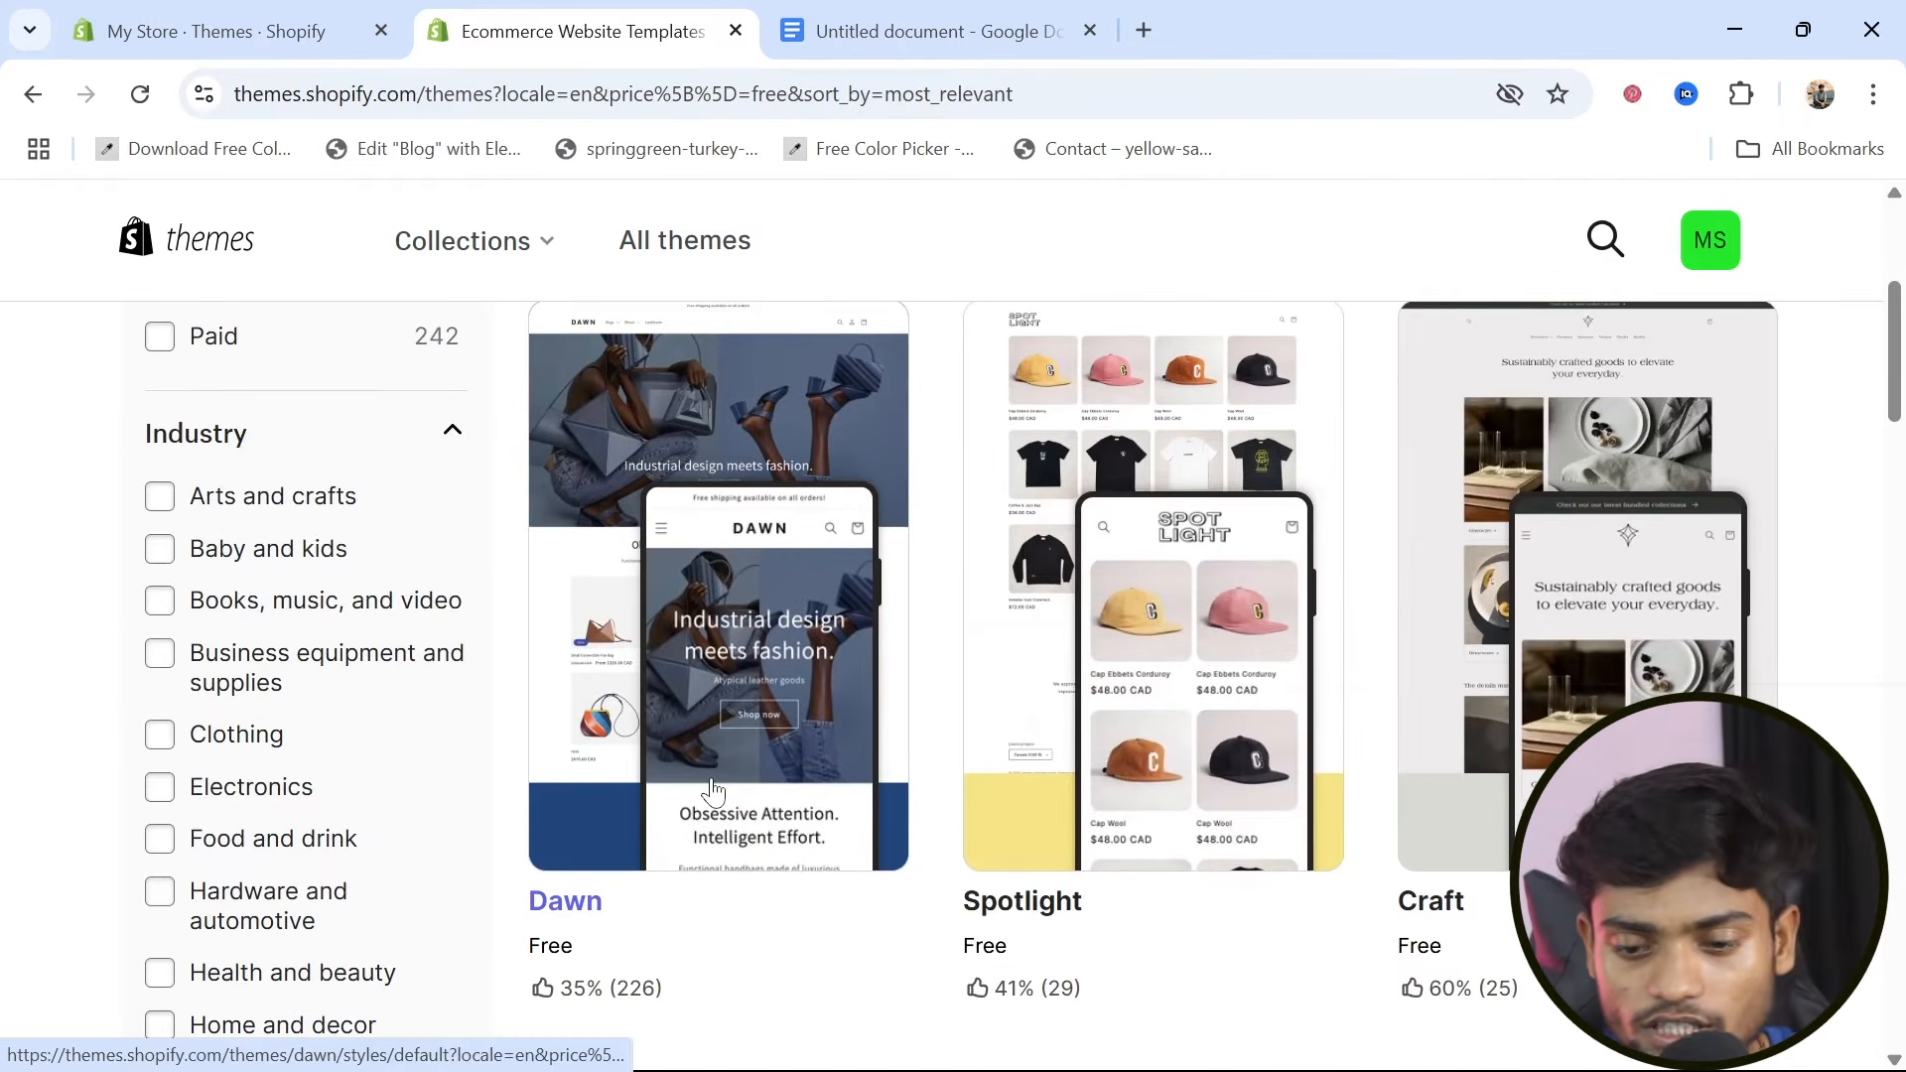
pyautogui.scroll(-4, 1367, 820)
pyautogui.scroll(-4, 1368, 819)
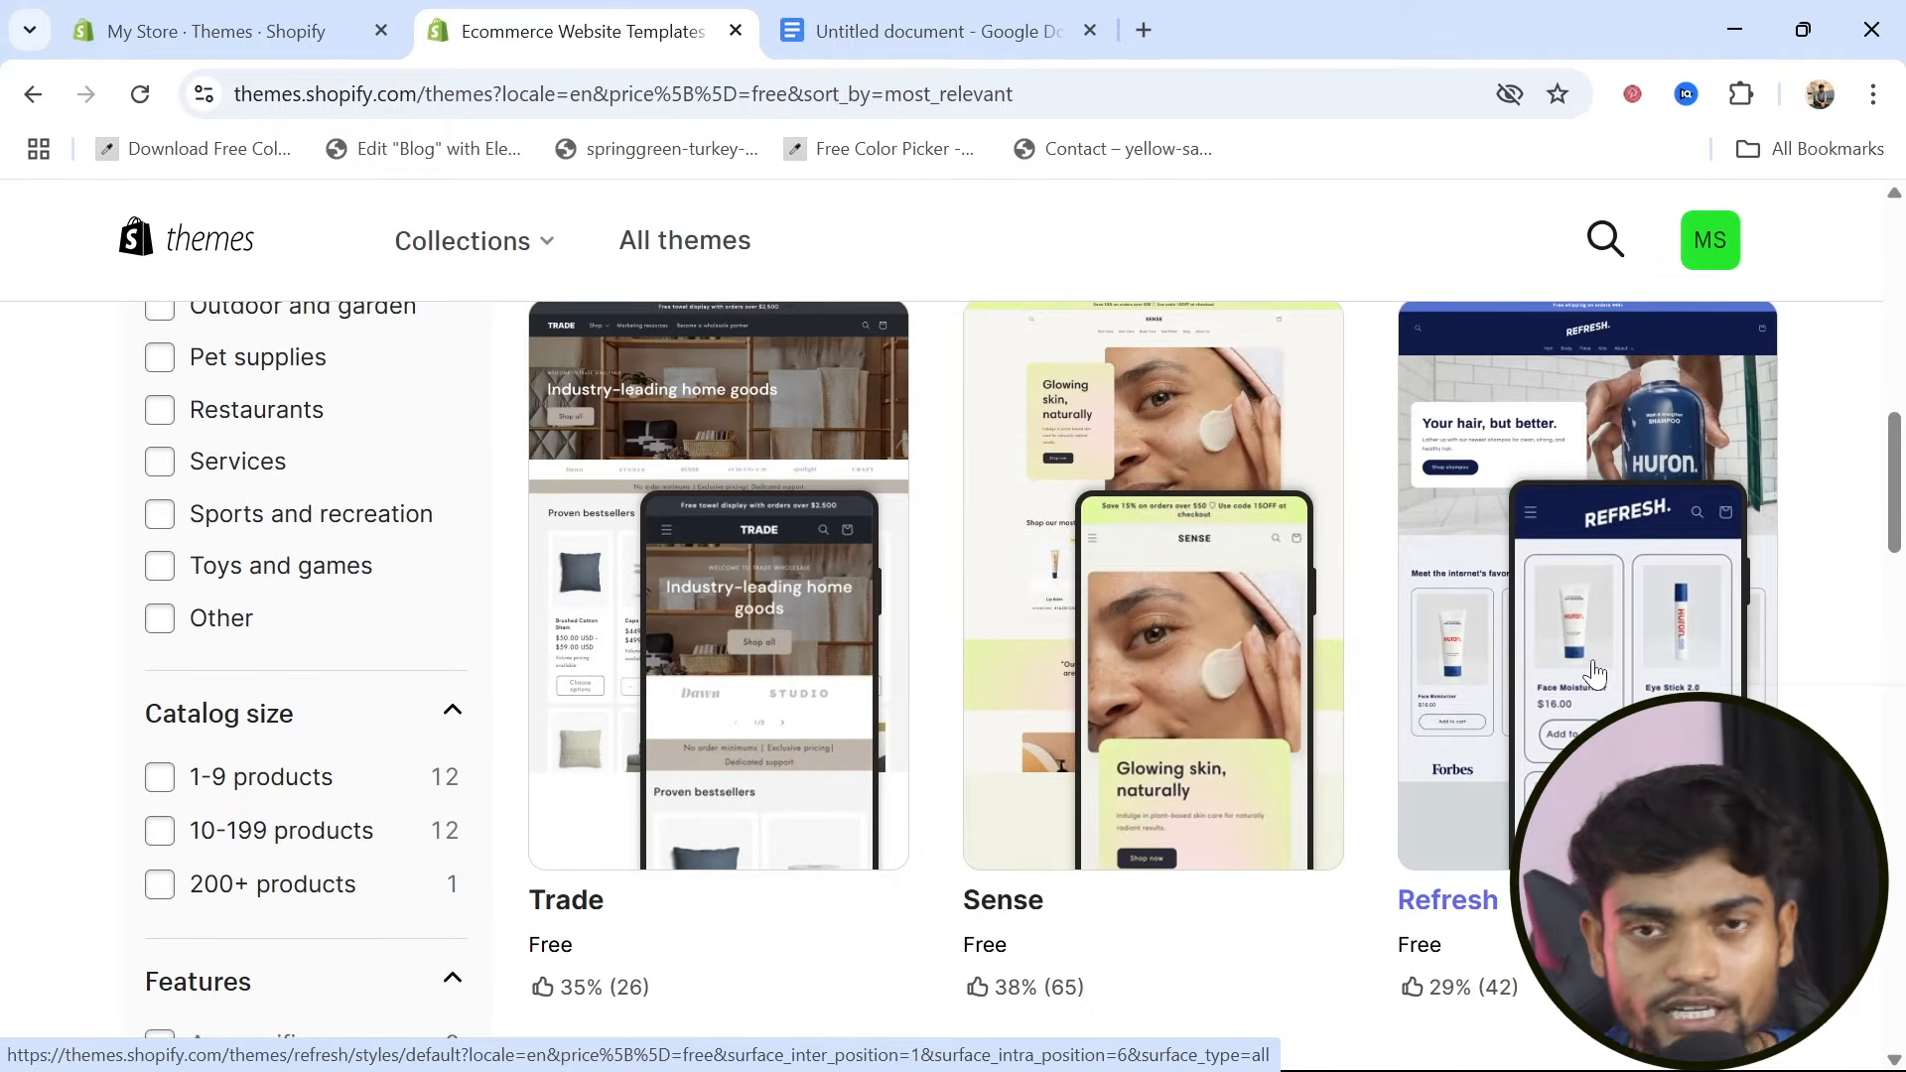
# Add the free Refresh theme to the store and publish it in place of Dawn
pyautogui.click(1552, 738)
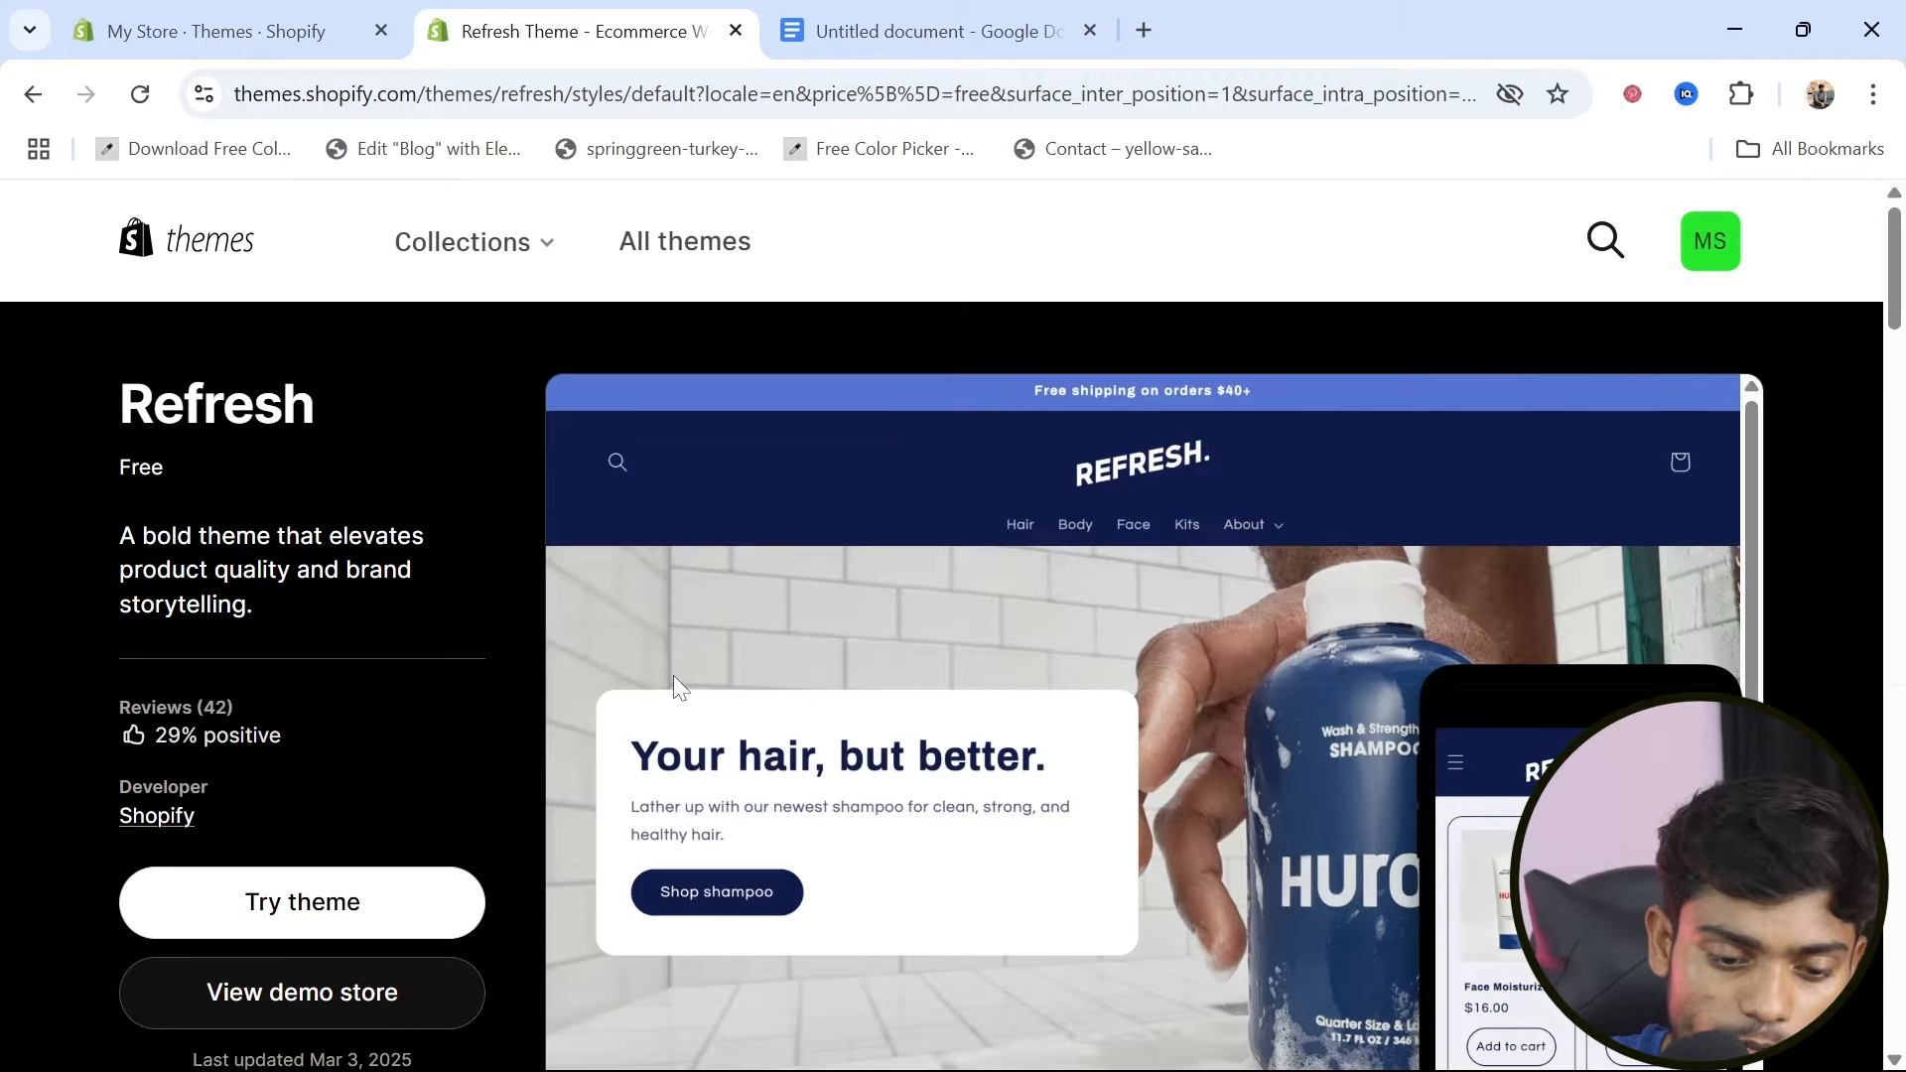
pyautogui.click(311, 923)
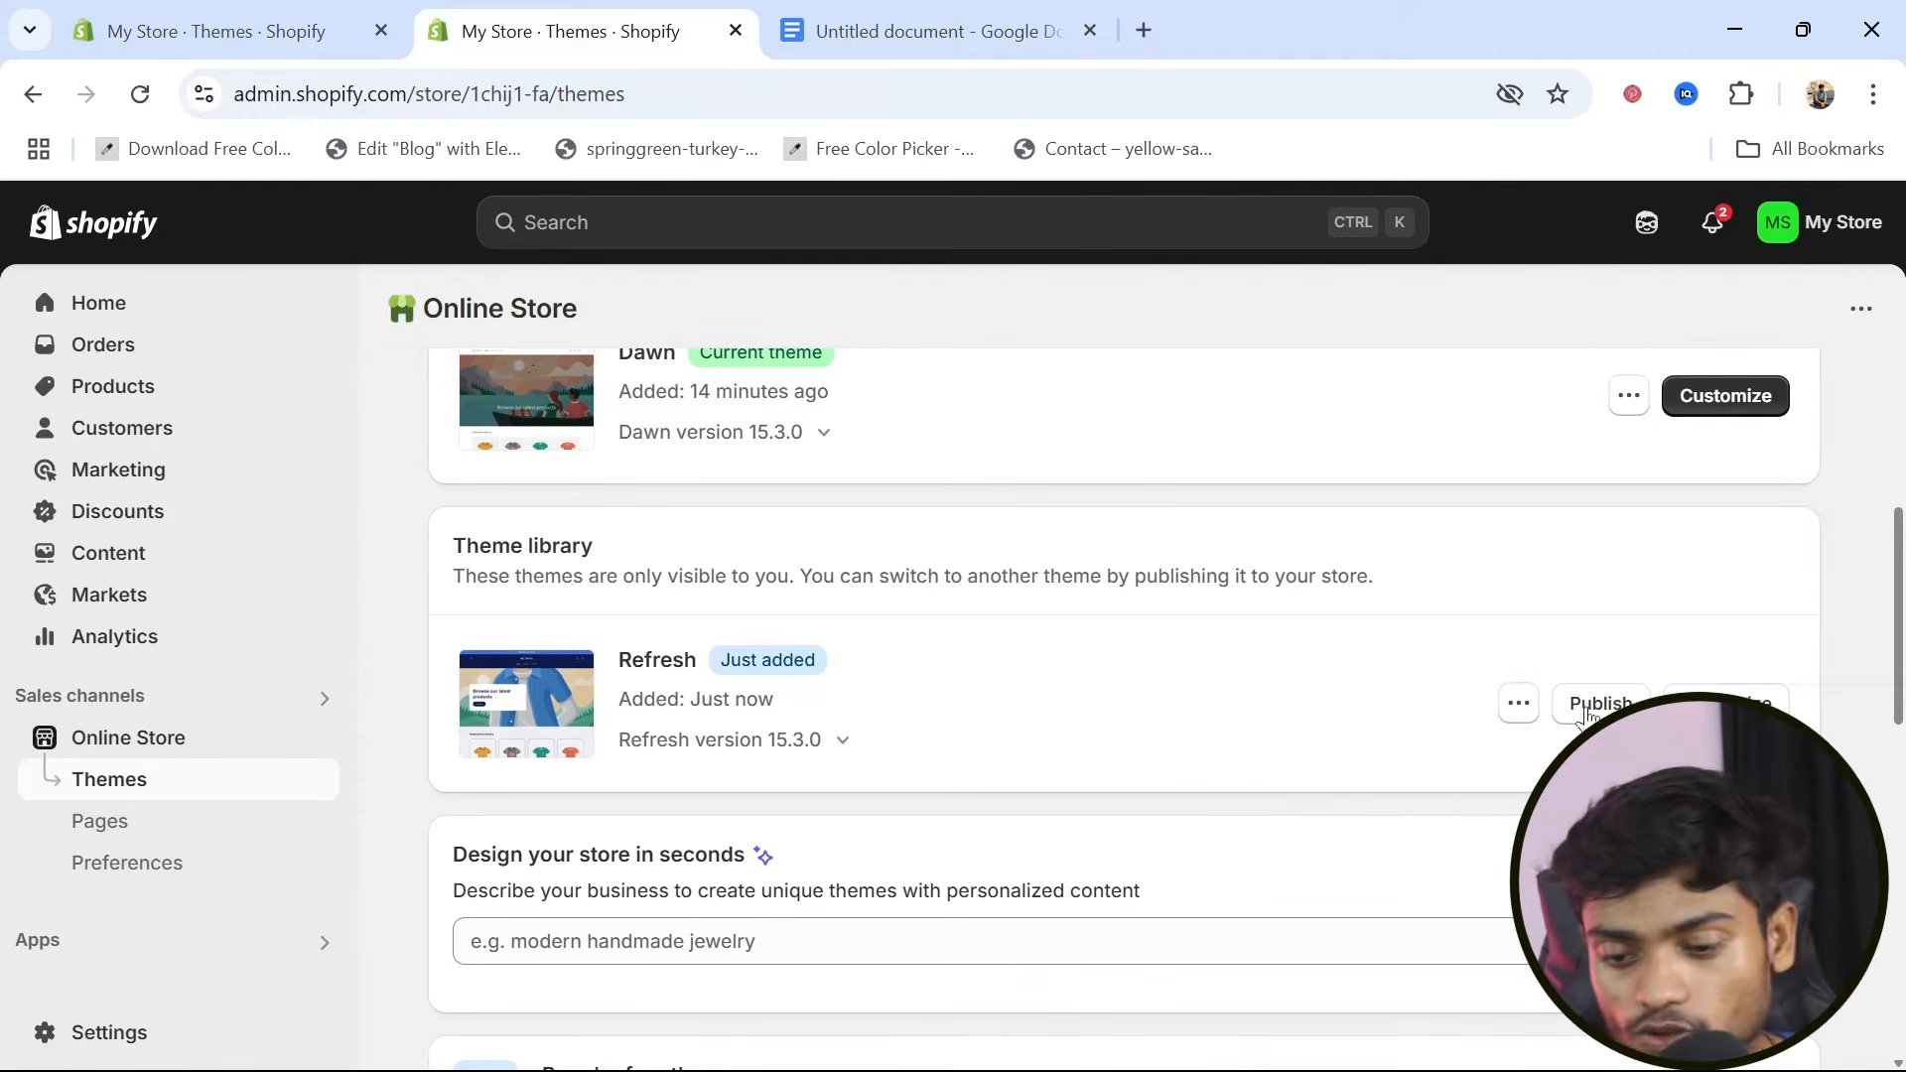
pyautogui.click(1600, 705)
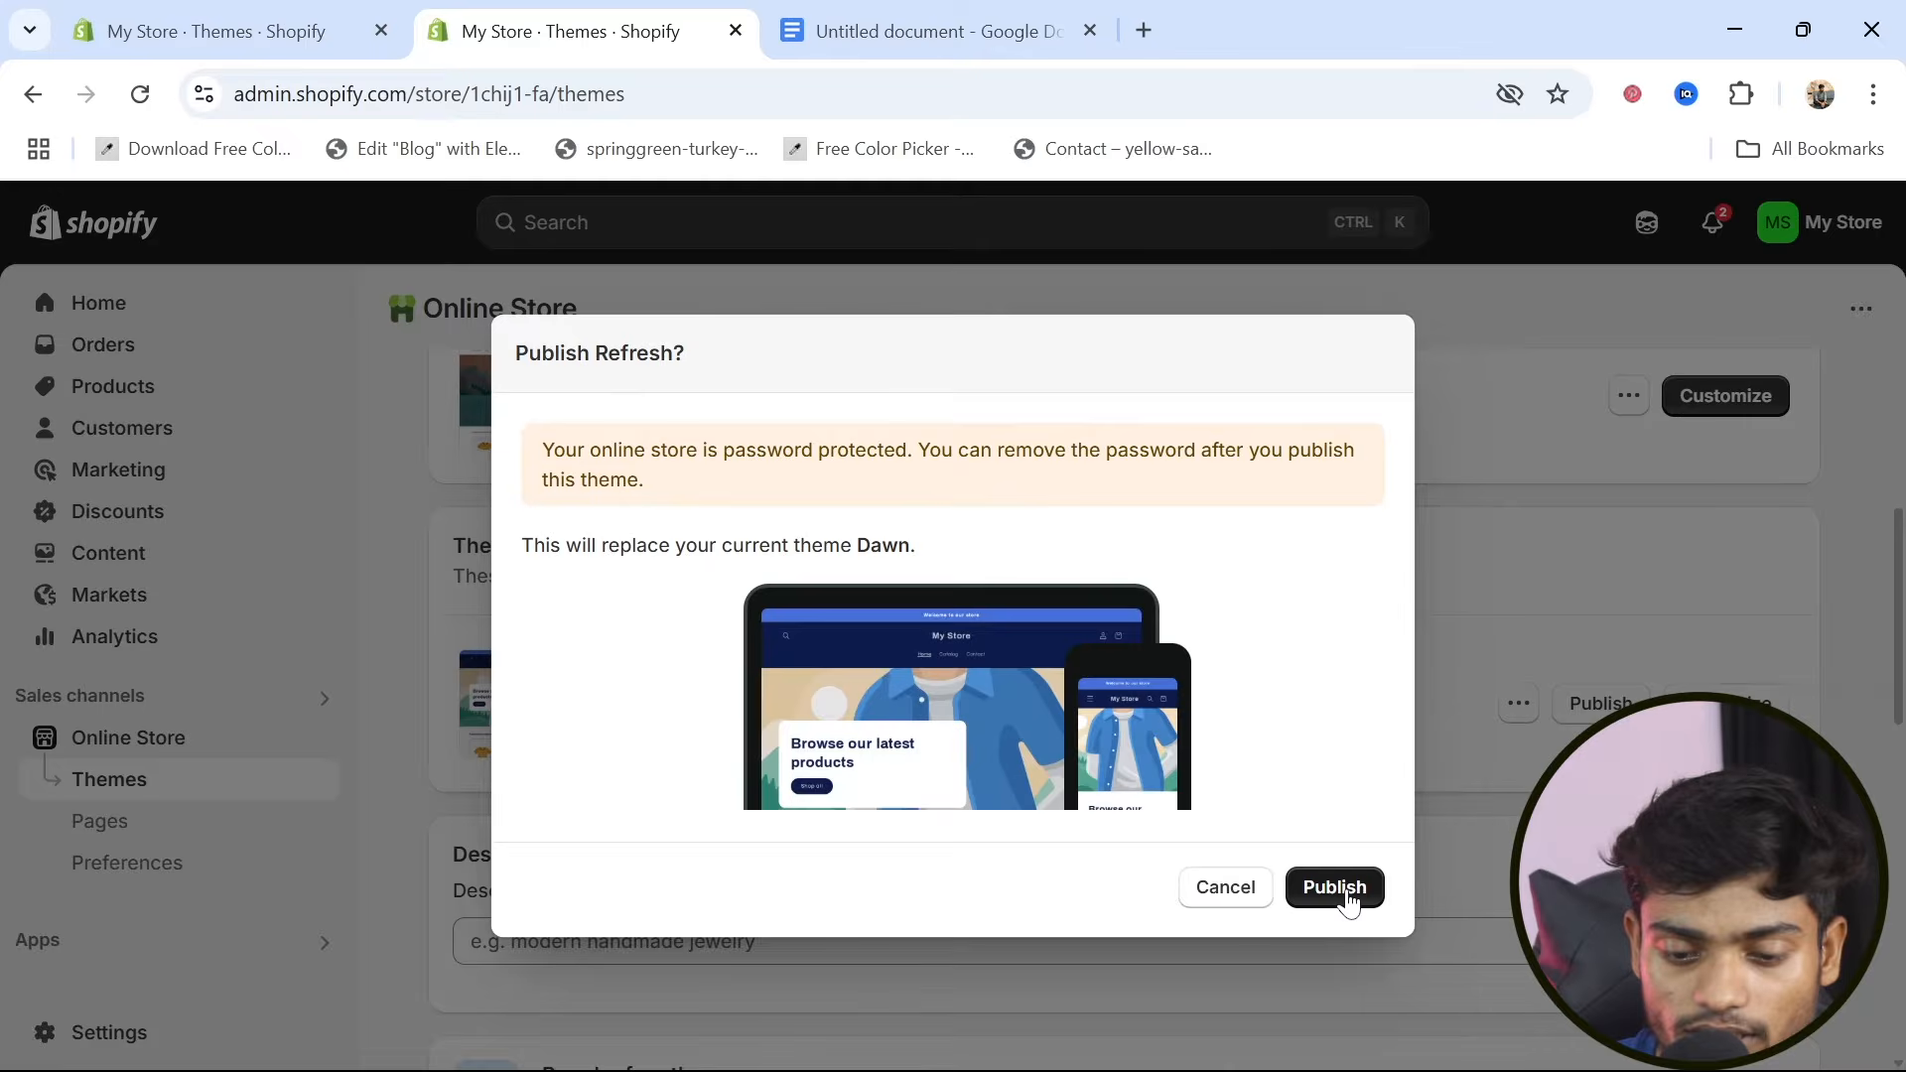
pyautogui.click(1347, 898)
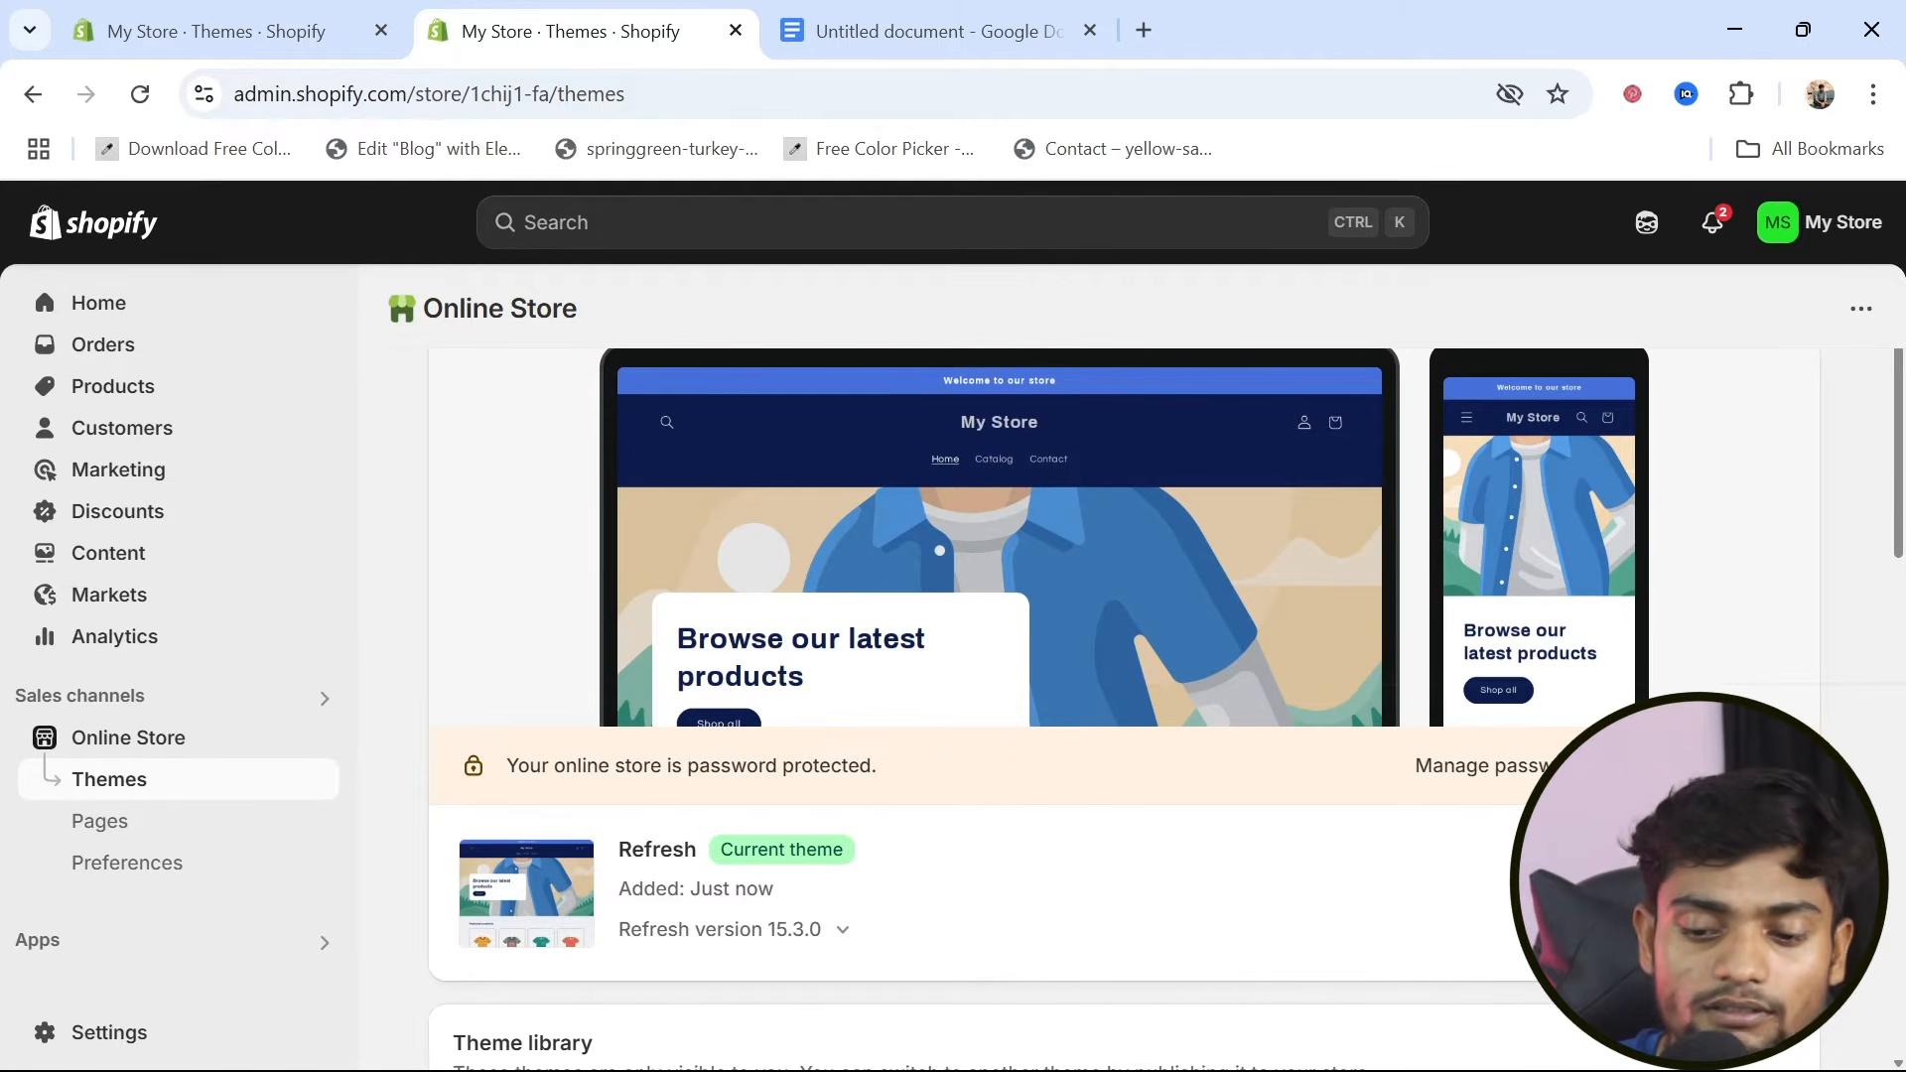
# Open the Refresh theme for customization and examine its home page preview down to the email signup footer
pyautogui.scroll(-5, 1186, 835)
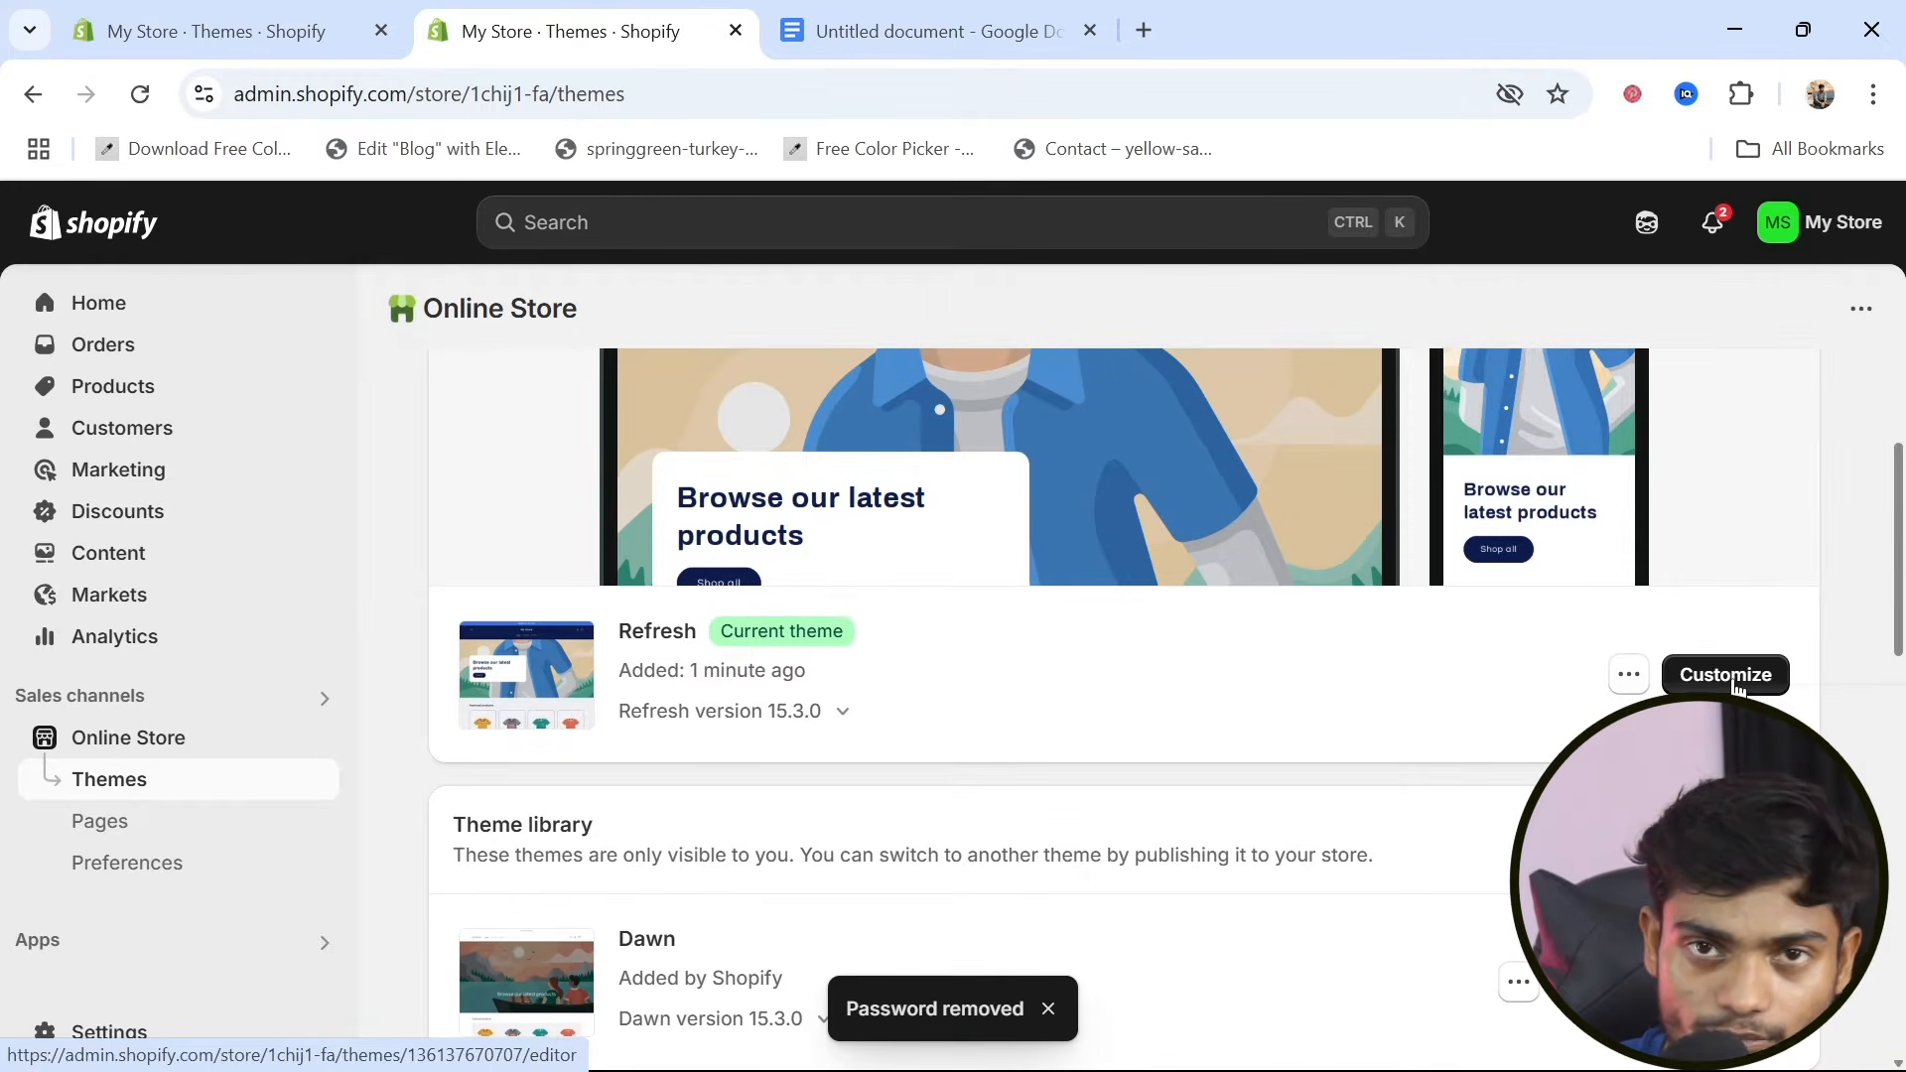
pyautogui.click(1732, 679)
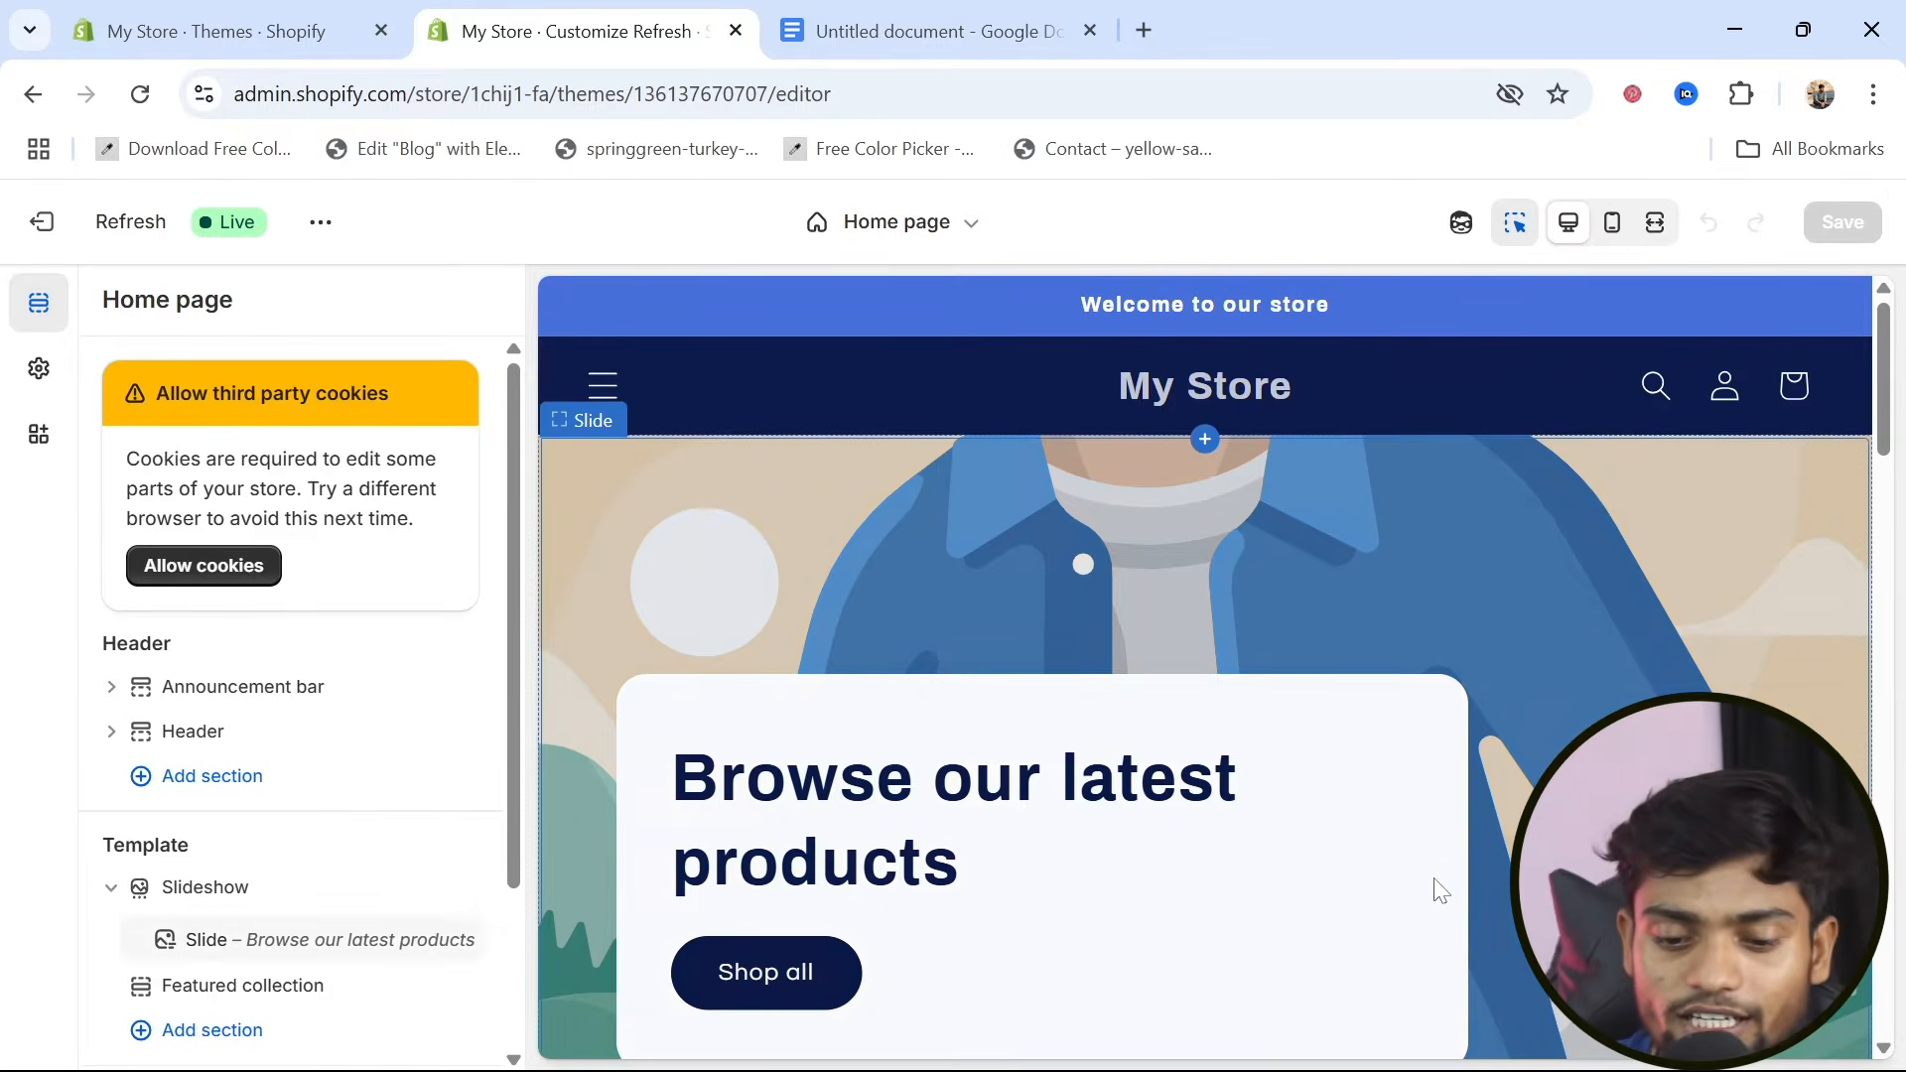
pyautogui.scroll(-10, 1433, 877)
pyautogui.scroll(-5, 1434, 878)
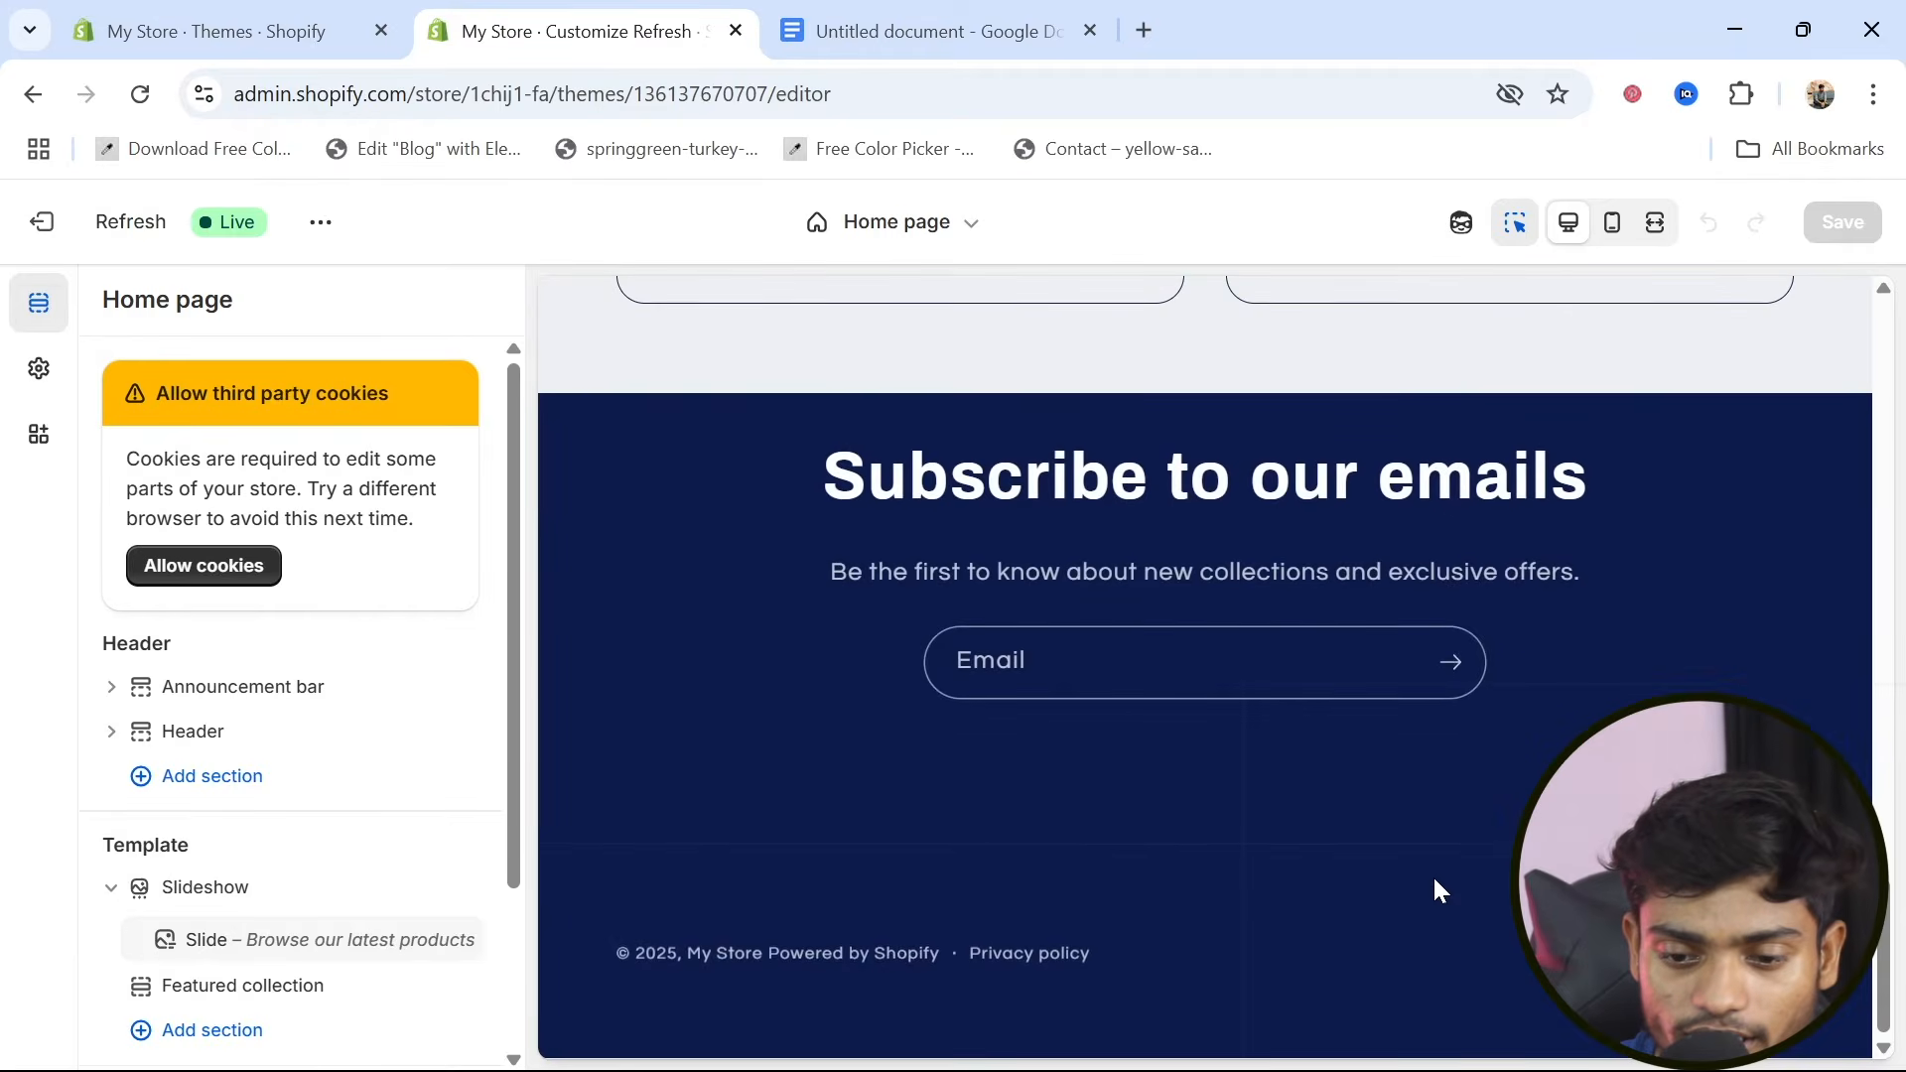
pyautogui.scroll(3, 1432, 873)
pyautogui.scroll(12, 1325, 832)
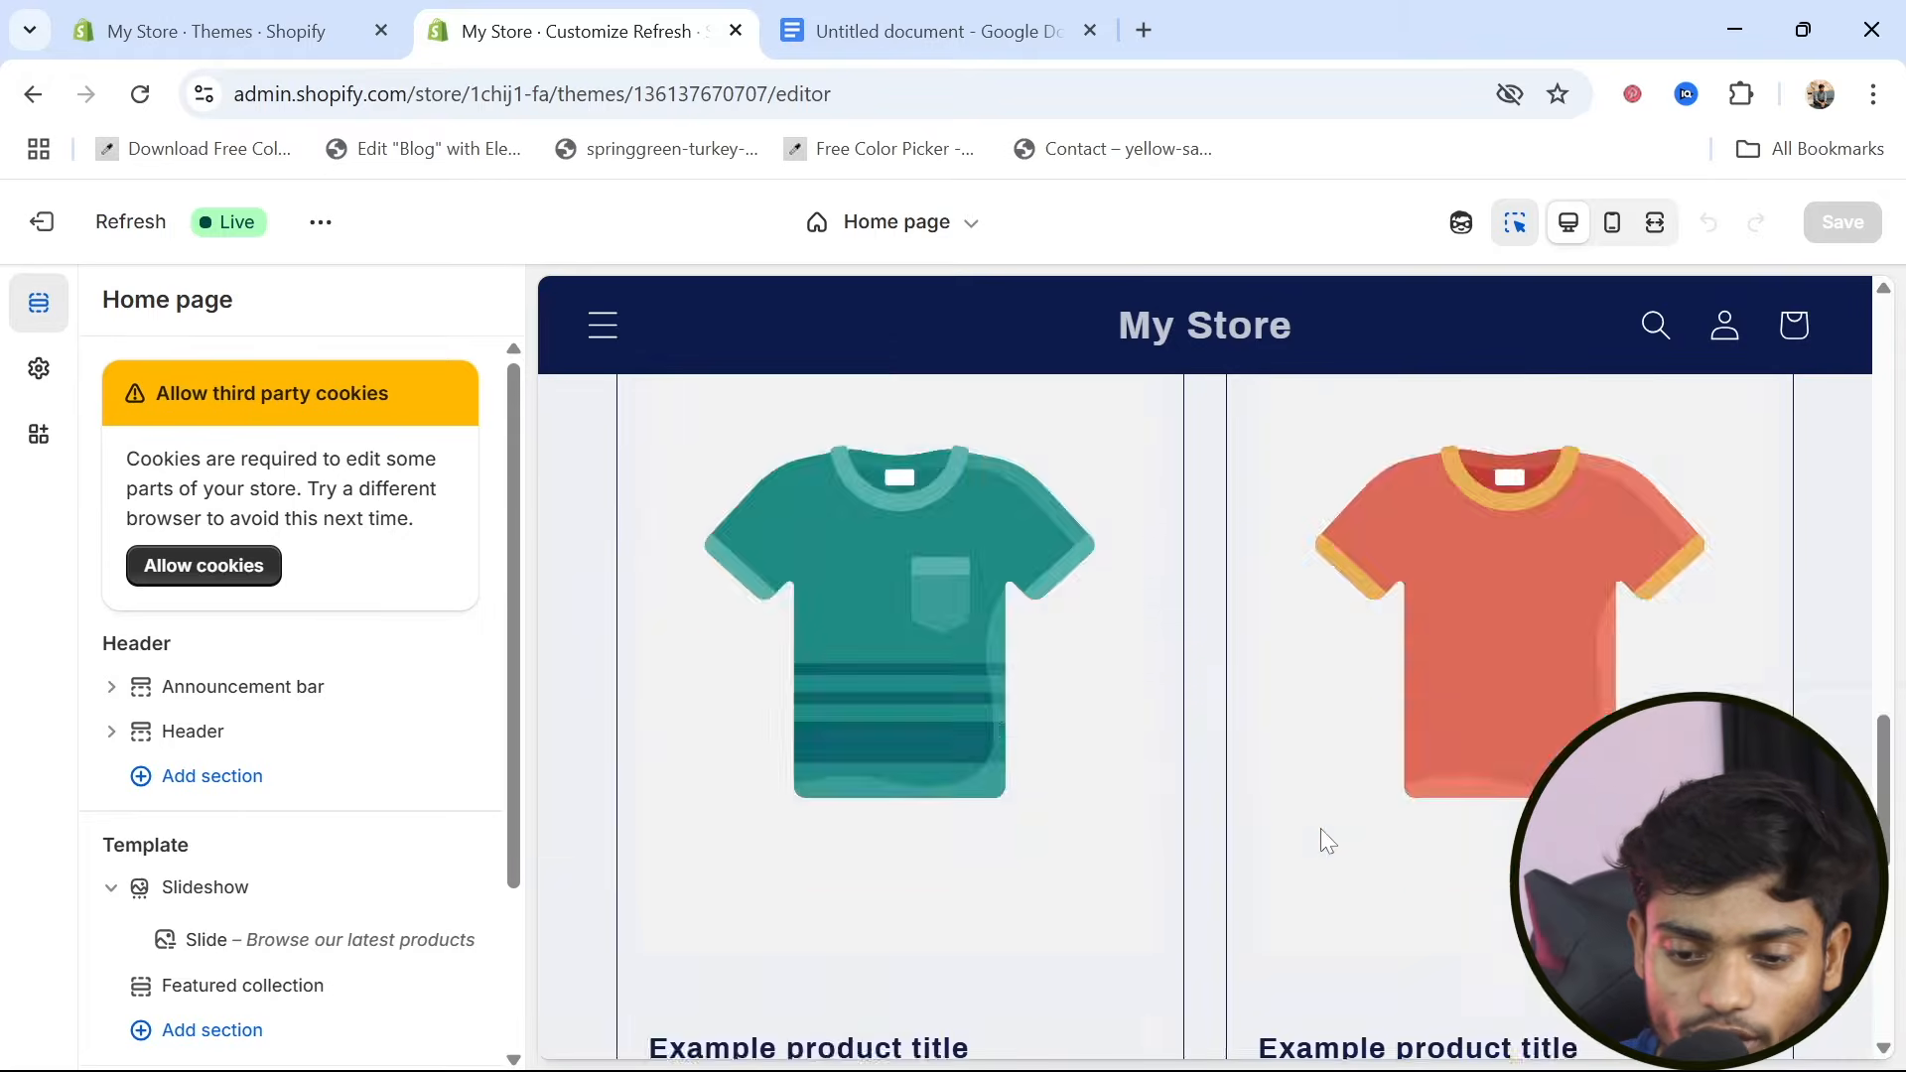
pyautogui.scroll(1, 1320, 830)
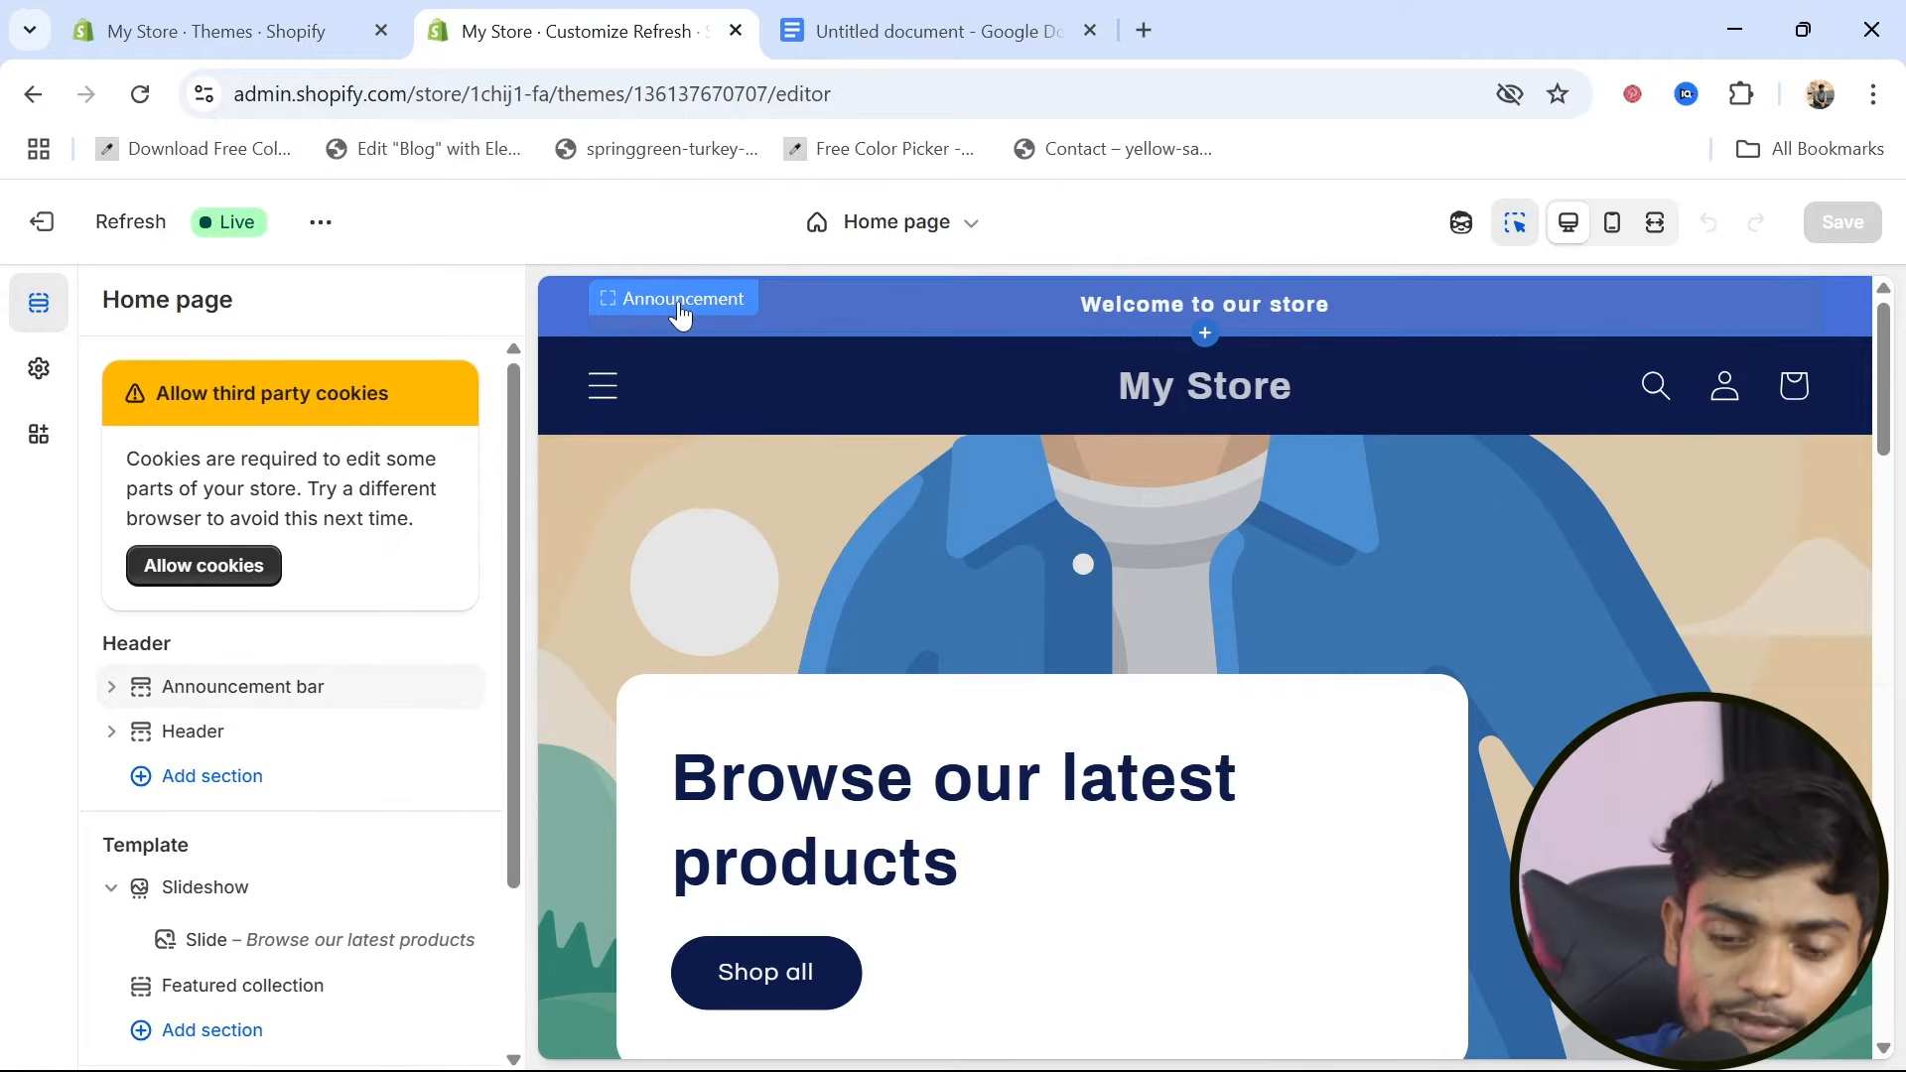
# Inspect the text and link settings of the announcement block in the home page's announcement bar
pyautogui.click(681, 316)
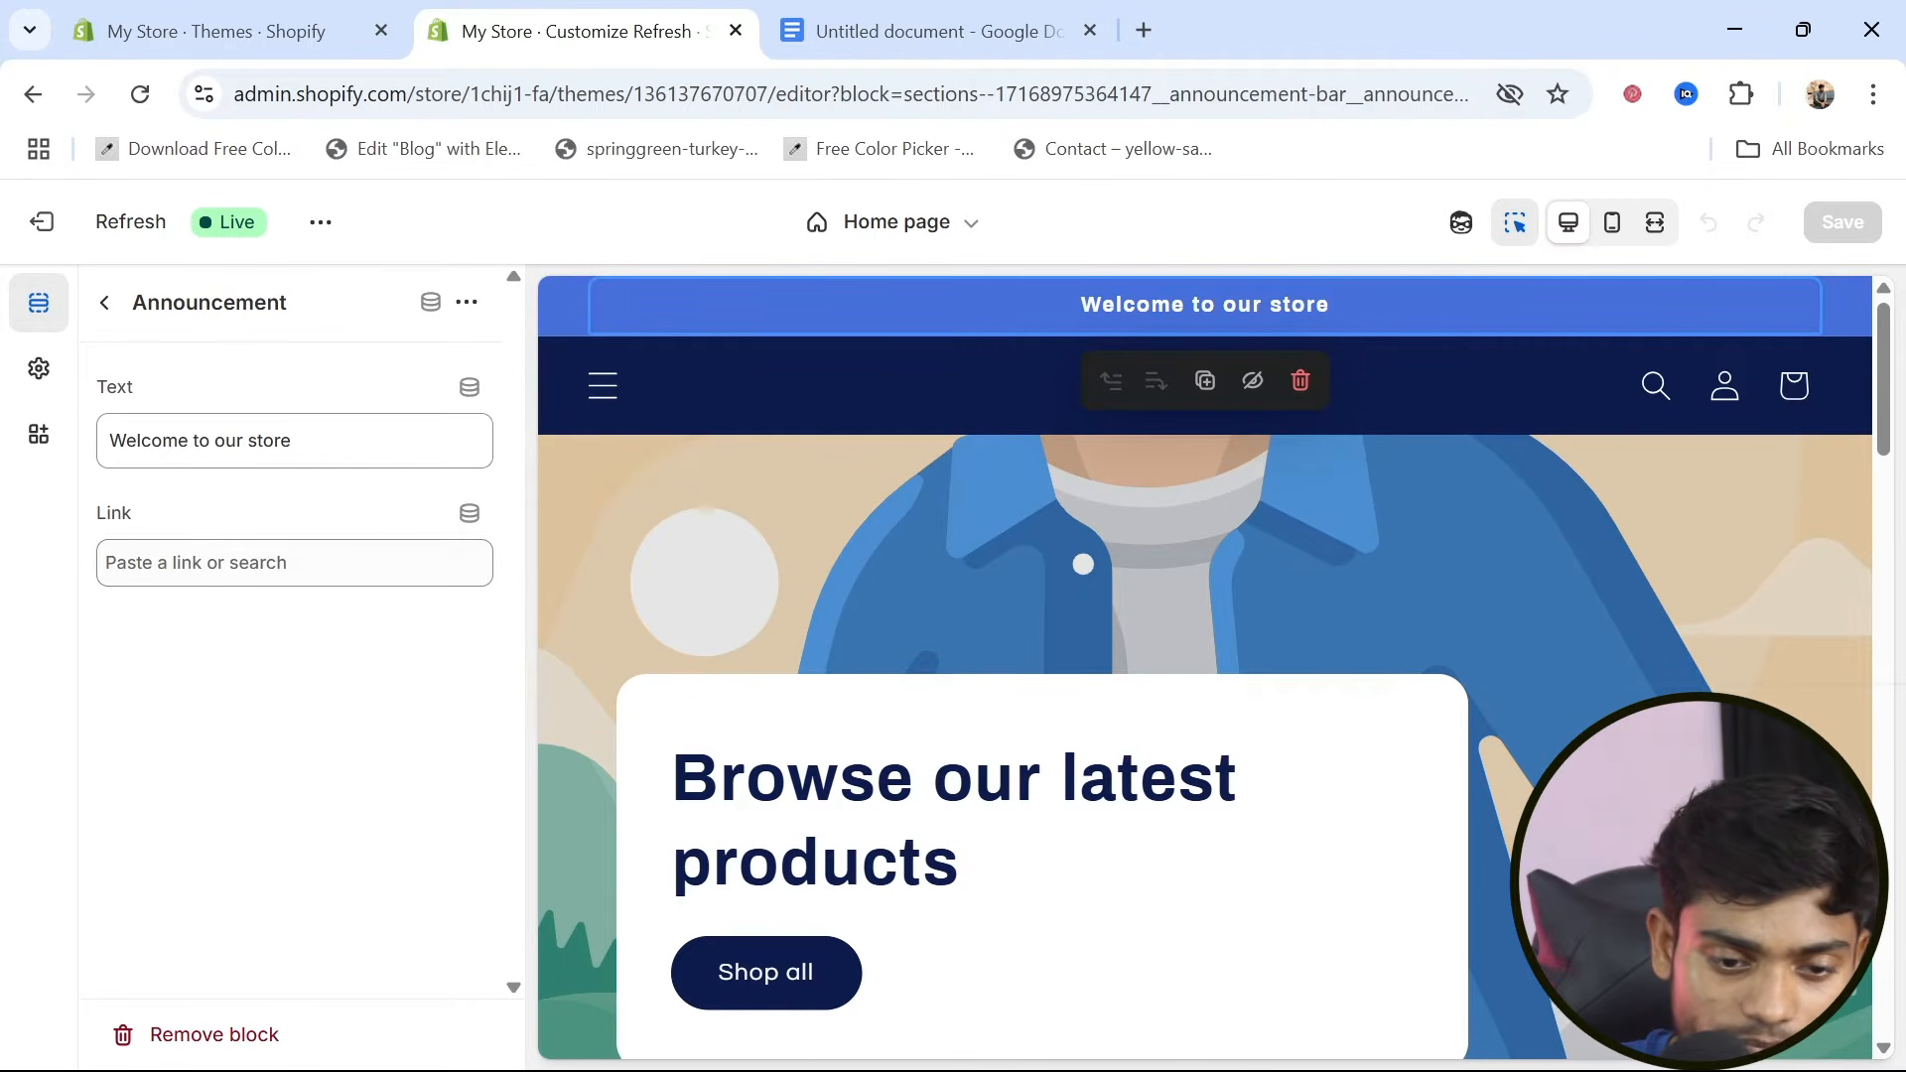
pyautogui.click(301, 441)
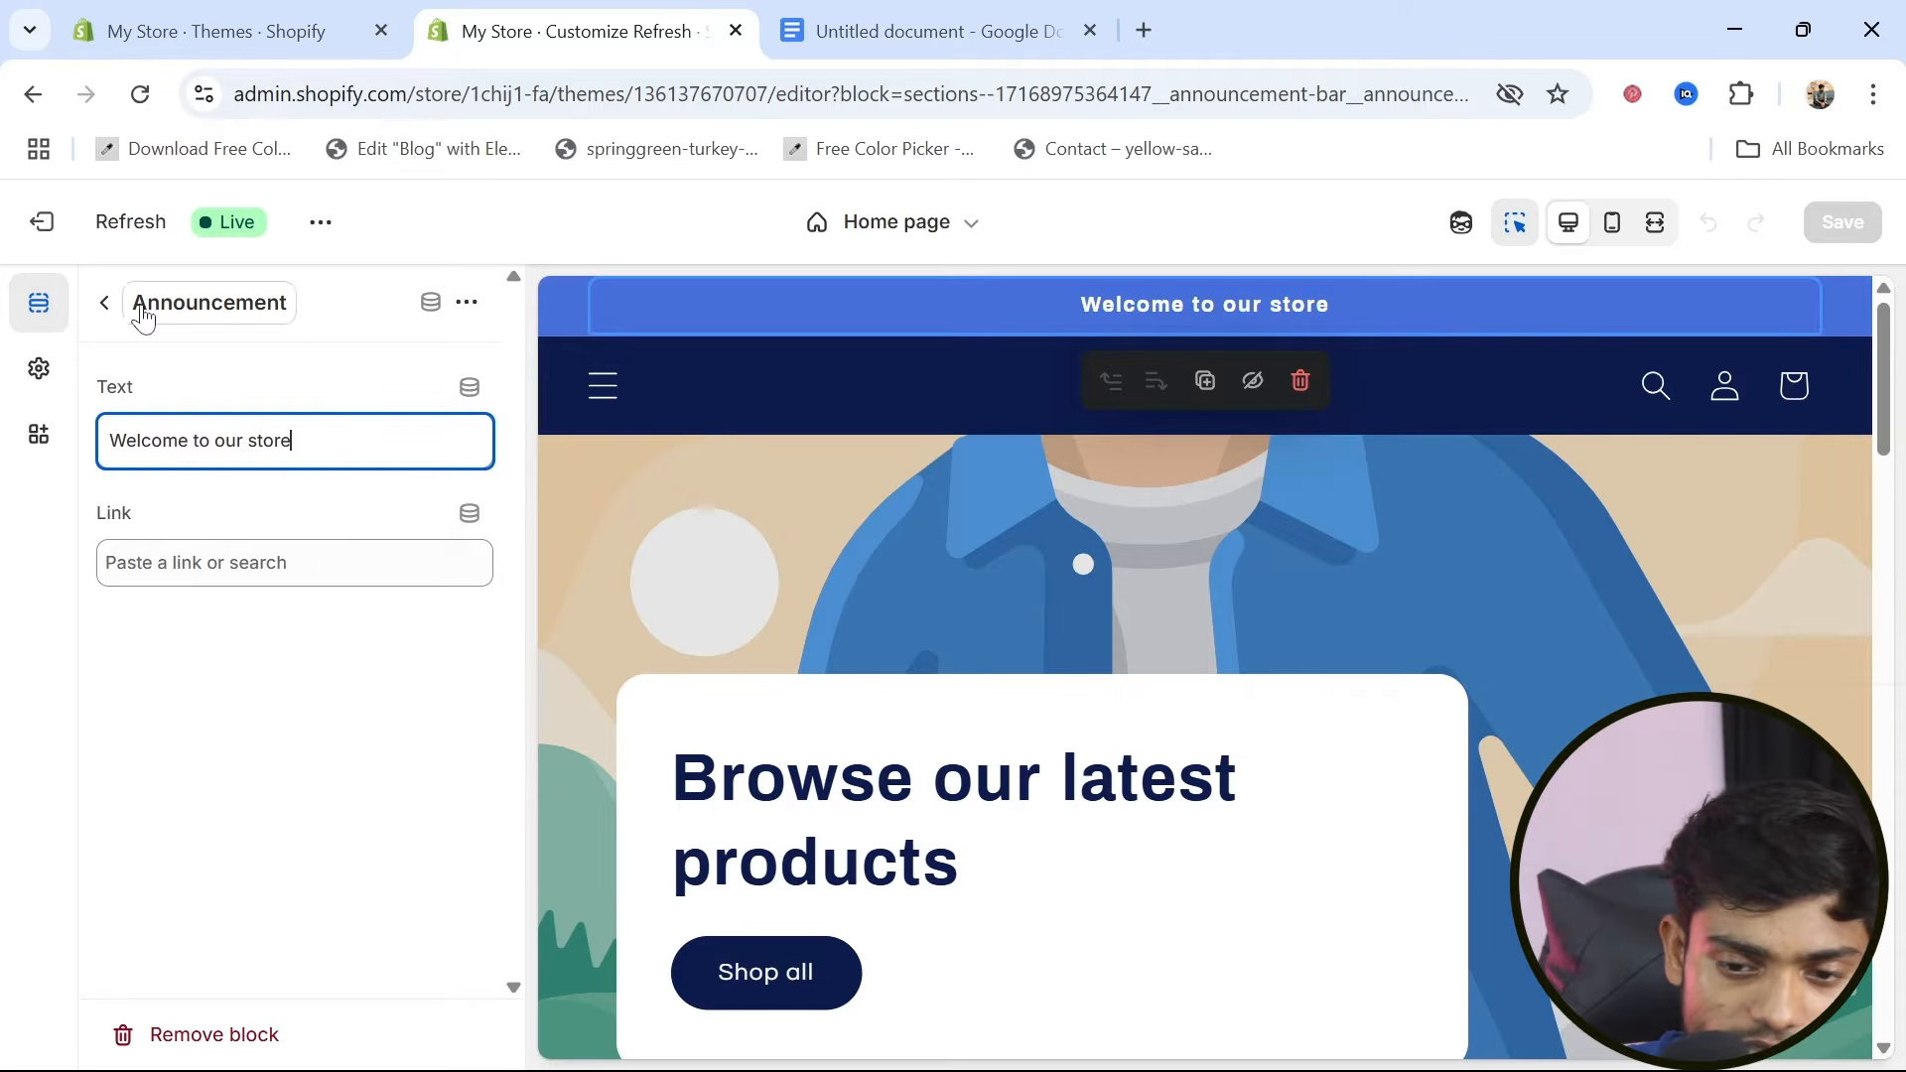
pyautogui.click(107, 303)
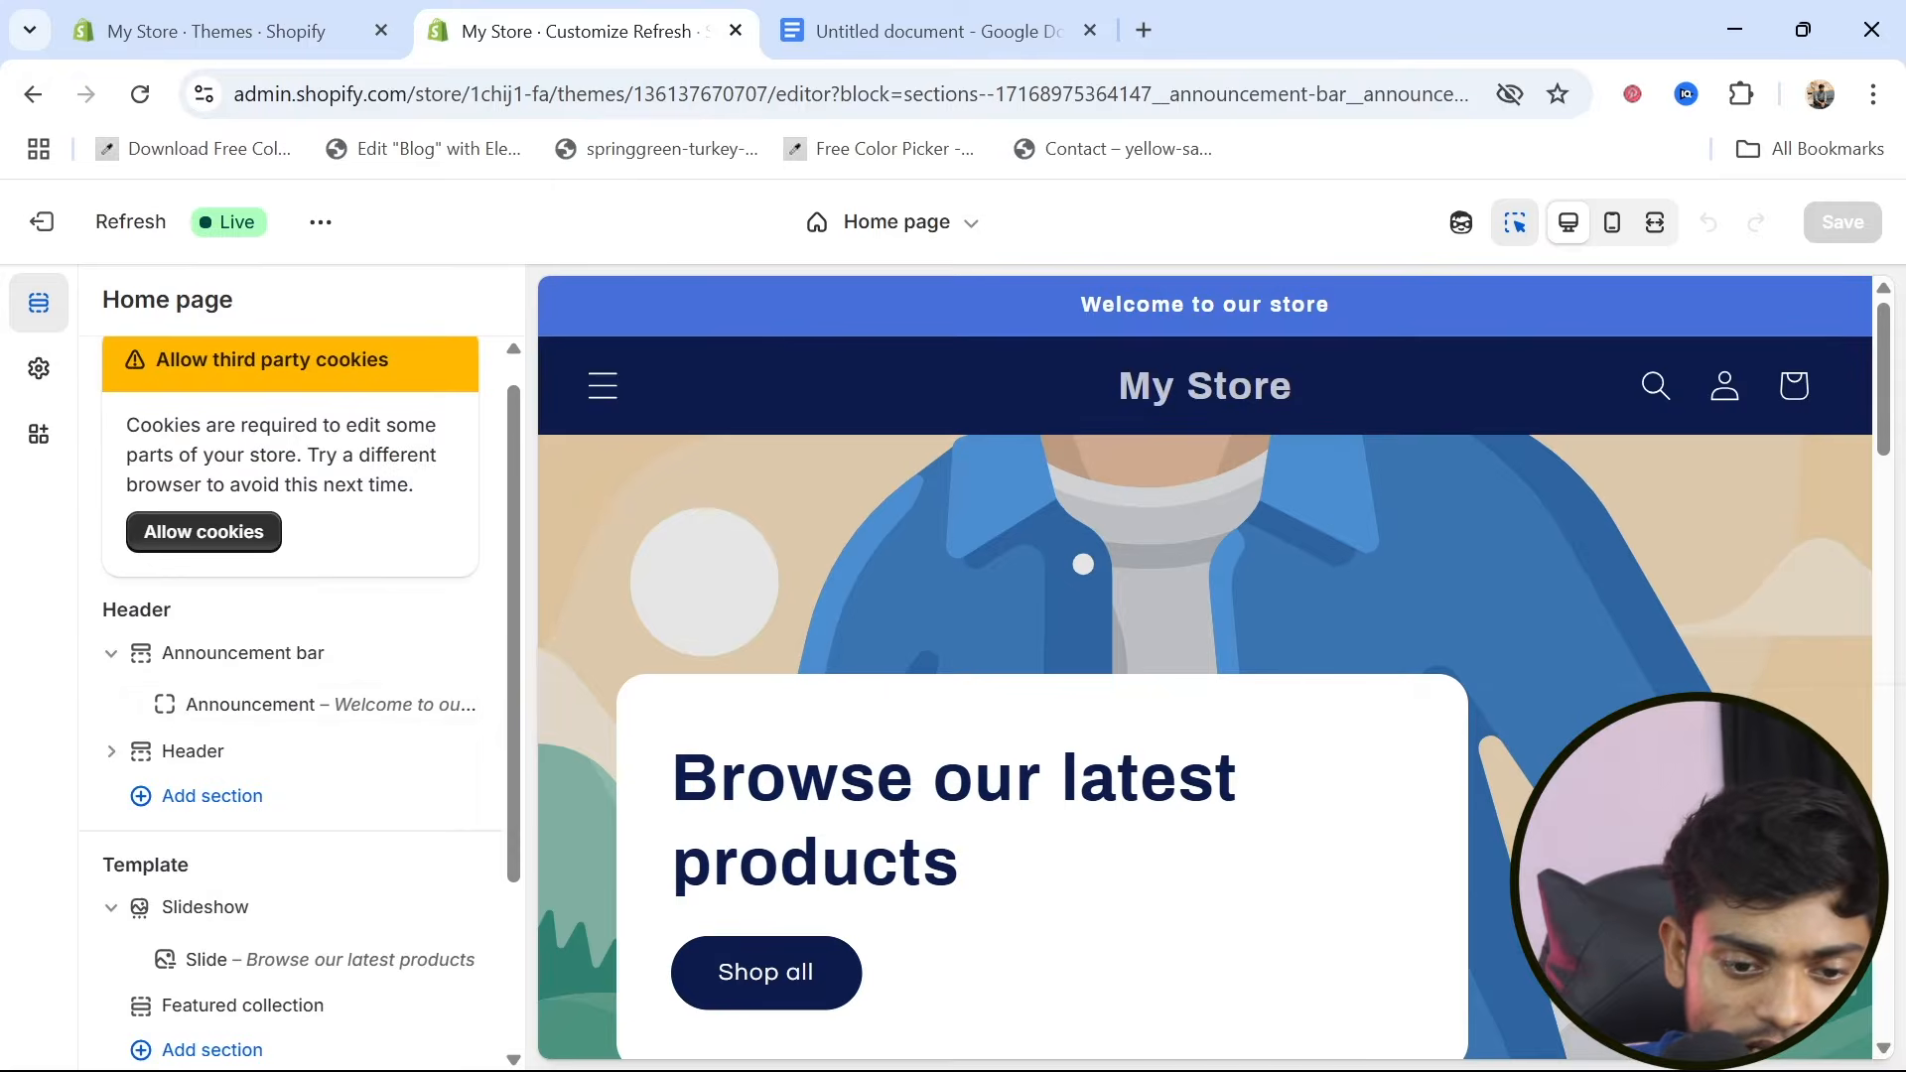
pyautogui.scroll(-1, 352, 671)
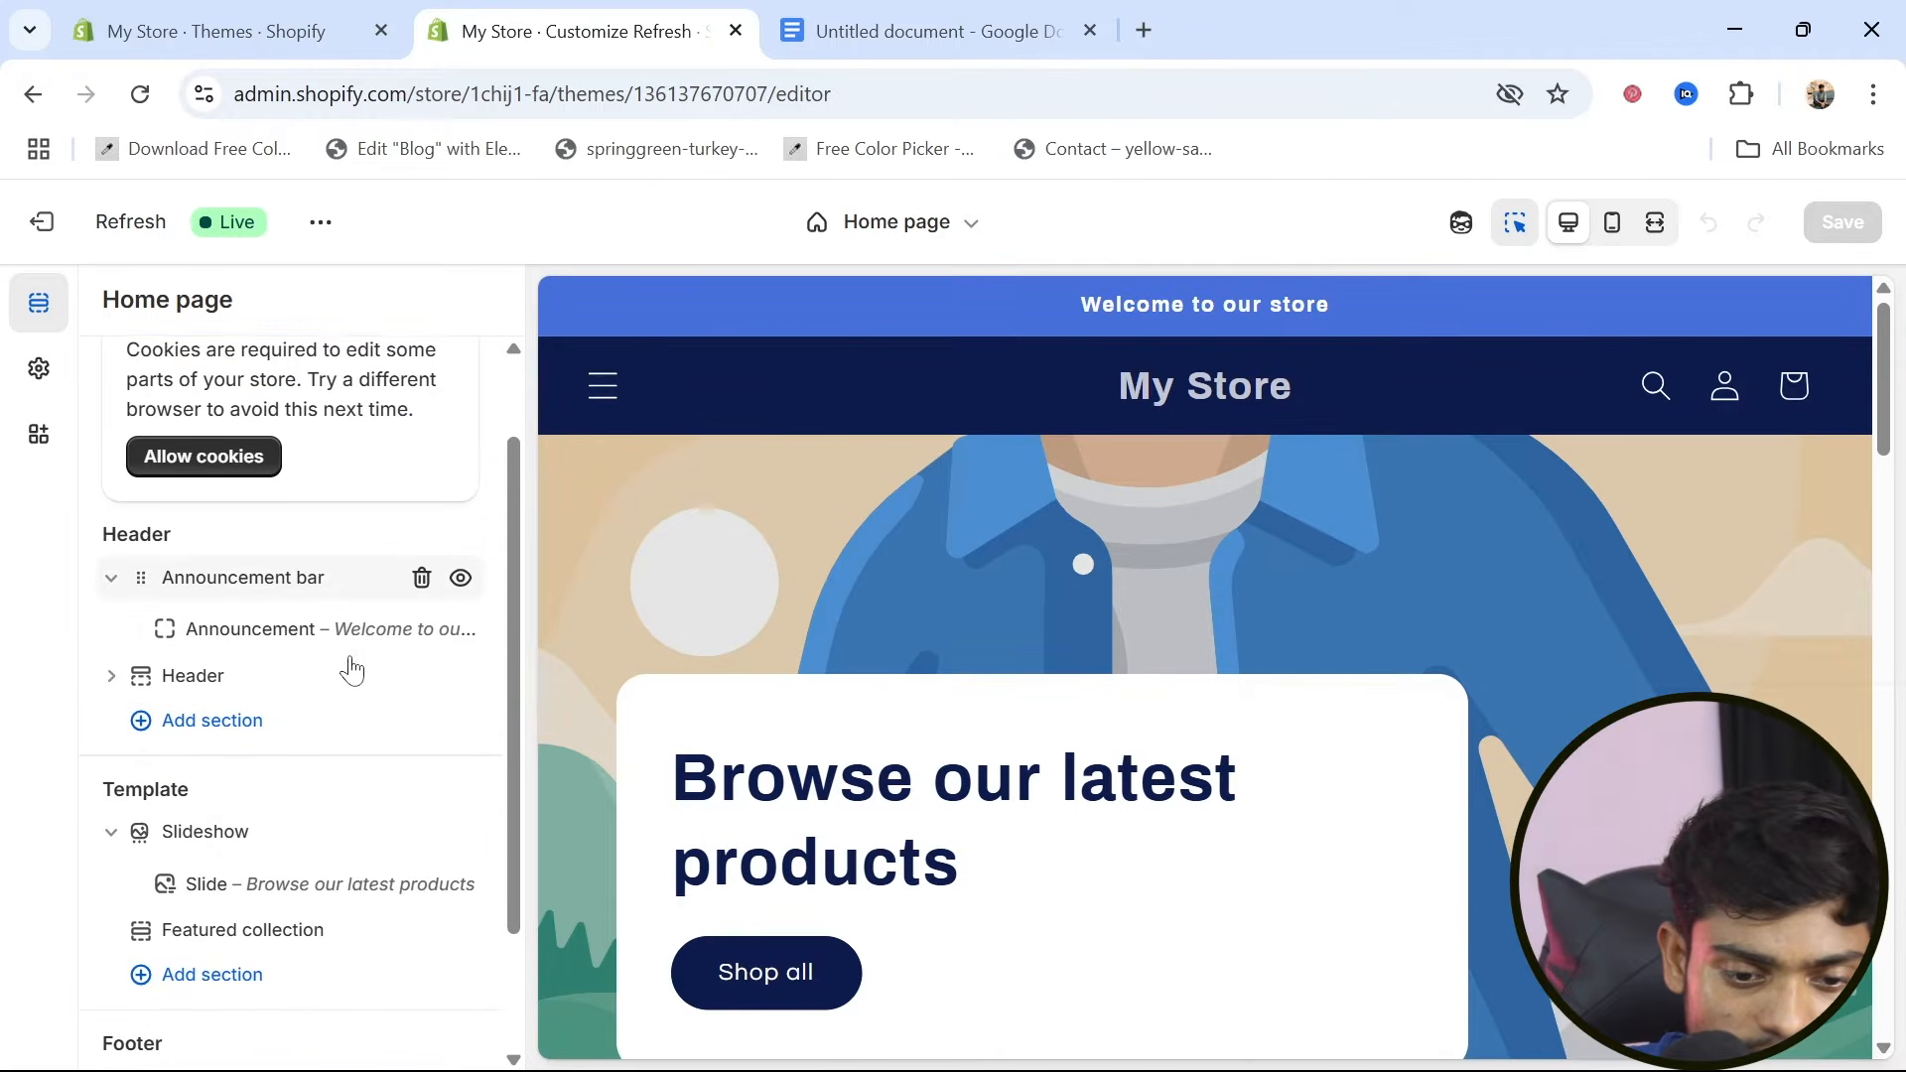
pyautogui.click(250, 631)
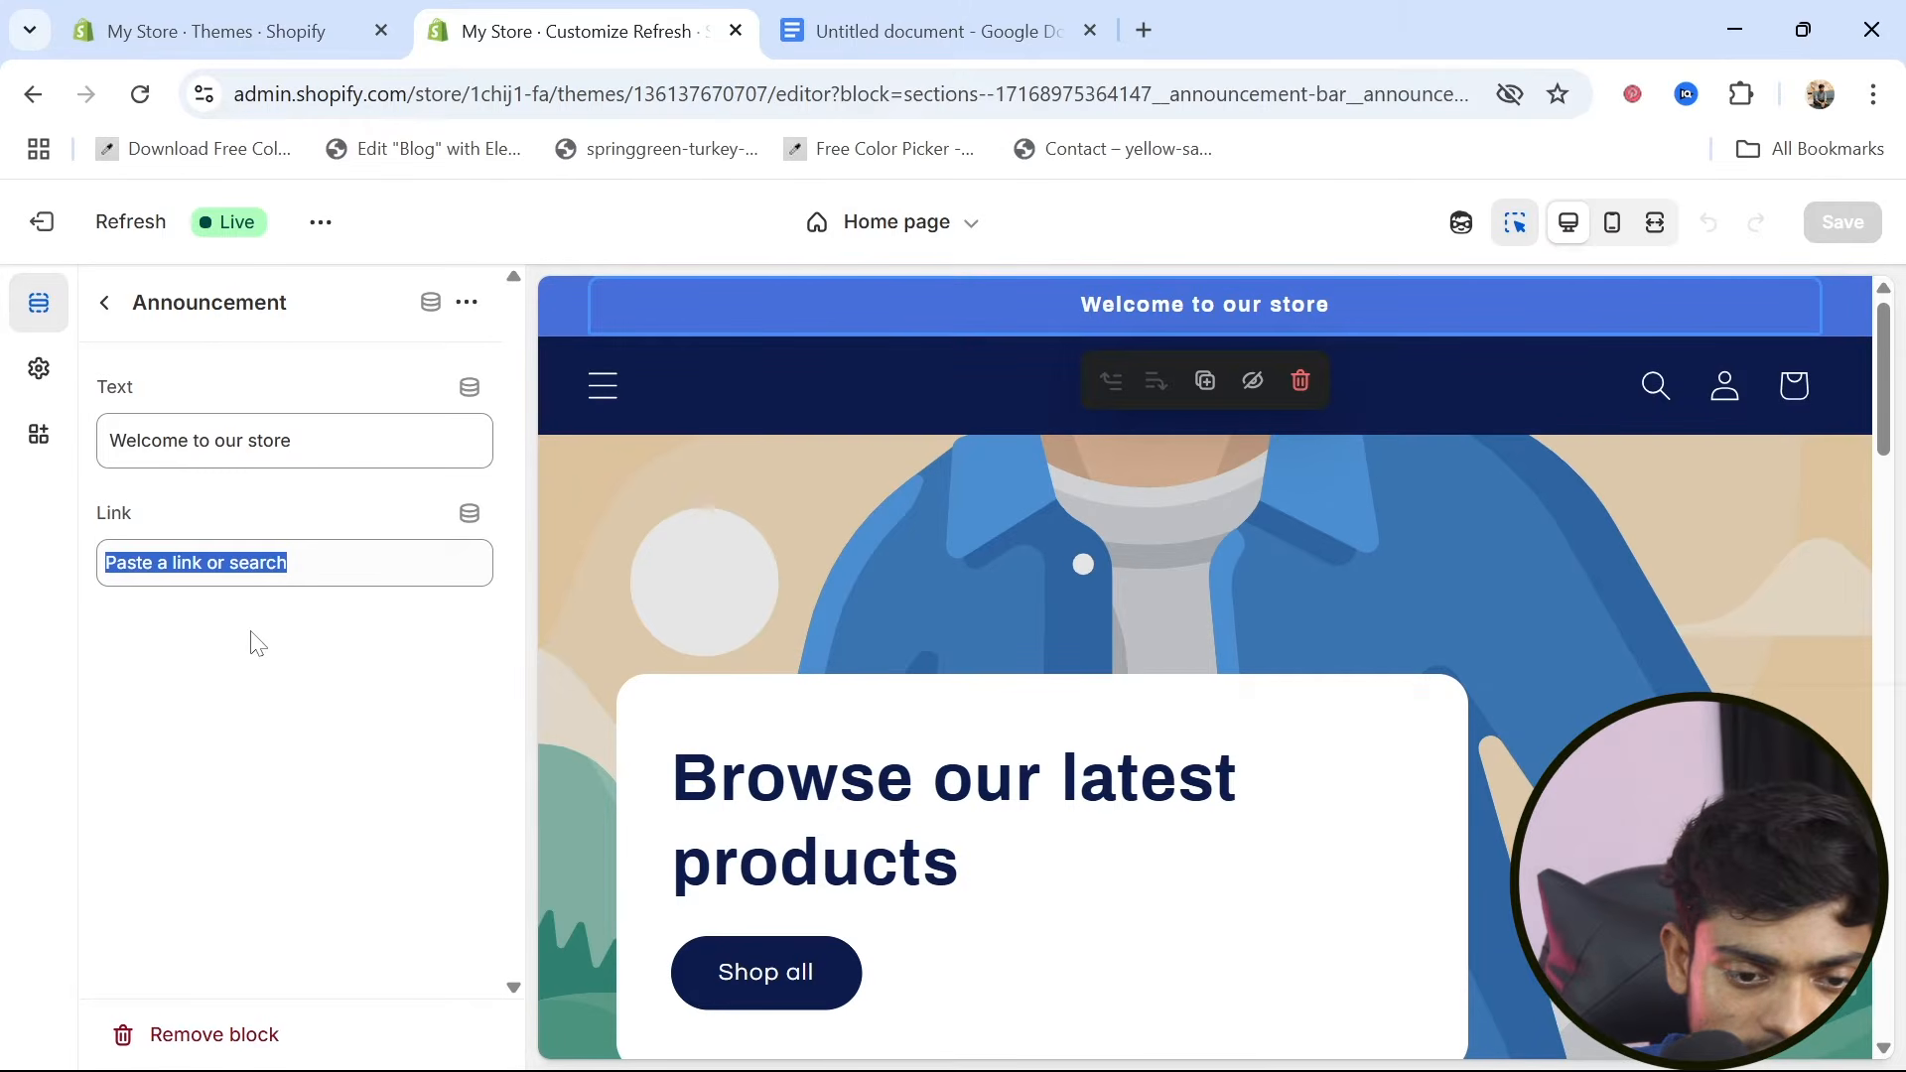
pyautogui.click(271, 661)
pyautogui.click(106, 305)
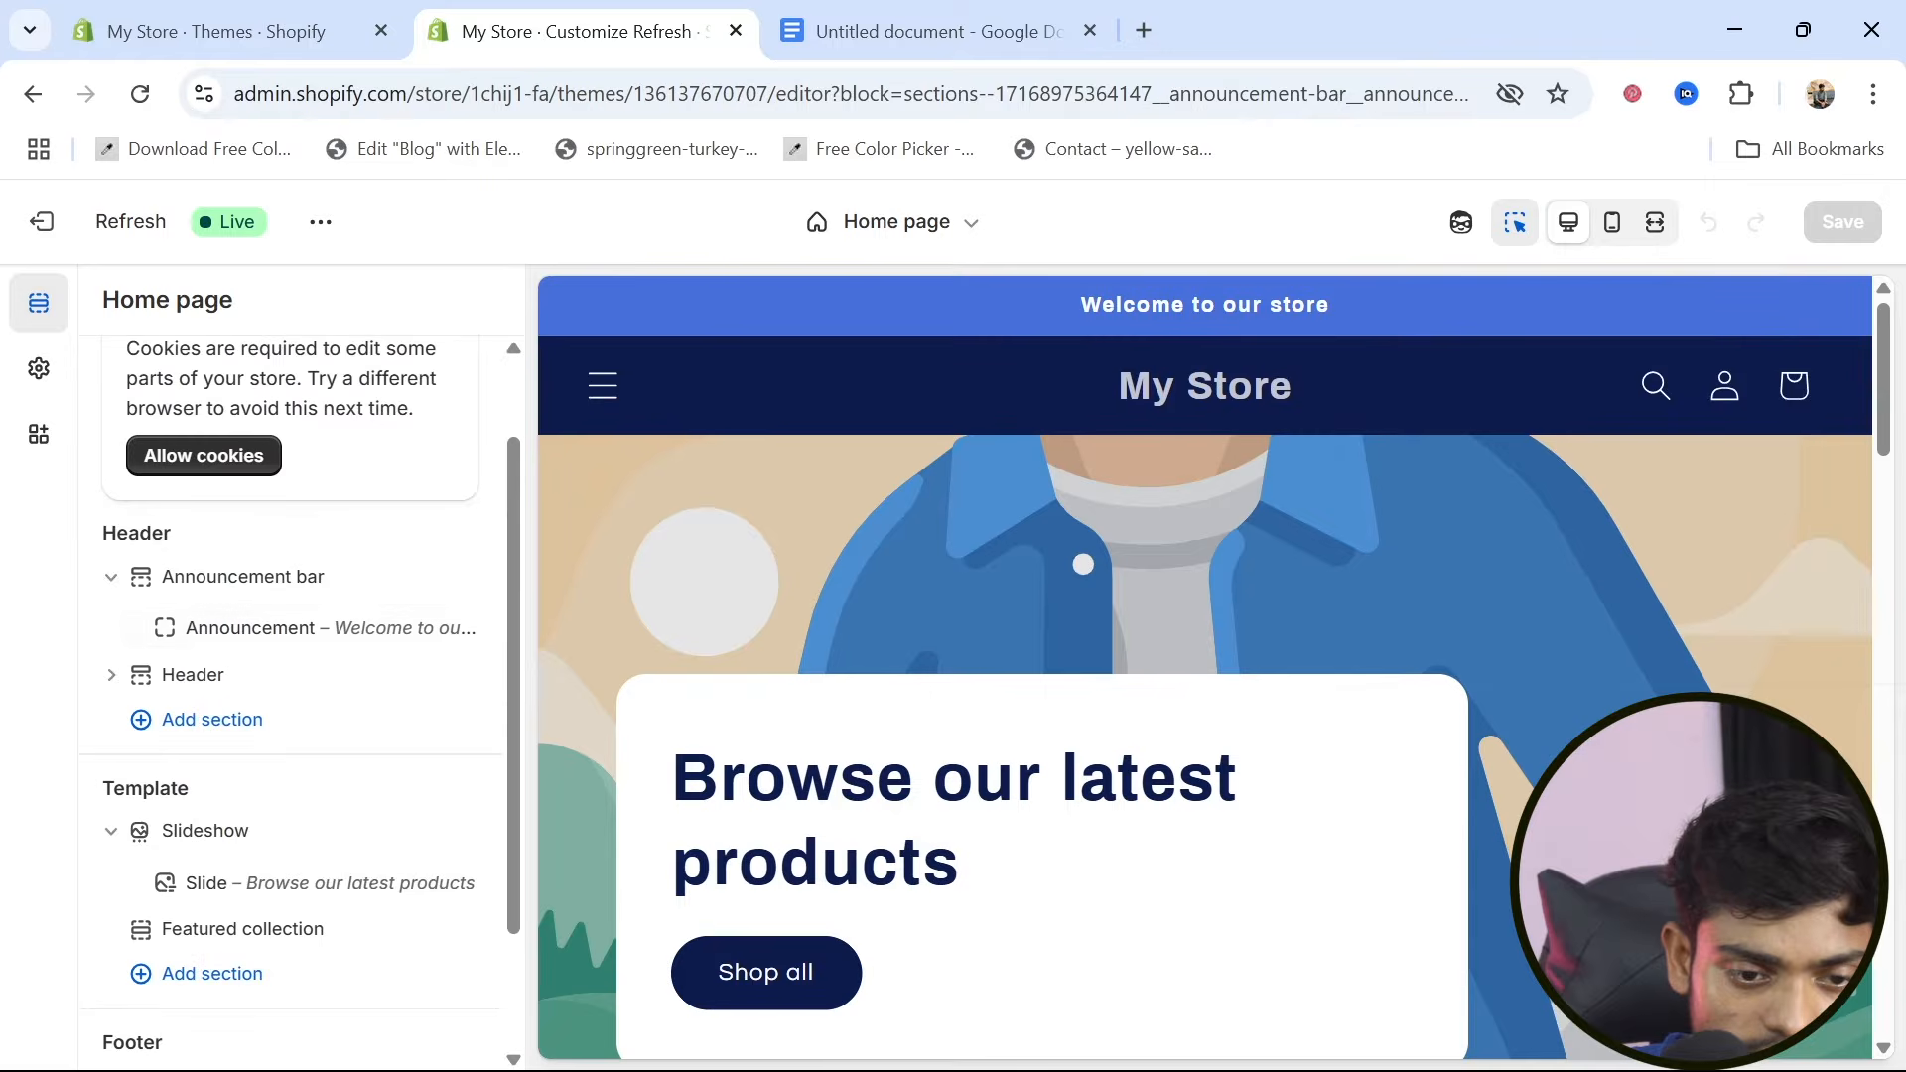
# Change the background color of Scheme 4 in the theme's color settings to magenta #CD27EA
pyautogui.scroll(-1, 360, 745)
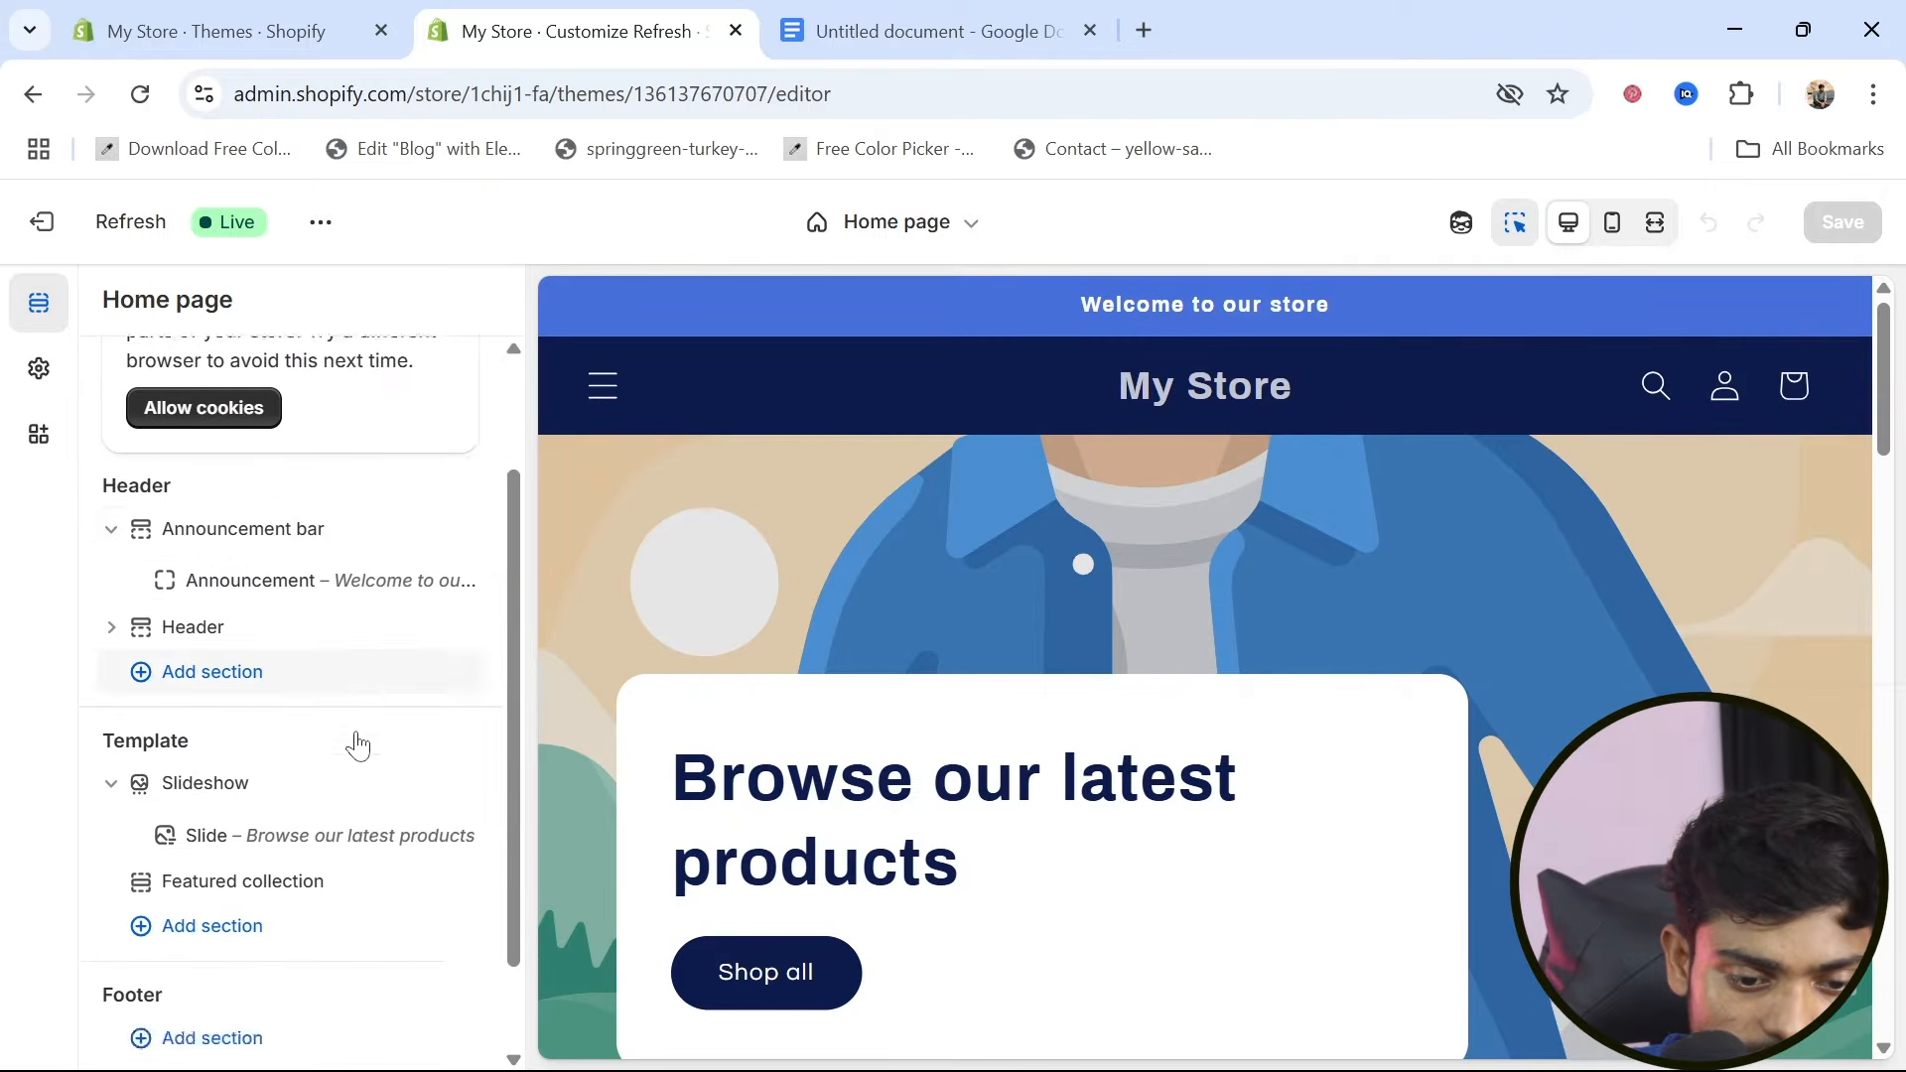
pyautogui.click(38, 373)
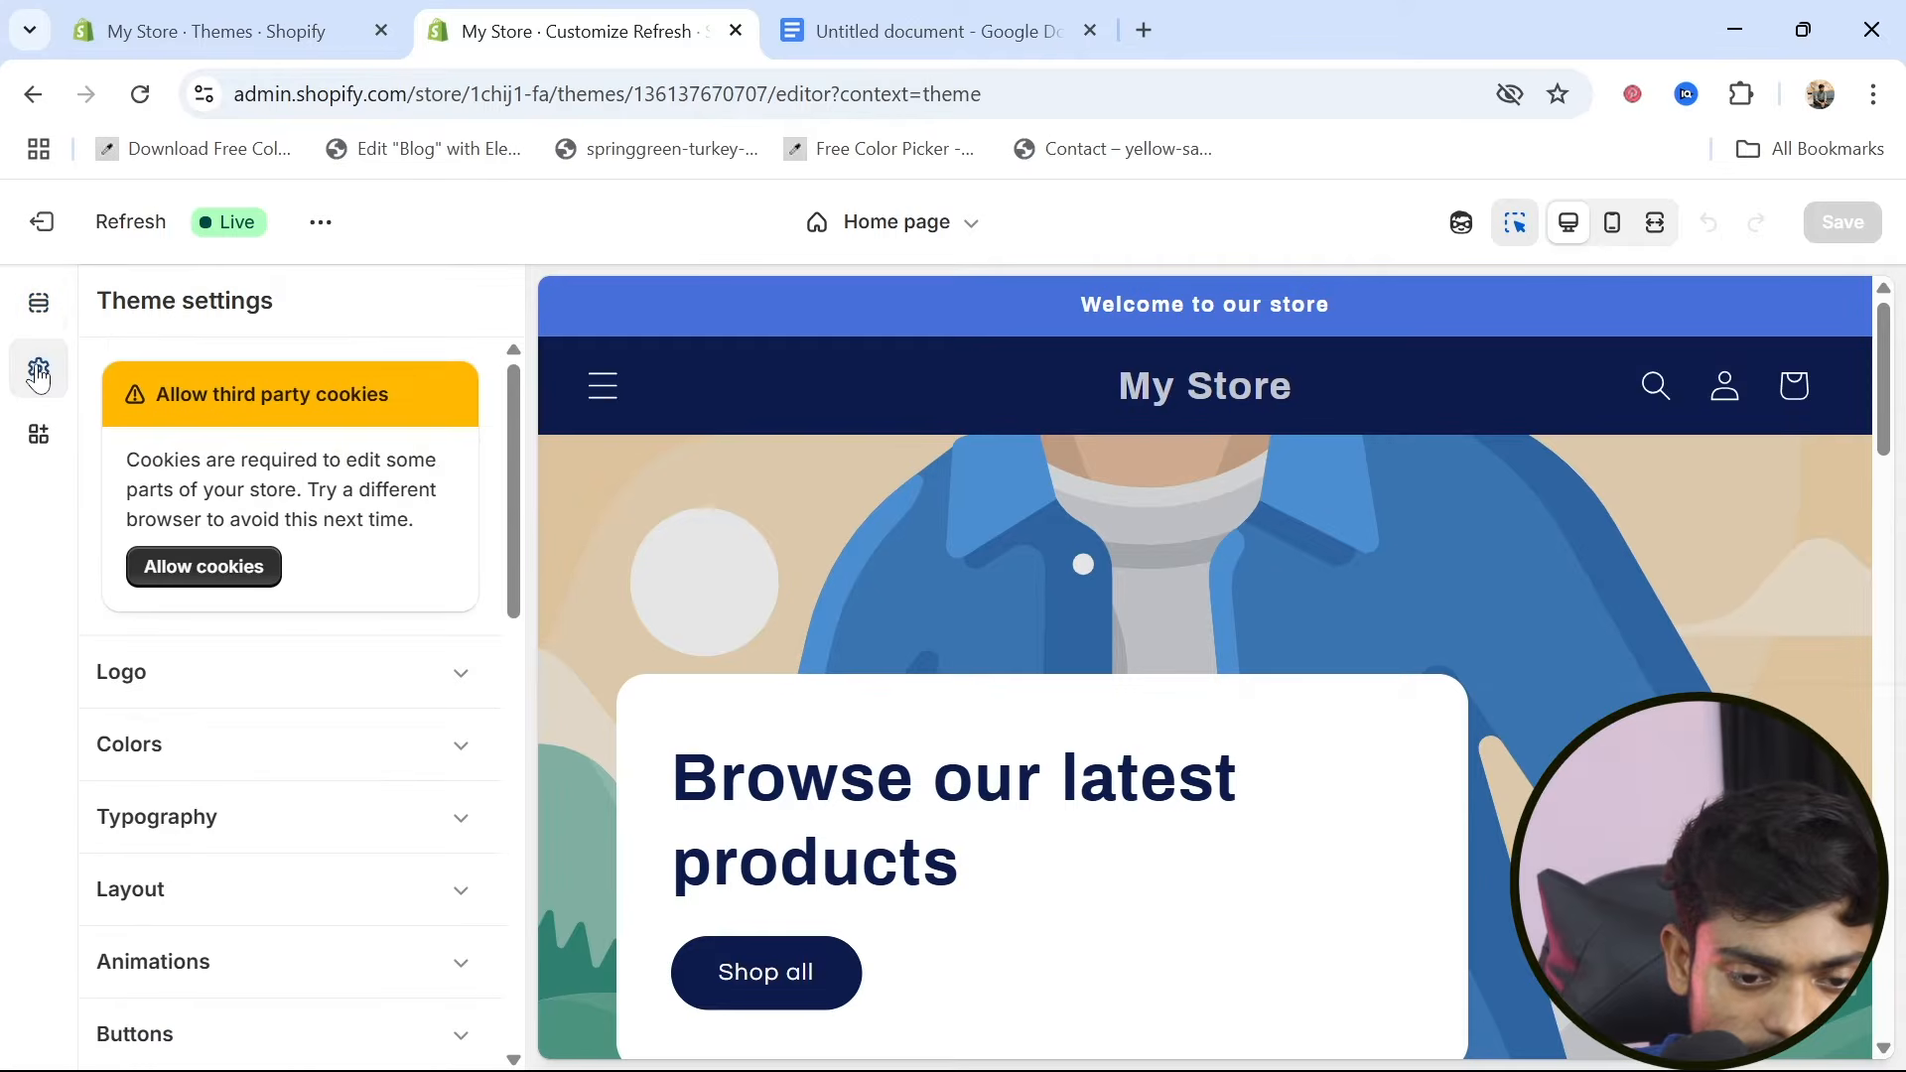
pyautogui.click(466, 761)
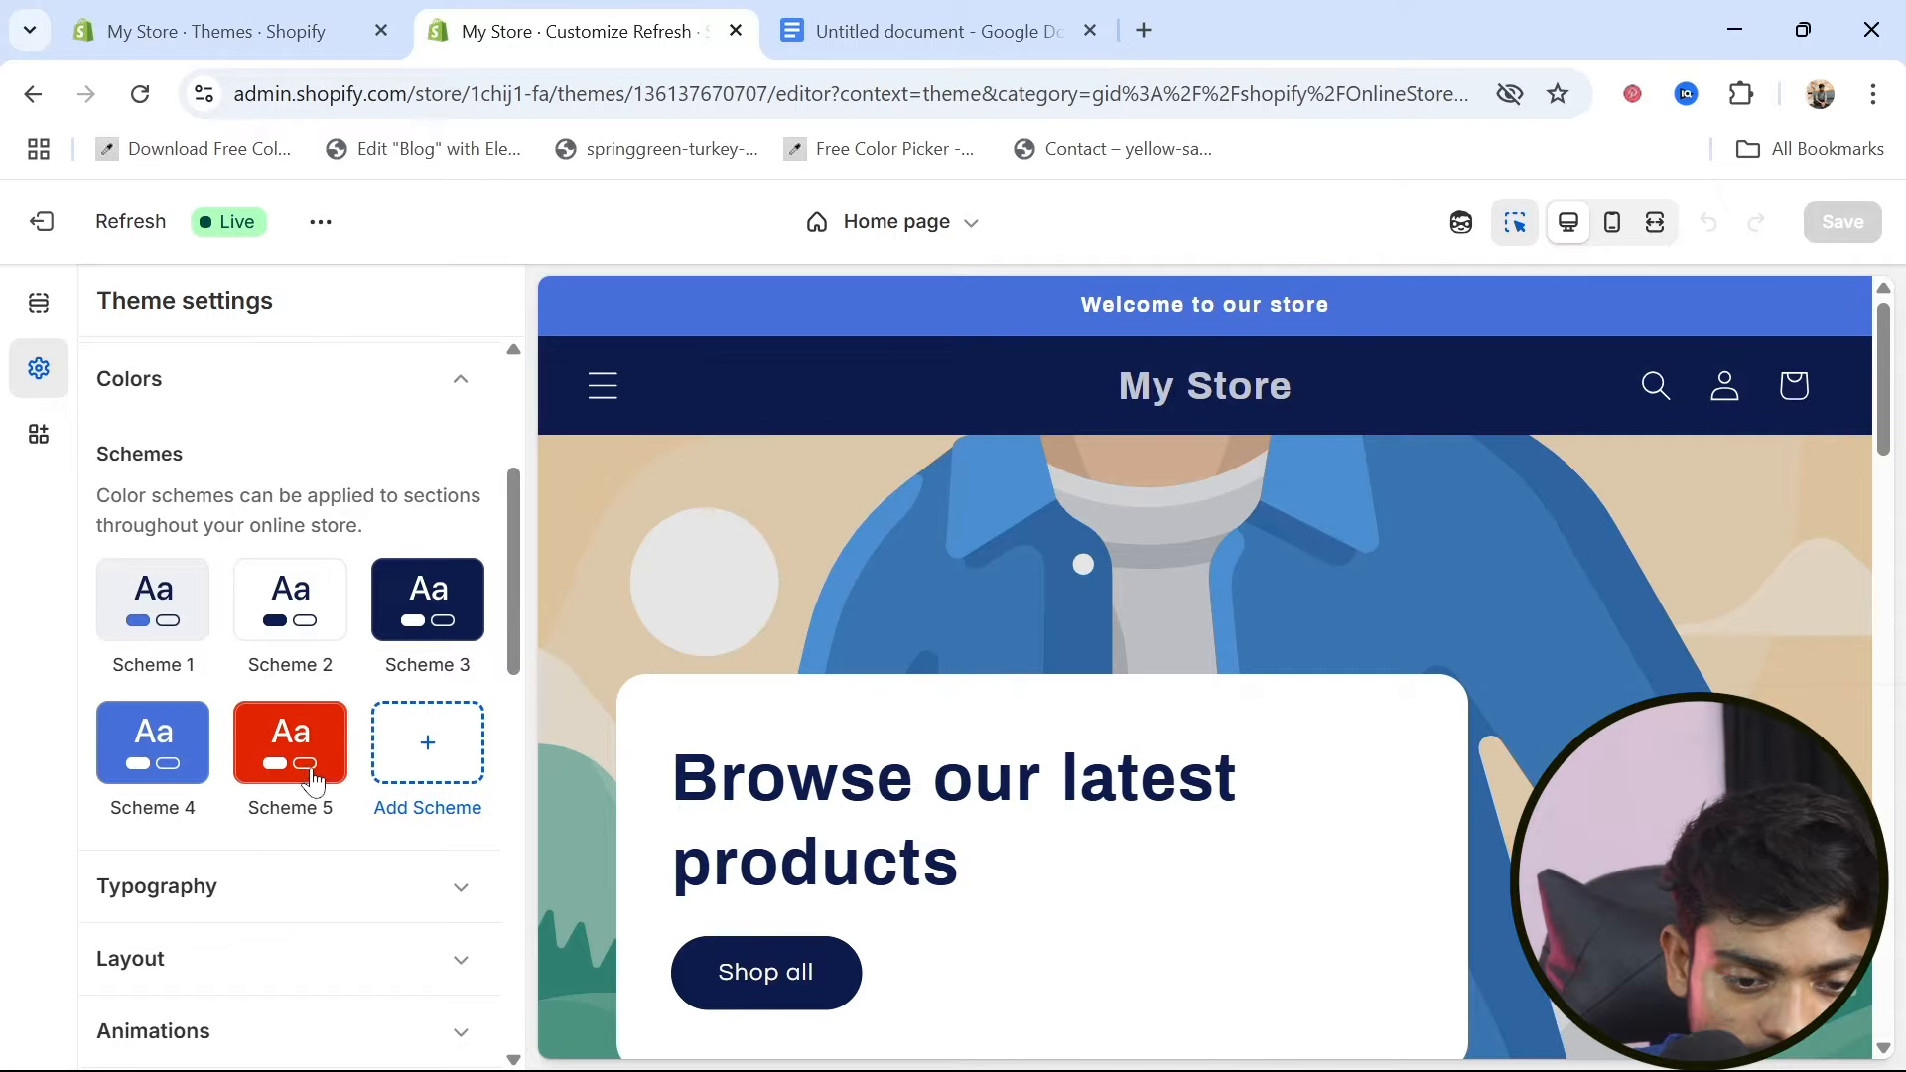
pyautogui.click(166, 782)
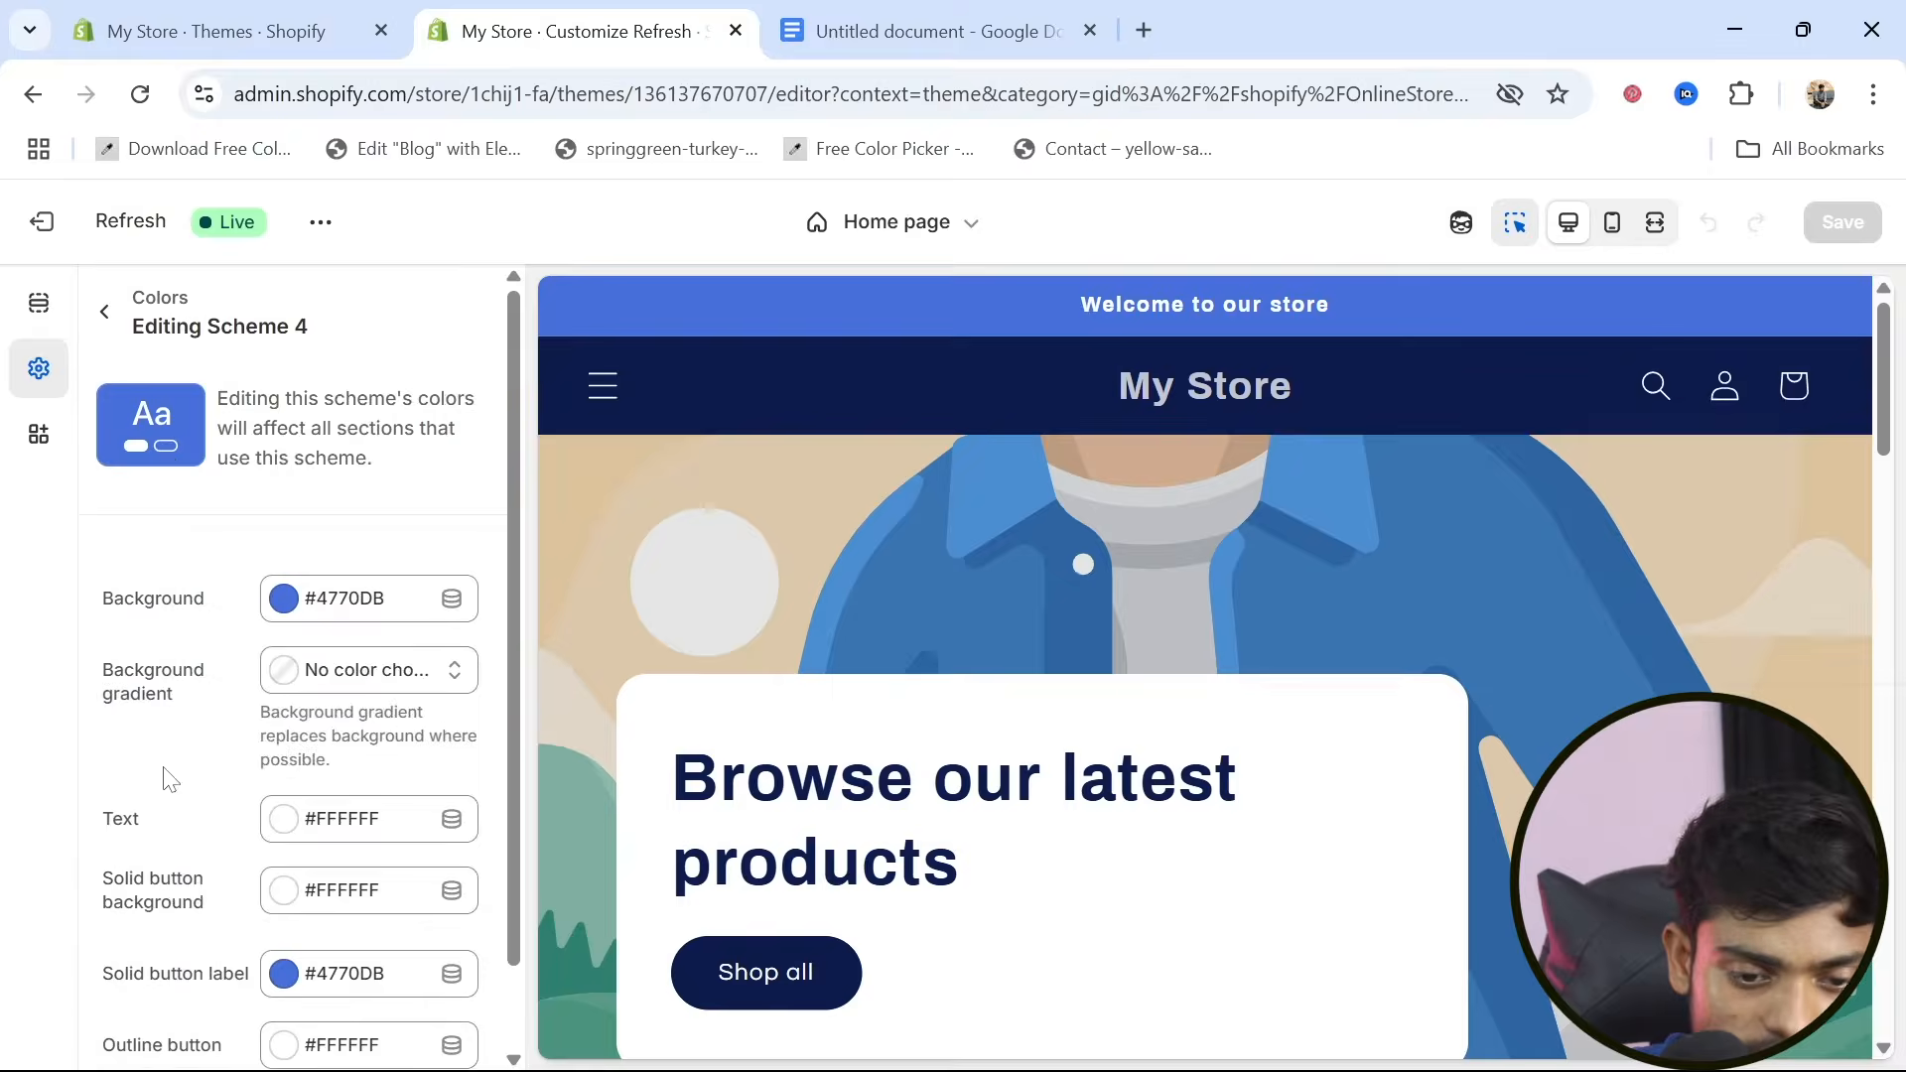
pyautogui.click(285, 601)
pyautogui.moveTo(411, 739); pyautogui.dragTo(543, 819)
pyautogui.moveTo(446, 762); pyautogui.dragTo(410, 687)
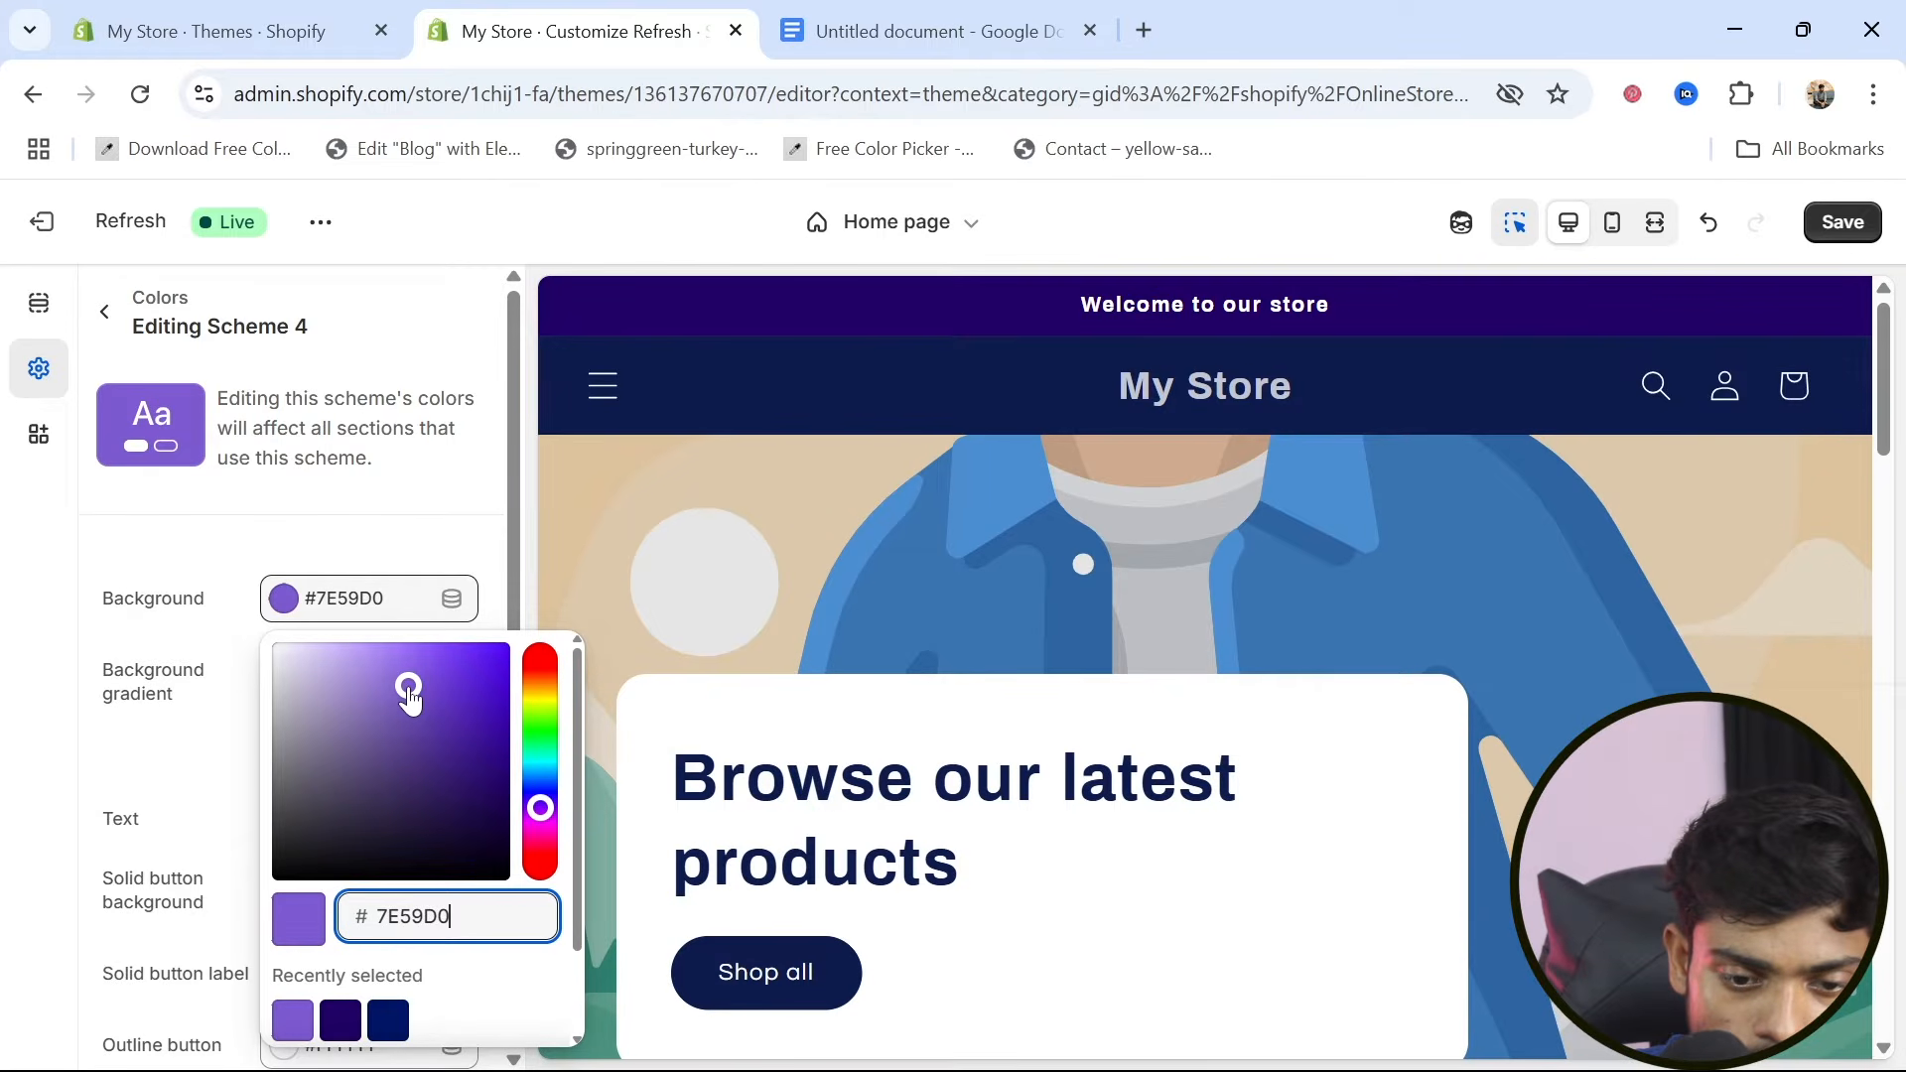
pyautogui.moveTo(410, 699); pyautogui.dragTo(377, 711)
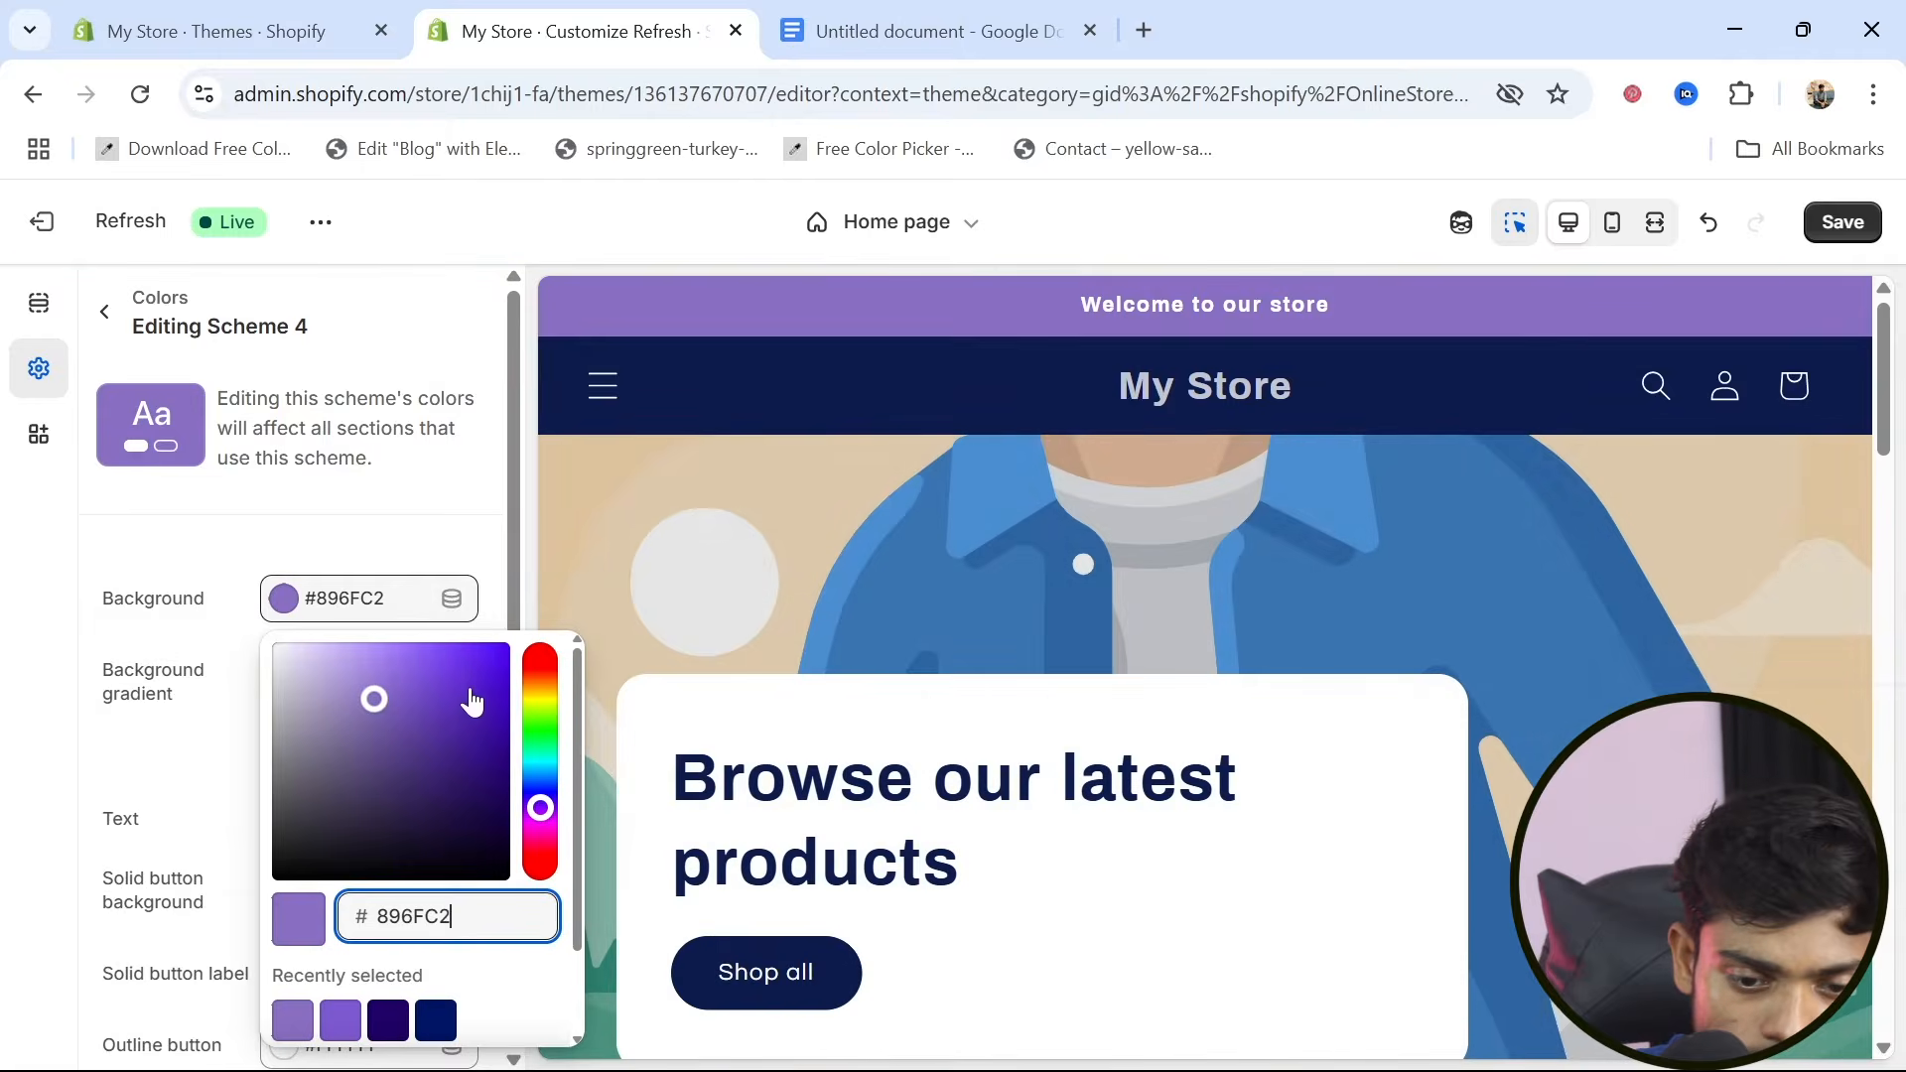
pyautogui.moveTo(500, 672); pyautogui.dragTo(506, 645)
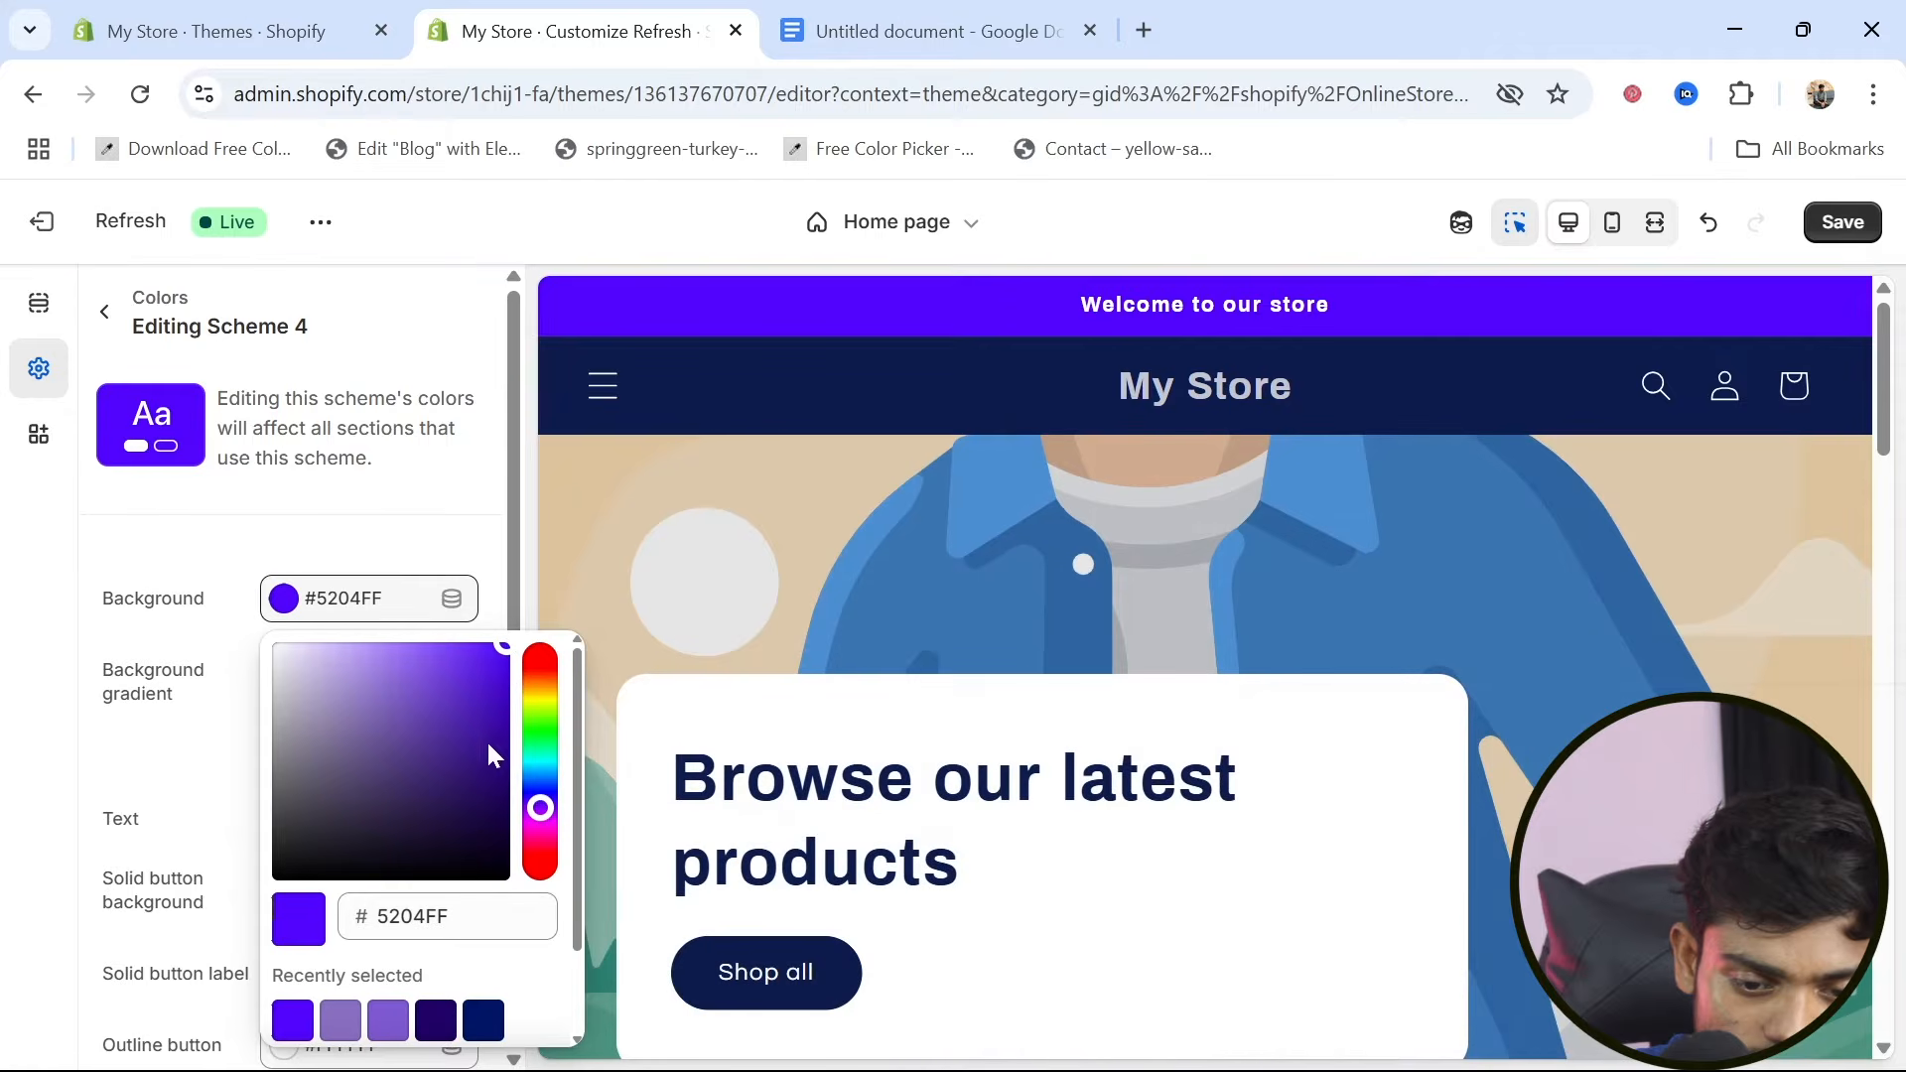
pyautogui.click(485, 781)
pyautogui.moveTo(485, 780); pyautogui.dragTo(471, 661)
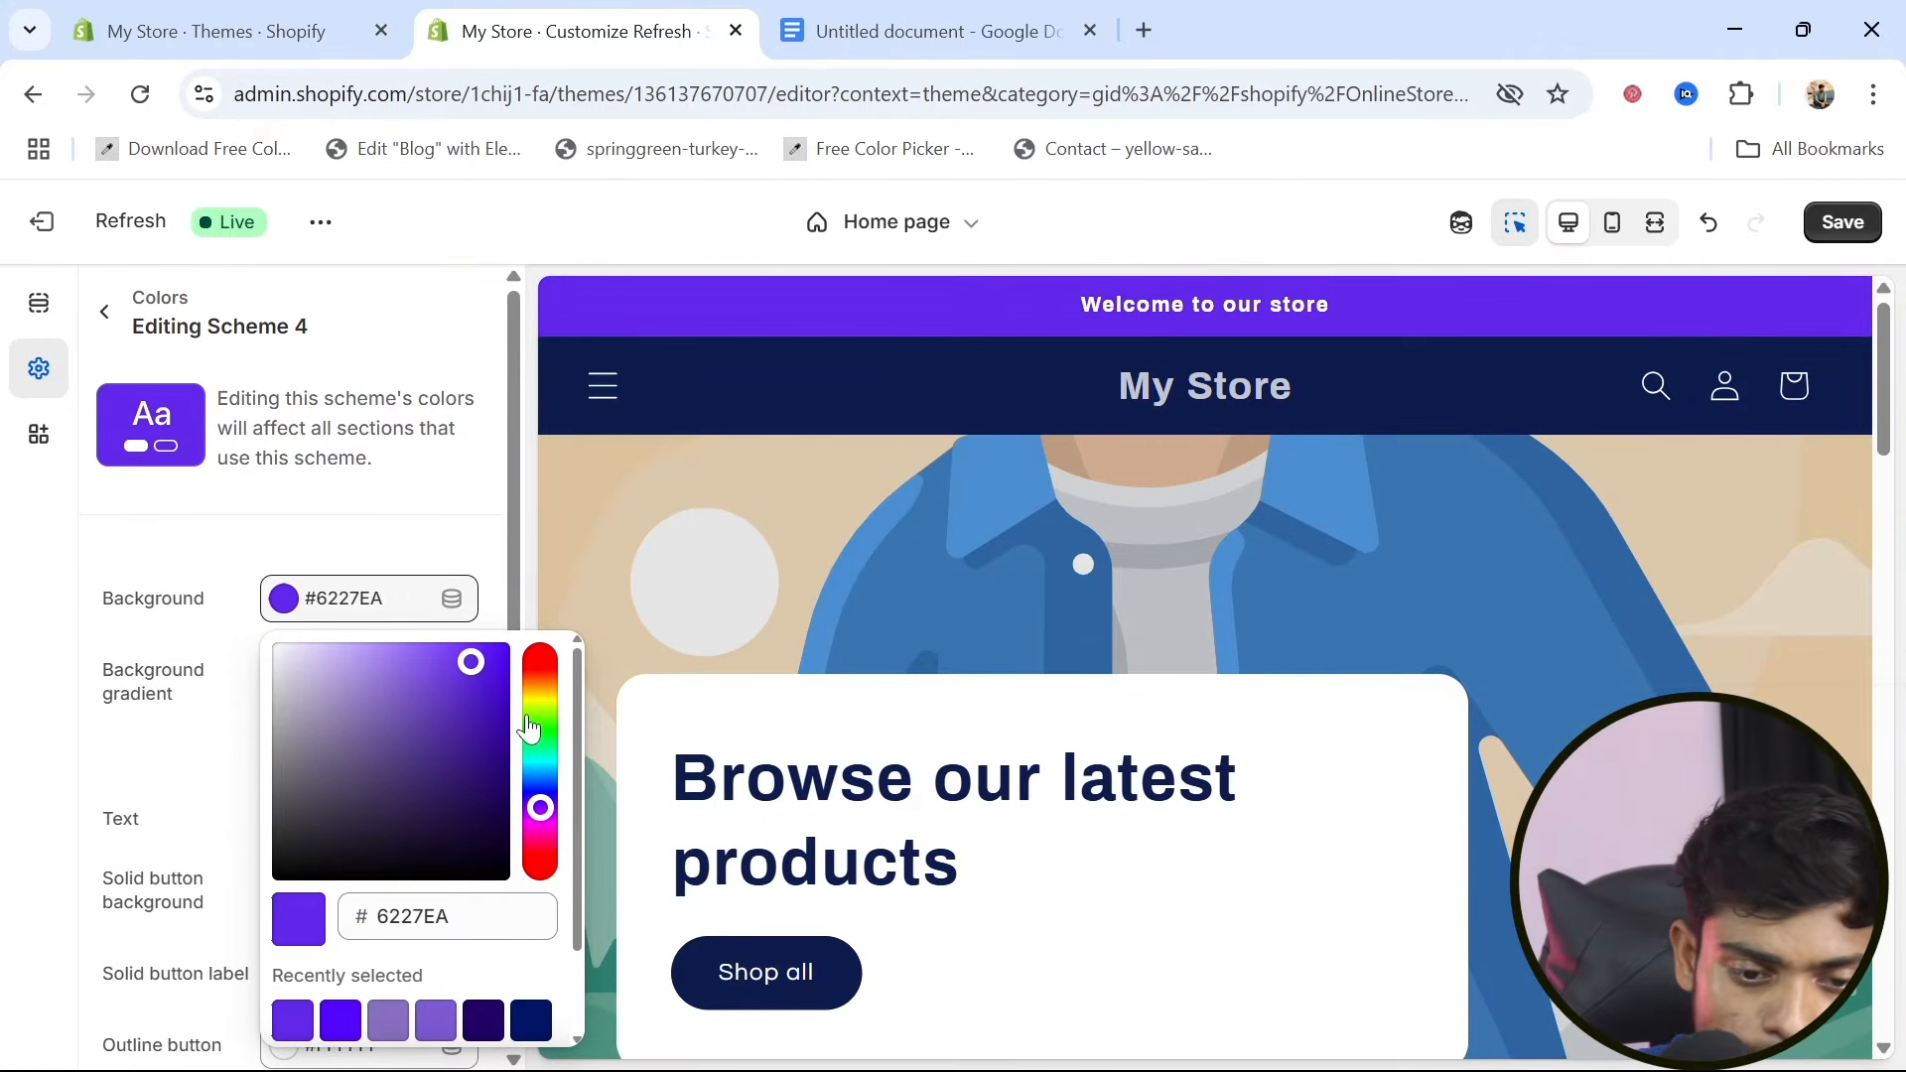
pyautogui.moveTo(541, 822); pyautogui.dragTo(543, 837)
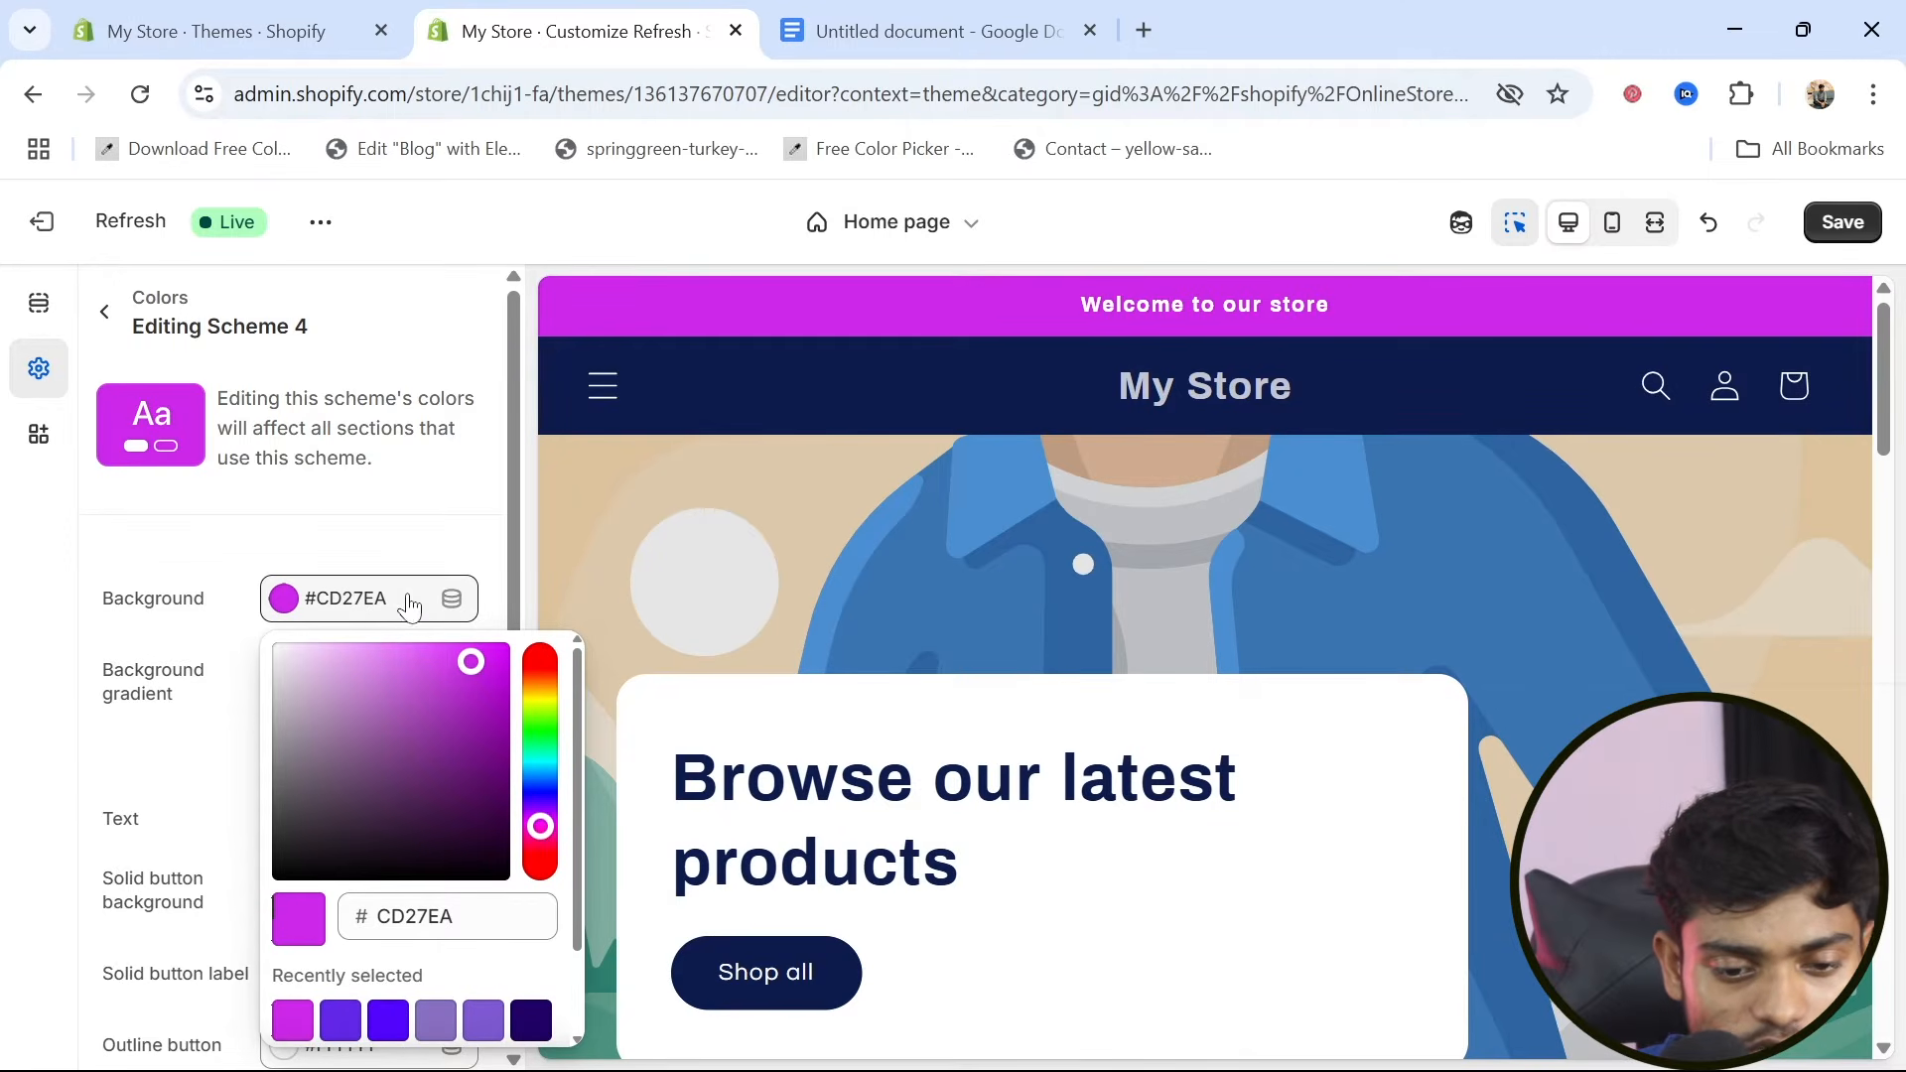
pyautogui.click(544, 568)
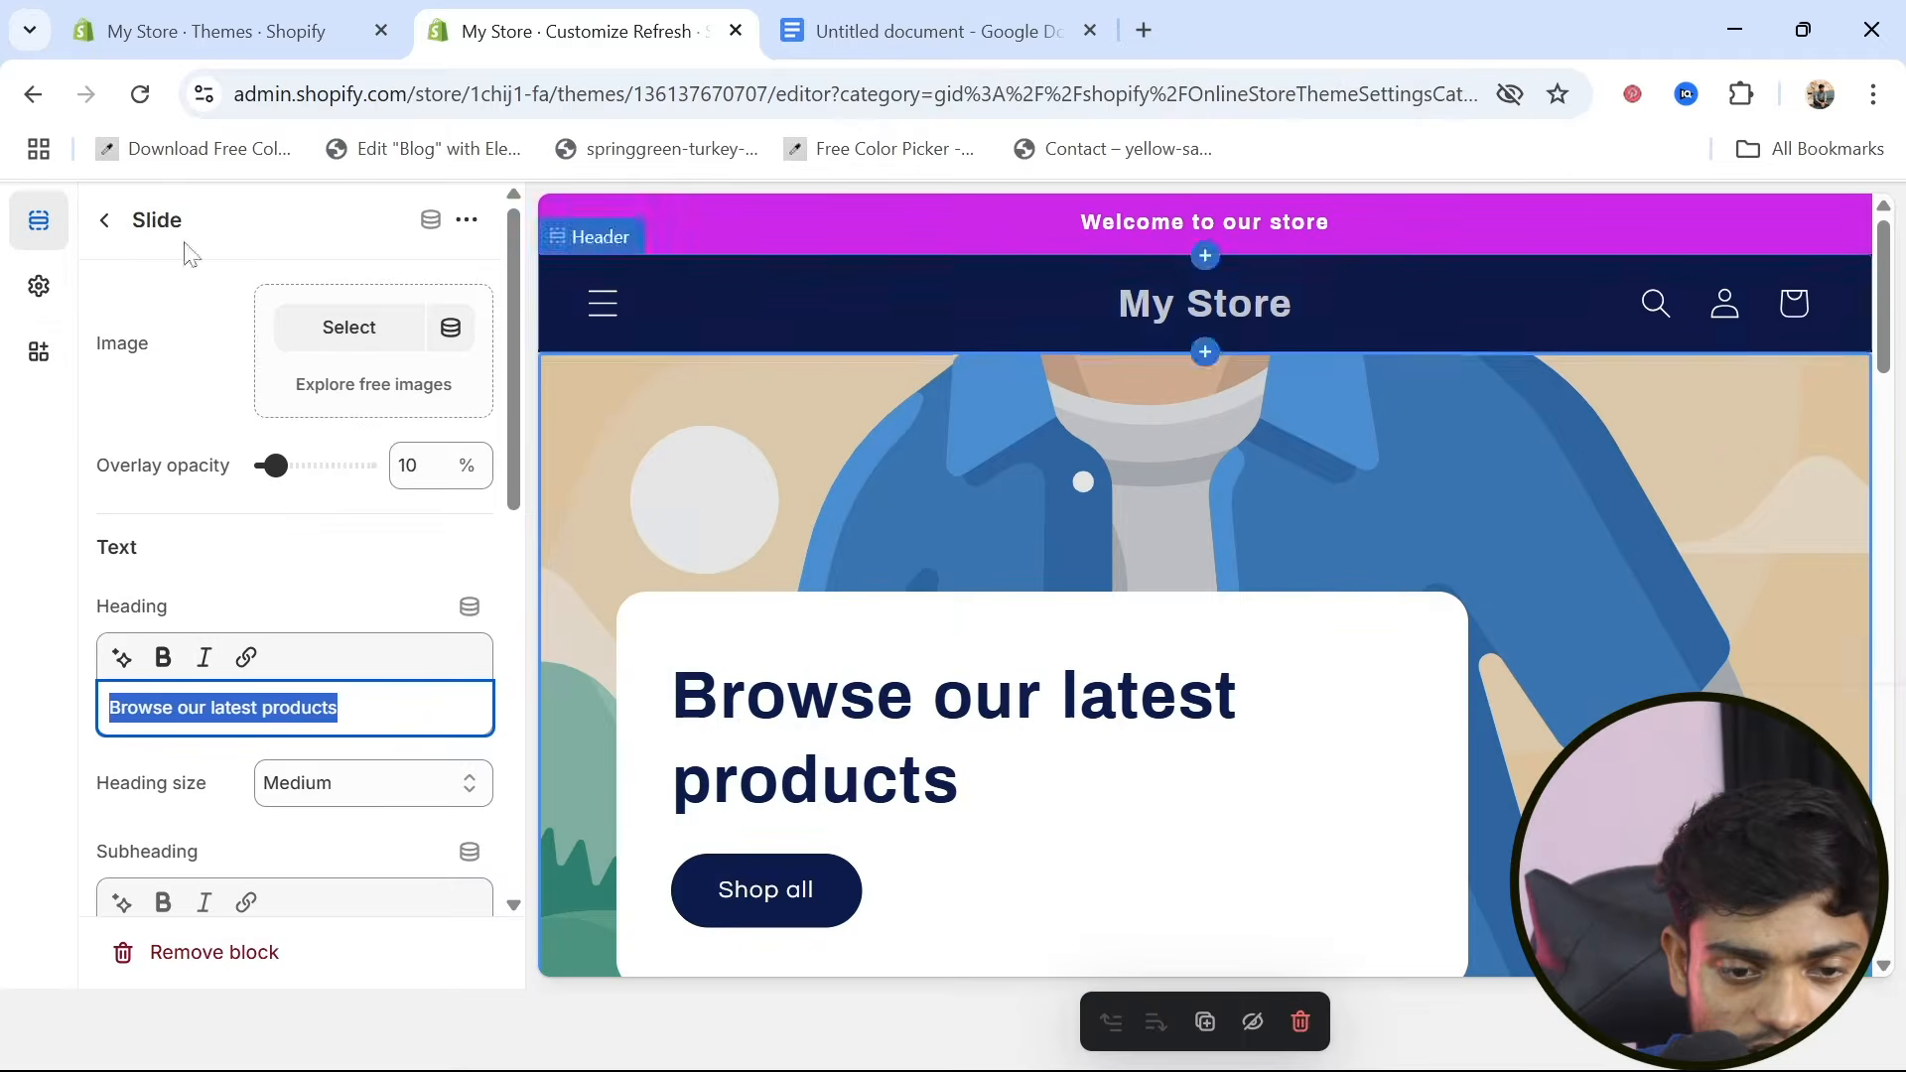
# Check the settings of the announcement block and the header, including logo position, menu and color scheme
pyautogui.click(707, 308)
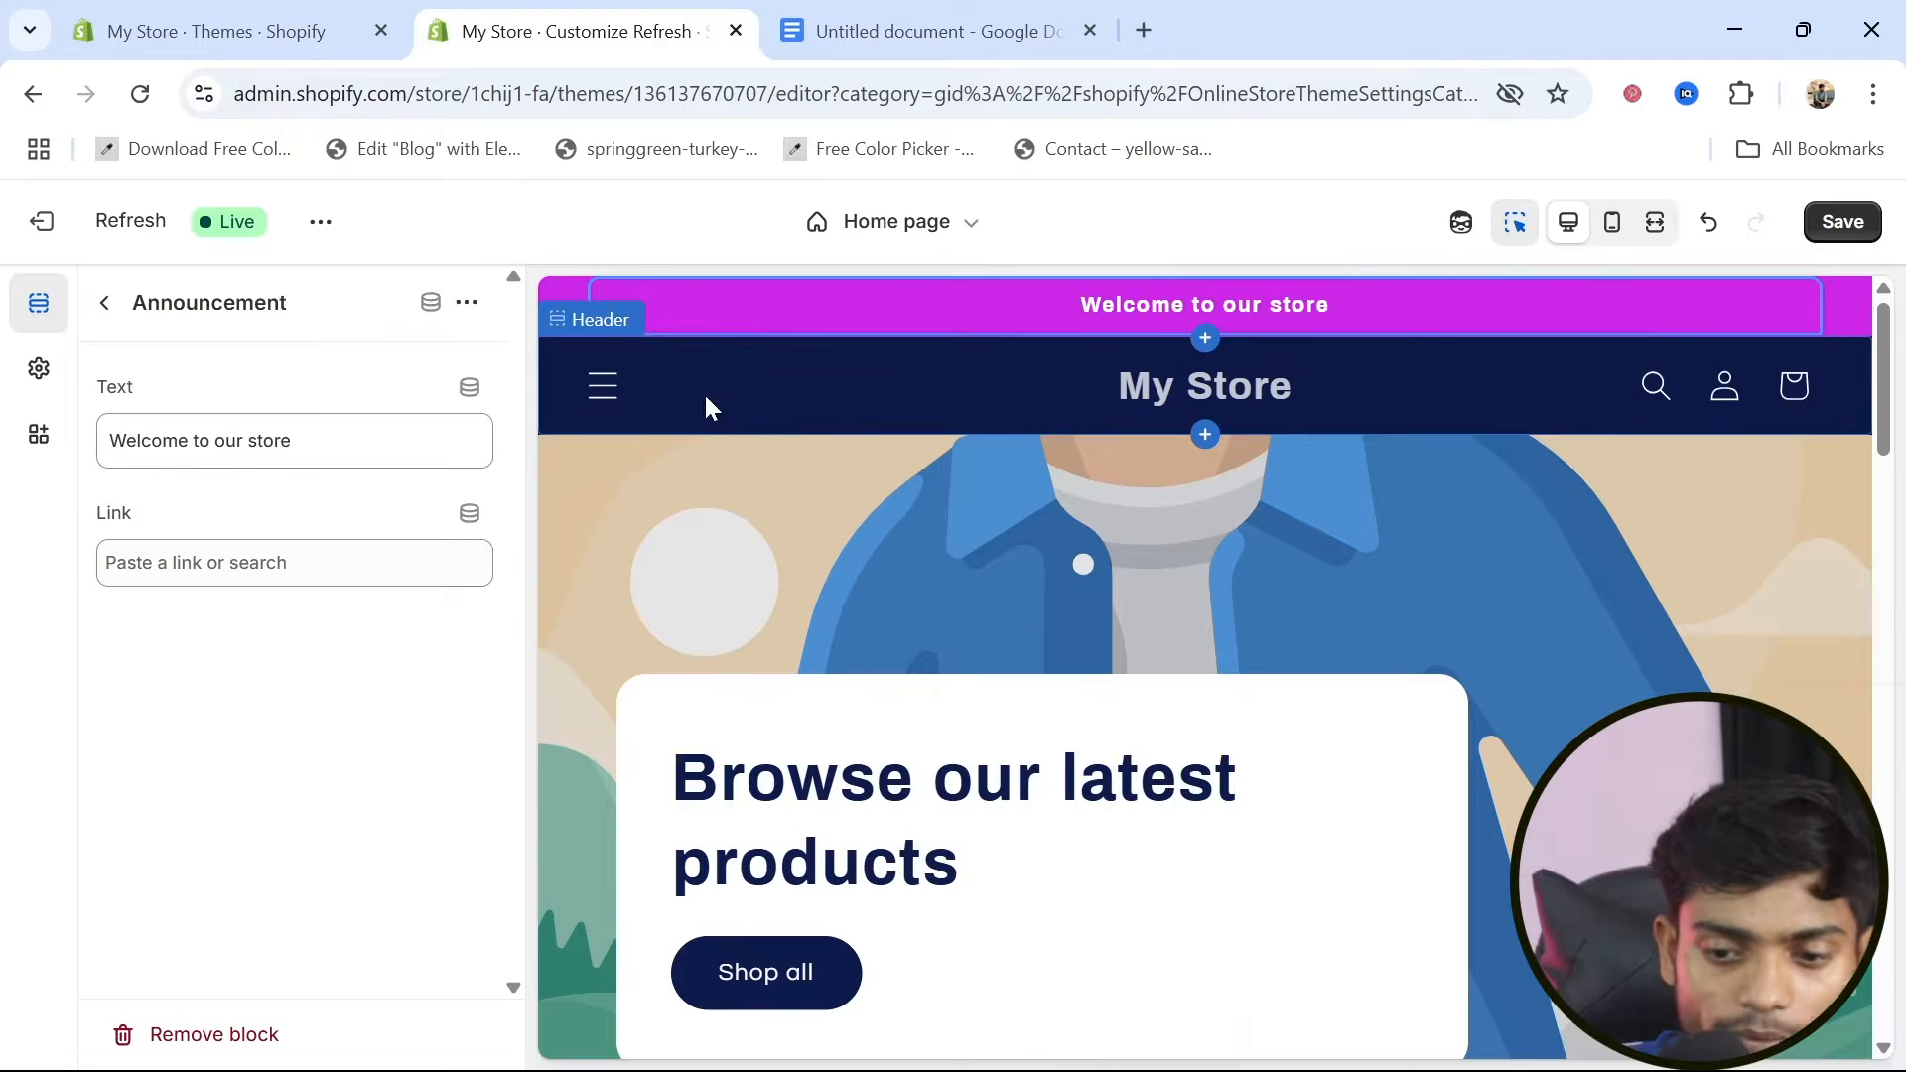
pyautogui.click(1056, 391)
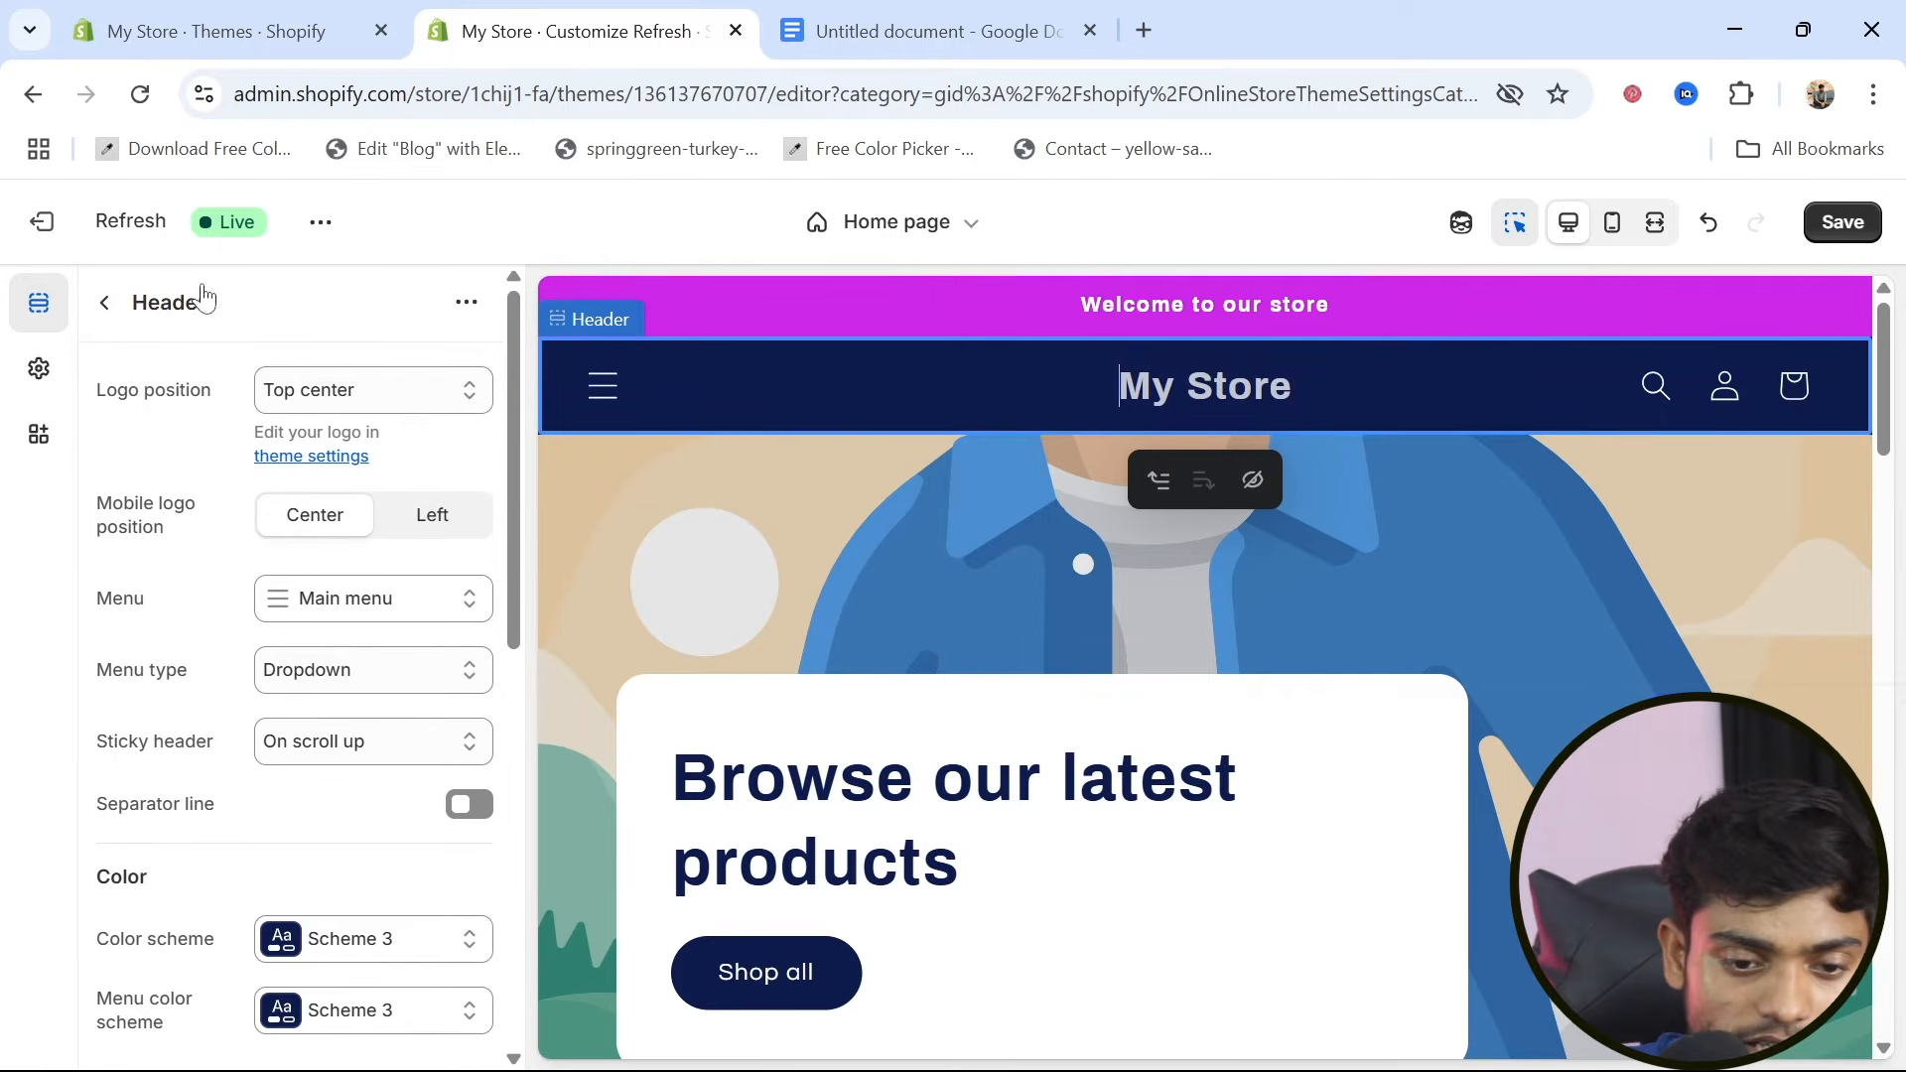
pyautogui.click(103, 303)
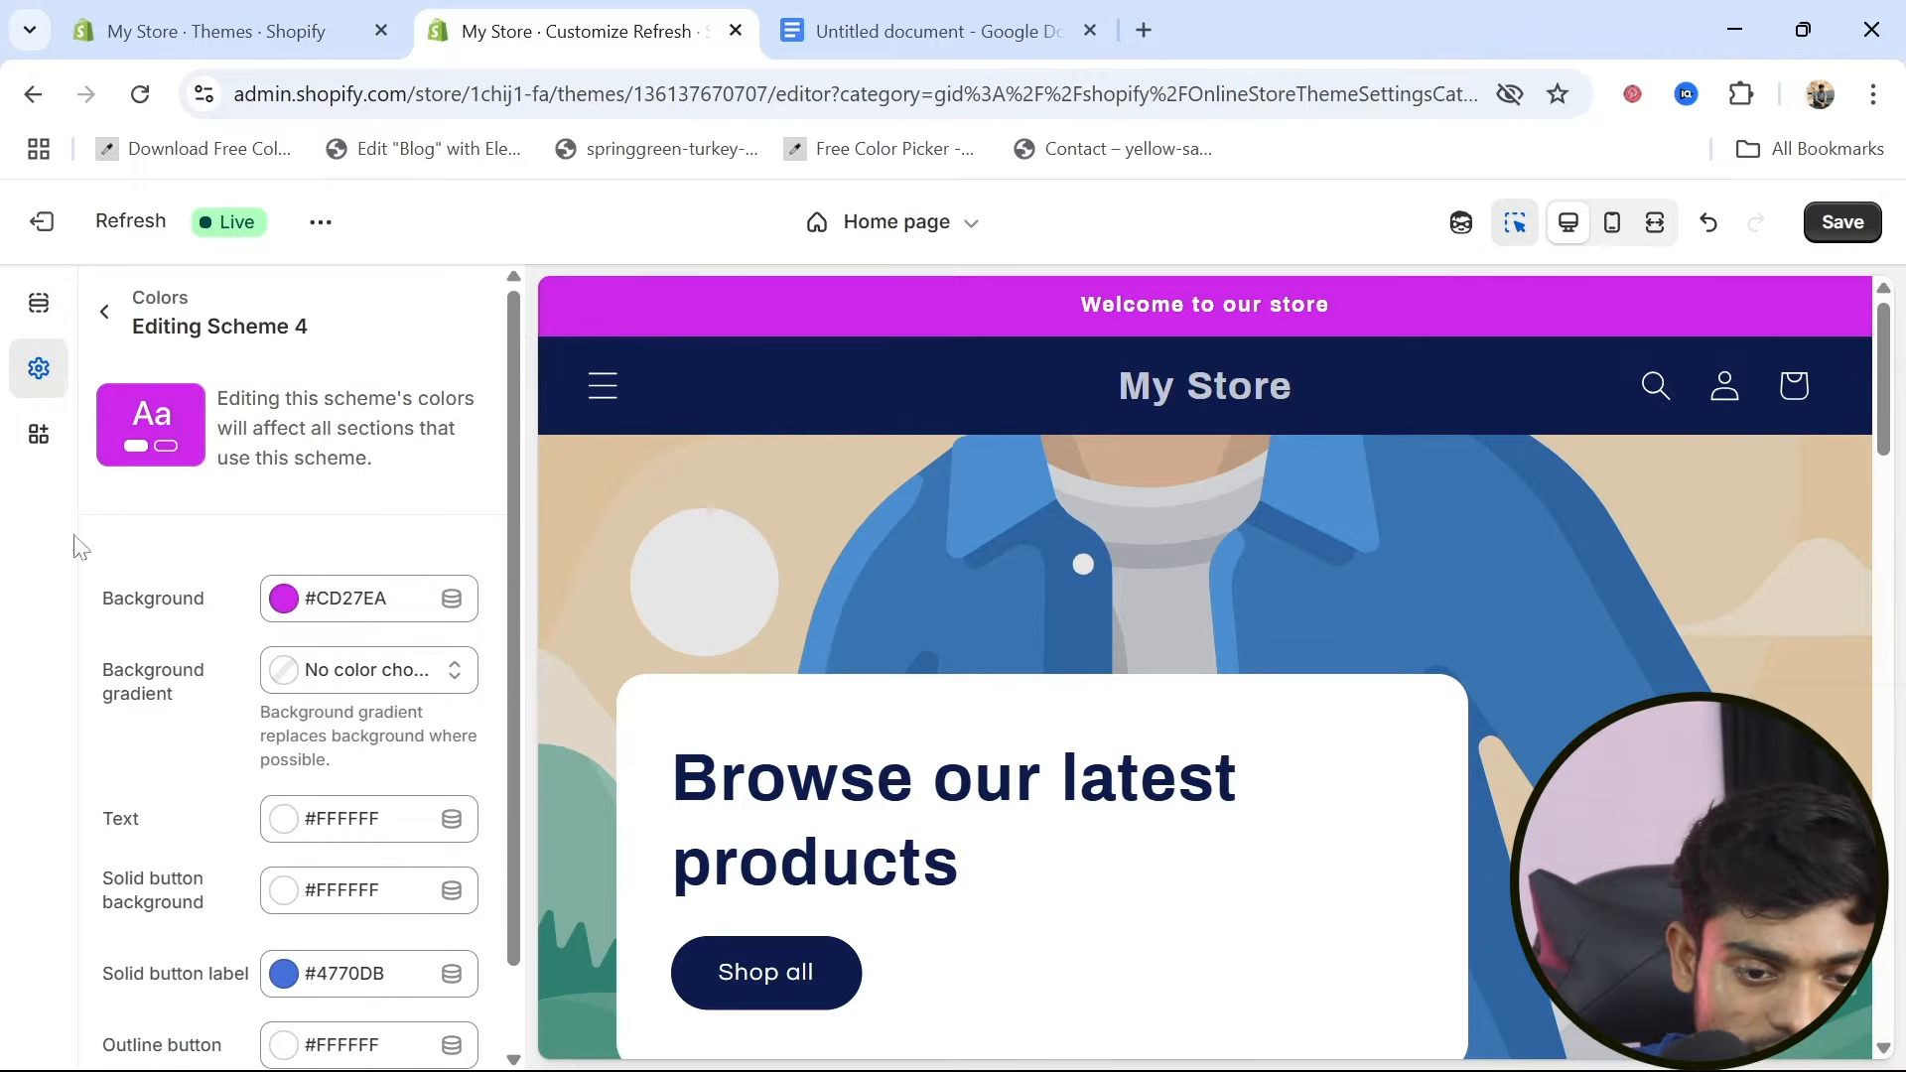
# Upload the images 1.png and 2.png from the powerpushx (1) folder in dw_20Nov for the theme's logo setting
pyautogui.click(105, 314)
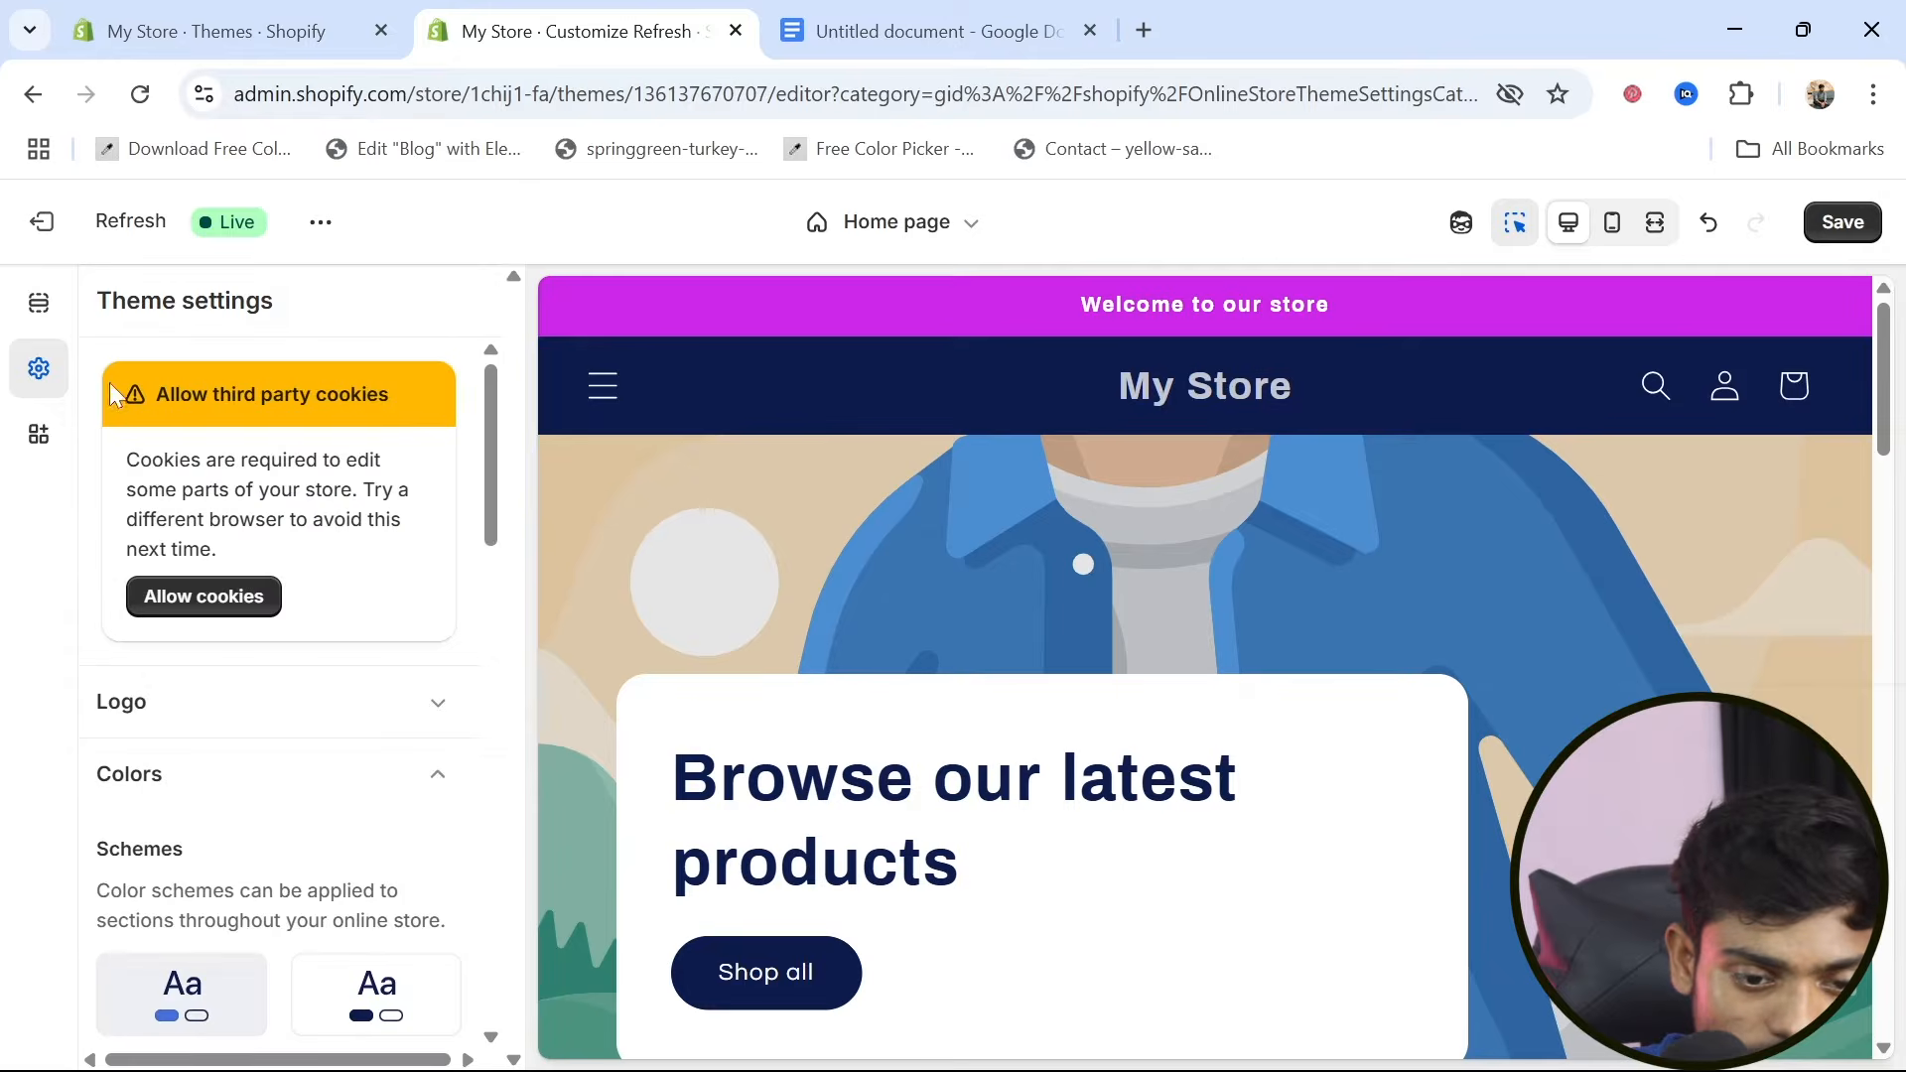
pyautogui.click(445, 703)
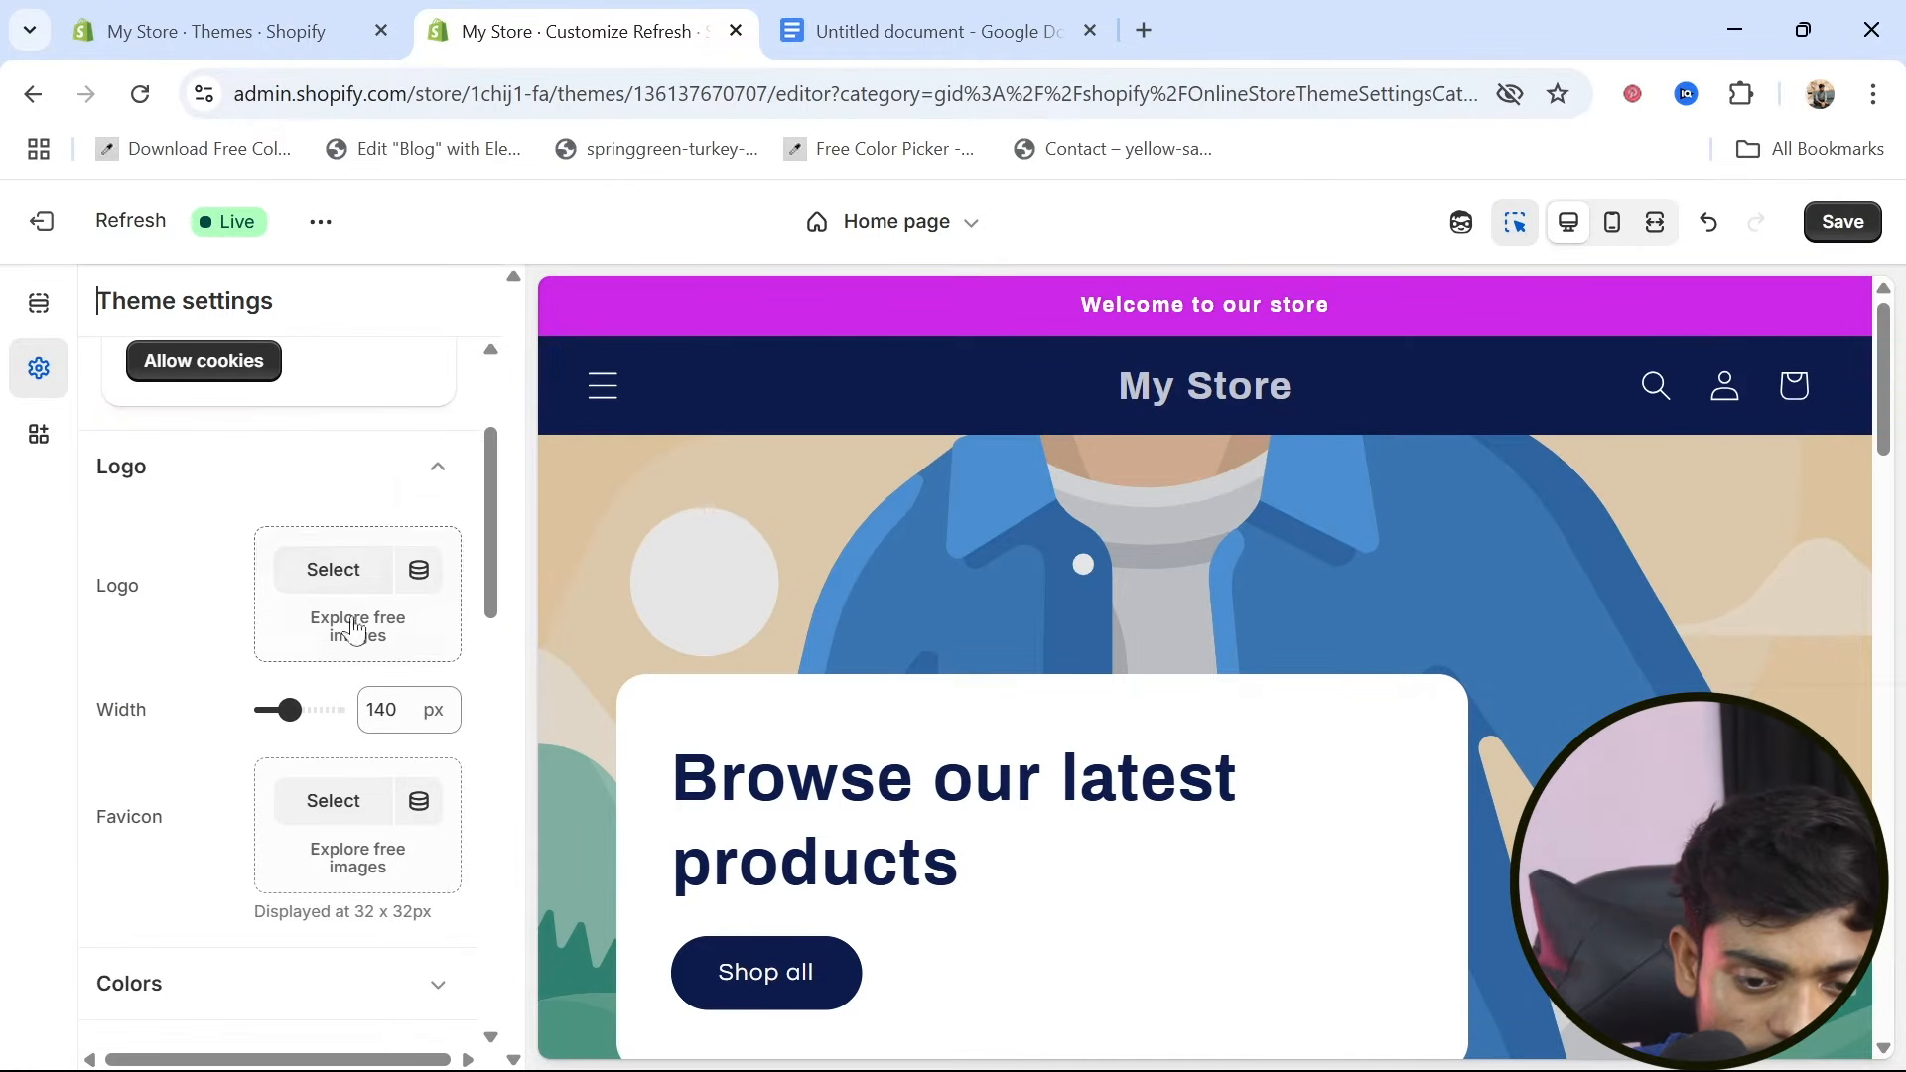
pyautogui.click(332, 567)
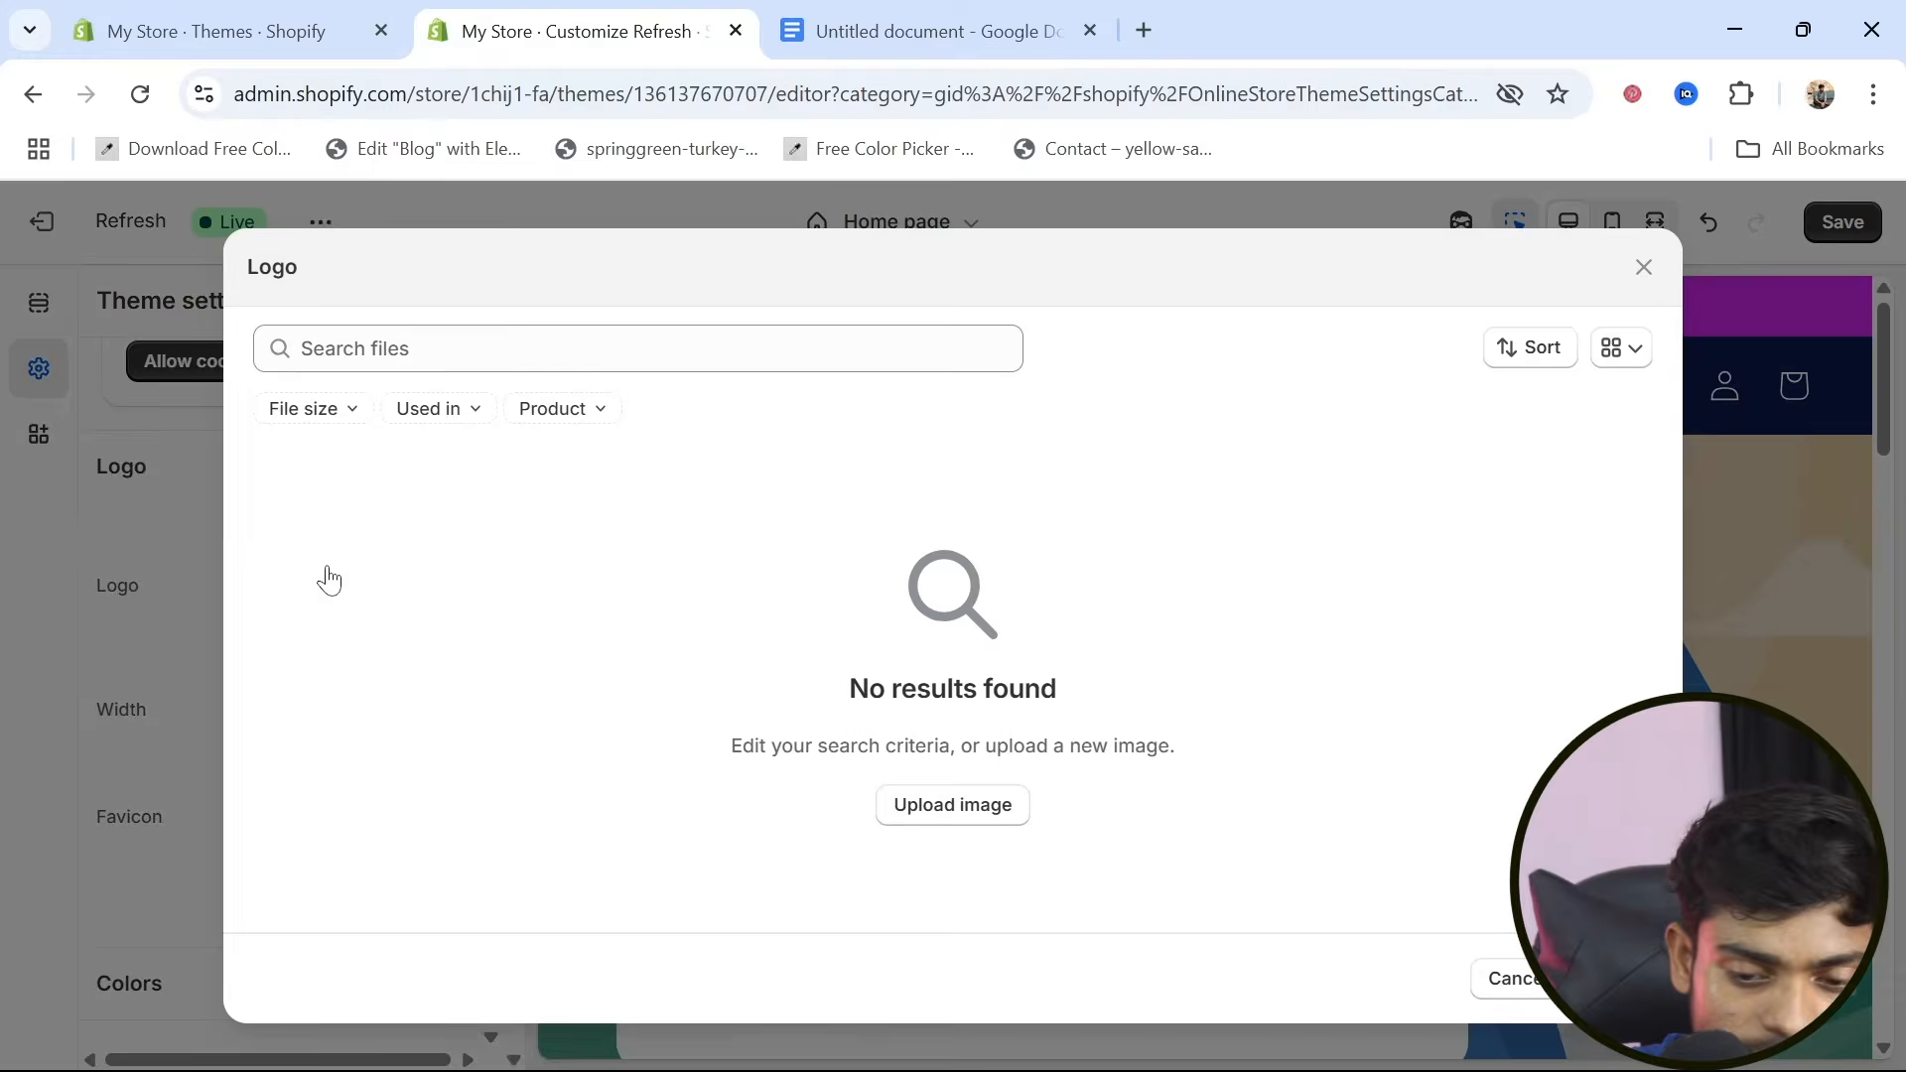
pyautogui.click(950, 808)
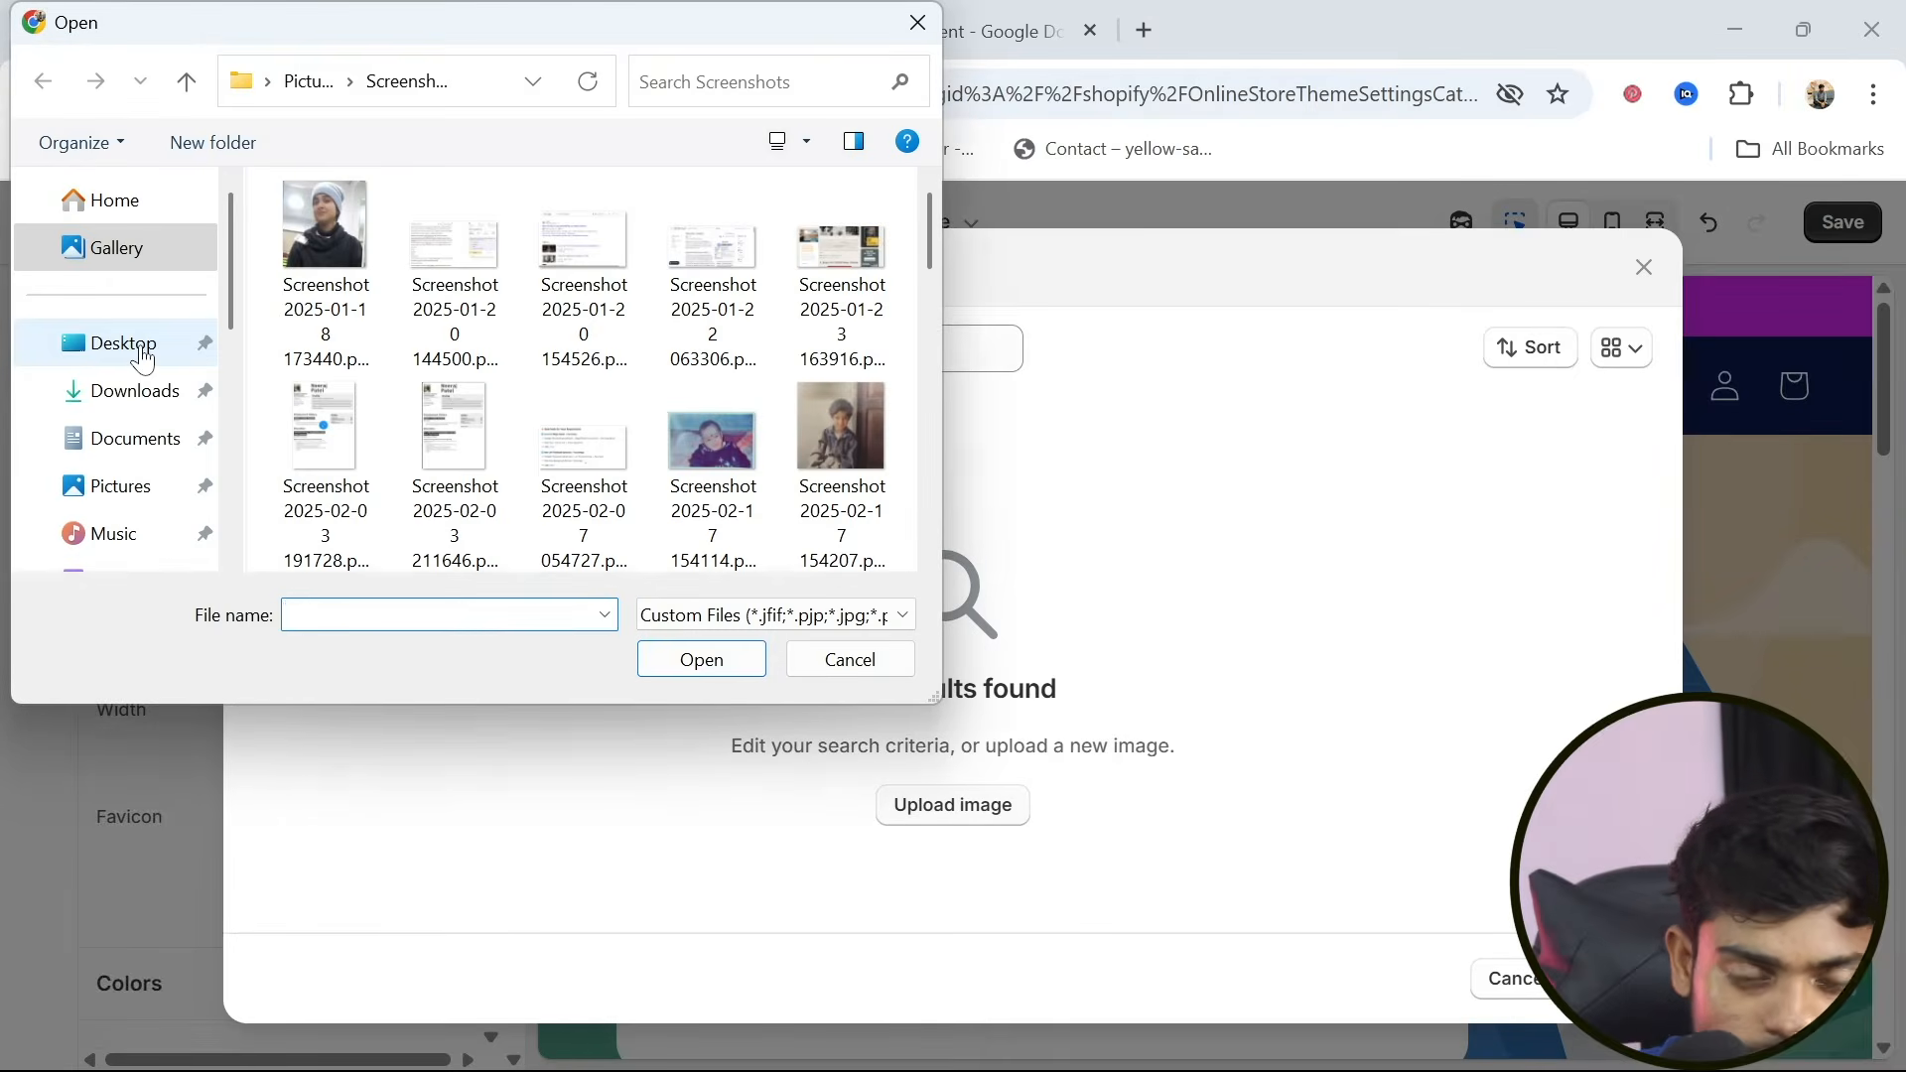
pyautogui.click(148, 352)
pyautogui.moveTo(232, 303); pyautogui.dragTo(233, 400)
pyautogui.click(134, 479)
pyautogui.moveTo(928, 205); pyautogui.dragTo(928, 212)
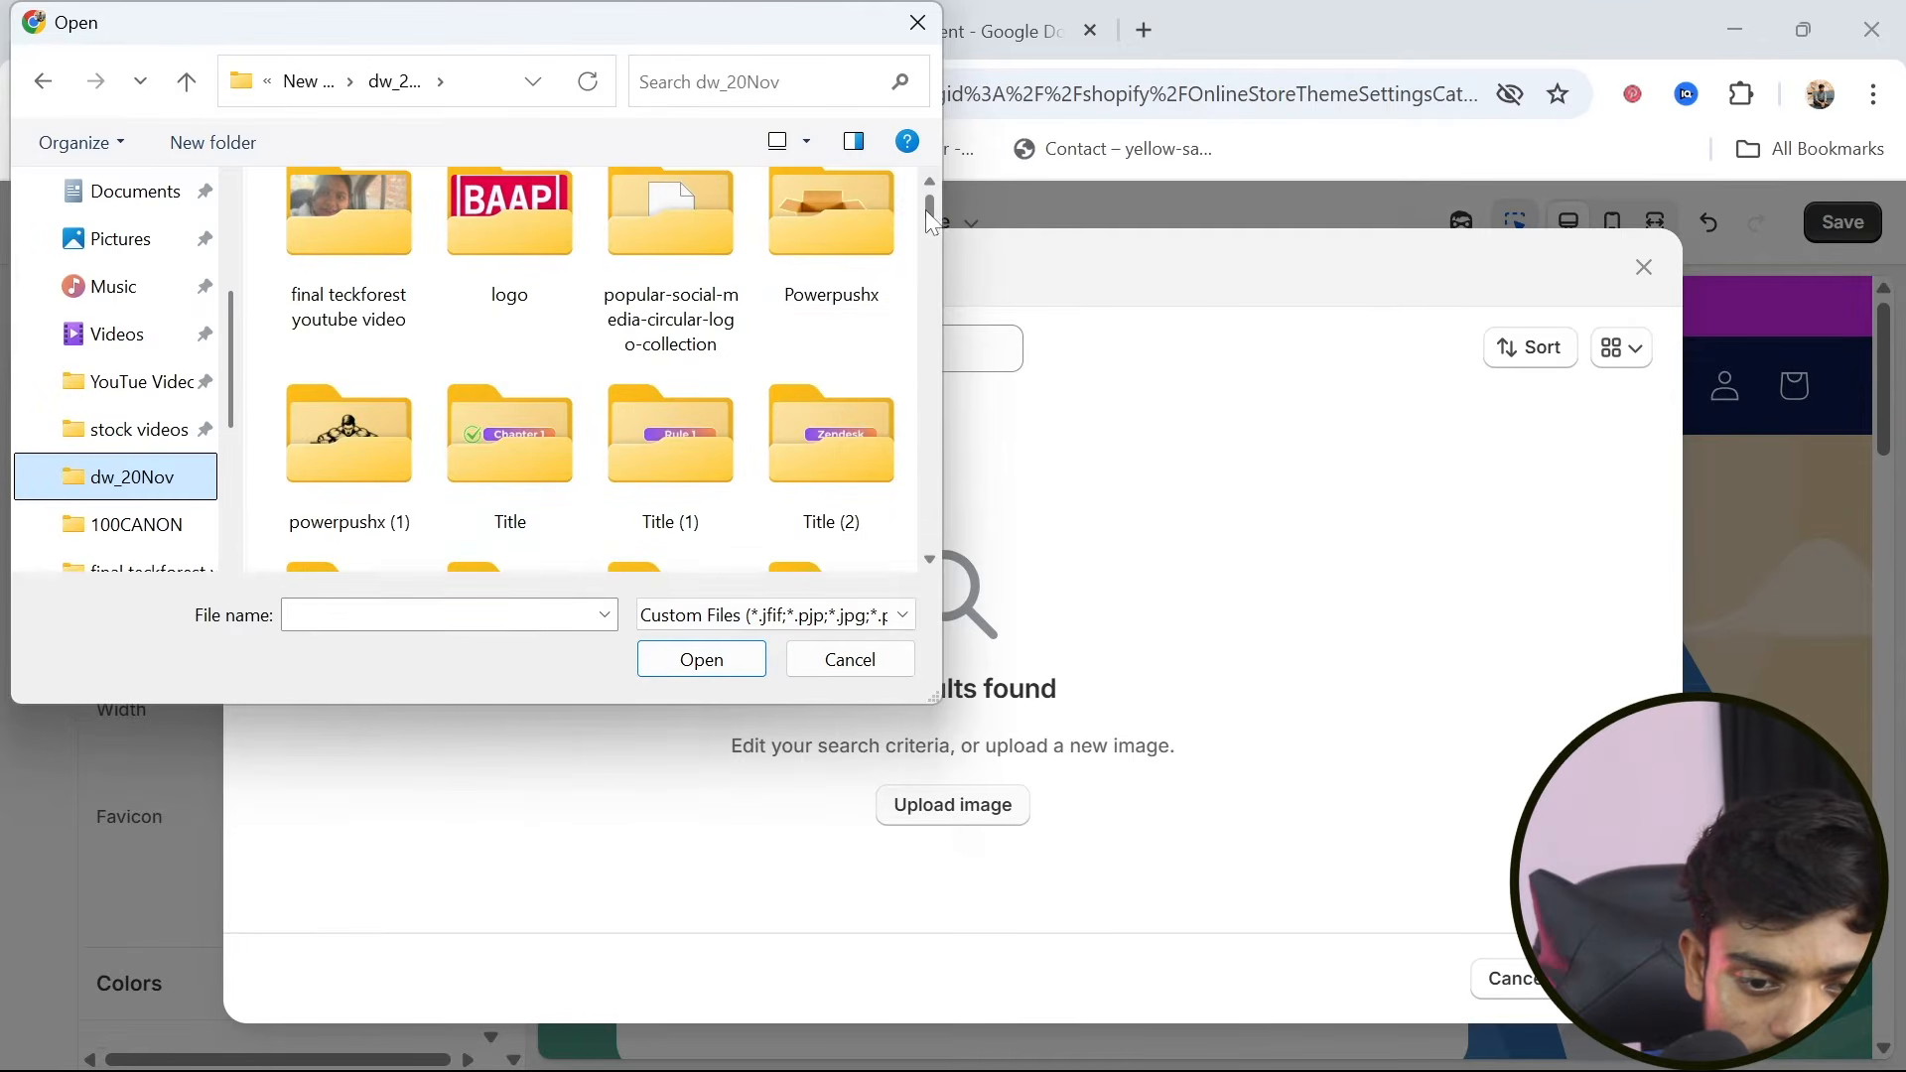
pyautogui.doubleClick(344, 421)
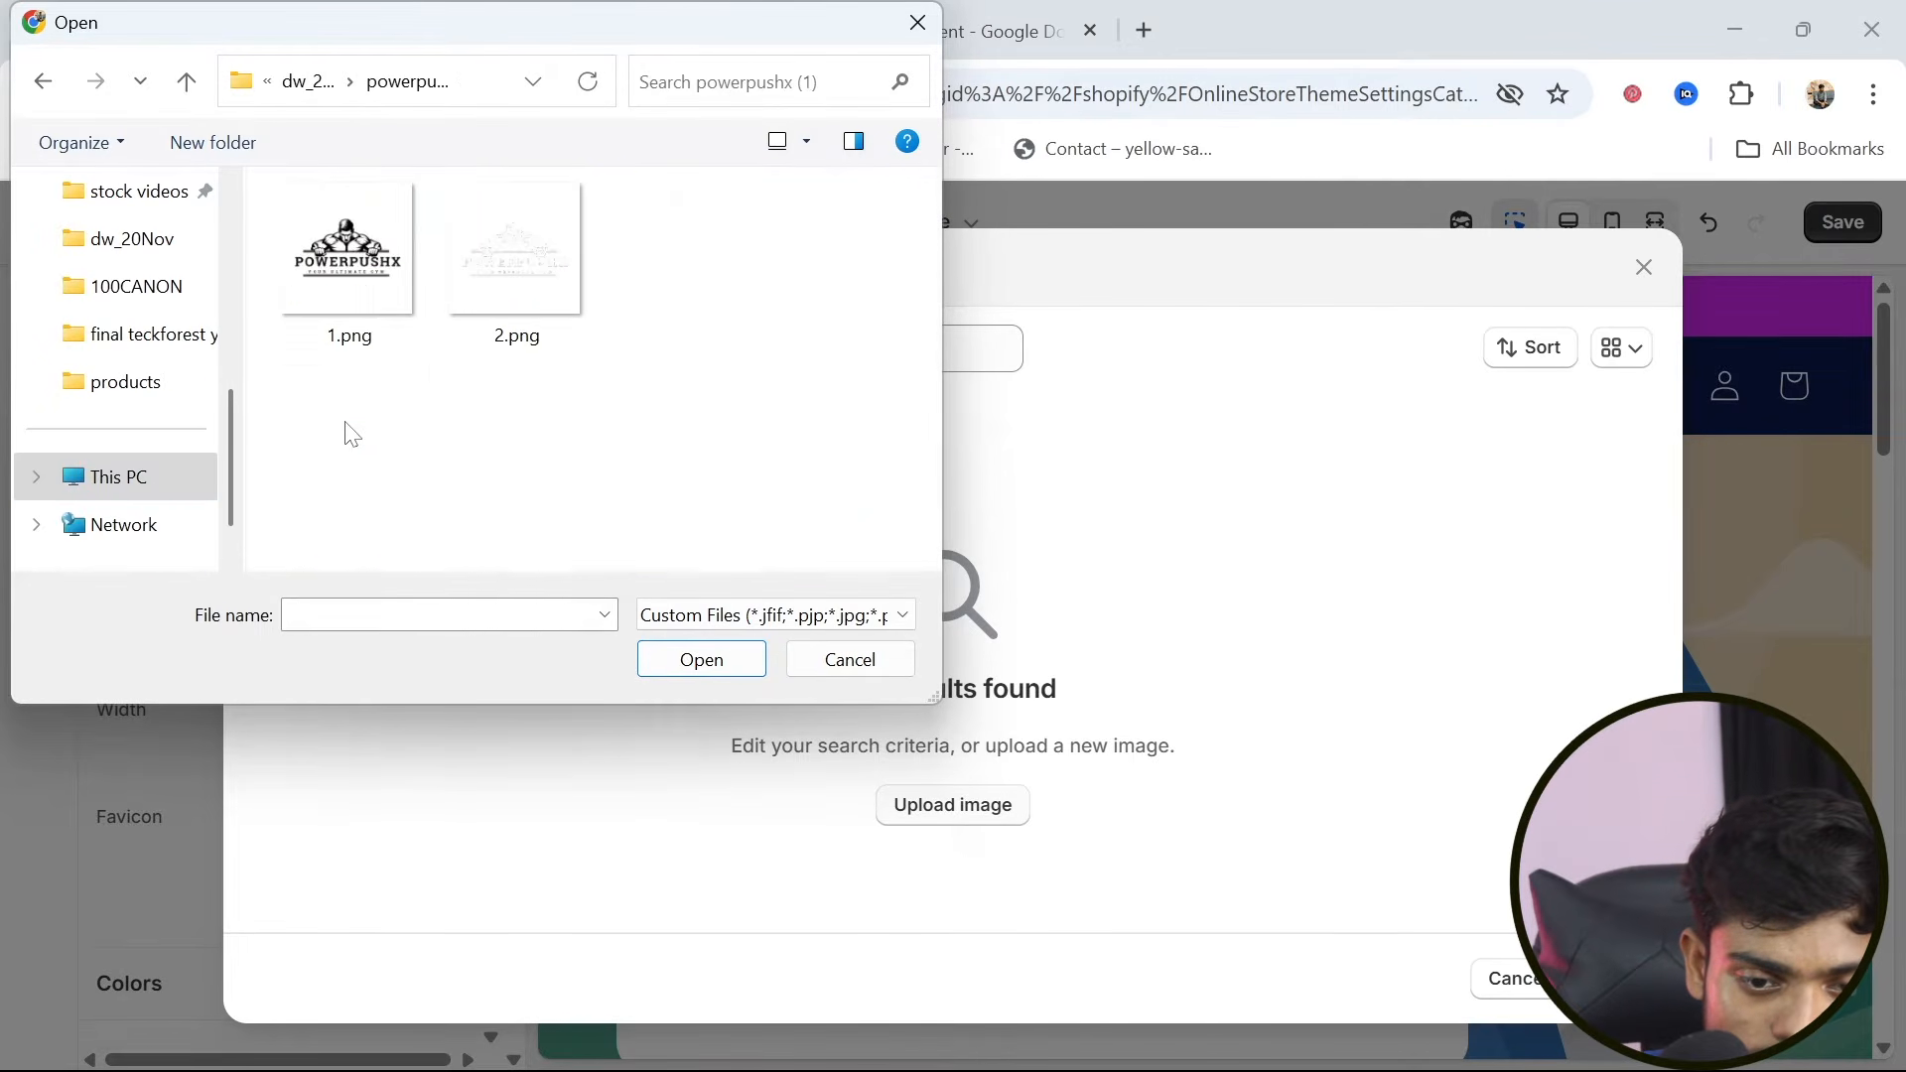
pyautogui.click(357, 276)
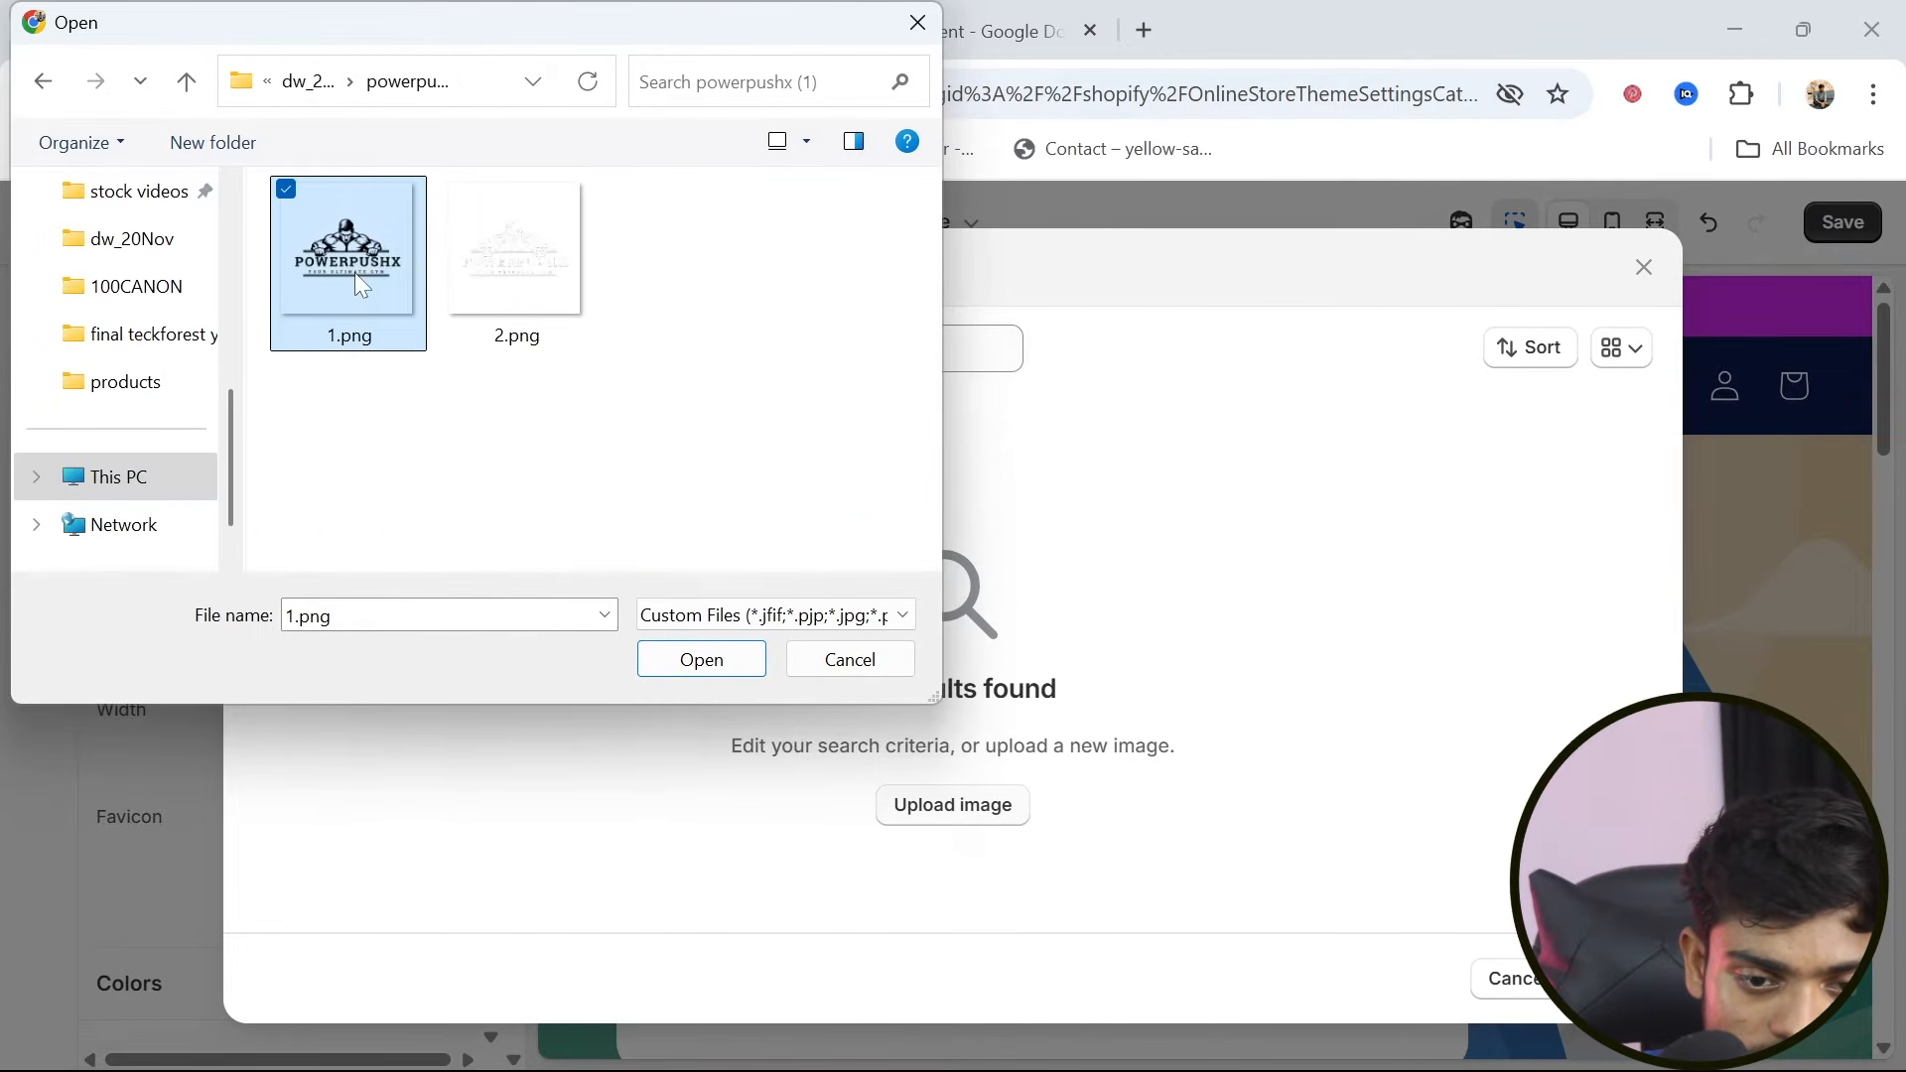
pyautogui.click(454, 189)
pyautogui.click(677, 660)
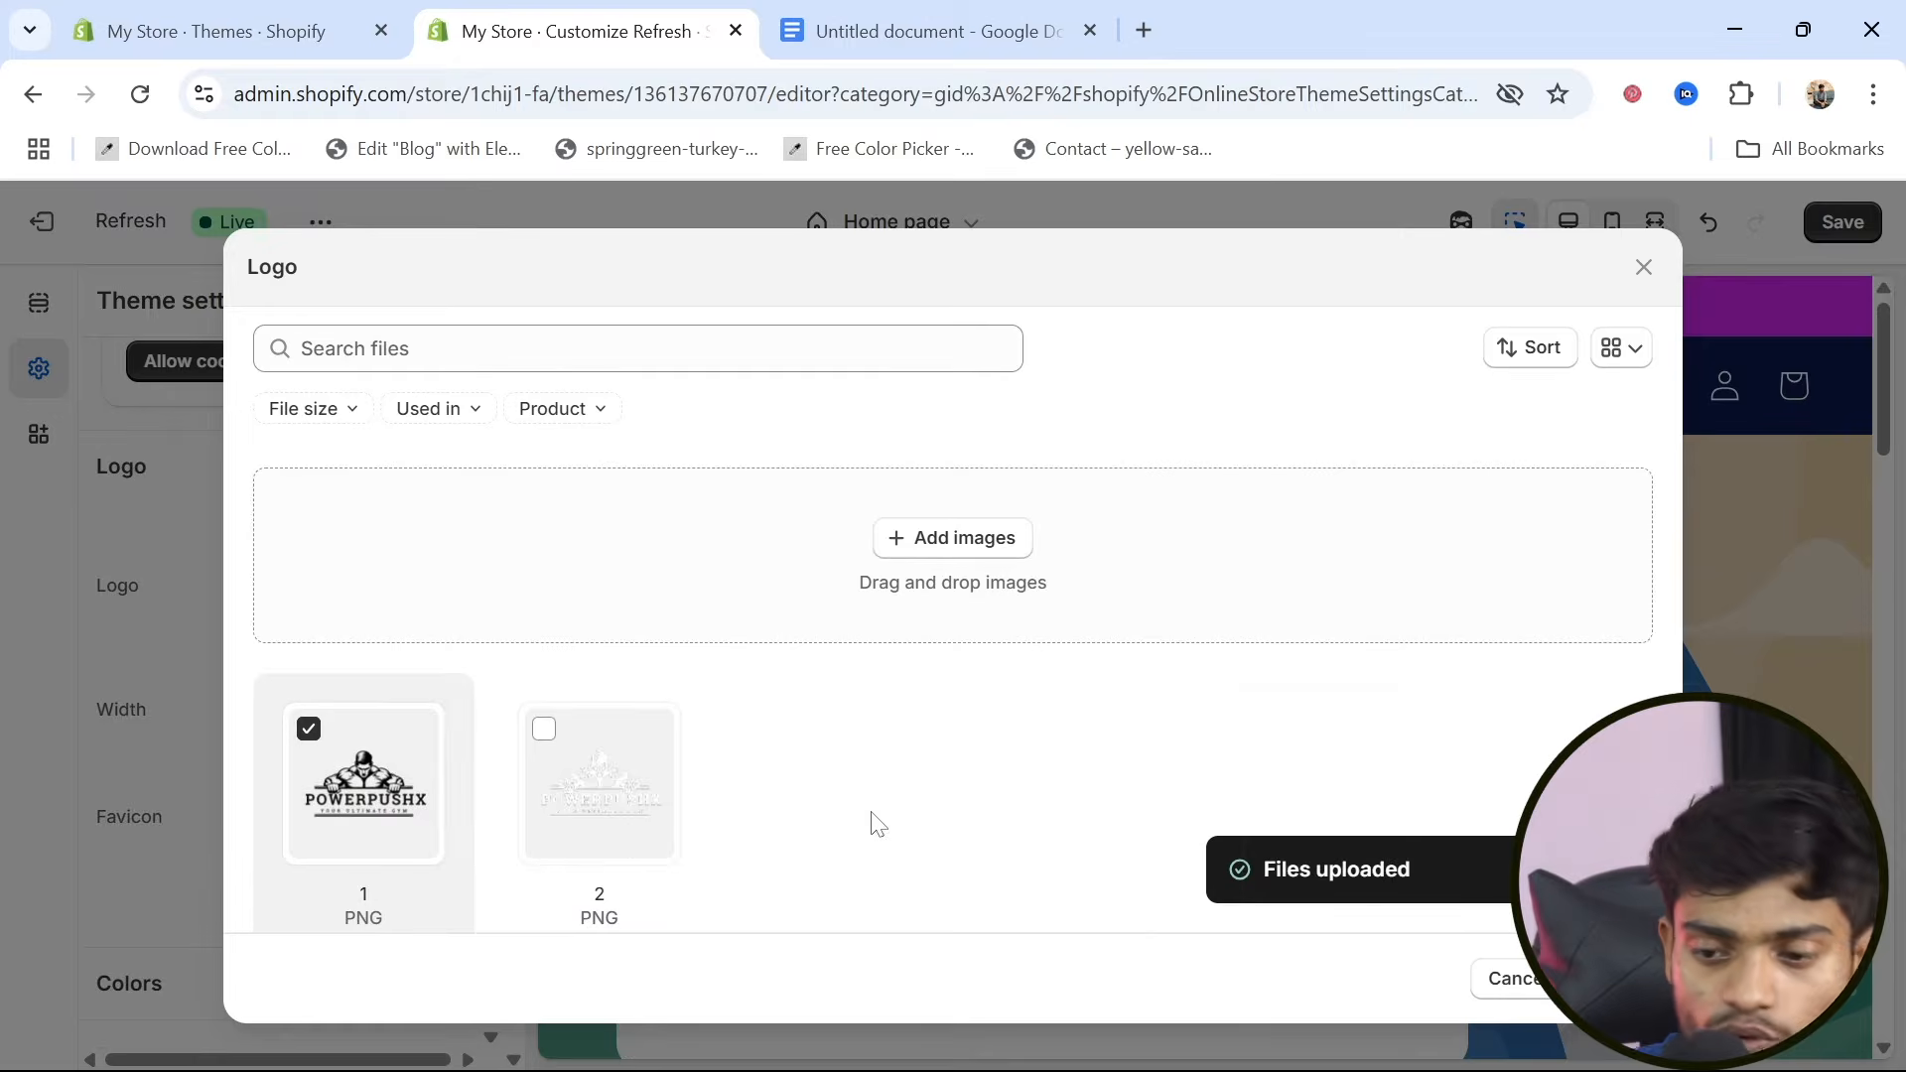
# Use only the white 2.png image as the store logo and set its width to 120 px
pyautogui.click(546, 732)
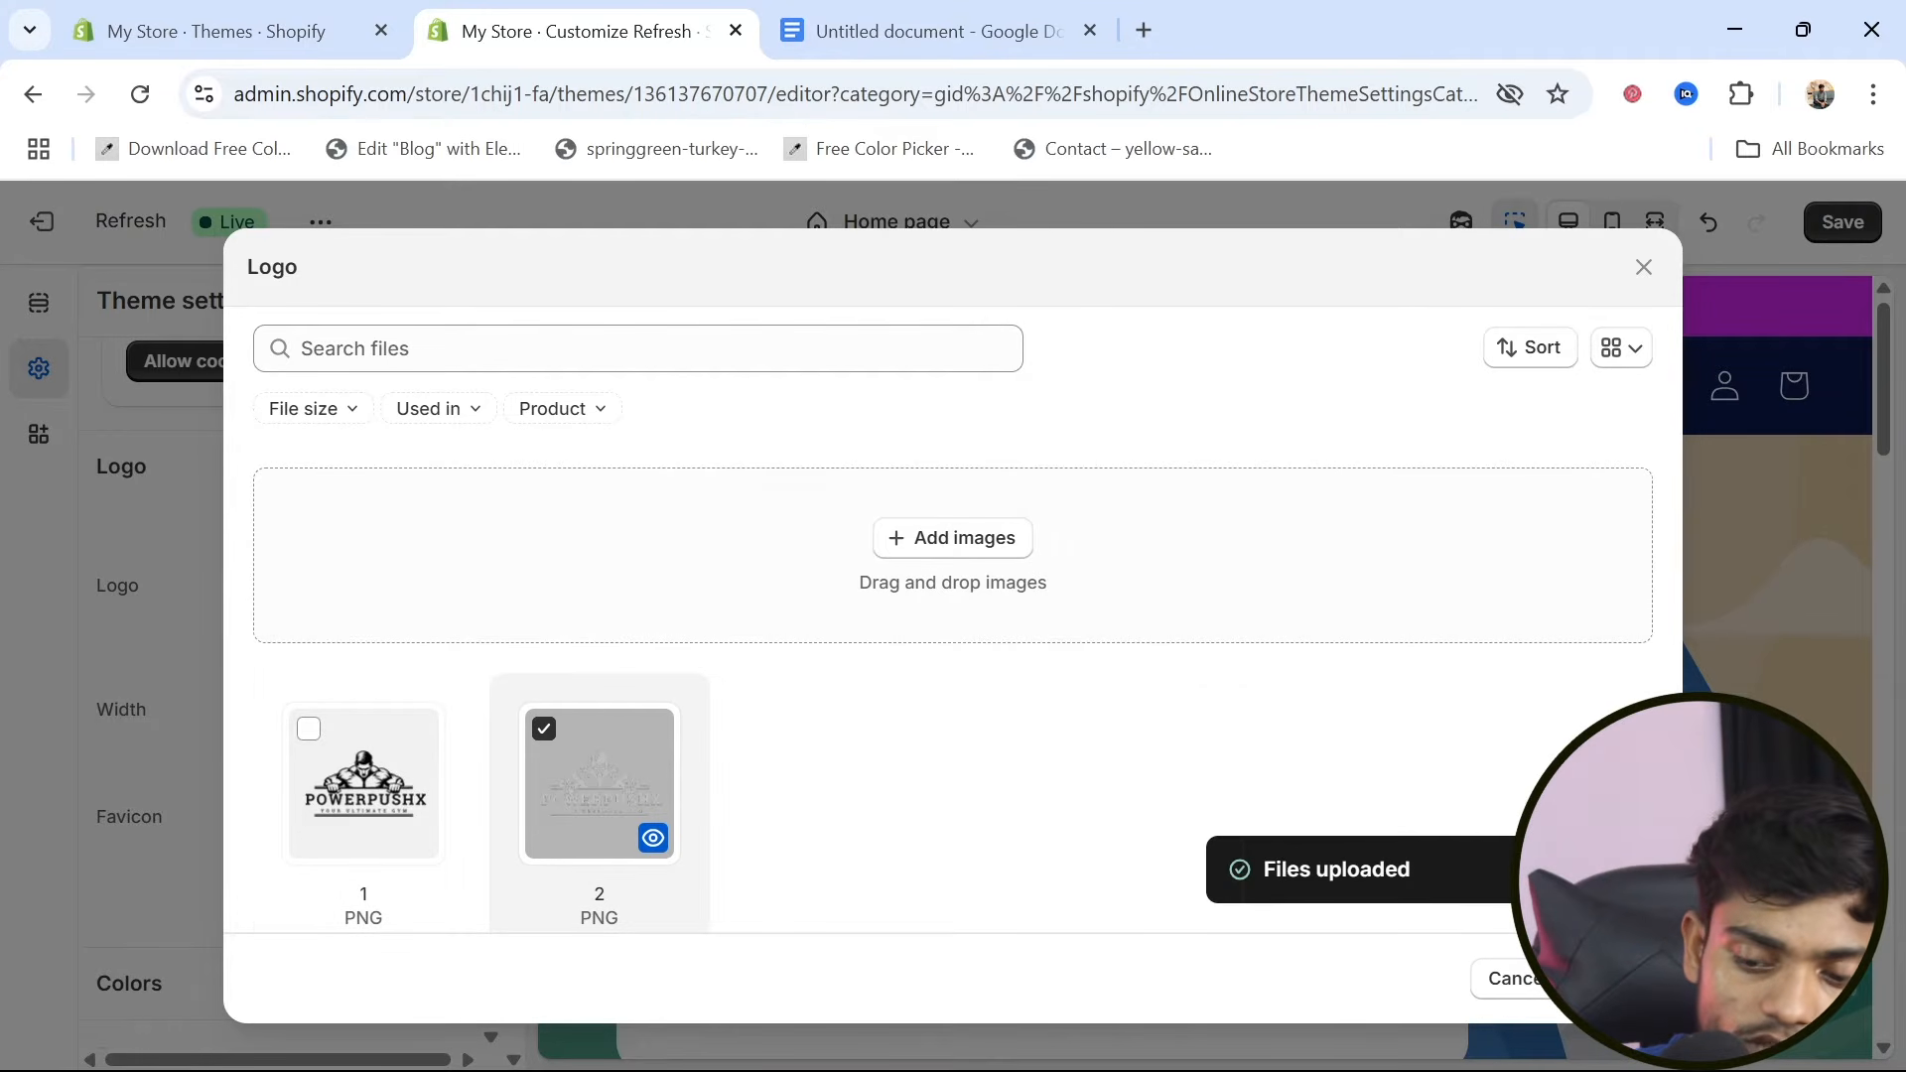
pyautogui.click(1614, 979)
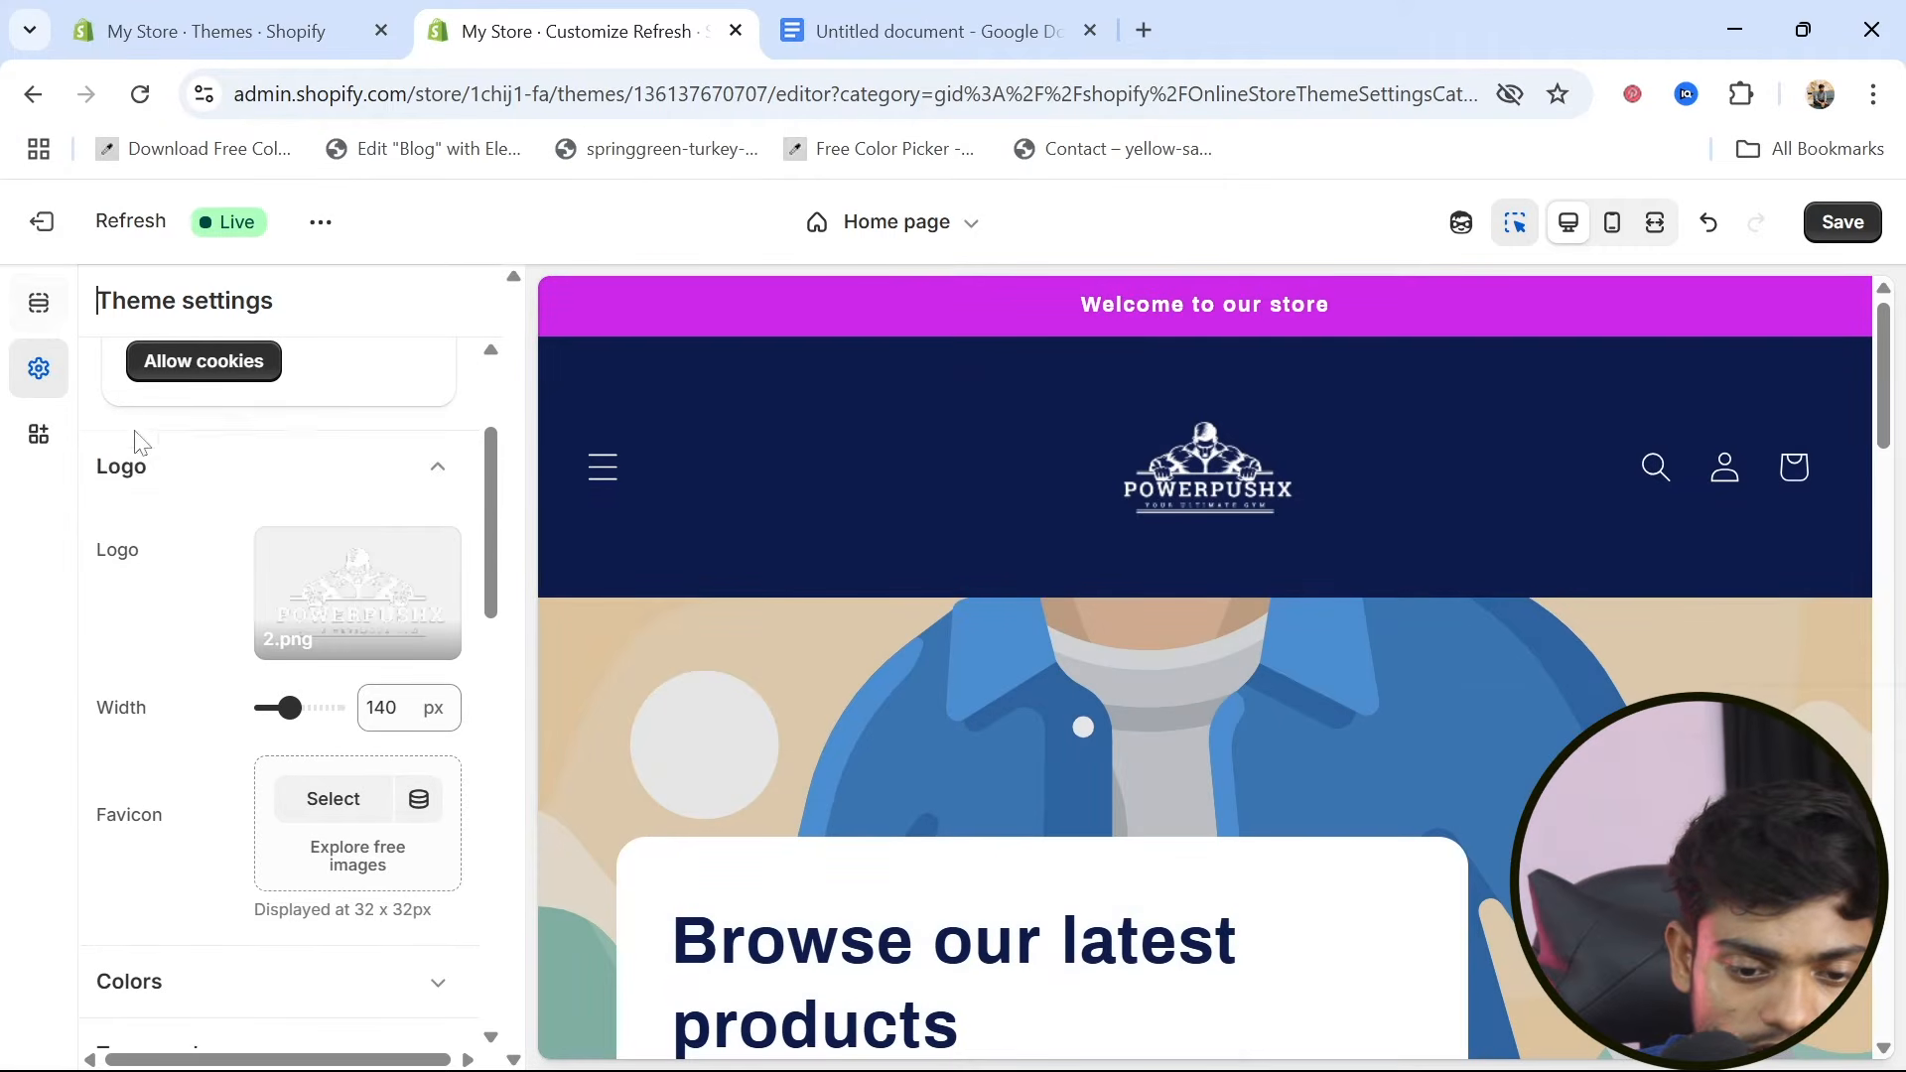
pyautogui.moveTo(291, 708); pyautogui.dragTo(285, 709)
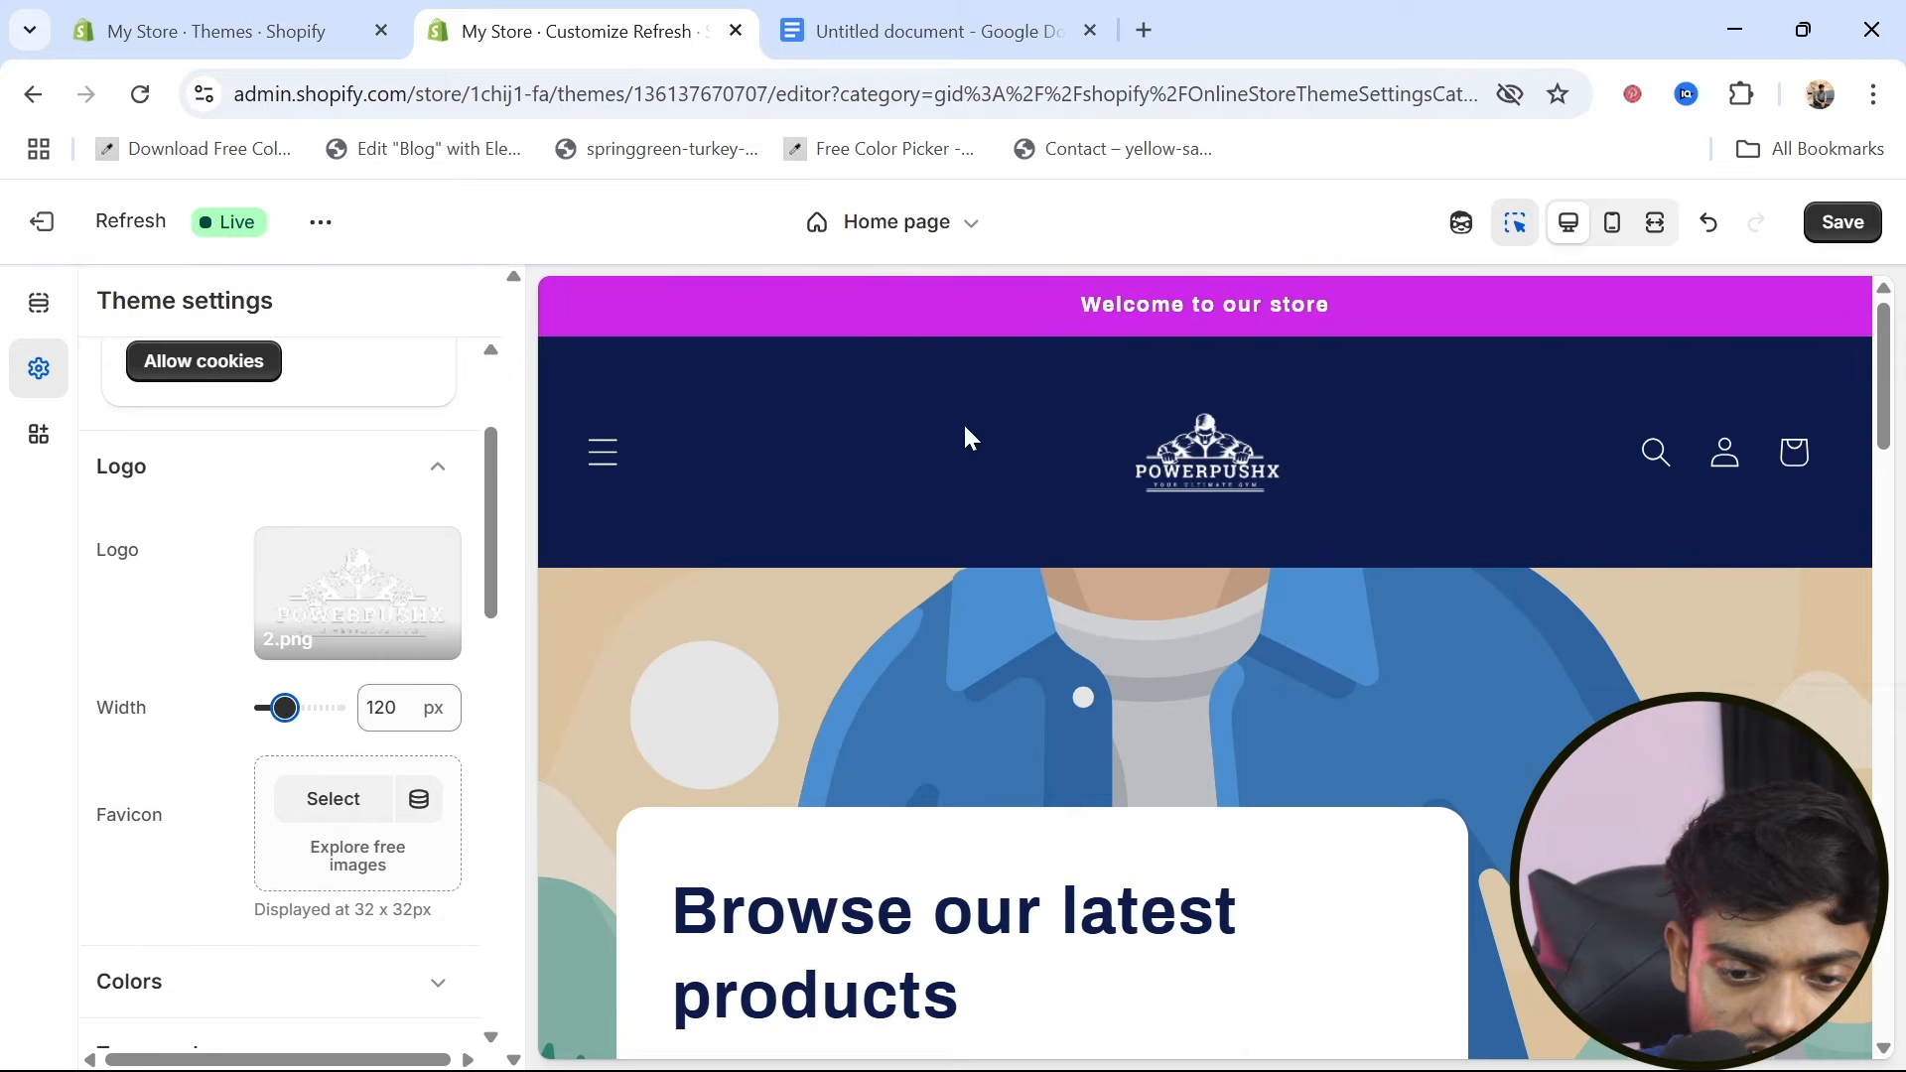
# Change the background color of the header's Scheme 3 to dark purple #3A0675
pyautogui.click(864, 520)
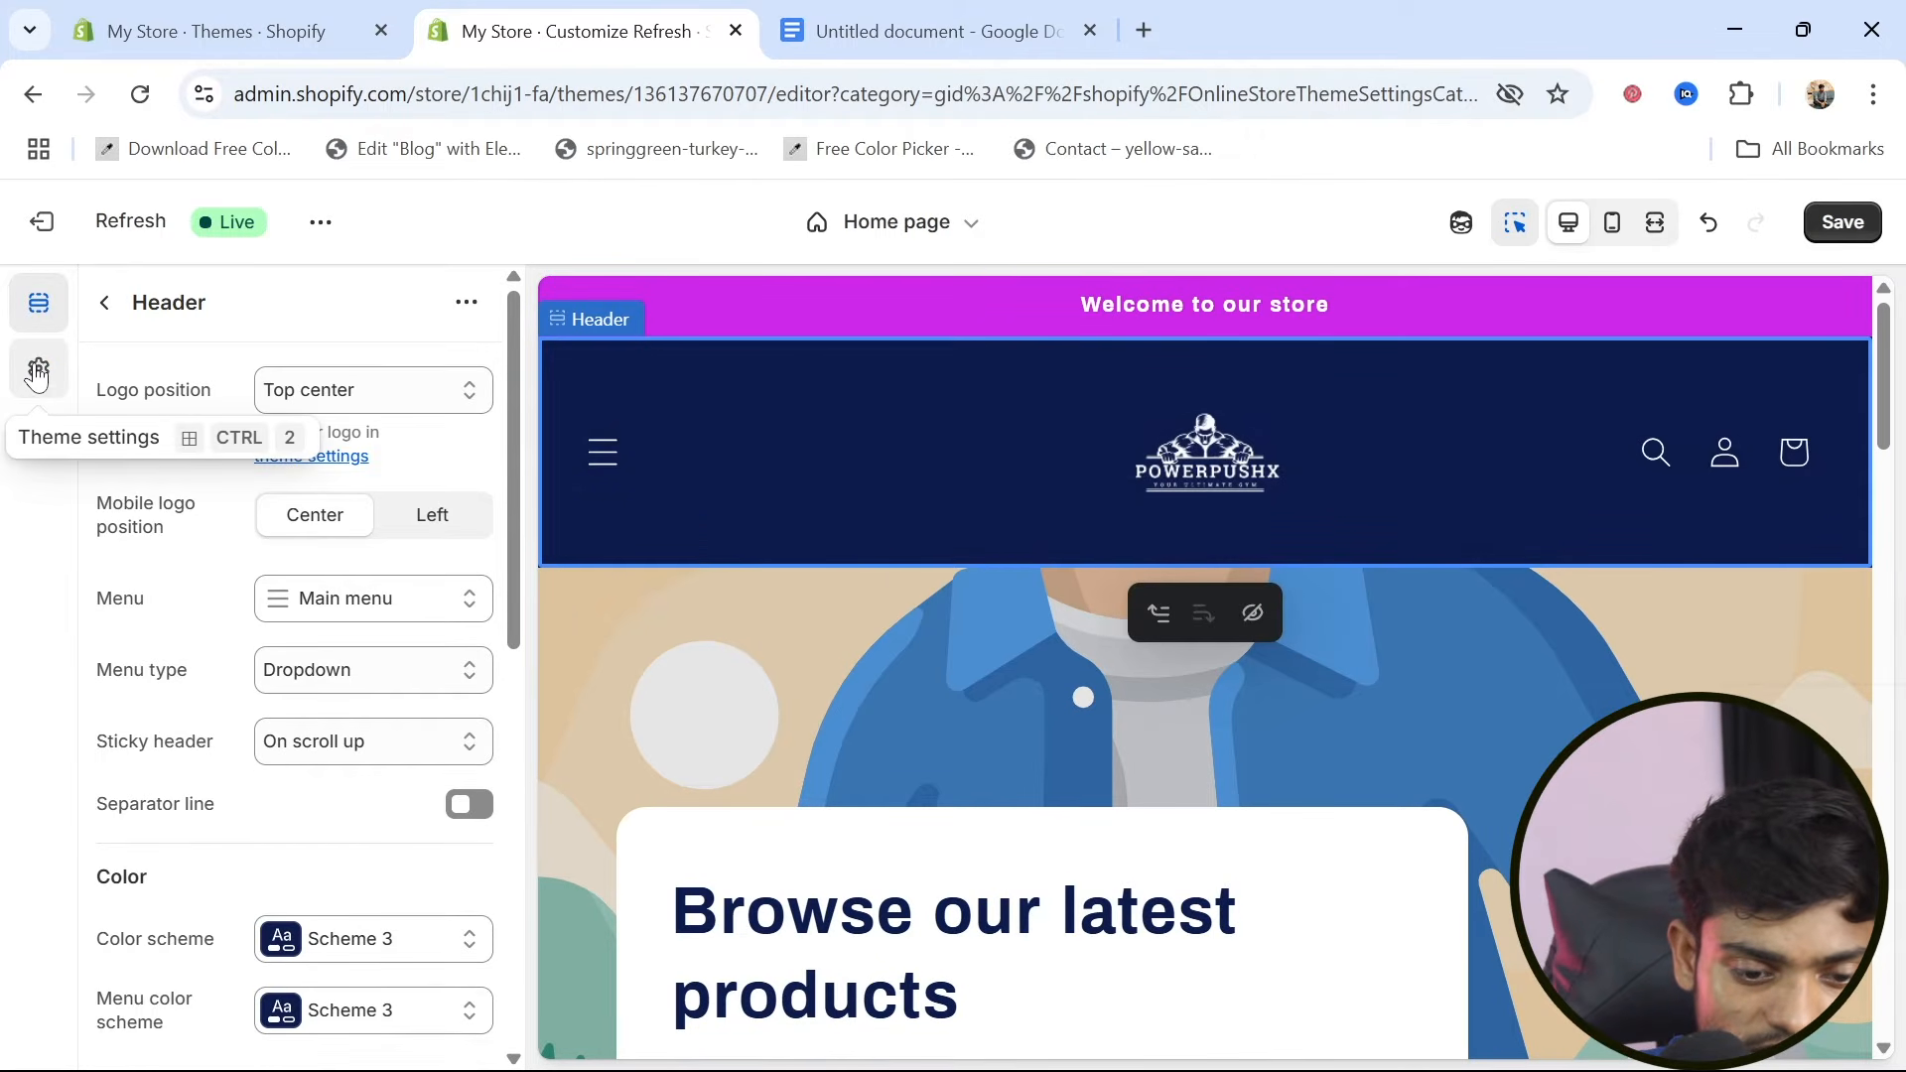
pyautogui.scroll(-2, 278, 842)
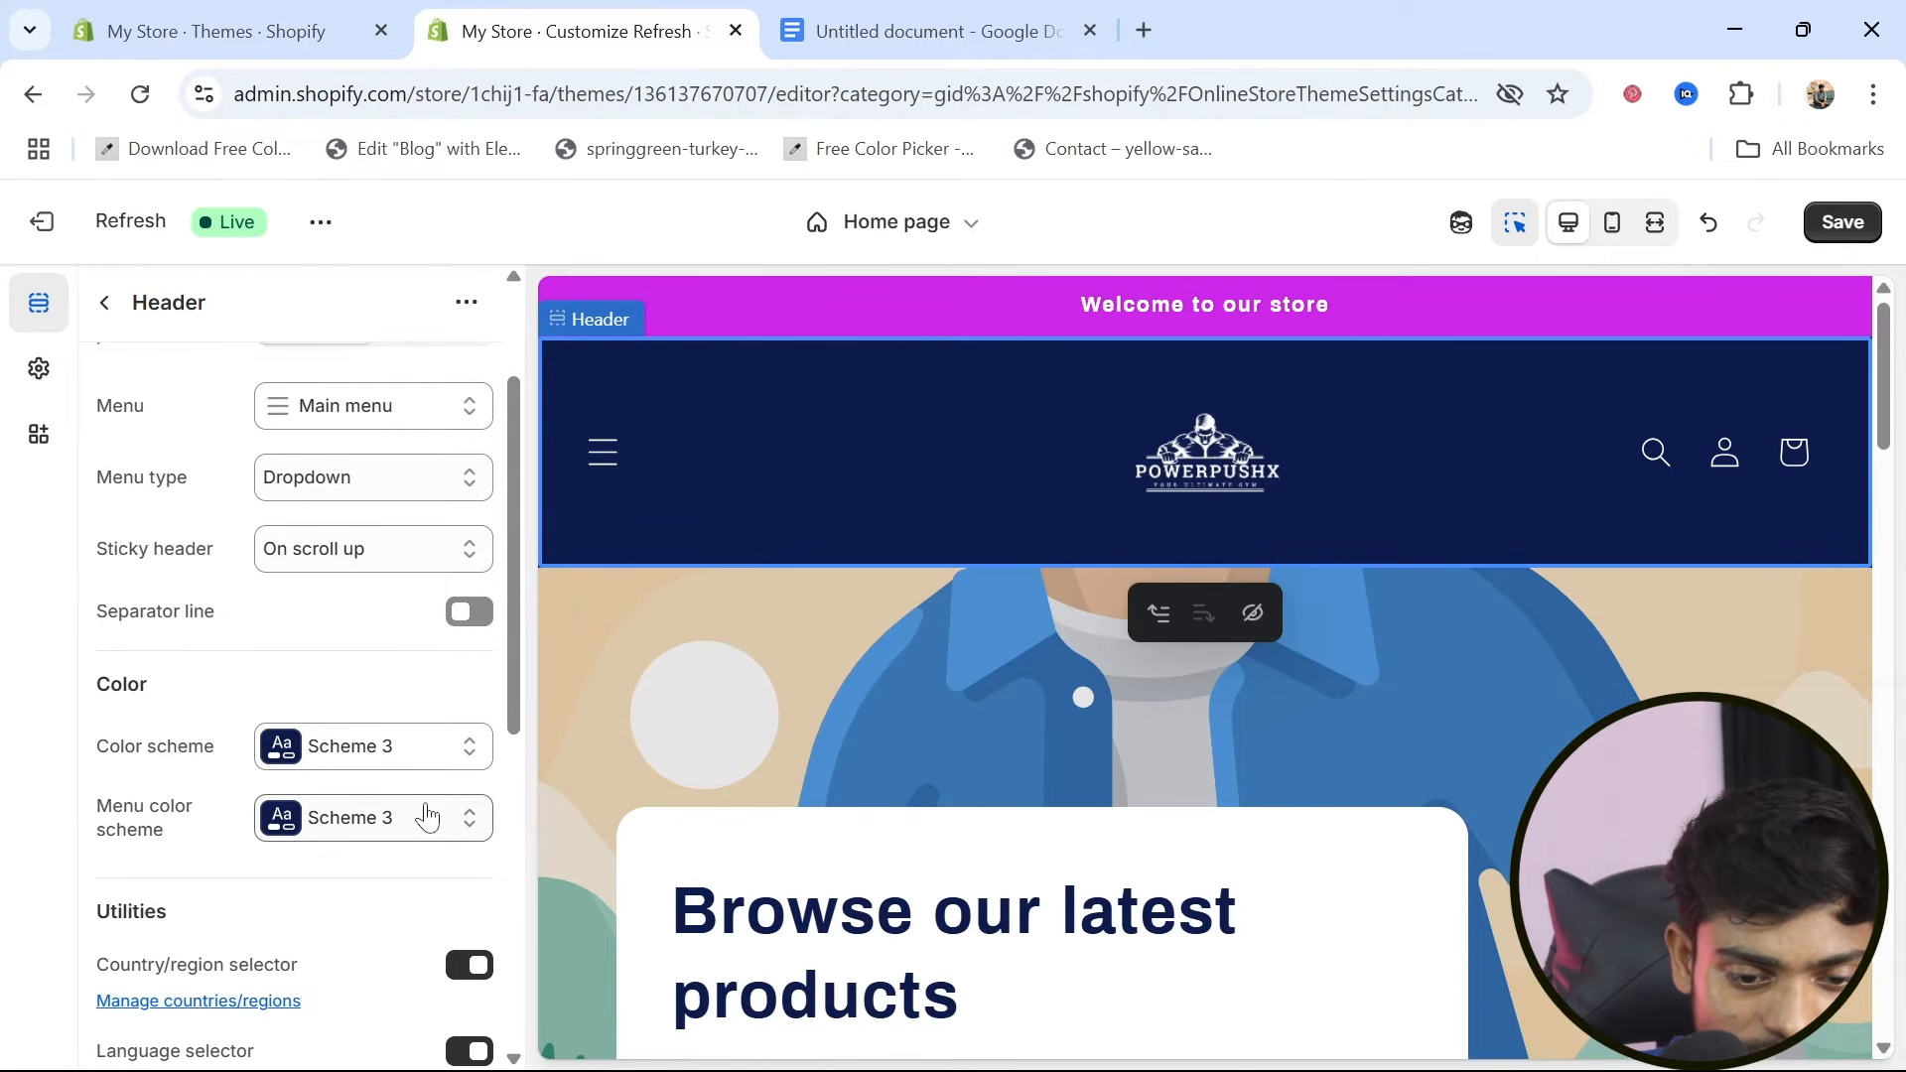
pyautogui.click(283, 746)
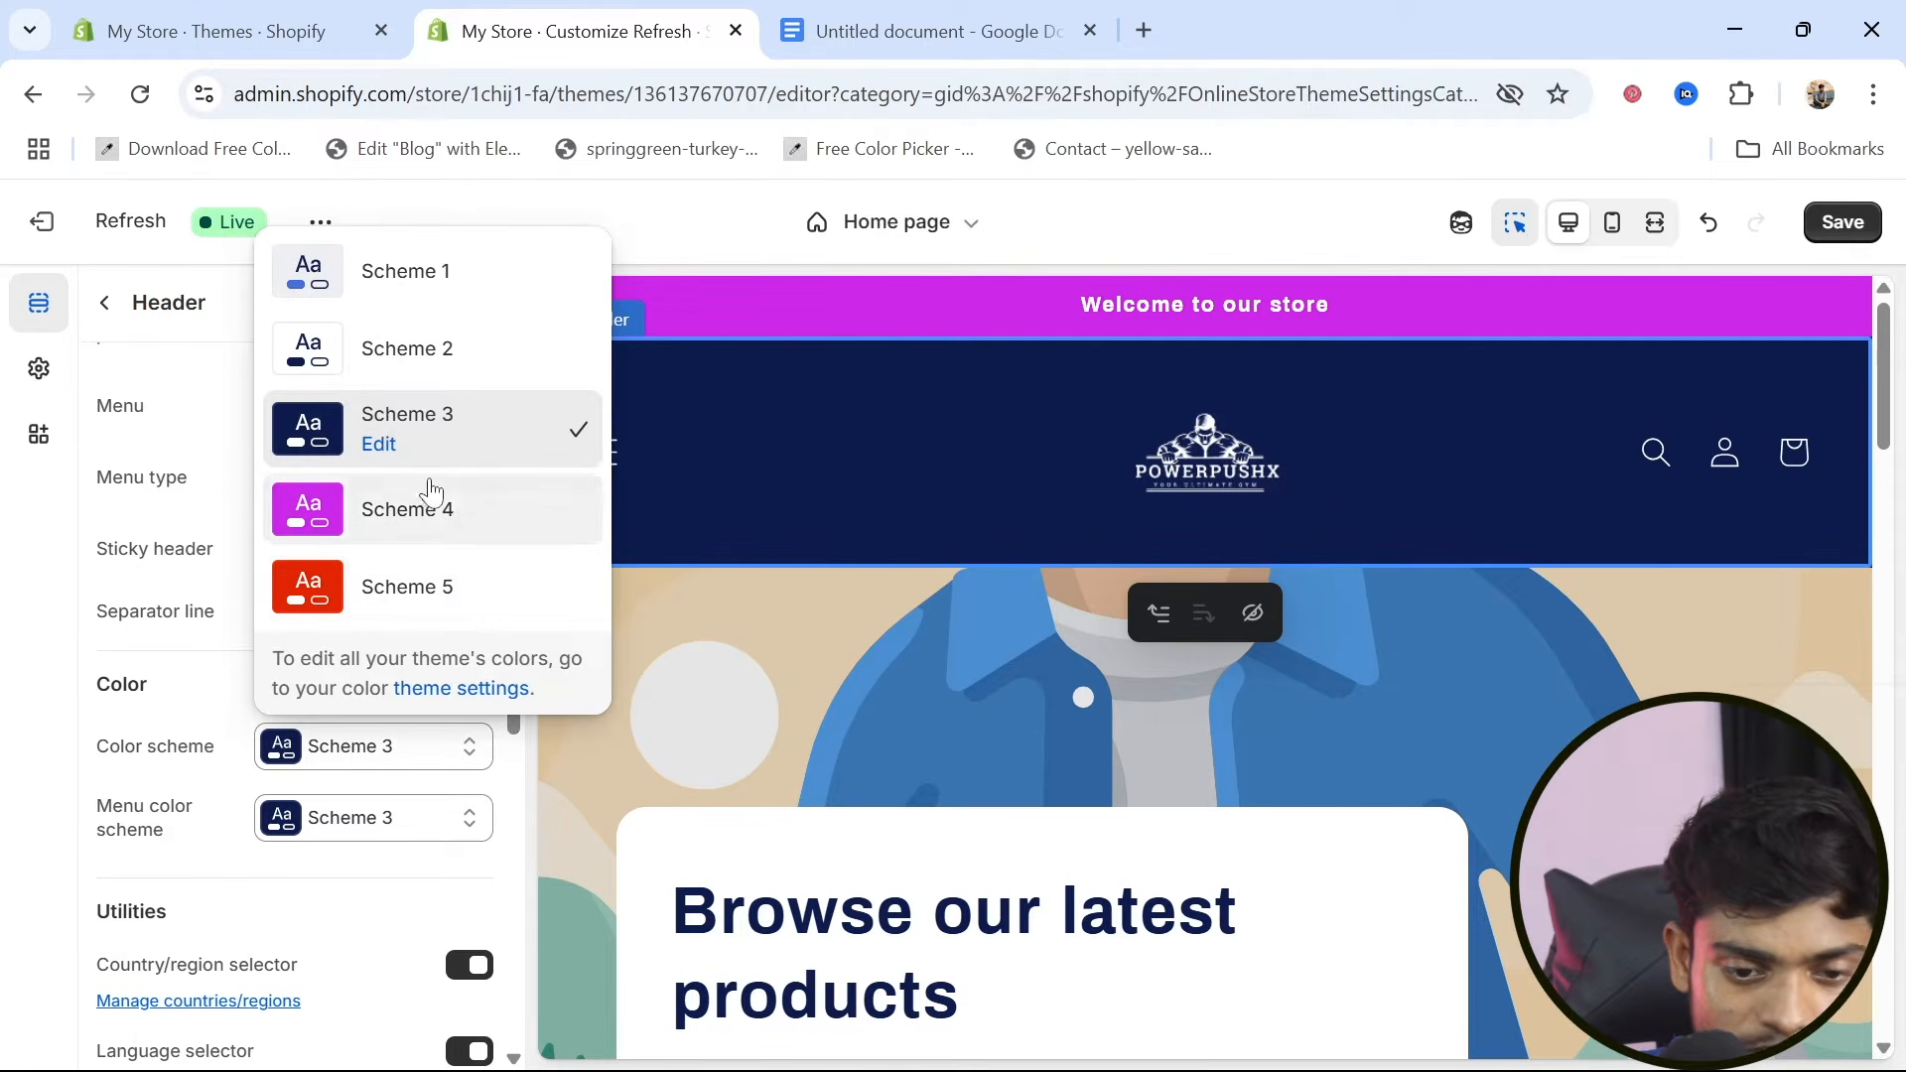
pyautogui.click(378, 447)
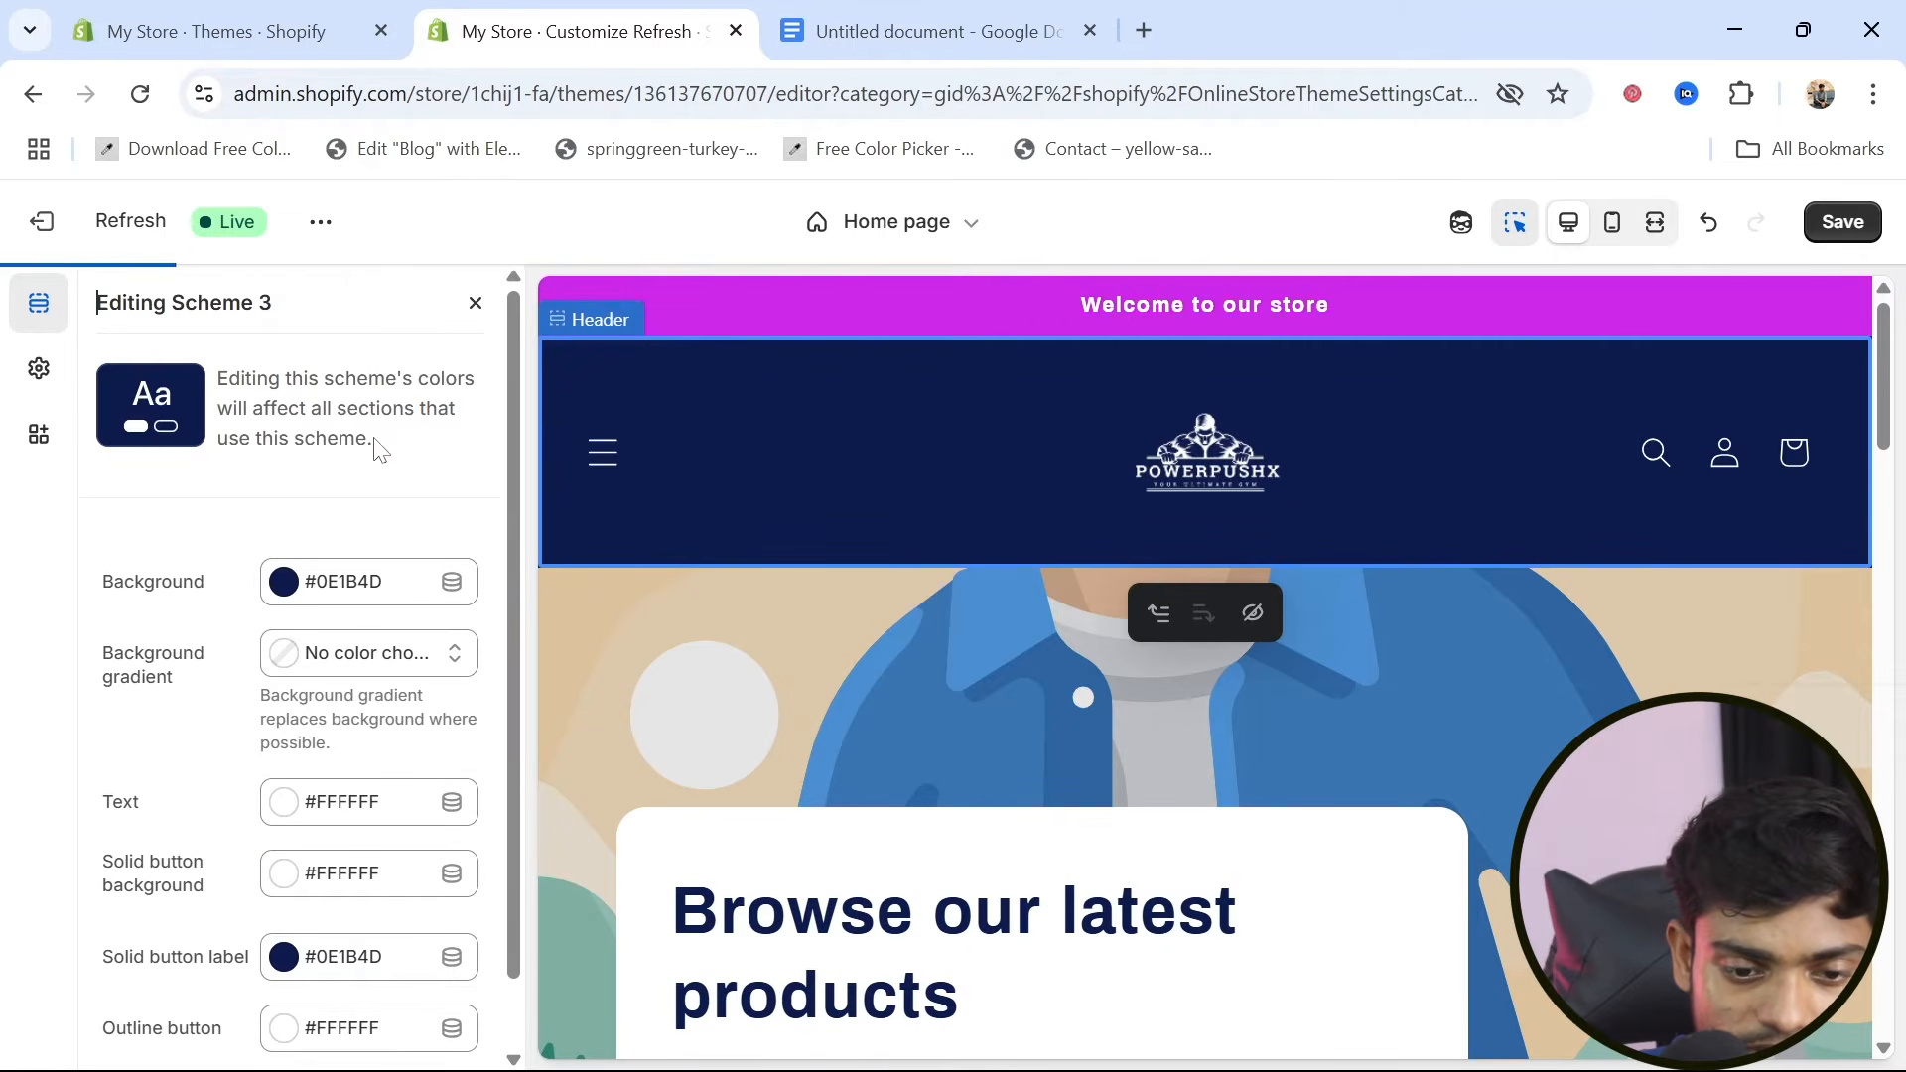
pyautogui.click(285, 584)
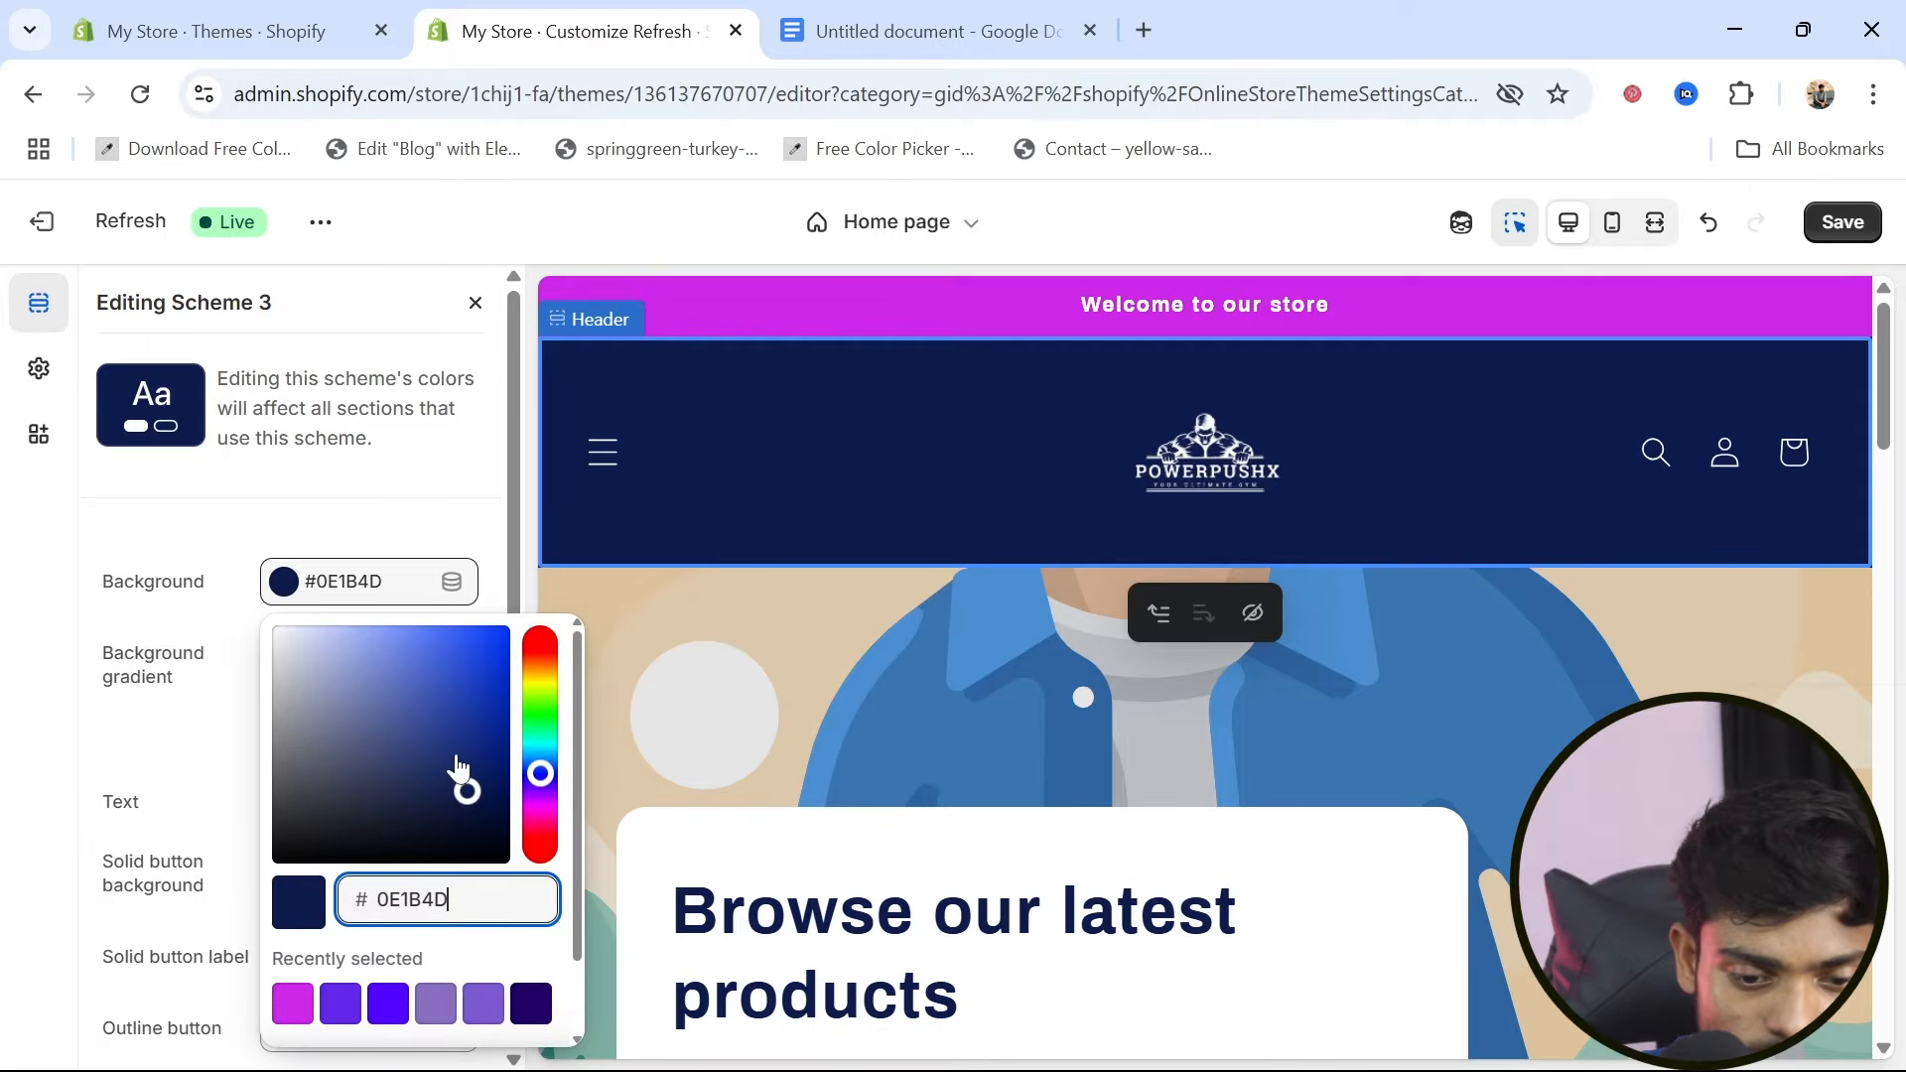
pyautogui.moveTo(457, 767)
pyautogui.mouseDown()
pyautogui.moveTo(470, 712)
pyautogui.moveTo(308, 766)
pyautogui.moveTo(358, 685)
pyautogui.moveTo(381, 681)
pyautogui.mouseUp()
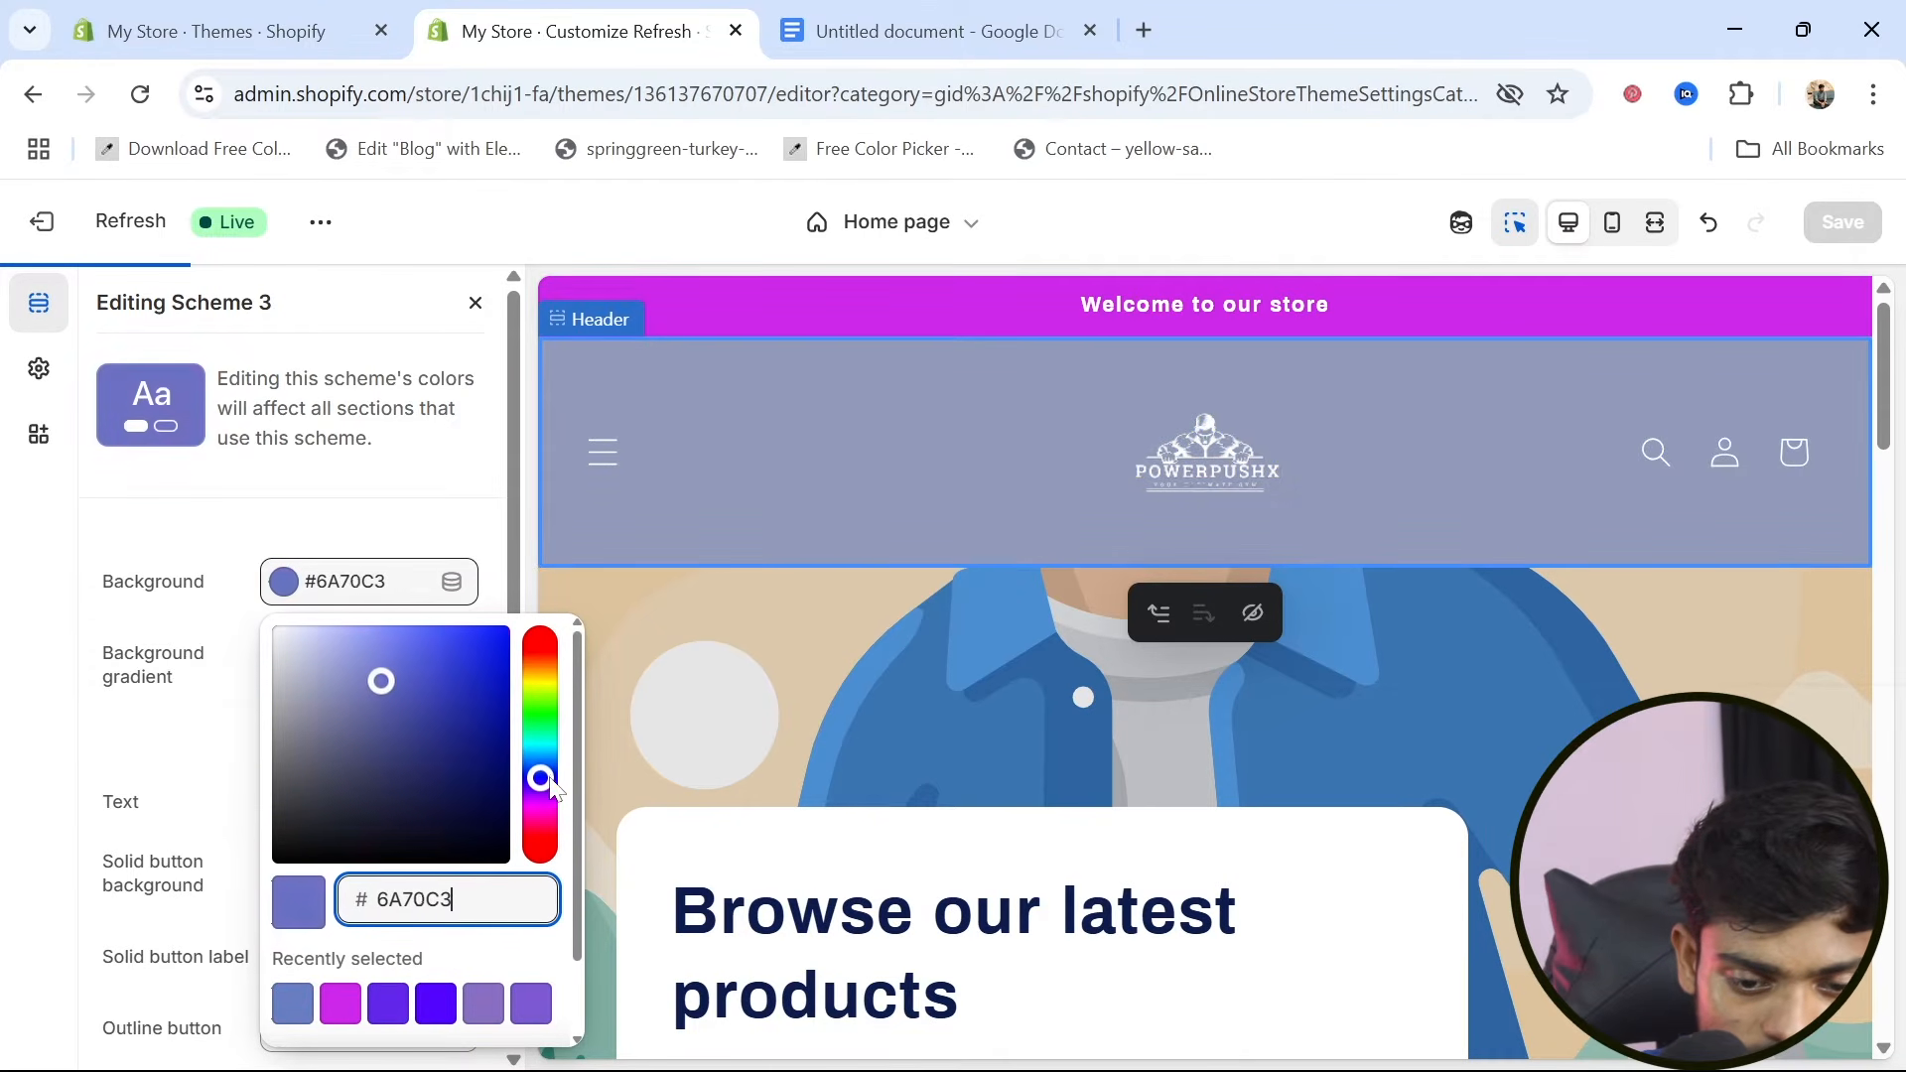
pyautogui.moveTo(553, 789); pyautogui.dragTo(552, 799)
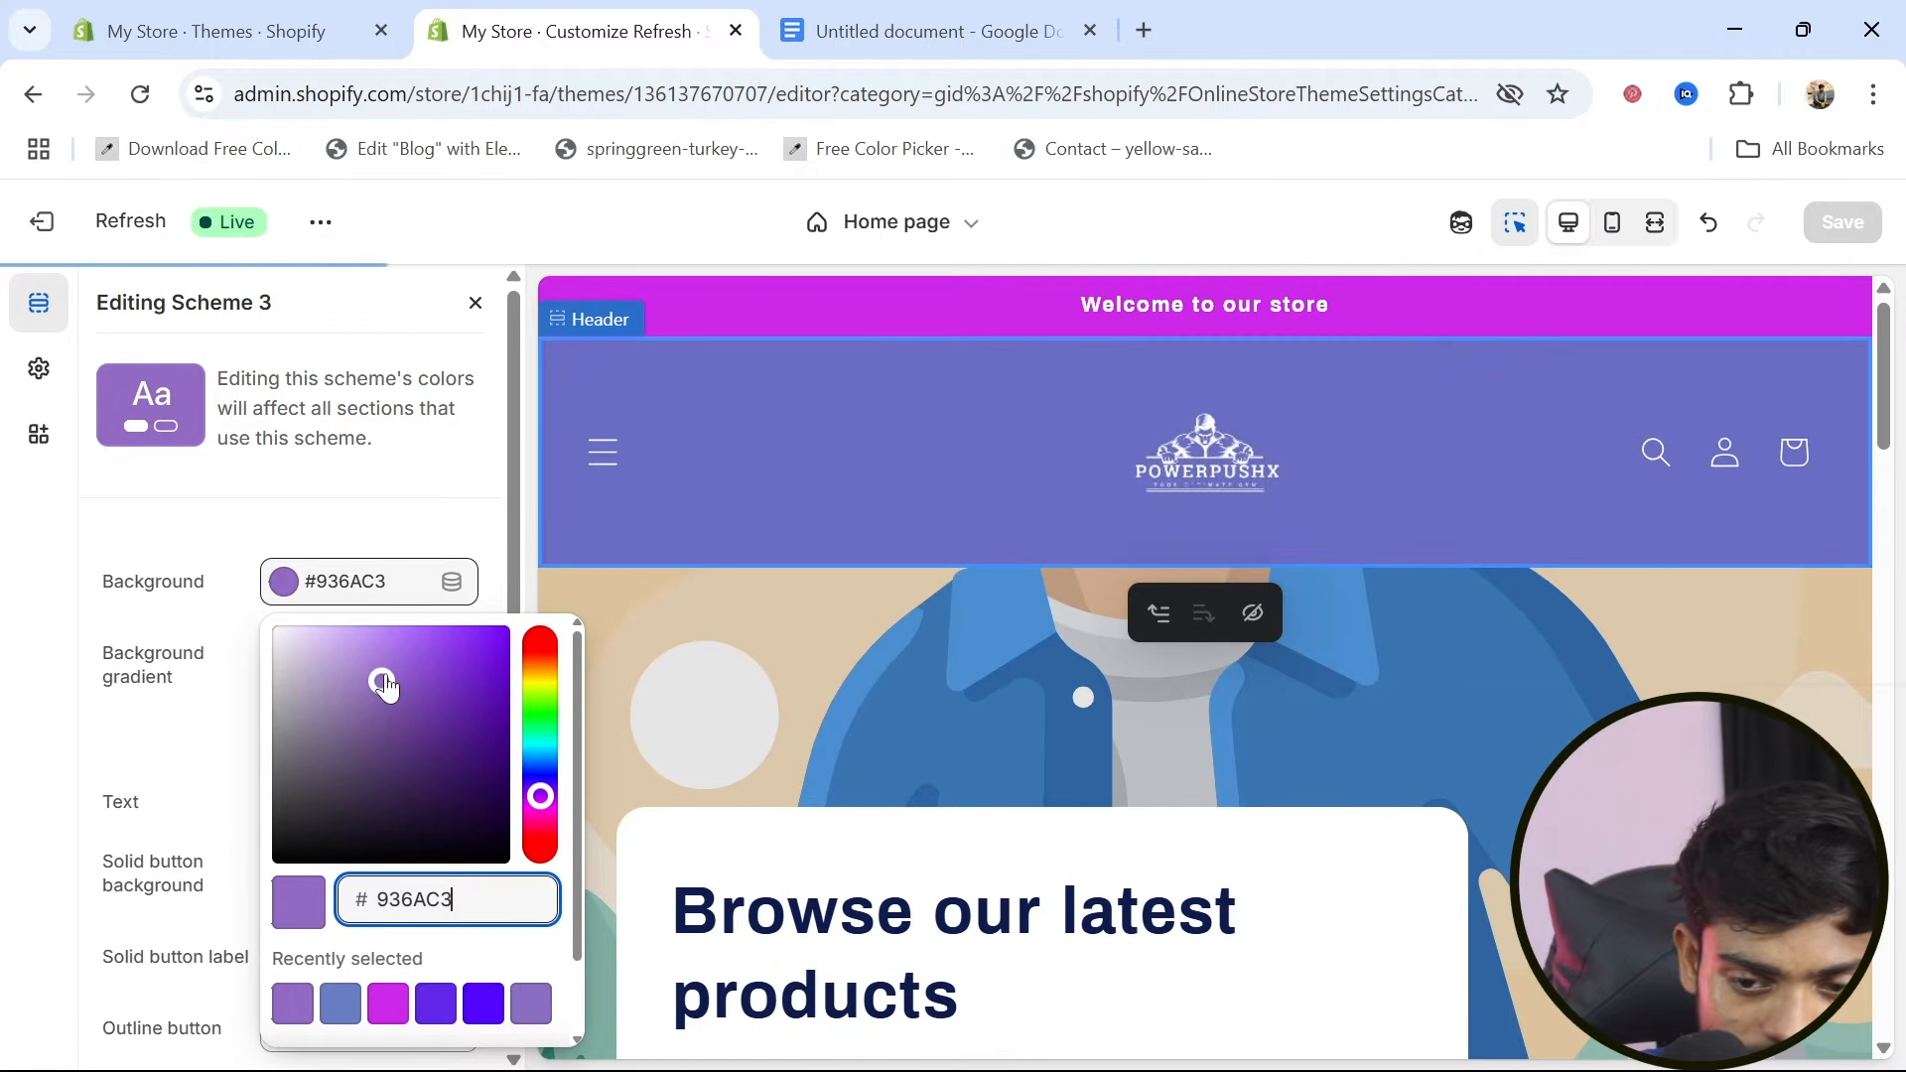
pyautogui.moveTo(385, 685)
pyautogui.mouseDown()
pyautogui.moveTo(492, 784)
pyautogui.moveTo(498, 753)
pyautogui.mouseUp()
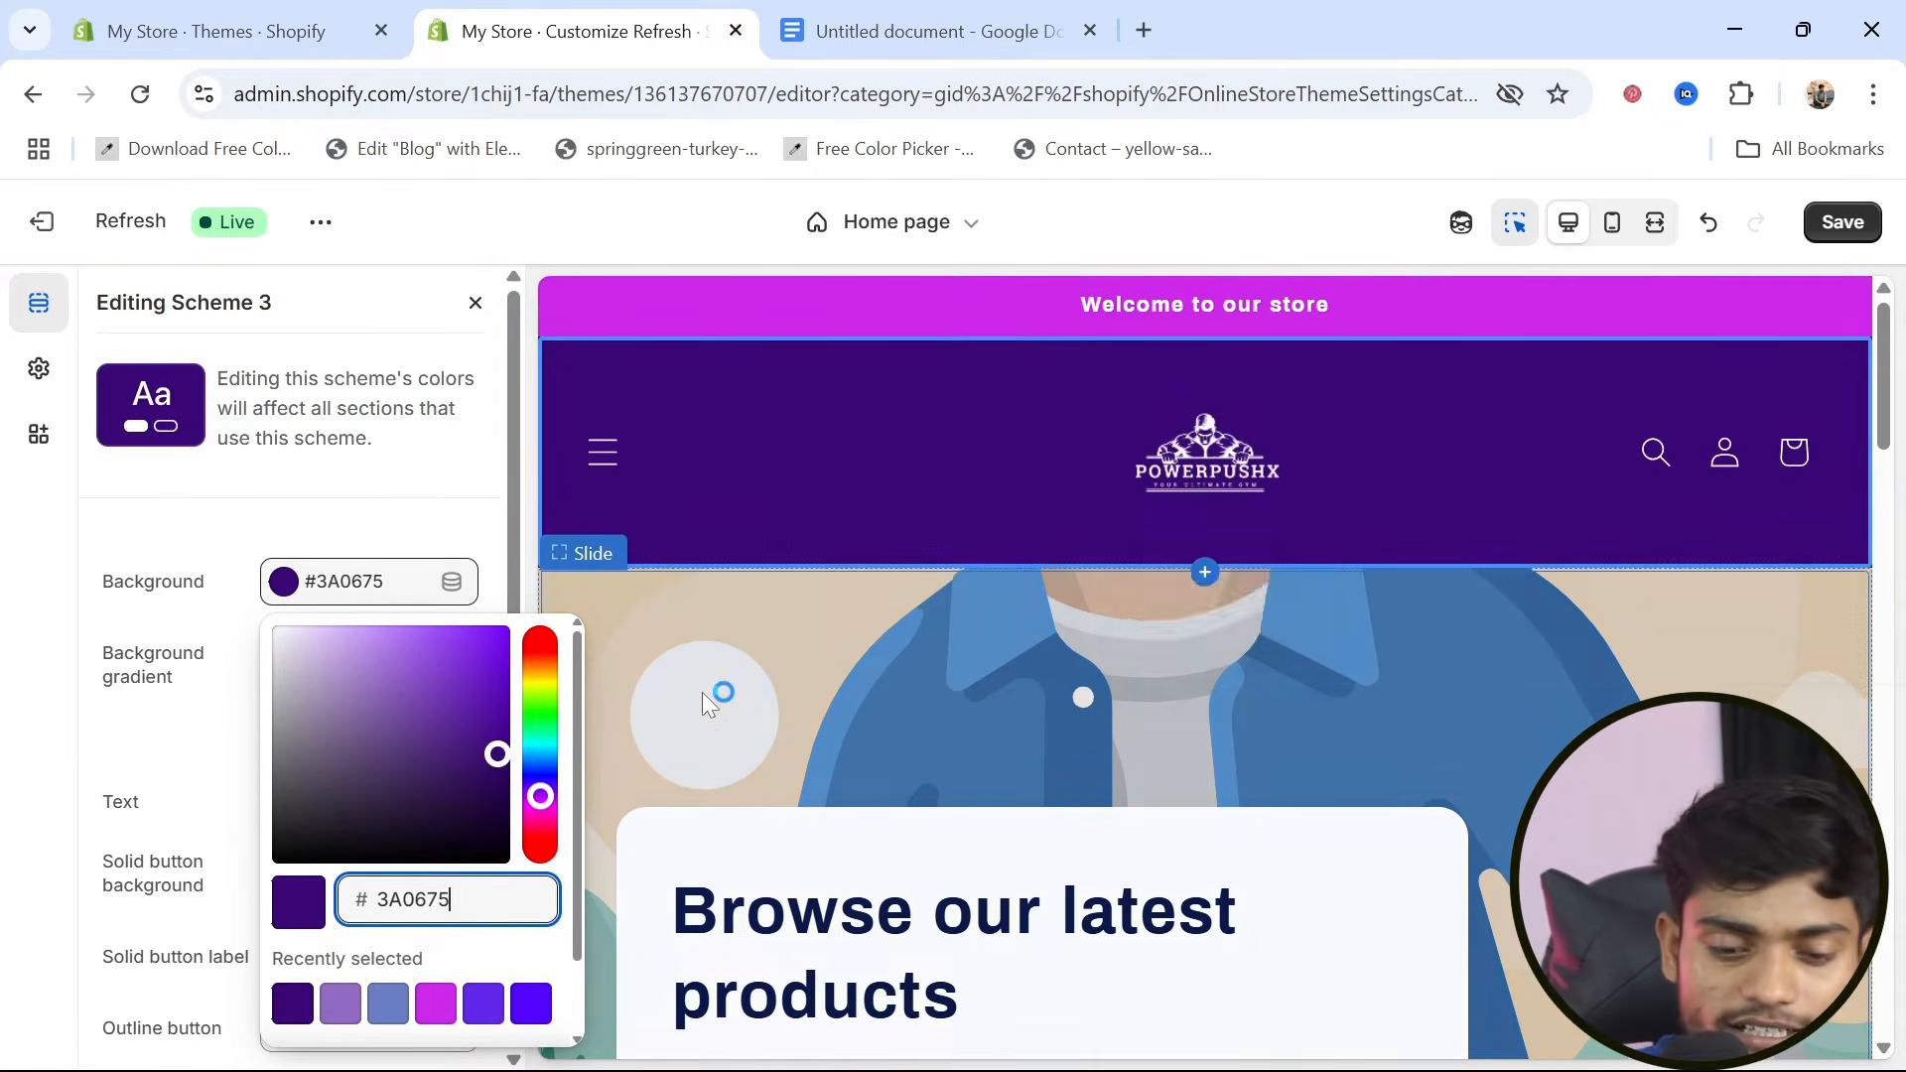
pyautogui.click(258, 545)
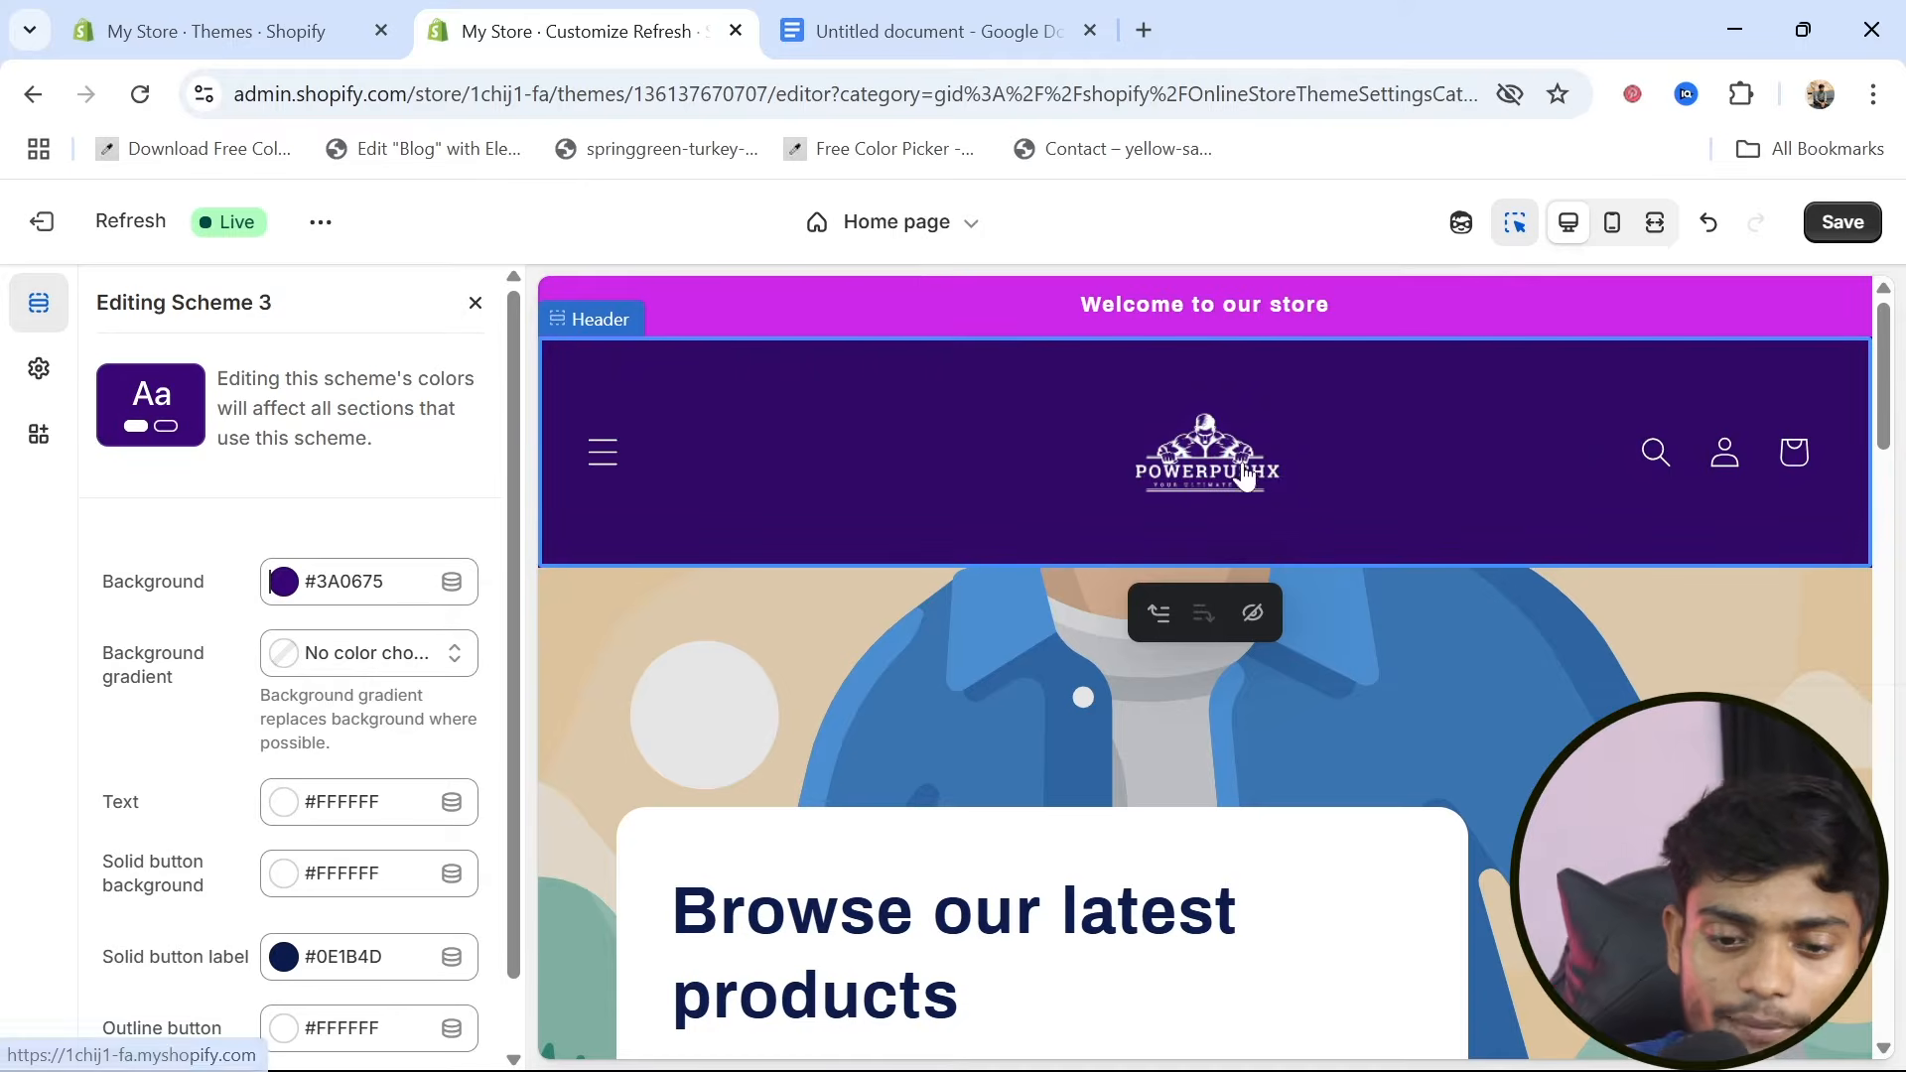
# Check the header's expandable navigation menu in the home page preview and save the theme changes
pyautogui.click(603, 454)
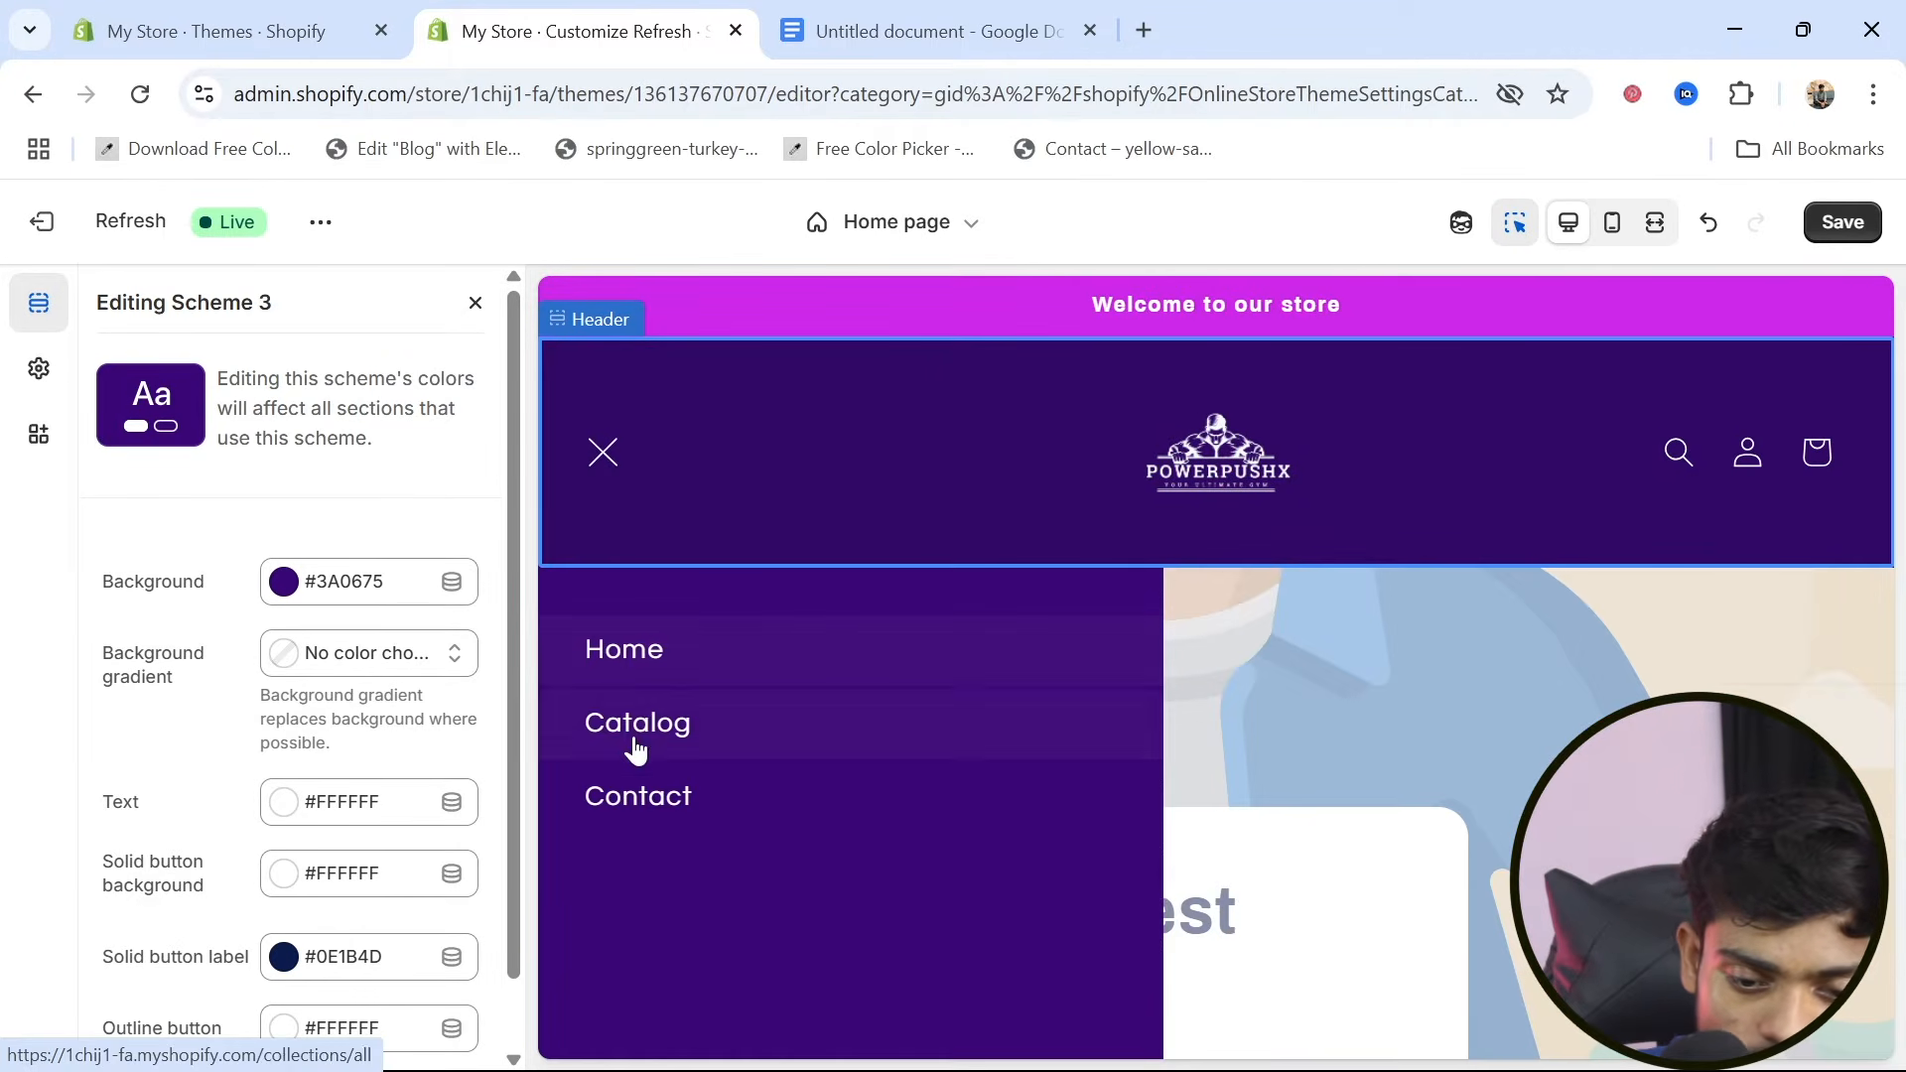
pyautogui.click(602, 452)
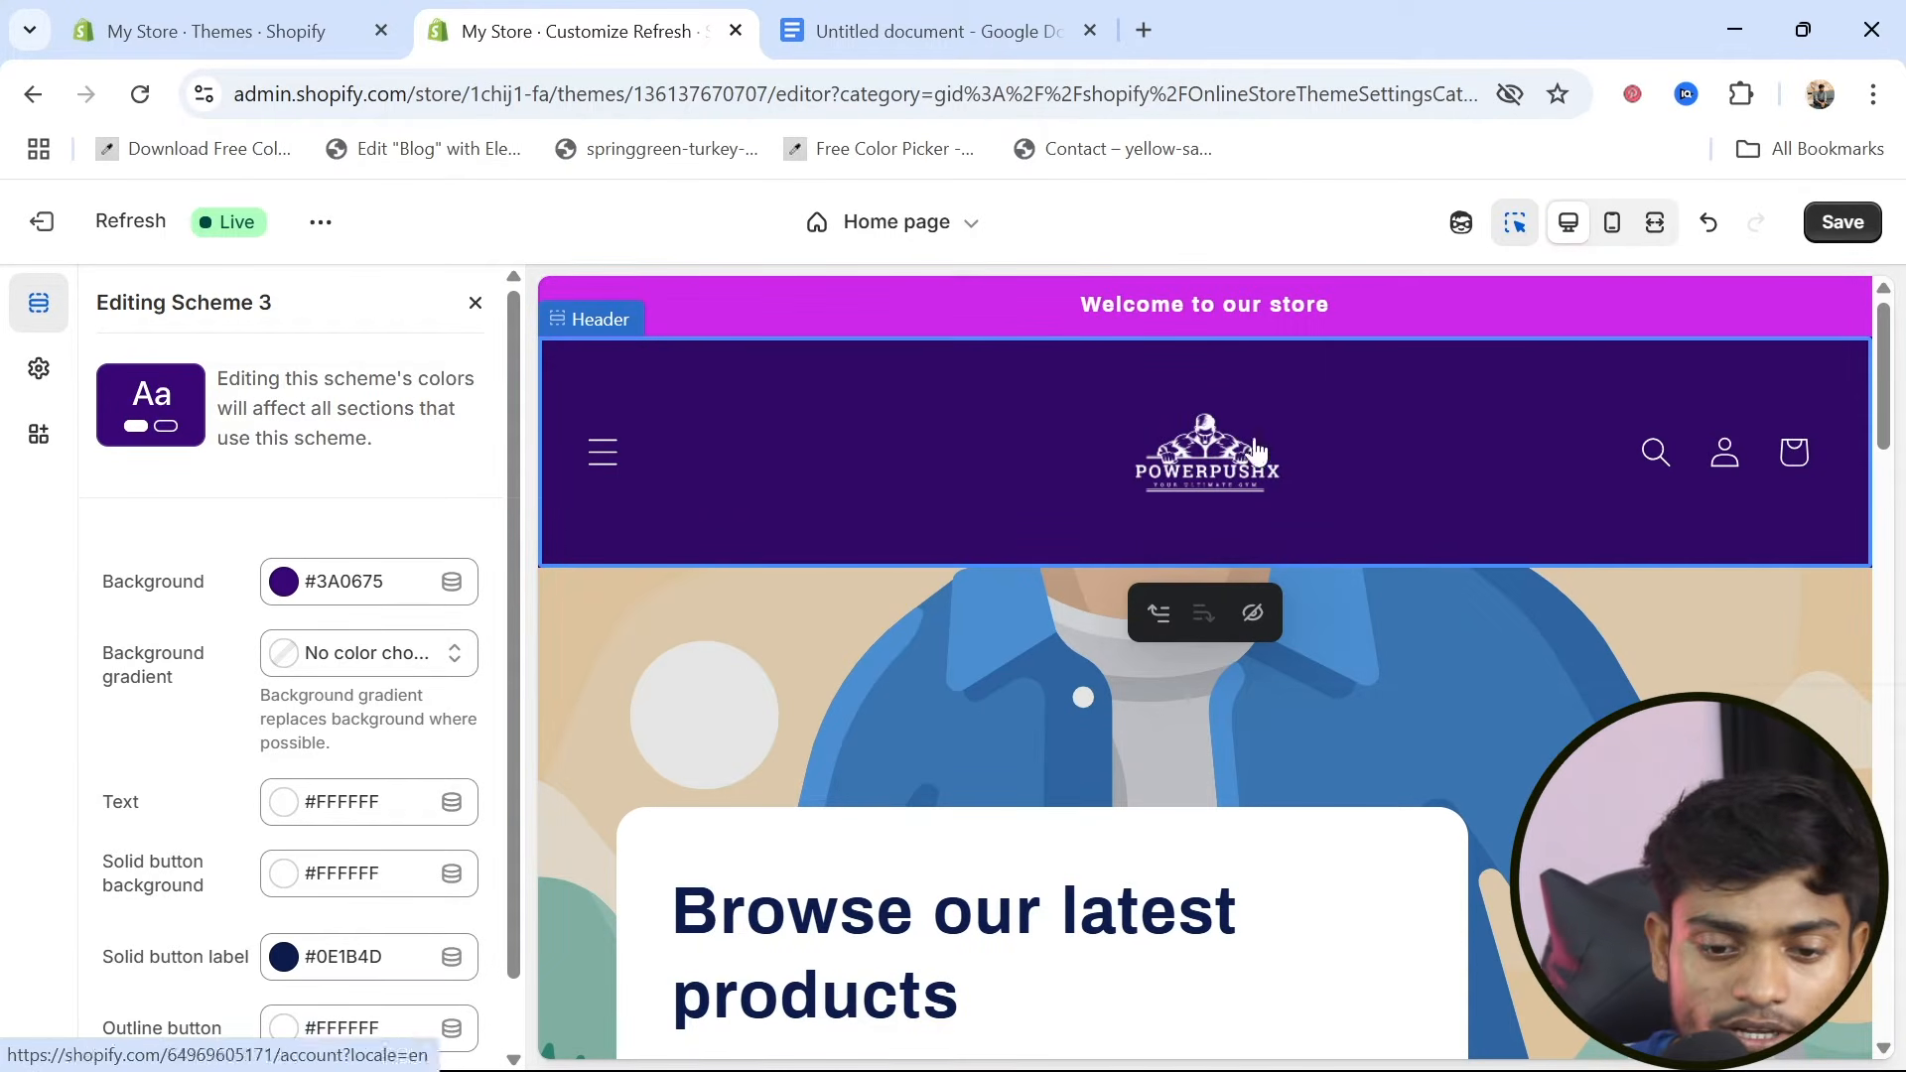
pyautogui.click(606, 457)
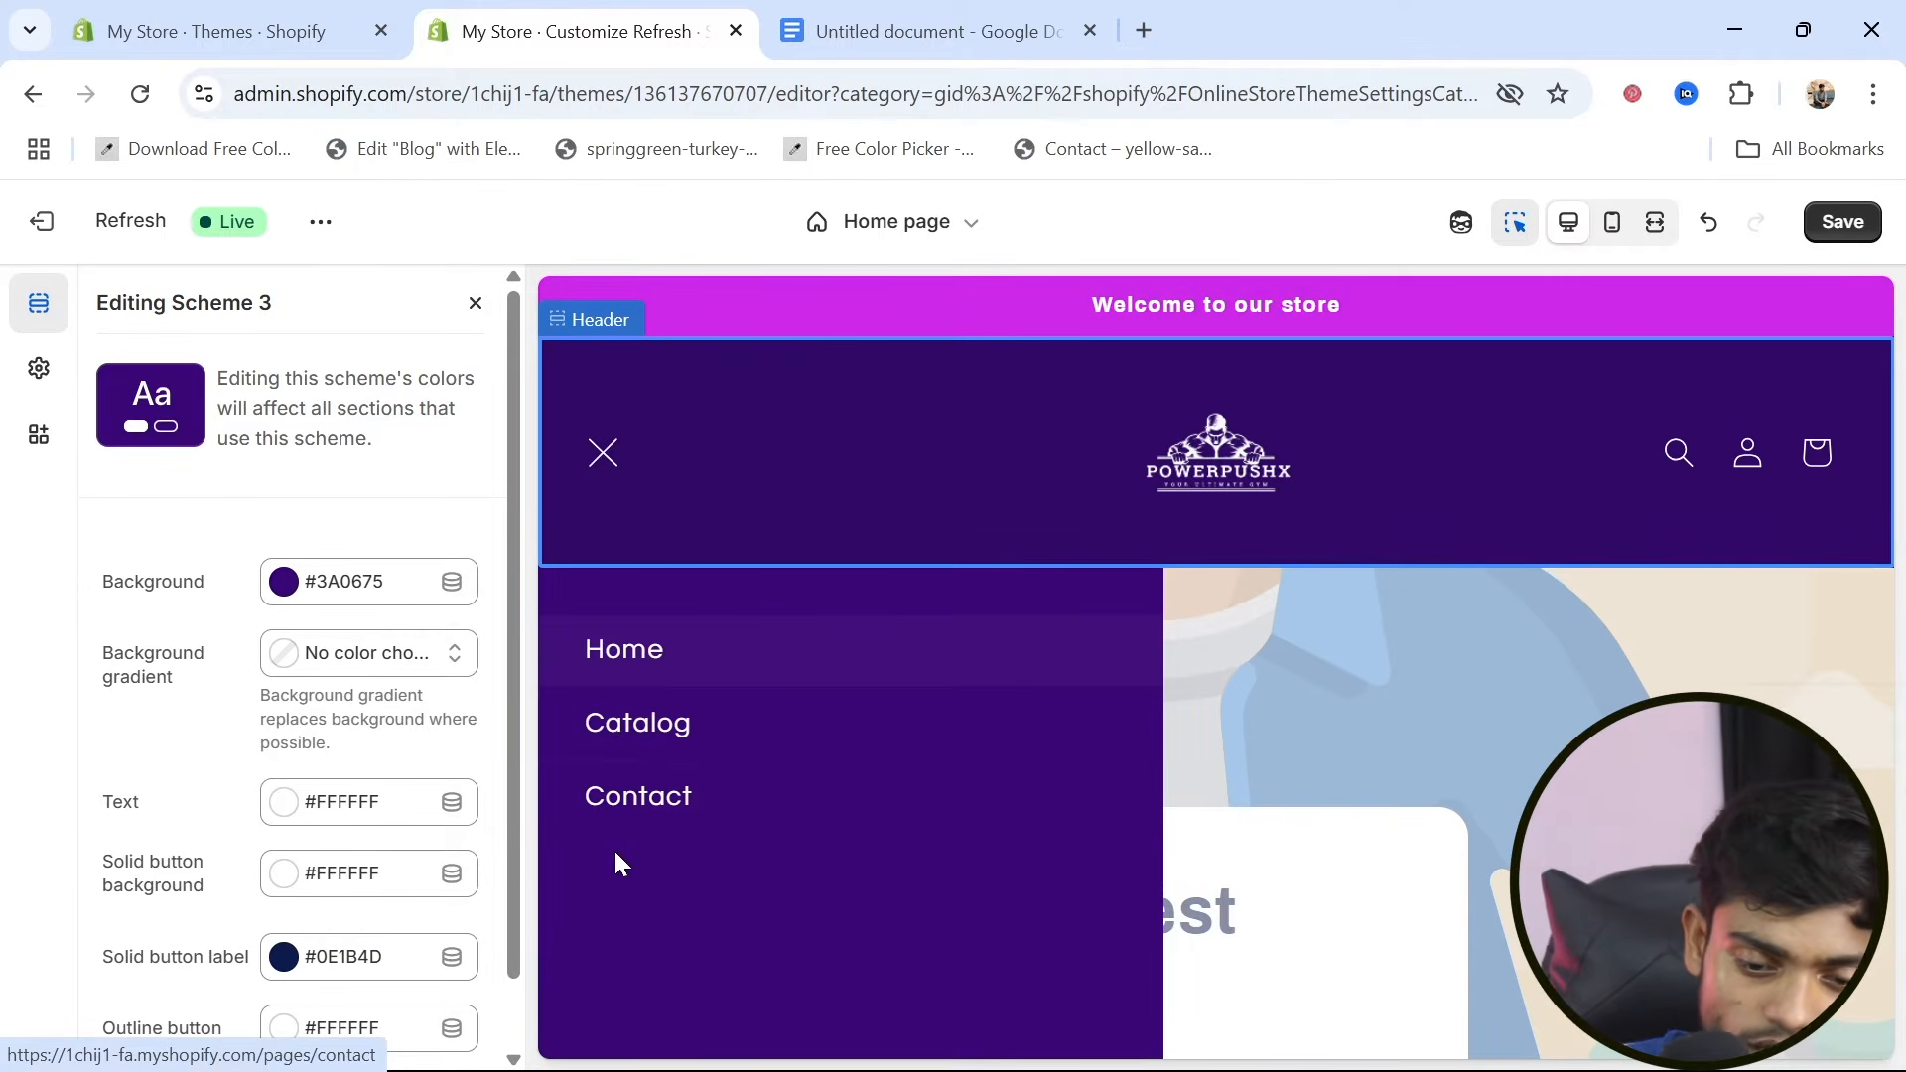
pyautogui.click(600, 467)
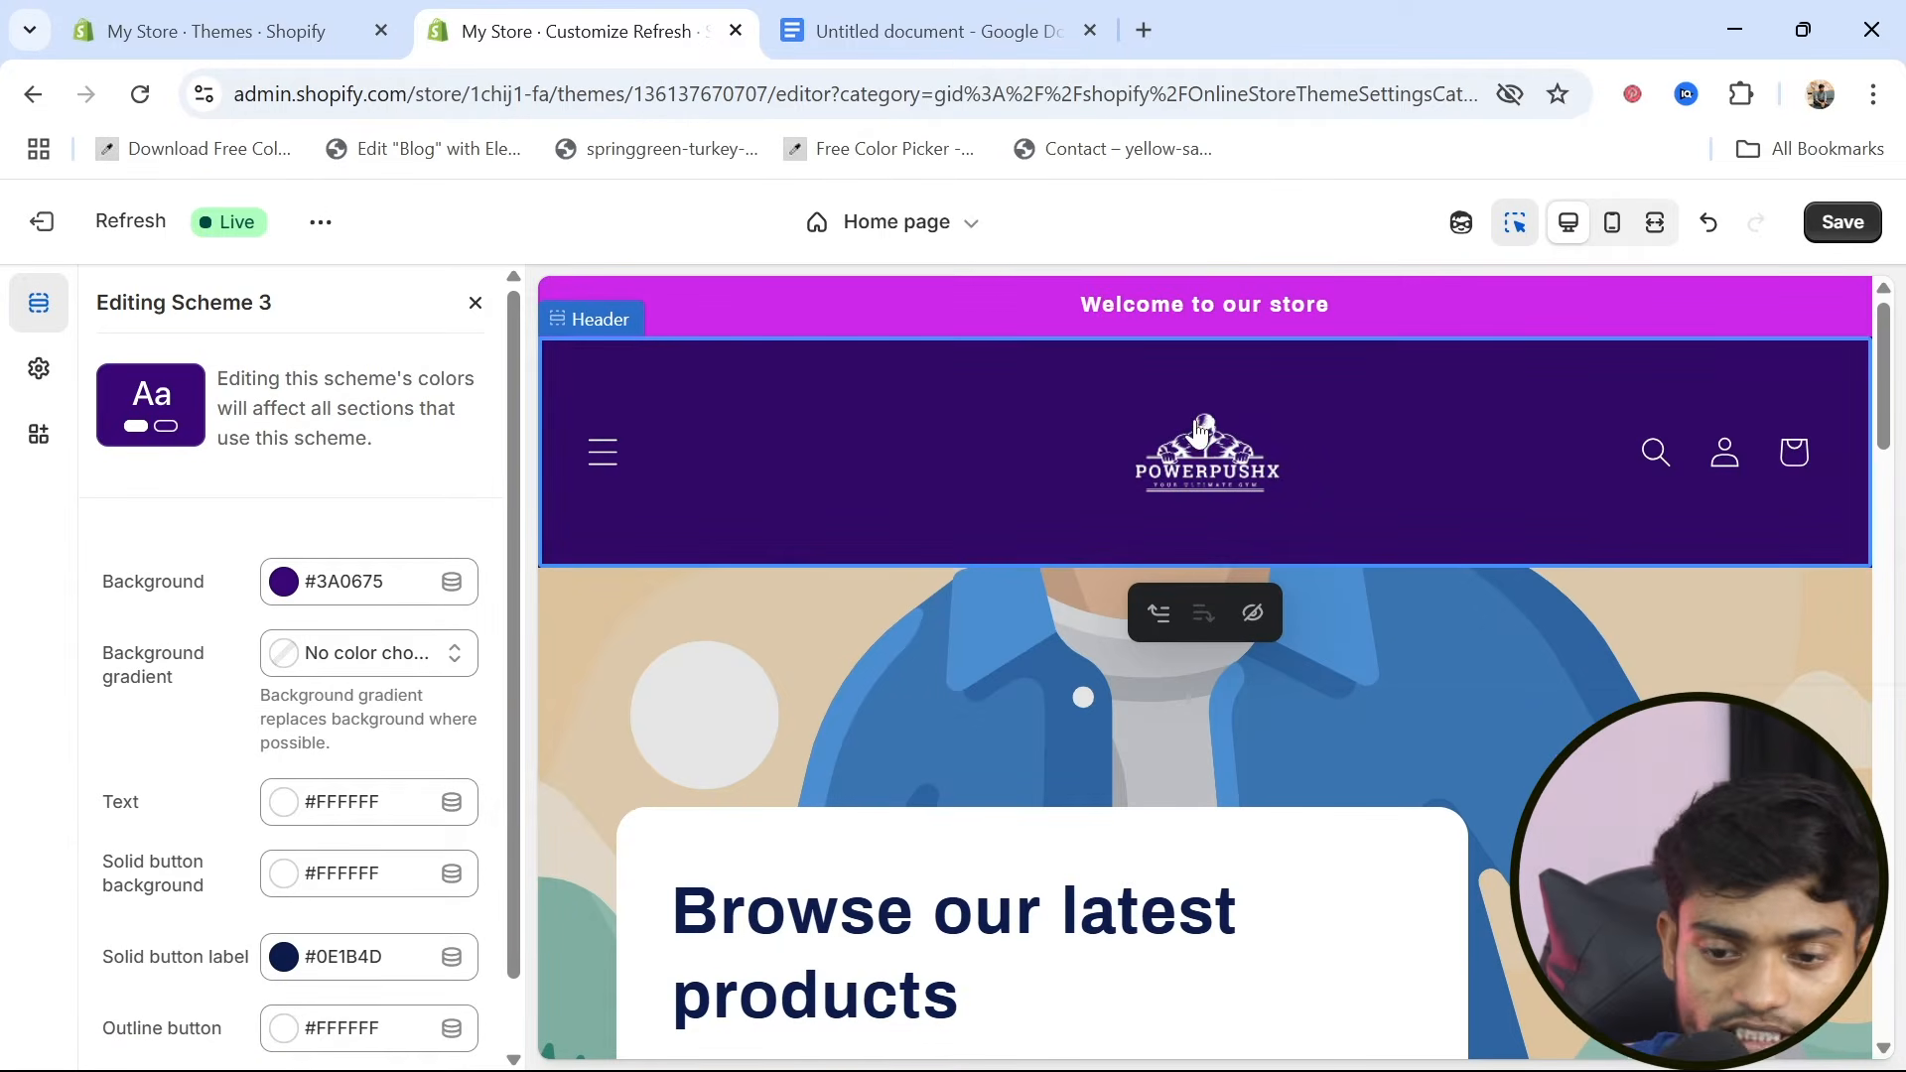
pyautogui.click(1843, 223)
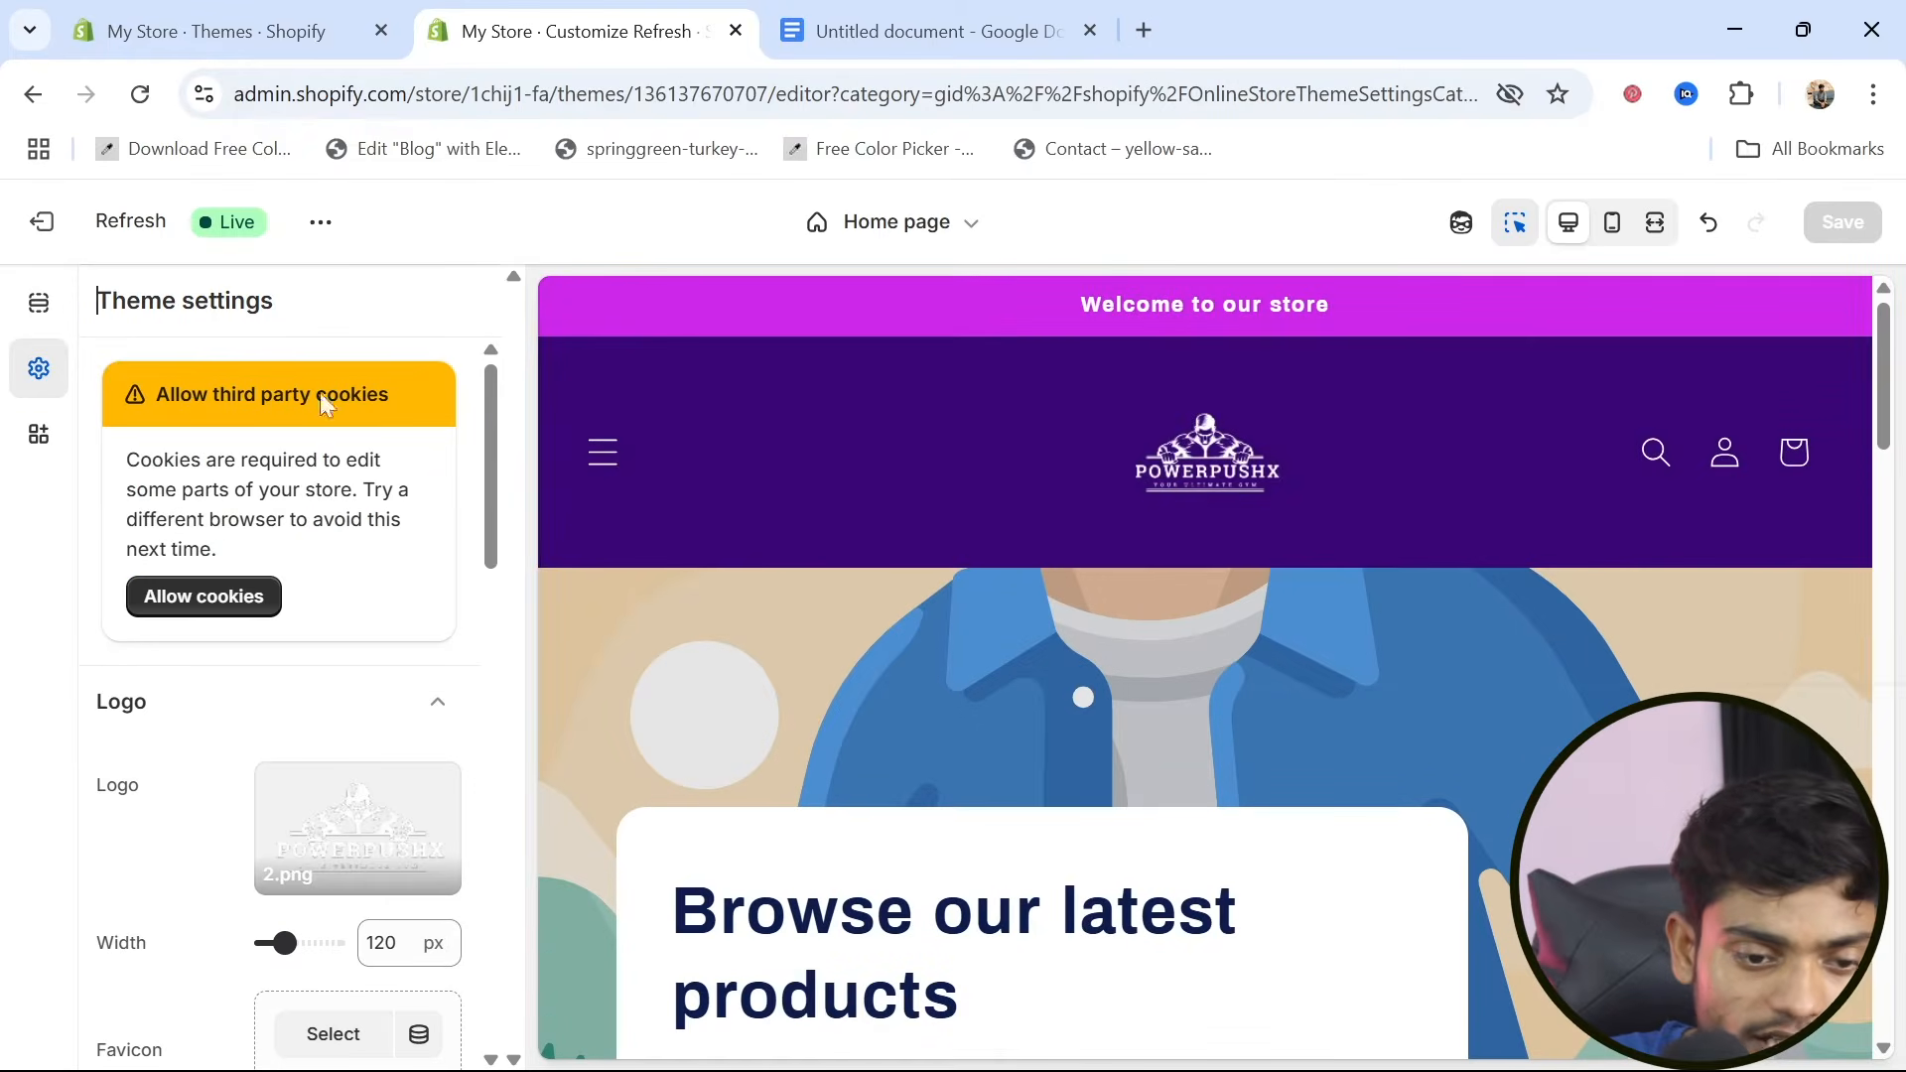
pyautogui.scroll(-7, 243, 791)
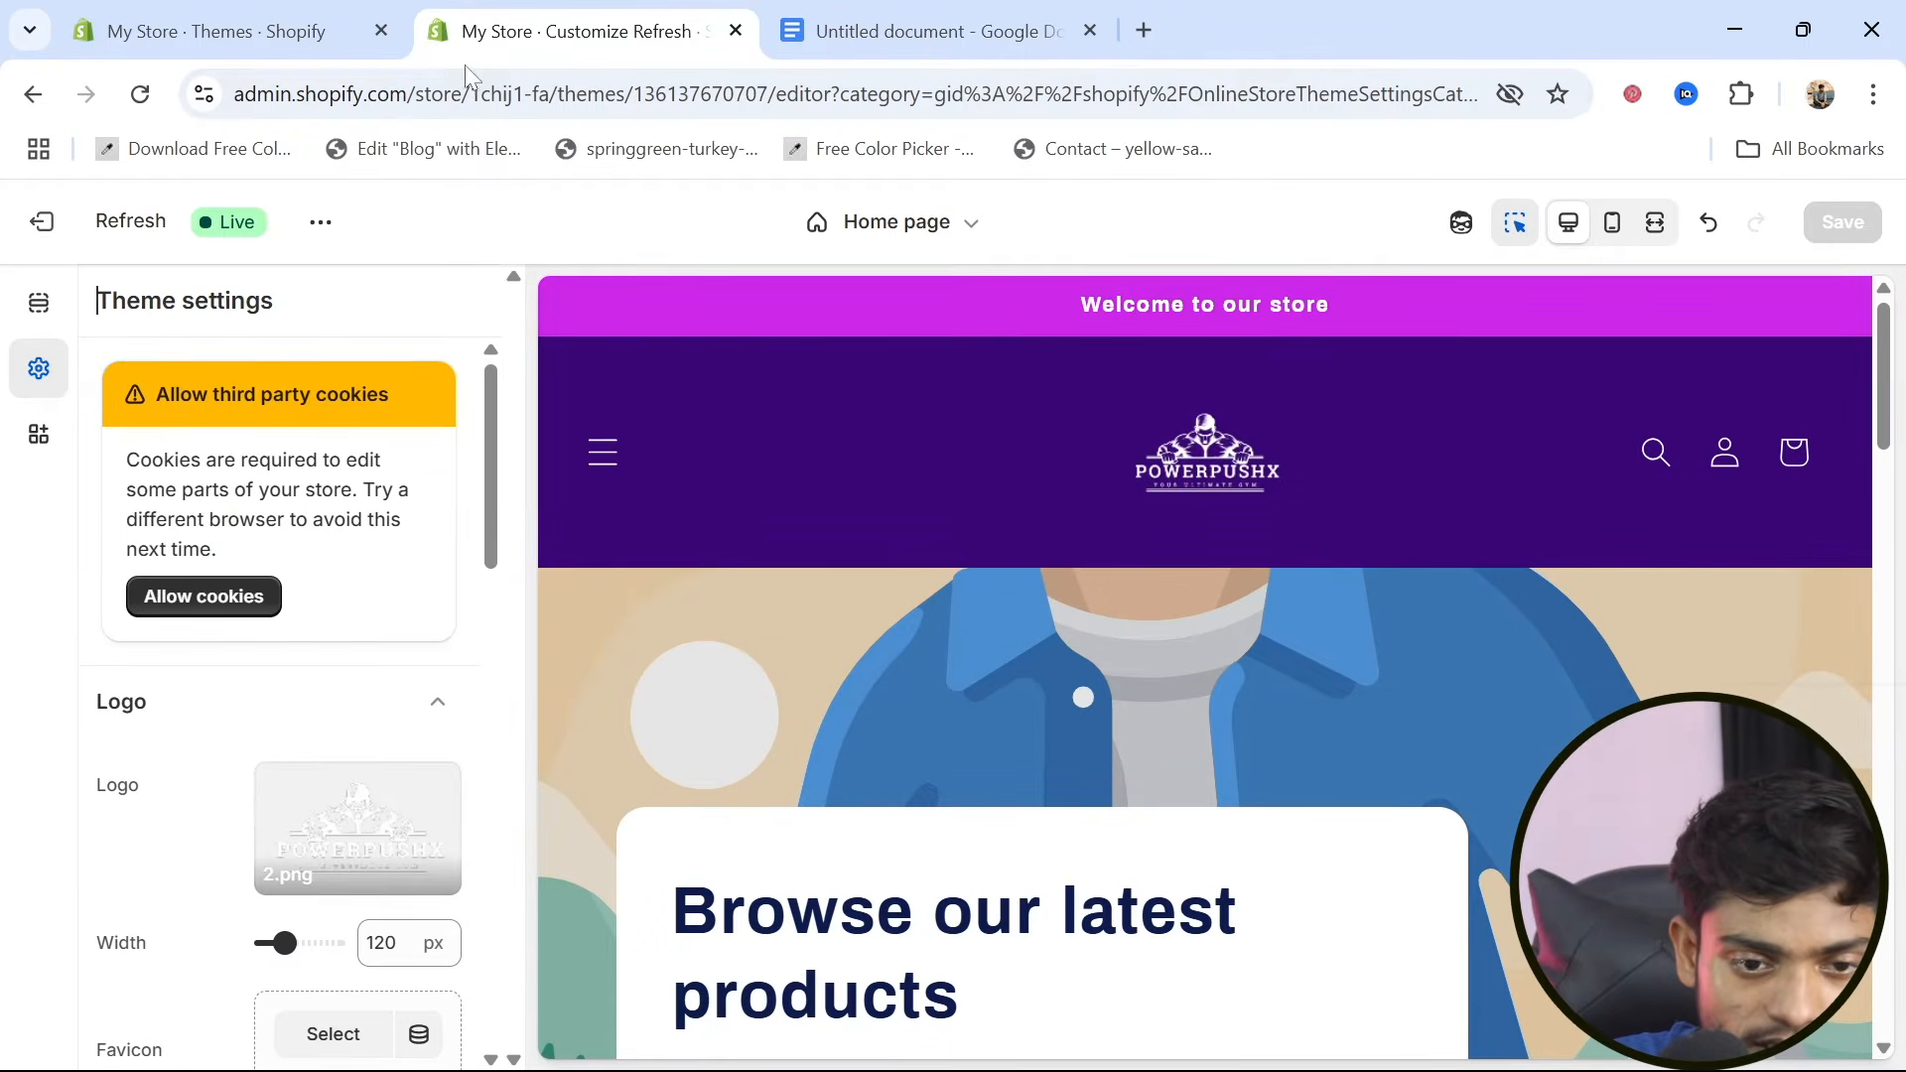
# Open the store's Main menu for editing in the Shopify admin's content menus
pyautogui.click(149, 25)
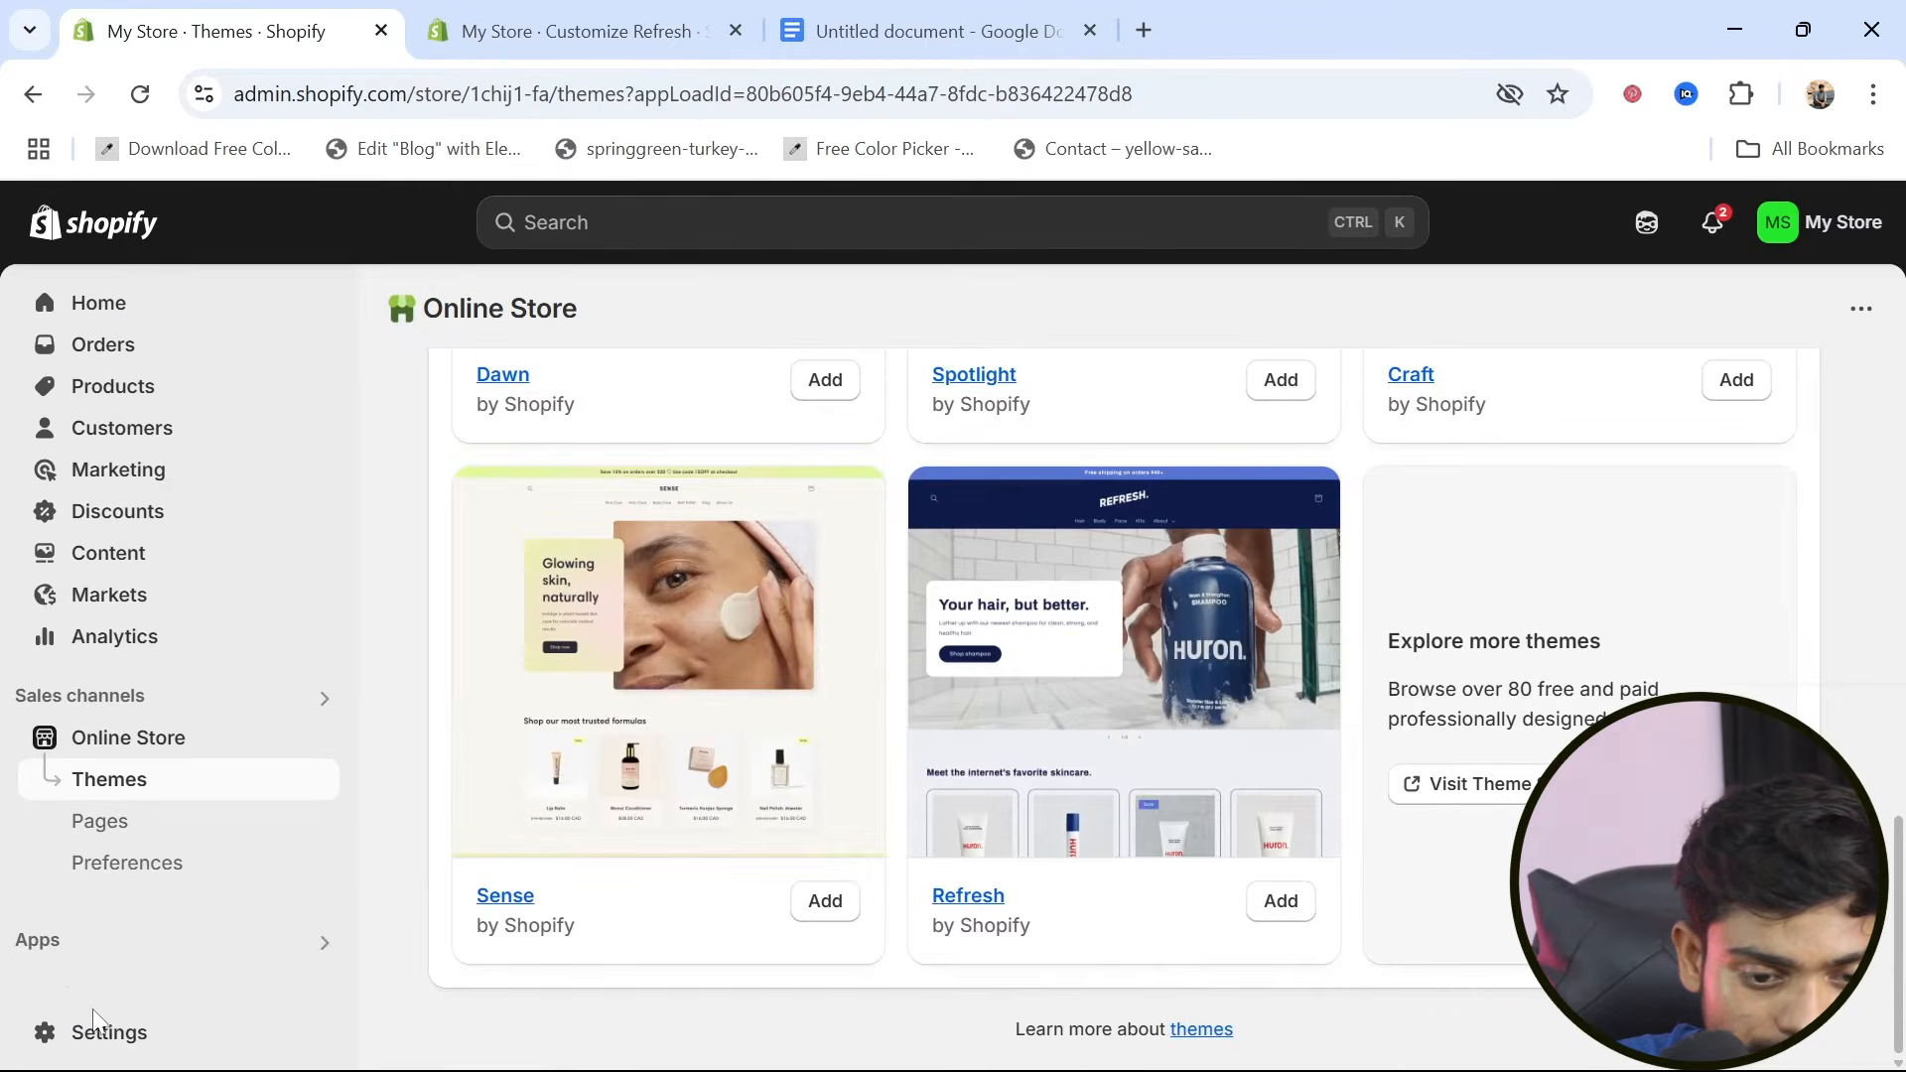
pyautogui.click(151, 551)
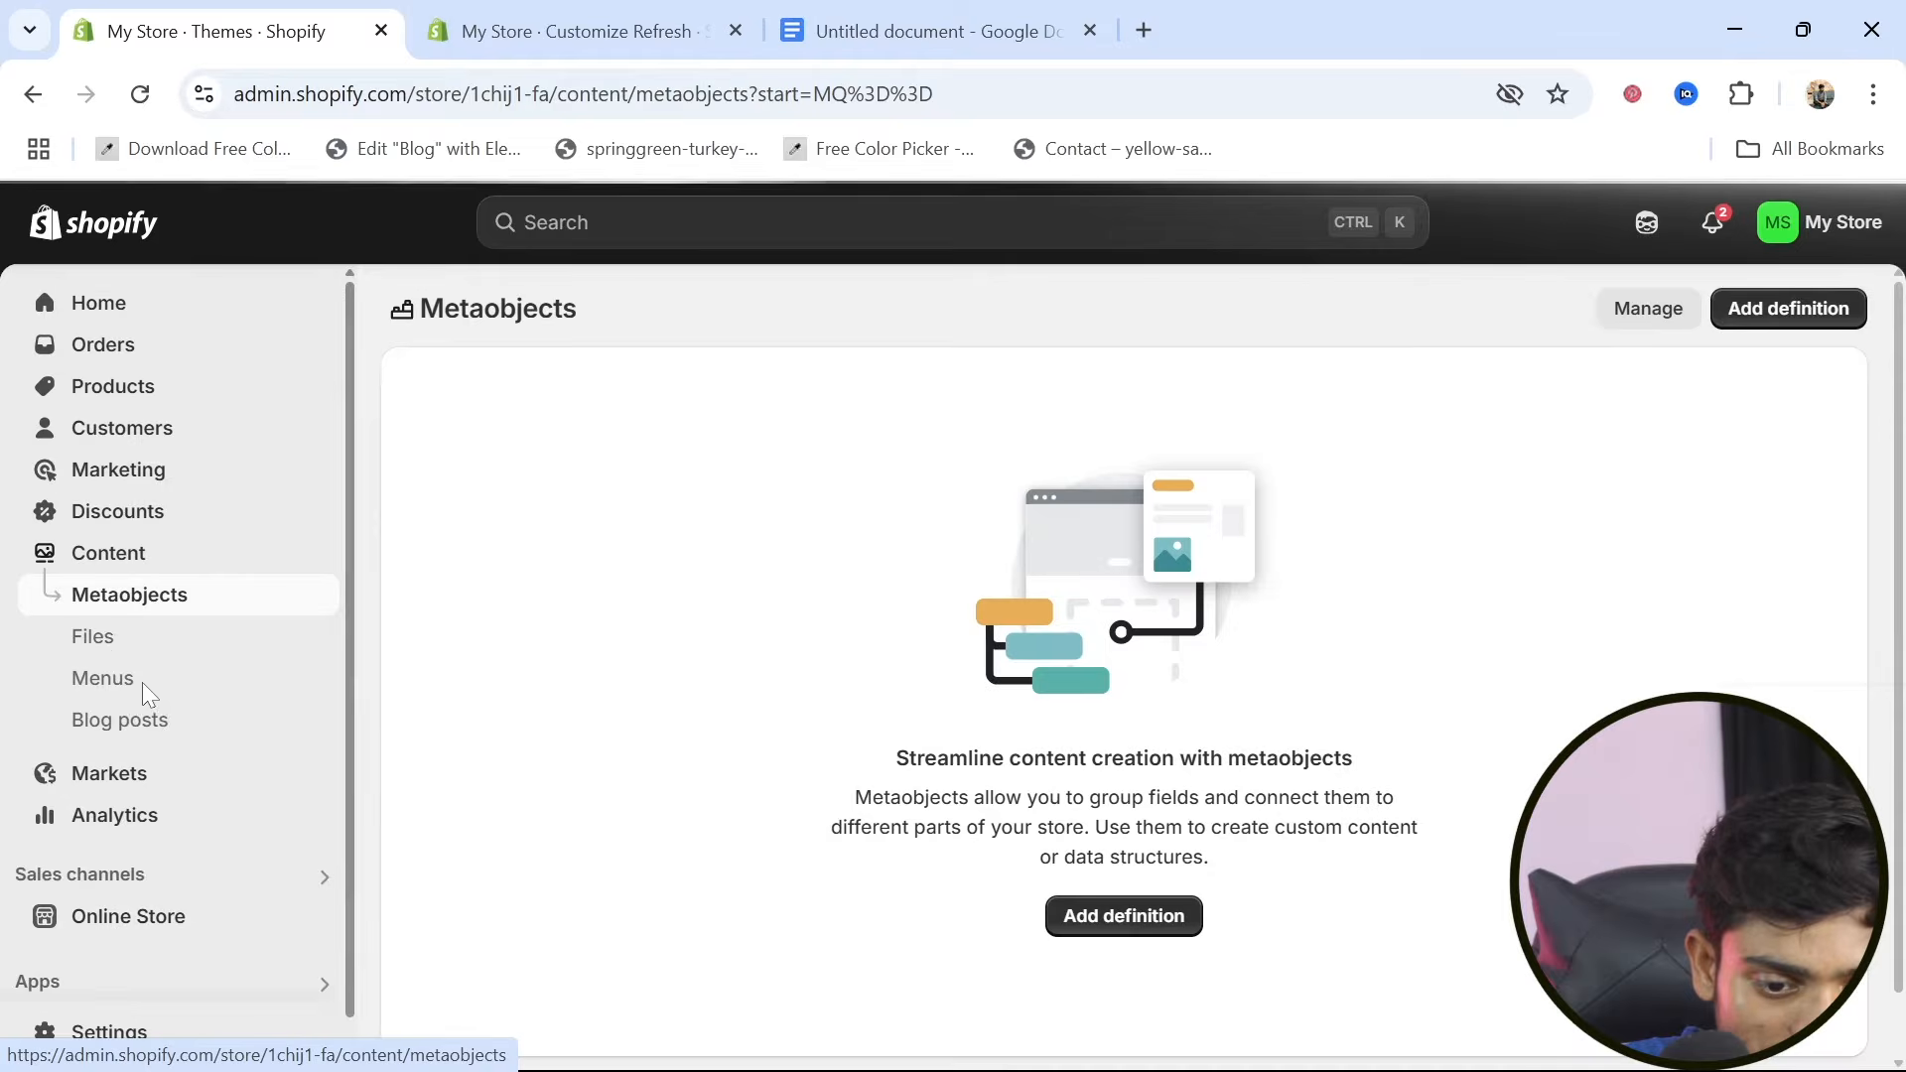
pyautogui.click(111, 683)
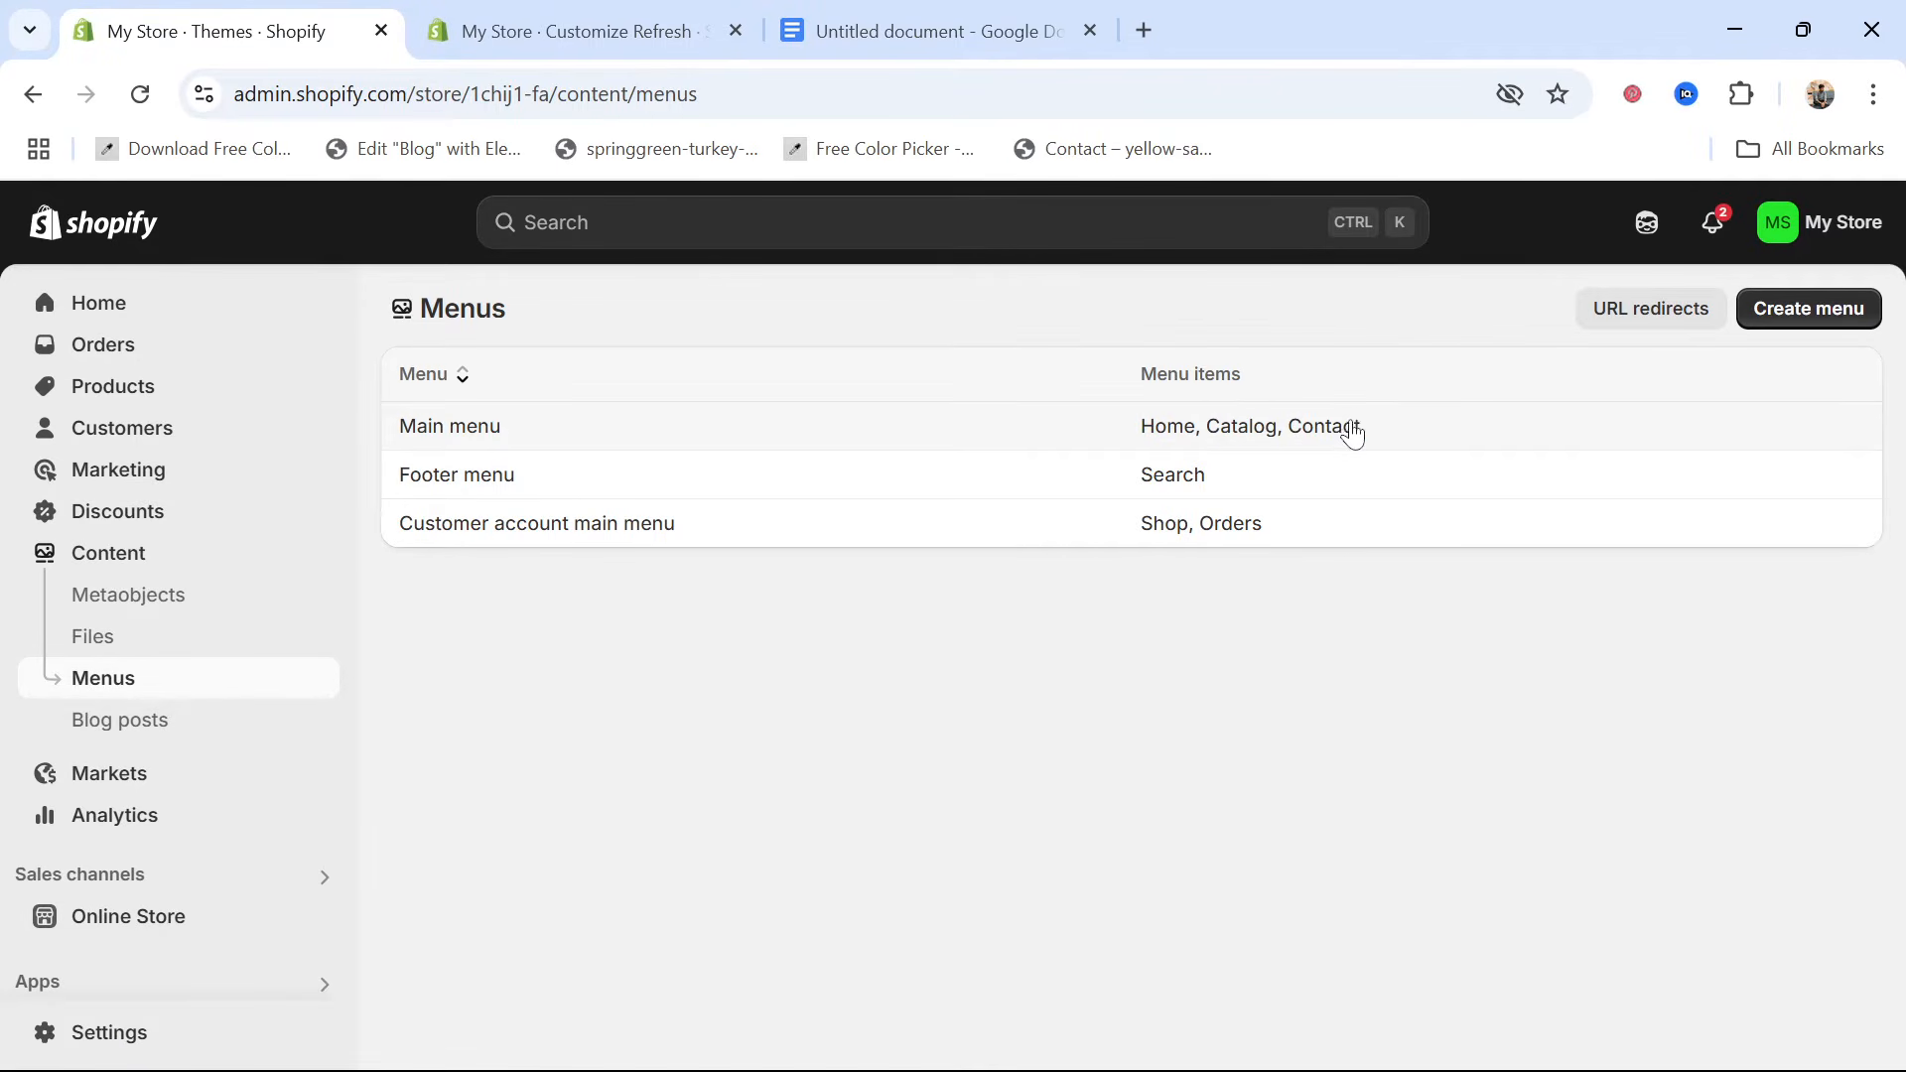
pyautogui.click(1242, 432)
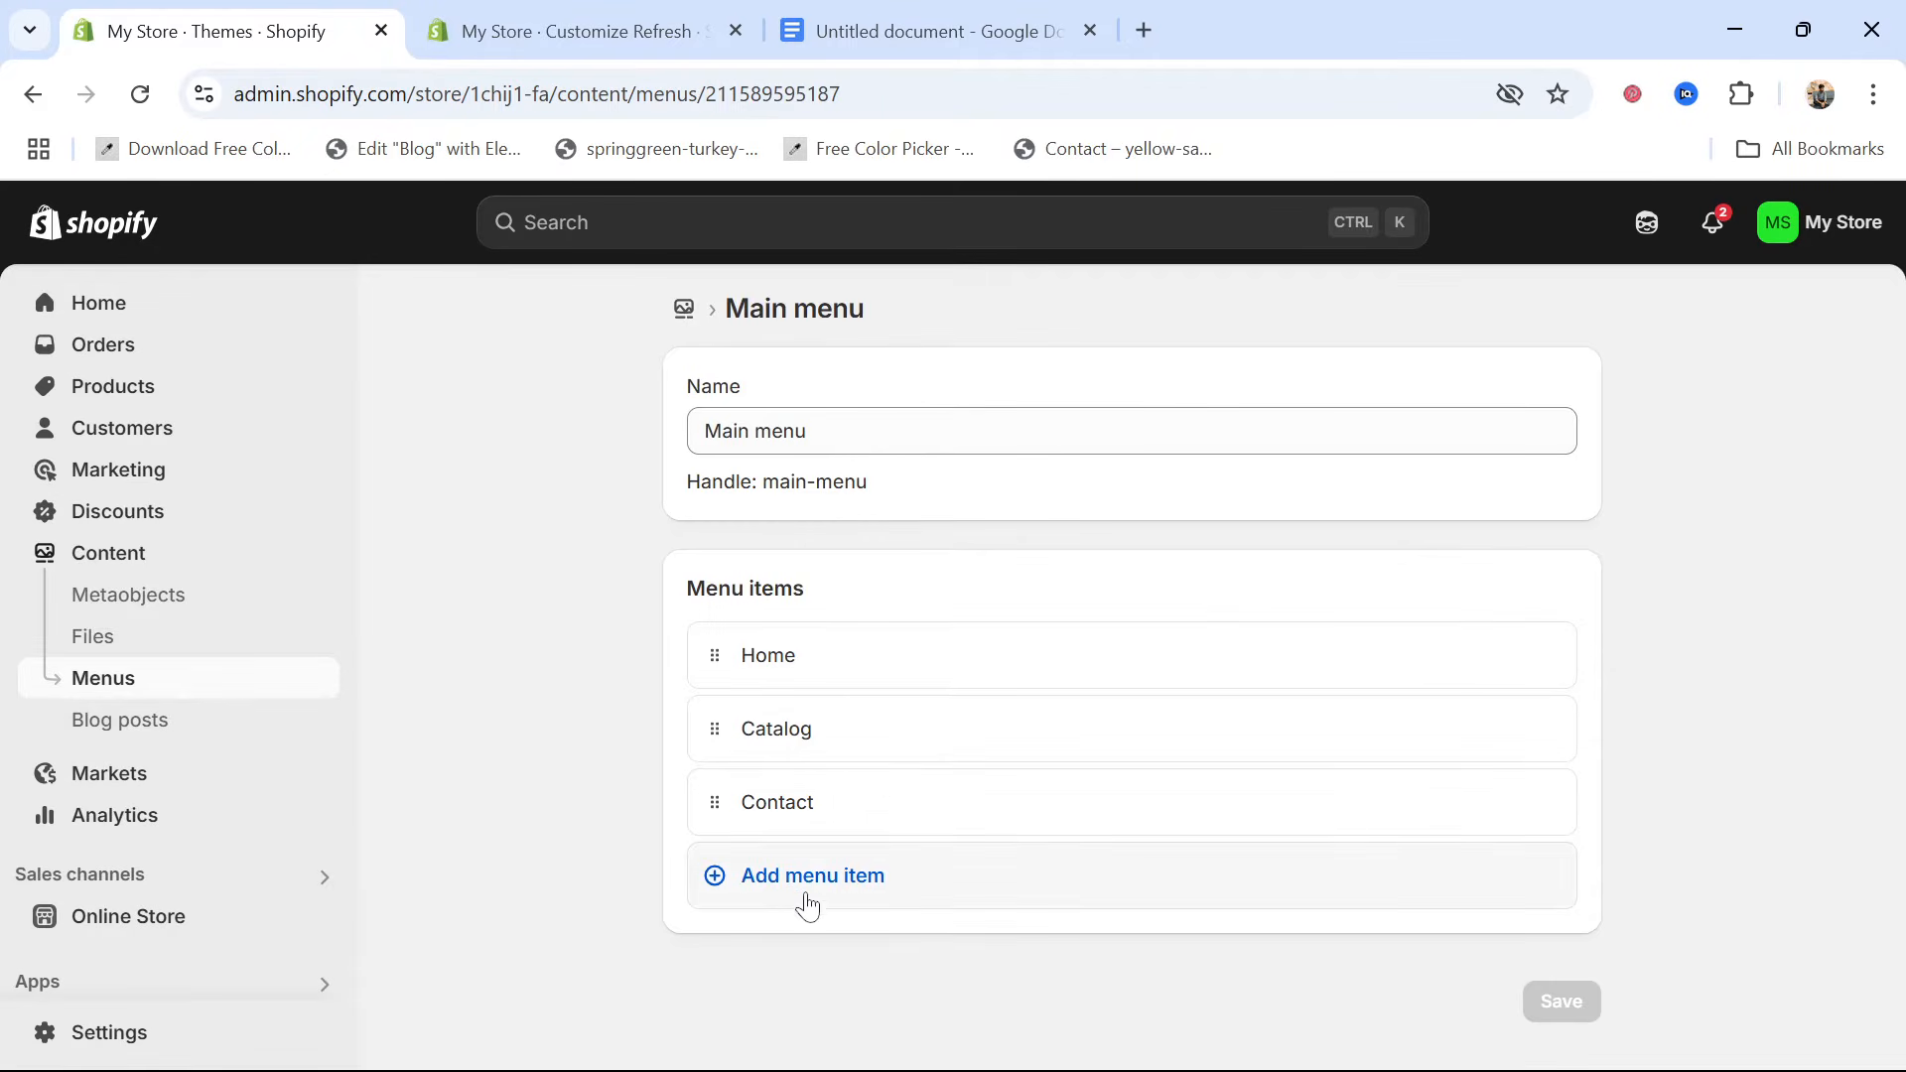
# Add an All products item to the main menu, linked to all products
pyautogui.click(791, 879)
pyautogui.click(1282, 920)
pyautogui.write('product')
pyautogui.press('BackSpace')
pyautogui.press('BackSpace')
pyautogui.press('BackSpace')
pyautogui.press('BackSpace')
pyautogui.press('BackSpace')
pyautogui.press('BackSpace')
pyautogui.press('BackSpace')
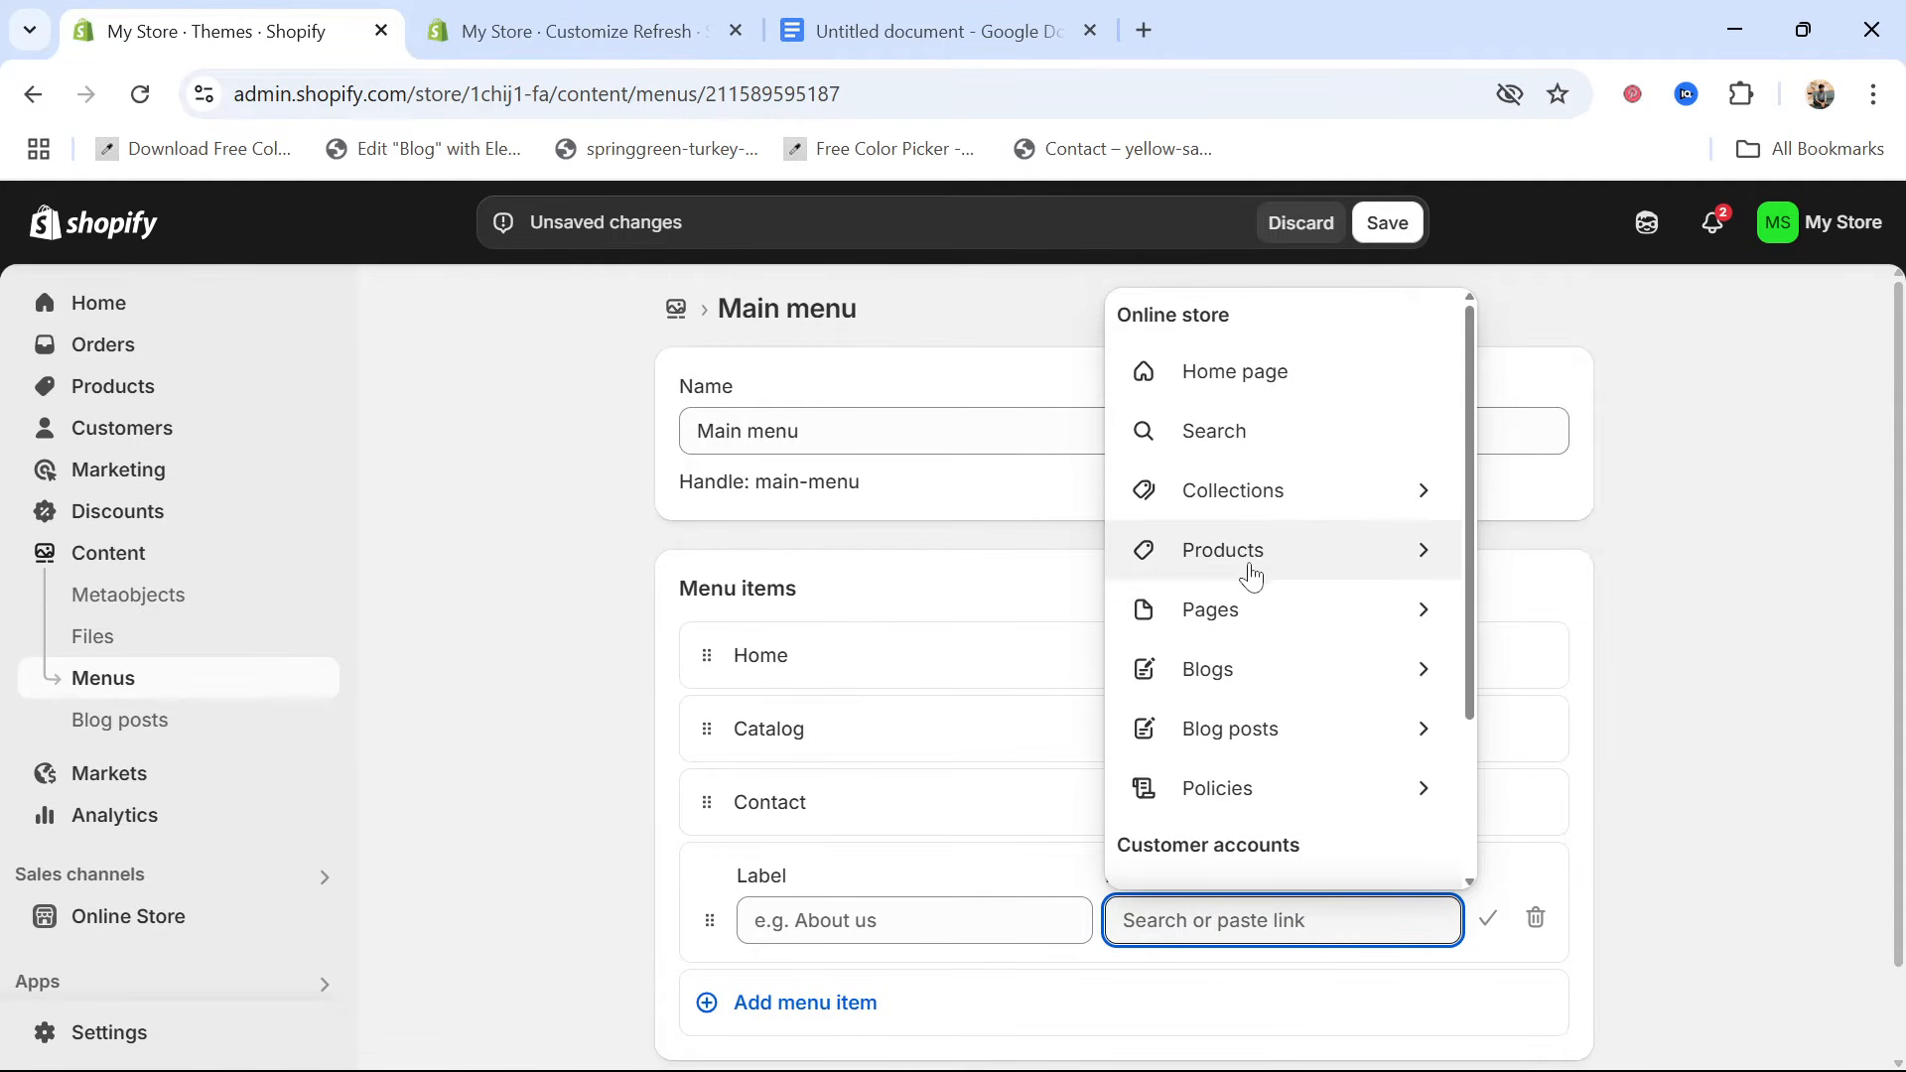
pyautogui.click(1330, 560)
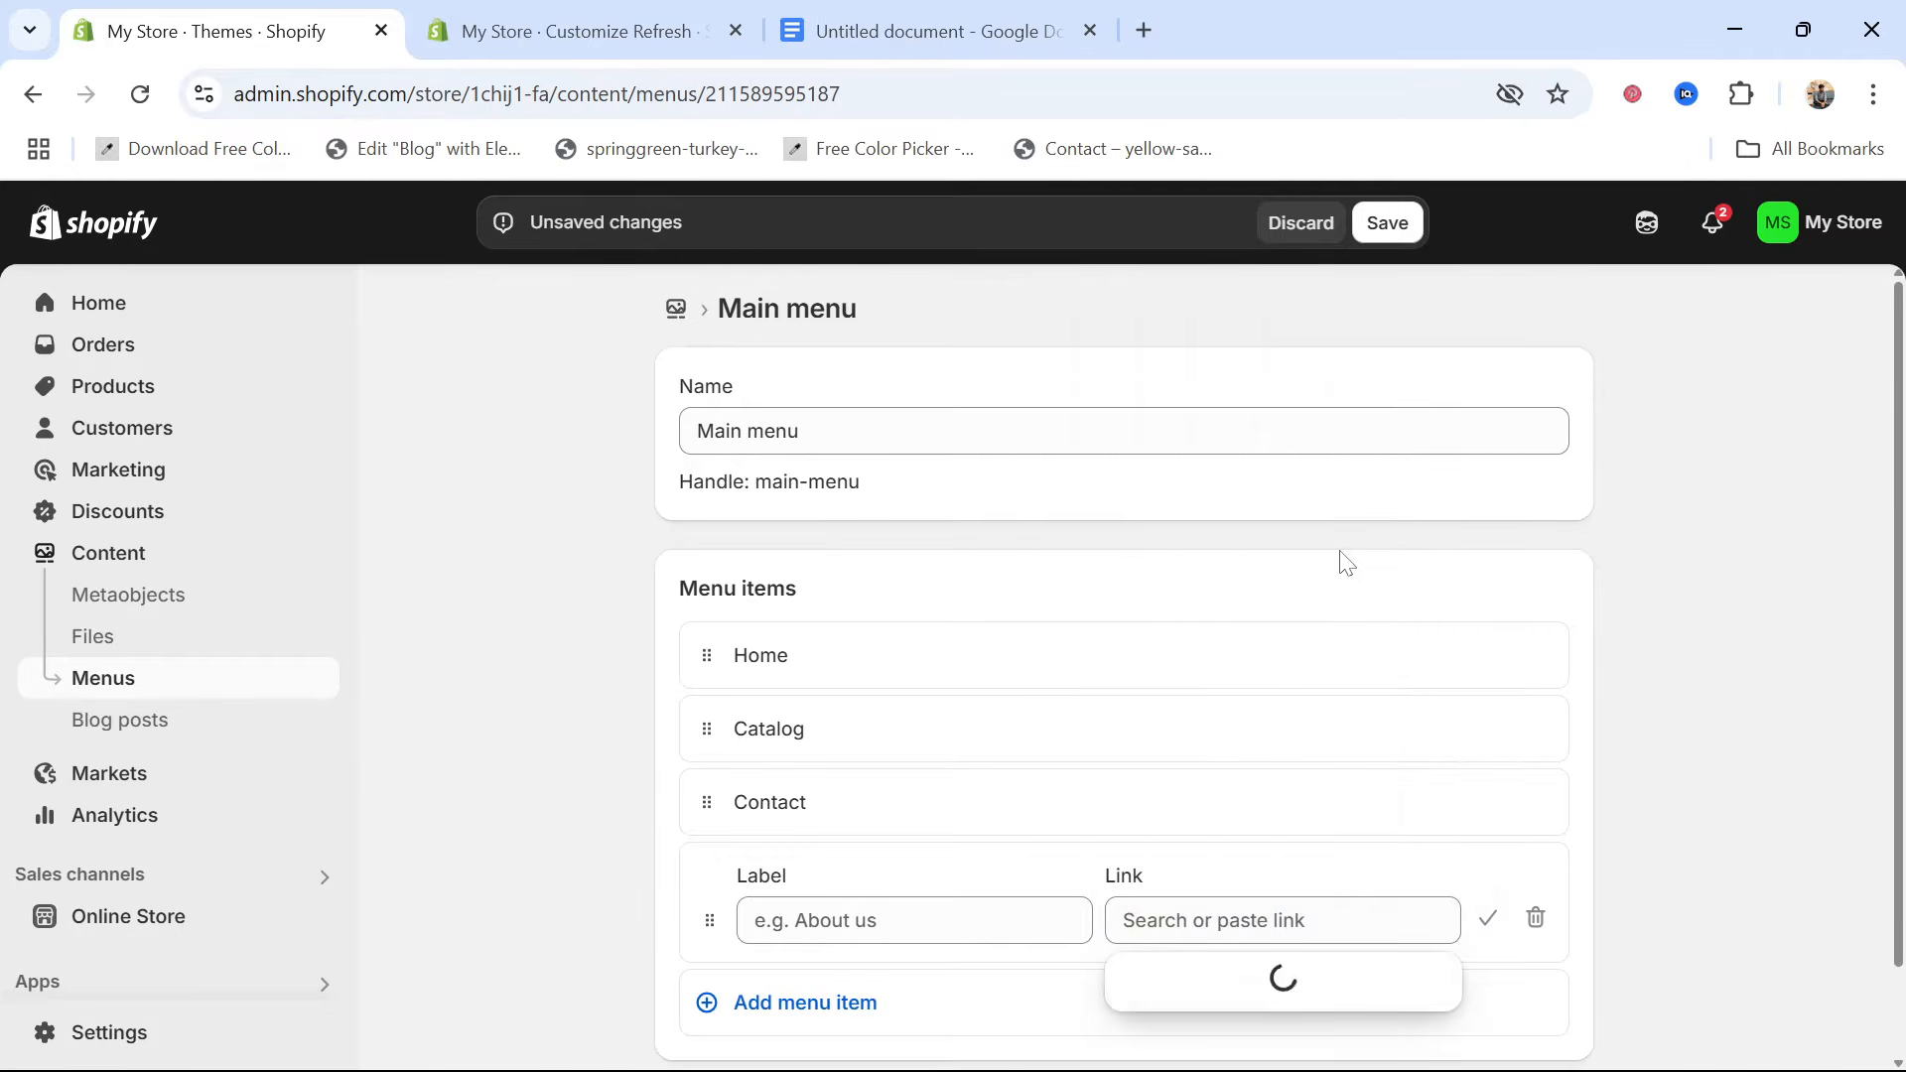
pyautogui.click(1244, 860)
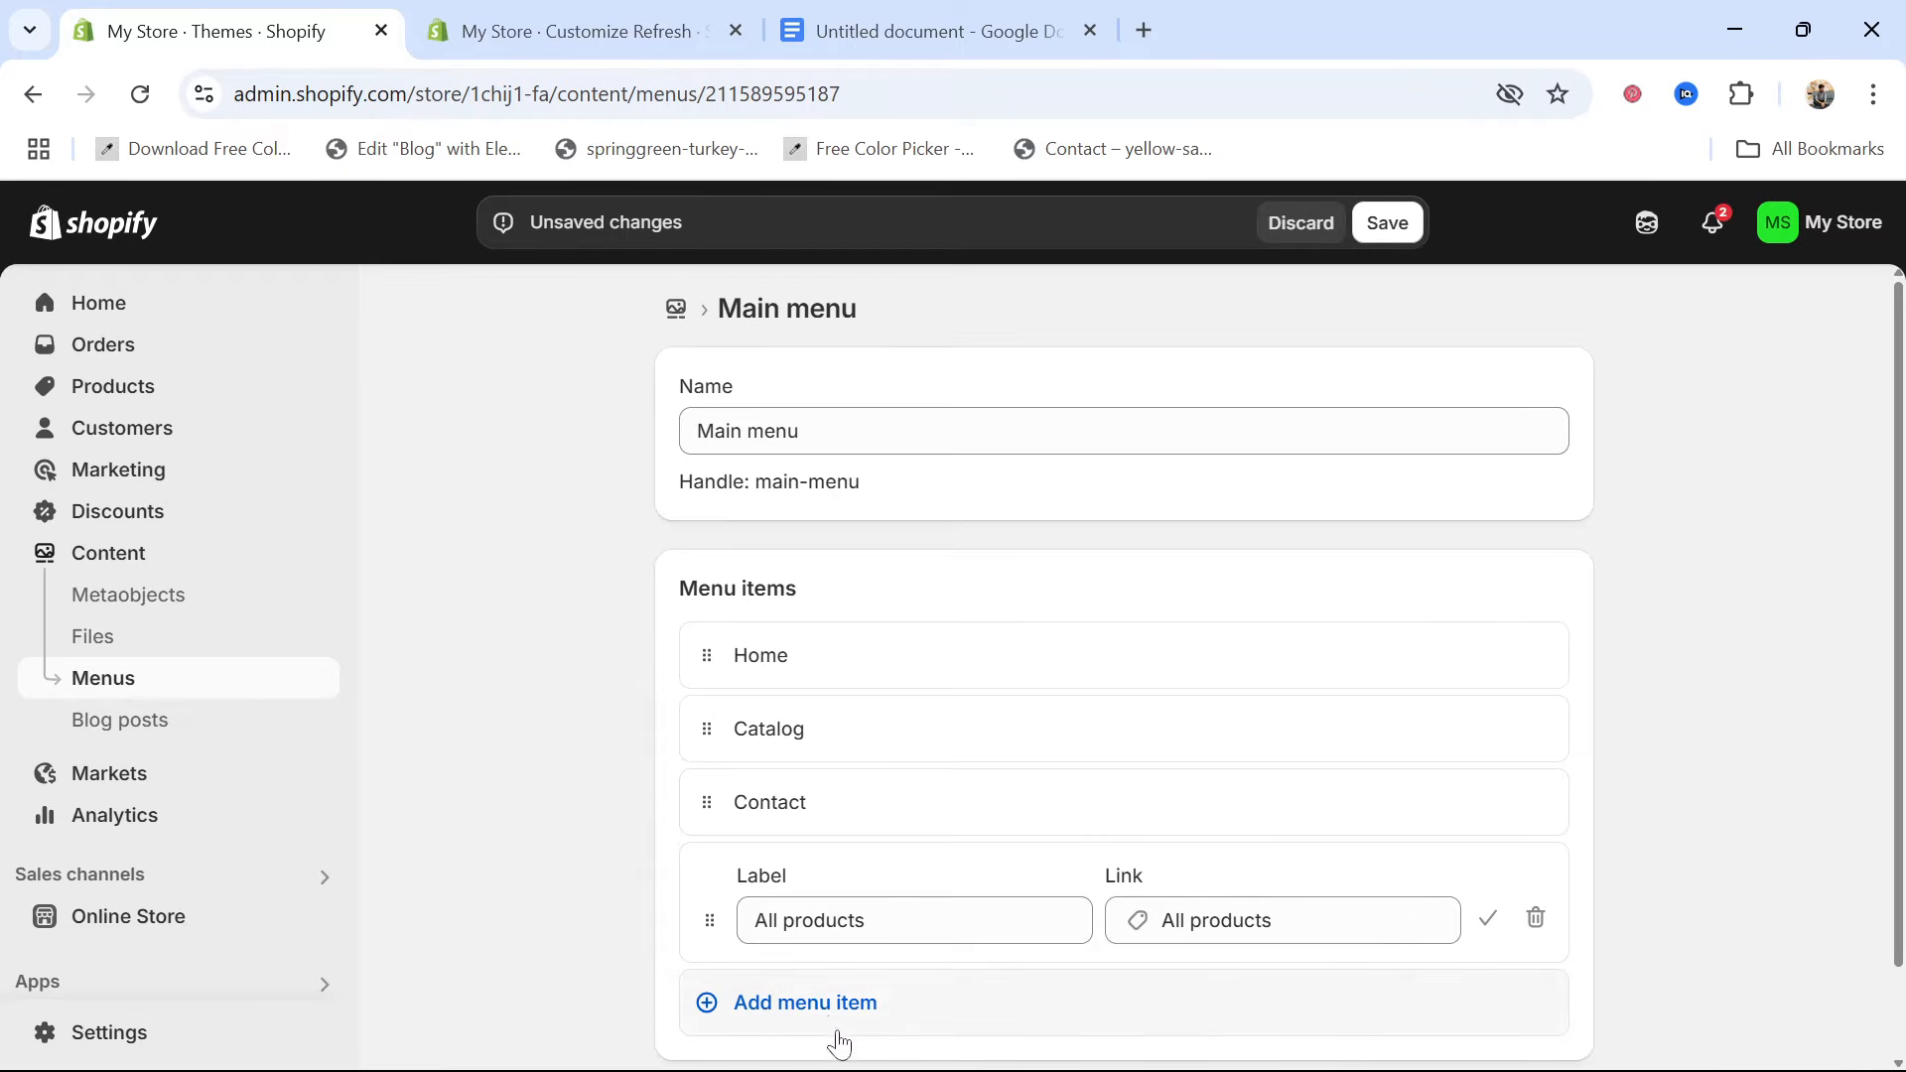
pyautogui.click(831, 1023)
pyautogui.scroll(-2, 995, 968)
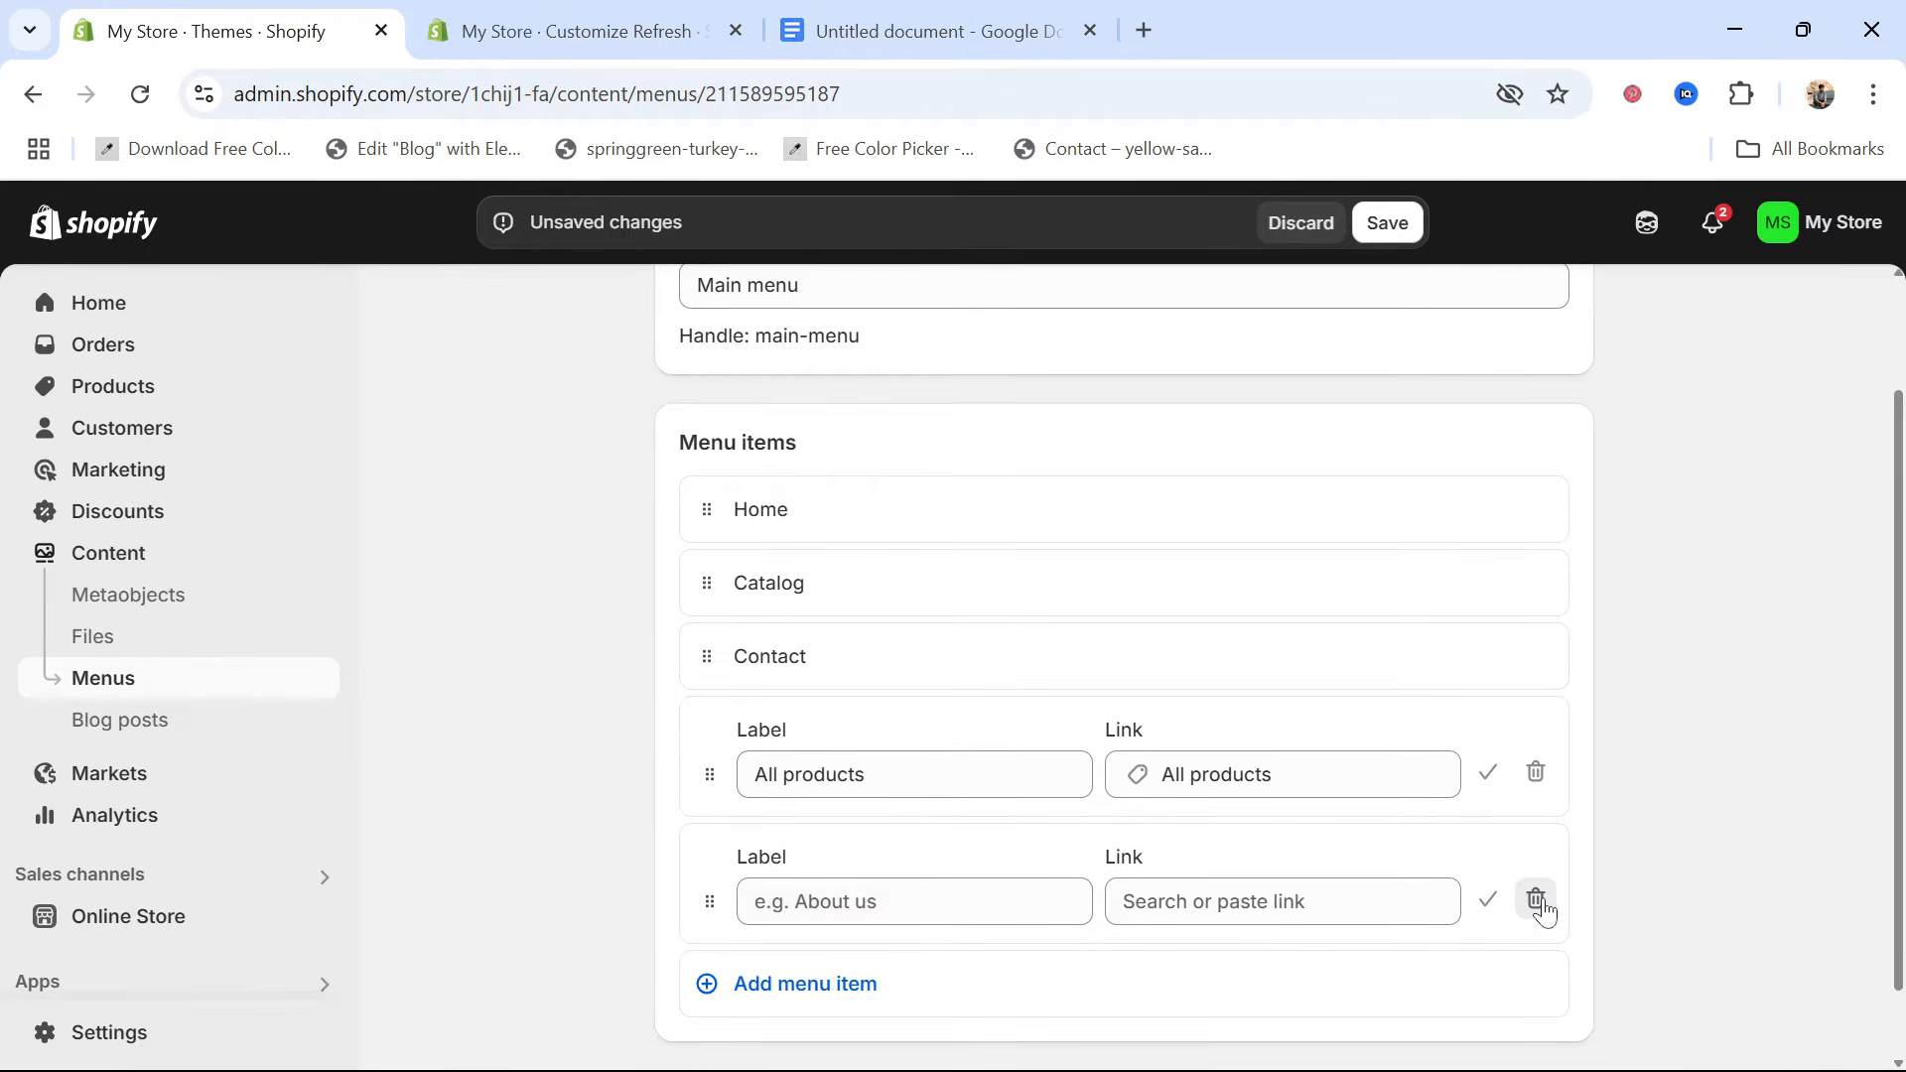
pyautogui.click(1534, 901)
pyautogui.click(1350, 707)
# Save the main menu with its new All products item
pyautogui.click(1558, 1025)
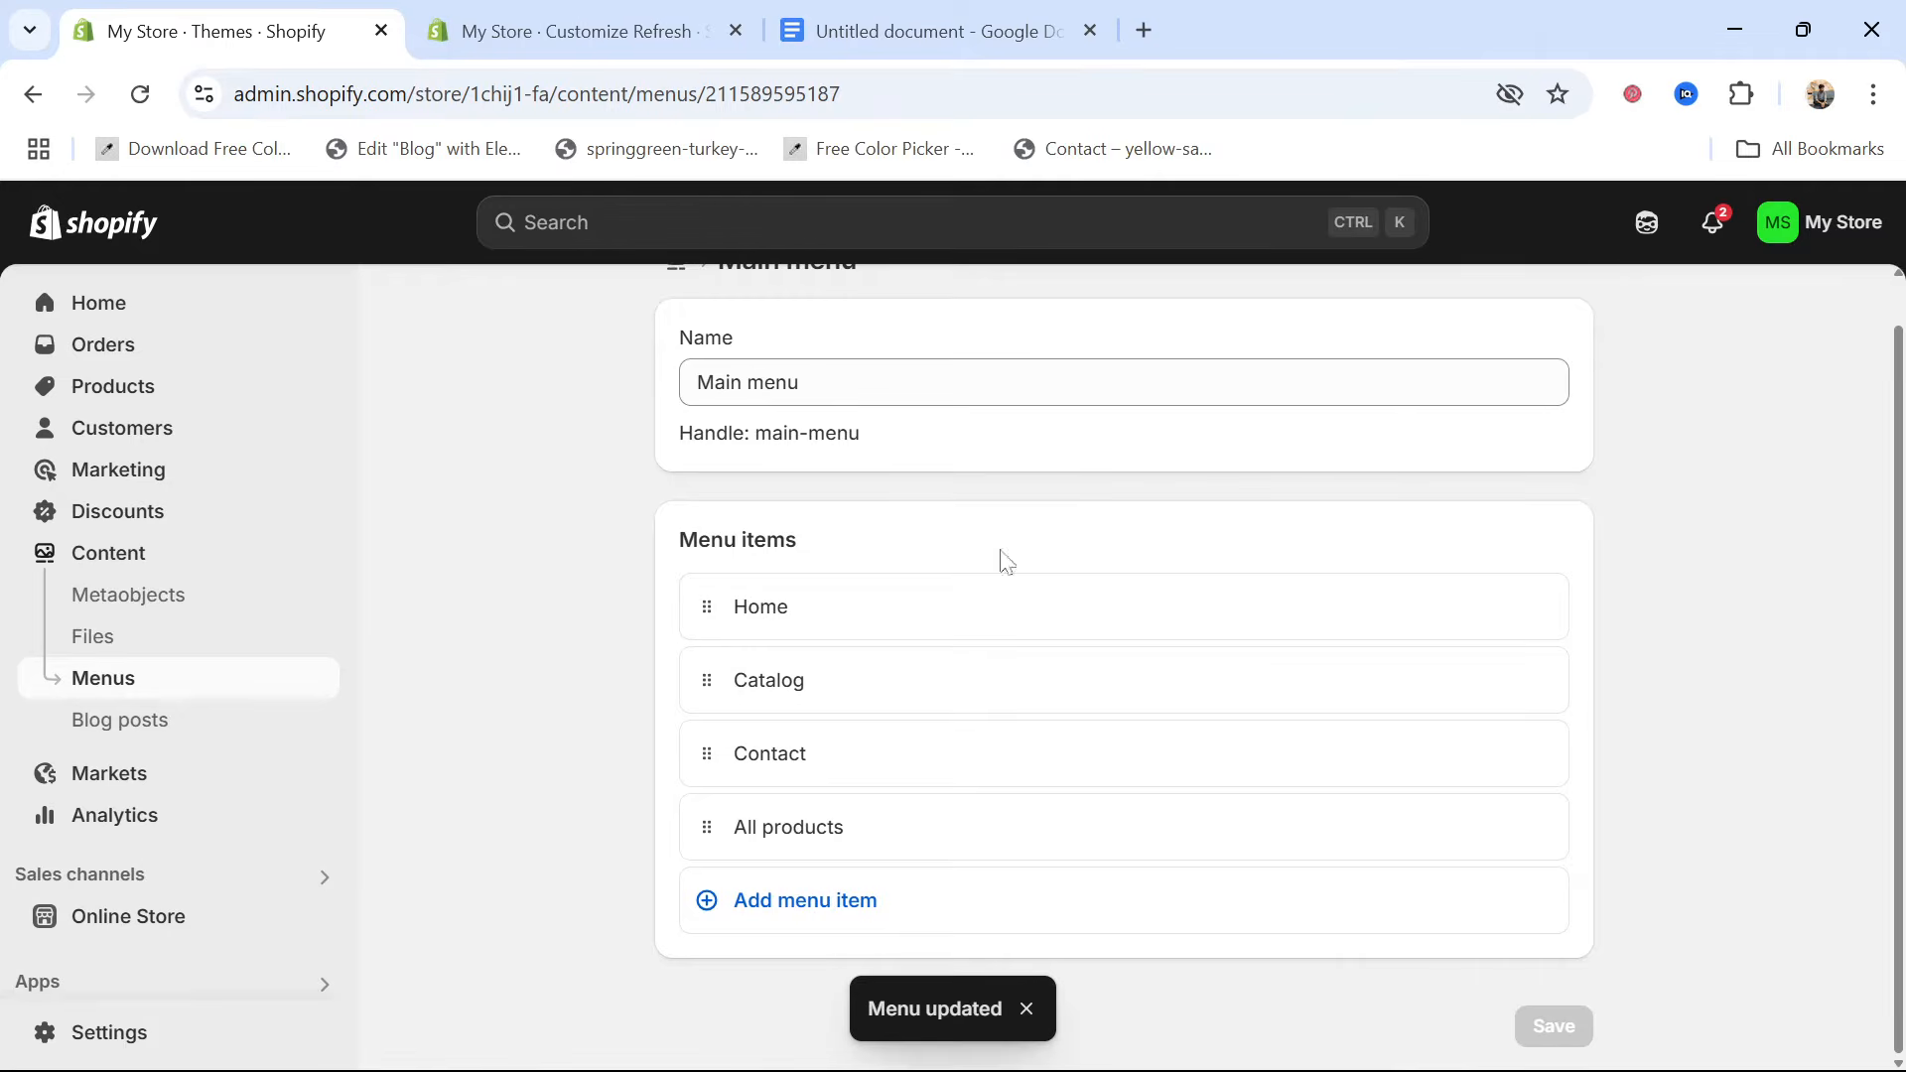
# Reload the theme editor and check the header's expandable menu in the home page preview for the All products item
pyautogui.click(475, 14)
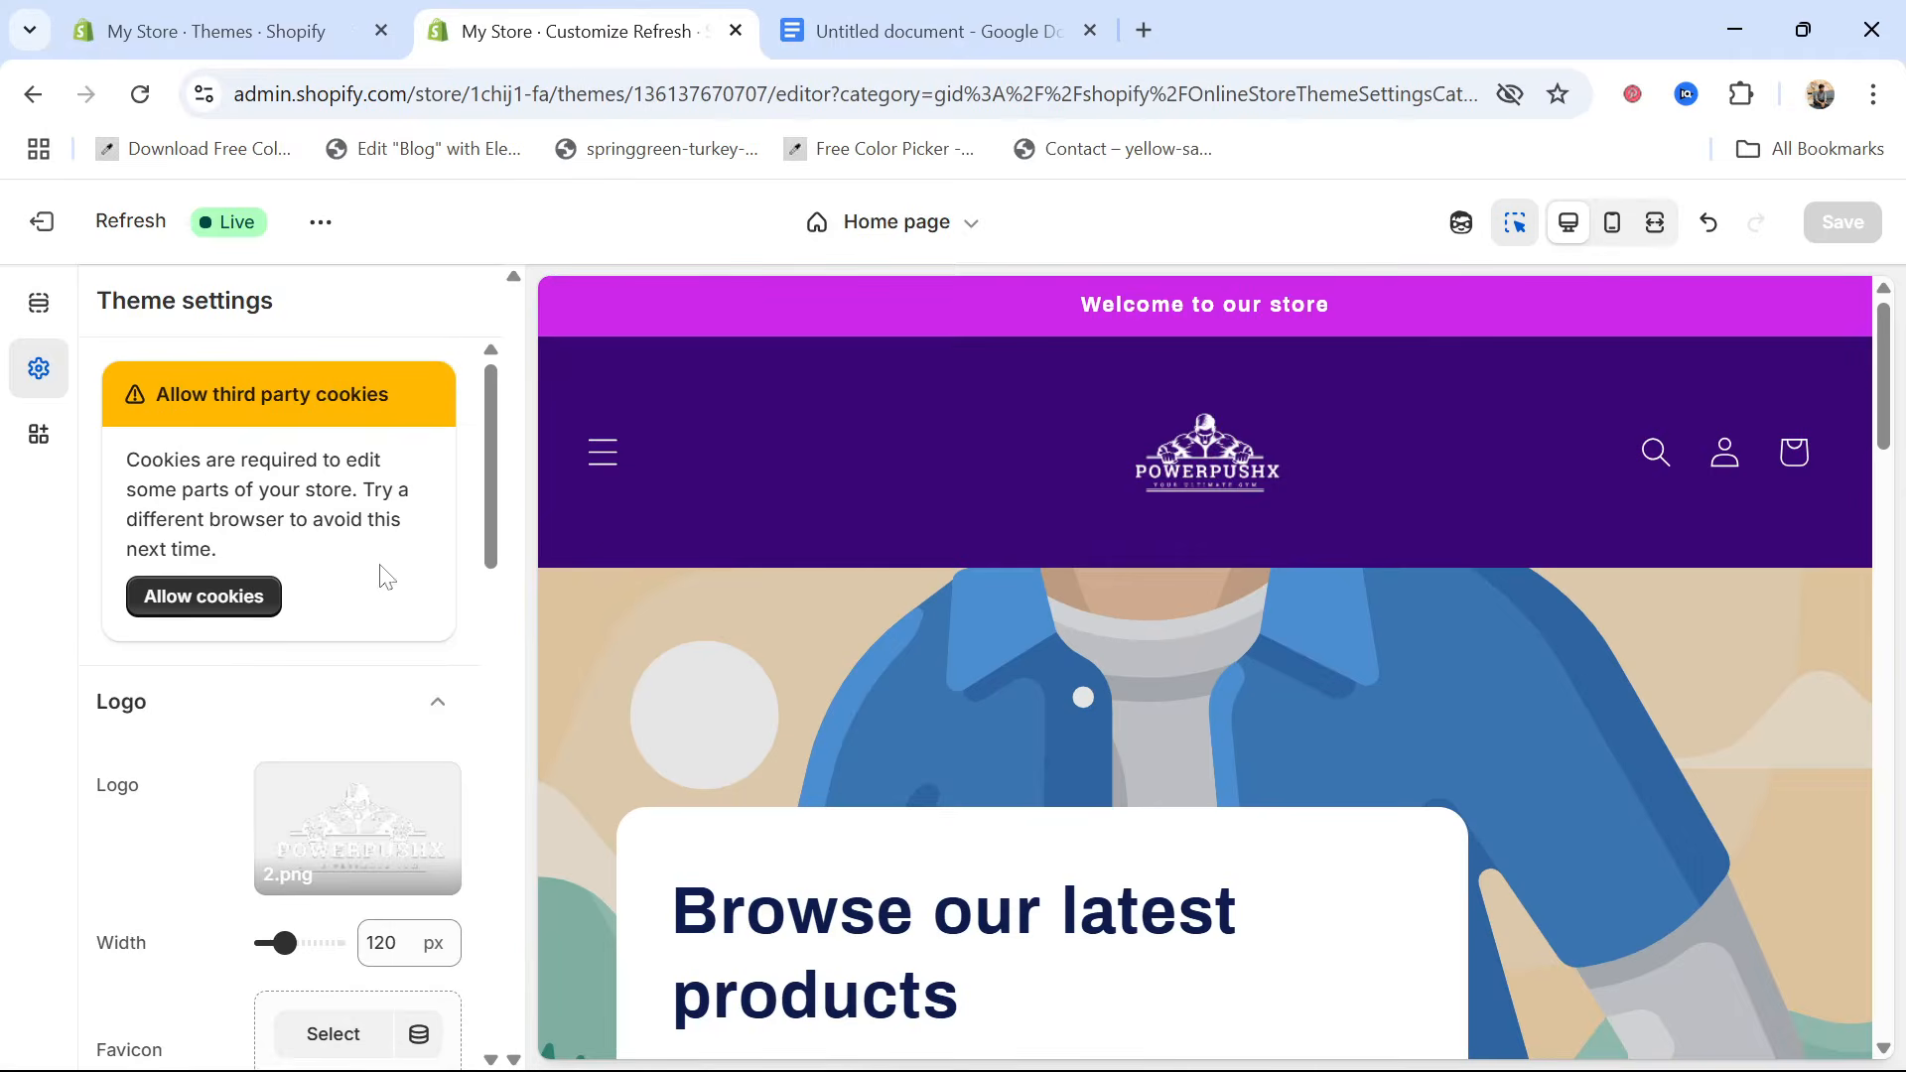
pyautogui.click(589, 462)
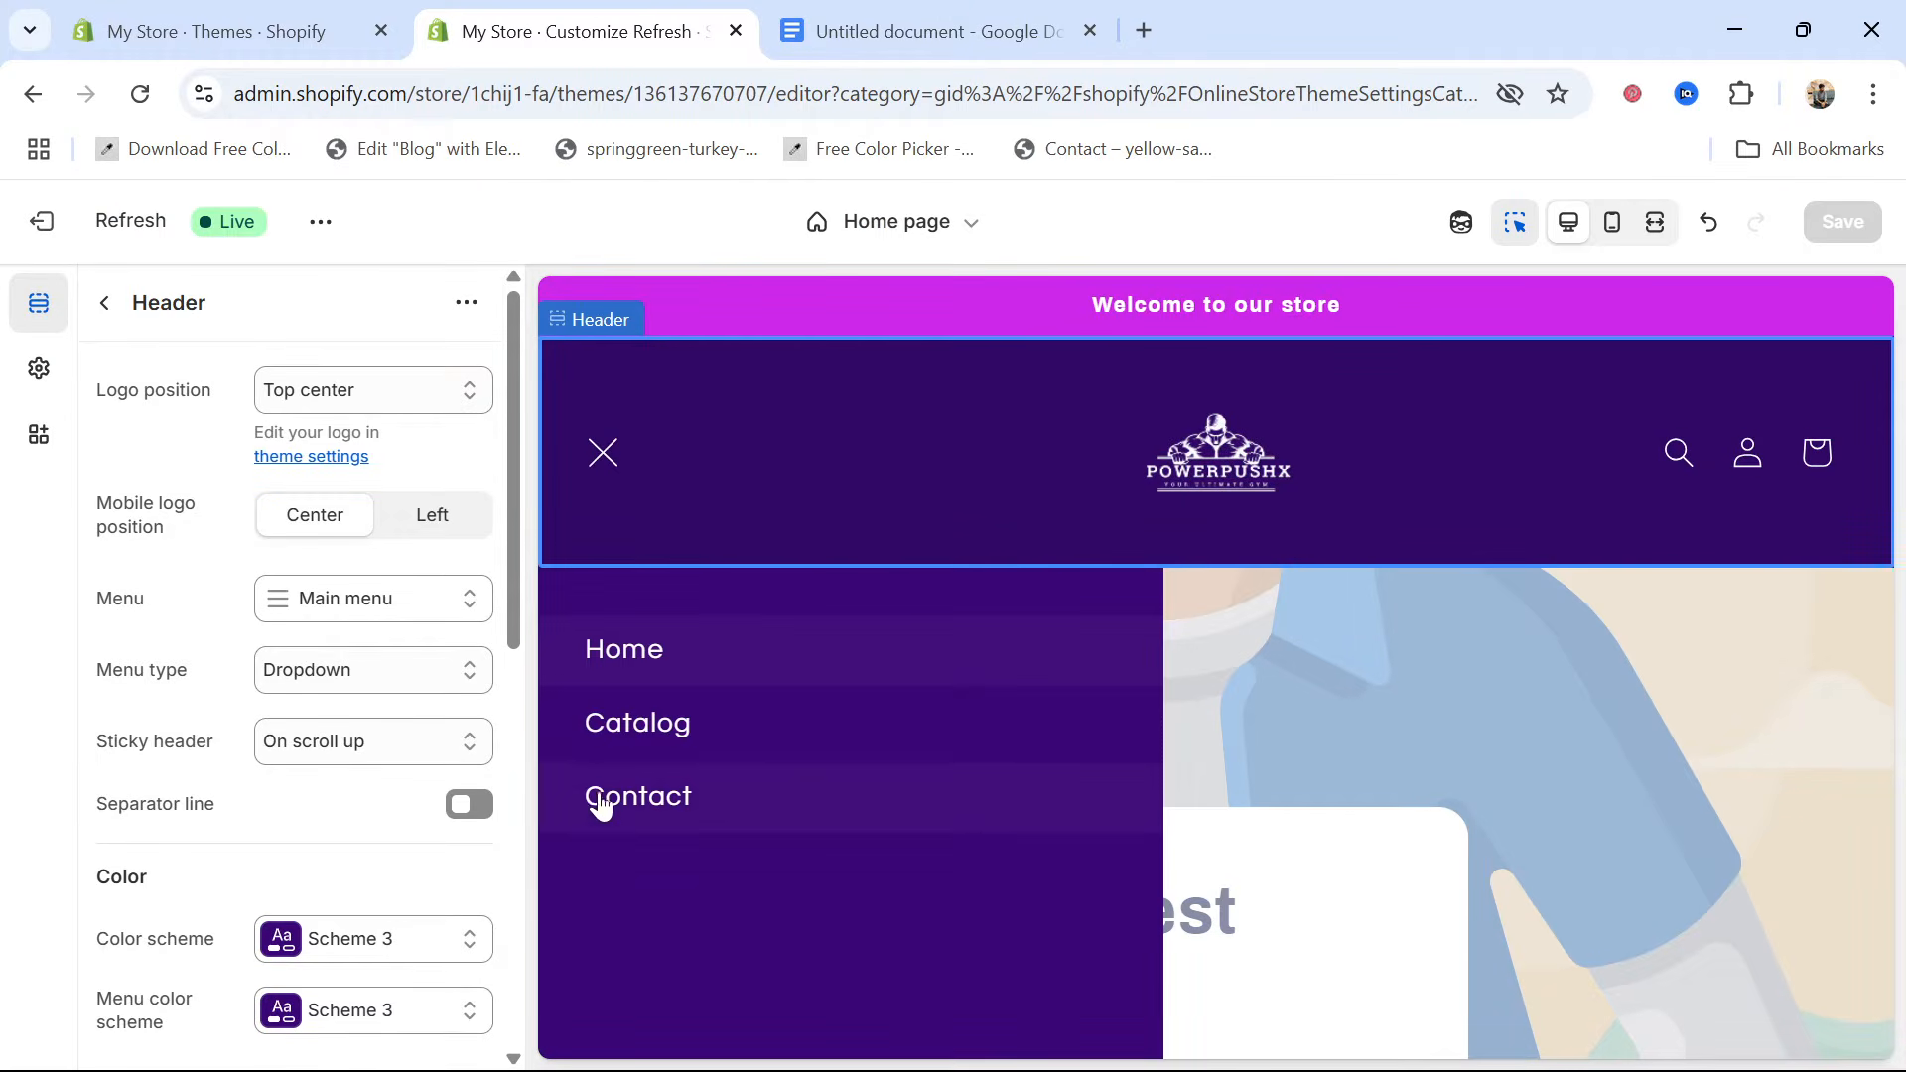
pyautogui.click(603, 456)
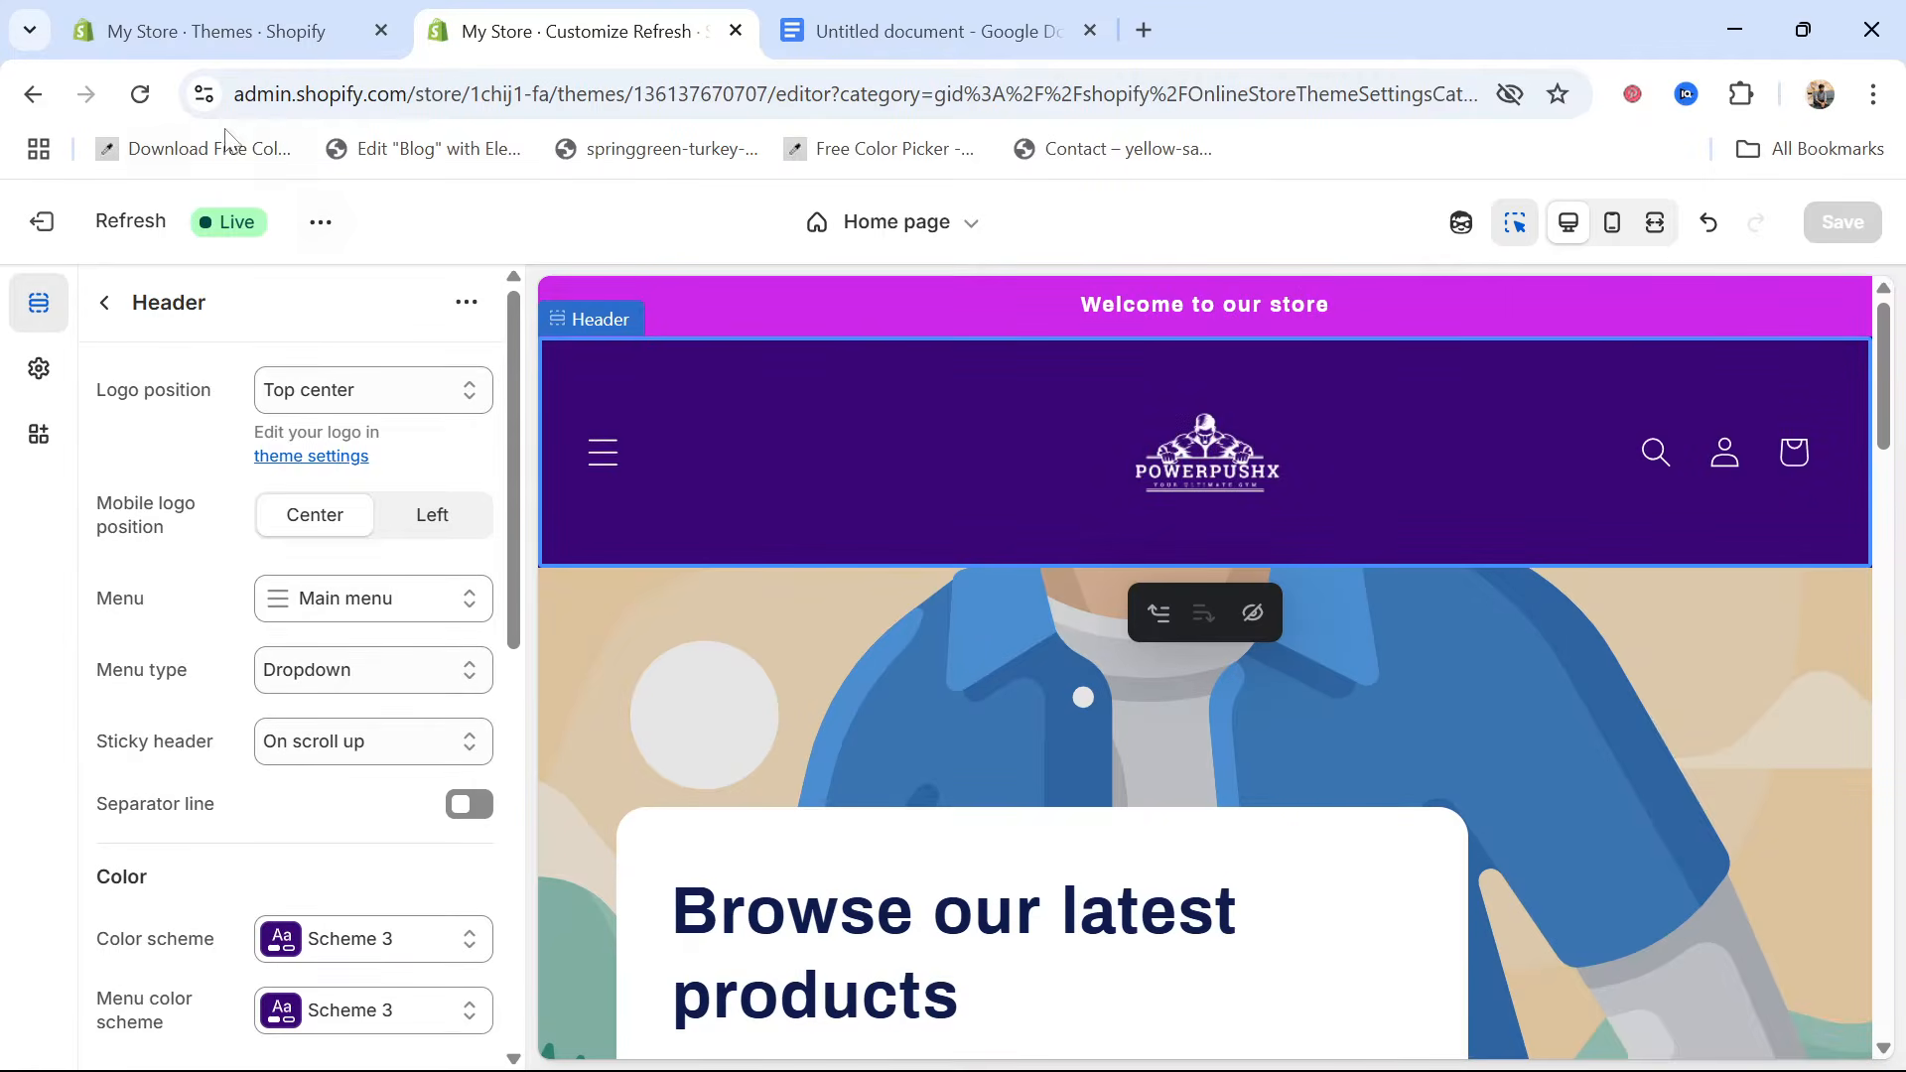
pyautogui.click(143, 97)
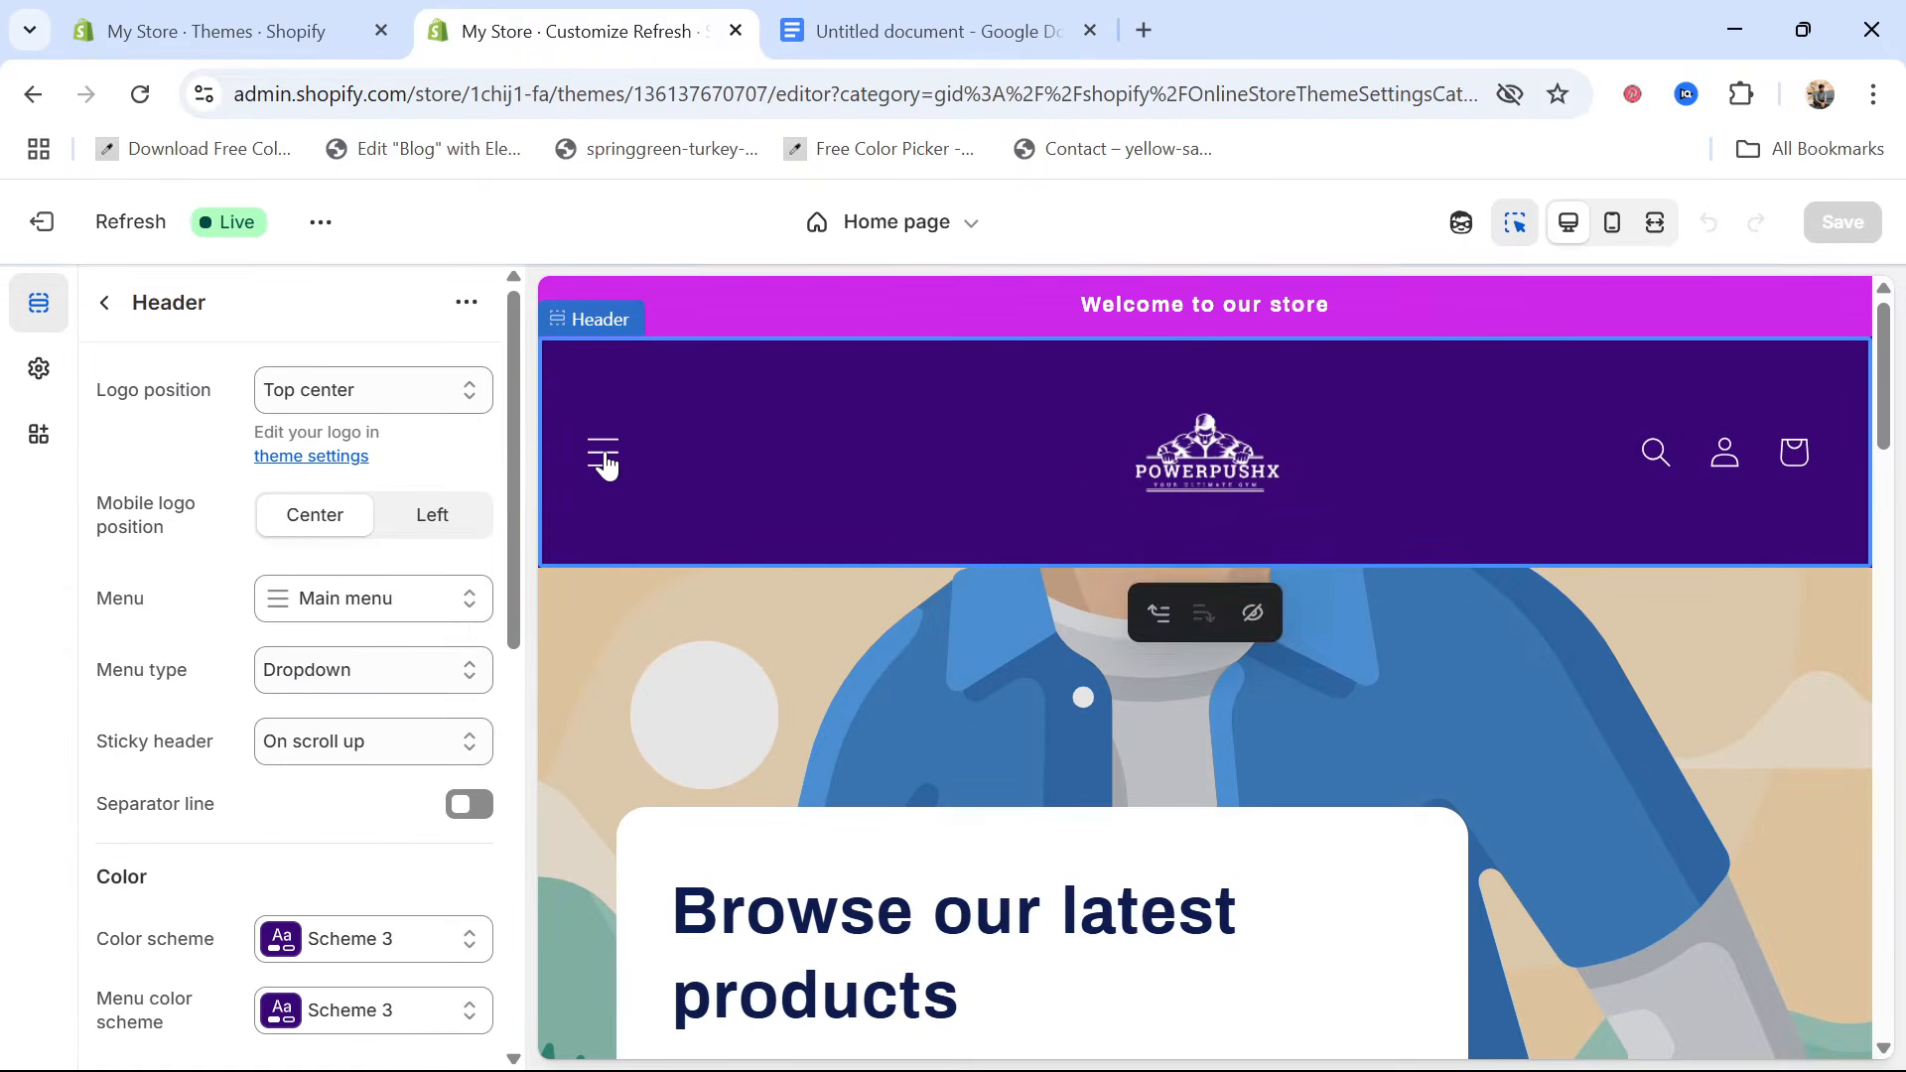
pyautogui.click(603, 457)
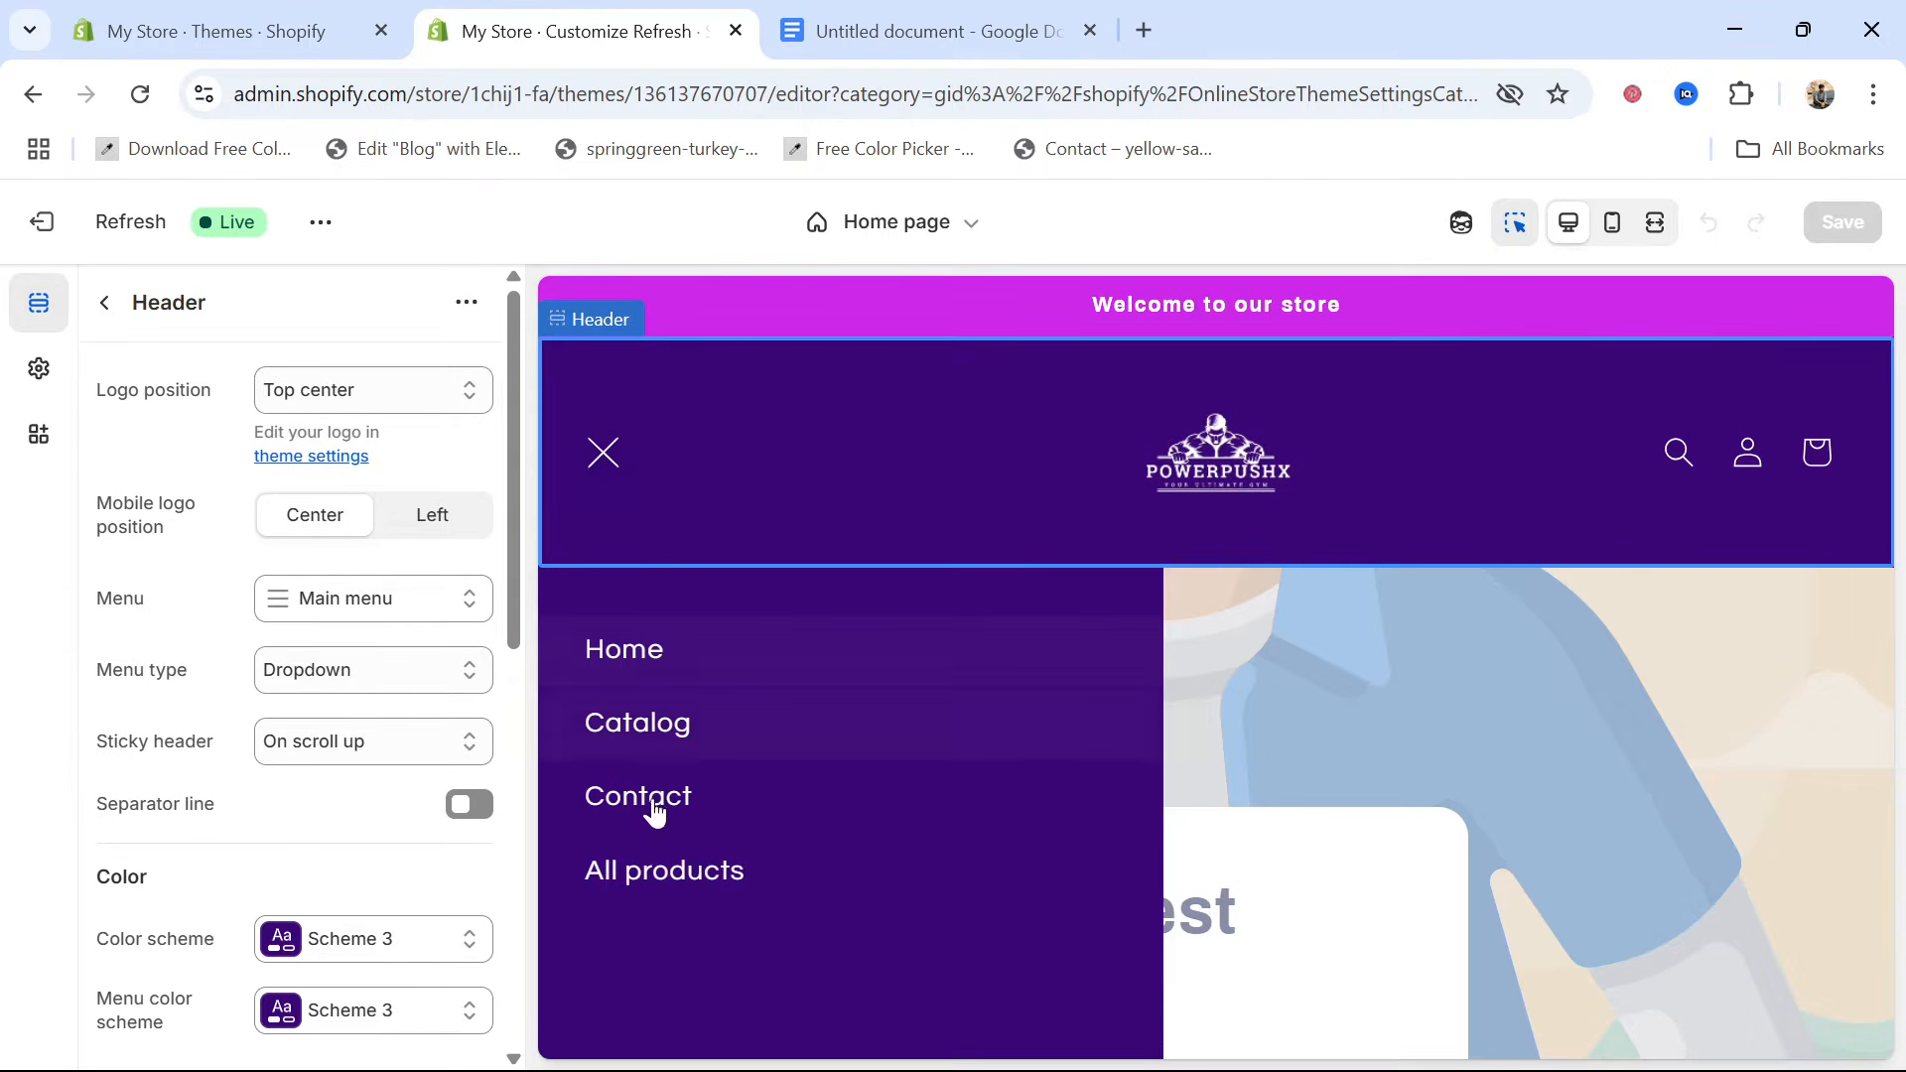
pyautogui.click(601, 458)
pyautogui.scroll(-3, 966, 646)
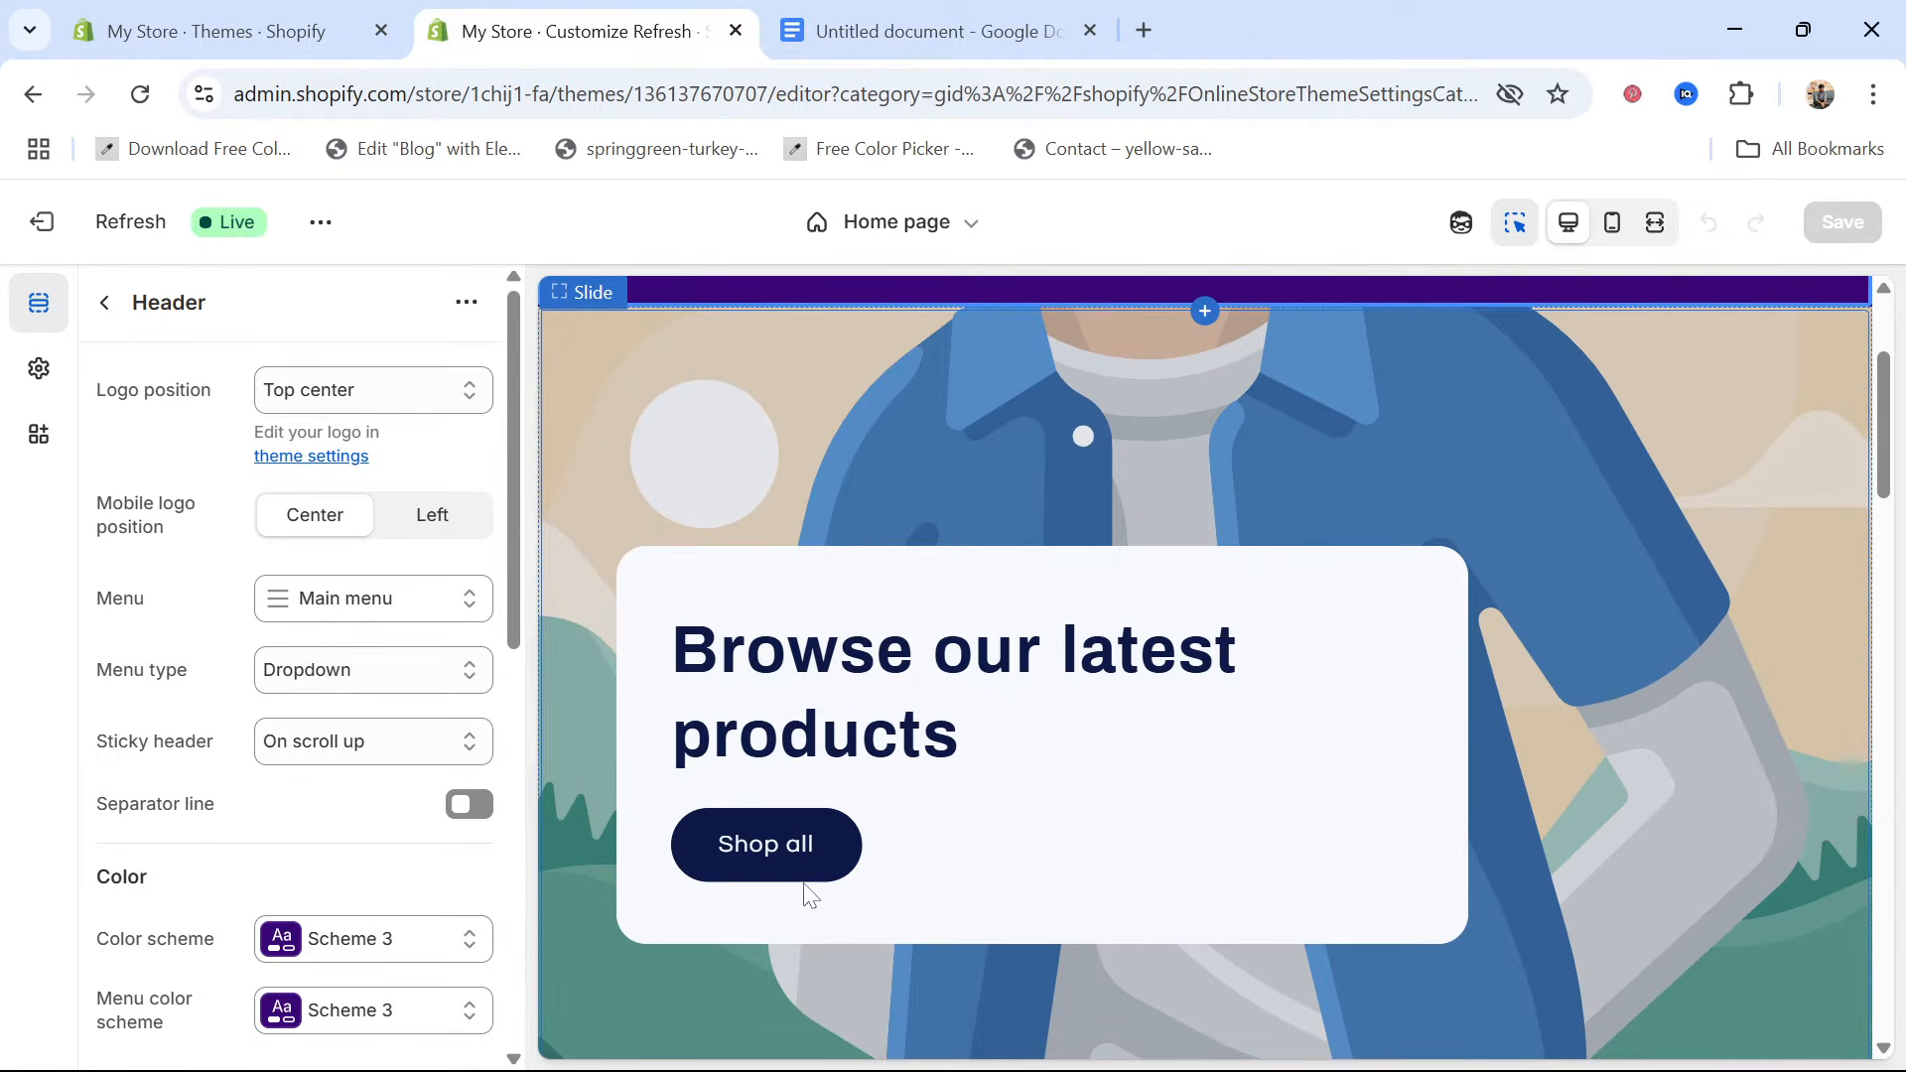
pyautogui.scroll(2, 1362, 652)
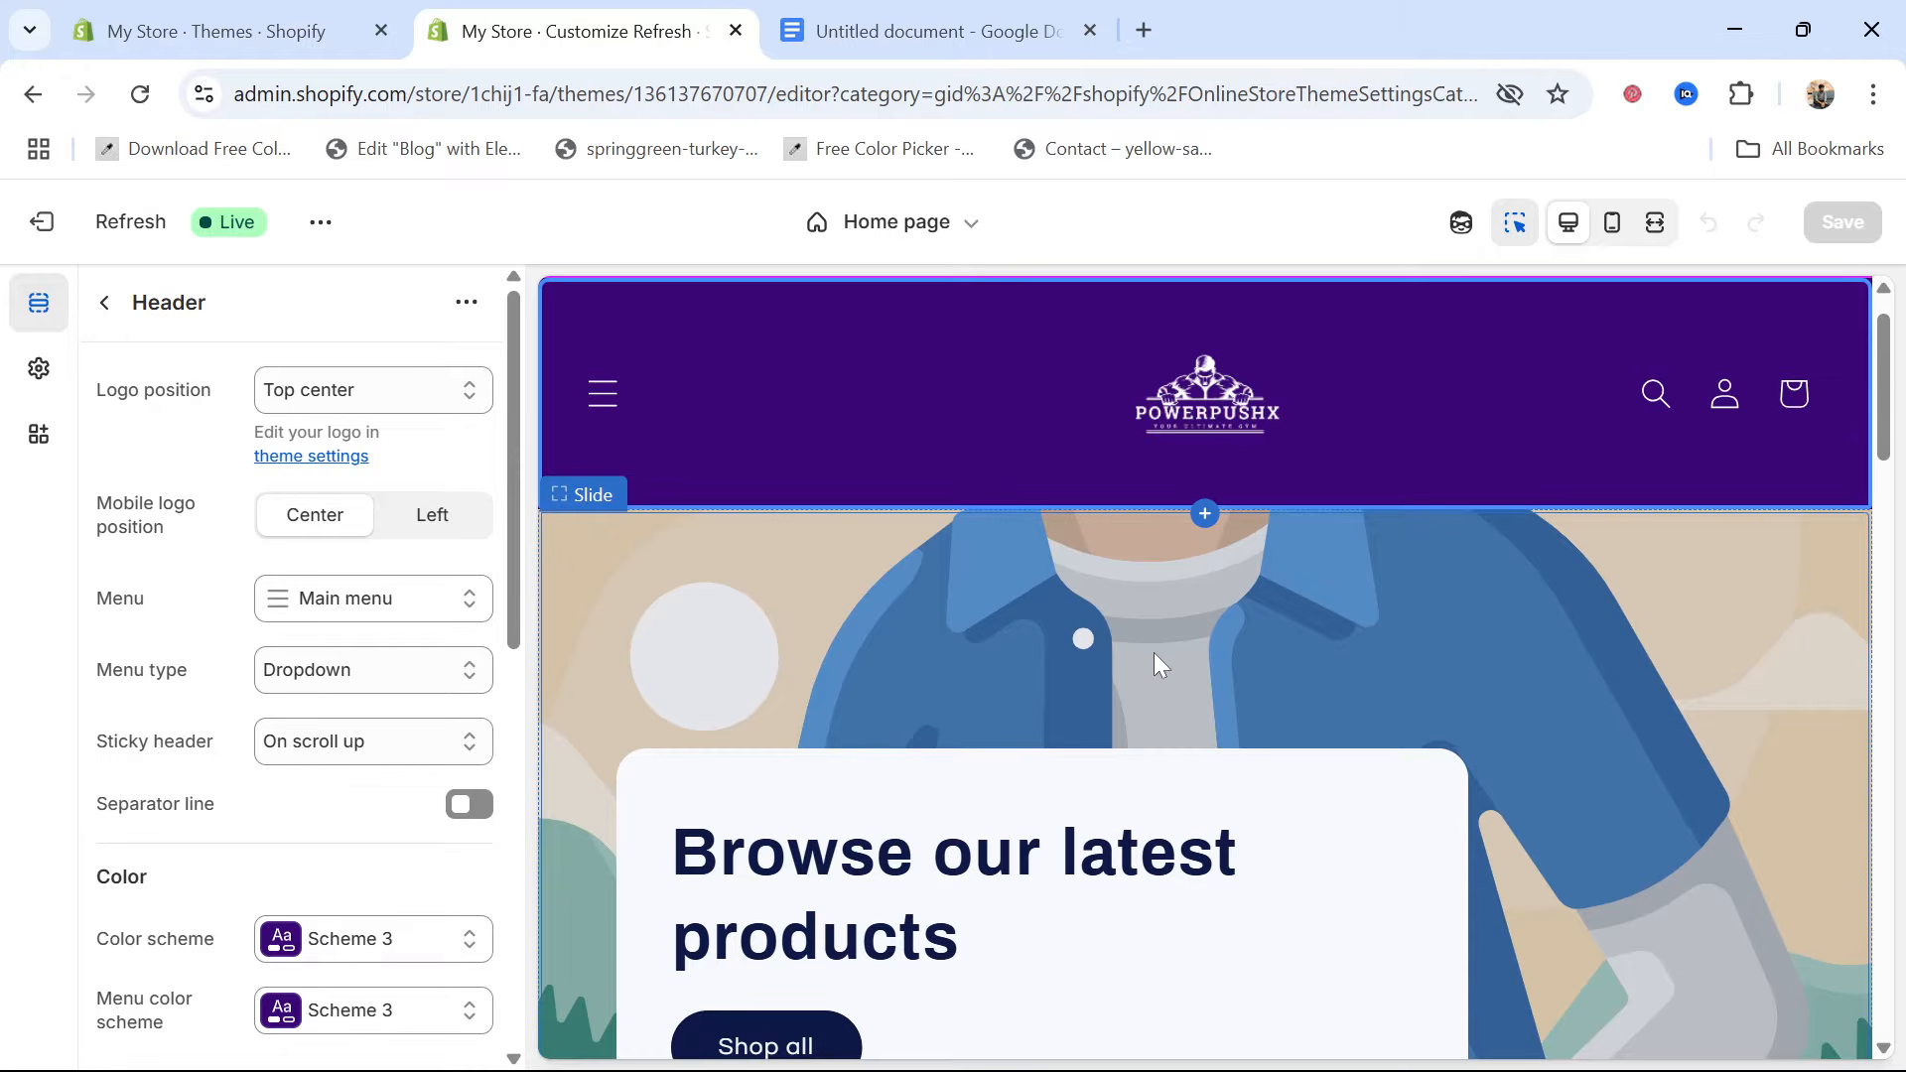
pyautogui.scroll(1, 1142, 660)
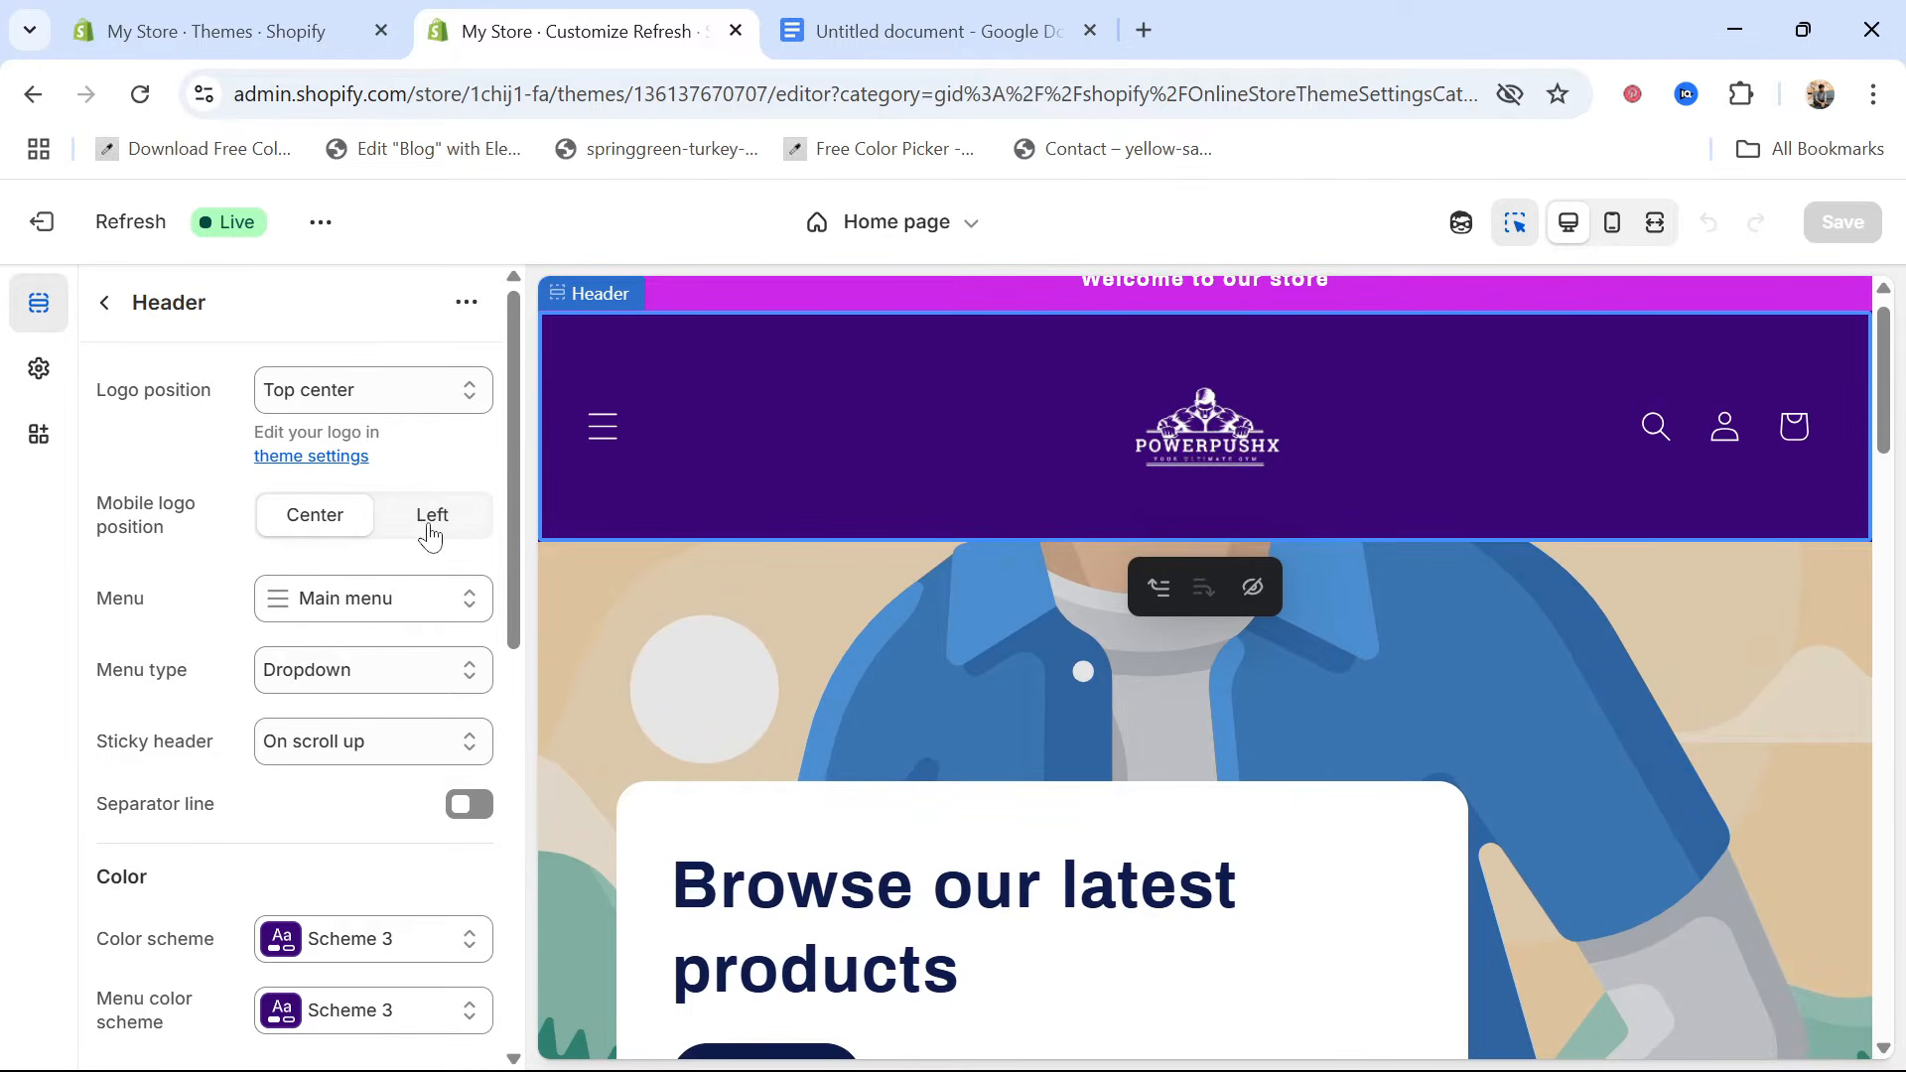
# Open the home page slideshow's "Browse our latest products" slide and search the free images for "gym"
pyautogui.click(106, 311)
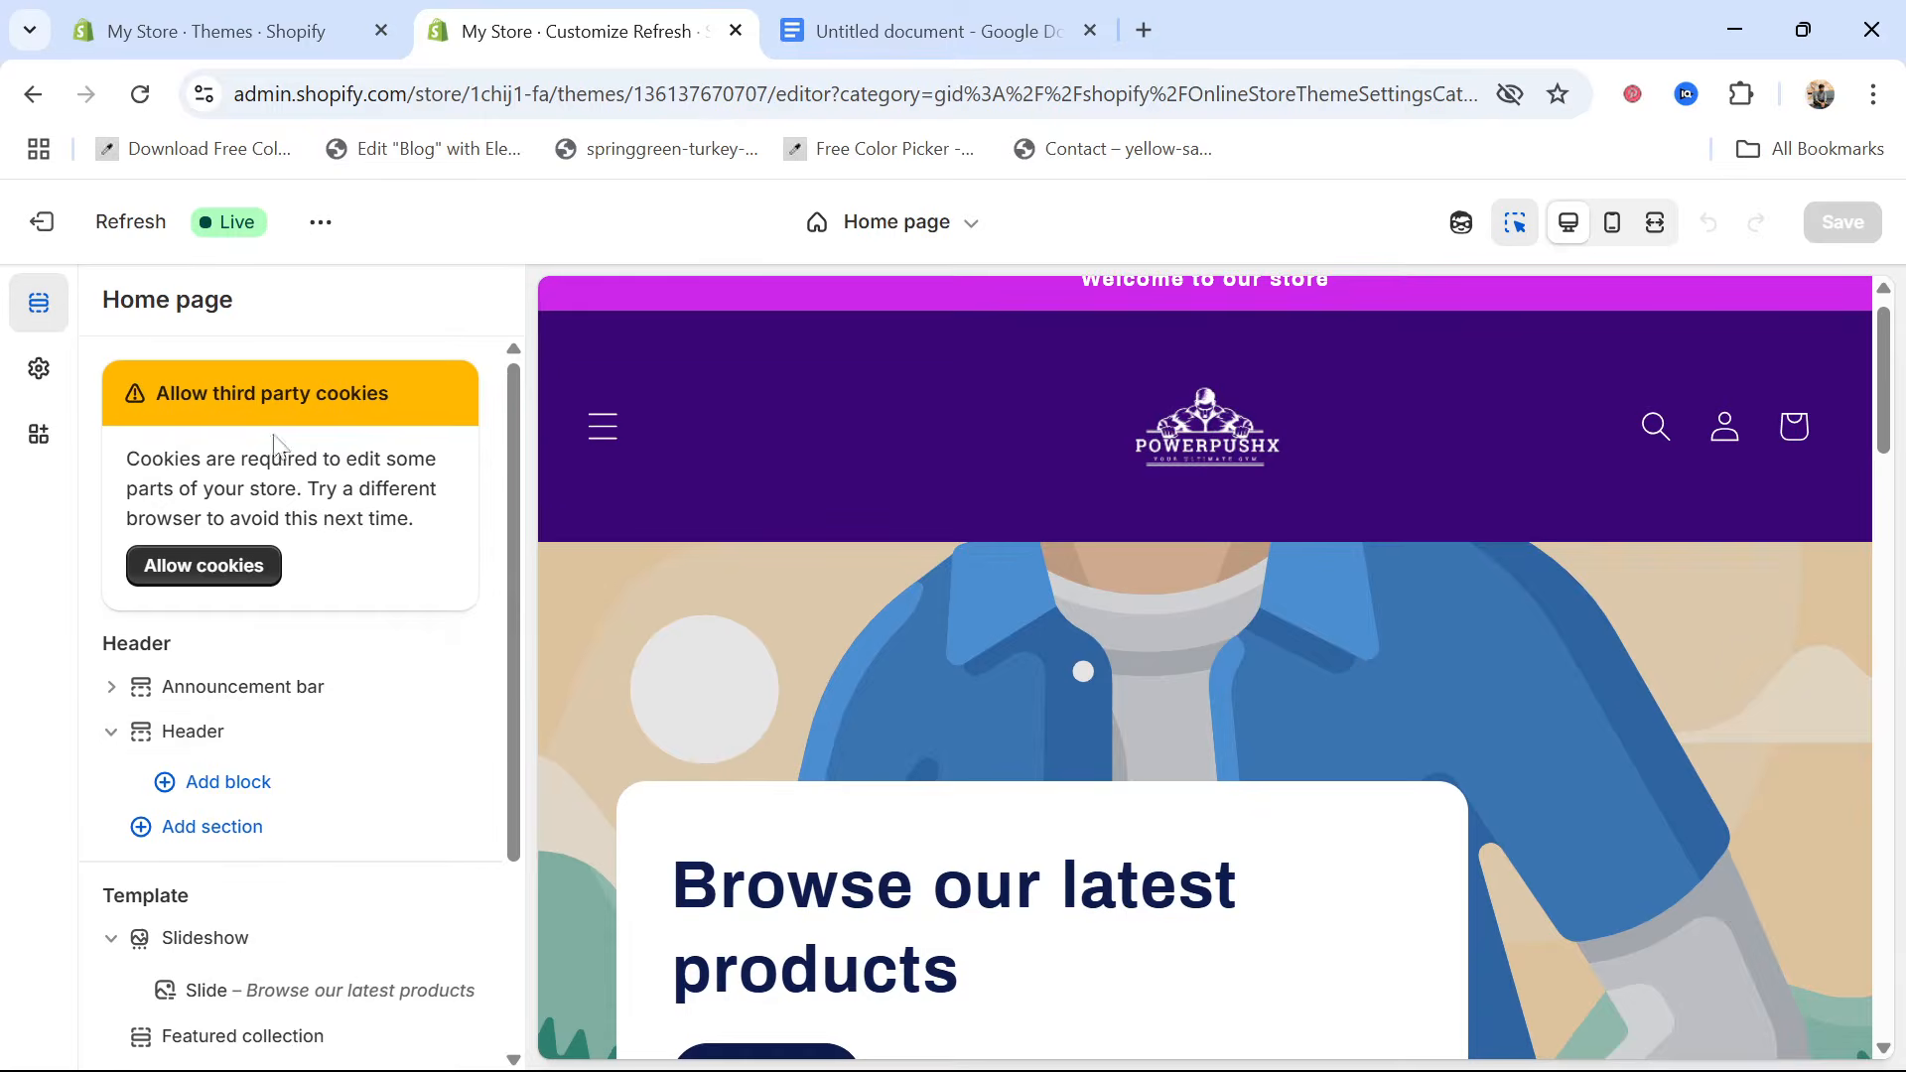
pyautogui.click(744, 637)
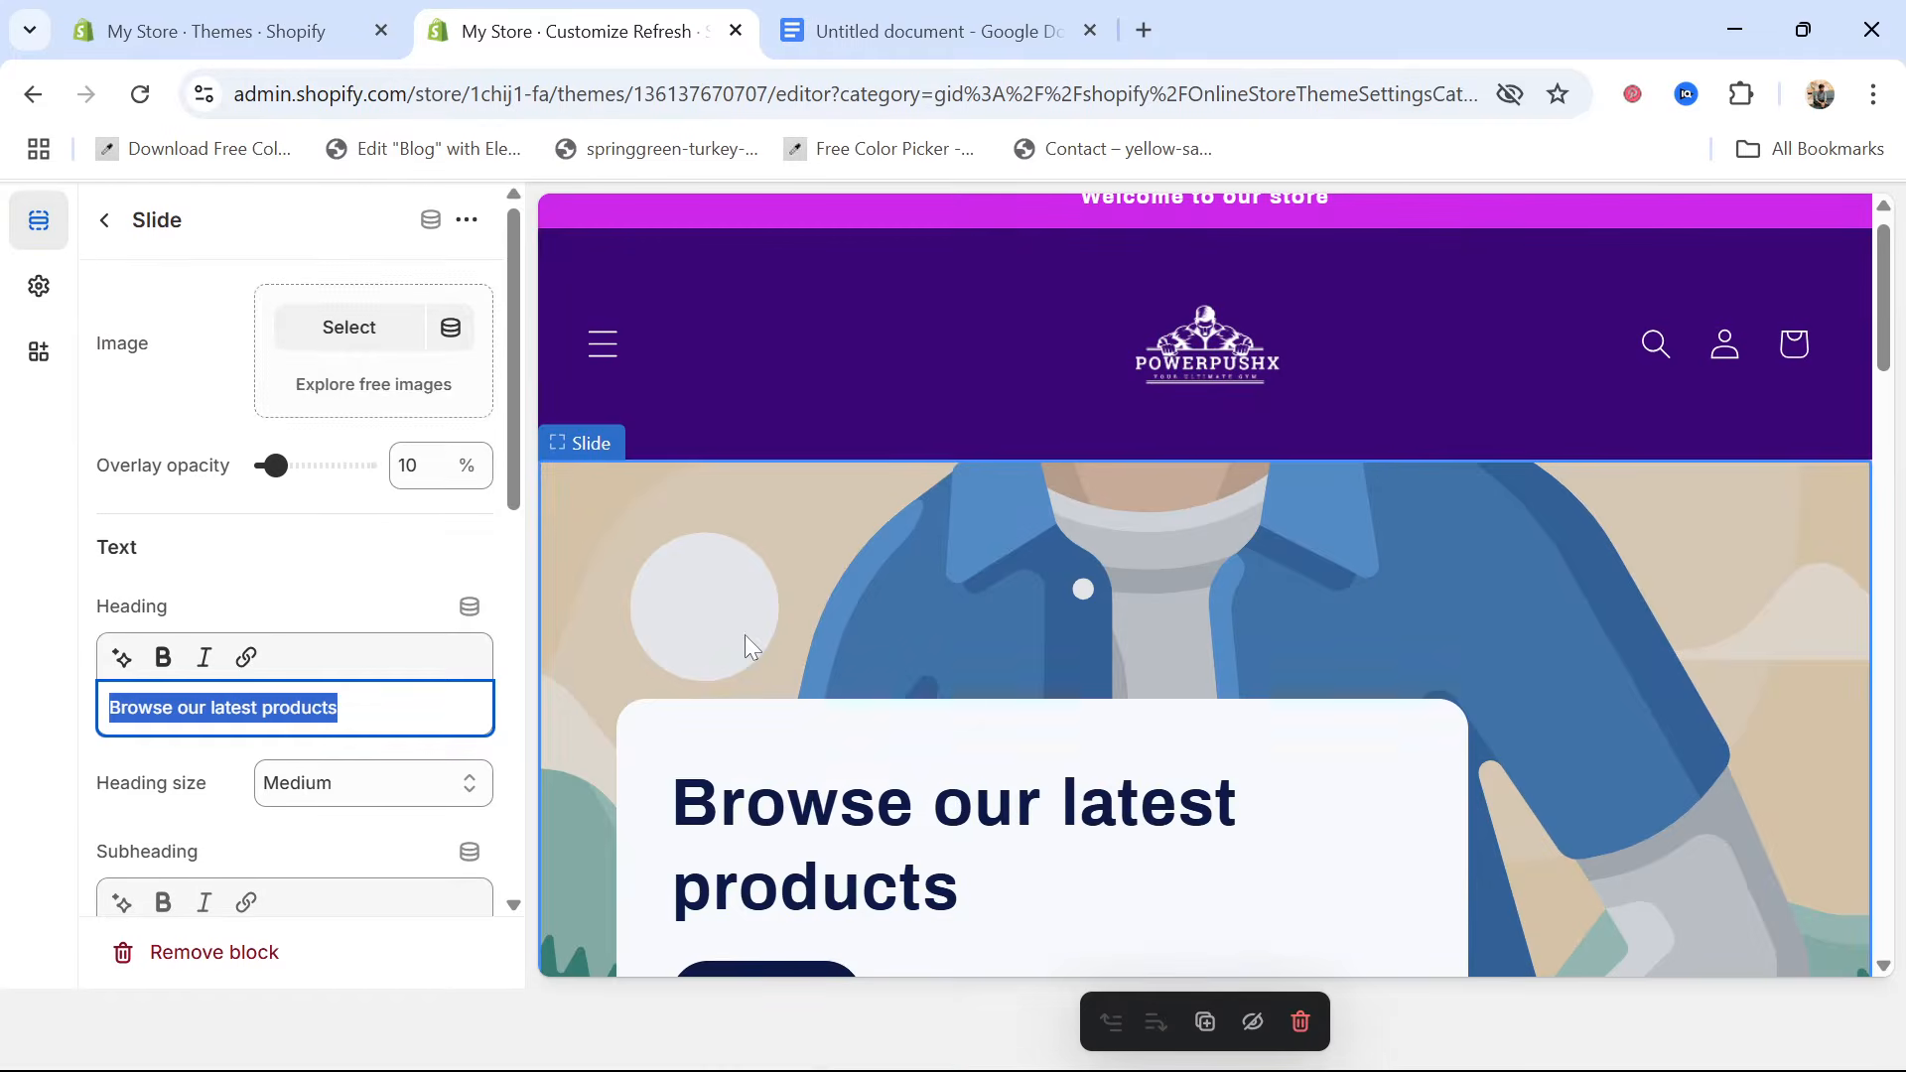
pyautogui.click(339, 343)
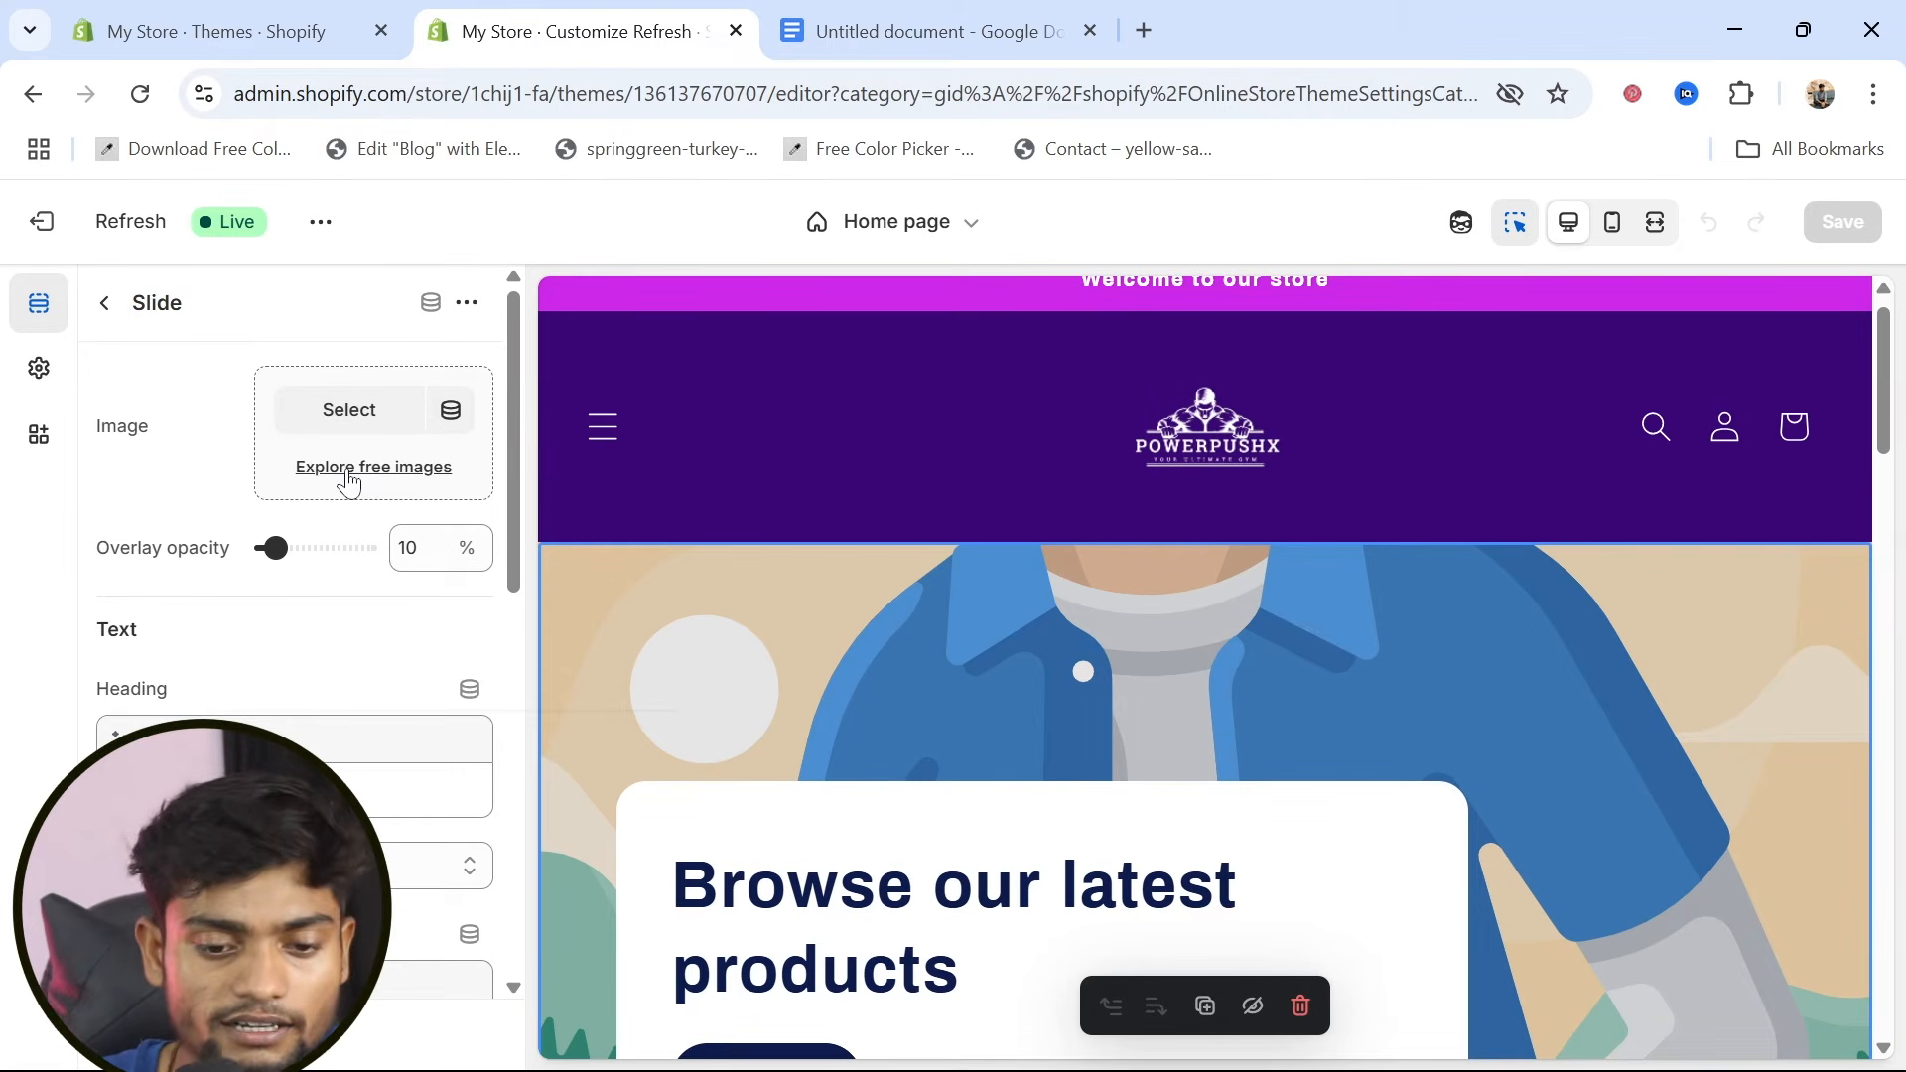
pyautogui.click(348, 469)
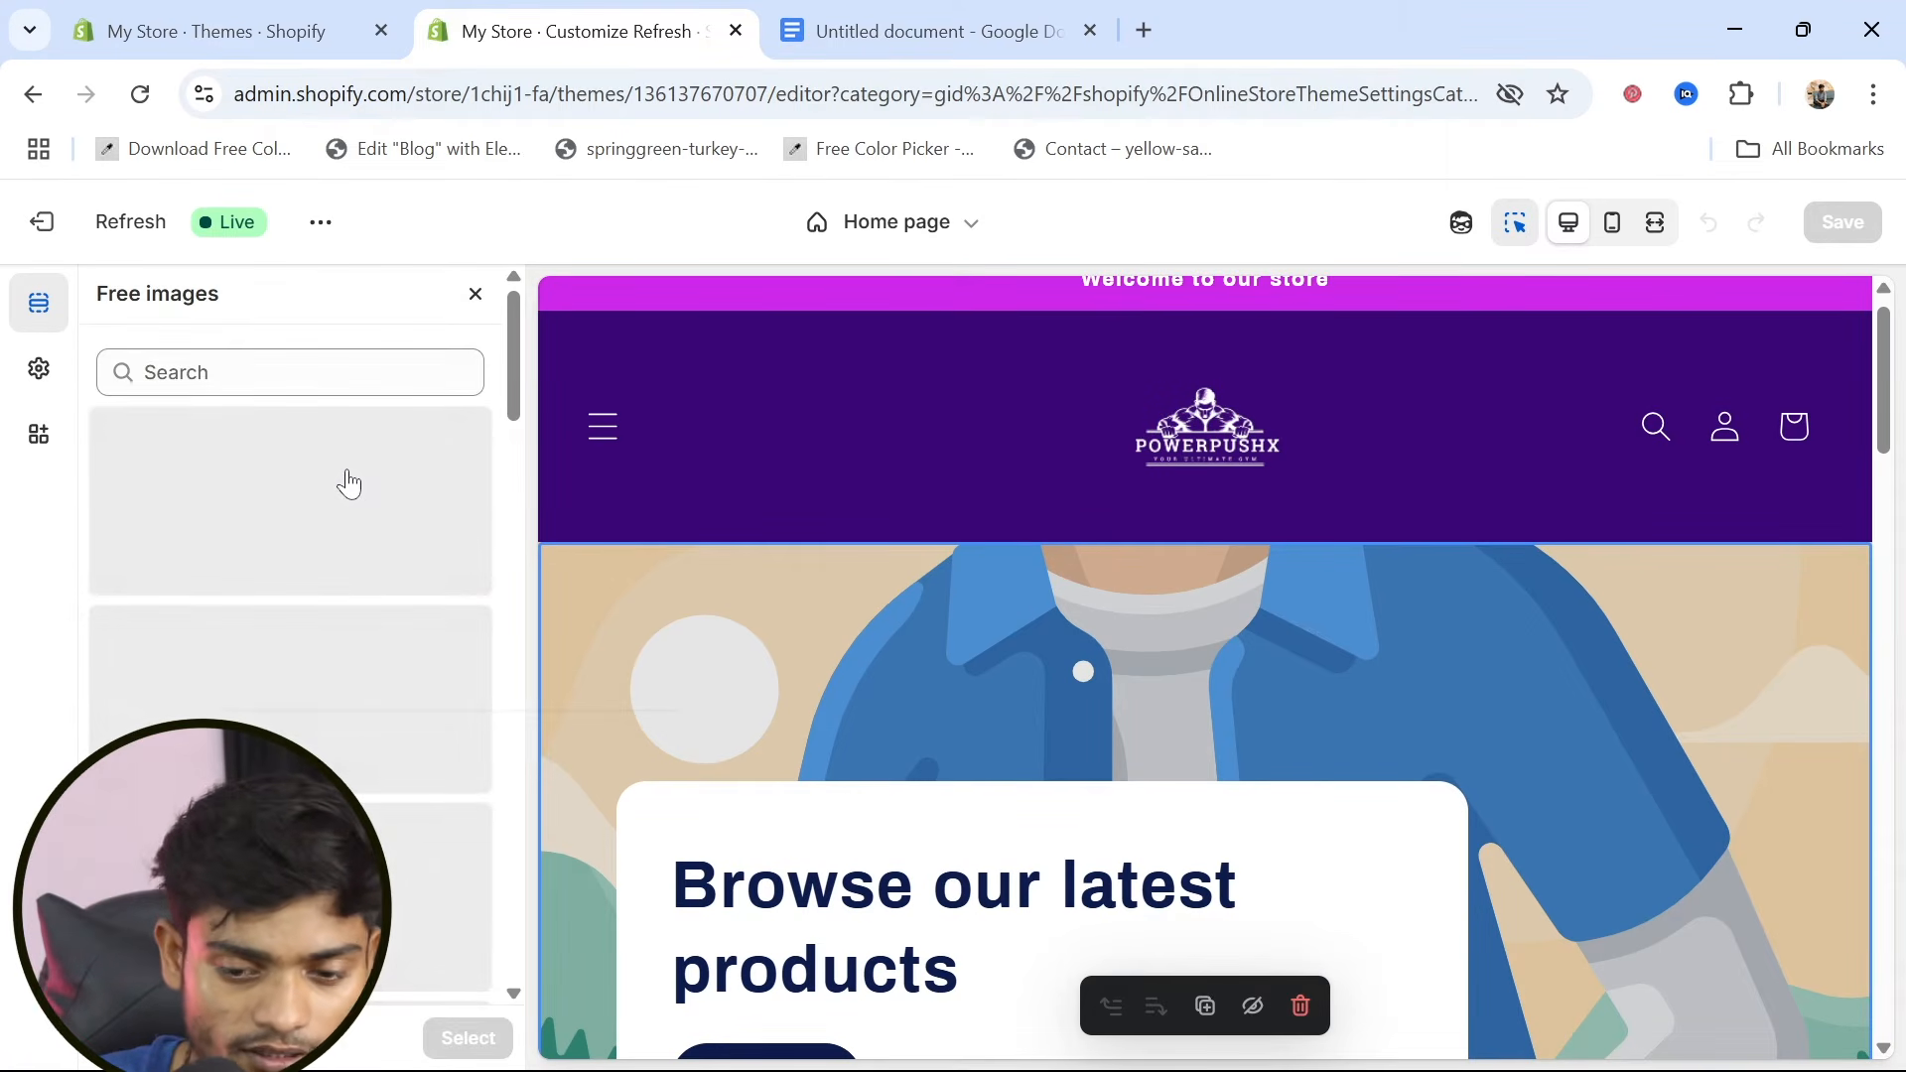
pyautogui.click(296, 373)
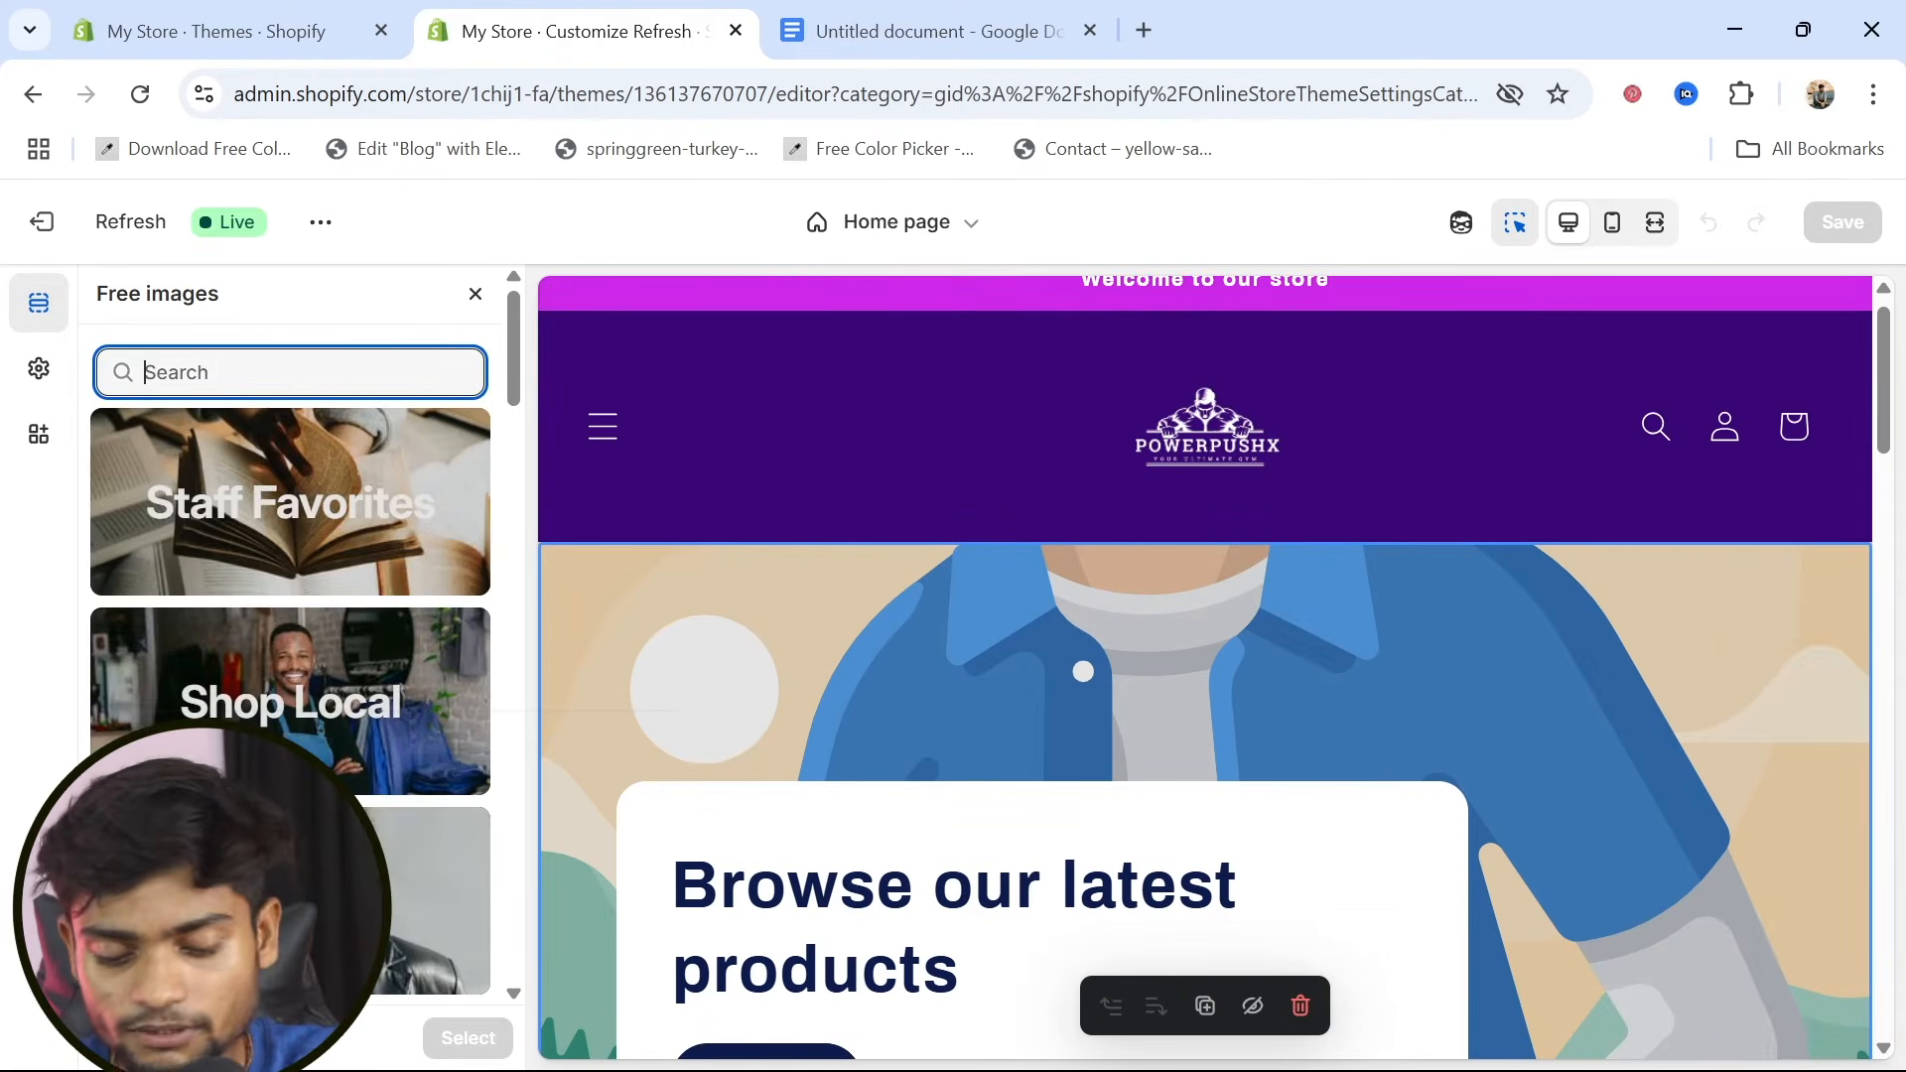
pyautogui.write('gym')
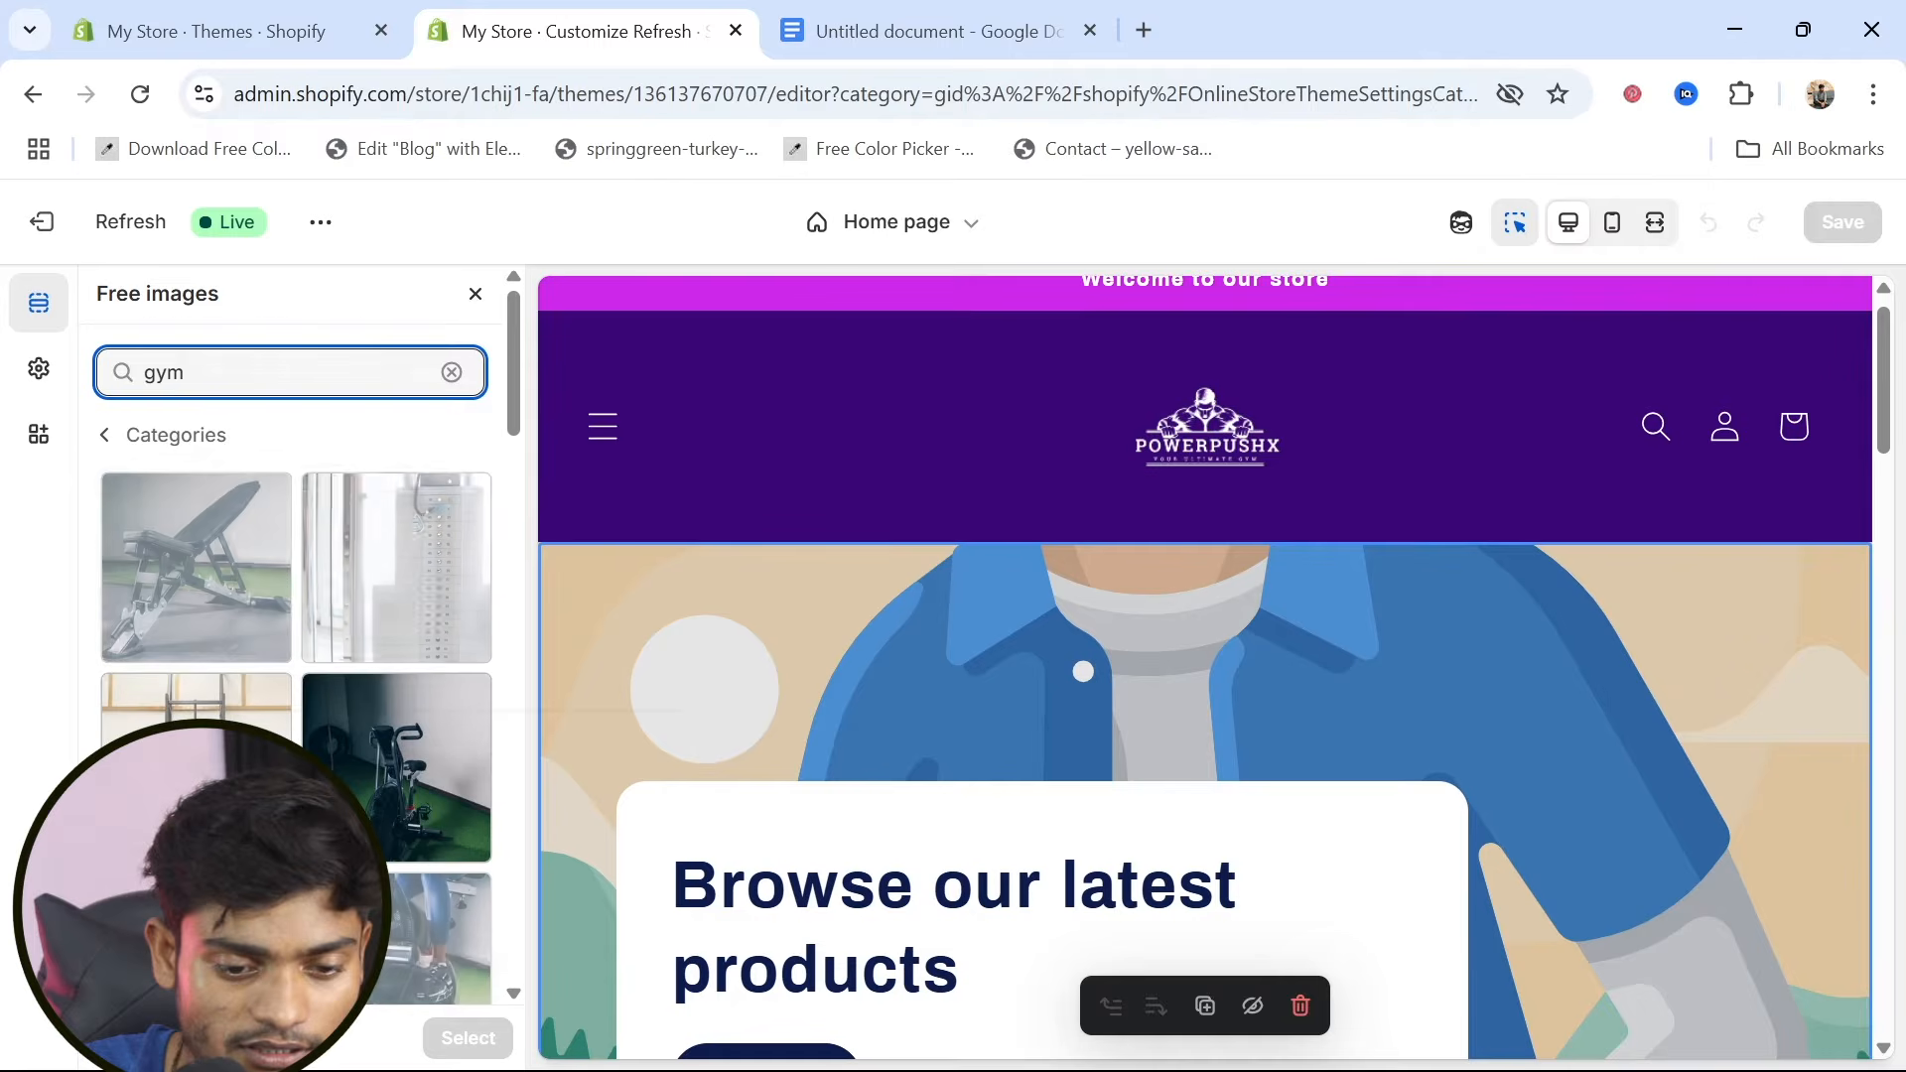
# Set the slide's image to the free photo arm-exercise.jpg, showing a man curling a barbell
pyautogui.scroll(-5, 296, 655)
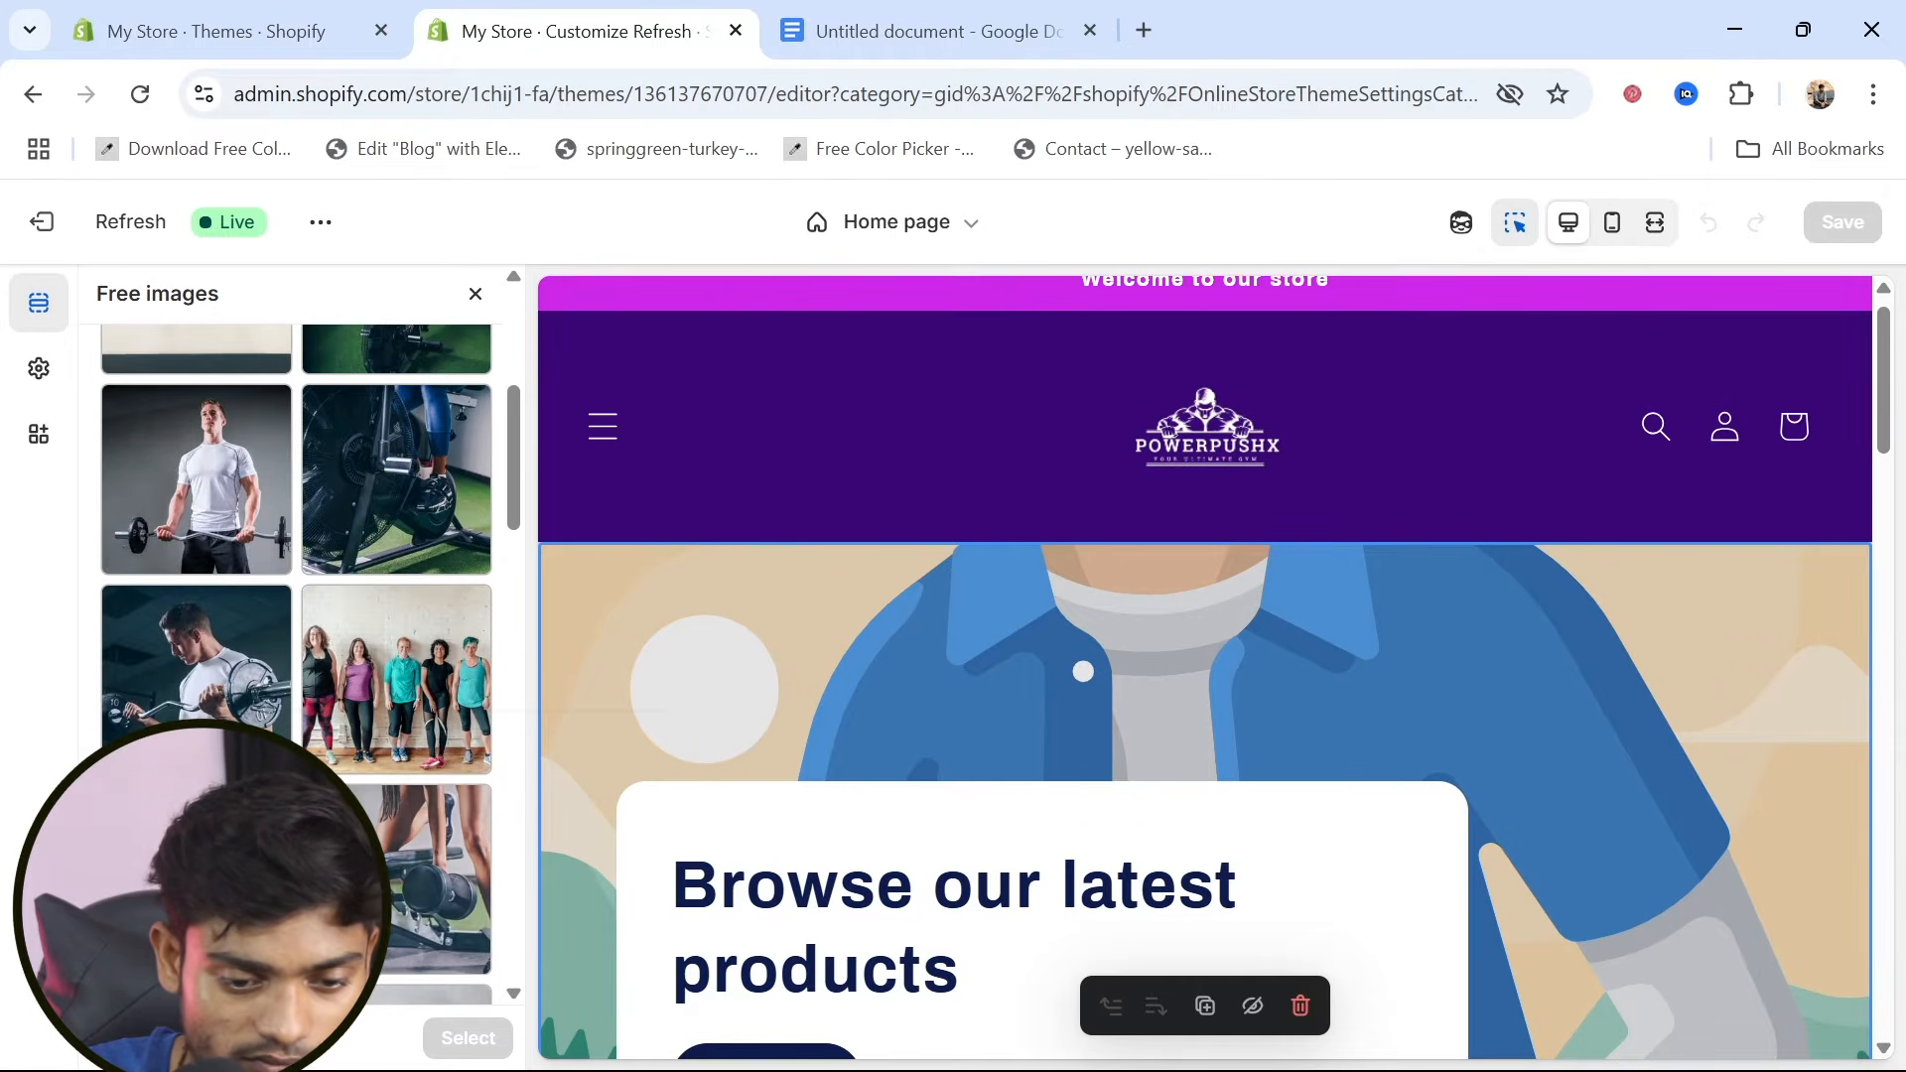
pyautogui.scroll(-2, 296, 655)
pyautogui.scroll(2, 224, 794)
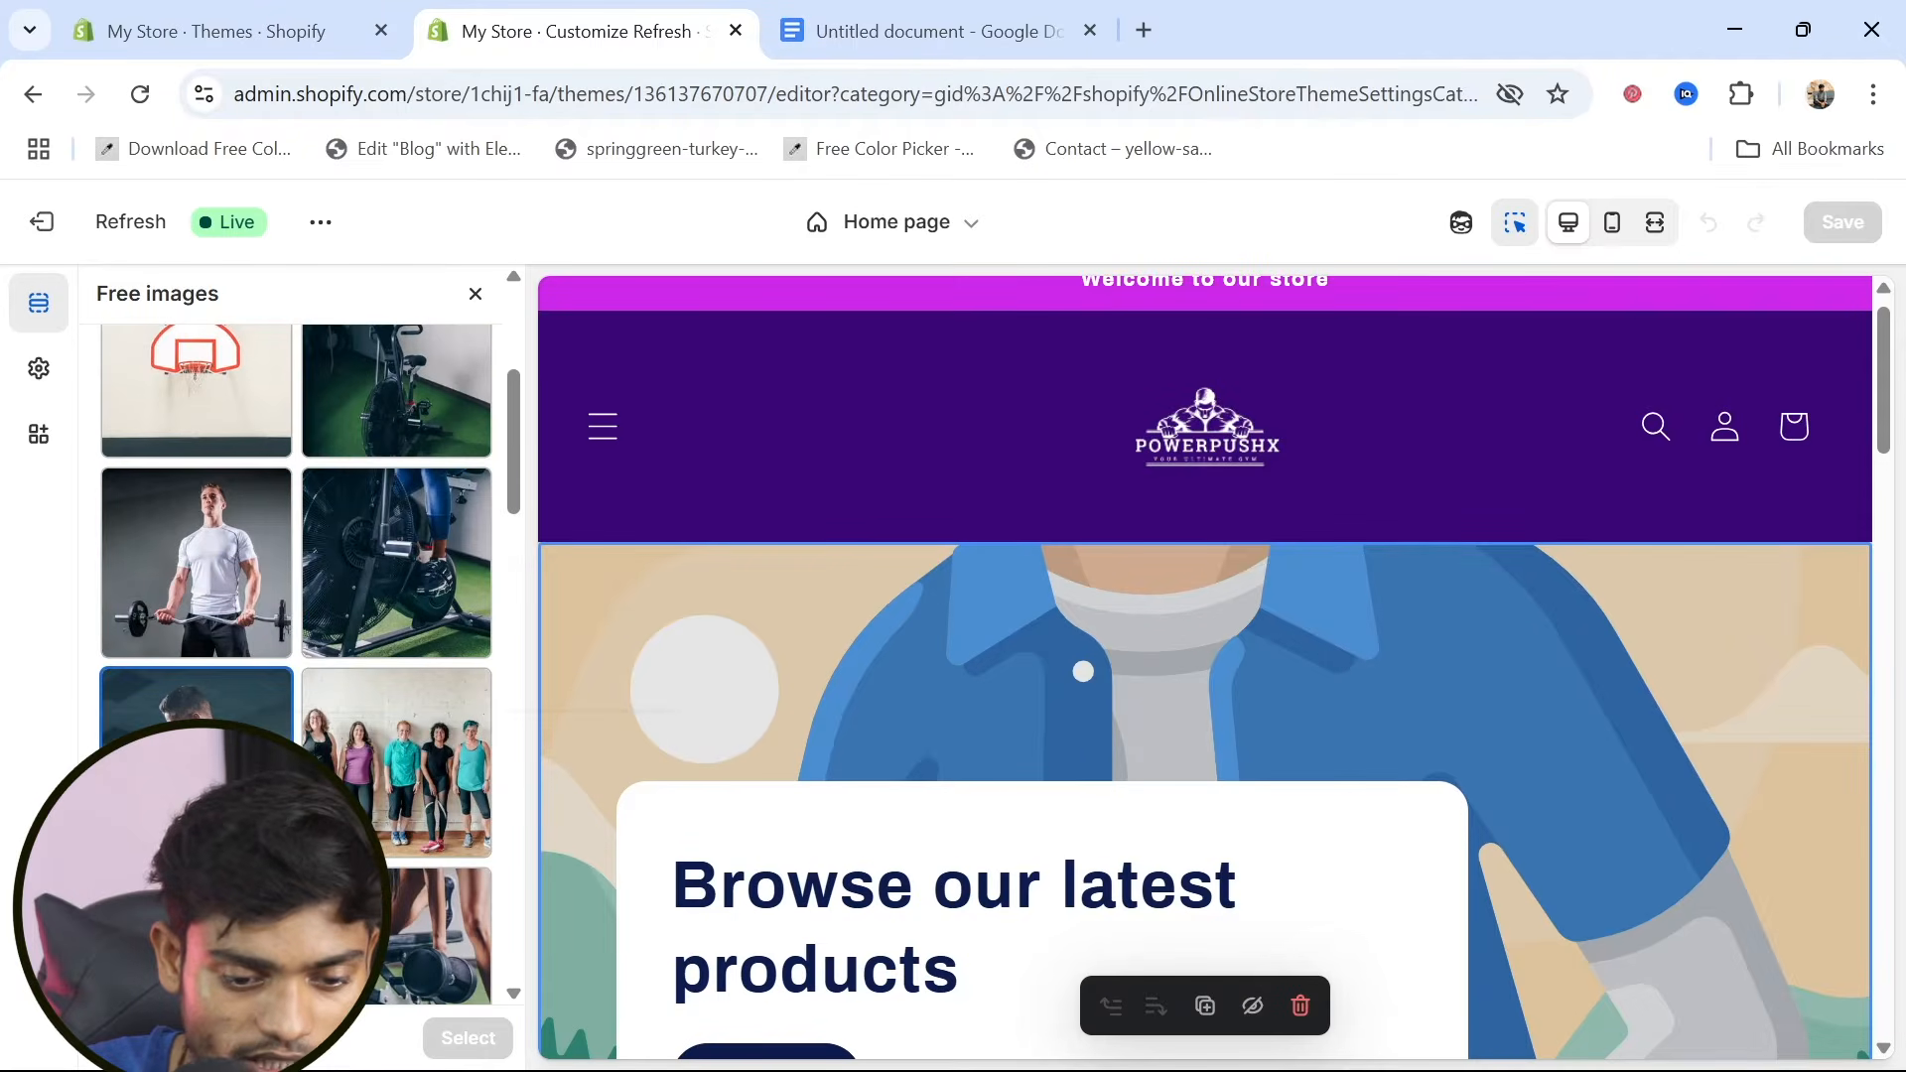
pyautogui.click(209, 784)
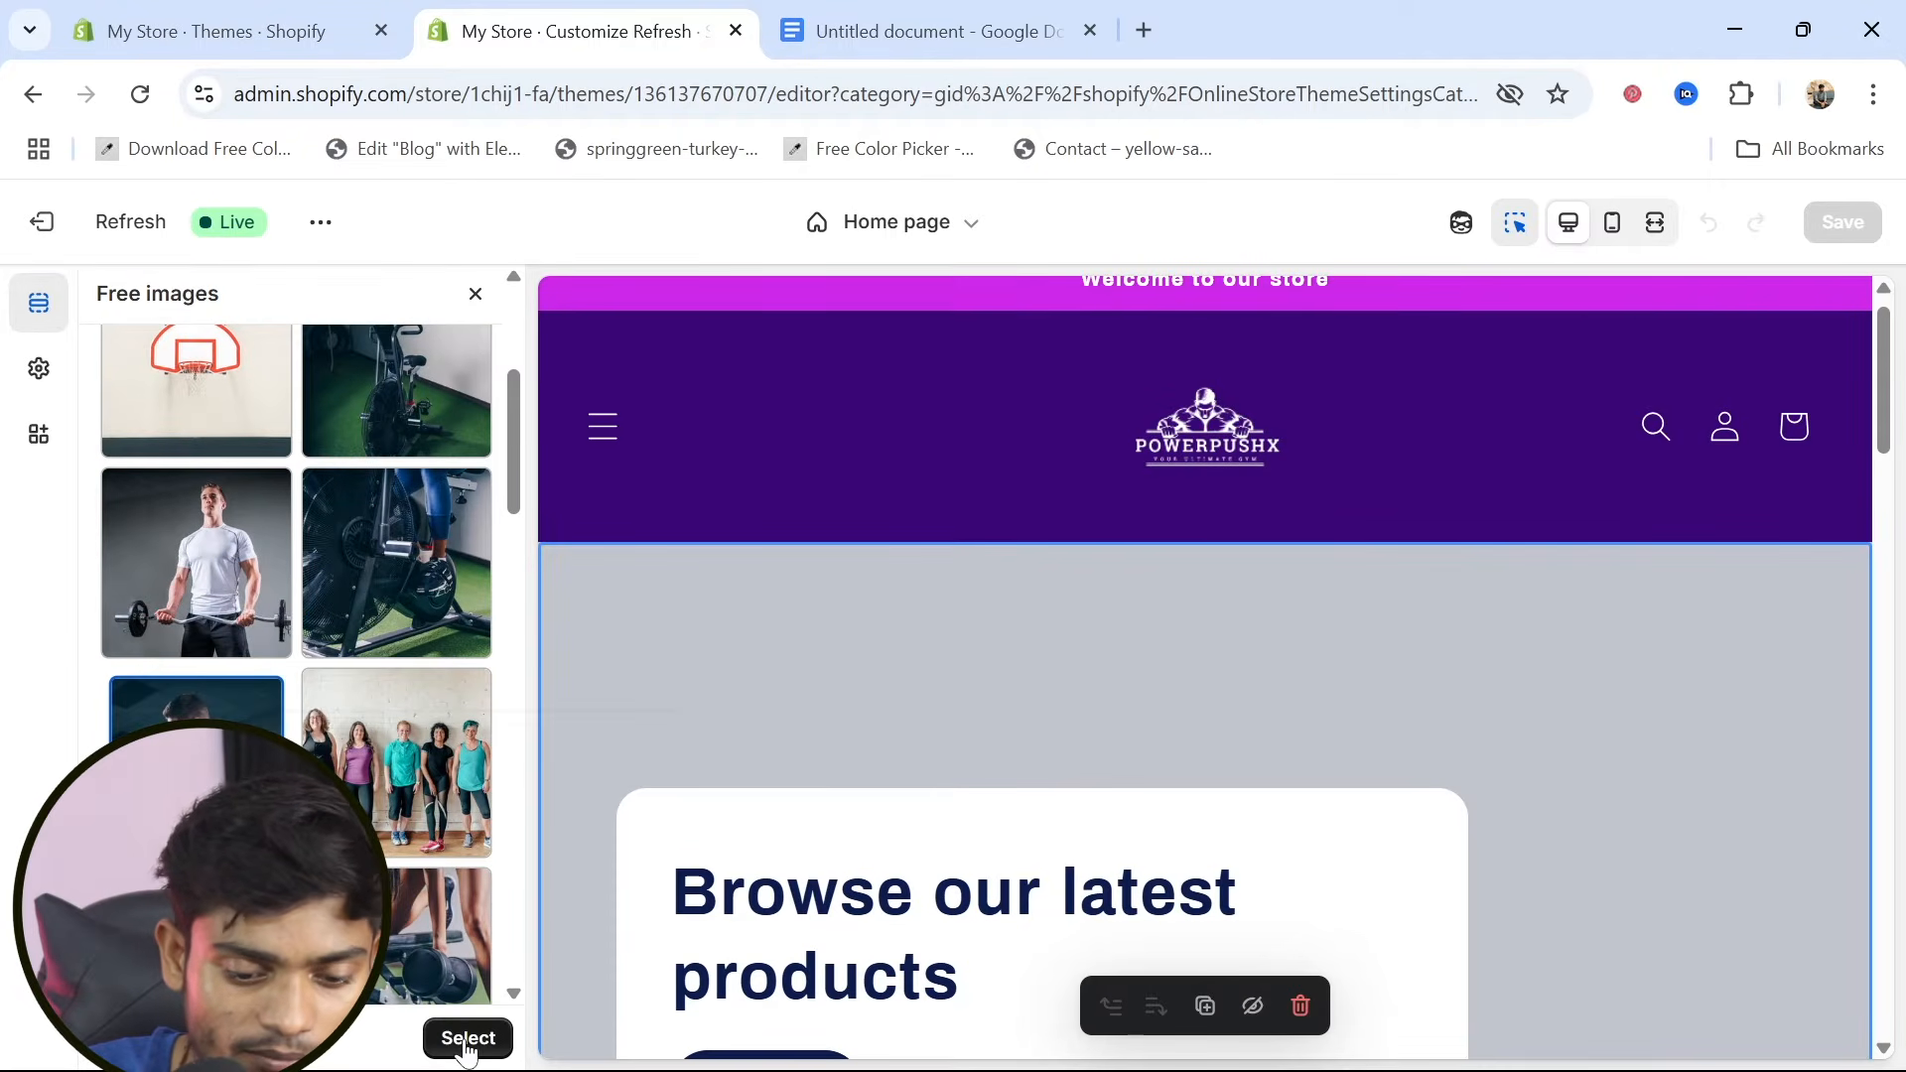
pyautogui.click(468, 1038)
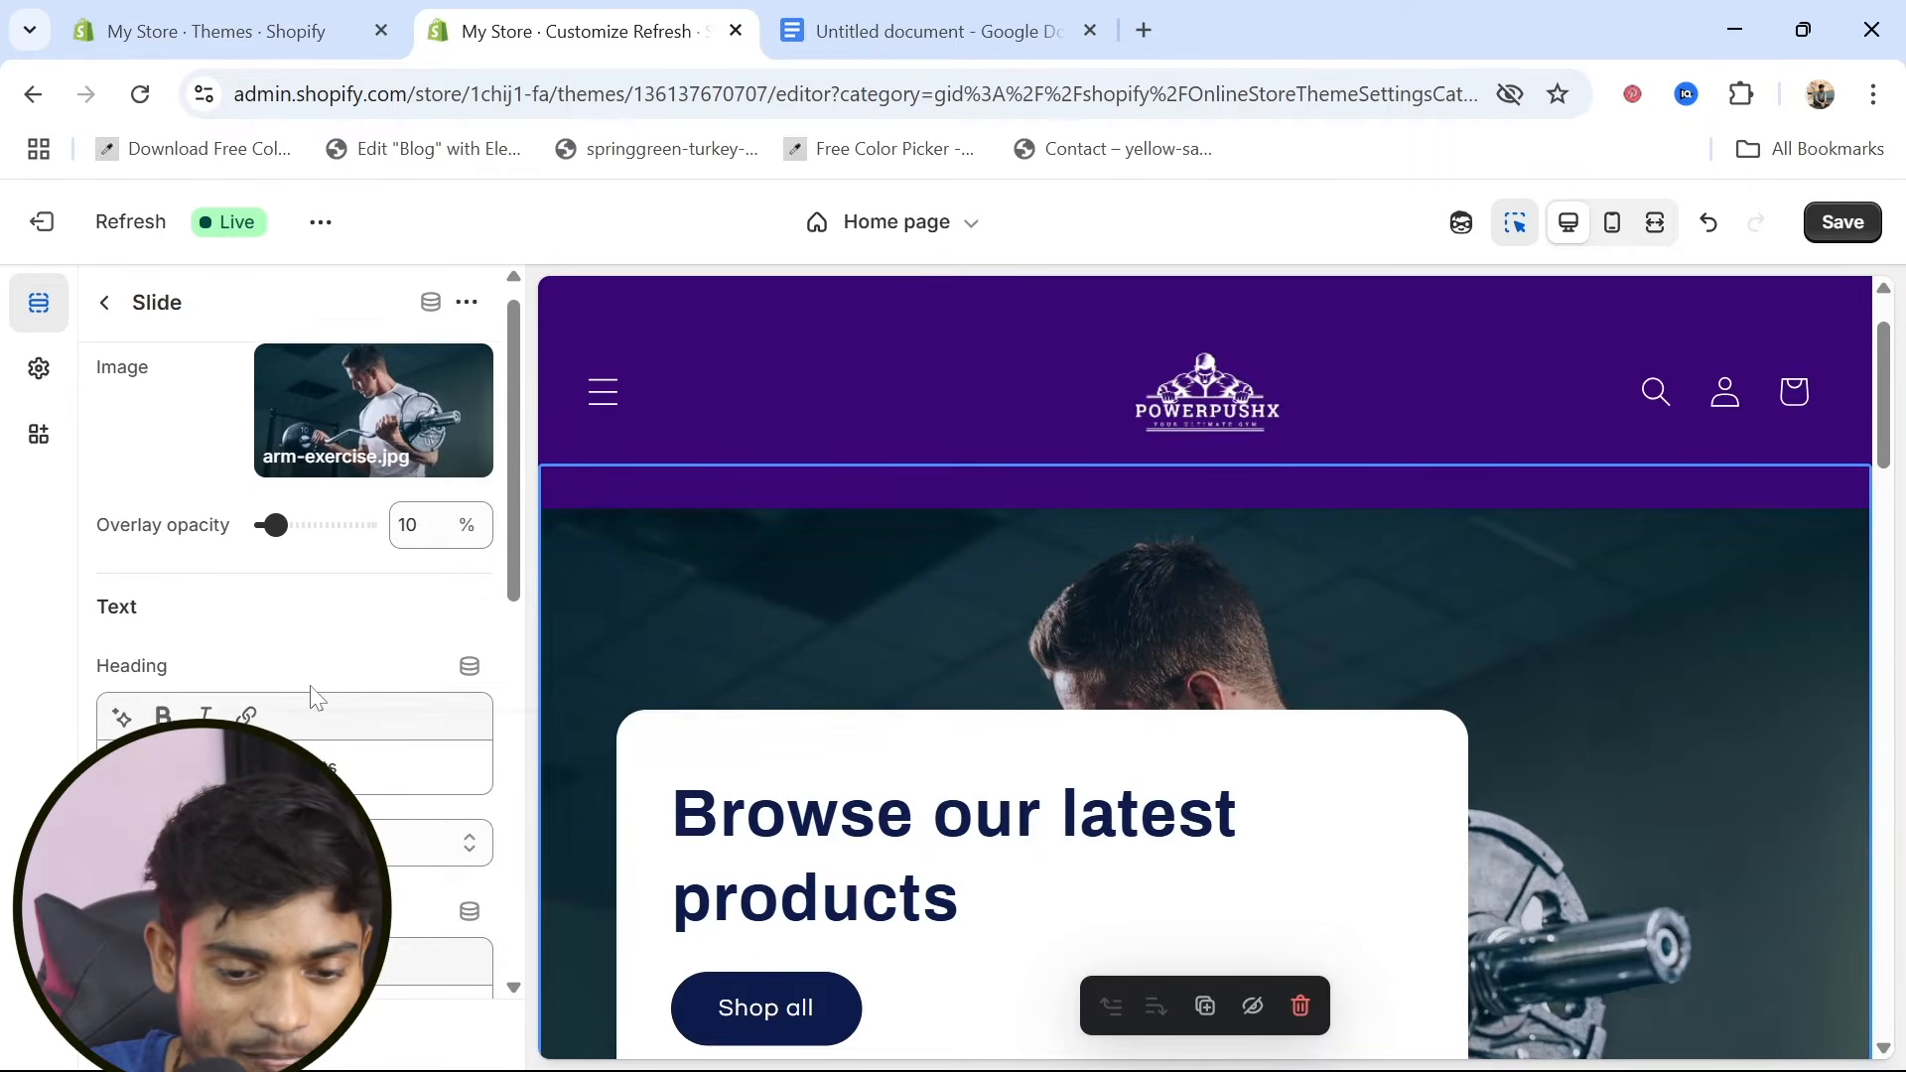
# Replace the slide's heading with "No Pain,No Gain"
pyautogui.scroll(-1, 341, 648)
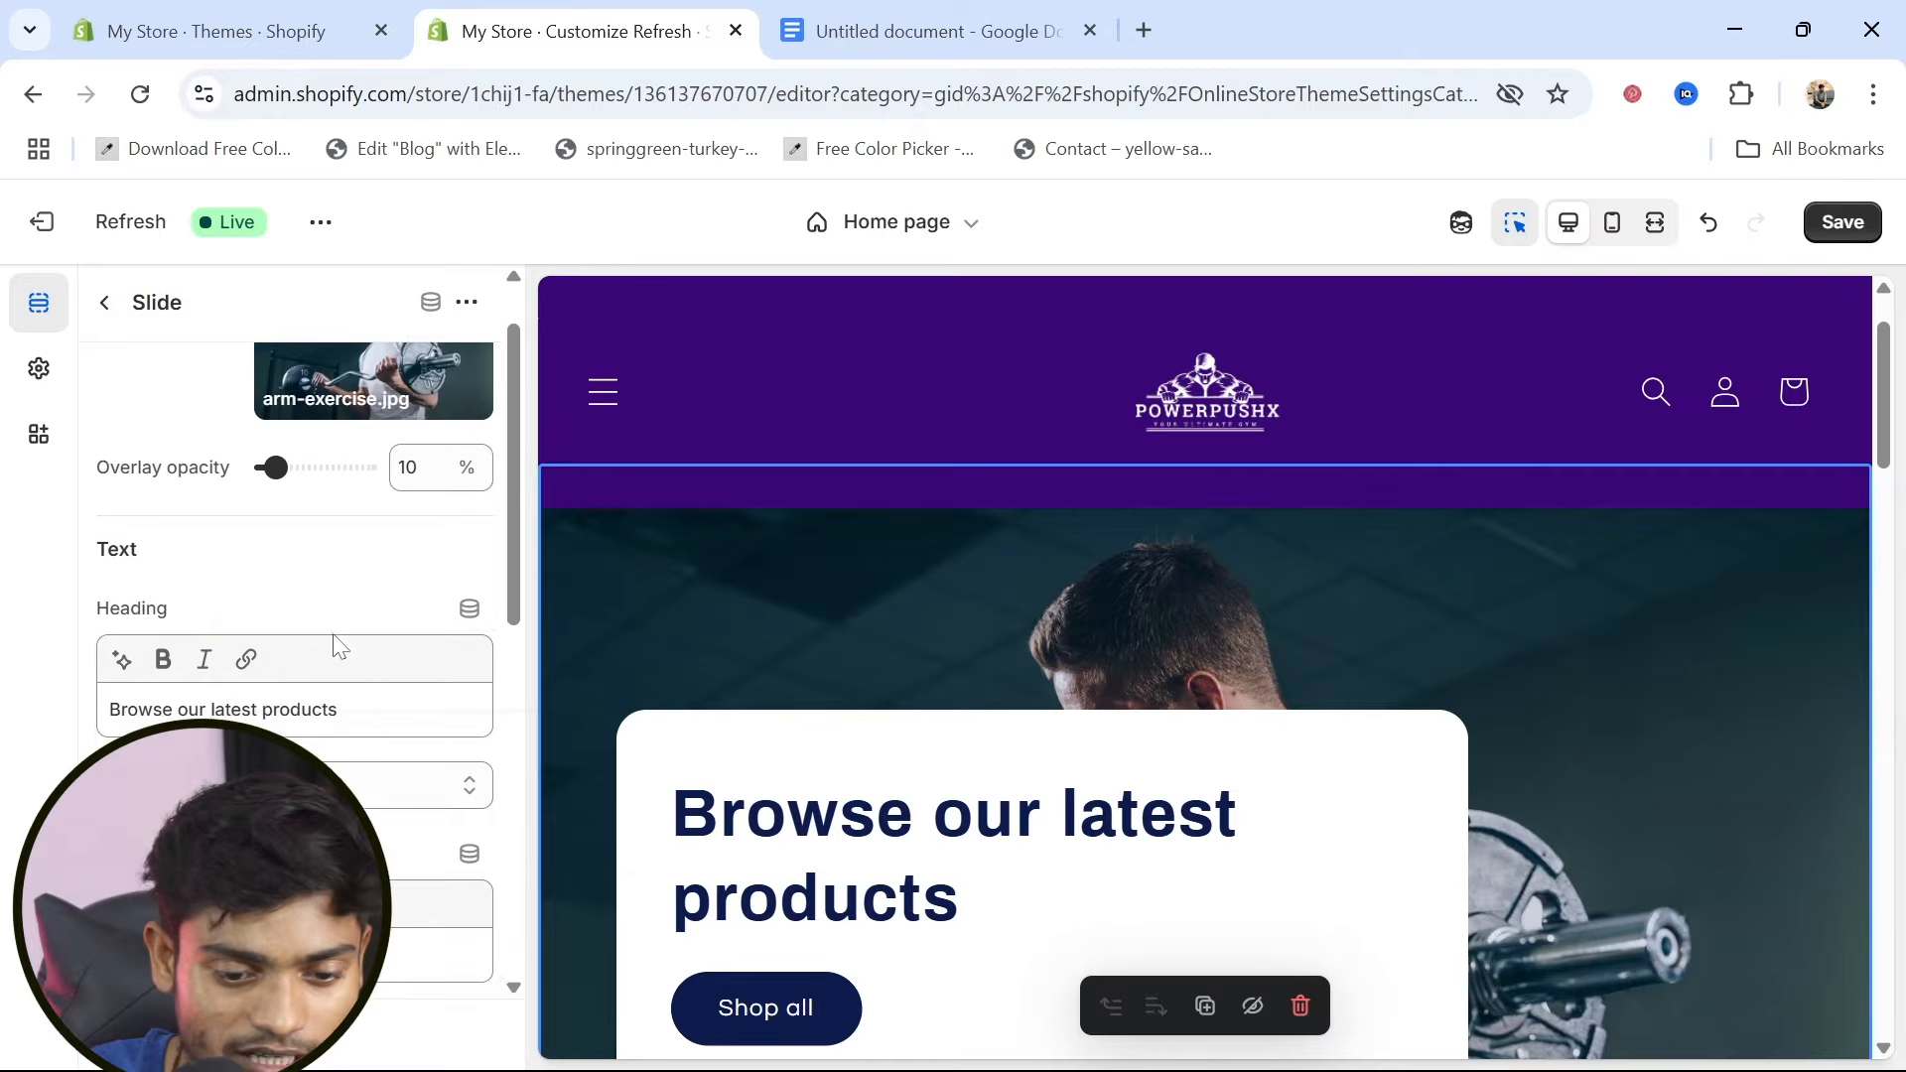
pyautogui.scroll(-1, 341, 647)
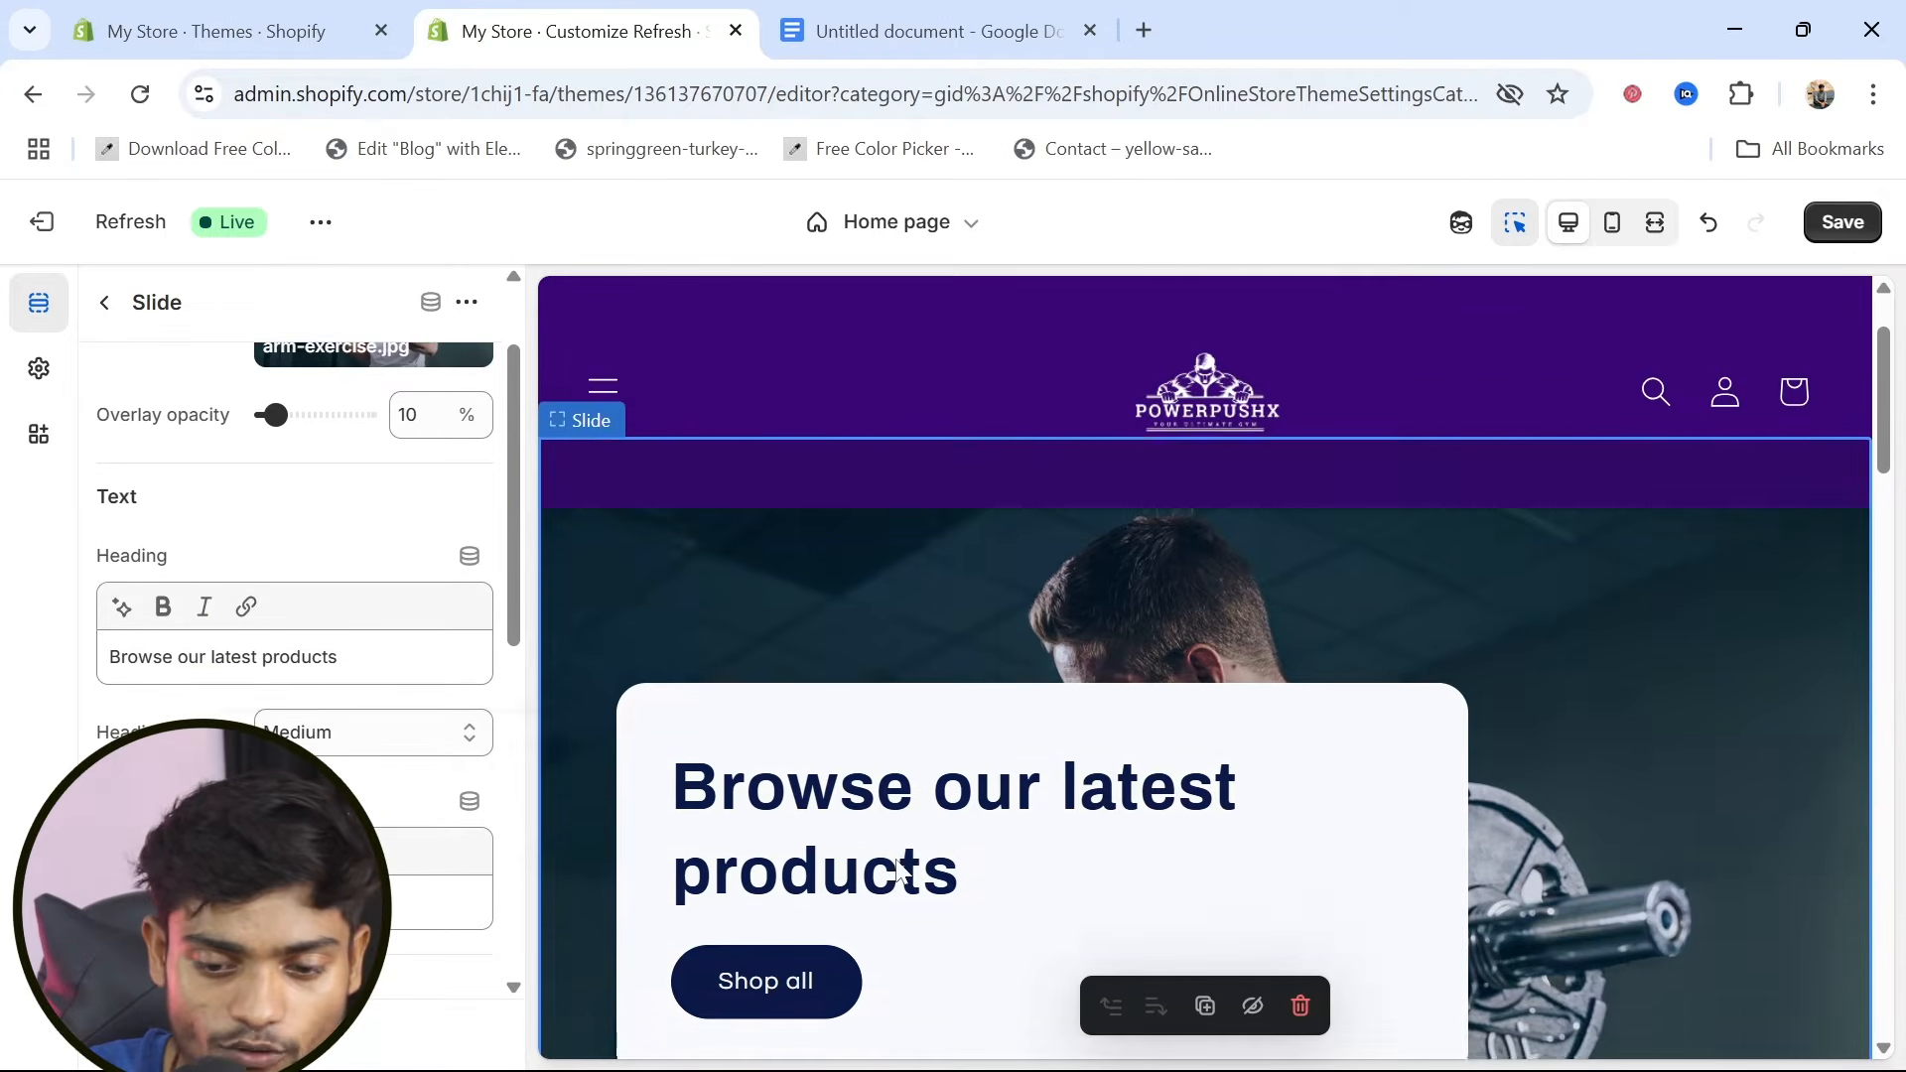
pyautogui.scroll(-2, 700, 623)
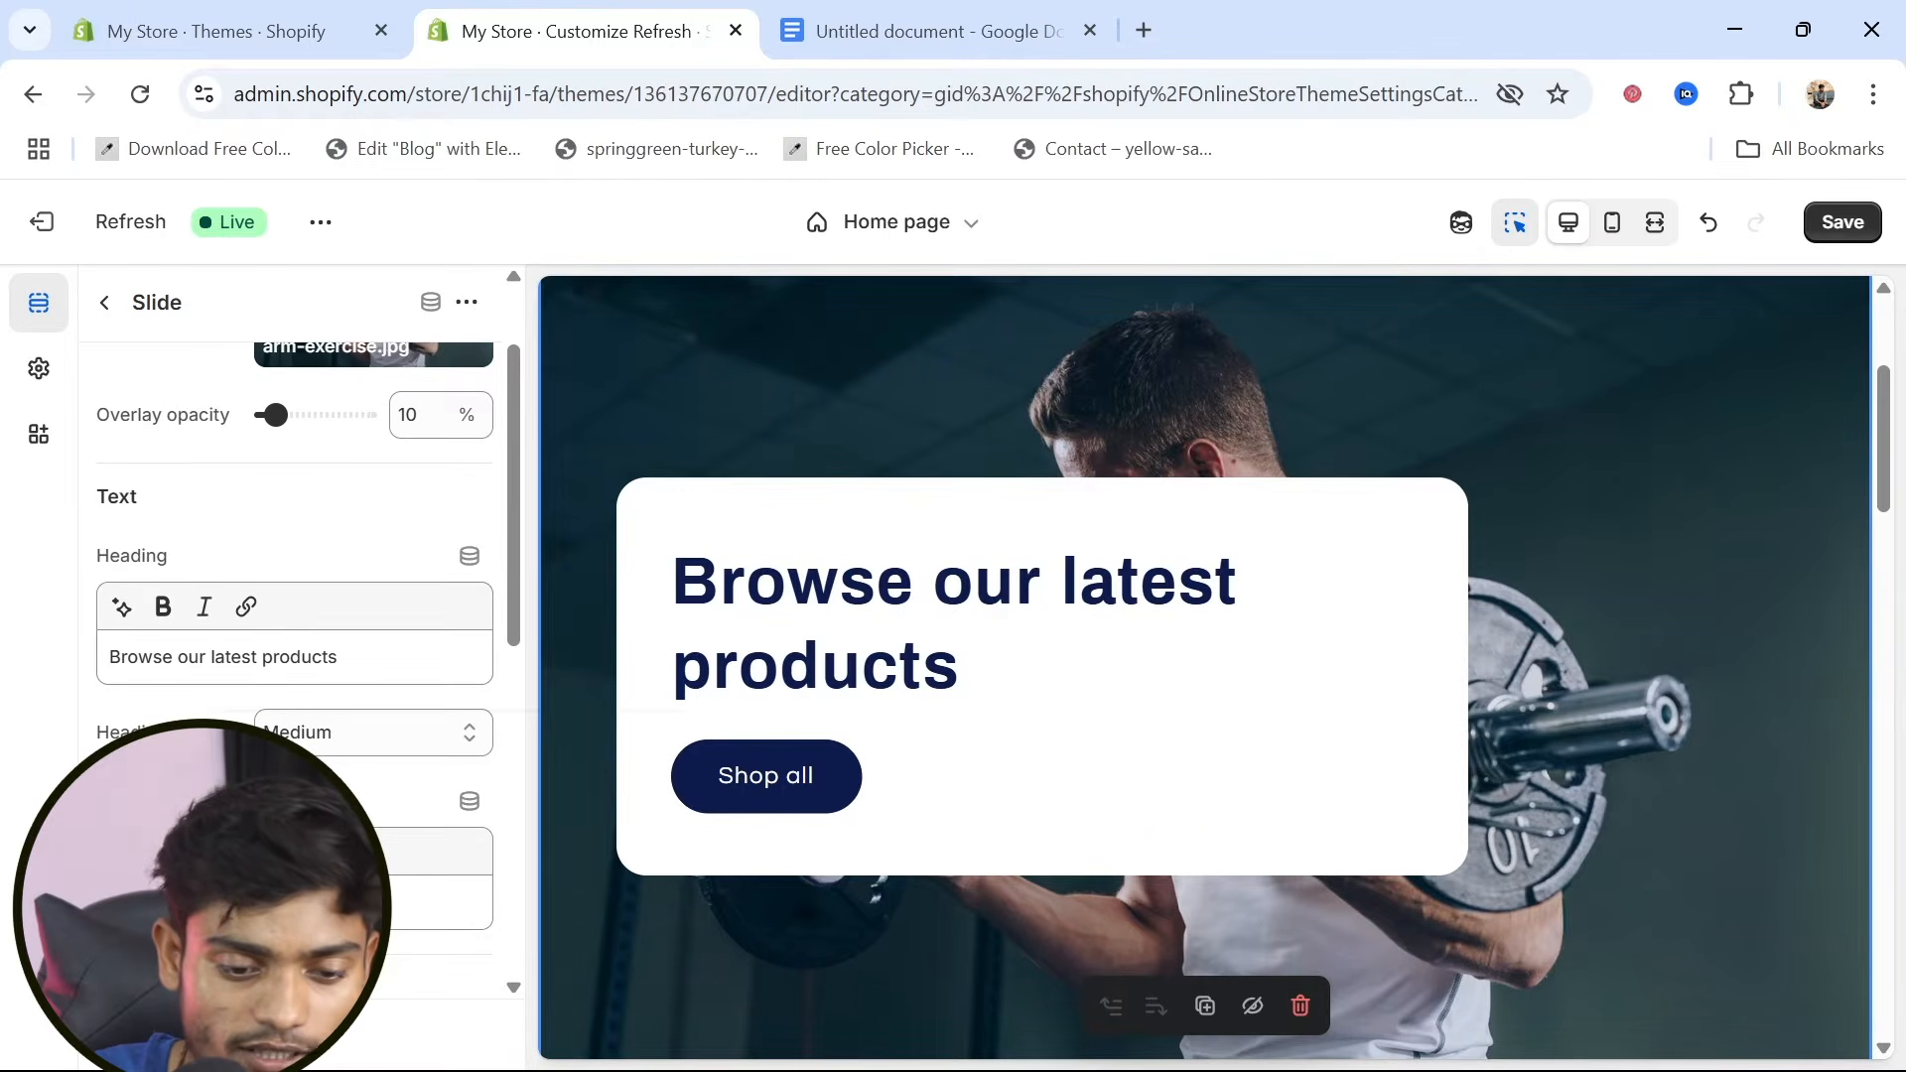
pyautogui.tripleClick(192, 653)
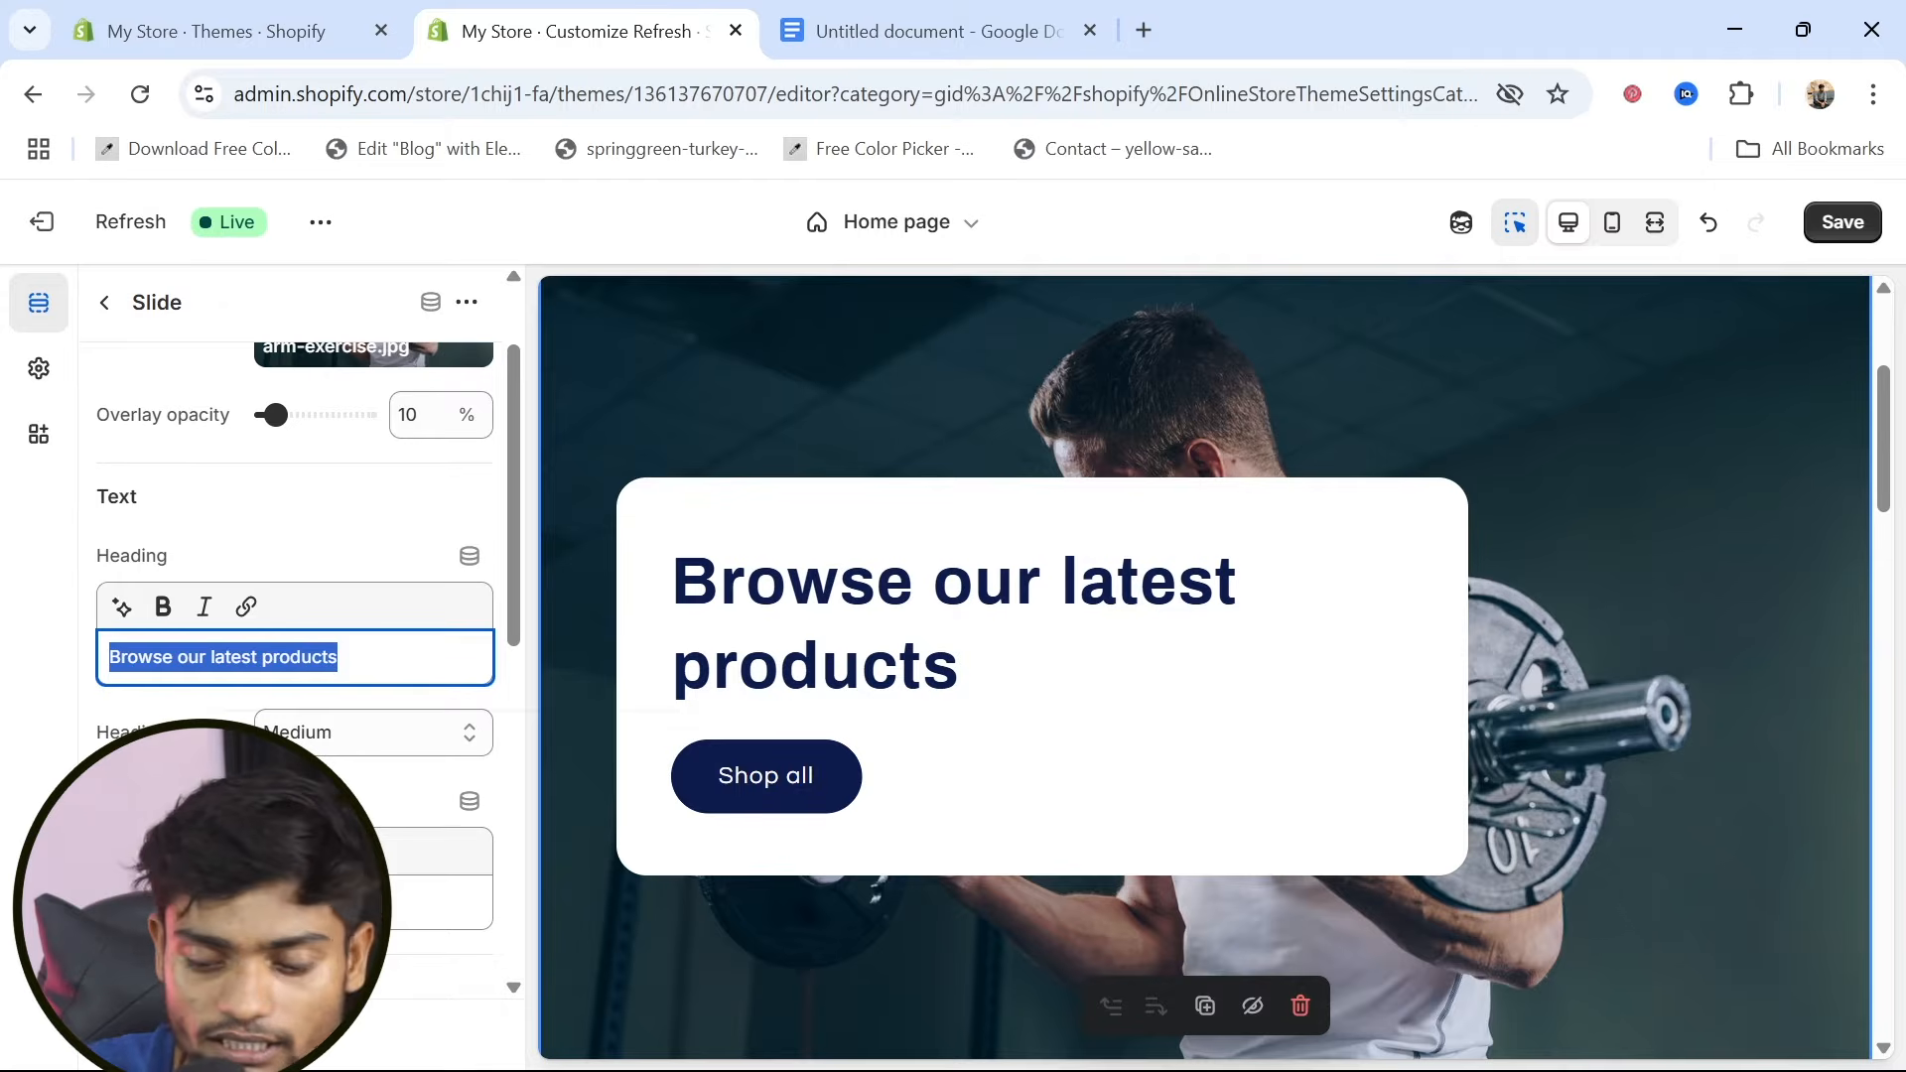
pyautogui.press('BackSpace')
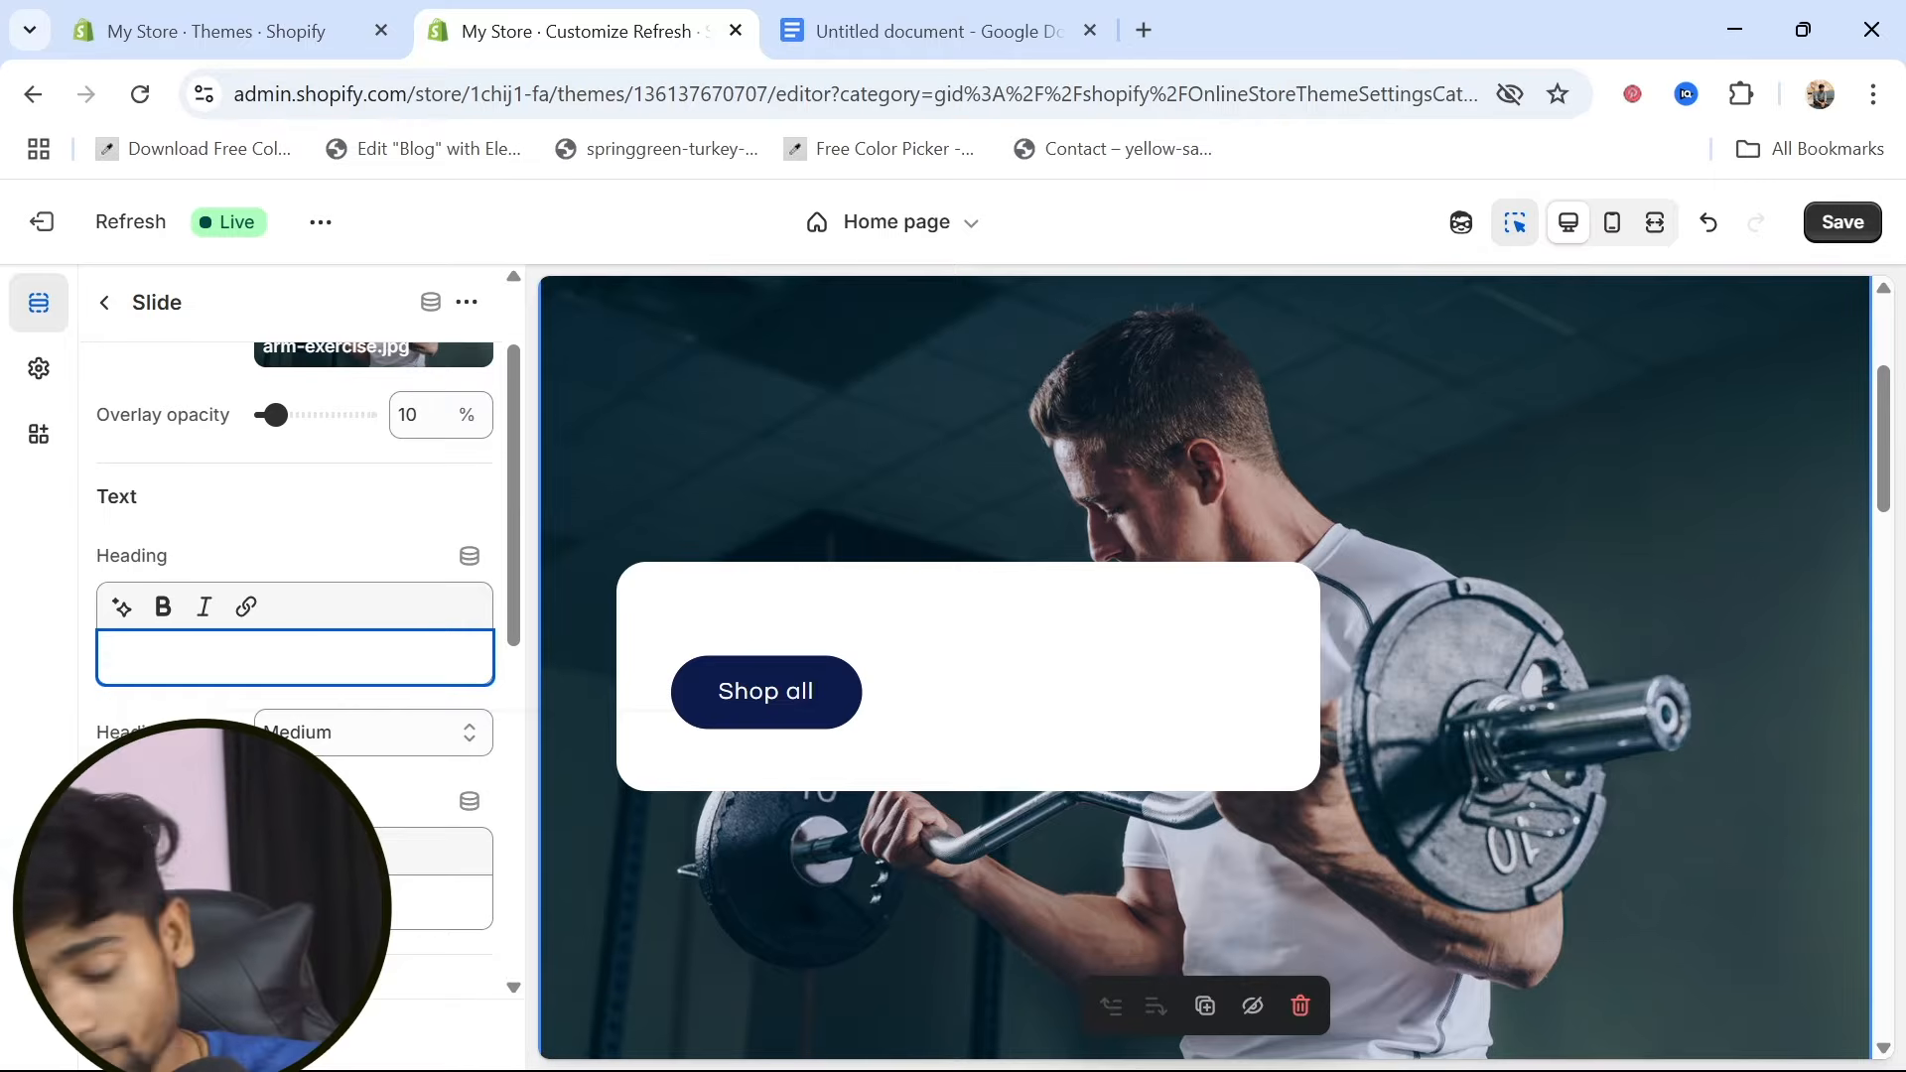
pyautogui.write('No')
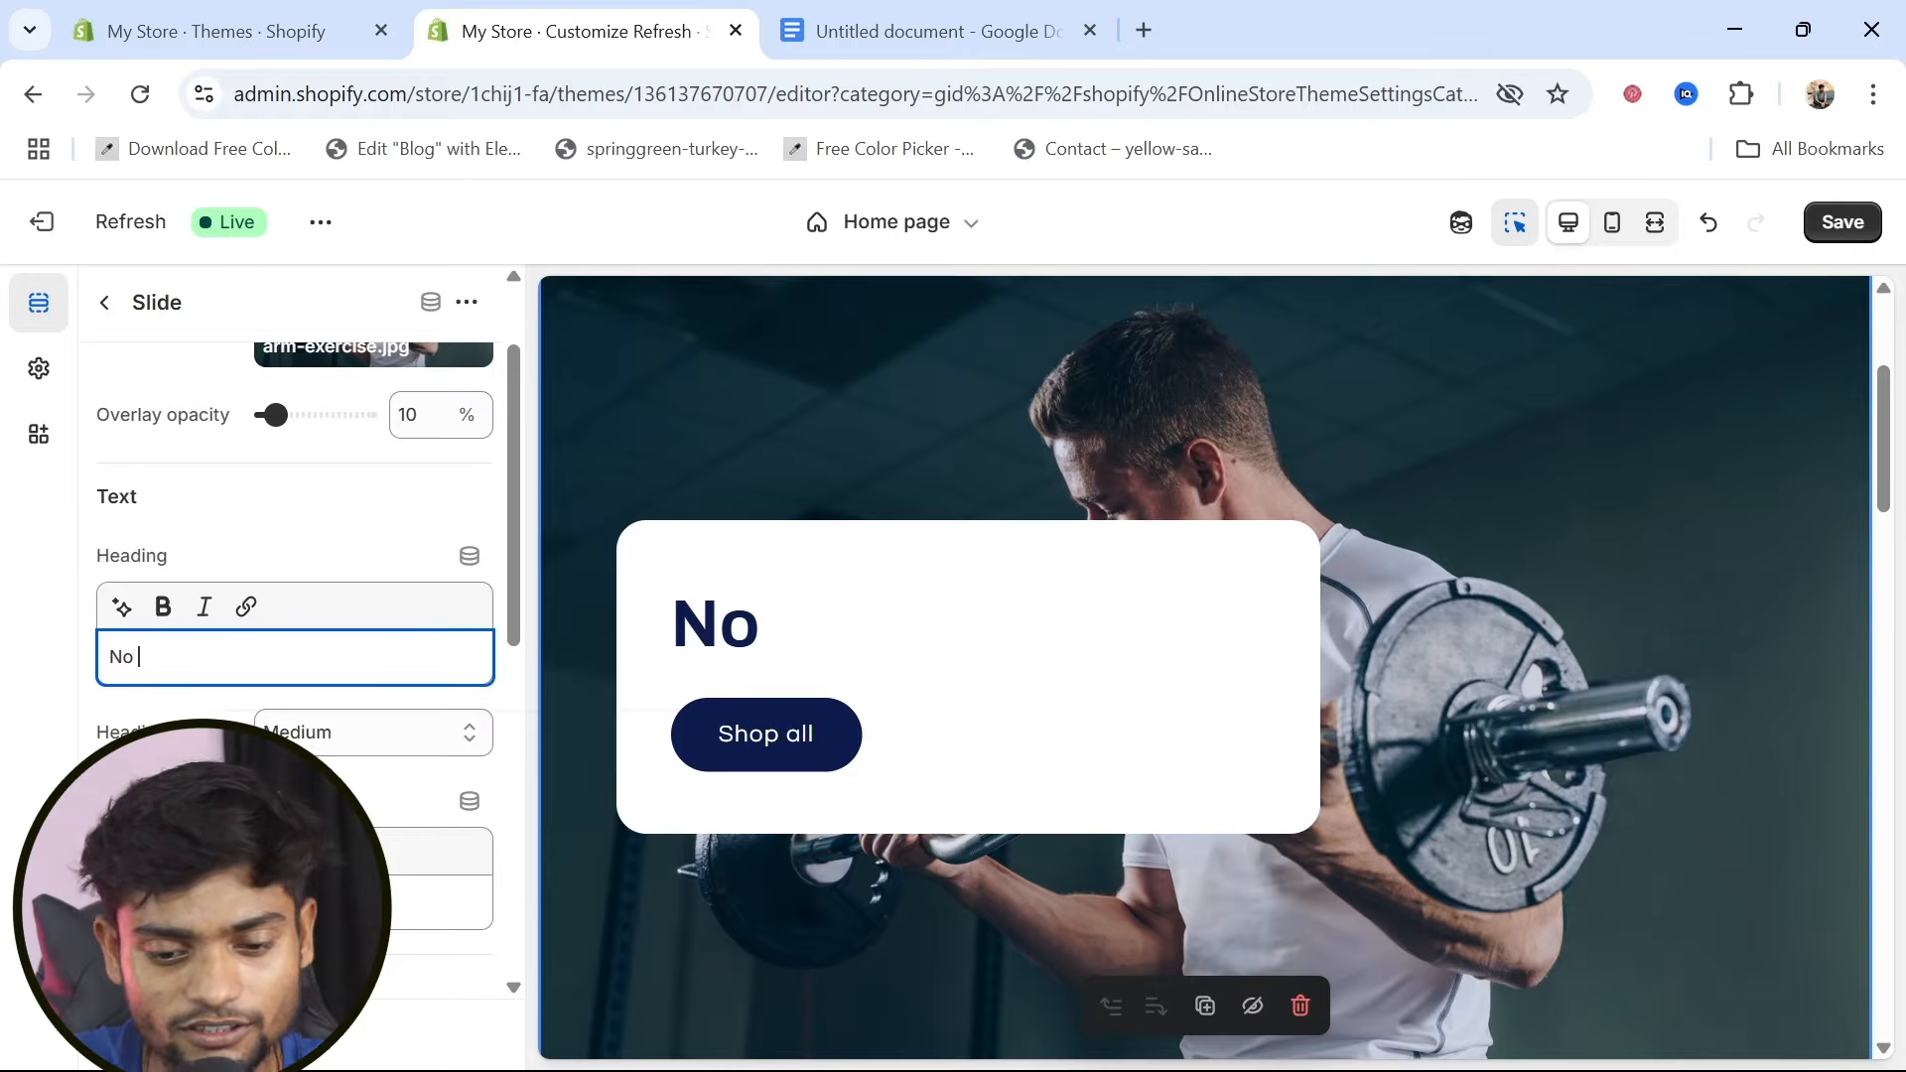
pyautogui.write(' pa')
pyautogui.press('BackSpace')
pyautogui.press('BackSpace')
pyautogui.write('Pain ')
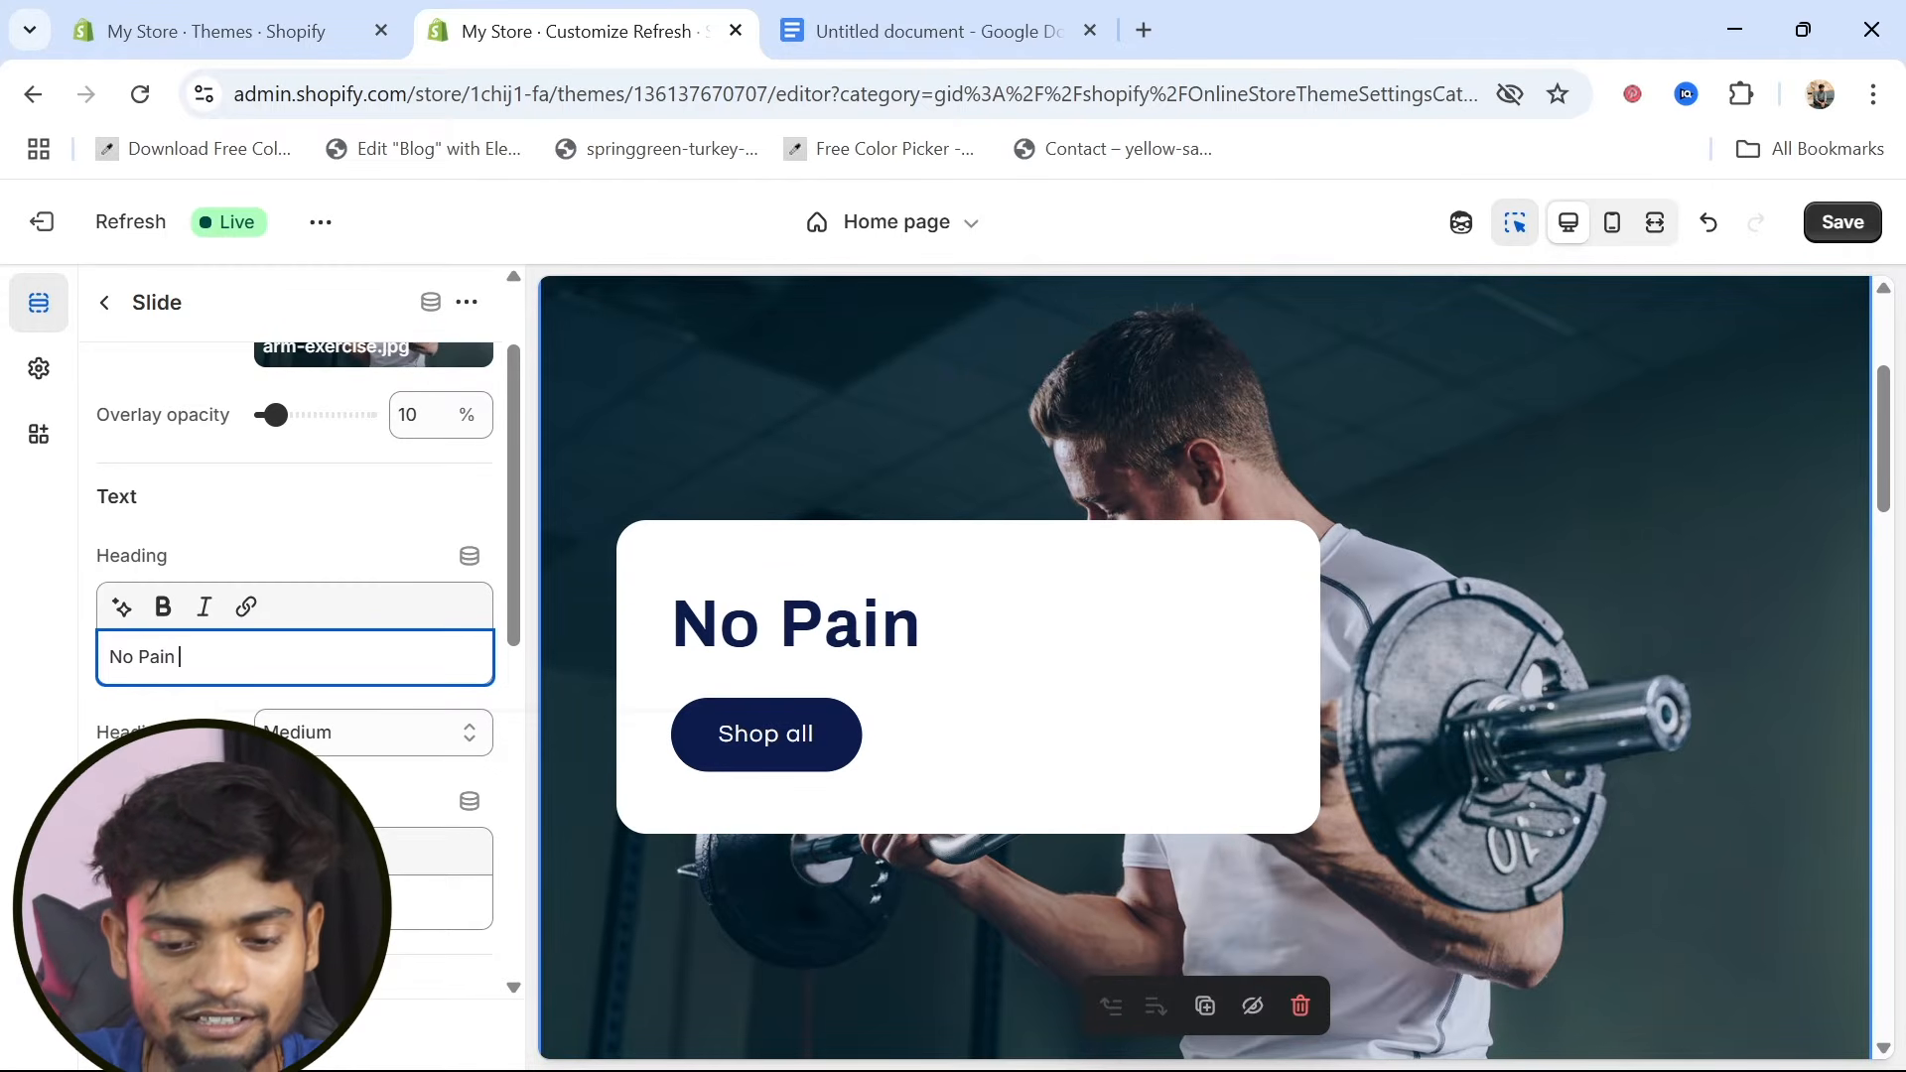
pyautogui.write('m')
pyautogui.press('BackSpace')
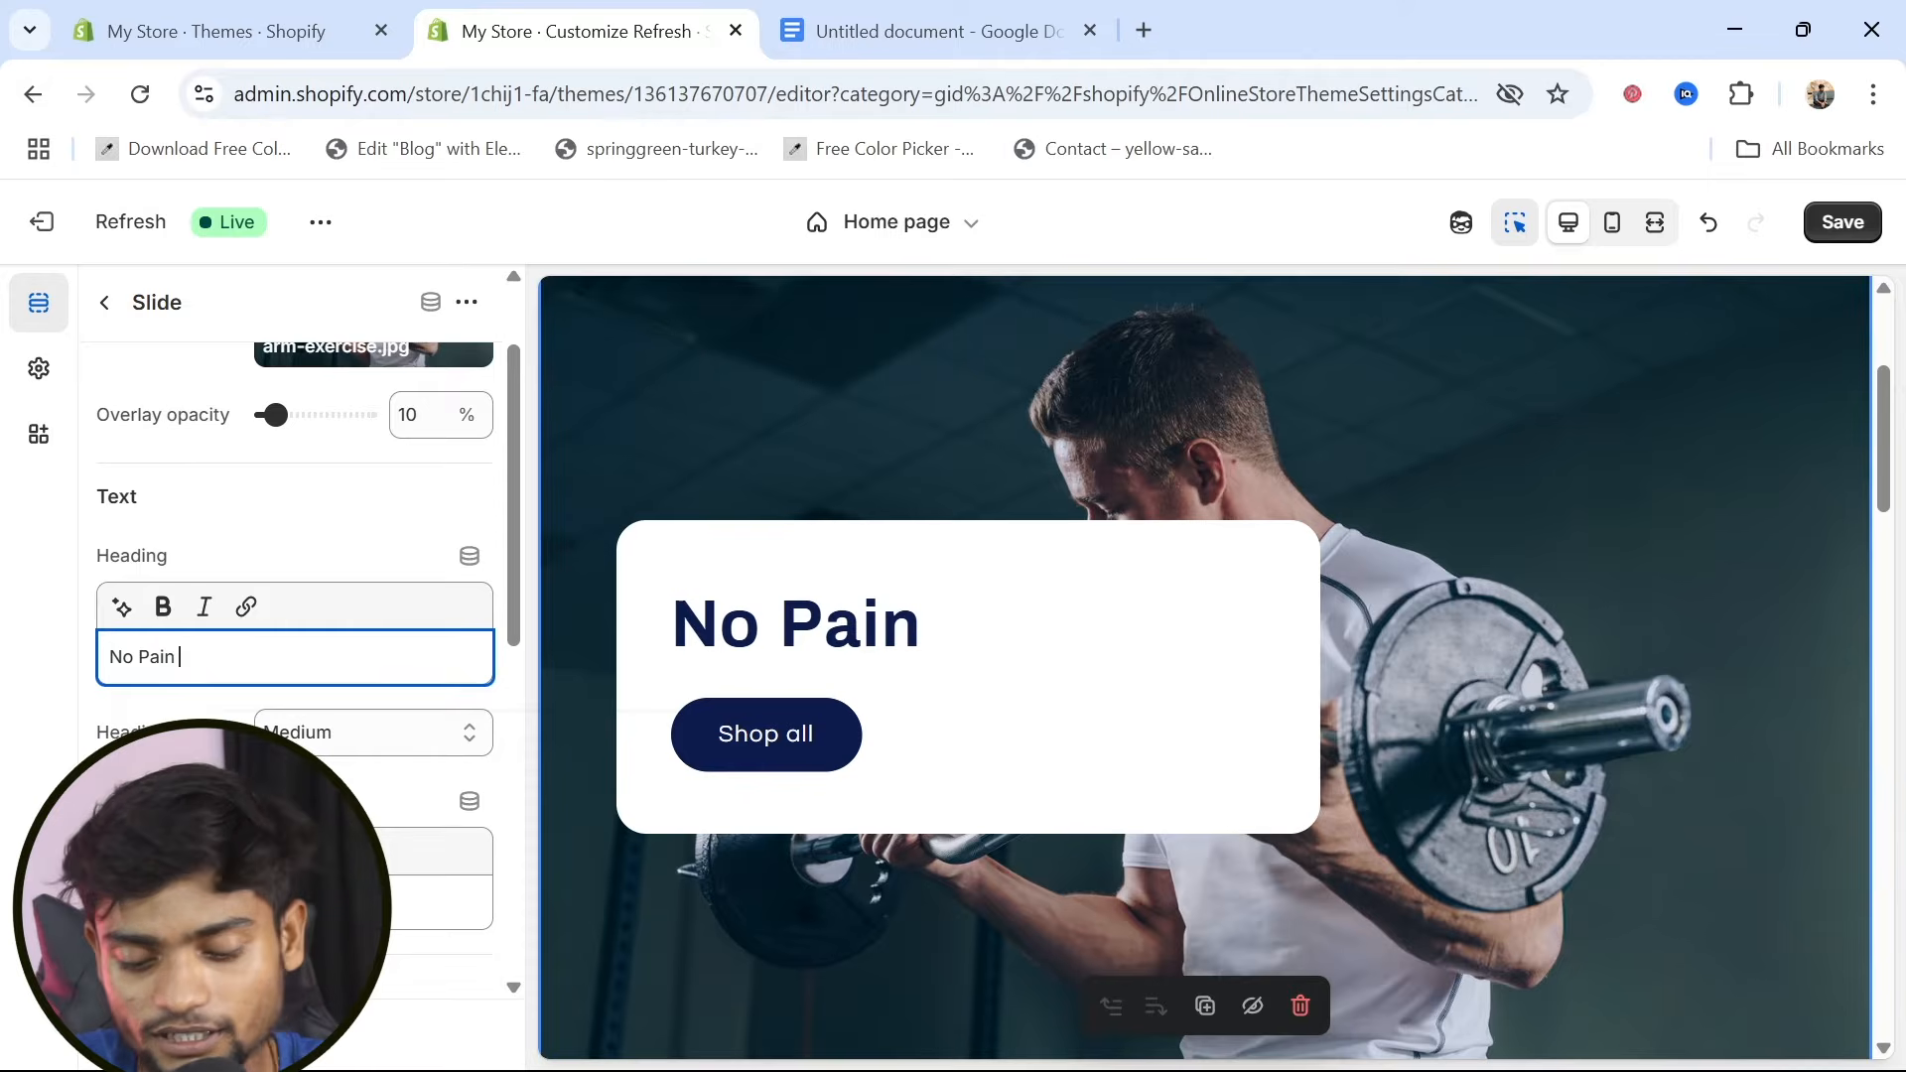
pyautogui.write(',No')
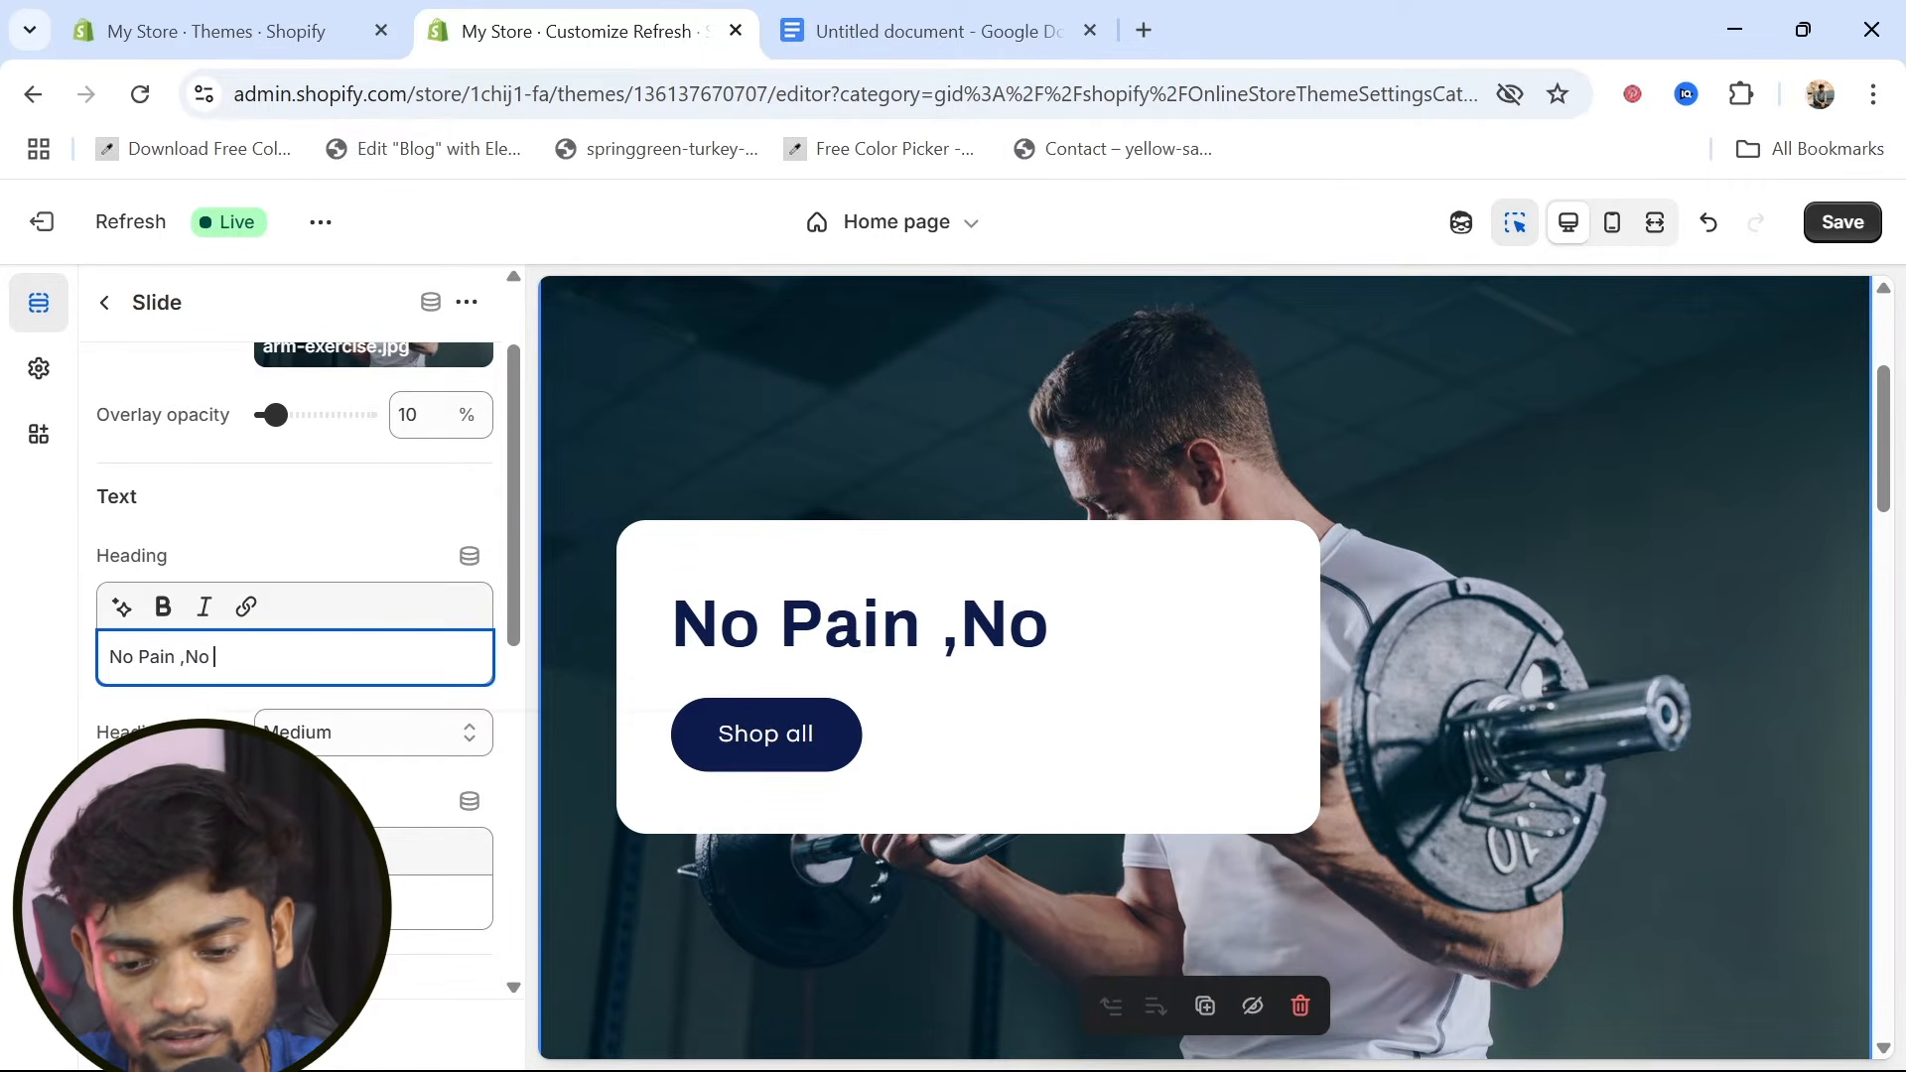
pyautogui.write(' Gain')
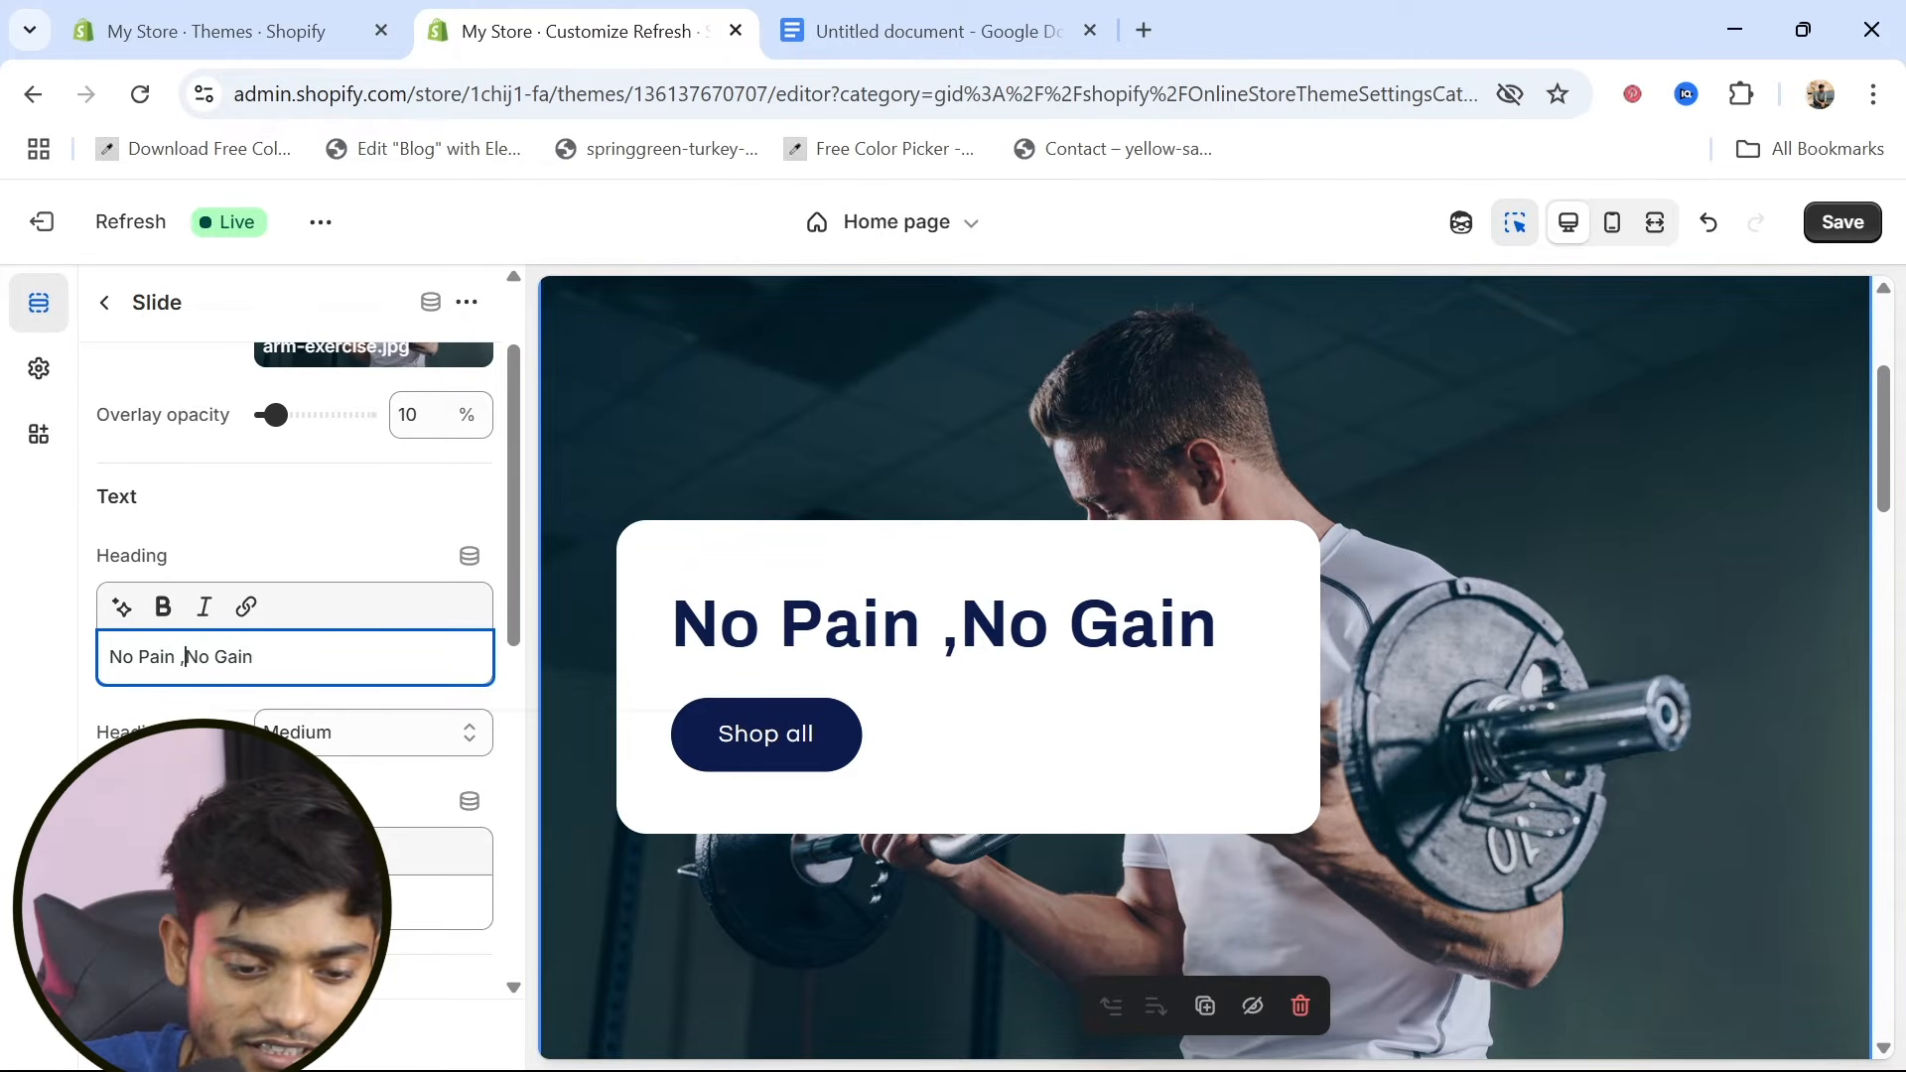
pyautogui.press('BackSpace')
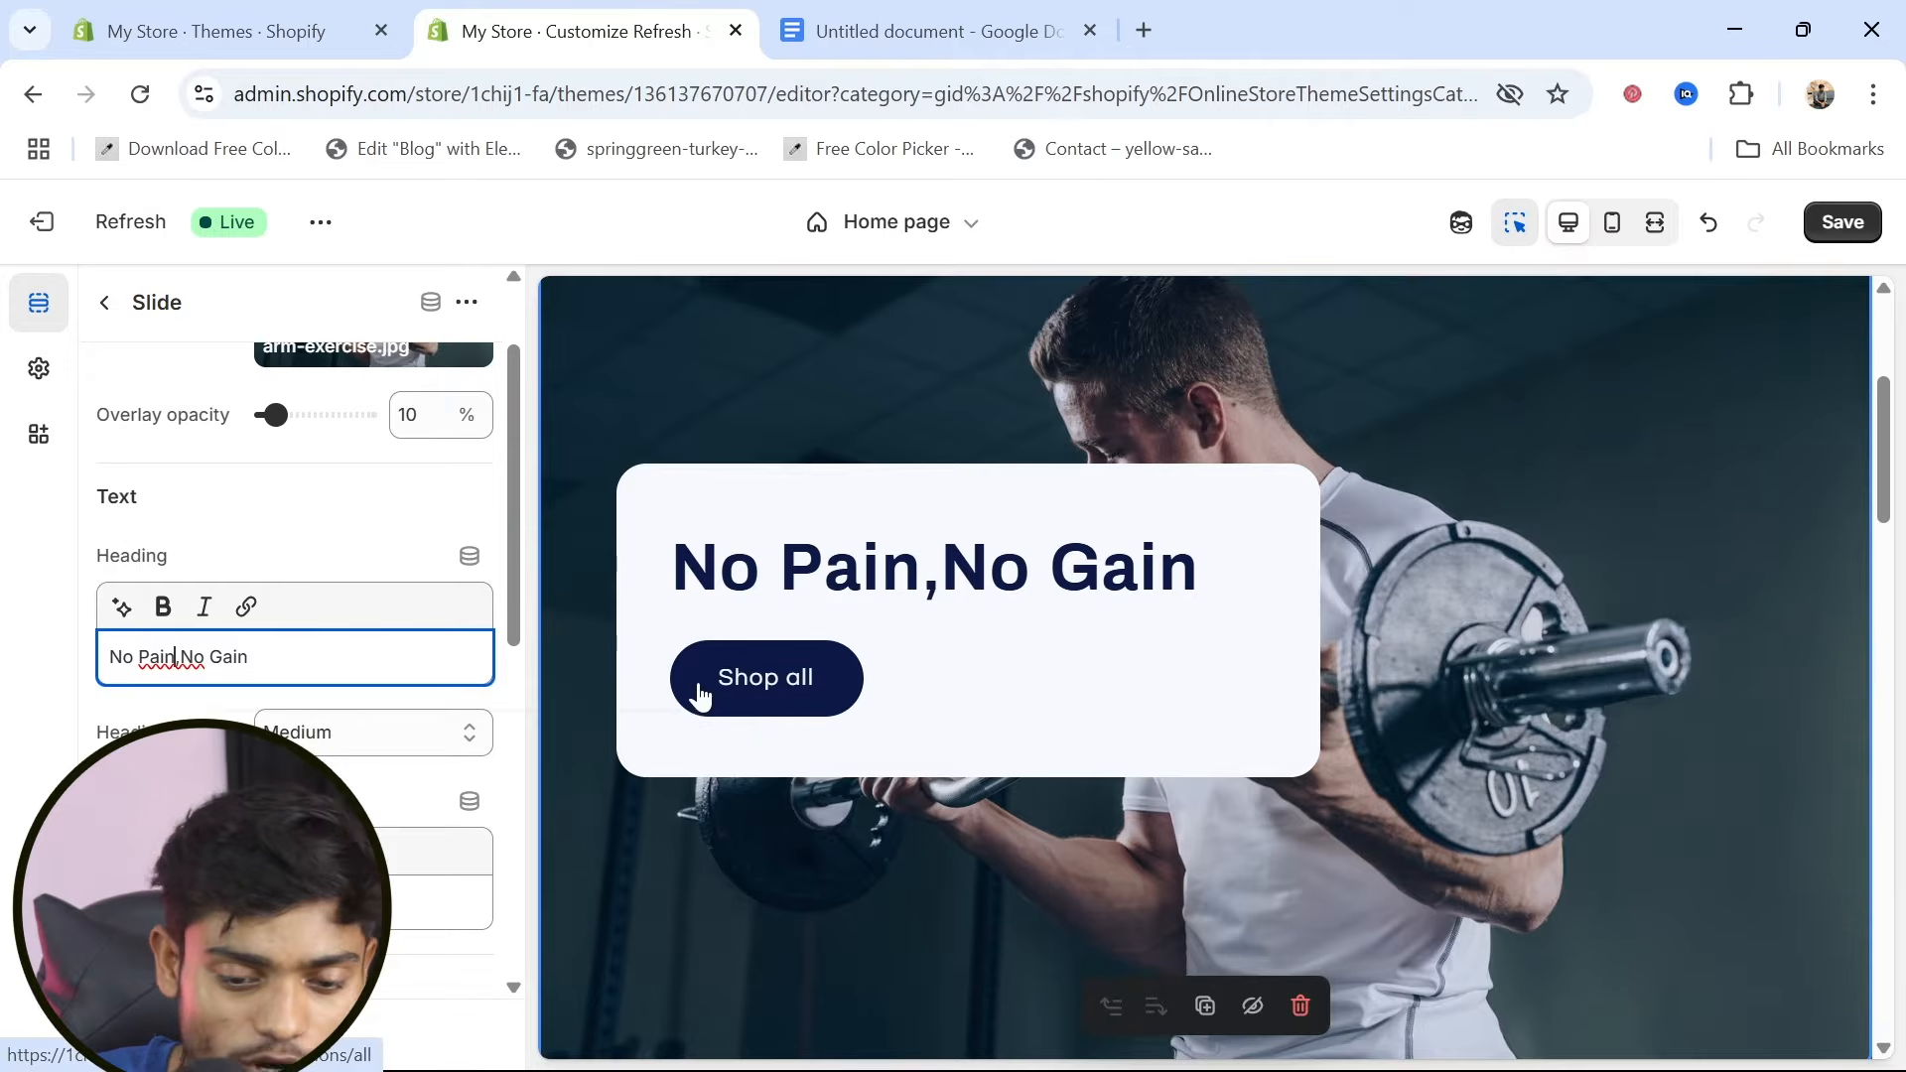
pyautogui.press('Left')
# Change the slide's button label to "Buy Now" and review its link and layout settings
pyautogui.scroll(-5, 297, 645)
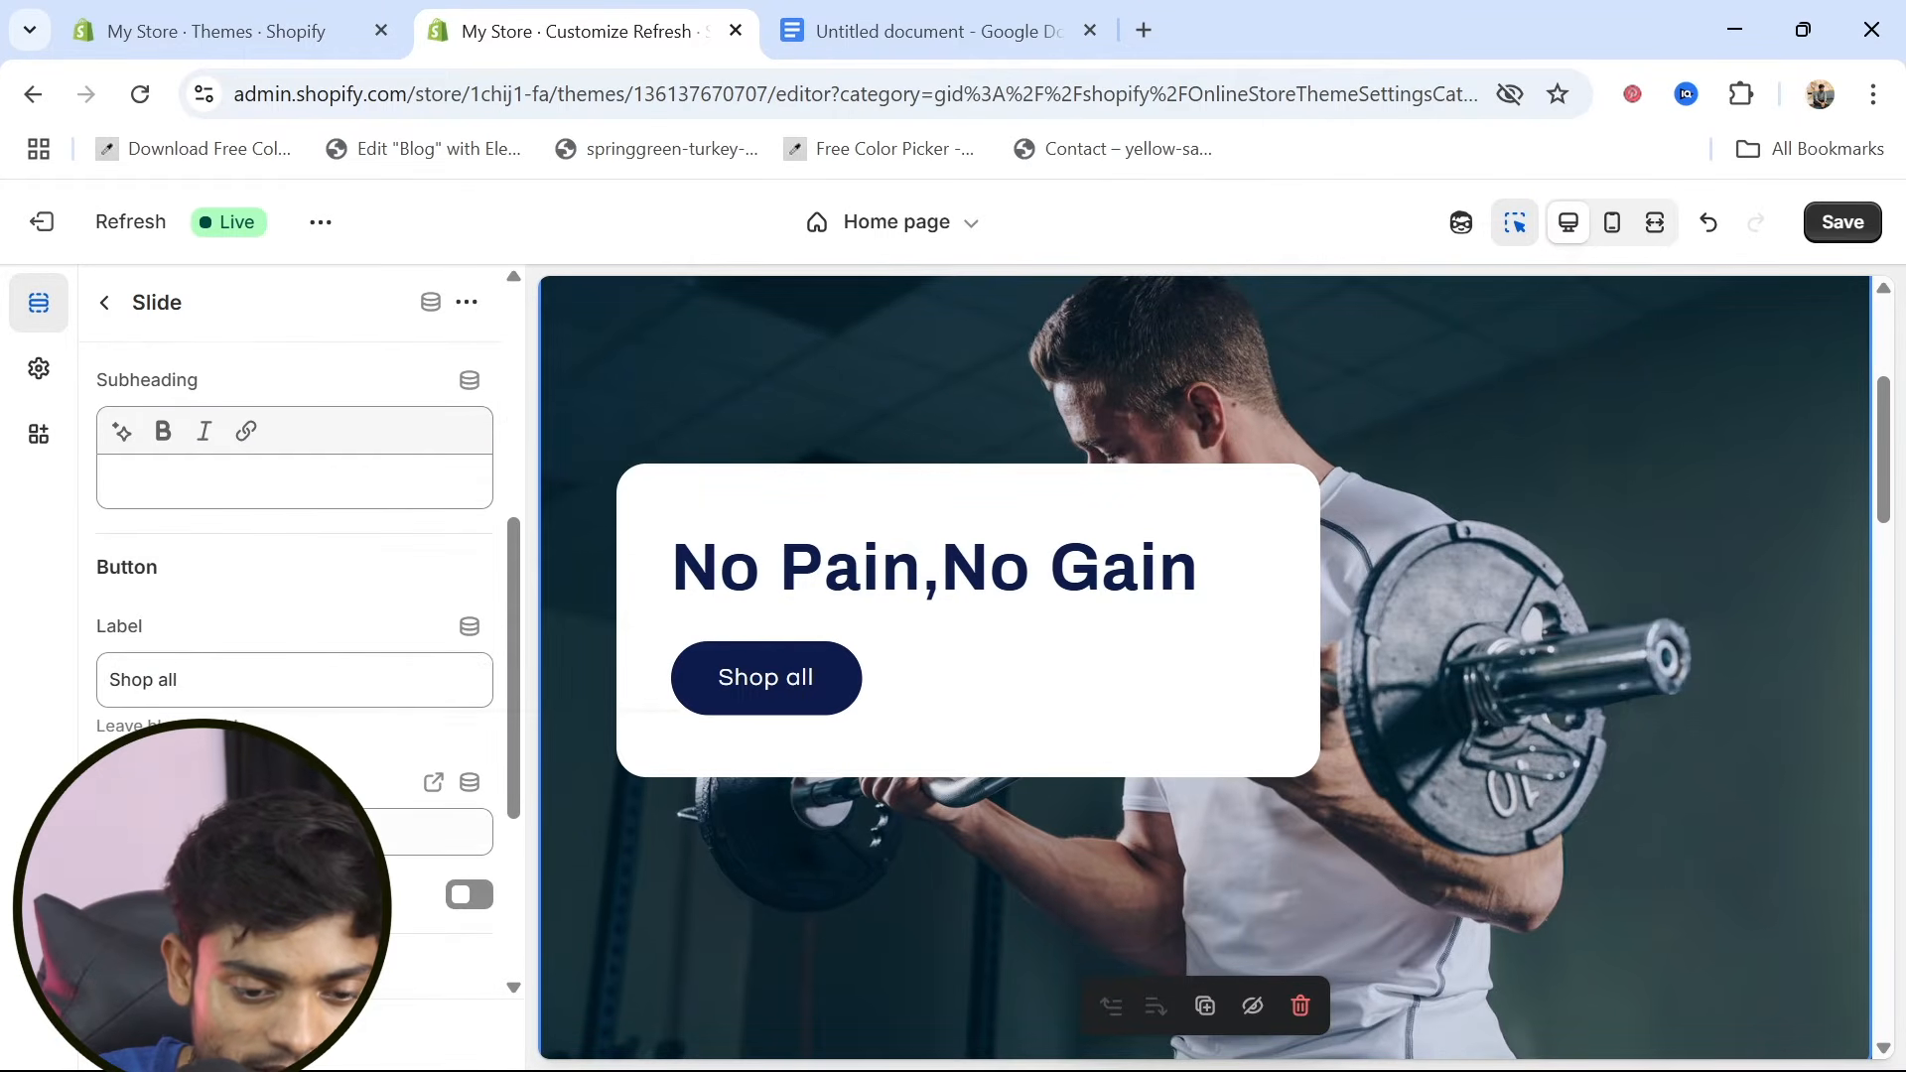
pyautogui.moveTo(189, 680); pyautogui.dragTo(55, 681)
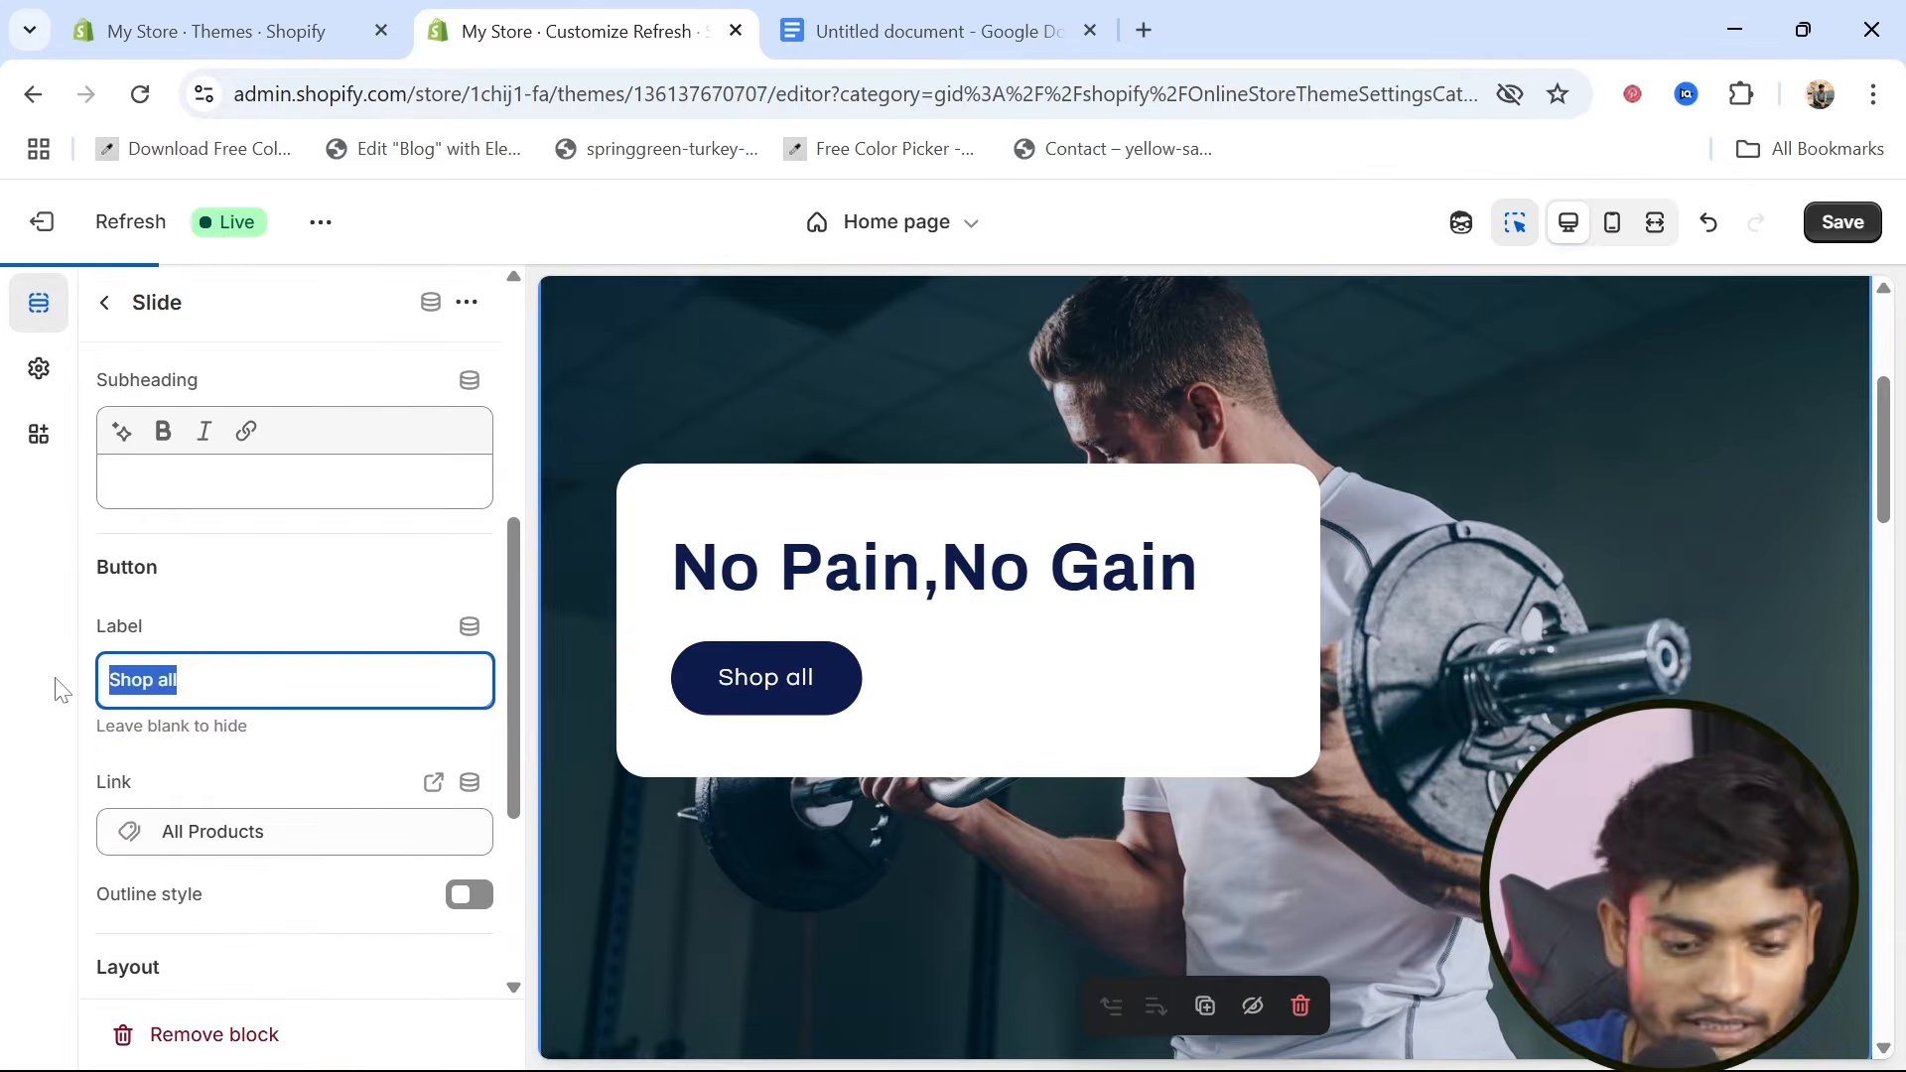
pyautogui.press('BackSpace')
pyautogui.write('Bu')
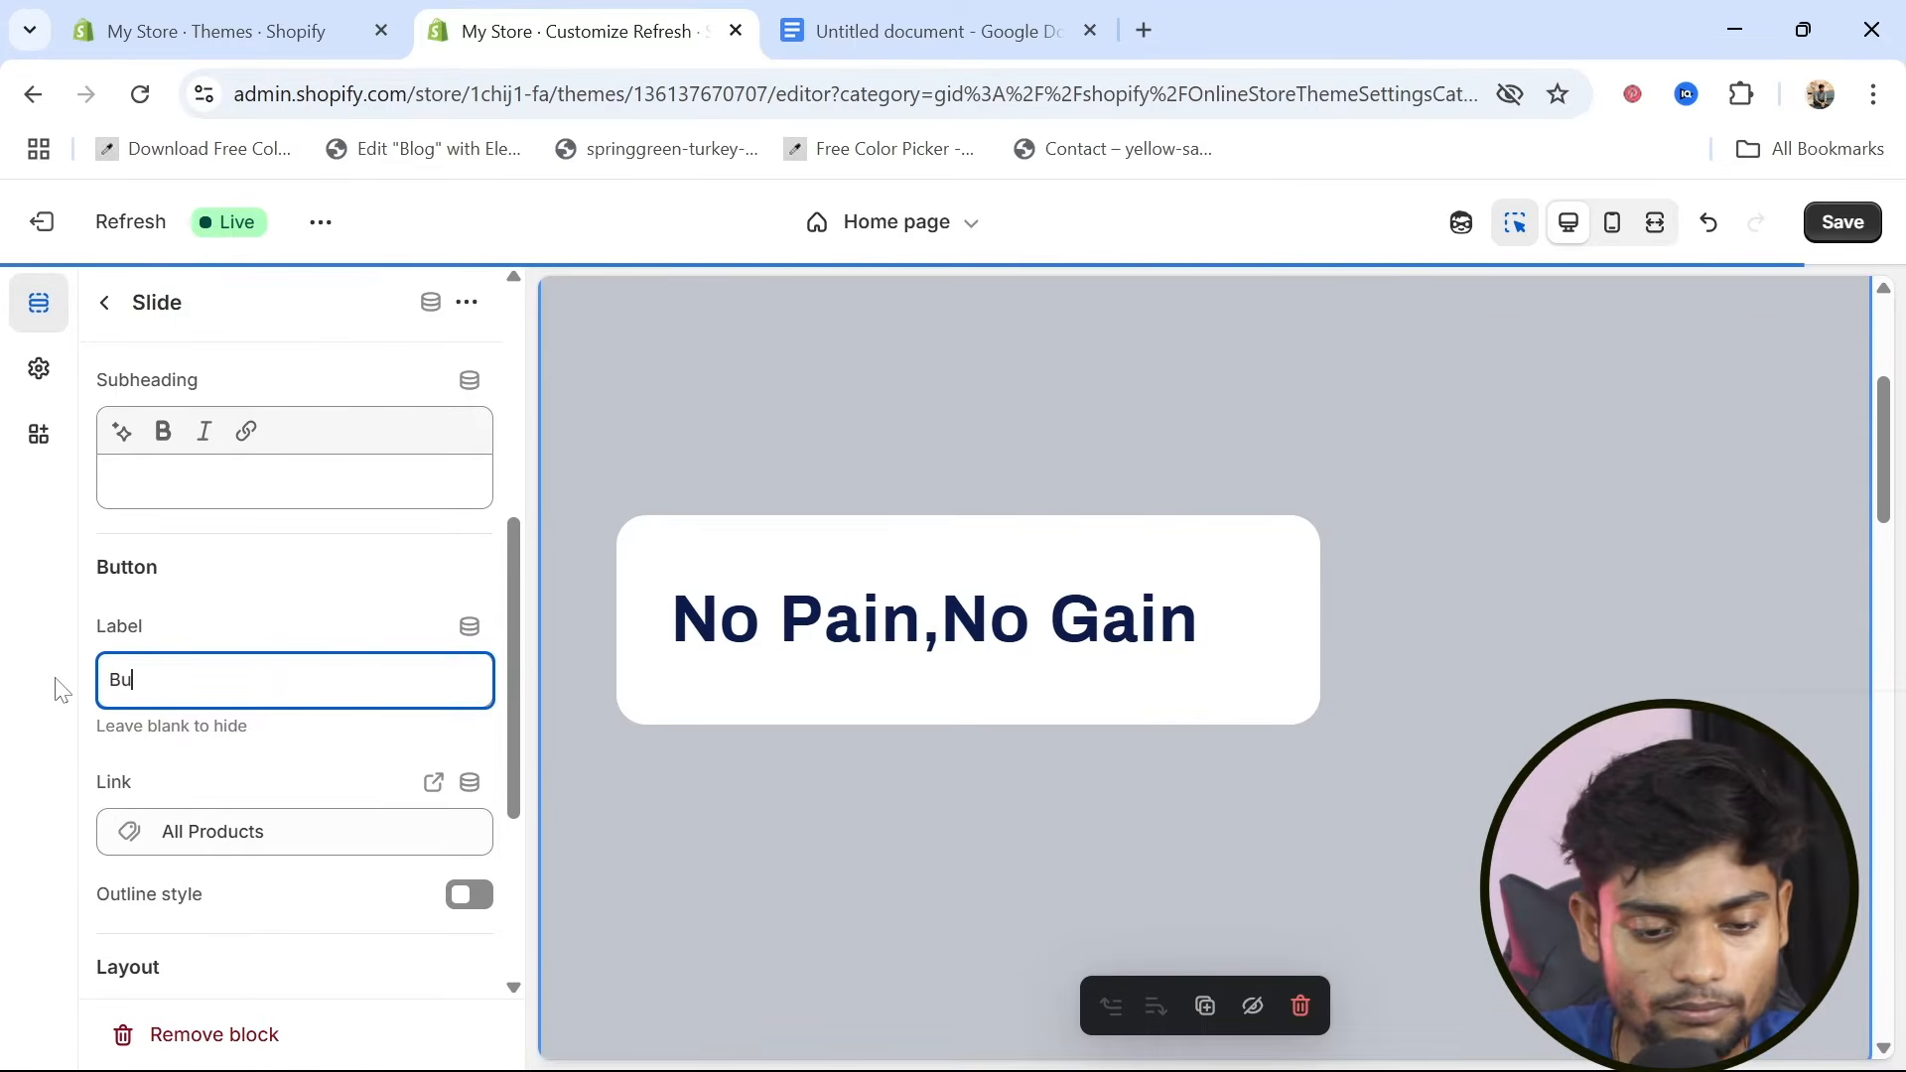
pyautogui.write('y Now')
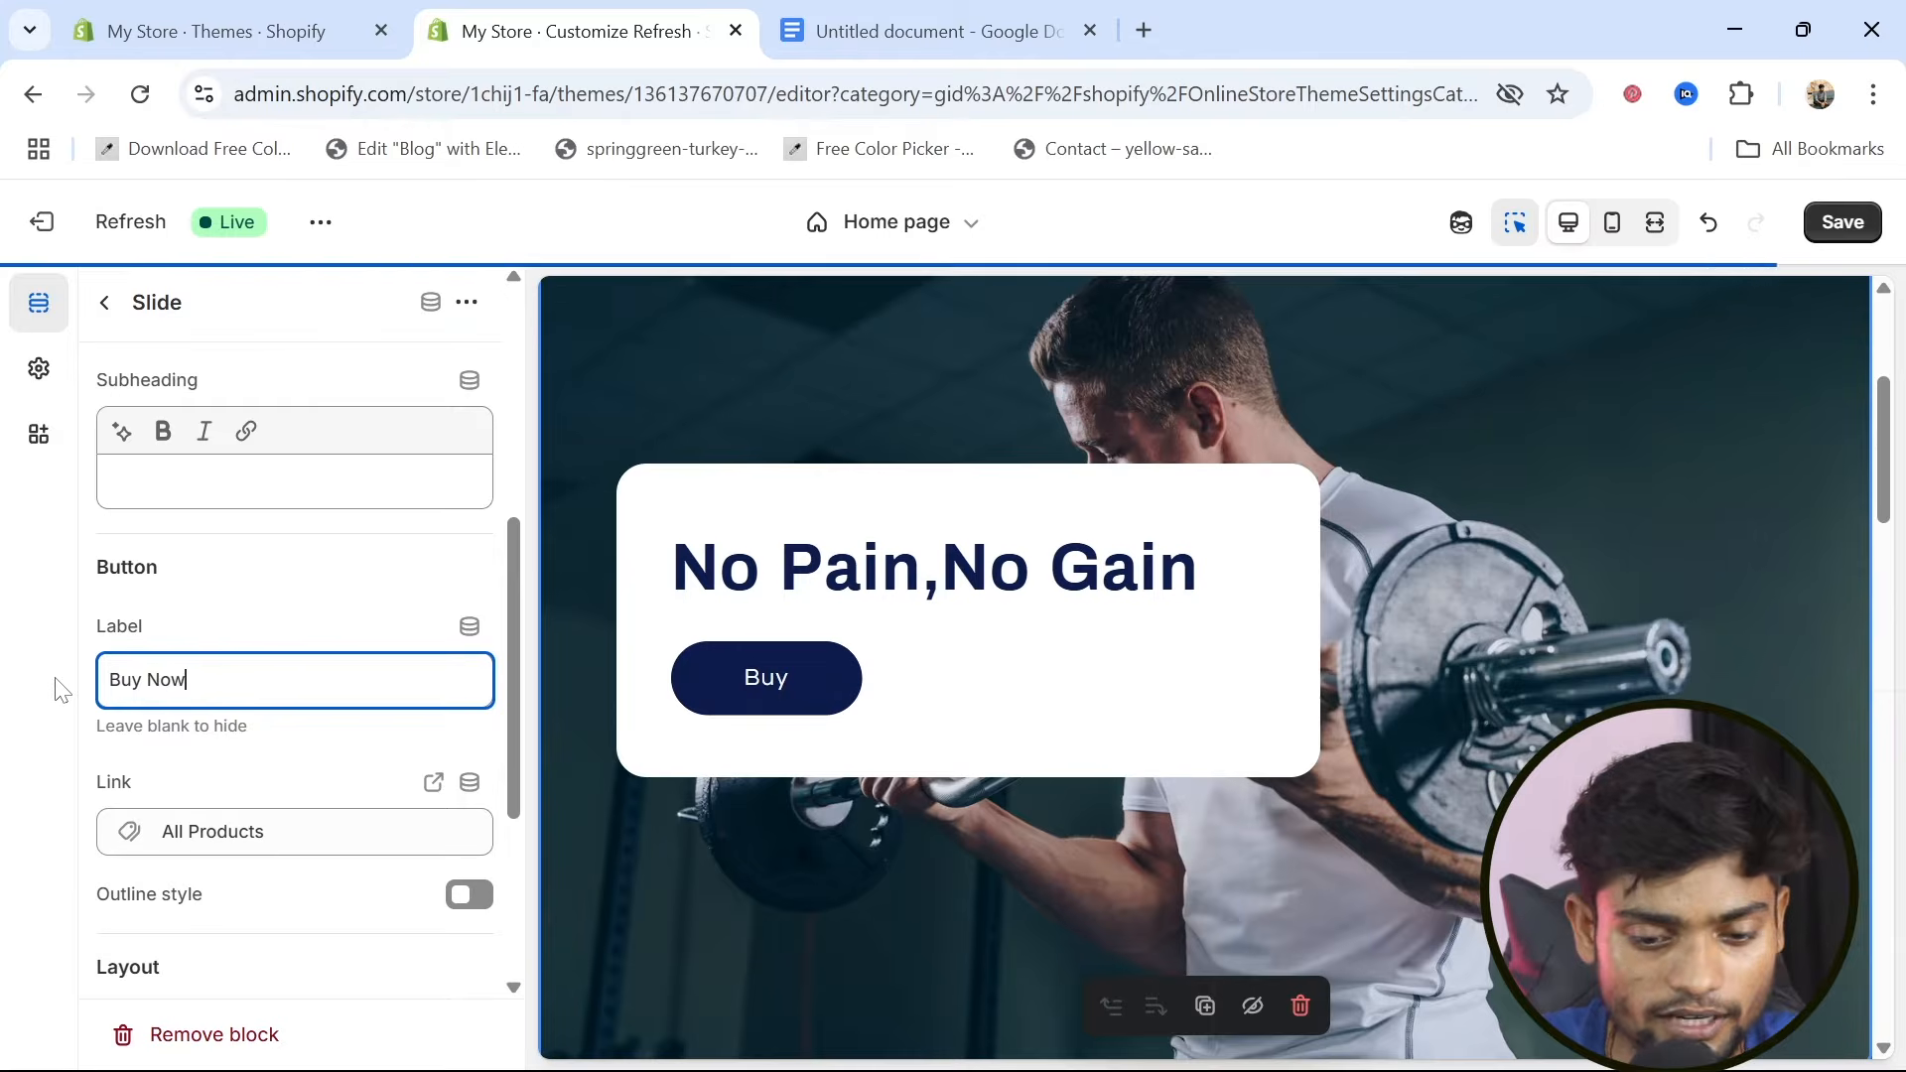
pyautogui.scroll(-1, 289, 765)
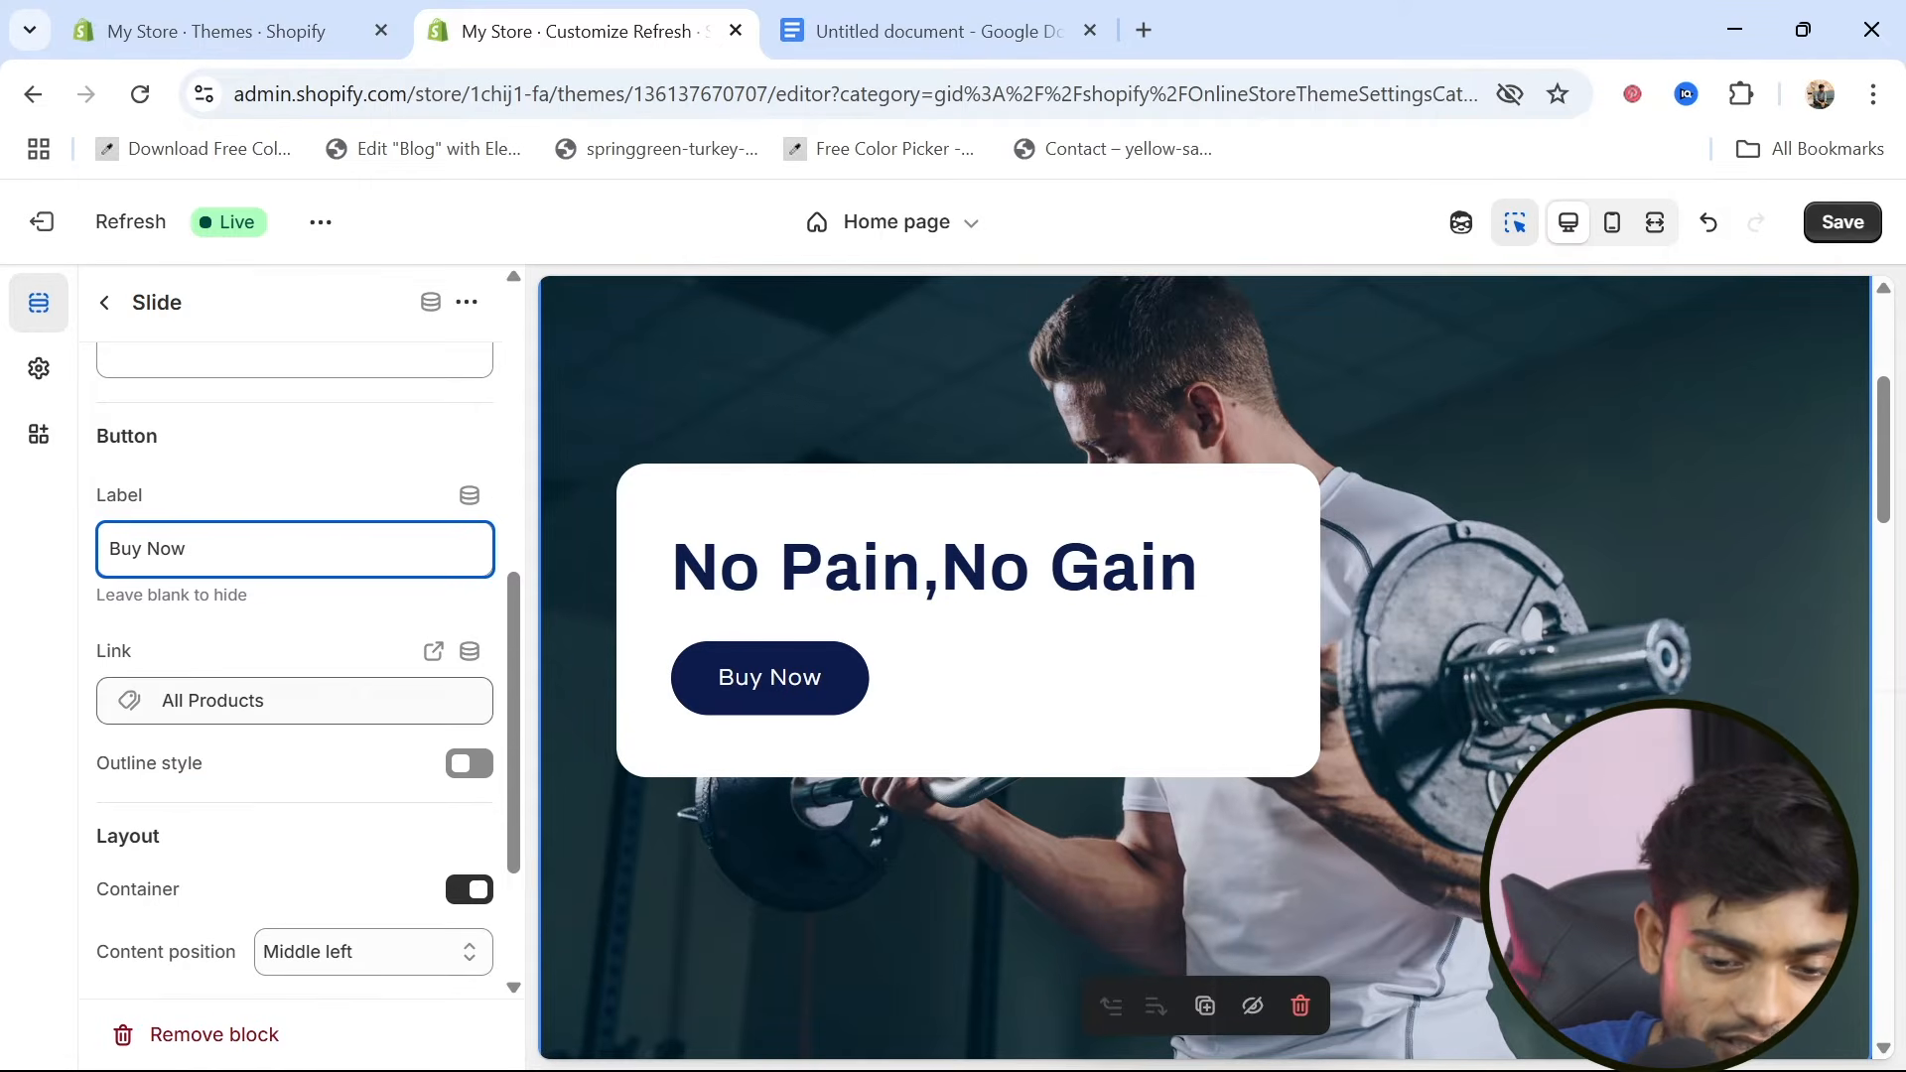
pyautogui.scroll(-2, 291, 779)
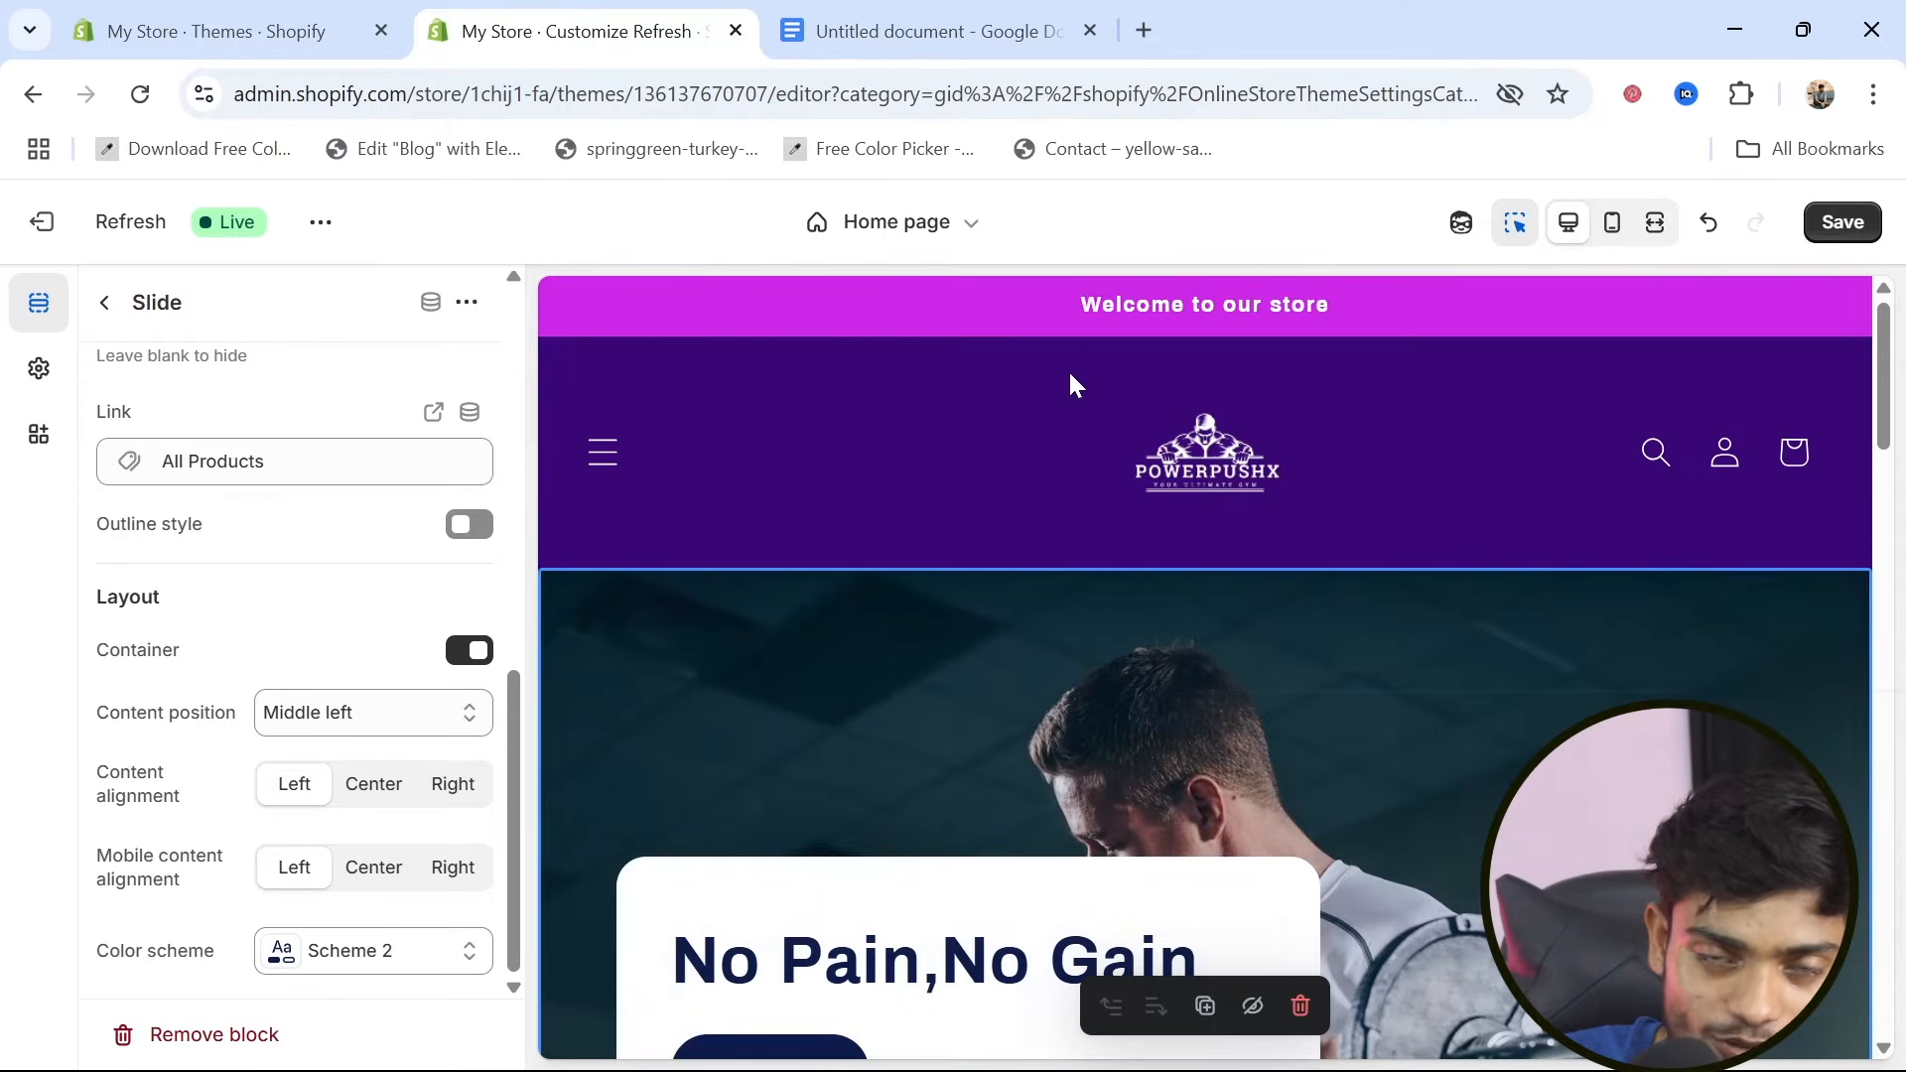
# Review the edited slide and the Featured products section in the home page preview, and save the theme changes
pyautogui.scroll(-4, 1058, 496)
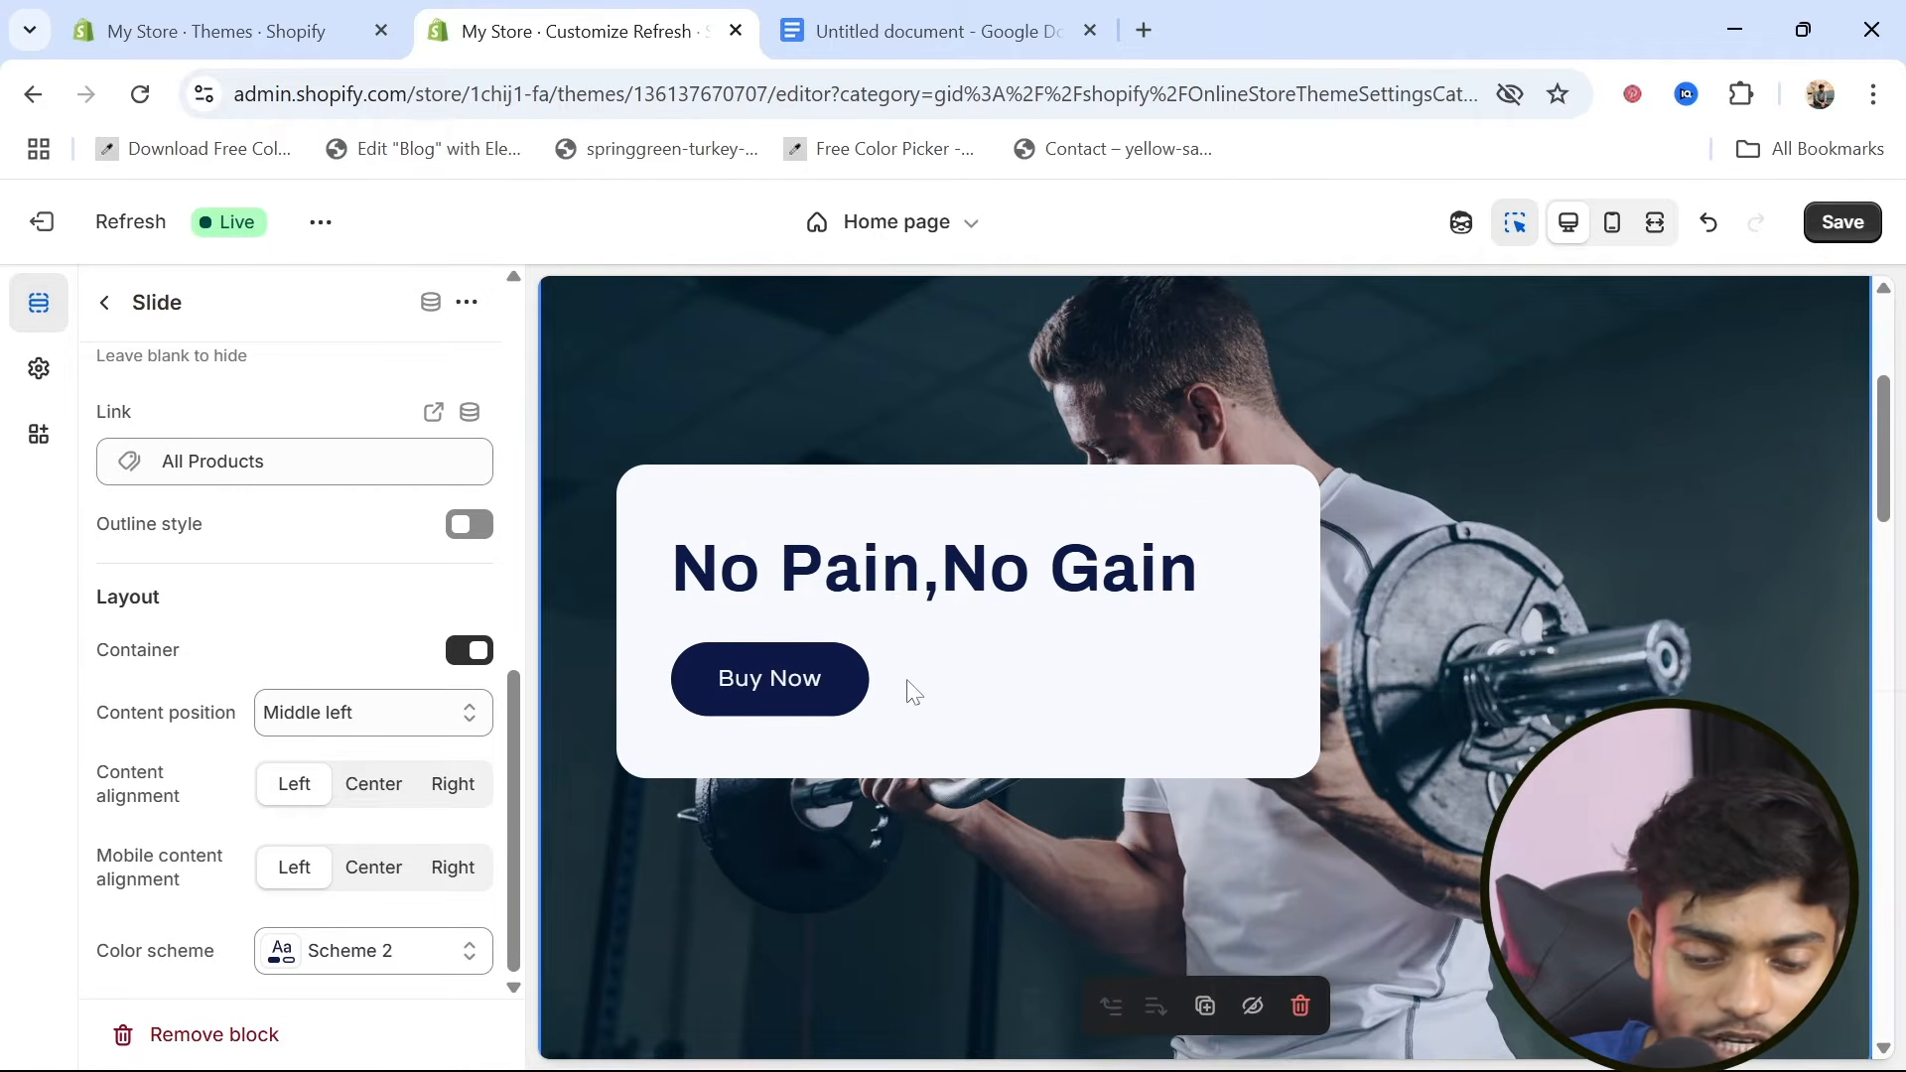
pyautogui.scroll(-5, 861, 814)
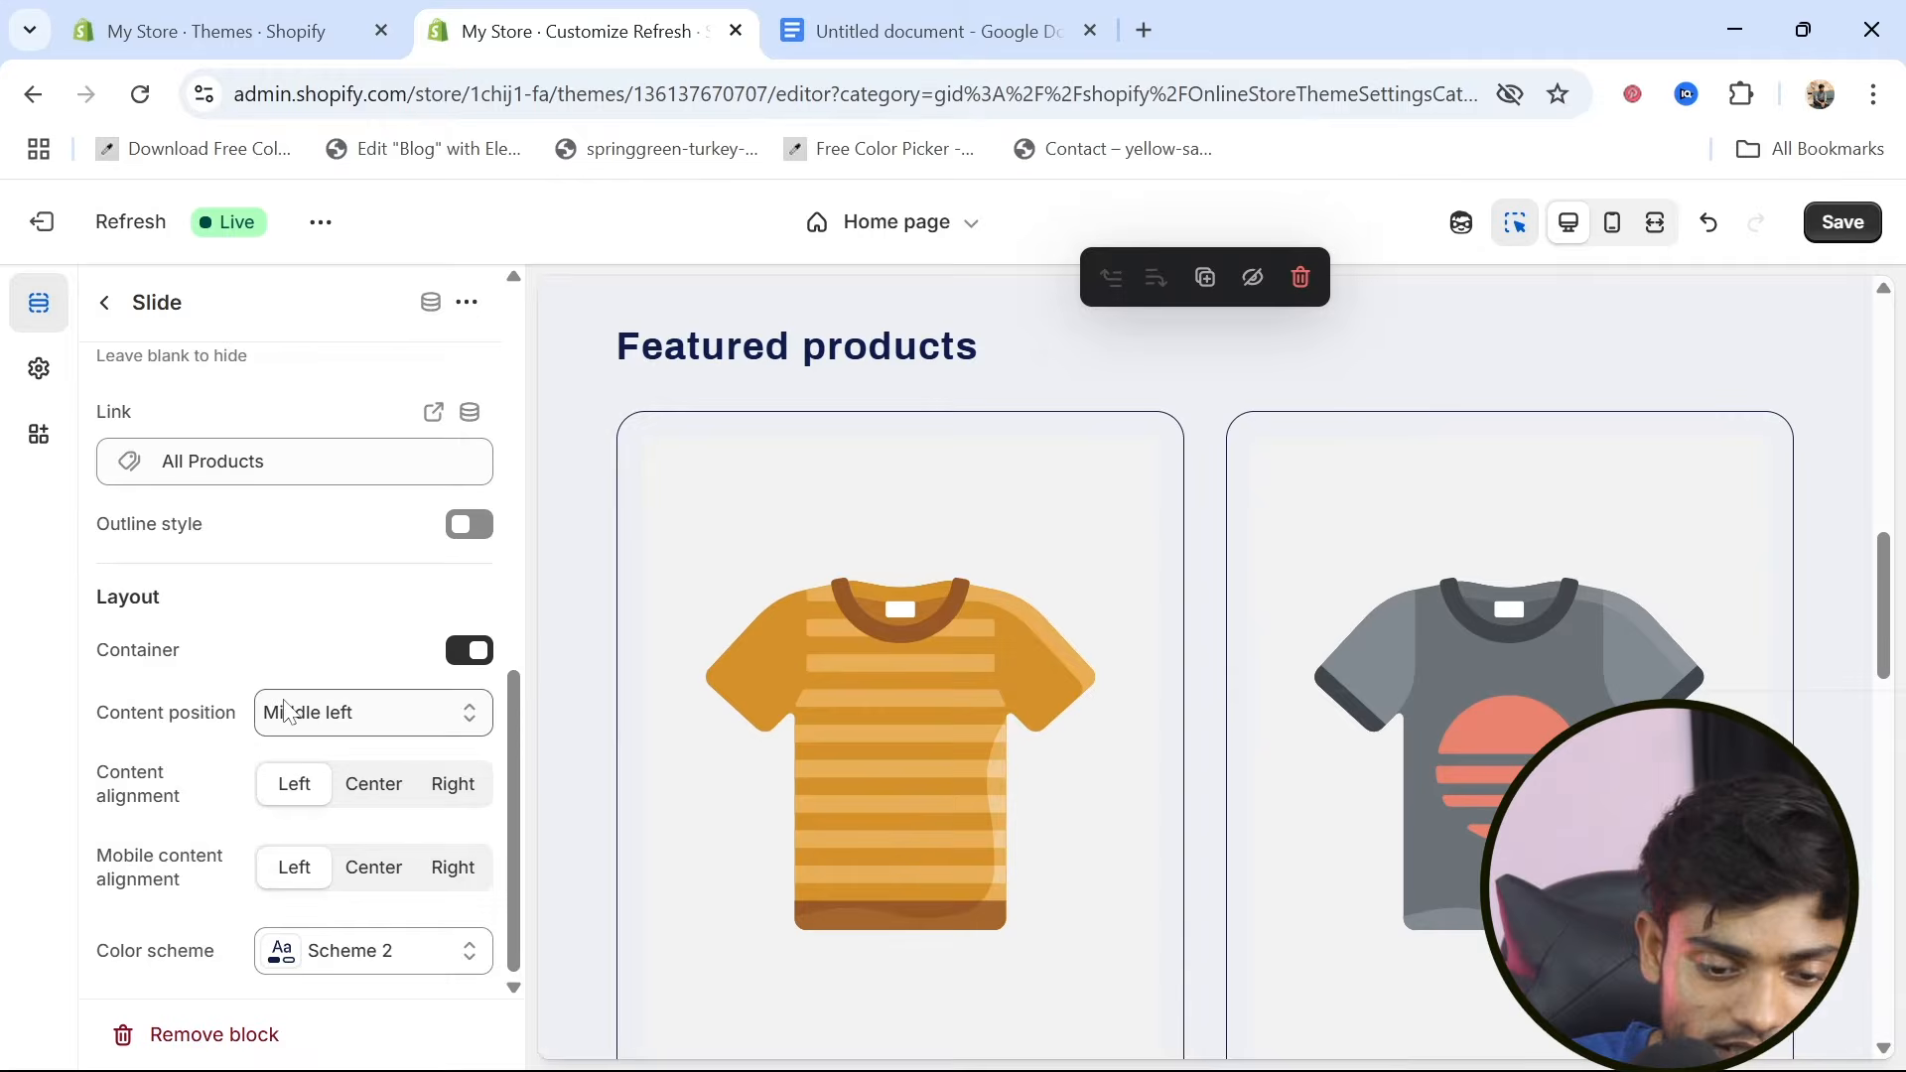
pyautogui.scroll(5, 288, 713)
pyautogui.scroll(2, 287, 713)
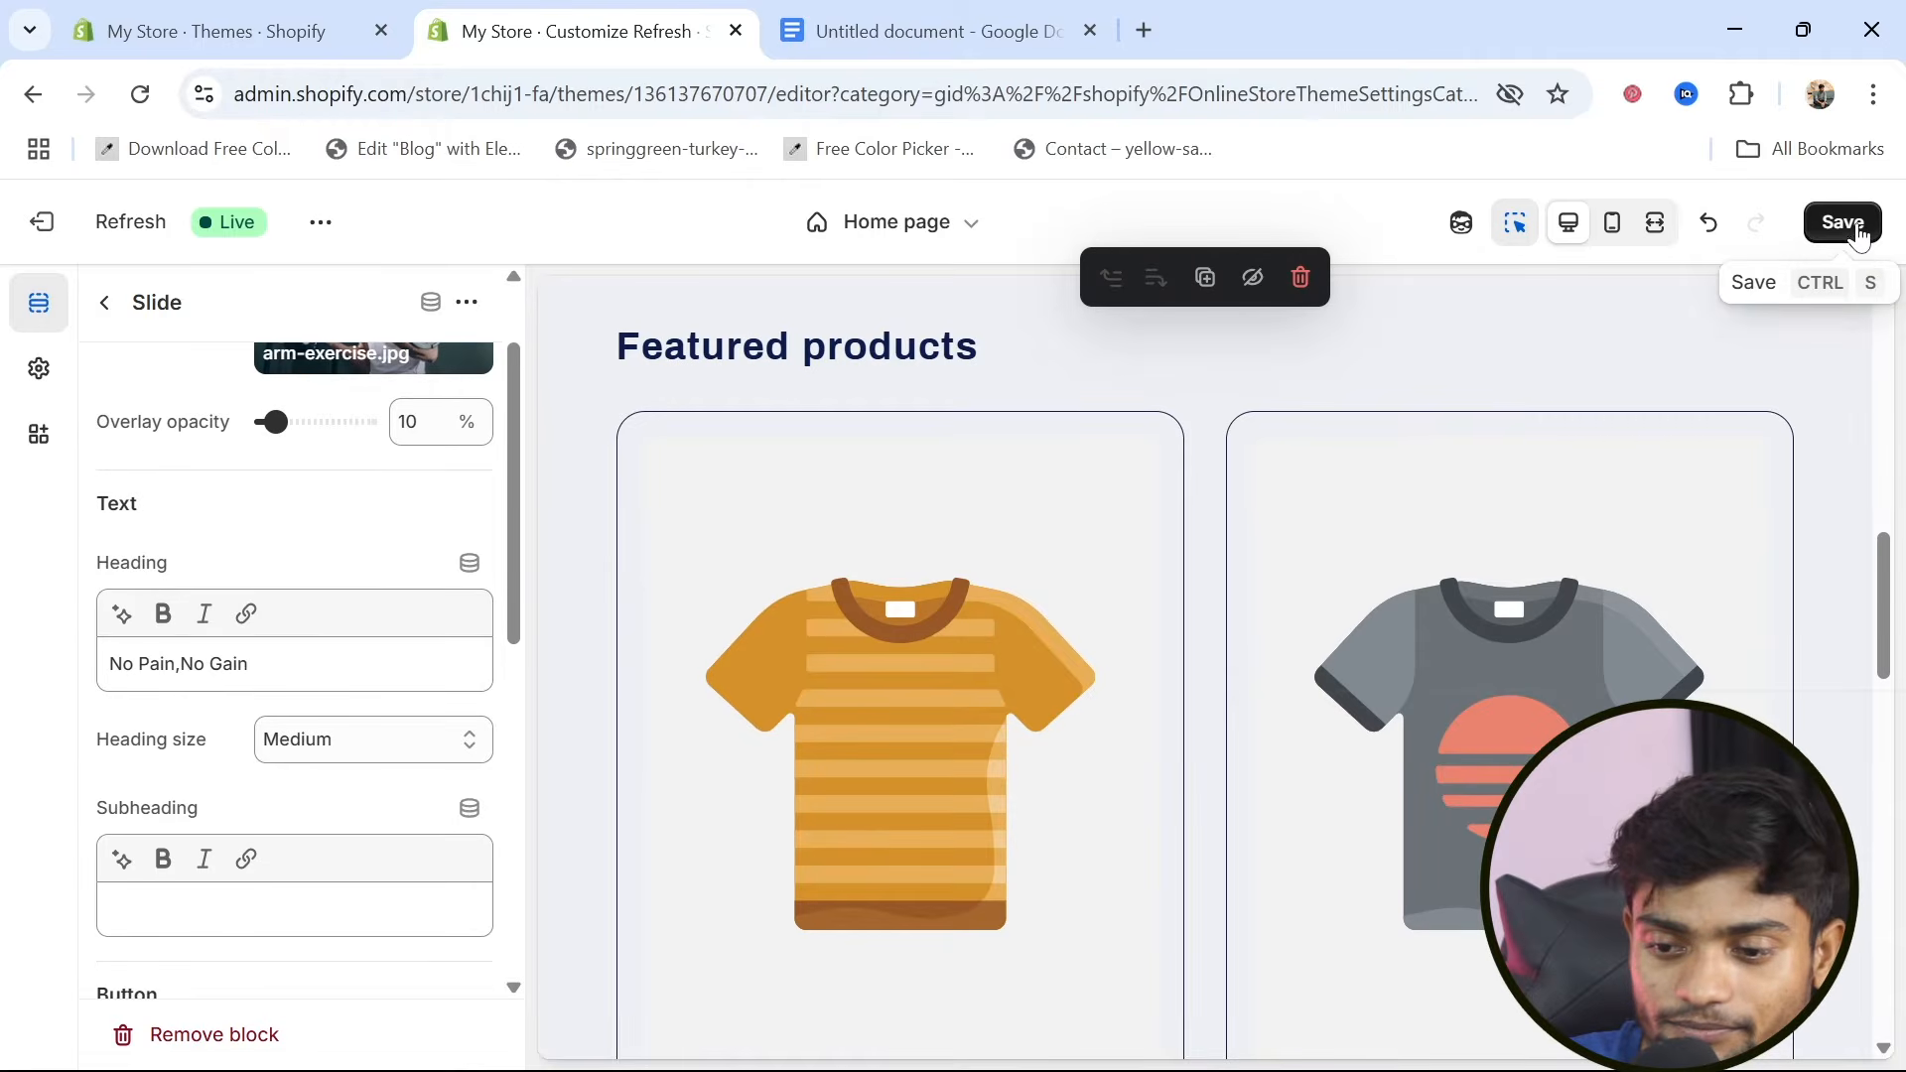
pyautogui.click(1849, 226)
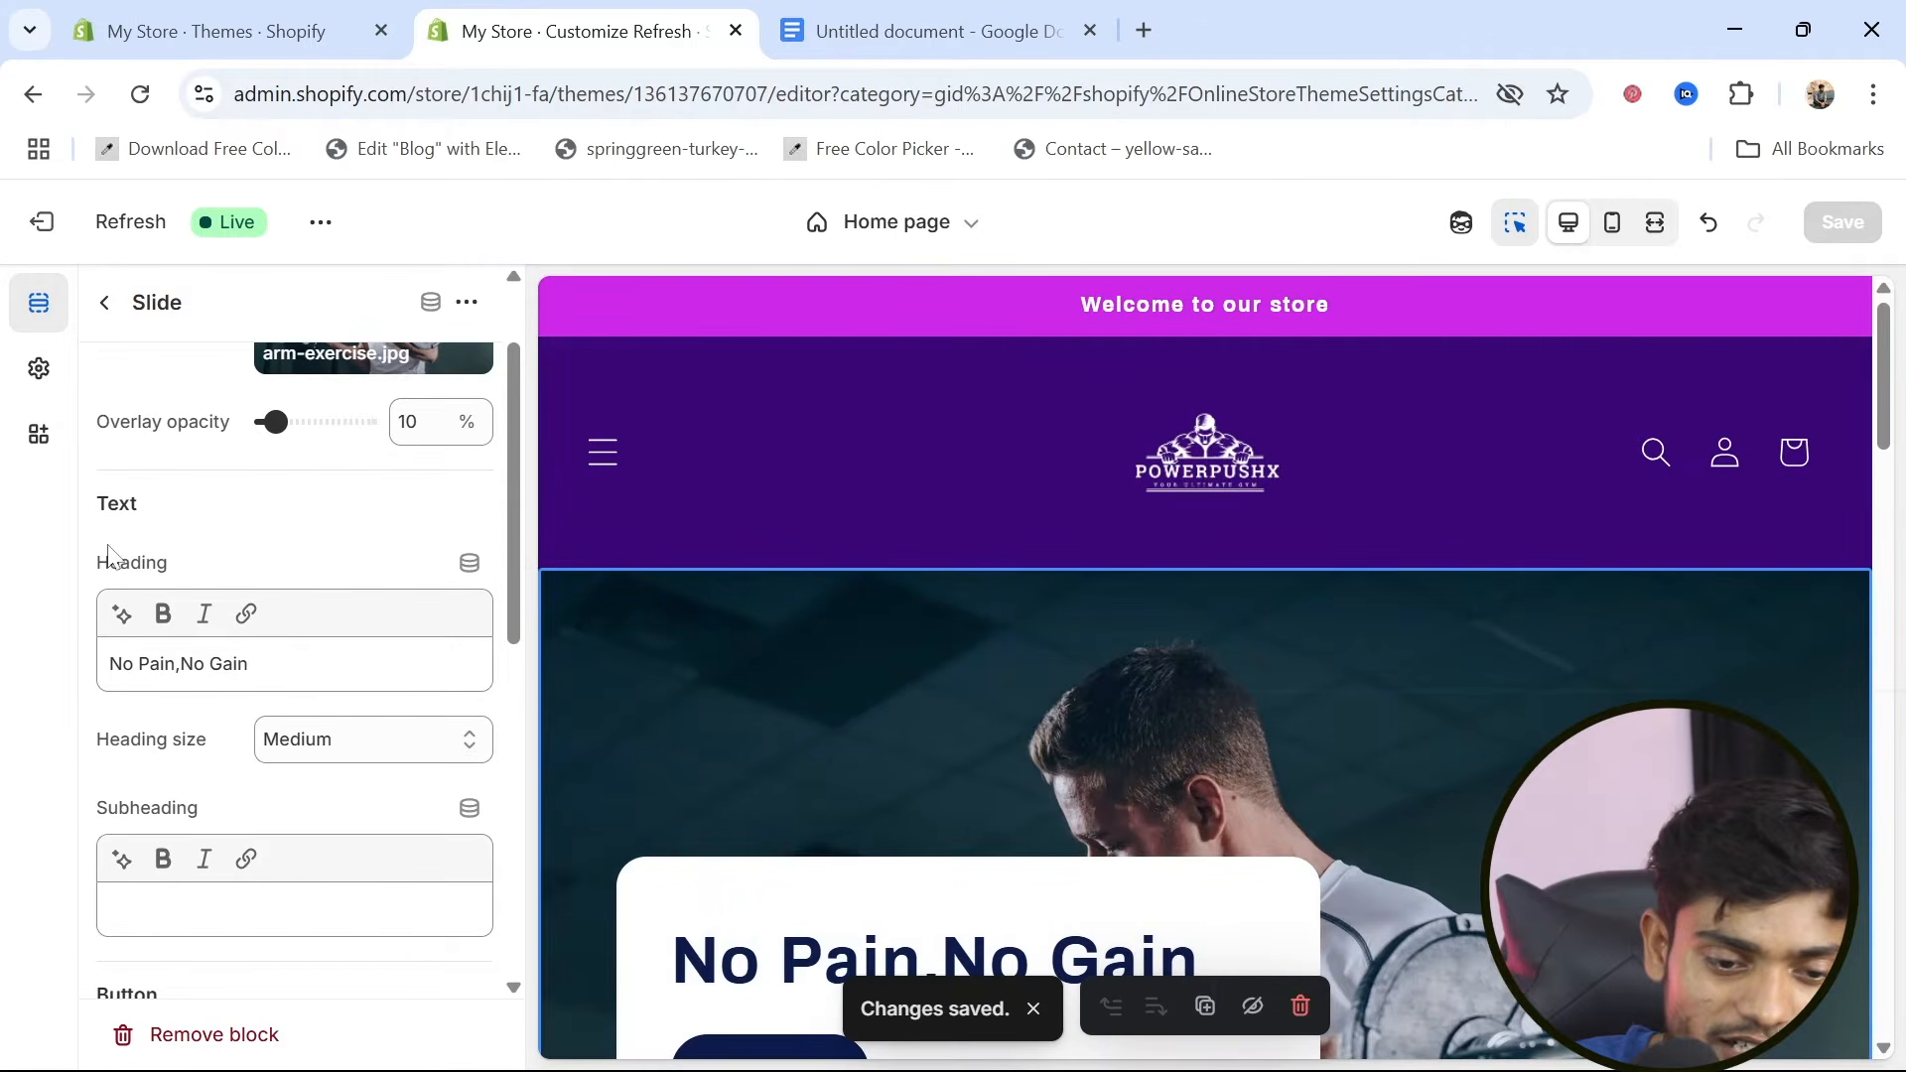
# Edit the header's color scheme, Scheme 3, giving it the near-black background #050005, and return to the home page sections
pyautogui.click(105, 303)
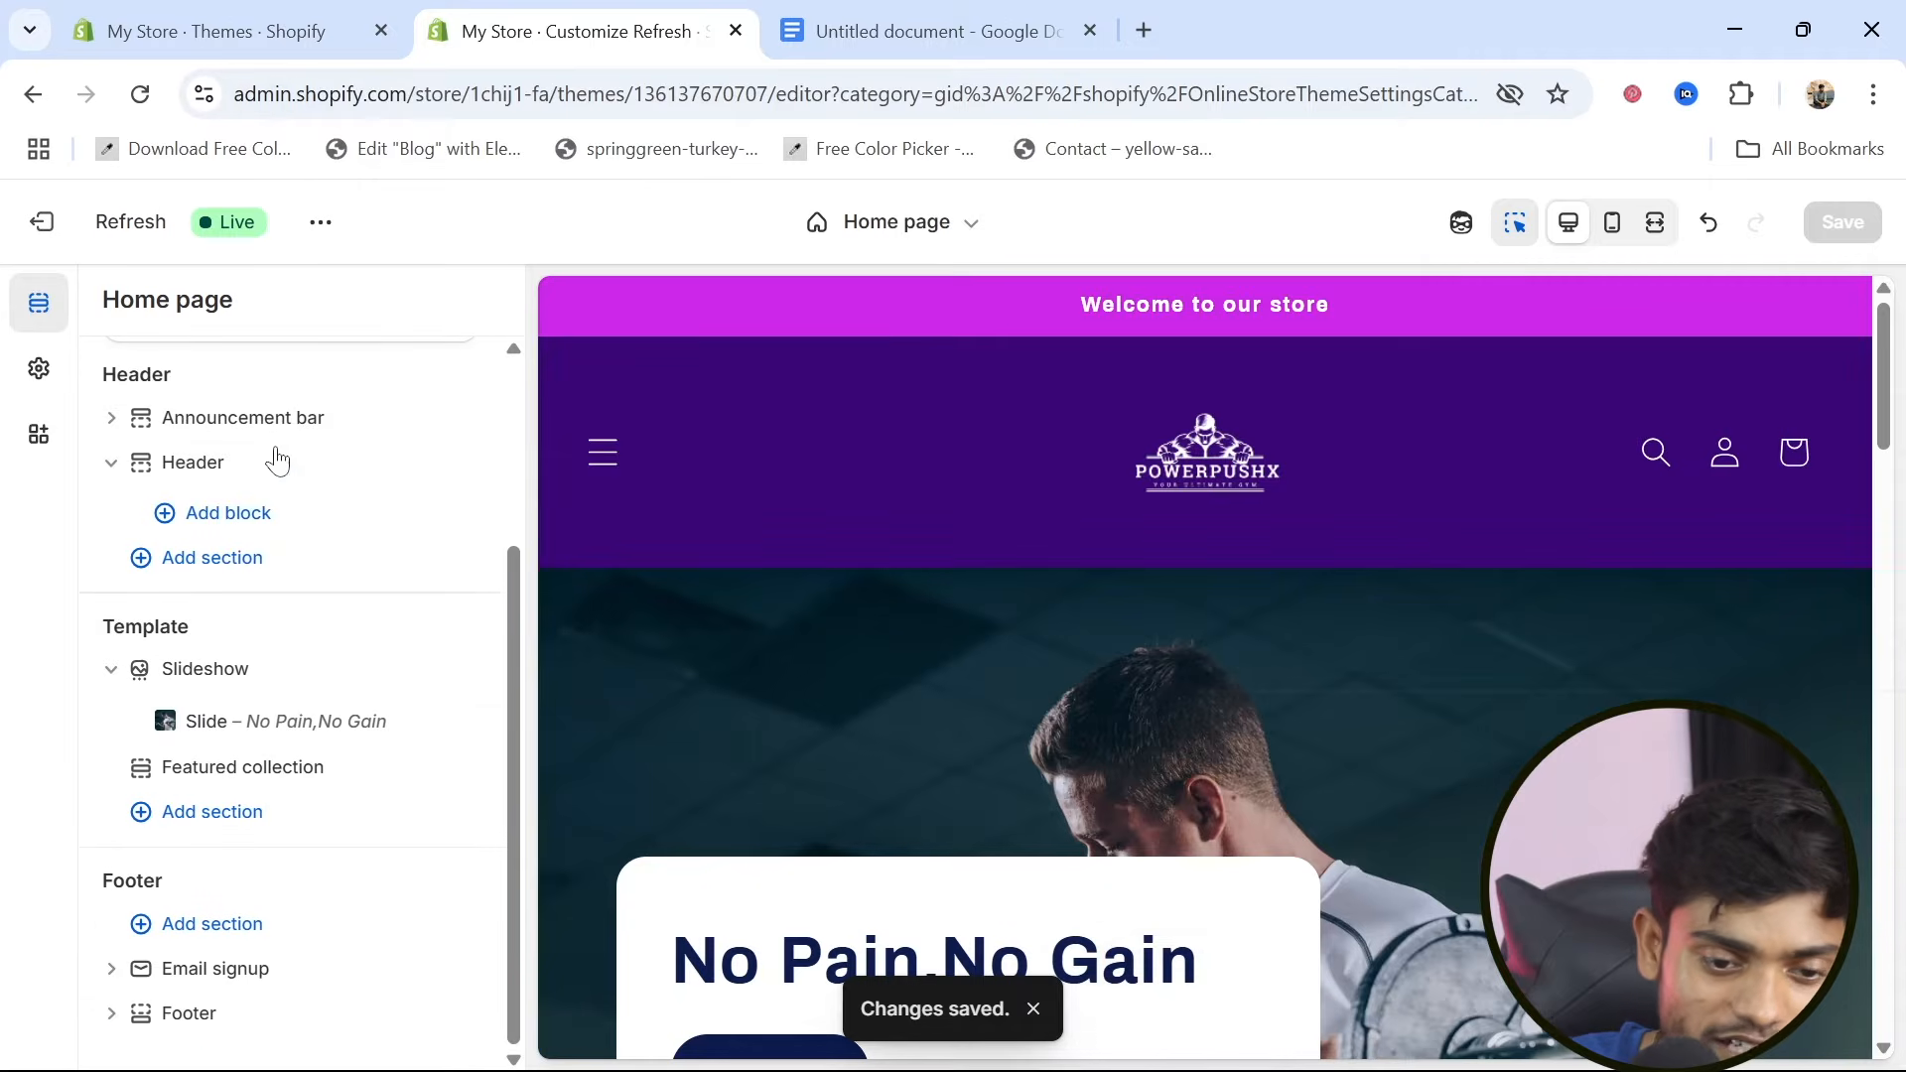
pyautogui.click(215, 485)
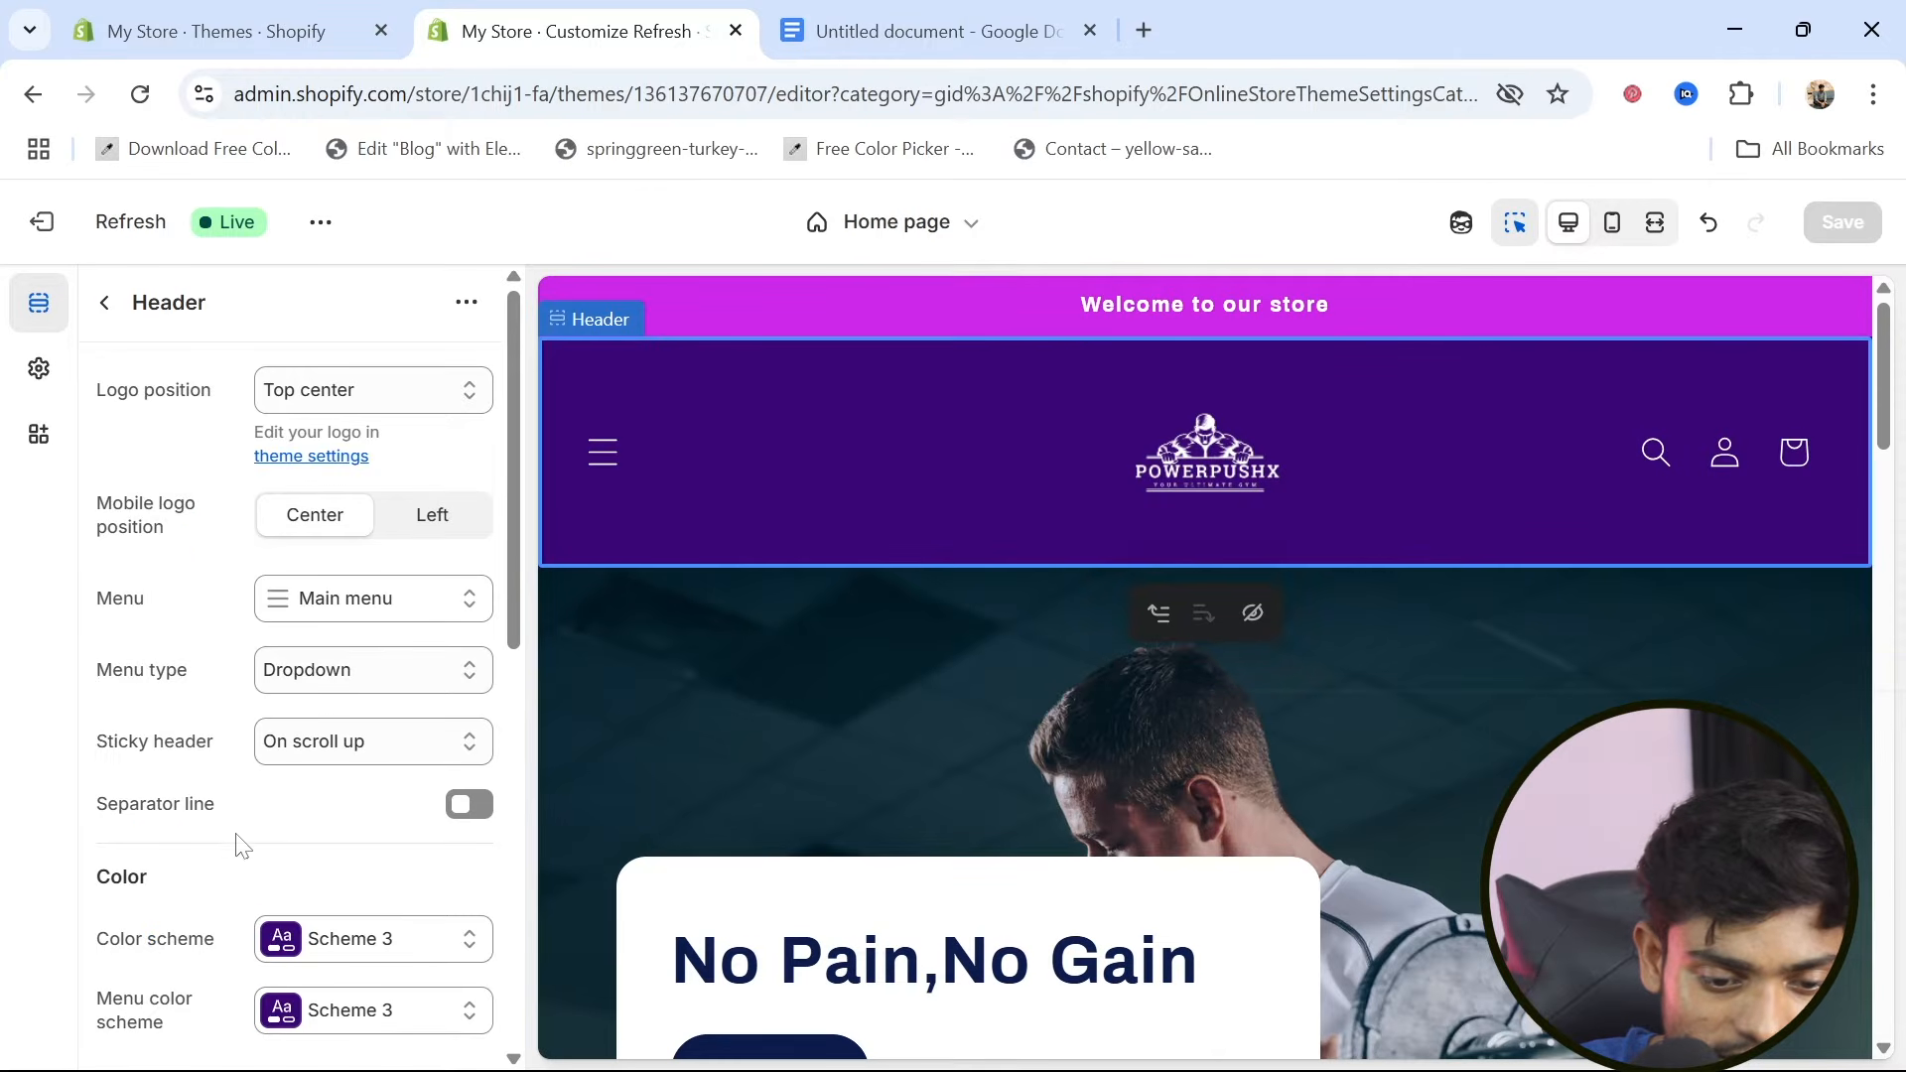
pyautogui.scroll(-2, 243, 847)
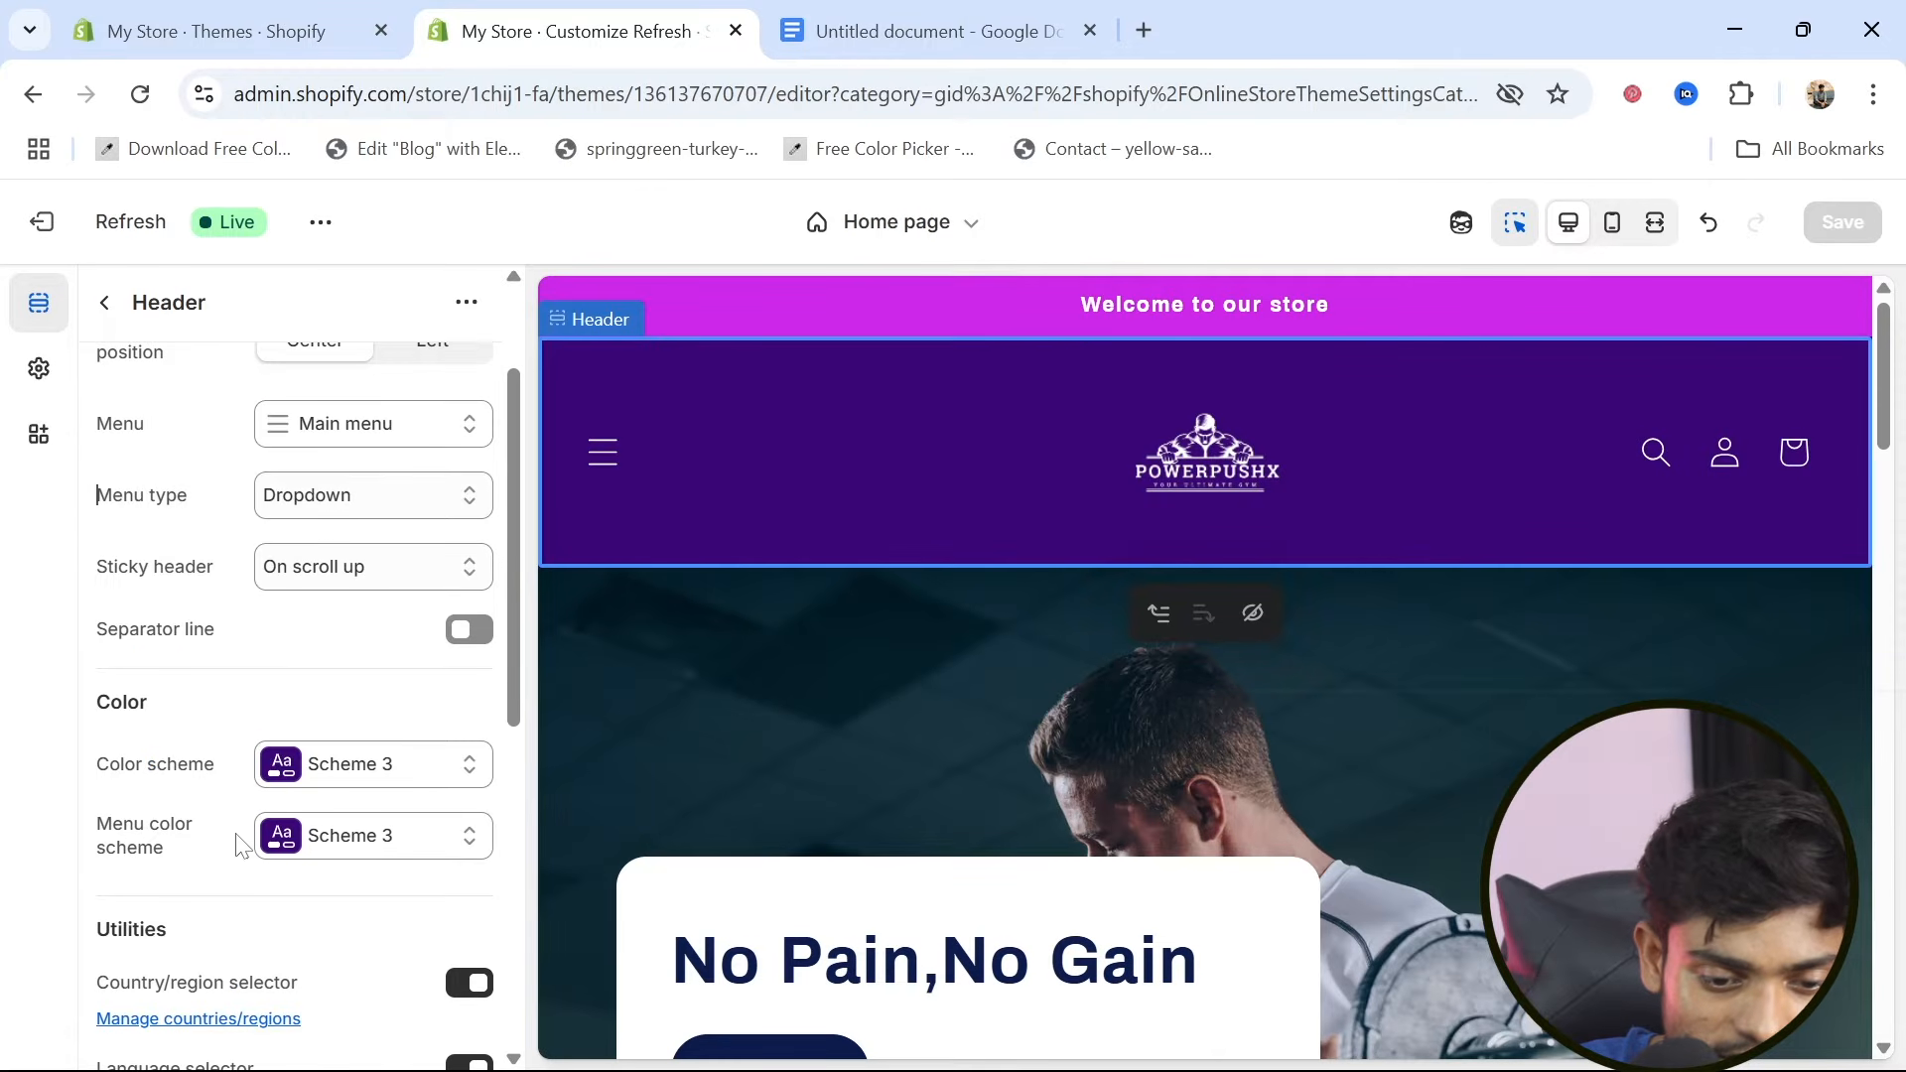
pyautogui.click(289, 784)
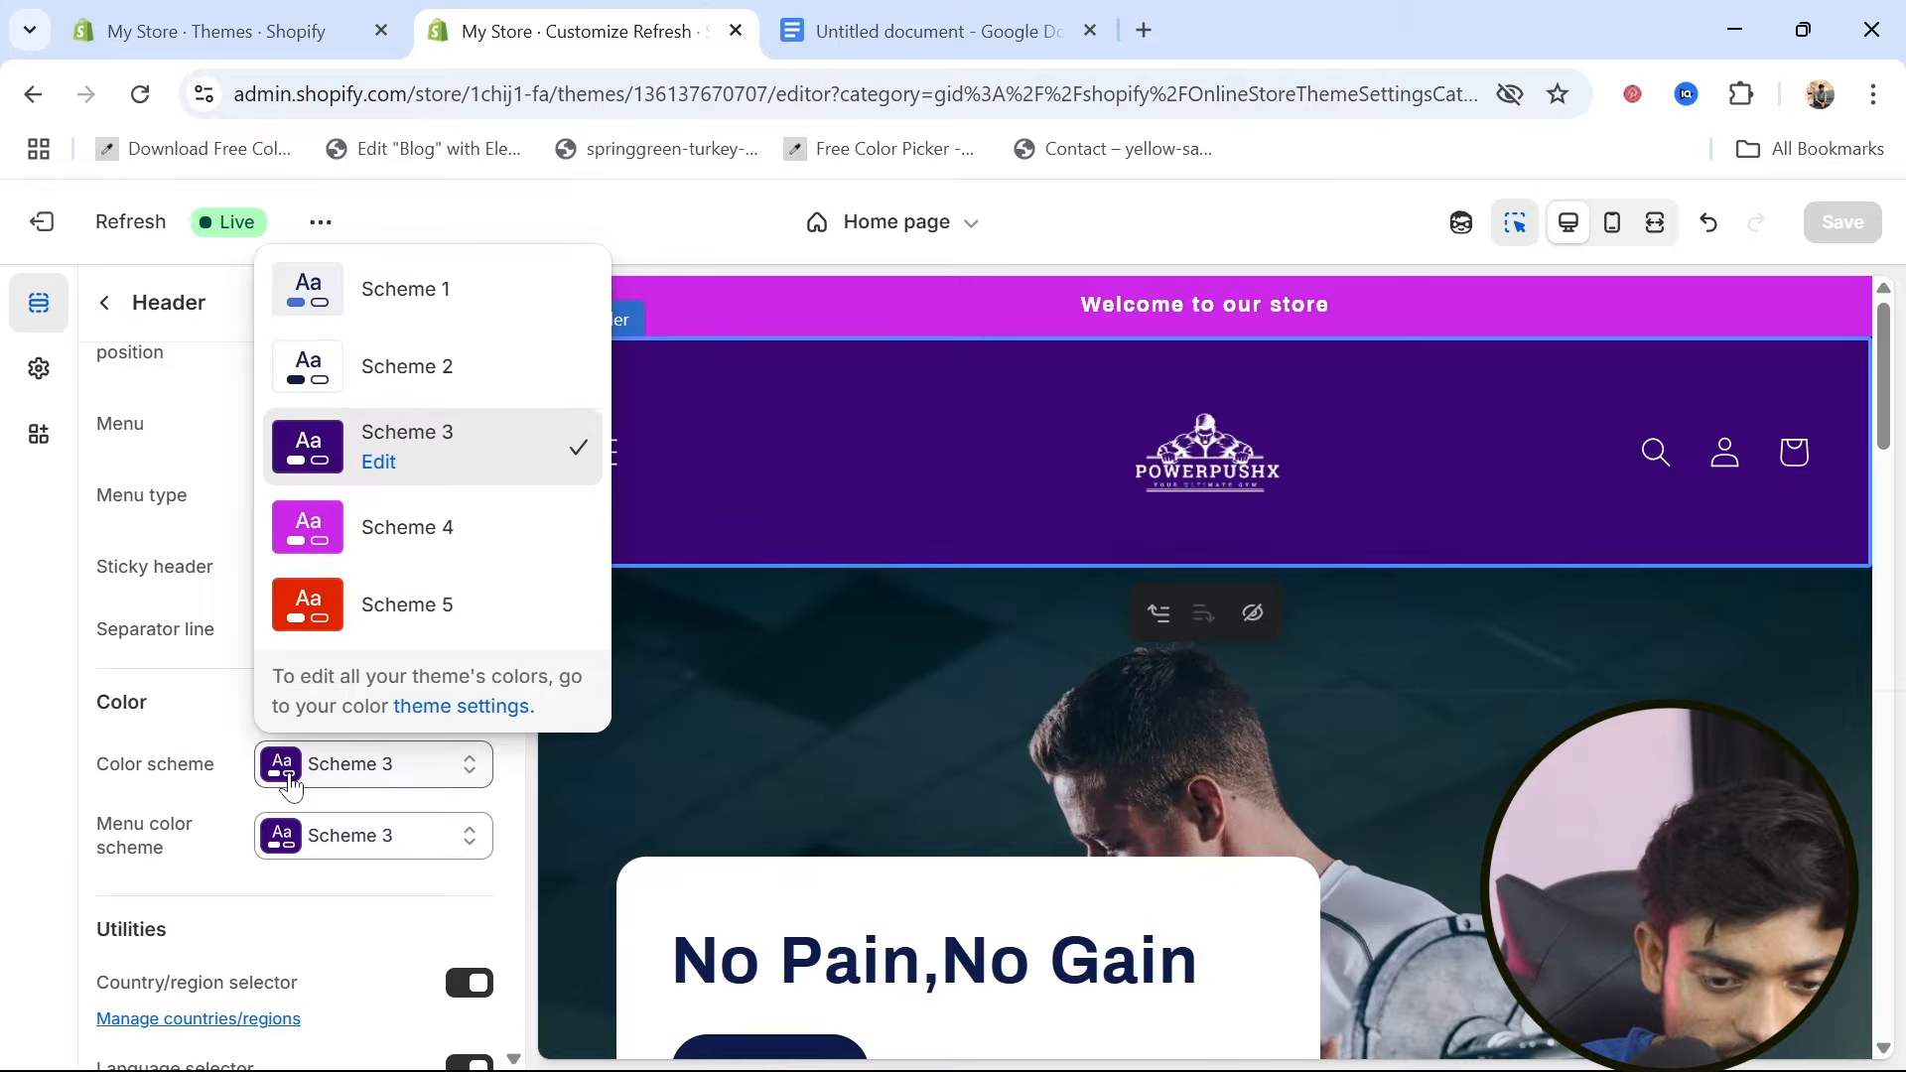
pyautogui.click(384, 466)
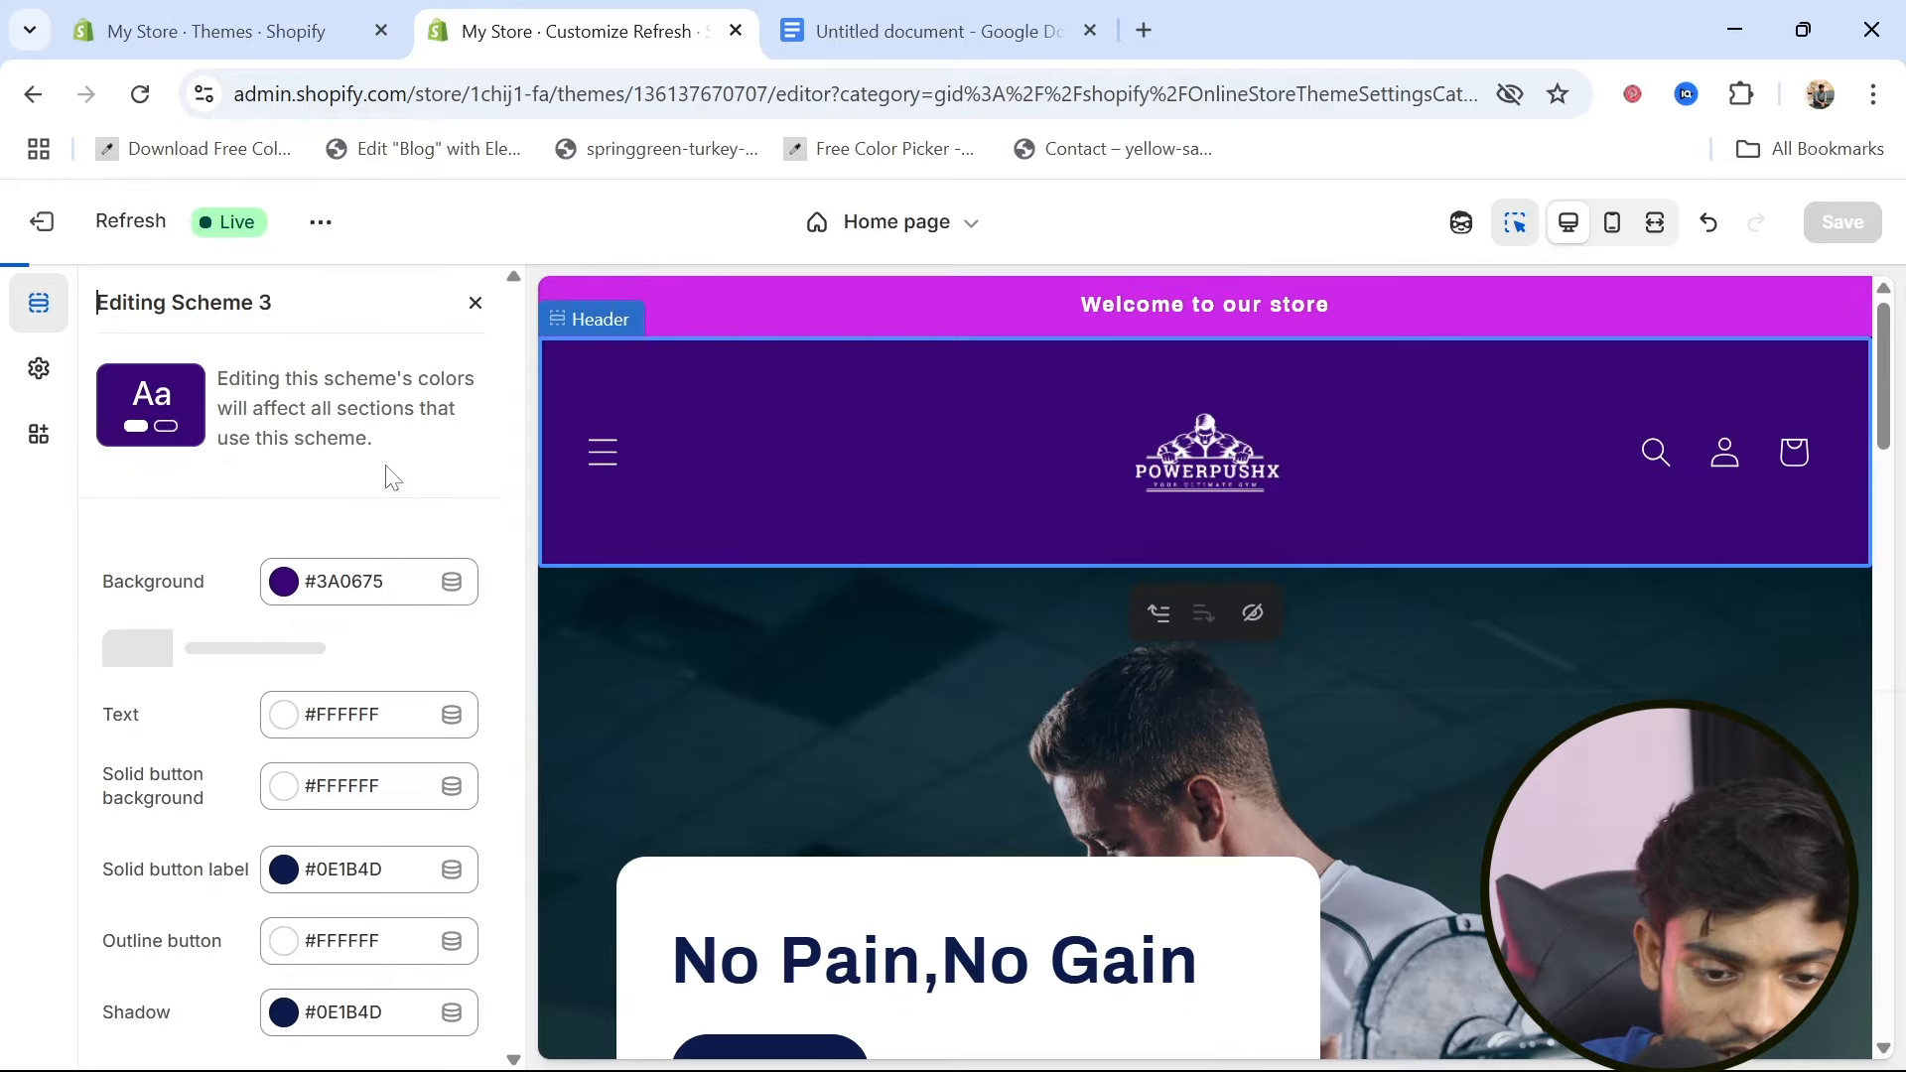
pyautogui.click(286, 586)
pyautogui.moveTo(292, 806); pyautogui.dragTo(511, 894)
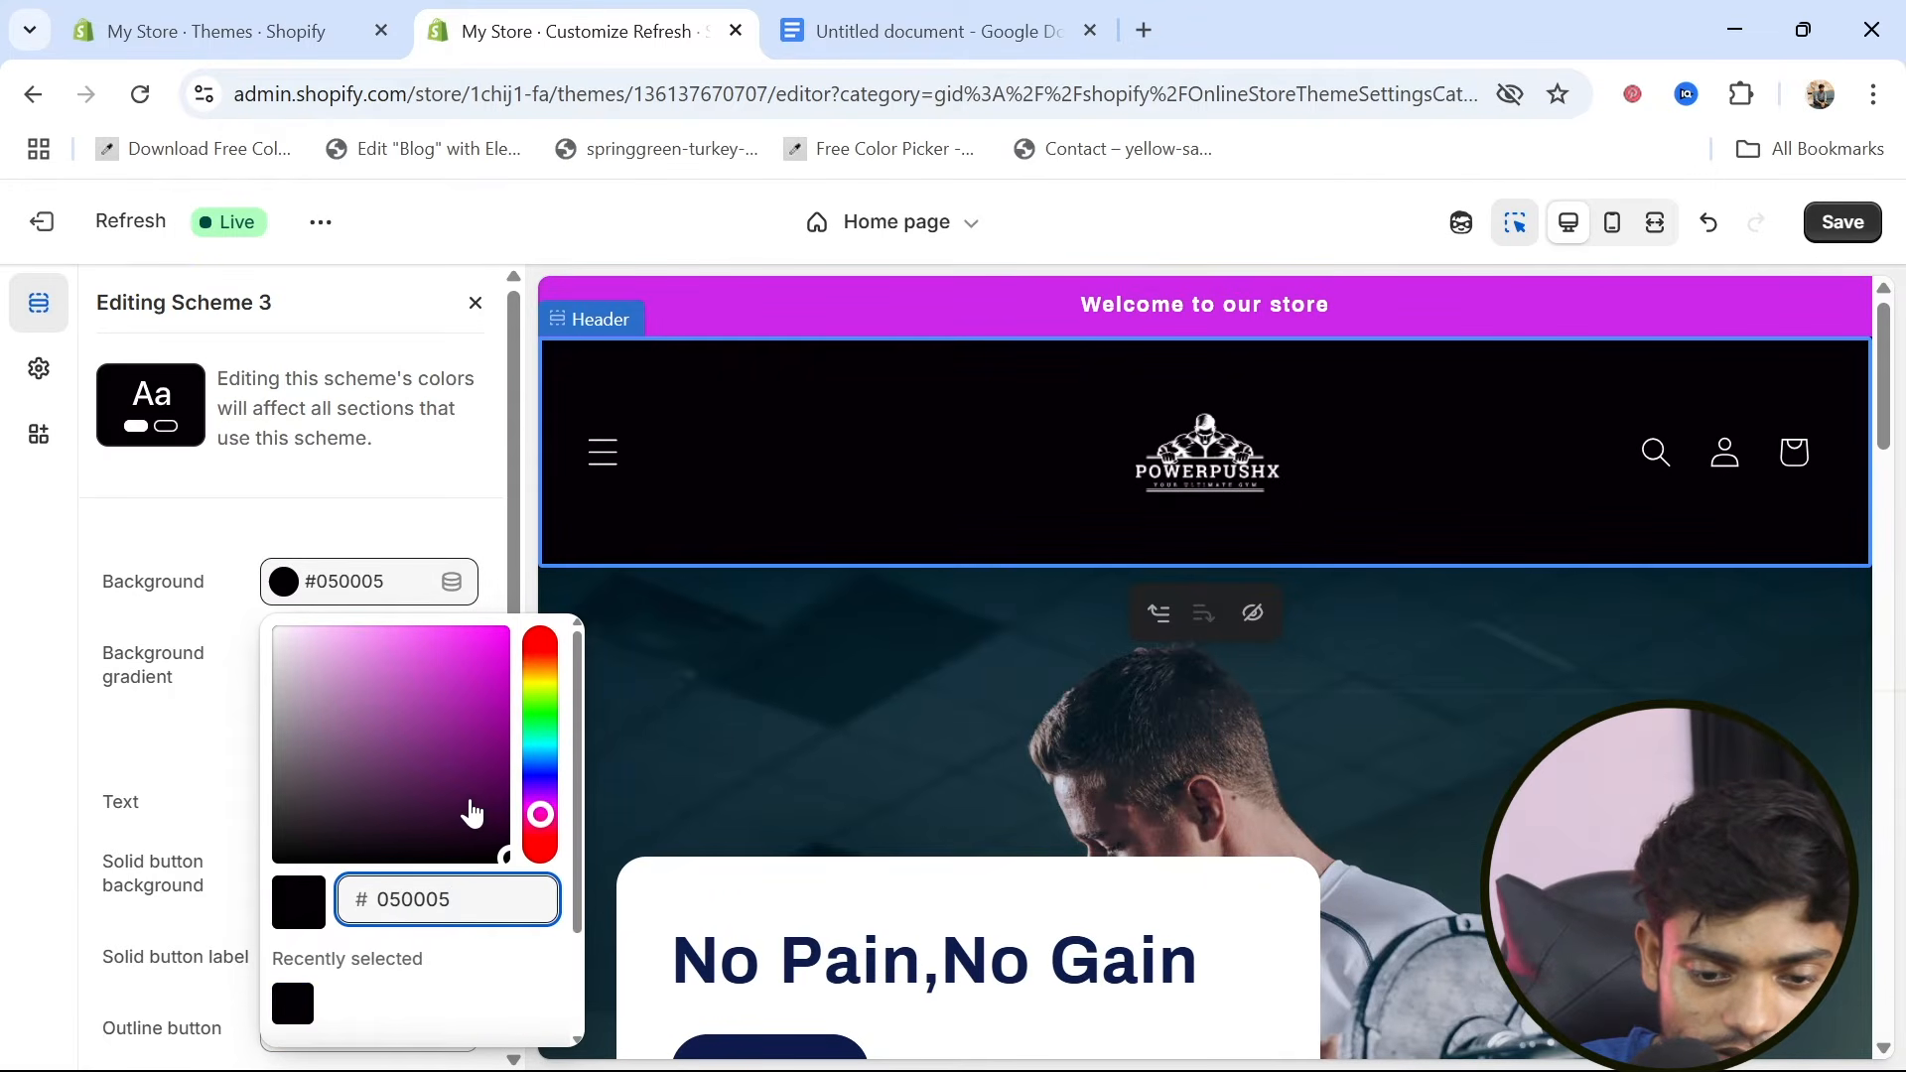
pyautogui.click(670, 742)
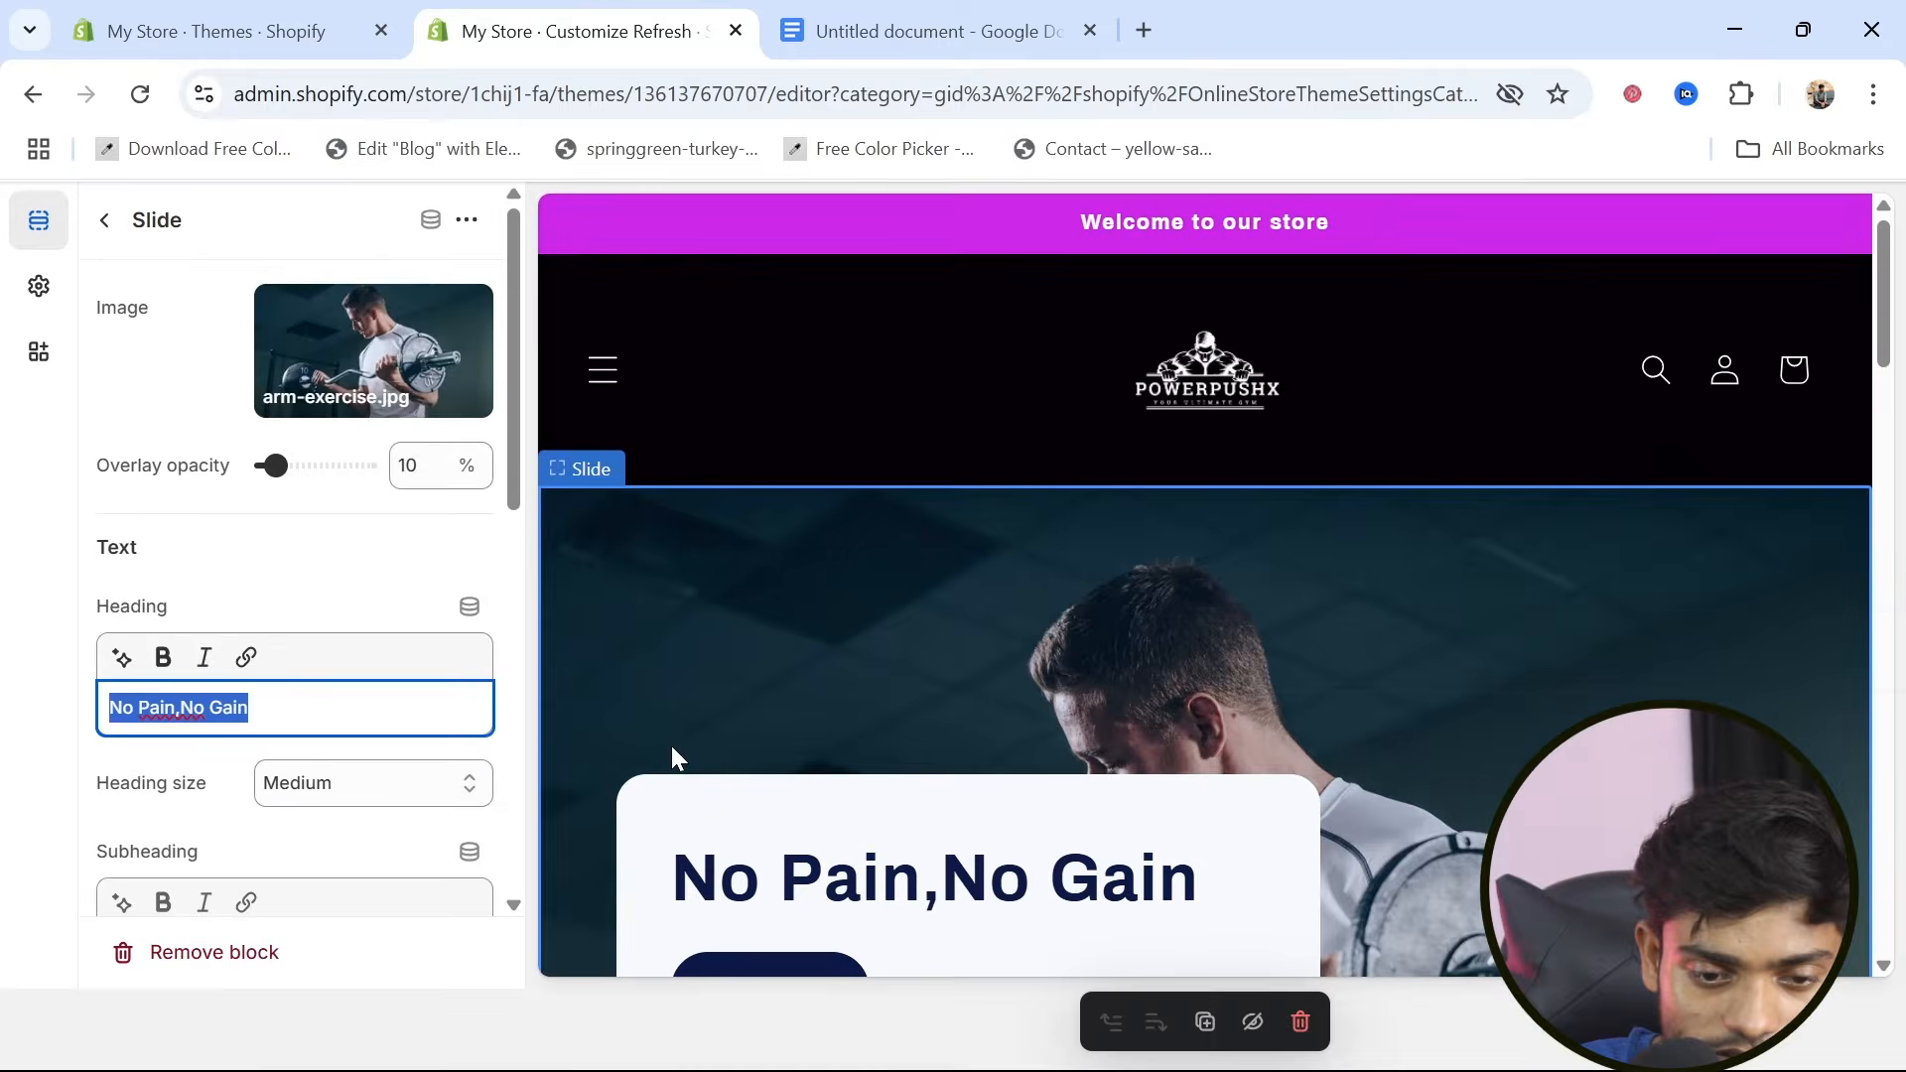
pyautogui.click(104, 221)
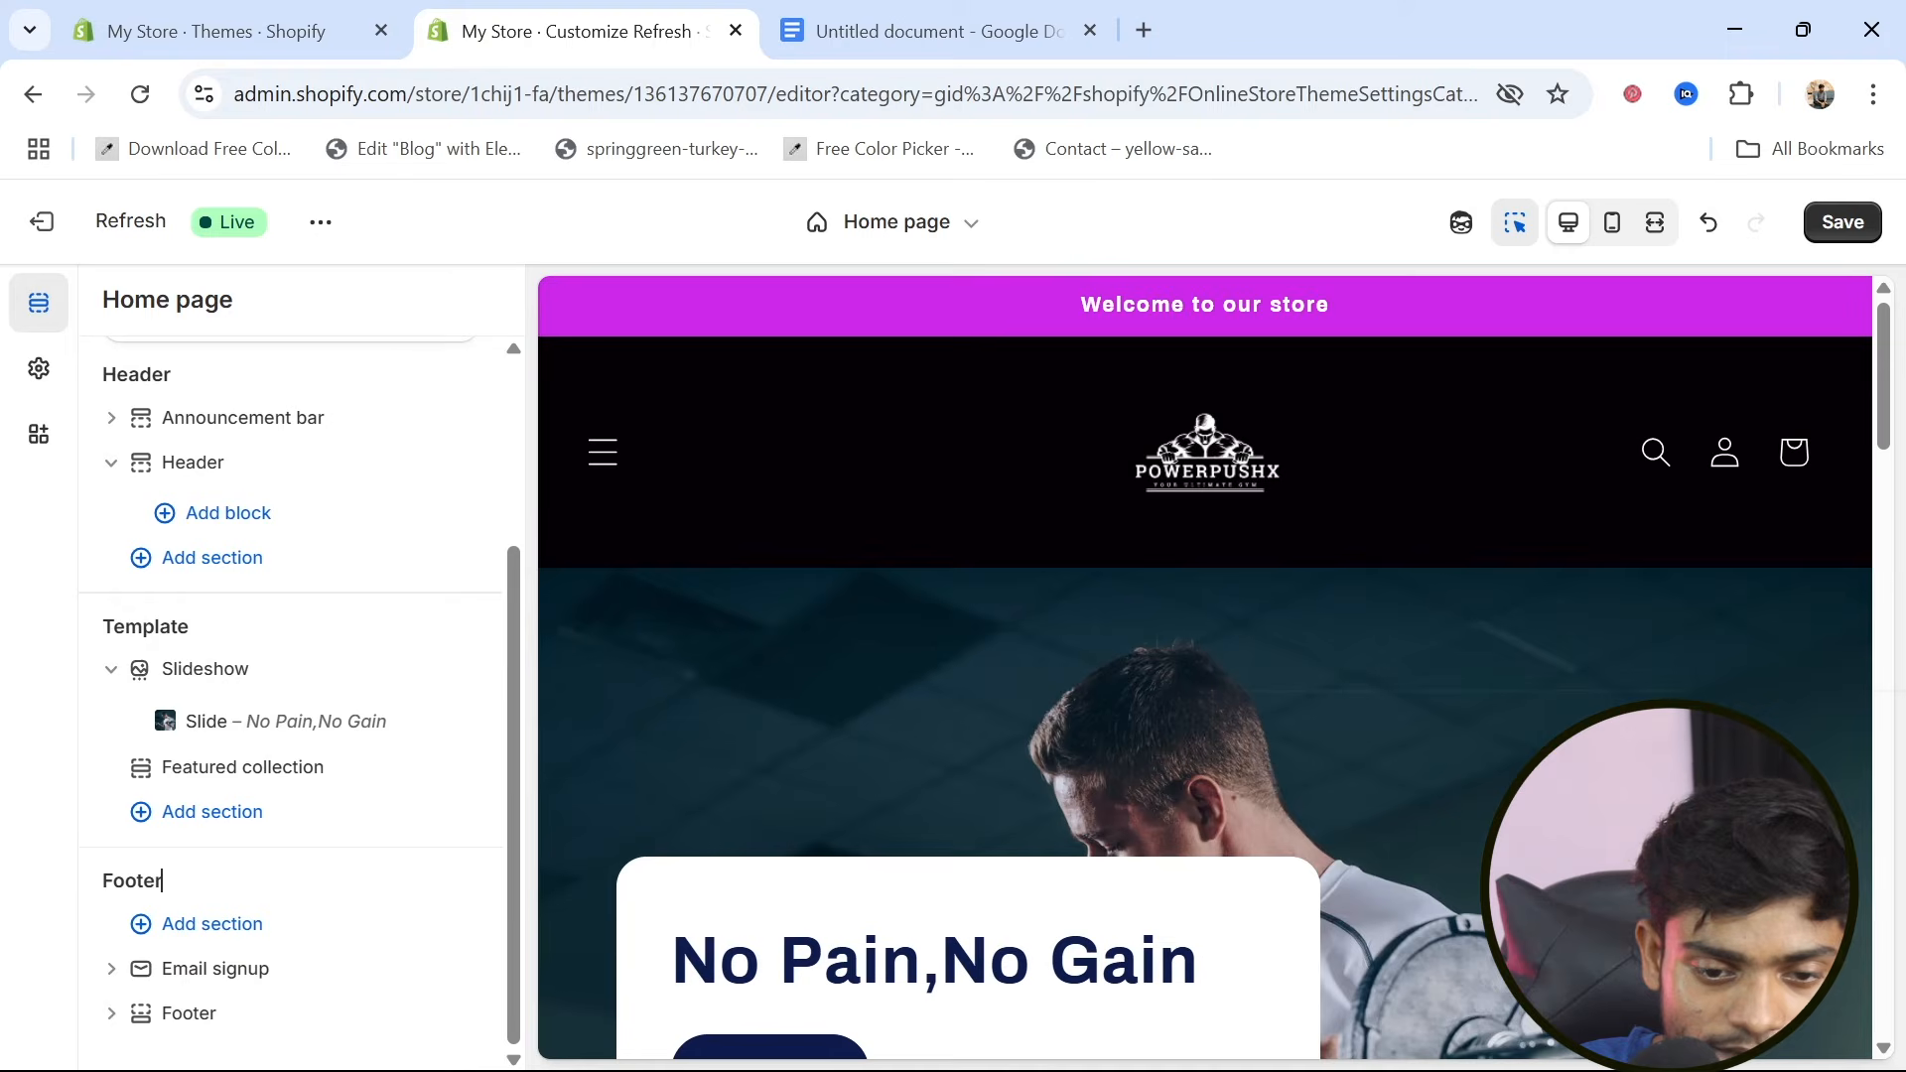
# Edit the announcement bar's color scheme, Scheme 4, giving it the dark grey background #3C3A3C
pyautogui.moveTo(234, 427); pyautogui.dragTo(229, 430)
pyautogui.click(231, 434)
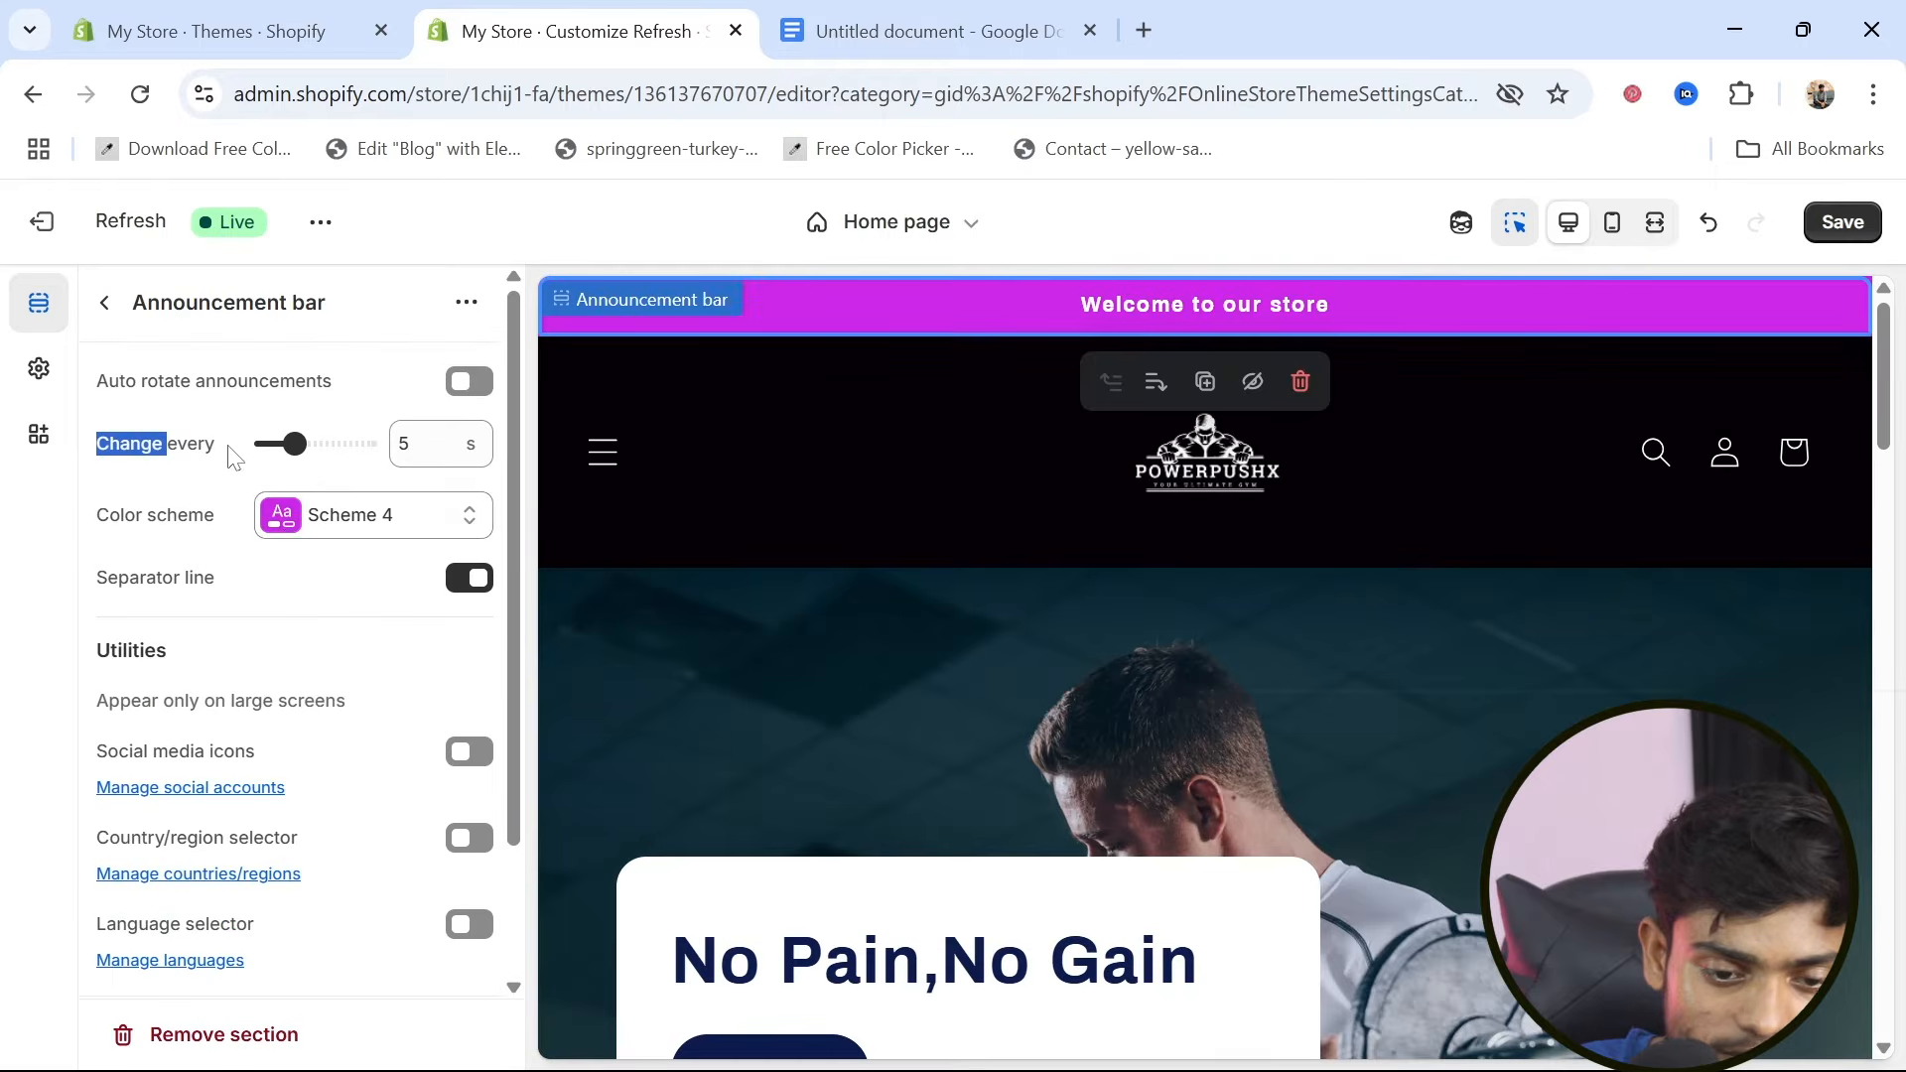
pyautogui.click(290, 541)
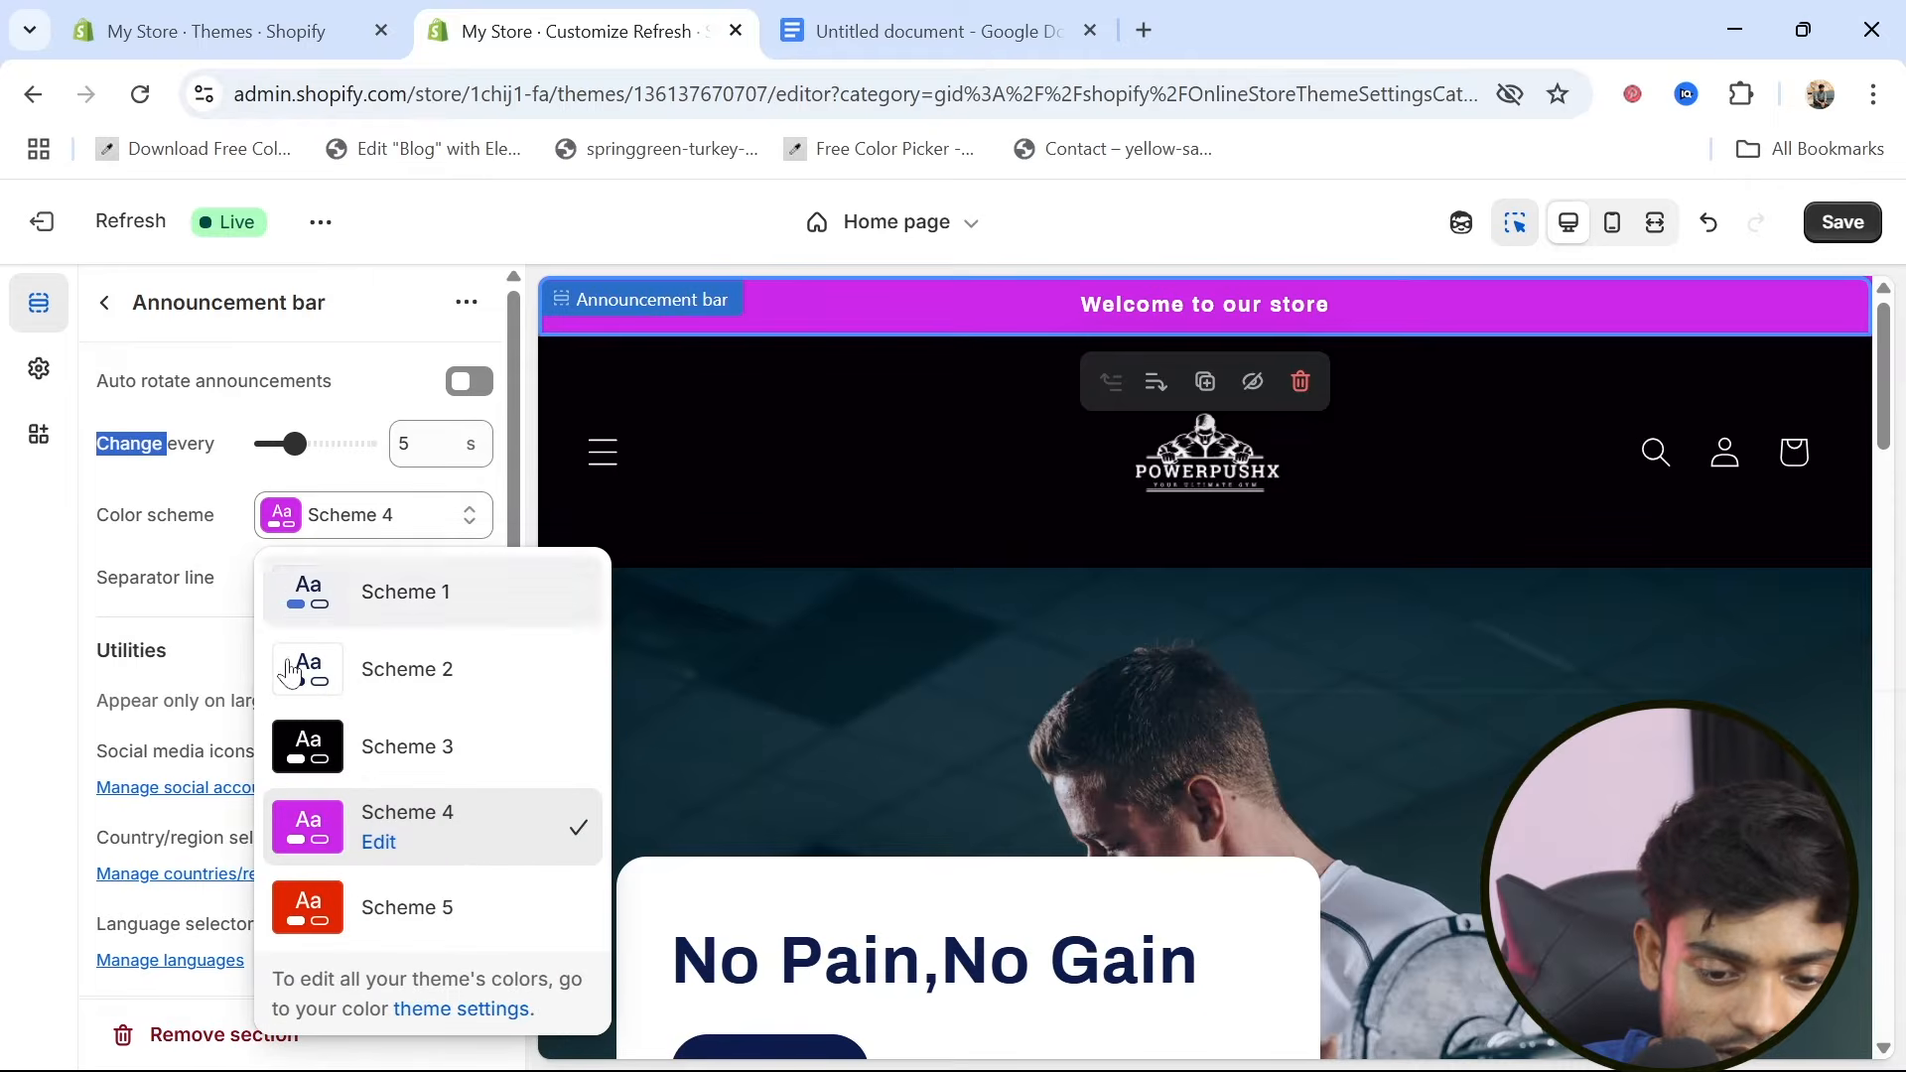
pyautogui.click(376, 842)
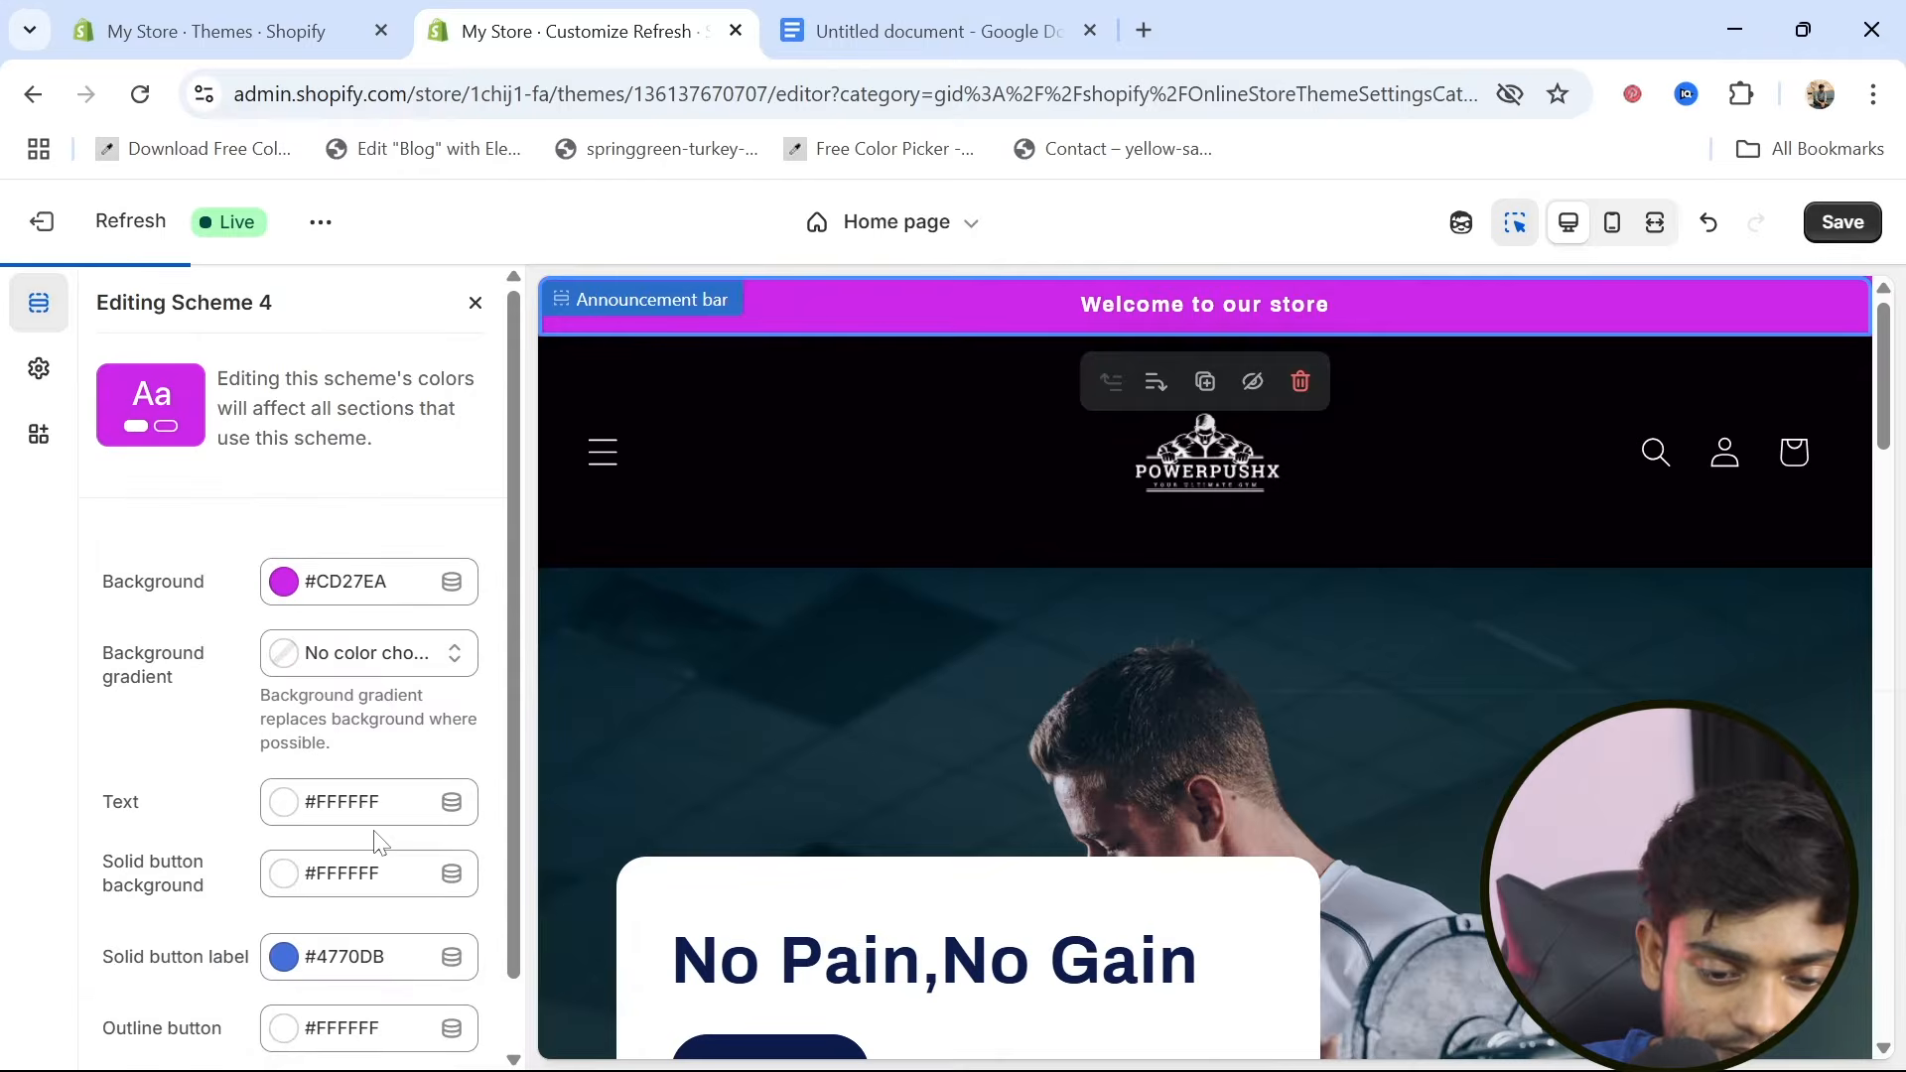
pyautogui.scroll(1, 175, 779)
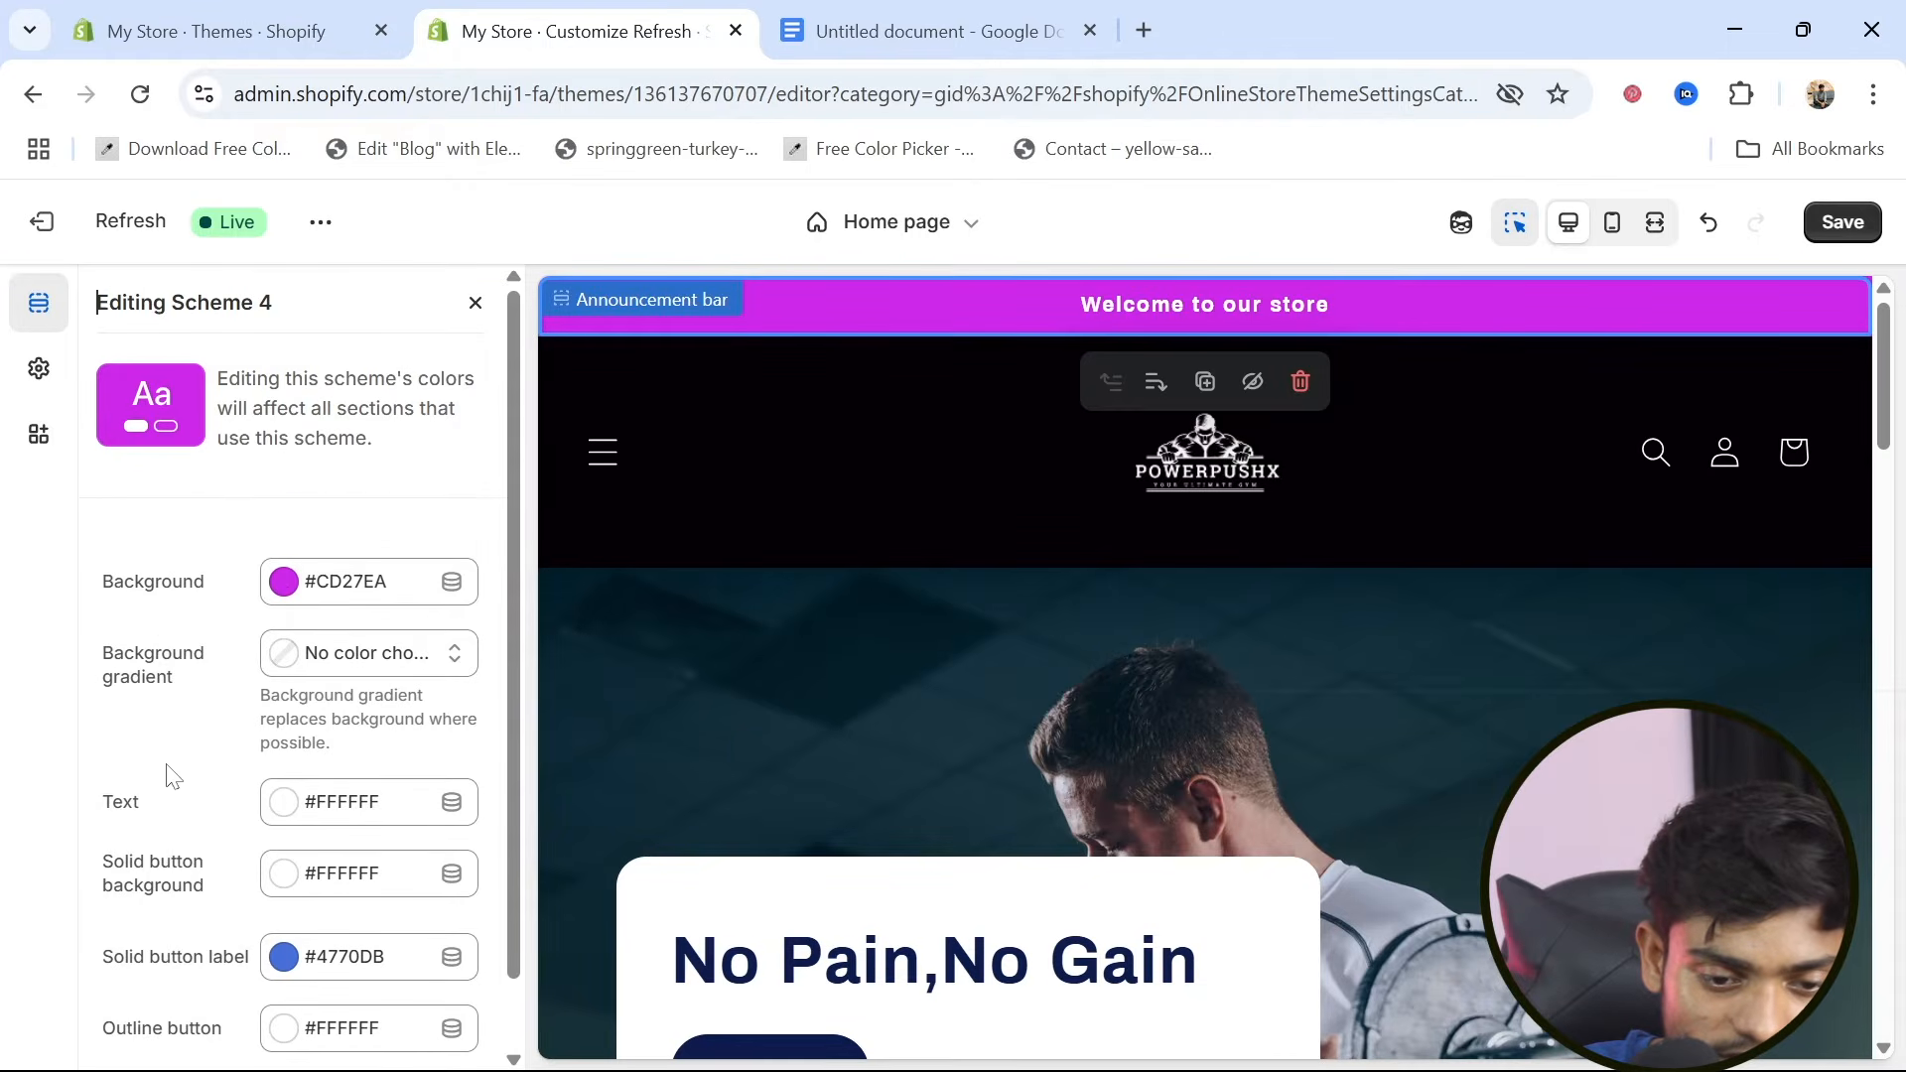
pyautogui.click(287, 592)
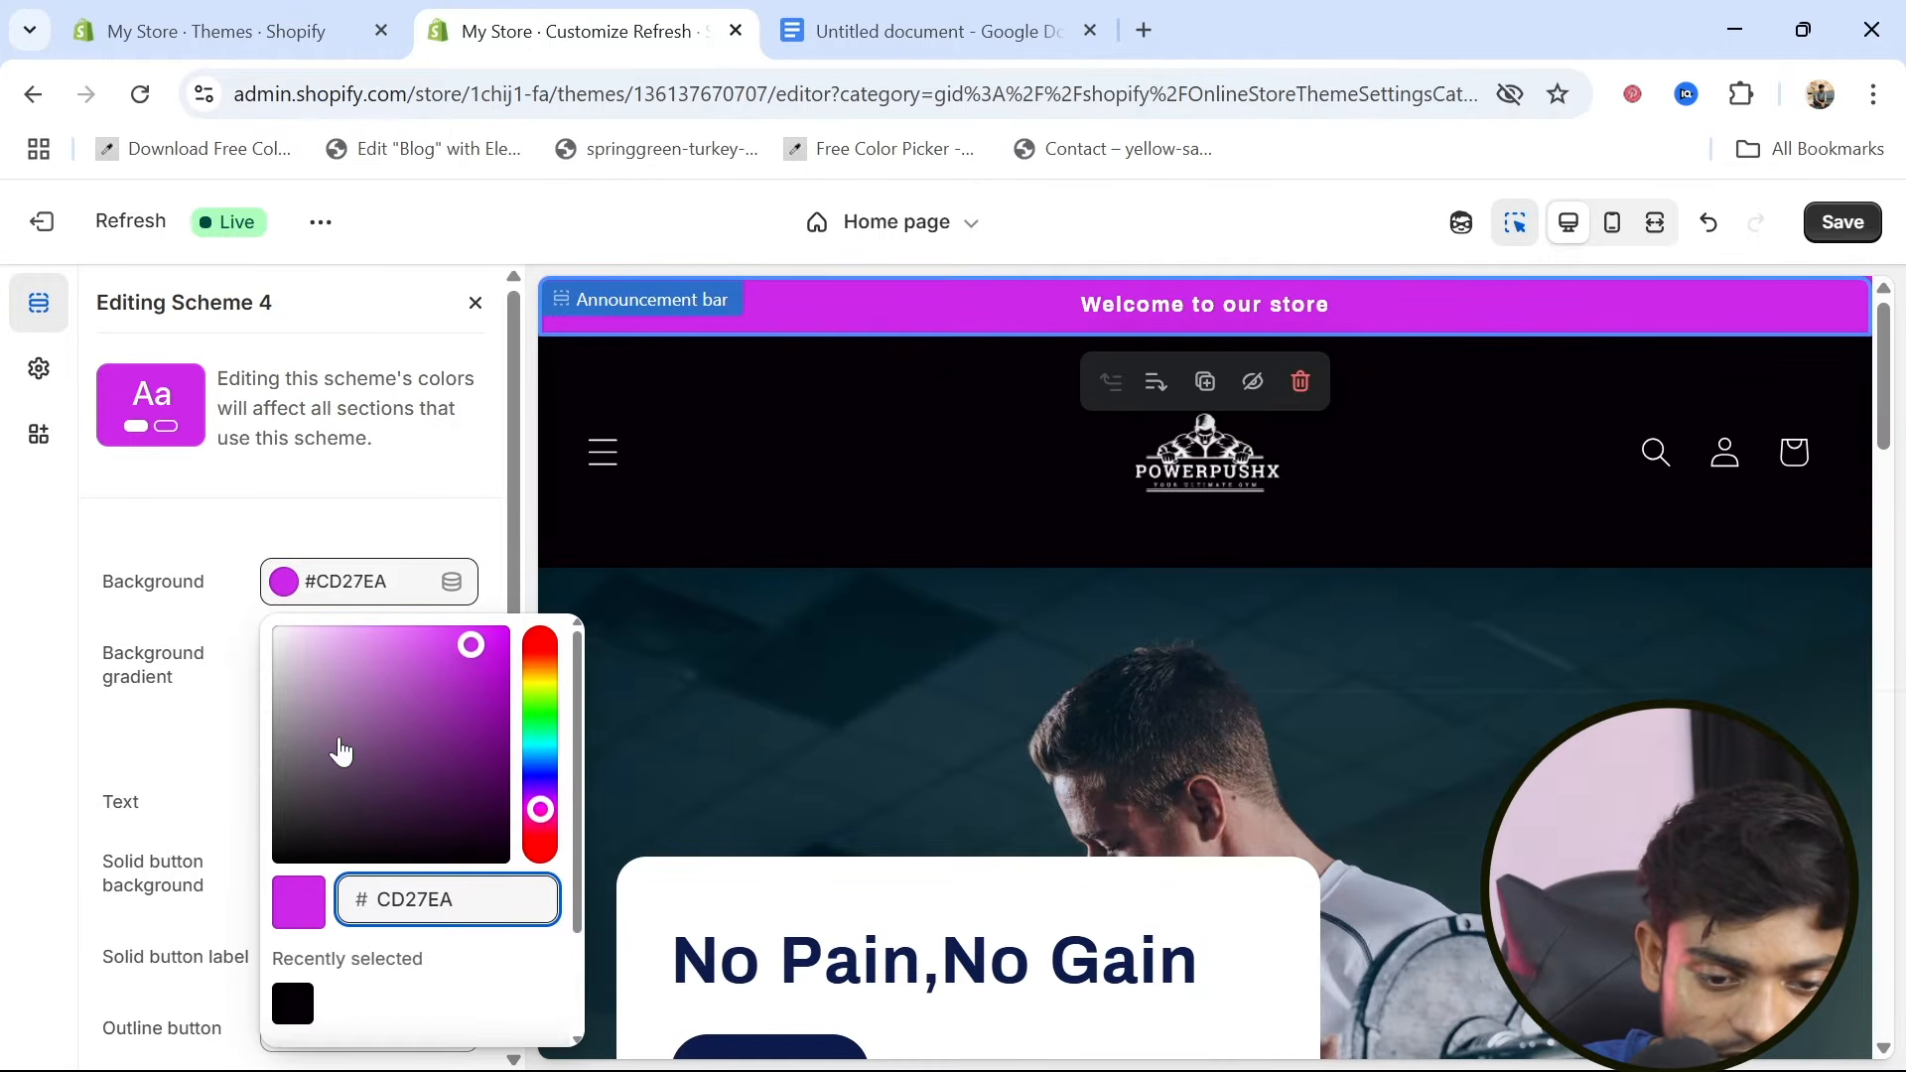
pyautogui.moveTo(337, 775)
pyautogui.mouseDown()
pyautogui.moveTo(283, 763)
pyautogui.moveTo(280, 810)
pyautogui.mouseUp()
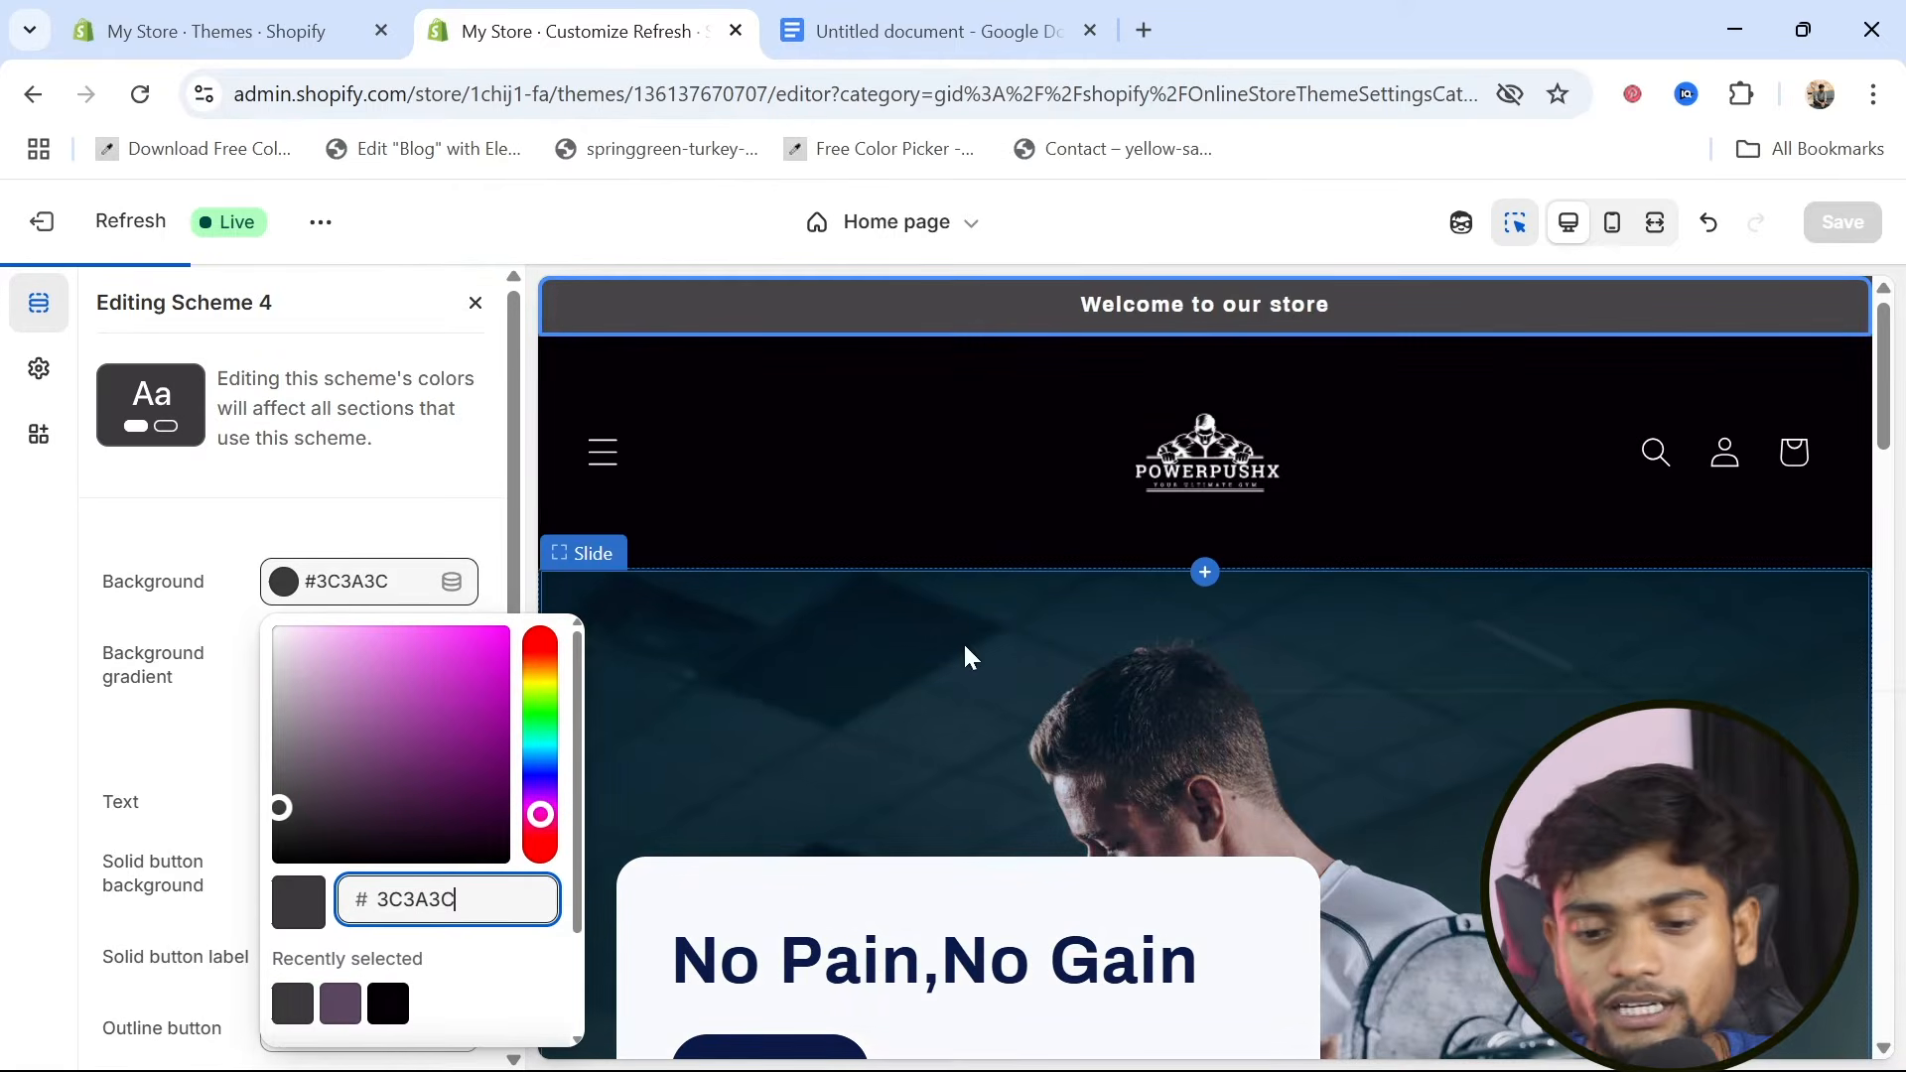
pyautogui.click(447, 539)
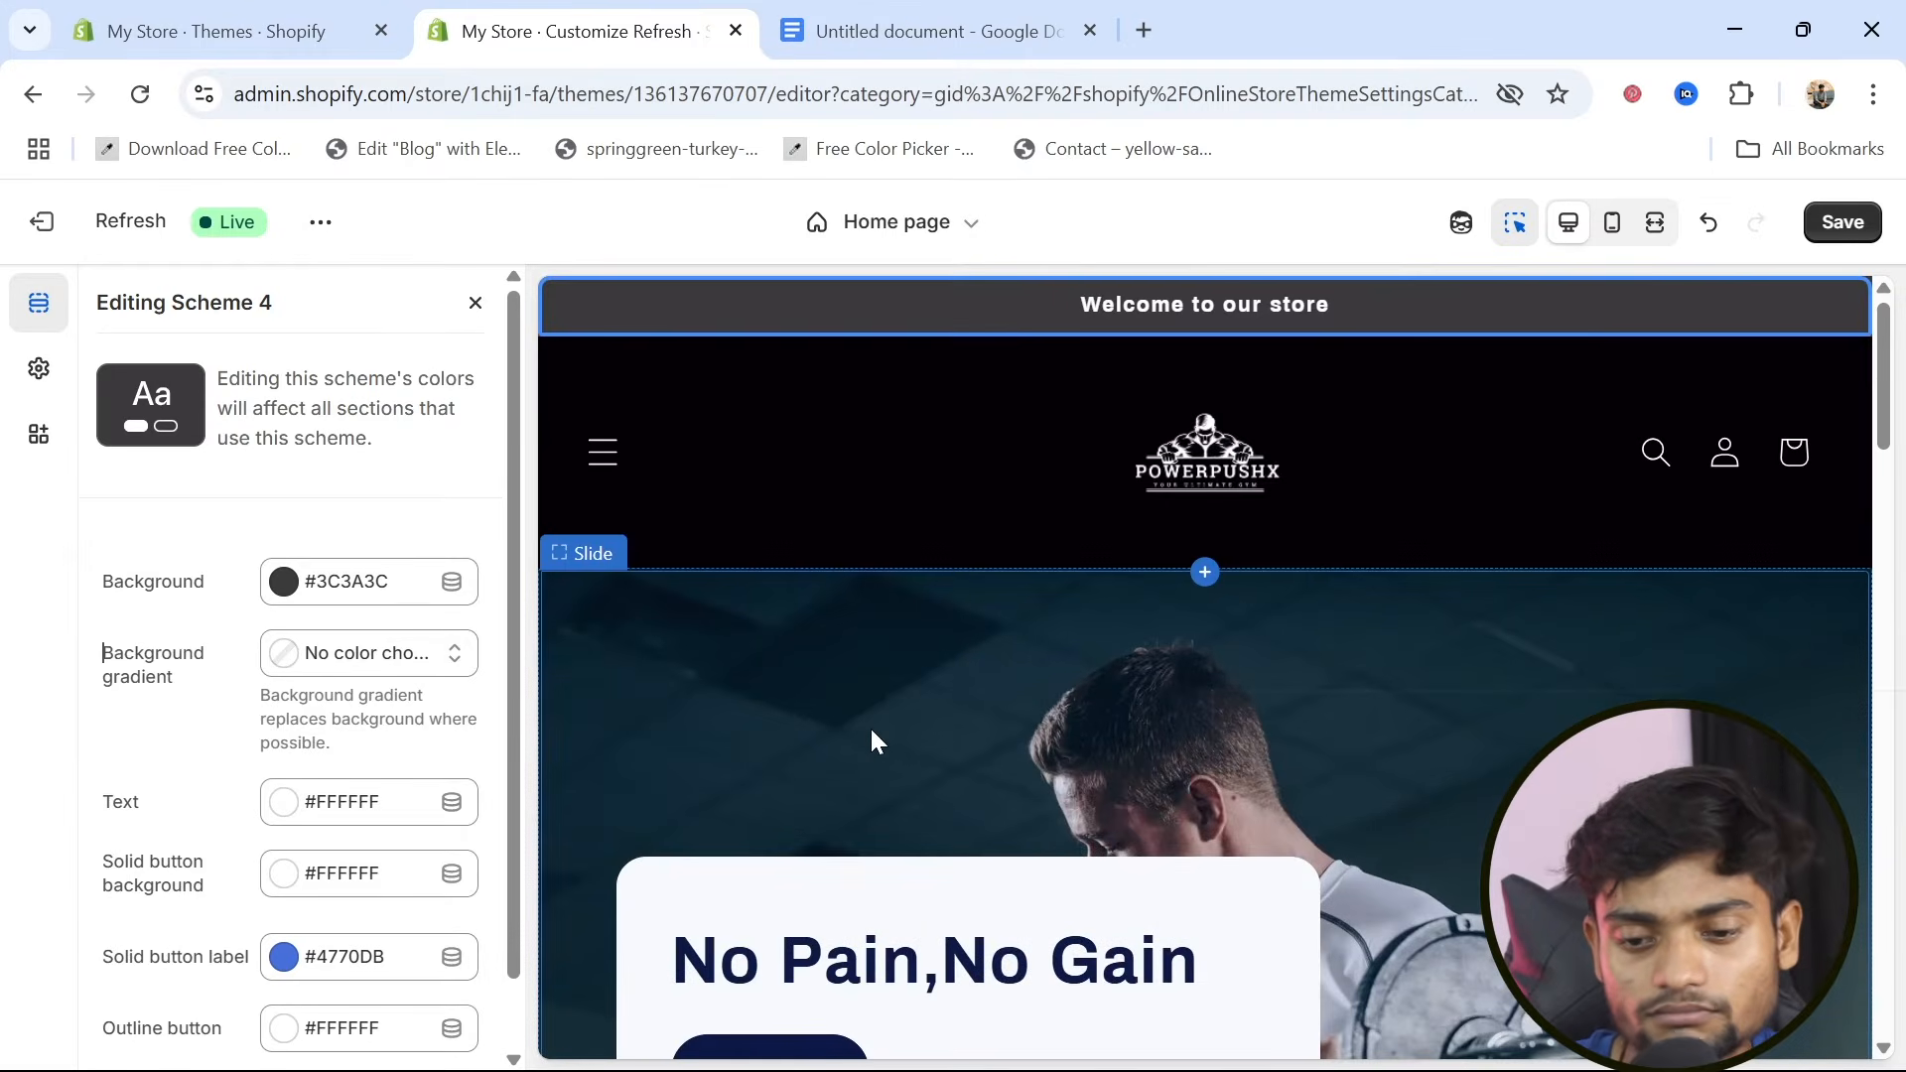
# Save the color scheme changes and return to the home page section list
pyautogui.scroll(-10, 872, 735)
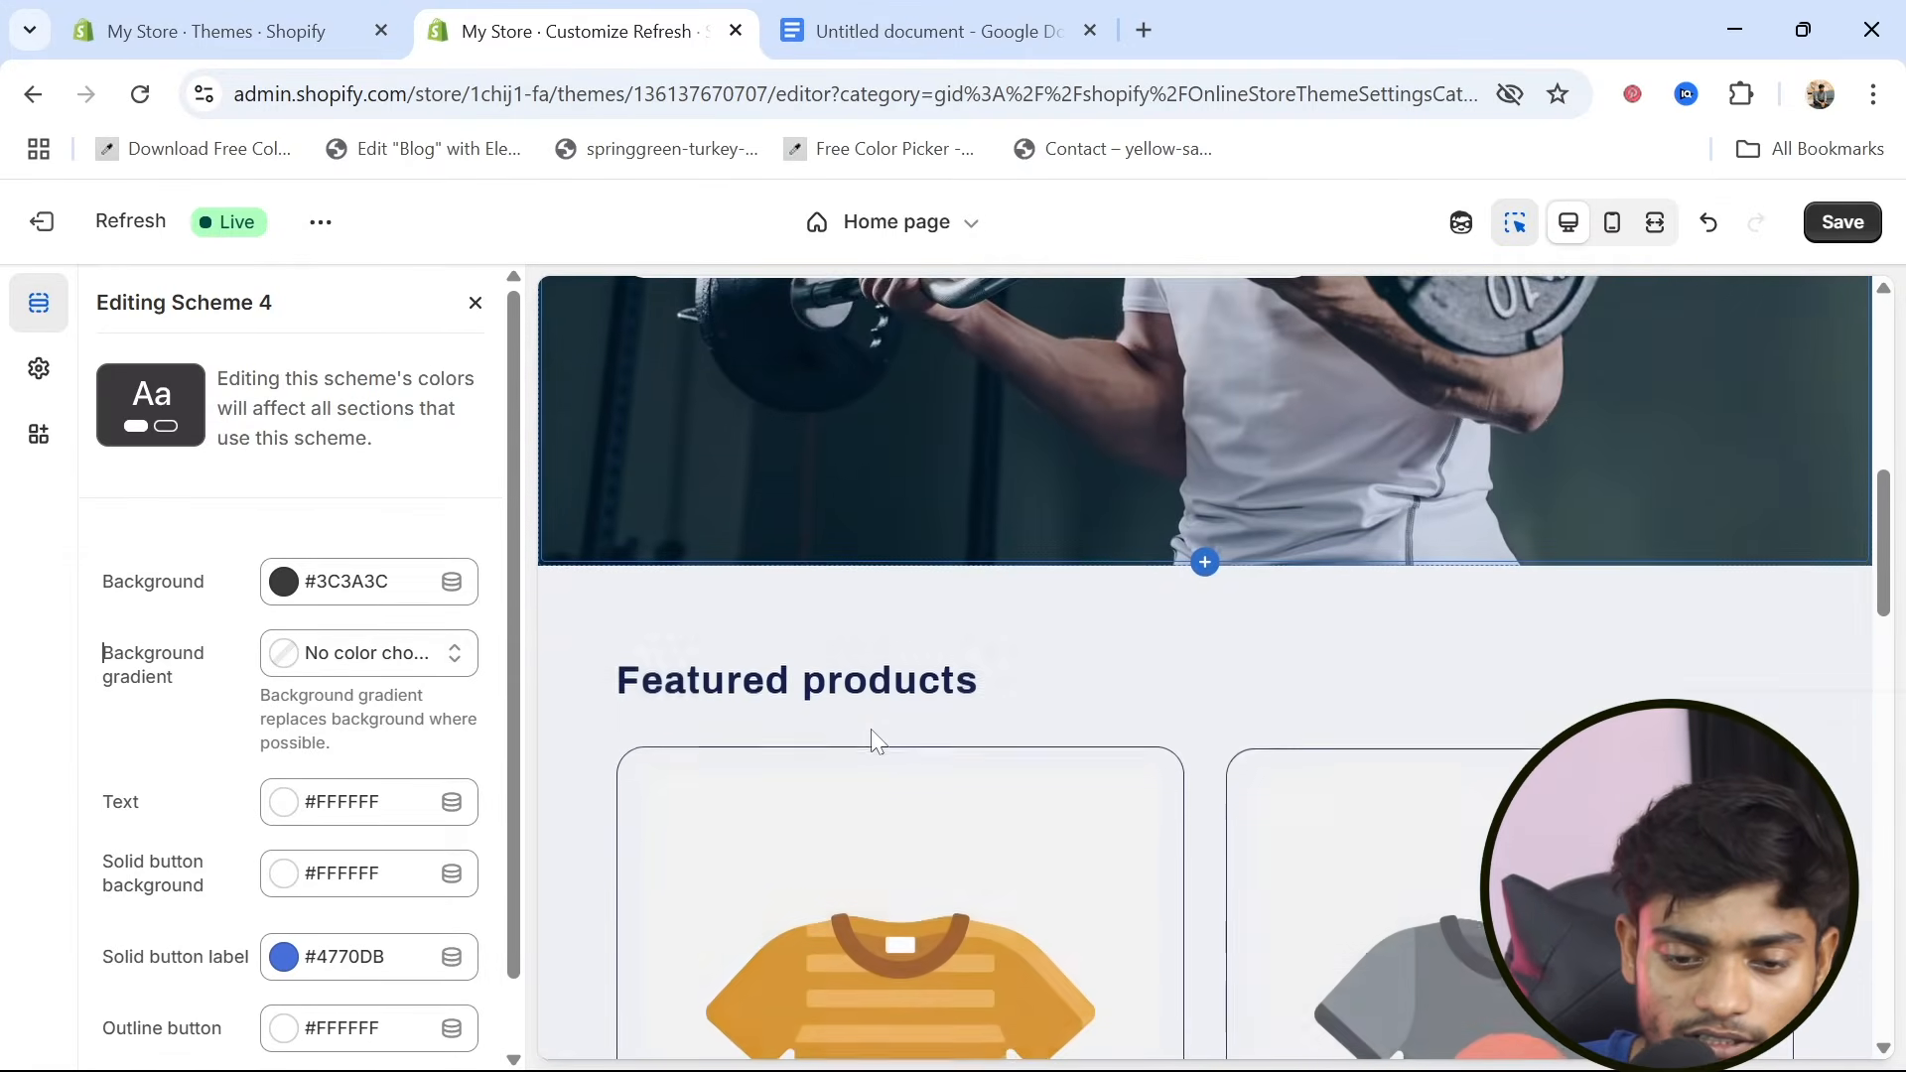
pyautogui.scroll(-2, 871, 729)
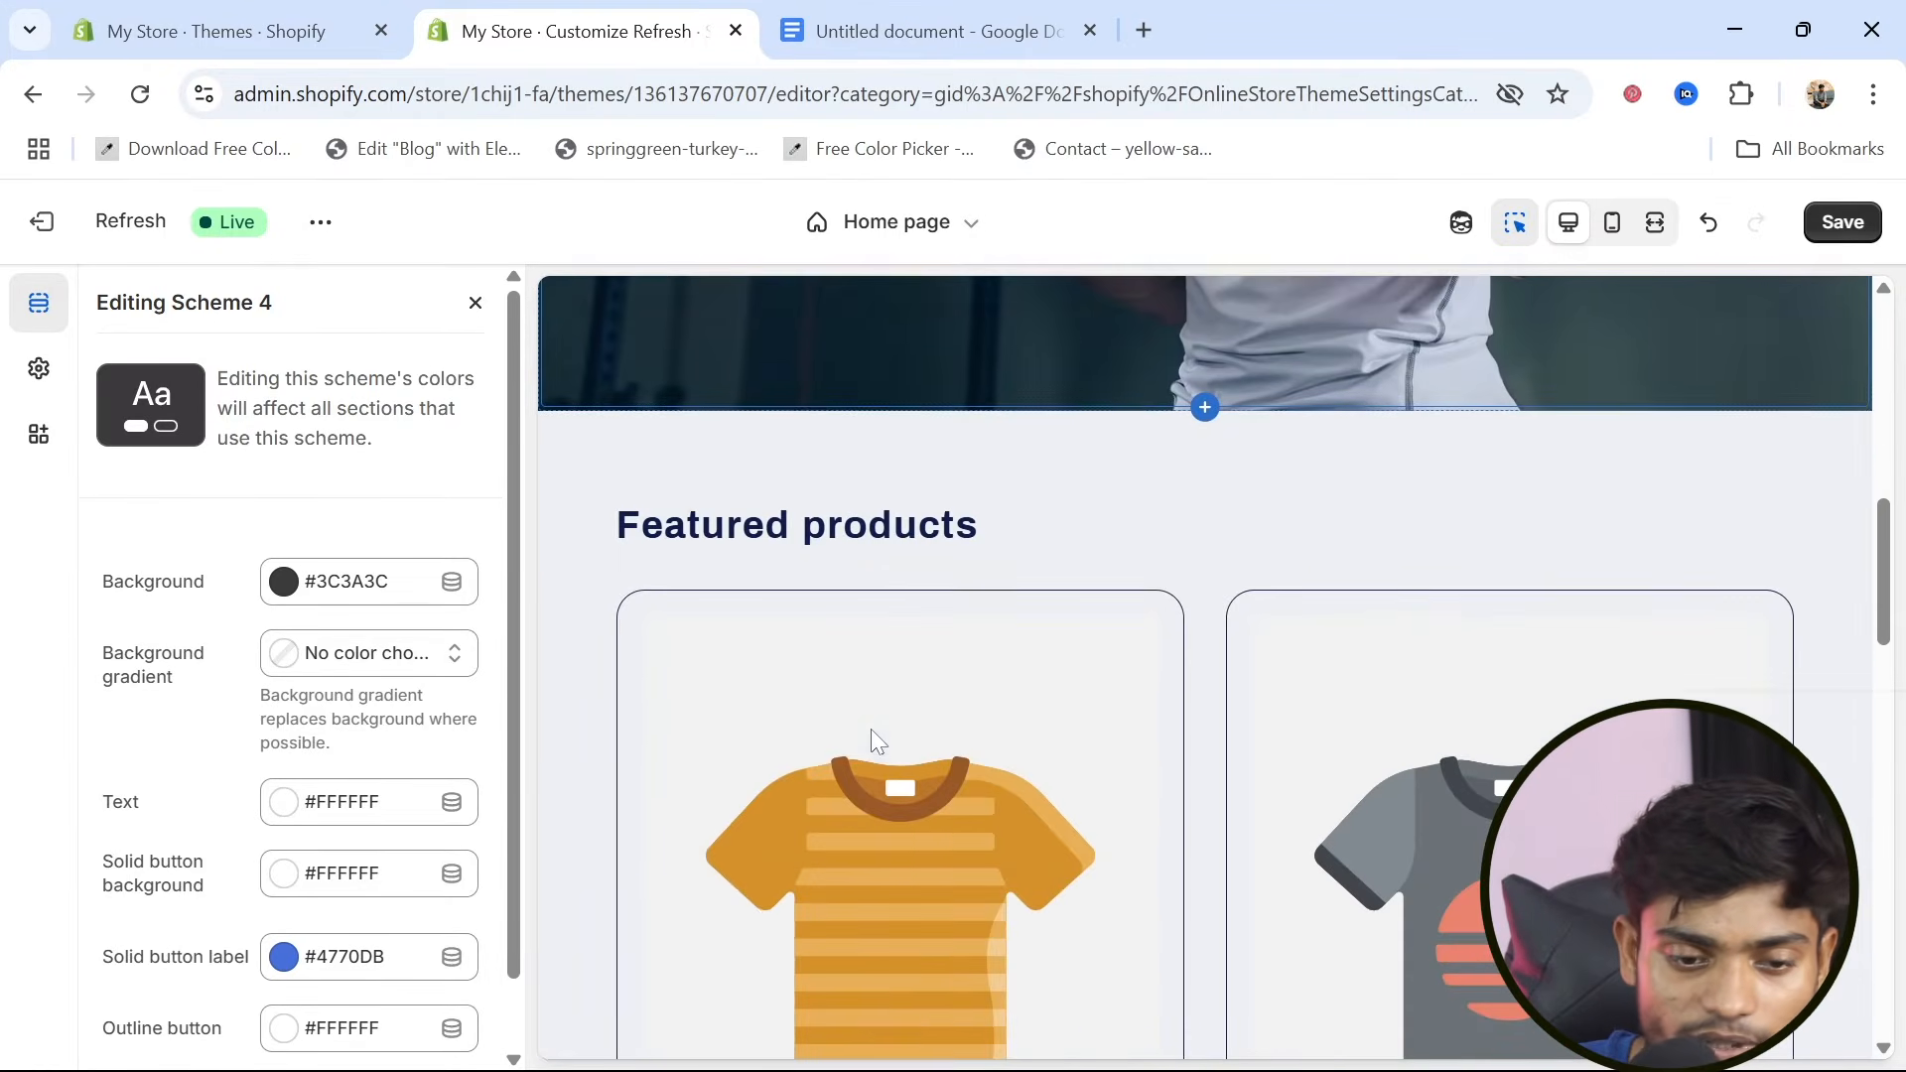
pyautogui.click(1854, 220)
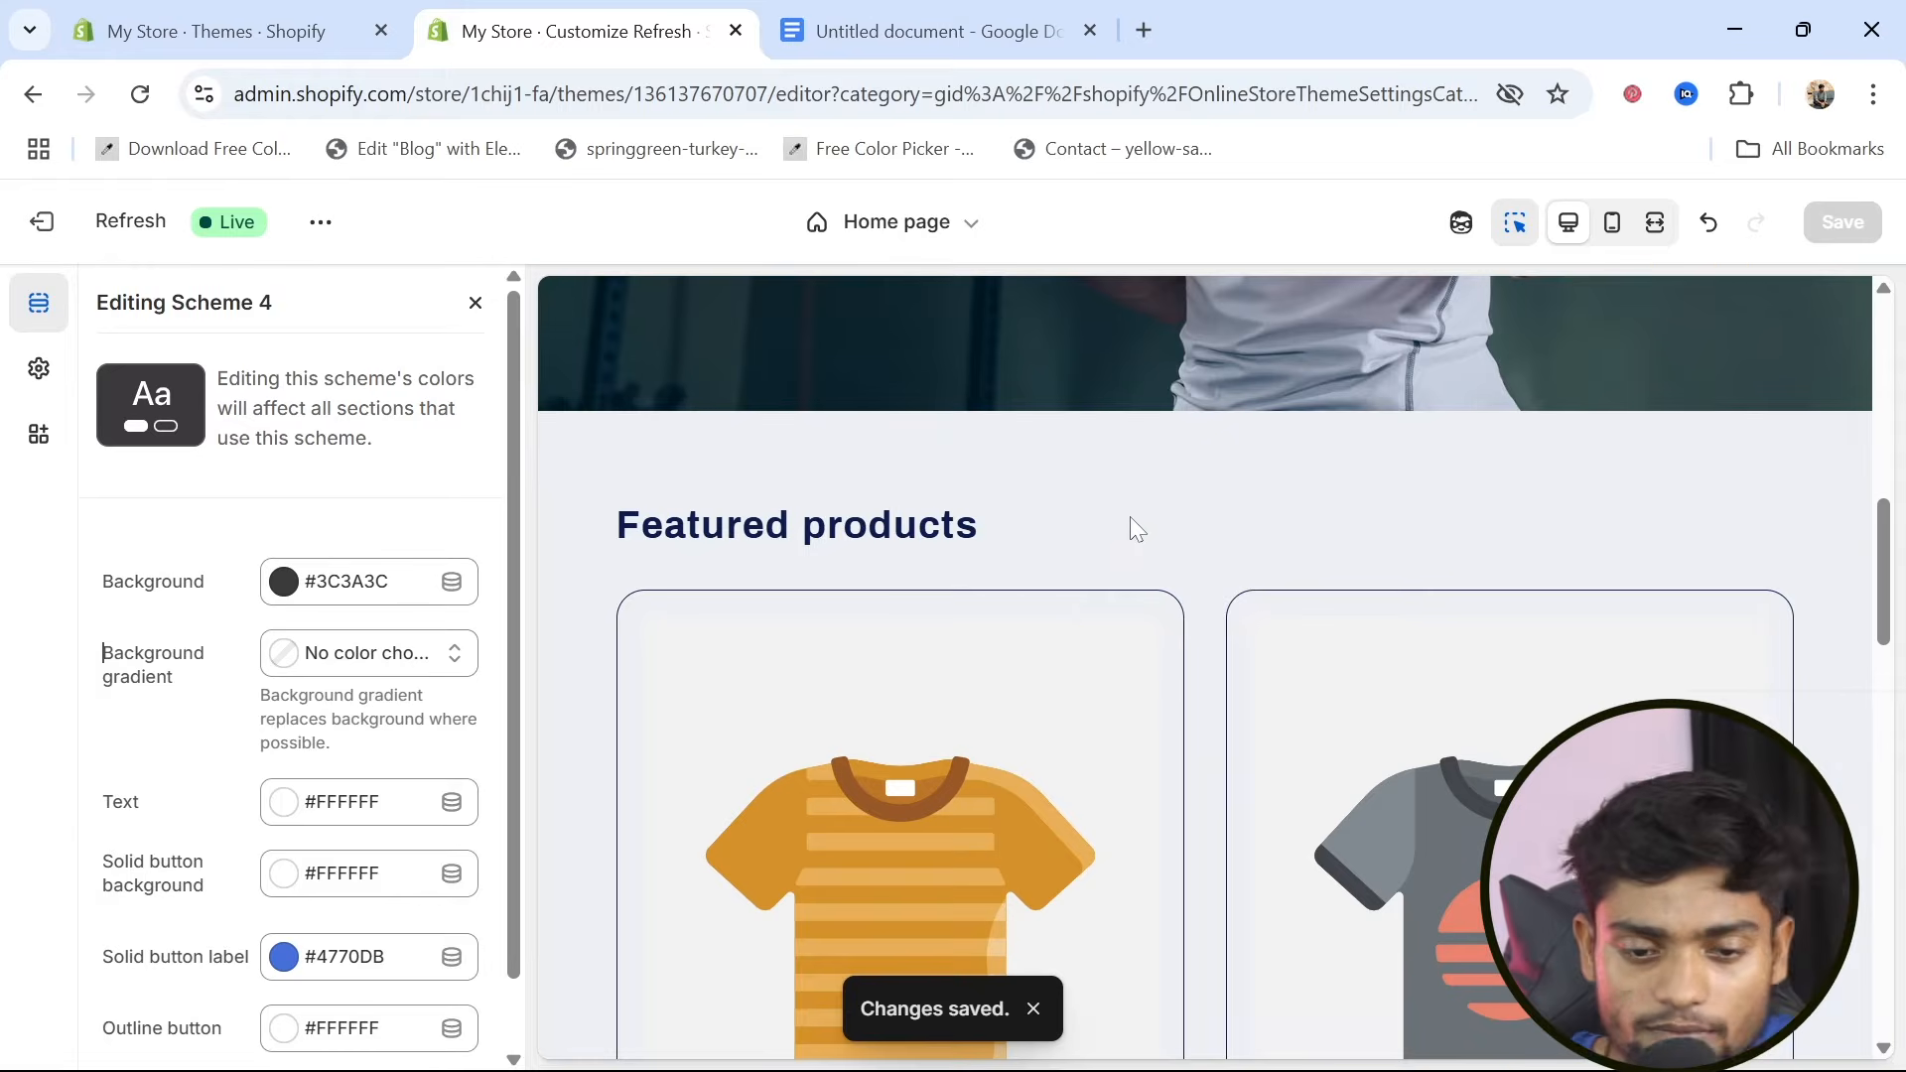
pyautogui.scroll(-1, 1132, 526)
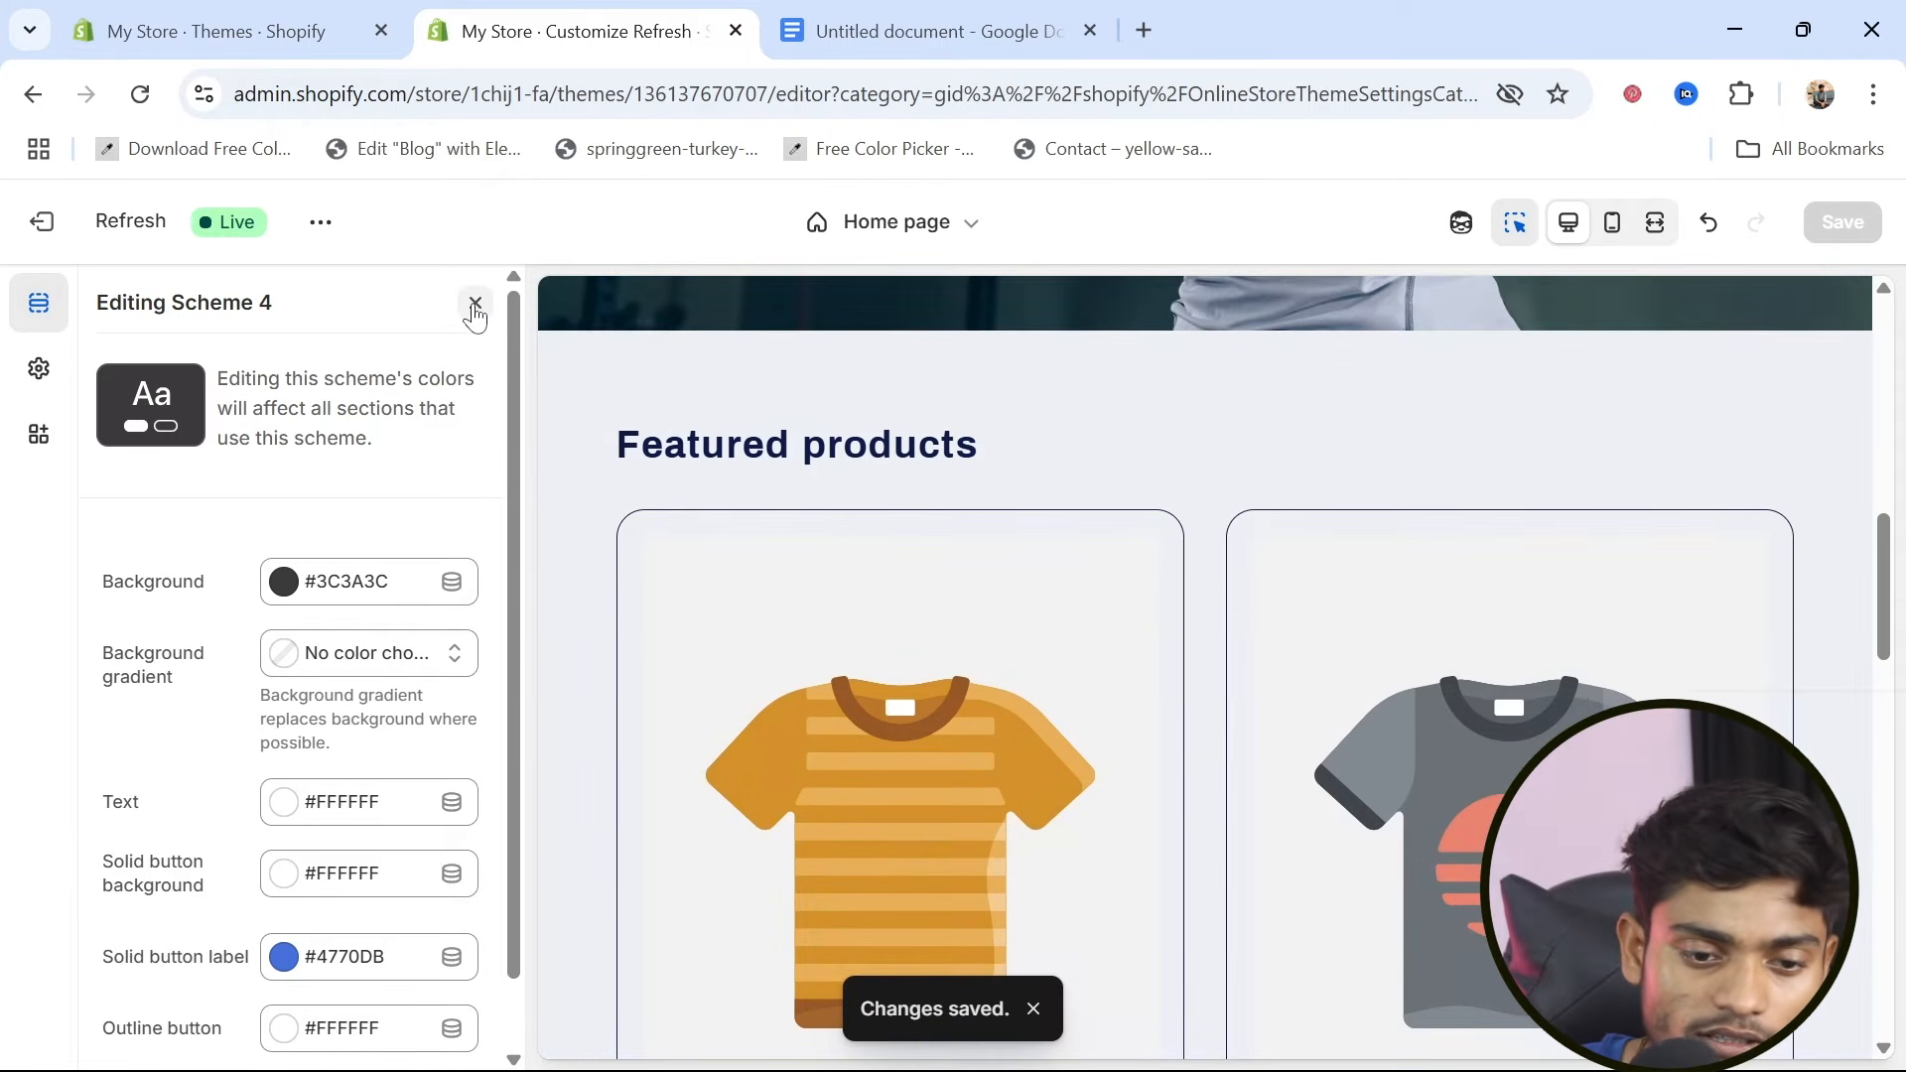
pyautogui.click(474, 303)
pyautogui.click(103, 303)
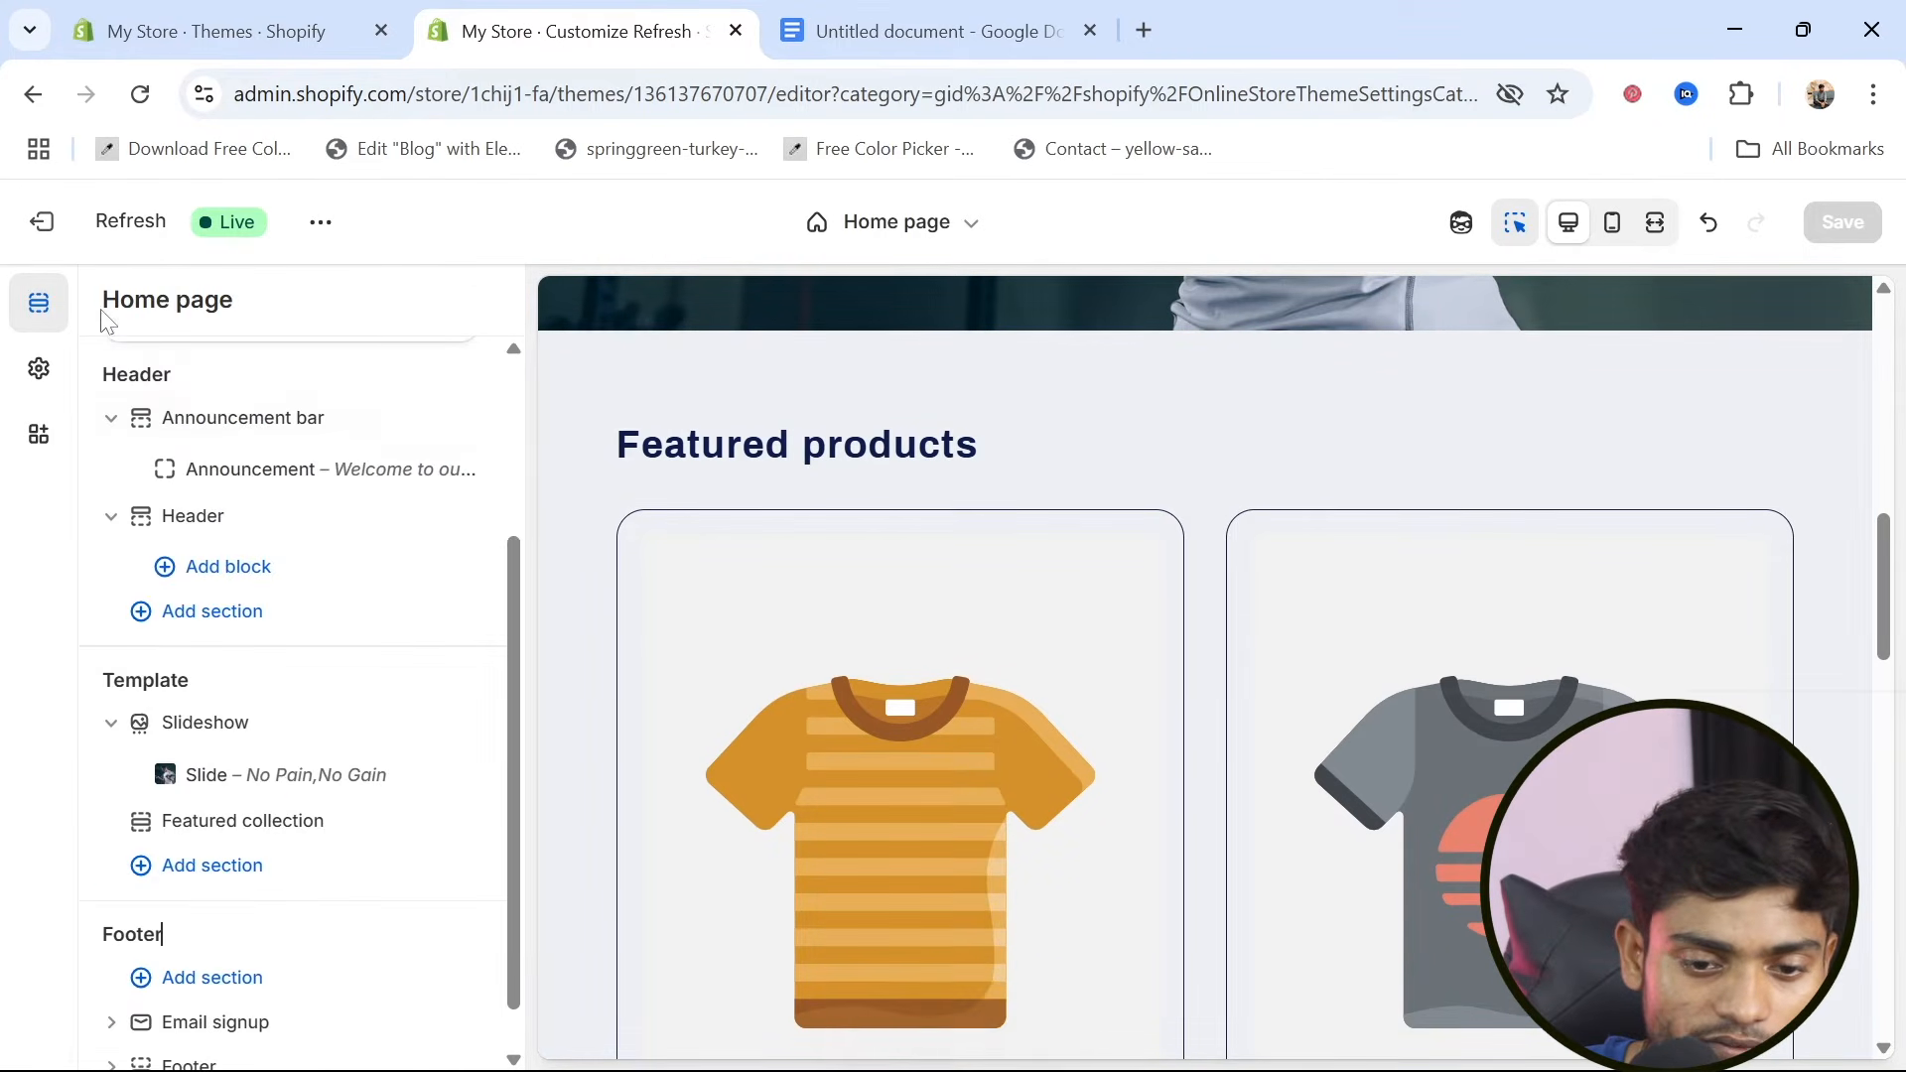
# Look over the Featured collection section's settings and bring up the theme settings
pyautogui.click(698, 708)
pyautogui.scroll(2, 735, 720)
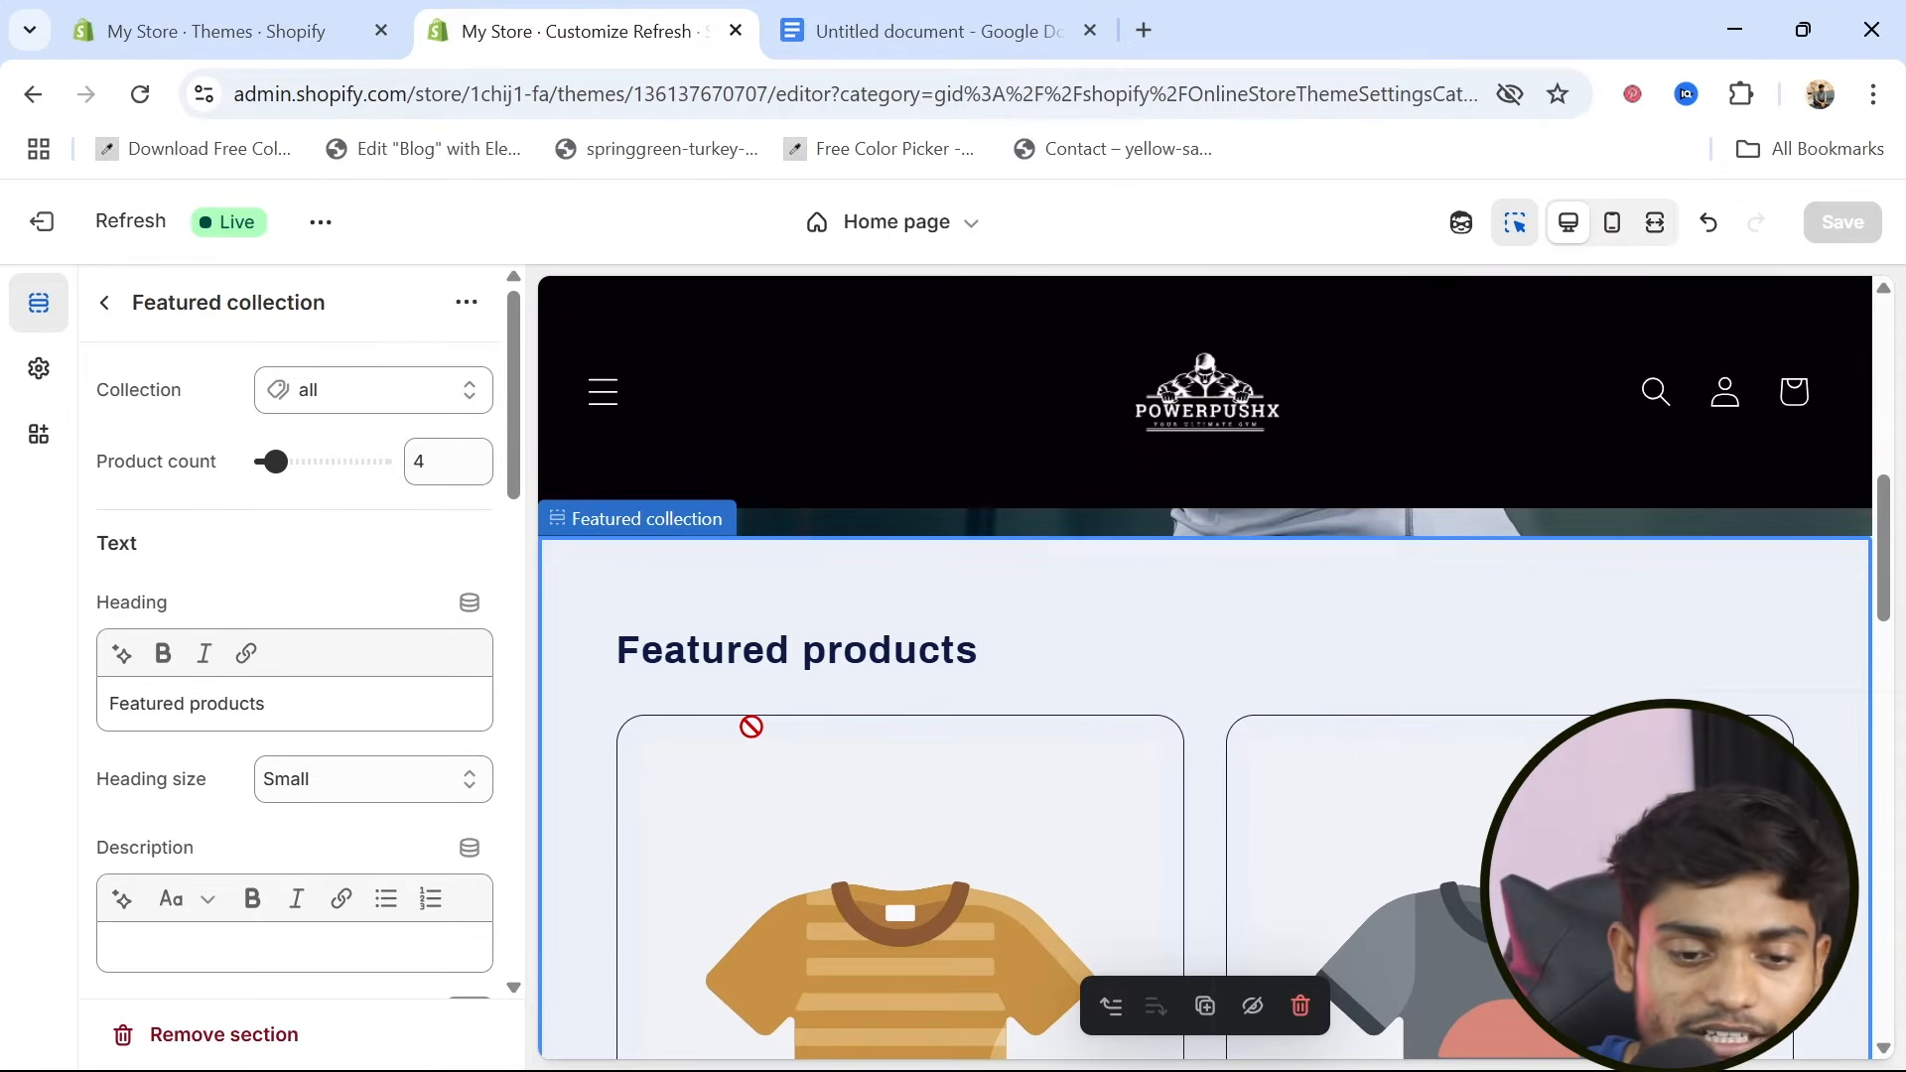
pyautogui.click(104, 303)
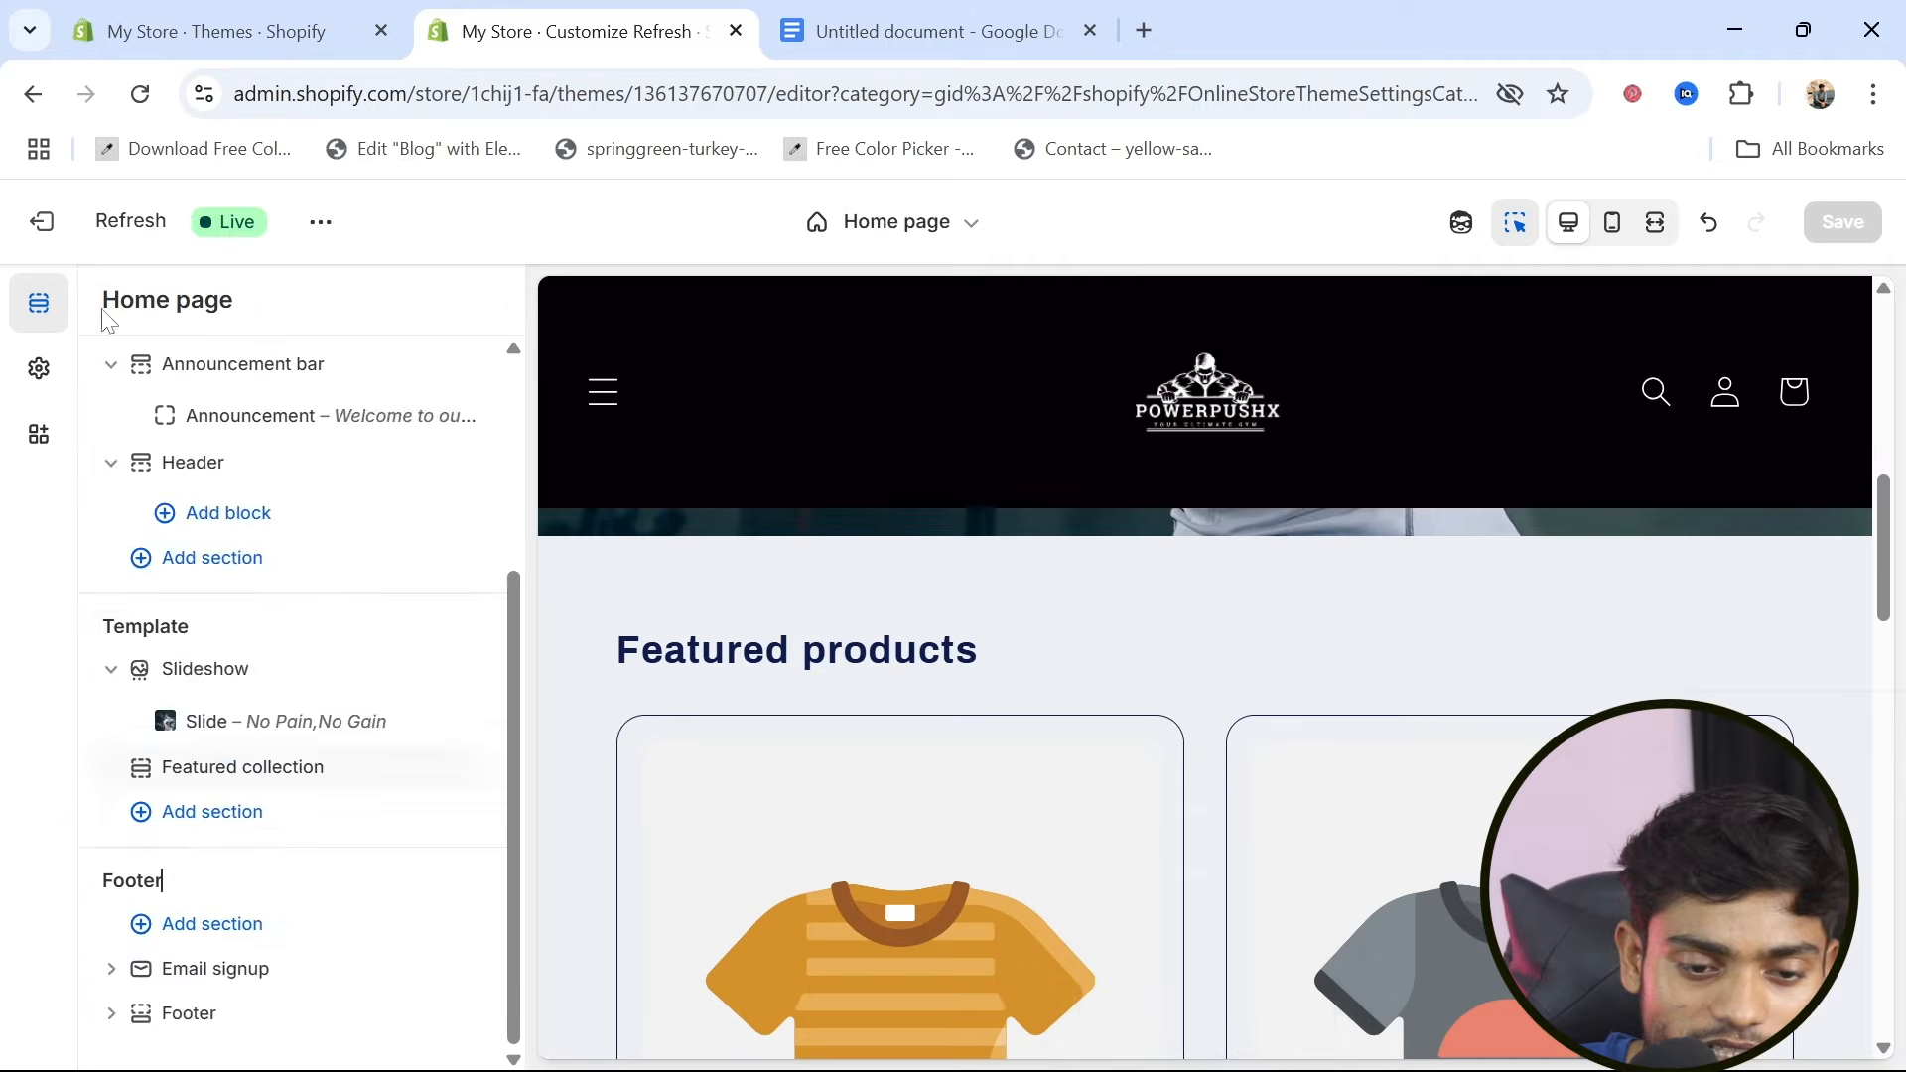
pyautogui.click(42, 377)
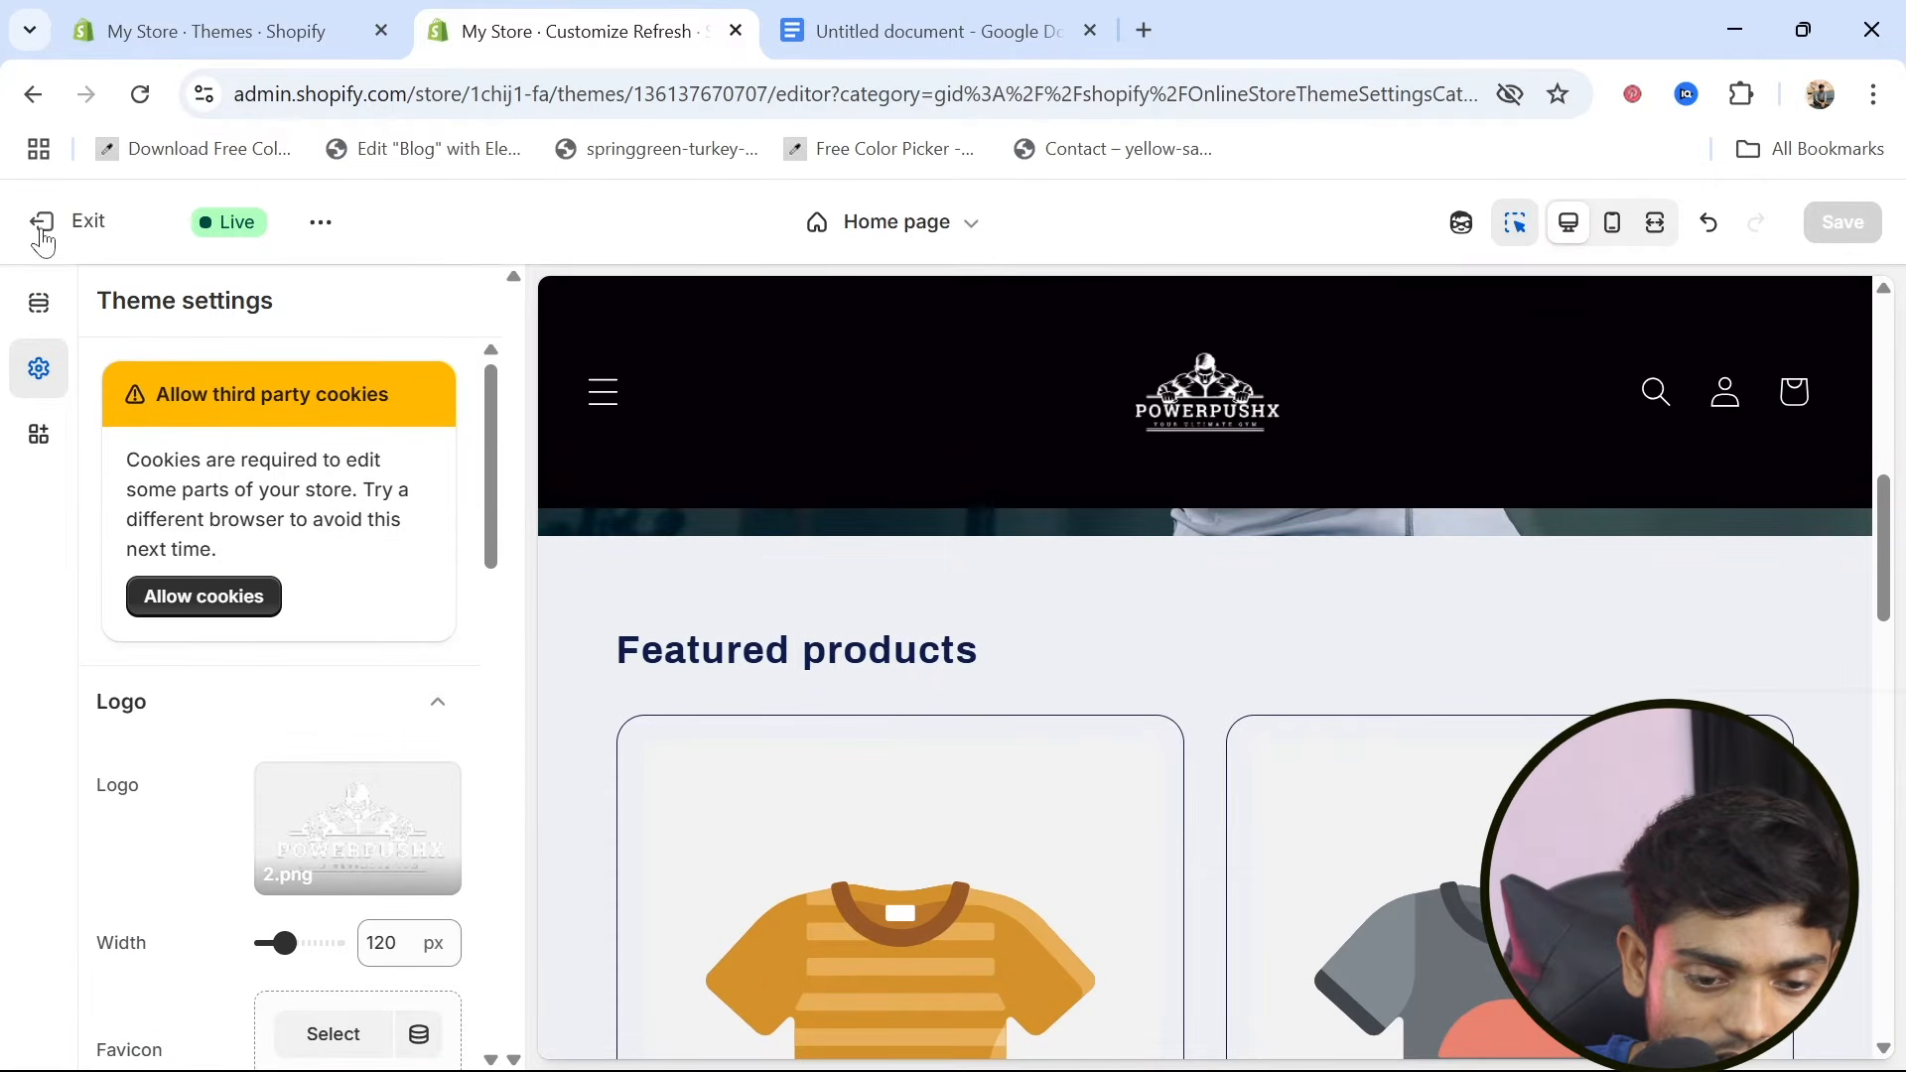
# Switch to the Shopify admin and start adding a new product, ready to enter its title
pyautogui.click(231, 32)
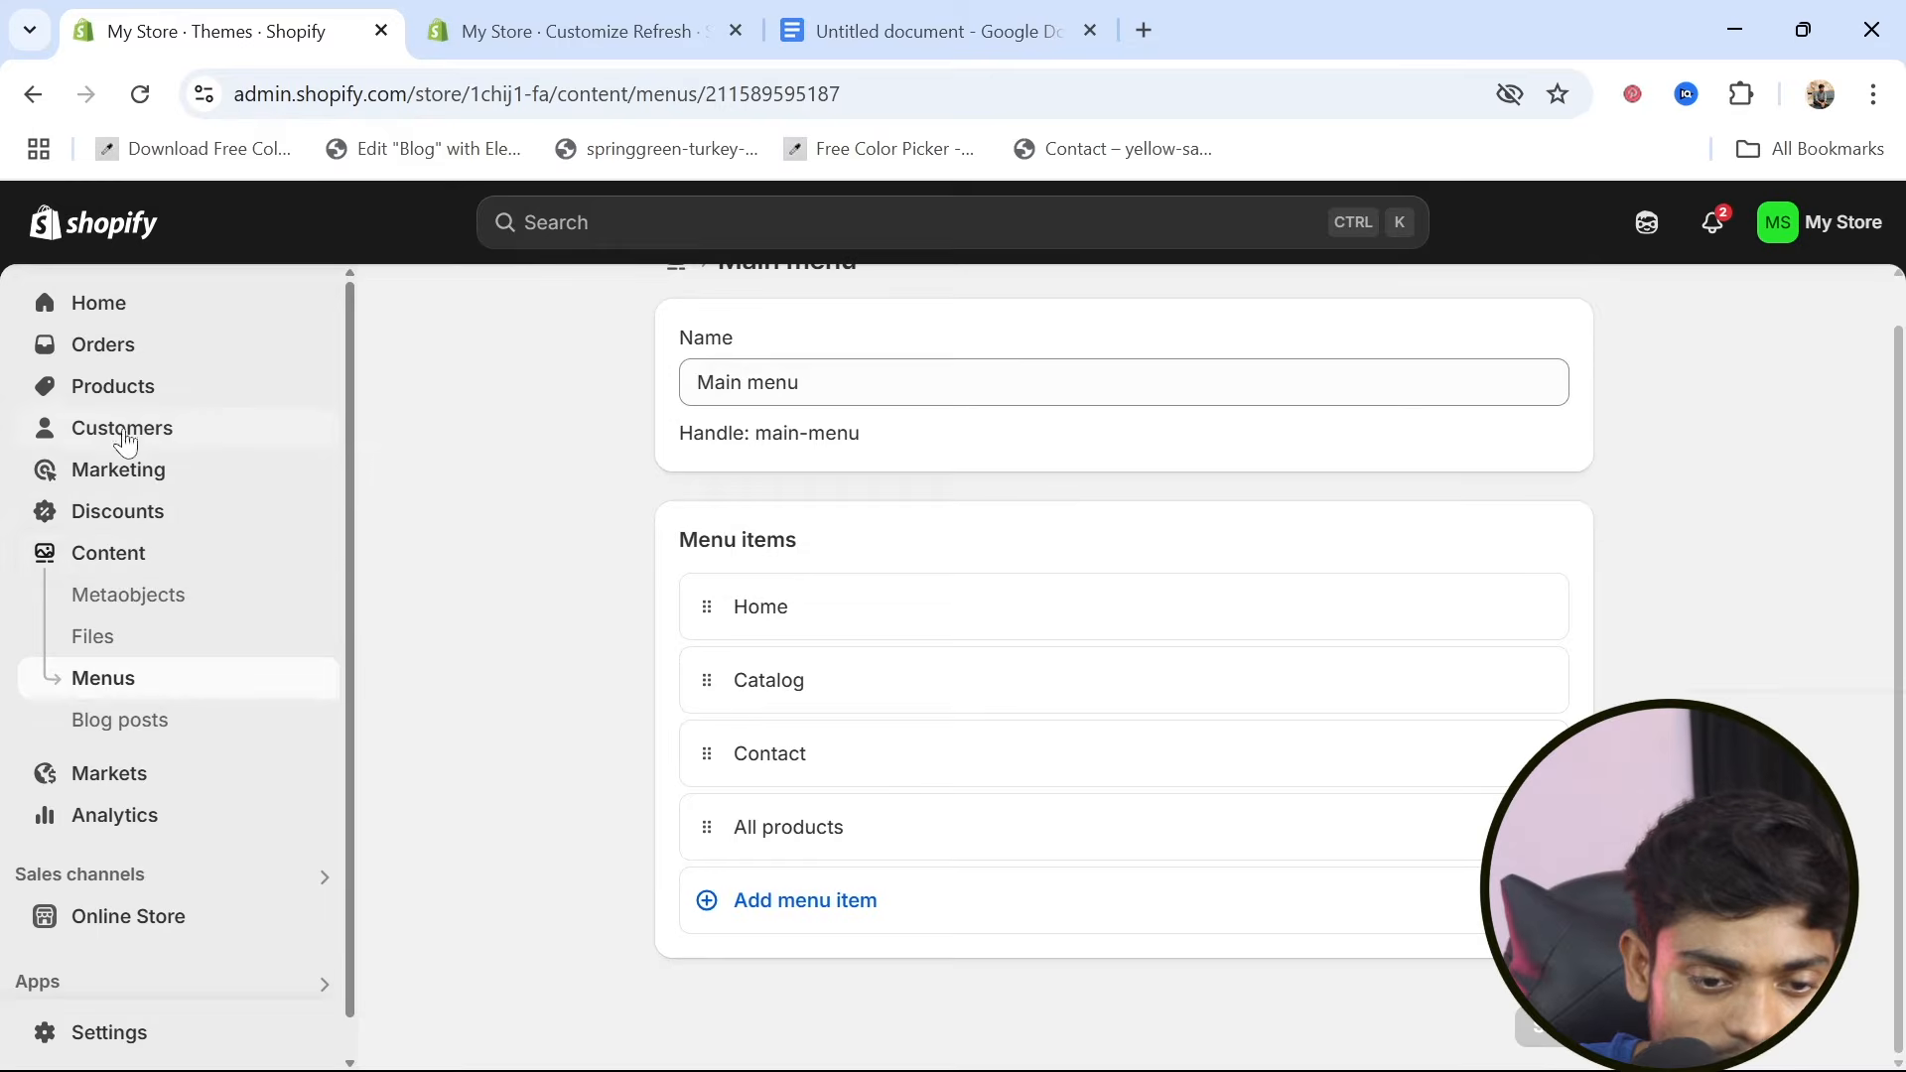
pyautogui.click(116, 396)
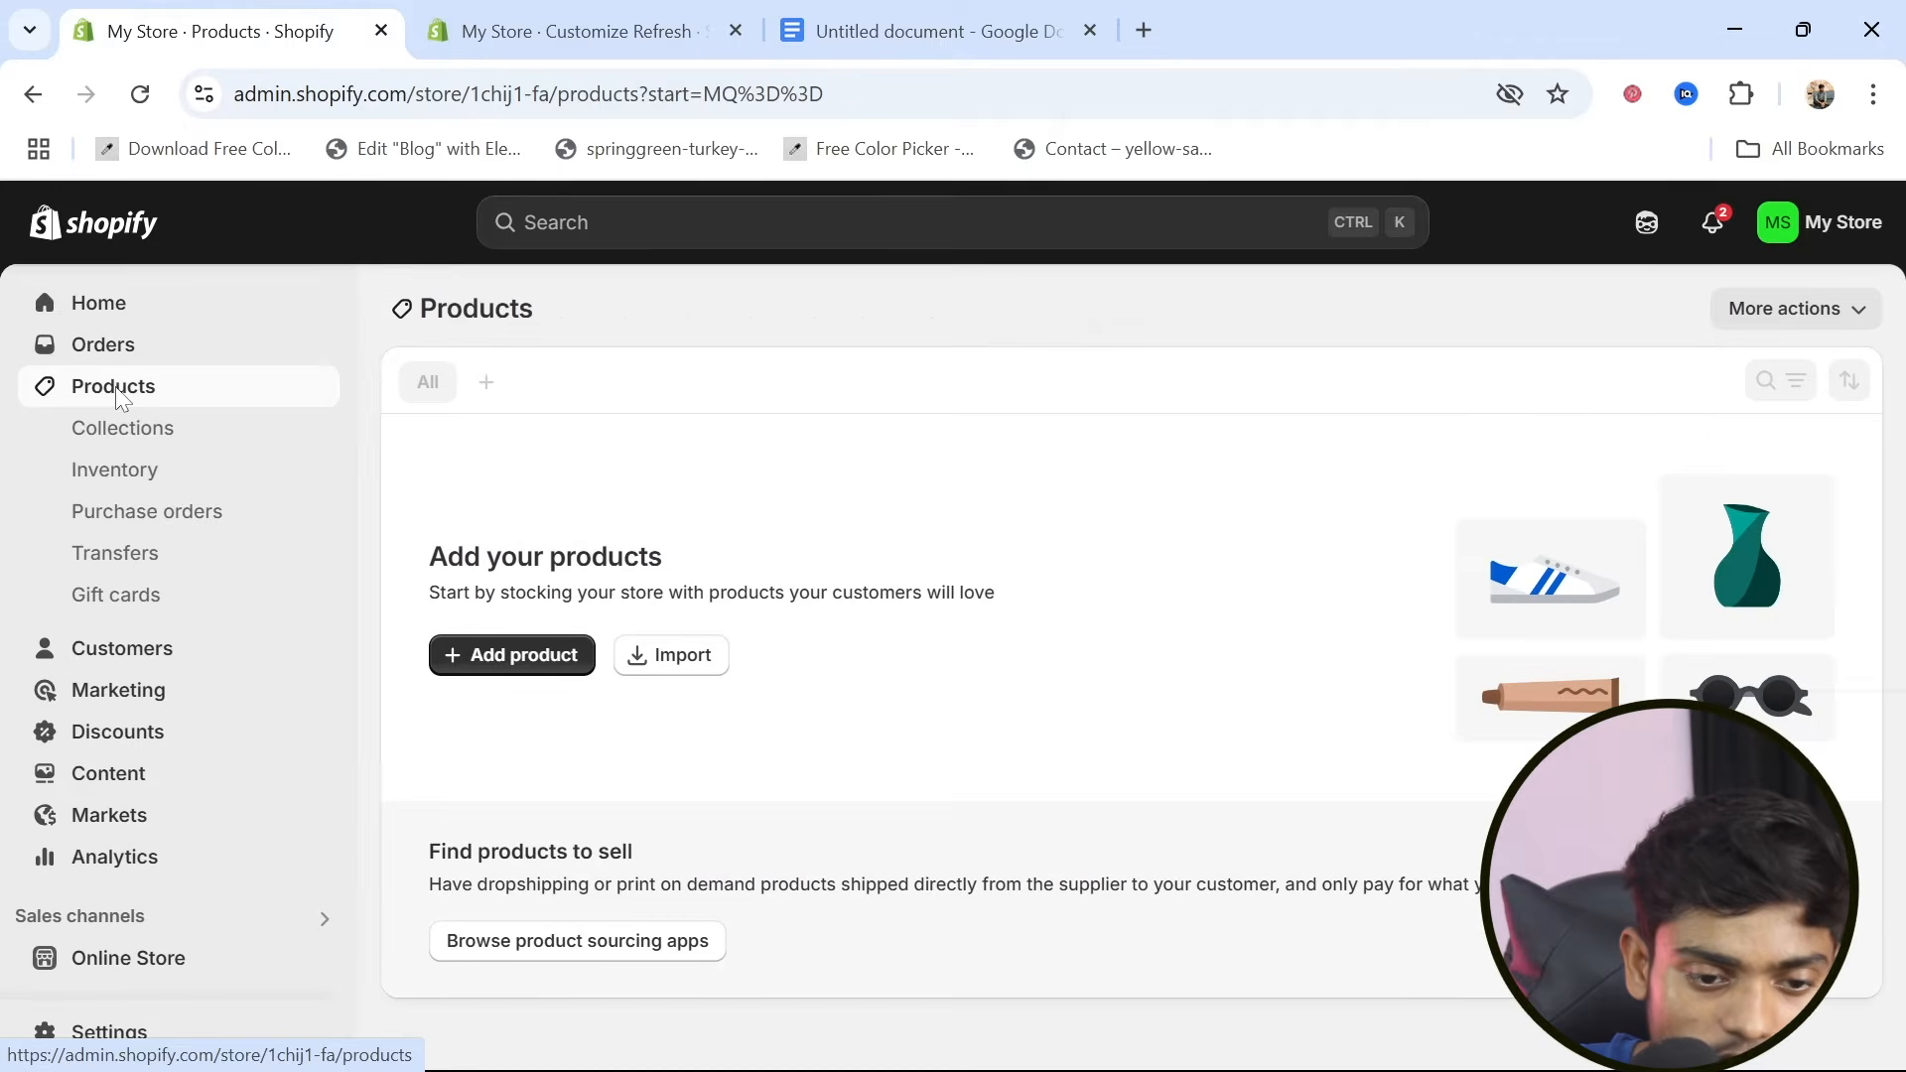
pyautogui.click(505, 663)
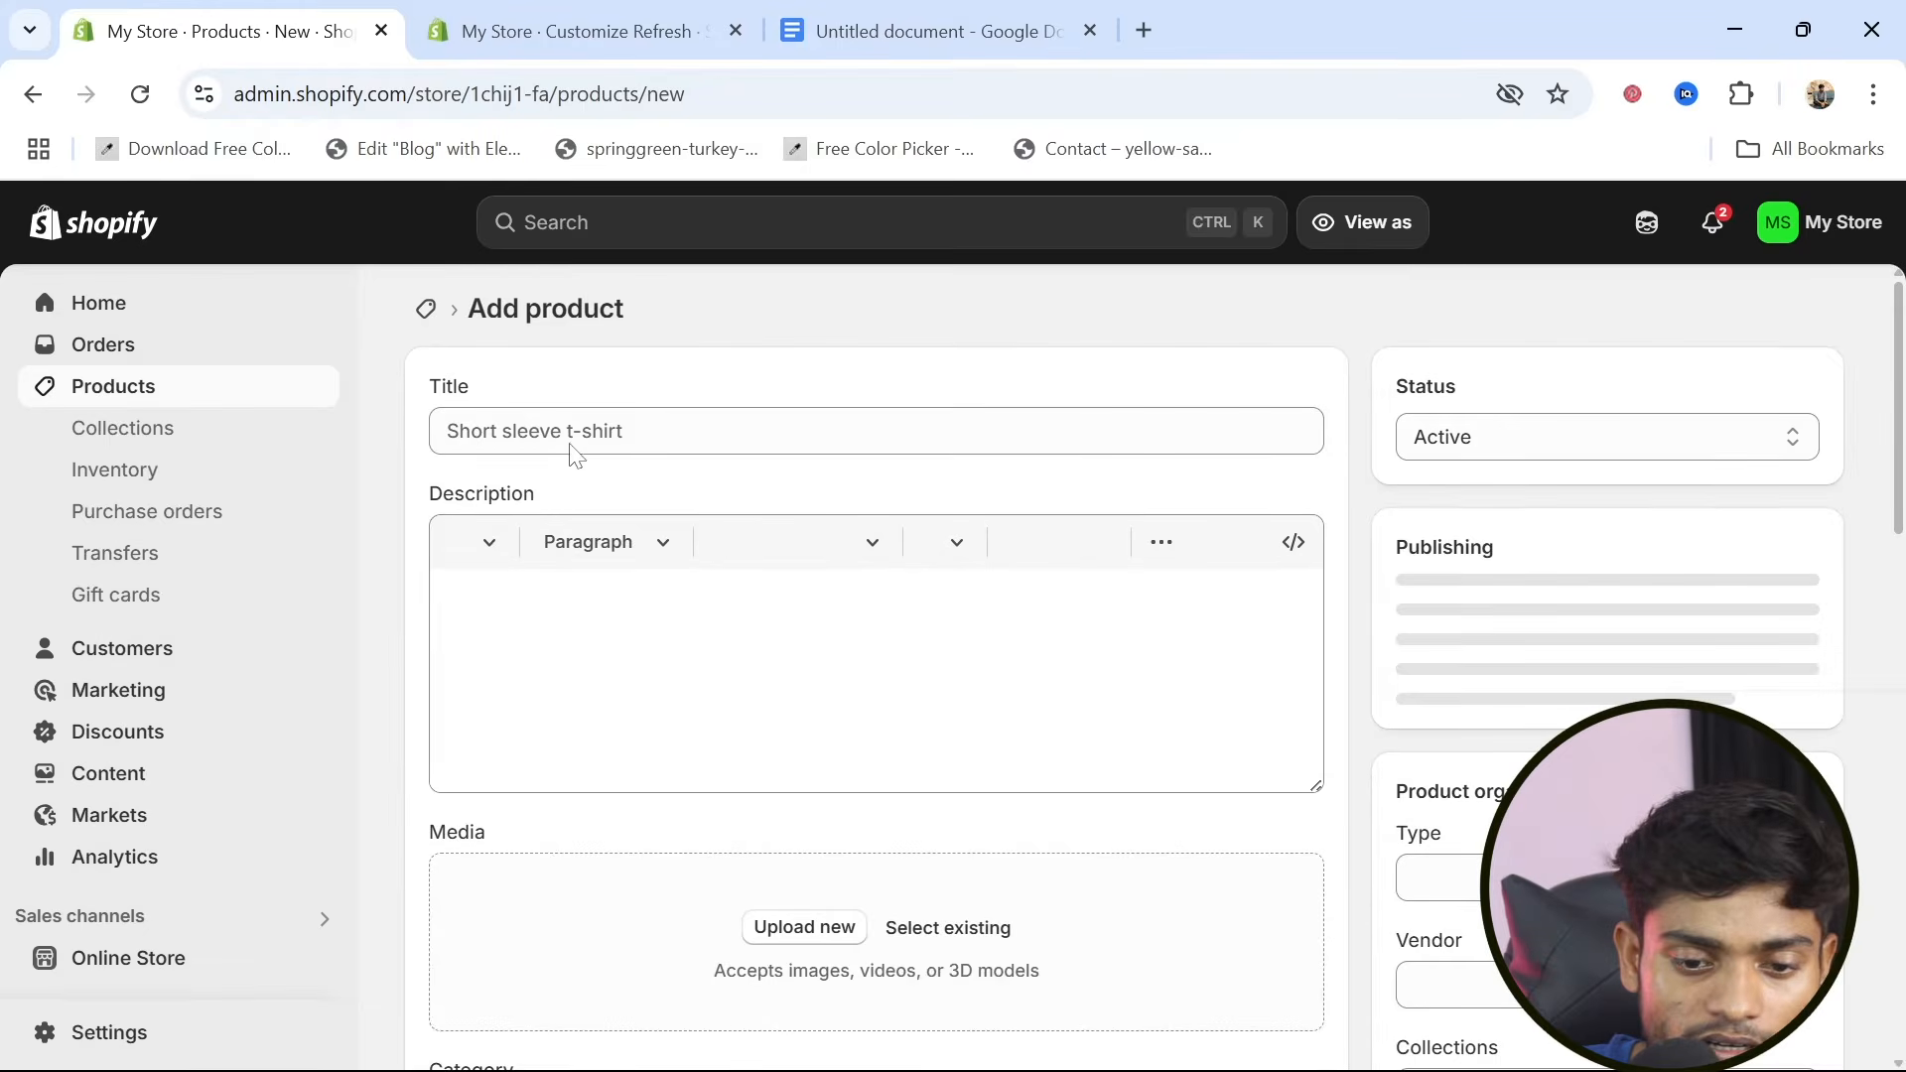
pyautogui.click(573, 433)
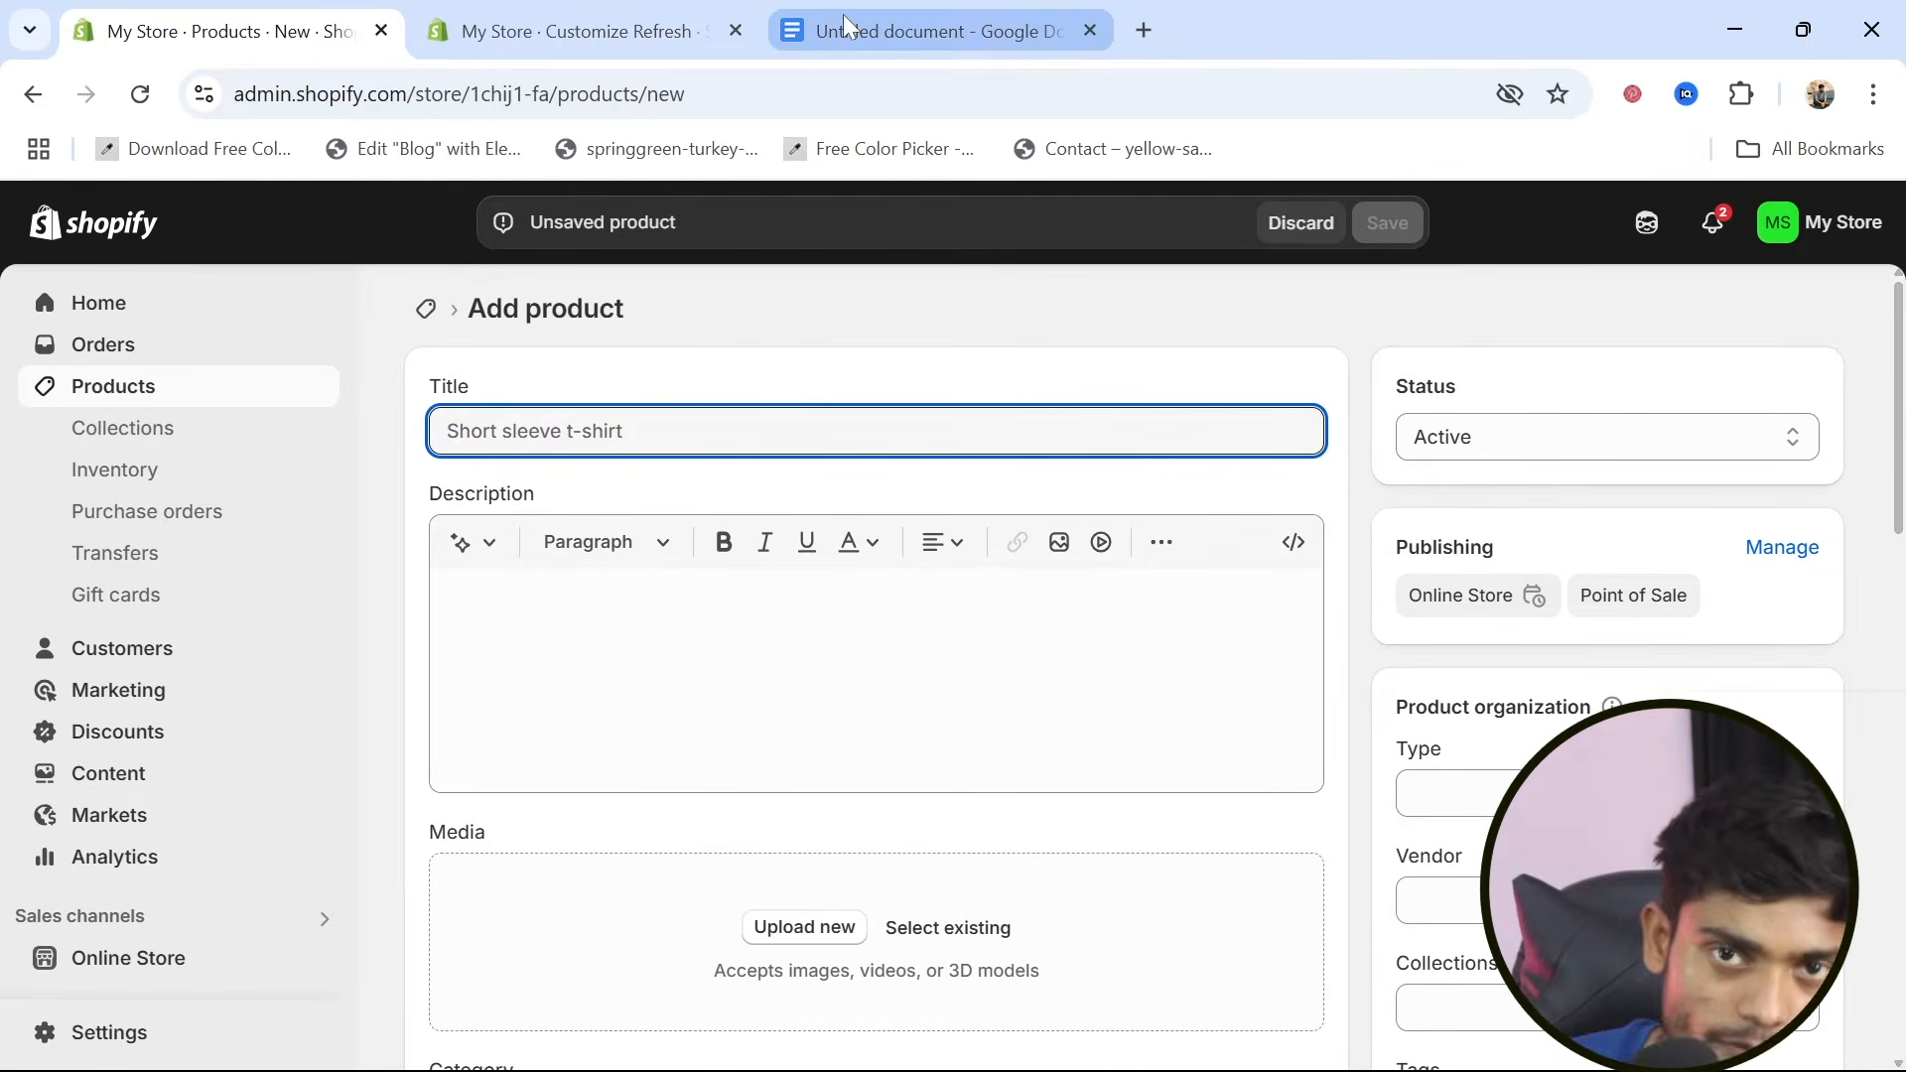
# Open meesho.com in a new browser tab
pyautogui.moveTo(842, 14)
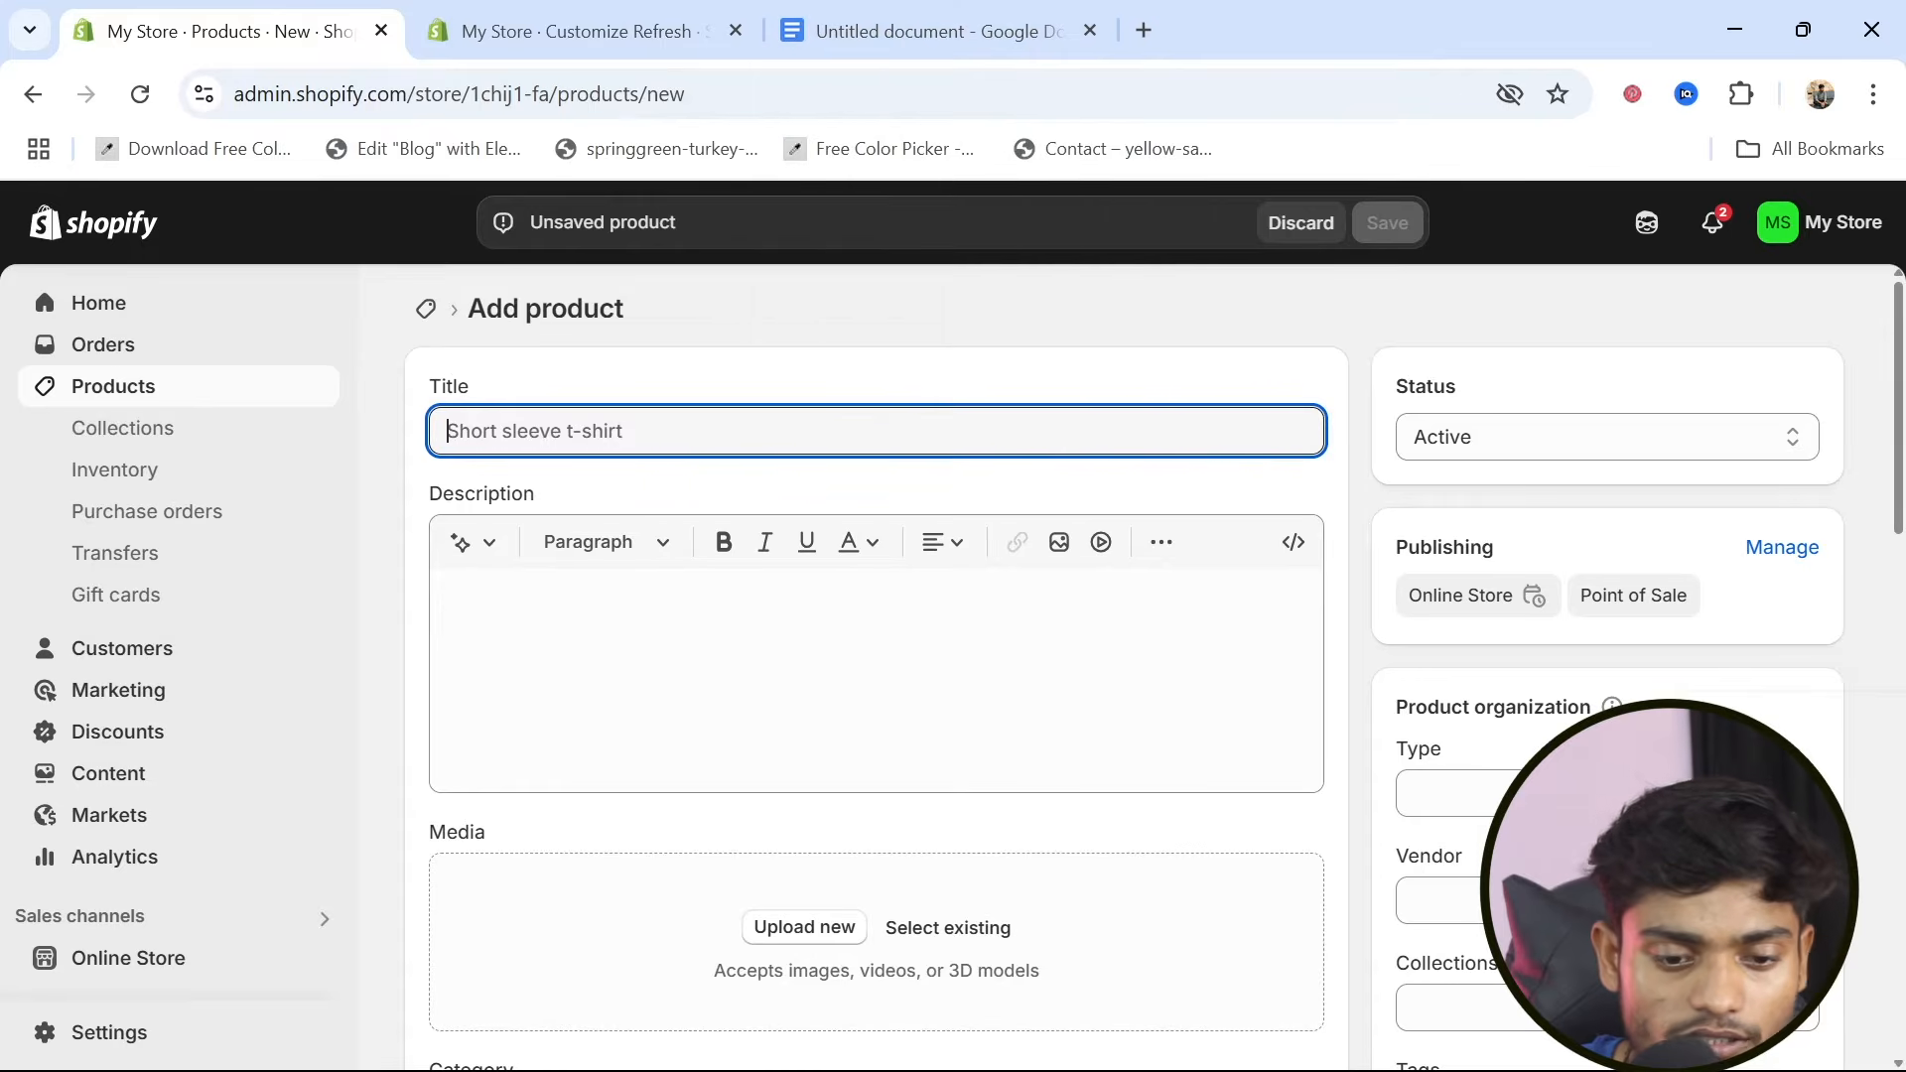
pyautogui.click(1147, 30)
pyautogui.write('mess')
pyautogui.press('BackSpace')
pyautogui.press('BackSpace')
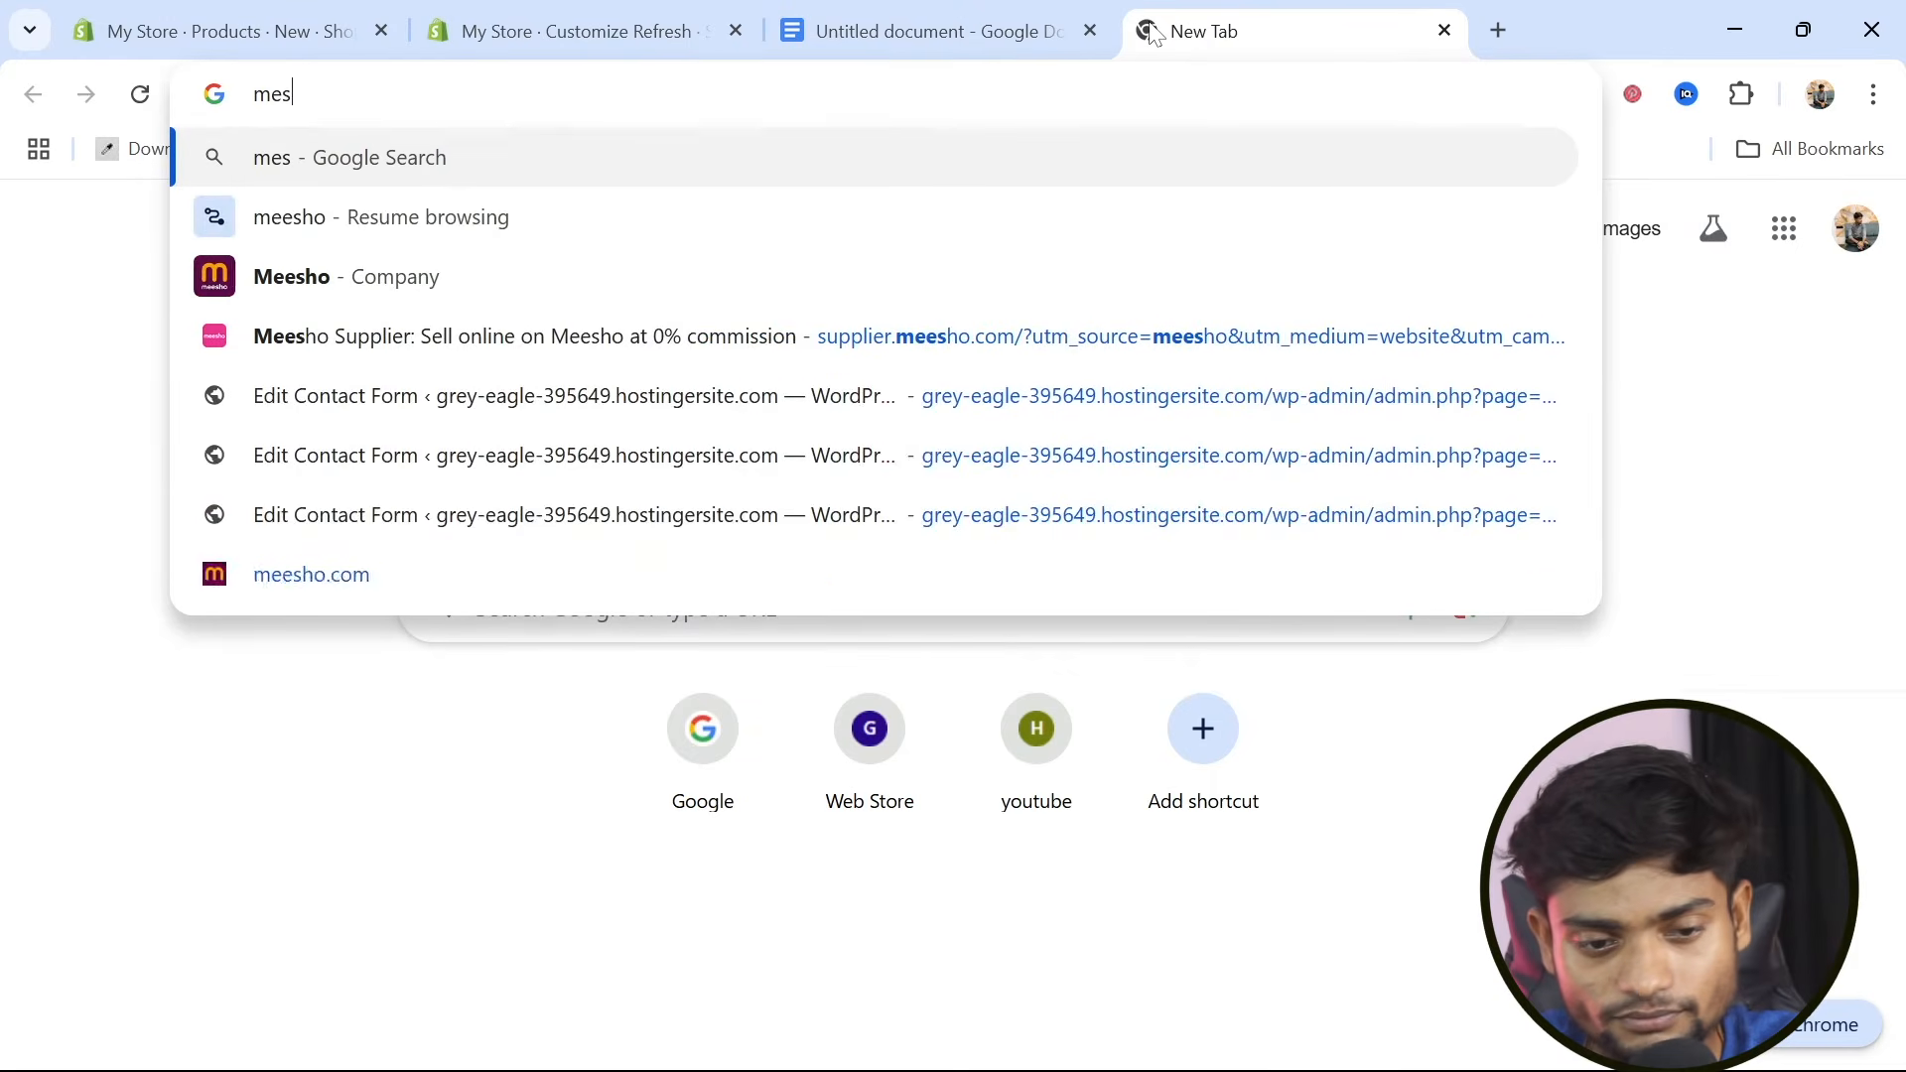
pyautogui.write('esho.com')
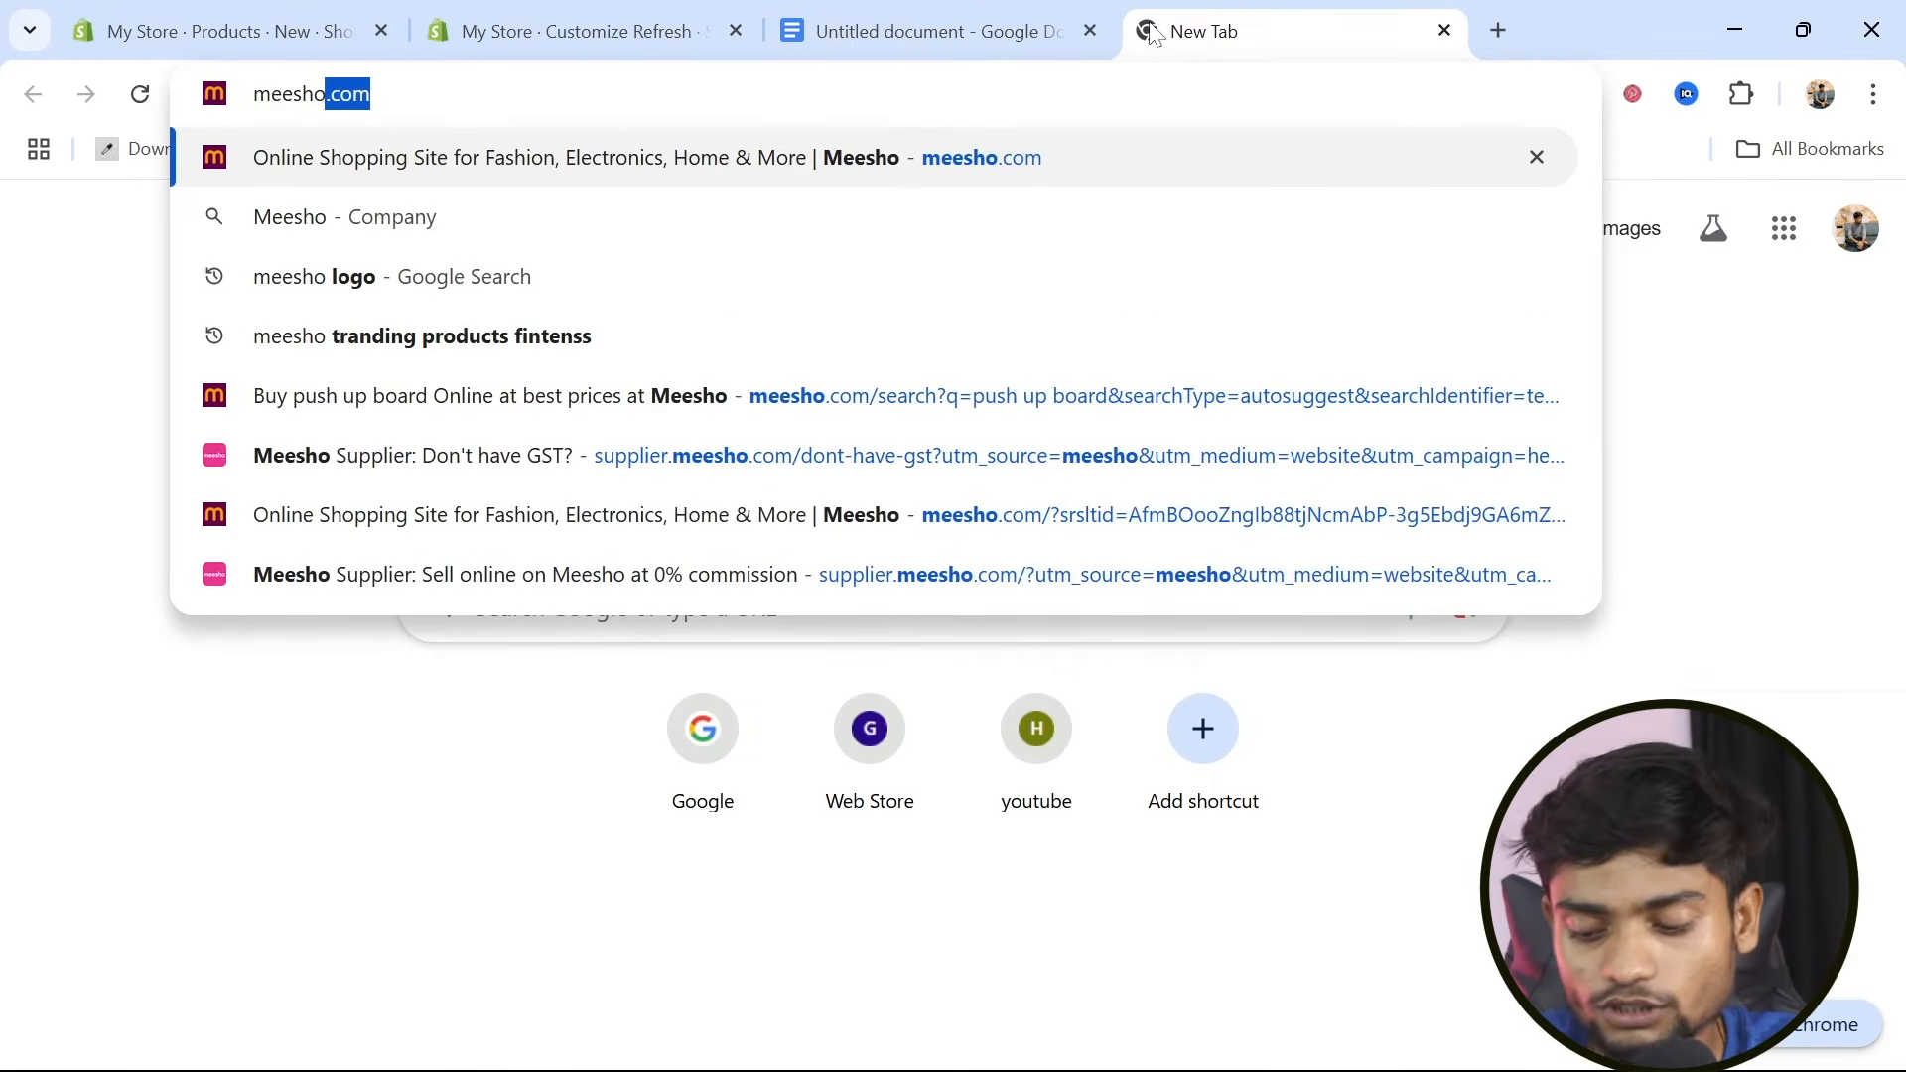
pyautogui.press('Return')
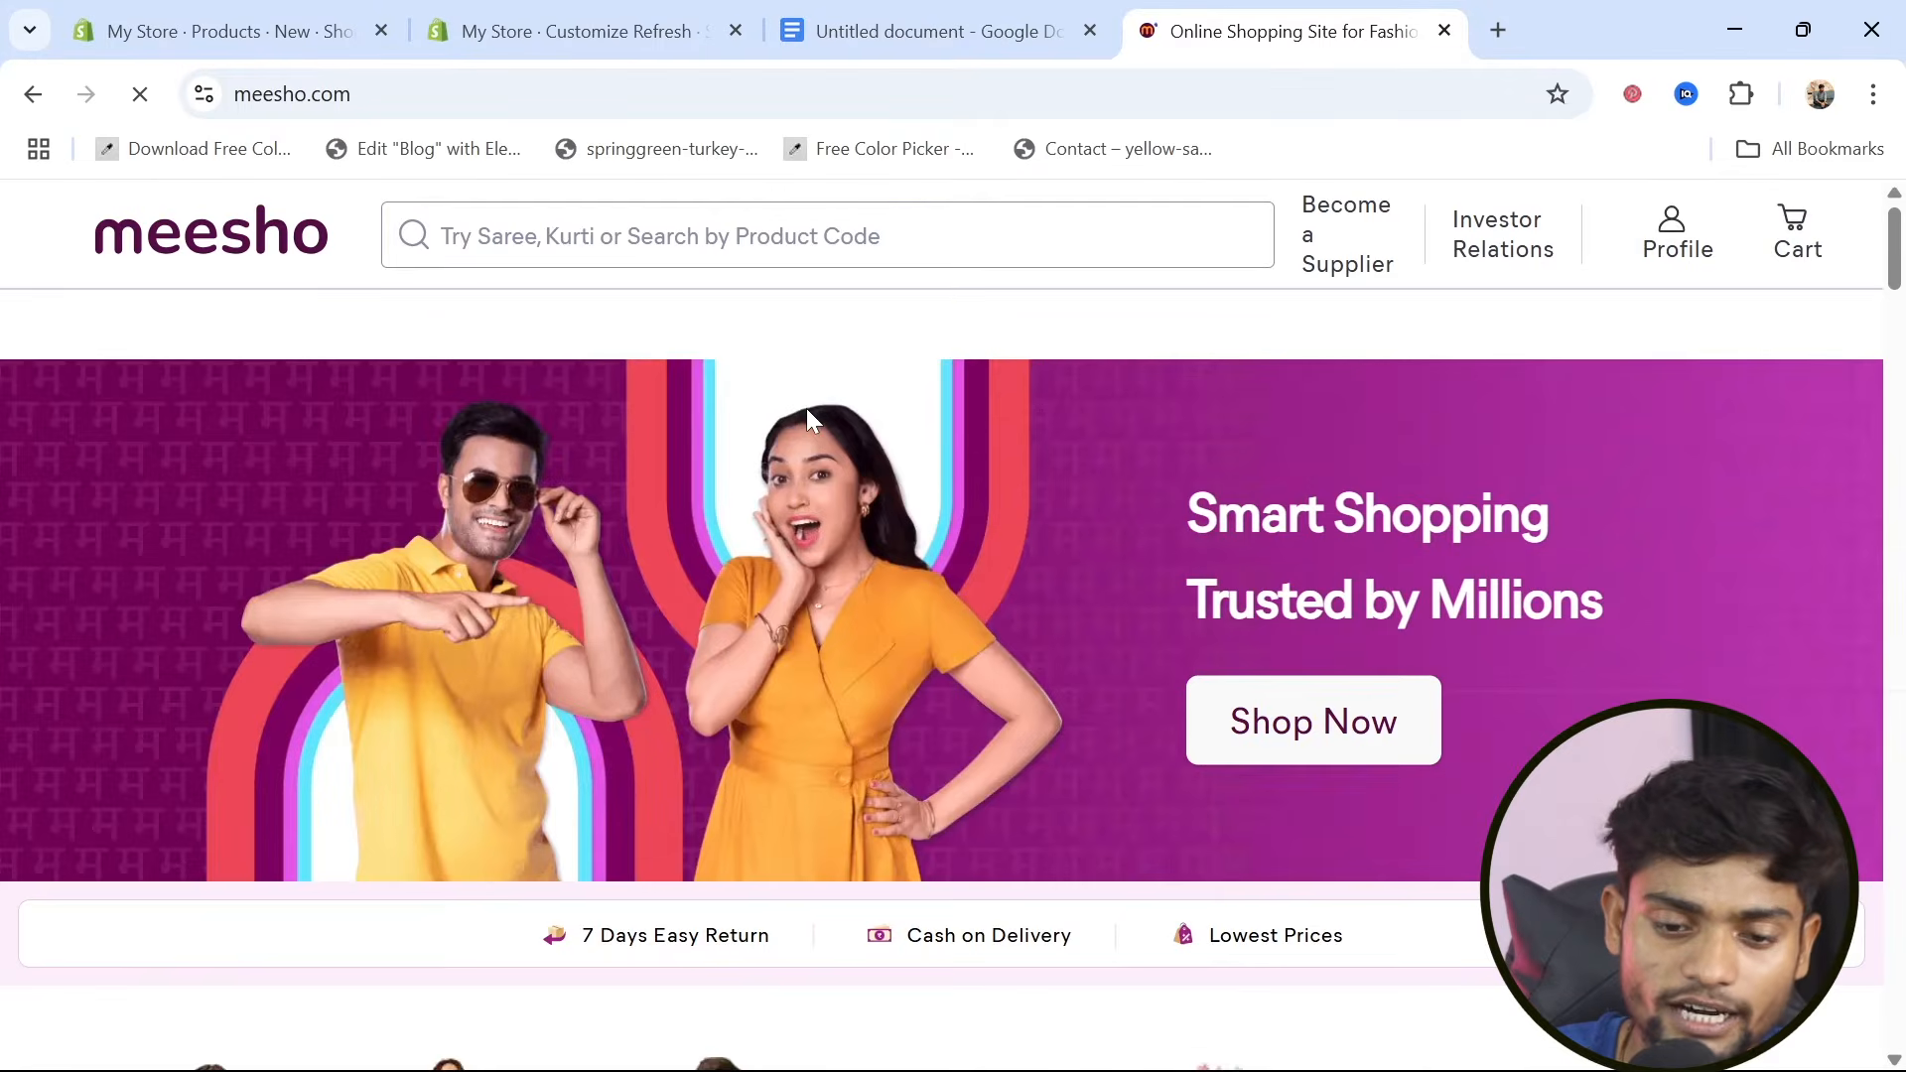
# Search Meesho for "pushup board" and open the first product, Beautiful Push-Up Stands
pyautogui.click(675, 236)
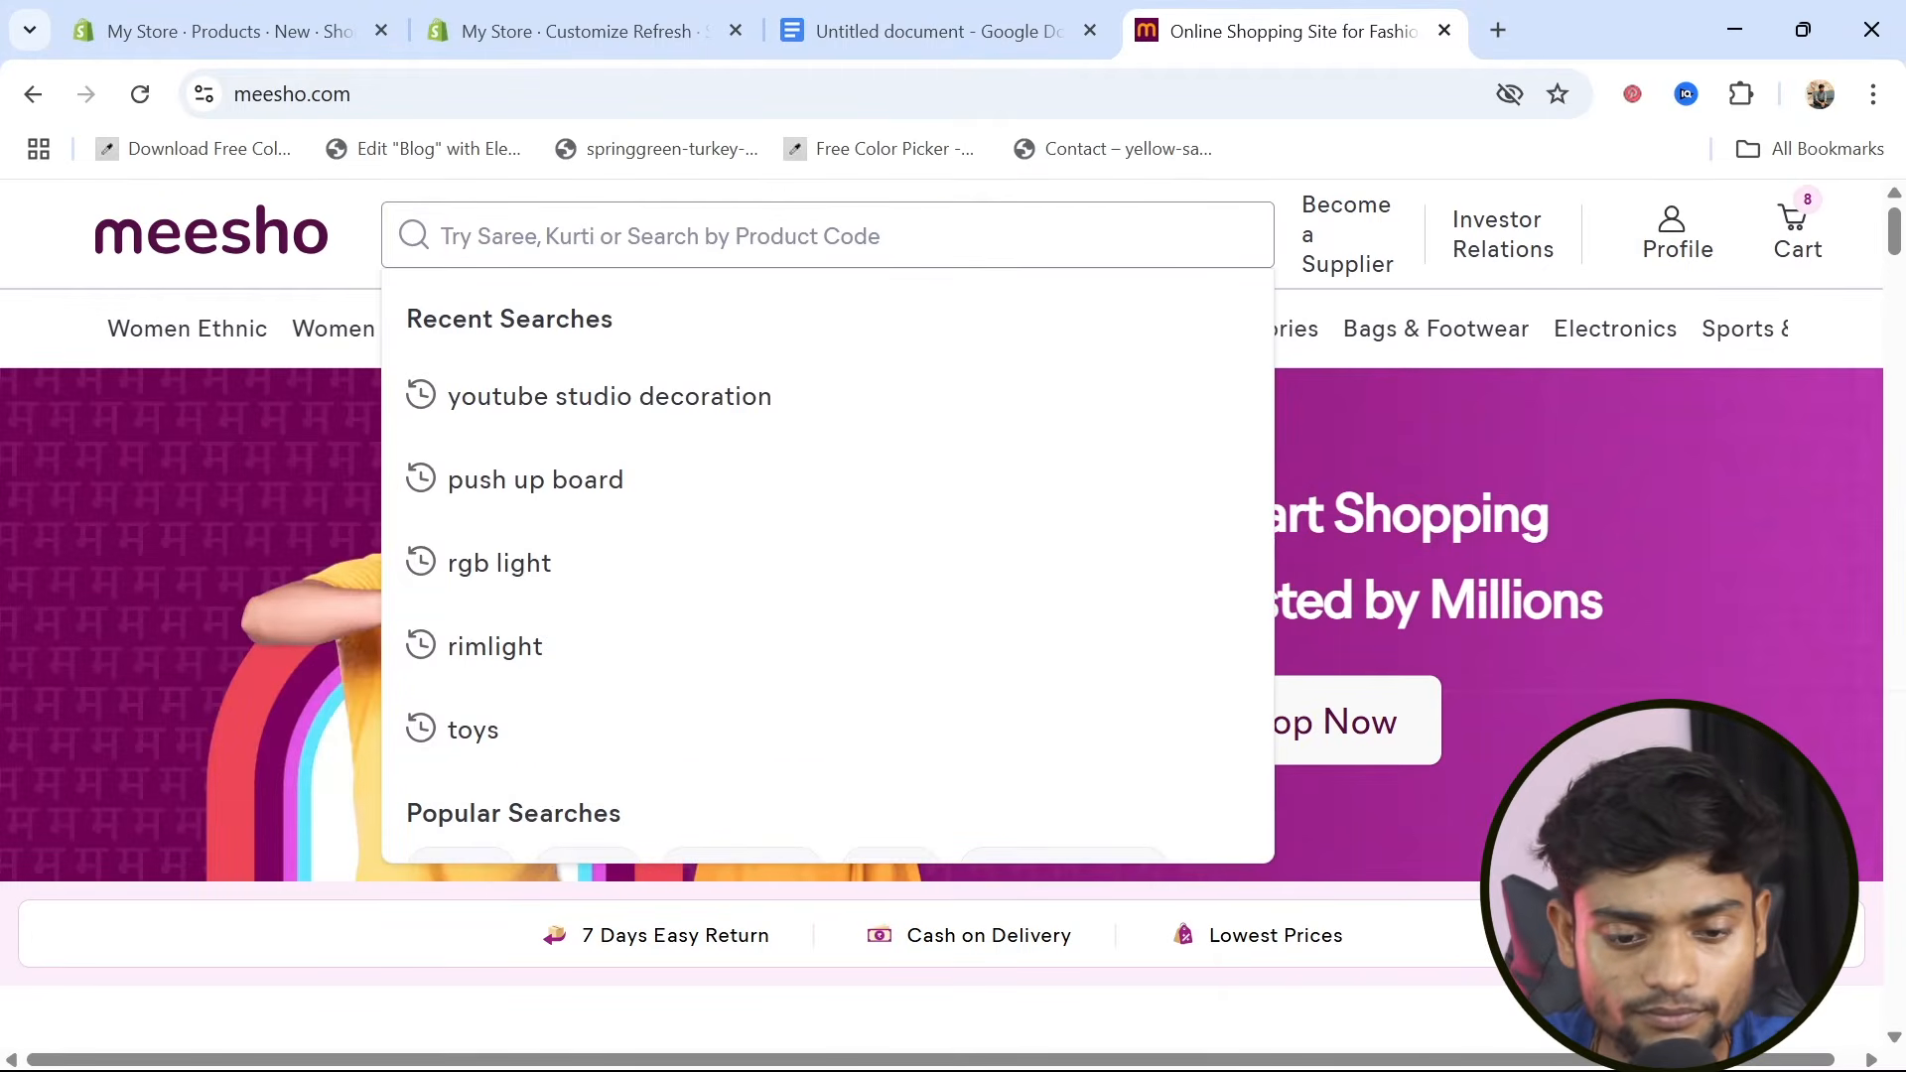
pyautogui.write('pushup')
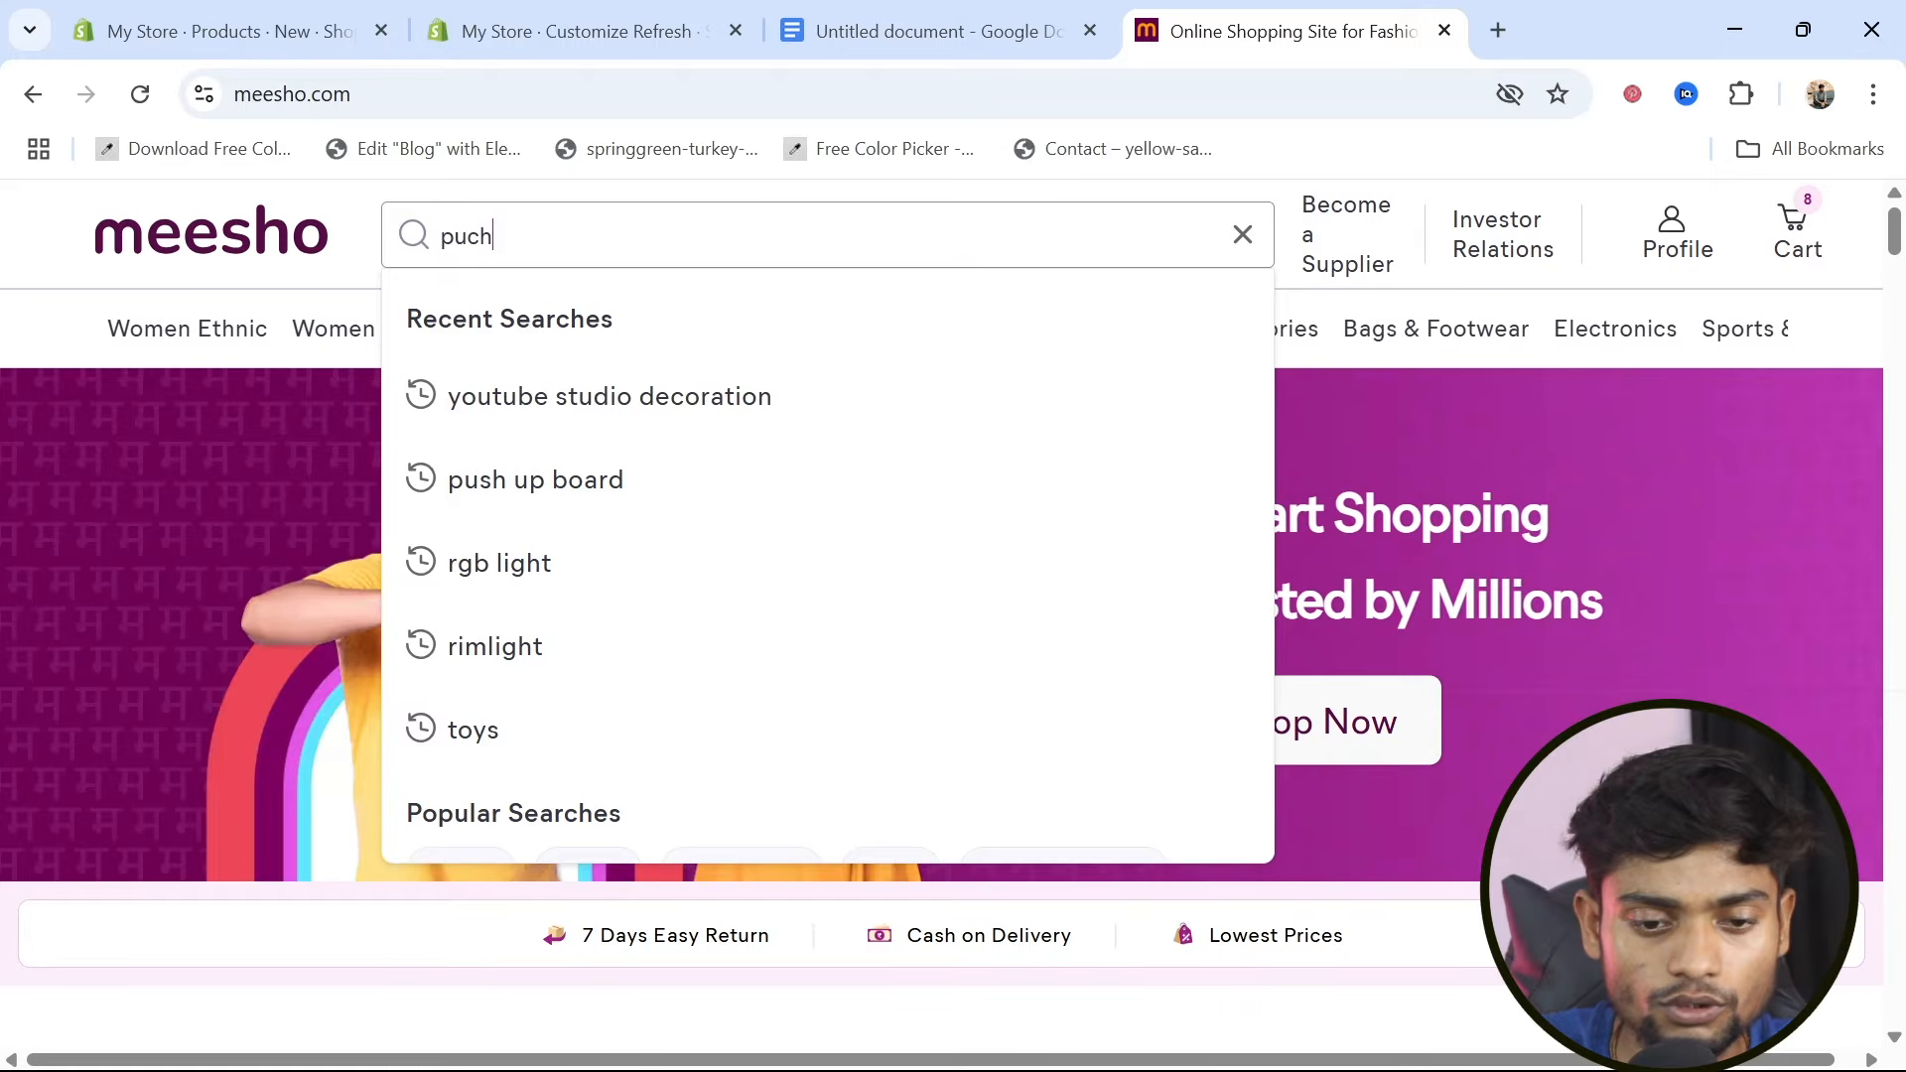
pyautogui.write(' bo')
pyautogui.press('BackSpace')
pyautogui.write('board')
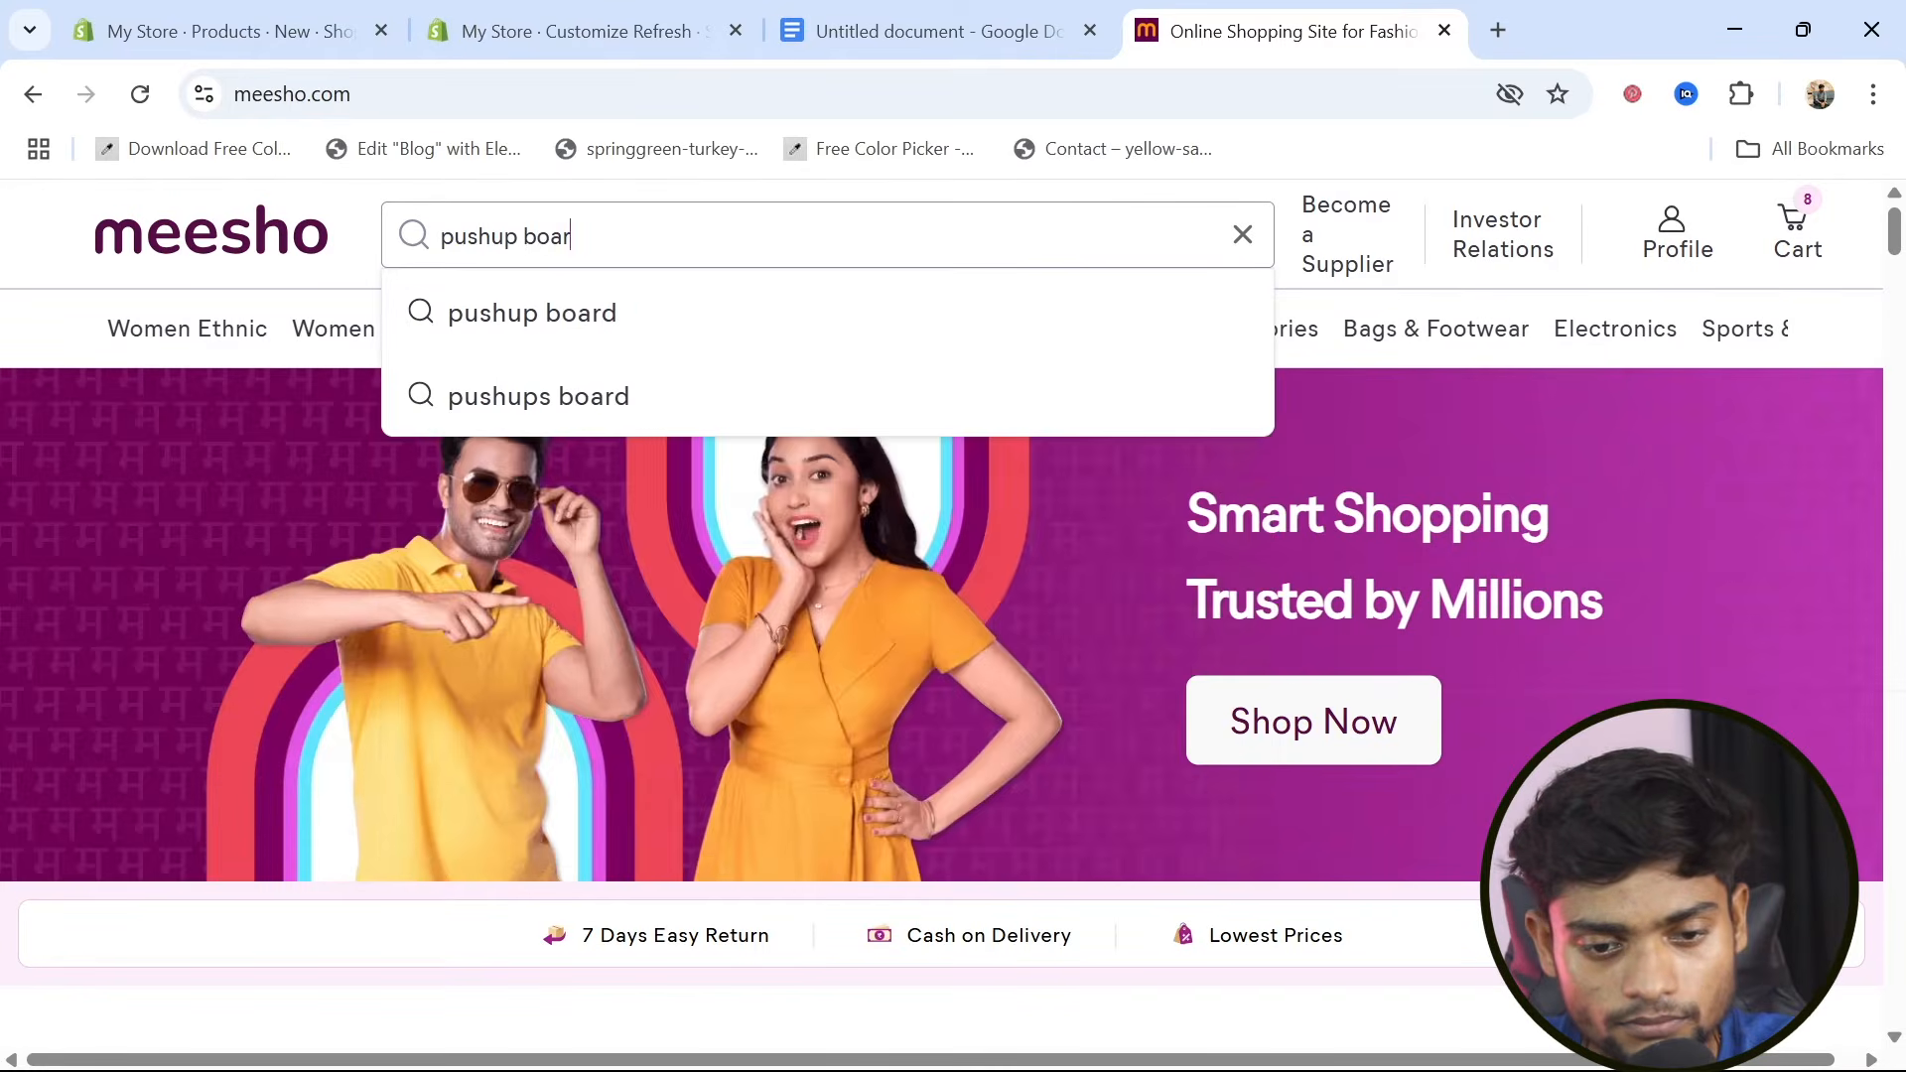
pyautogui.press('Return')
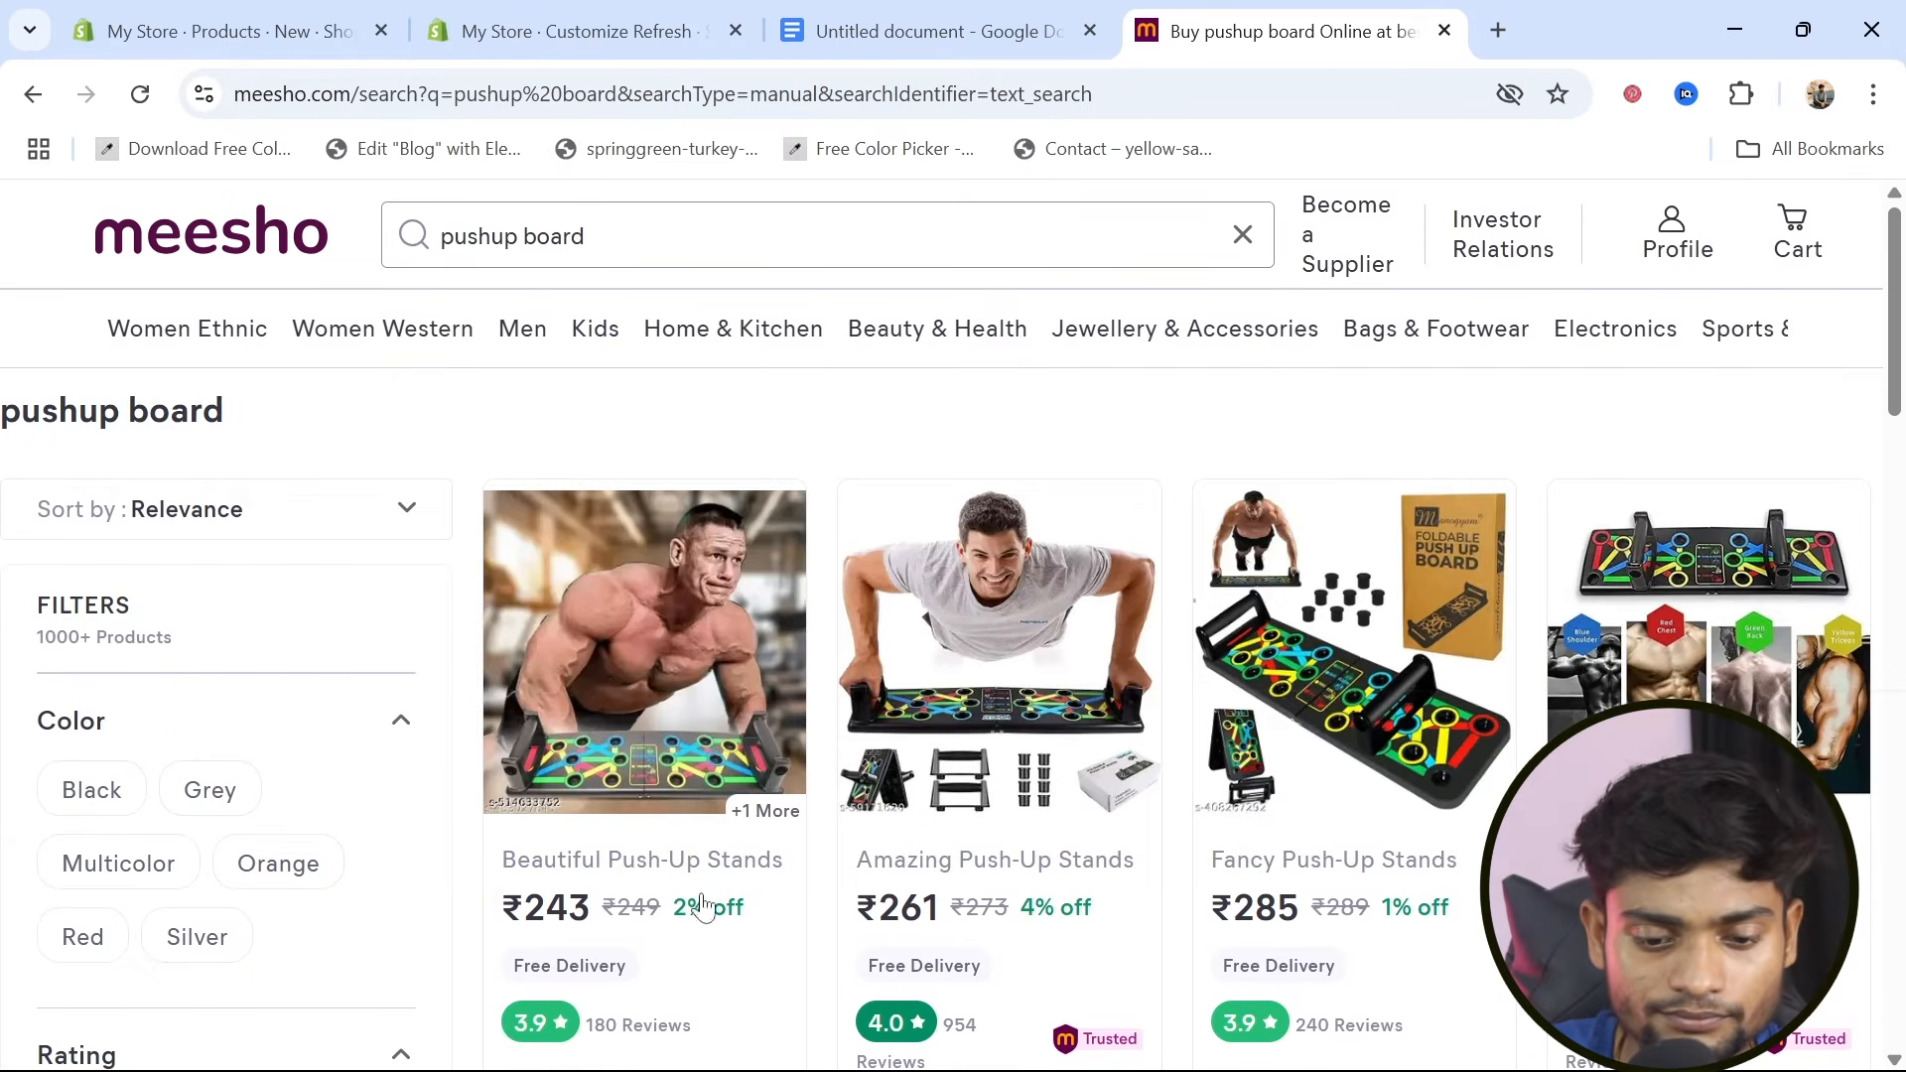
pyautogui.click(711, 741)
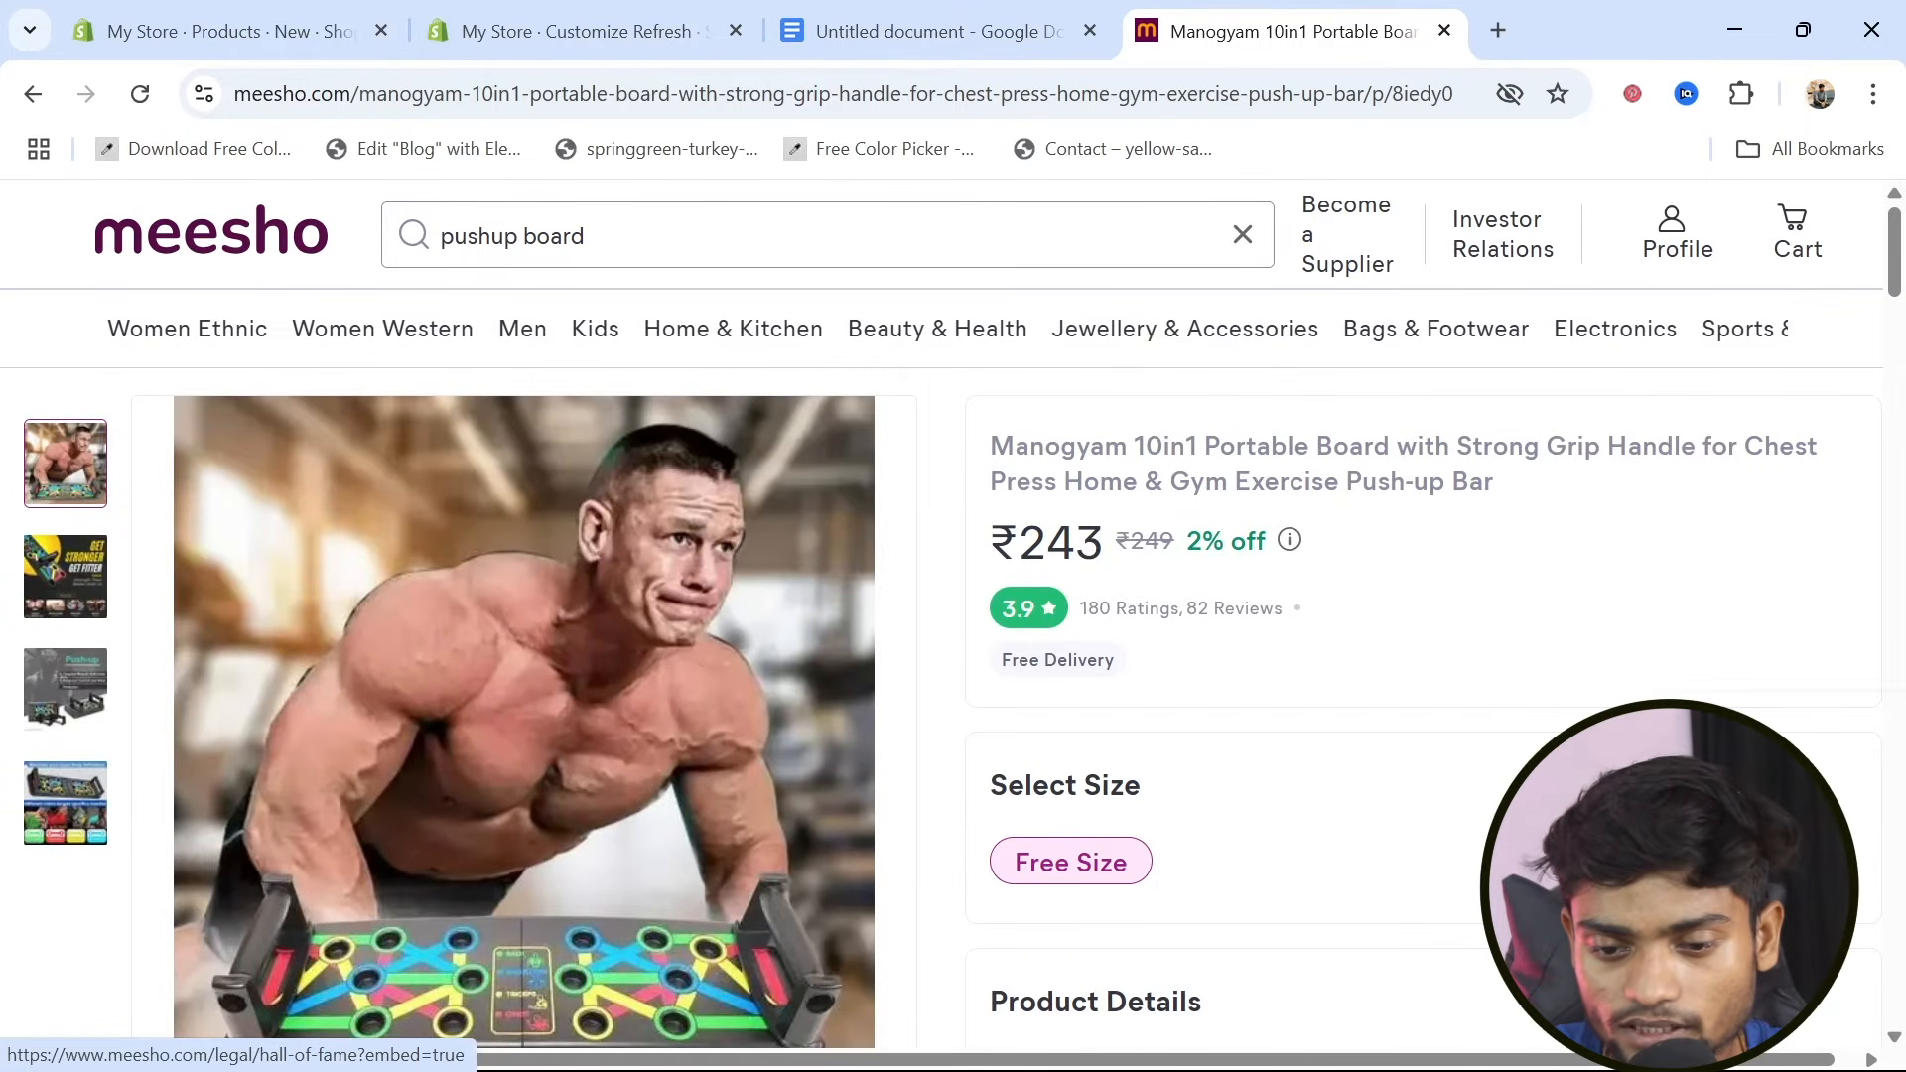
# Copy "Gym Exercise Push-up Bar" from the Meesho product name into the new Shopify product's title
pyautogui.moveTo(1170, 482); pyautogui.dragTo(1507, 493)
pyautogui.hotkey('ctrl', 'c')
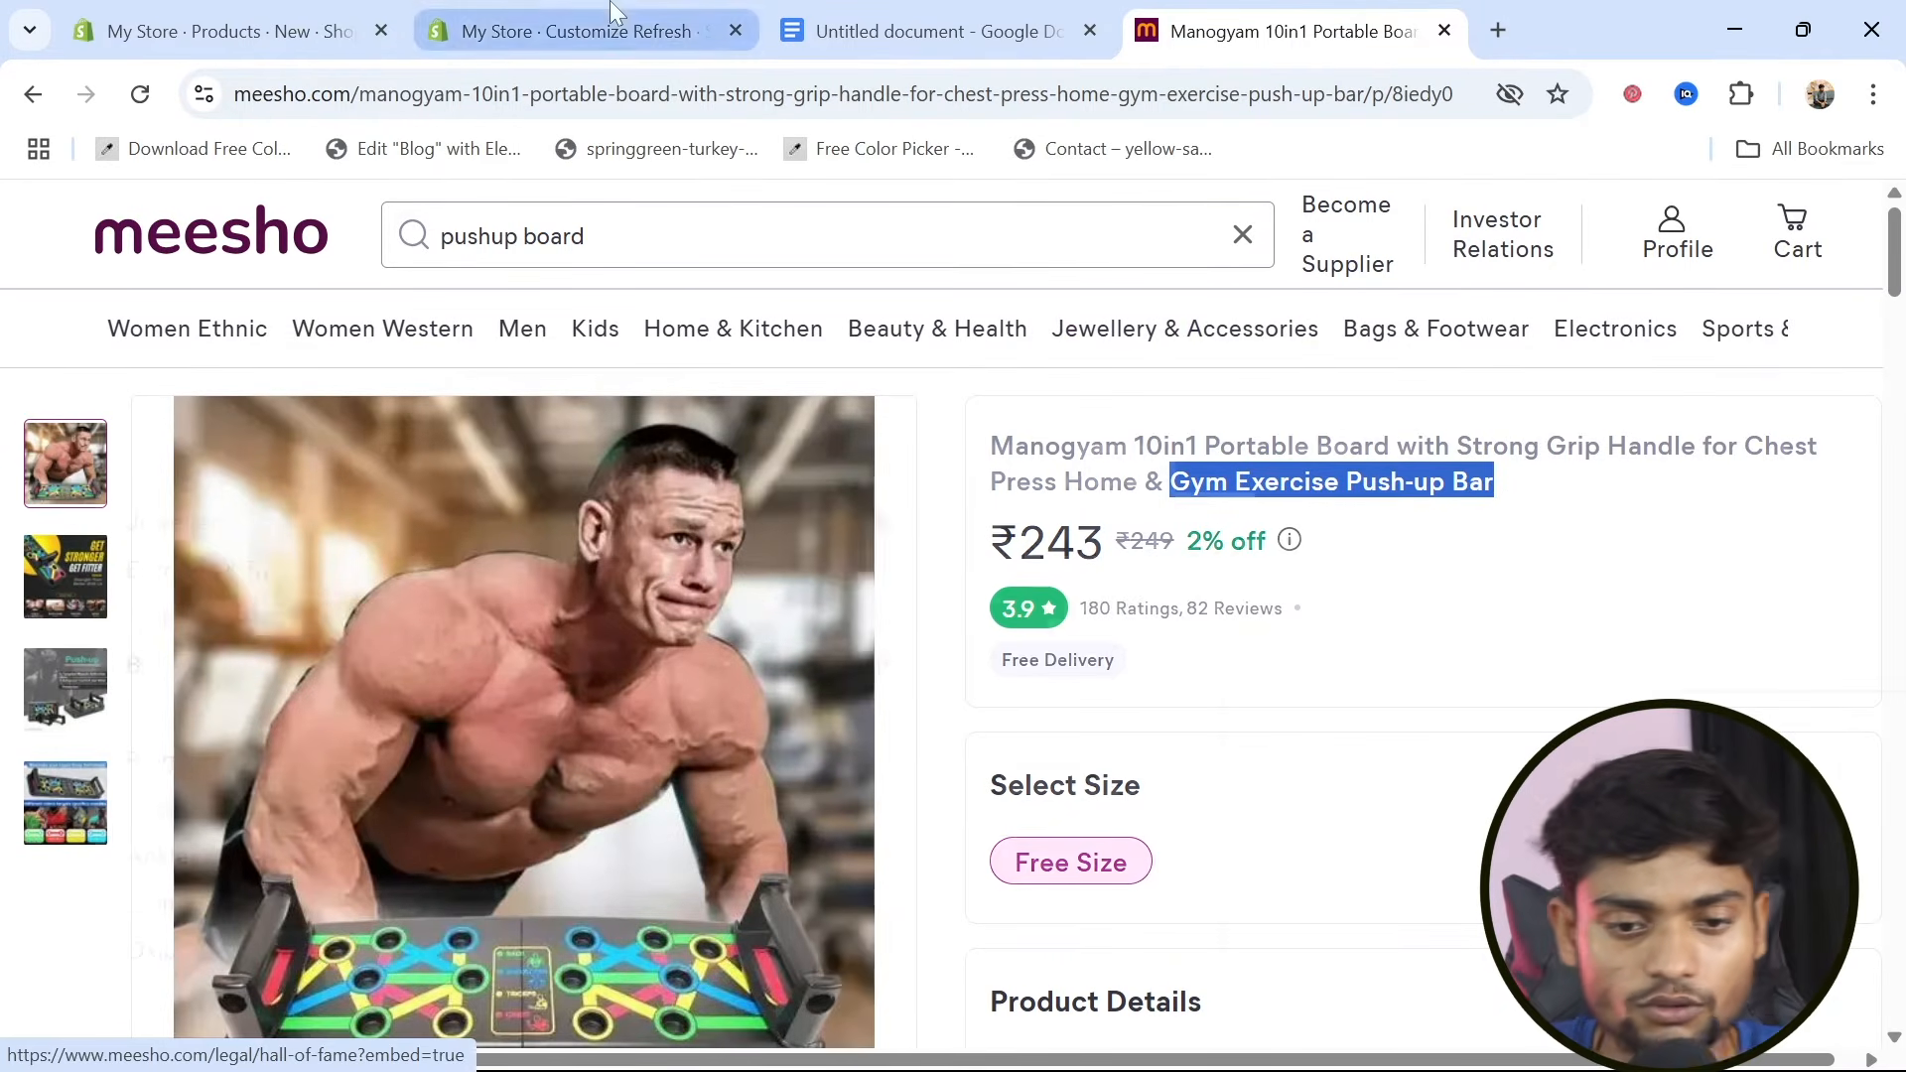
pyautogui.click(177, 17)
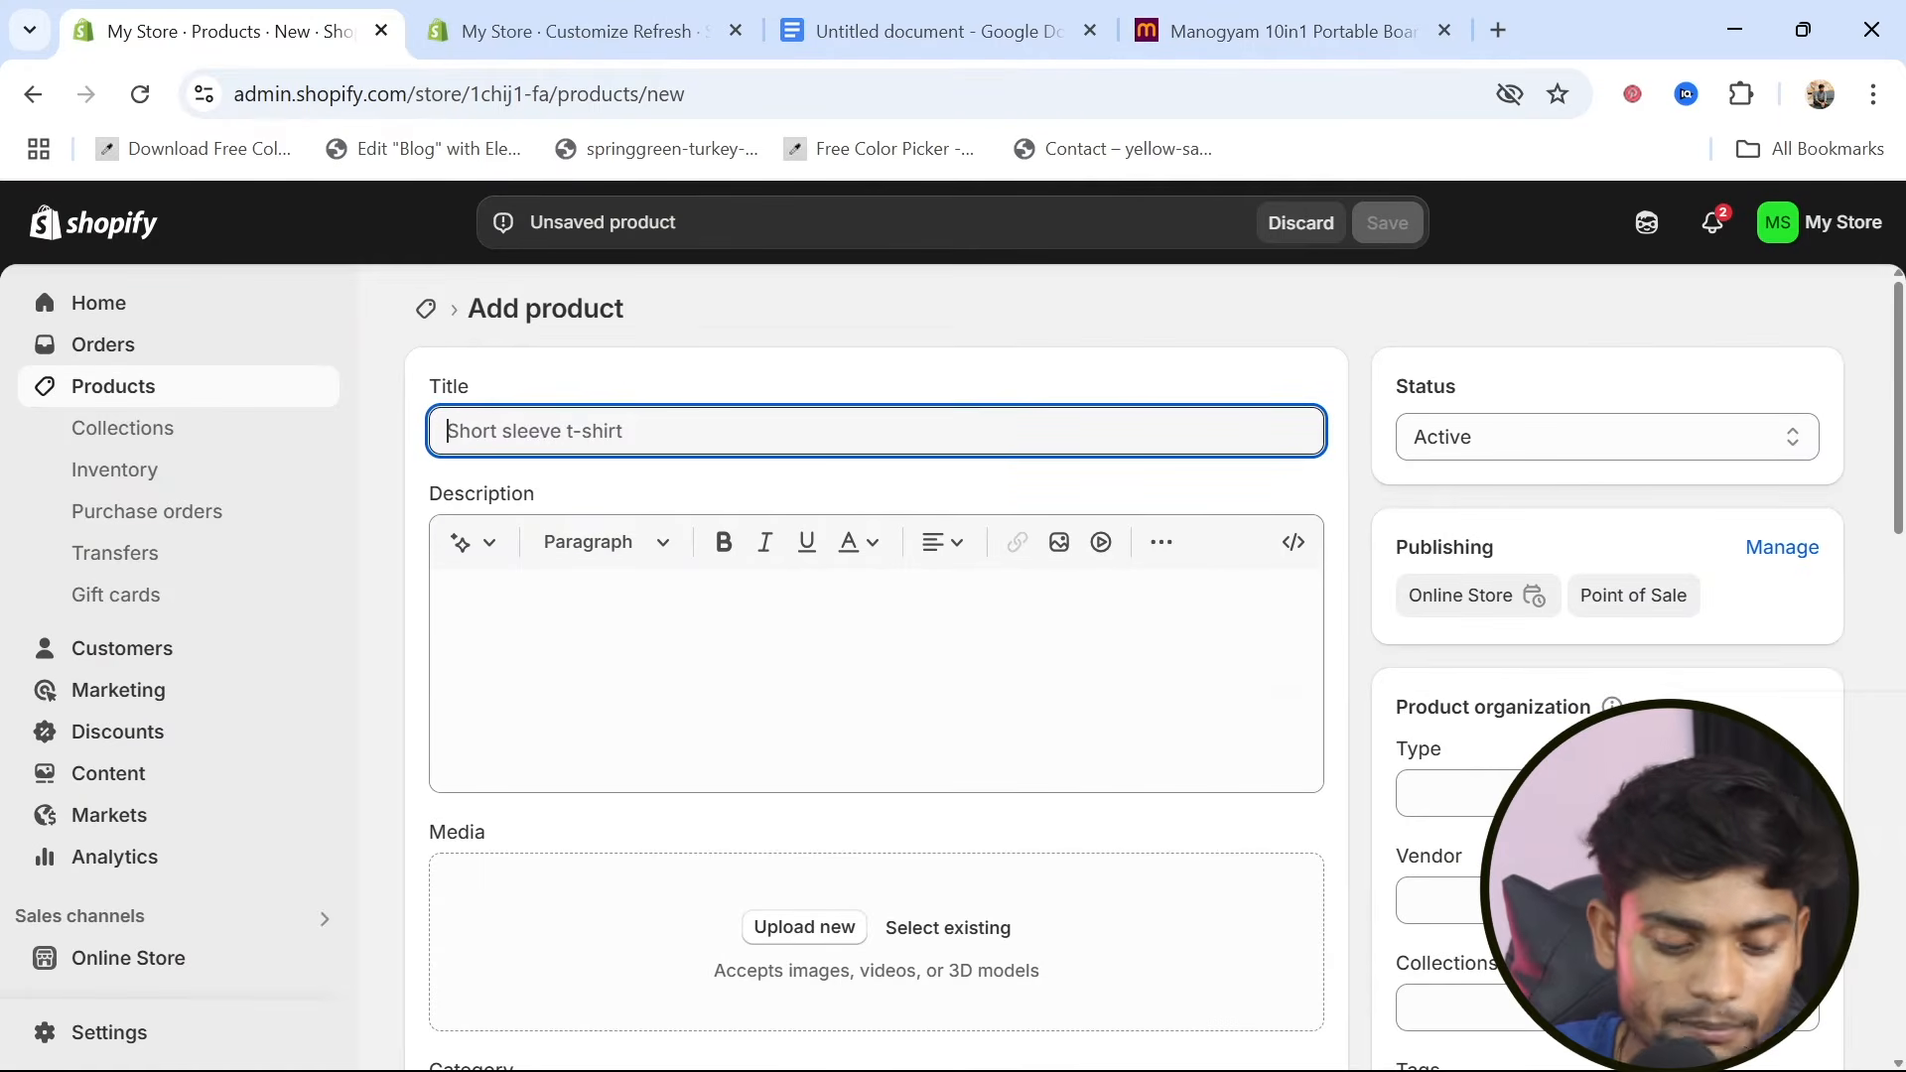
pyautogui.hotkey('ctrl', 'v')
# Copy the Meesho product details from the Name line through "not easily broken or damaged." into the Shopify product description
pyautogui.click(453, 596)
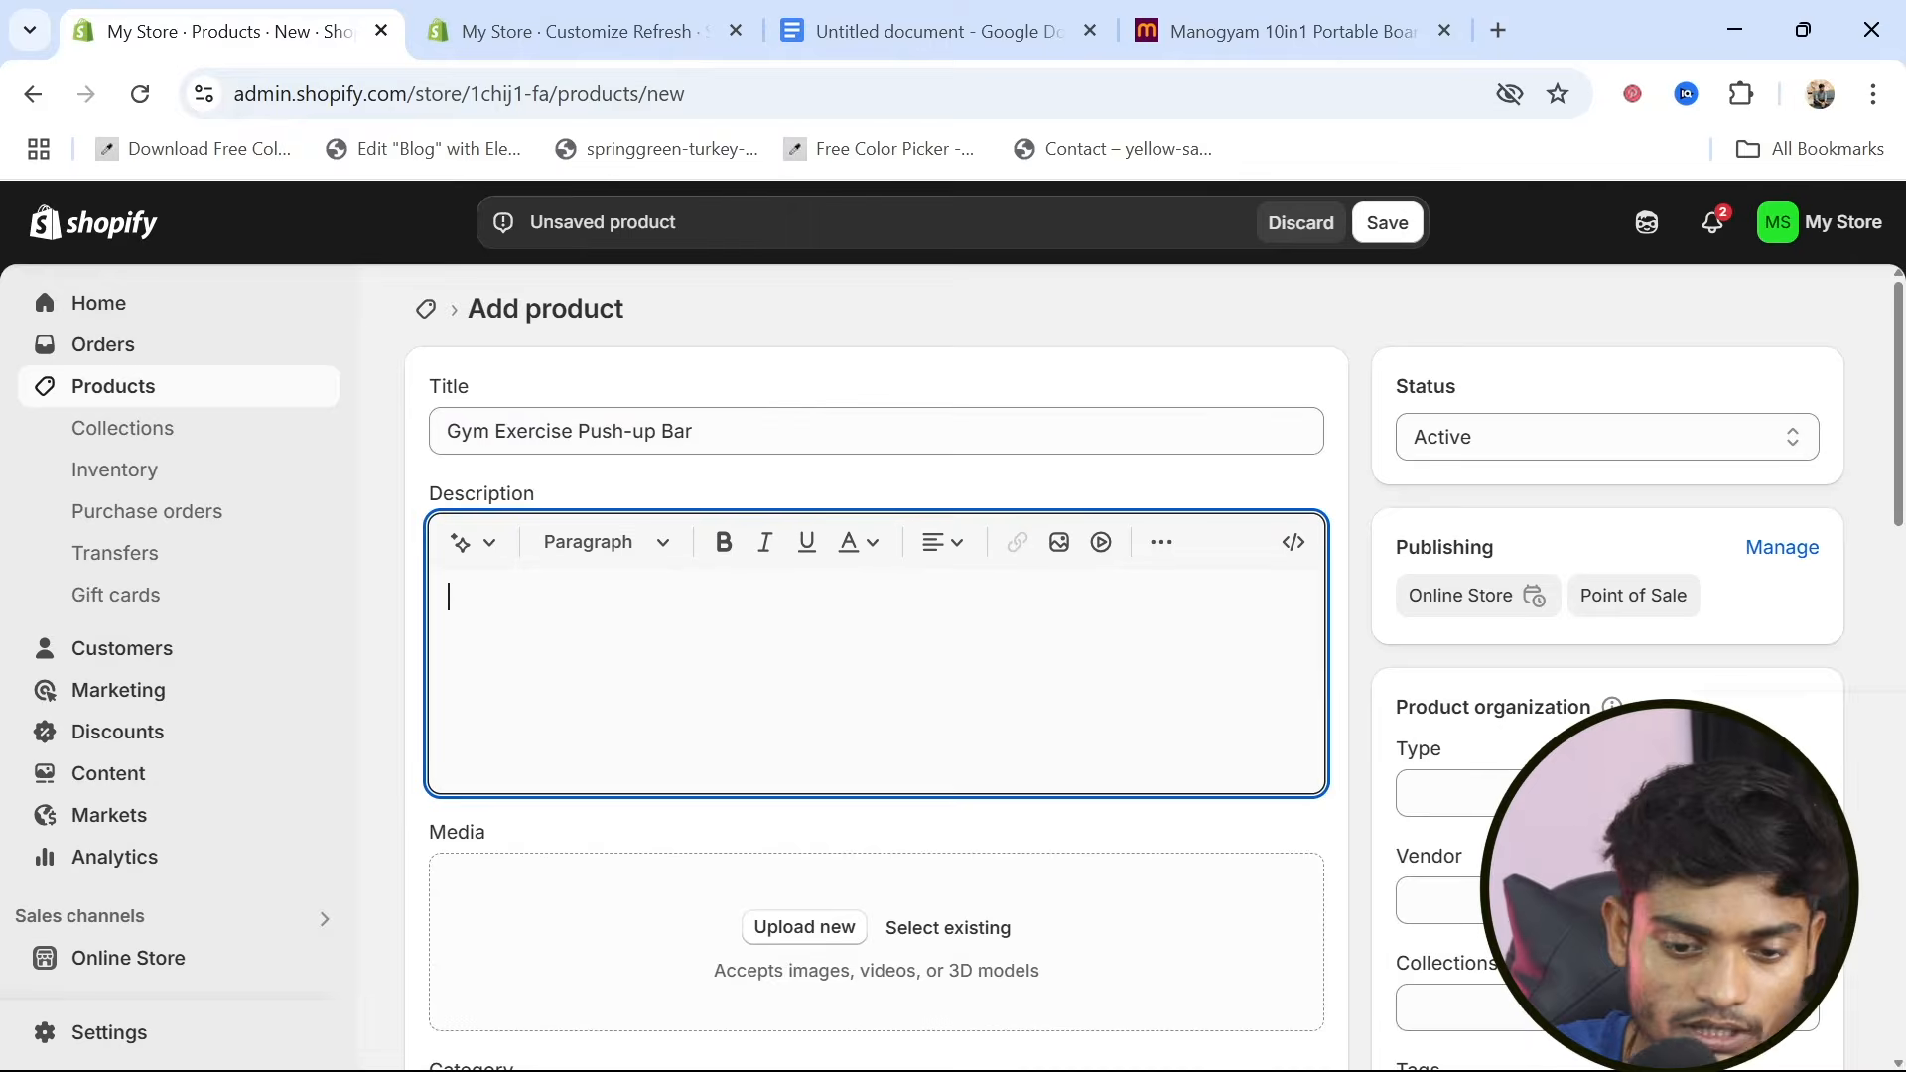
pyautogui.click(1229, 43)
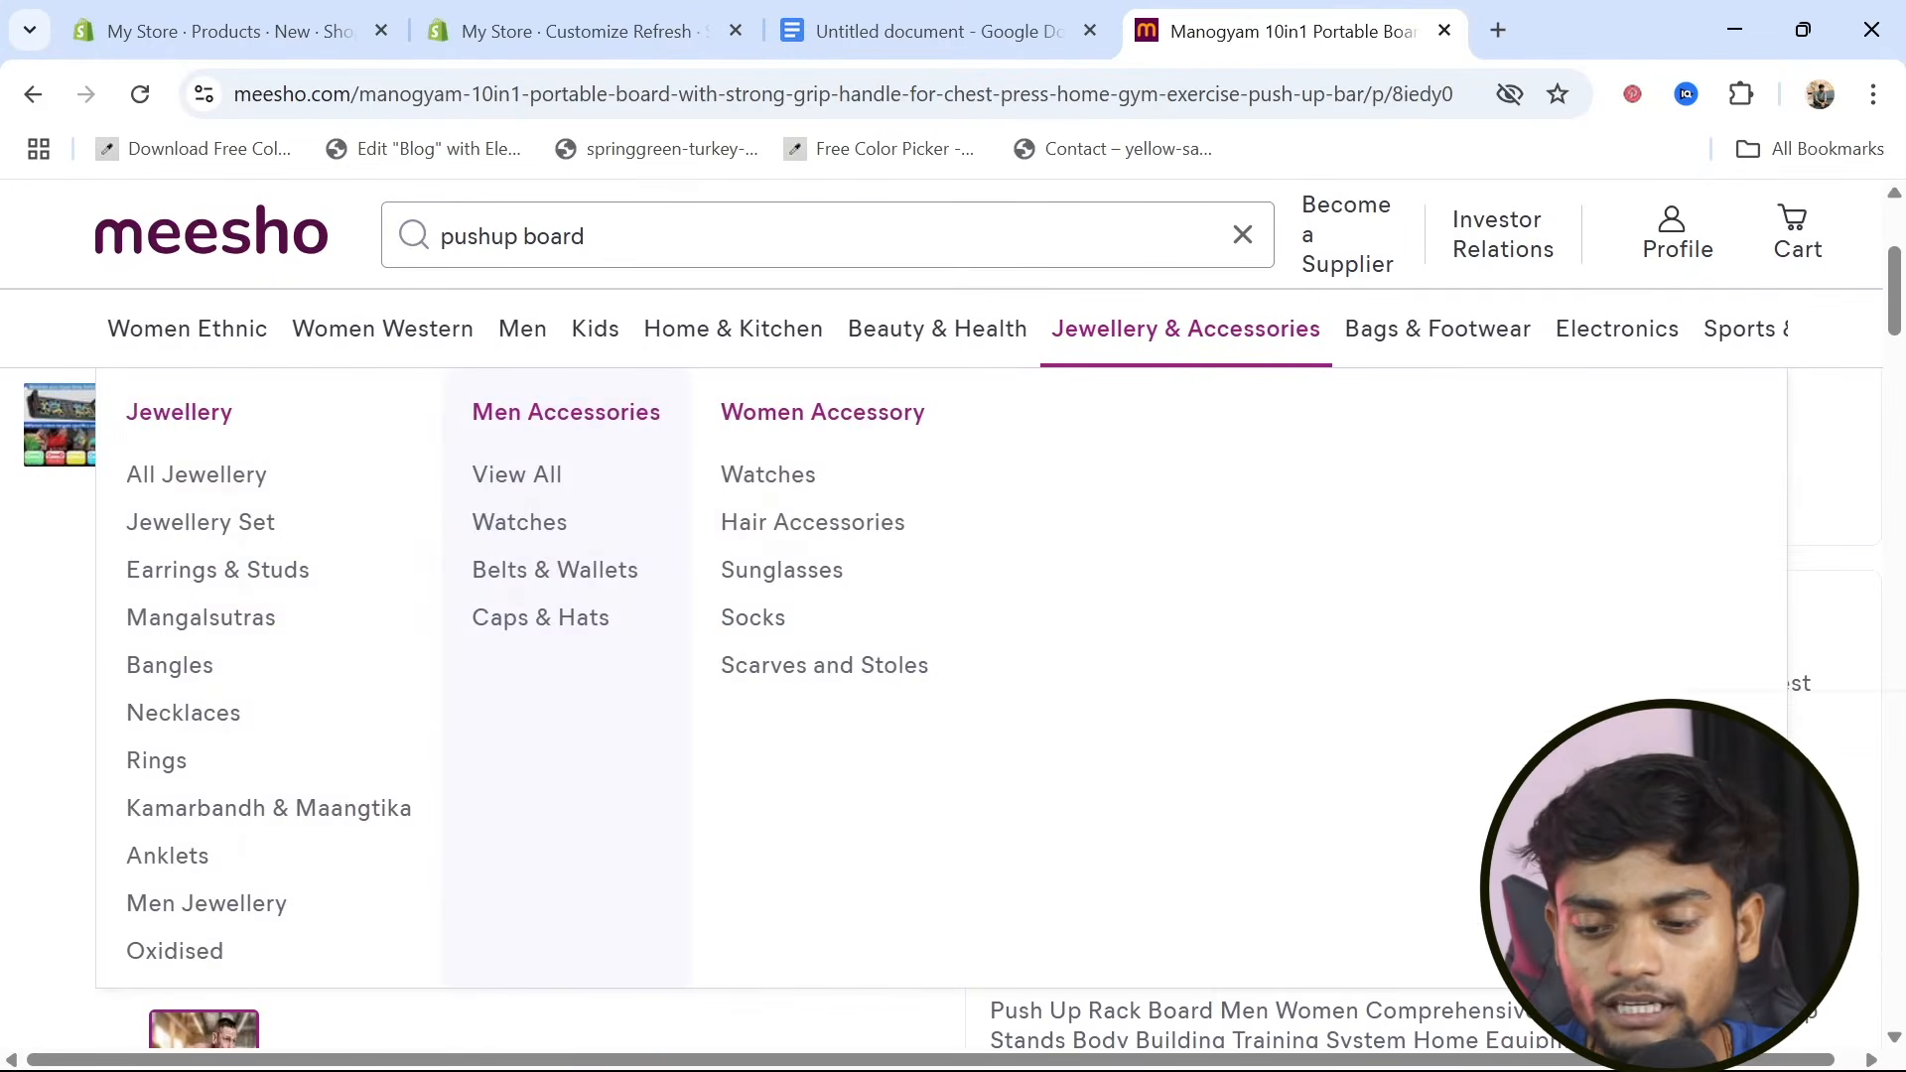
pyautogui.scroll(-4, 1277, 689)
pyautogui.scroll(-6, 1418, 887)
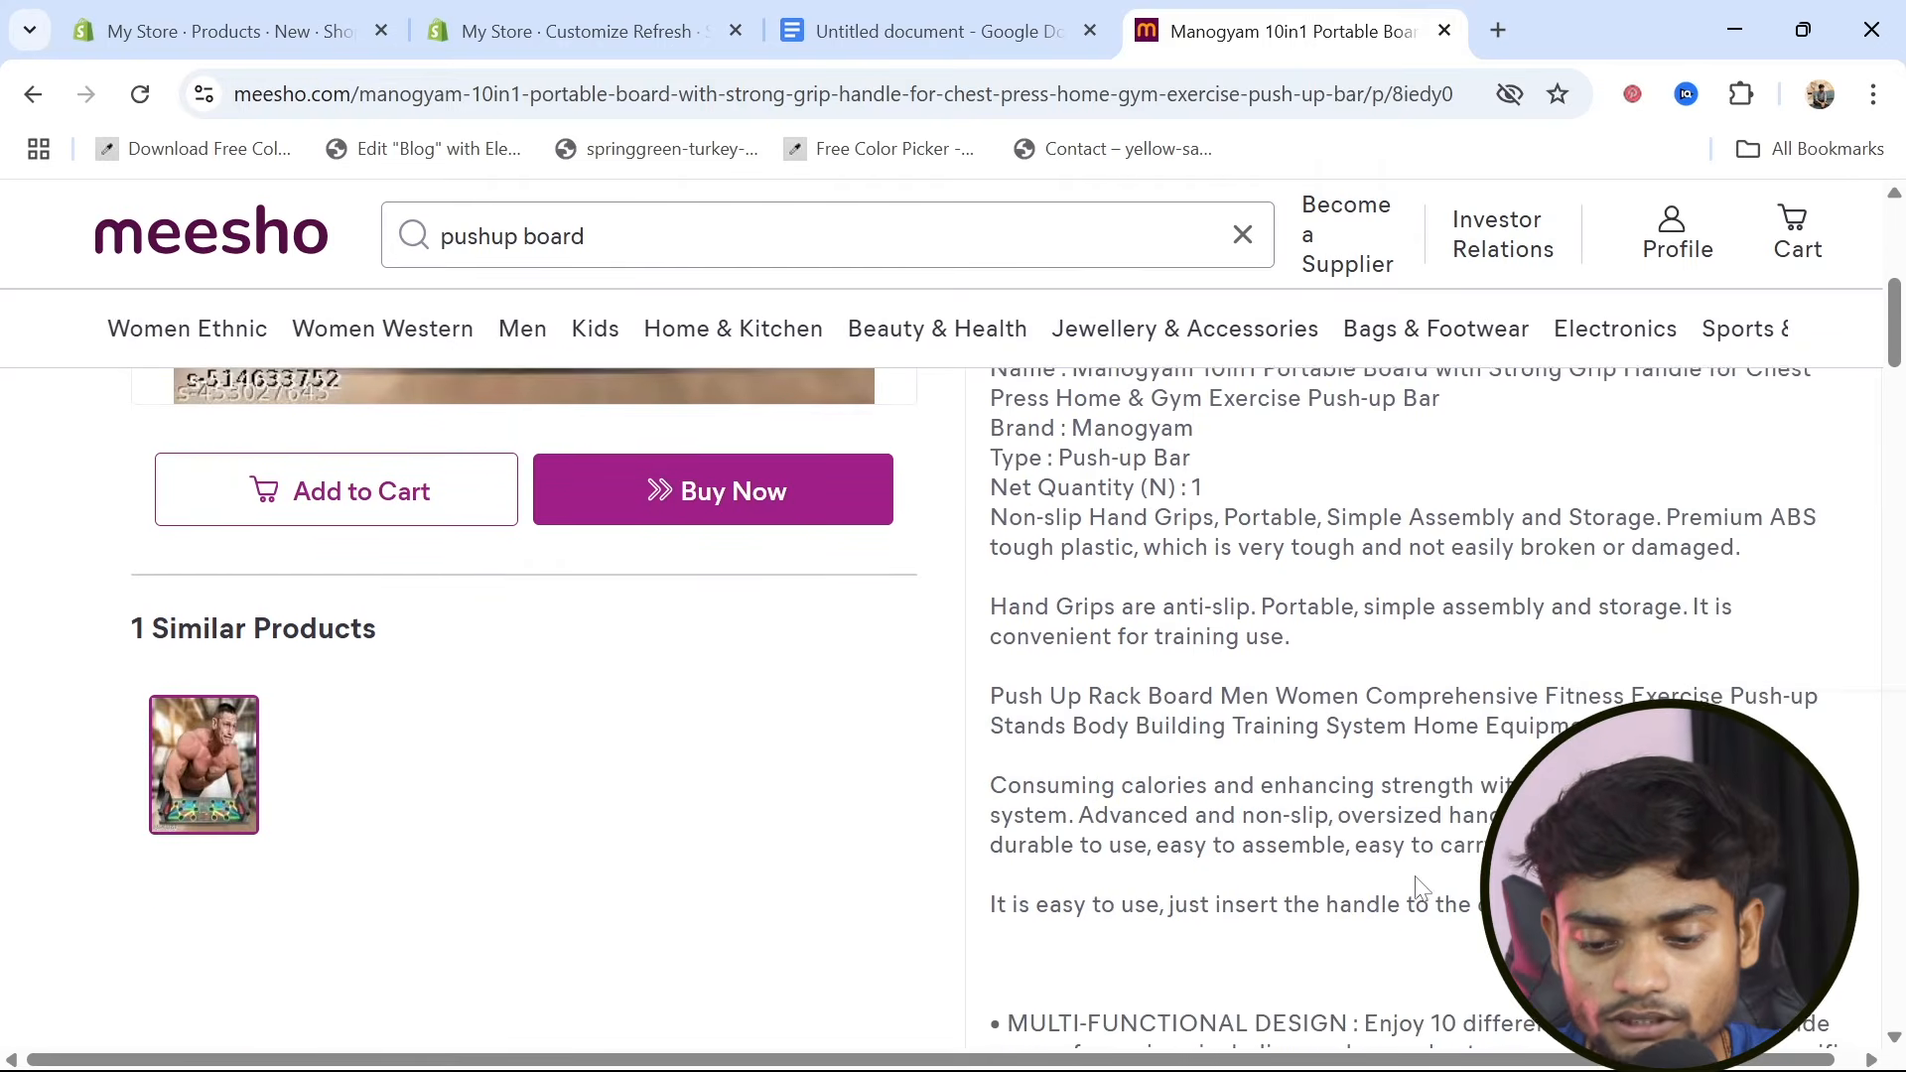
pyautogui.scroll(4, 1417, 886)
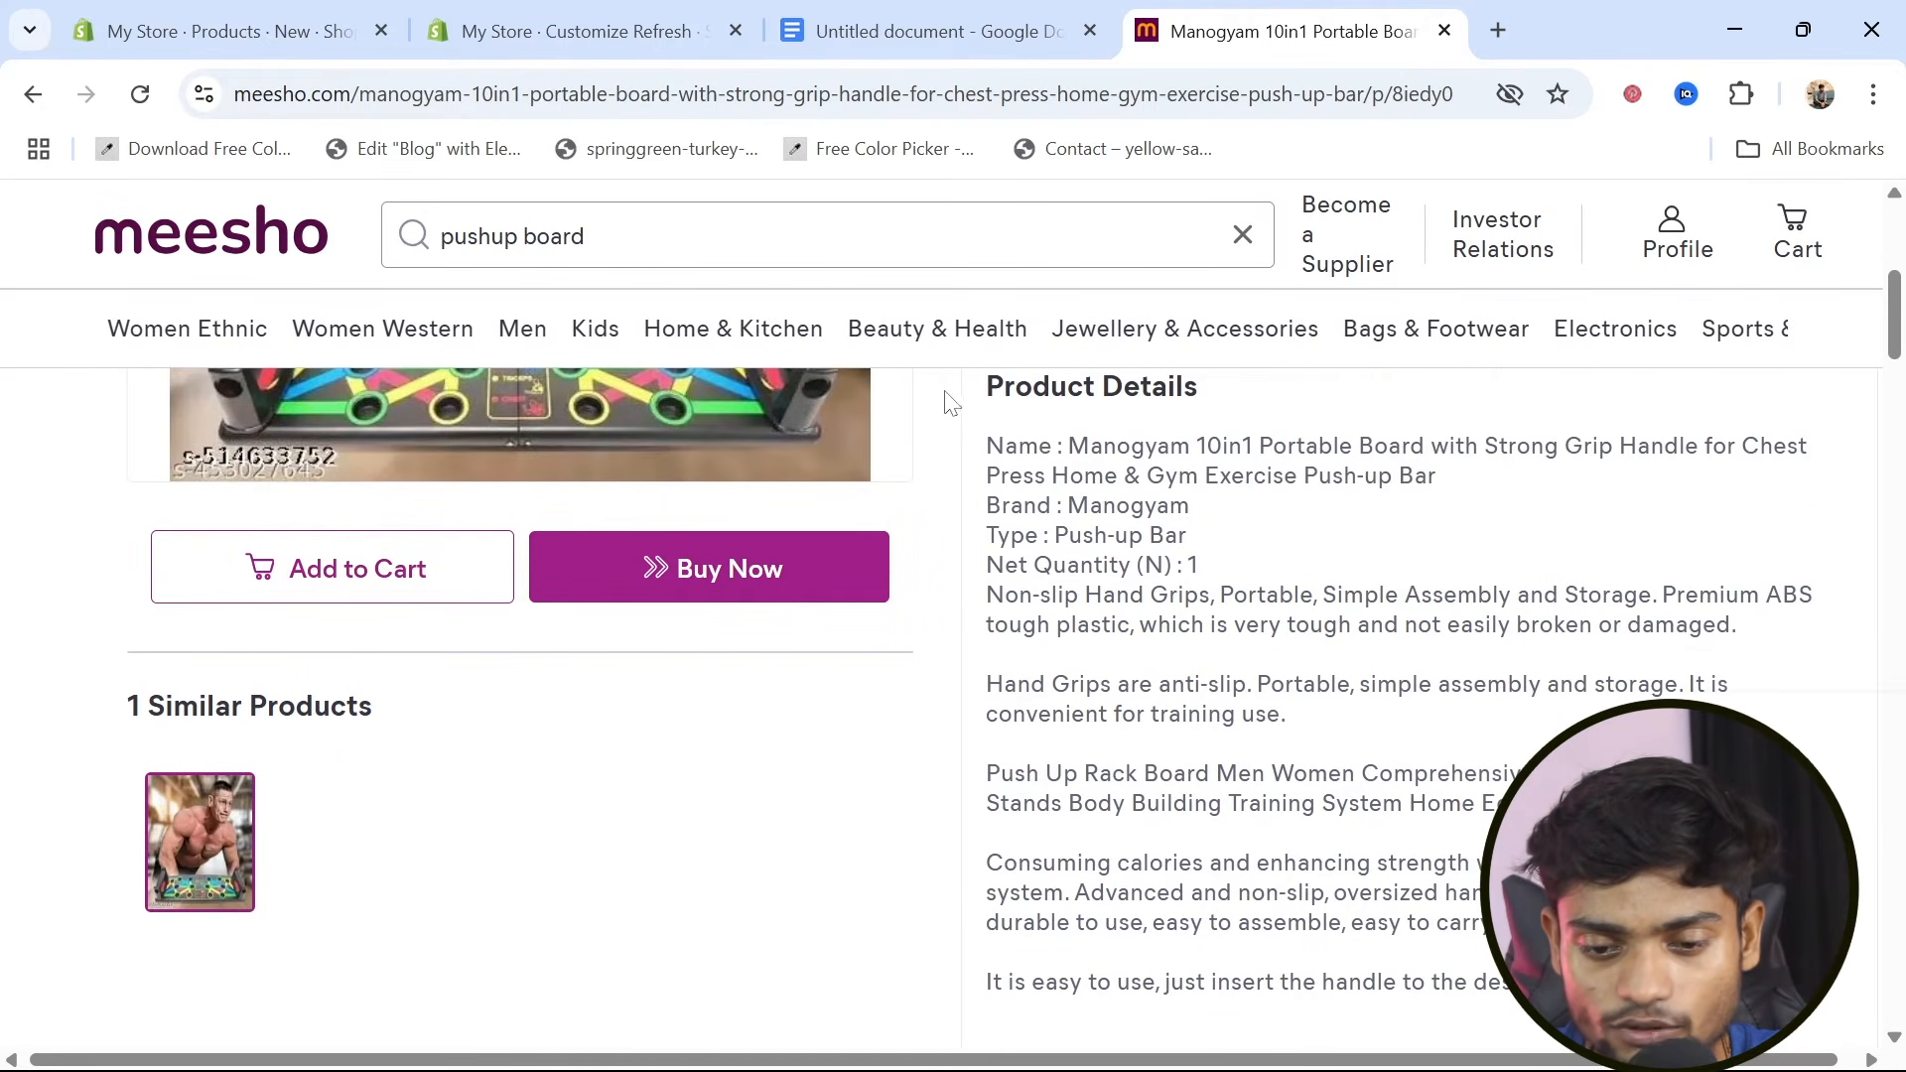
pyautogui.moveTo(987, 447); pyautogui.dragTo(1745, 645)
pyautogui.hotkey('ctrl', 'c')
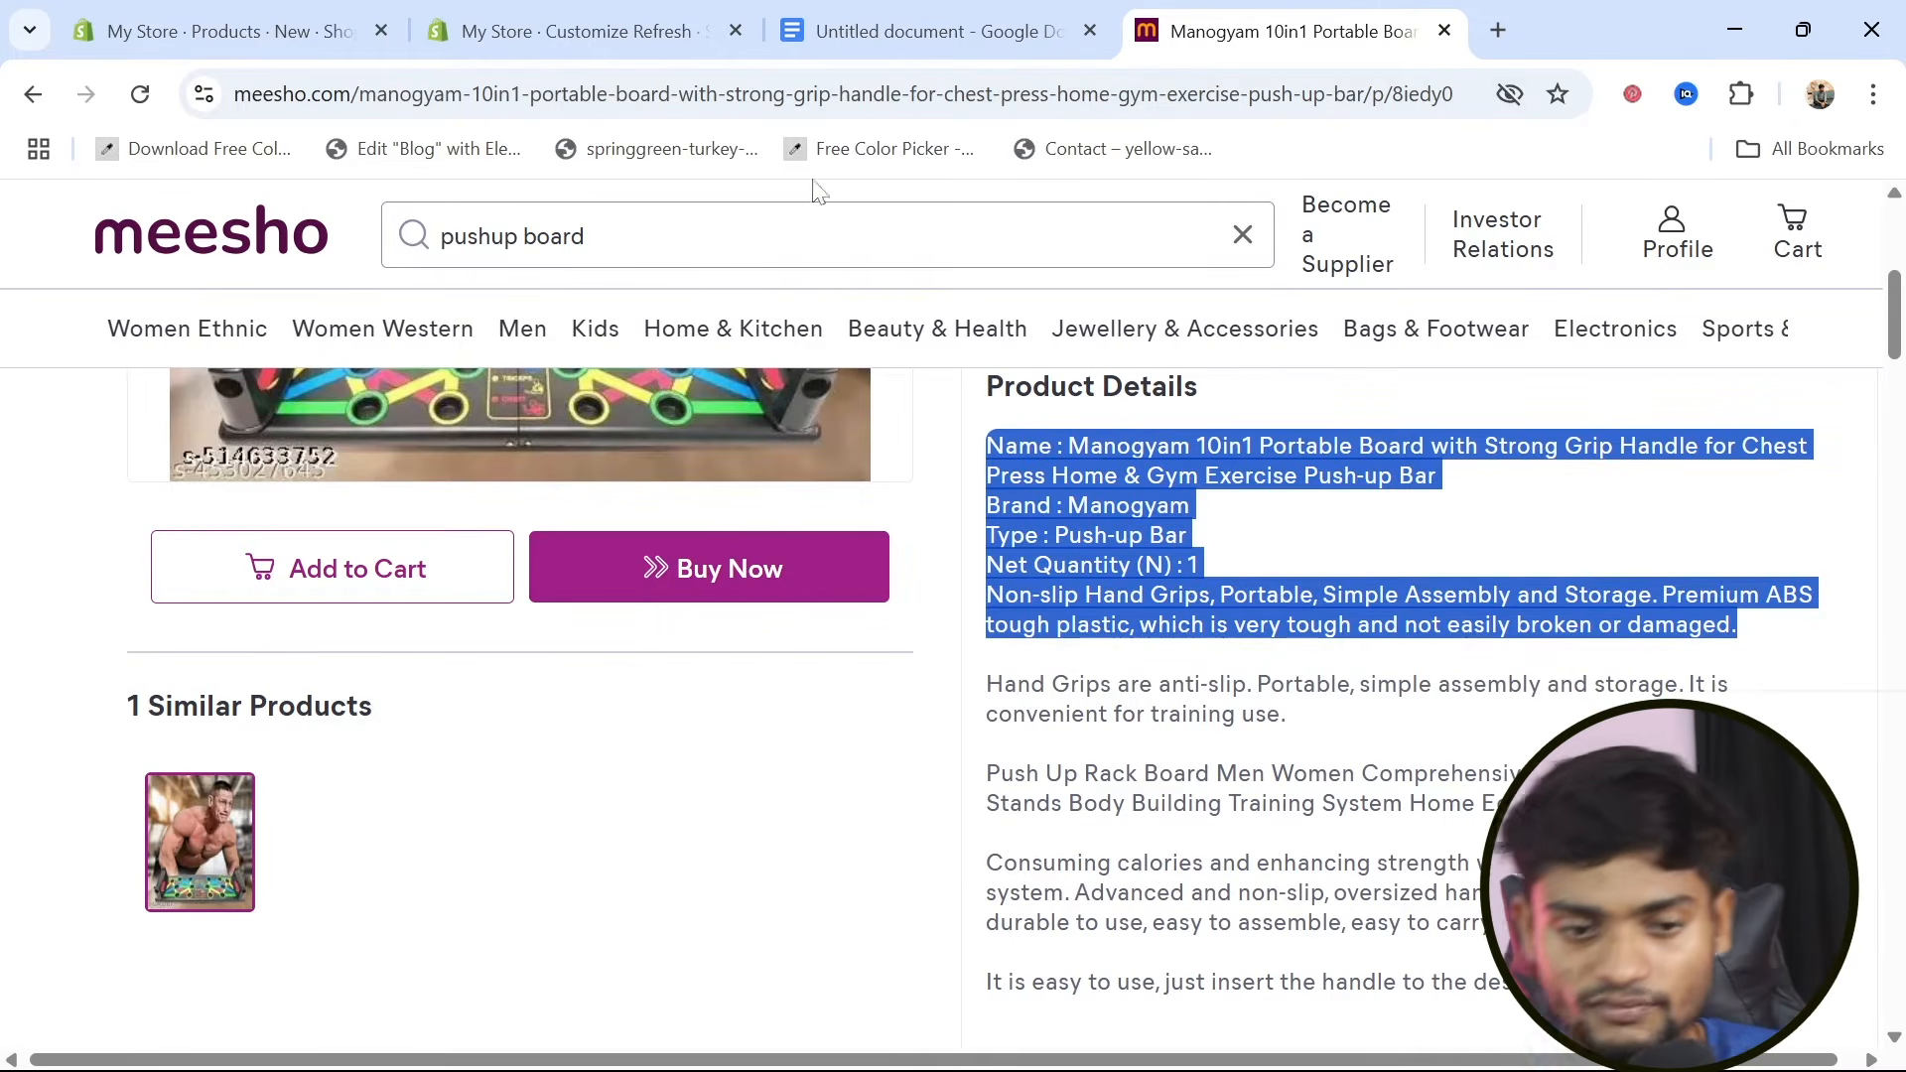
pyautogui.click(228, 5)
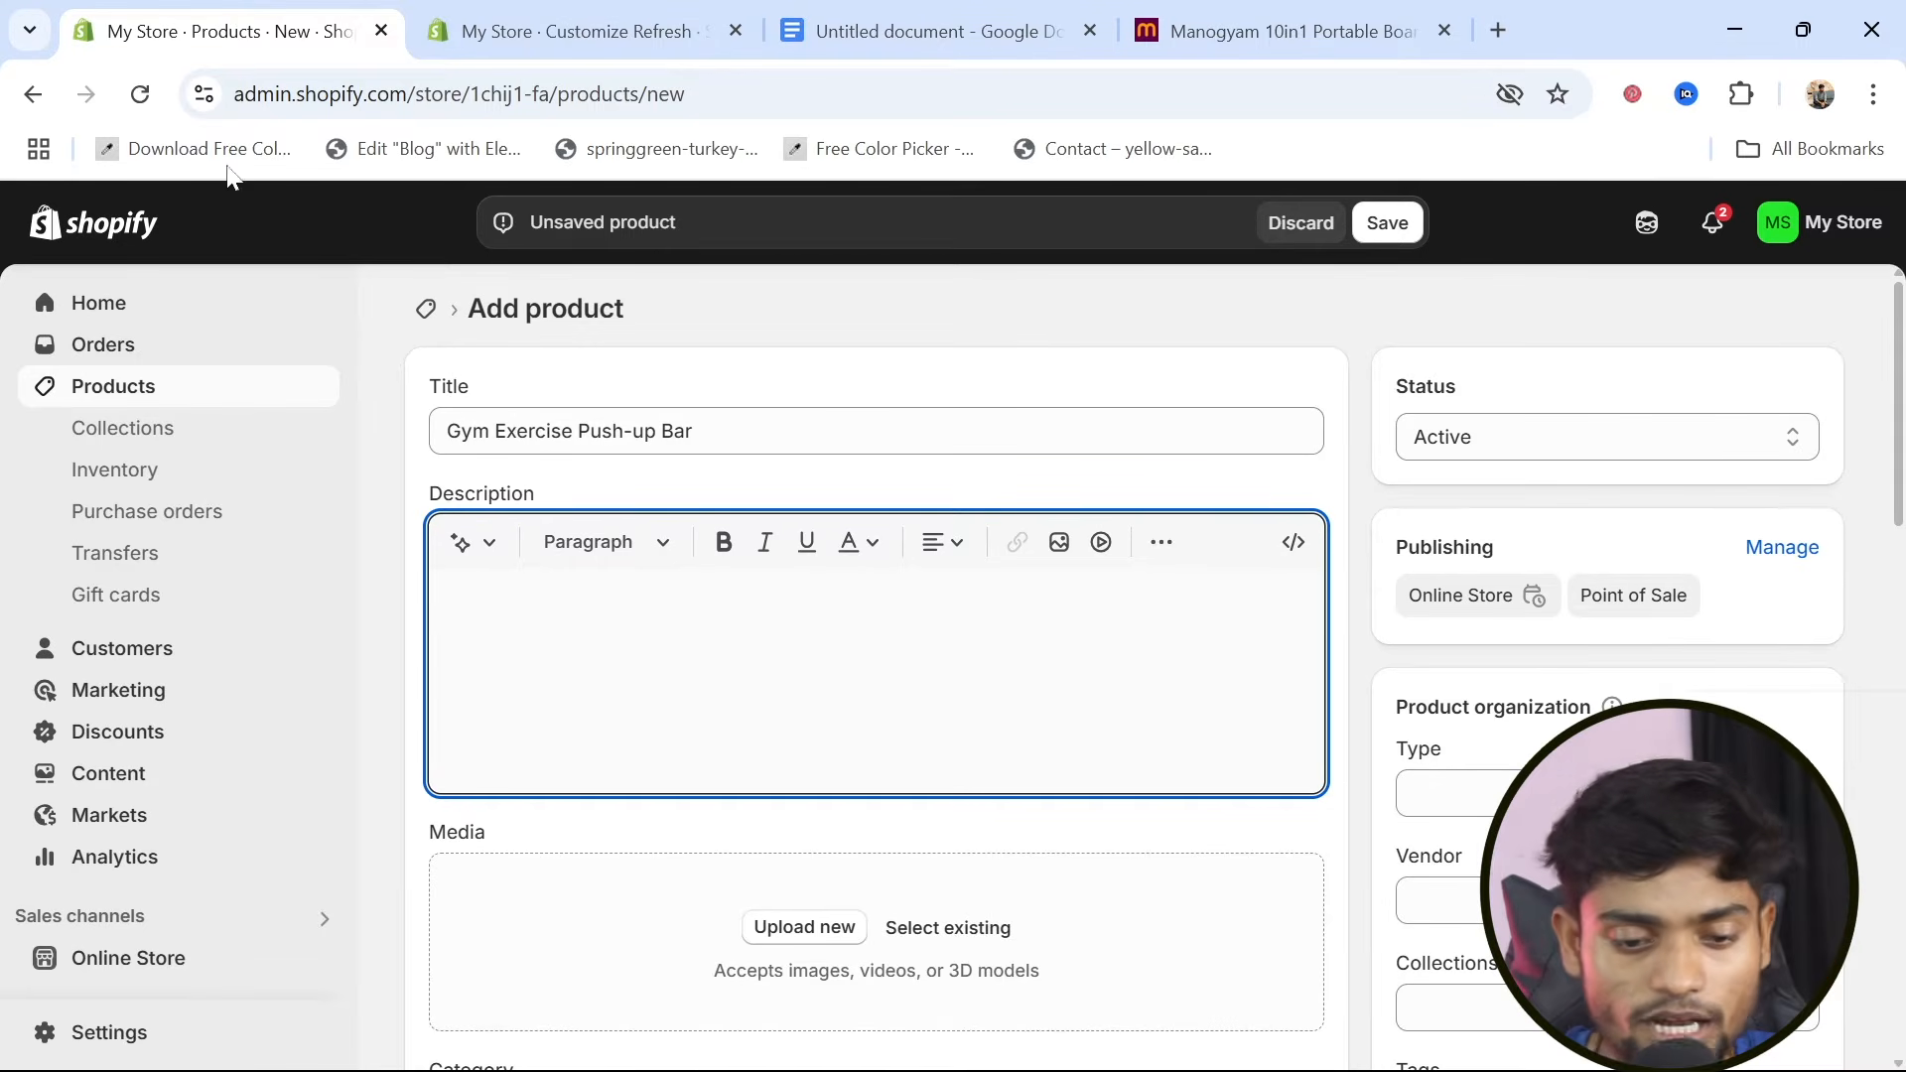
pyautogui.hotkey('ctrl', 'v')
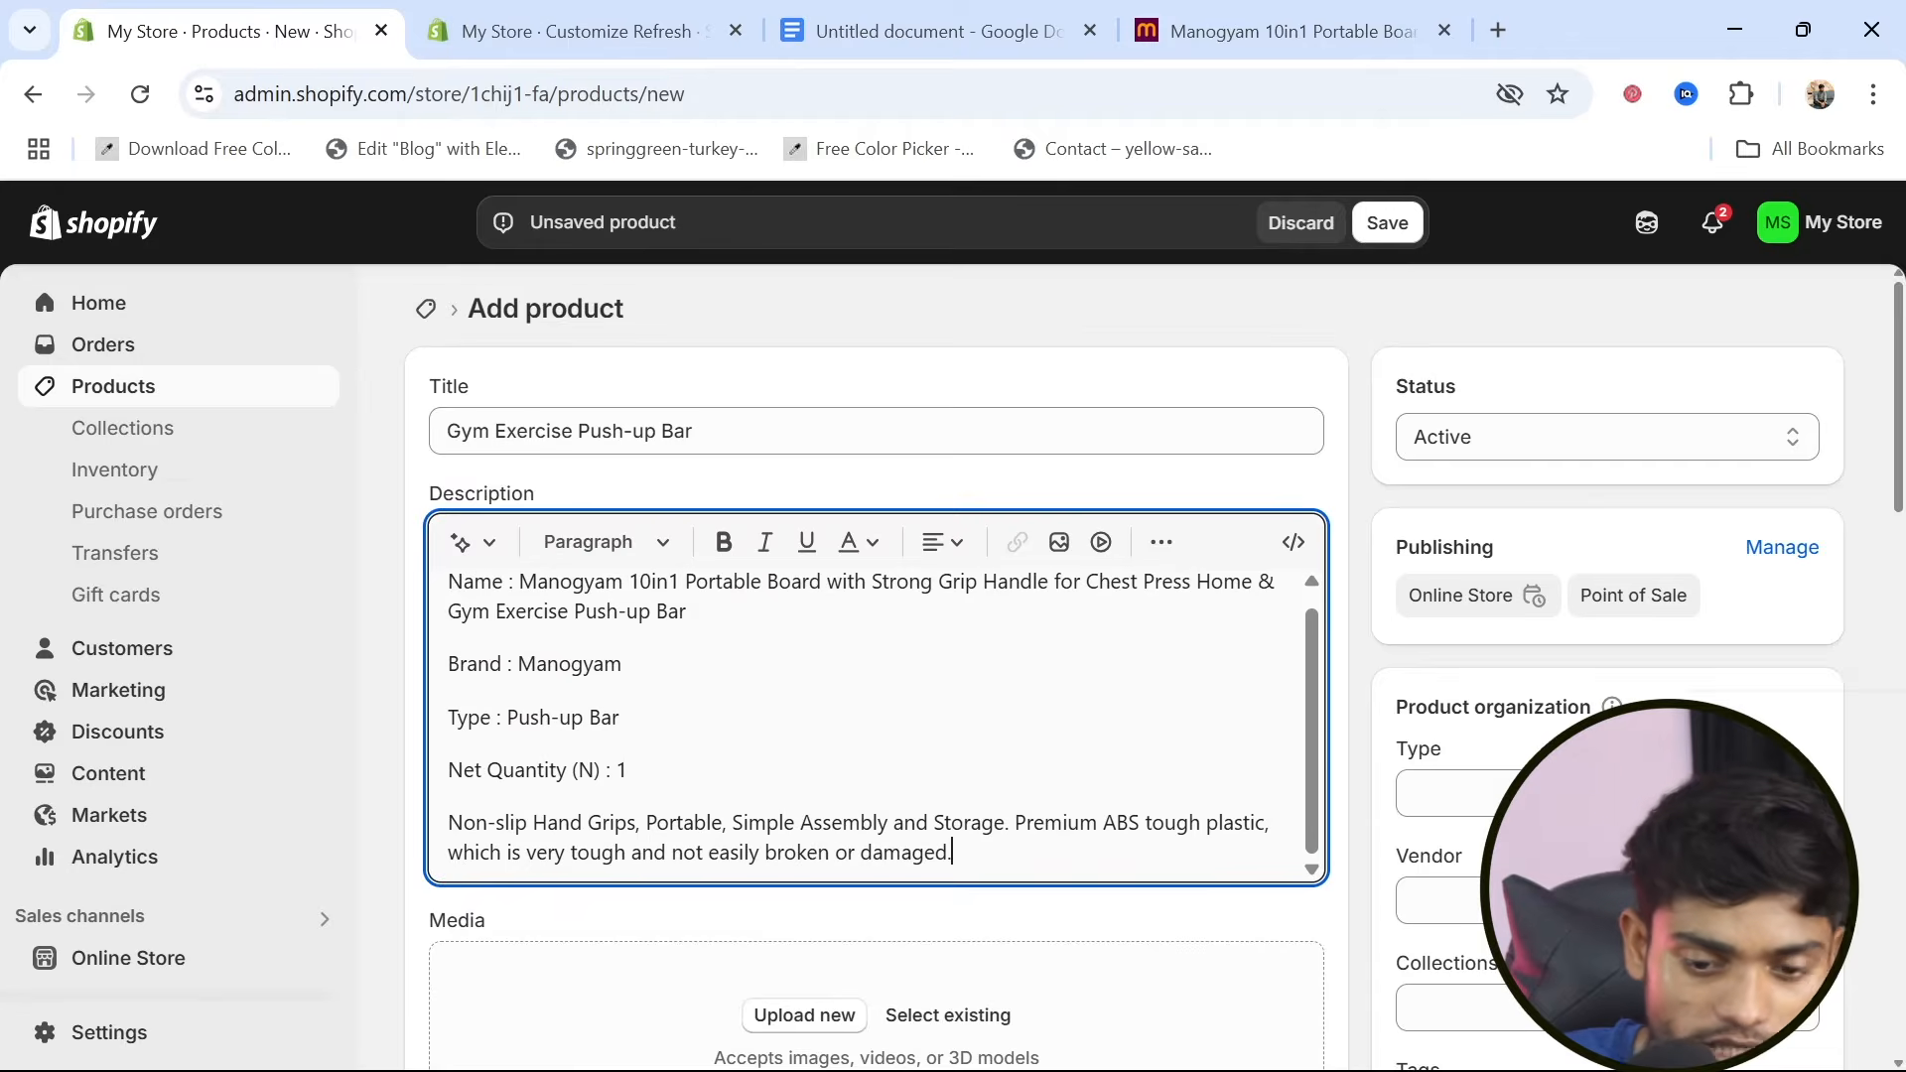
pyautogui.scroll(-2, 876, 725)
pyautogui.scroll(3, 875, 724)
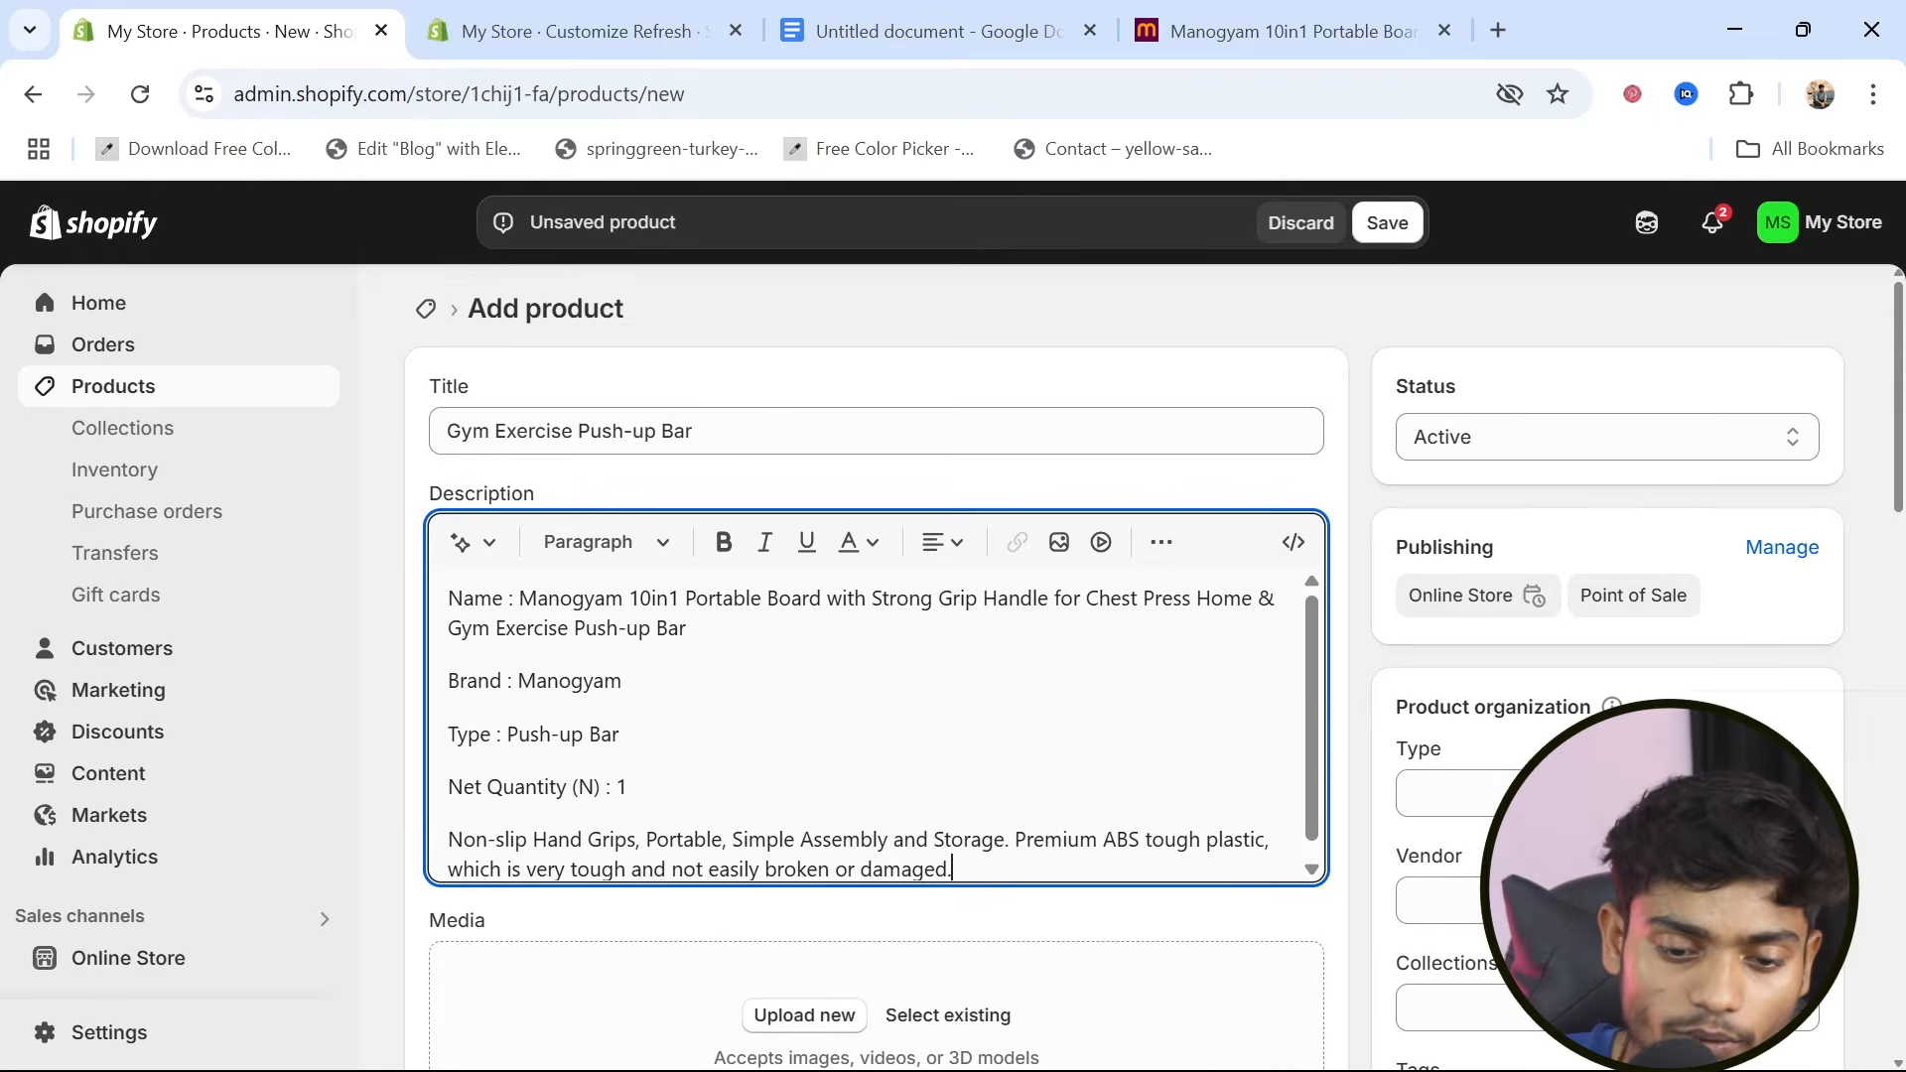
# Upload 2.png, bb.png and pushupboard product.png from the desktop's products folder as the product media
pyautogui.scroll(-3, 797, 765)
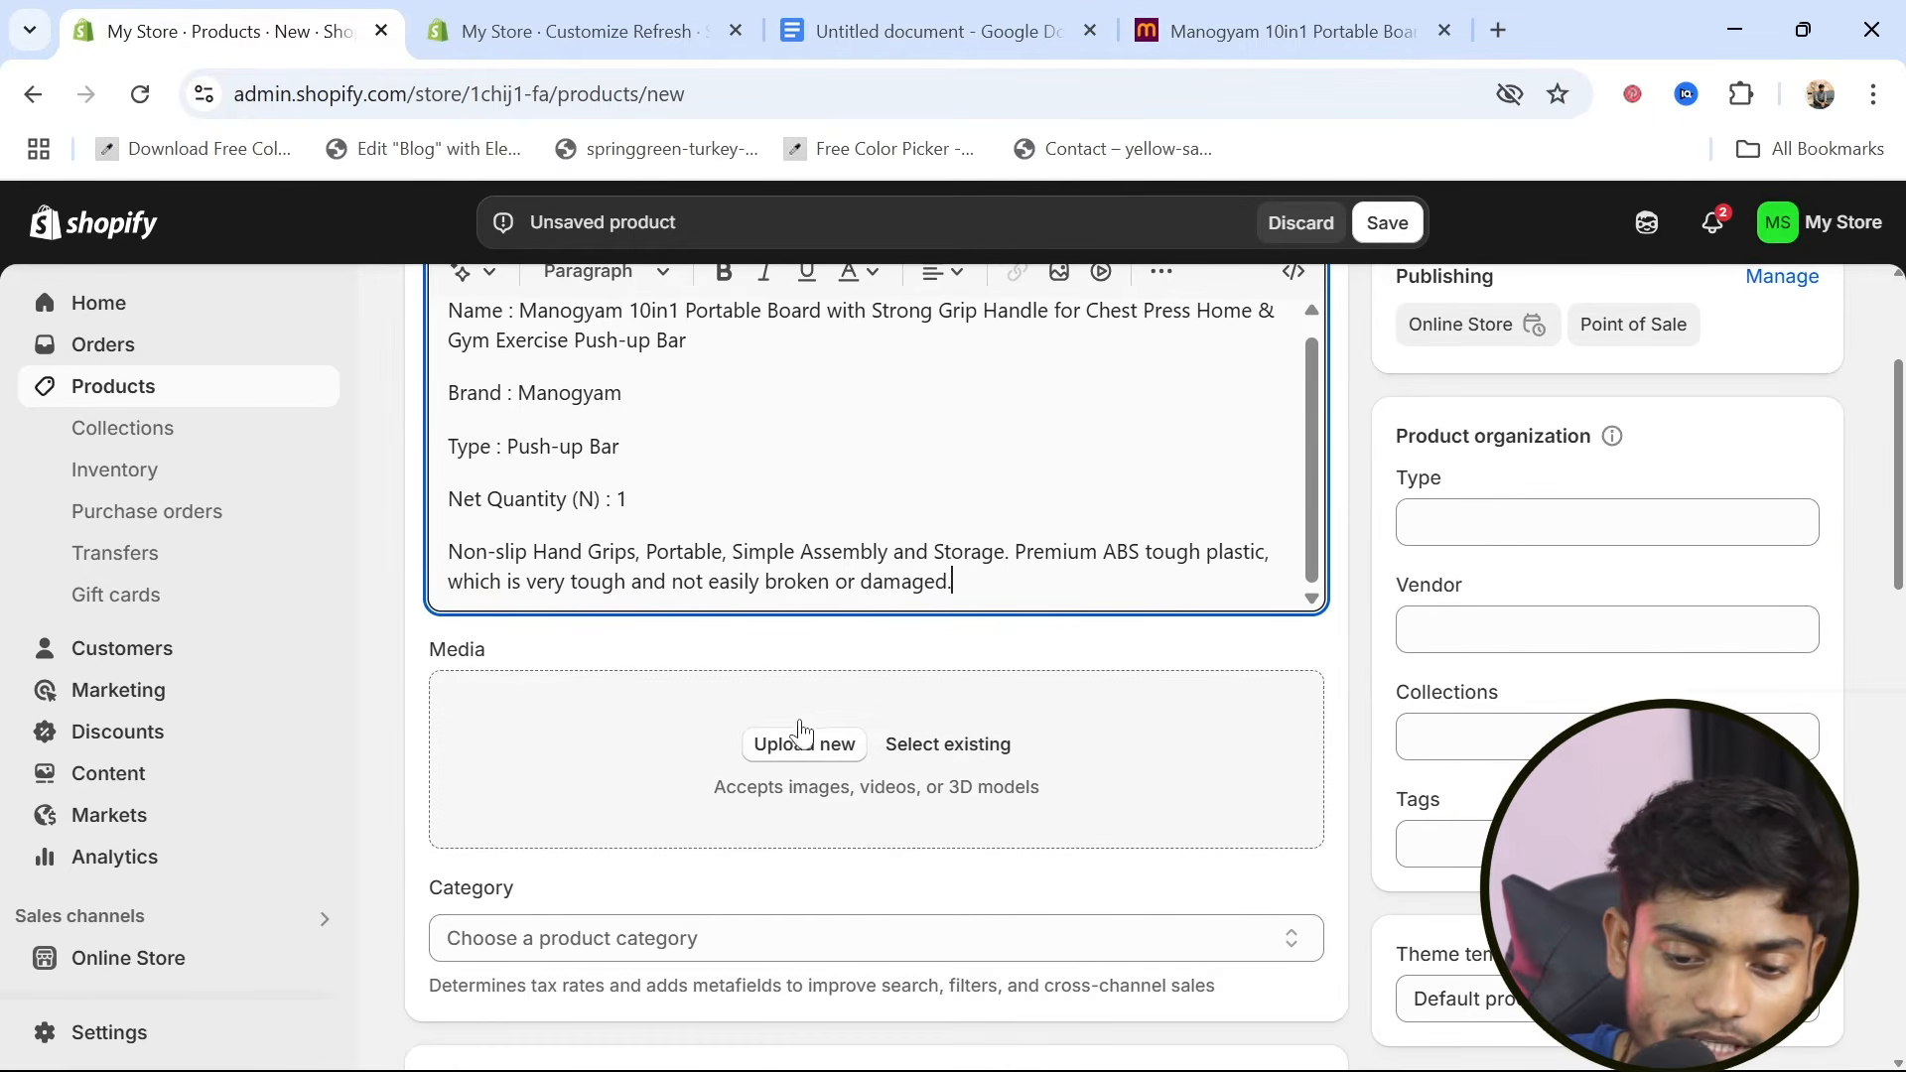
pyautogui.click(797, 760)
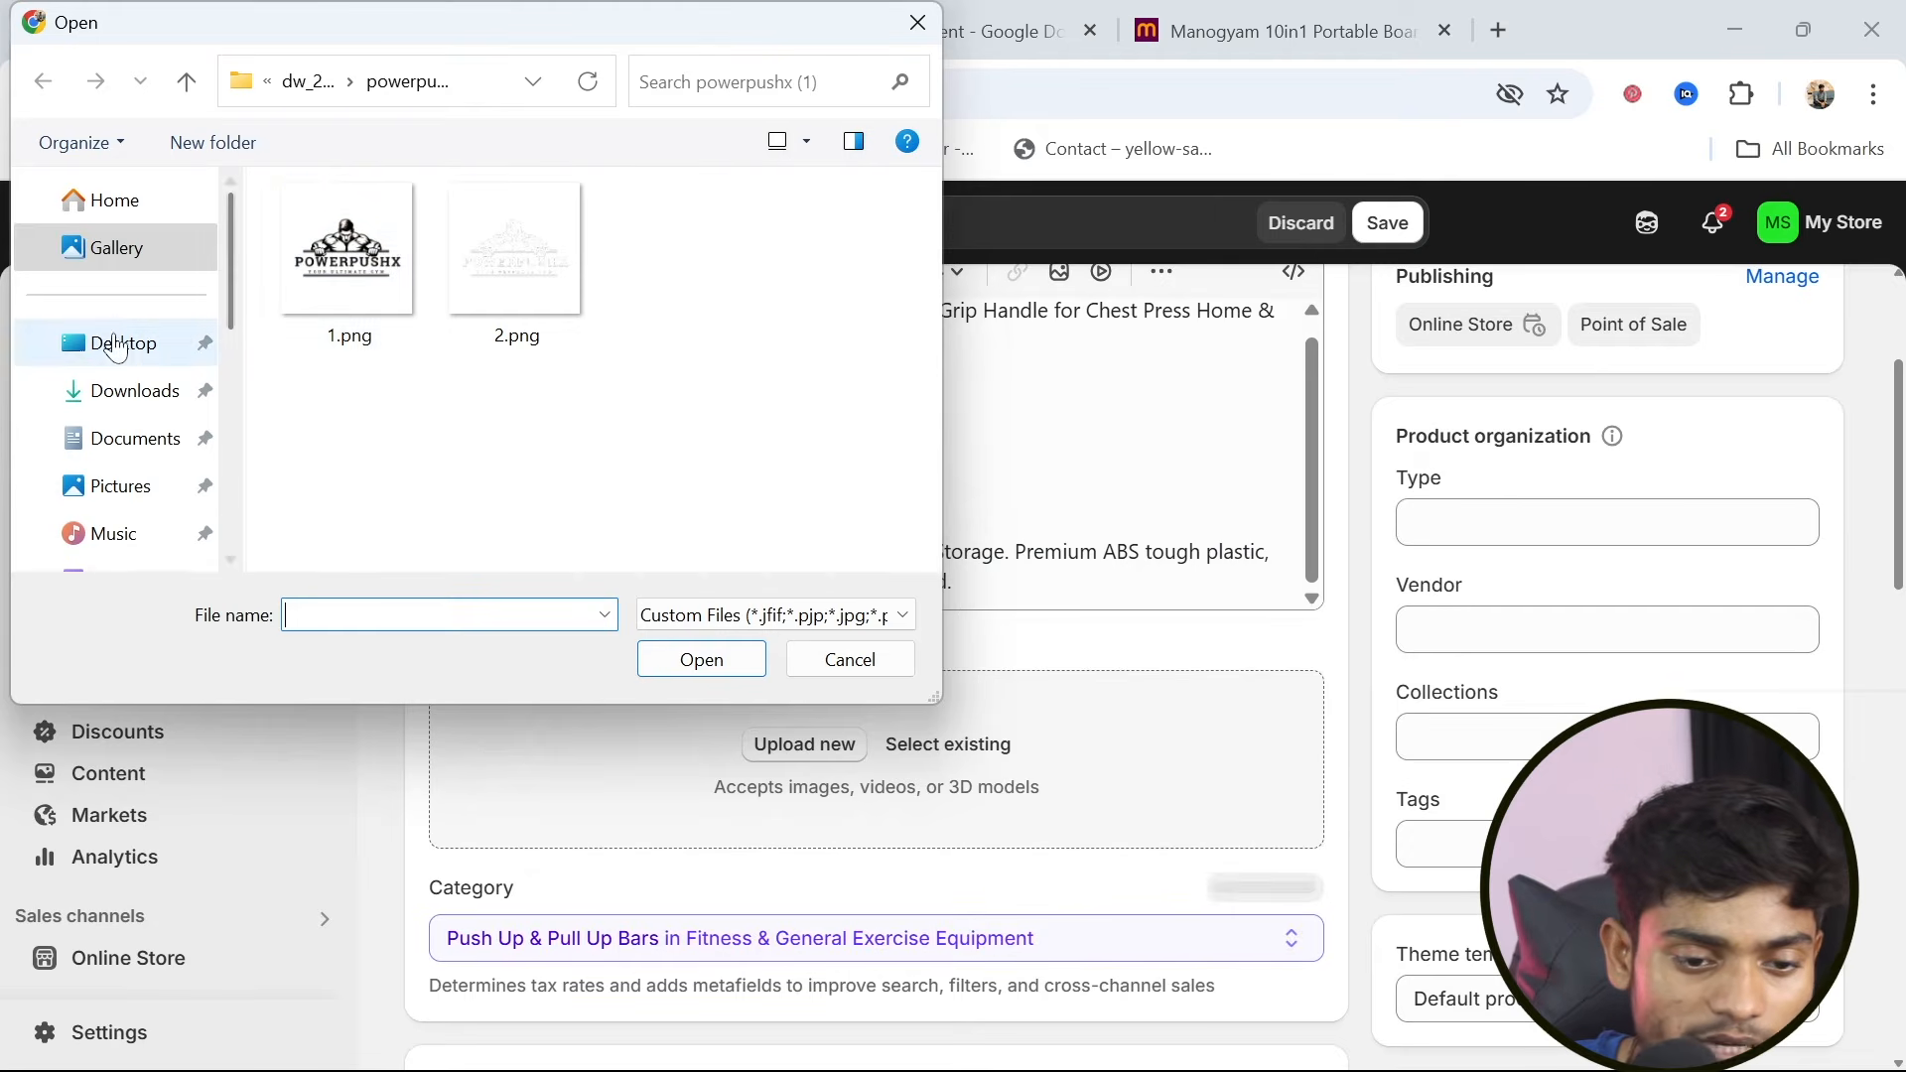
pyautogui.click(116, 350)
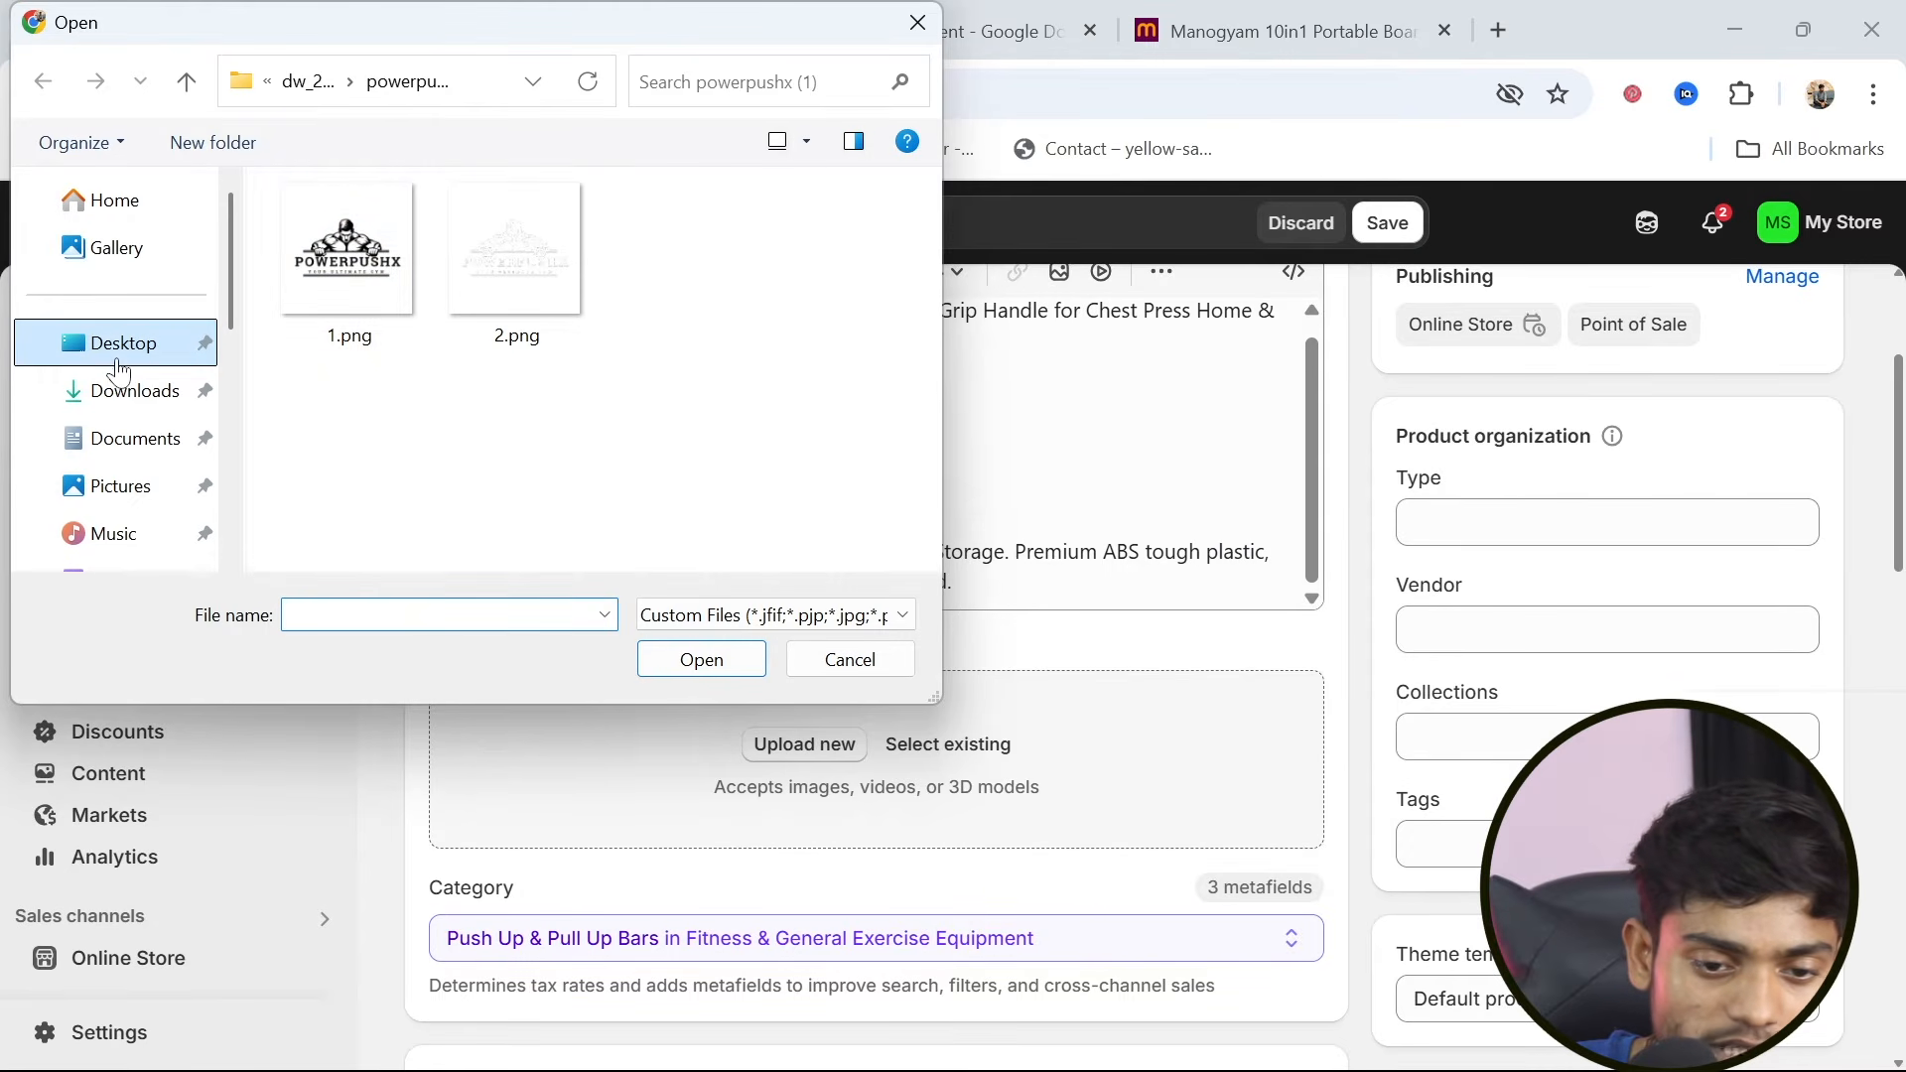
pyautogui.doubleClick(338, 260)
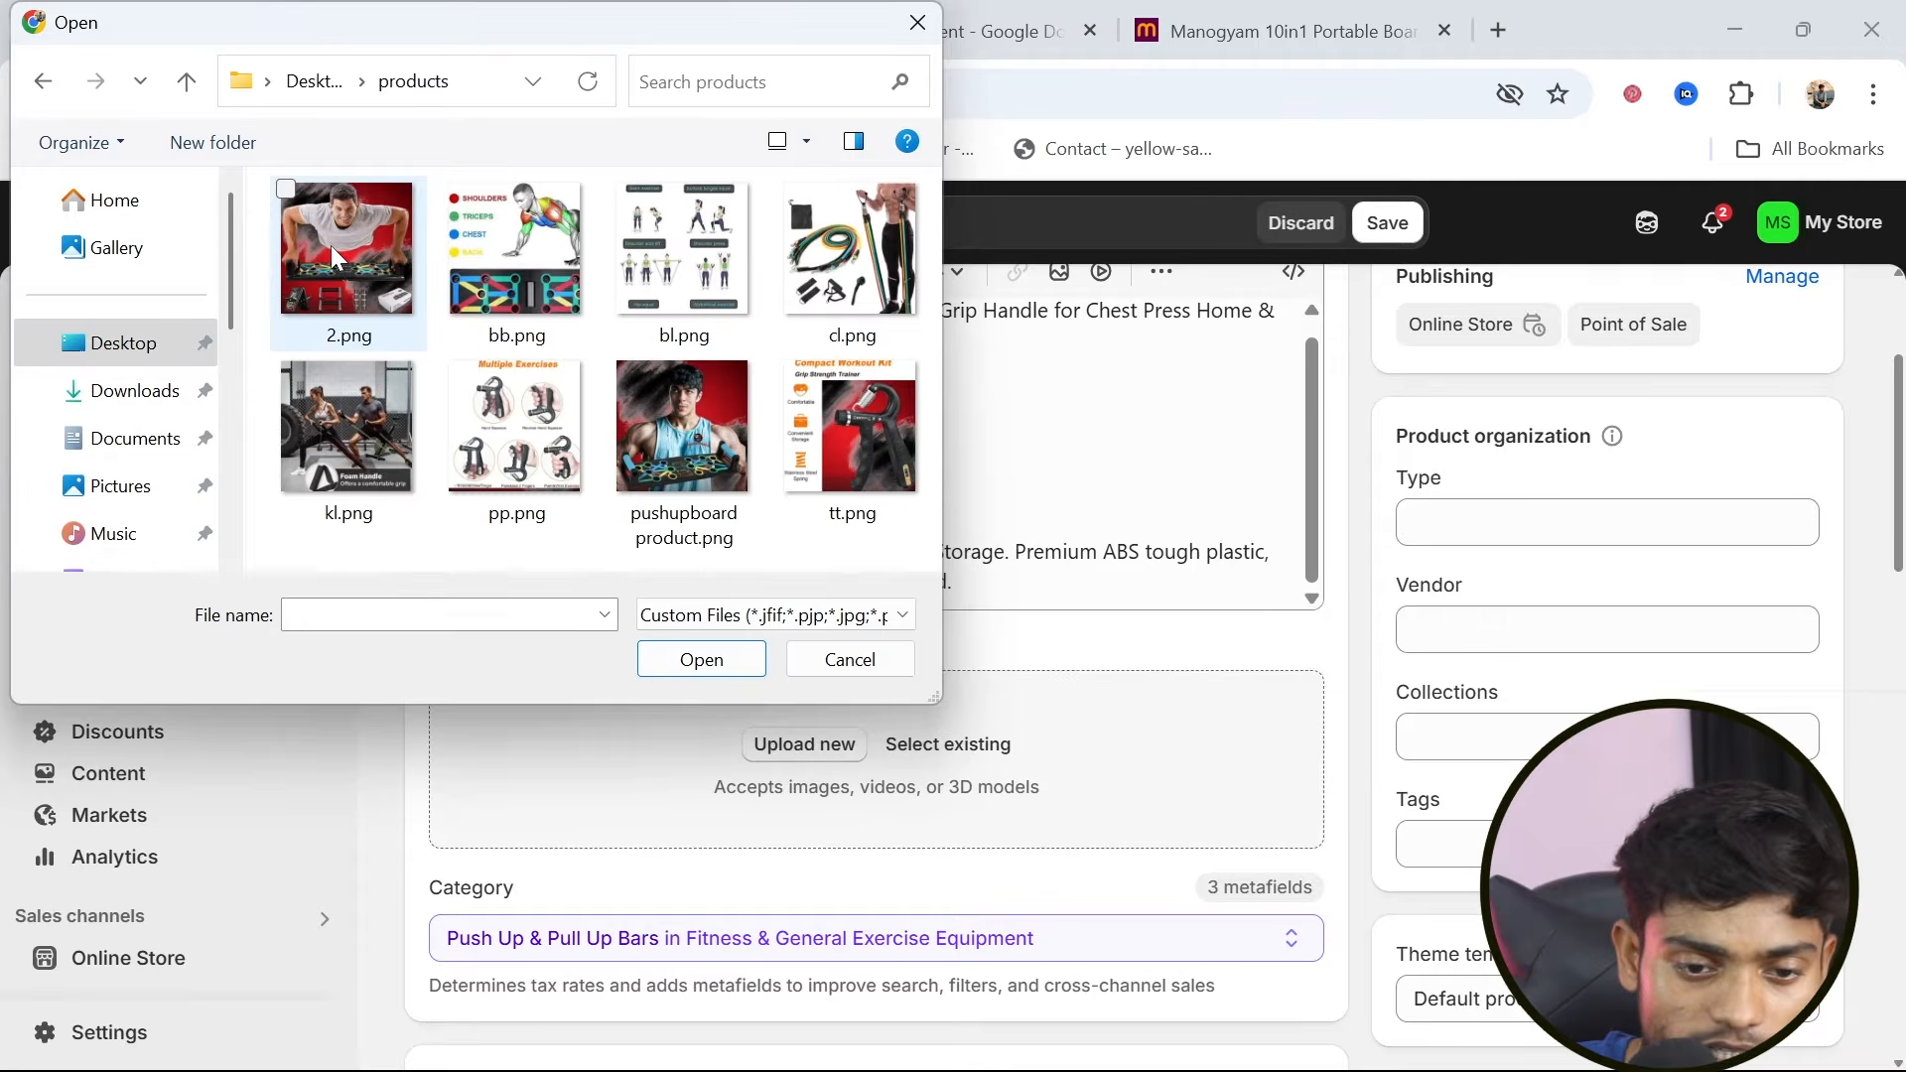
pyautogui.click(285, 189)
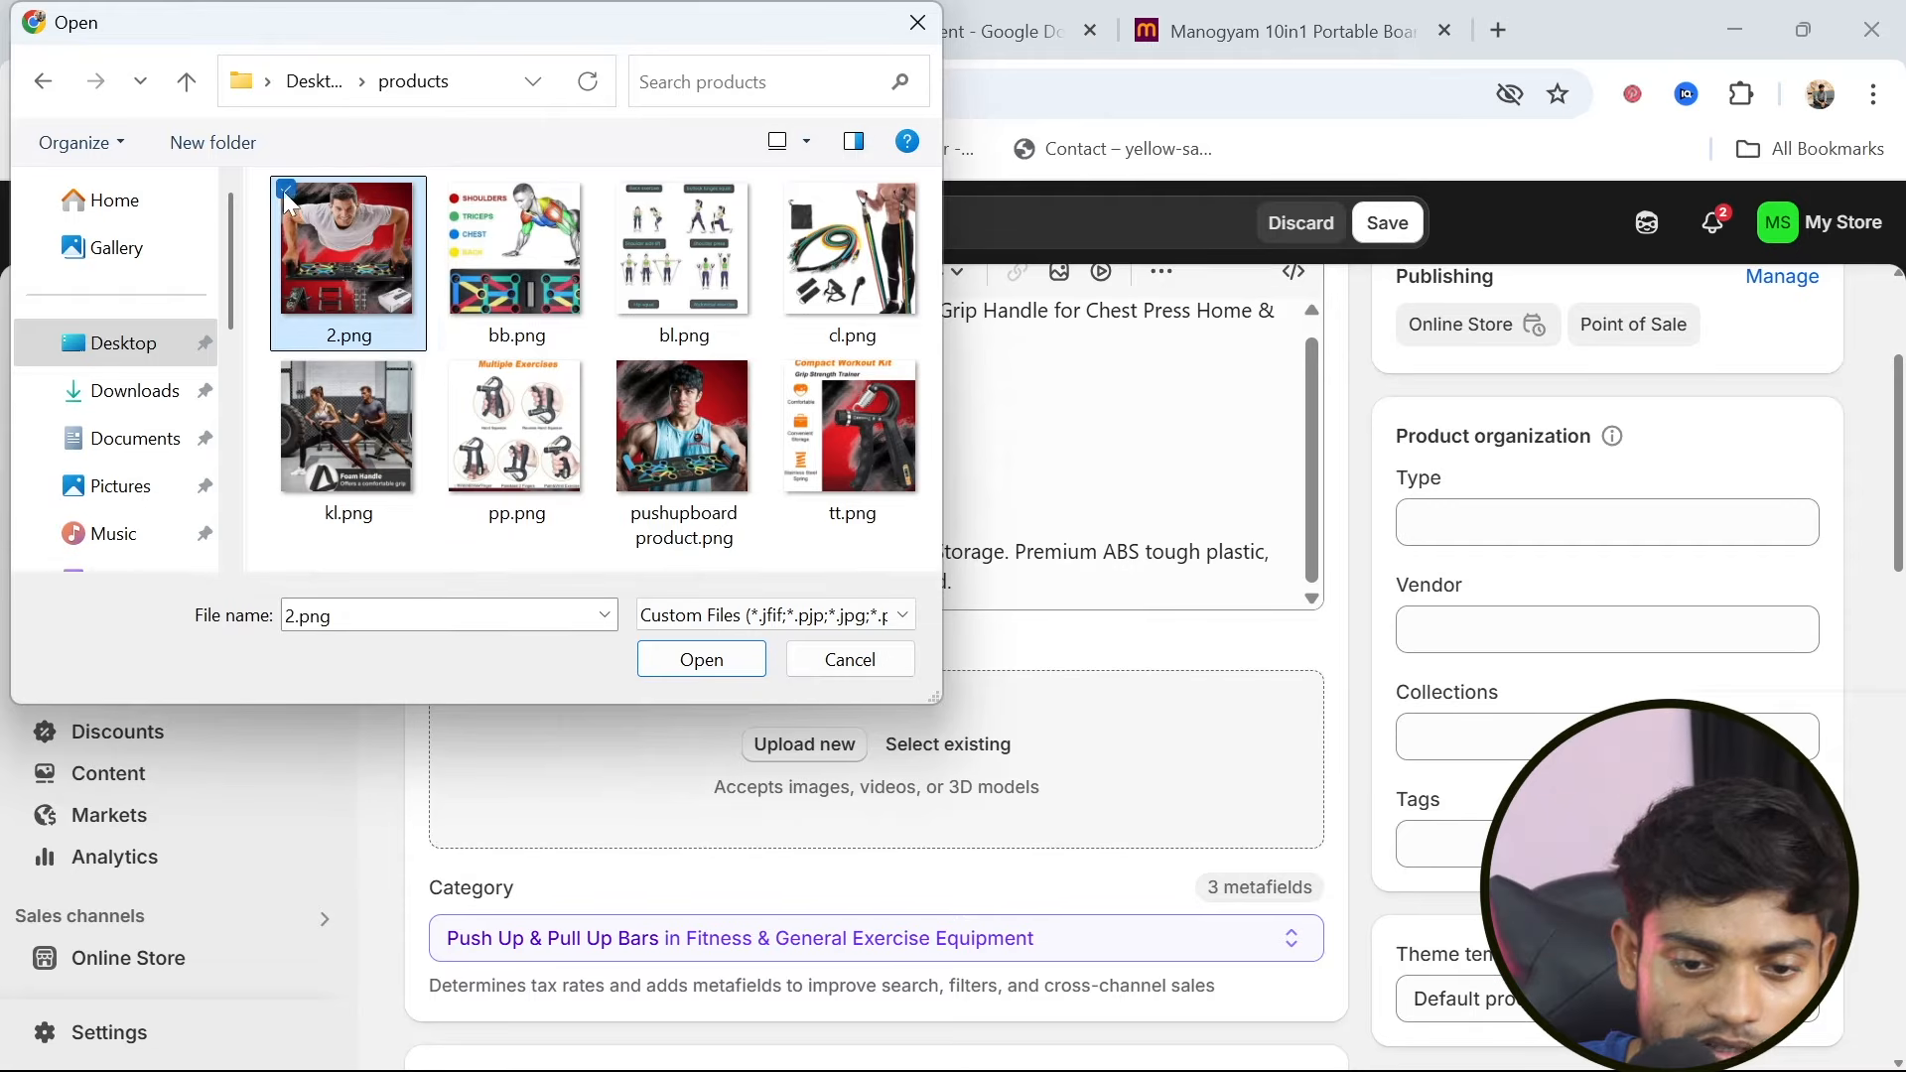
pyautogui.click(456, 191)
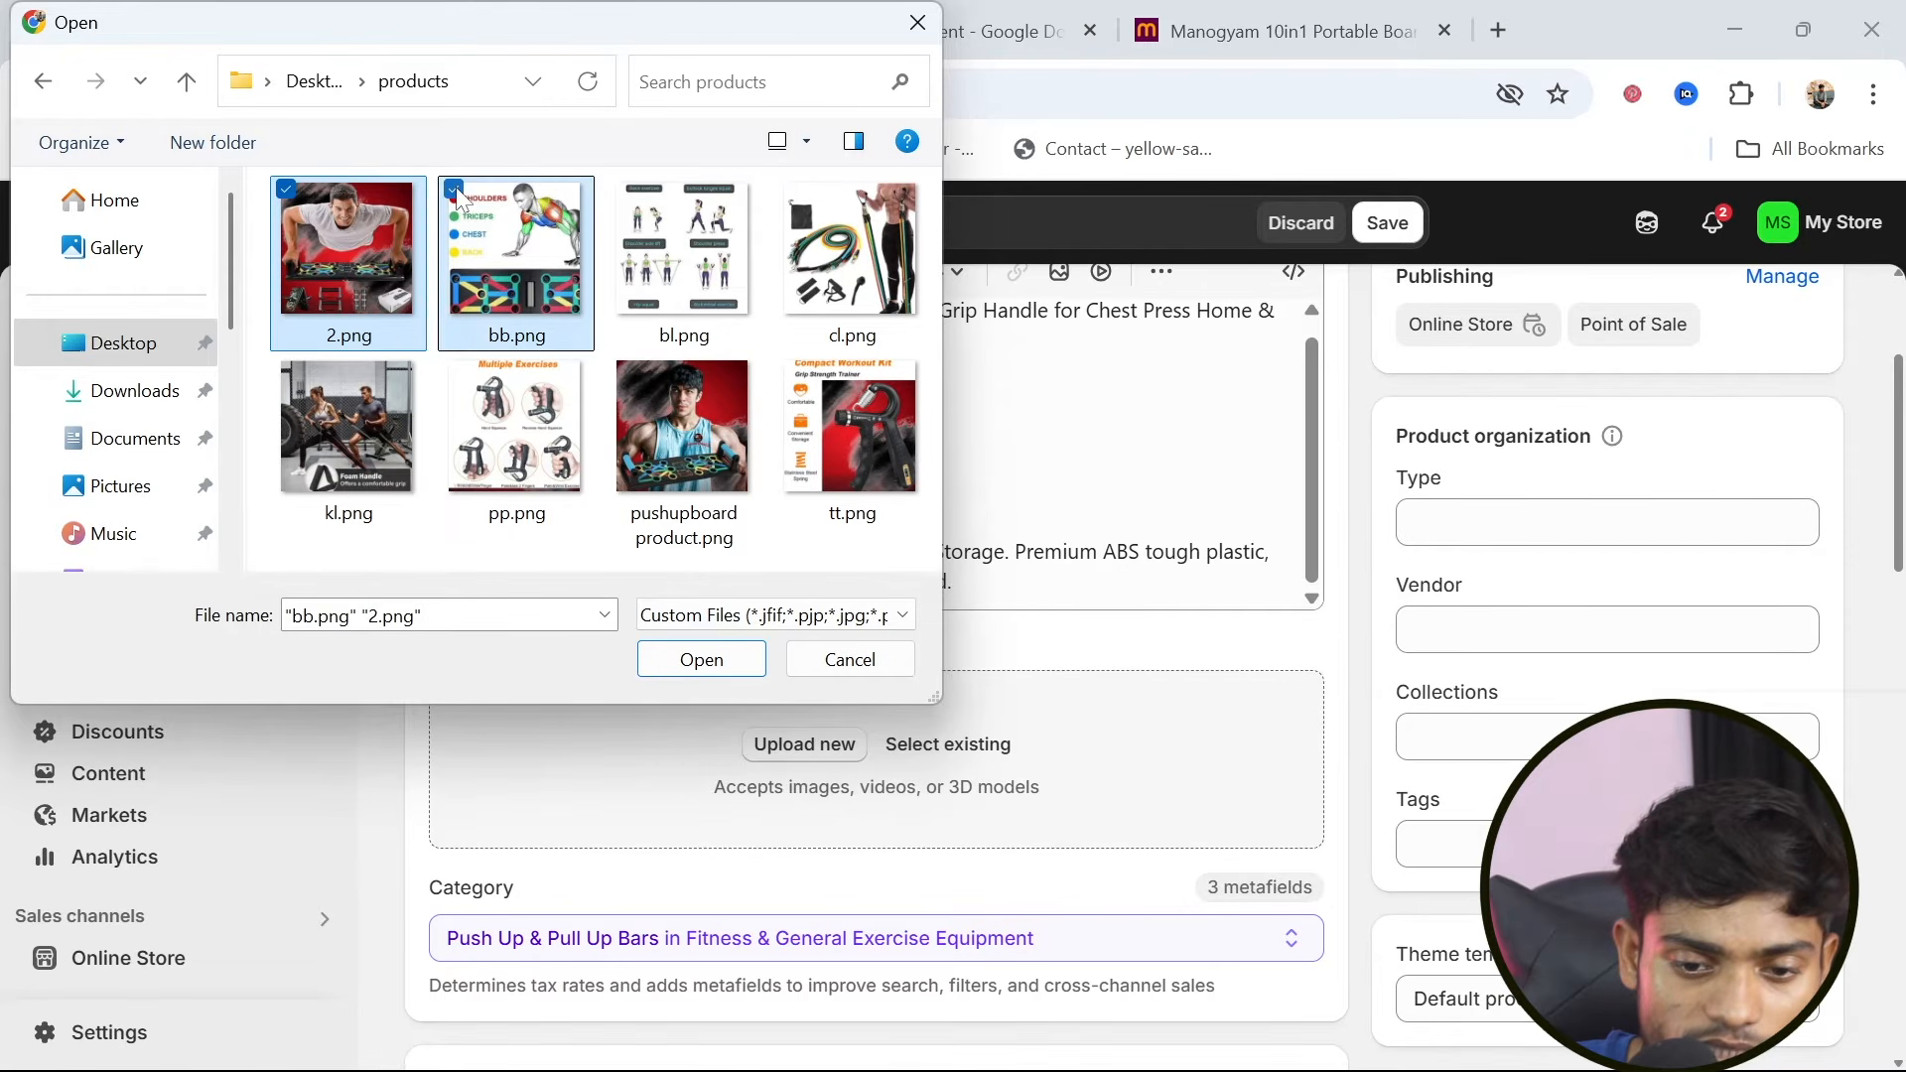
pyautogui.click(622, 367)
pyautogui.click(697, 663)
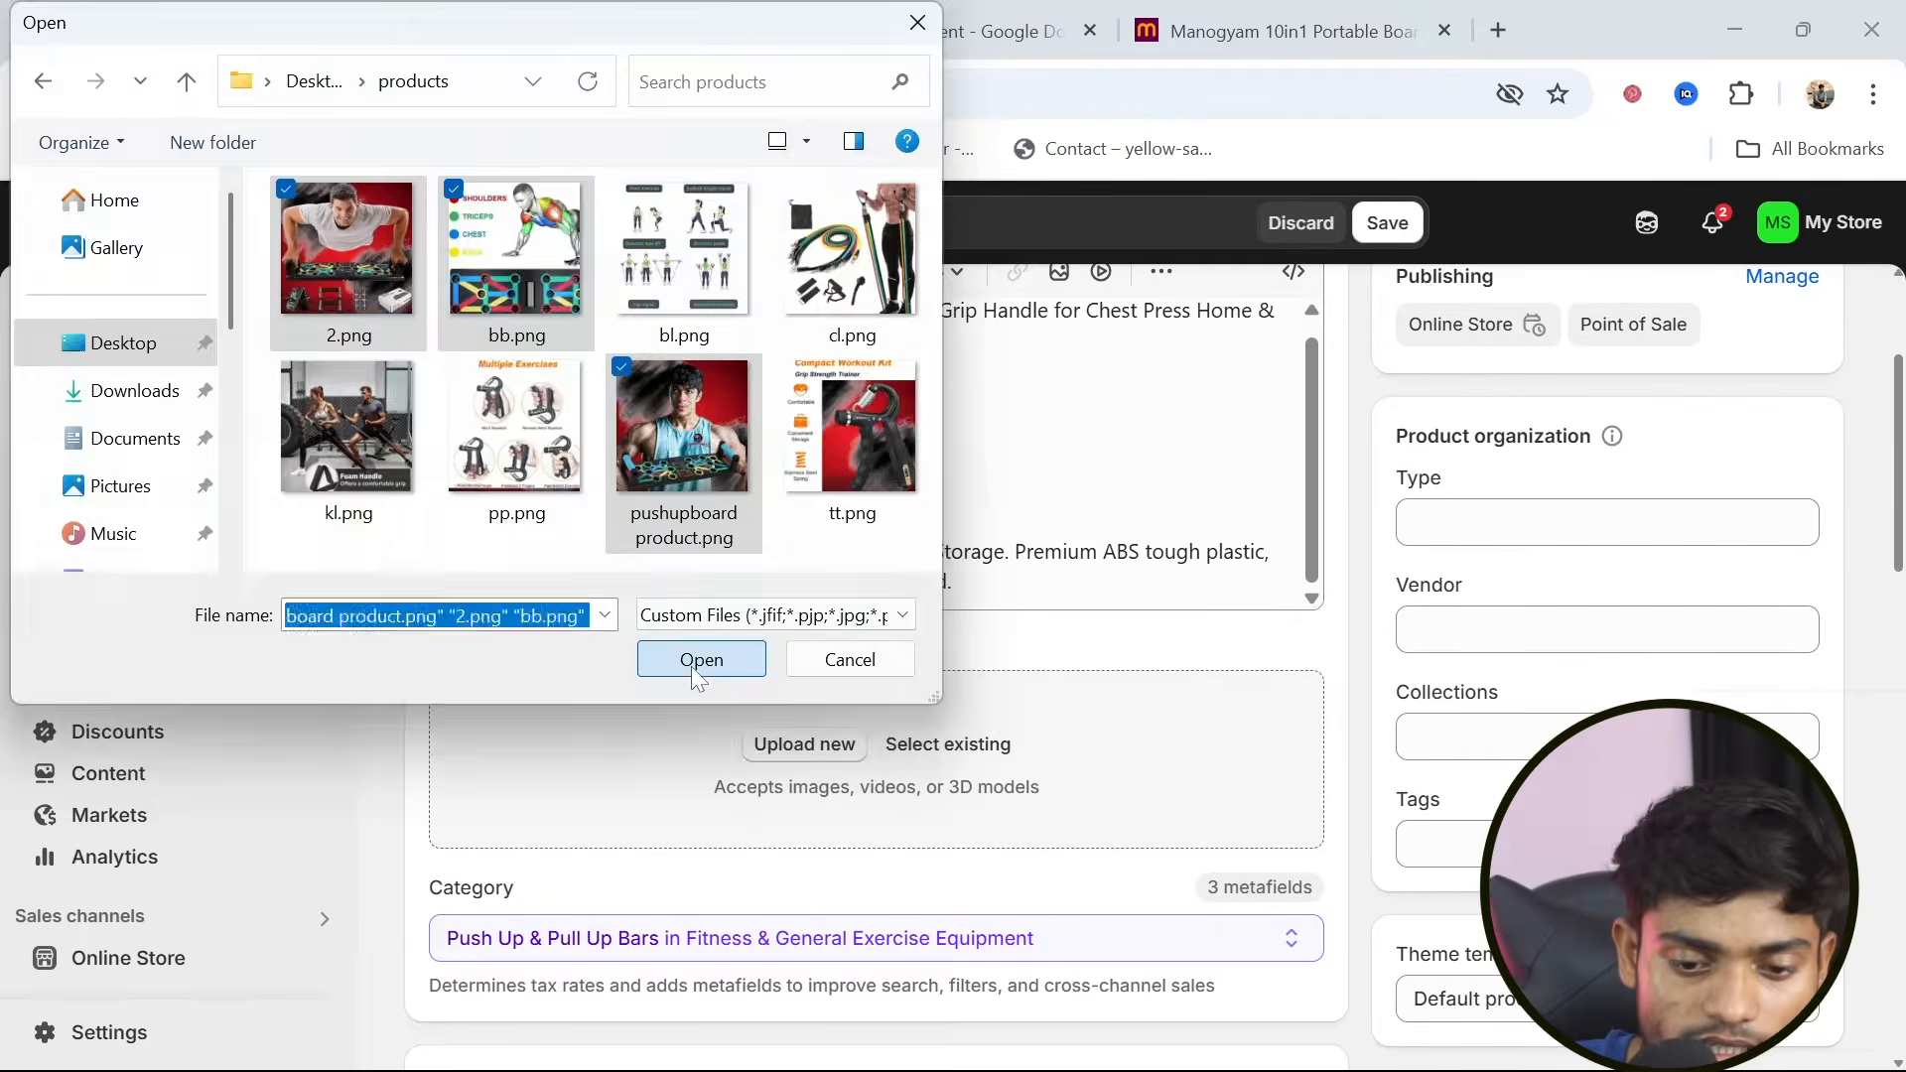
# Set the product's price to ₹499.00 and its compare-at price to ₹799.00
pyautogui.scroll(-3, 849, 908)
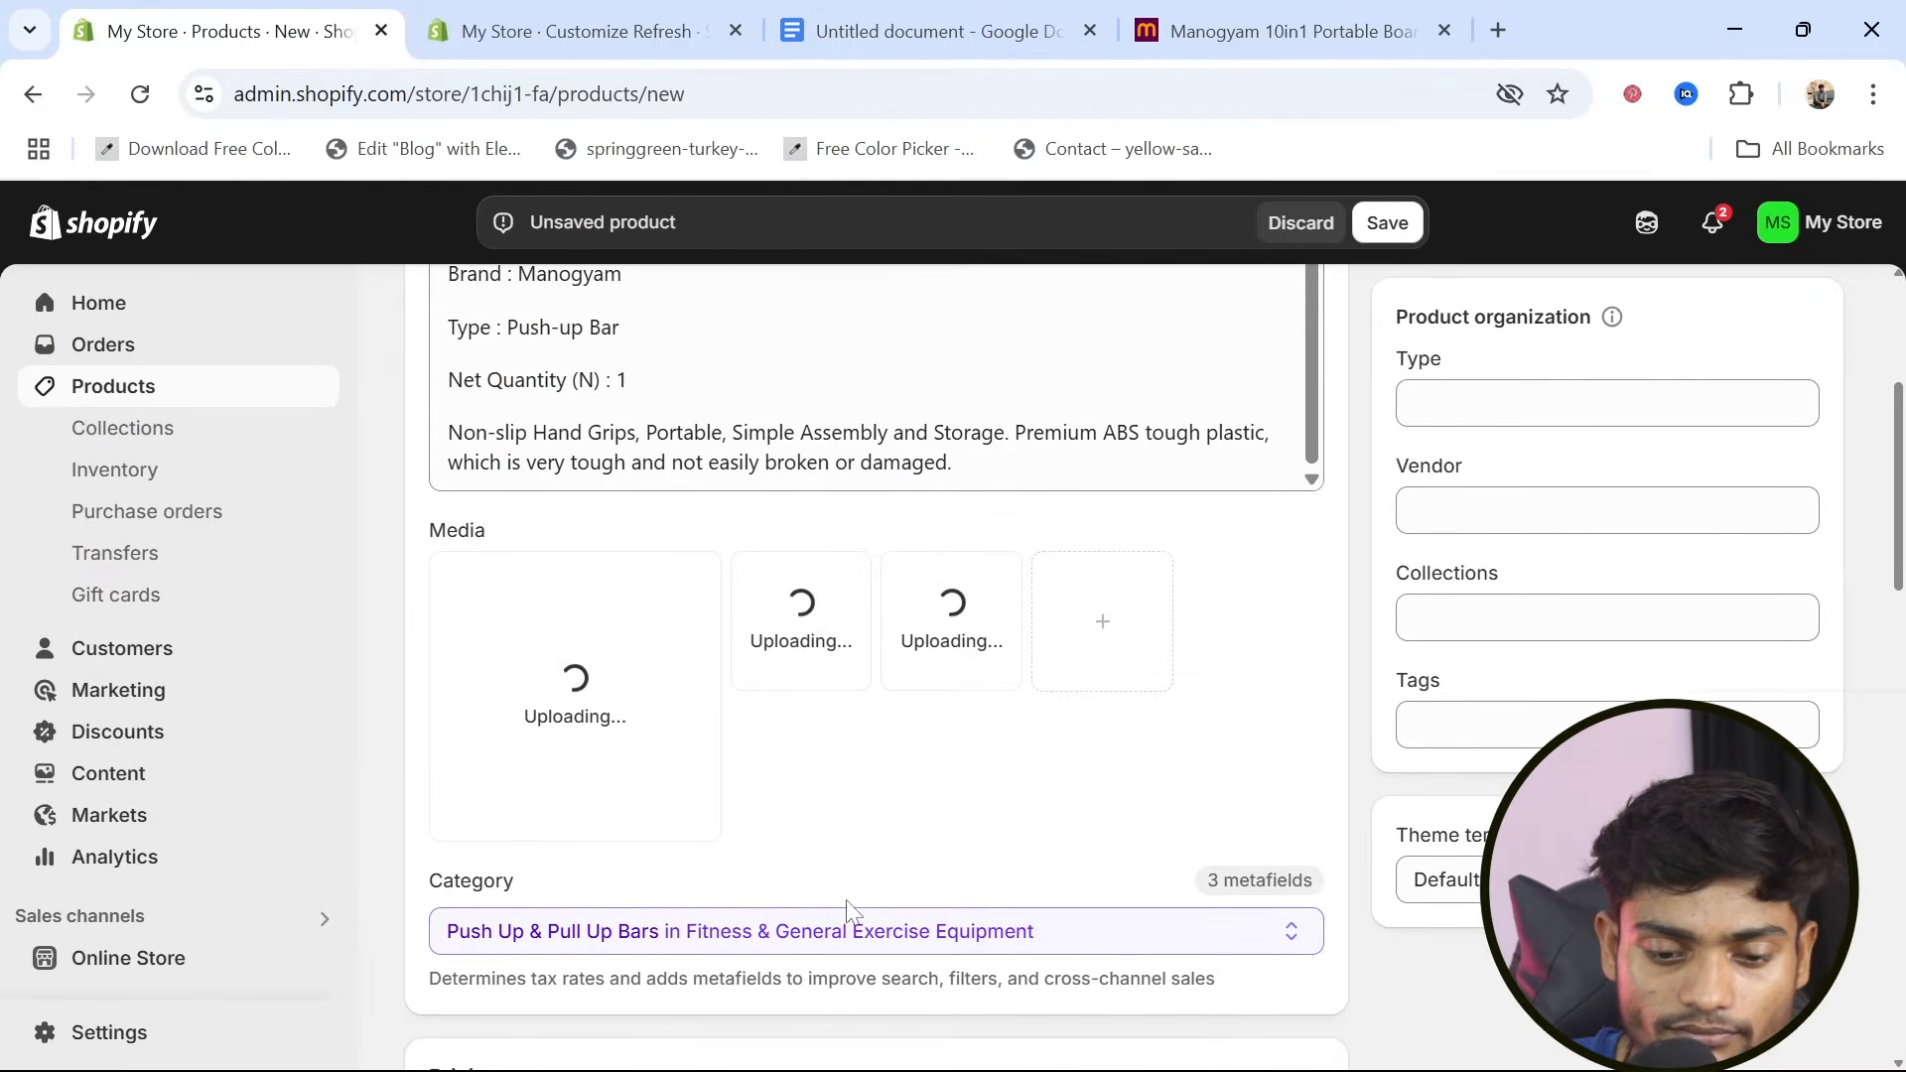
pyautogui.scroll(-1, 849, 909)
pyautogui.scroll(2, 849, 909)
pyautogui.scroll(-4, 848, 908)
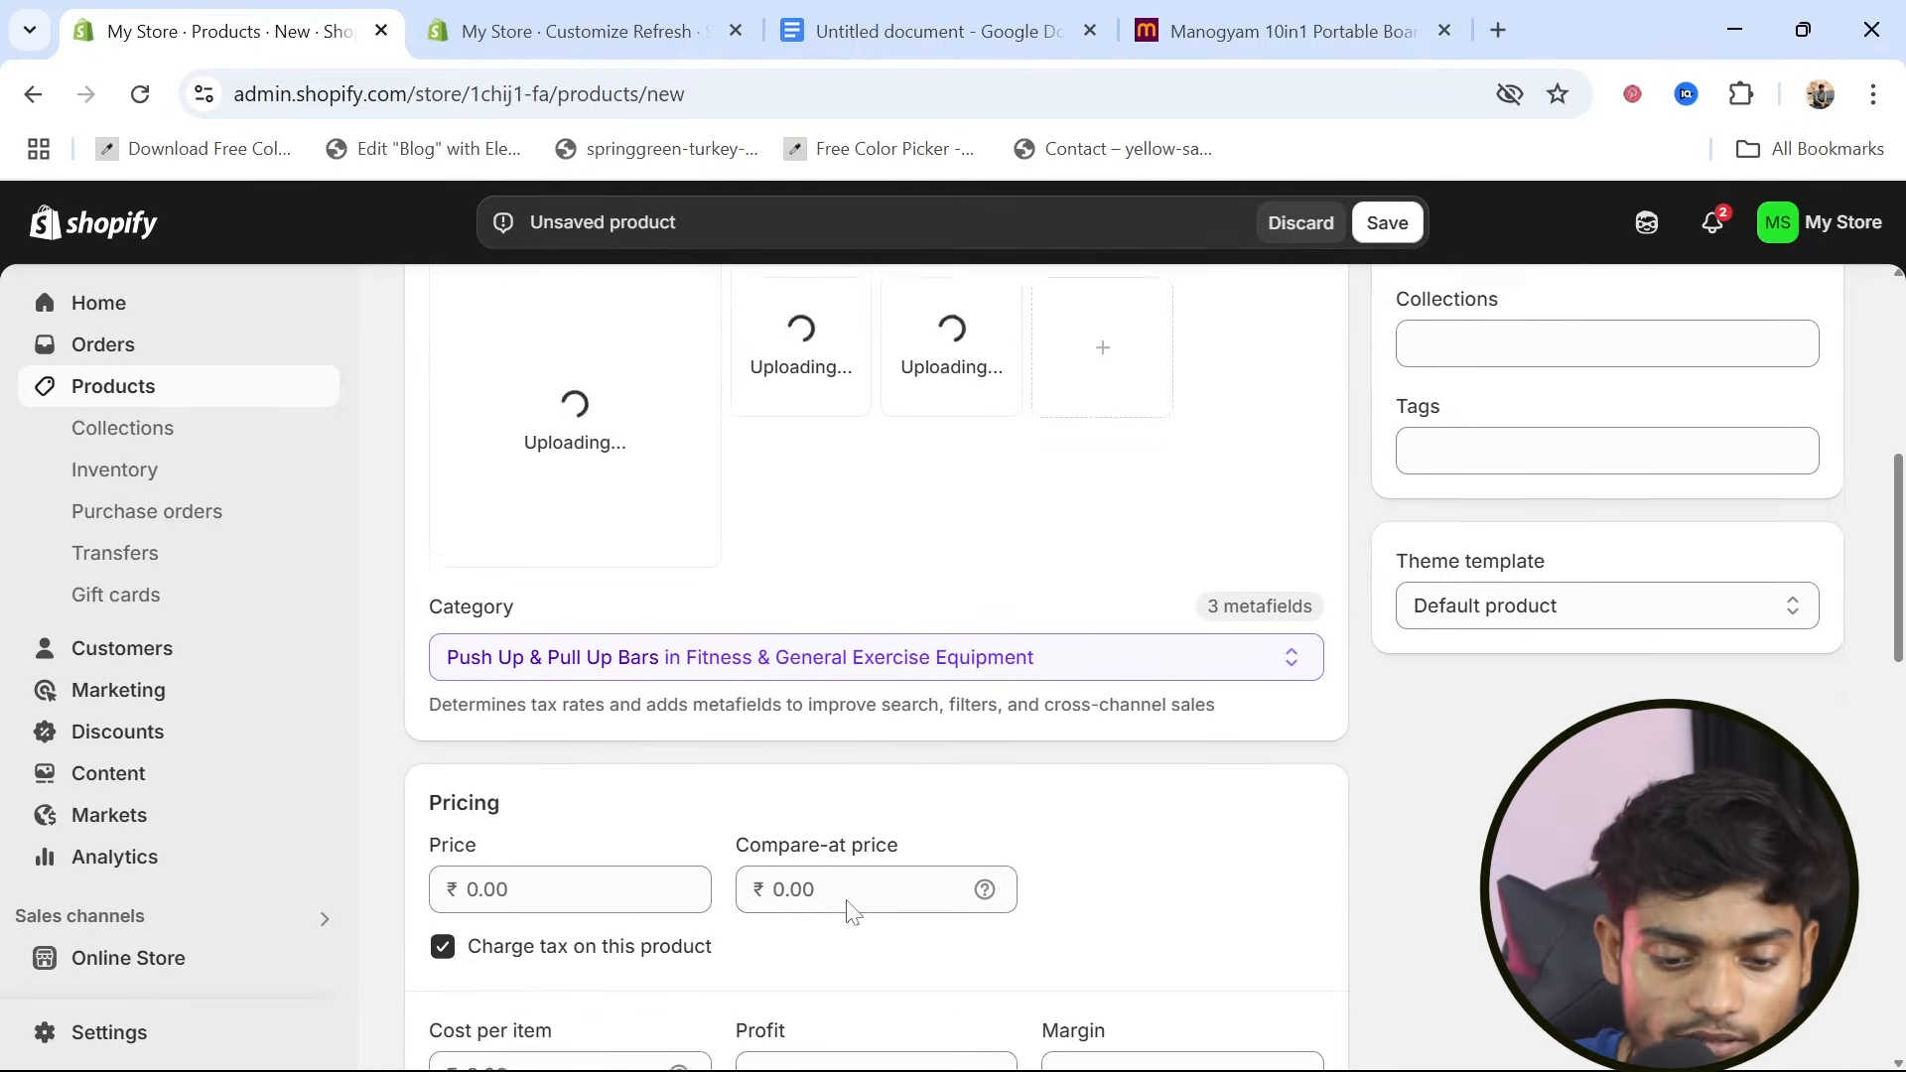
pyautogui.click(569, 646)
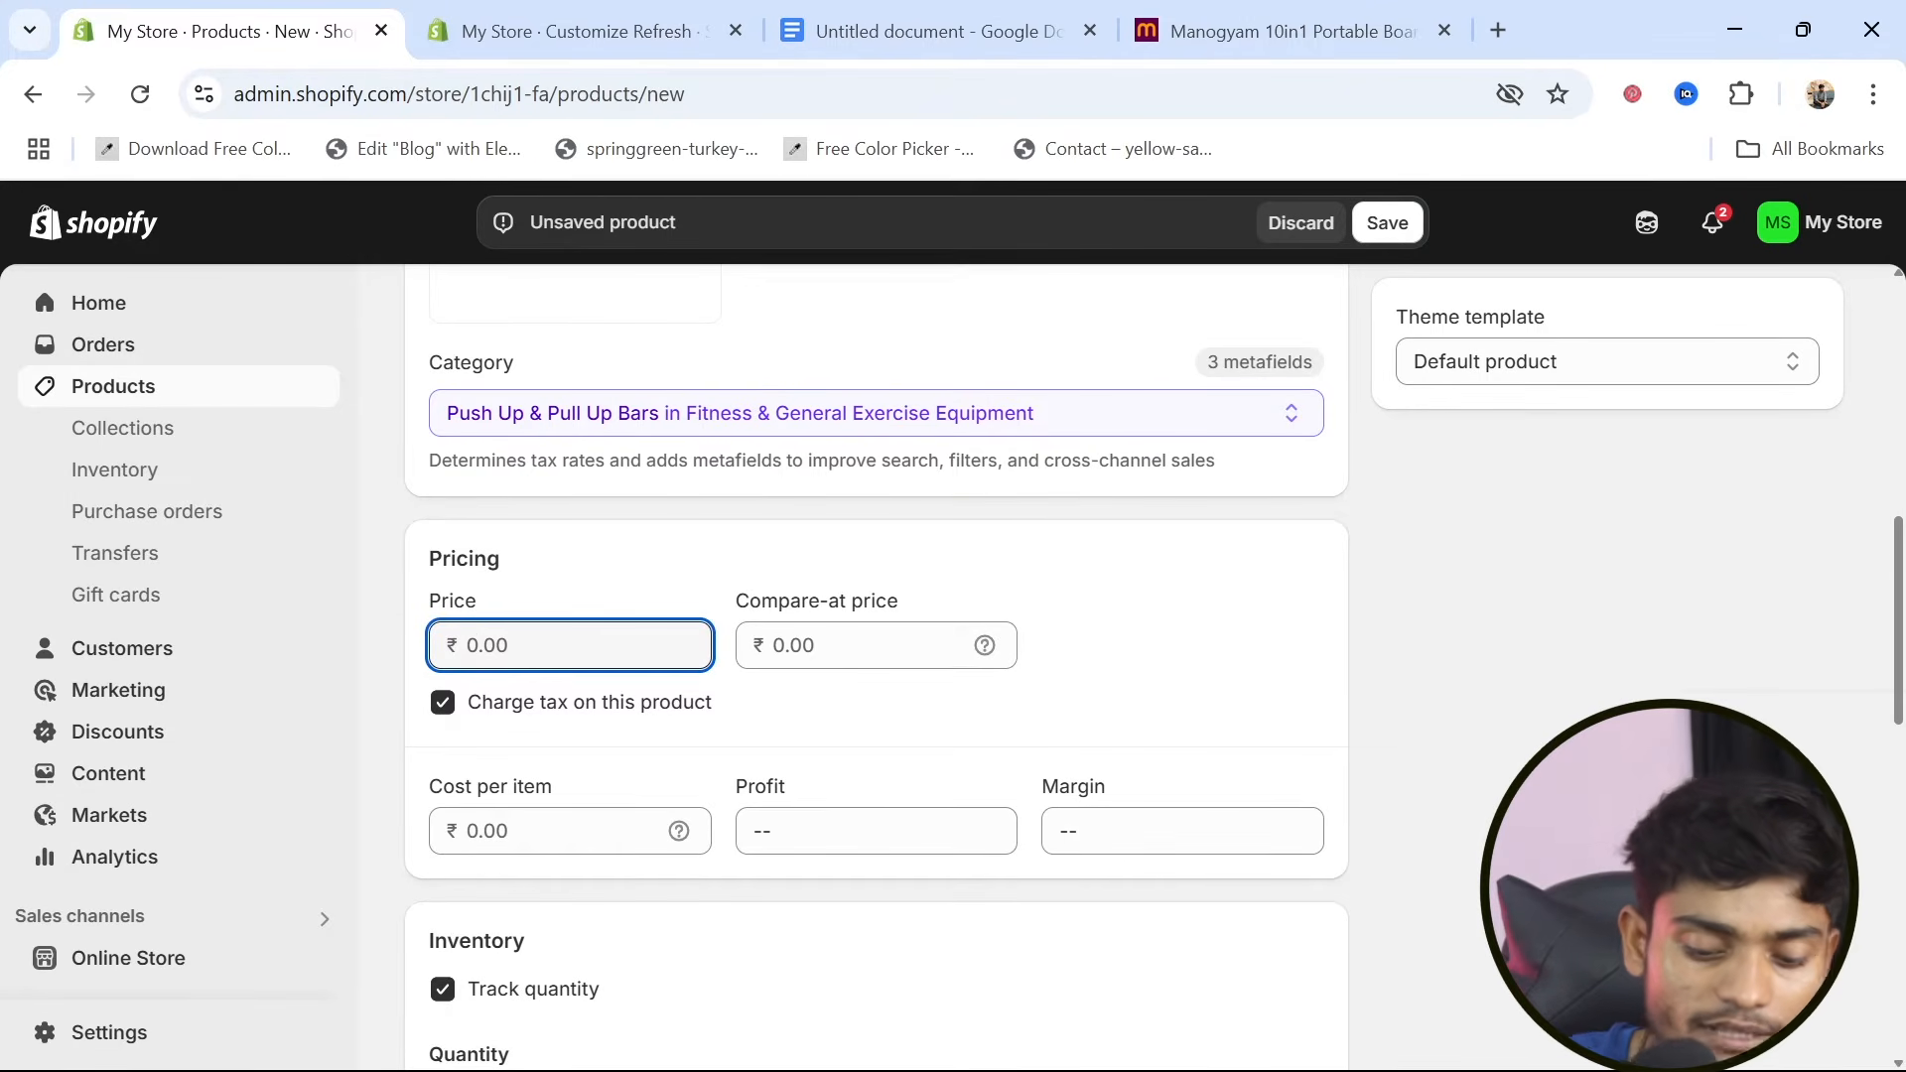
pyautogui.write('4999')
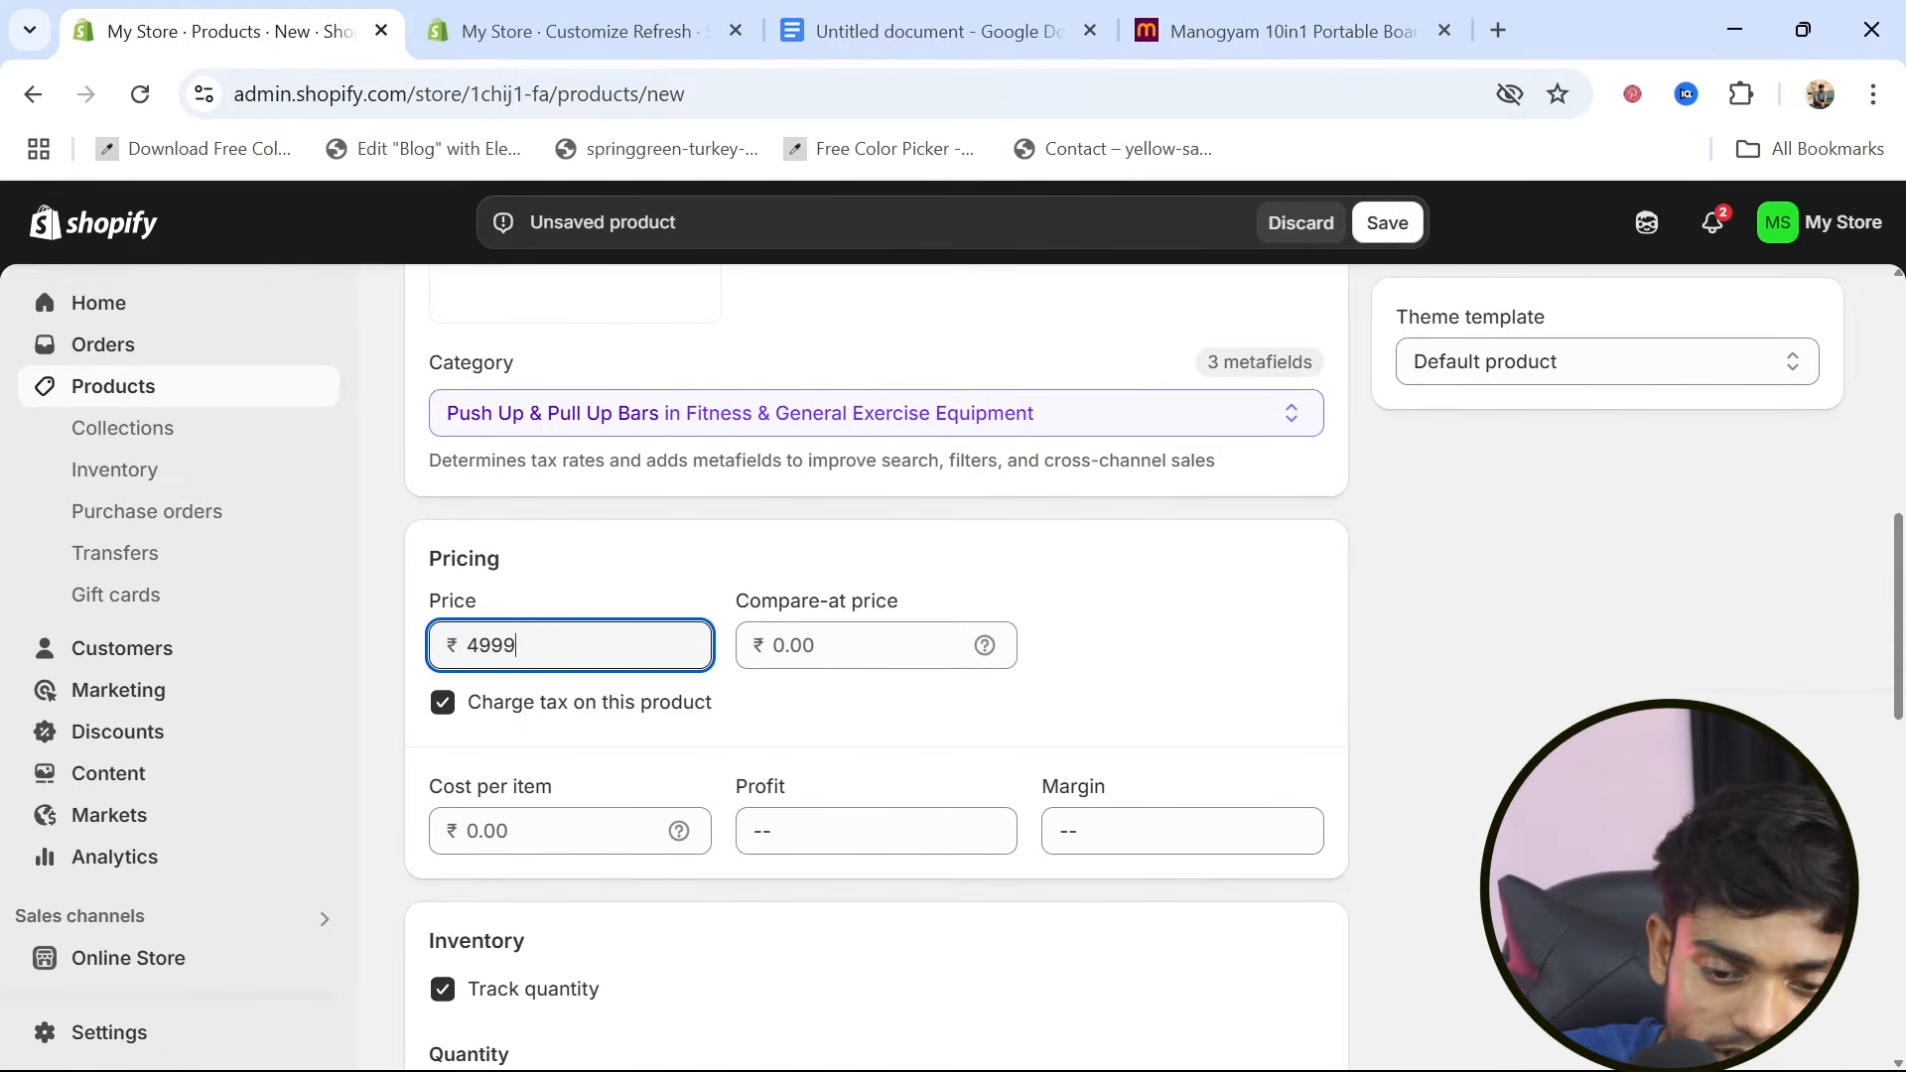
pyautogui.click(875, 645)
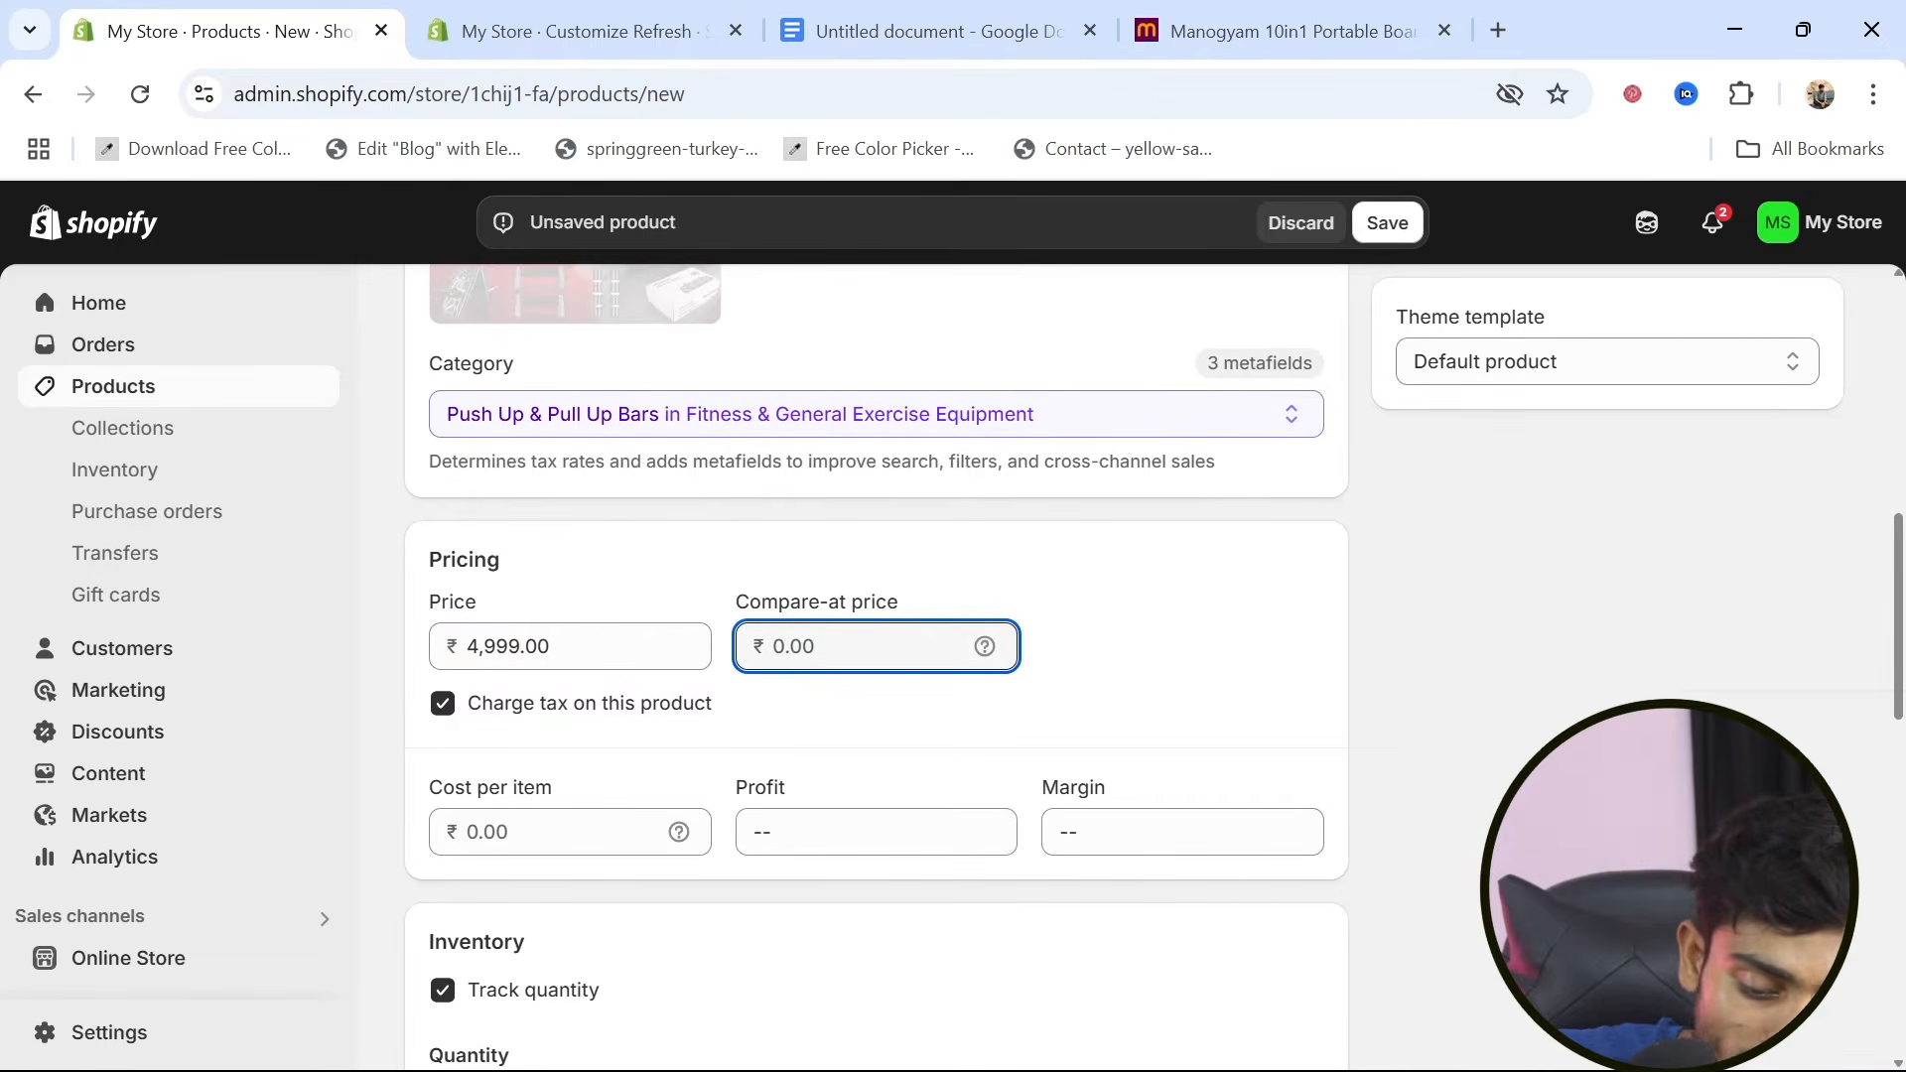
pyautogui.write('799')
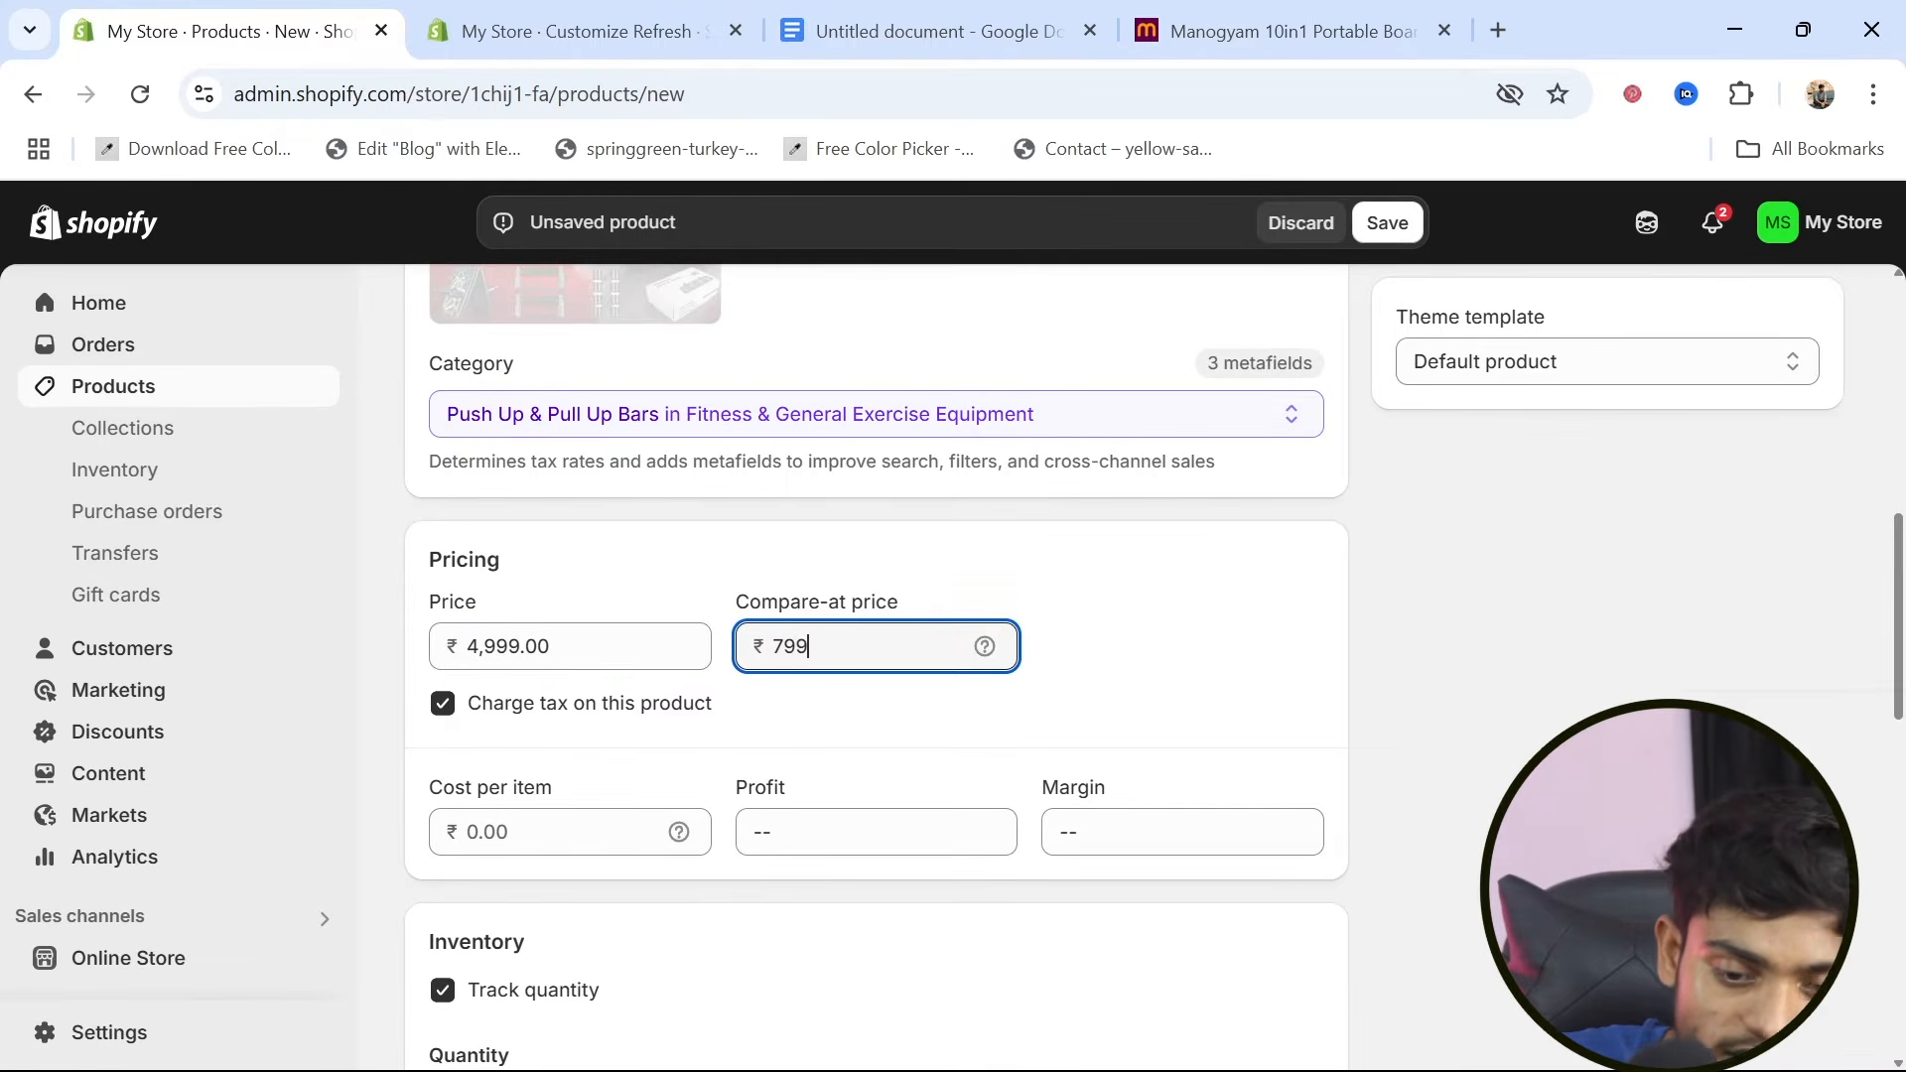
pyautogui.hotkey('shift', 'Tab')
pyautogui.click(508, 646)
pyautogui.press('BackSpace')
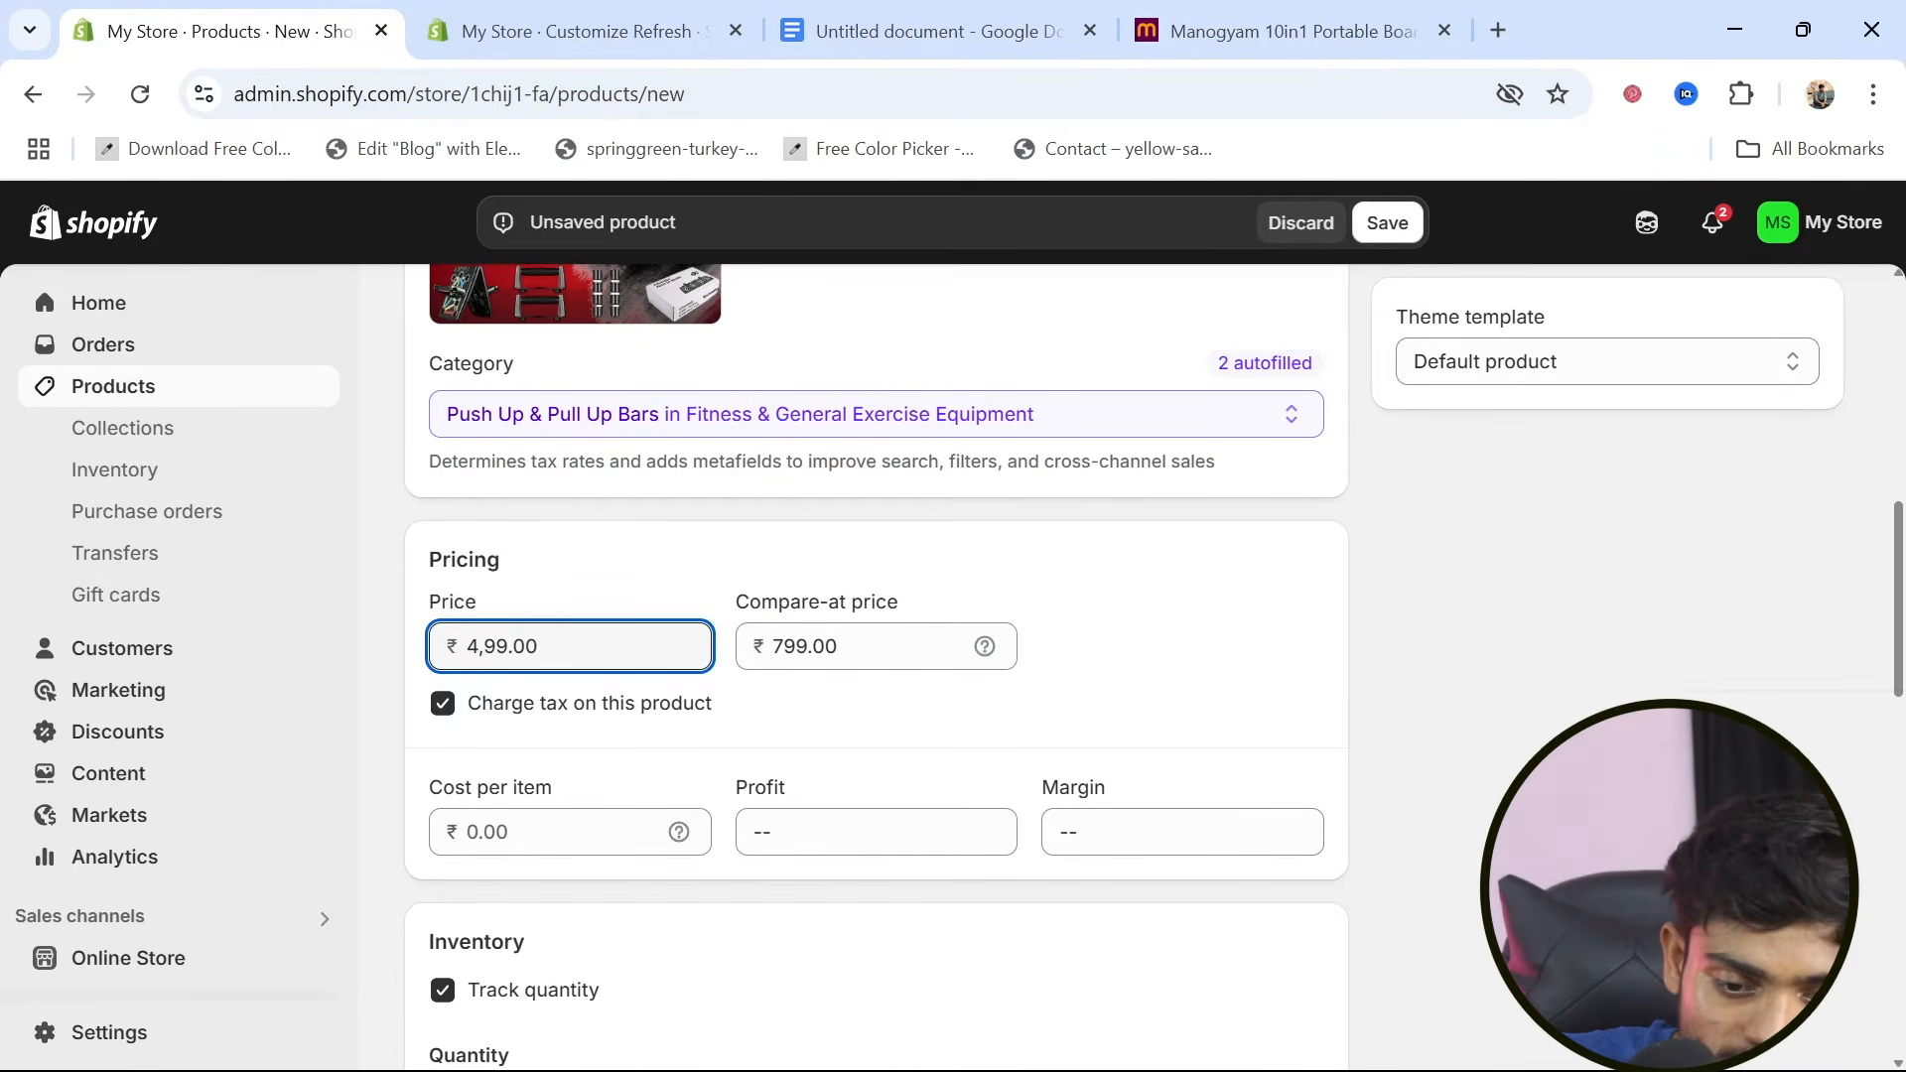
pyautogui.press('BackSpace')
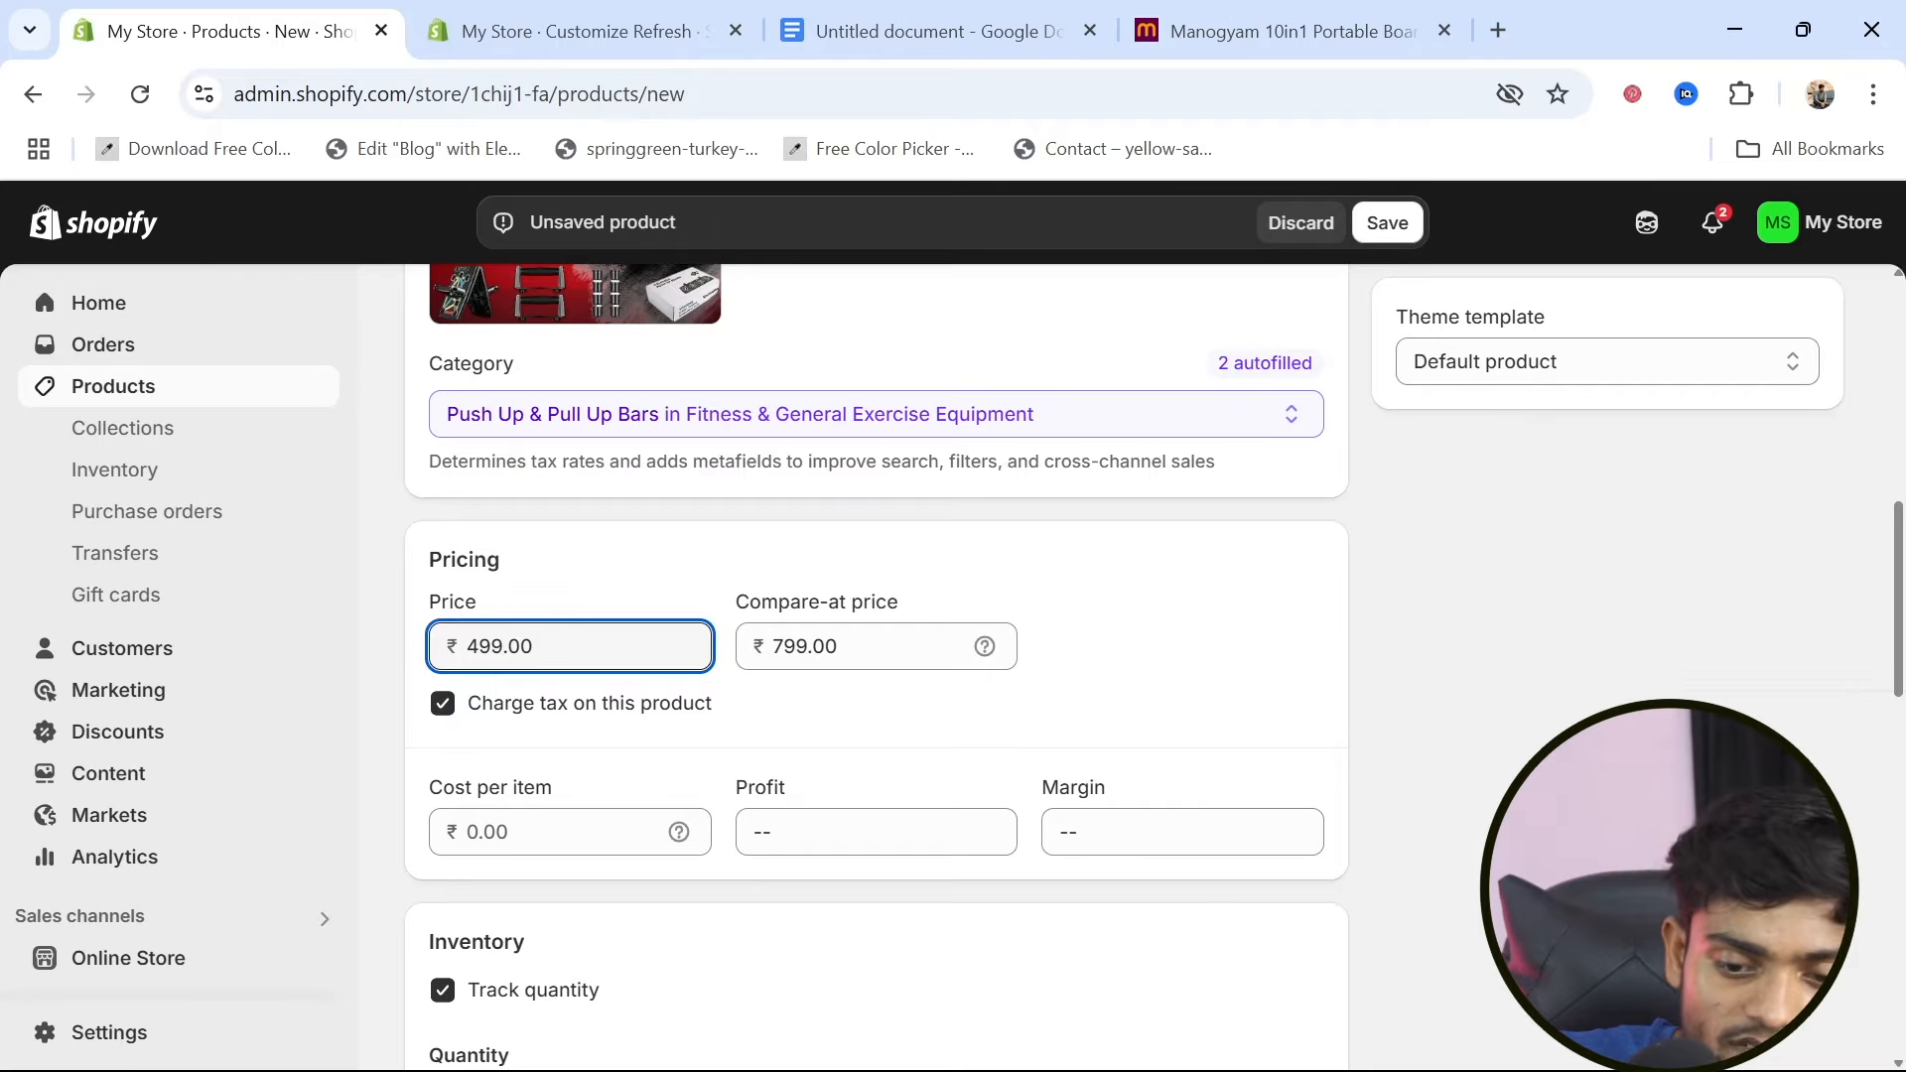
# Copy the price 243 from the Meesho product page into the Shopify product's cost per item
pyautogui.scroll(-1, 629, 723)
pyautogui.click(566, 719)
pyautogui.click(1281, 31)
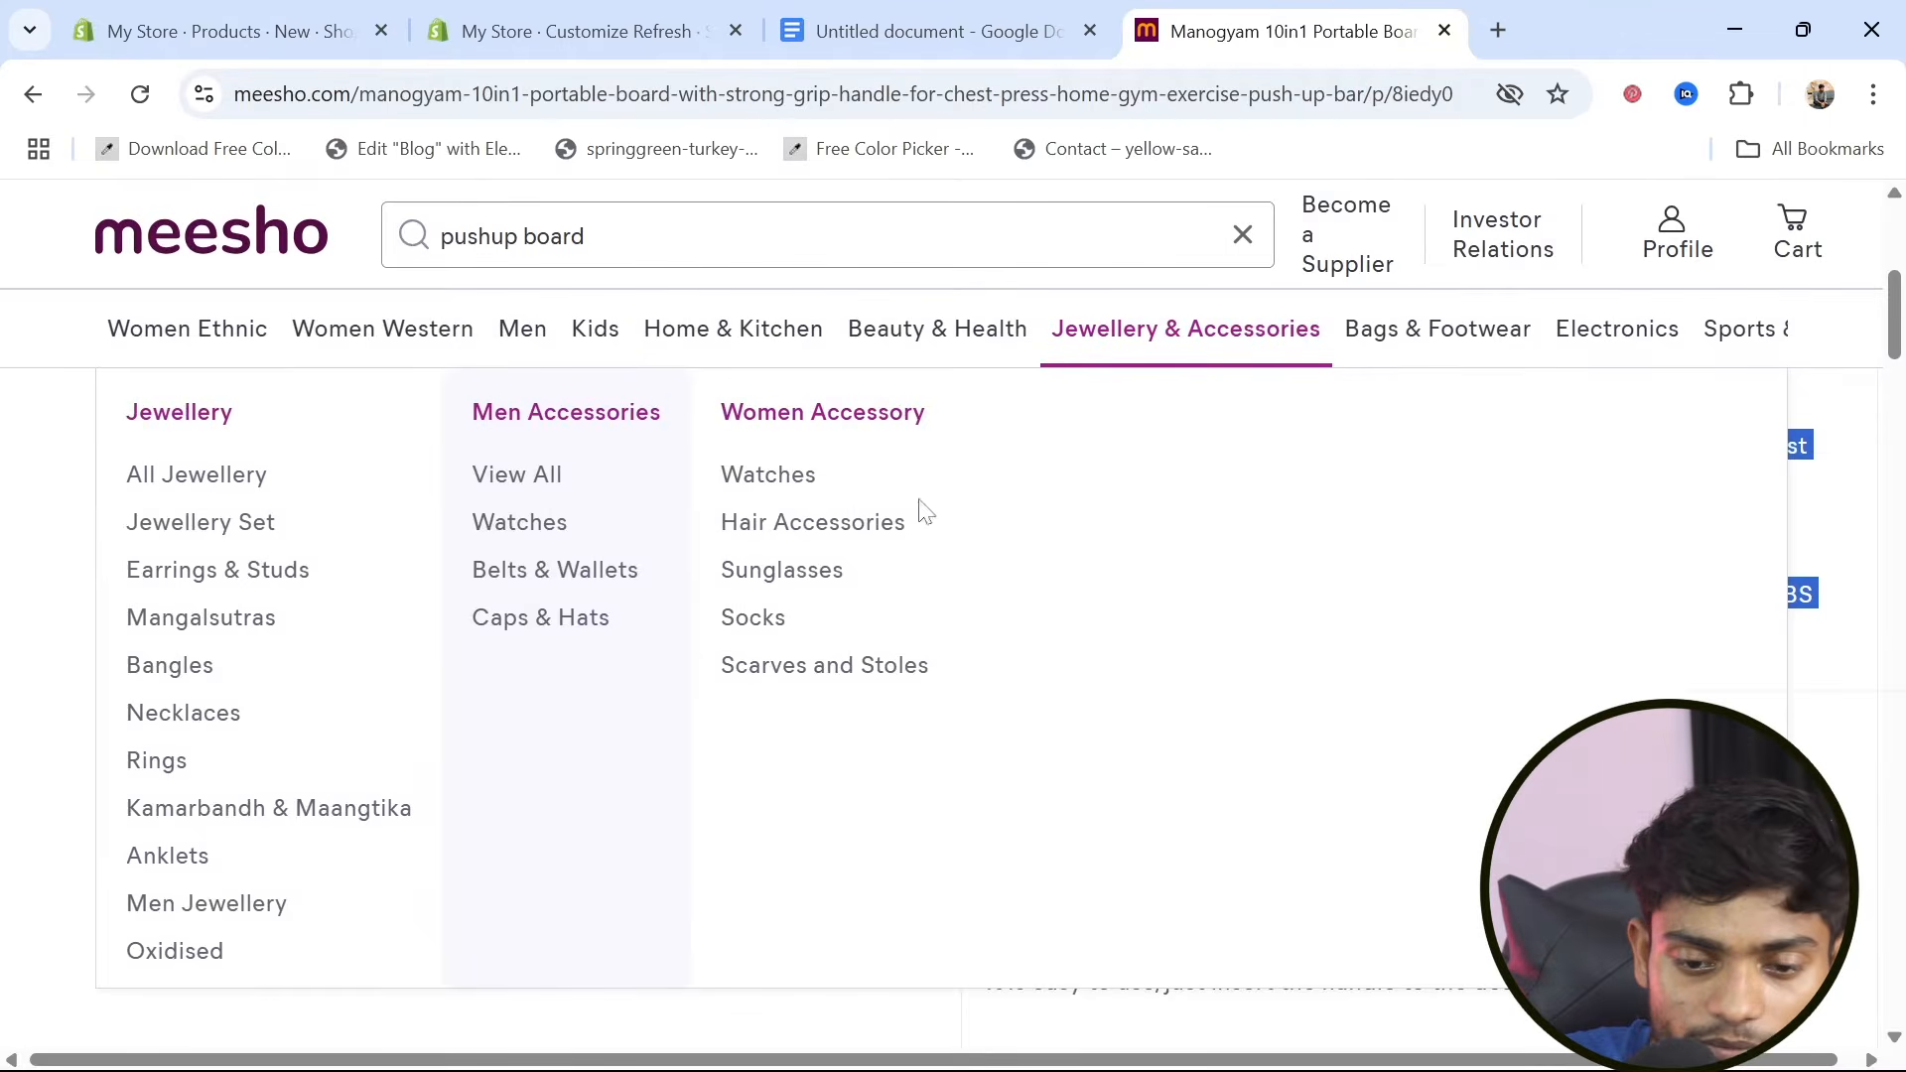
pyautogui.scroll(5, 804, 923)
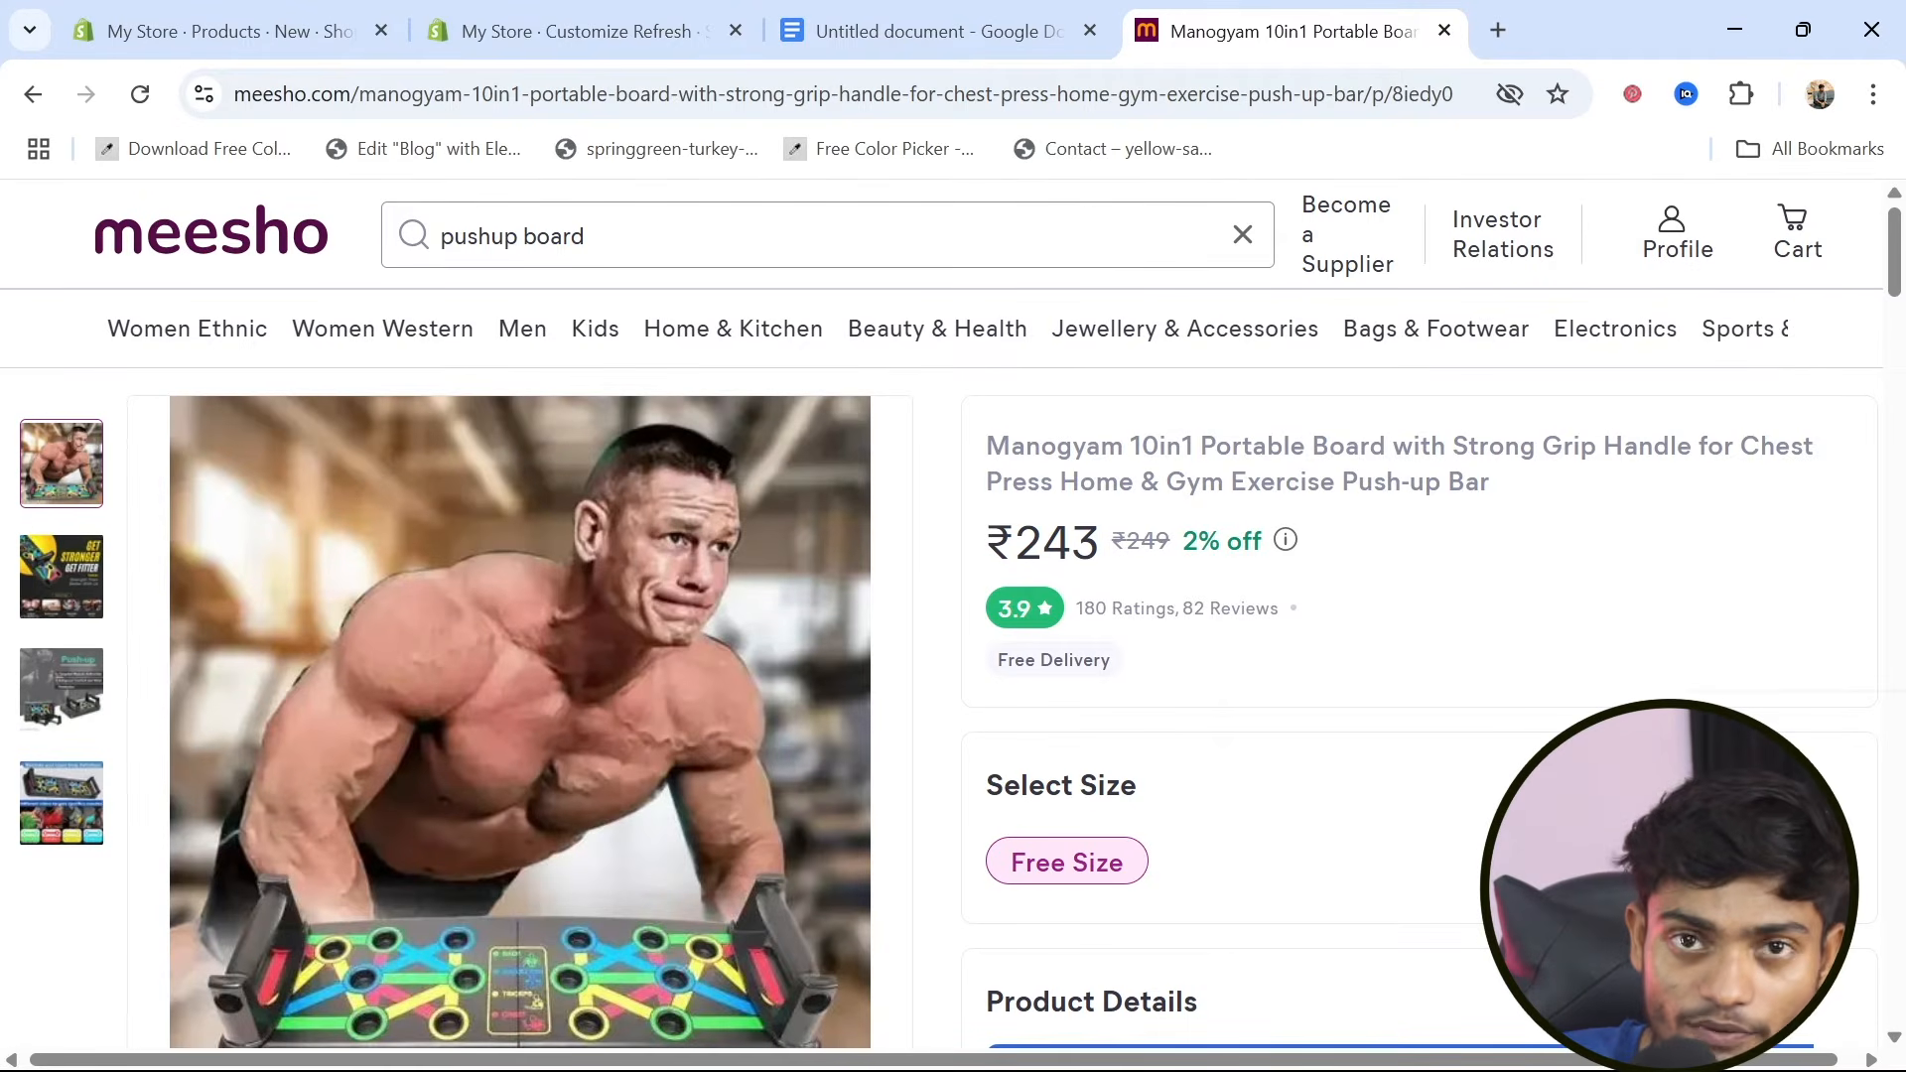
pyautogui.moveTo(1015, 541); pyautogui.dragTo(1099, 541)
pyautogui.hotkey('ctrl', 'c')
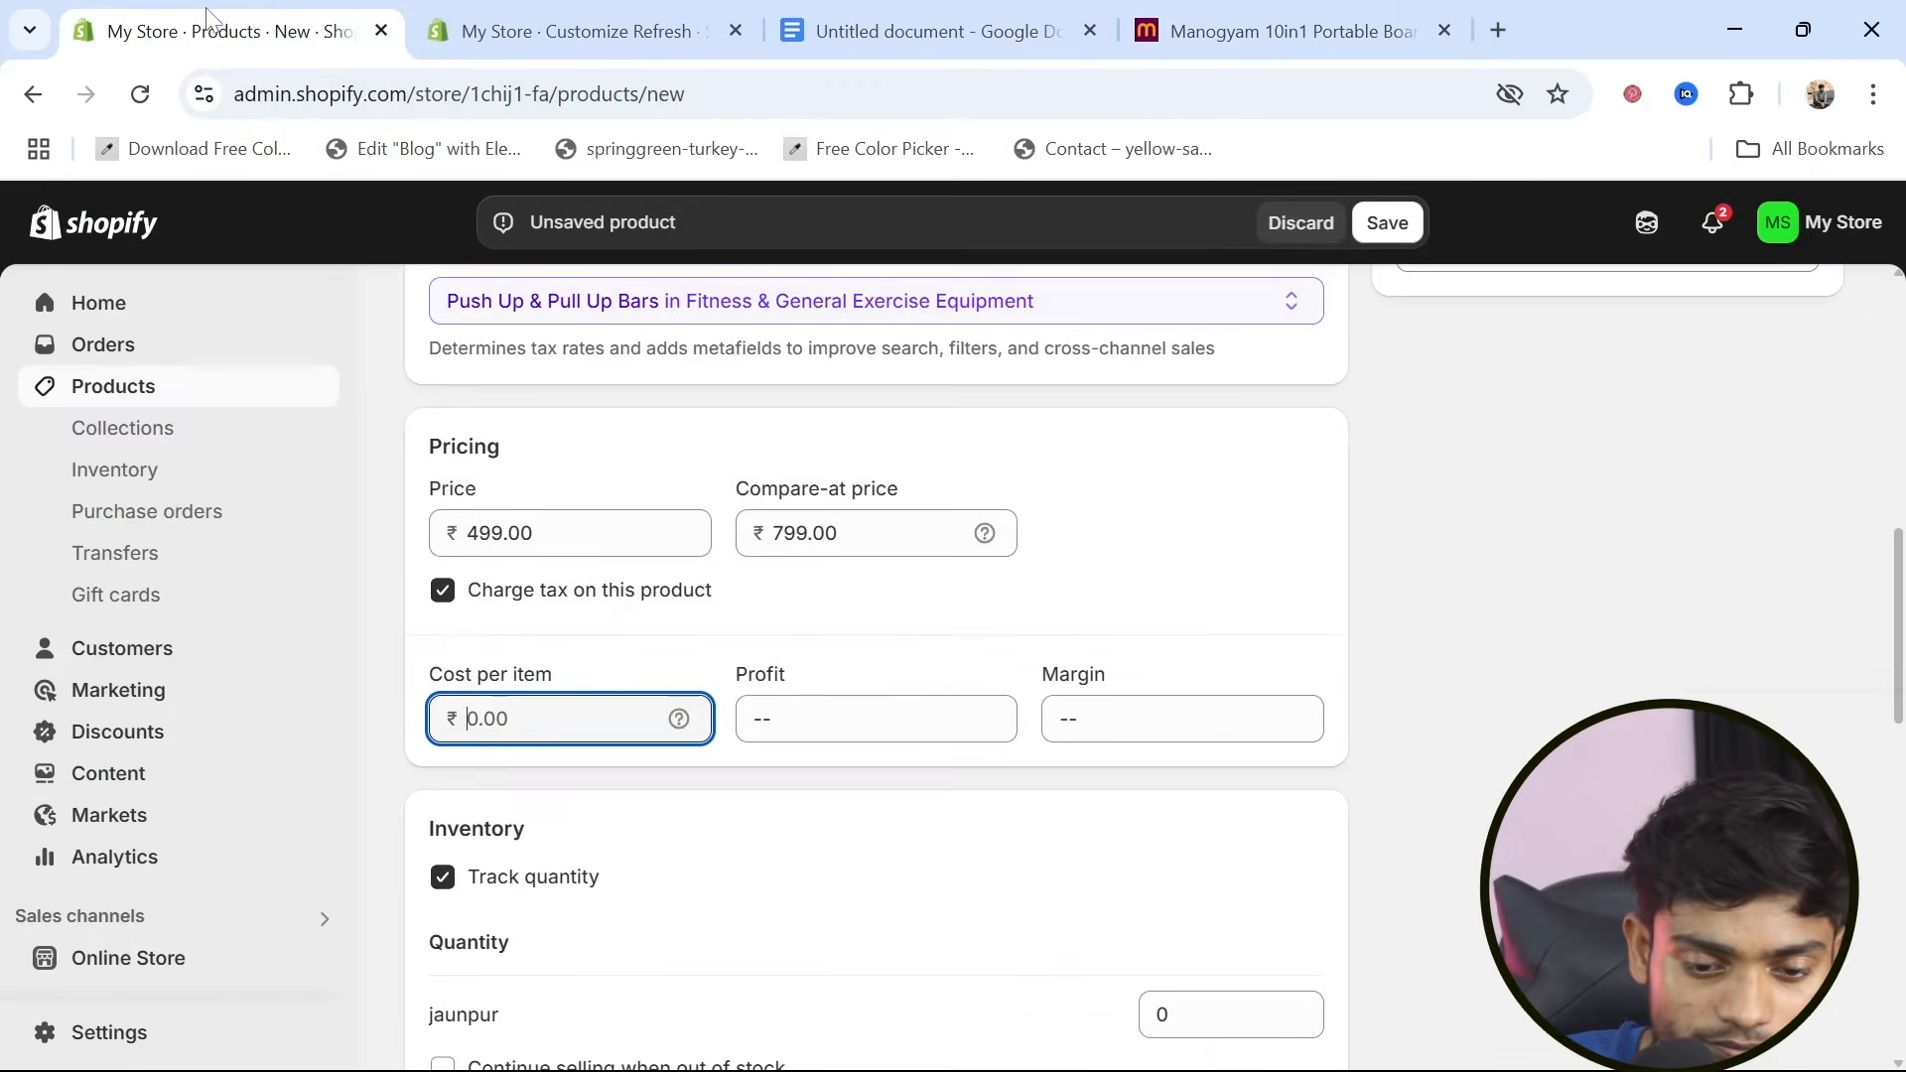
pyautogui.click(206, 8)
pyautogui.hotkey('ctrl', 'v')
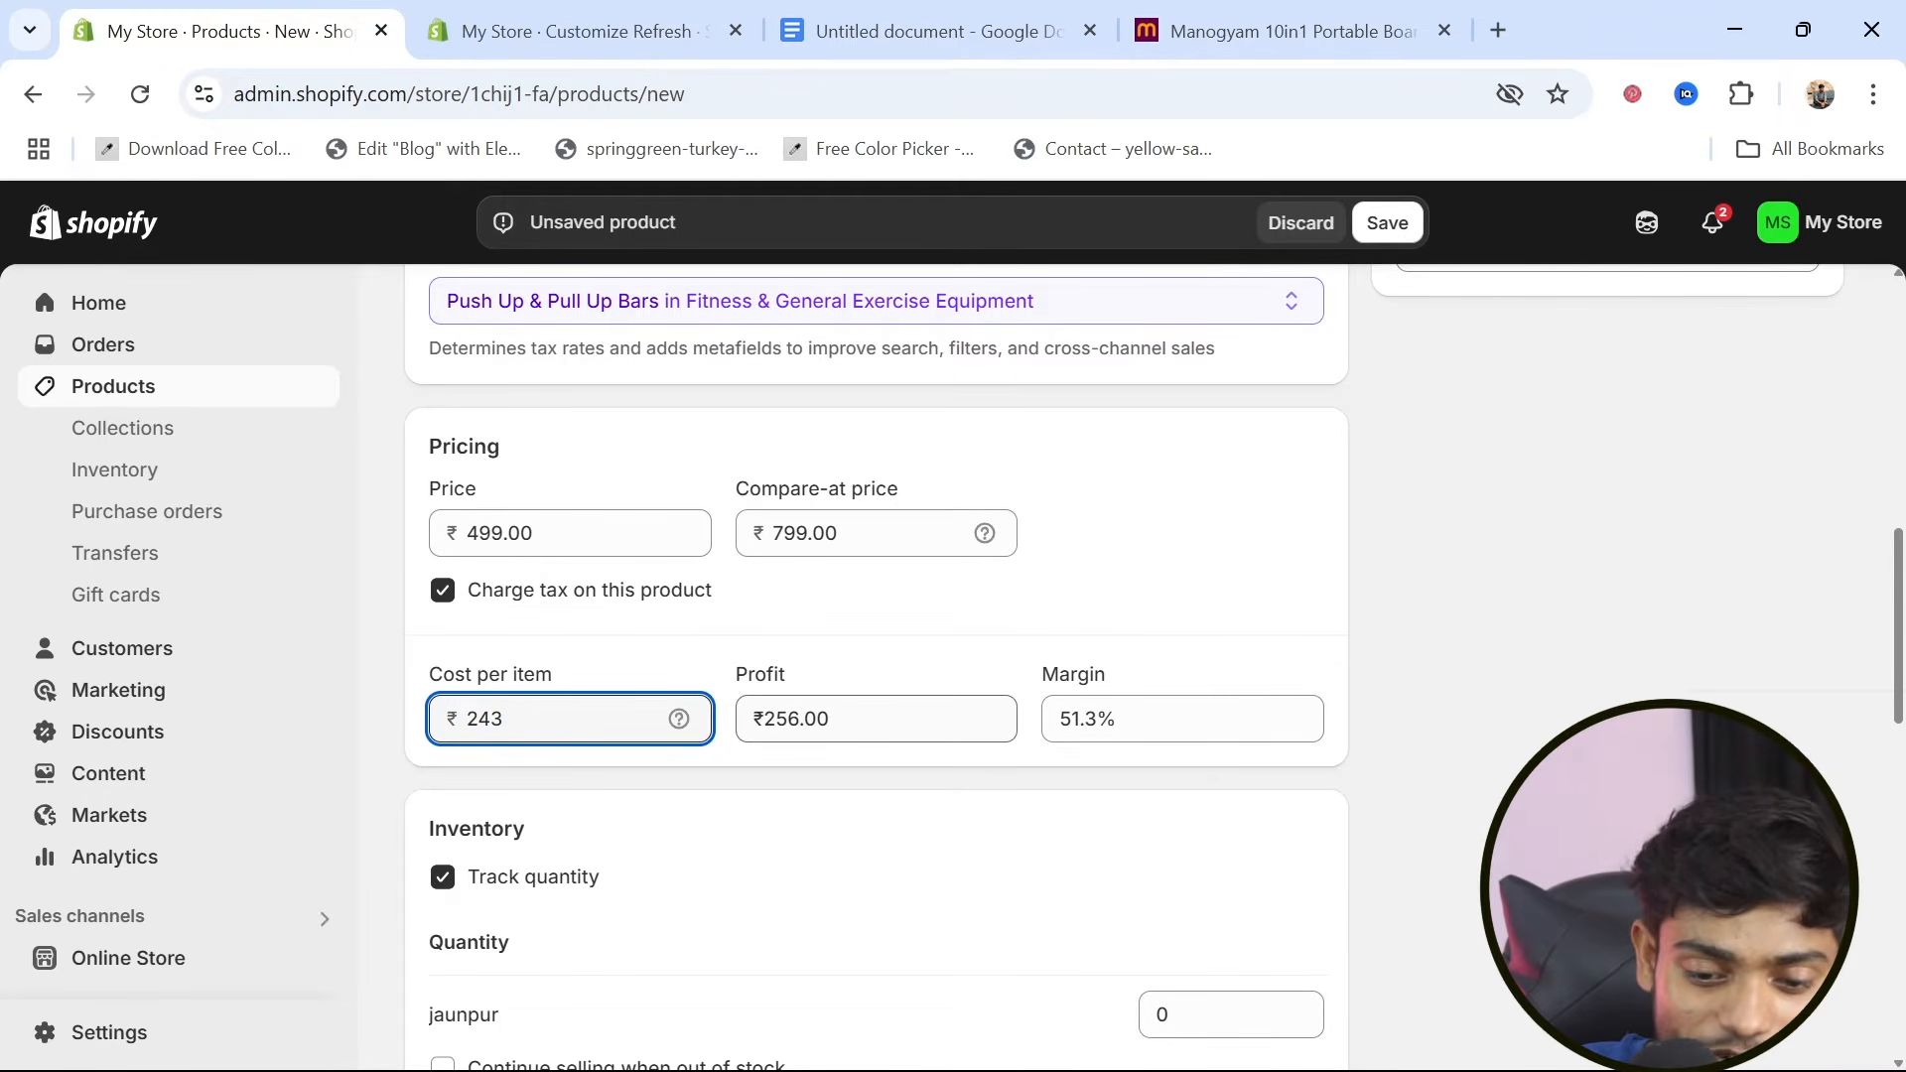
pyautogui.scroll(-3, 710, 854)
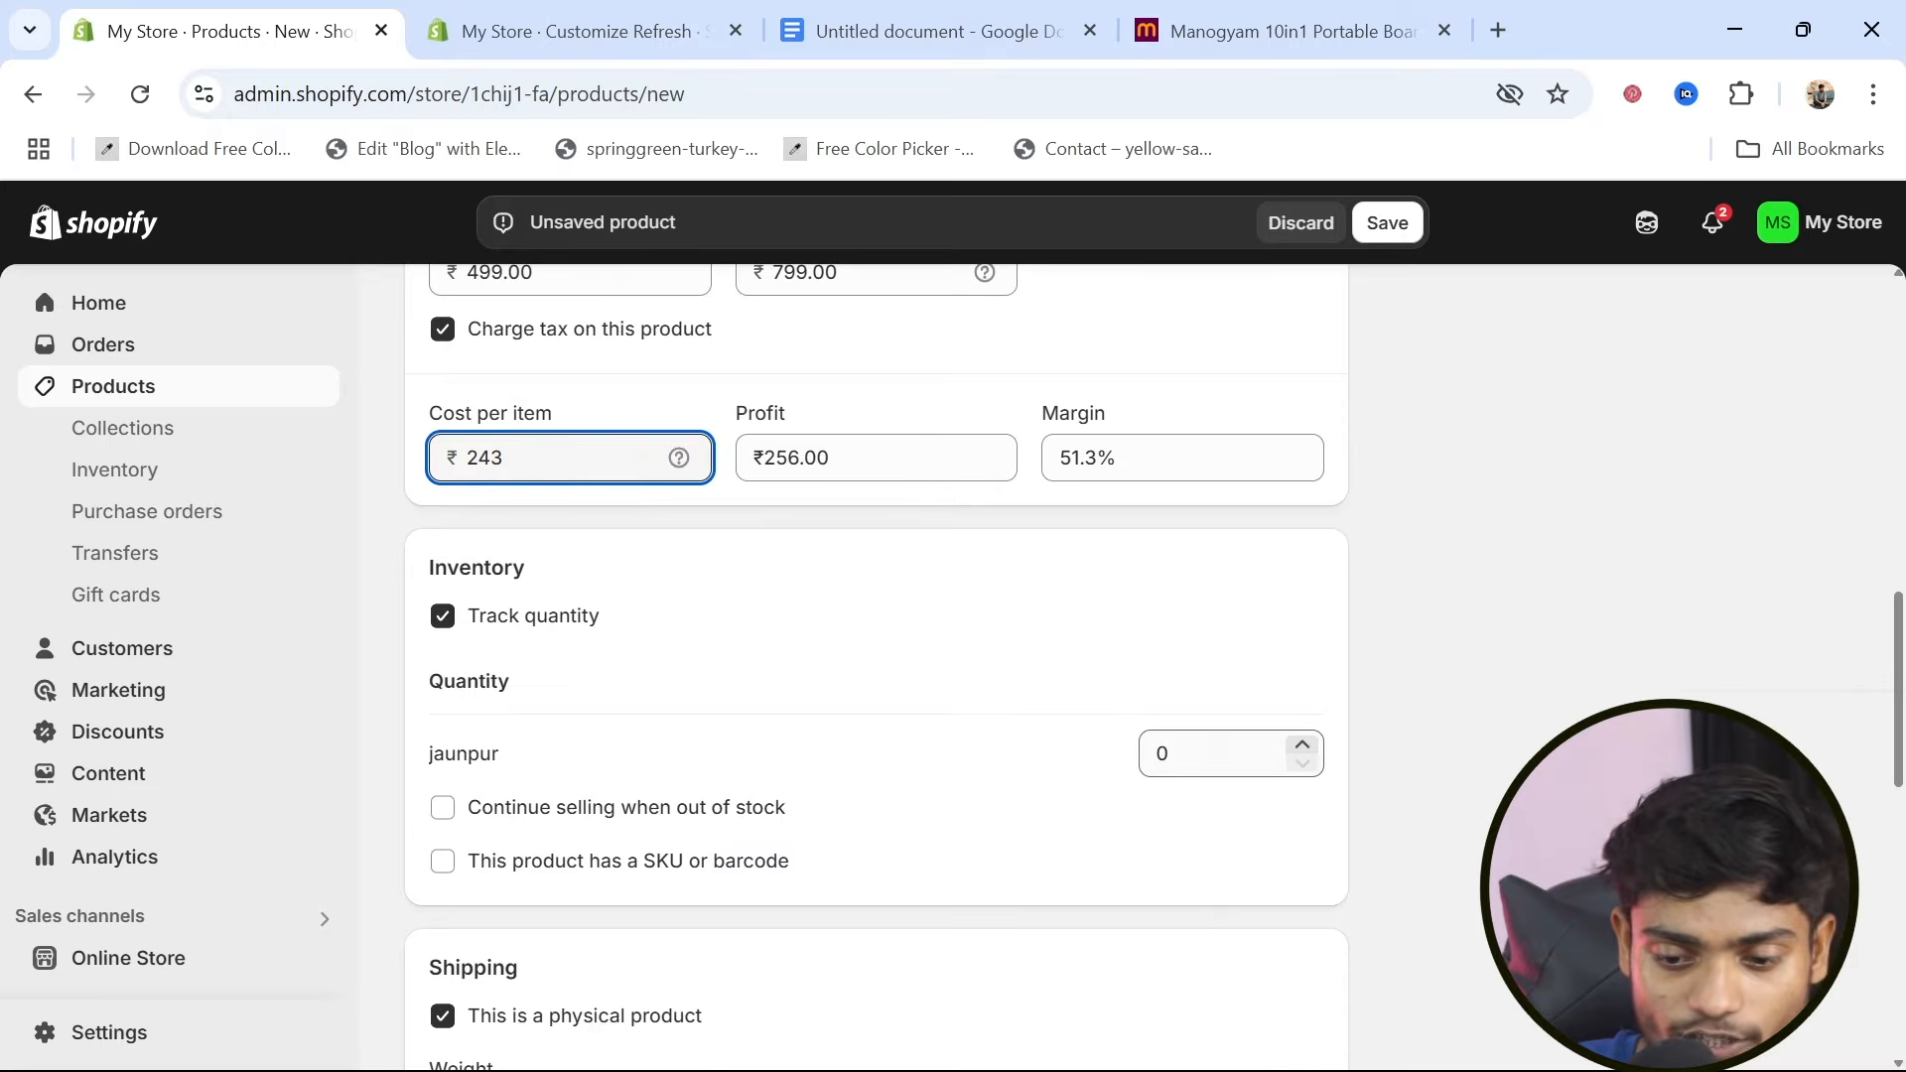
# Set the product's inventory quantity at the jaunpur location to 100
pyautogui.click(1160, 753)
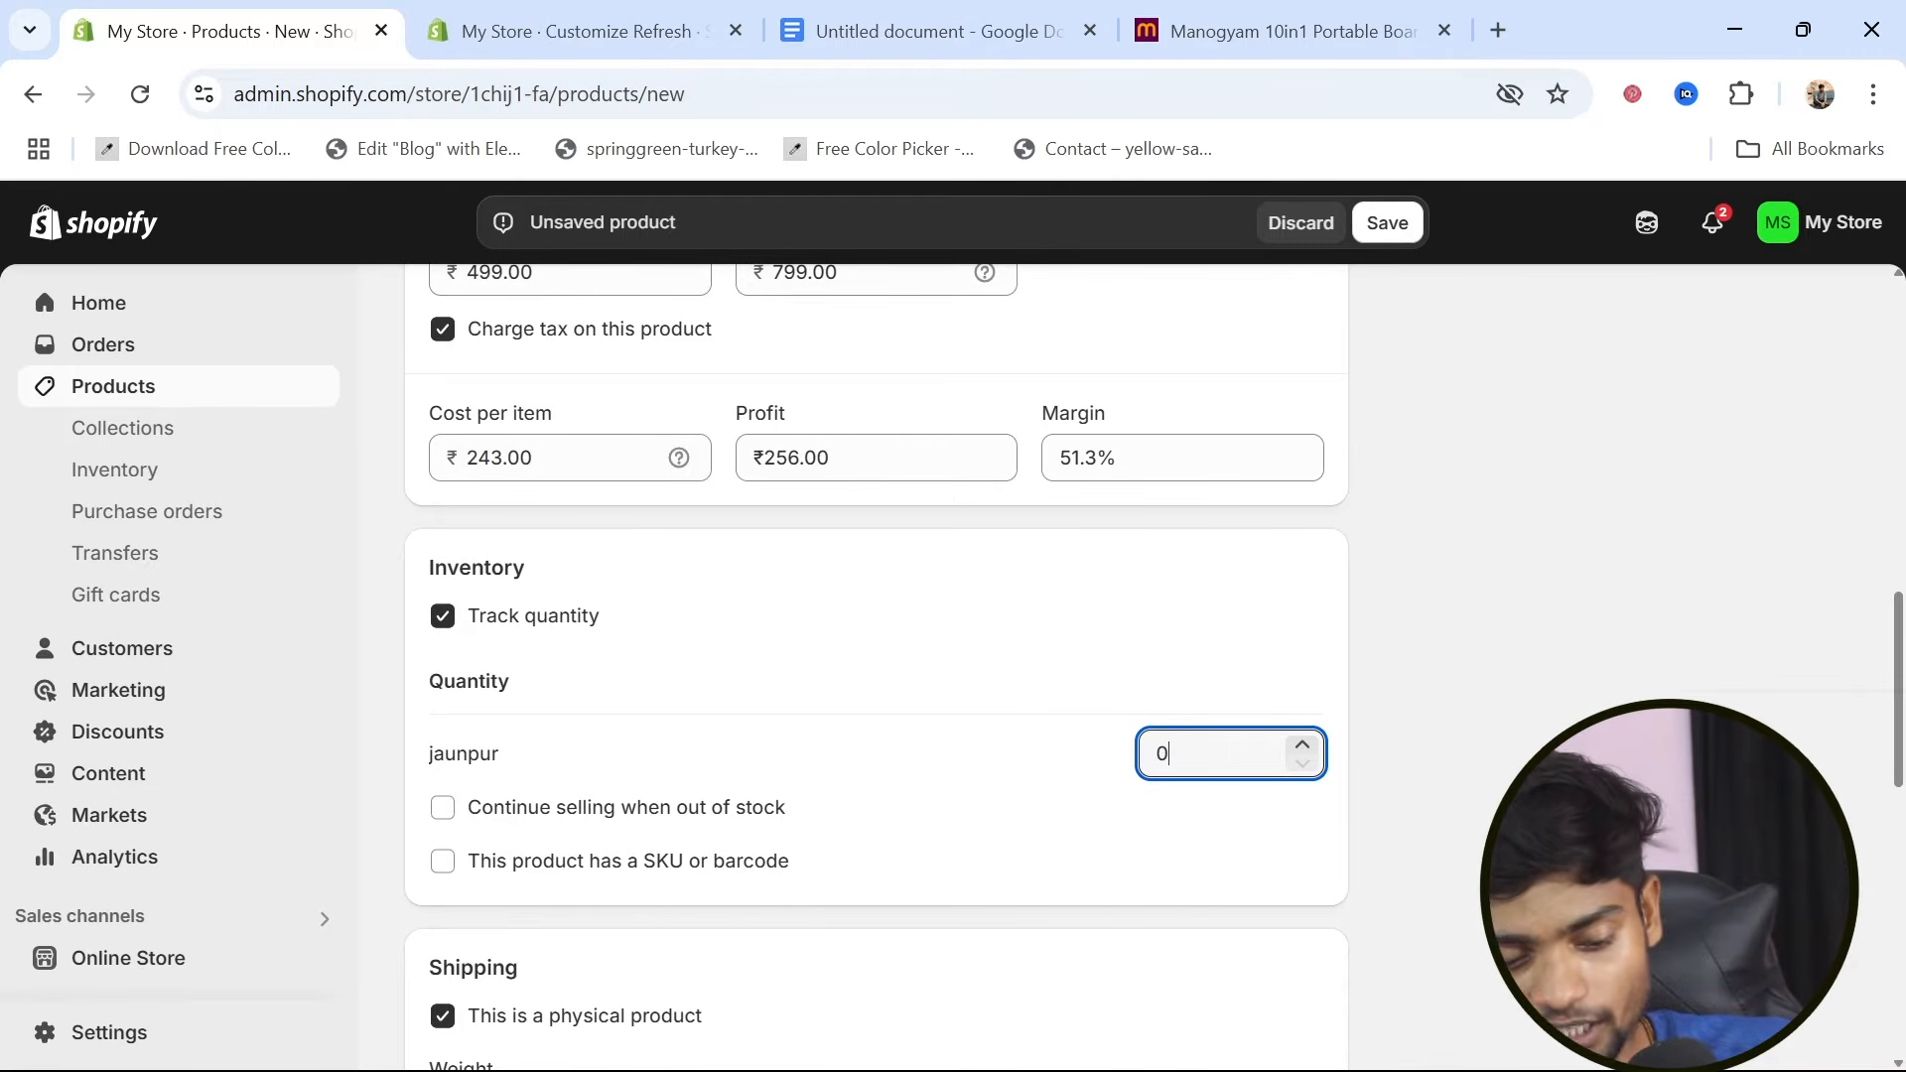
pyautogui.press('BackSpace')
pyautogui.write('100')
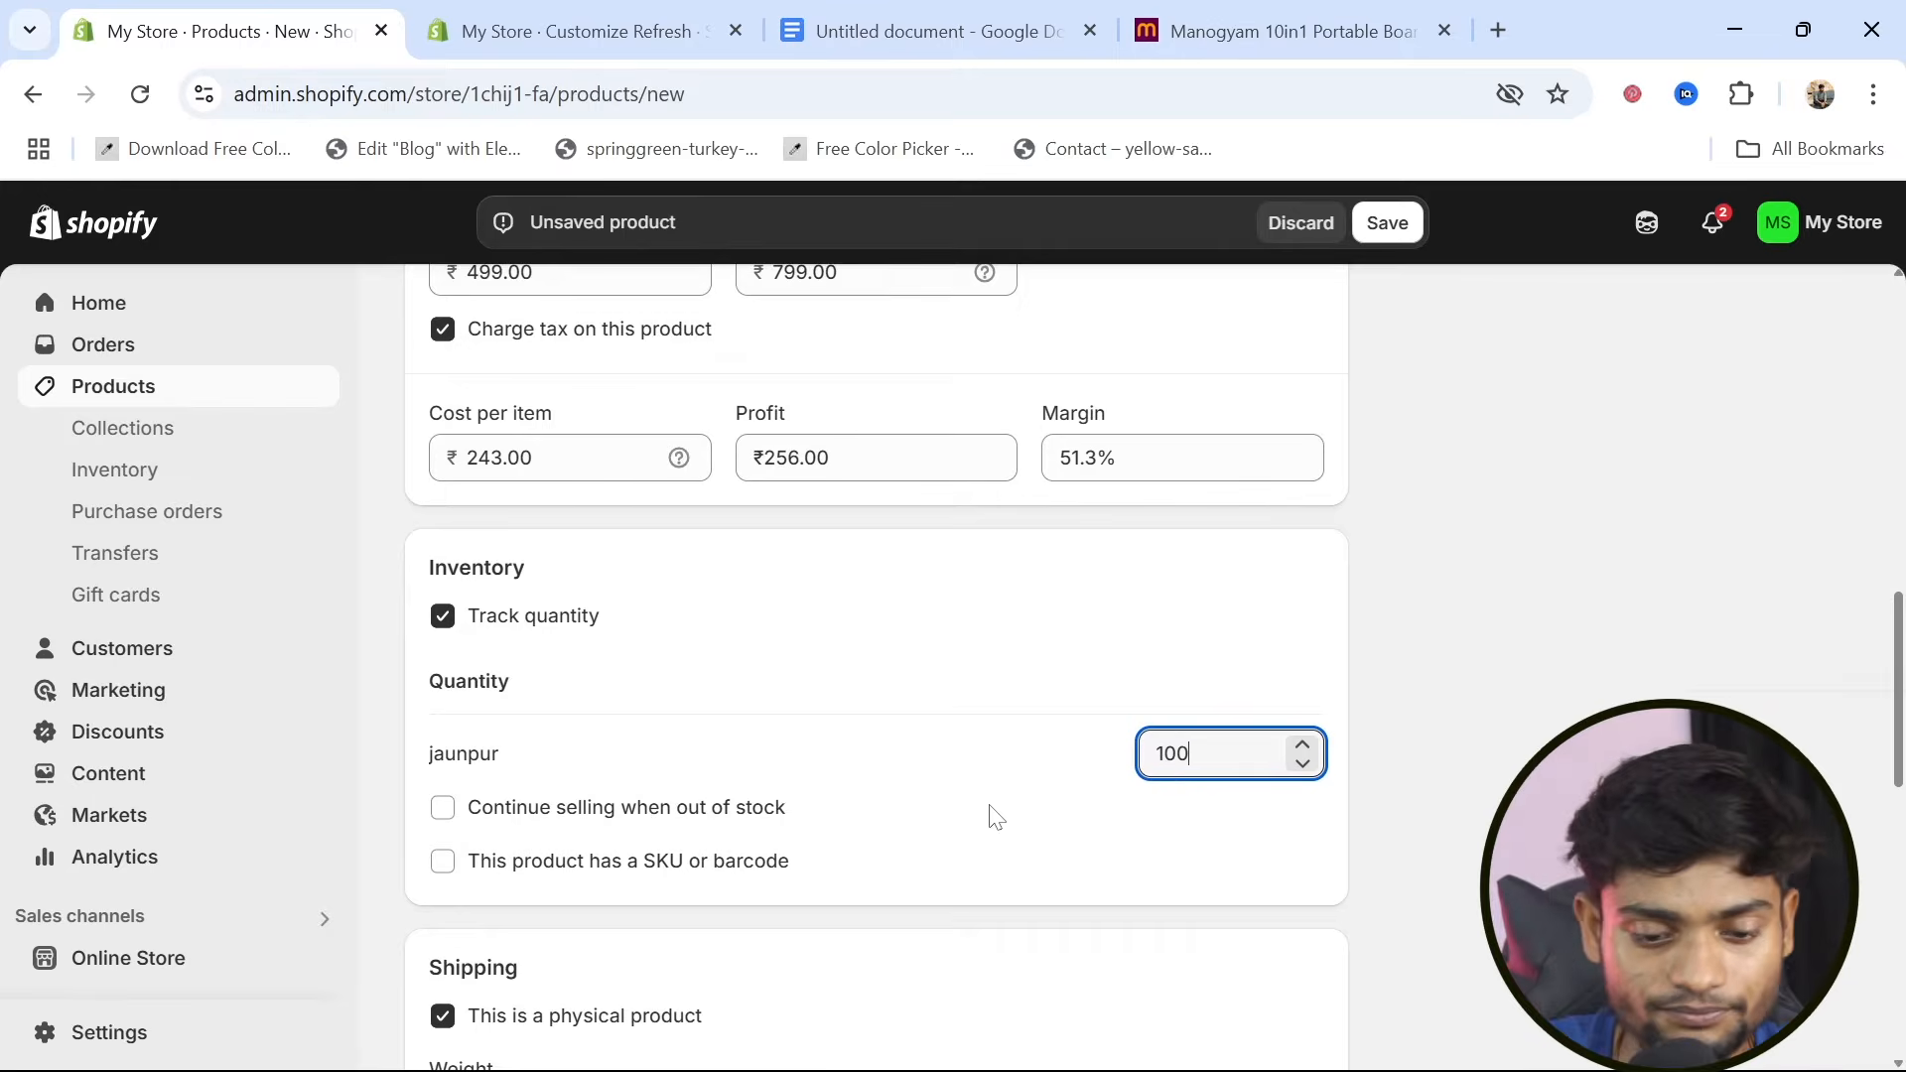
# Edit the product's search engine listing and set its page title to "Pushup board for home exercise"
pyautogui.scroll(-3, 991, 812)
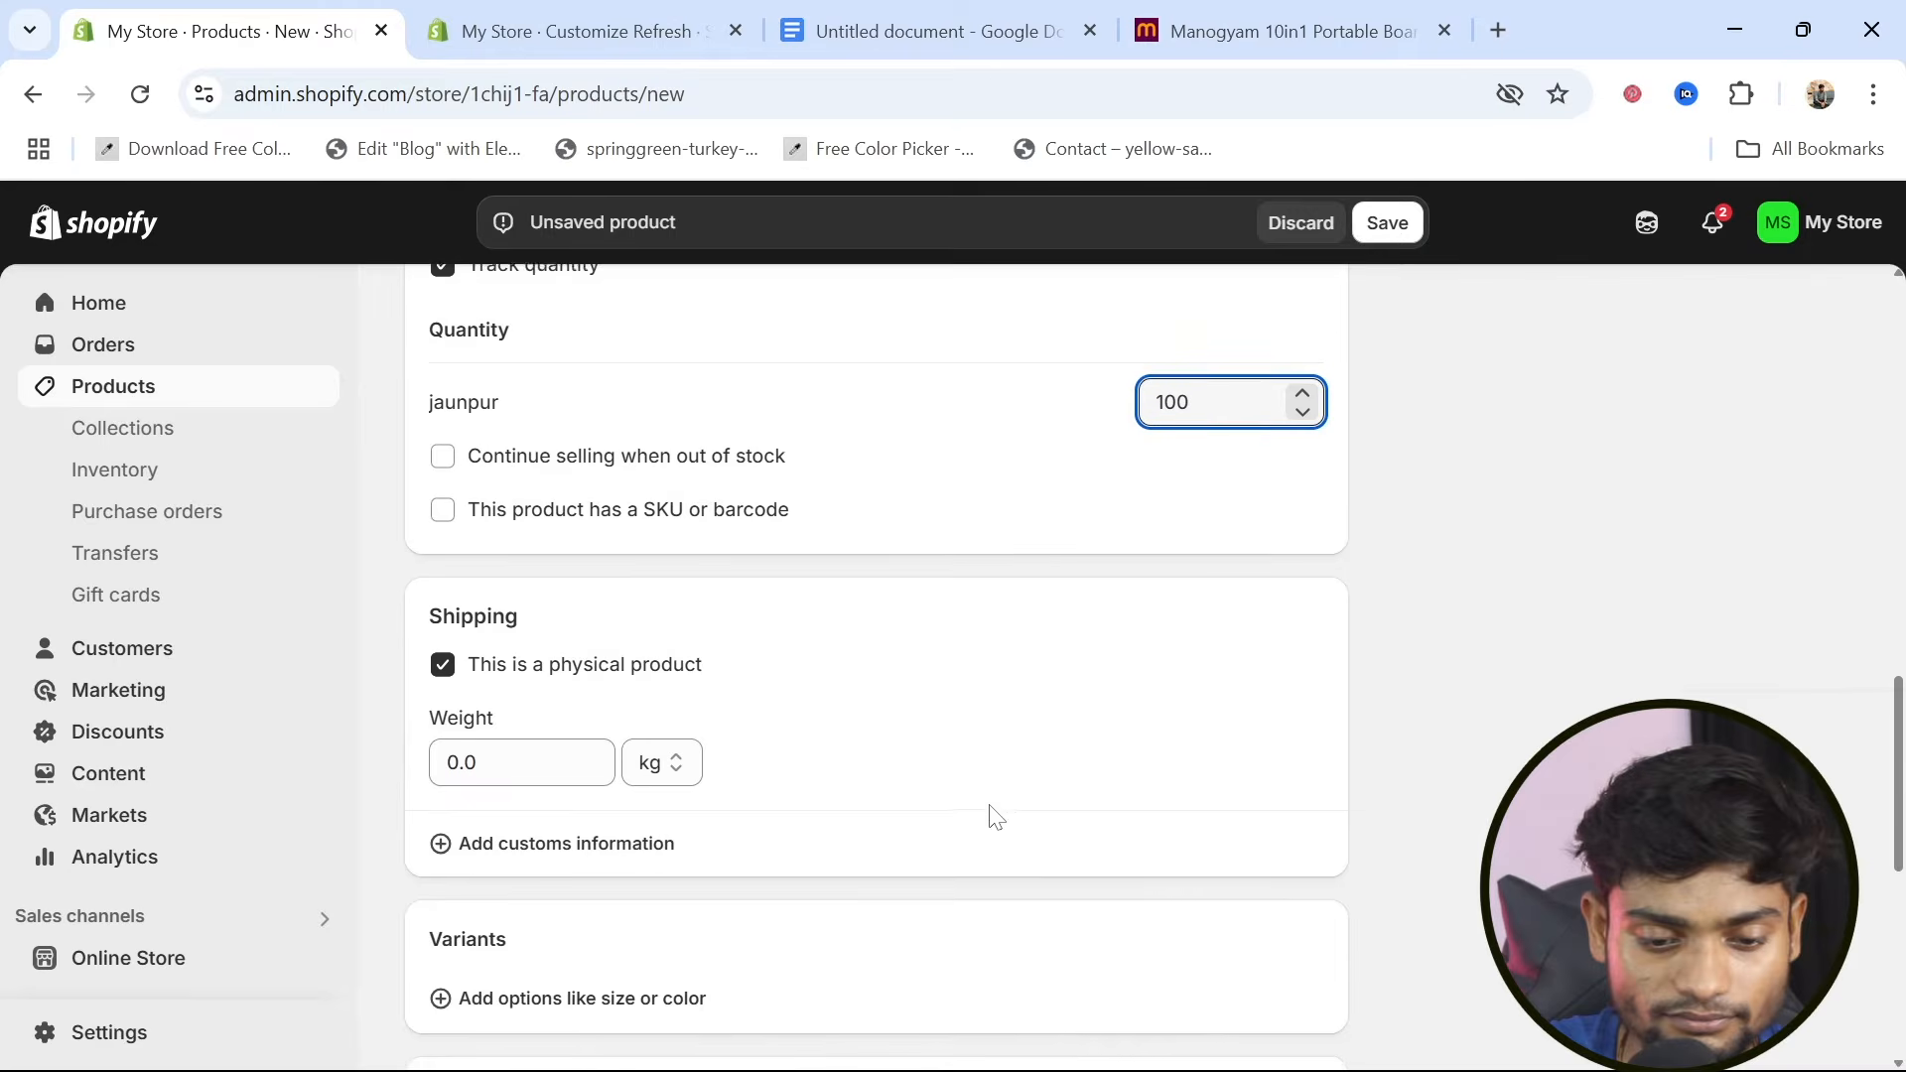
pyautogui.scroll(-1, 669, 830)
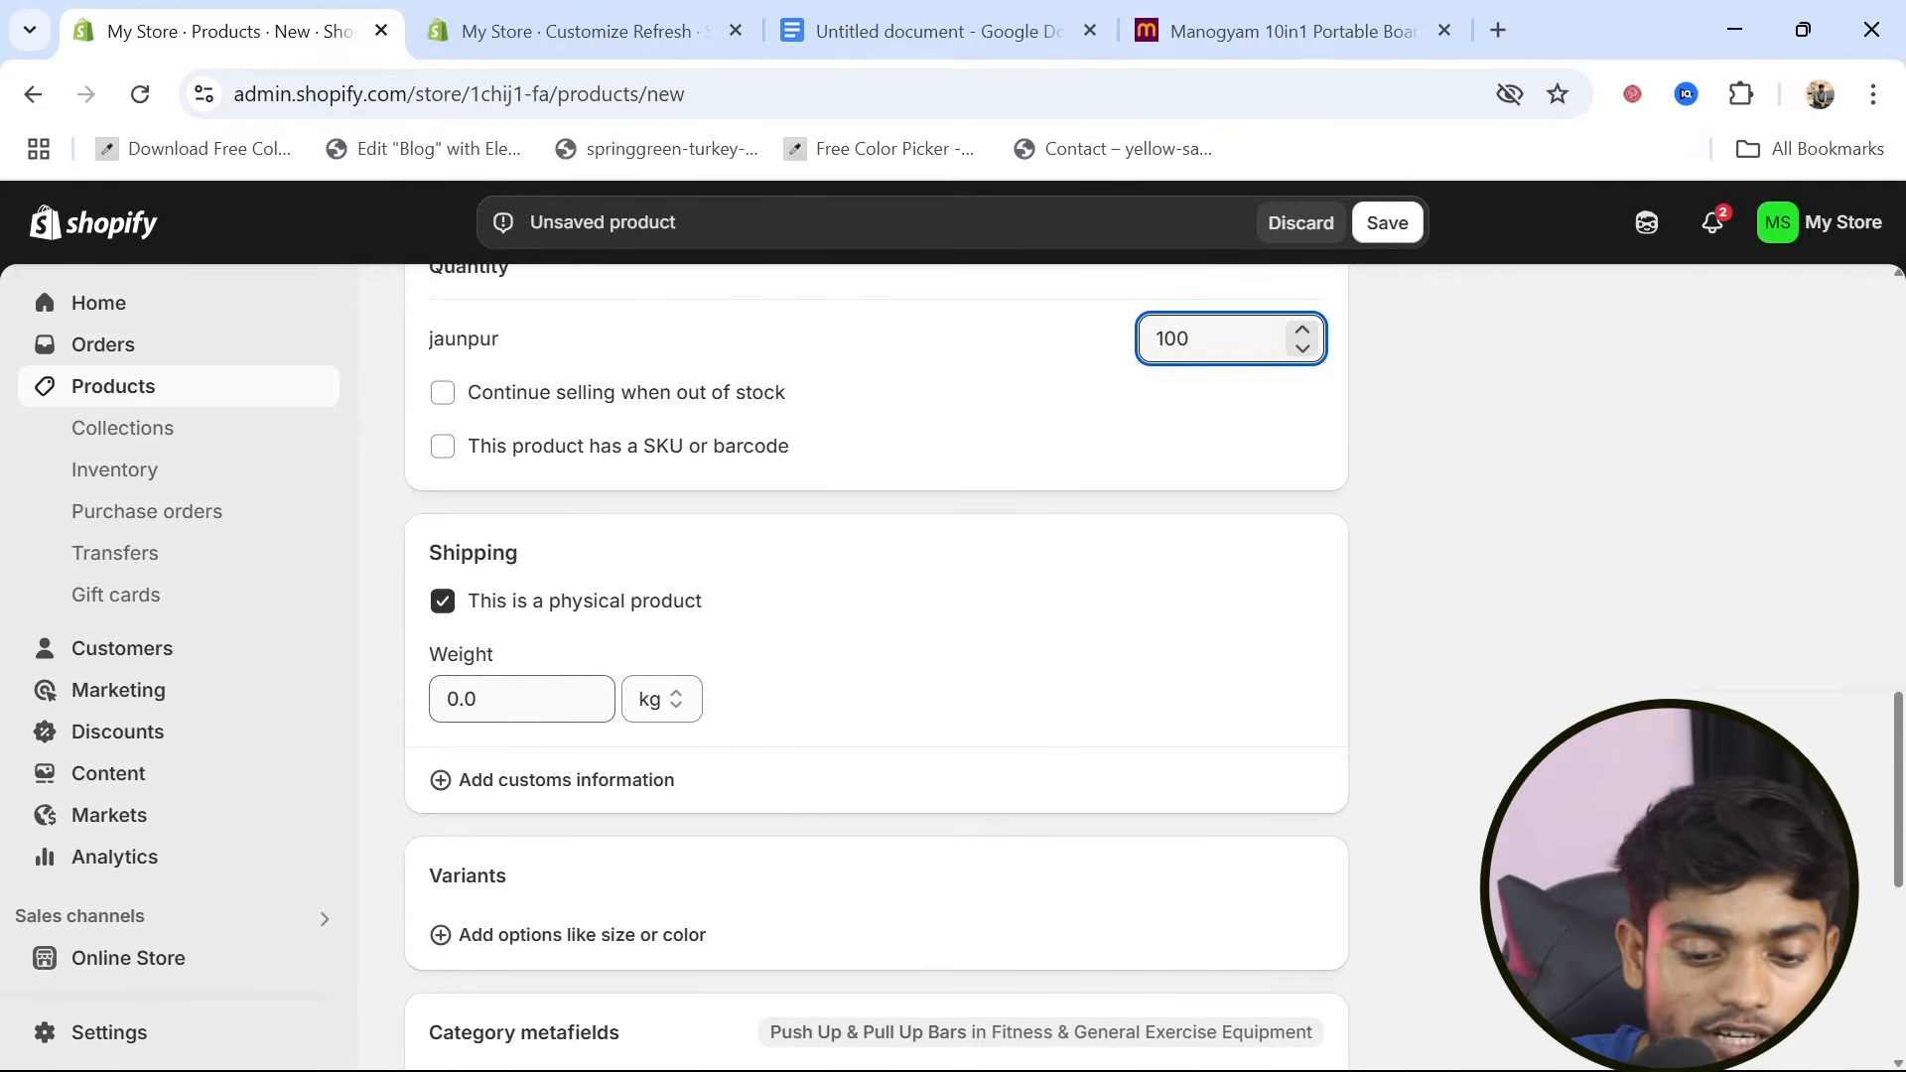
pyautogui.scroll(-5, 504, 711)
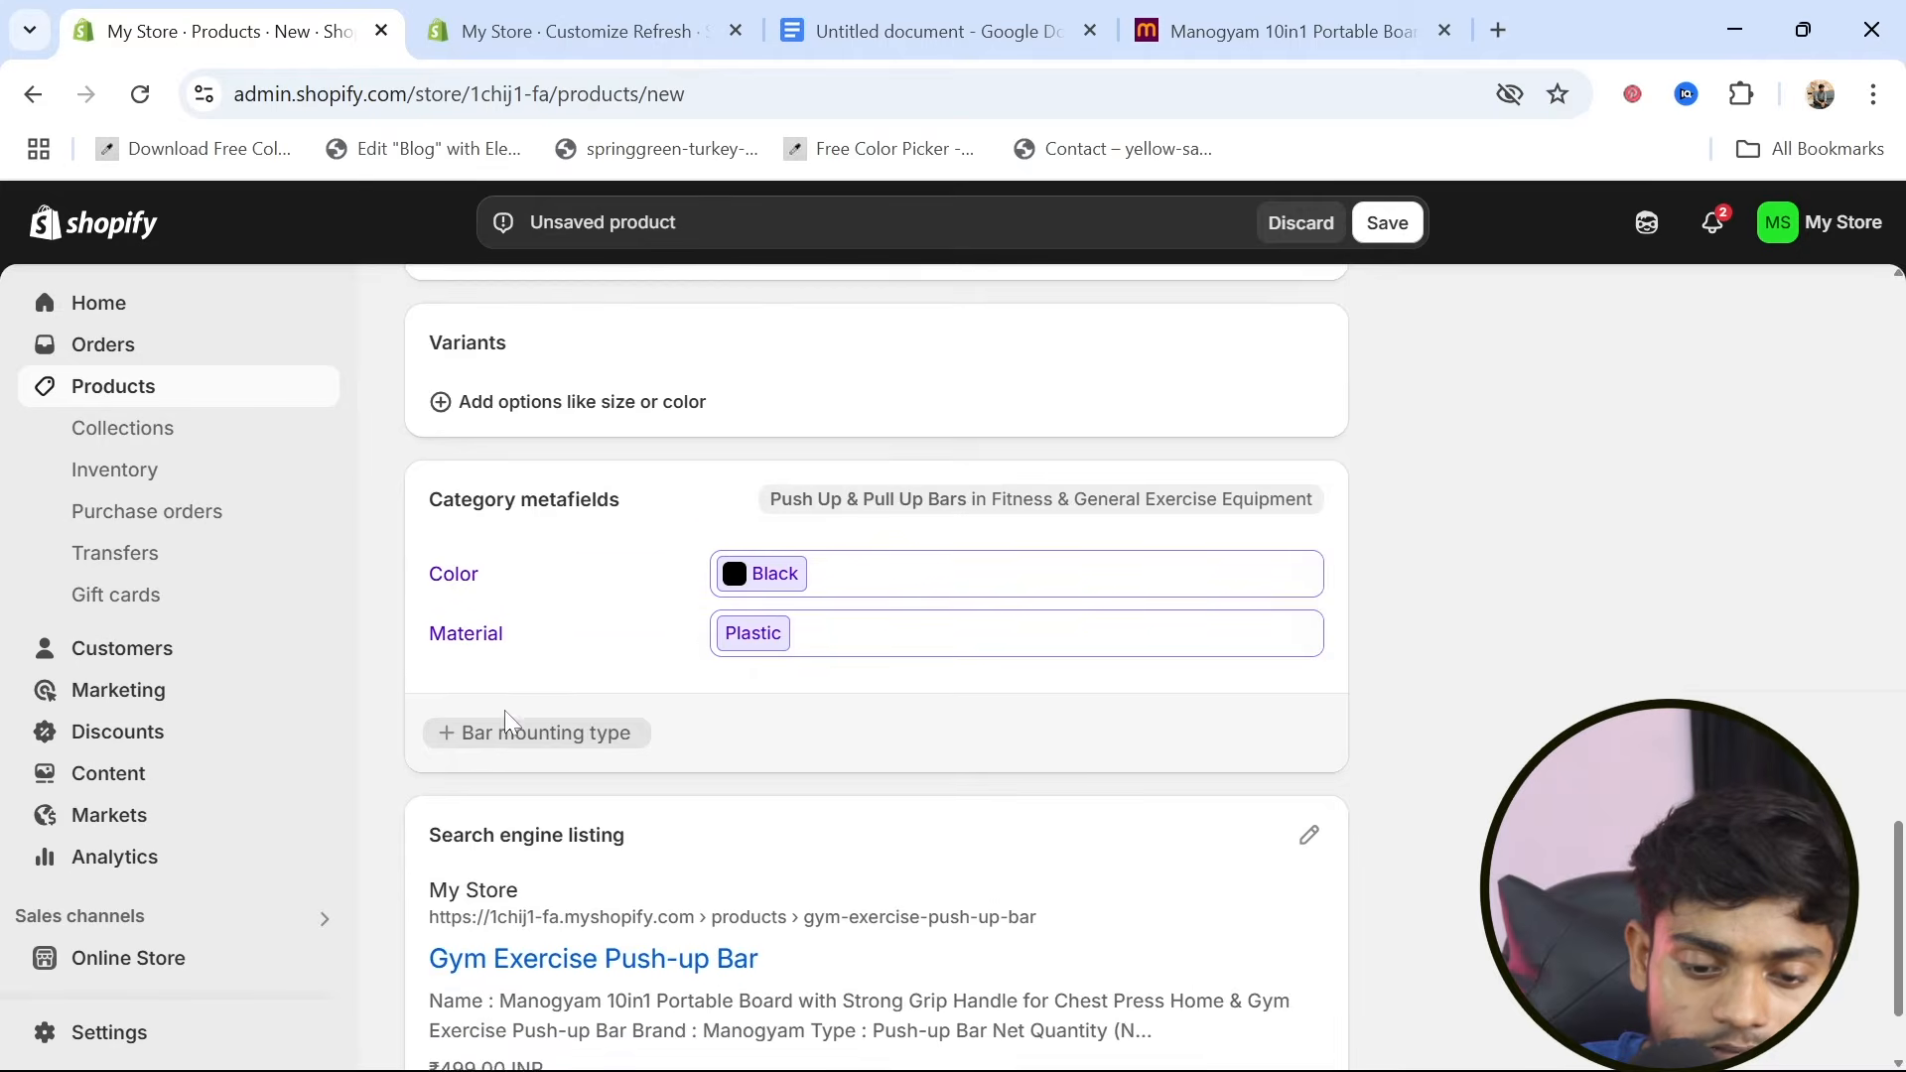
pyautogui.scroll(-2, 504, 711)
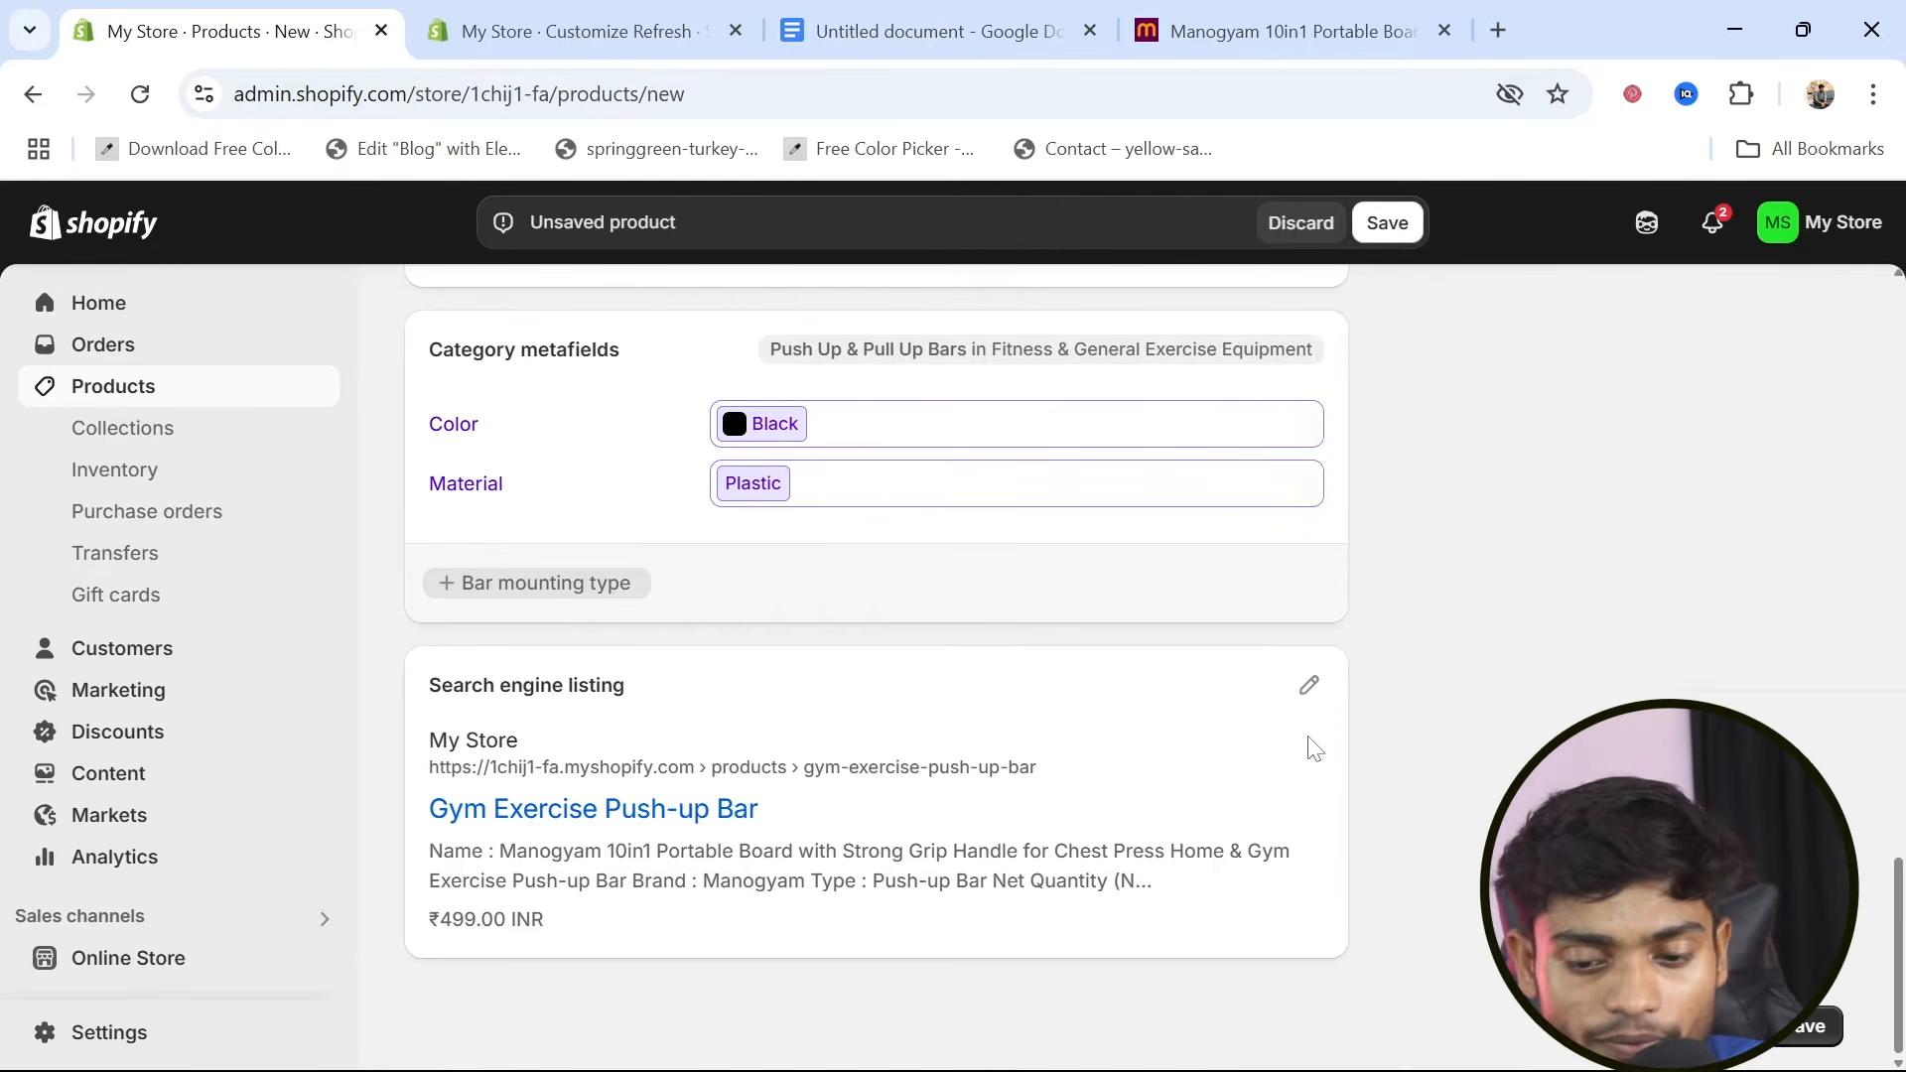
pyautogui.click(1309, 686)
pyautogui.scroll(-3, 987, 784)
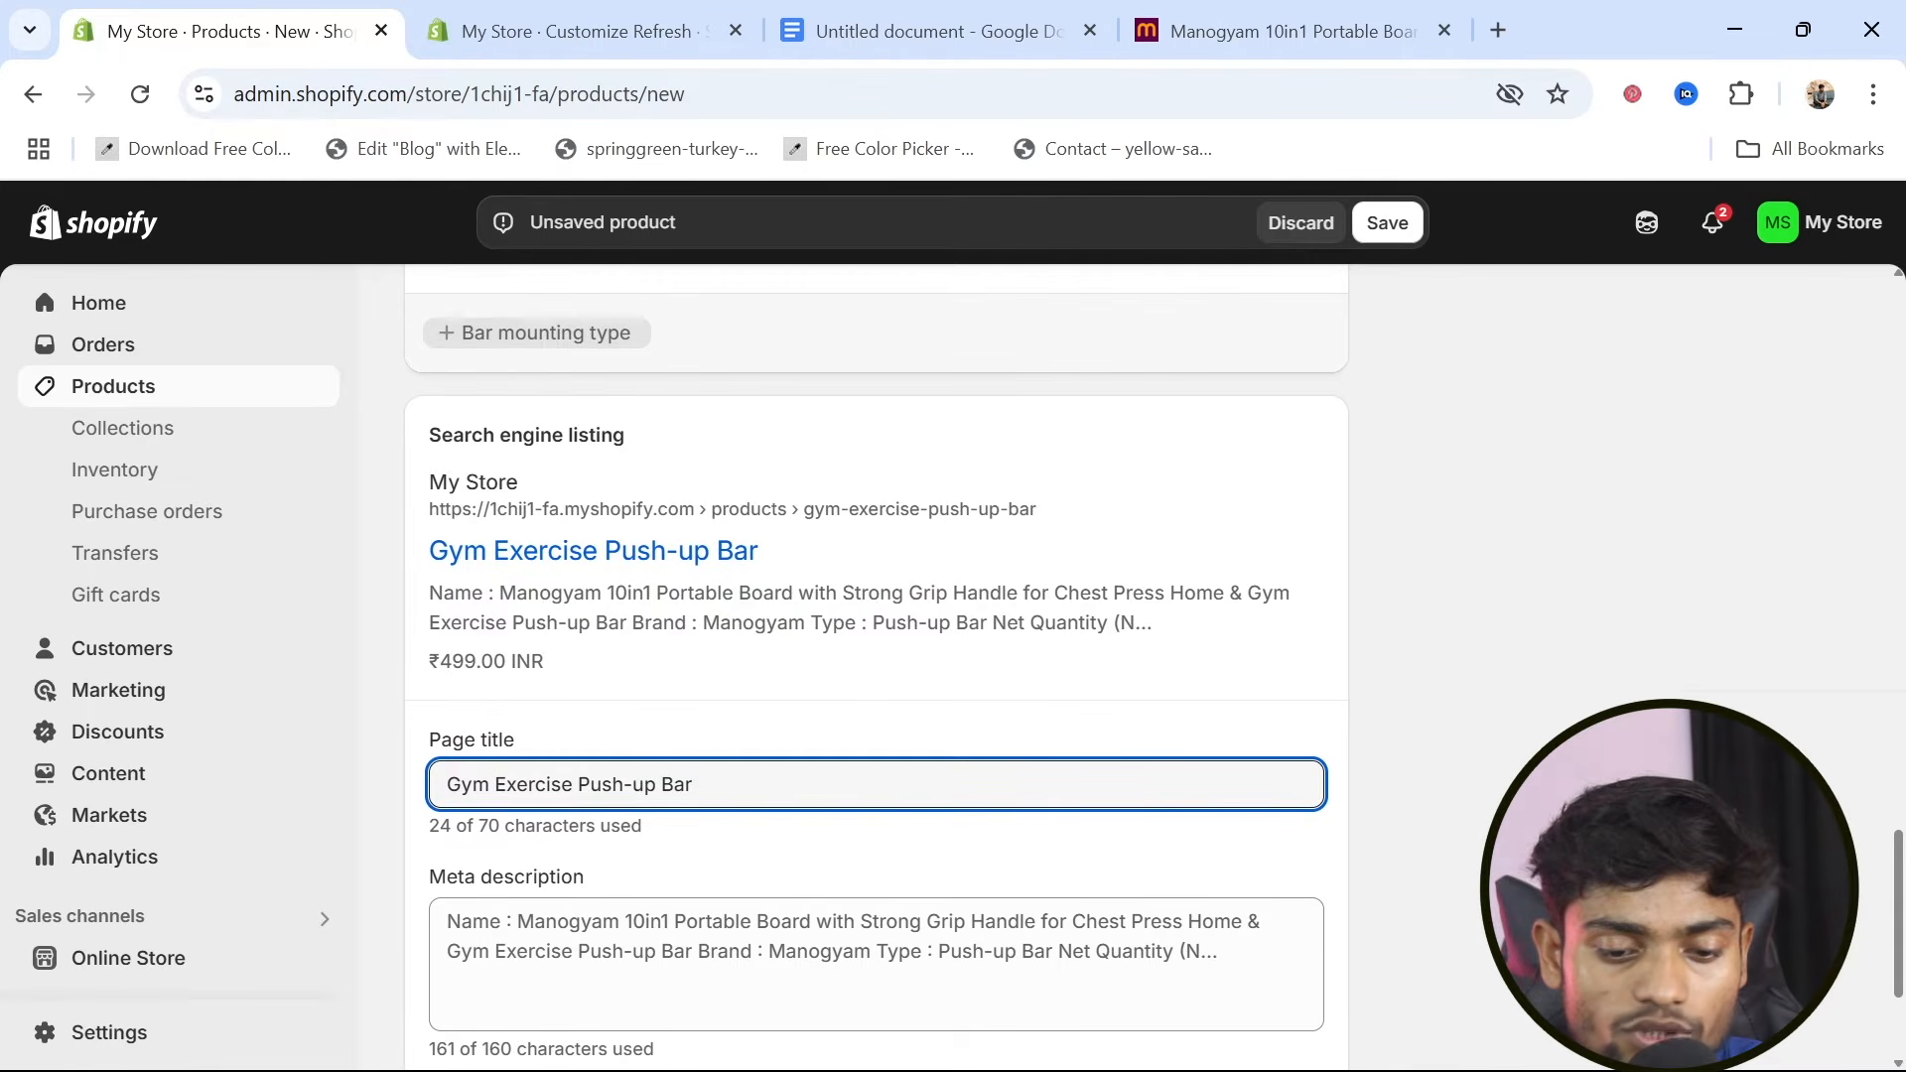
pyautogui.hotkey('ctrl', 'shift', 'Left')
pyautogui.hotkey('ctrl', 'shift', 'Left')
pyautogui.hotkey('ctrl', 'shift', 'Left')
pyautogui.hotkey('ctrl', 'shift', 'Left')
pyautogui.write('P')
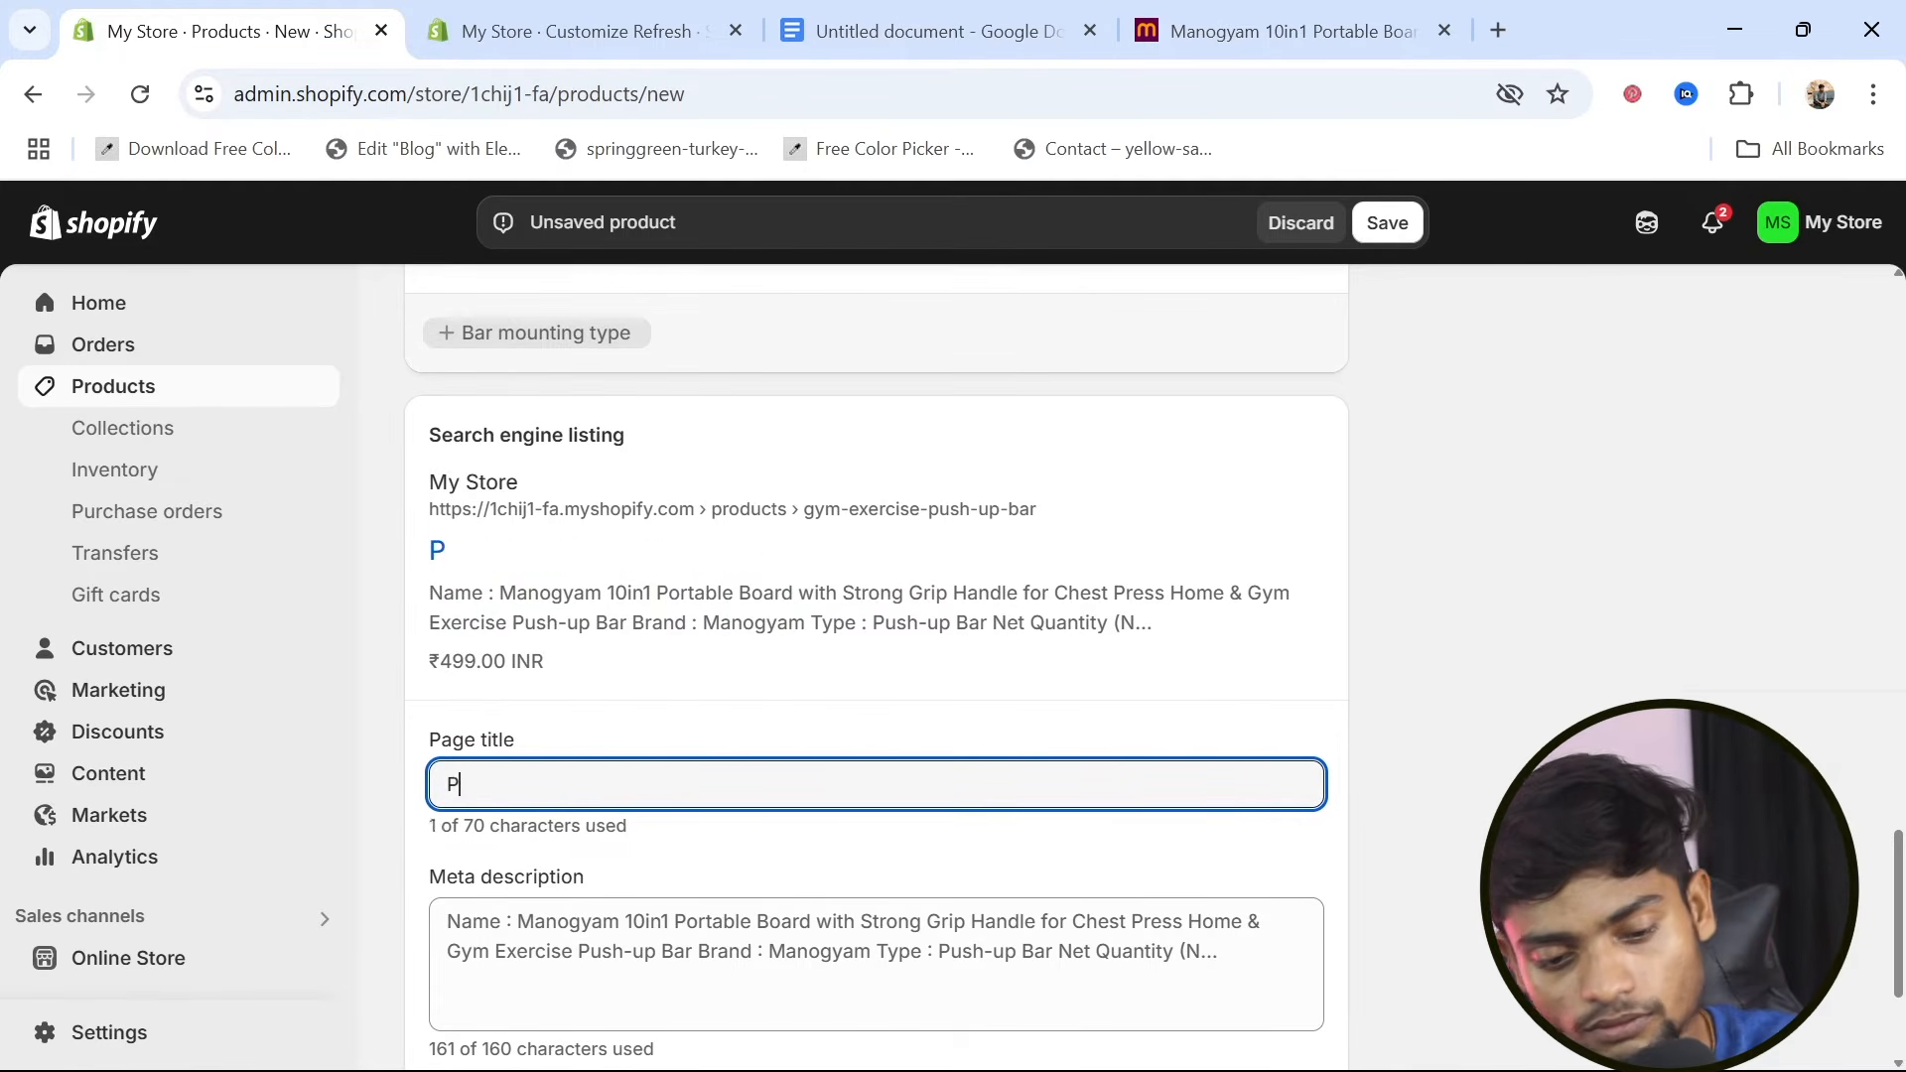
pyautogui.write('ushup boa')
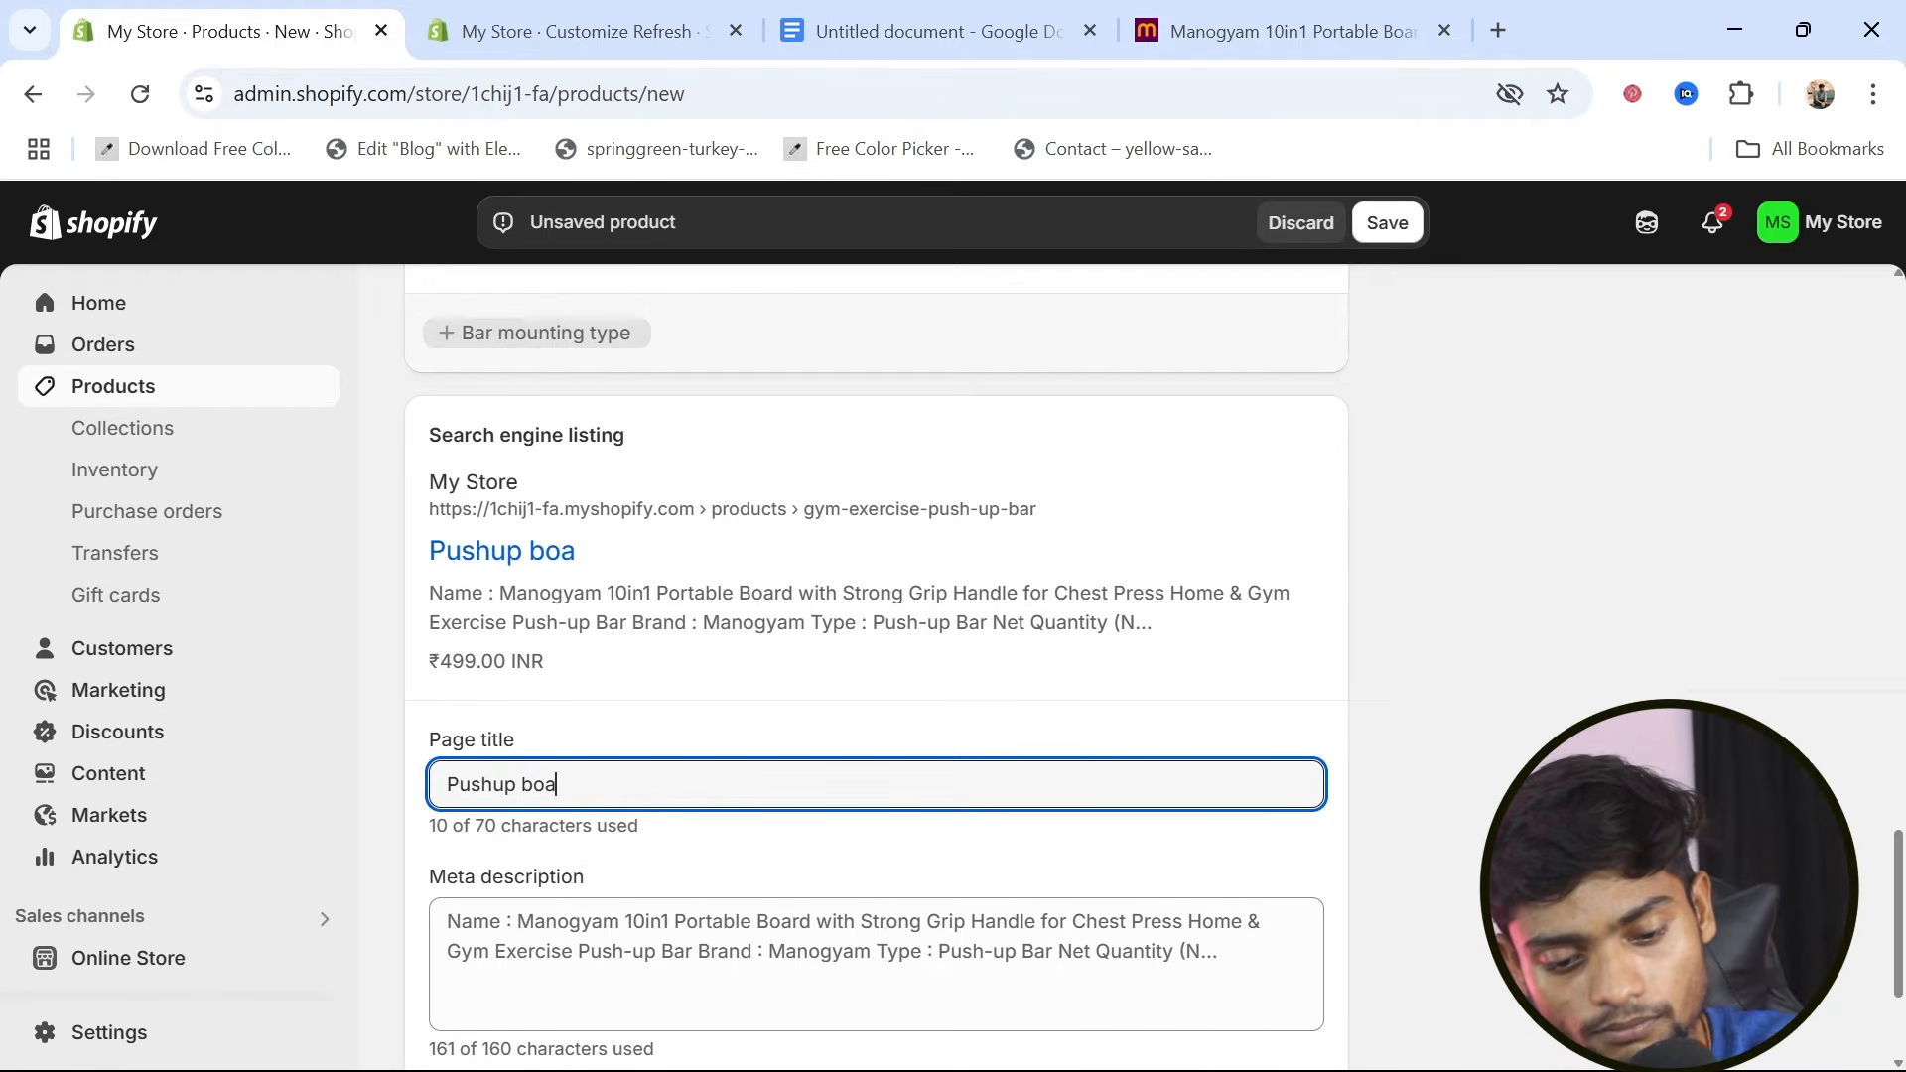
pyautogui.write('rd')
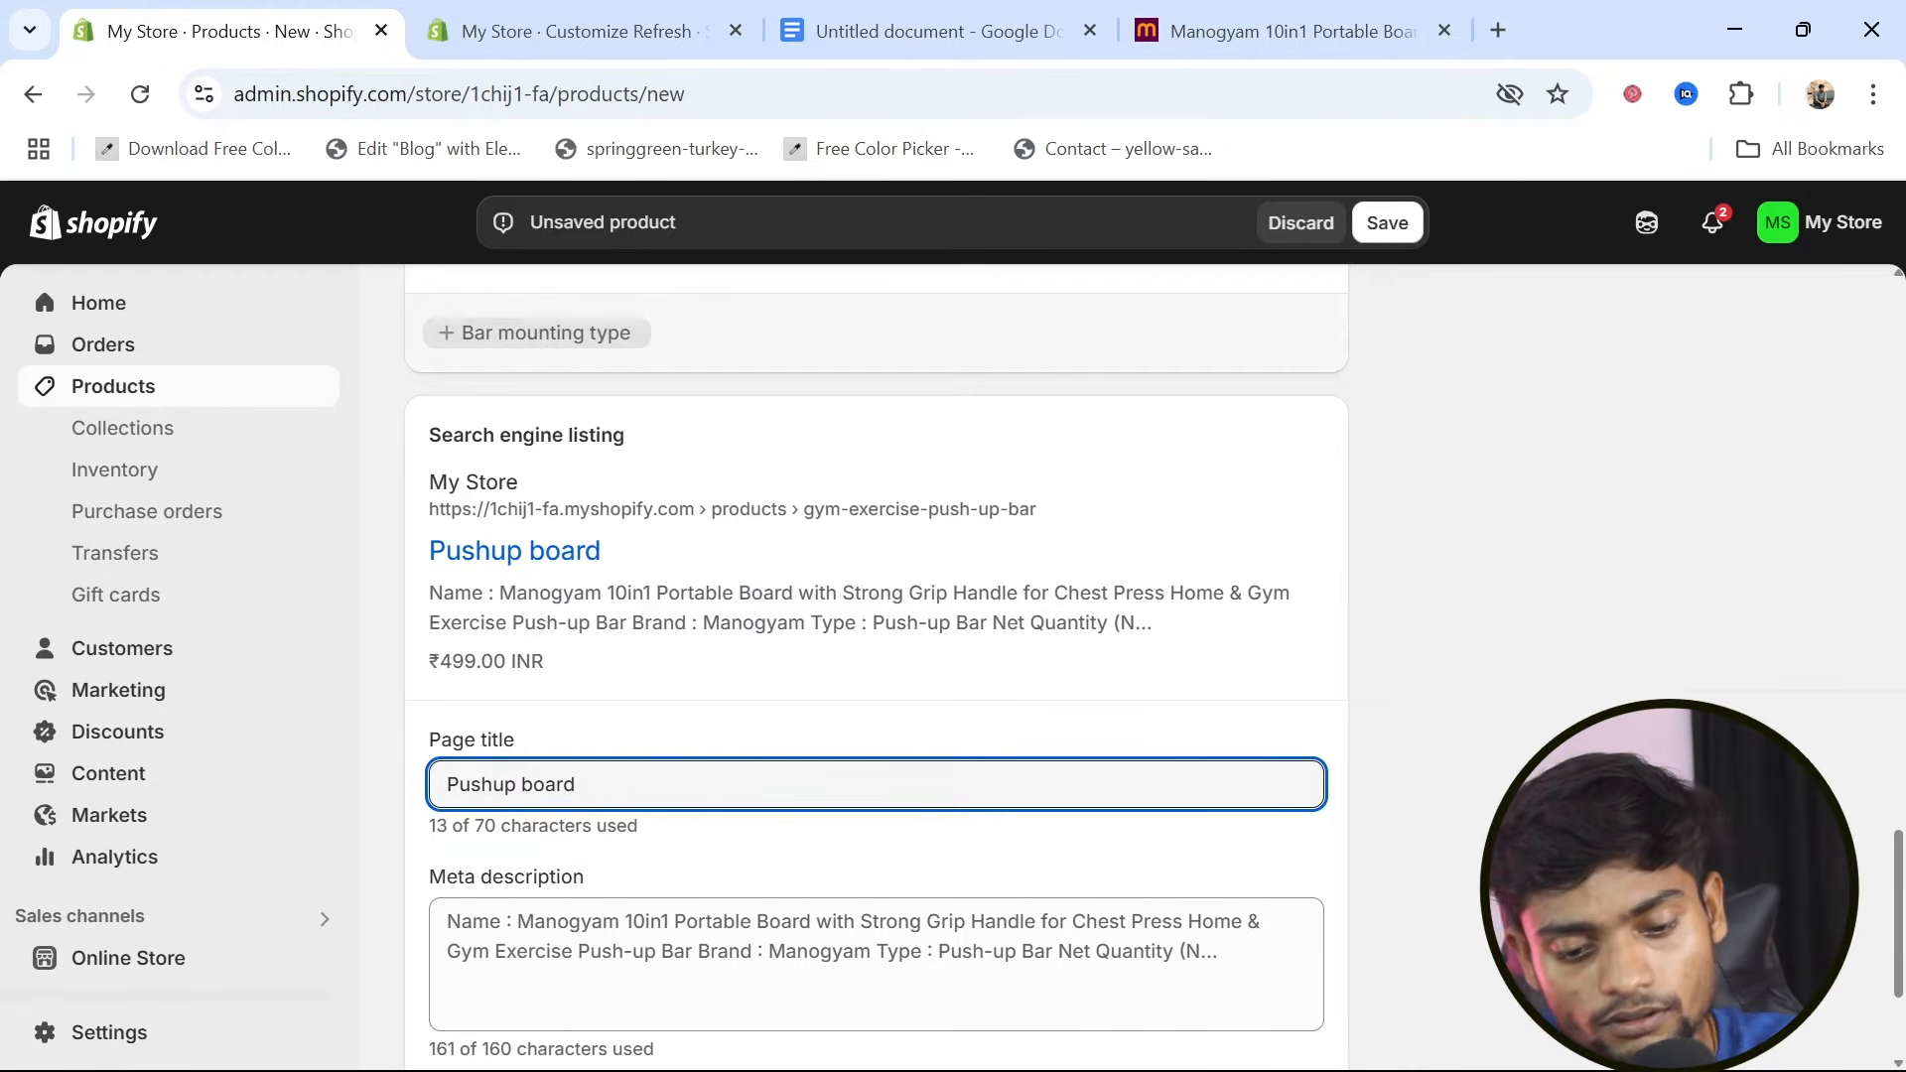
pyautogui.write(' for hom')
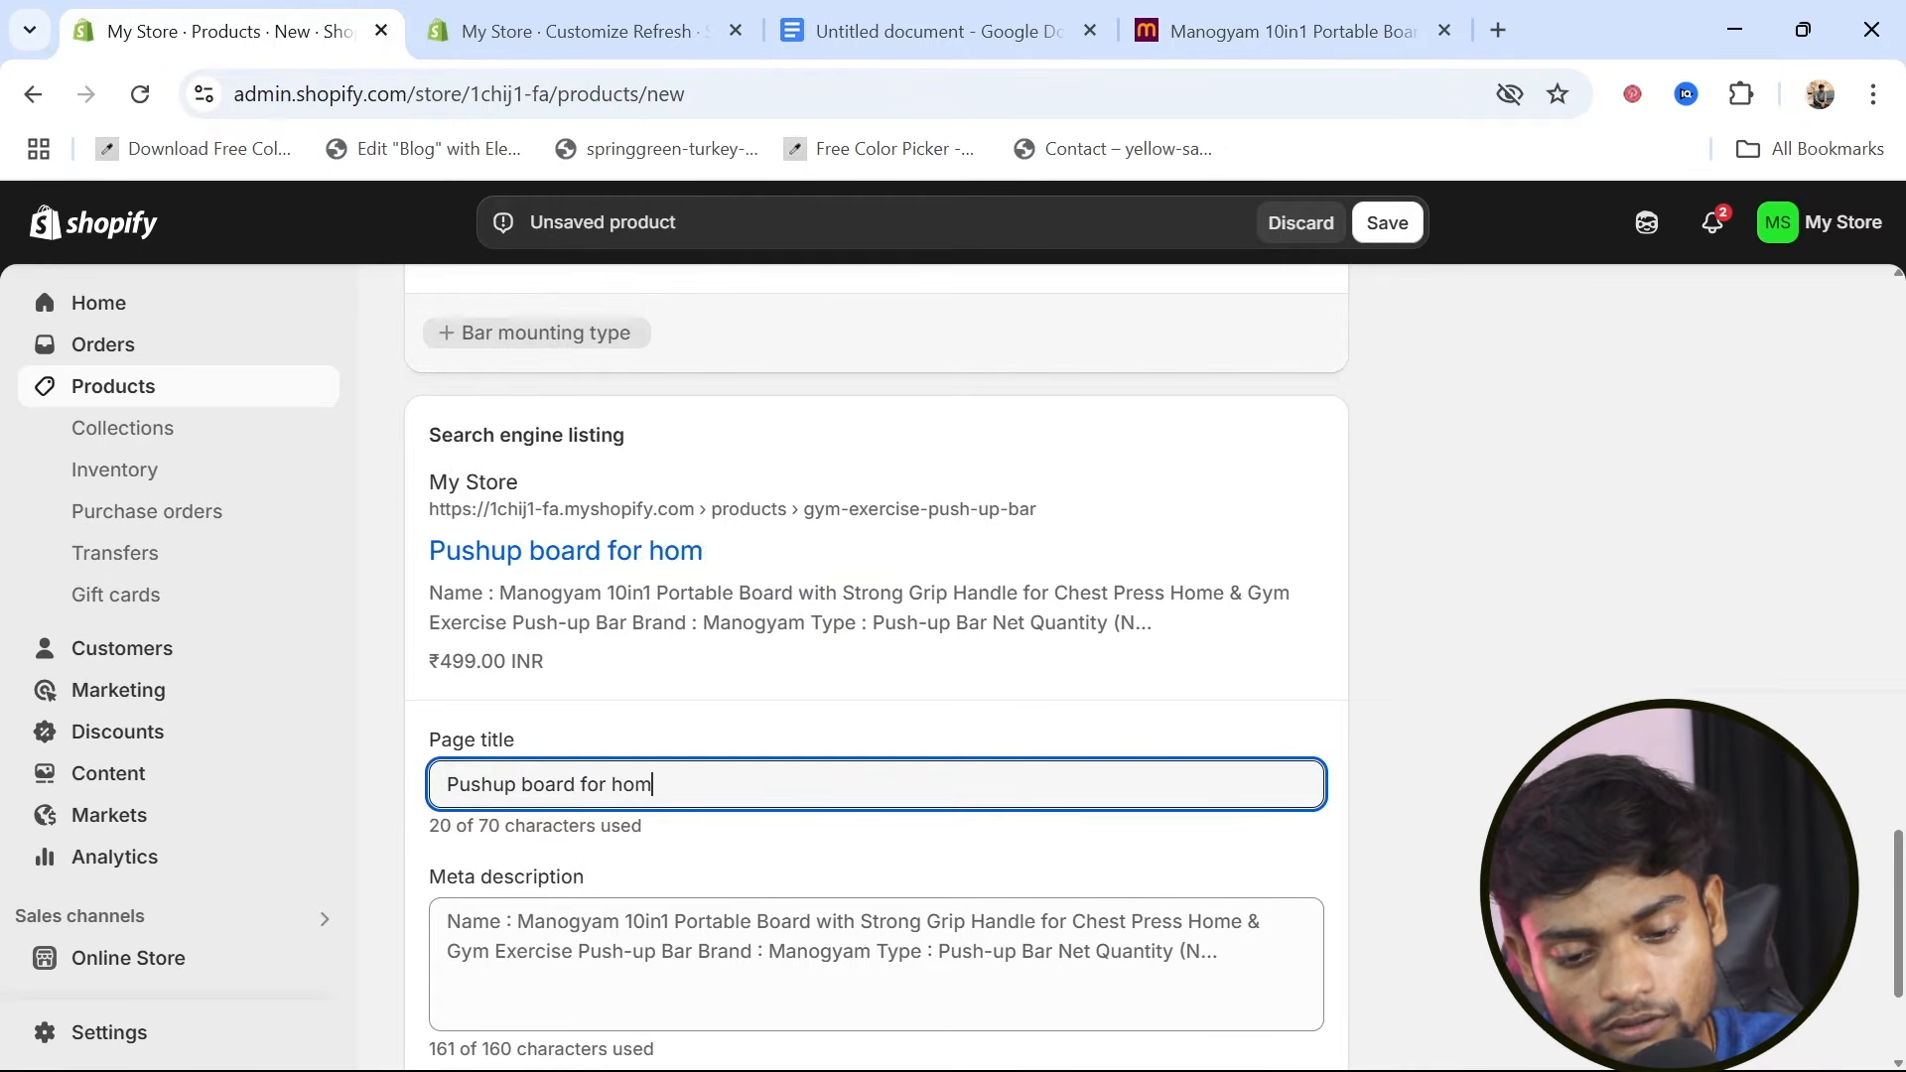
pyautogui.write('e exe')
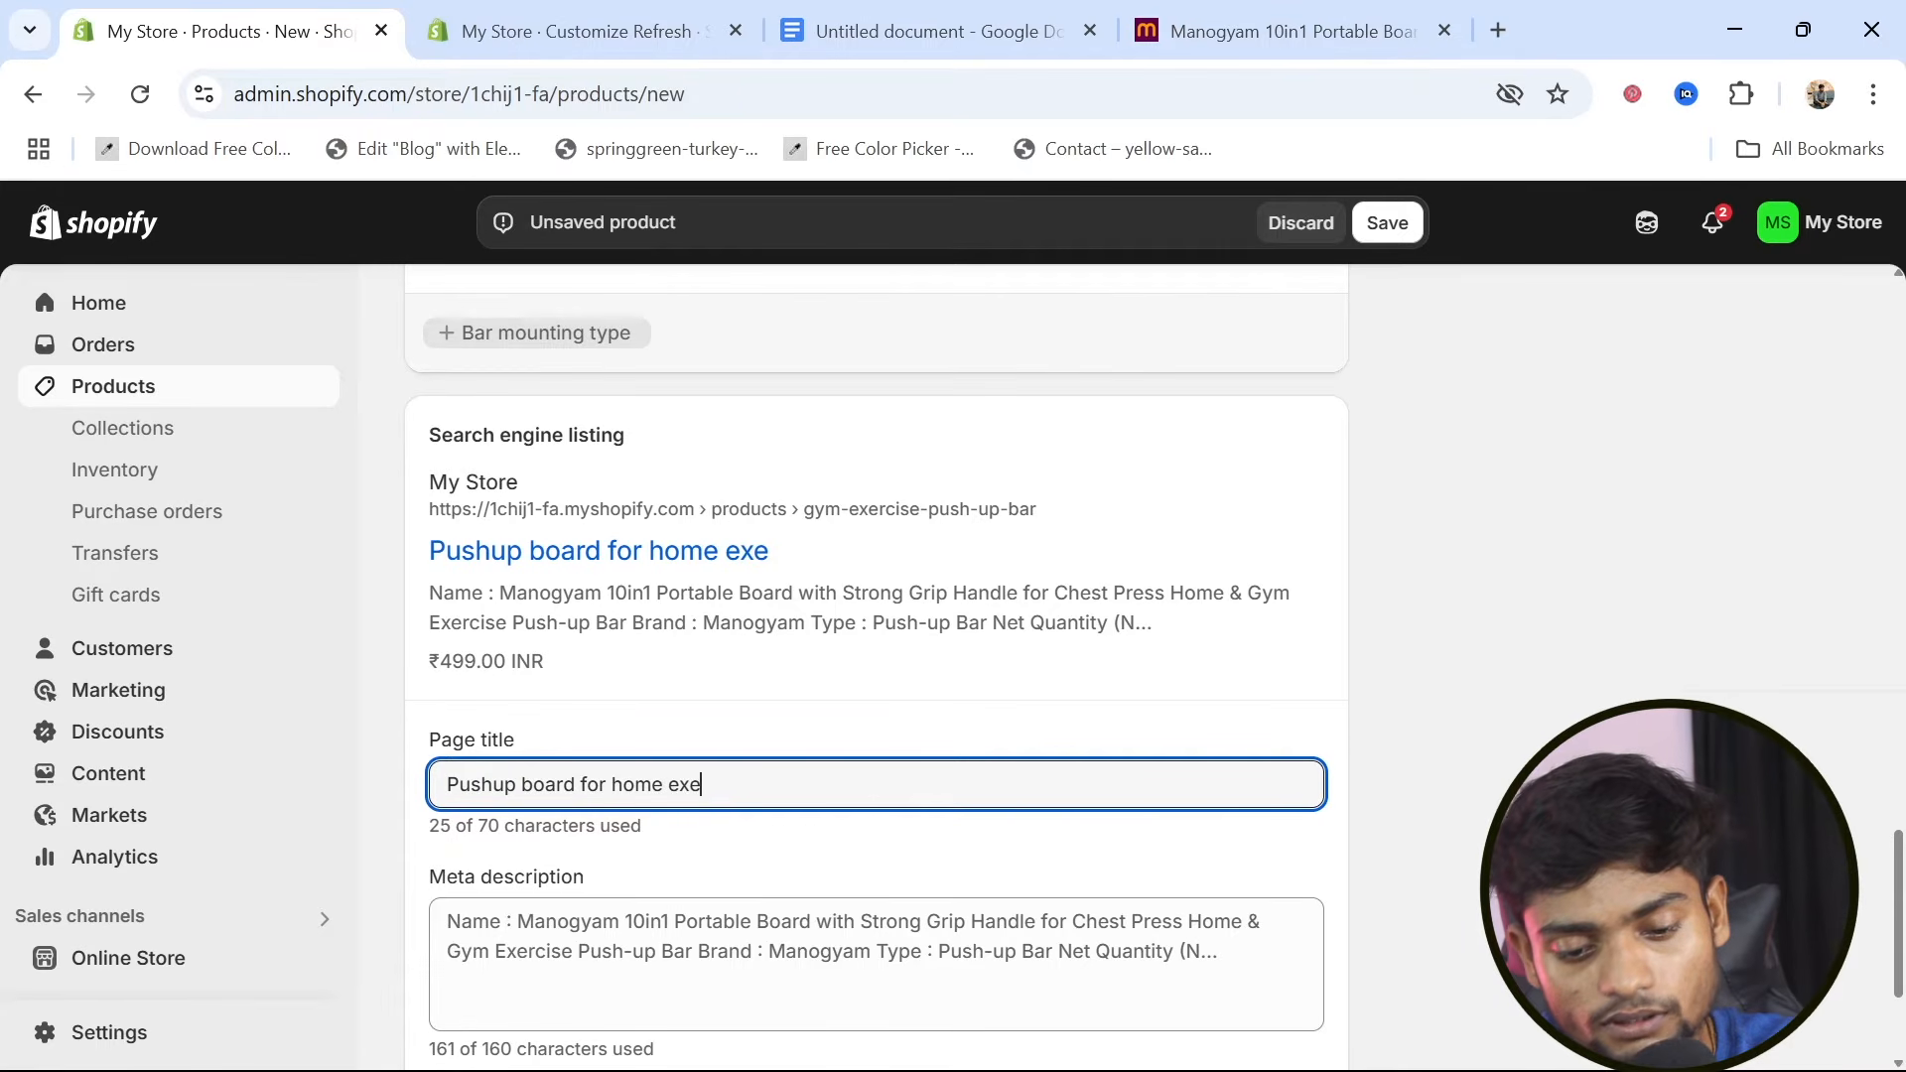
pyautogui.write('rcise')
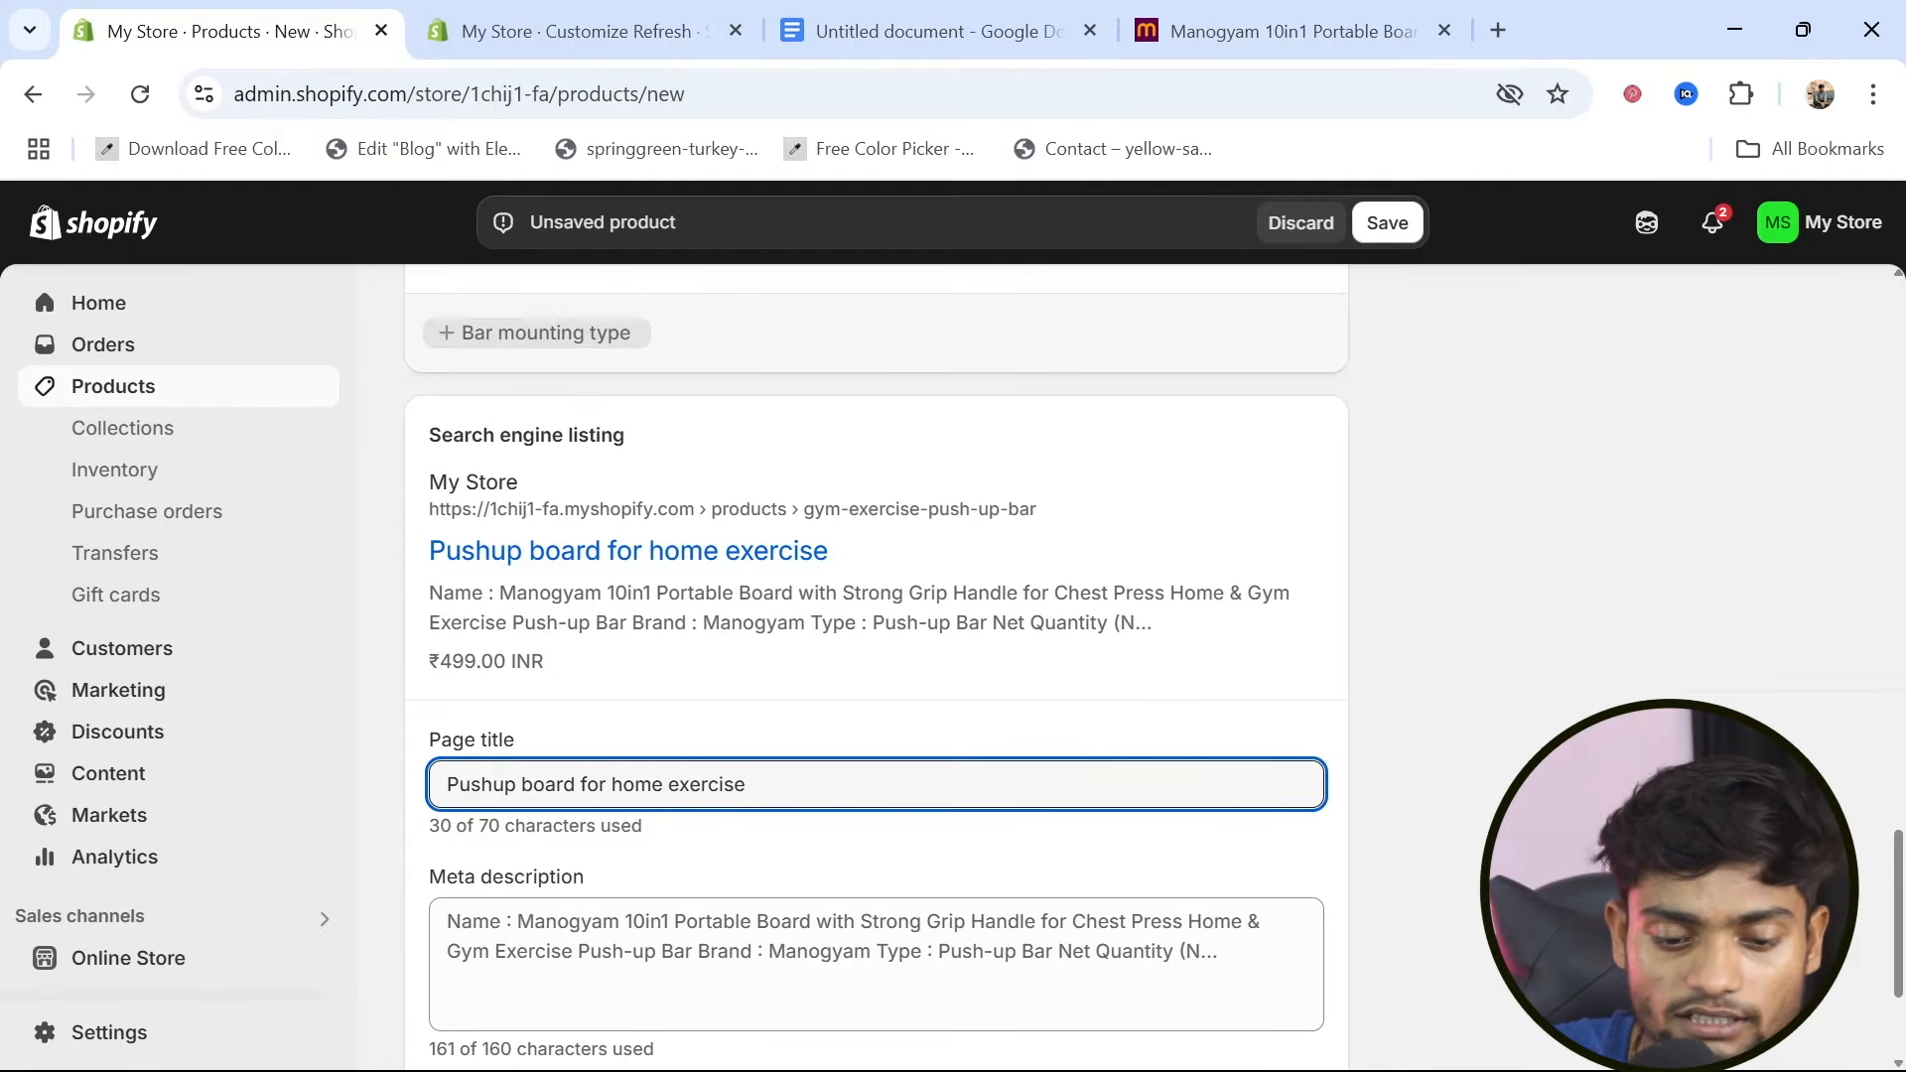
# Delete the final word "damaged." from the meta description of the search engine listing
pyautogui.scroll(-3, 792, 795)
pyautogui.doubleClick(820, 687)
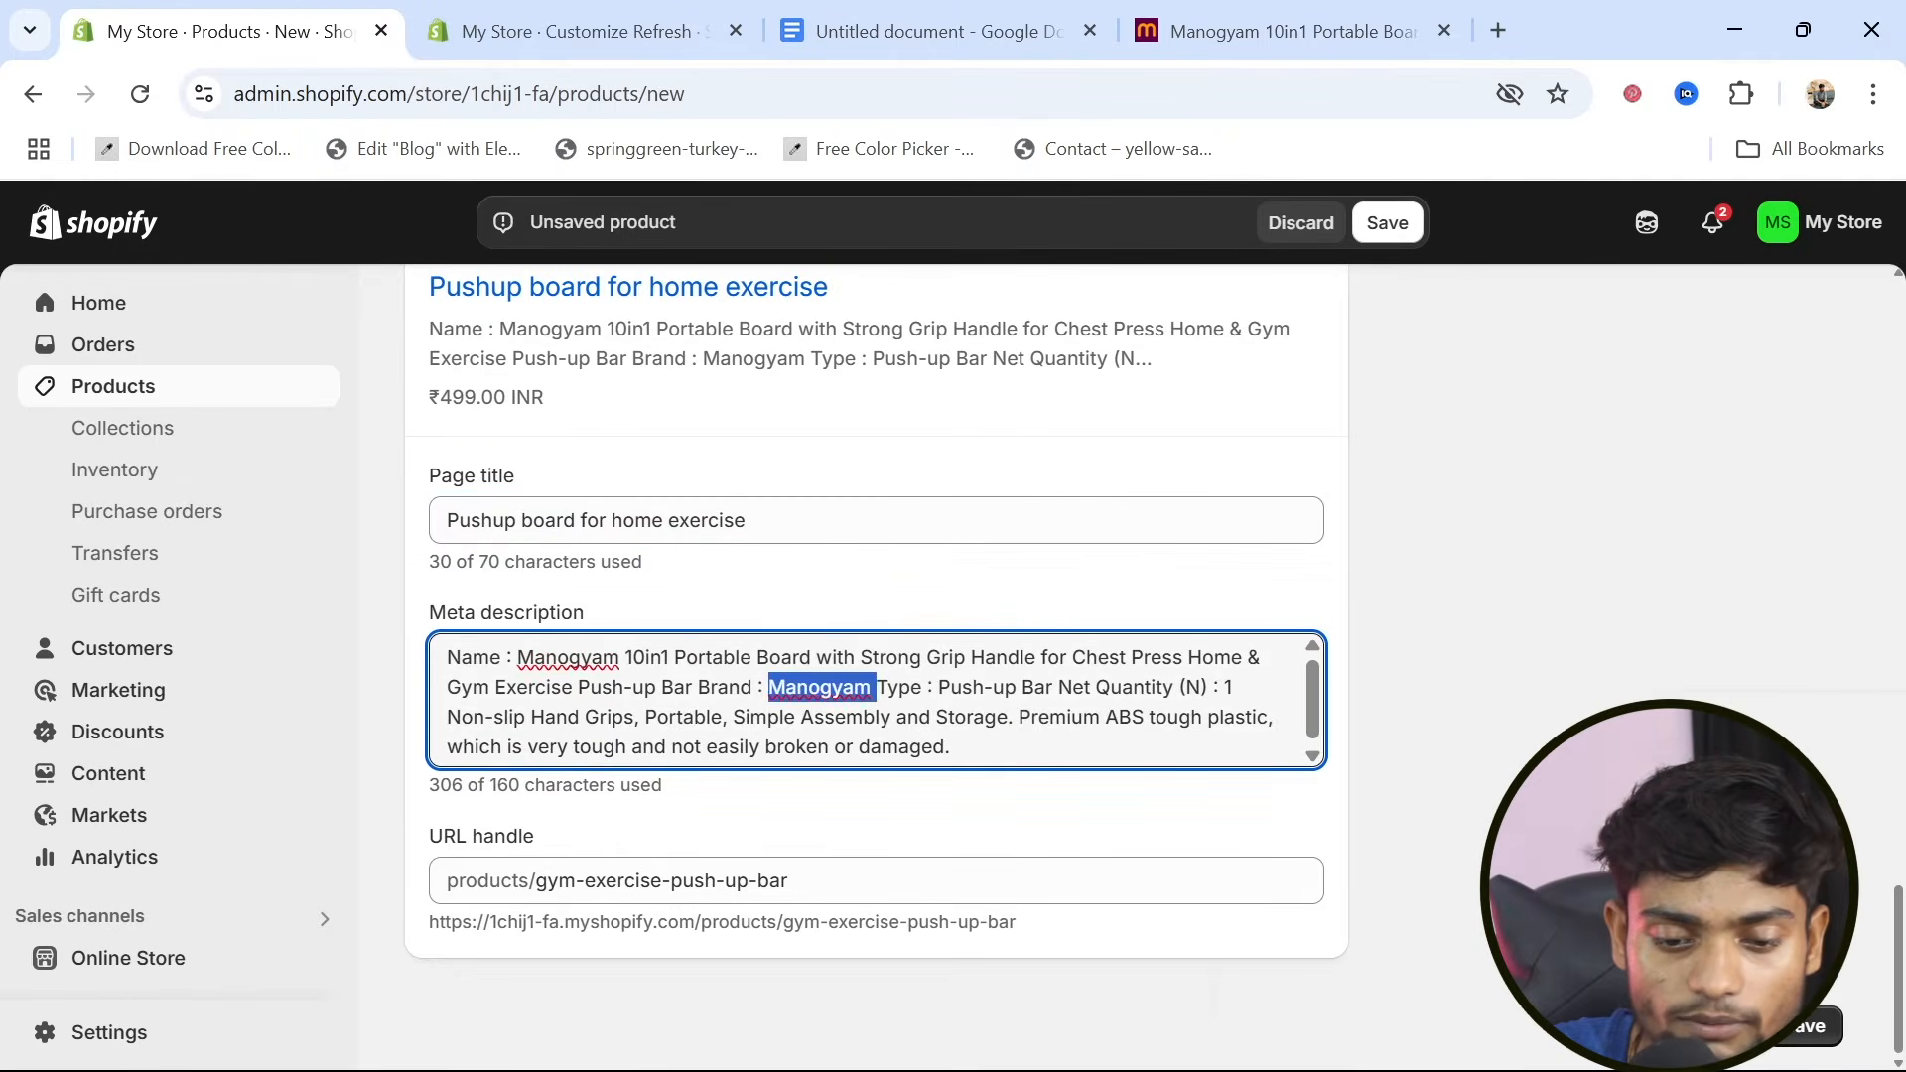
pyautogui.doubleClick(950, 748)
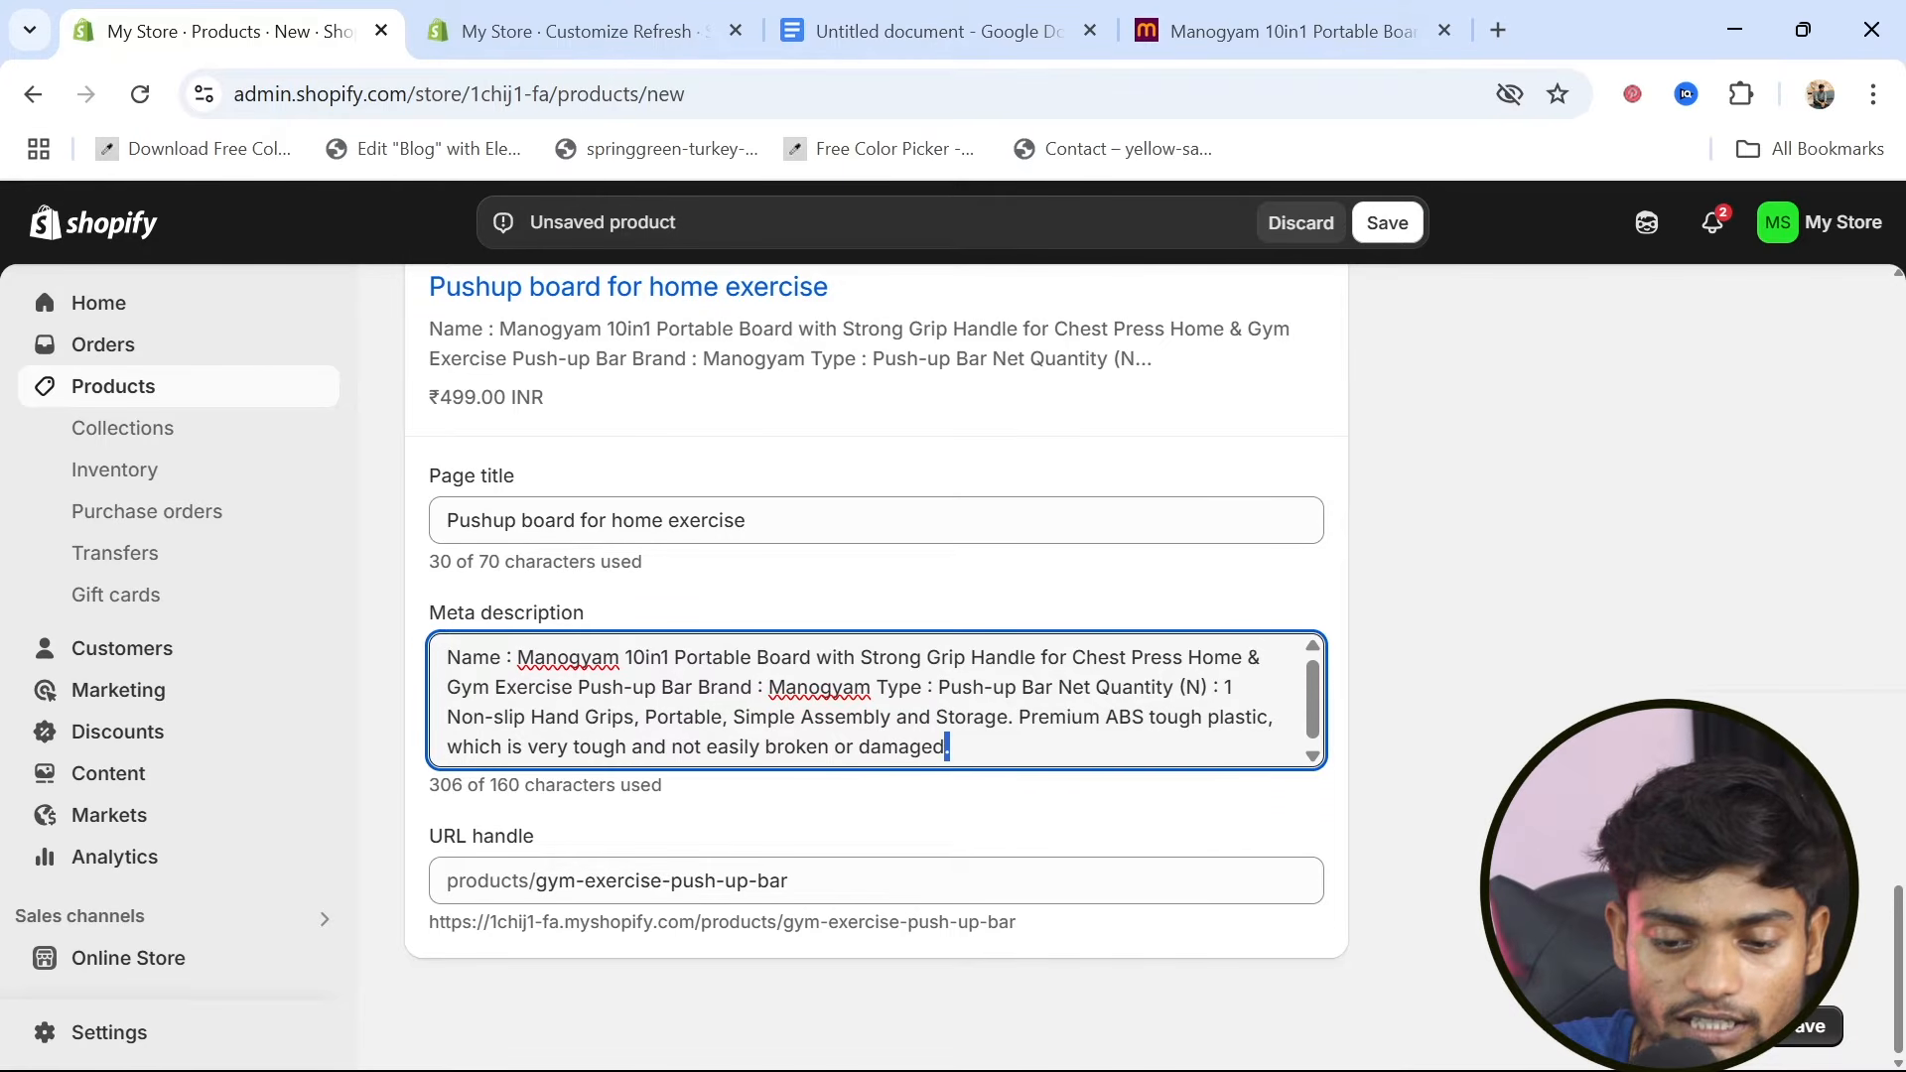
pyautogui.click(873, 744)
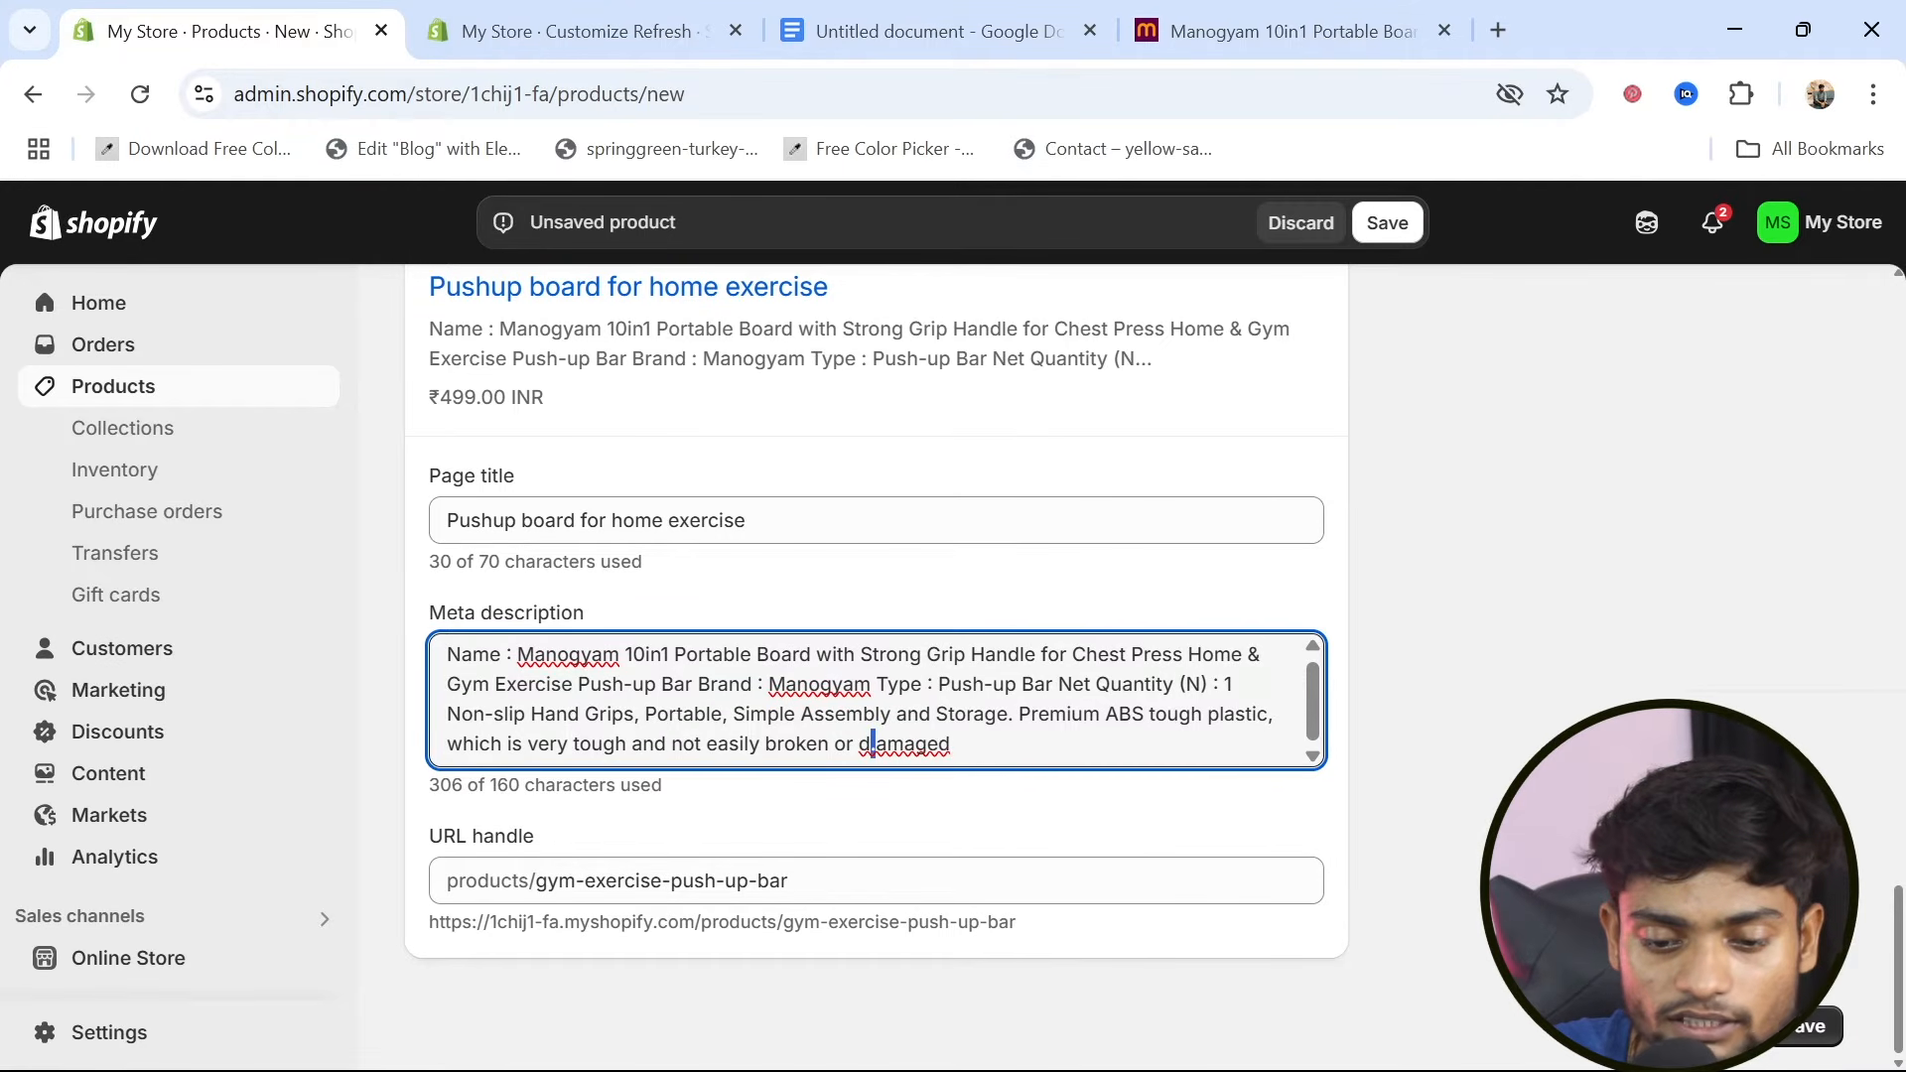
pyautogui.hotkey('ctrl', 'a')
pyautogui.click(873, 744)
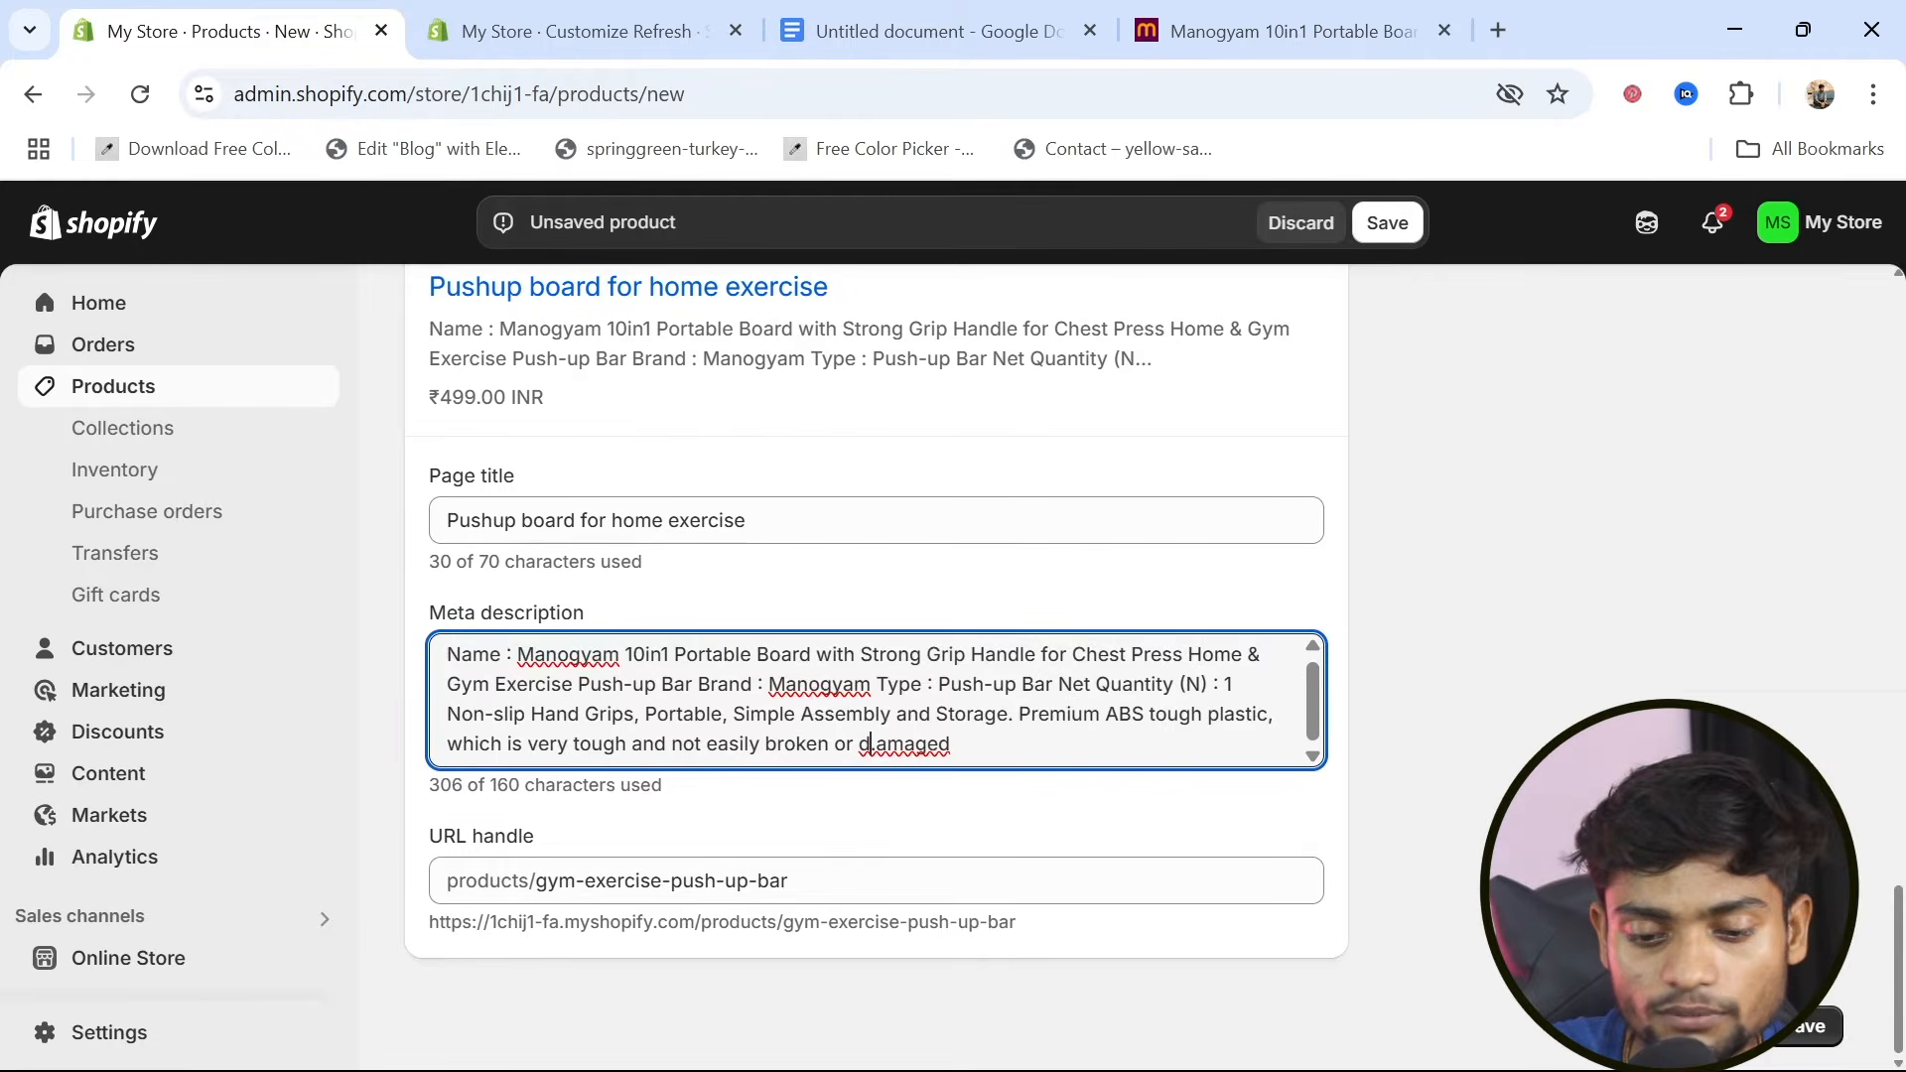
pyautogui.hotkey('shift', 'Left')
pyautogui.hotkey('shift', 'Left')
pyautogui.hotkey('shift', 'Left')
pyautogui.hotkey('shift', 'Left')
pyautogui.hotkey('shift', 'Left')
pyautogui.hotkey('shift', 'Left')
pyautogui.hotkey('shift', 'Left')
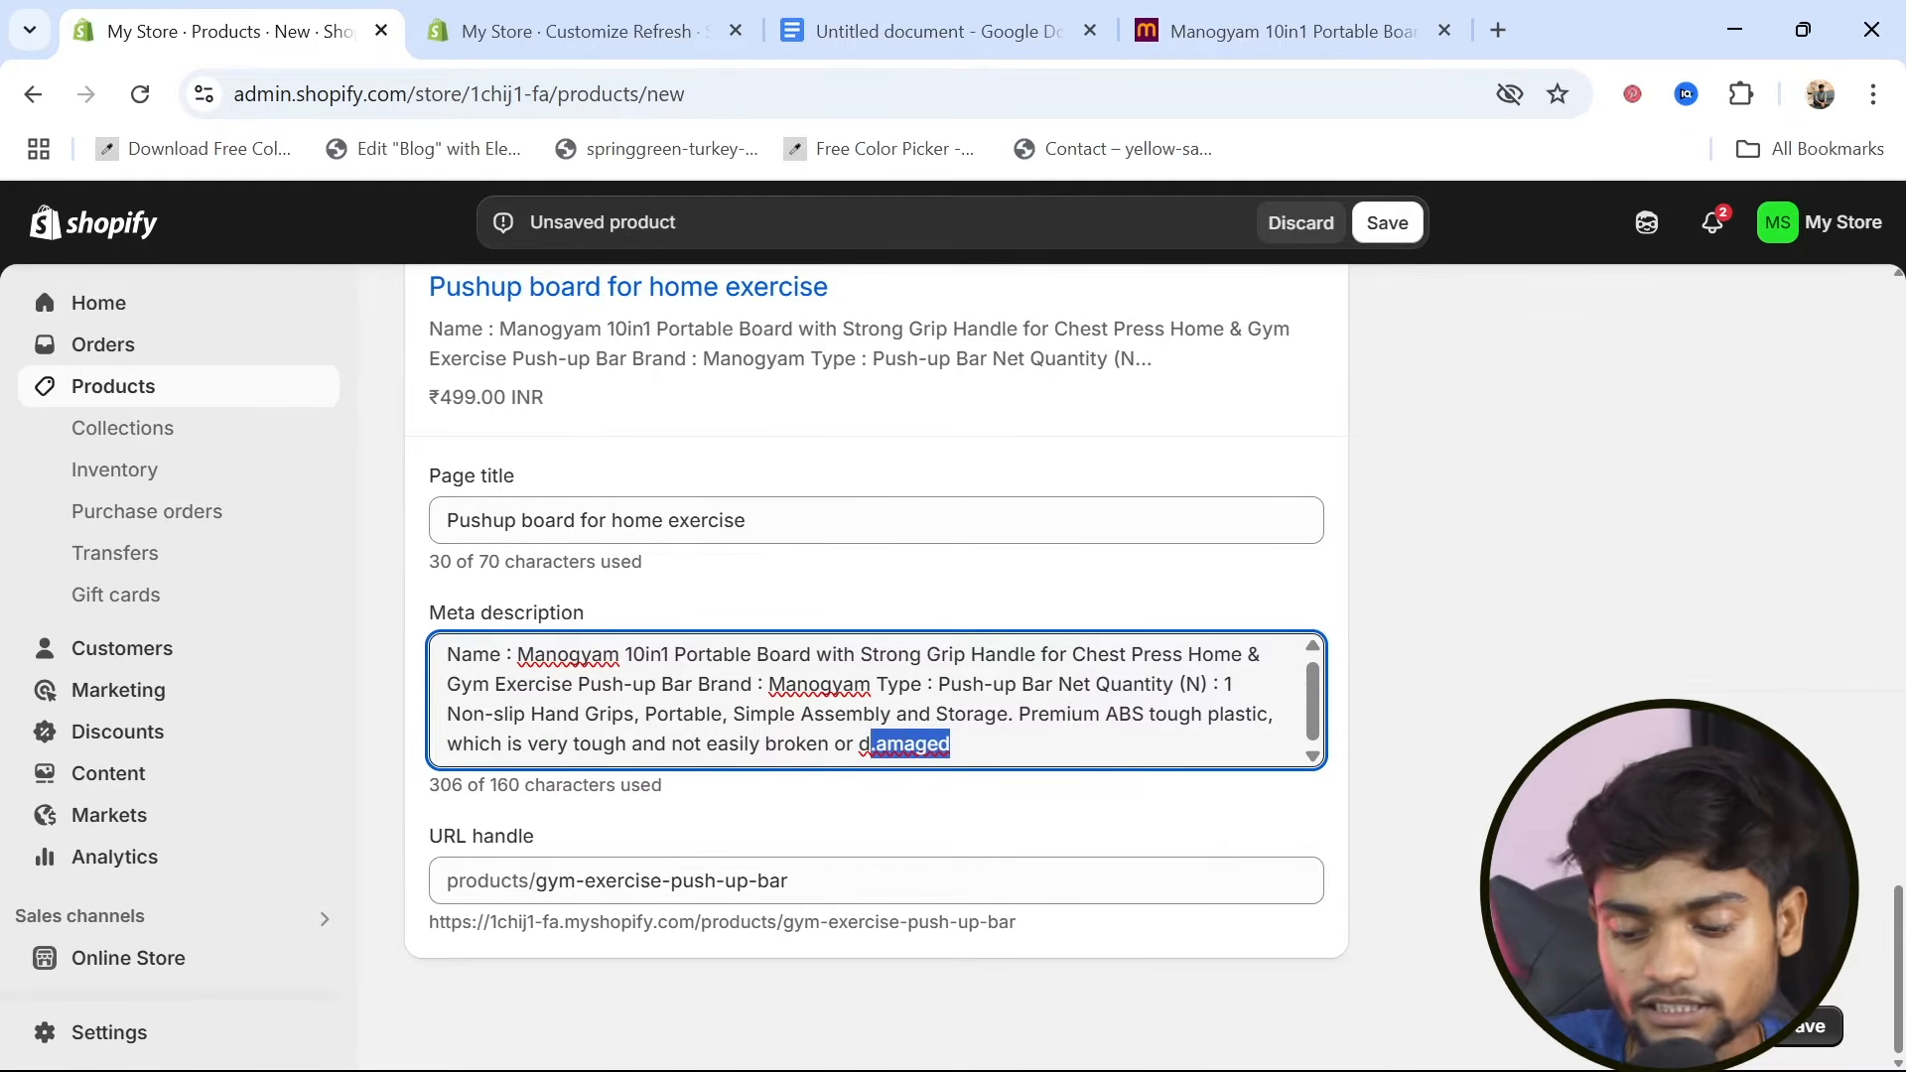
pyautogui.press('BackSpace')
pyautogui.press('BackSpace')
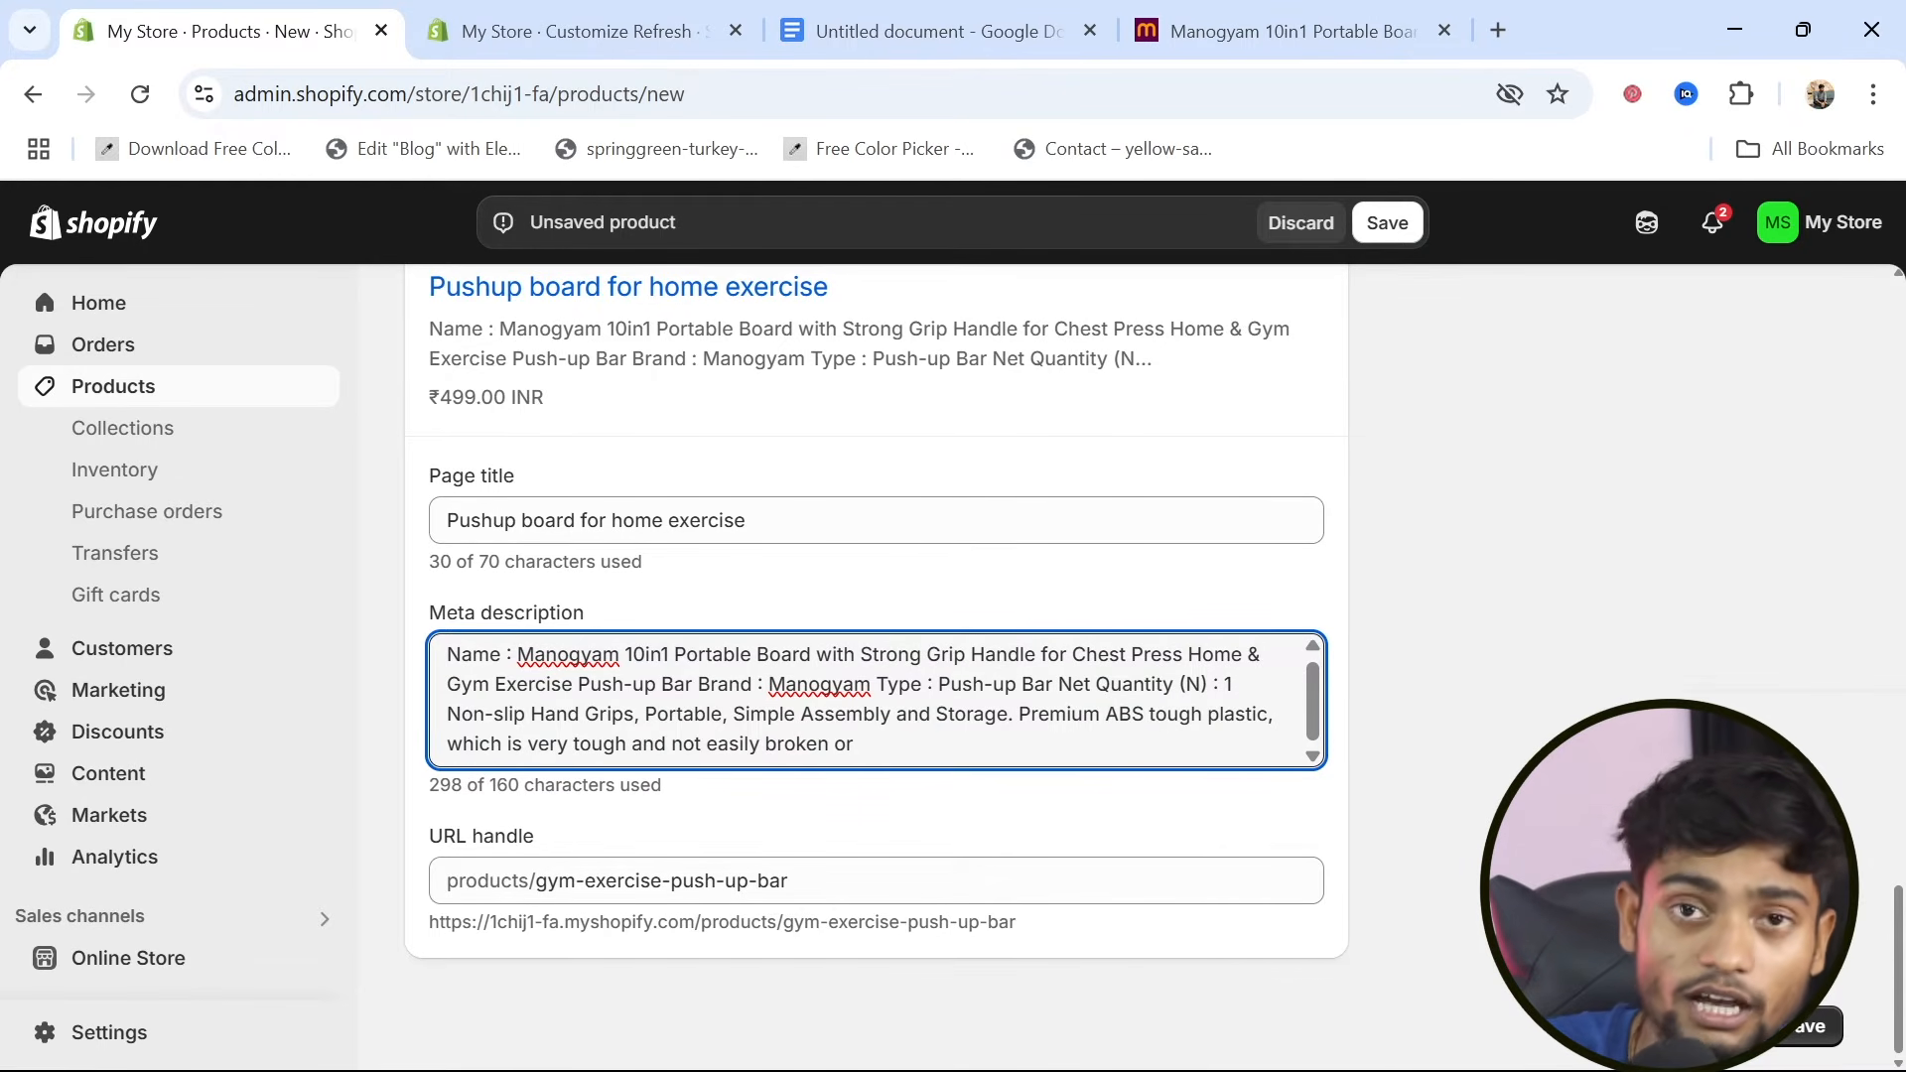
pyautogui.click(791, 881)
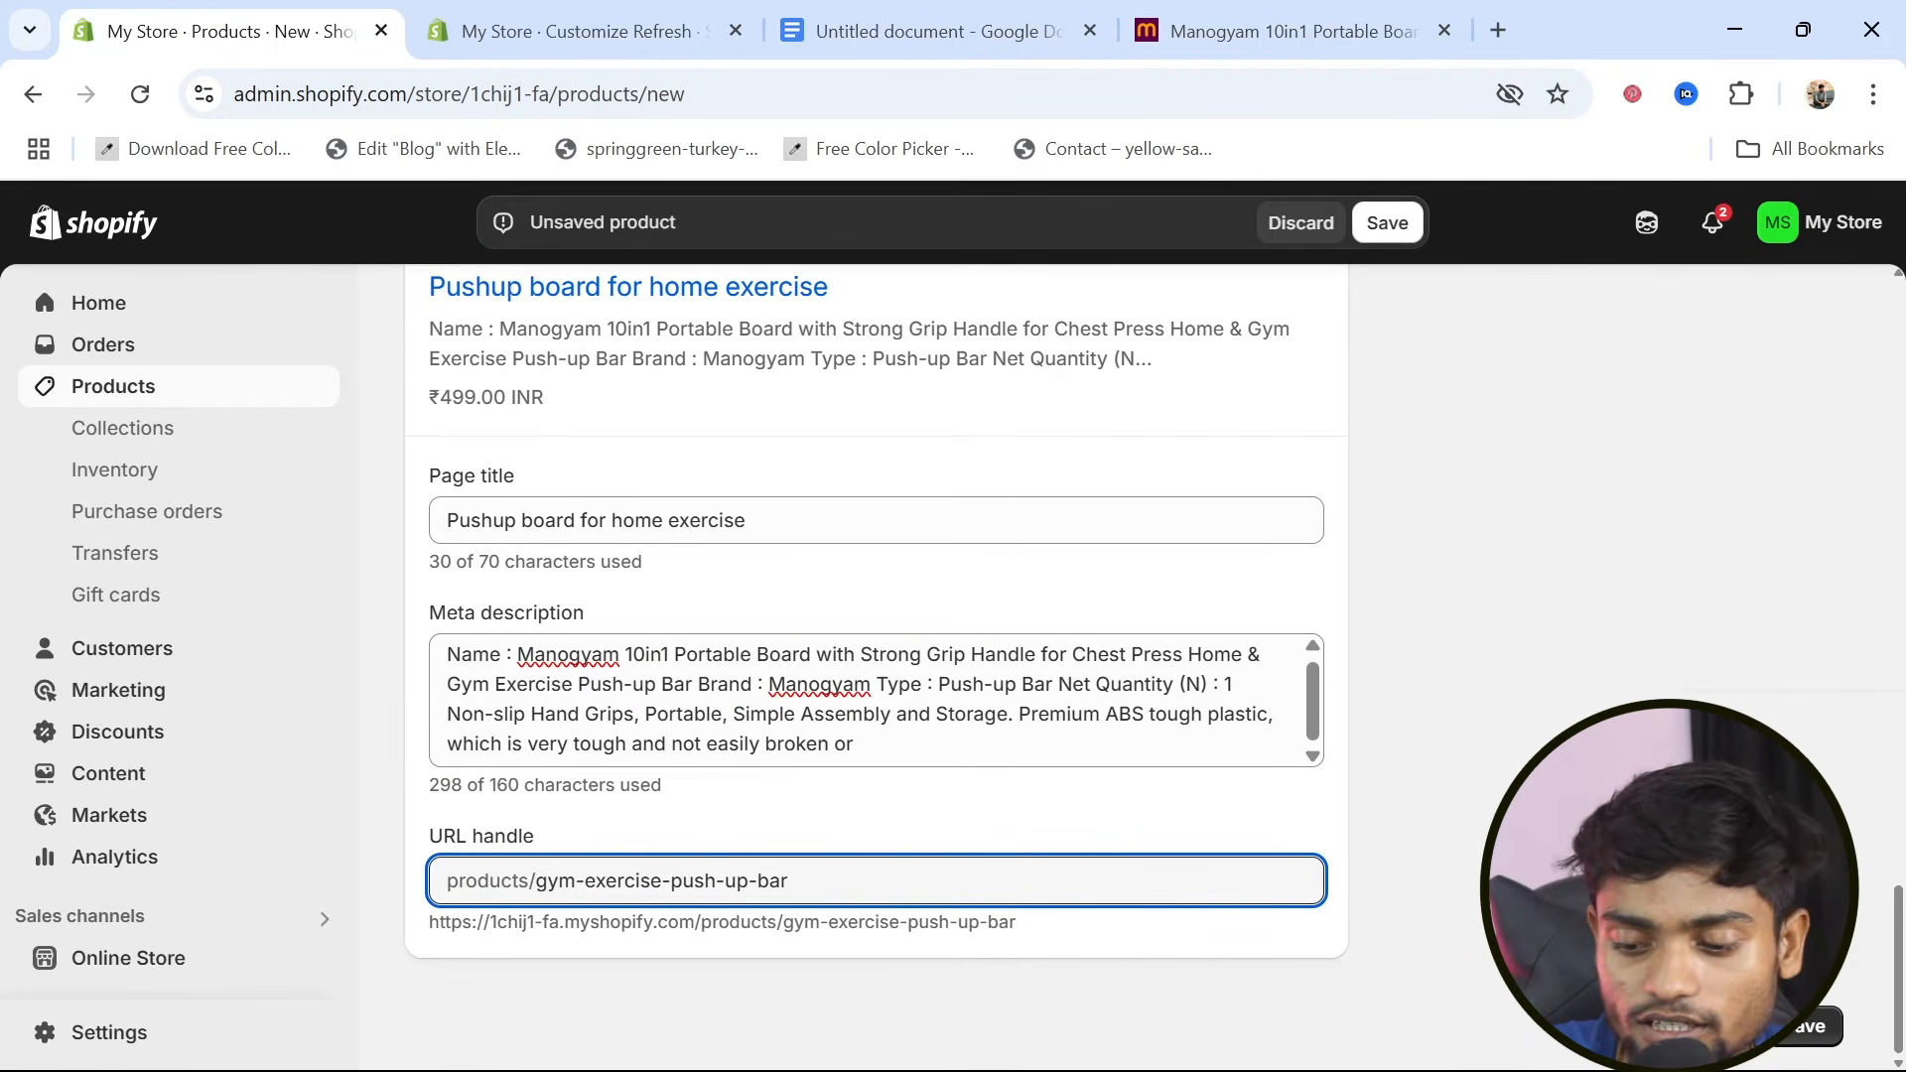
# Move the product image of the man in the blue tank top to the first position in the media
pyautogui.scroll(15, 1493, 755)
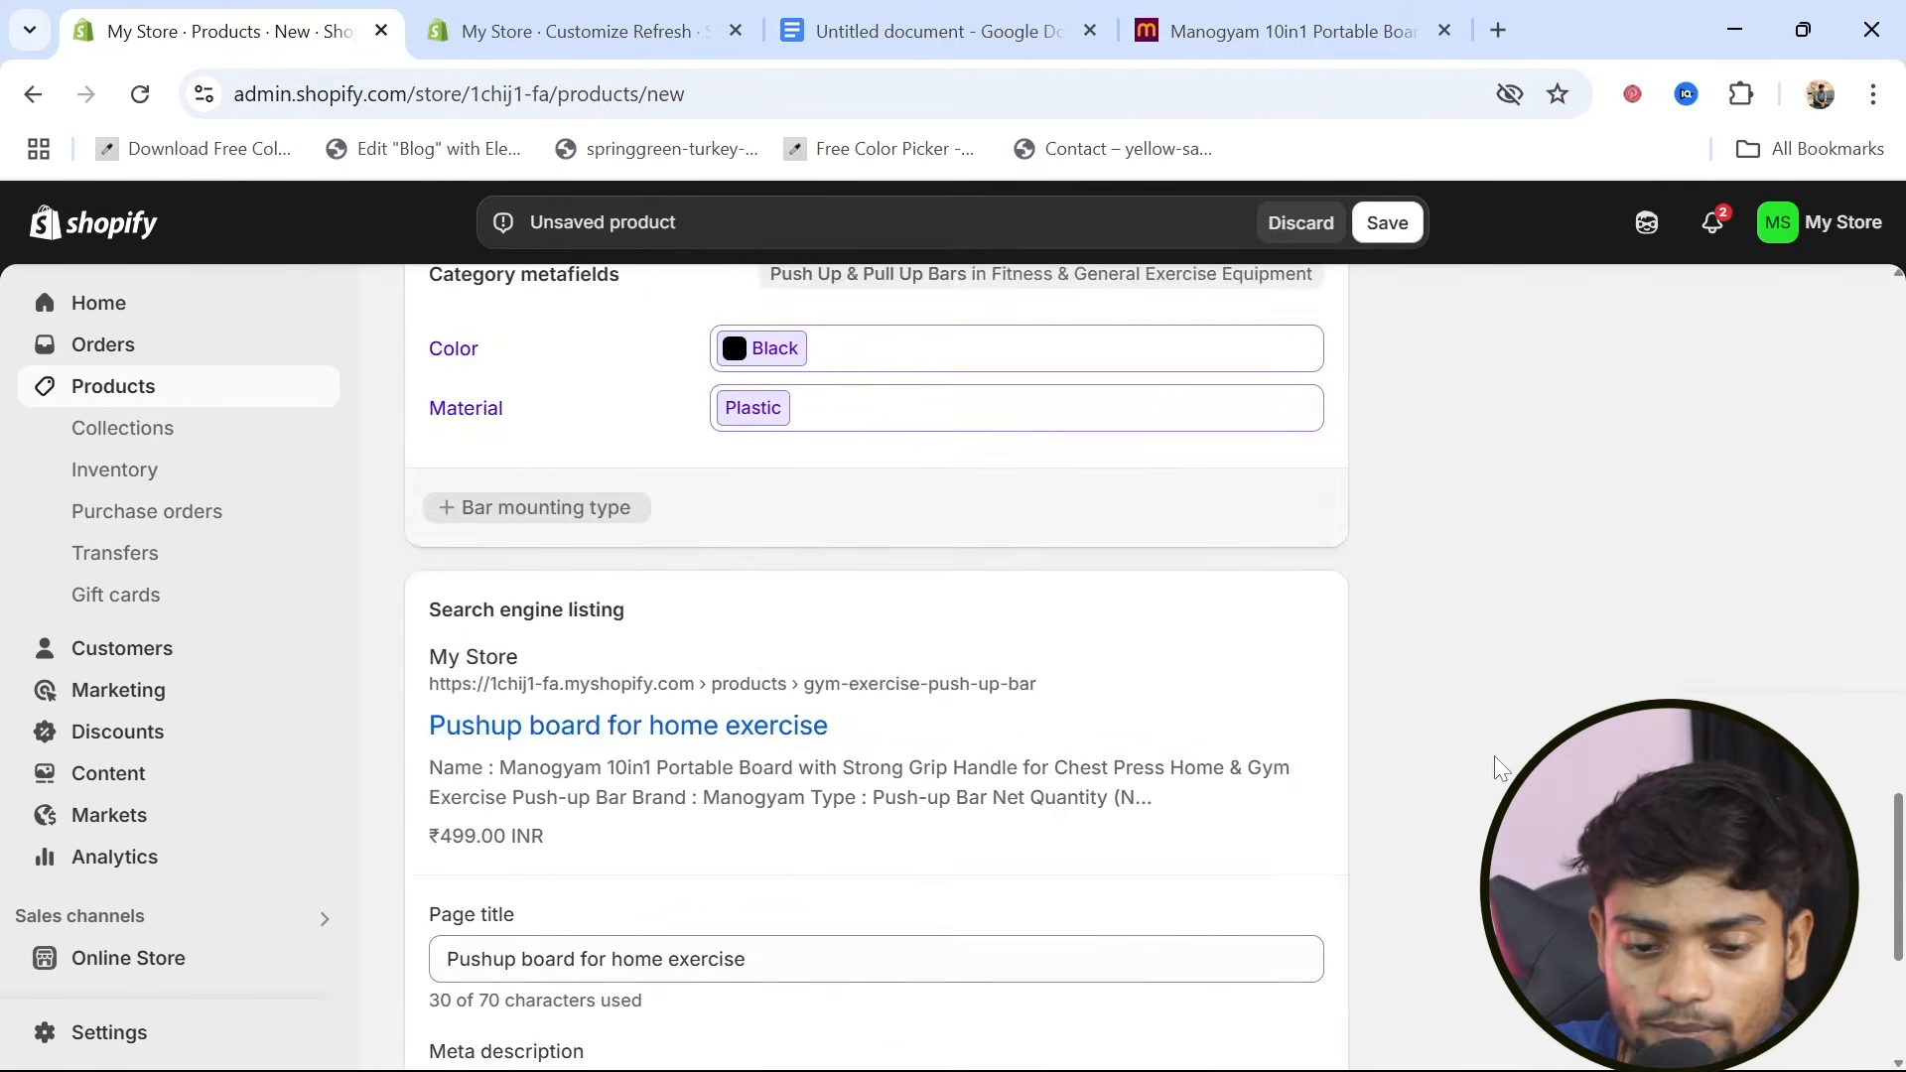
pyautogui.scroll(2, 1493, 754)
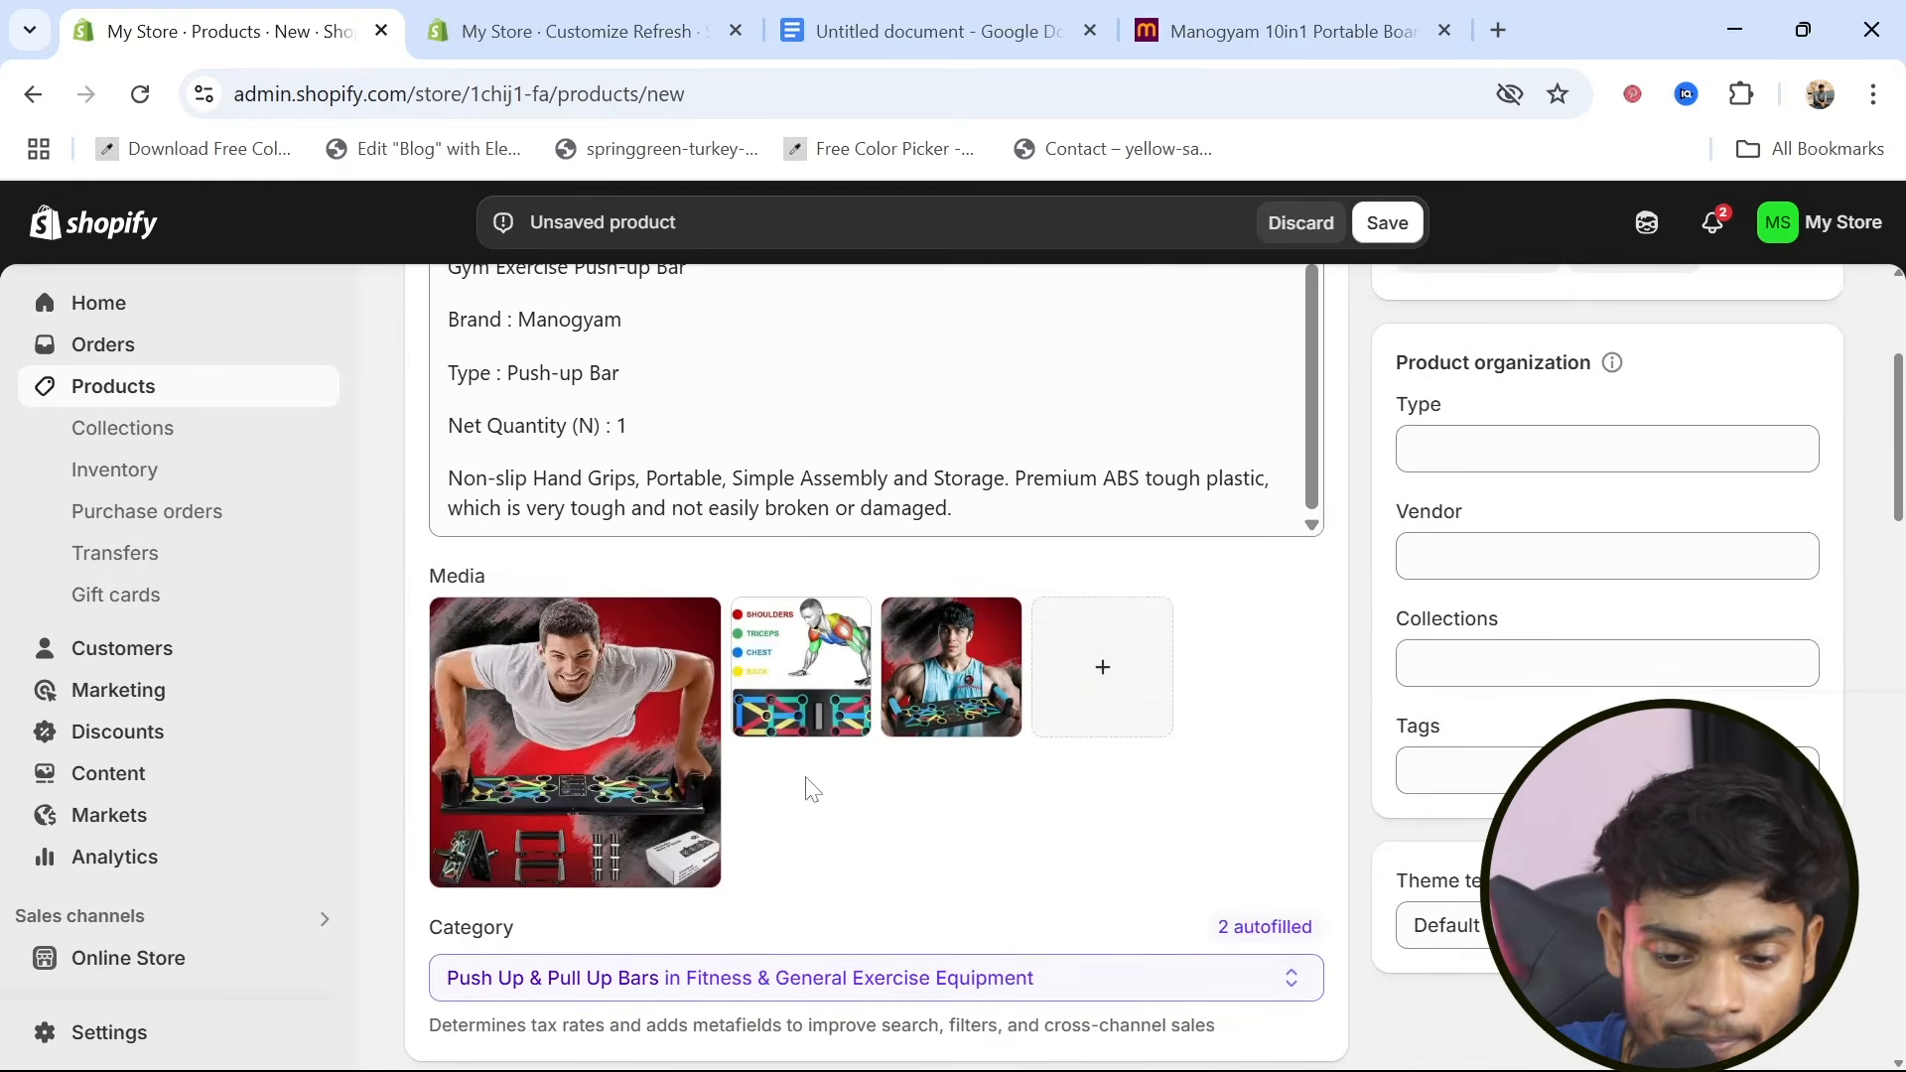
pyautogui.moveTo(971, 672)
pyautogui.moveTo(966, 676); pyautogui.dragTo(610, 794)
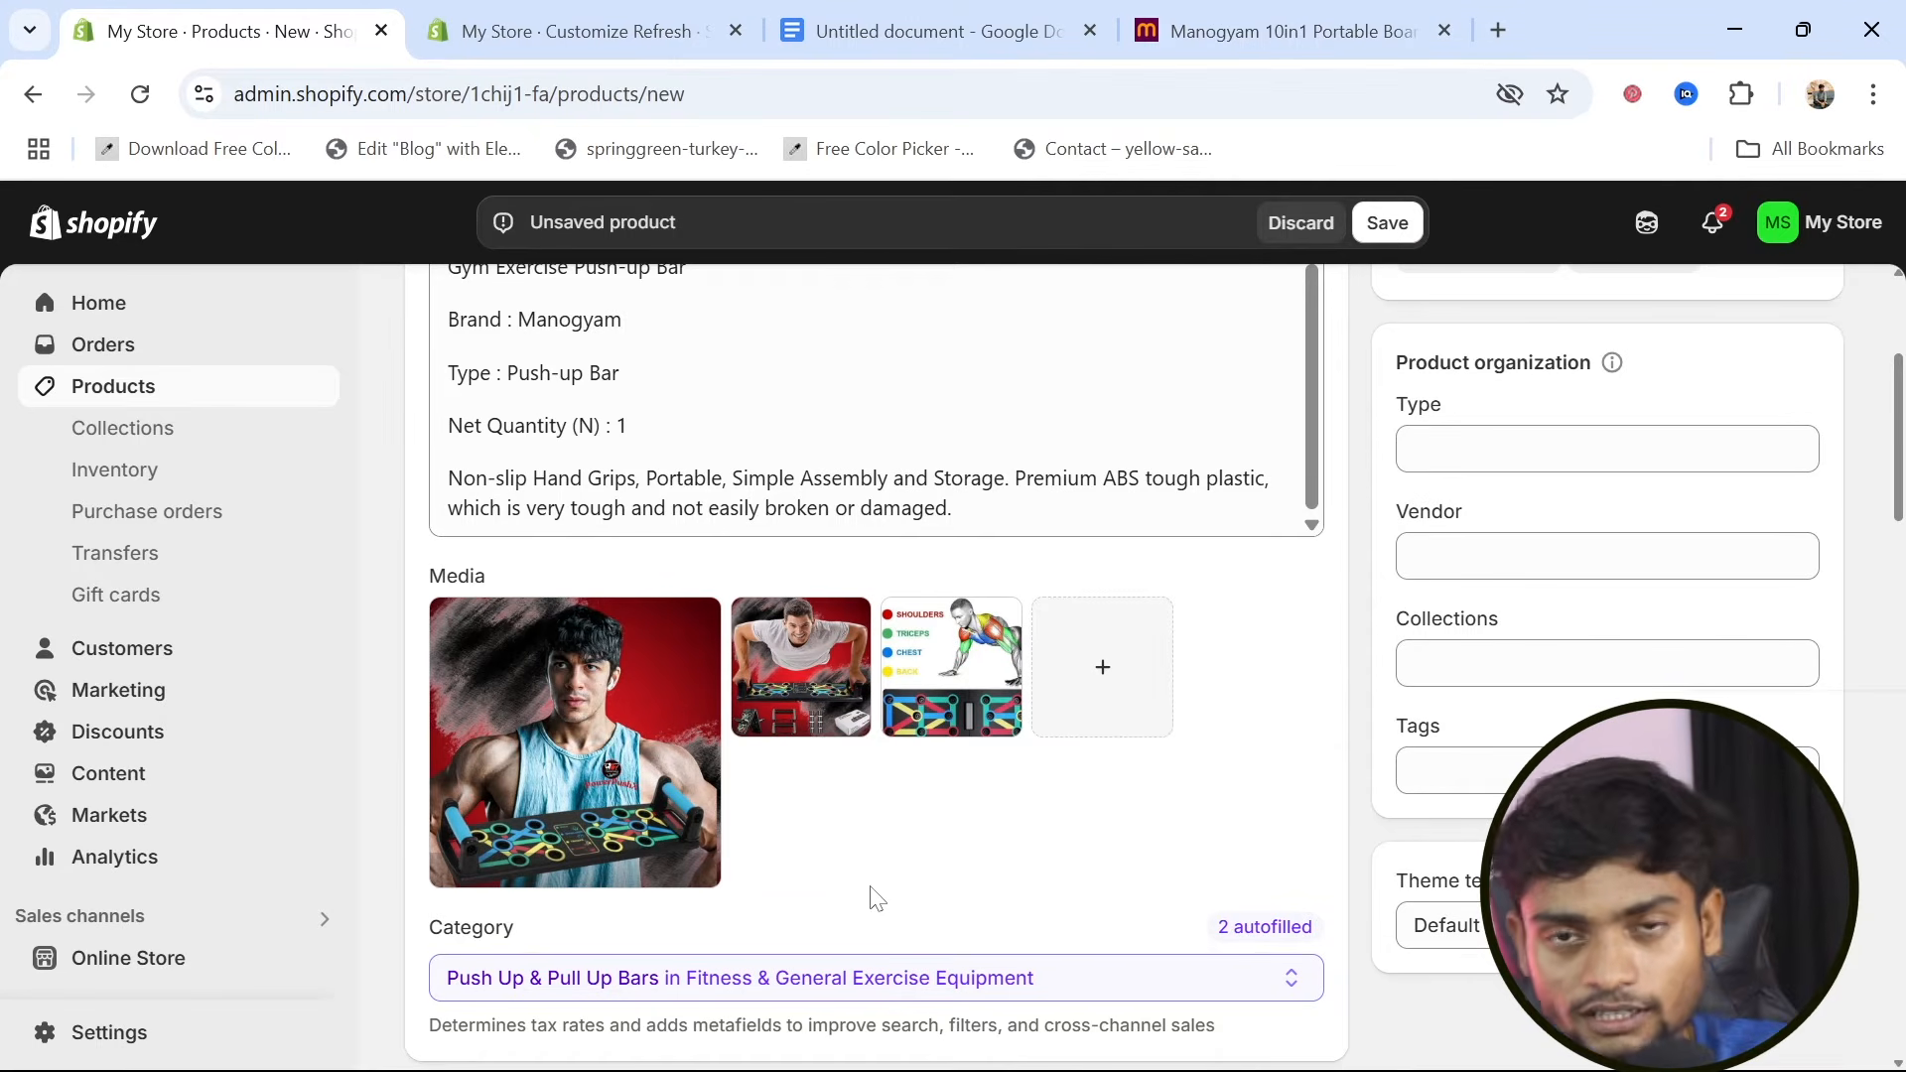
# Save the new Gym Exercise Push-up Bar product
pyautogui.scroll(-5, 873, 894)
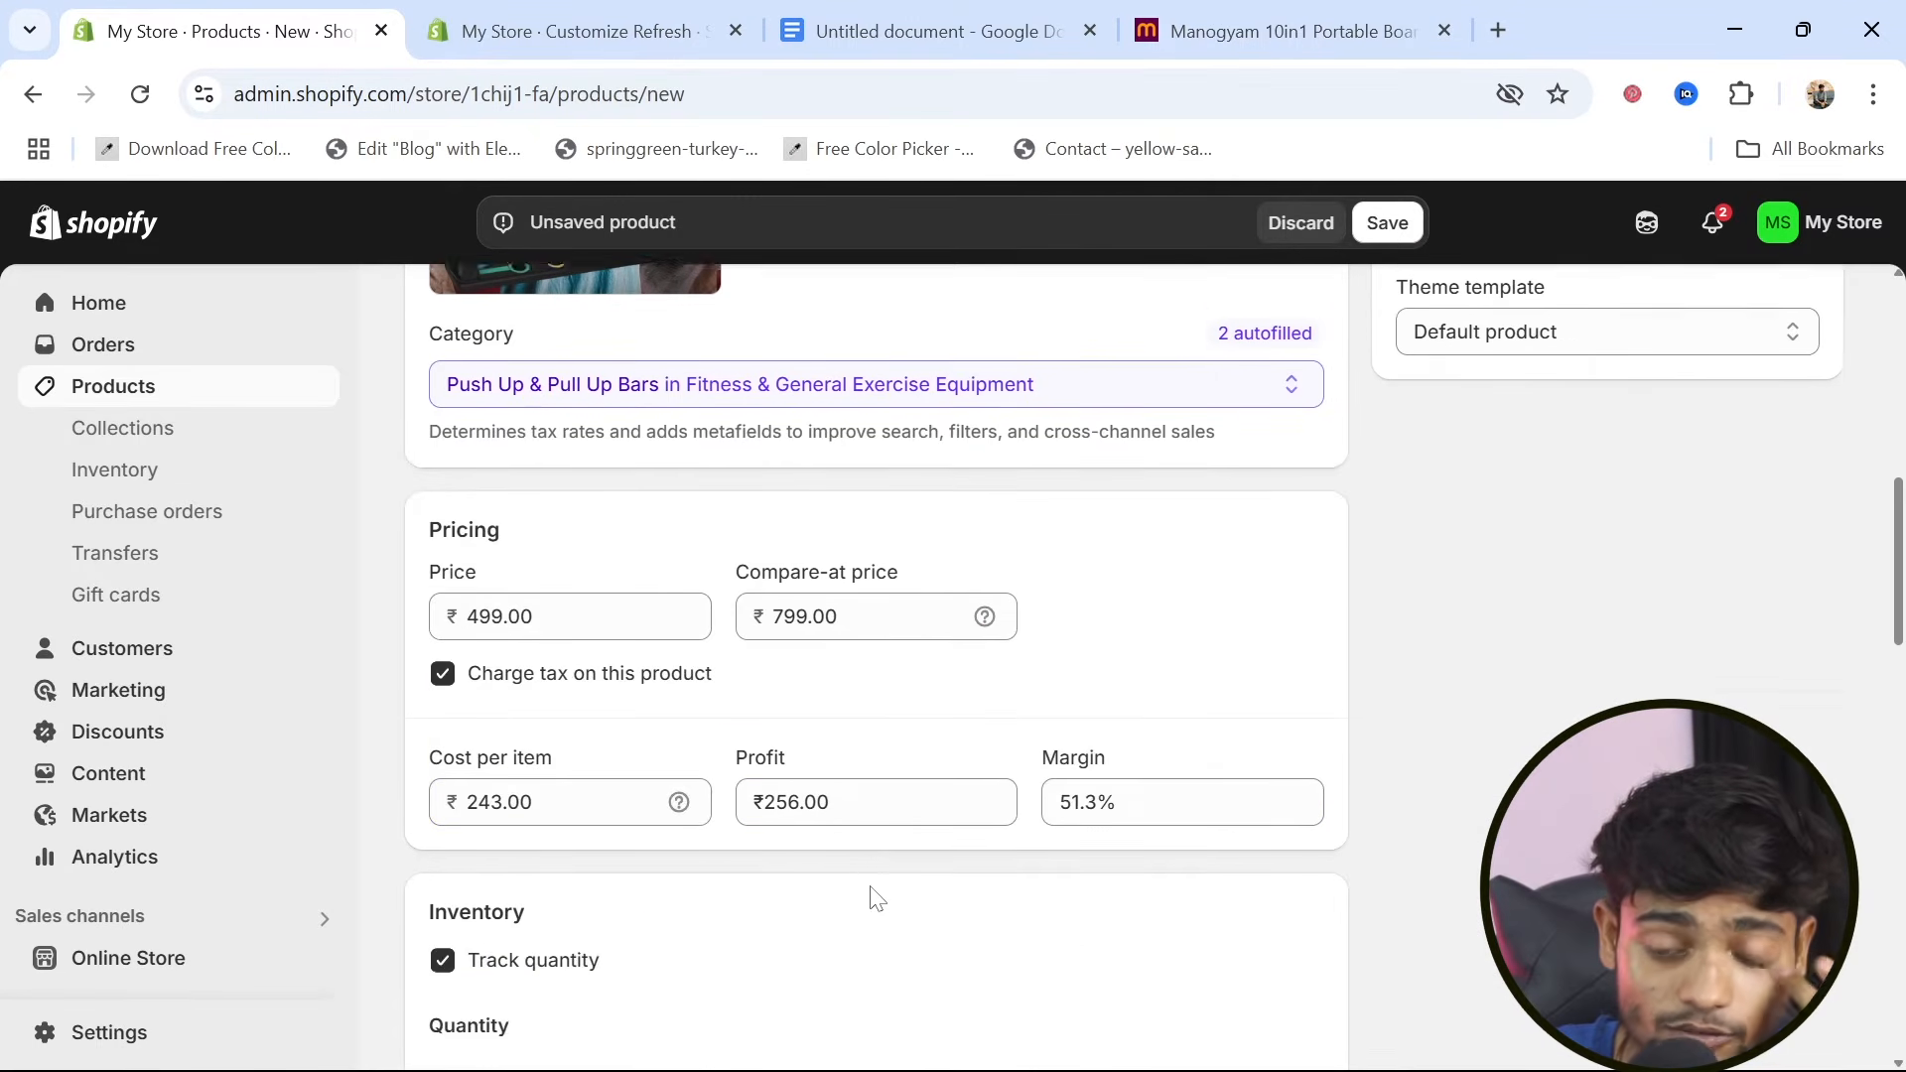
pyautogui.scroll(1, 872, 893)
pyautogui.click(1389, 225)
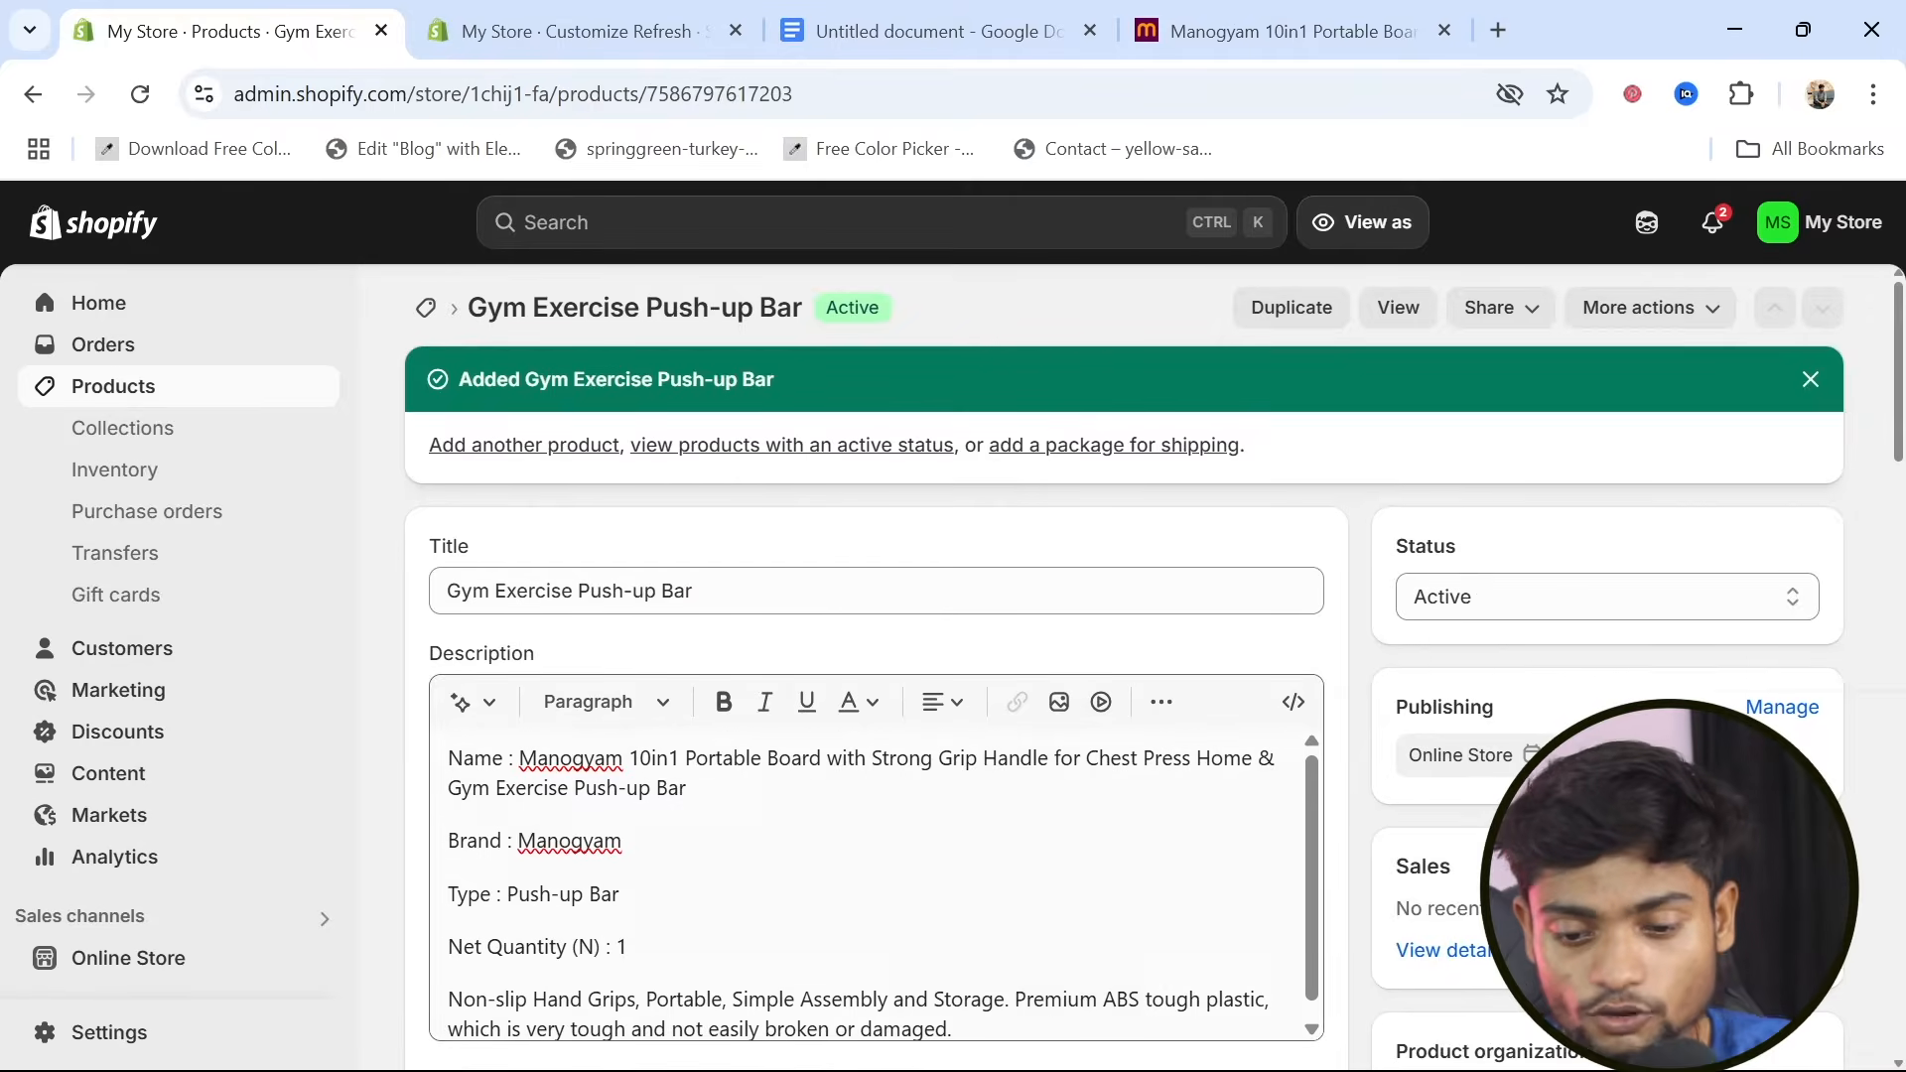
# Try to assign the product to a "home workout" collection, then clear the entered collection name
pyautogui.scroll(-4, 1155, 769)
pyautogui.scroll(-2, 1154, 769)
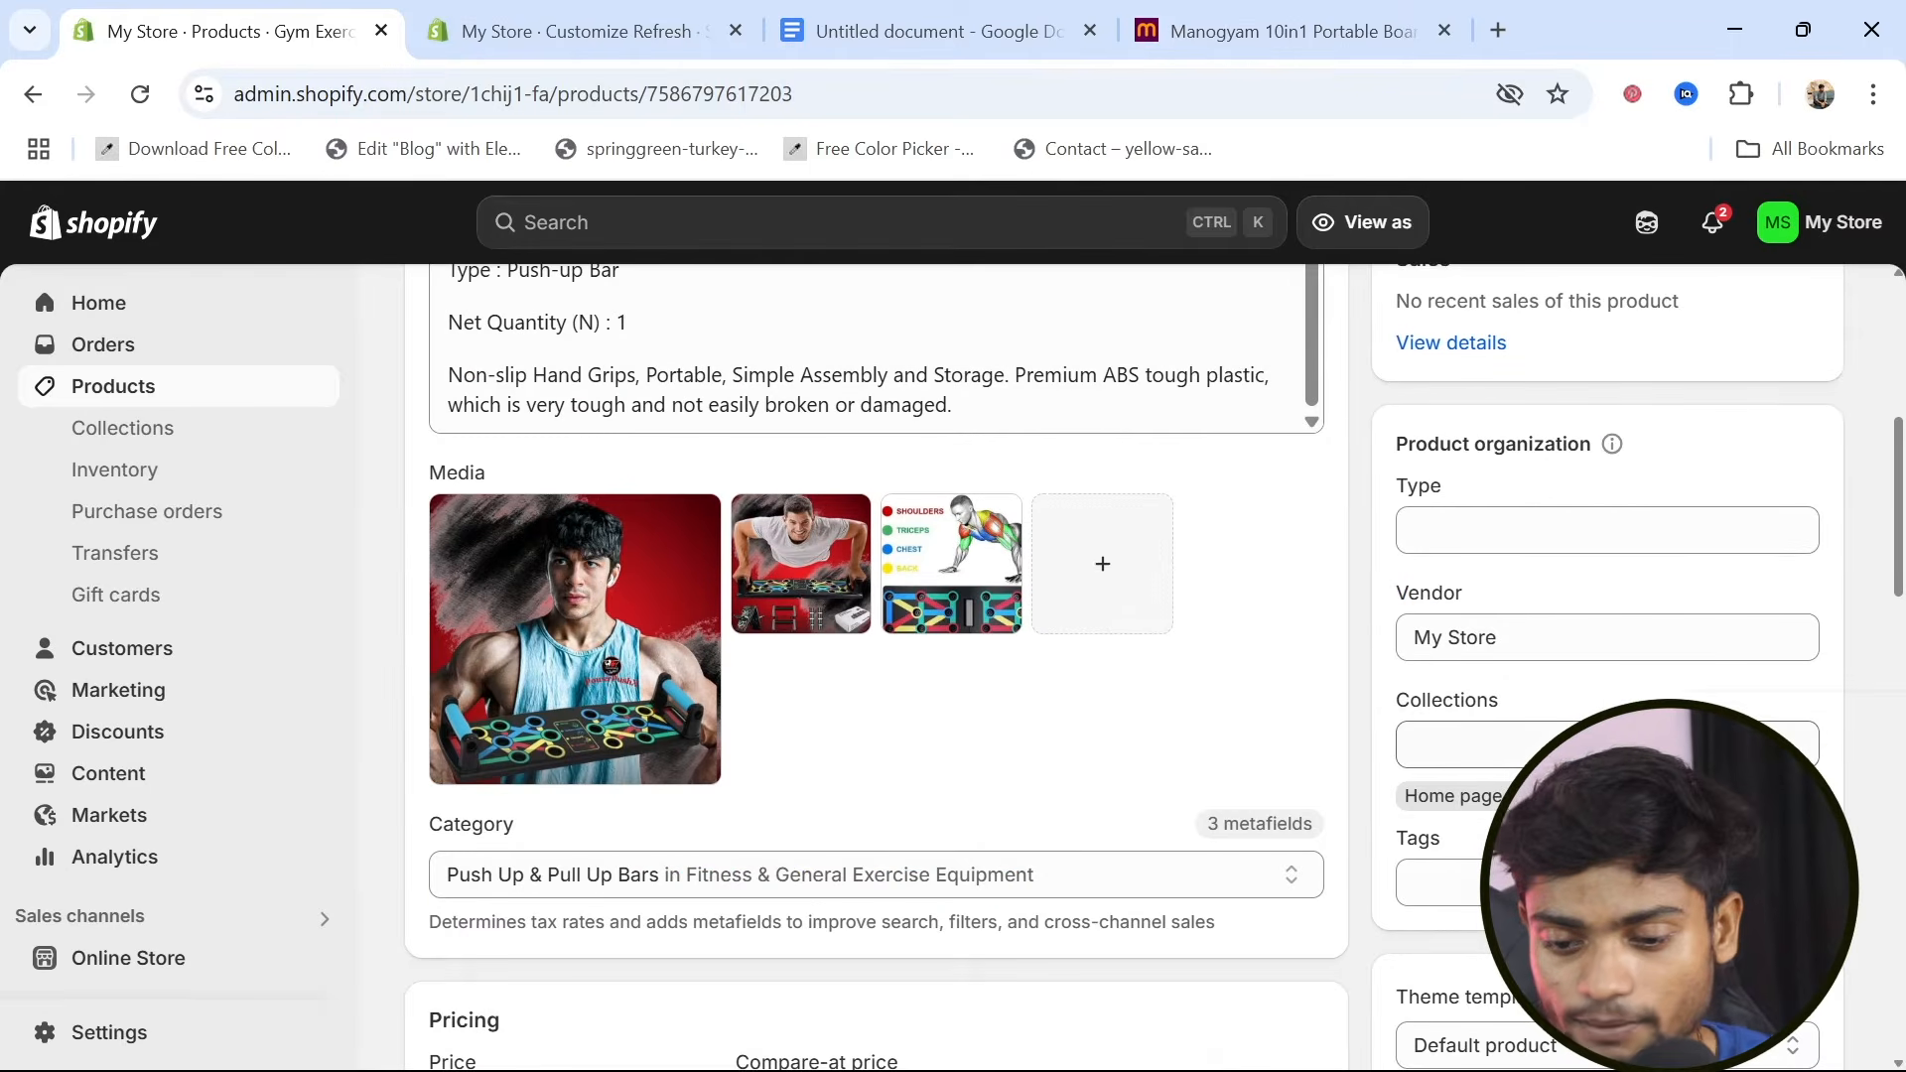
pyautogui.click(1607, 744)
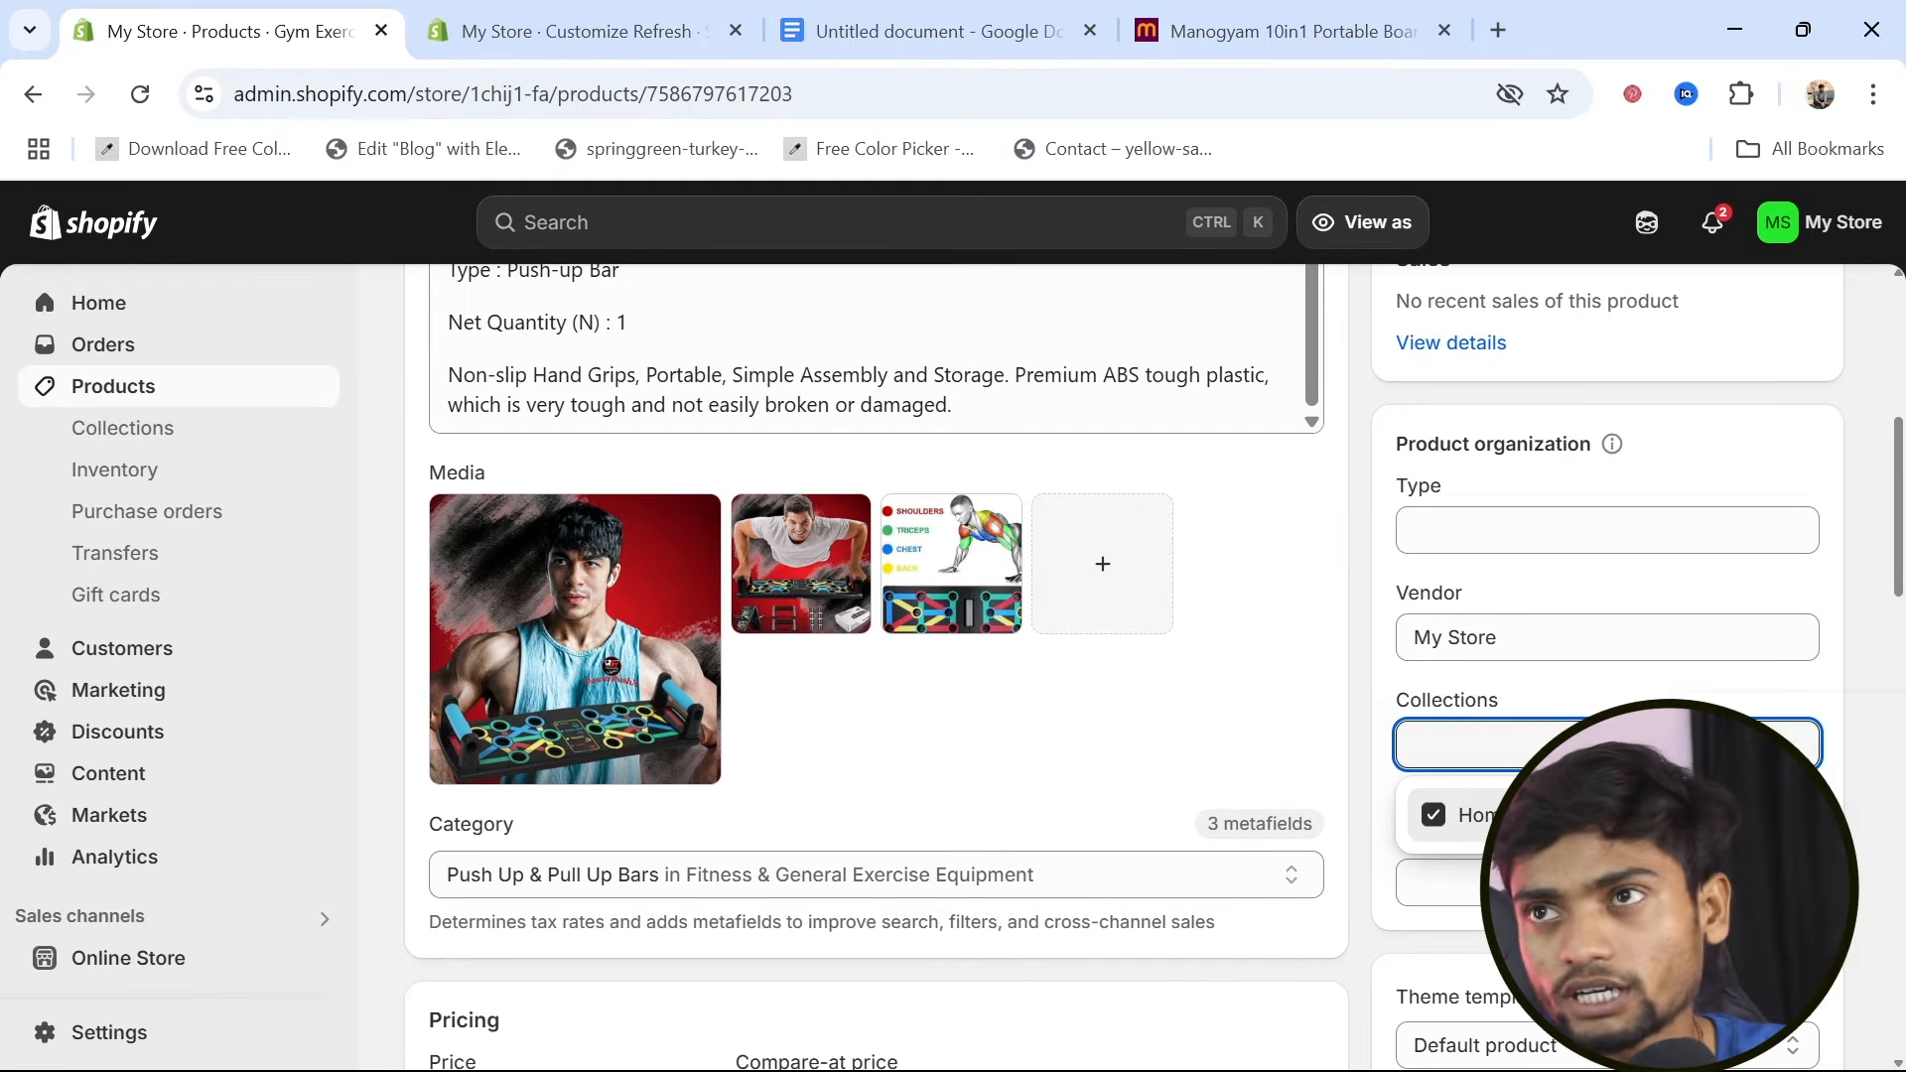
pyautogui.write('ho')
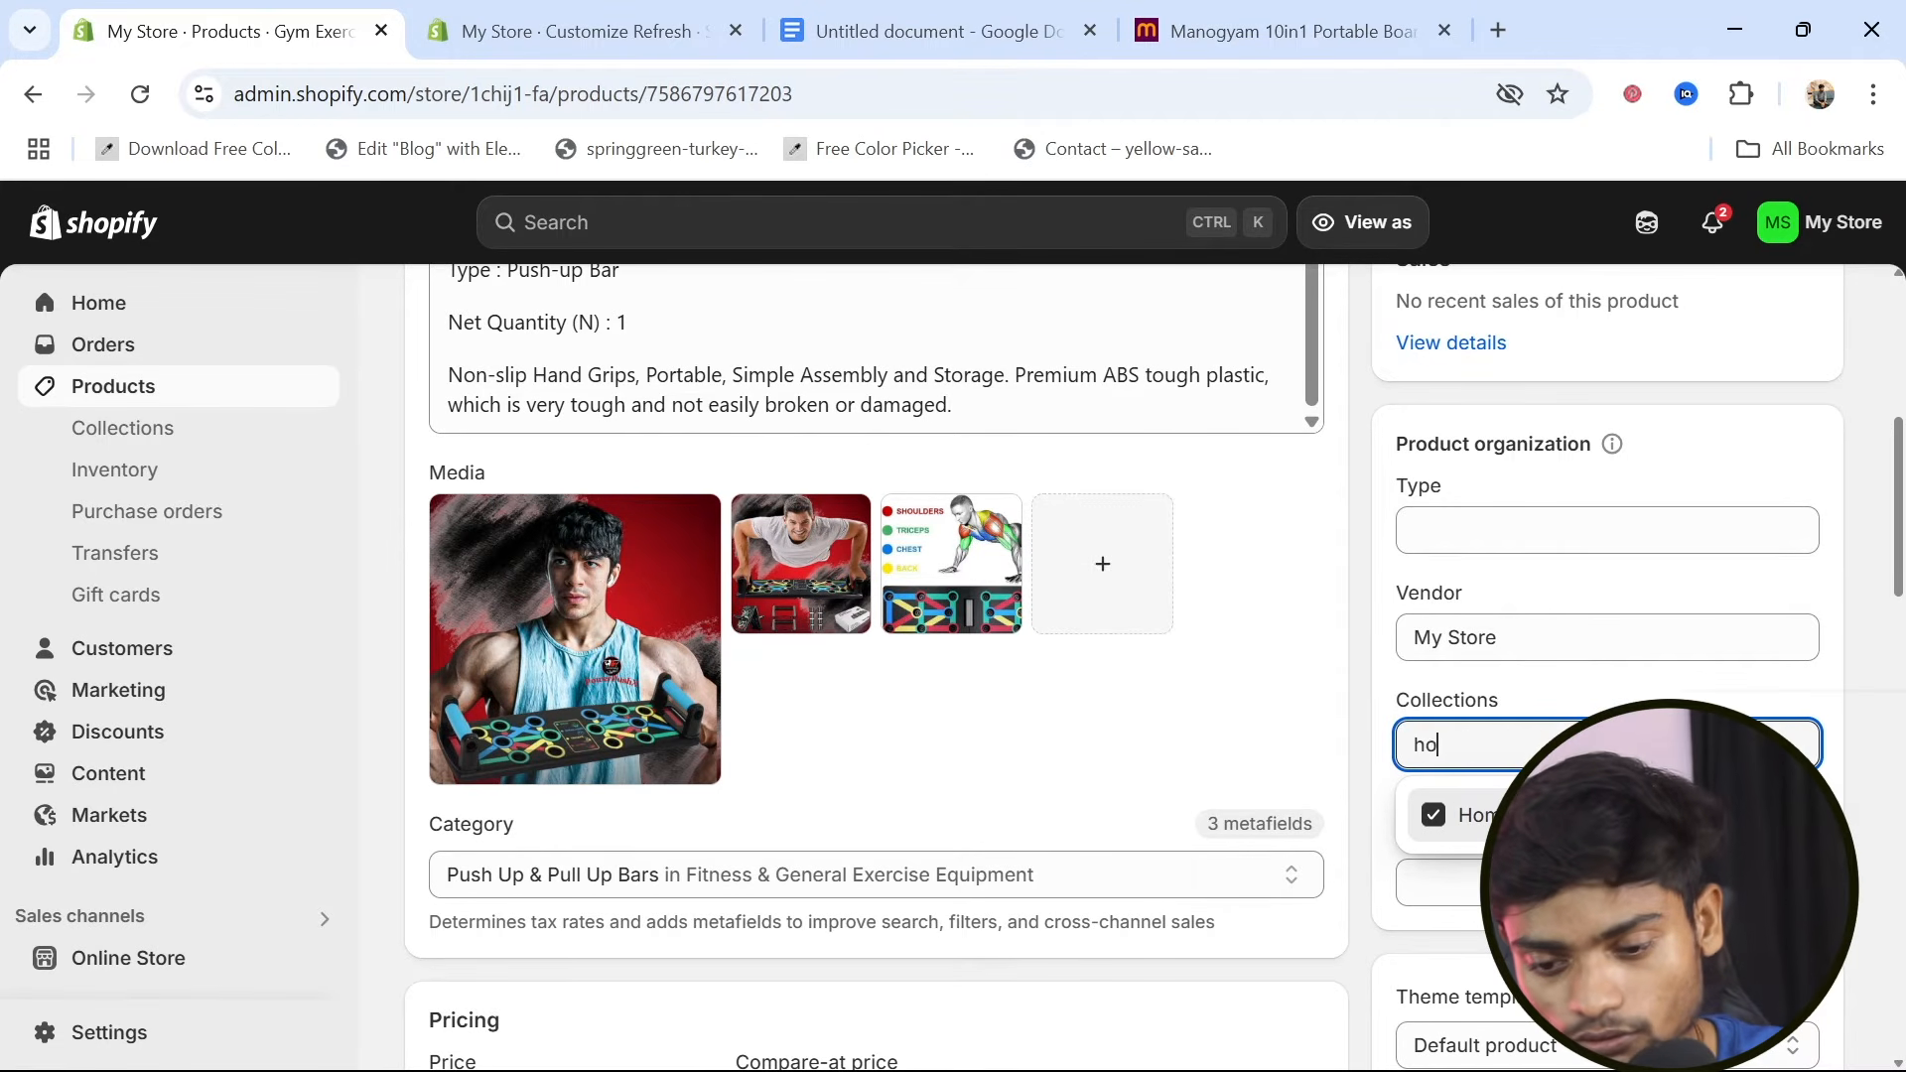
pyautogui.write('me workout')
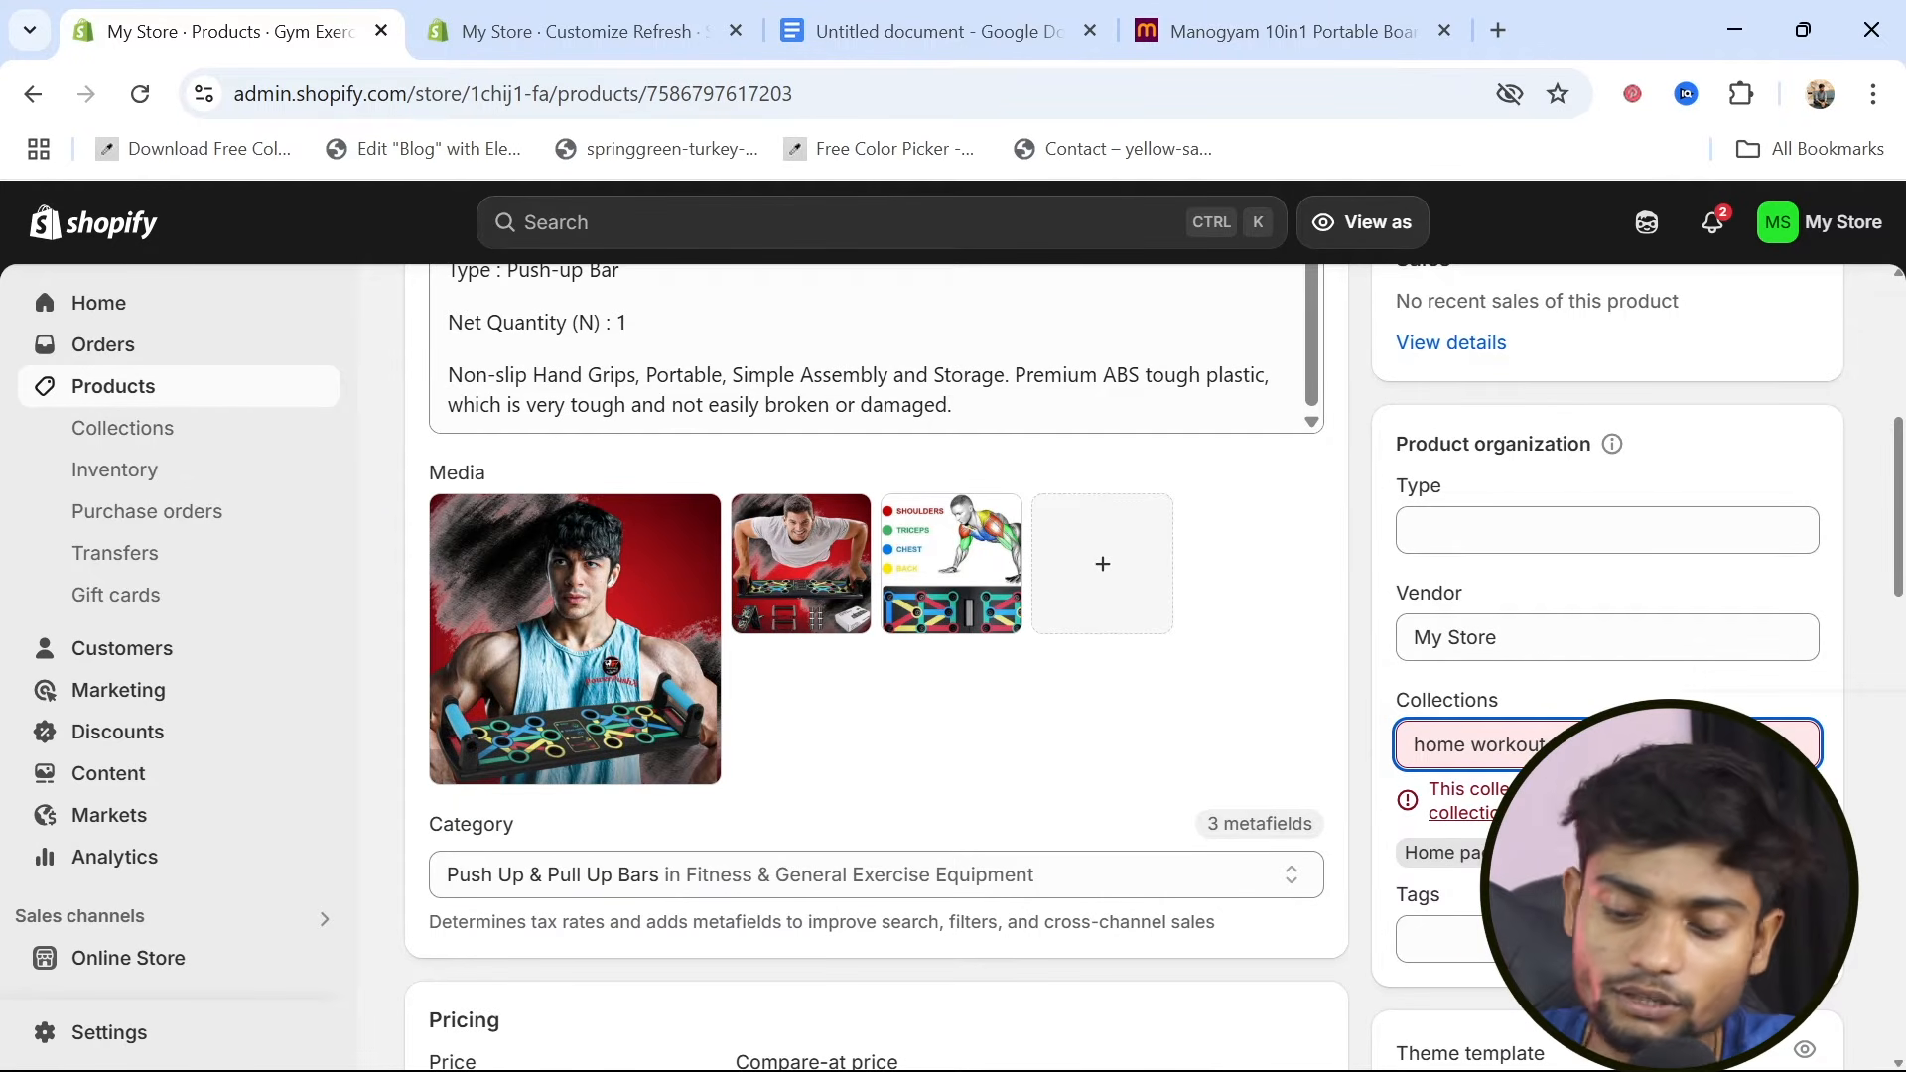
pyautogui.press('BackSpace')
pyautogui.press('BackSpace')
pyautogui.press('BackSpace')
pyautogui.press('BackSpace')
pyautogui.press('BackSpace')
pyautogui.press('BackSpace')
pyautogui.press('BackSpace')
pyautogui.press('BackSpace')
pyautogui.press('BackSpace')
pyautogui.press('BackSpace')
pyautogui.press('BackSpace')
pyautogui.press('BackSpace')
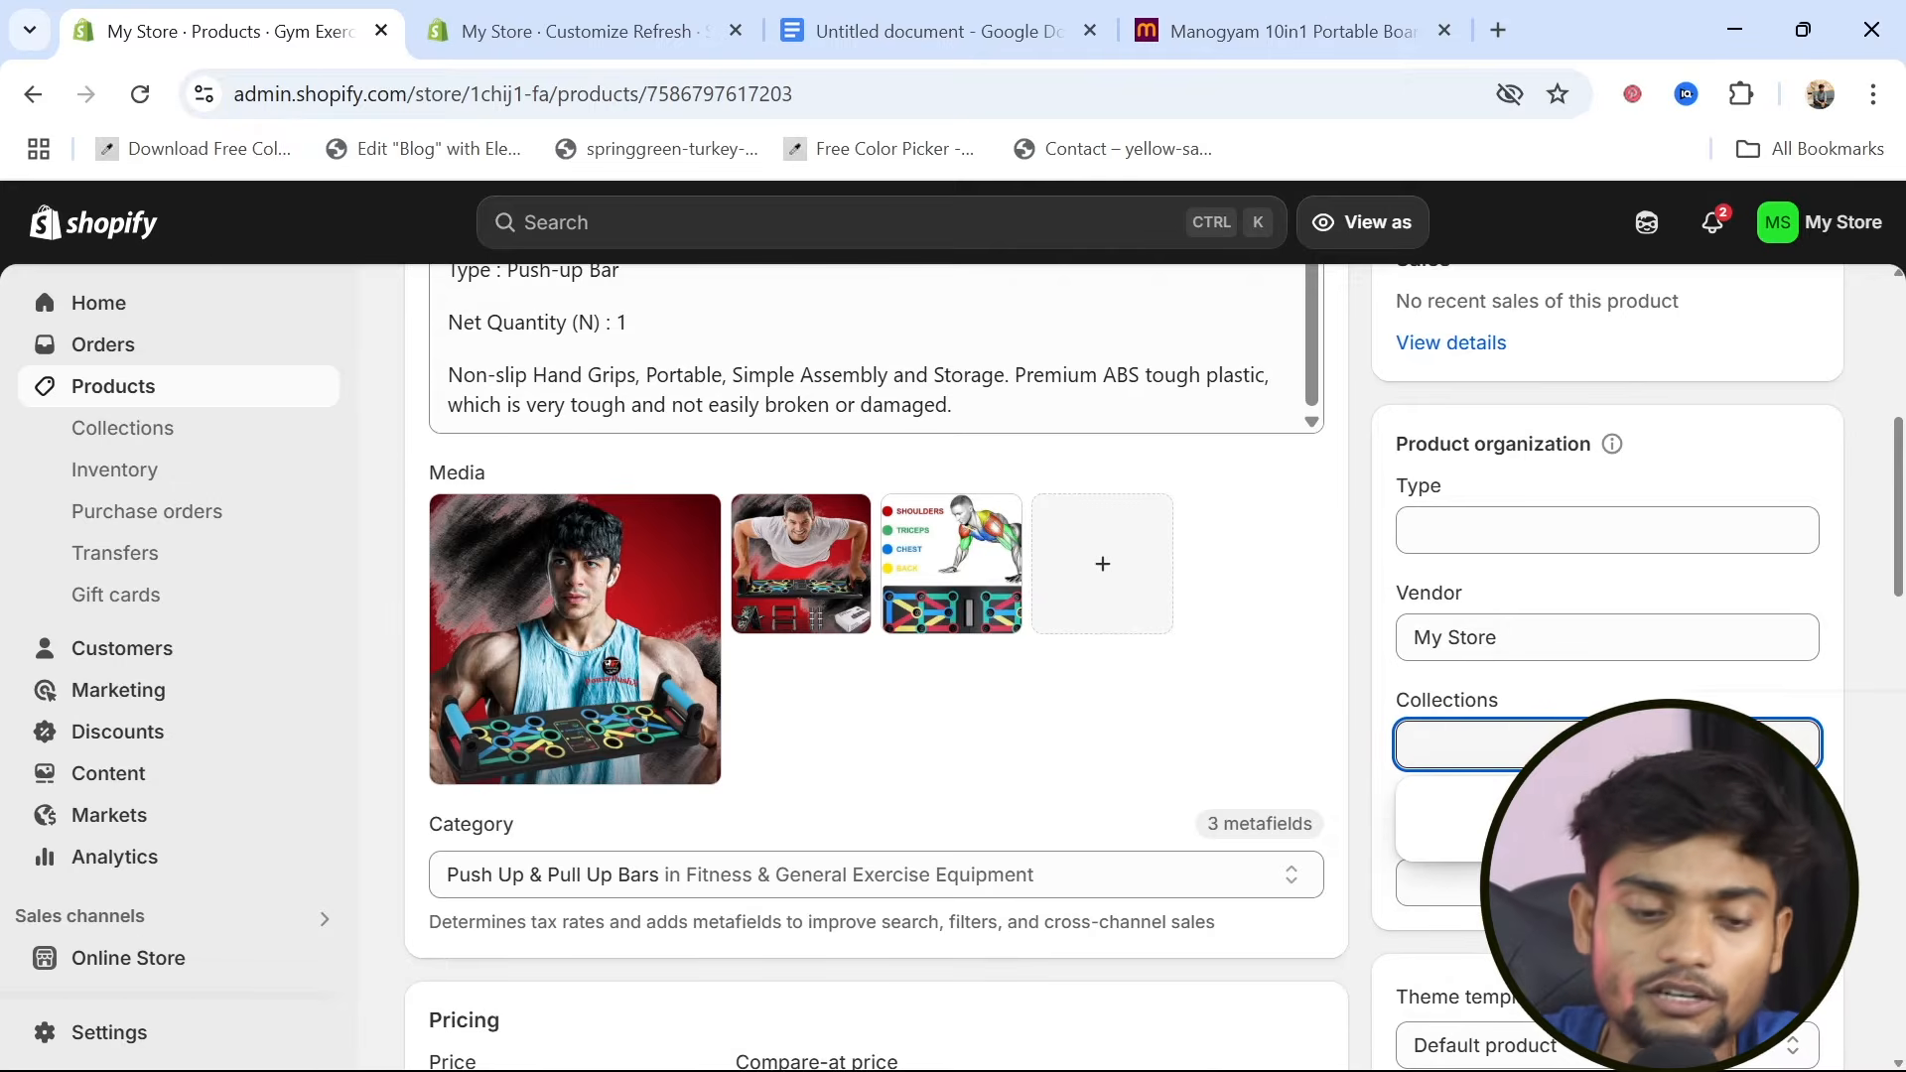
# Start a new product collection in the store and title it "Home Workout"
pyautogui.click(175, 447)
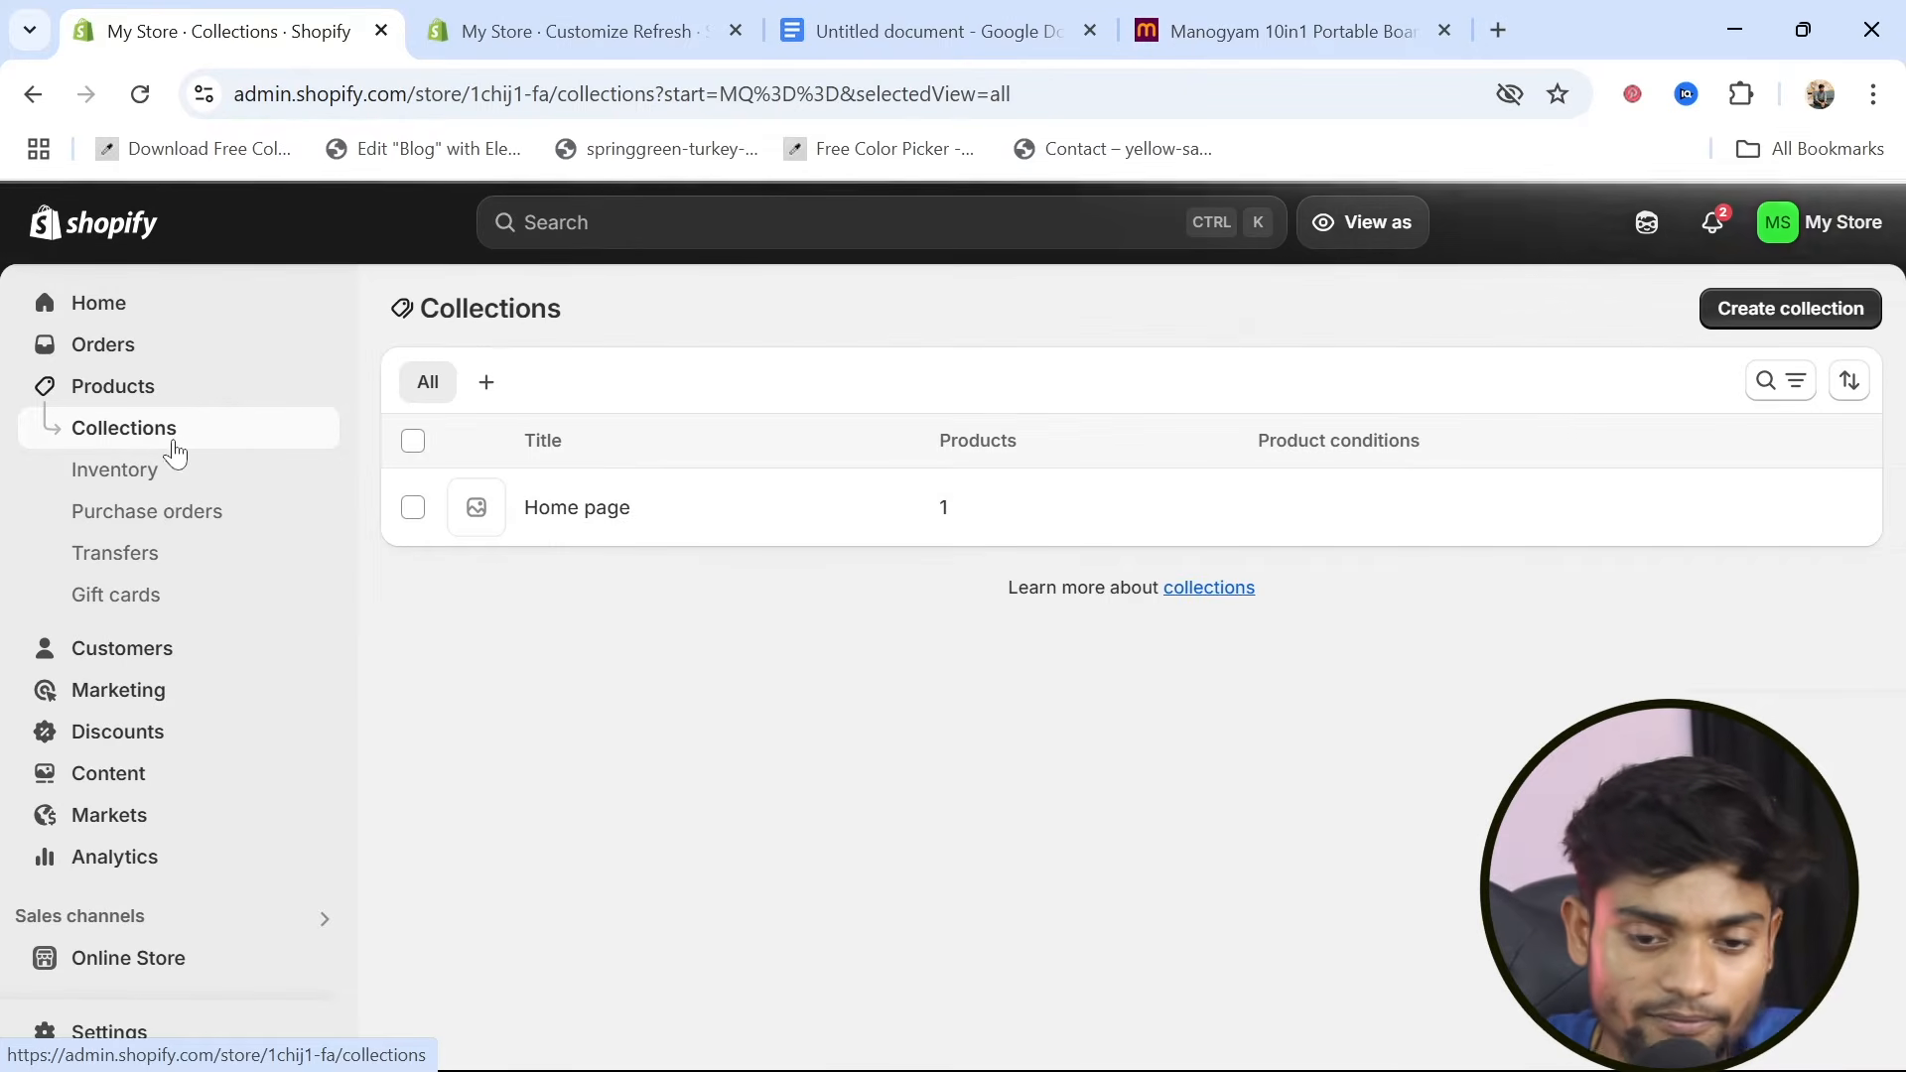
pyautogui.click(1770, 310)
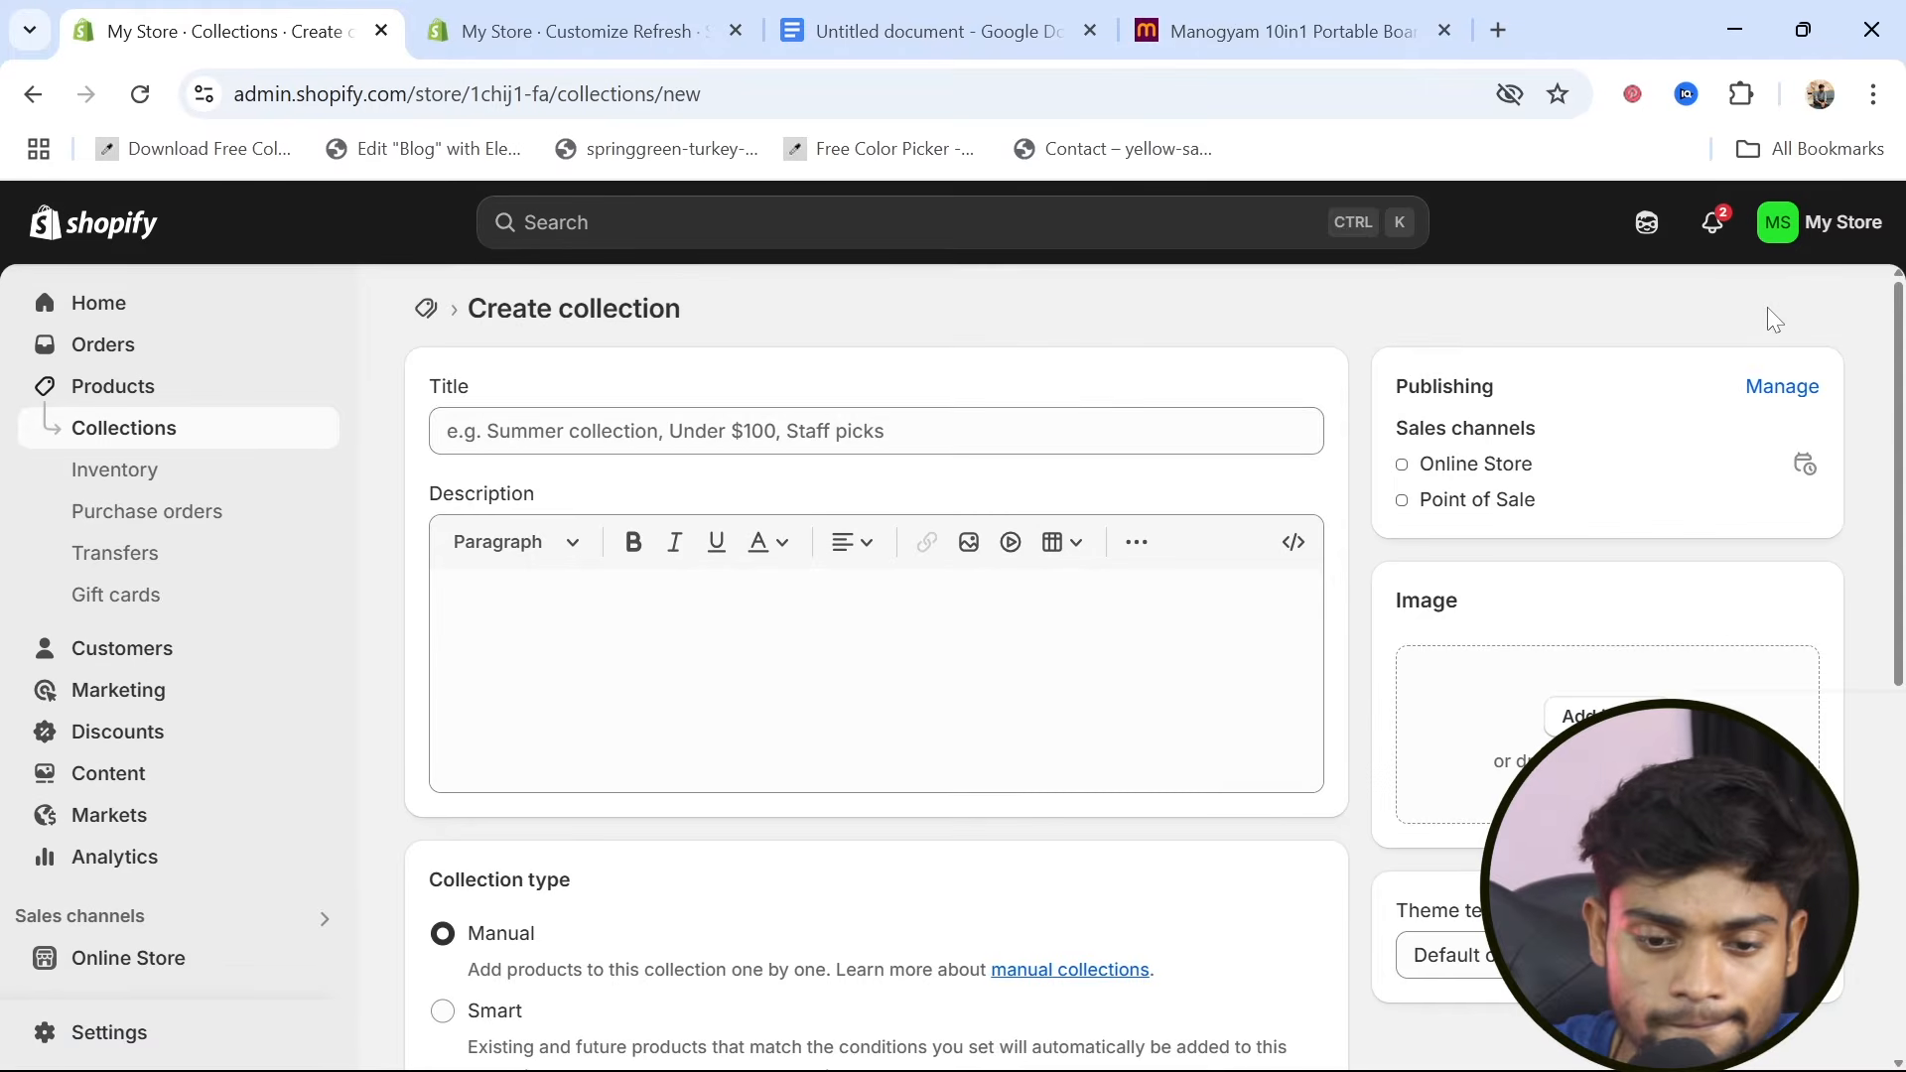
pyautogui.click(784, 436)
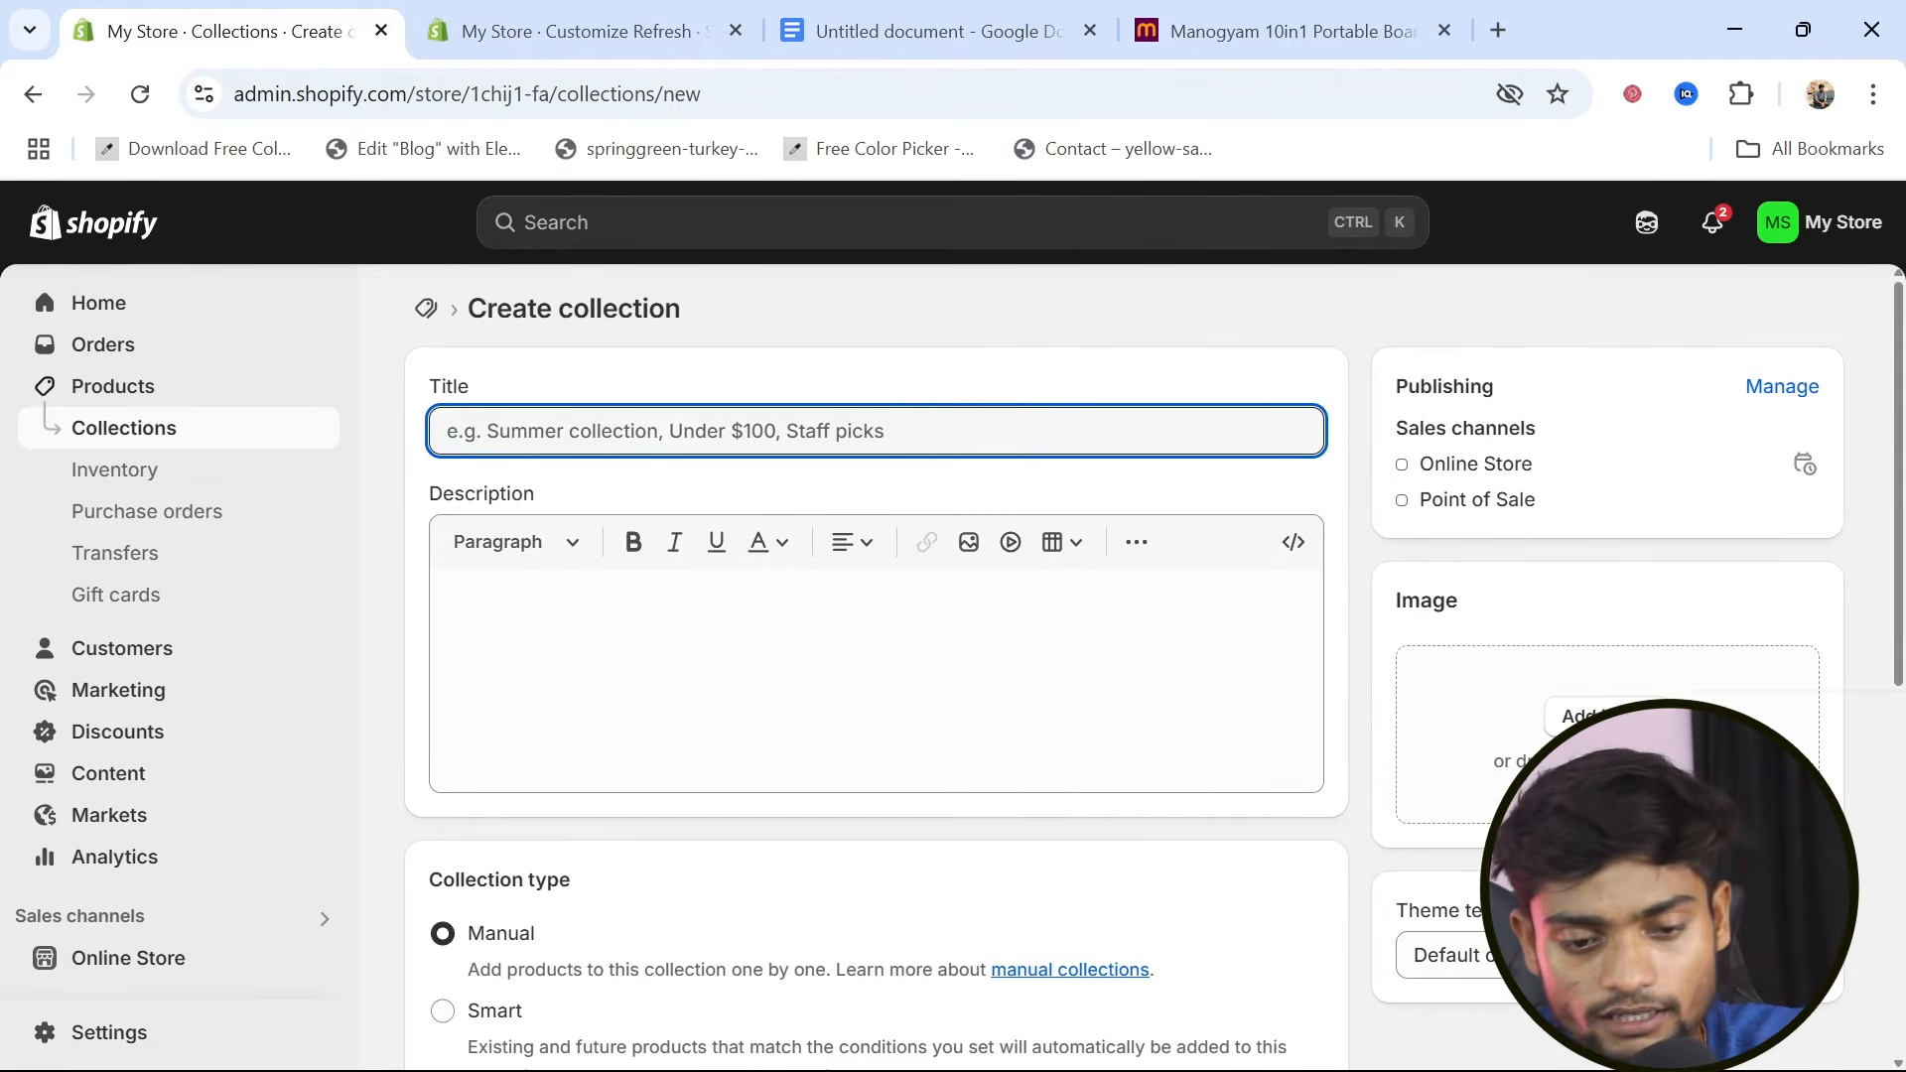
pyautogui.write('Home Workout')
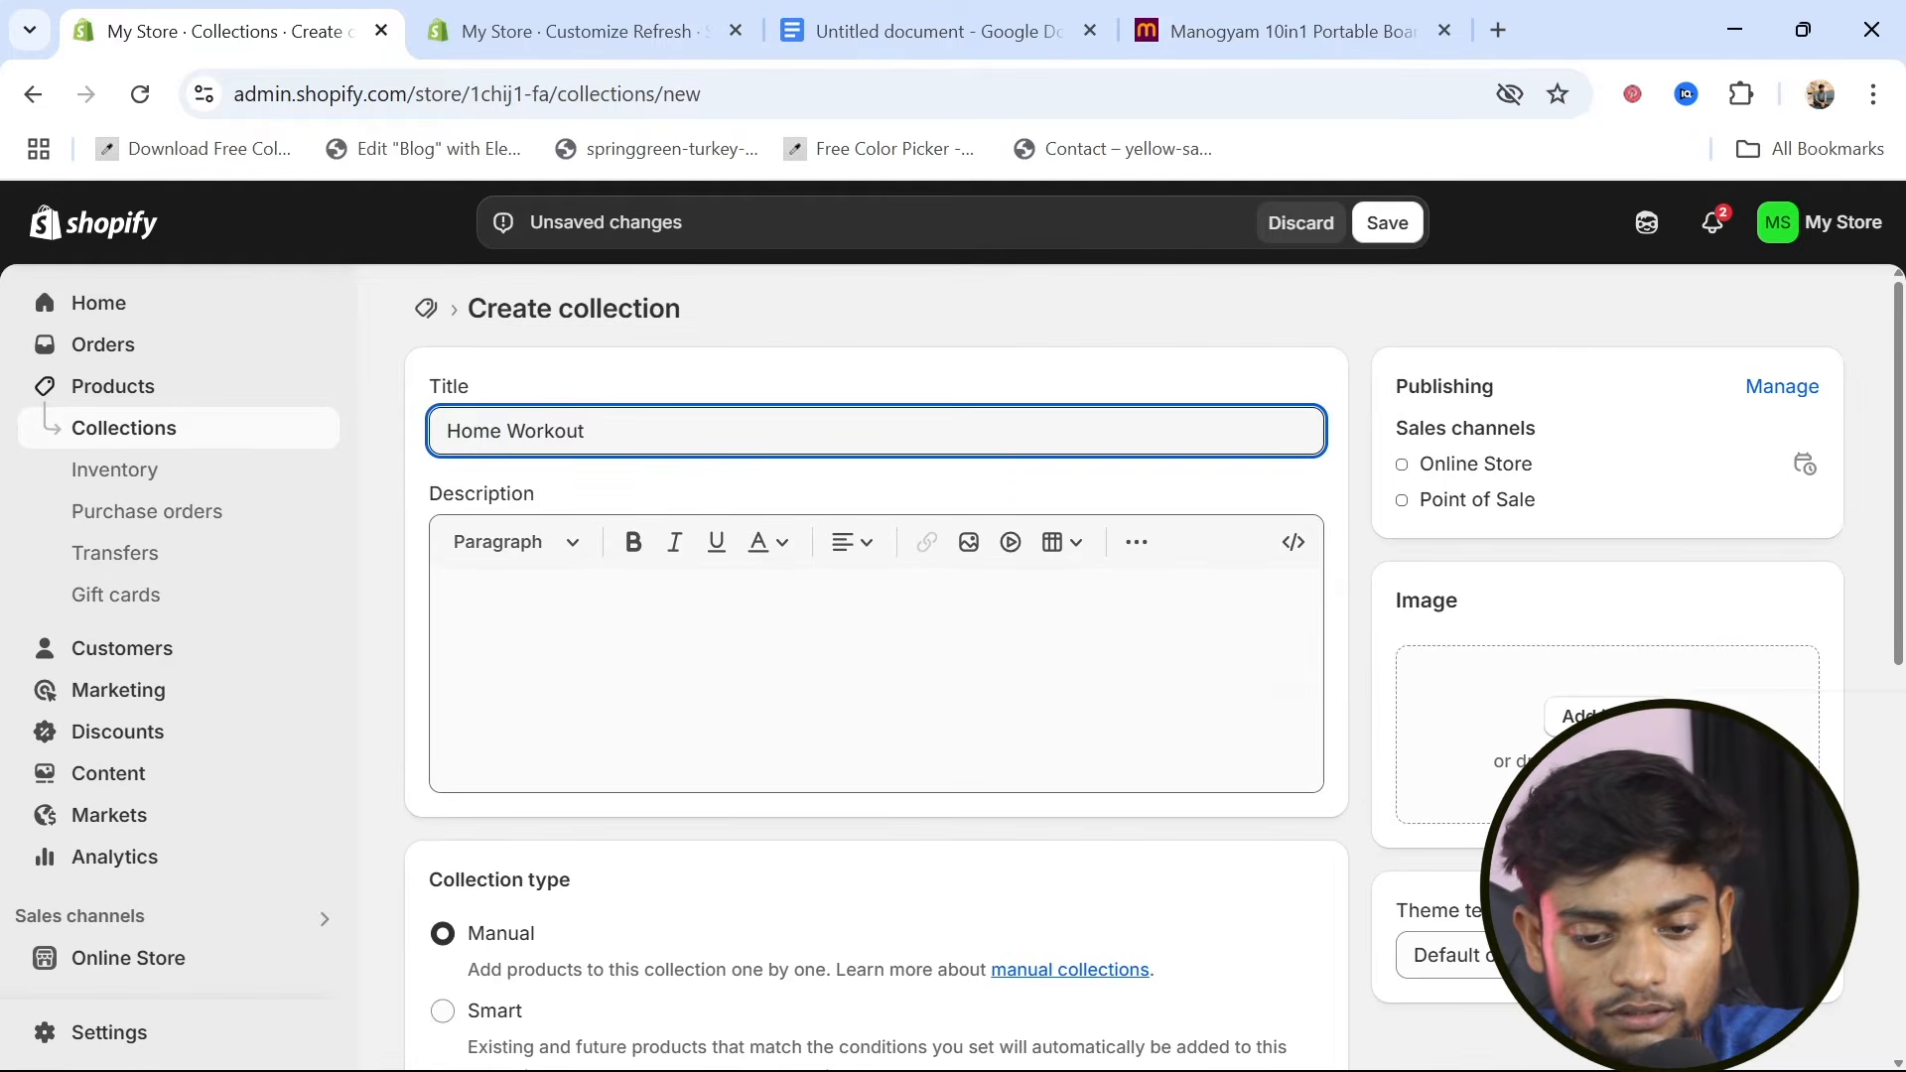
pyautogui.click(685, 640)
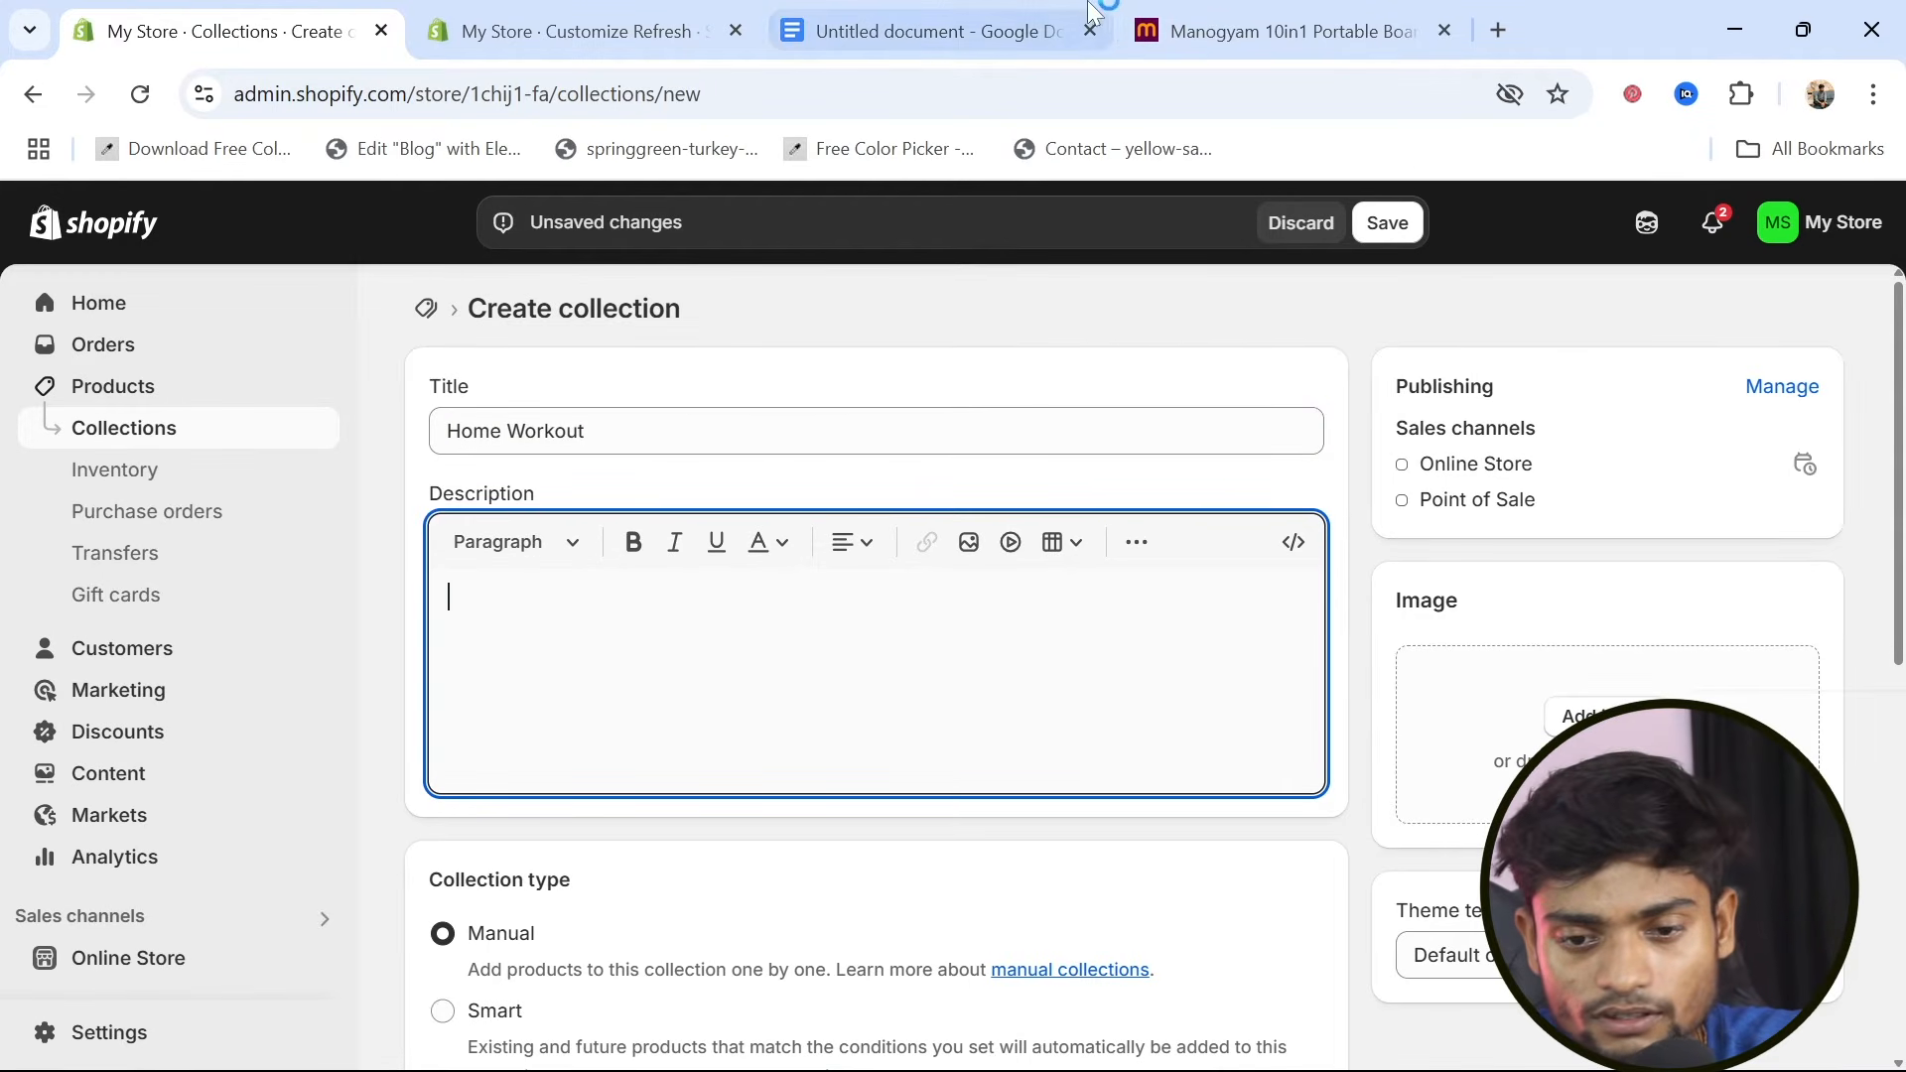
# Switch to ChatGPT in a new browser tab and enter a prompt beginning "chat write a description f"
pyautogui.click(1499, 30)
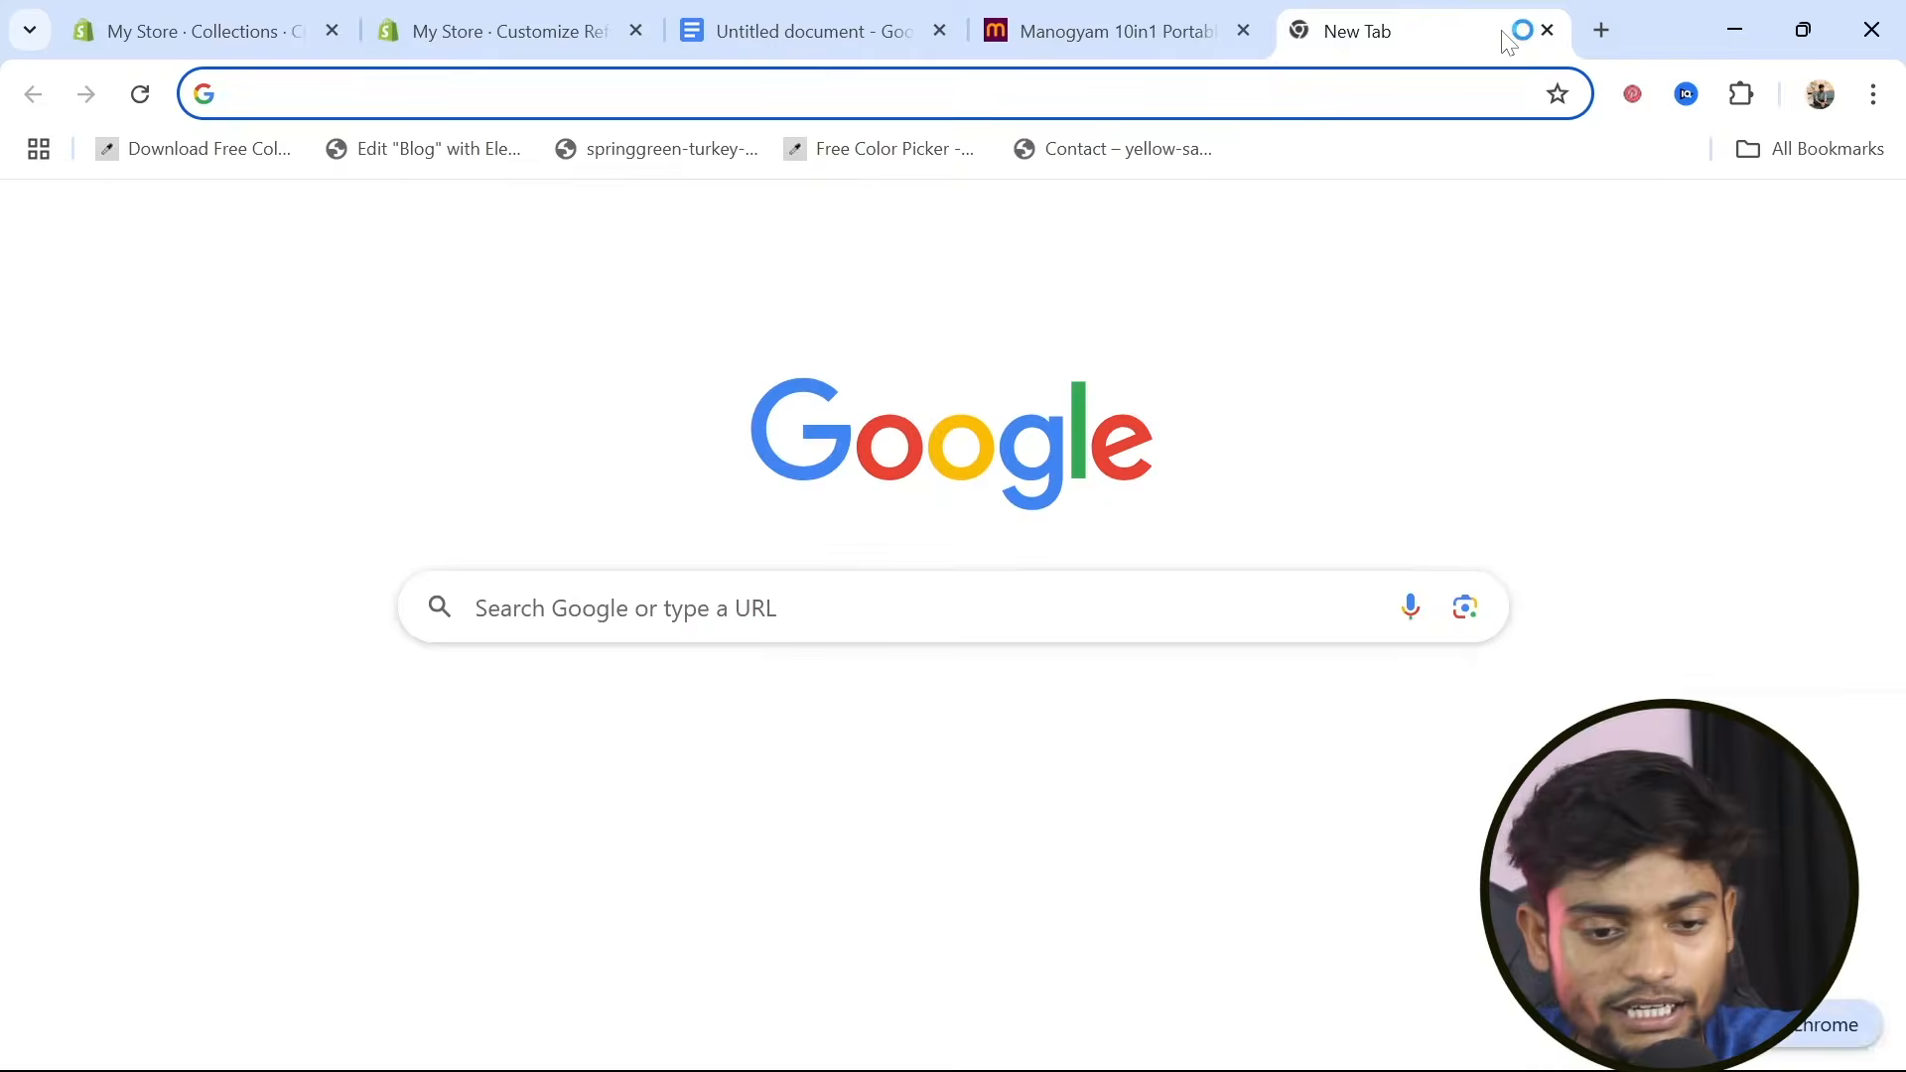
pyautogui.write('chat')
pyautogui.press('Return')
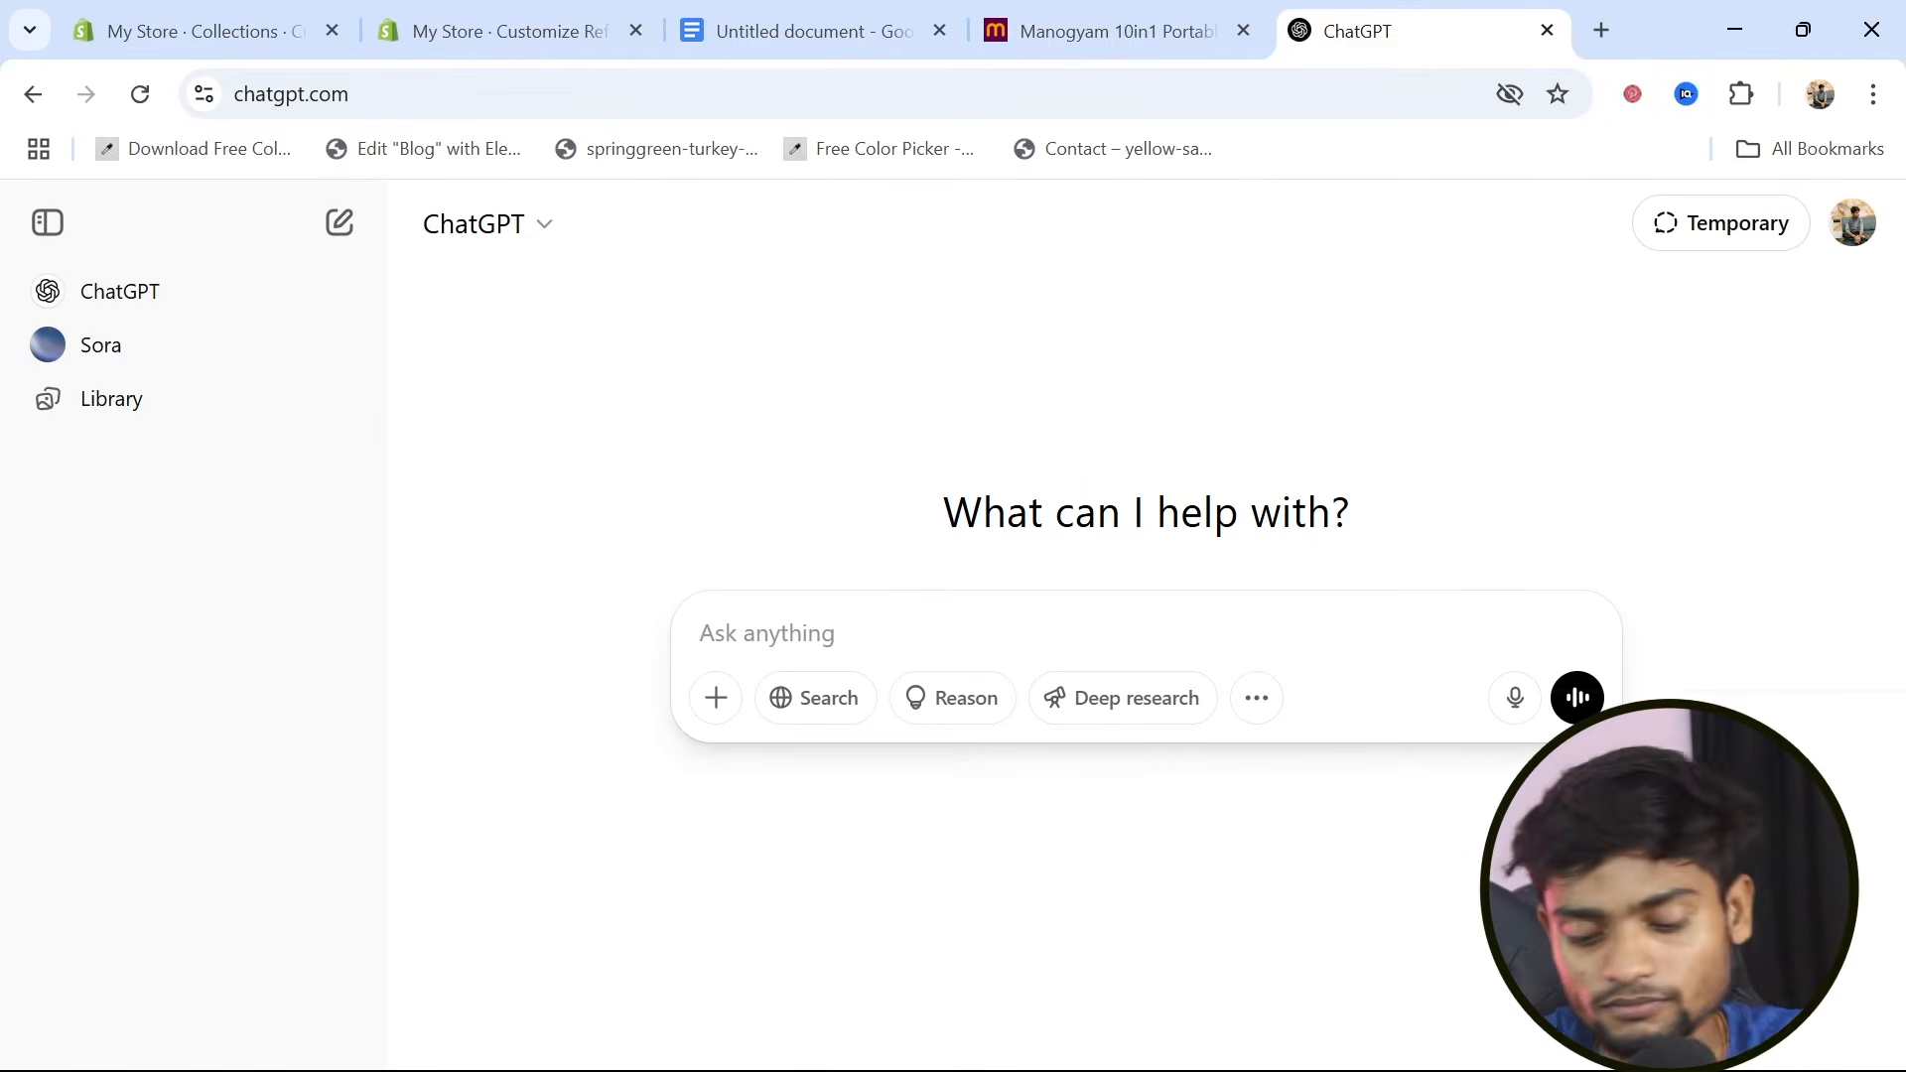
pyautogui.write('c')
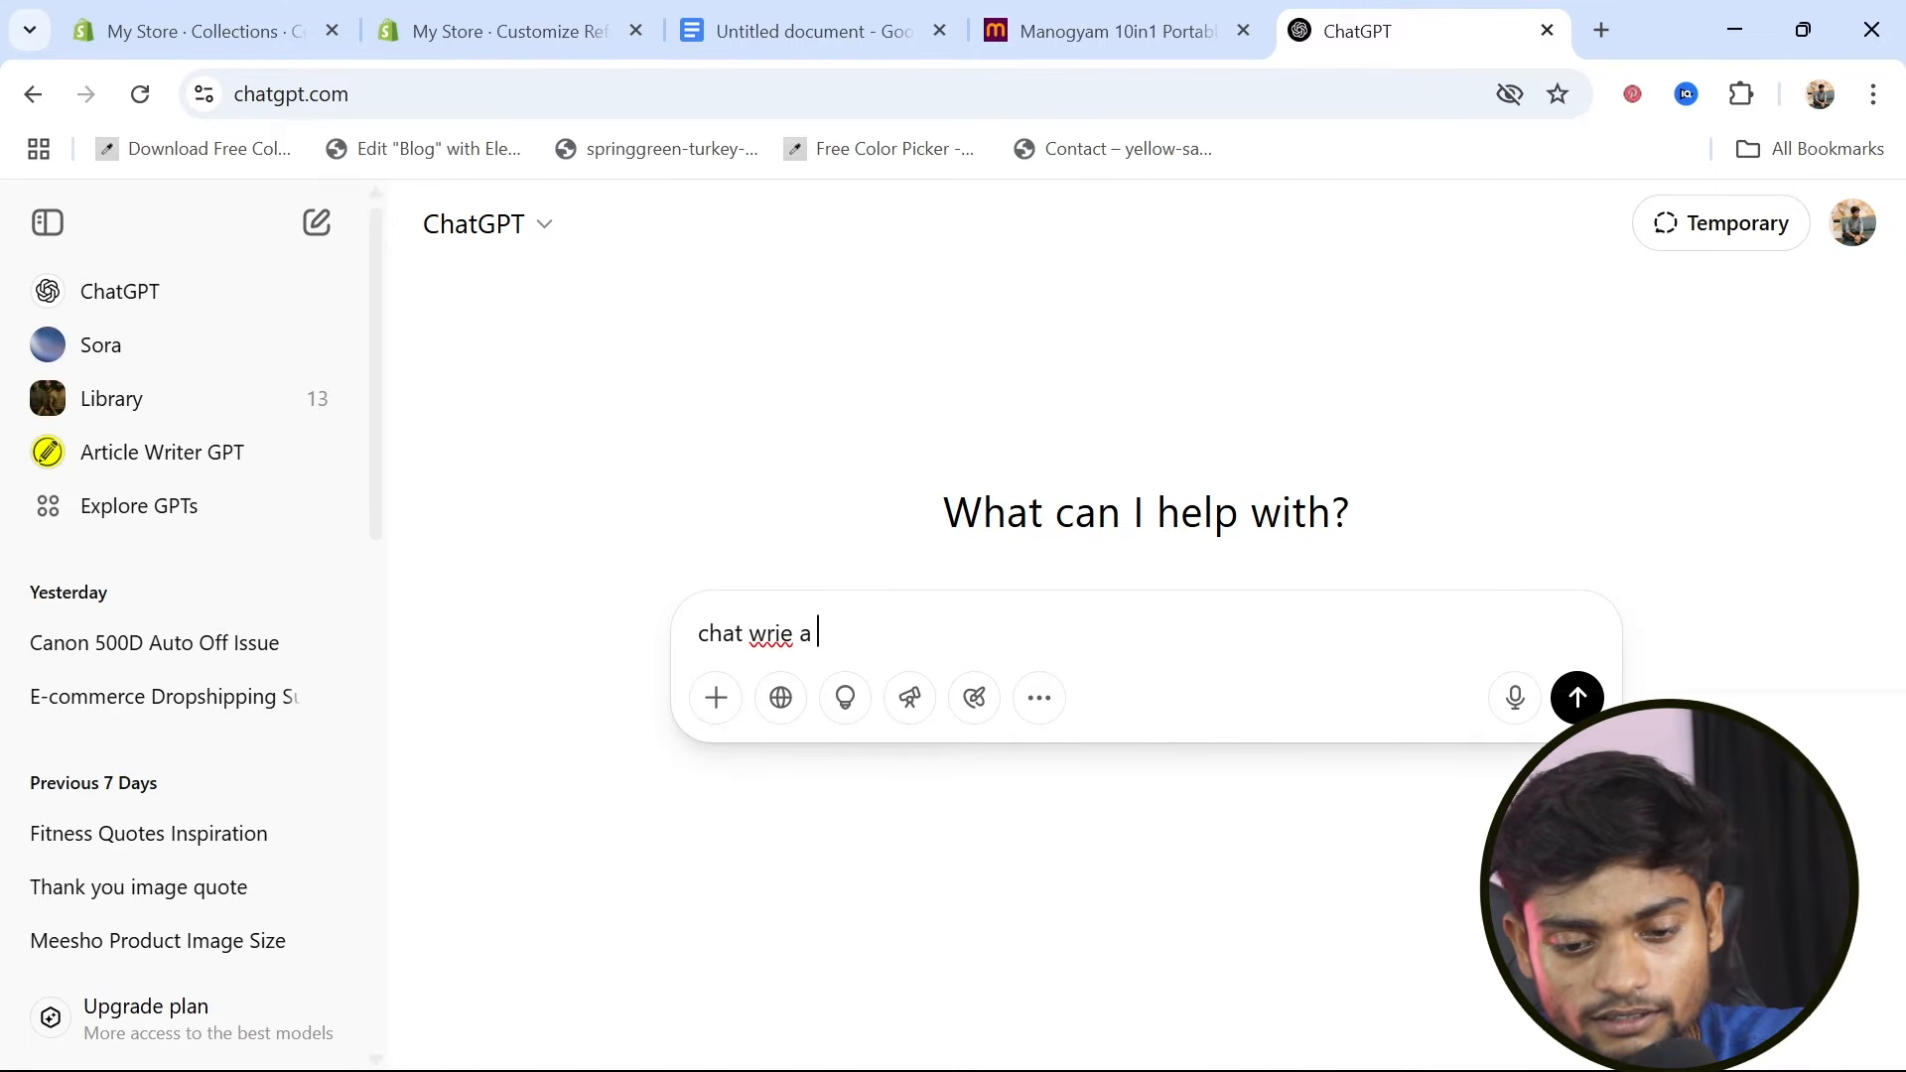
pyautogui.write('hat wr')
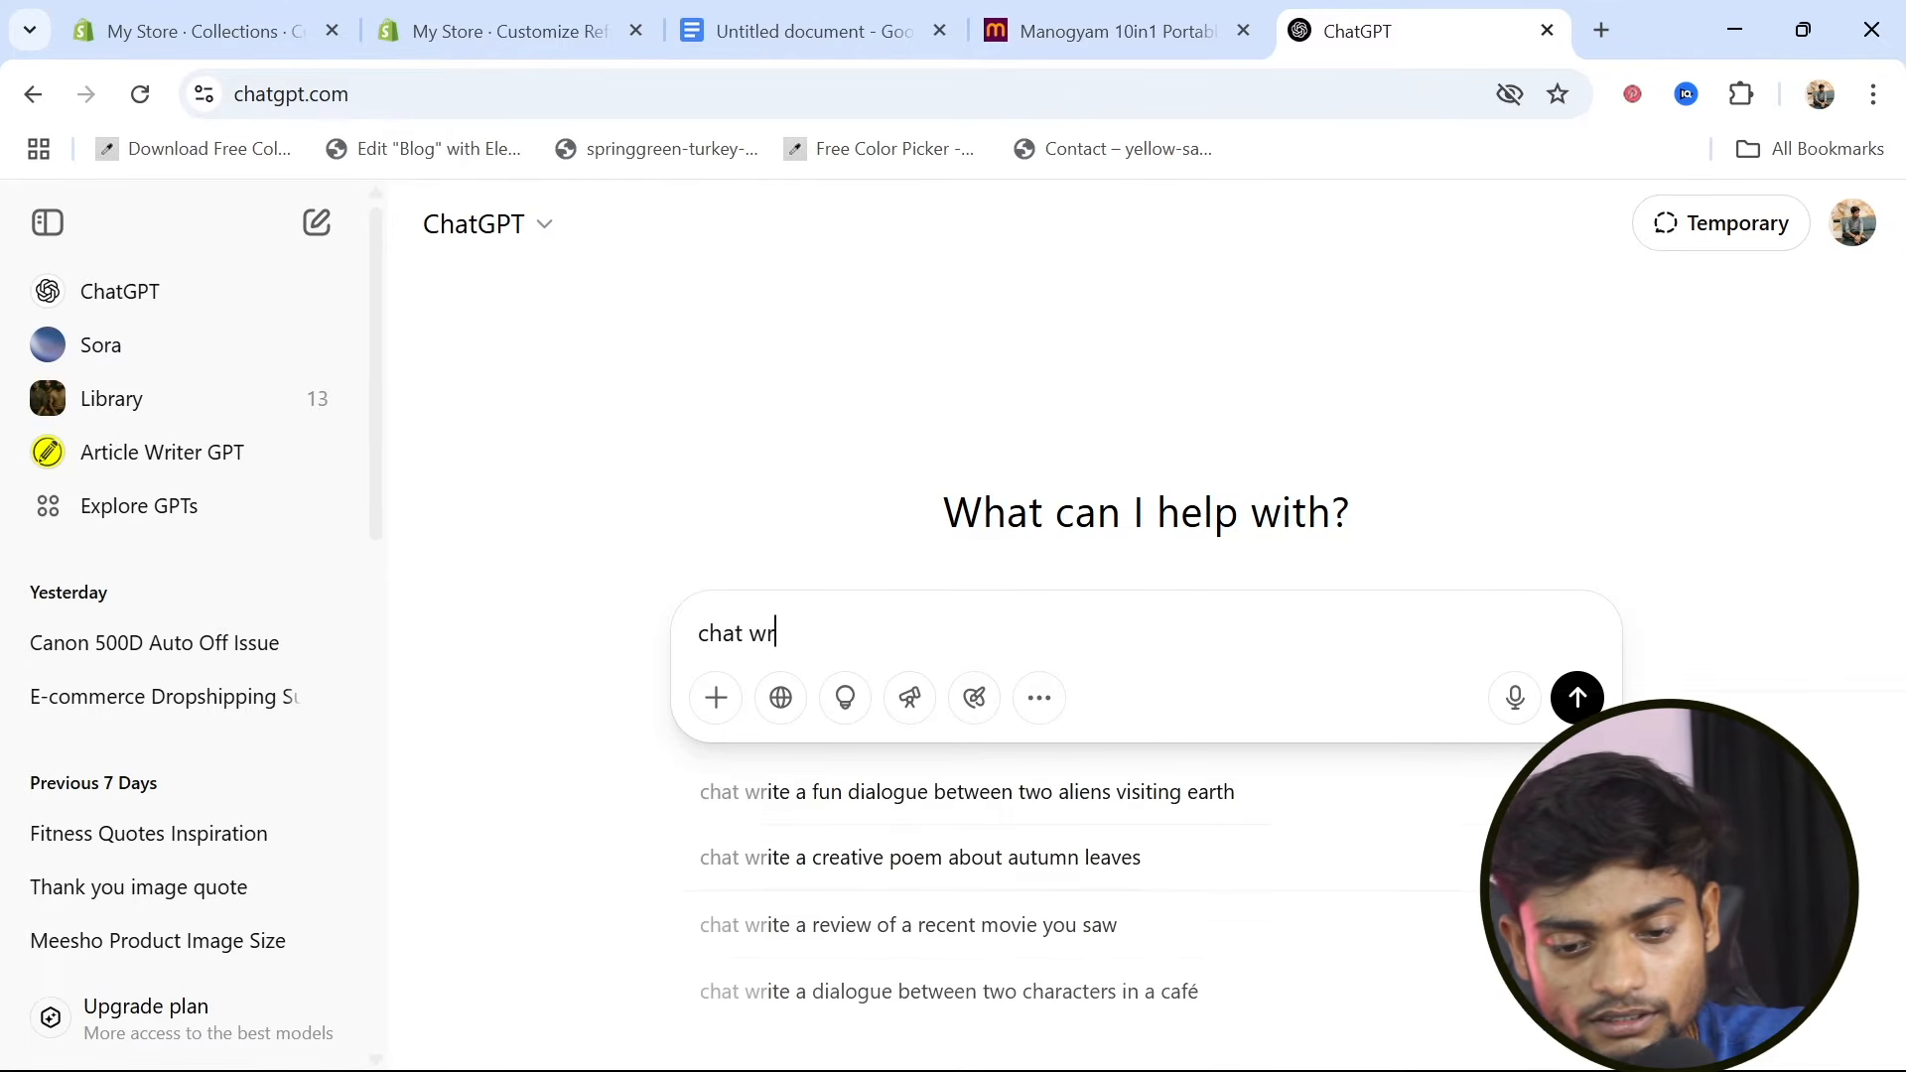
pyautogui.write('ite a desc')
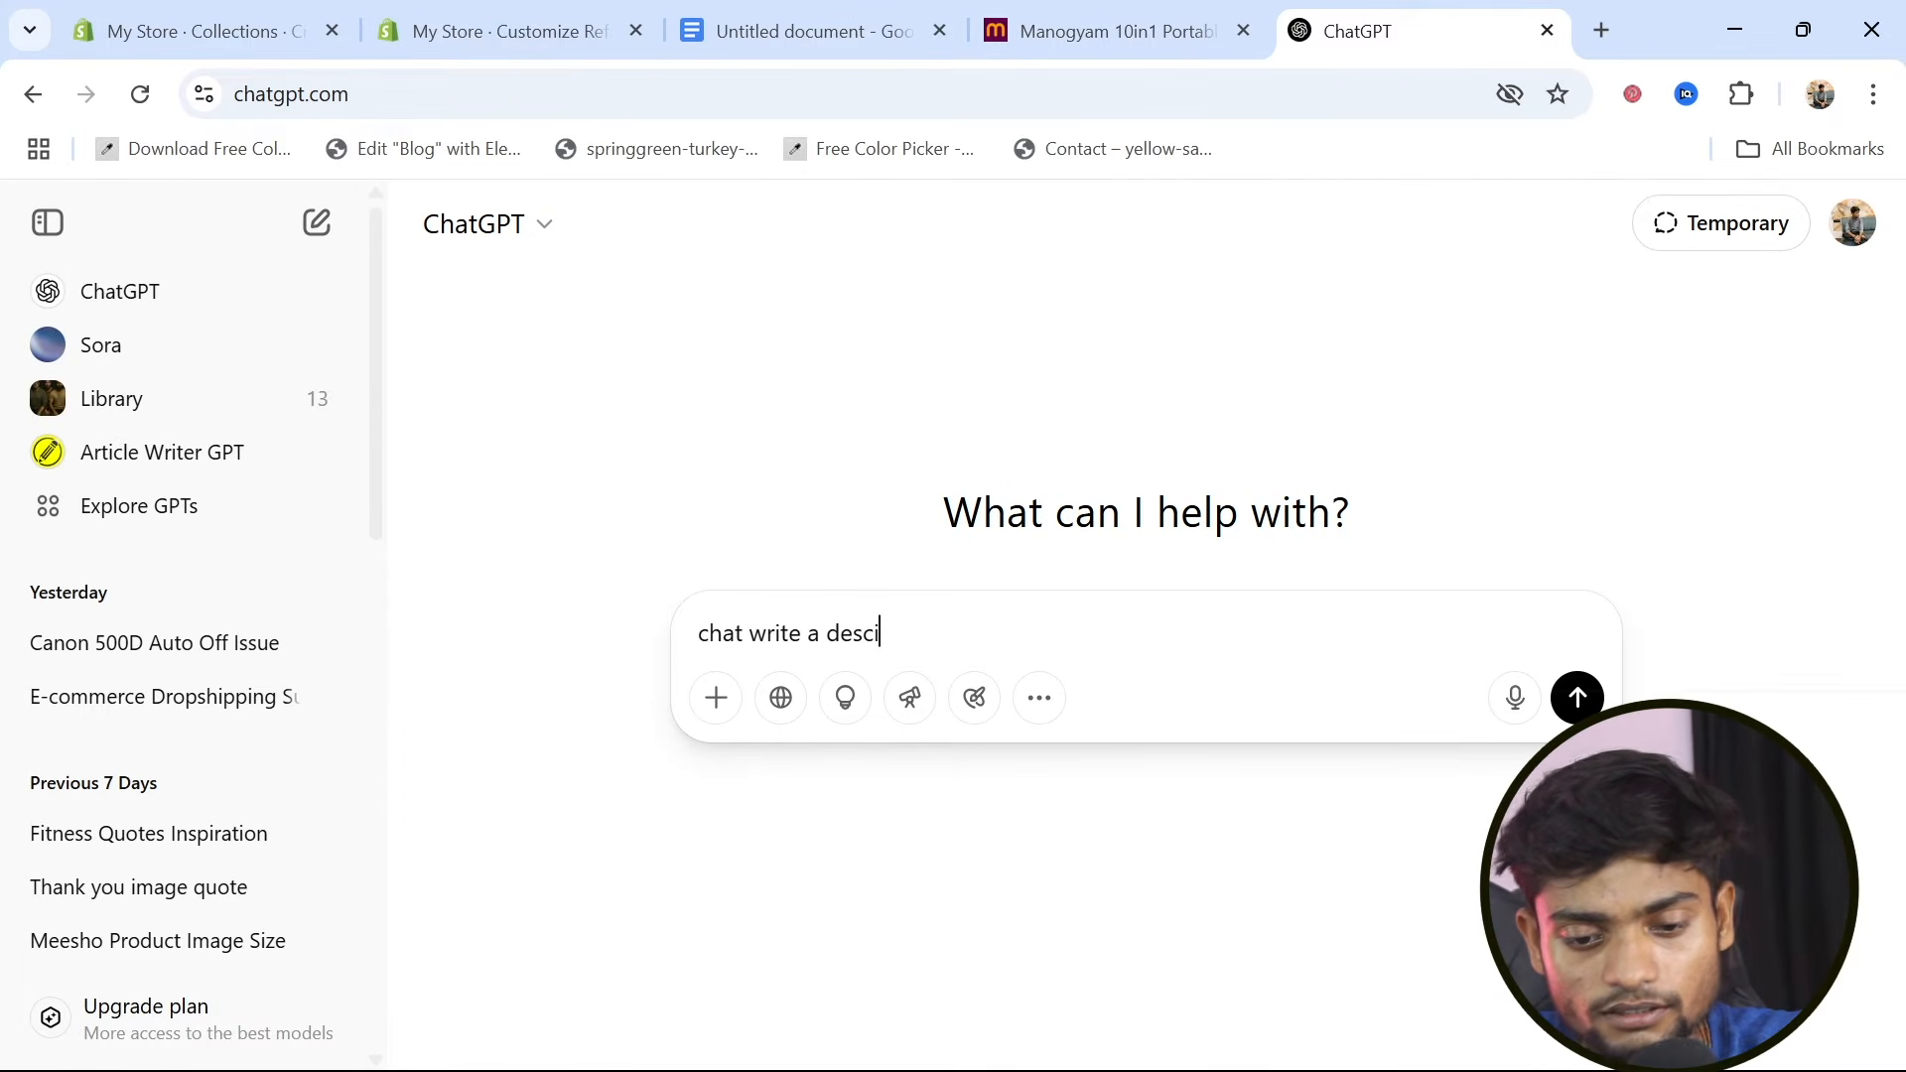
pyautogui.write('rip')
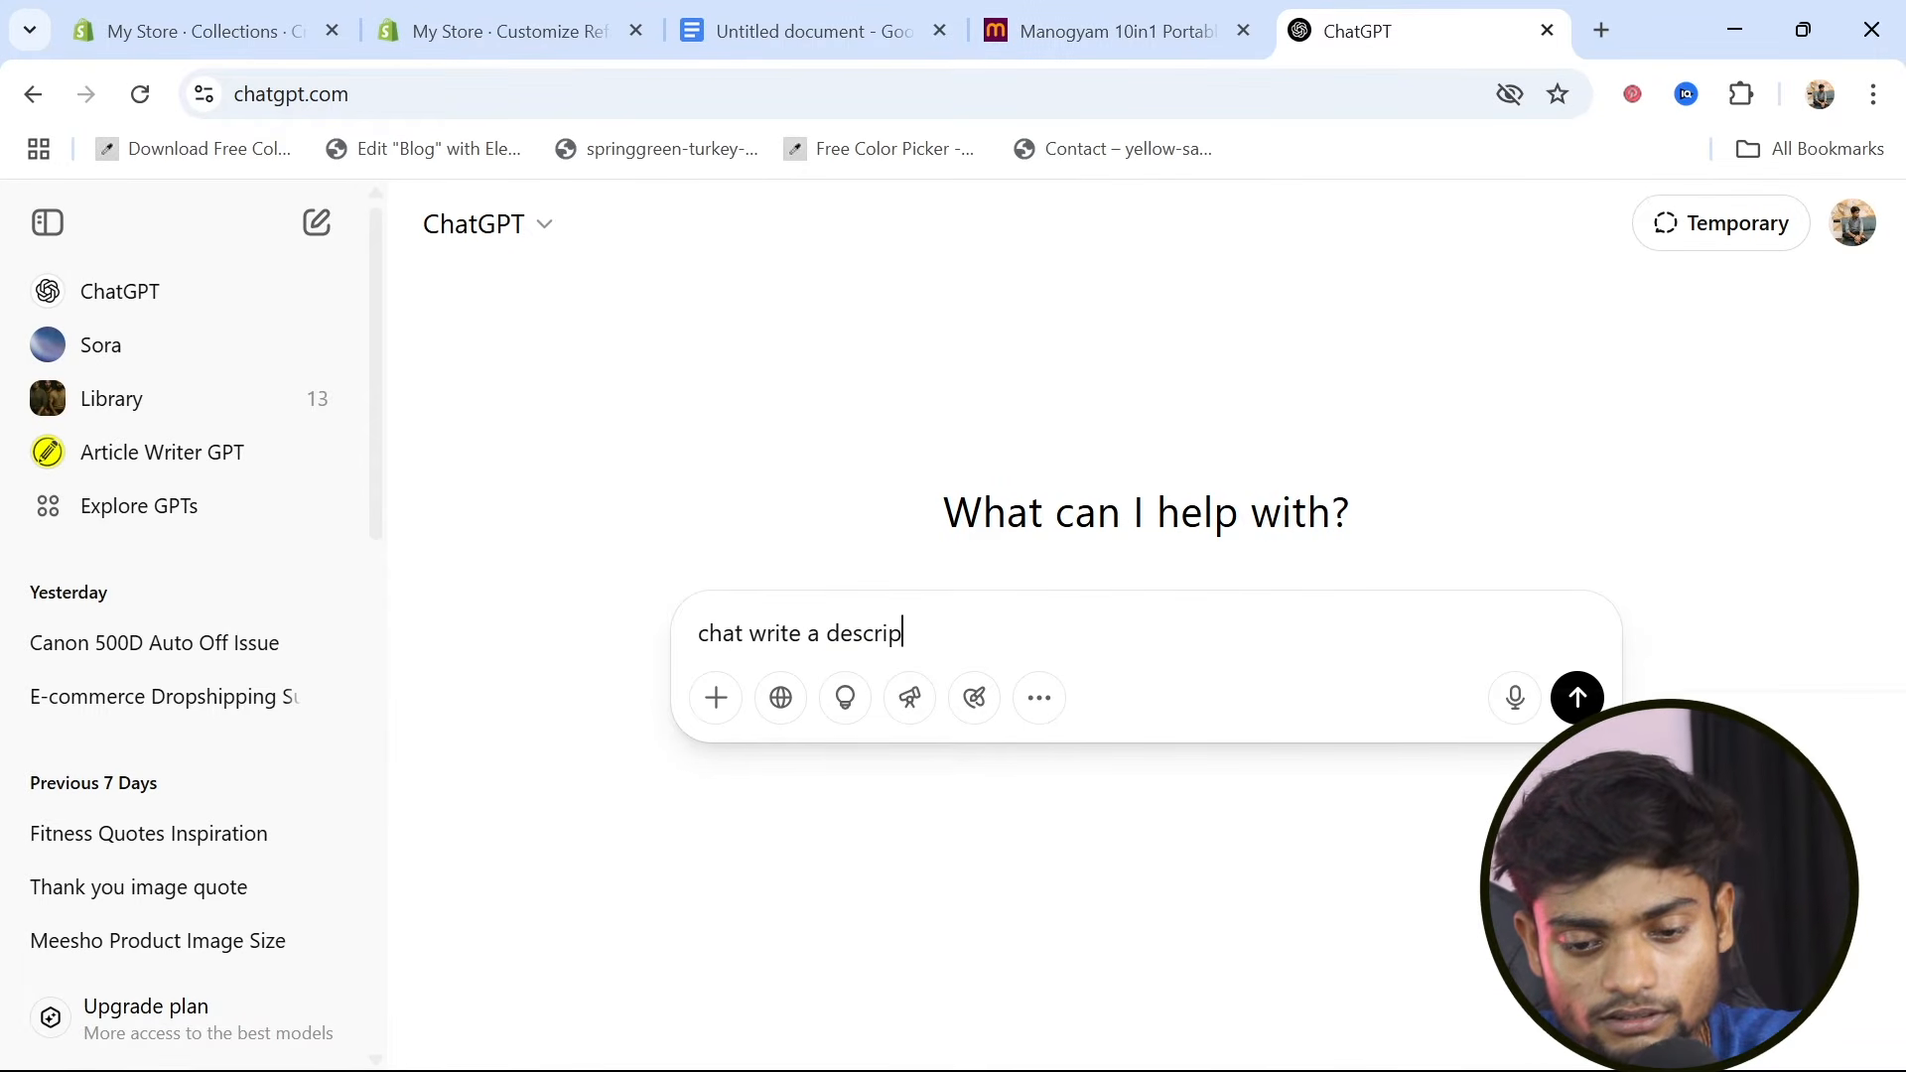
pyautogui.write('tion for home workout product like pushup board')
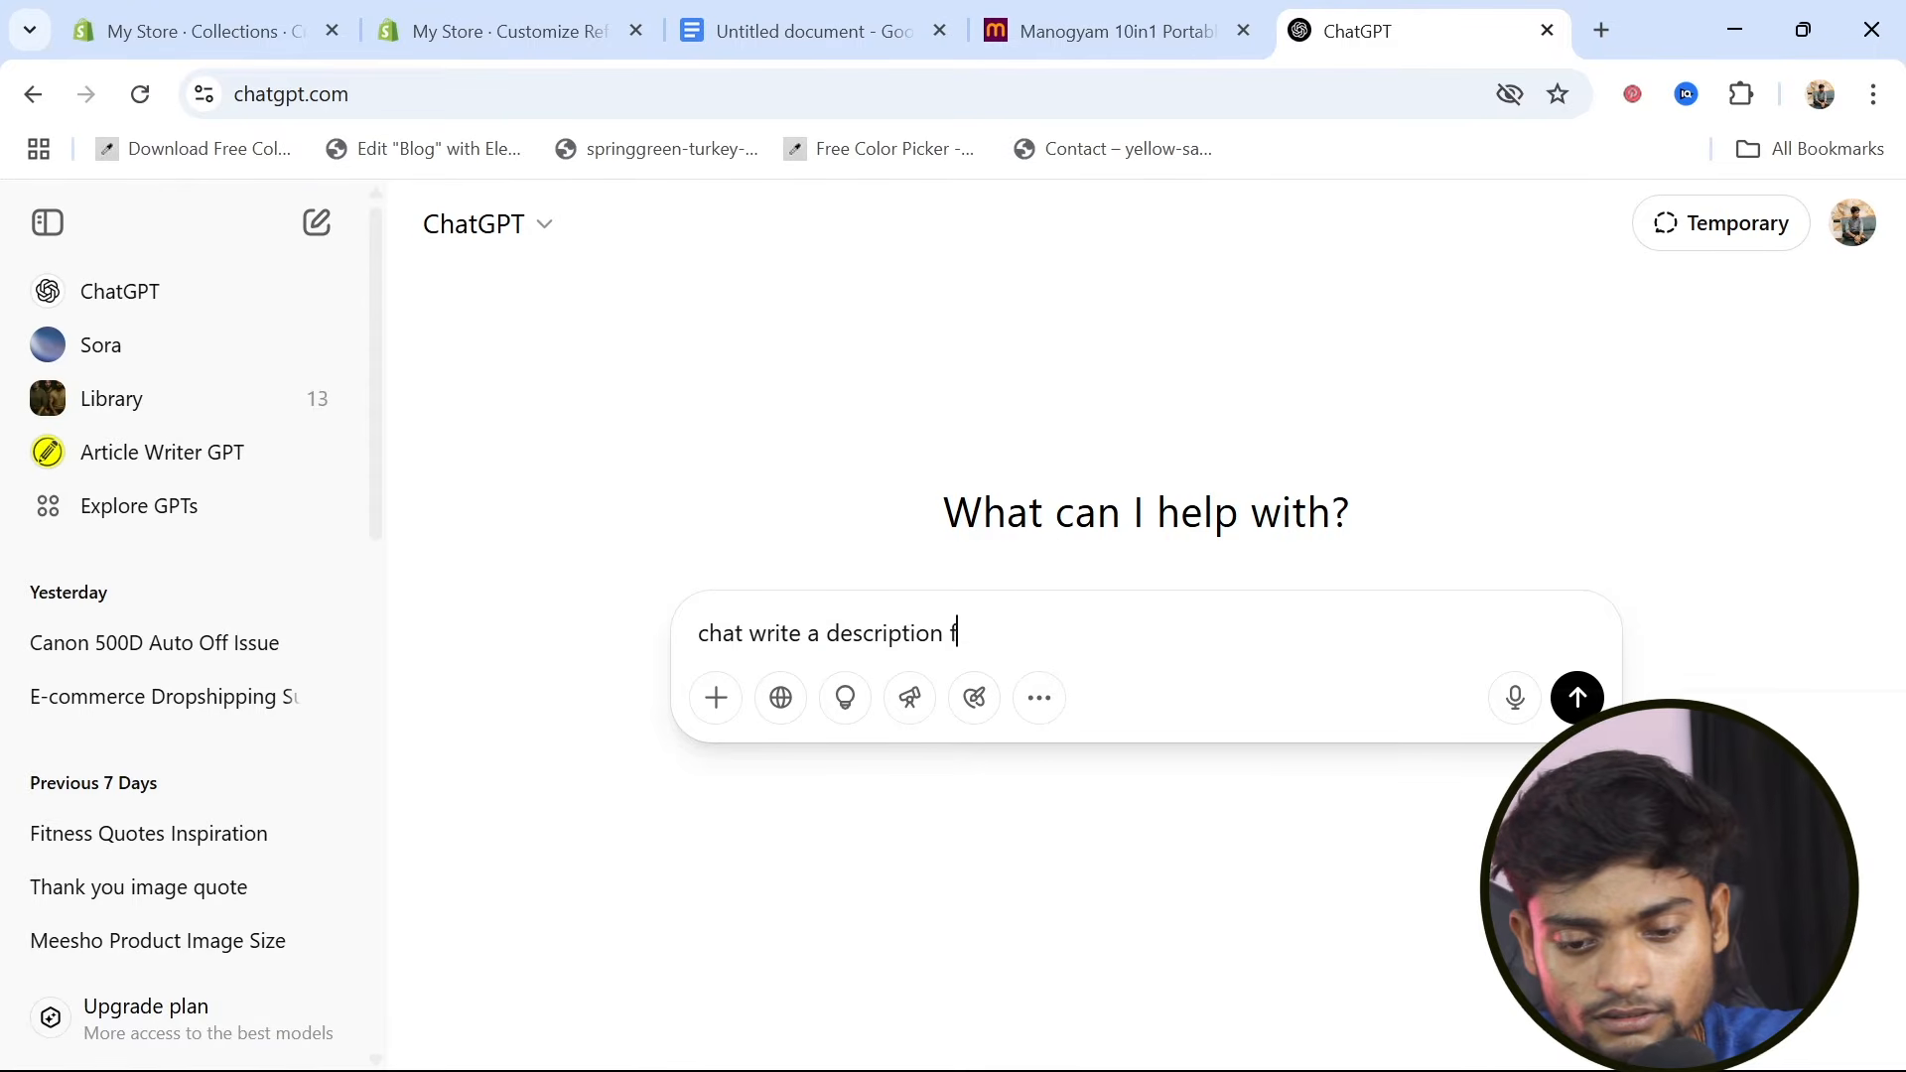
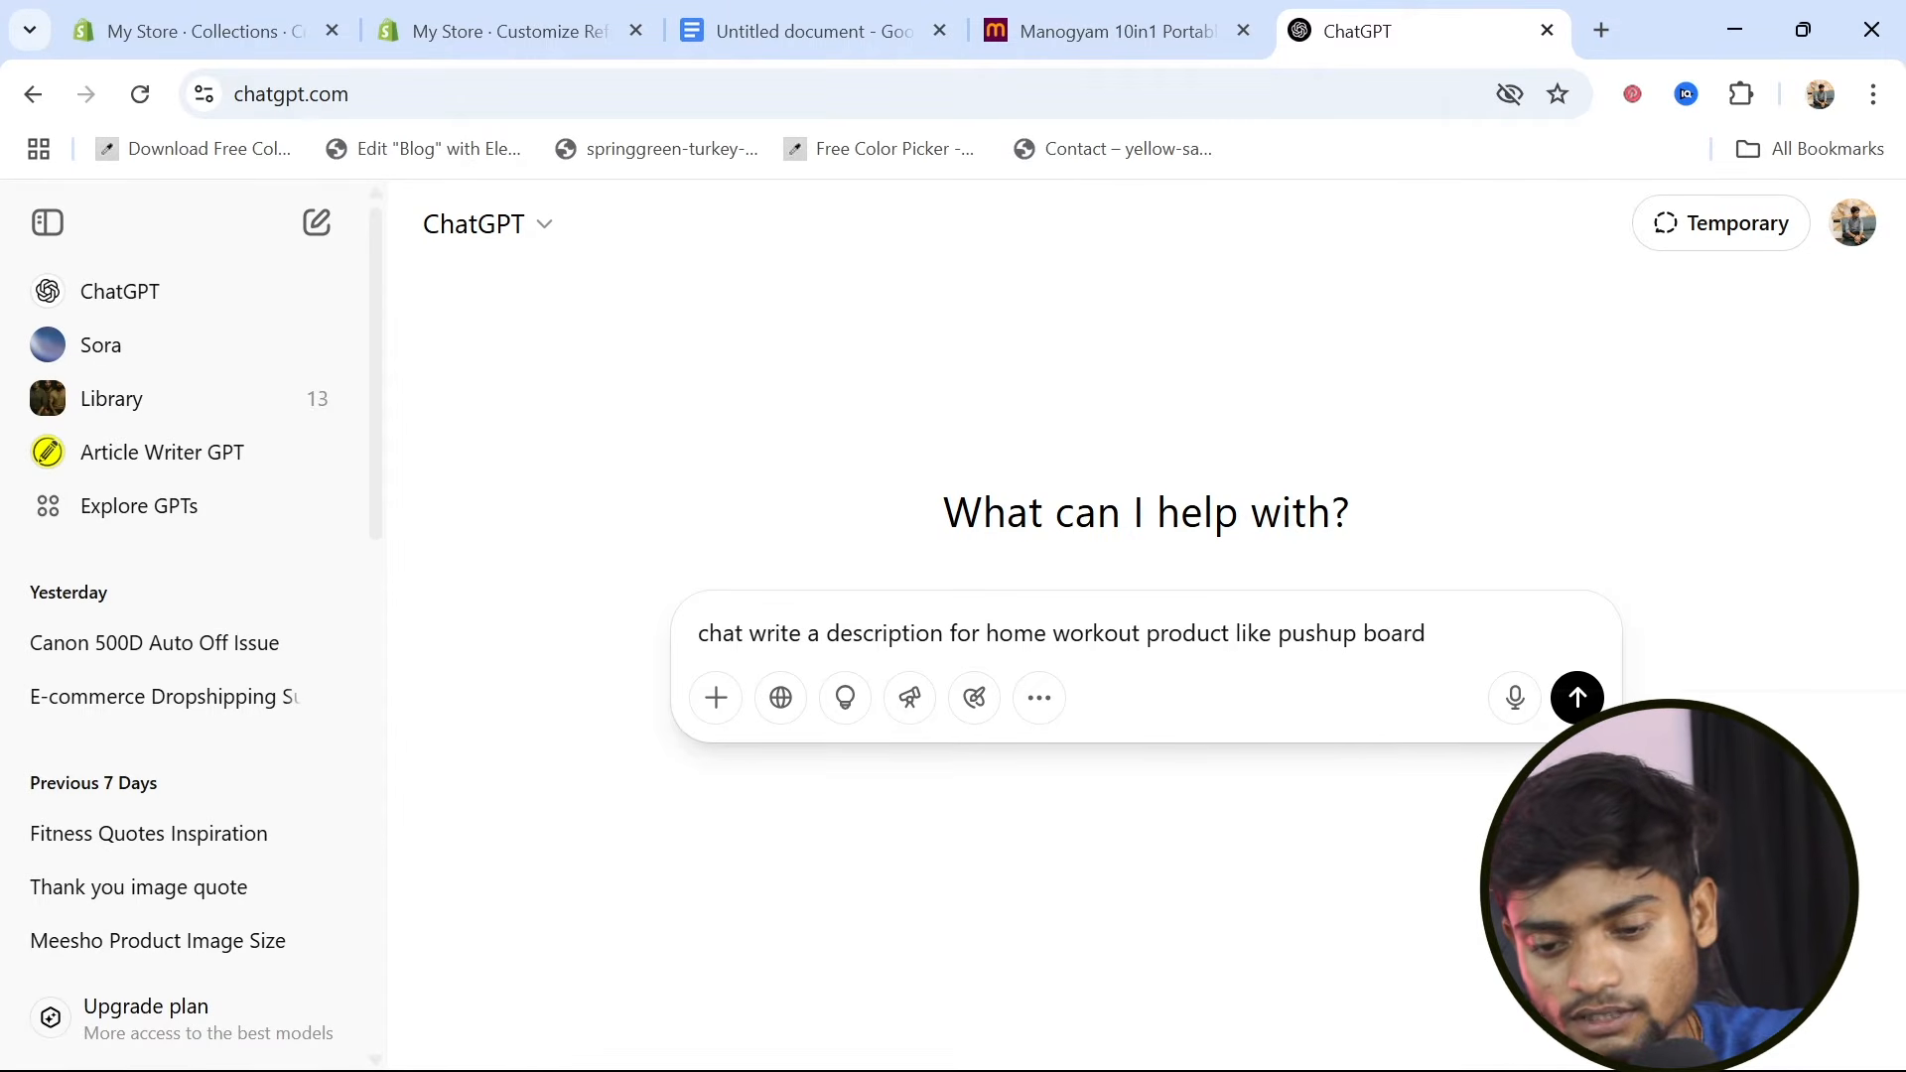
# Generate the home workout push-up board description with ChatGPT and copy its heading and opening paragraph
pyautogui.press('Return')
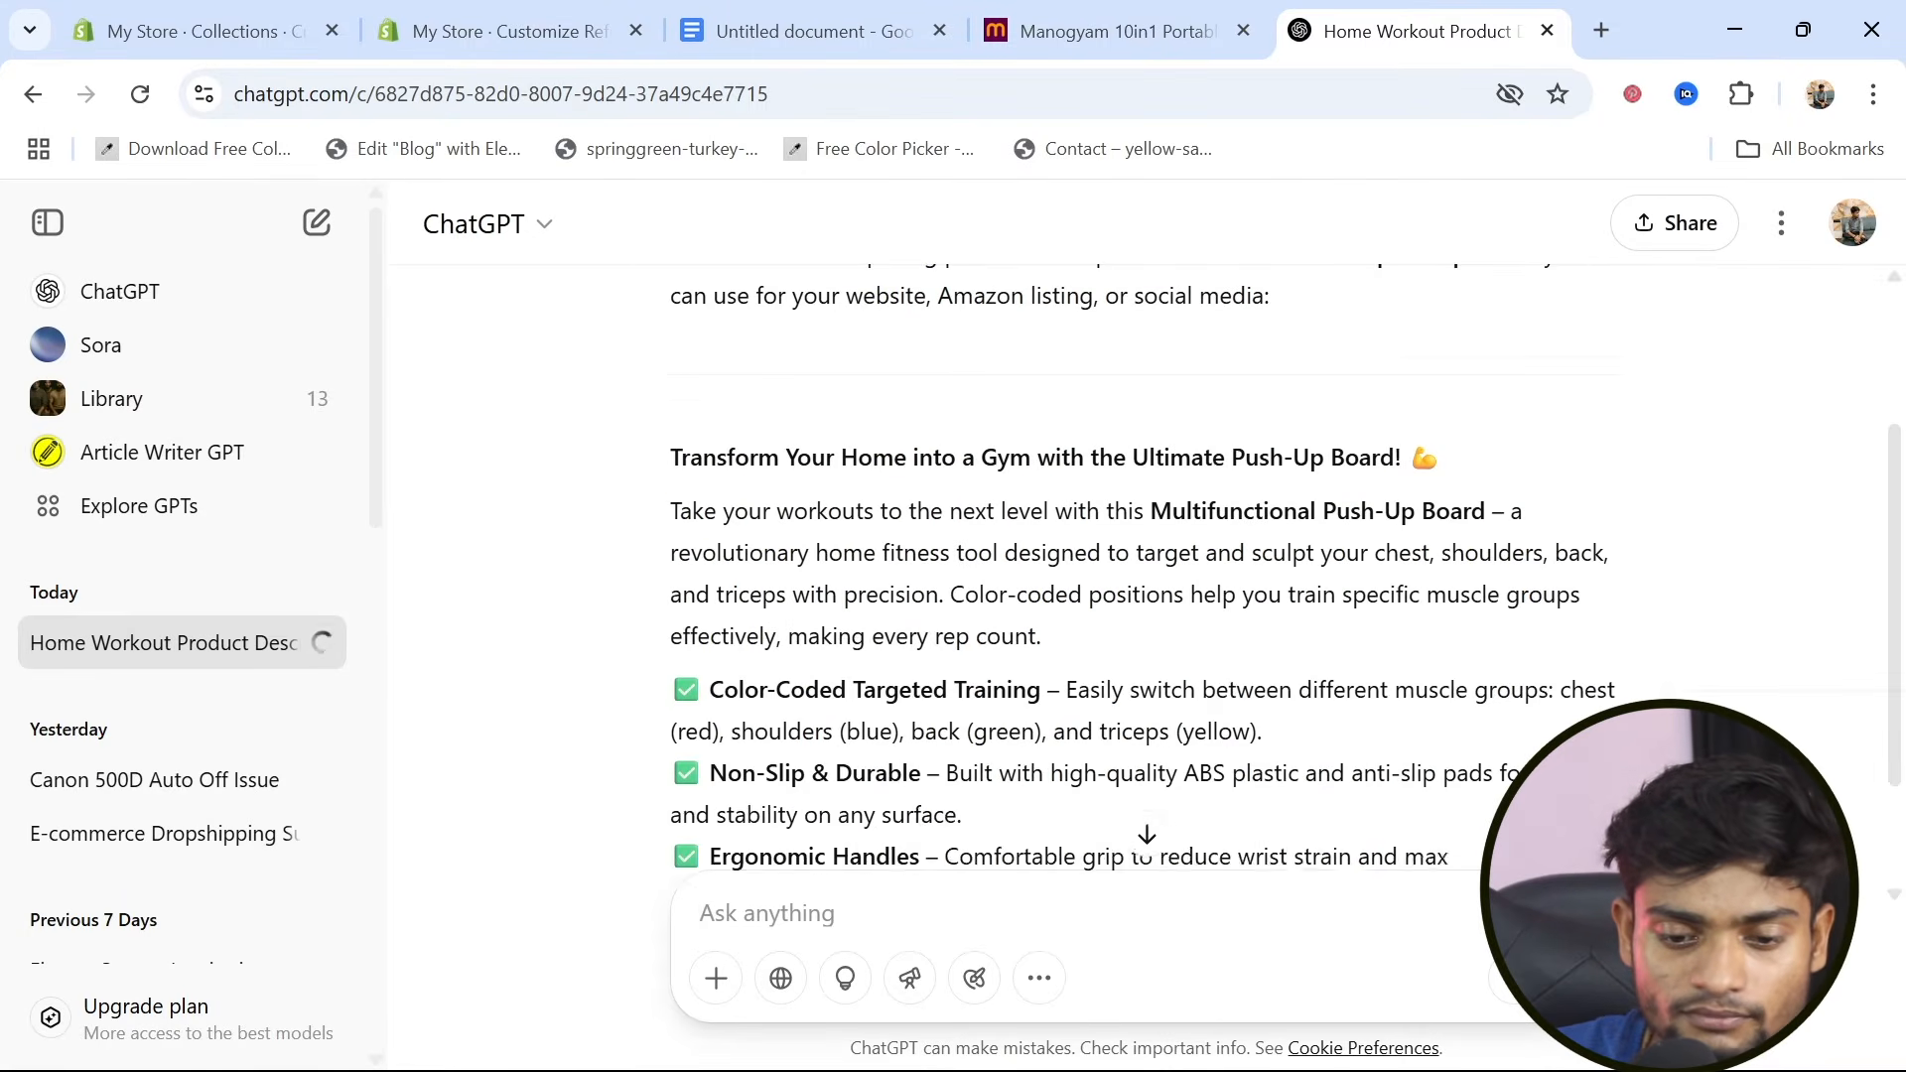
pyautogui.scroll(1, 1147, 568)
pyautogui.moveTo(670, 517); pyautogui.dragTo(1055, 708)
pyautogui.hotkey('ctrl', 'c')
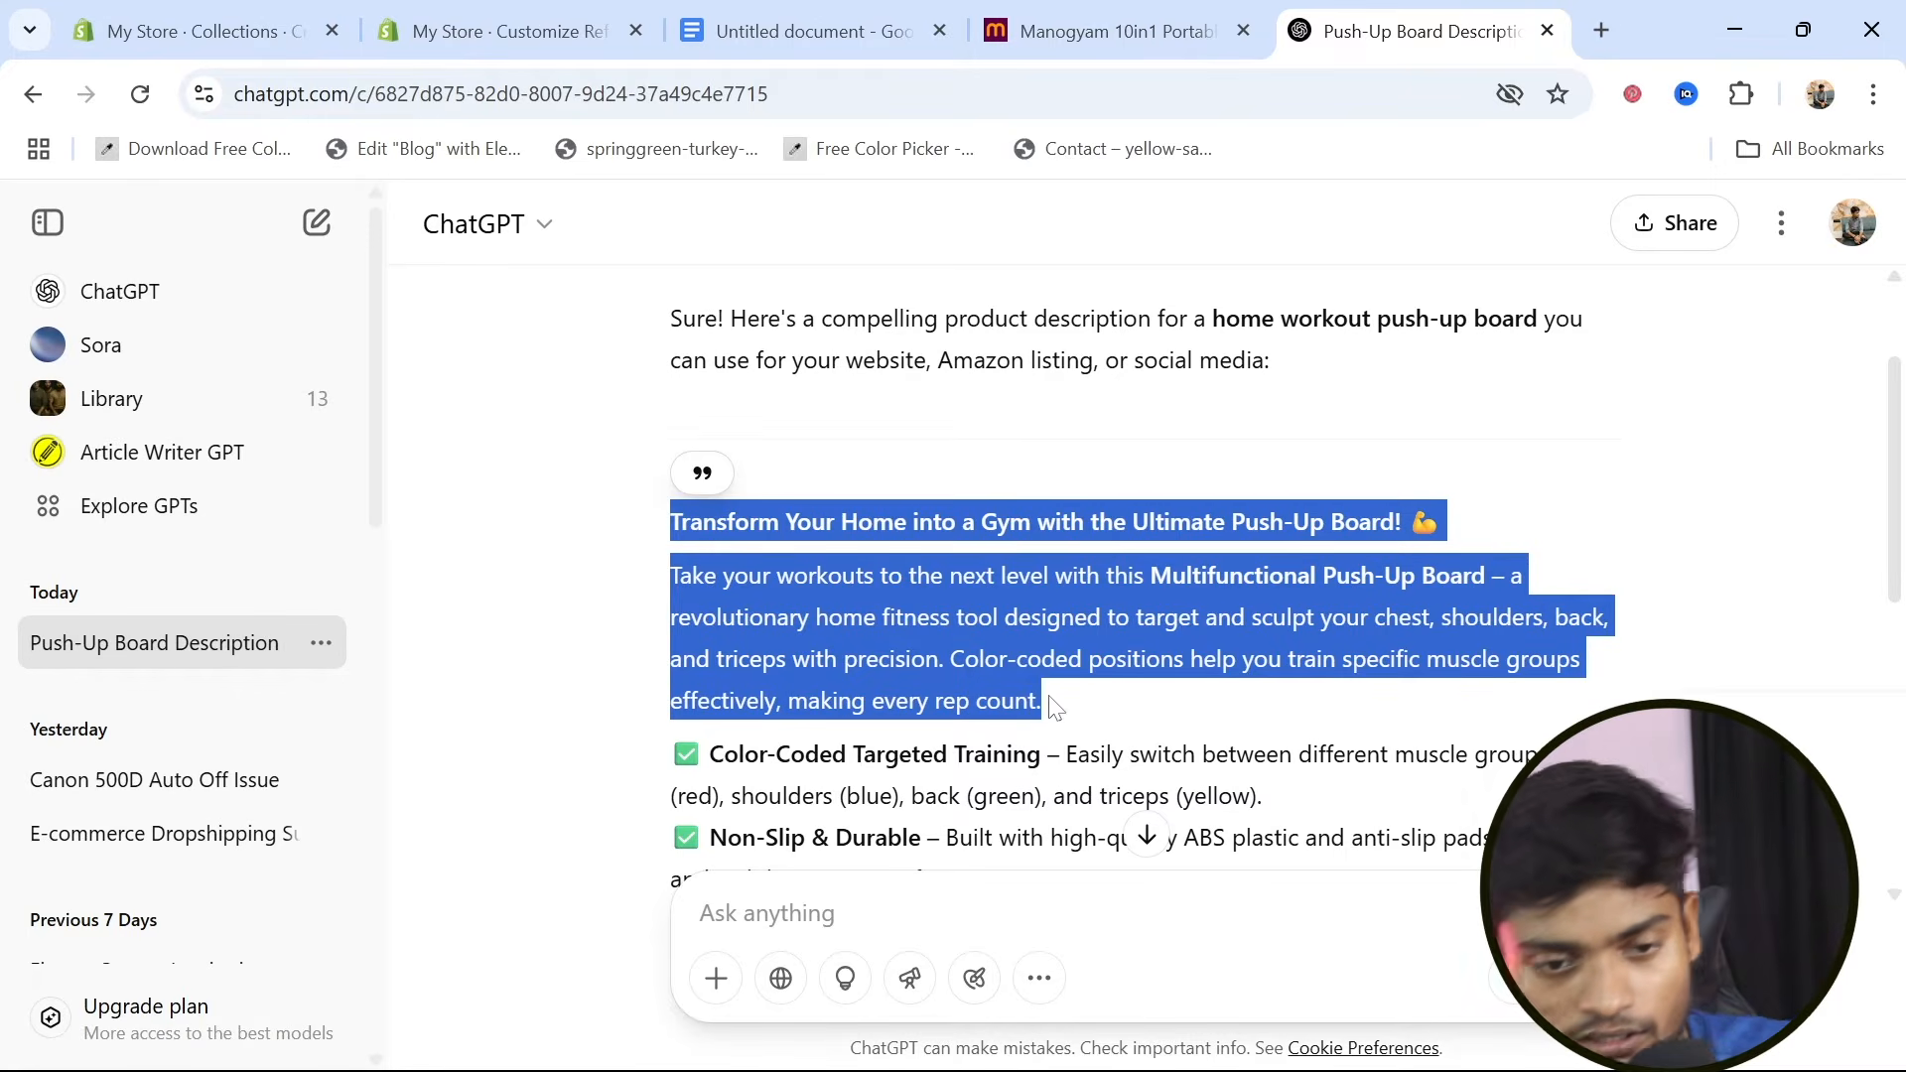
# Return to Shopify and paste the copied push-up board text as the Home Workout collection's description
pyautogui.click(188, 30)
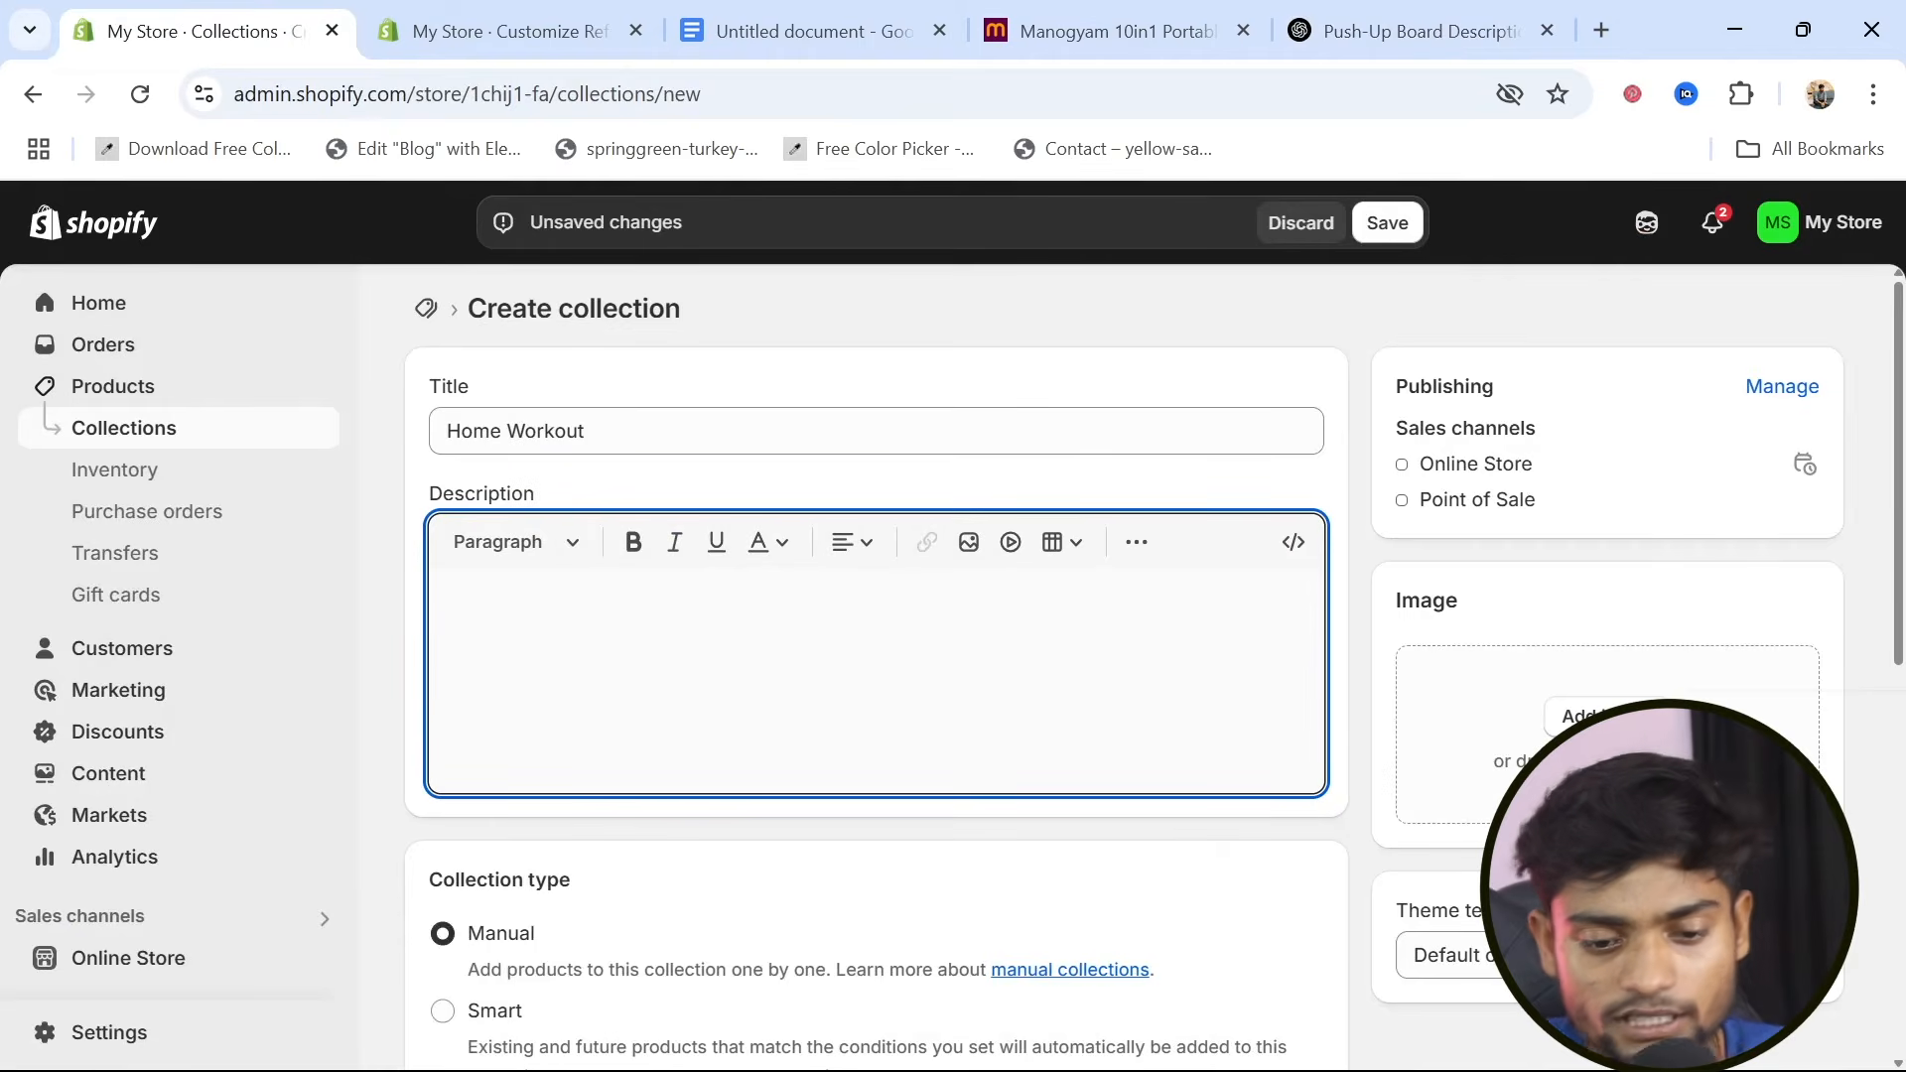
pyautogui.hotkey('ctrl', 'v')
pyautogui.scroll(-1, 674, 685)
pyautogui.scroll(1, 674, 685)
pyautogui.scroll(-2, 674, 685)
pyautogui.scroll(1, 674, 685)
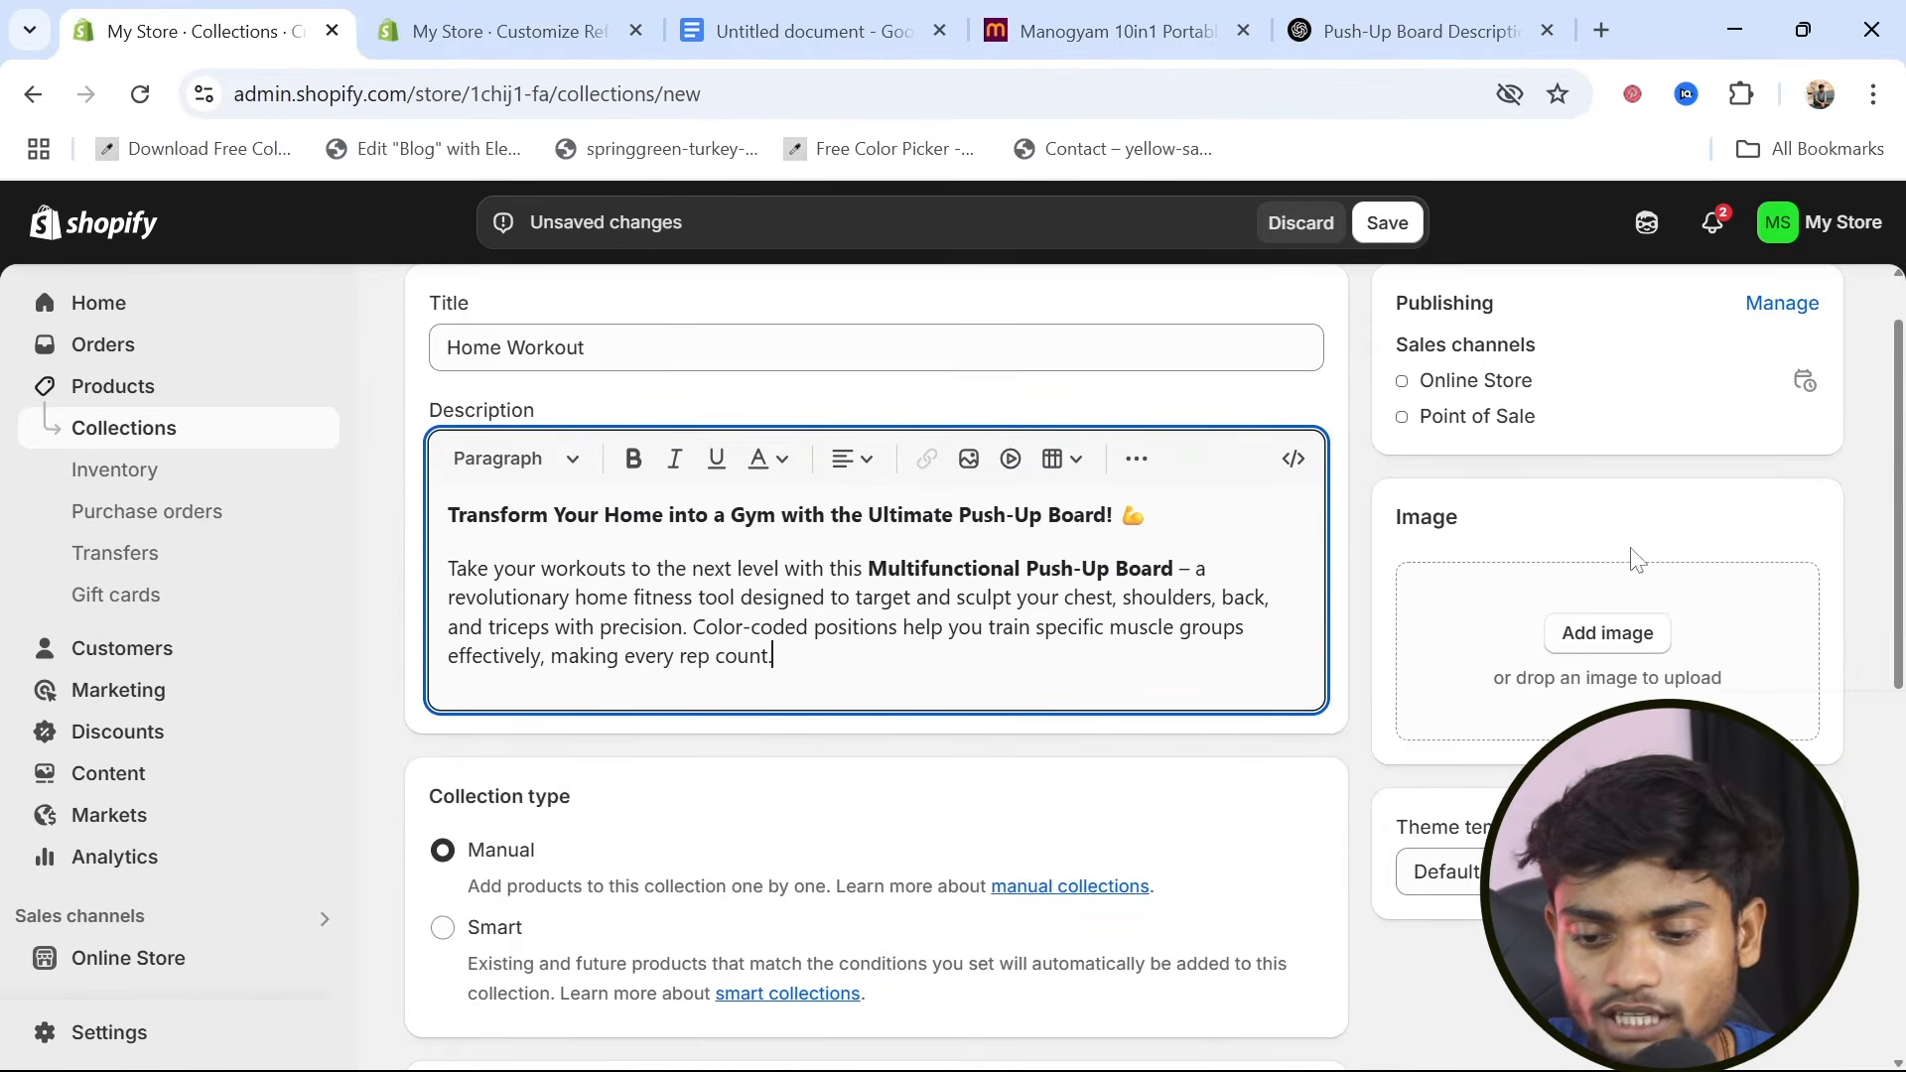
# Set the existing pushupboardproduct image as the Home Workout collection's image and save the collection
pyautogui.click(1605, 636)
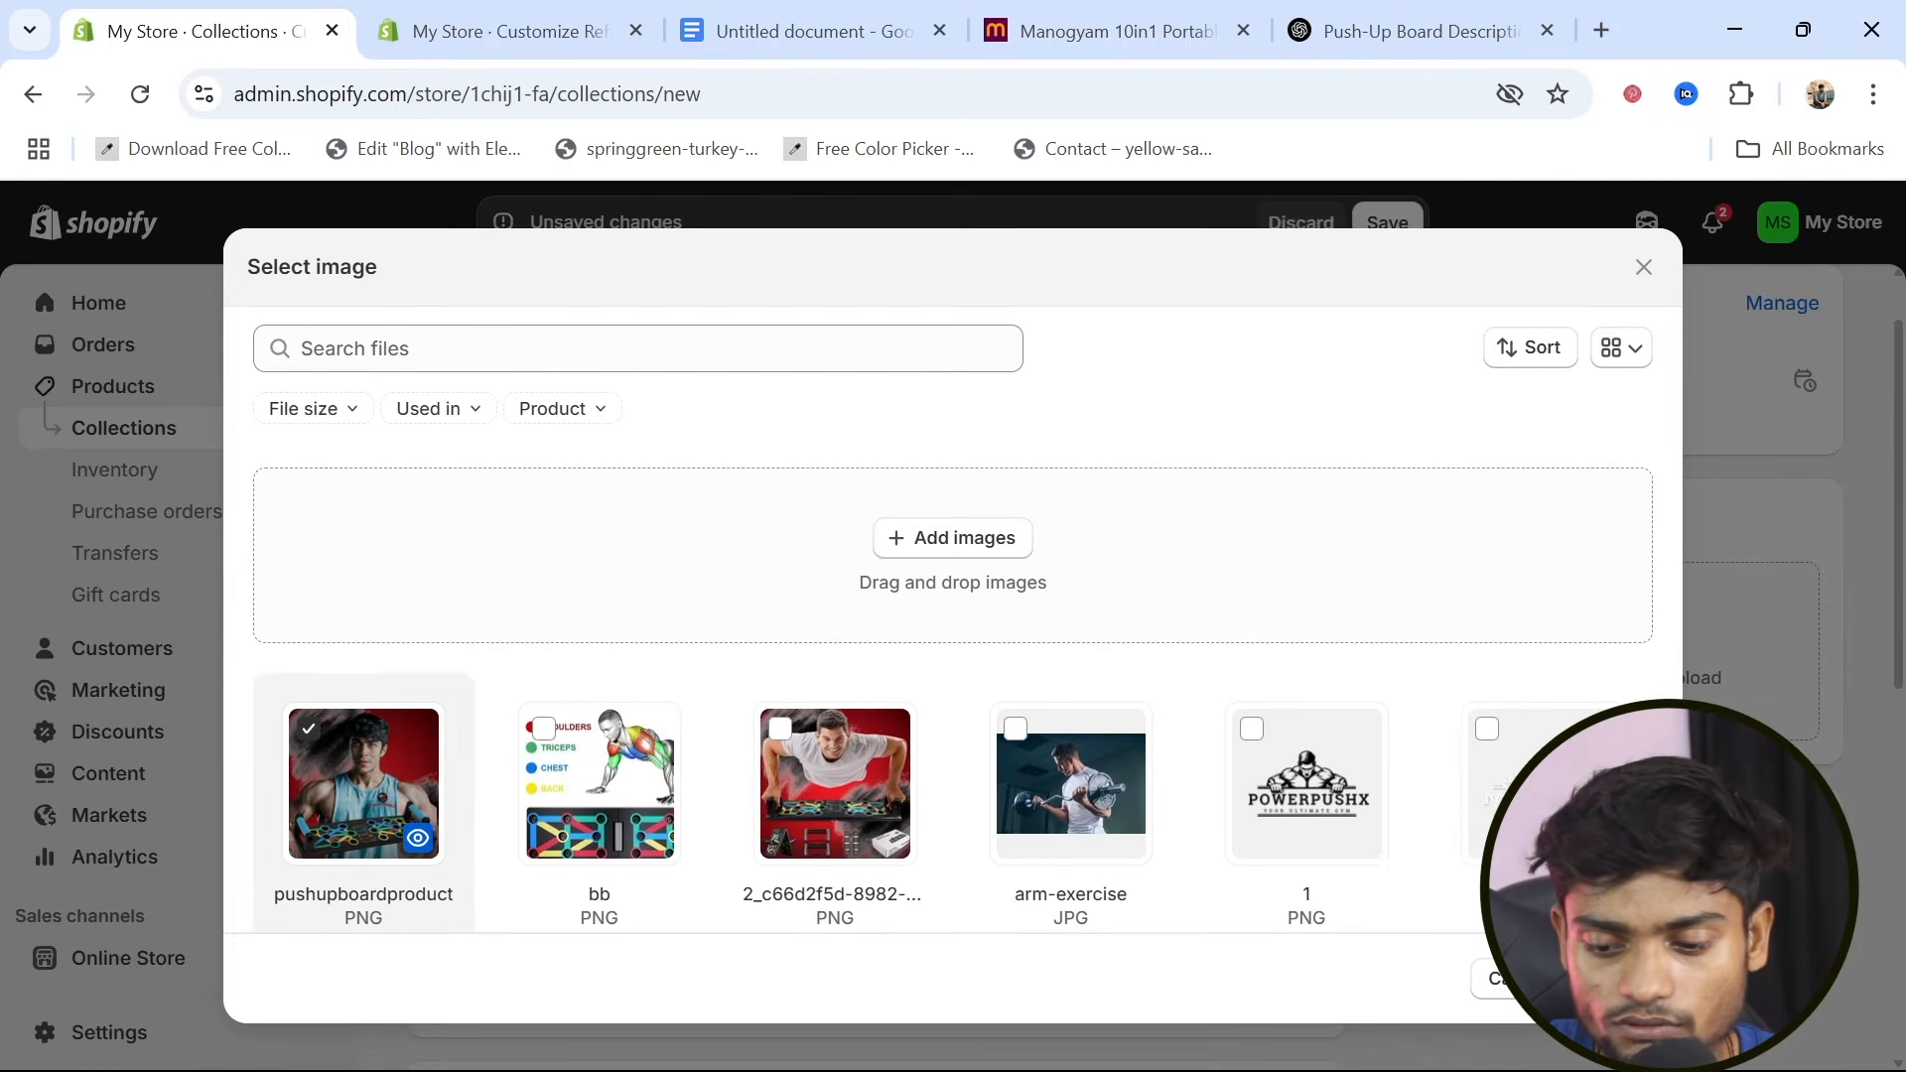
pyautogui.click(1594, 978)
pyautogui.scroll(-4, 1589, 953)
pyautogui.scroll(5, 1236, 830)
pyautogui.click(1387, 221)
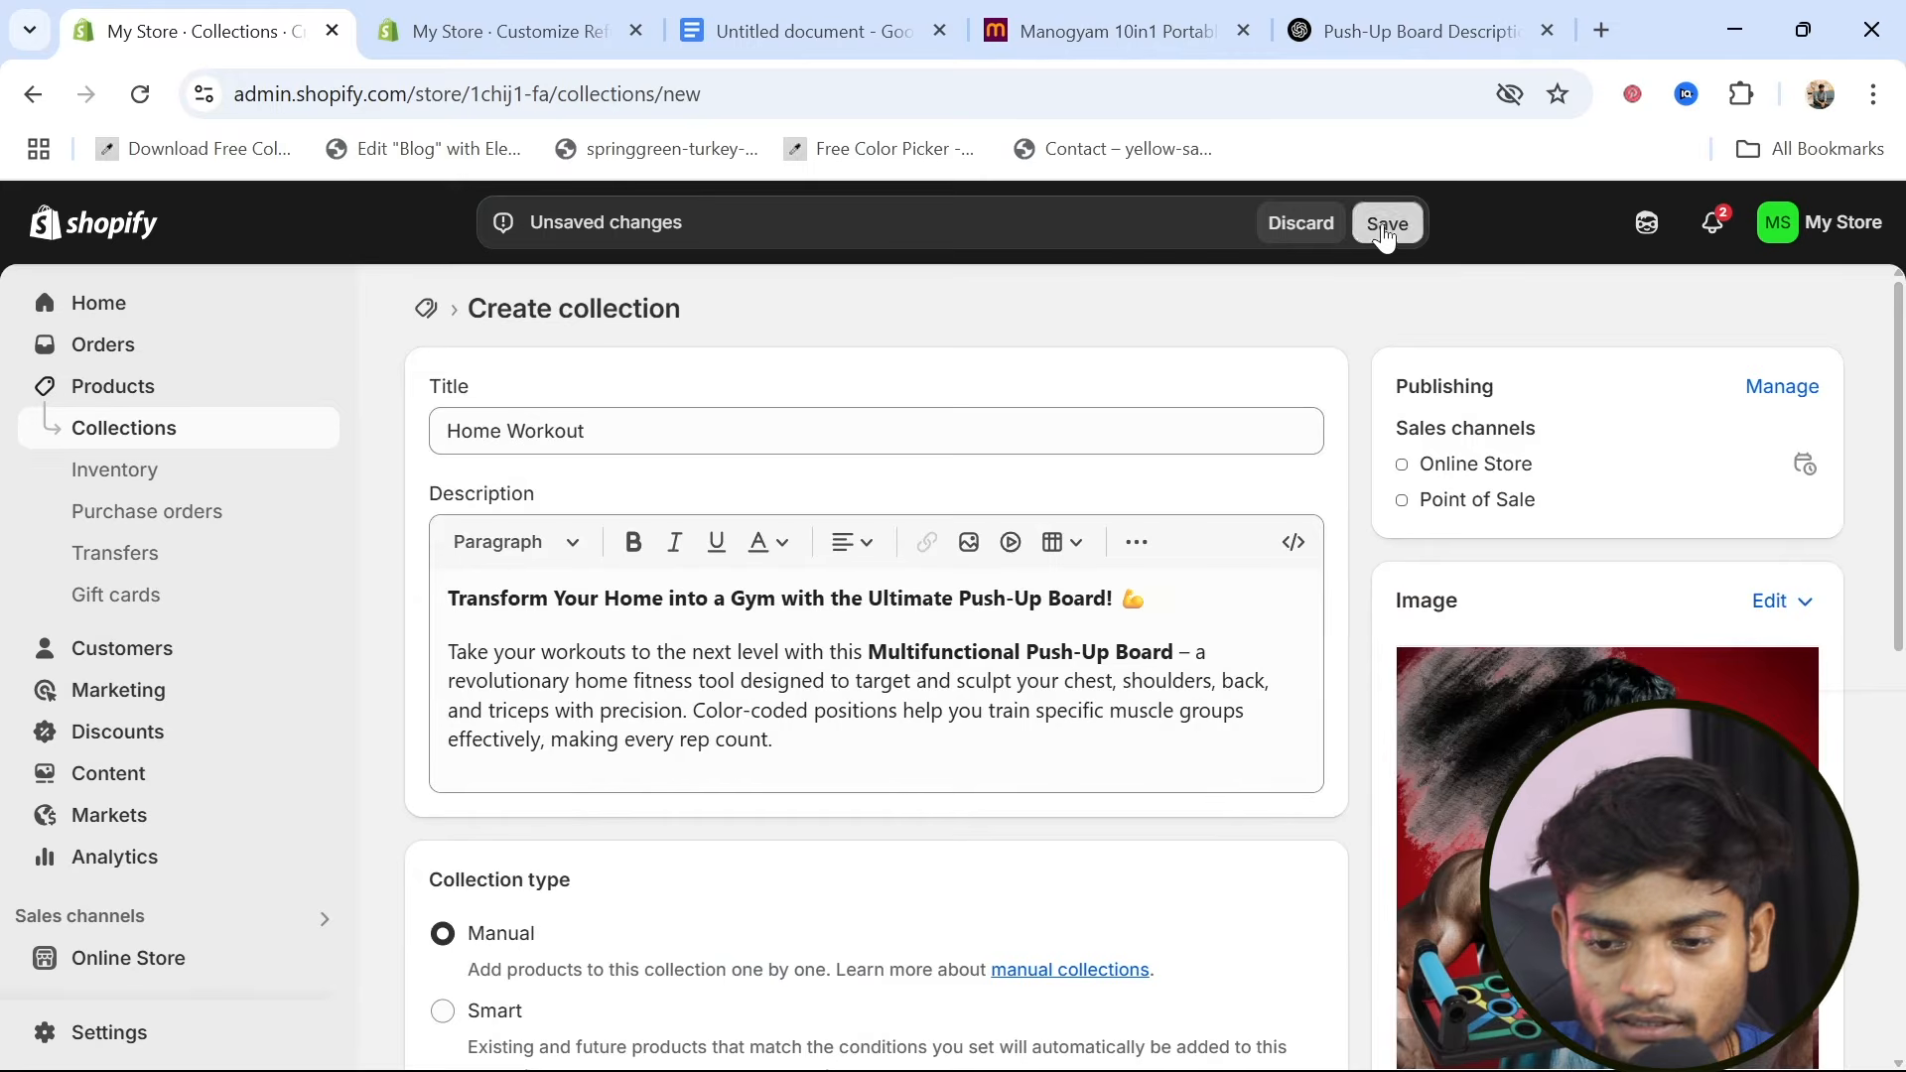
# Assign the Gym Exercise Push-up Bar product to the Home Workout collection and remove it from the Home page collection
pyautogui.click(104, 391)
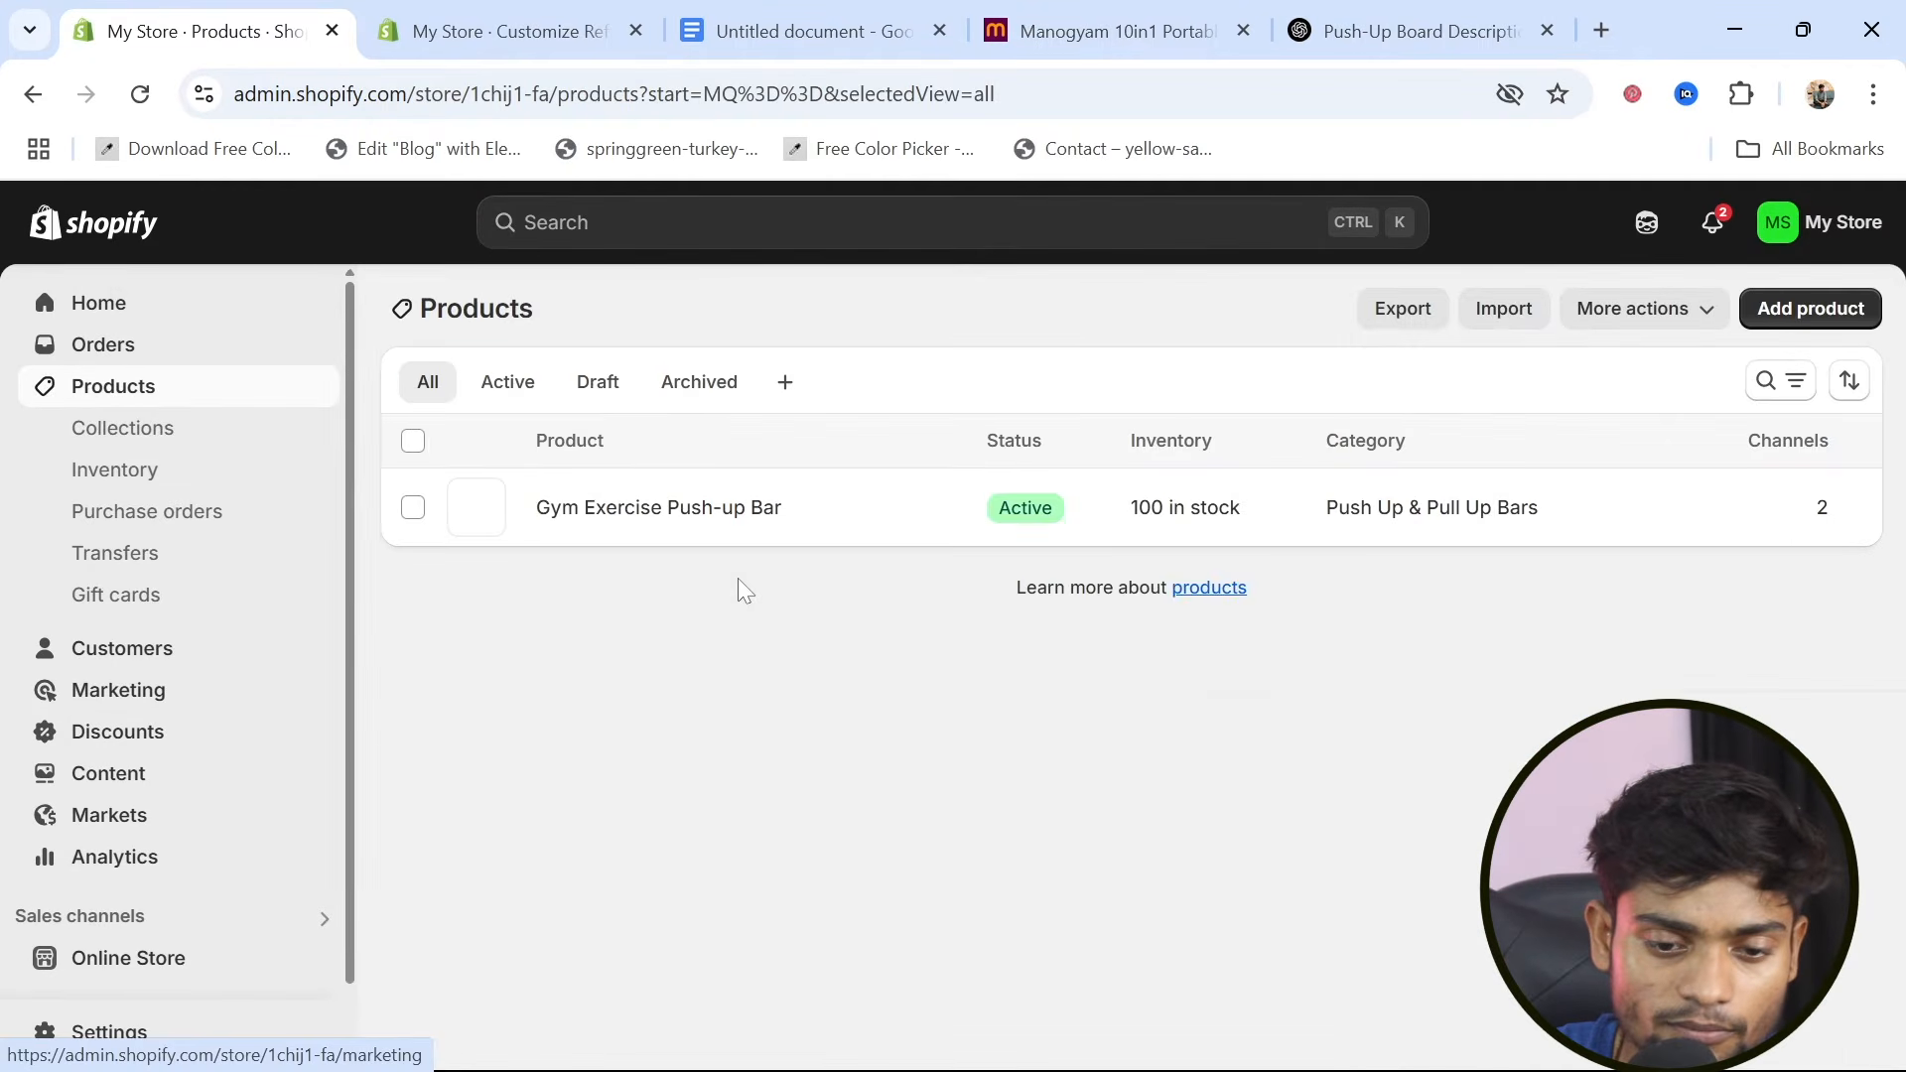
pyautogui.click(643, 524)
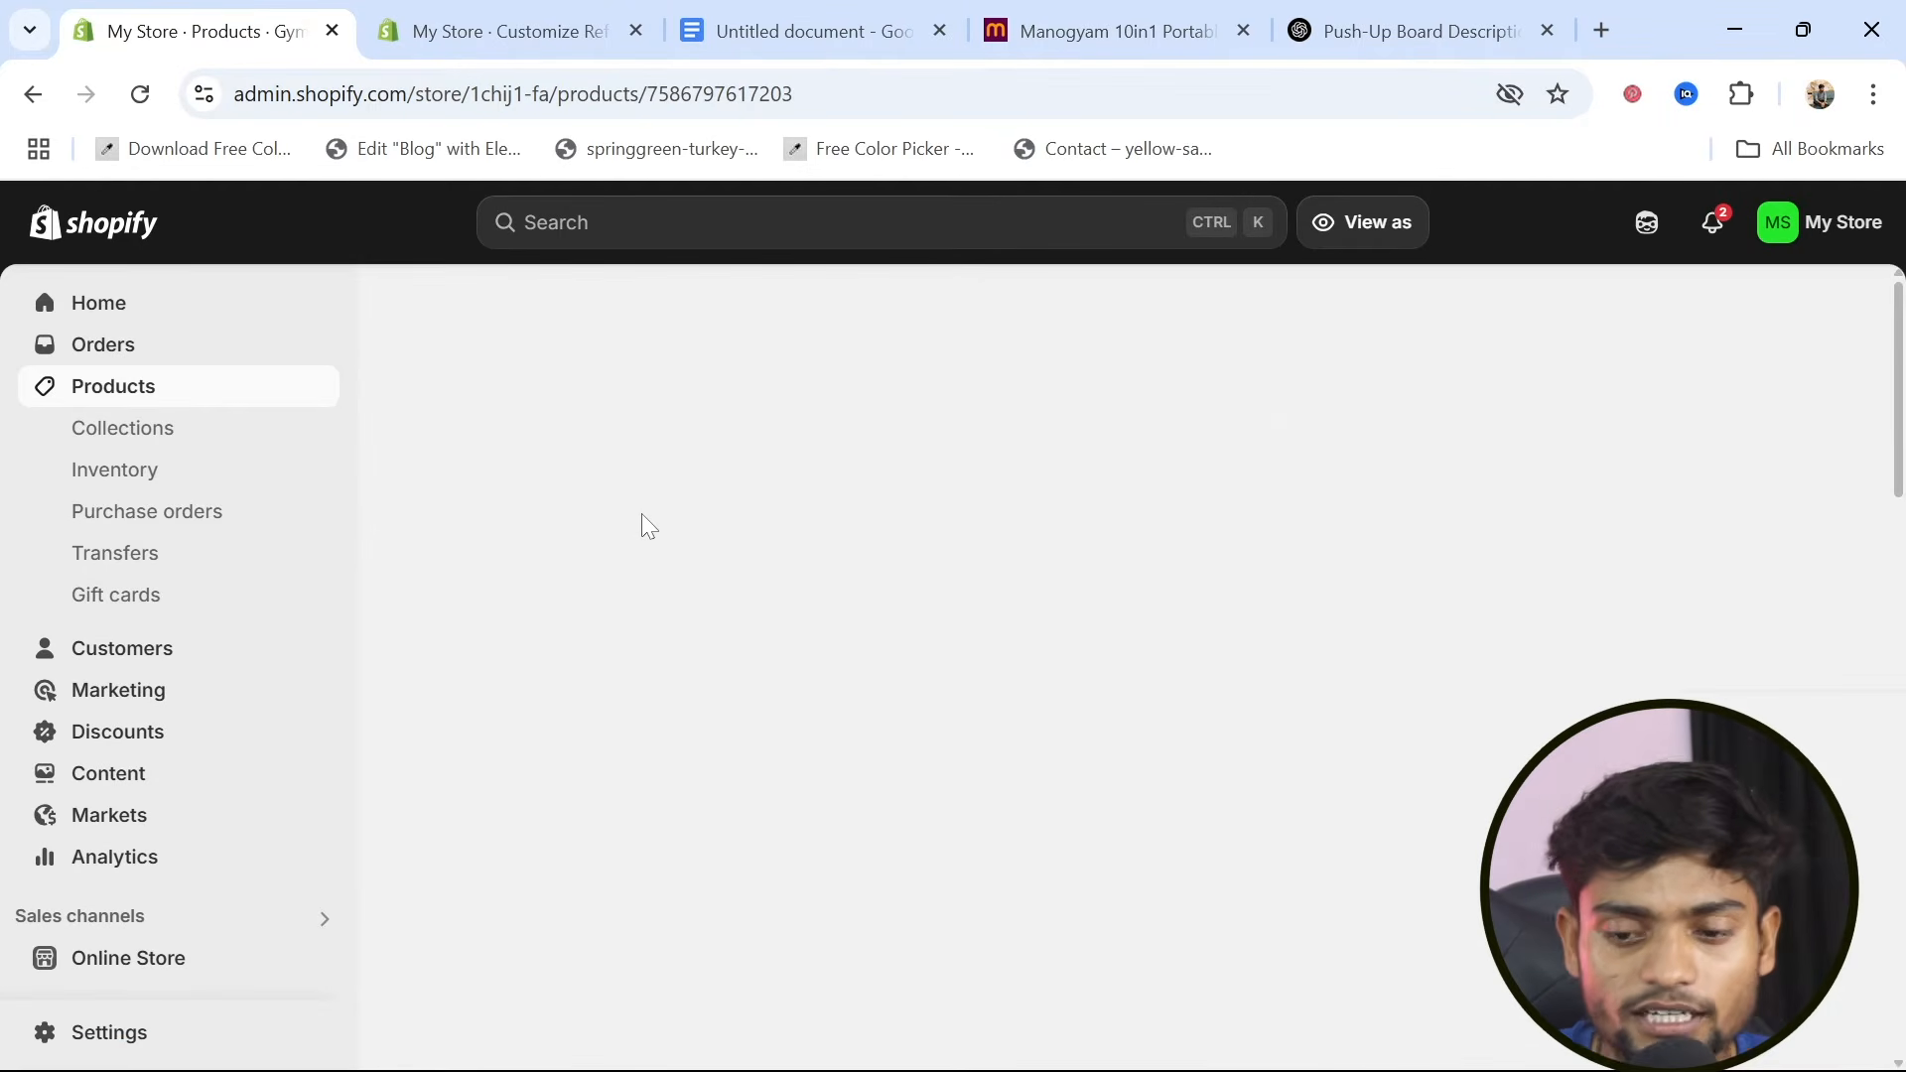
pyautogui.scroll(-5, 1262, 770)
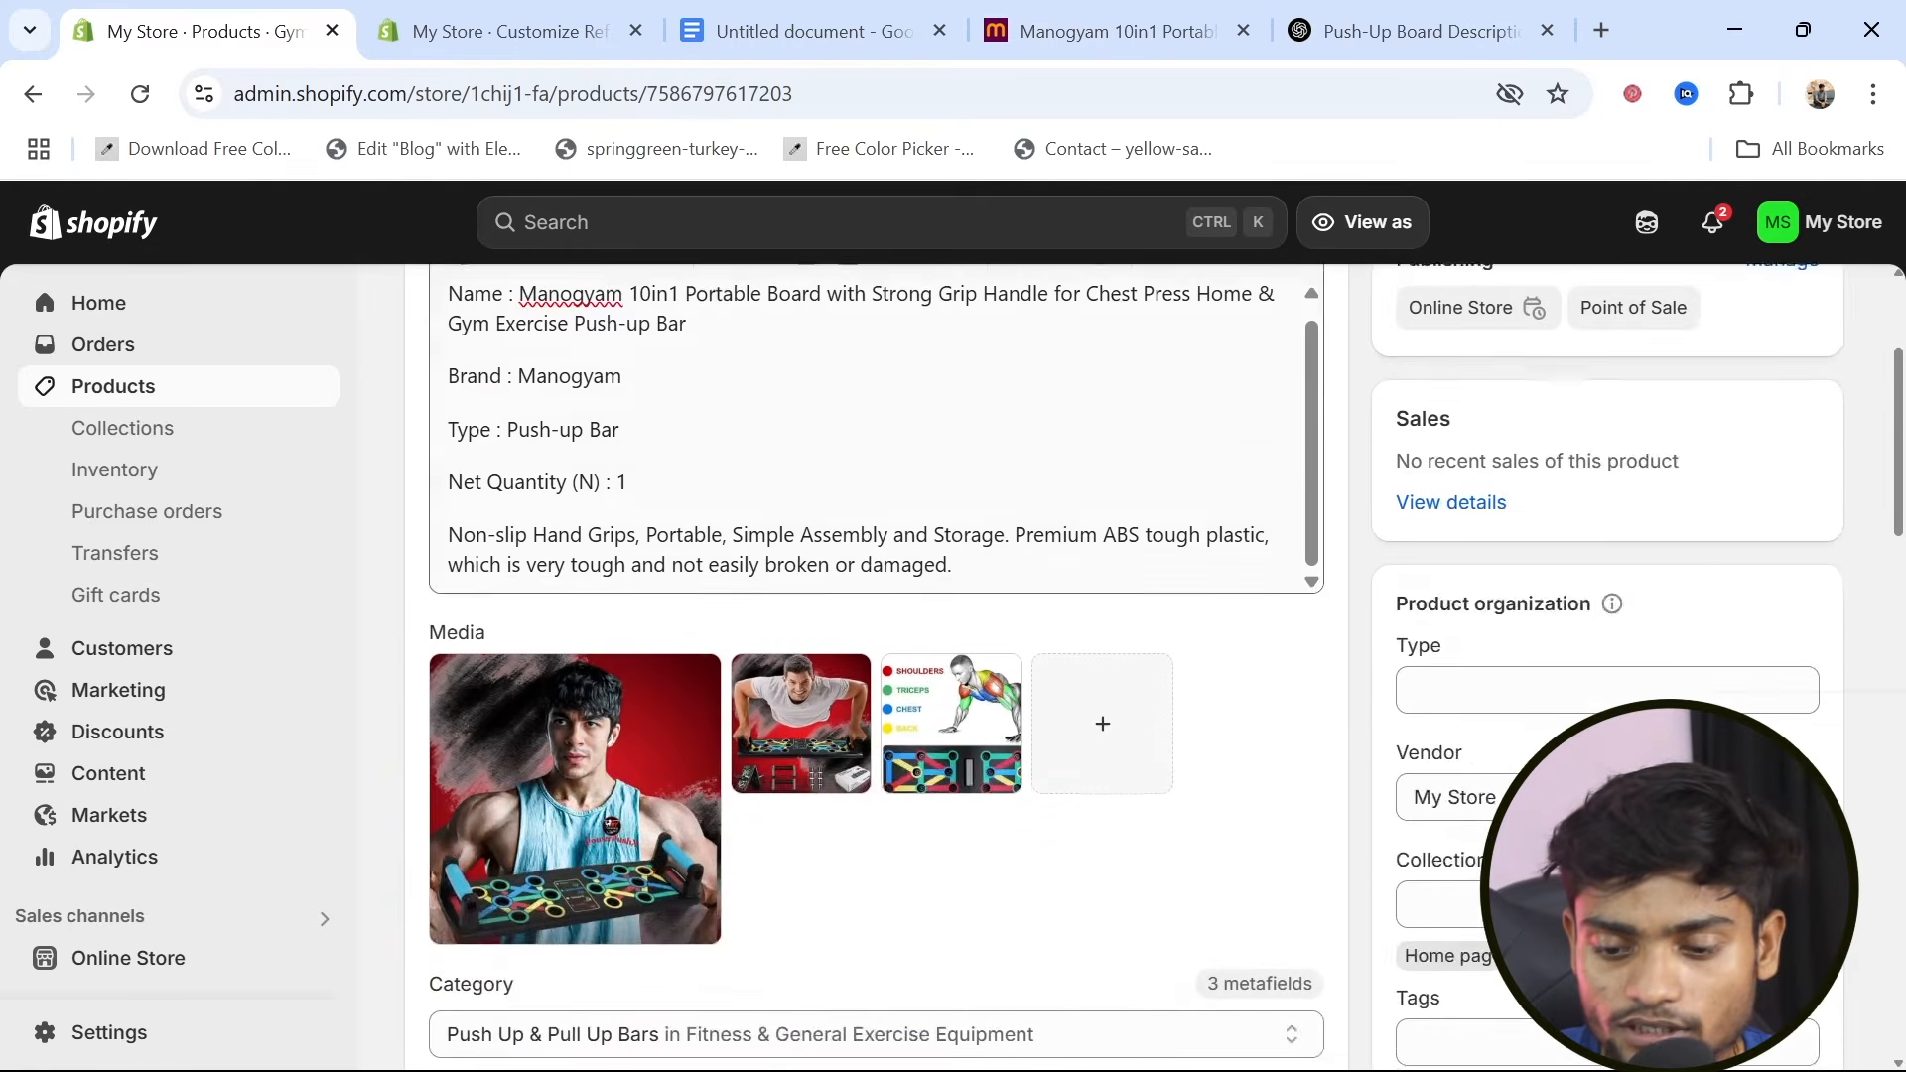
pyautogui.click(1557, 642)
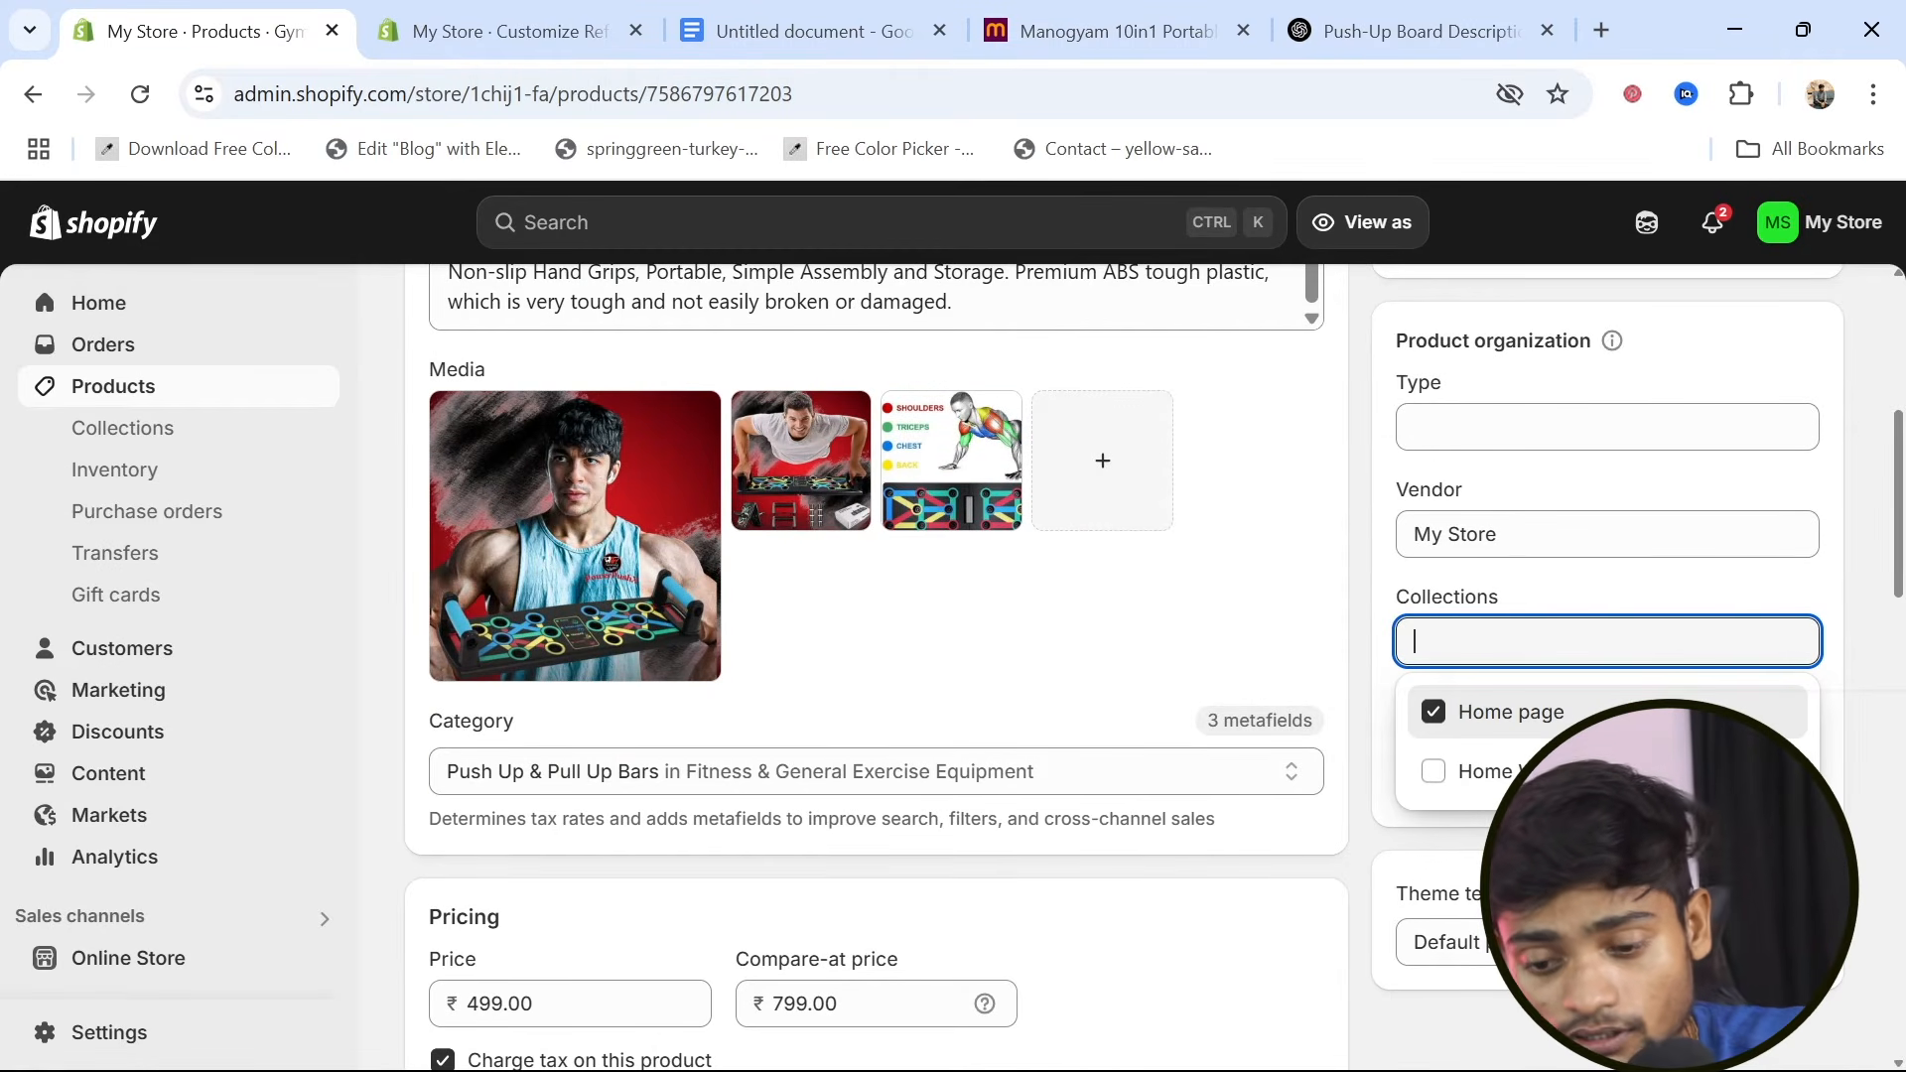
pyautogui.write('how')
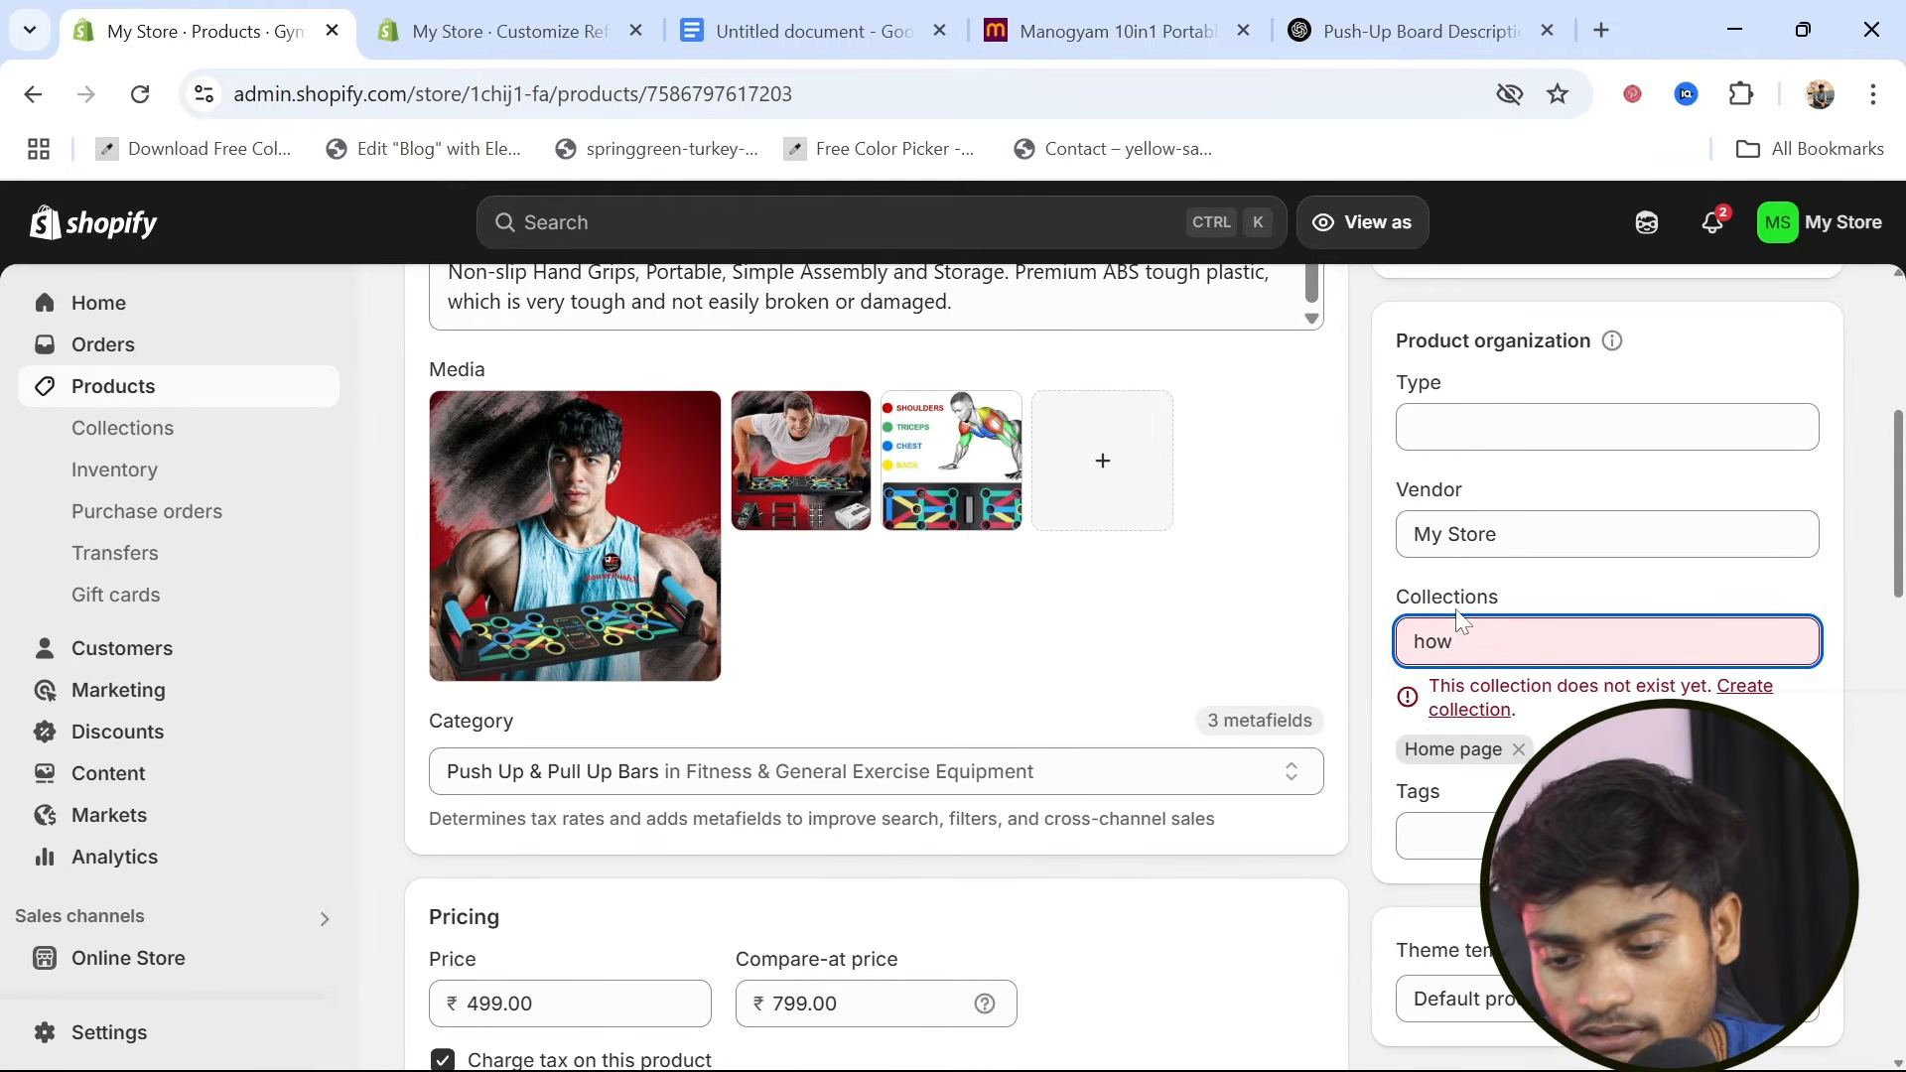
pyautogui.press('BackSpace')
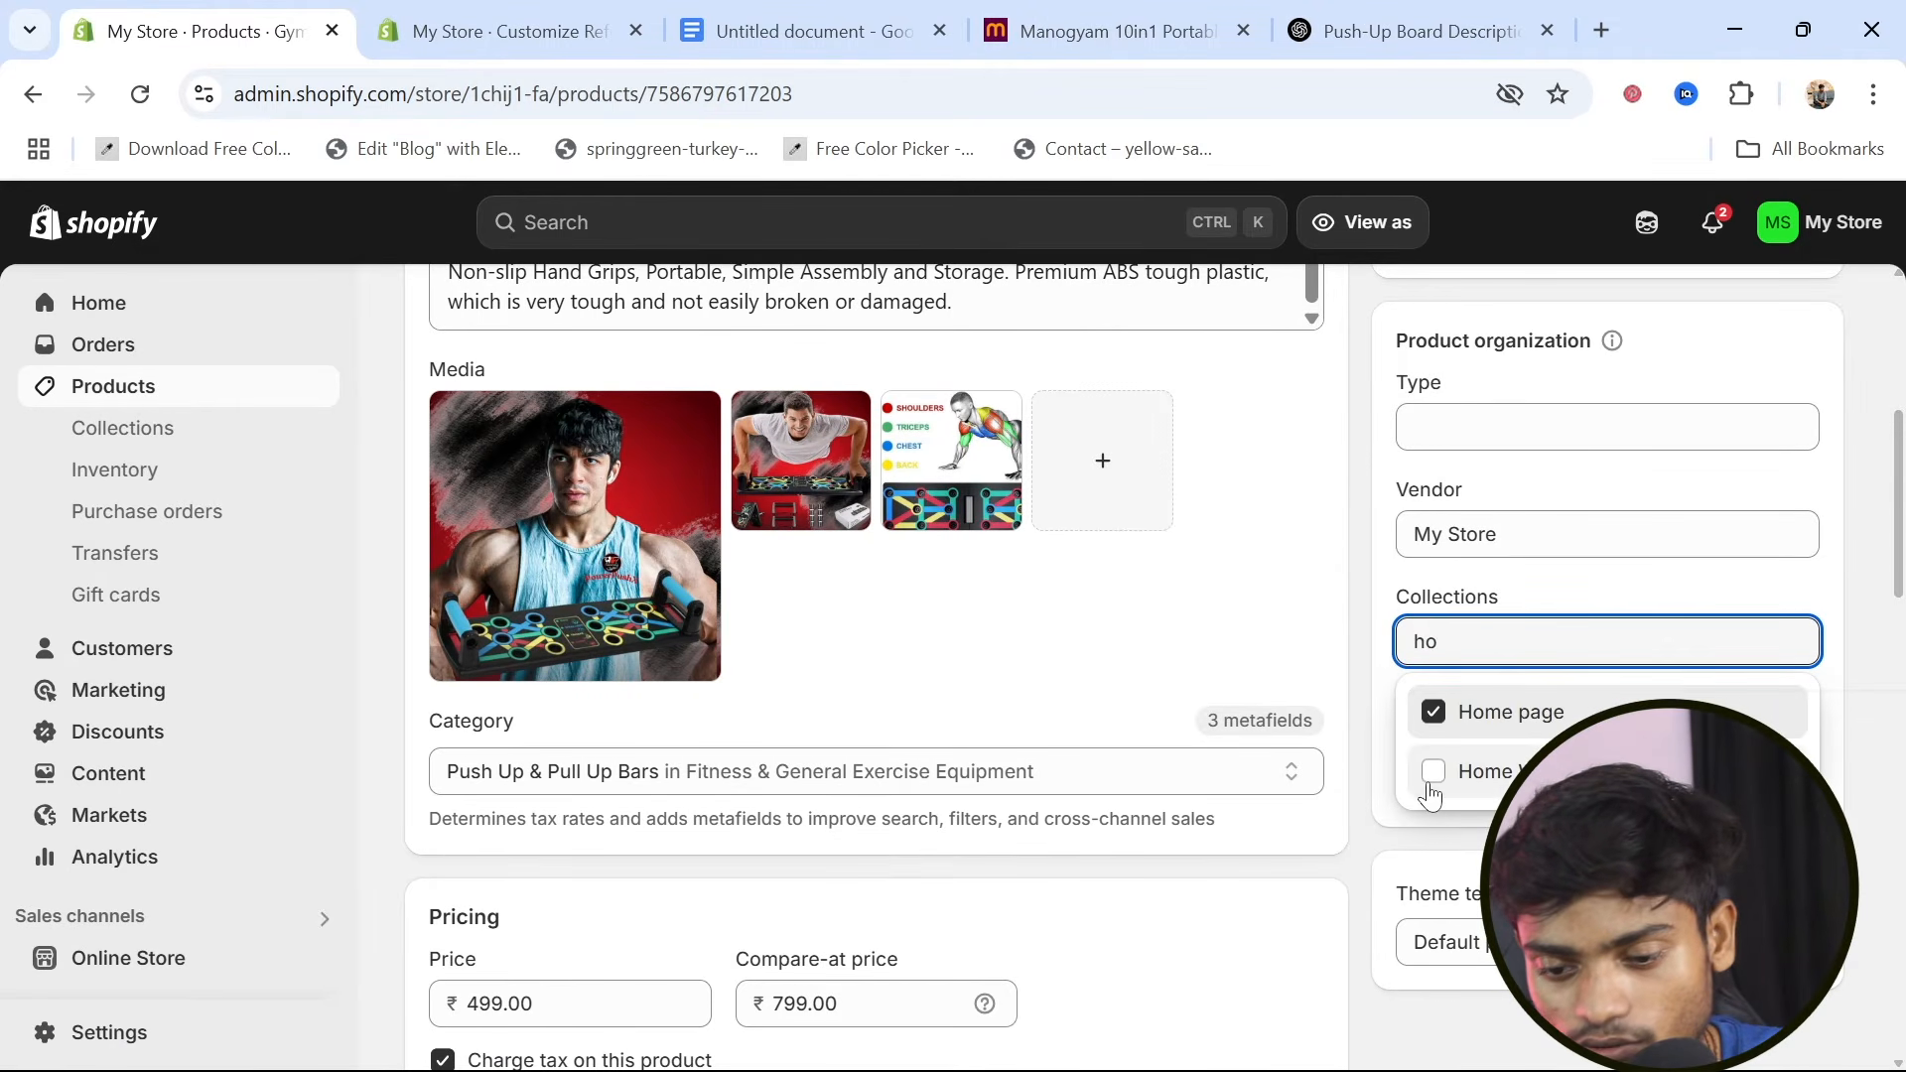
pyautogui.click(1427, 787)
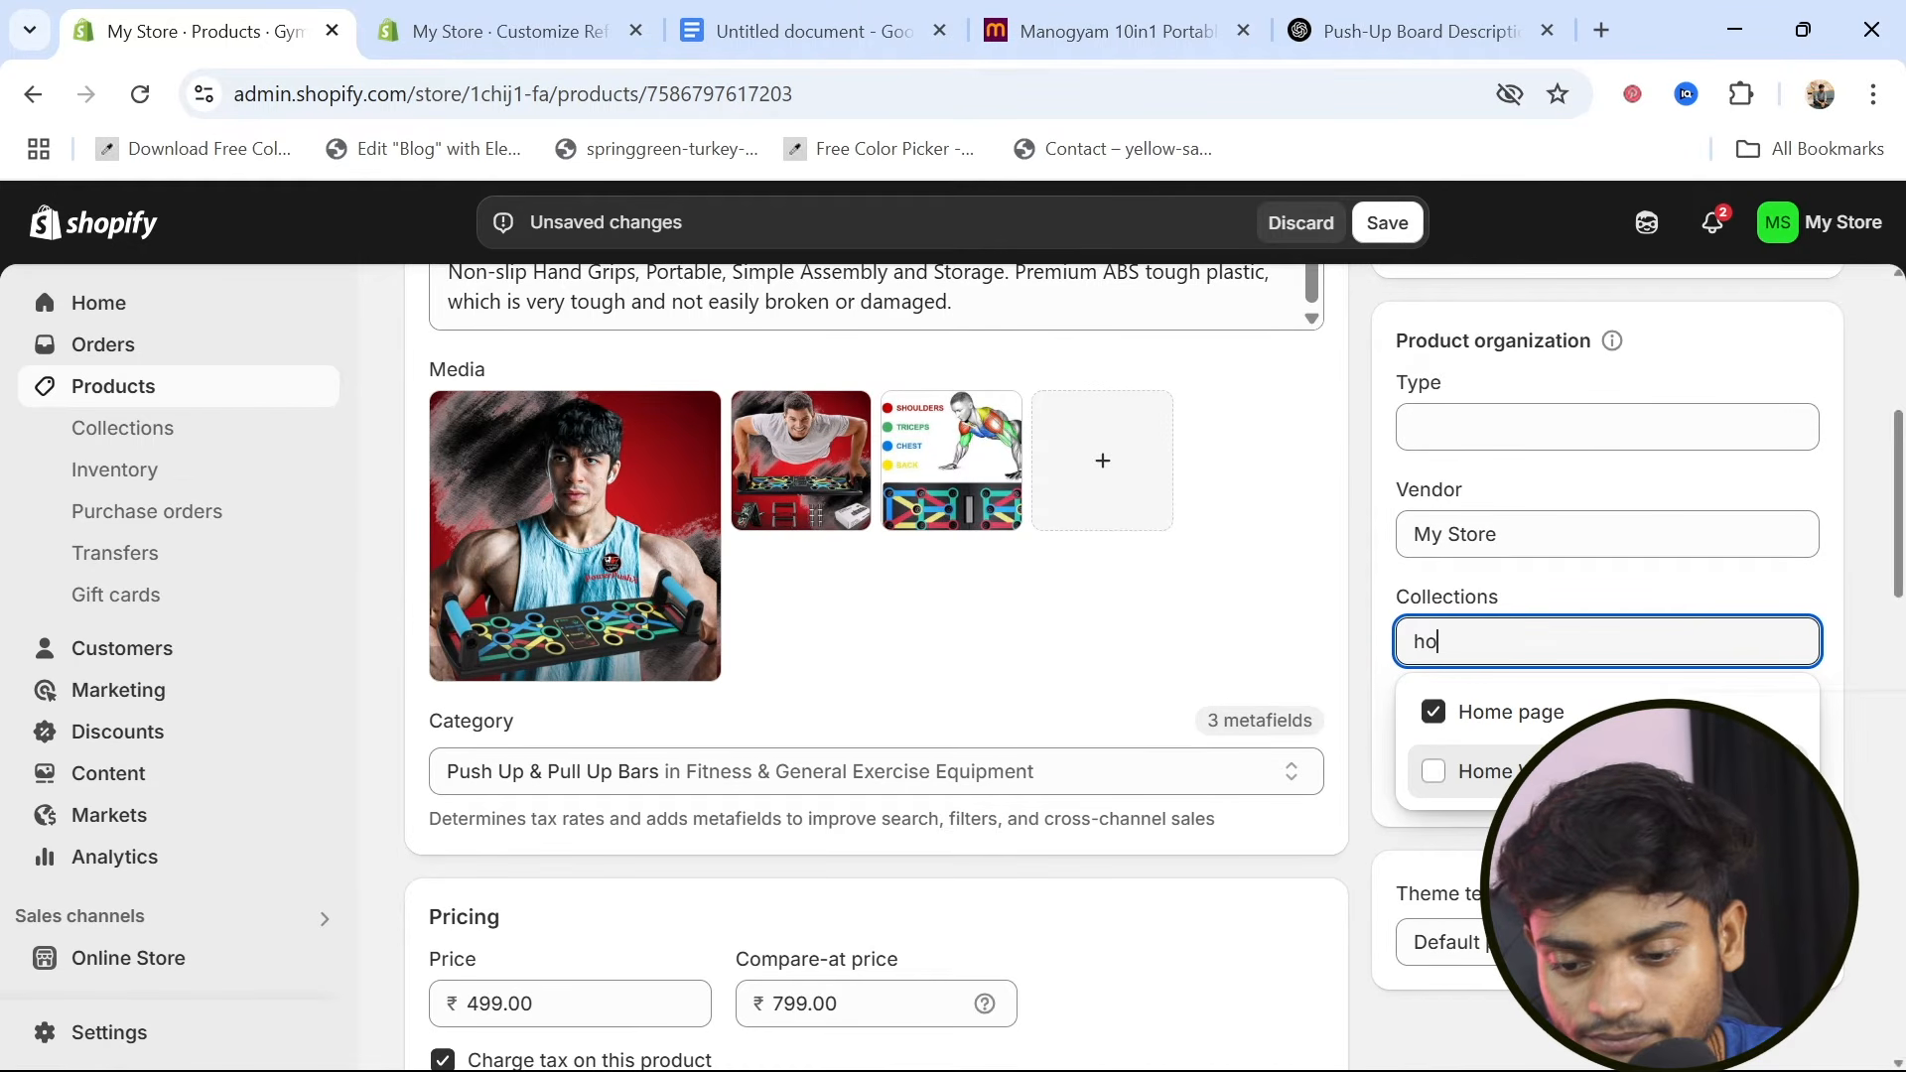
pyautogui.click(1504, 787)
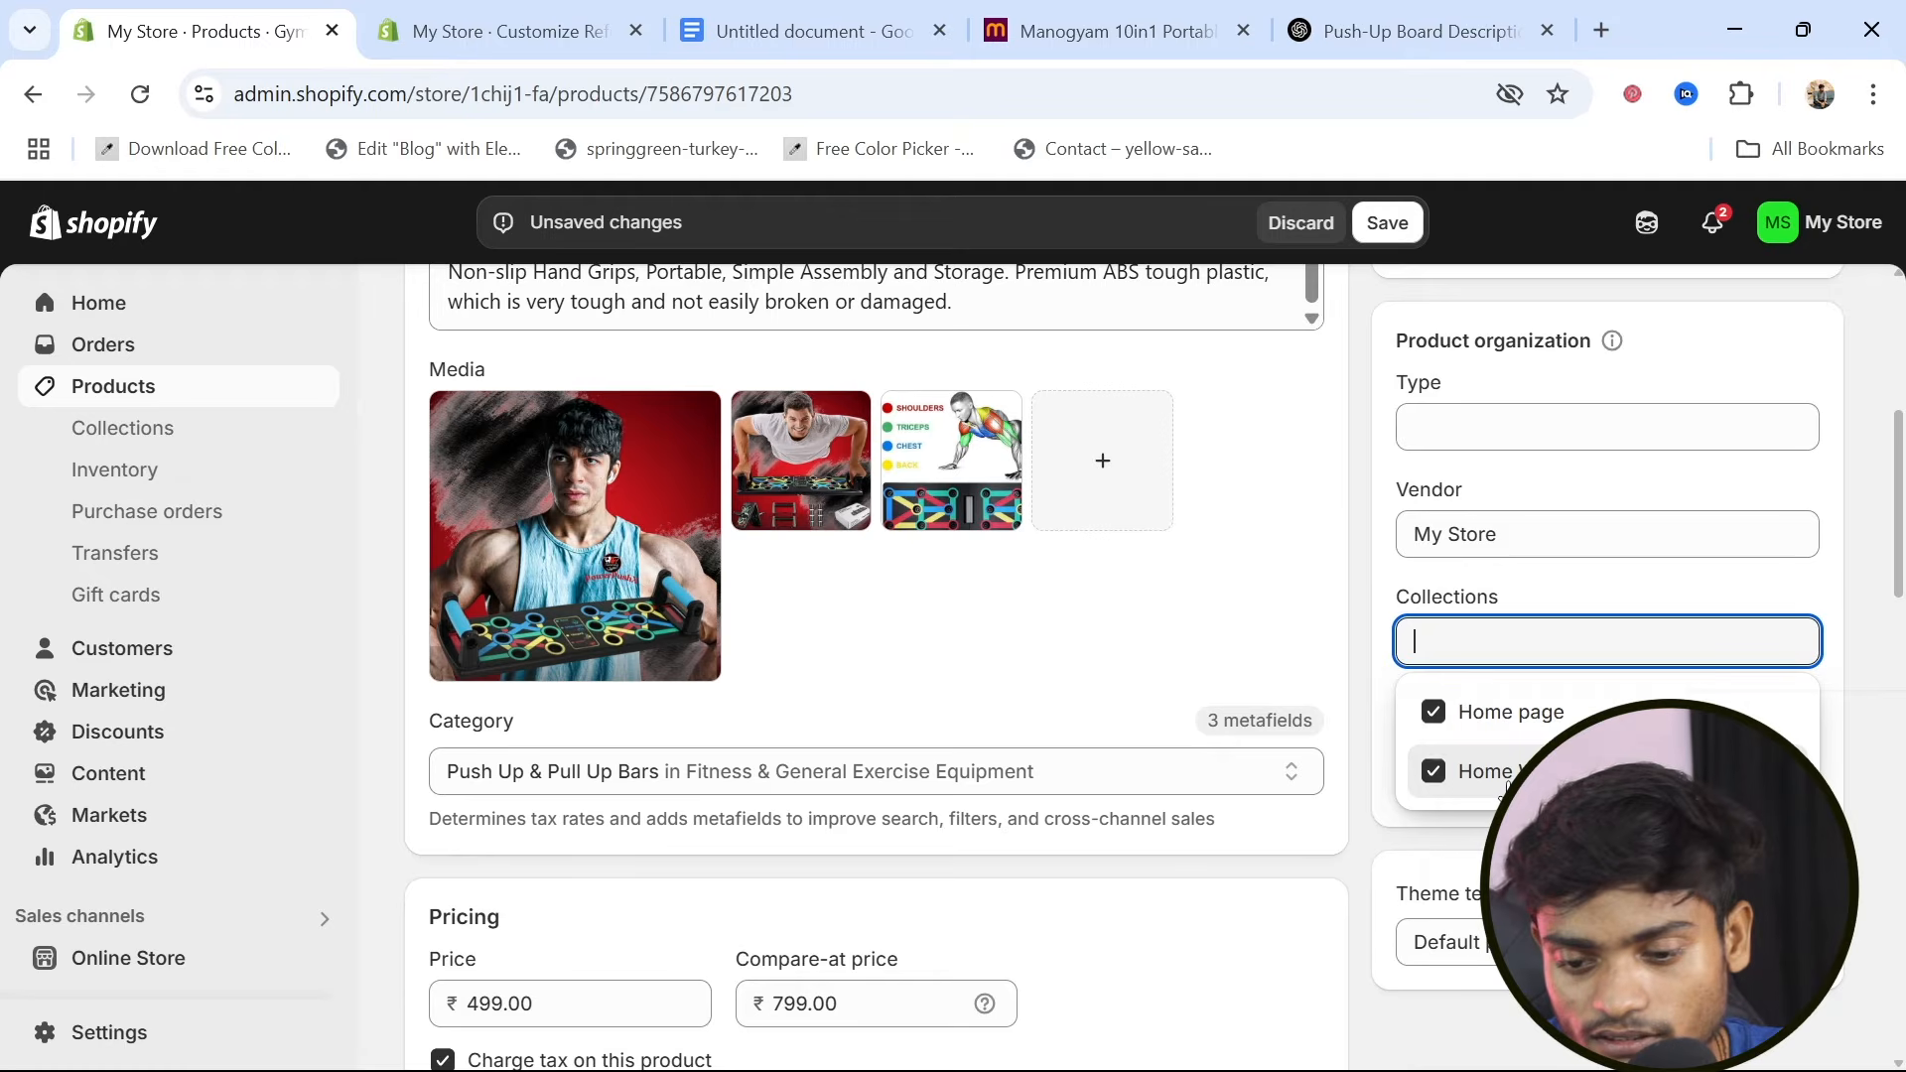
pyautogui.click(1876, 755)
# Add the tags "home workout", "pushup board" and "pushup" to the push-up bar product
pyautogui.click(1608, 779)
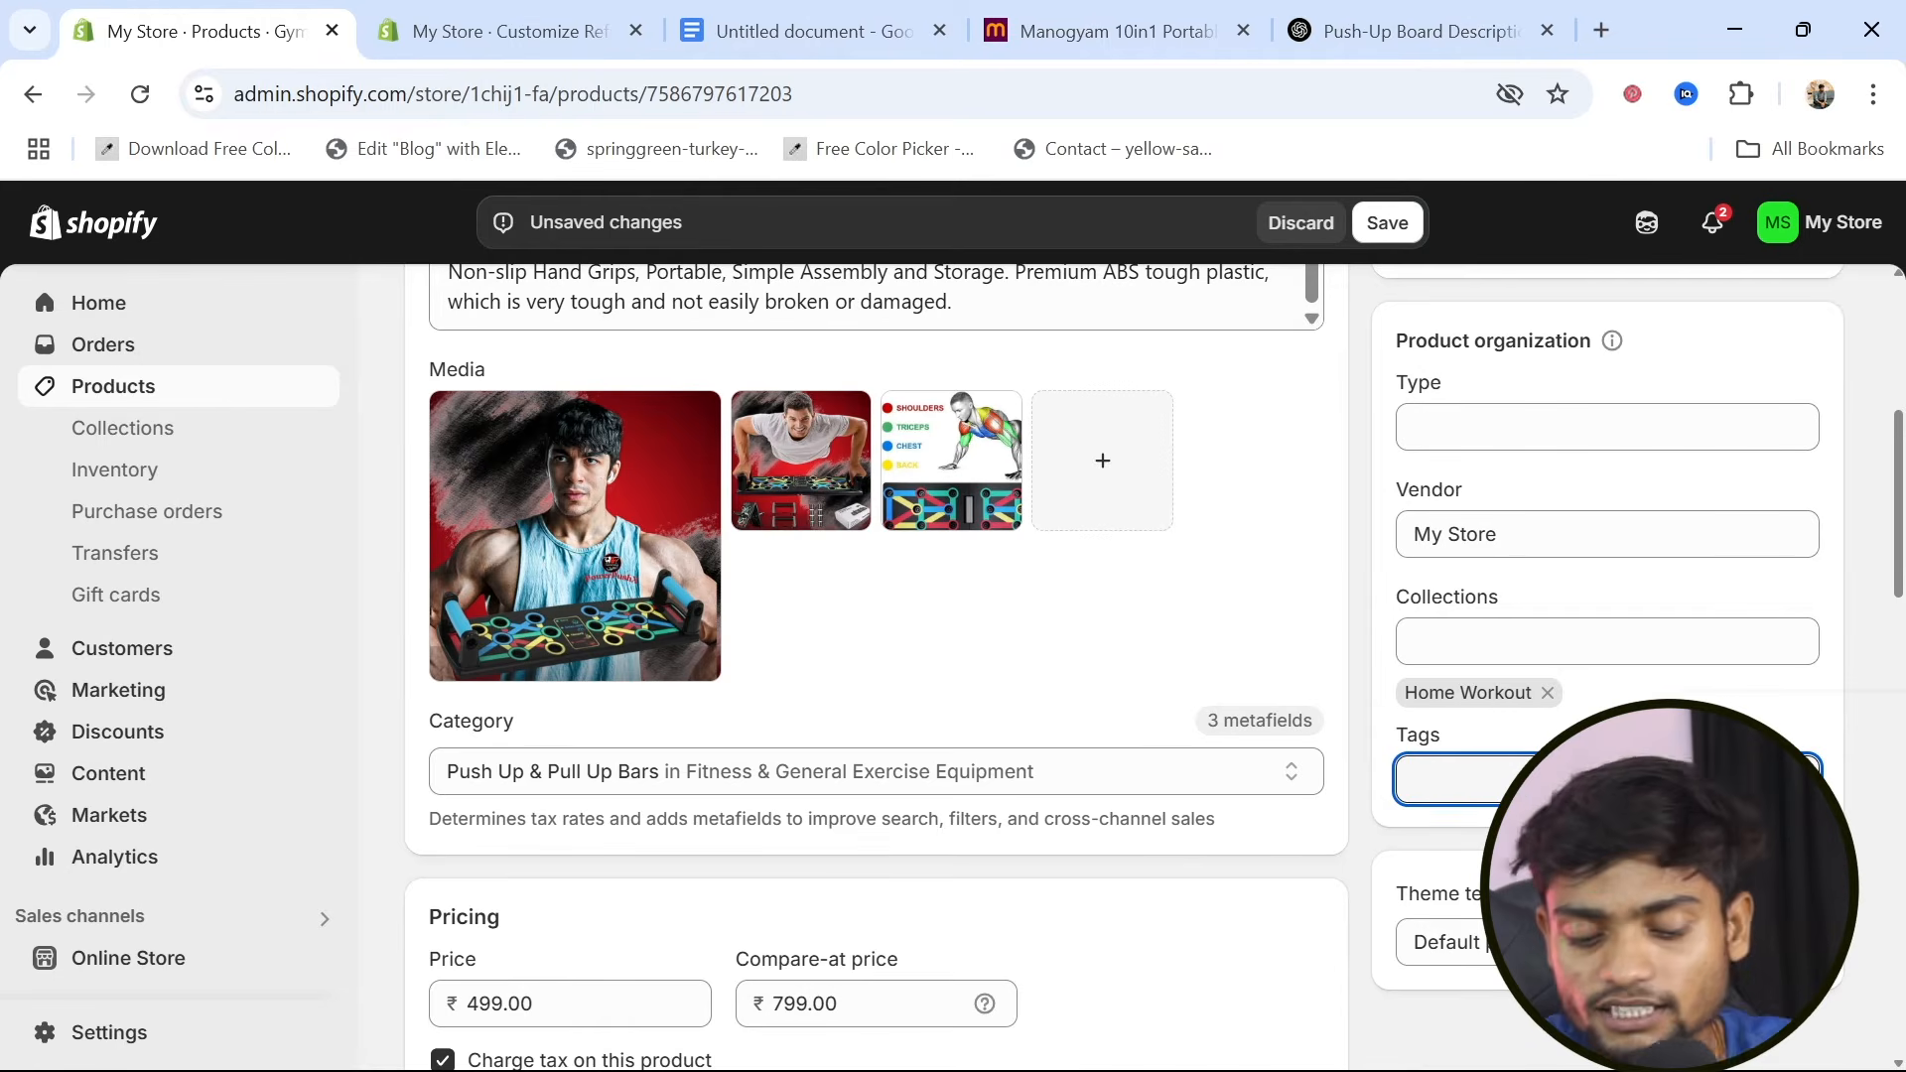
pyautogui.write('home workout')
pyautogui.press('Return')
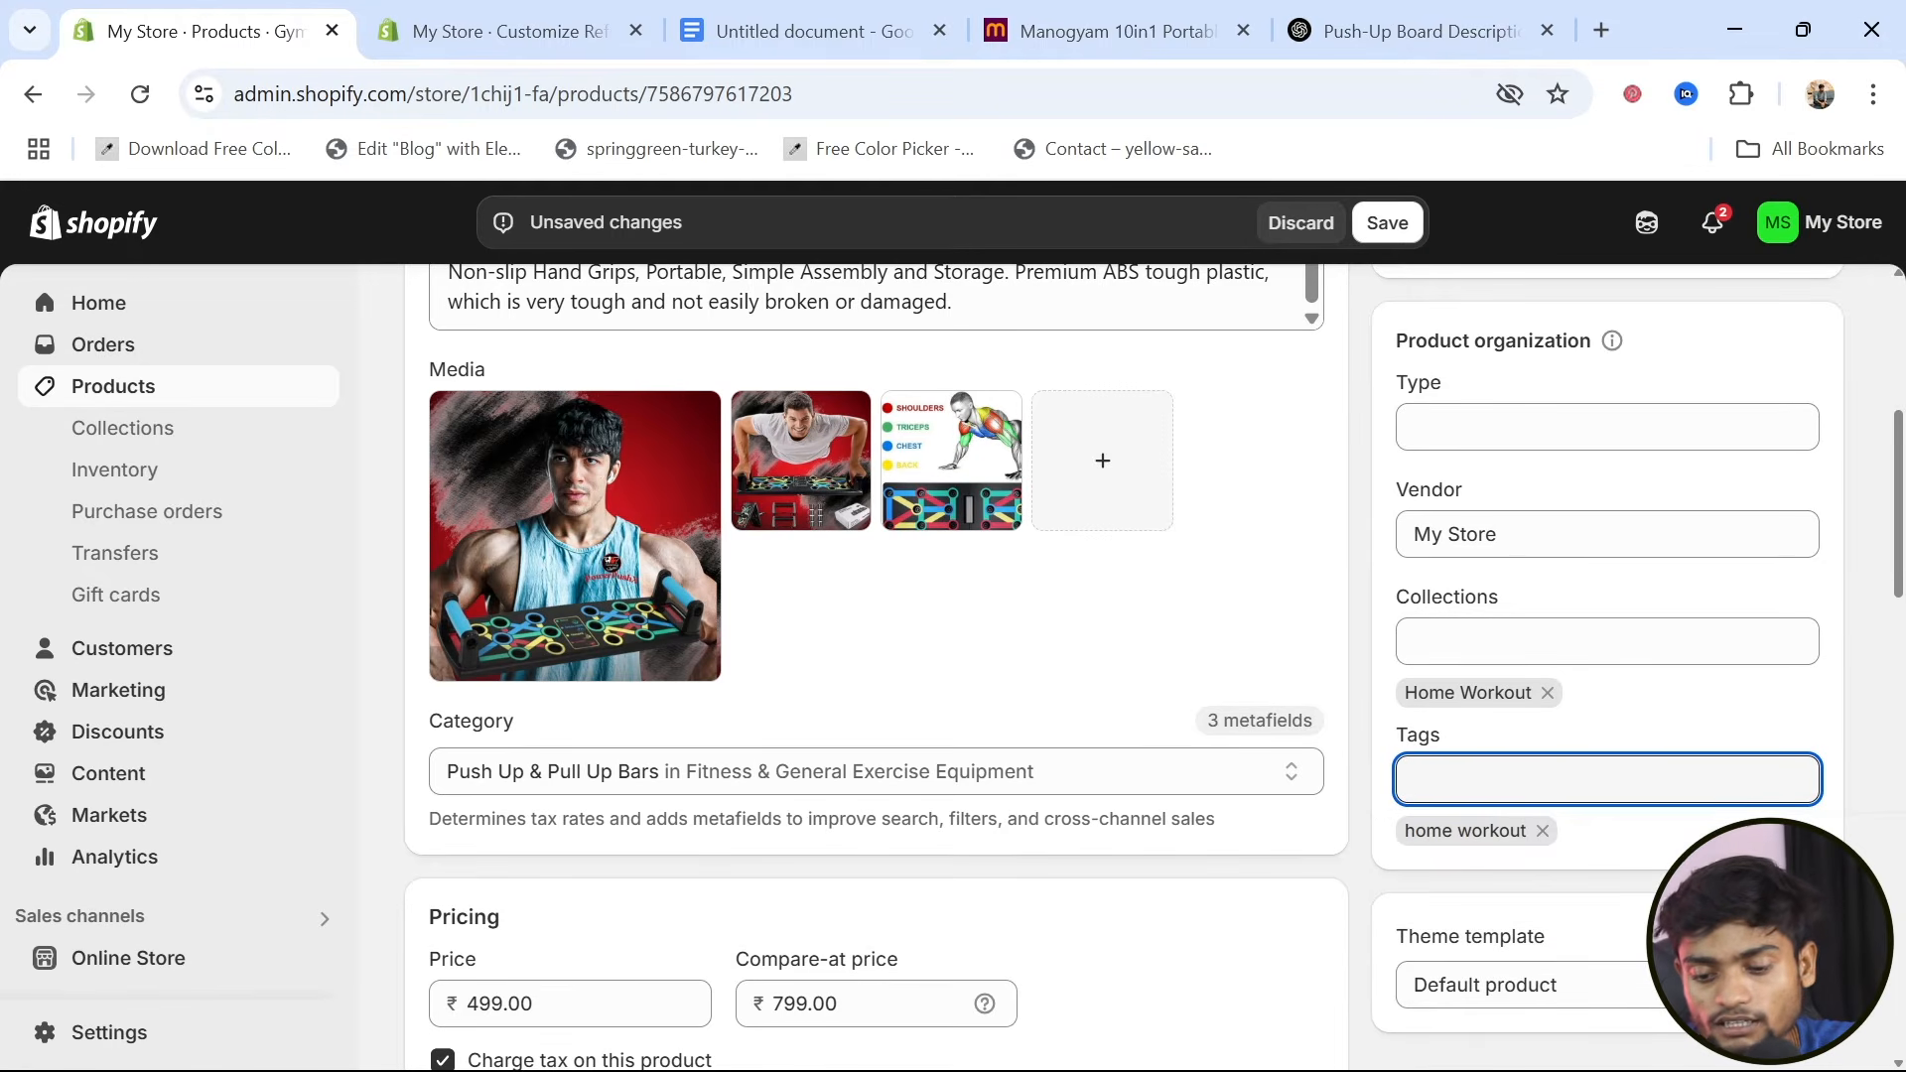
pyautogui.write('pushup ')
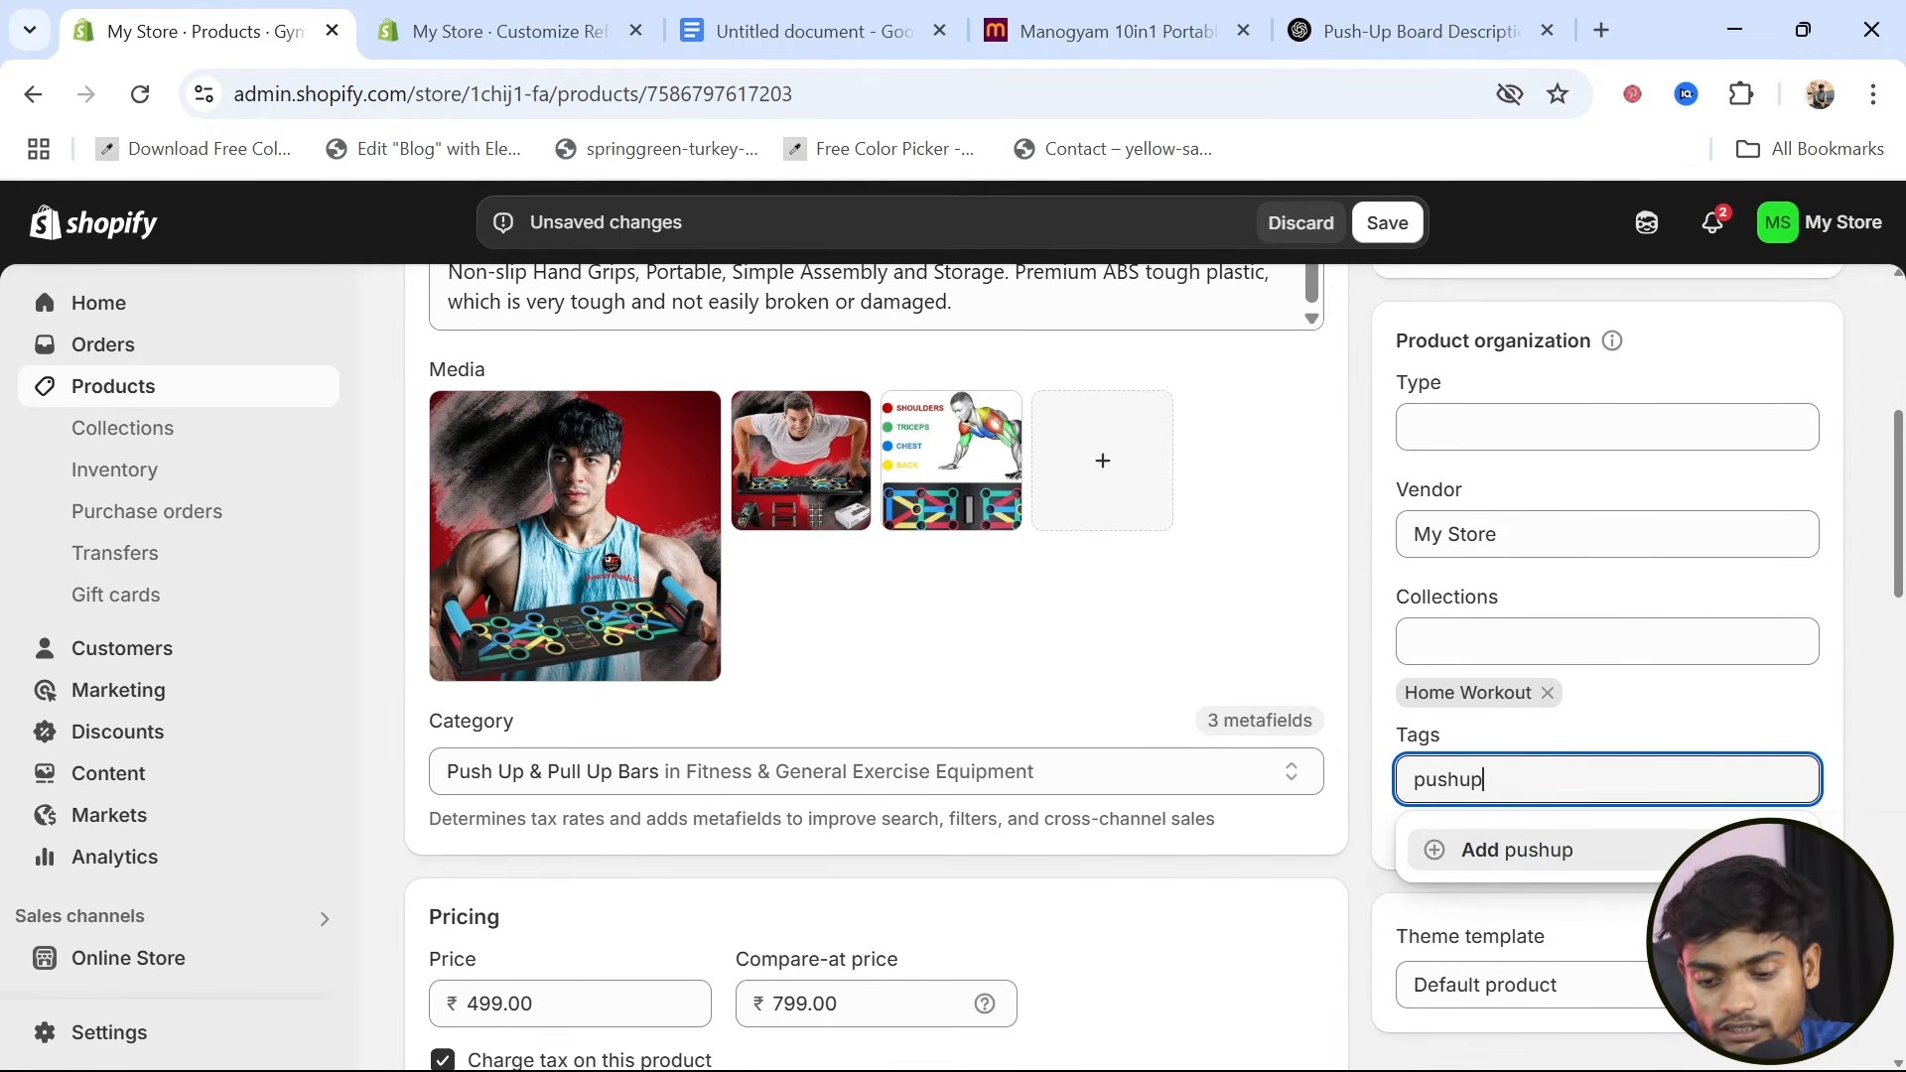
pyautogui.write('b')
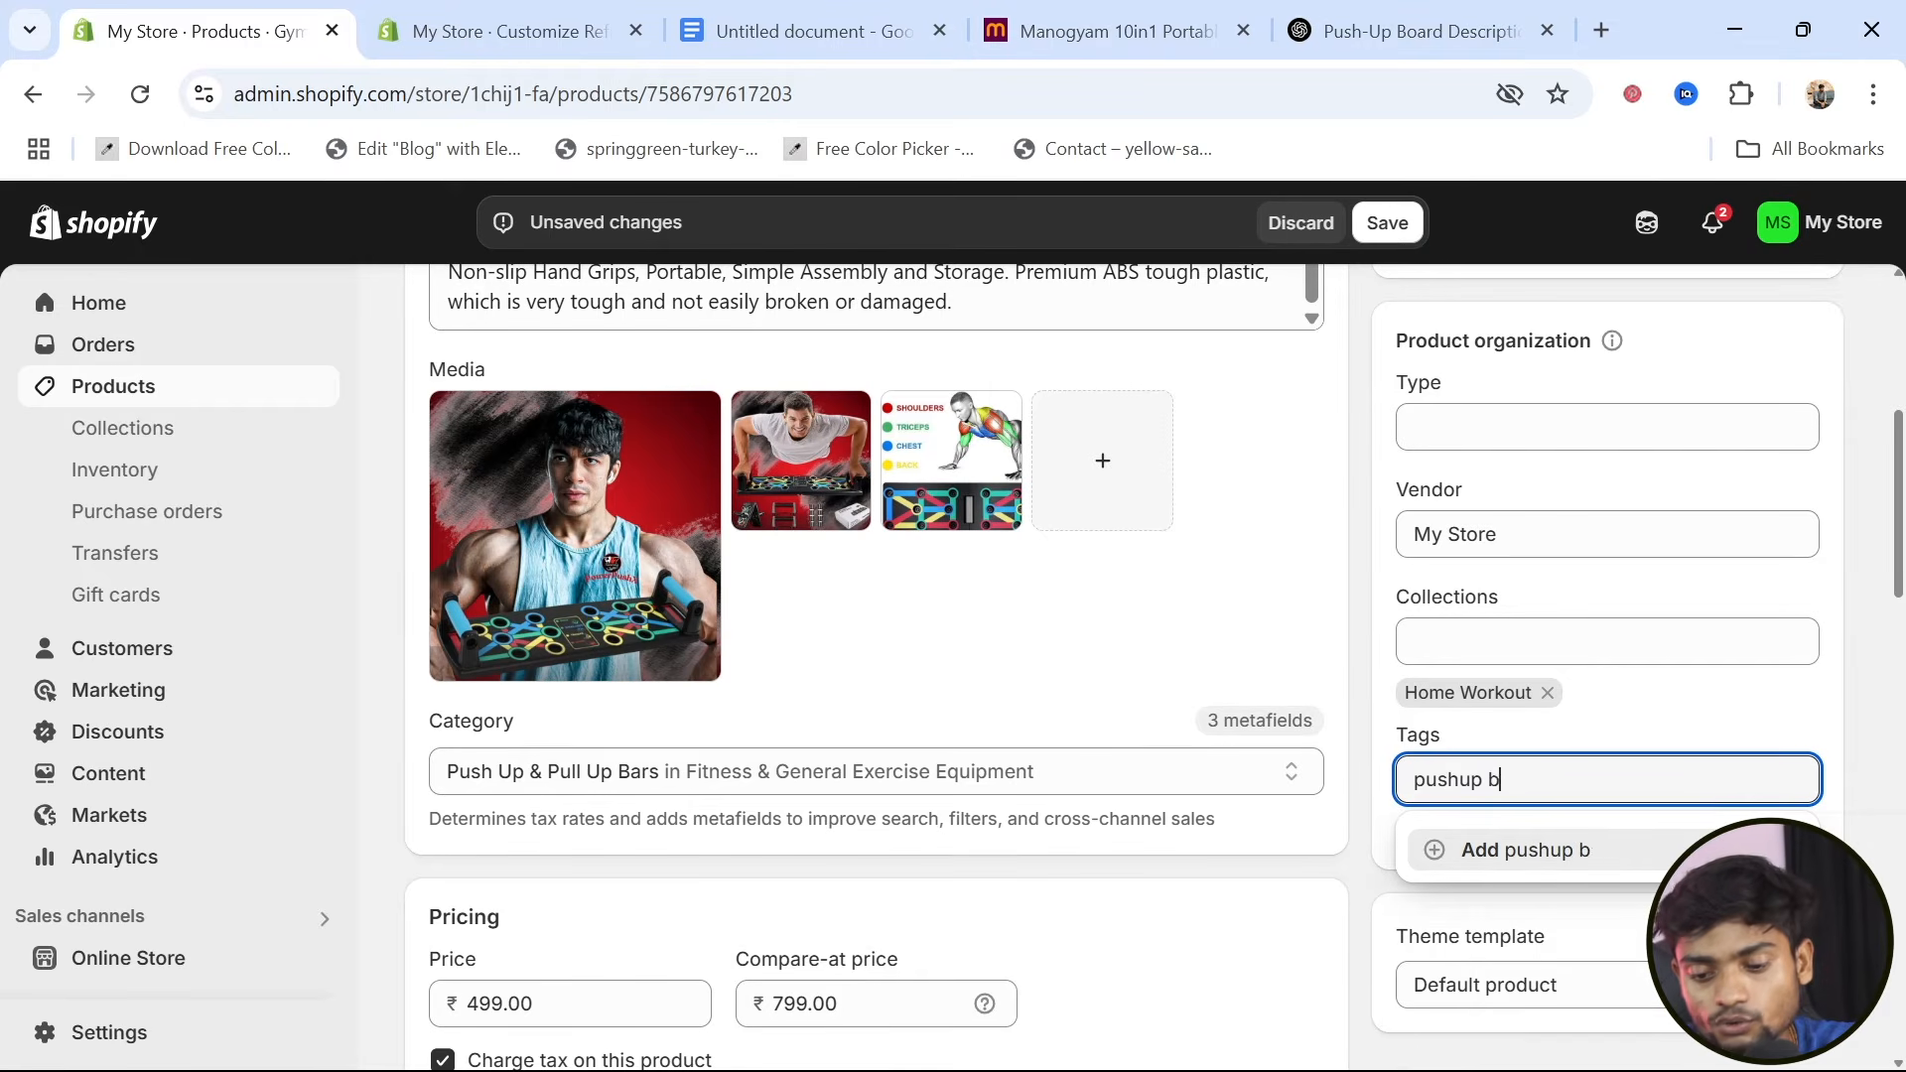
pyautogui.write('oard')
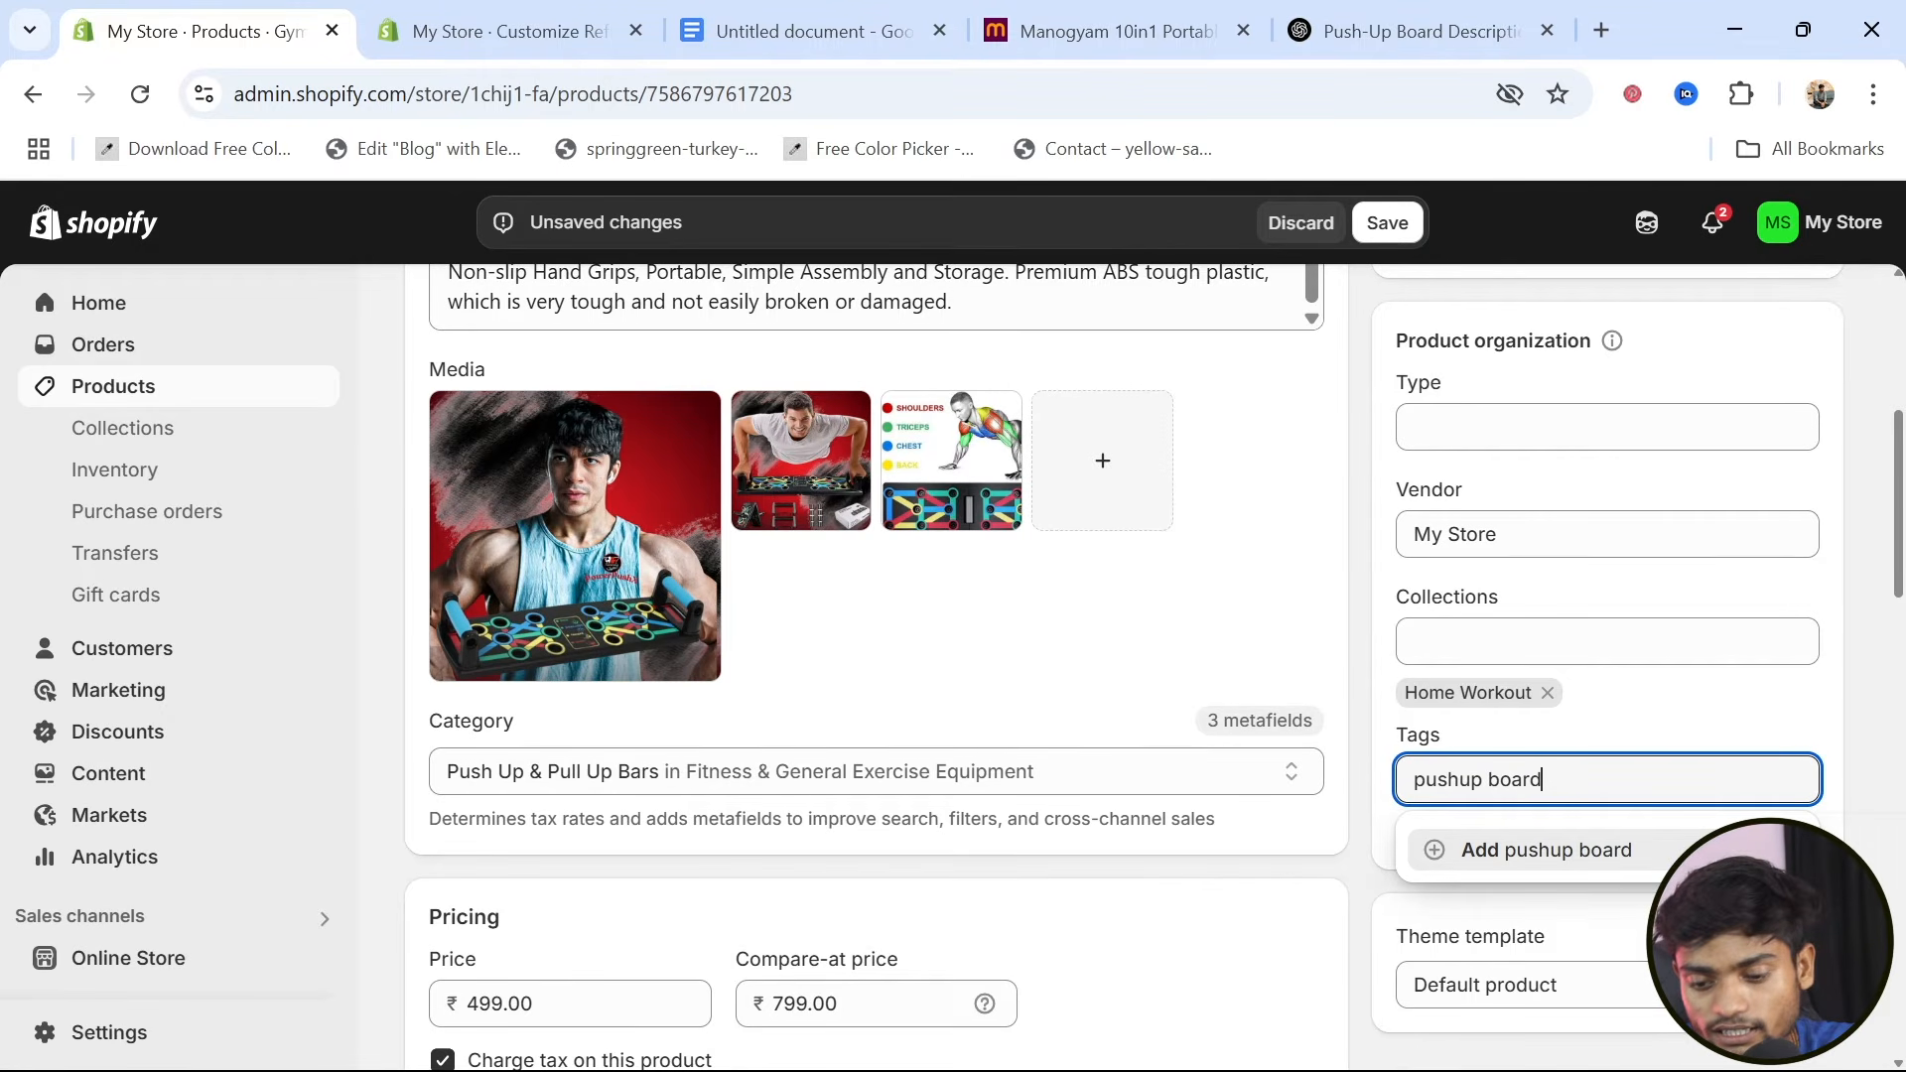
pyautogui.press('Return')
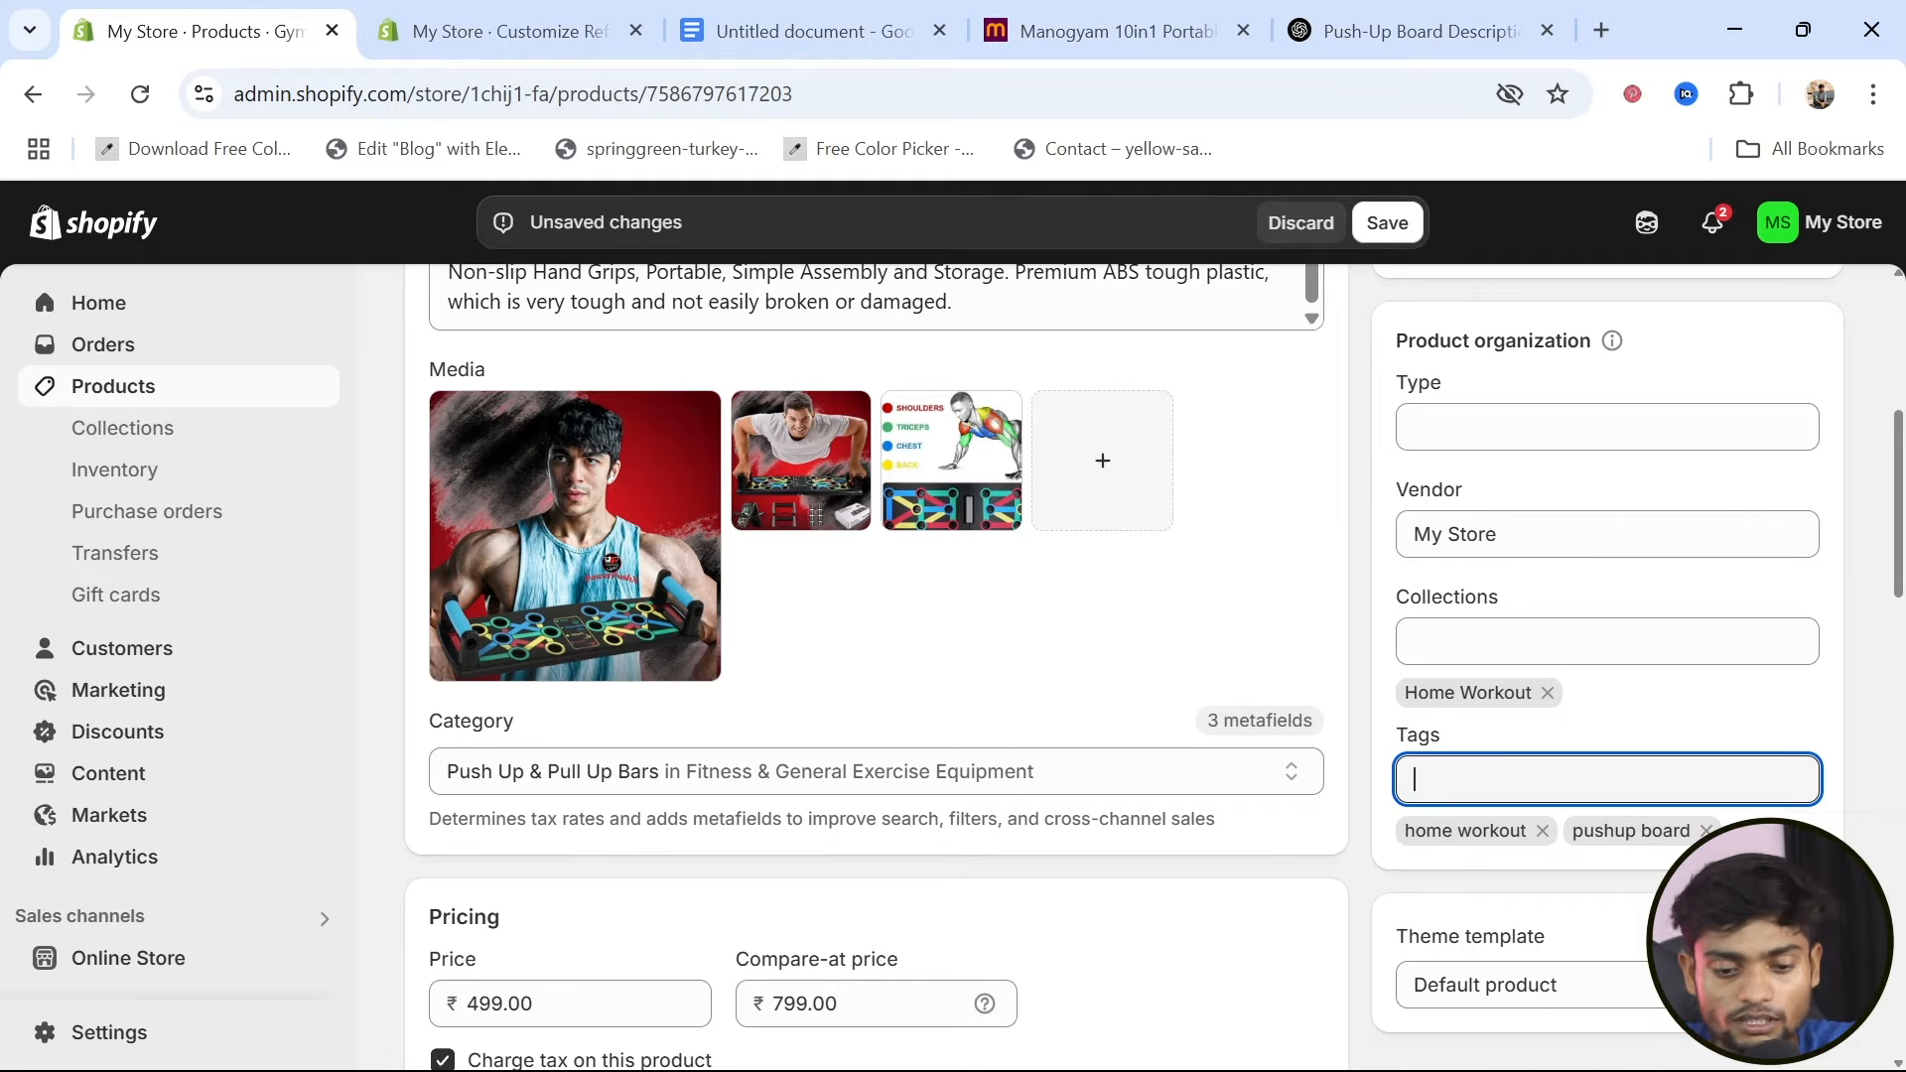
pyautogui.write('push')
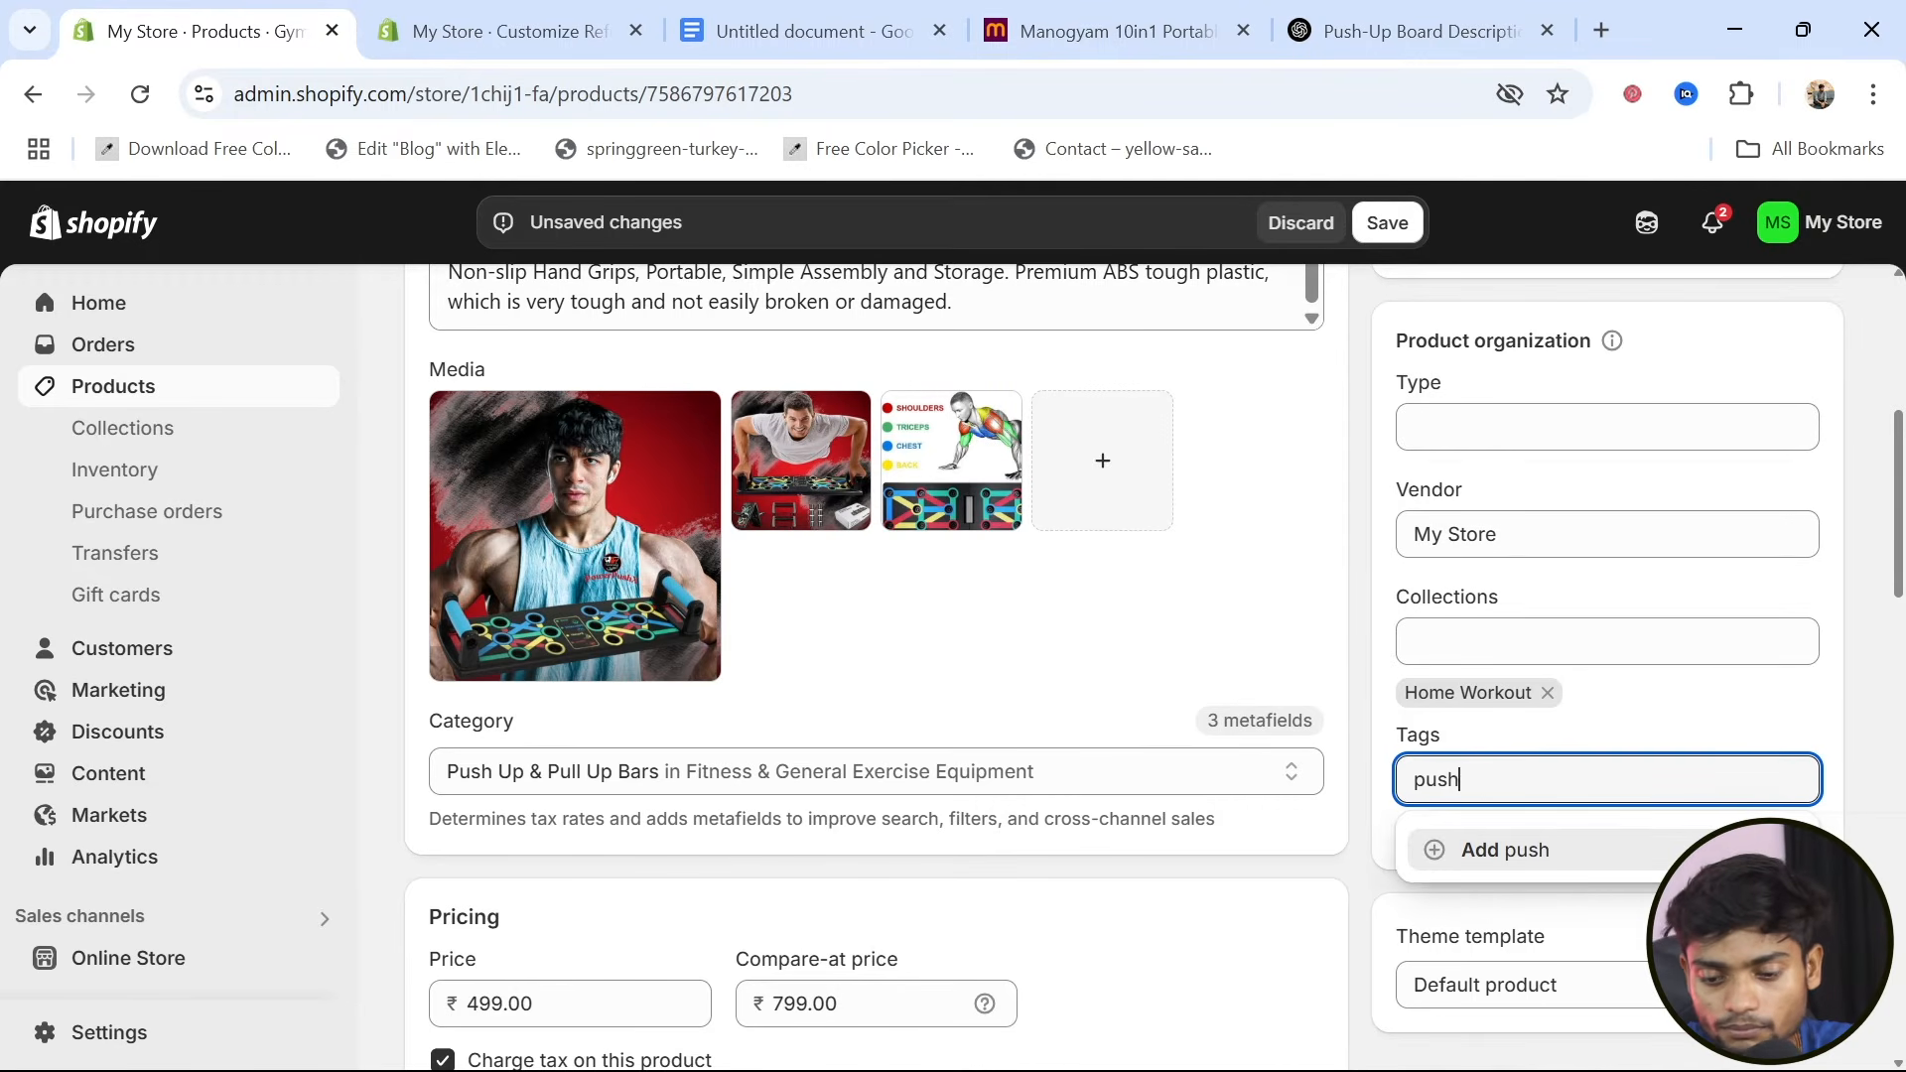
pyautogui.write('up')
pyautogui.press('Return')
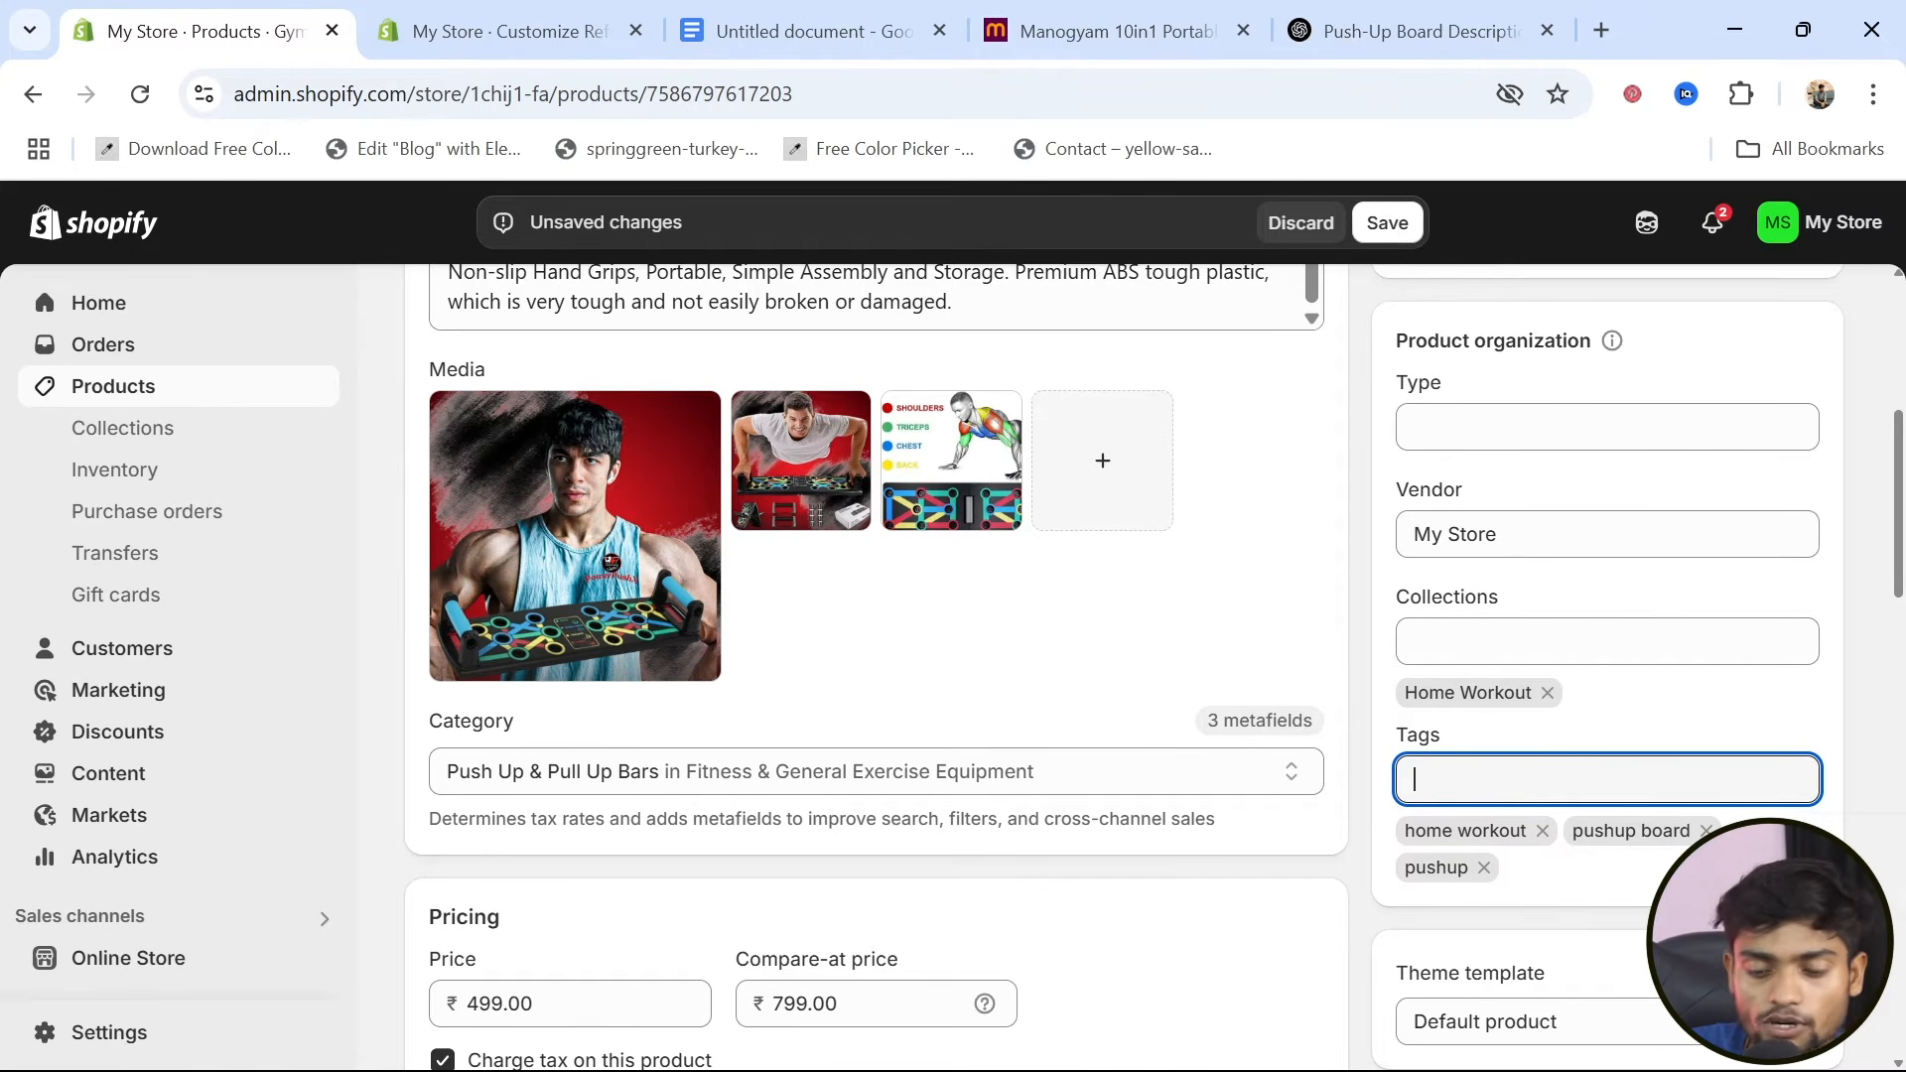
# Save the collection and tag changes on the Gym Exercise Push-up Bar product
pyautogui.scroll(-2, 1624, 903)
pyautogui.scroll(-4, 1623, 902)
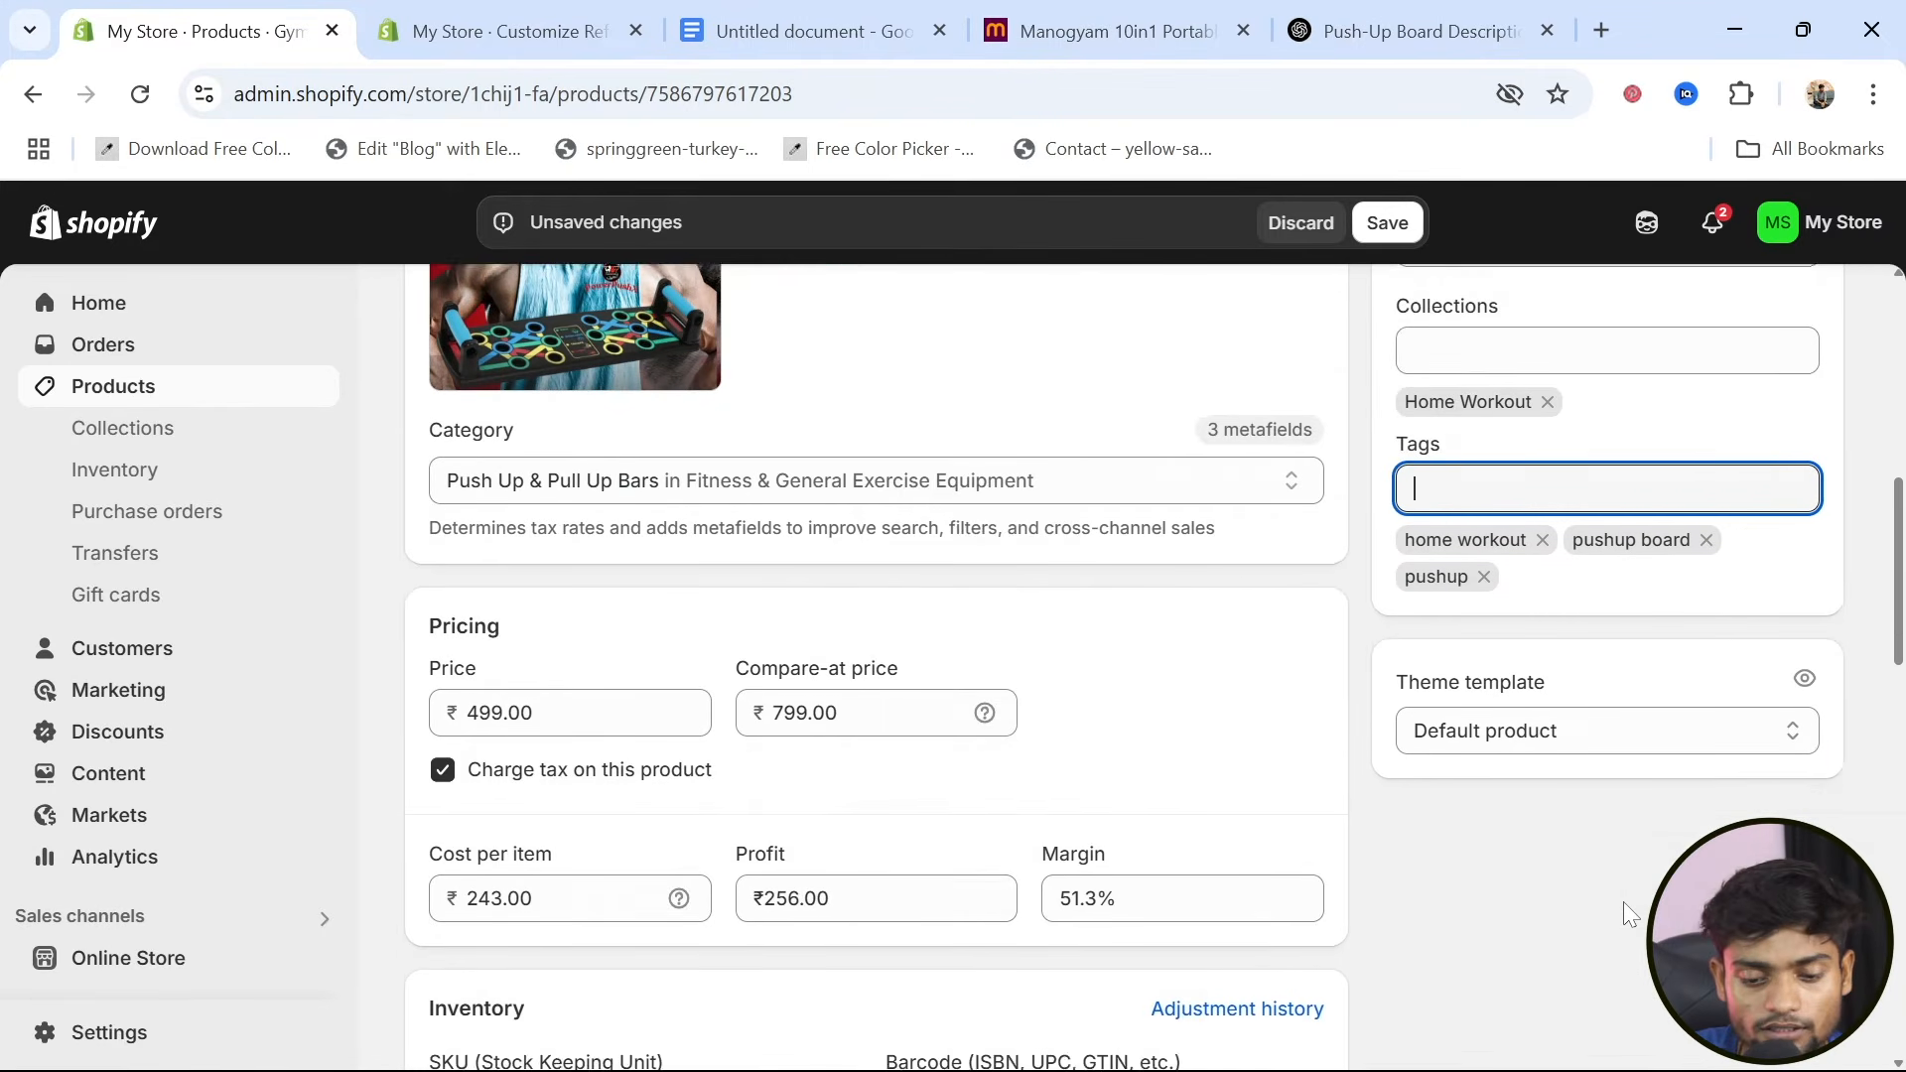
pyautogui.scroll(8, 1623, 901)
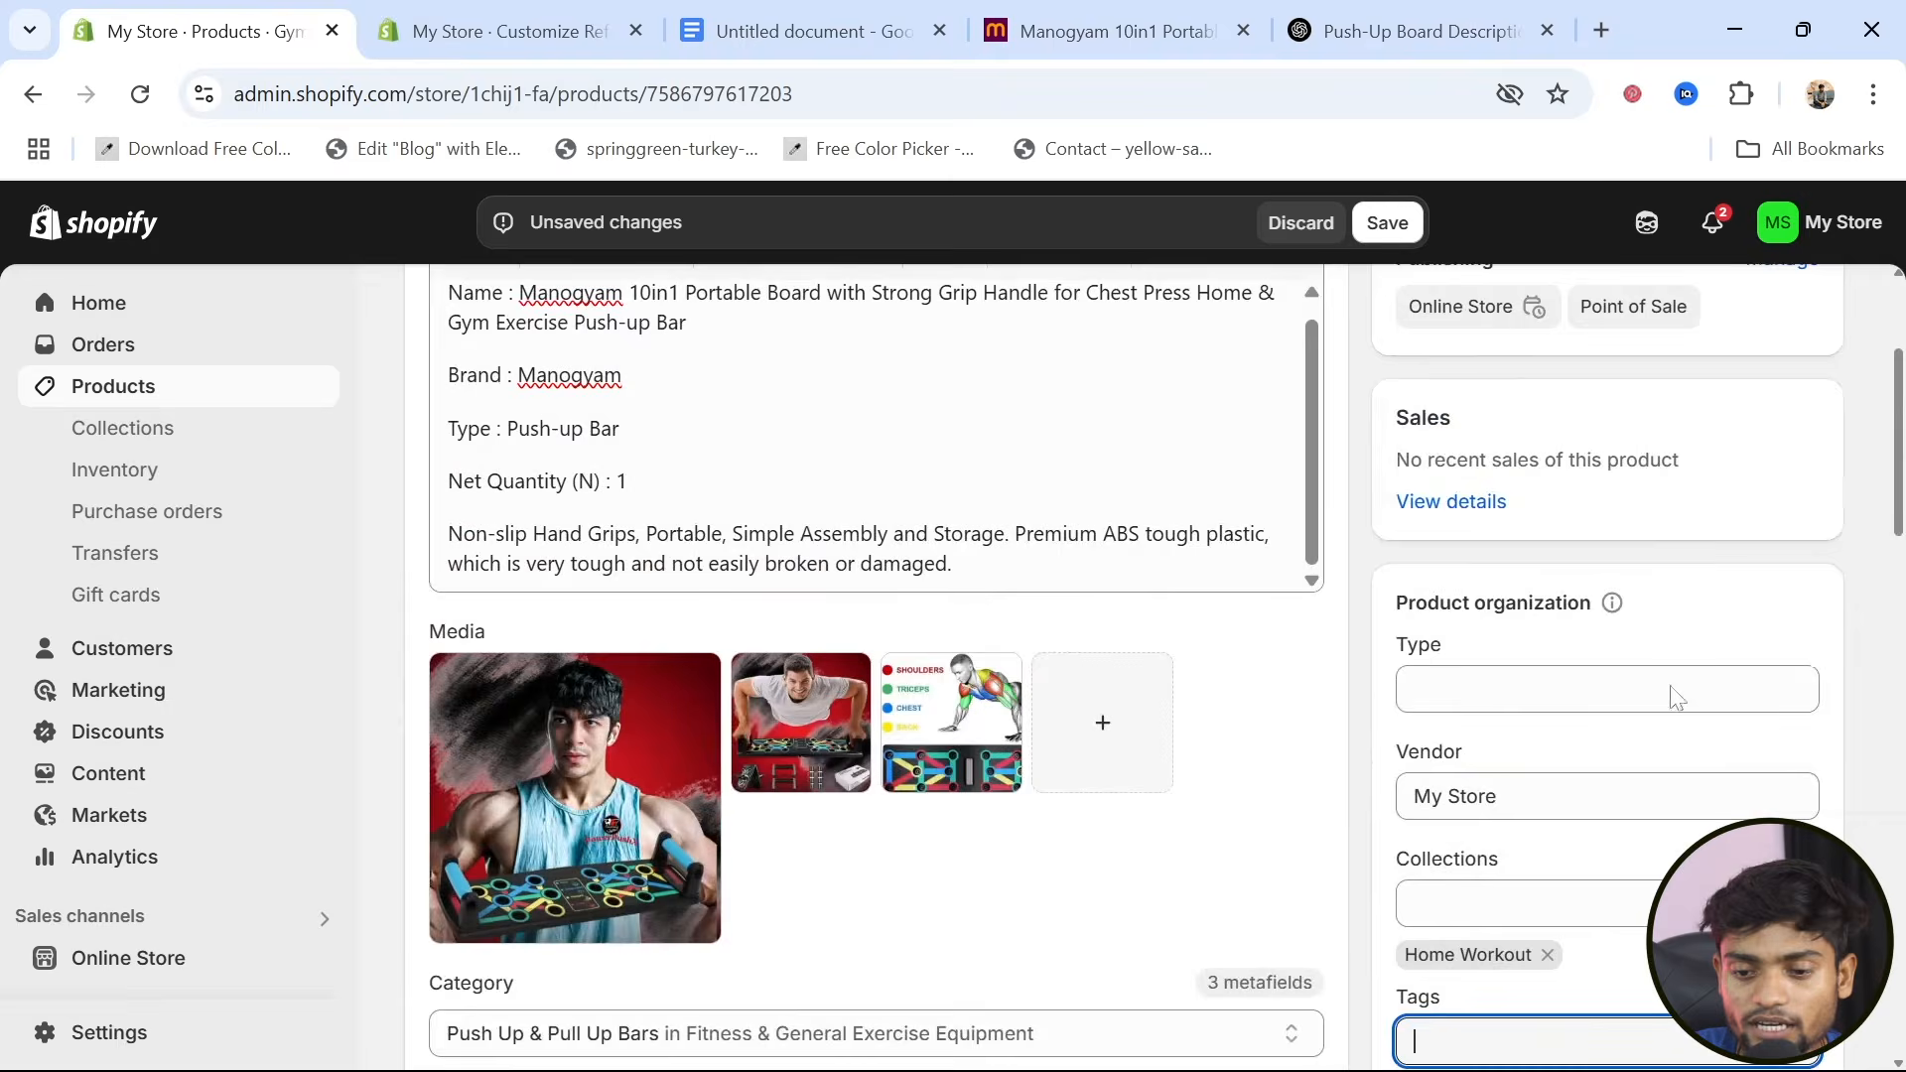
pyautogui.click(1400, 223)
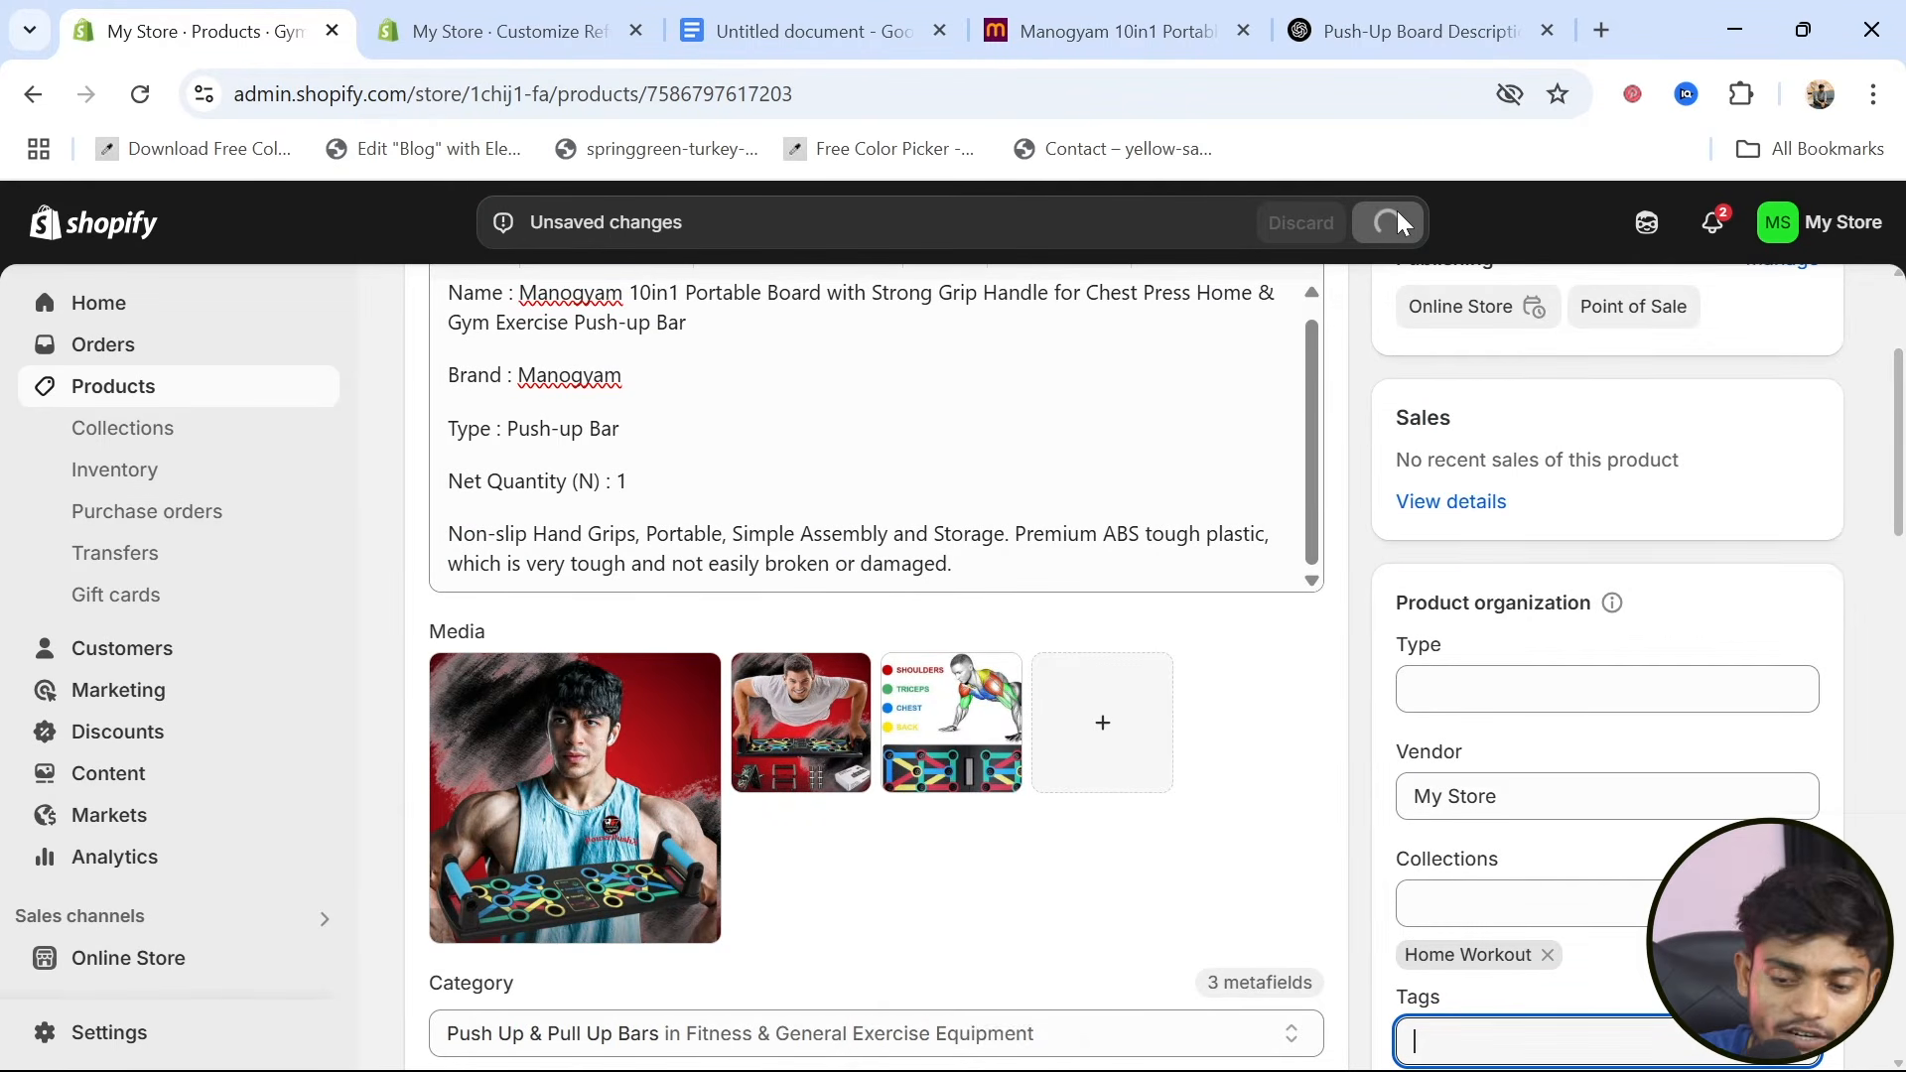
pyautogui.scroll(3, 1187, 792)
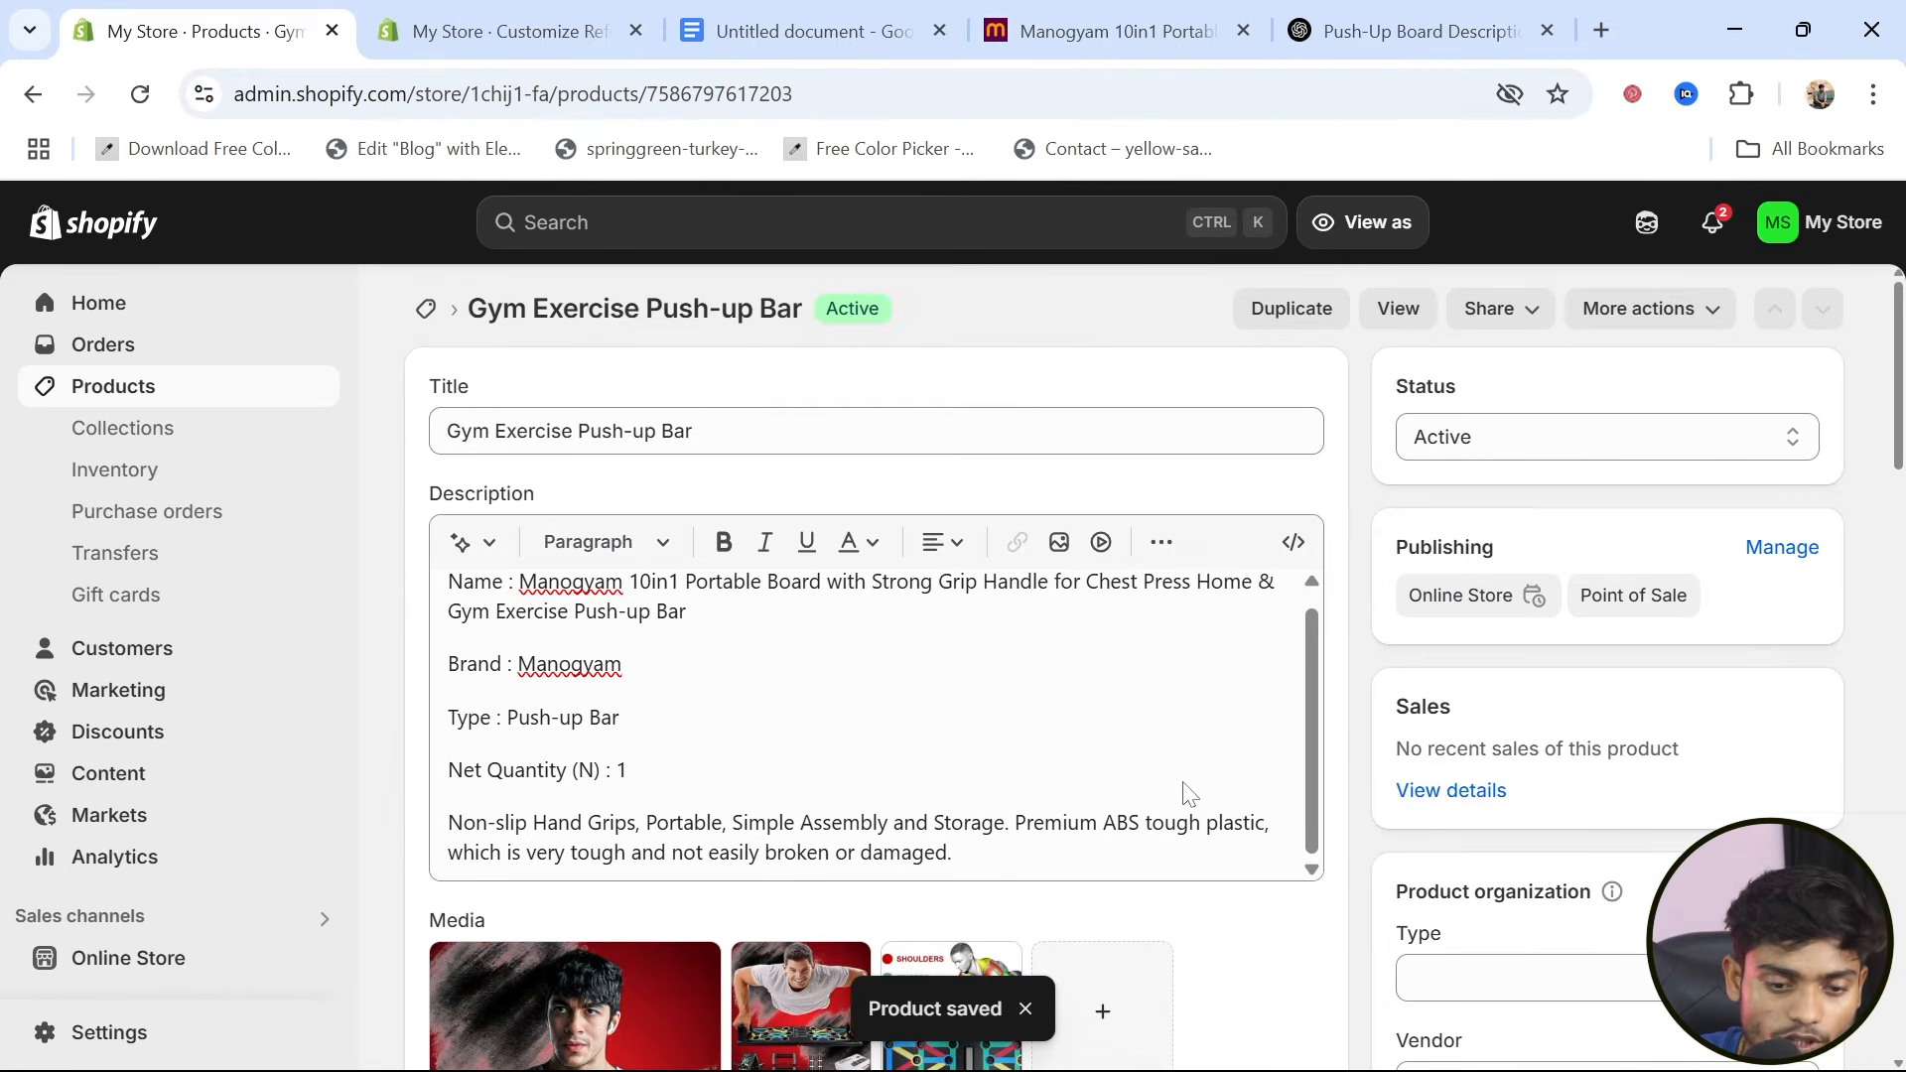
# Start a new product in the store, ready for its title
pyautogui.click(125, 397)
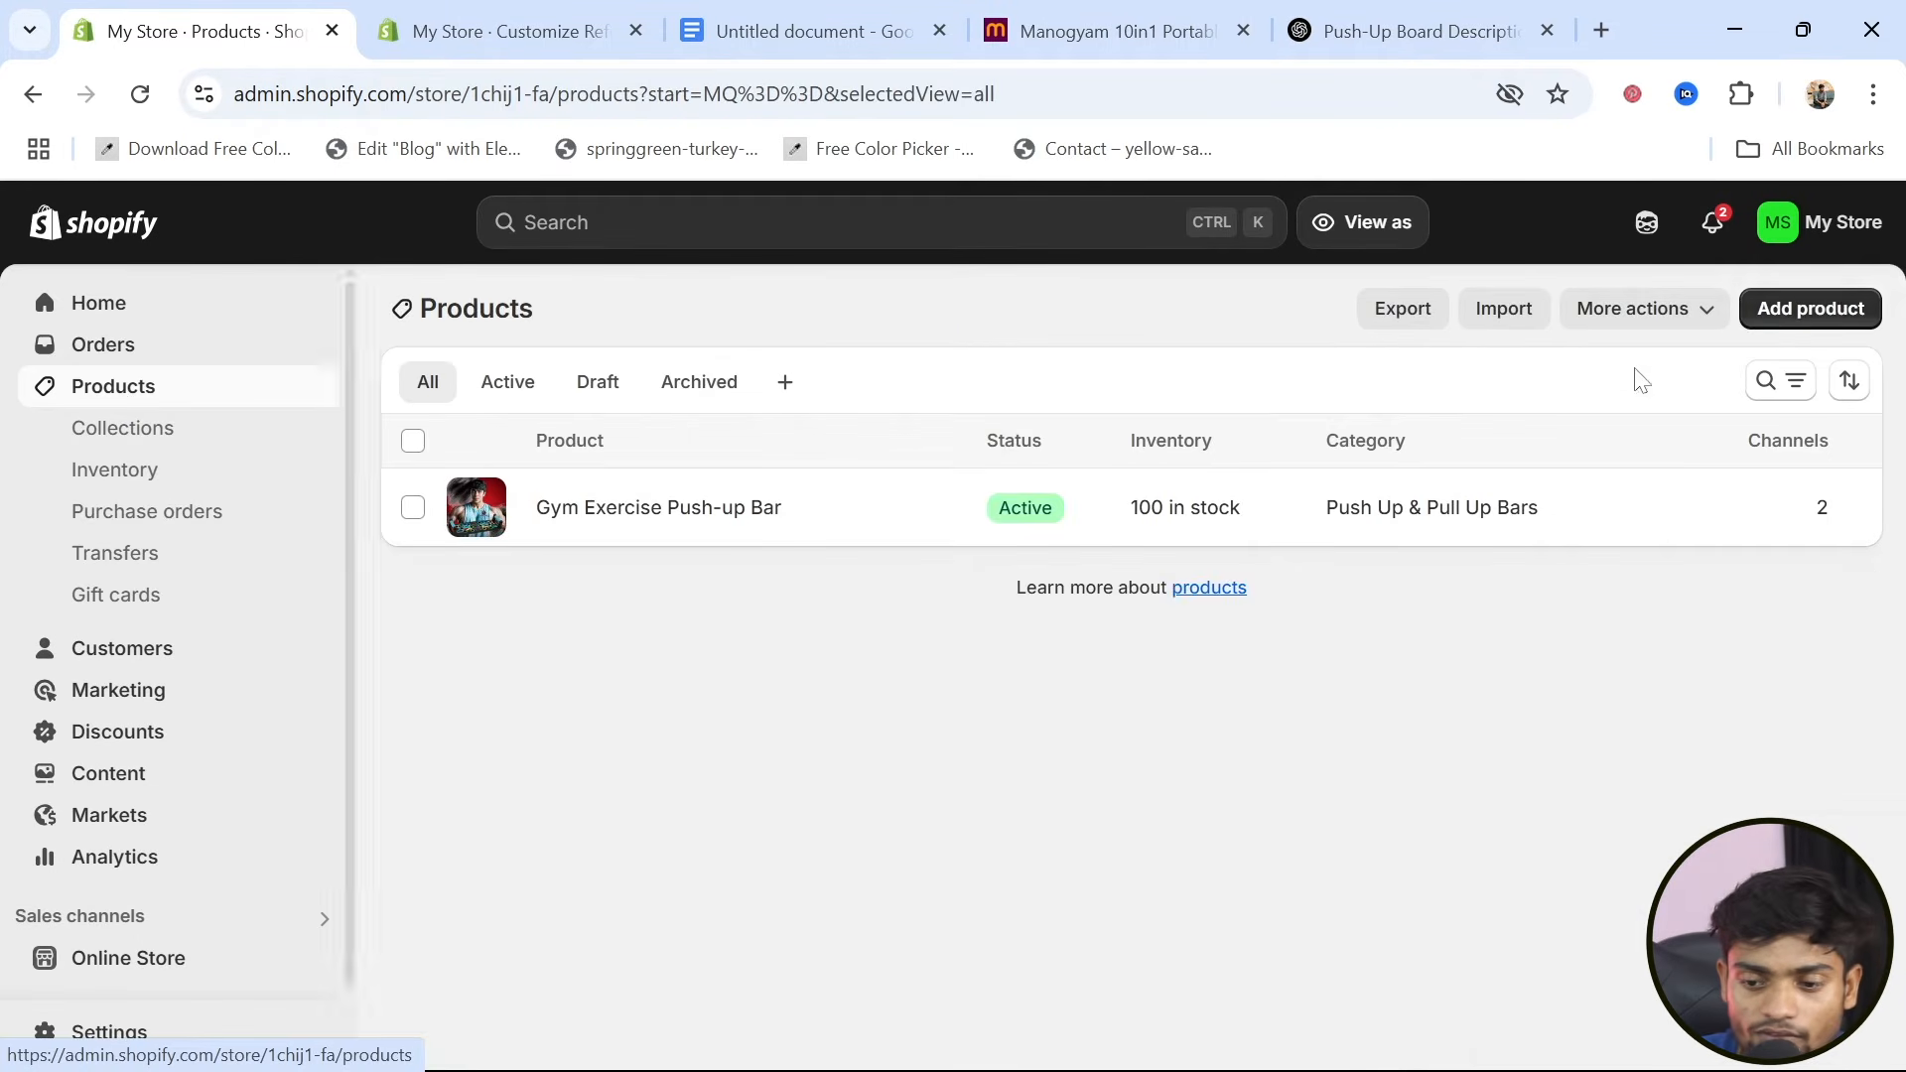
pyautogui.click(1810, 311)
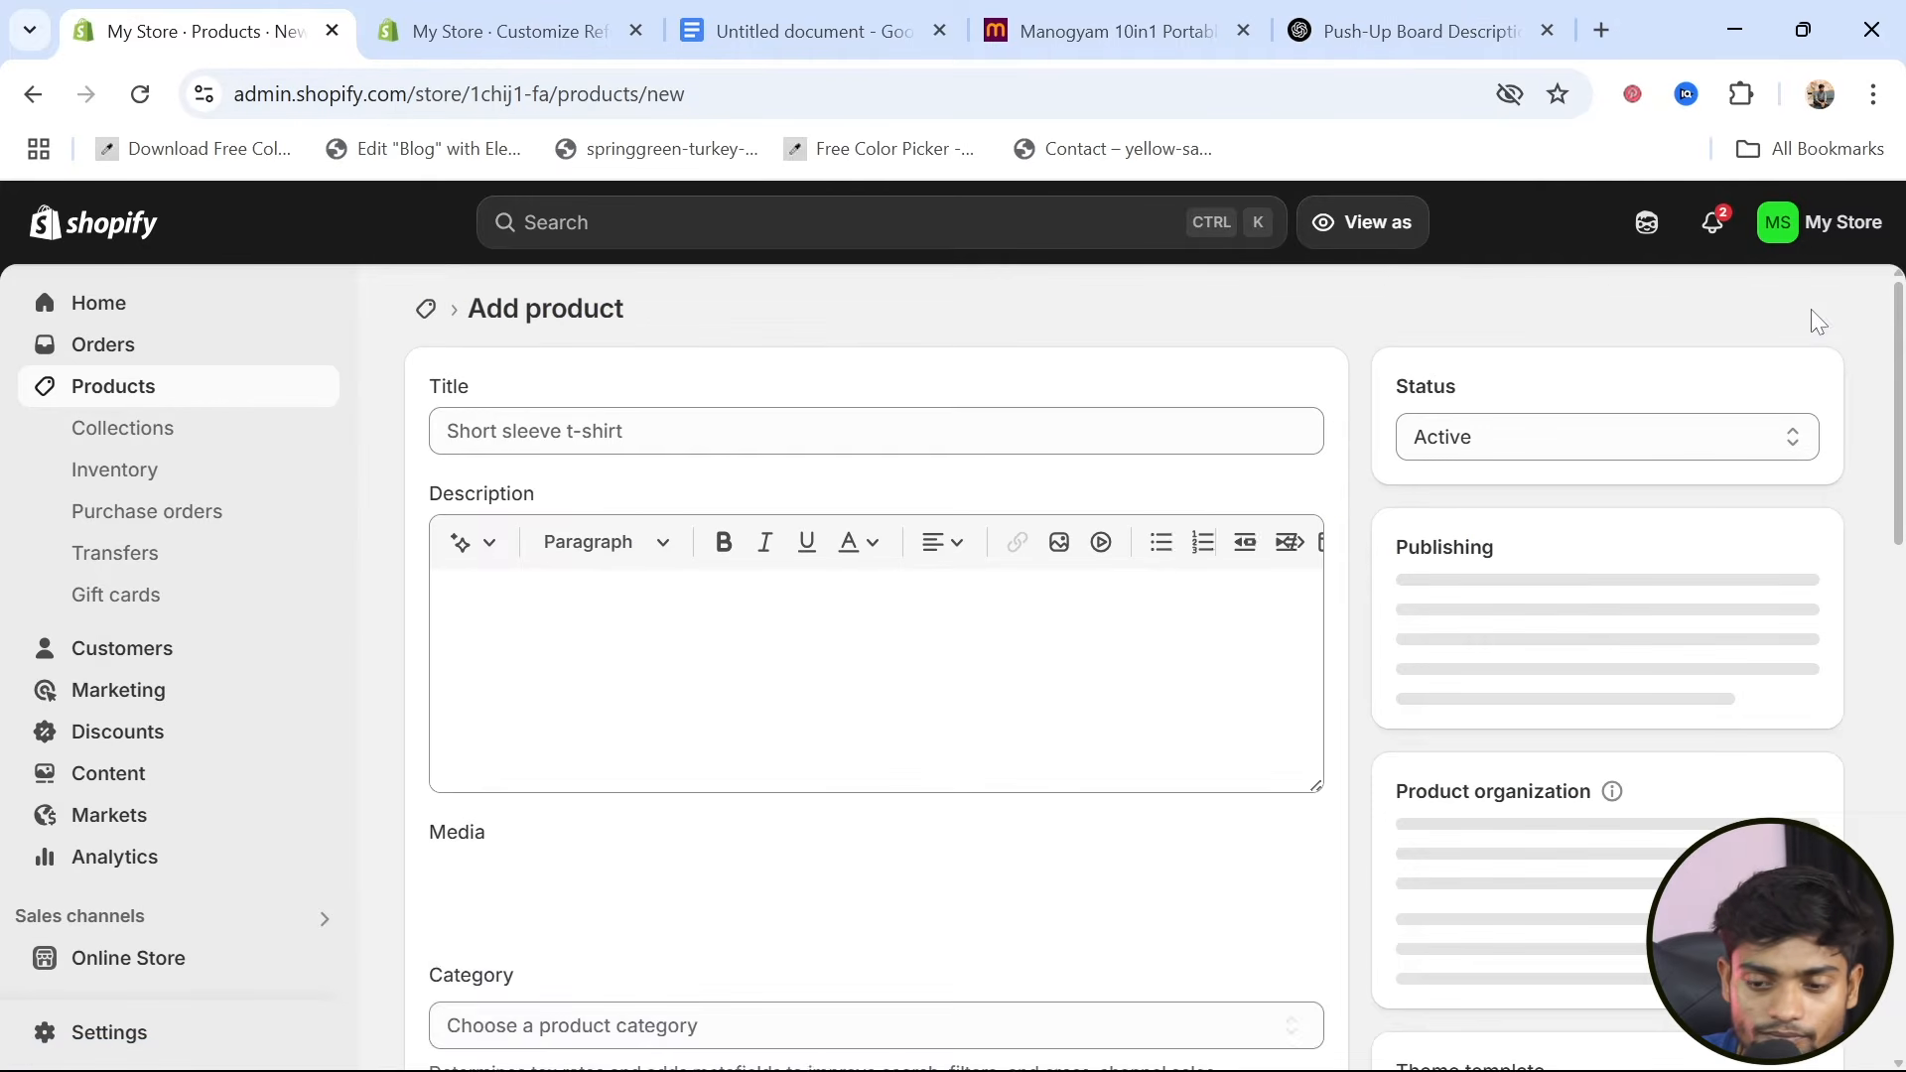
pyautogui.click(575, 437)
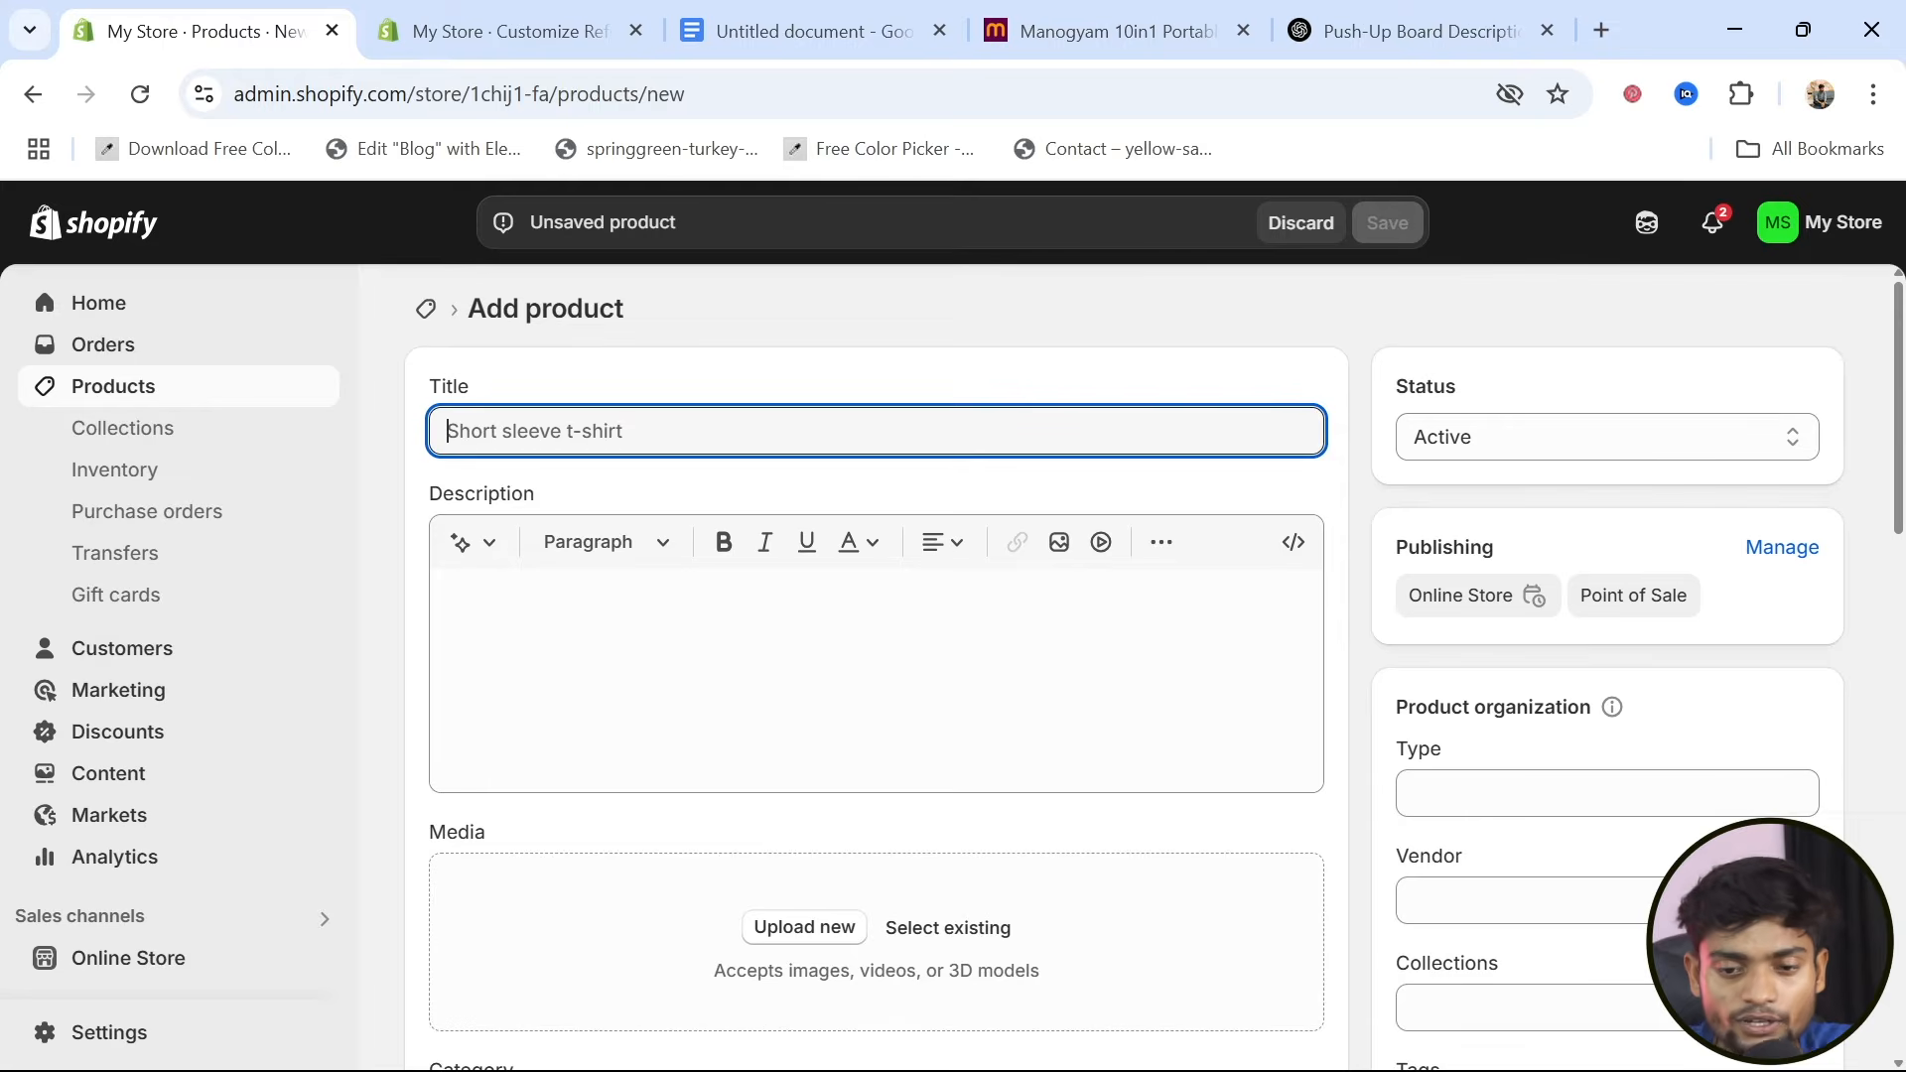
# Switch to Meesho, search for "hand gripper" and browse the listed products
pyautogui.click(1075, 14)
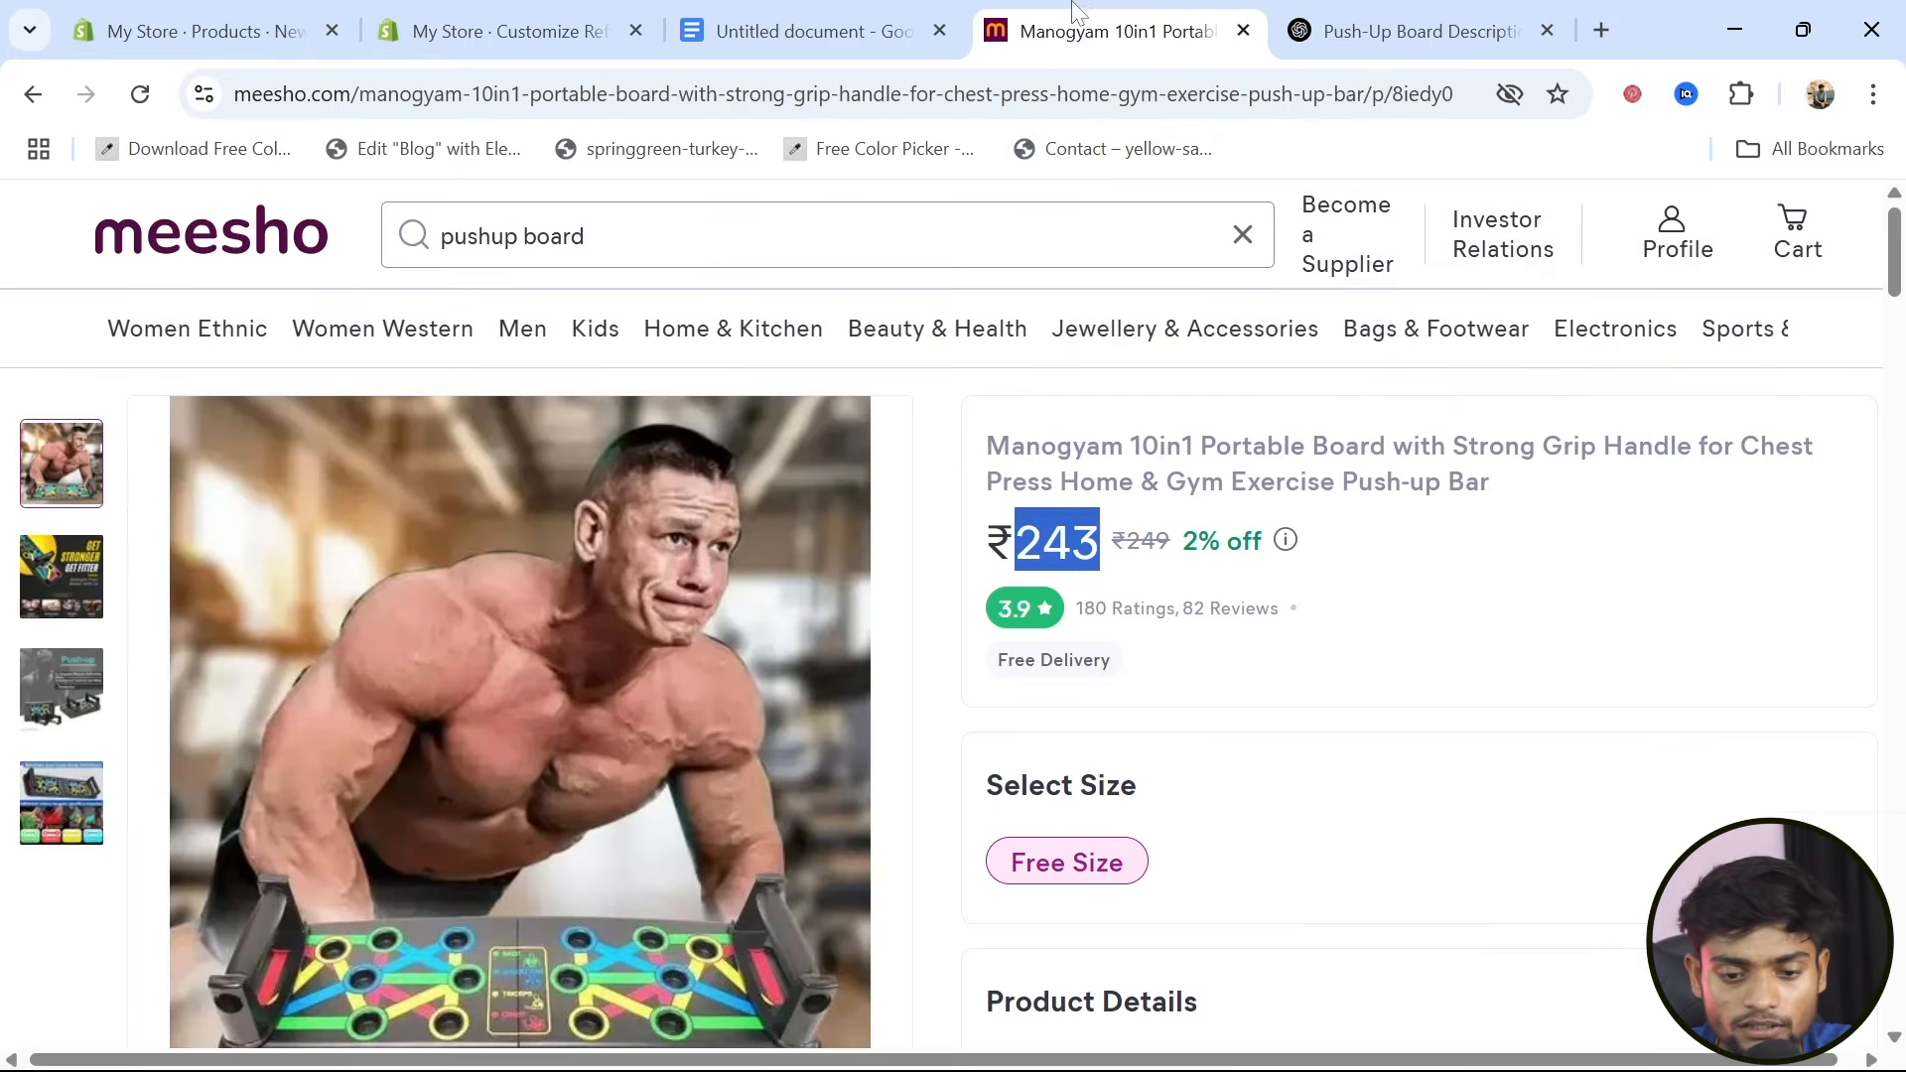
pyautogui.click(611, 254)
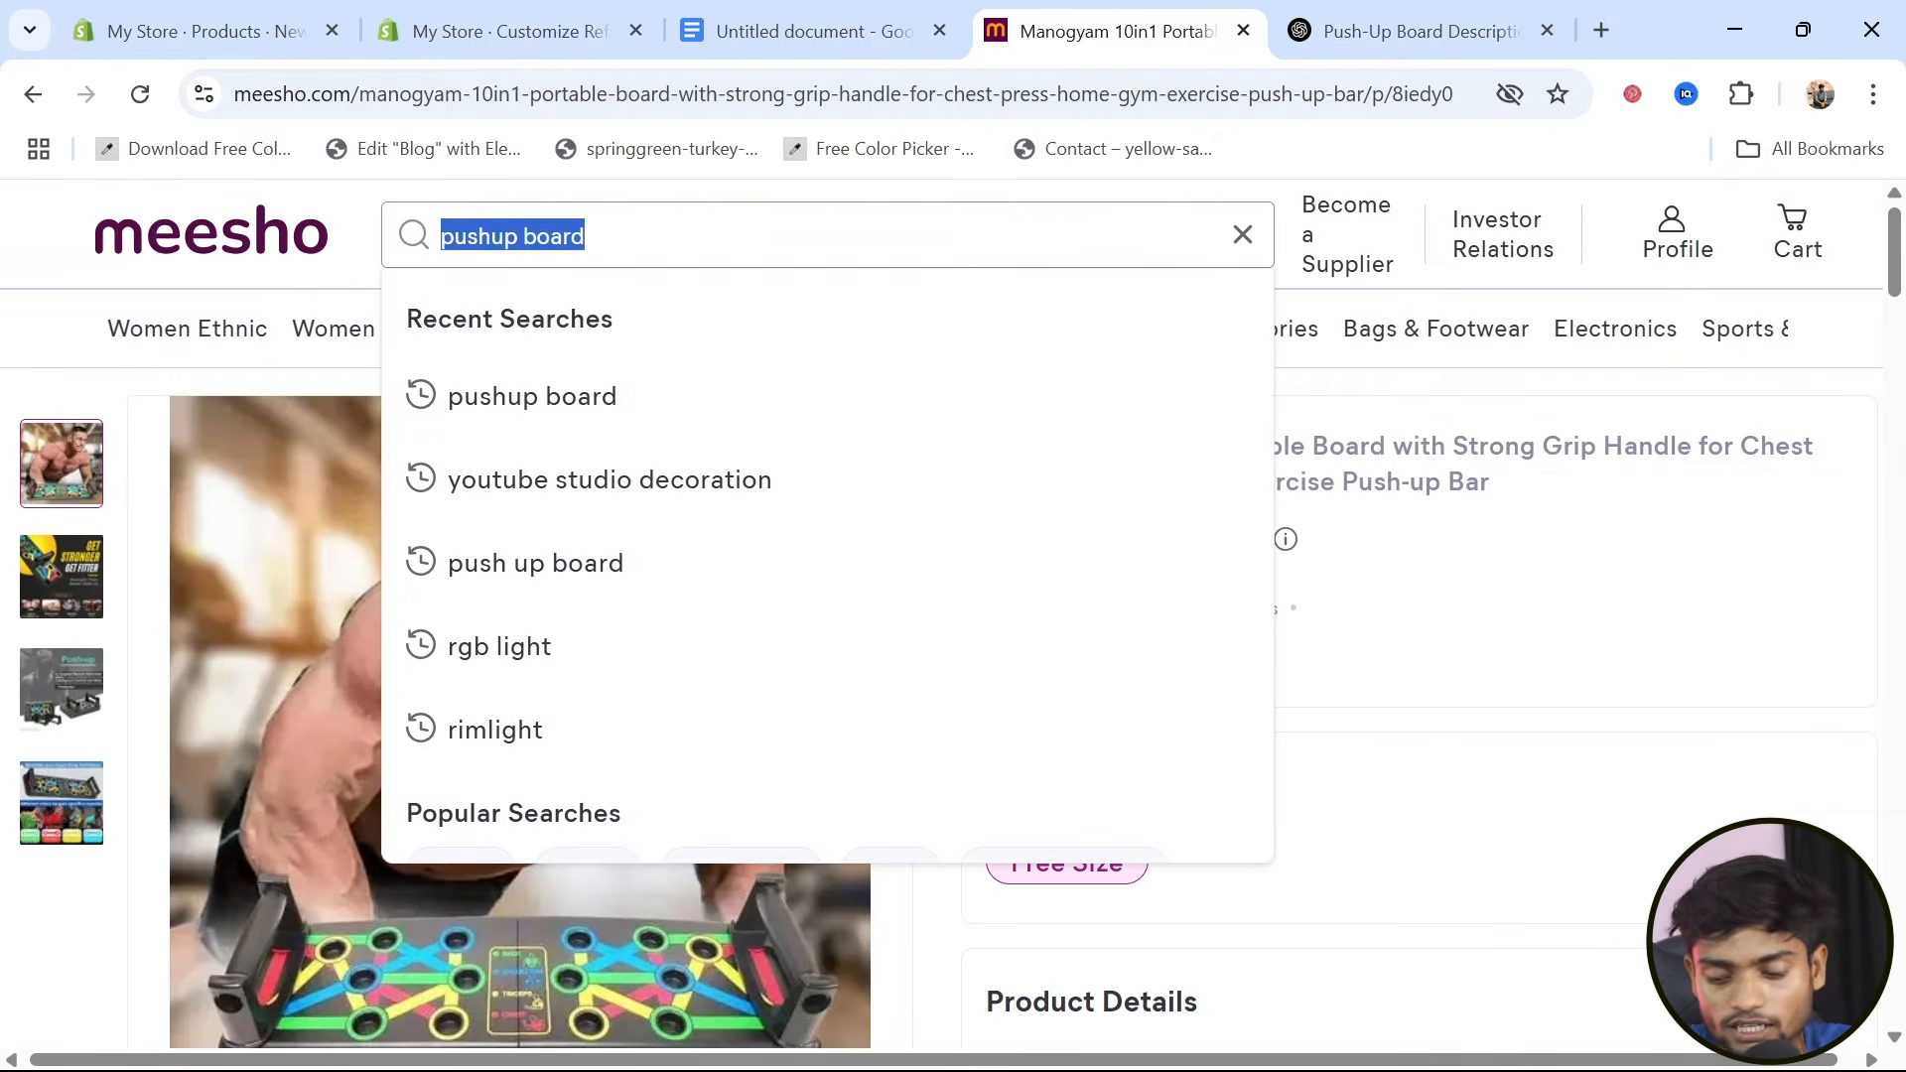
pyautogui.press('BackSpace')
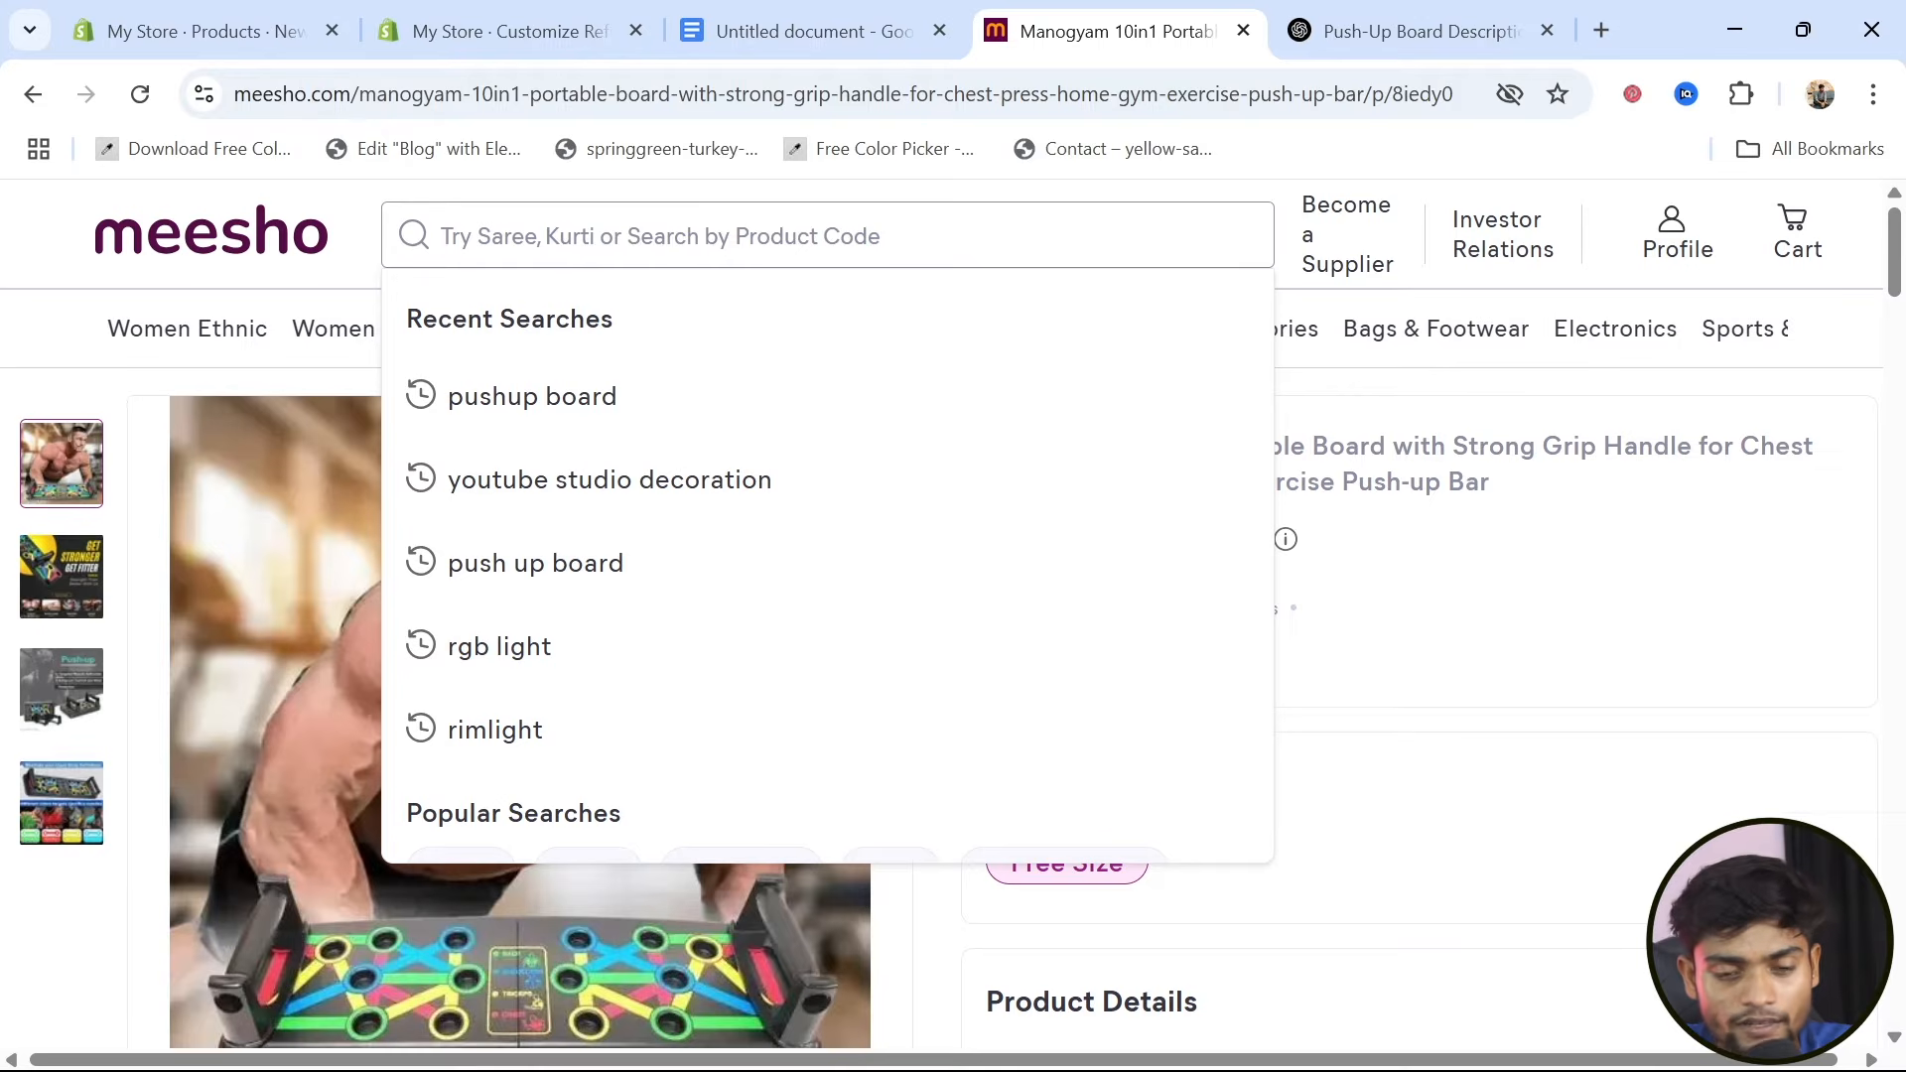
pyautogui.write('hand gripper')
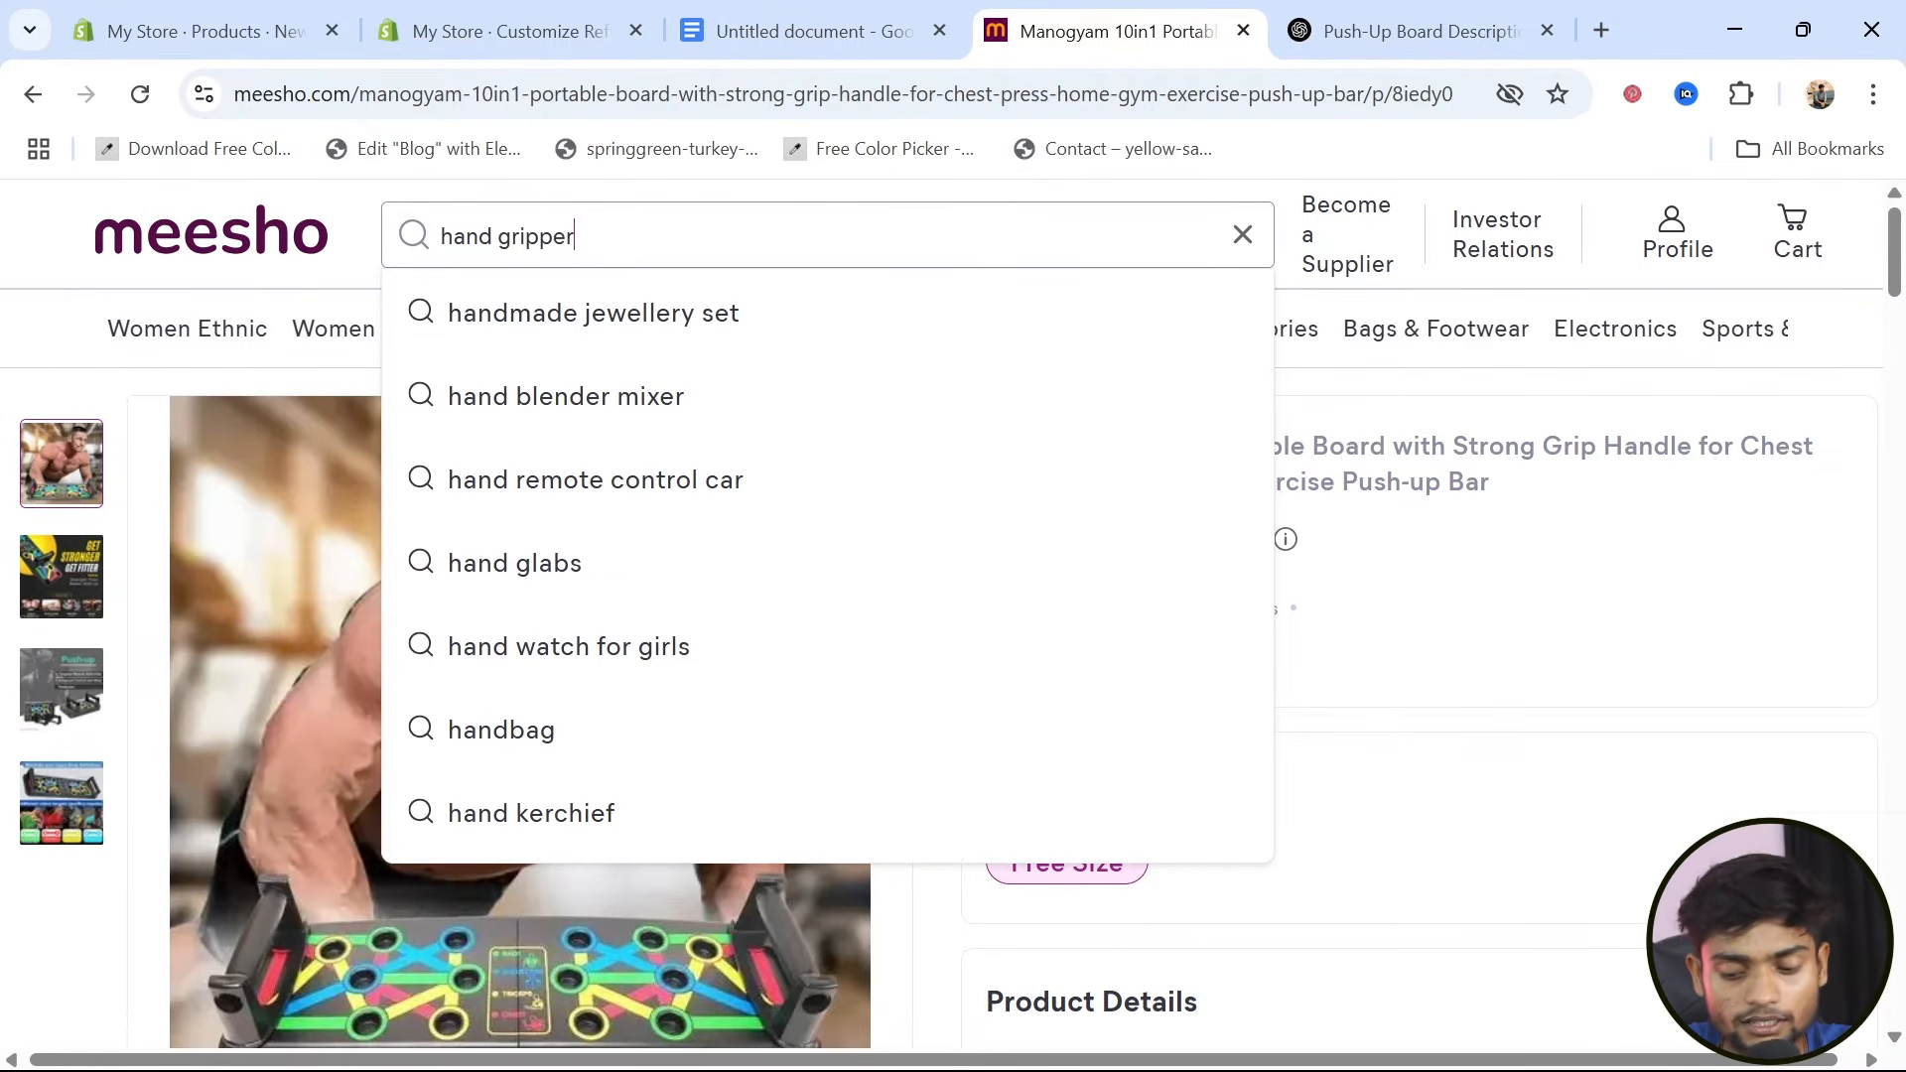
pyautogui.click(528, 314)
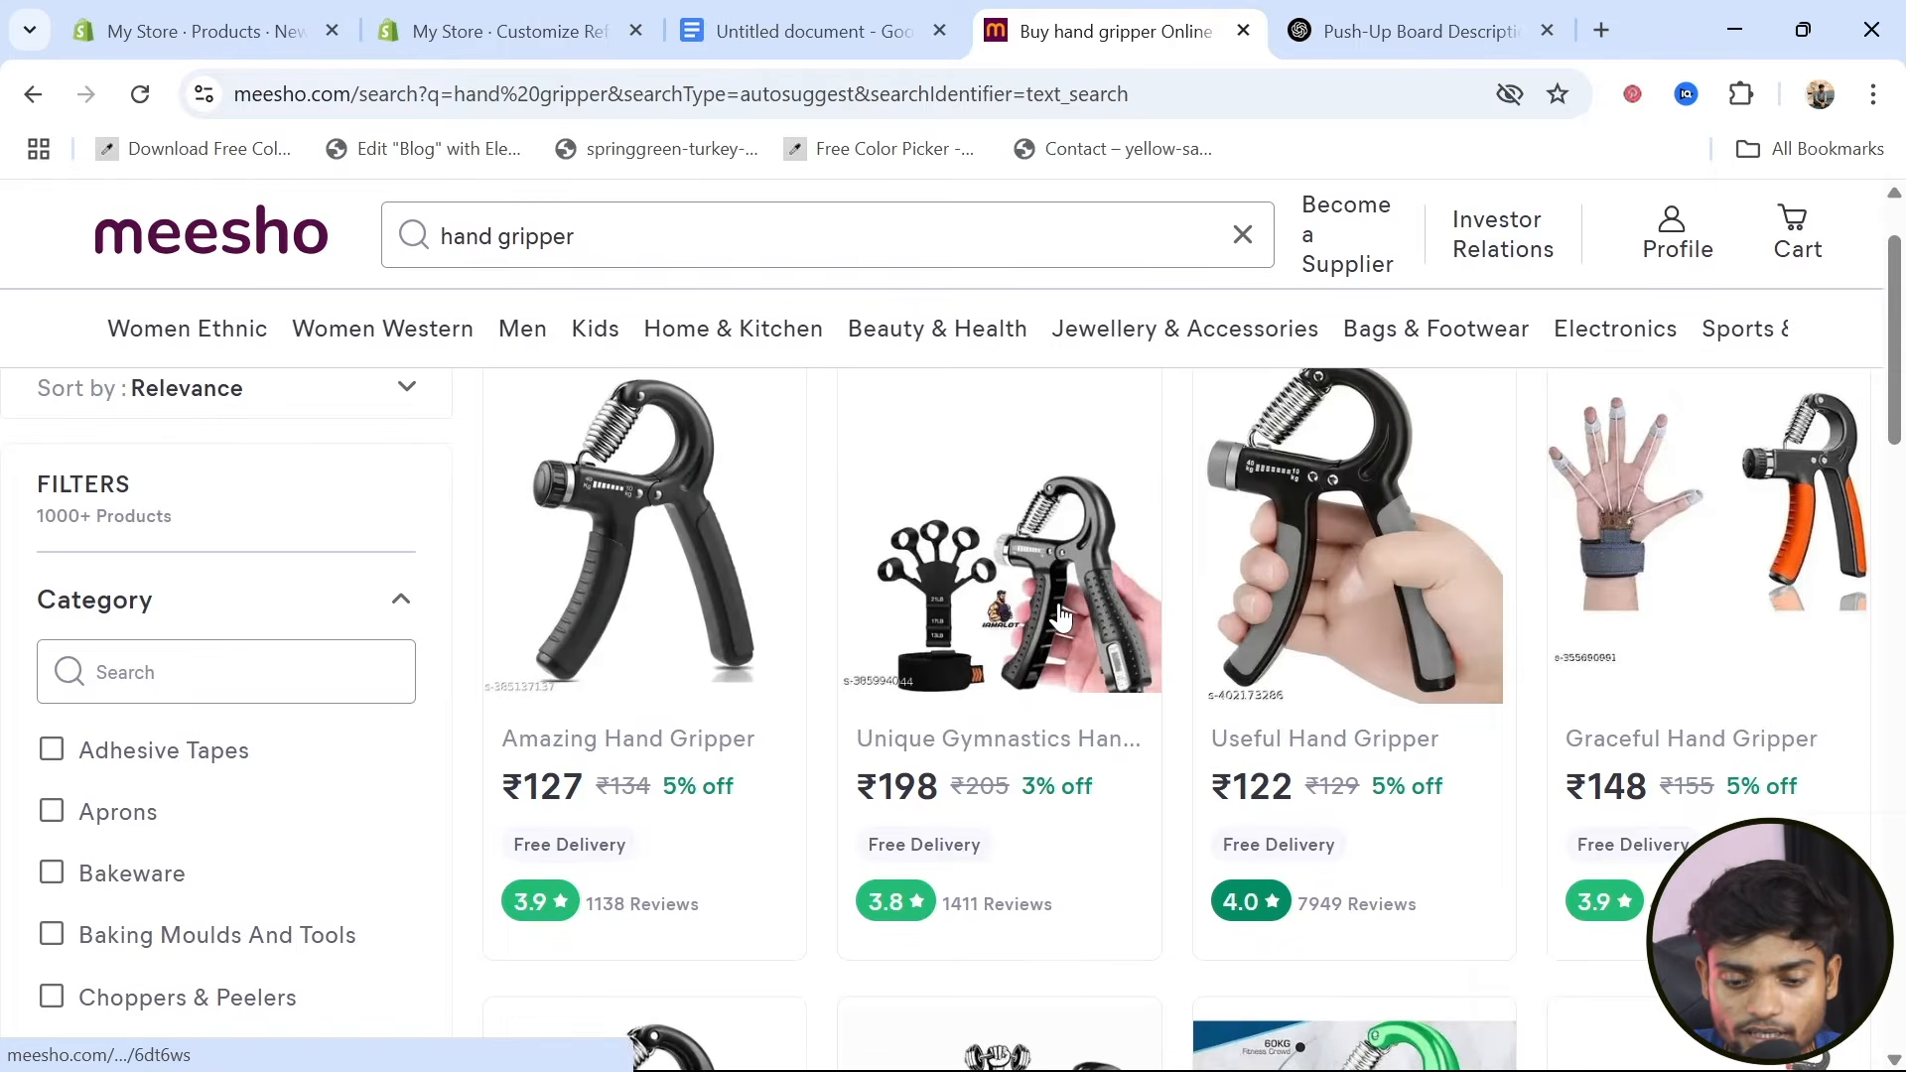
pyautogui.scroll(-5, 1055, 617)
pyautogui.scroll(-6, 1065, 616)
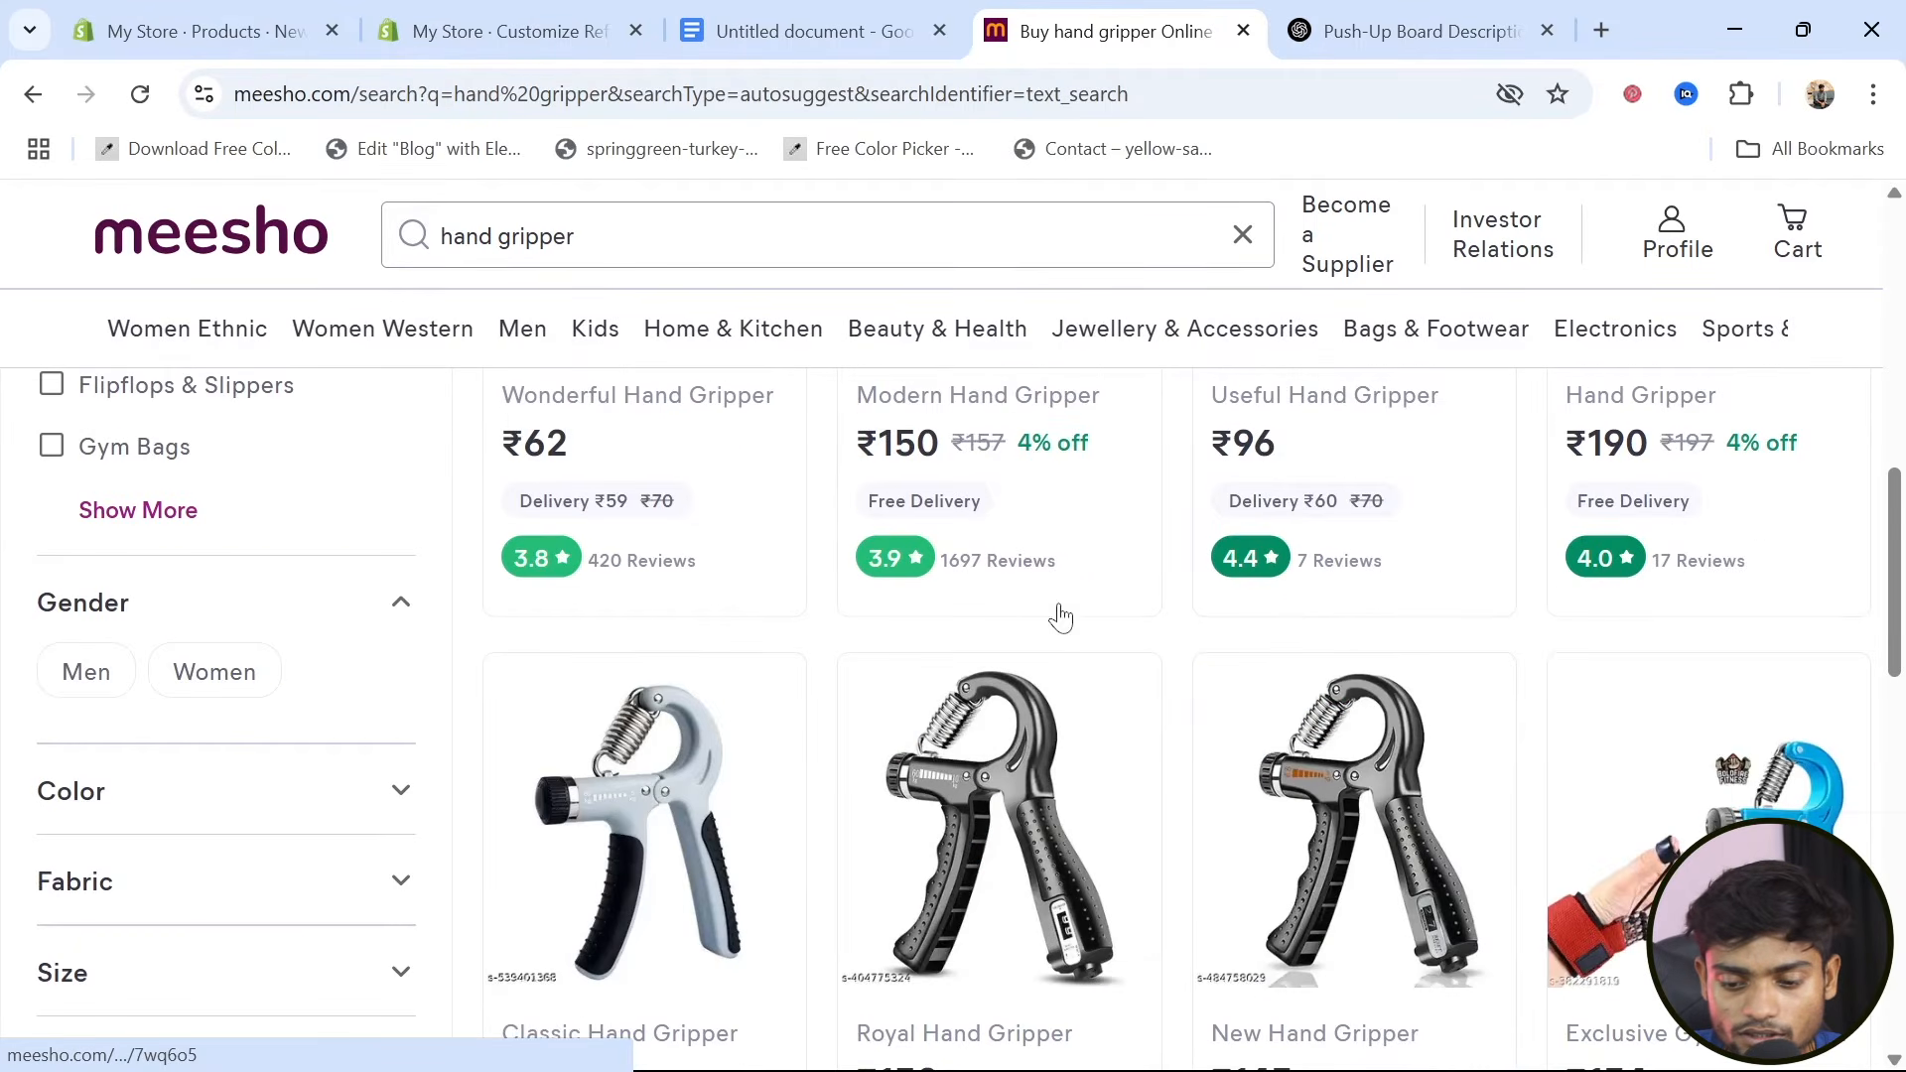
# Open the MK Intelligent Counter hand gripper listing and copy "djustable Strength Trainer 5-60kg" from its name into the new Shopify product's title
pyautogui.click(1460, 836)
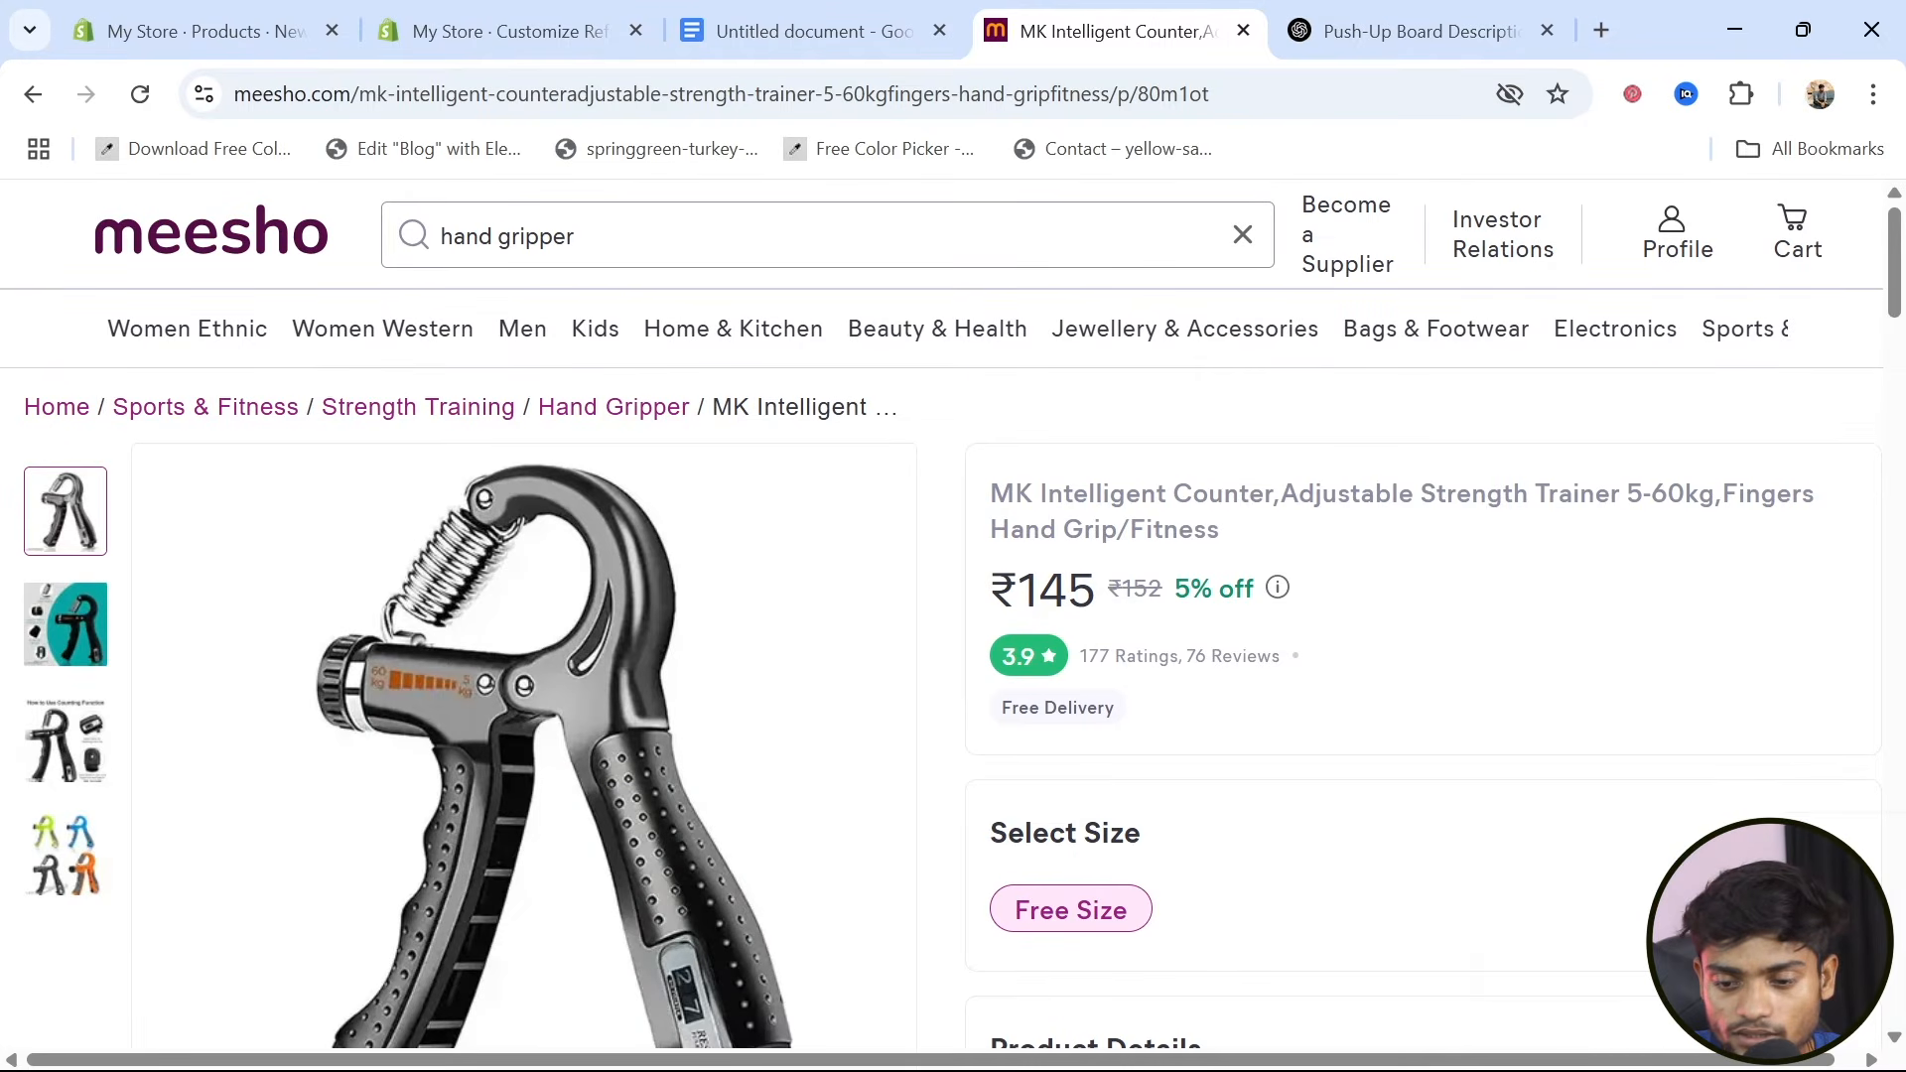
pyautogui.moveTo(1298, 493); pyautogui.dragTo(1699, 494)
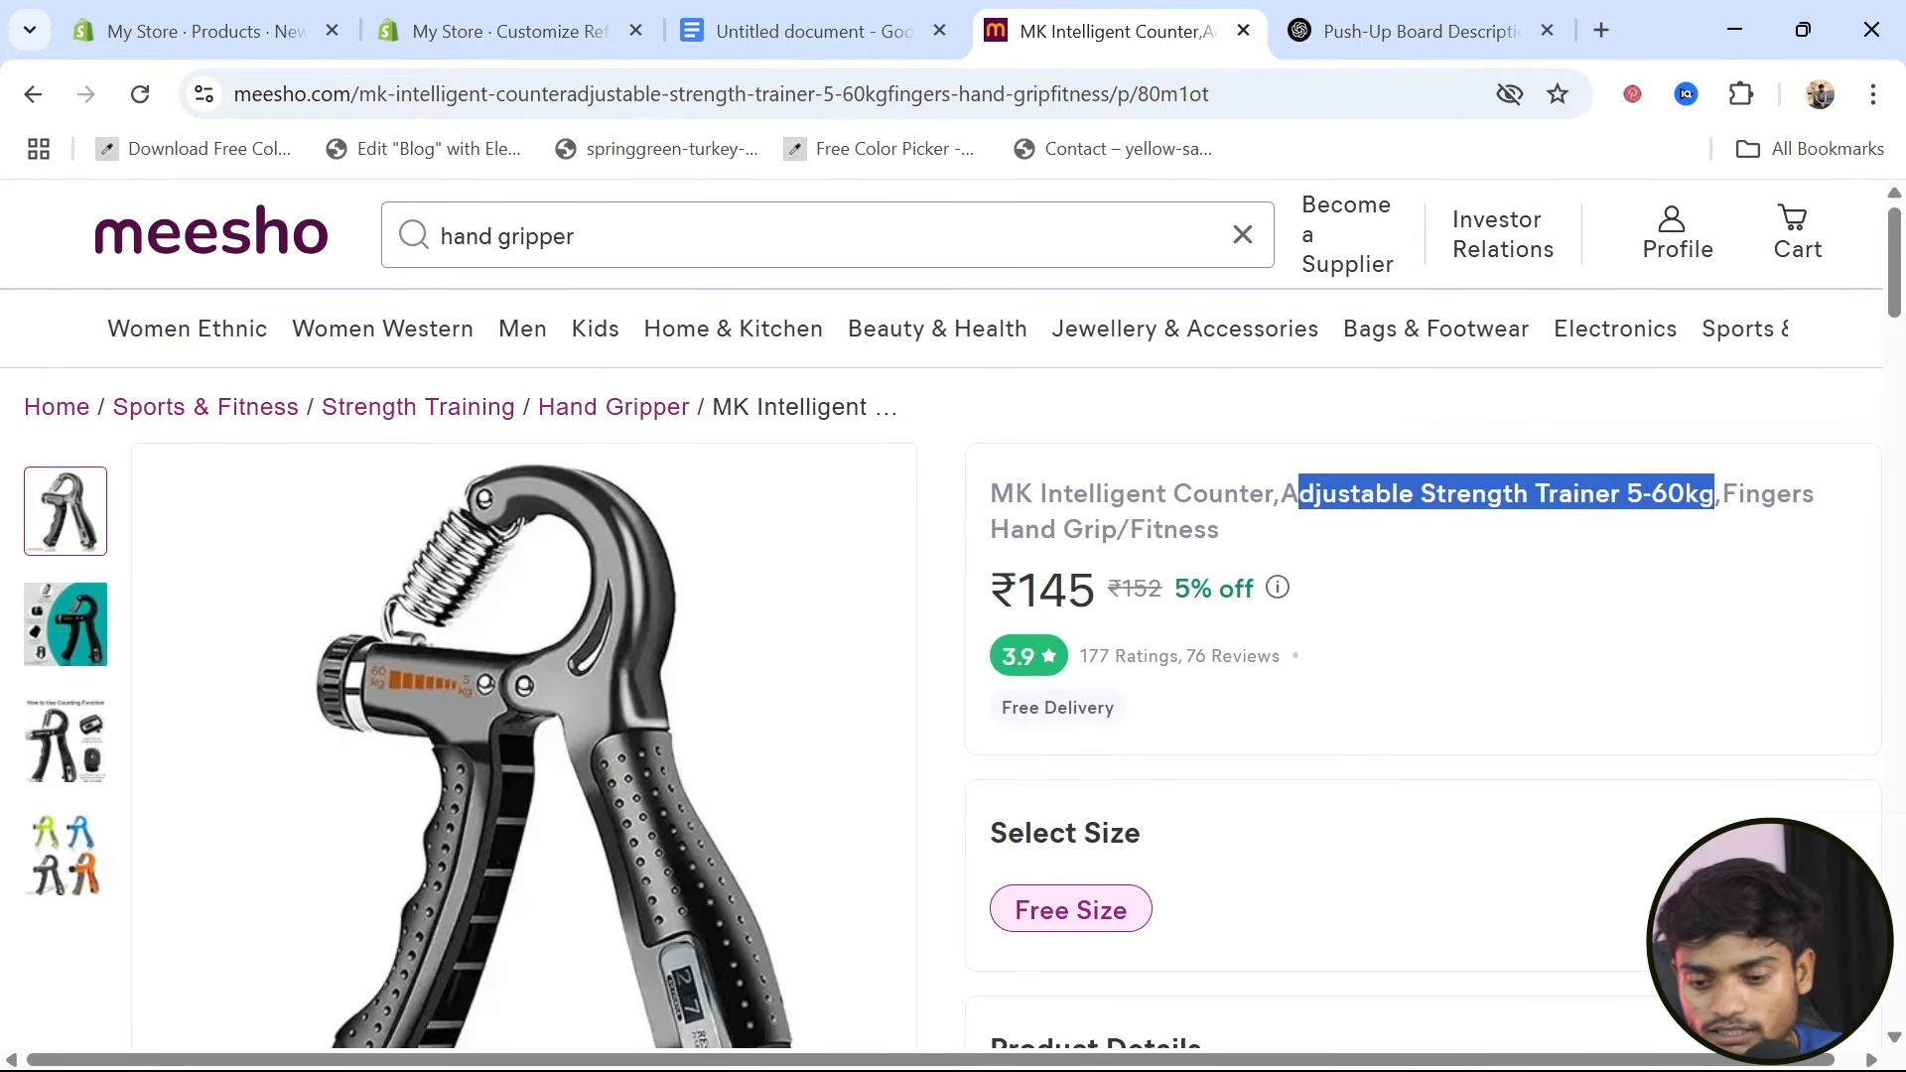
pyautogui.click(199, 28)
pyautogui.write('djustable Strength Trainer 5-60kg')
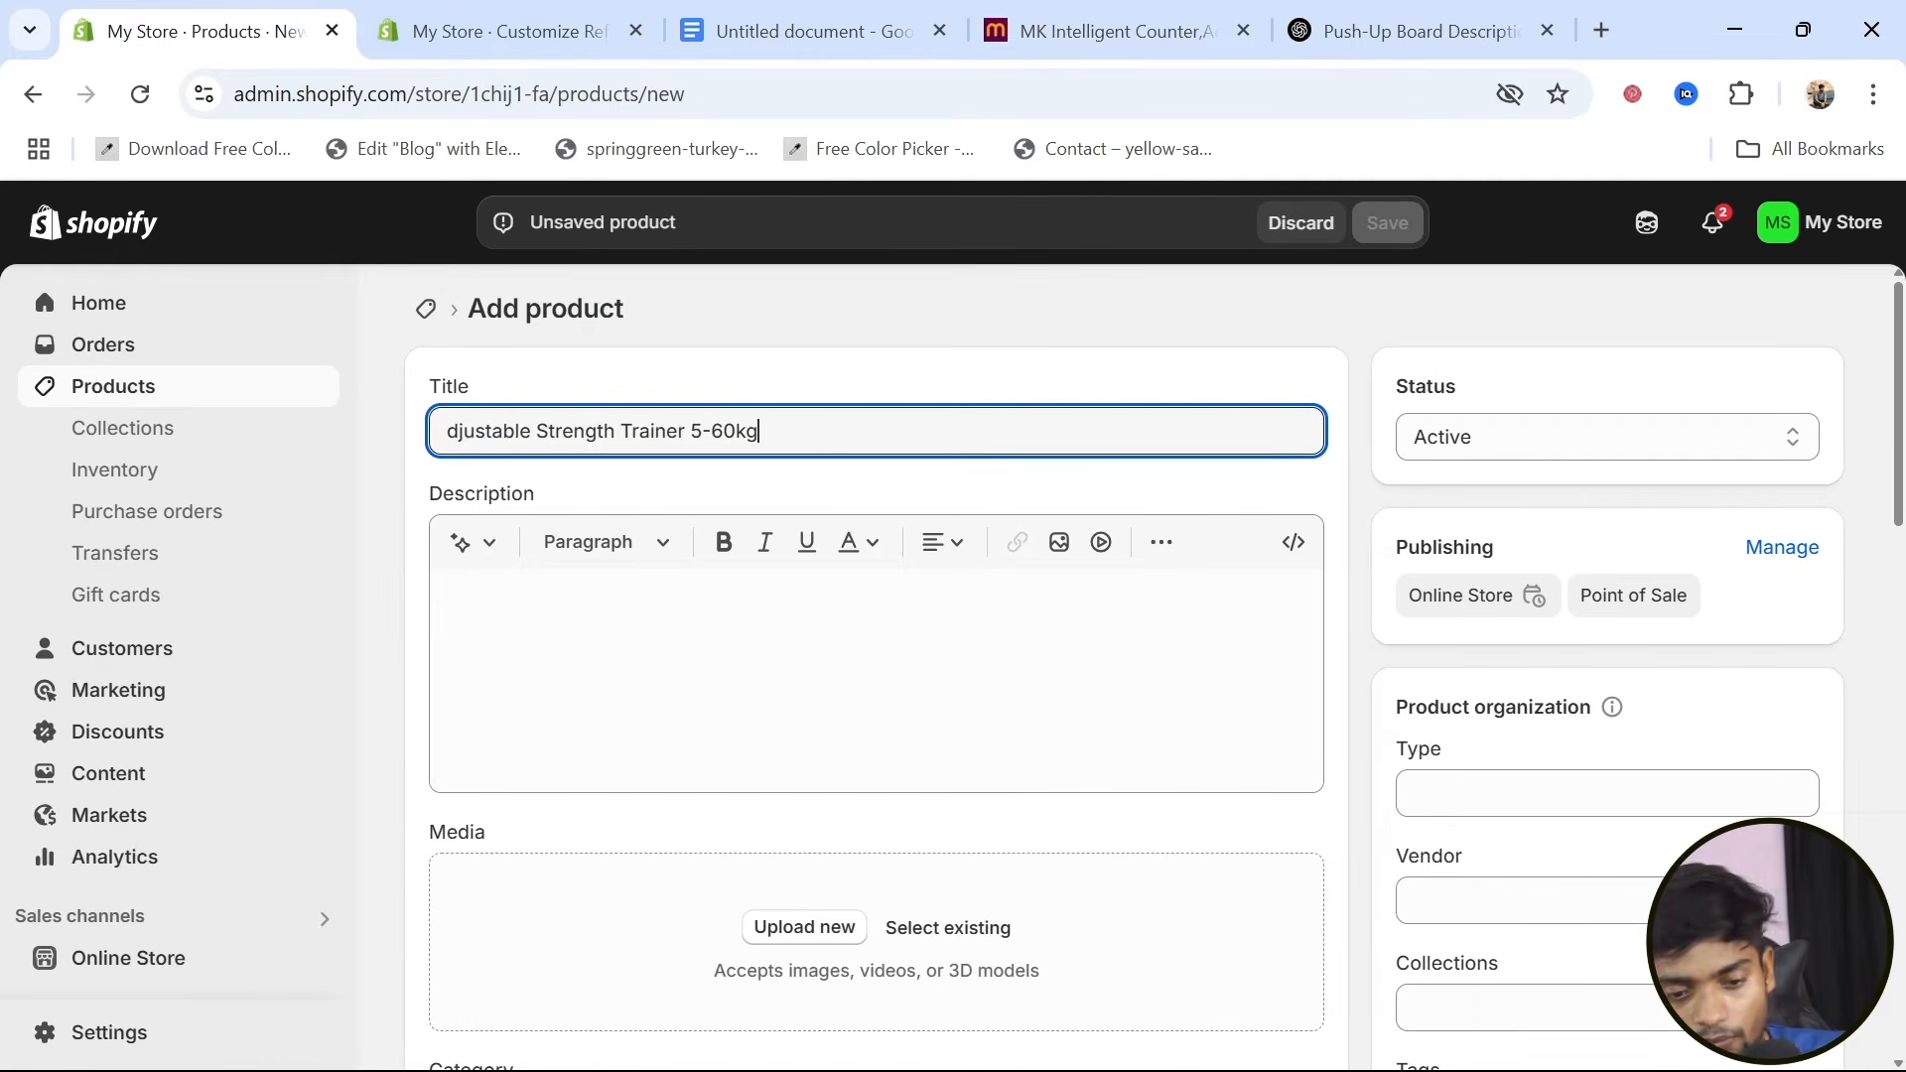
# Copy the product details text, from Name to More Information, from the Meesho gripper listing into the Shopify product's description
pyautogui.click(1427, 30)
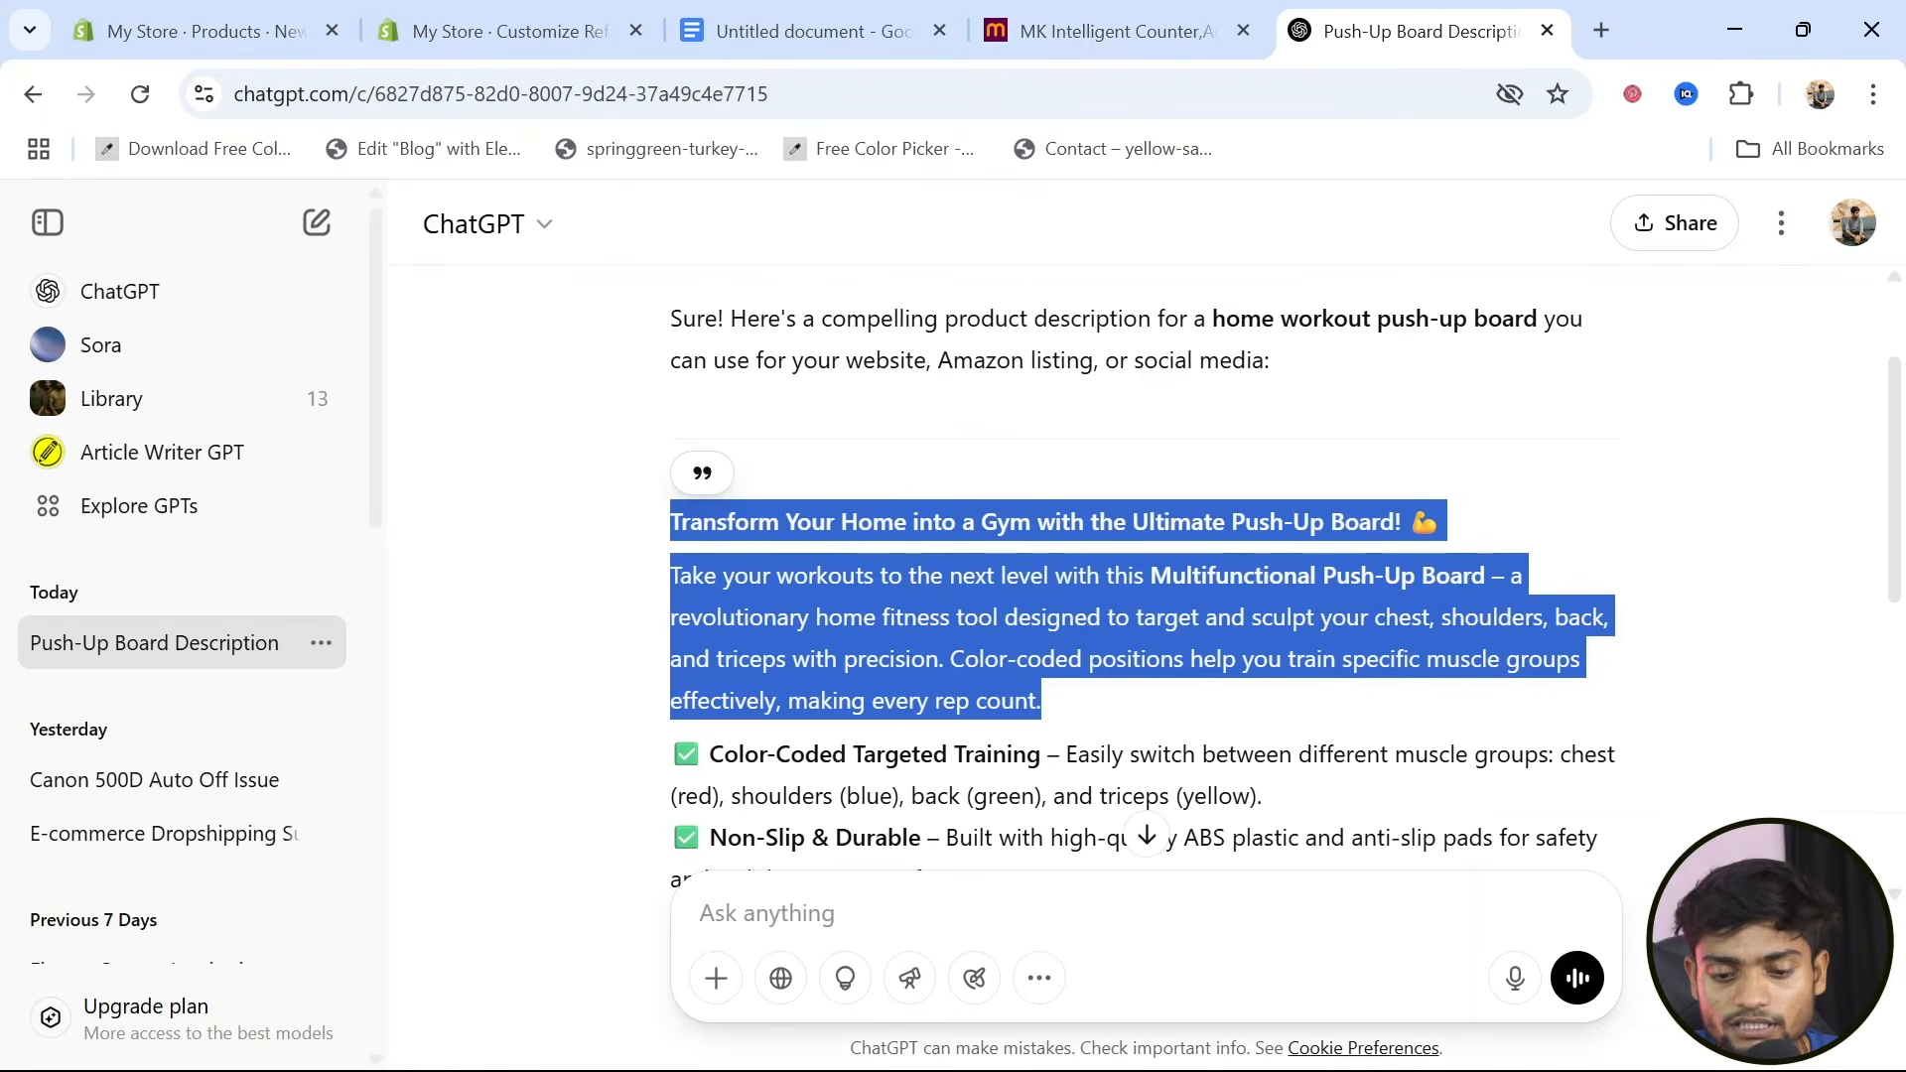
pyautogui.scroll(-5, 1142, 596)
pyautogui.scroll(4, 1142, 596)
pyautogui.click(1100, 44)
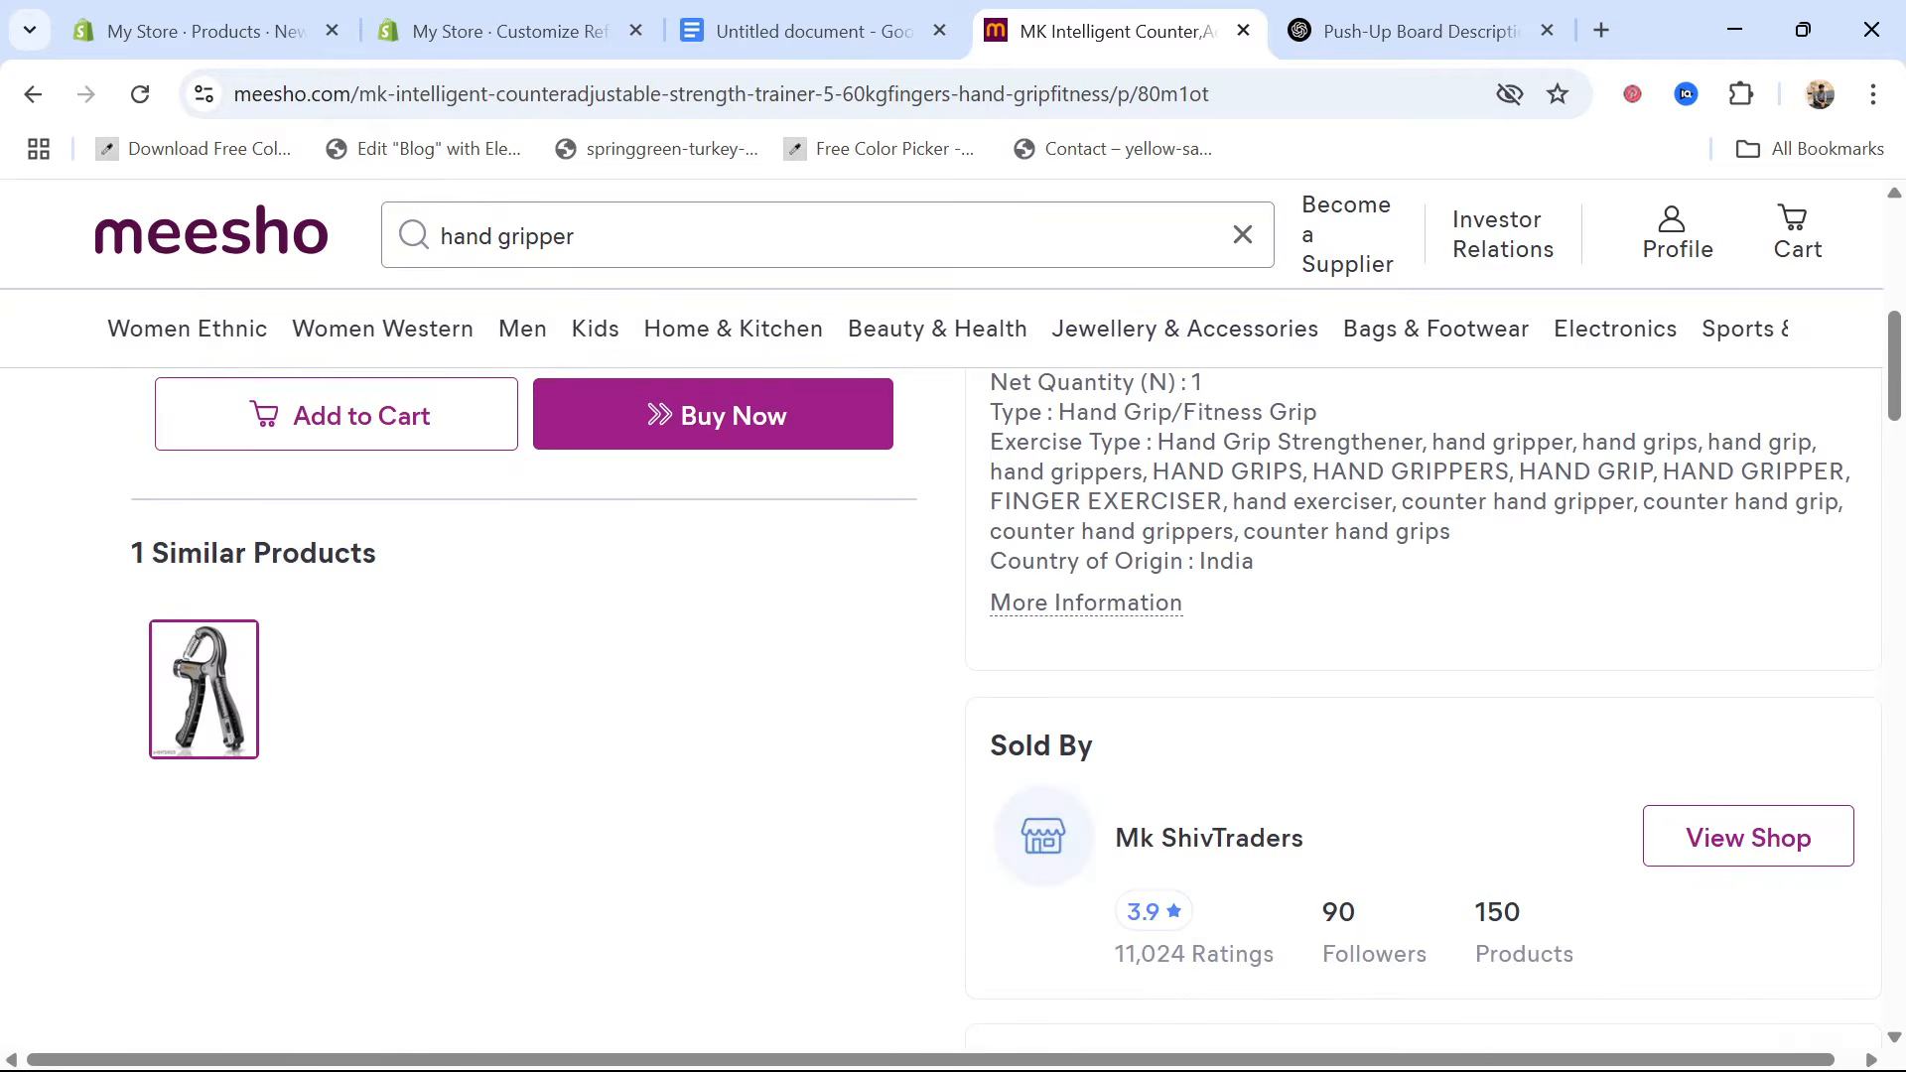
pyautogui.scroll(4, 1265, 724)
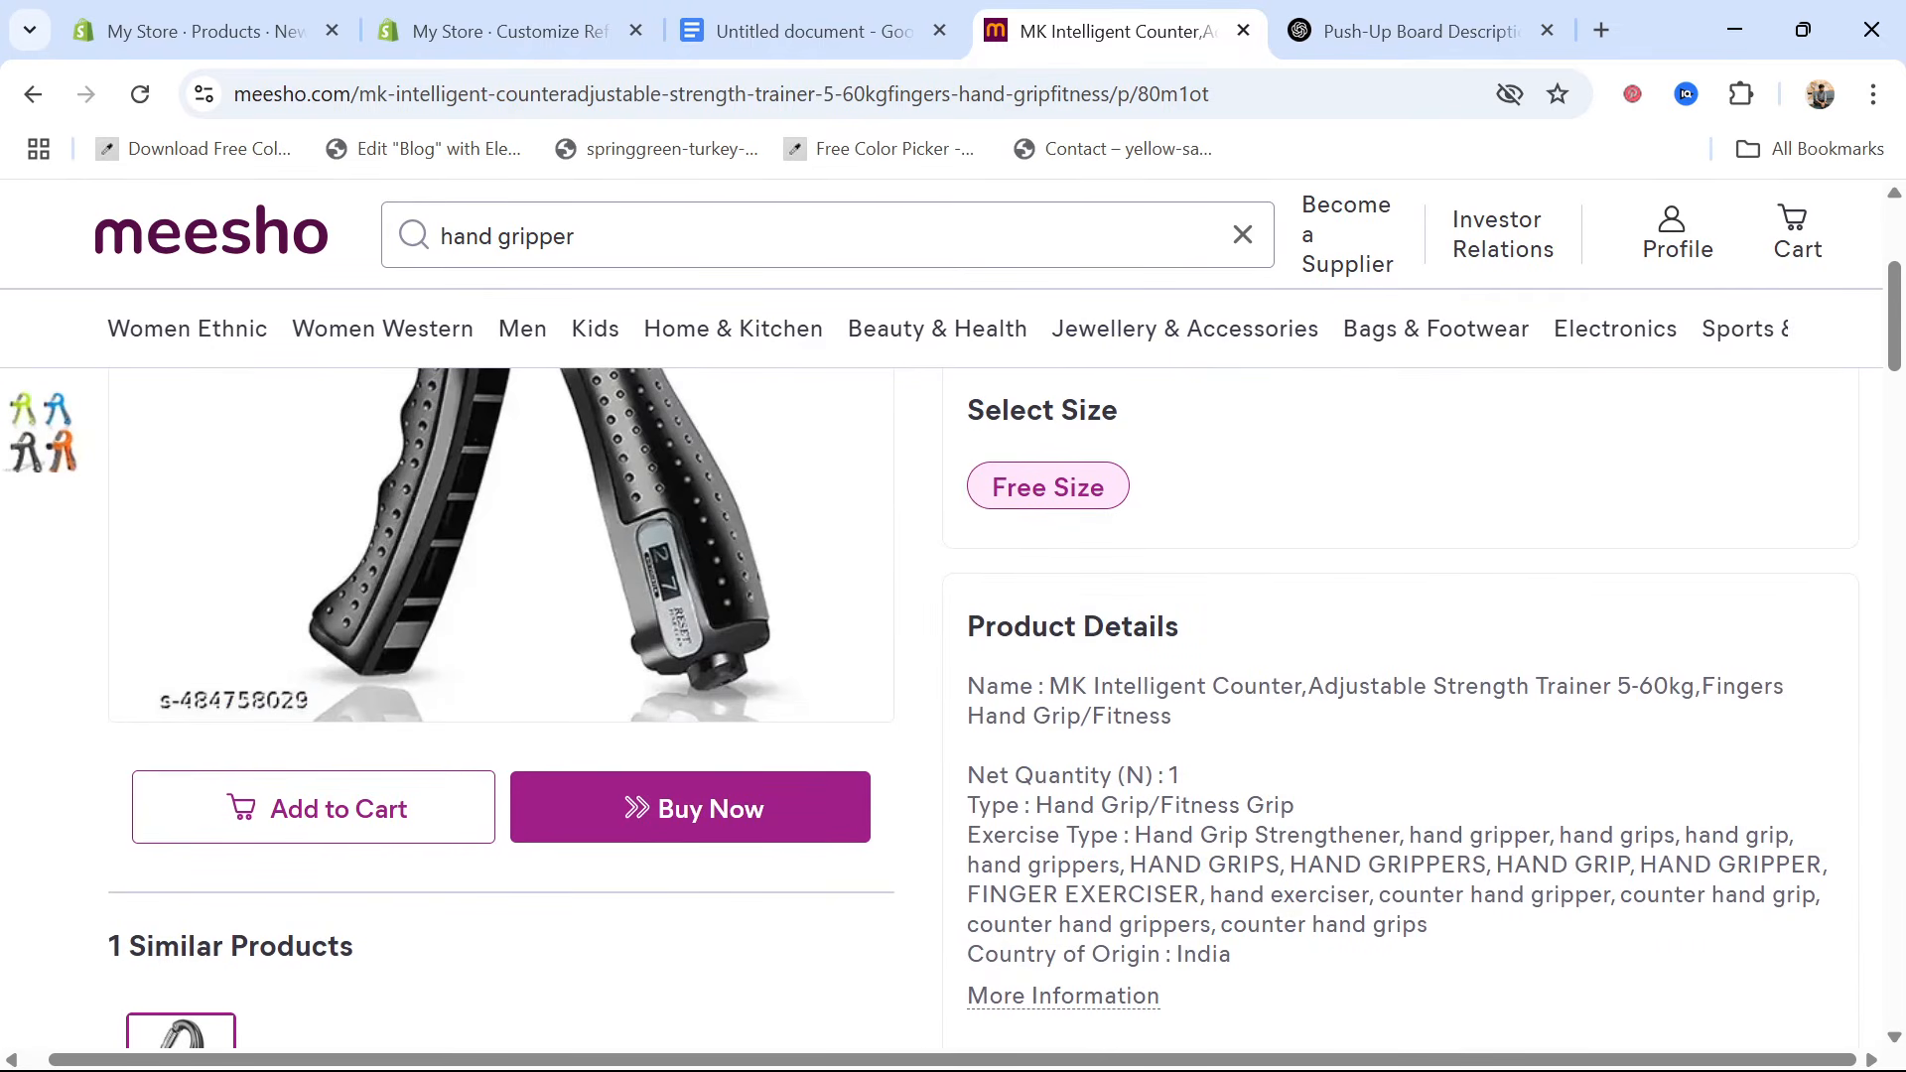
pyautogui.moveTo(961, 683); pyautogui.dragTo(1275, 1019)
pyautogui.hotkey('ctrl', 'c')
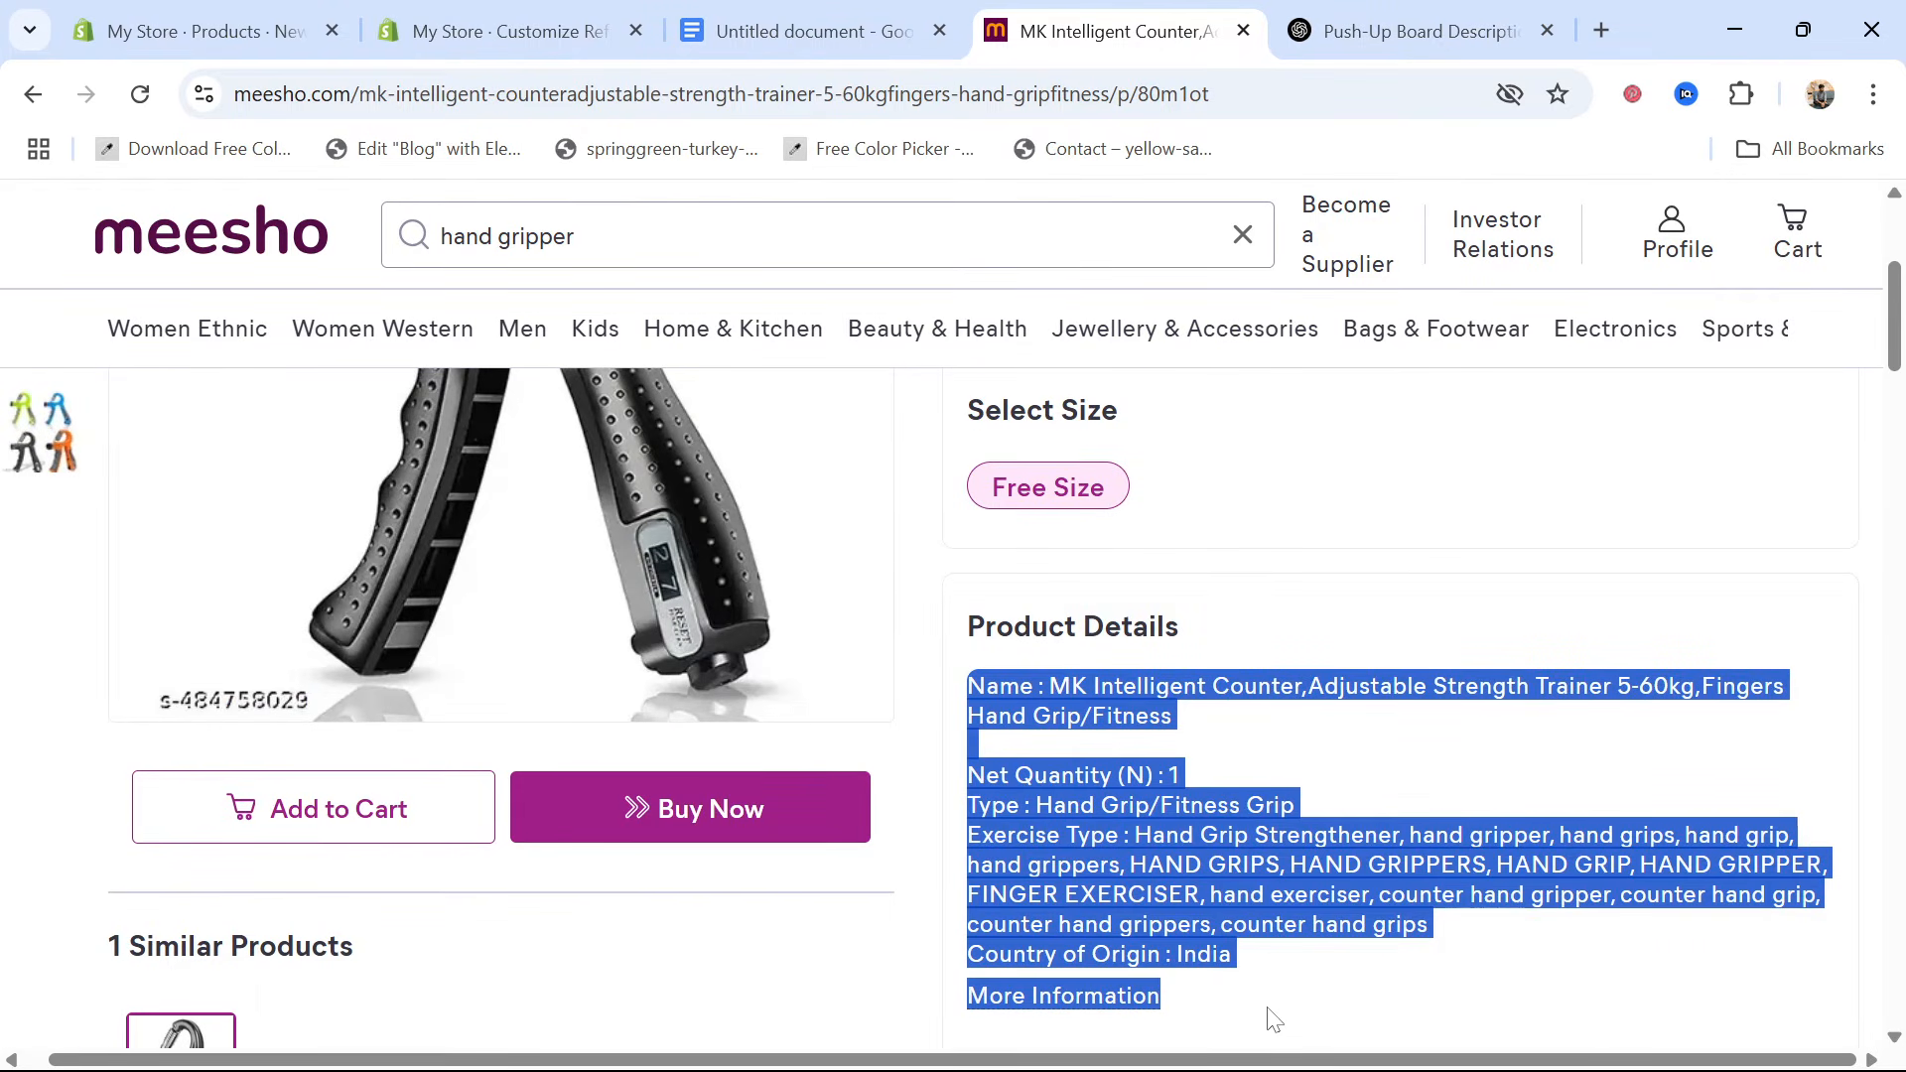
pyautogui.click(238, 25)
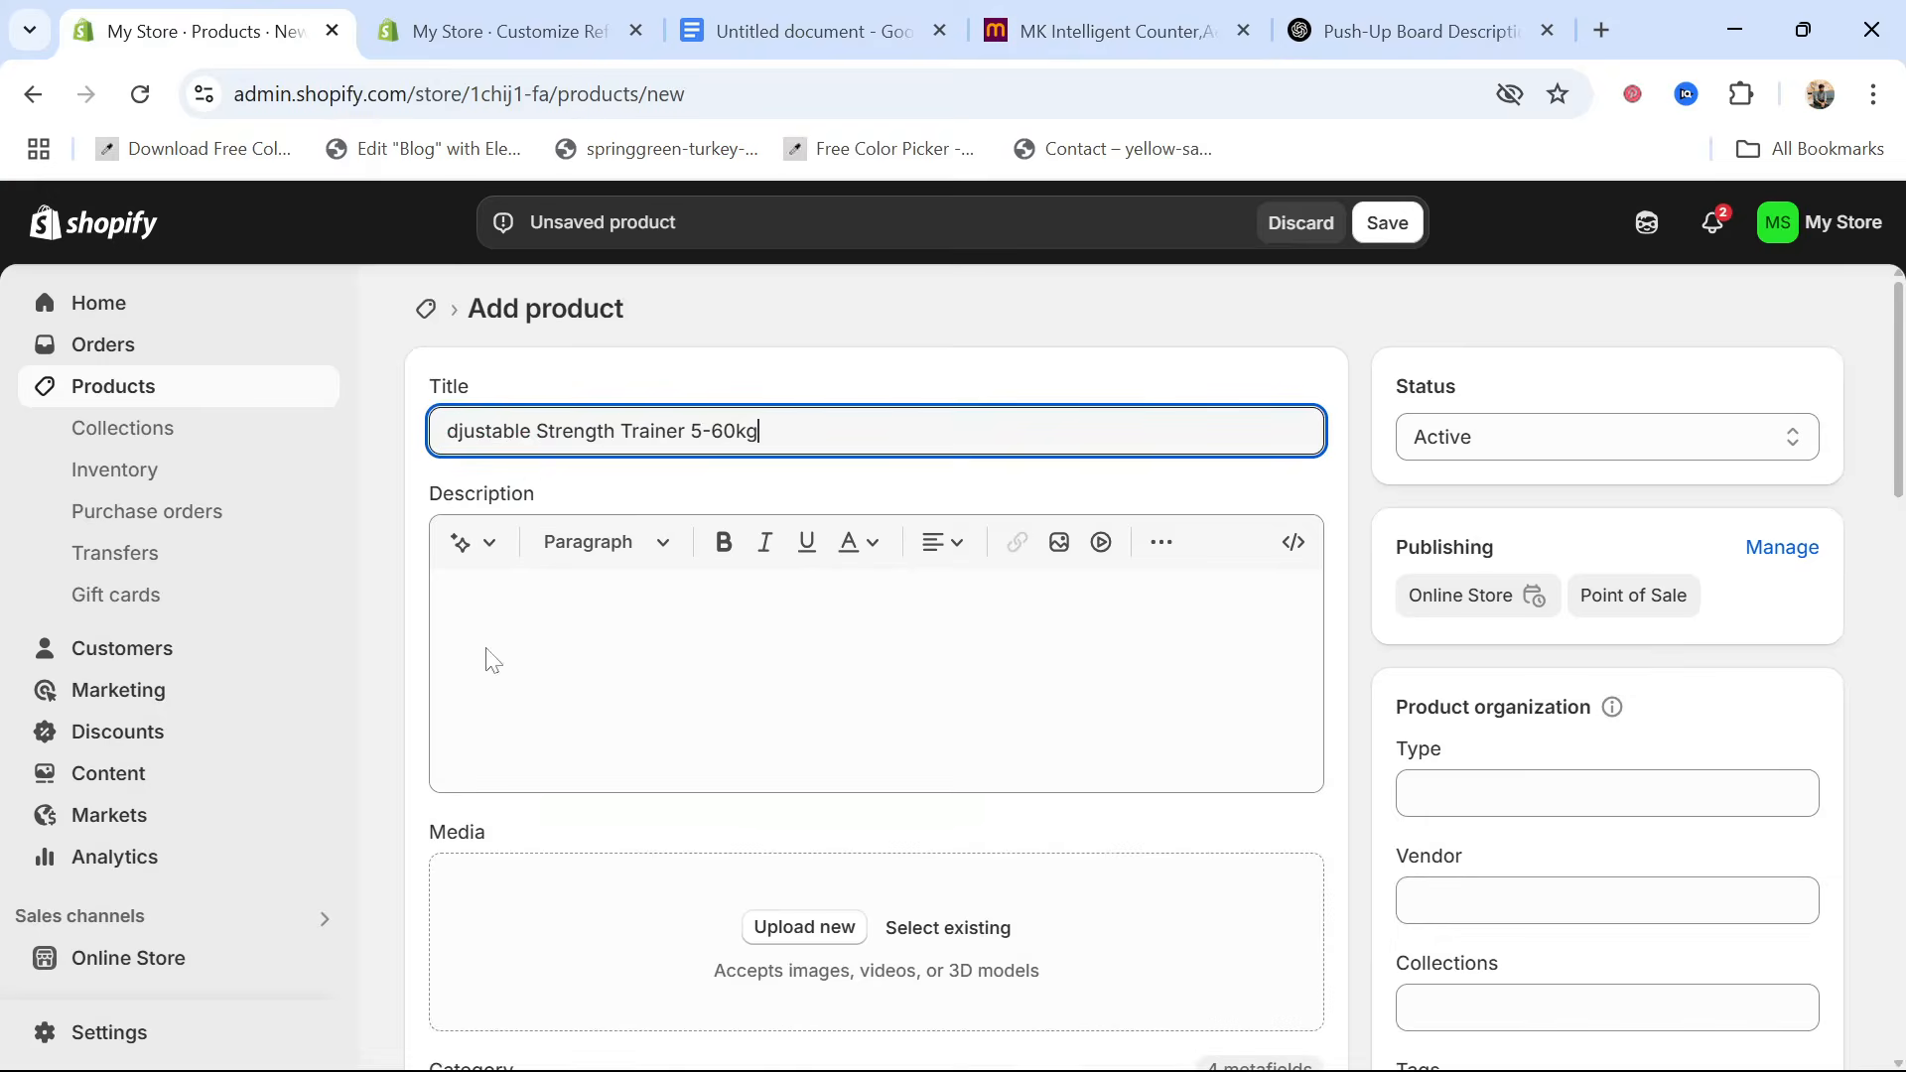
pyautogui.click(488, 641)
pyautogui.hotkey('ctrl', 'v')
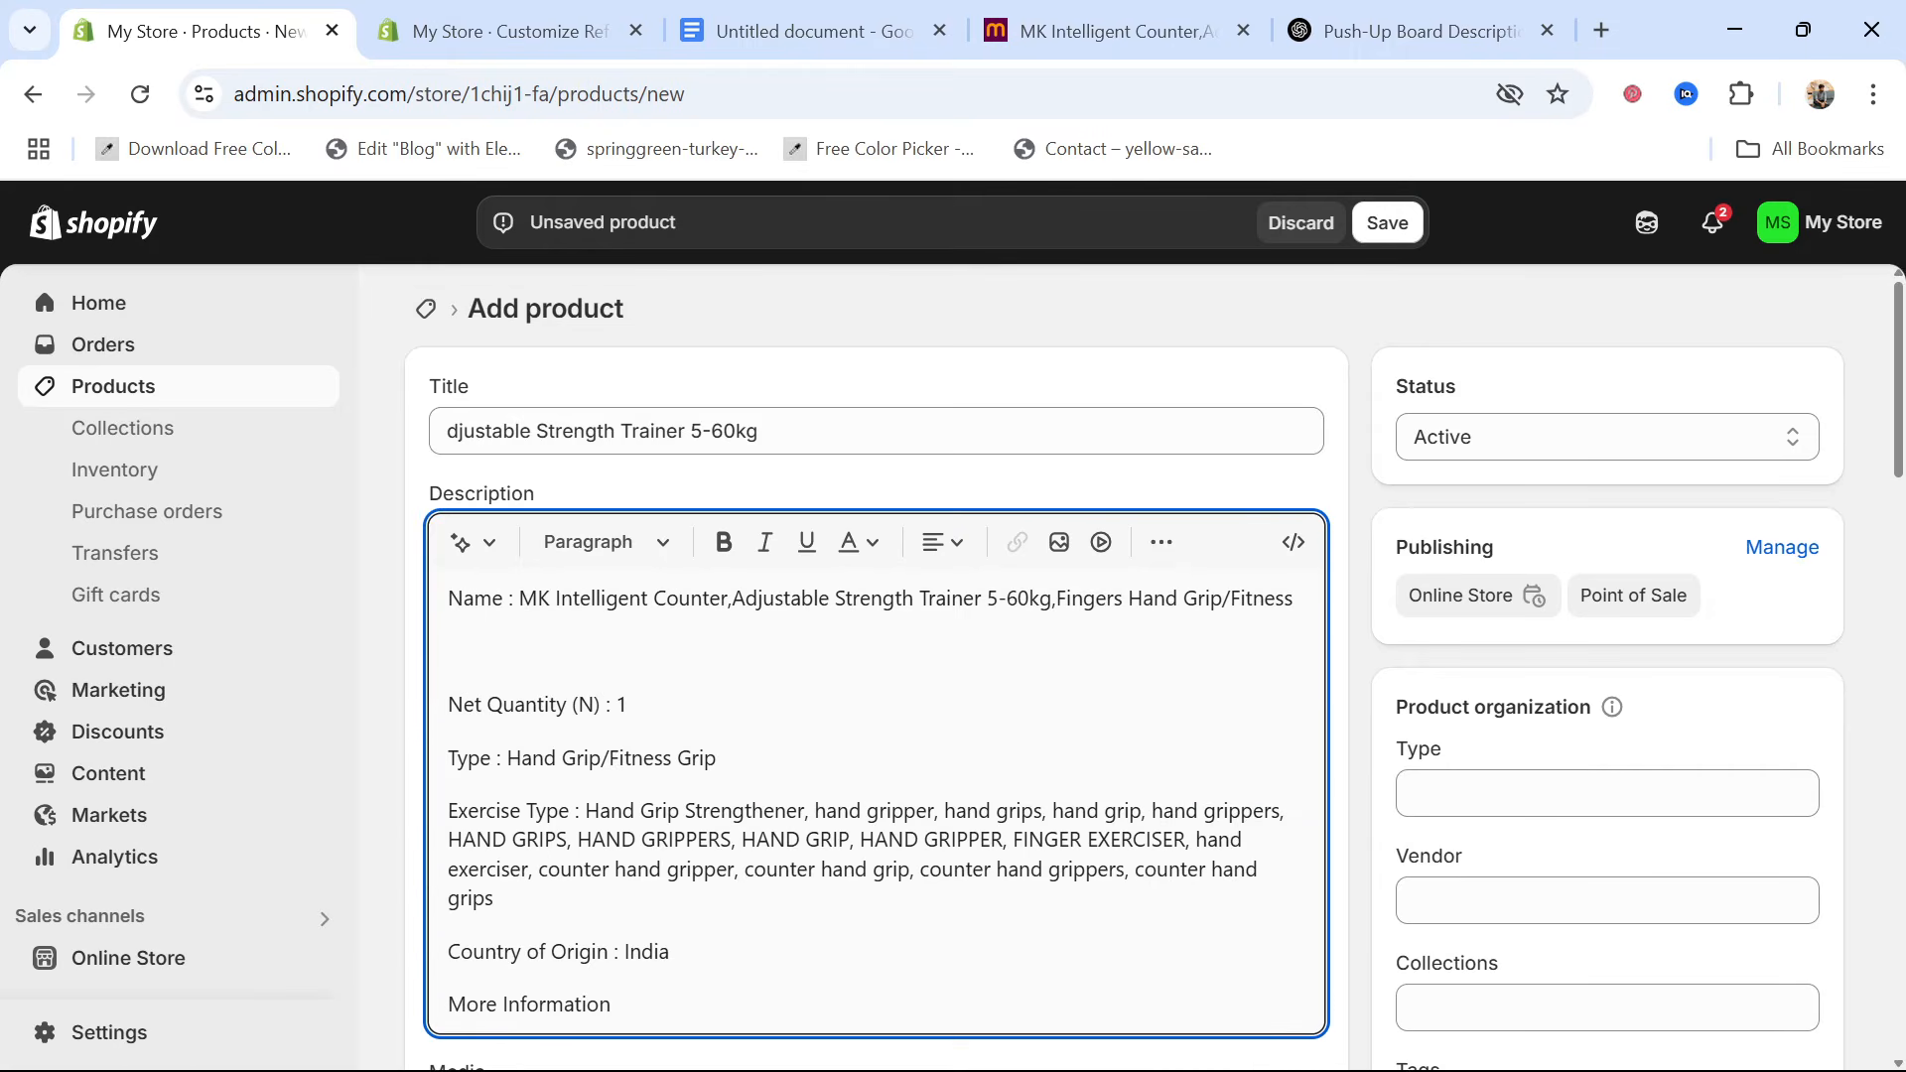
# Upload the images pp.png and tt.png to the product's media
pyautogui.scroll(-2, 611, 832)
pyautogui.scroll(1, 812, 661)
pyautogui.scroll(-4, 812, 660)
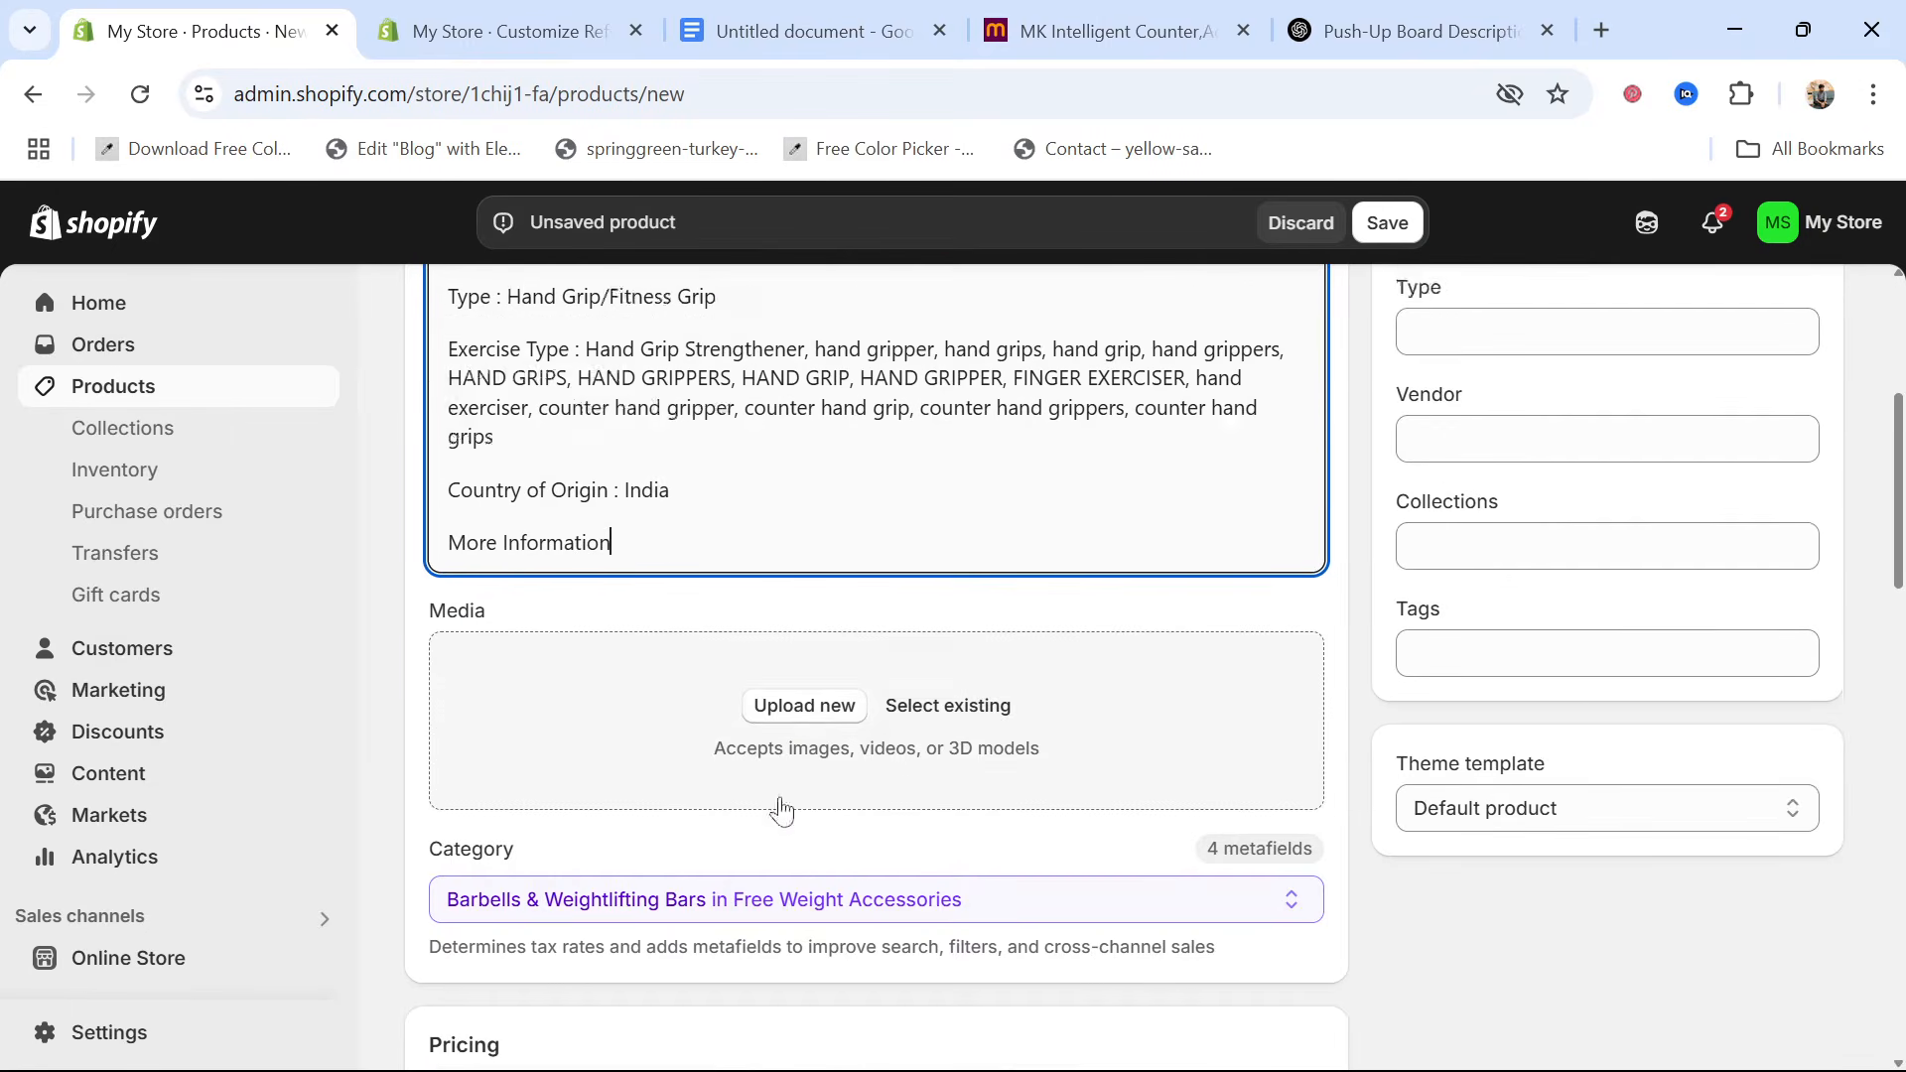
pyautogui.click(812, 661)
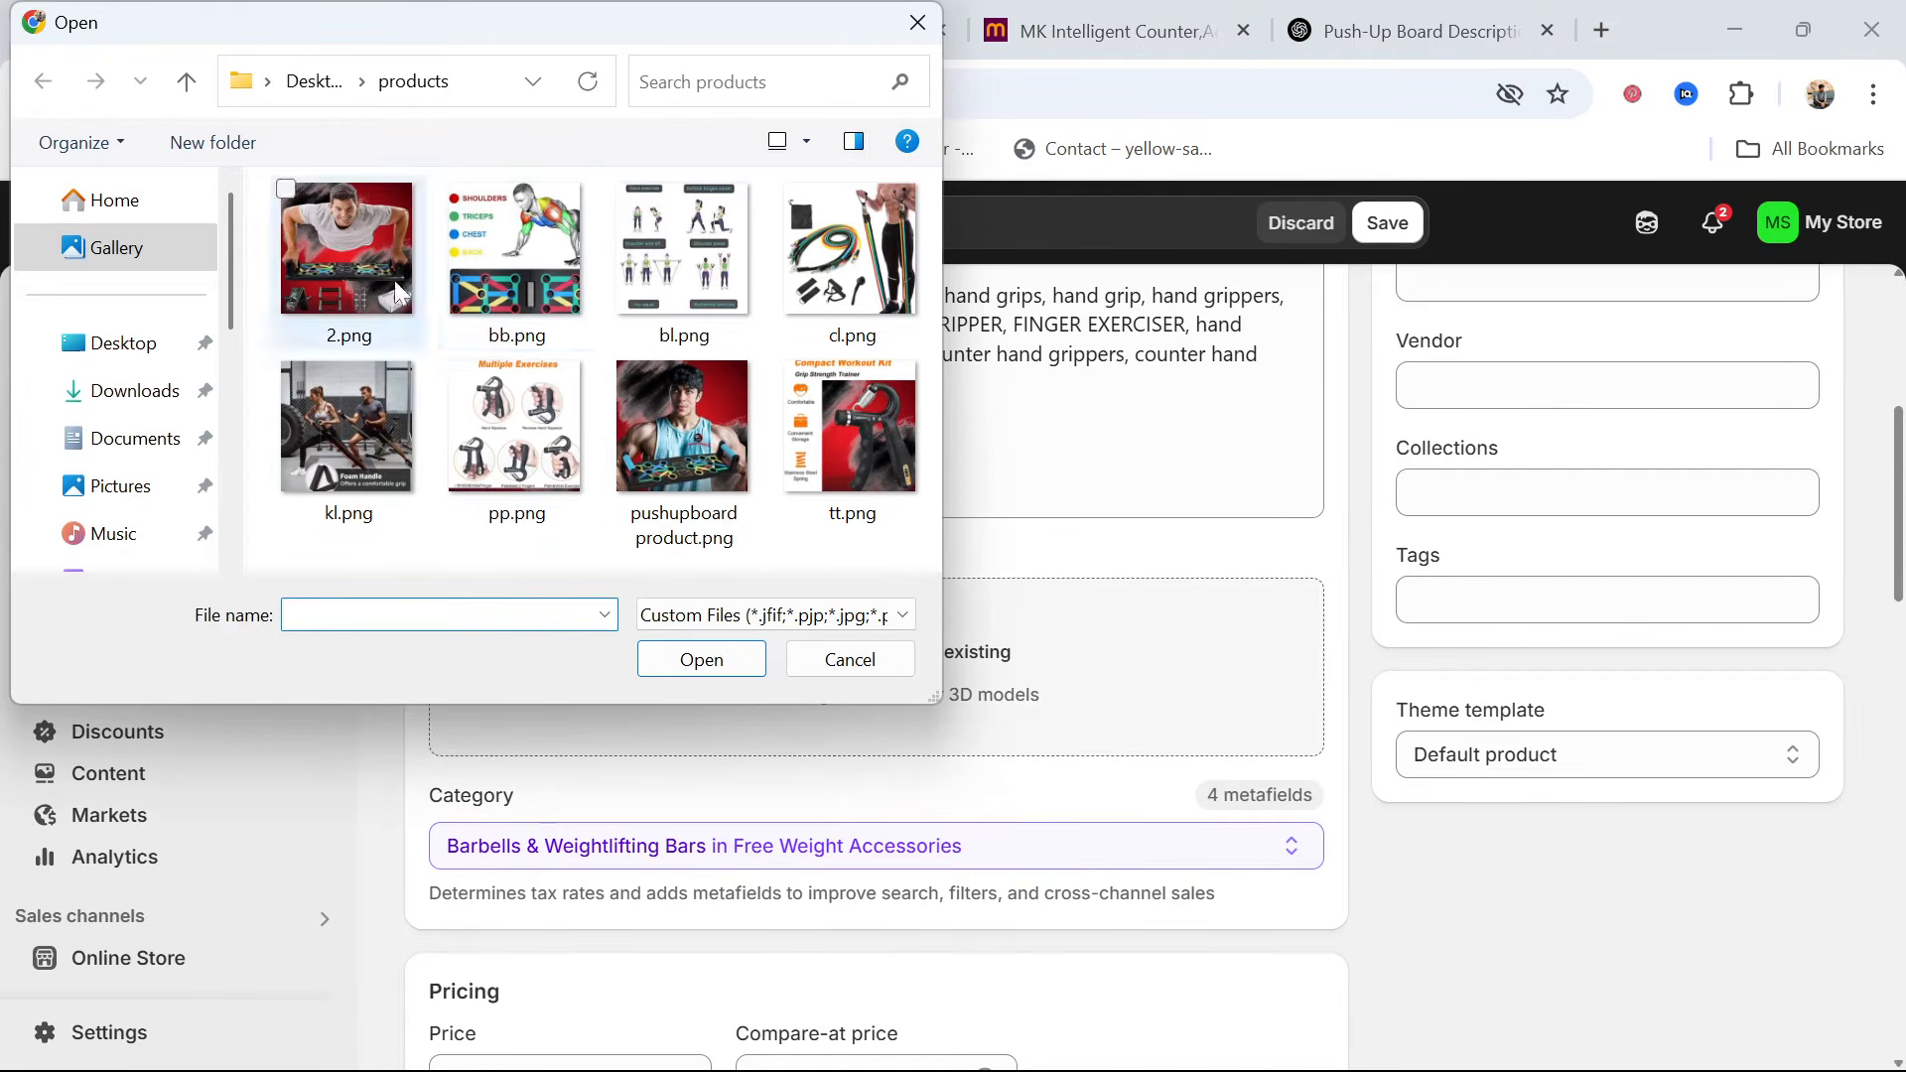
pyautogui.click(466, 397)
pyautogui.keyDown('ctrl'); pyautogui.click(794, 387); pyautogui.keyUp('ctrl')
pyautogui.click(702, 660)
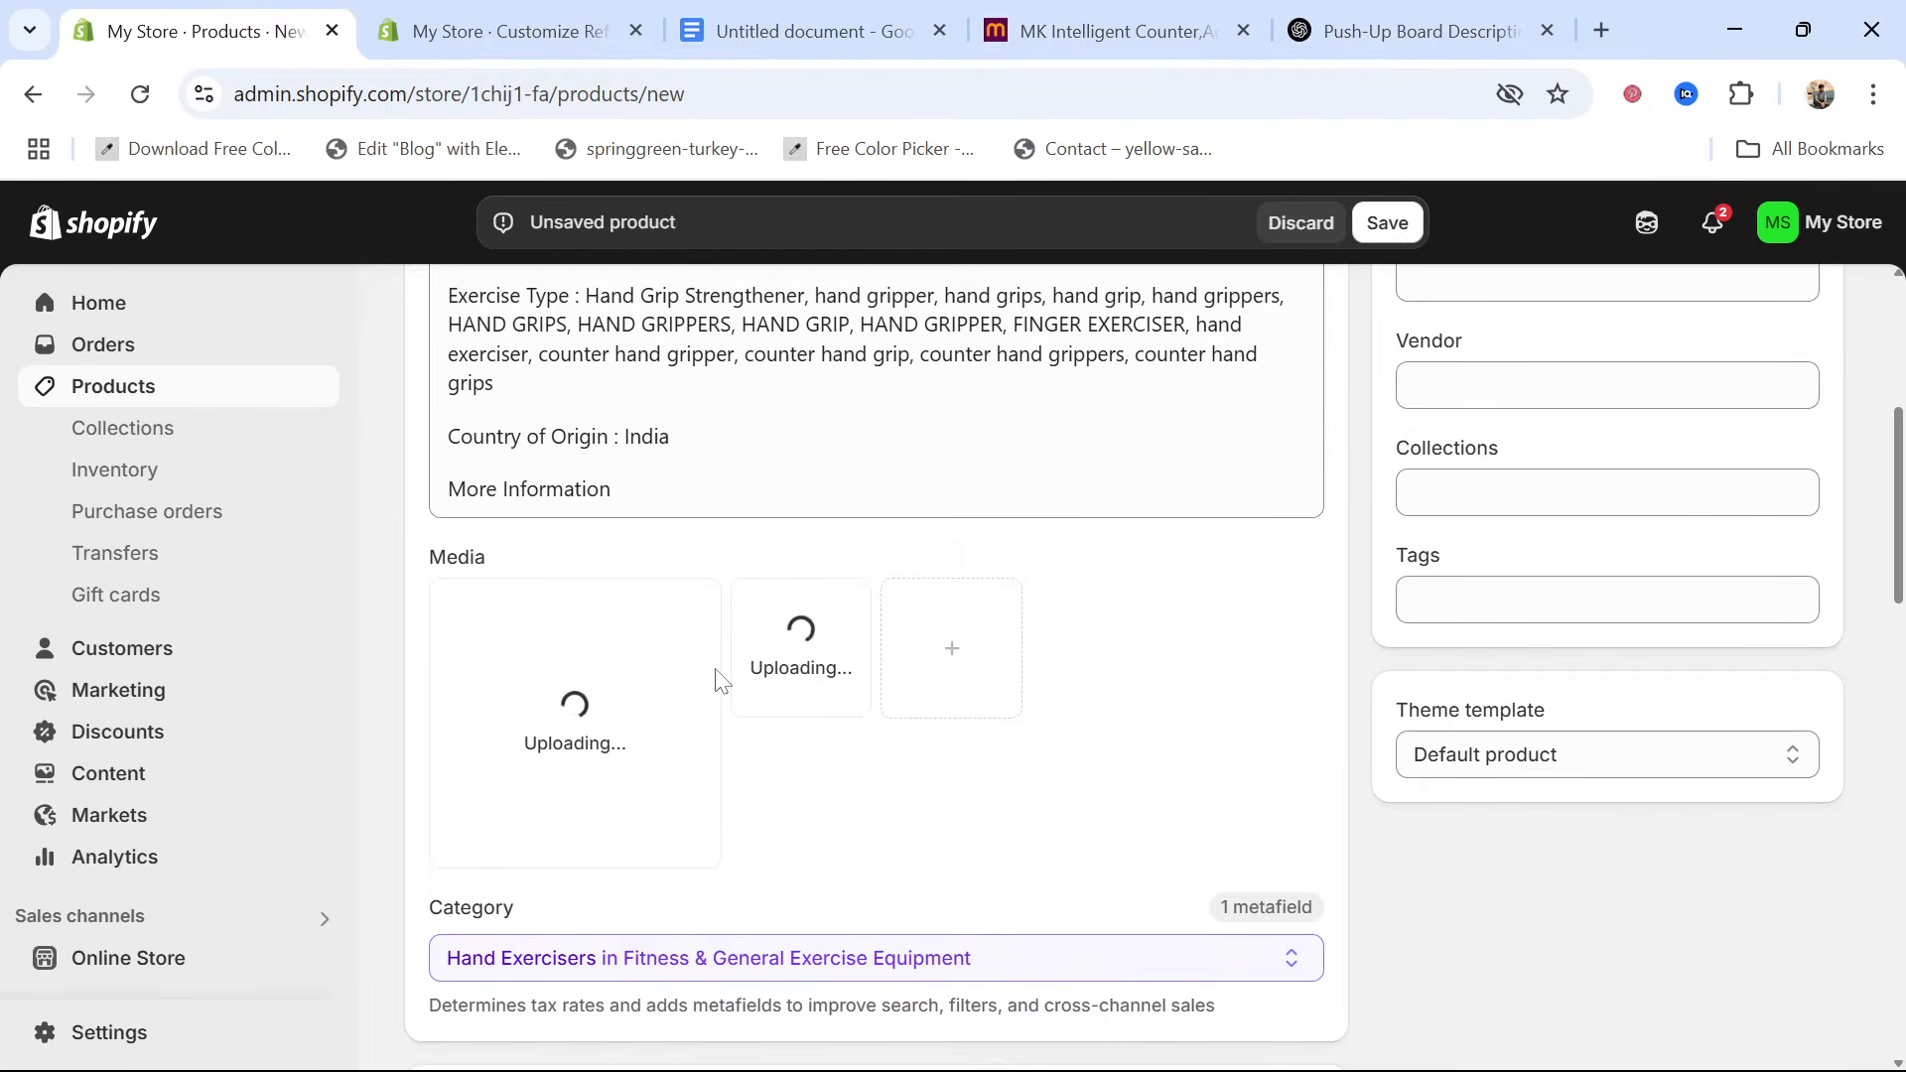
# Set the product's price to 399, its compare-at price to 599 and its cost per item to the Meesho price of 145
pyautogui.scroll(-5, 720, 681)
pyautogui.click(571, 644)
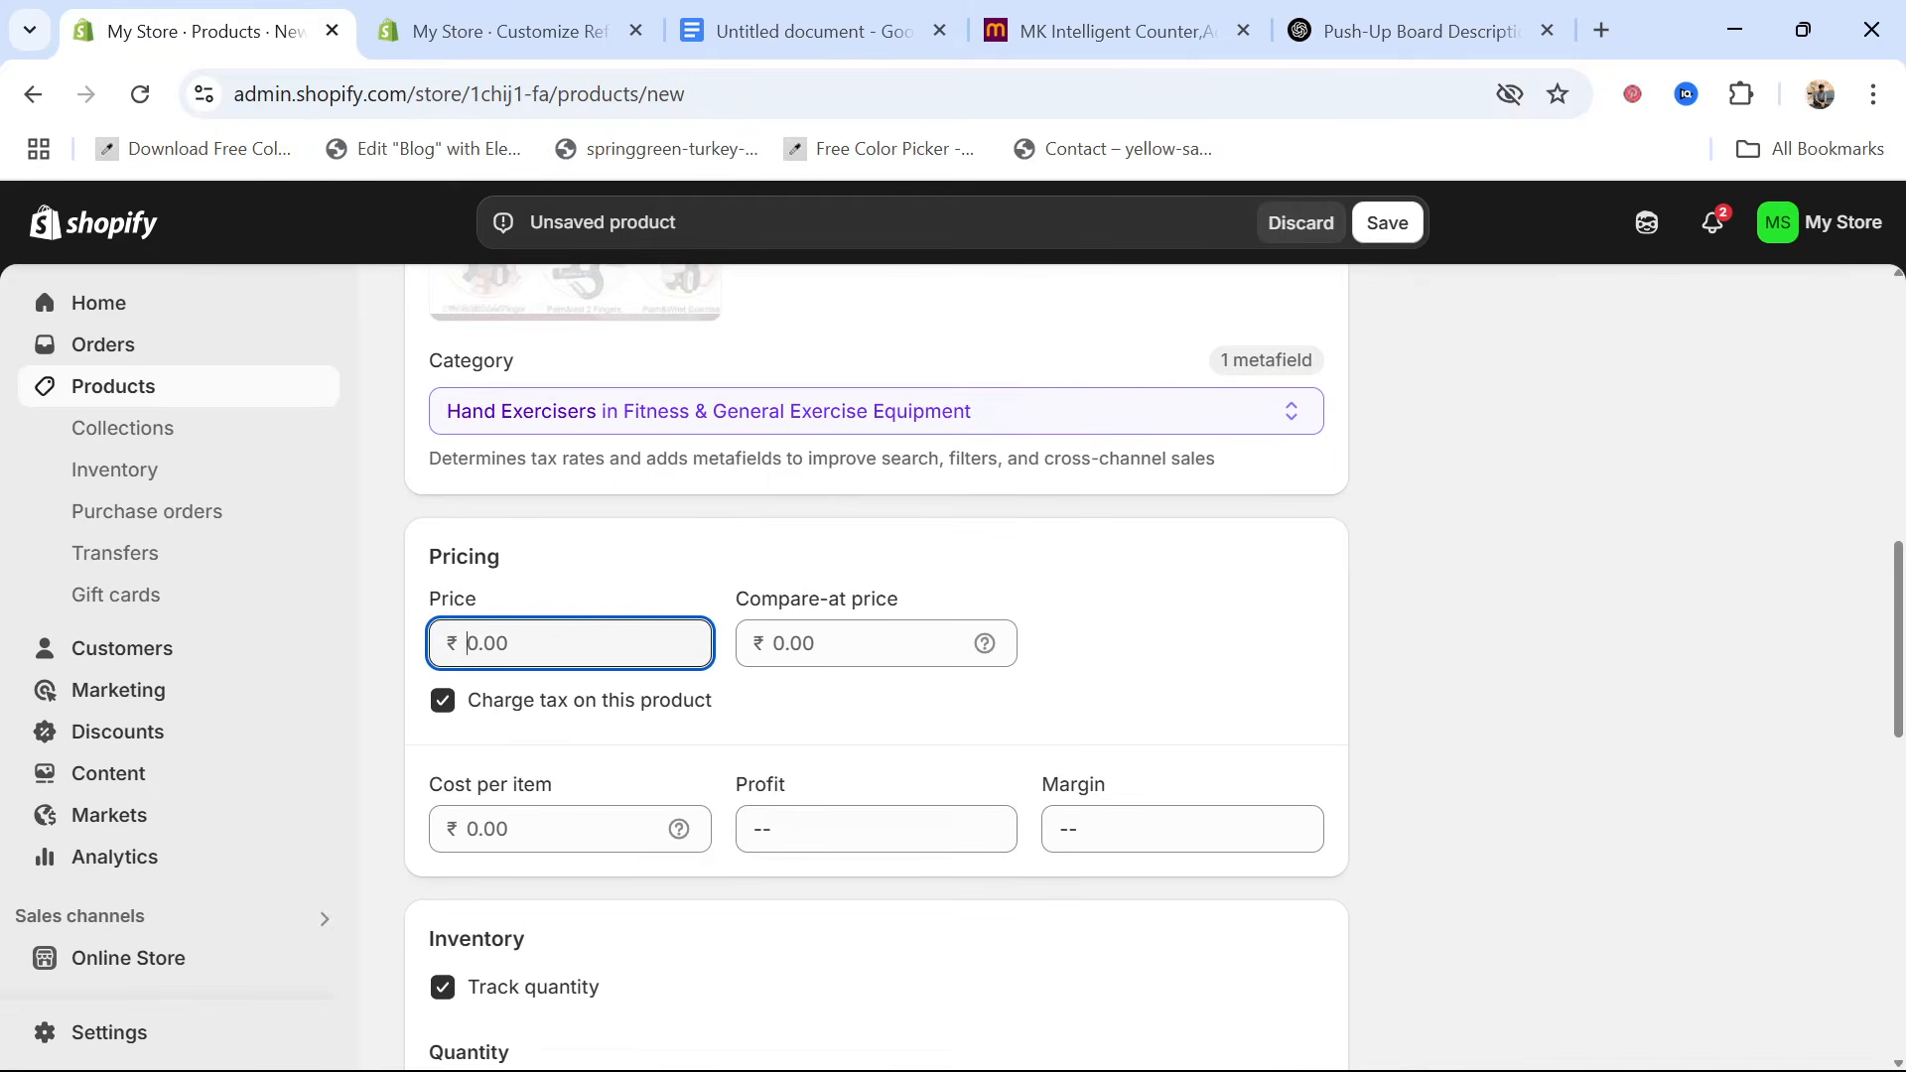
pyautogui.write('399')
pyautogui.press('Tab')
pyautogui.write('599')
pyautogui.press('Tab')
pyautogui.click(1101, 12)
pyautogui.scroll(4, 979, 907)
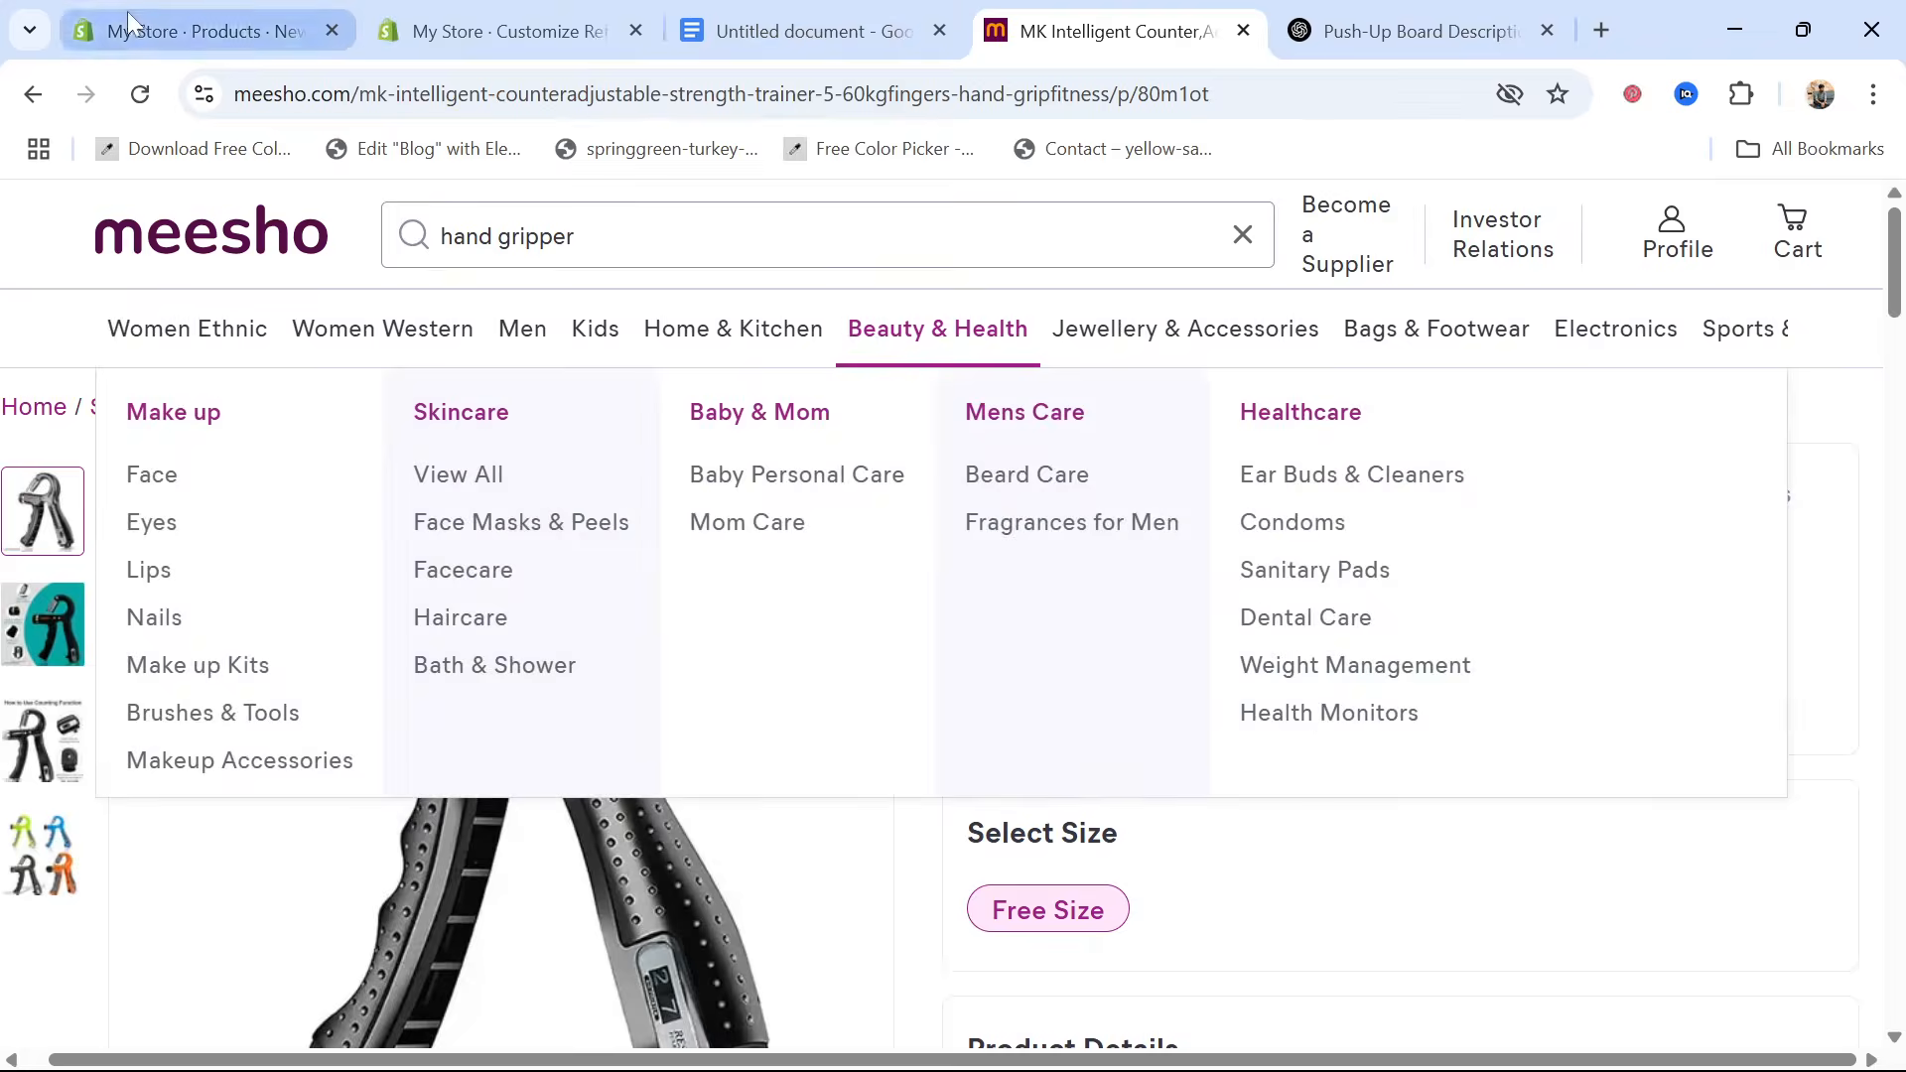
pyautogui.click(199, 31)
pyautogui.write('145')
# Set the hand gripper's stock quantity to 75 and save the new product
pyautogui.scroll(-5, 809, 978)
pyautogui.click(1201, 572)
pyautogui.scroll(-8, 595, 605)
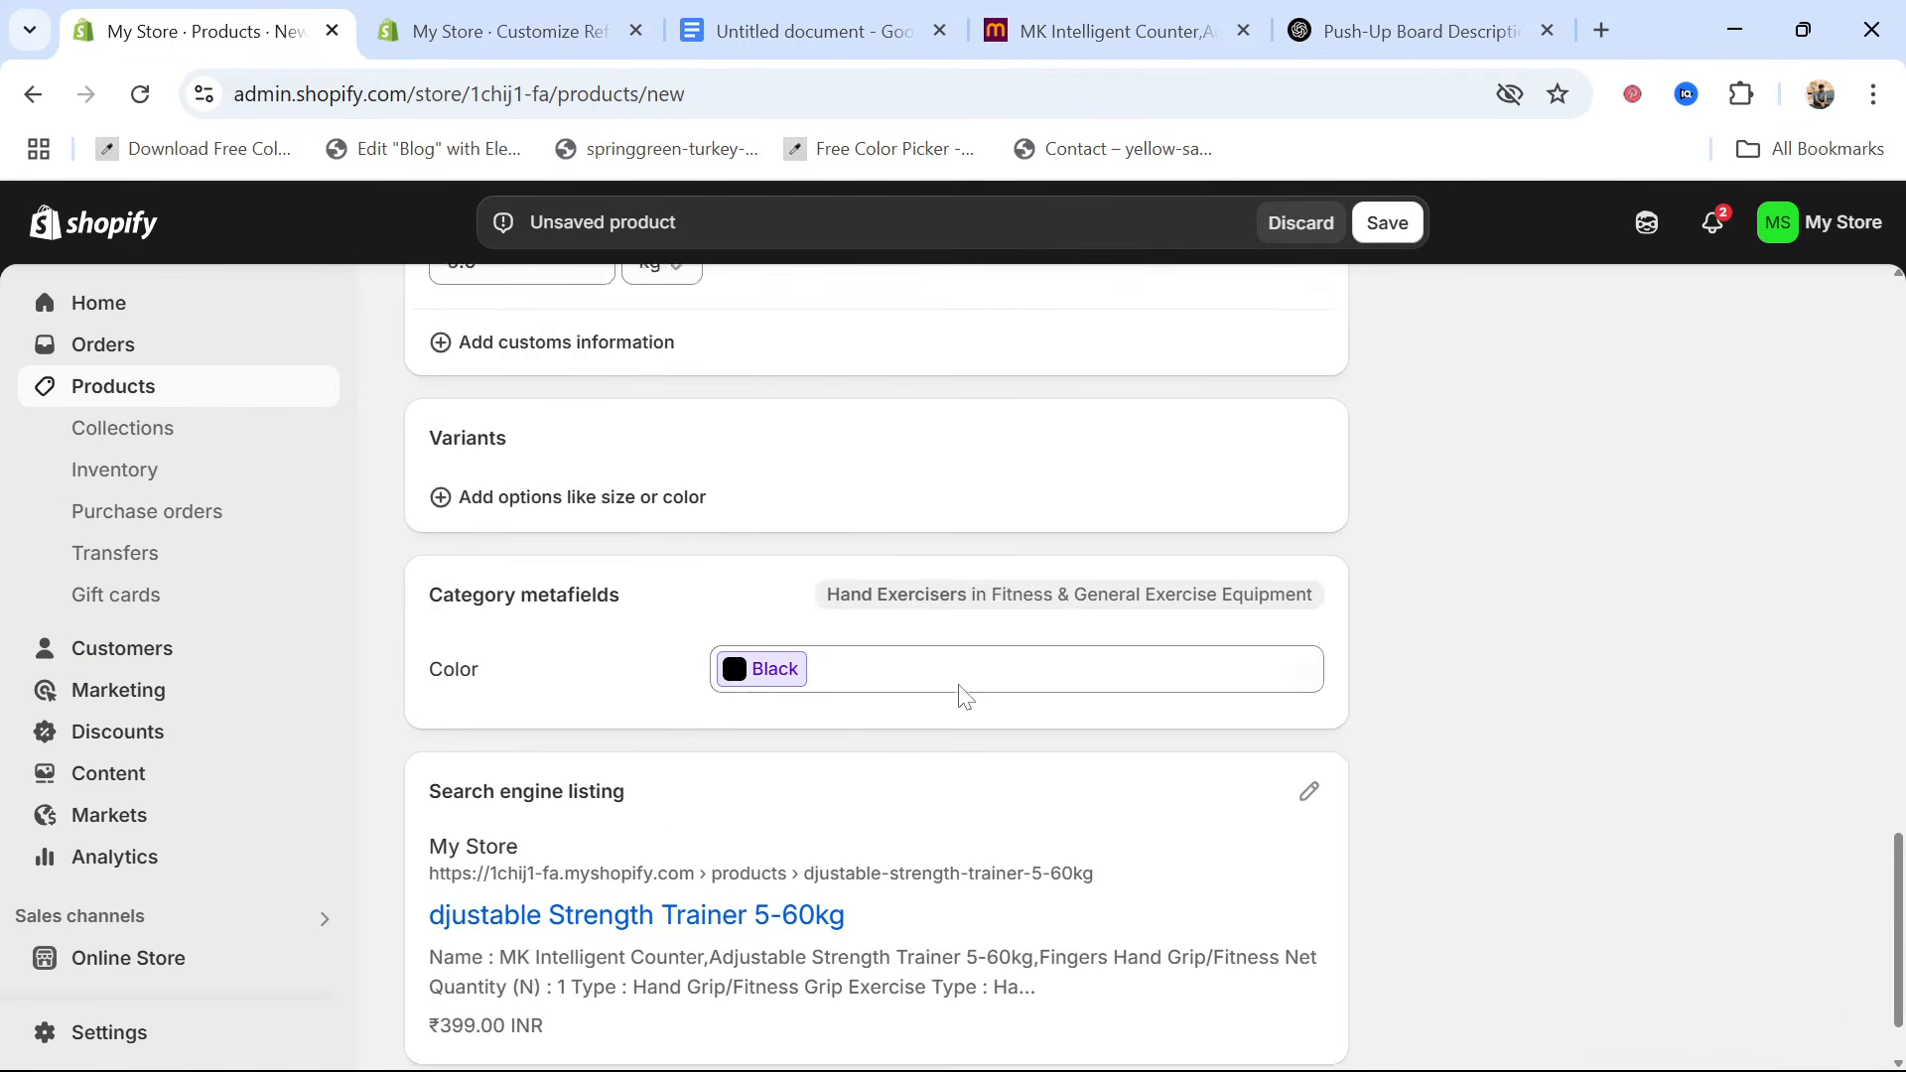
pyautogui.scroll(10, 1575, 821)
pyautogui.scroll(-10, 1575, 821)
pyautogui.click(1804, 1026)
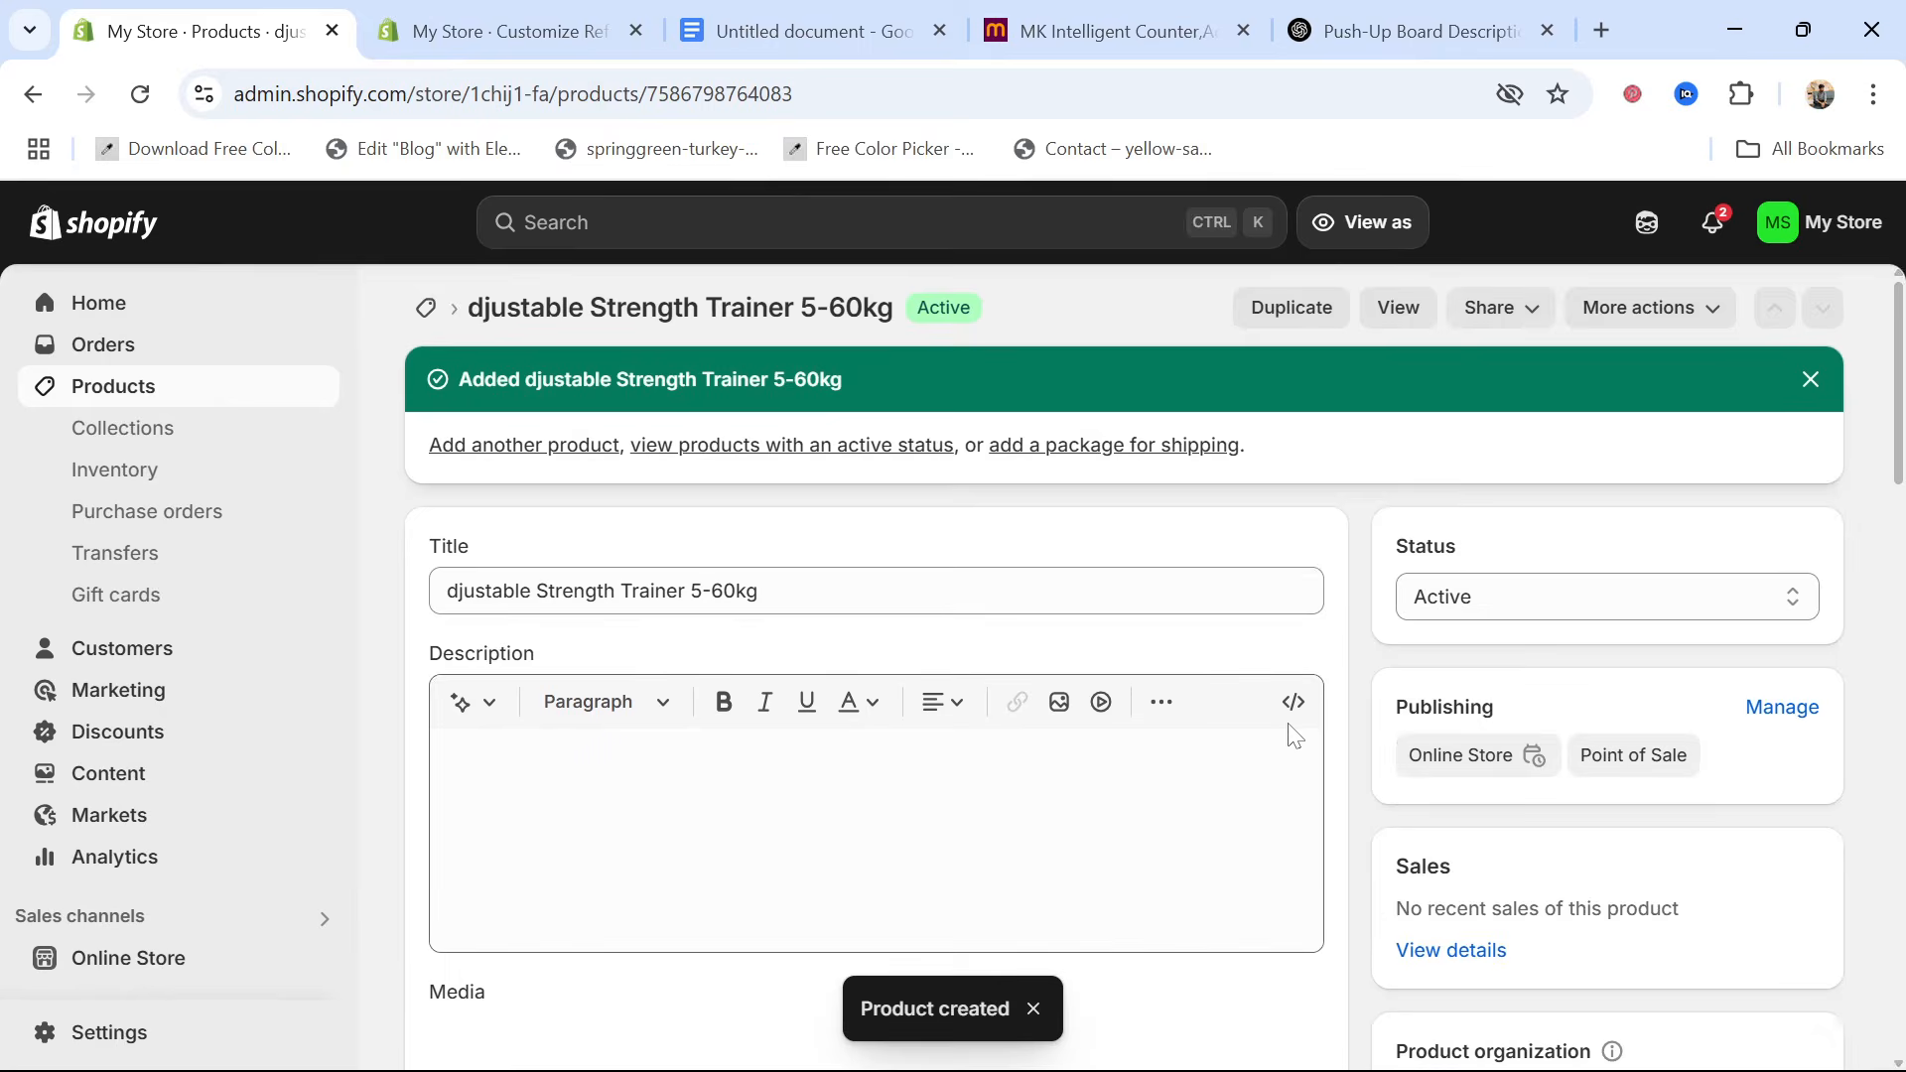
pyautogui.scroll(-8, 1293, 736)
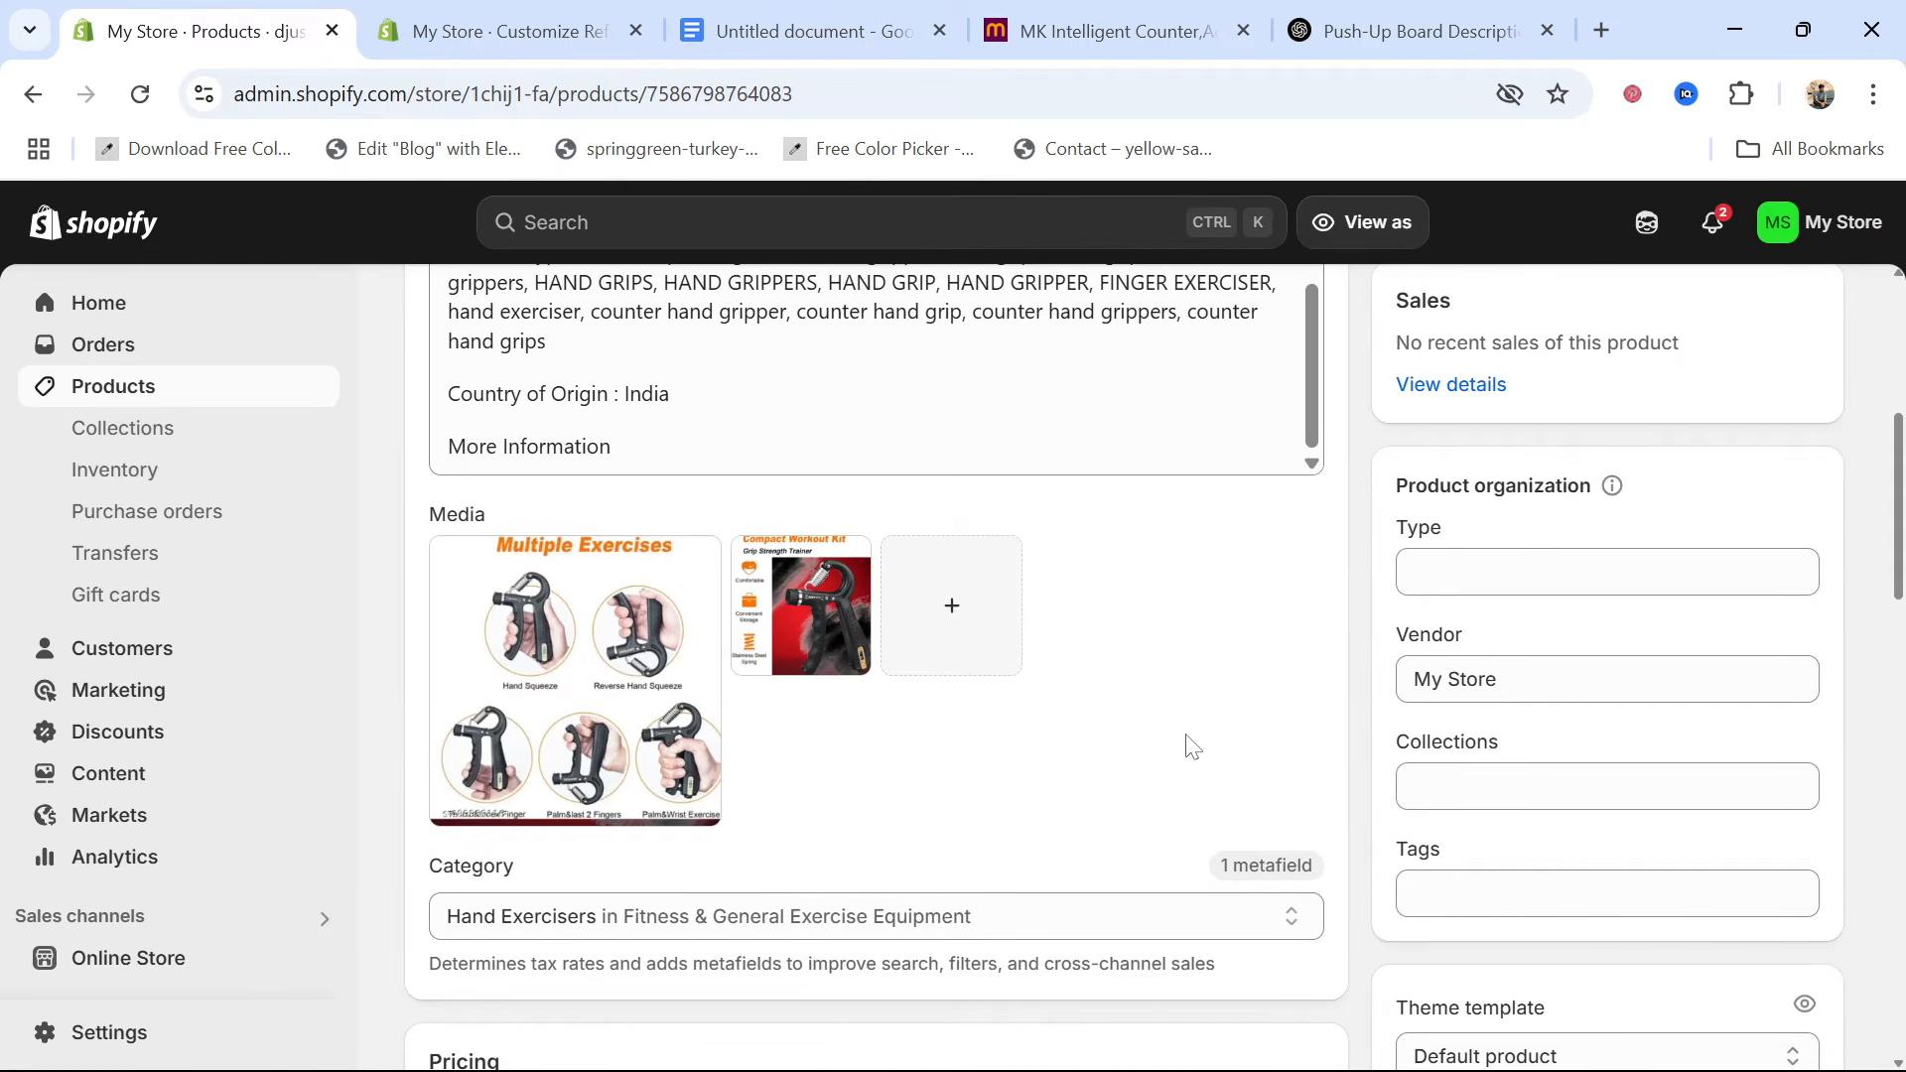
# Start a new product collection titled "hand workout"
pyautogui.click(163, 437)
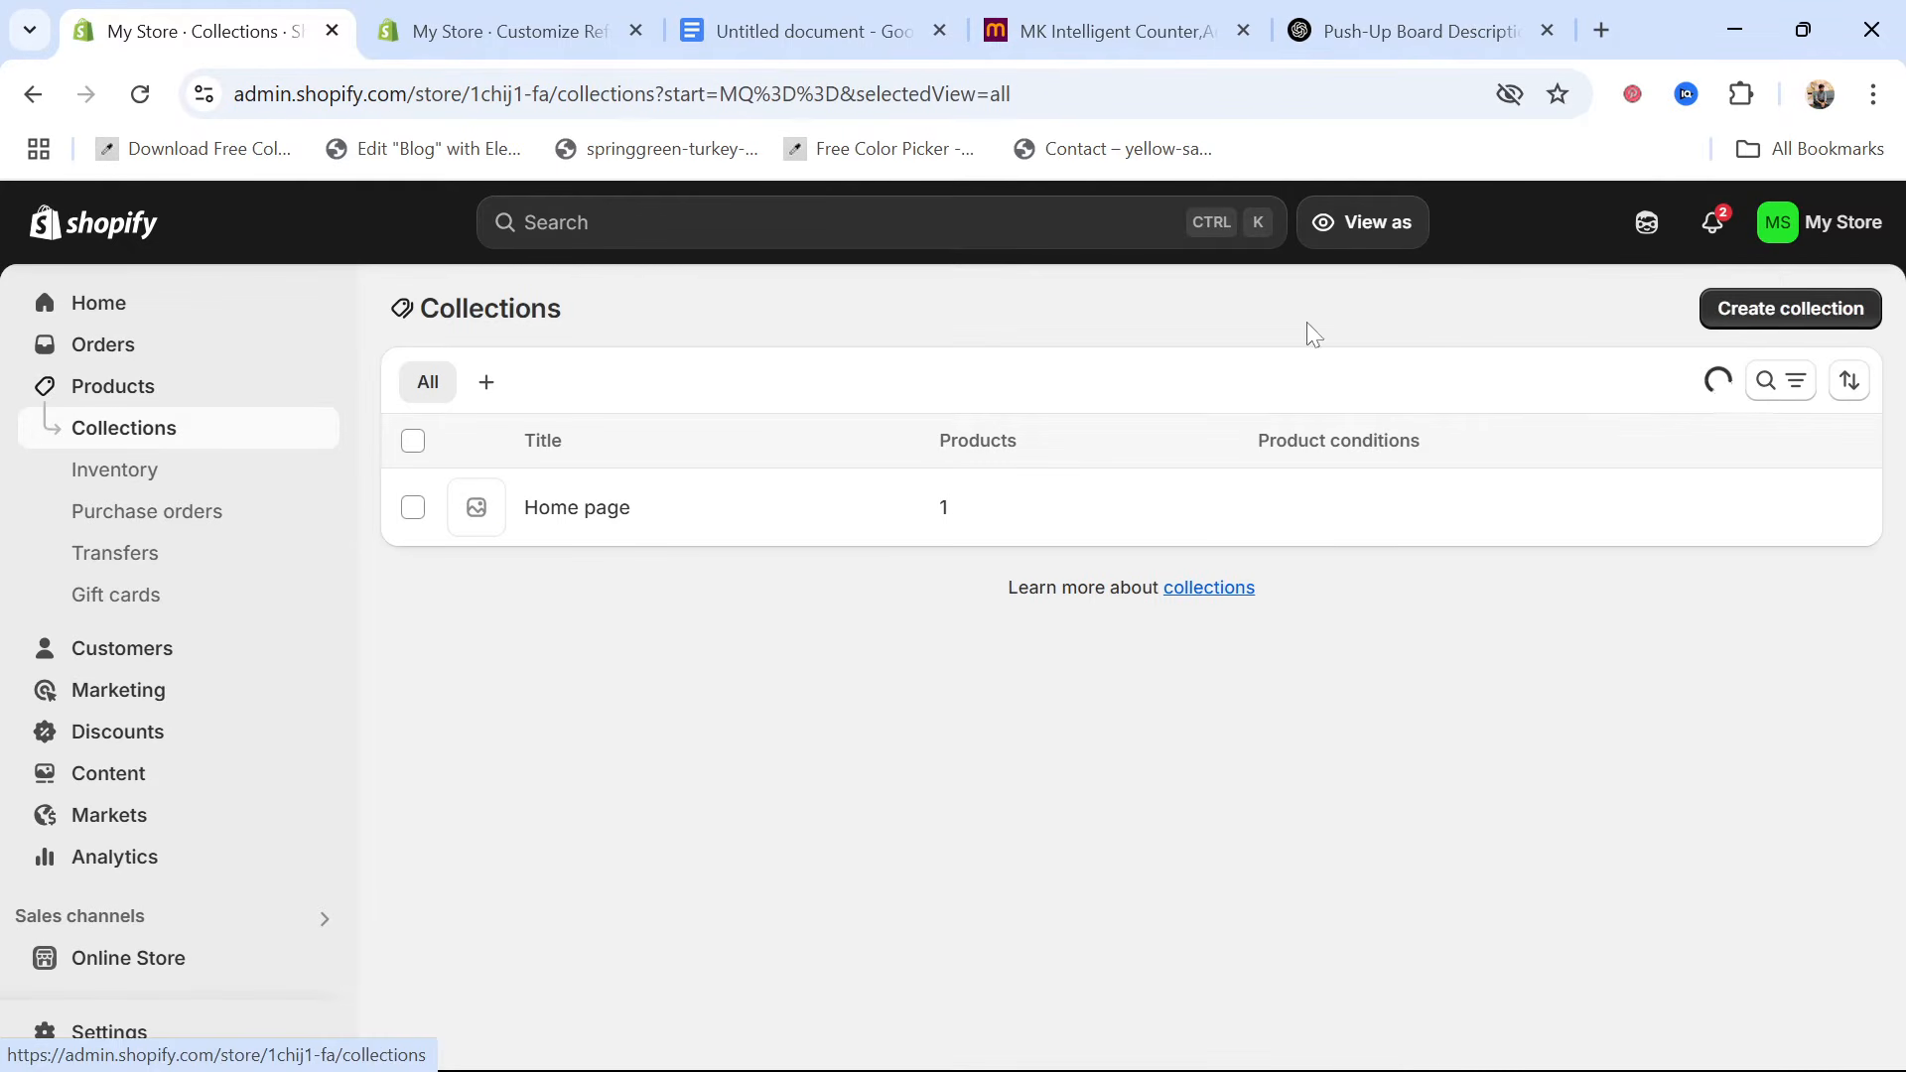
pyautogui.click(1768, 315)
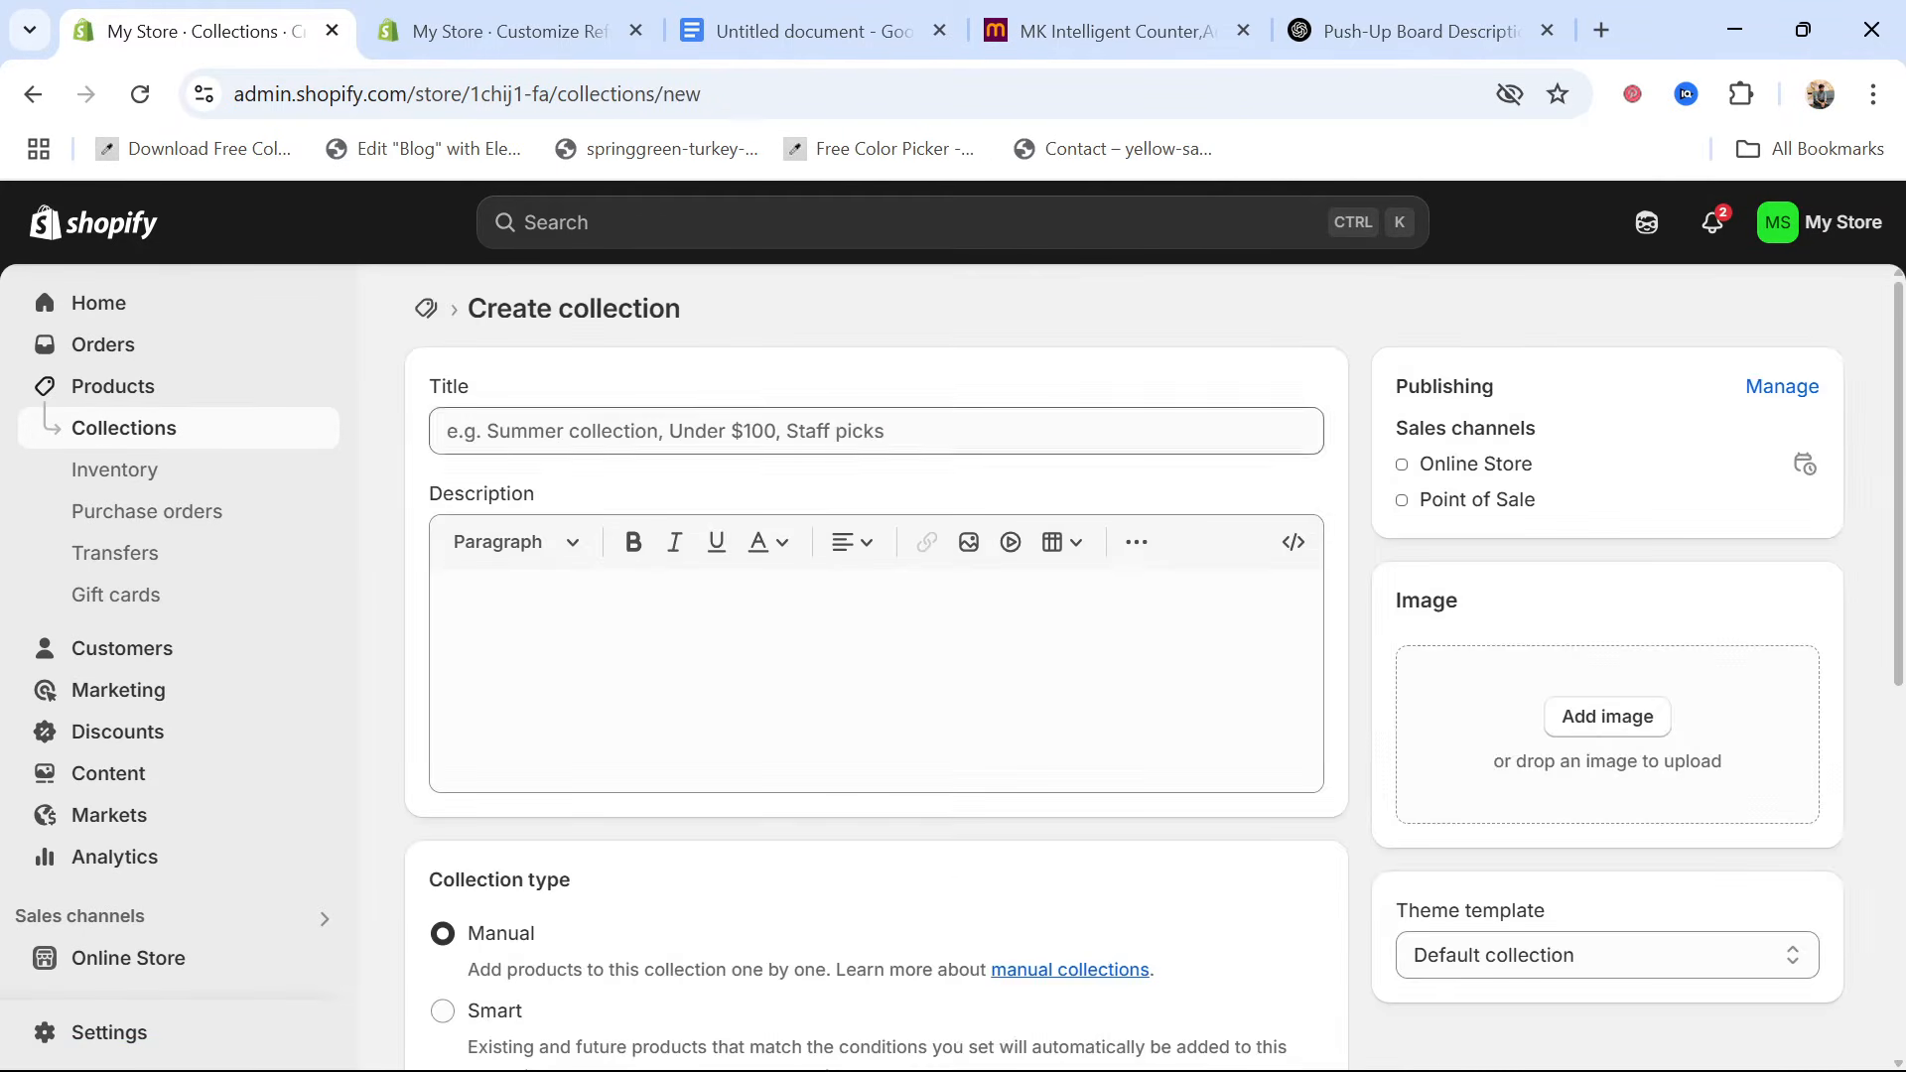
pyautogui.click(552, 438)
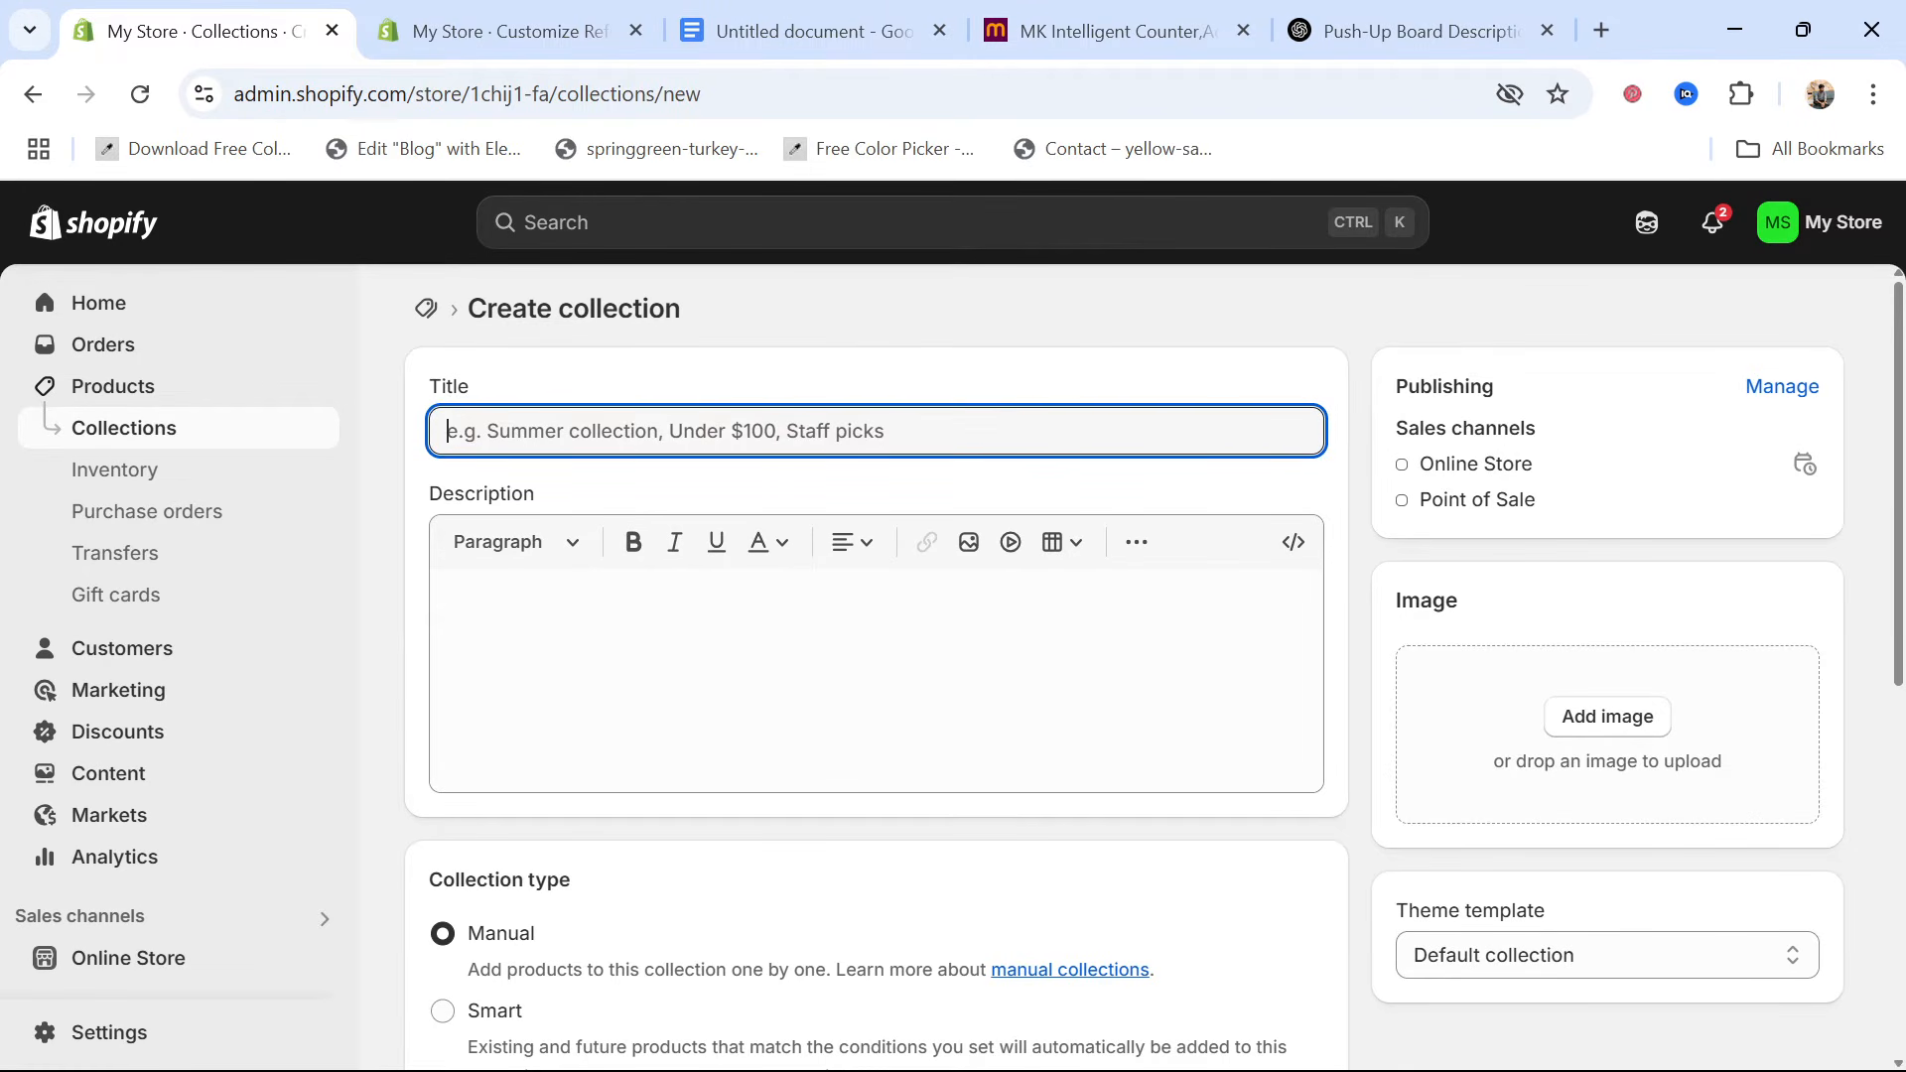
pyautogui.write('hand workout')
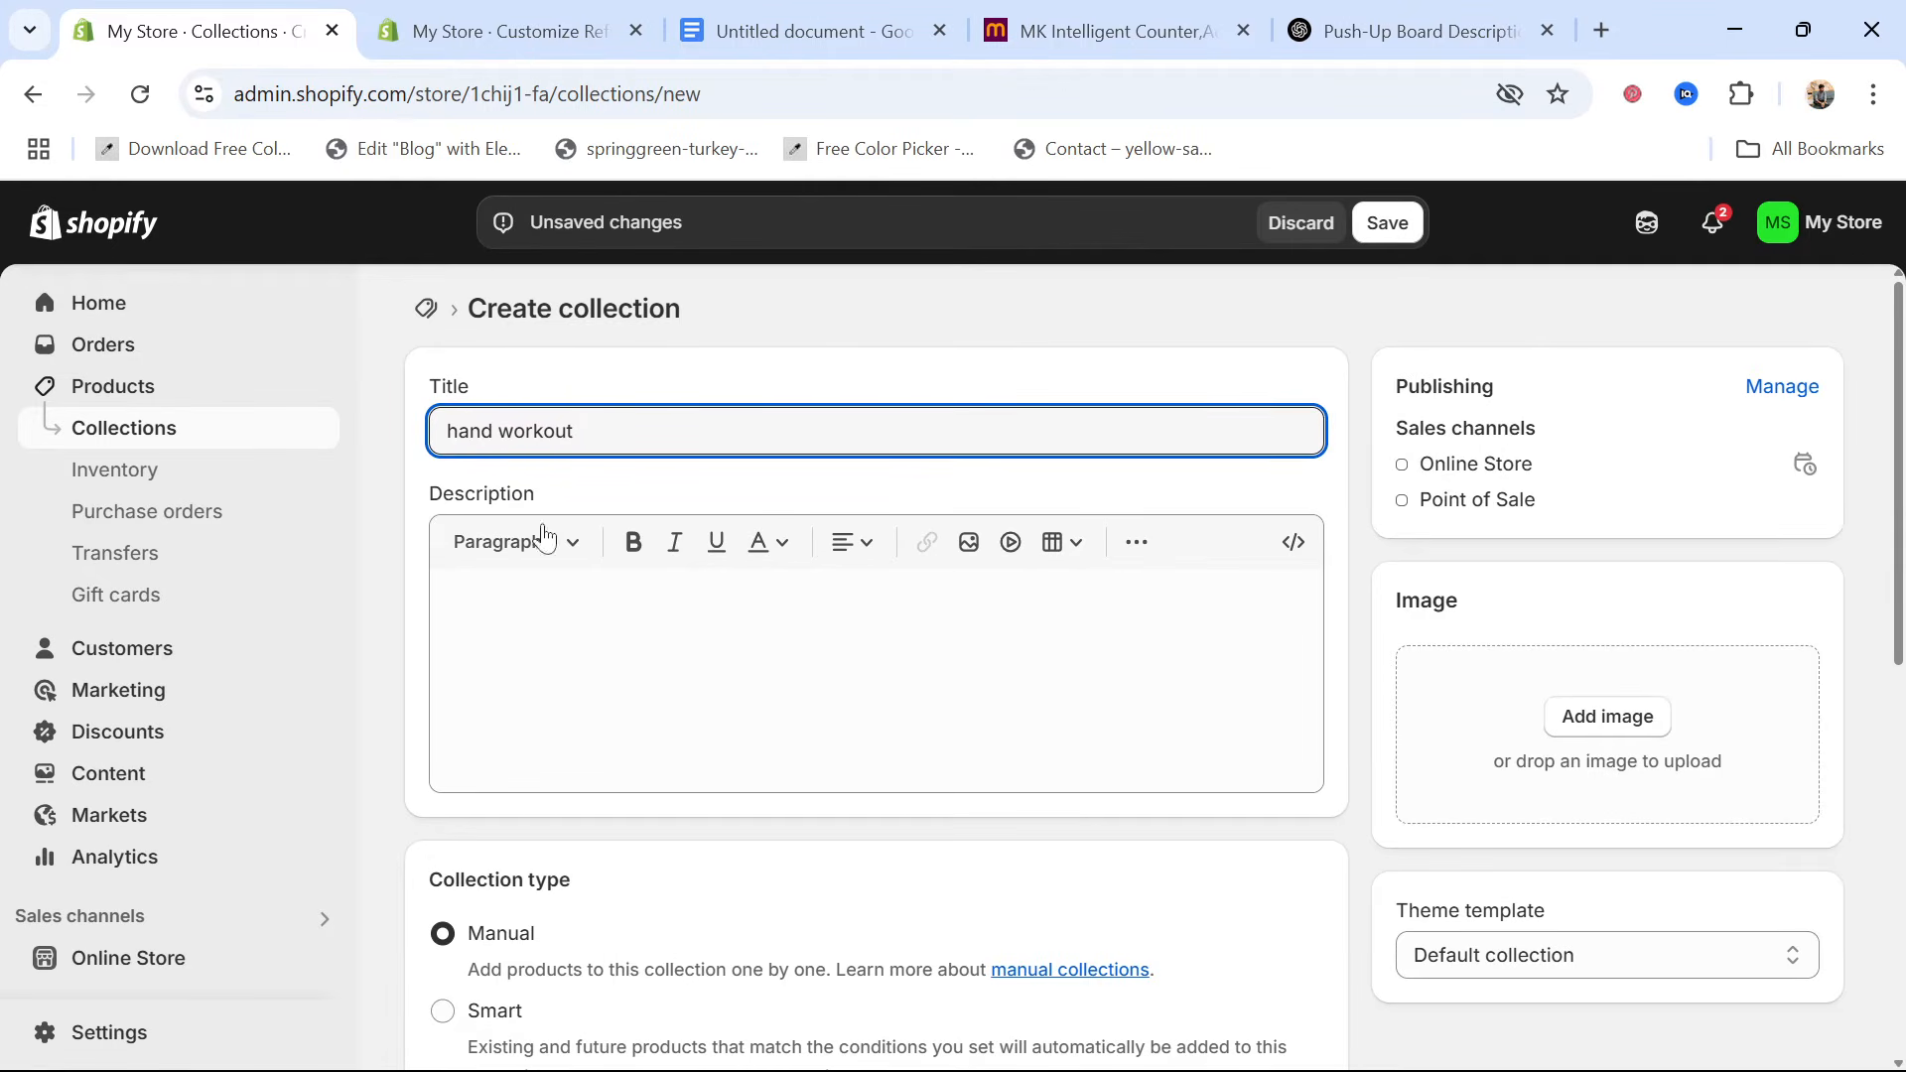
# Copy the ChatGPT feature points from "Color-Coded Targeted Training" through "Ergonomic Handles" into the collection's description
pyautogui.click(552, 635)
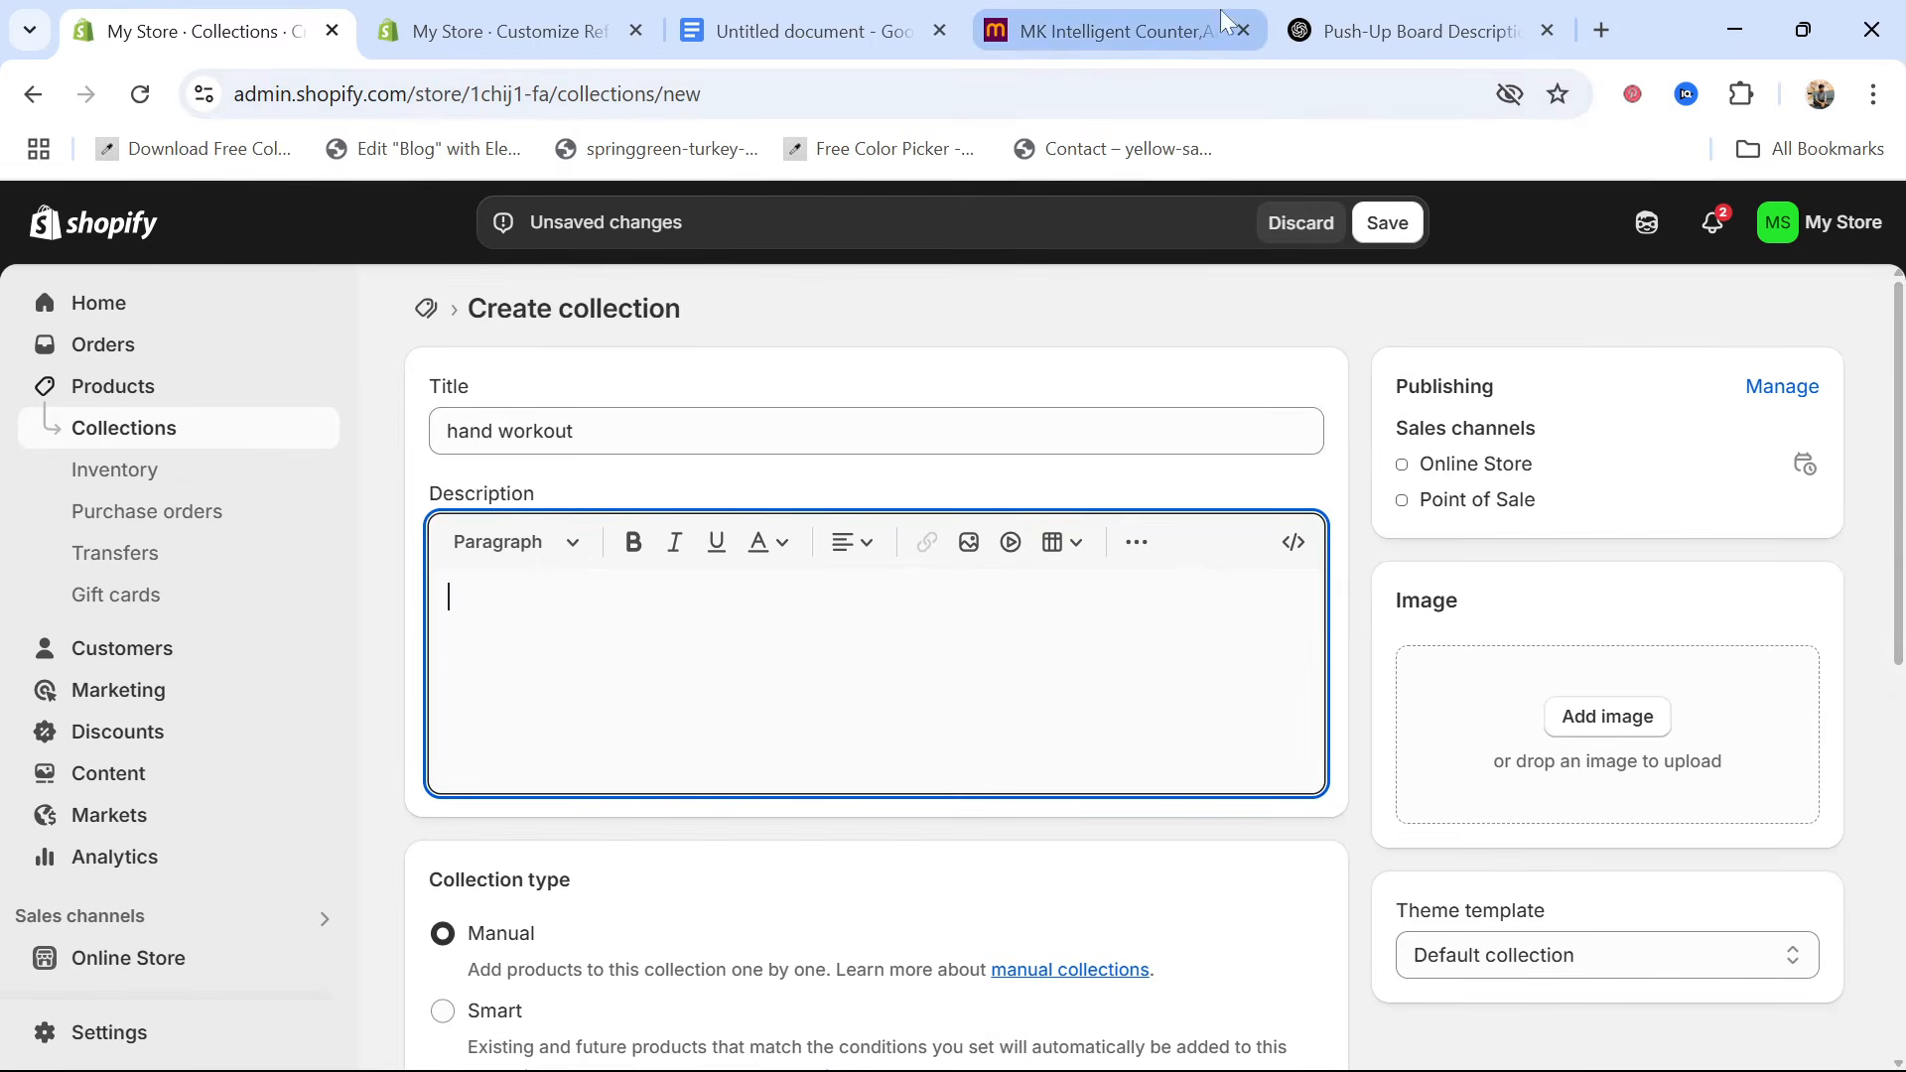
pyautogui.click(1419, 31)
pyautogui.moveTo(672, 653); pyautogui.dragTo(1519, 830)
pyautogui.hotkey('ctrl', 'c')
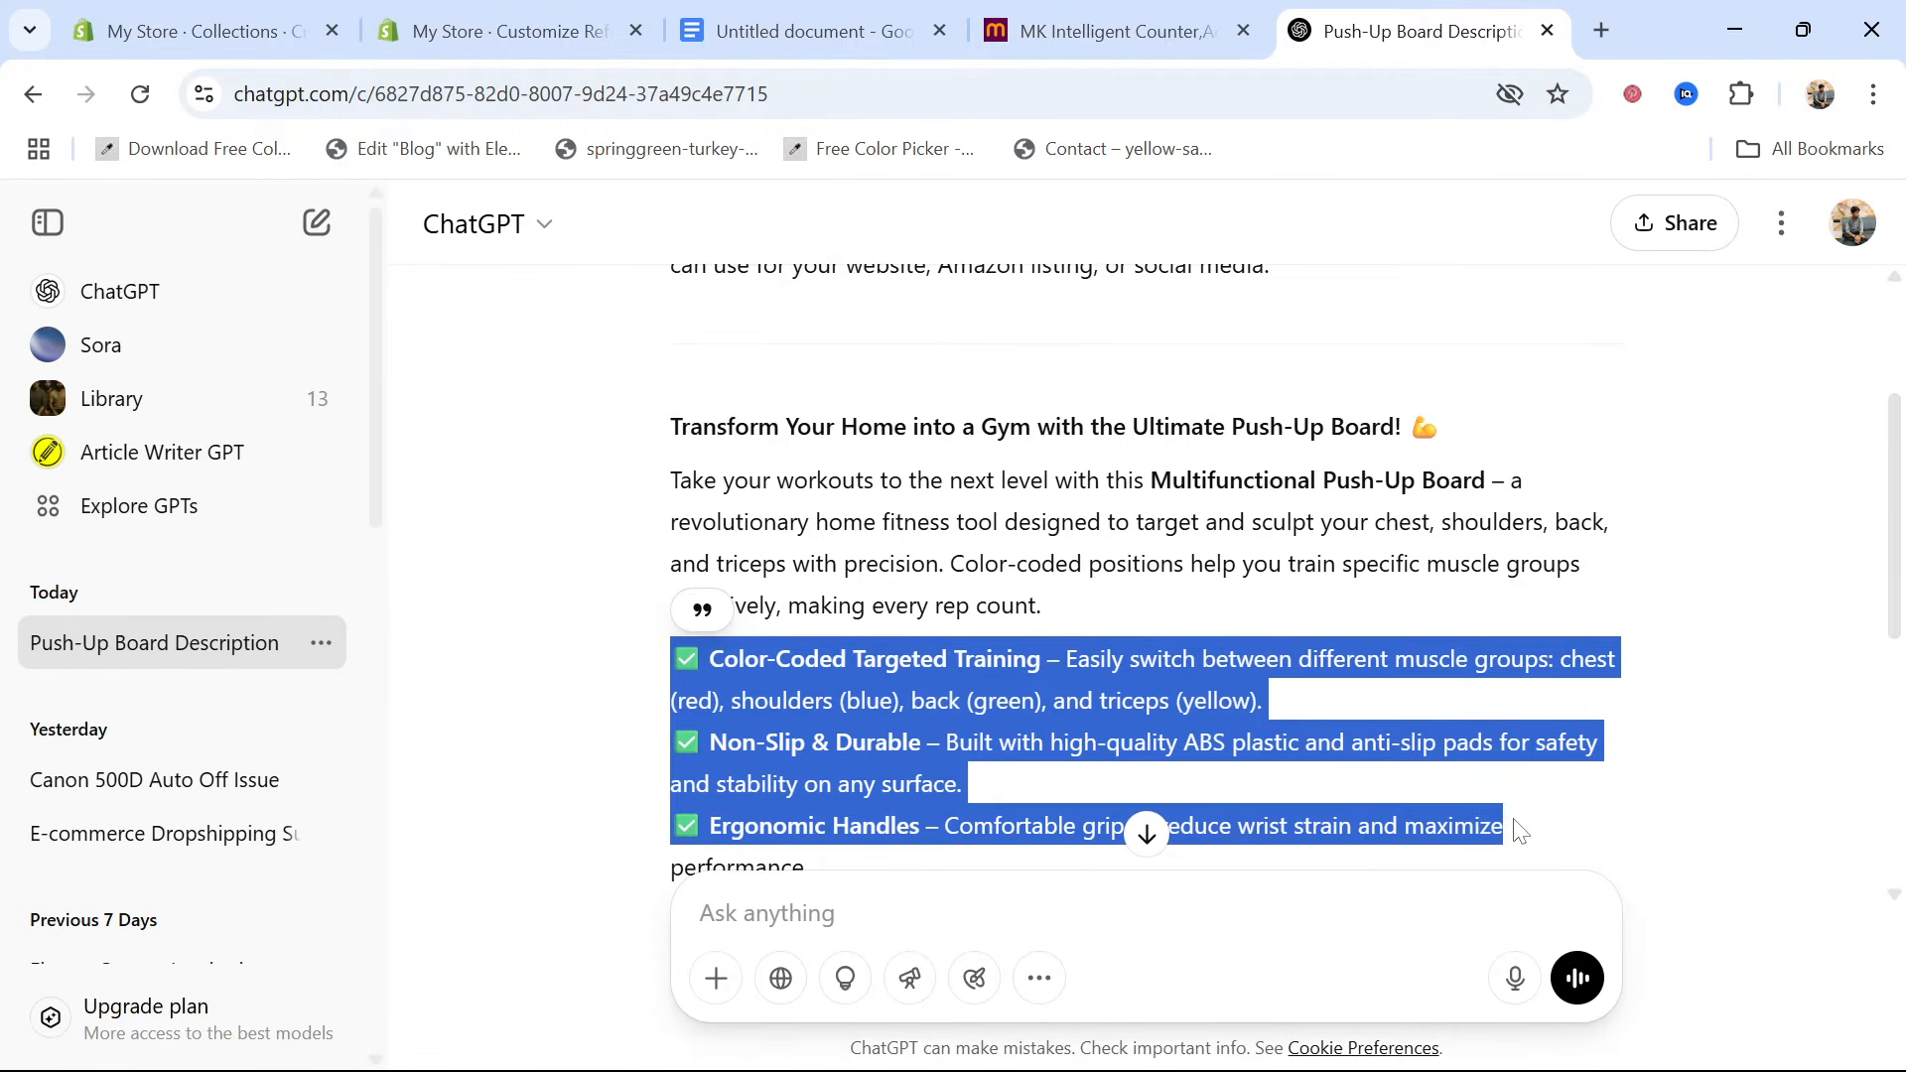
pyautogui.click(170, 2)
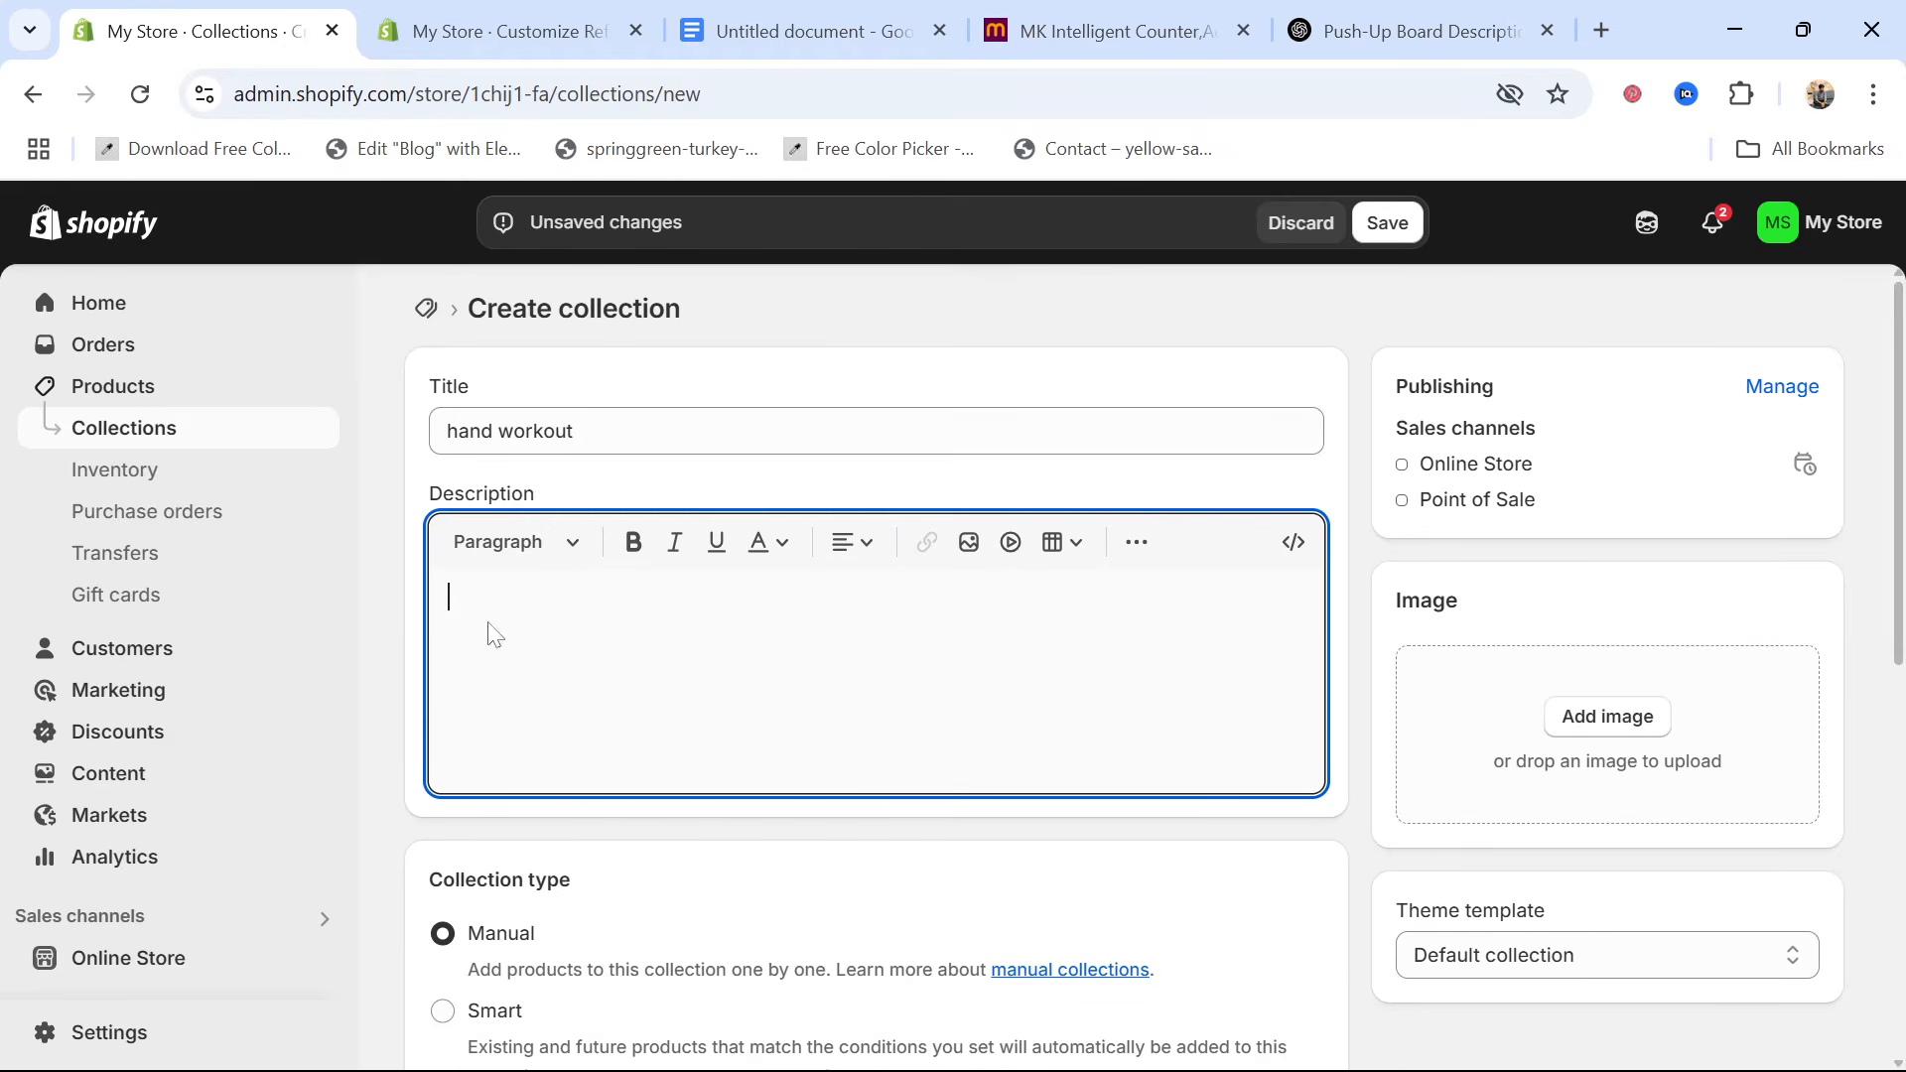
pyautogui.hotkey('ctrl', 'v')
# Use the existing tt image as the collection's picture and save the "hand workout" collection
pyautogui.scroll(-4, 766, 711)
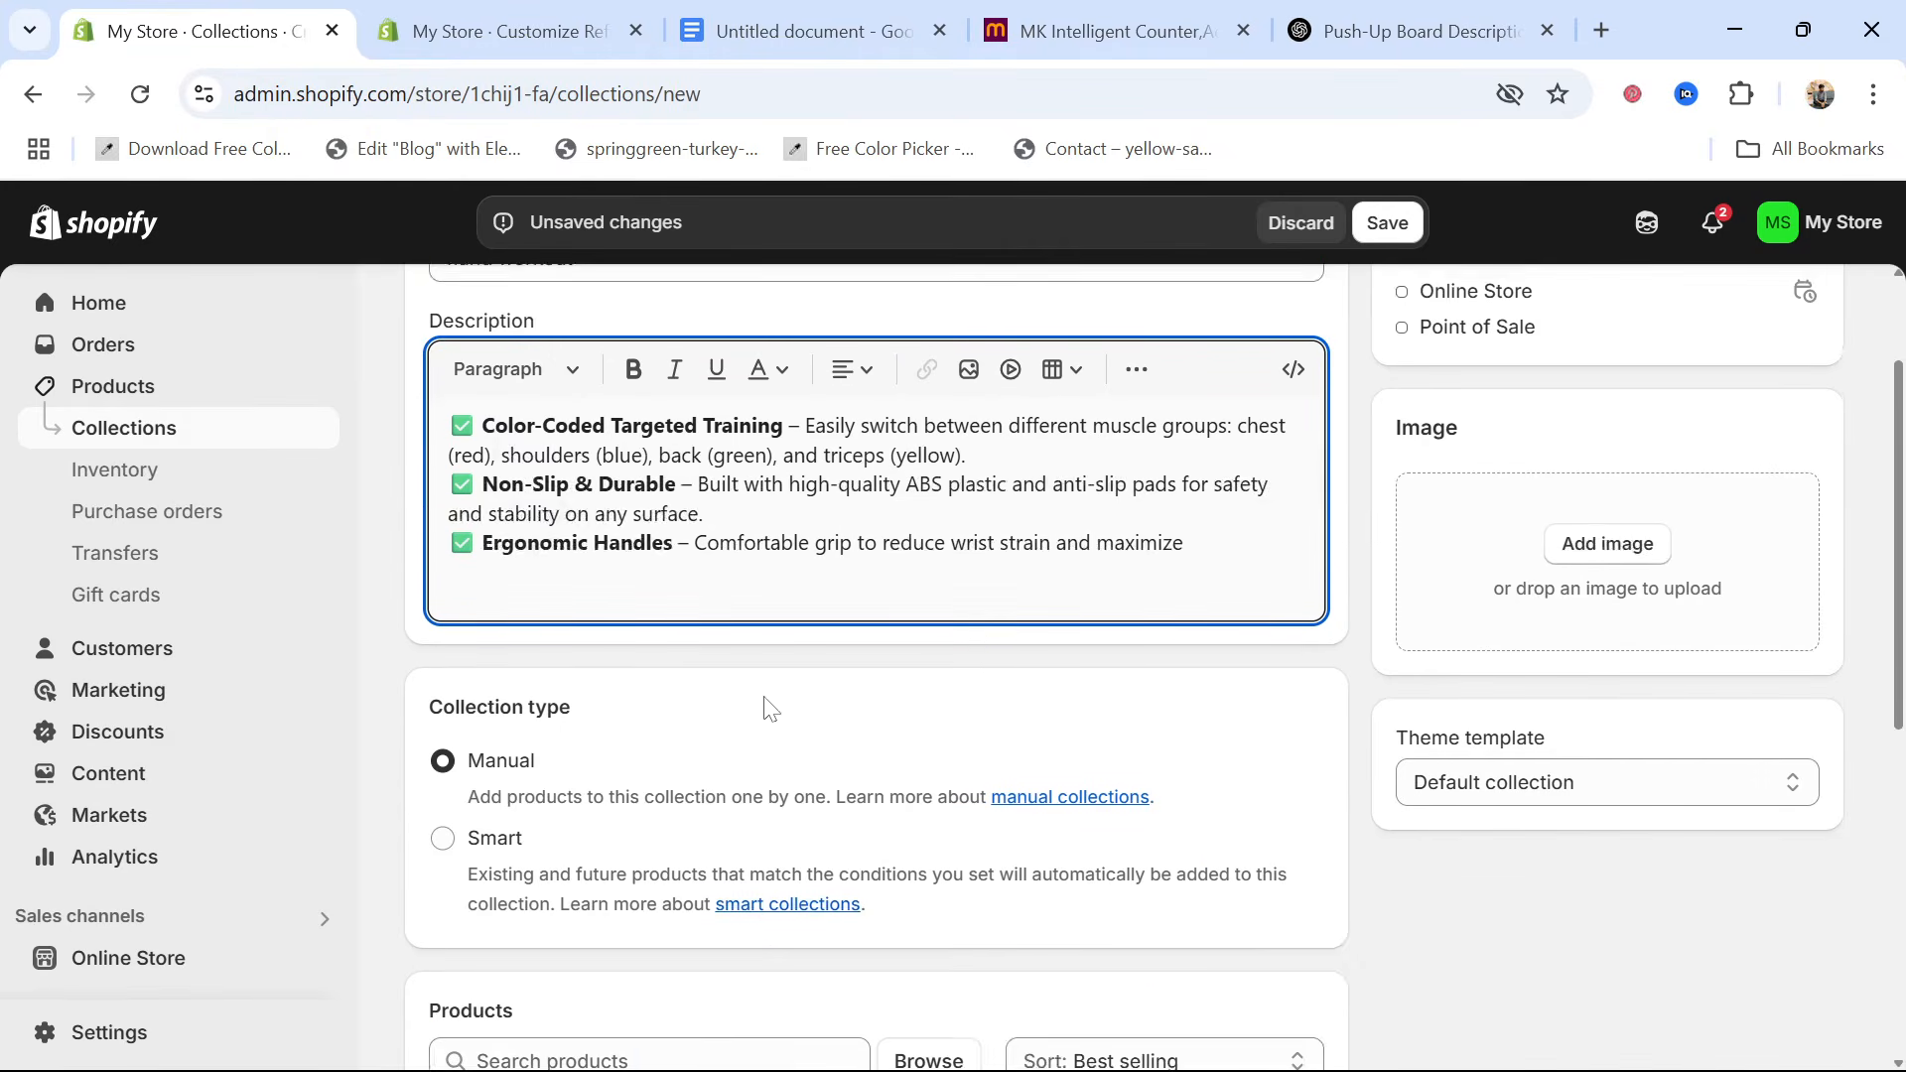
pyautogui.scroll(4, 766, 711)
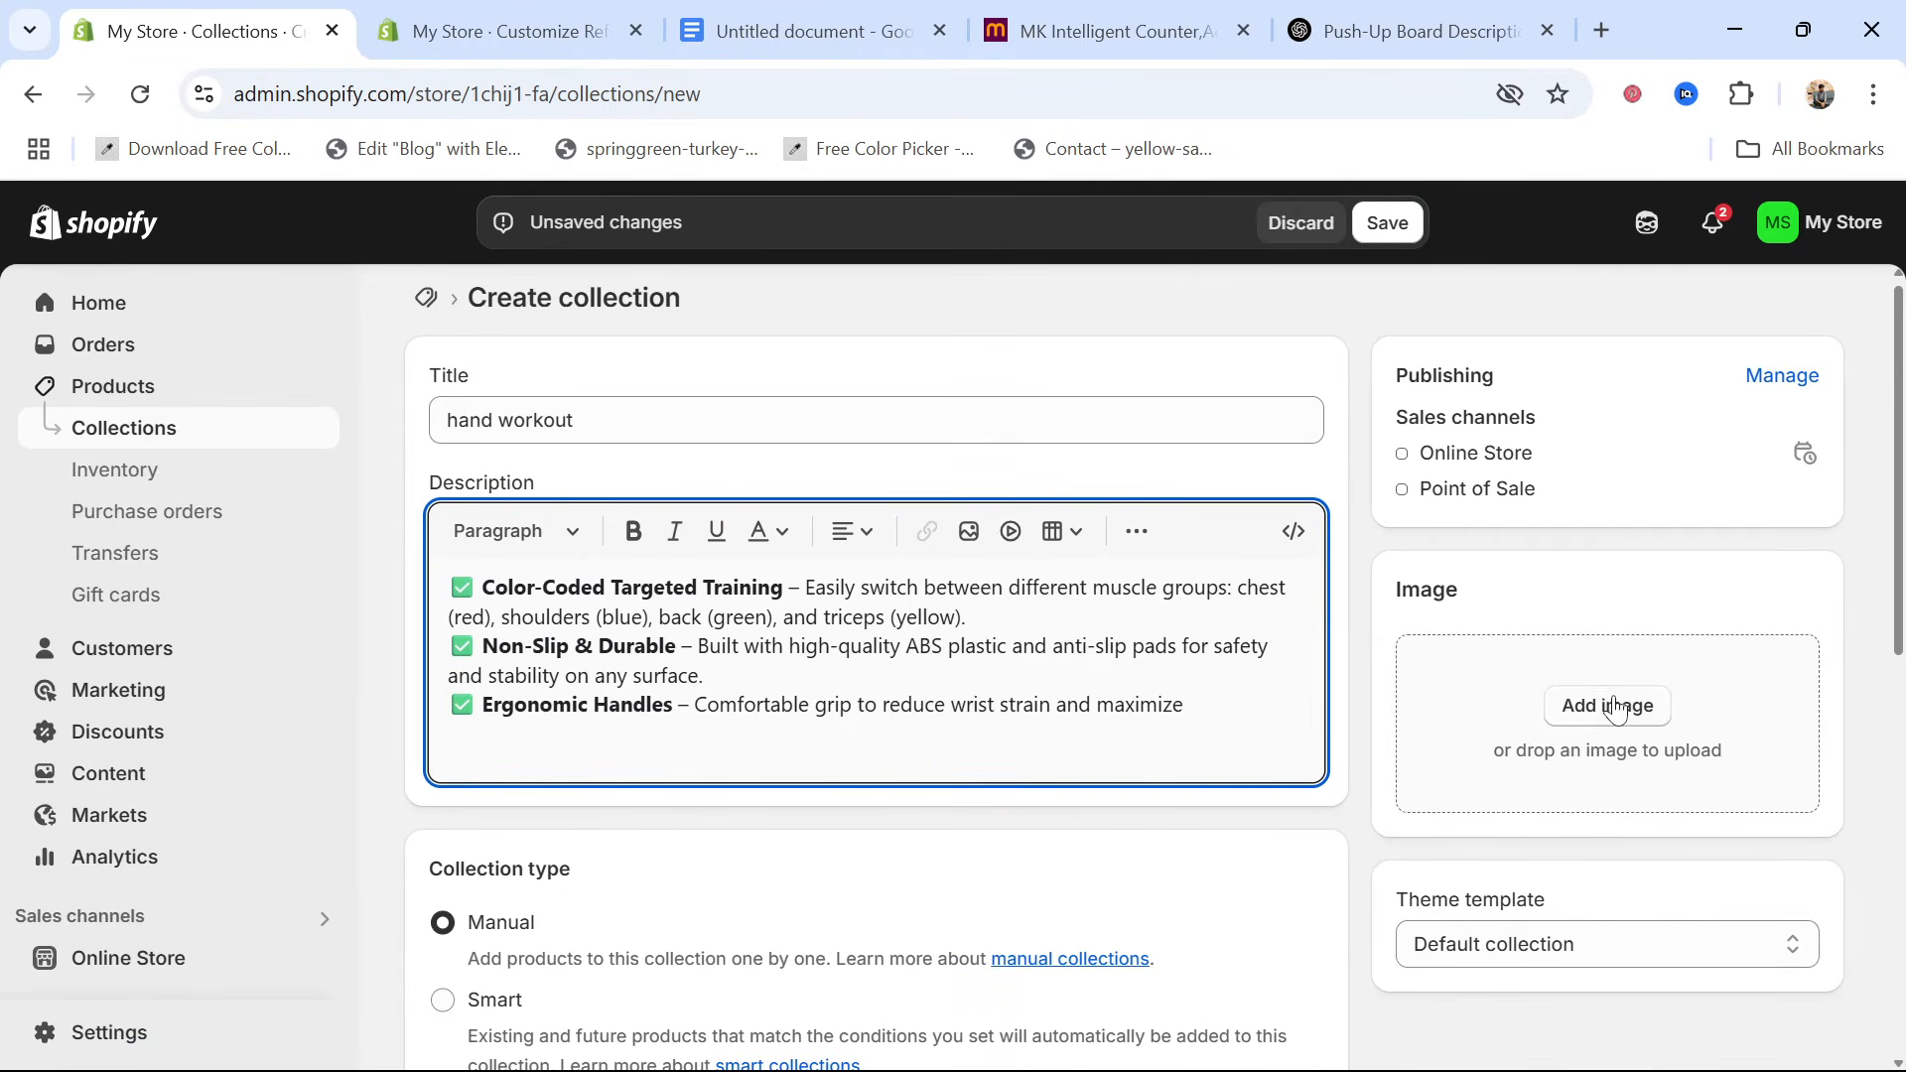
pyautogui.click(1612, 695)
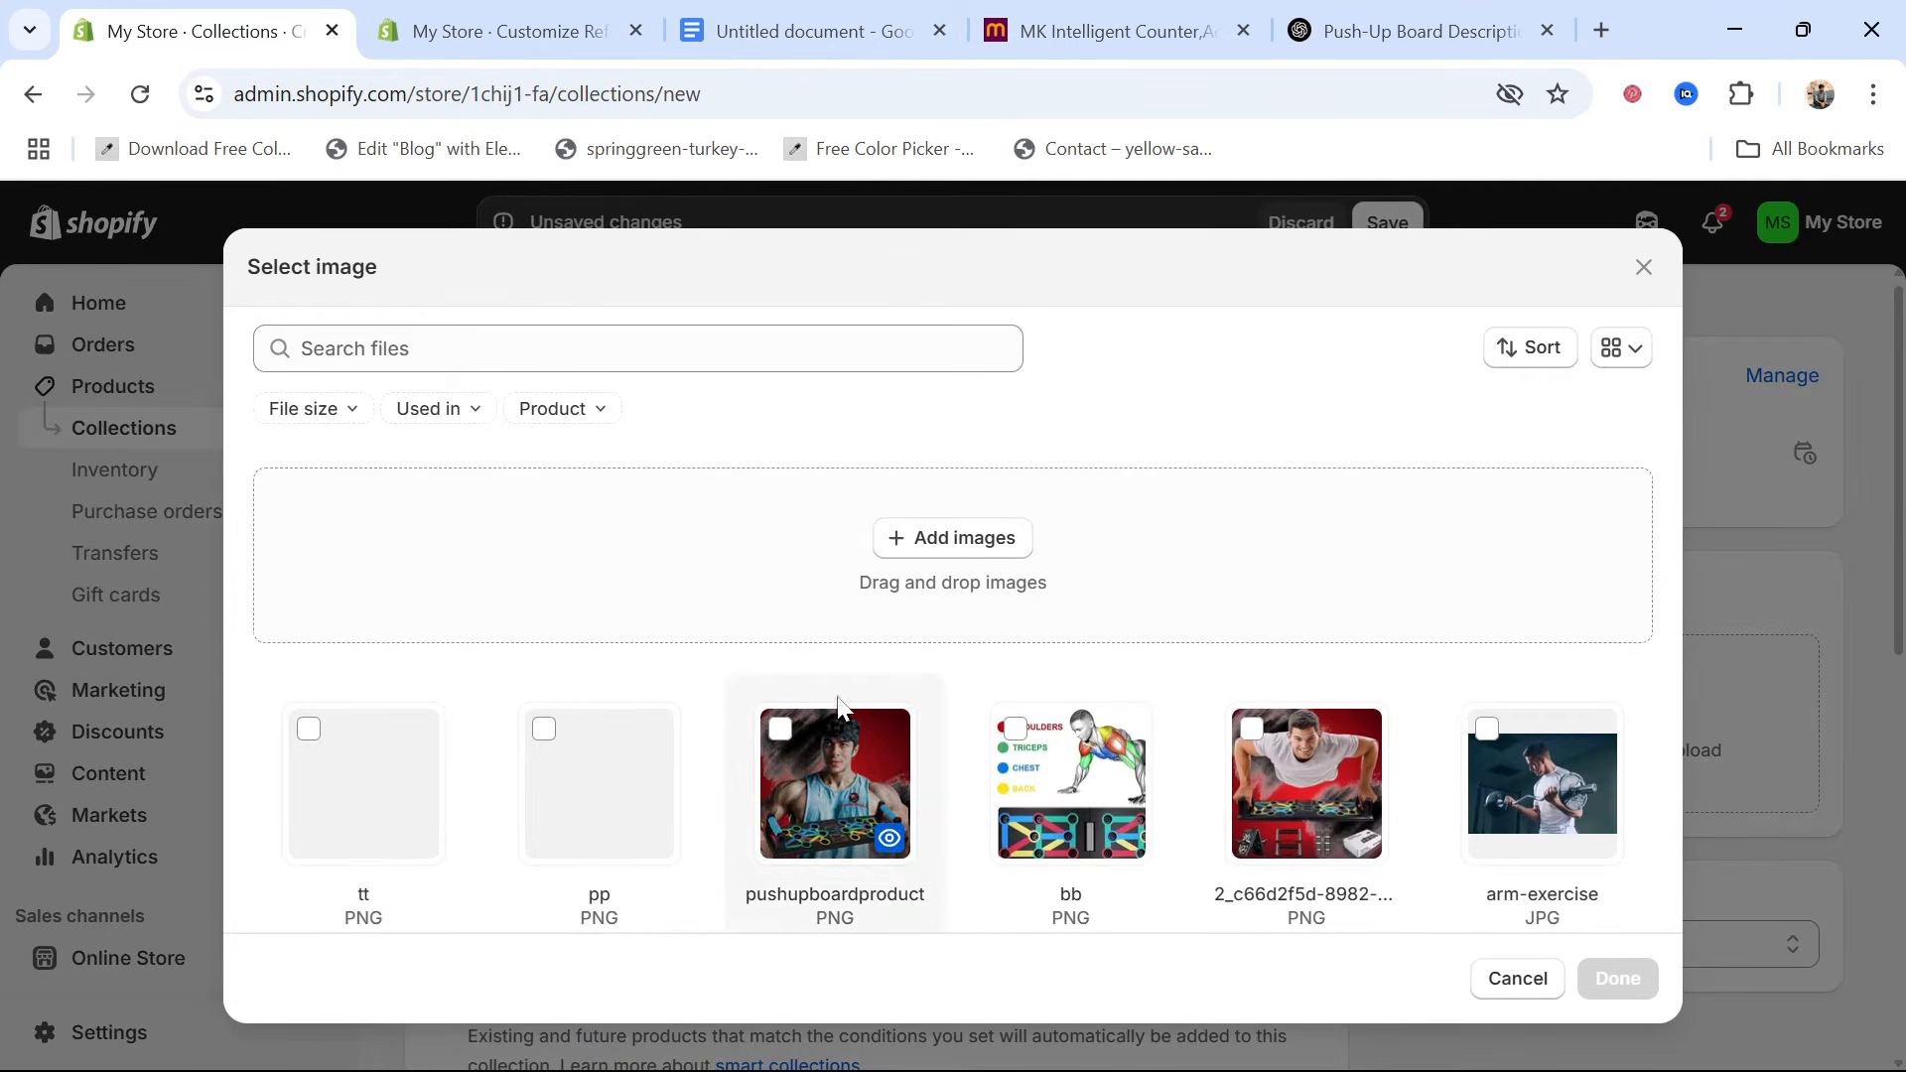
pyautogui.click(309, 730)
pyautogui.click(1626, 977)
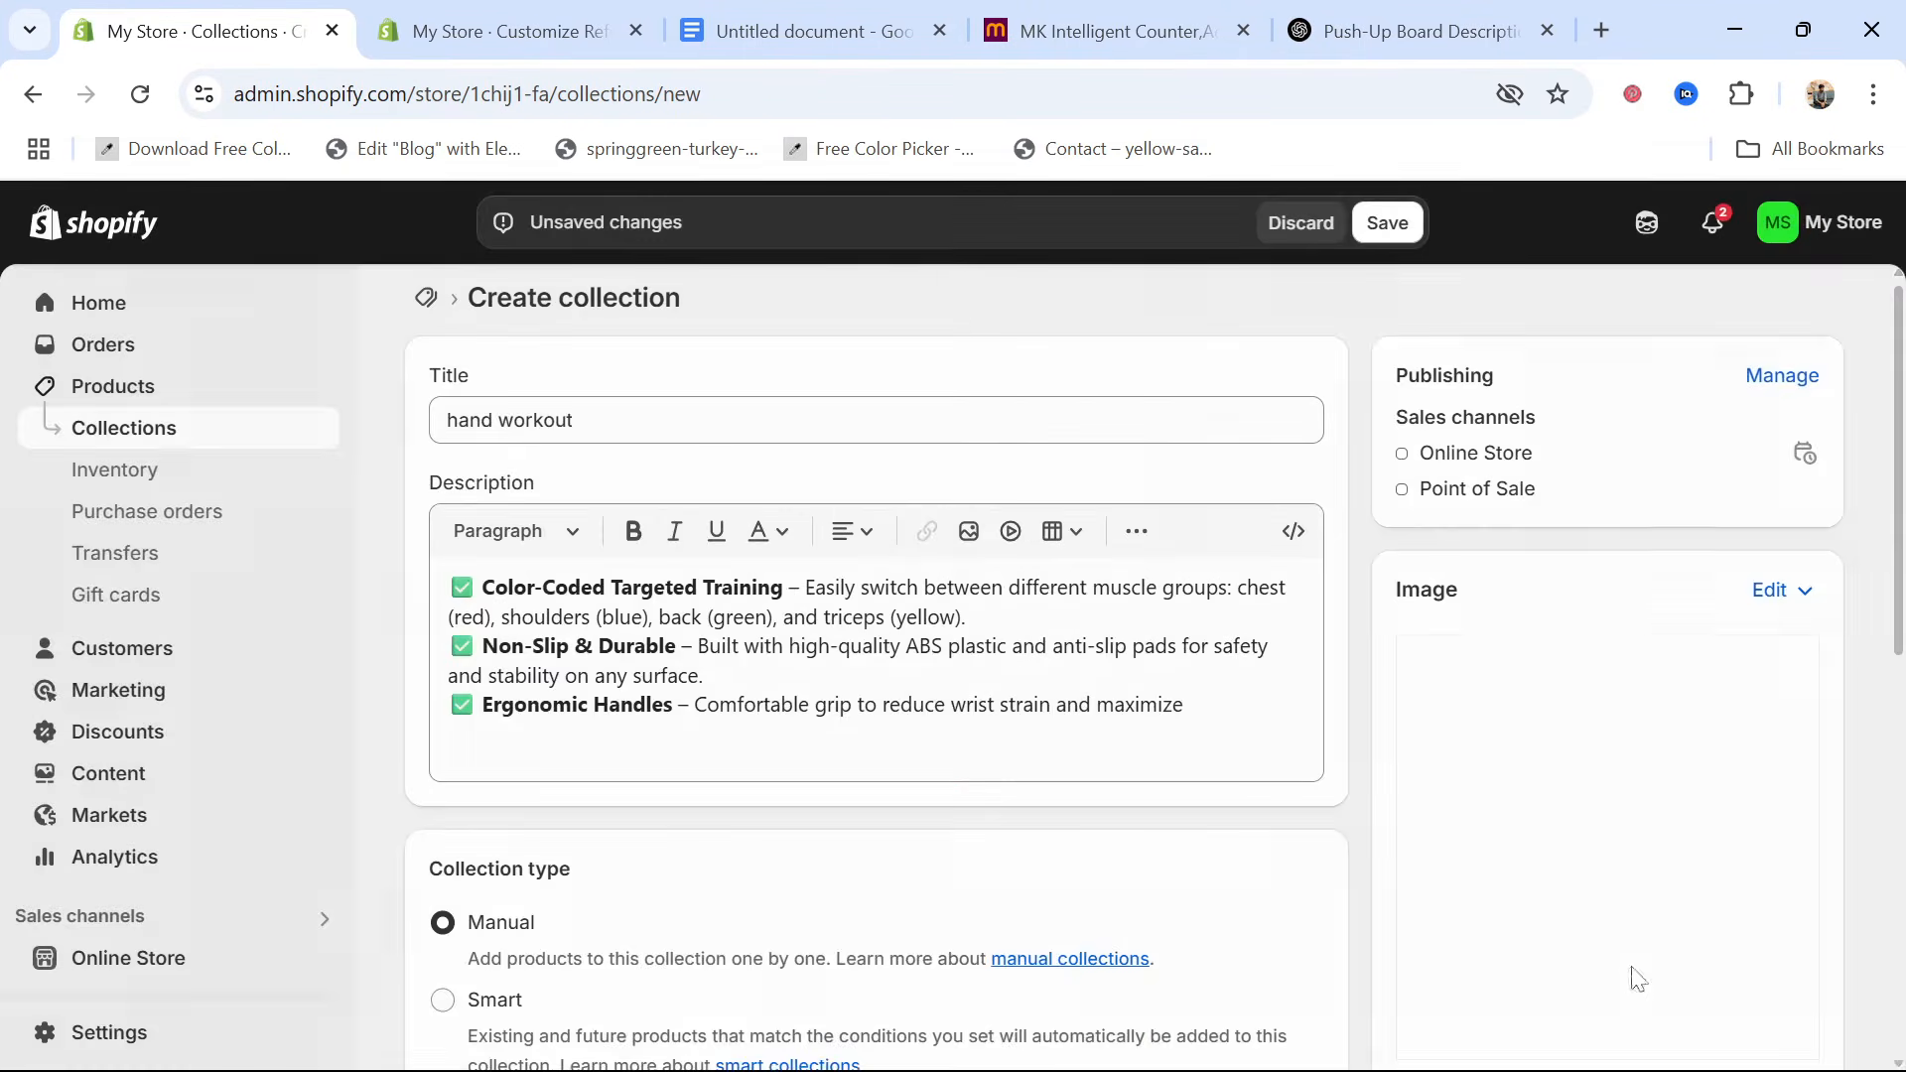
pyautogui.scroll(-4, 901, 679)
pyautogui.scroll(5, 901, 679)
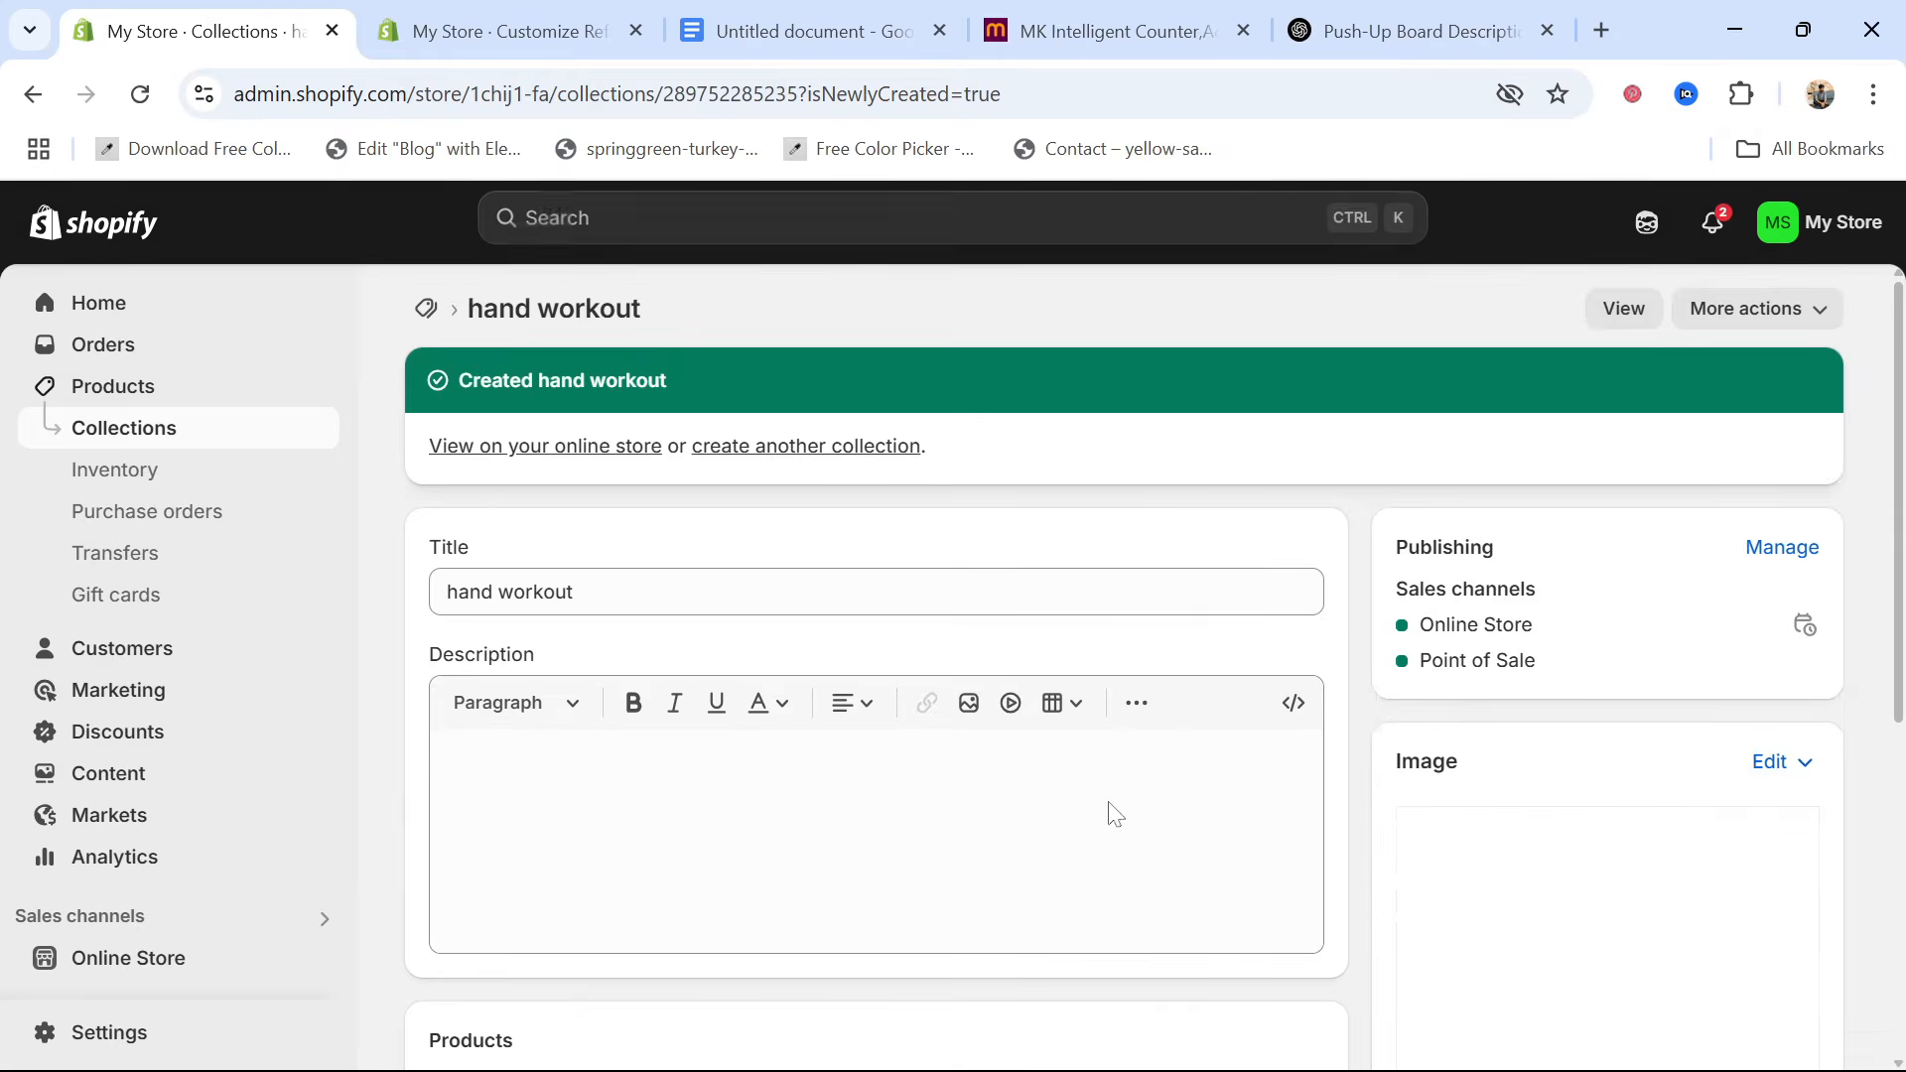
# Start another new product in the store, ready for its title
pyautogui.click(132, 389)
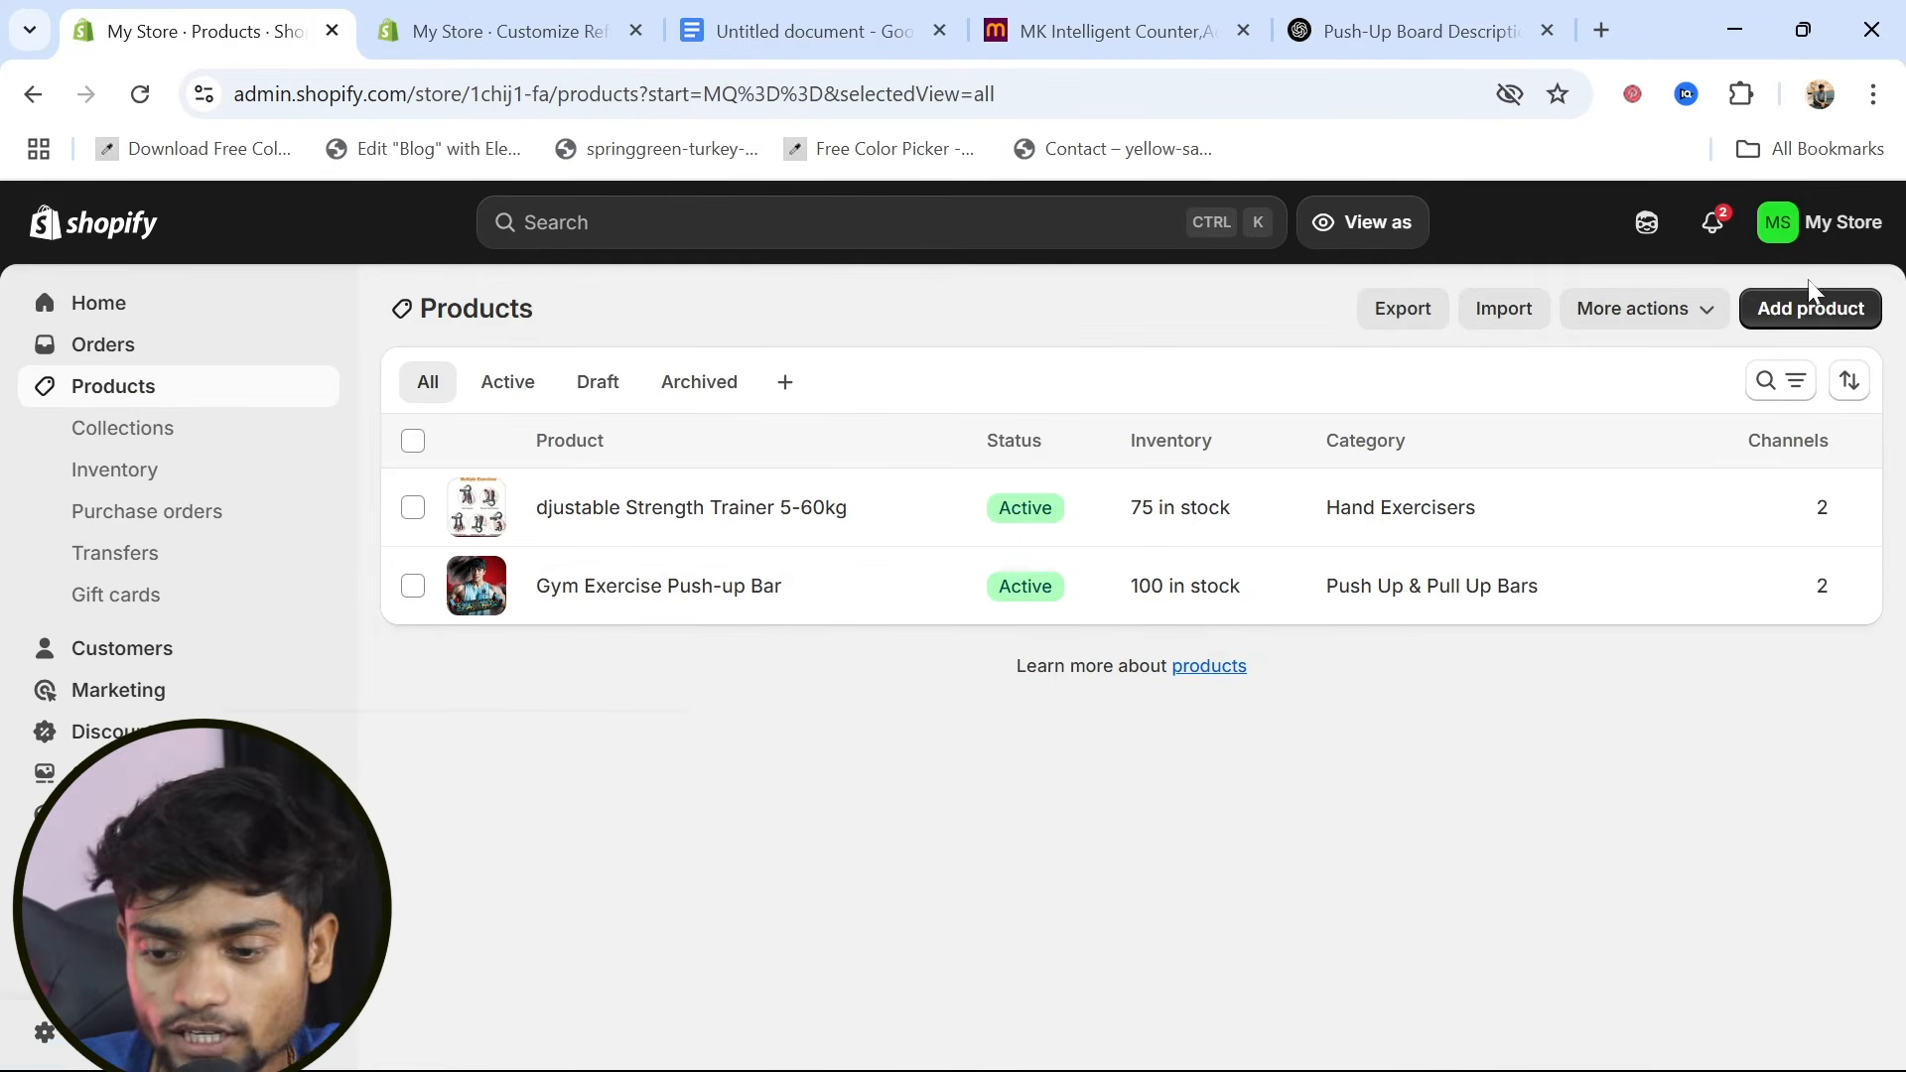
pyautogui.click(1827, 314)
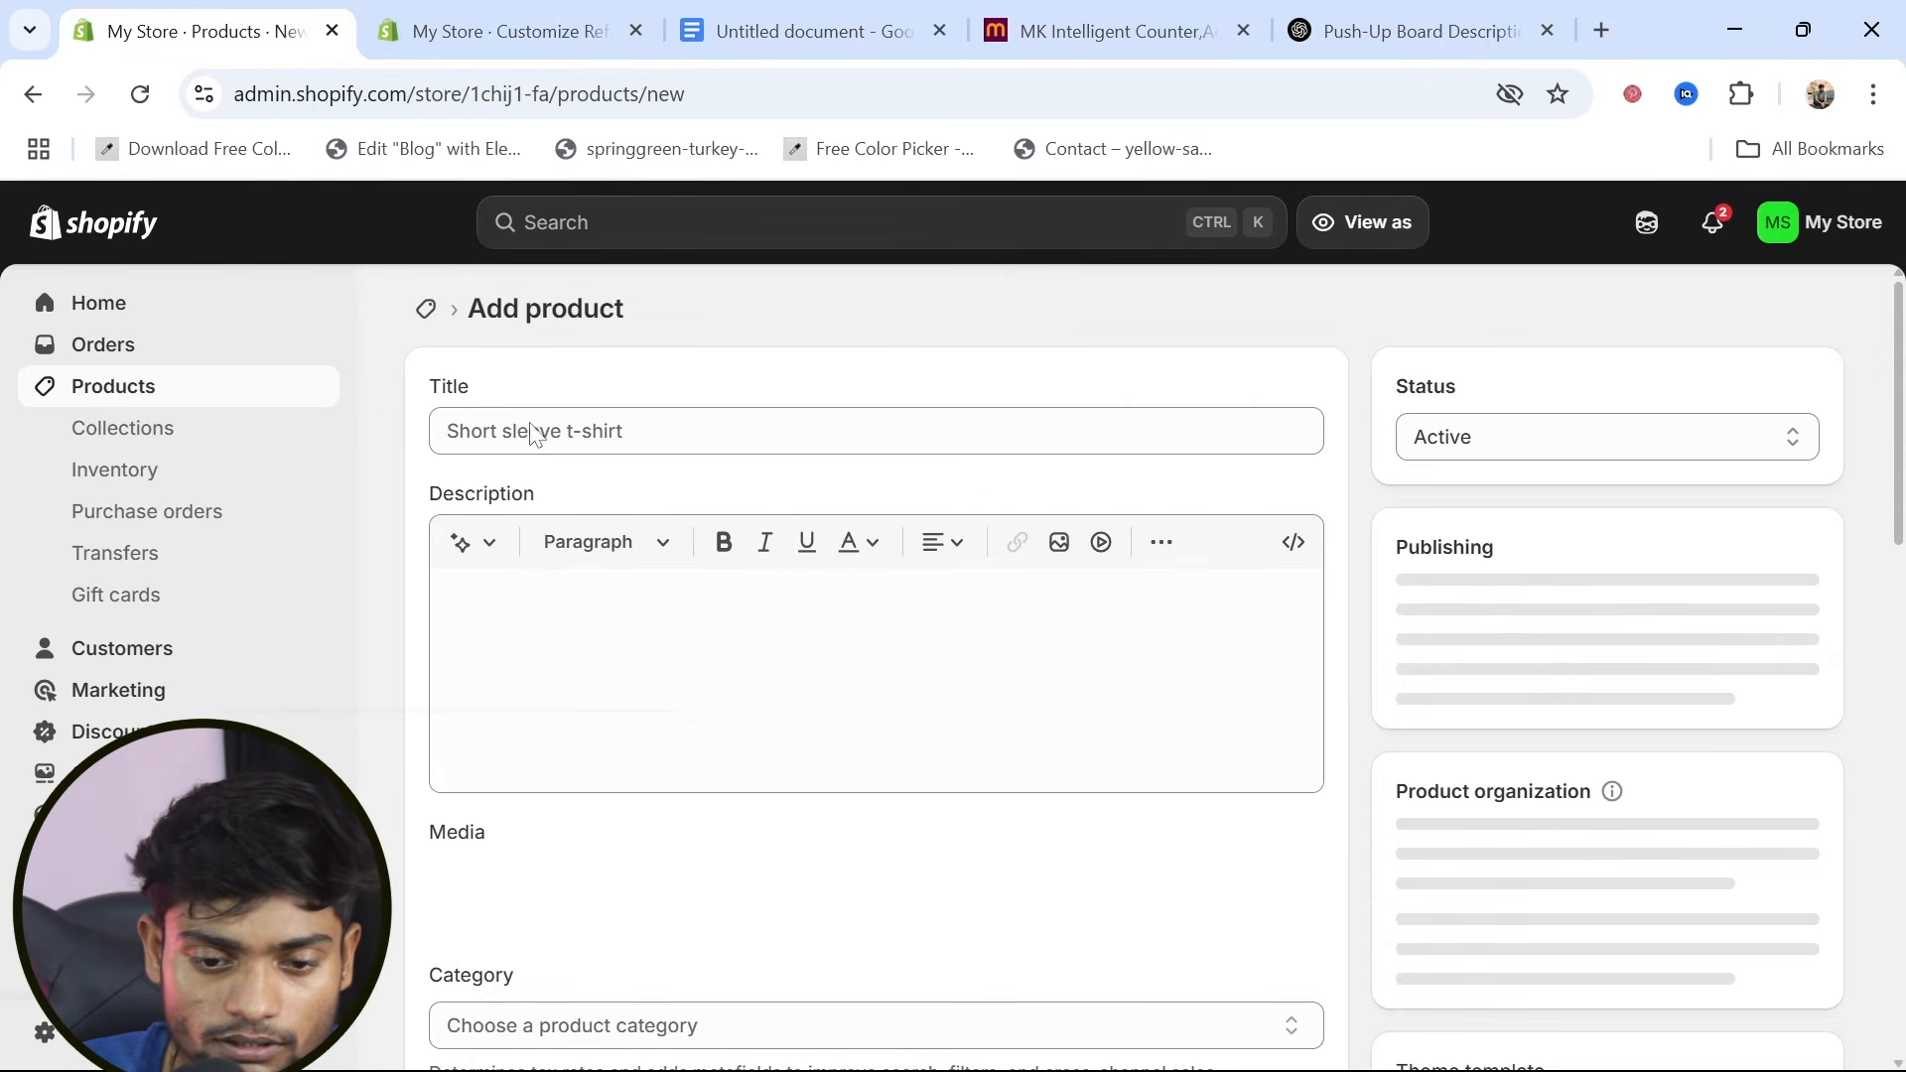
pyautogui.click(545, 434)
# Switch to Meesho, replace the hand gripper search with "fitness", and open the 11-piece resistance bands listing priced ₹231
pyautogui.click(1093, 25)
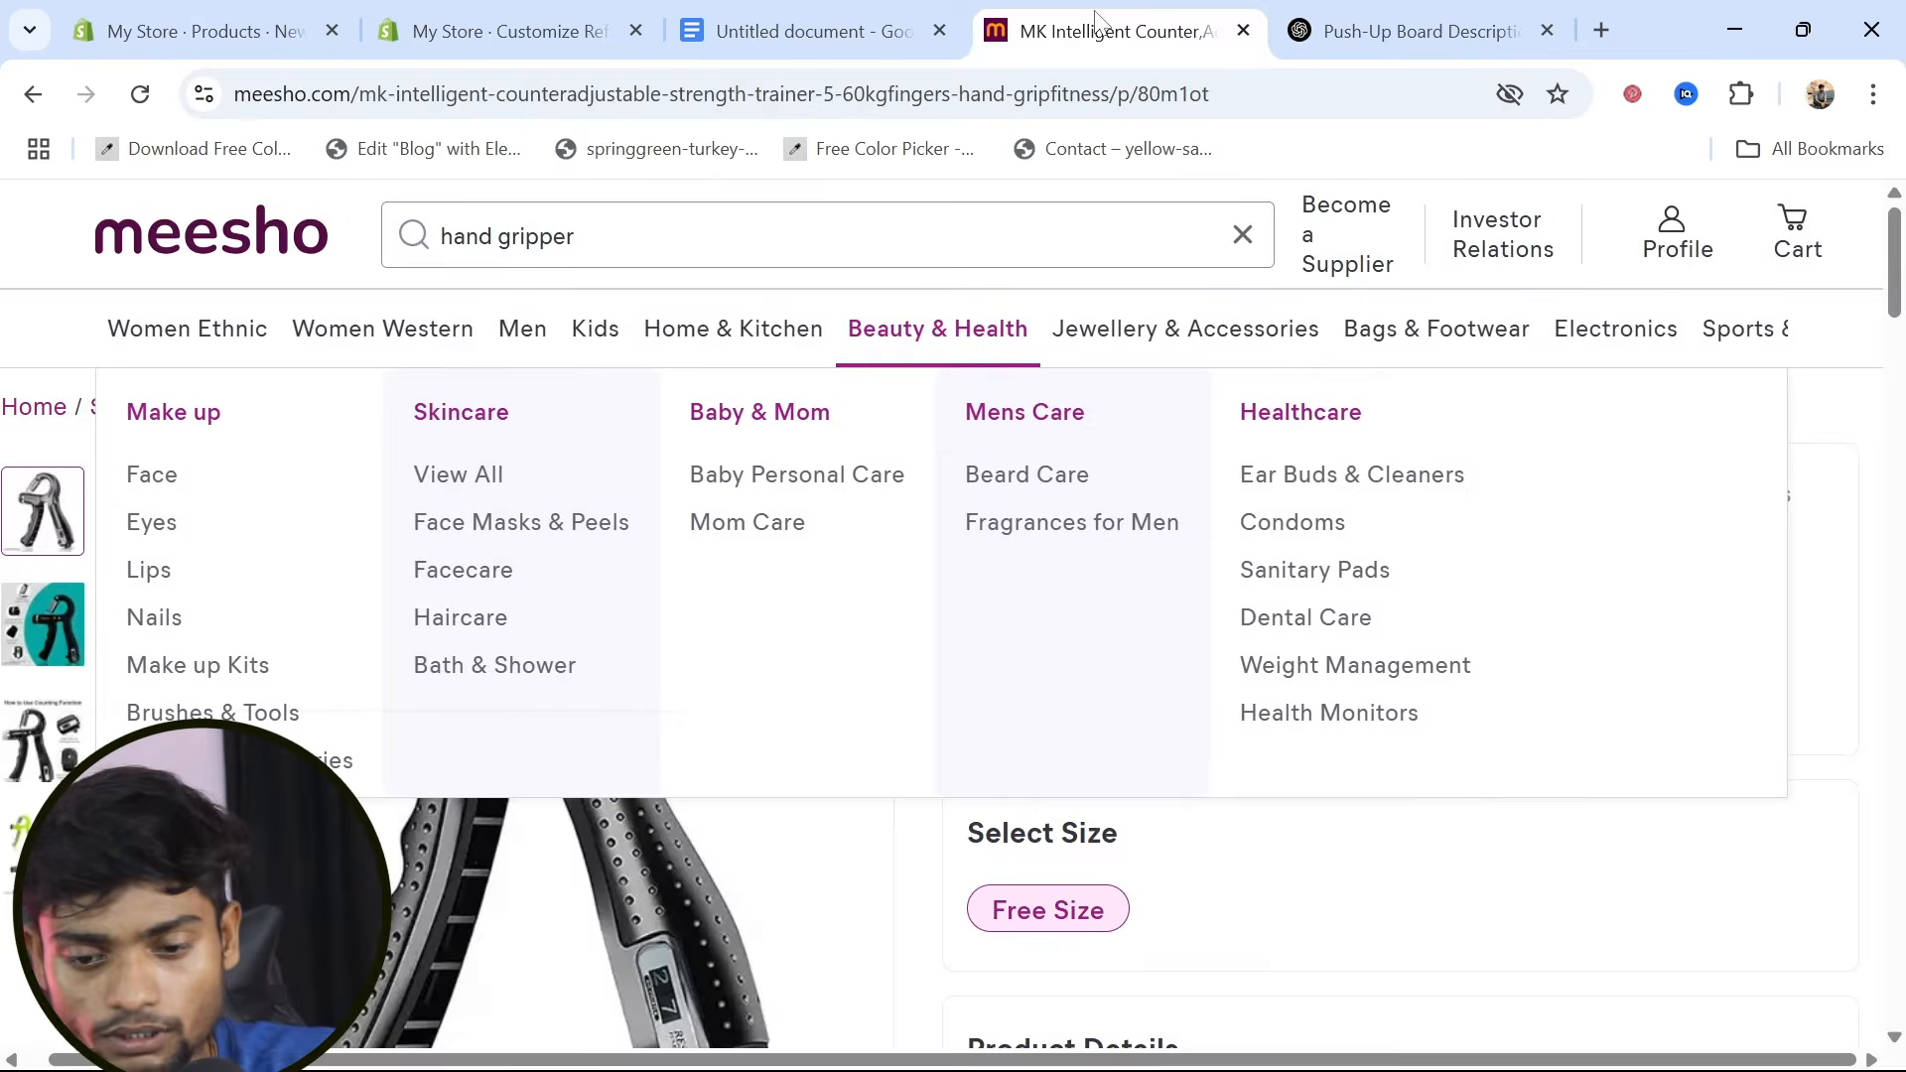
pyautogui.scroll(-15, 1131, 789)
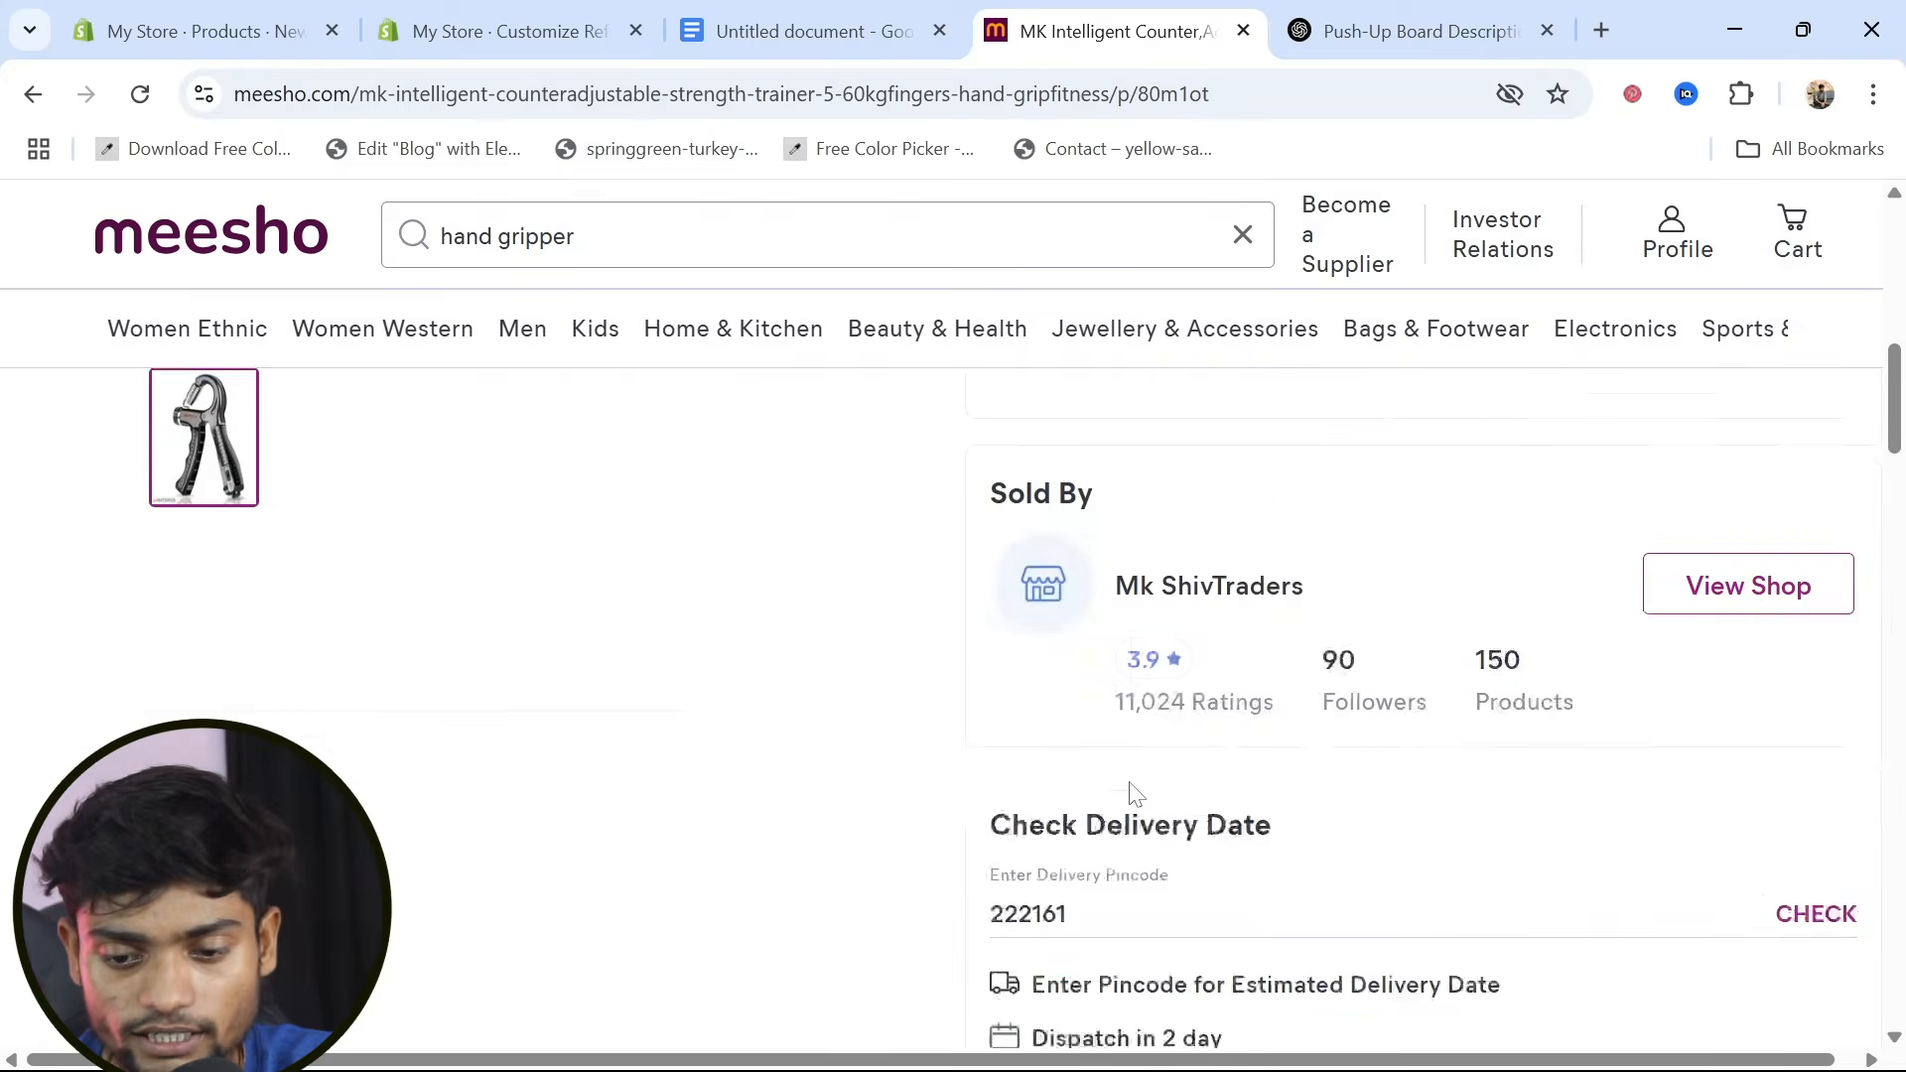
pyautogui.scroll(15, 407, 263)
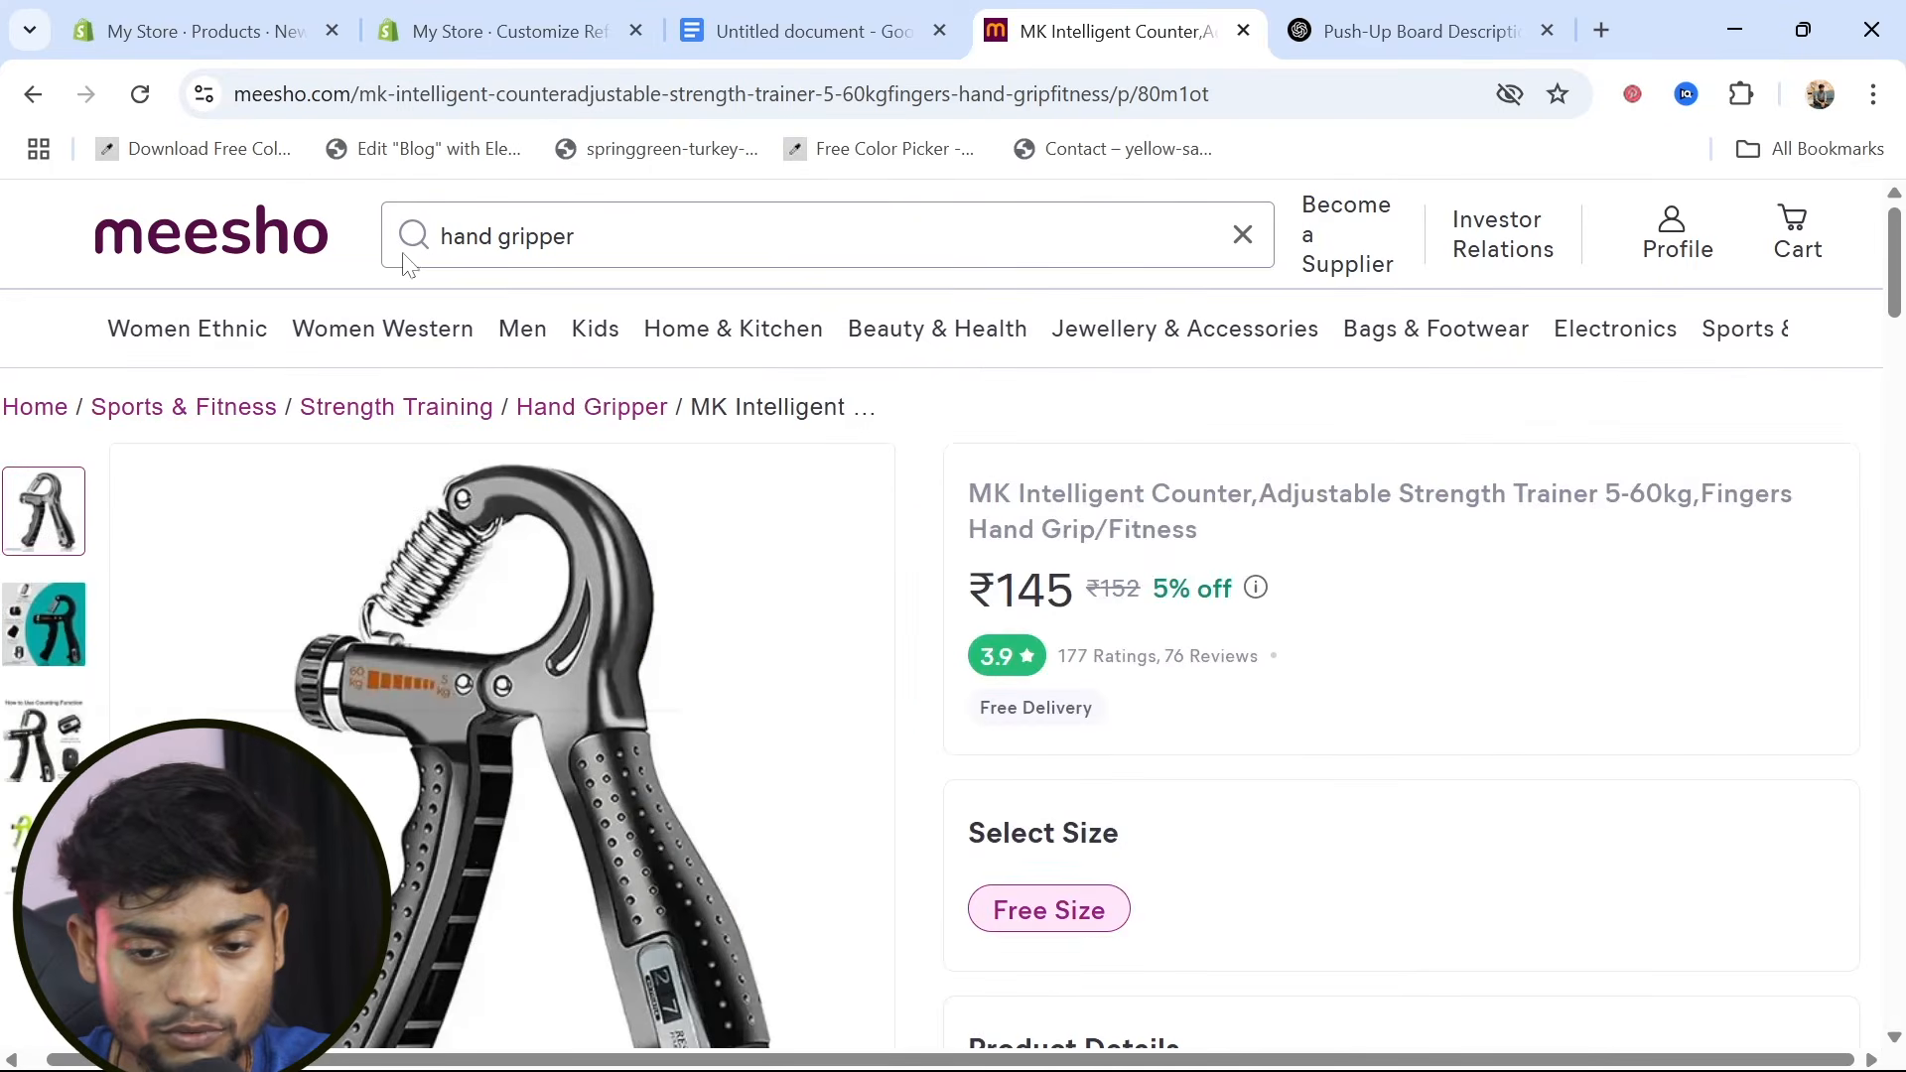
pyautogui.click(1264, 247)
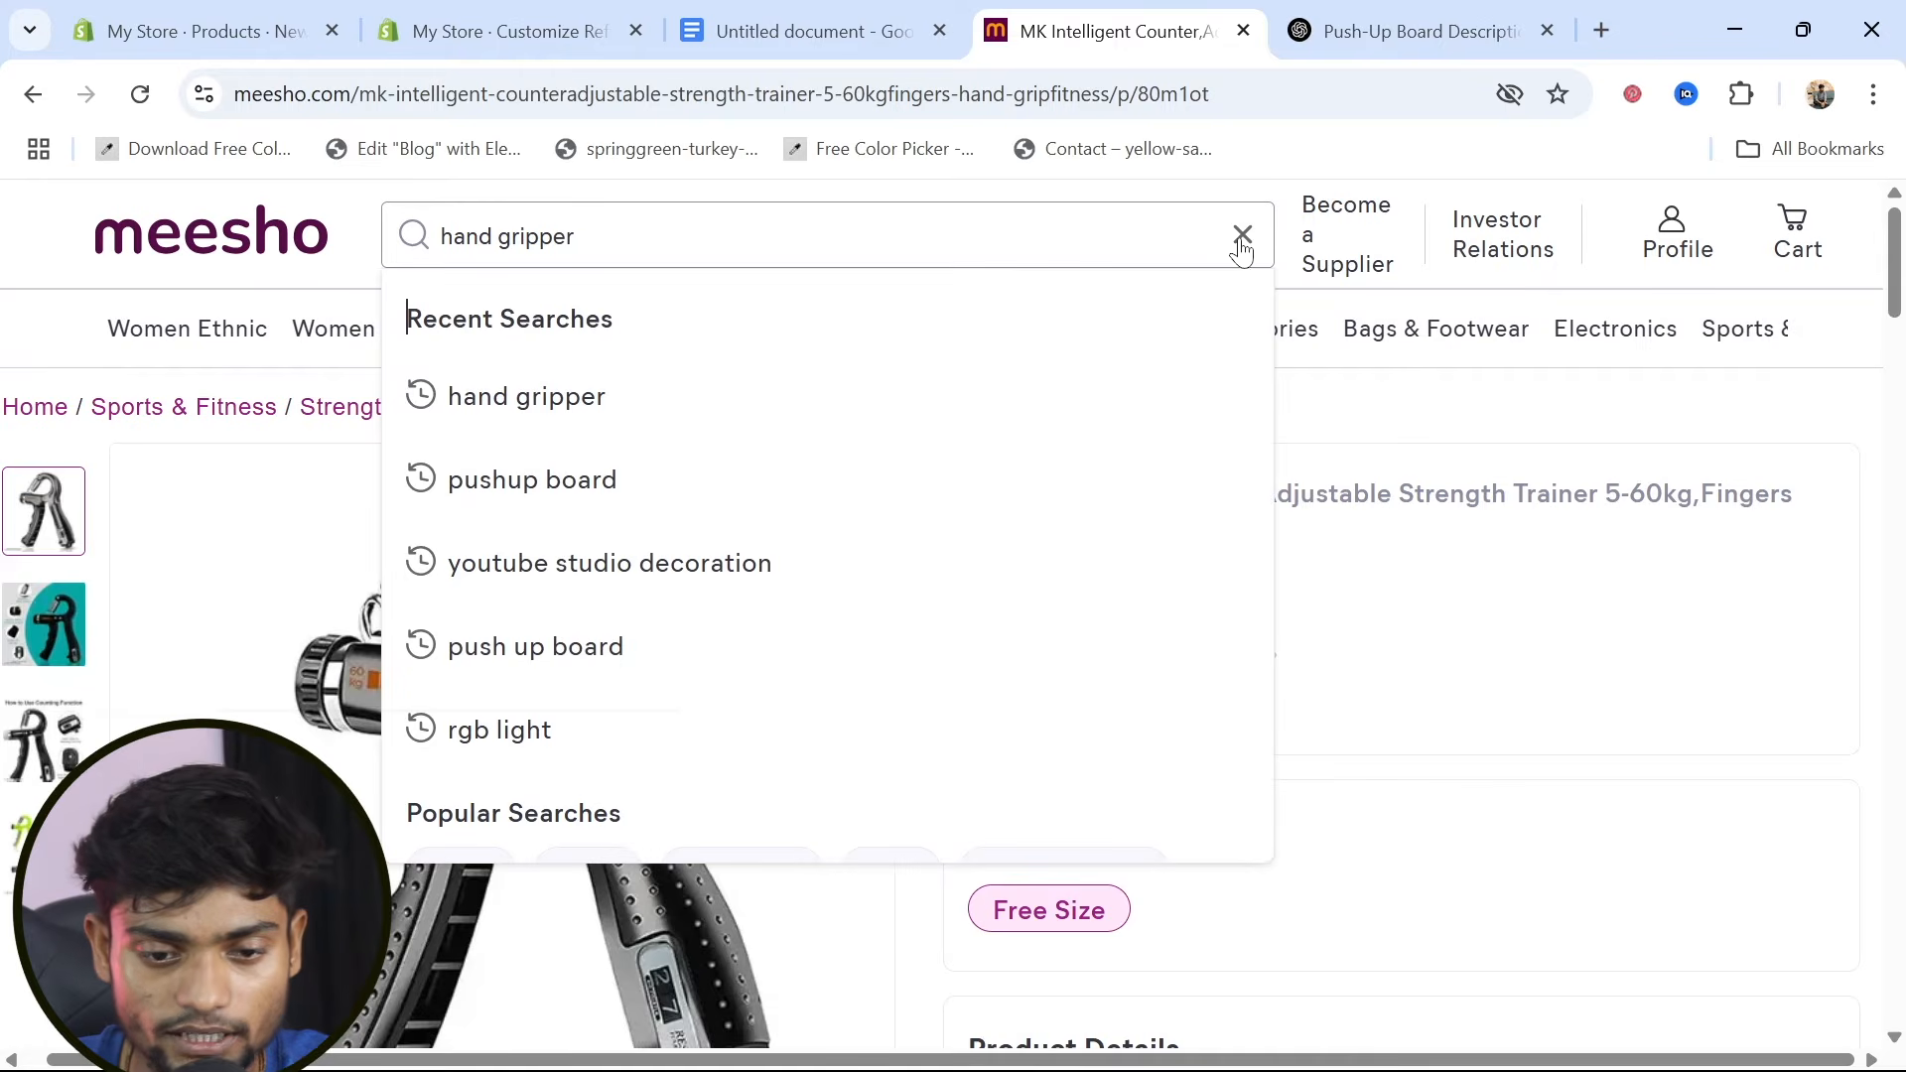
pyautogui.click(1241, 237)
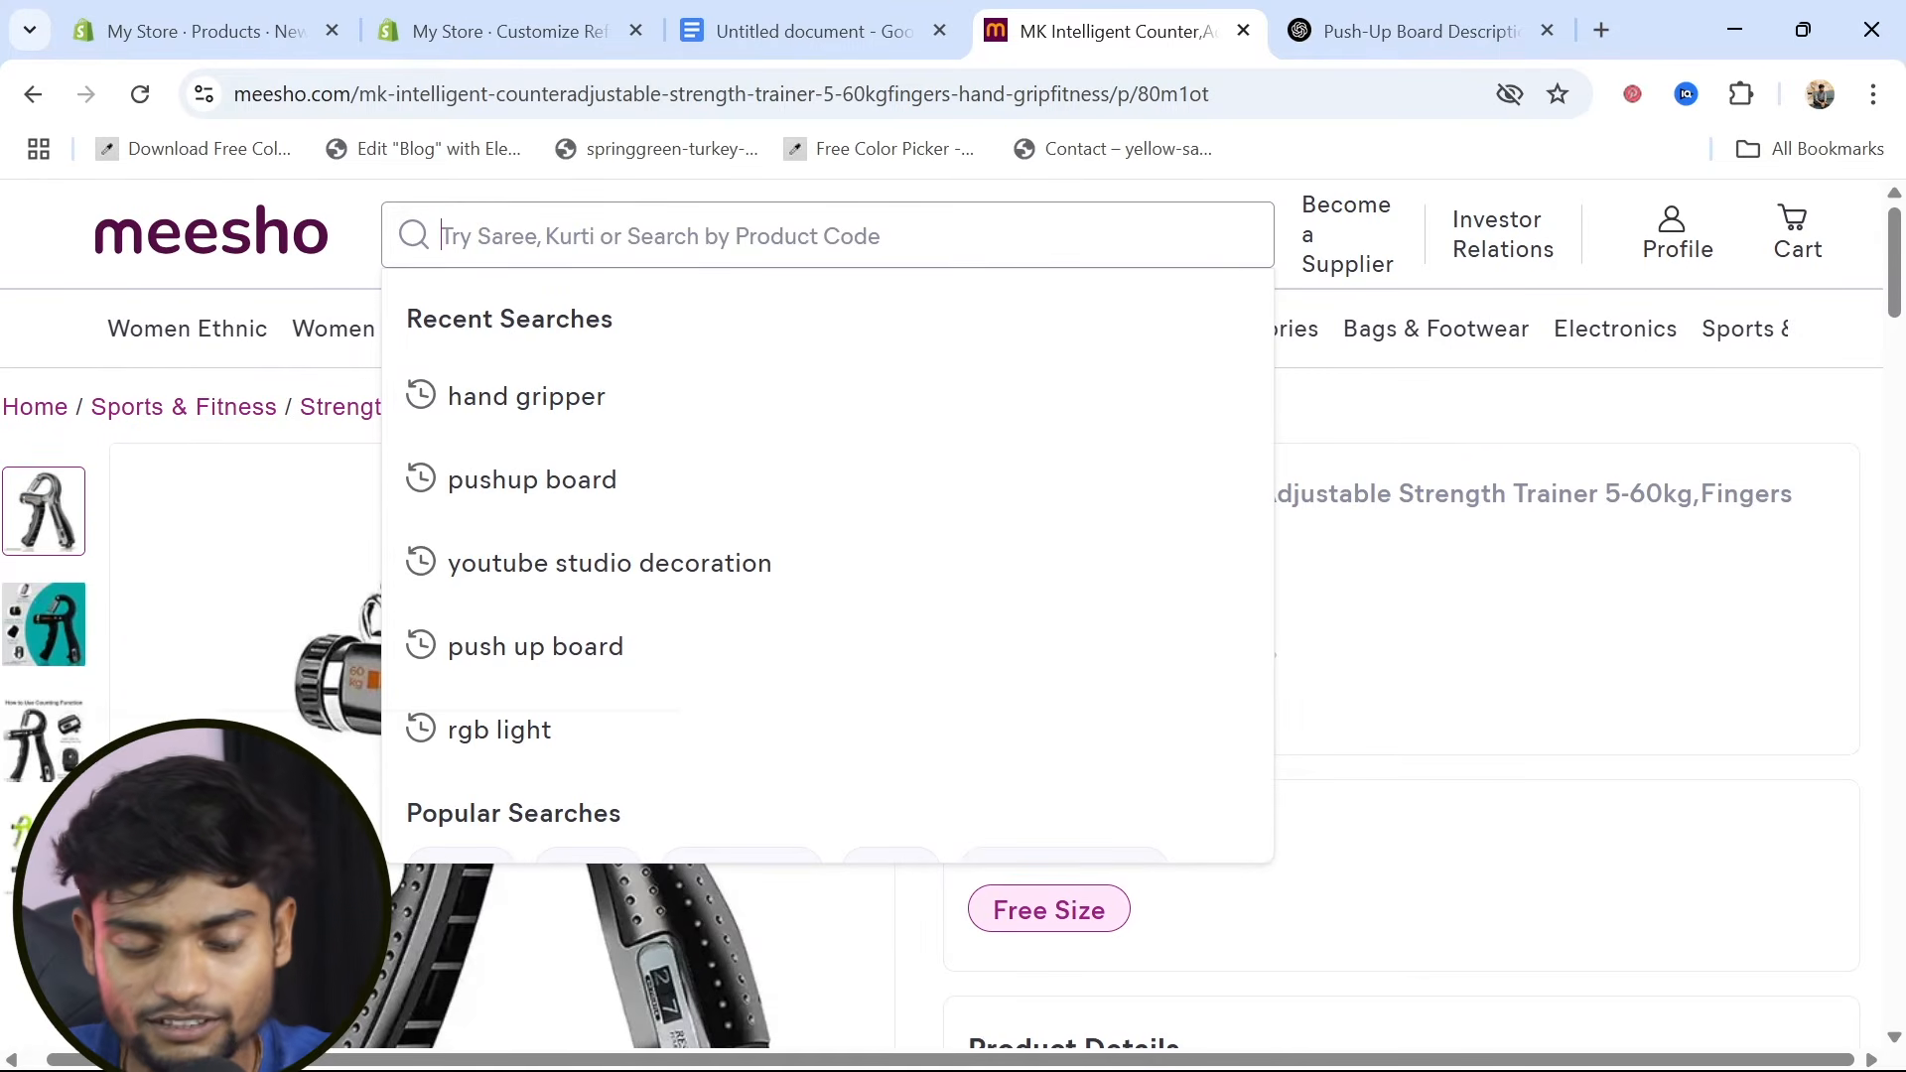
pyautogui.write('fitness')
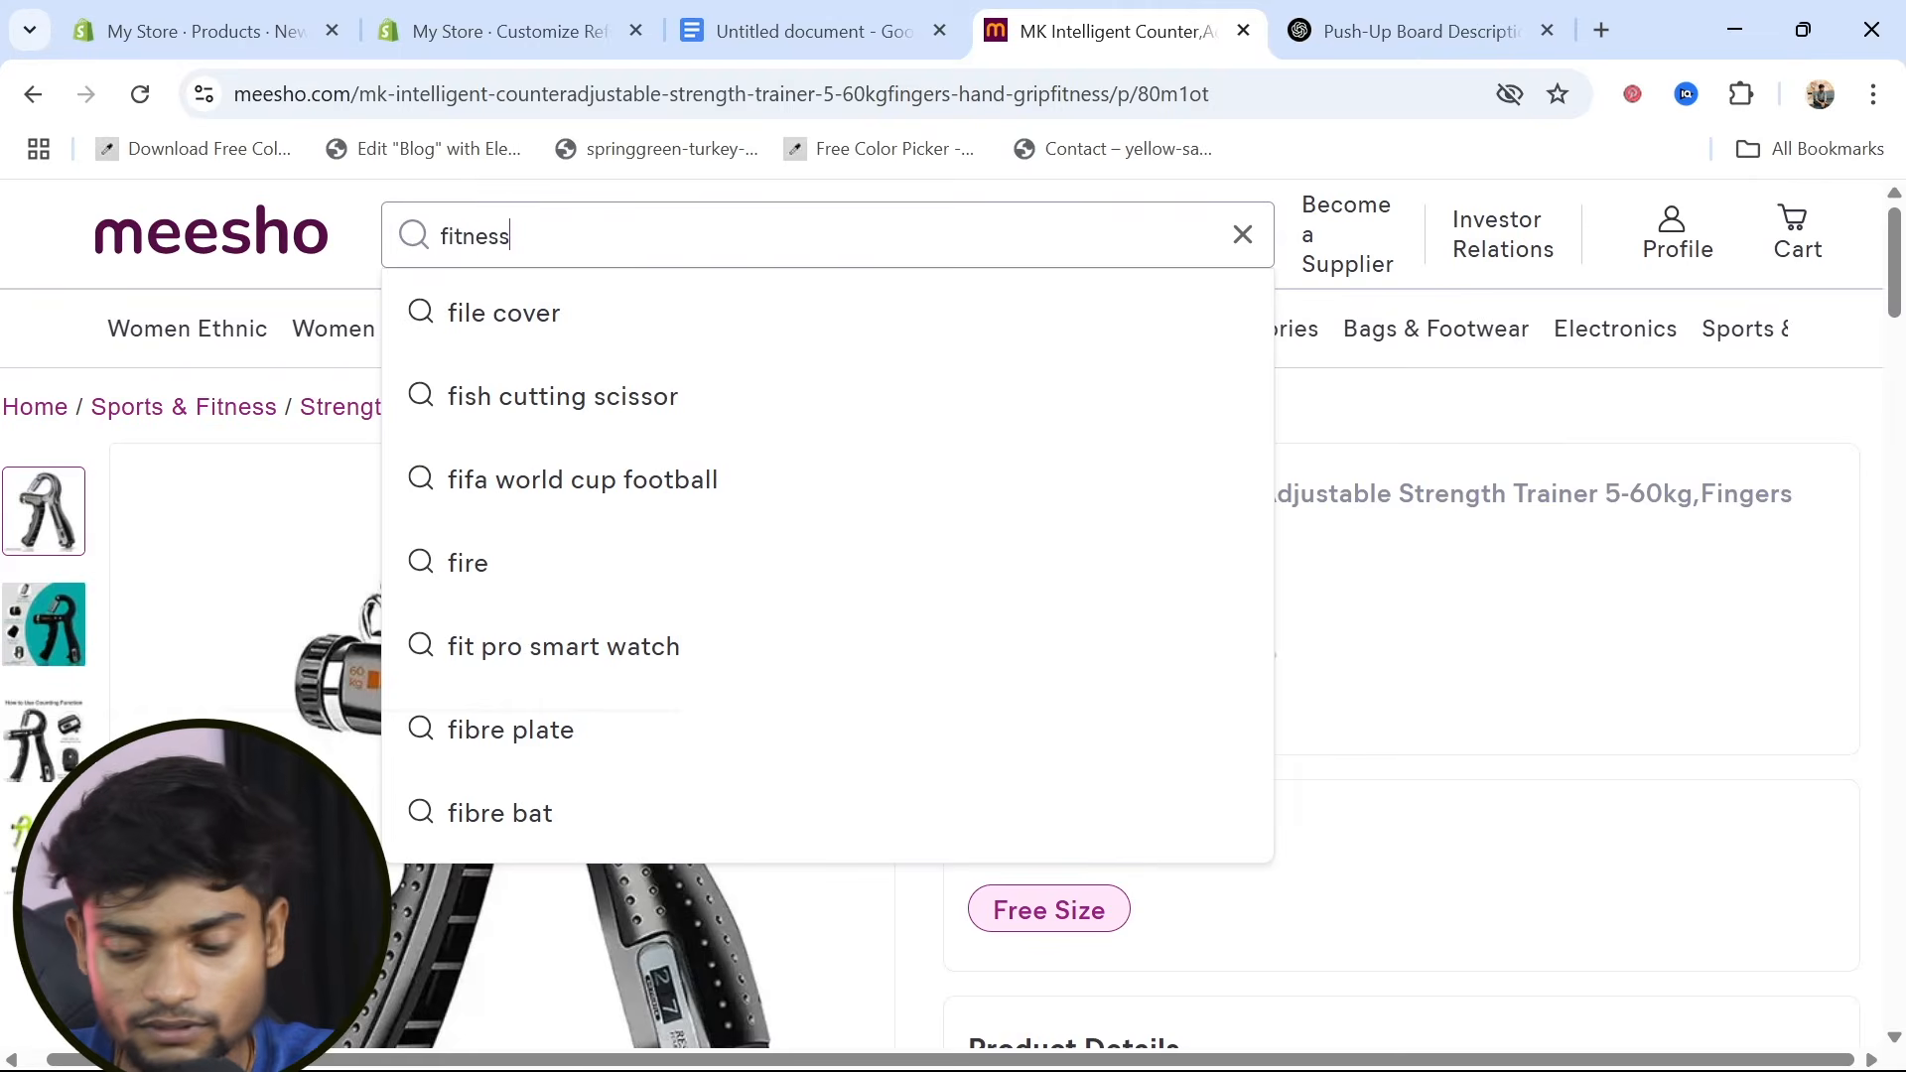
pyautogui.press('Return')
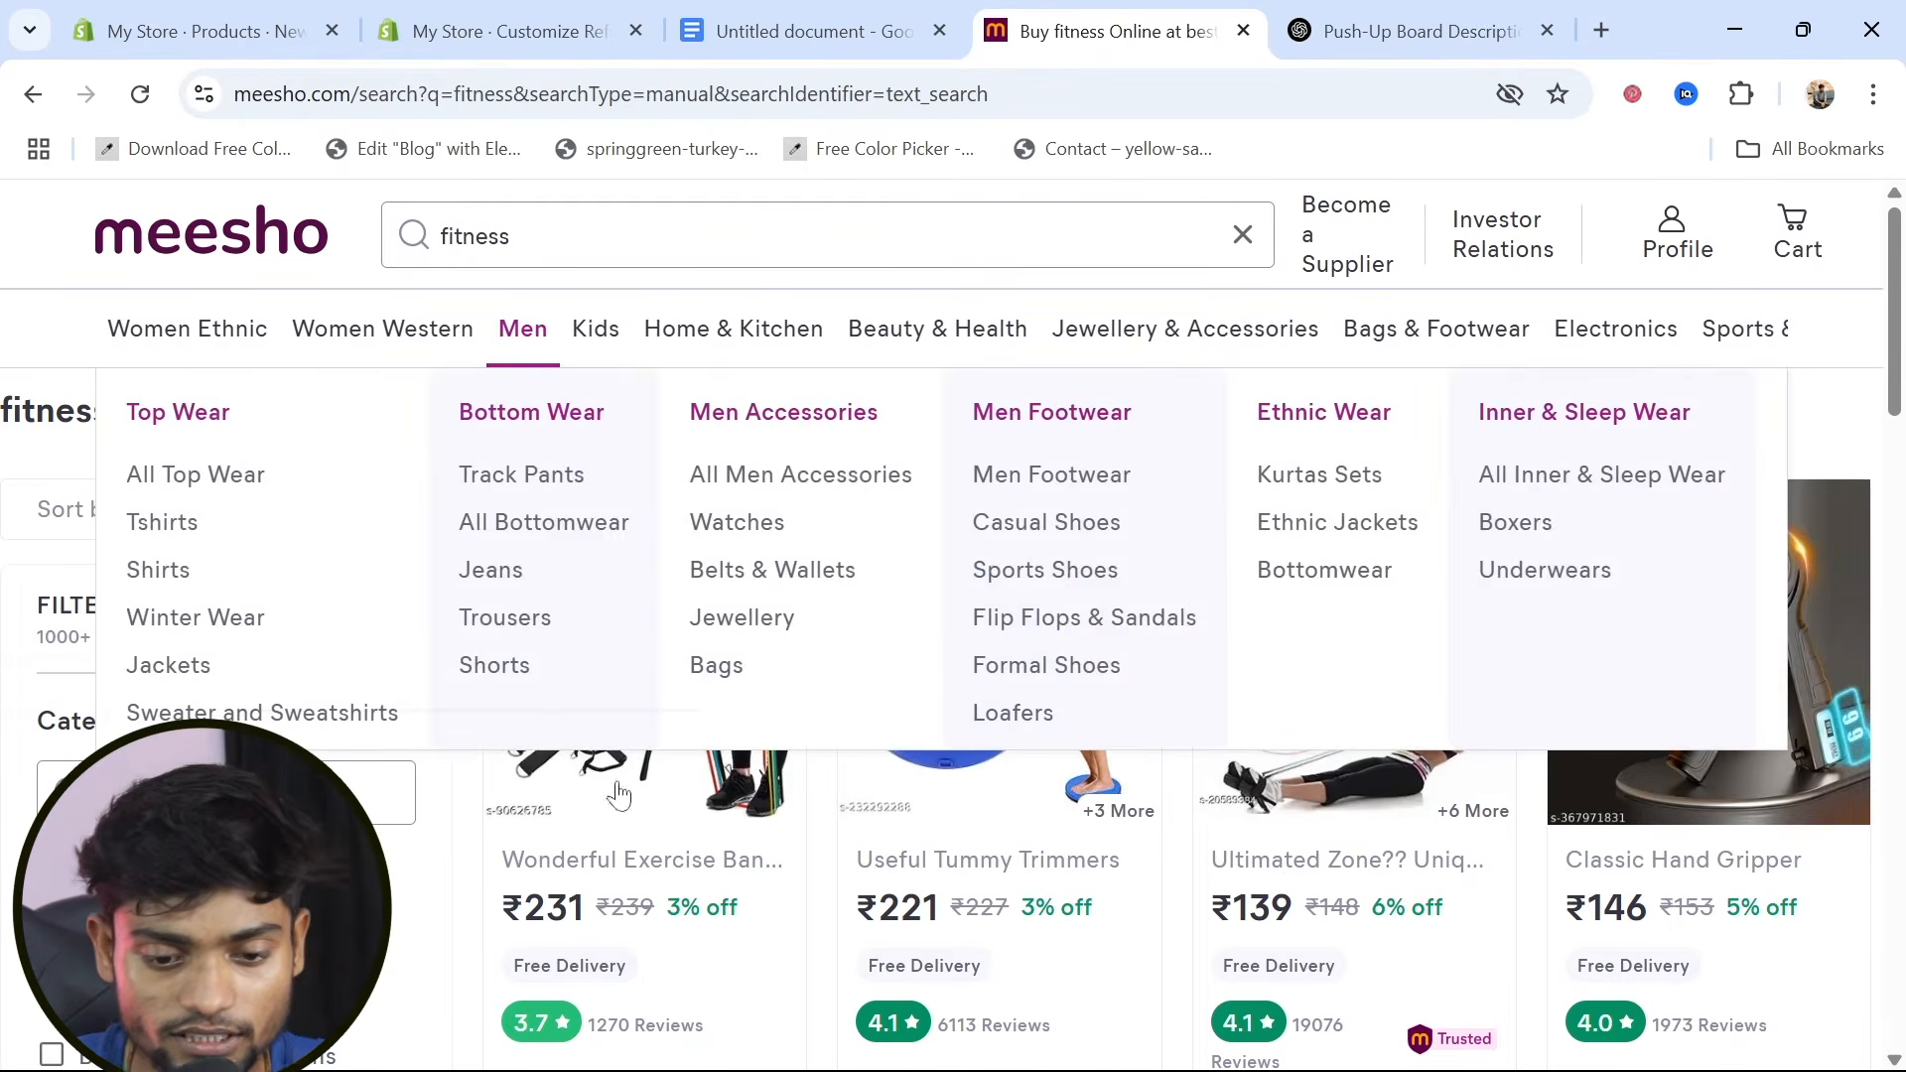
pyautogui.click(671, 816)
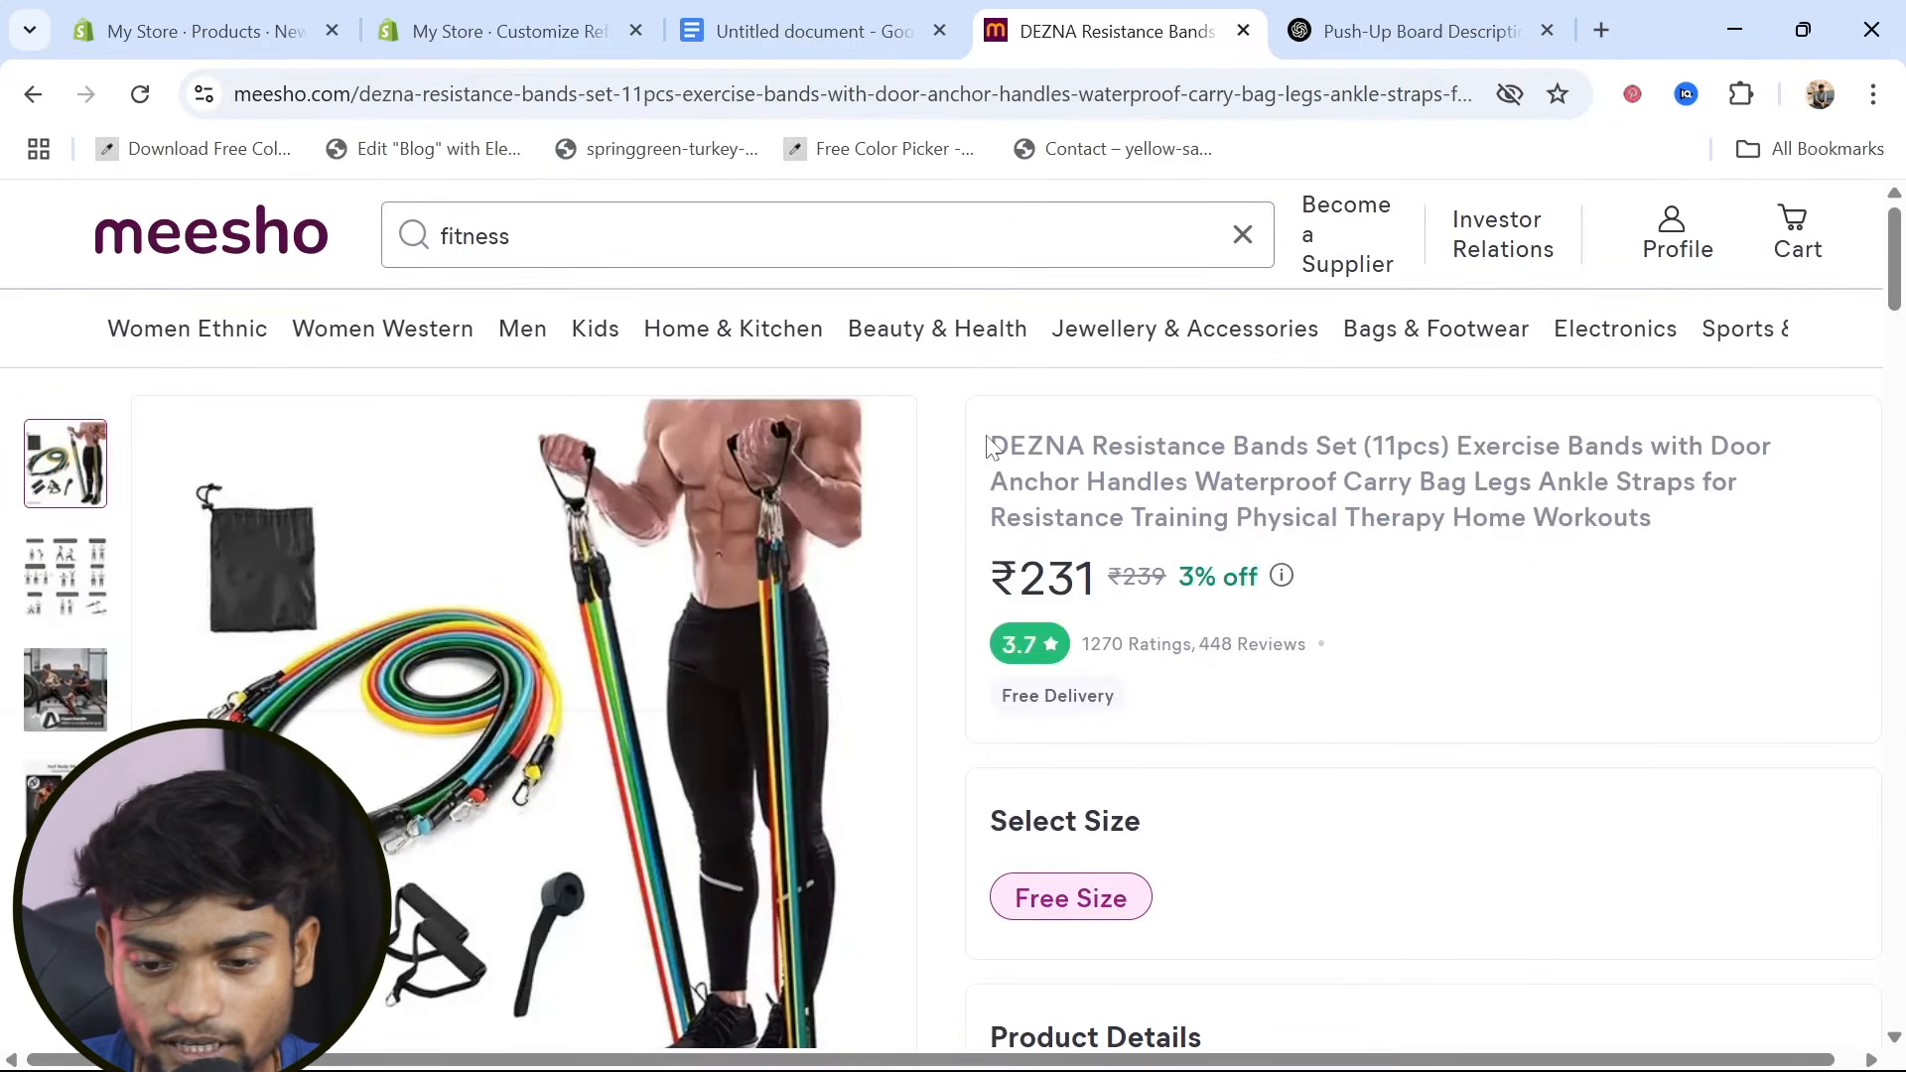
# Copy "DEZNA Resistance Bands Set" from the Meesho listing into the new Shopify product's title
pyautogui.moveTo(989, 446); pyautogui.dragTo(1357, 446)
pyautogui.hotkey('ctrl', 'c')
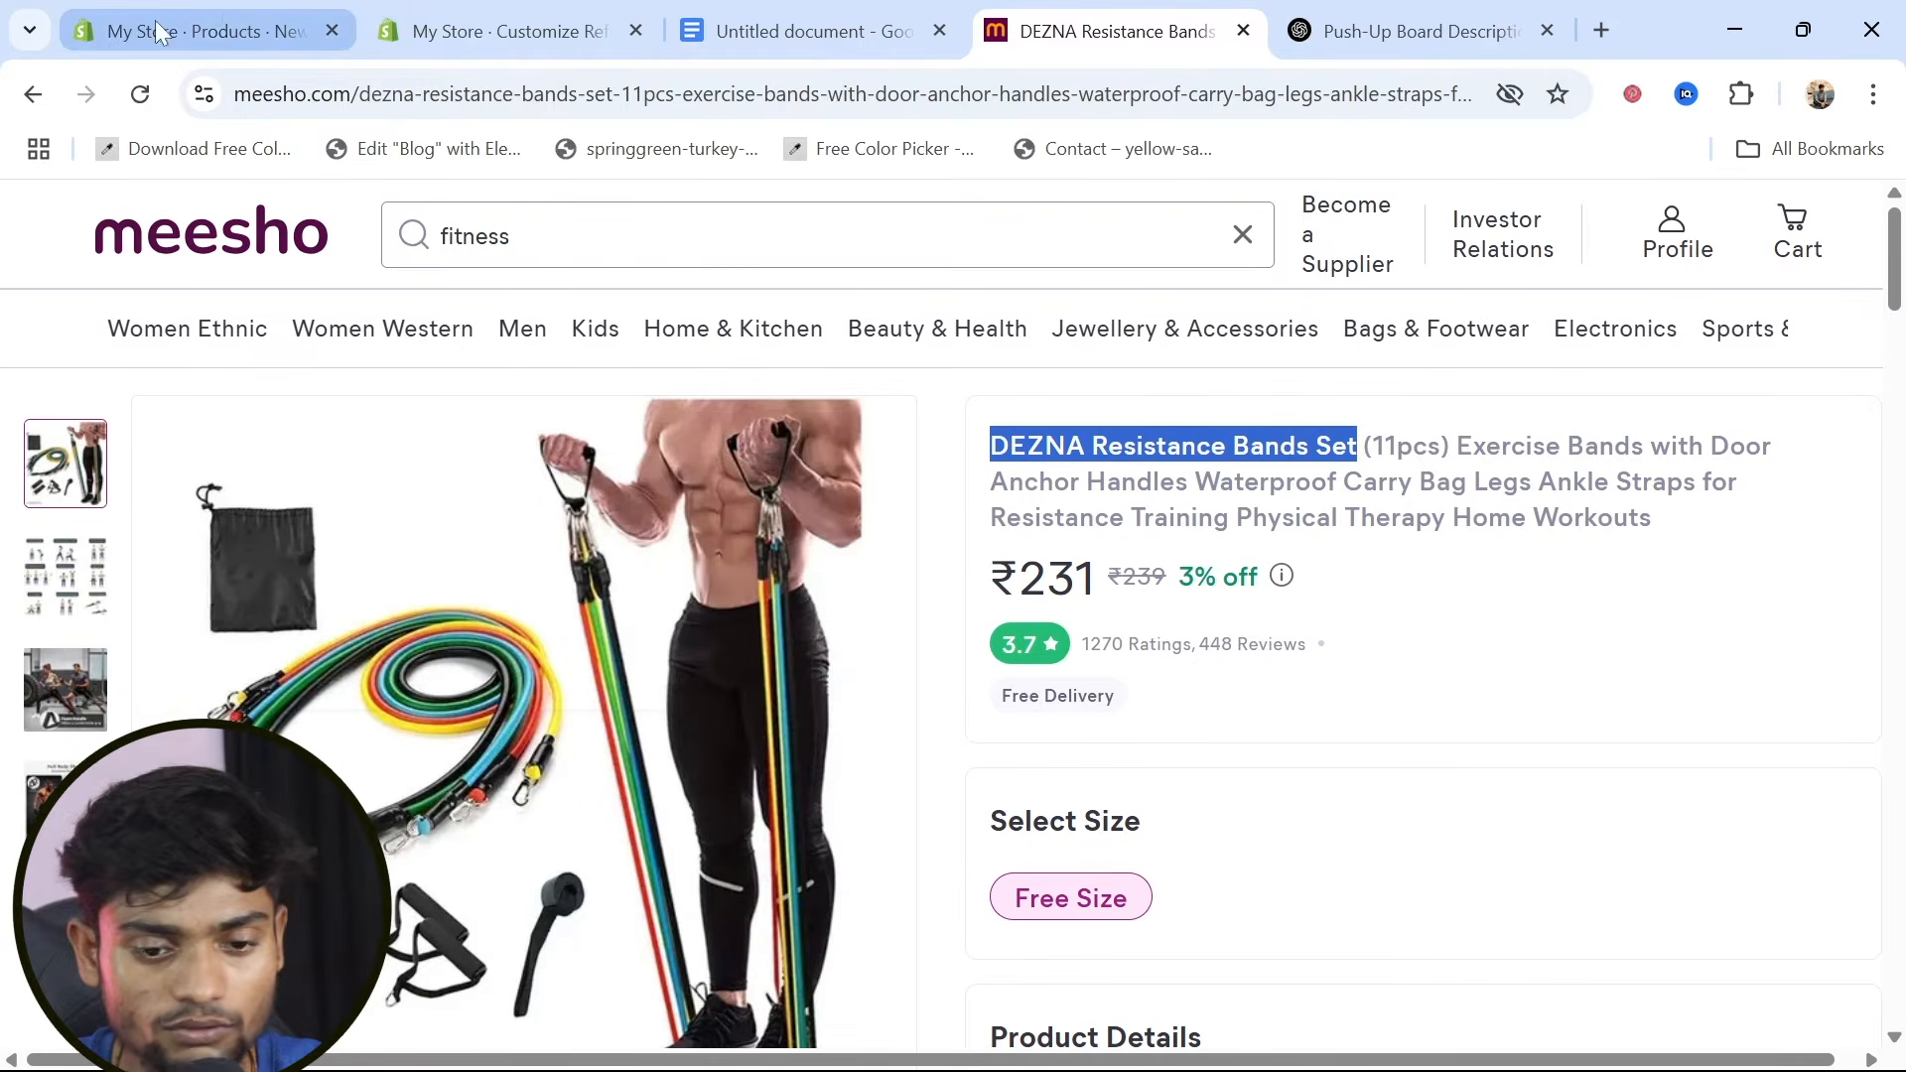
pyautogui.click(223, 31)
pyautogui.hotkey('ctrl', 'v')
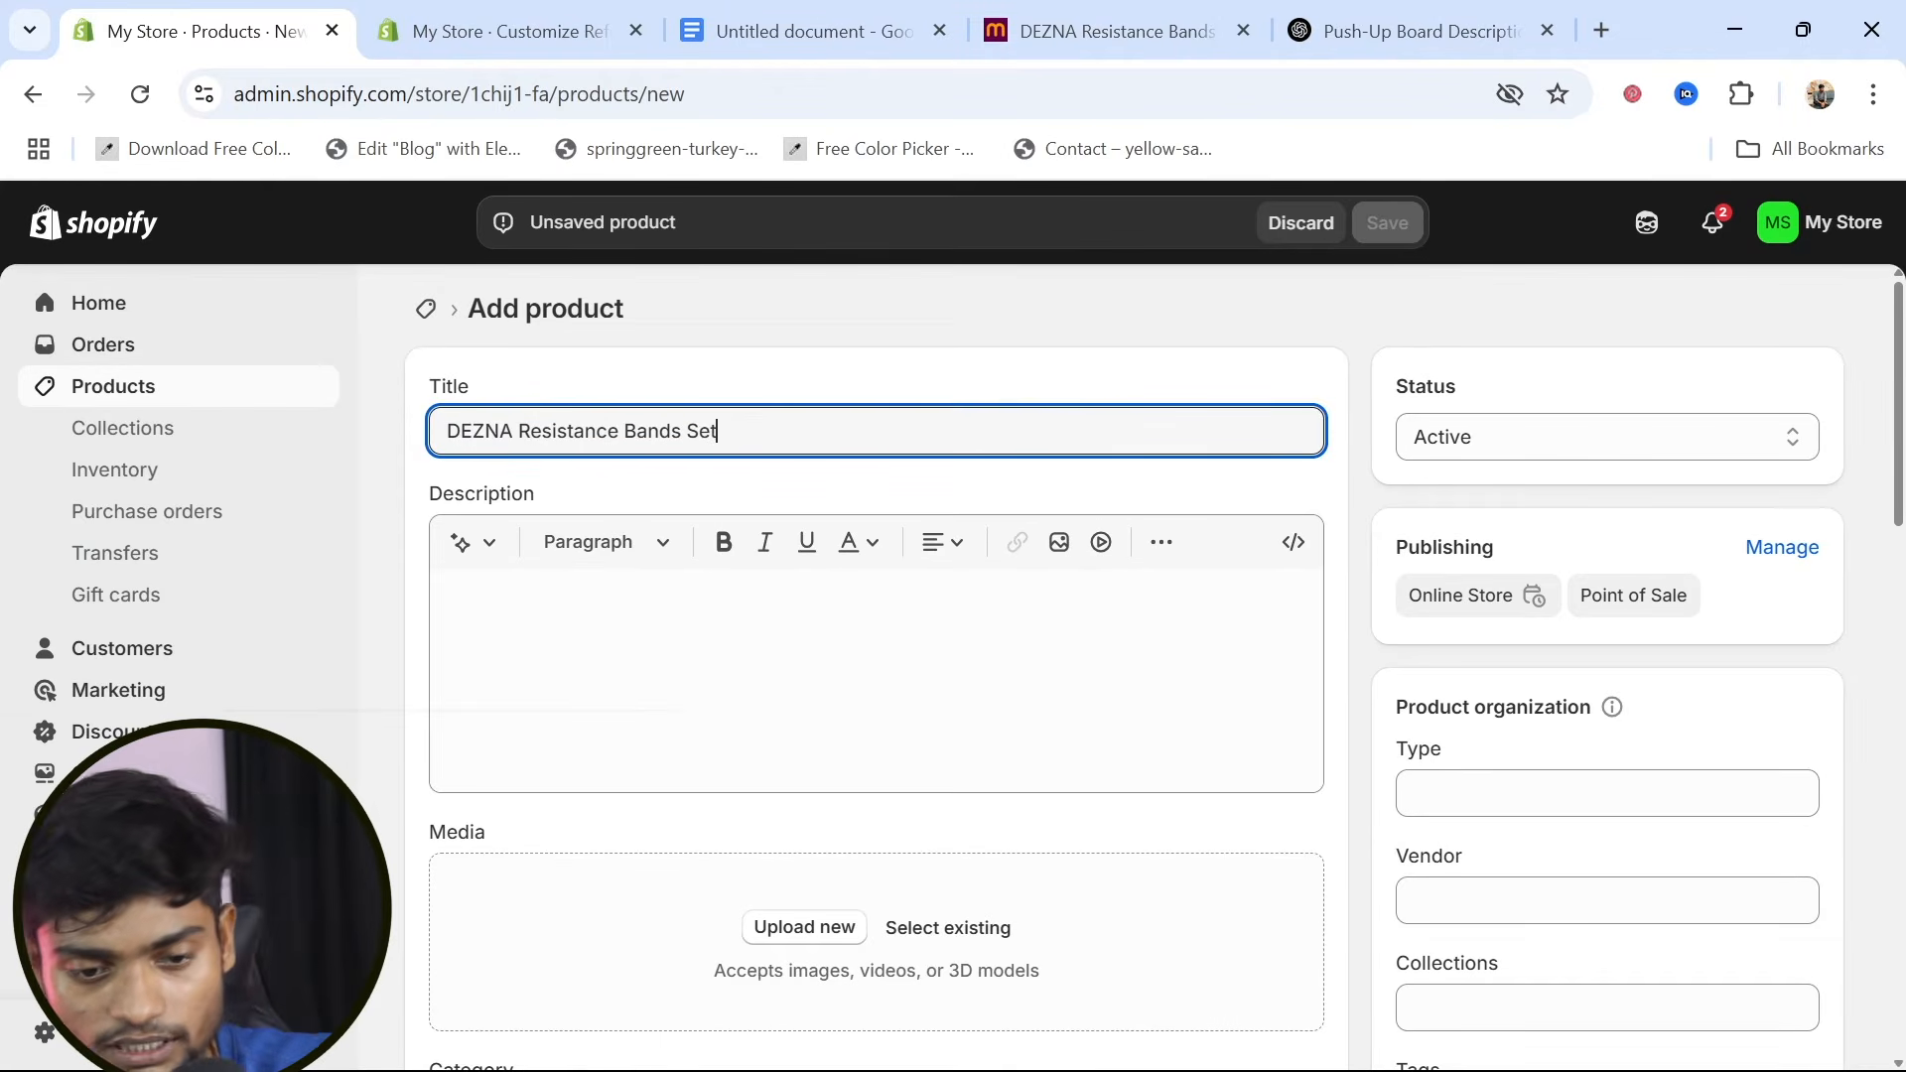
# Copy the Meesho product details from "Name" through "Coaches can use our resistance" into the Shopify product's description
pyautogui.click(876, 661)
pyautogui.click(1139, 12)
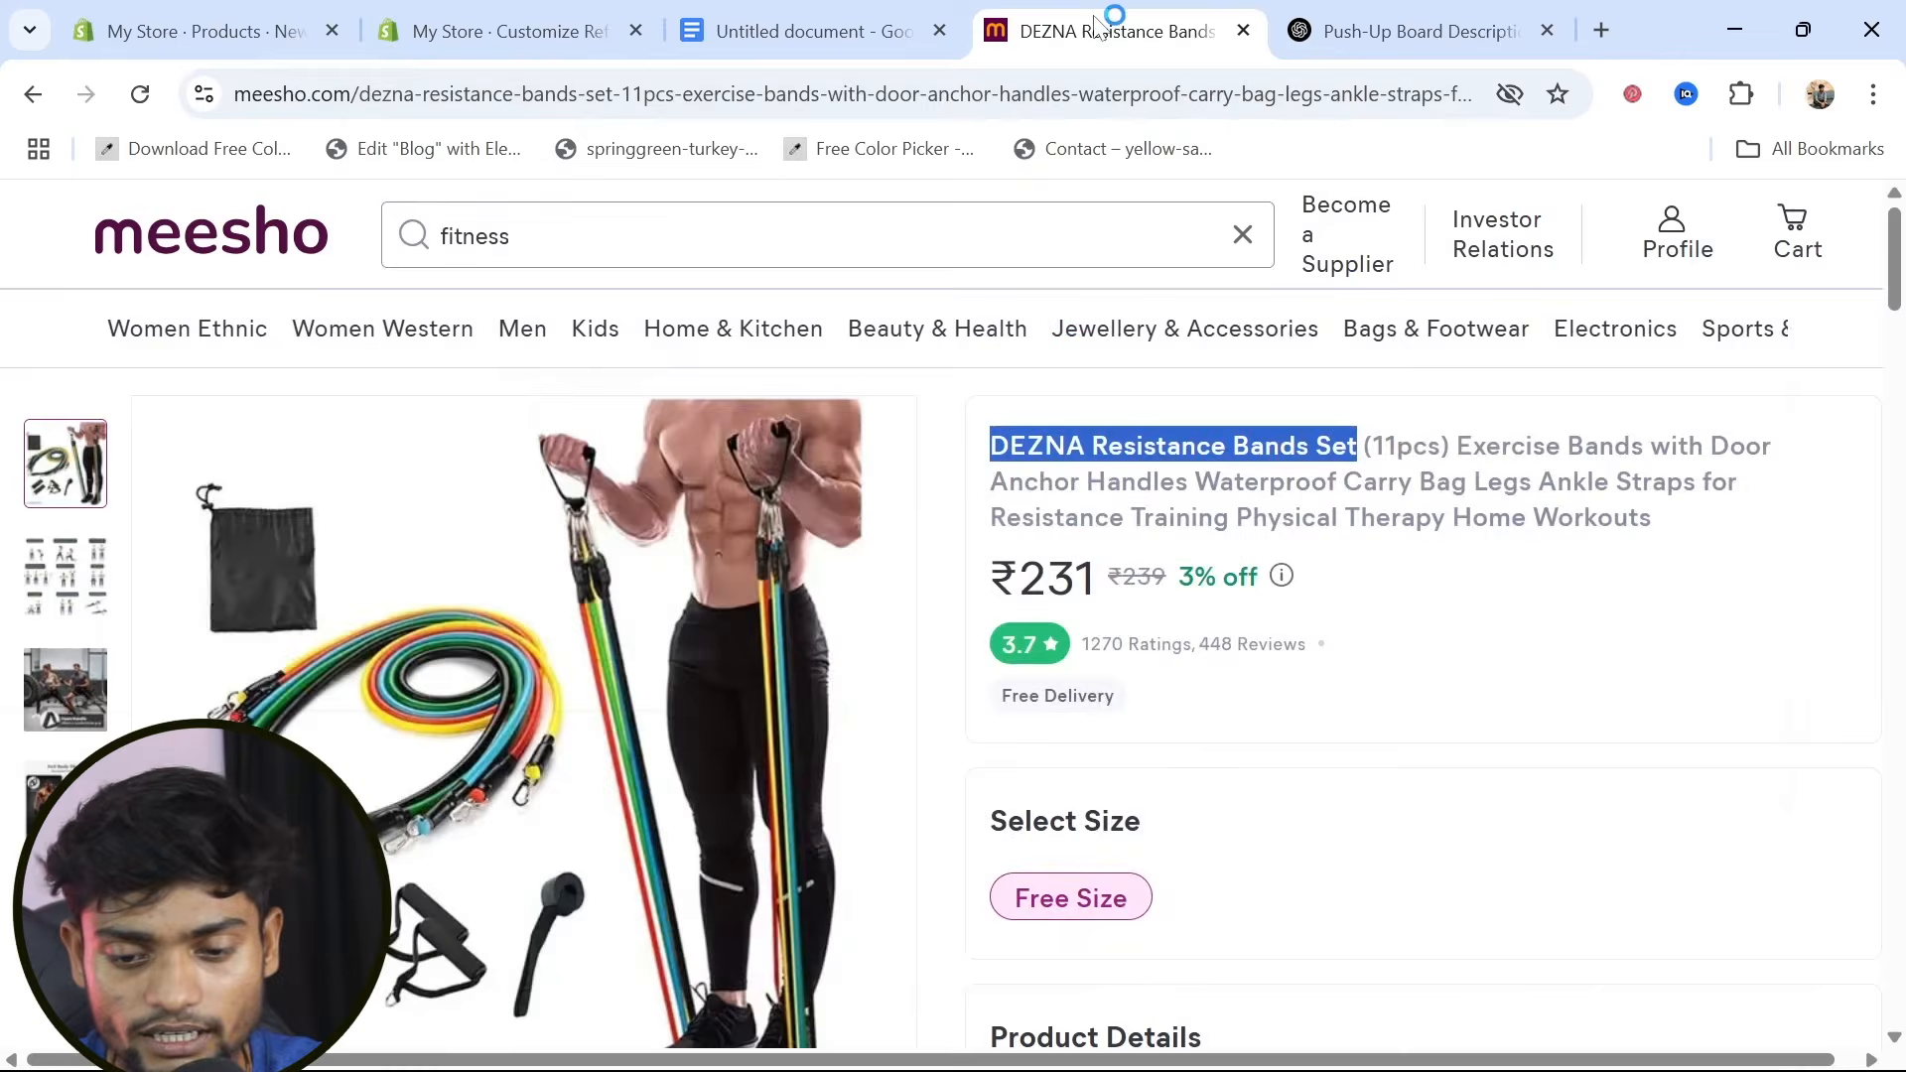
pyautogui.scroll(-5, 1157, 884)
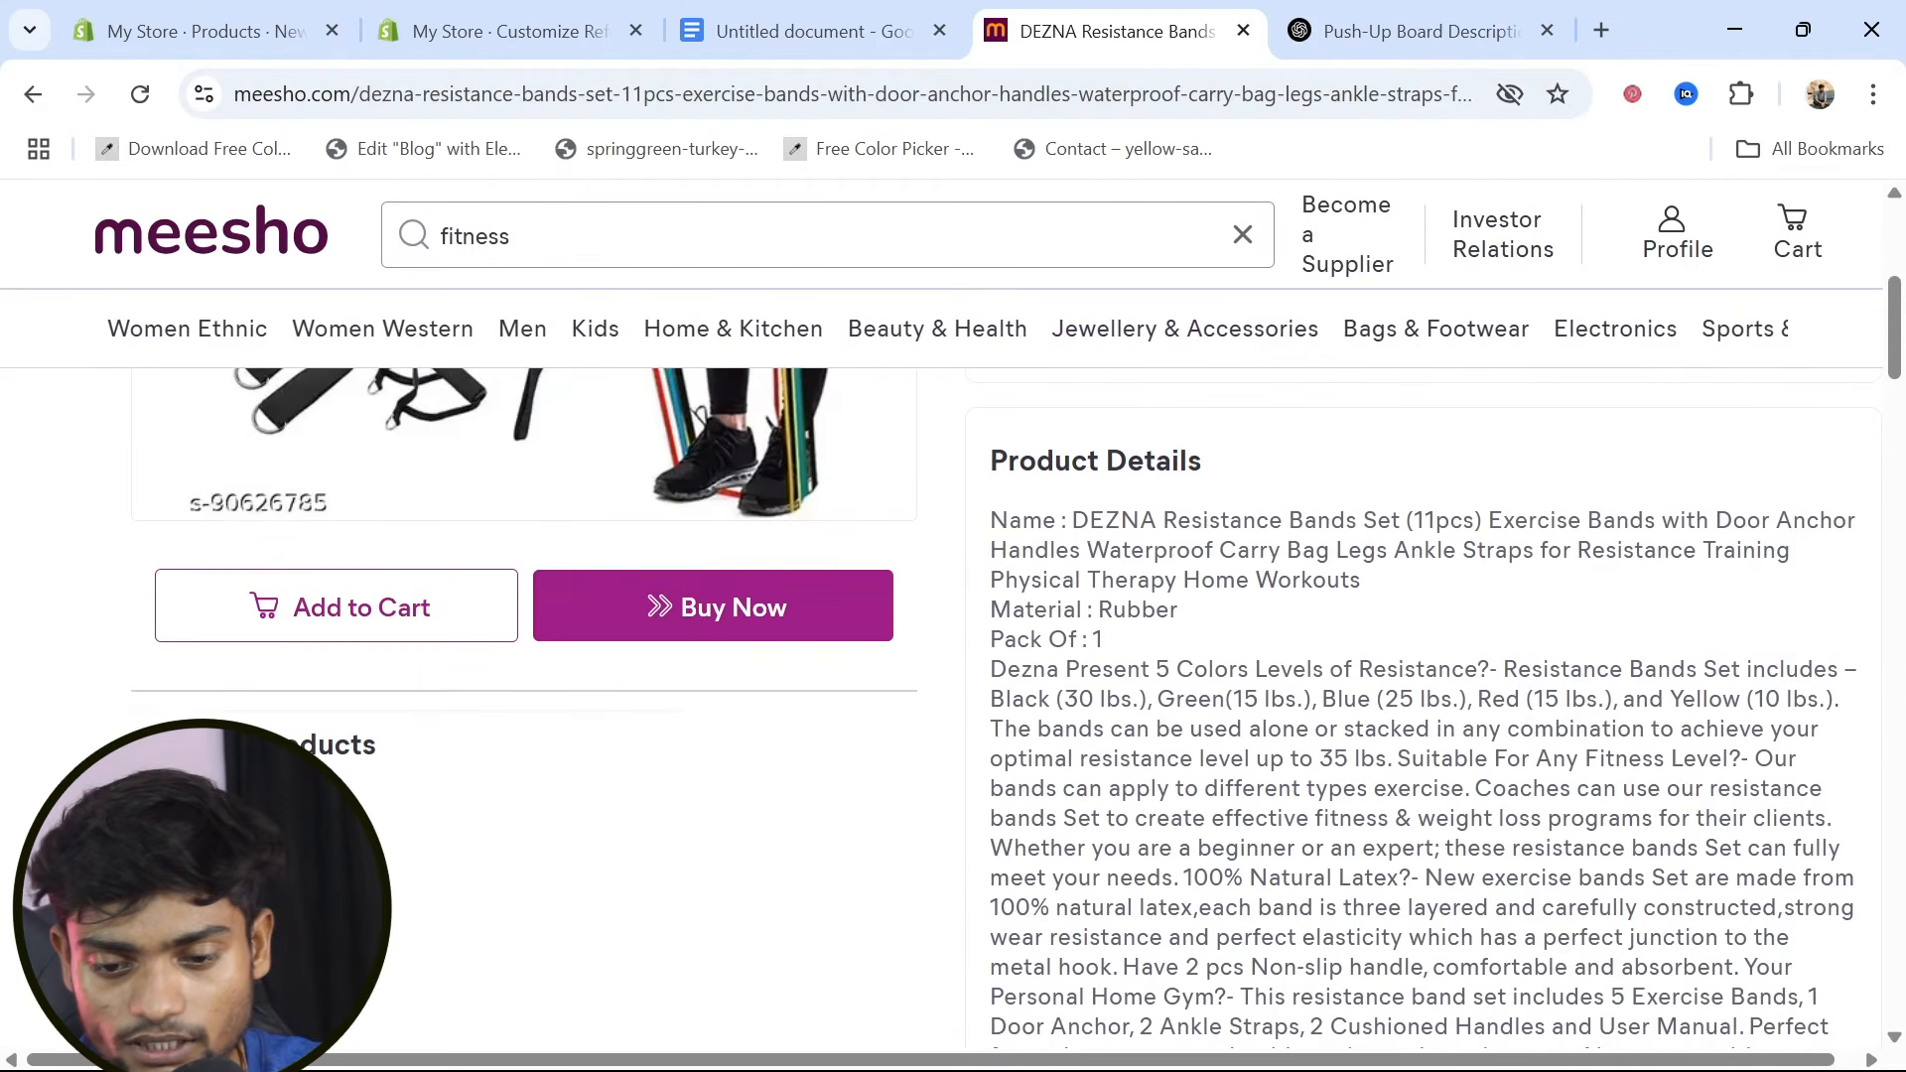
pyautogui.moveTo(989, 520); pyautogui.dragTo(1902, 794)
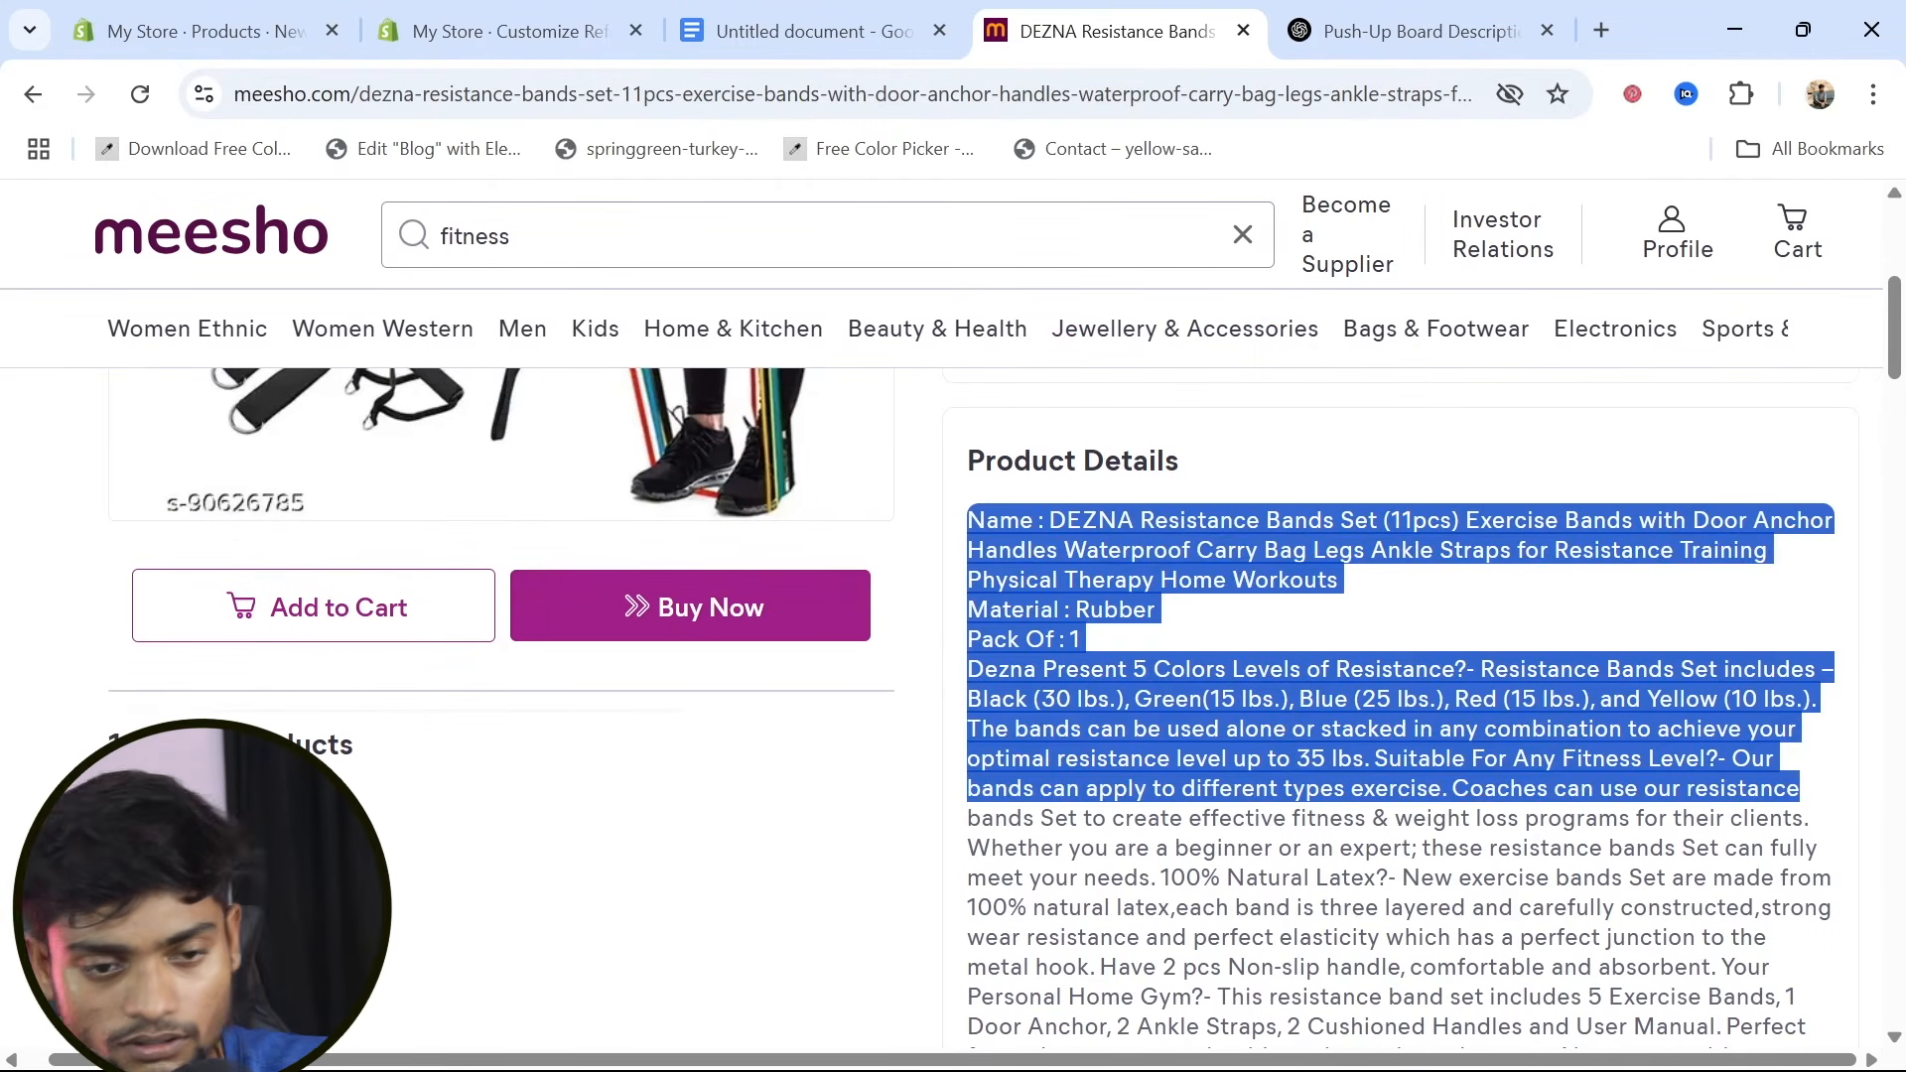
pyautogui.hotkey('ctrl', 'c')
pyautogui.click(189, 33)
pyautogui.hotkey('ctrl', 'v')
# Upload cl.png, kl.png and bl.png from the products folder as the product's media
pyautogui.scroll(-5, 662, 657)
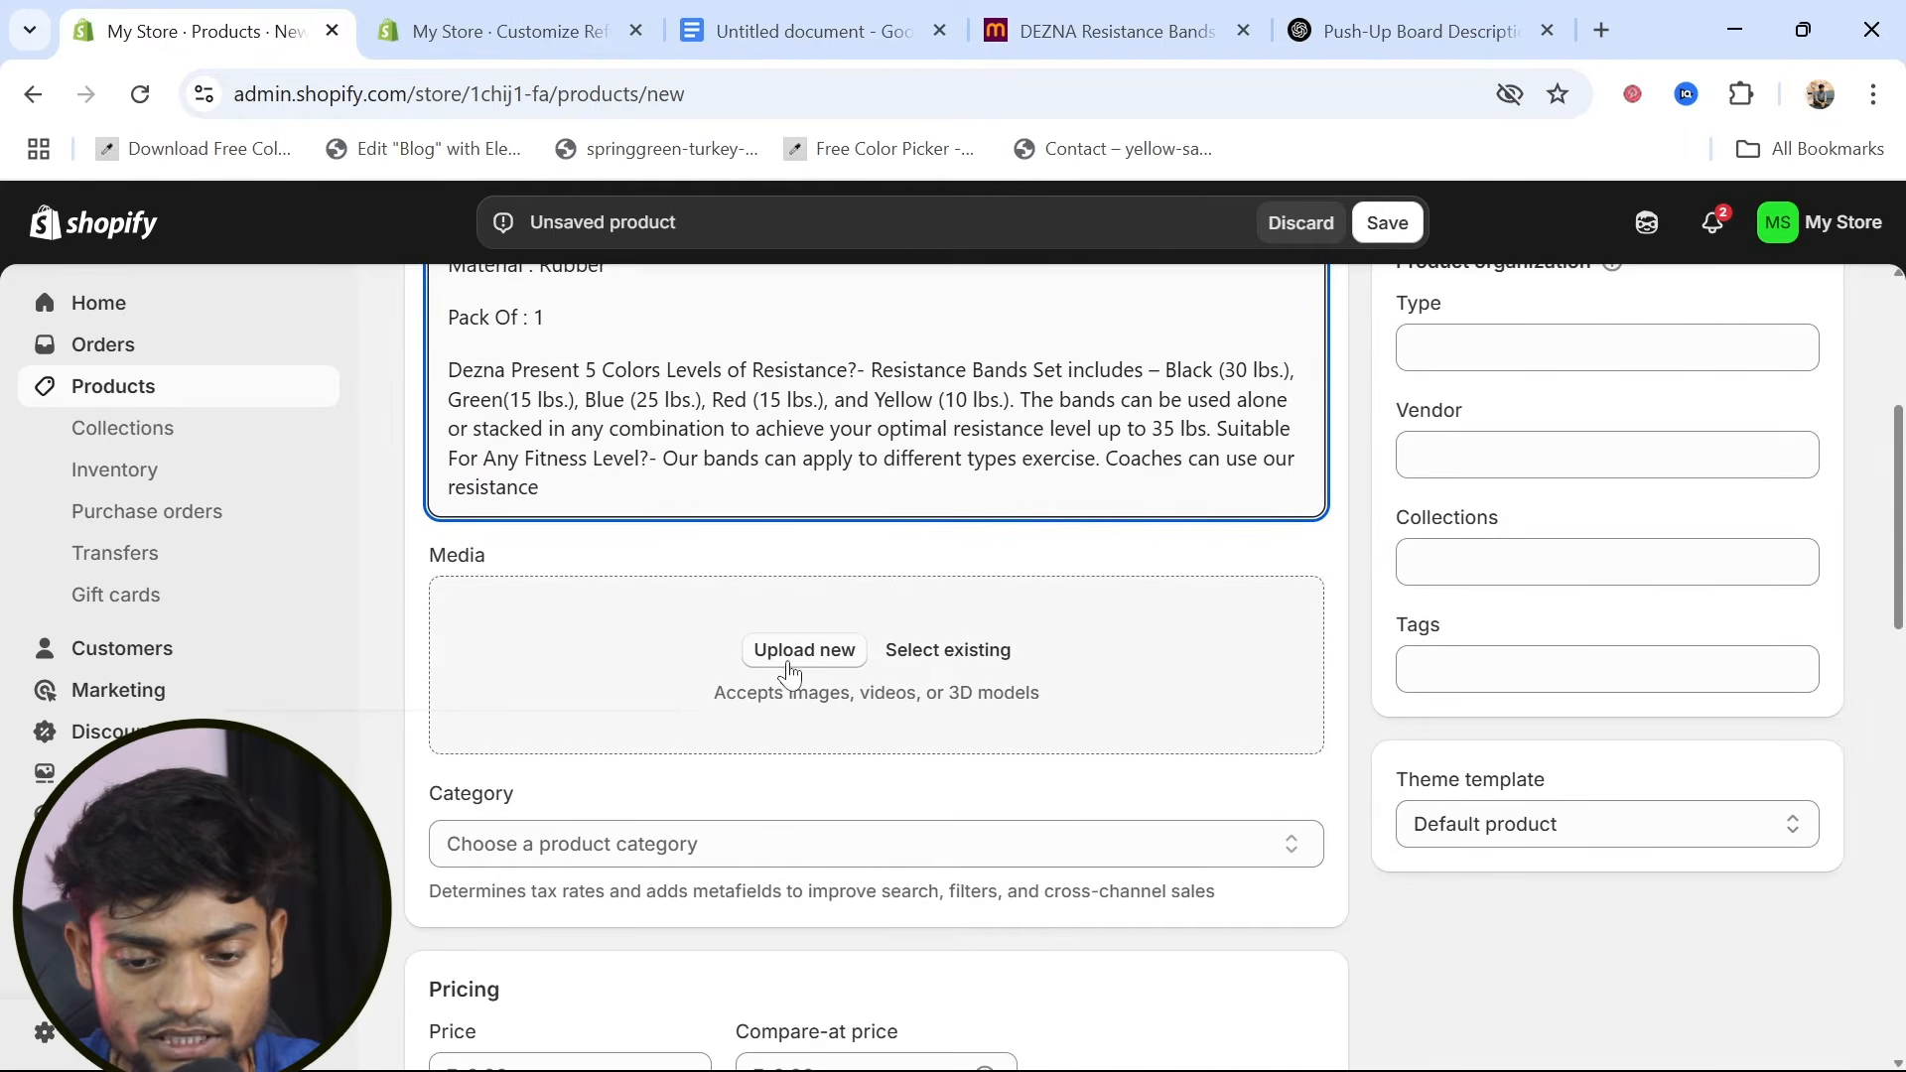
pyautogui.click(791, 663)
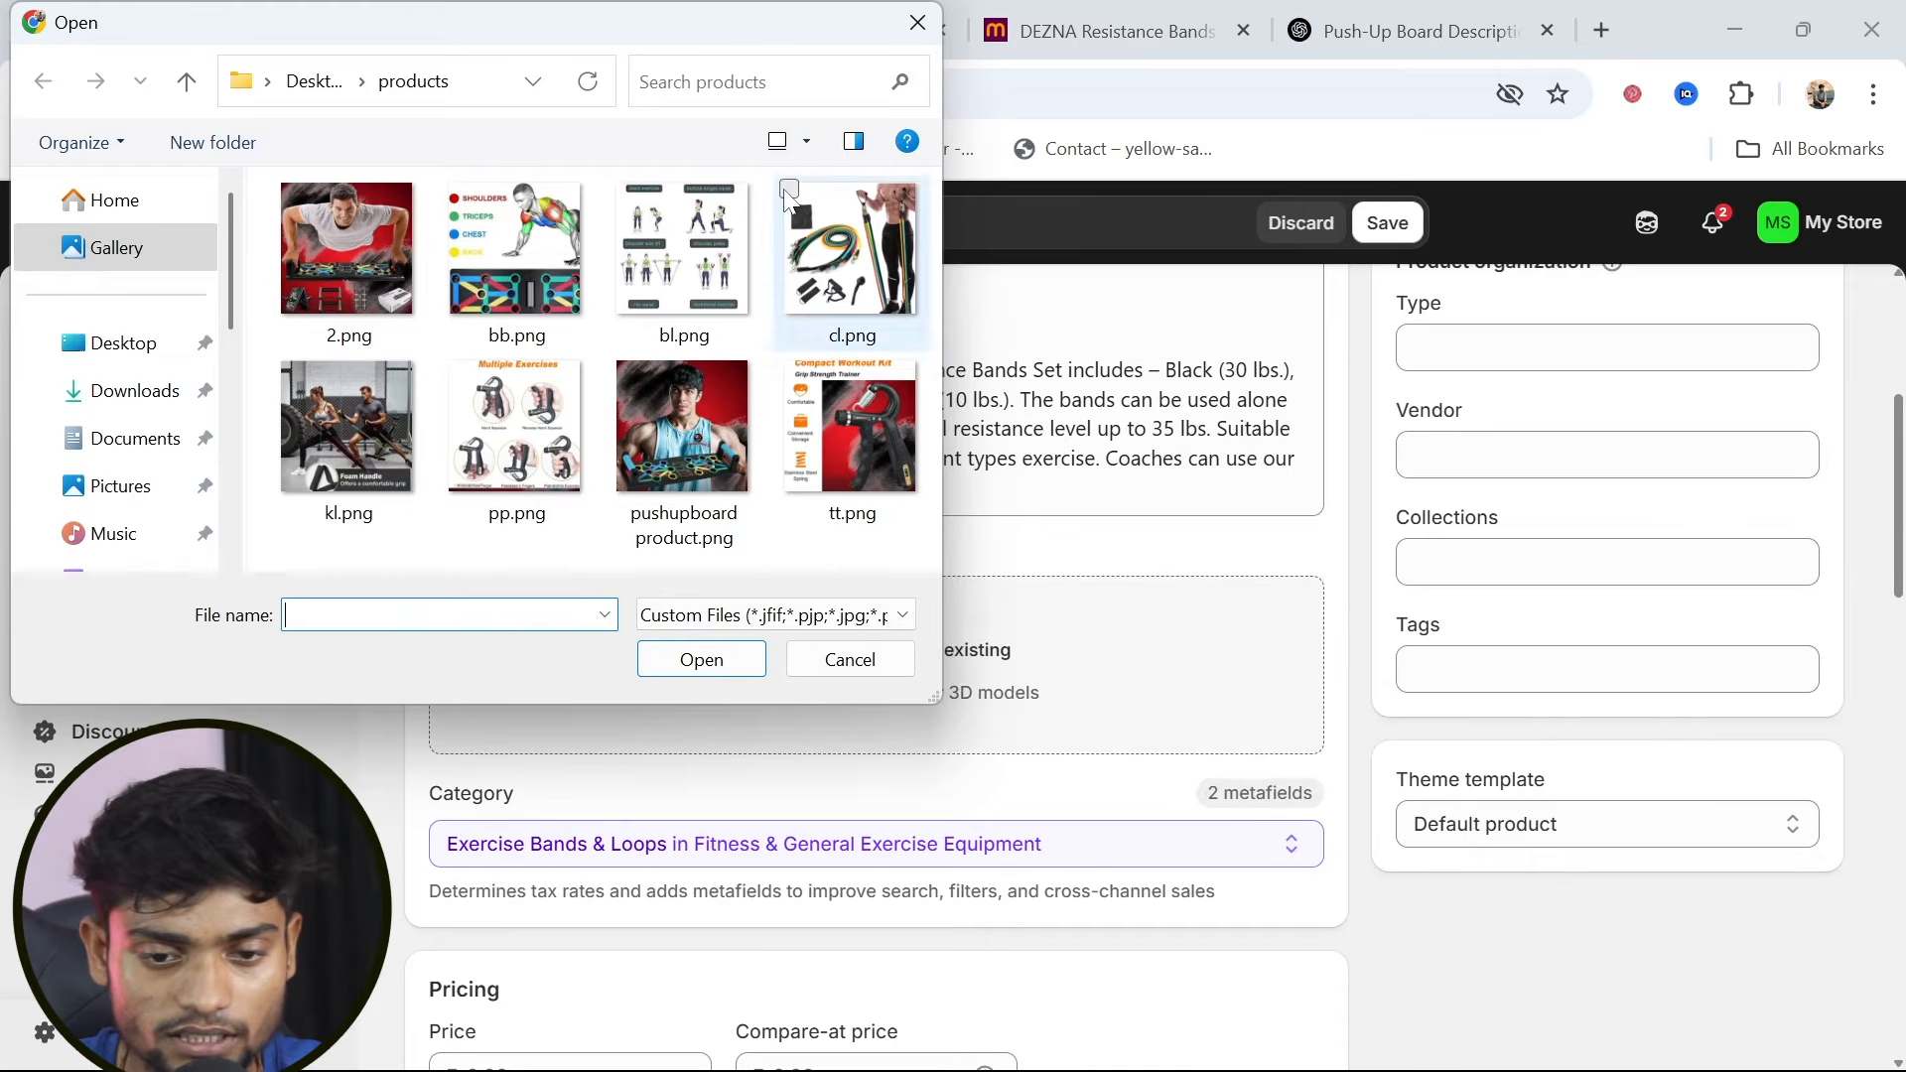
pyautogui.click(791, 199)
pyautogui.click(286, 368)
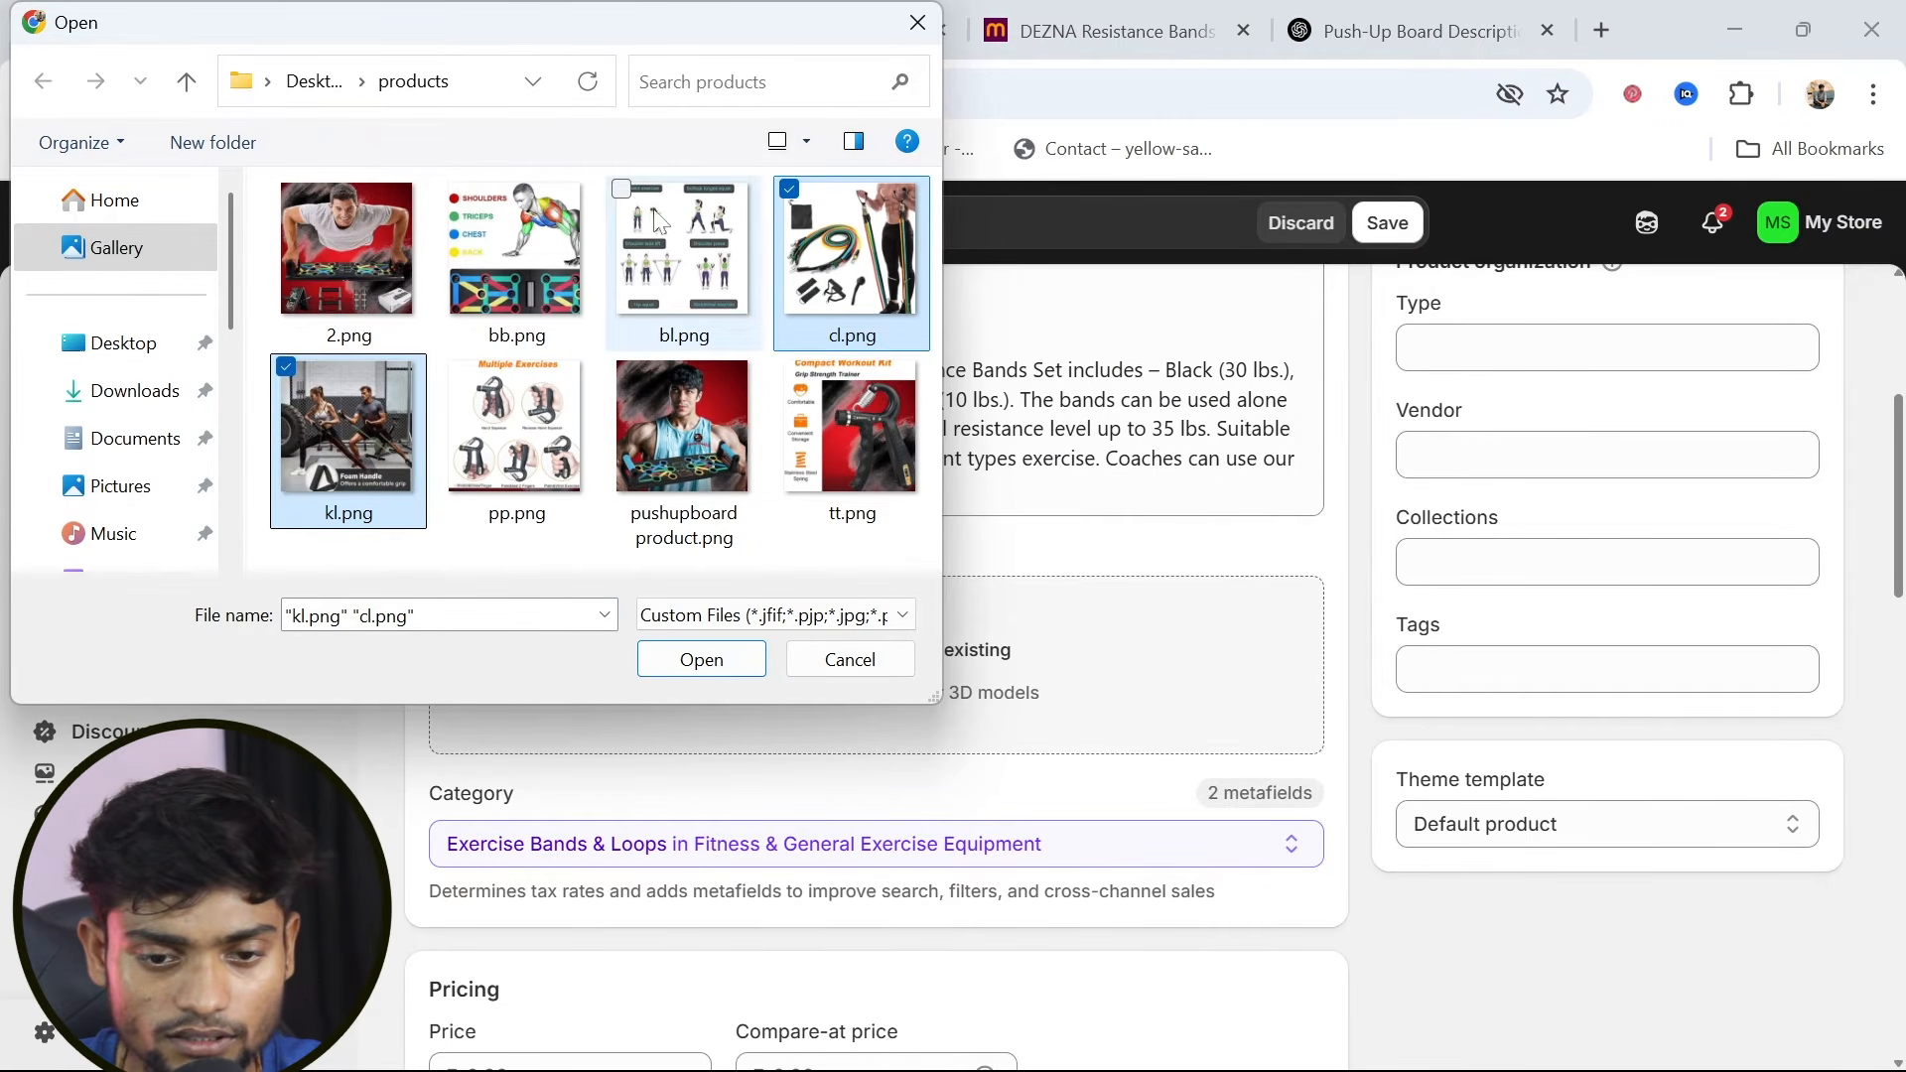
pyautogui.click(622, 191)
pyautogui.click(706, 656)
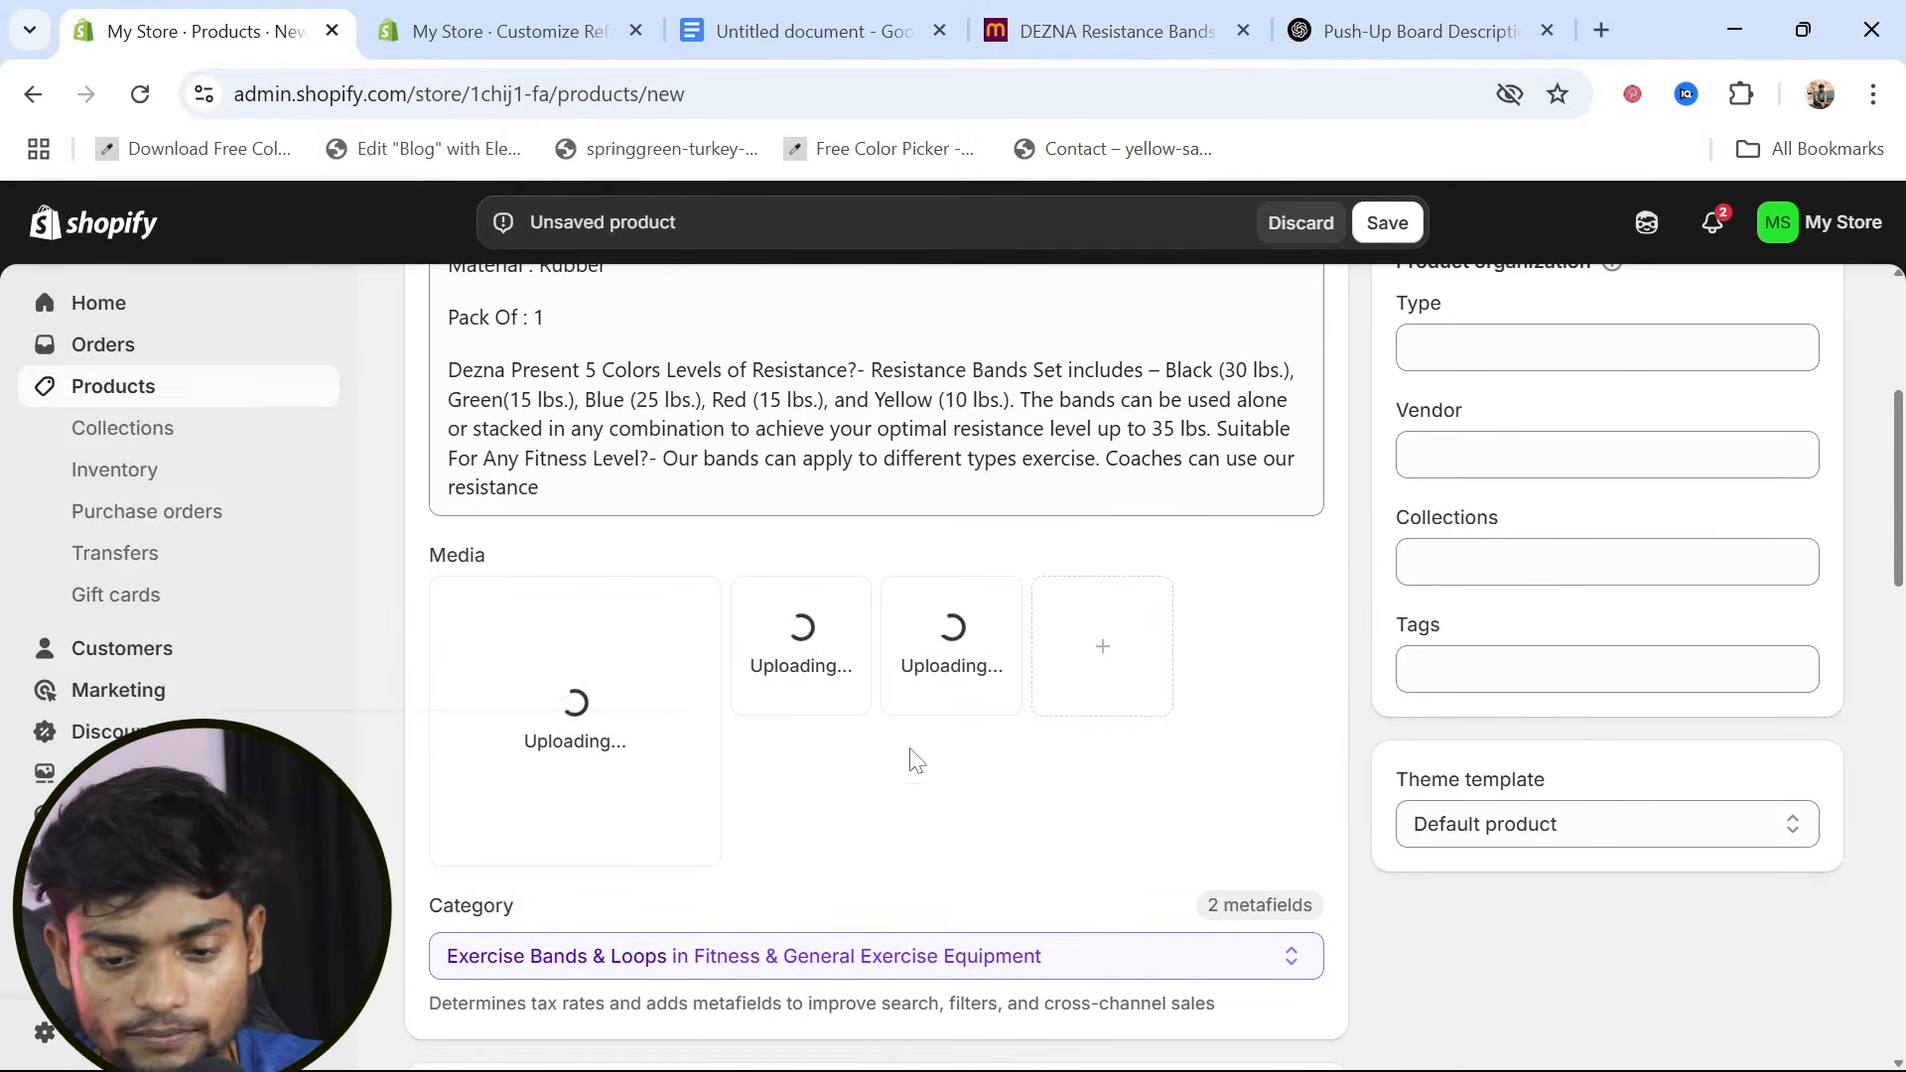
# Copy the Meesho listing's price of 231 into the product's cost per item
pyautogui.scroll(-4, 908, 757)
pyautogui.click(590, 781)
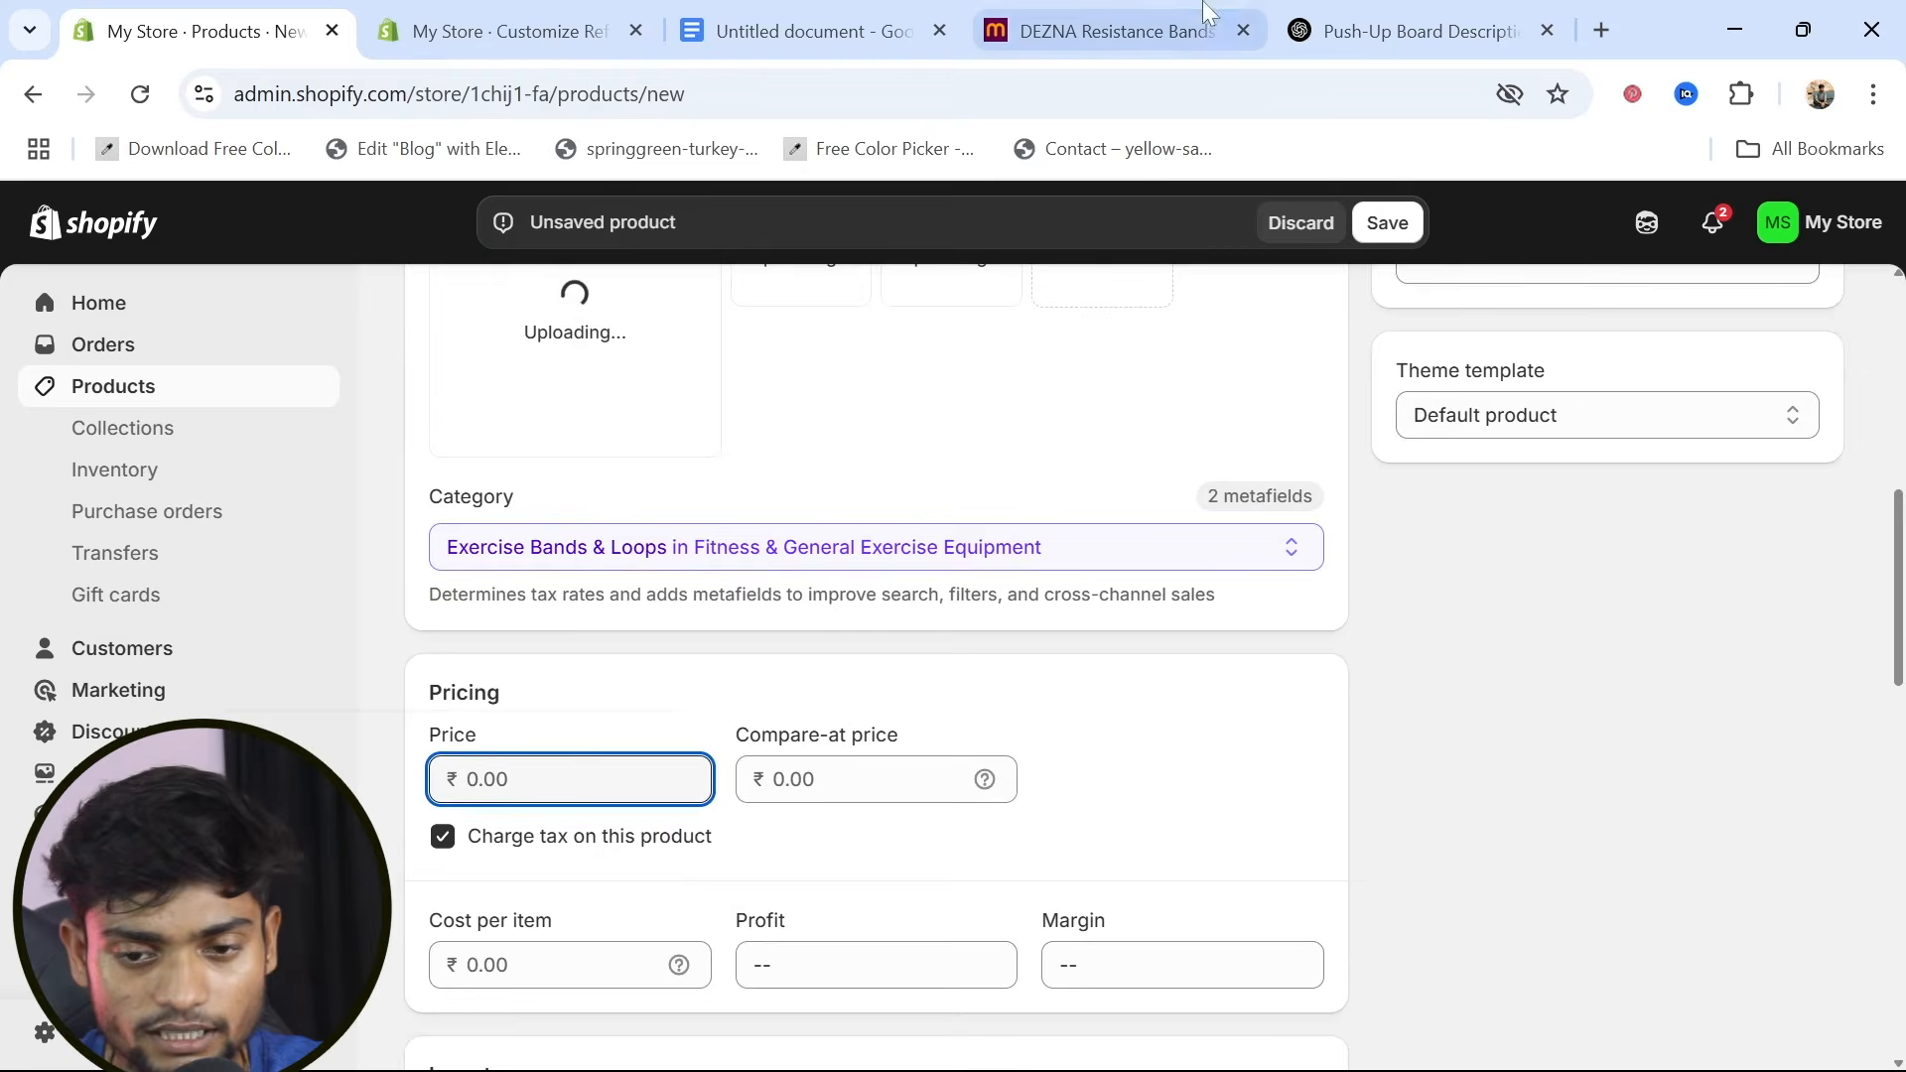
pyautogui.click(1082, 34)
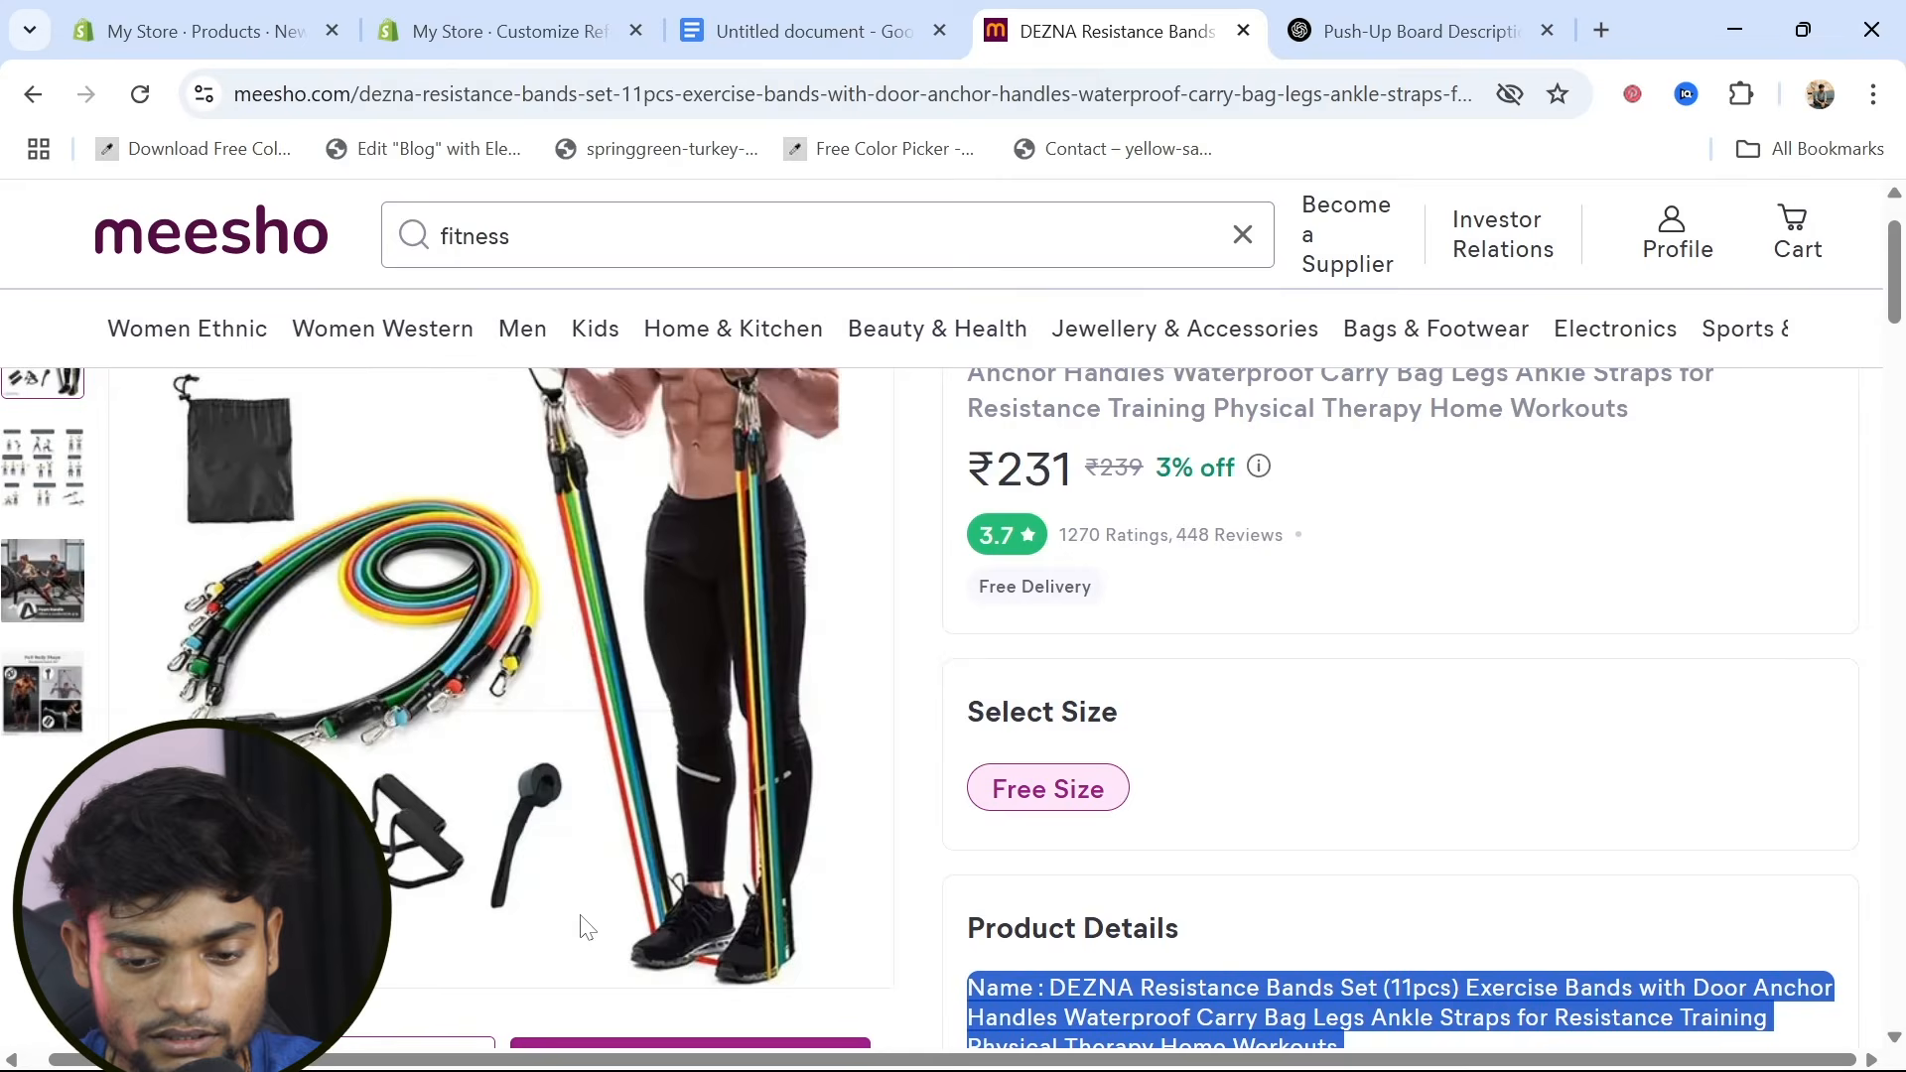
pyautogui.doubleClick(1011, 467)
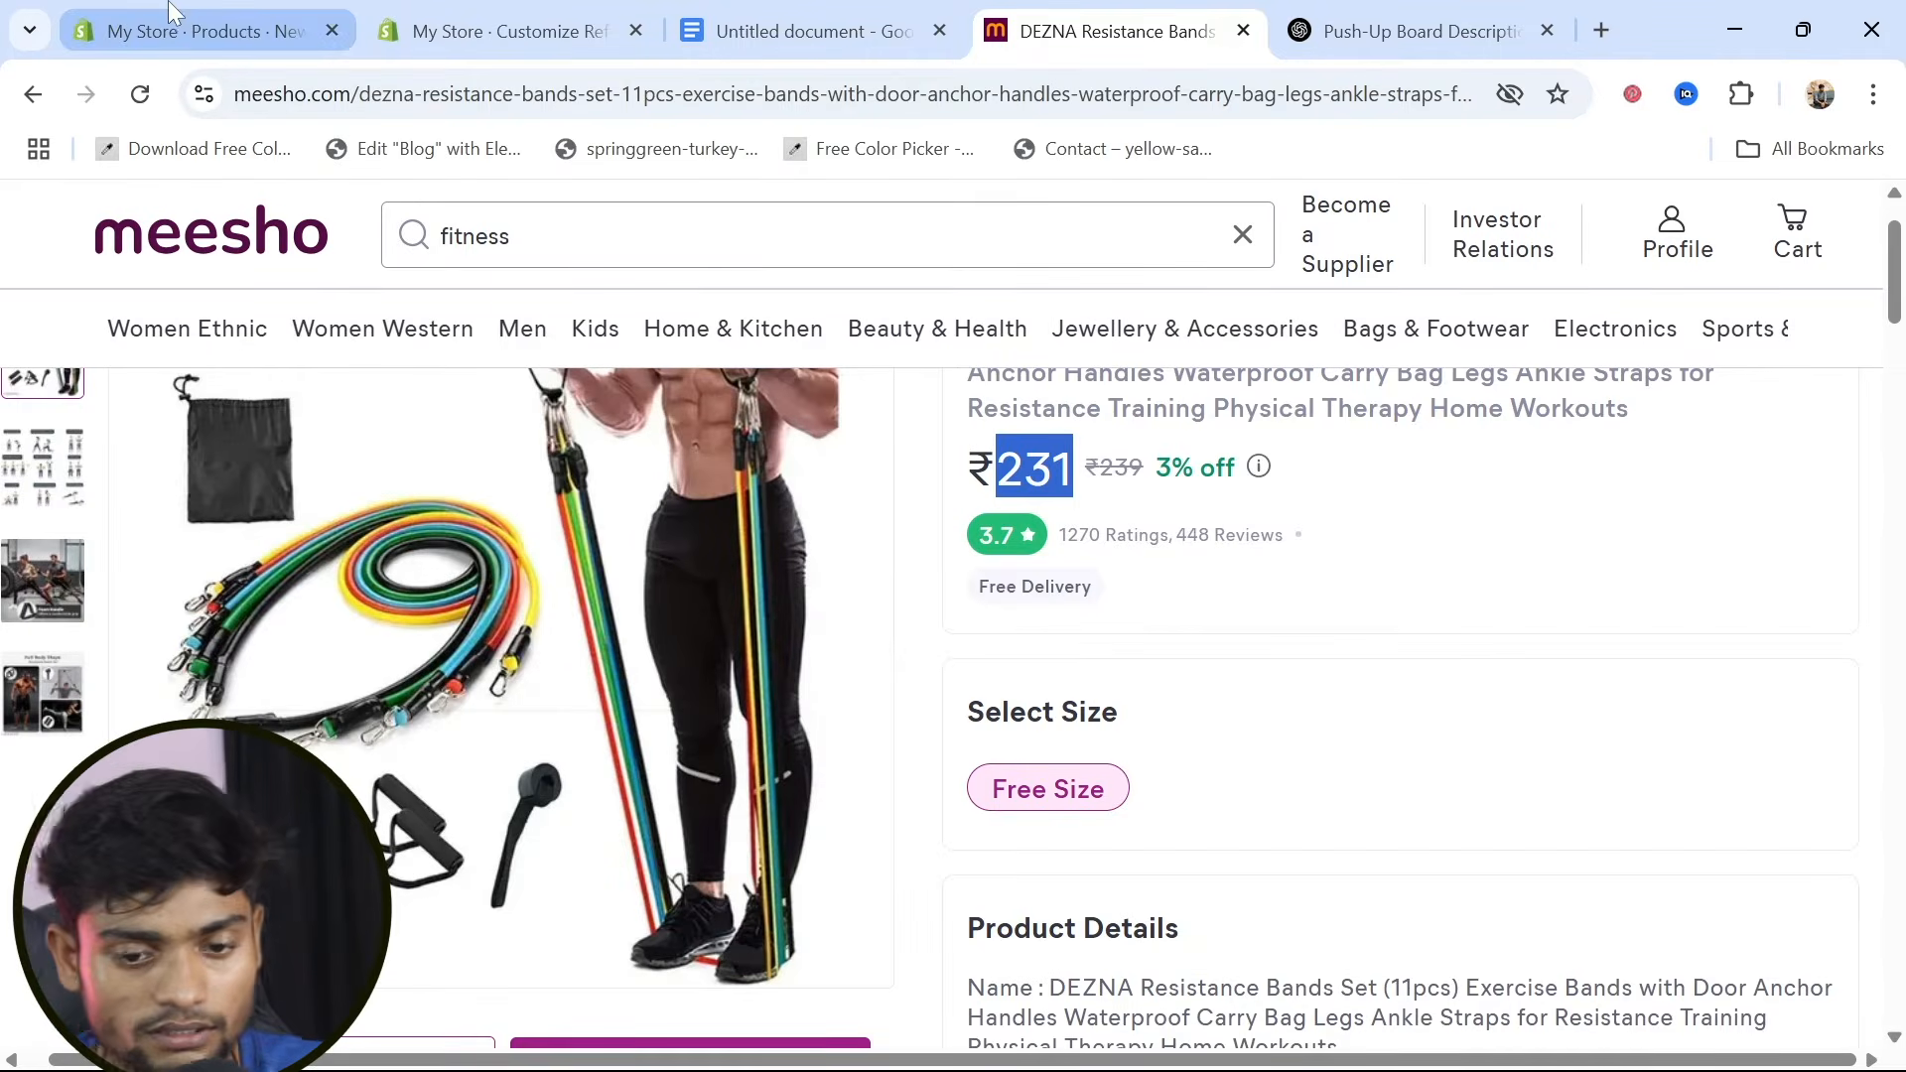
pyautogui.click(184, 30)
pyautogui.scroll(-5, 588, 843)
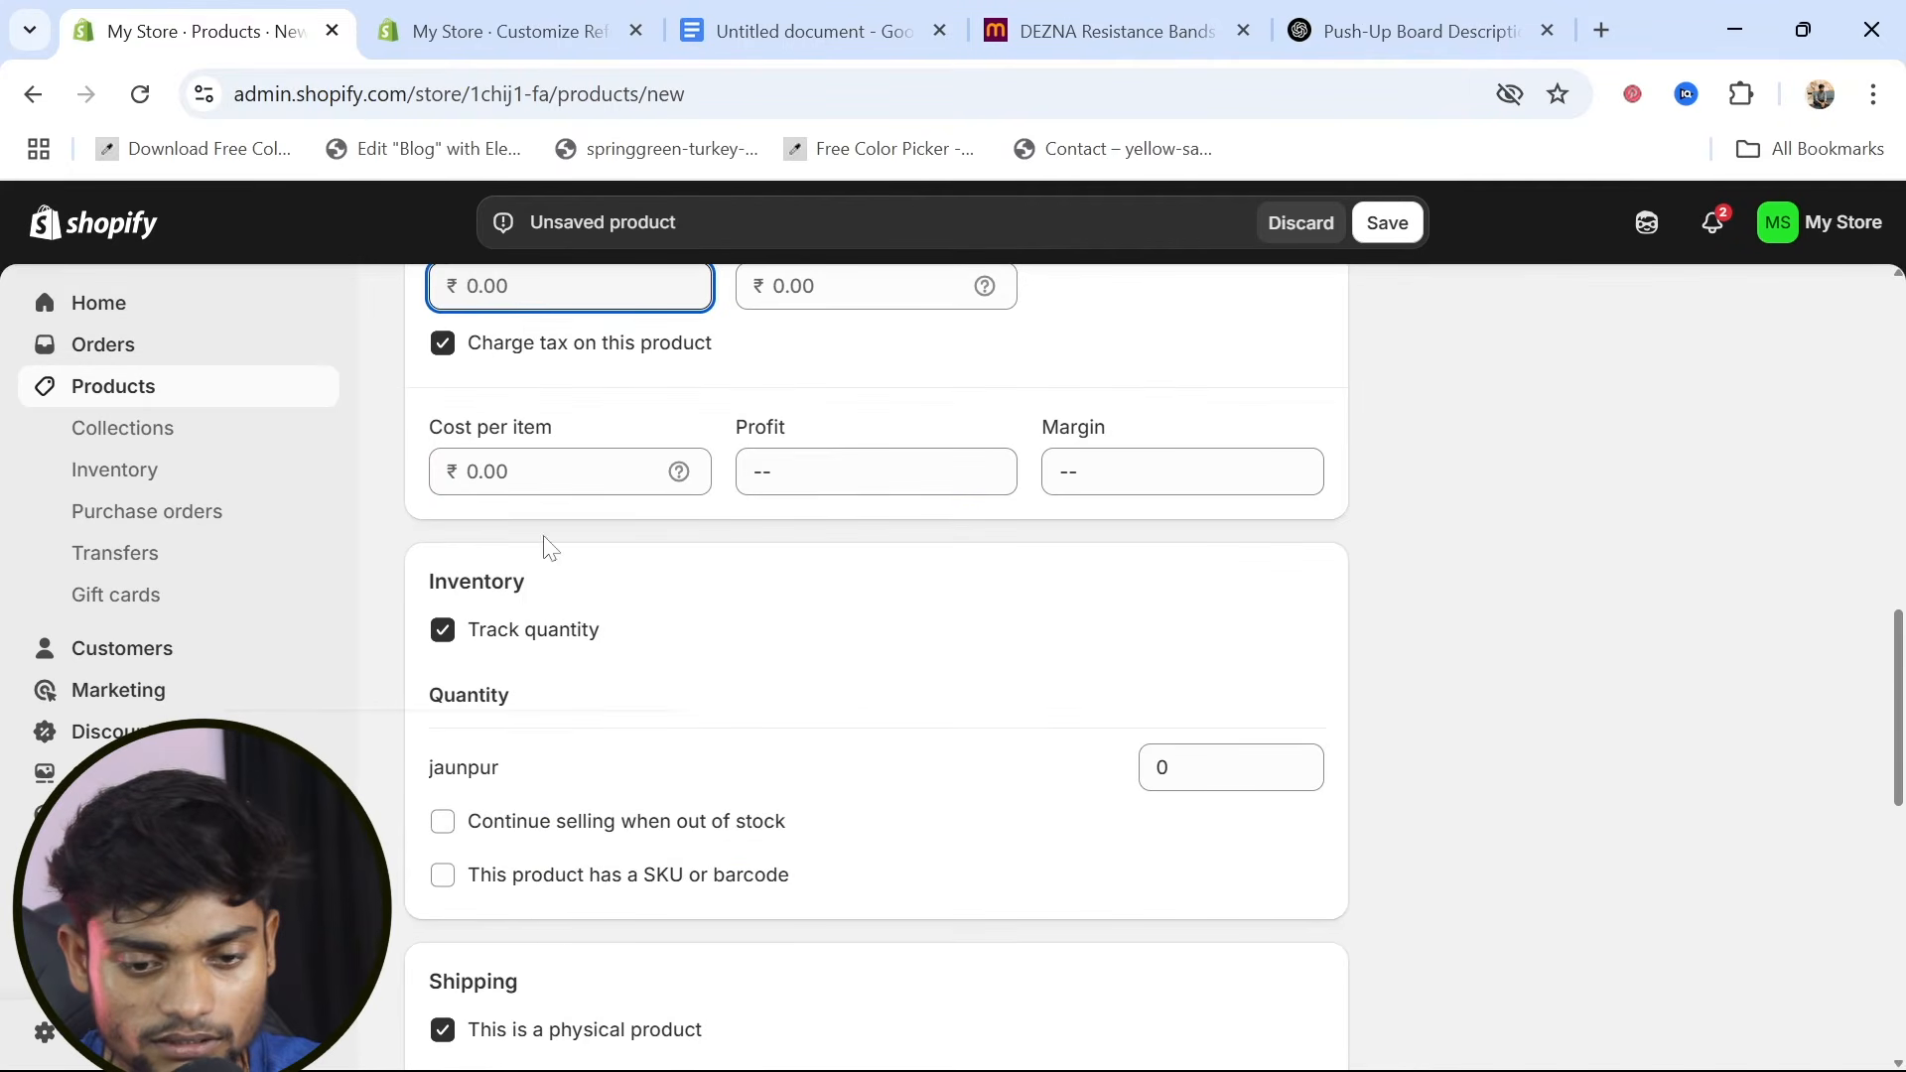
pyautogui.click(556, 472)
pyautogui.hotkey('ctrl', 'v')
# Set the product's price to ₹399 and its compare-at price to ₹599
pyautogui.scroll(2, 556, 472)
pyautogui.click(558, 485)
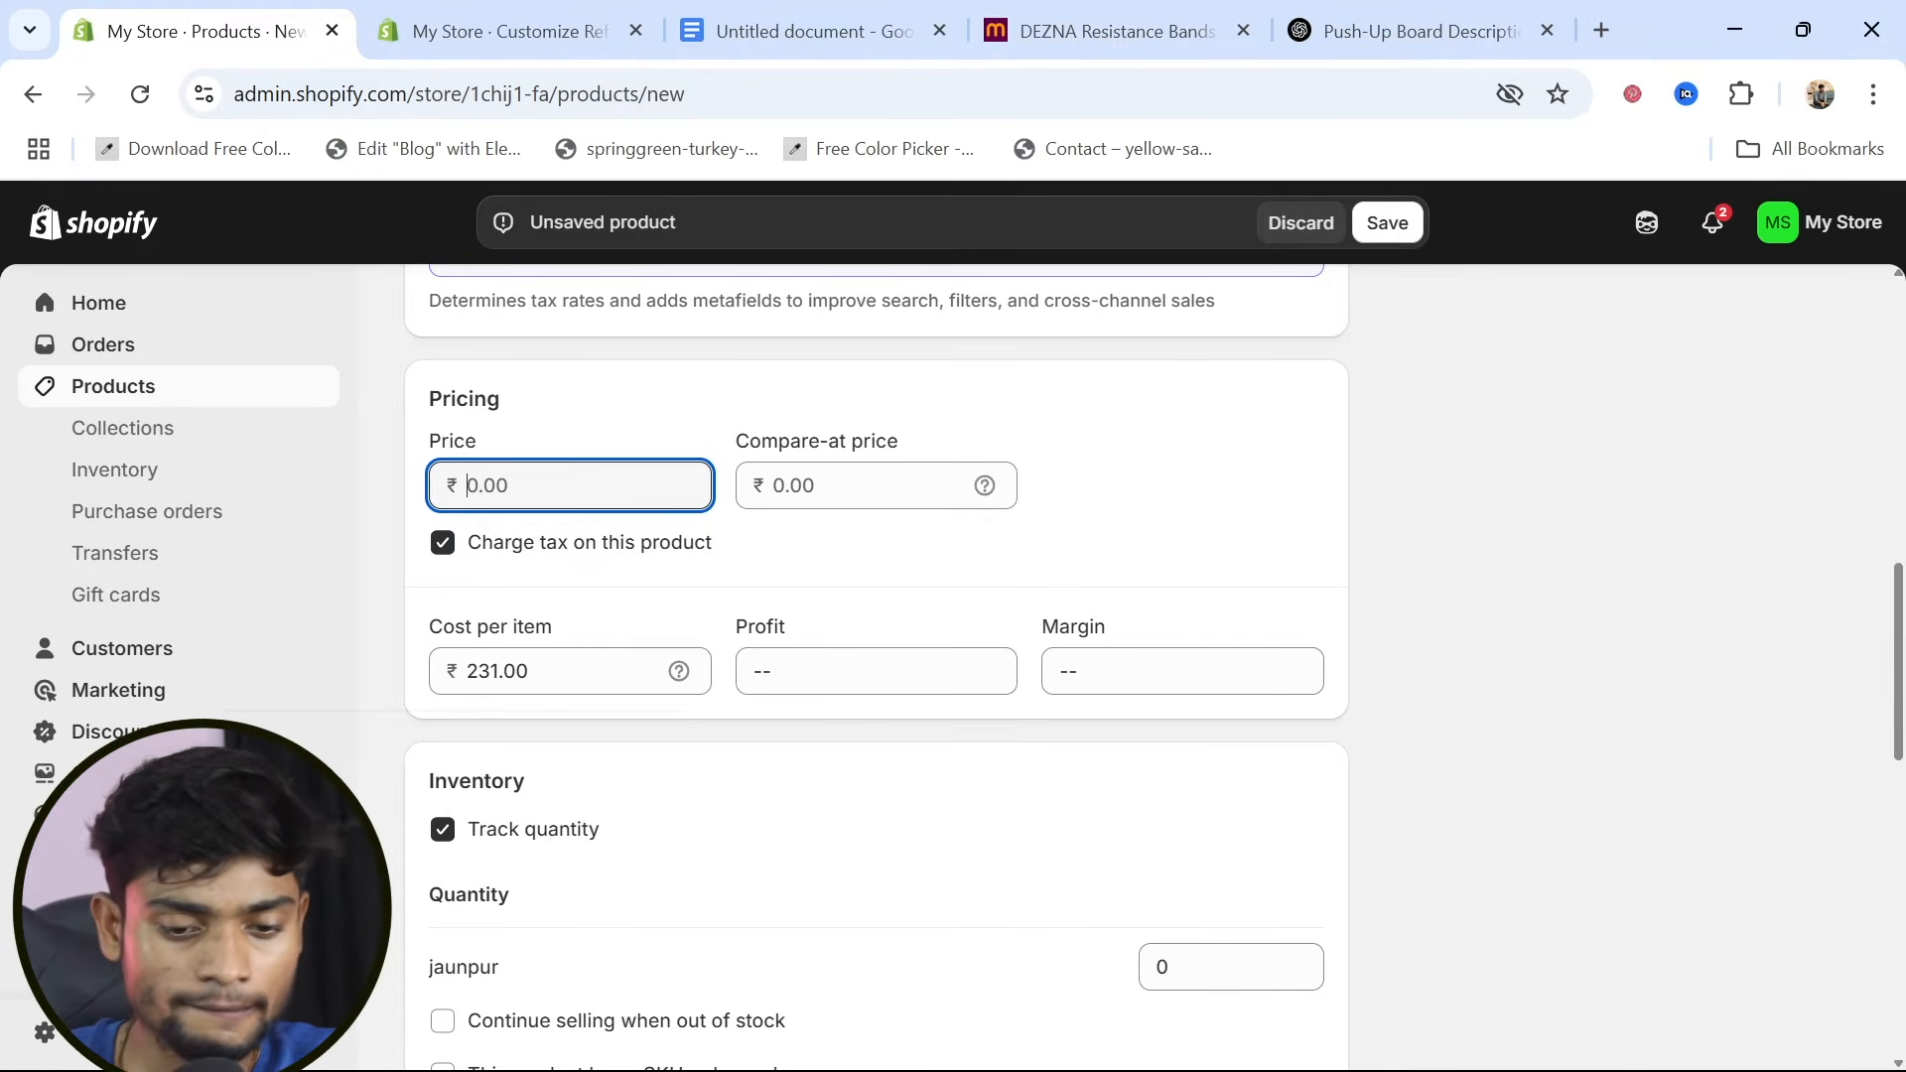
pyautogui.write('399')
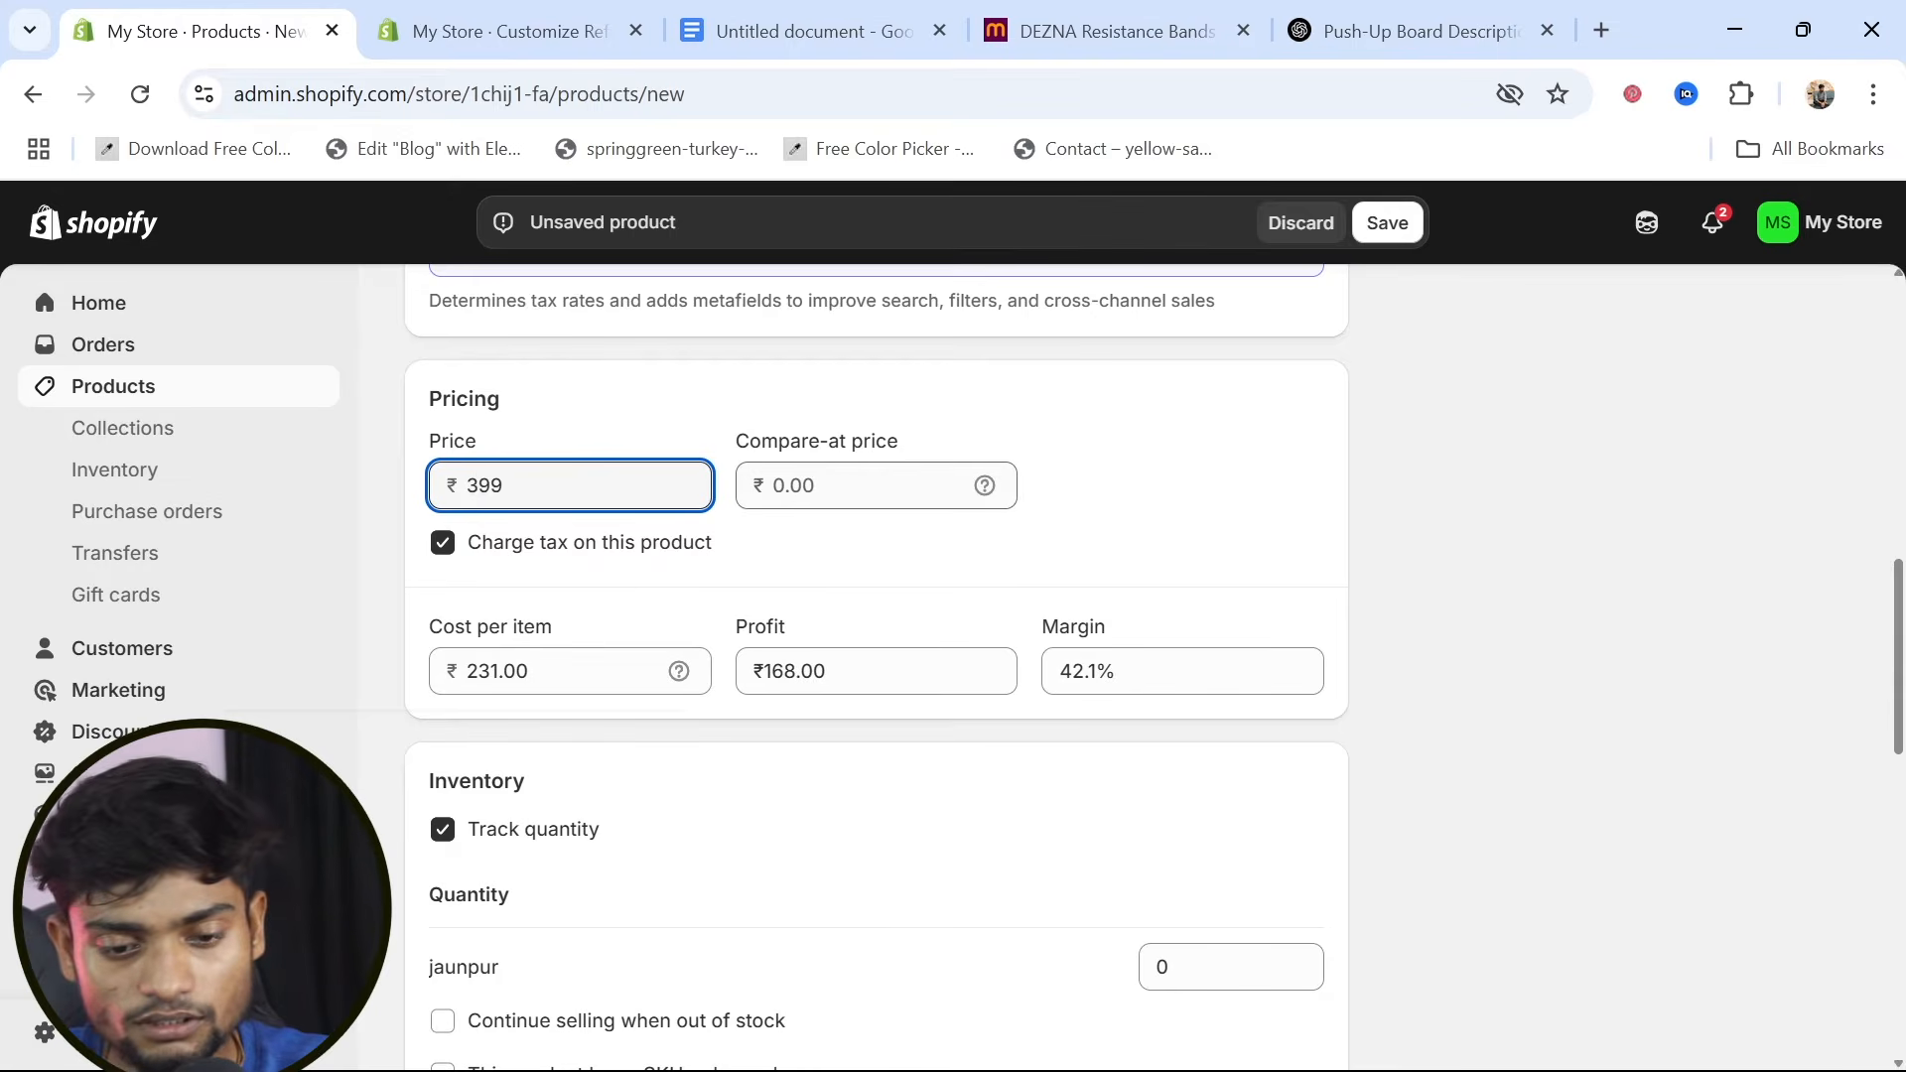
pyautogui.click(862, 485)
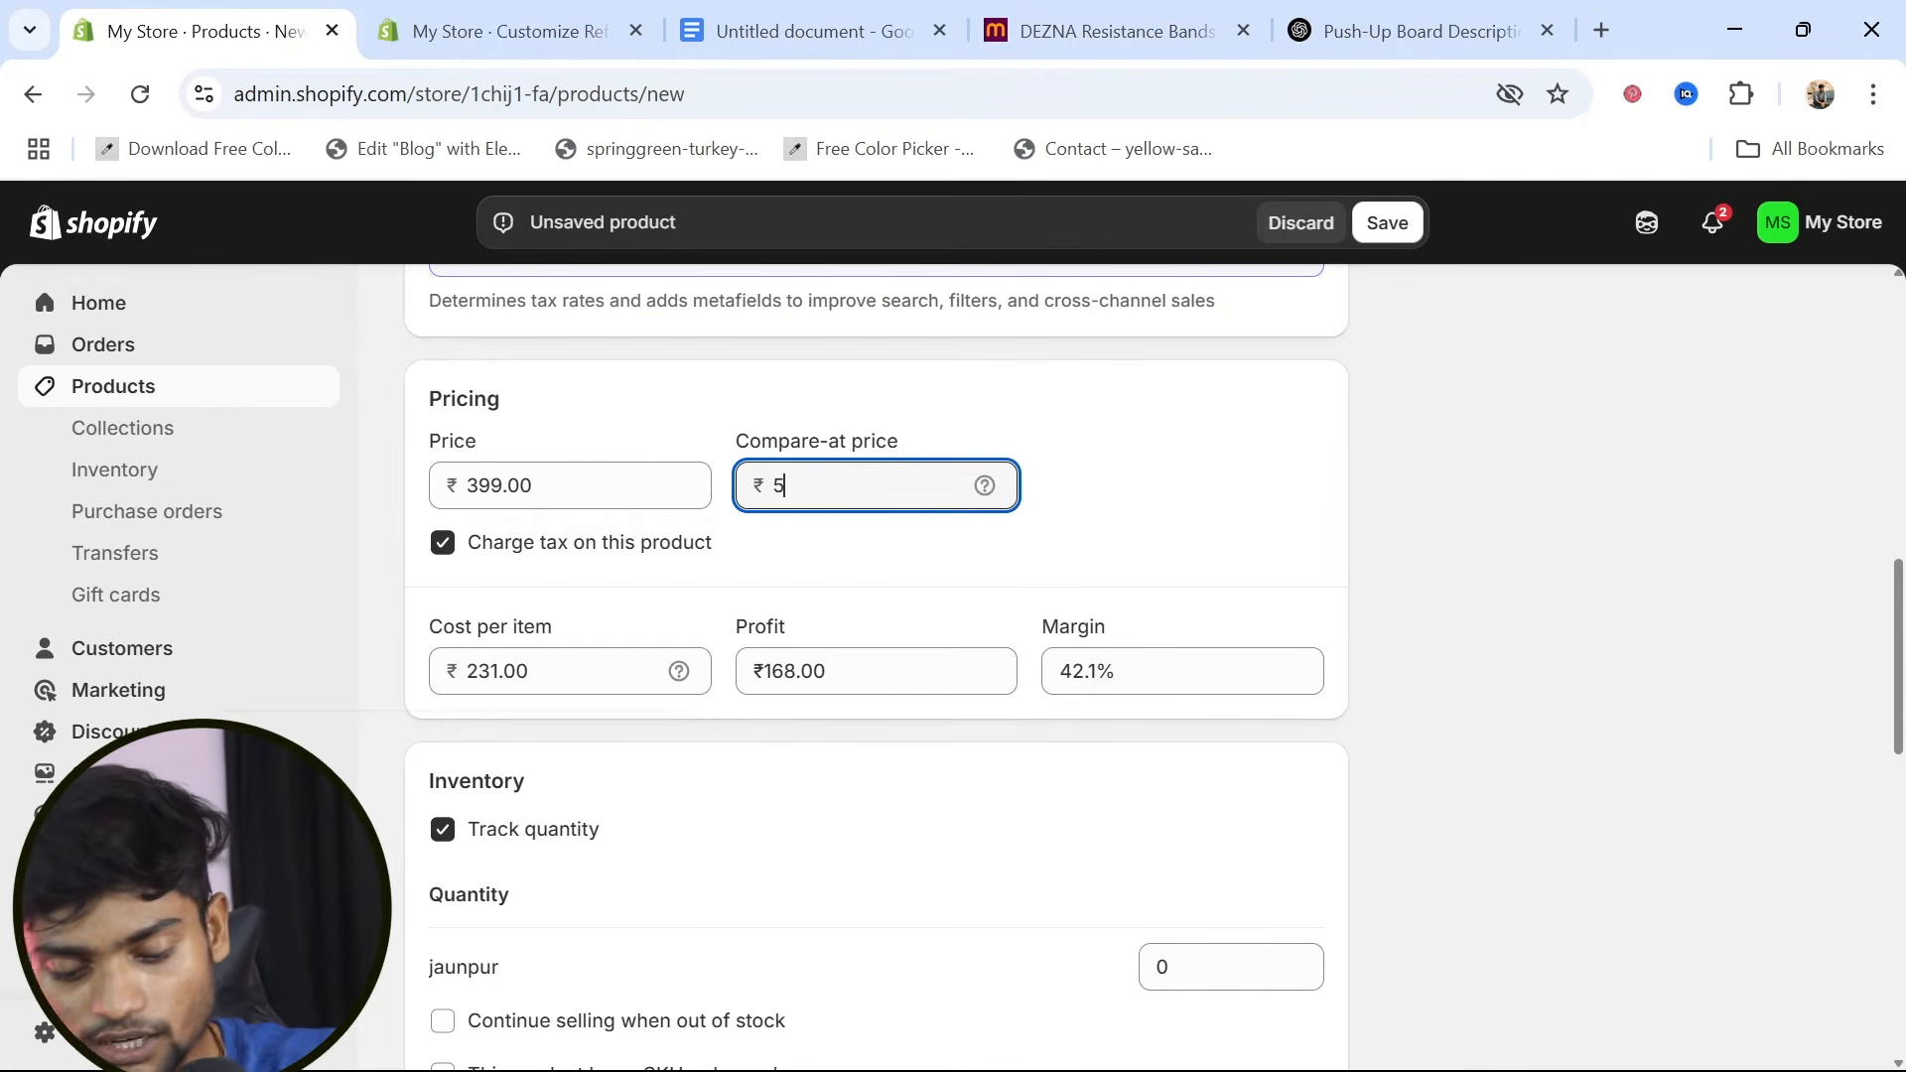
# Set the stock quantity at the jaunpur location to 53 and save the product
pyautogui.scroll(-2, 877, 655)
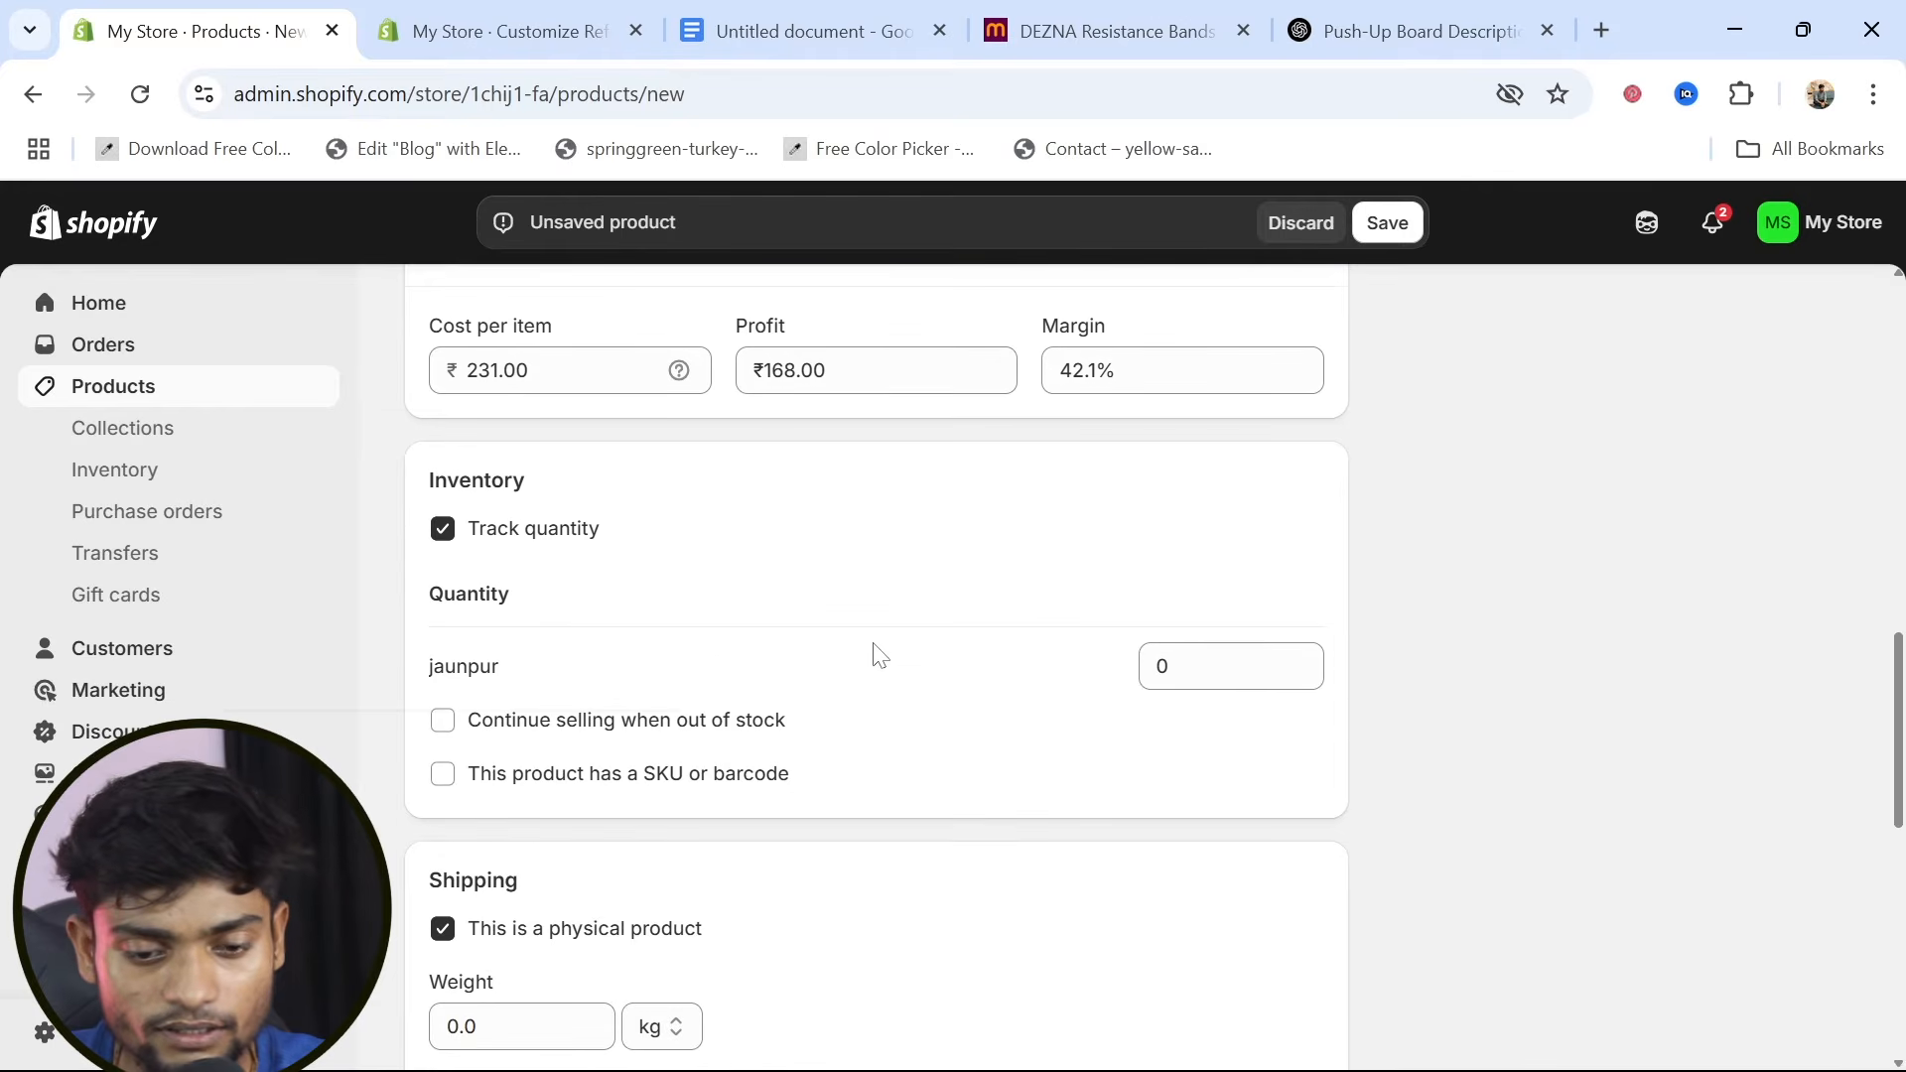
pyautogui.click(1223, 666)
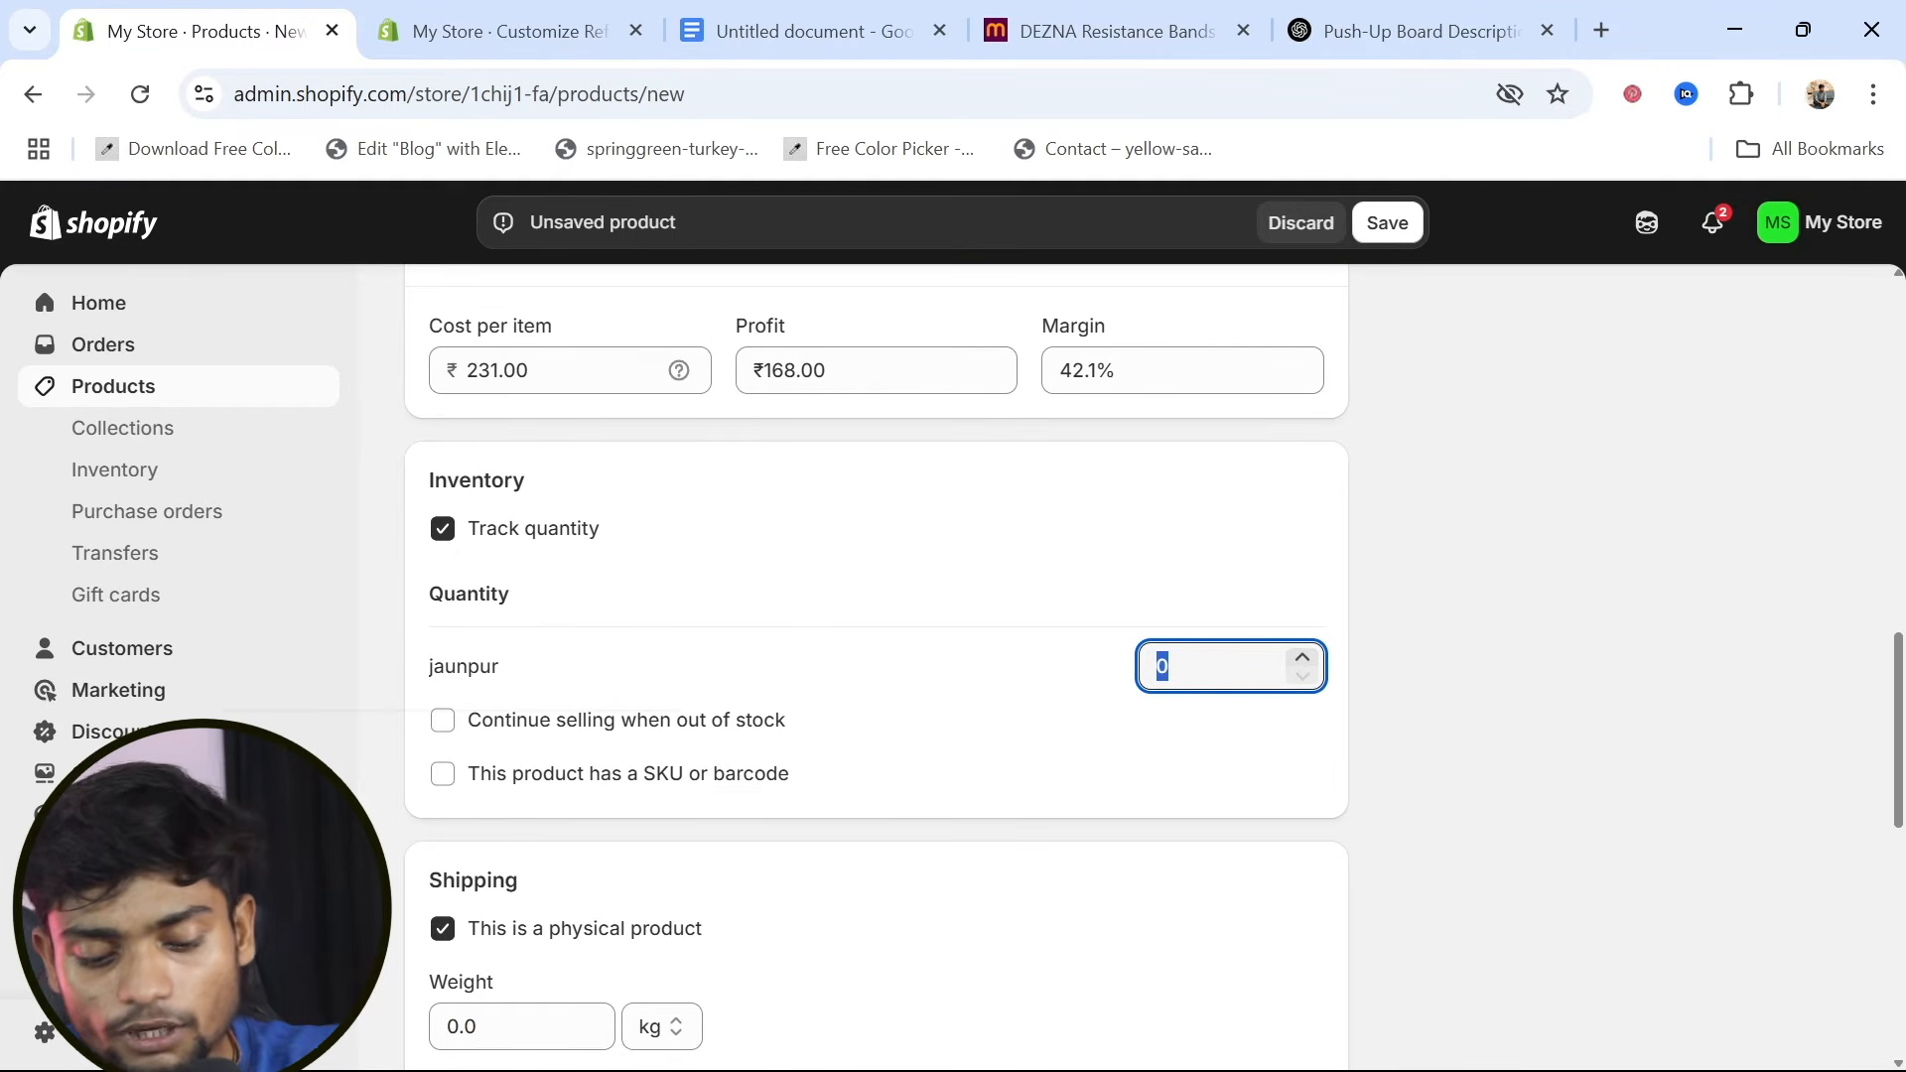
pyautogui.write('65')
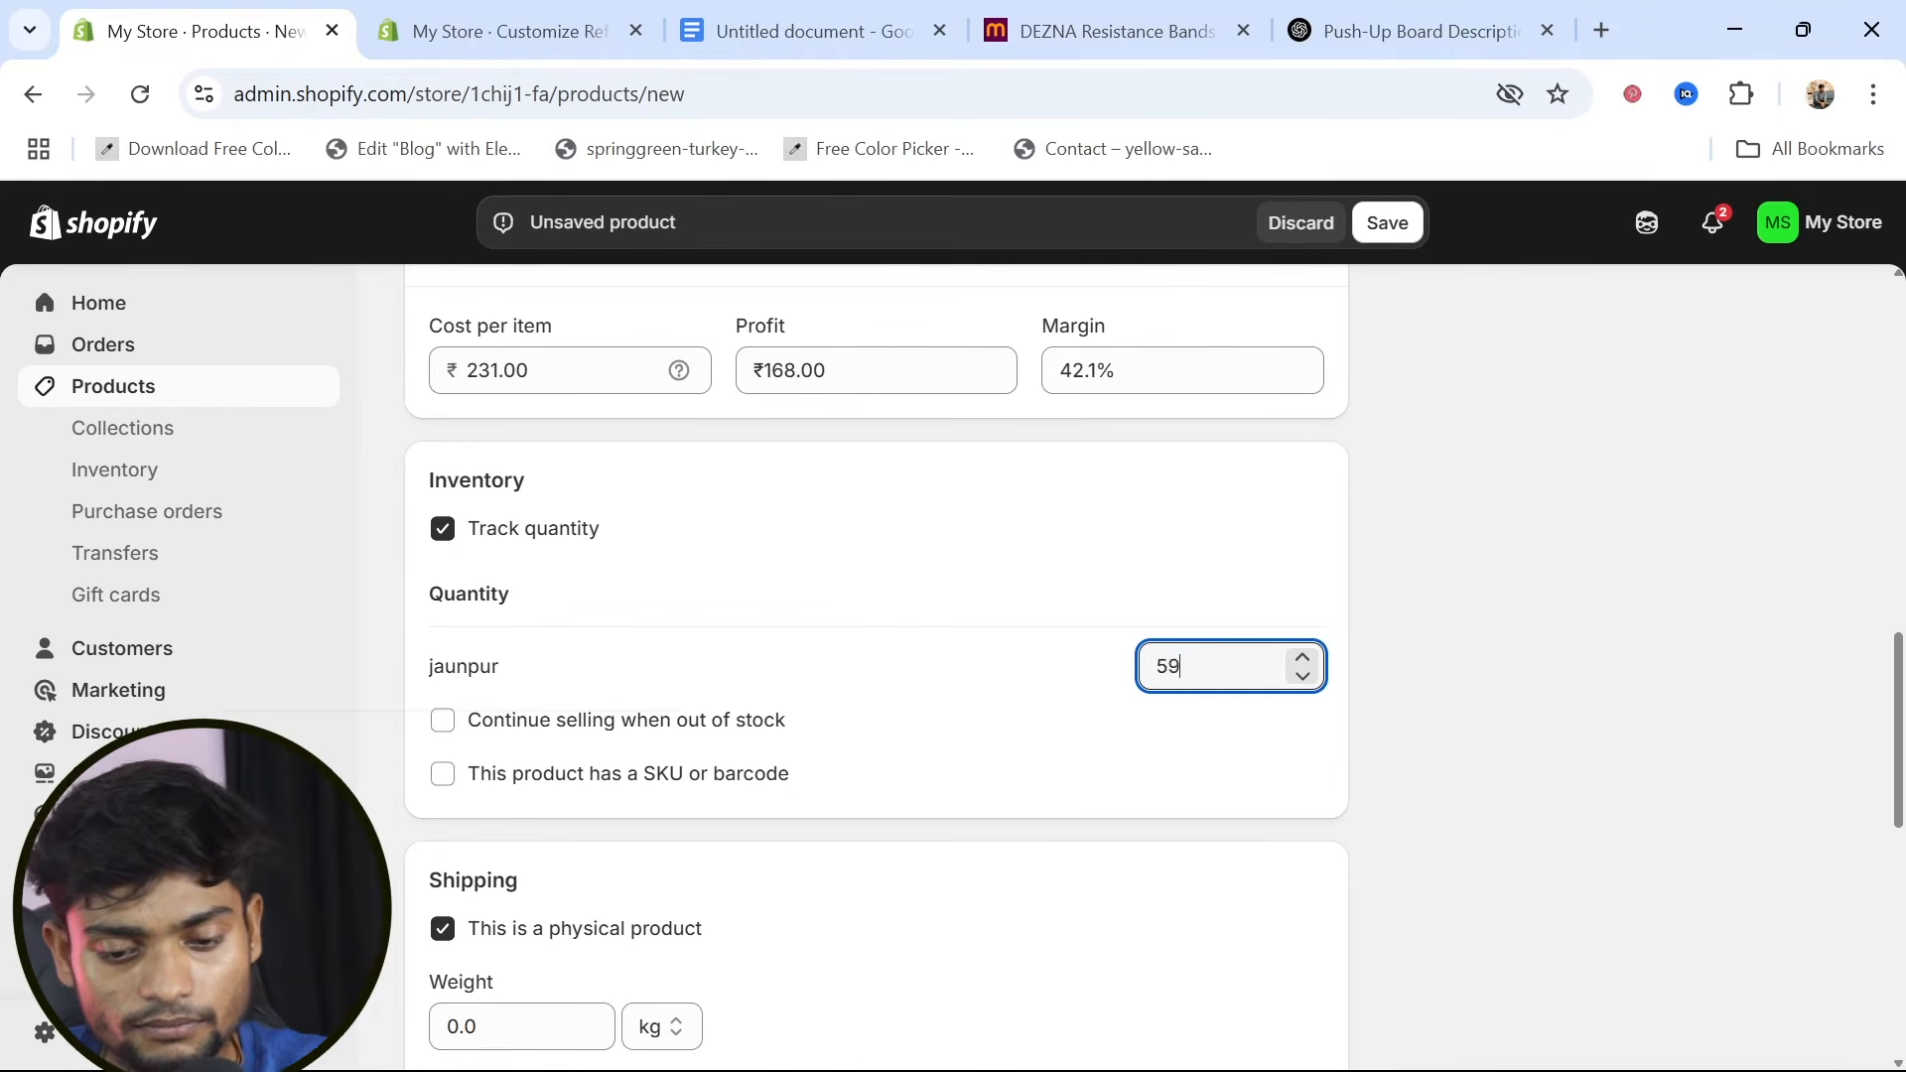
pyautogui.scroll(-8, 1060, 917)
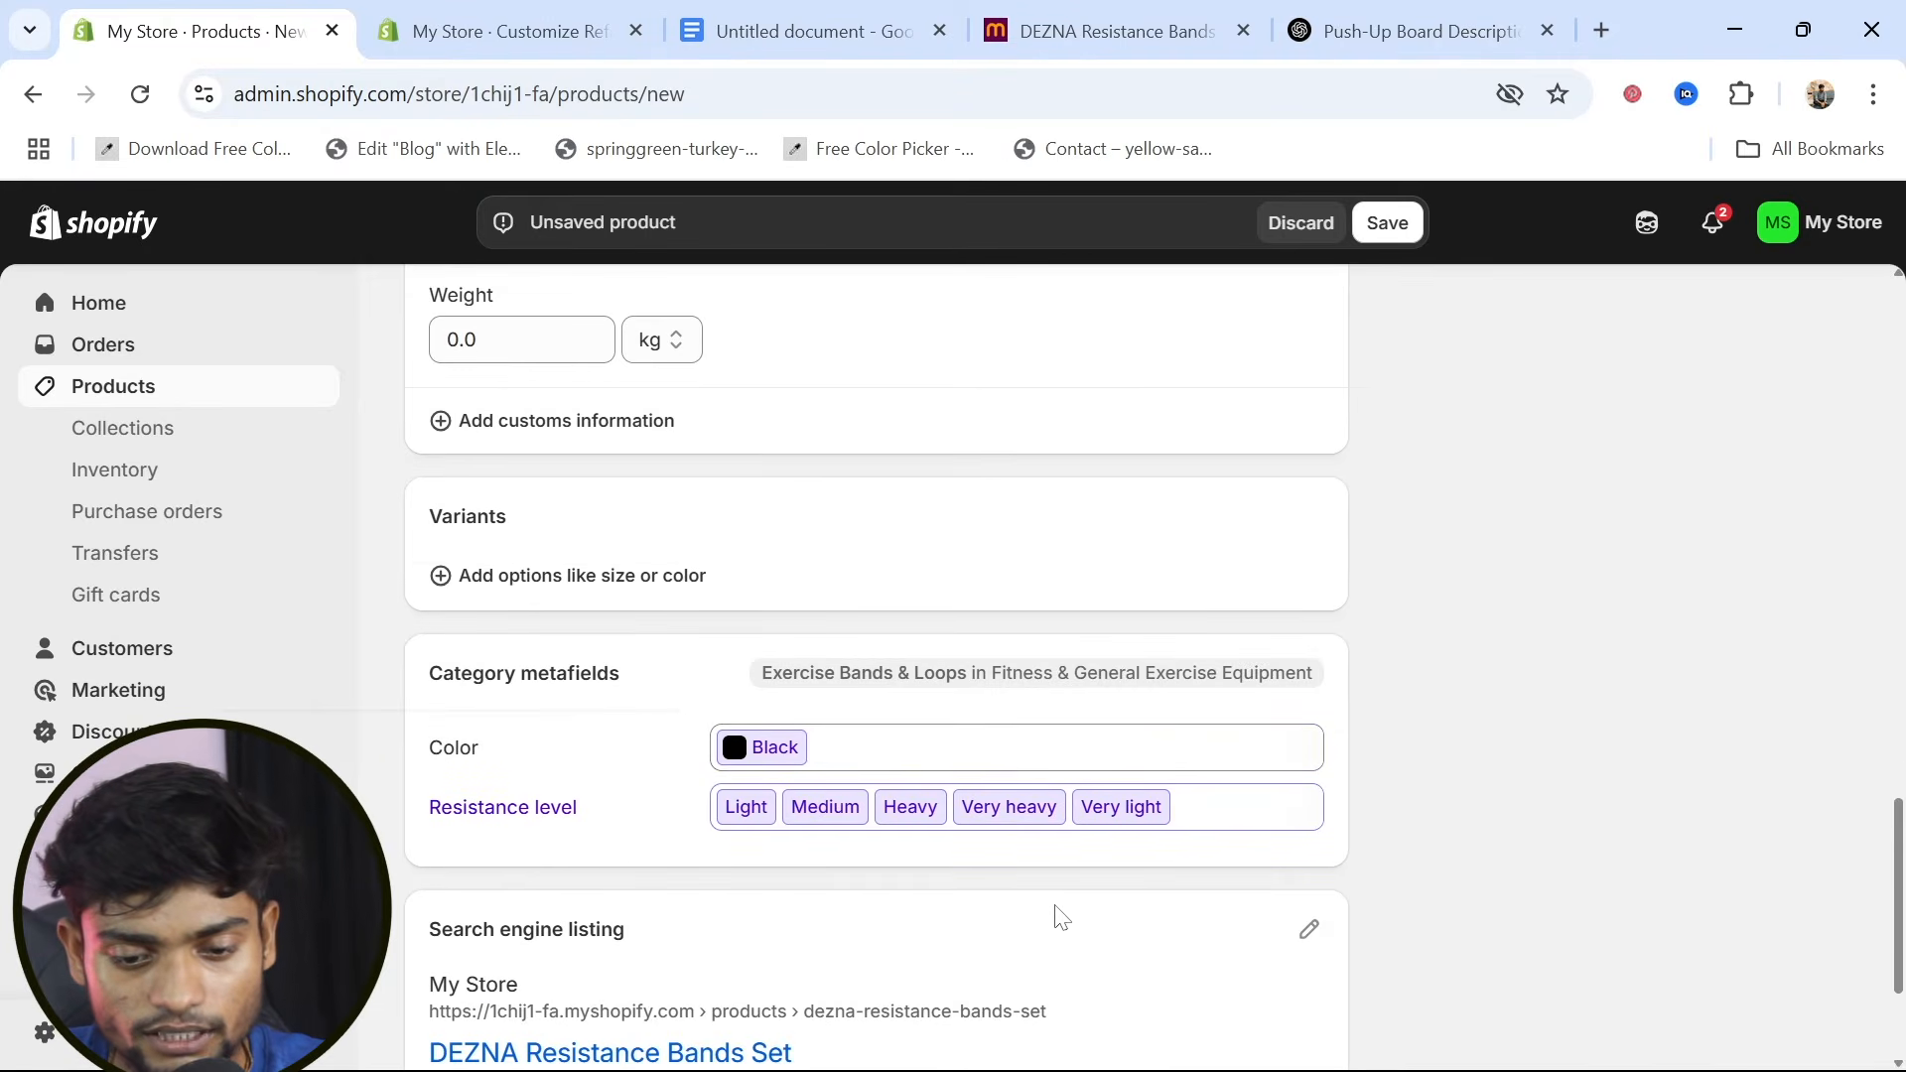
pyautogui.scroll(10, 968, 918)
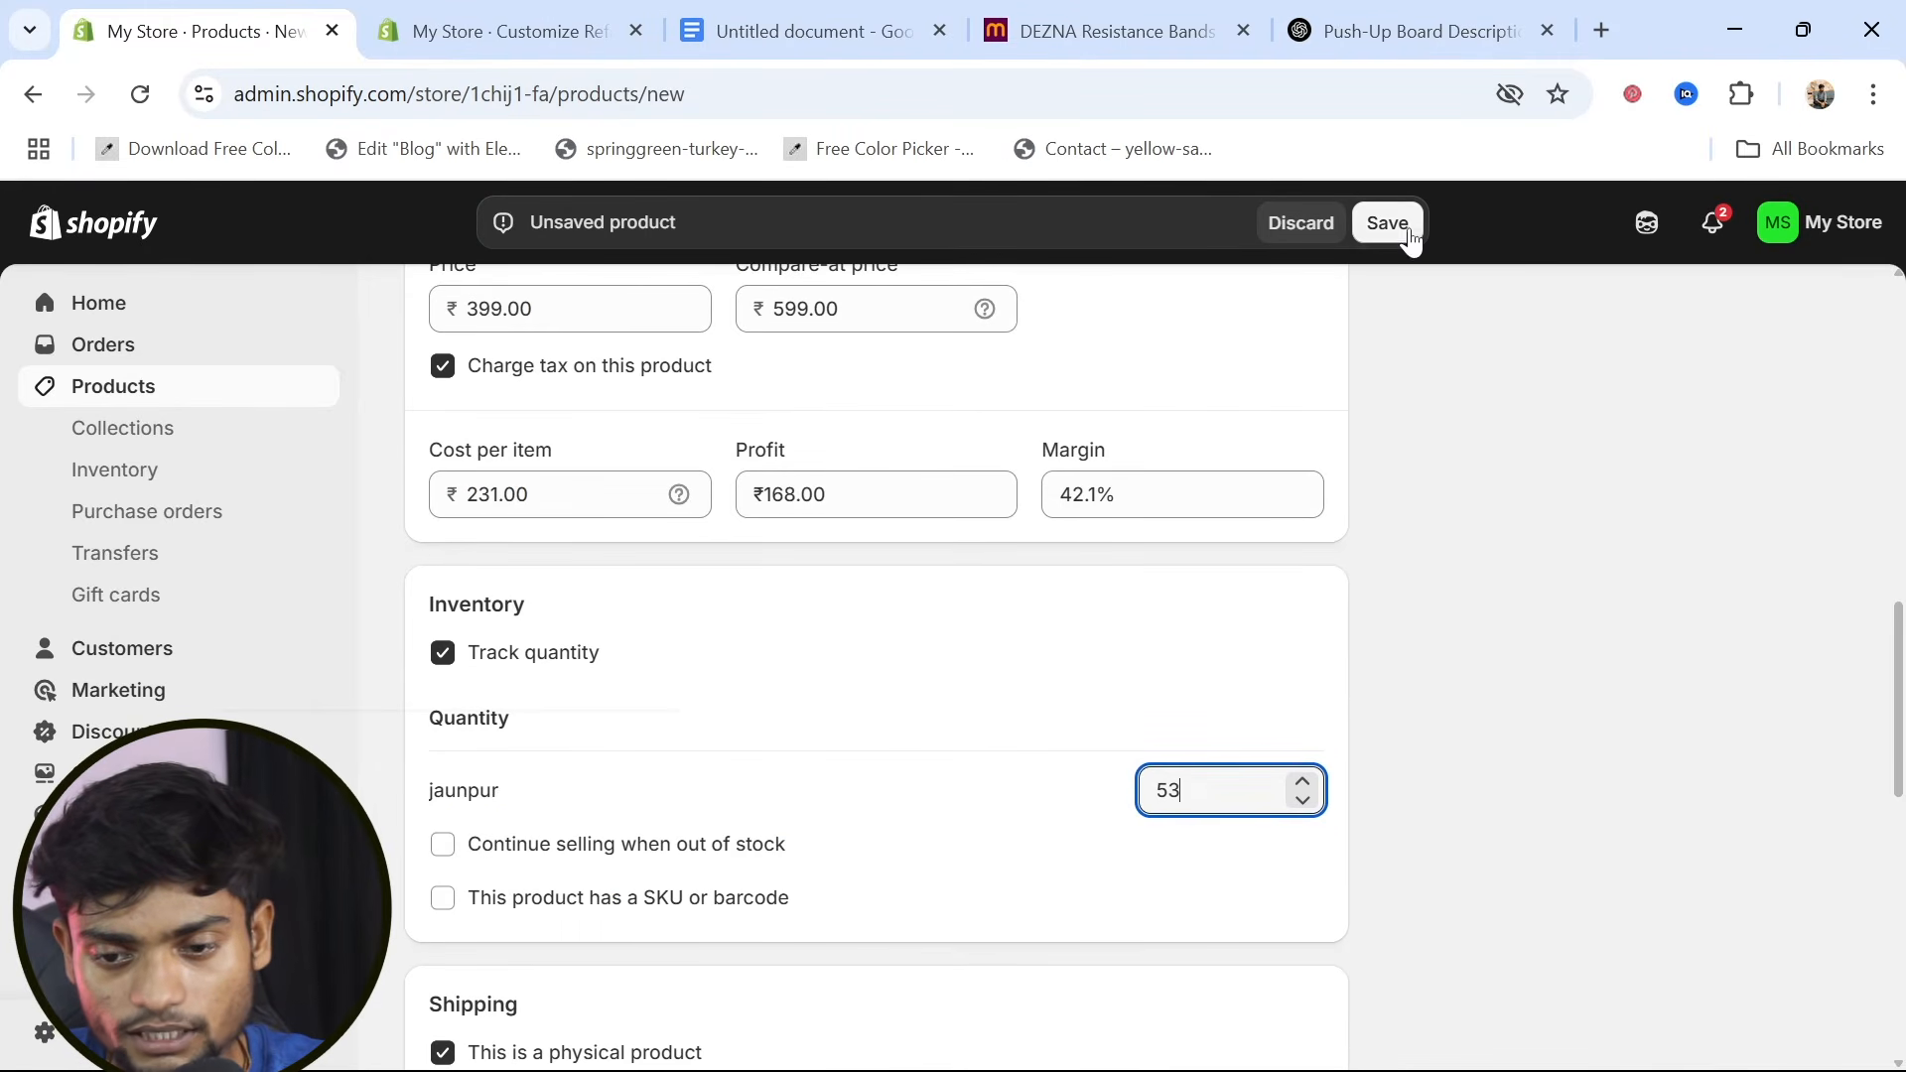
pyautogui.click(1388, 223)
pyautogui.scroll(7, 991, 719)
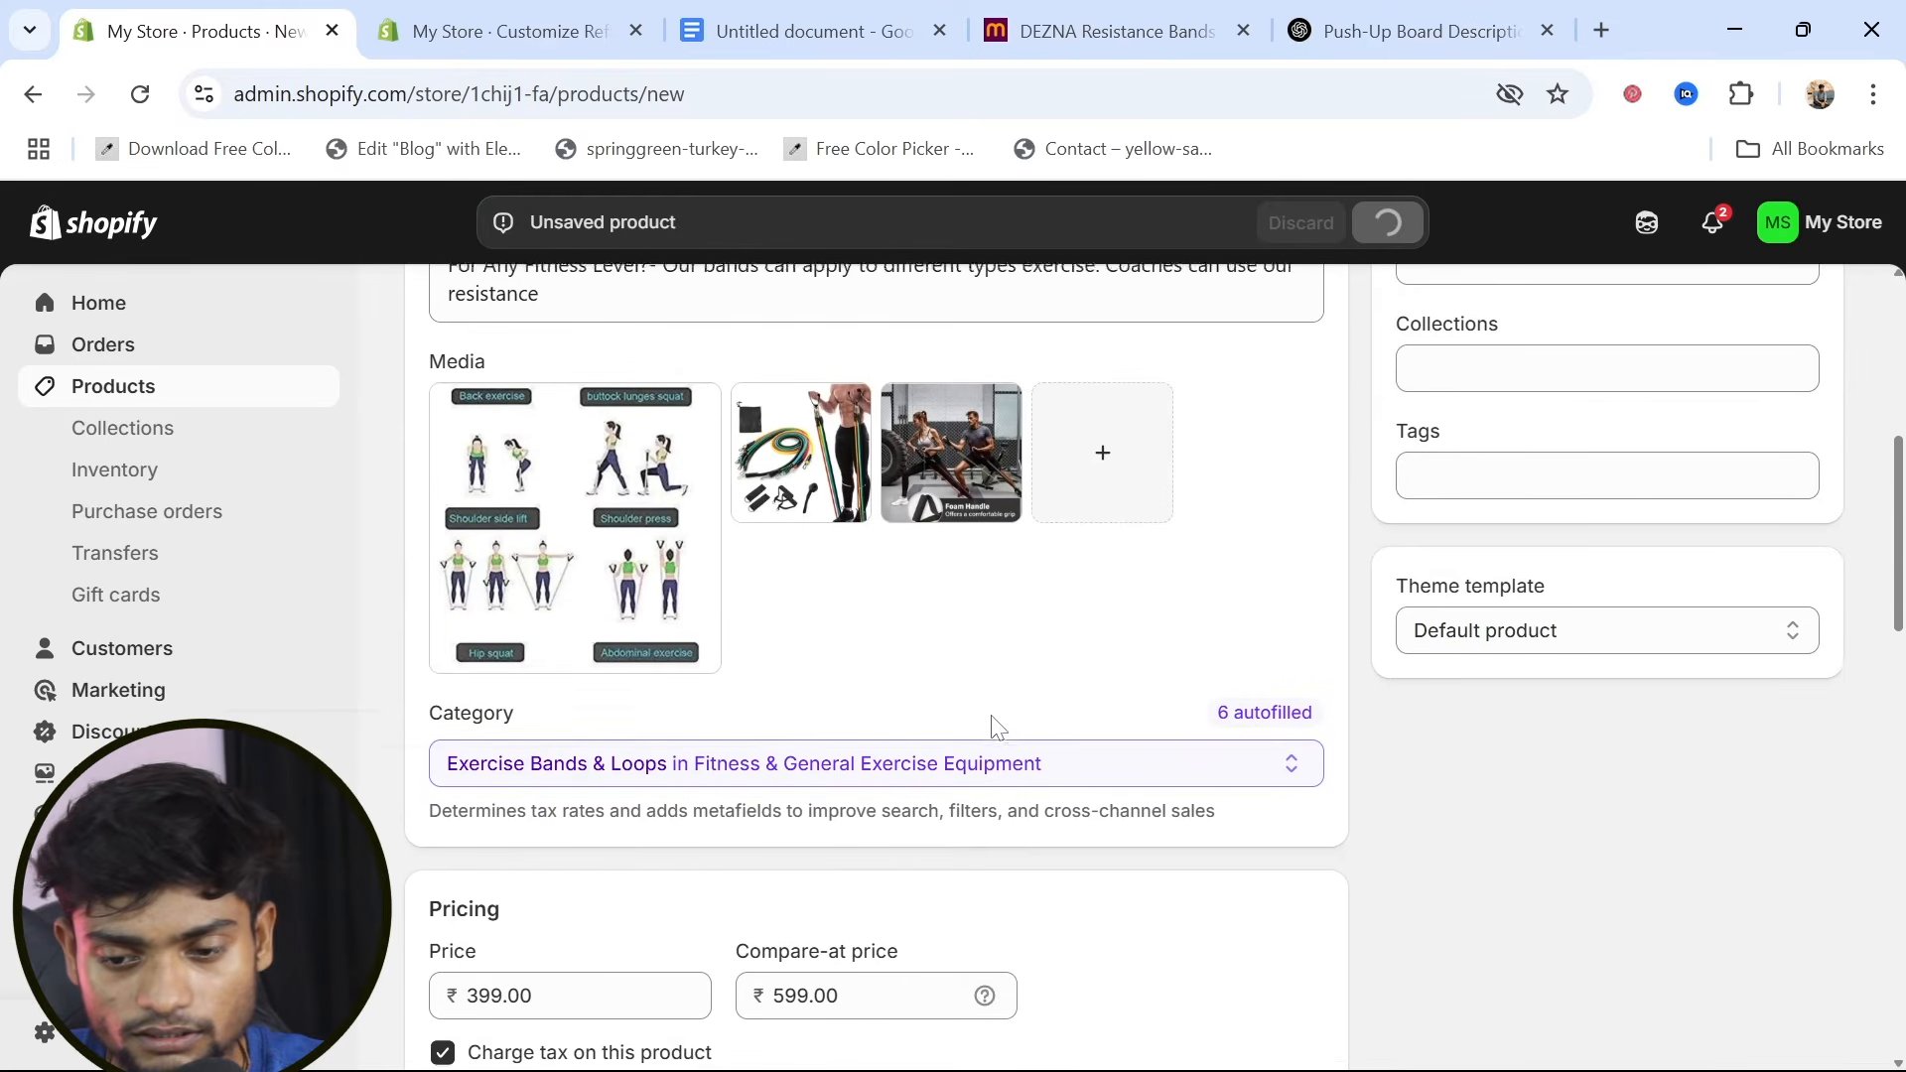
# Add the resistance bands product to the Home Workout collection and save the change
pyautogui.click(1420, 389)
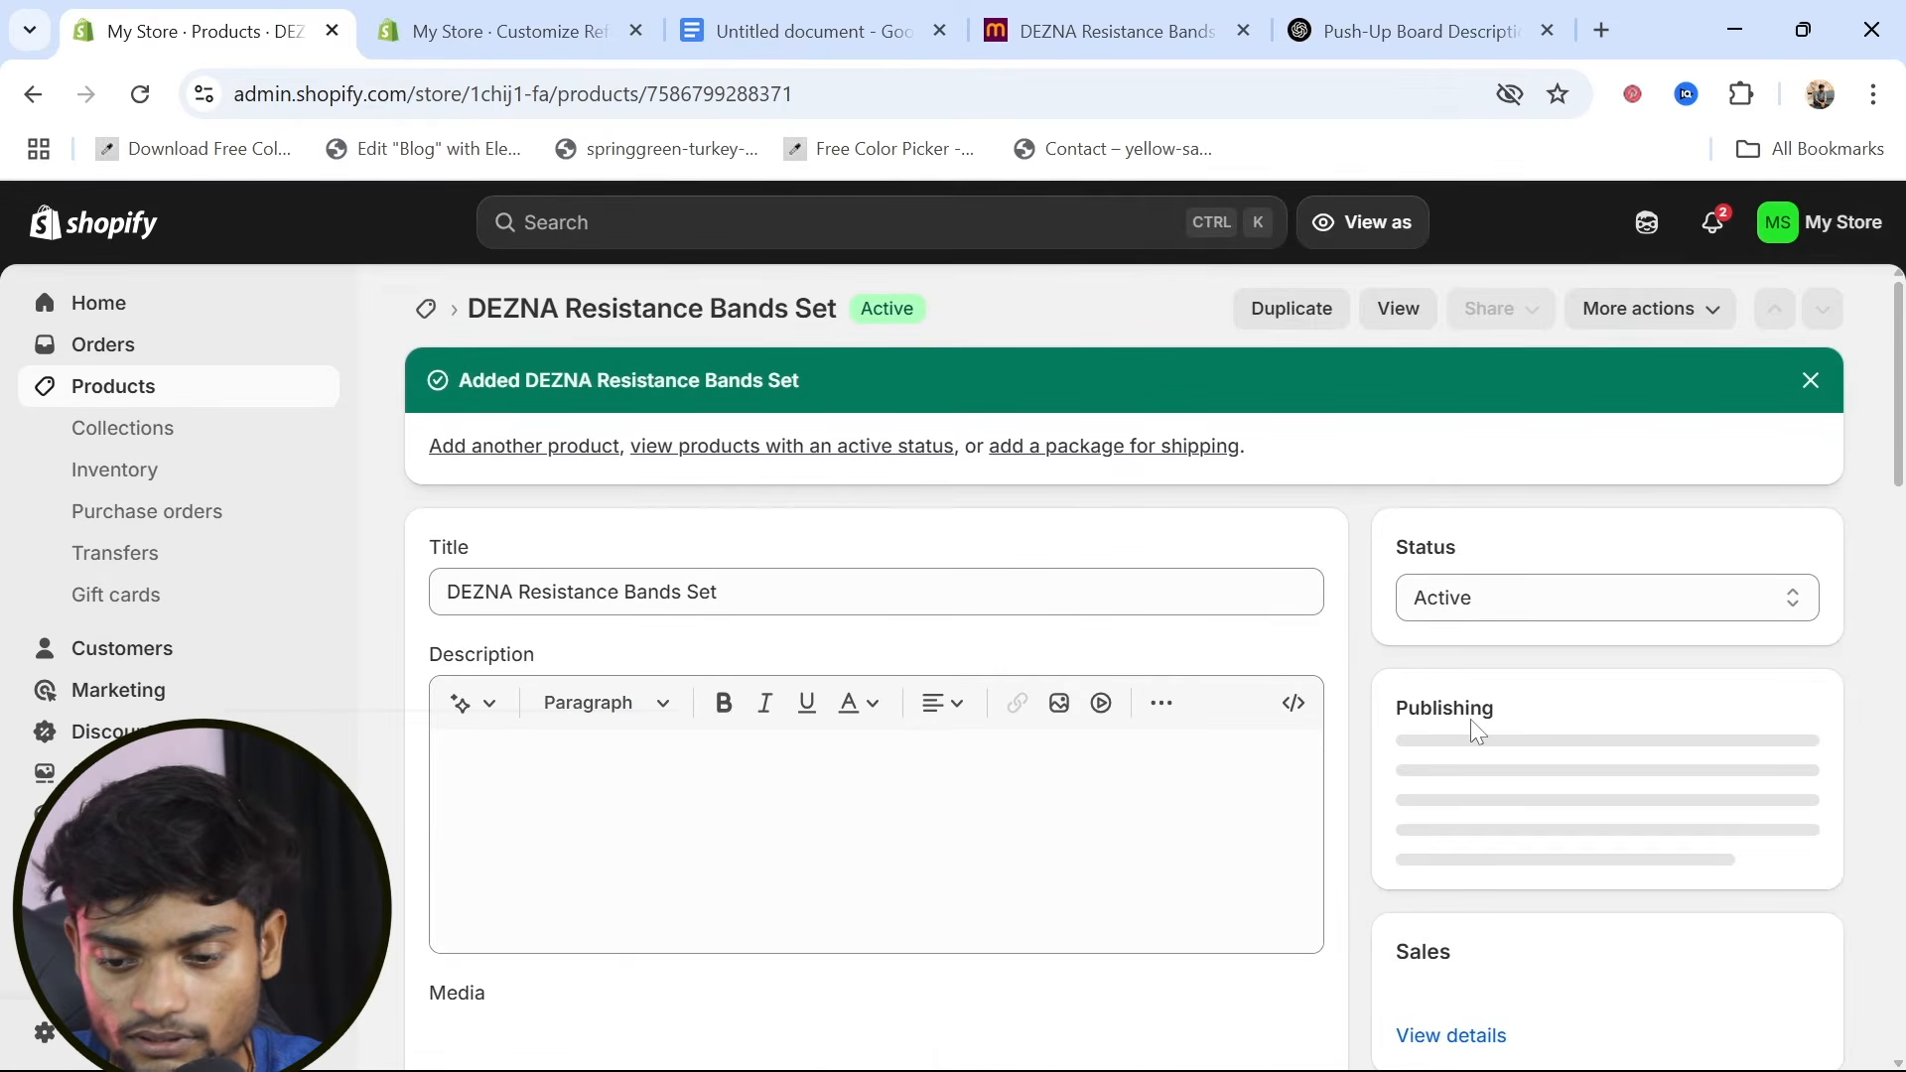
pyautogui.scroll(-5, 1474, 729)
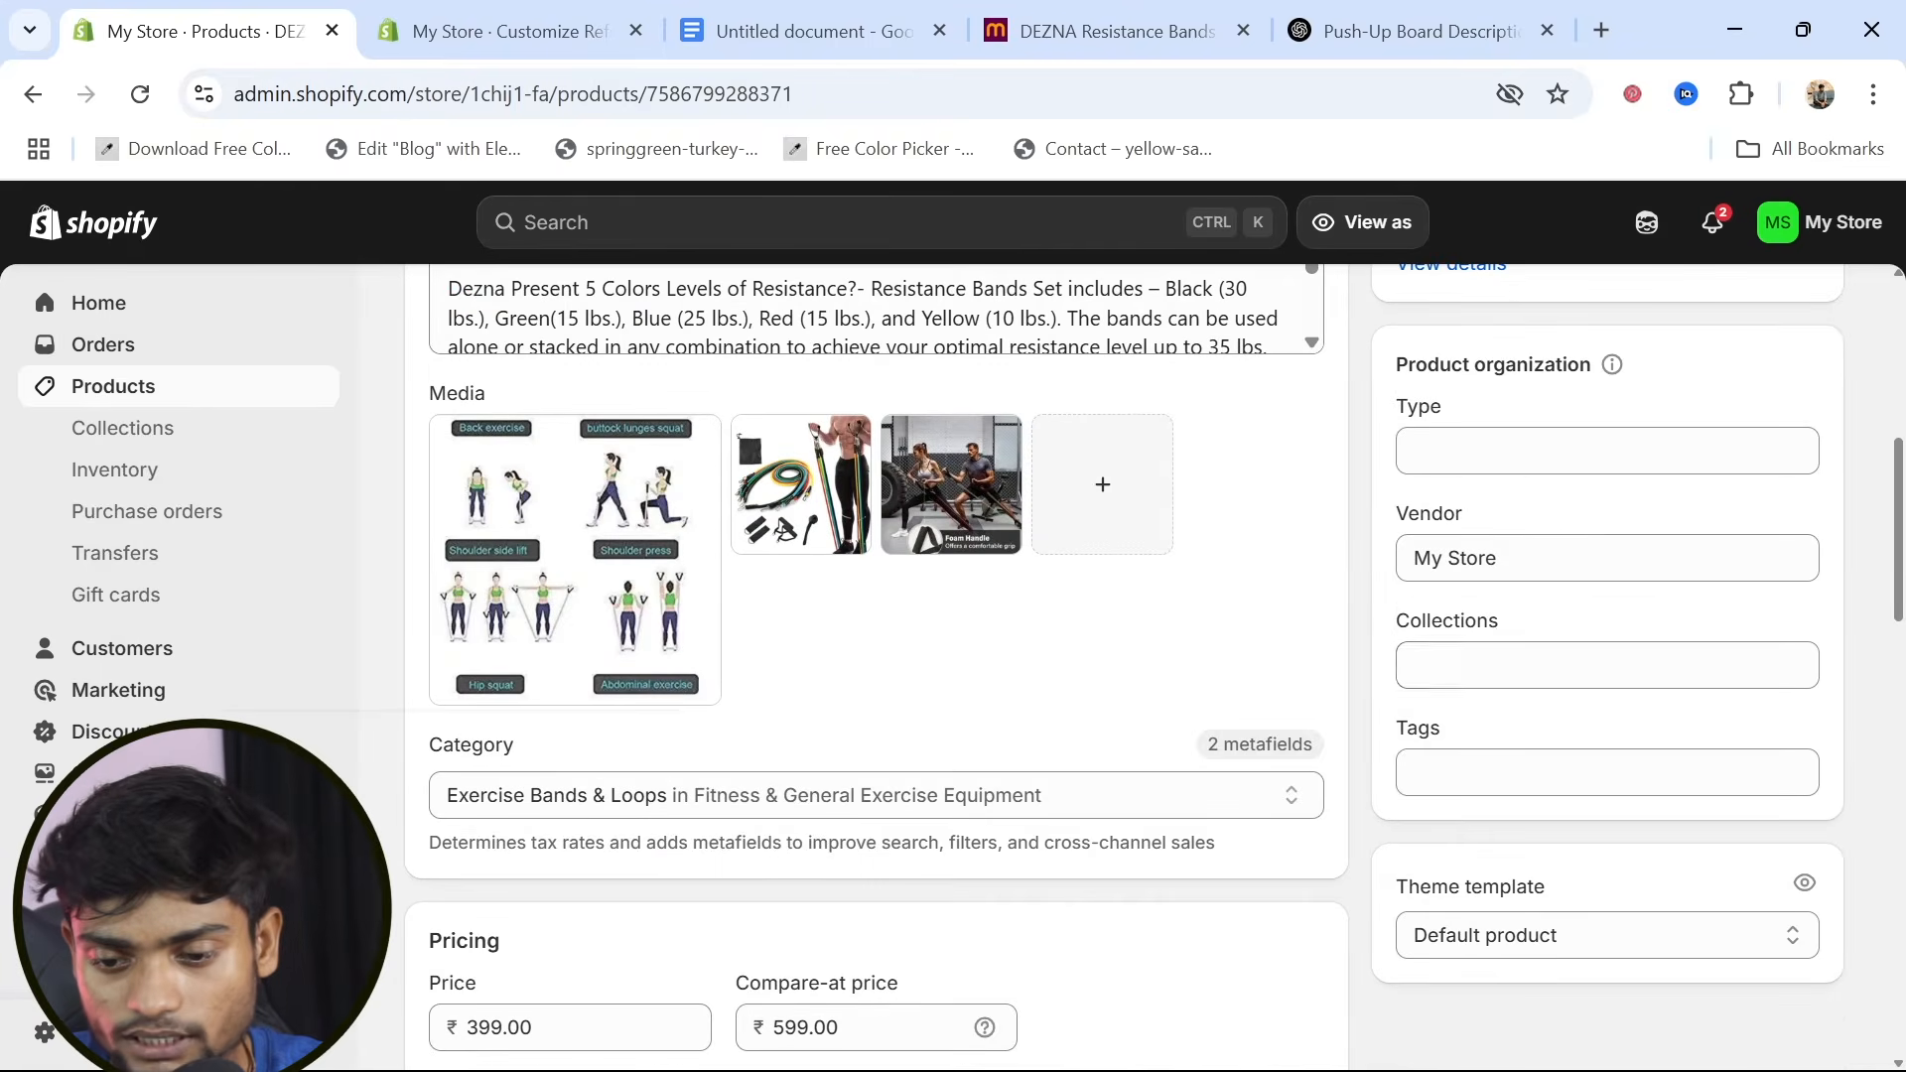
pyautogui.click(1450, 665)
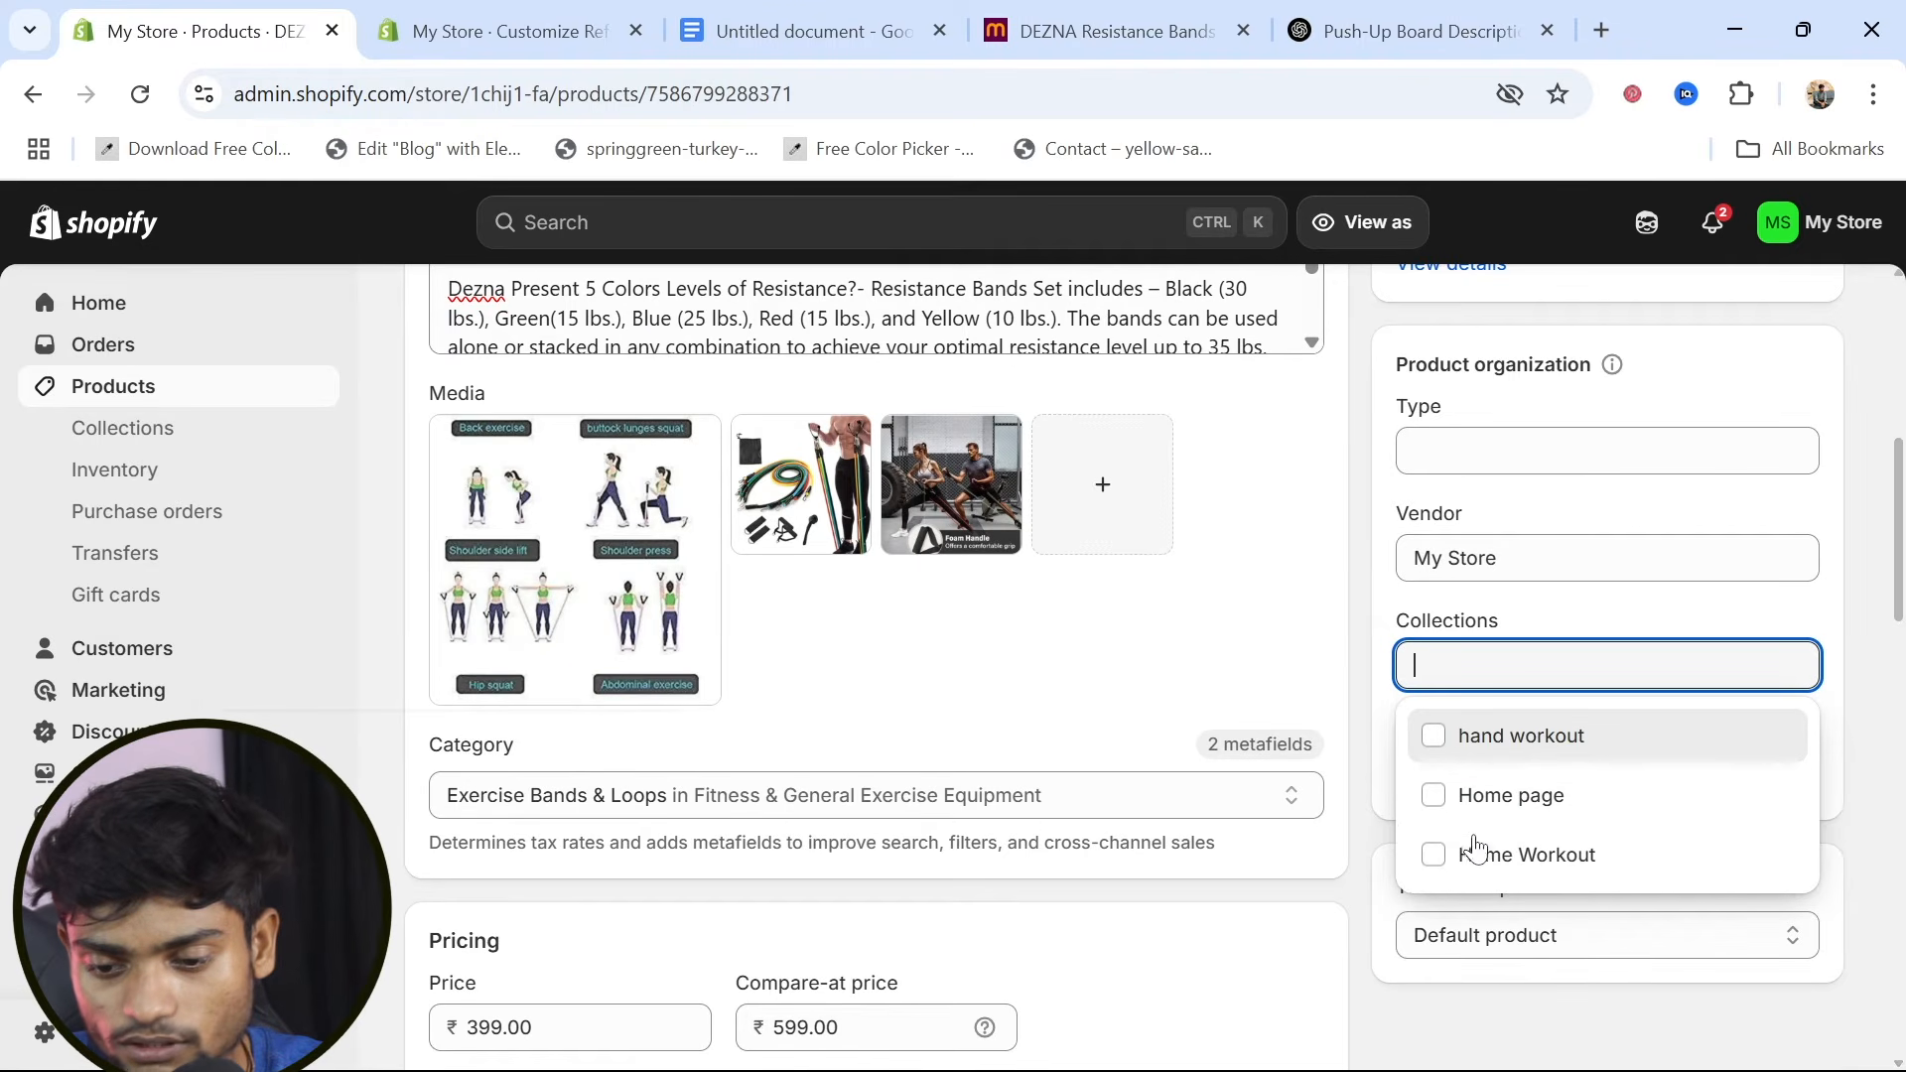
pyautogui.click(1445, 860)
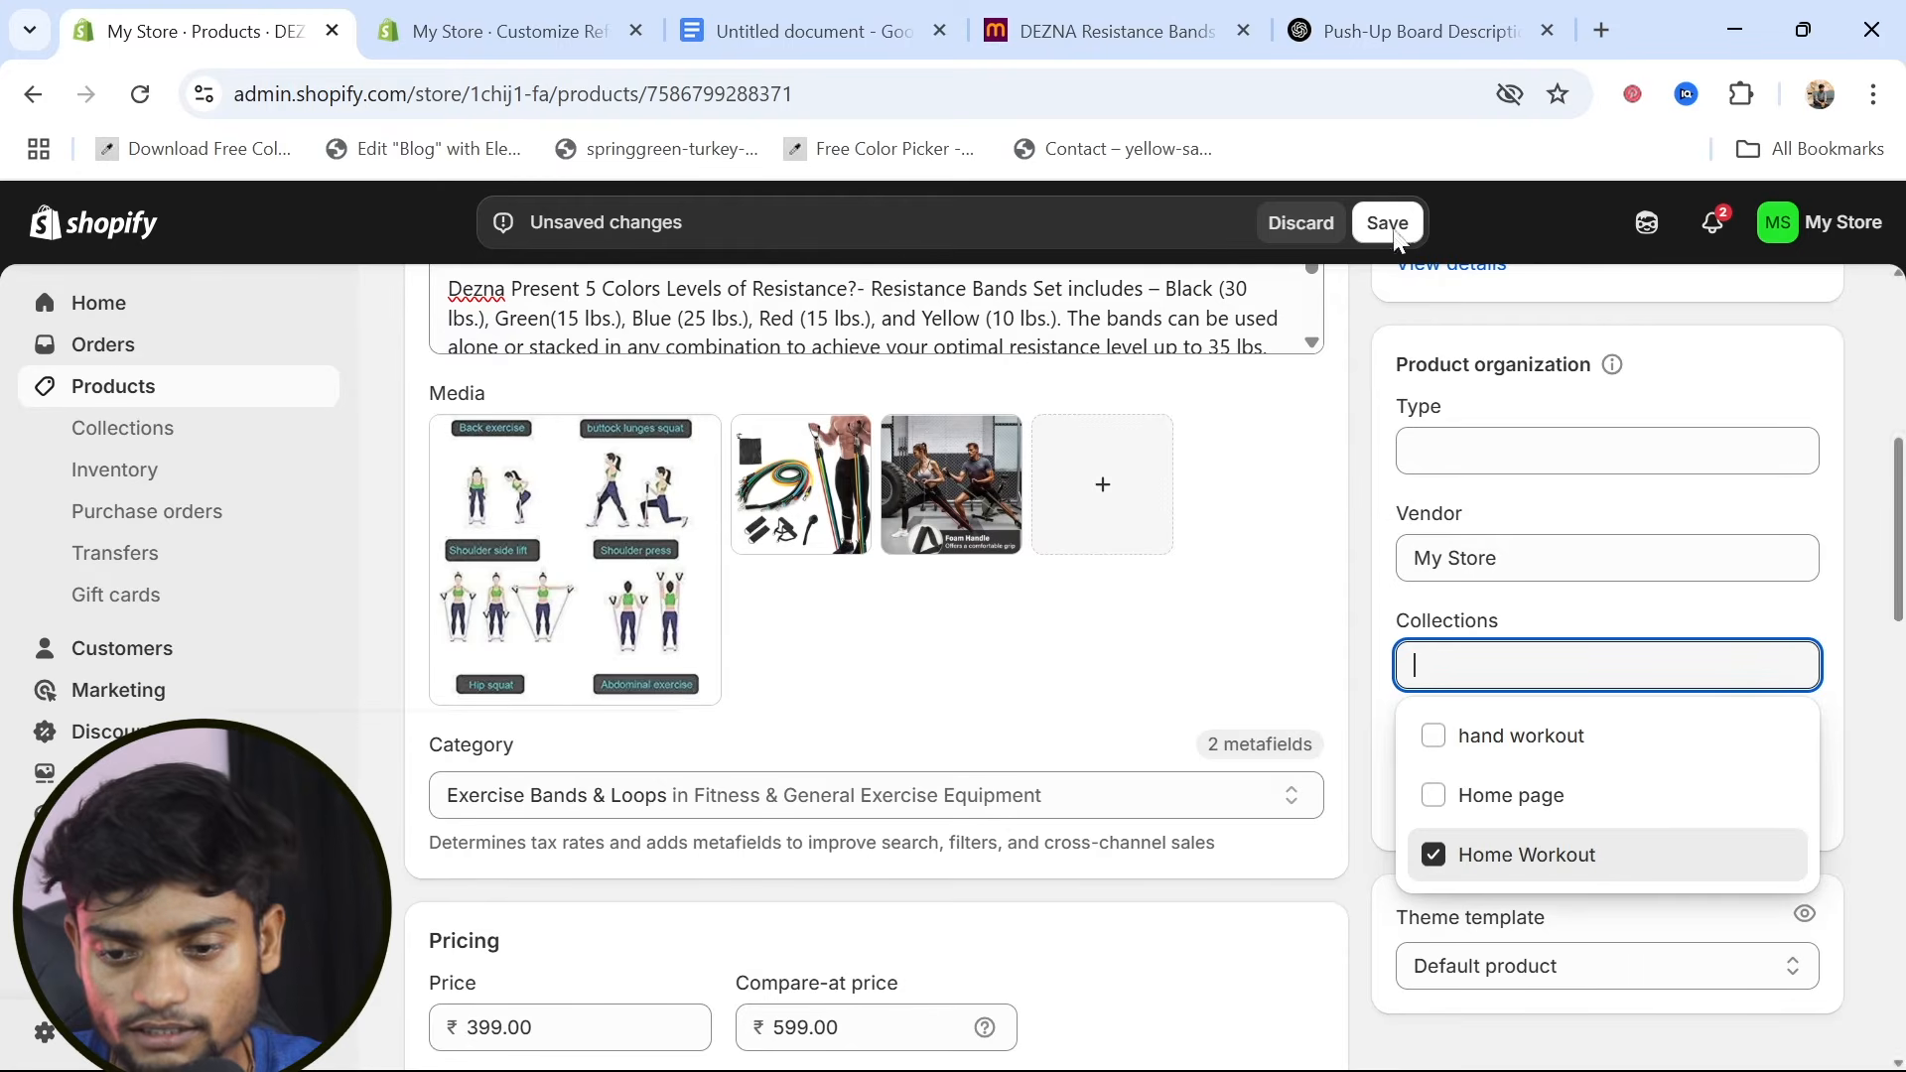
pyautogui.click(1390, 223)
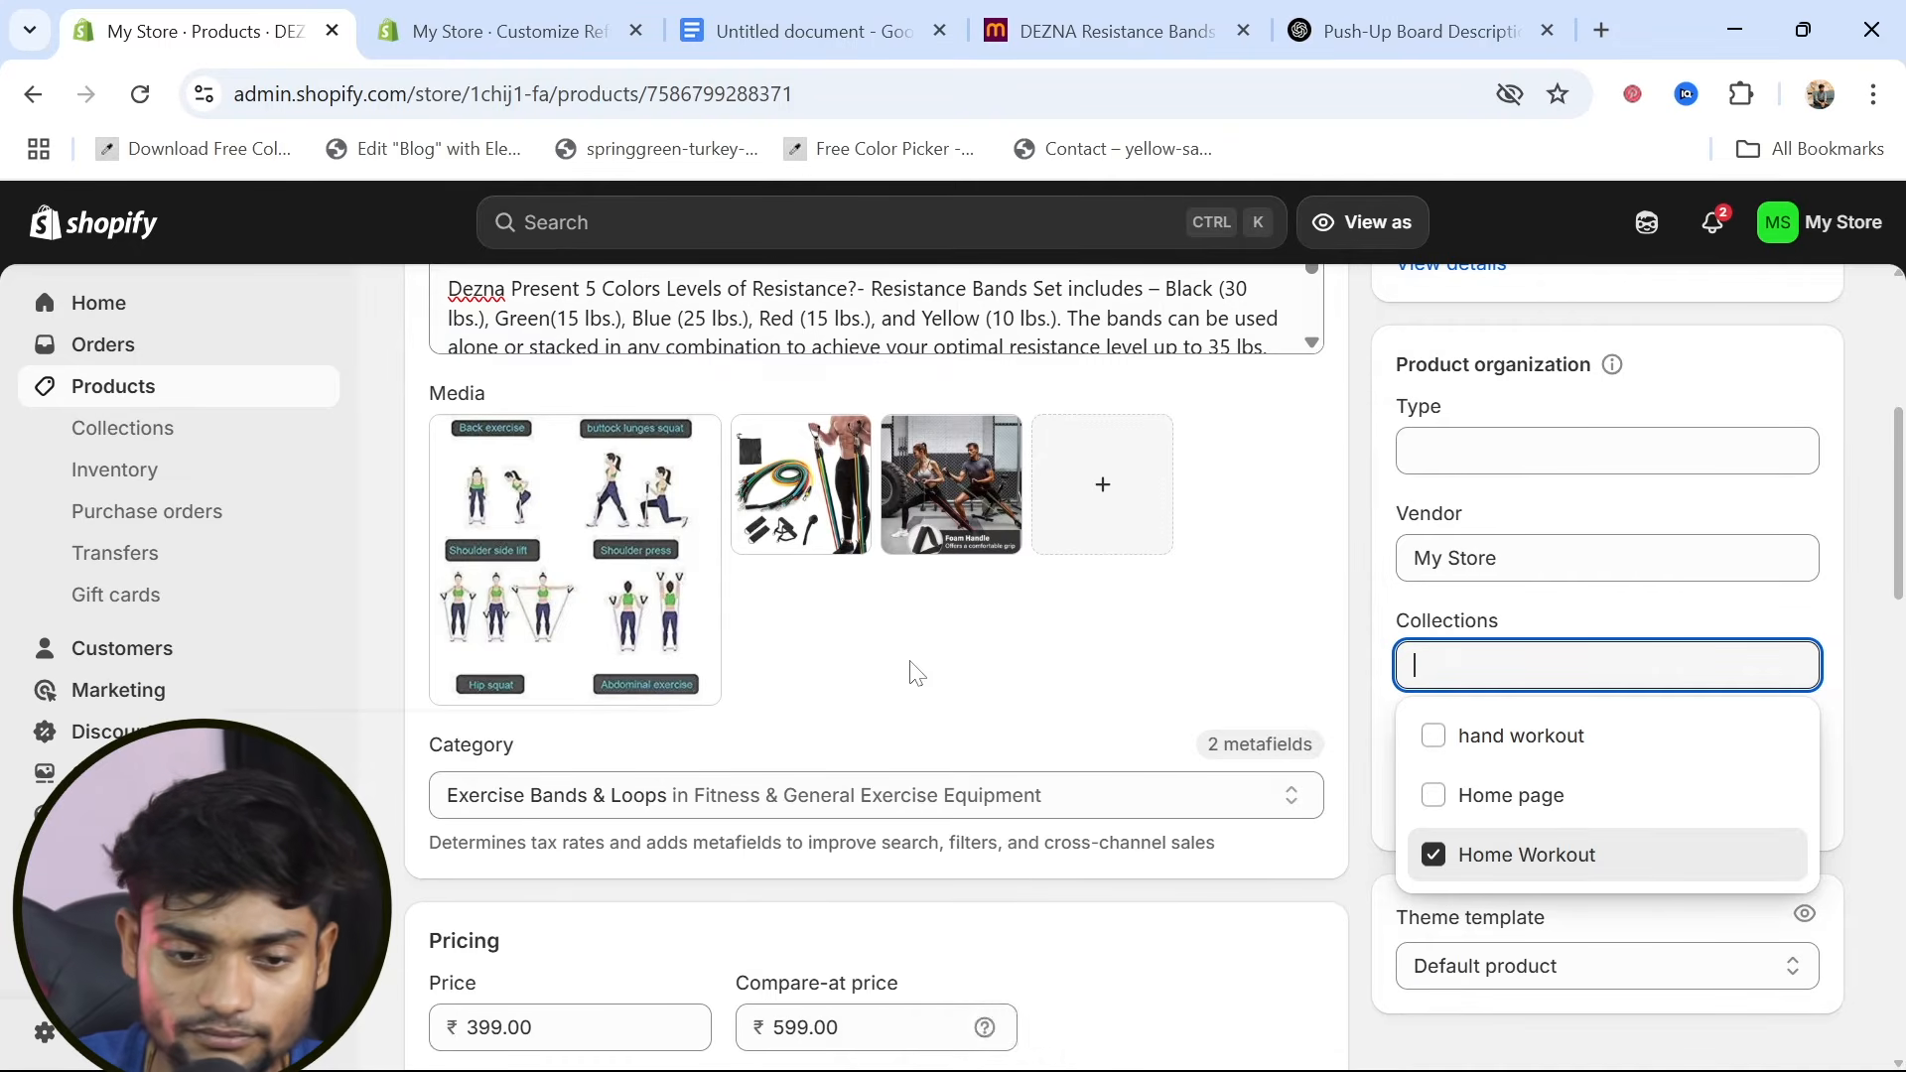
# Return to the product list, and review the featured products on the home page in the theme editor's desktop preview
pyautogui.scroll(5, 913, 672)
pyautogui.click(119, 395)
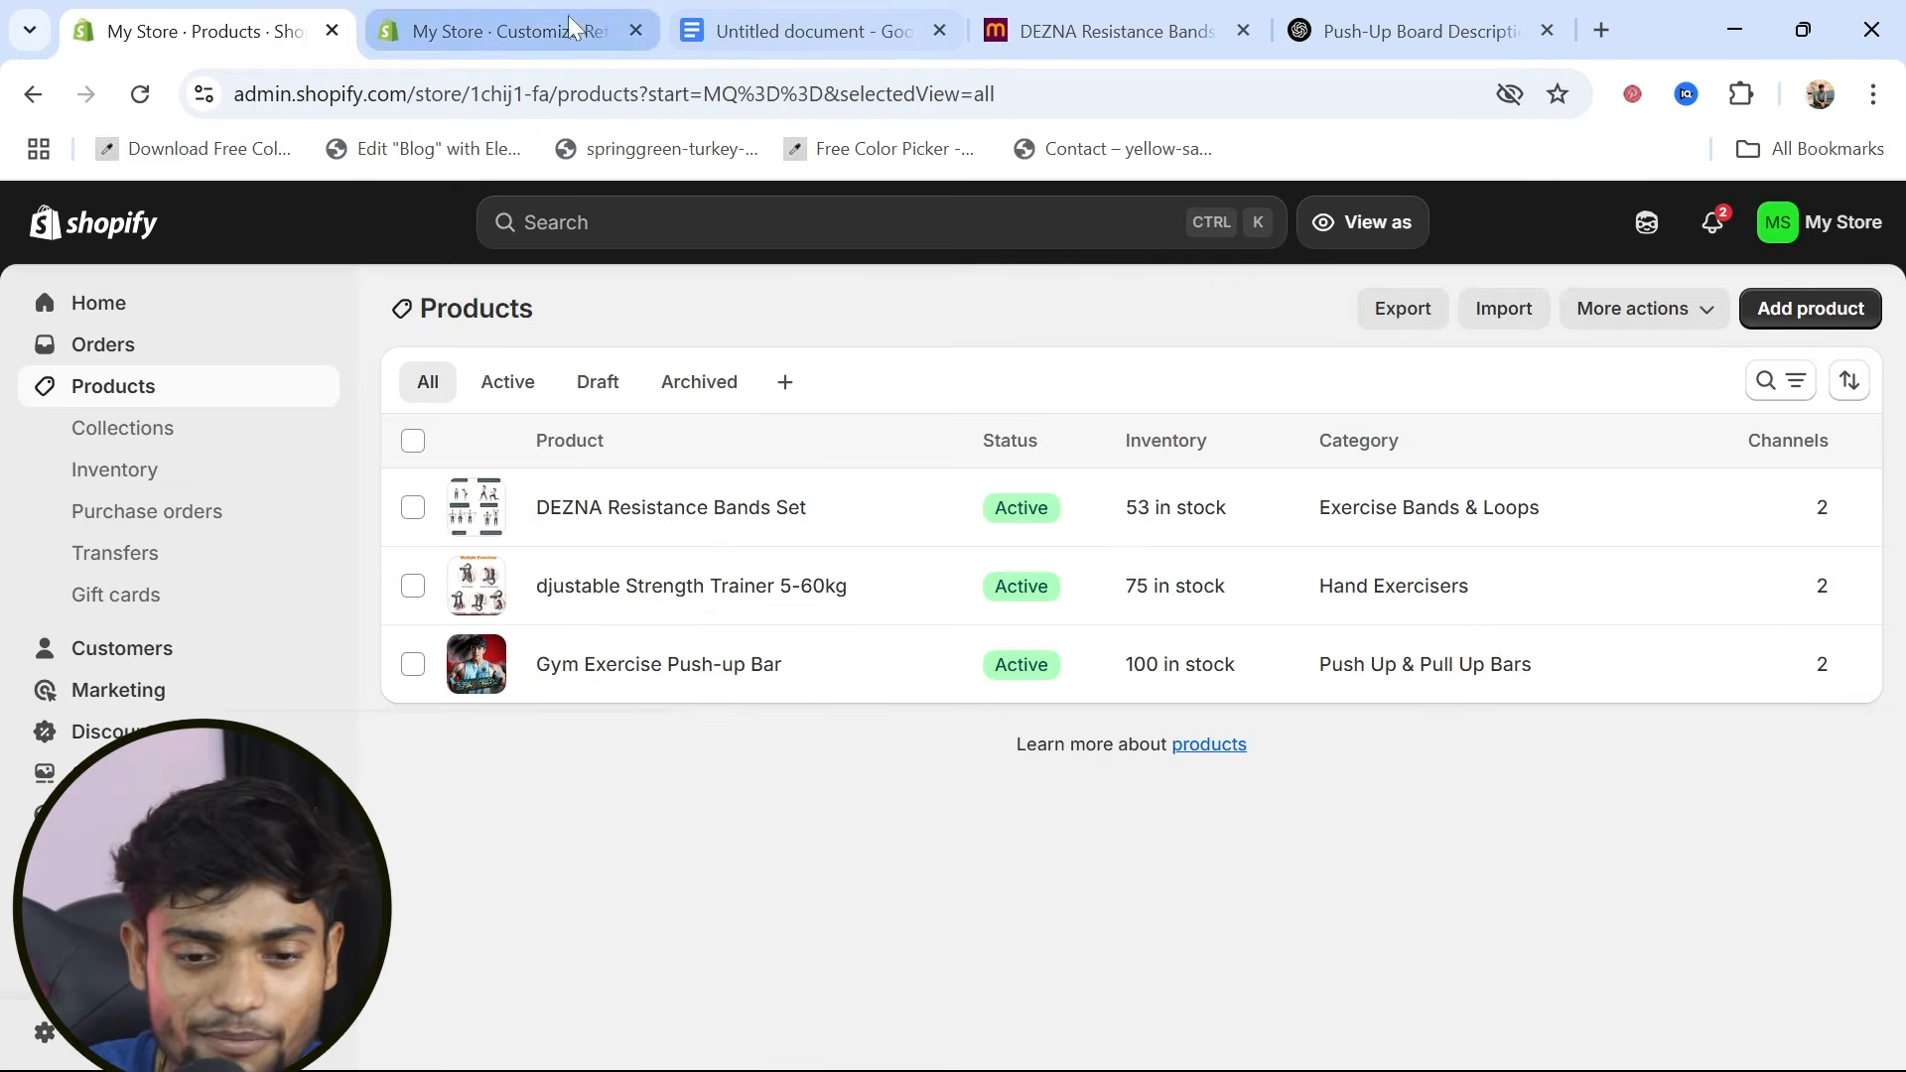
pyautogui.click(504, 30)
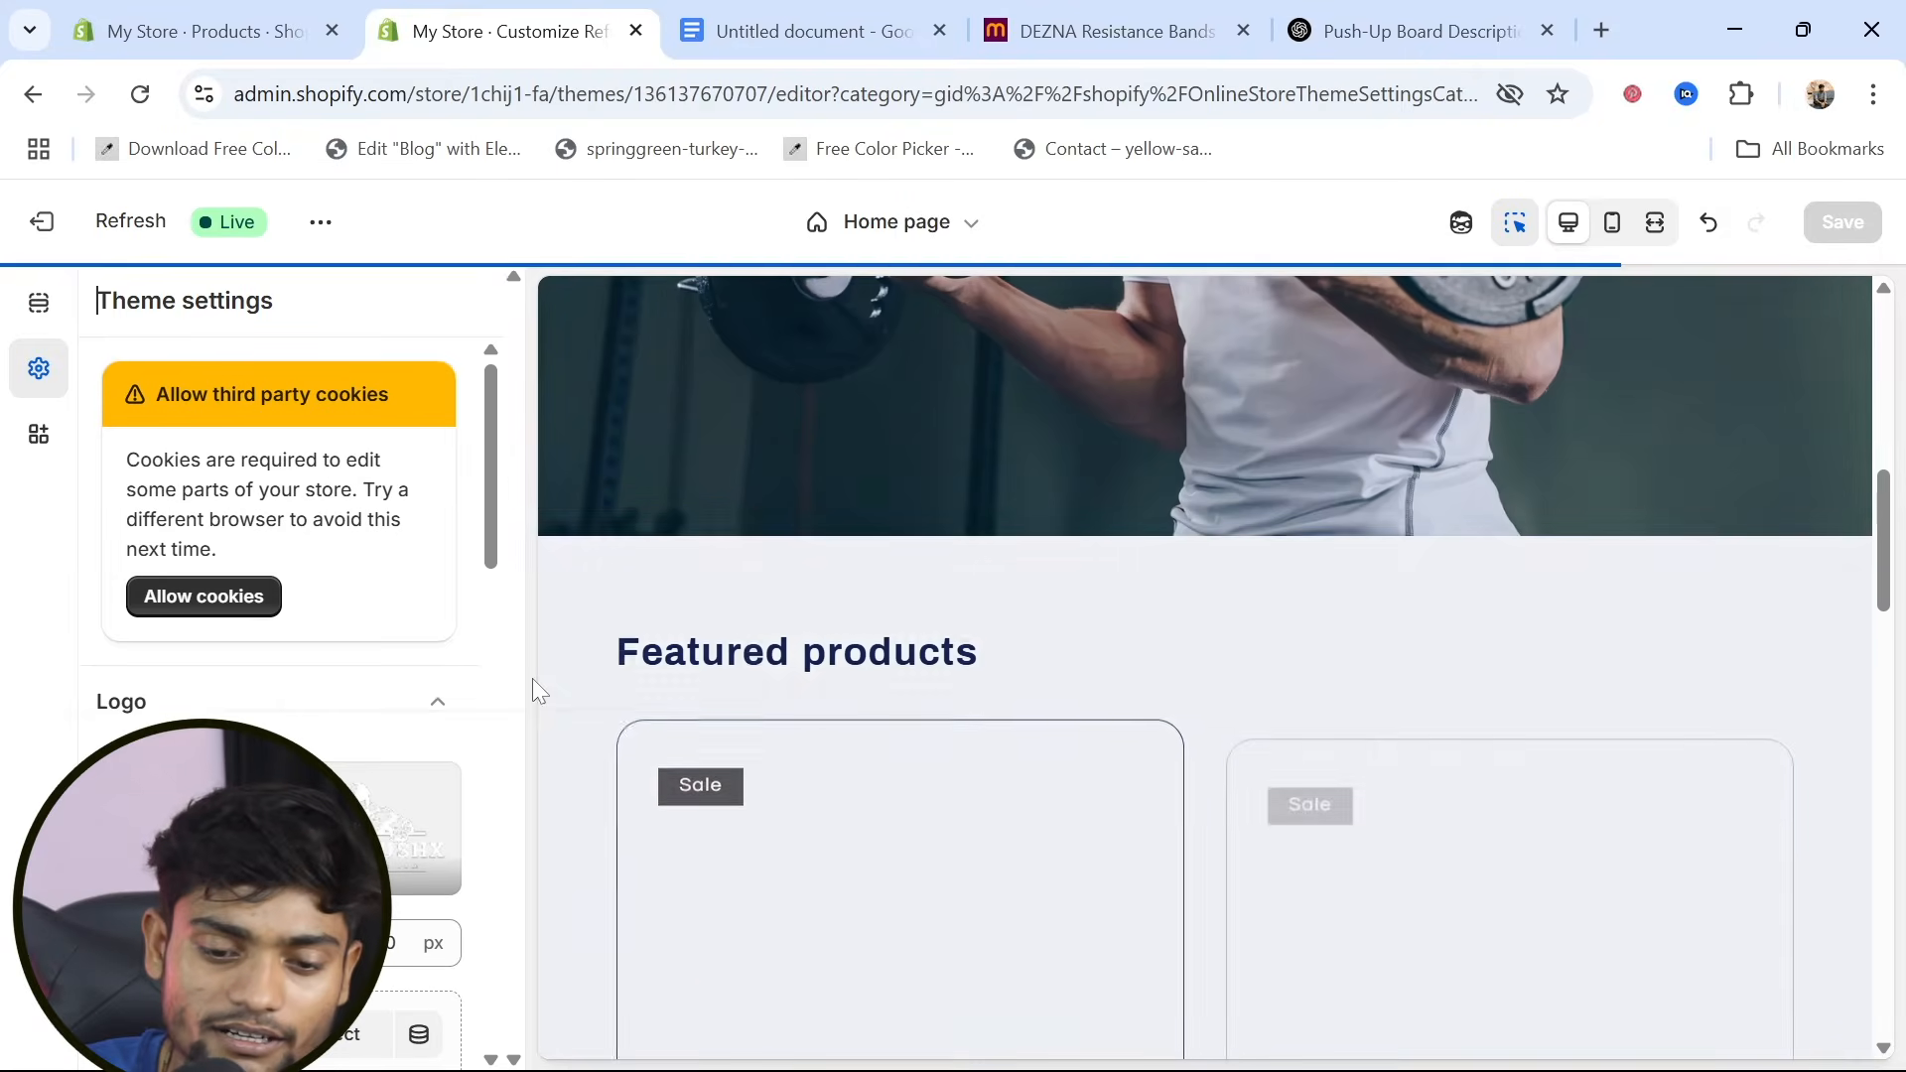
pyautogui.scroll(-4, 598, 791)
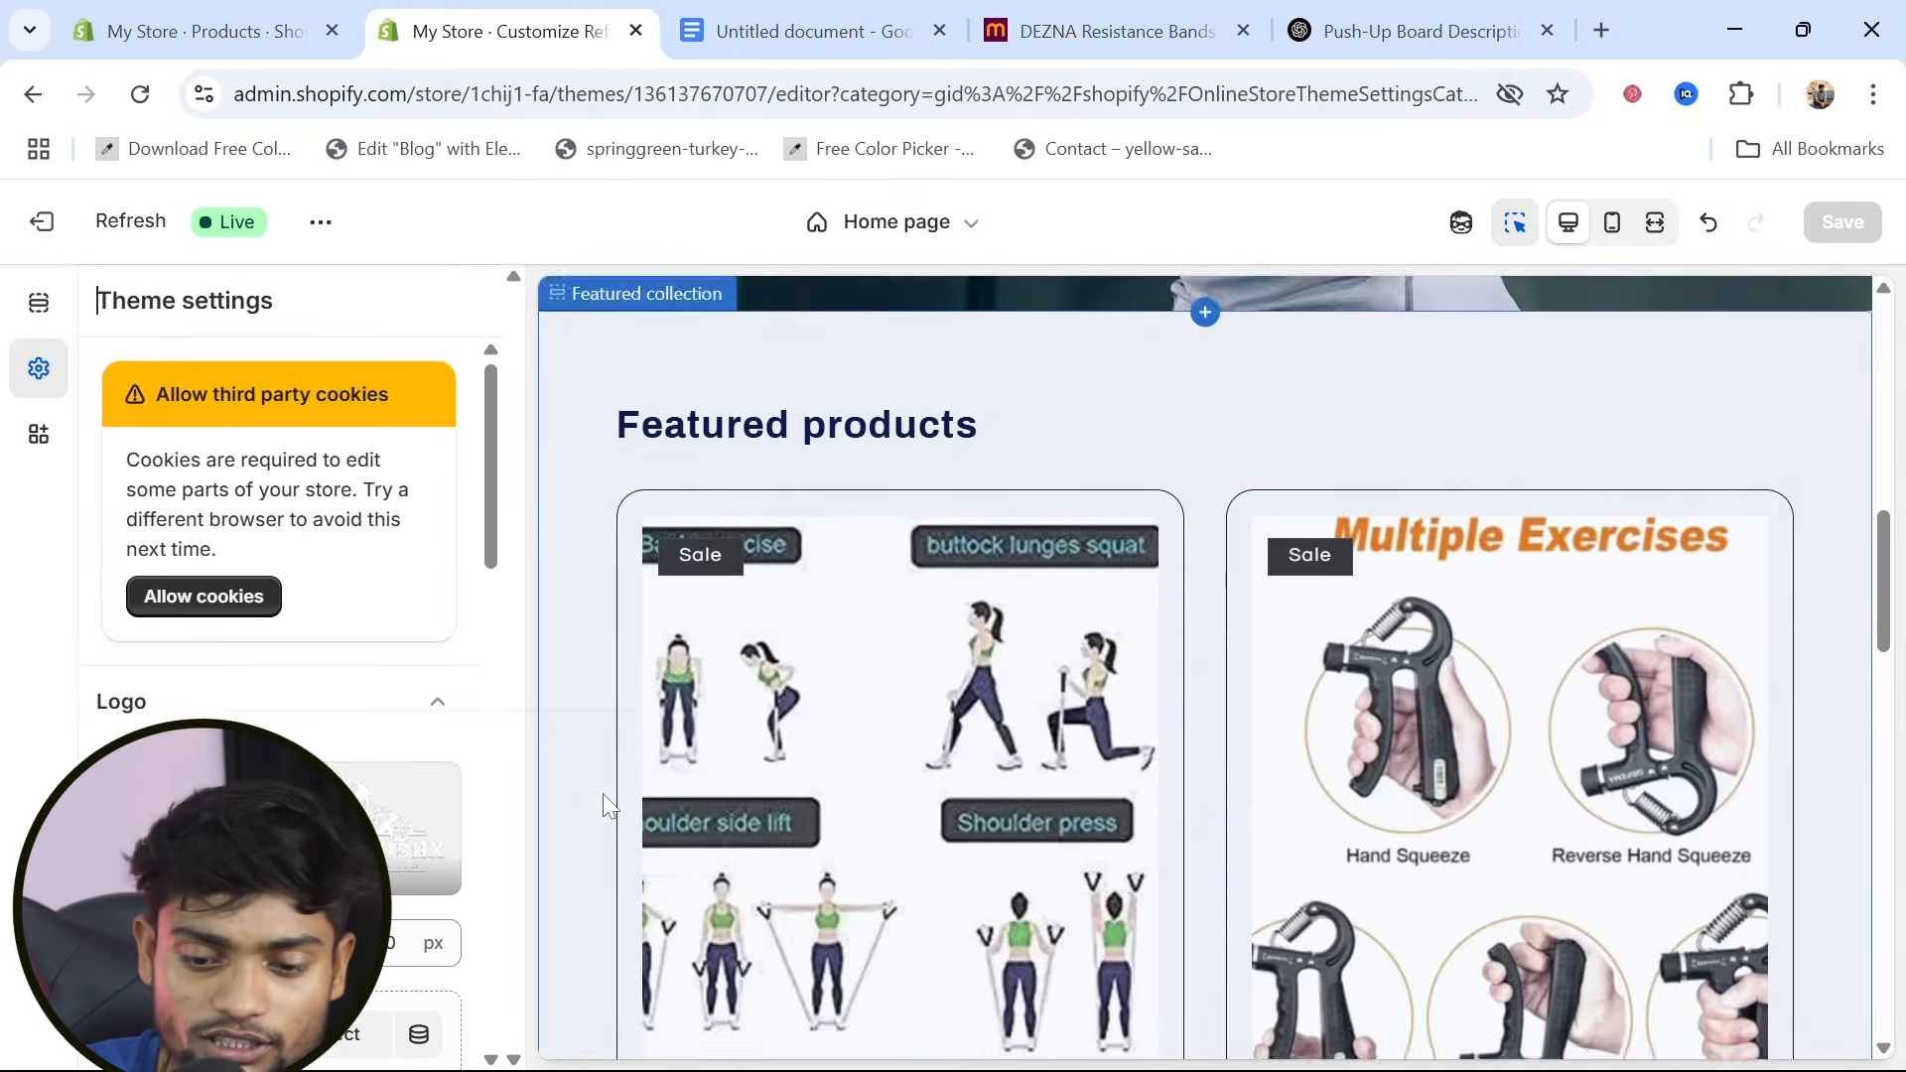
pyautogui.scroll(-6, 605, 799)
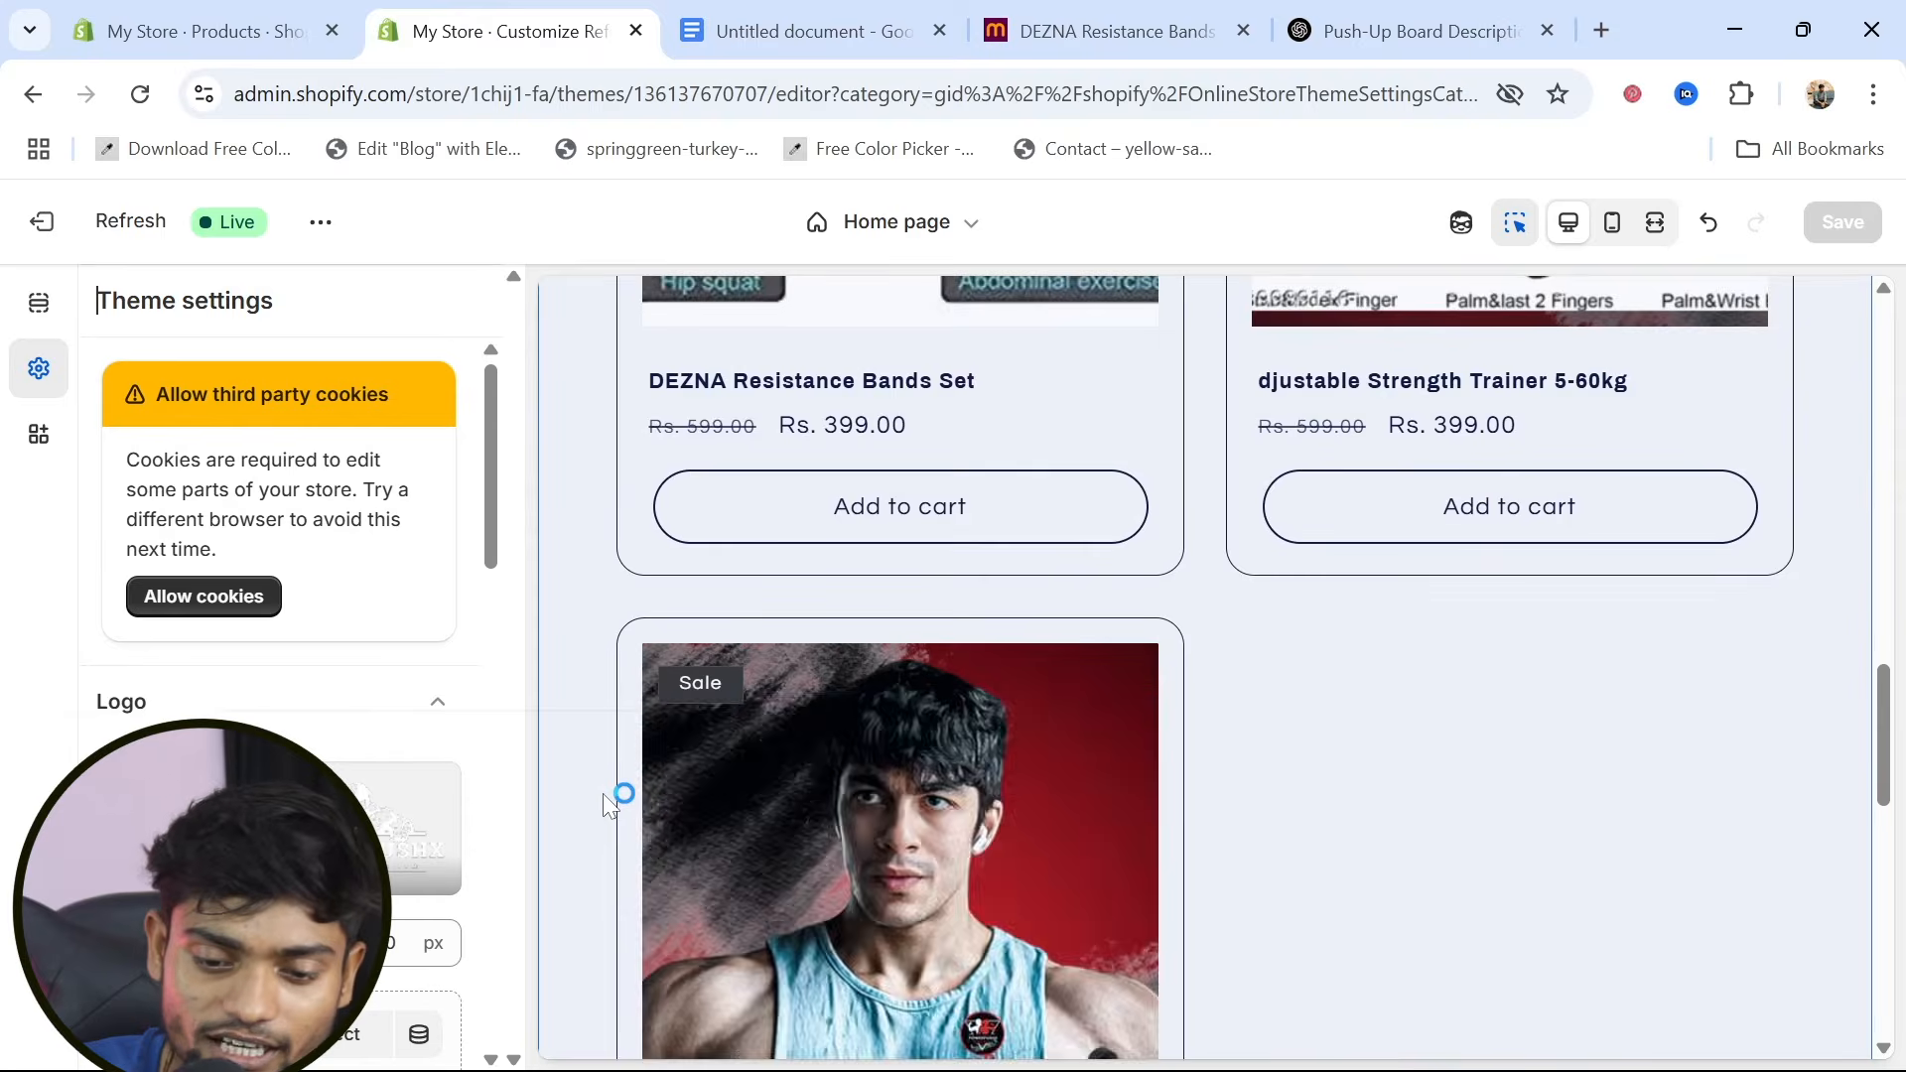
pyautogui.scroll(-4, 606, 800)
pyautogui.scroll(15, 605, 794)
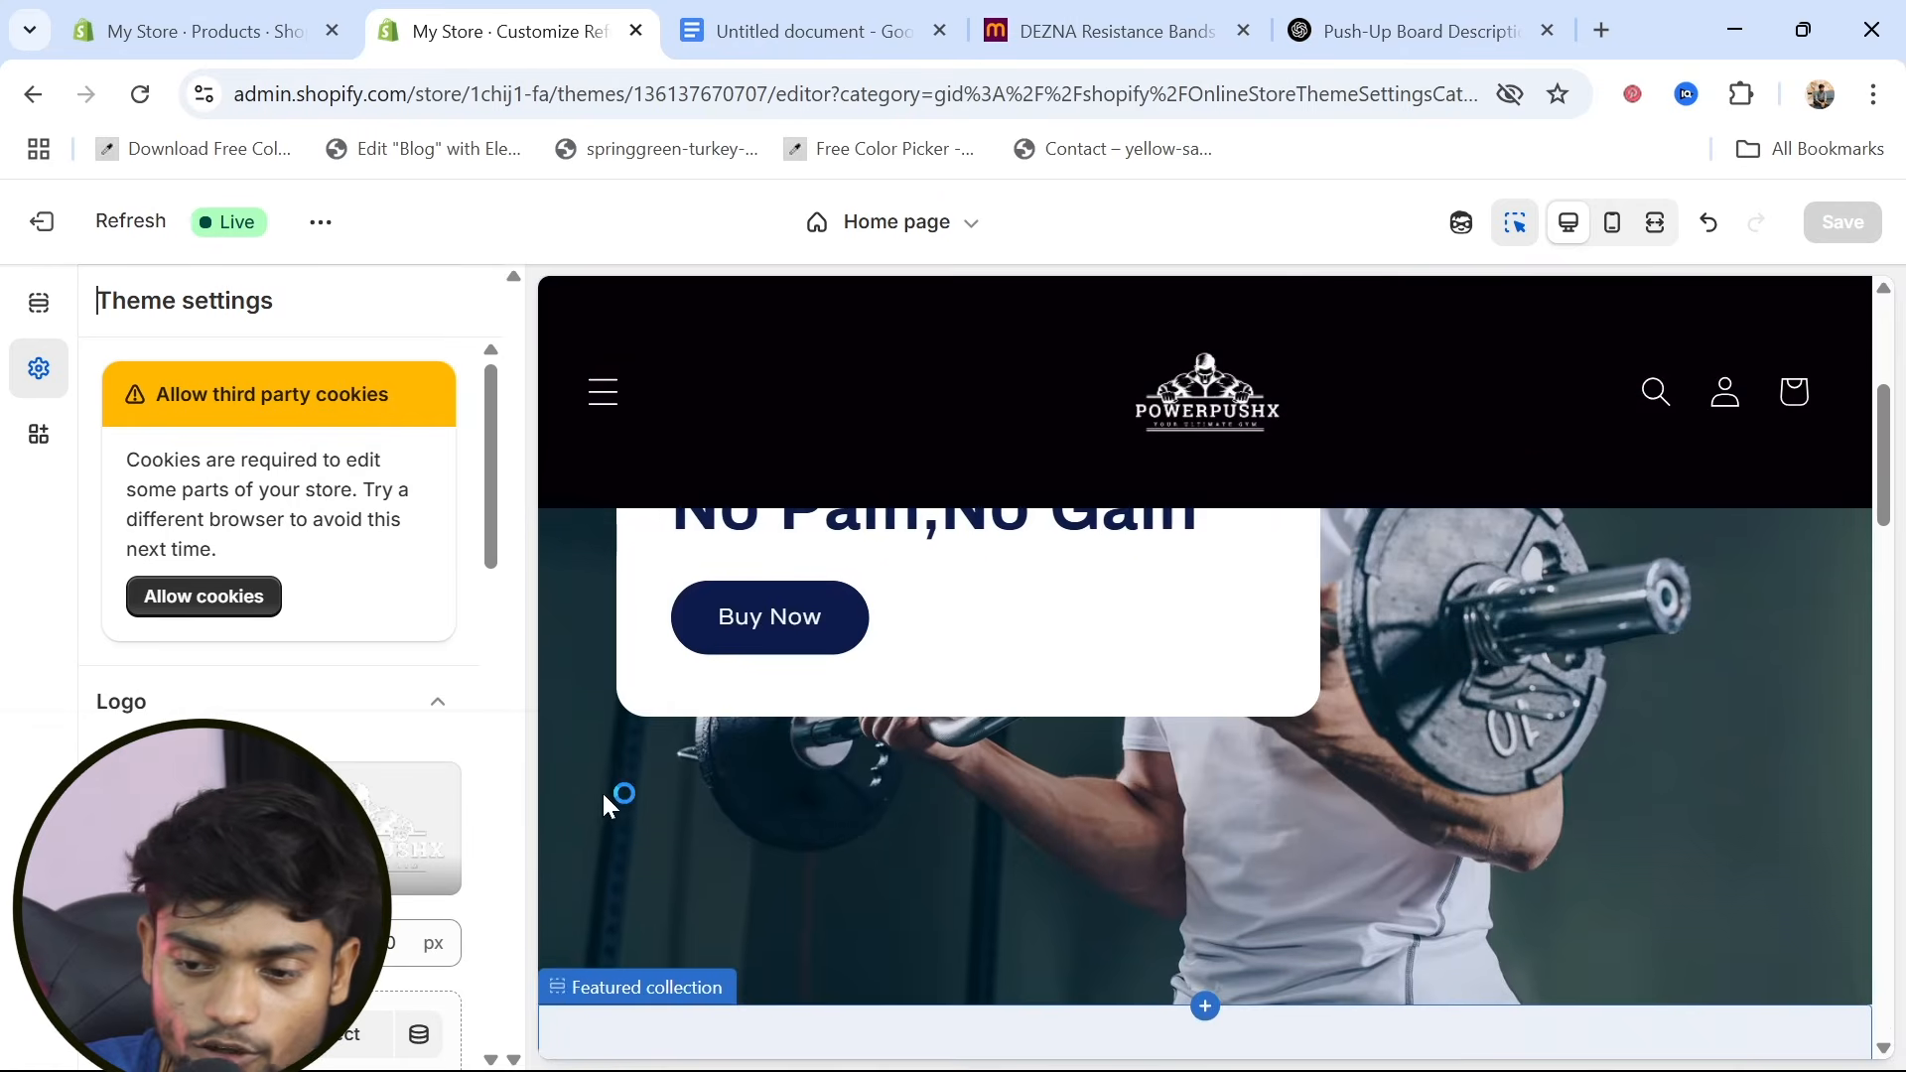
# Preview the home page in the mobile layout down to its footer, and switch back to the desktop layout
pyautogui.click(1613, 224)
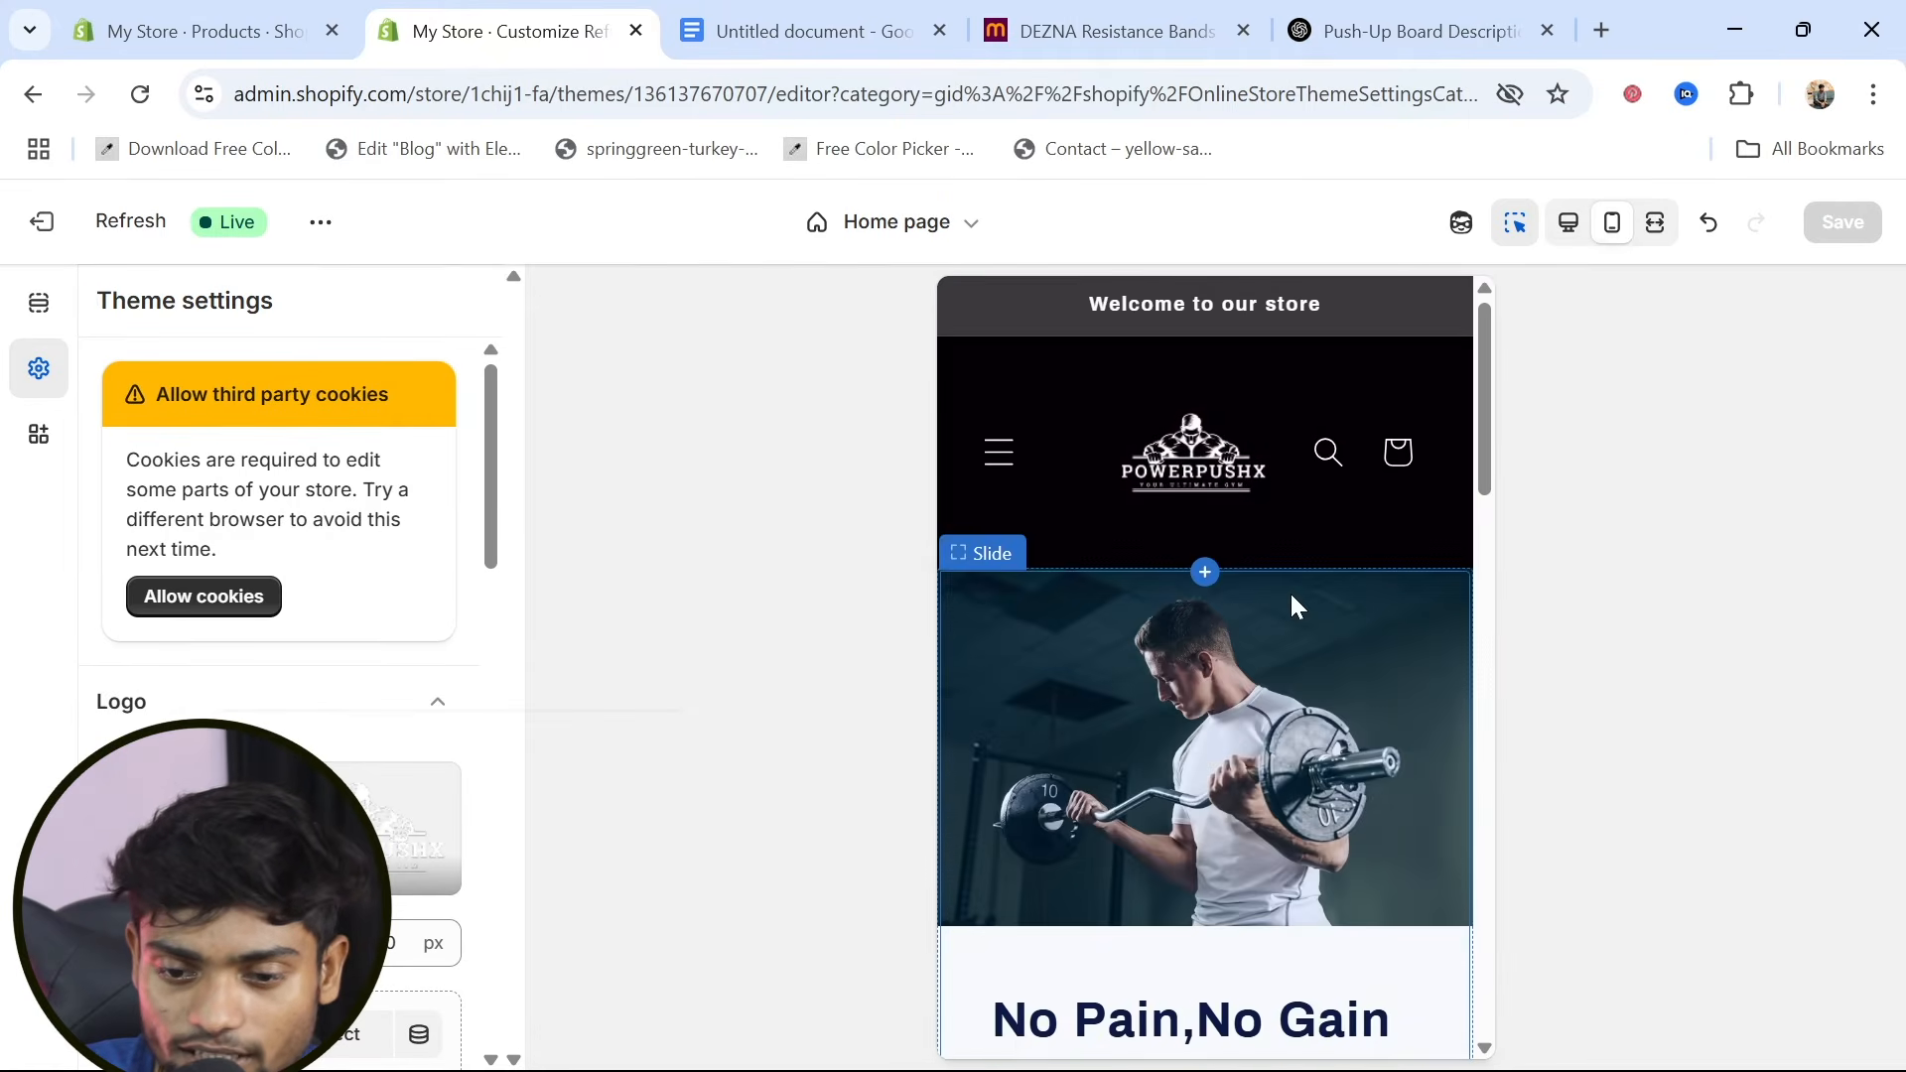
pyautogui.scroll(-10, 1292, 601)
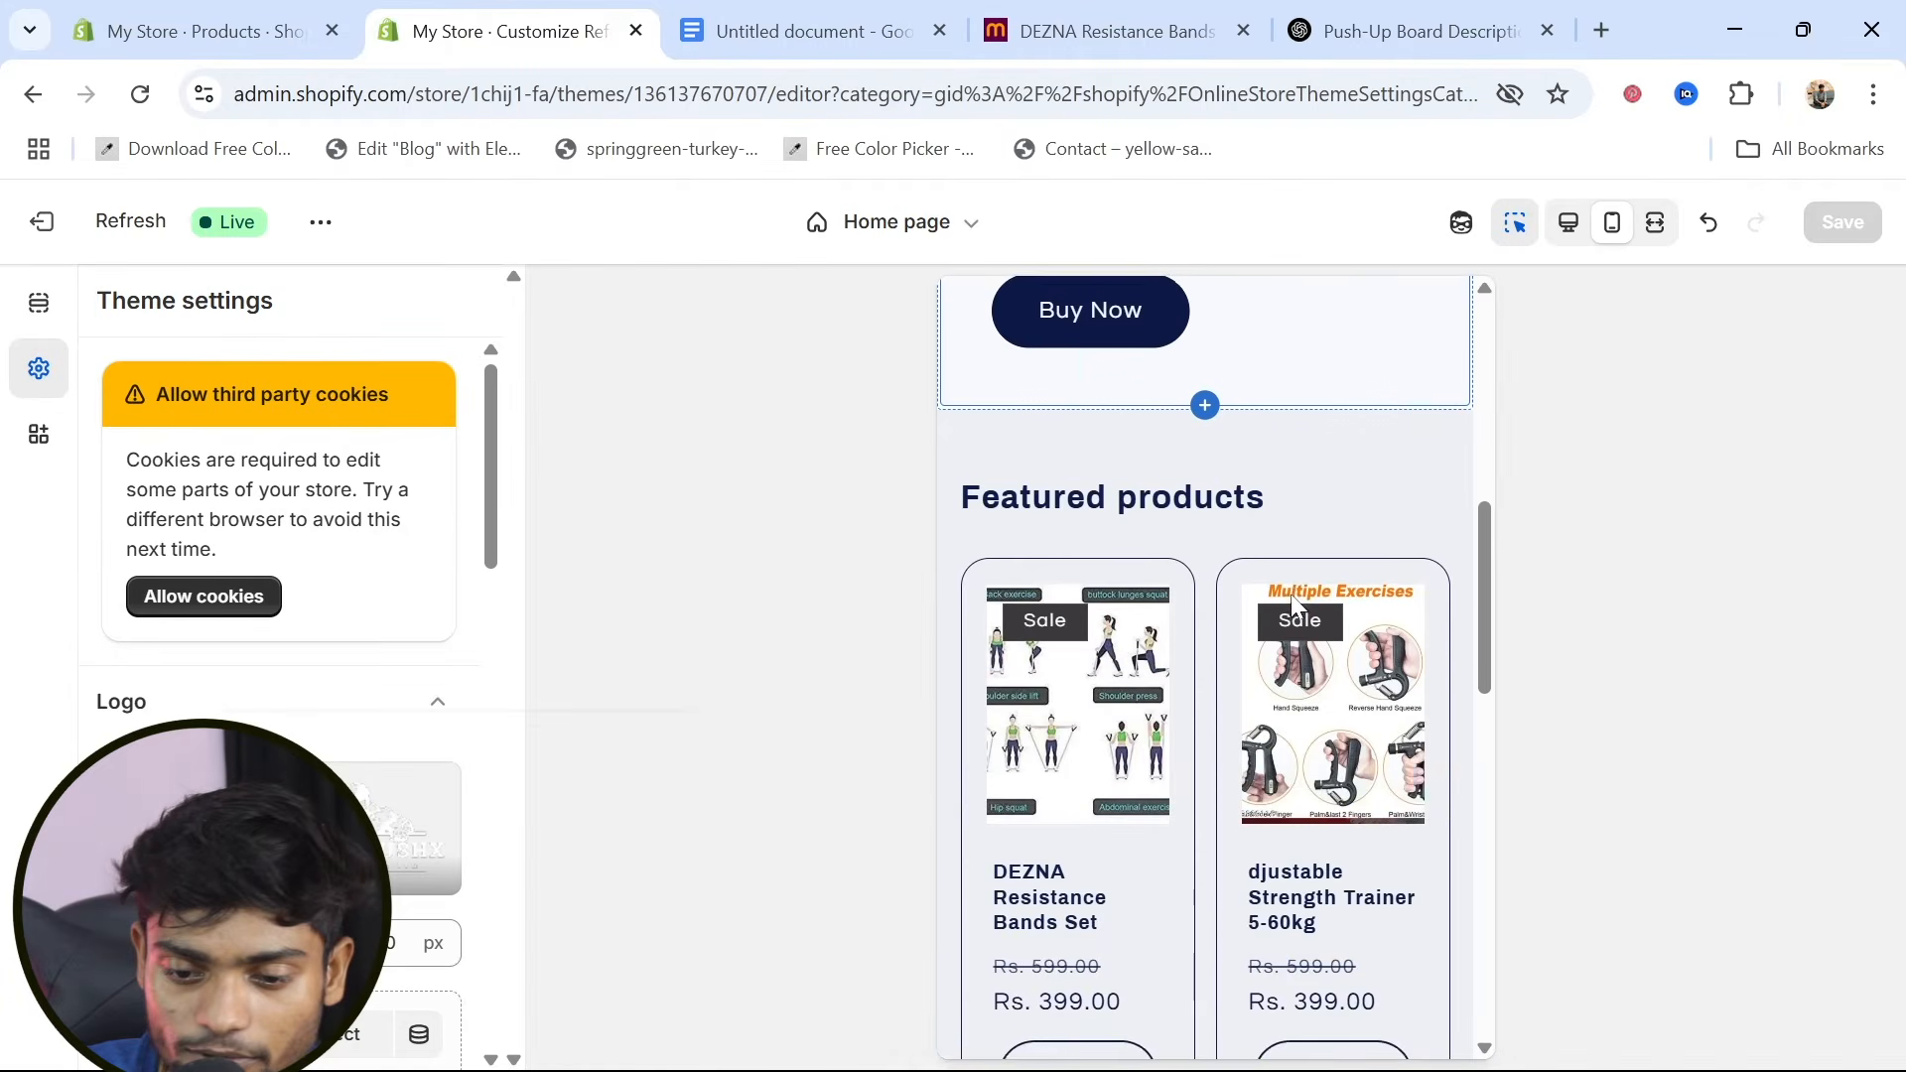
pyautogui.scroll(-7, 1292, 601)
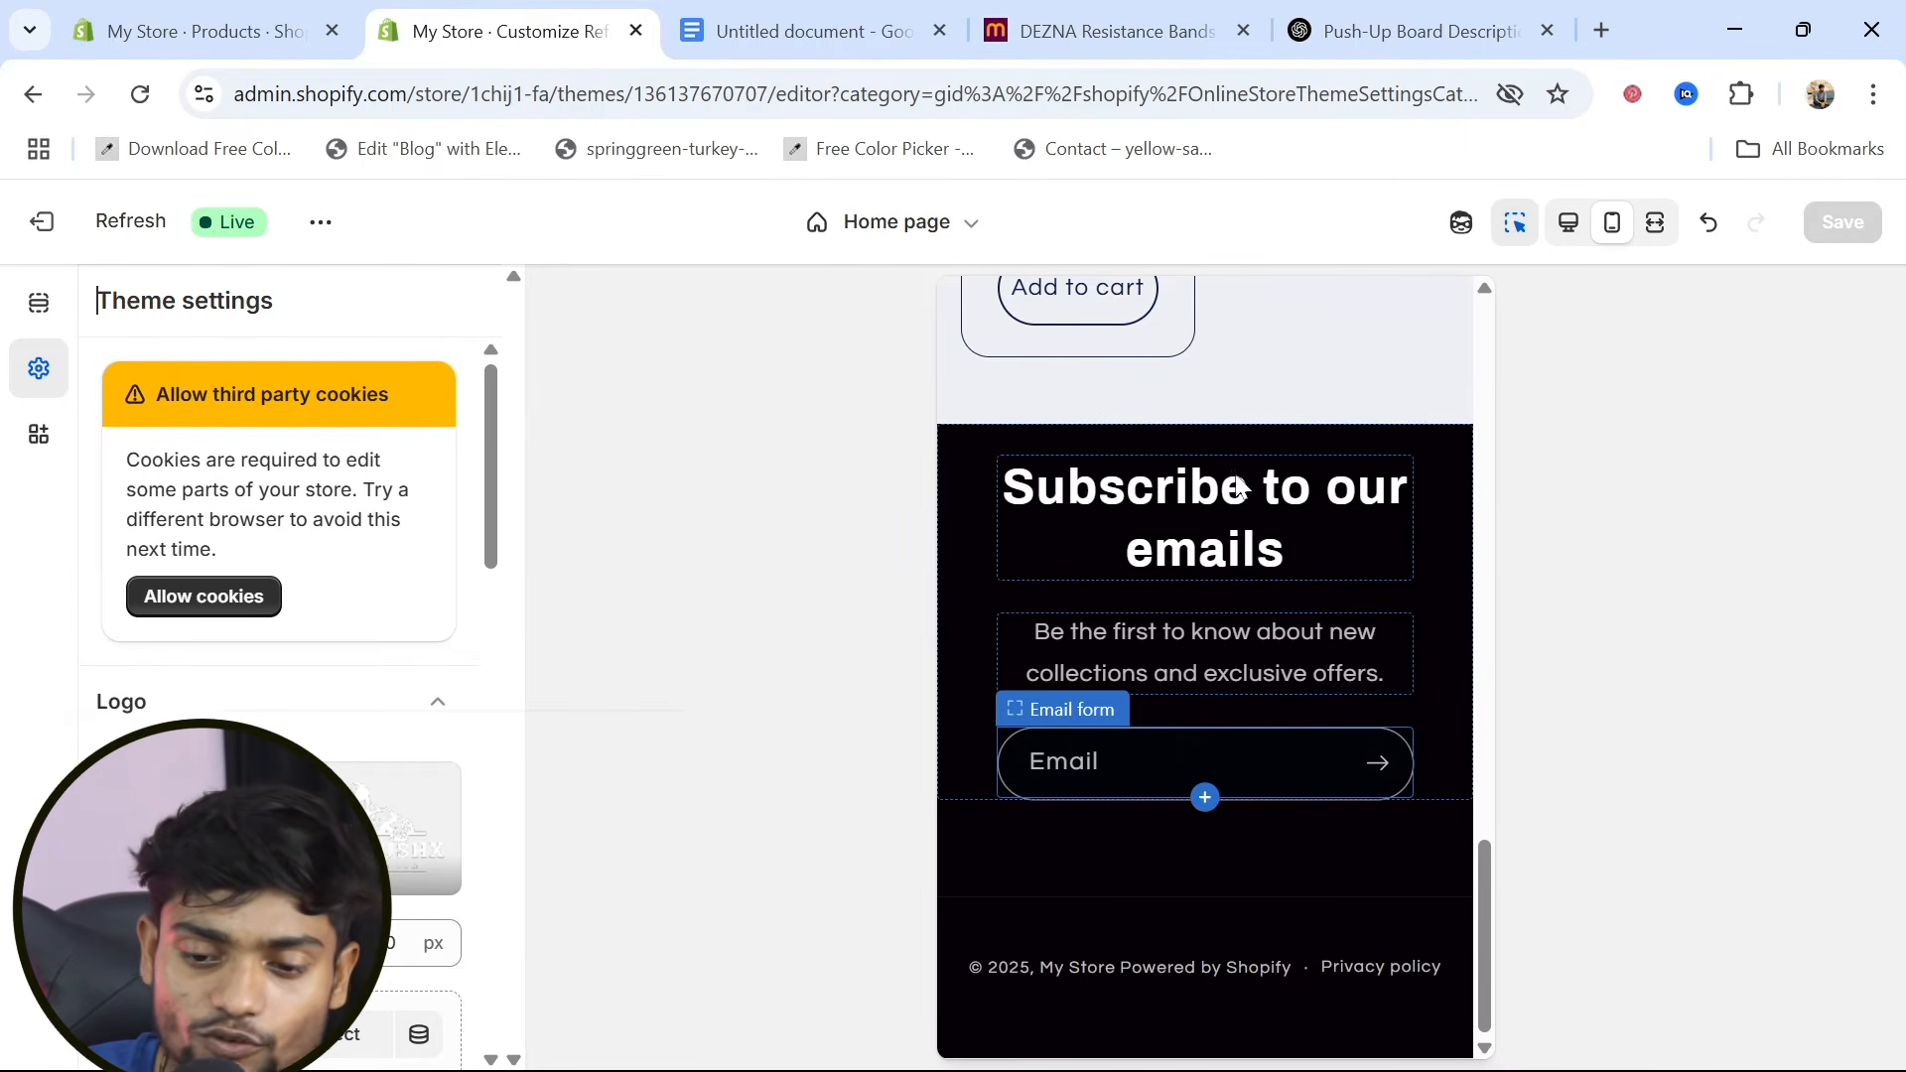
pyautogui.scroll(6, 1253, 651)
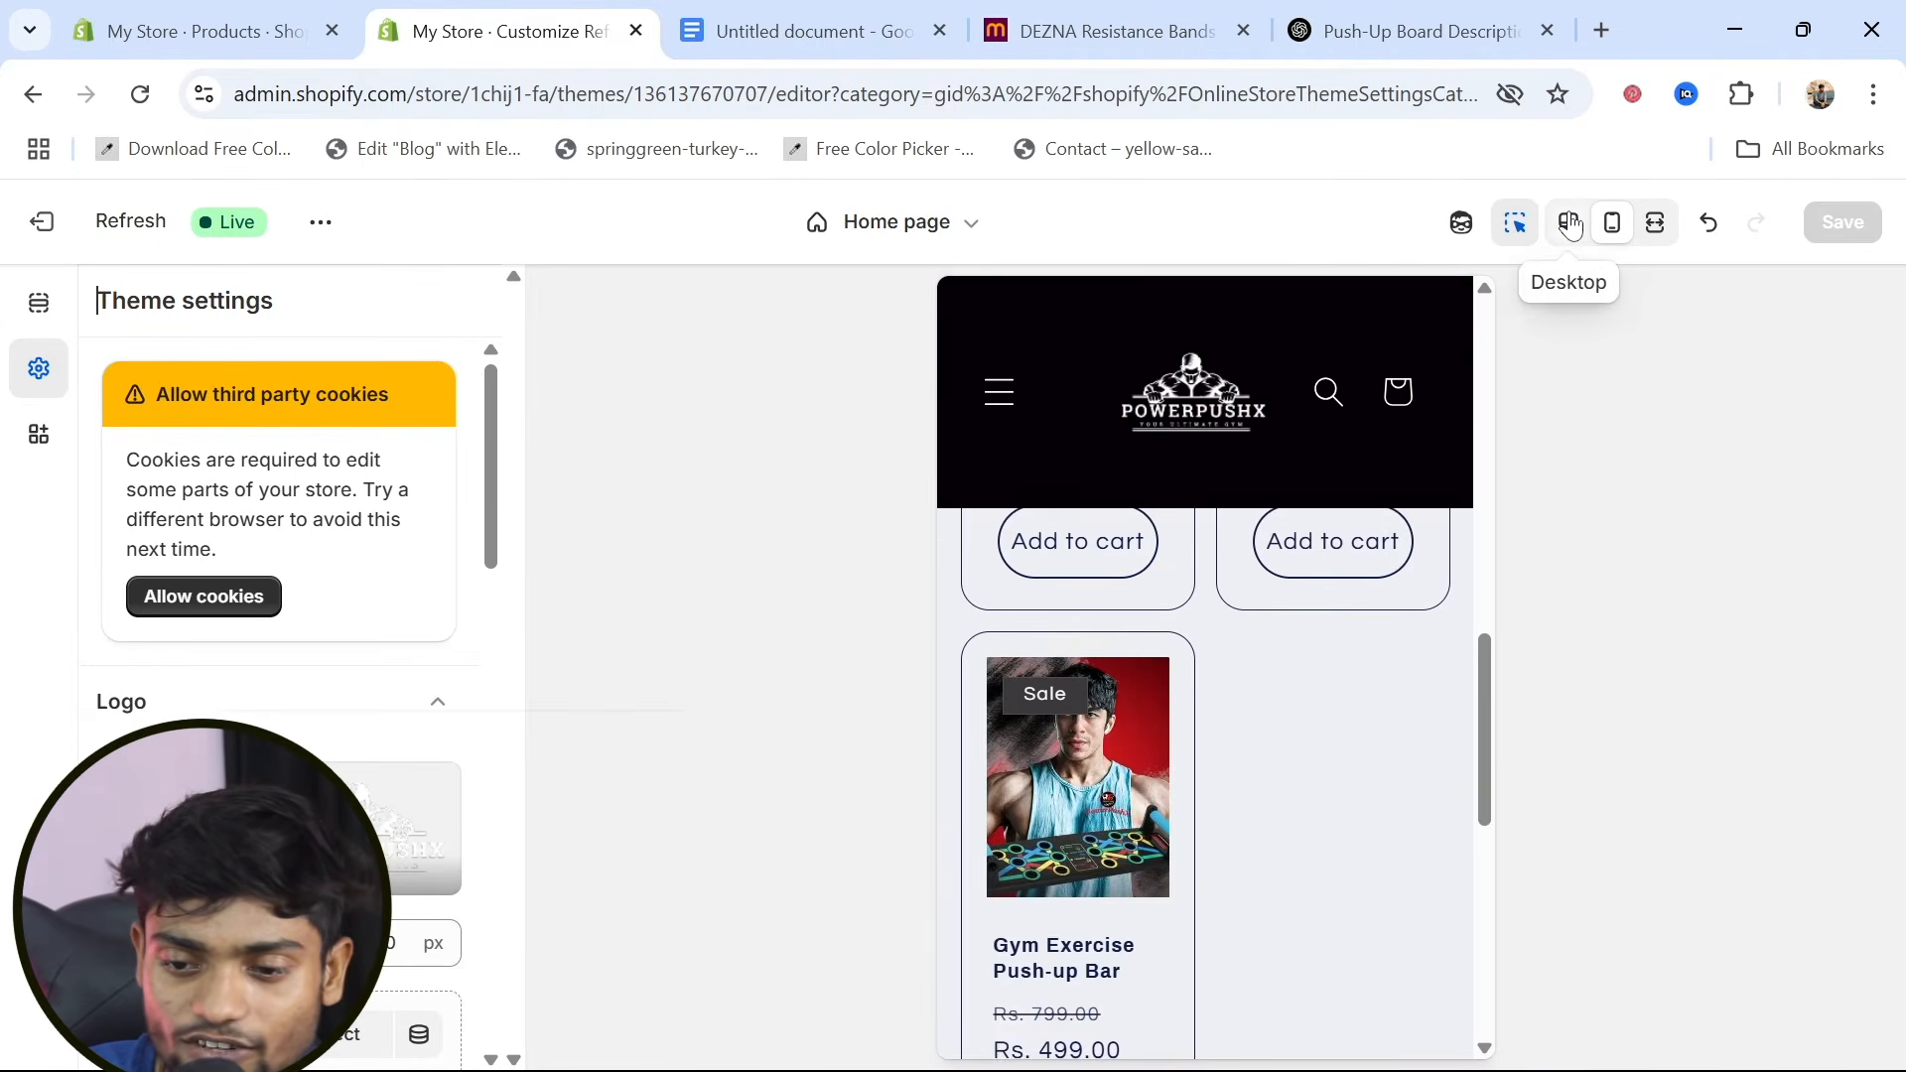
pyautogui.click(1572, 223)
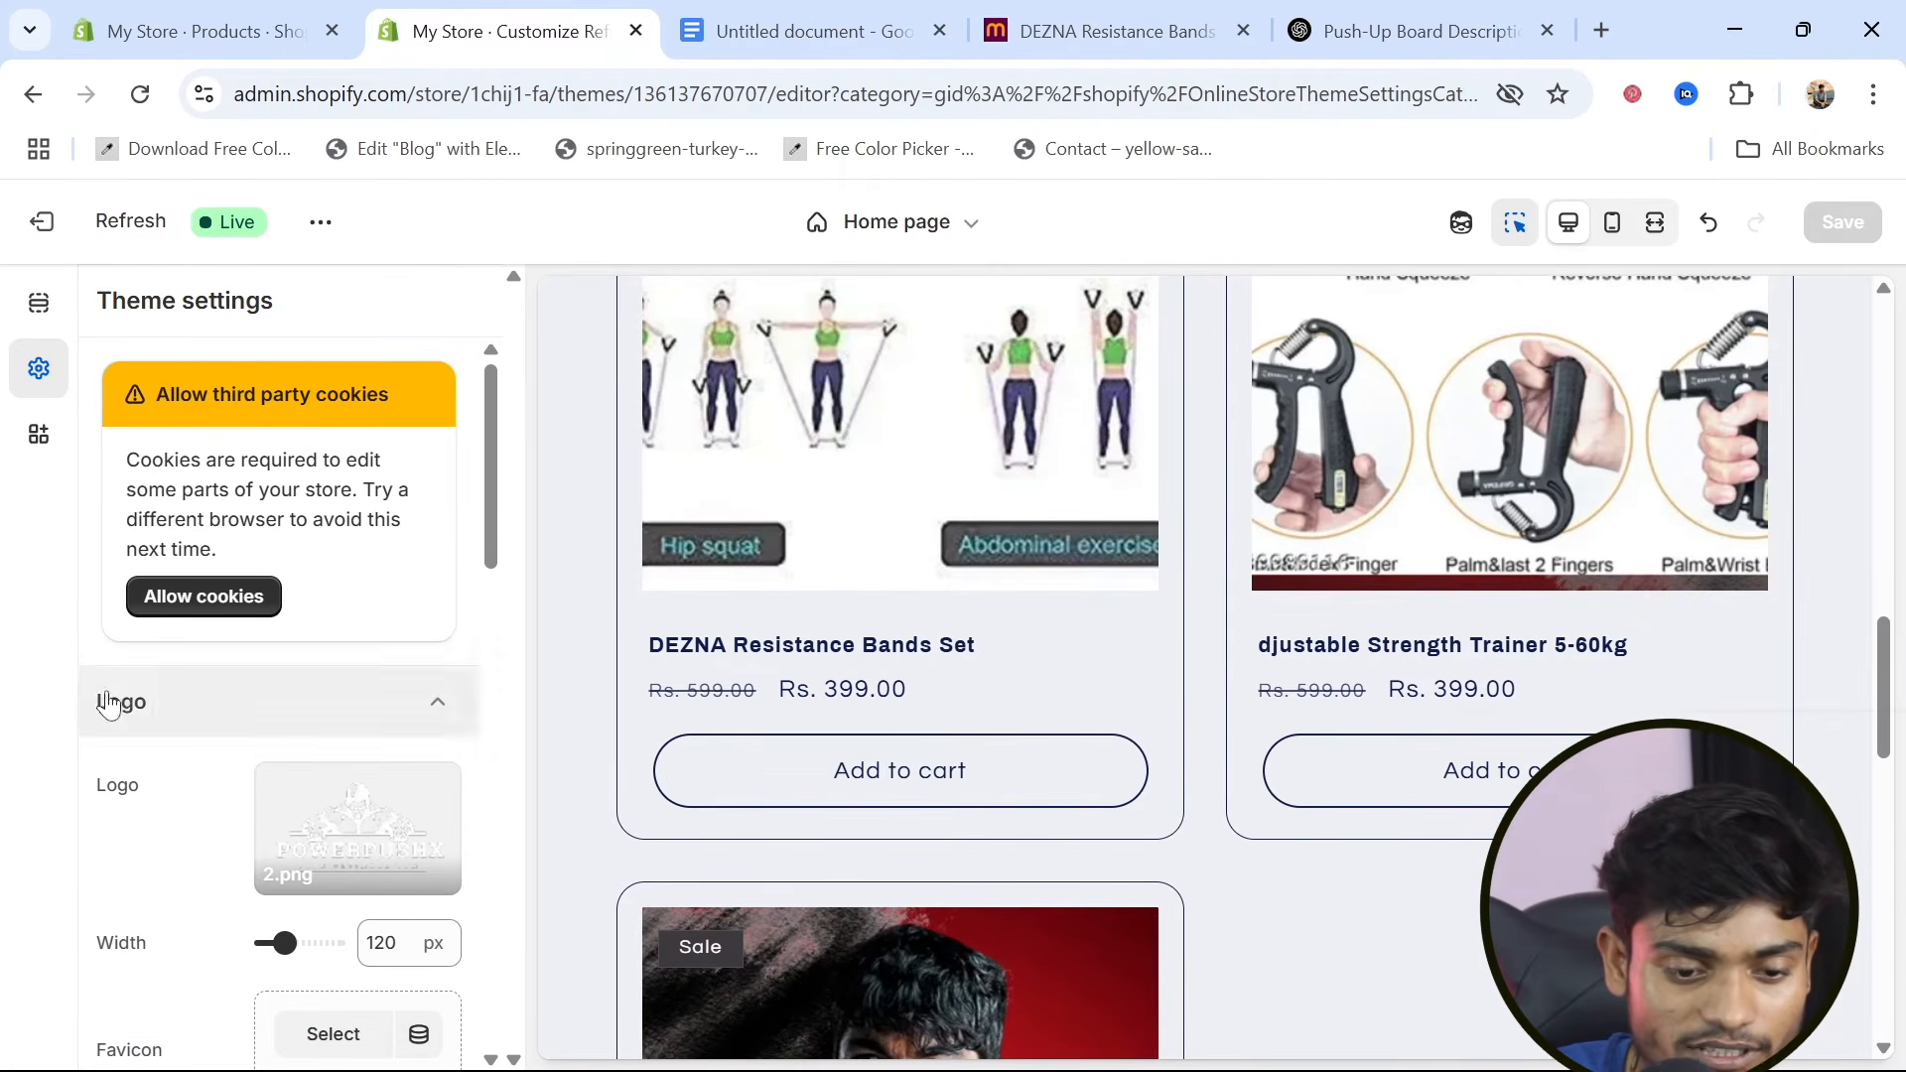
# Remove the Email signup section from the home page's footer group
pyautogui.click(39, 317)
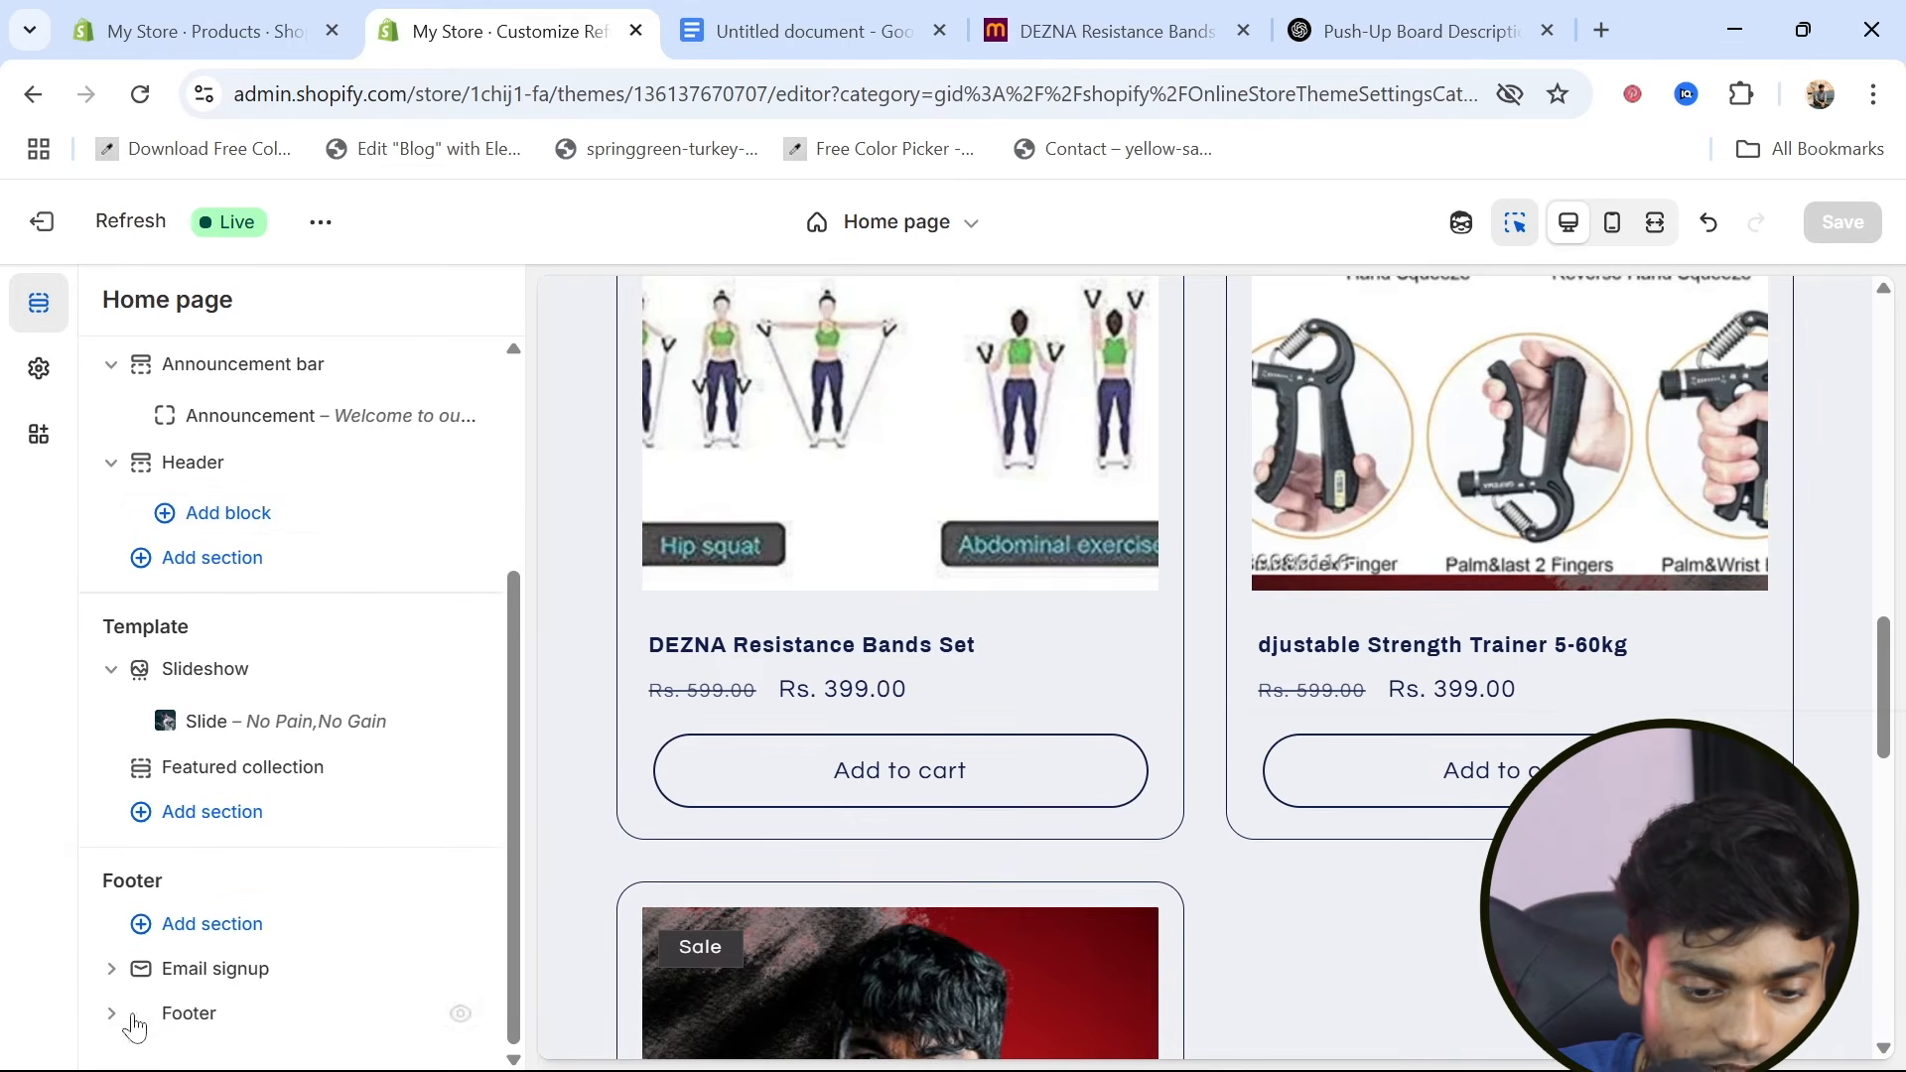
pyautogui.moveTo(103, 881); pyautogui.dragTo(169, 890)
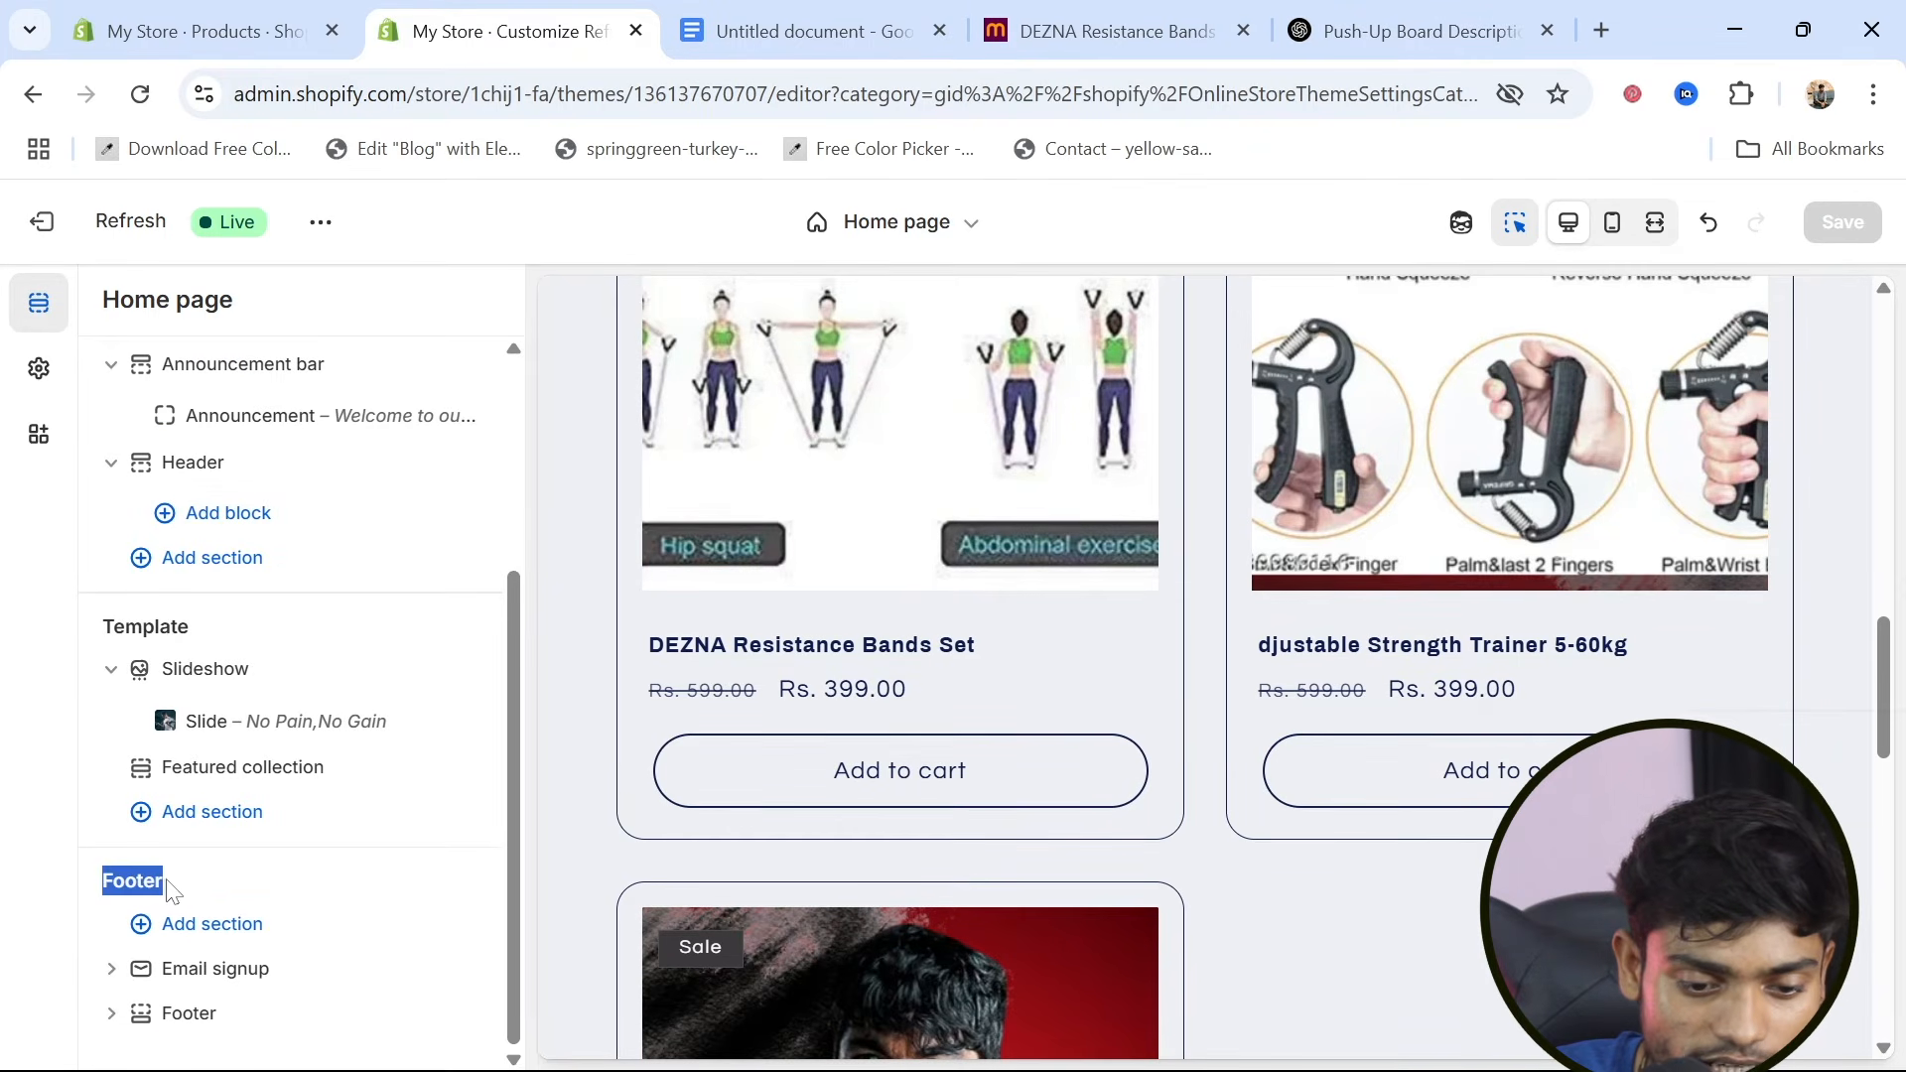
pyautogui.click(375, 893)
pyautogui.scroll(-10, 973, 855)
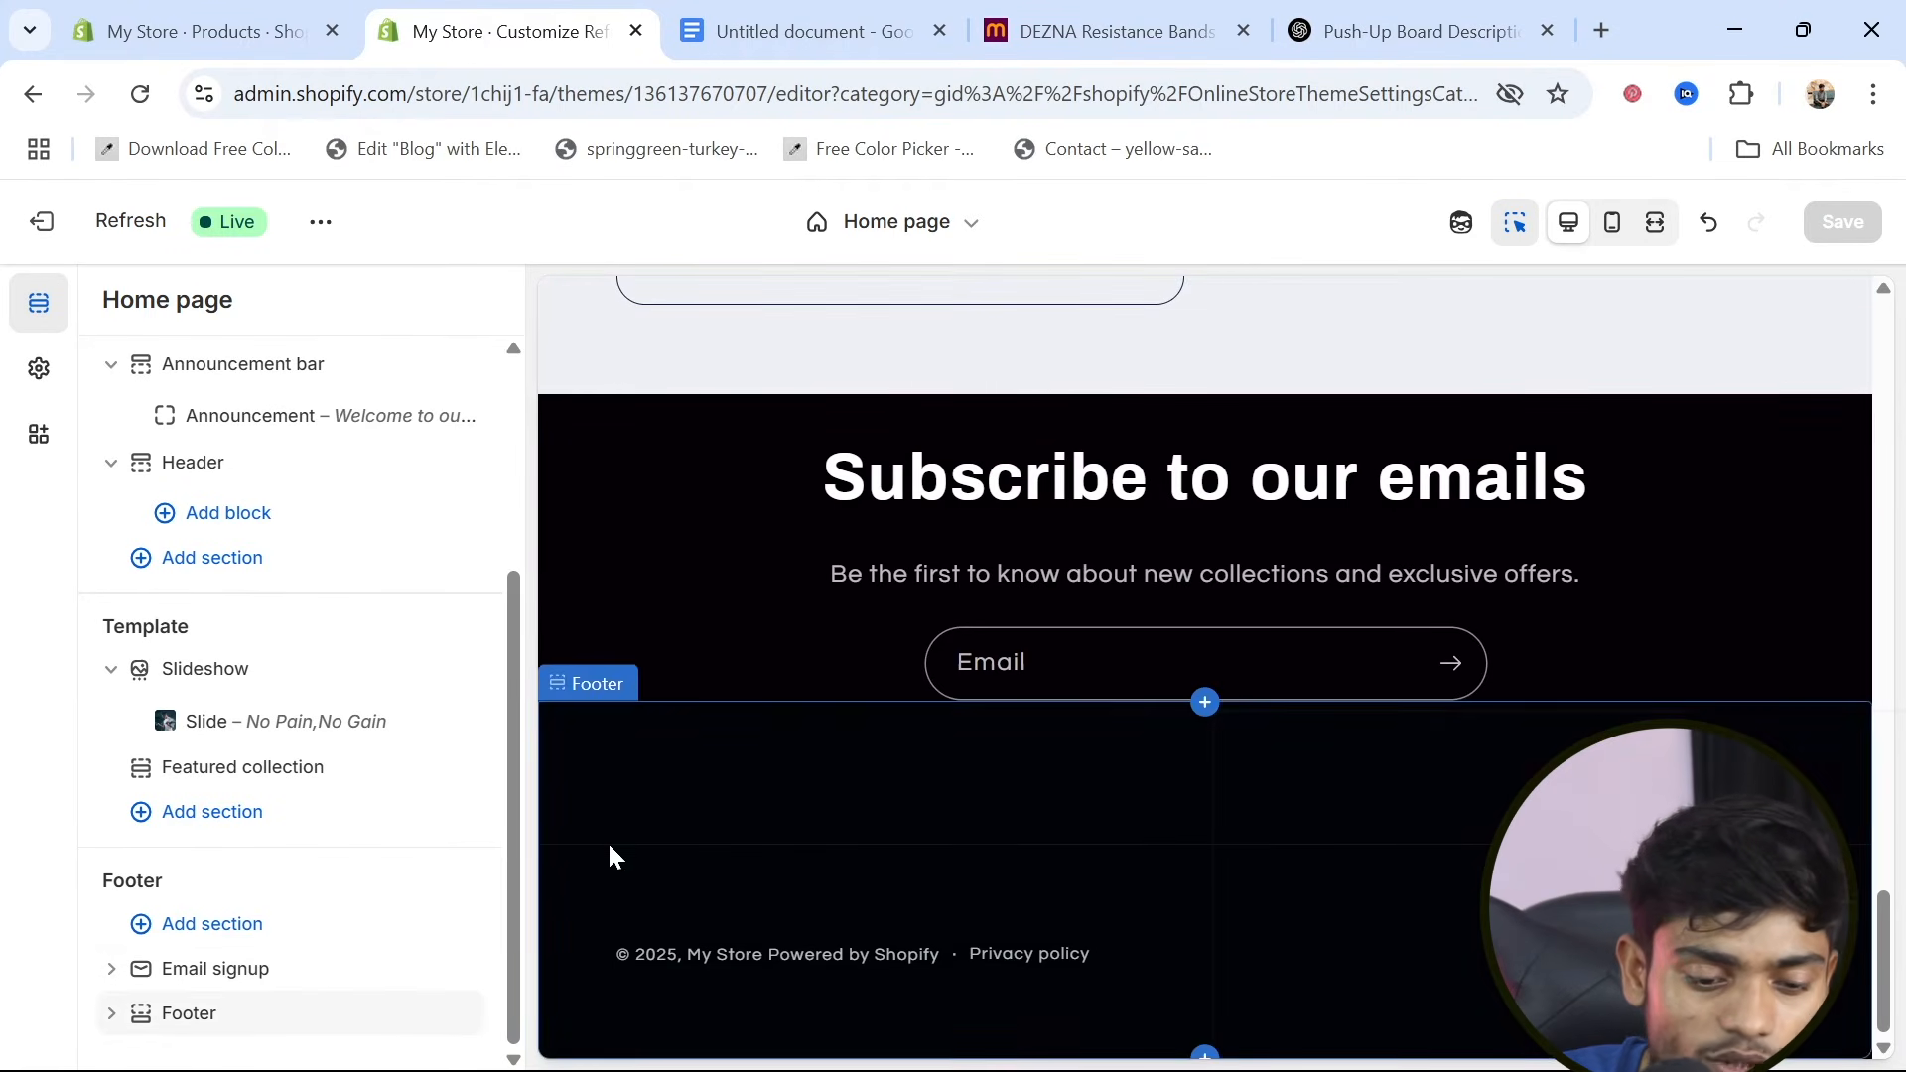
pyautogui.click(217, 970)
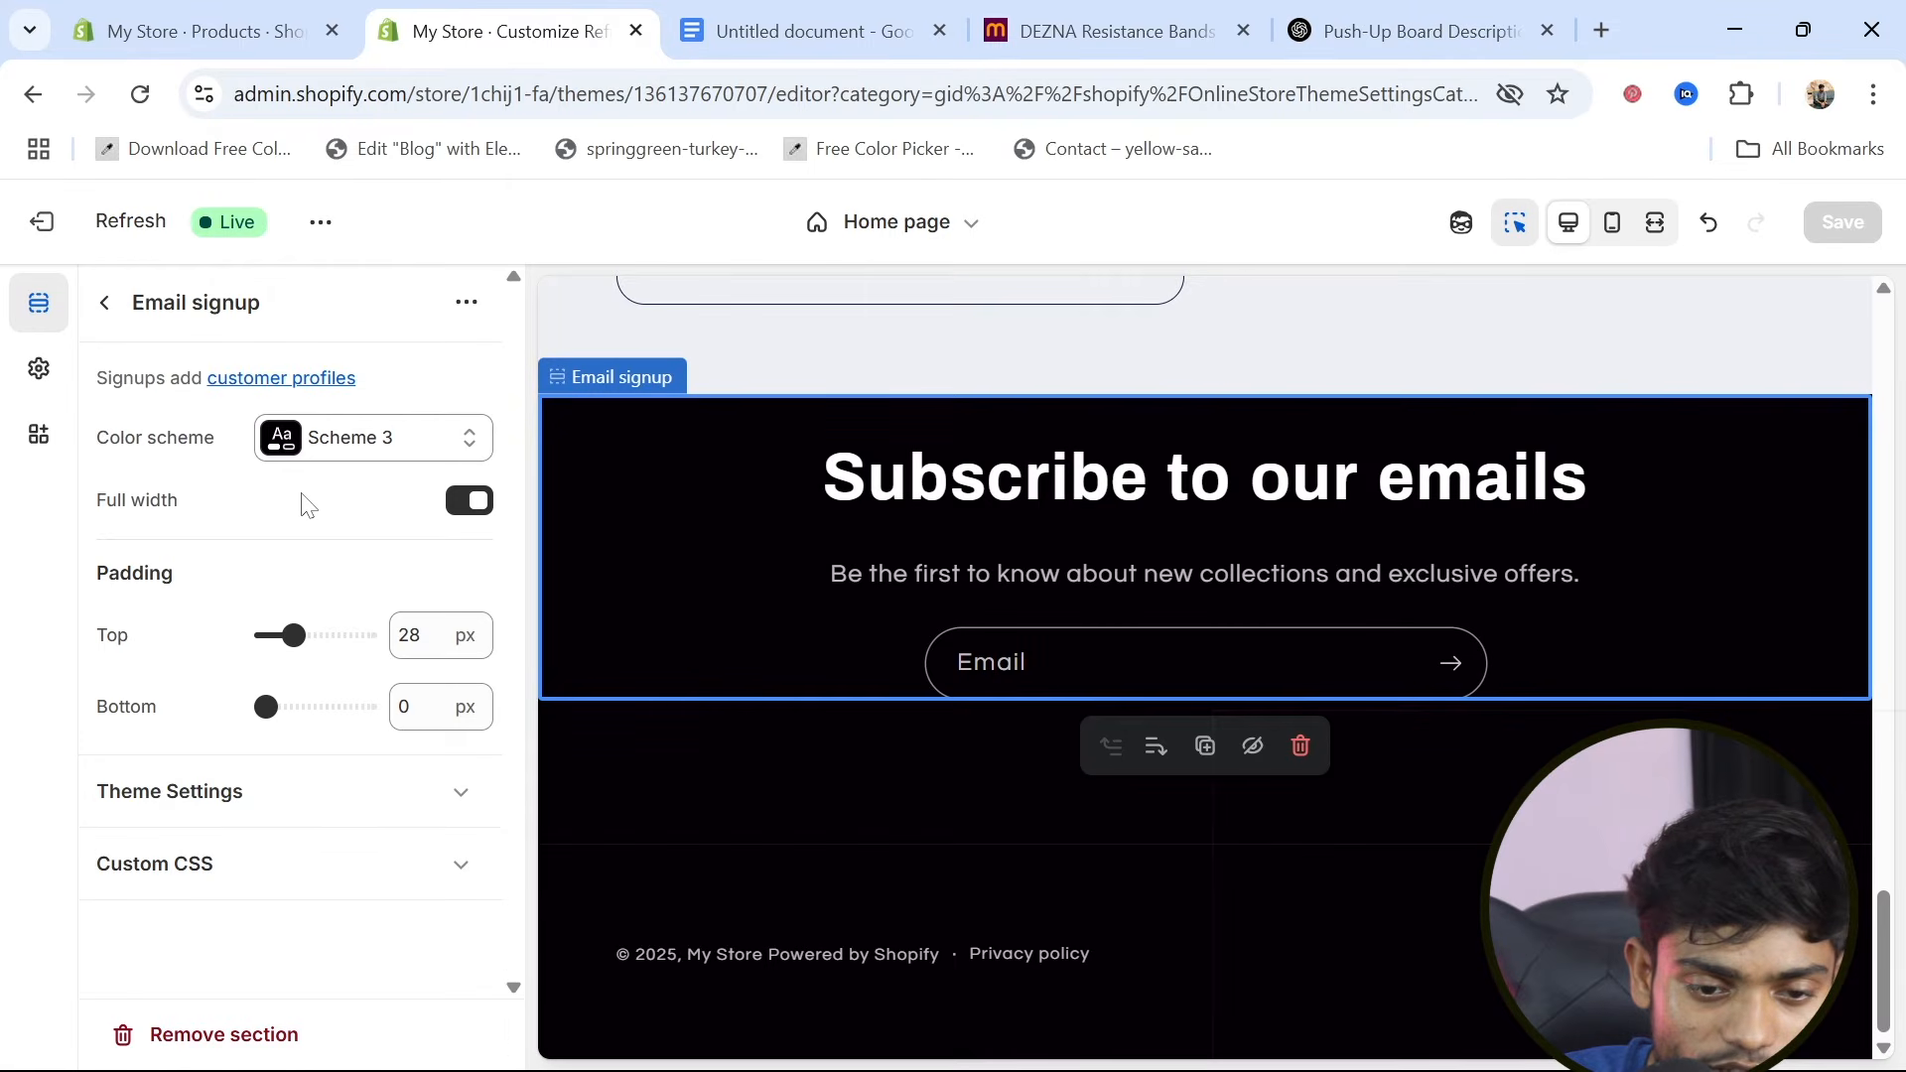
pyautogui.click(196, 1038)
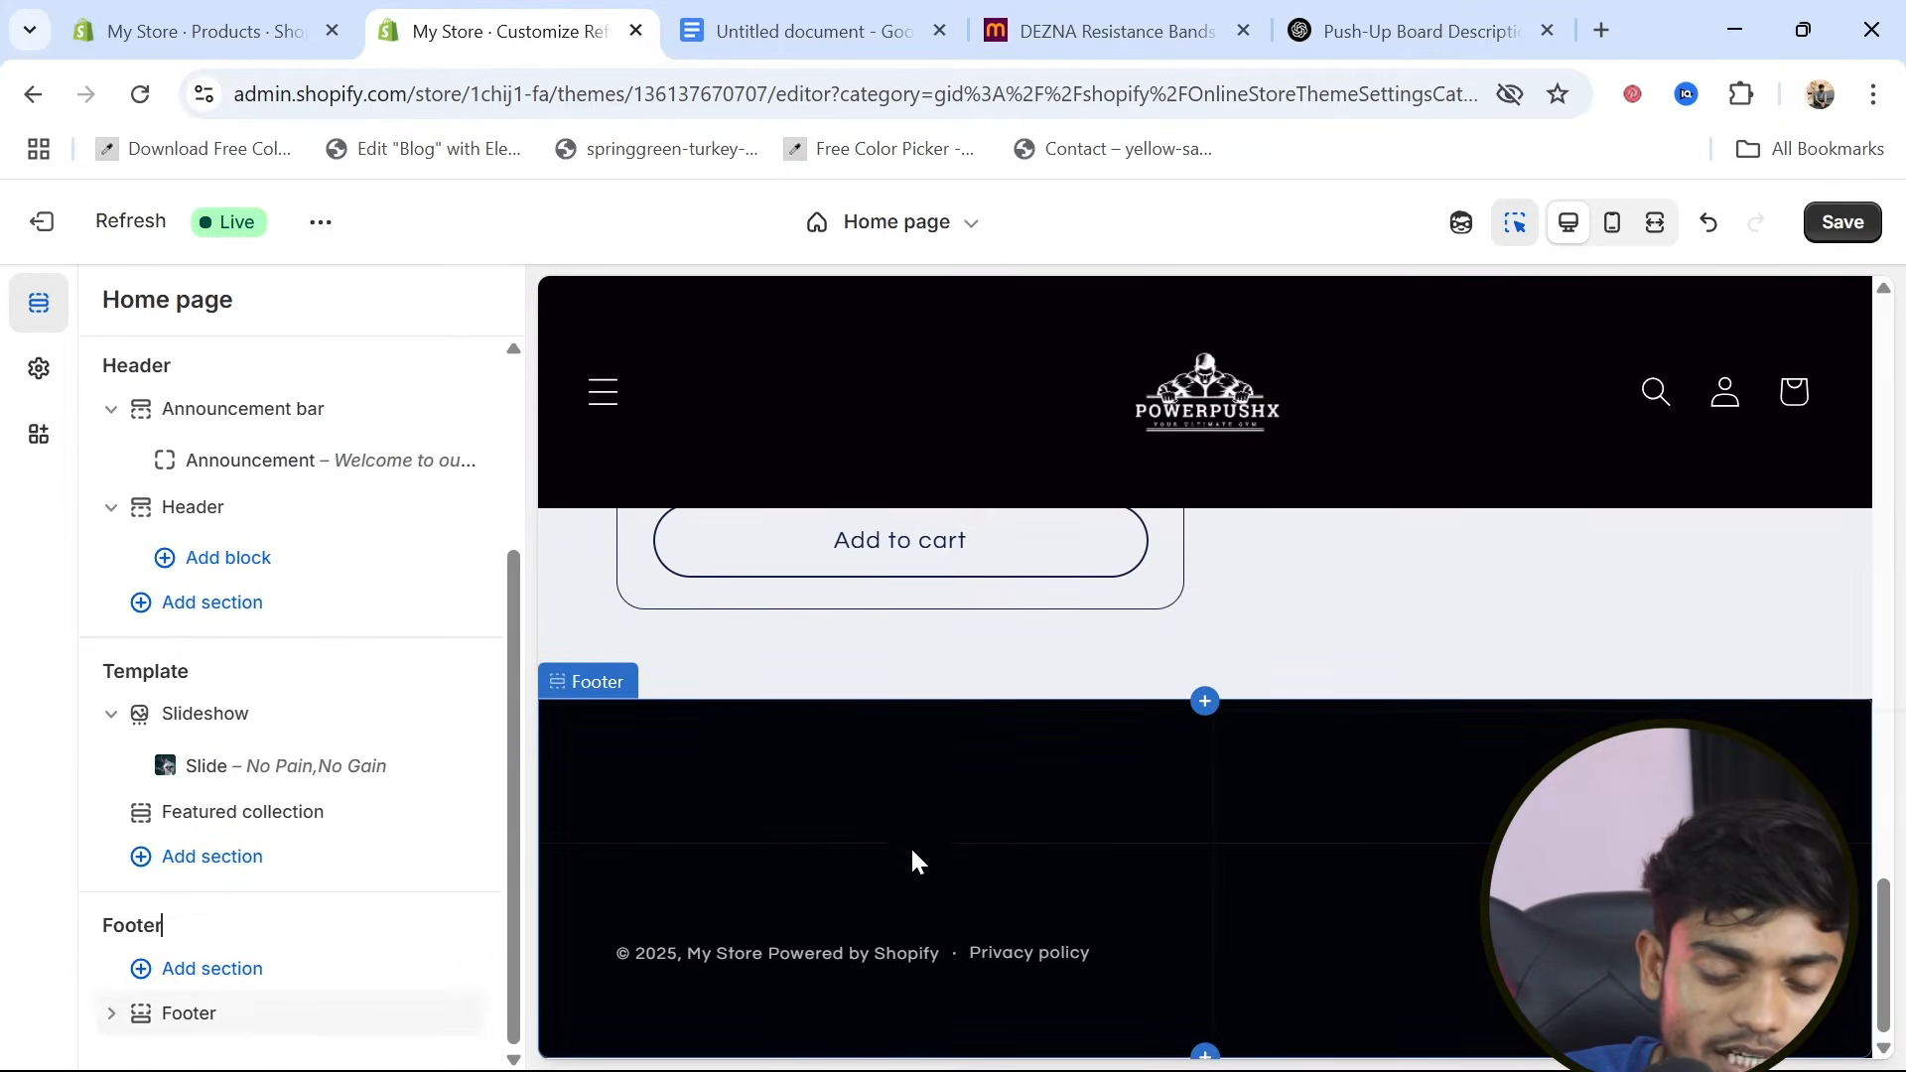
# Add an Image block to the Footer section
pyautogui.click(209, 1014)
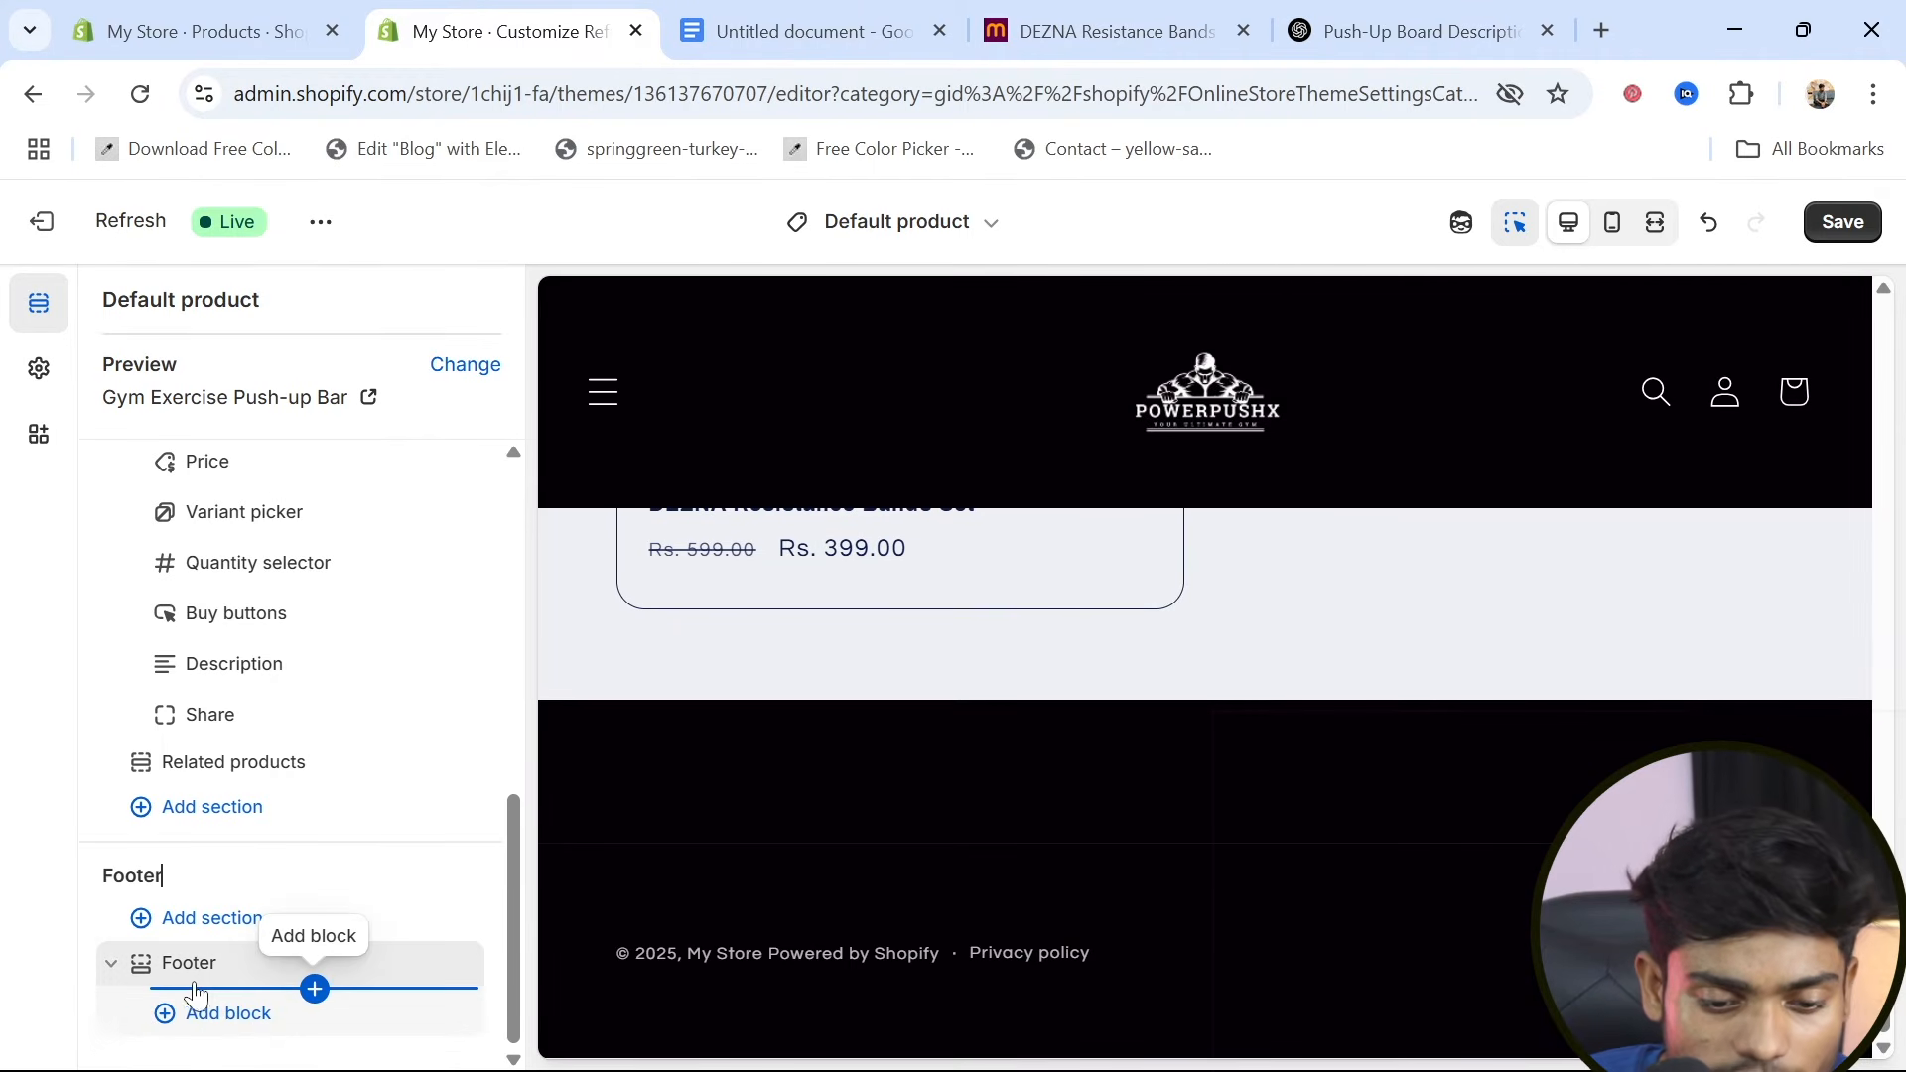
pyautogui.click(315, 989)
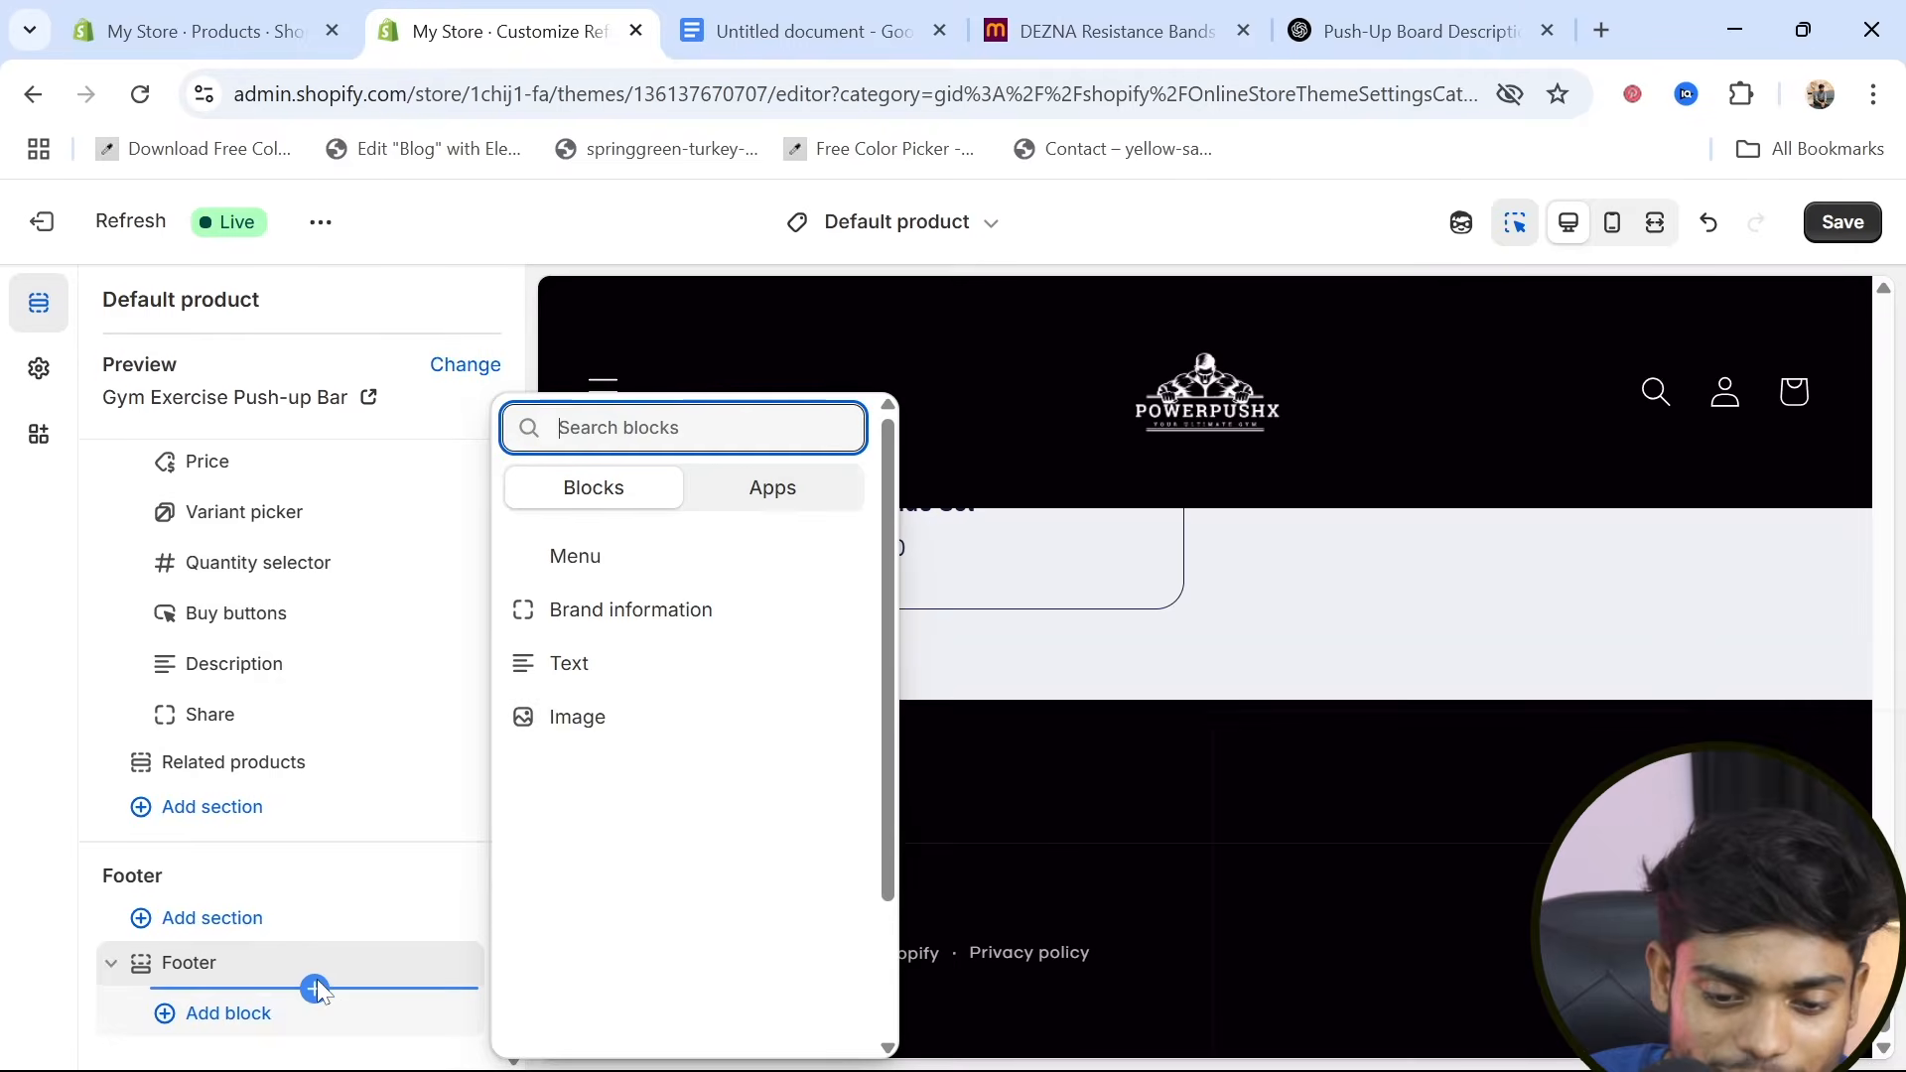
pyautogui.click(577, 718)
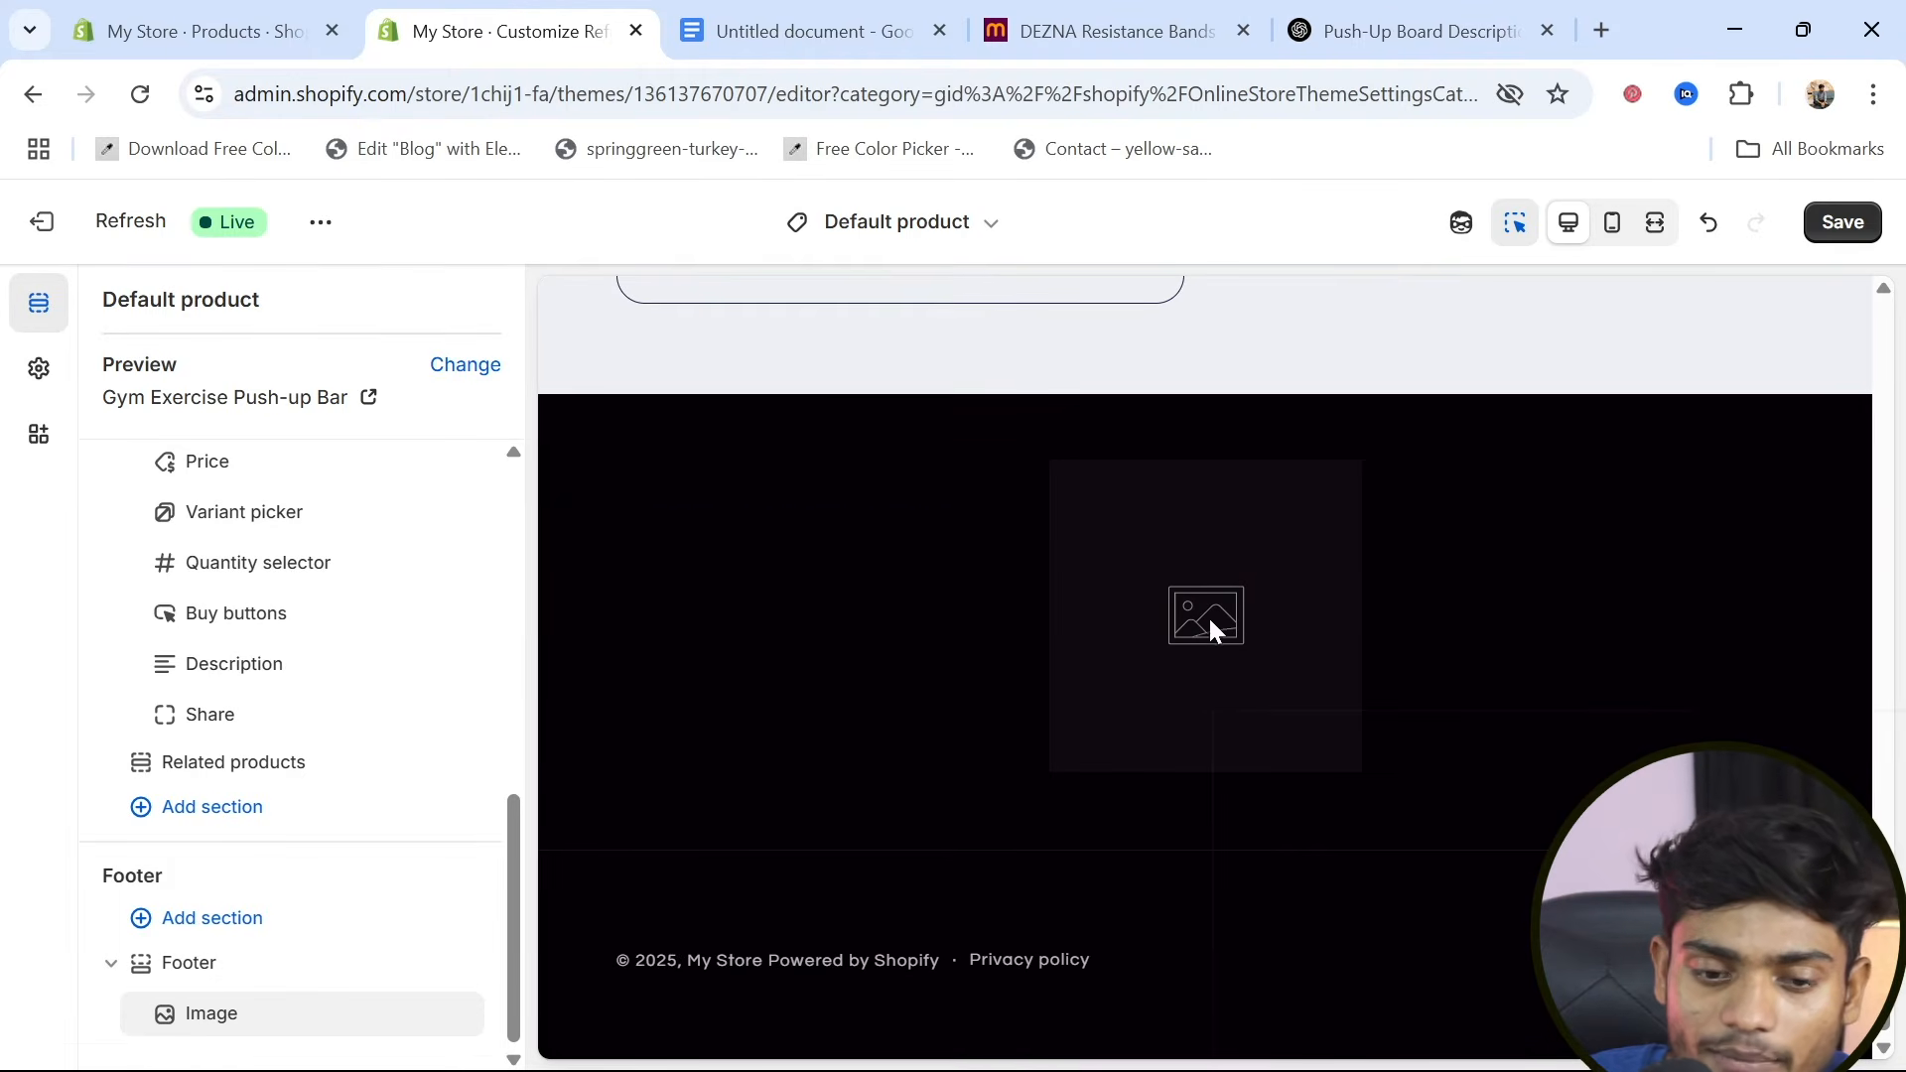
pyautogui.scroll(3, 397, 897)
pyautogui.scroll(-3, 397, 897)
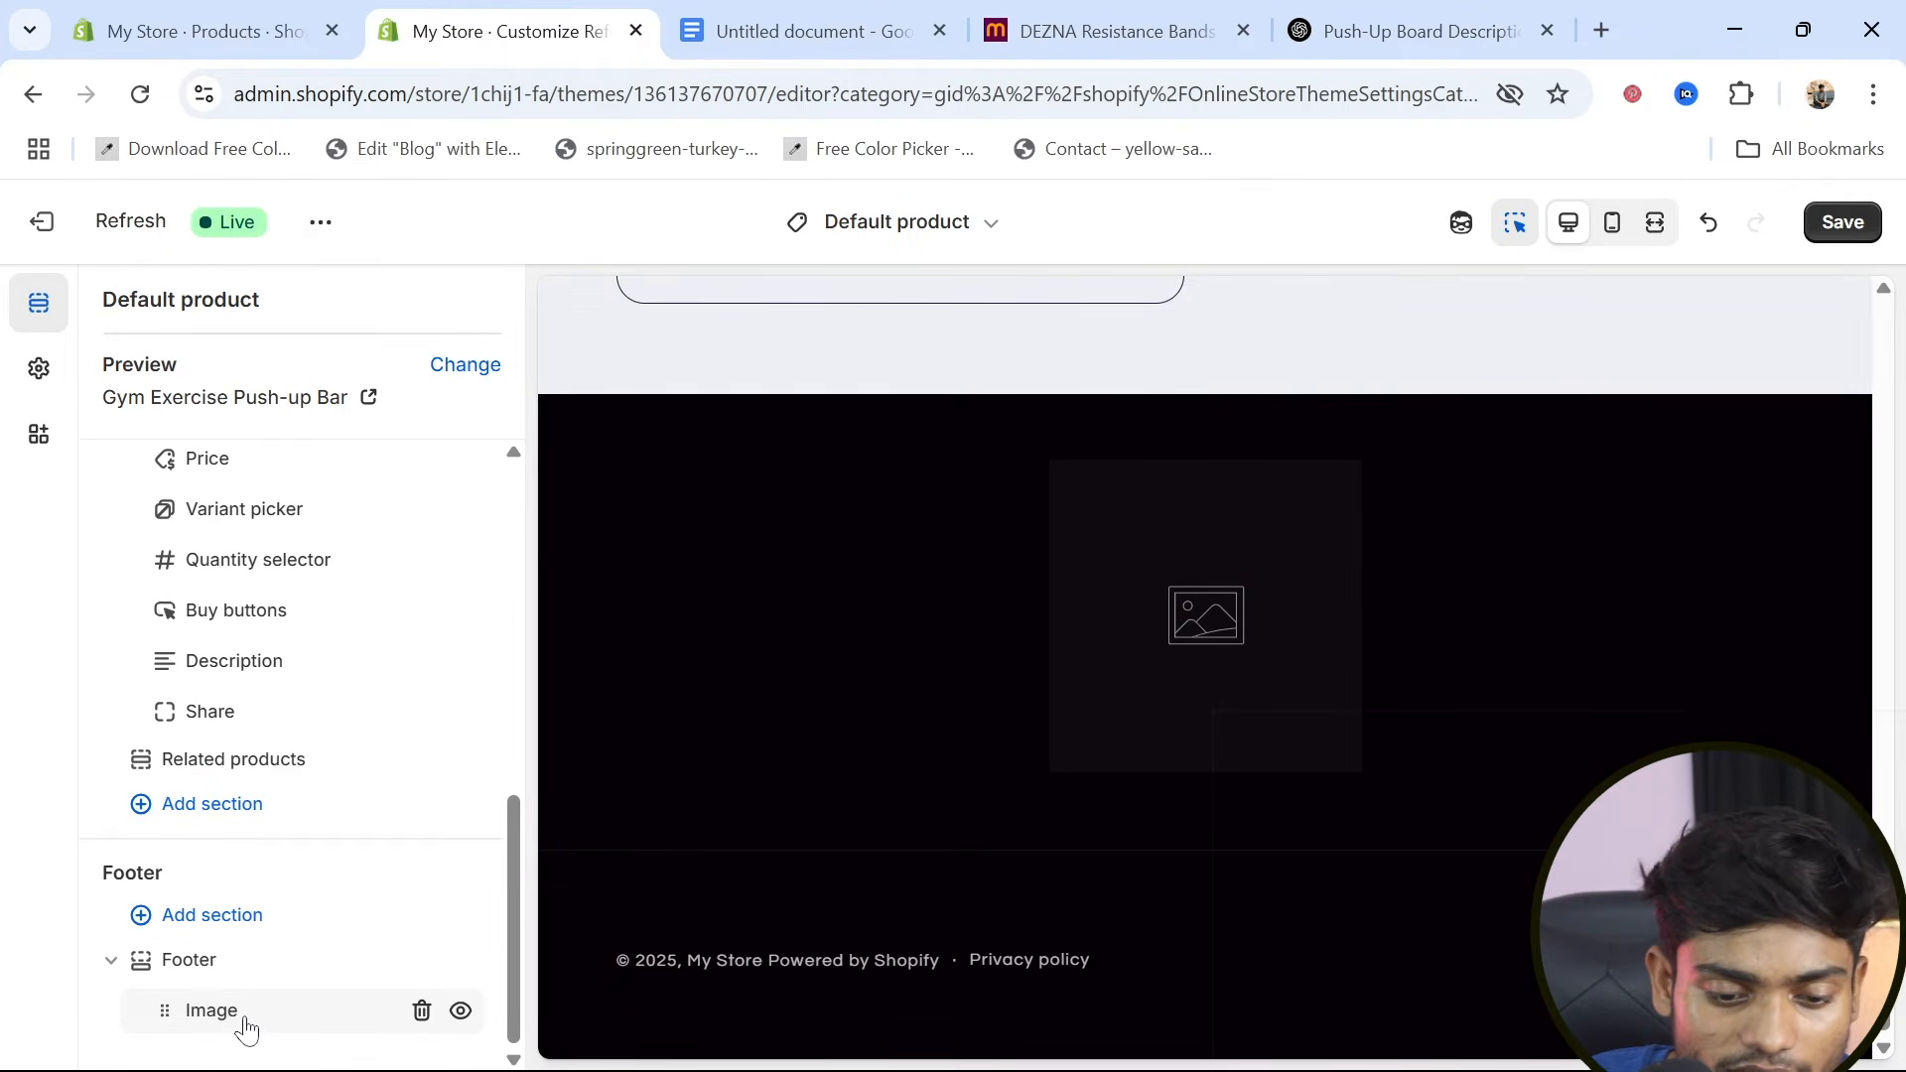
# Use the existing logo file 2.png as the picture for the footer's Image block
pyautogui.doubleClick(230, 1014)
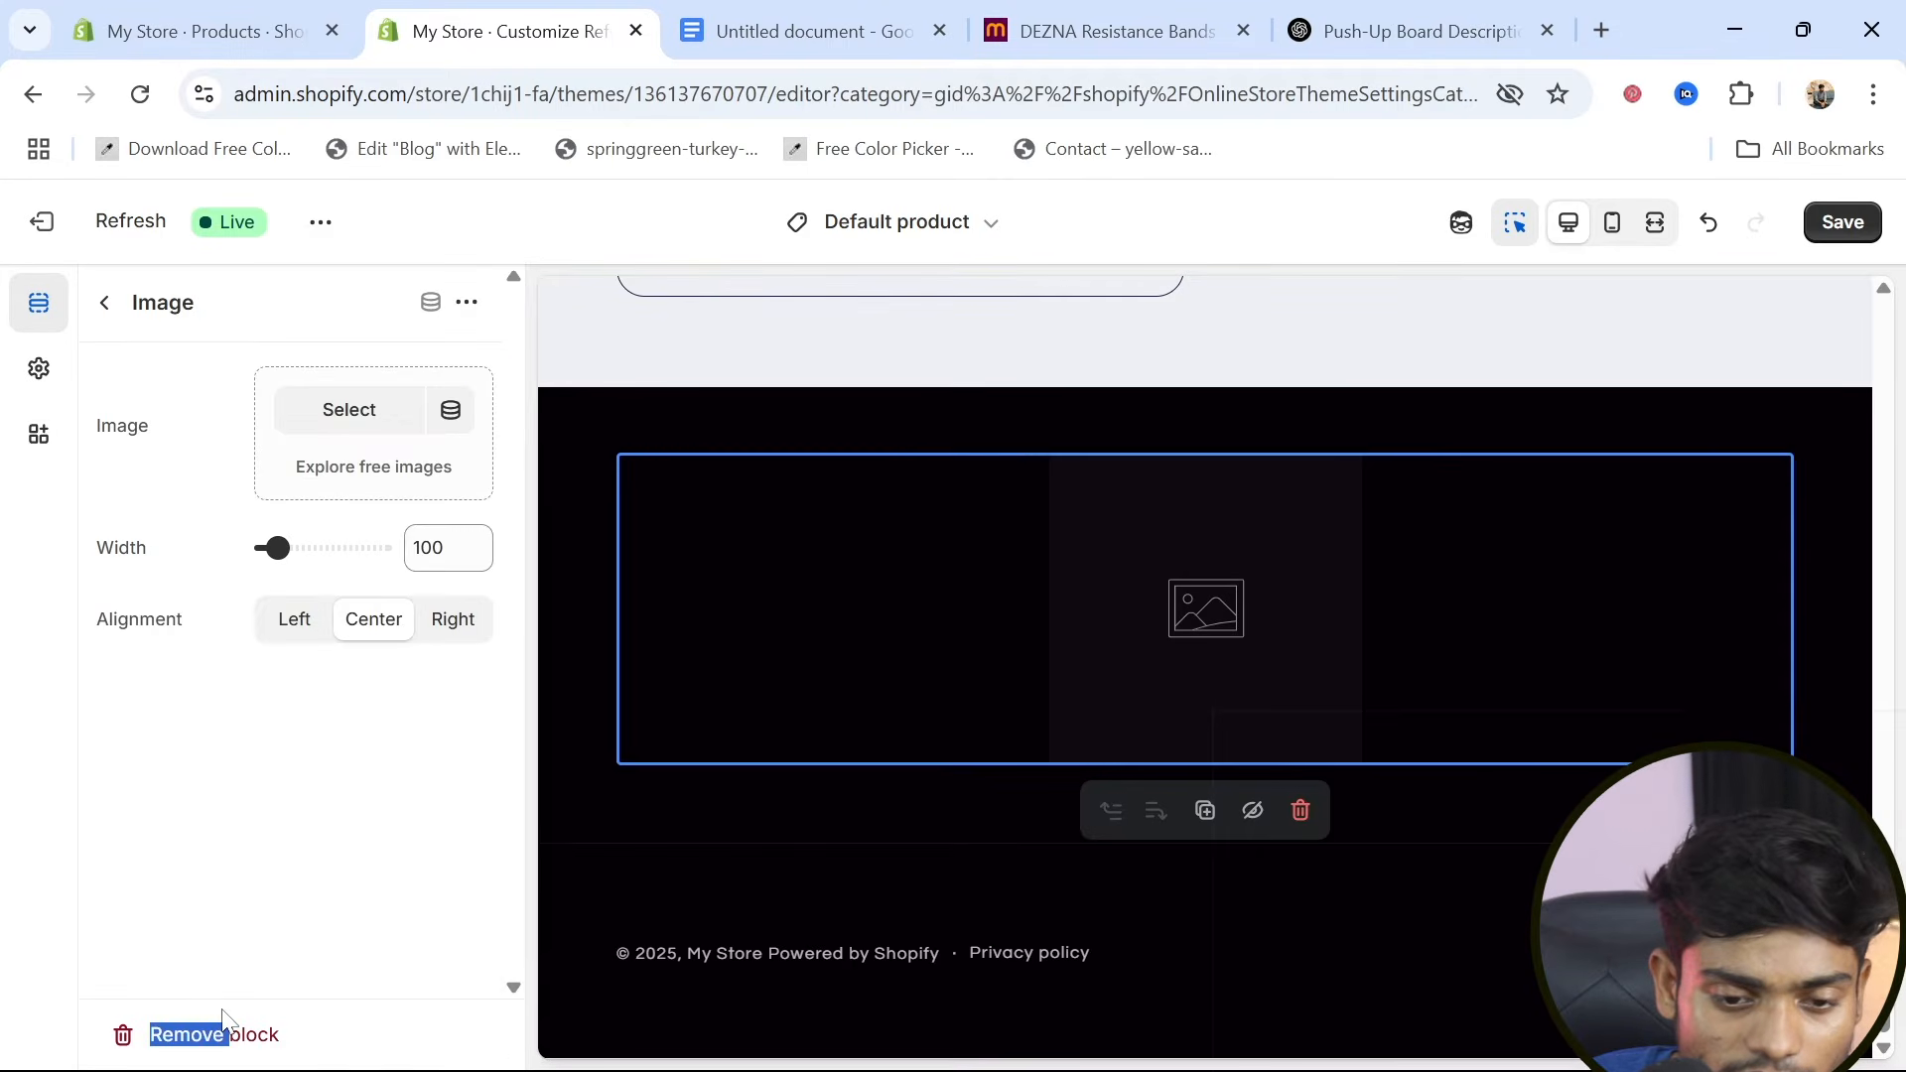
pyautogui.click(278, 874)
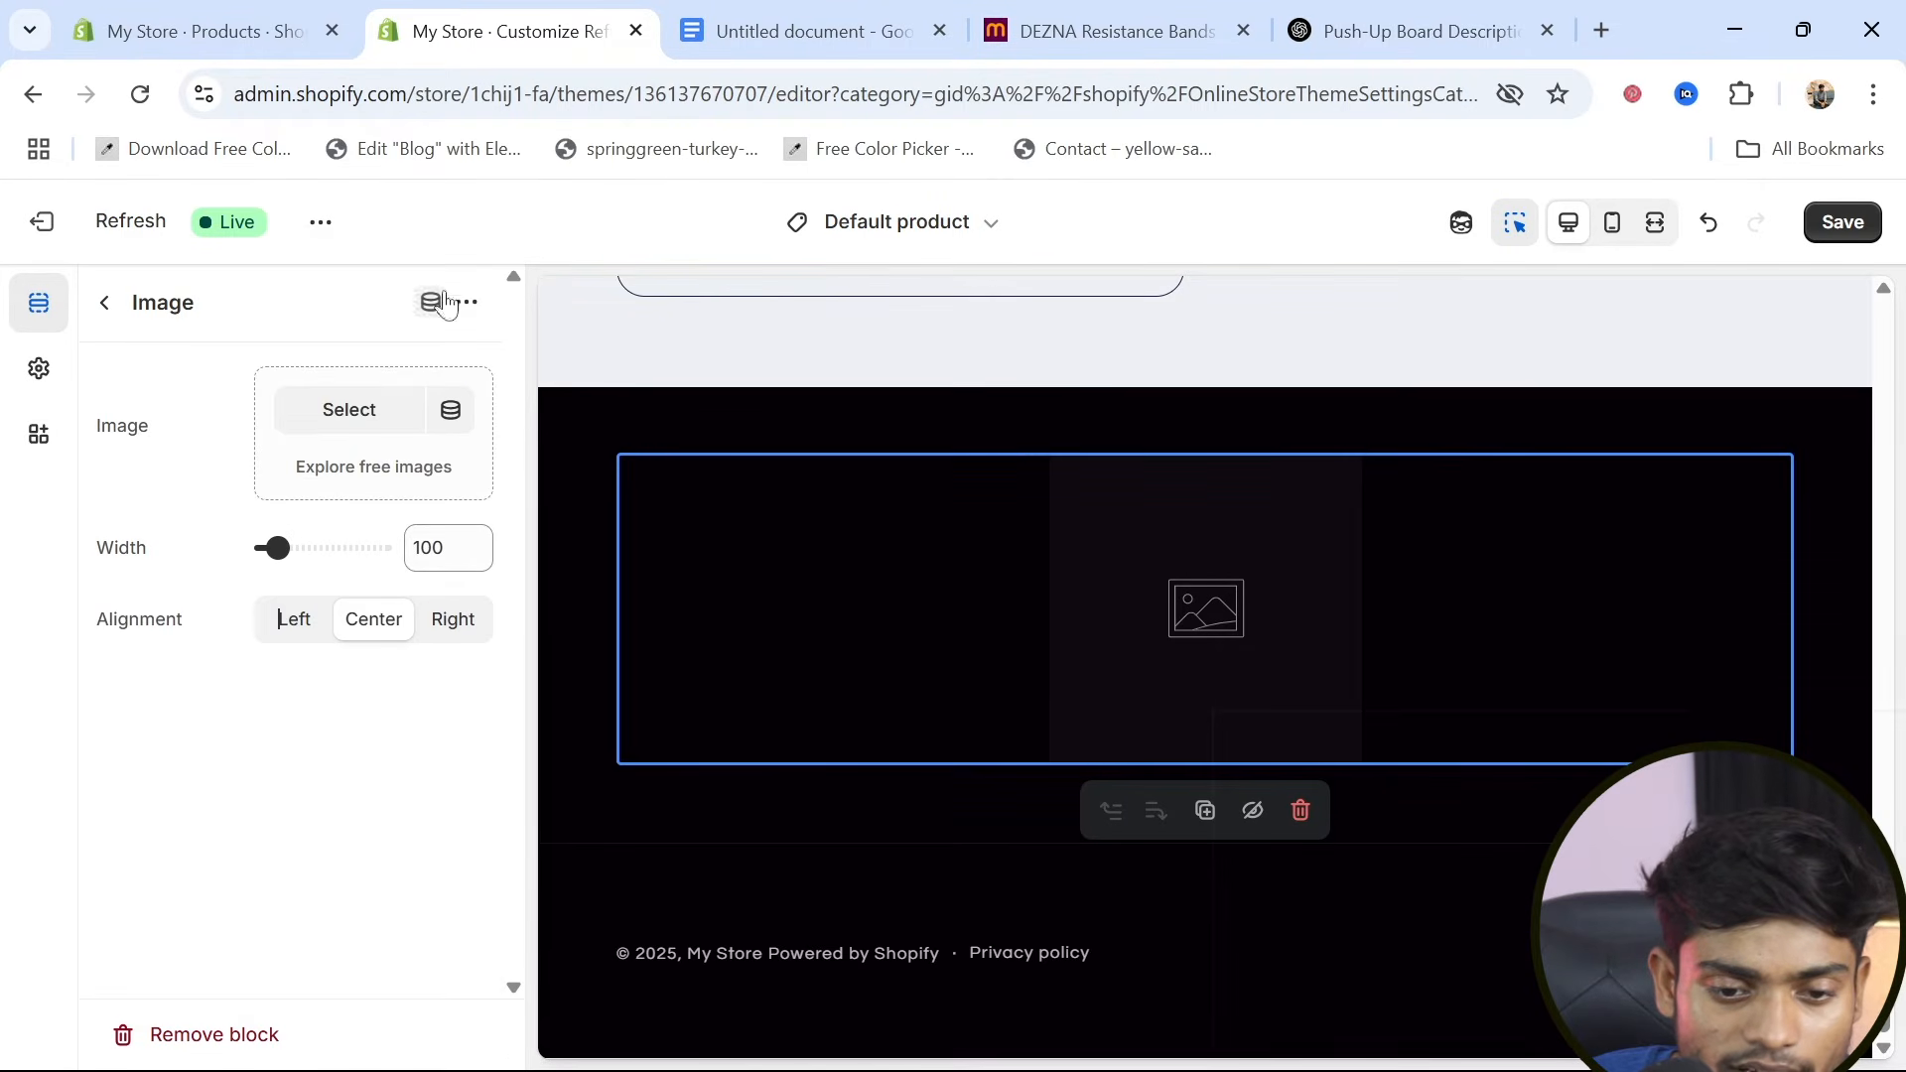
pyautogui.click(351, 413)
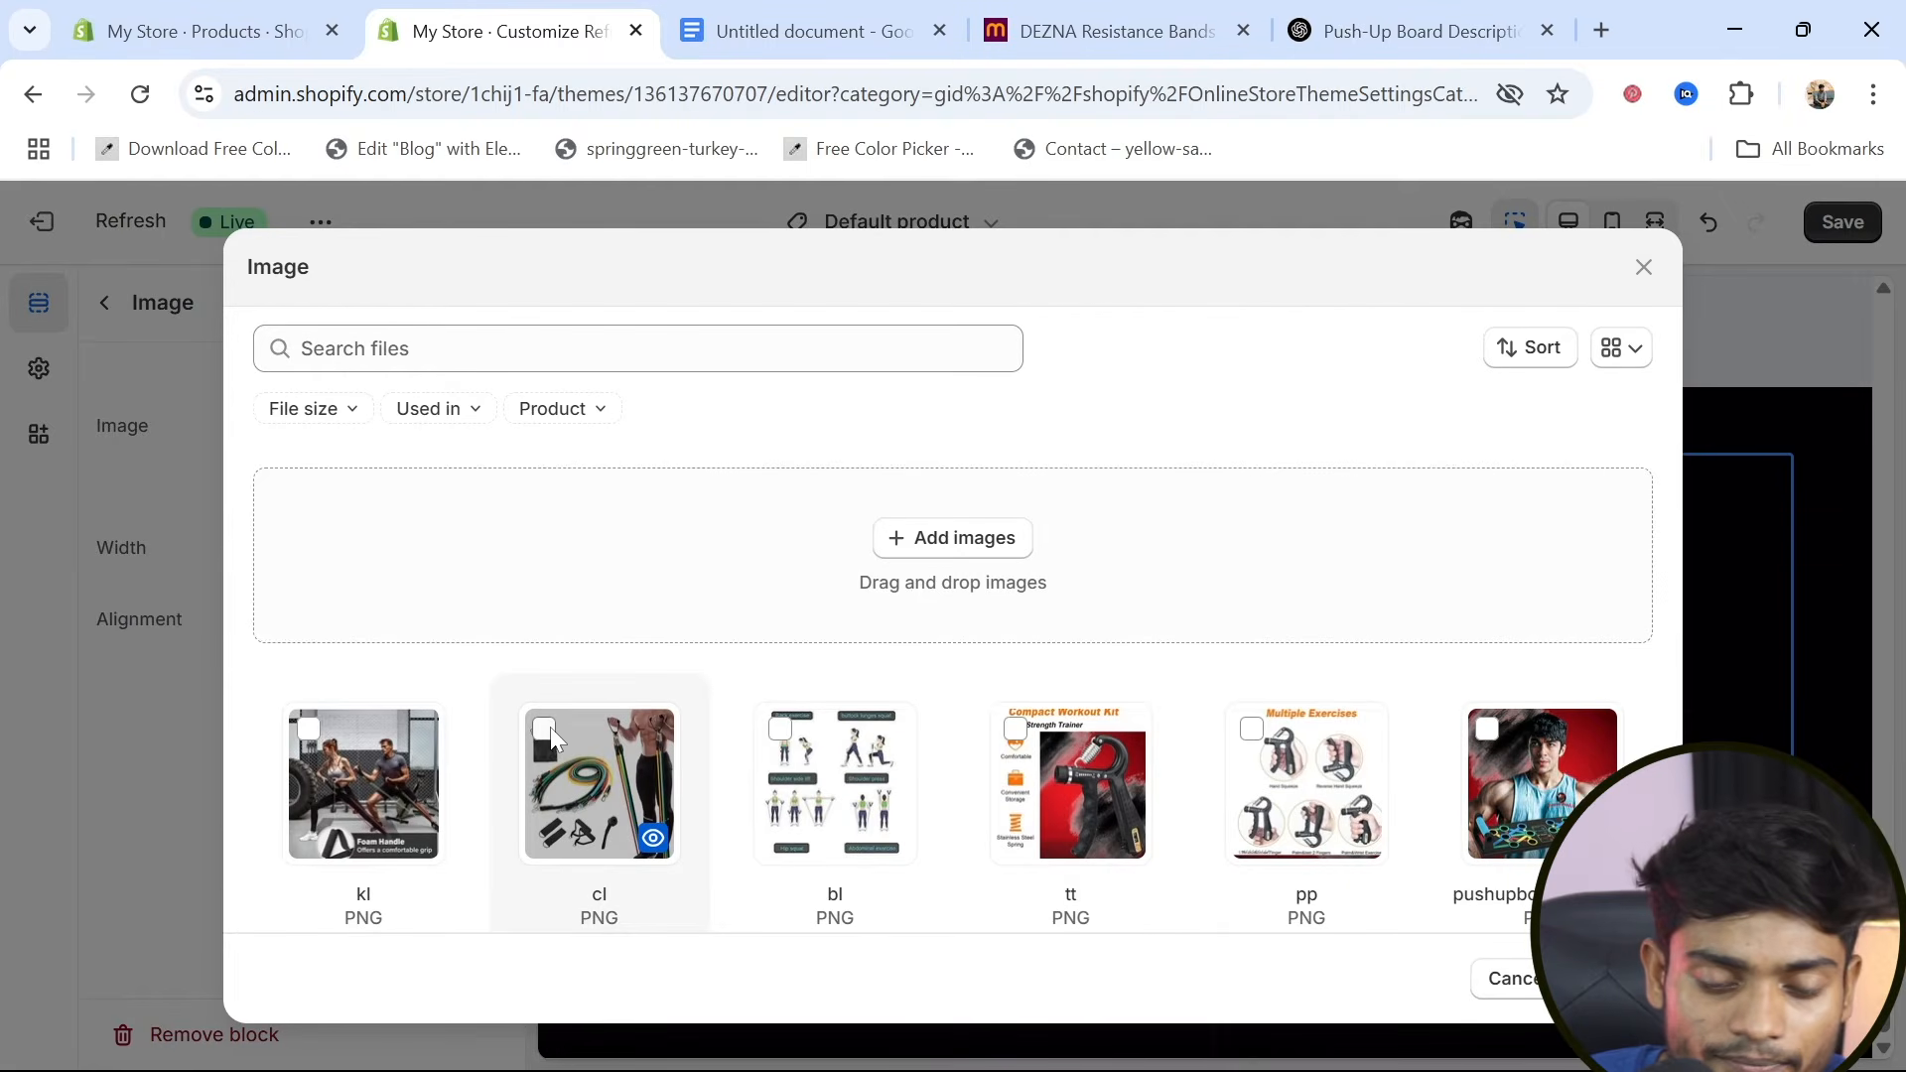
pyautogui.scroll(-3, 550, 727)
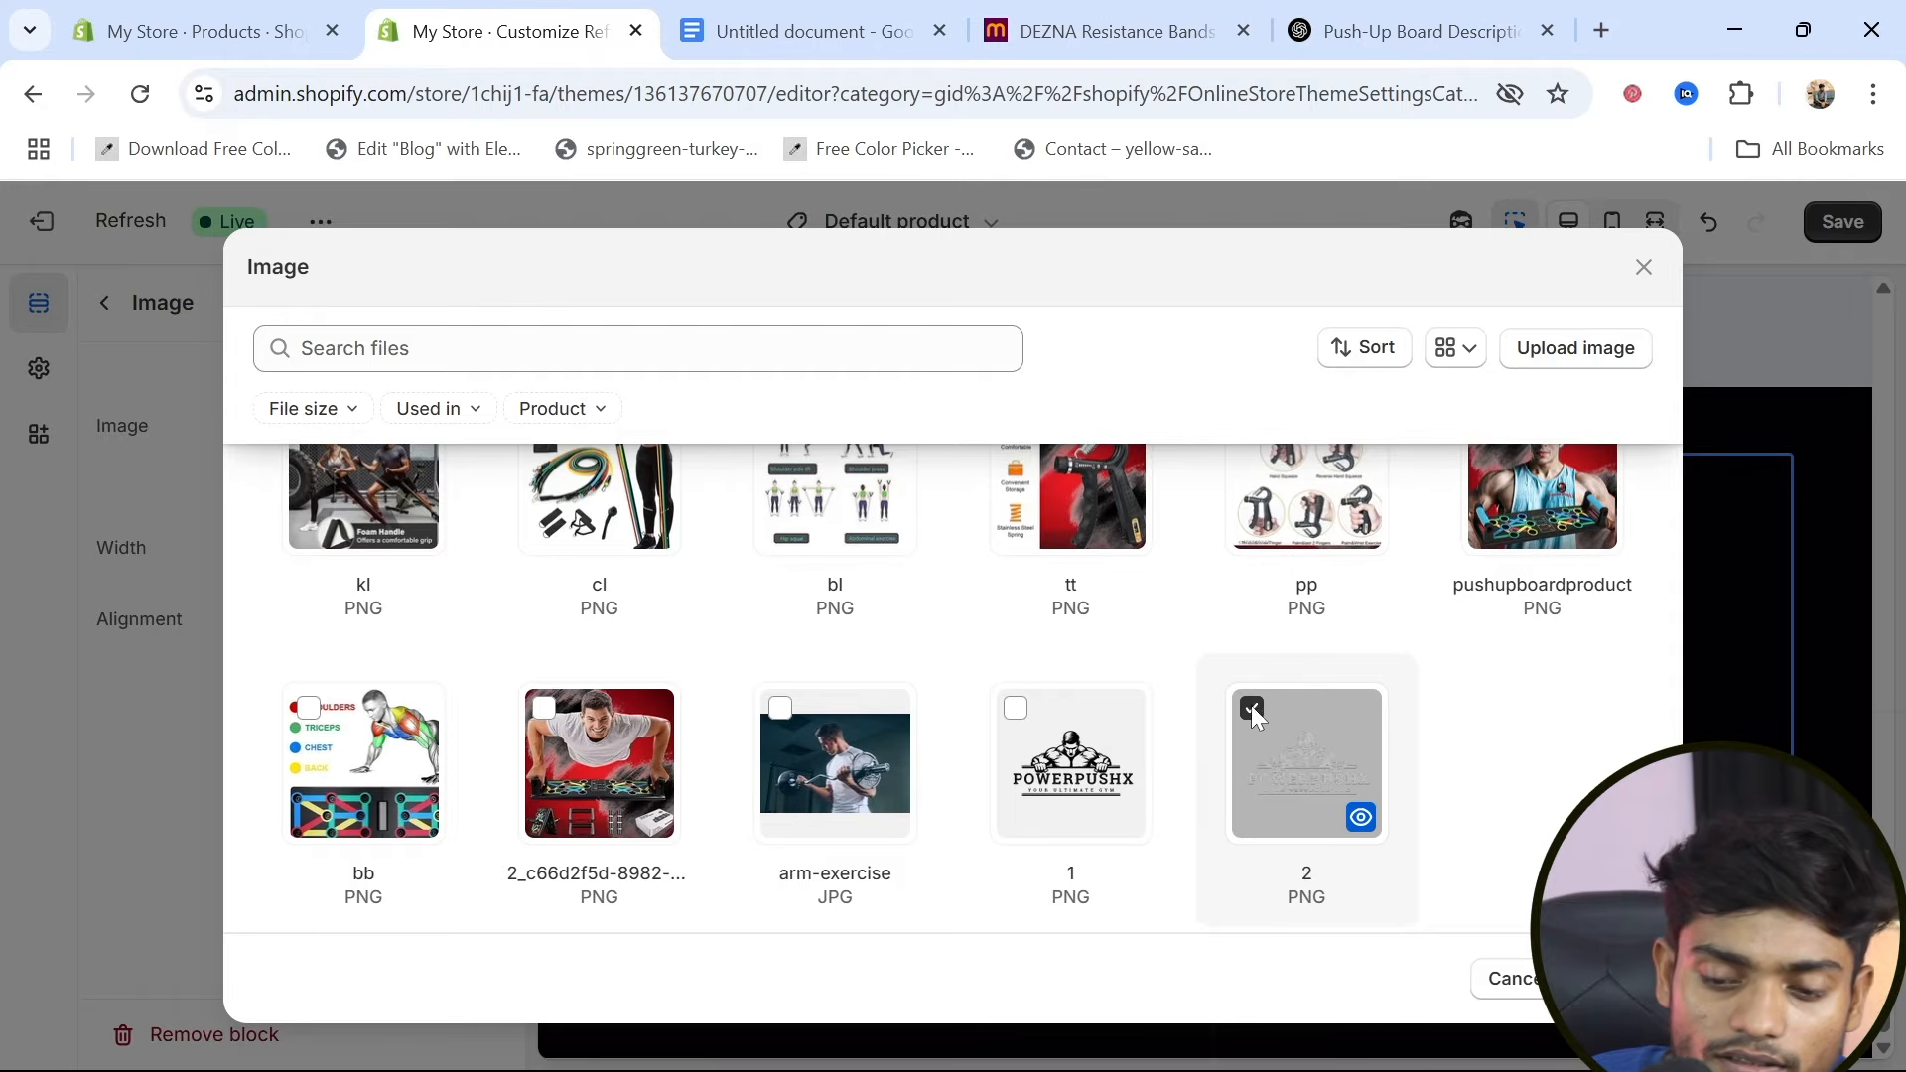
pyautogui.click(1612, 979)
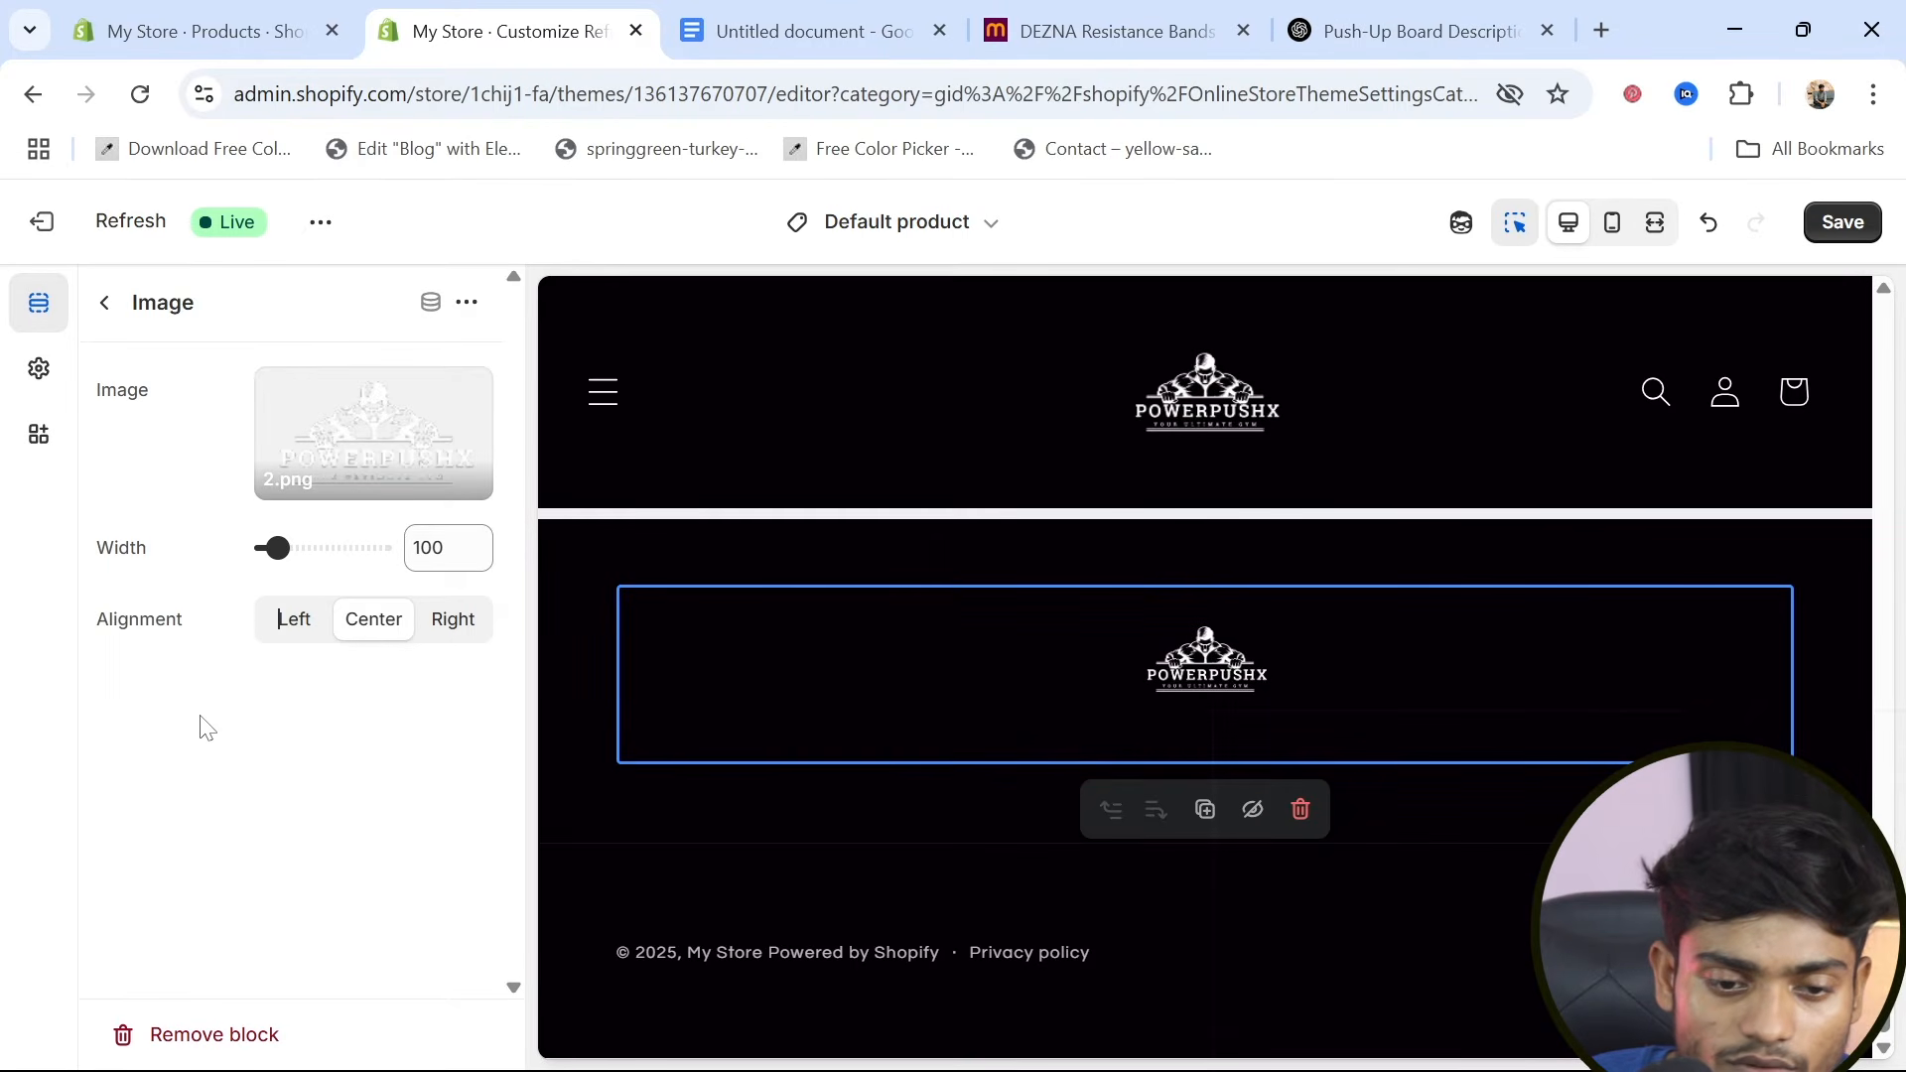
# Set the footer logo's alignment to Right, save the theme changes, and check the footer in the preview
pyautogui.click(290, 636)
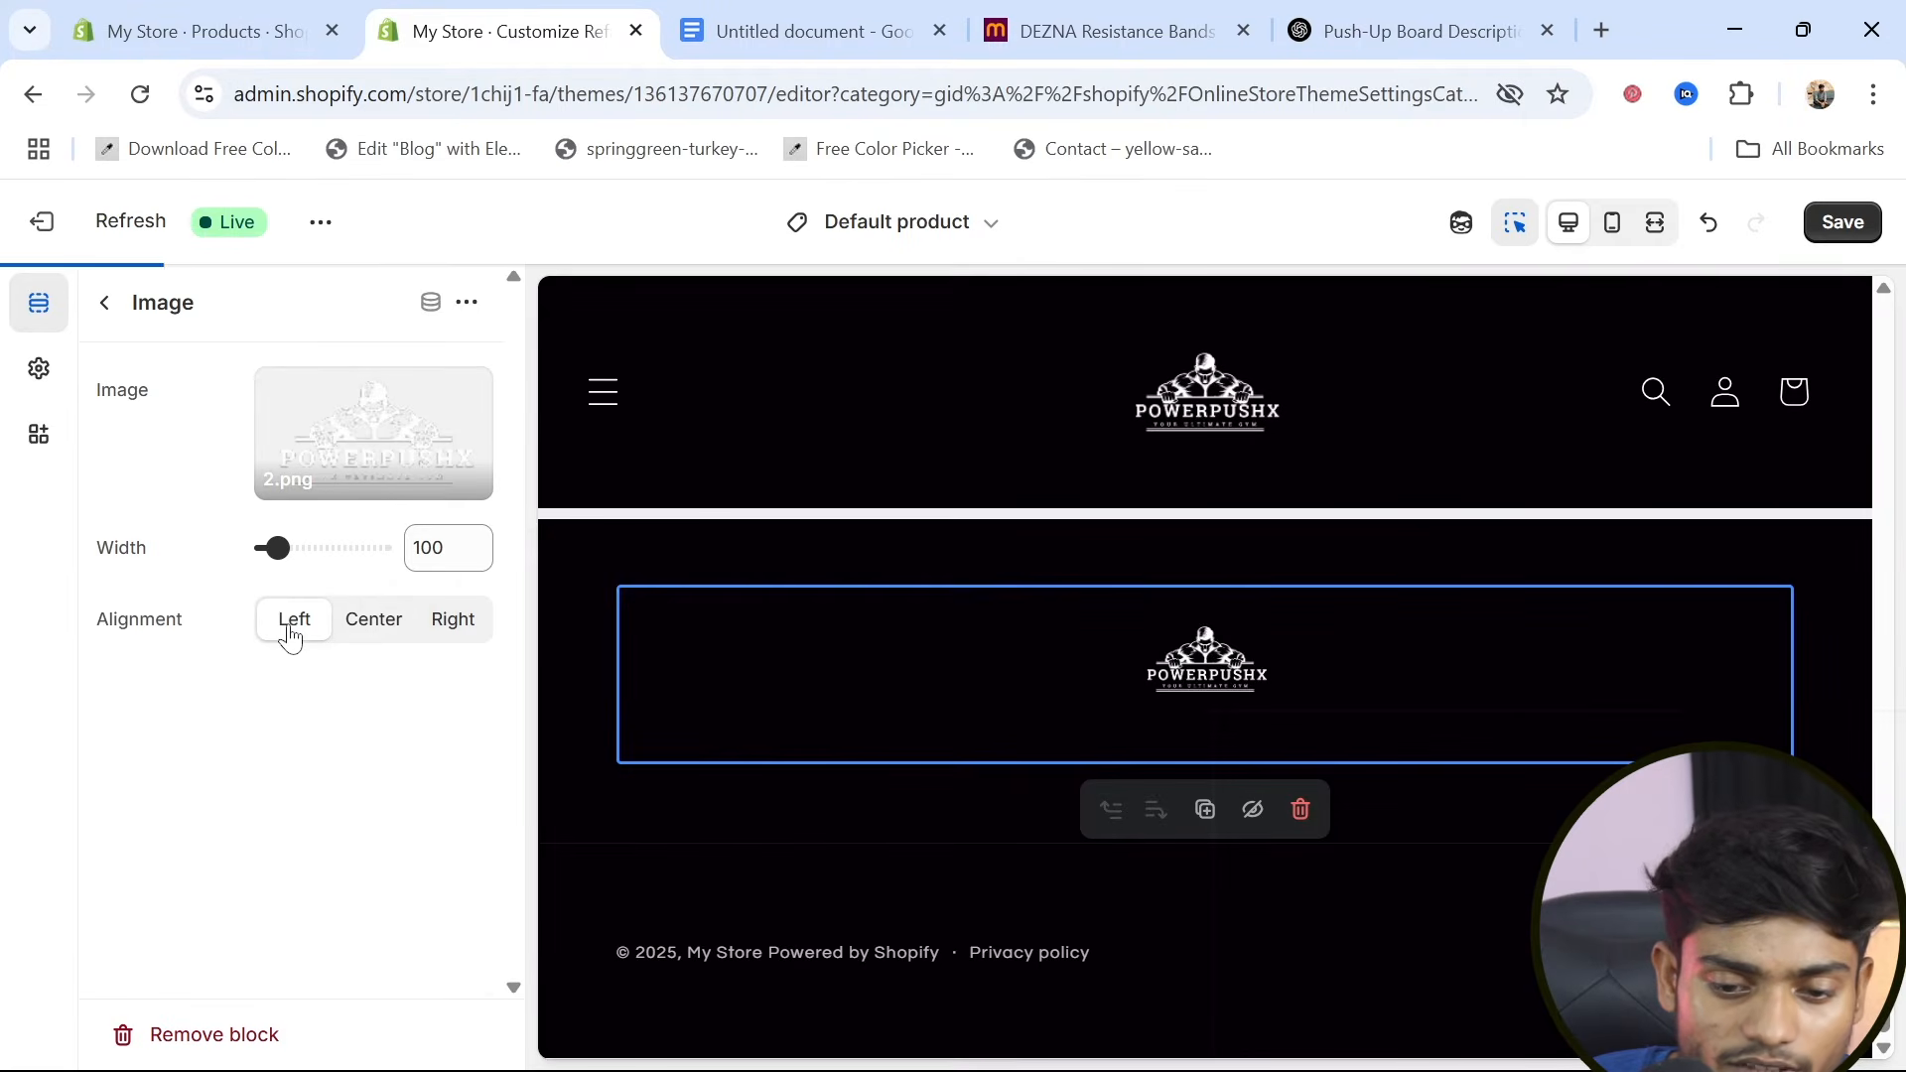
pyautogui.click(453, 625)
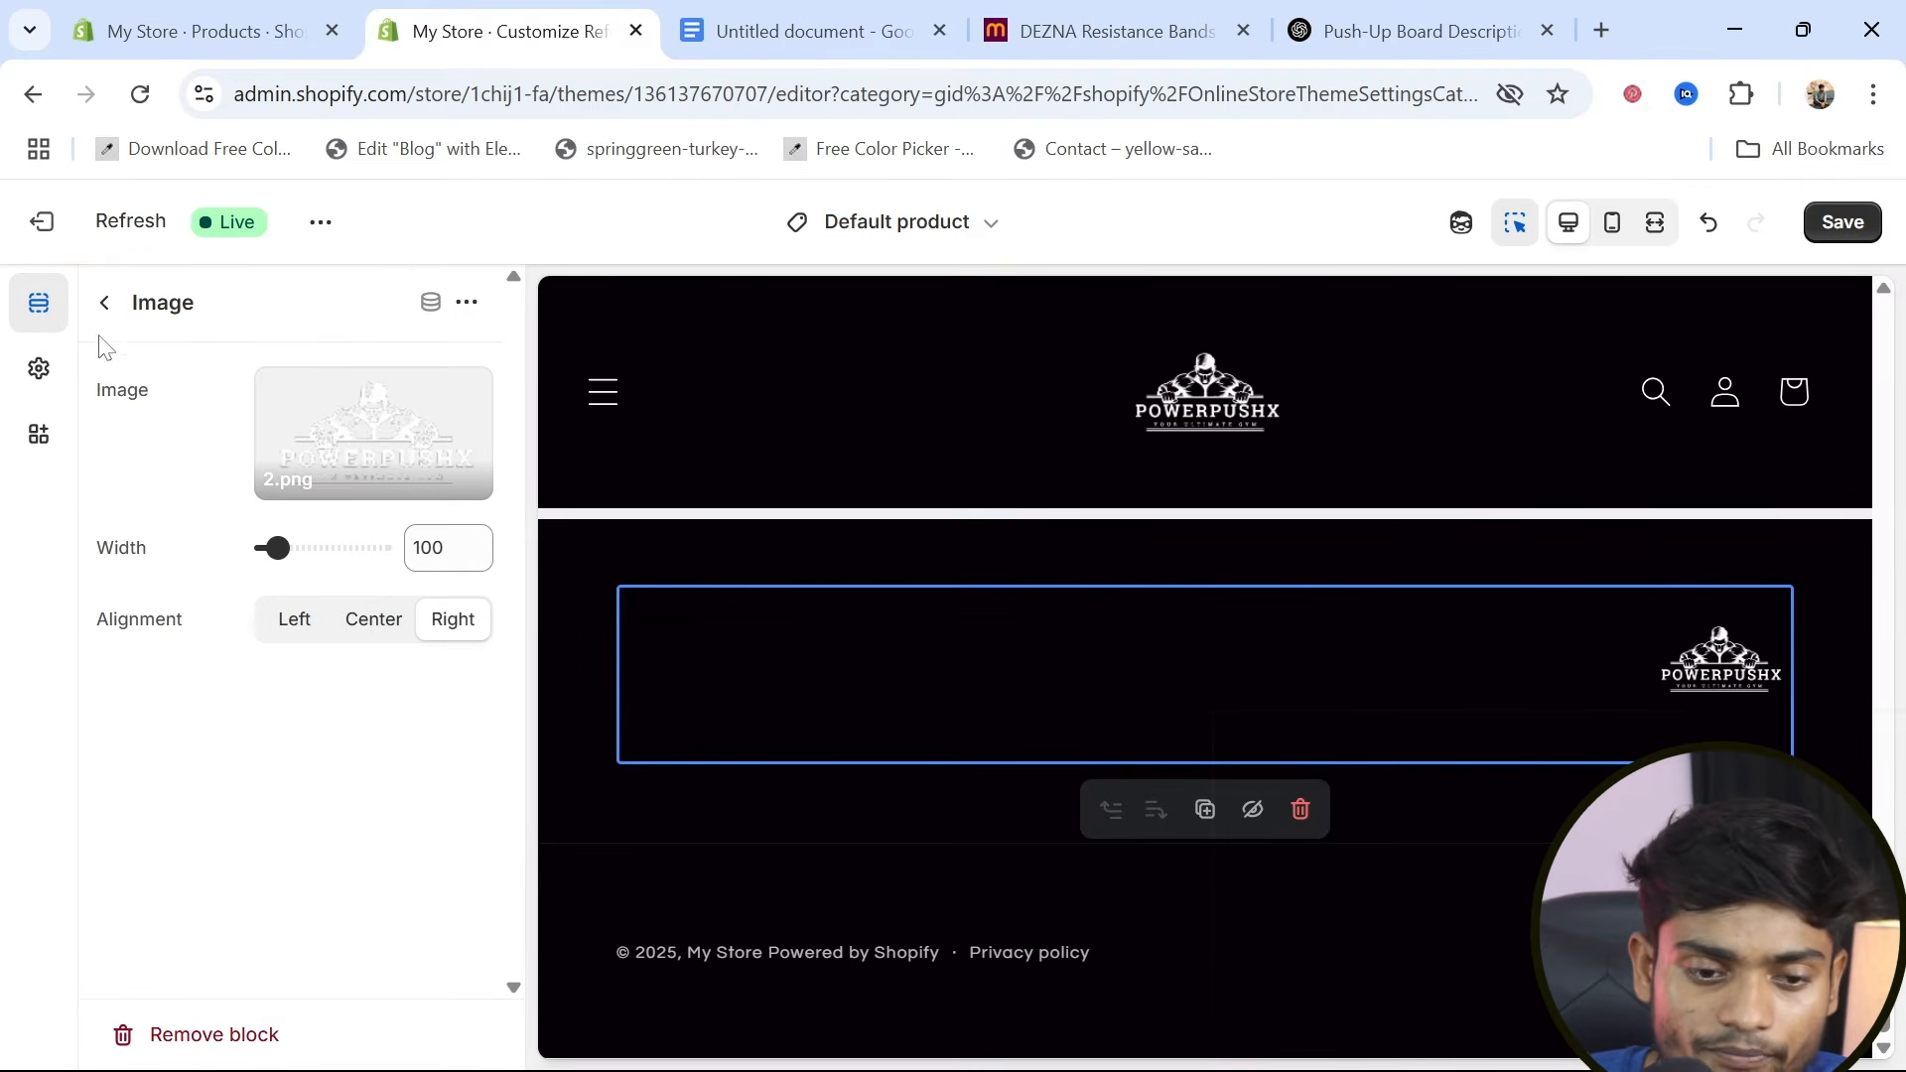
pyautogui.click(105, 305)
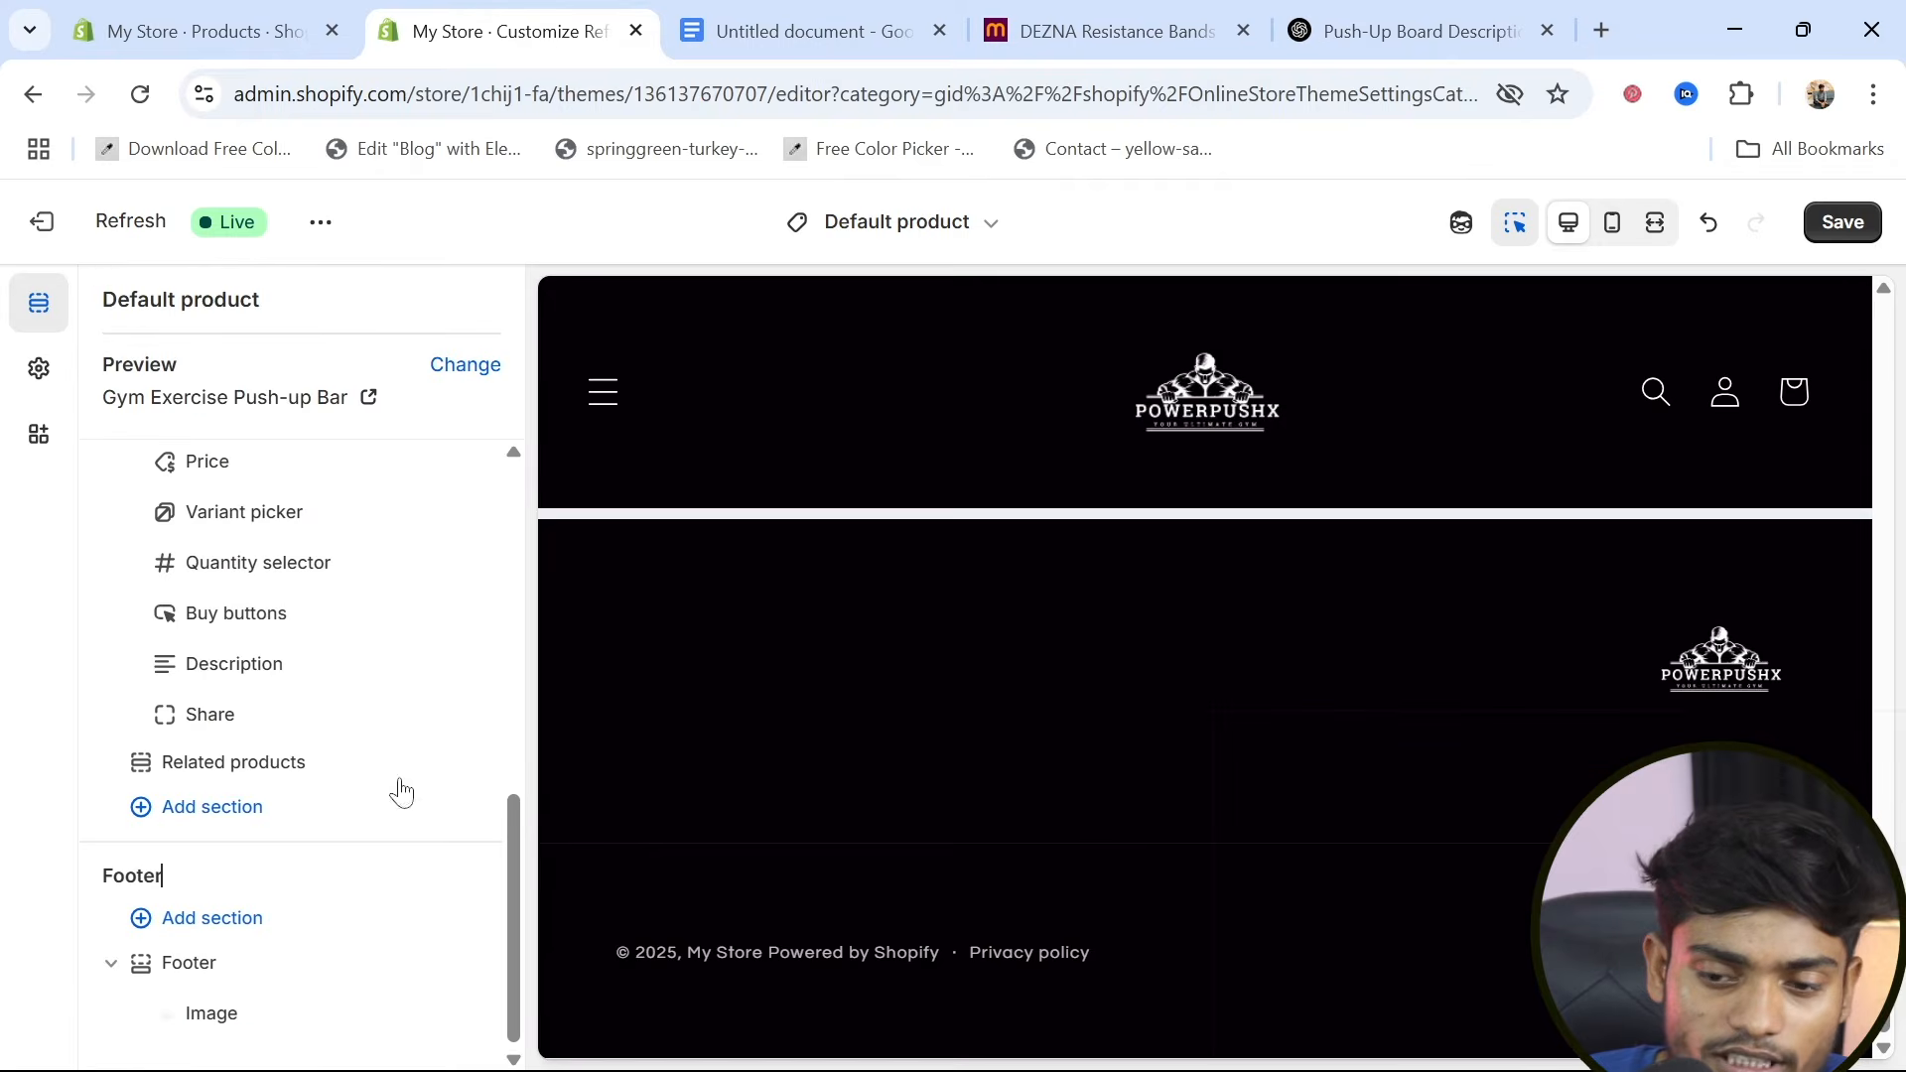
pyautogui.click(1846, 224)
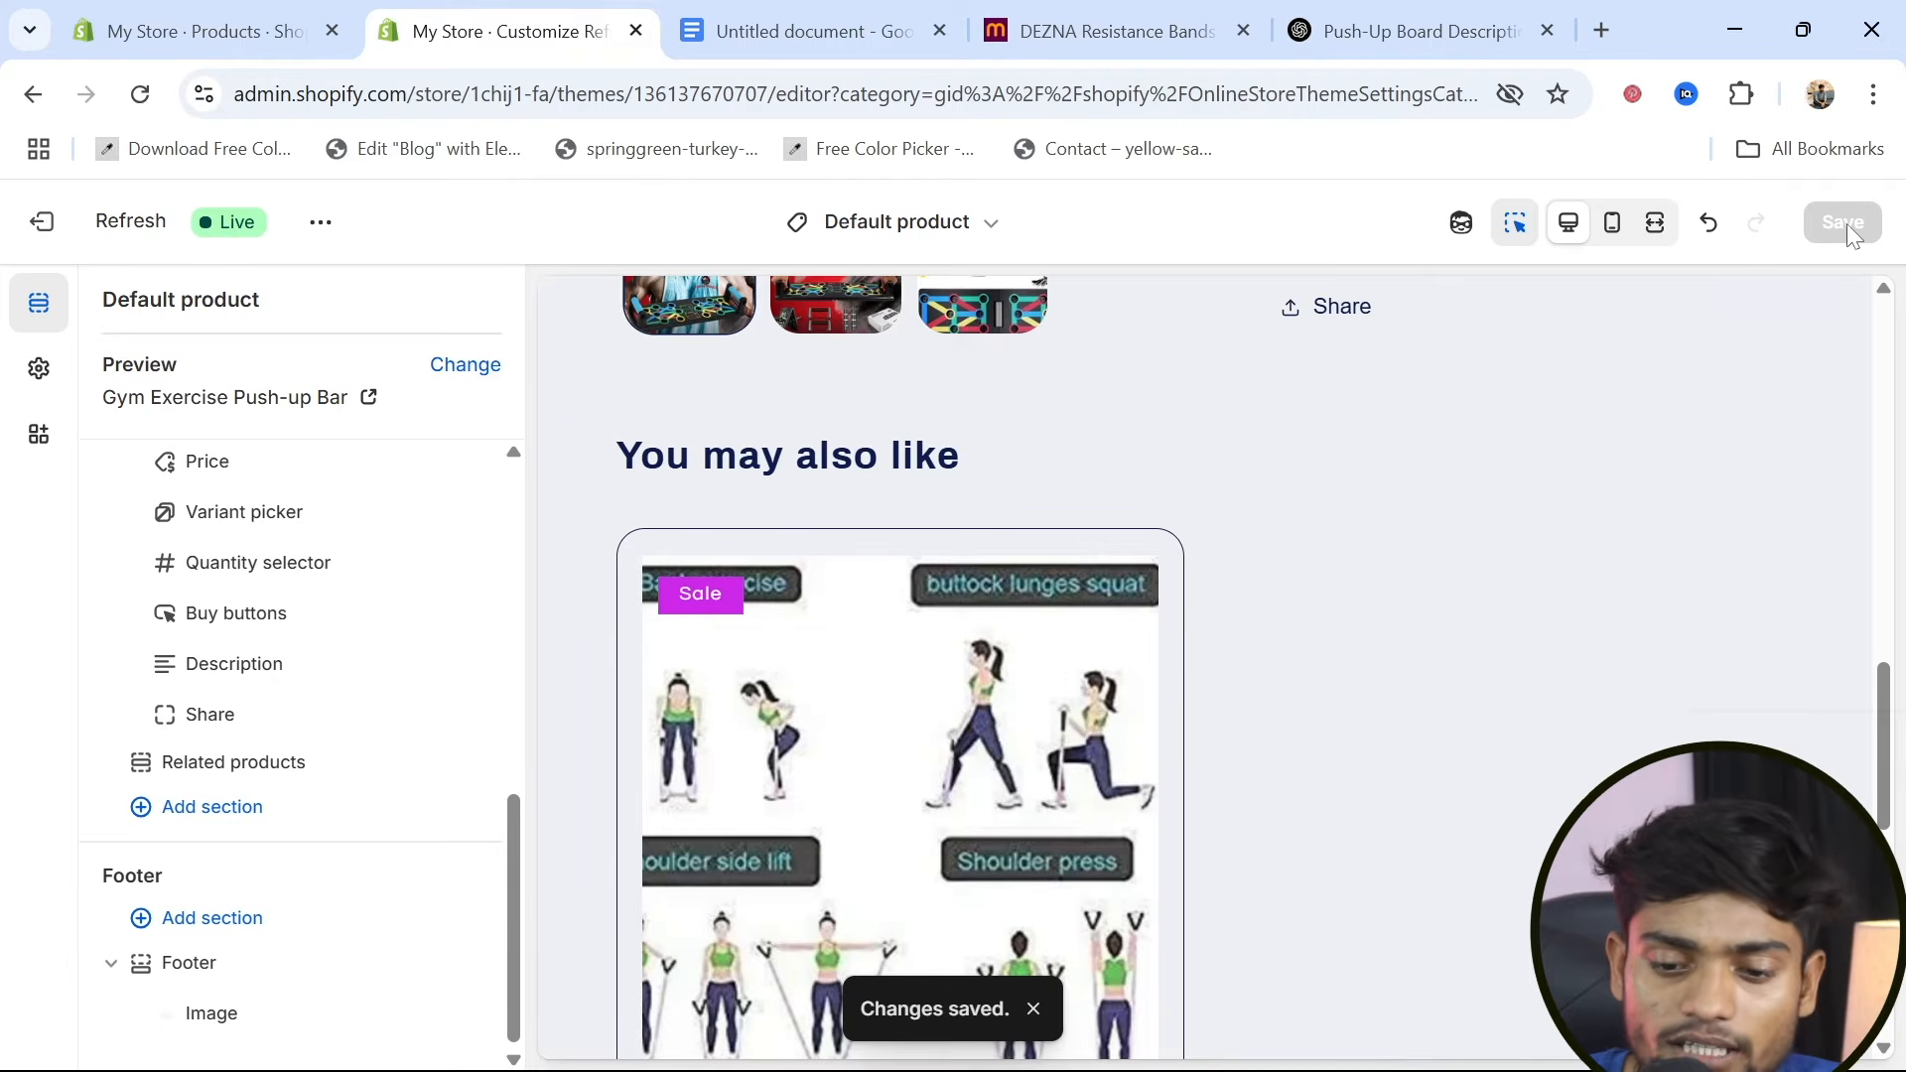
pyautogui.scroll(-5, 1437, 751)
pyautogui.scroll(-5, 1437, 750)
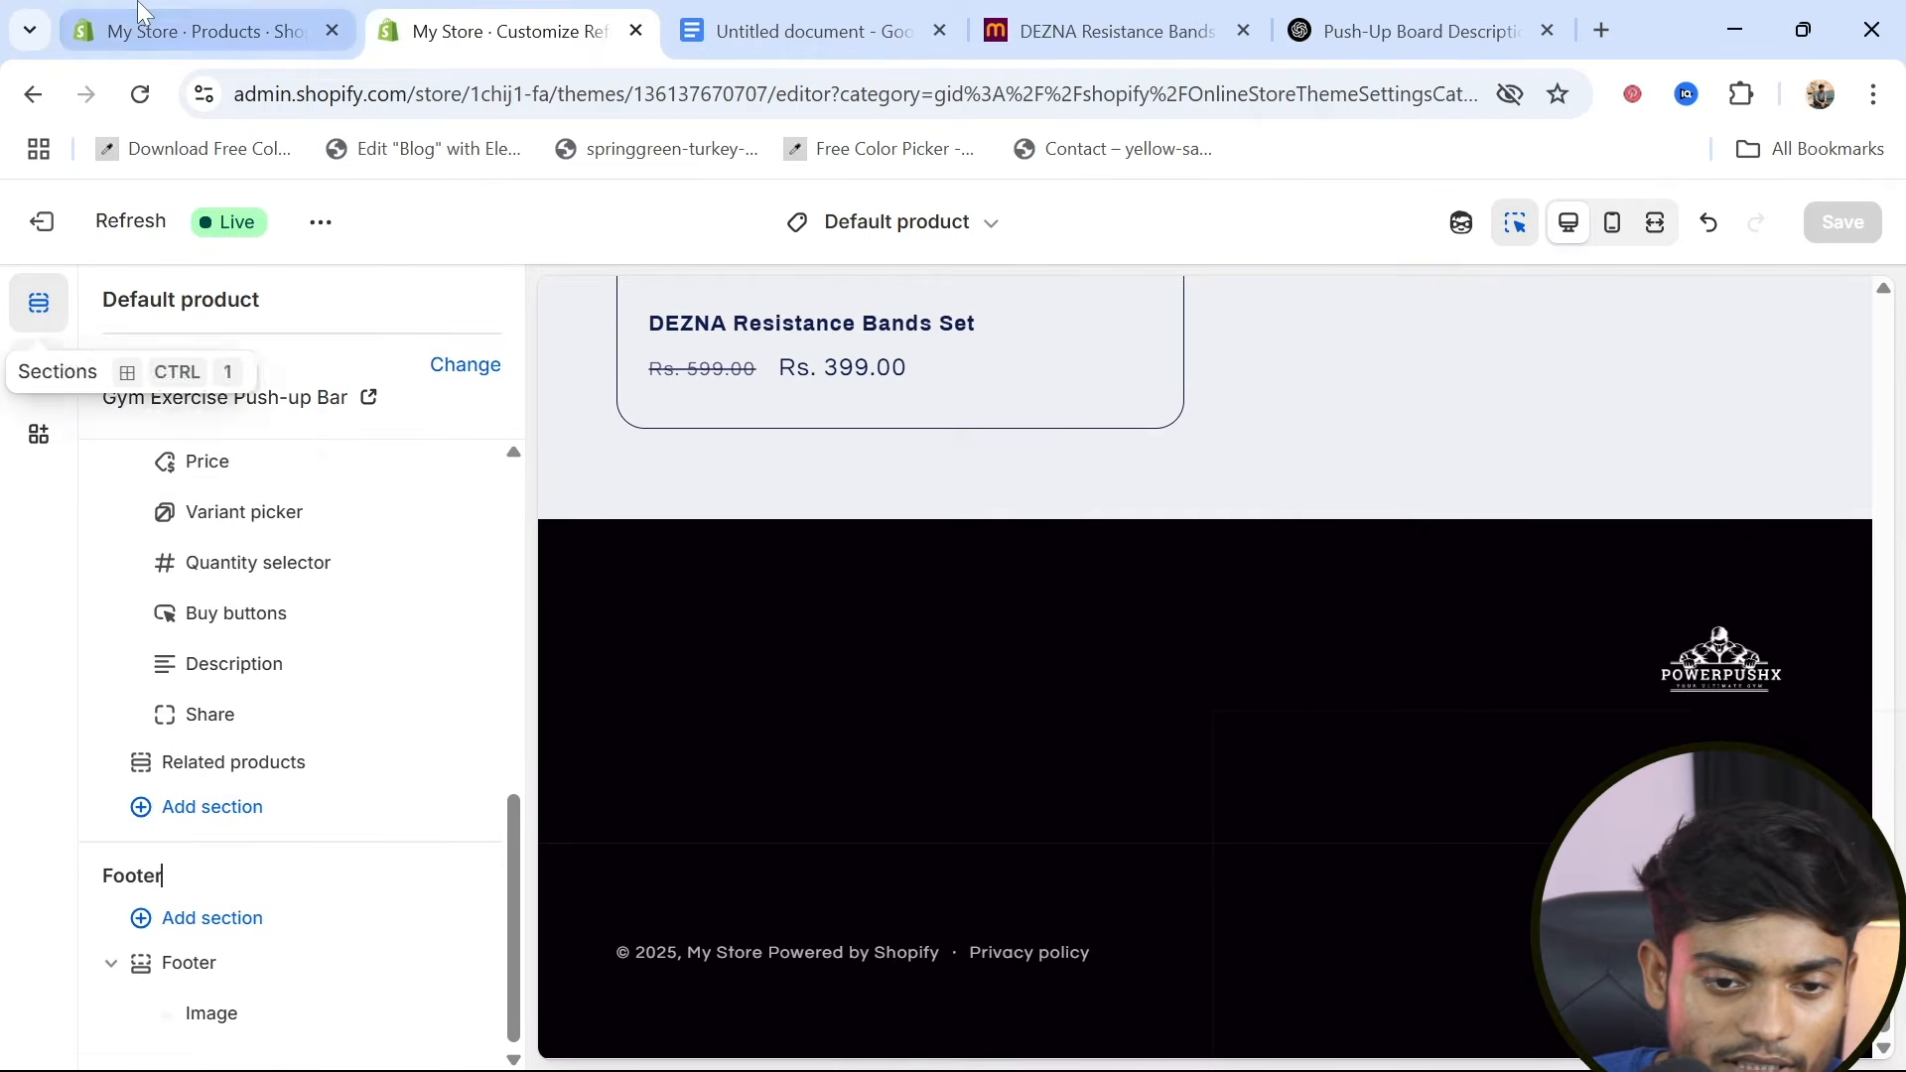
# Open the return and refund policy from the written policies in the store's admin settings
pyautogui.click(179, 30)
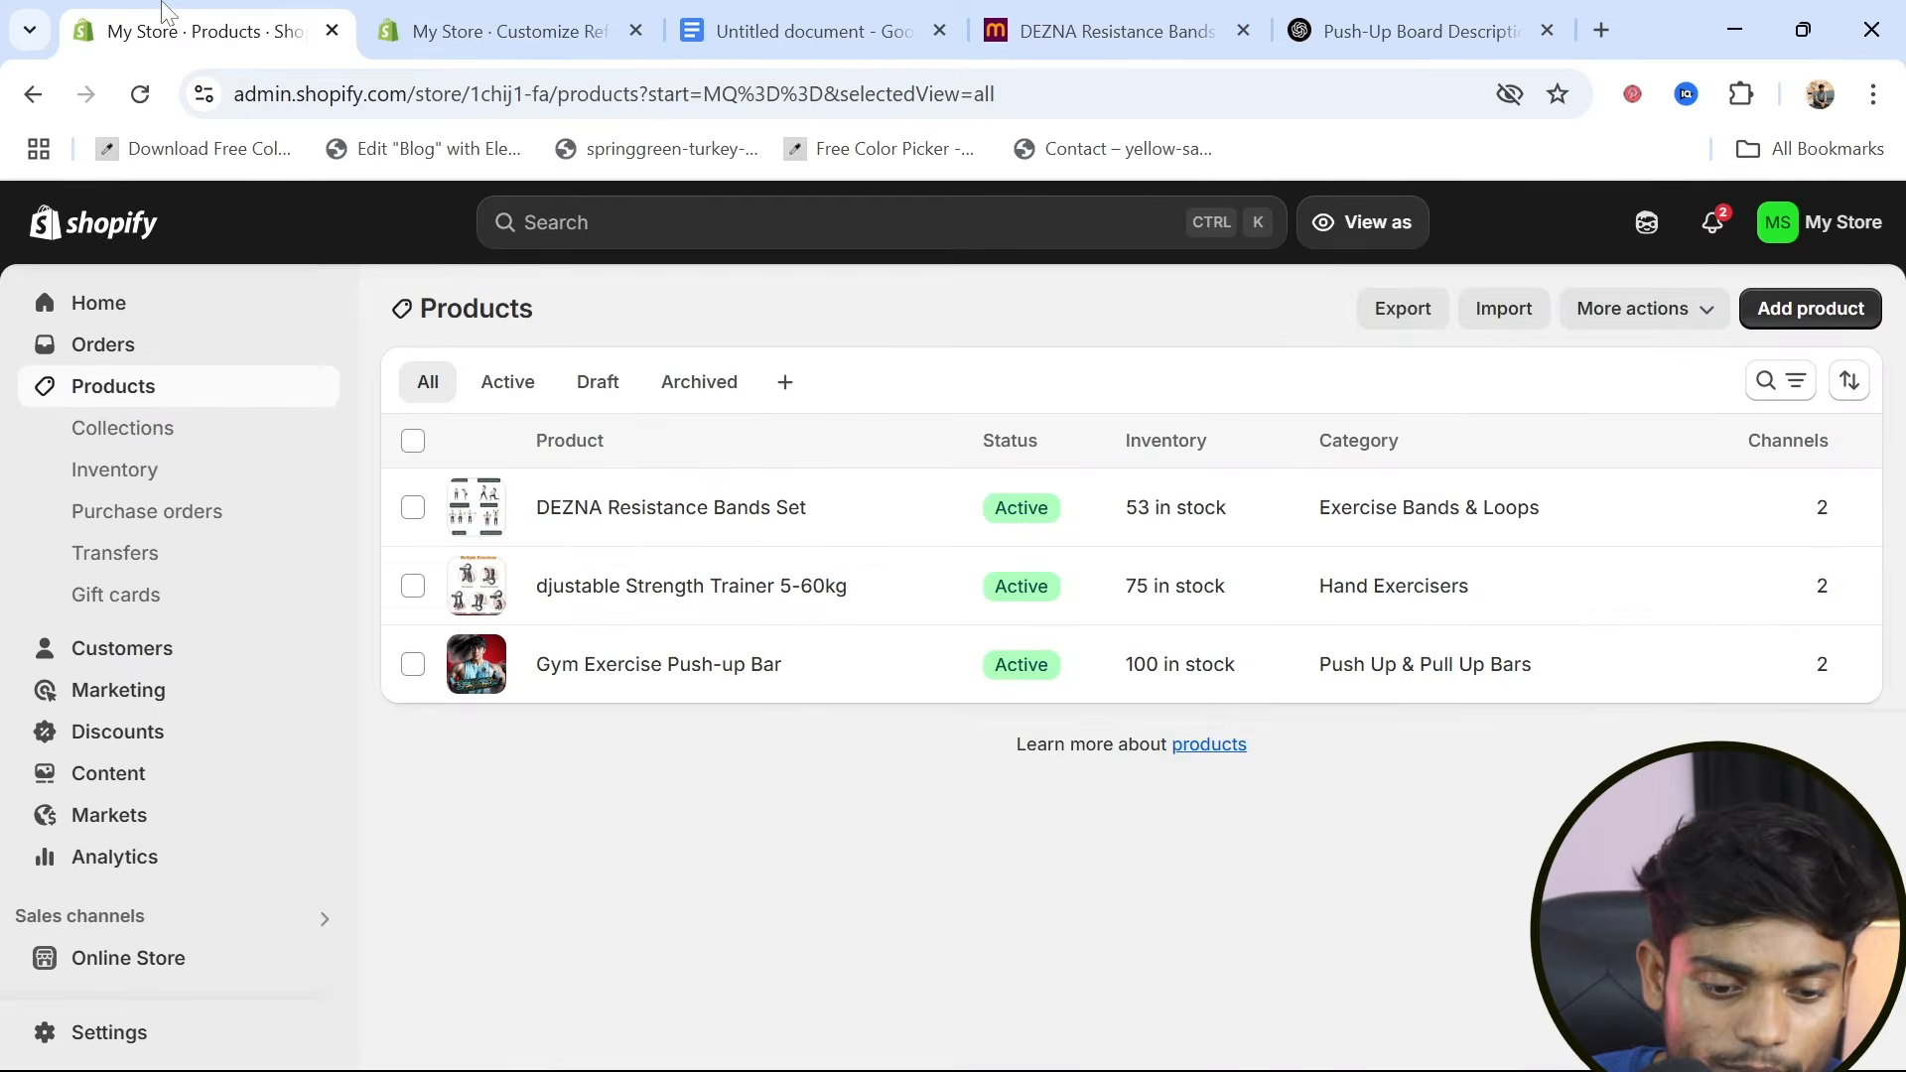
pyautogui.click(88, 1050)
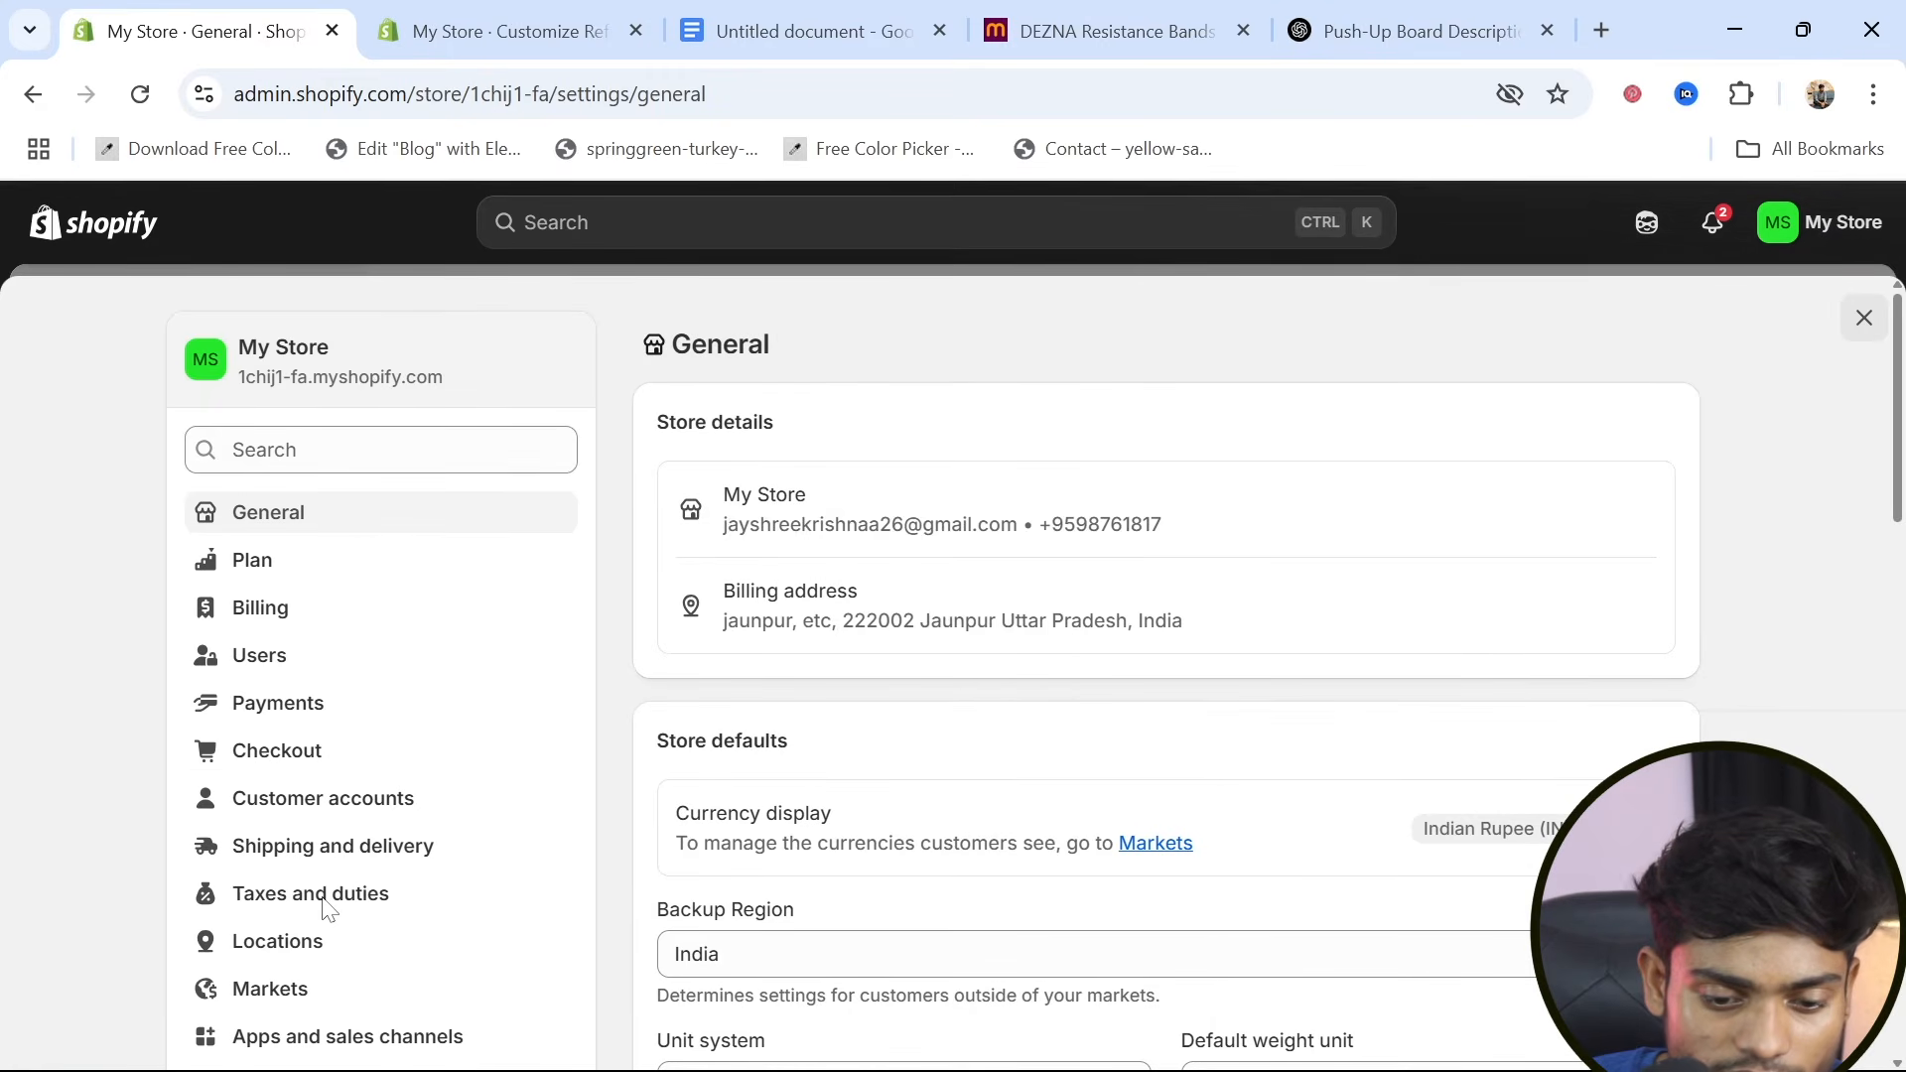
pyautogui.scroll(-5, 328, 909)
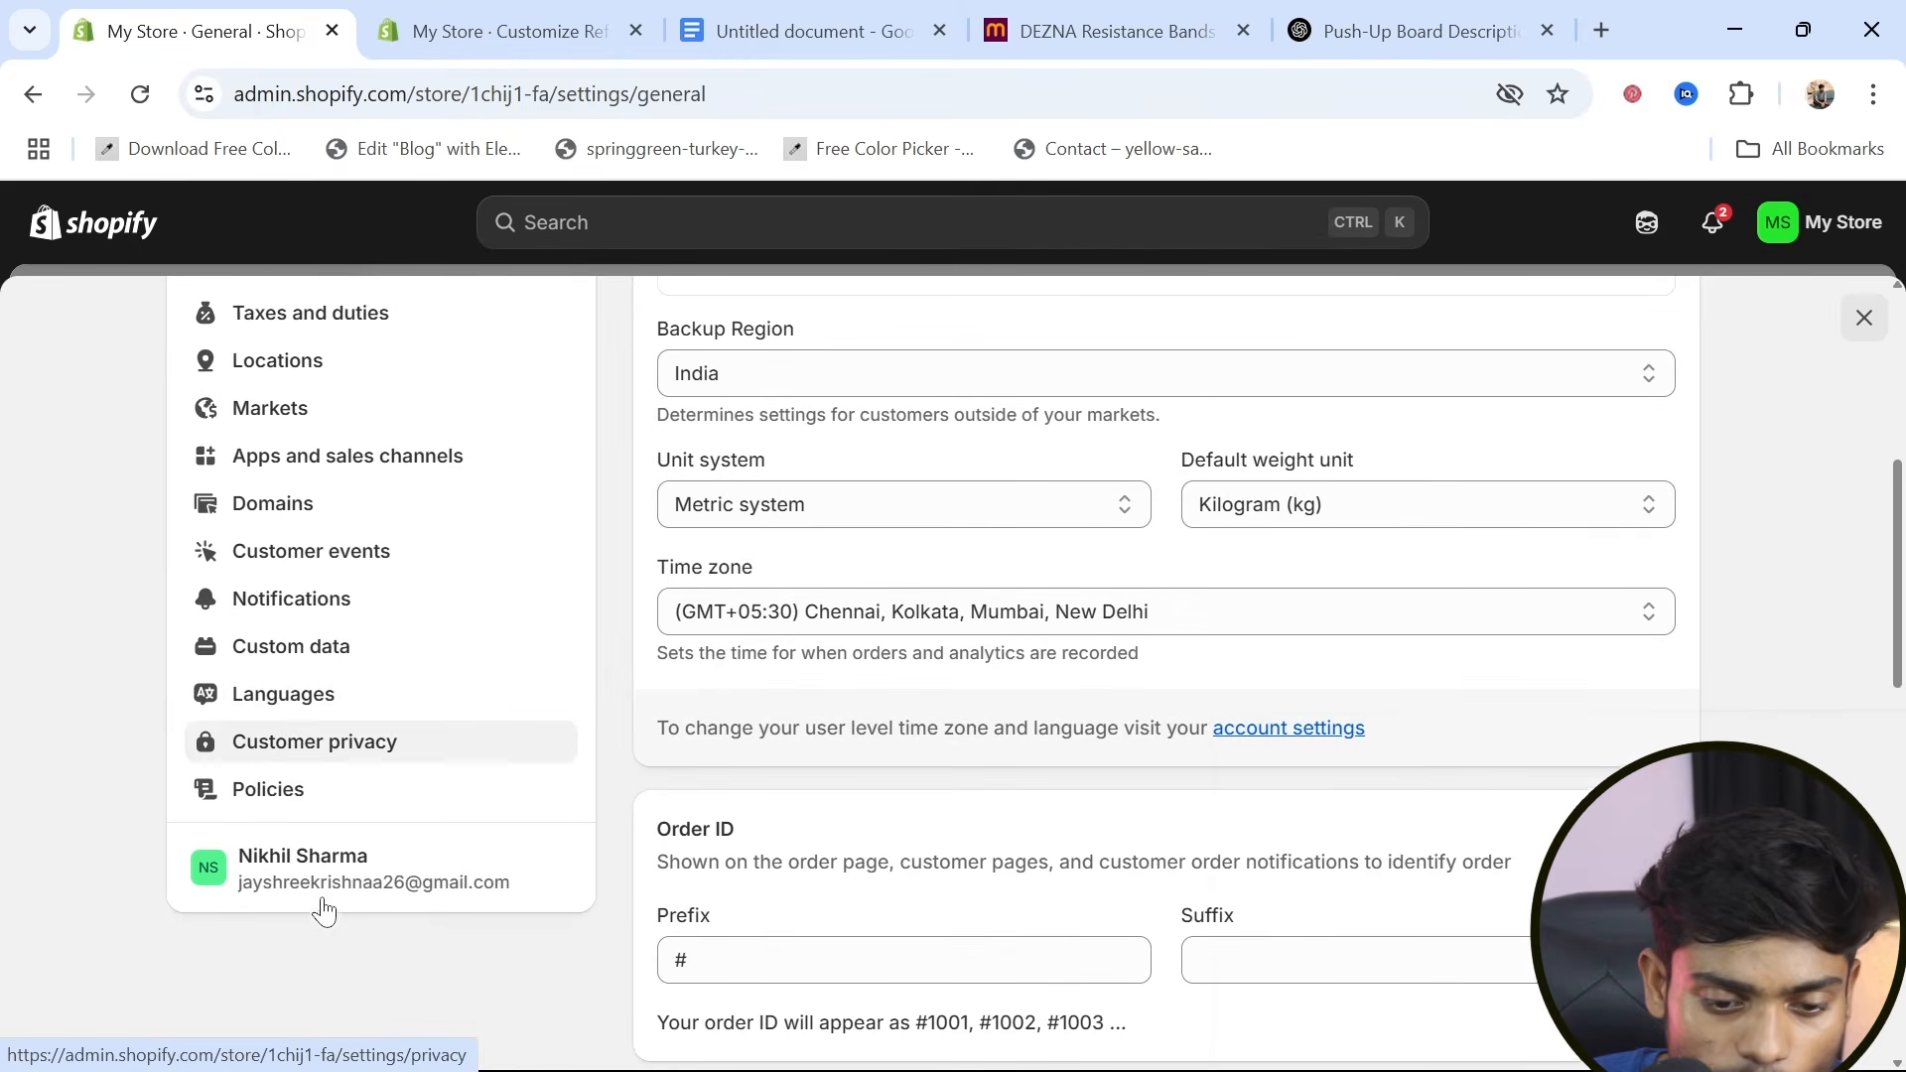
pyautogui.click(256, 810)
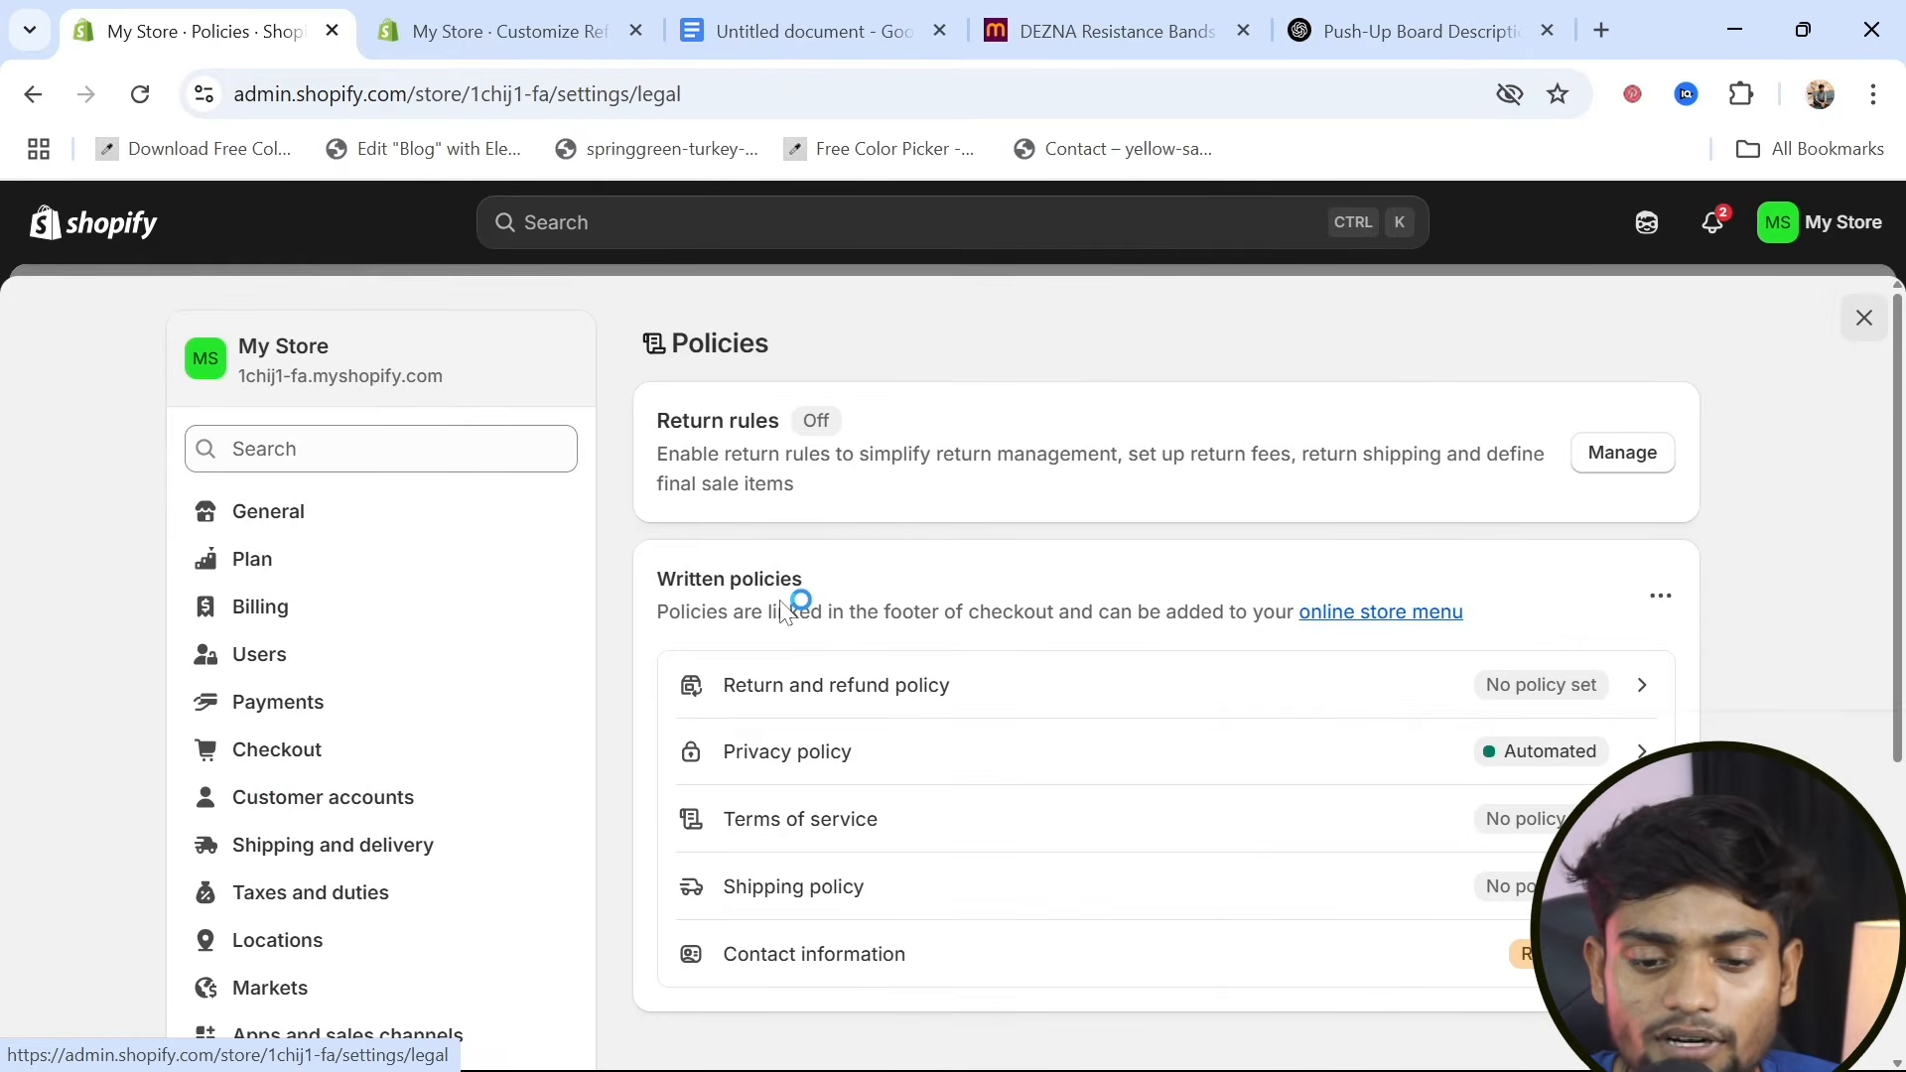
pyautogui.scroll(-1, 800, 879)
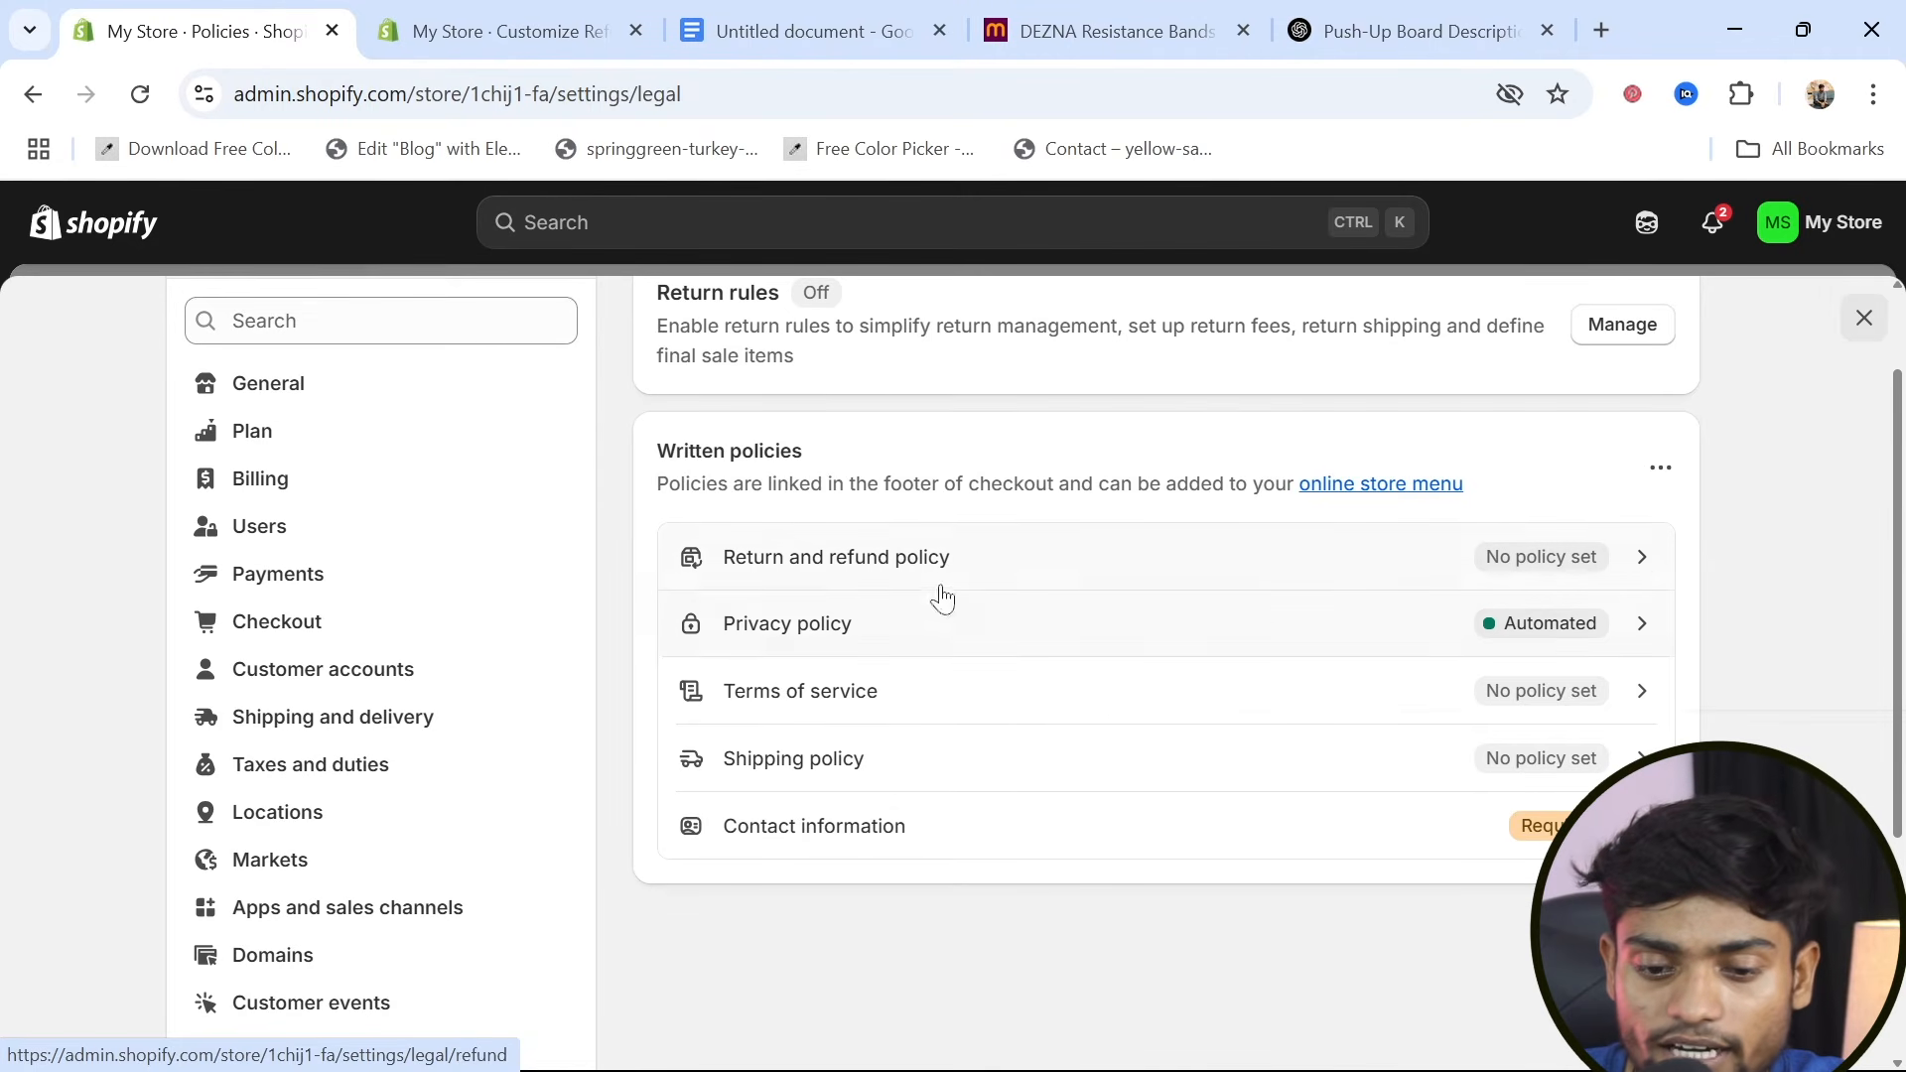
pyautogui.click(1642, 566)
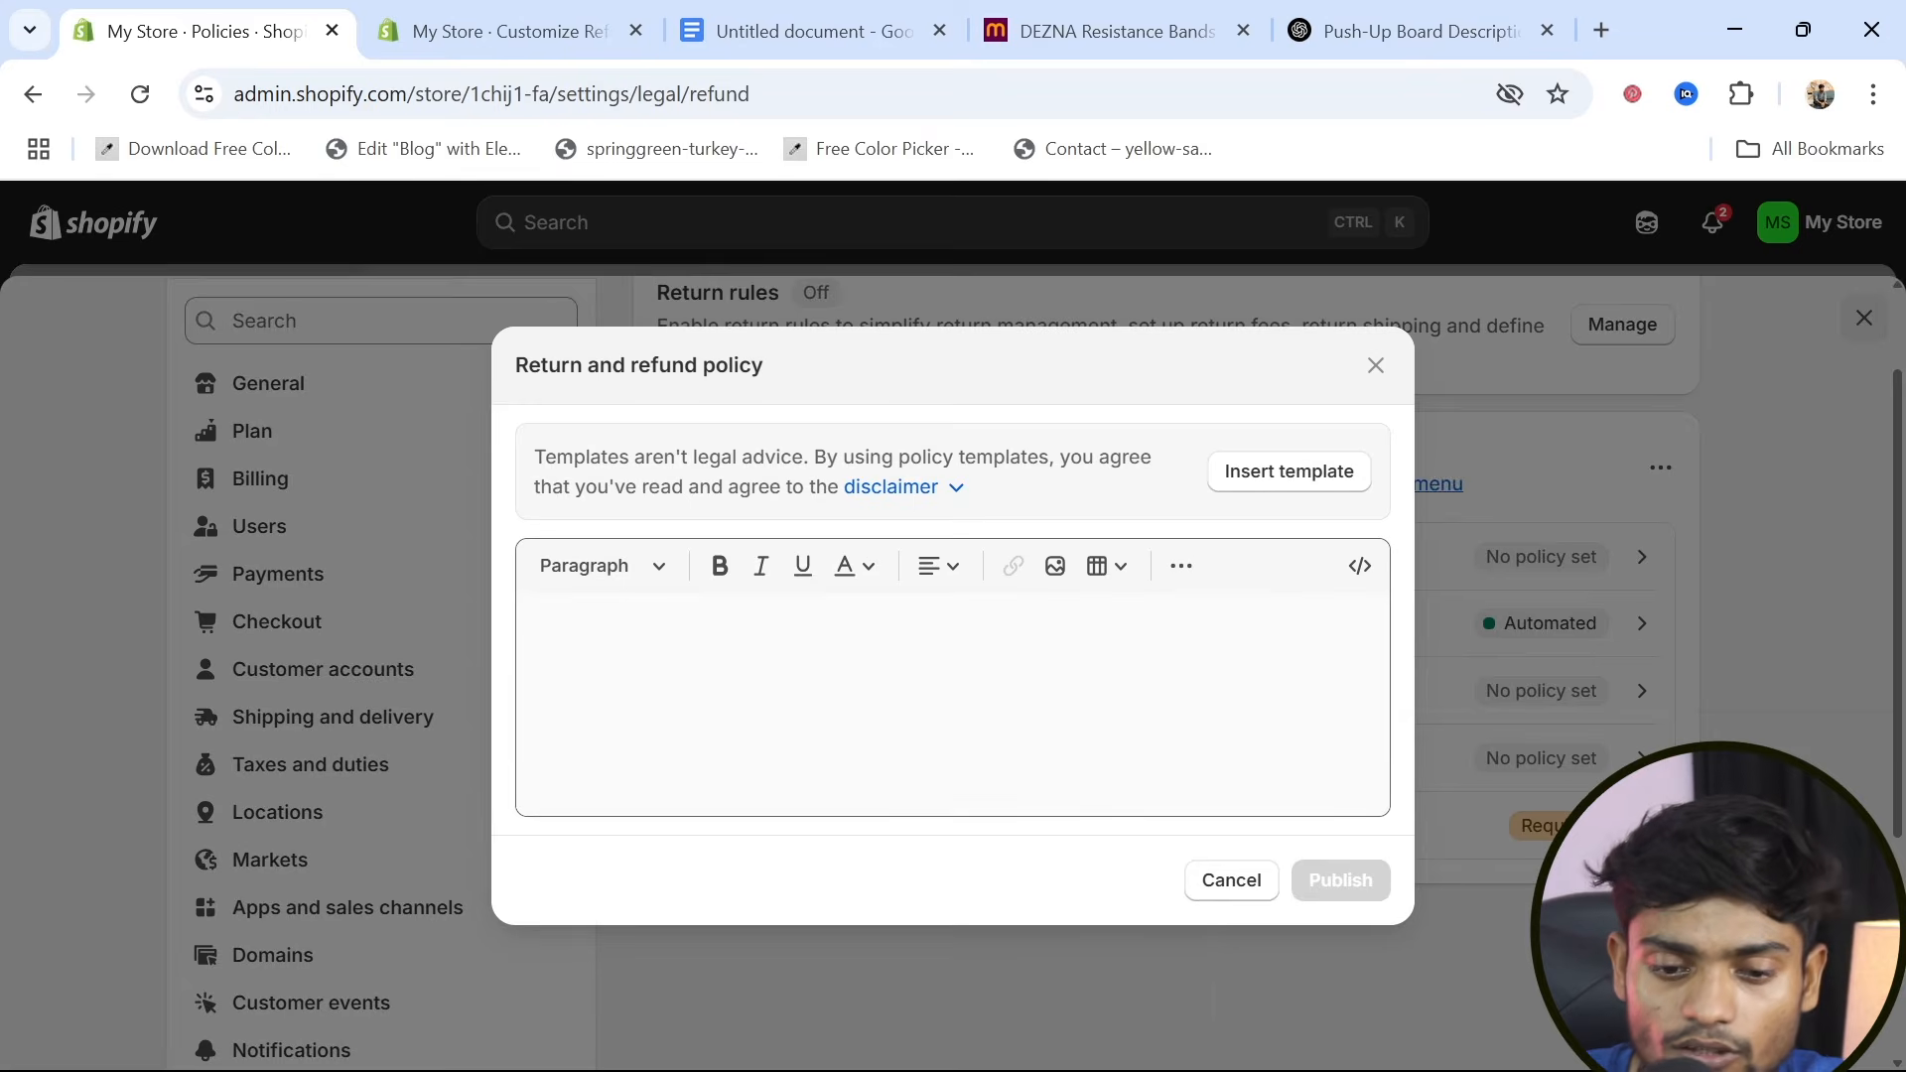
# Fill the return and refund policy with Shopify's template and publish it
pyautogui.click(535, 620)
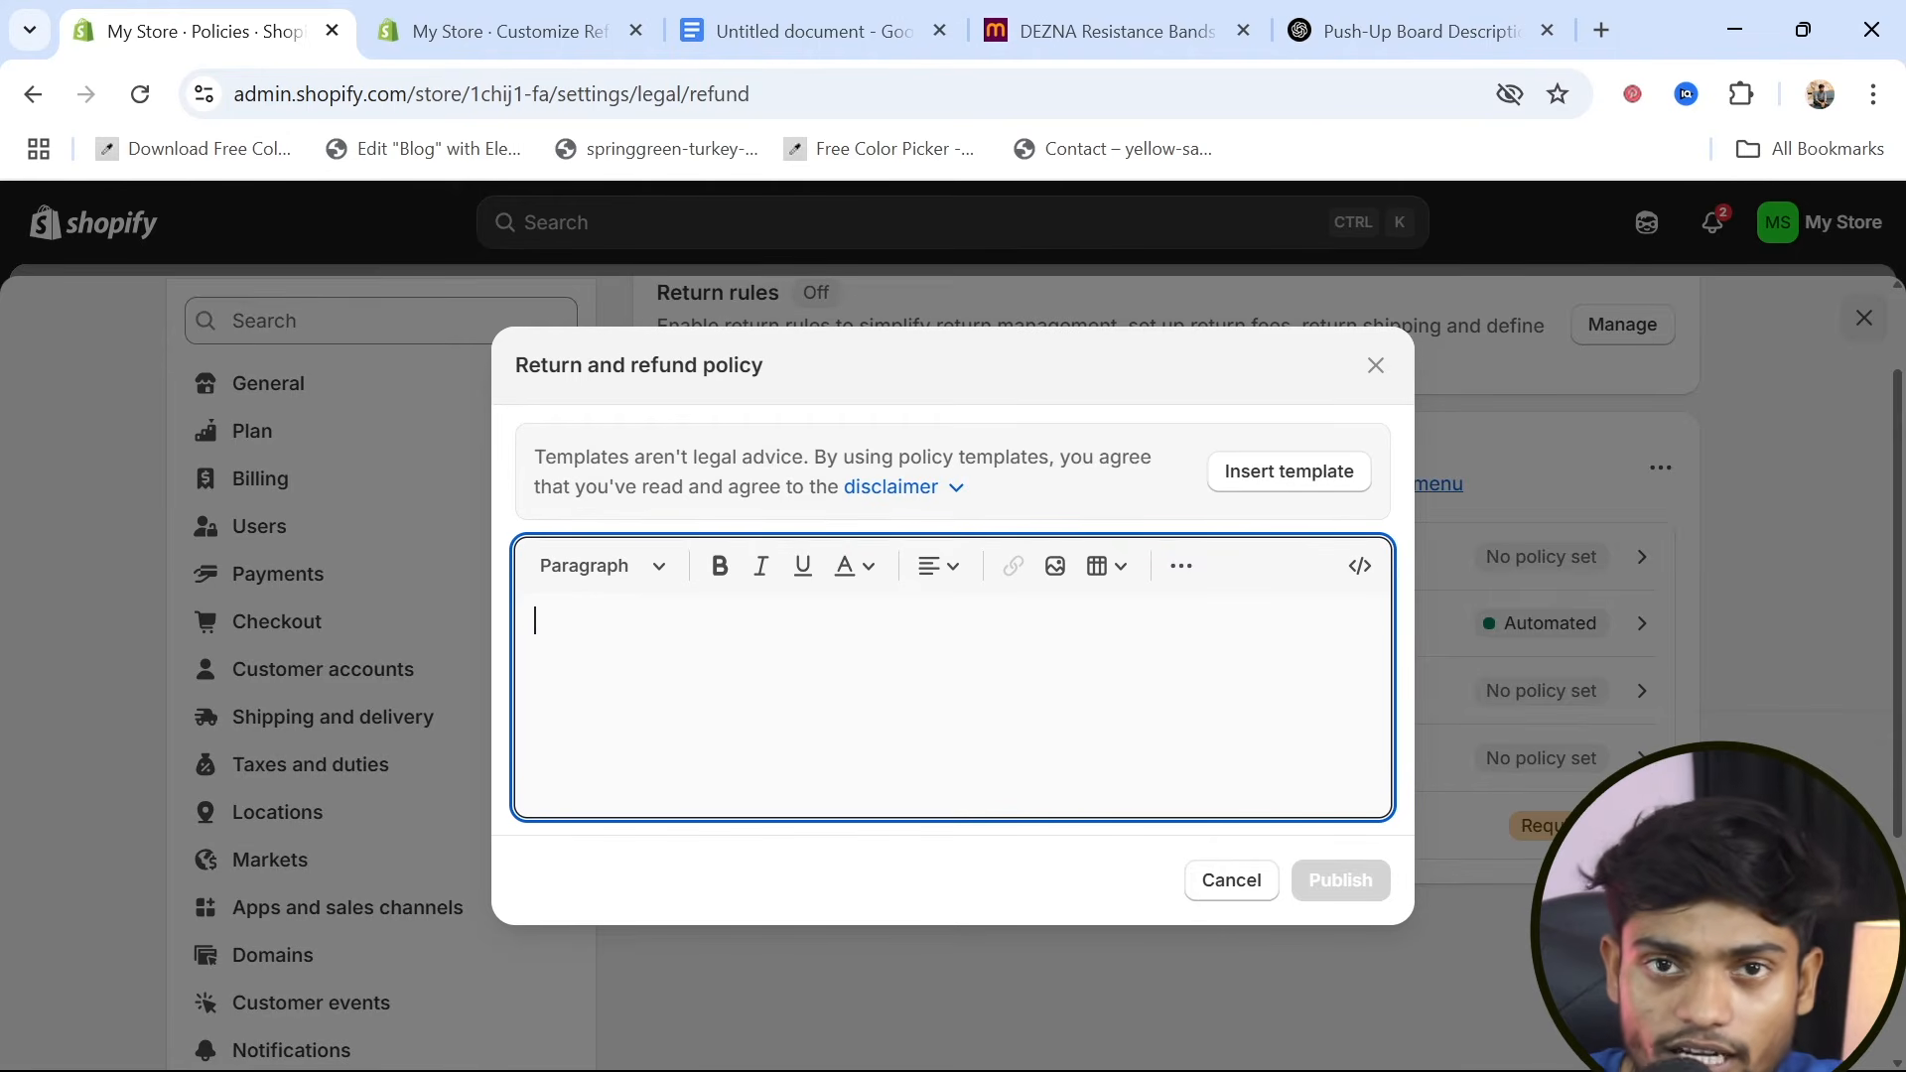
pyautogui.click(1317, 484)
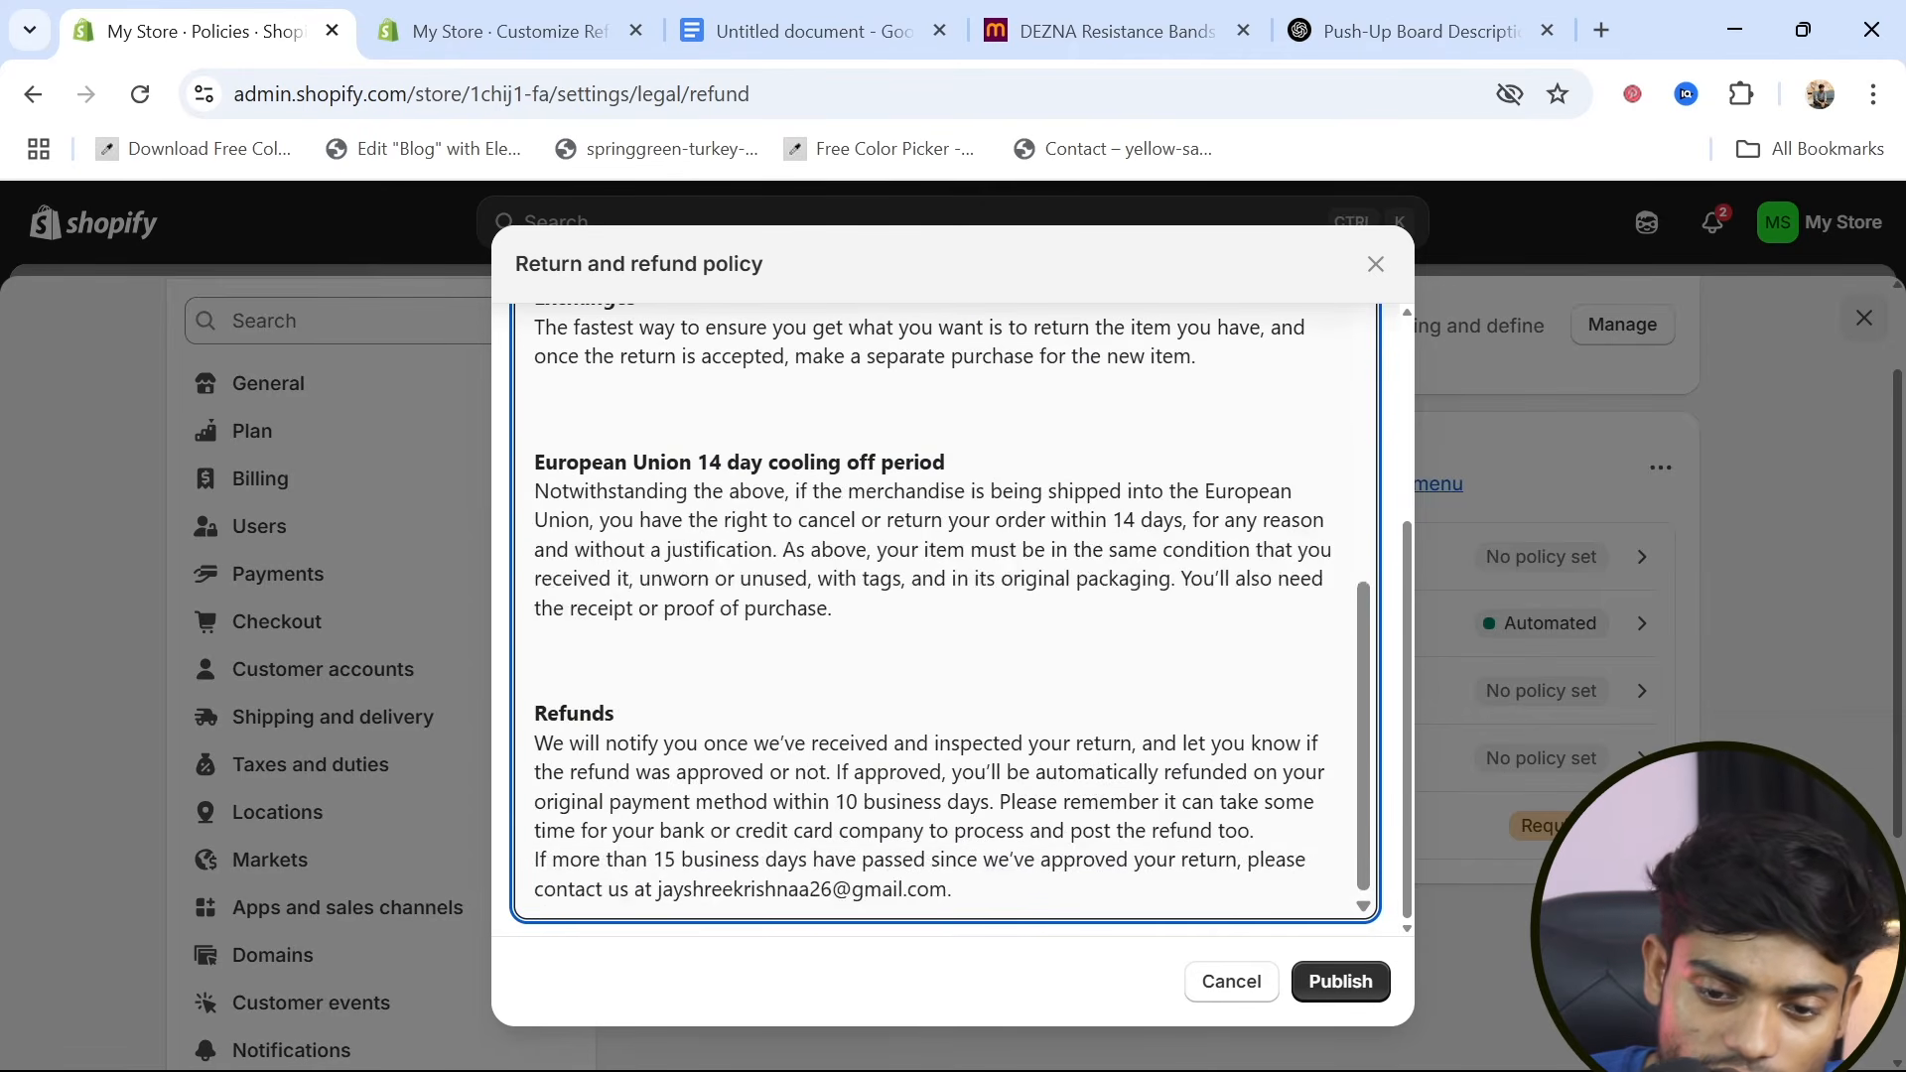
pyautogui.scroll(10, 945, 635)
pyautogui.click(1363, 996)
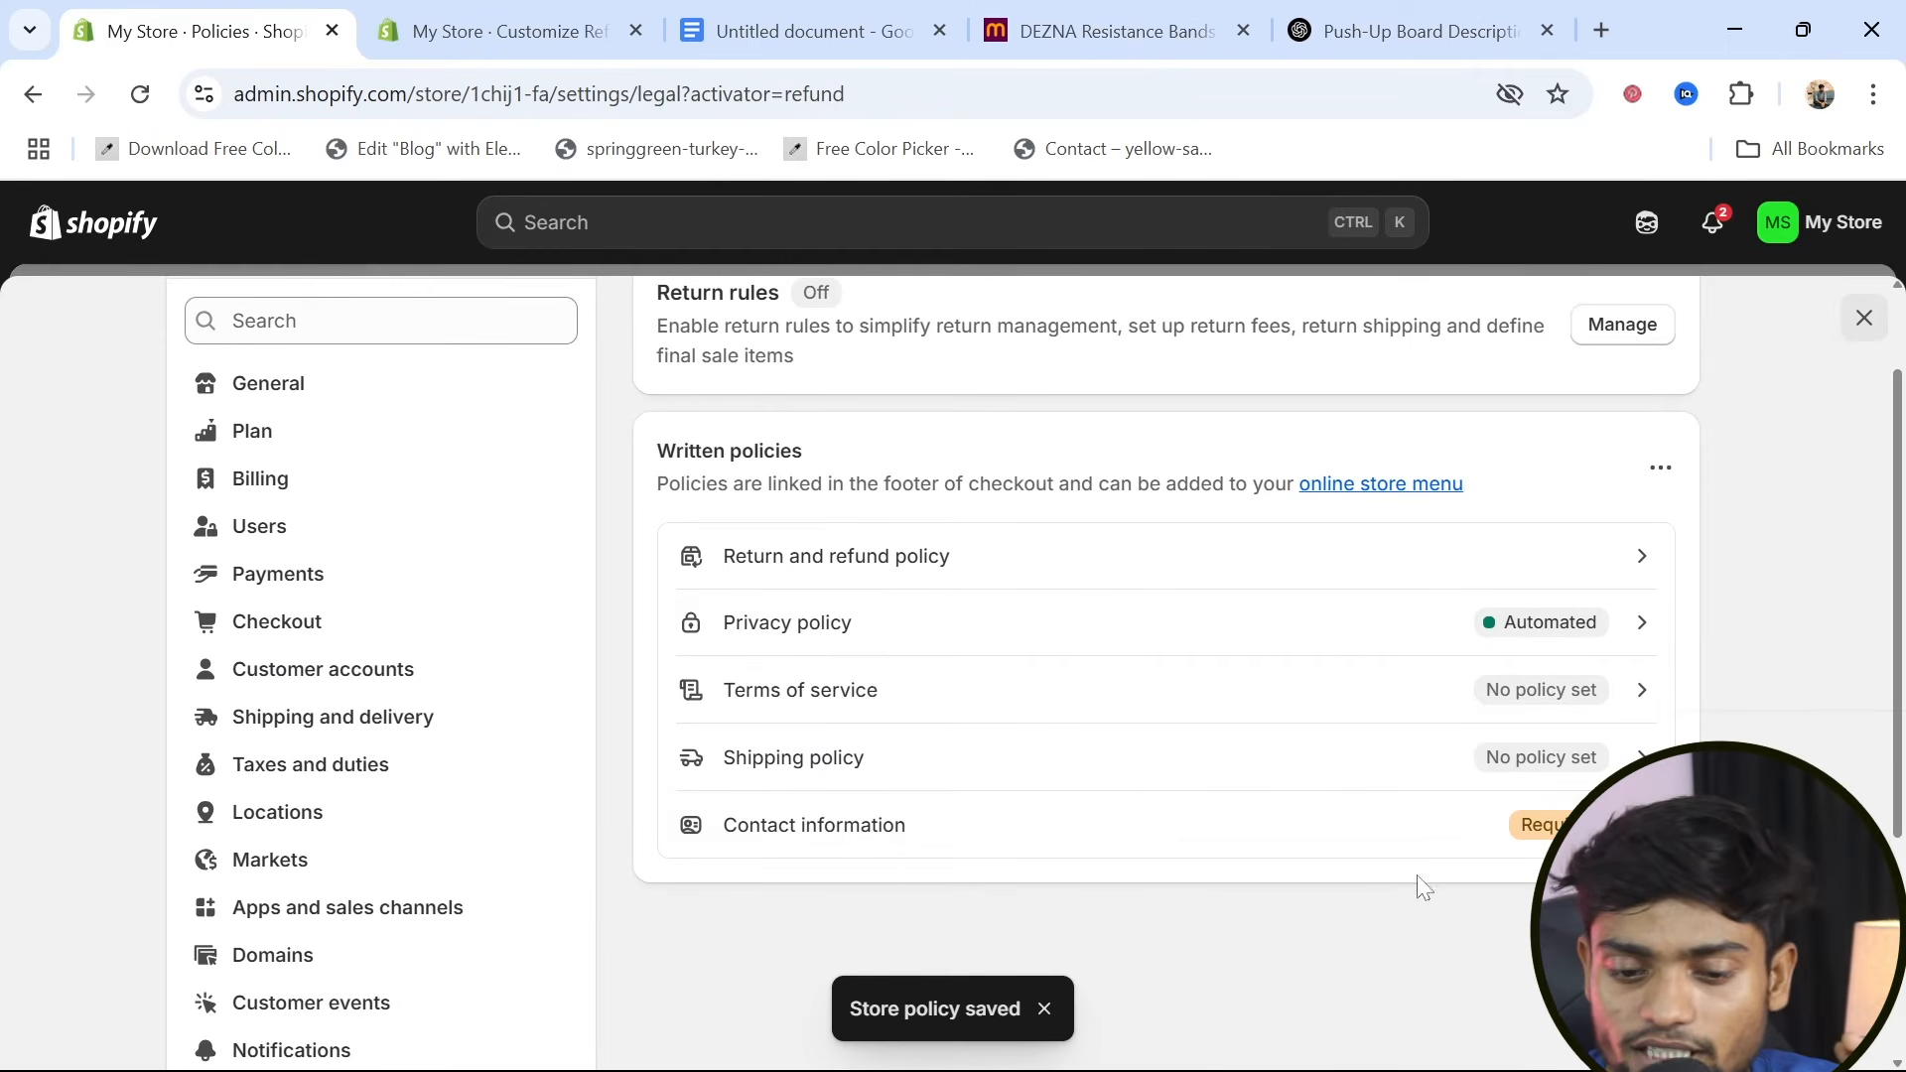
# Fill the Terms of service policy with the template text, review its sections, and publish it
pyautogui.click(1643, 698)
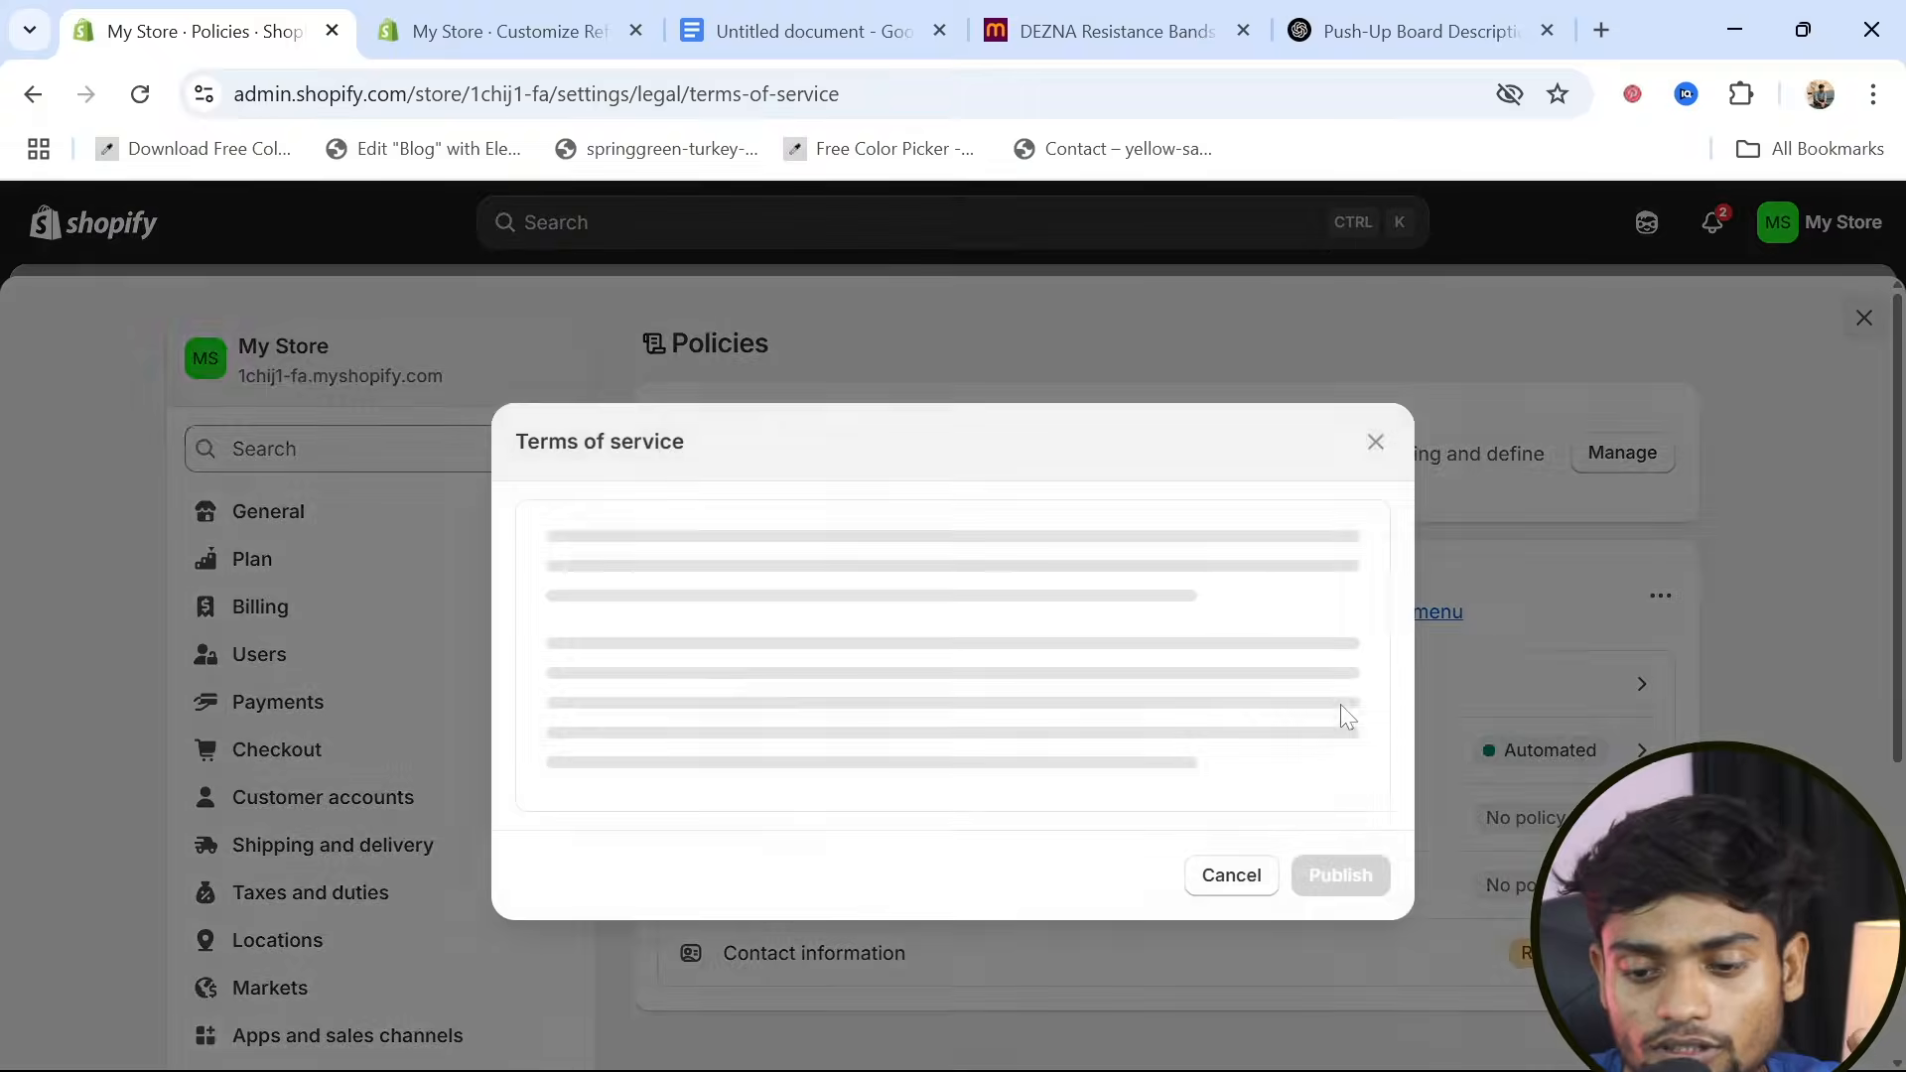
pyautogui.click(1290, 472)
pyautogui.scroll(3, 943, 616)
pyautogui.scroll(8, 943, 616)
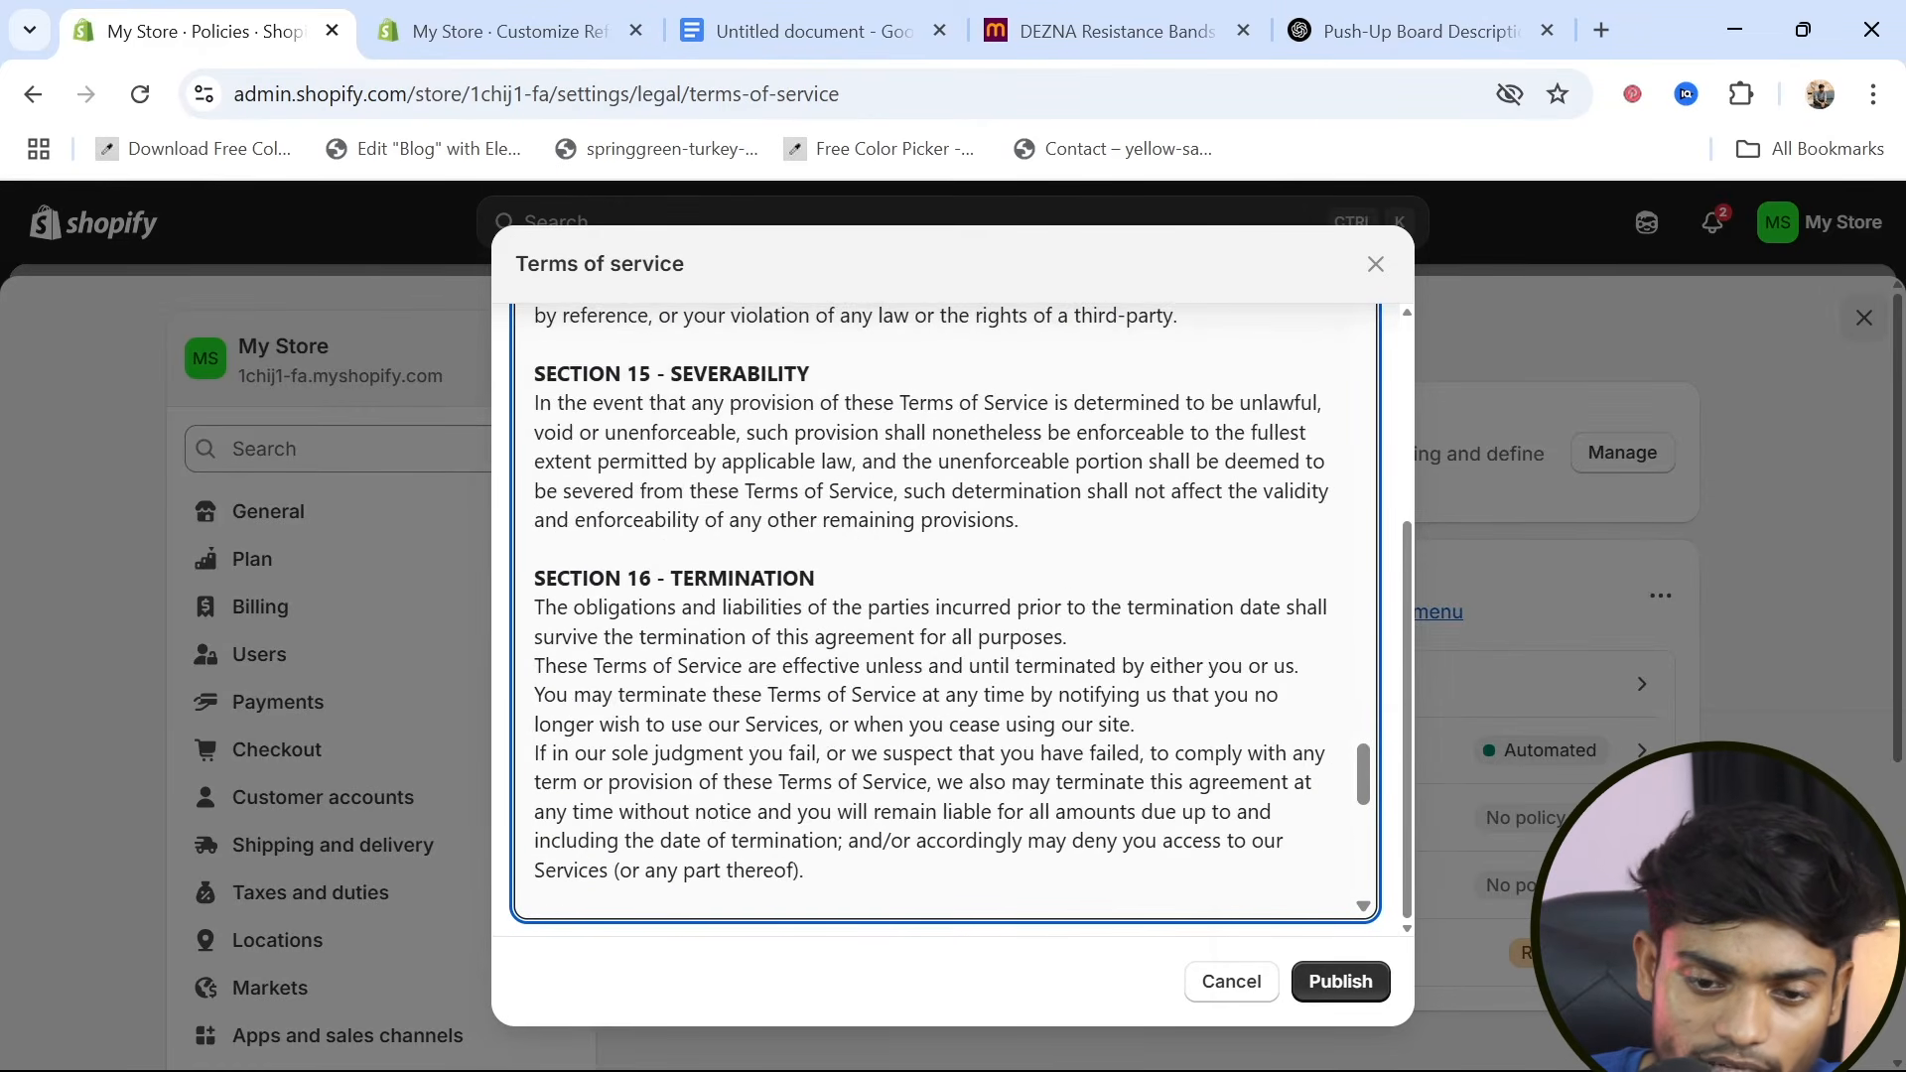
pyautogui.scroll(10, 943, 615)
pyautogui.scroll(10, 933, 610)
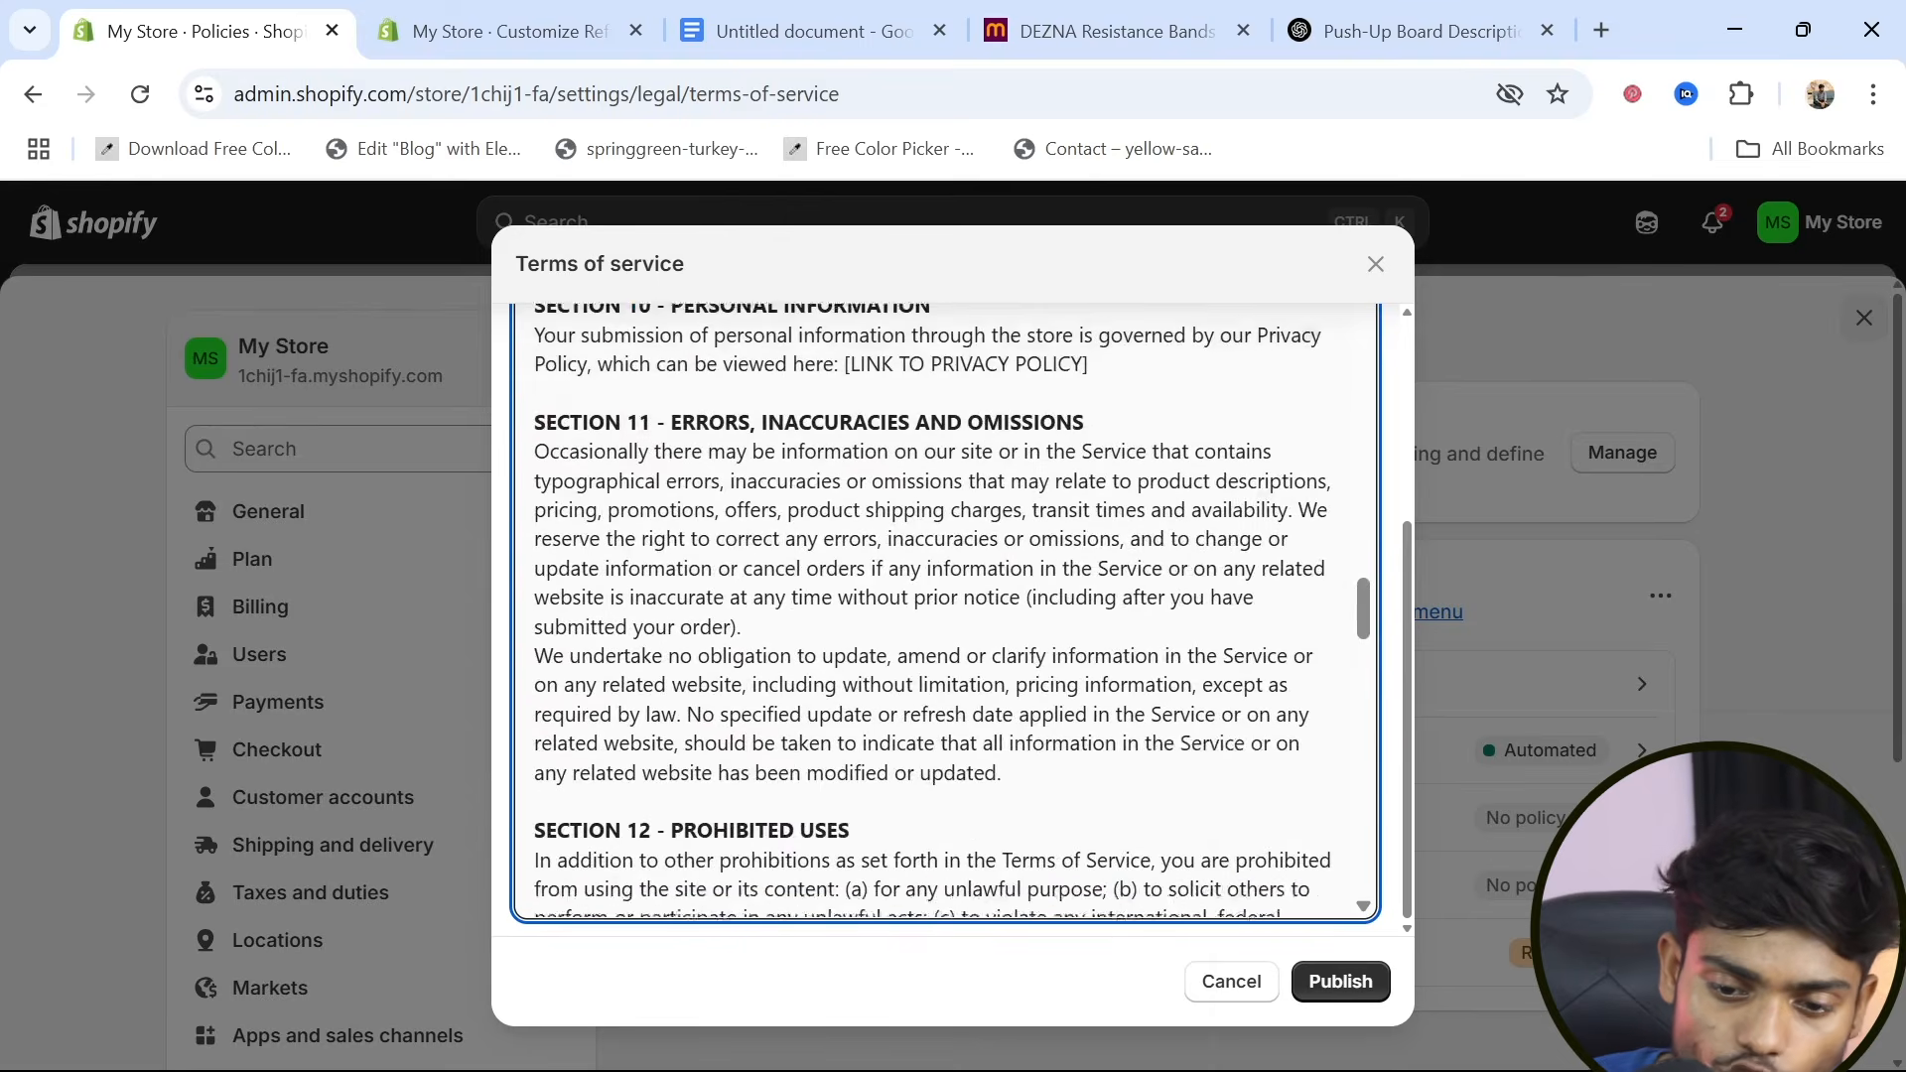
pyautogui.moveTo(937, 676); pyautogui.dragTo(1135, 676)
pyautogui.click(1053, 762)
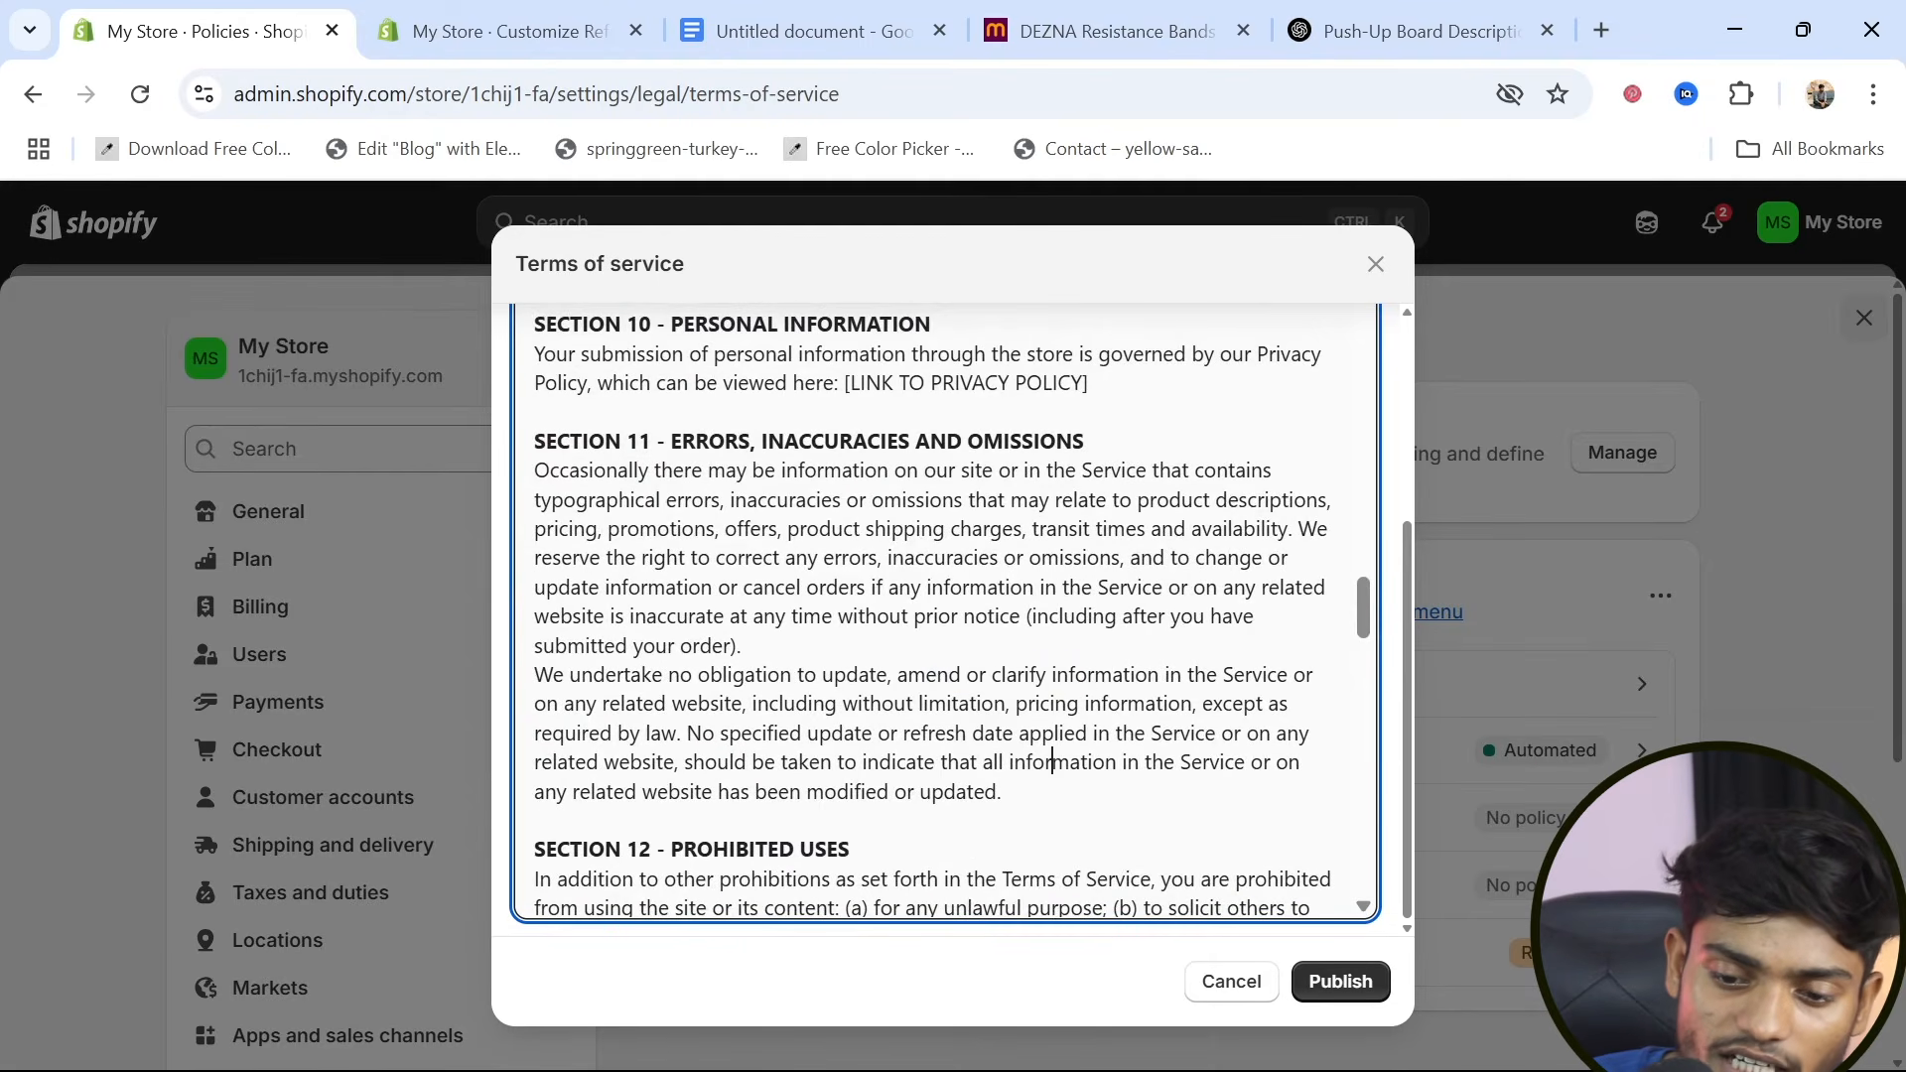
pyautogui.click(1335, 986)
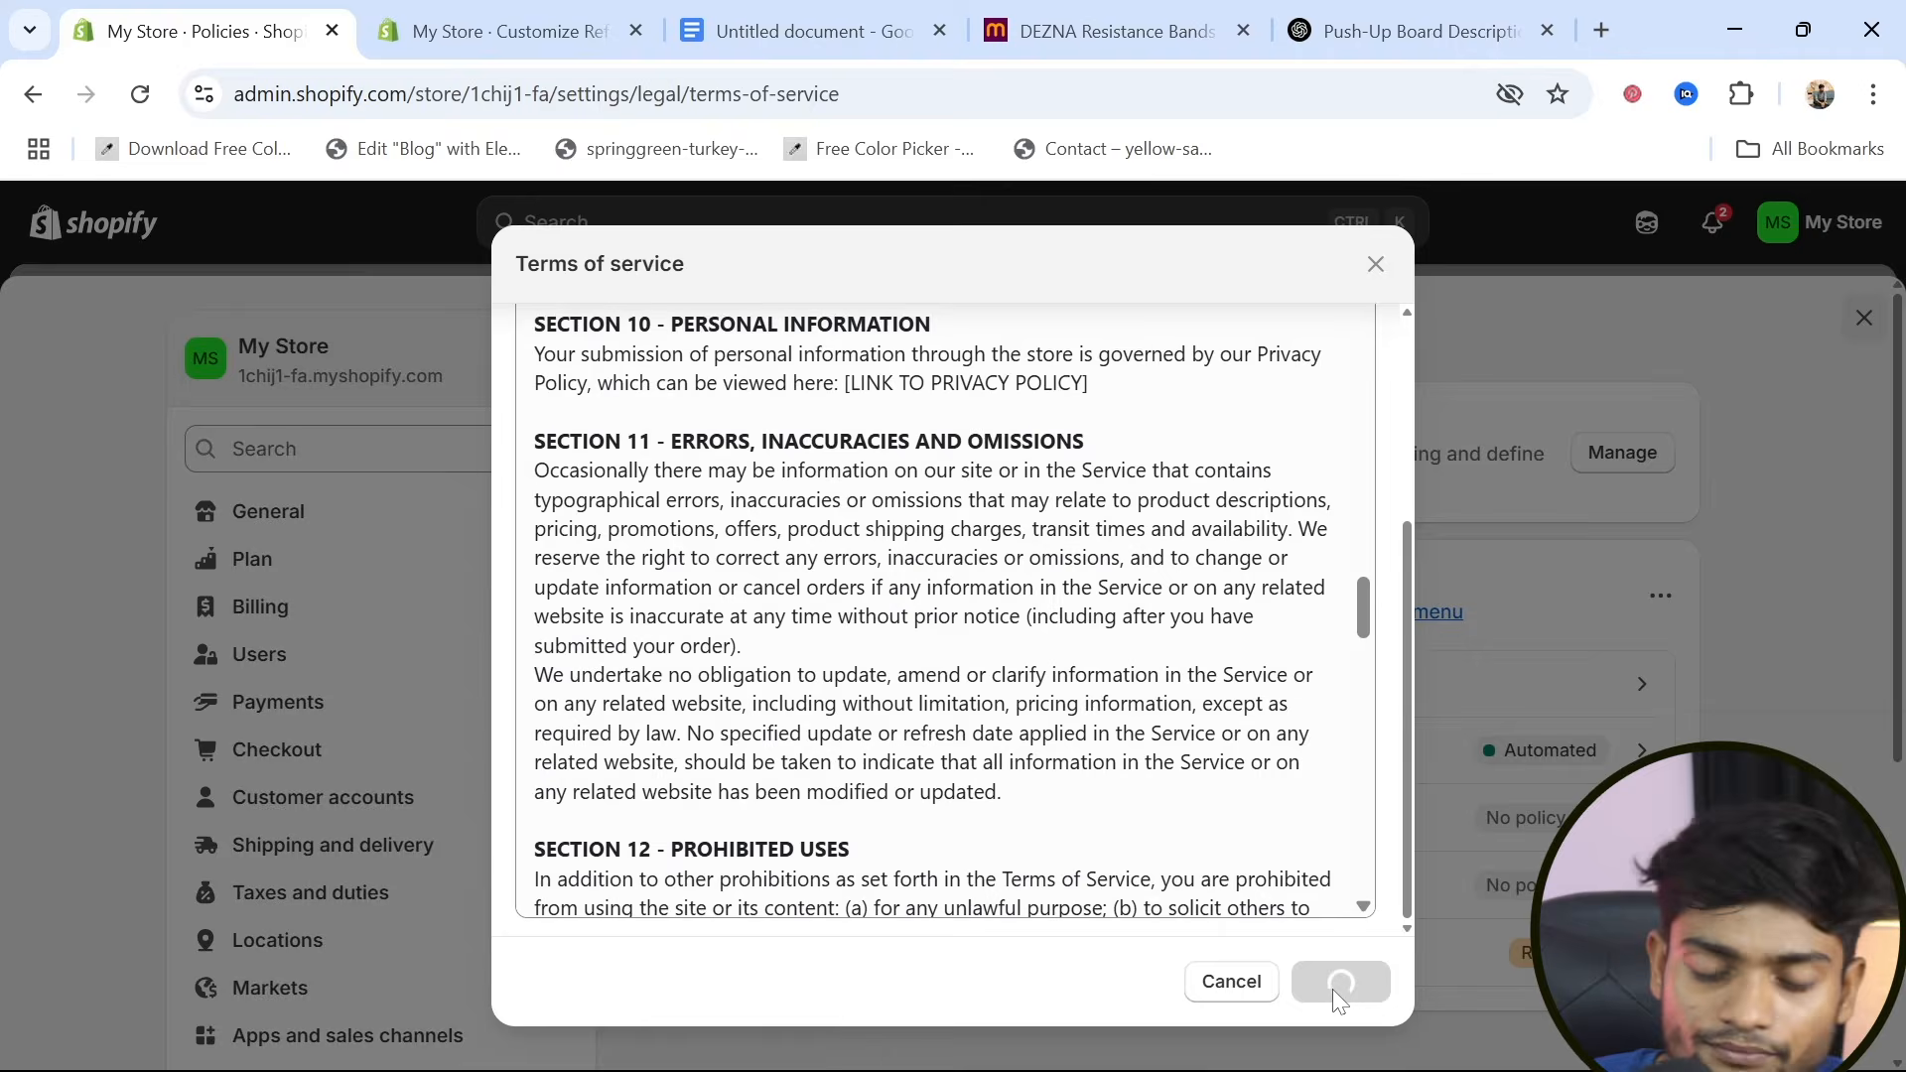
# Open the shipping policy from the store's written policies
pyautogui.scroll(-2, 1196, 685)
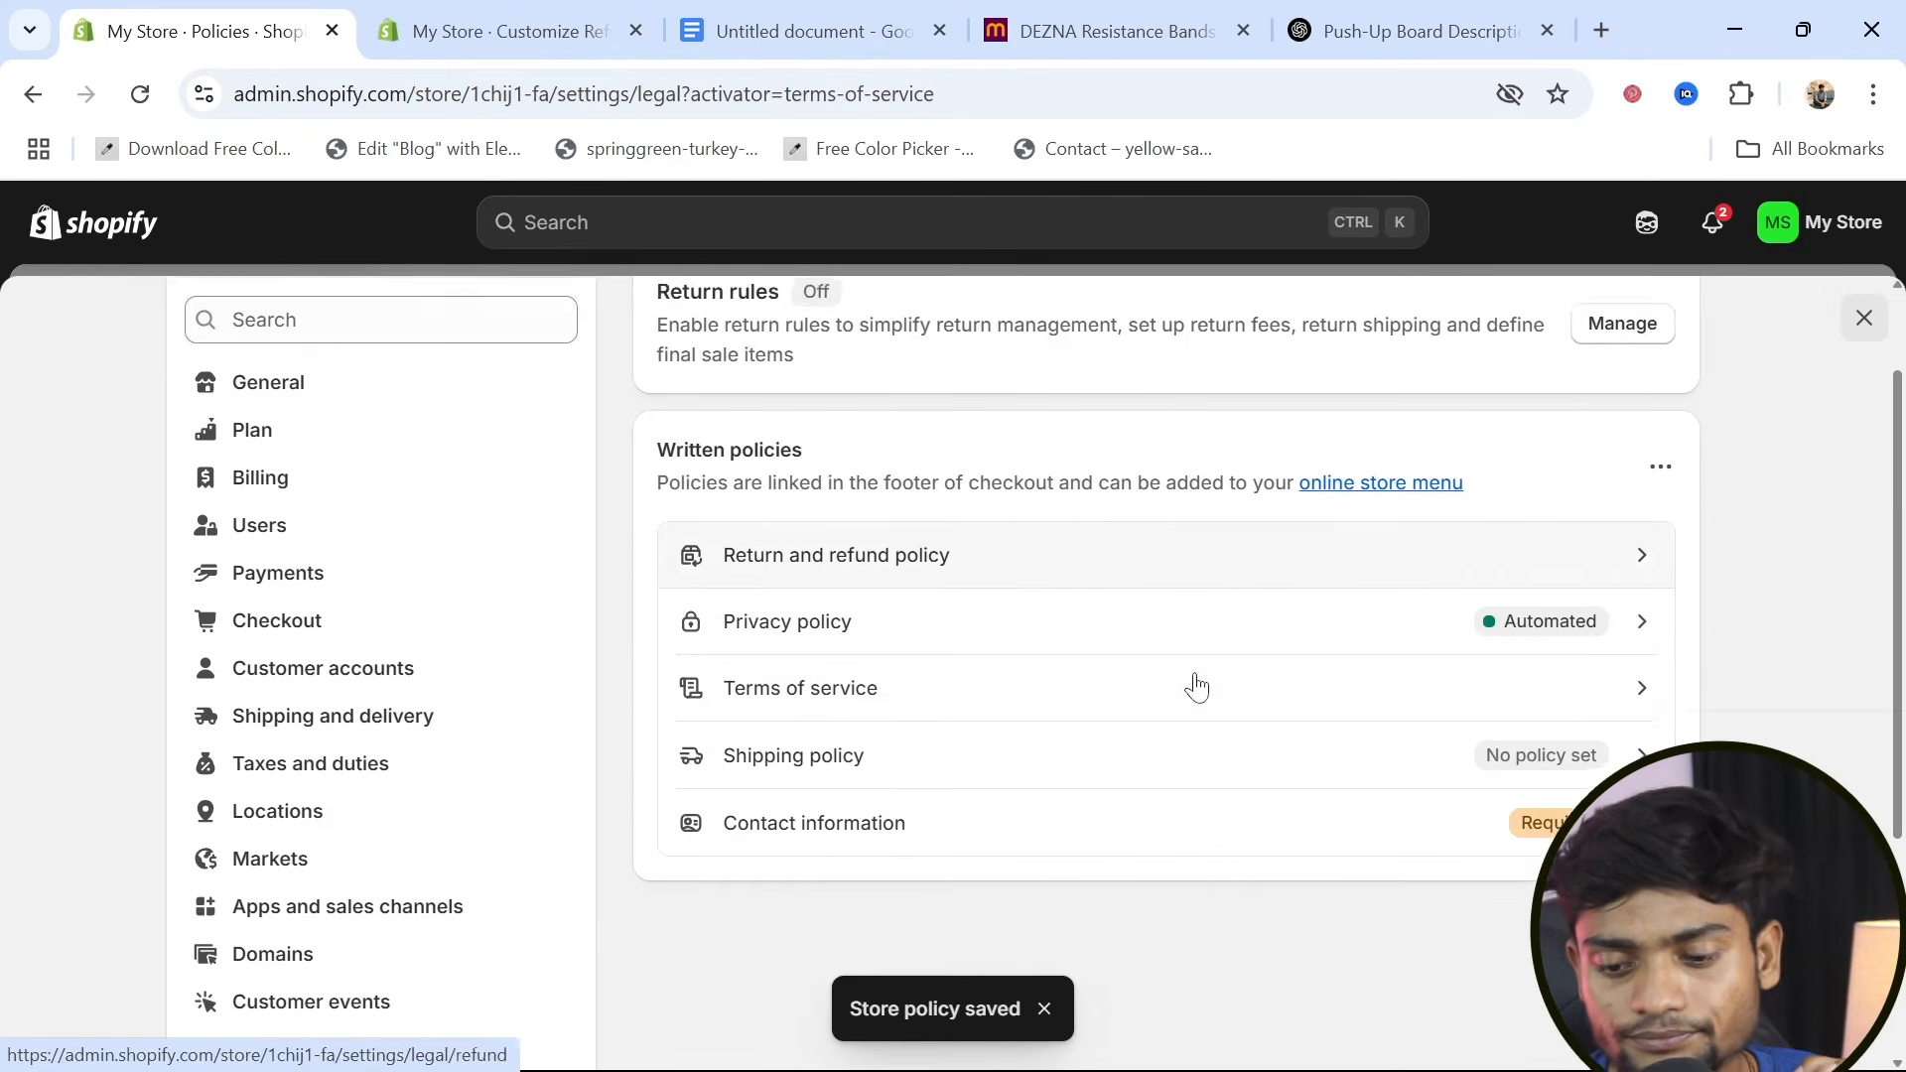
pyautogui.scroll(-1, 1196, 685)
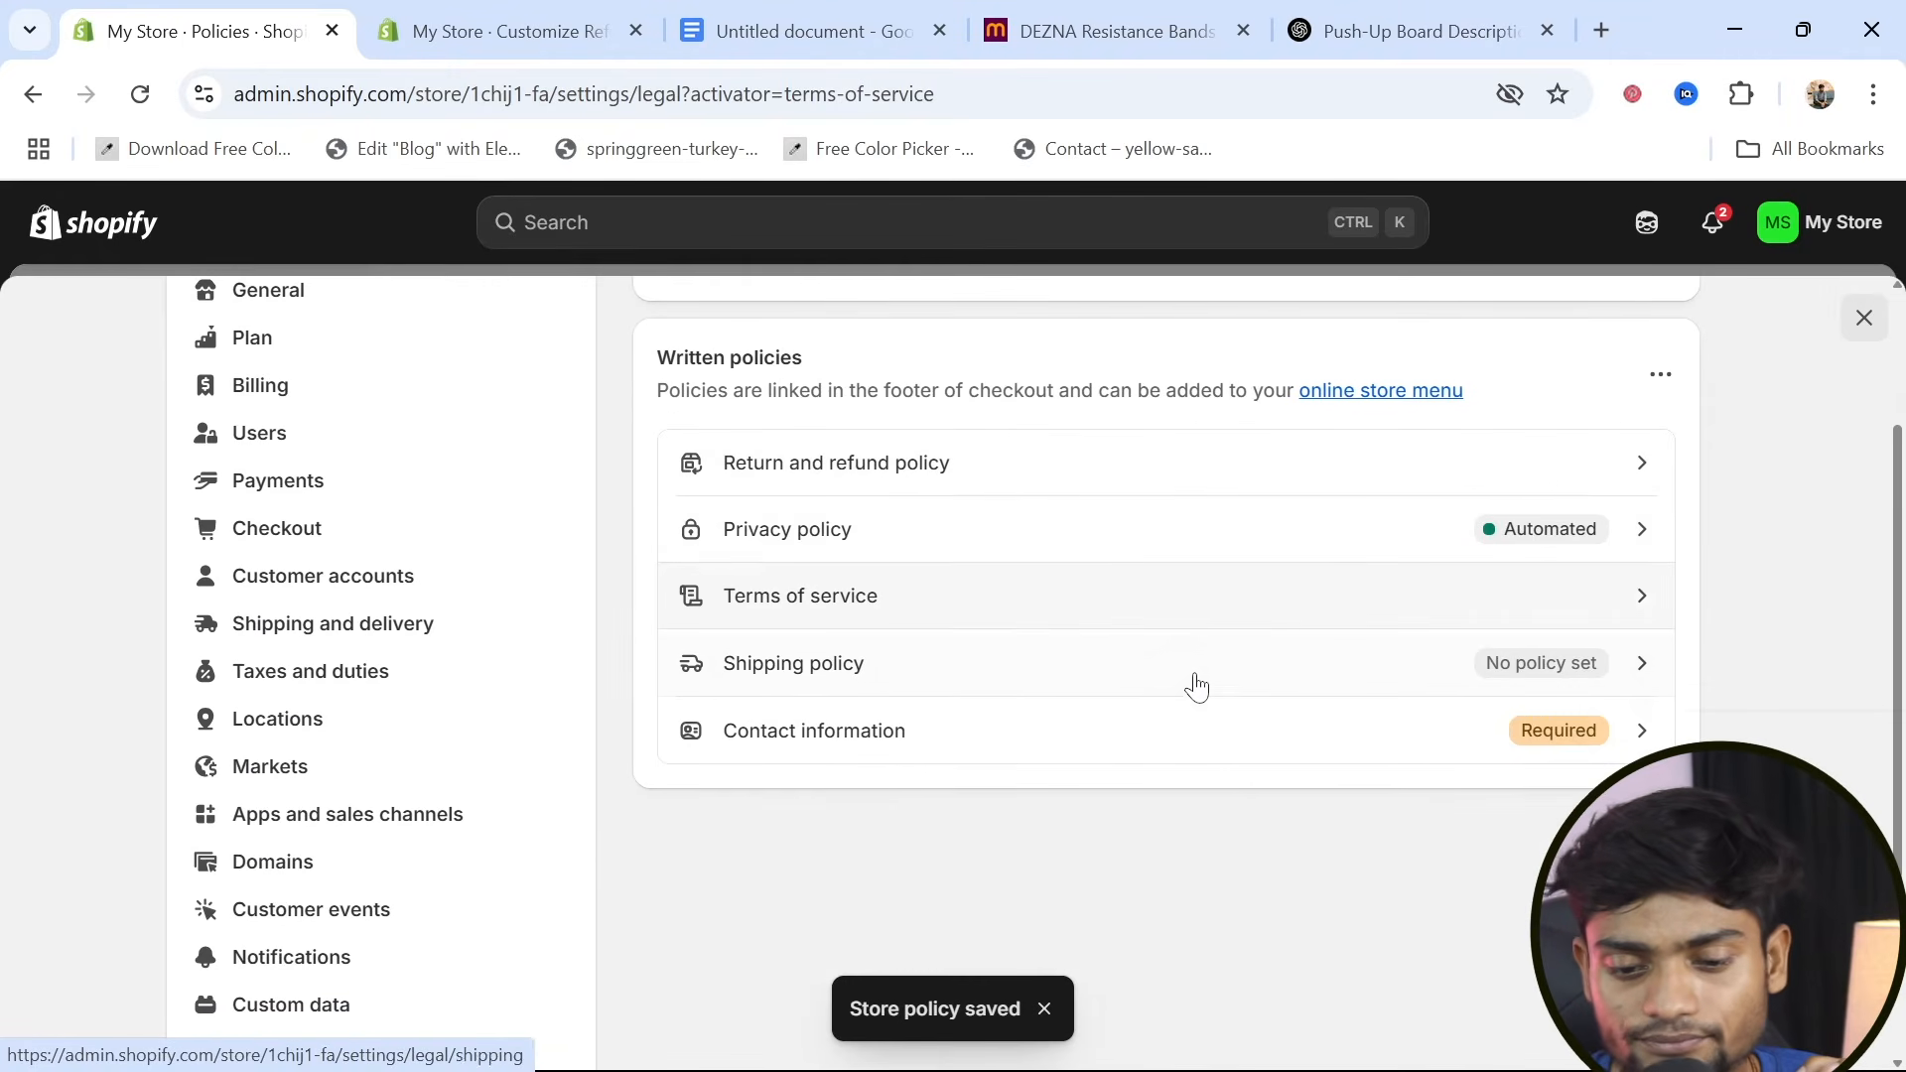
pyautogui.click(1633, 681)
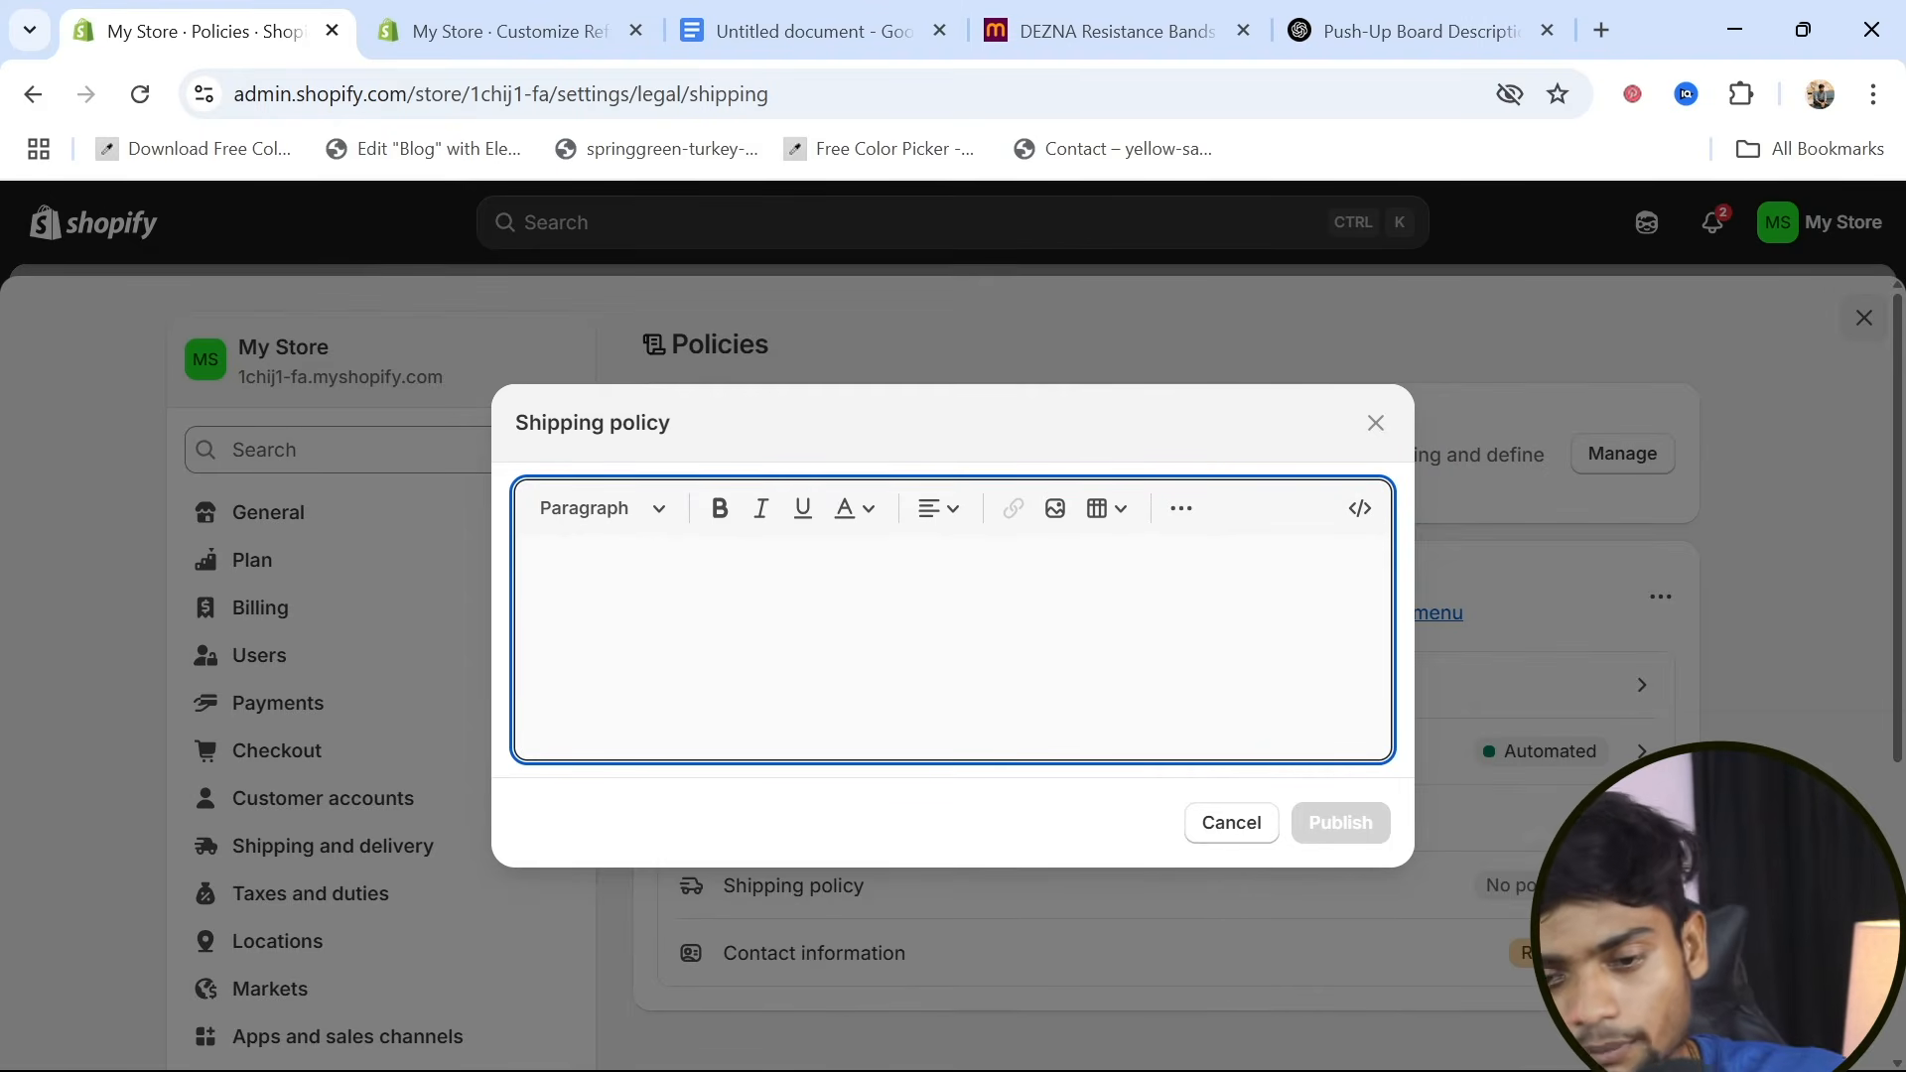
# Switch to ChatGPT and send the prompt "chat create a shipping policy for my gym website"
pyautogui.click(1415, 31)
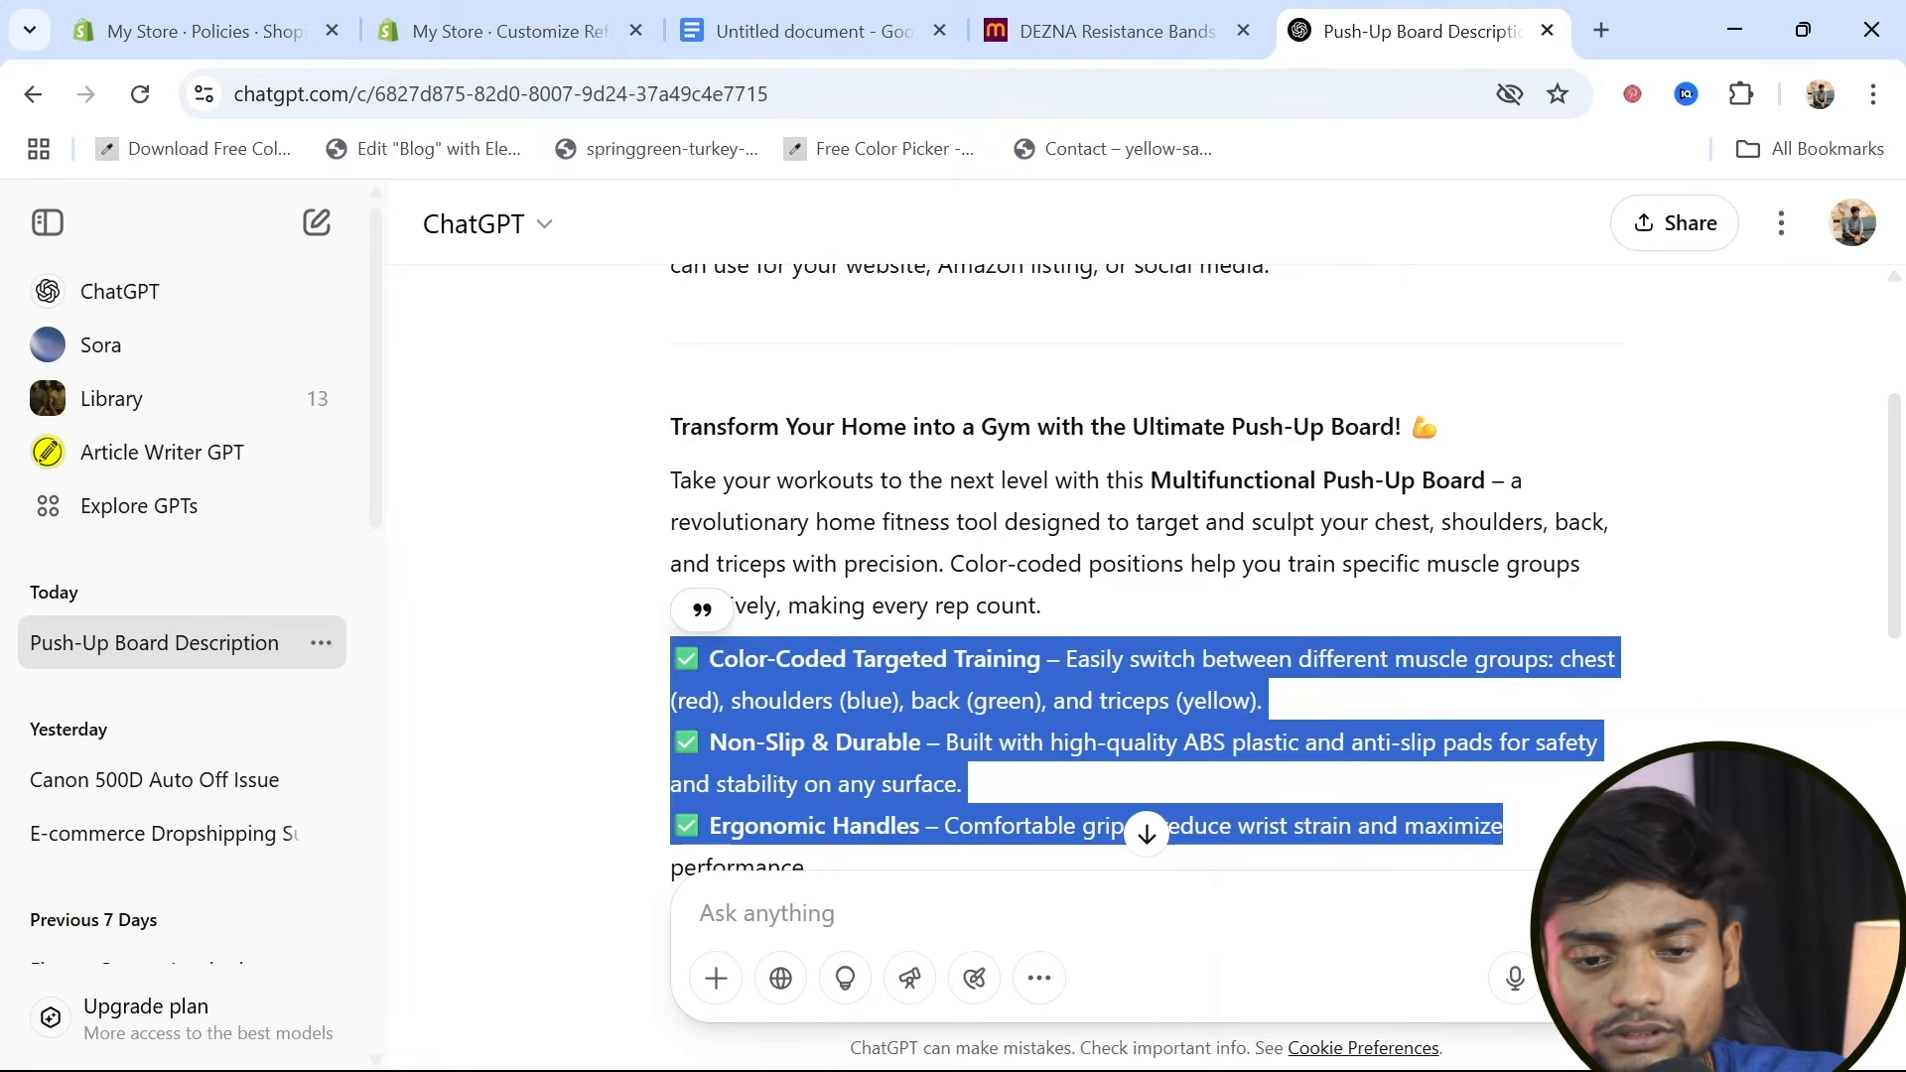
pyautogui.scroll(-5, 1147, 596)
pyautogui.click(699, 912)
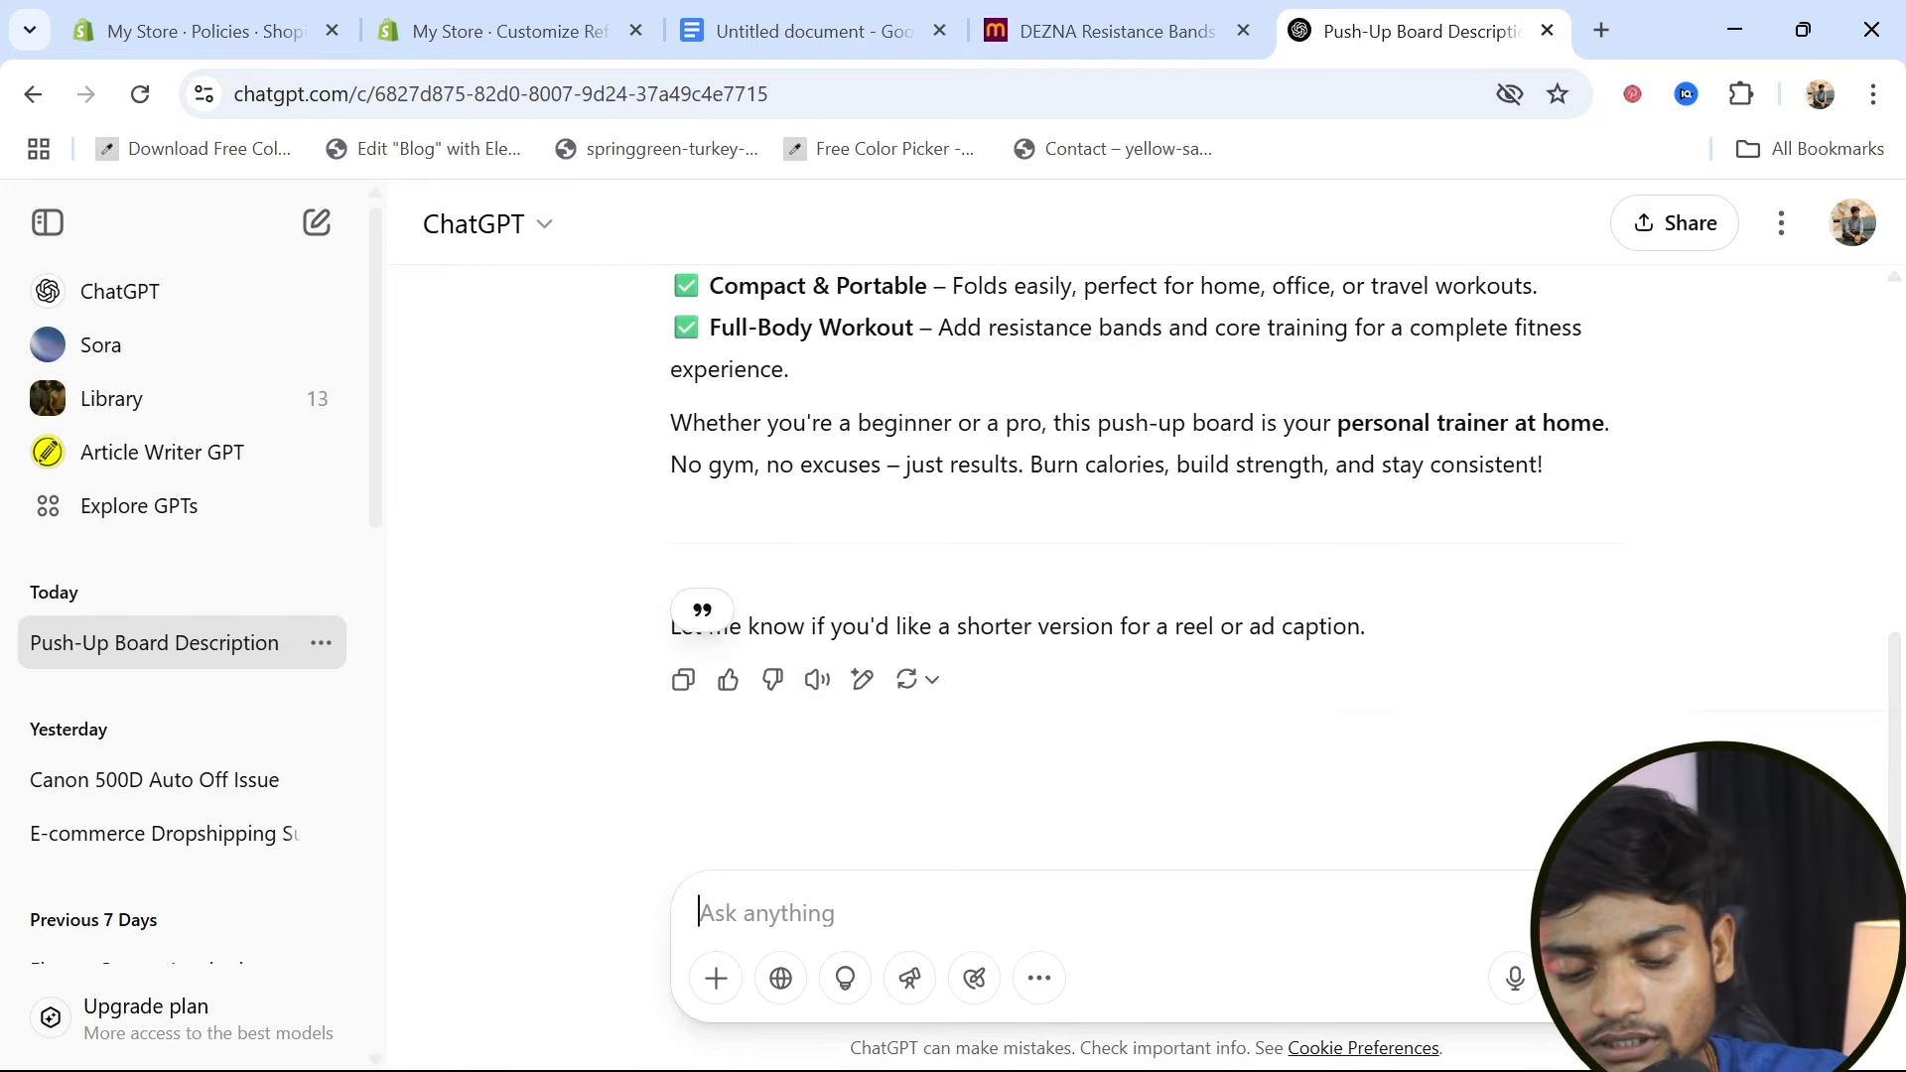
pyautogui.write('chat')
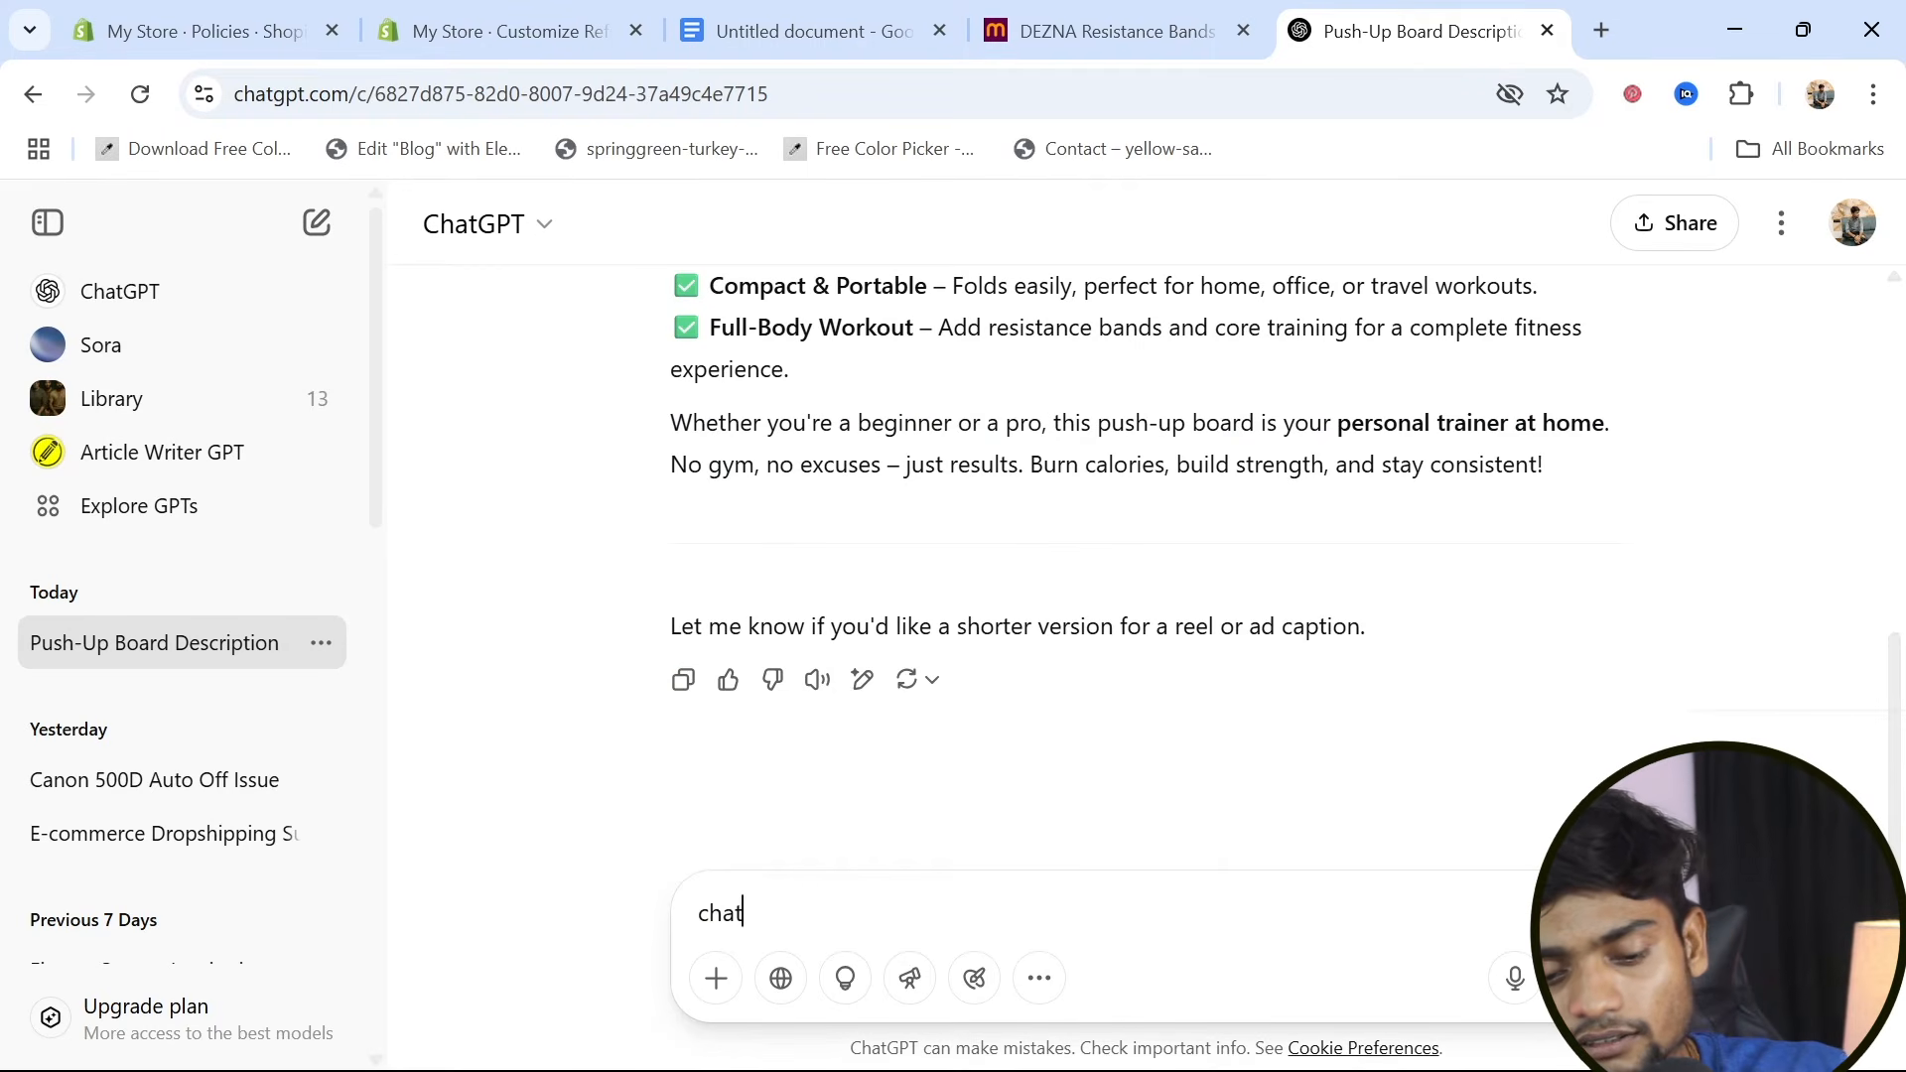
pyautogui.write(' create ')
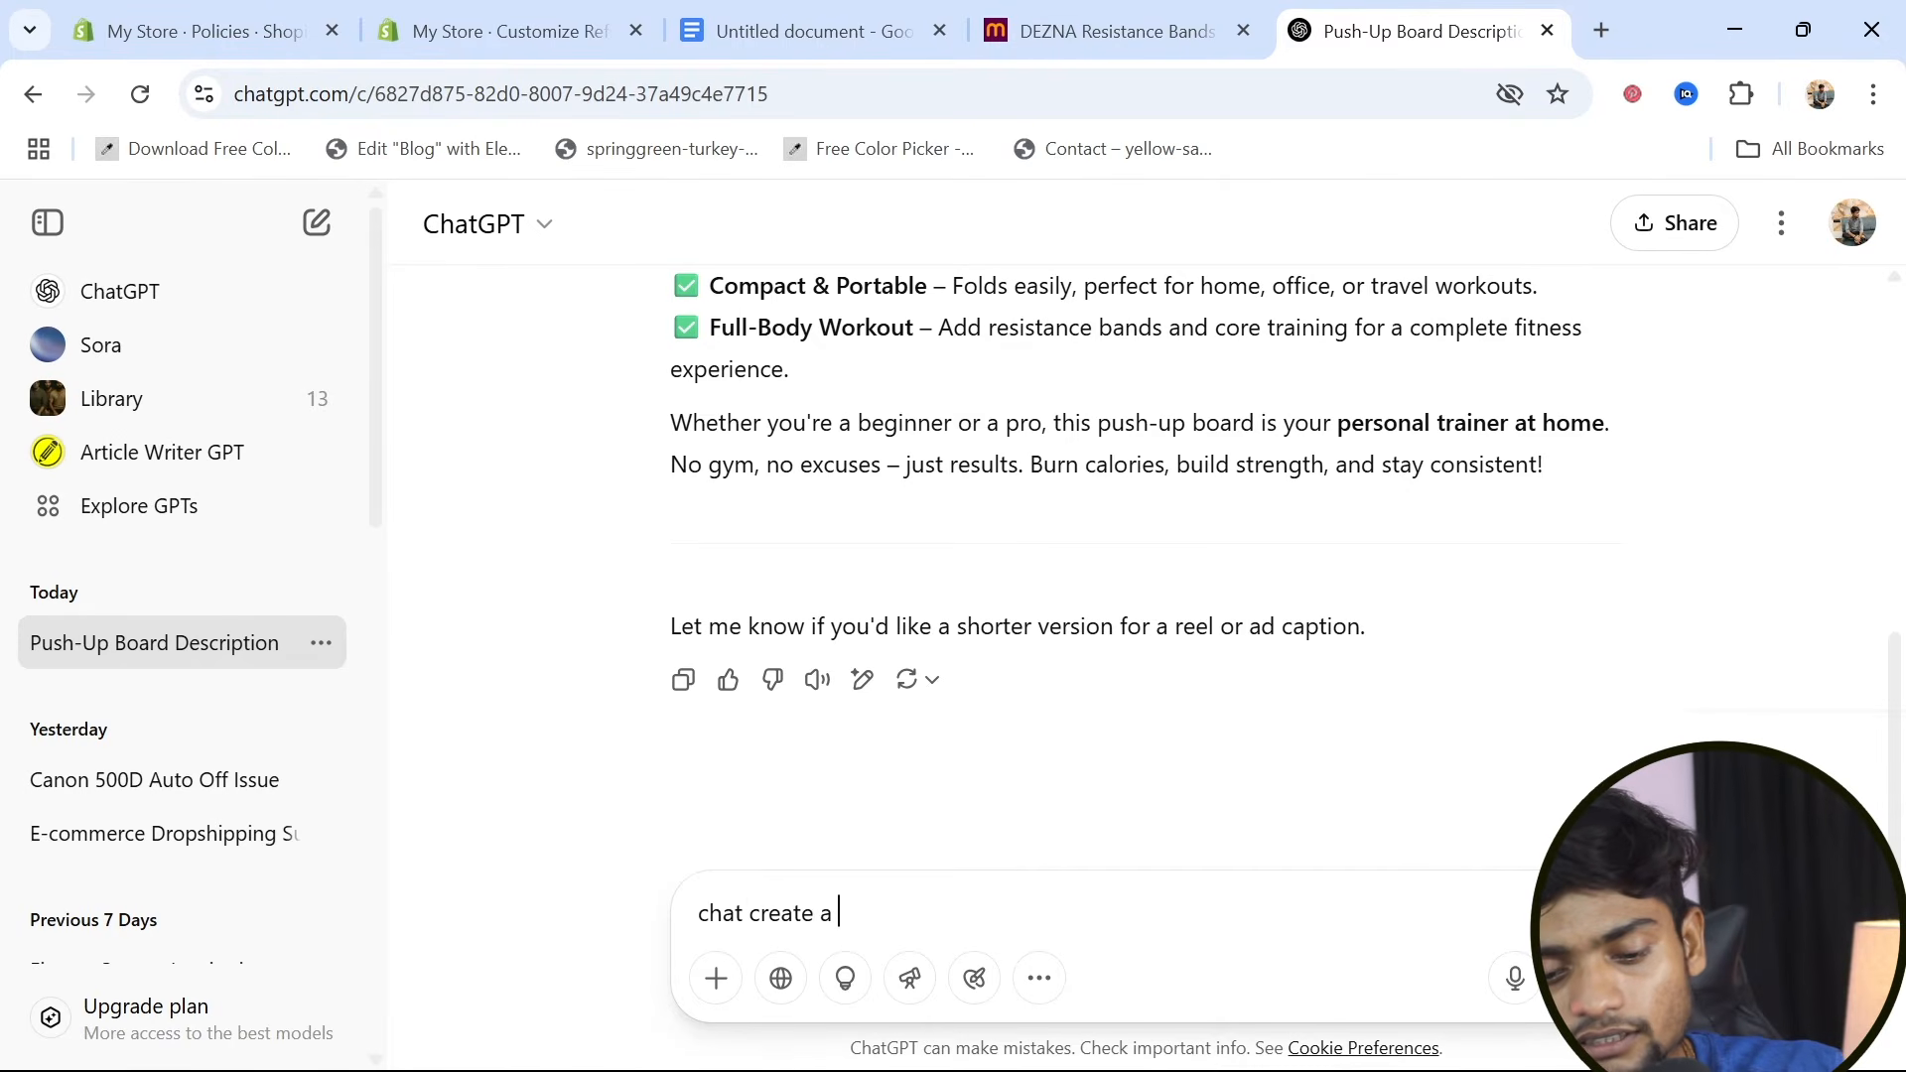
pyautogui.write('a shipping policy')
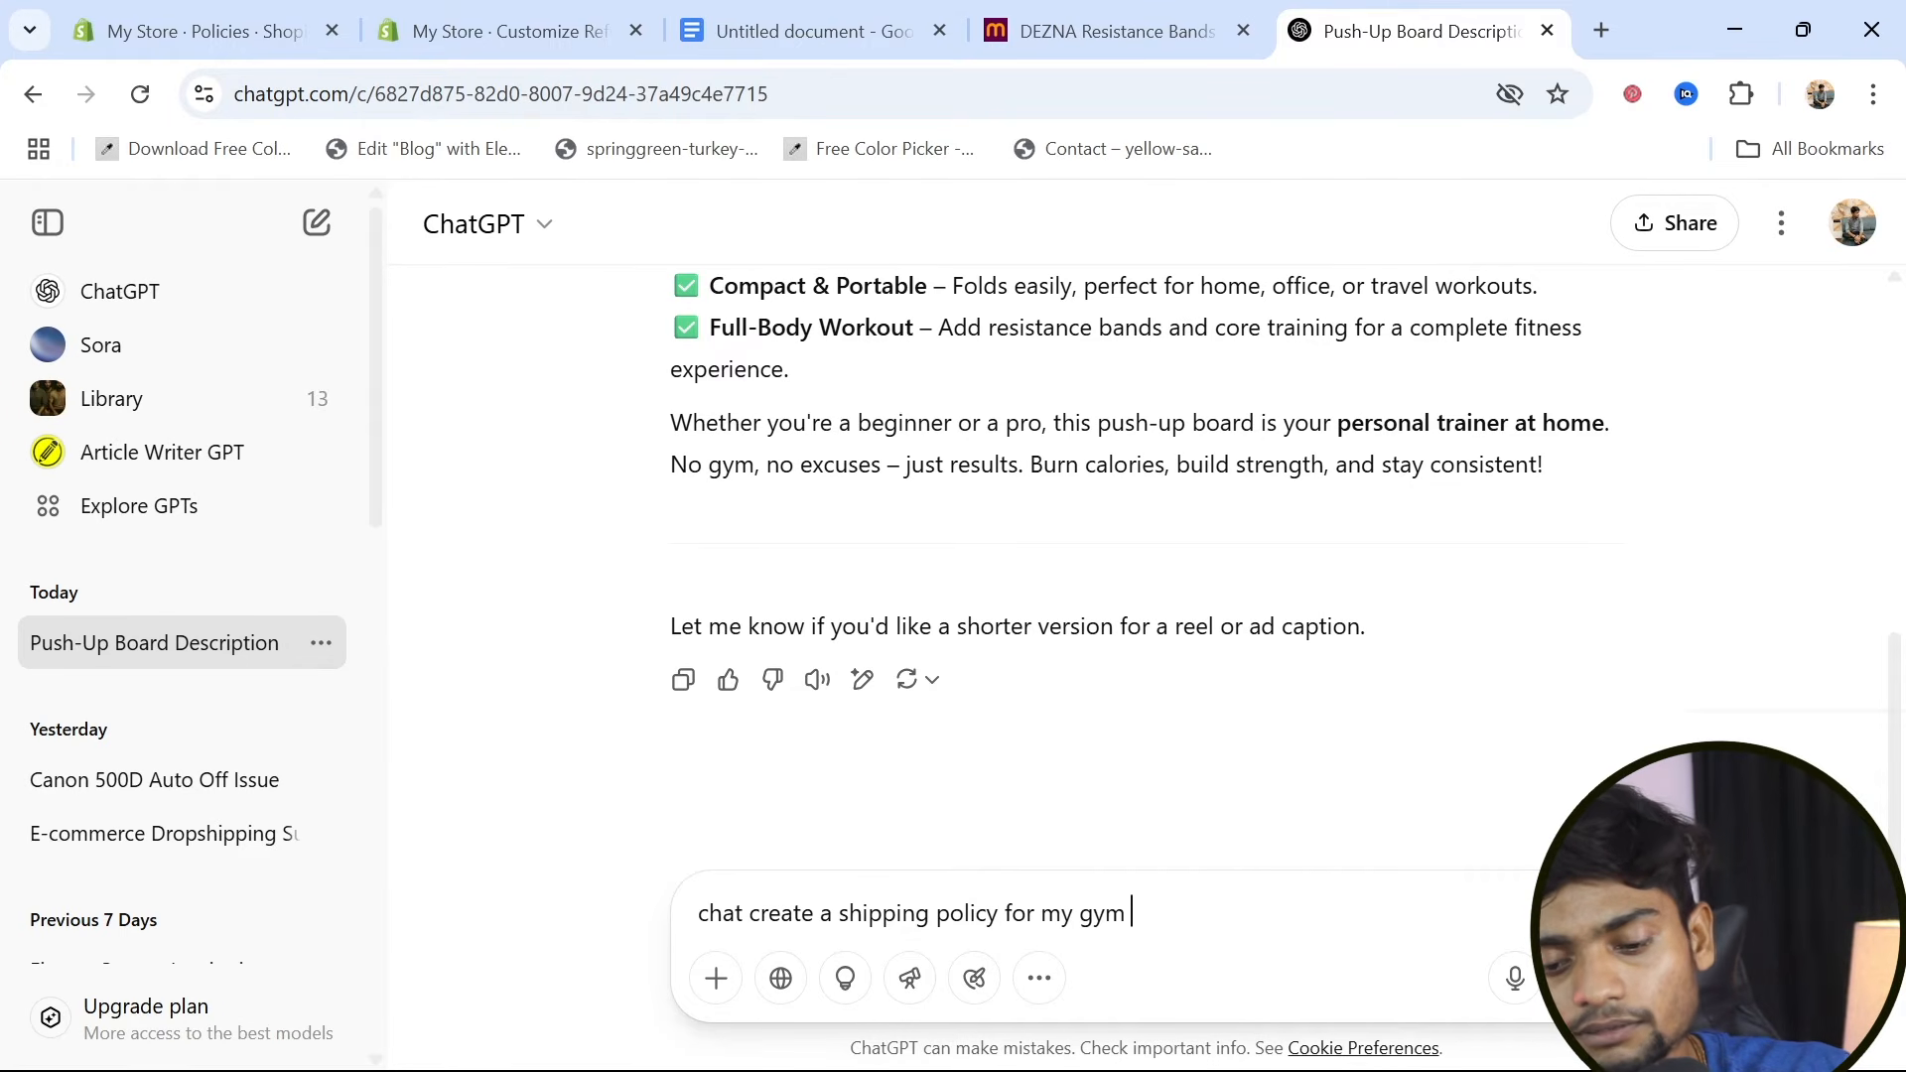
pyautogui.write('for my gym website')
pyautogui.press('Return')
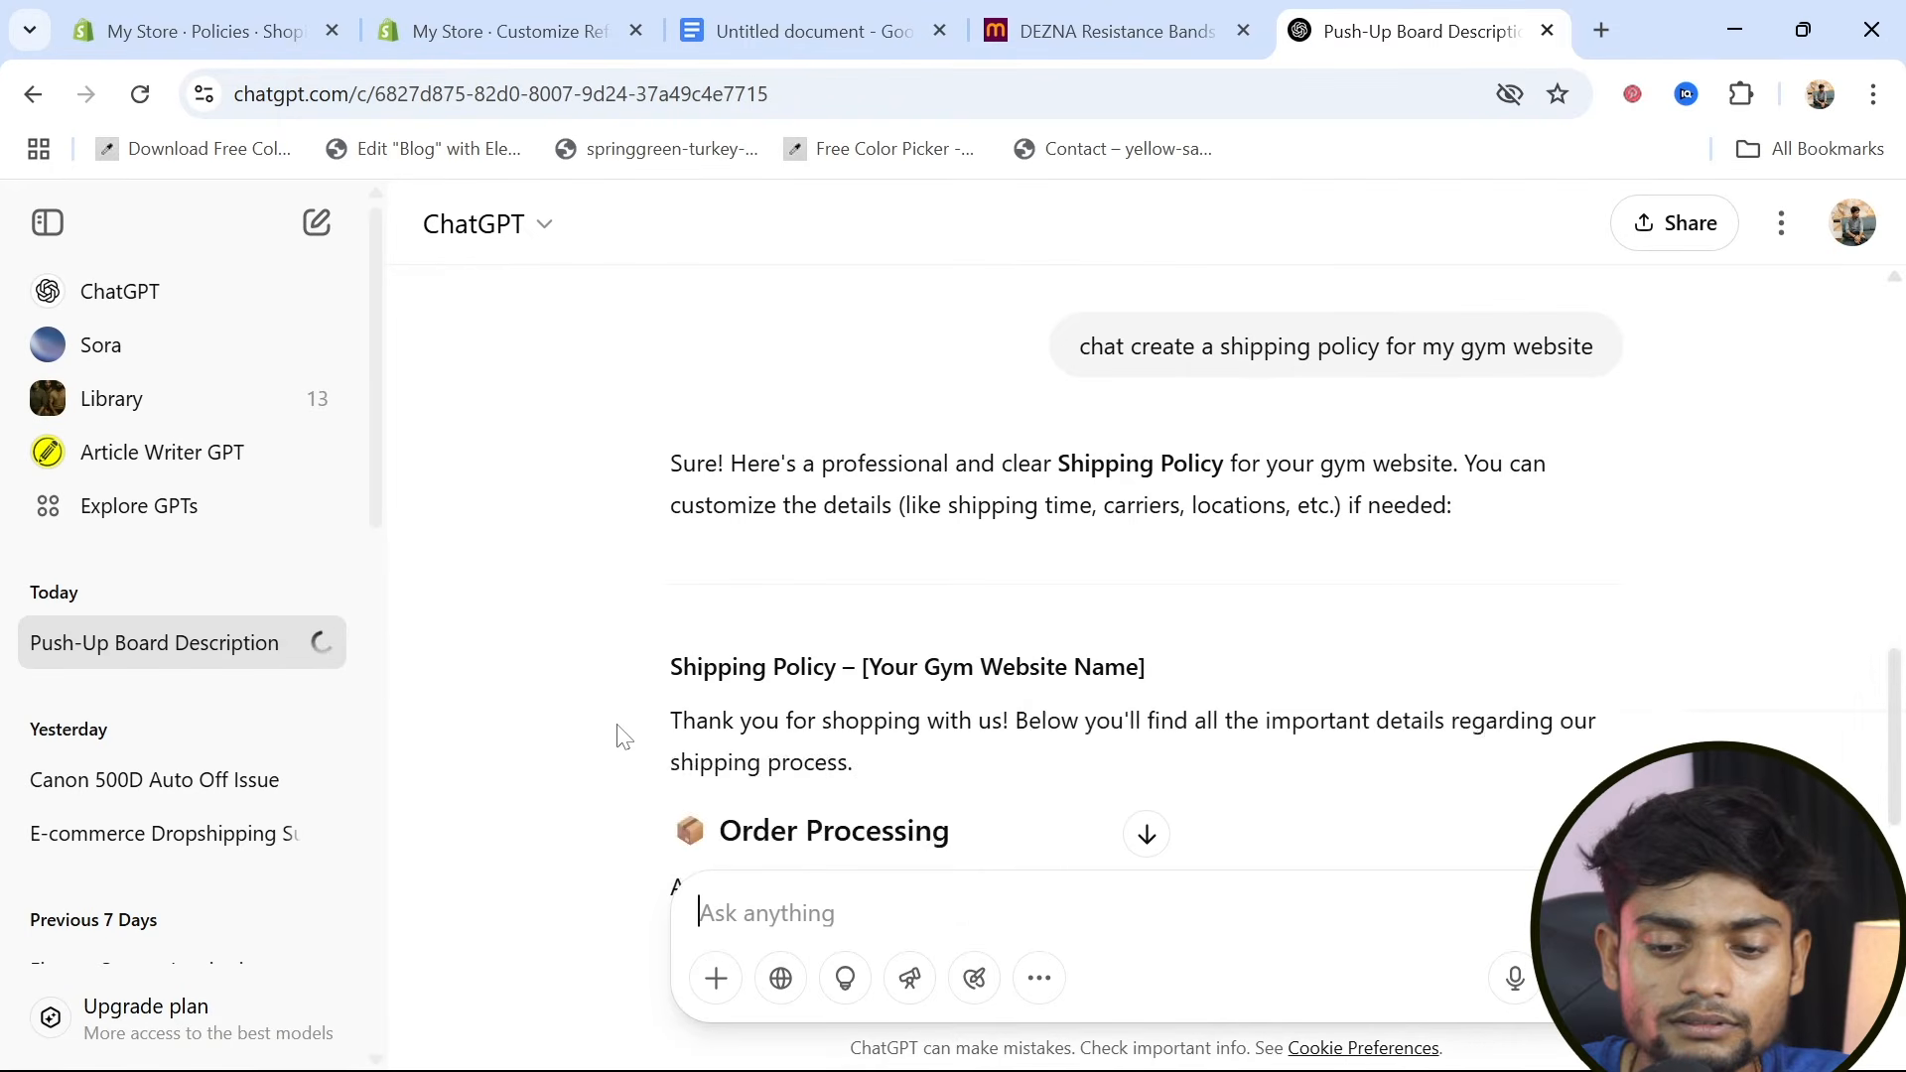
# Review the generated shipping policy and ask ChatGPT for a condensed version with the prompt "short"
pyautogui.scroll(-3, 616, 731)
pyautogui.scroll(-6, 616, 734)
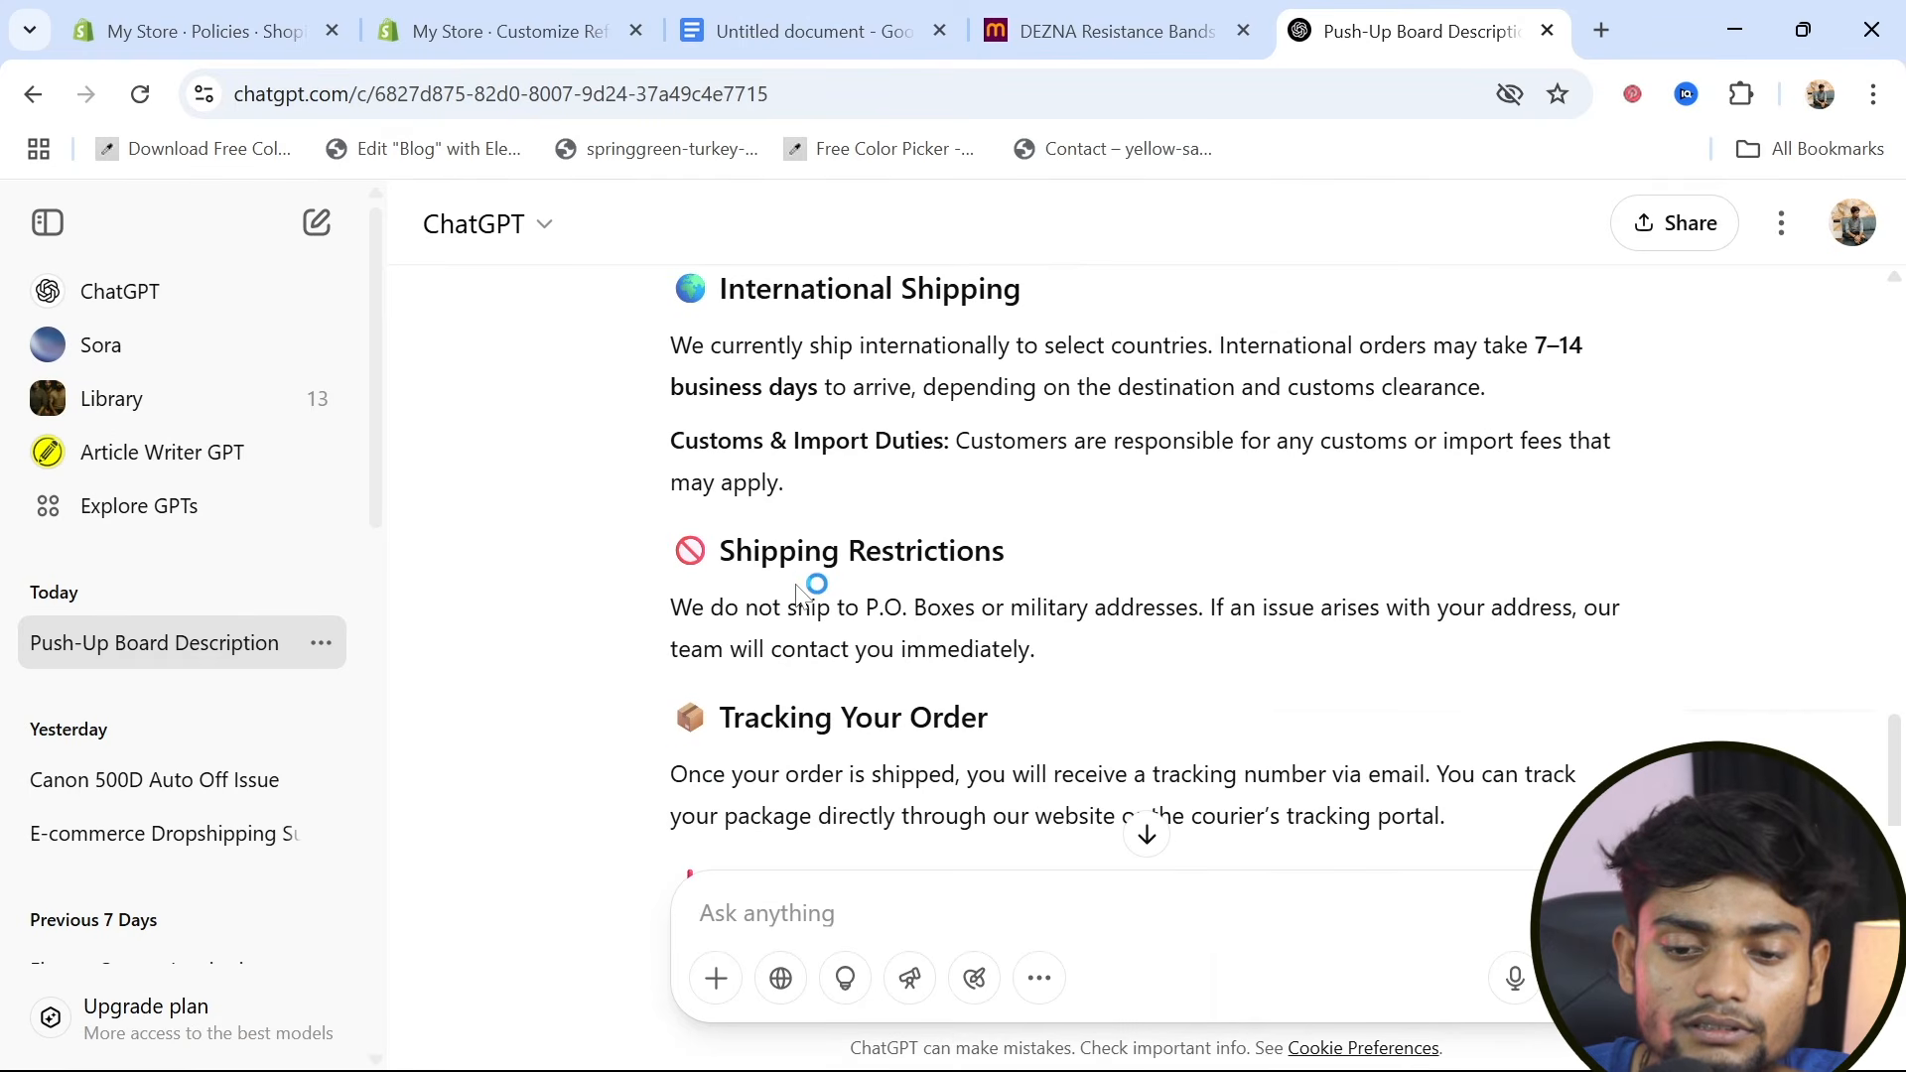
pyautogui.scroll(15, 817, 583)
pyautogui.scroll(3, 808, 582)
pyautogui.scroll(-14, 808, 583)
pyautogui.scroll(-10, 808, 583)
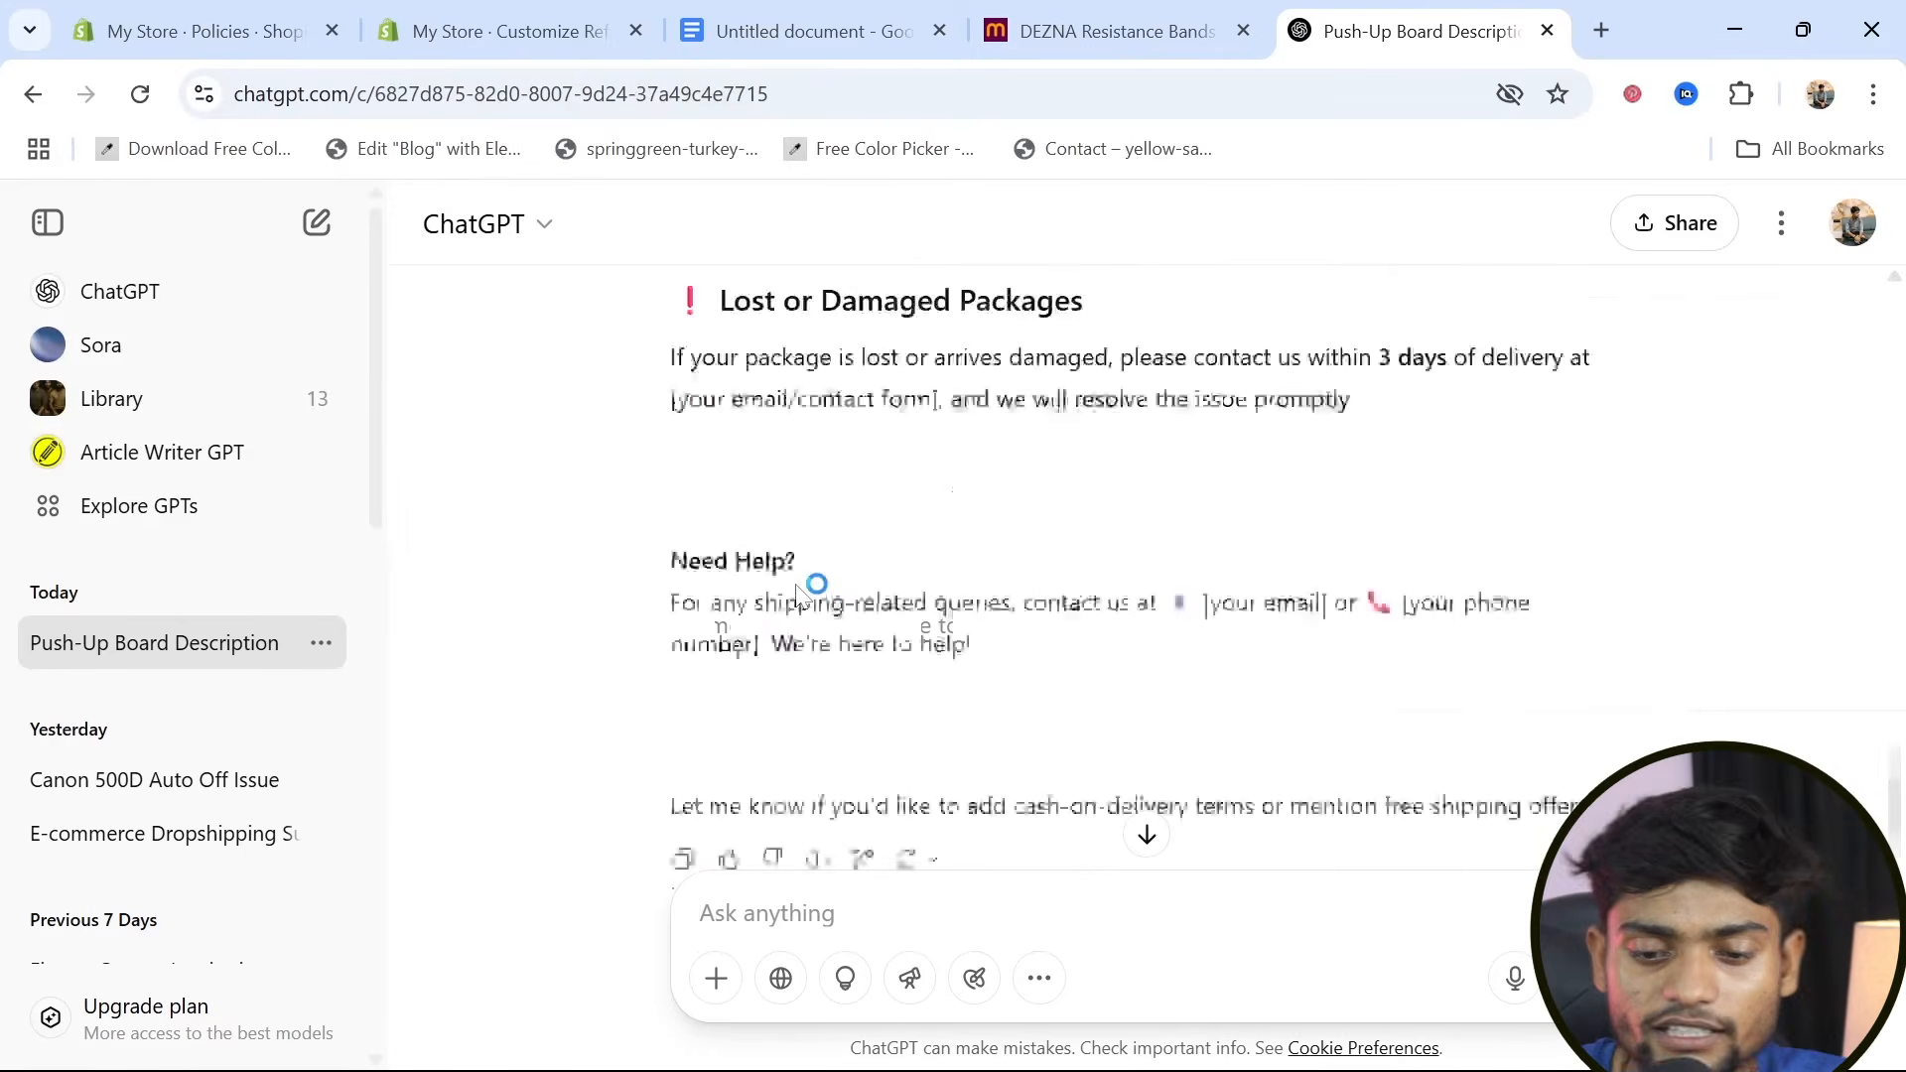
pyautogui.write('sh')
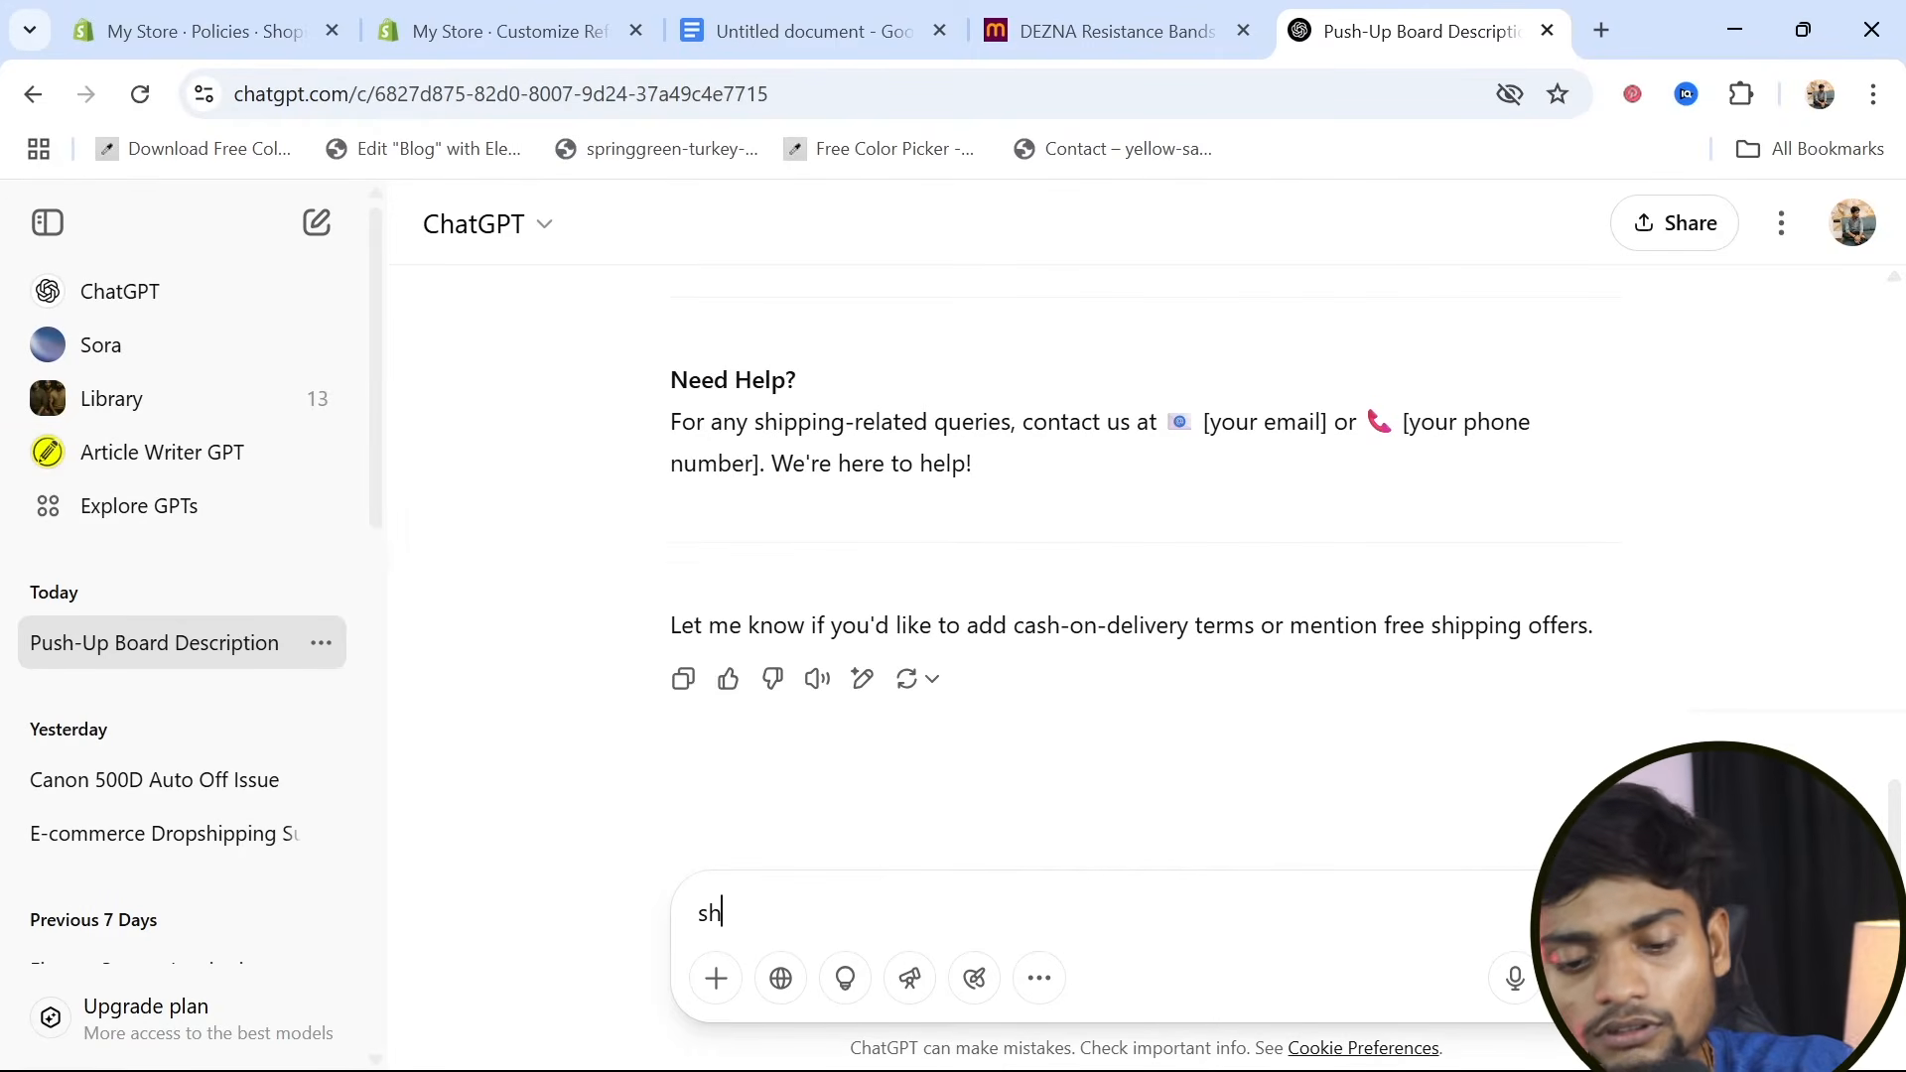
pyautogui.write('ort')
pyautogui.press('Return')
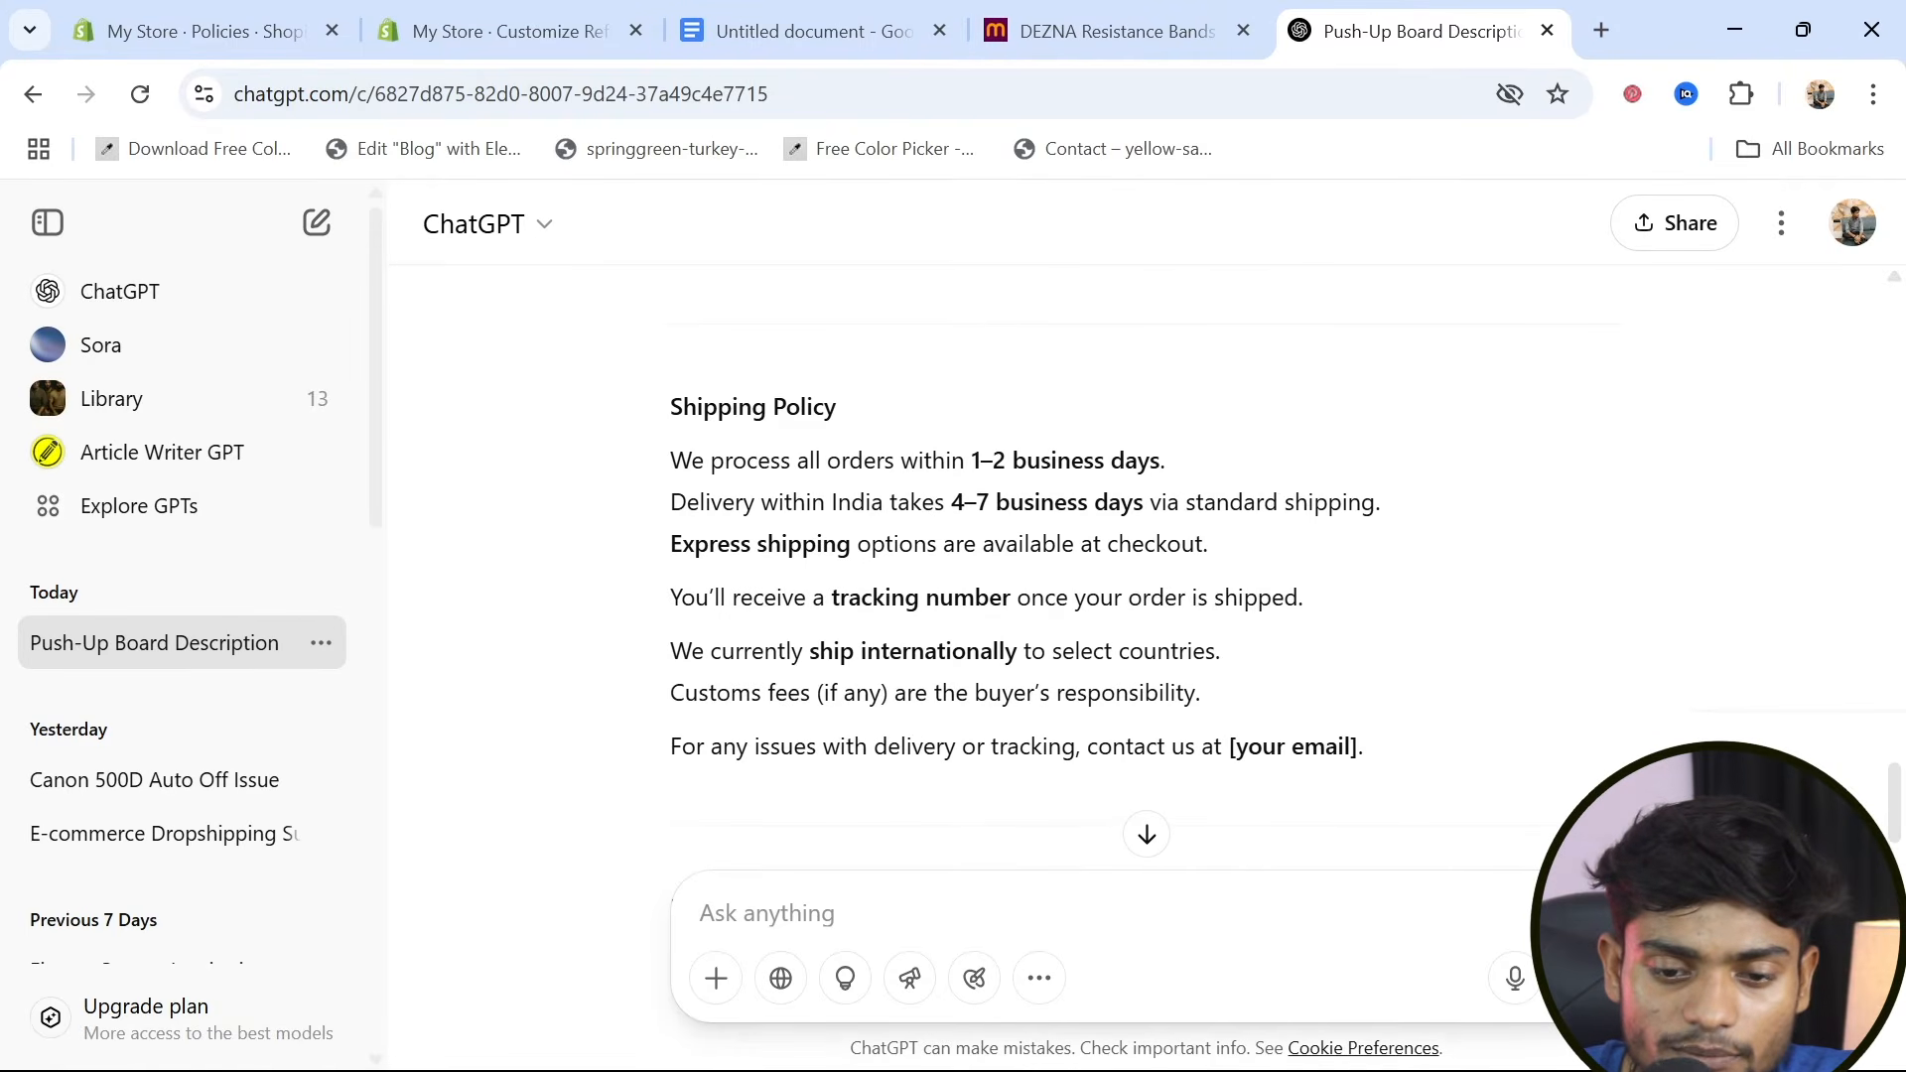
# Copy the short shipping policy text from ChatGPT into the shipping policy in the Shopify admin and publish it
pyautogui.moveTo(671, 407); pyautogui.dragTo(1498, 747)
pyautogui.hotkey('ctrl', 'c')
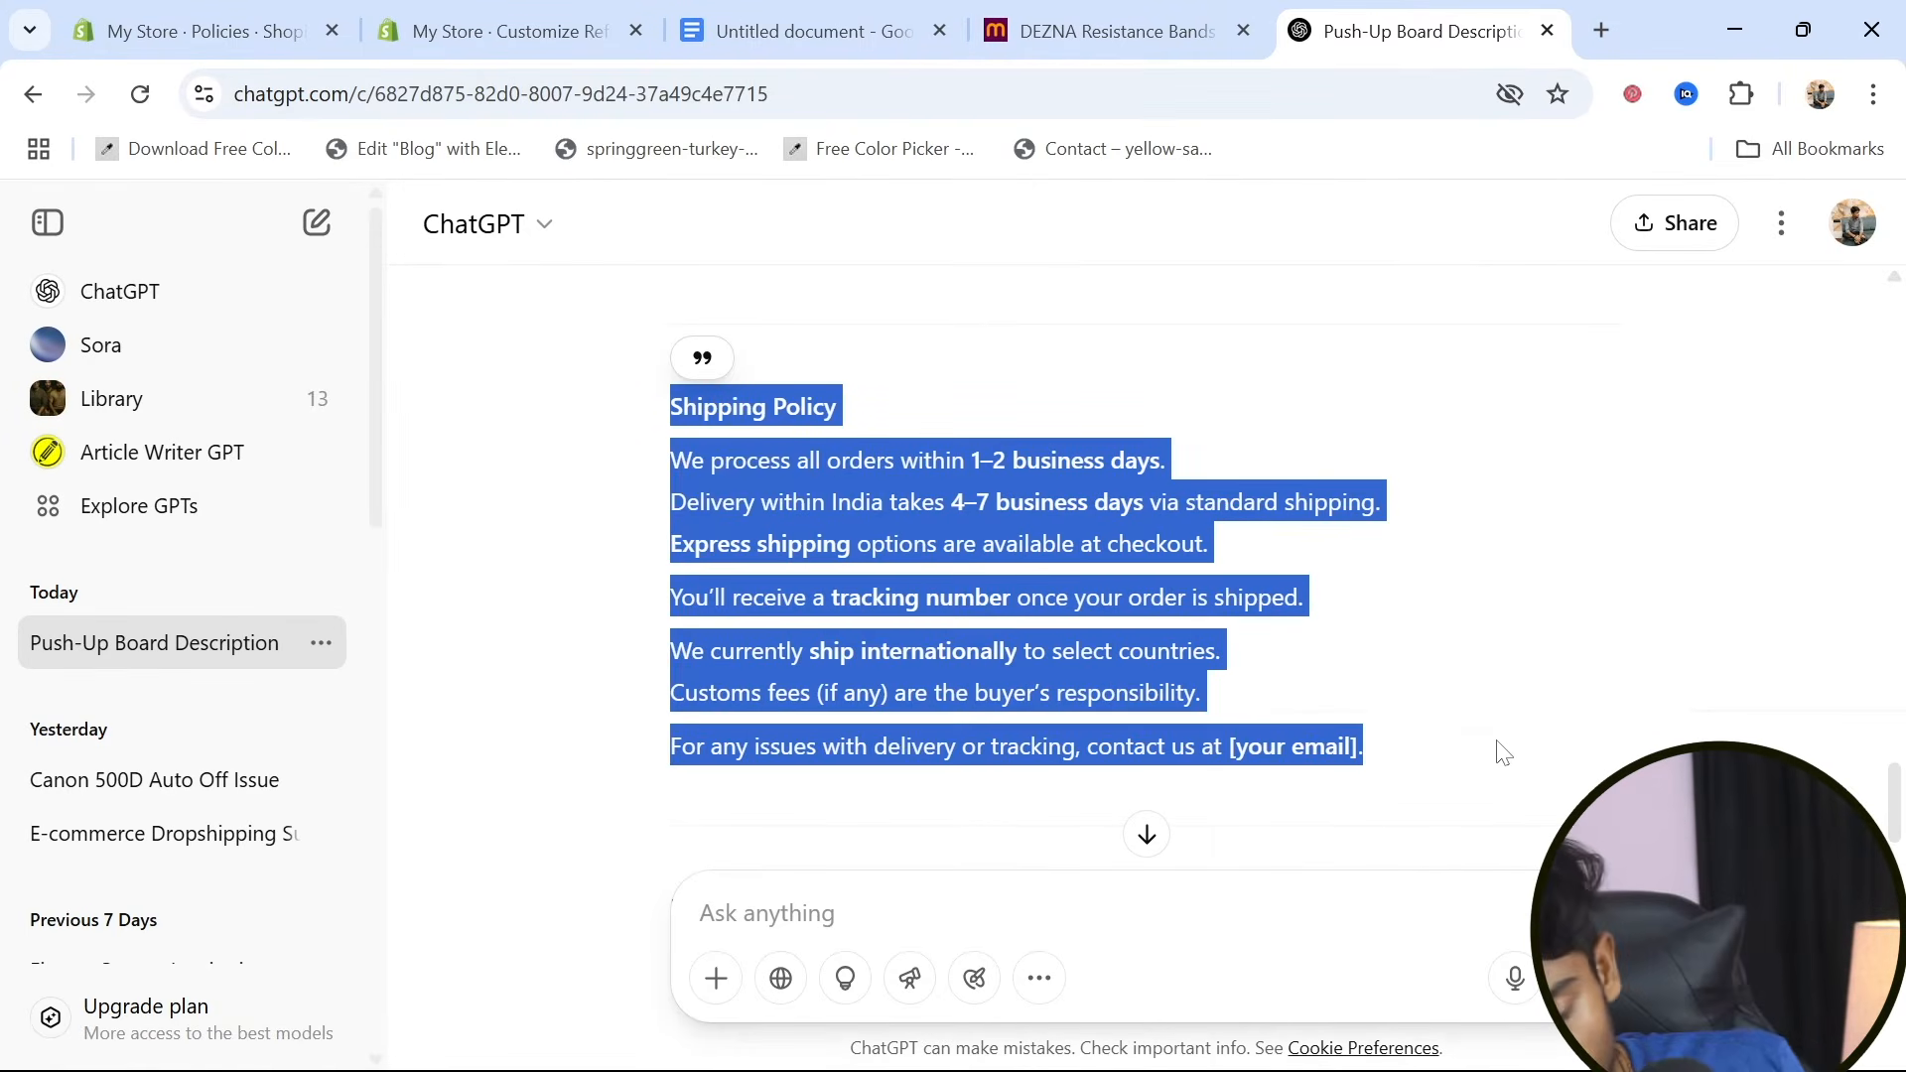
pyautogui.click(225, 14)
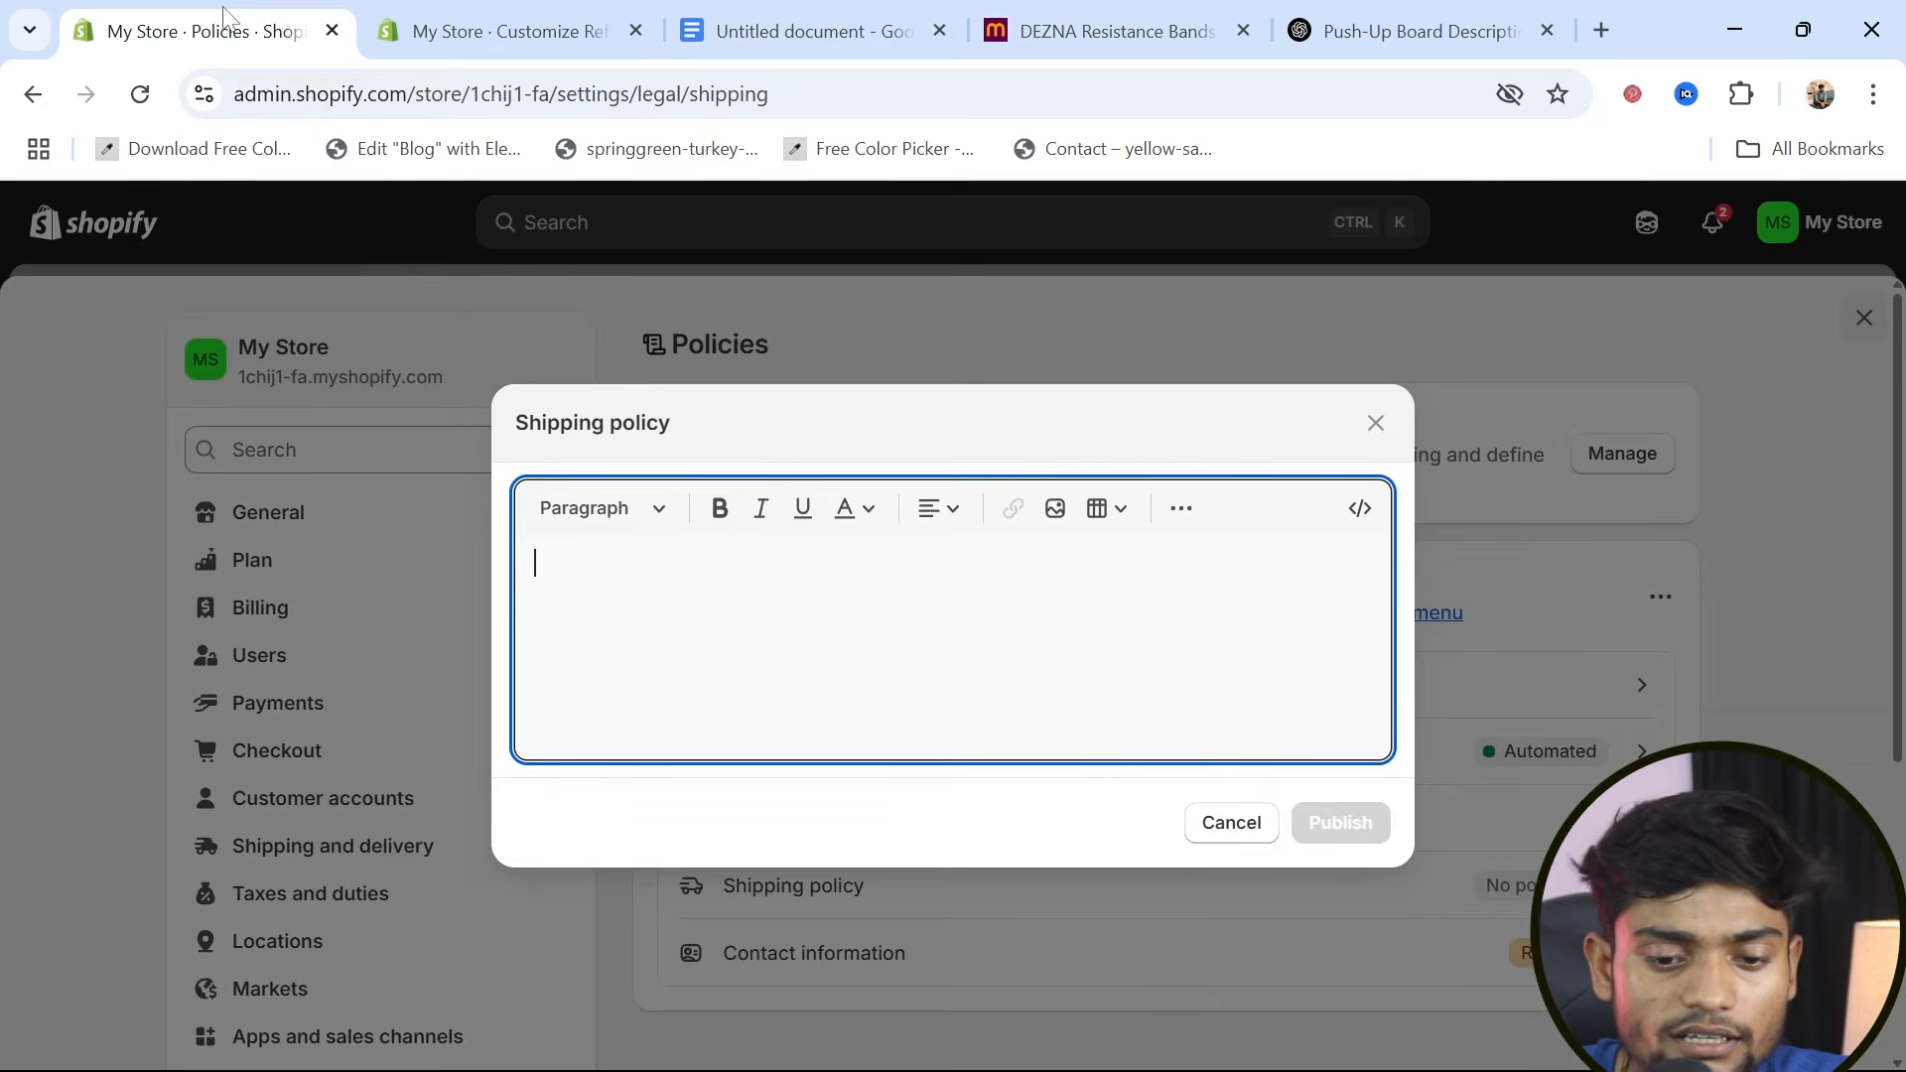
pyautogui.hotkey('ctrl', 'v')
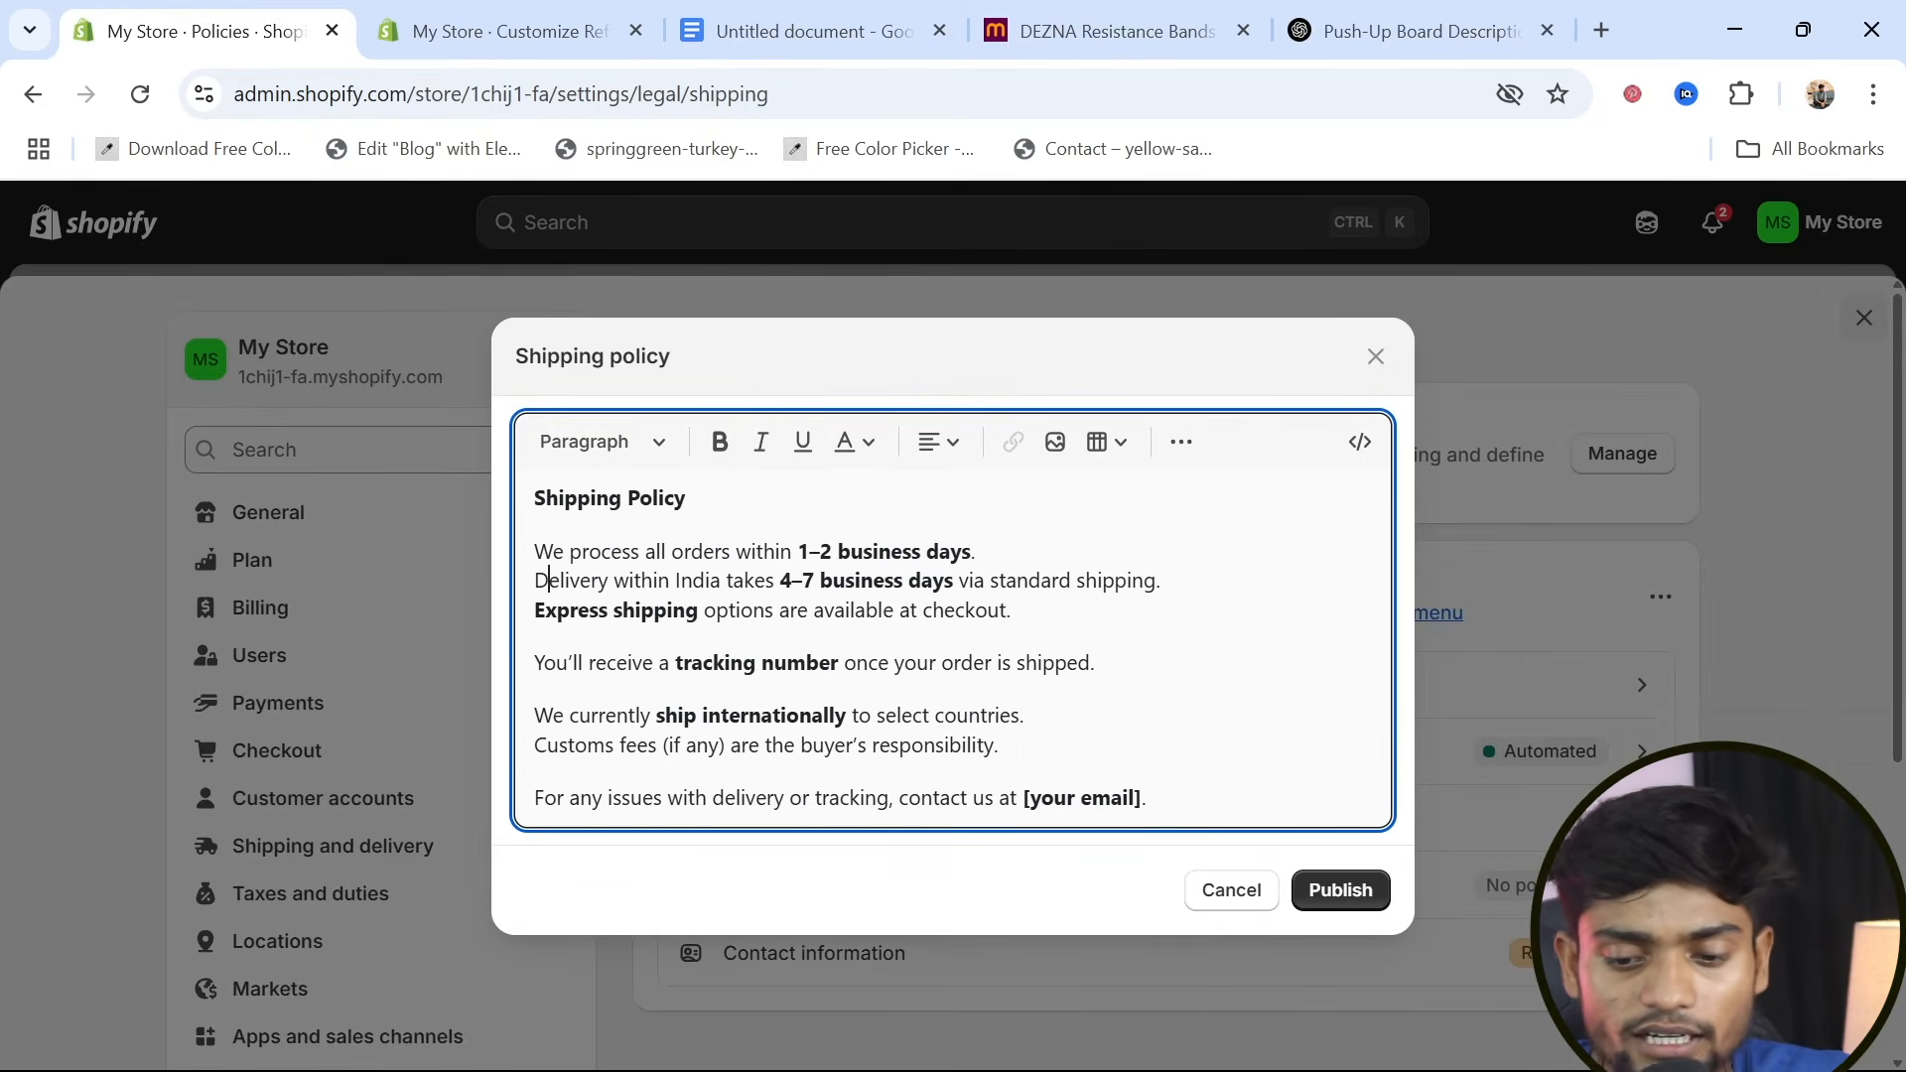
pyautogui.click(1367, 898)
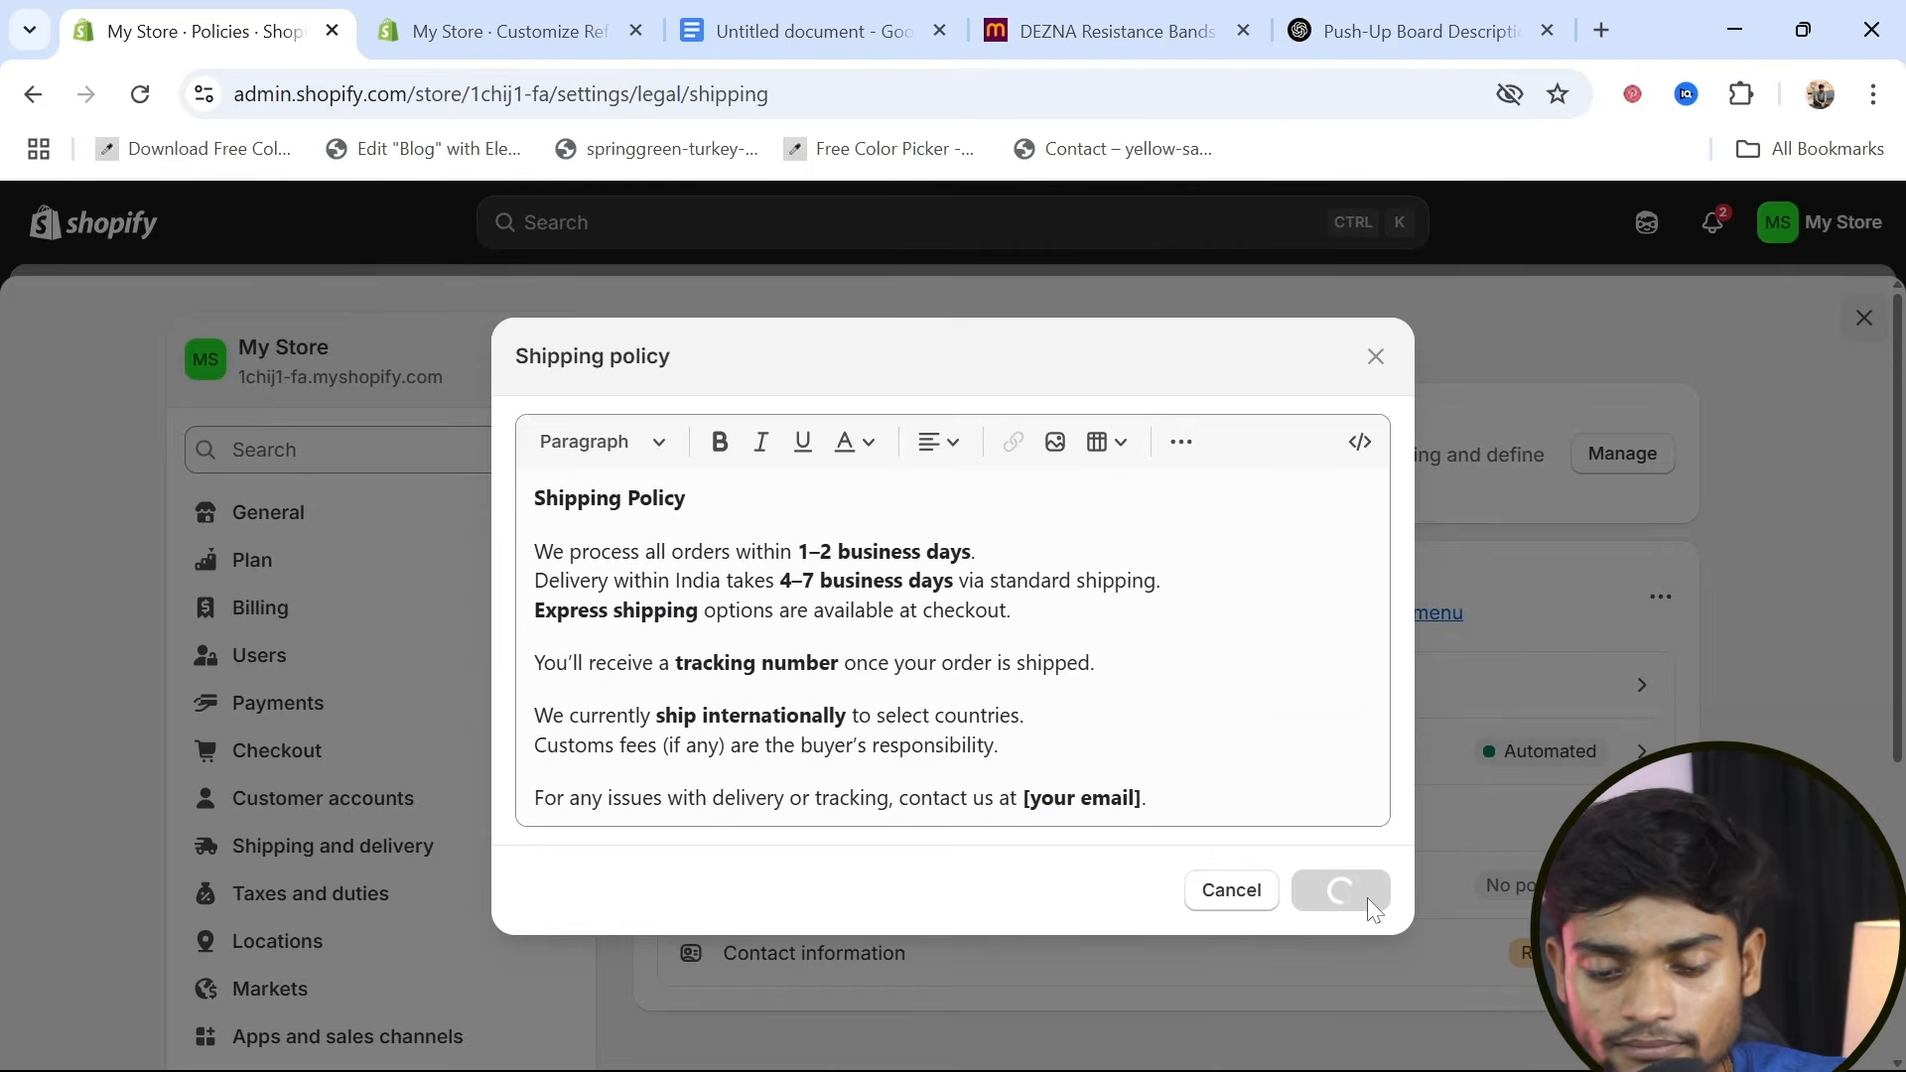
# Fill the Contact information policy with the template, delete the phone number's digits, and publish it
pyautogui.scroll(-2, 1255, 778)
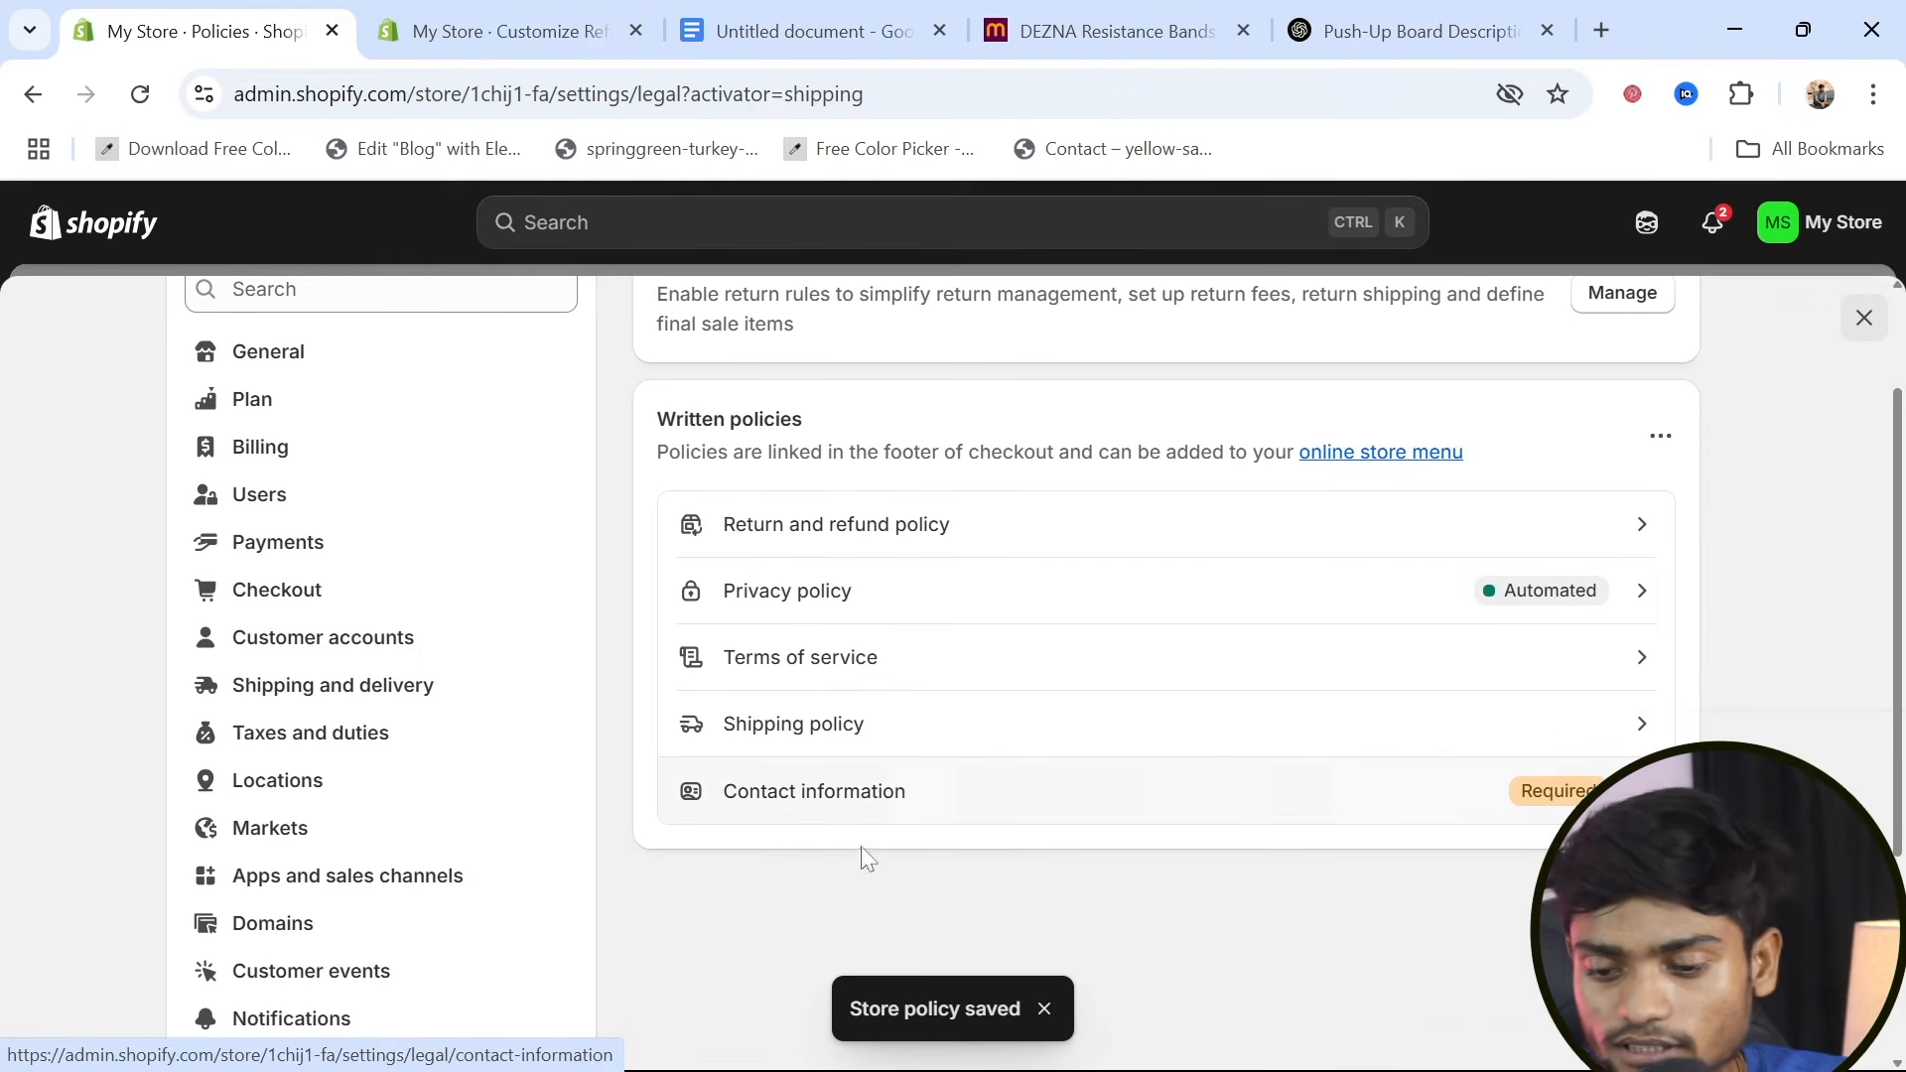
pyautogui.click(1569, 792)
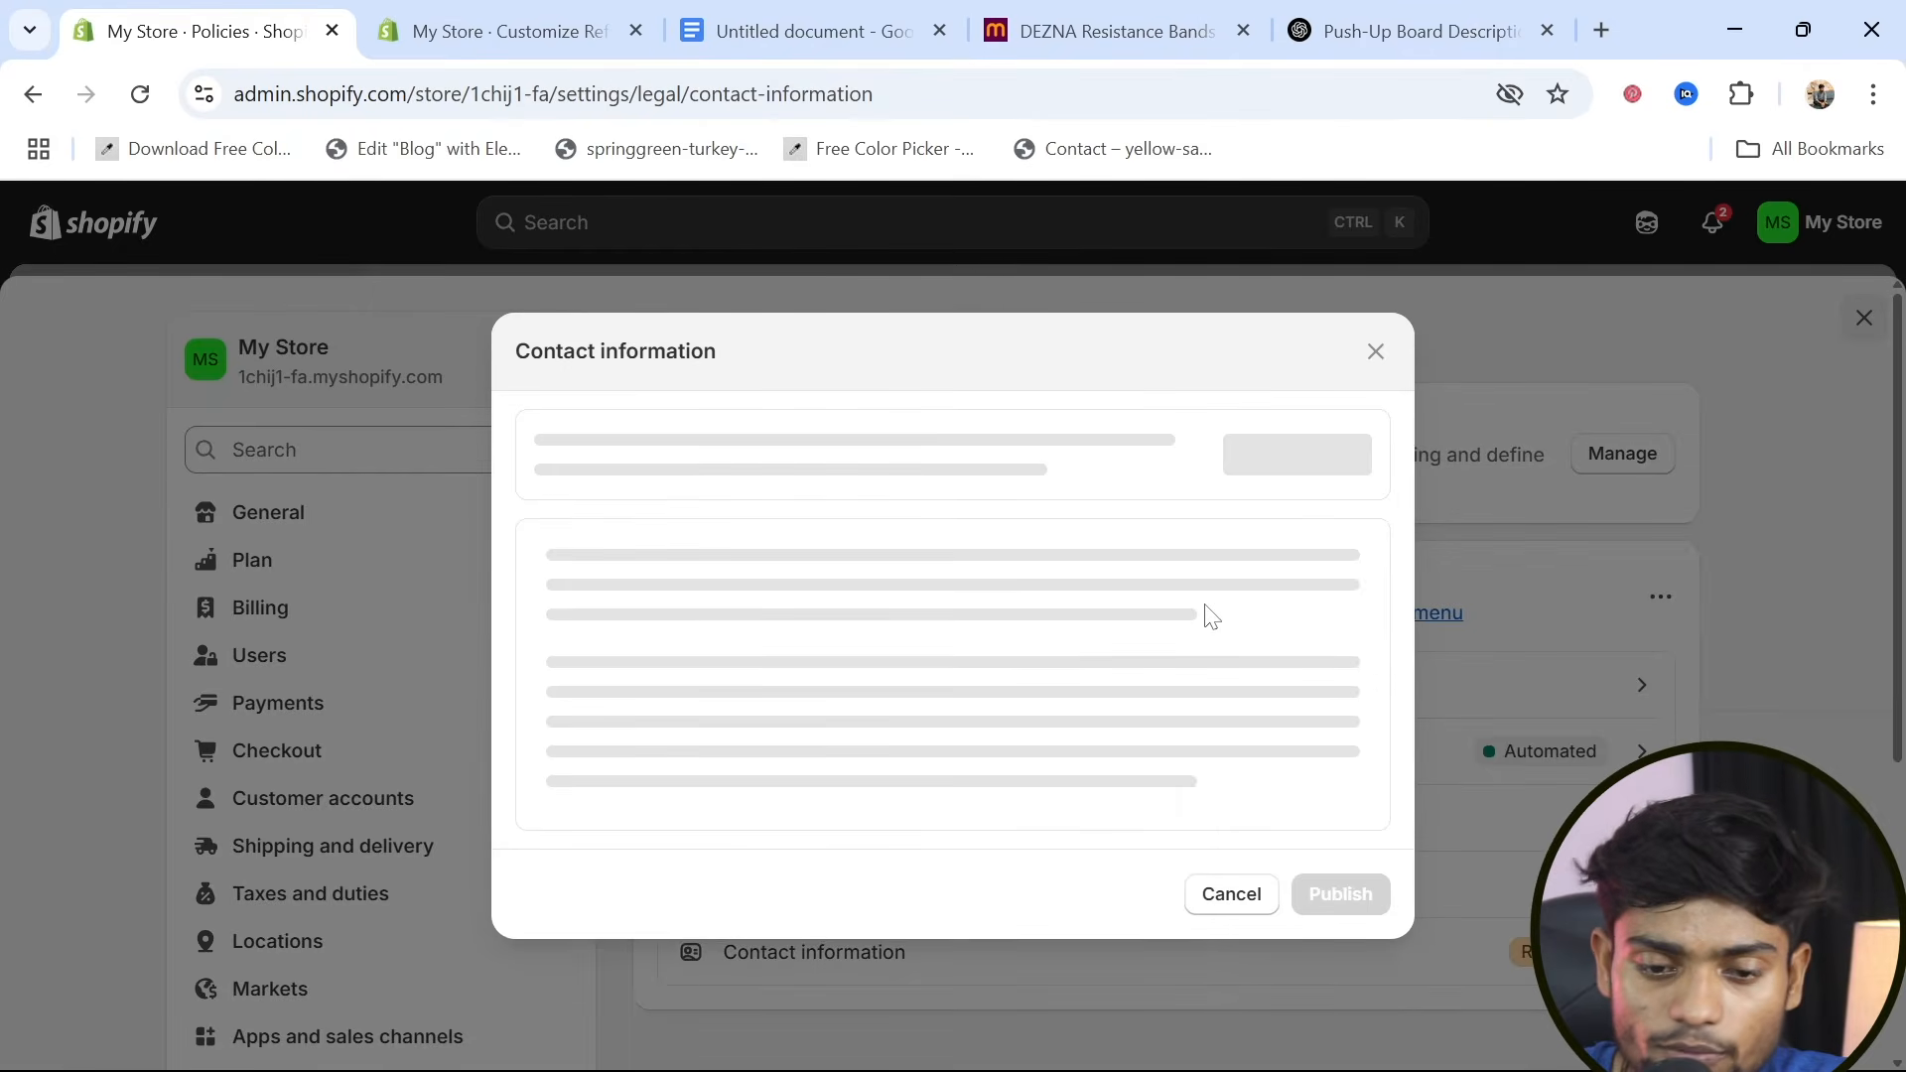
pyautogui.click(1289, 438)
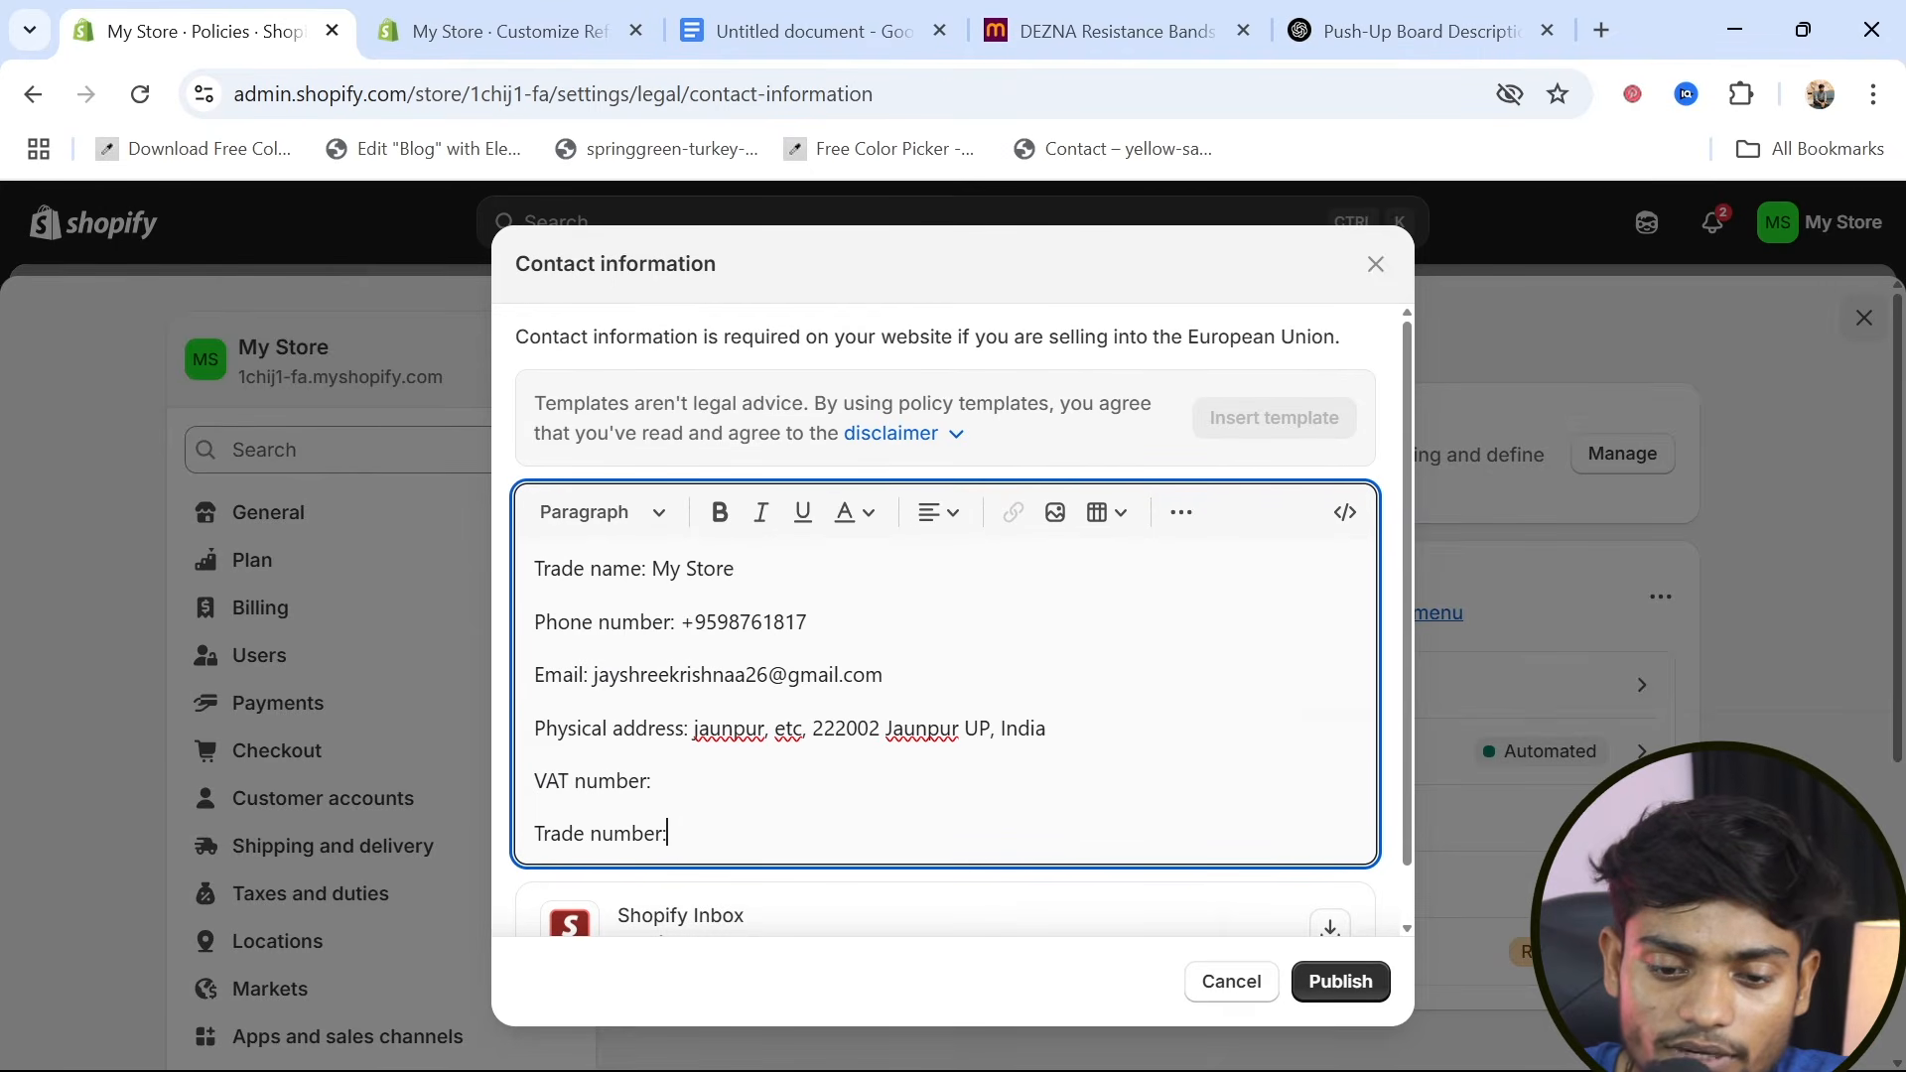
pyautogui.moveTo(695, 621); pyautogui.dragTo(808, 621)
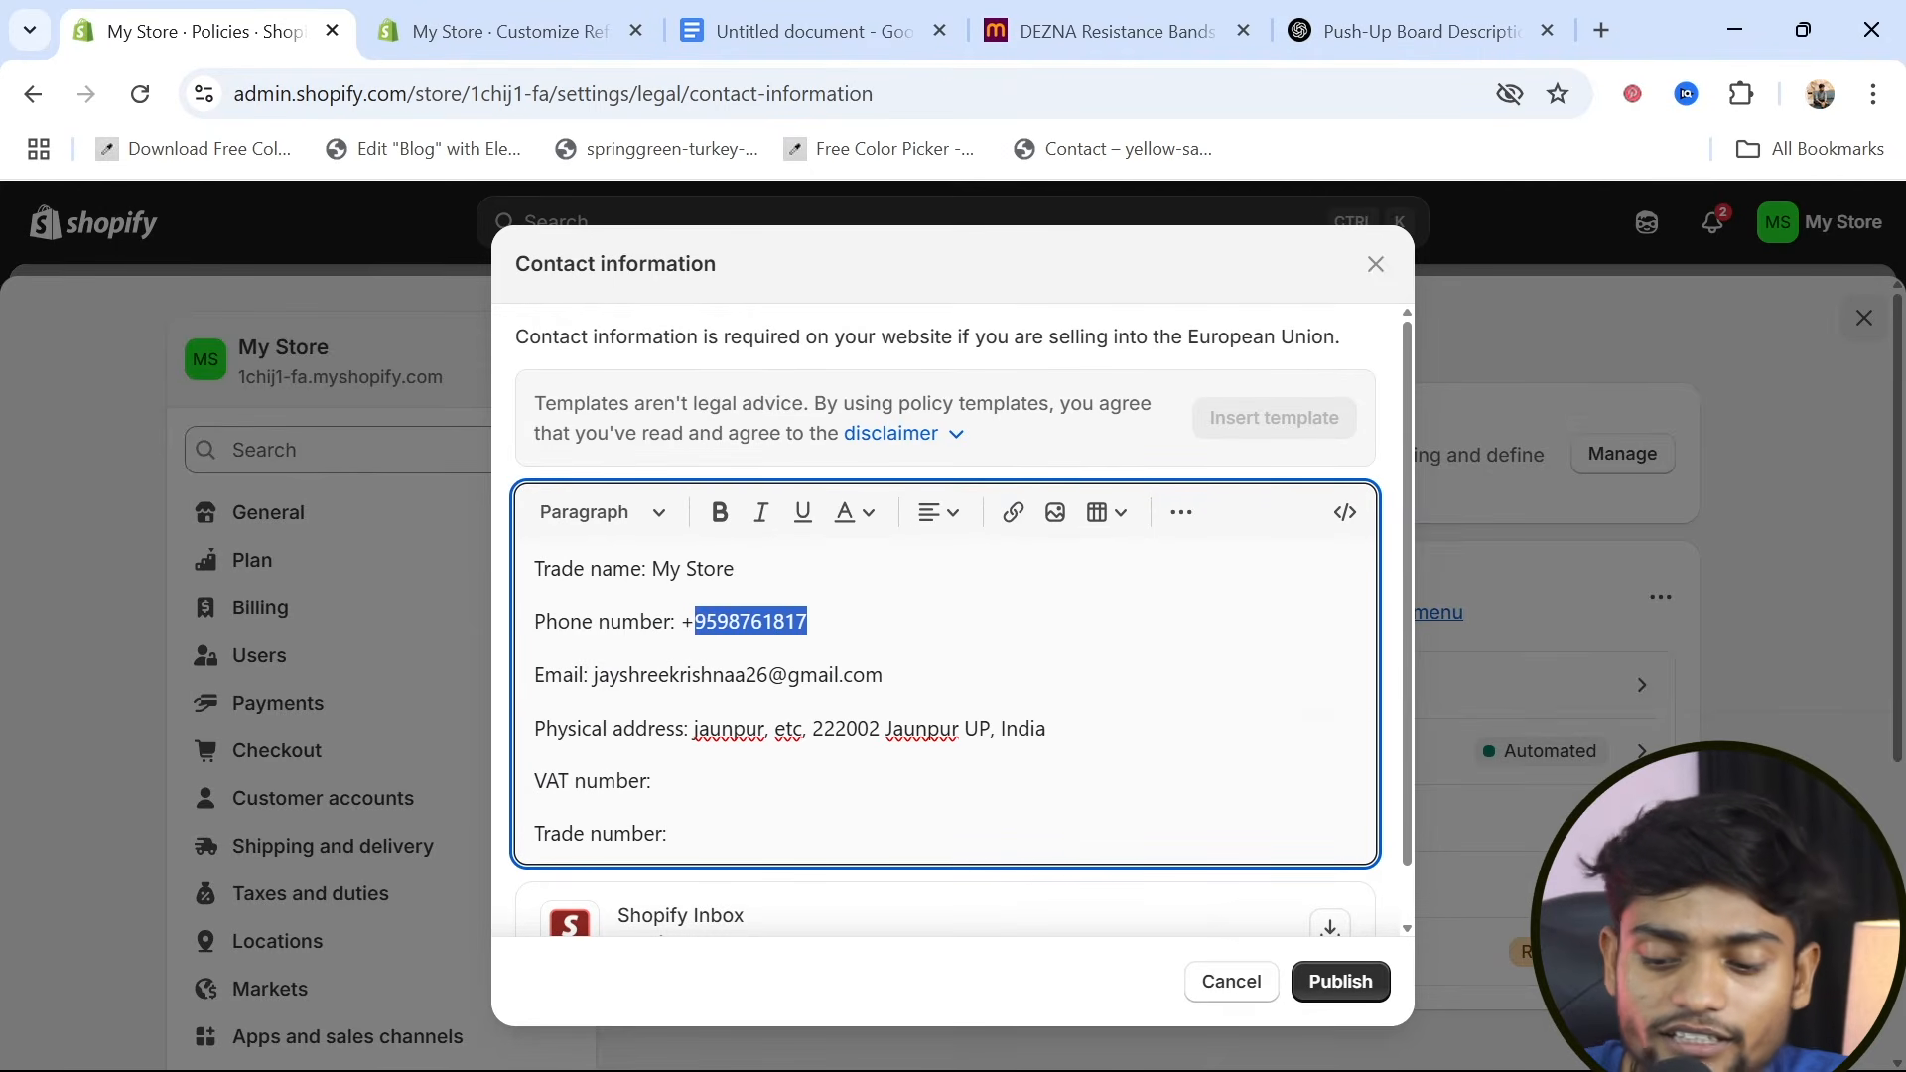
pyautogui.press('BackSpace')
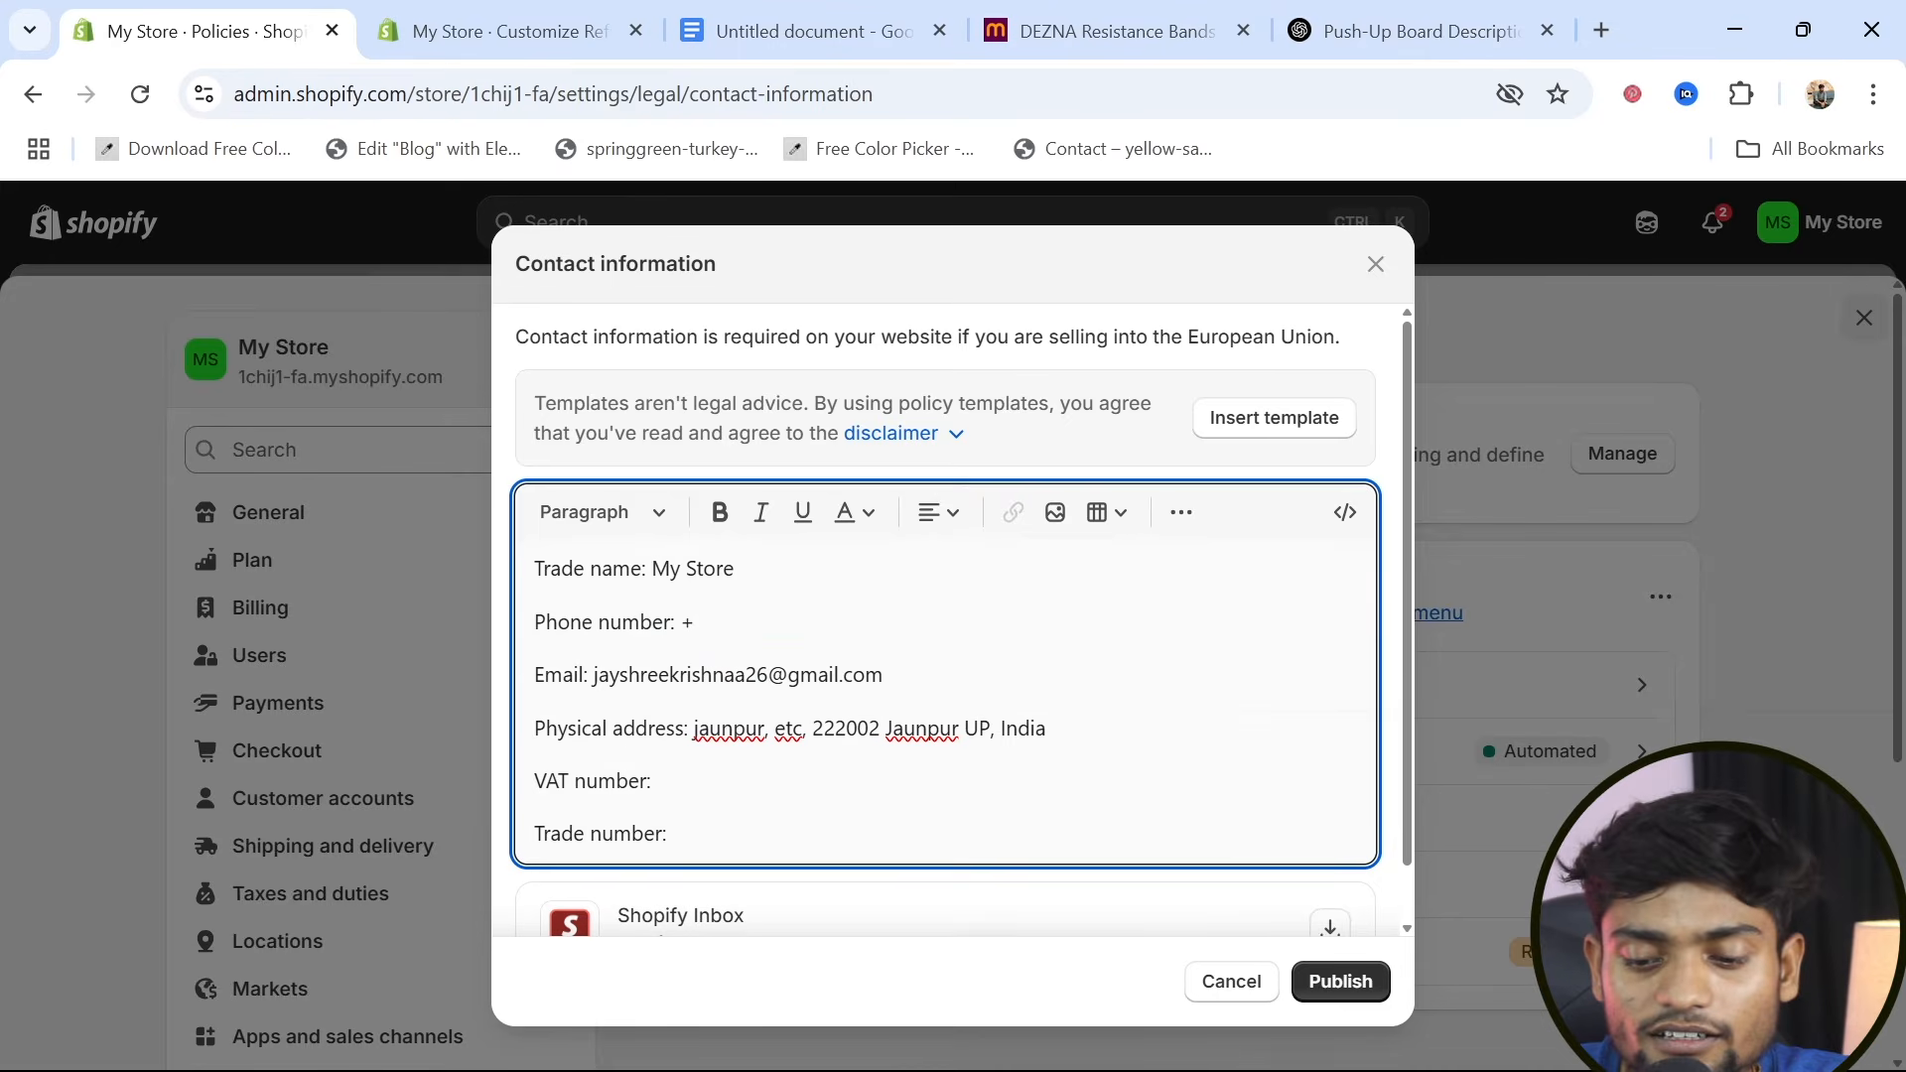
pyautogui.click(1339, 980)
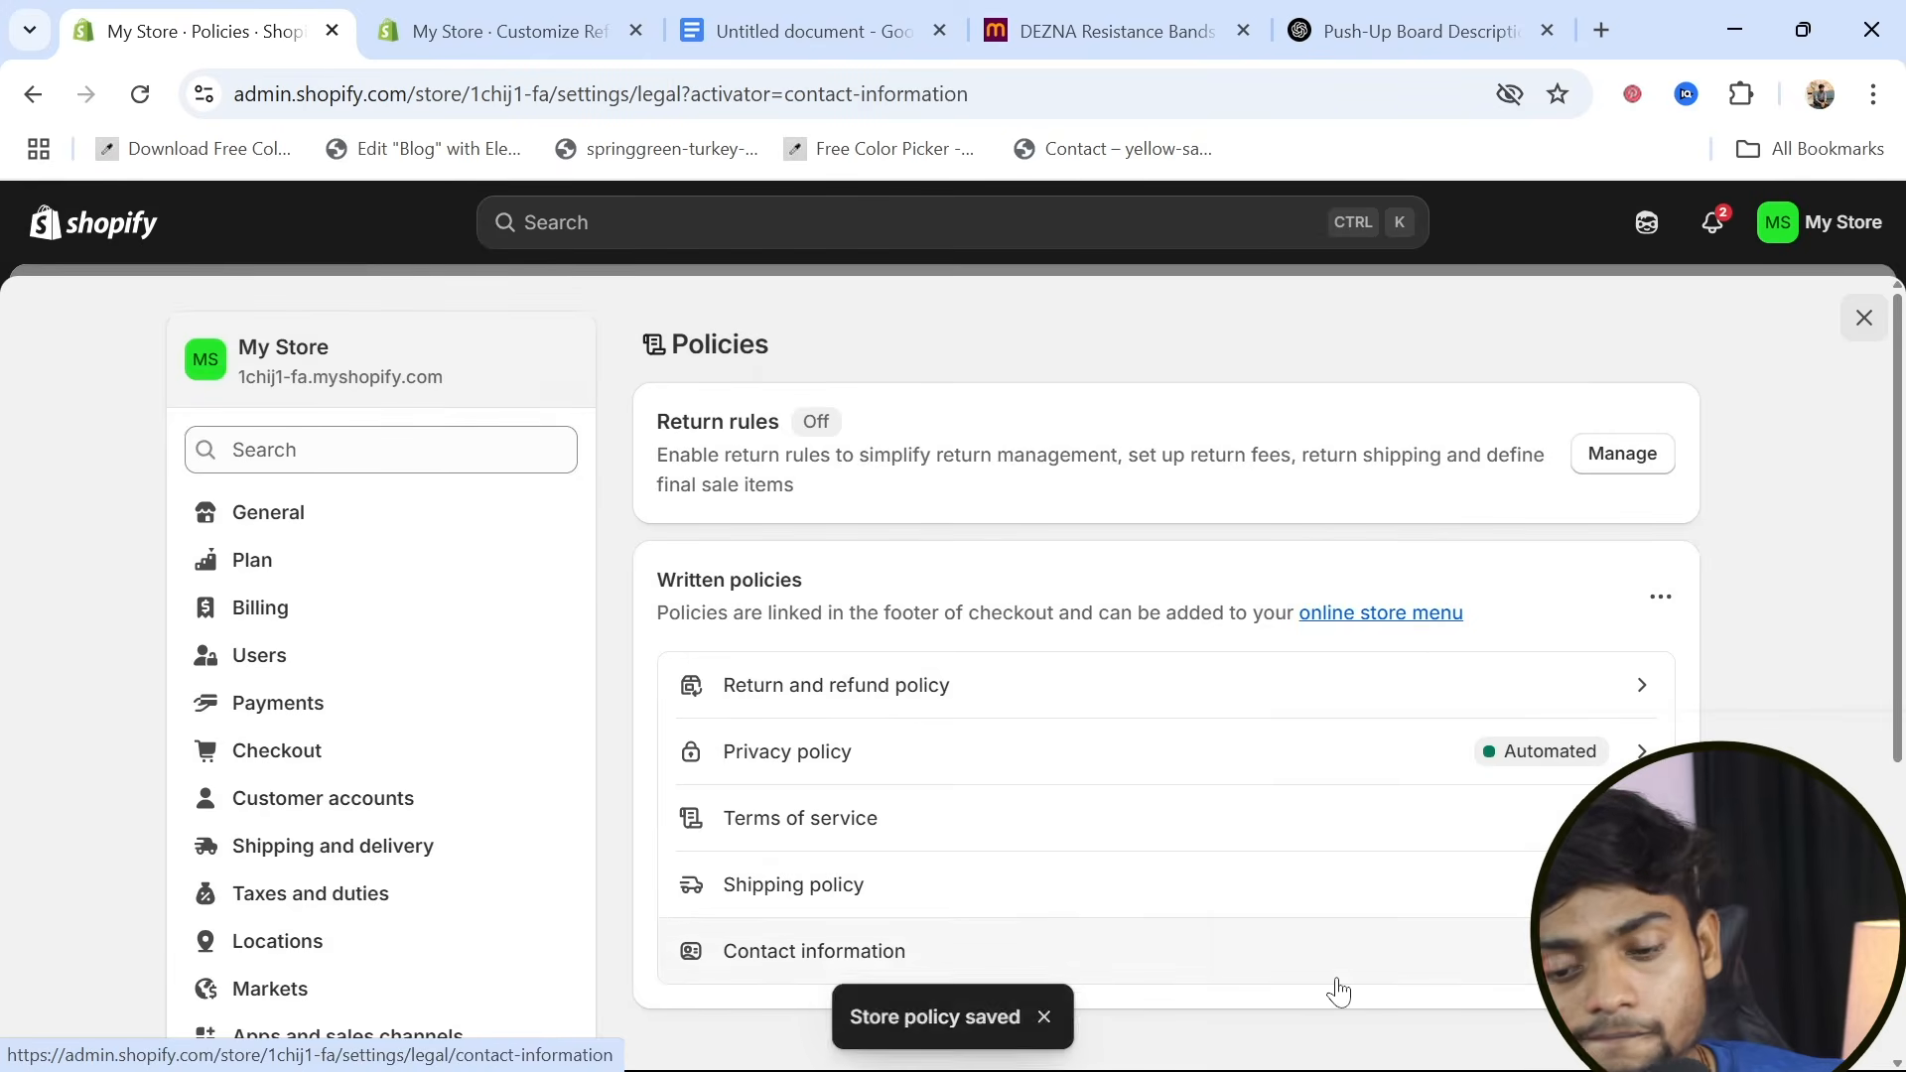
pyautogui.scroll(-4, 1142, 839)
pyautogui.scroll(3, 1144, 840)
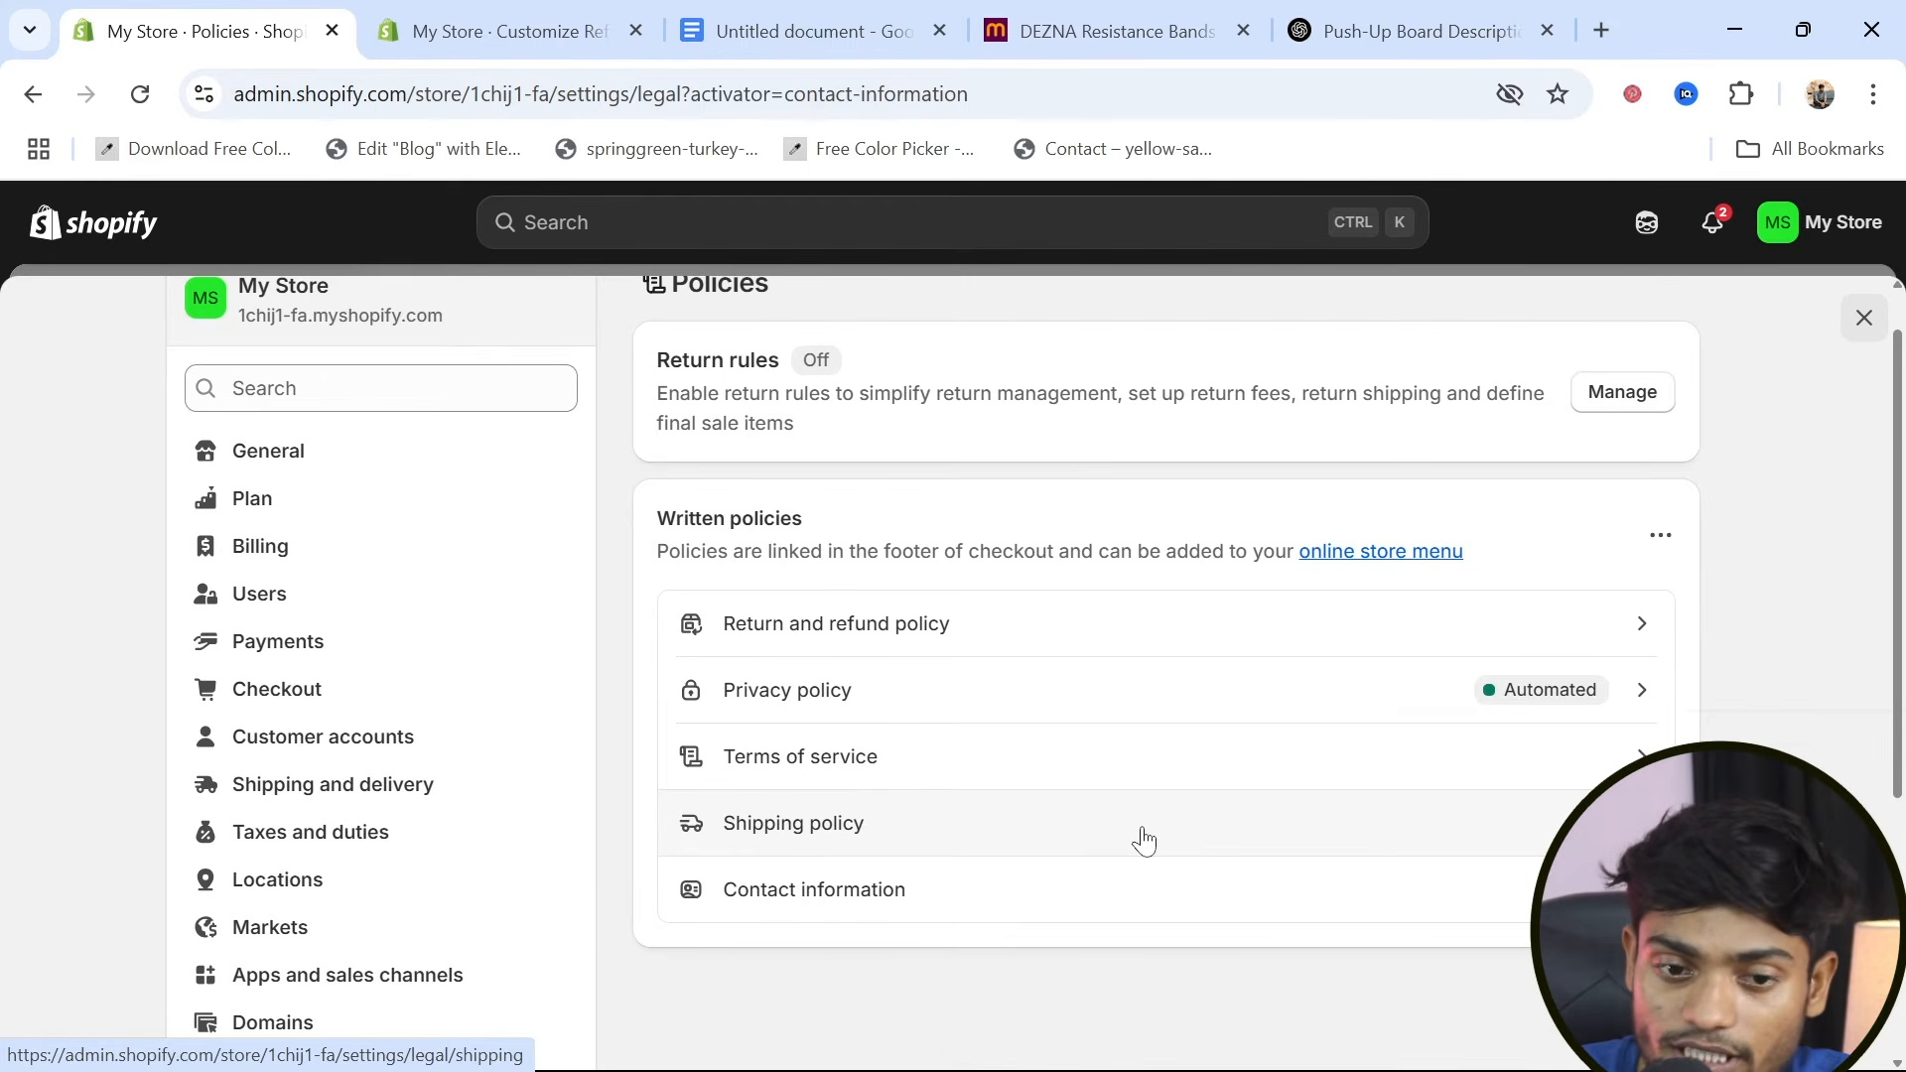
pyautogui.click(448, 12)
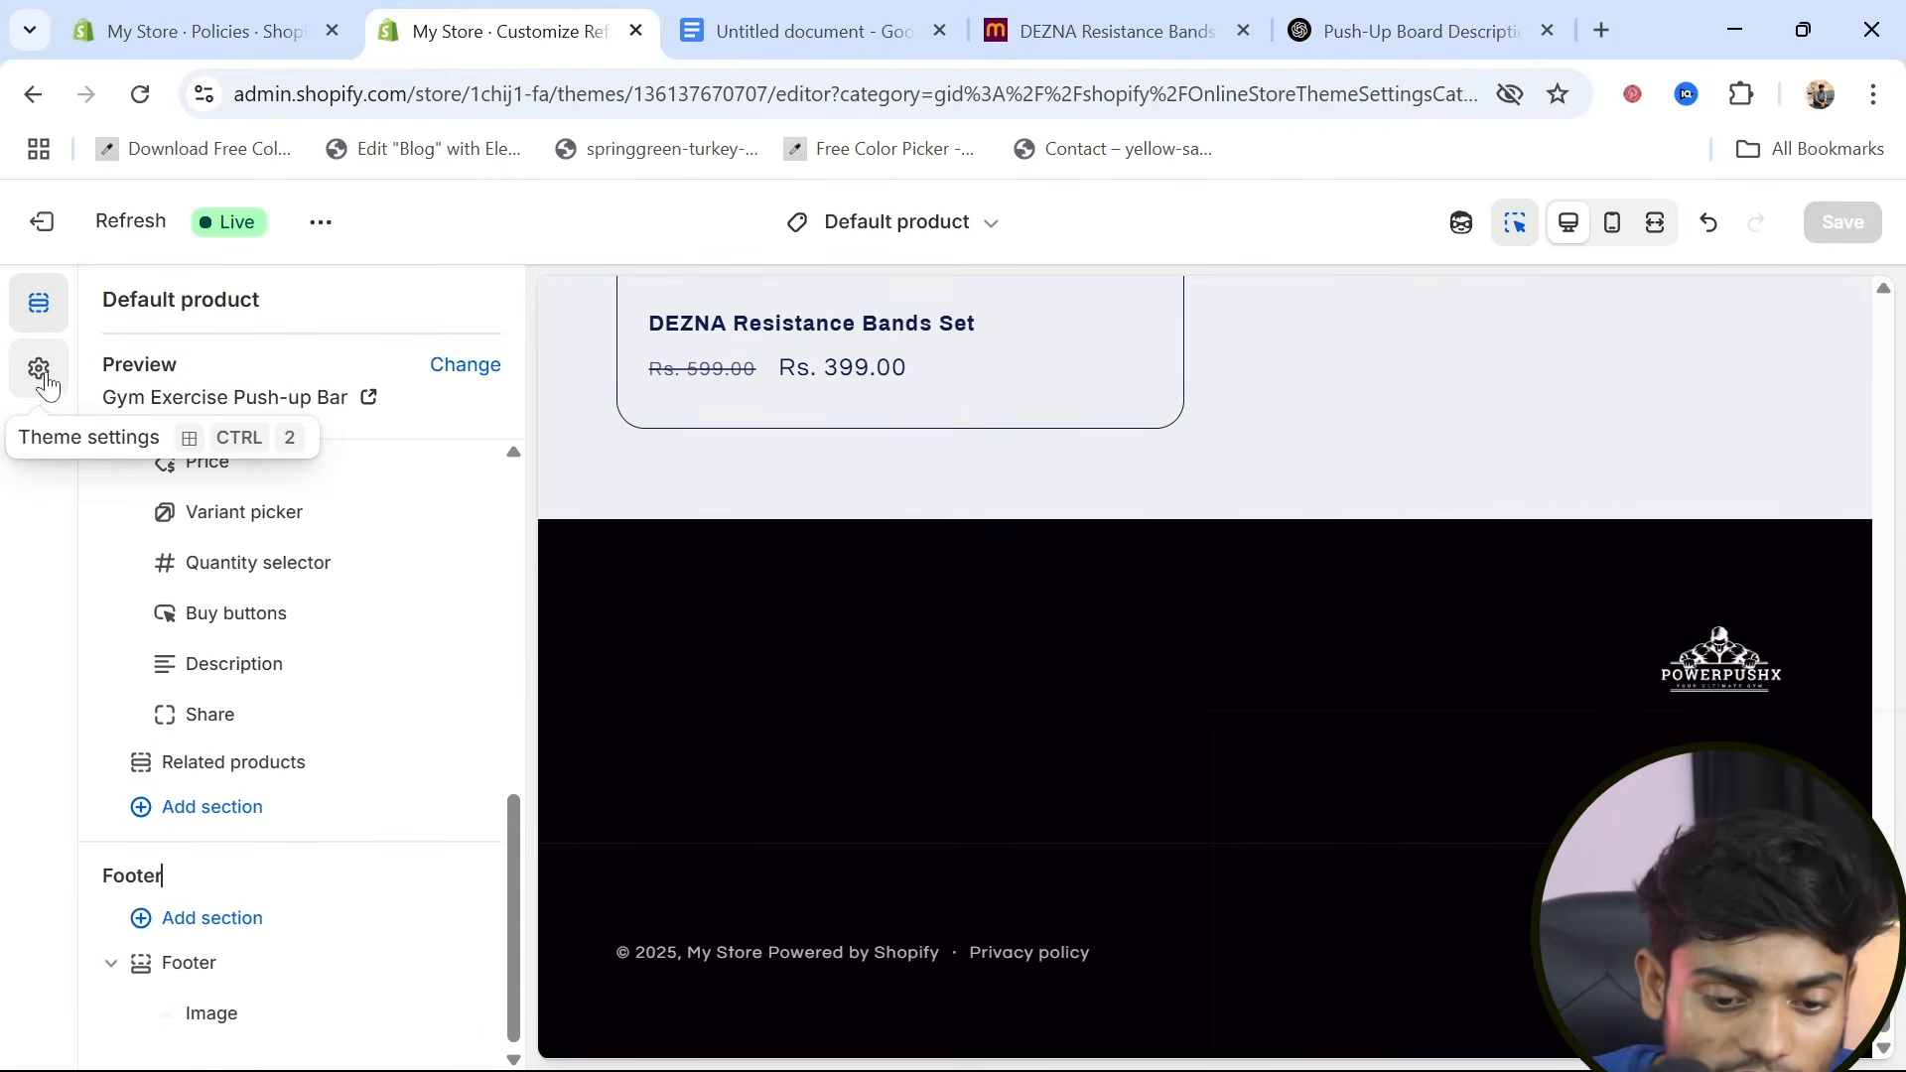
pyautogui.hotkey('ctrl', 'shift', 'Tab')
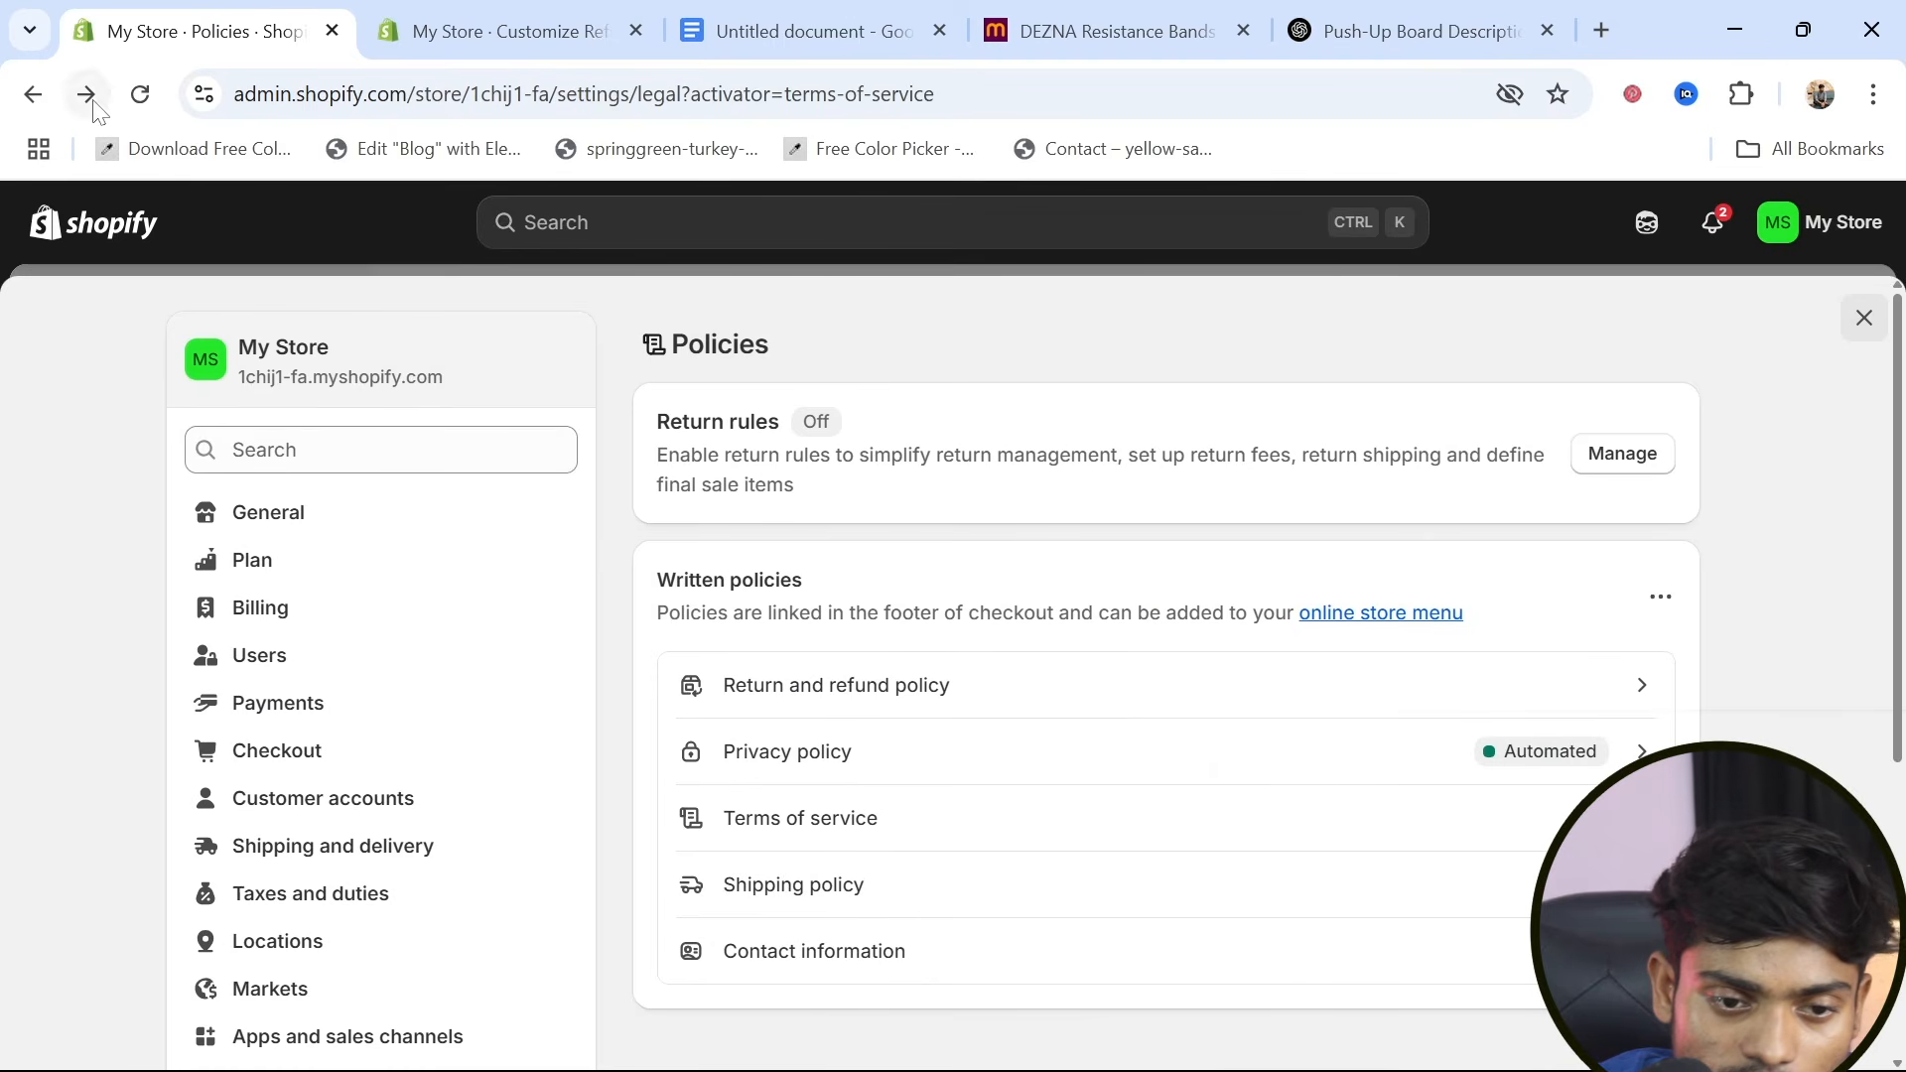
# Leave the store settings and open the Footer menu from the content menus for editing
pyautogui.click(33, 95)
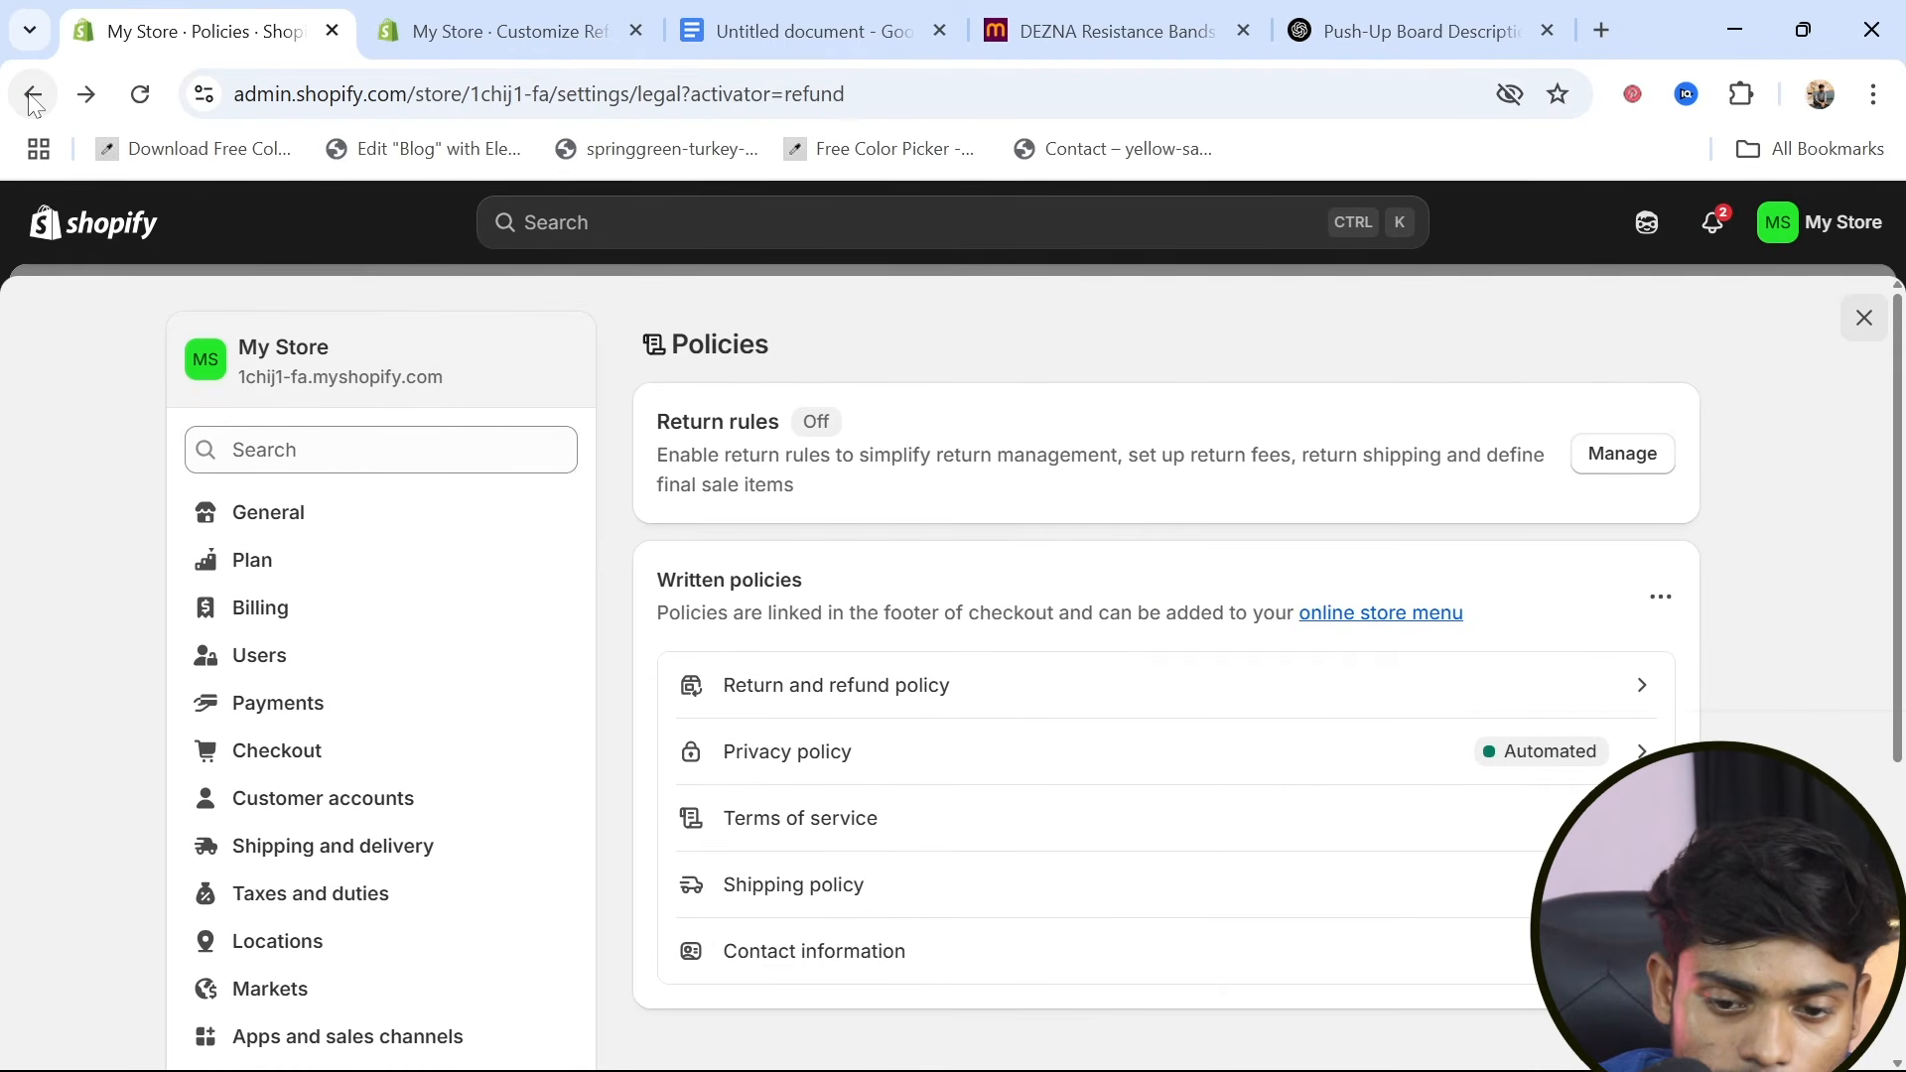
pyautogui.click(33, 96)
pyautogui.click(33, 95)
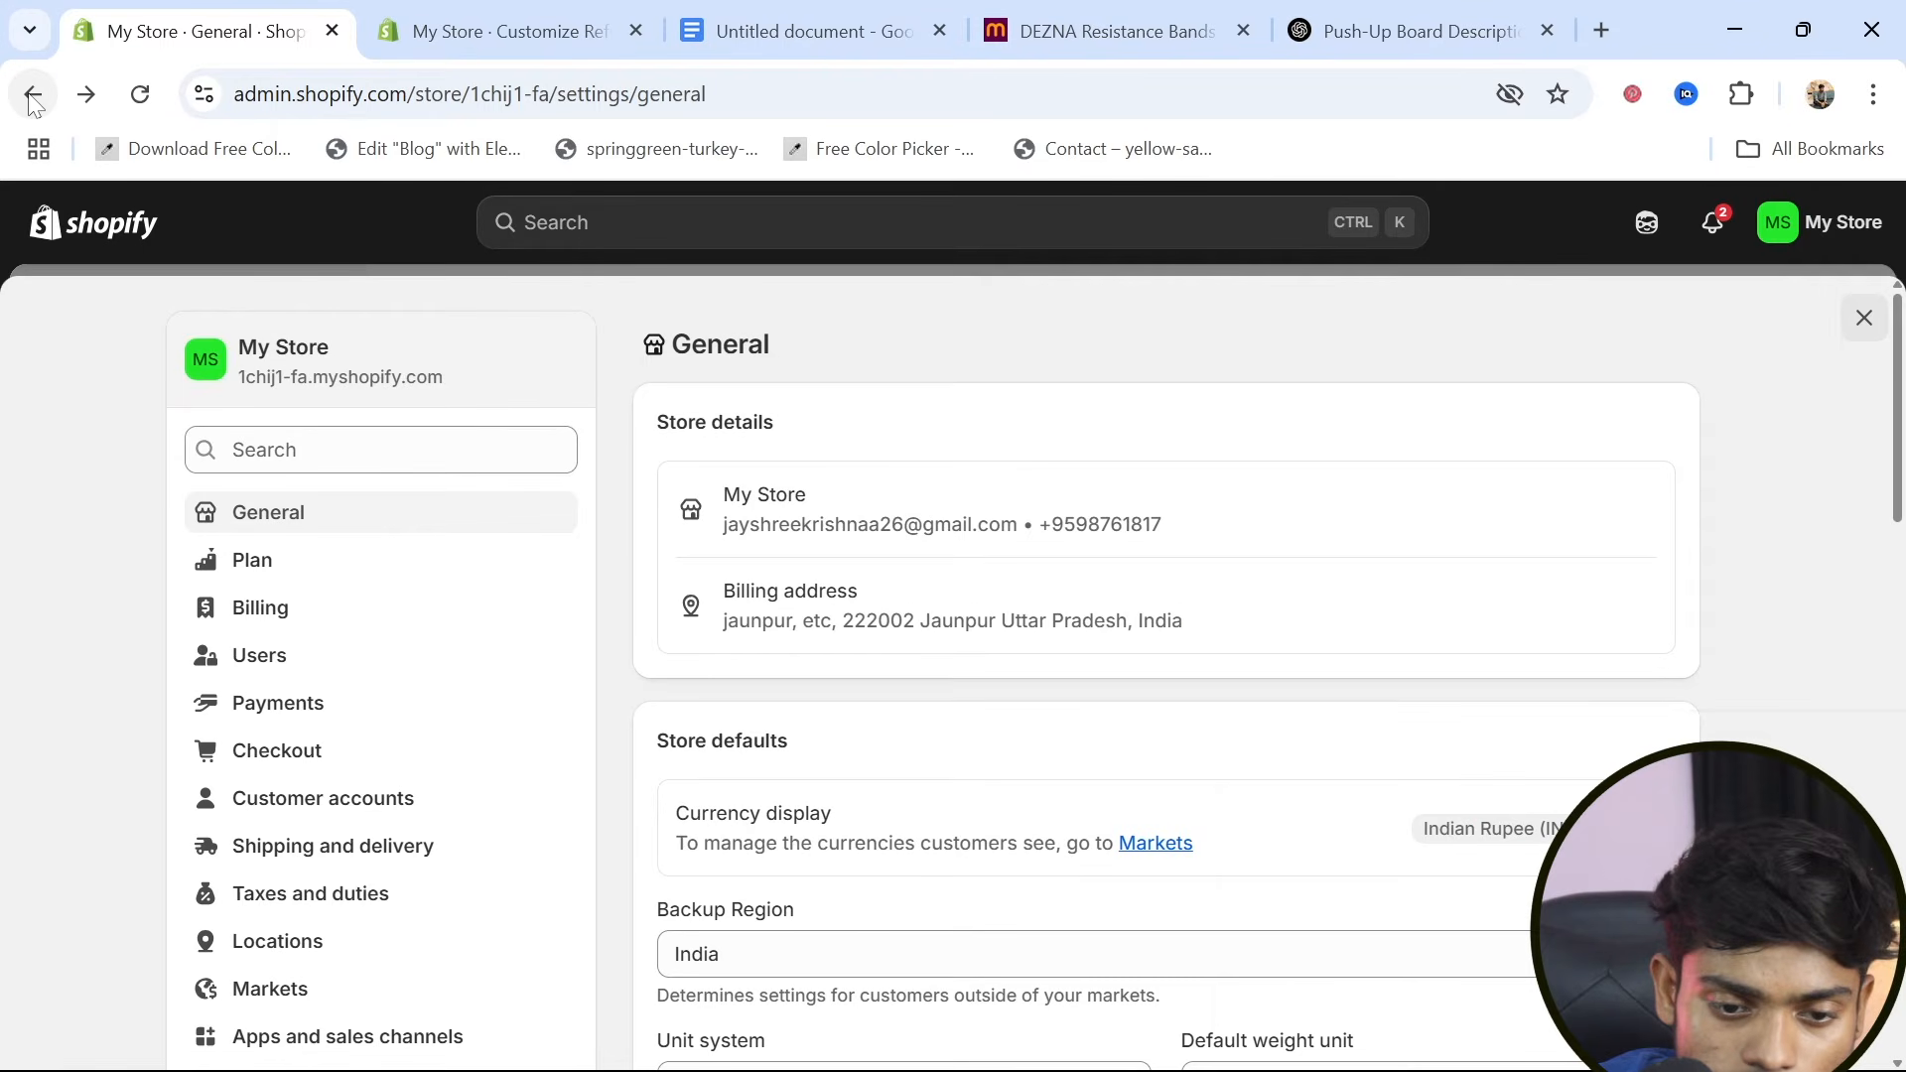
pyautogui.click(33, 95)
pyautogui.click(33, 95)
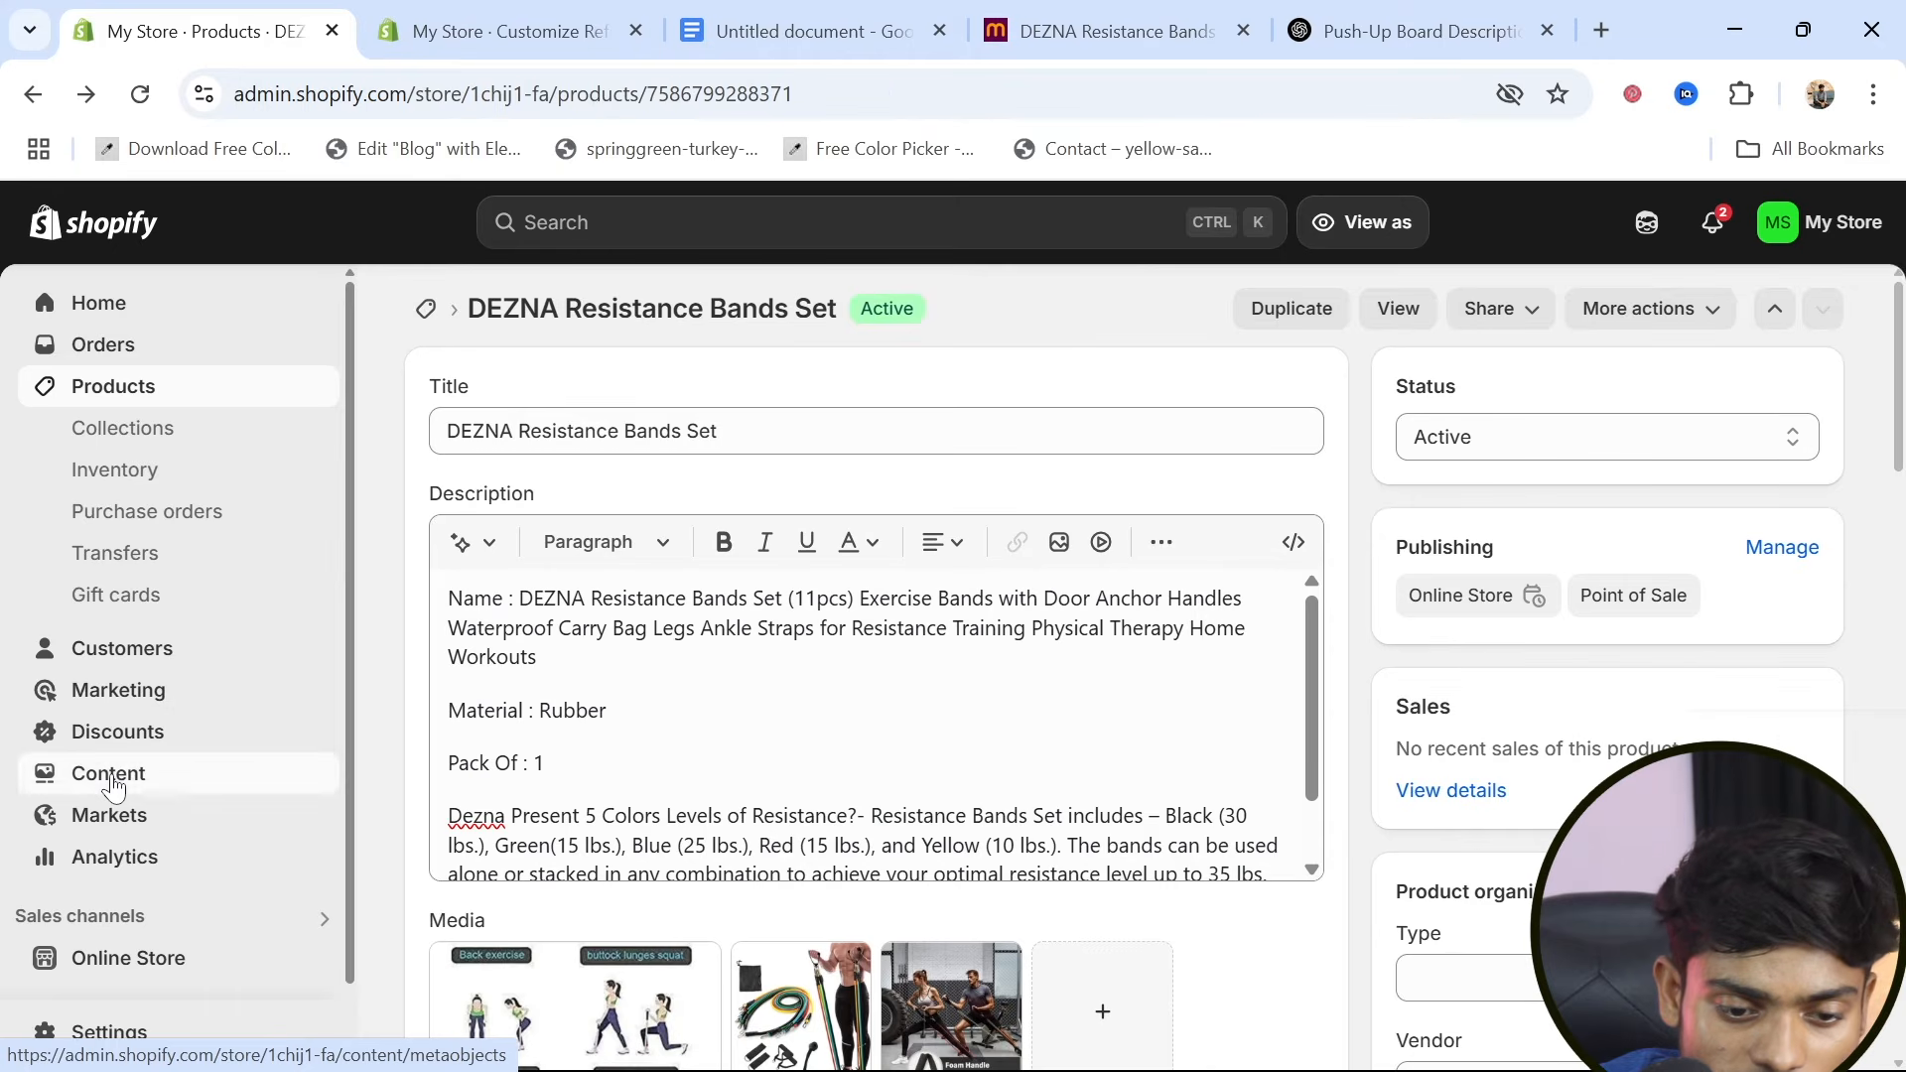
pyautogui.click(114, 784)
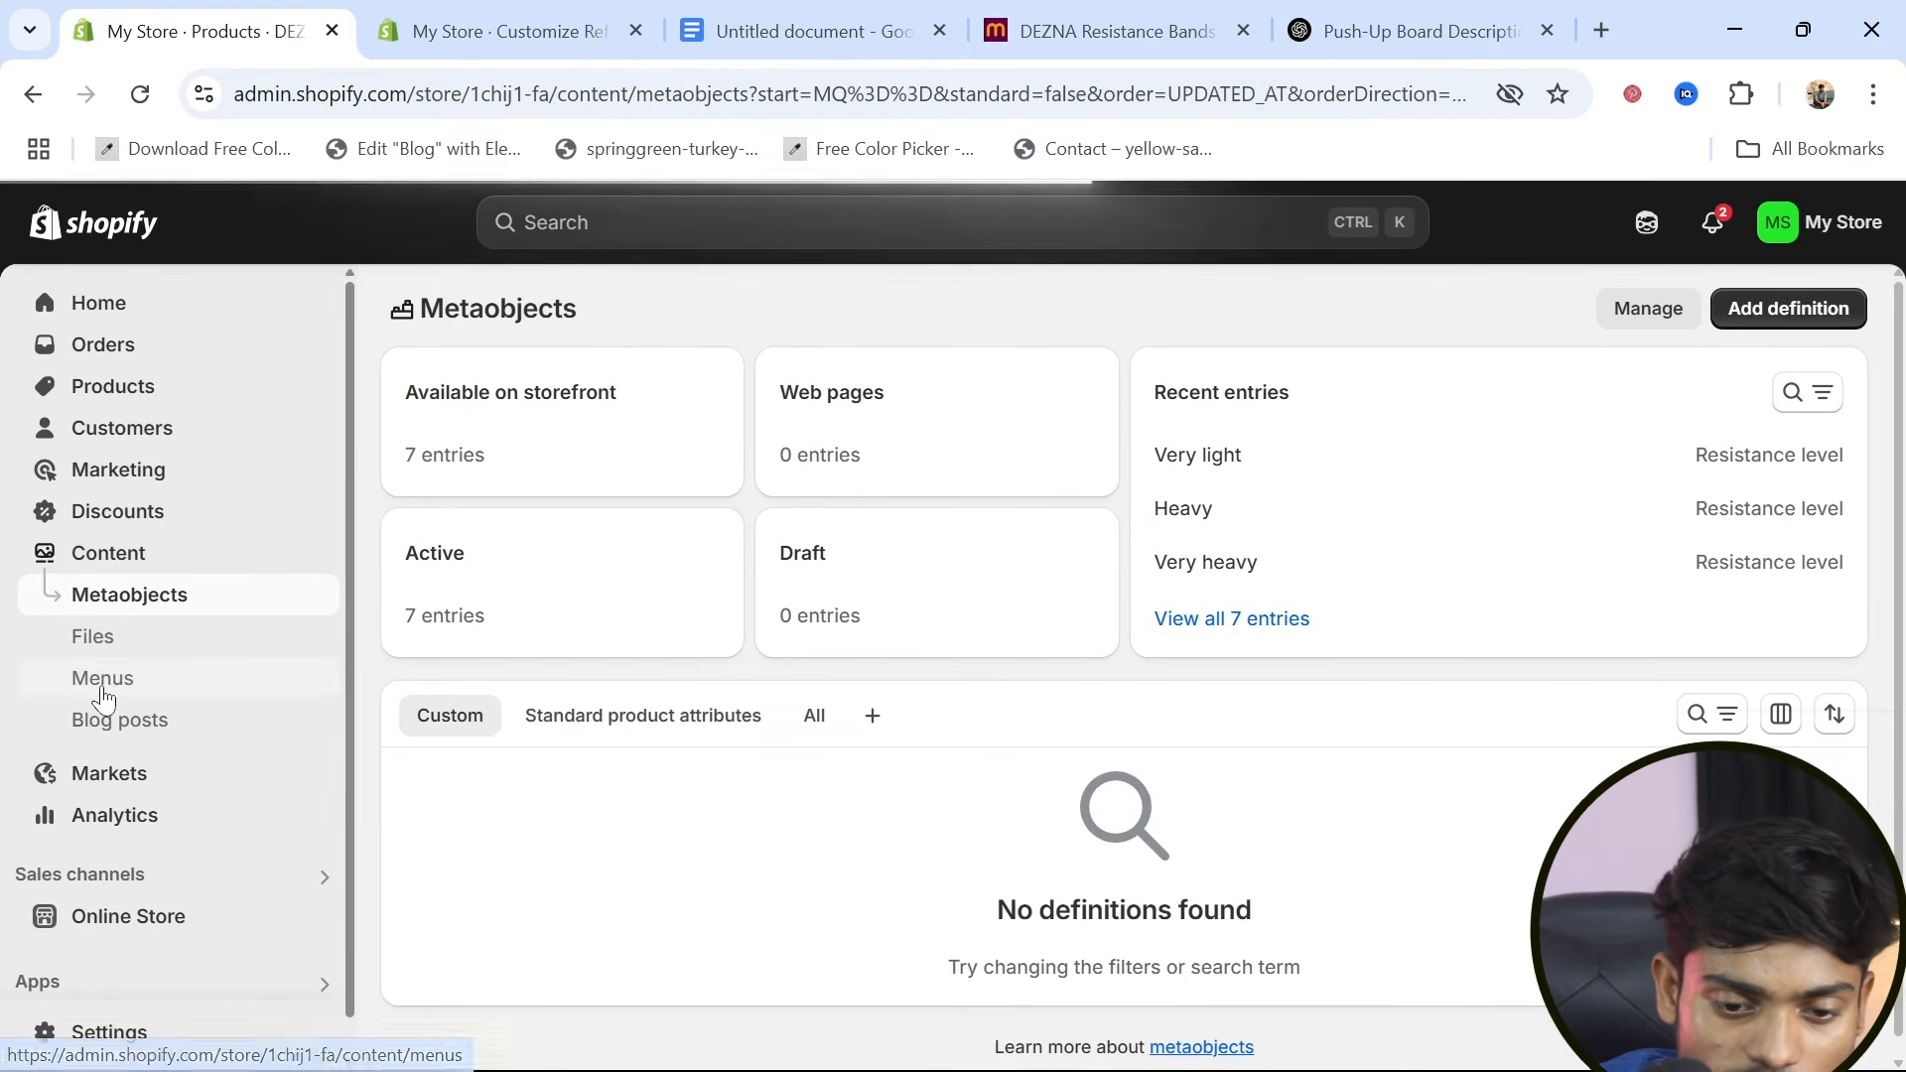
pyautogui.click(104, 679)
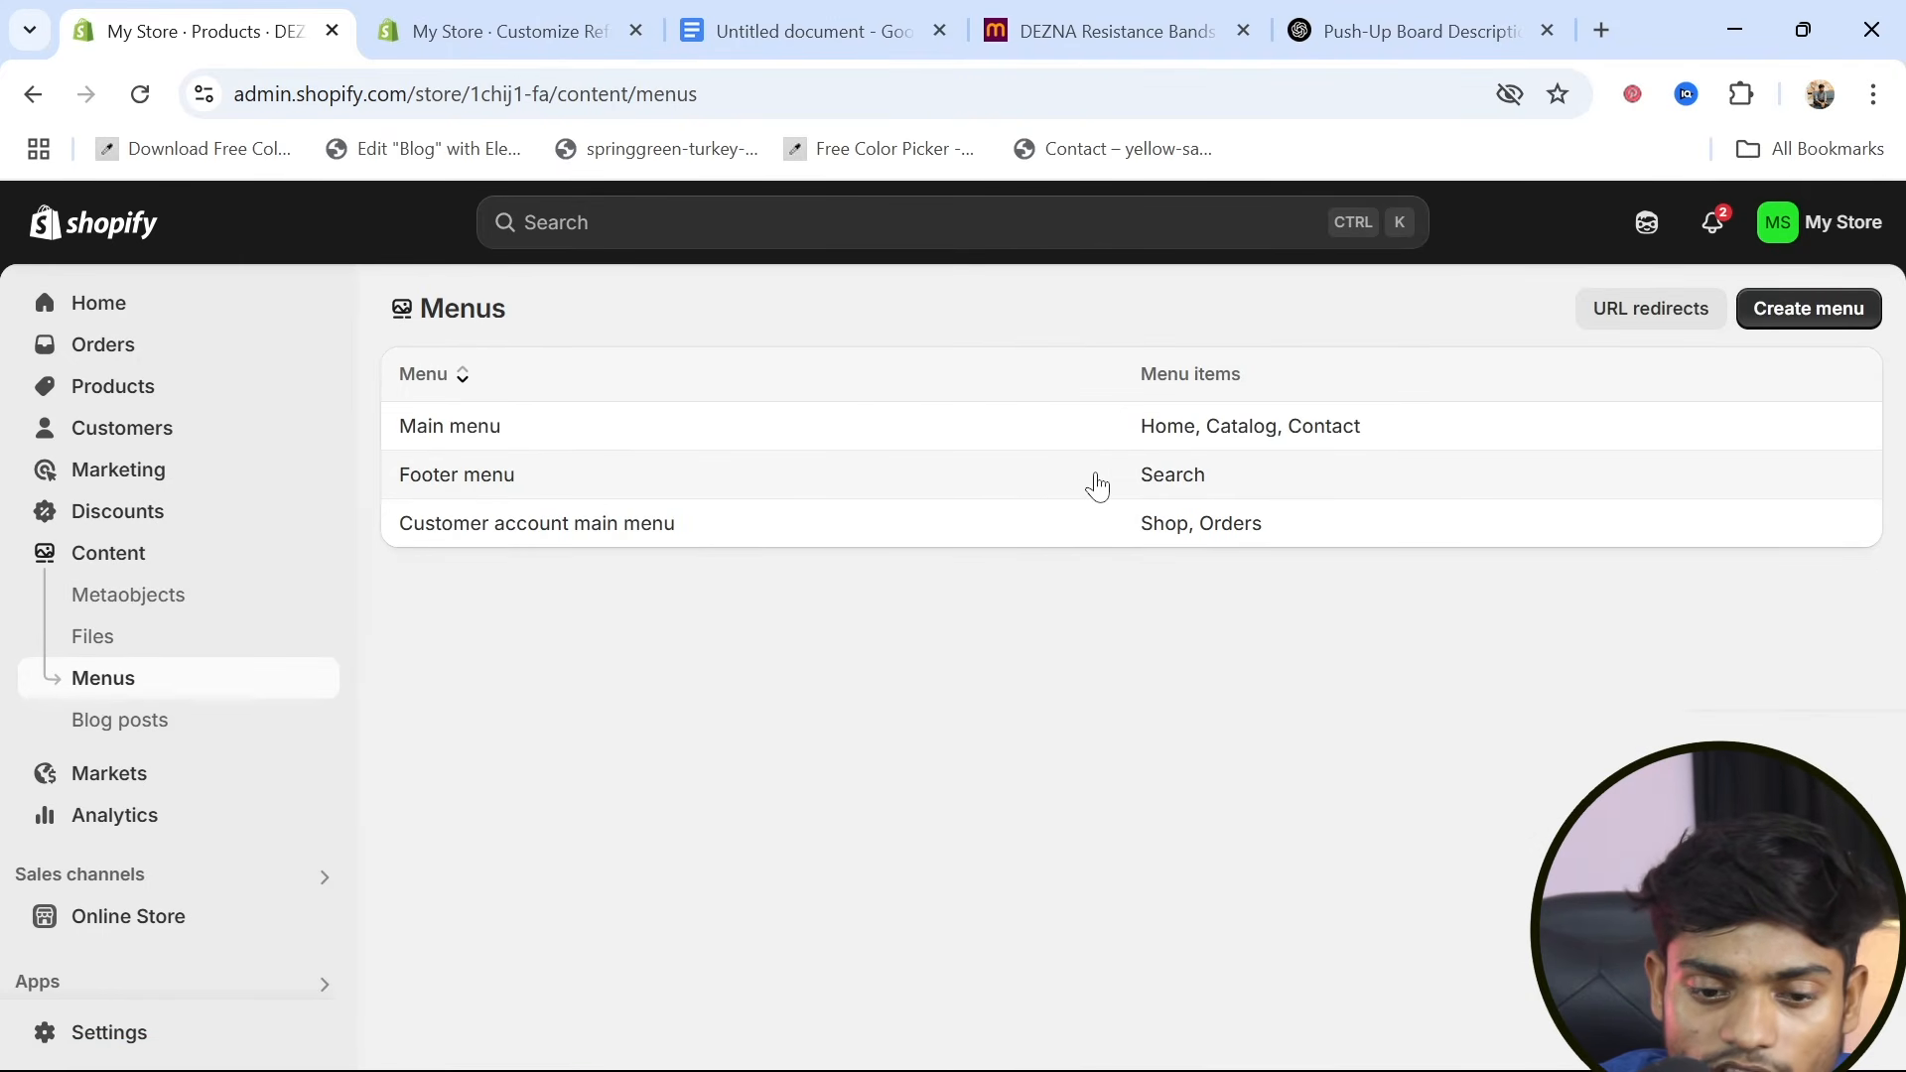
pyautogui.click(1097, 486)
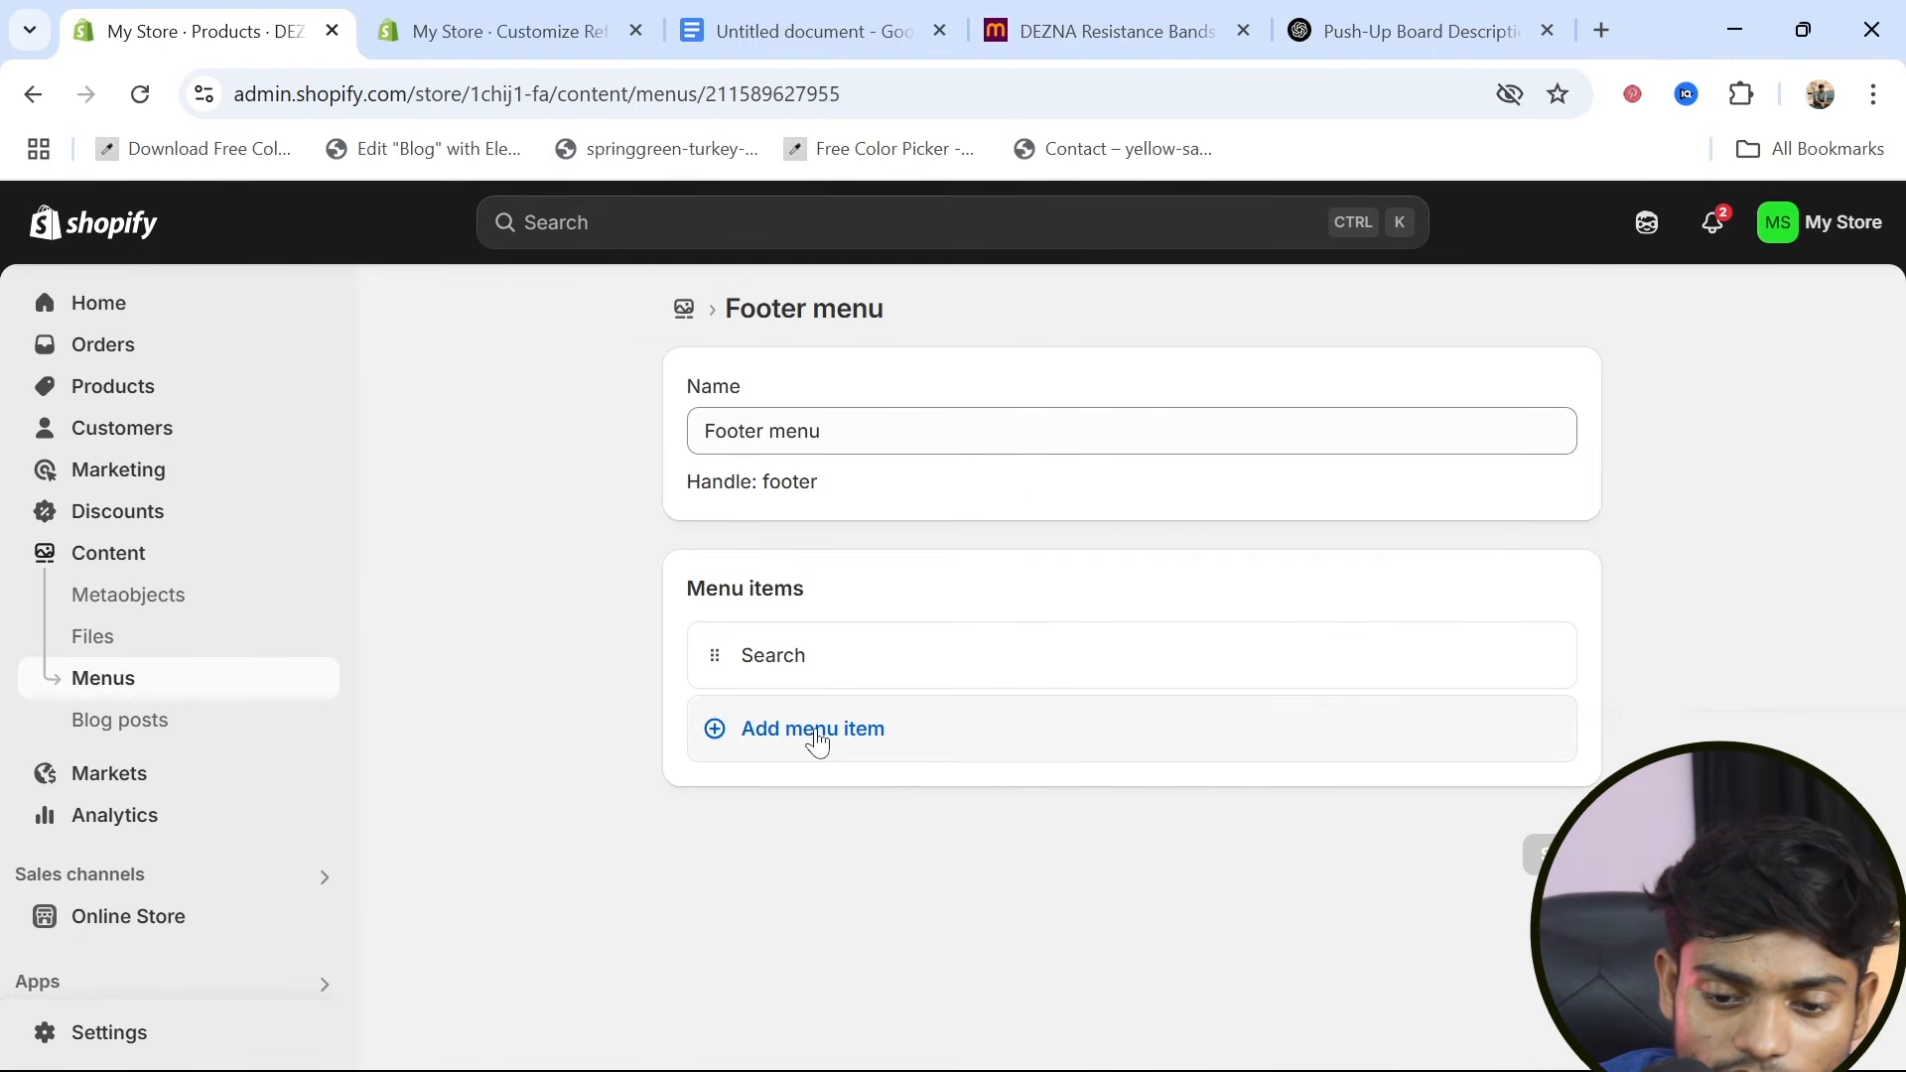
# Add a footer menu item linked to the Shipping Policy and save the menu
pyautogui.click(817, 743)
pyautogui.press('Tab')
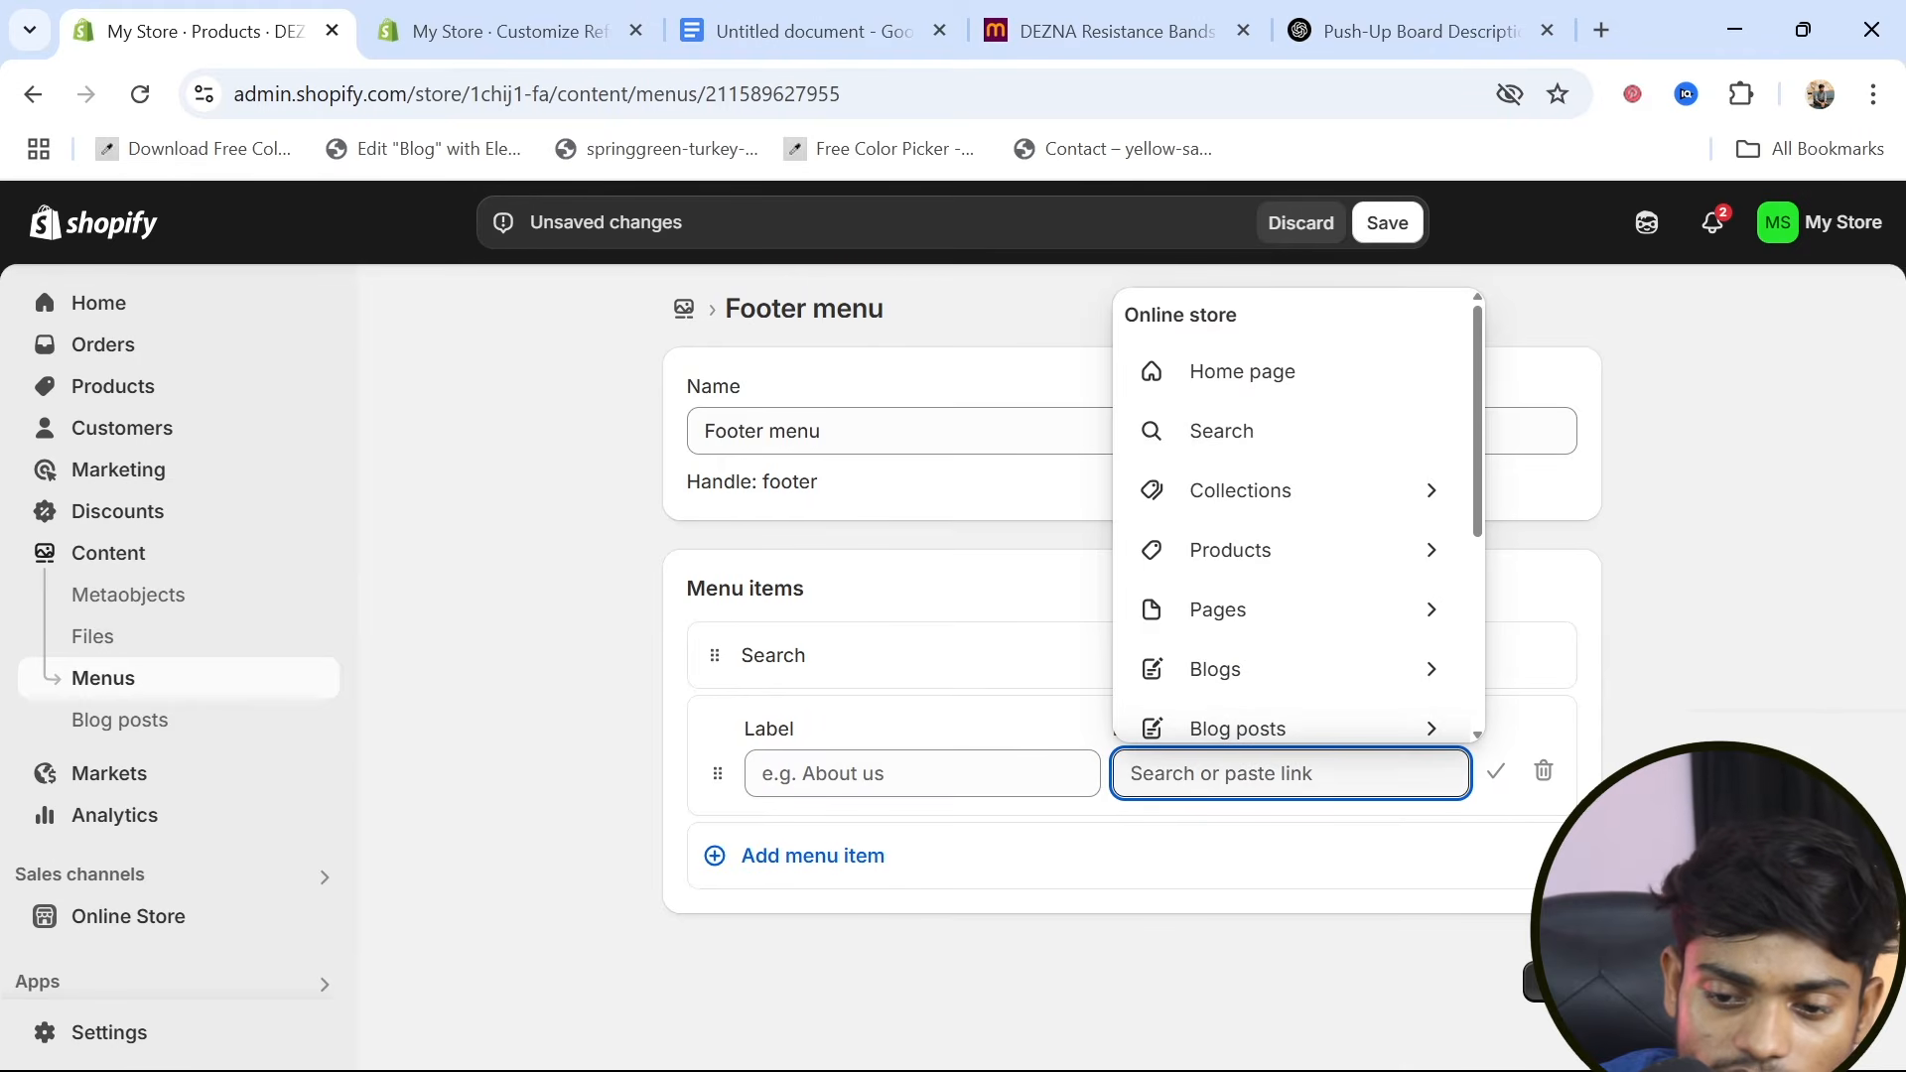
pyautogui.scroll(-4, 1248, 664)
pyautogui.scroll(2, 1249, 665)
pyautogui.click(1290, 607)
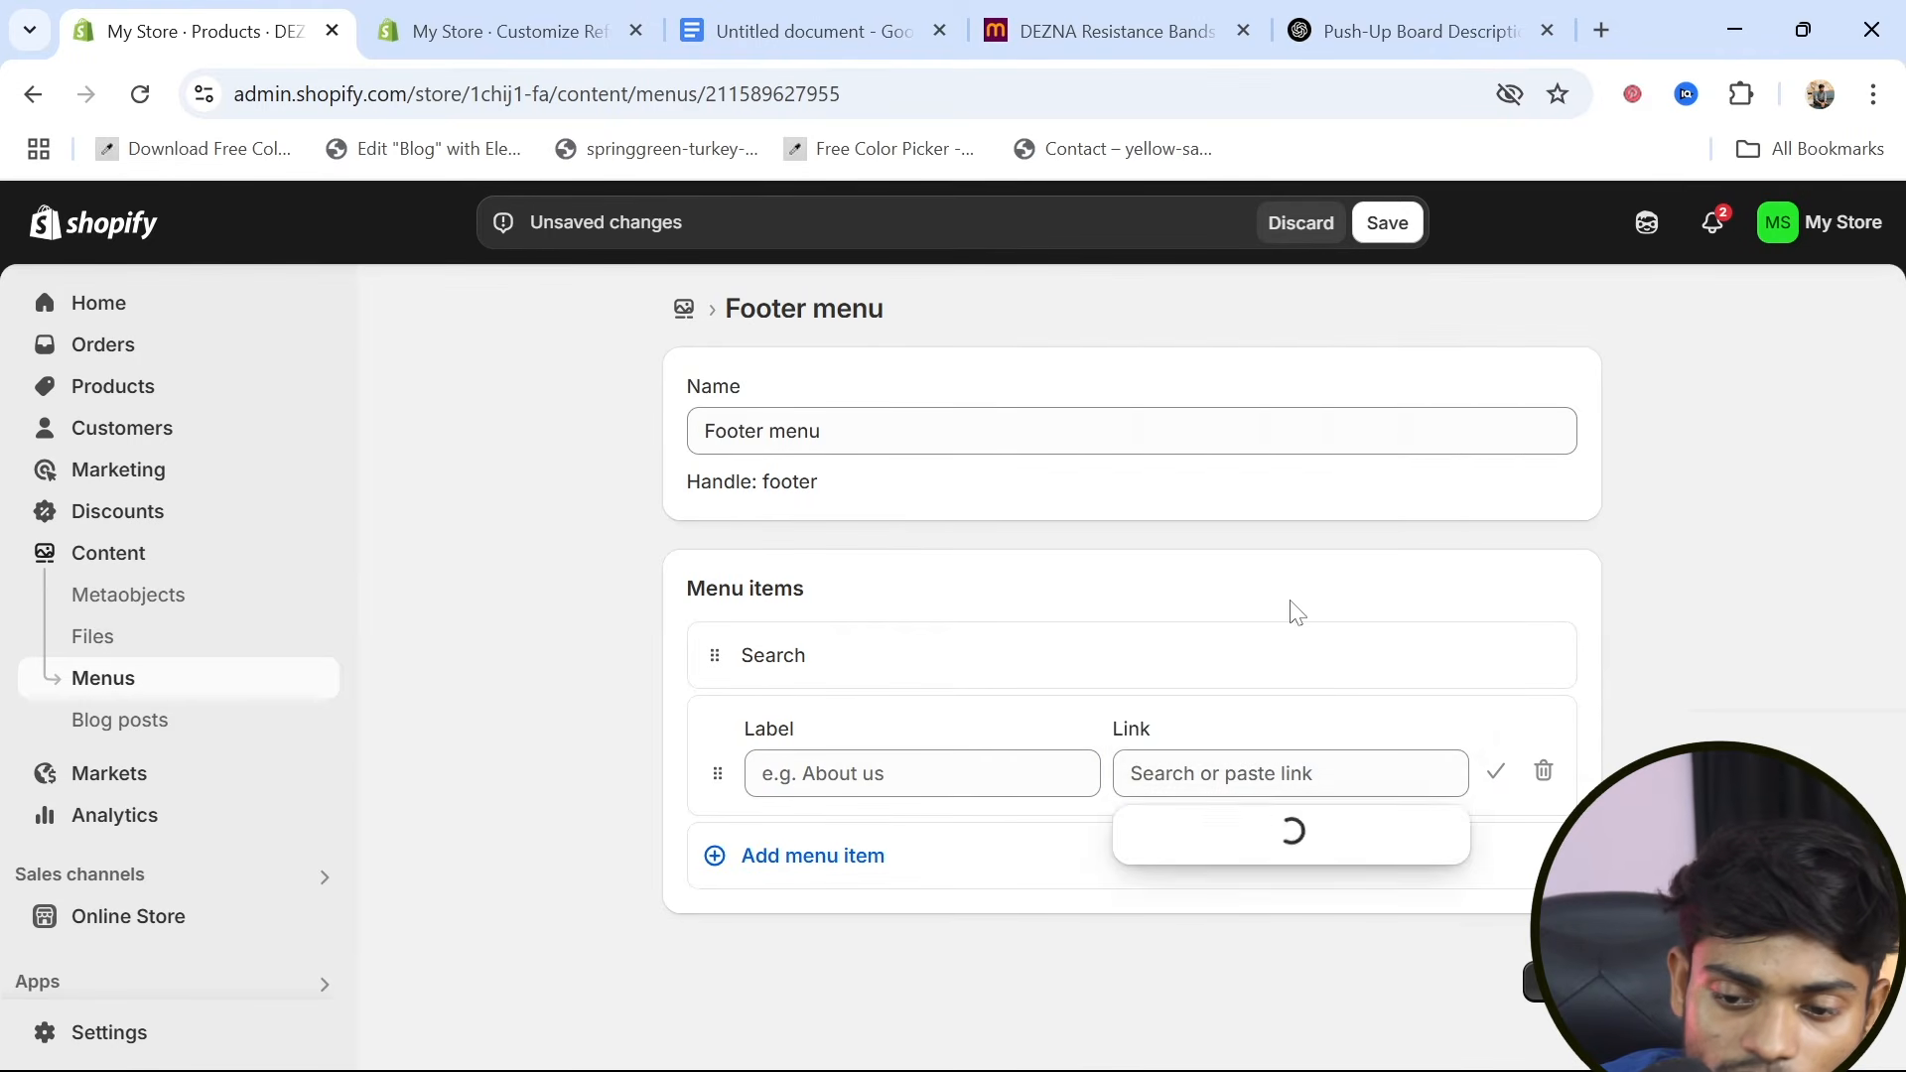
pyautogui.click(1228, 663)
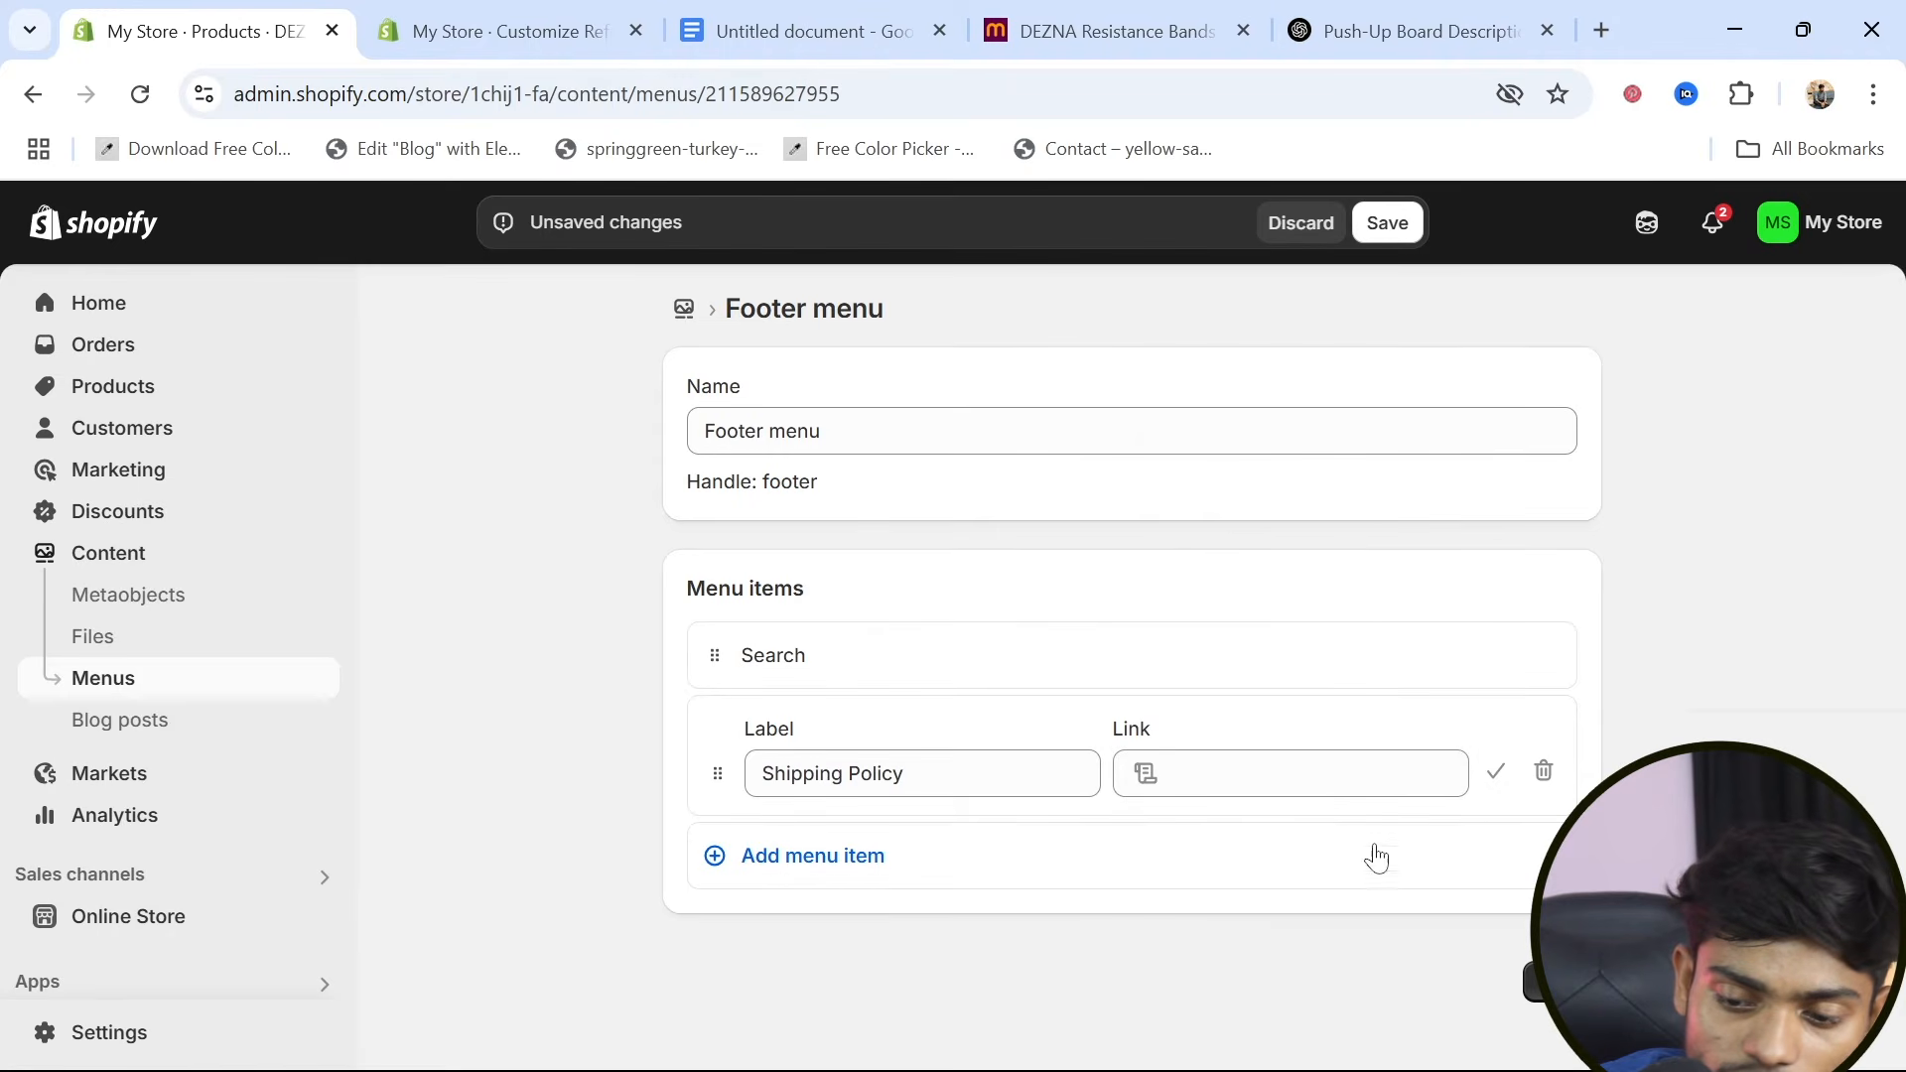
pyautogui.press('Return')
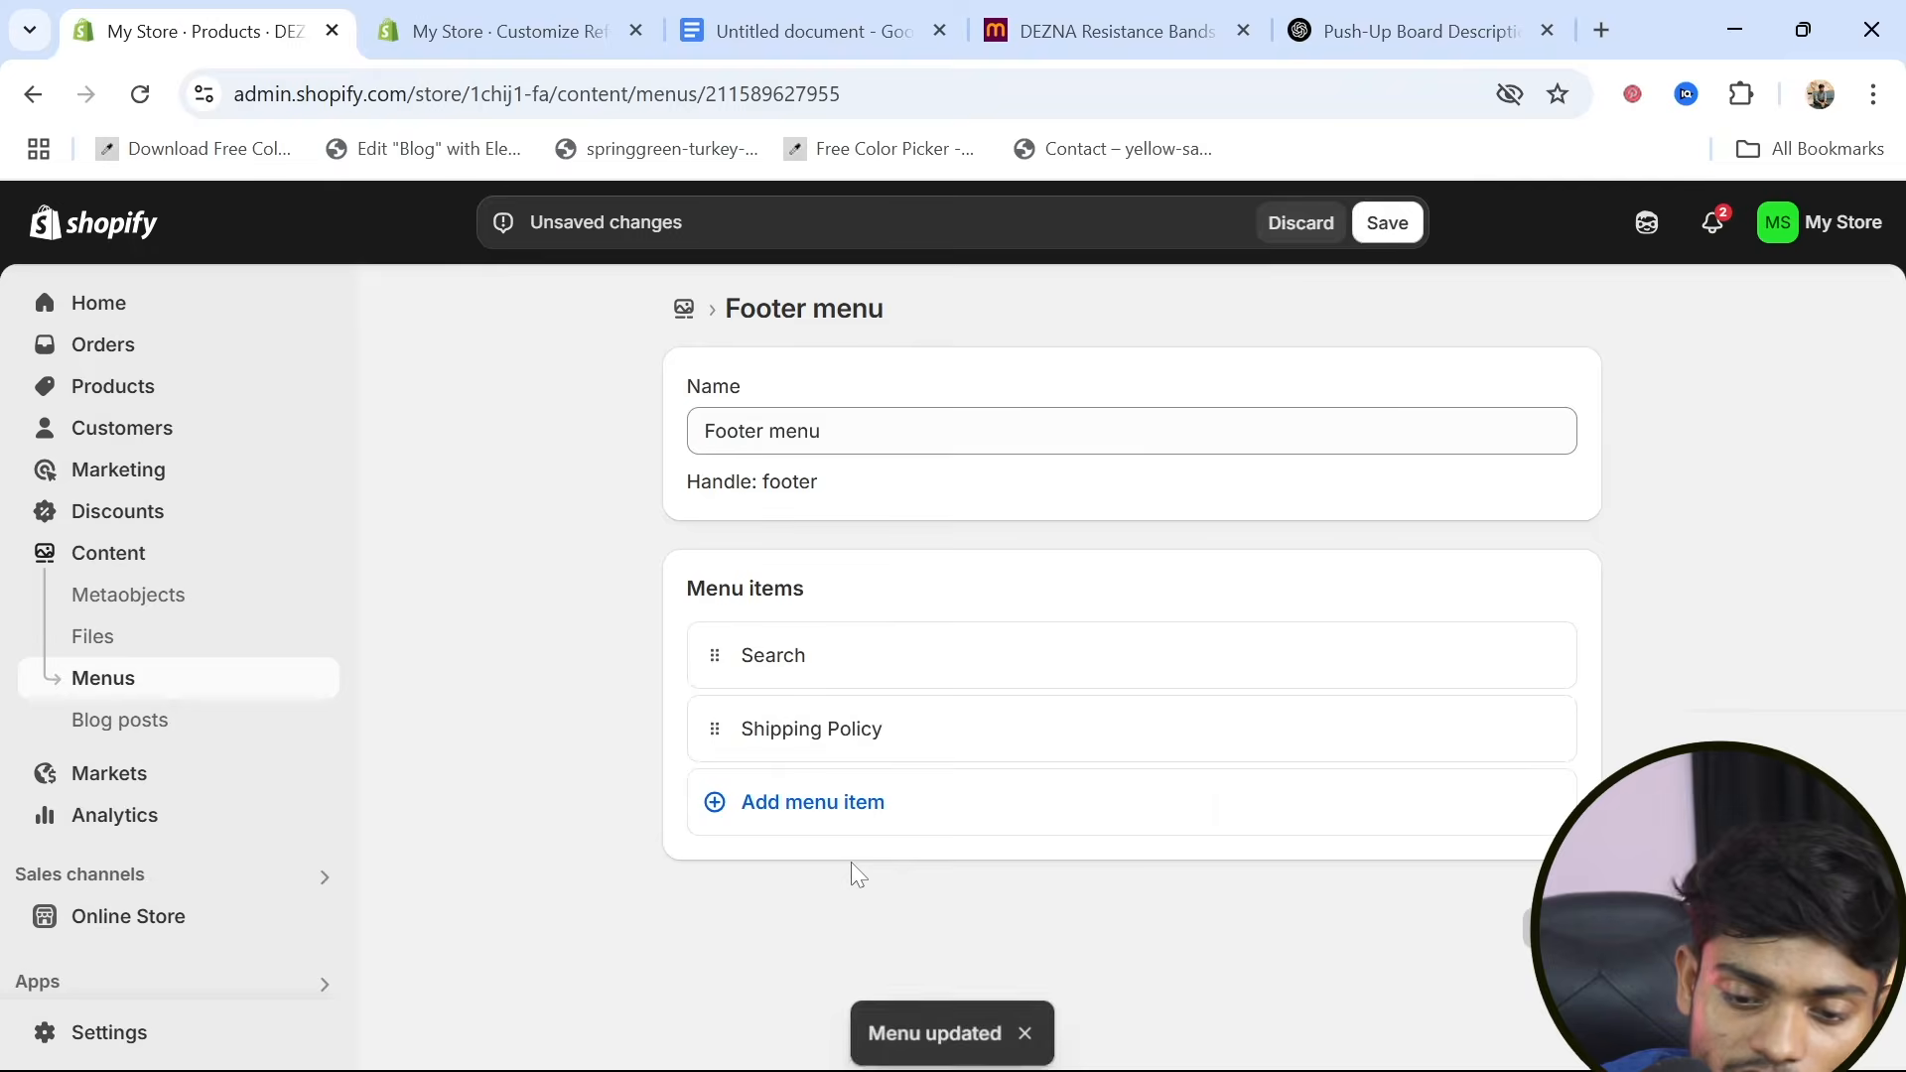
# Add a footer menu item linked to the Refund Policy and save the menu
pyautogui.click(802, 816)
pyautogui.click(1120, 856)
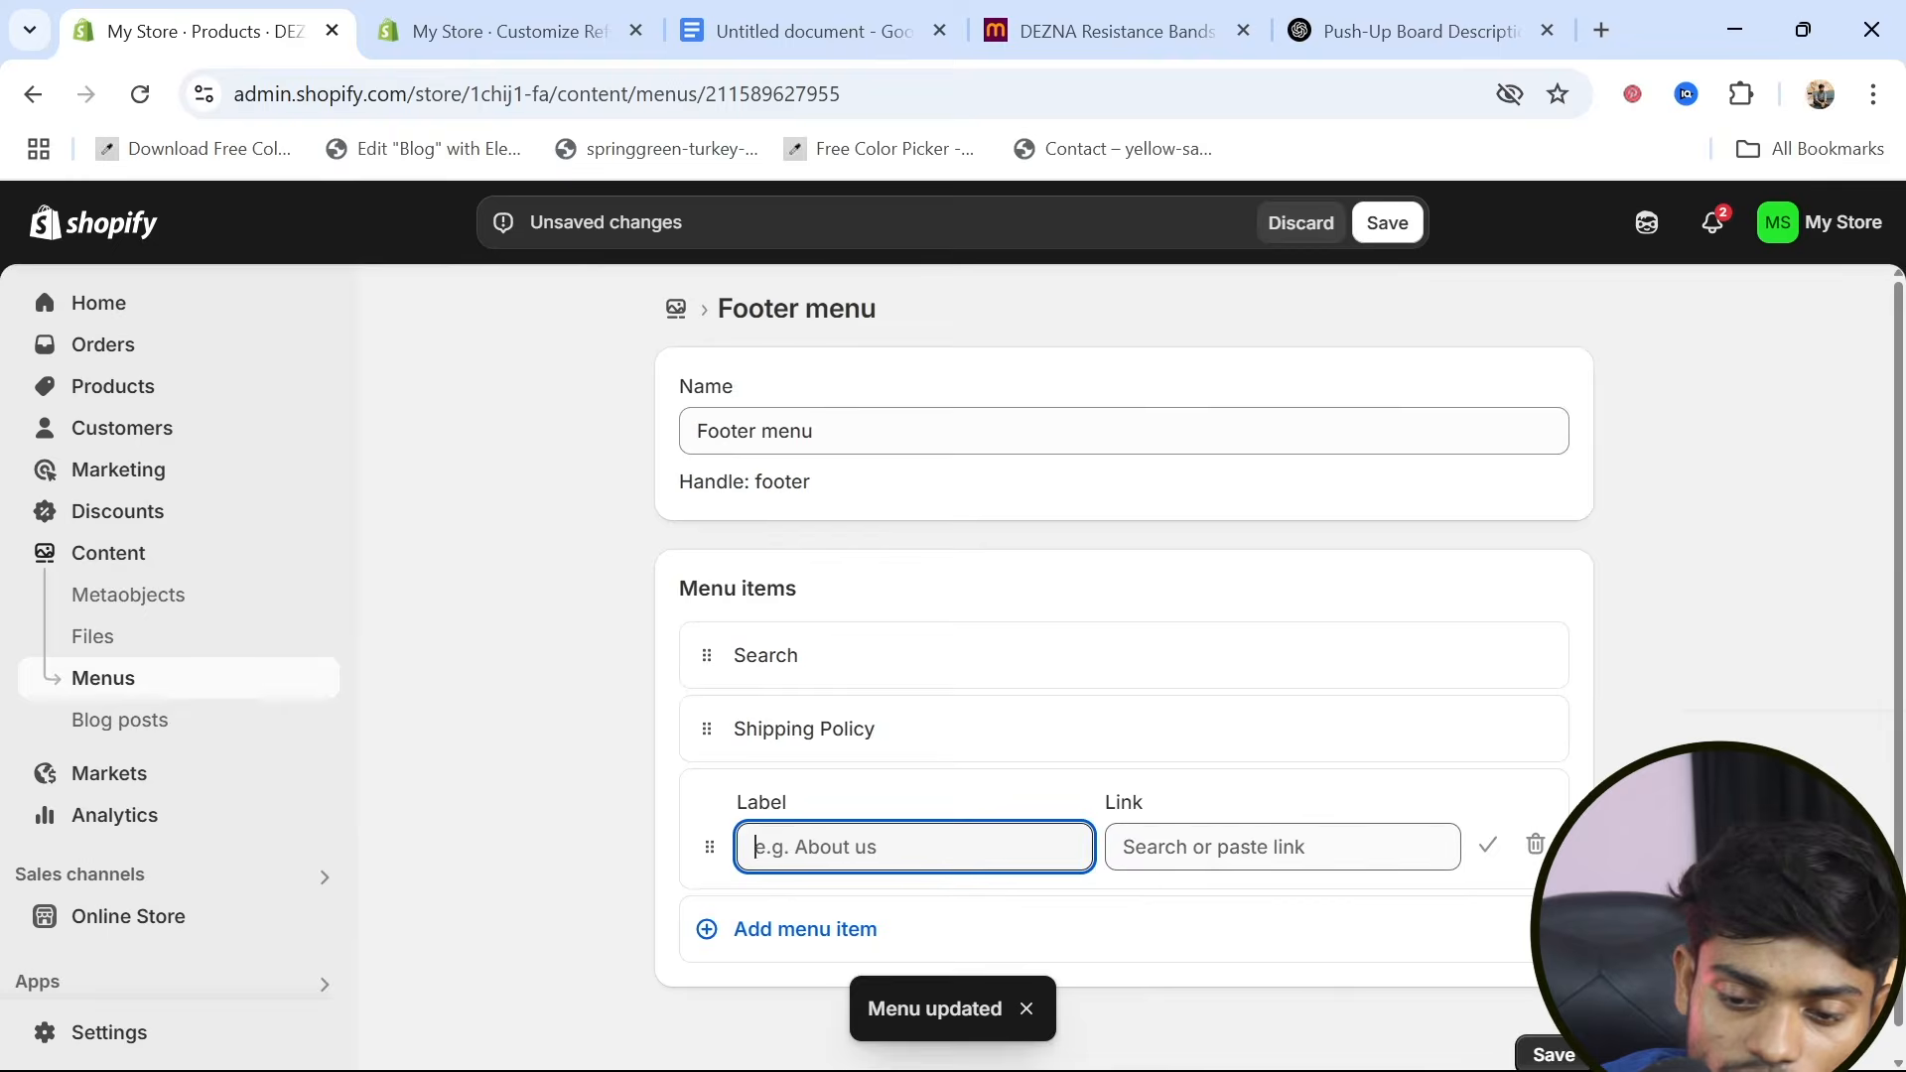
pyautogui.click(1222, 789)
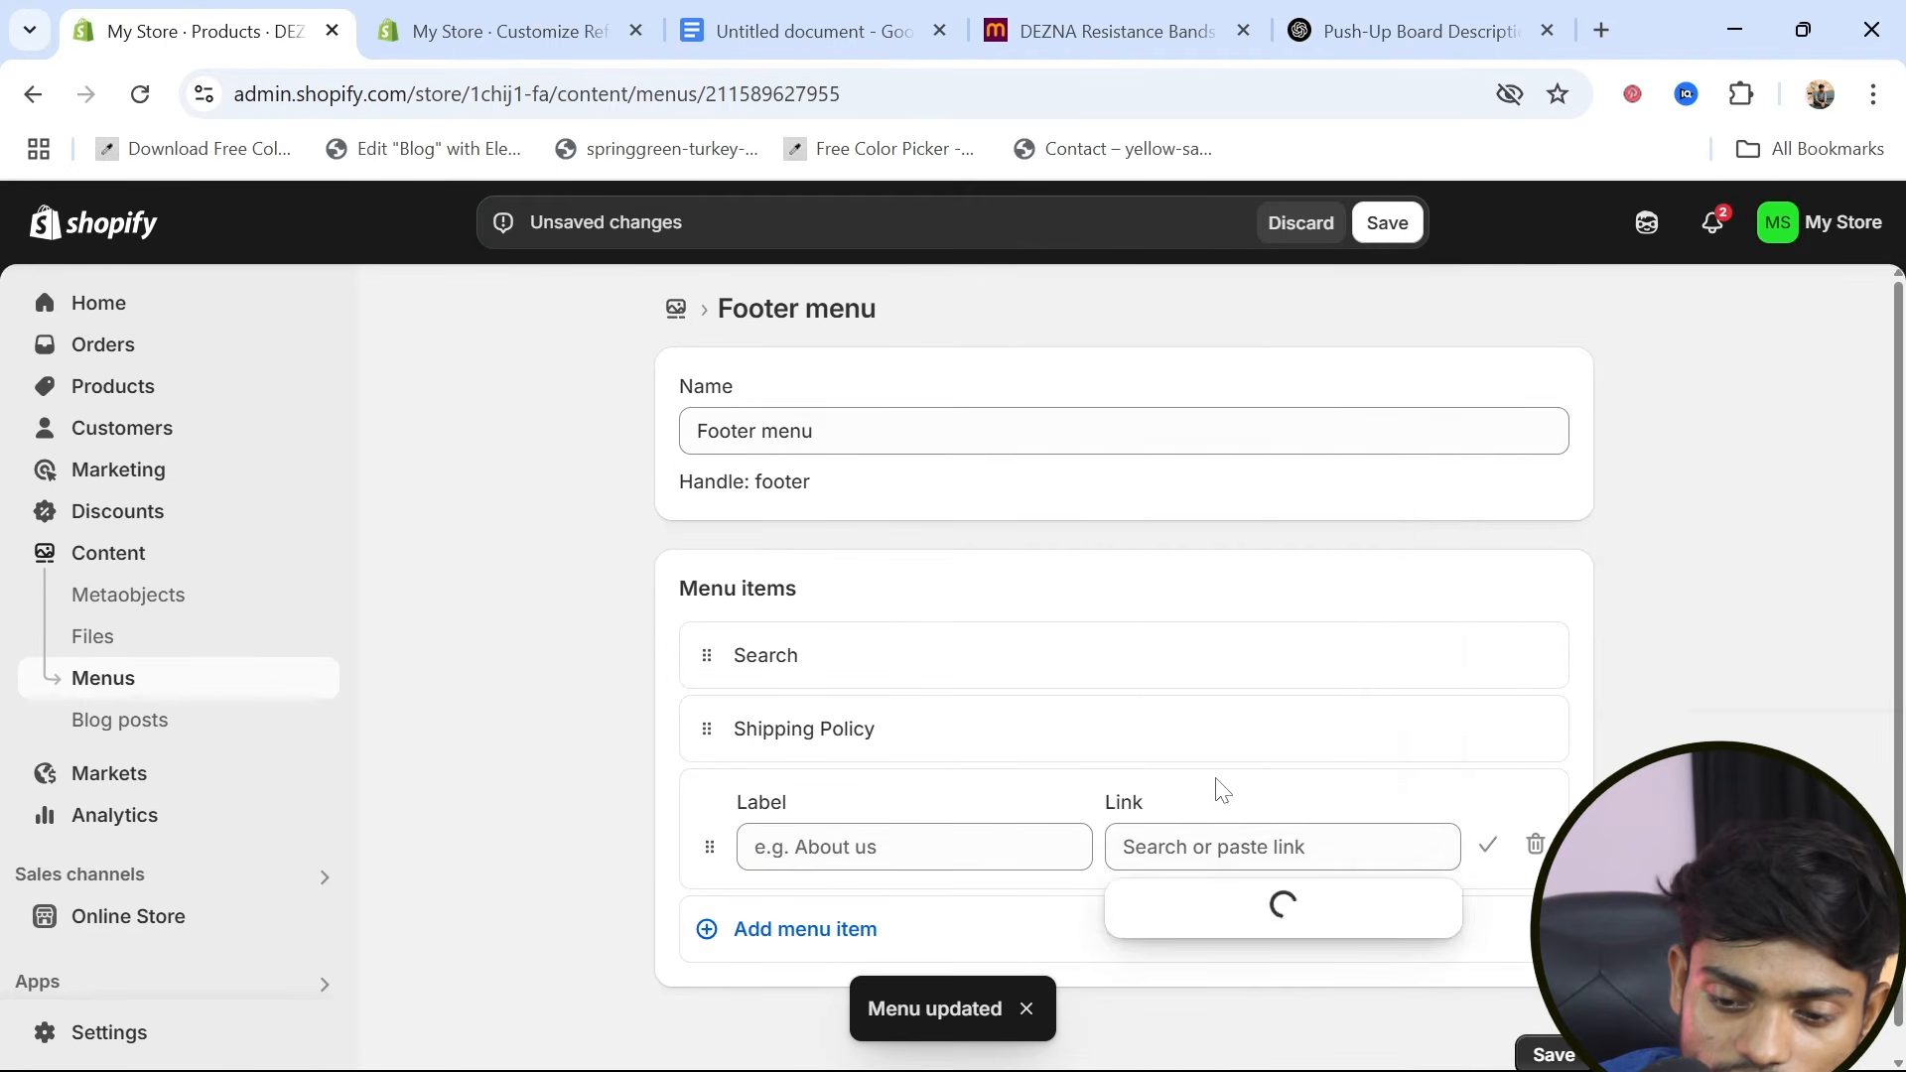
pyautogui.click(1212, 668)
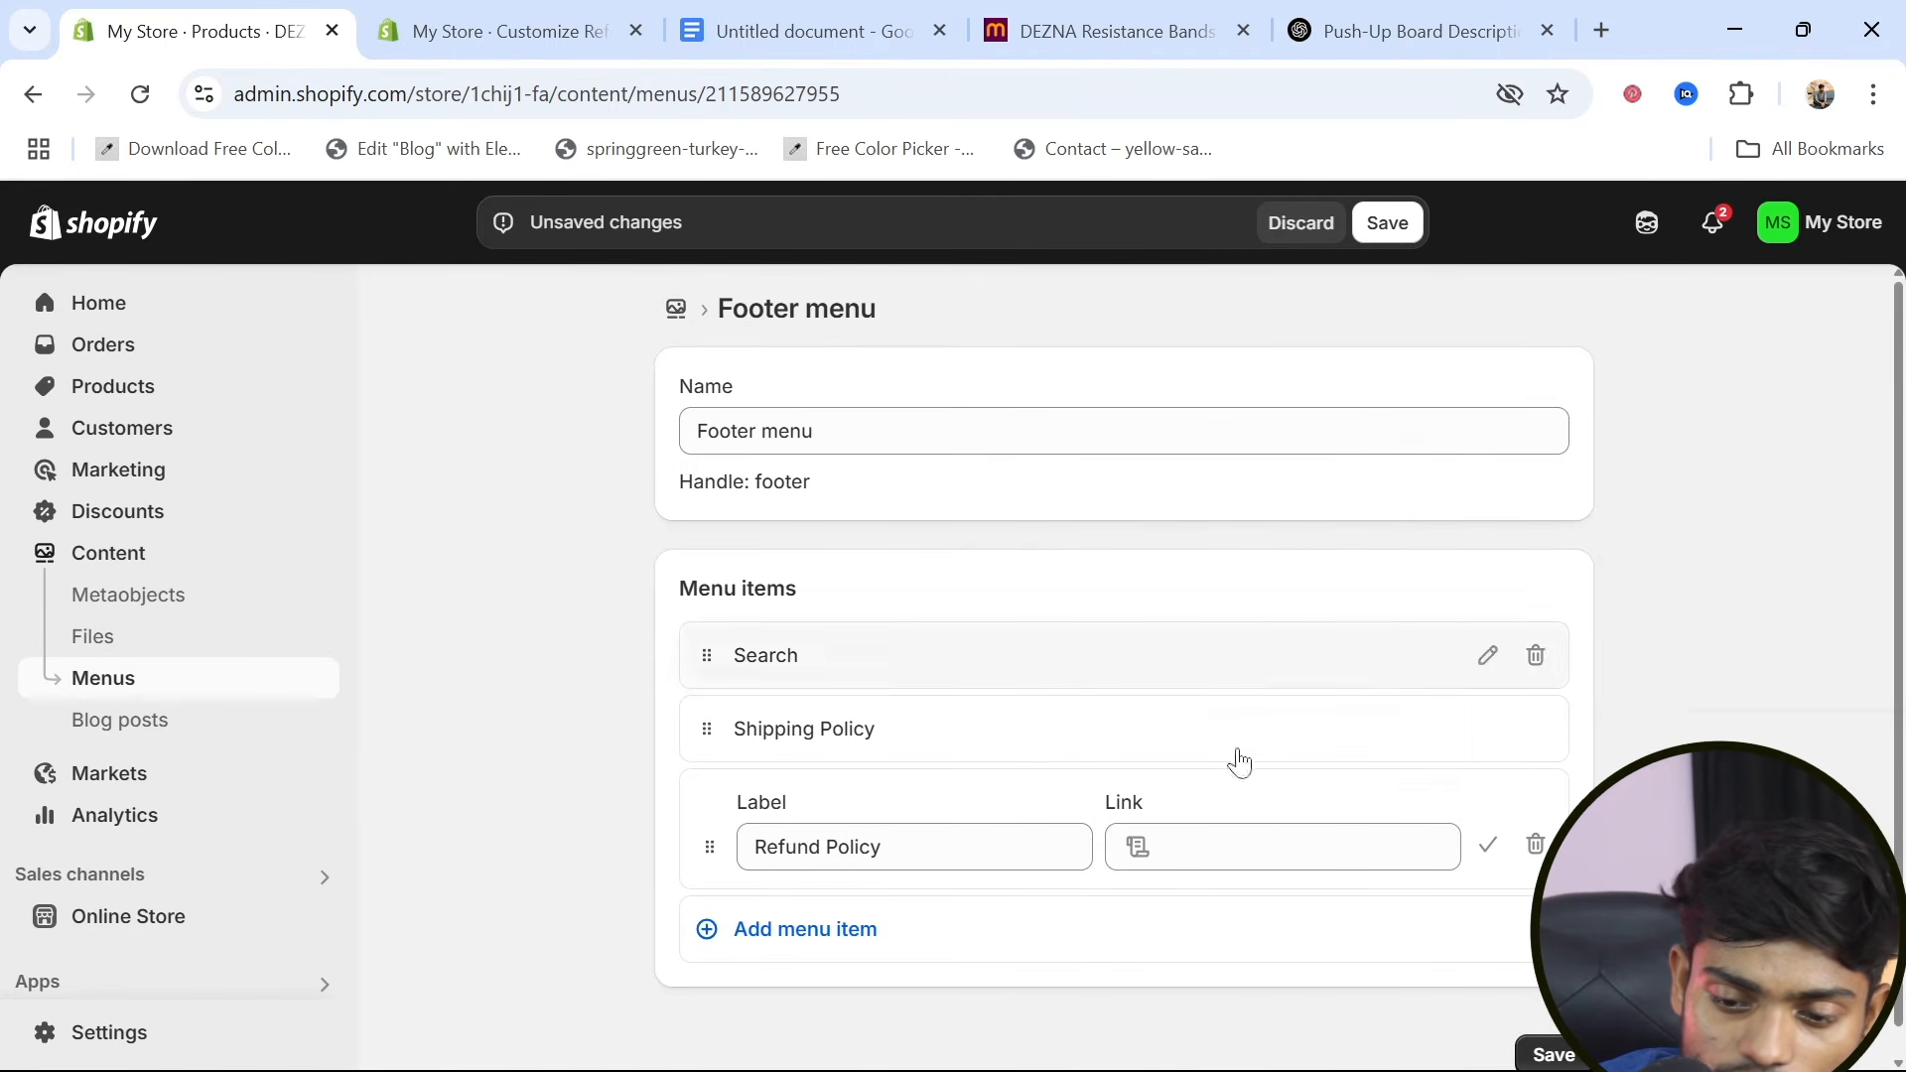
pyautogui.click(1547, 1052)
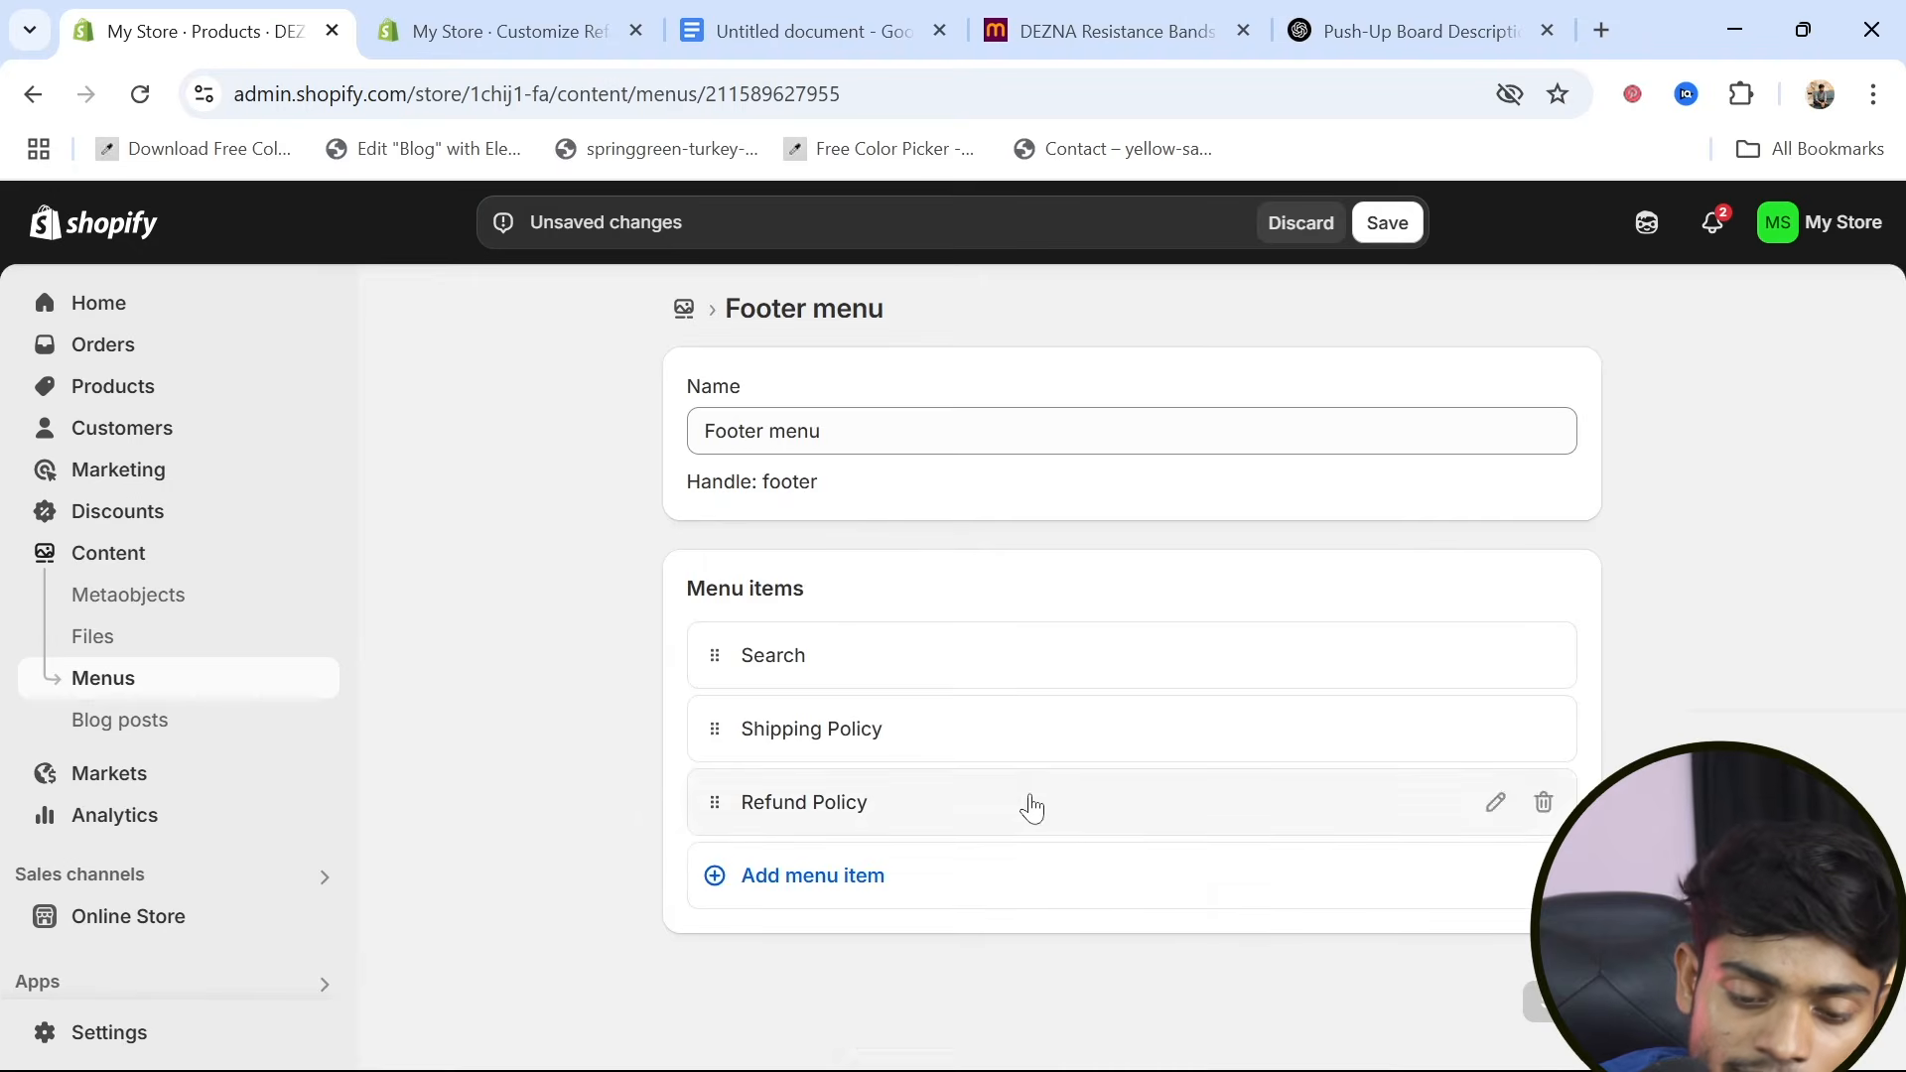
# Add a footer menu item linked to the Privacy Policy and save the menu
pyautogui.click(791, 884)
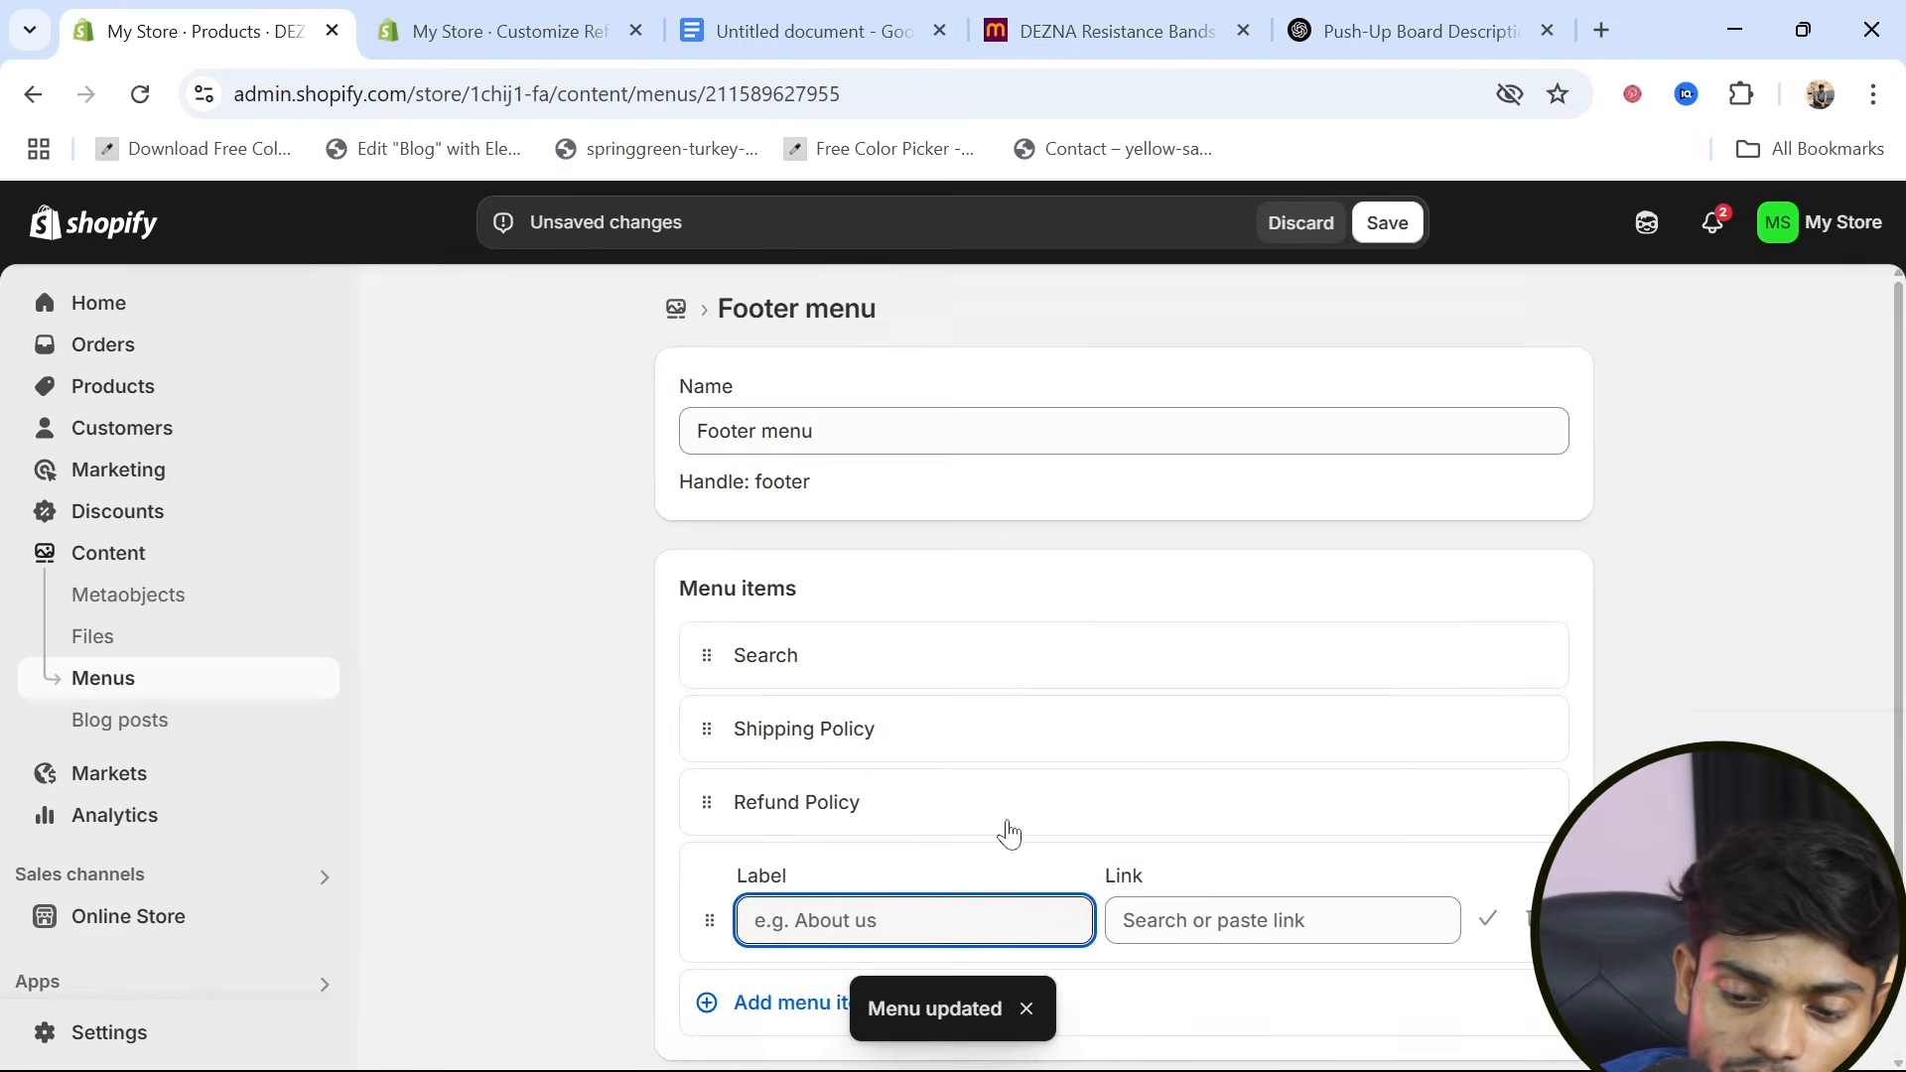
pyautogui.scroll(-1, 1008, 834)
pyautogui.press('Tab')
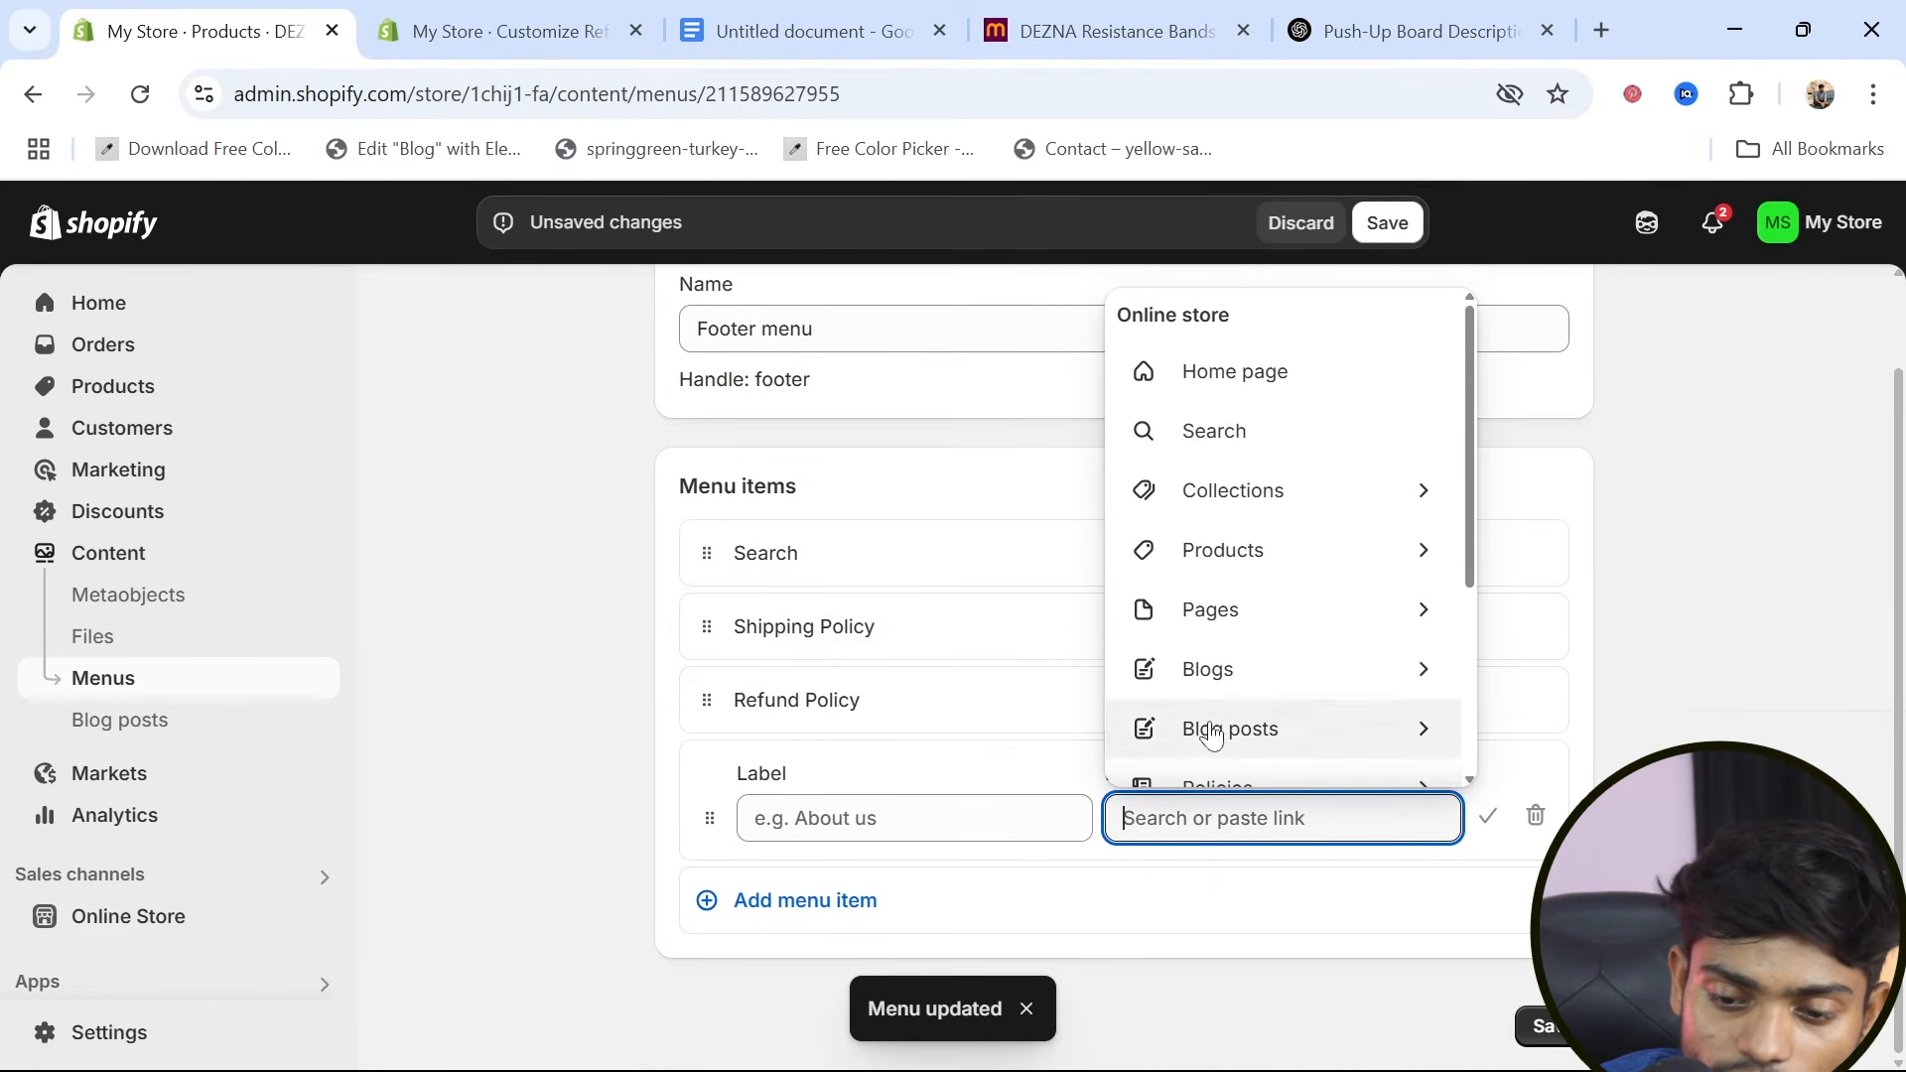
pyautogui.scroll(-1, 1211, 774)
pyautogui.click(1228, 710)
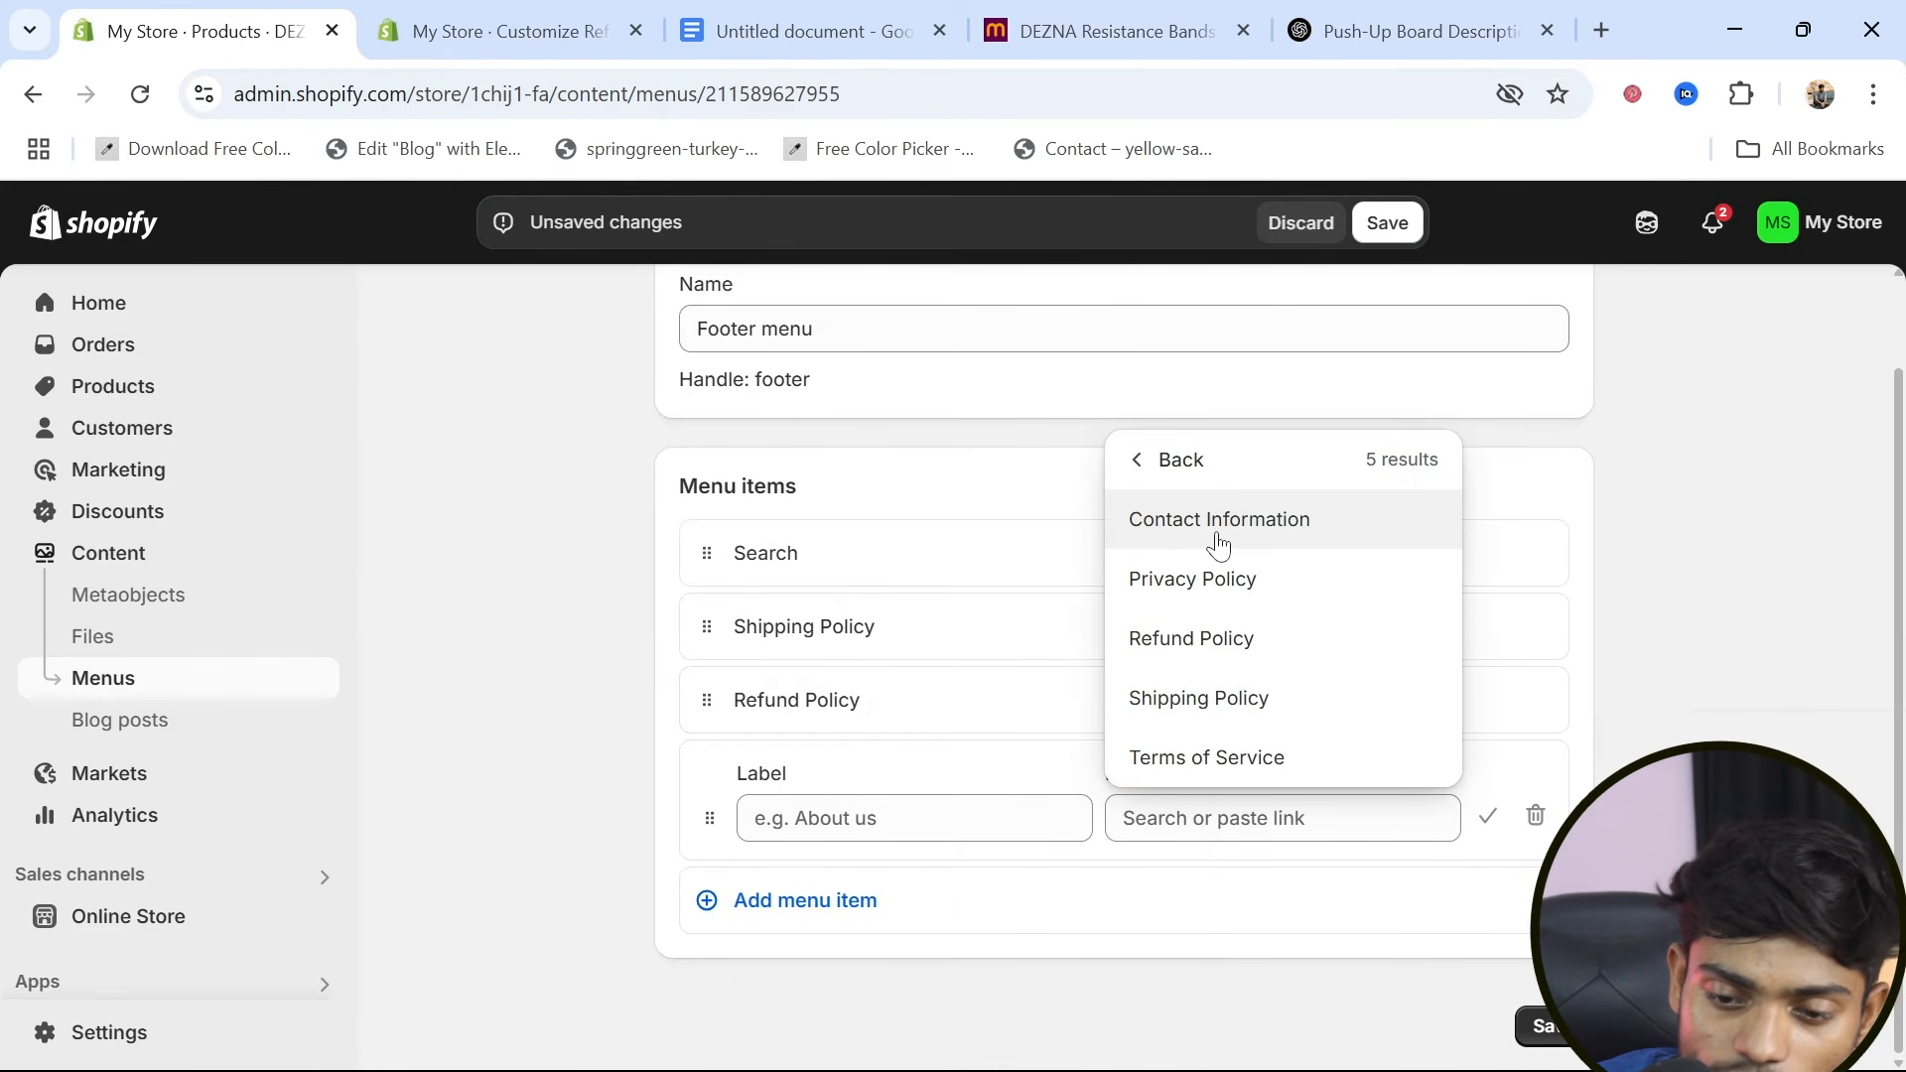
pyautogui.click(1201, 579)
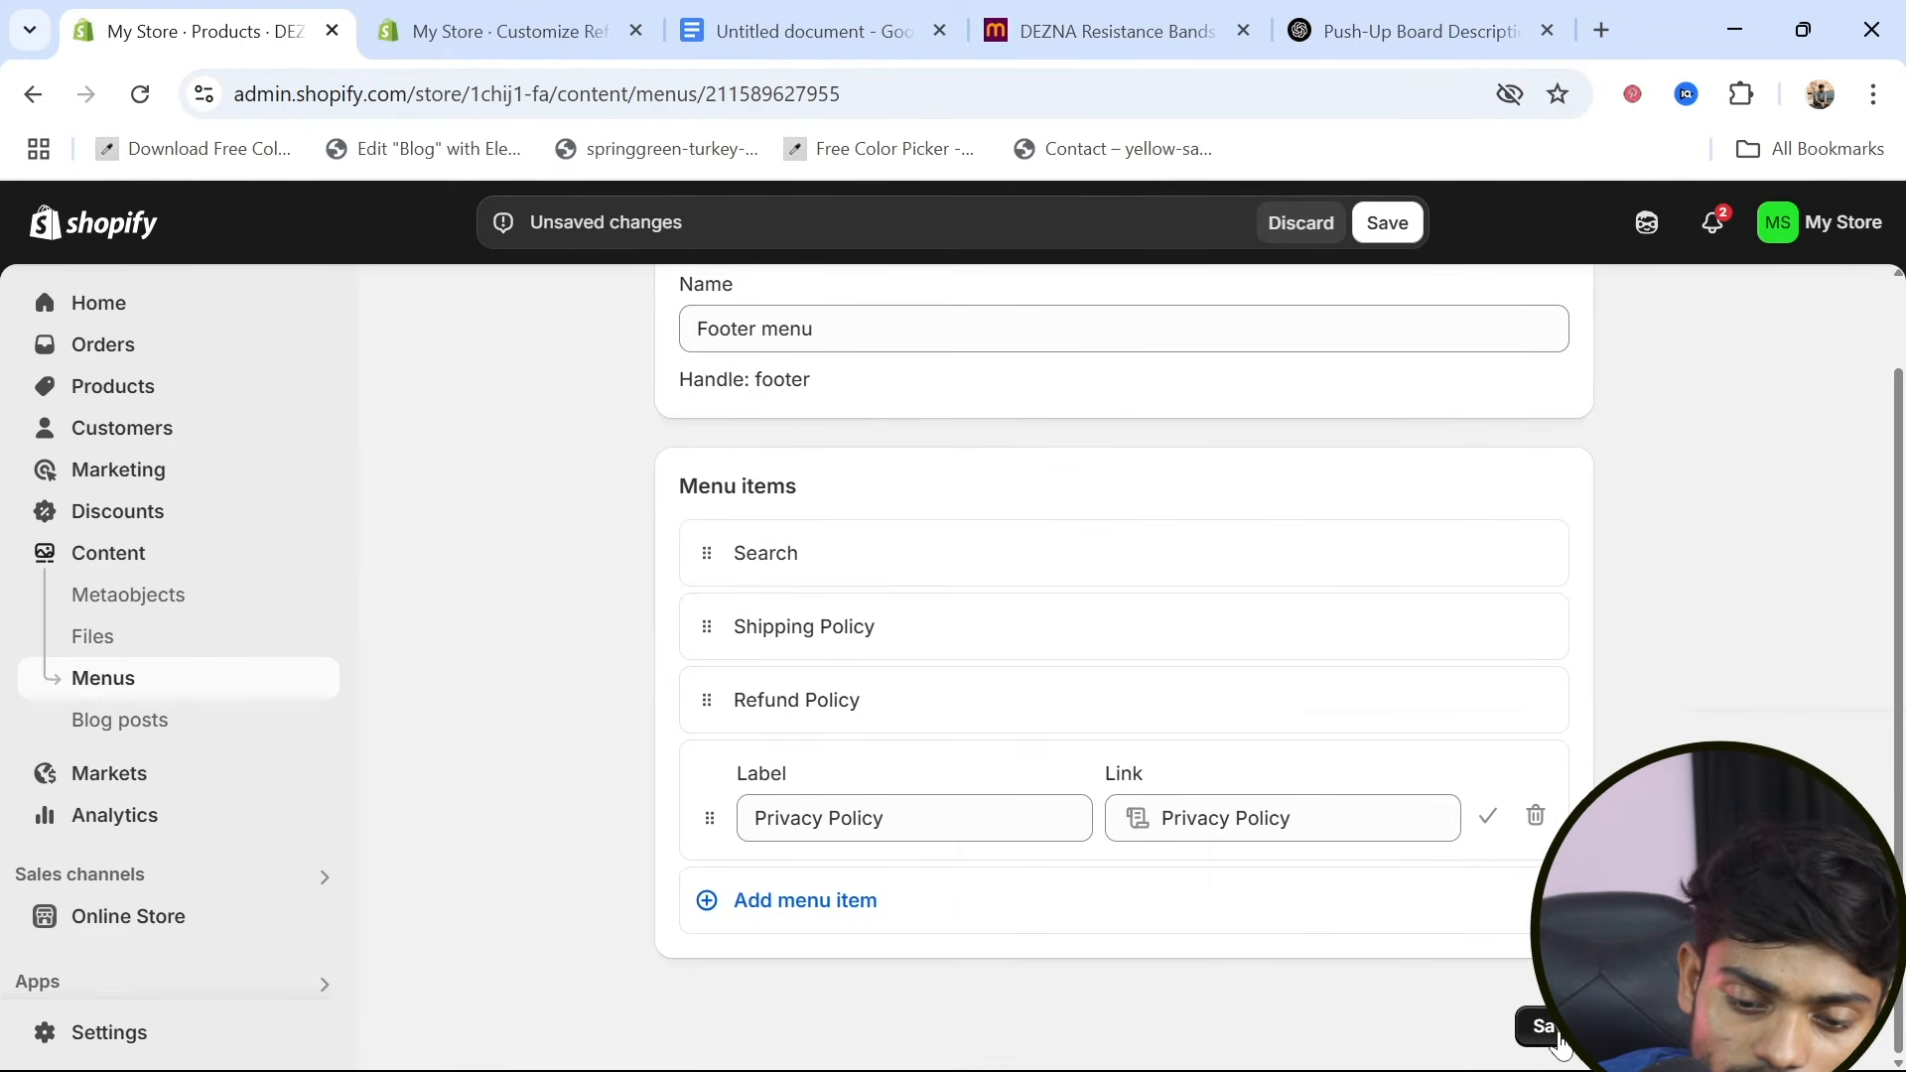
pyautogui.click(1546, 1028)
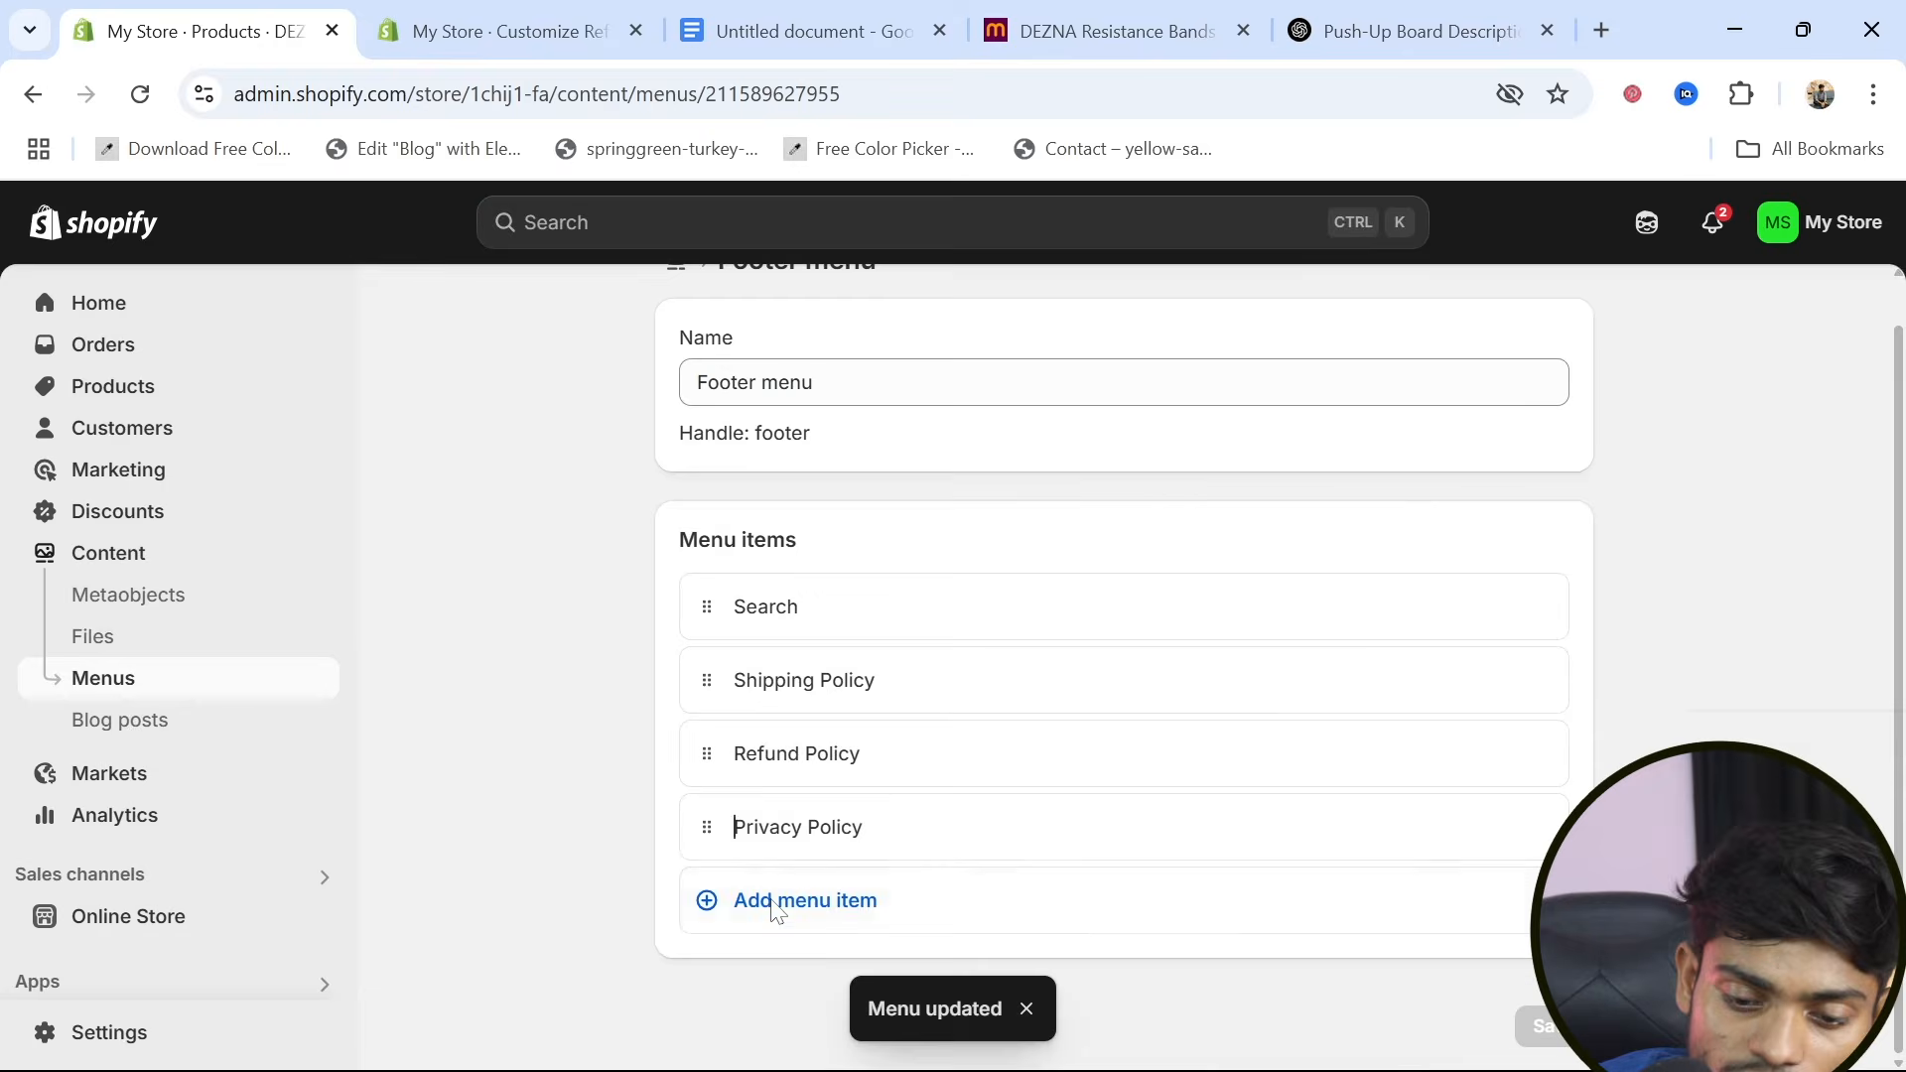
# Add a footer menu item linked to the Terms of Service policy and save the menu
pyautogui.click(777, 911)
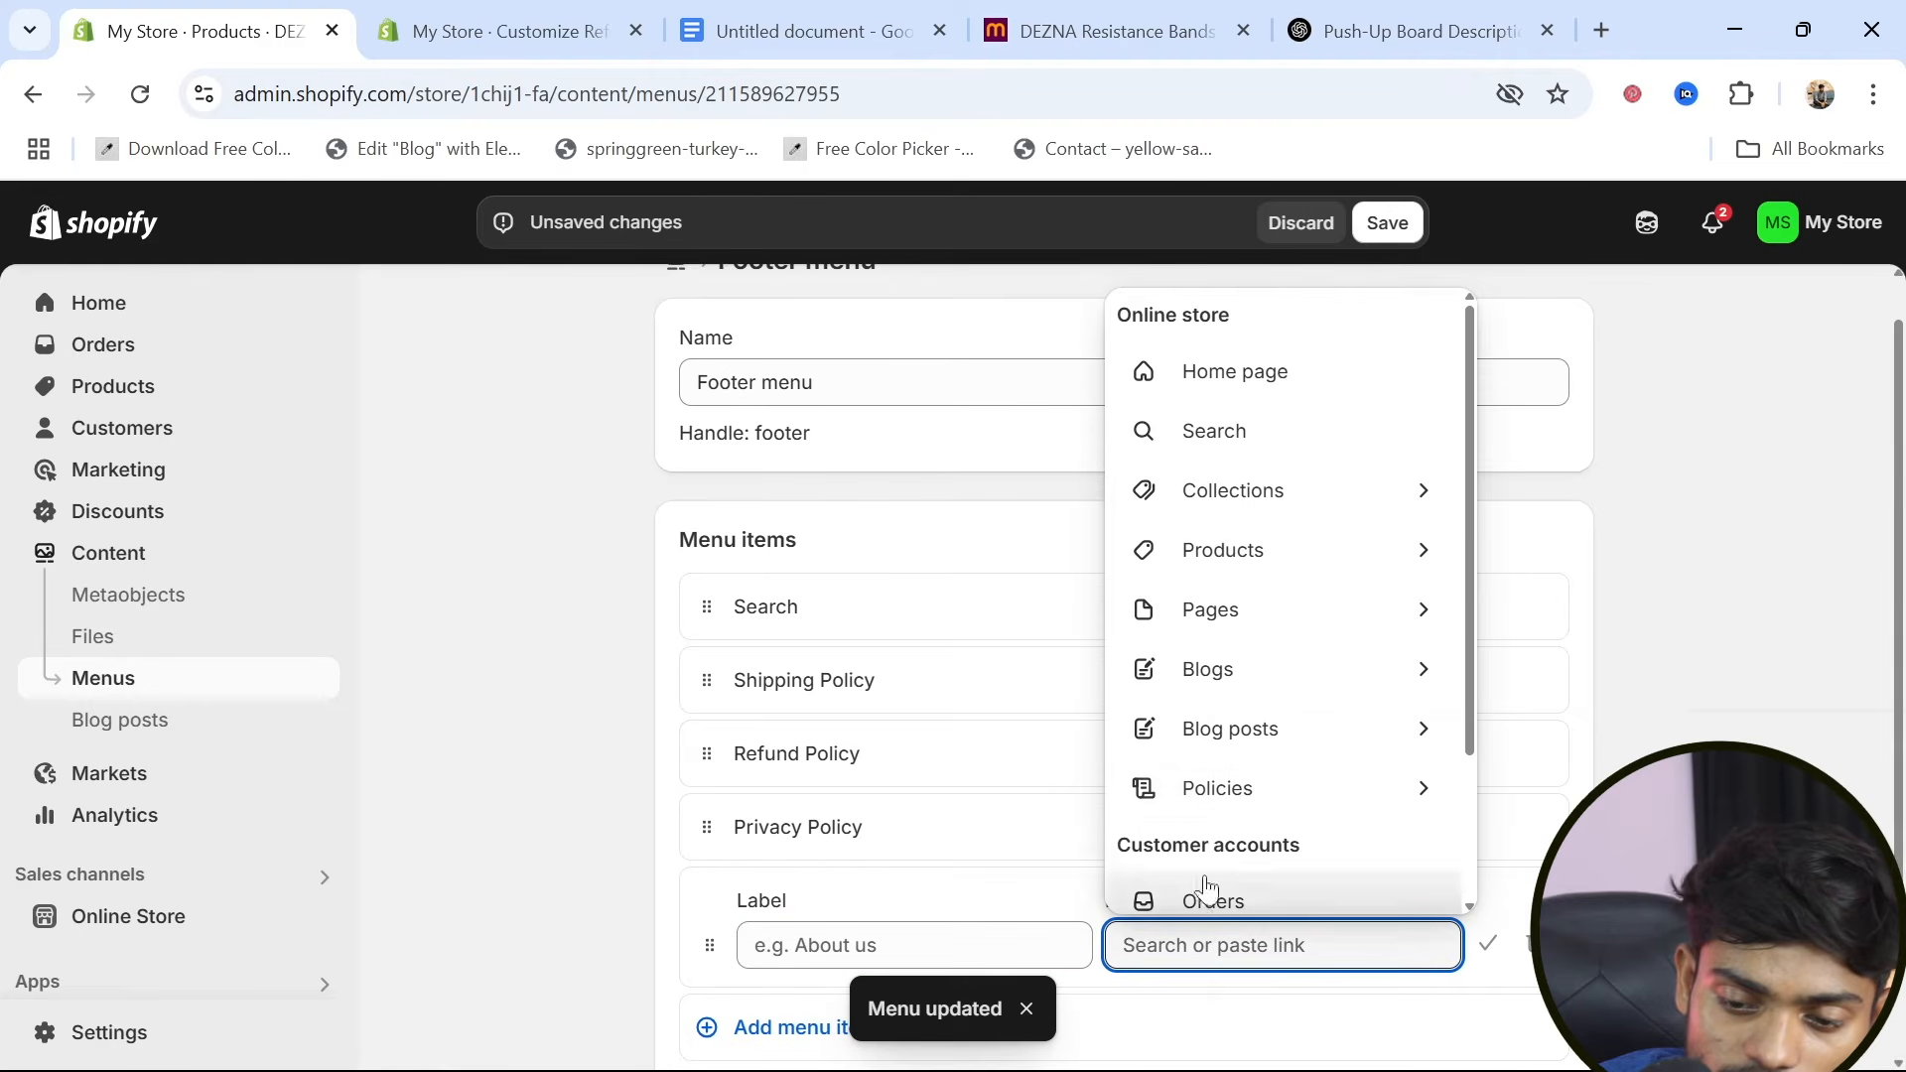
pyautogui.click(1241, 797)
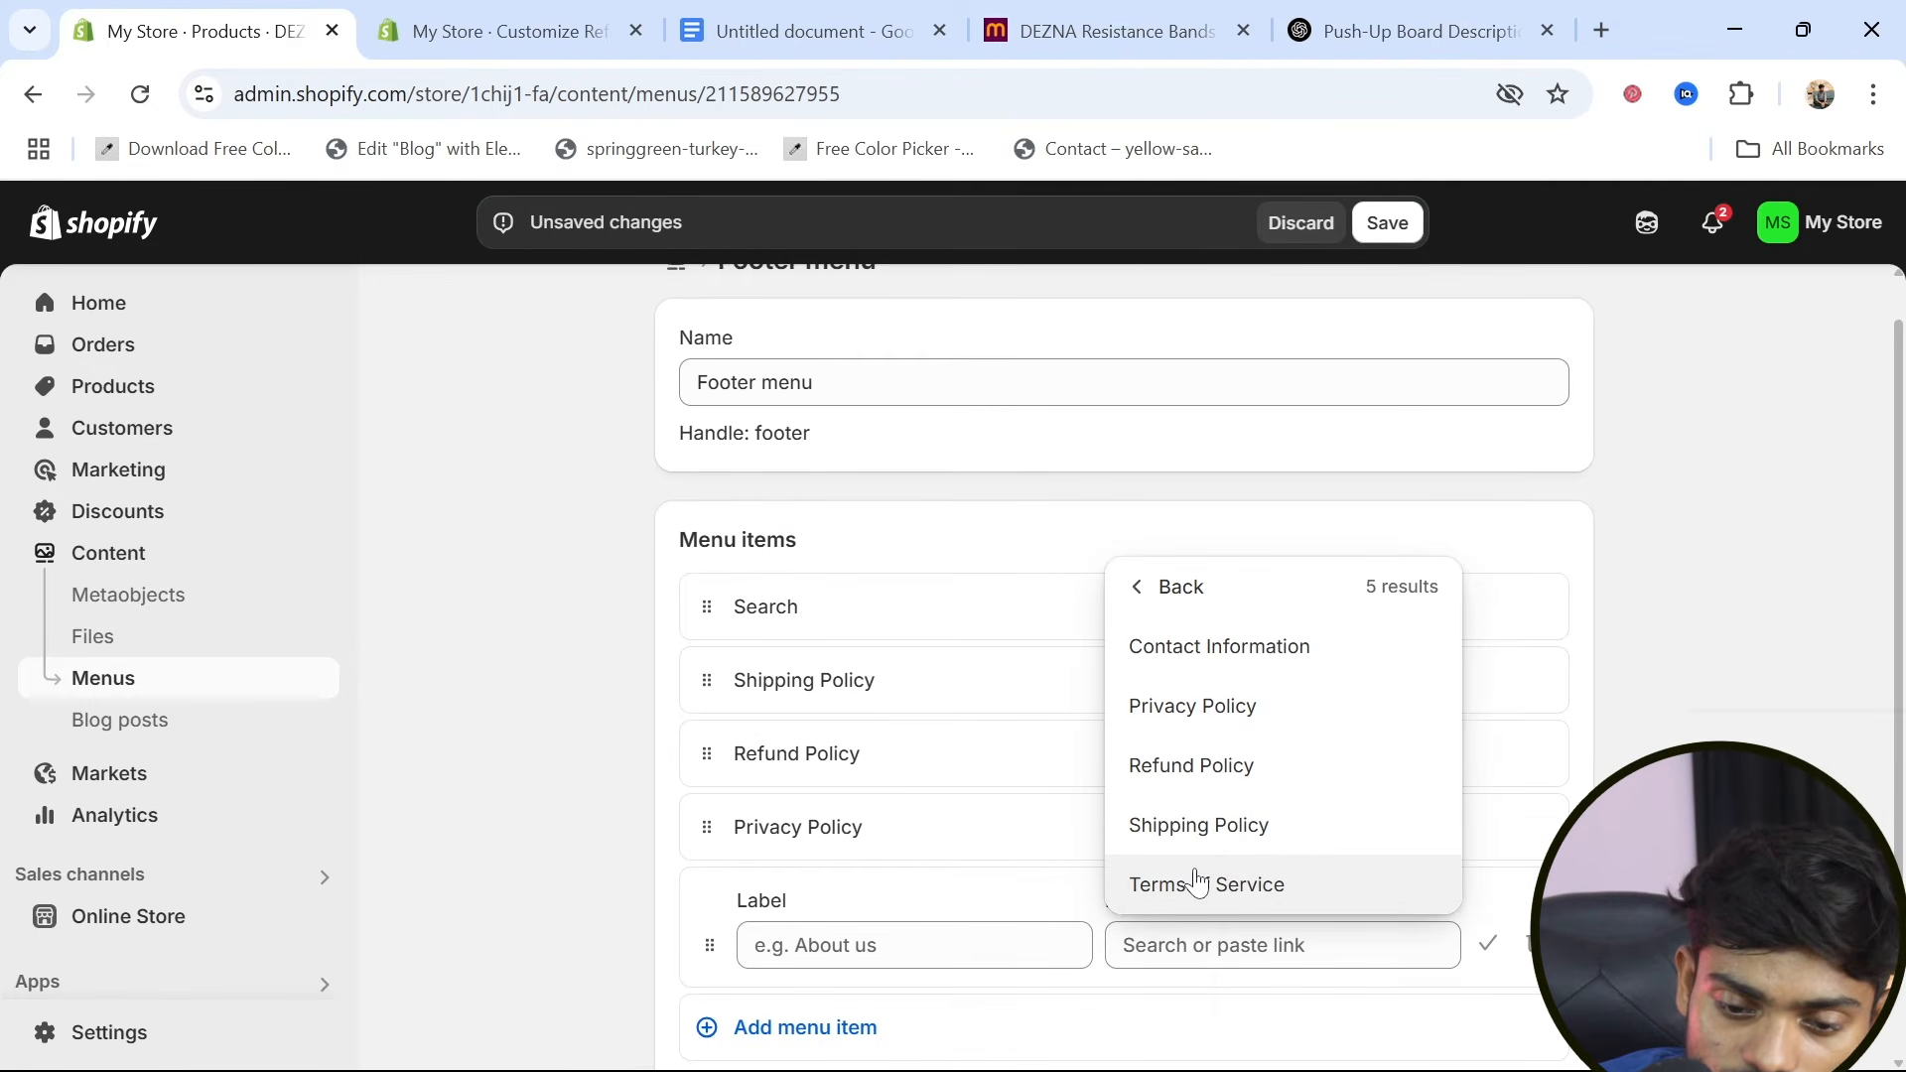
pyautogui.click(1198, 882)
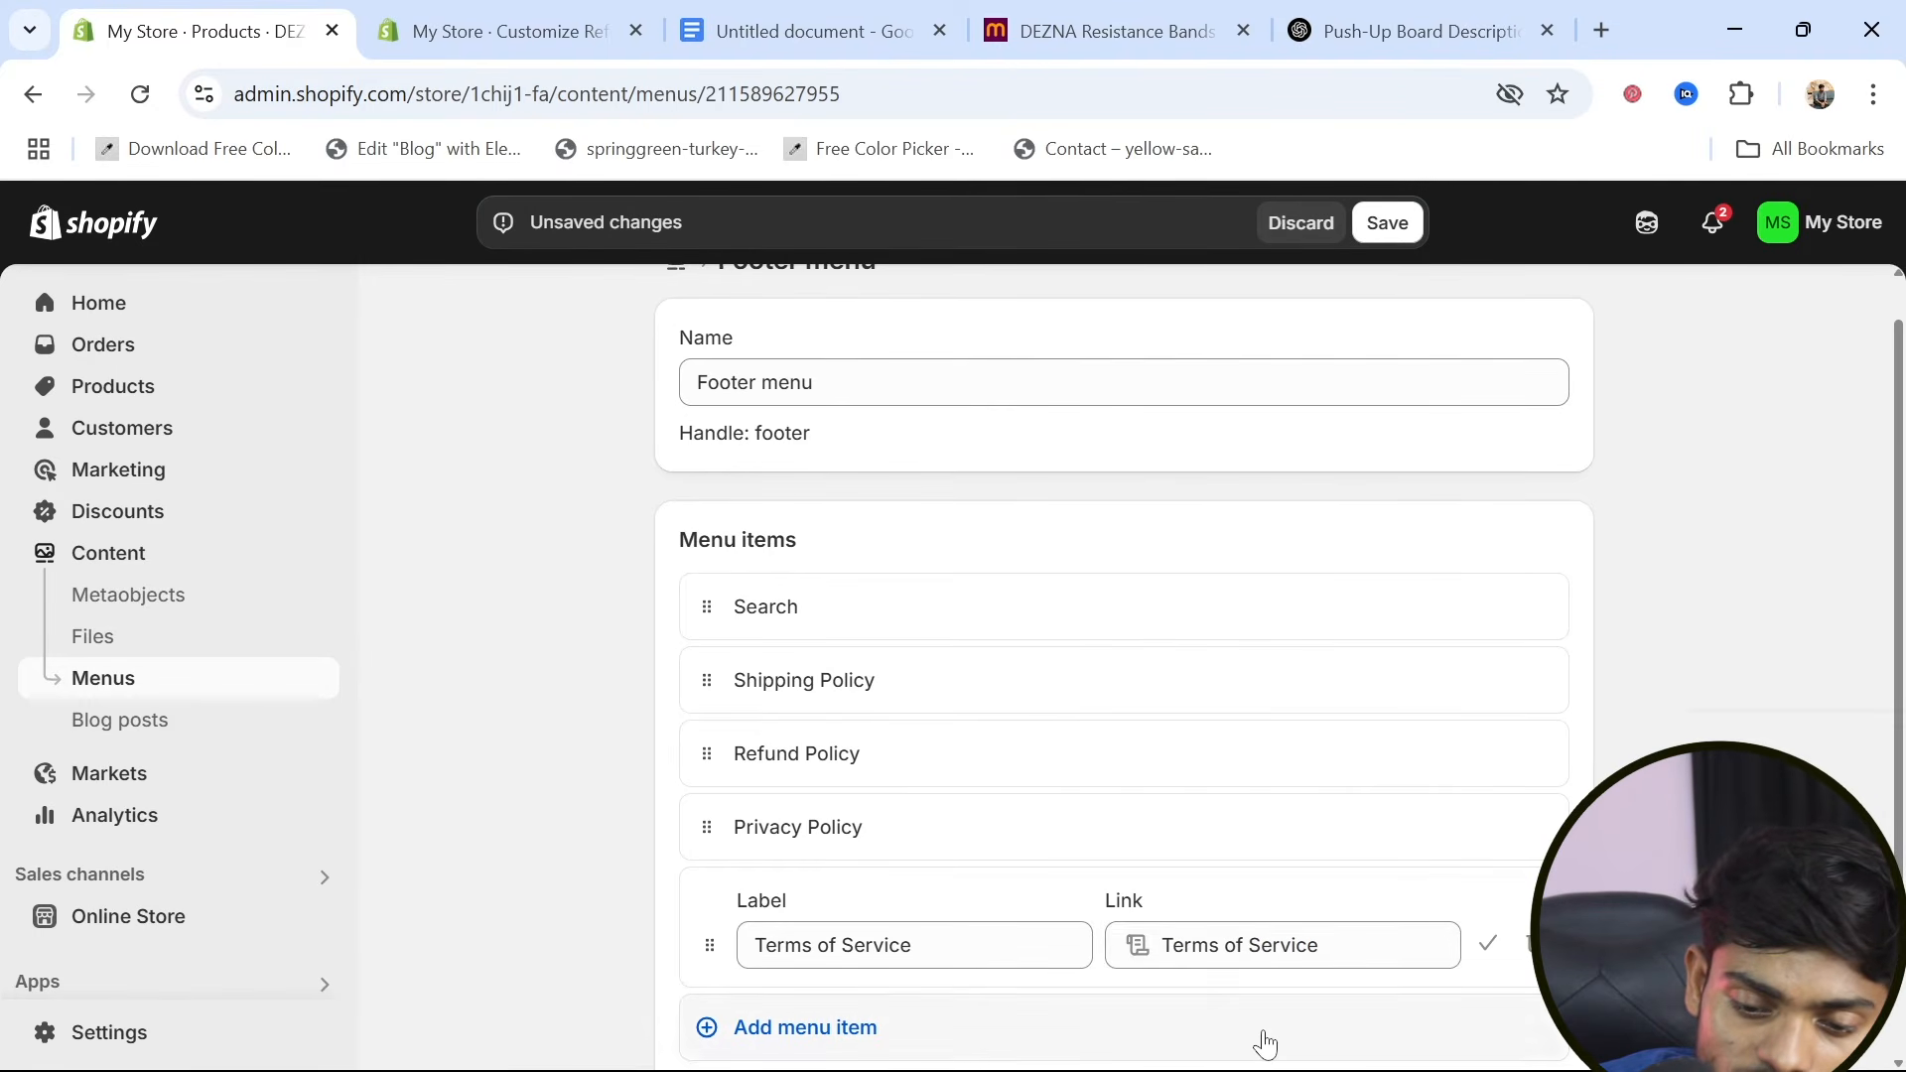
pyautogui.scroll(-2, 1259, 1039)
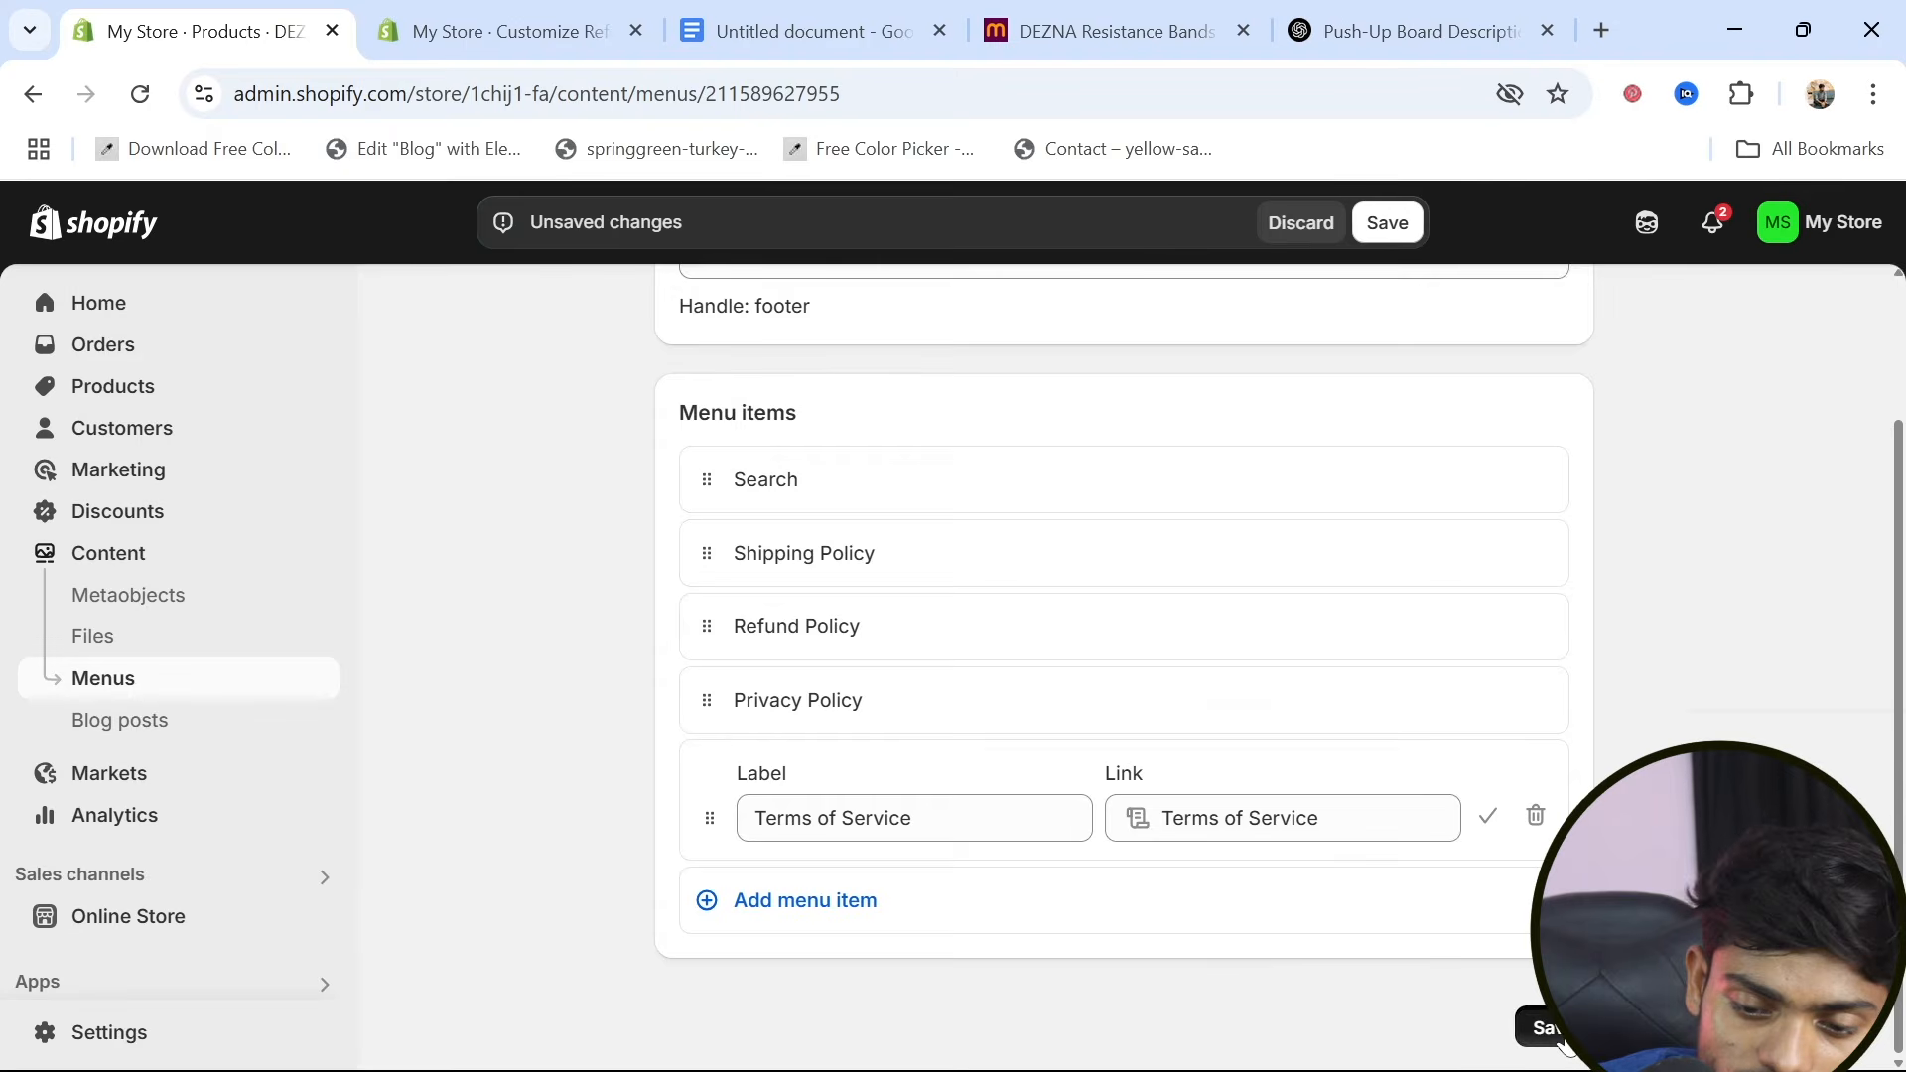
pyautogui.click(1563, 1040)
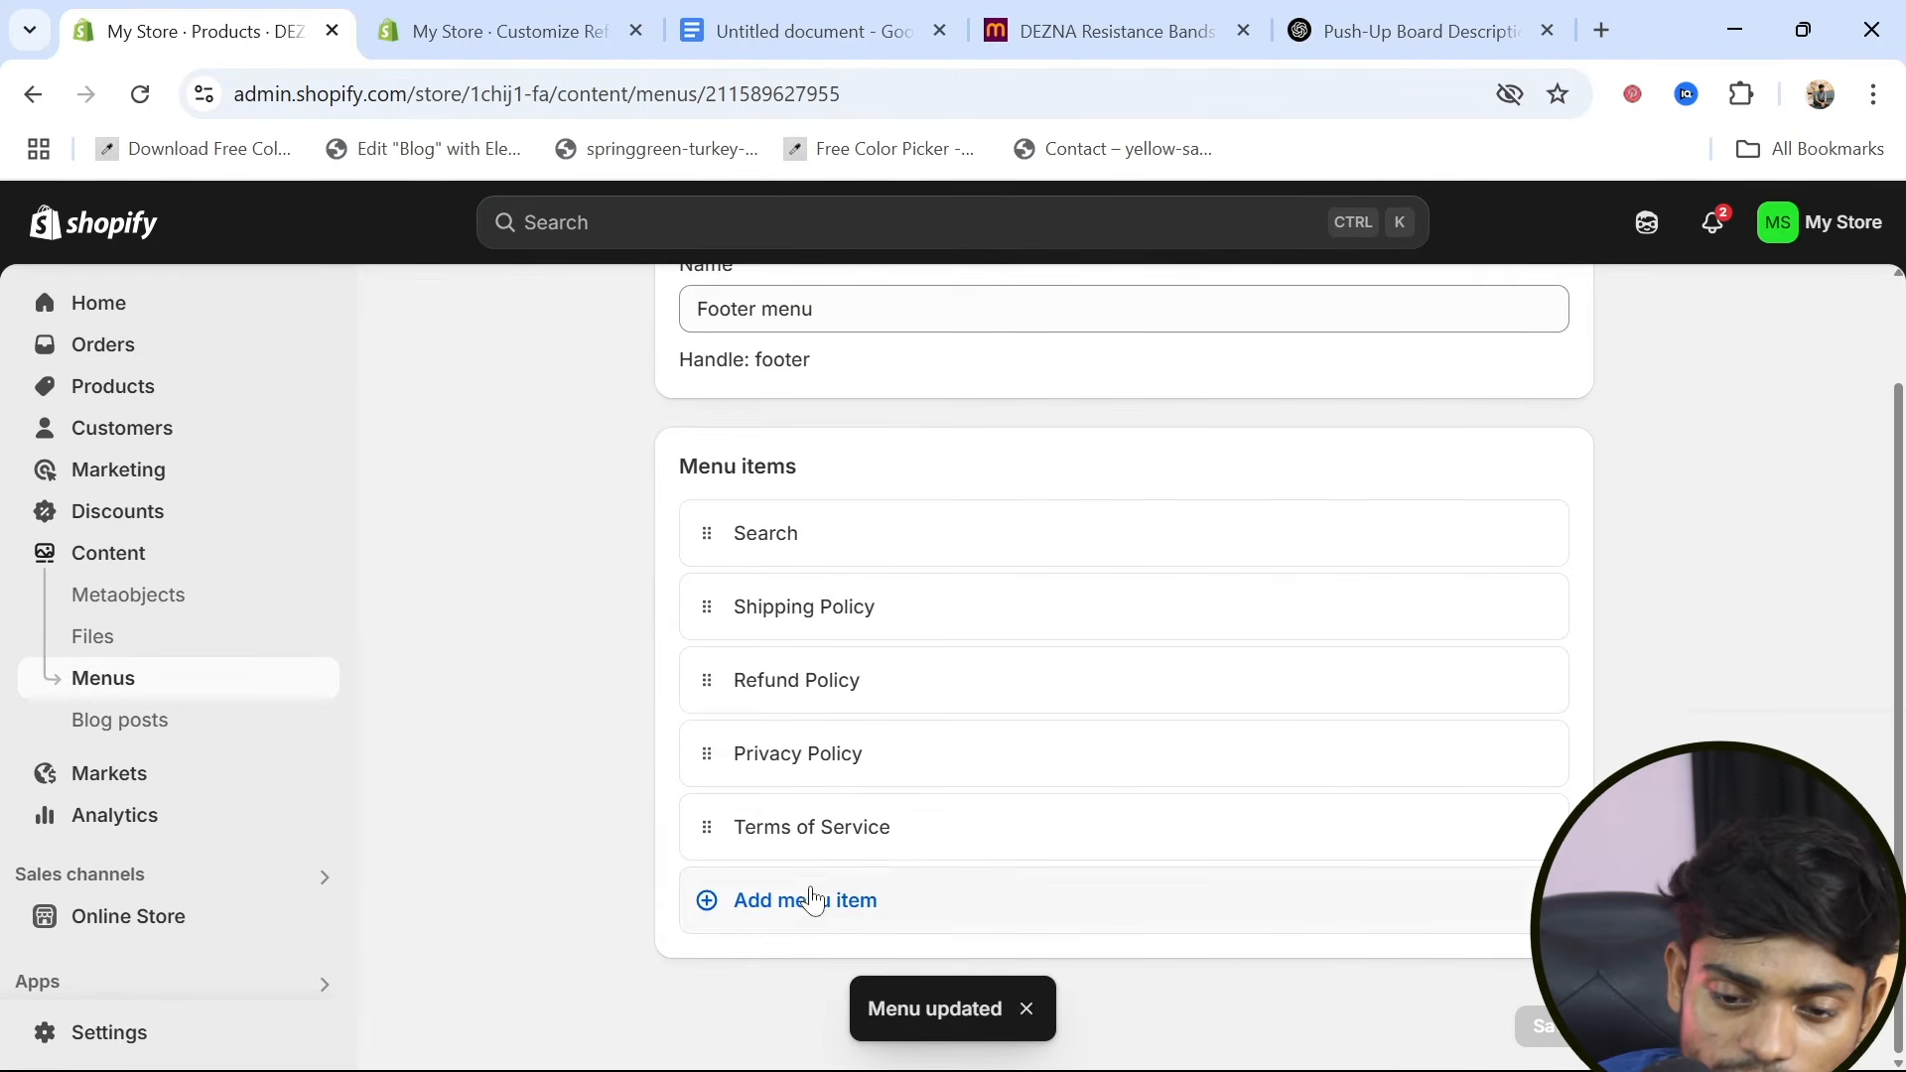
# Add a footer menu item linked to the Contact Information policy and save the menu
pyautogui.click(812, 908)
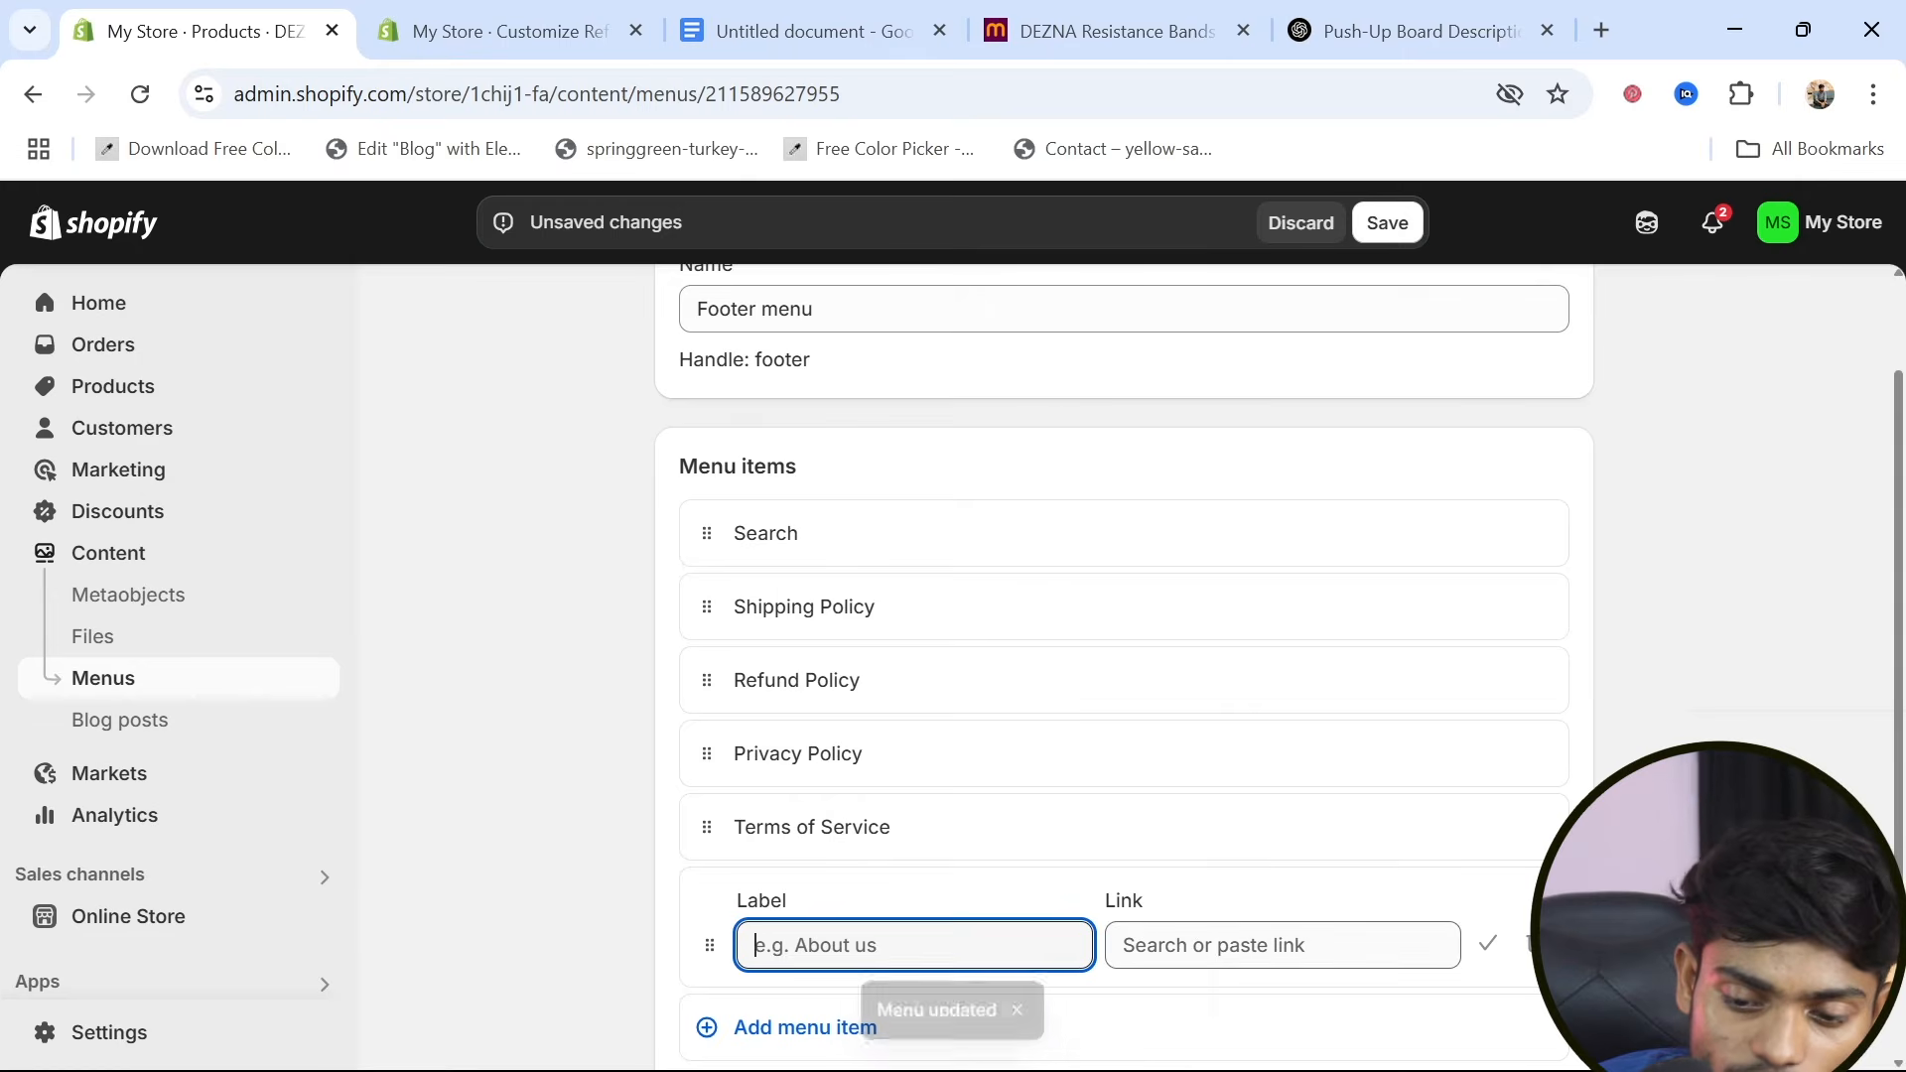
pyautogui.press('Tab')
pyautogui.click(1289, 788)
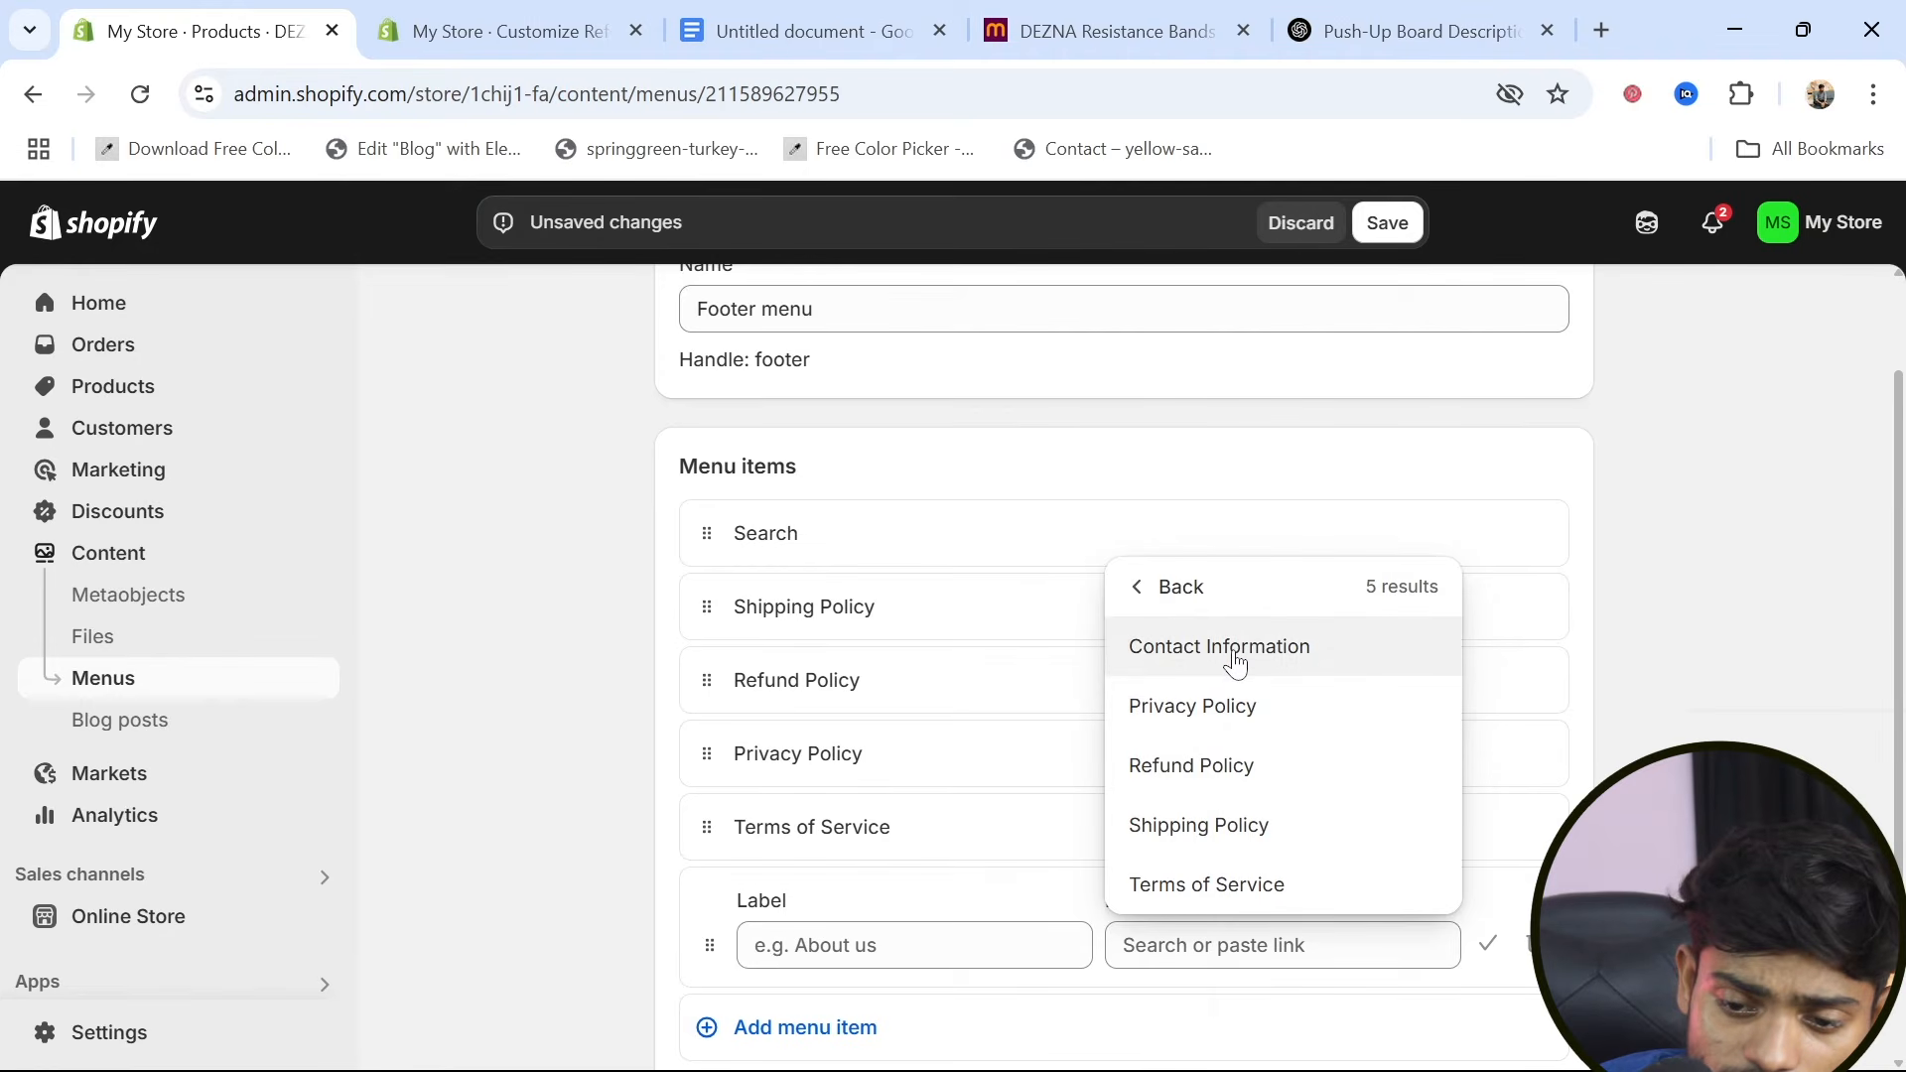
pyautogui.click(1236, 661)
pyautogui.scroll(-2, 1241, 918)
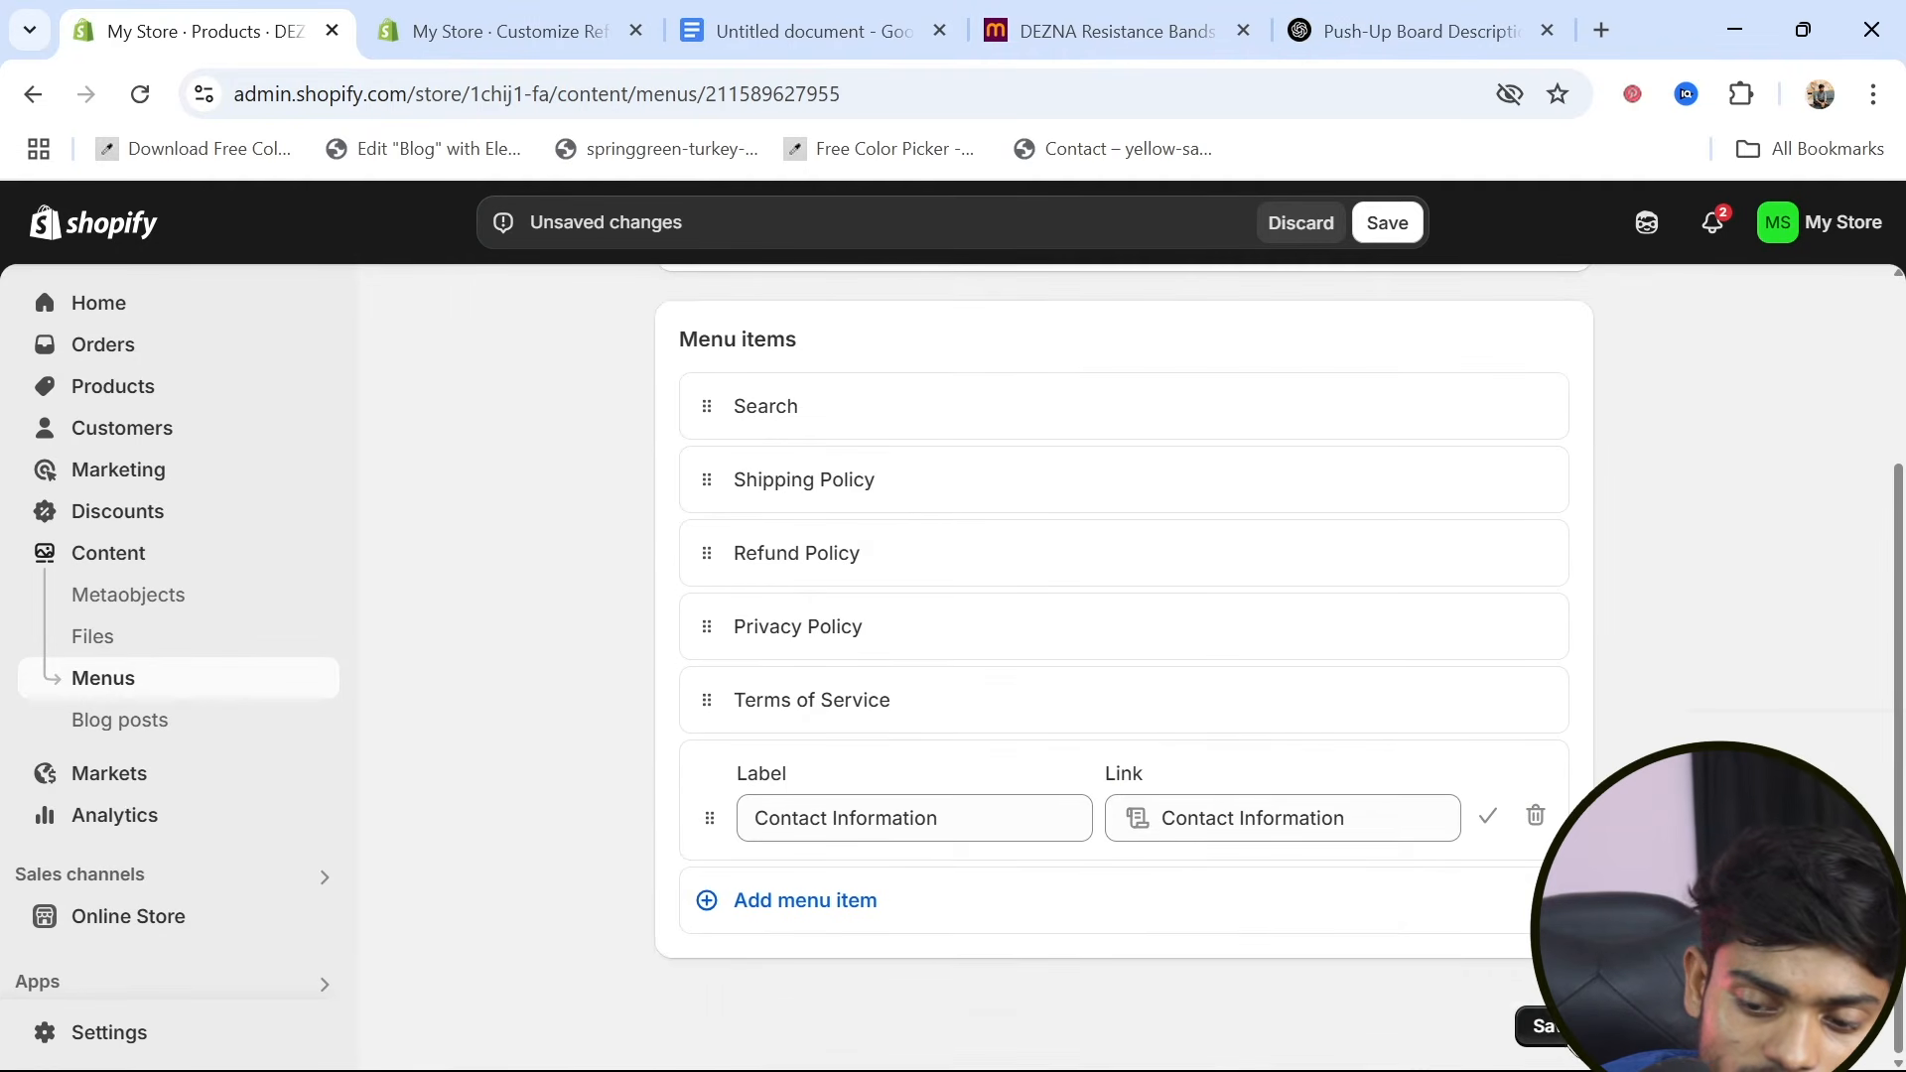
pyautogui.click(1560, 1027)
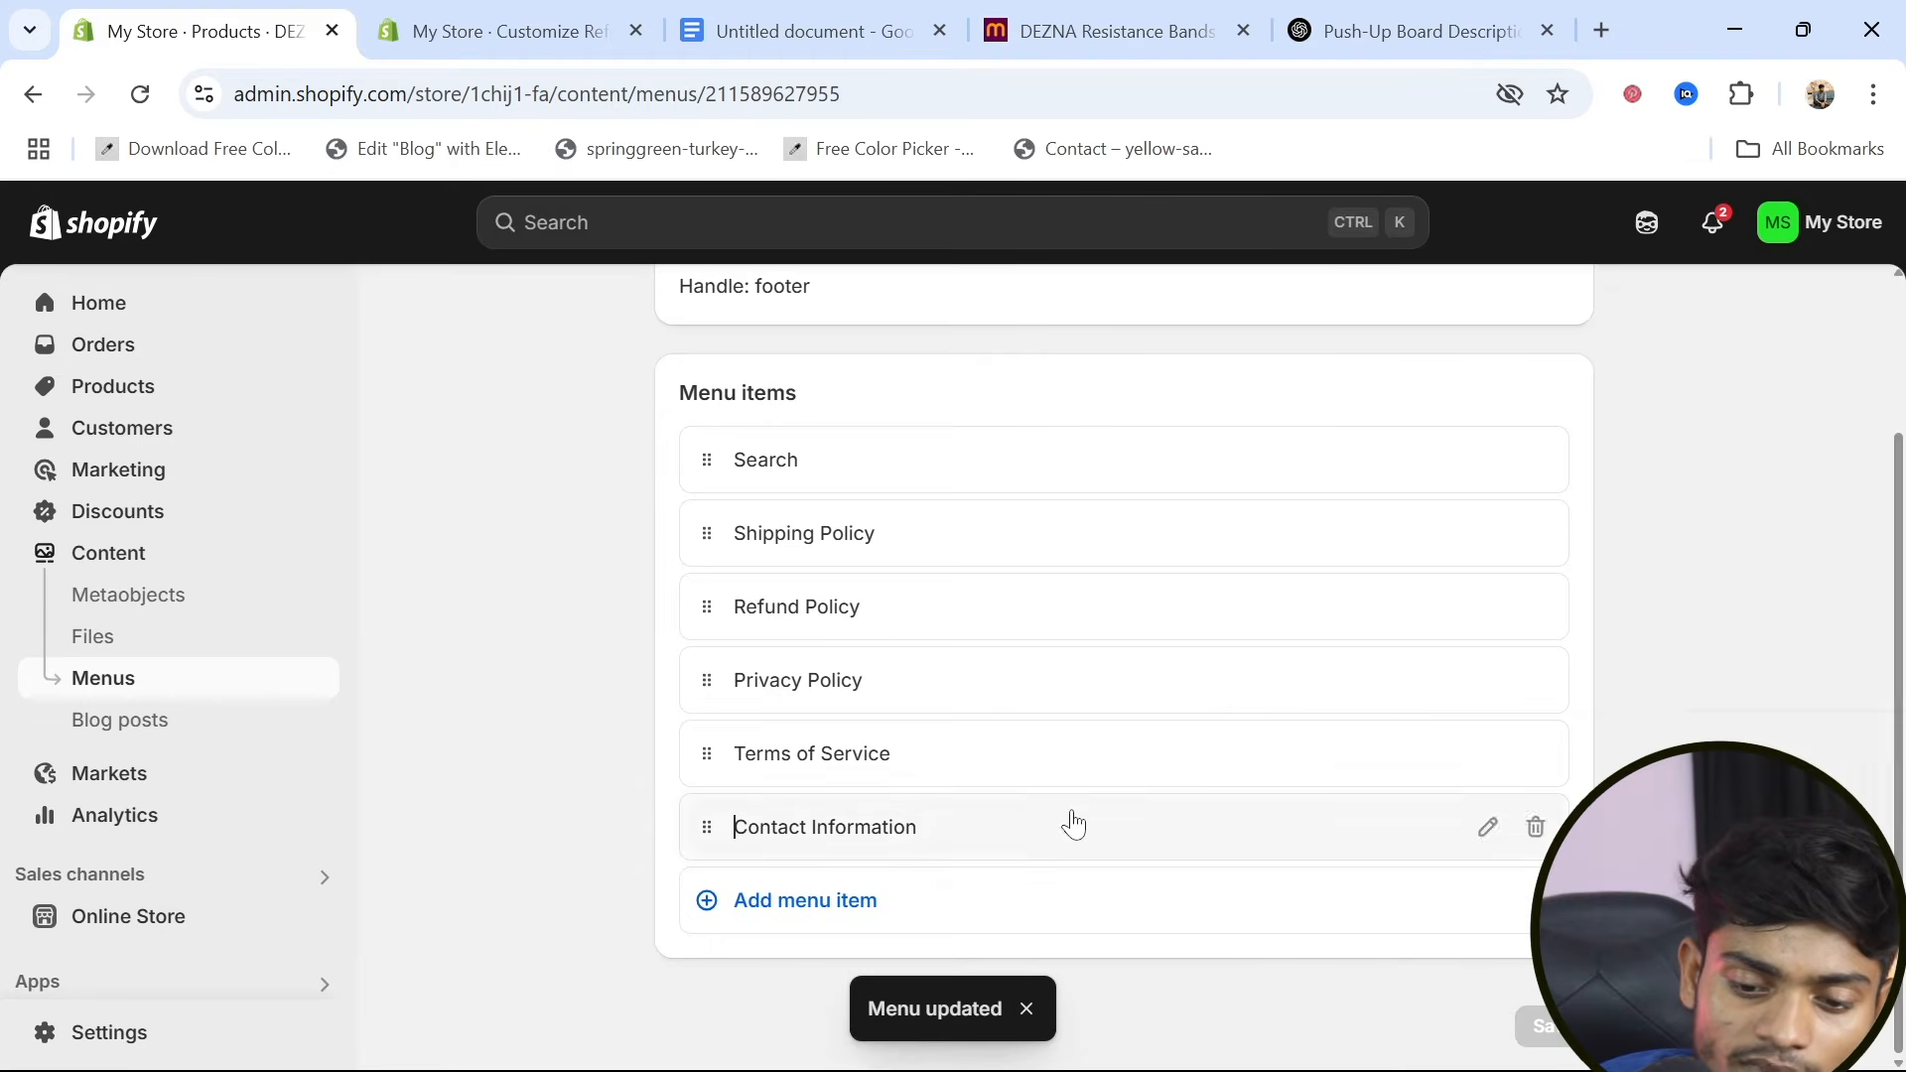
pyautogui.scroll(2, 1026, 955)
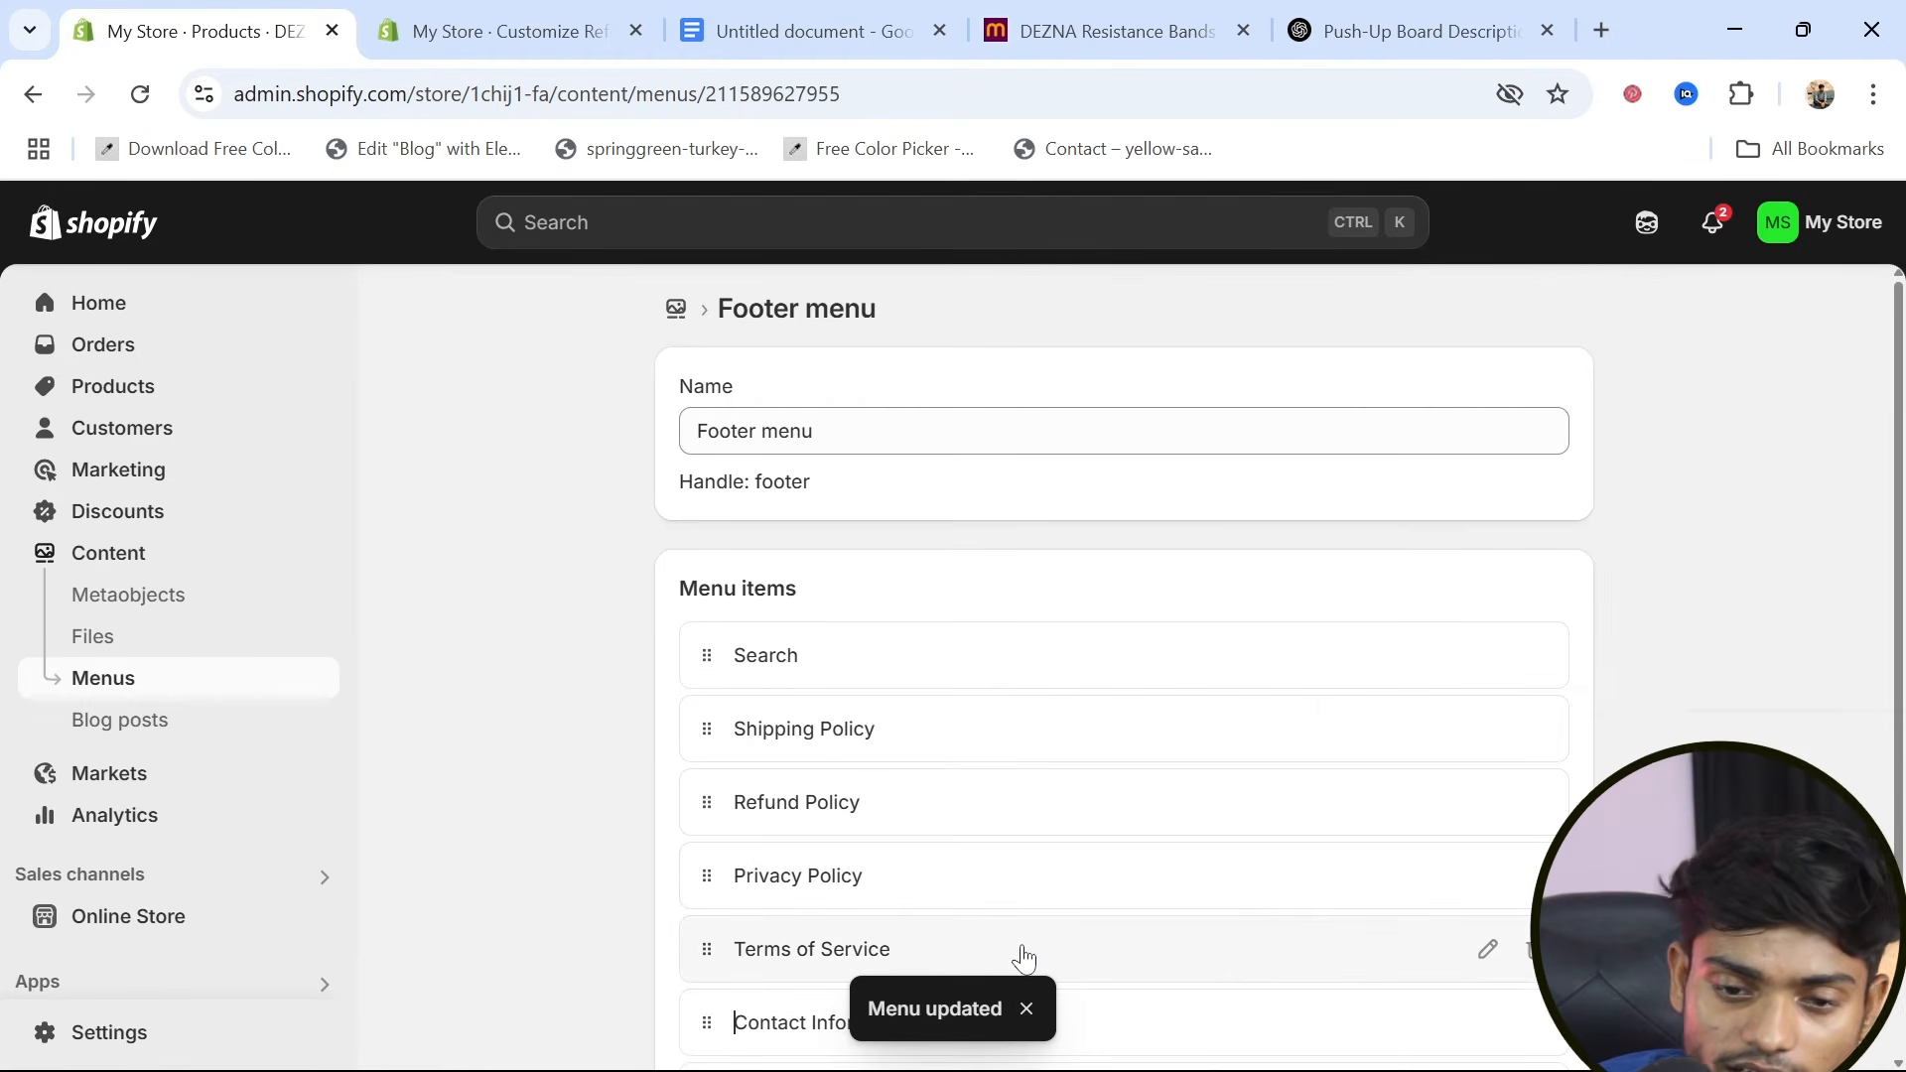
# Switch to the theme editor and check the footer's policy links in the product page preview
pyautogui.click(474, 40)
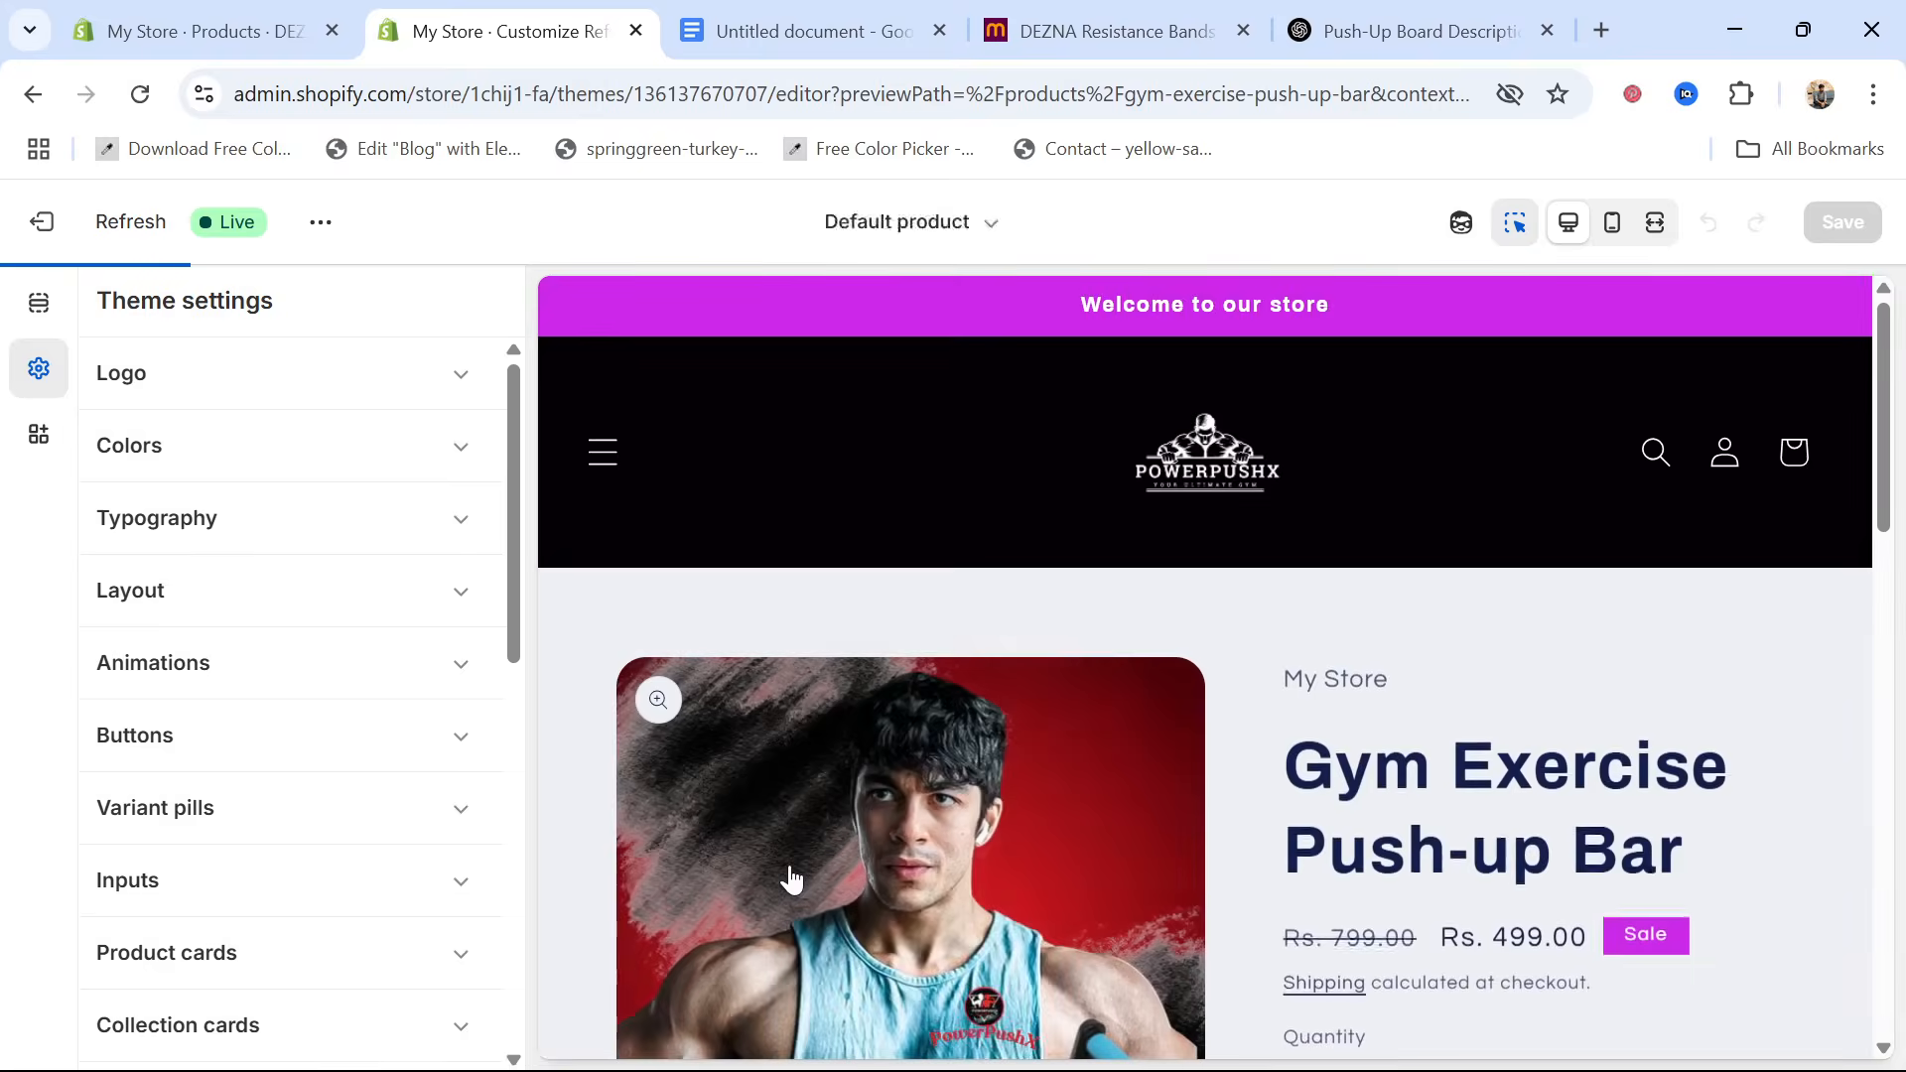
pyautogui.scroll(-10, 790, 864)
pyautogui.scroll(-5, 894, 873)
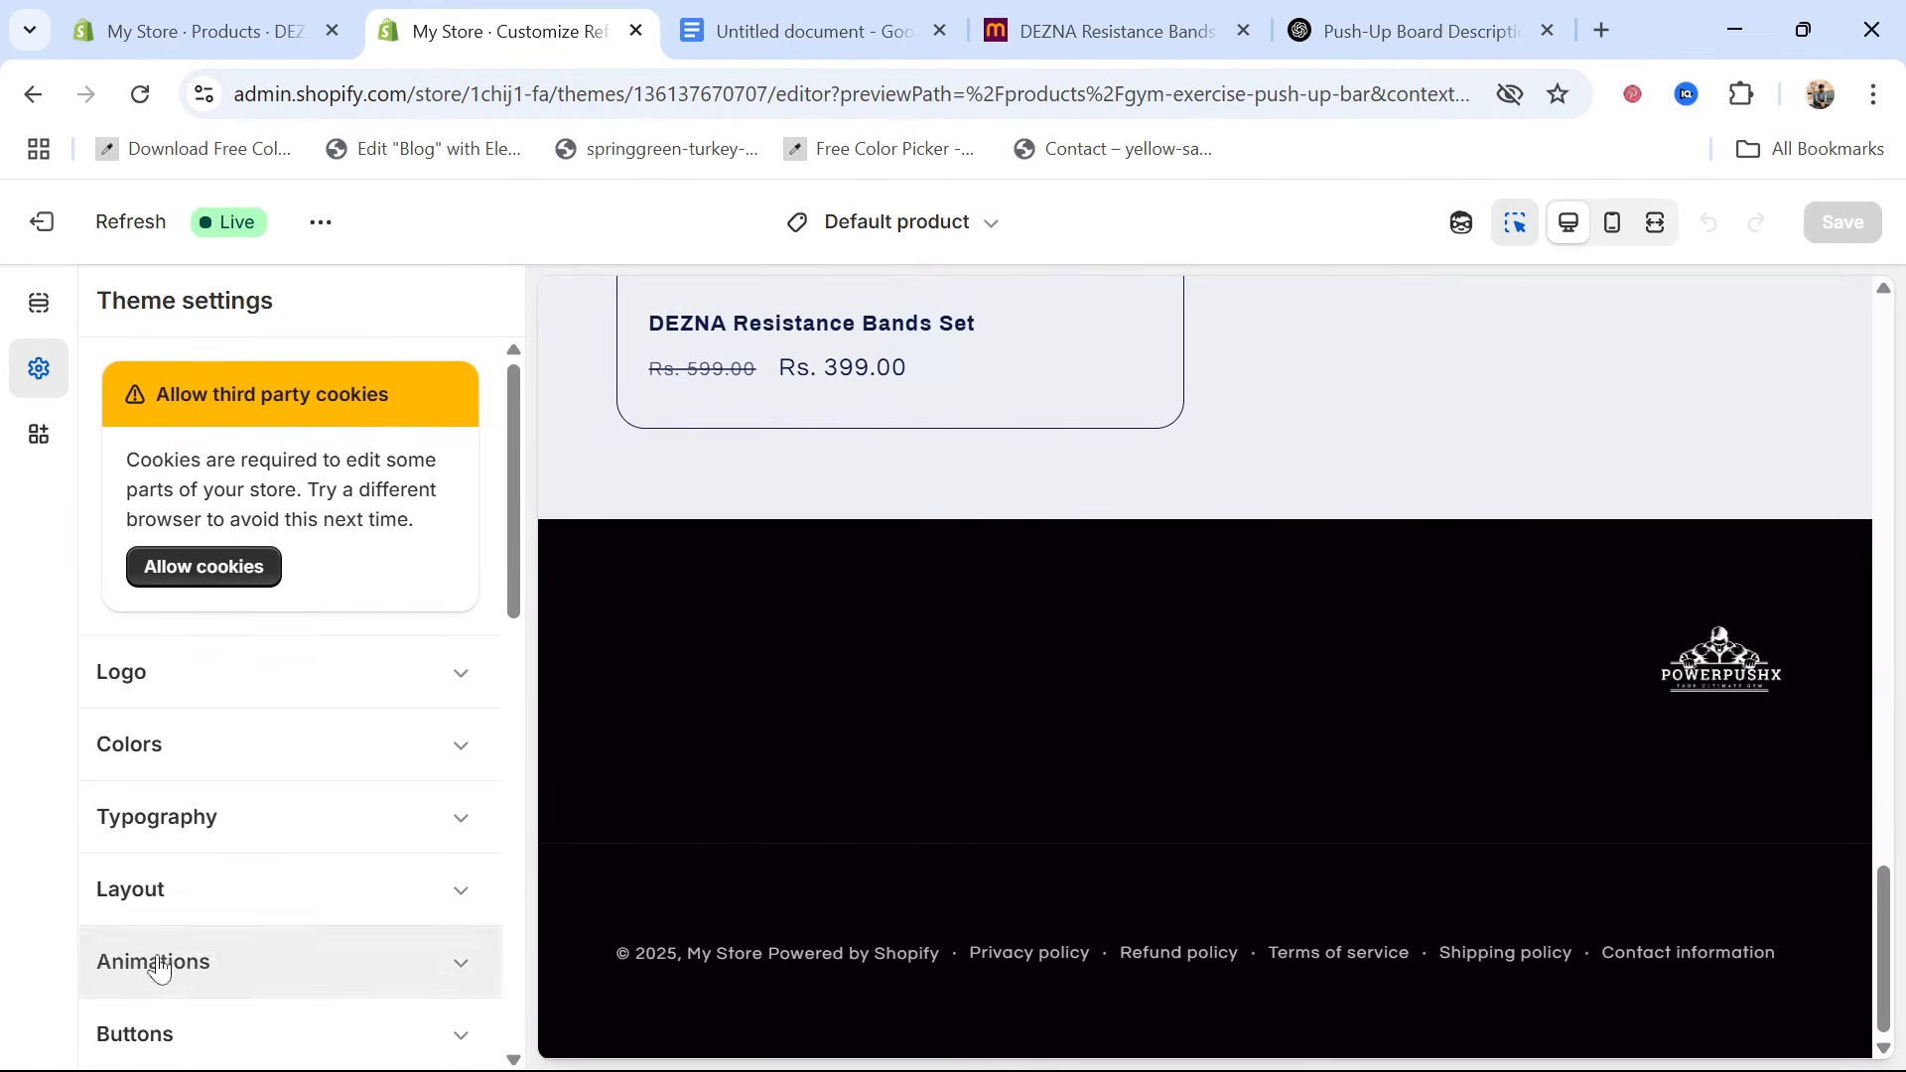
pyautogui.scroll(-8, 148, 963)
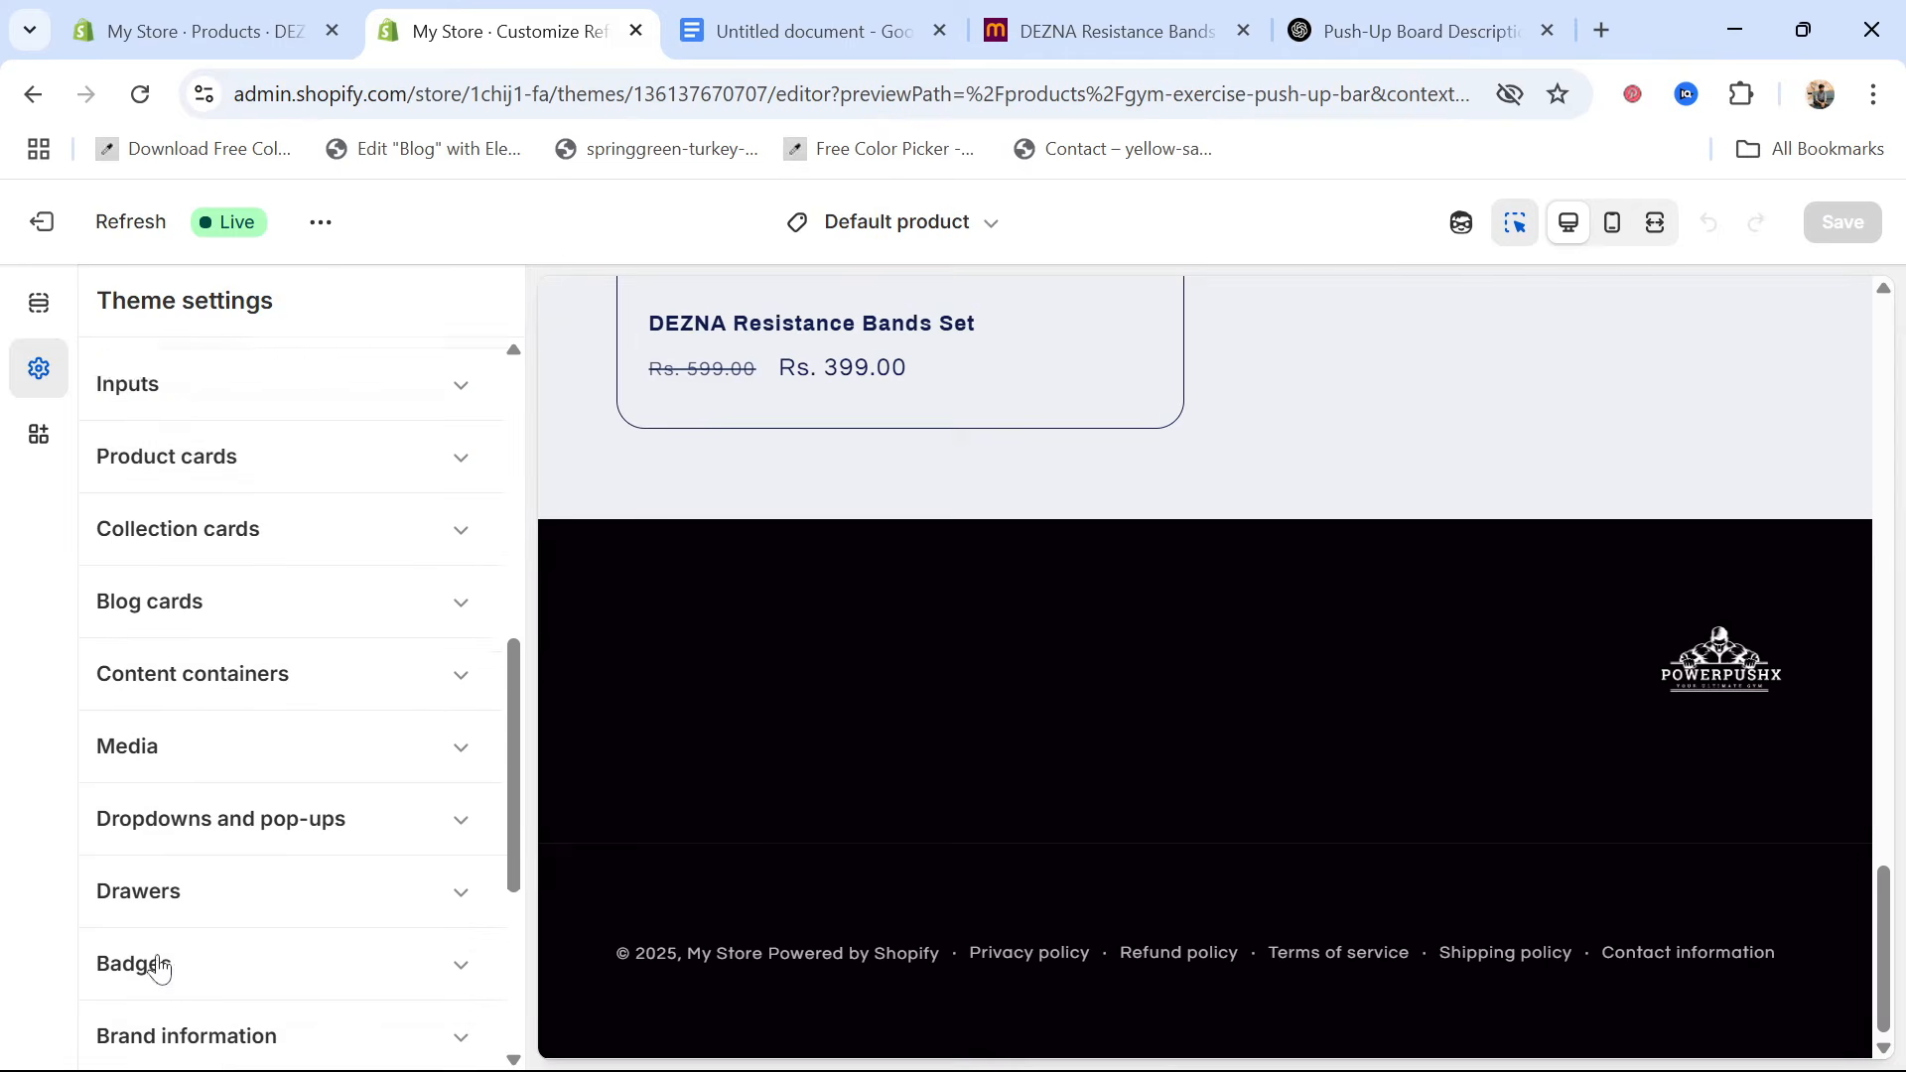
# Add a Menu block to the theme's footer section
pyautogui.click(38, 316)
pyautogui.scroll(-6, 163, 849)
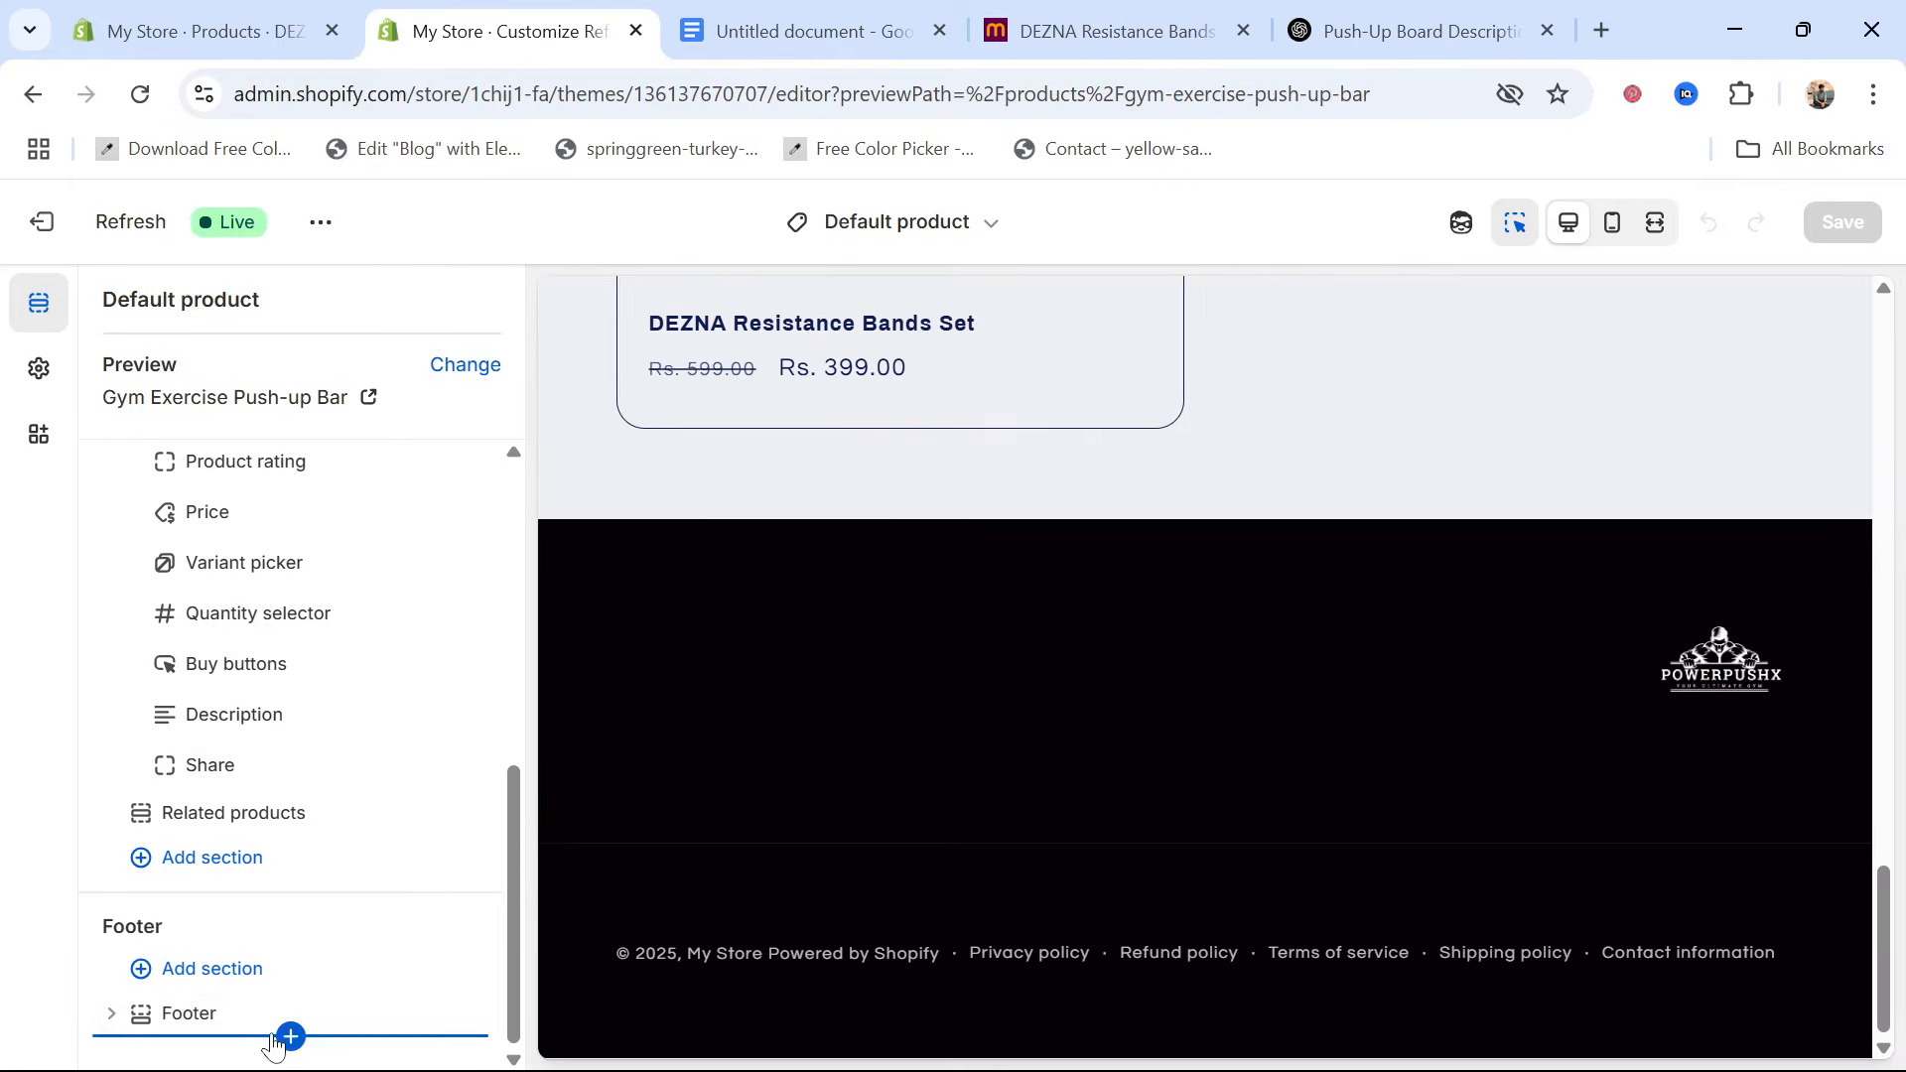
pyautogui.click(289, 1037)
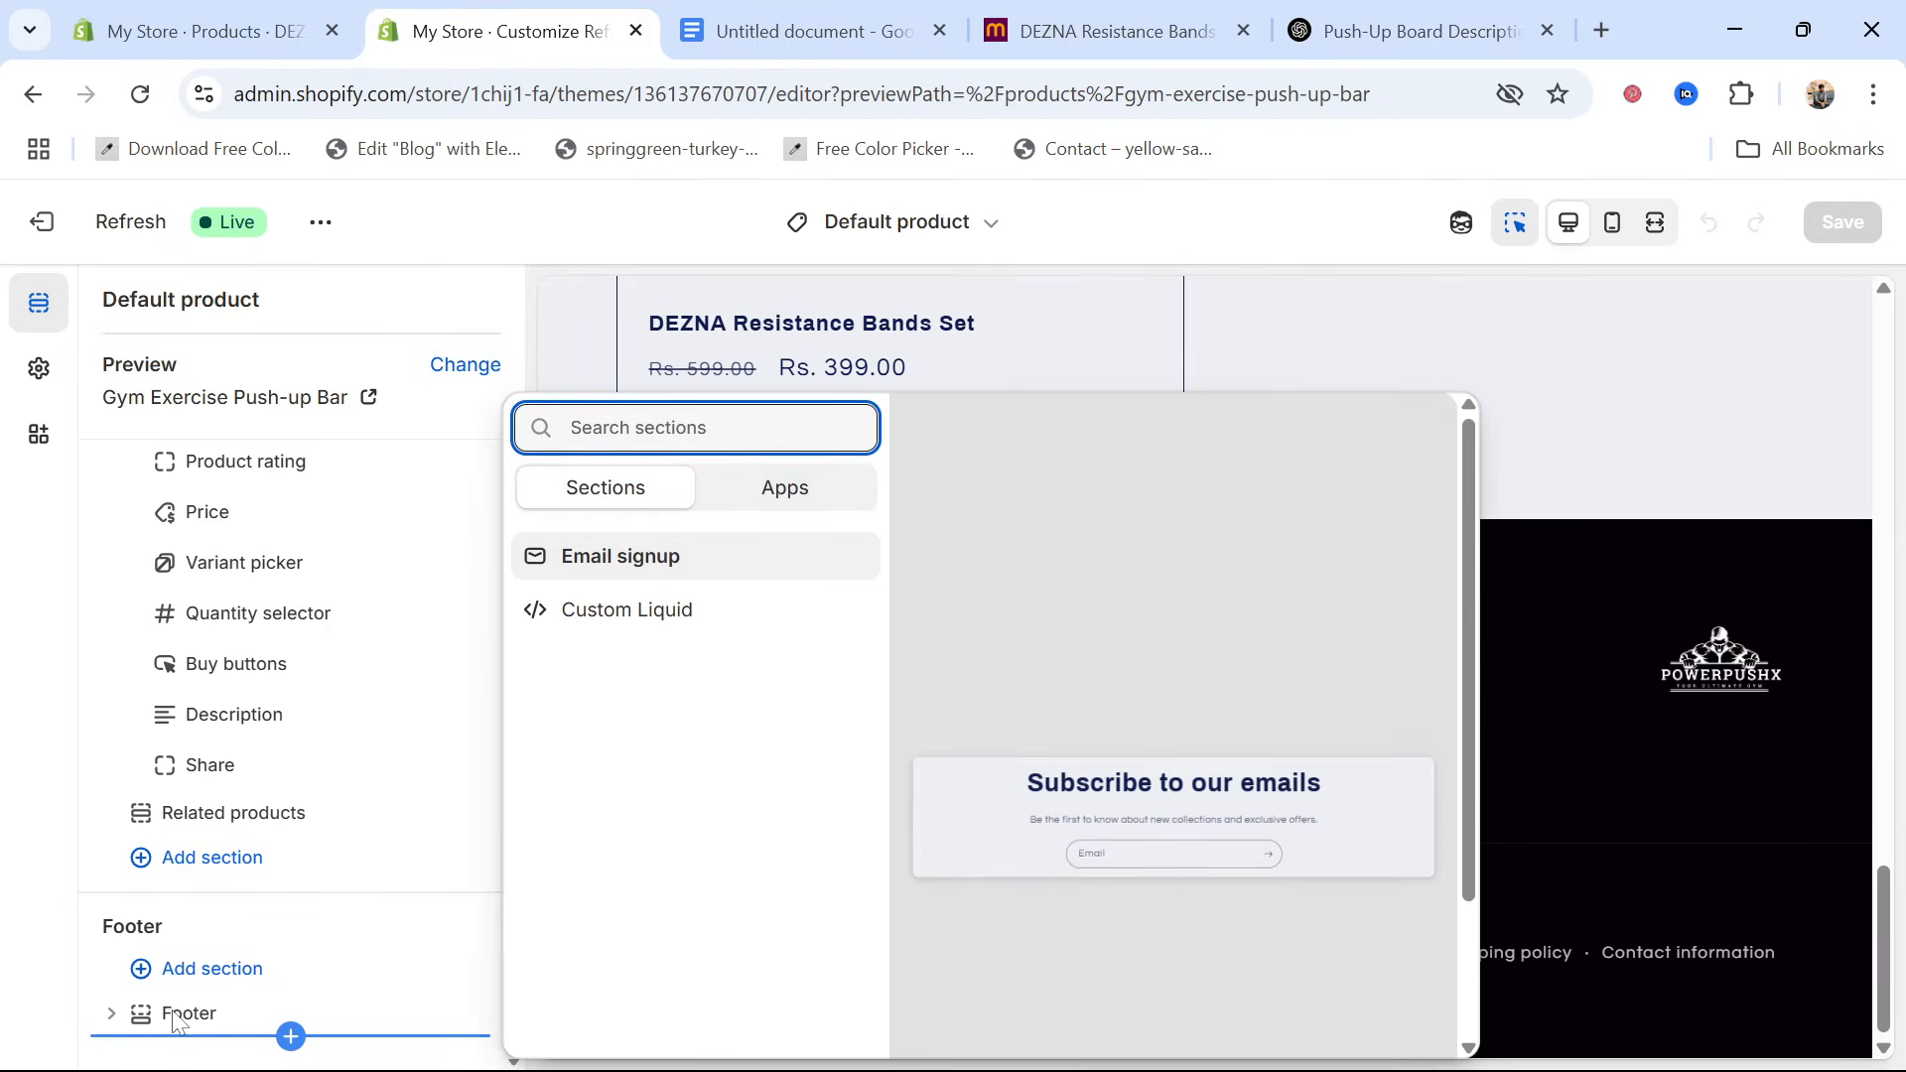
pyautogui.press('Escape')
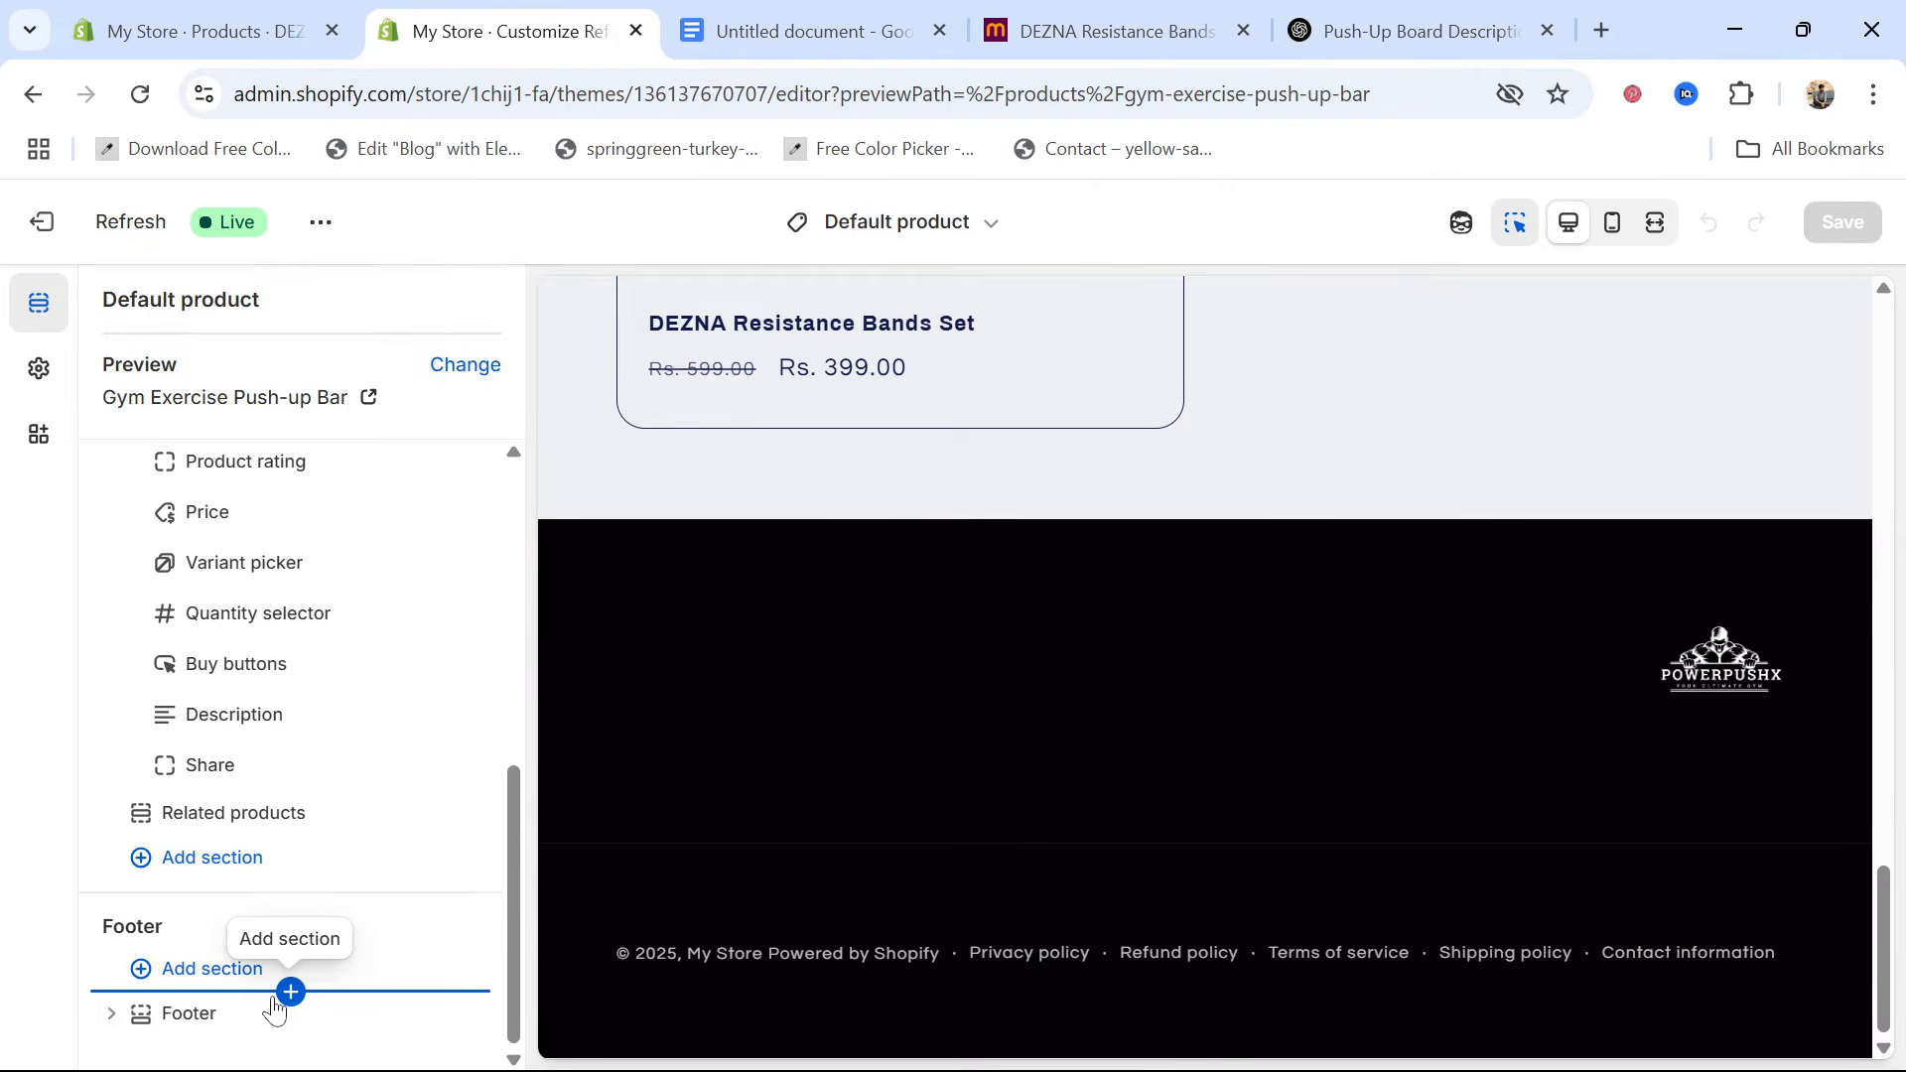
pyautogui.click(854, 765)
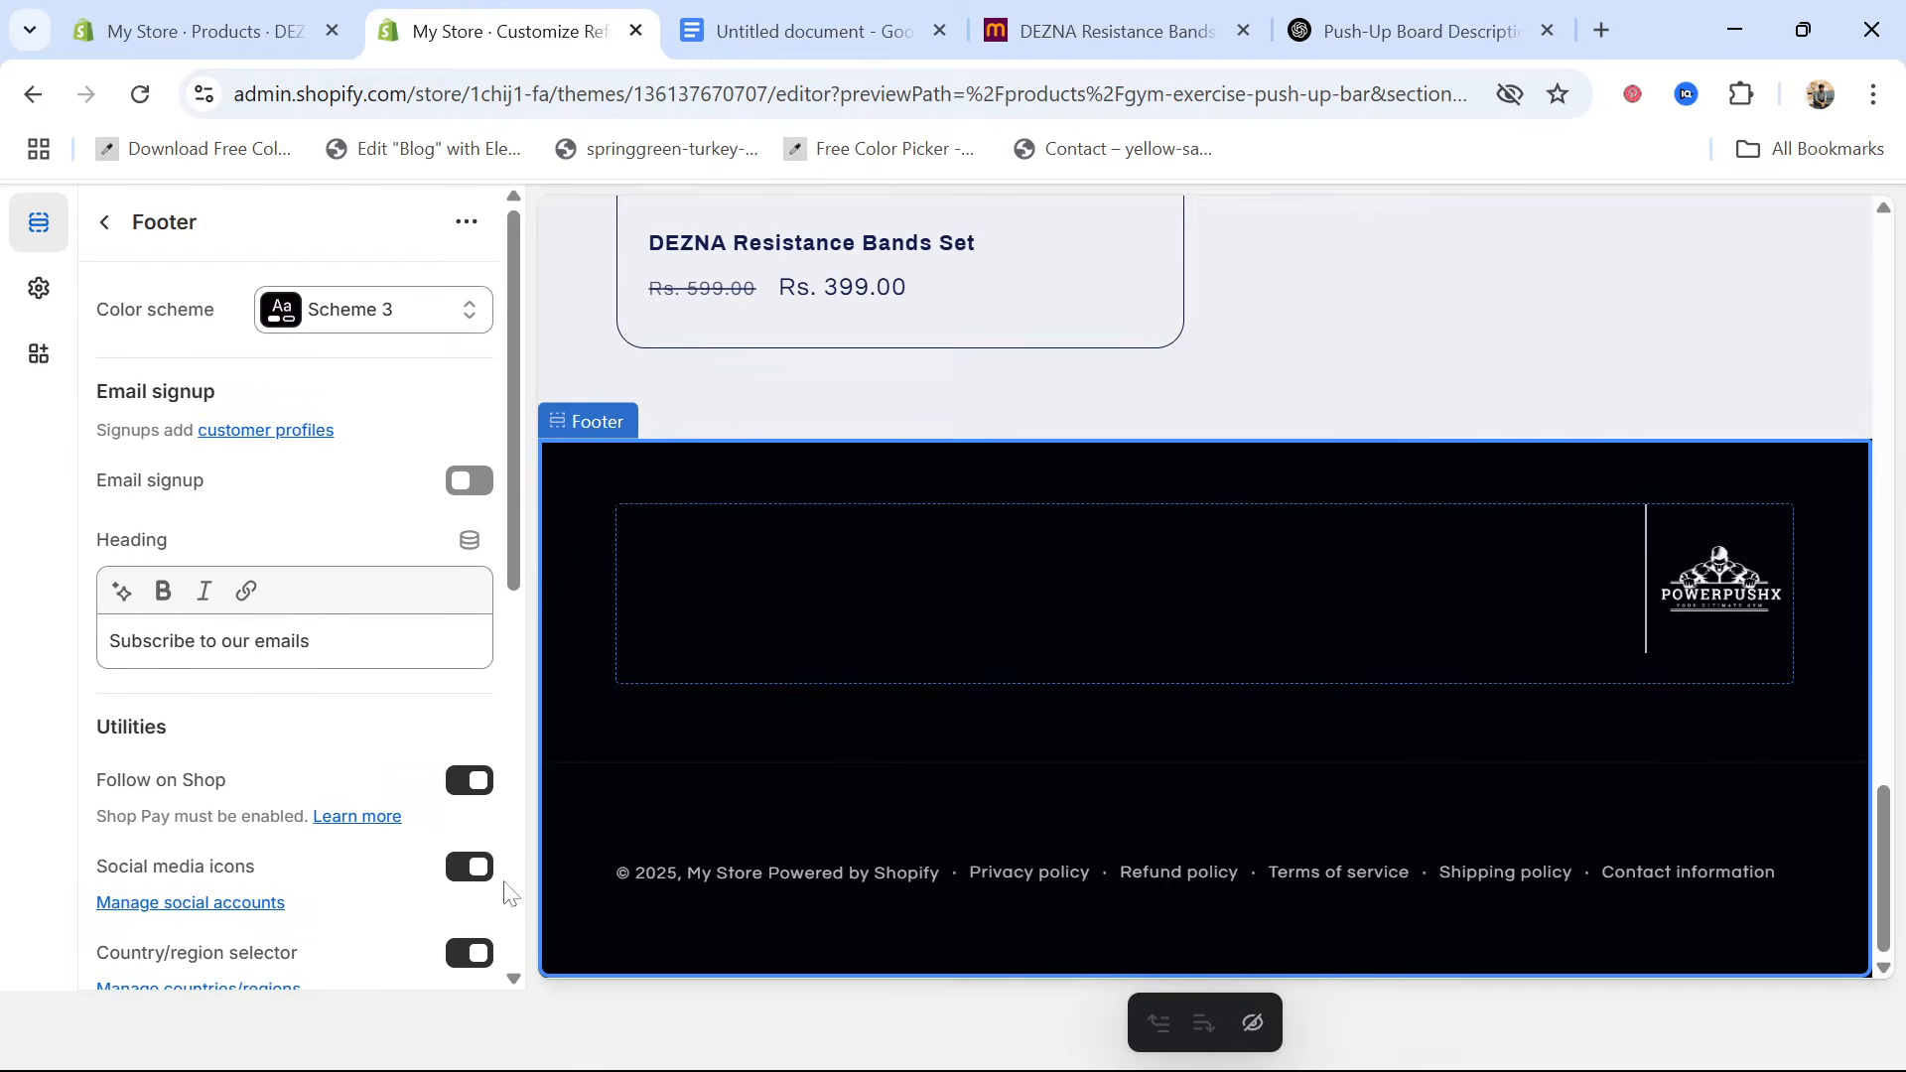
pyautogui.click(94, 232)
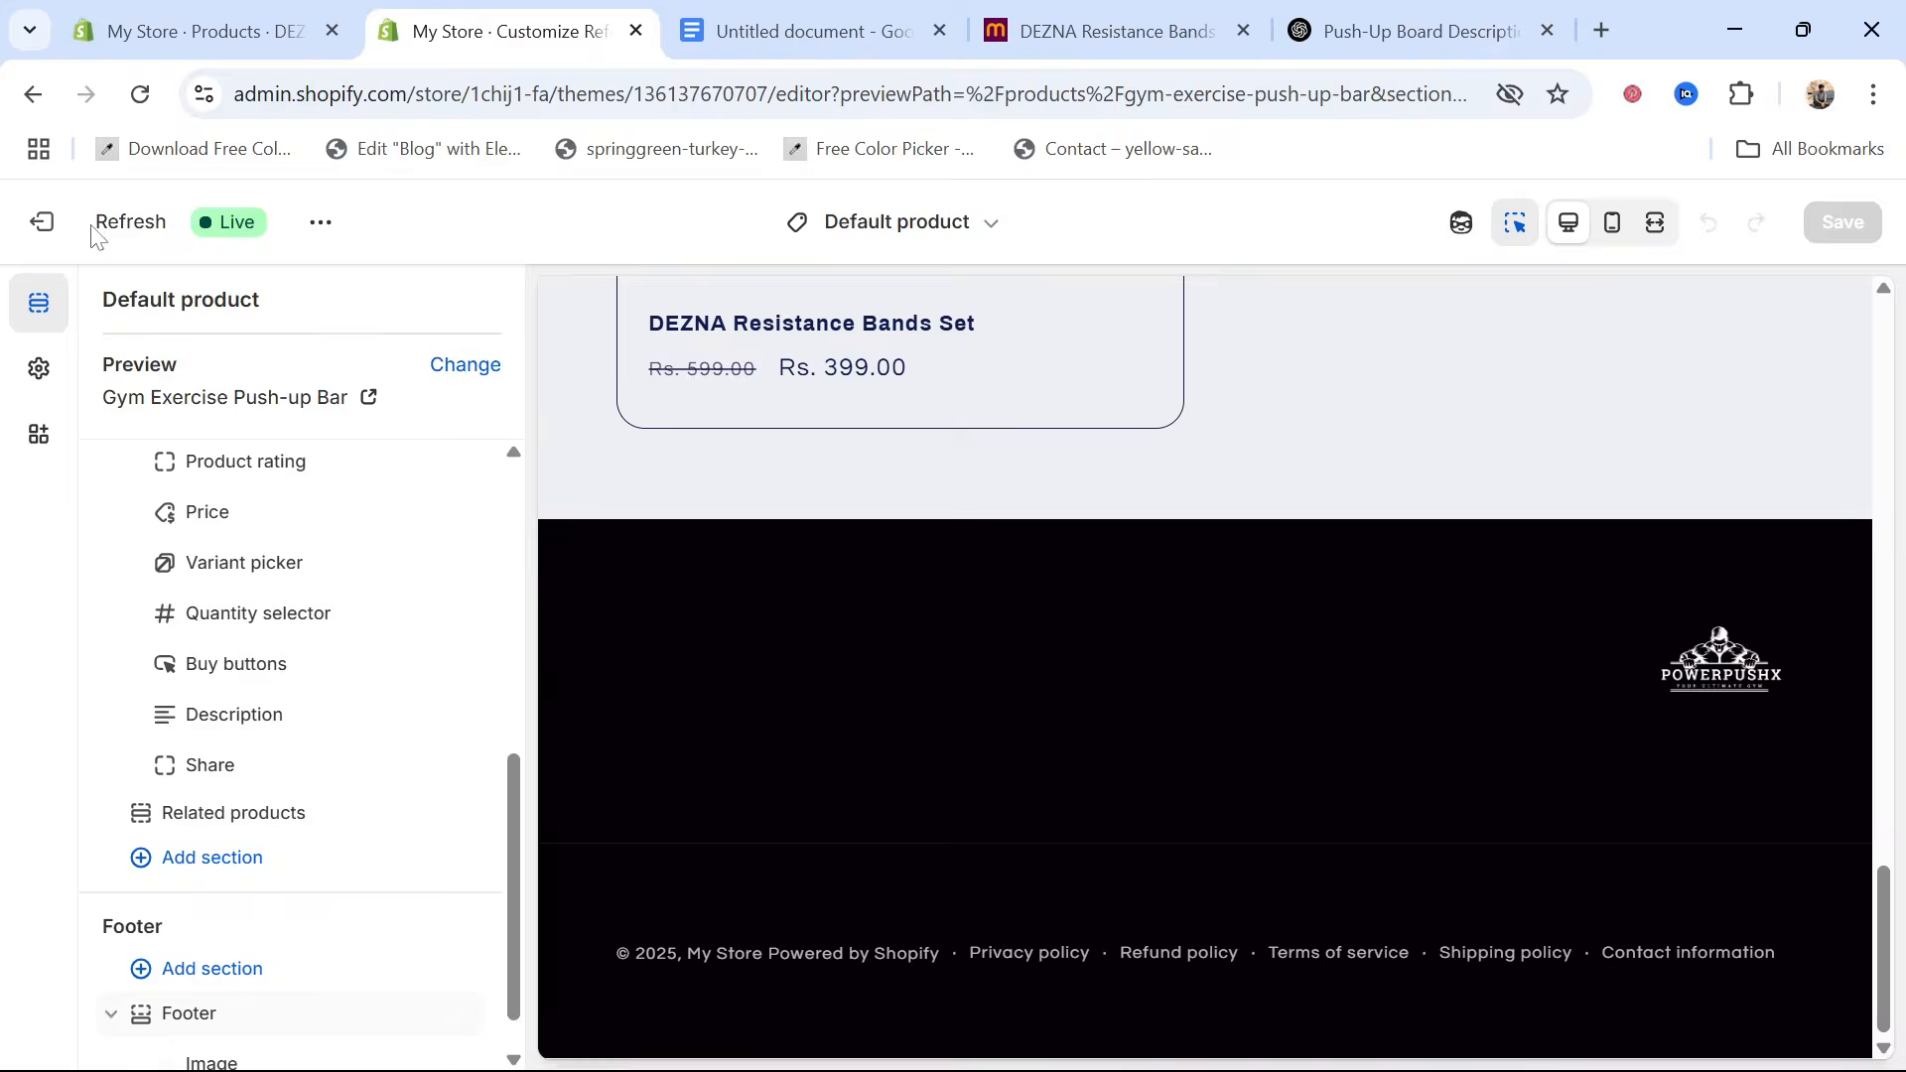
pyautogui.scroll(-1, 138, 759)
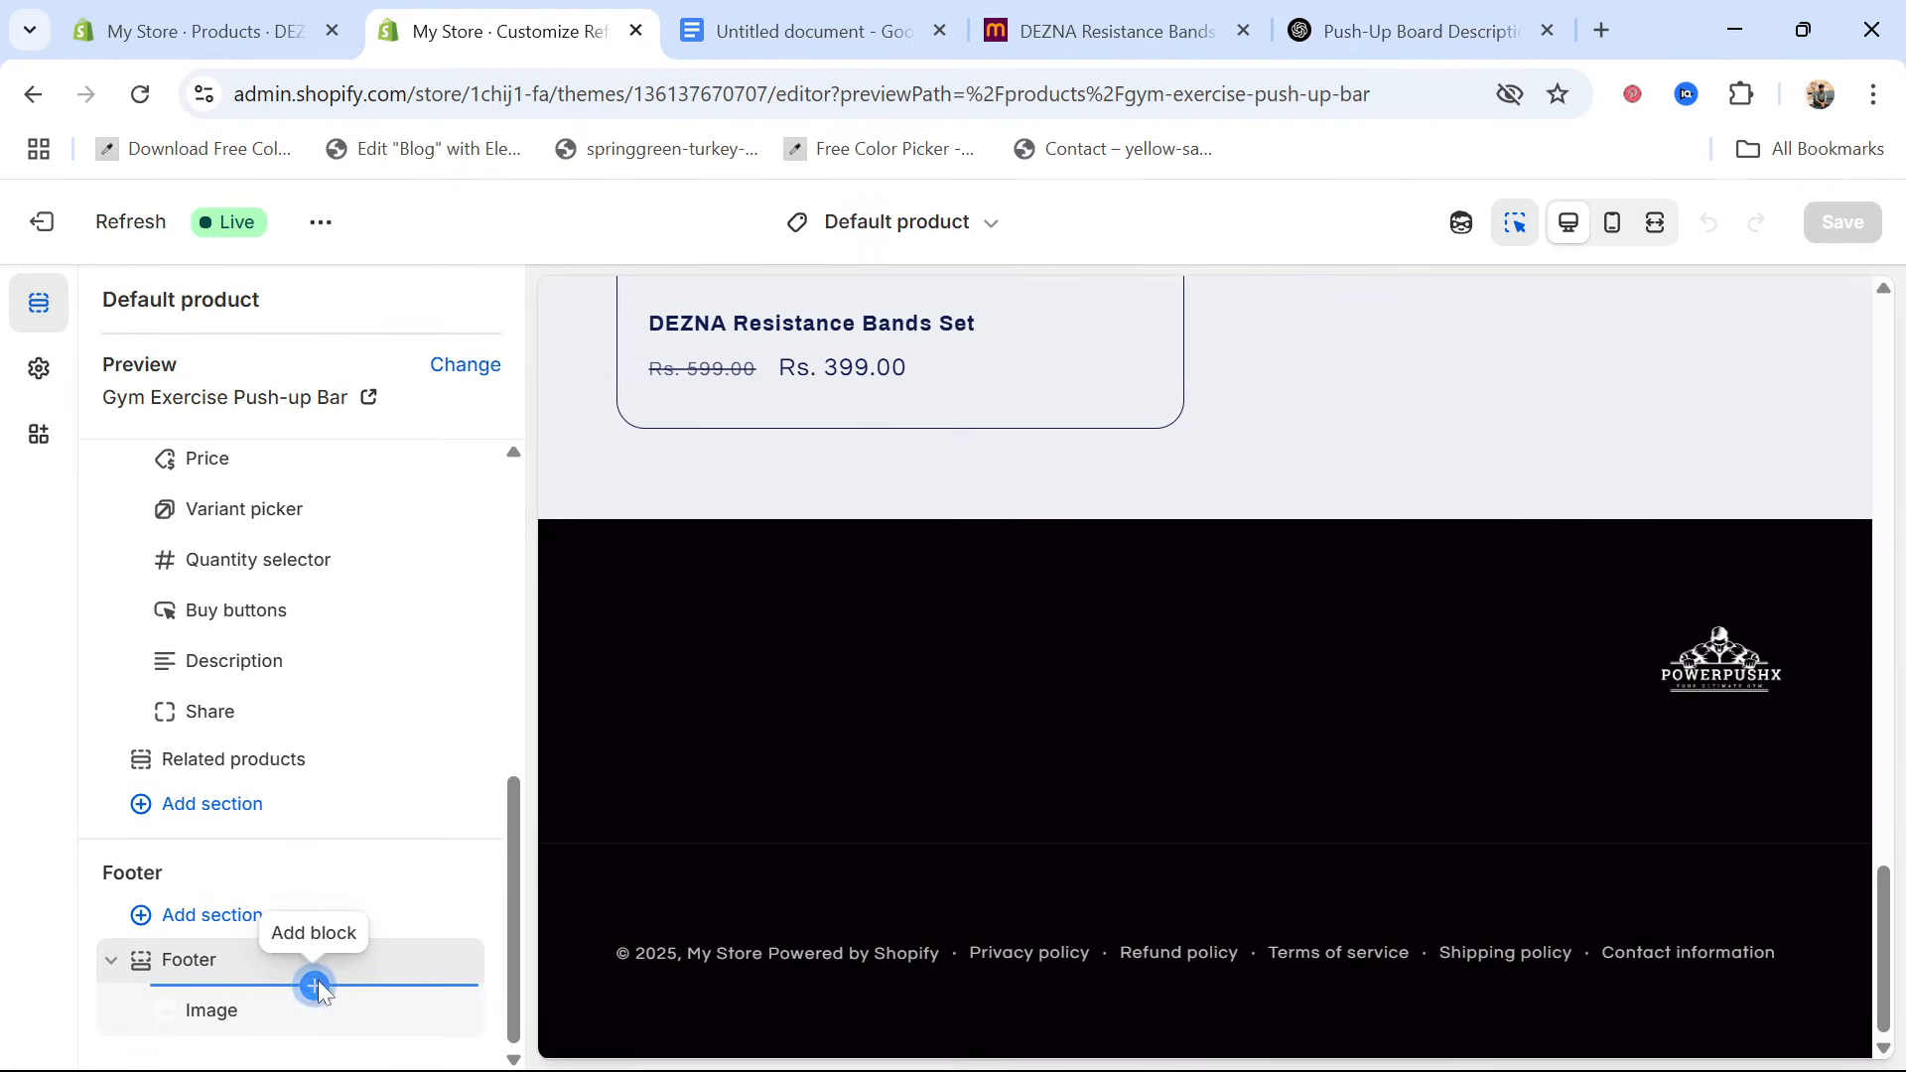
pyautogui.click(316, 985)
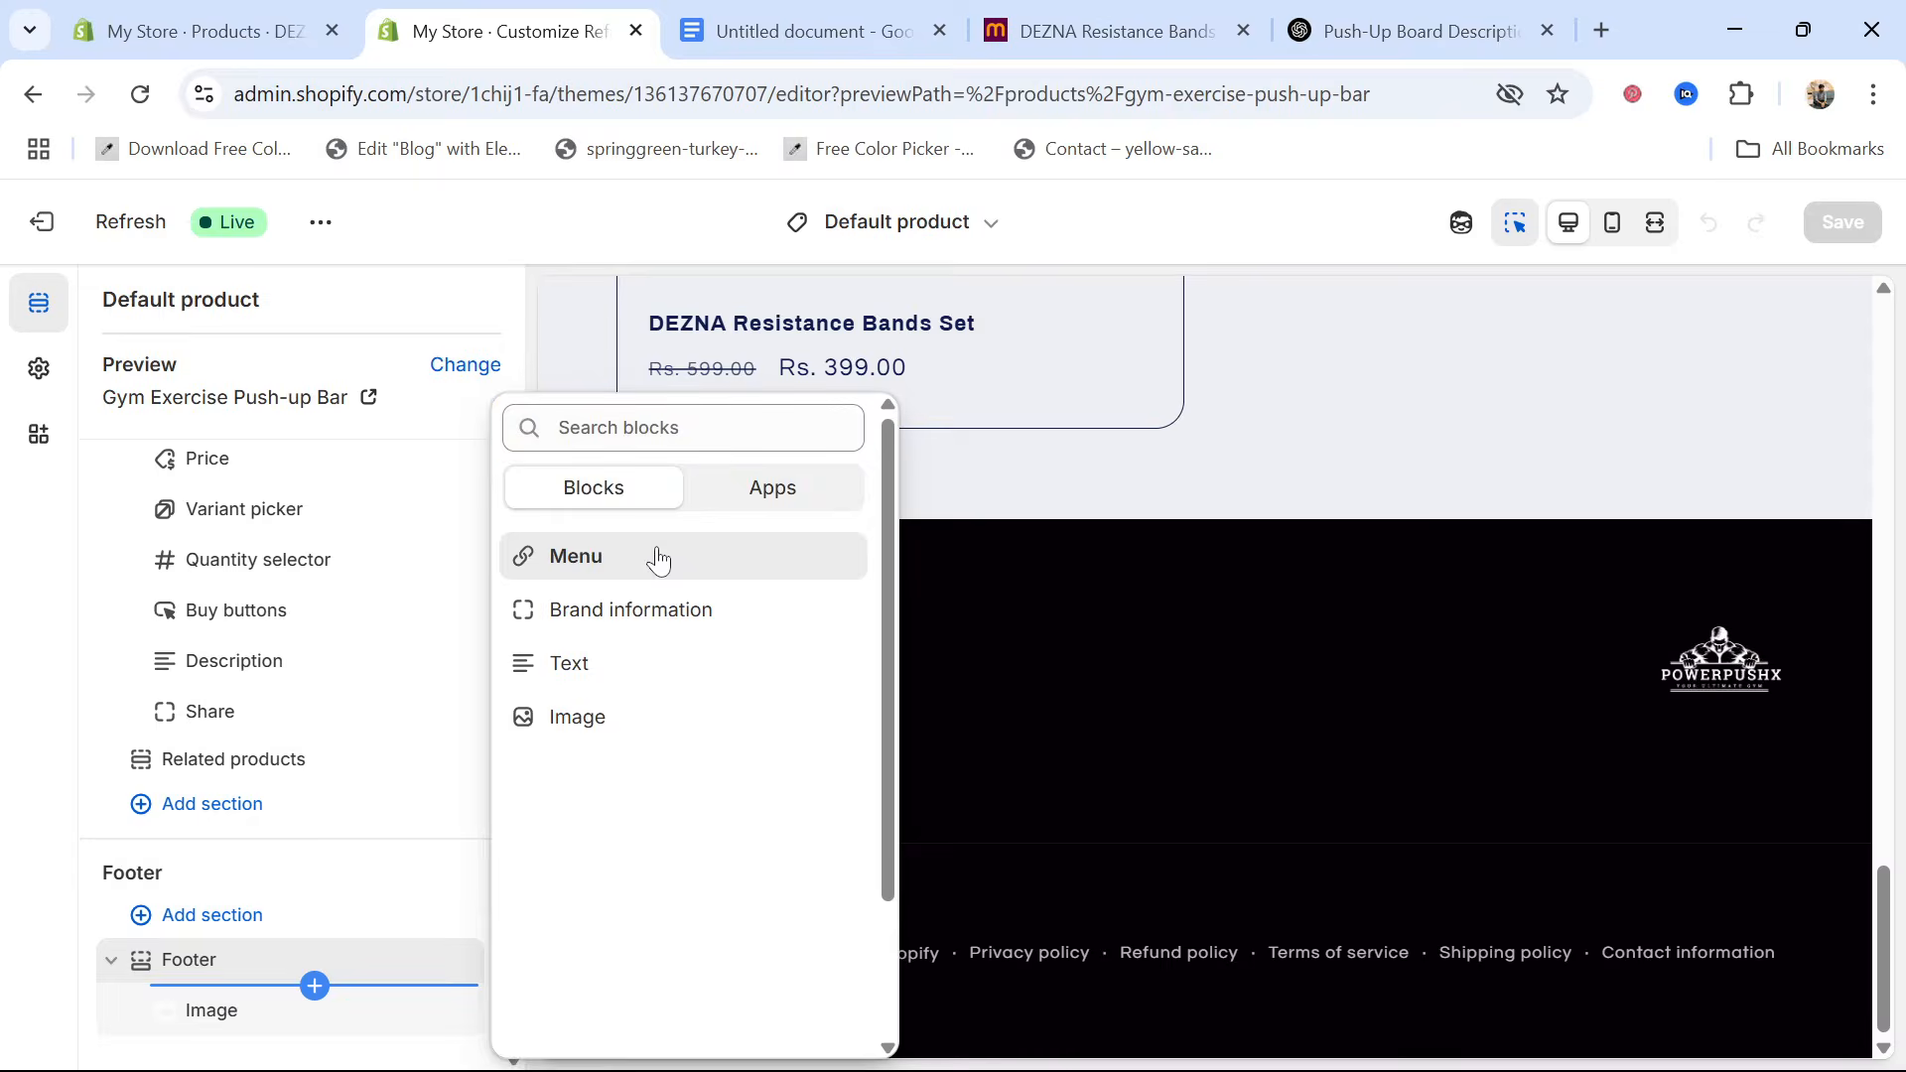
pyautogui.click(657, 559)
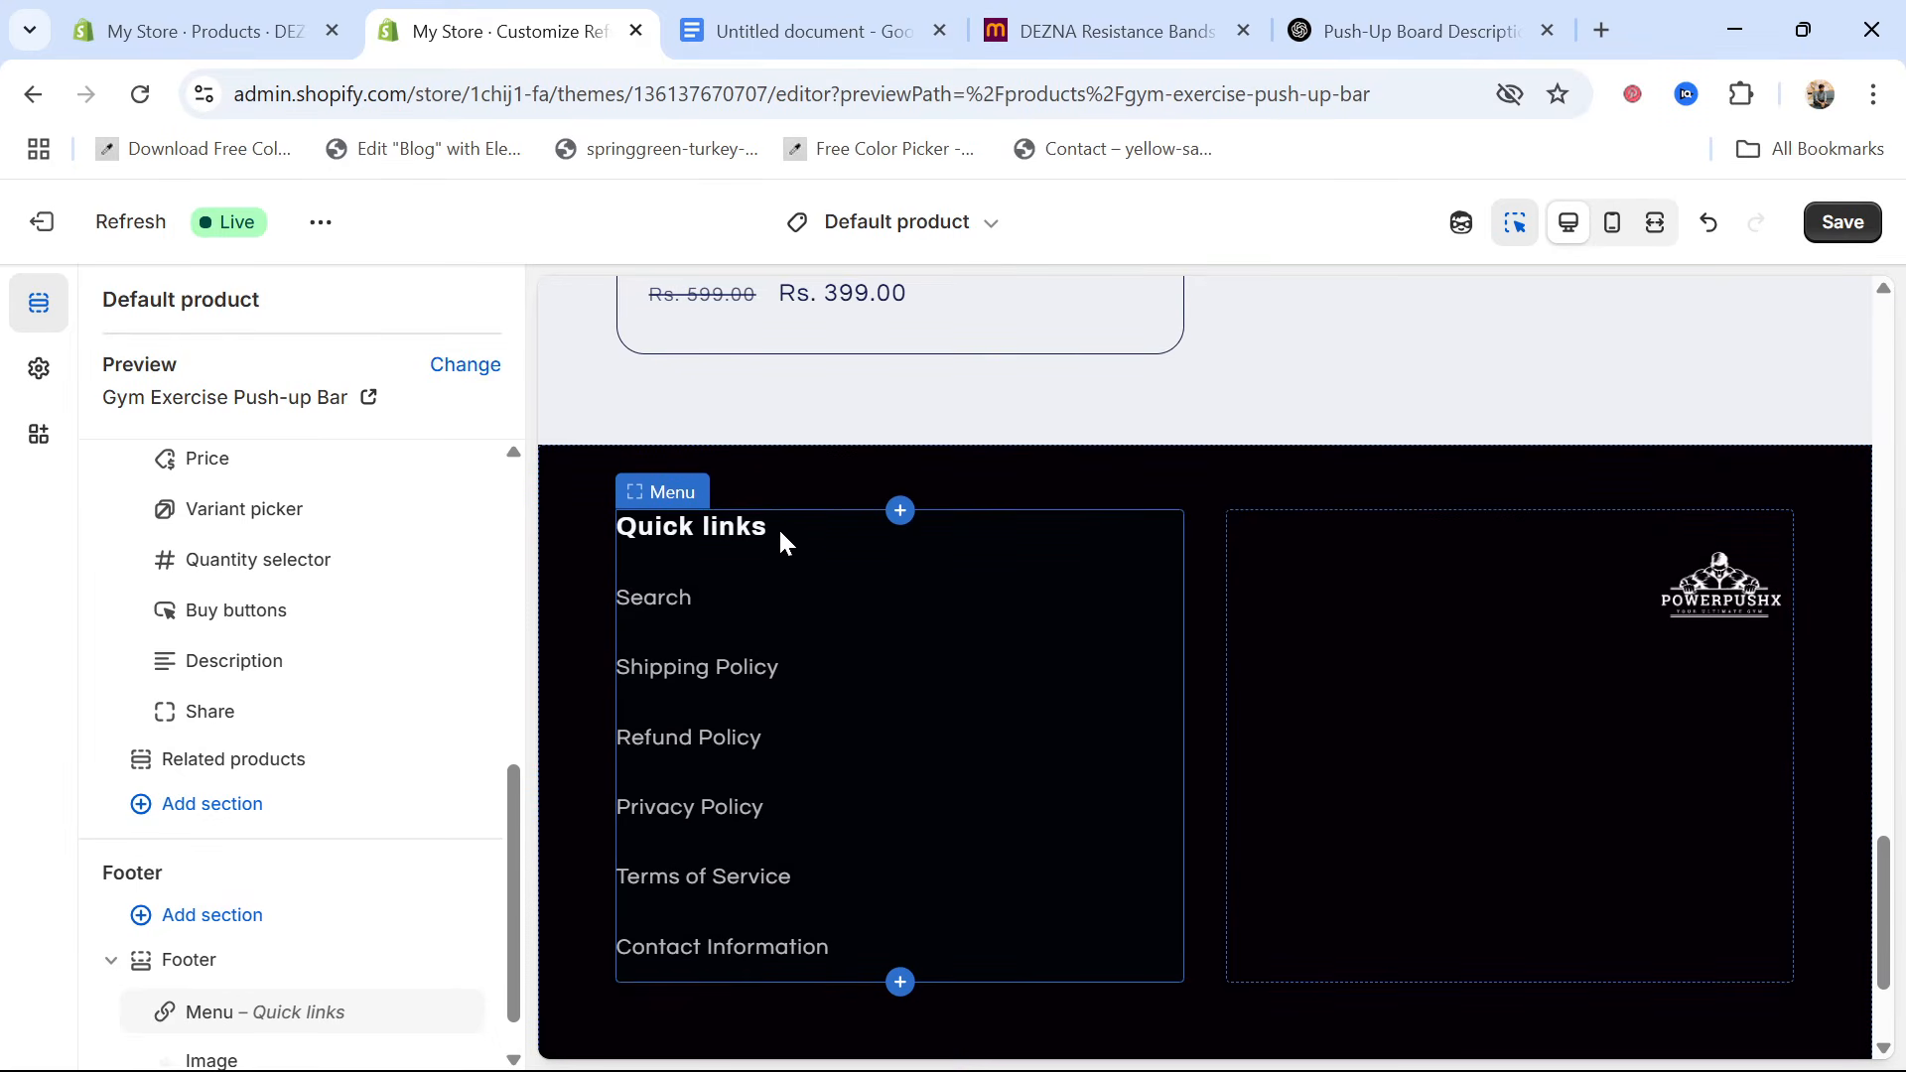
# Change the footer menu block's heading to "Our Policy" and save the theme
pyautogui.scroll(7, 189, 918)
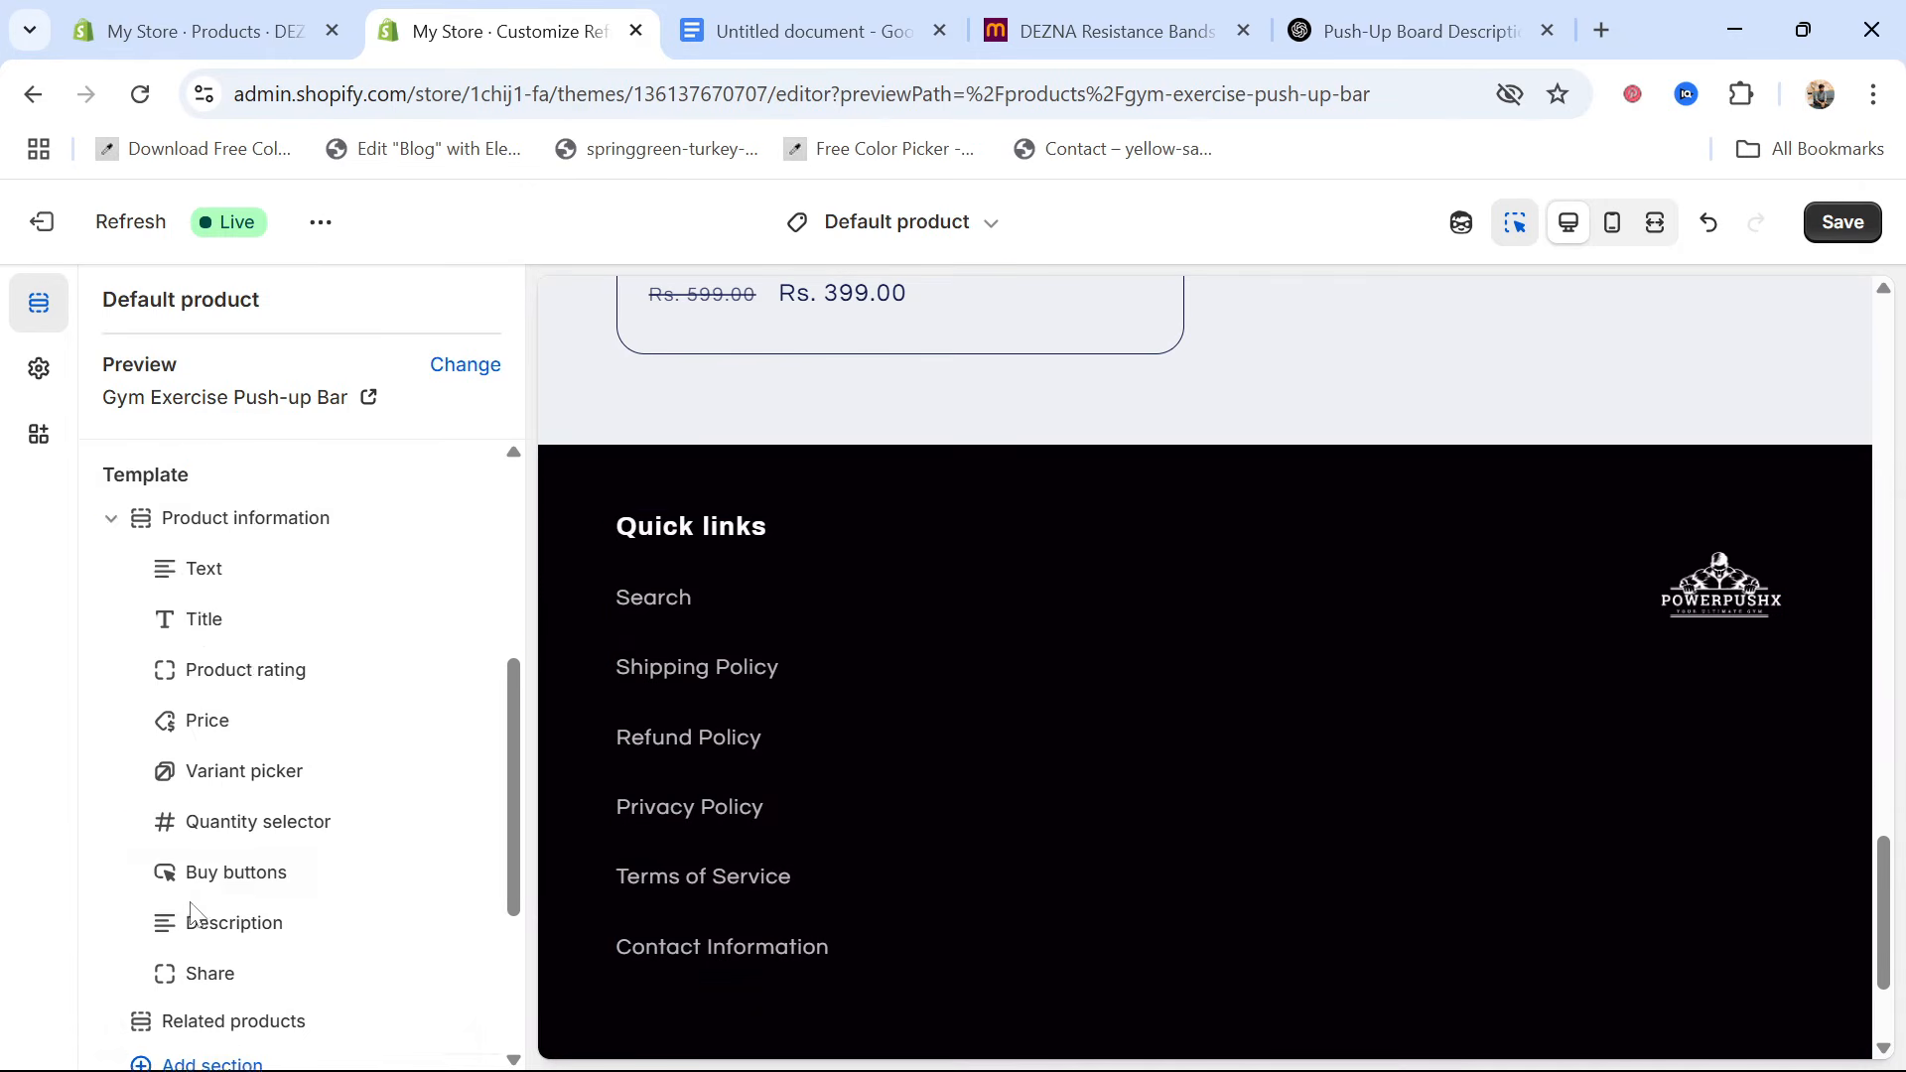
pyautogui.scroll(-7, 257, 840)
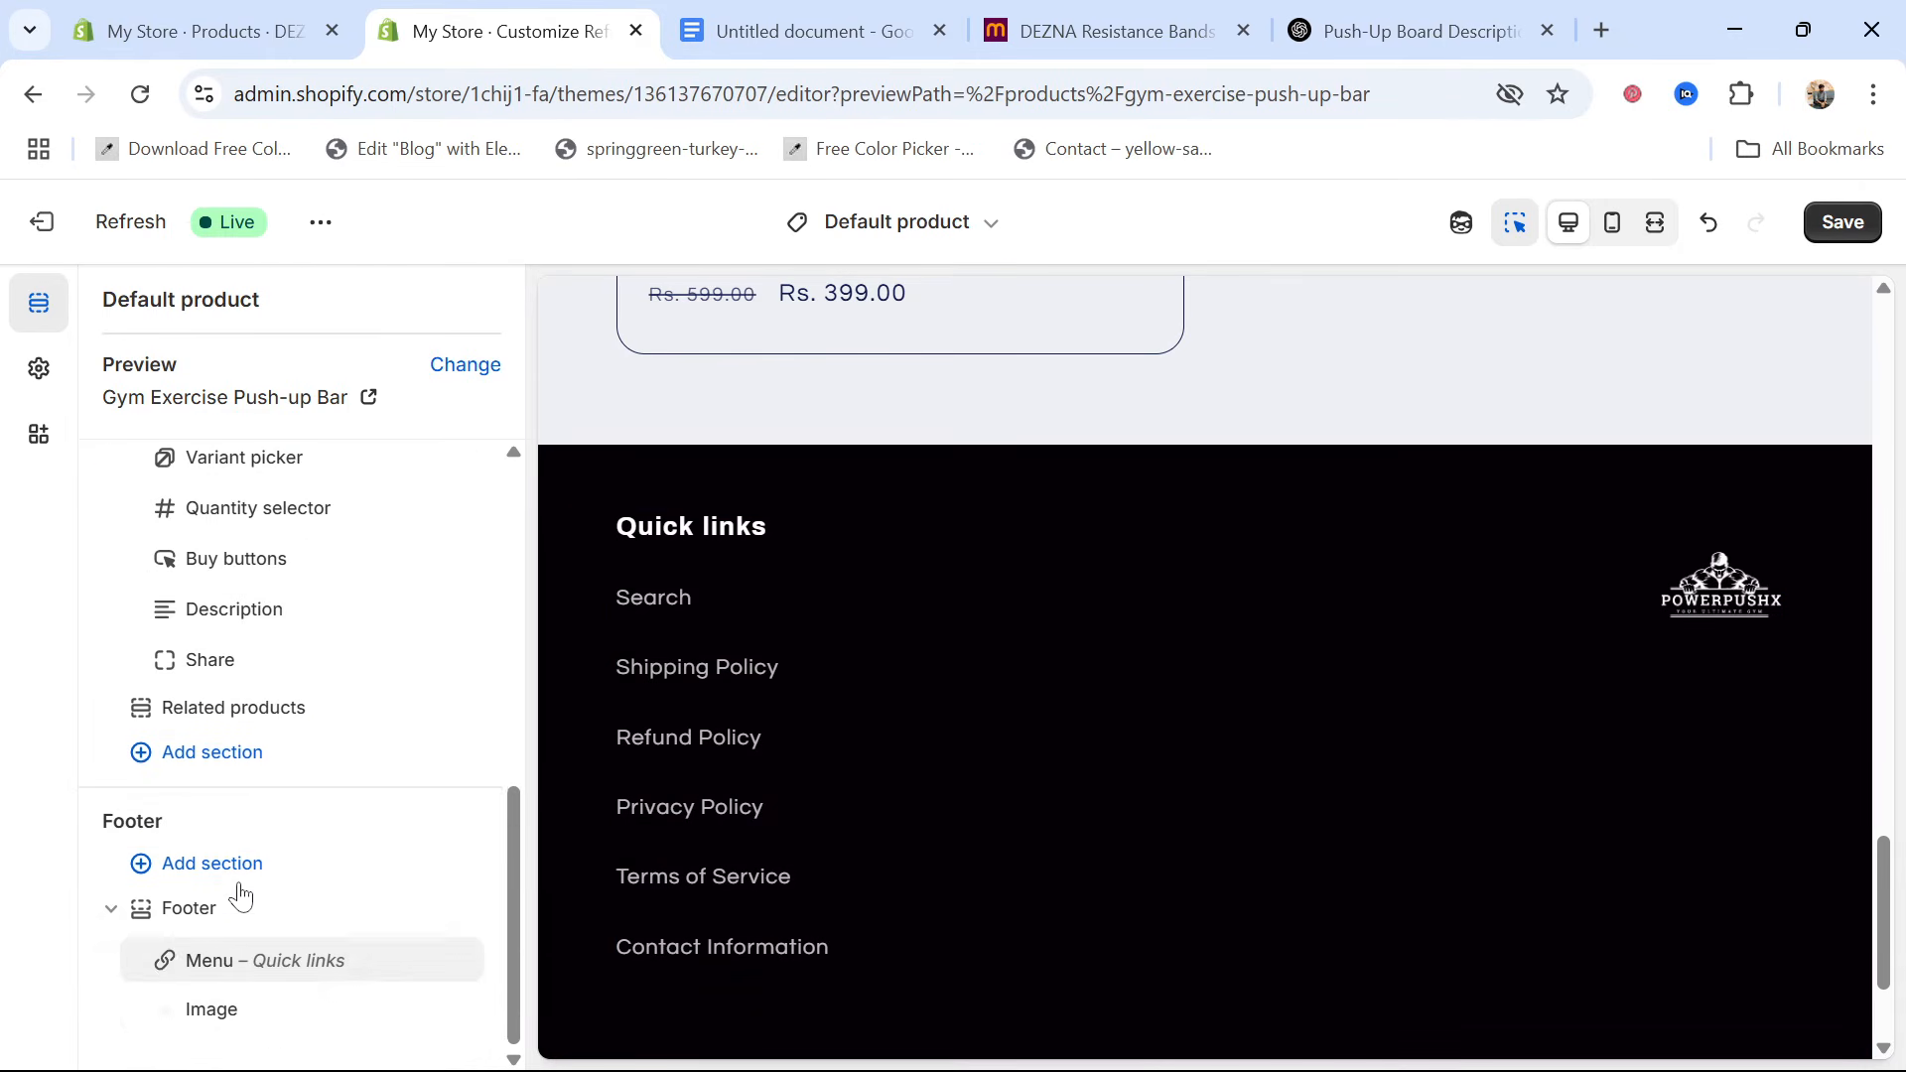
pyautogui.click(291, 963)
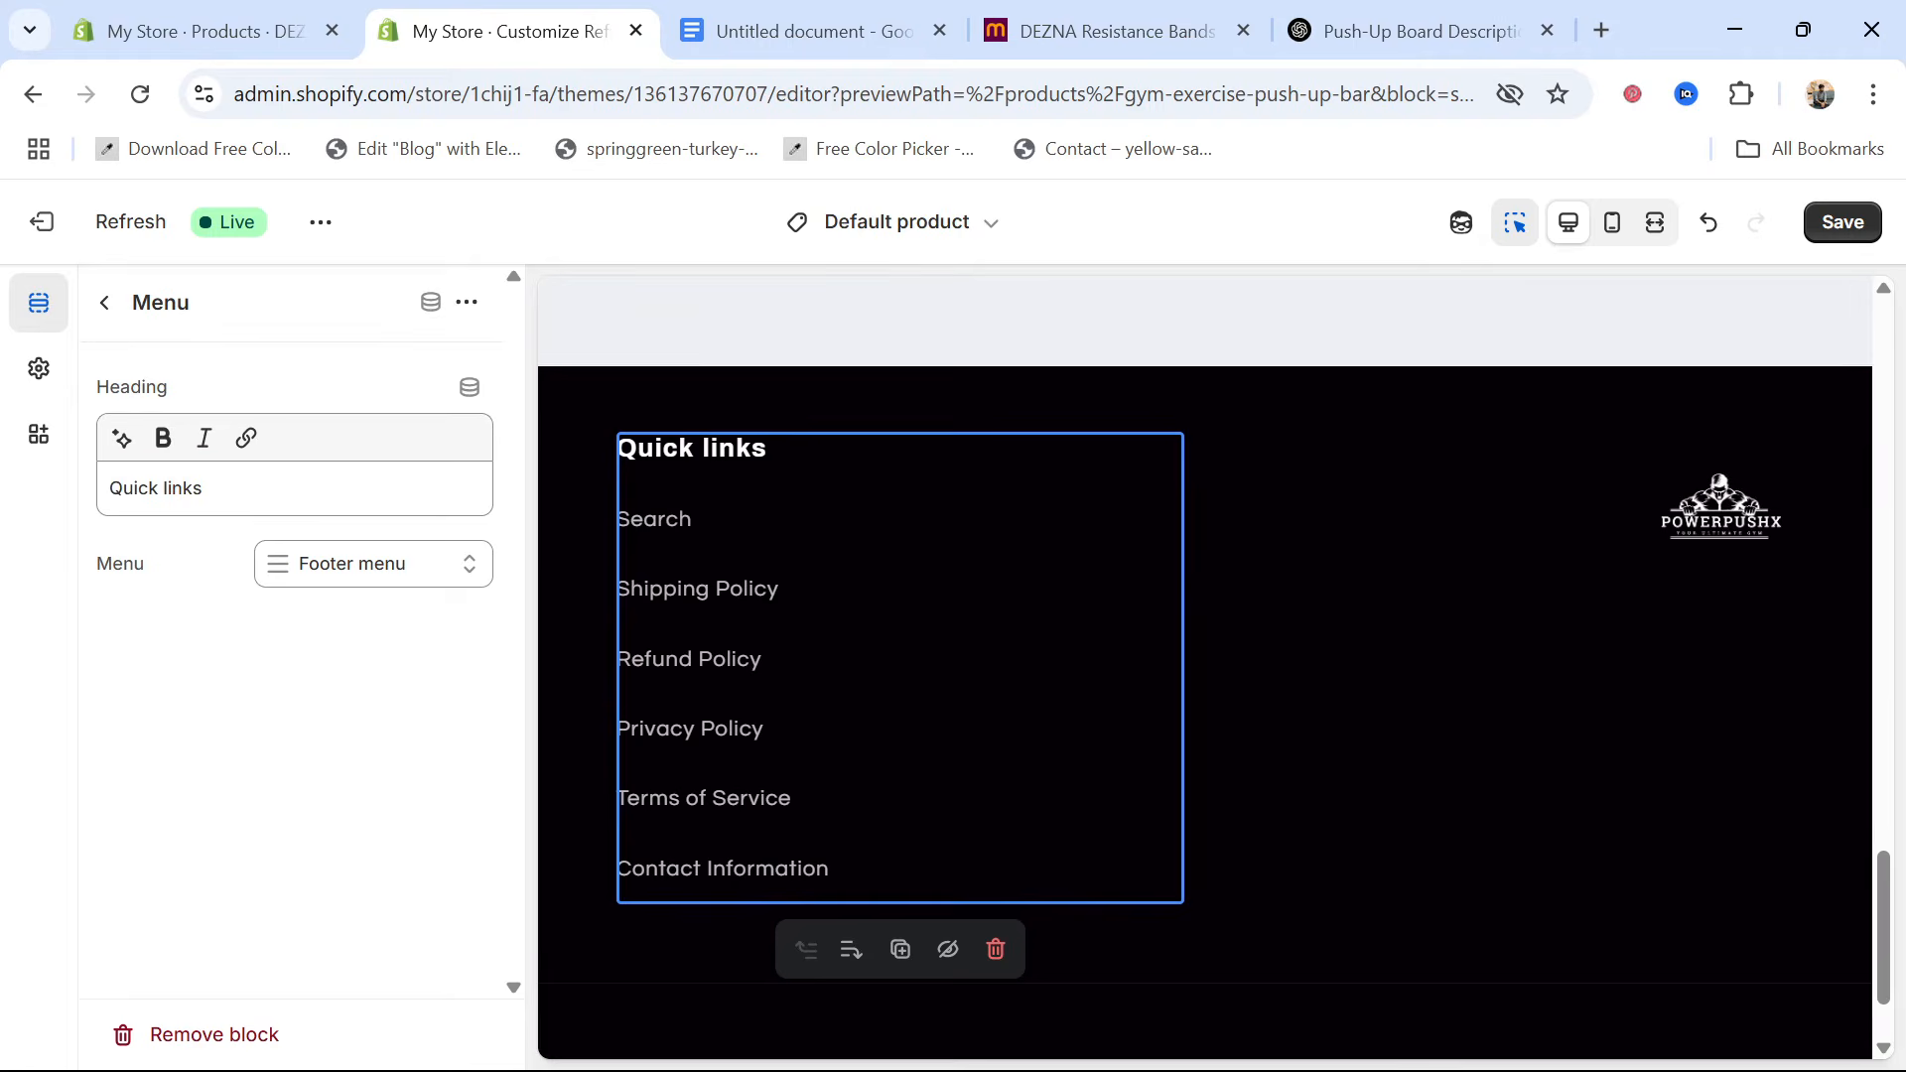
pyautogui.moveTo(207, 489); pyautogui.dragTo(122, 488)
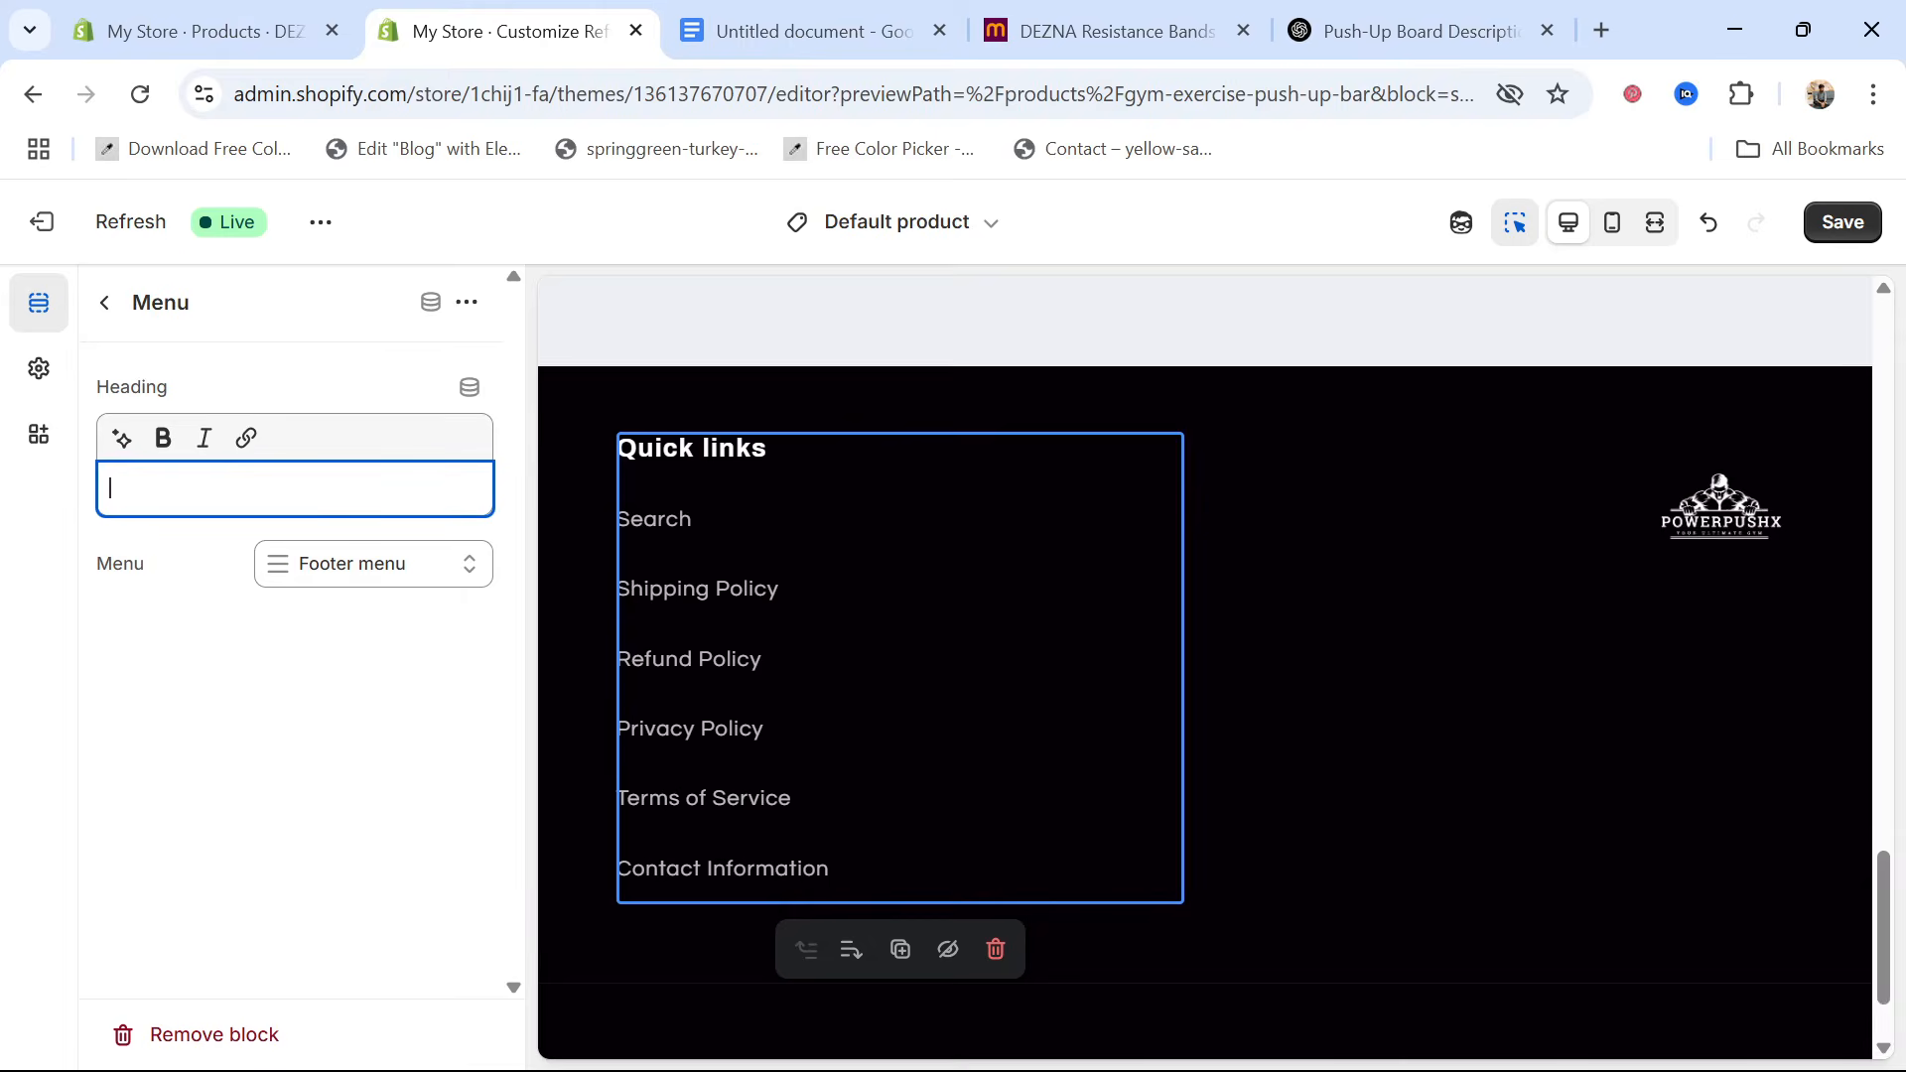
pyautogui.write('Qu')
pyautogui.write('r M')
pyautogui.press('BackSpace')
pyautogui.write('Pol')
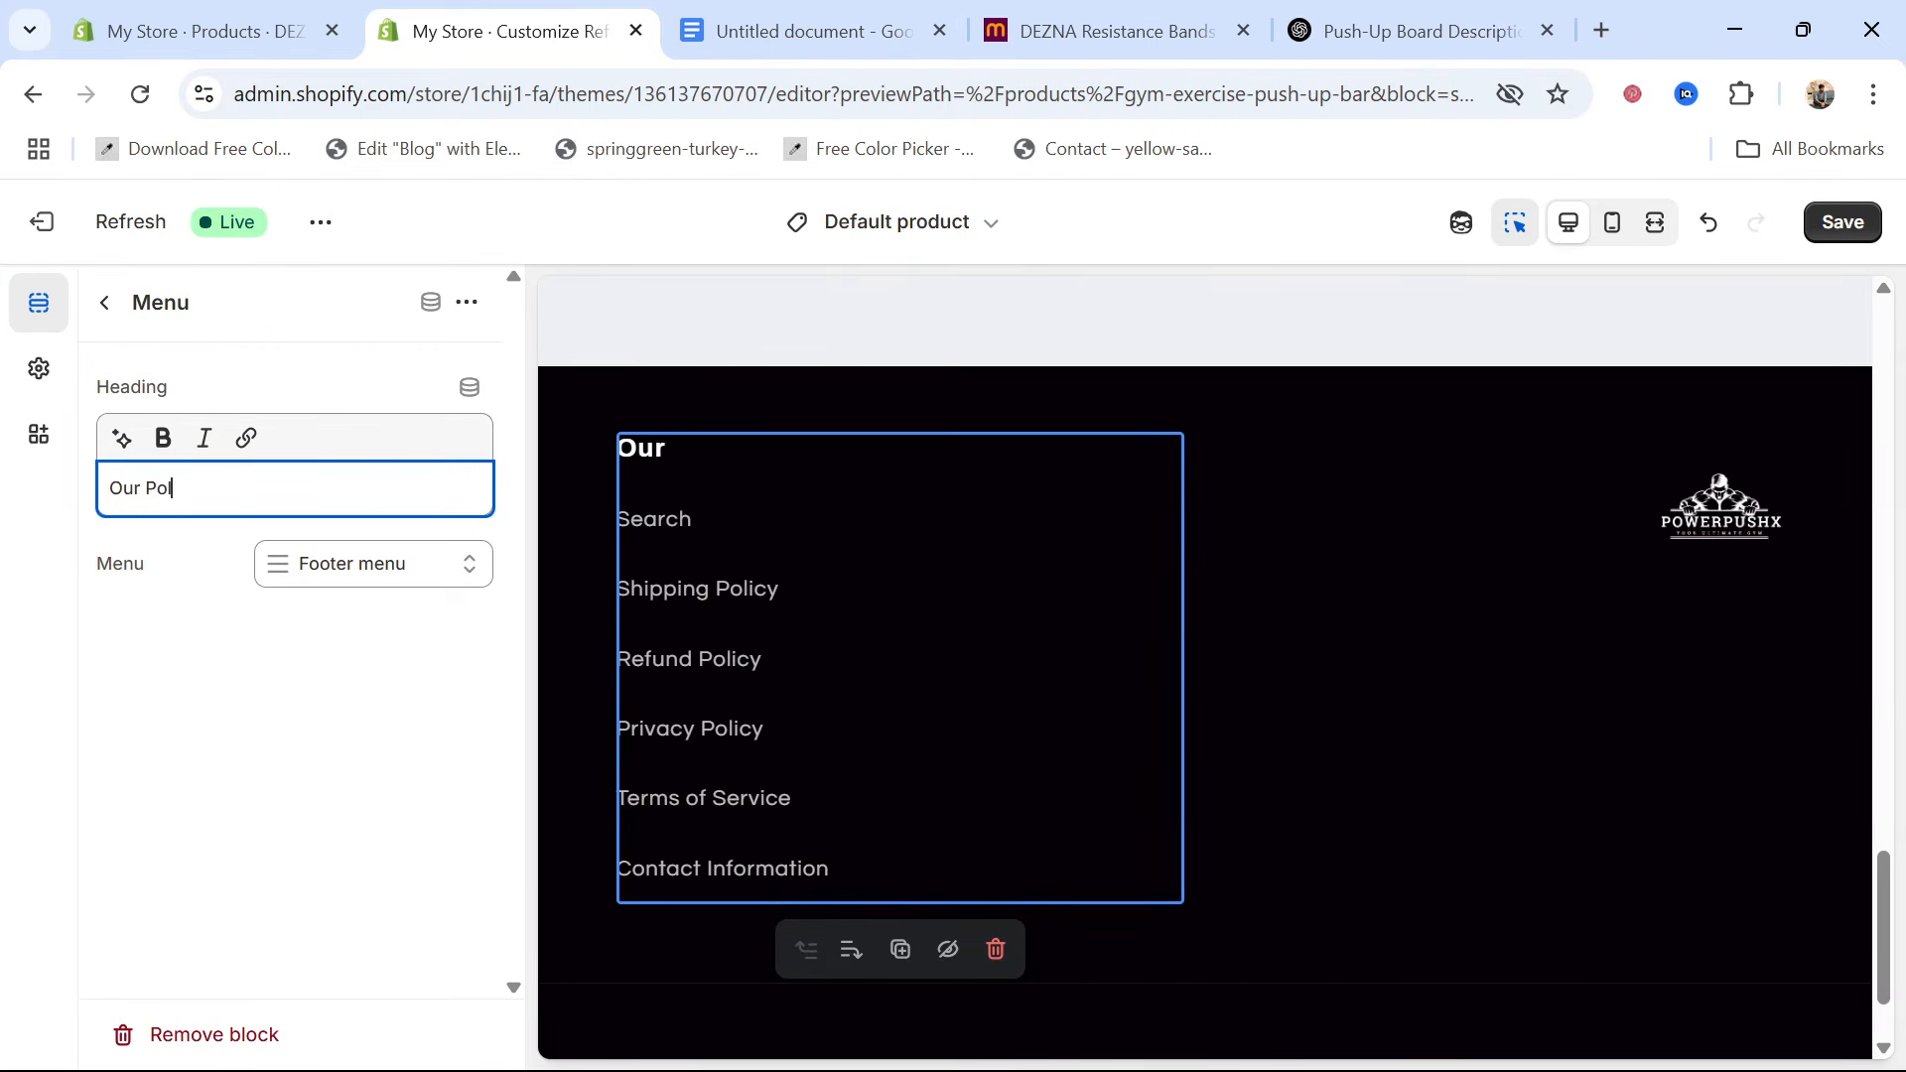
pyautogui.write('icy')
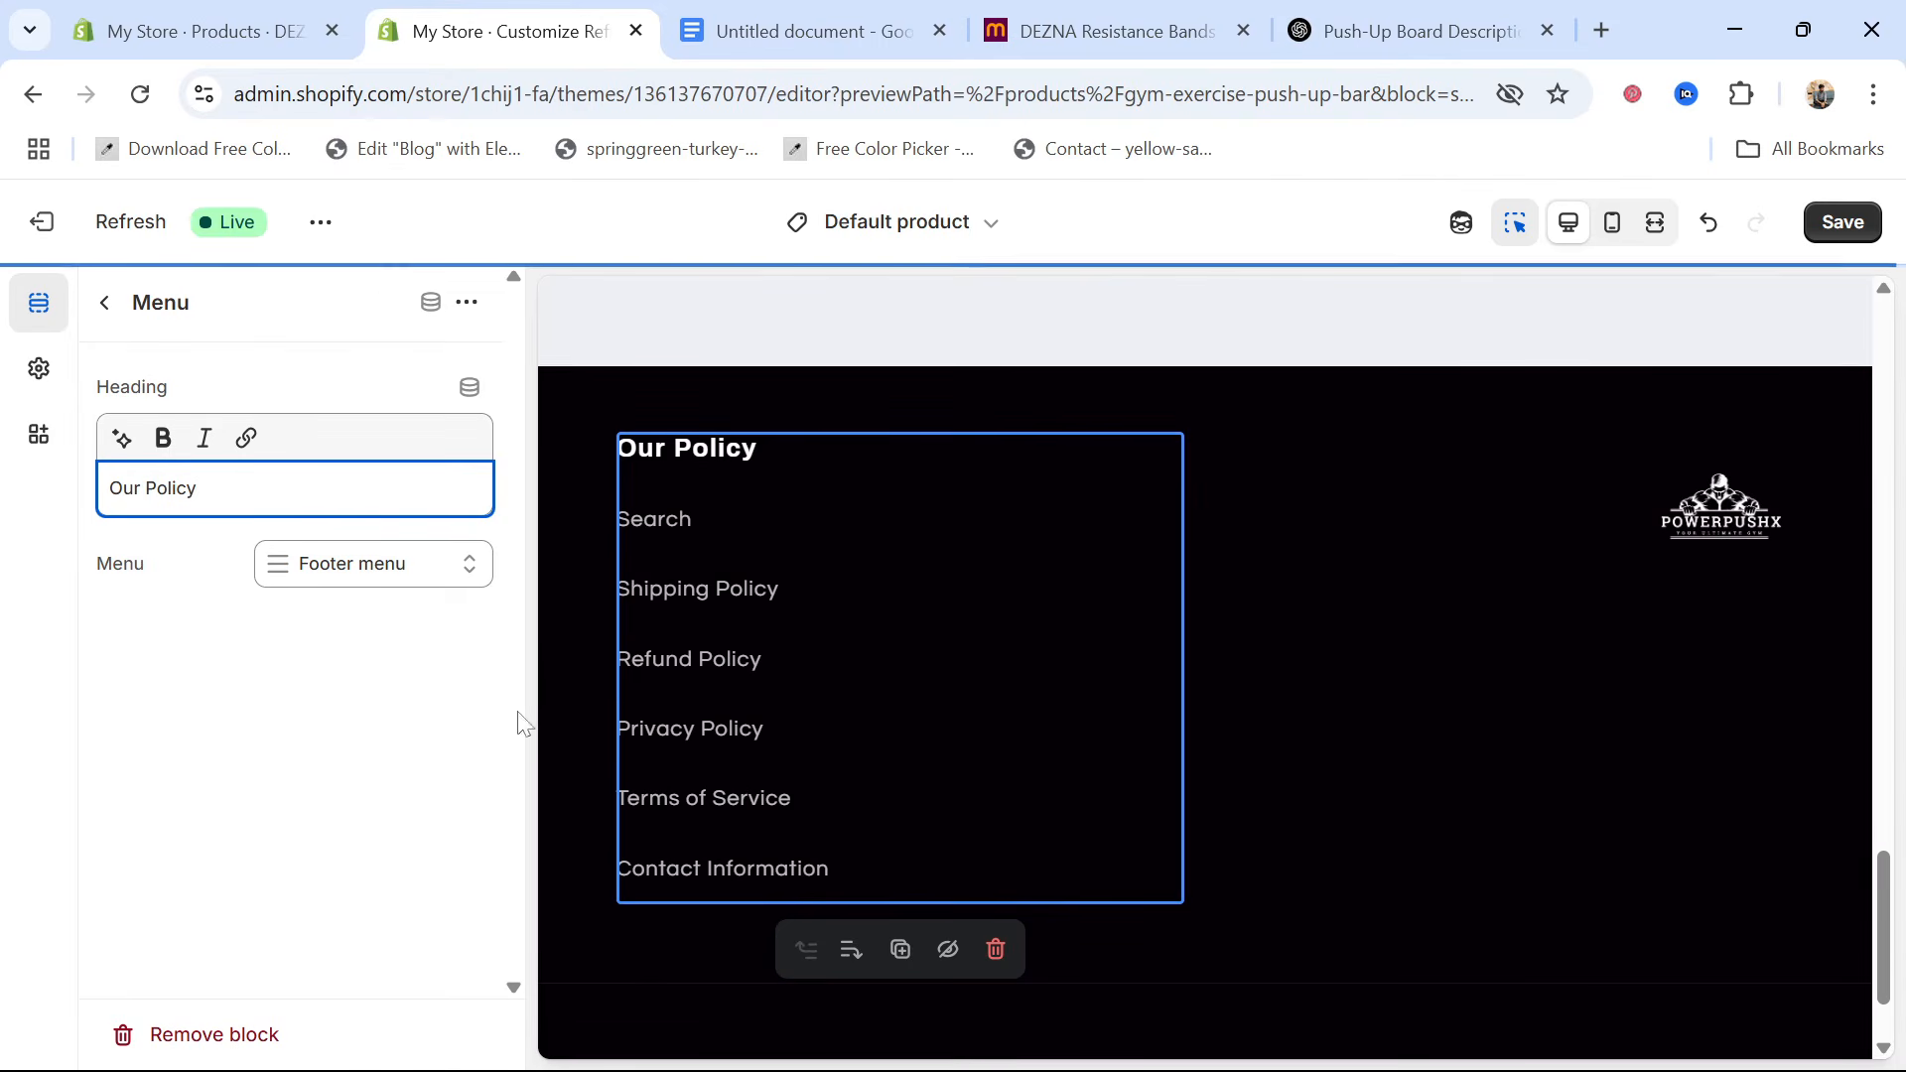
pyautogui.click(1846, 230)
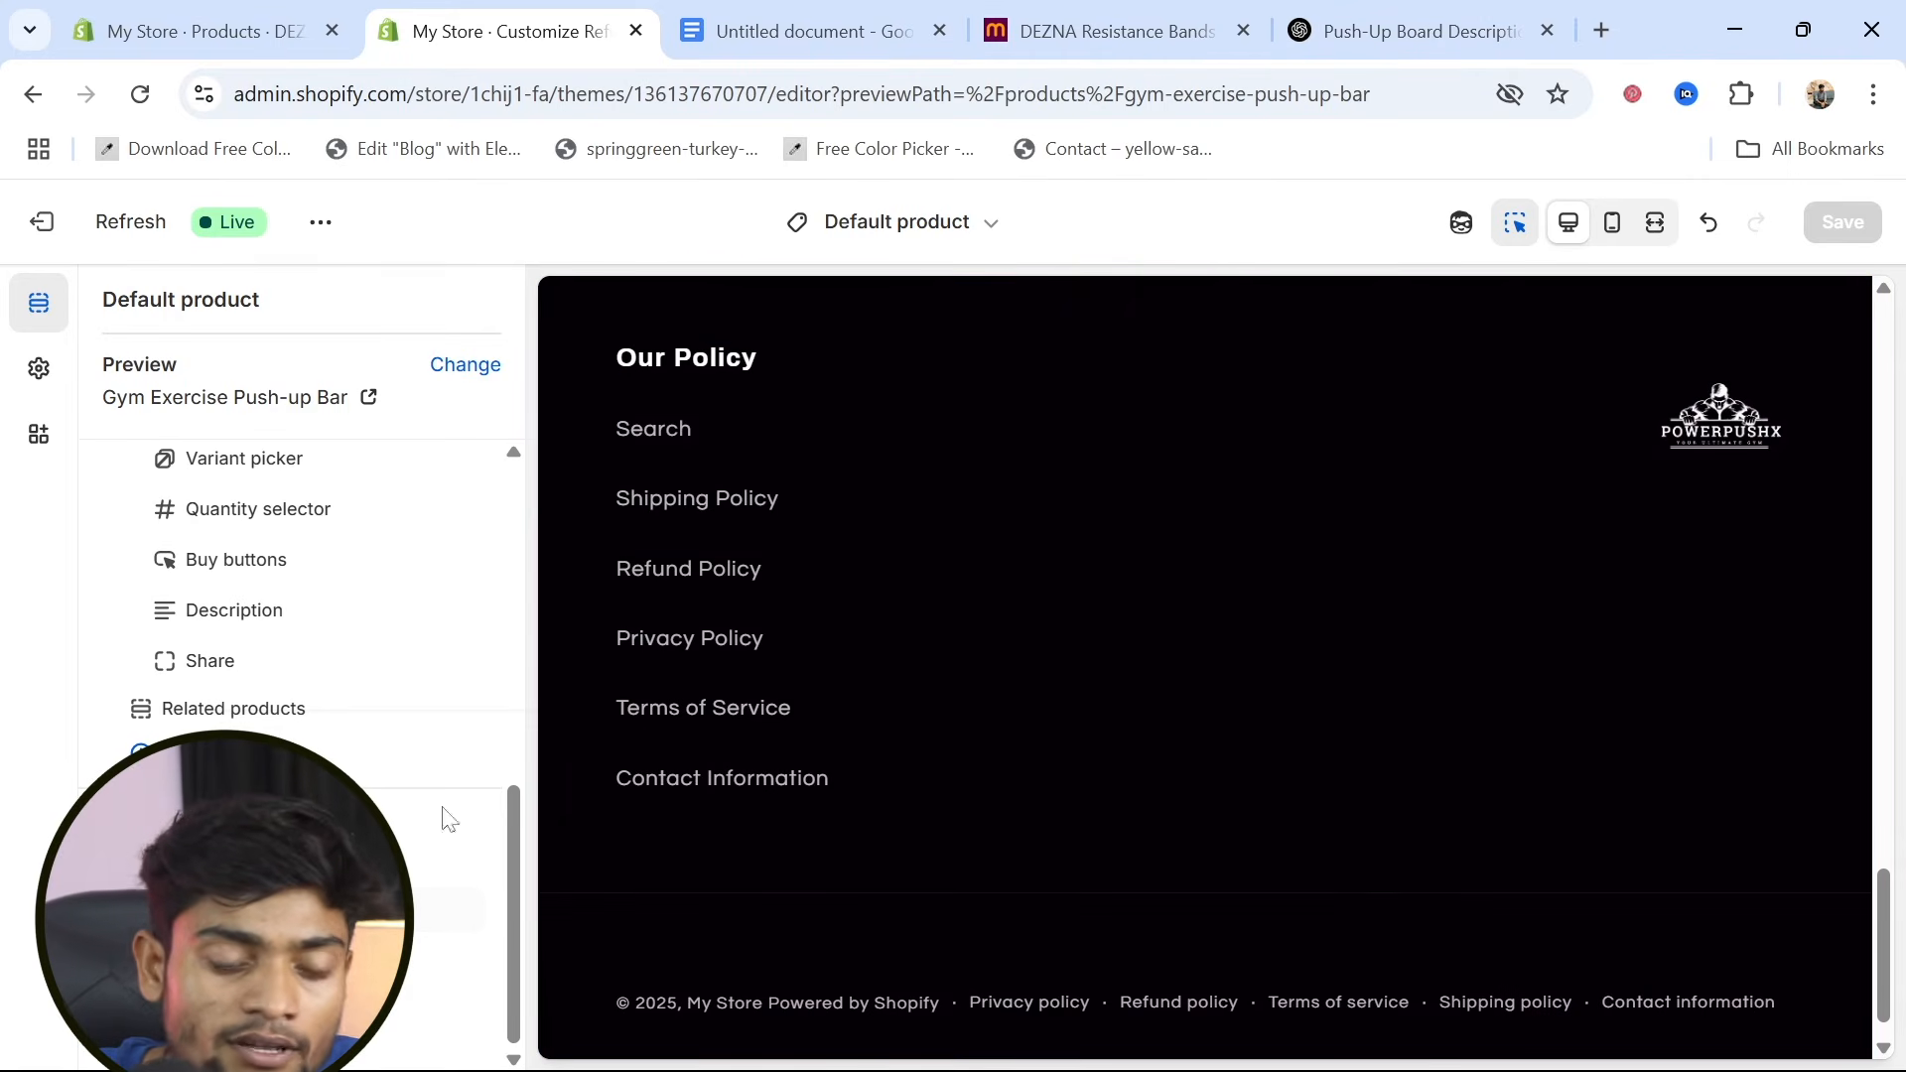
# Open the social media options in the theme settings and activate the Instagram link field for editing
pyautogui.click(34, 391)
pyautogui.scroll(-10, 93, 298)
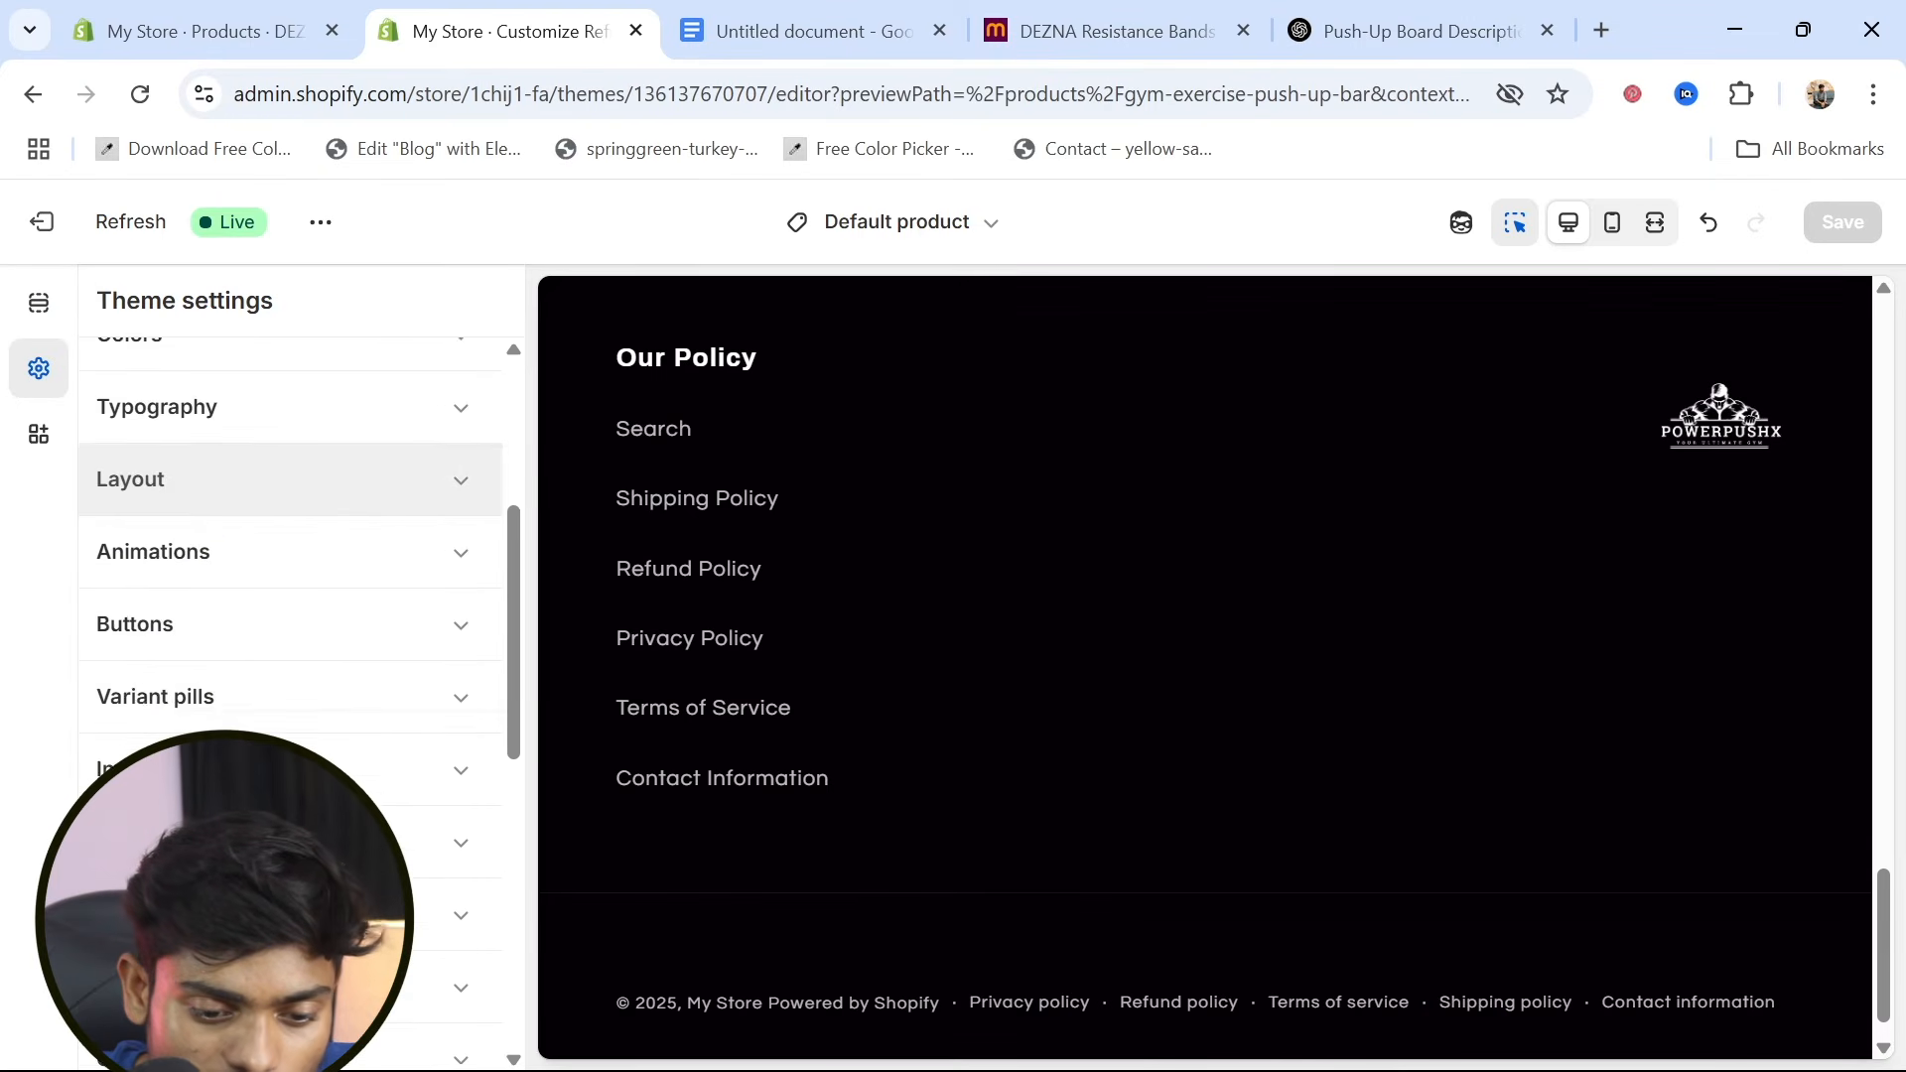
pyautogui.scroll(-2, 187, 882)
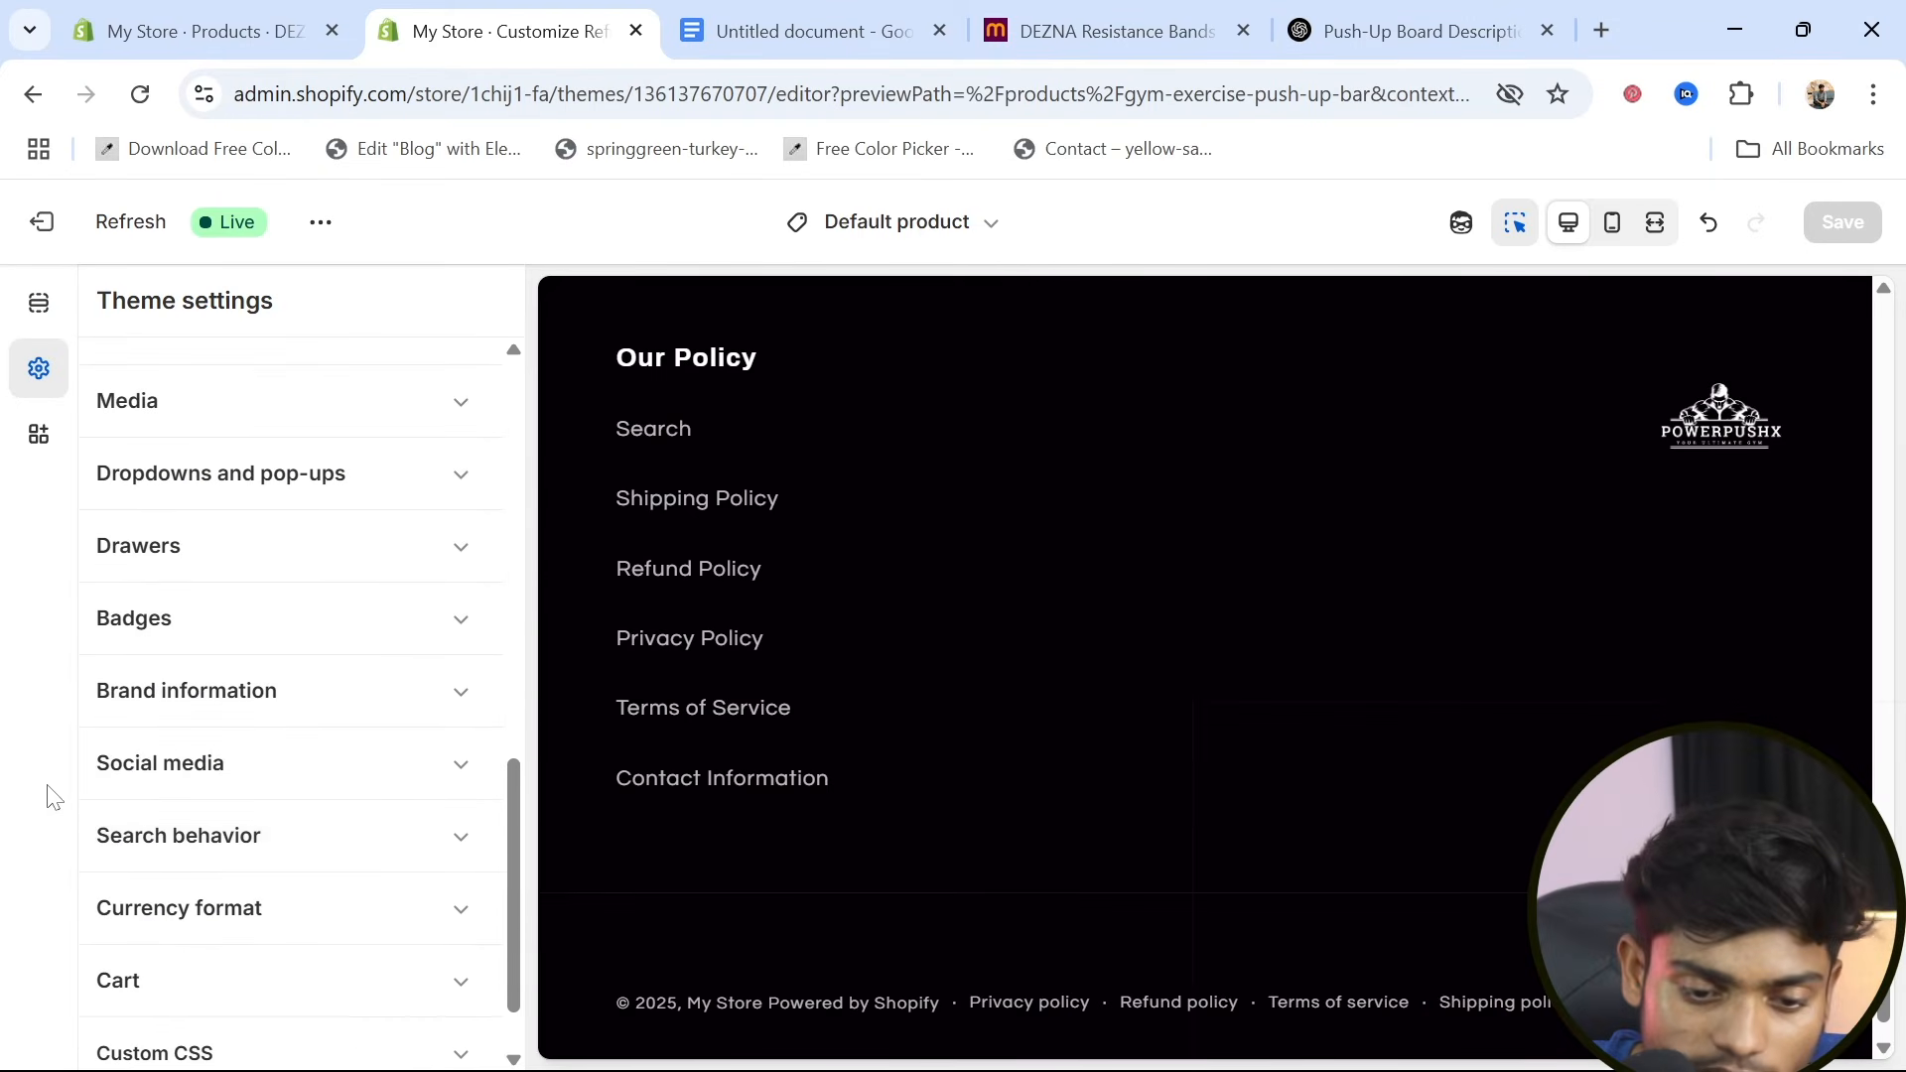
pyautogui.click(468, 775)
pyautogui.scroll(-3, 242, 839)
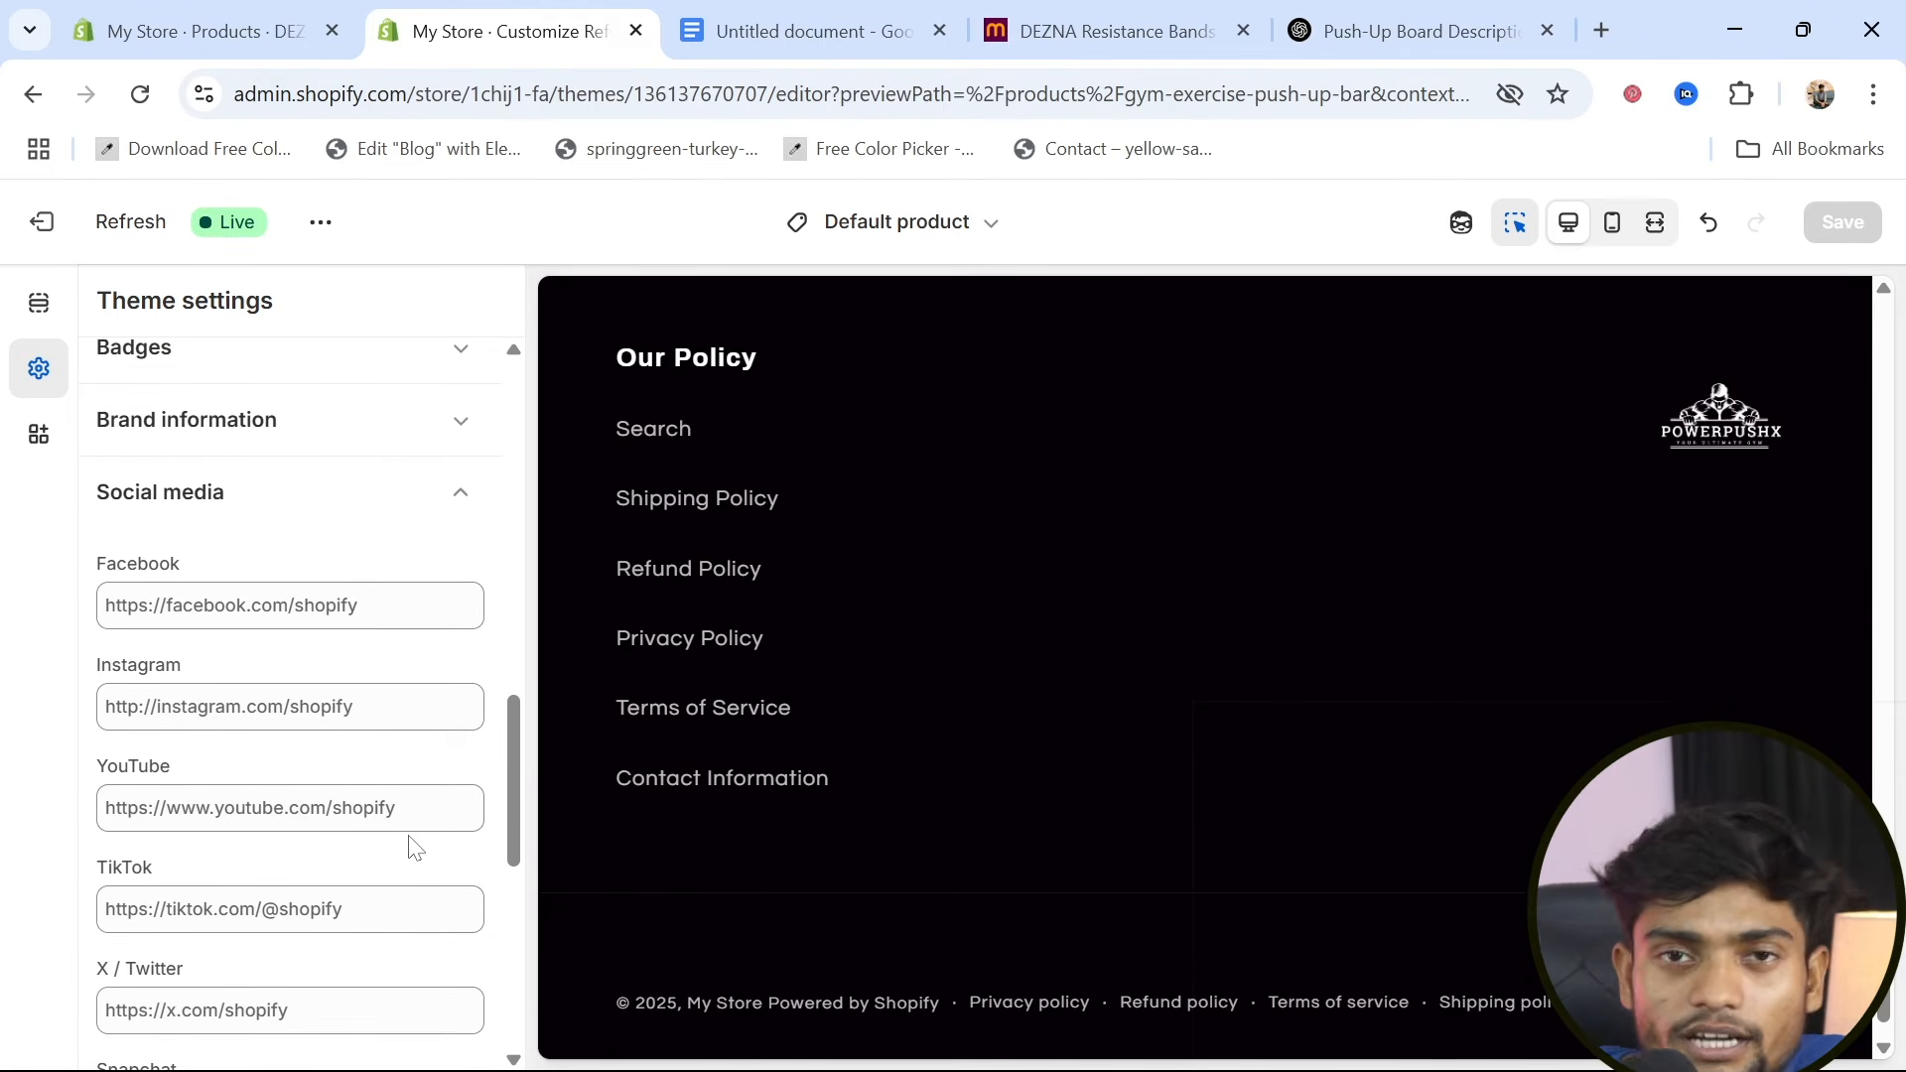
pyautogui.click(290, 606)
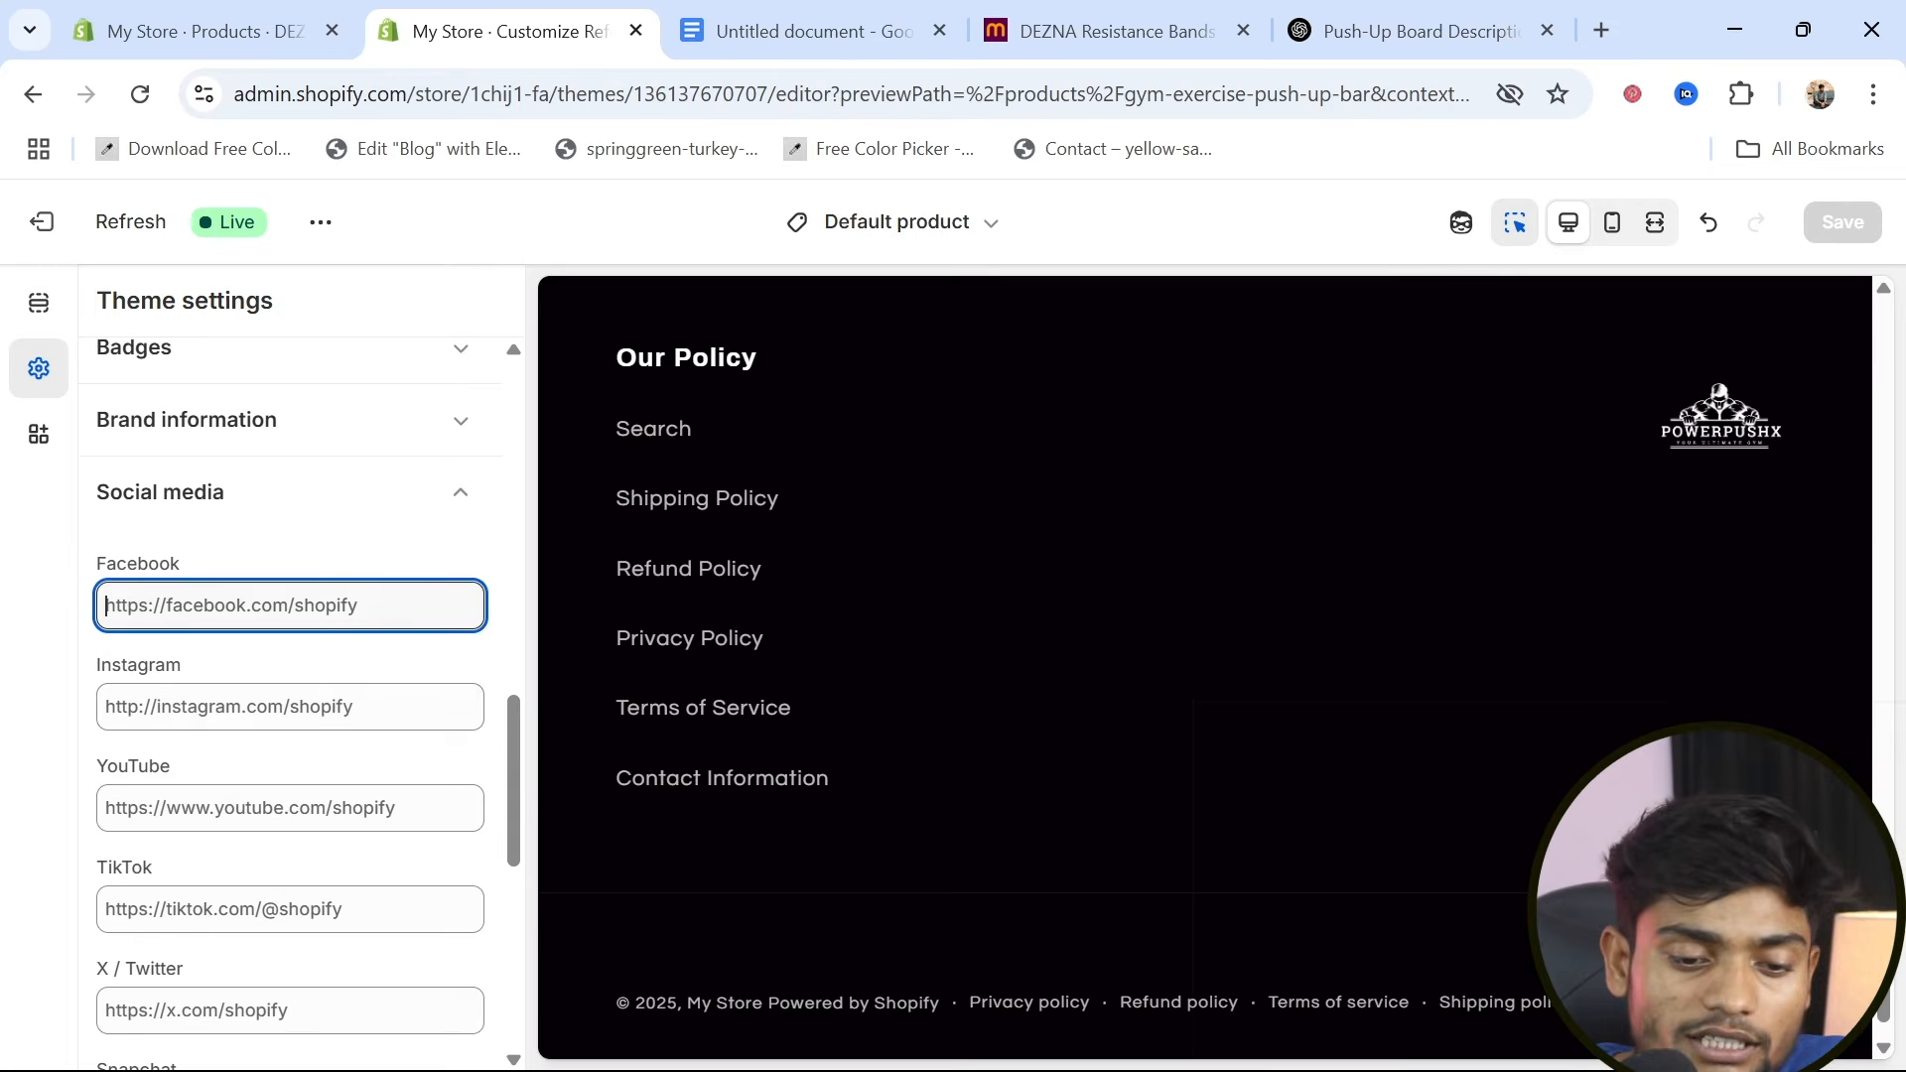
pyautogui.click(289, 707)
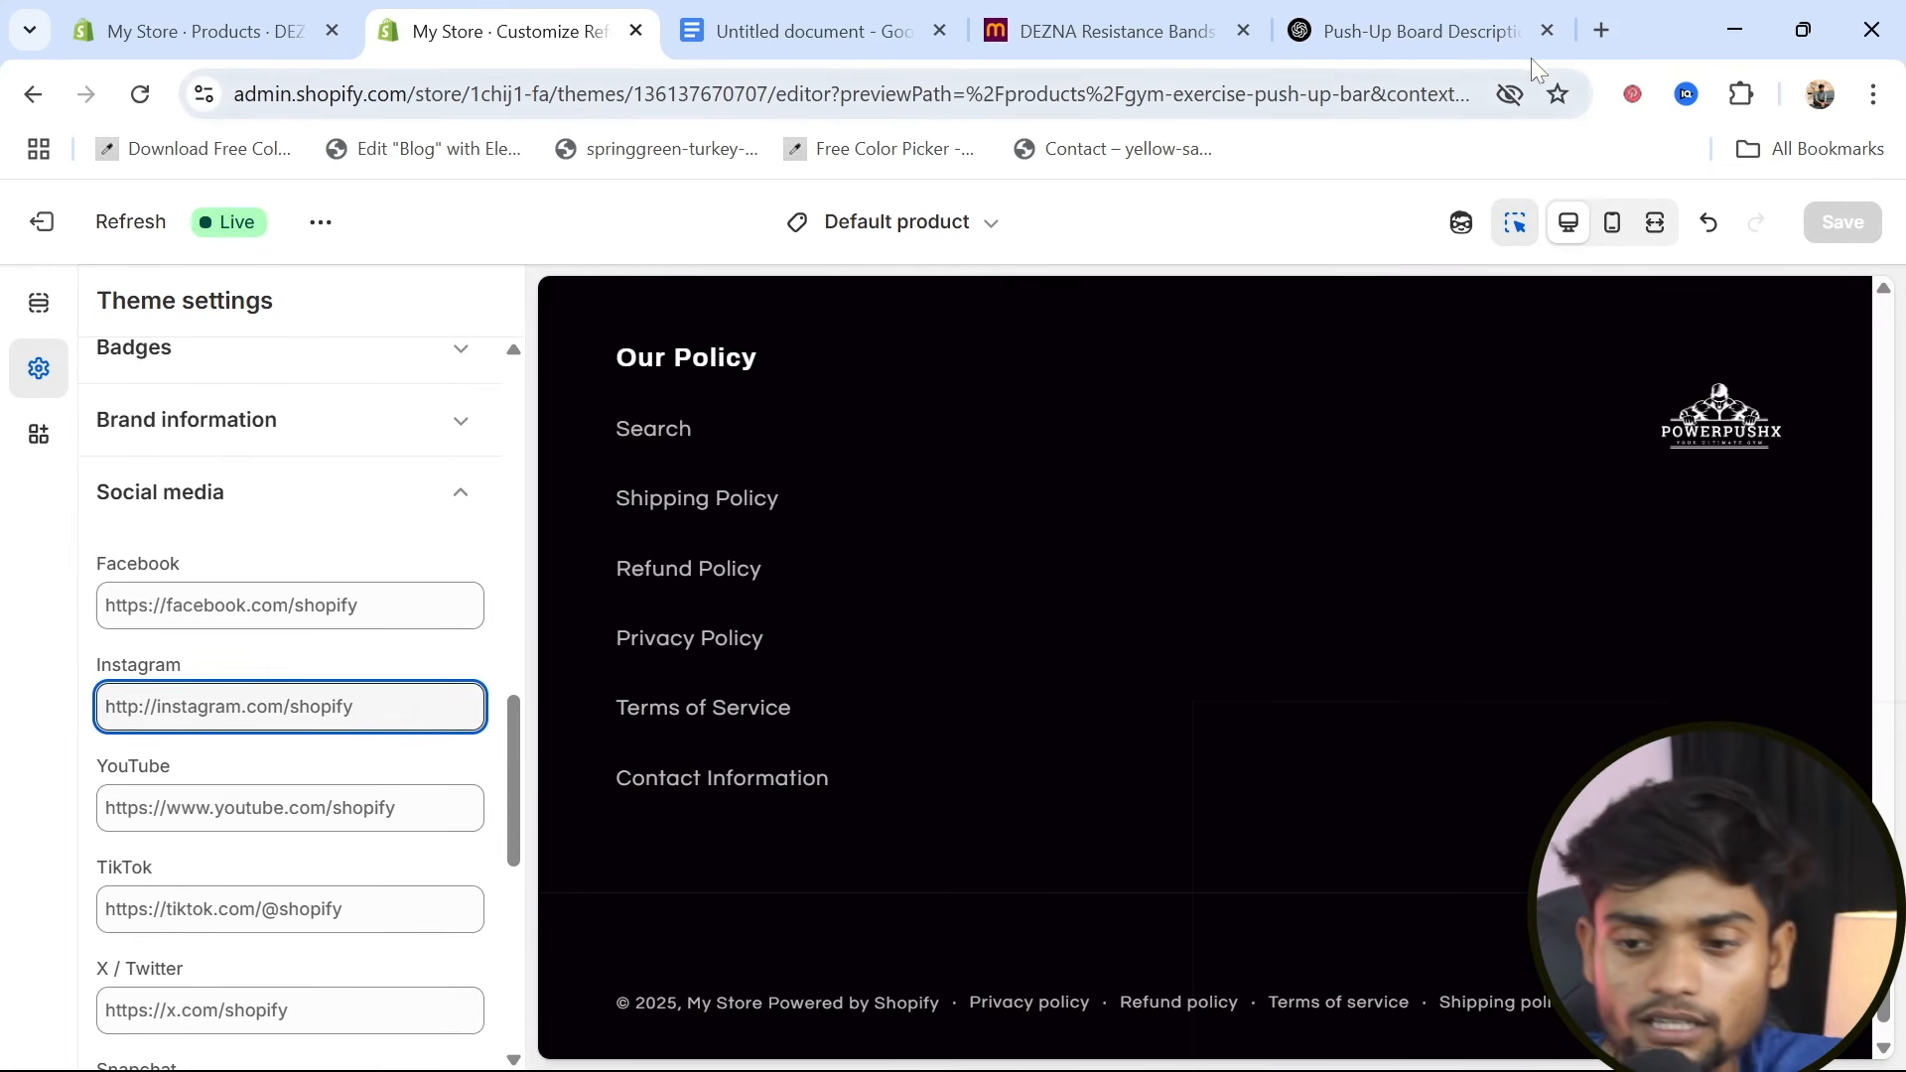
# Open Instagram in a new browser tab, go to the powerpushx profile and copy its page address
pyautogui.click(1610, 18)
pyautogui.write('in')
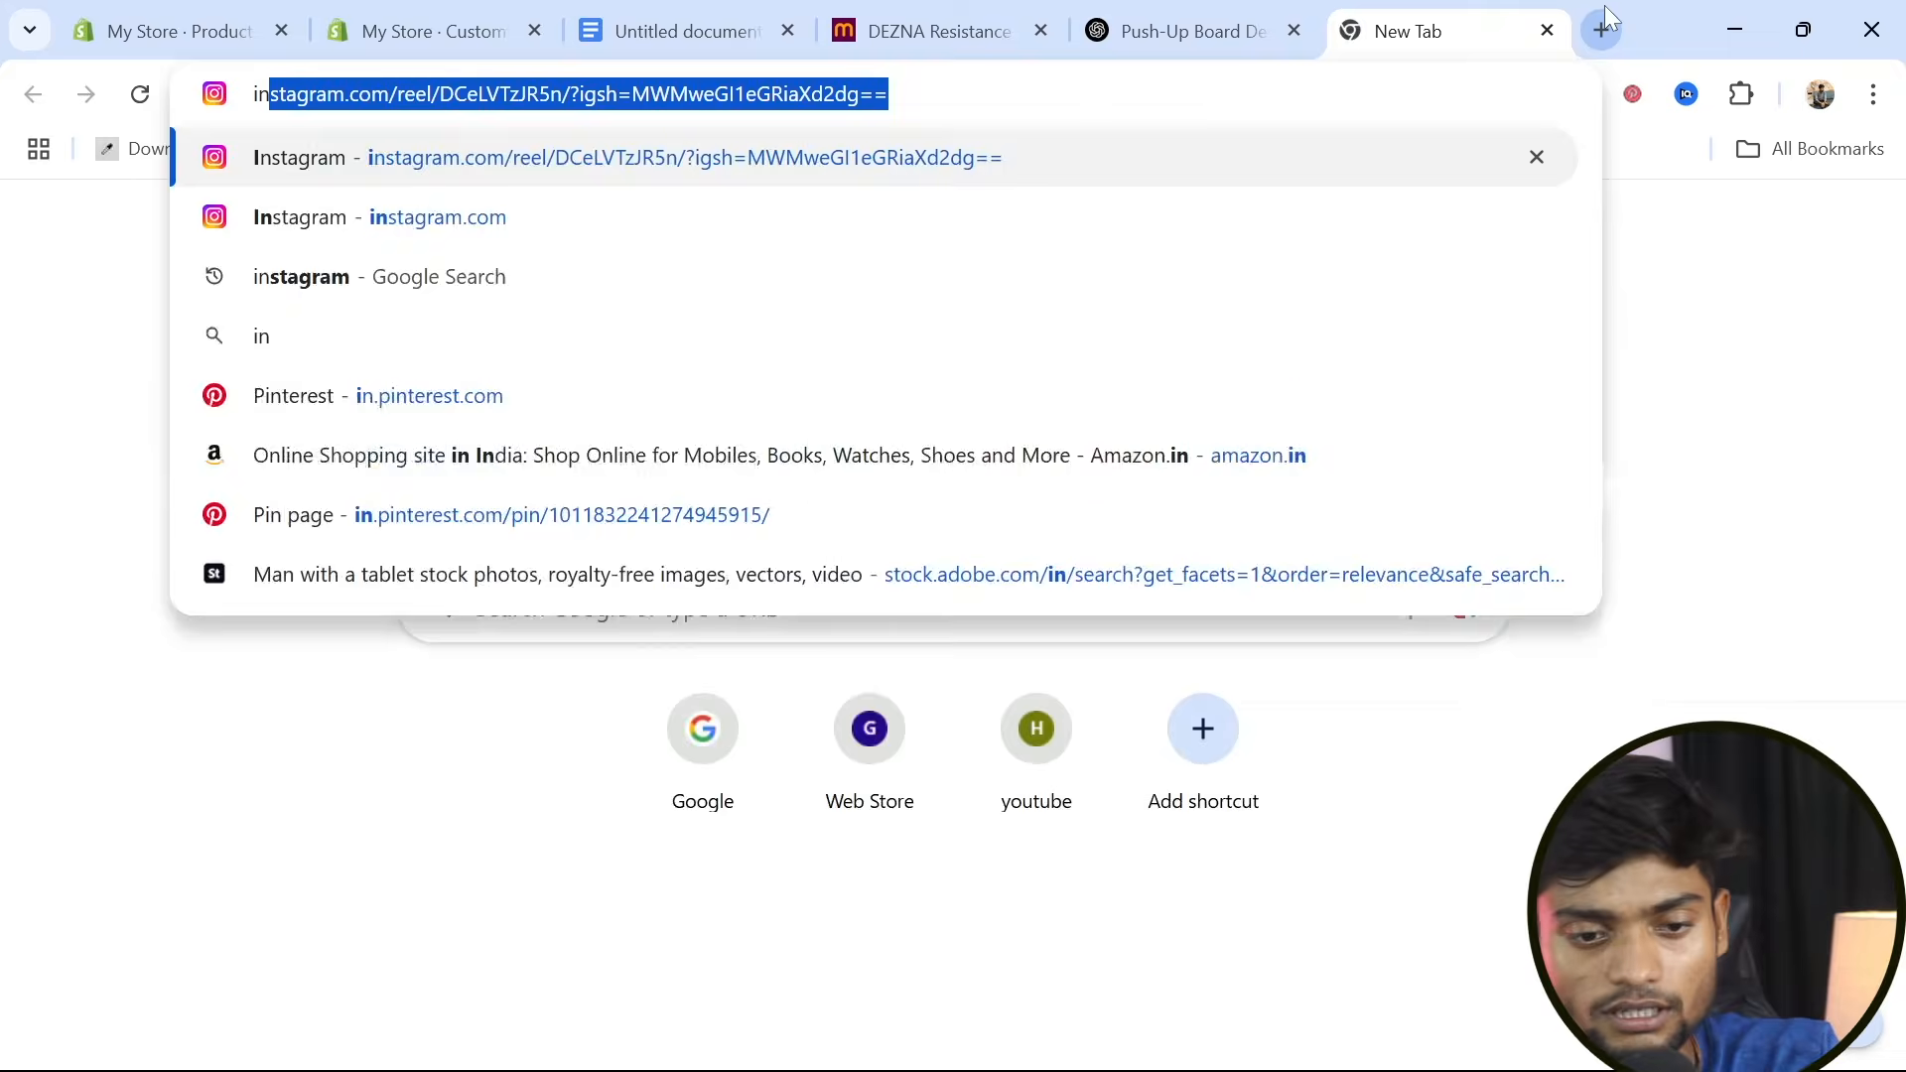
pyautogui.write('tagram')
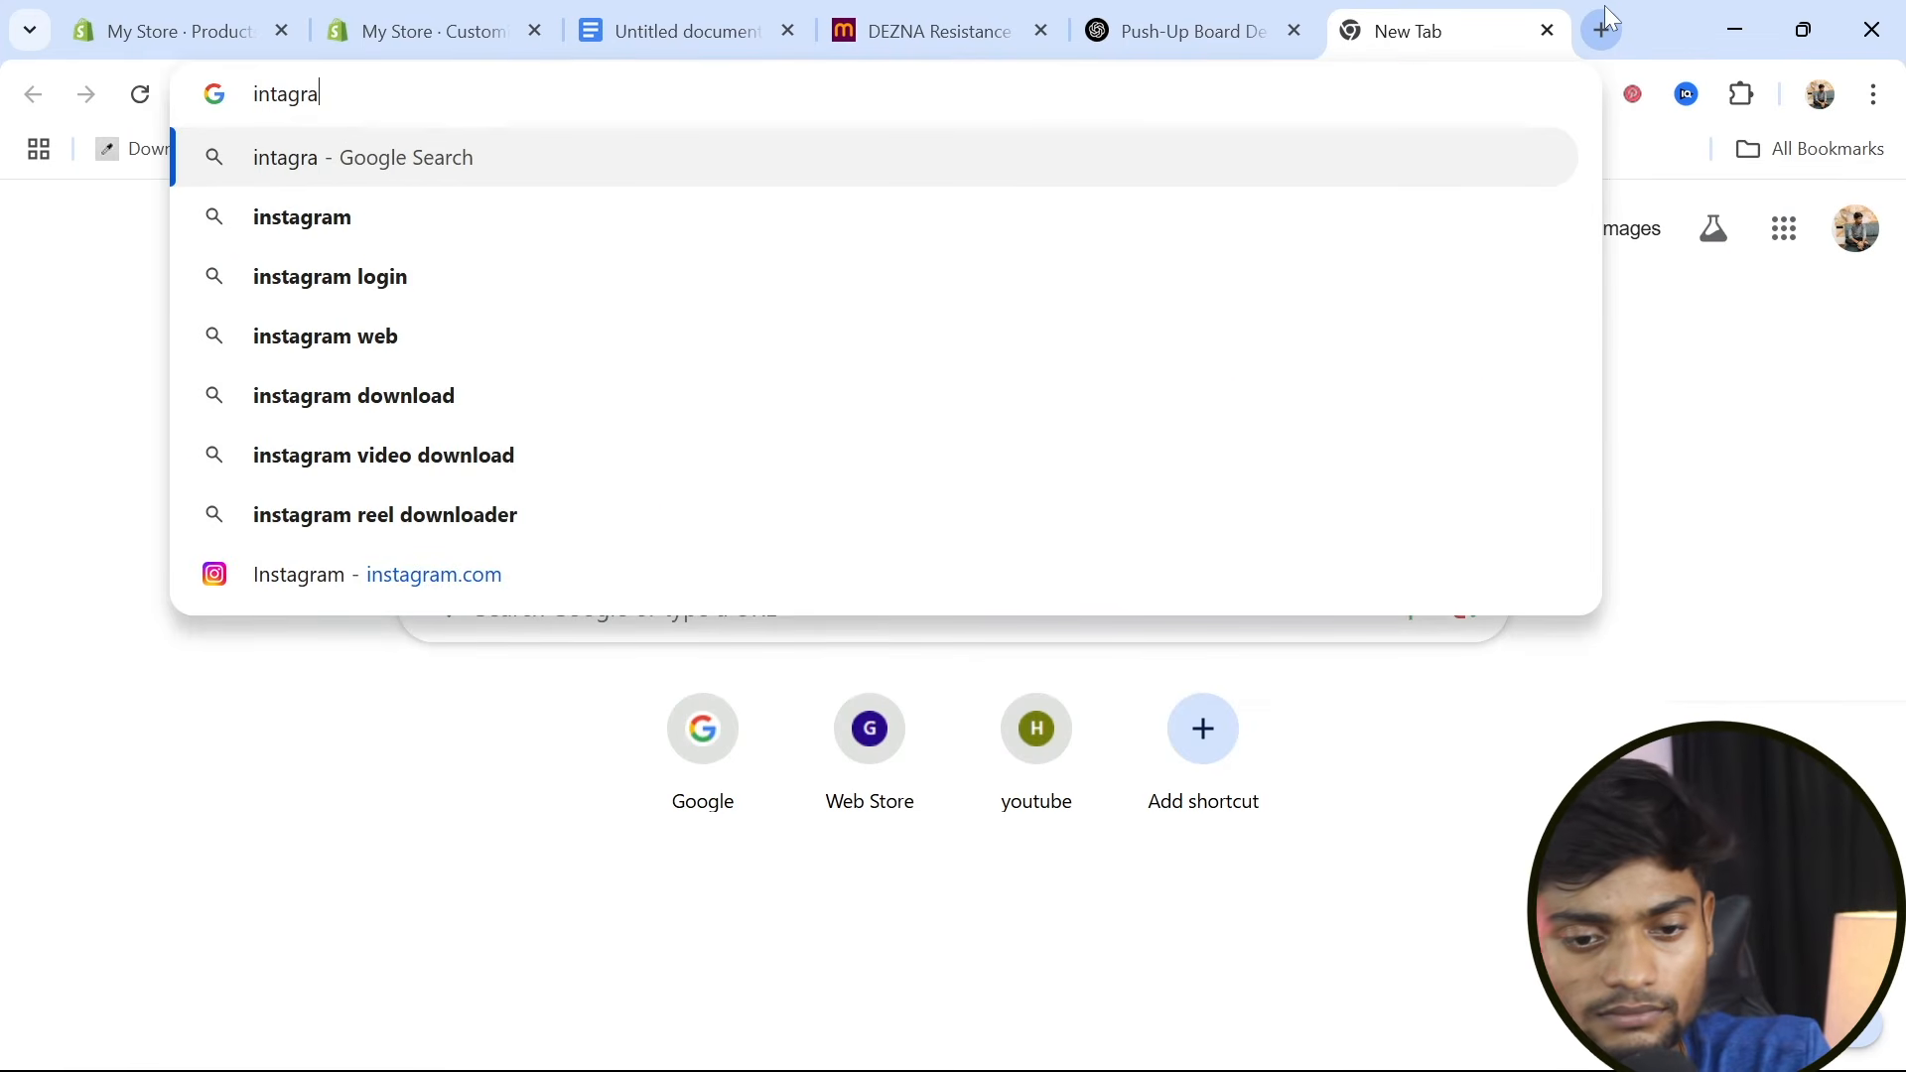
pyautogui.click(339, 220)
pyautogui.click(119, 991)
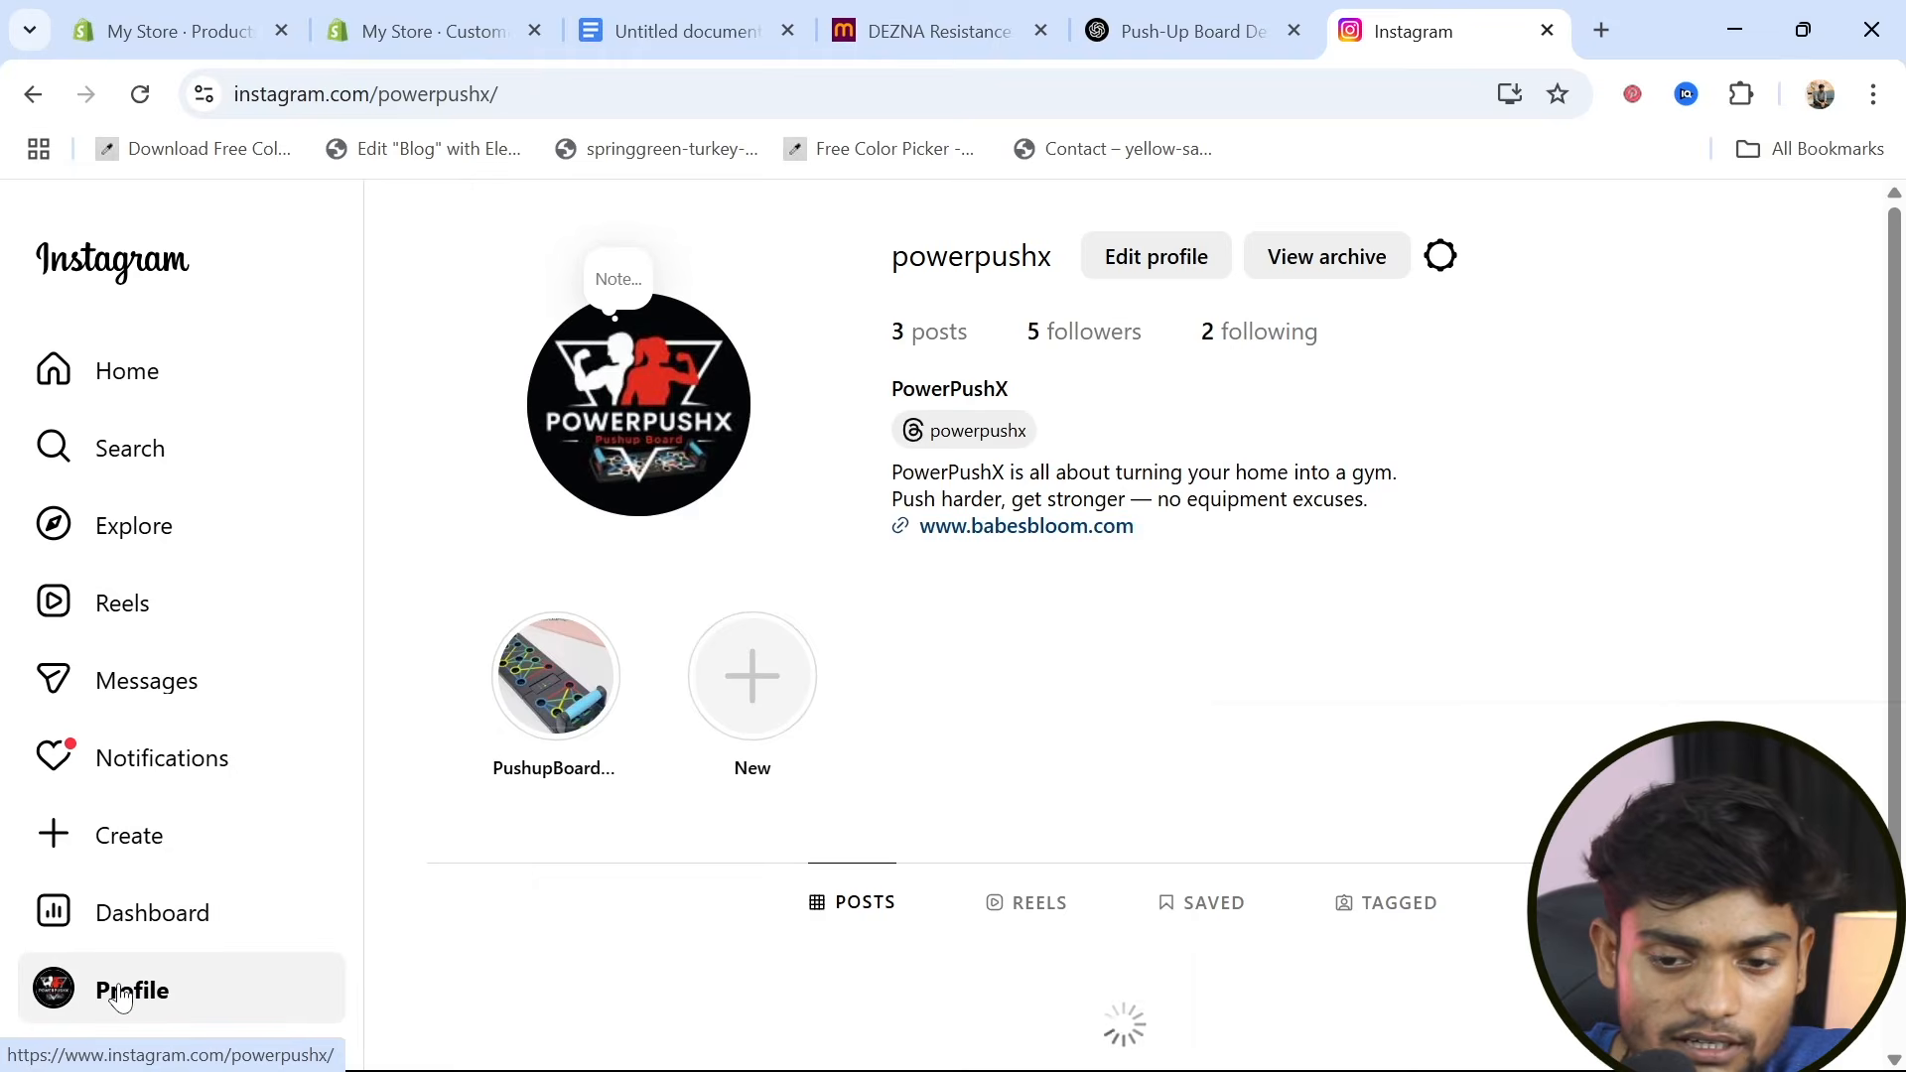
pyautogui.moveTo(502, 94); pyautogui.dragTo(235, 94)
pyautogui.hotkey('ctrl', 'c')
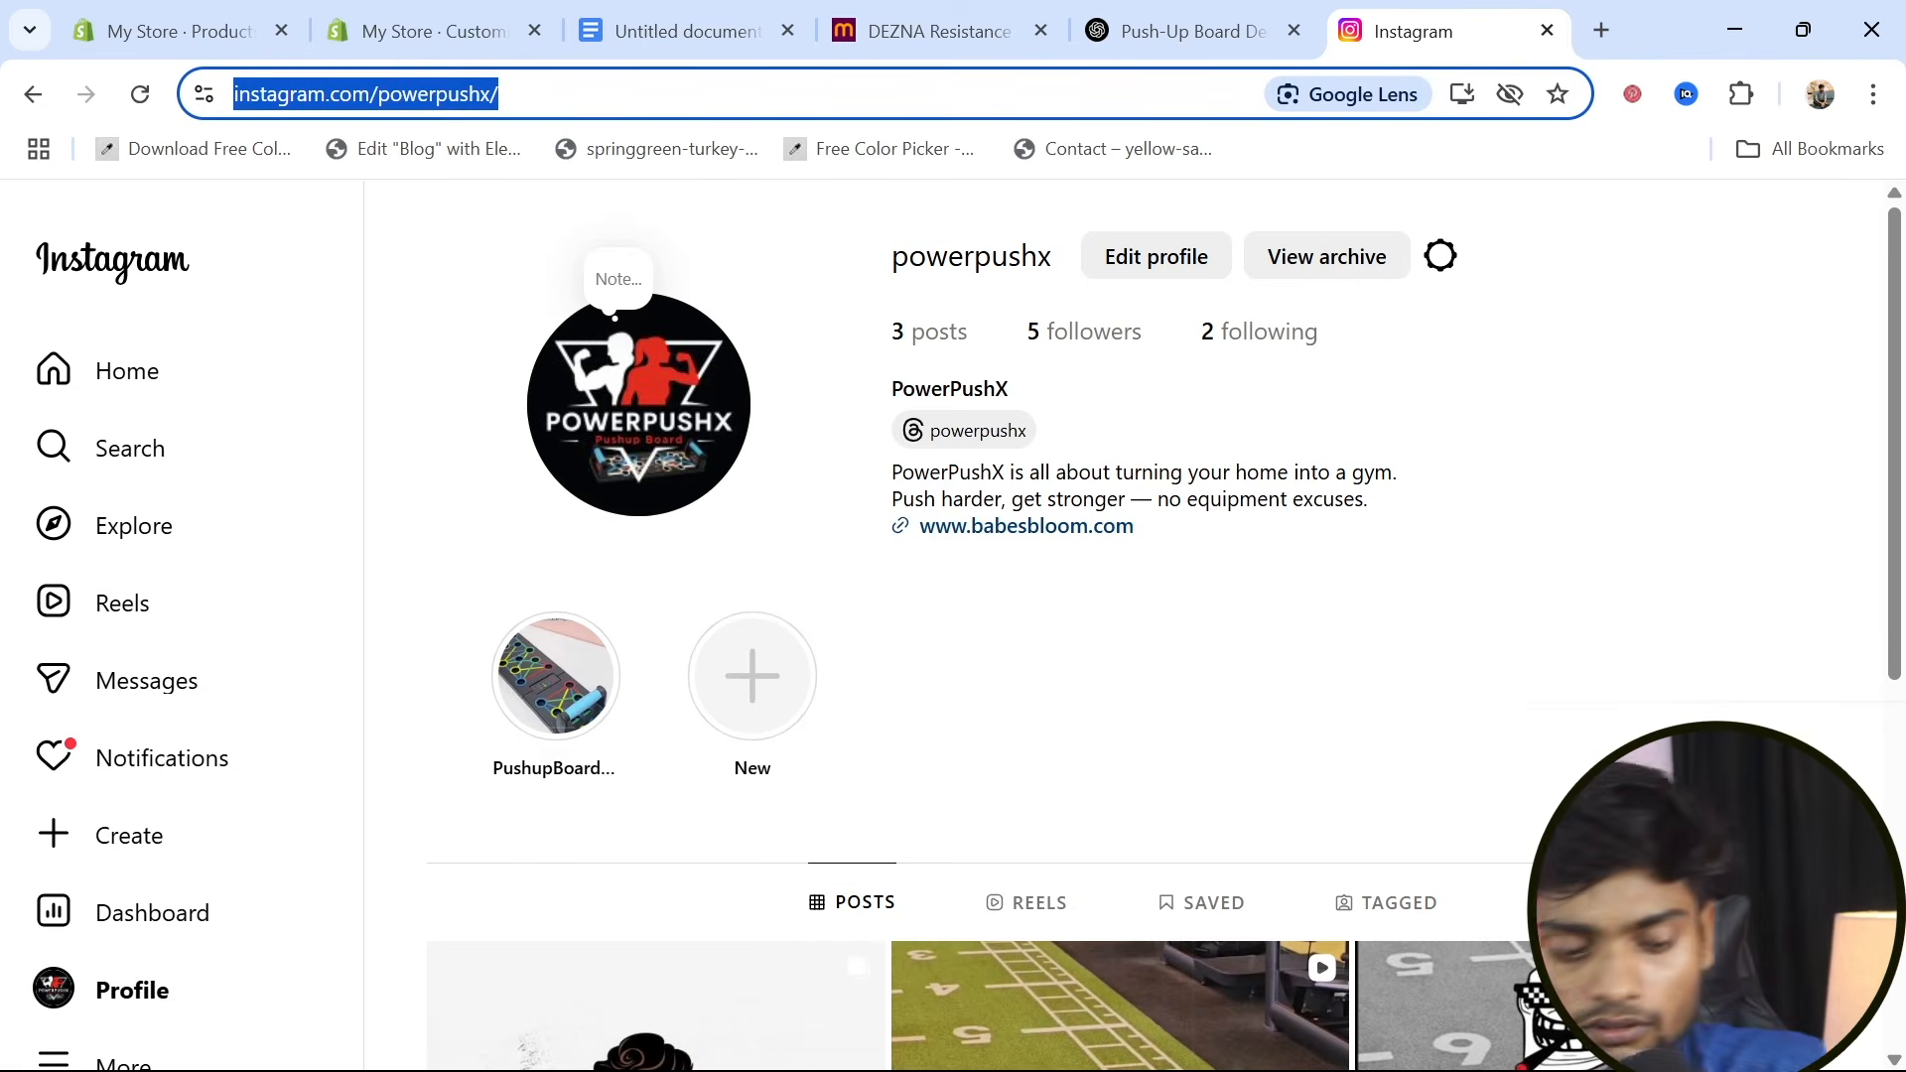
pyautogui.click(151, 6)
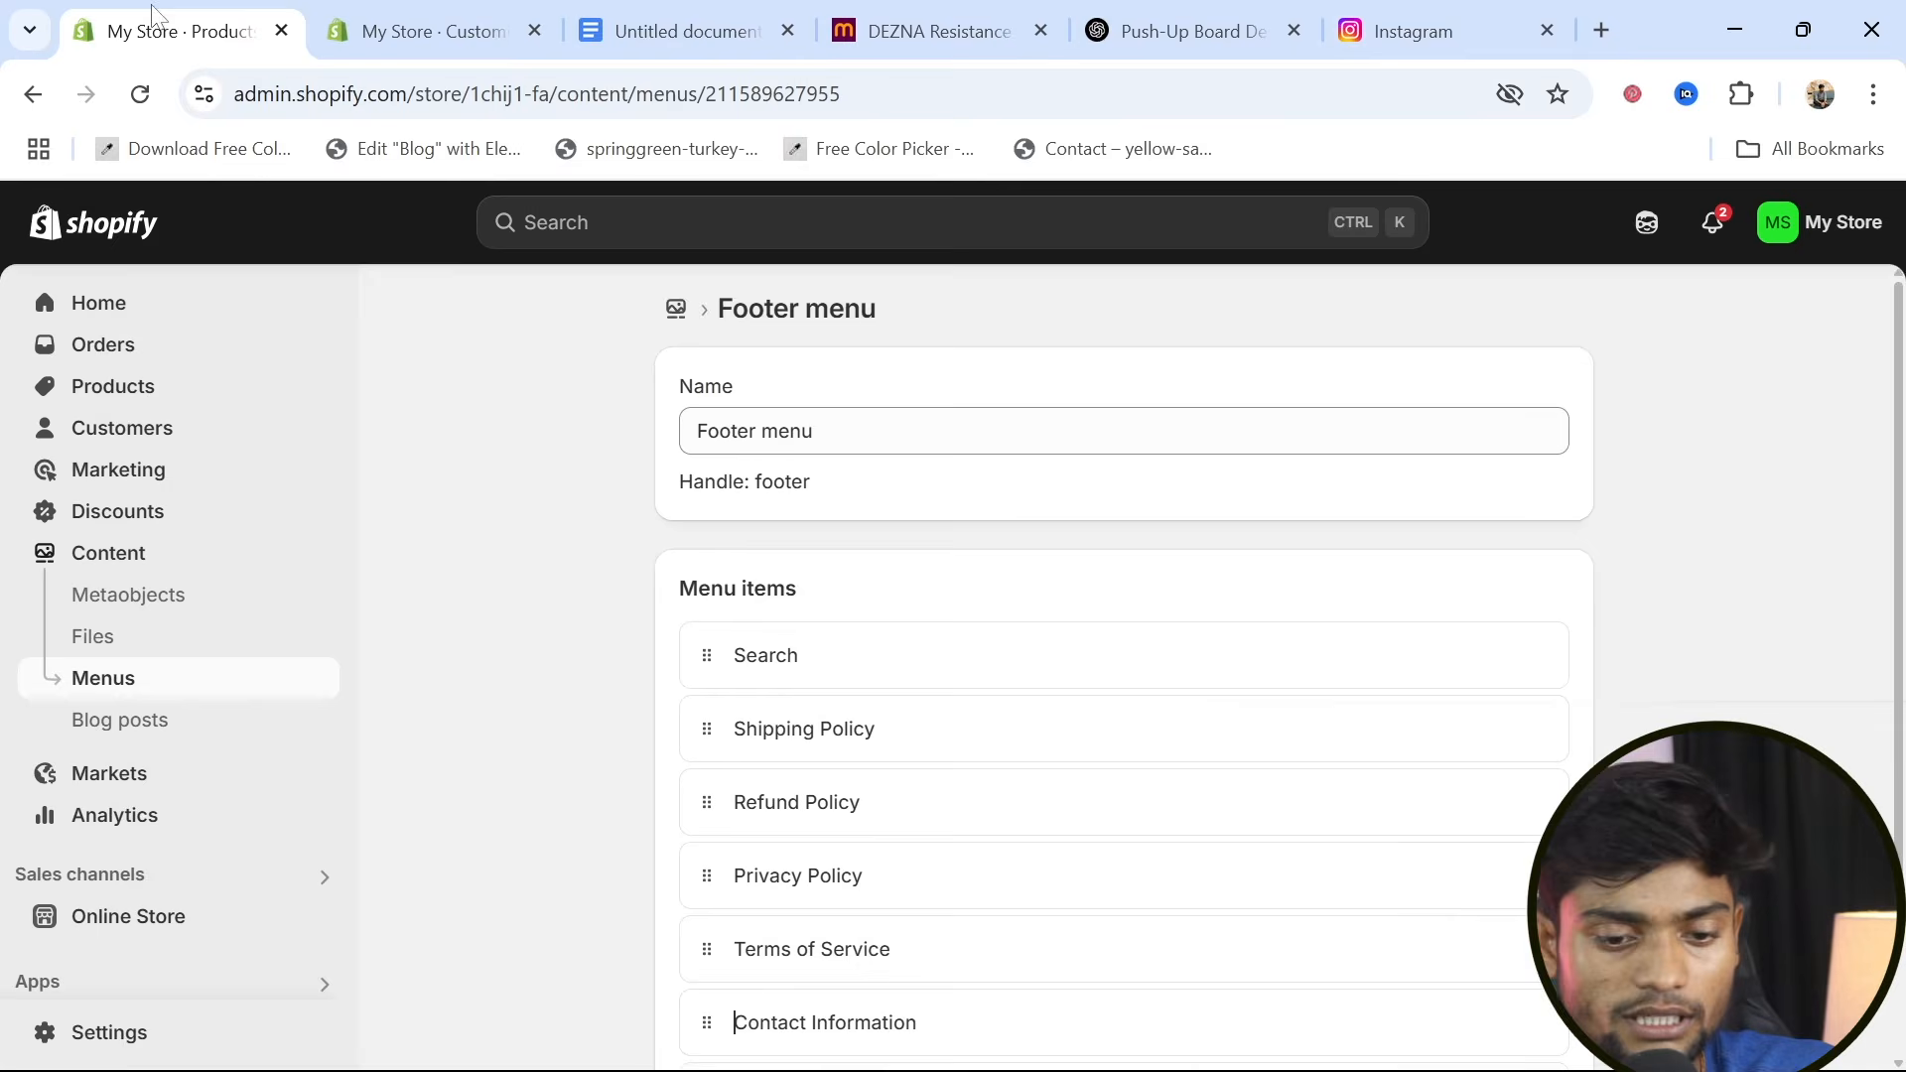
pyautogui.click(452, 15)
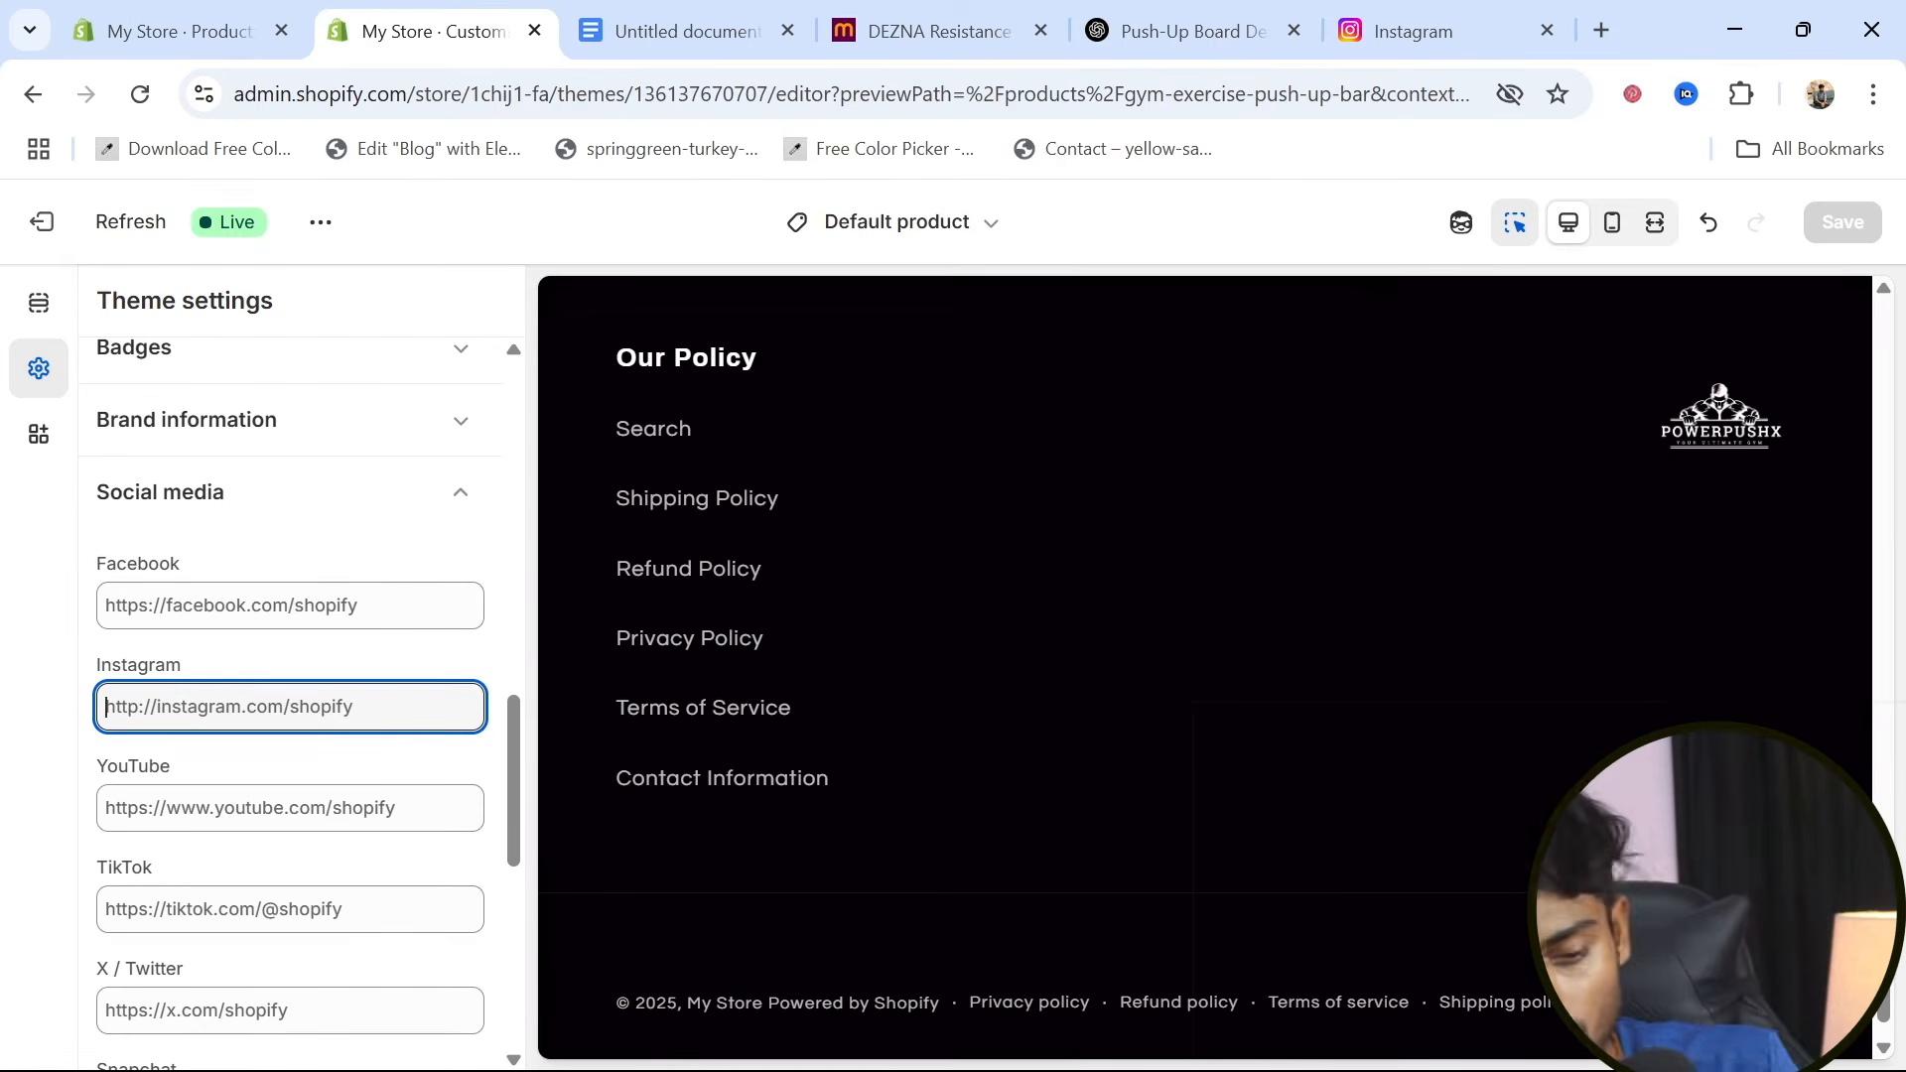
pyautogui.hotkey('ctrl', 'v')
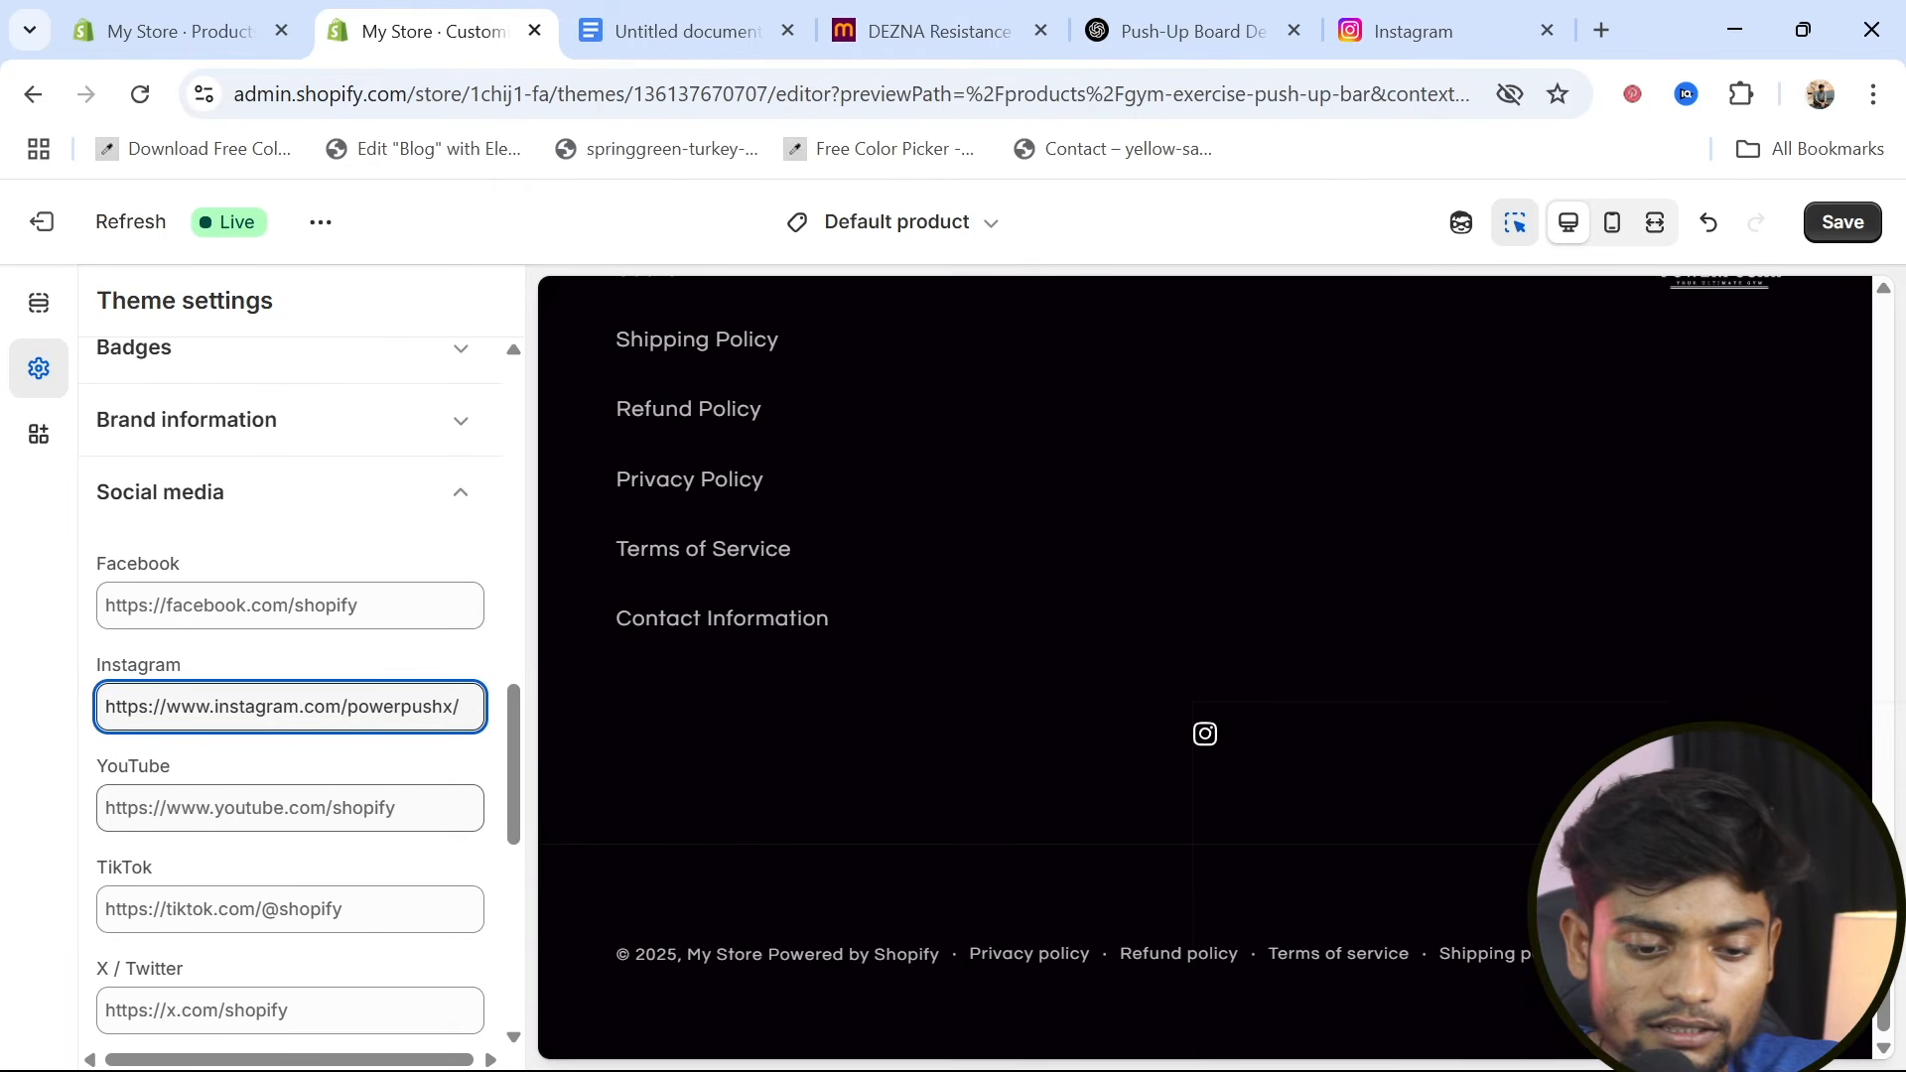
pyautogui.press('Tab')
pyautogui.hotkey('ctrl', 's')
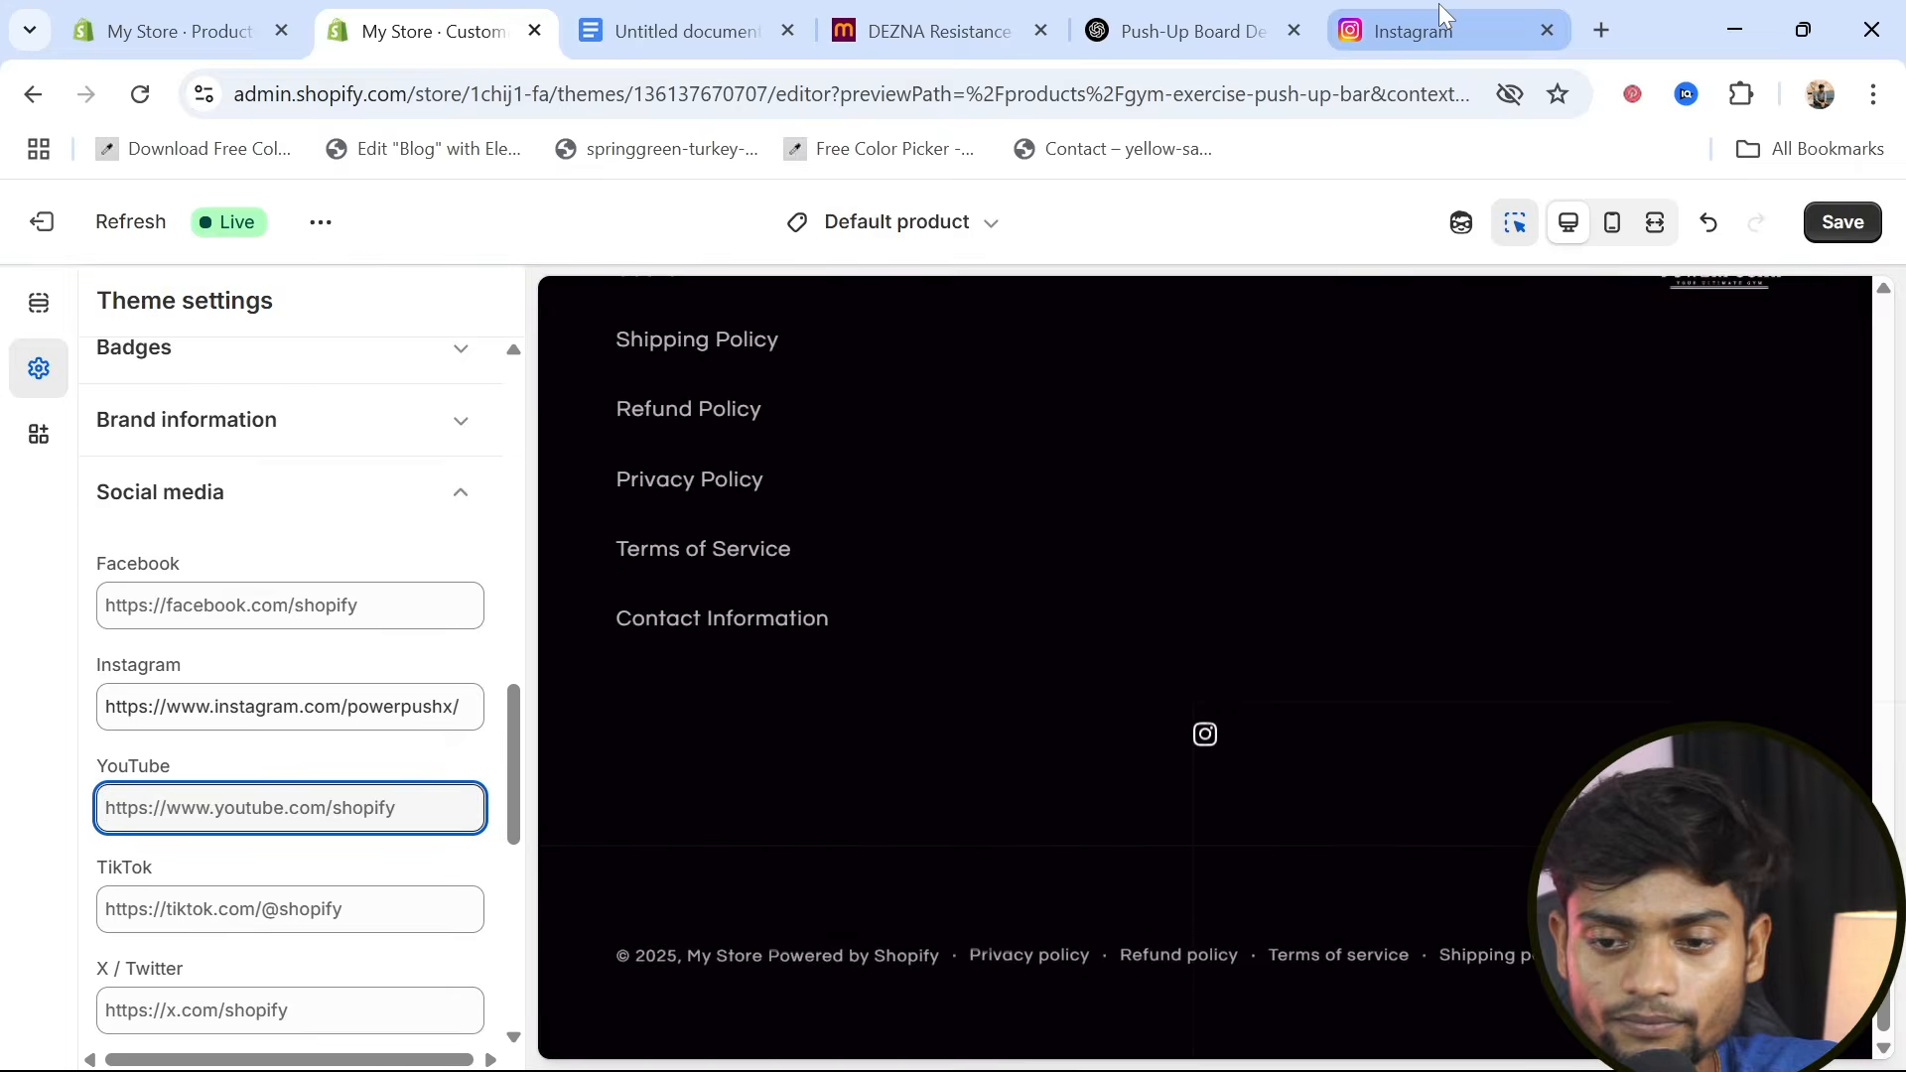
# Open YouTube in a new browser tab and go from the "Accounting equations | Class 11" video to its channel page
pyautogui.click(1598, 29)
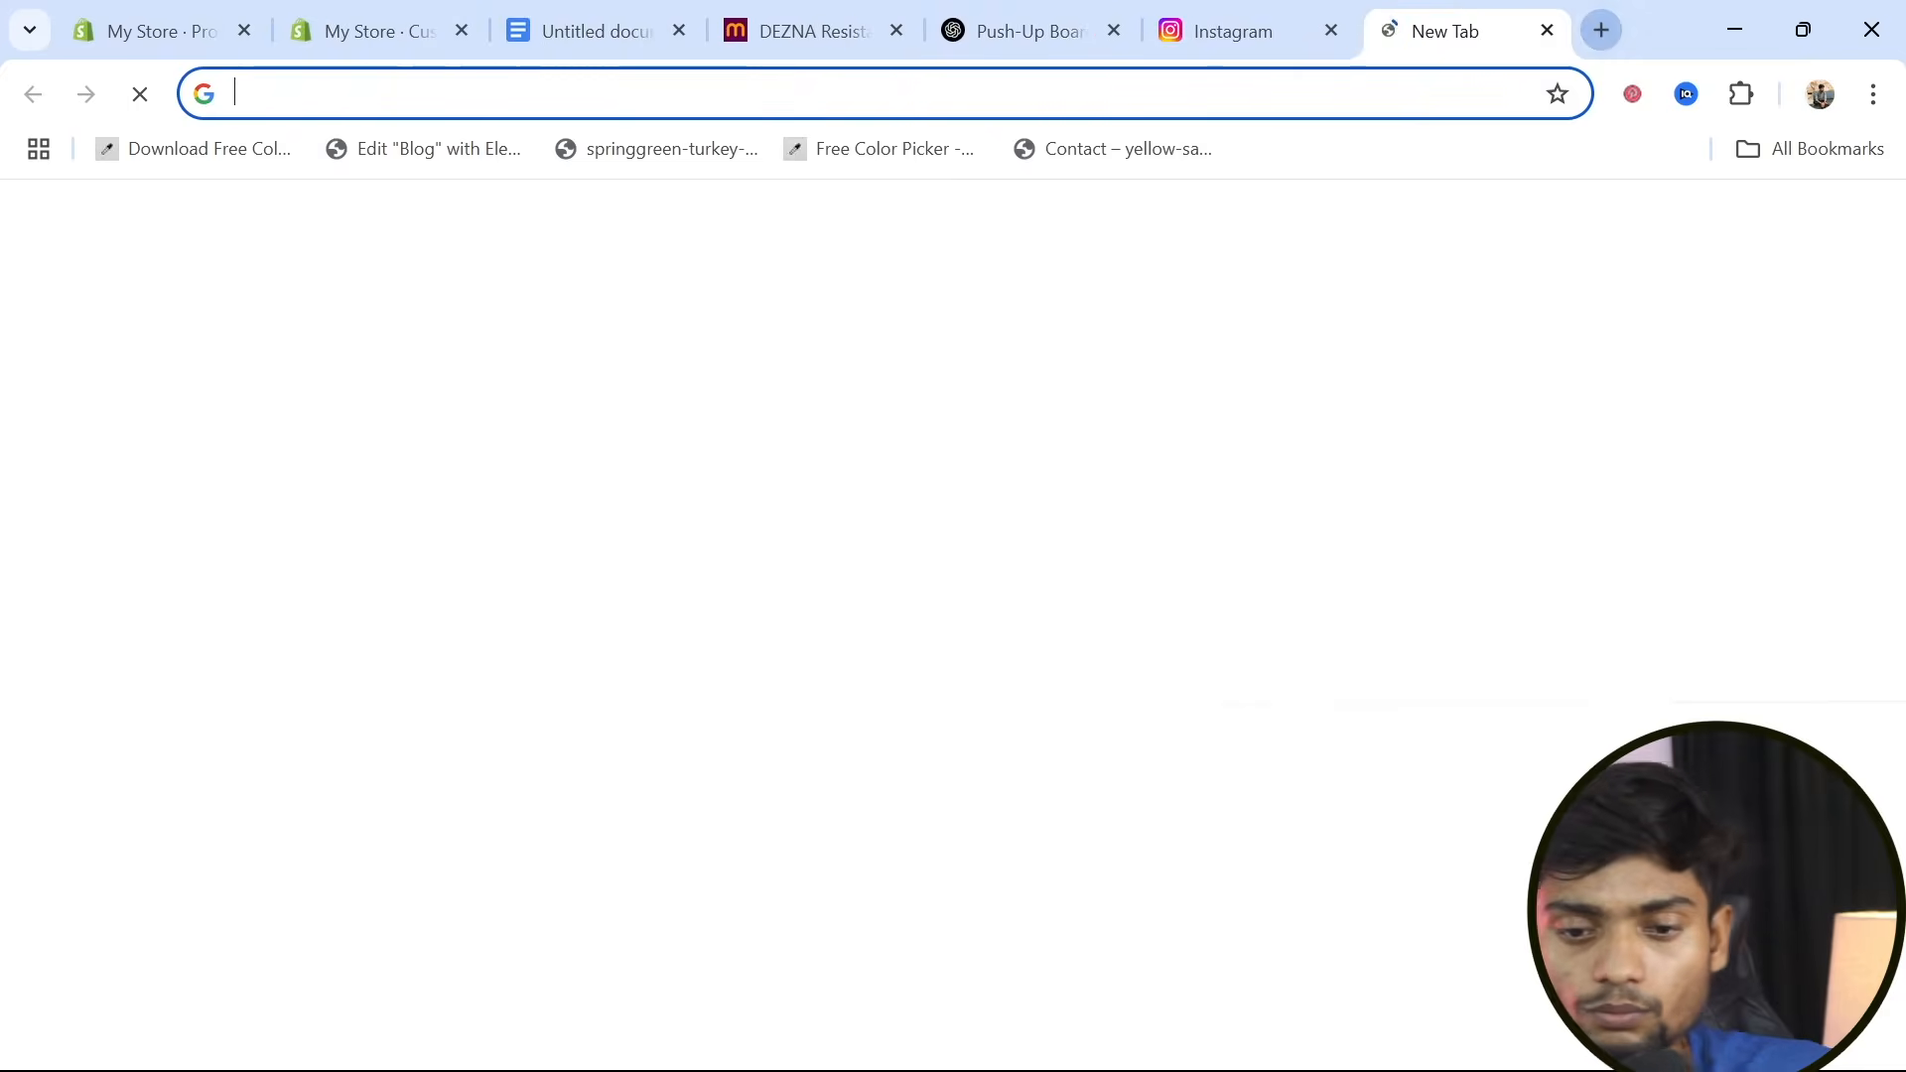
pyautogui.write('youtube.com')
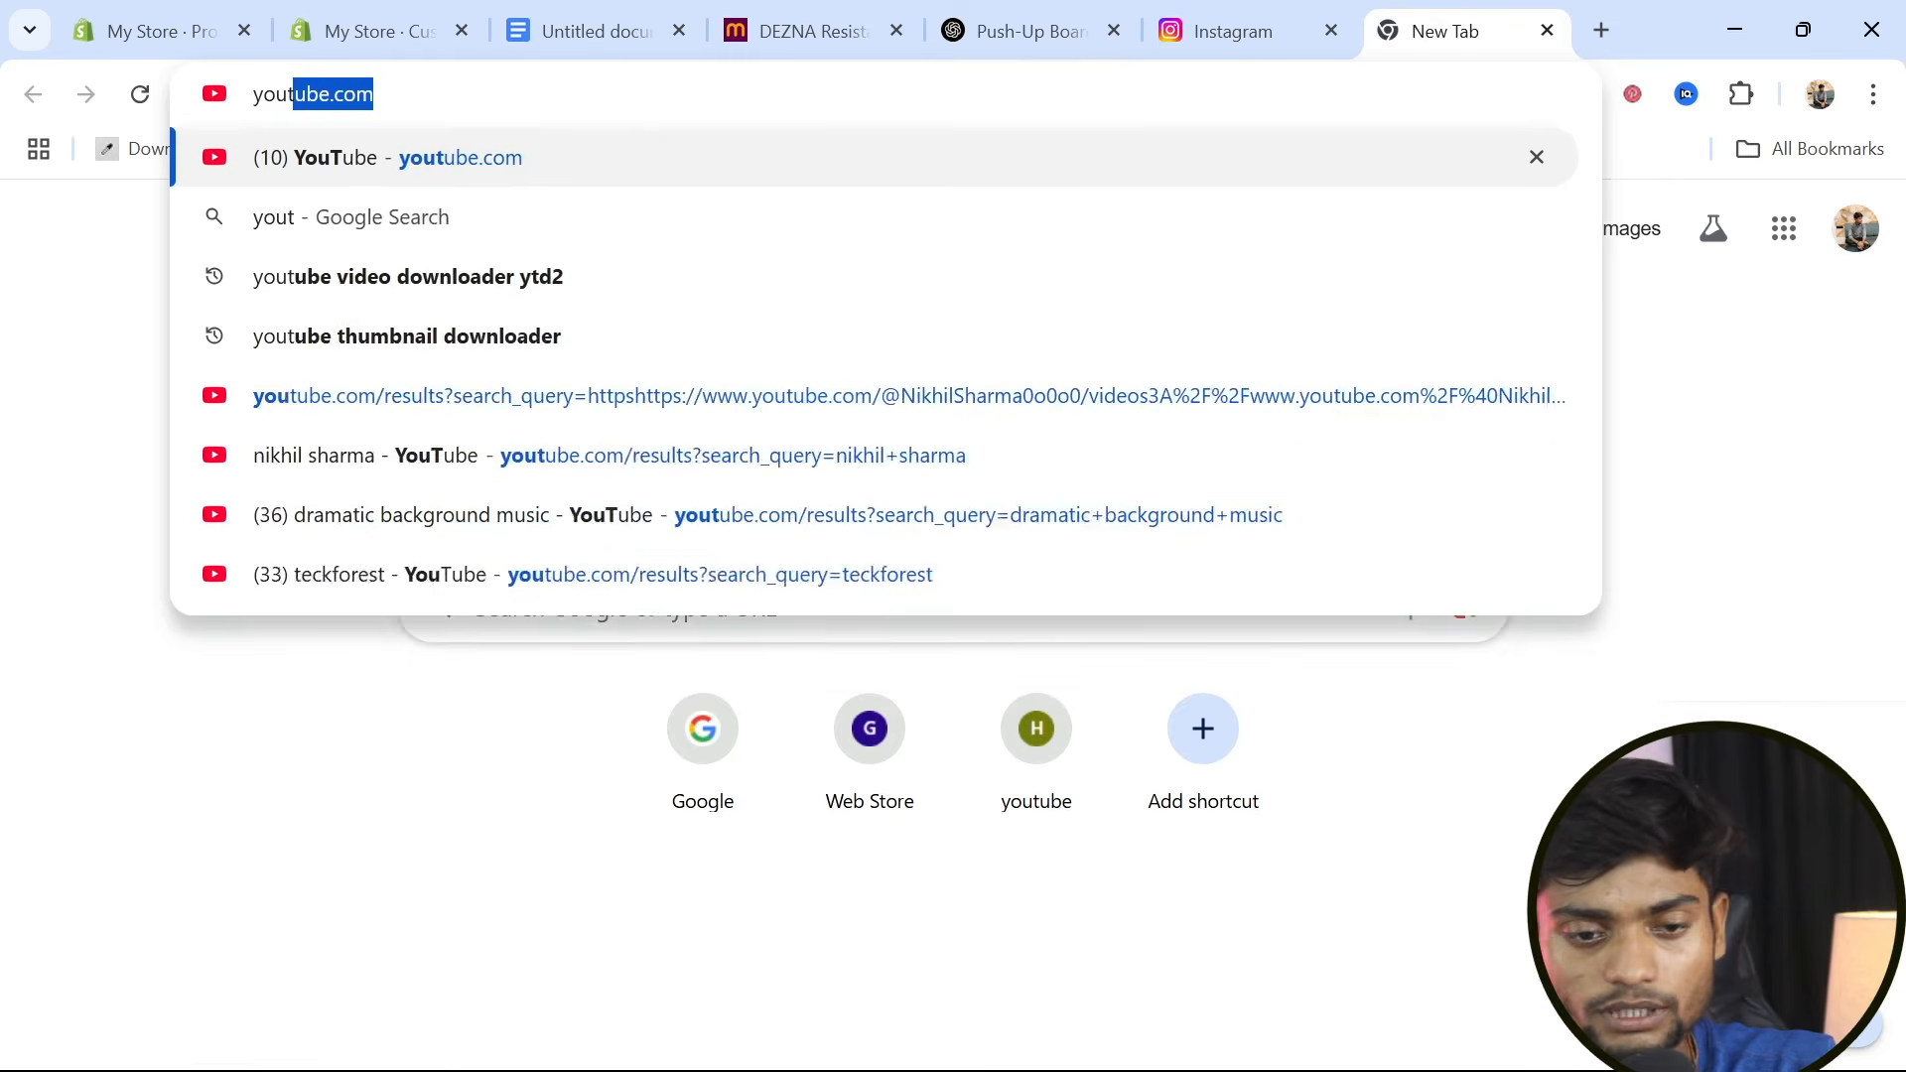
pyautogui.press('Return')
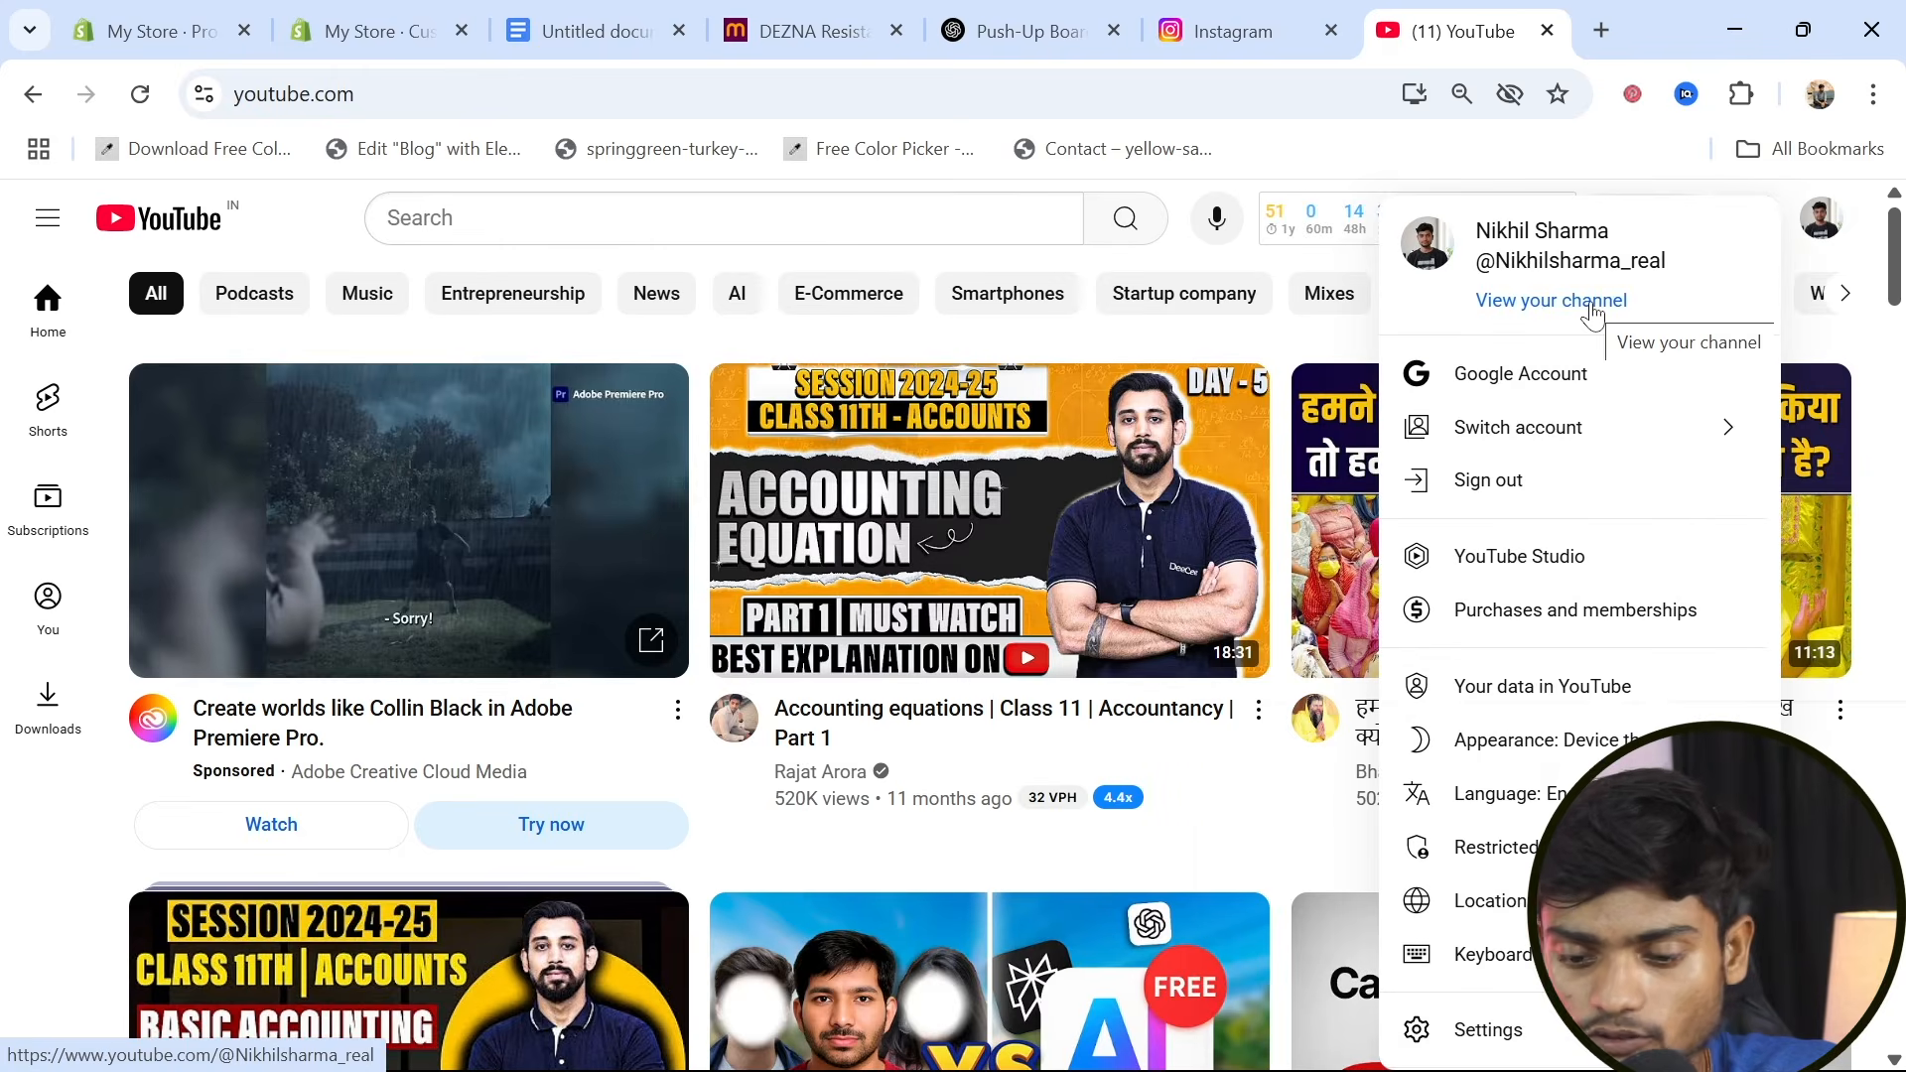
pyautogui.click(1035, 497)
pyautogui.scroll(-3, 663, 405)
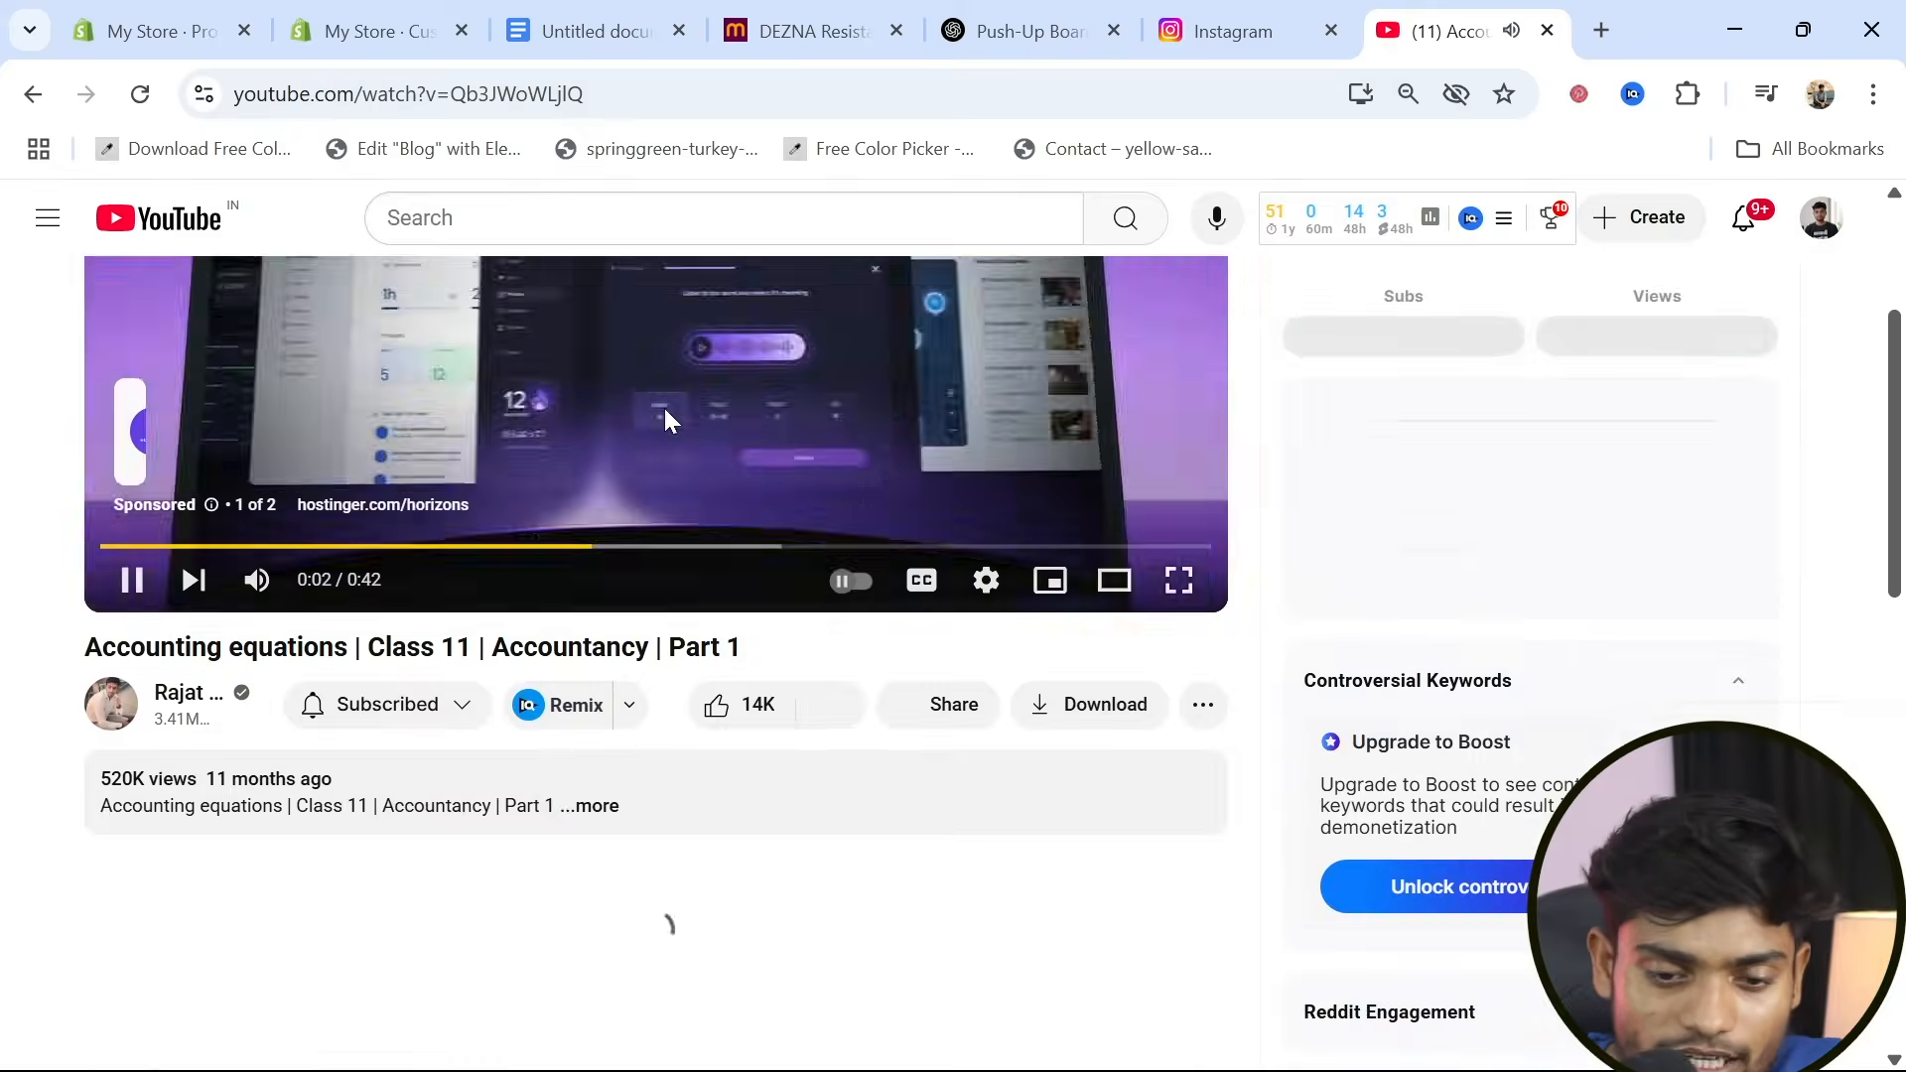
pyautogui.click(664, 408)
pyautogui.click(944, 677)
pyautogui.click(199, 659)
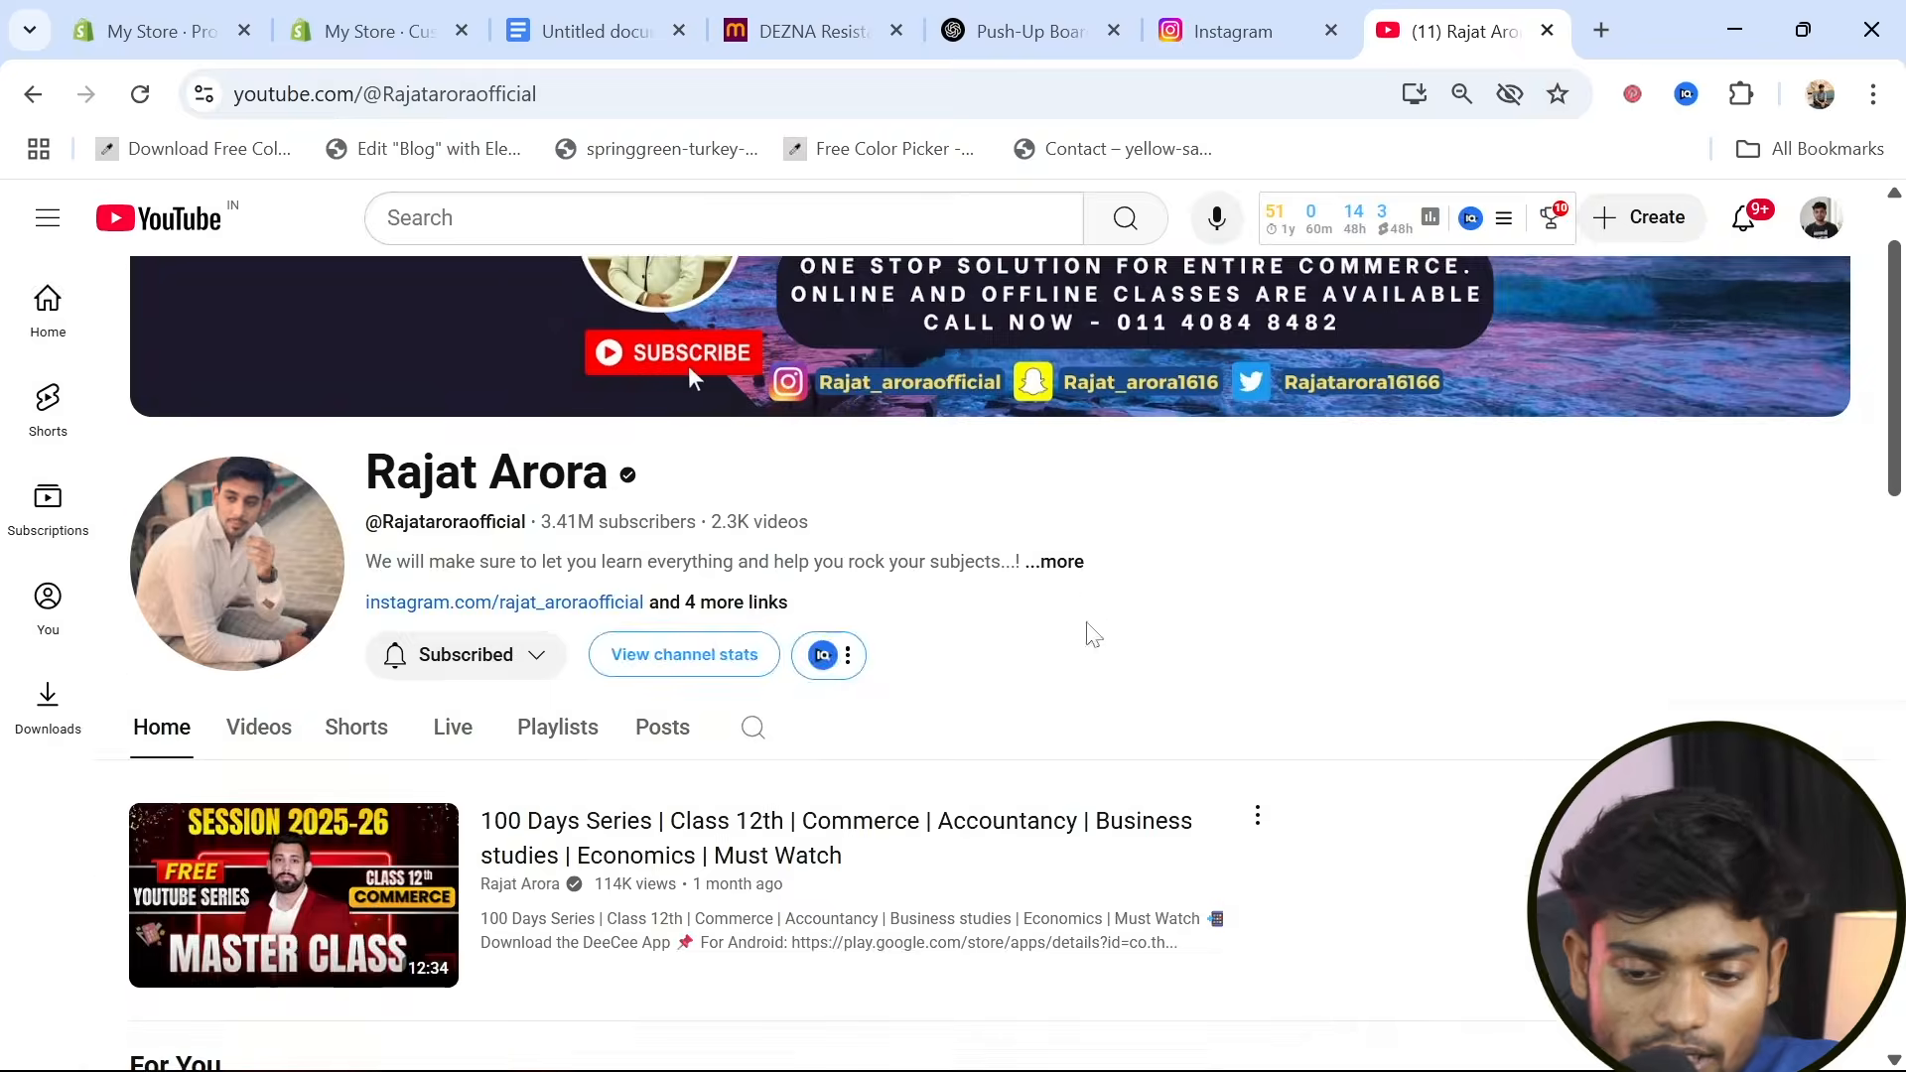
# Copy the YouTube channel's share link from its channel details and return to the theme editor's social media settings
pyautogui.click(1042, 558)
pyautogui.click(723, 938)
pyautogui.click(884, 948)
pyautogui.click(1182, 716)
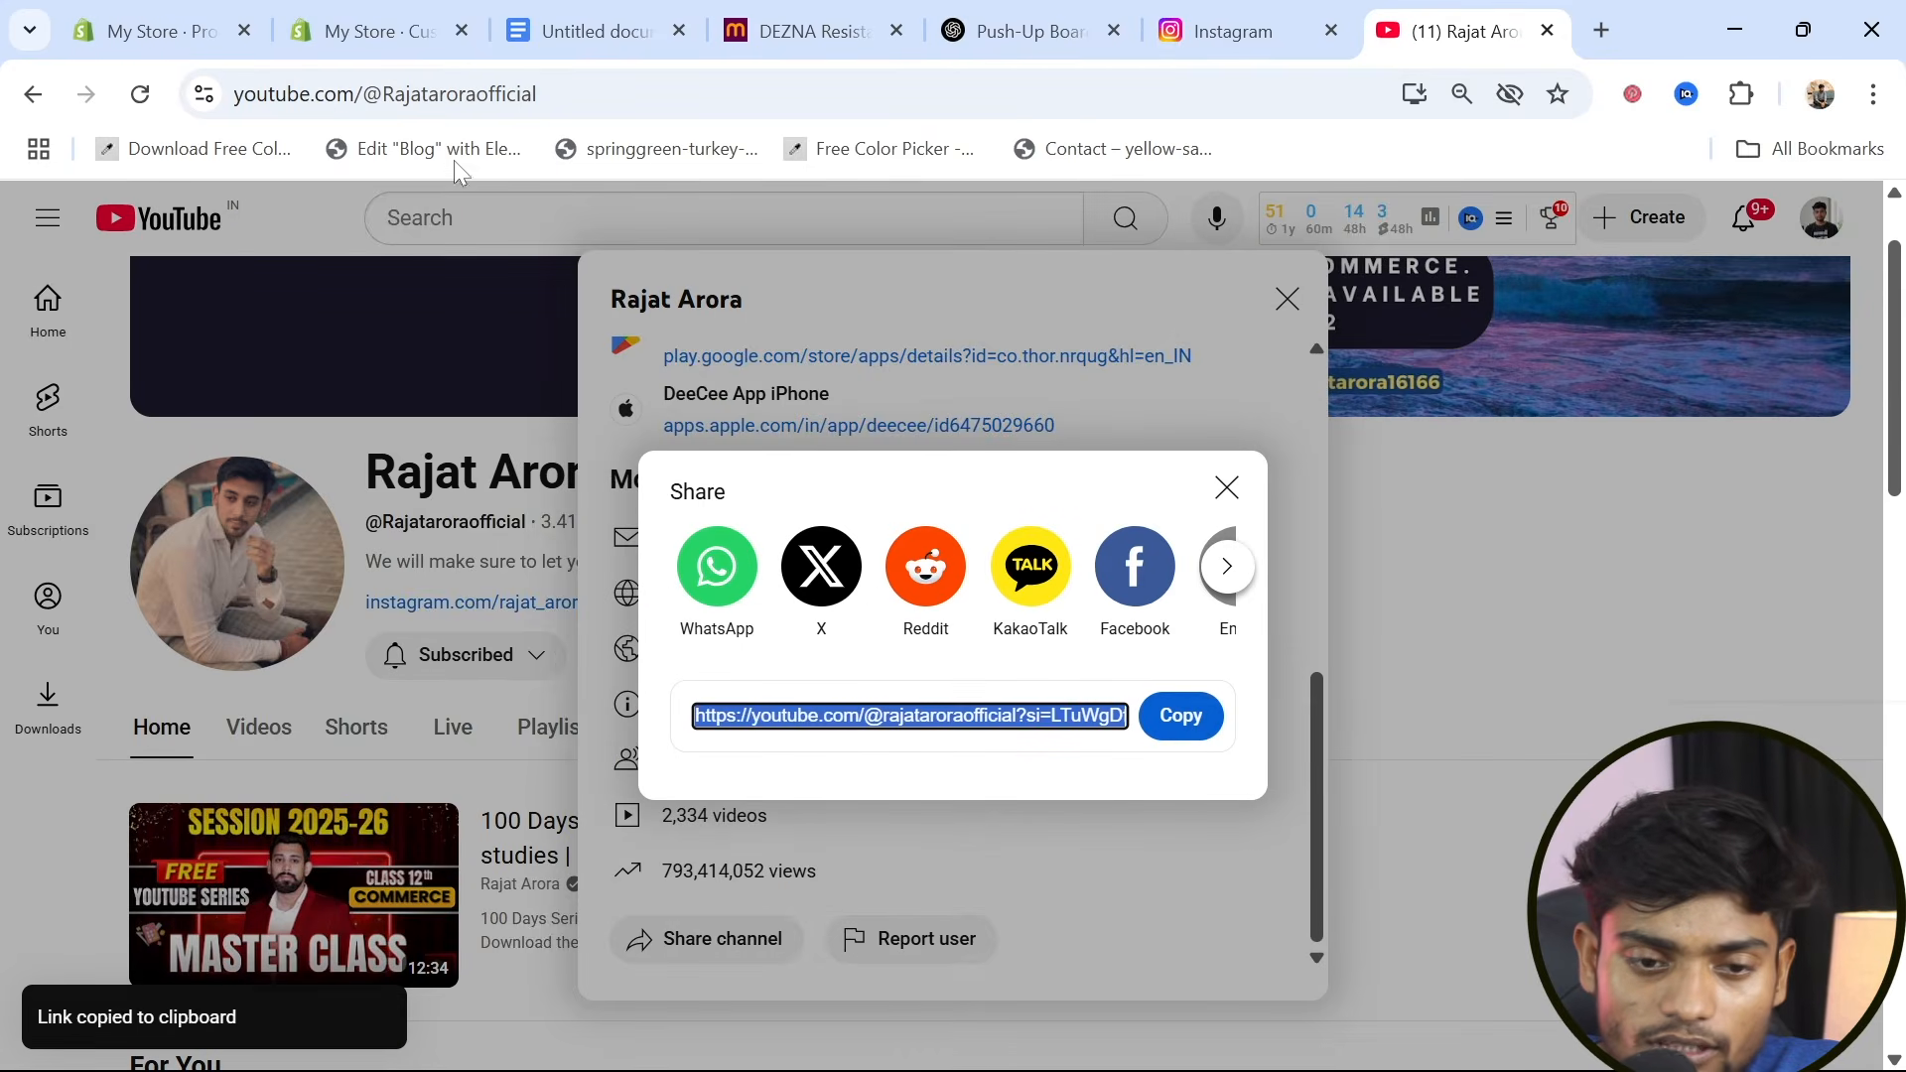
pyautogui.click(370, 35)
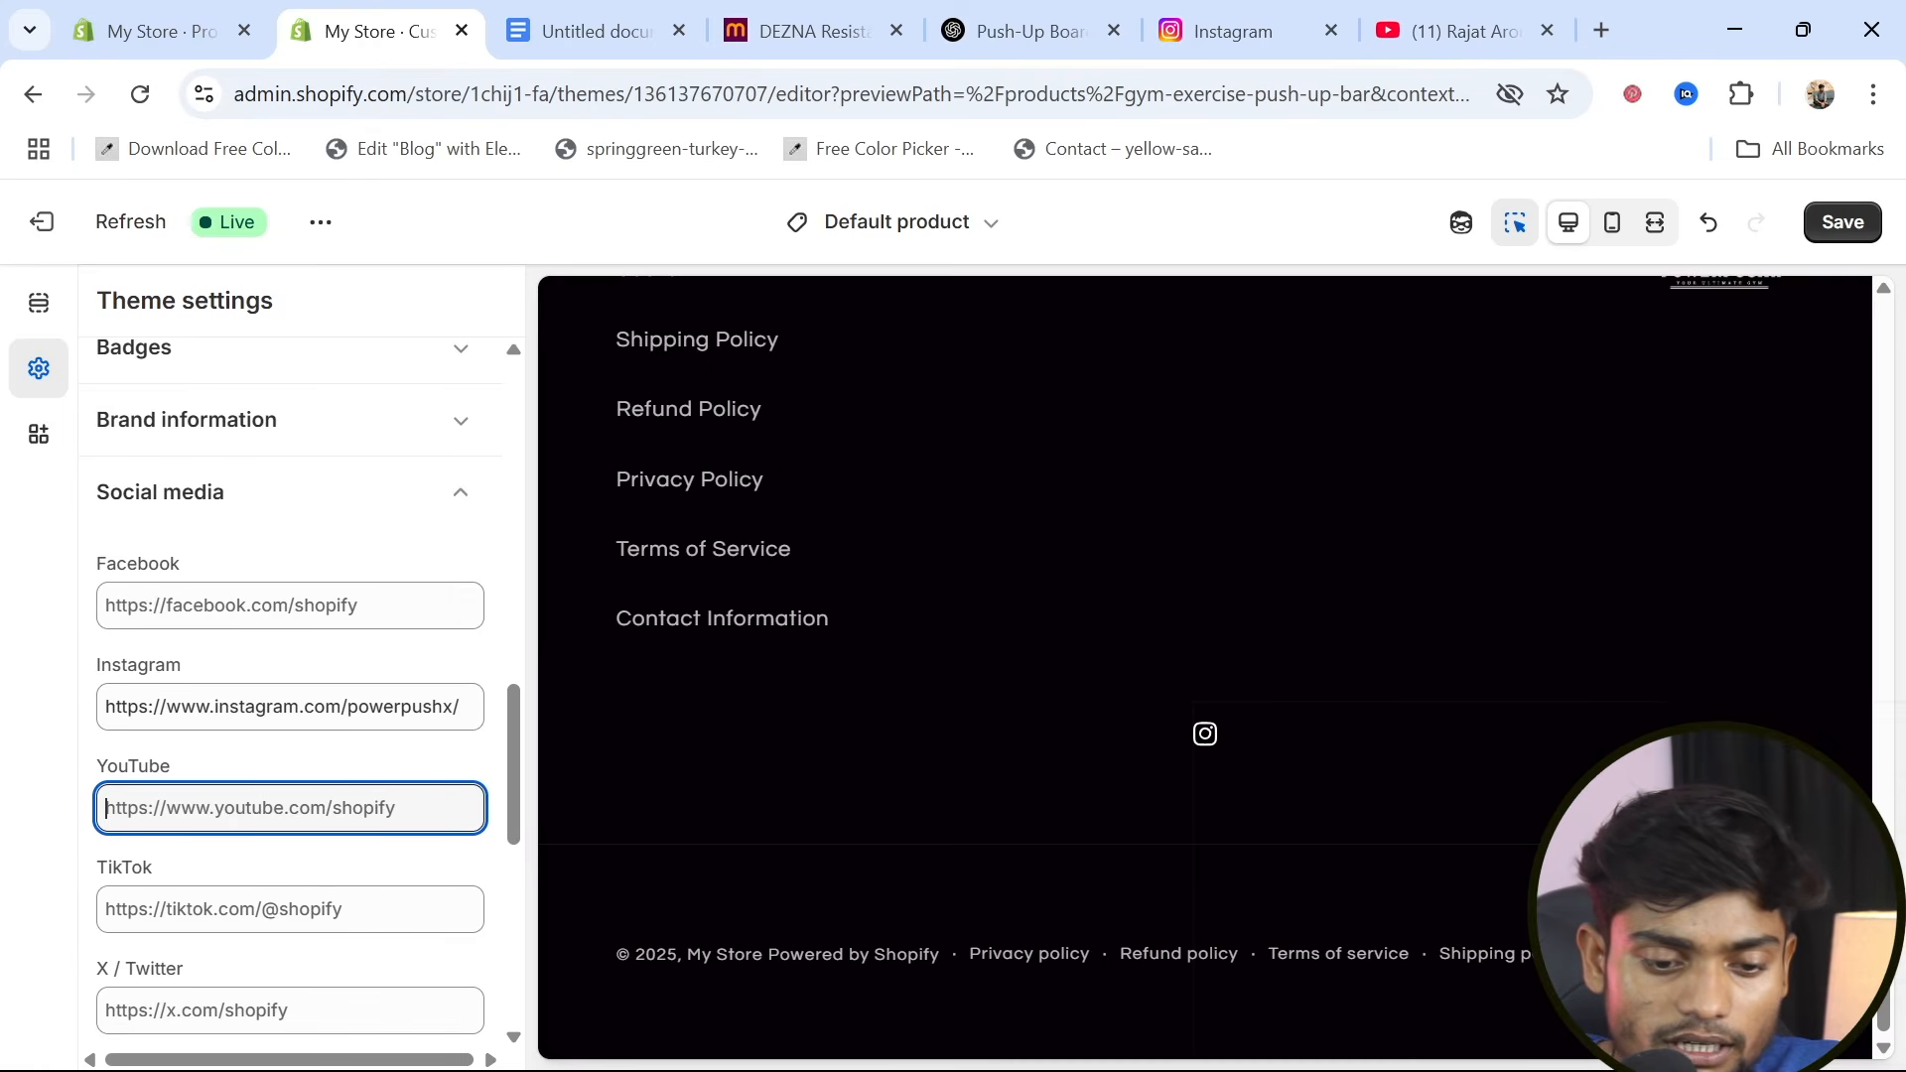
# Set the YouTube link in the social media settings to the copied channel share link
pyautogui.hotkey('ctrl', 'v')
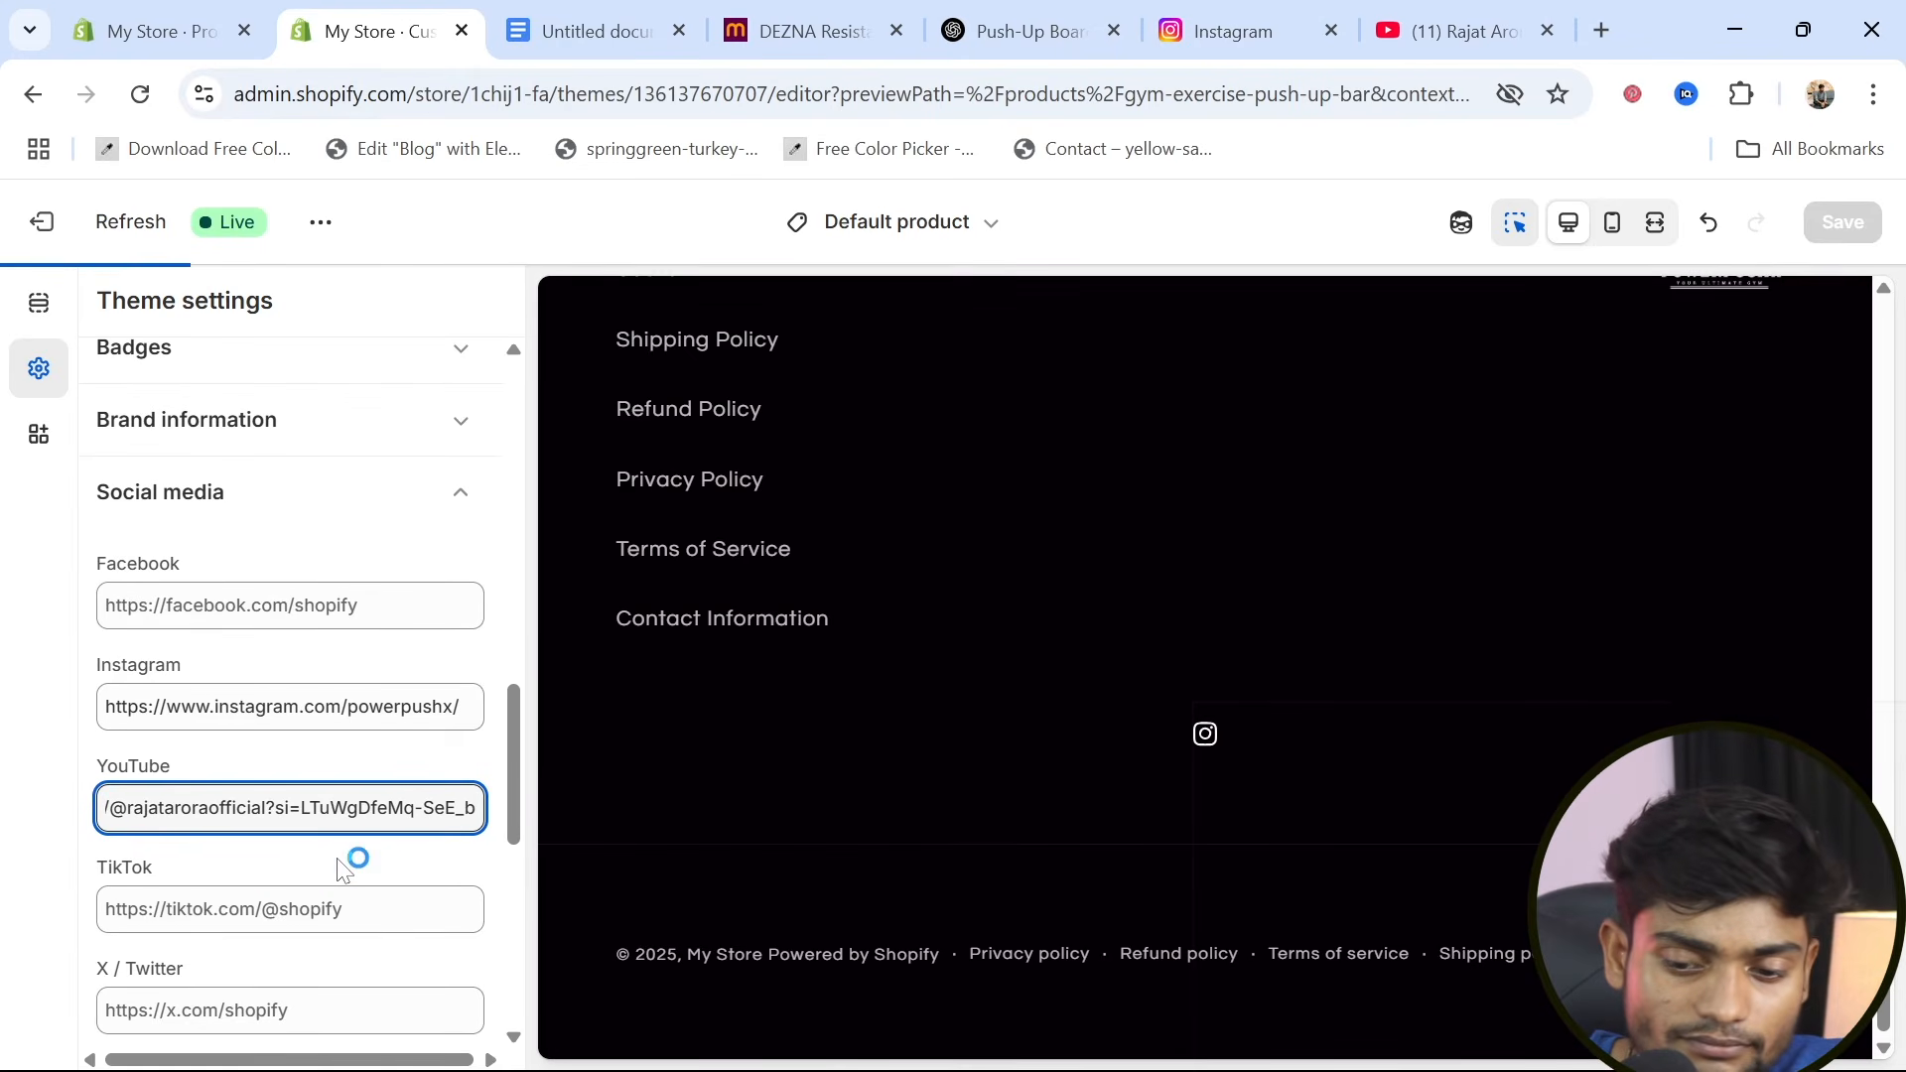
pyautogui.scroll(-1, 342, 870)
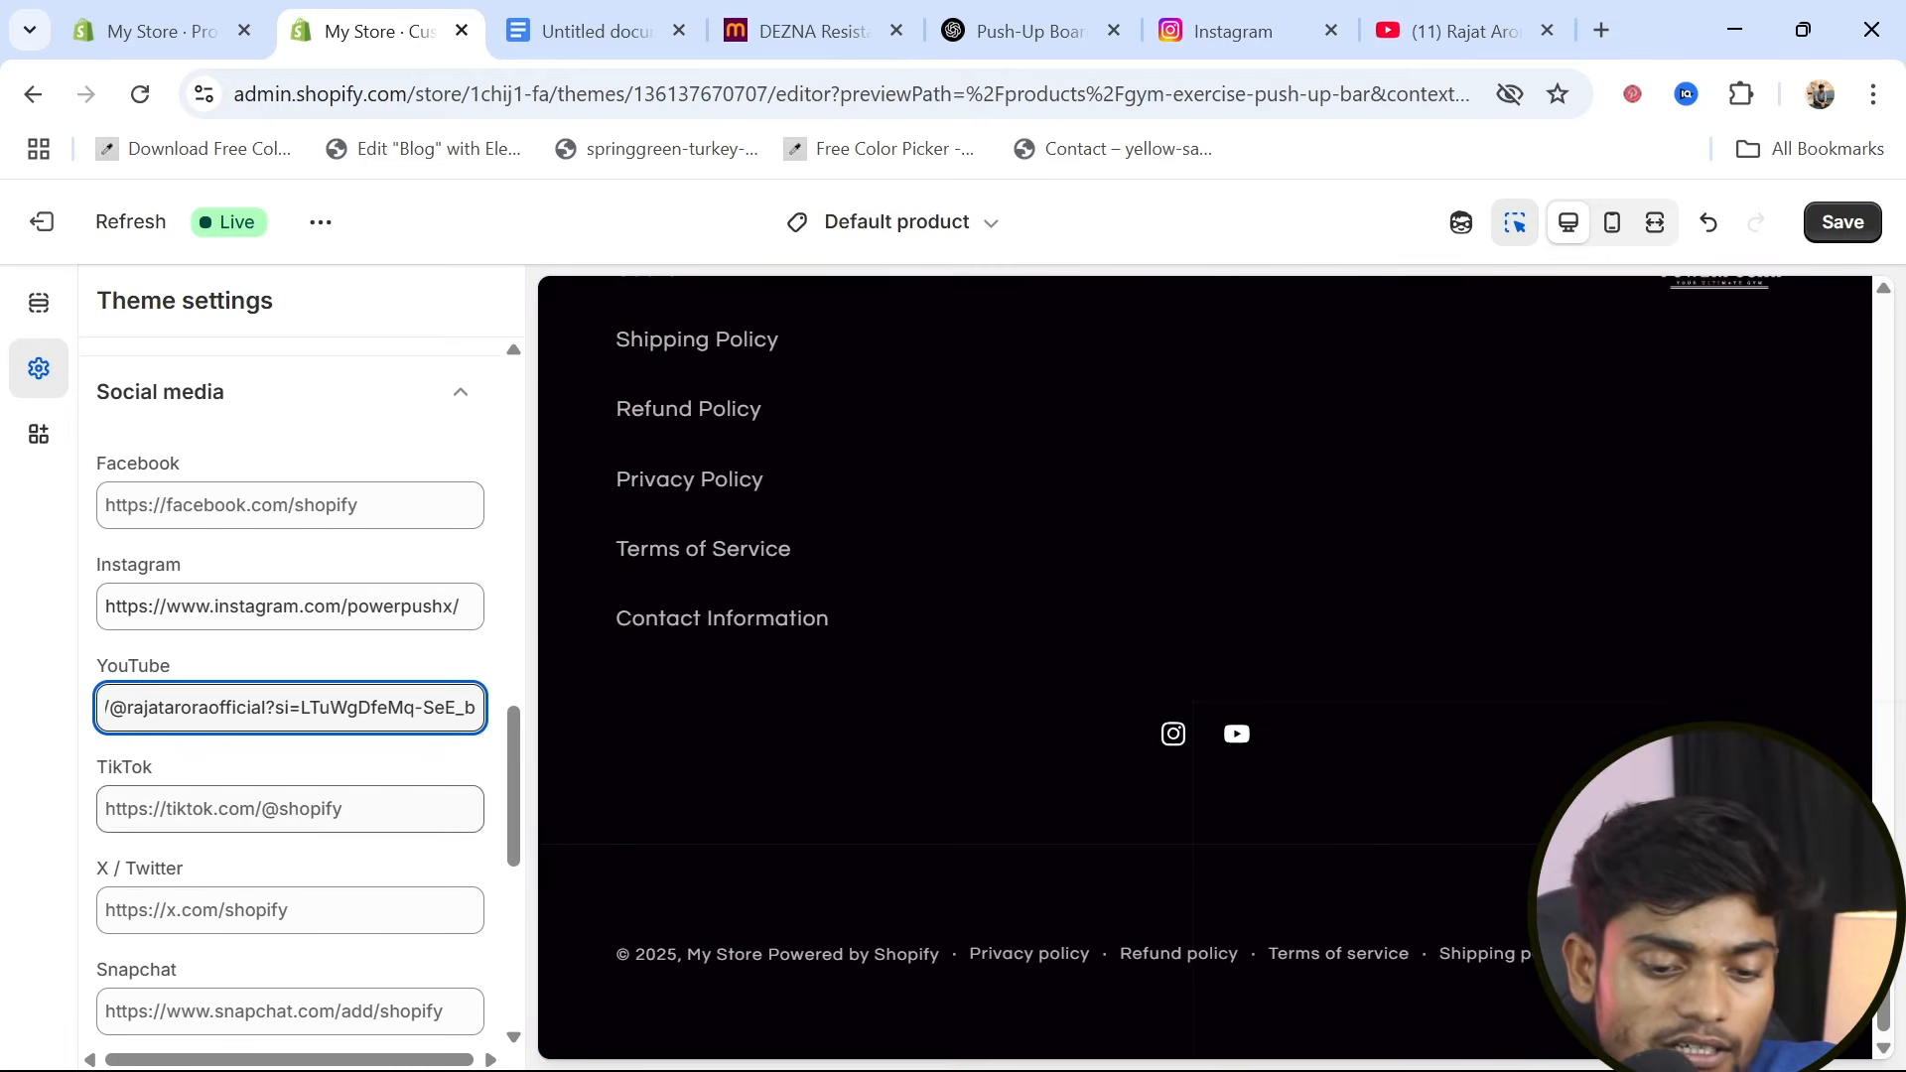
pyautogui.click(316, 819)
pyautogui.scroll(-5, 221, 927)
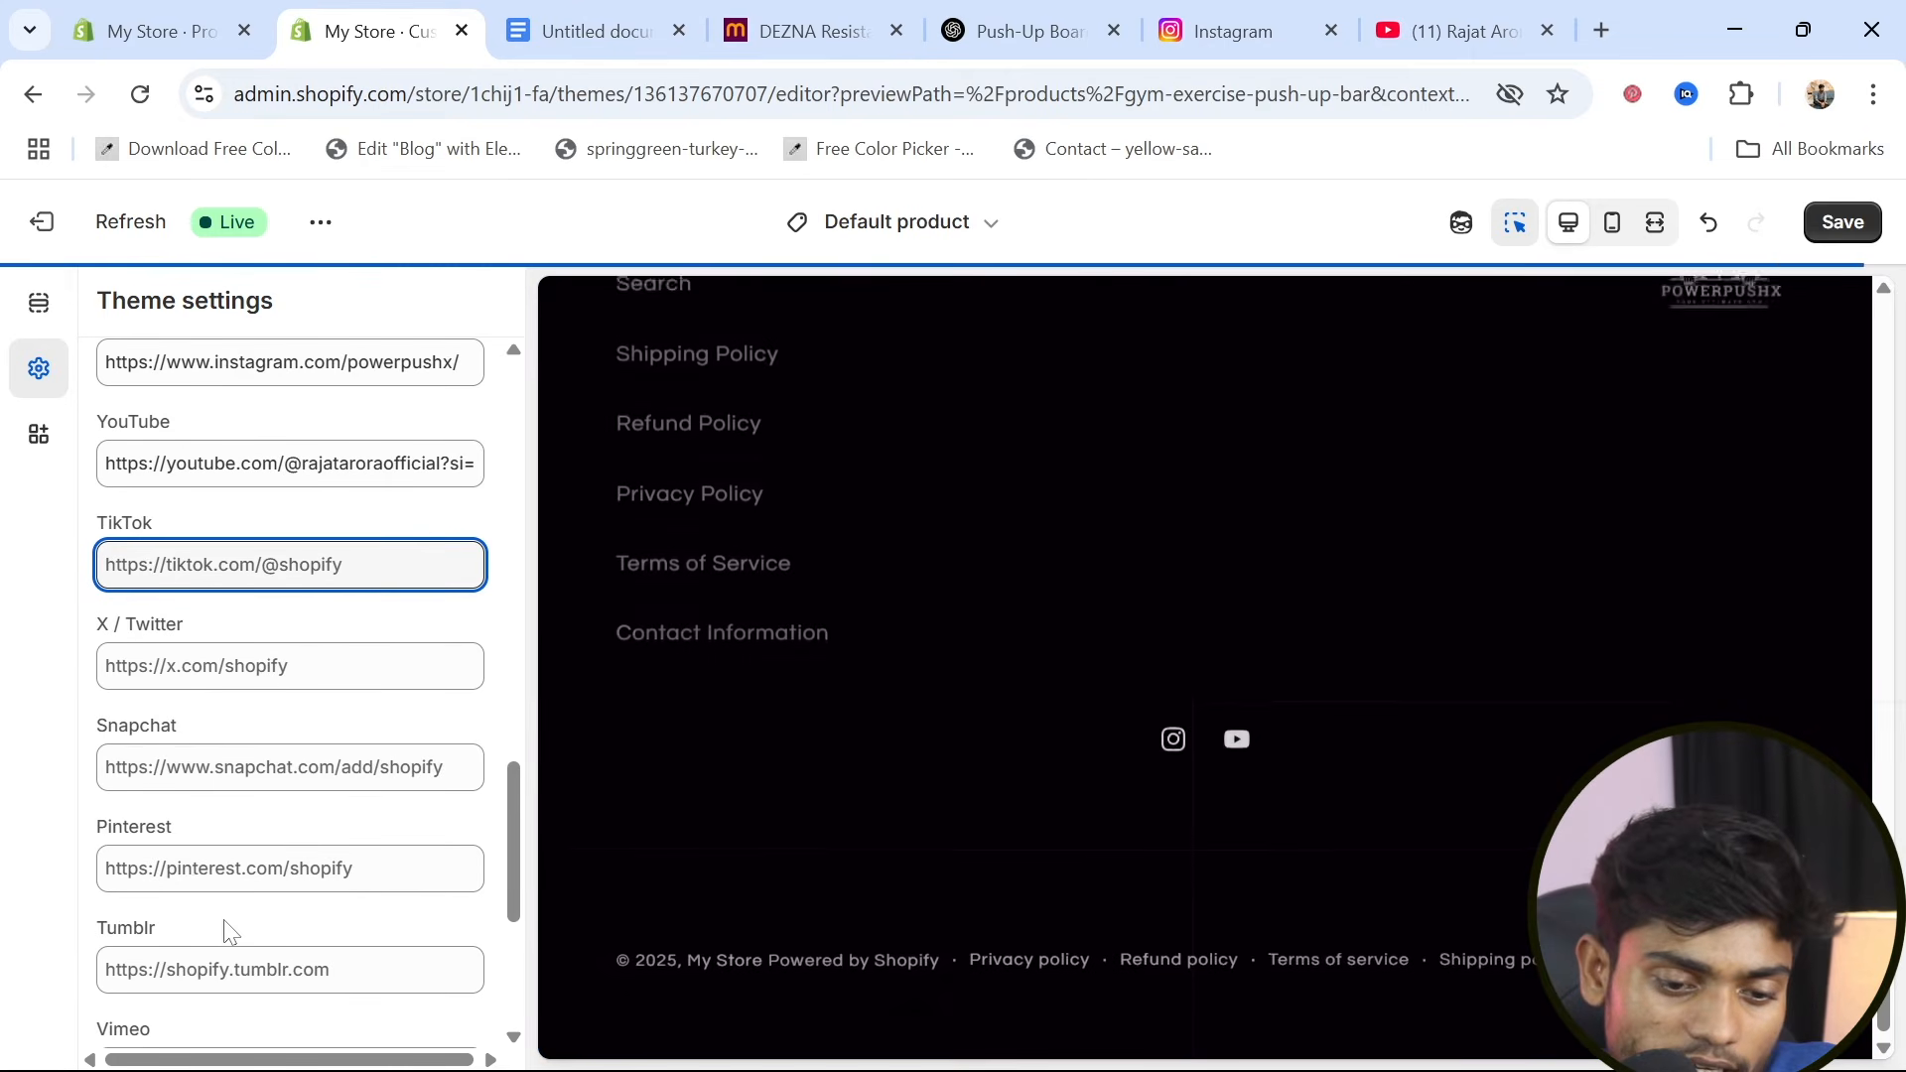
pyautogui.scroll(6, 308, 758)
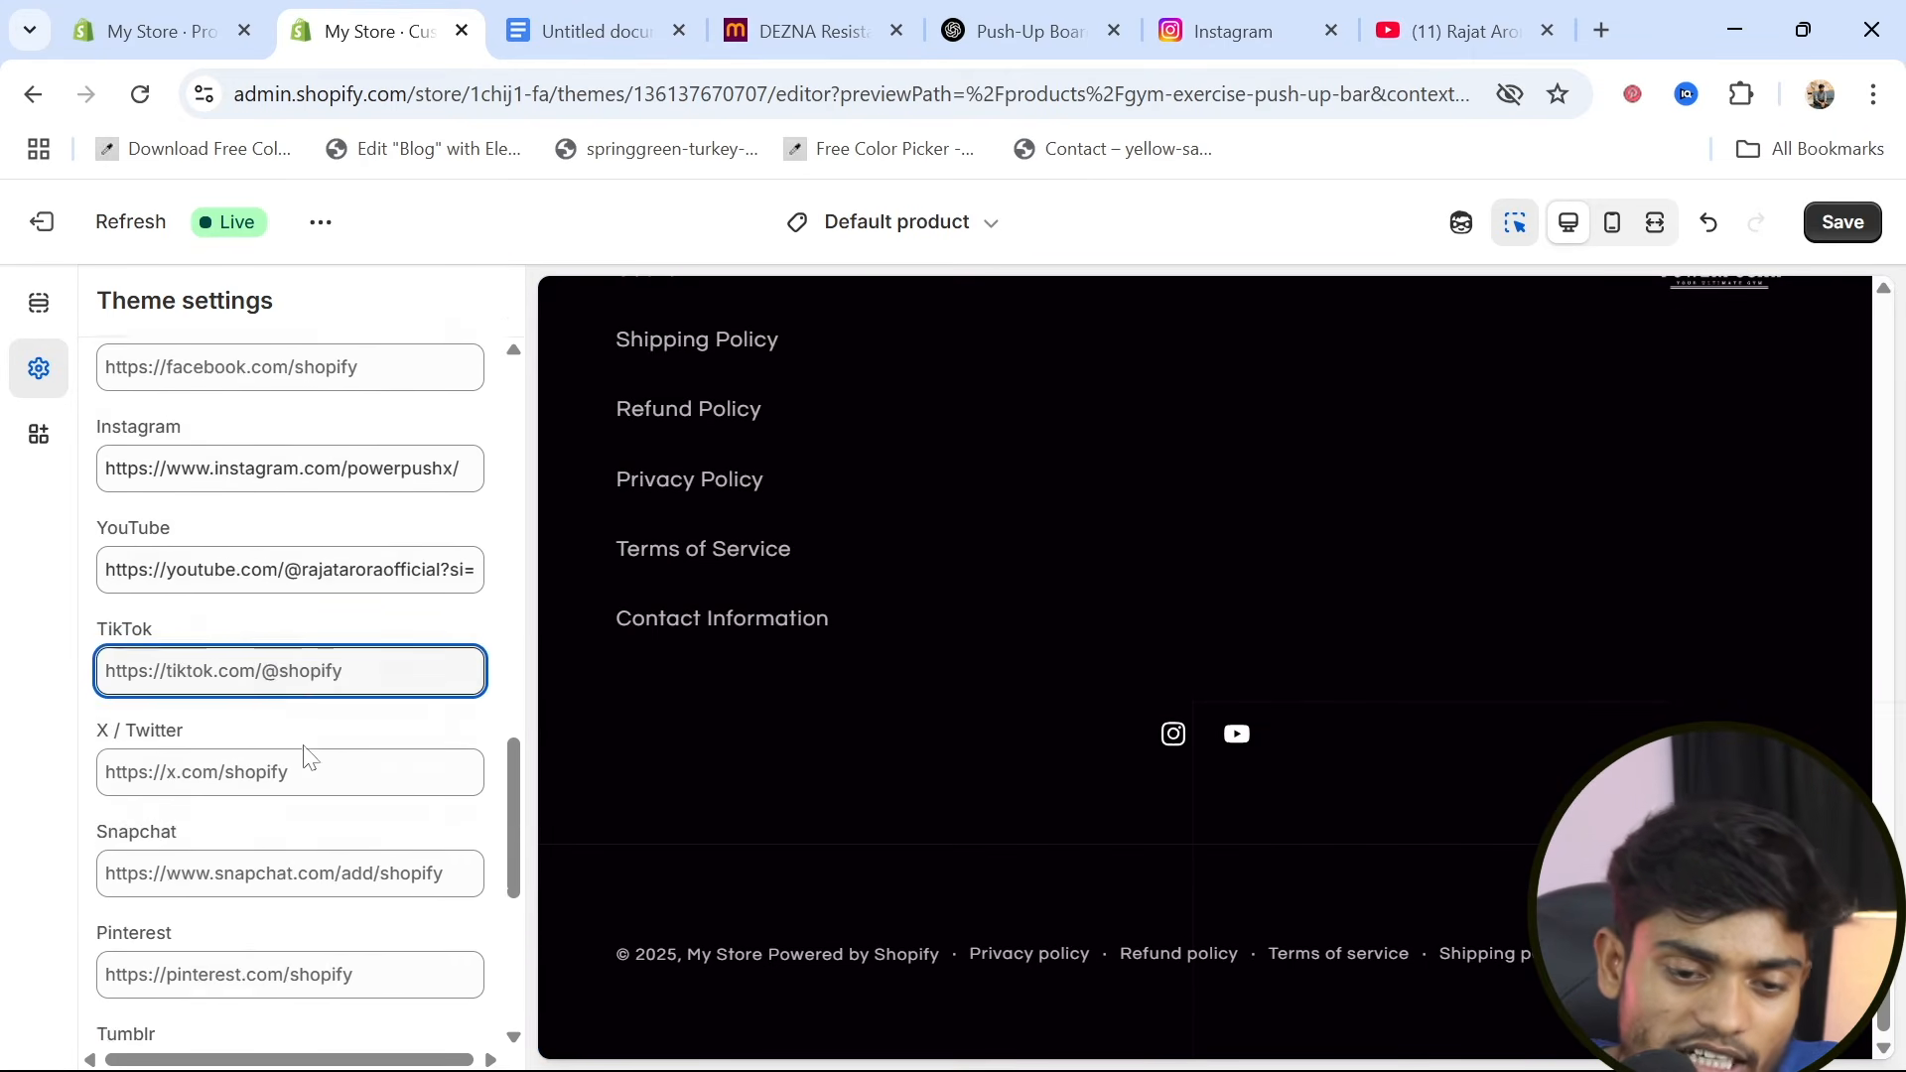
pyautogui.scroll(15, 1318, 764)
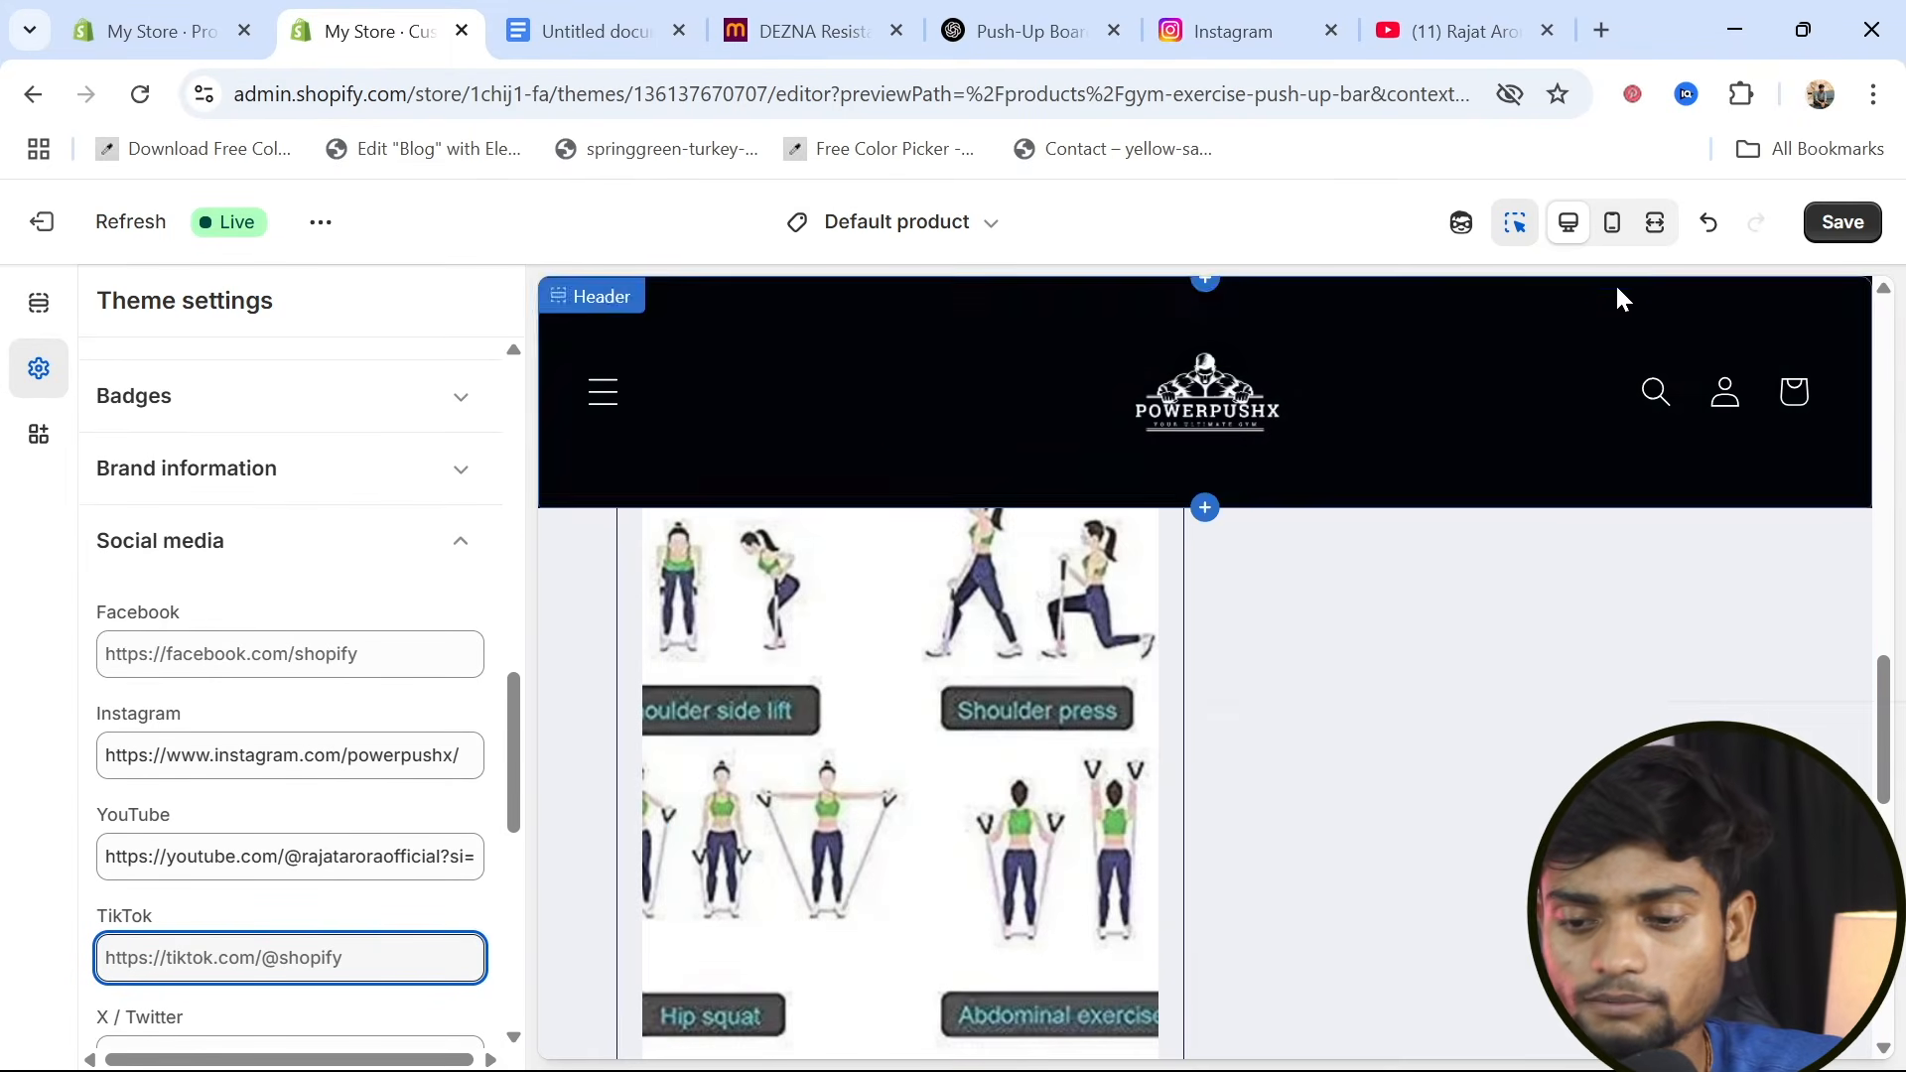
# Check the footer in the mobile preview and save the theme, overriding the recent customizations
pyautogui.click(1612, 222)
pyautogui.scroll(-10, 1207, 752)
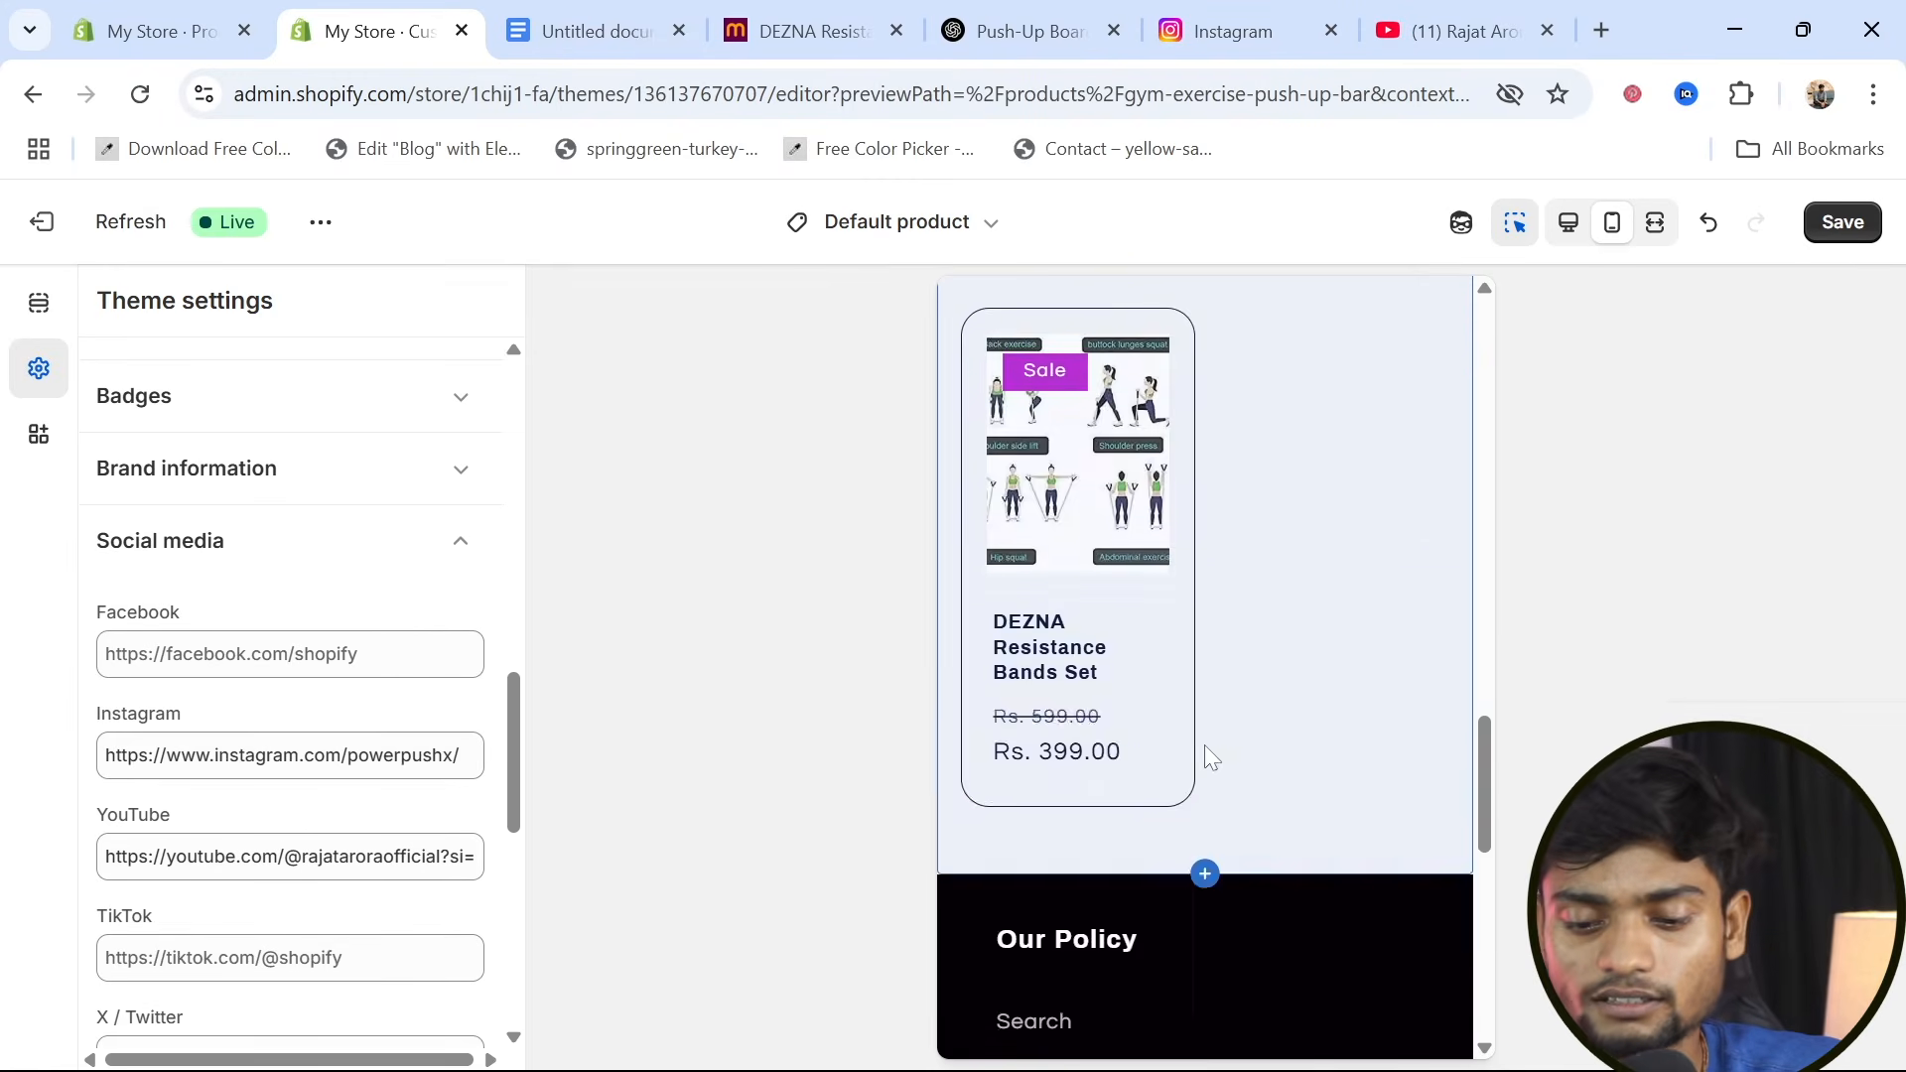
pyautogui.scroll(5, 1207, 752)
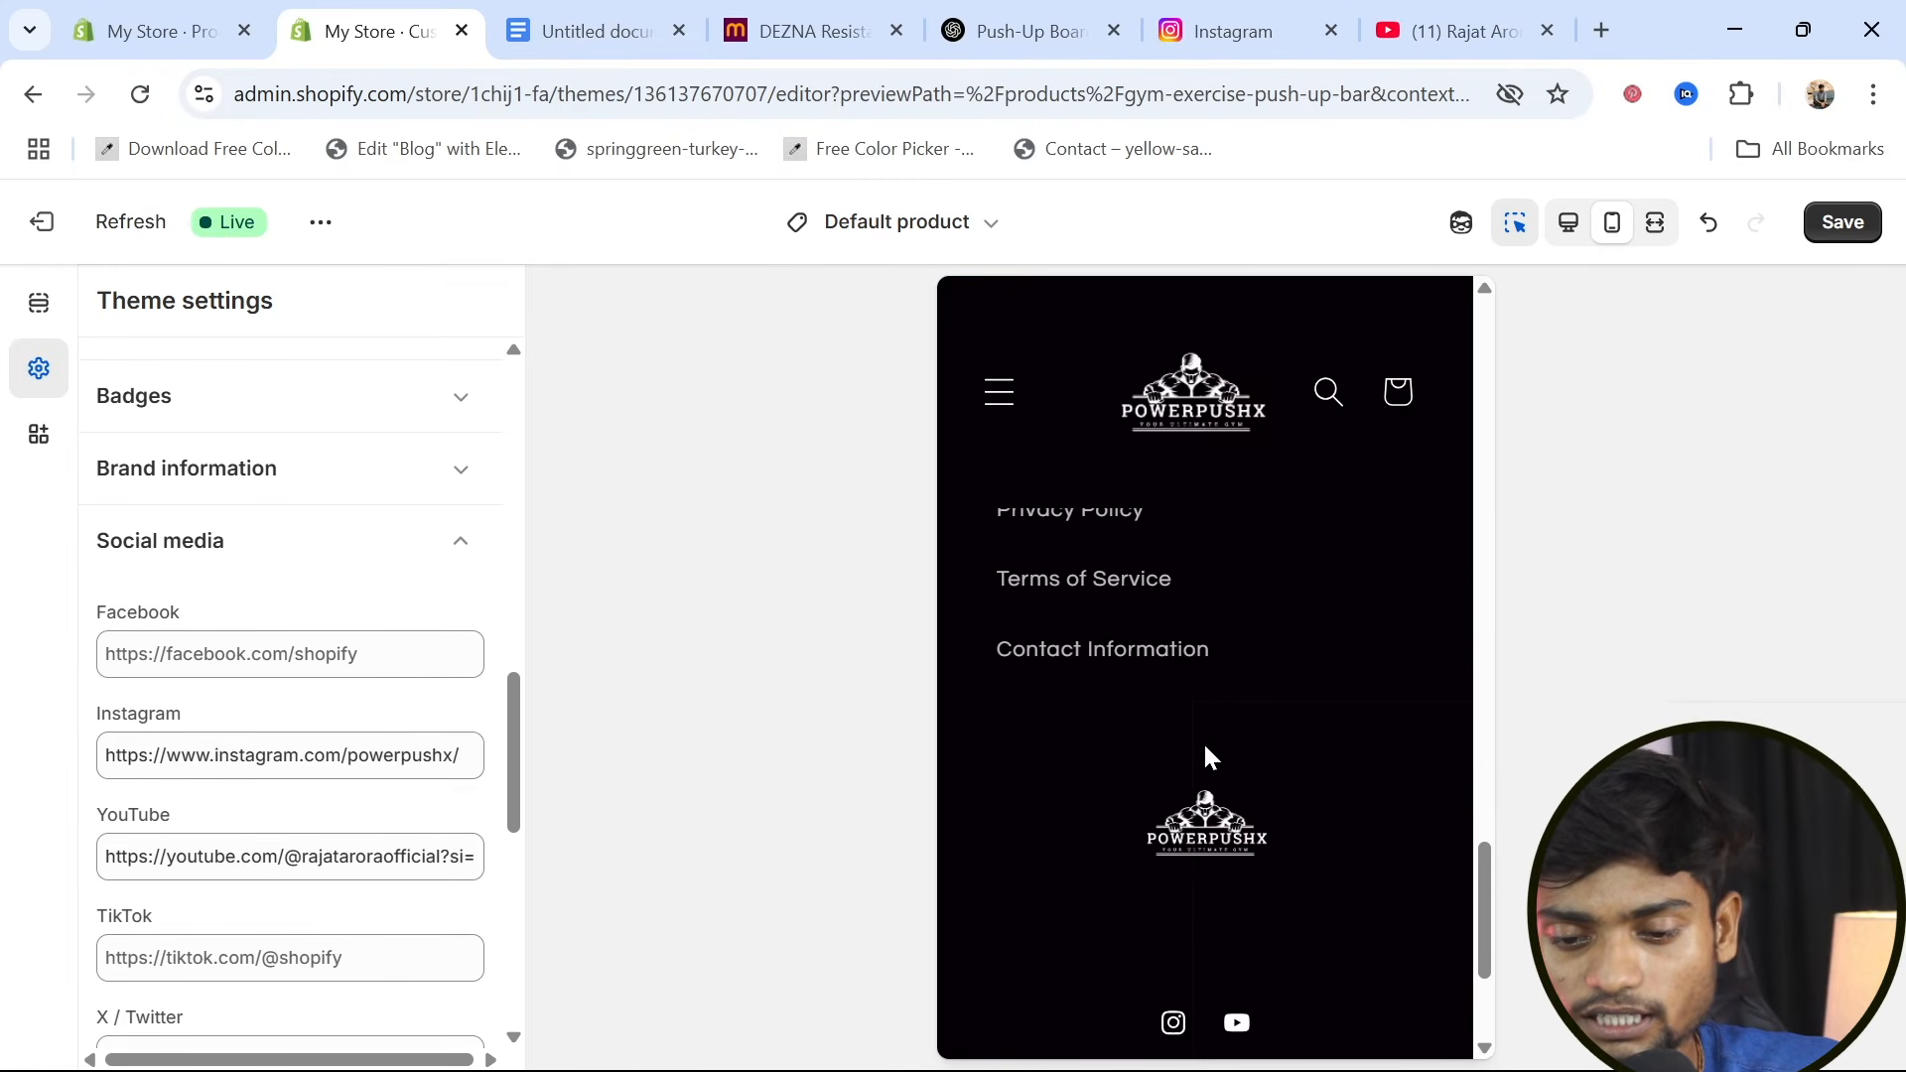
pyautogui.scroll(-2, 1207, 755)
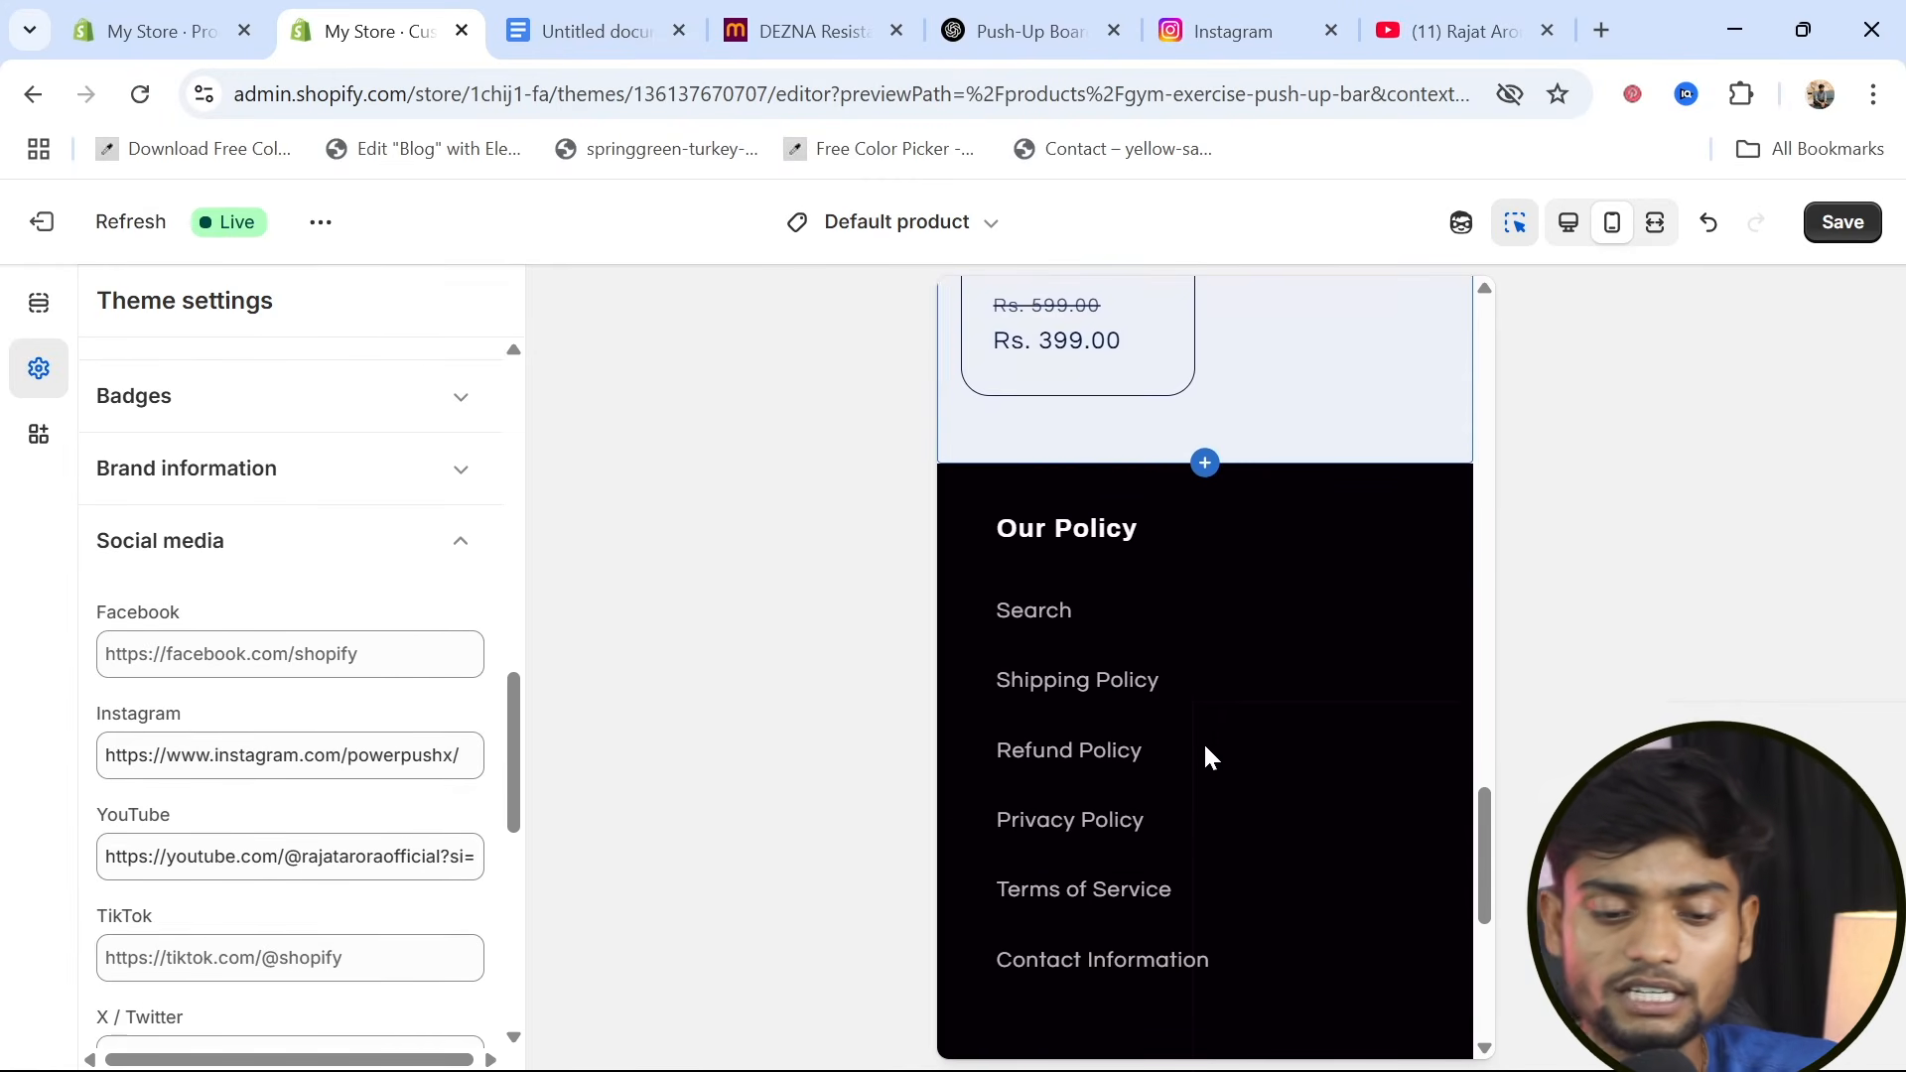
pyautogui.click(1828, 229)
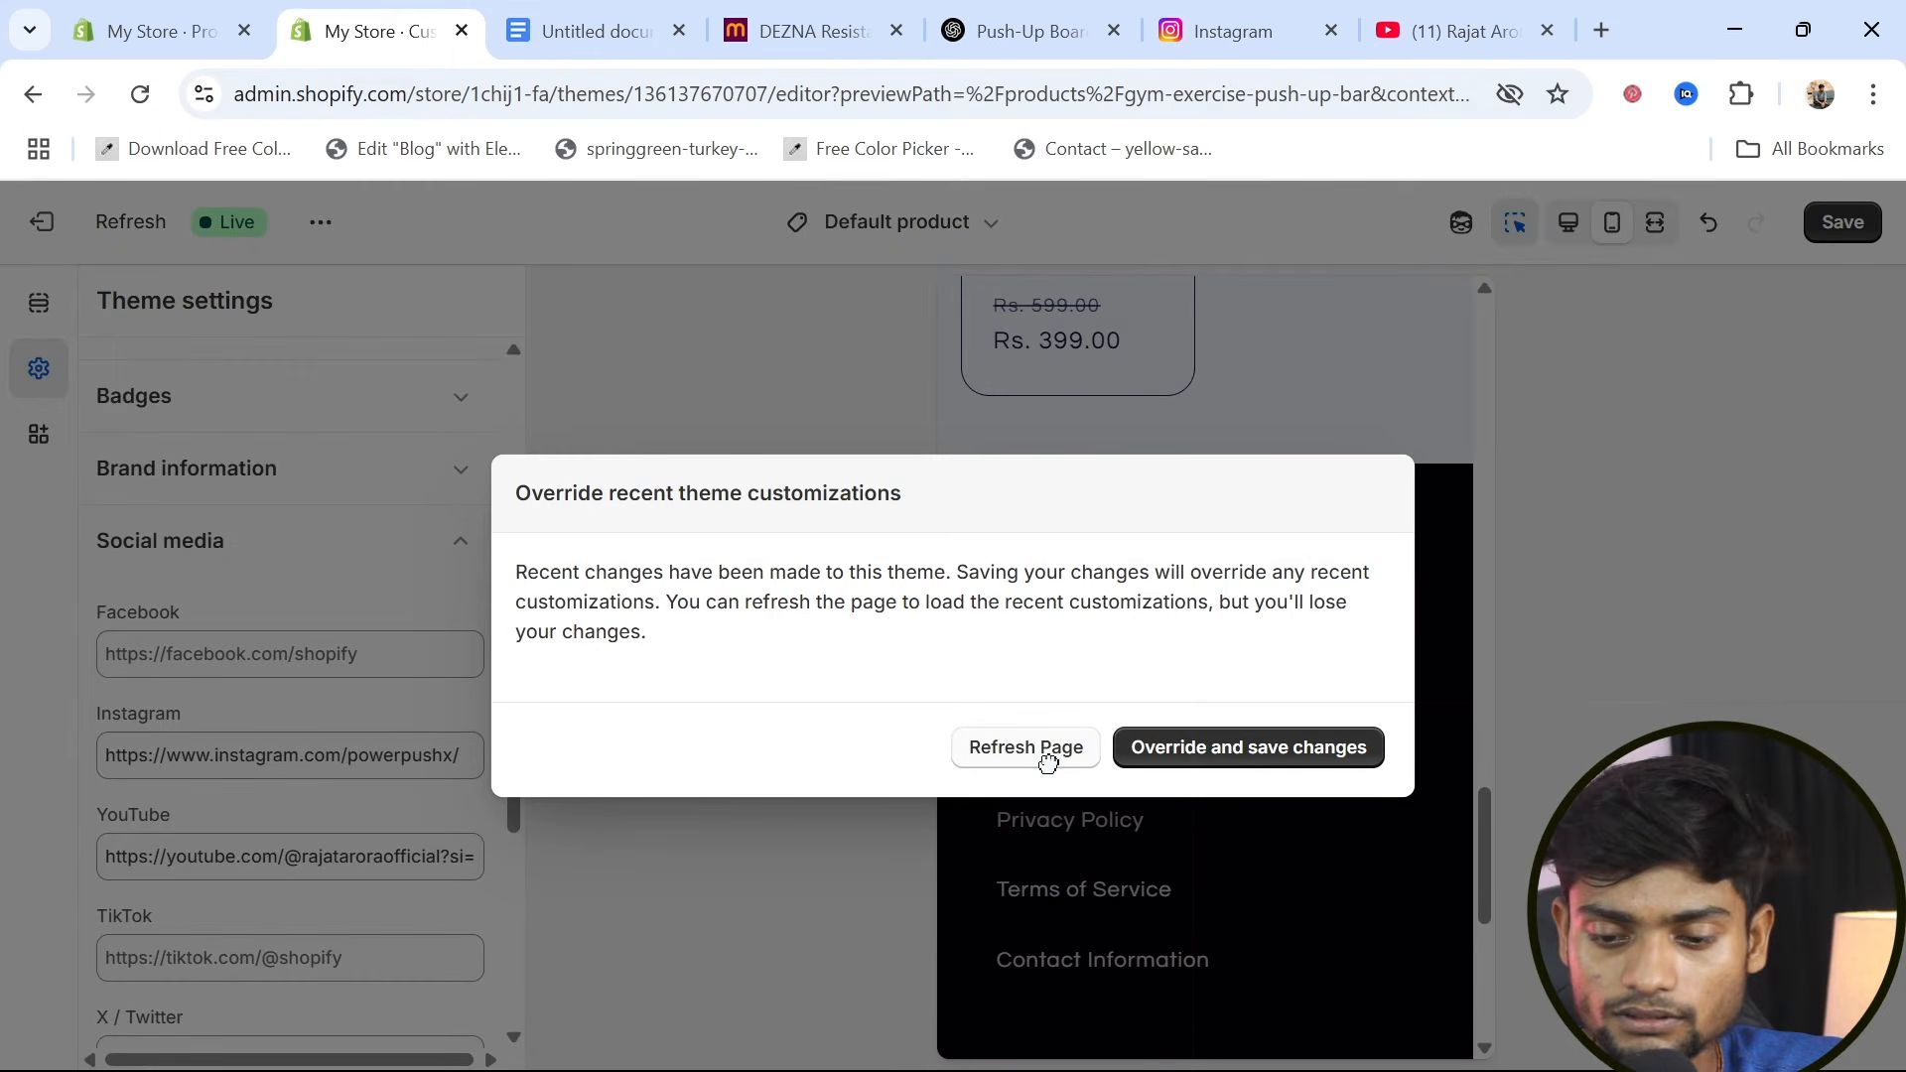
pyautogui.click(1221, 753)
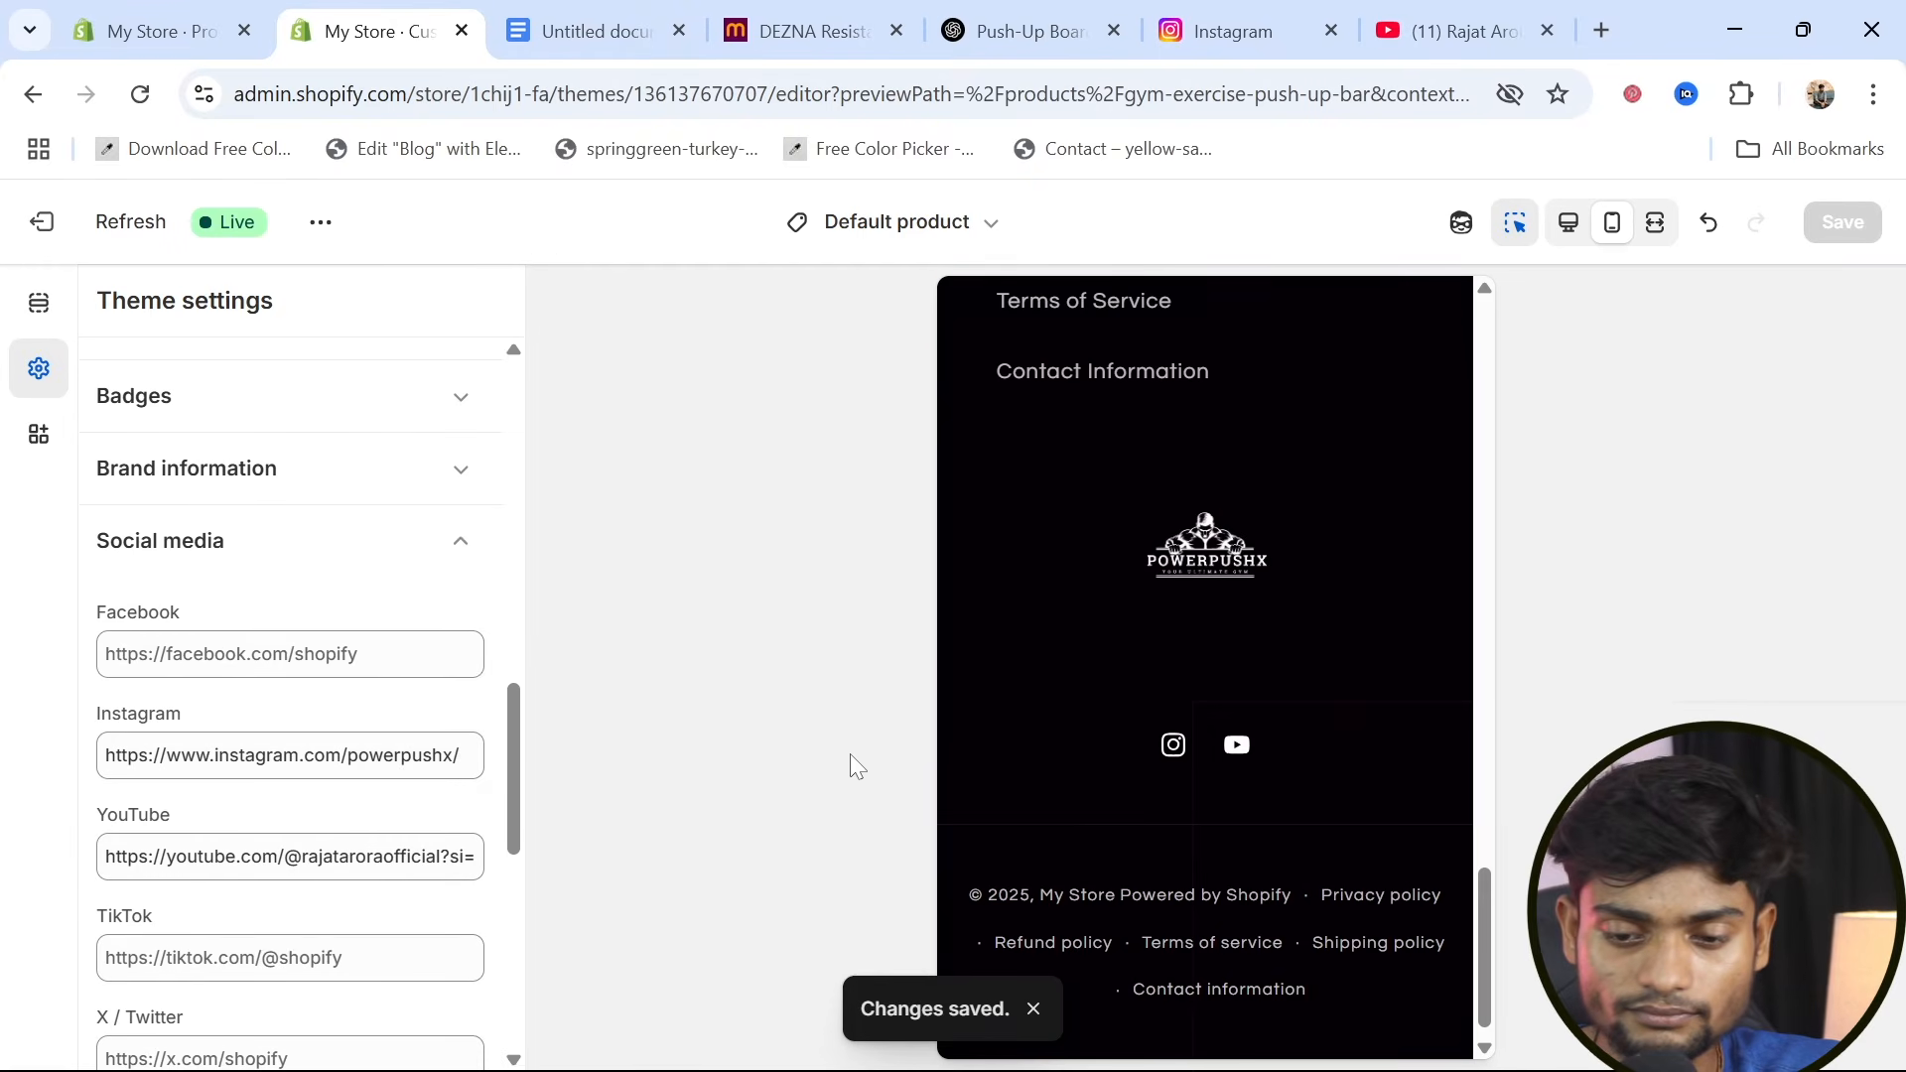
# Review the saved footer in the mobile preview and return to the desktop preview
pyautogui.scroll(3, 1181, 669)
pyautogui.scroll(-2, 1182, 669)
pyautogui.scroll(5, 1018, 898)
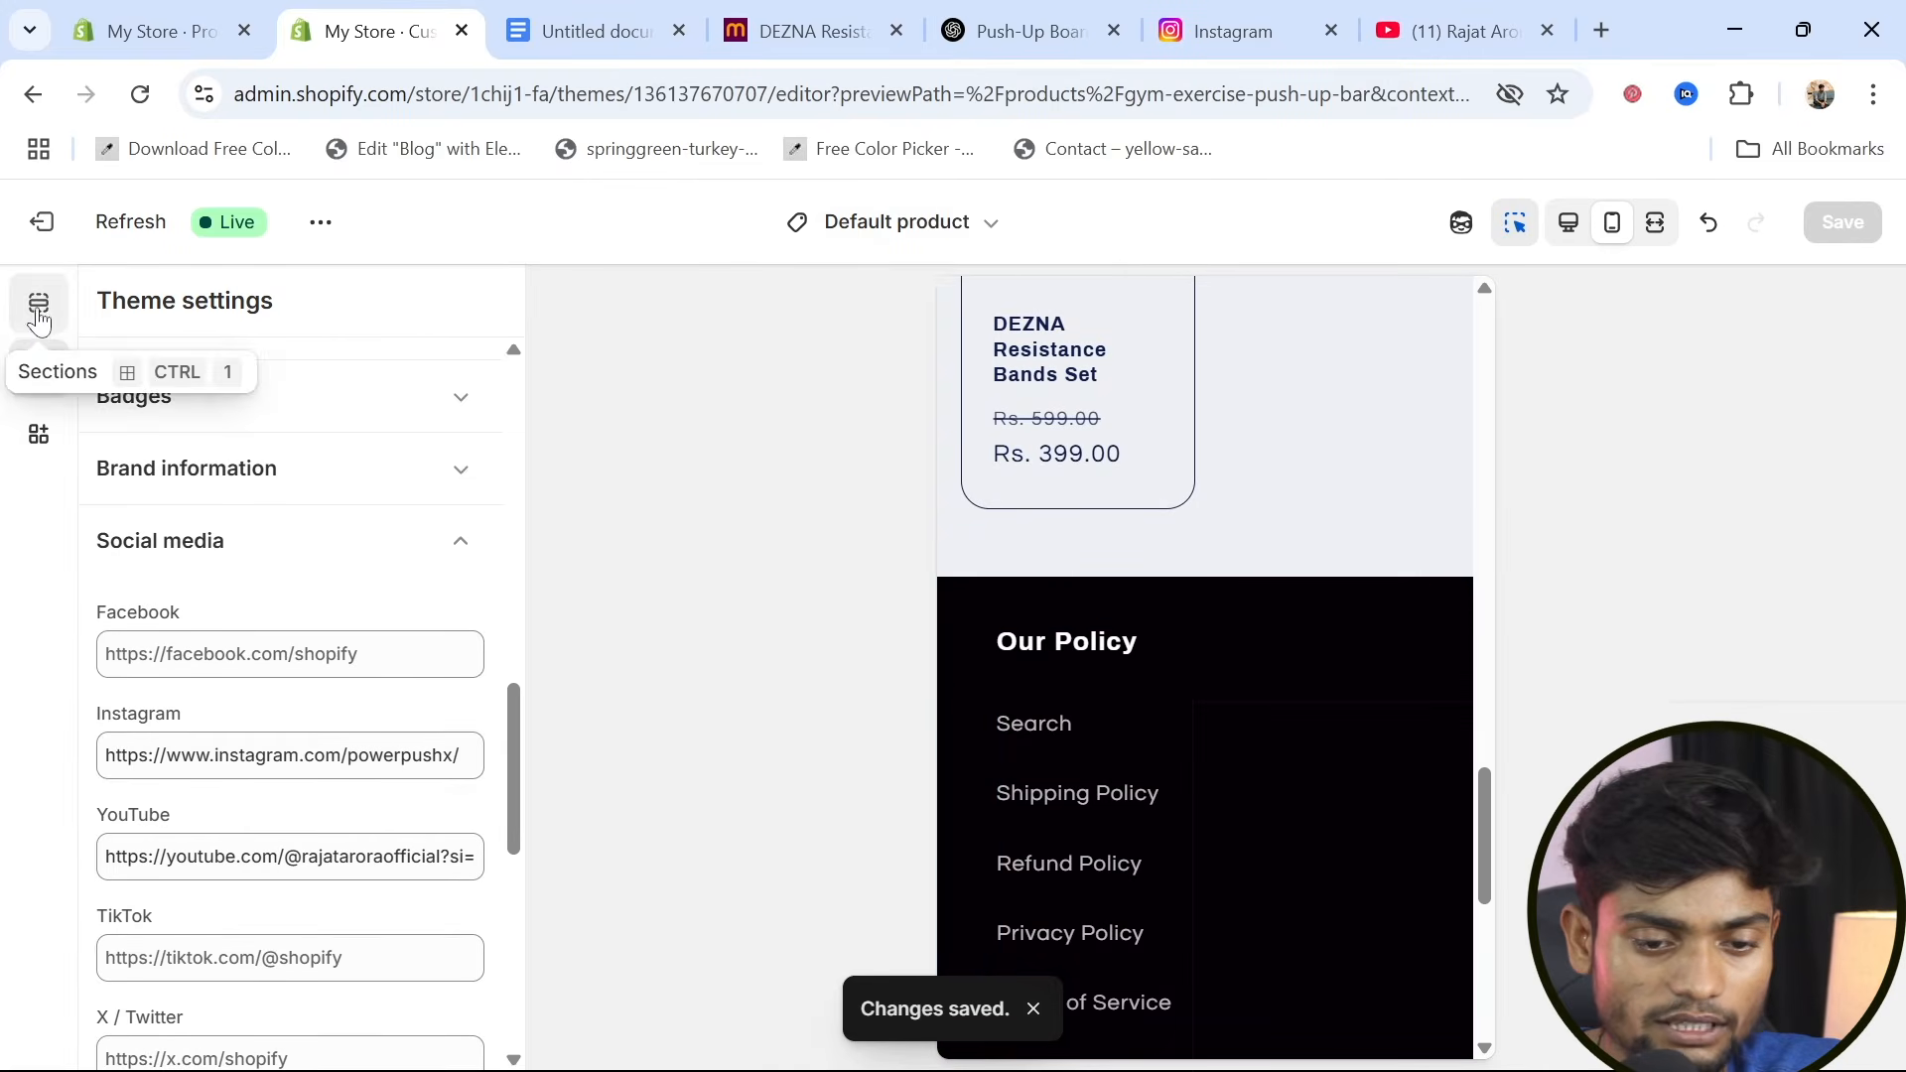
pyautogui.click(1568, 222)
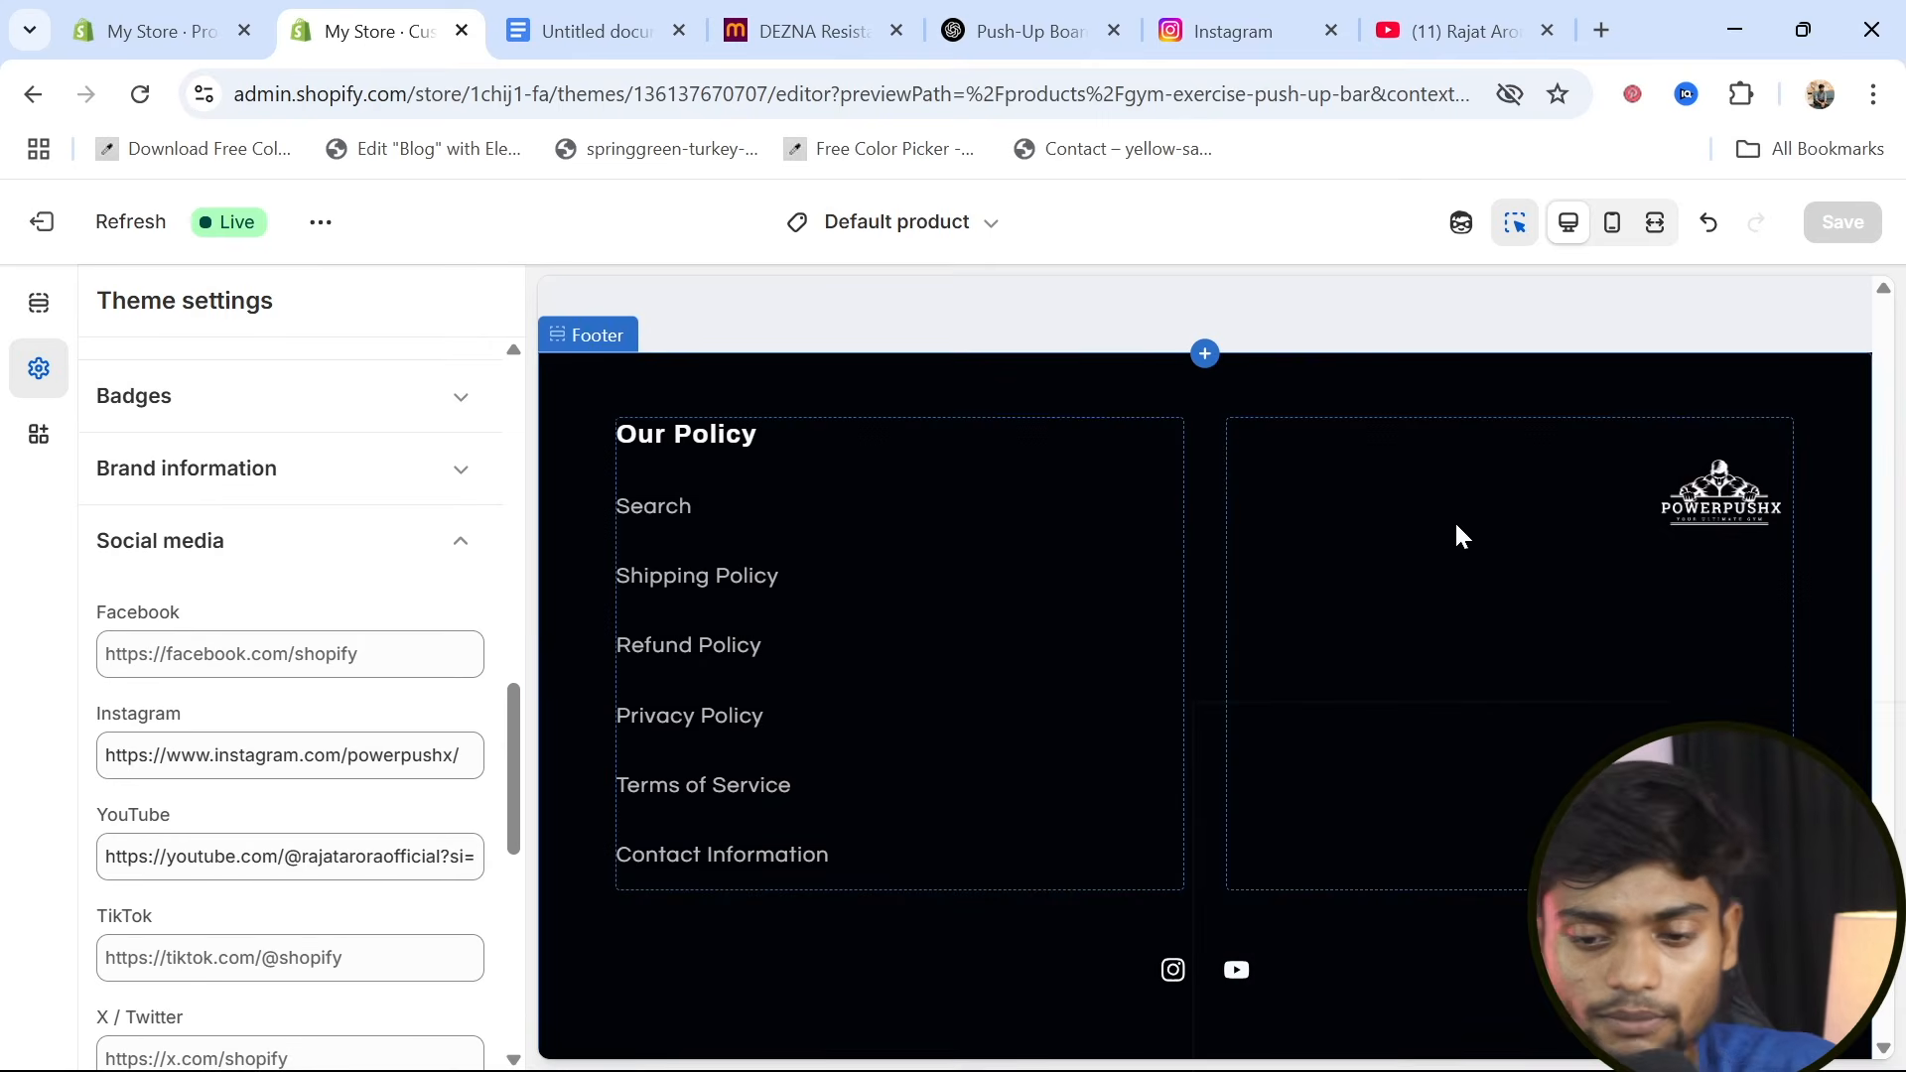
# Add a text block to the footer between the Our Policy menu and the image
pyautogui.click(38, 306)
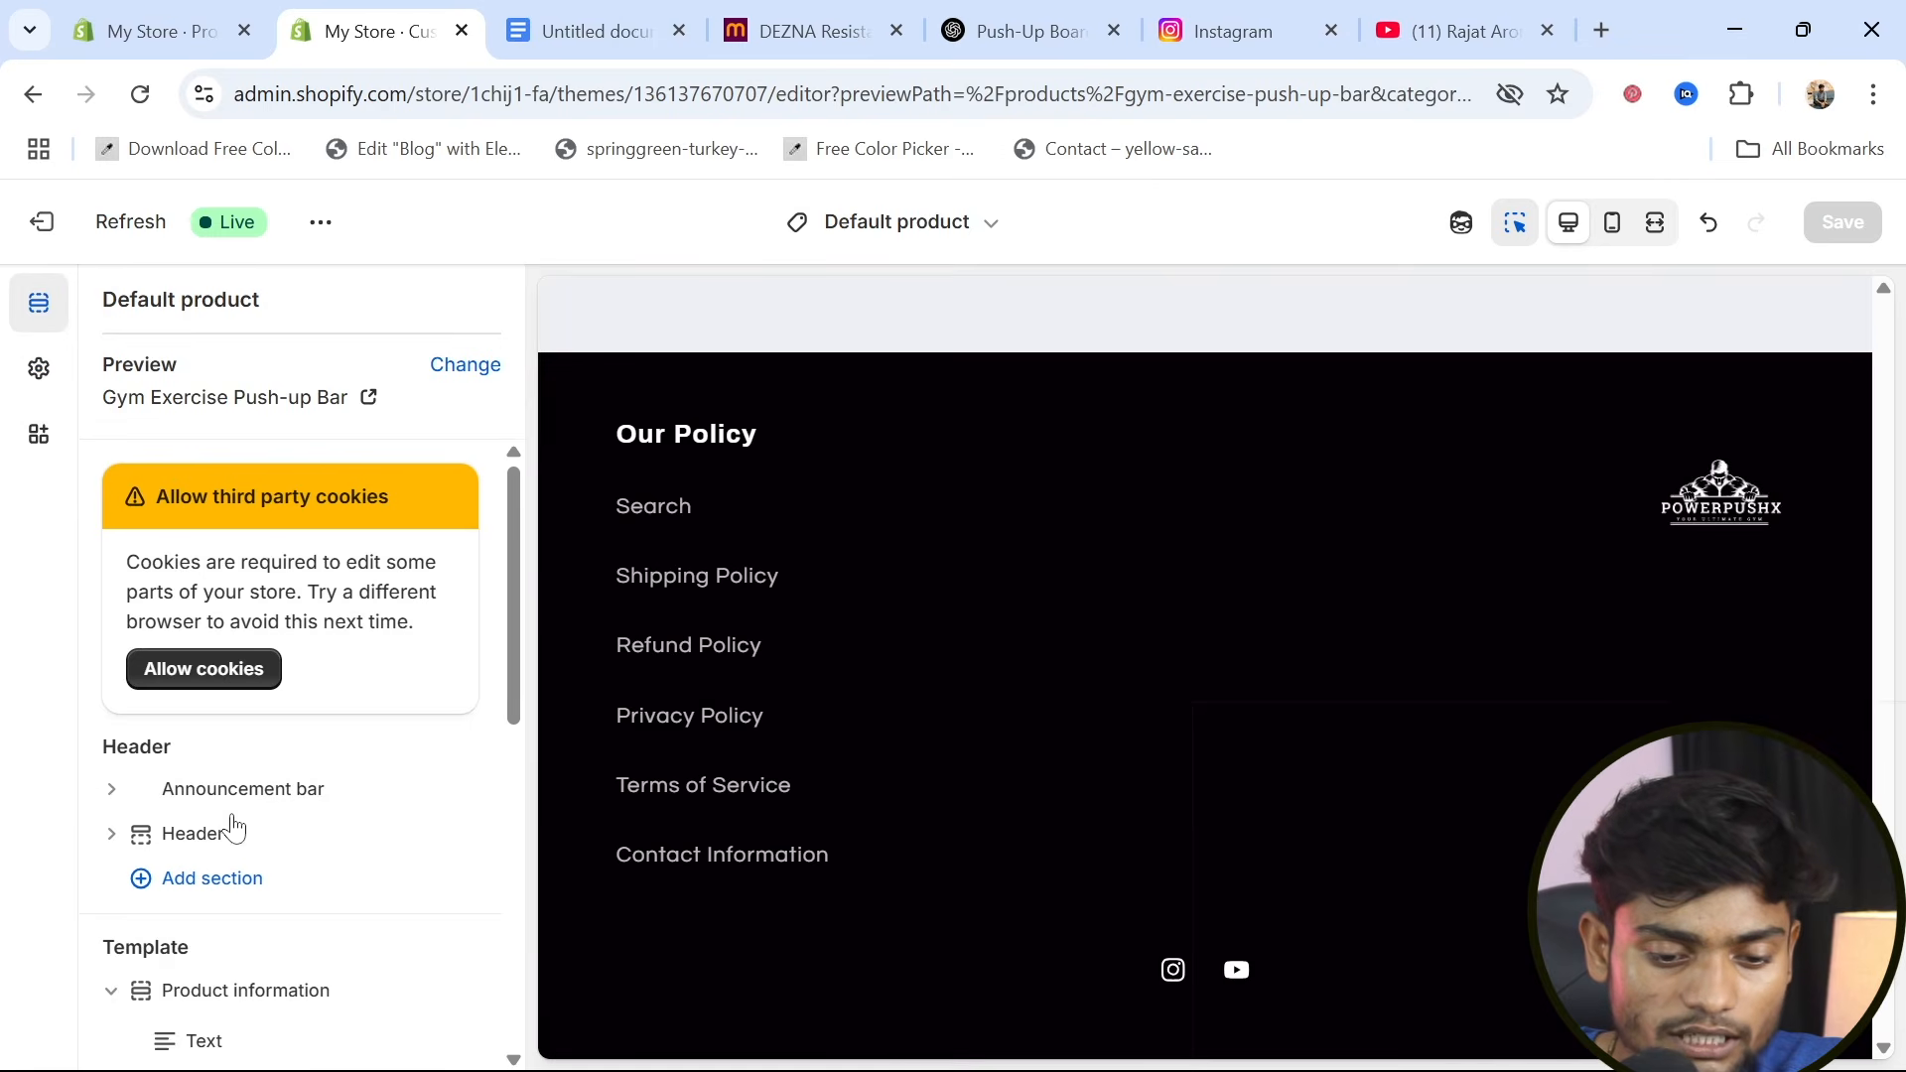
pyautogui.scroll(-5, 235, 828)
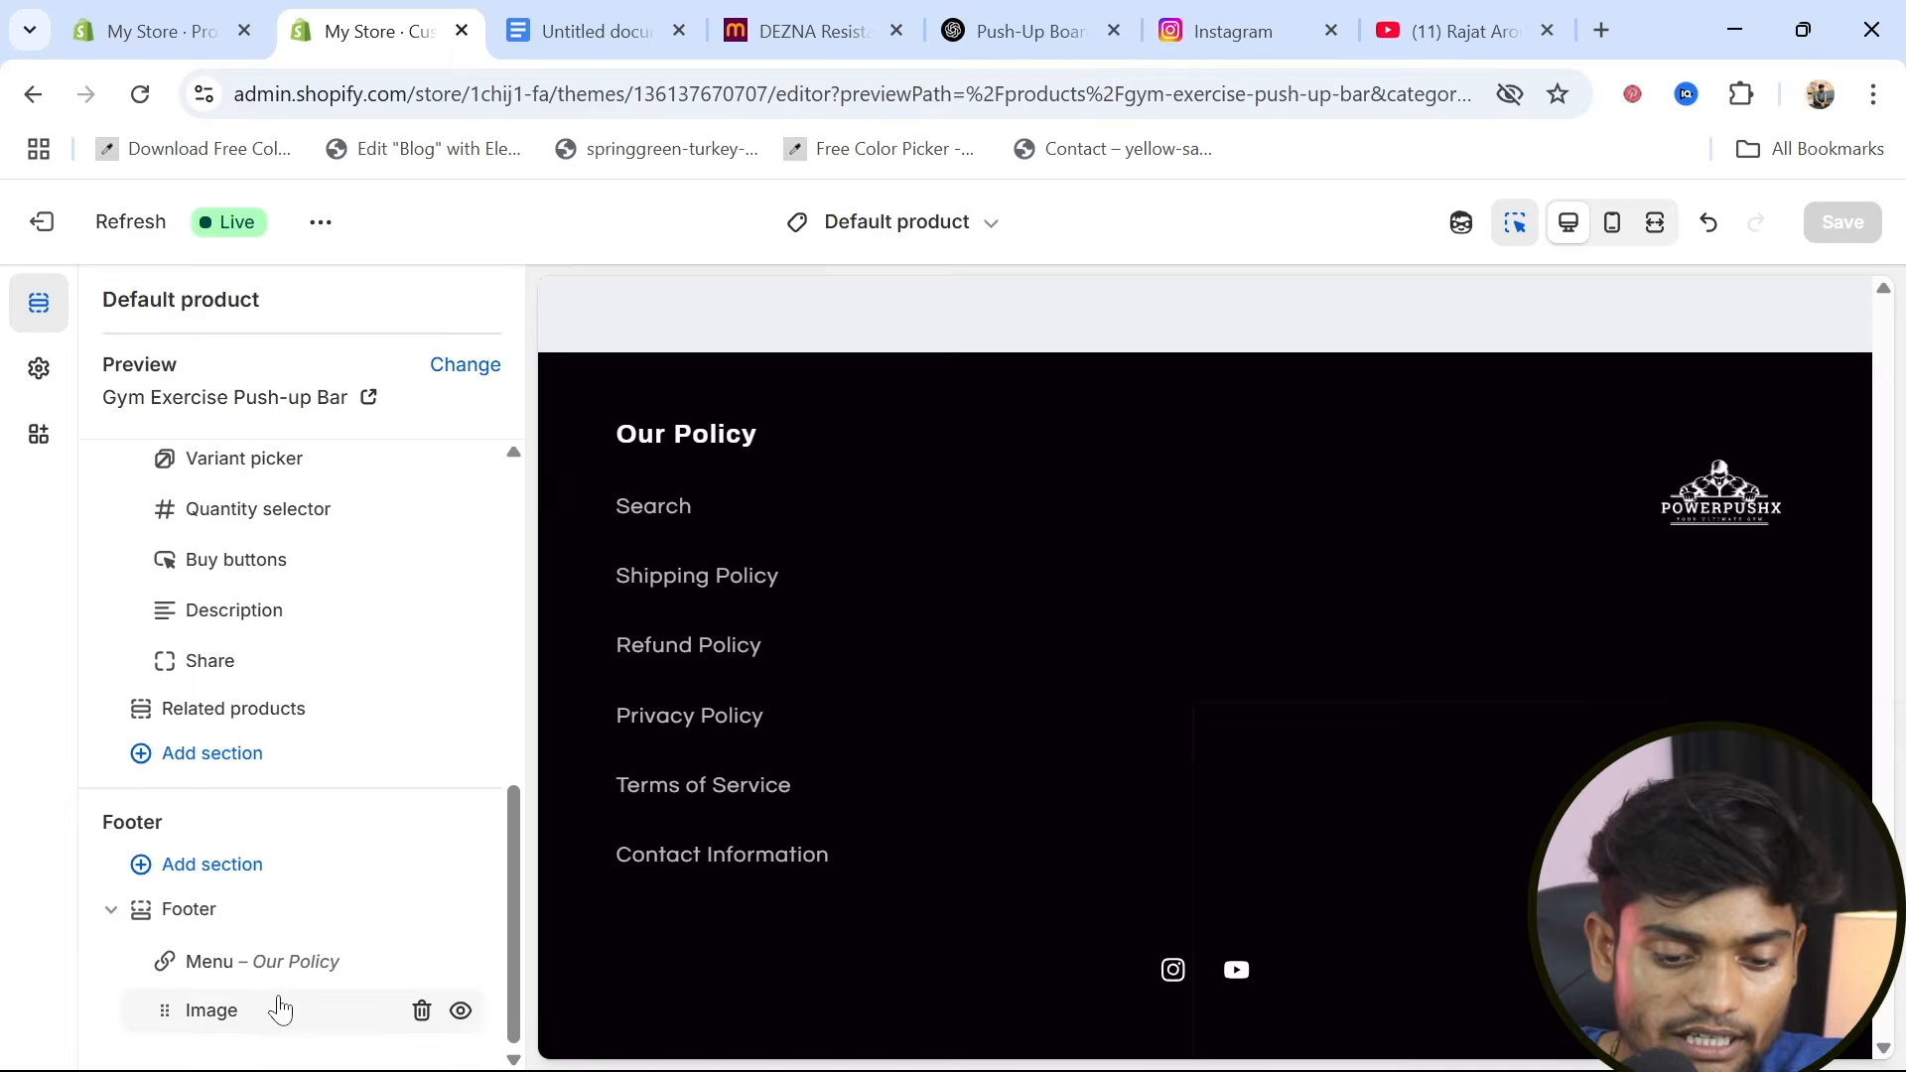
pyautogui.click(313, 988)
pyautogui.click(629, 659)
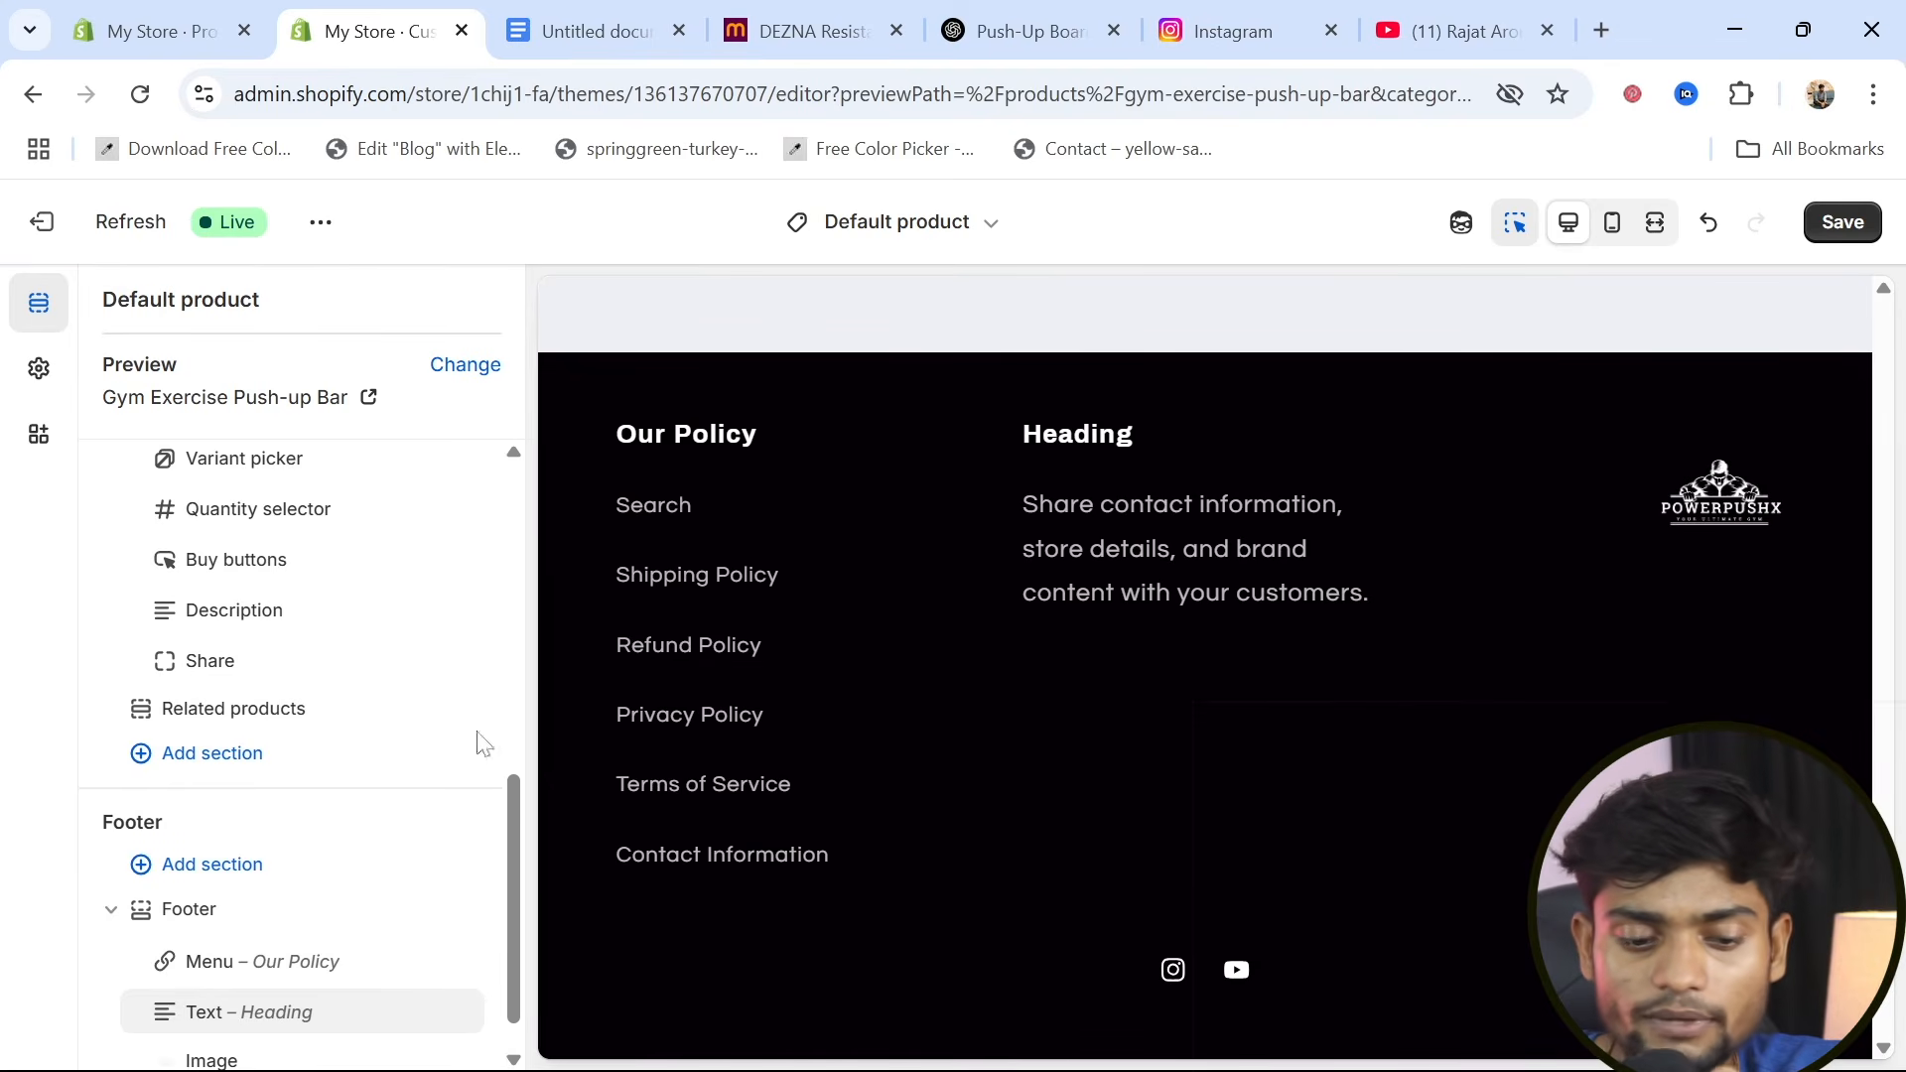
# Set the heading of the footer's new text block to "PowerPushX"
pyautogui.scroll(-1, 320, 993)
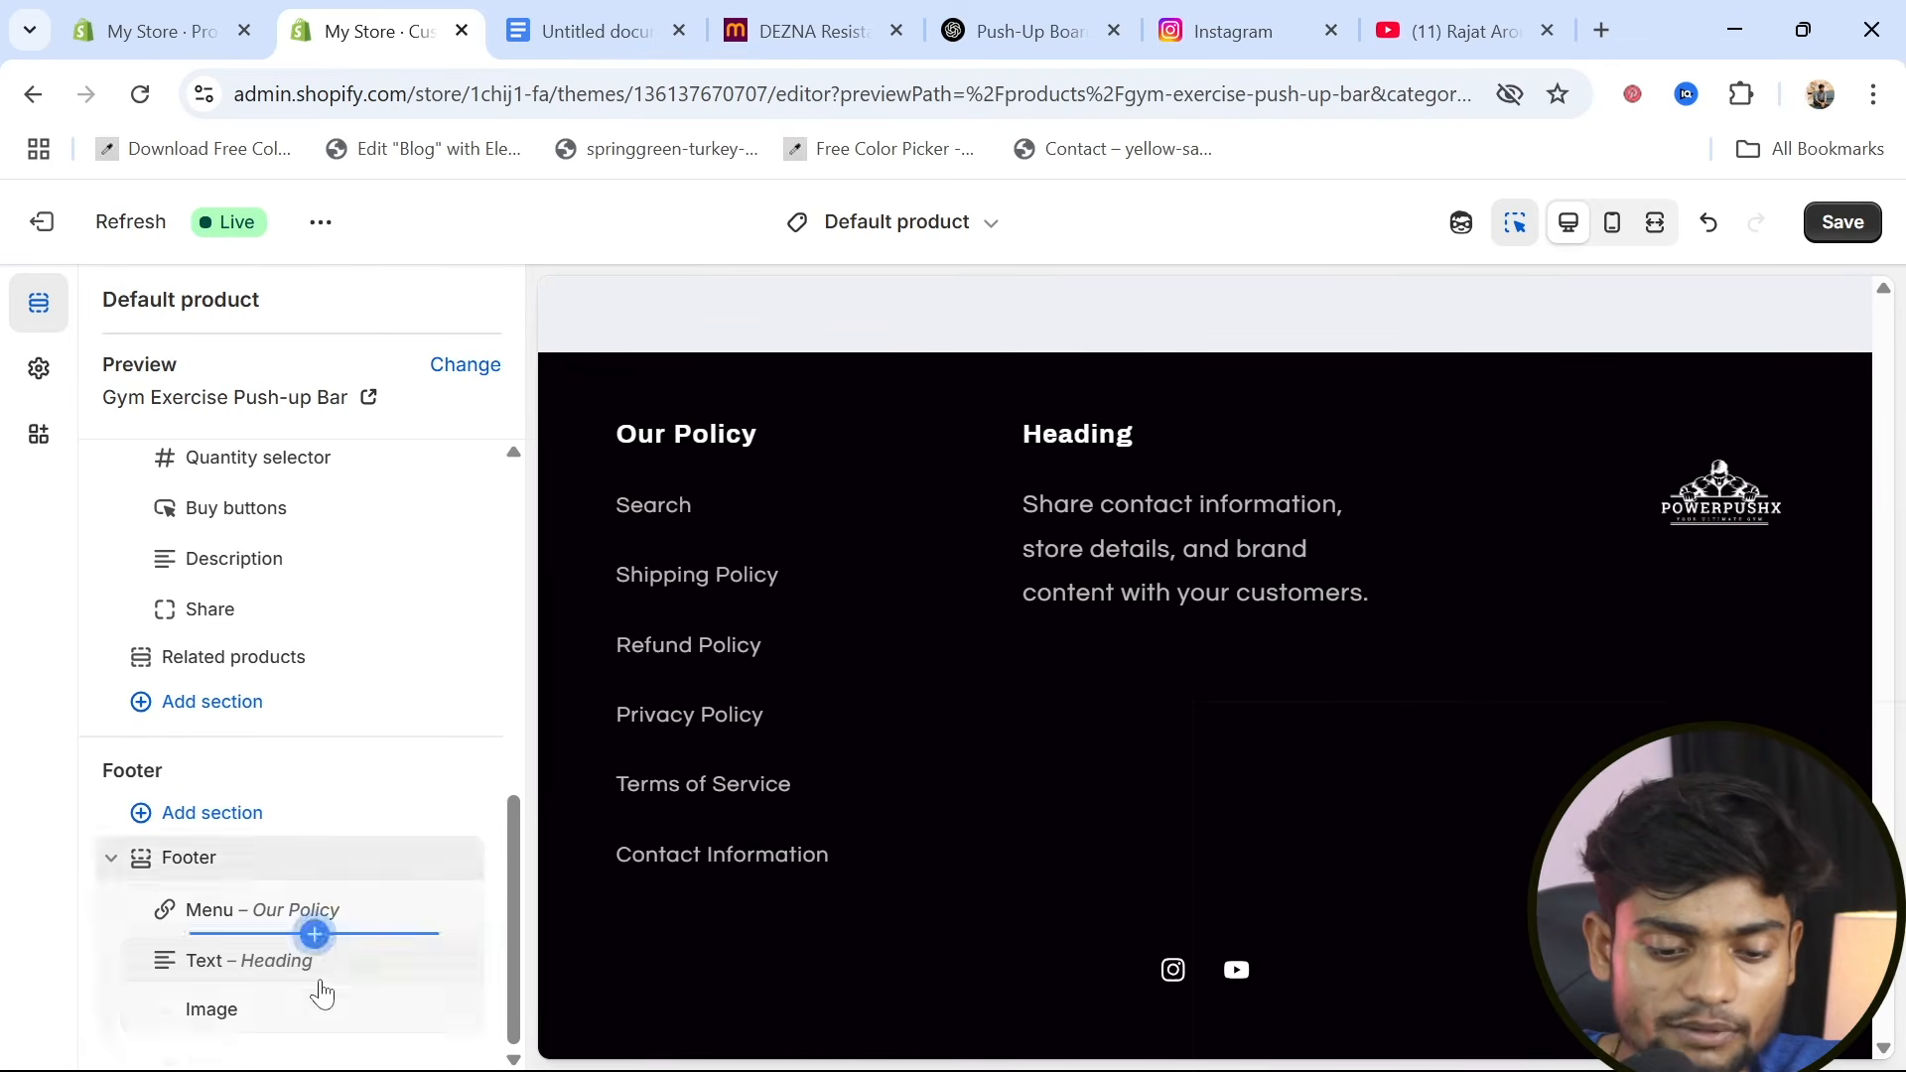
pyautogui.click(271, 968)
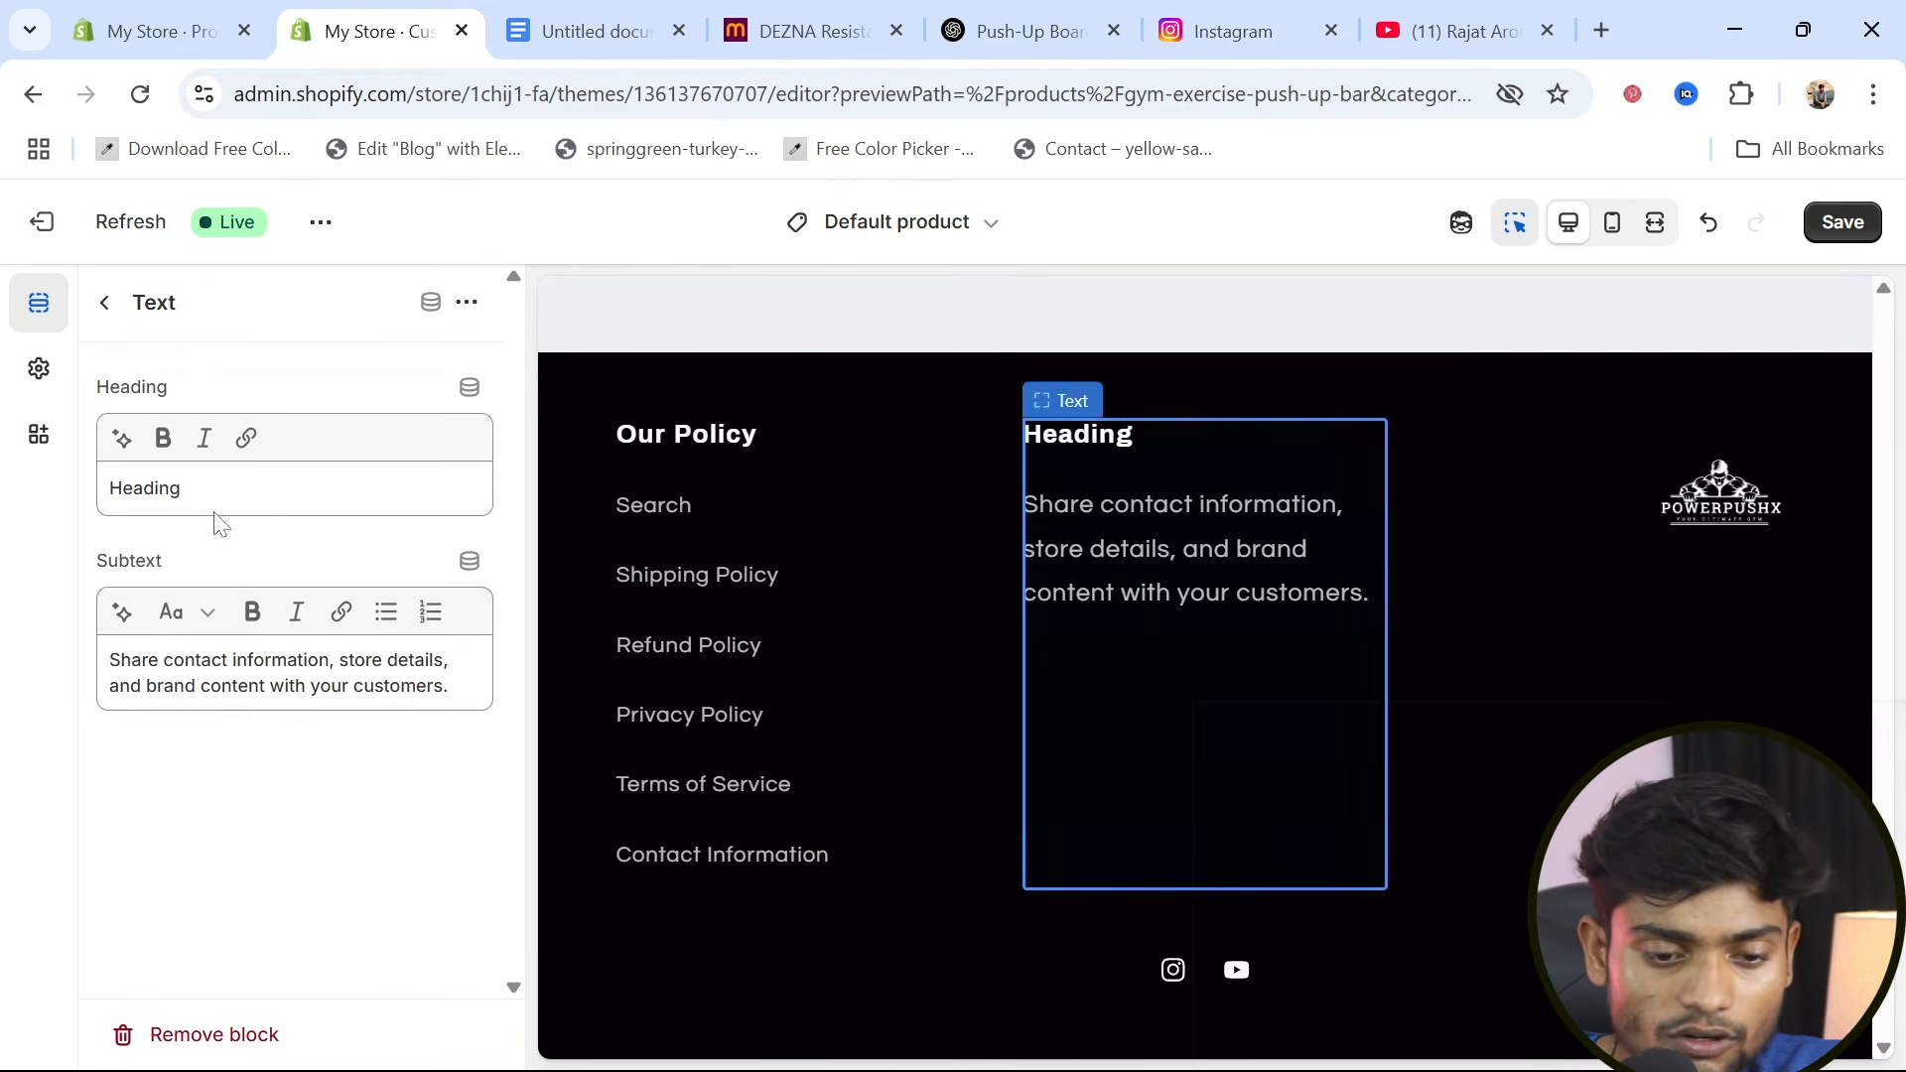
pyautogui.moveTo(187, 489); pyautogui.dragTo(88, 508)
pyautogui.press('BackSpace')
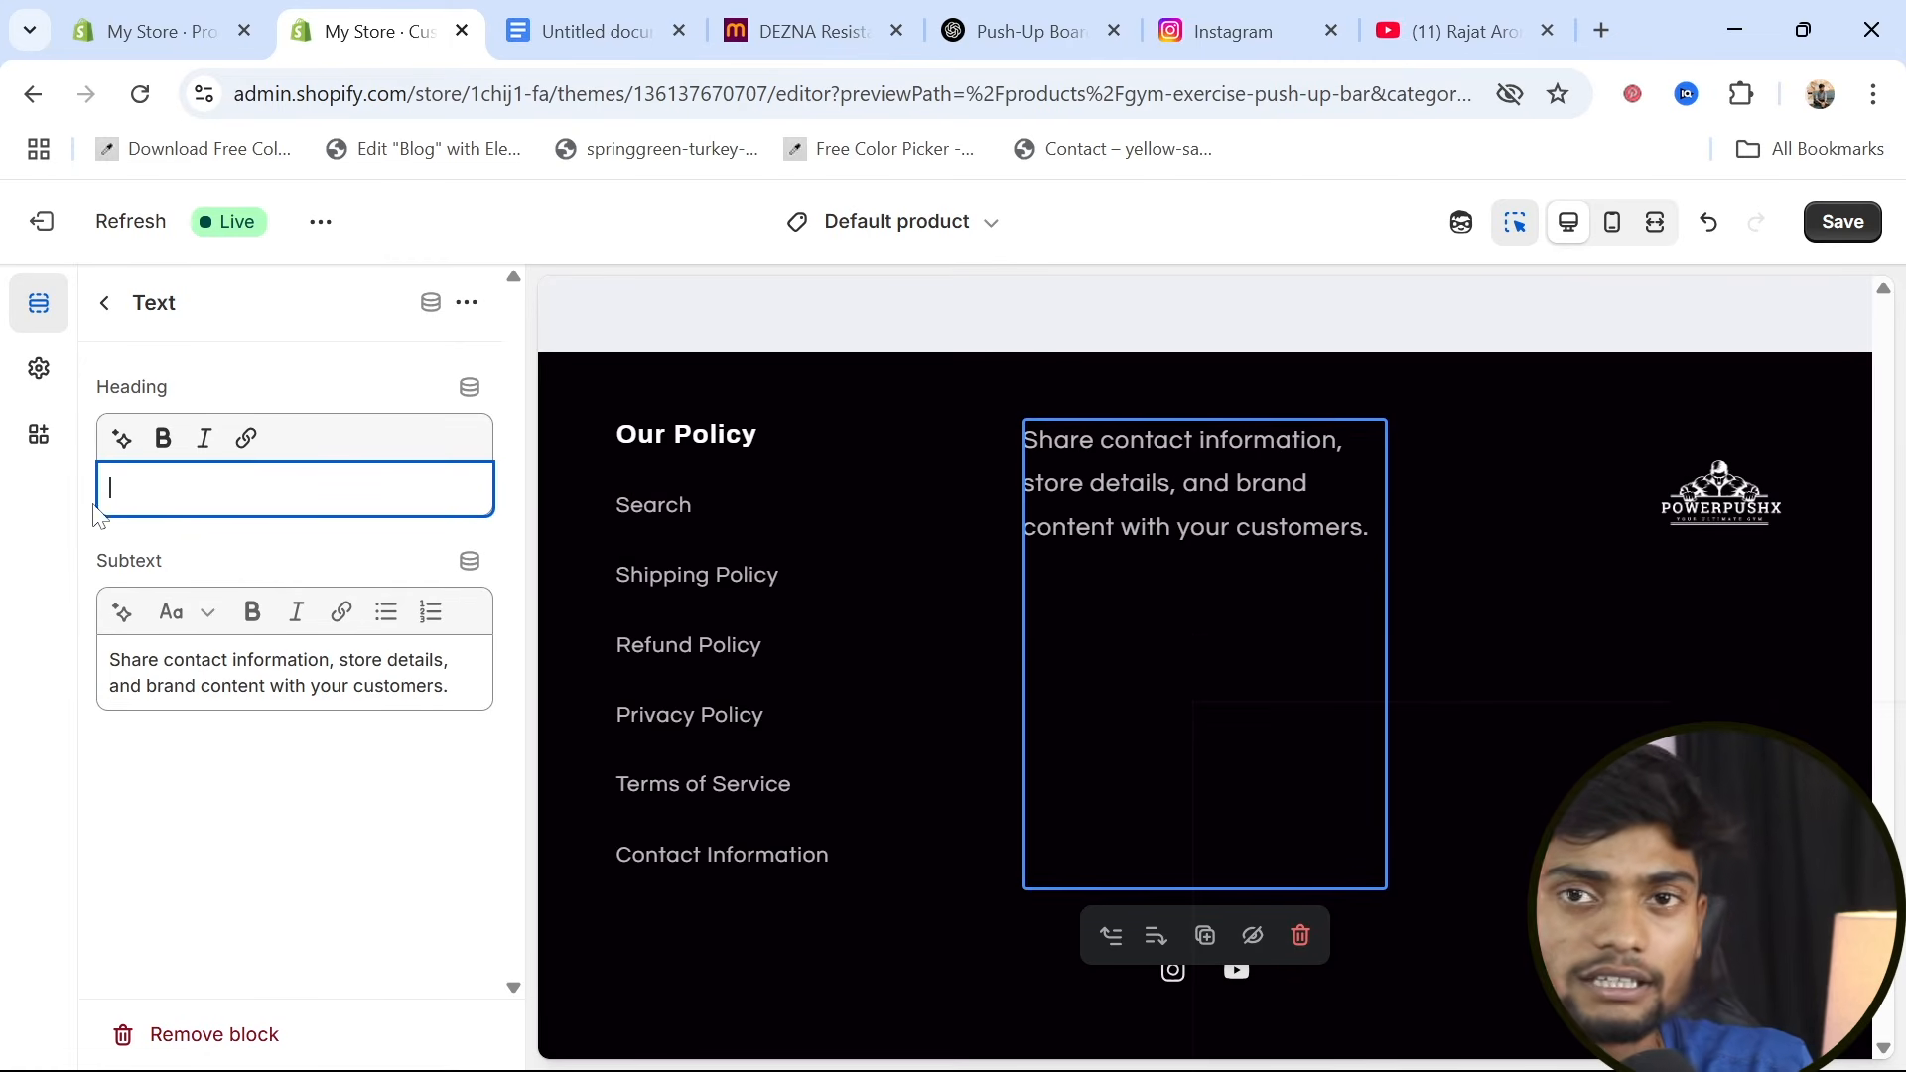
pyautogui.click(91, 501)
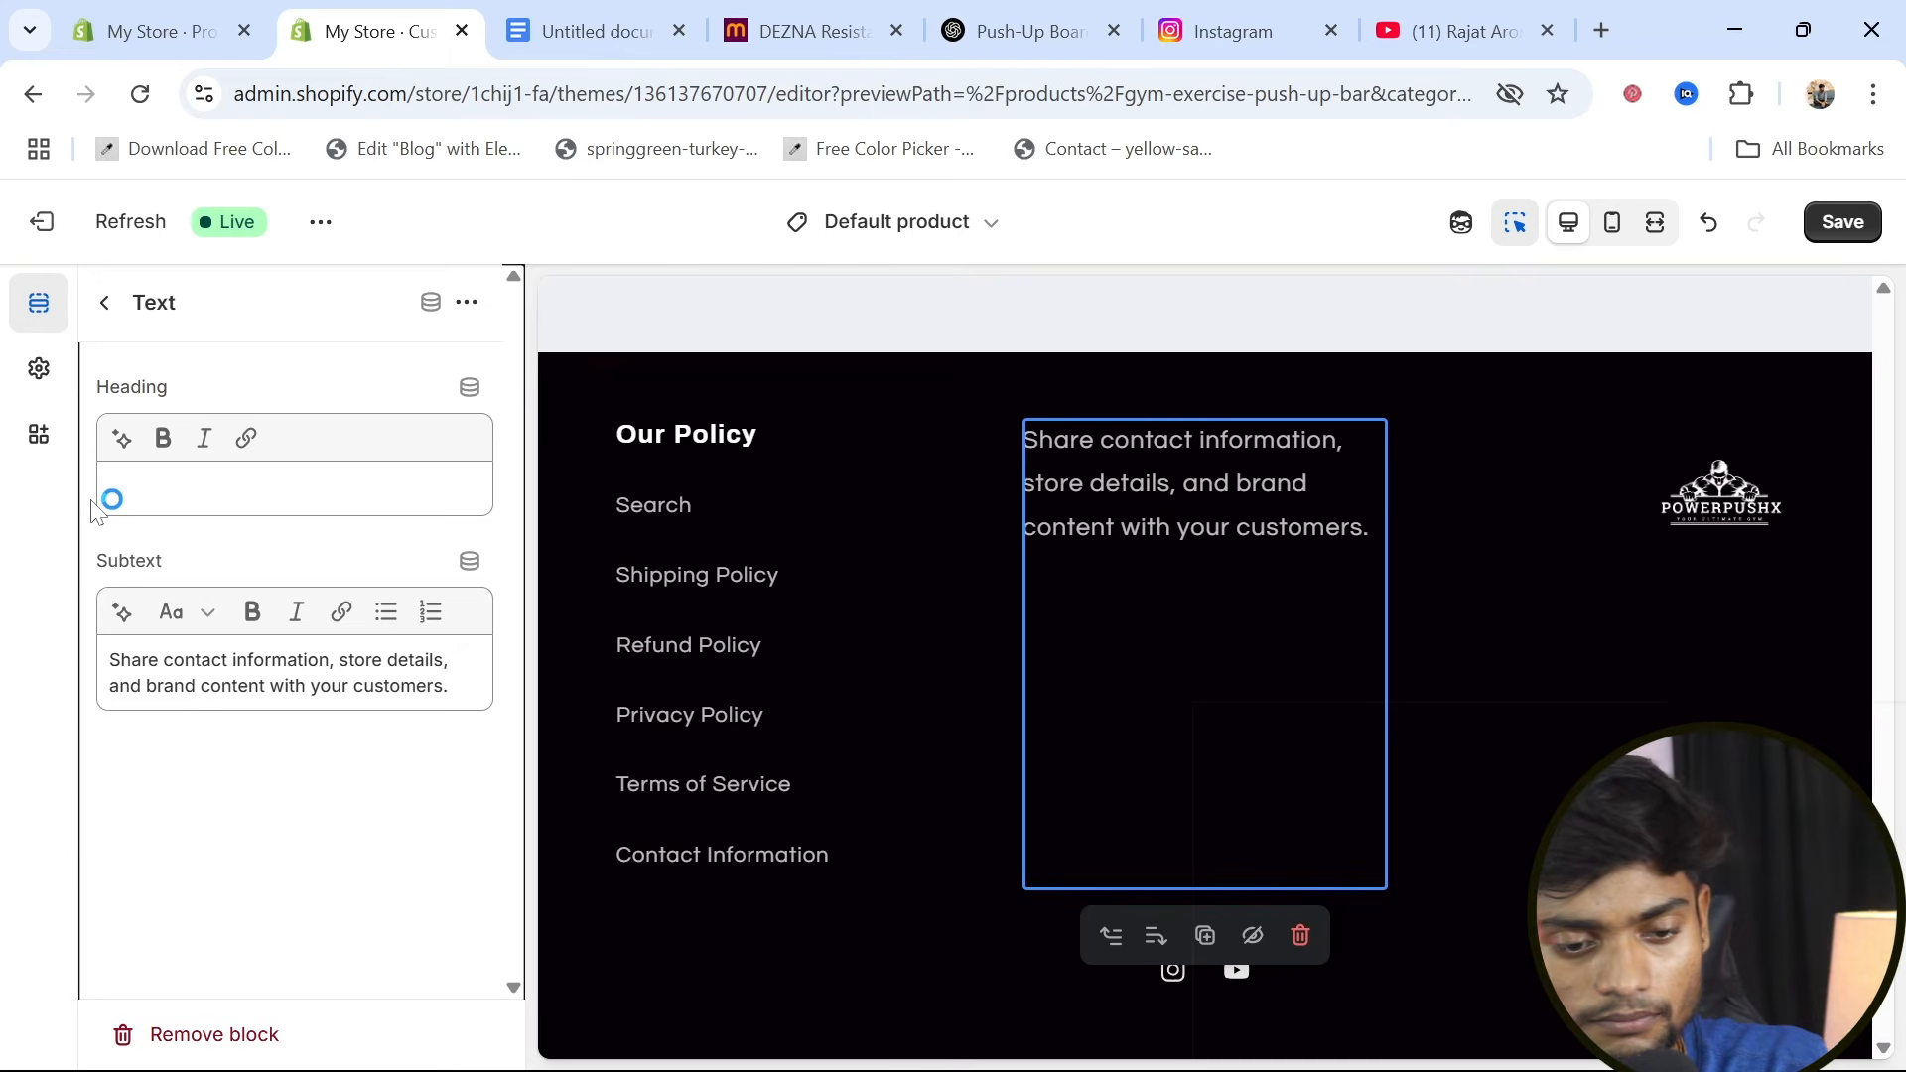
pyautogui.click(117, 489)
pyautogui.write('PowerPushX')
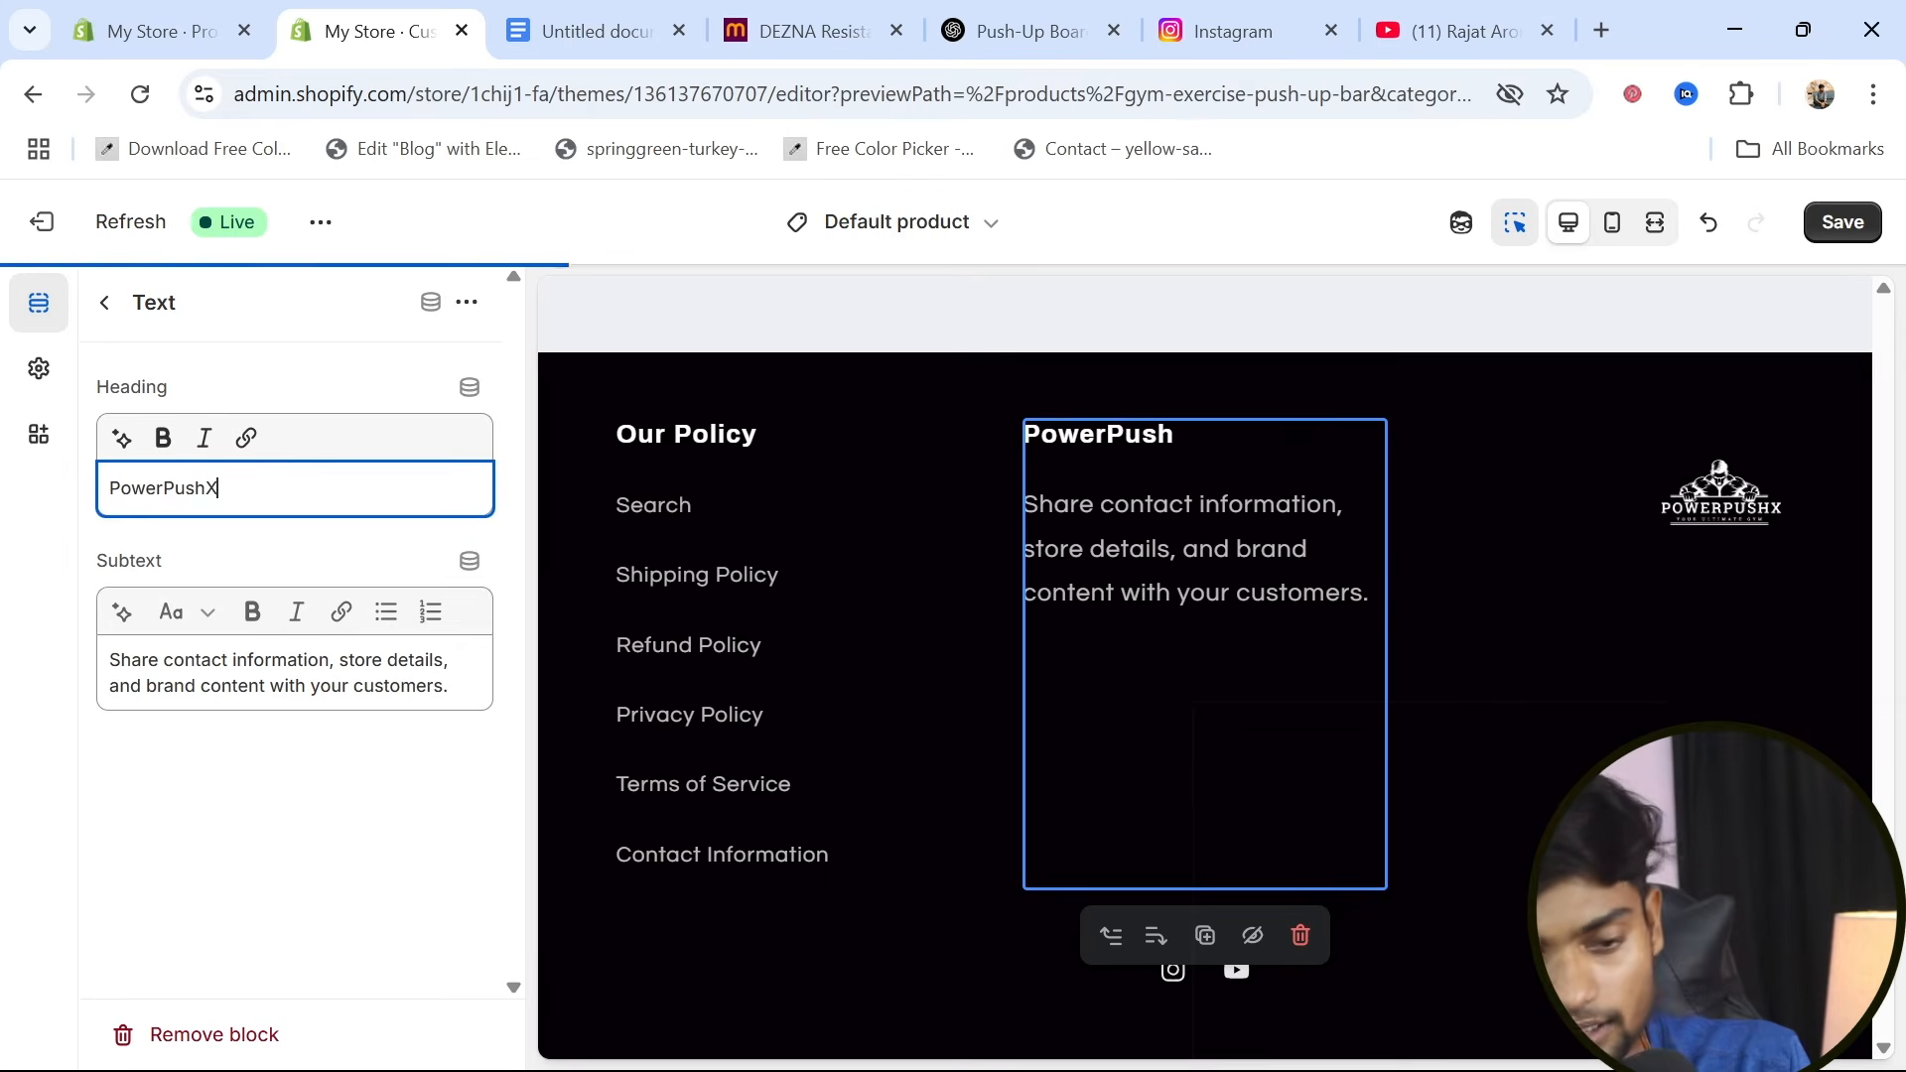
# Clear the placeholder subtext of the footer's PowerPushX text block
pyautogui.click(450, 685)
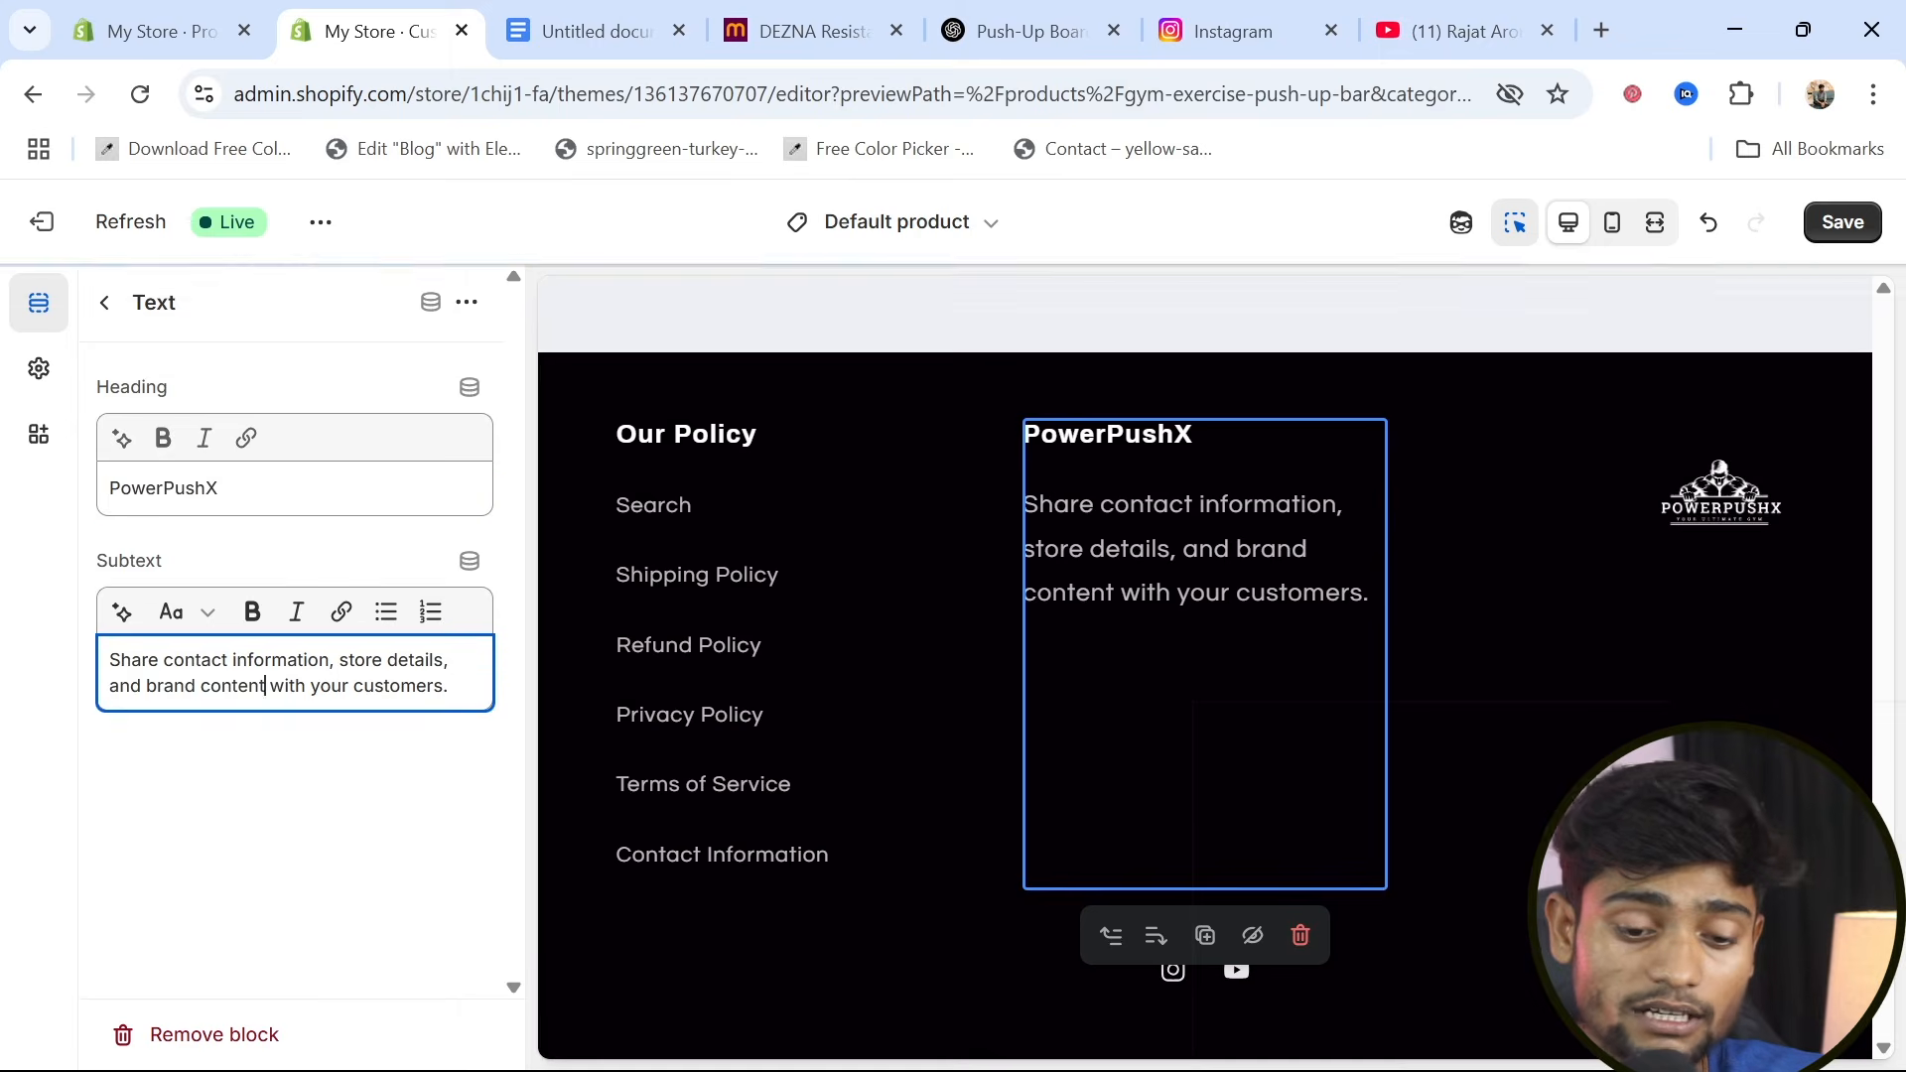
pyautogui.moveTo(450, 685); pyautogui.dragTo(92, 671)
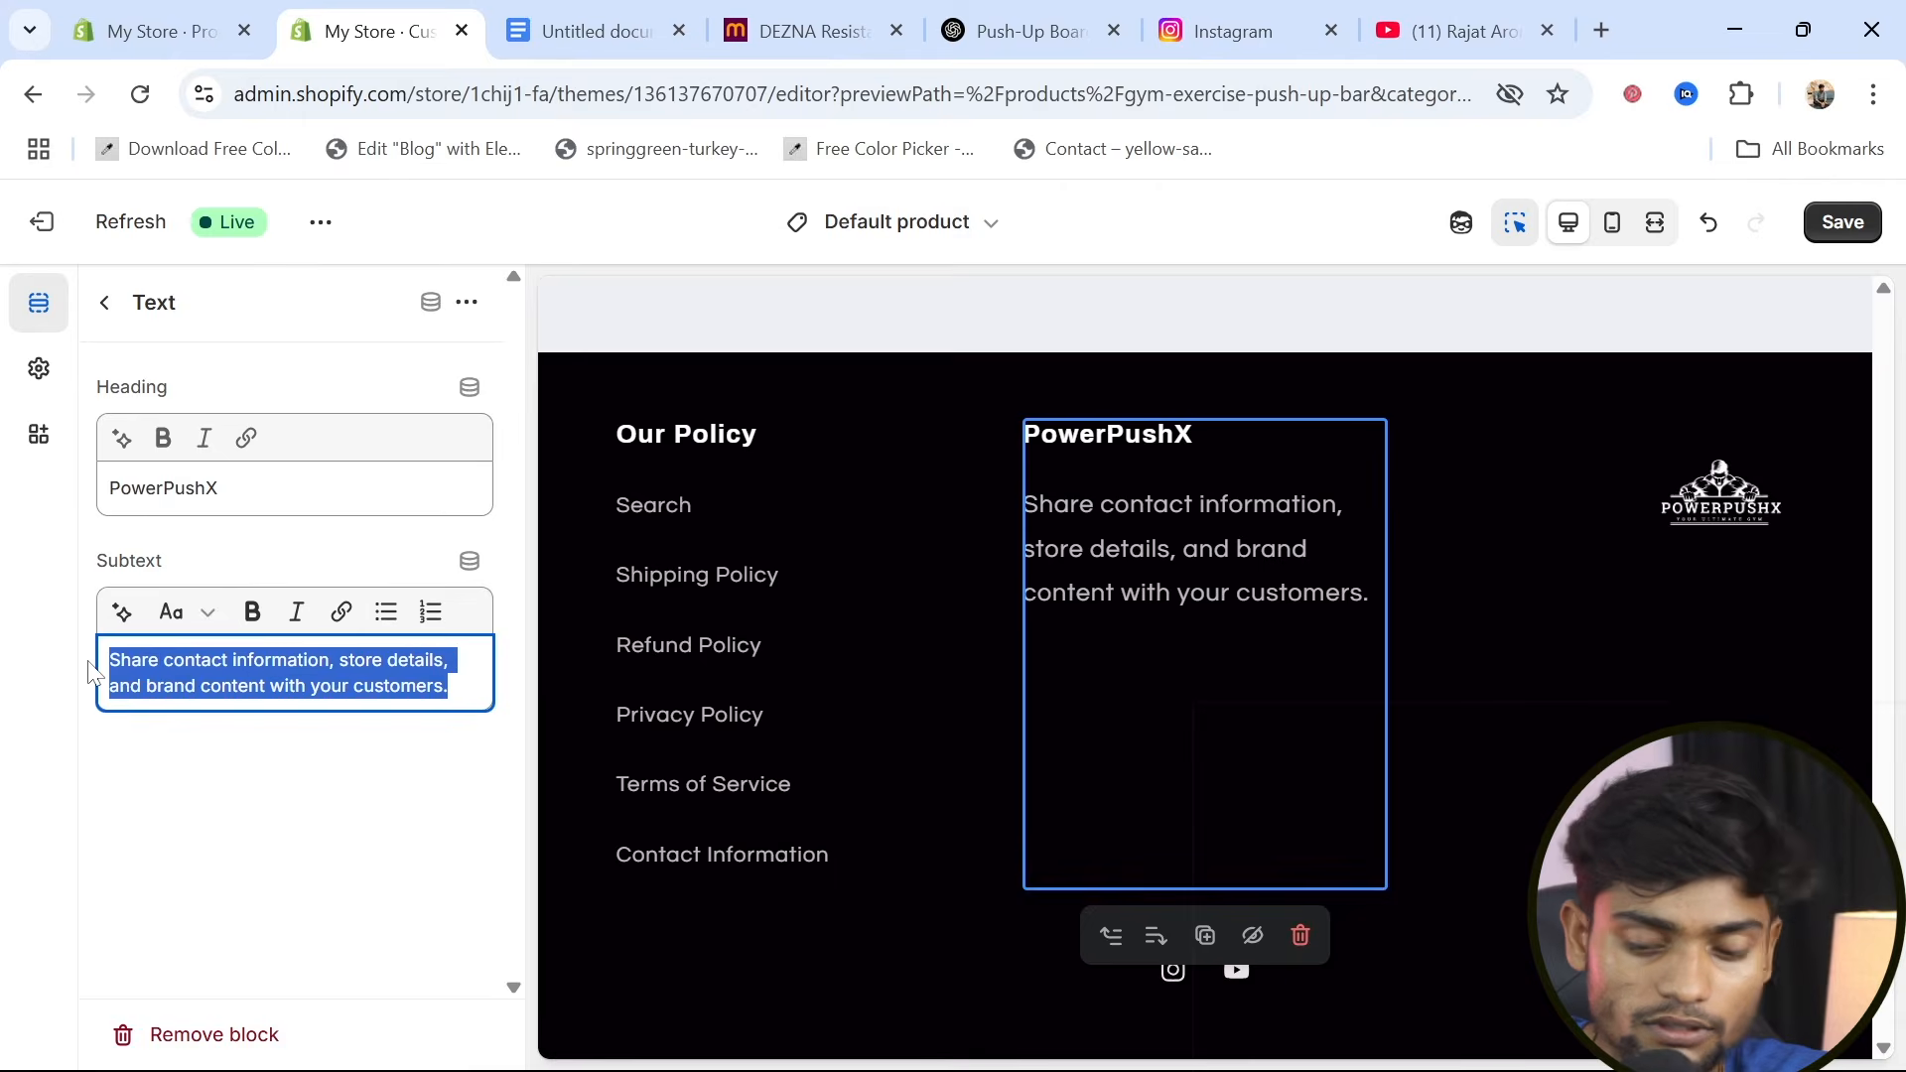
pyautogui.press('BackSpace')
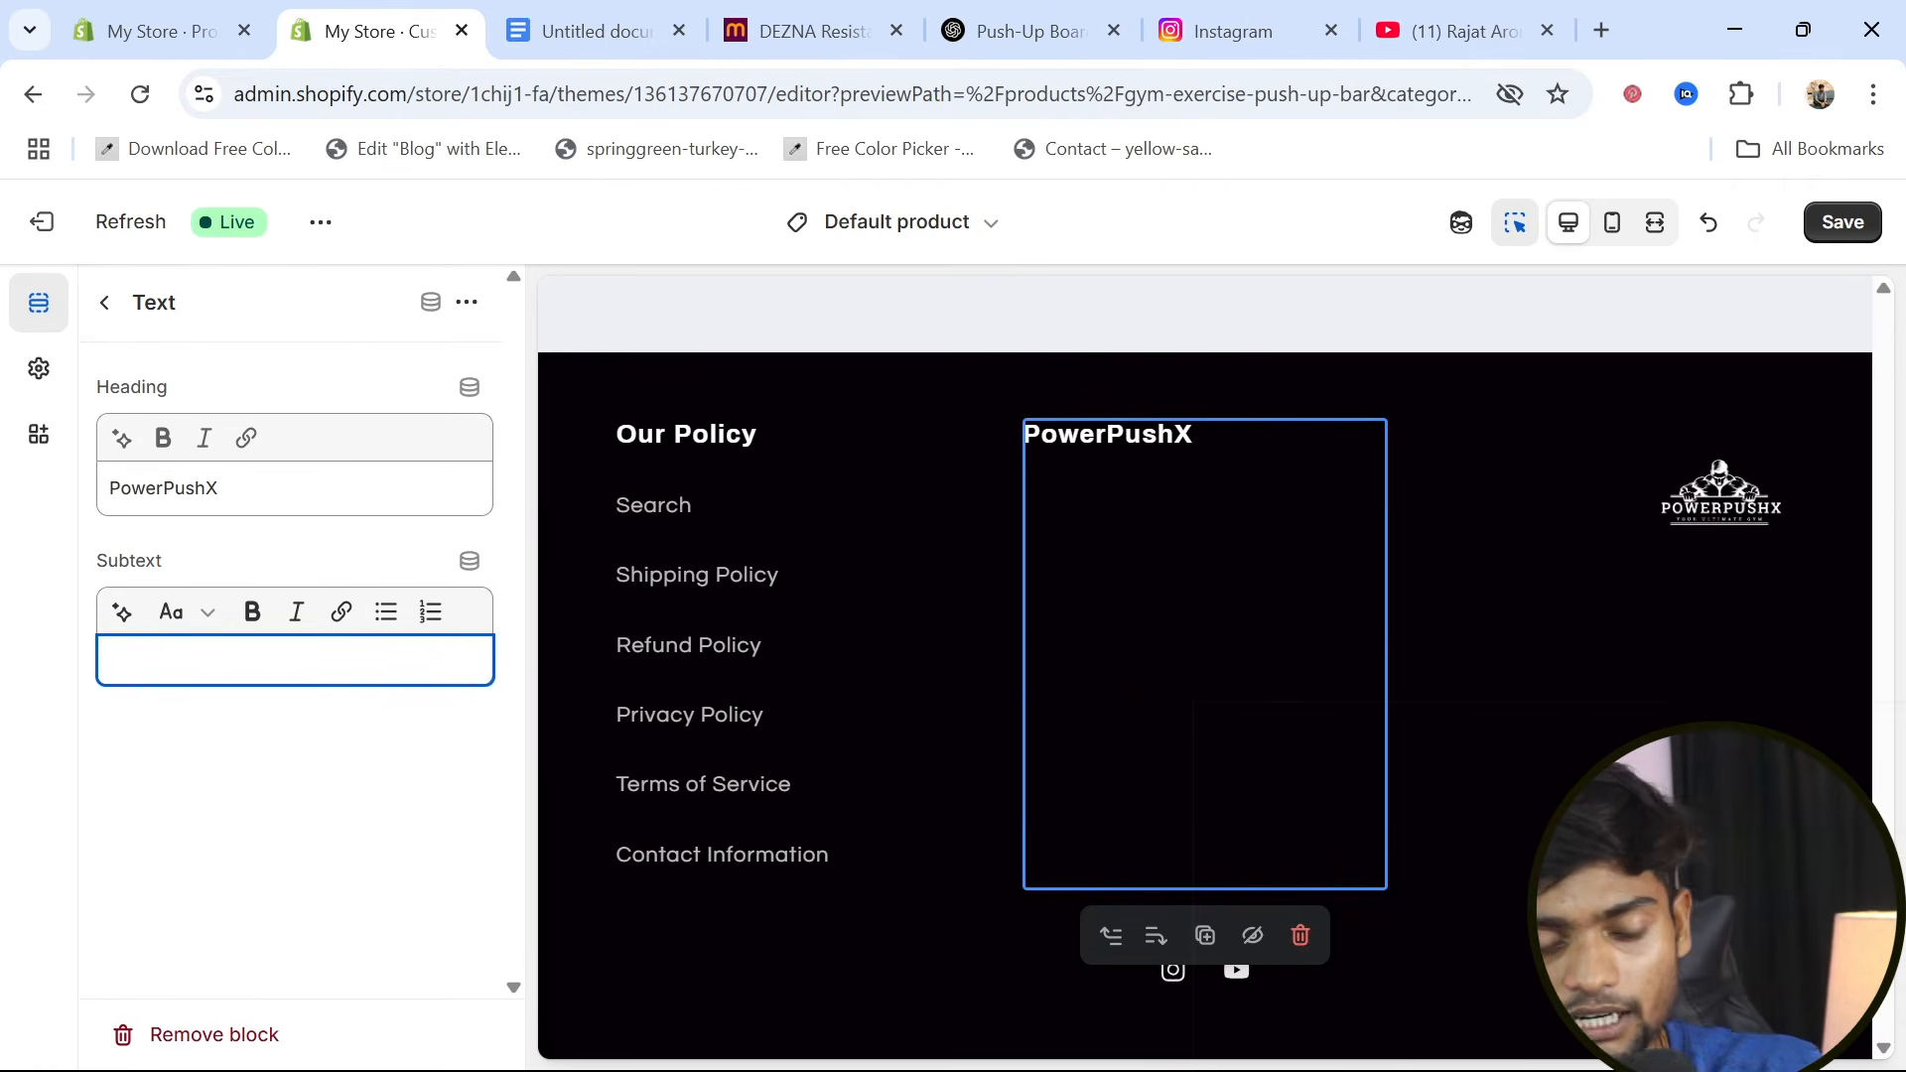
# Switch to the Push-Up Board Description conversation in ChatGPT and start writing a new prompt
pyautogui.click(999, 40)
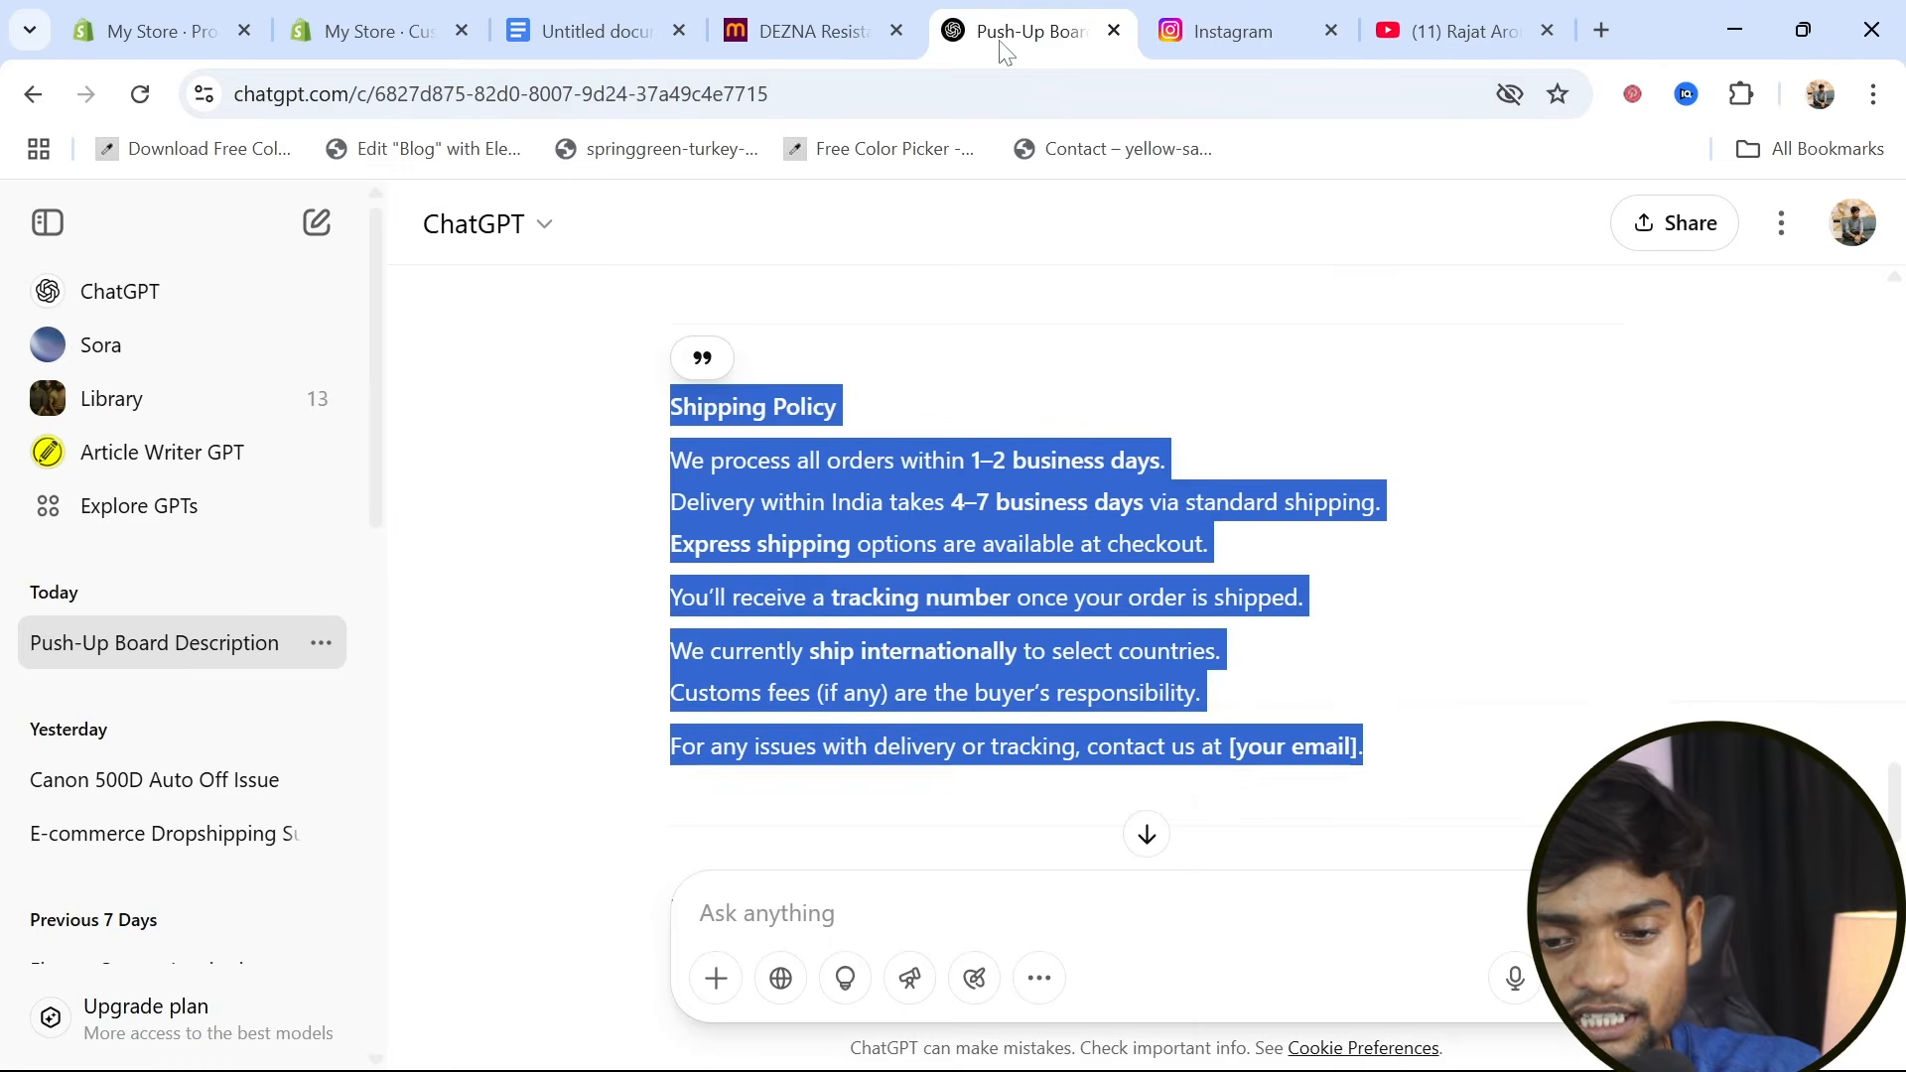
pyautogui.write('cha')
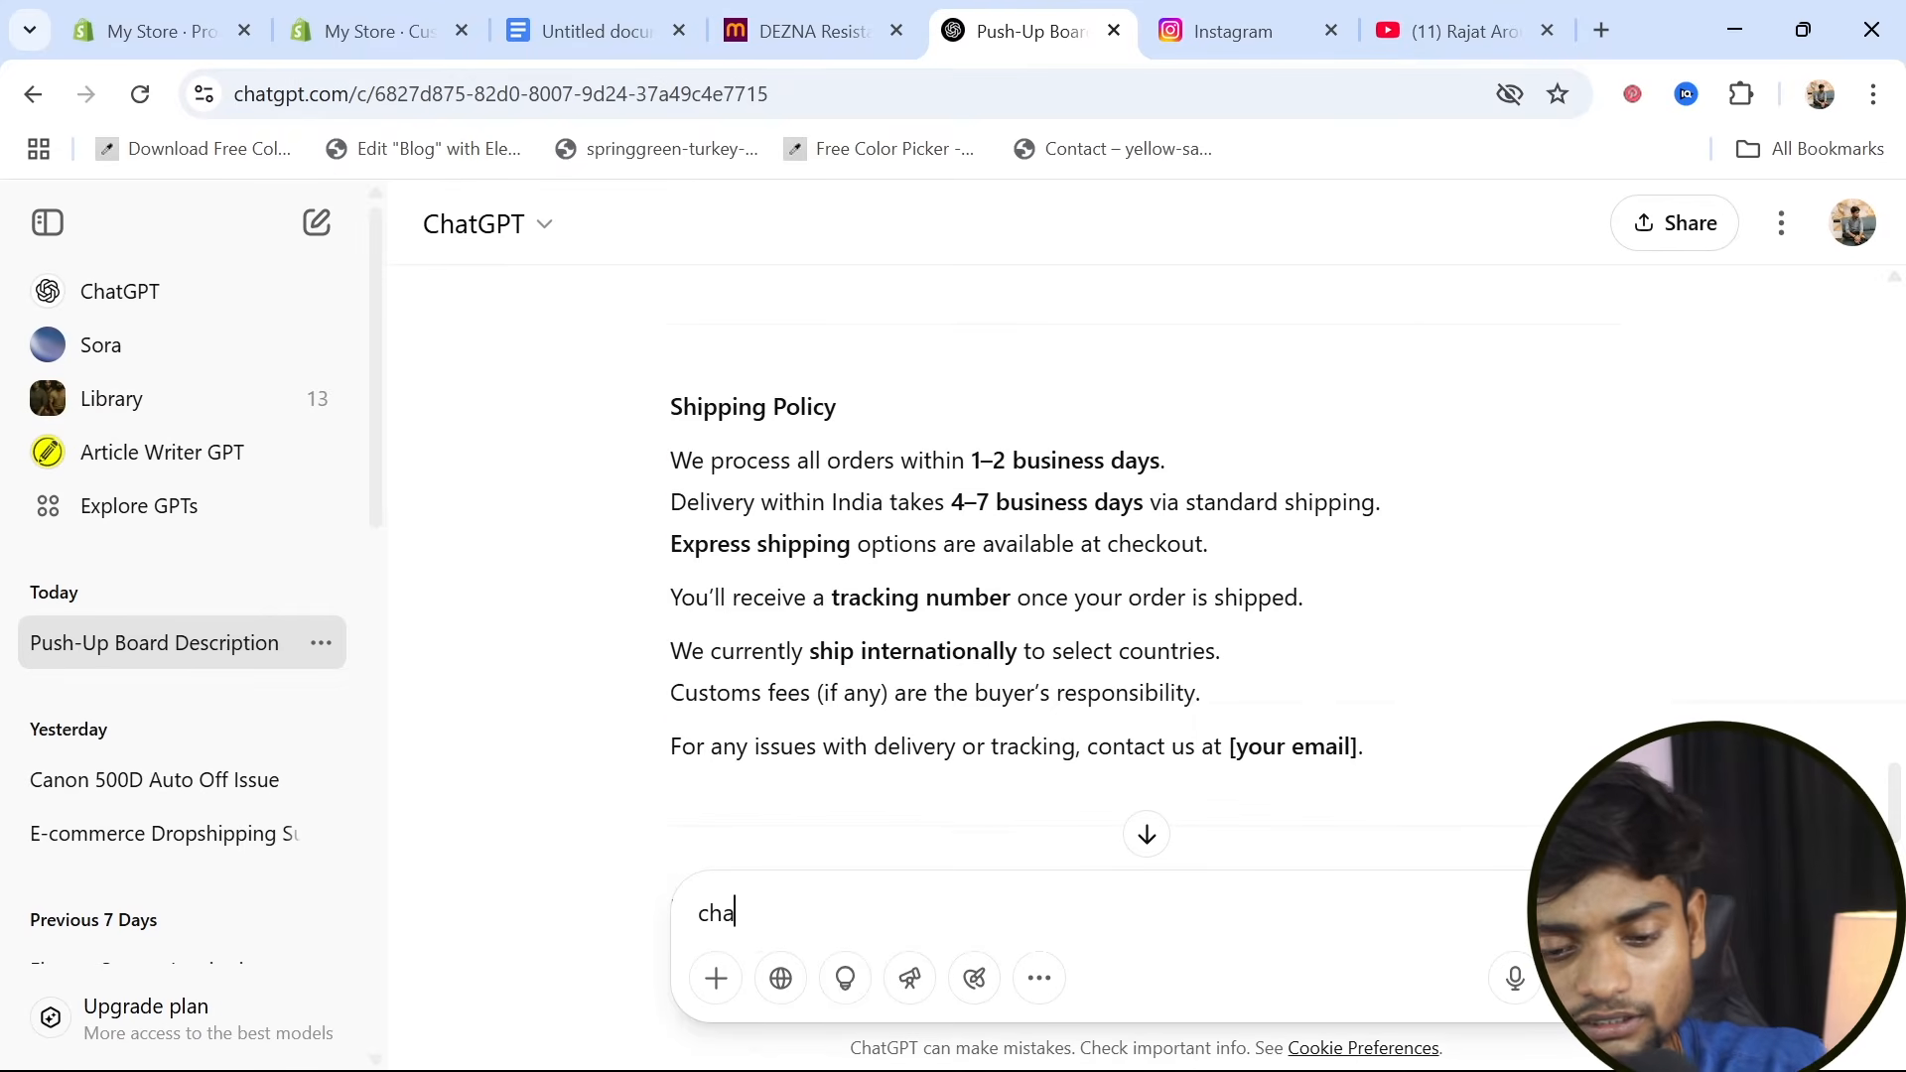
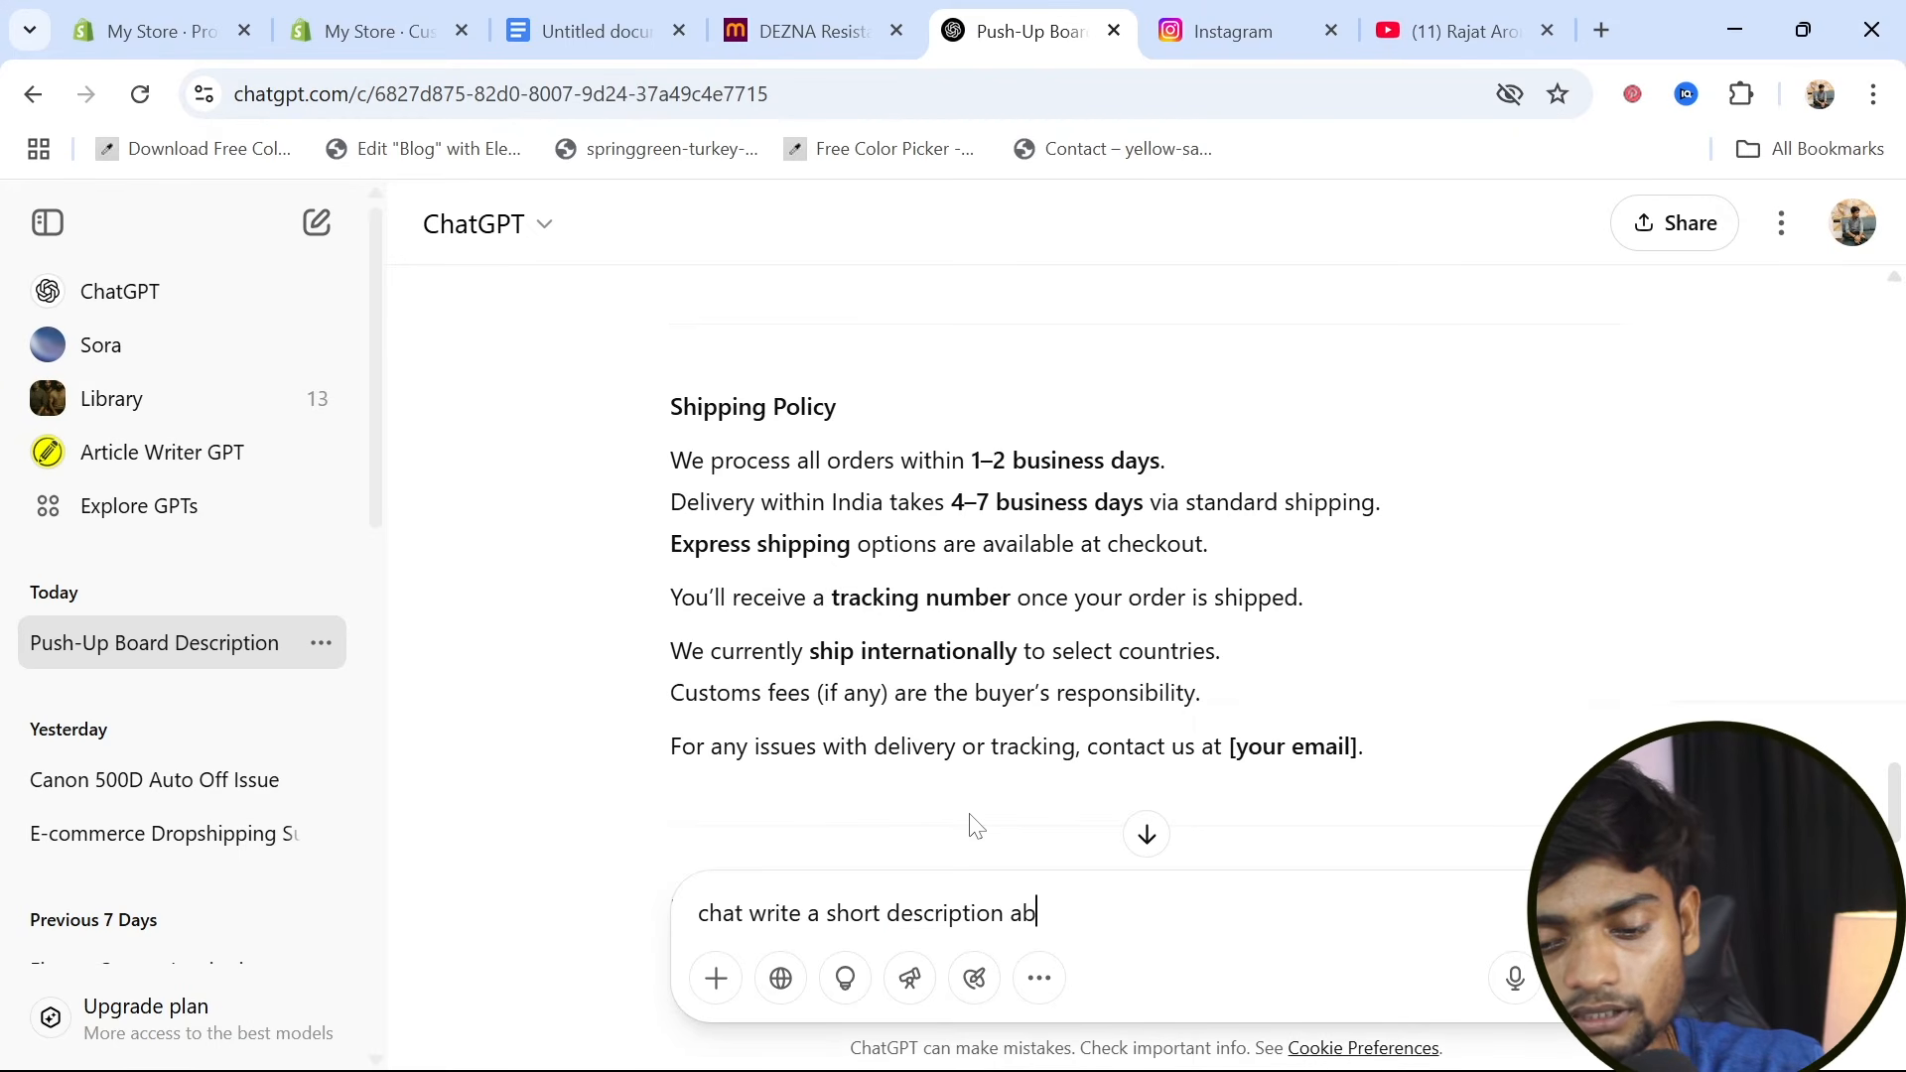
# Ask ChatGPT for a short description about powerpushx and copy the generated title and paragraph
pyautogui.write('owerpushx')
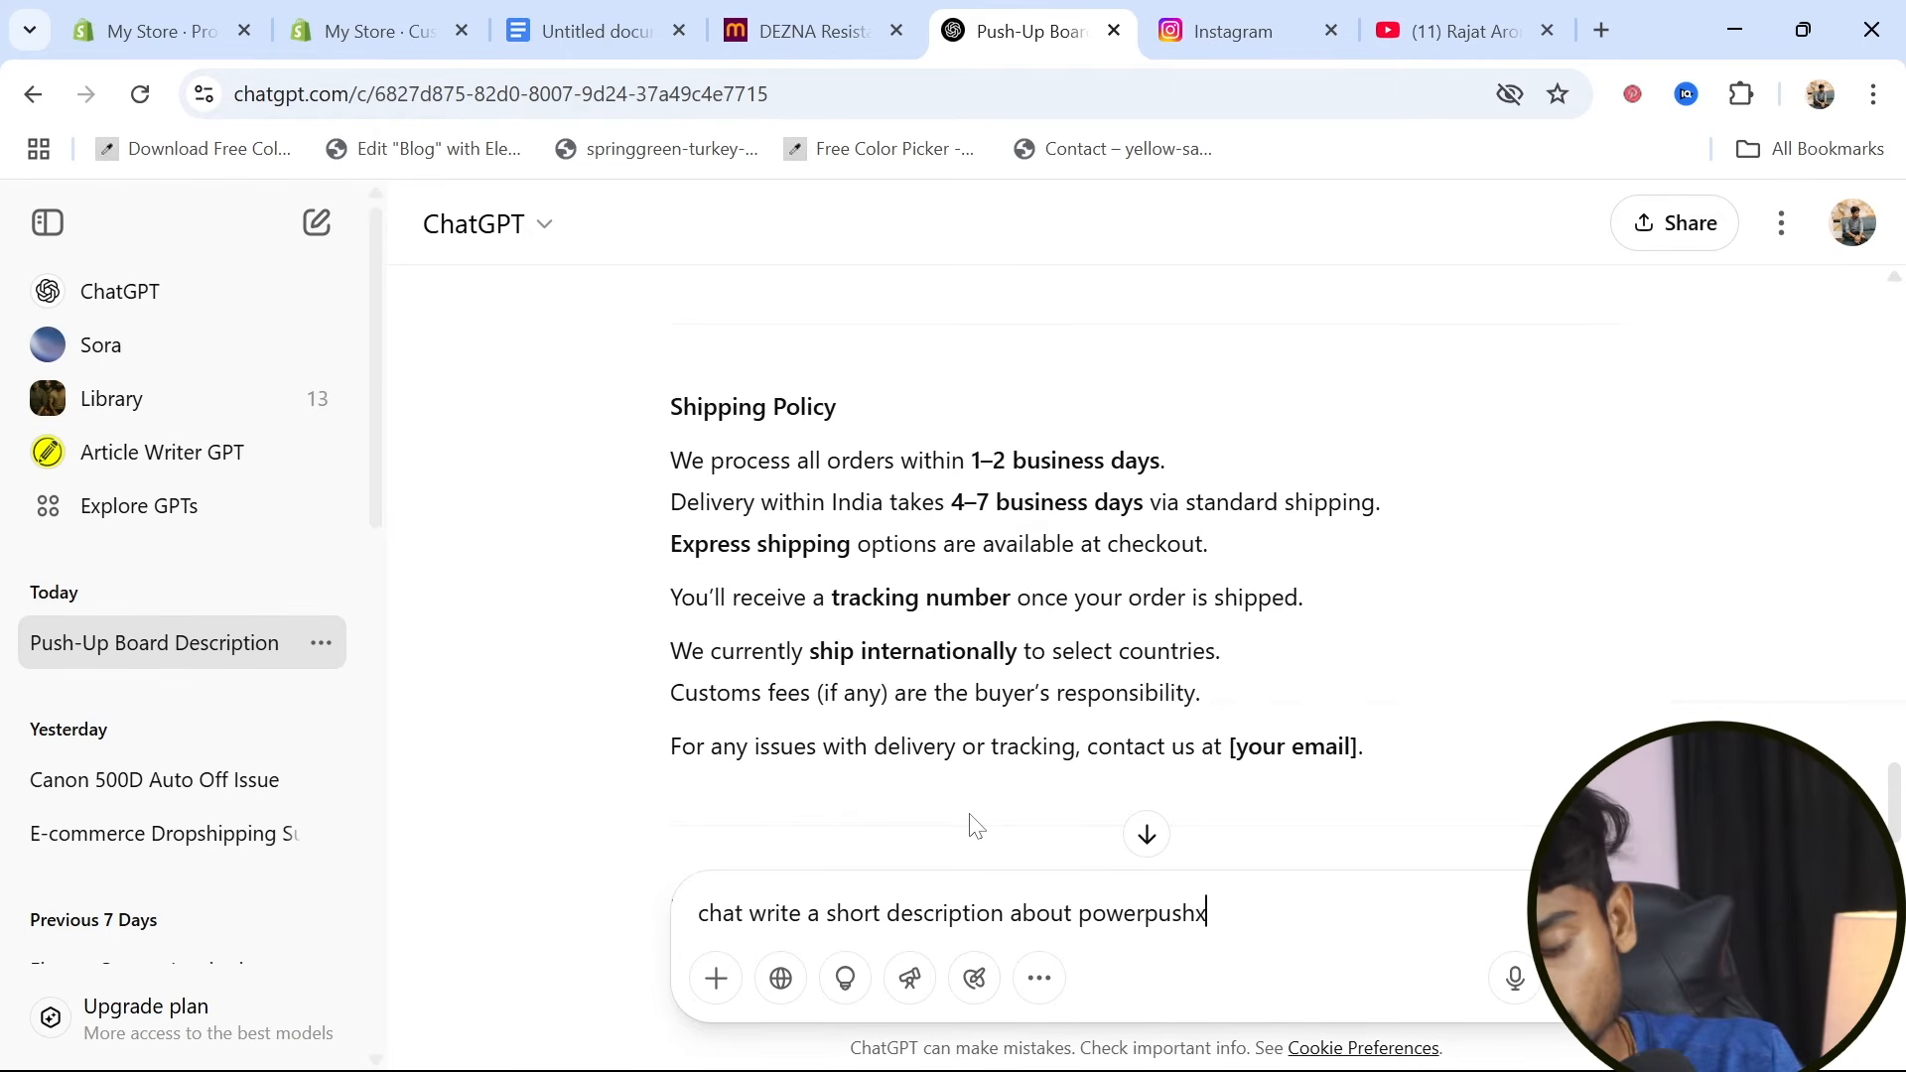
pyautogui.press('Return')
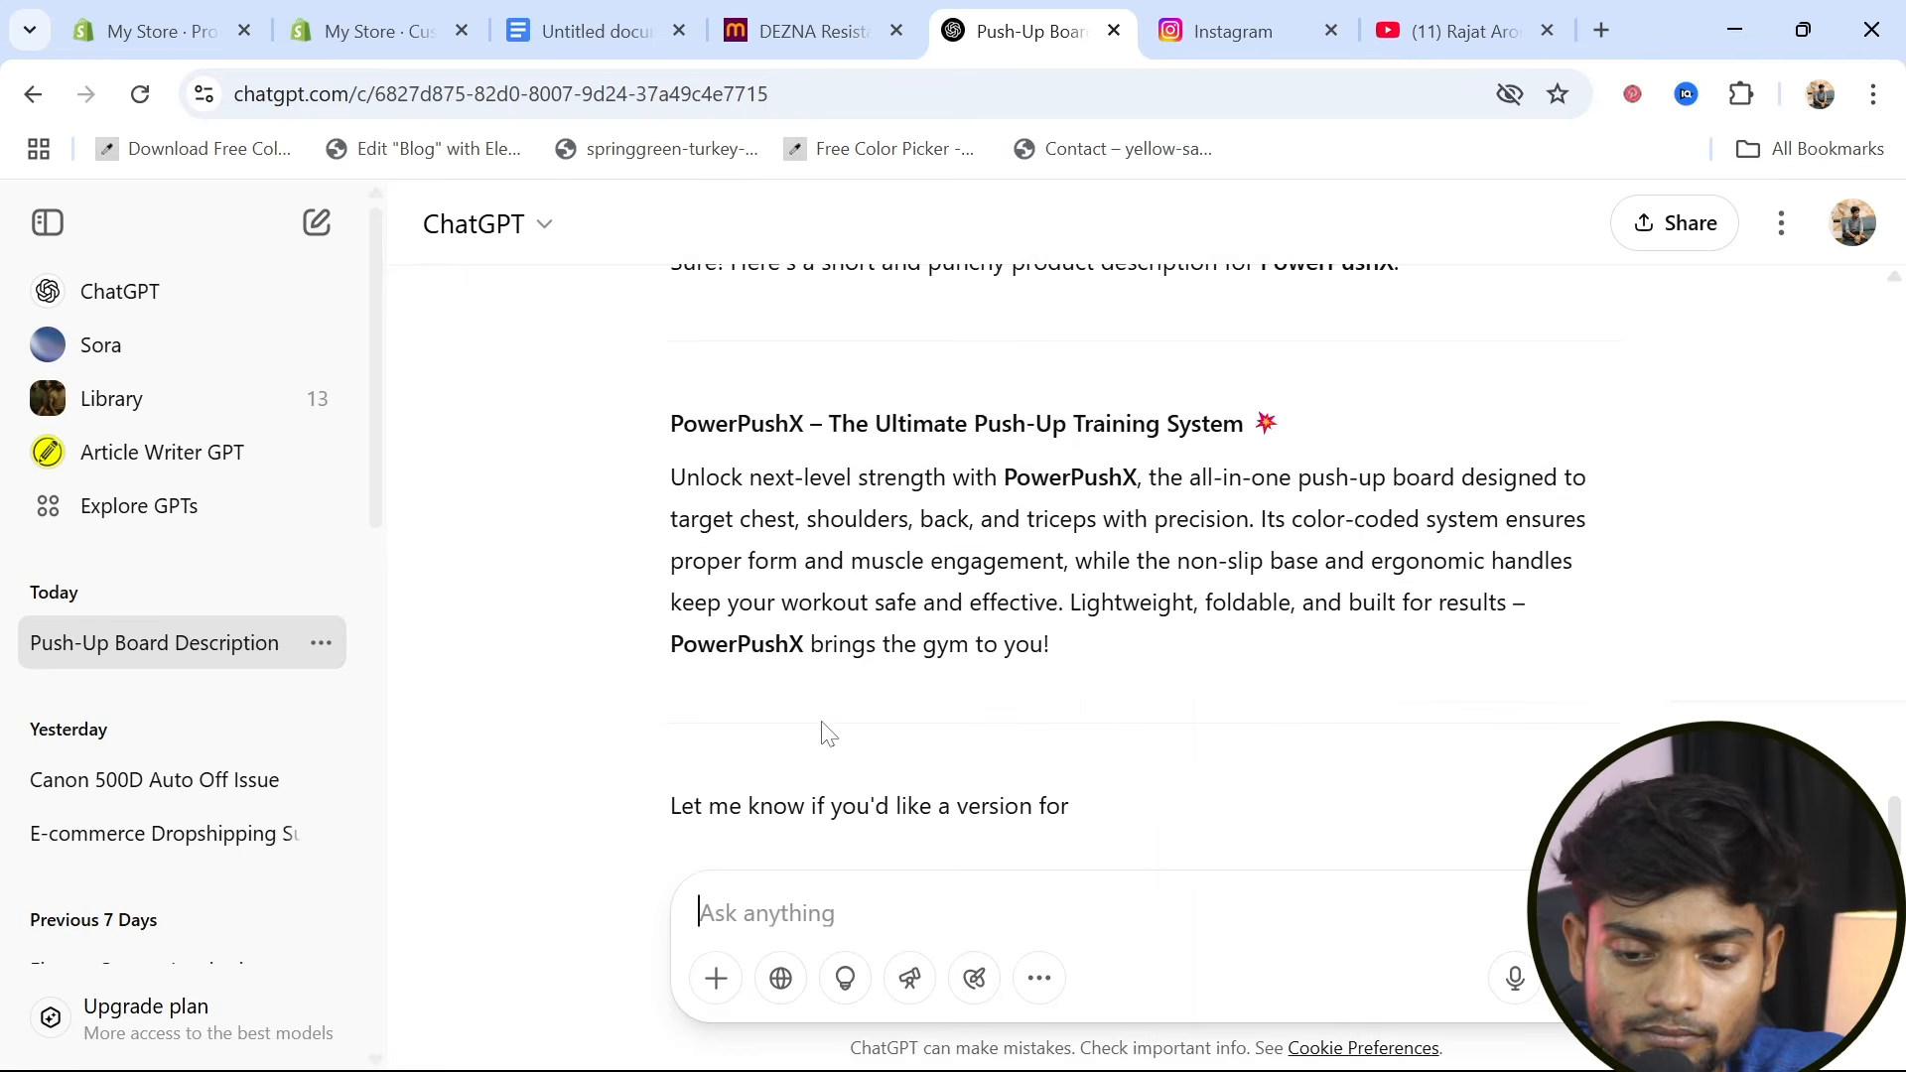
pyautogui.moveTo(683, 424); pyautogui.dragTo(1140, 695)
pyautogui.hotkey('ctrl', 'c')
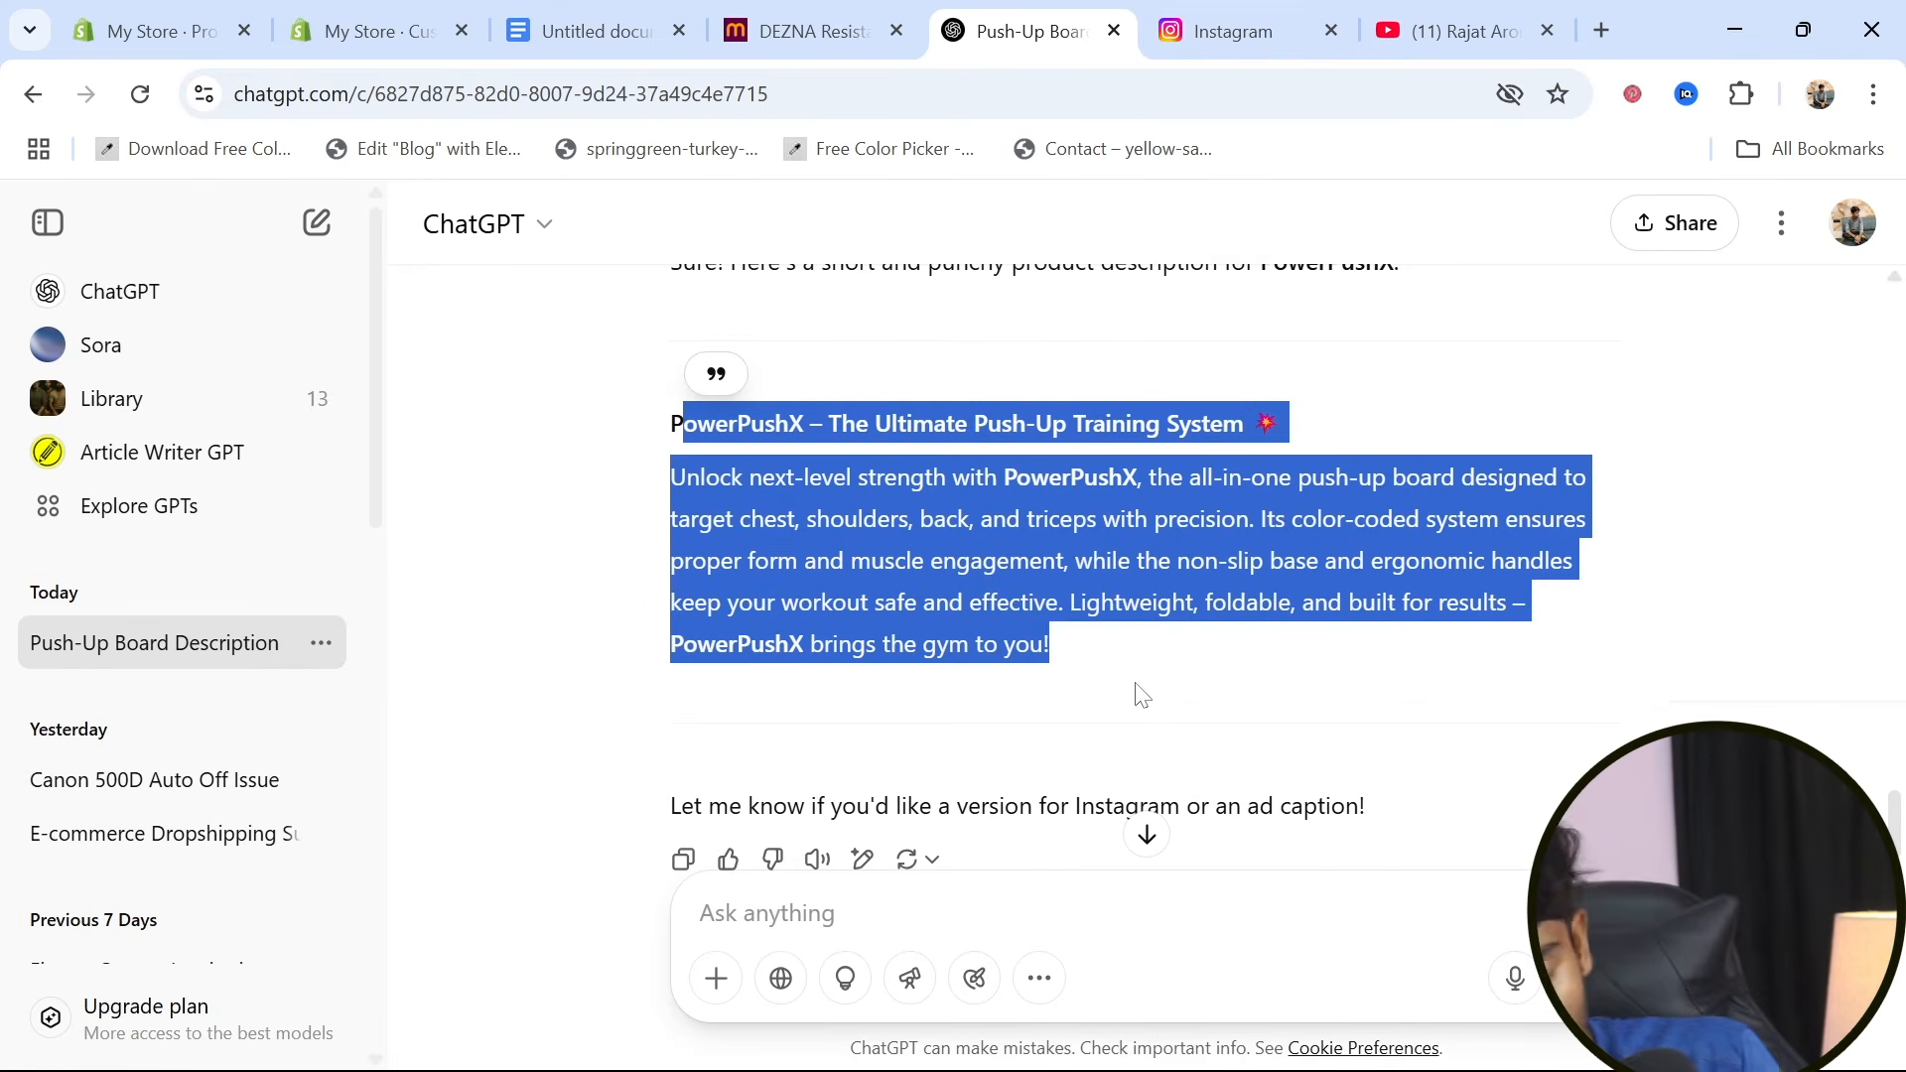
# Return to the theme editor, paste the description into the footer block's subtext, cut everything after "the all-in-one push-up board", and save
pyautogui.click(383, 8)
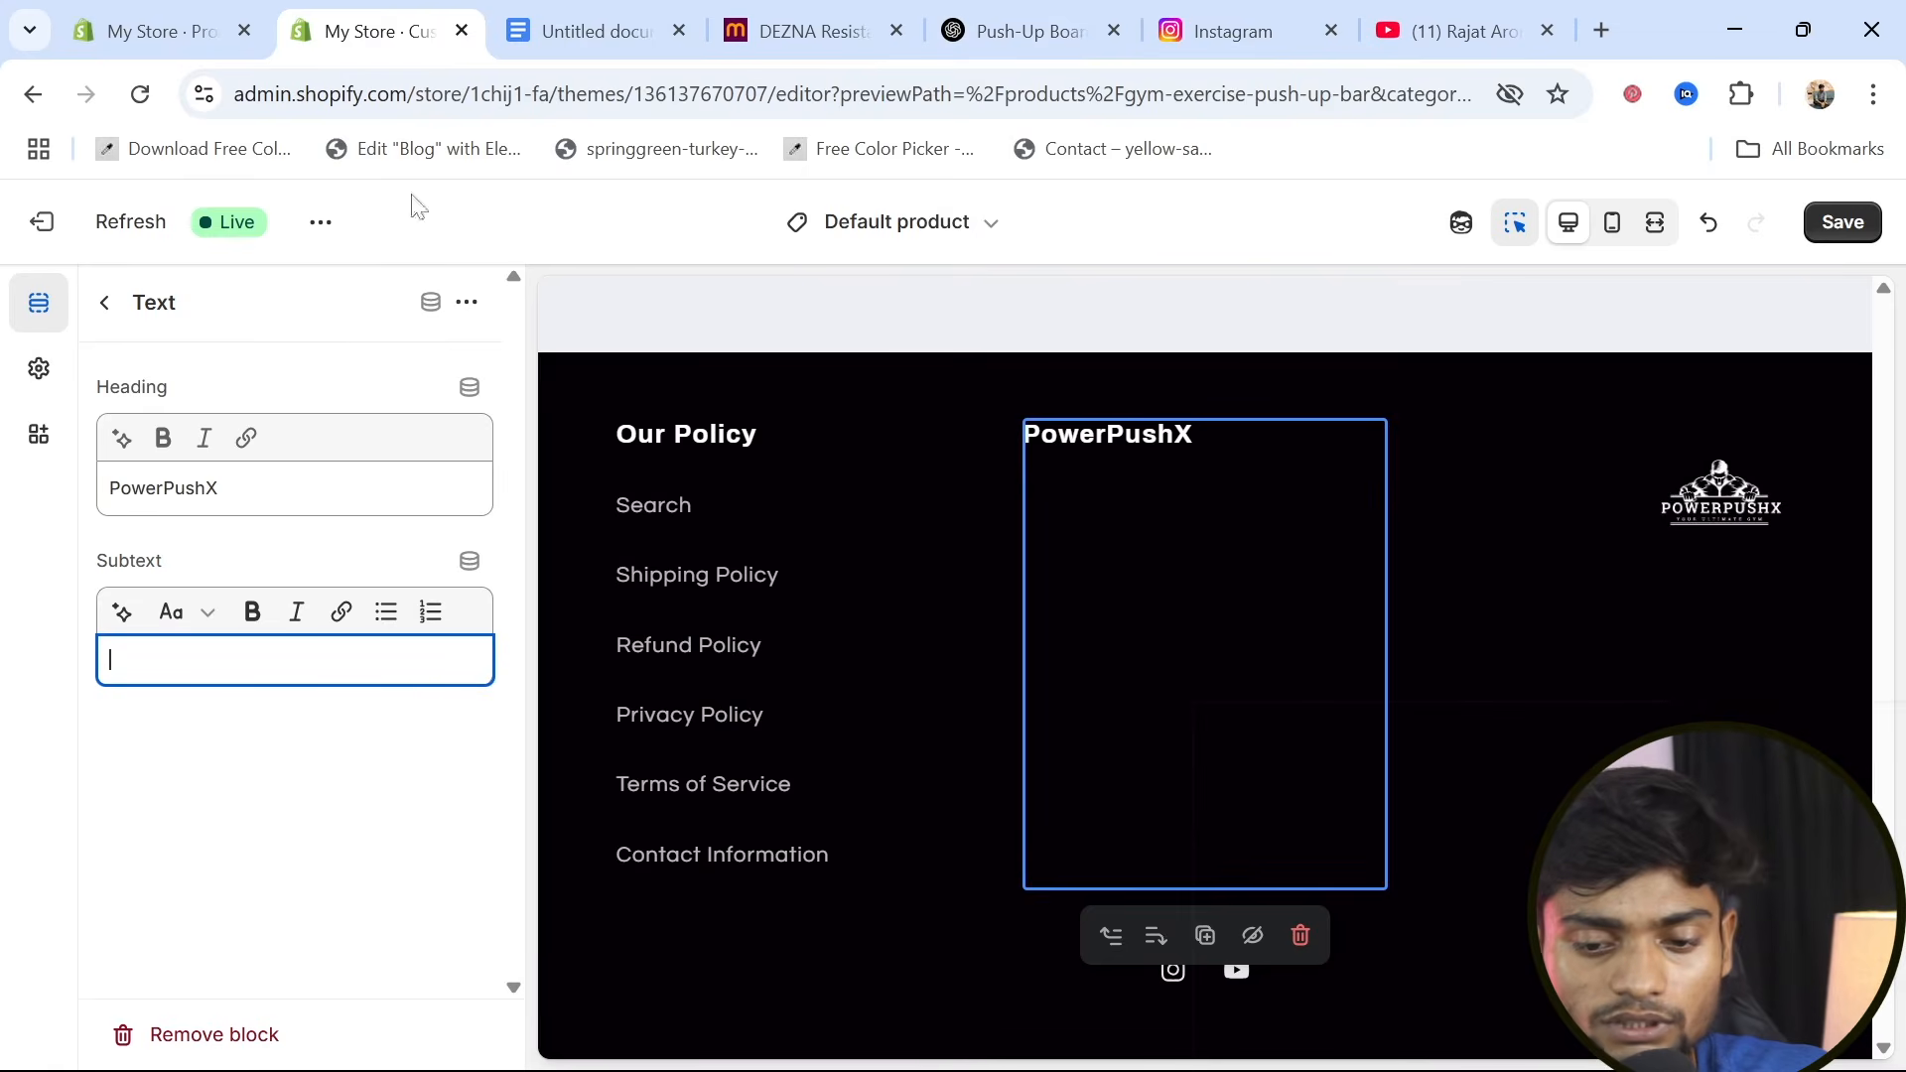
pyautogui.hotkey('ctrl', 'v')
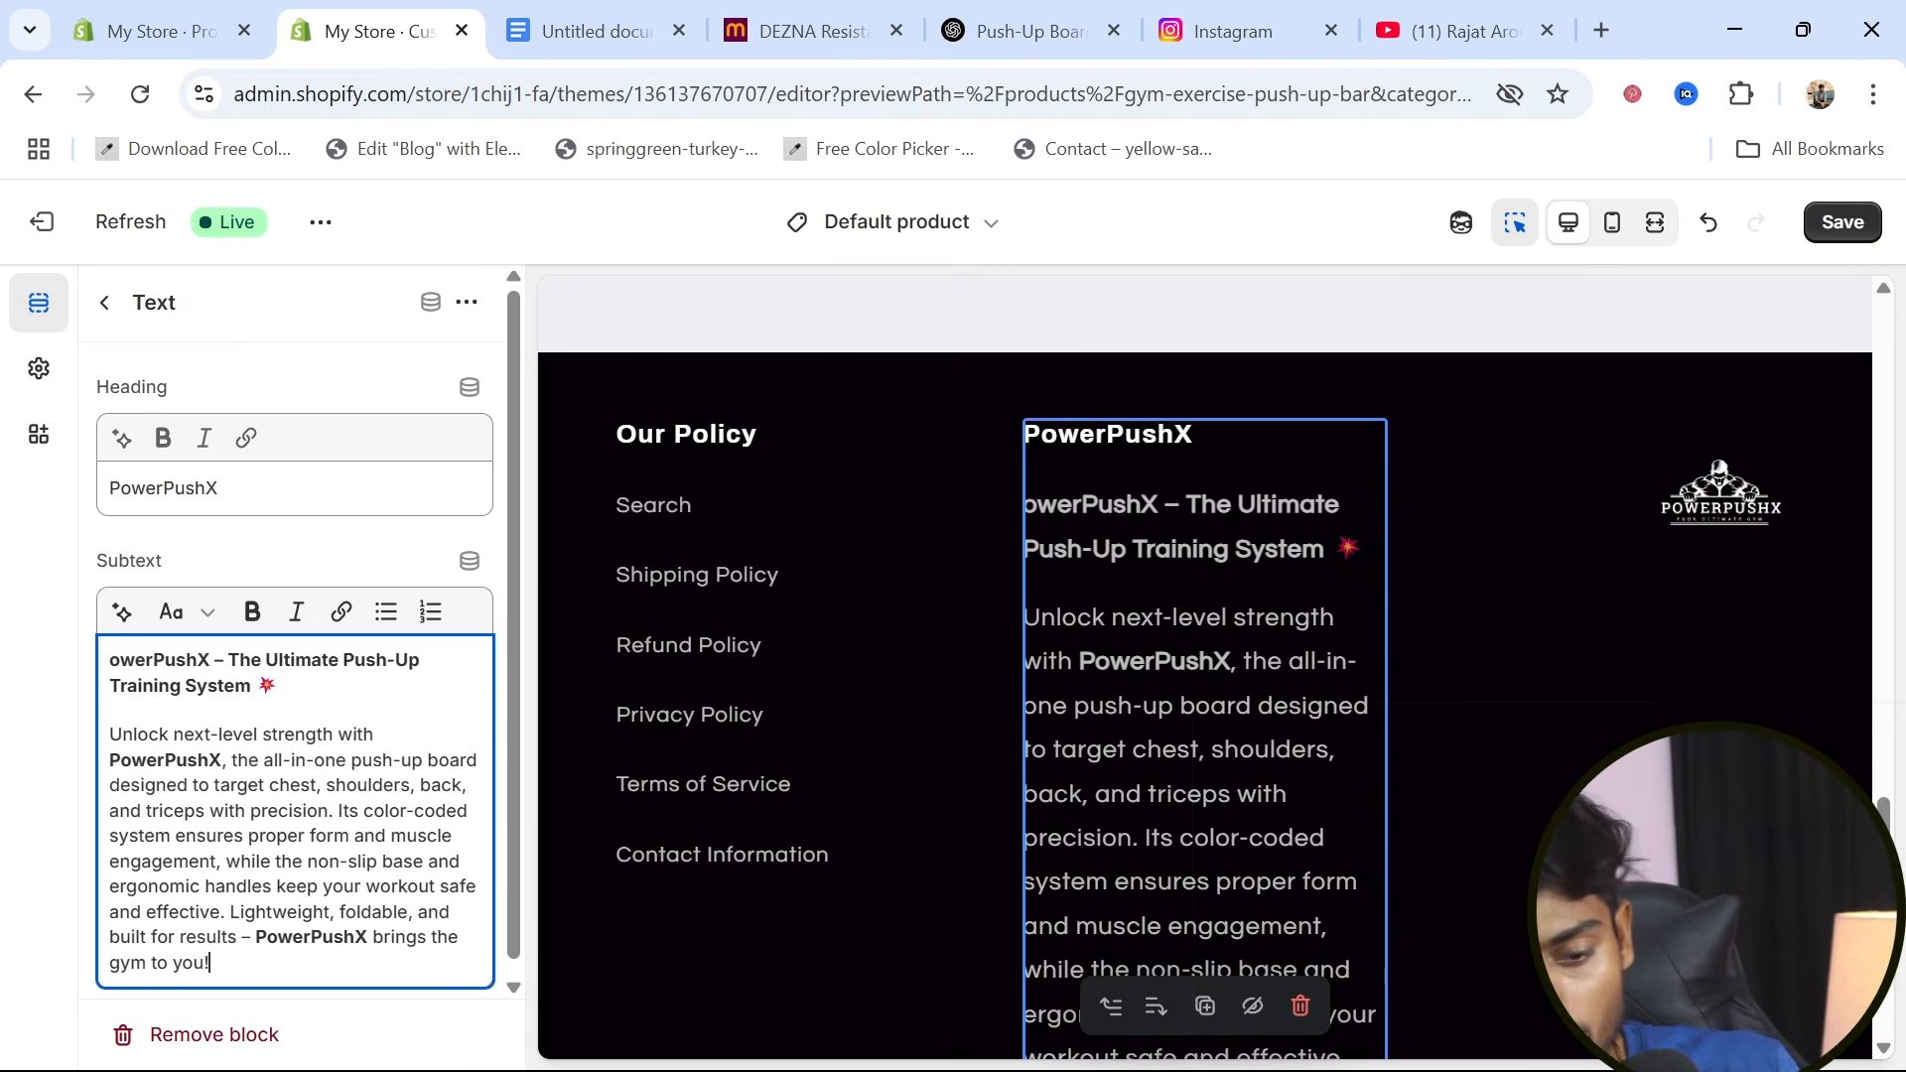
pyautogui.moveTo(209, 963); pyautogui.dragTo(109, 861)
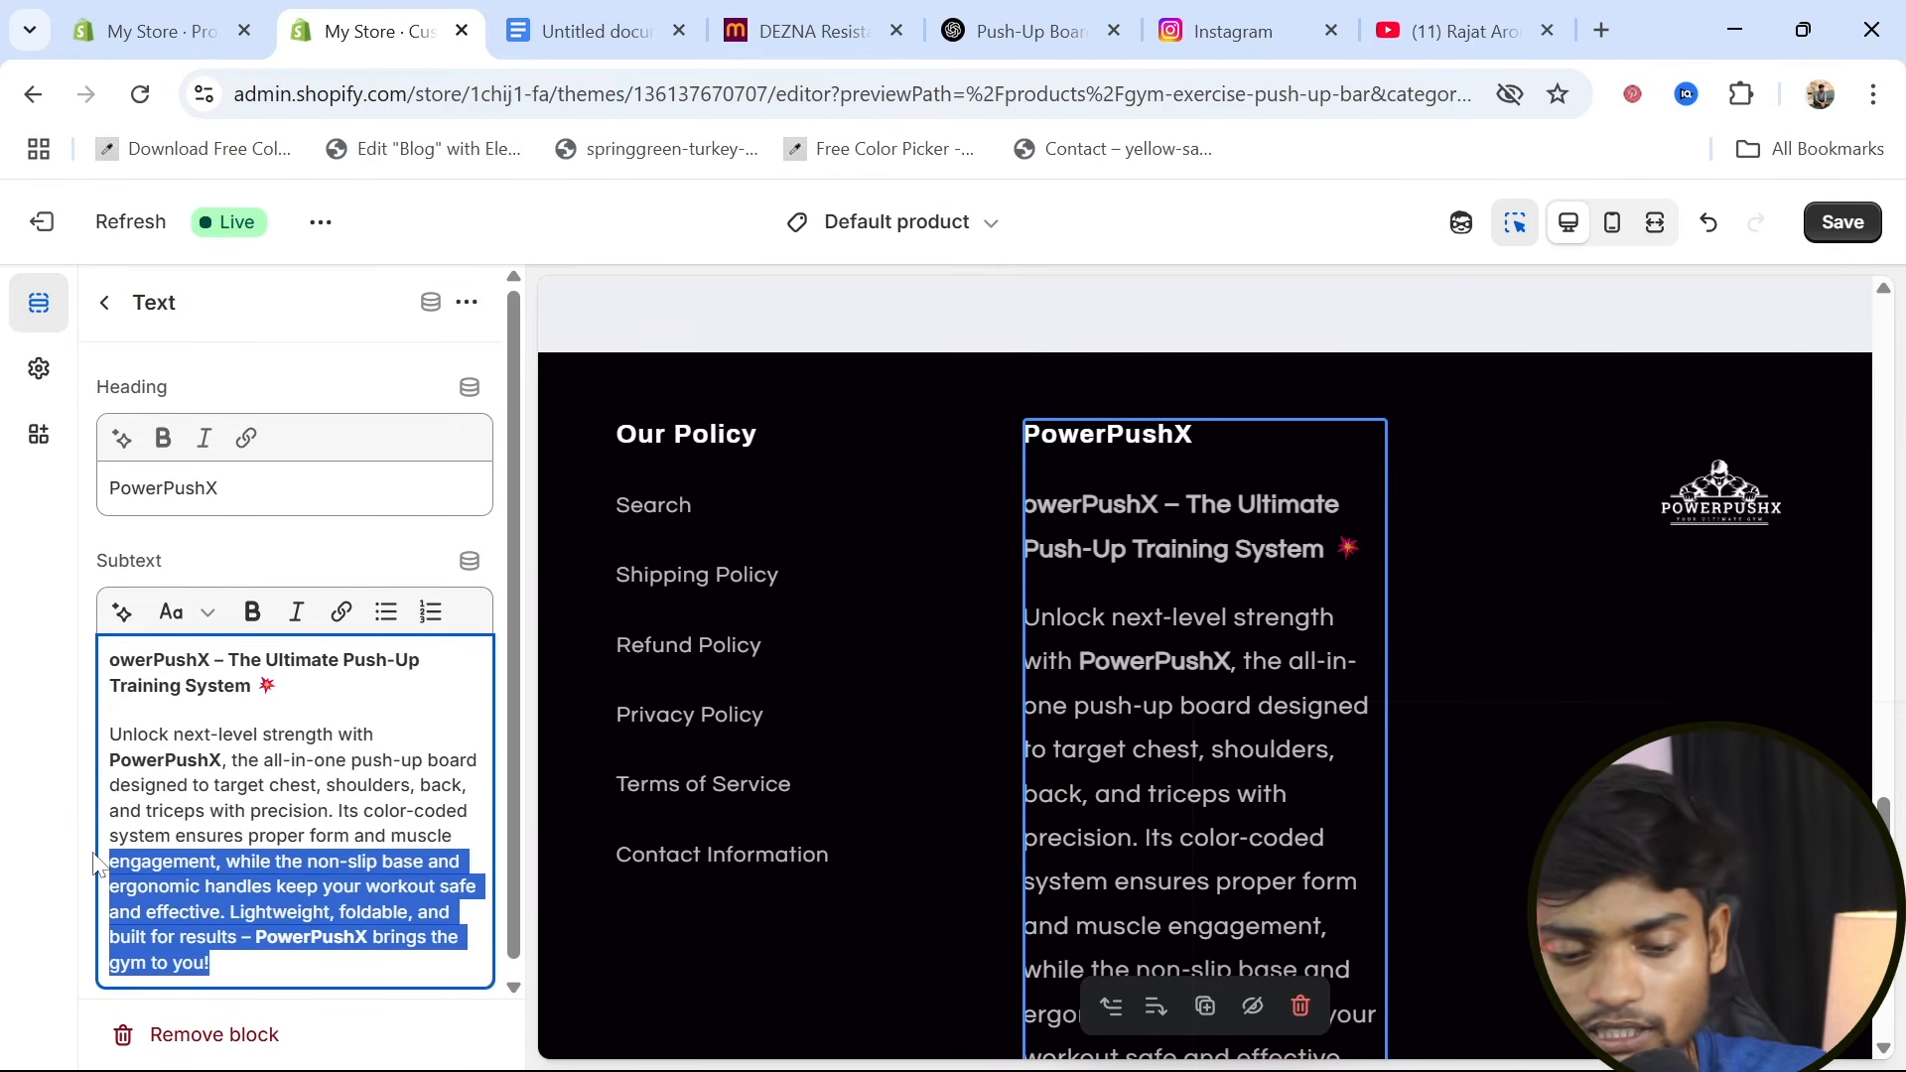
pyautogui.press('BackSpace')
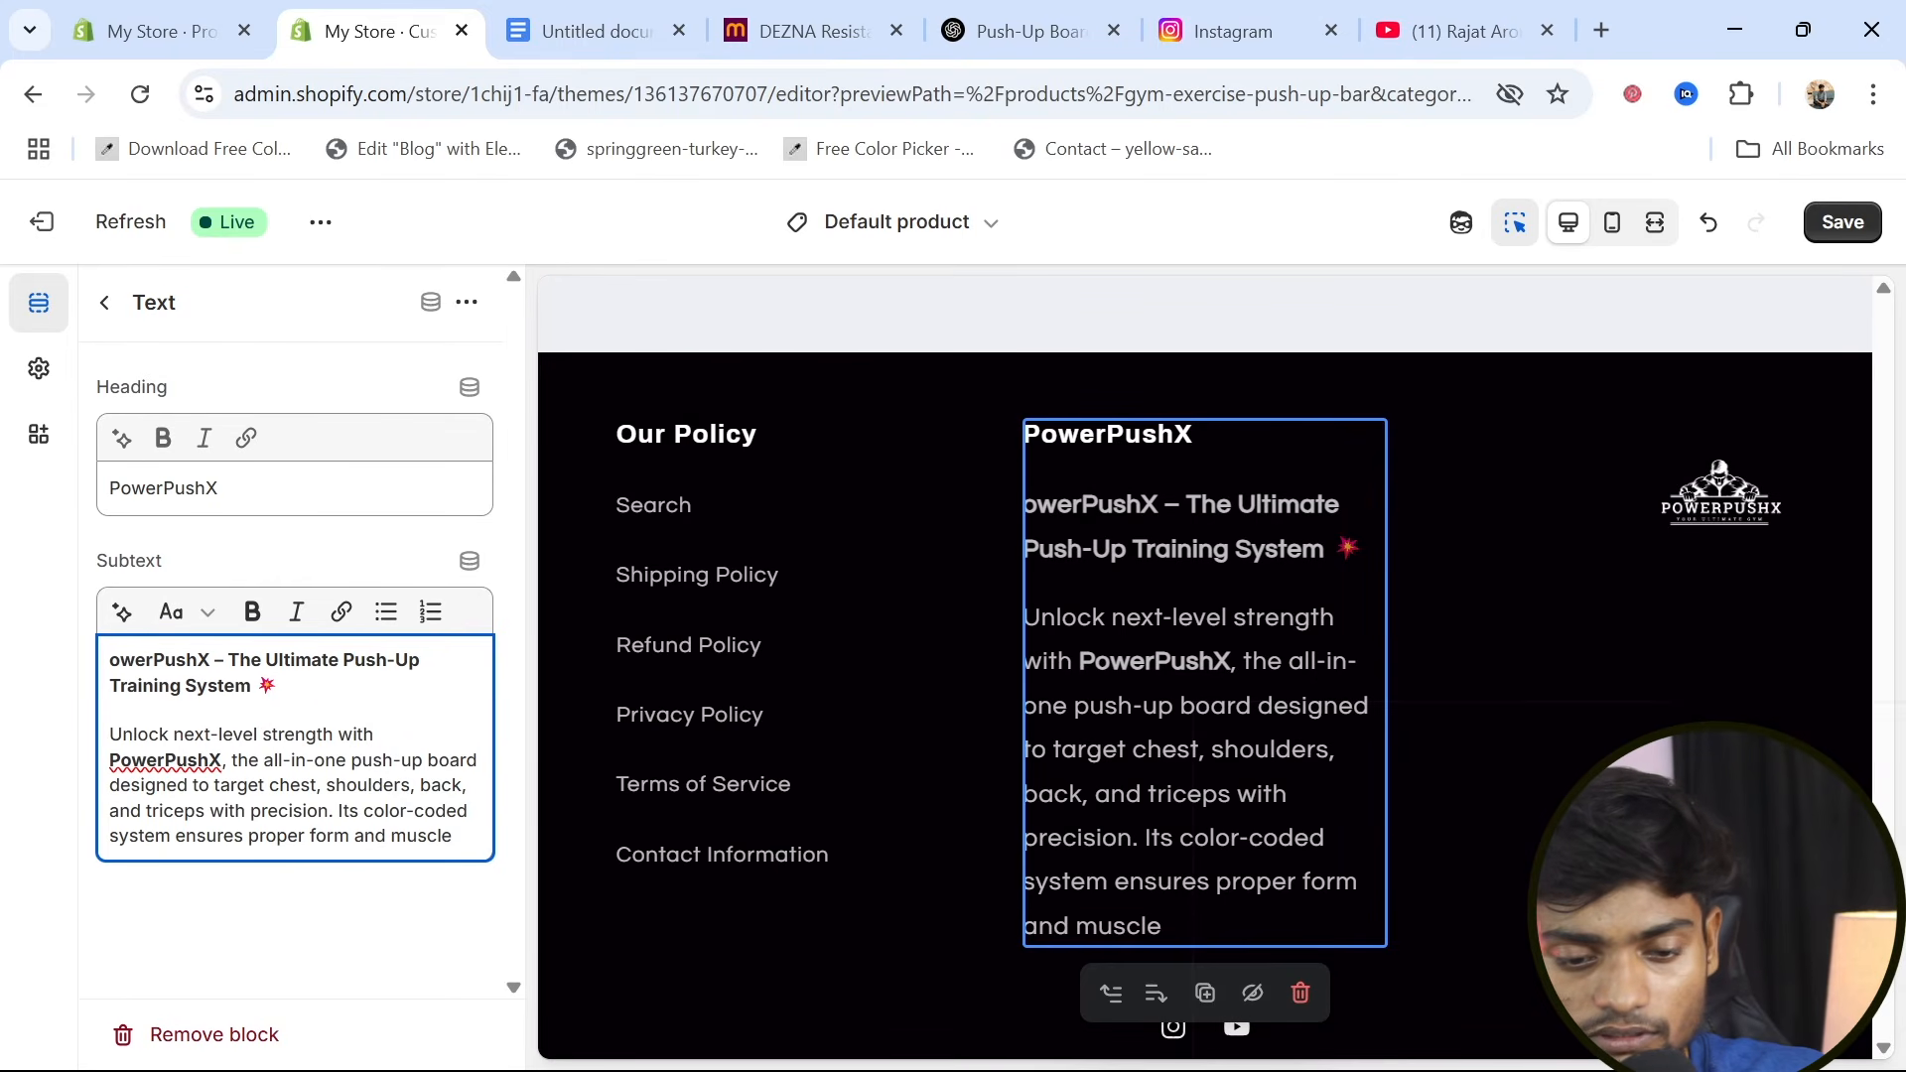
pyautogui.moveTo(455, 837); pyautogui.dragTo(109, 786)
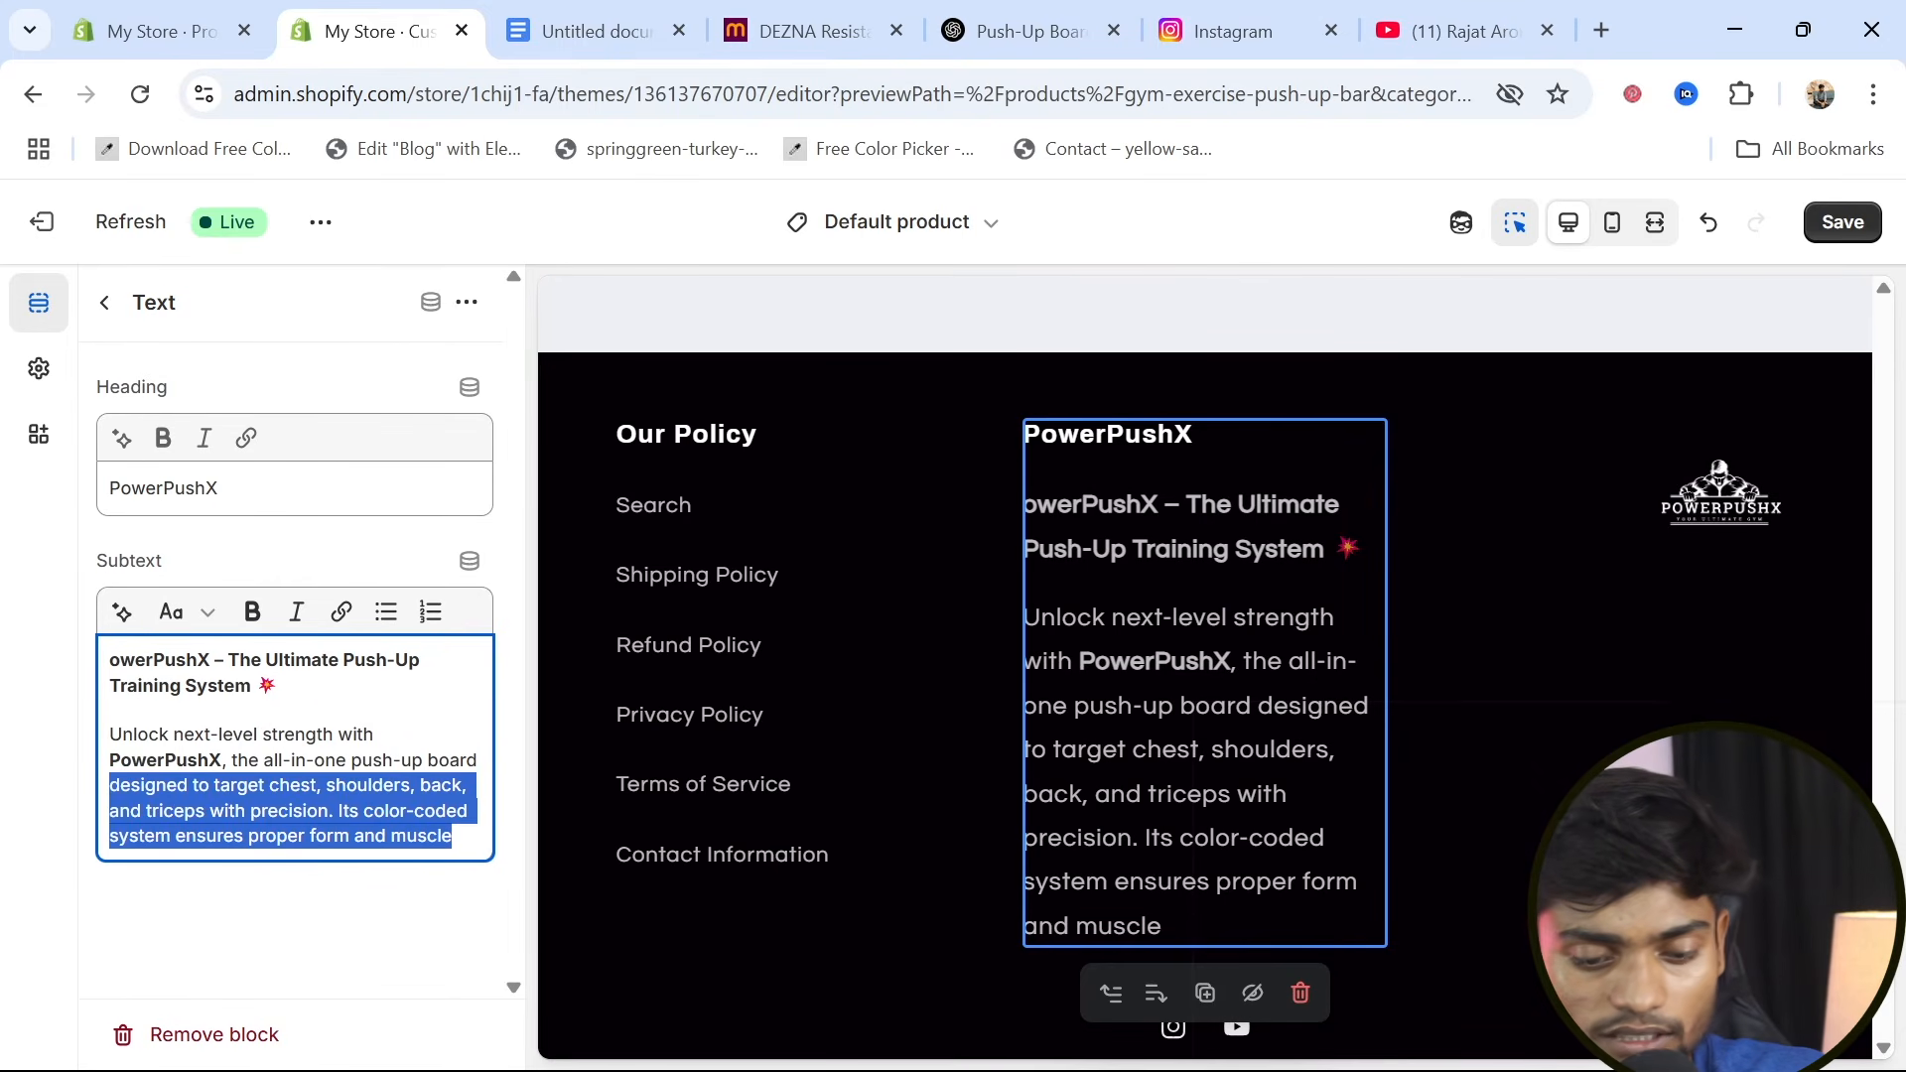
pyautogui.press('BackSpace')
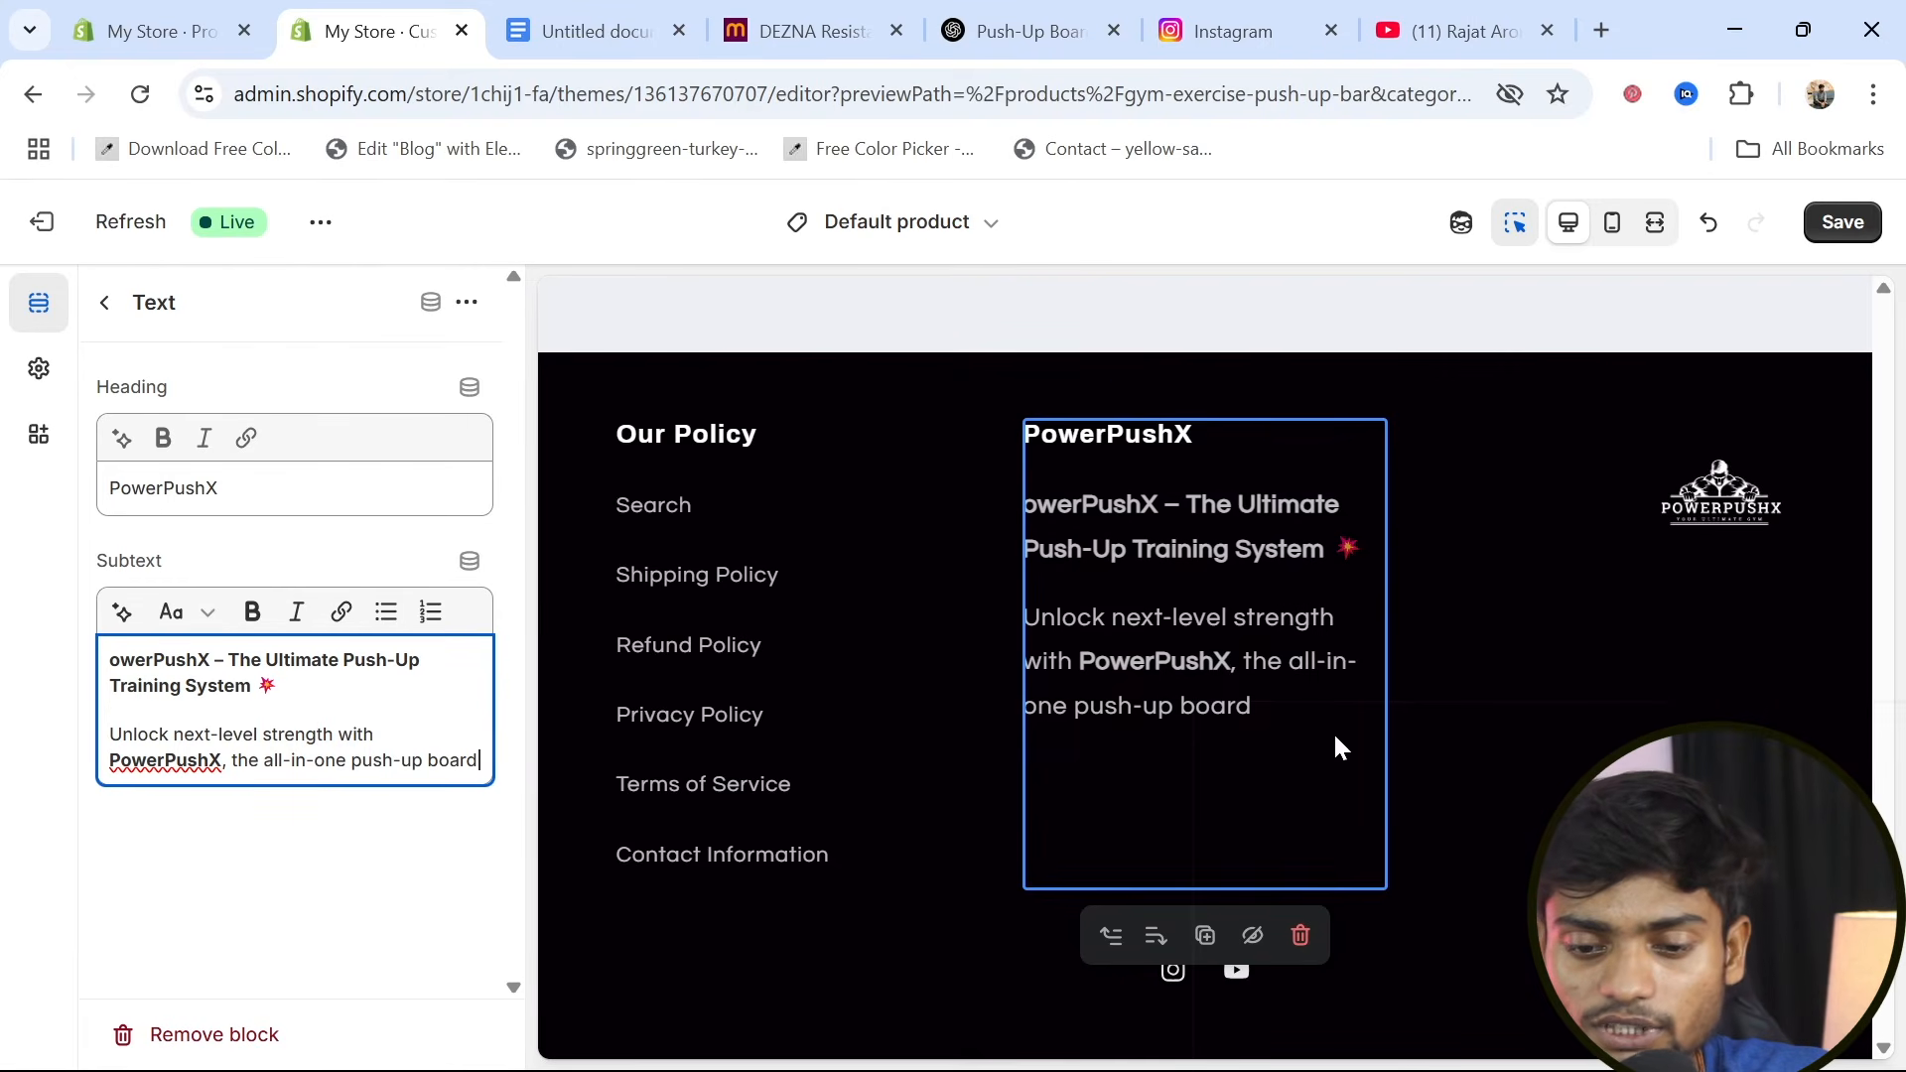
pyautogui.click(1854, 240)
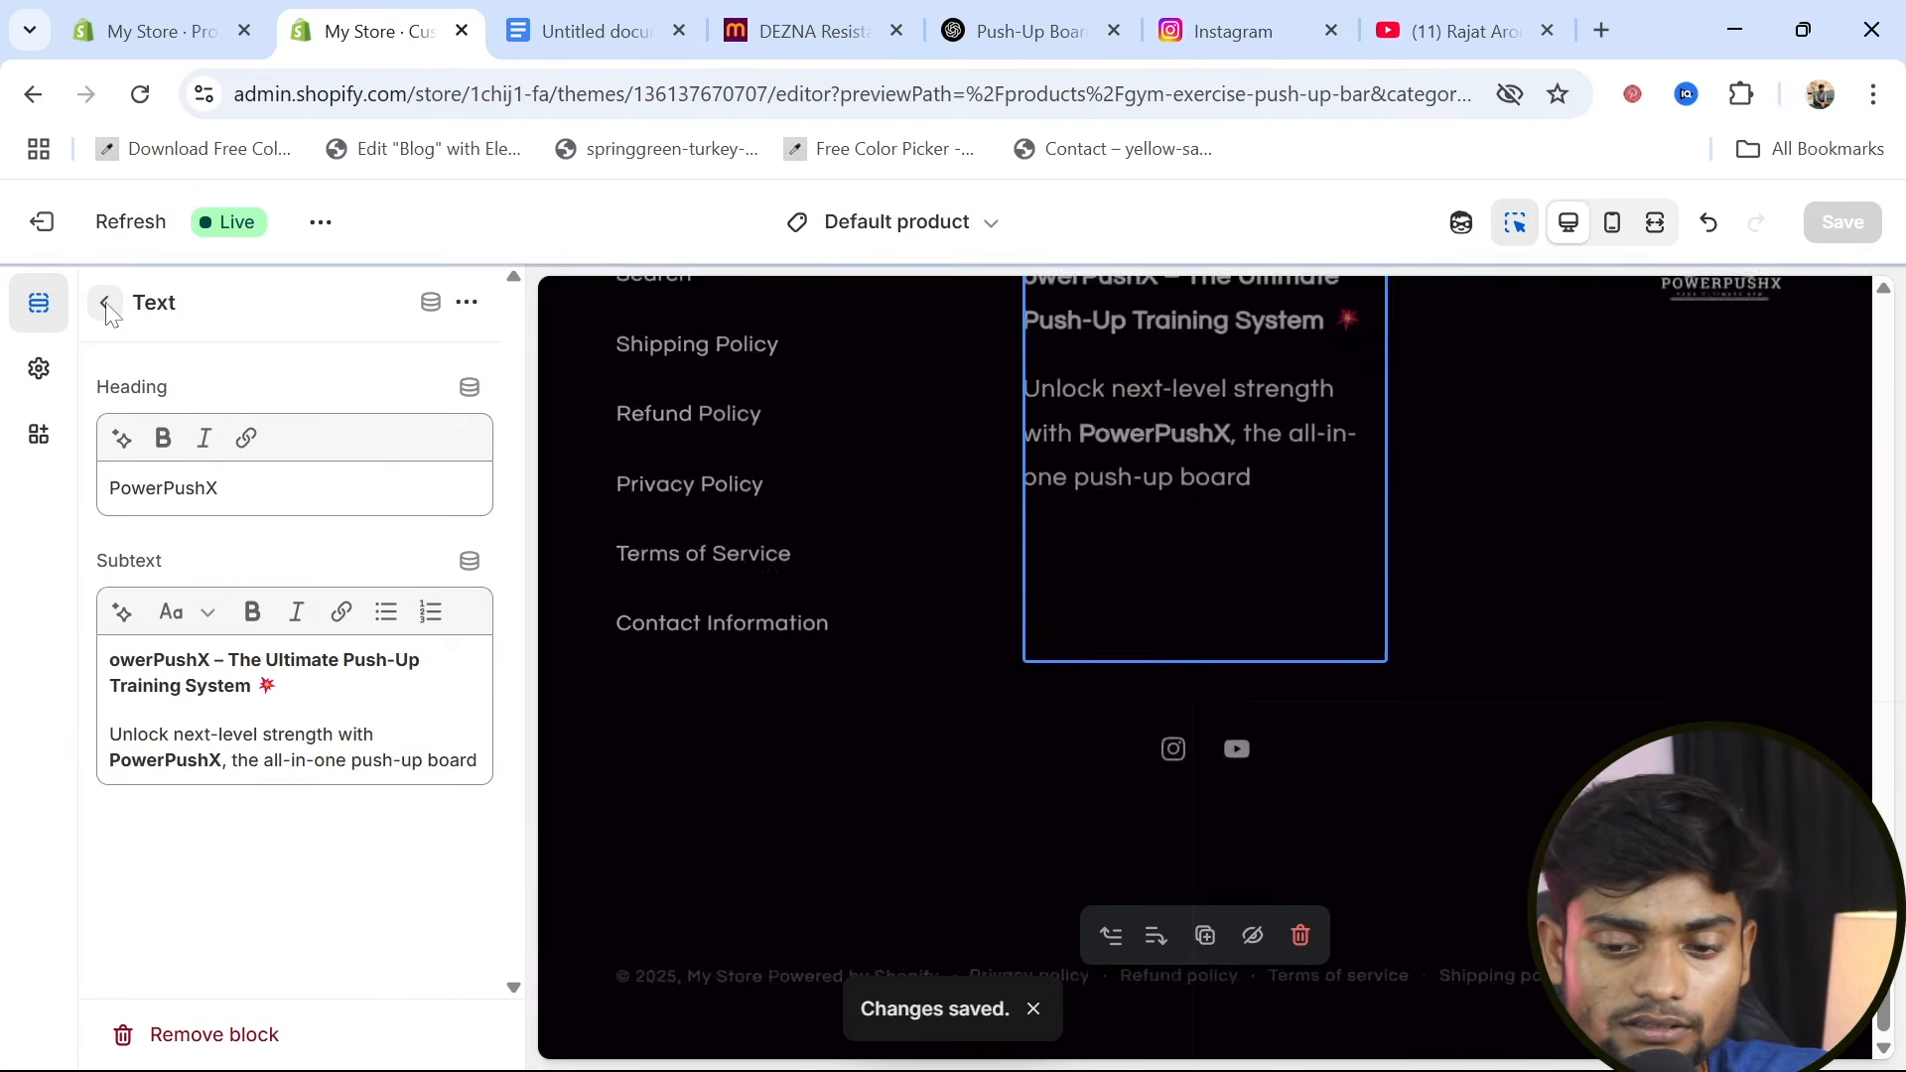
pyautogui.click(107, 304)
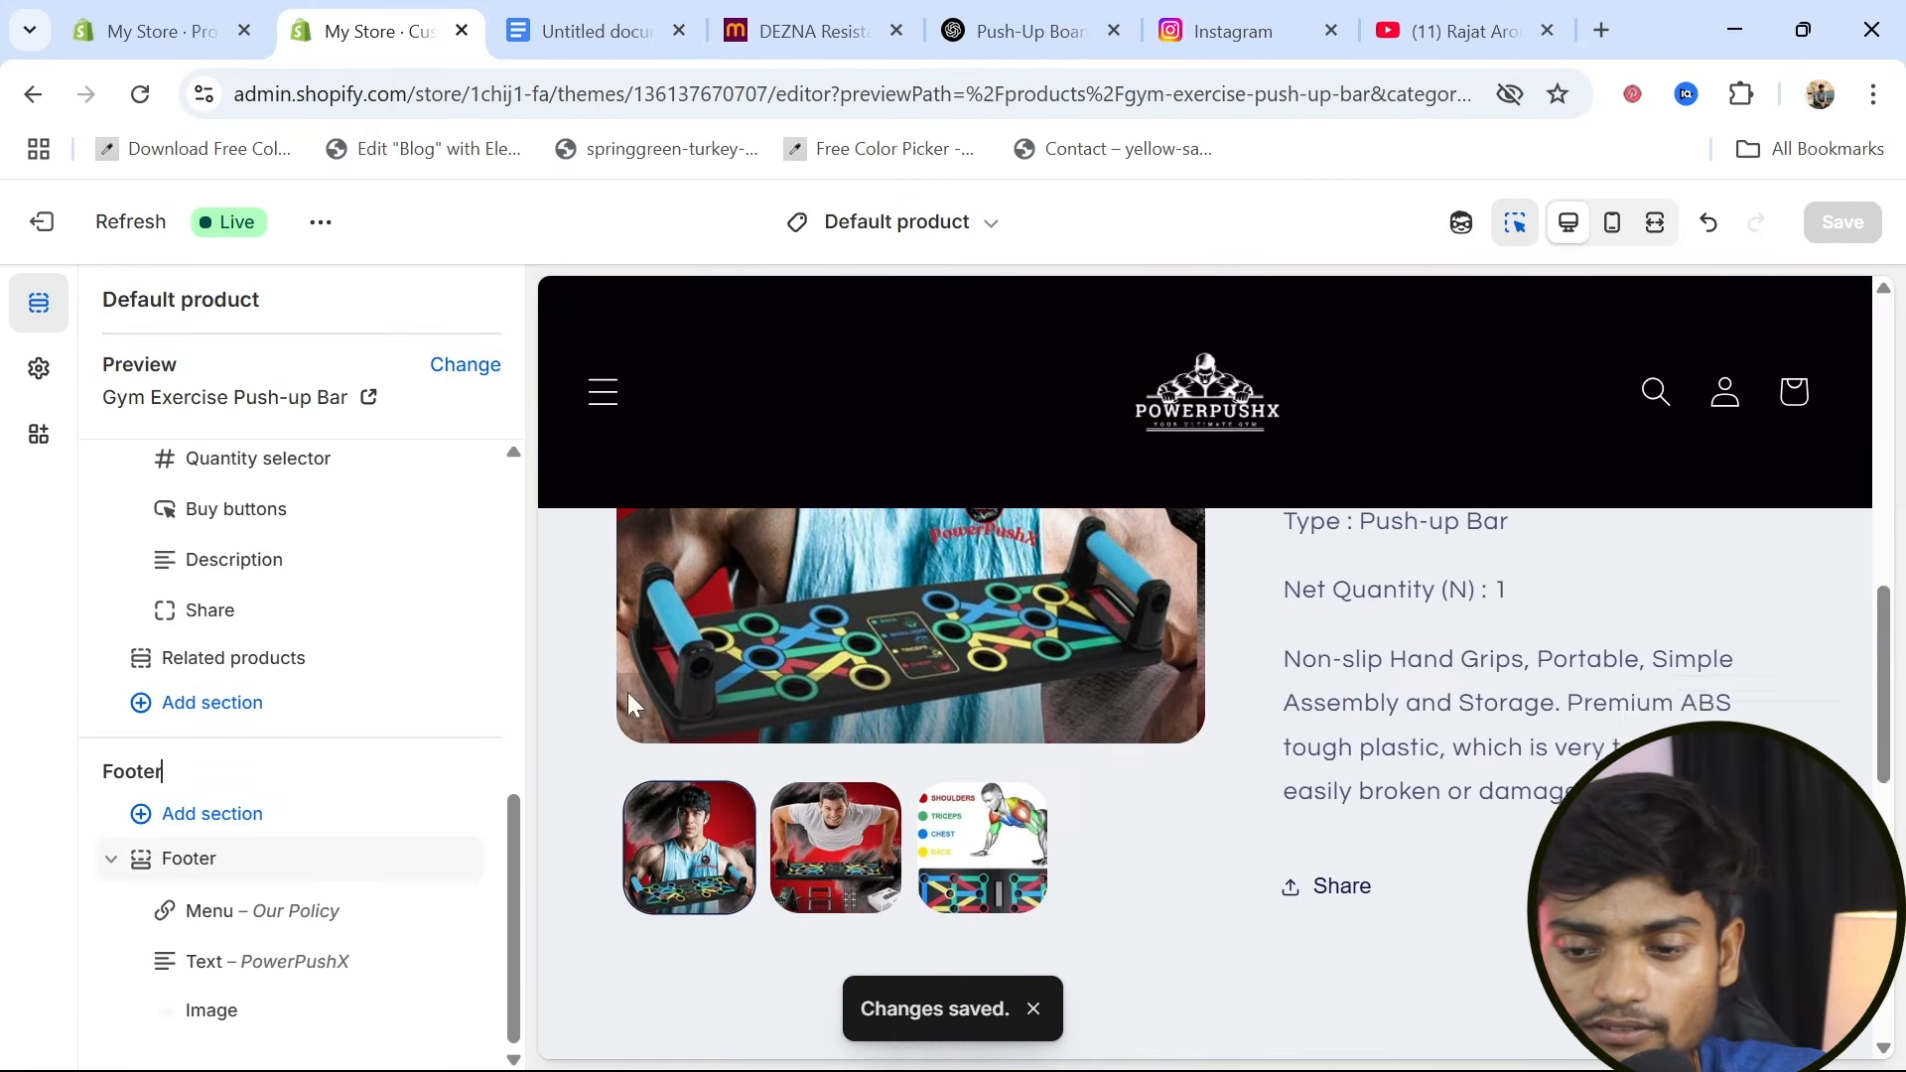
# Preview the product page in mobile view and check the footer's policy menu, brand text, logo and social icons
pyautogui.click(1615, 225)
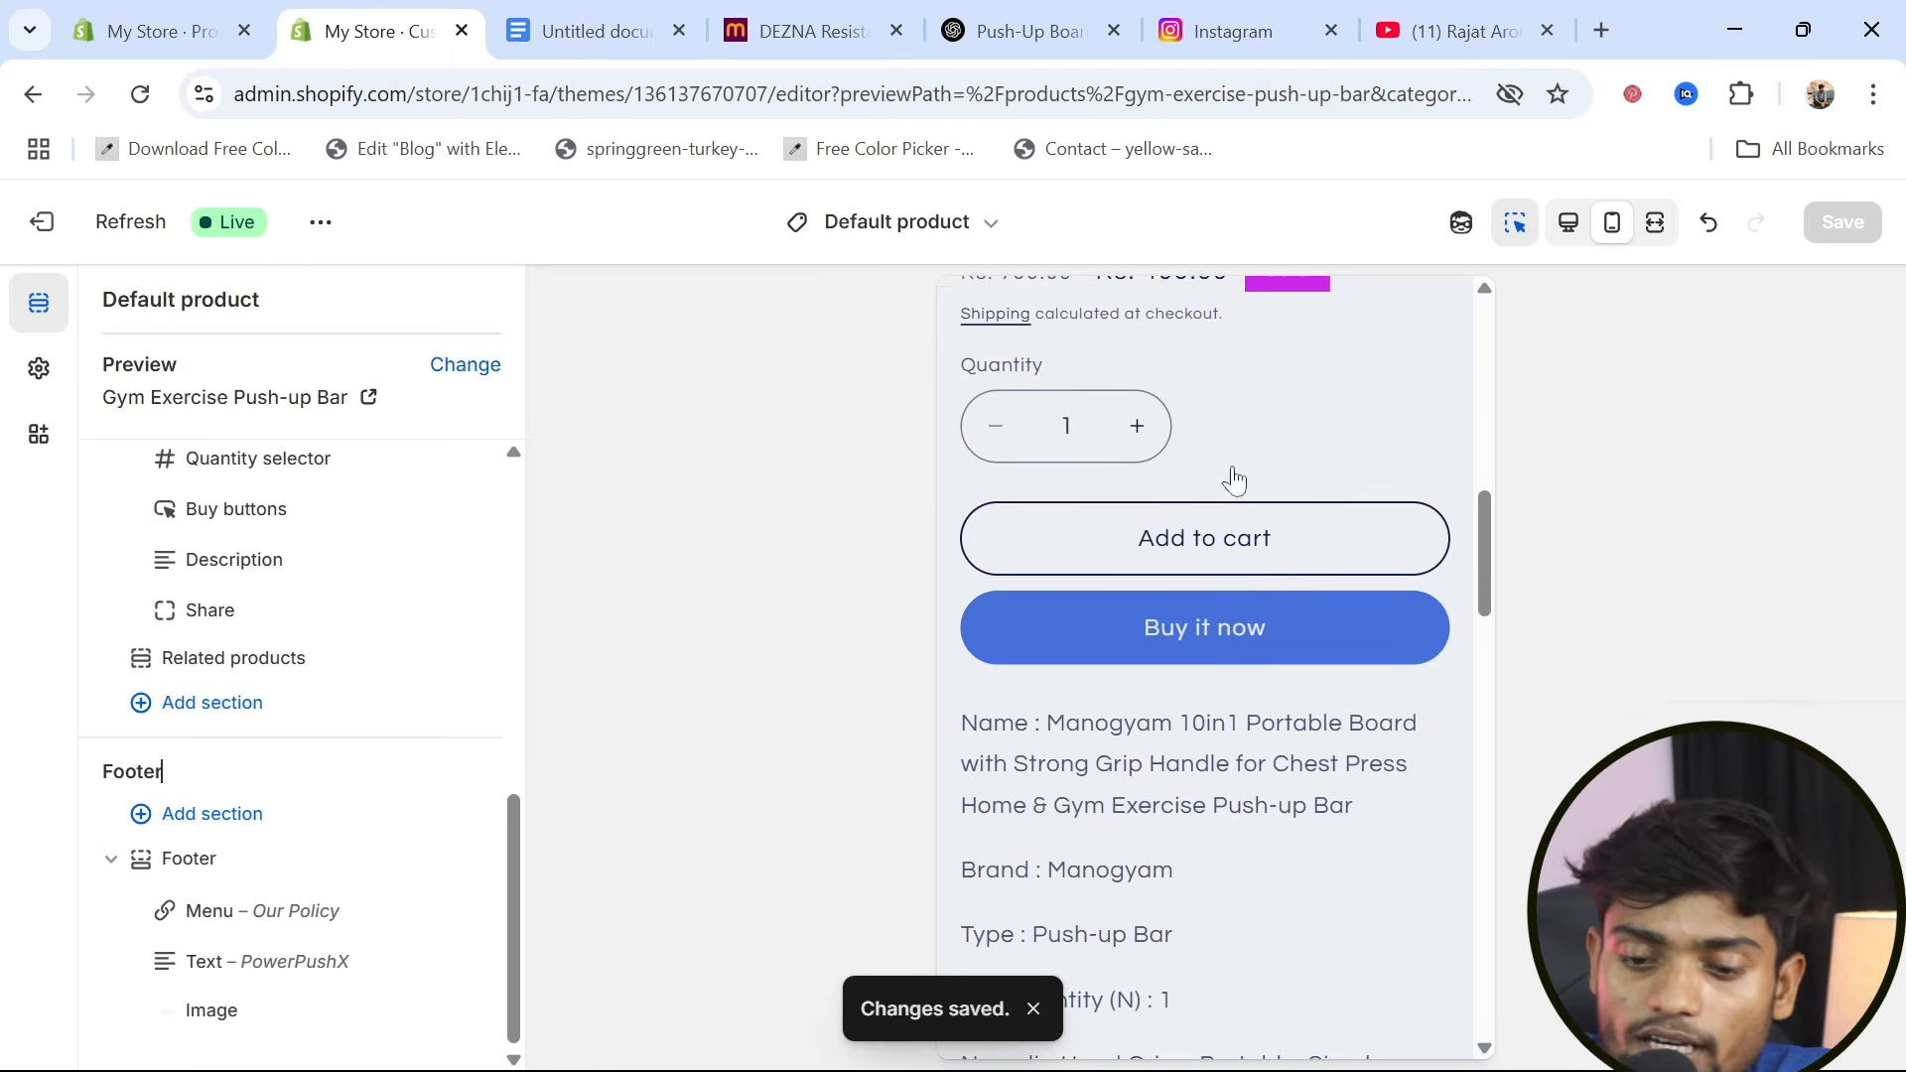
pyautogui.scroll(-3, 1186, 821)
pyautogui.scroll(-10, 1185, 822)
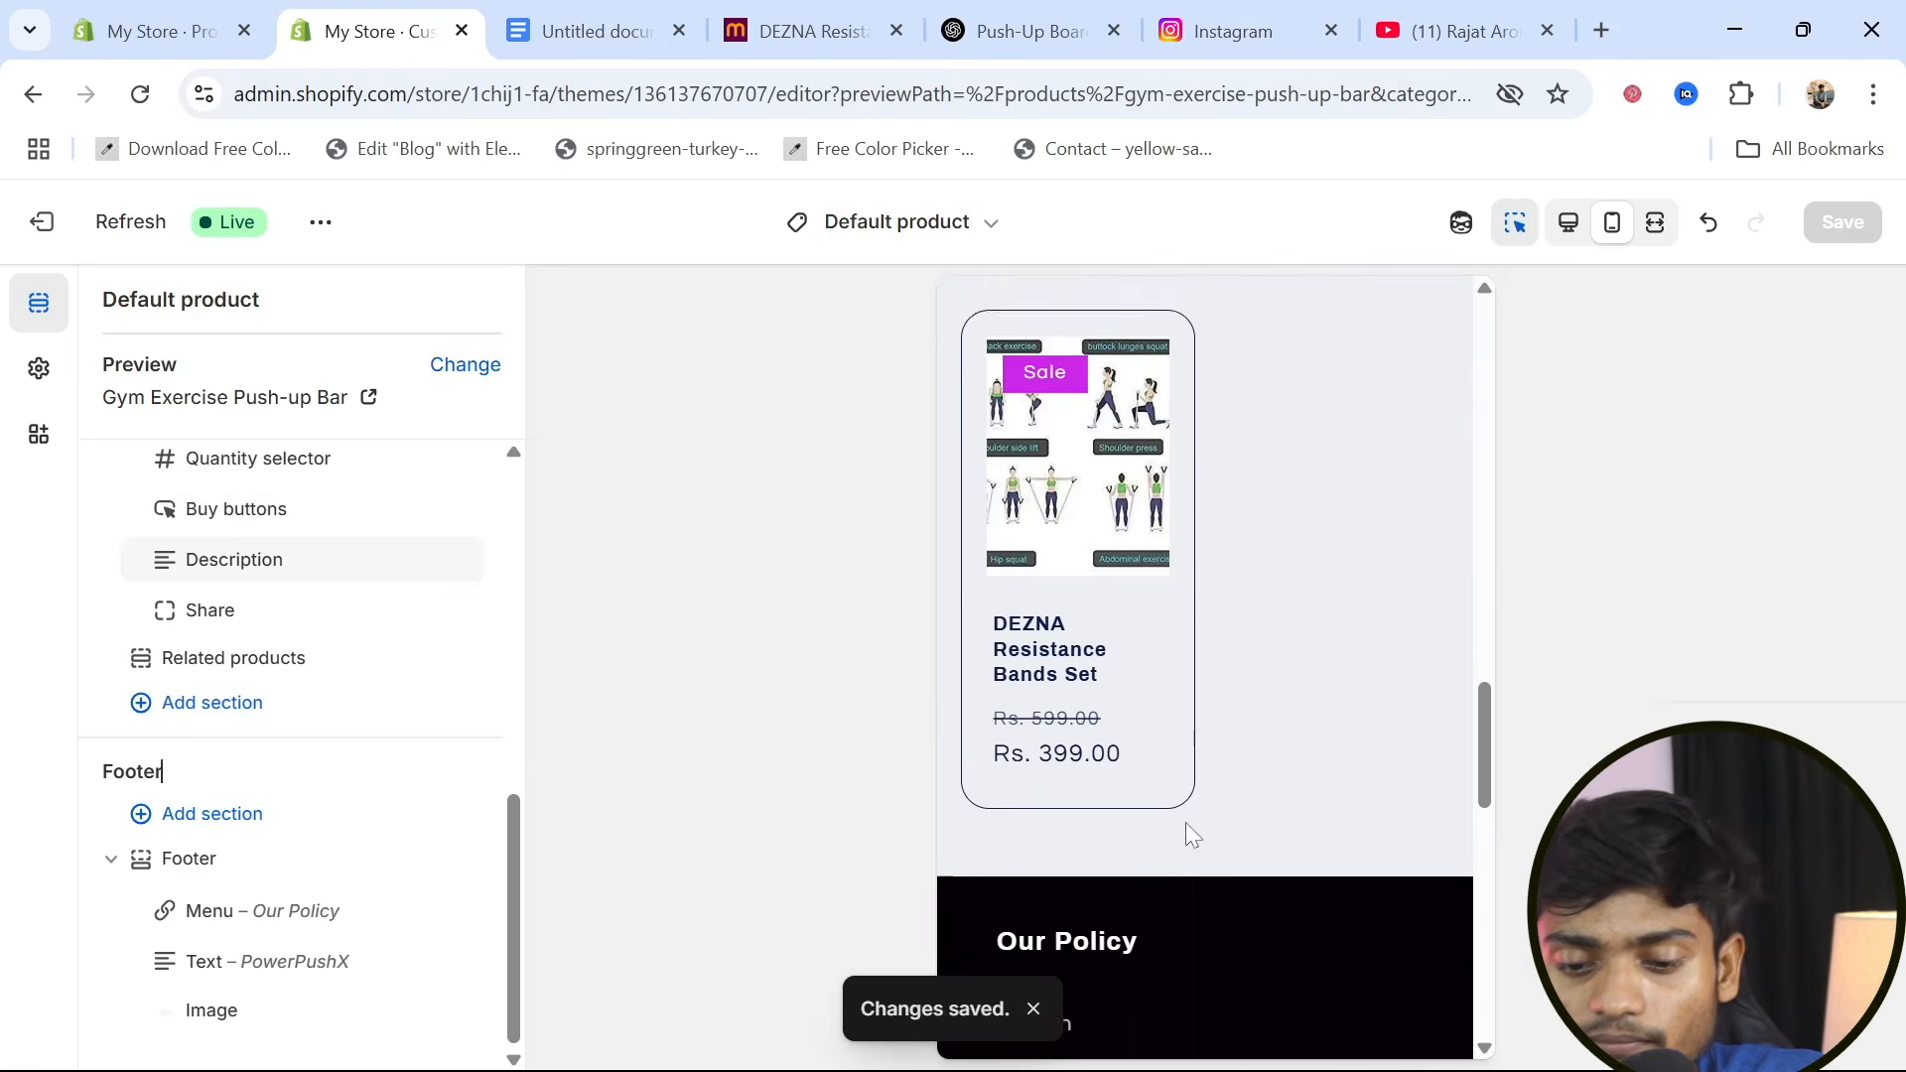
pyautogui.scroll(-7, 1188, 834)
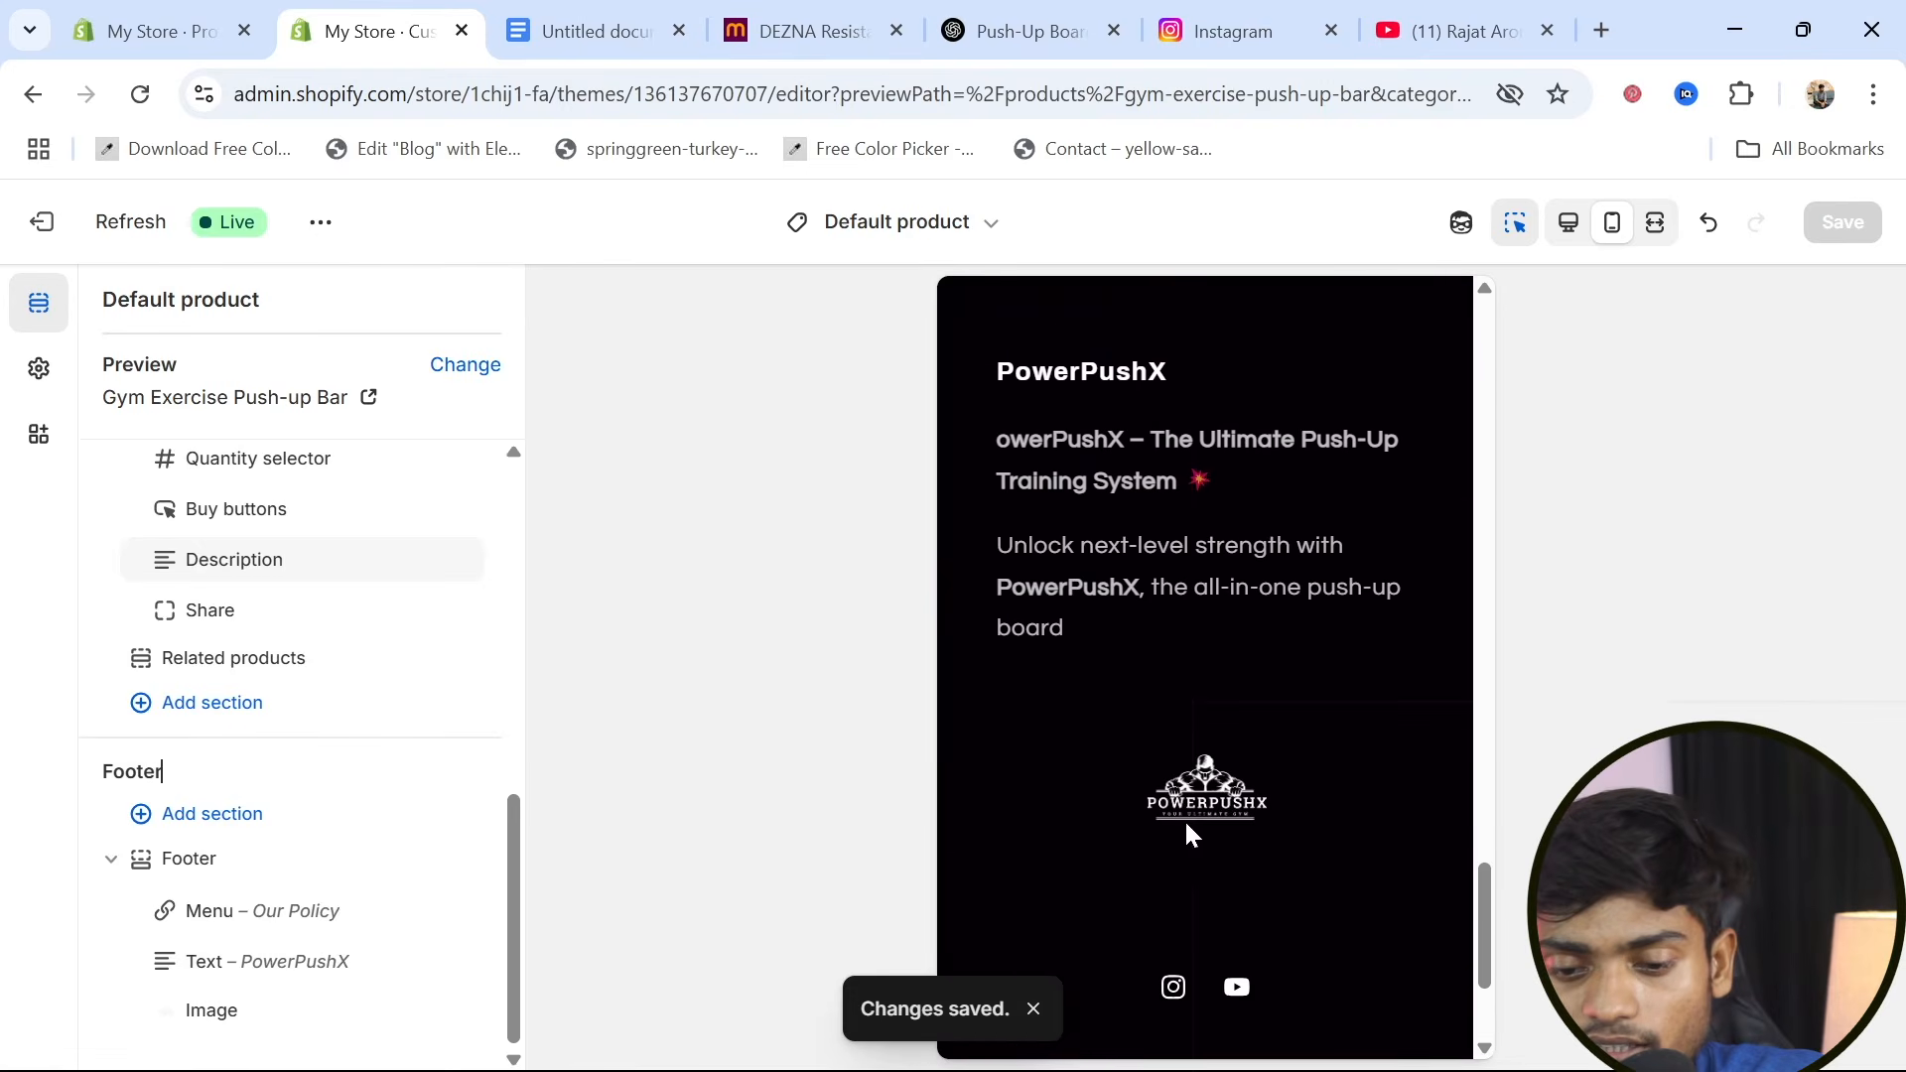
pyautogui.scroll(3, 1188, 833)
pyautogui.scroll(8, 1185, 822)
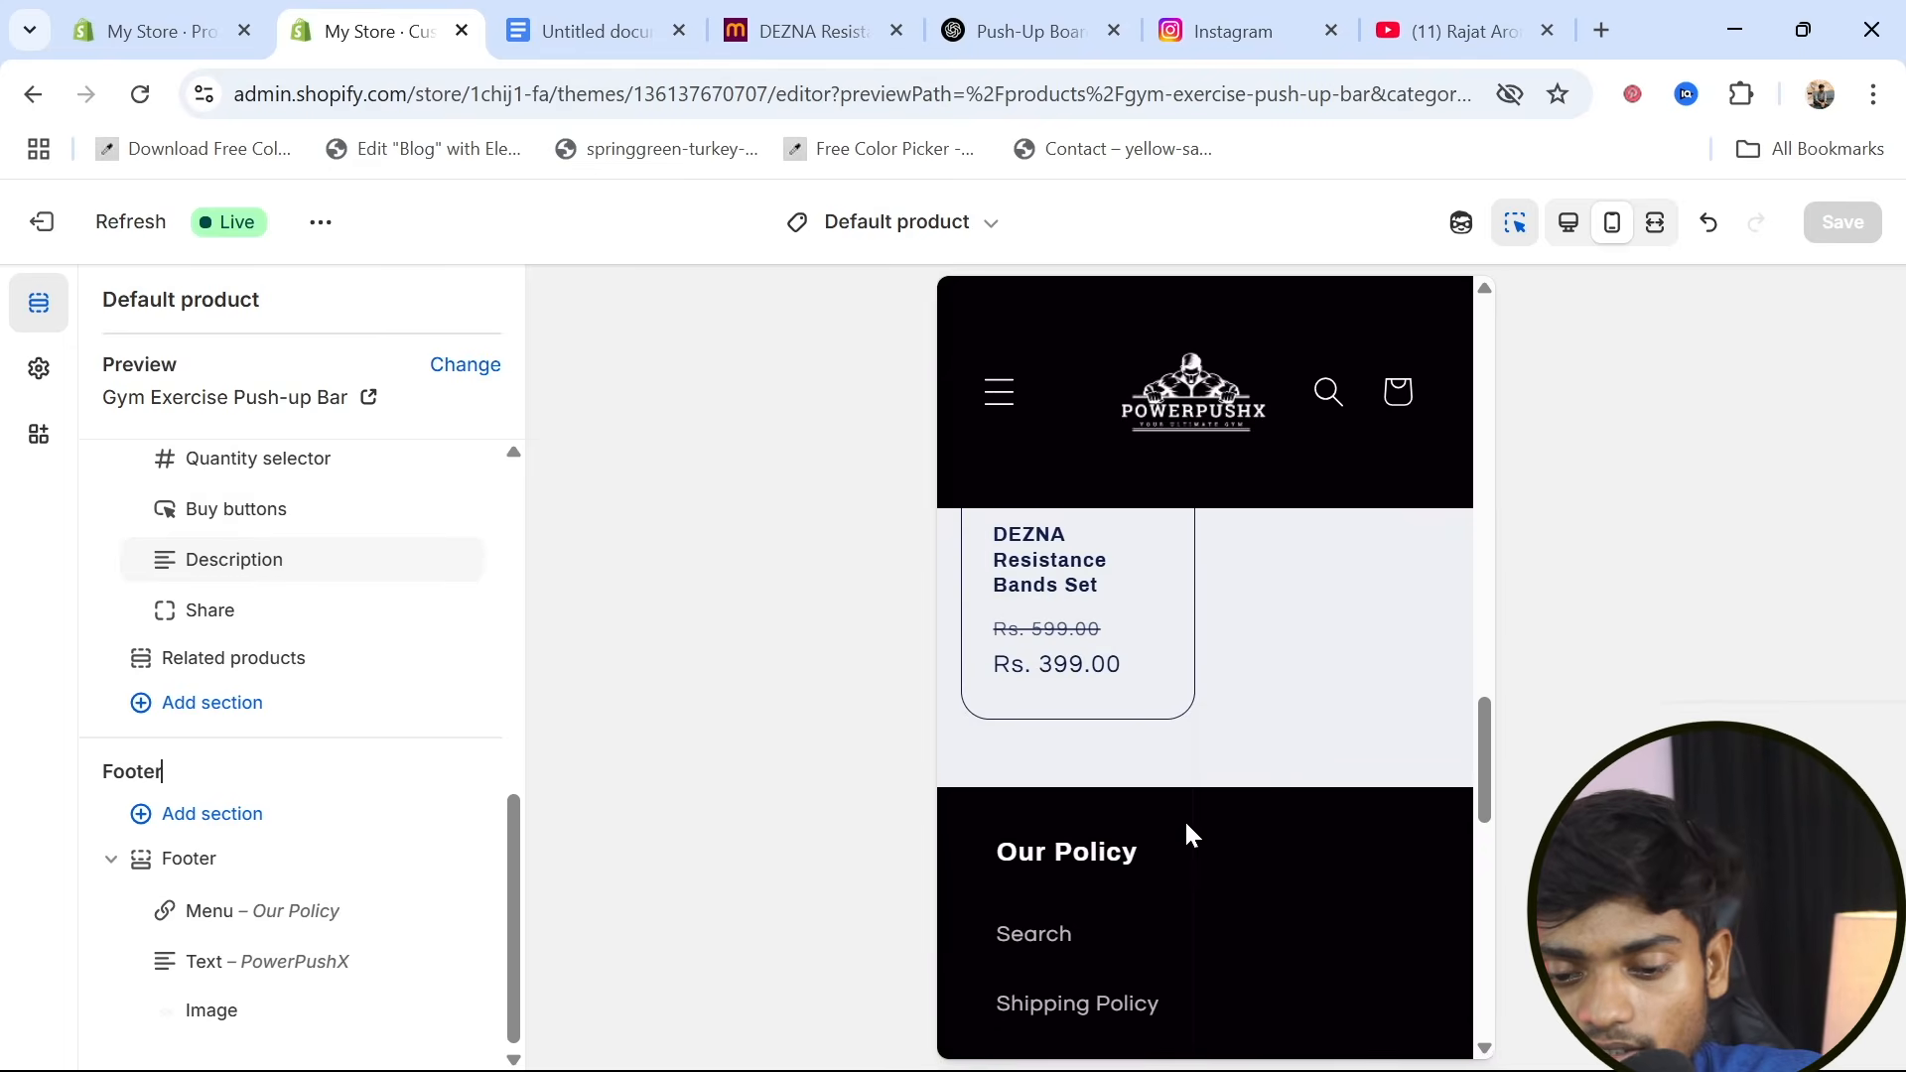
pyautogui.scroll(-2, 1049, 1004)
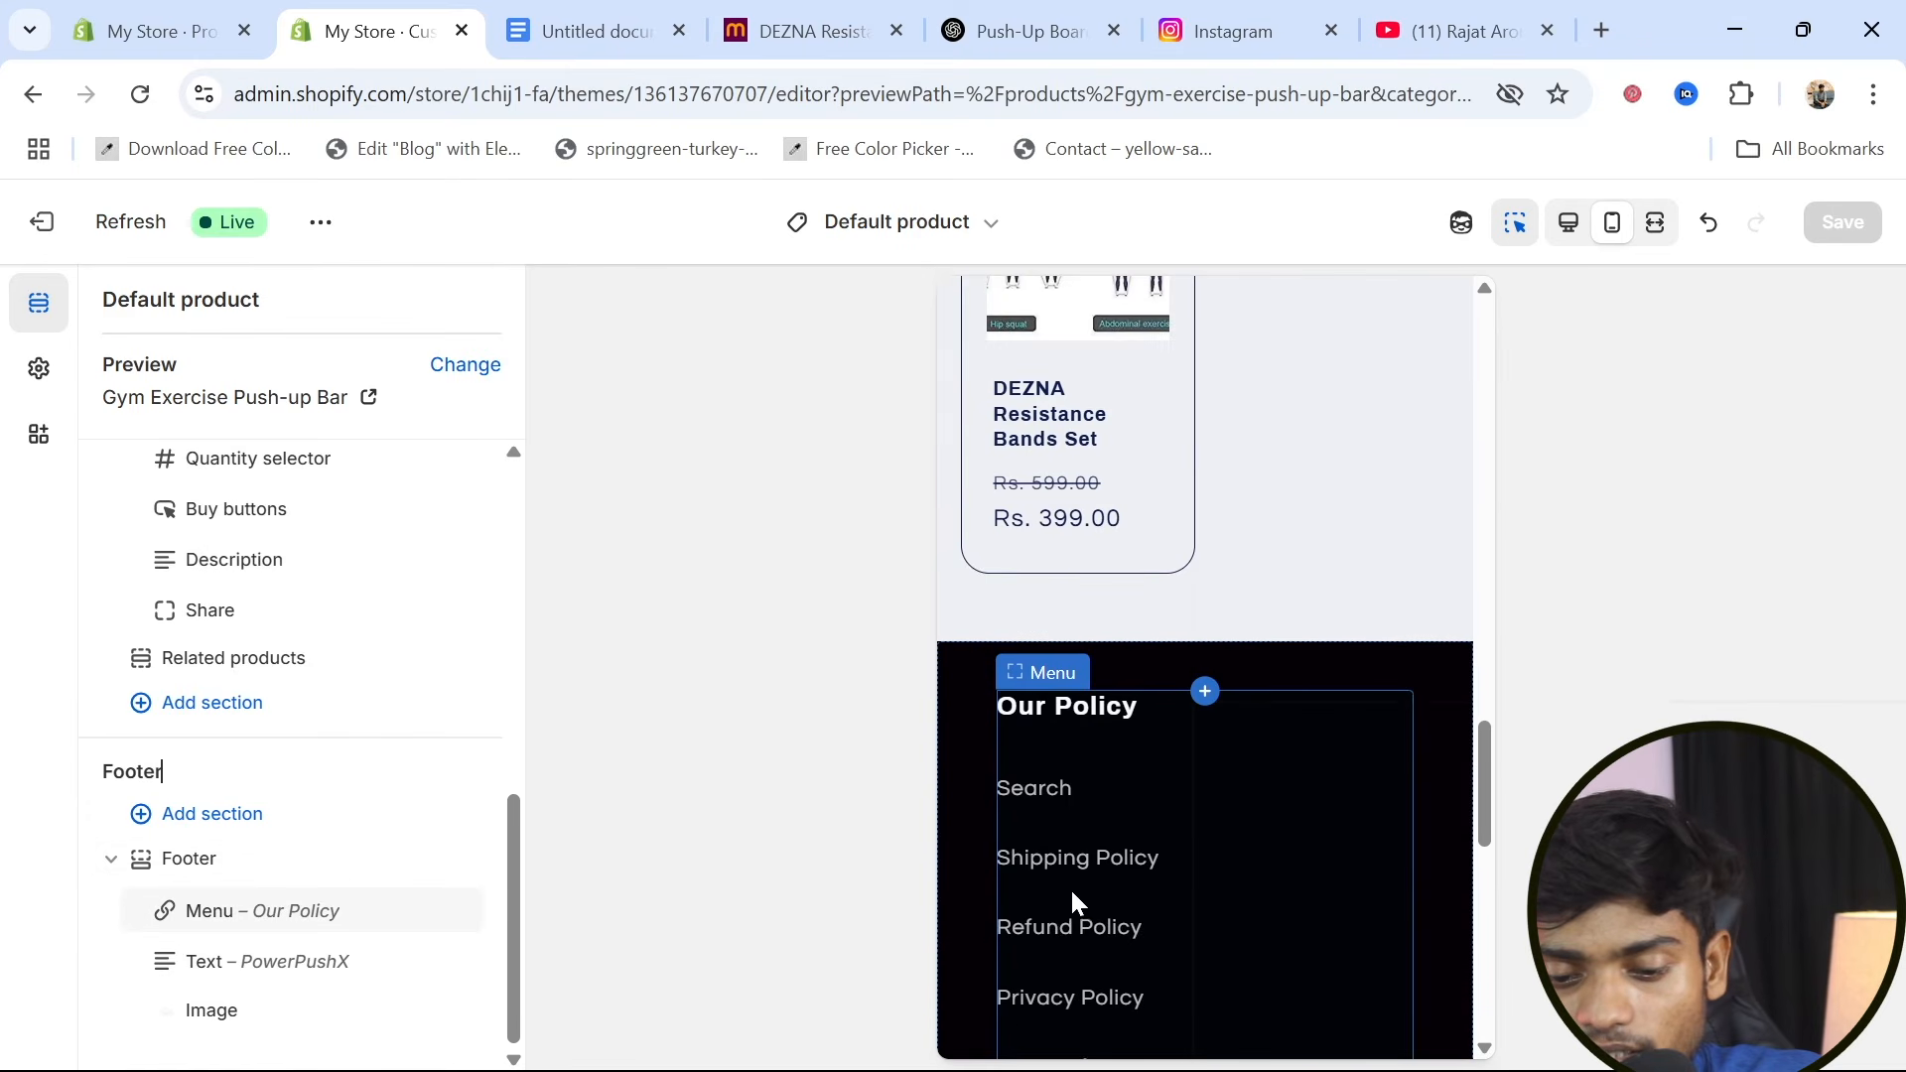
pyautogui.scroll(-6, 1063, 971)
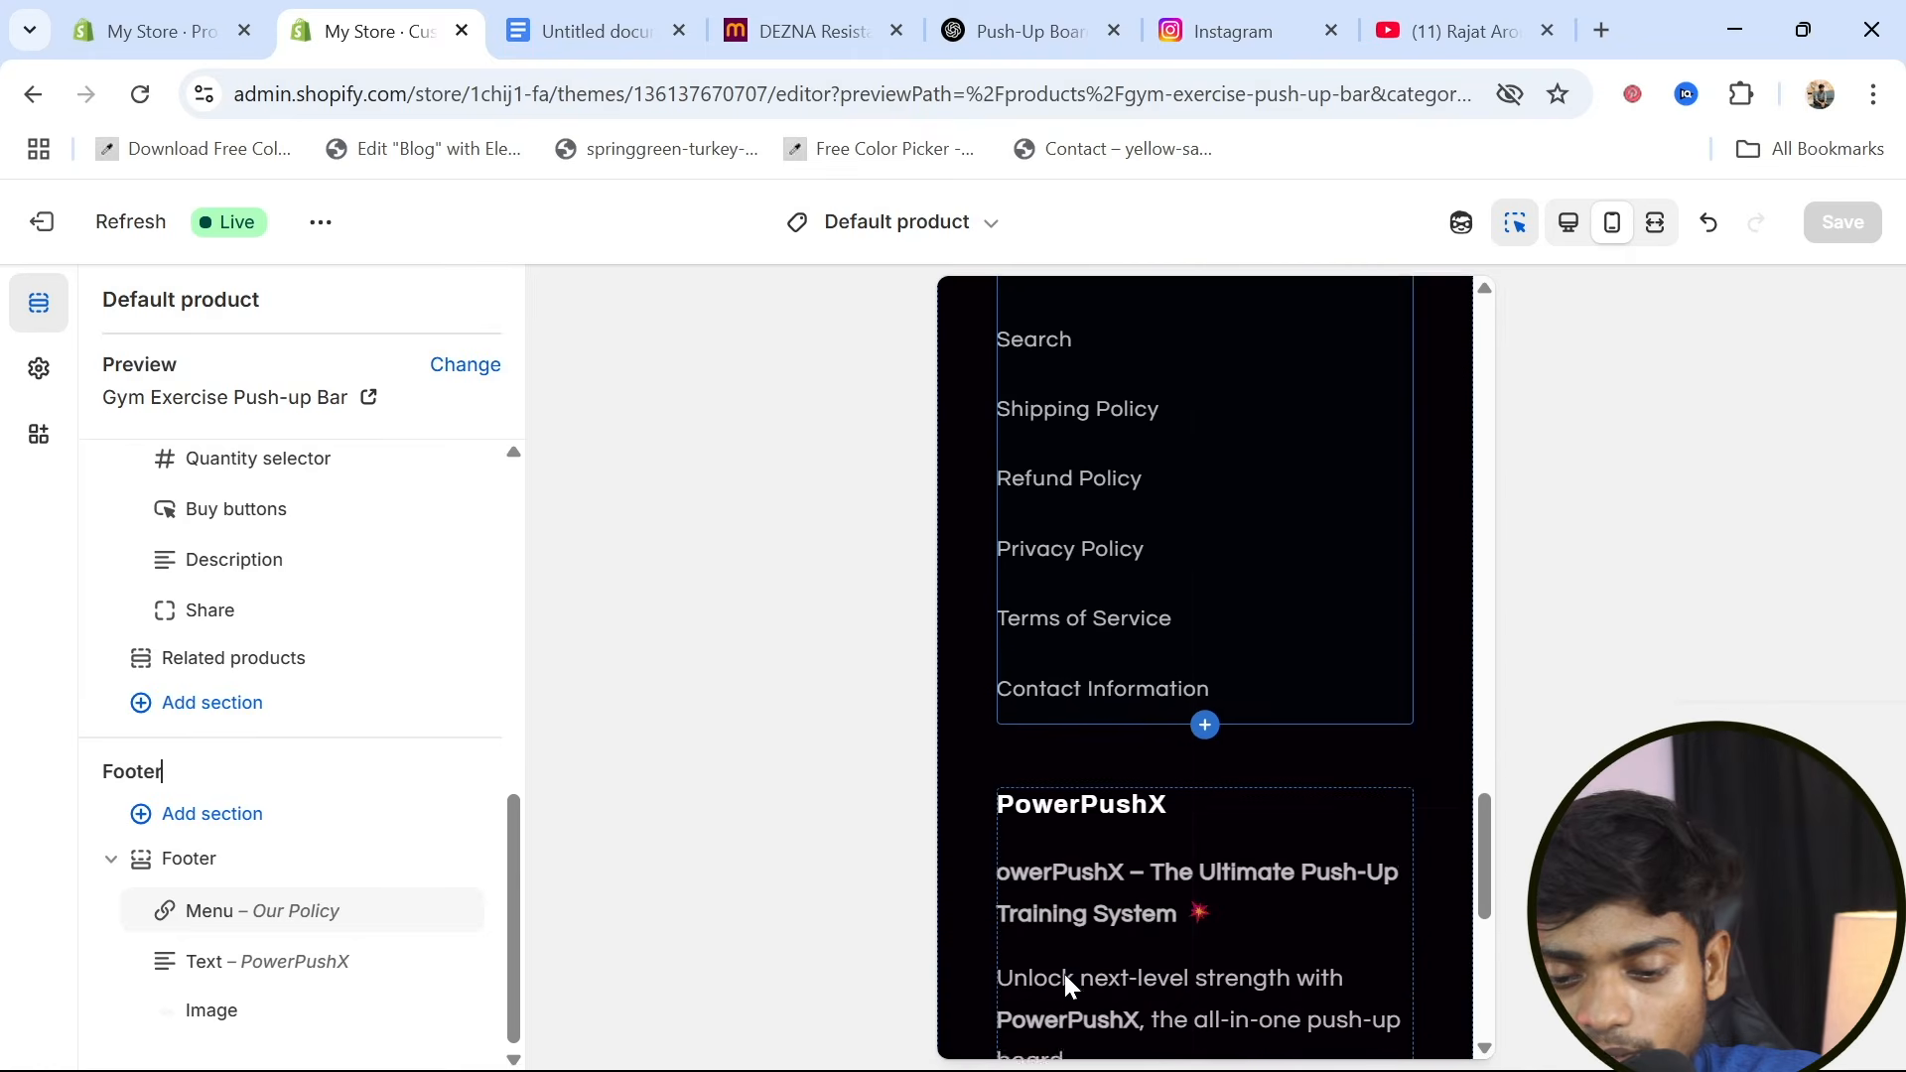
pyautogui.scroll(7, 1272, 764)
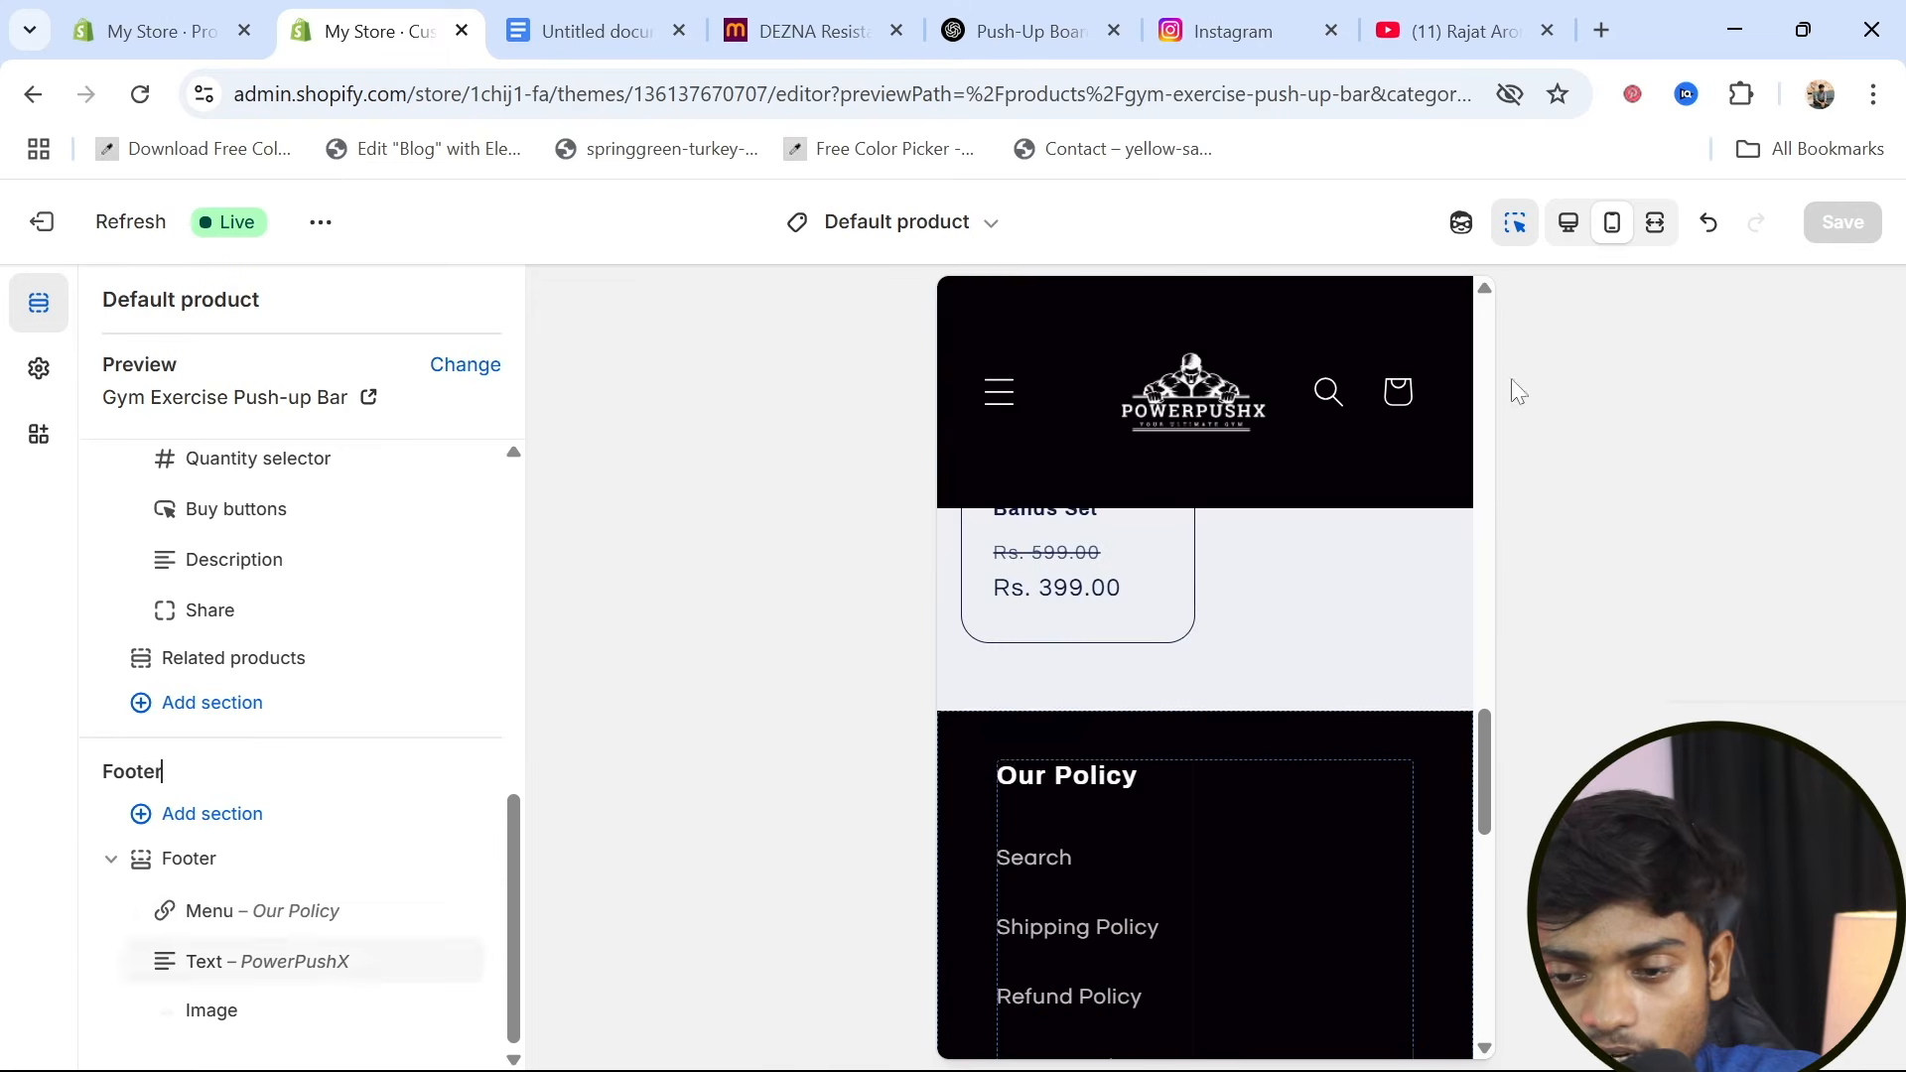
# Switch the preview back to desktop view and review the product page from header to footer
pyautogui.click(1576, 246)
pyautogui.scroll(4, 1236, 818)
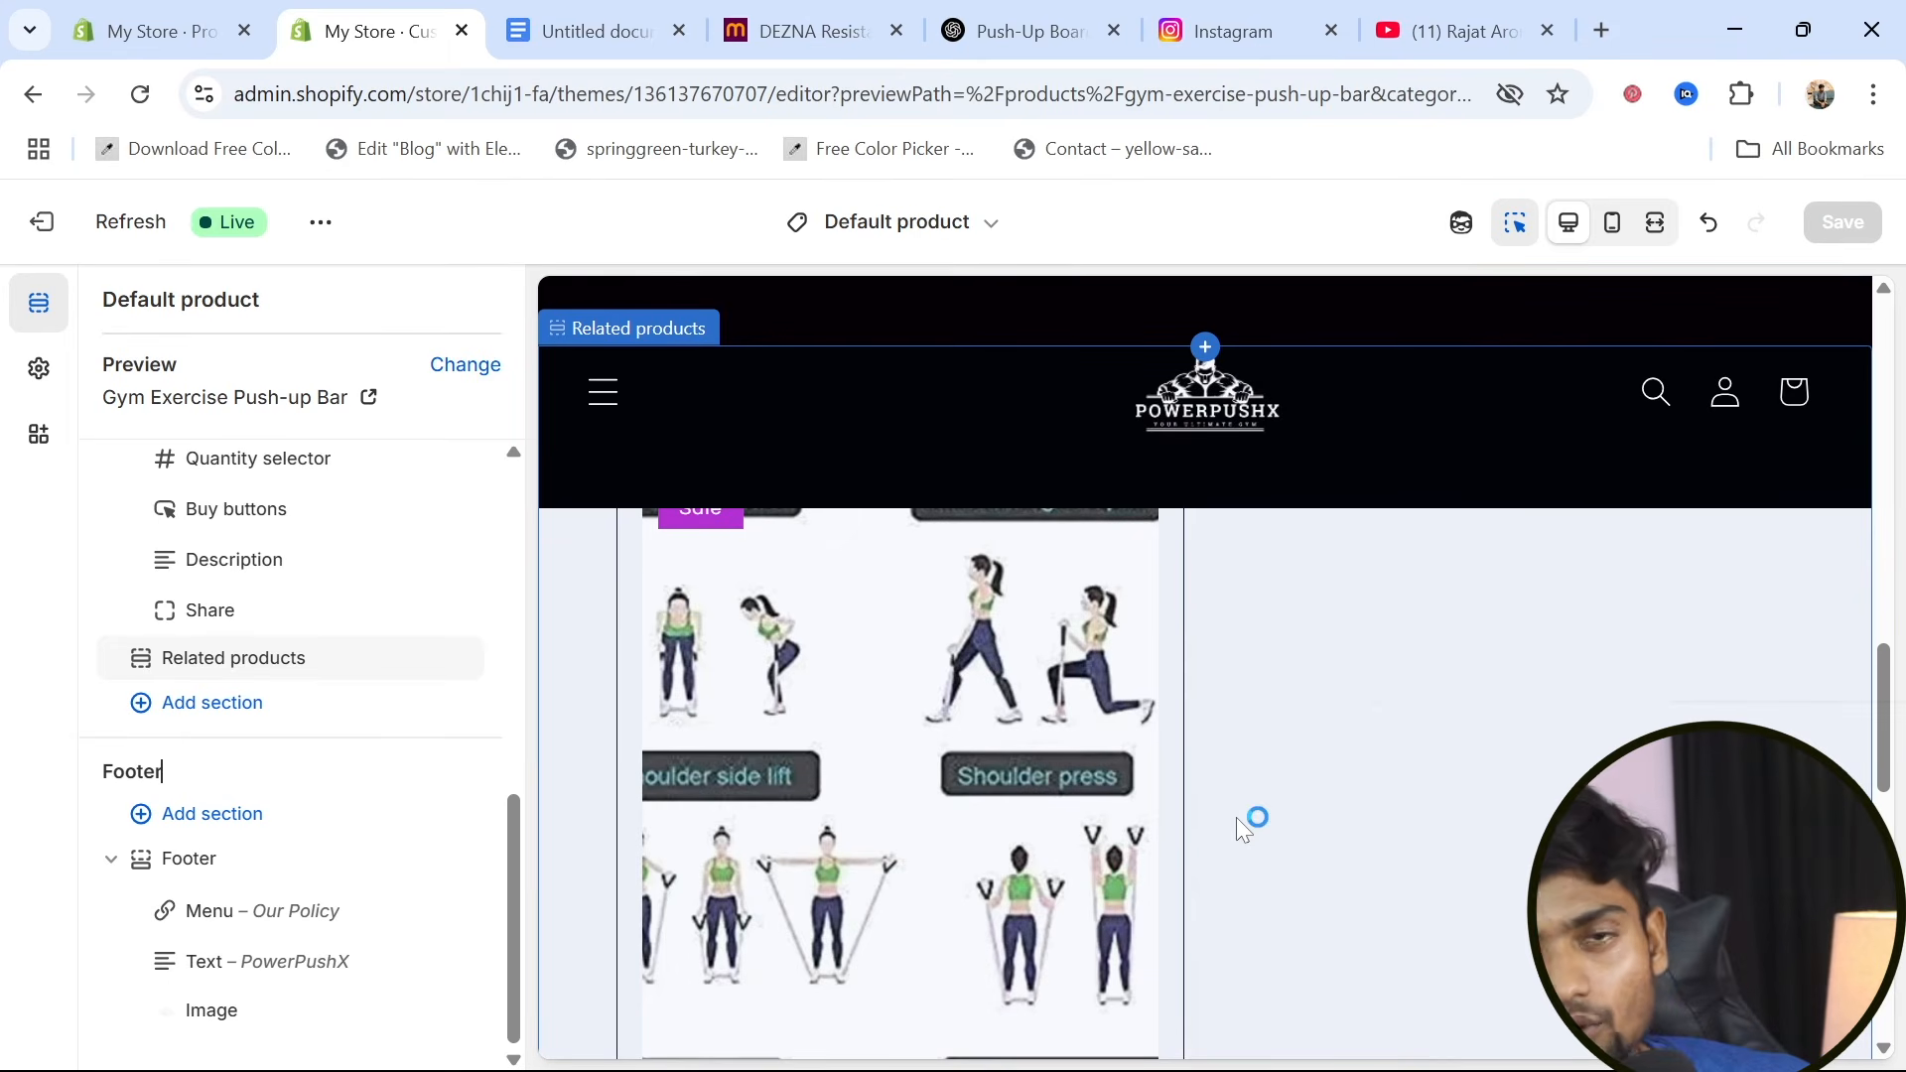
pyautogui.scroll(14, 1236, 818)
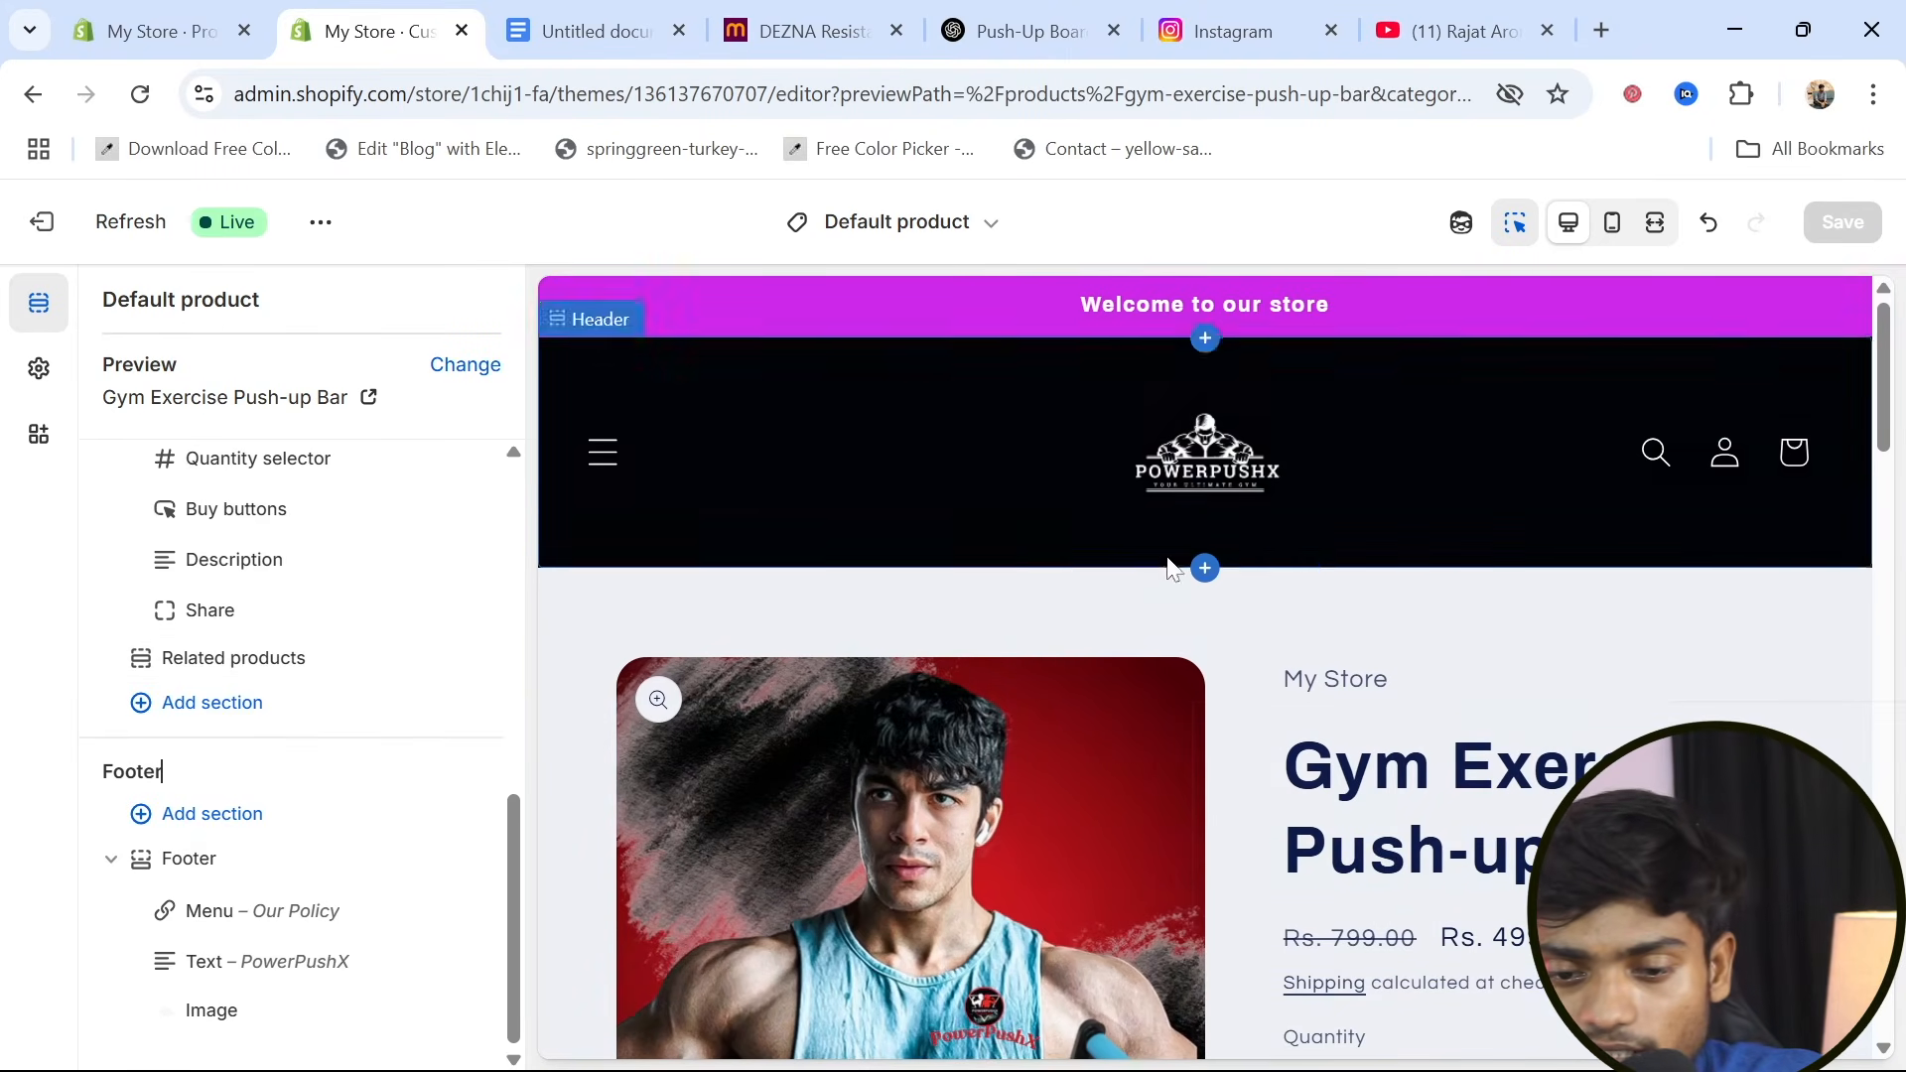
pyautogui.scroll(-20, 1167, 559)
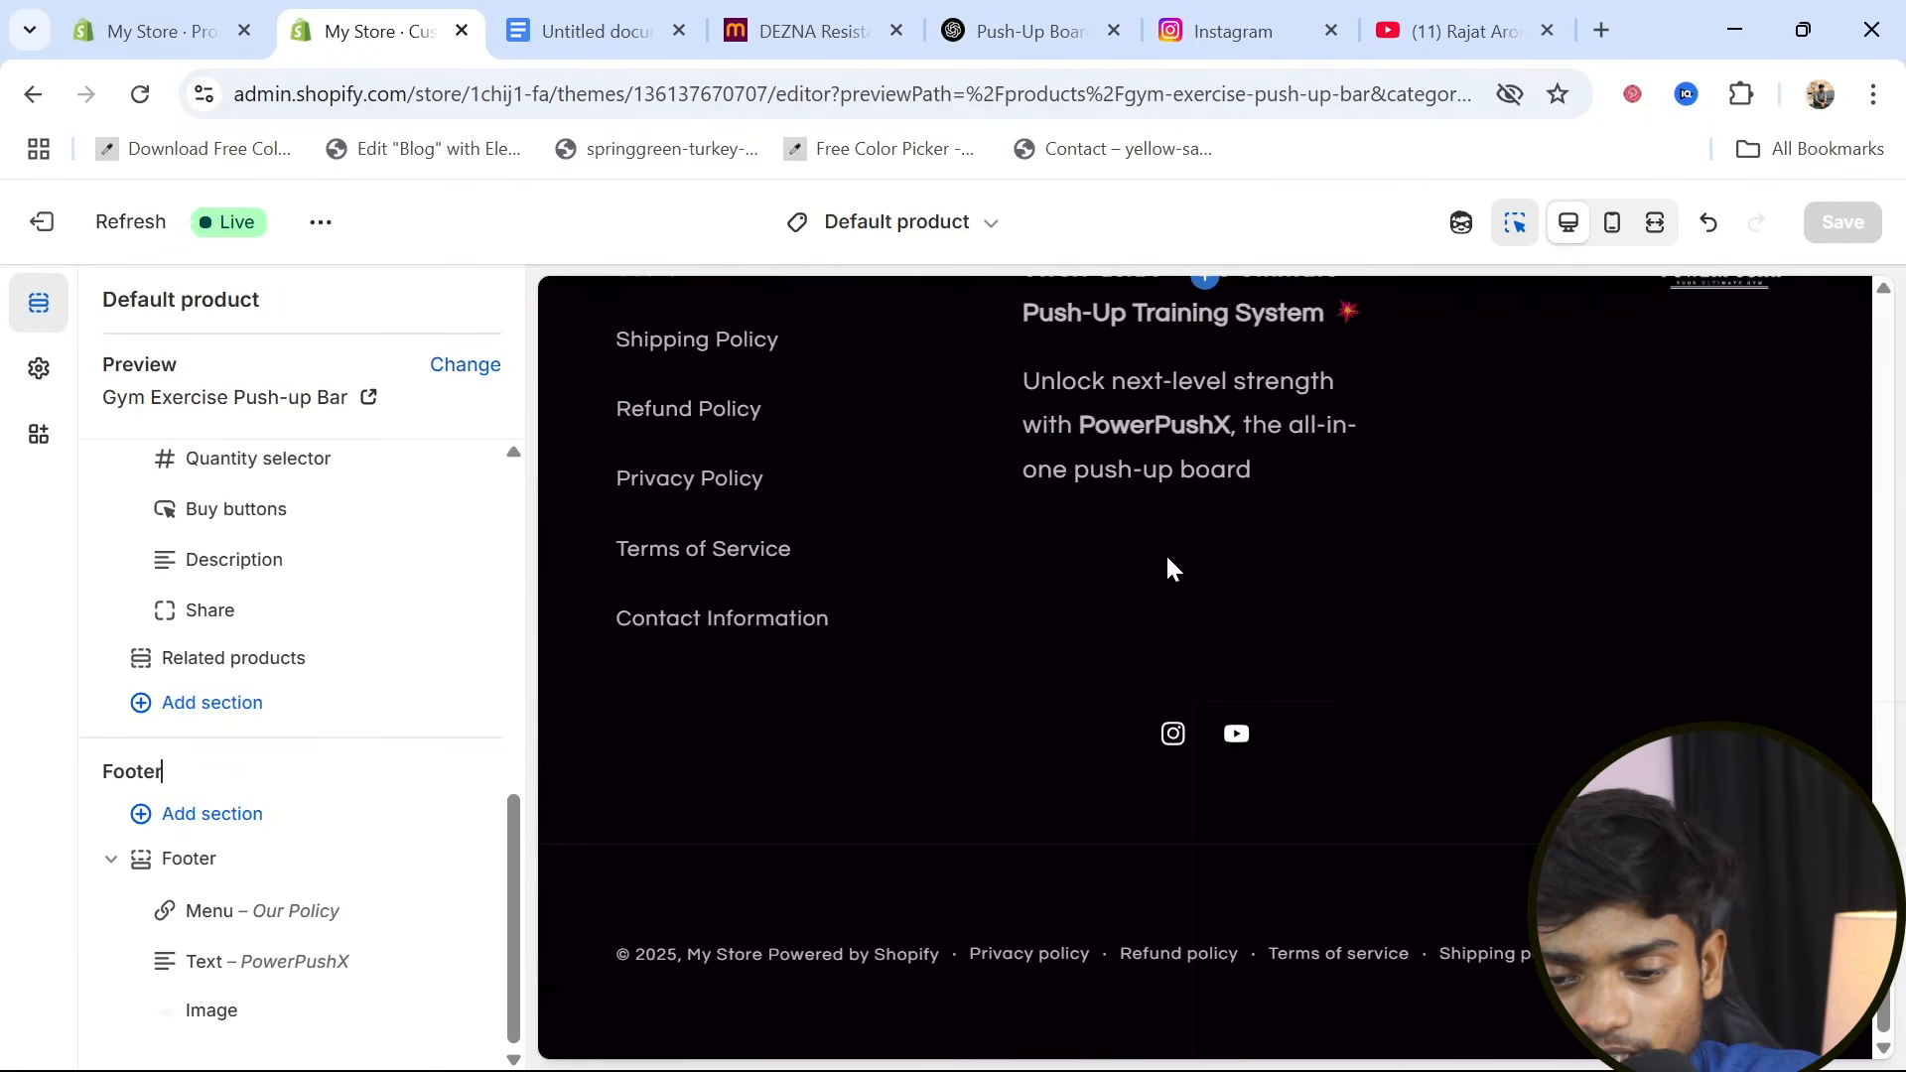
pyautogui.scroll(20, 1167, 568)
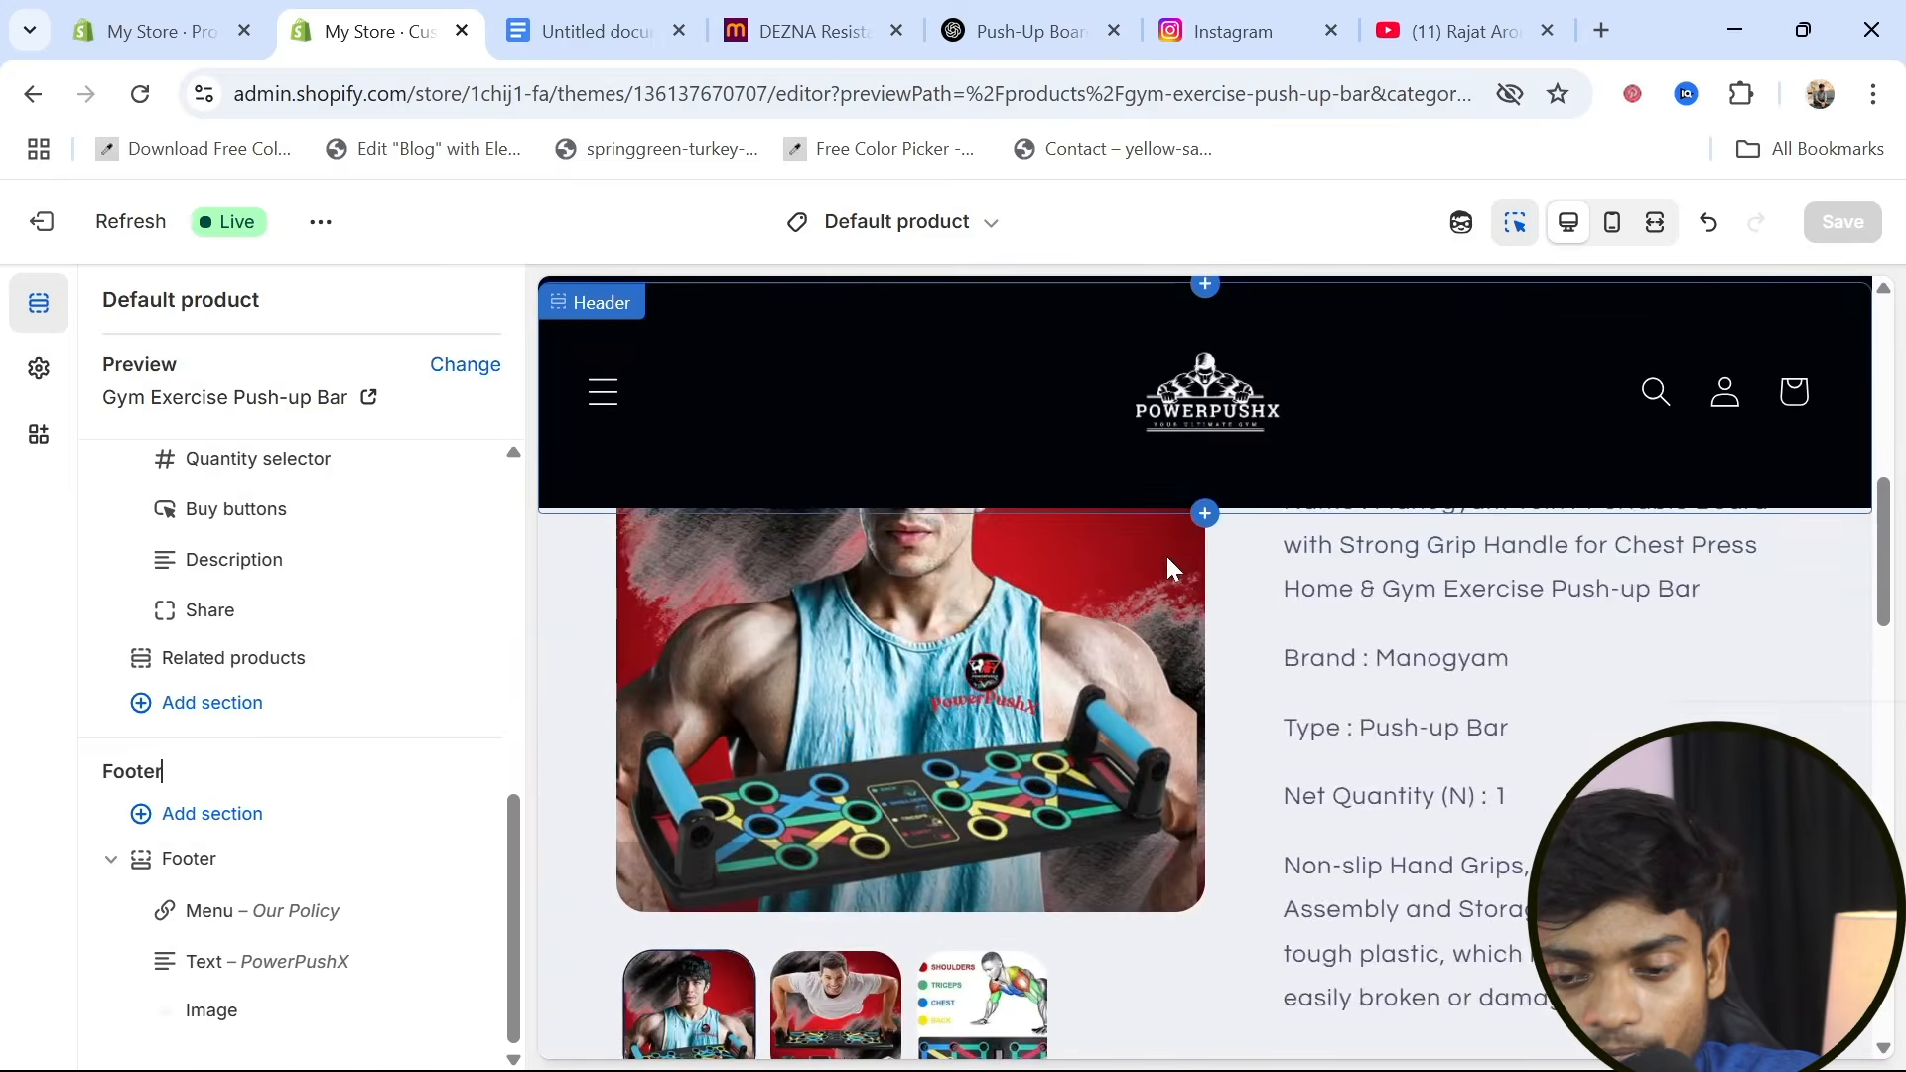
pyautogui.scroll(6, 1165, 552)
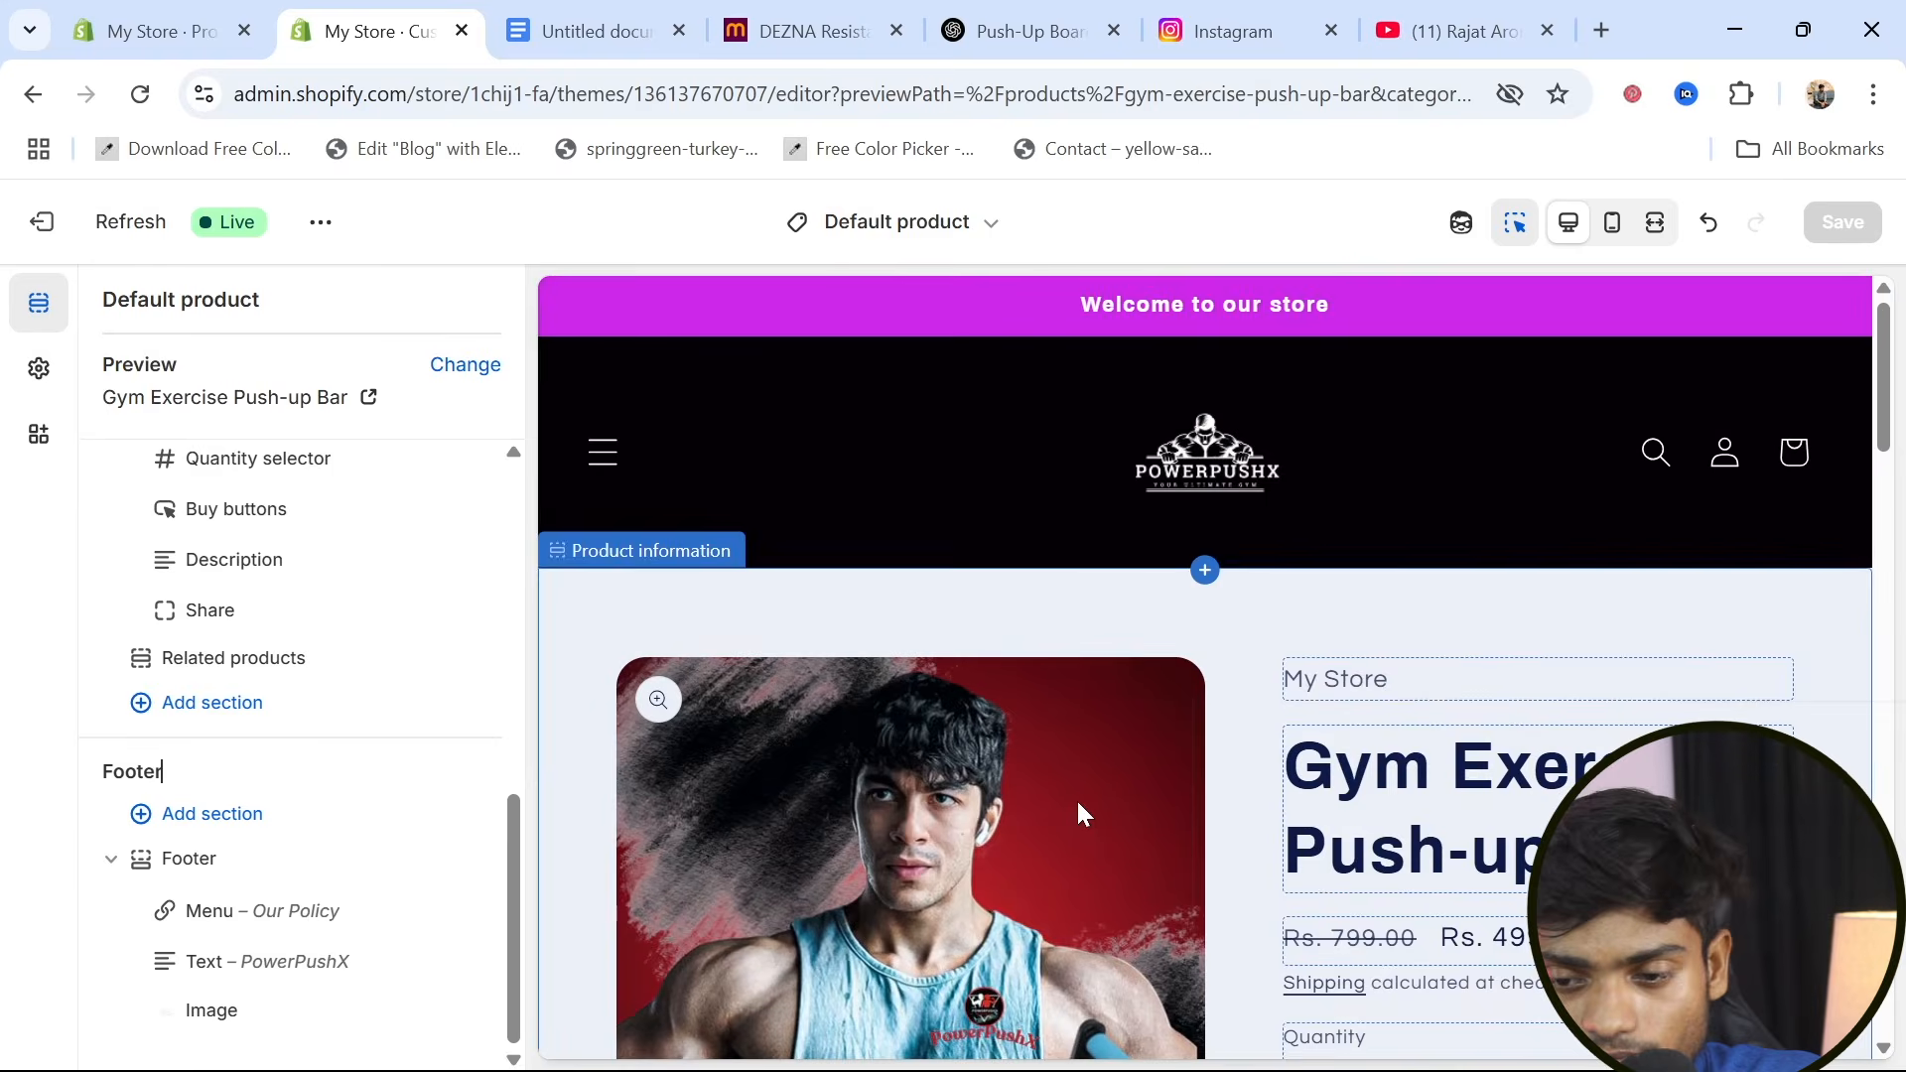
# Reopen the Refresh theme editor on the home page and bring up its header area
pyautogui.click(175, 22)
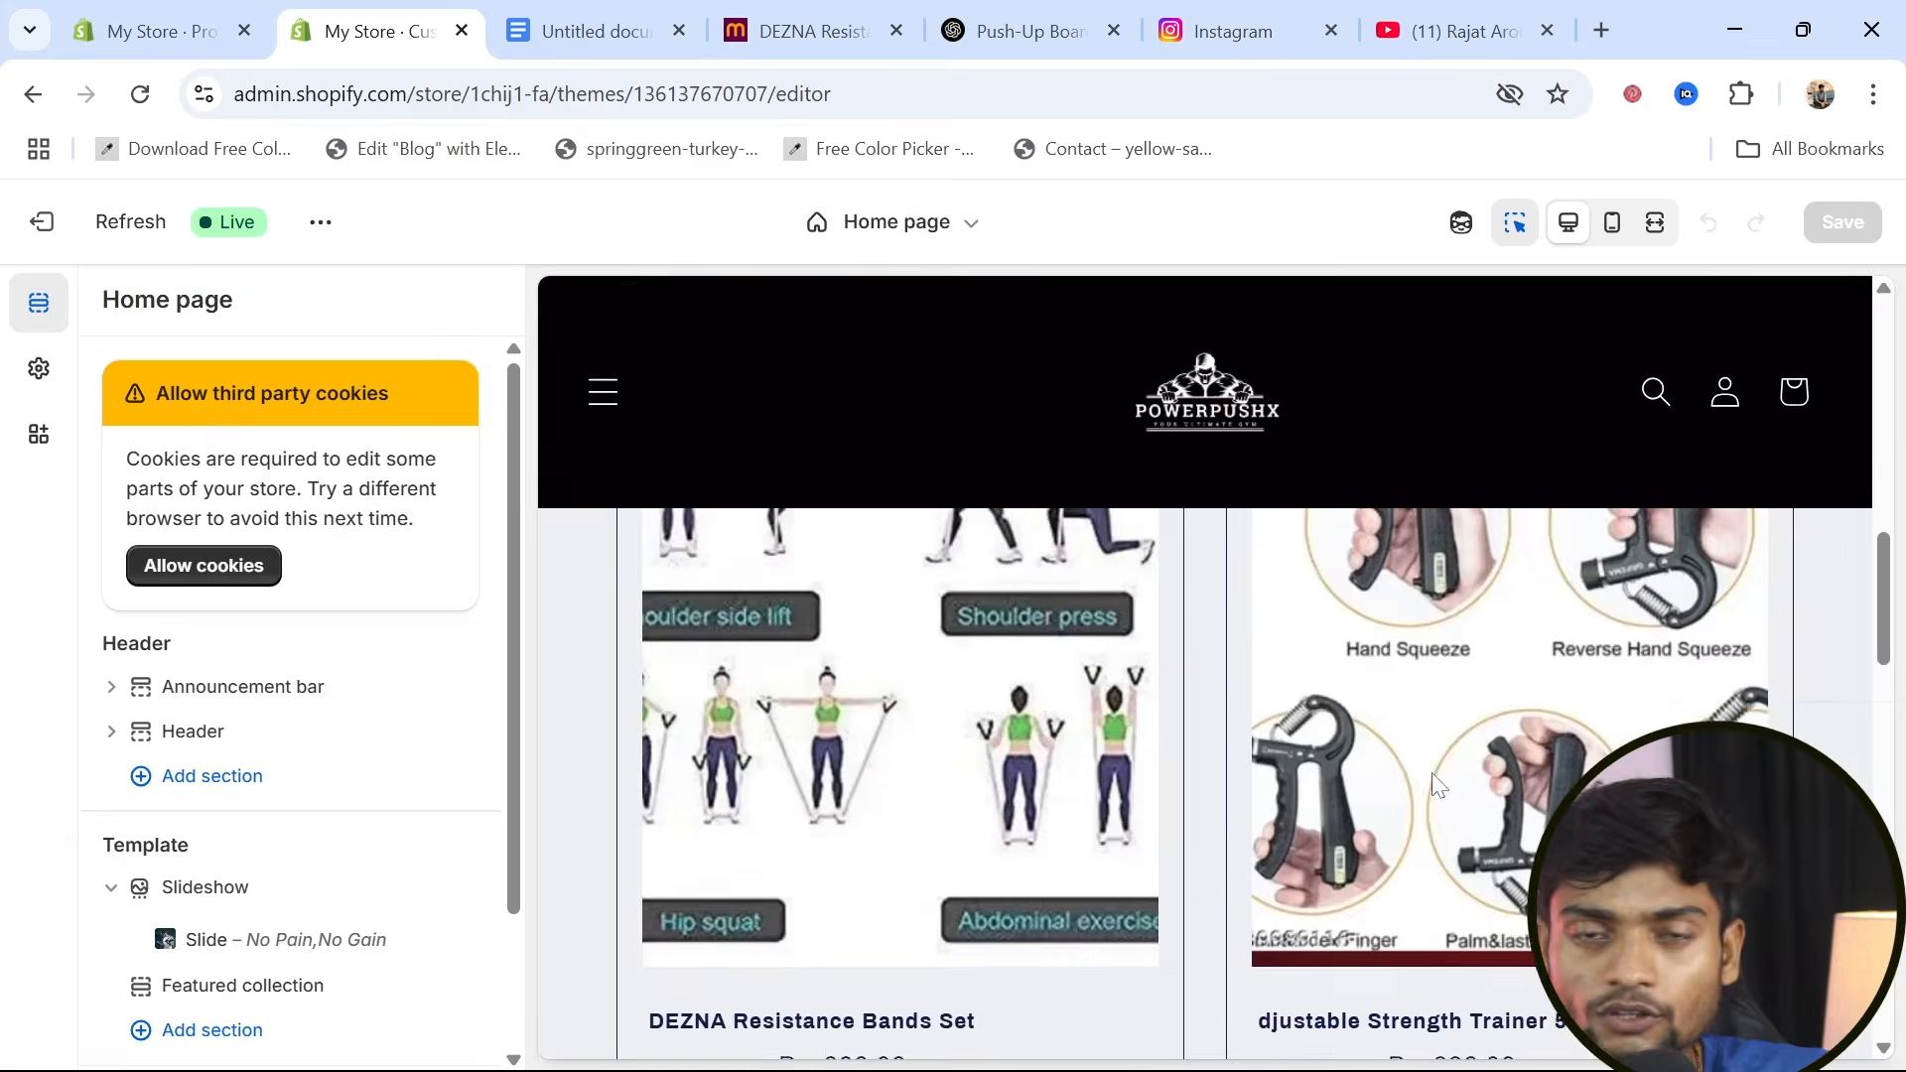
pyautogui.scroll(5, 1431, 772)
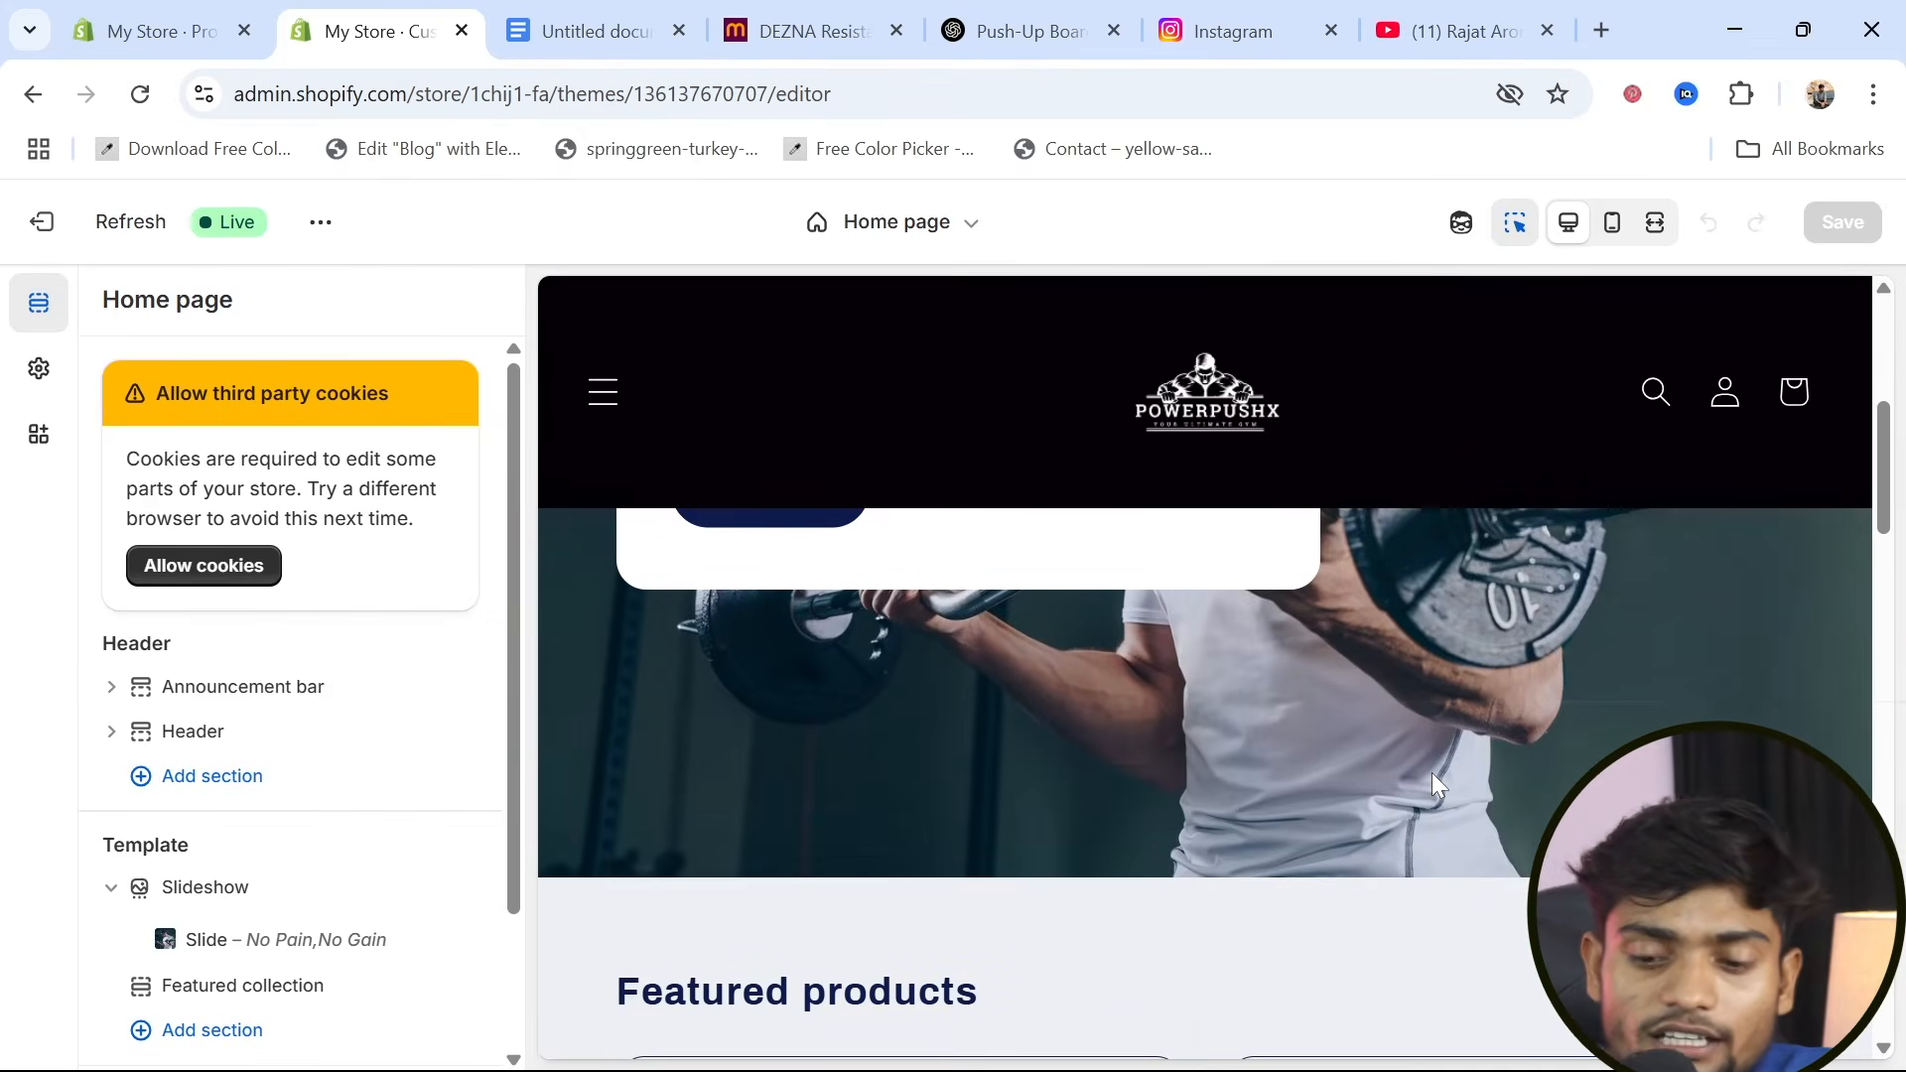
pyautogui.scroll(5, 1431, 772)
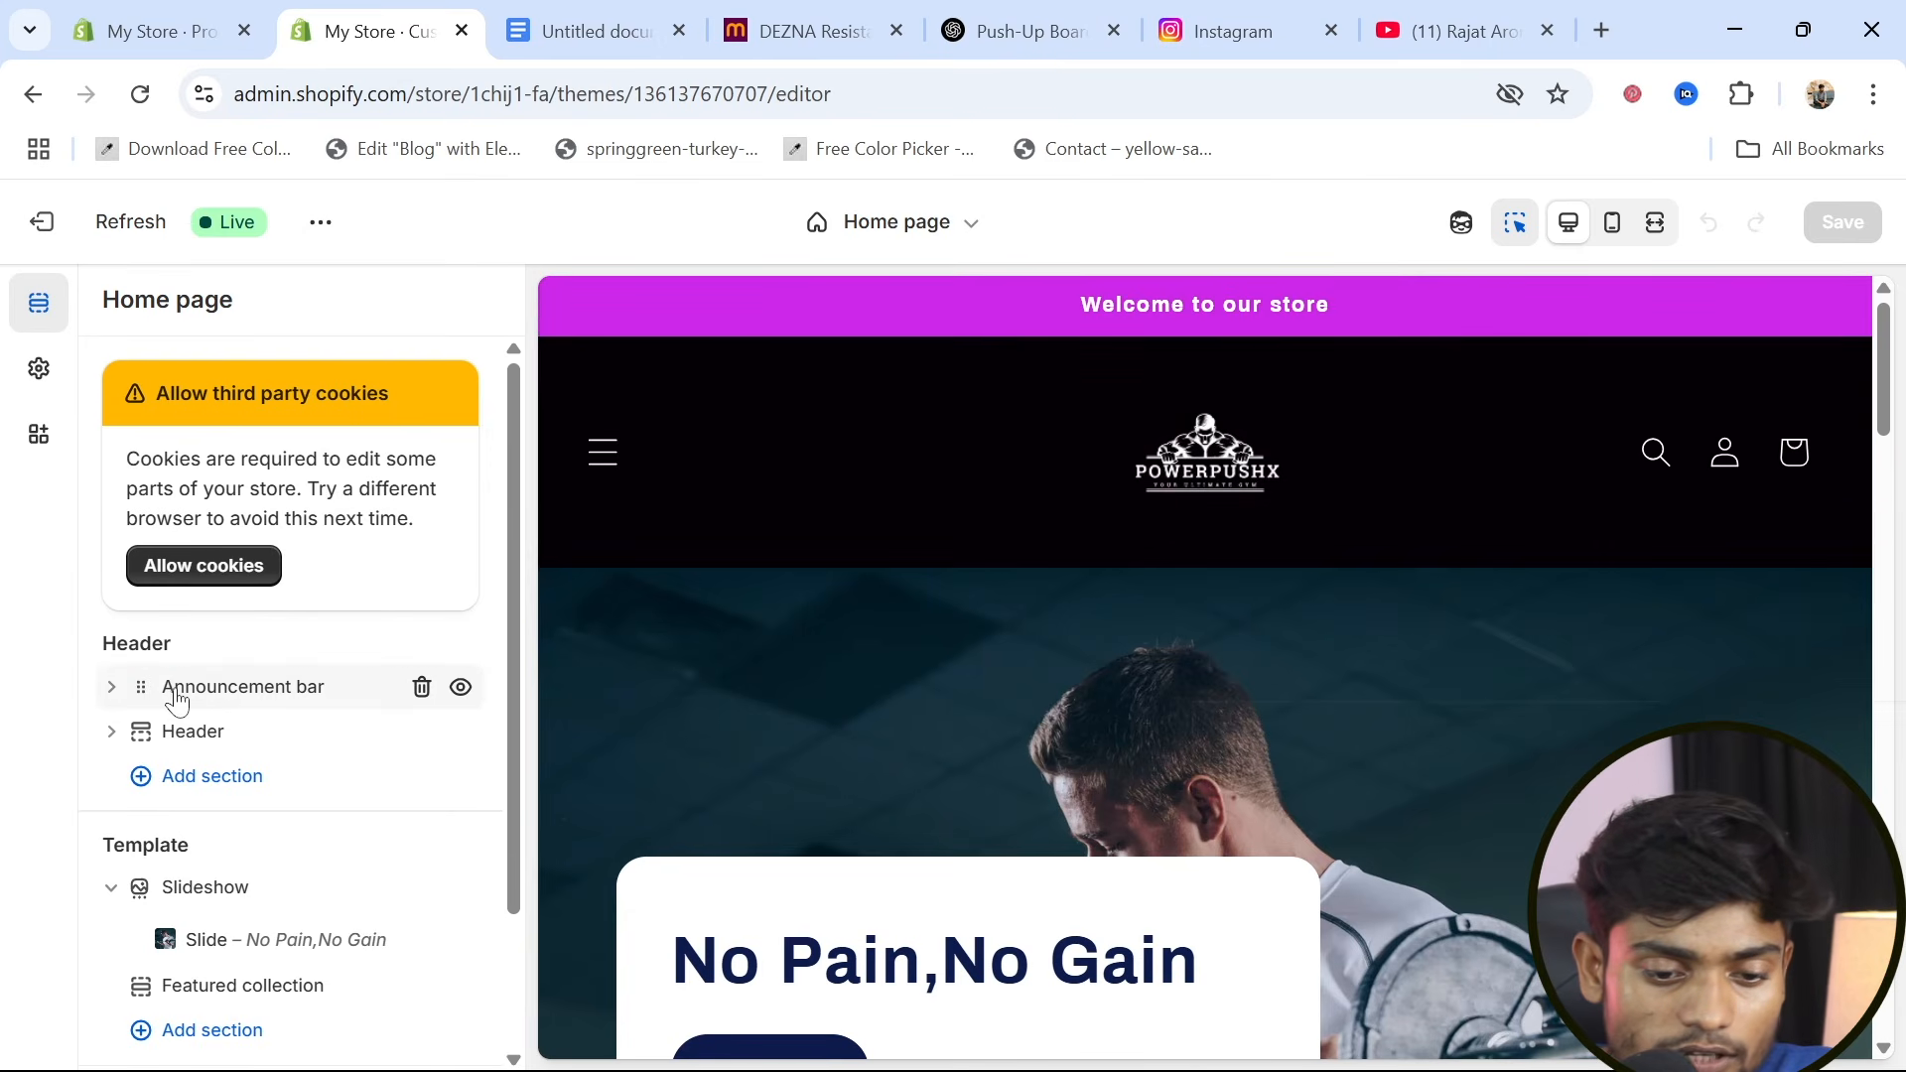
# Edit the announcement bar's color scheme, Scheme 4, and set its background to dark gray #272727
pyautogui.click(226, 700)
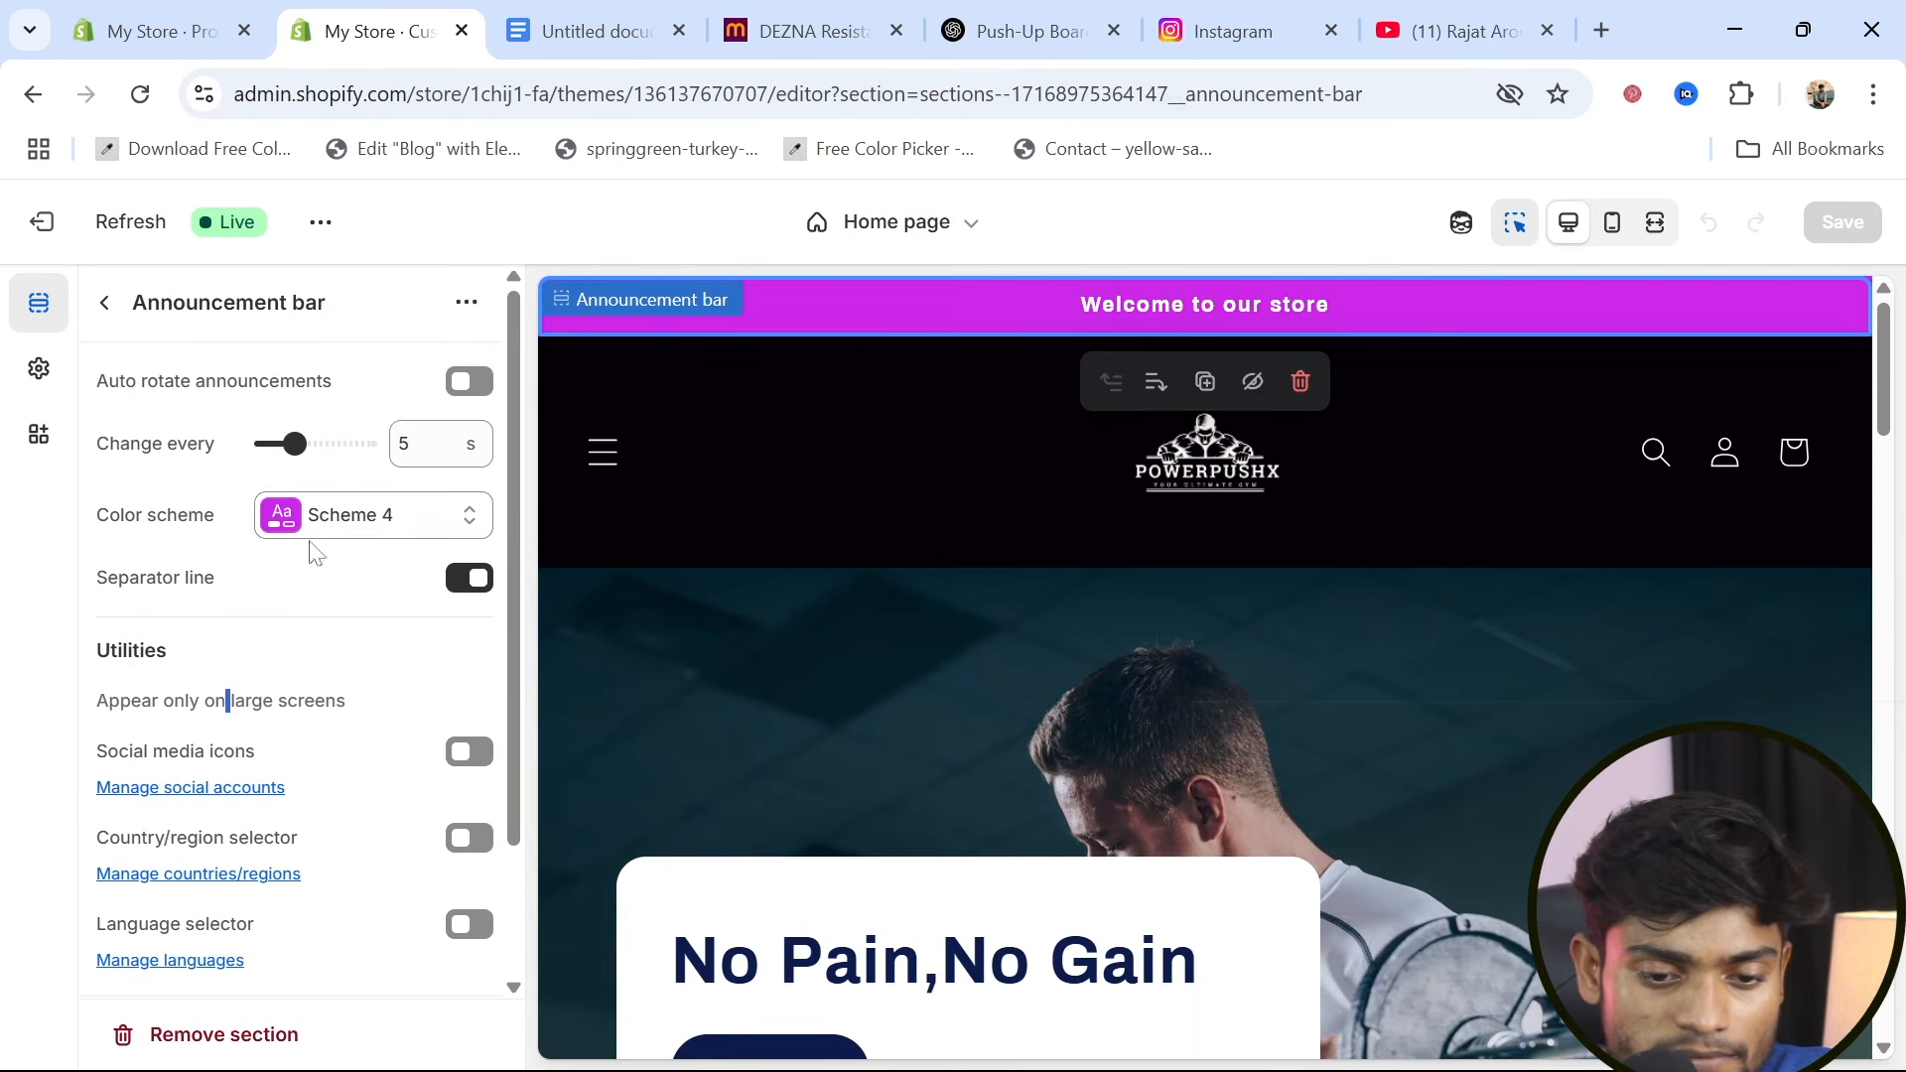
pyautogui.click(358, 526)
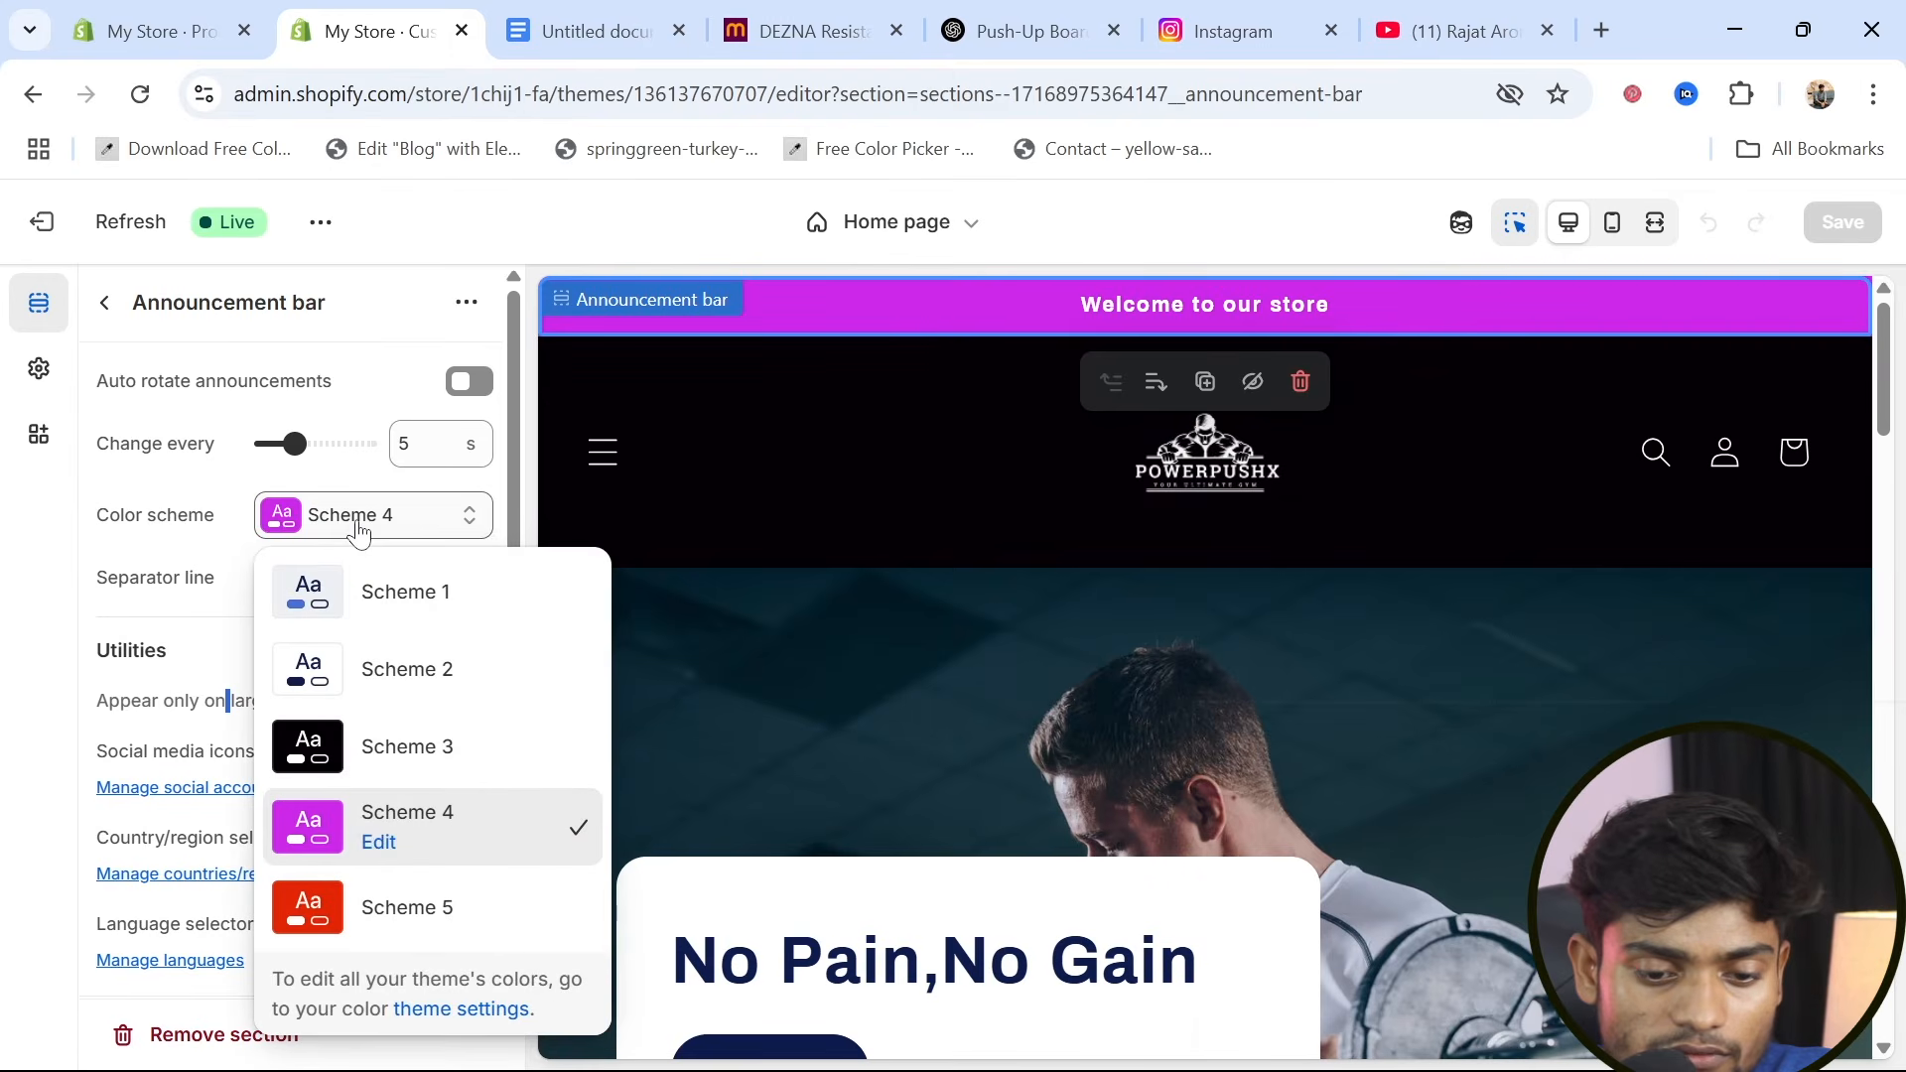
pyautogui.click(377, 843)
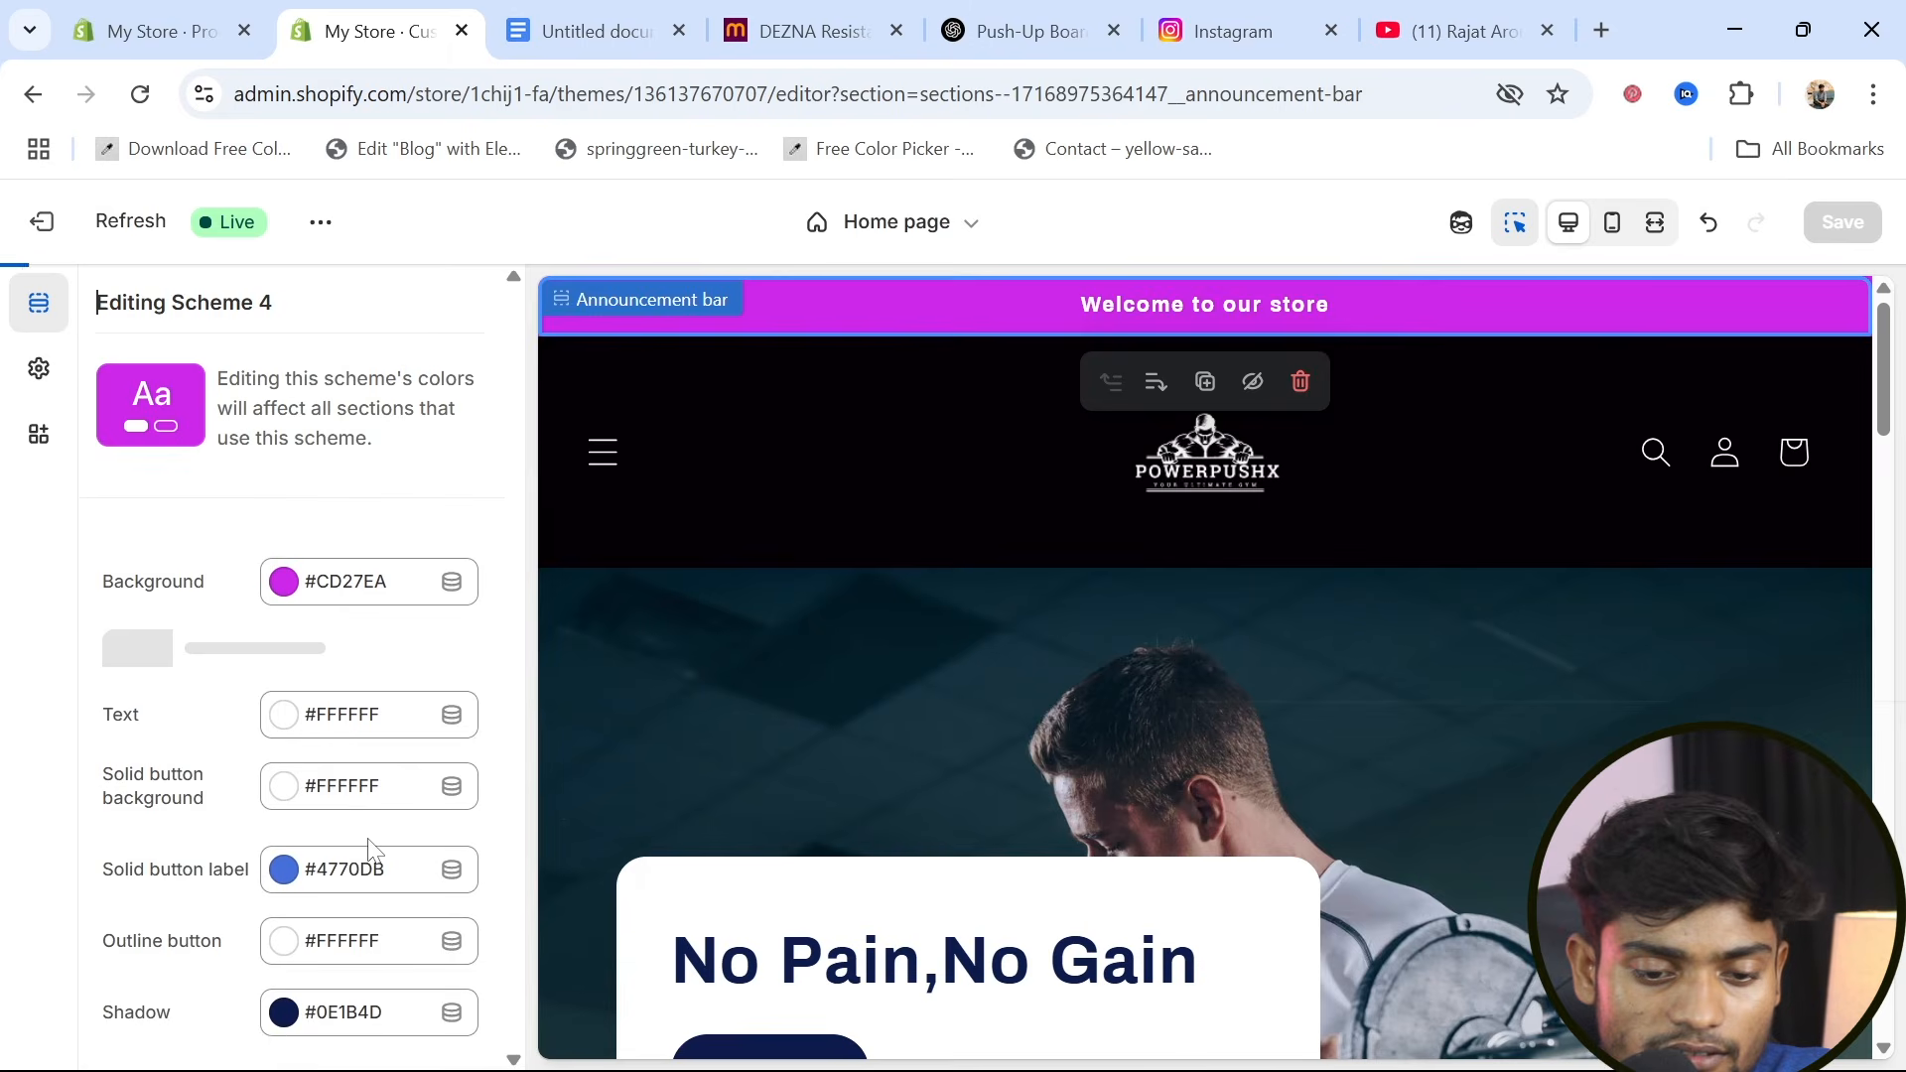
pyautogui.click(285, 583)
pyautogui.moveTo(282, 700); pyautogui.dragTo(274, 829)
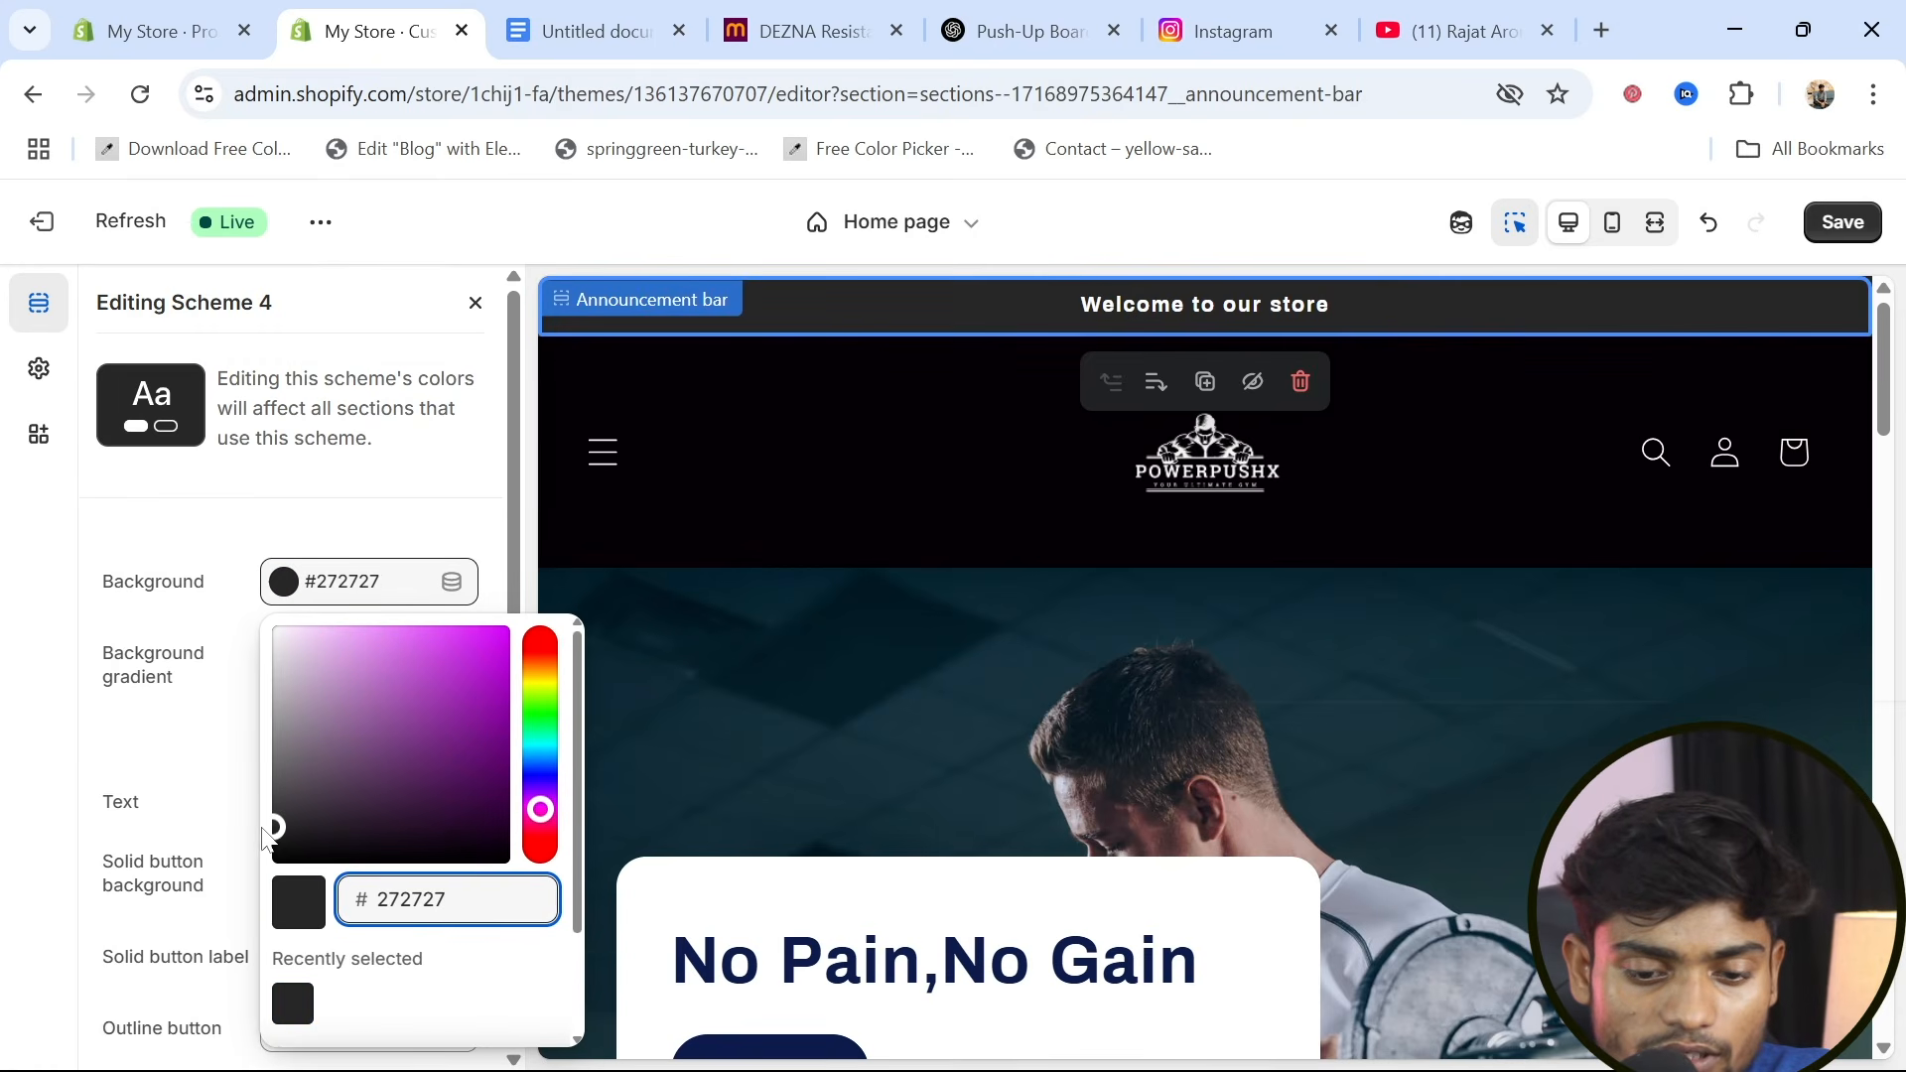
pyautogui.click(427, 516)
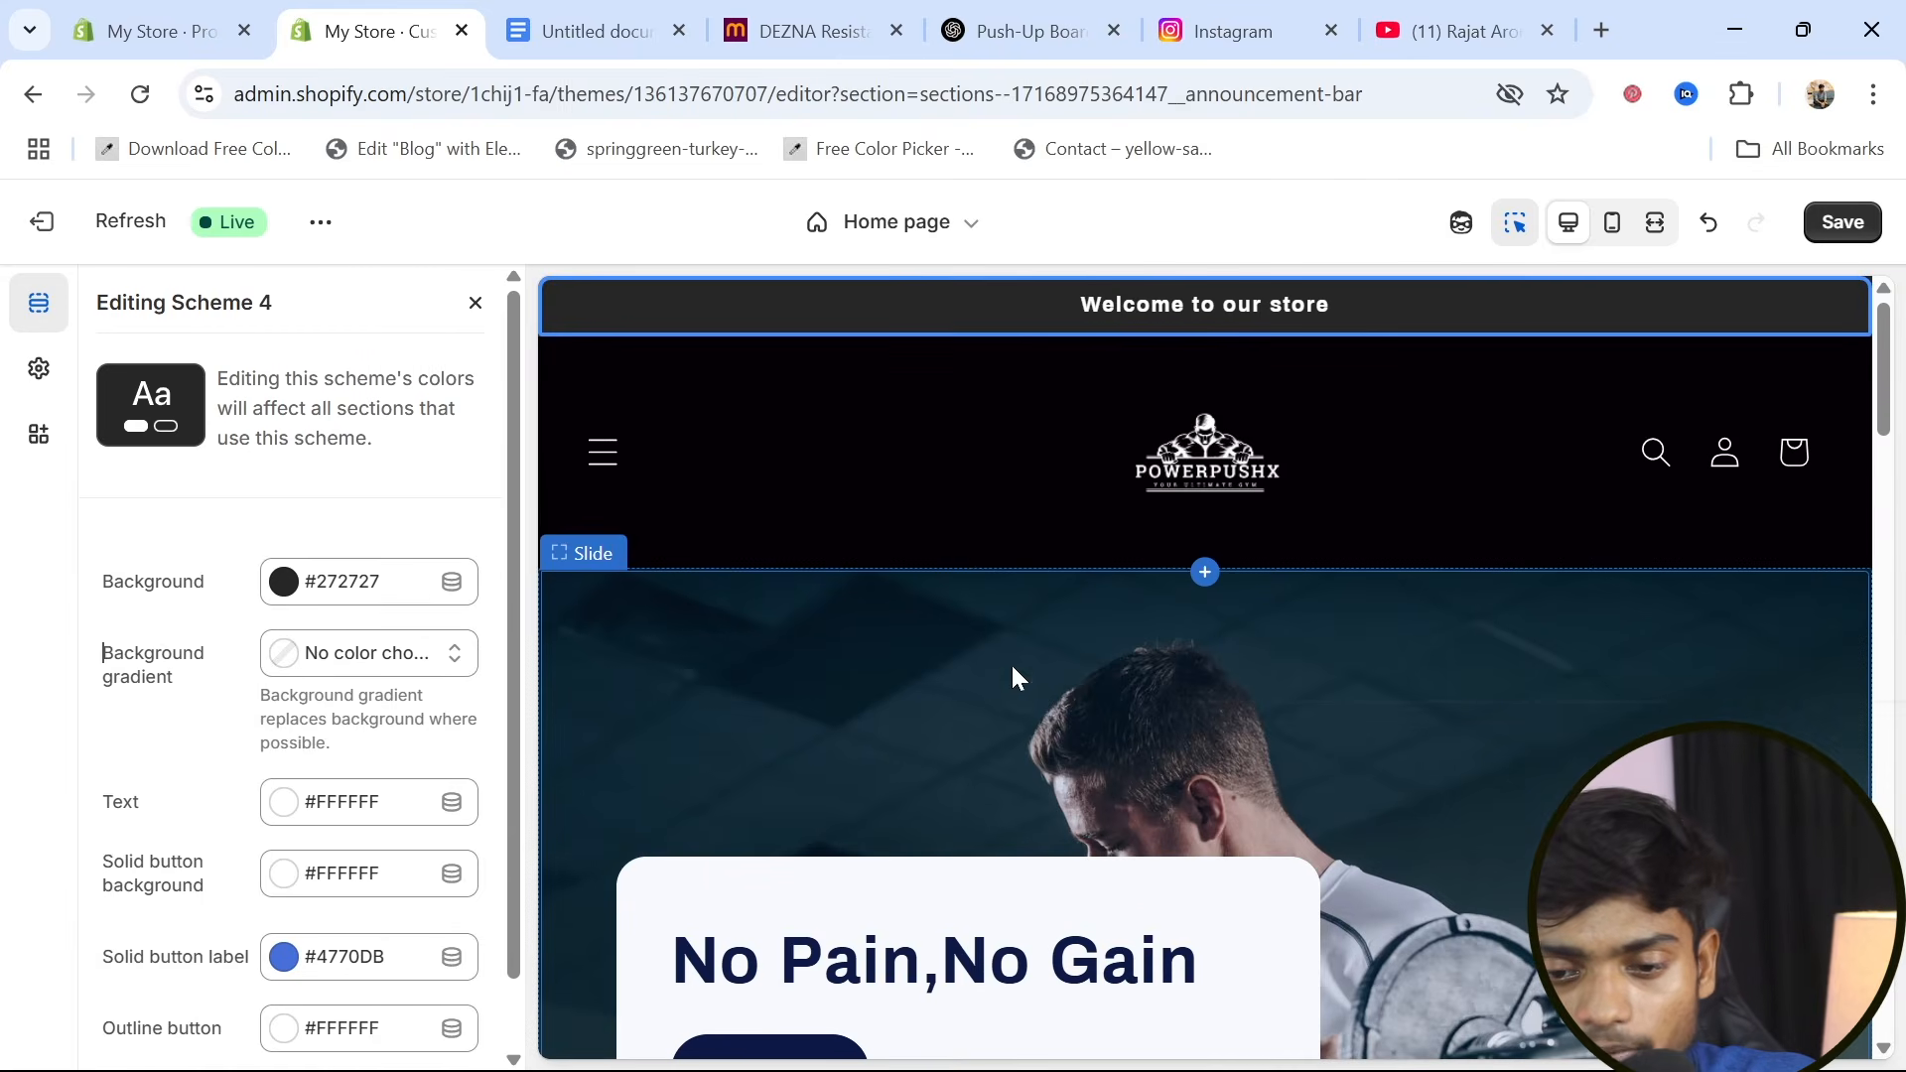
# Review the home page's featured products, sale badges and footer with the edited color scheme
pyautogui.scroll(-10, 1171, 675)
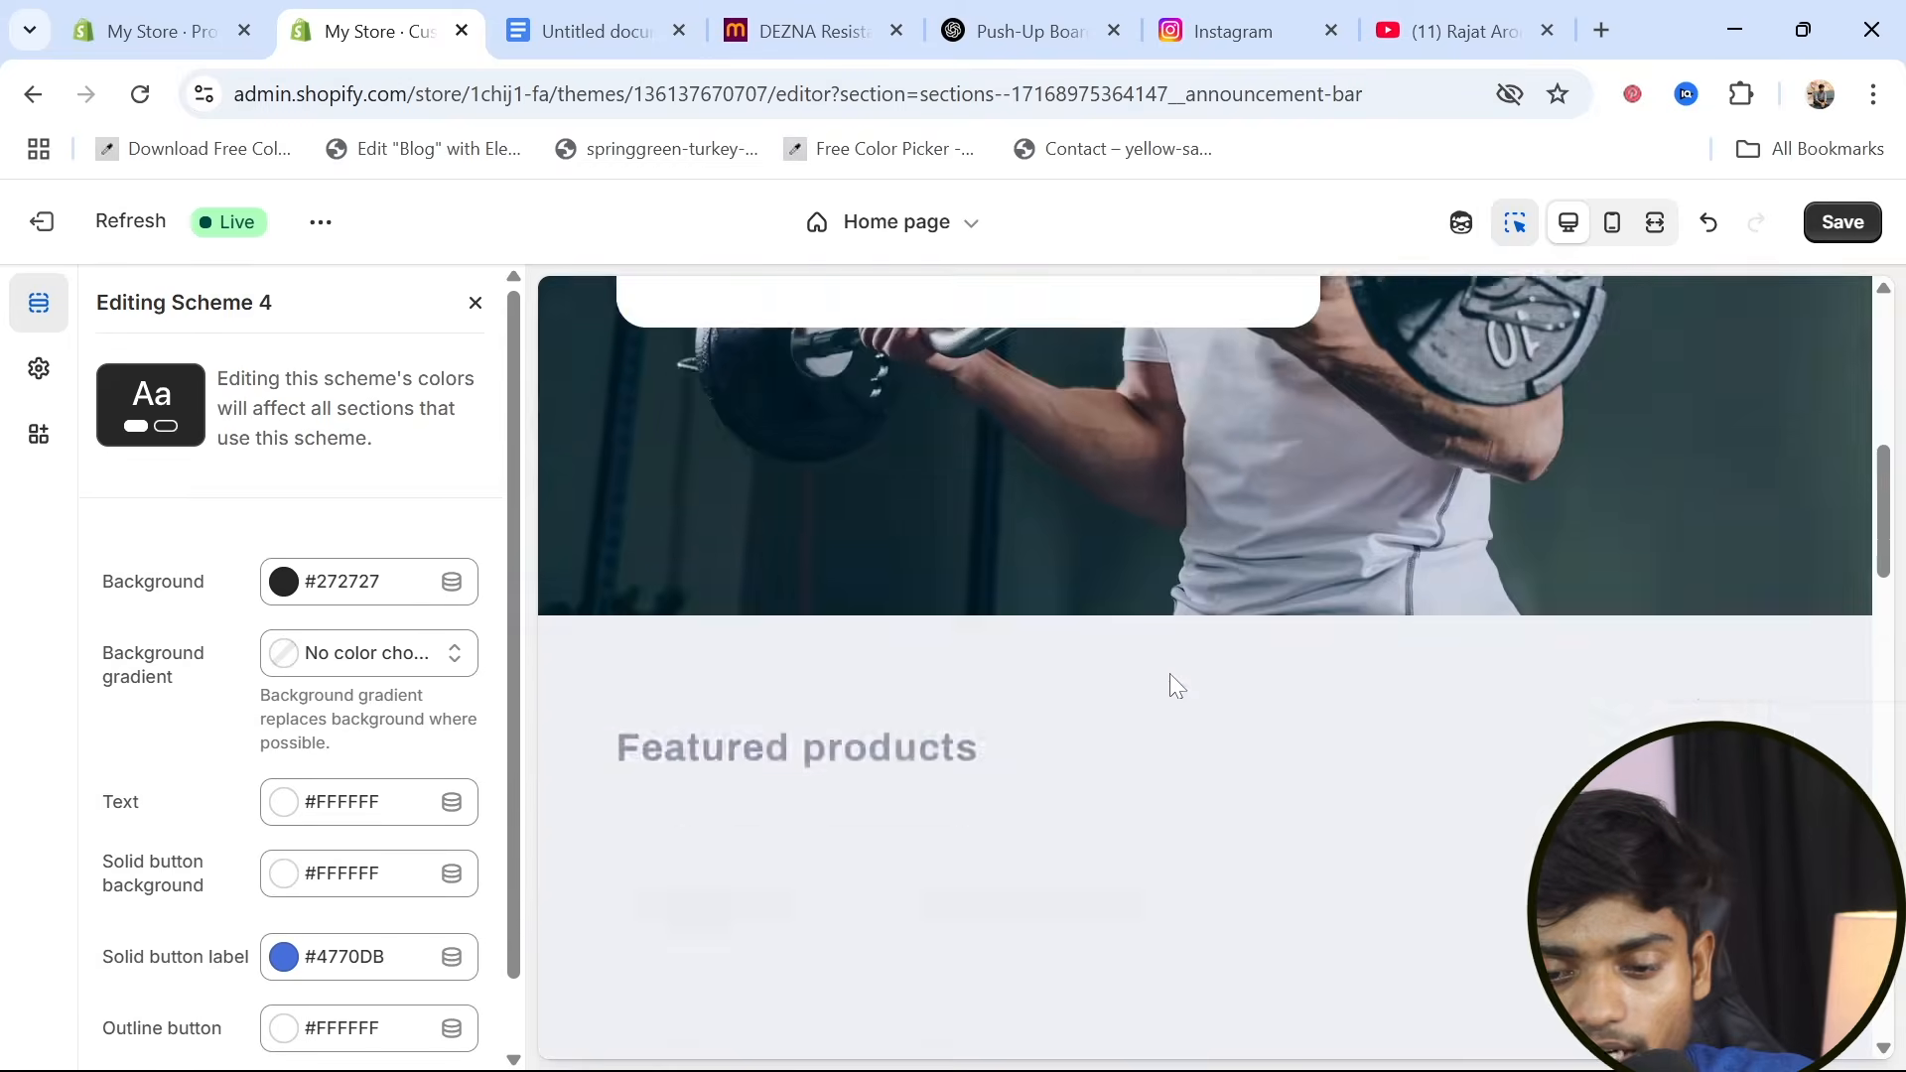
pyautogui.scroll(-2, 1173, 685)
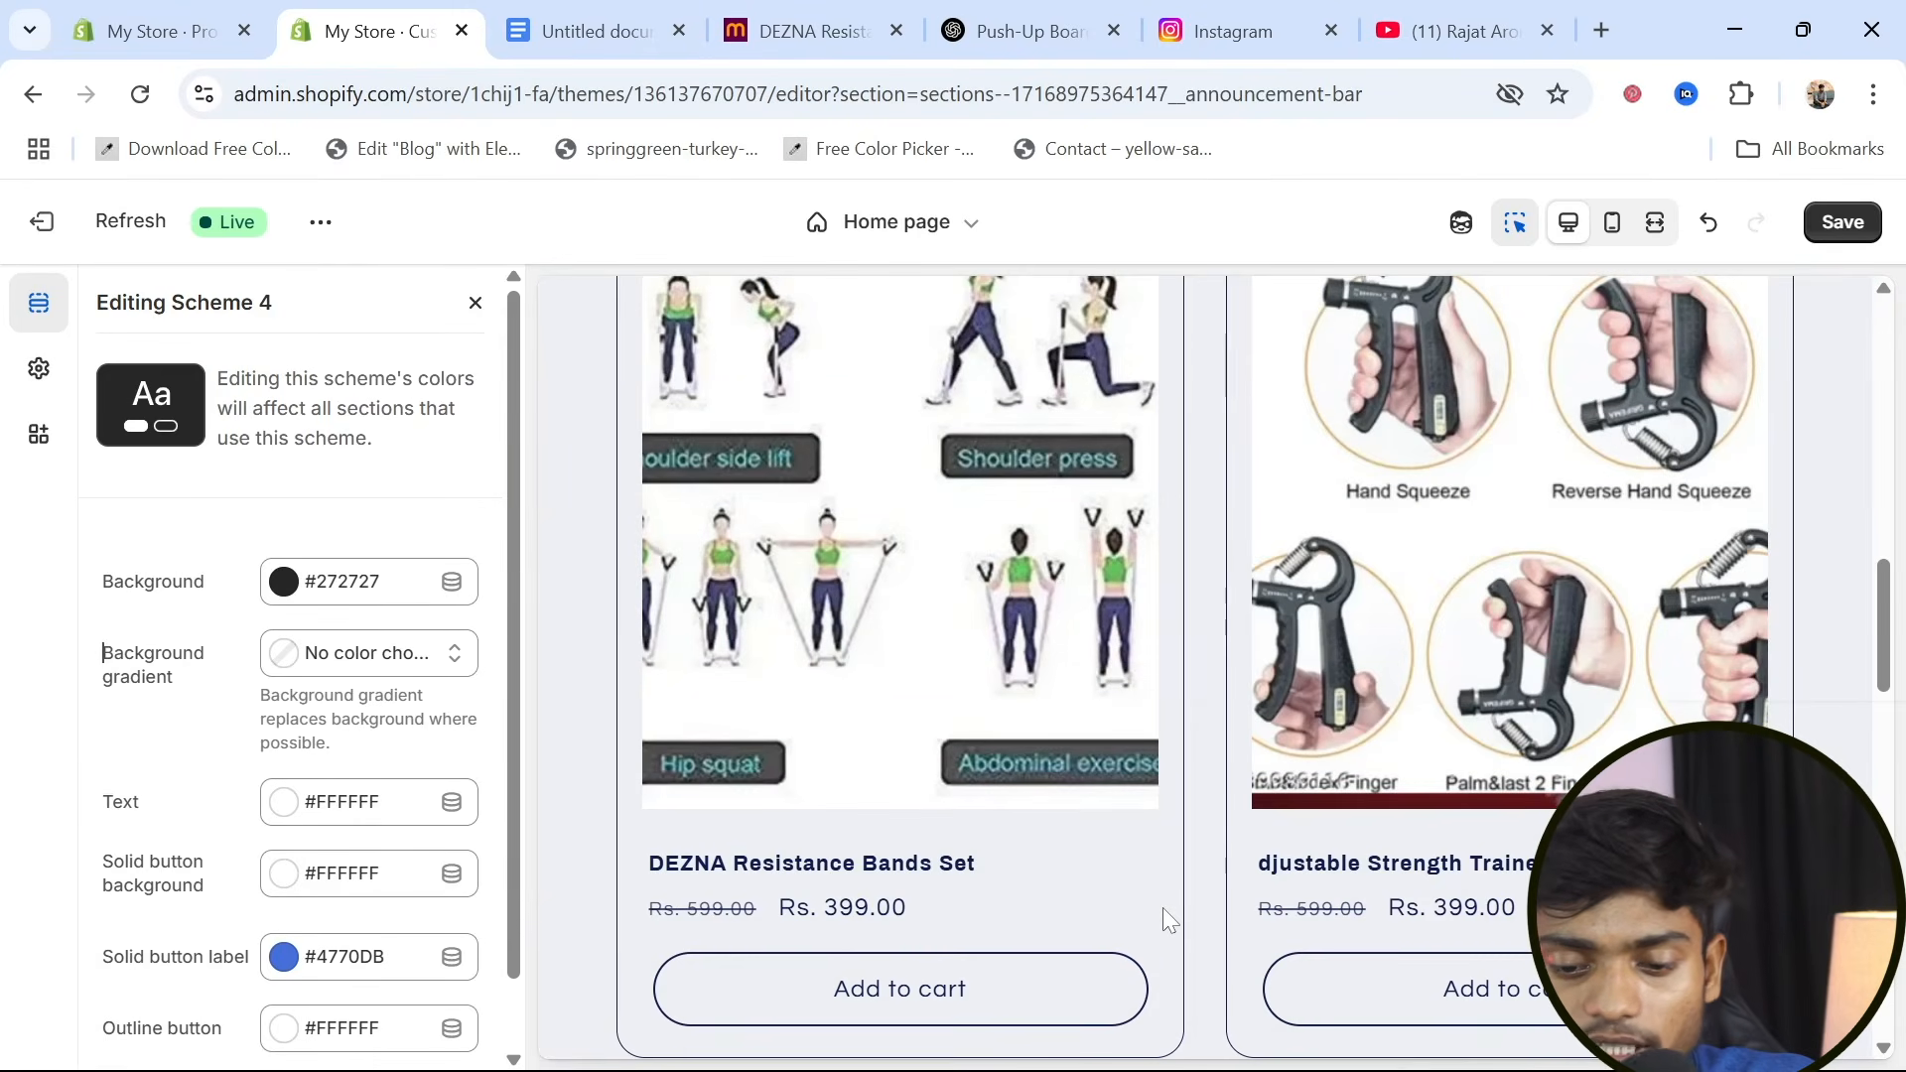
pyautogui.scroll(-15, 1163, 908)
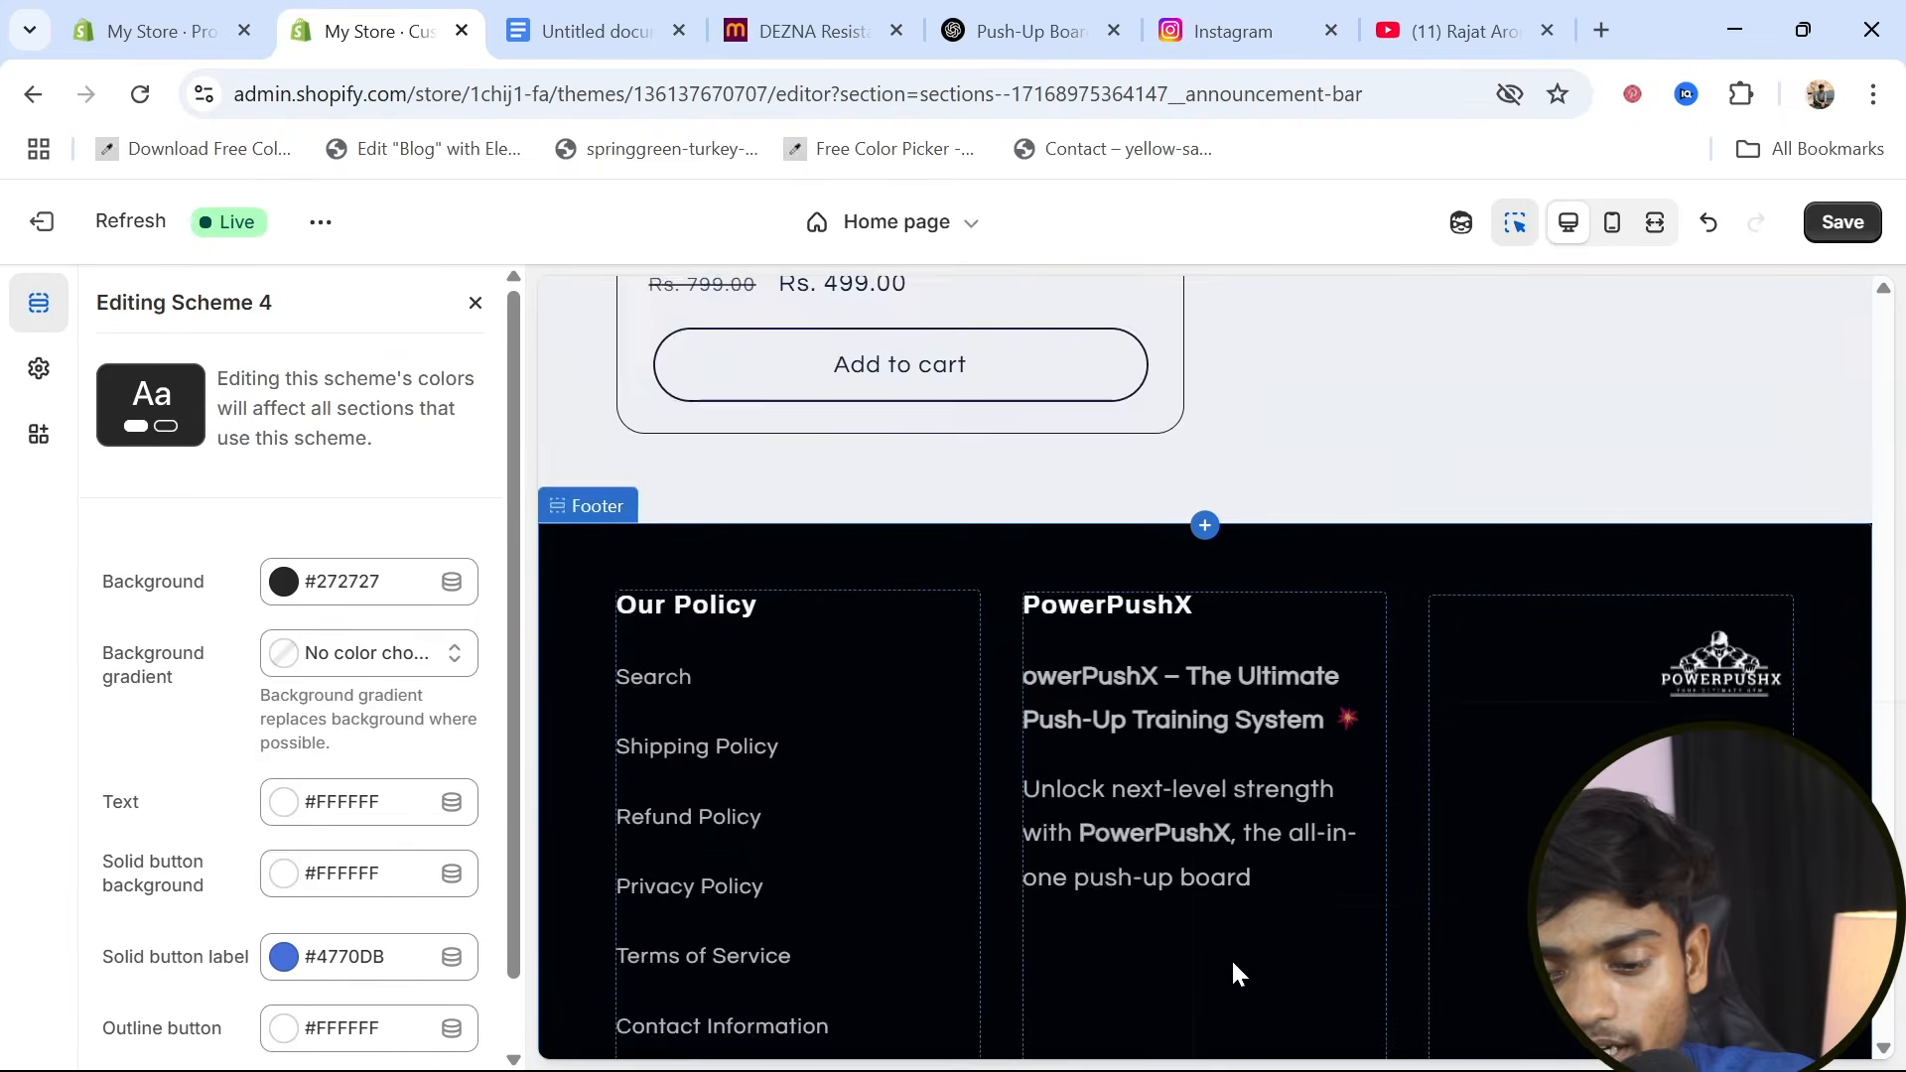
pyautogui.scroll(-2, 1230, 957)
pyautogui.scroll(10, 998, 814)
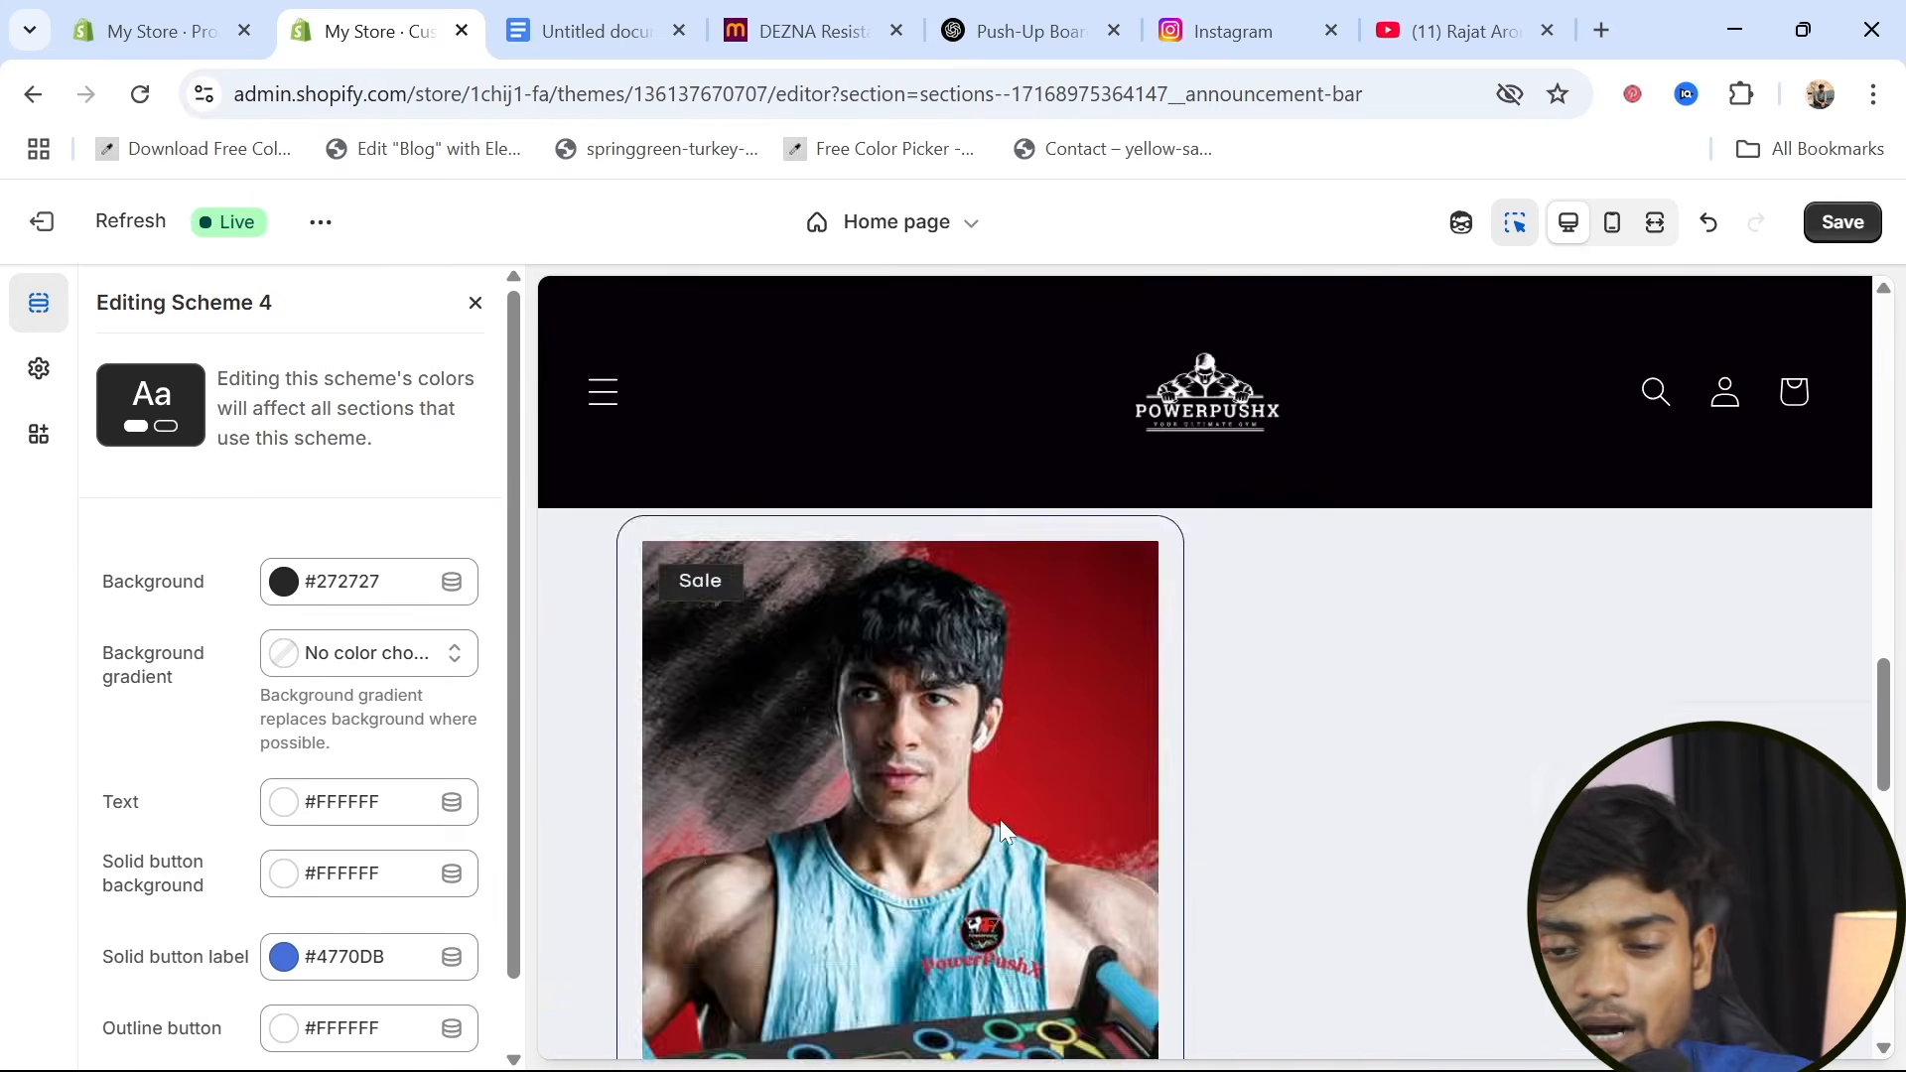
# Go back over the home page up to the announcement bar and save the Scheme 4 color changes, staying in the editor
pyautogui.scroll(10, 1001, 823)
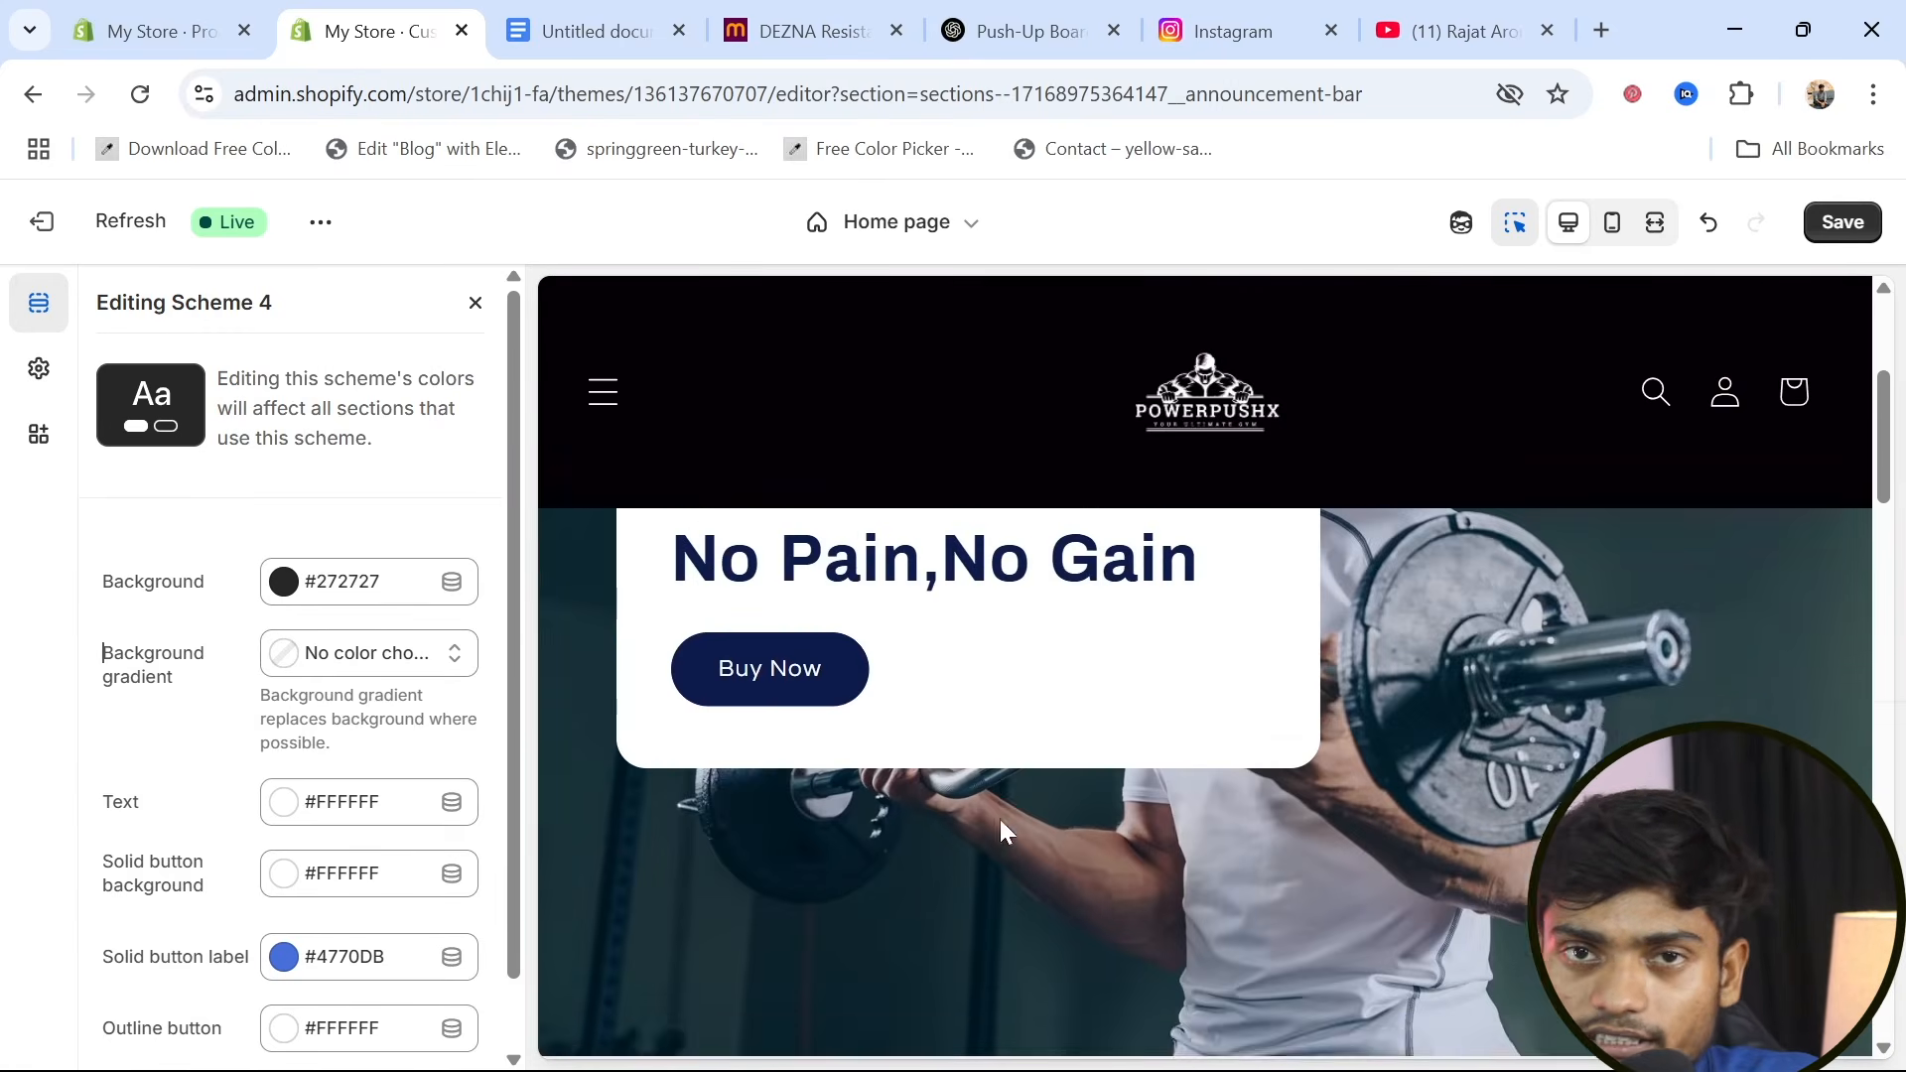
pyautogui.scroll(1, 1001, 826)
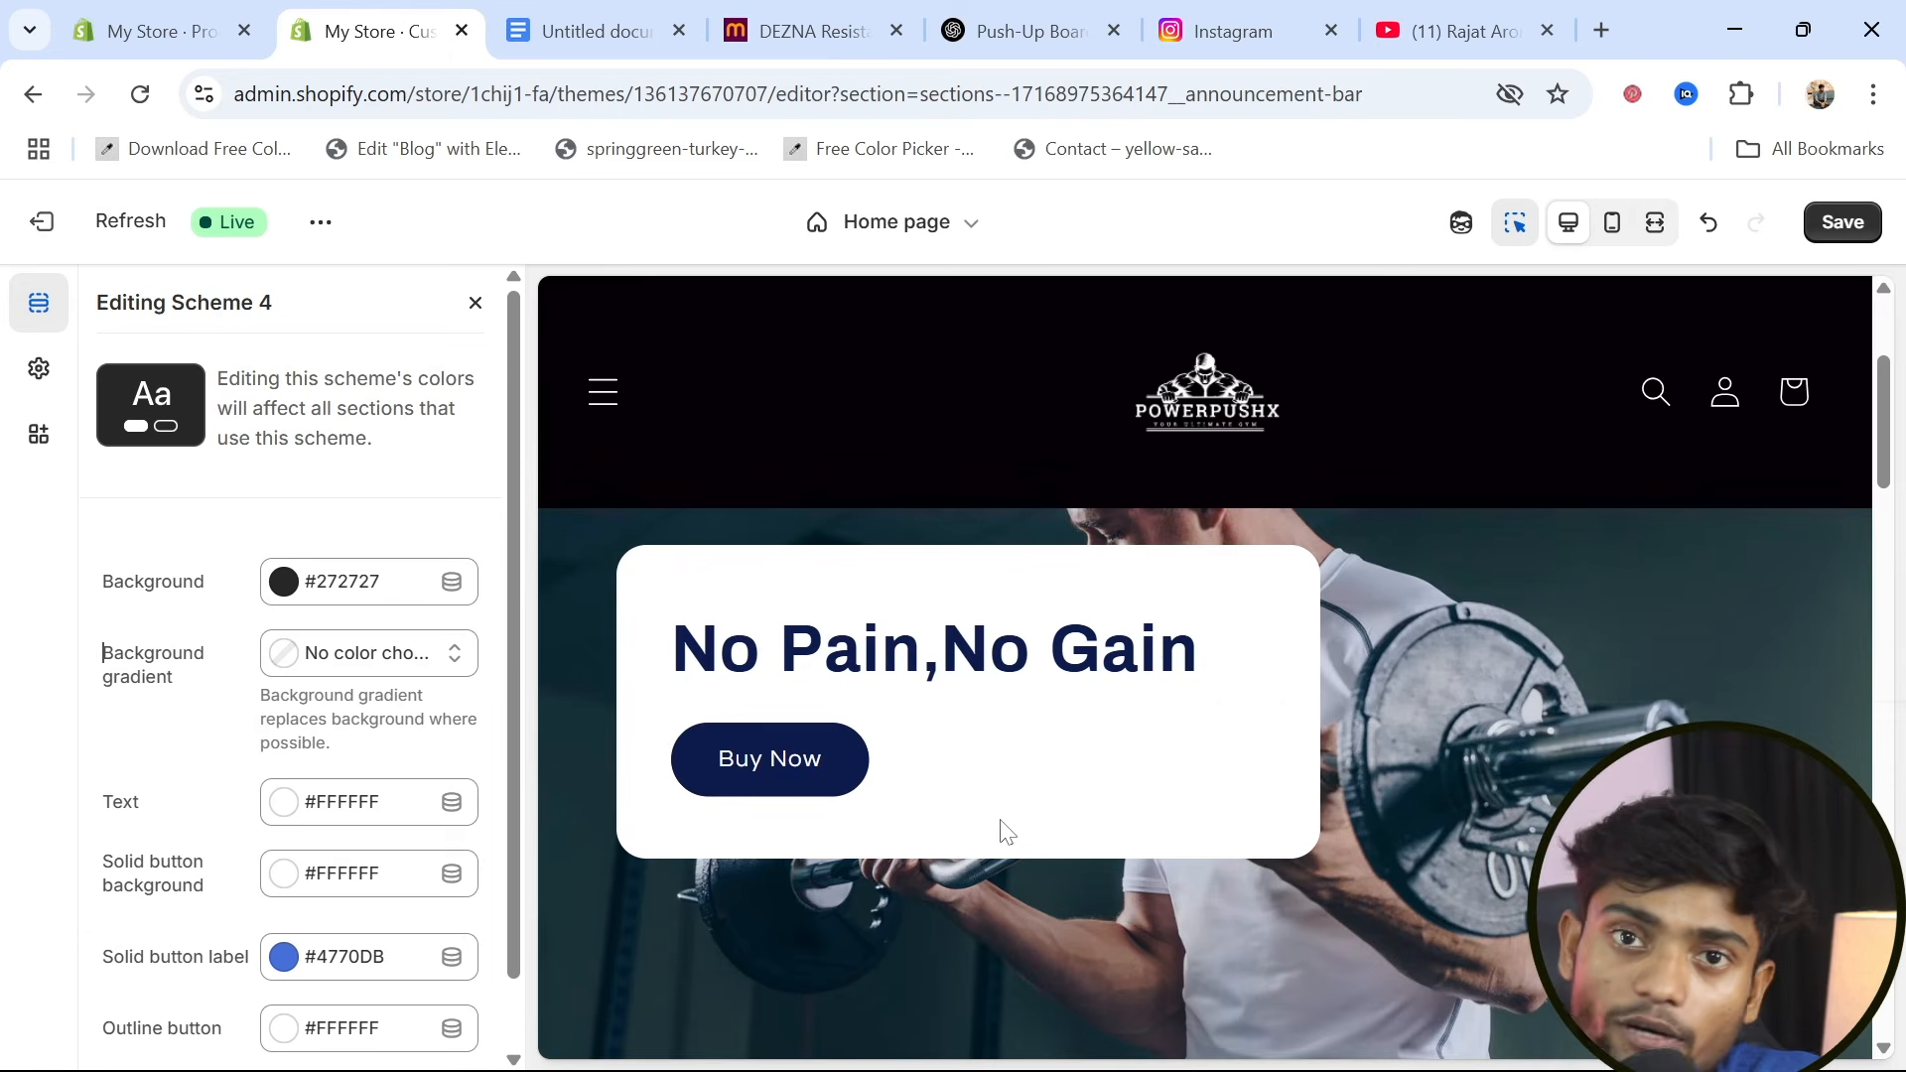
pyautogui.scroll(3, 1002, 829)
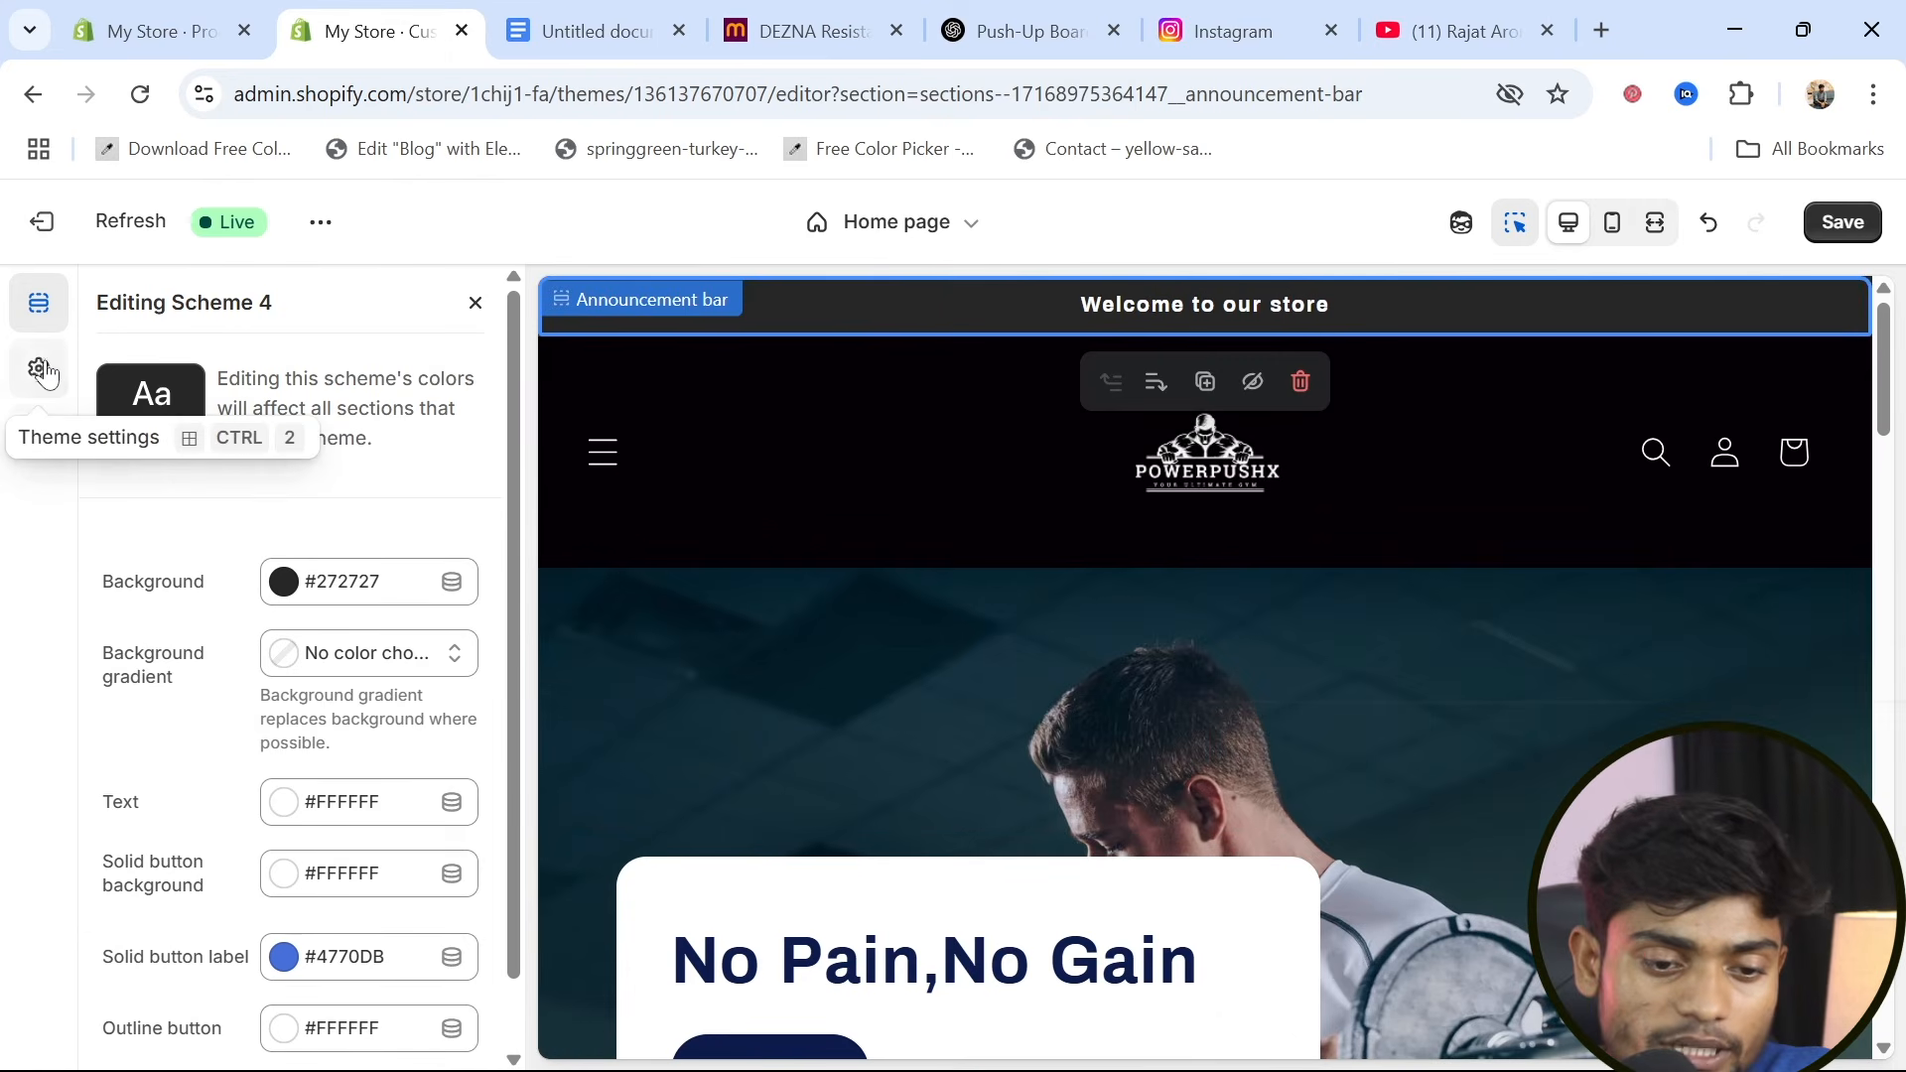
pyautogui.click(42, 221)
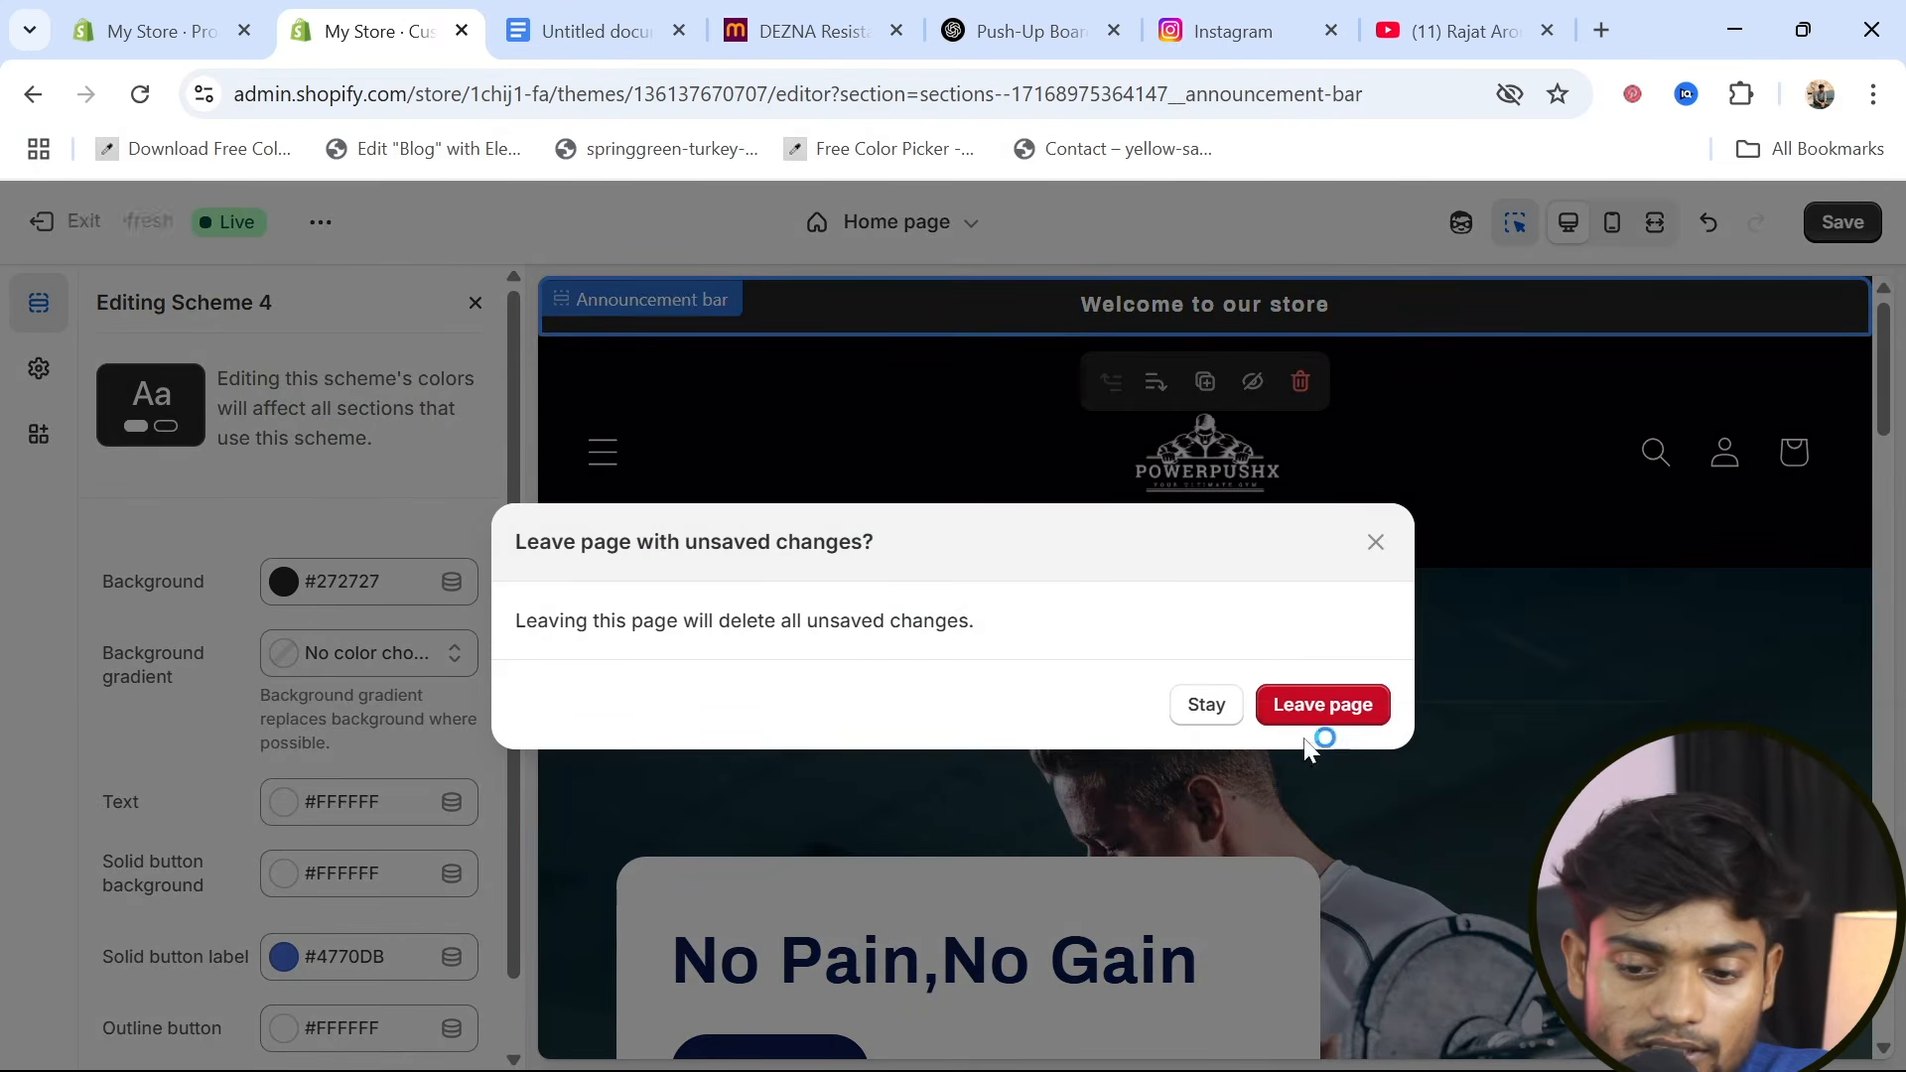
pyautogui.click(1205, 707)
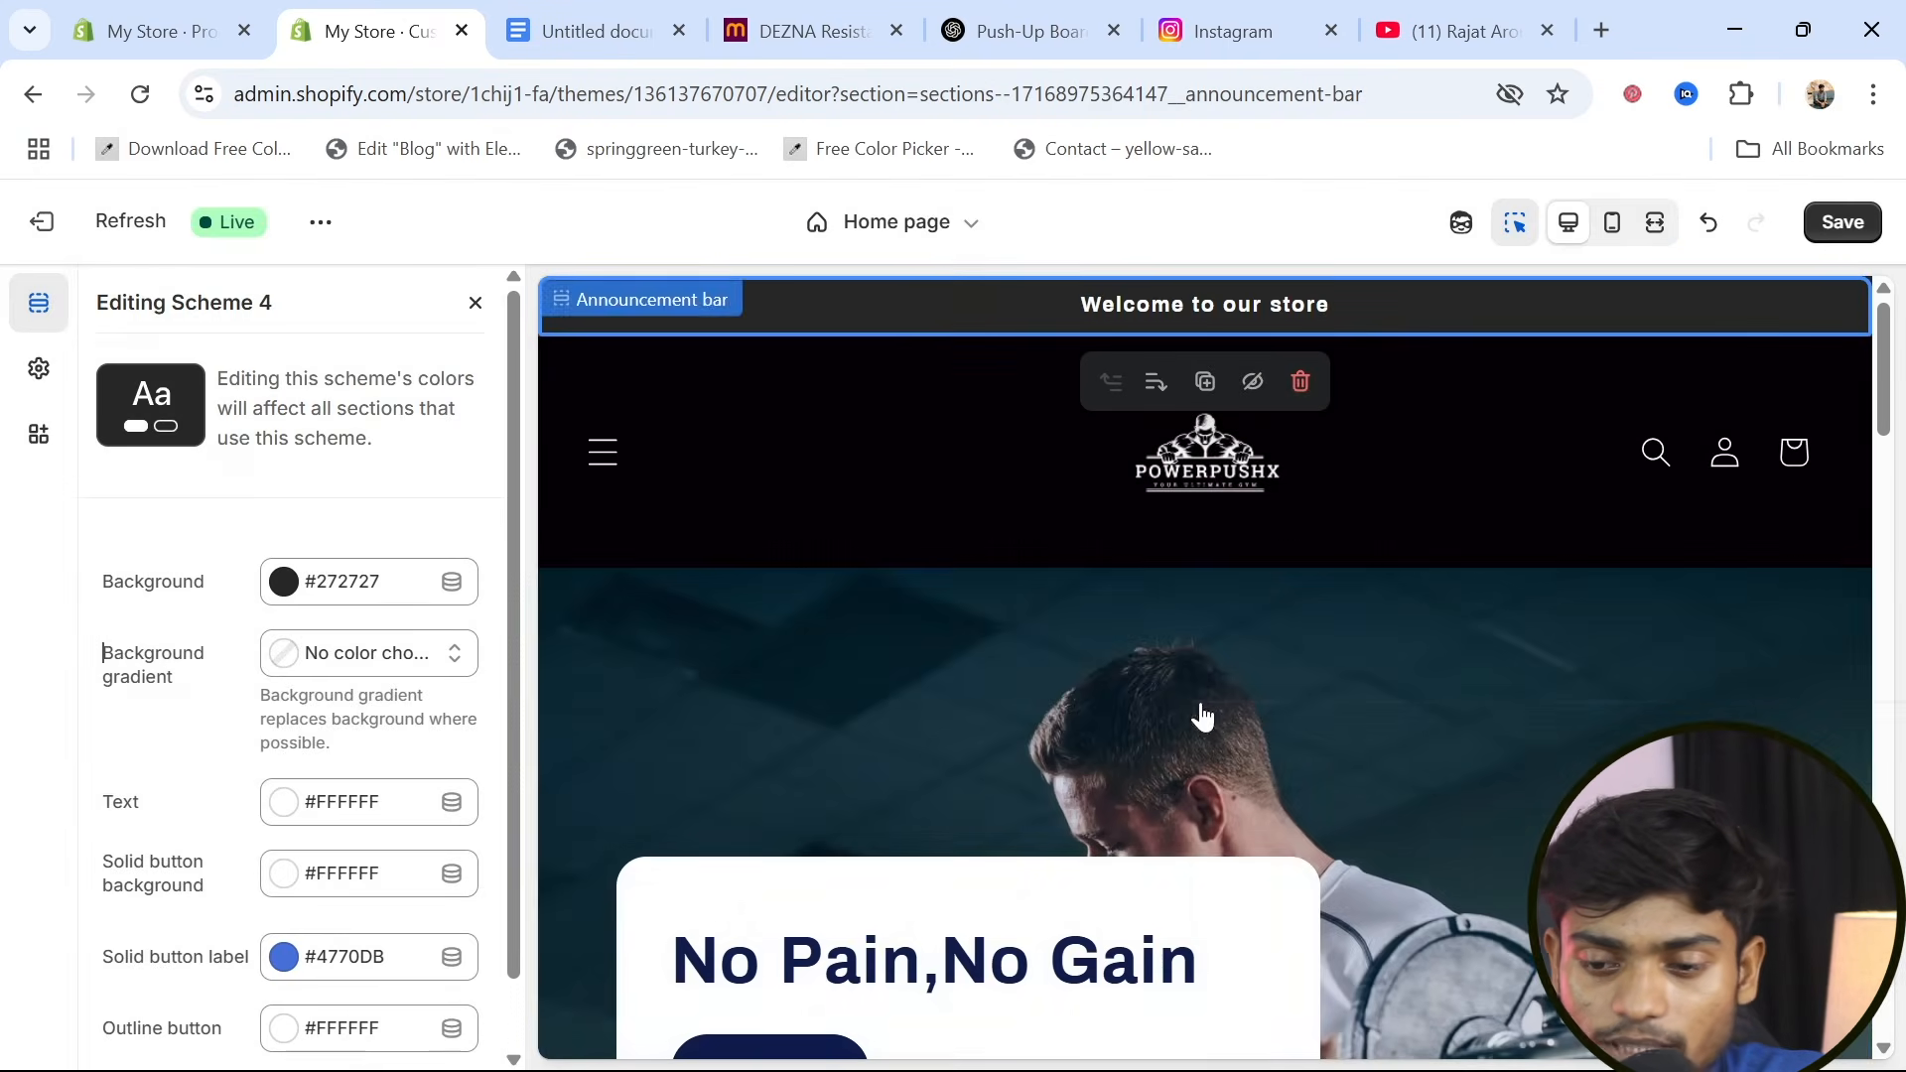
pyautogui.click(1840, 238)
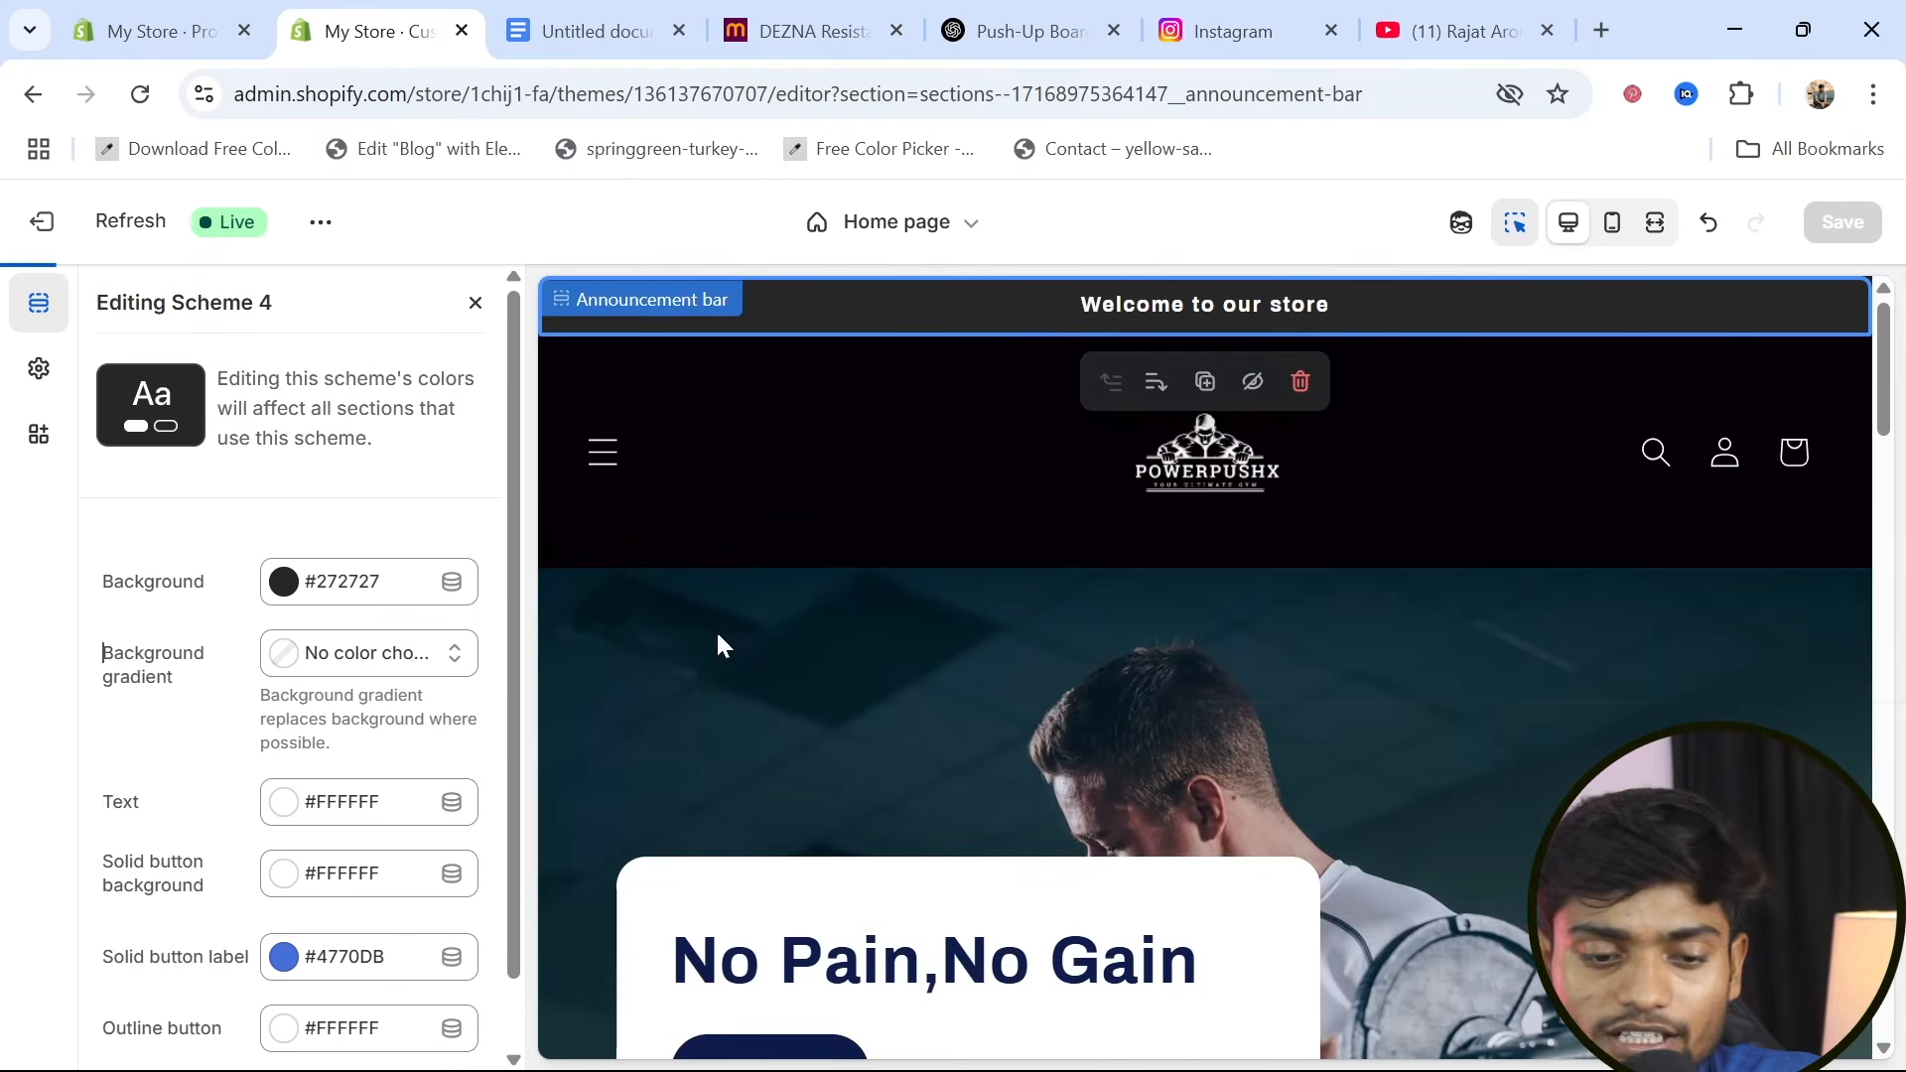
# Exit the theme editor and open the Payments section of the store settings
pyautogui.click(38, 375)
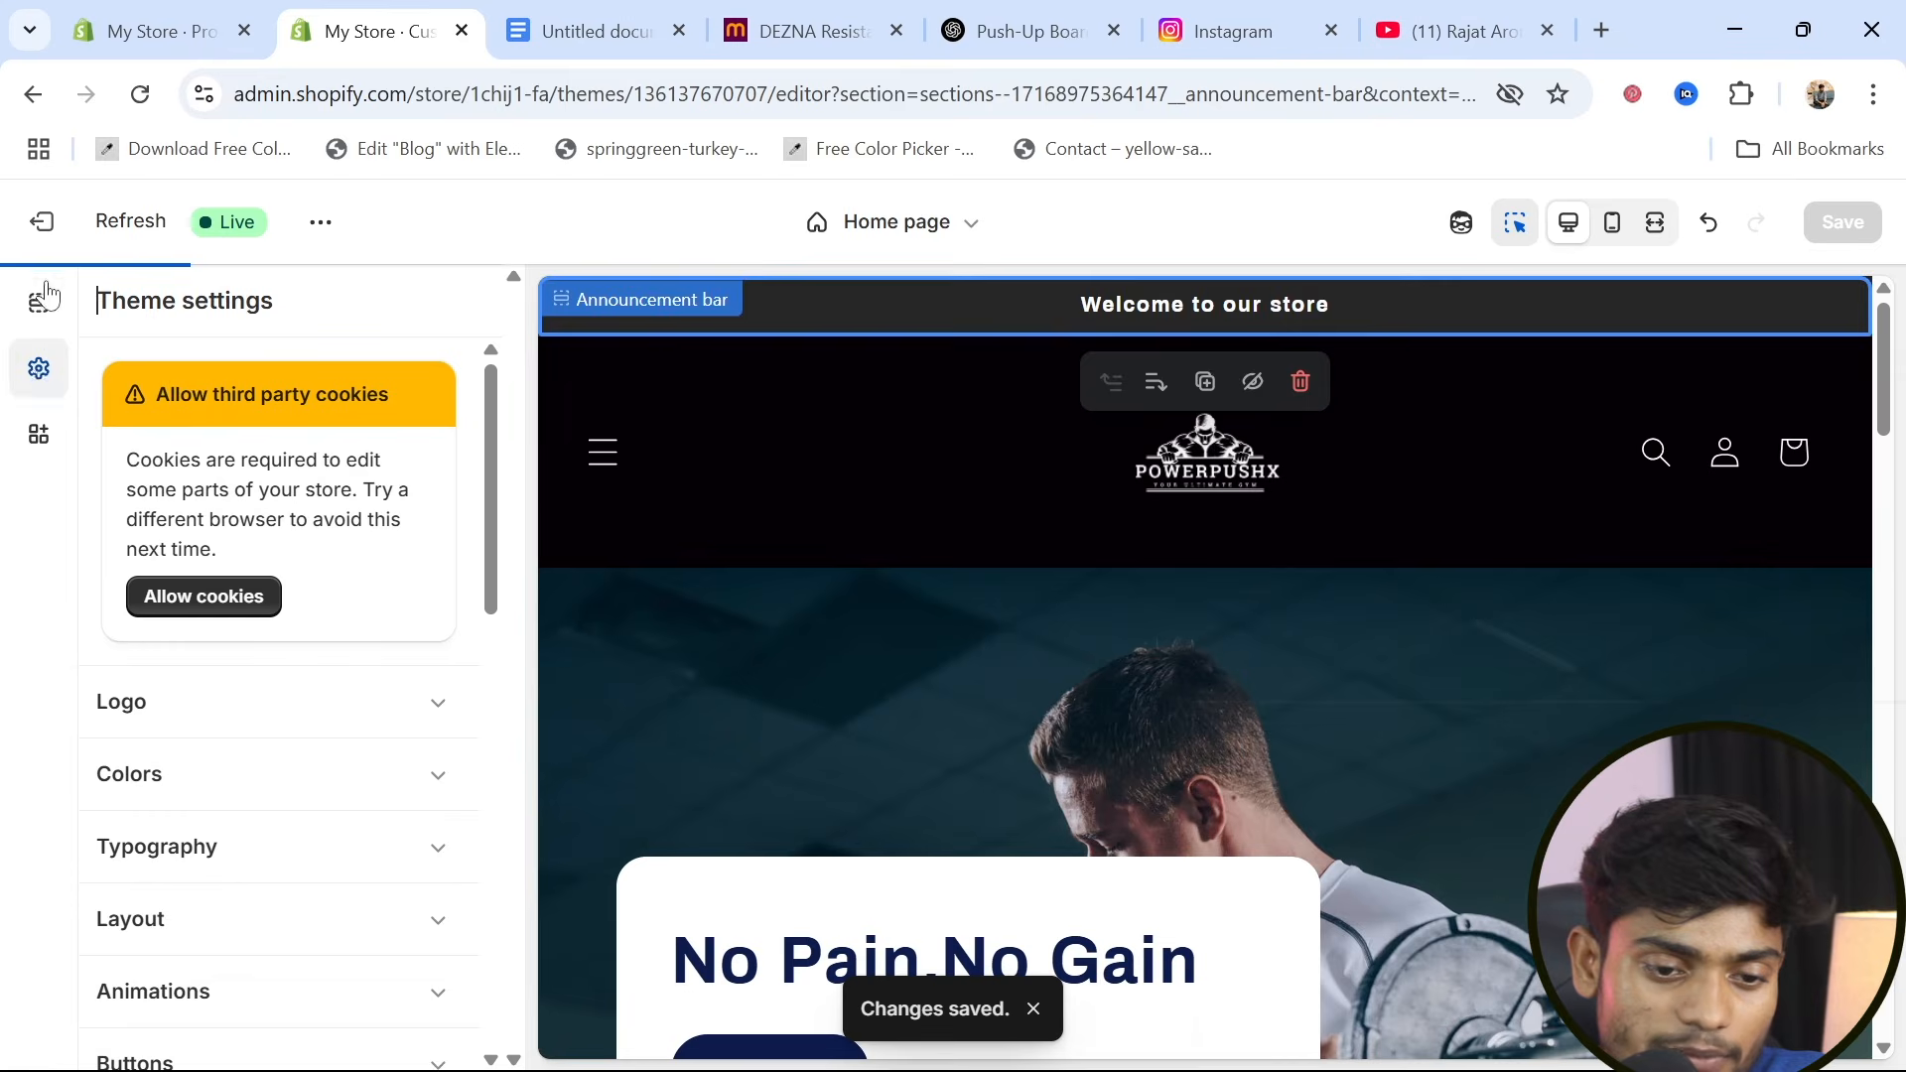
pyautogui.click(42, 230)
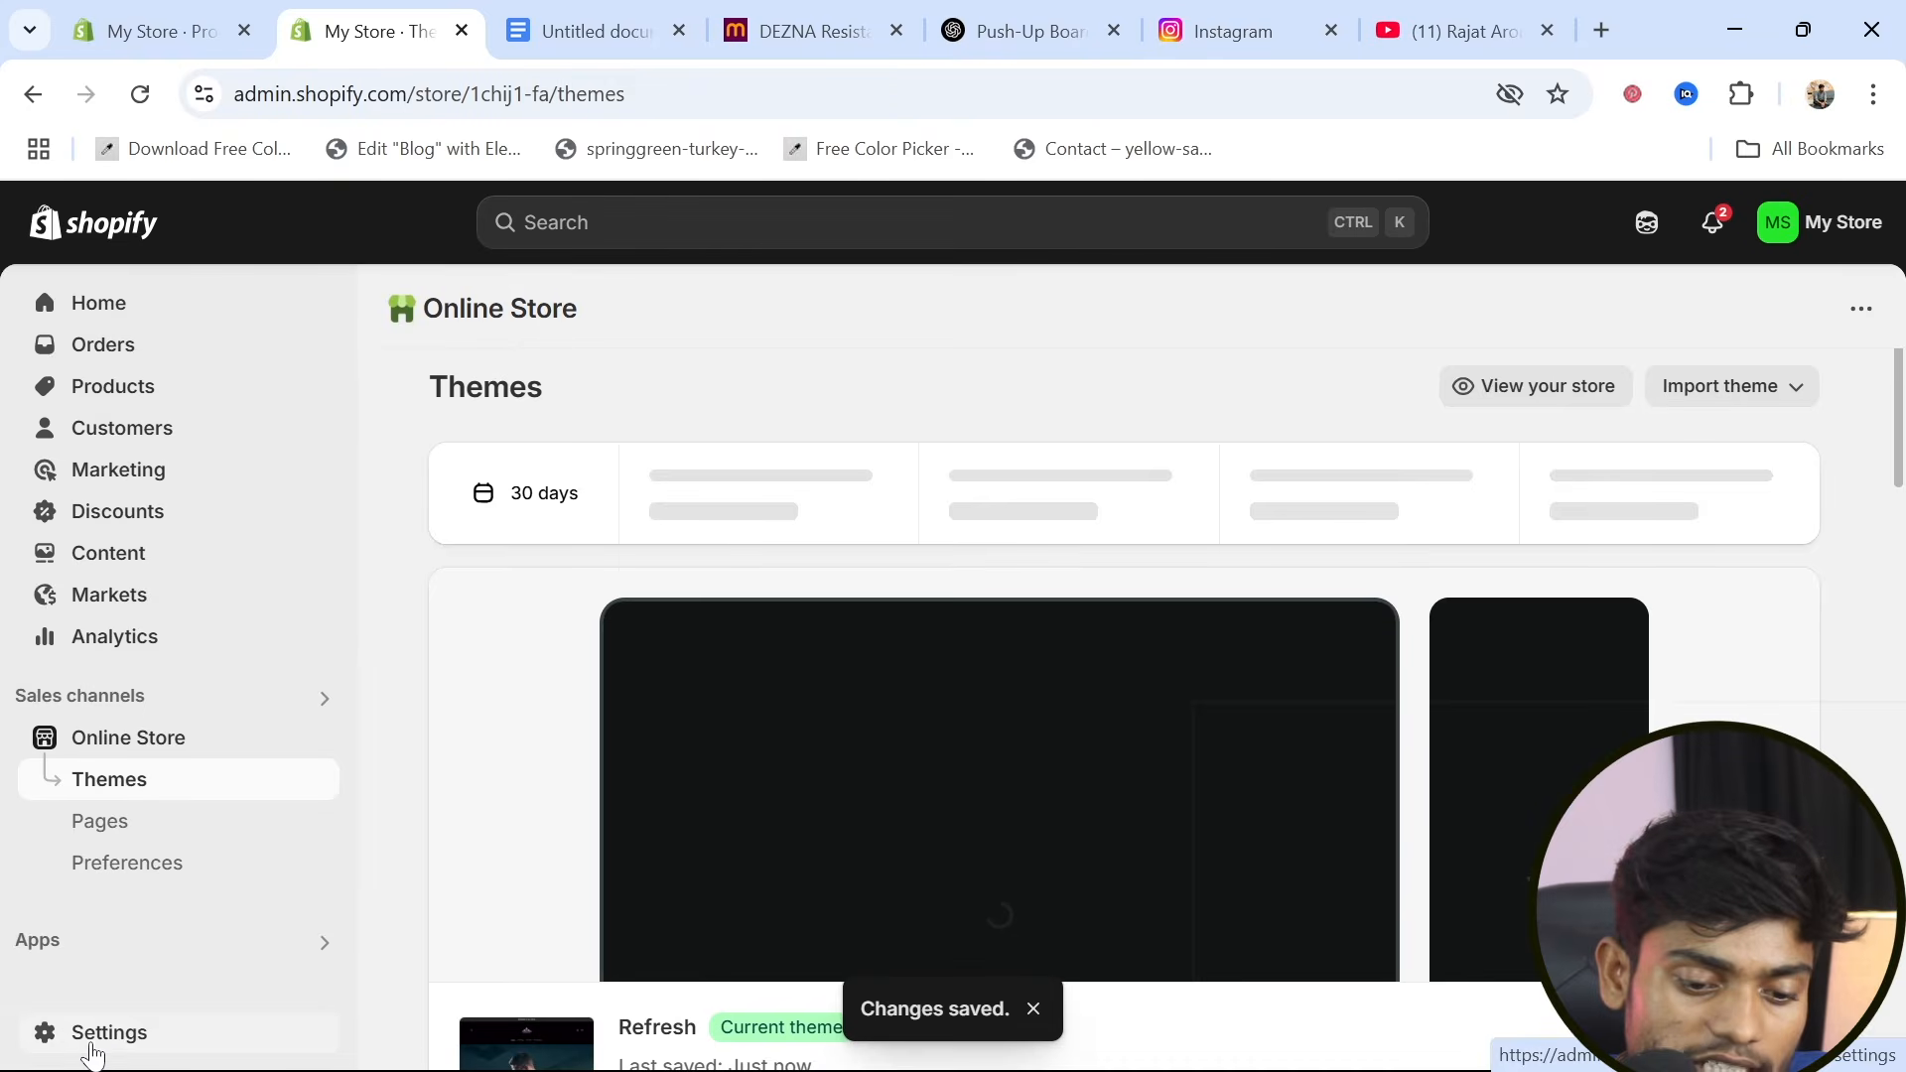
pyautogui.click(83, 1050)
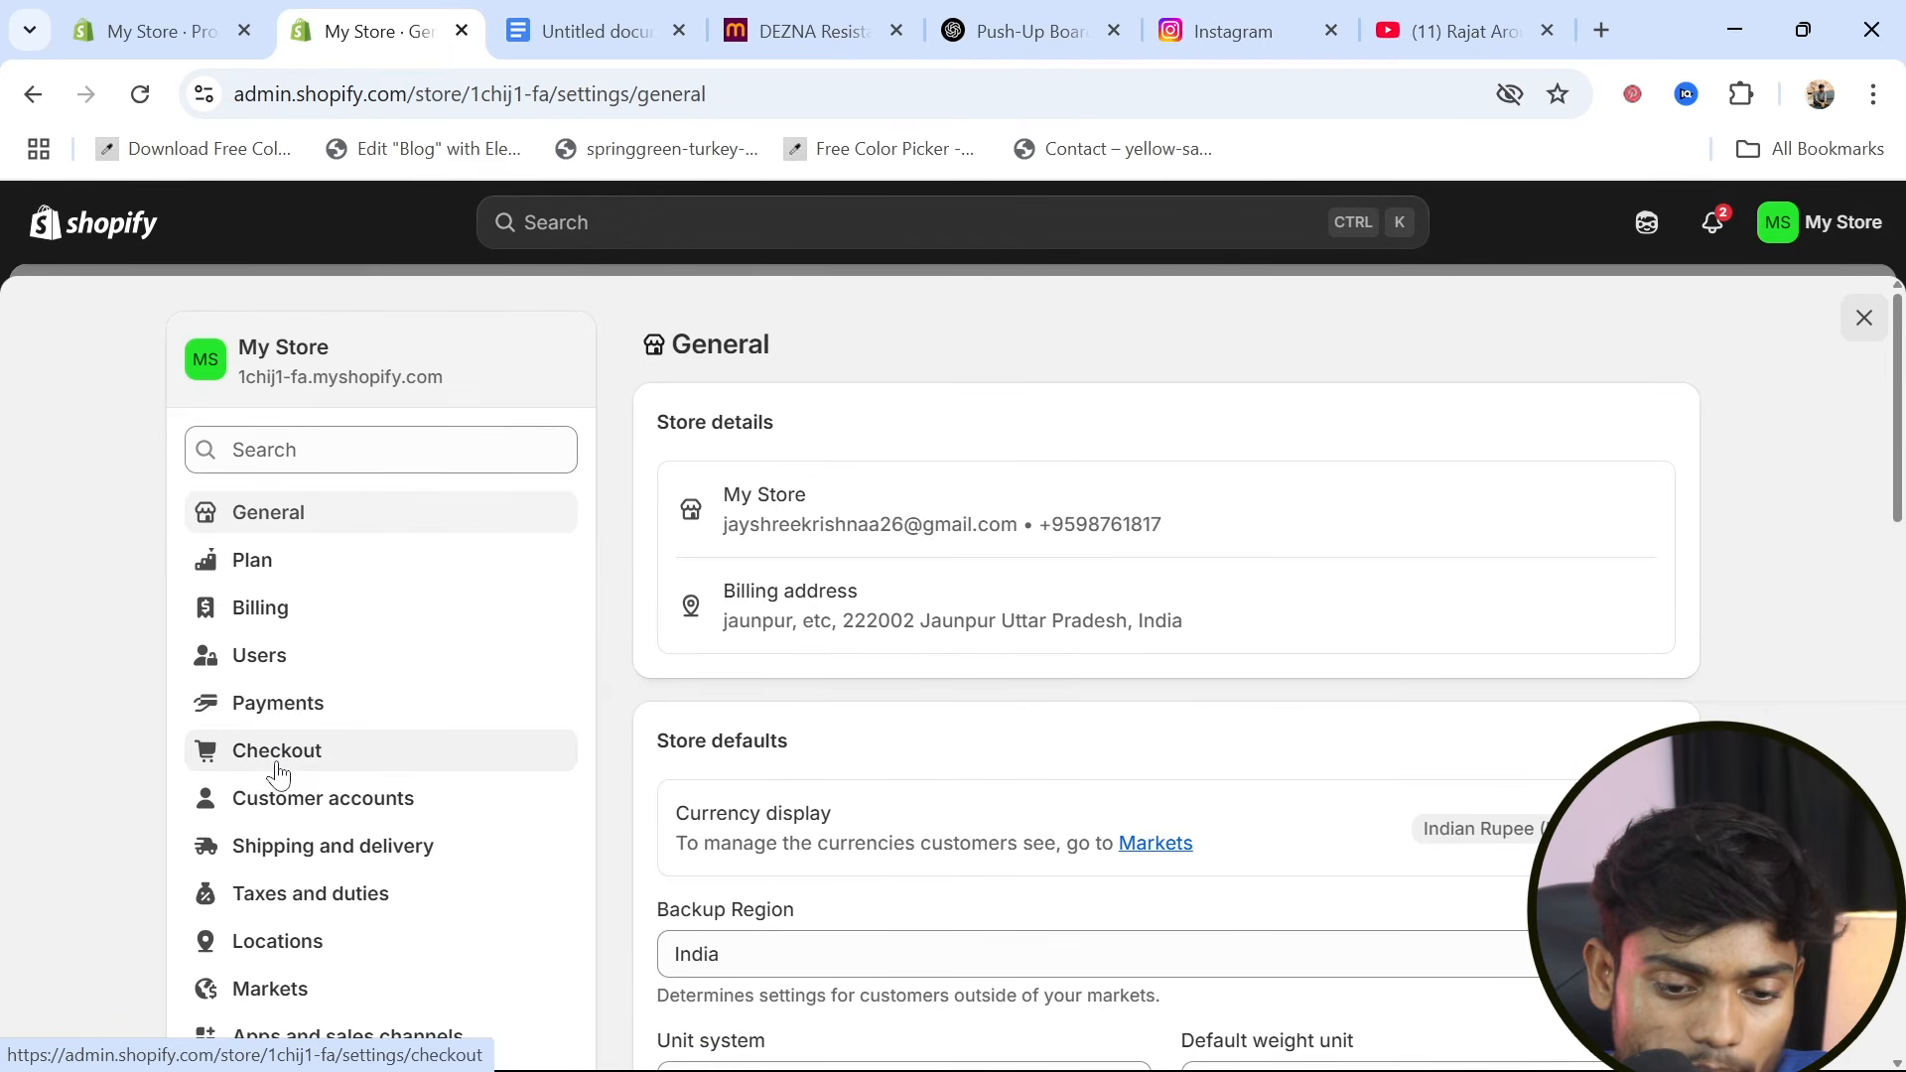
pyautogui.click(286, 713)
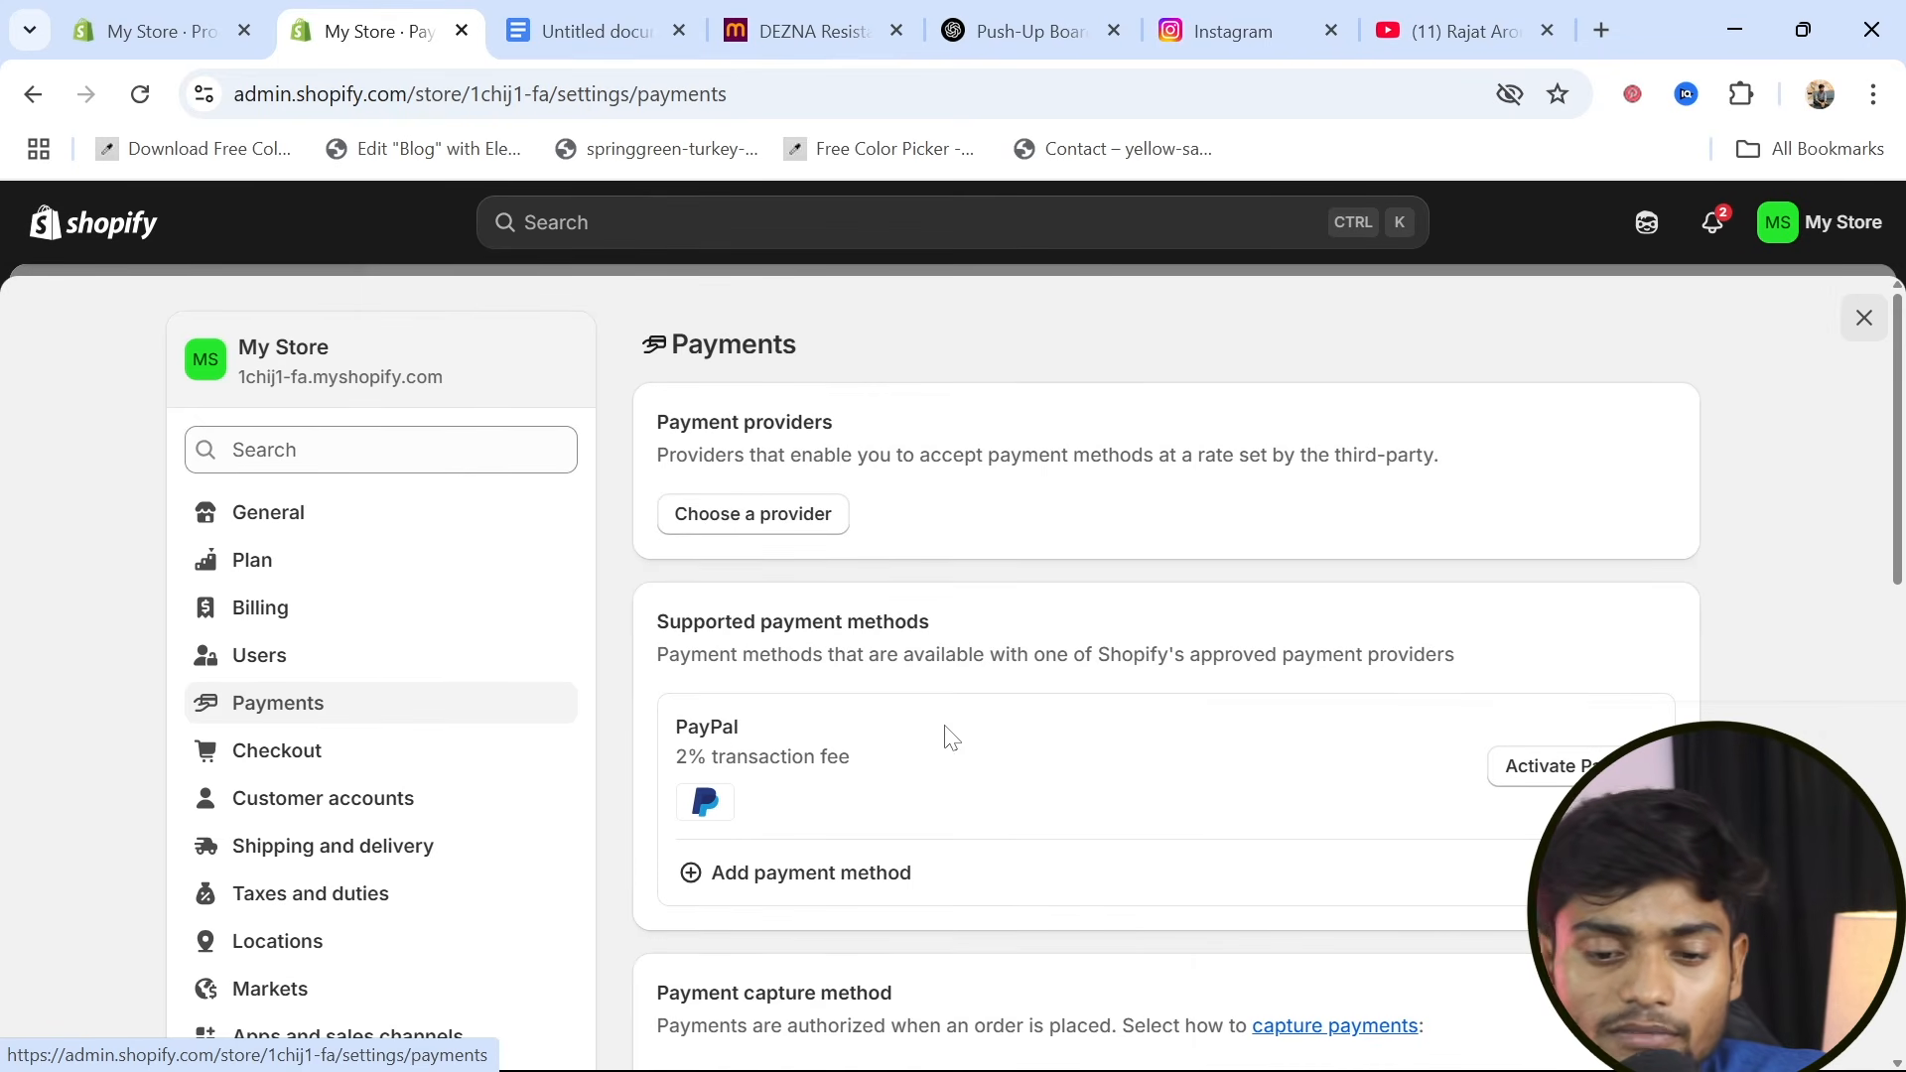
# Look through the available third-party payment providers, including Stripe, and return to the payment settings
pyautogui.click(754, 518)
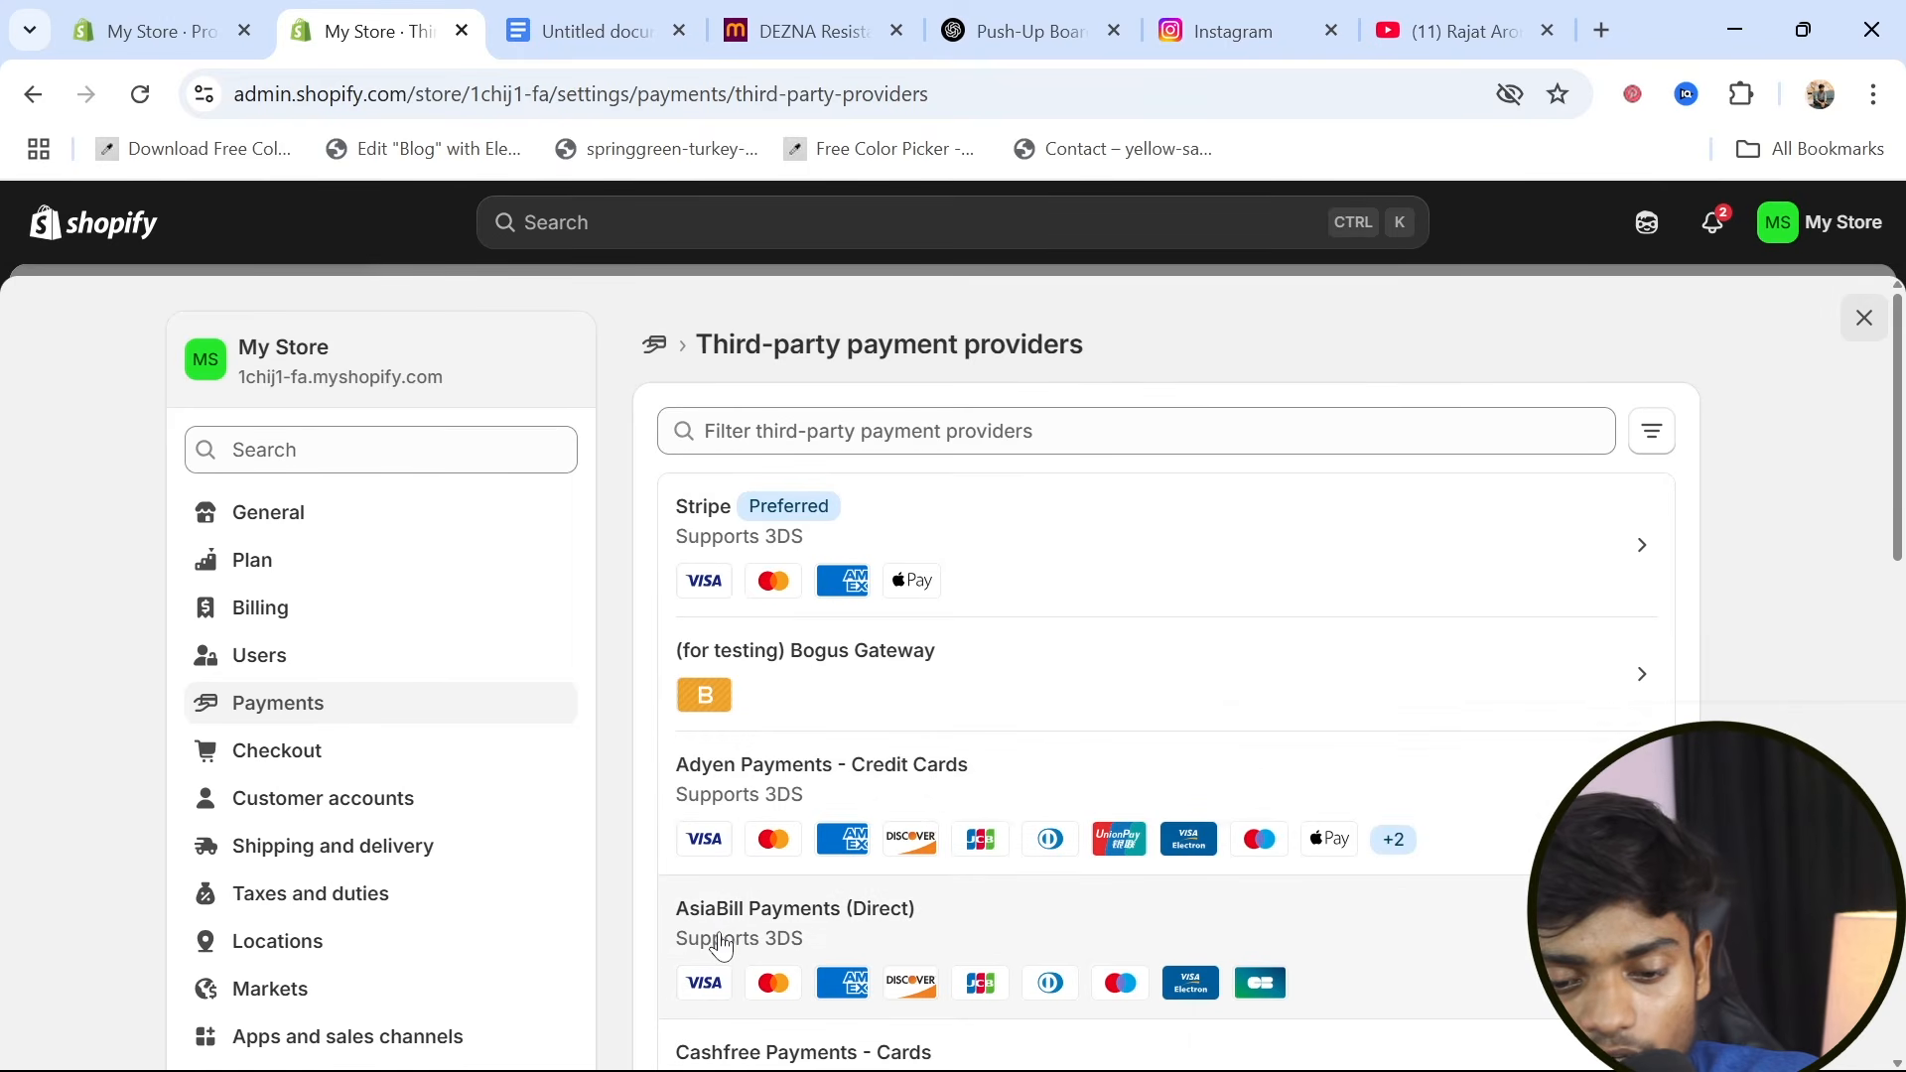
pyautogui.scroll(-3, 784, 933)
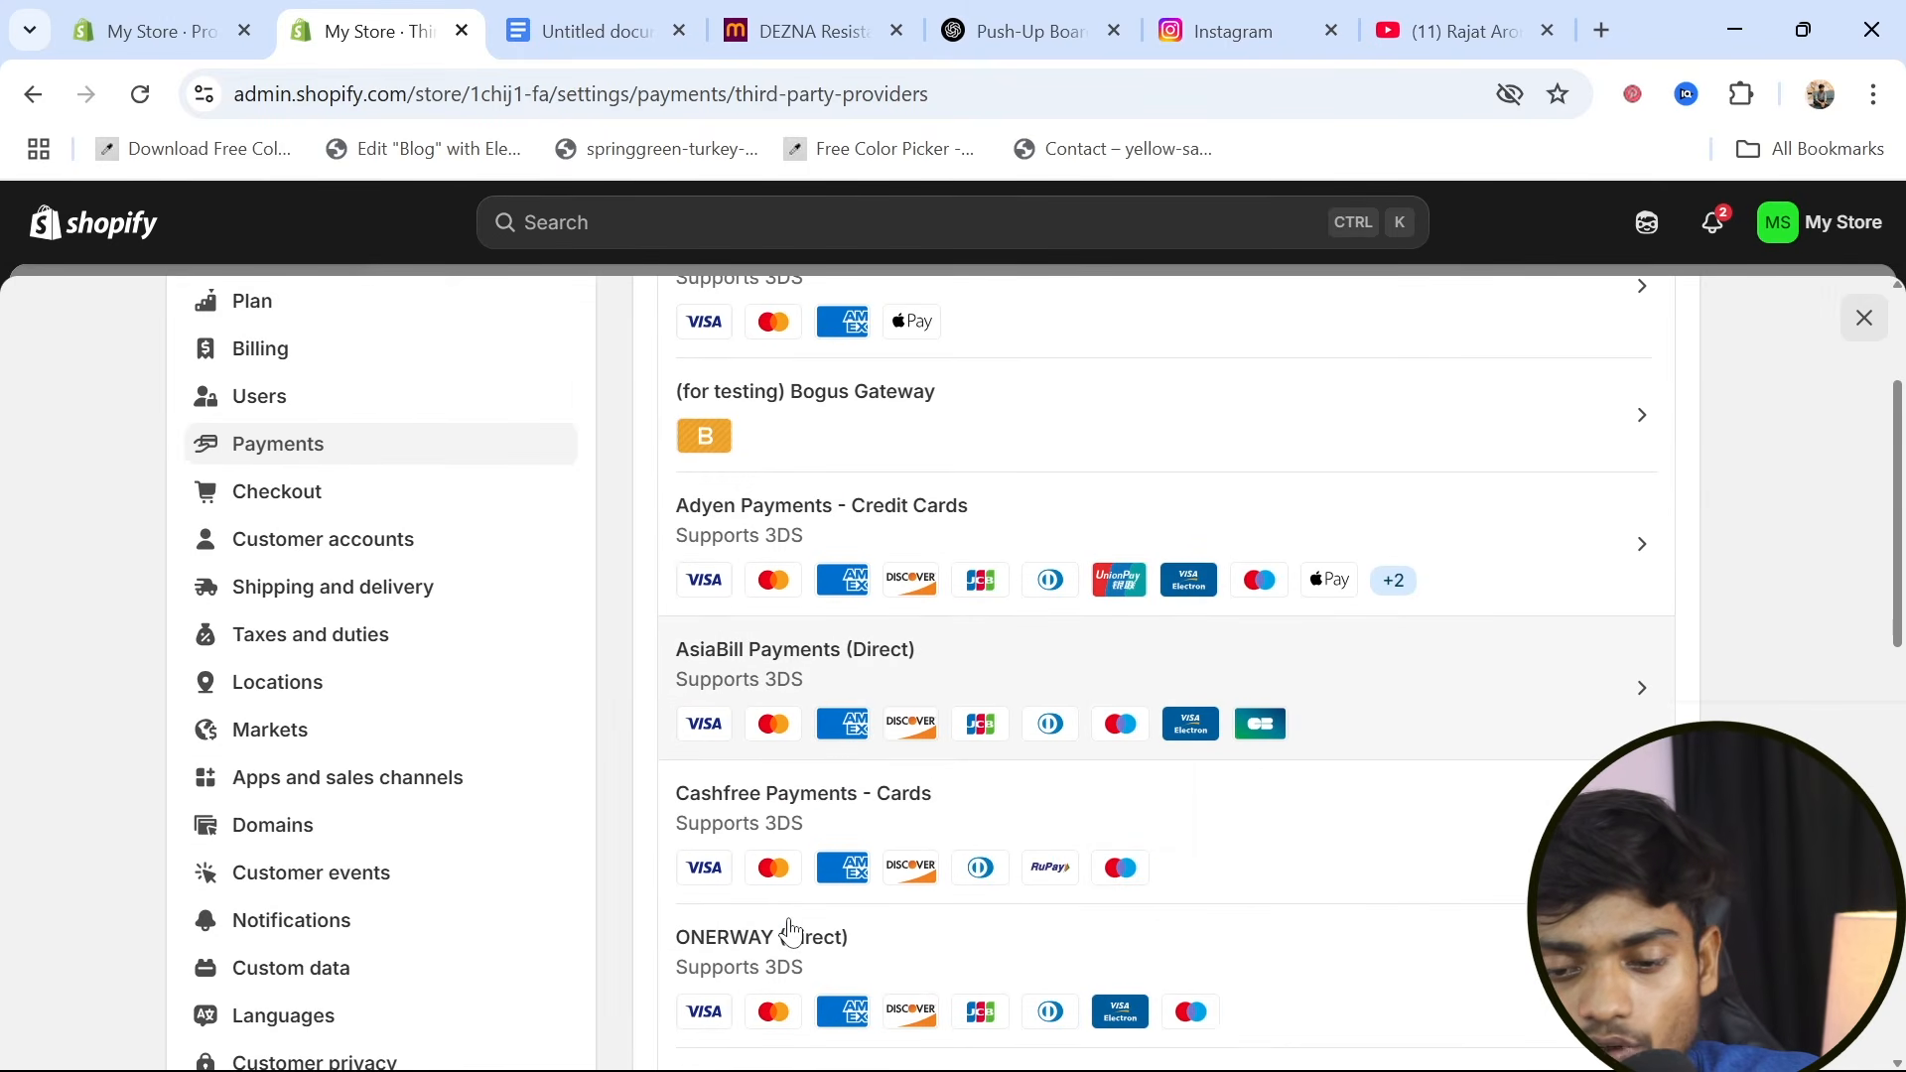
pyautogui.scroll(3, 791, 933)
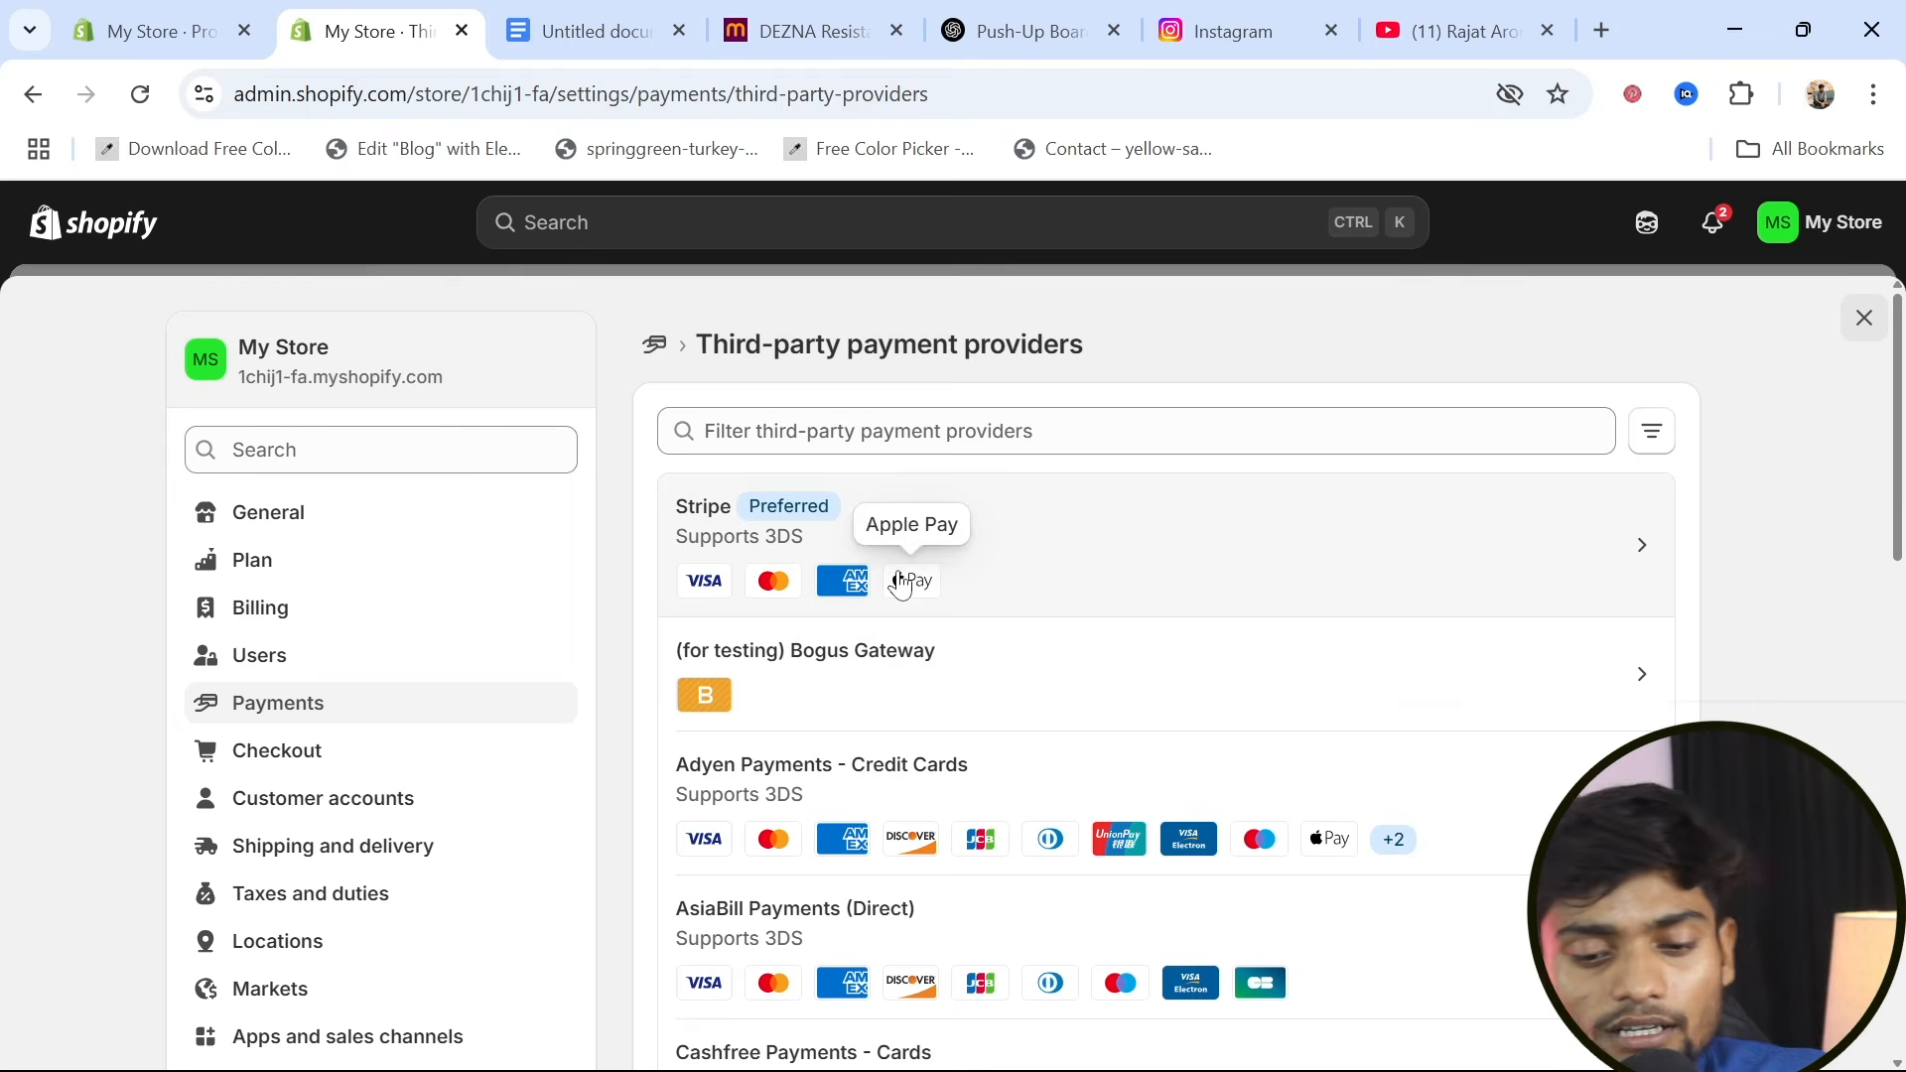
pyautogui.scroll(-6, 993, 632)
pyautogui.scroll(6, 995, 632)
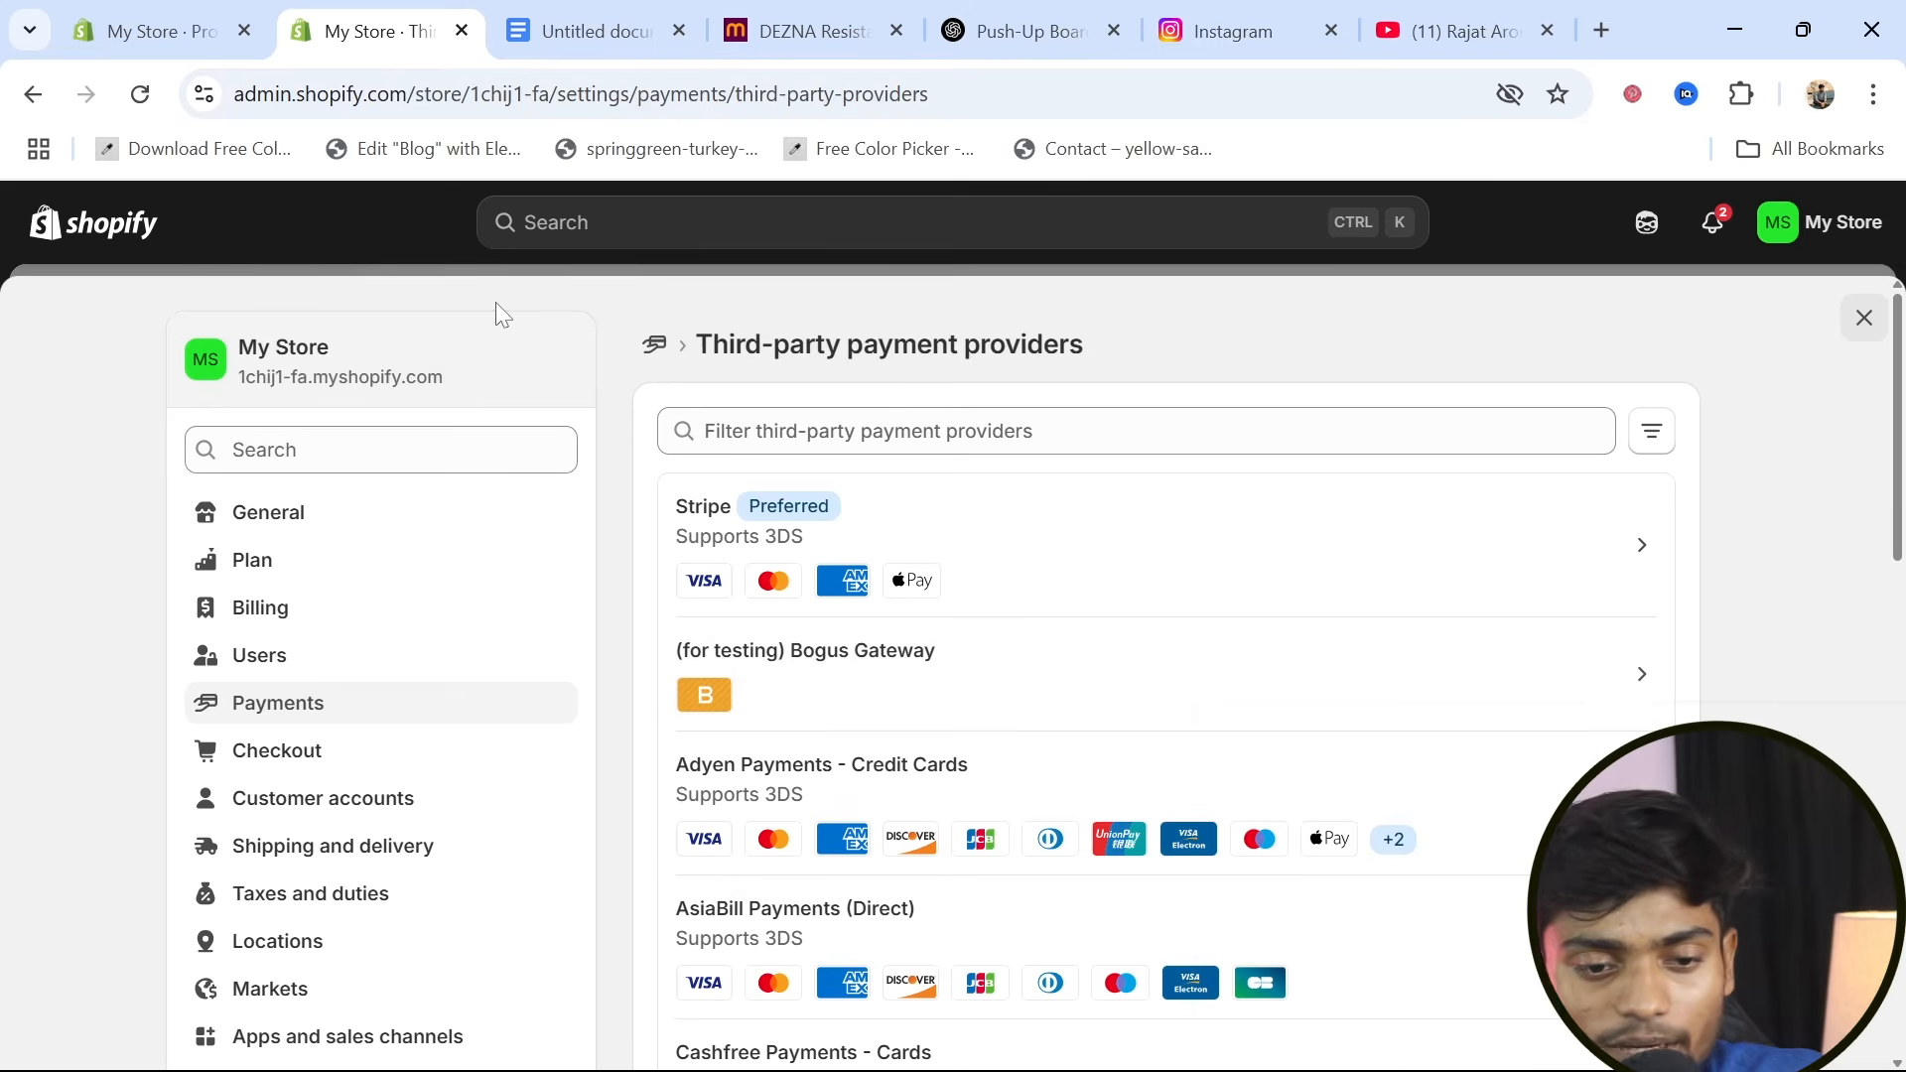
pyautogui.click(35, 95)
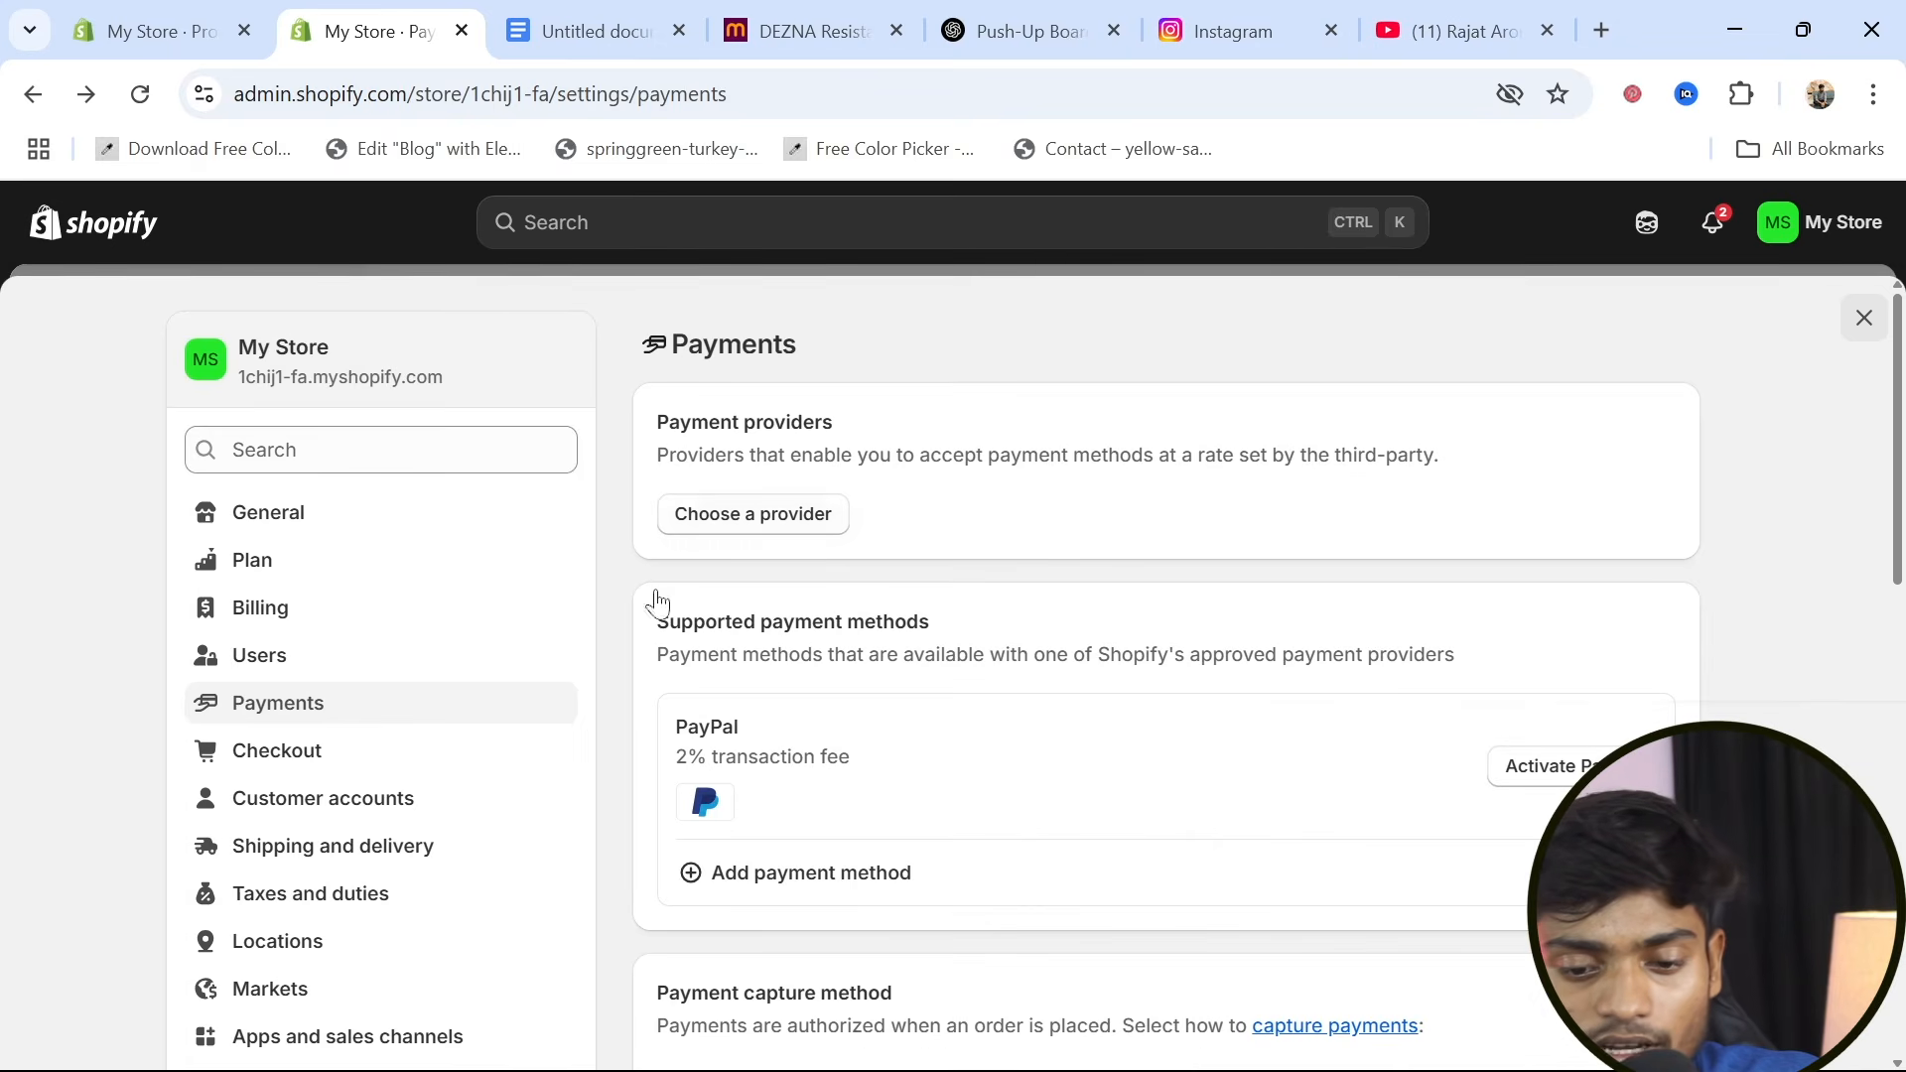
pyautogui.scroll(-3, 859, 798)
pyautogui.scroll(3, 862, 800)
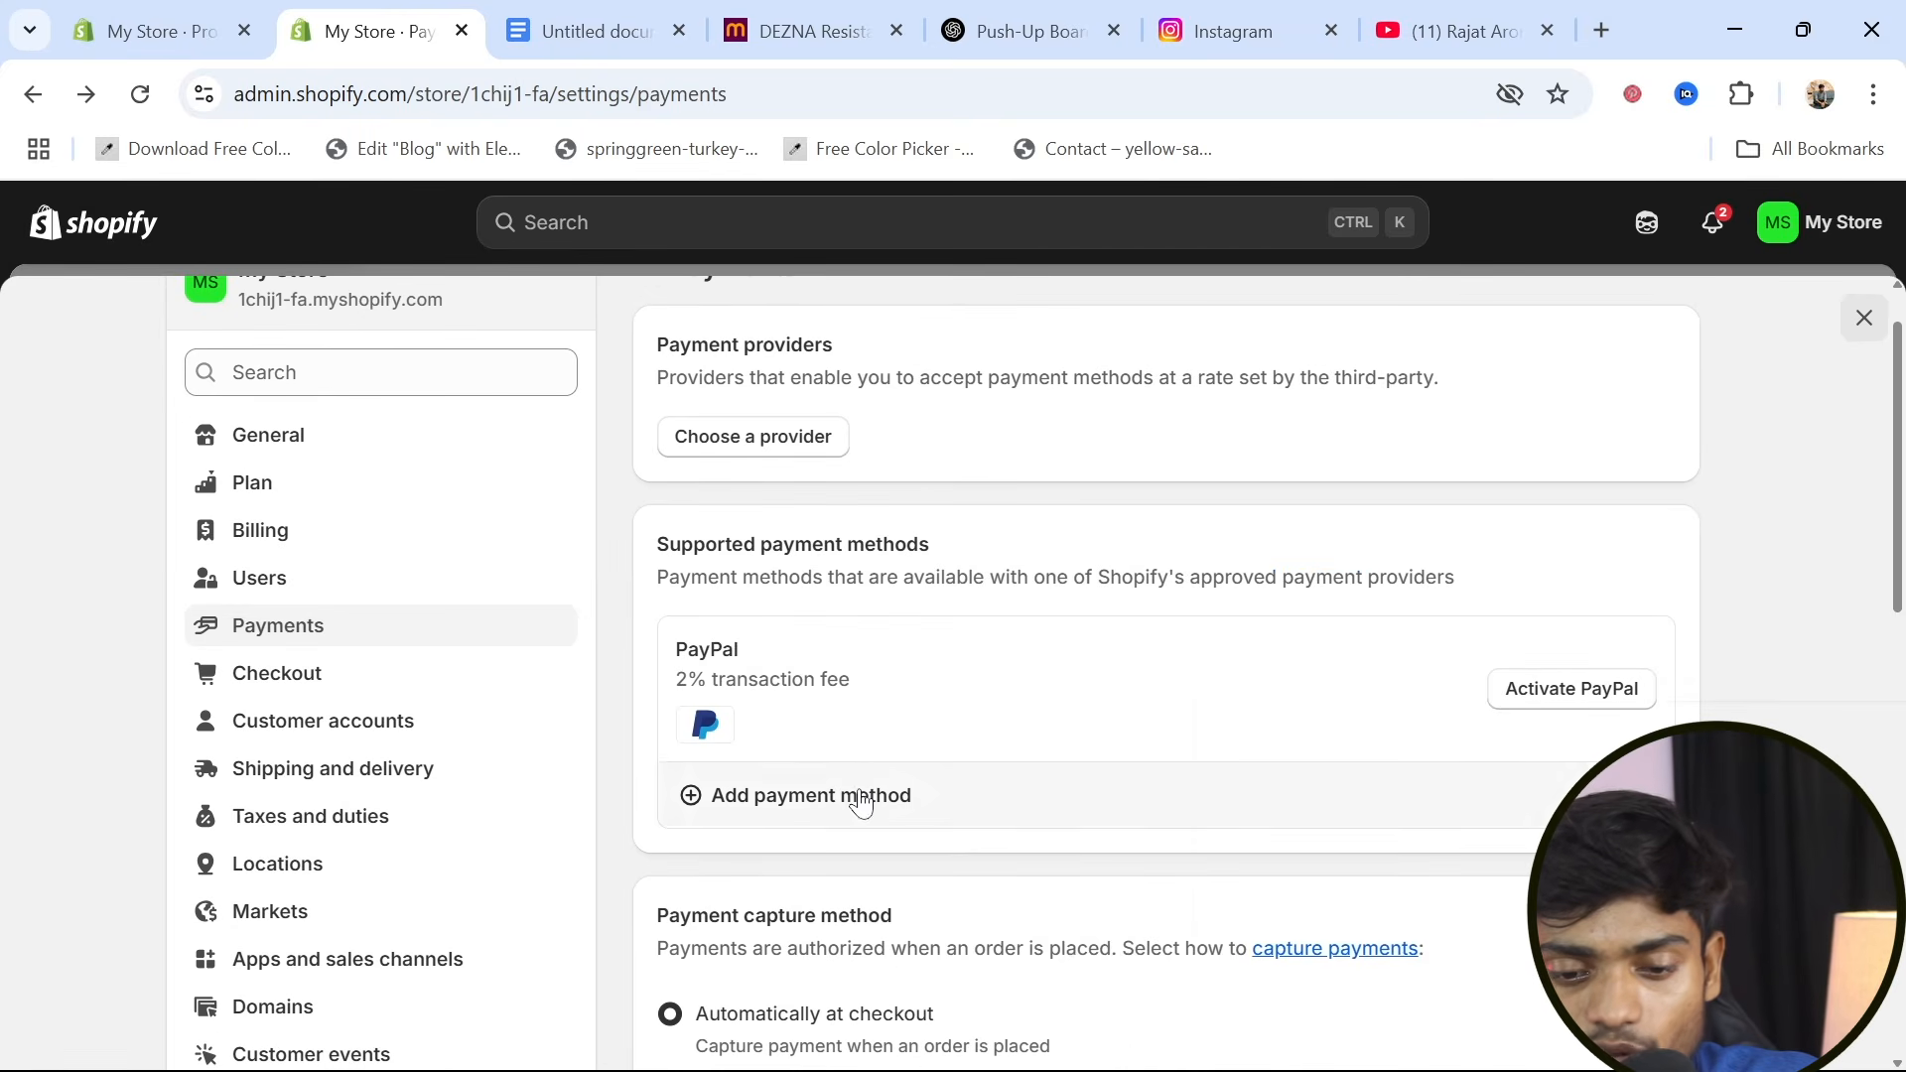
# Search the third-party payment providers for "raz" to find Razorpay, and clear the search
pyautogui.click(775, 449)
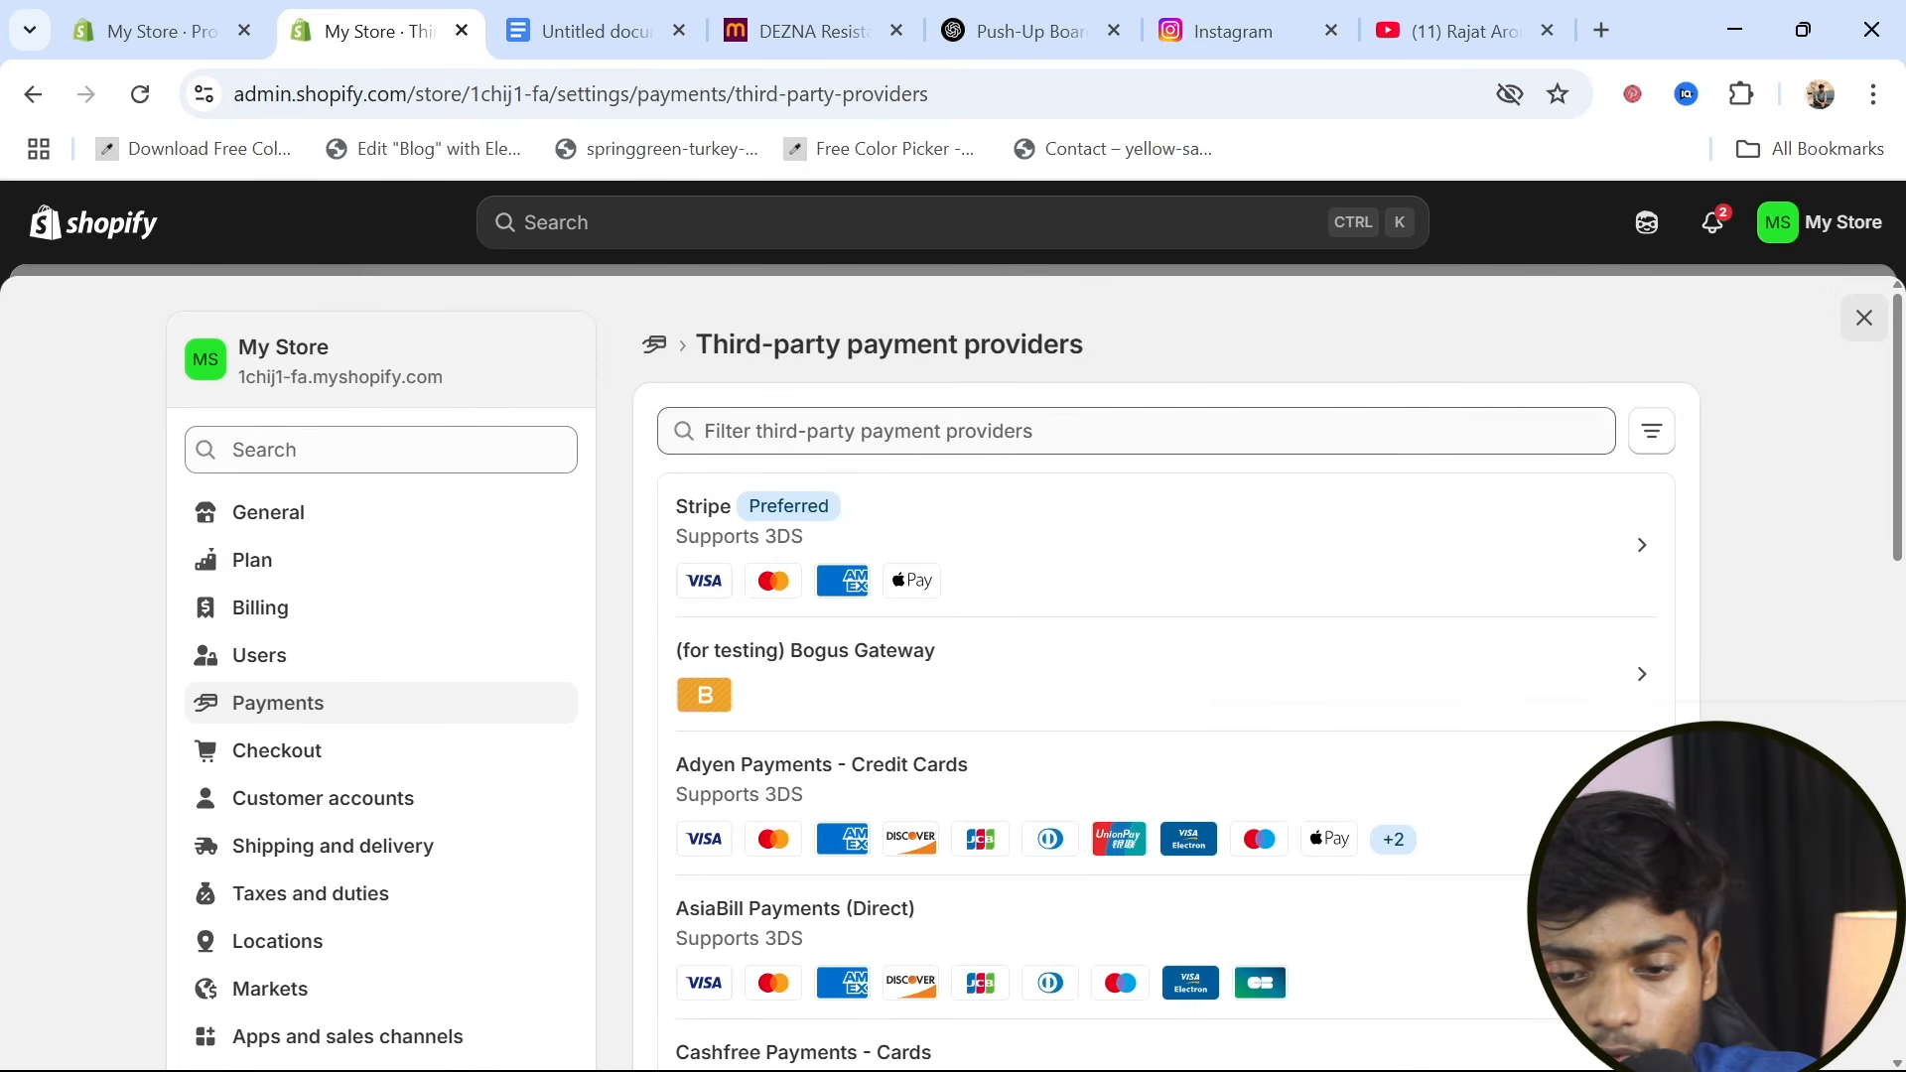
pyautogui.click(868, 431)
pyautogui.write('ra')
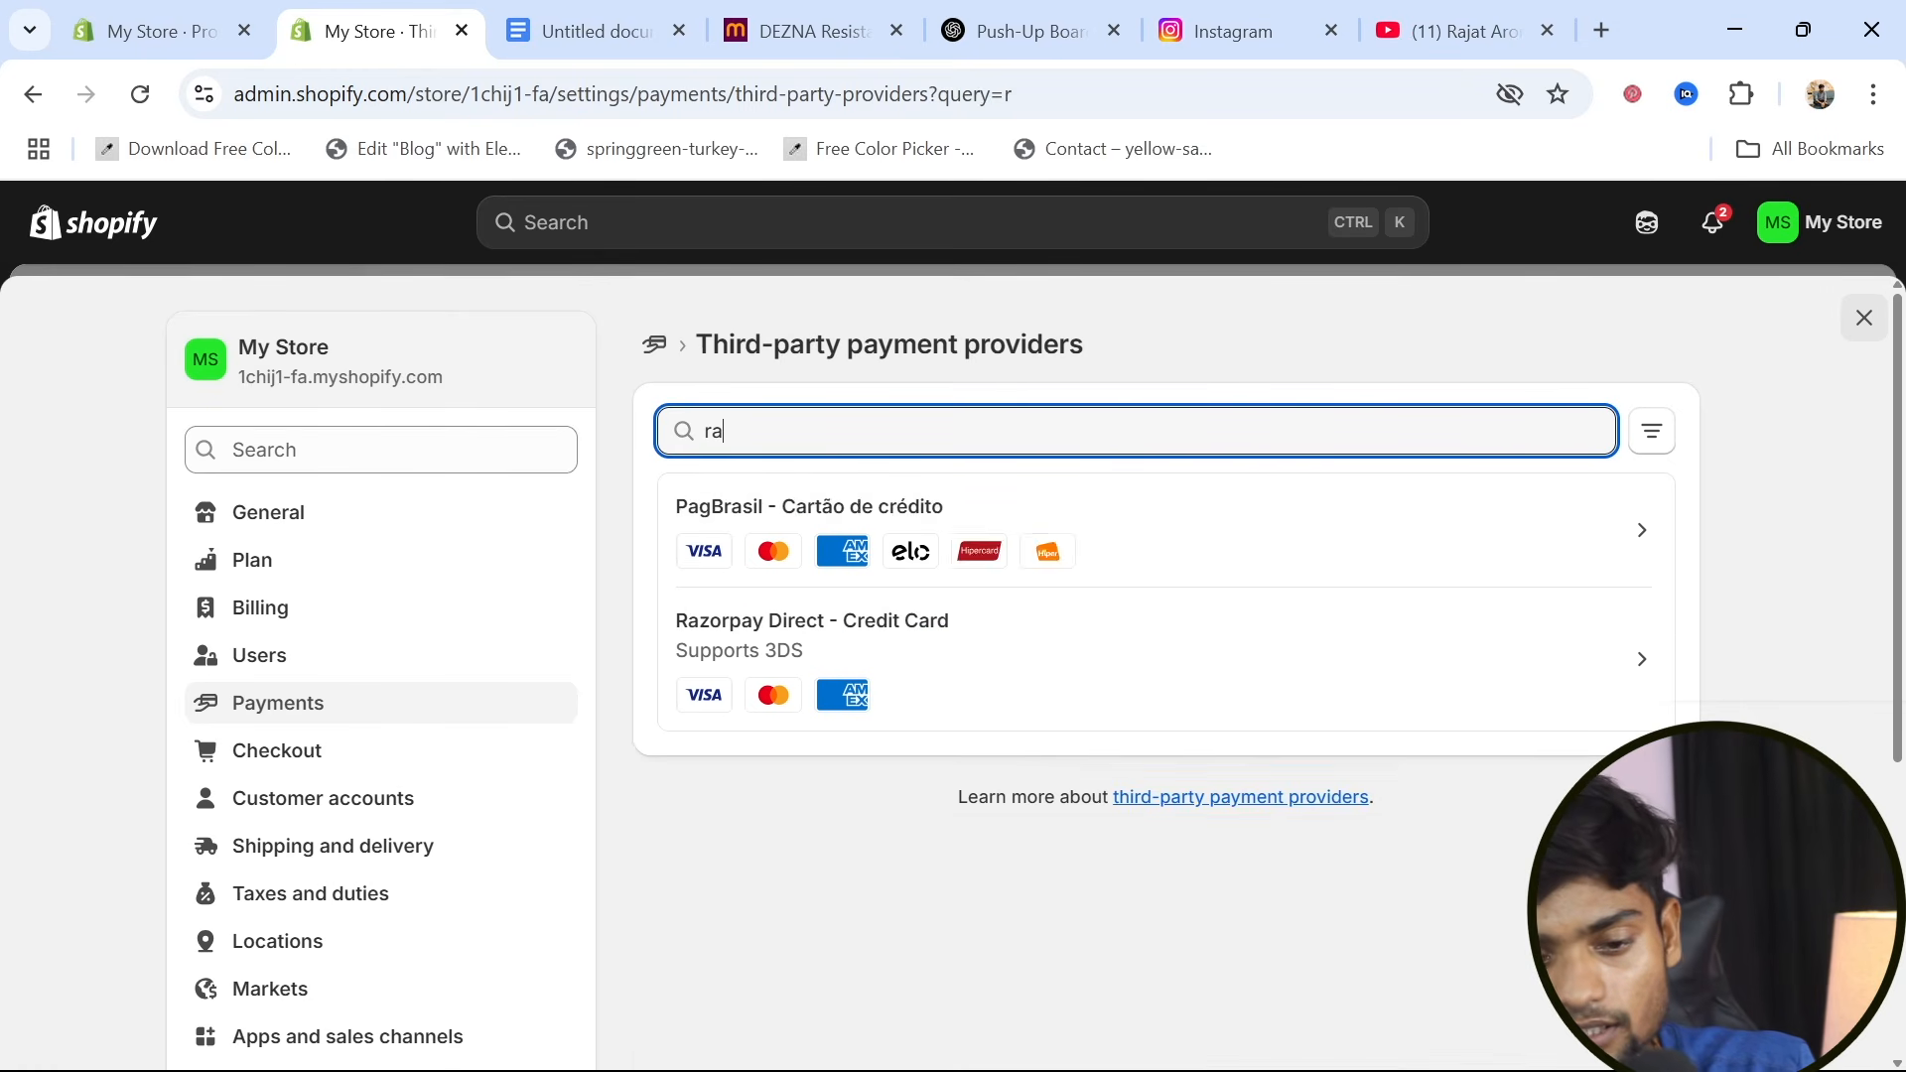
pyautogui.write('z')
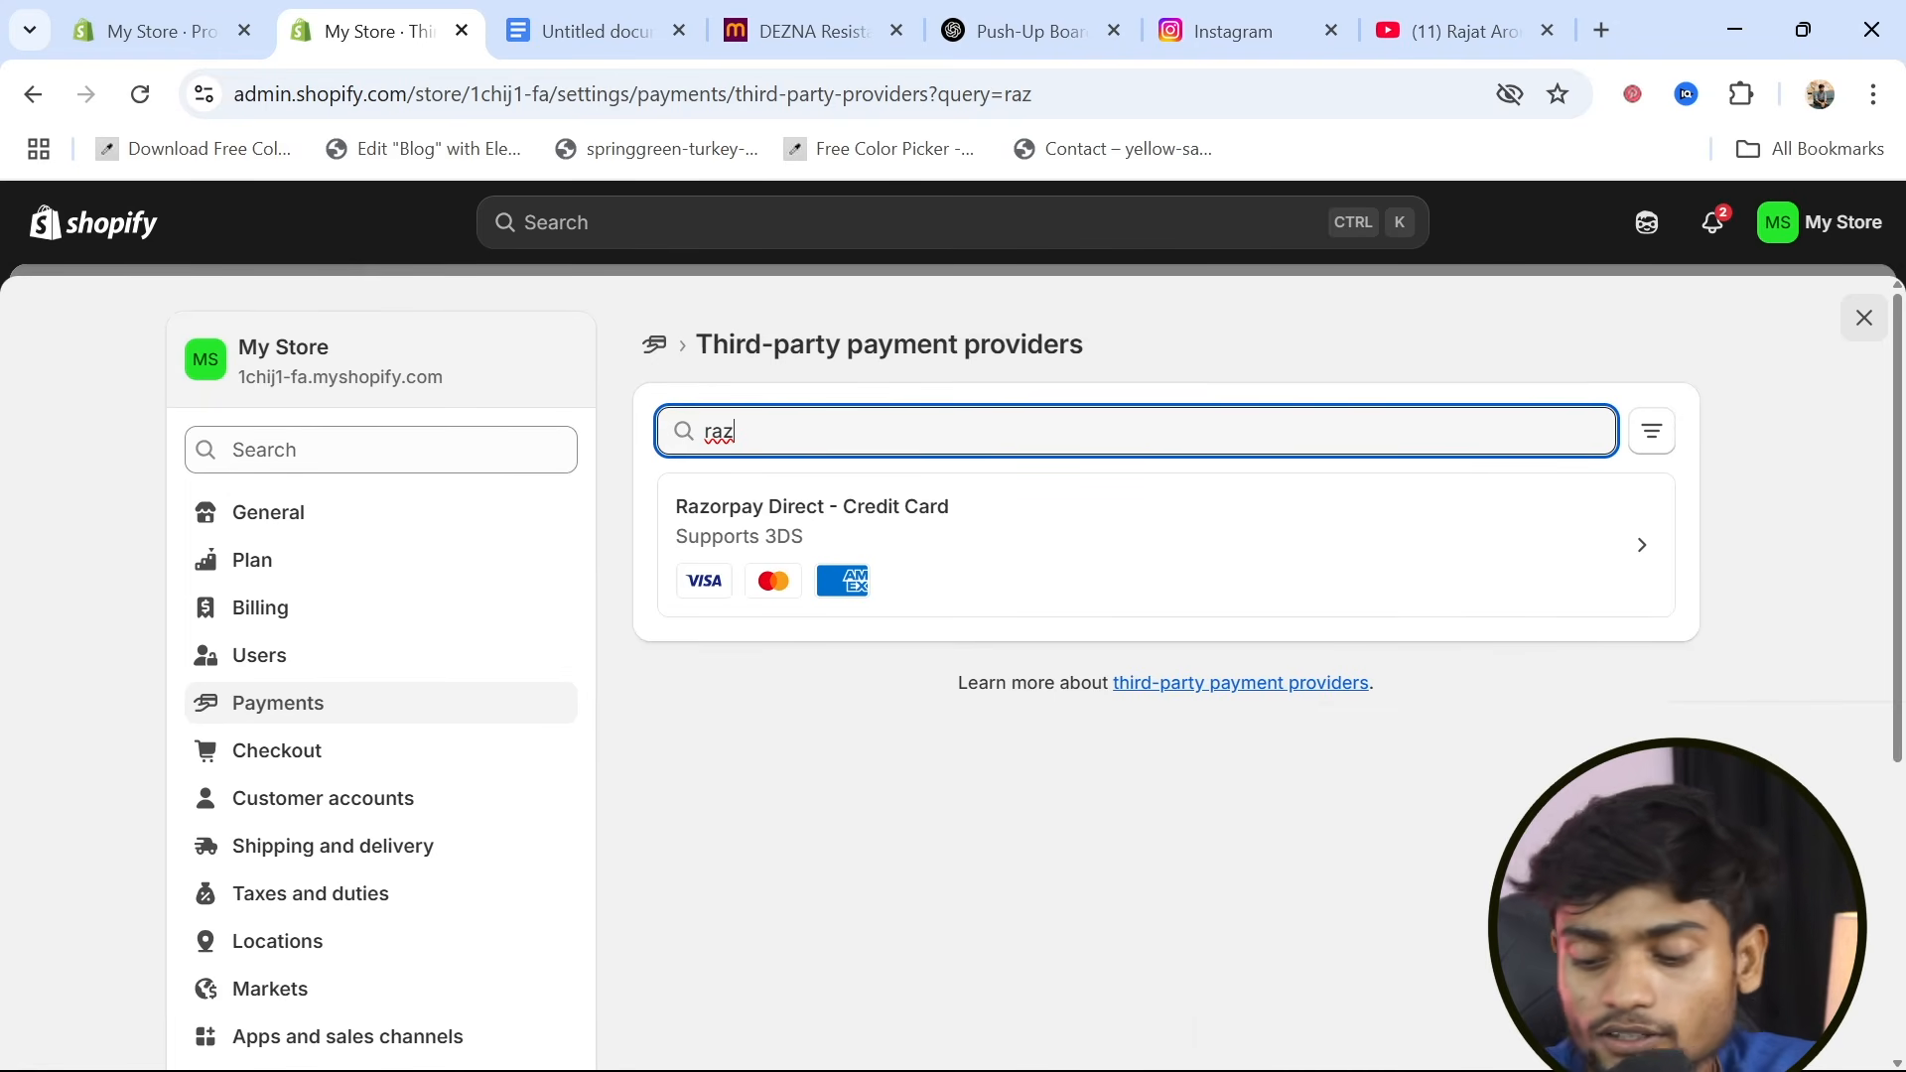
pyautogui.press('BackSpace')
pyautogui.press('BackSpace')
pyautogui.press('BackSpace')
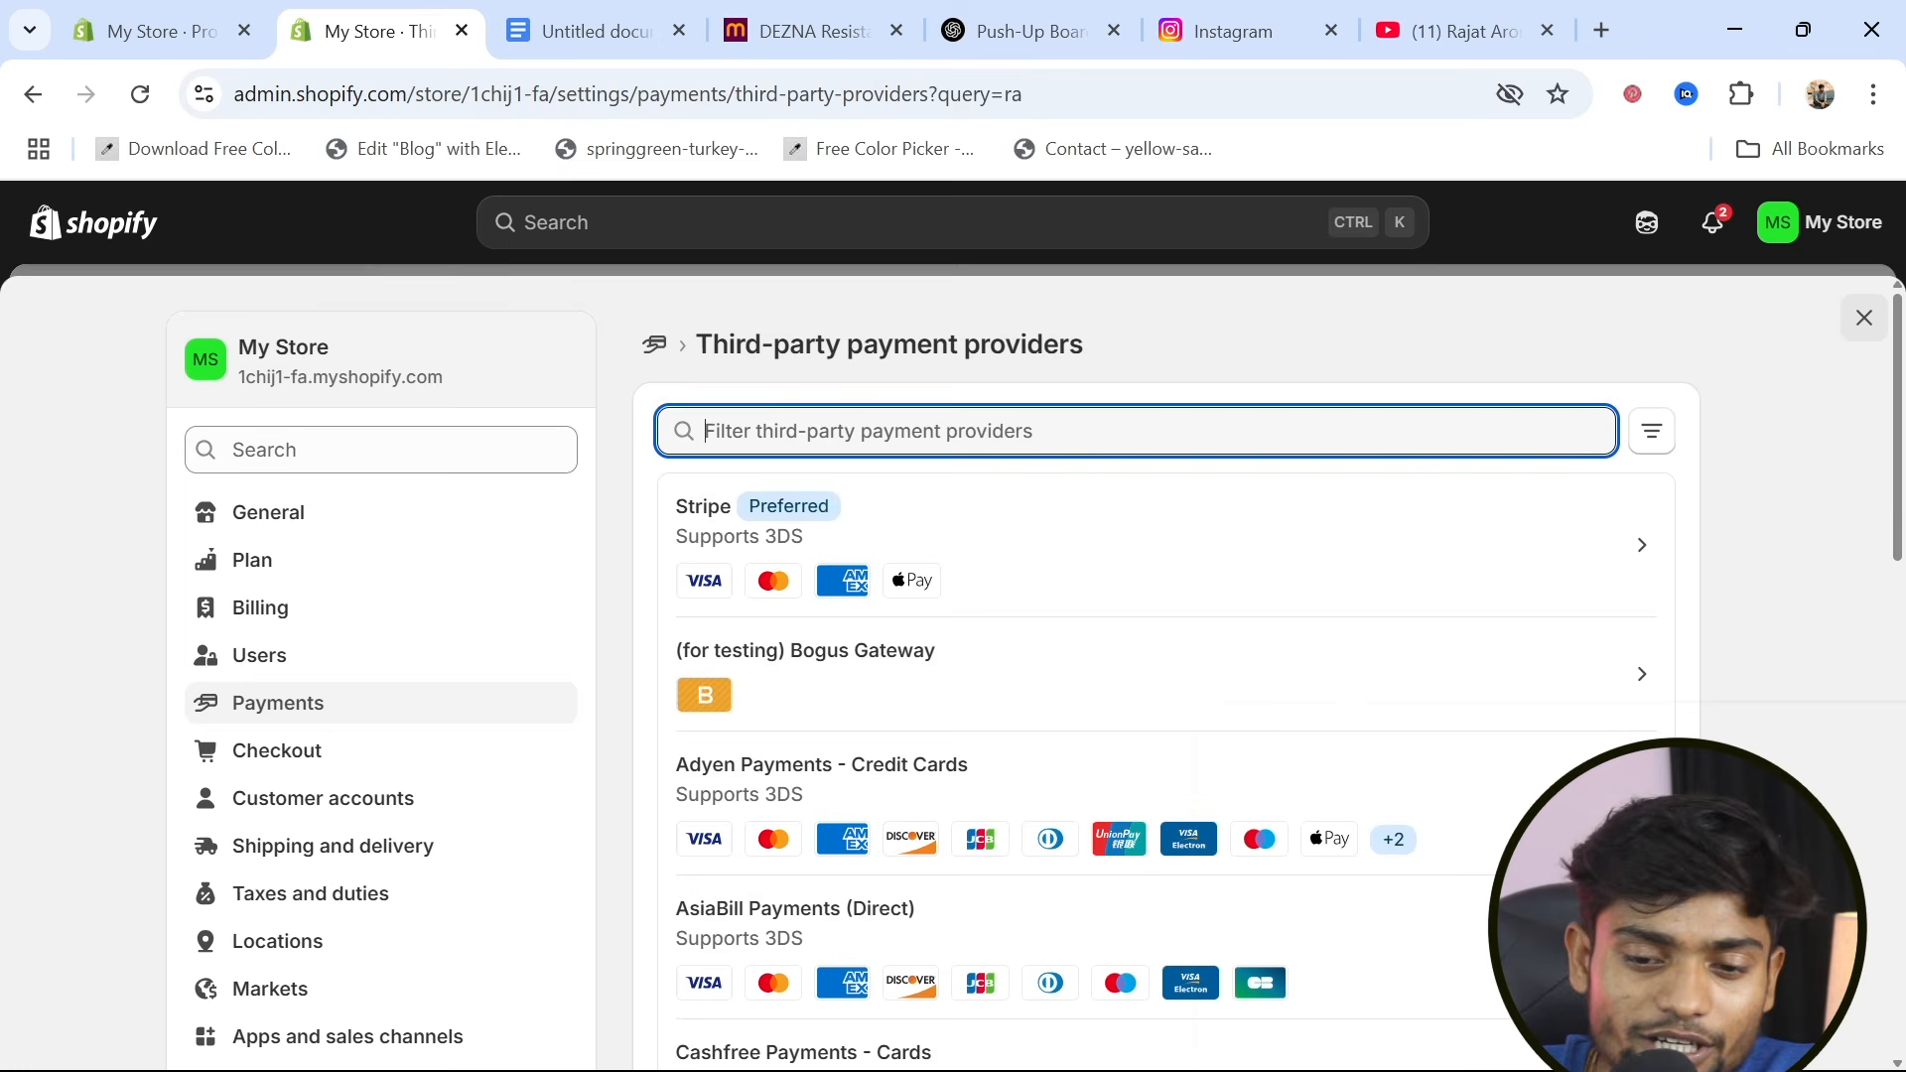
# Activate Cash on Delivery (COD) as a manual payment method in the payment settings, leaving additional details and payment instructions blank
pyautogui.click(33, 94)
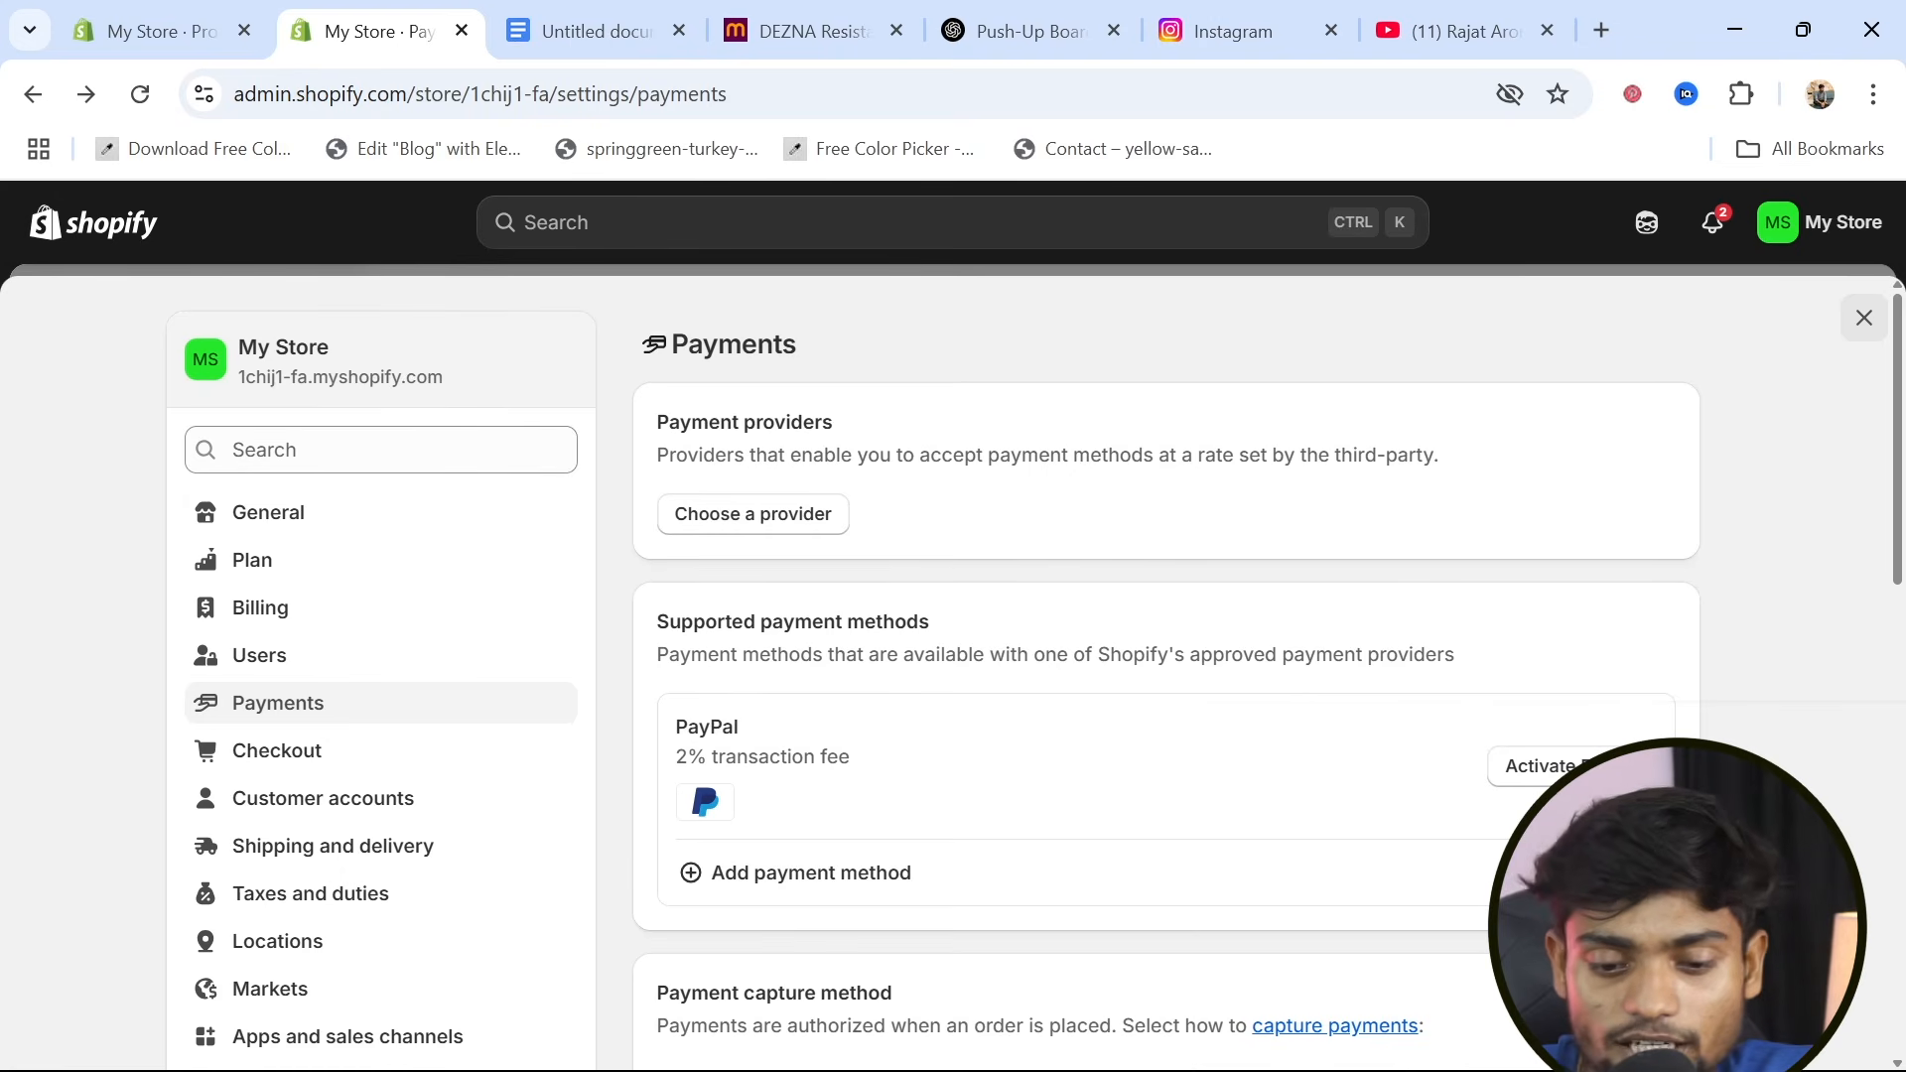
pyautogui.scroll(-8, 996, 880)
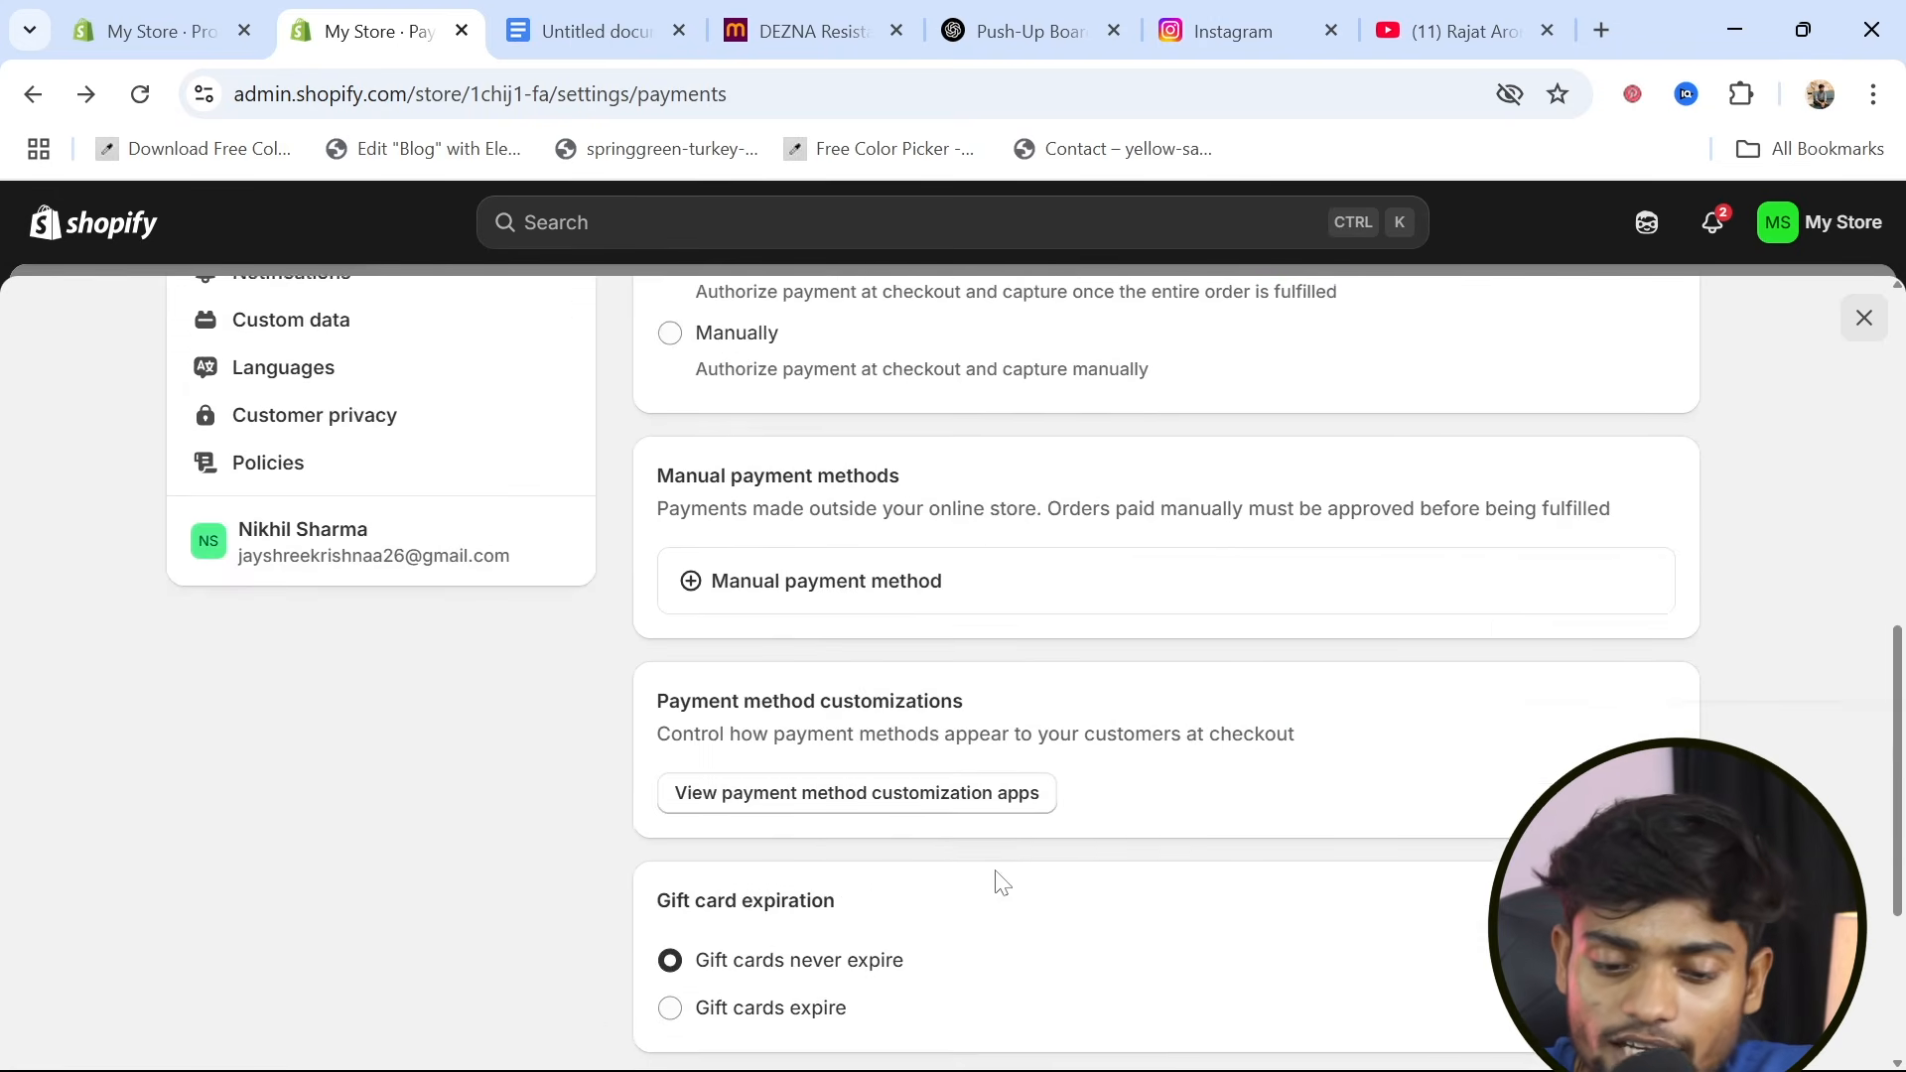
pyautogui.scroll(-4, 996, 880)
pyautogui.scroll(3, 996, 881)
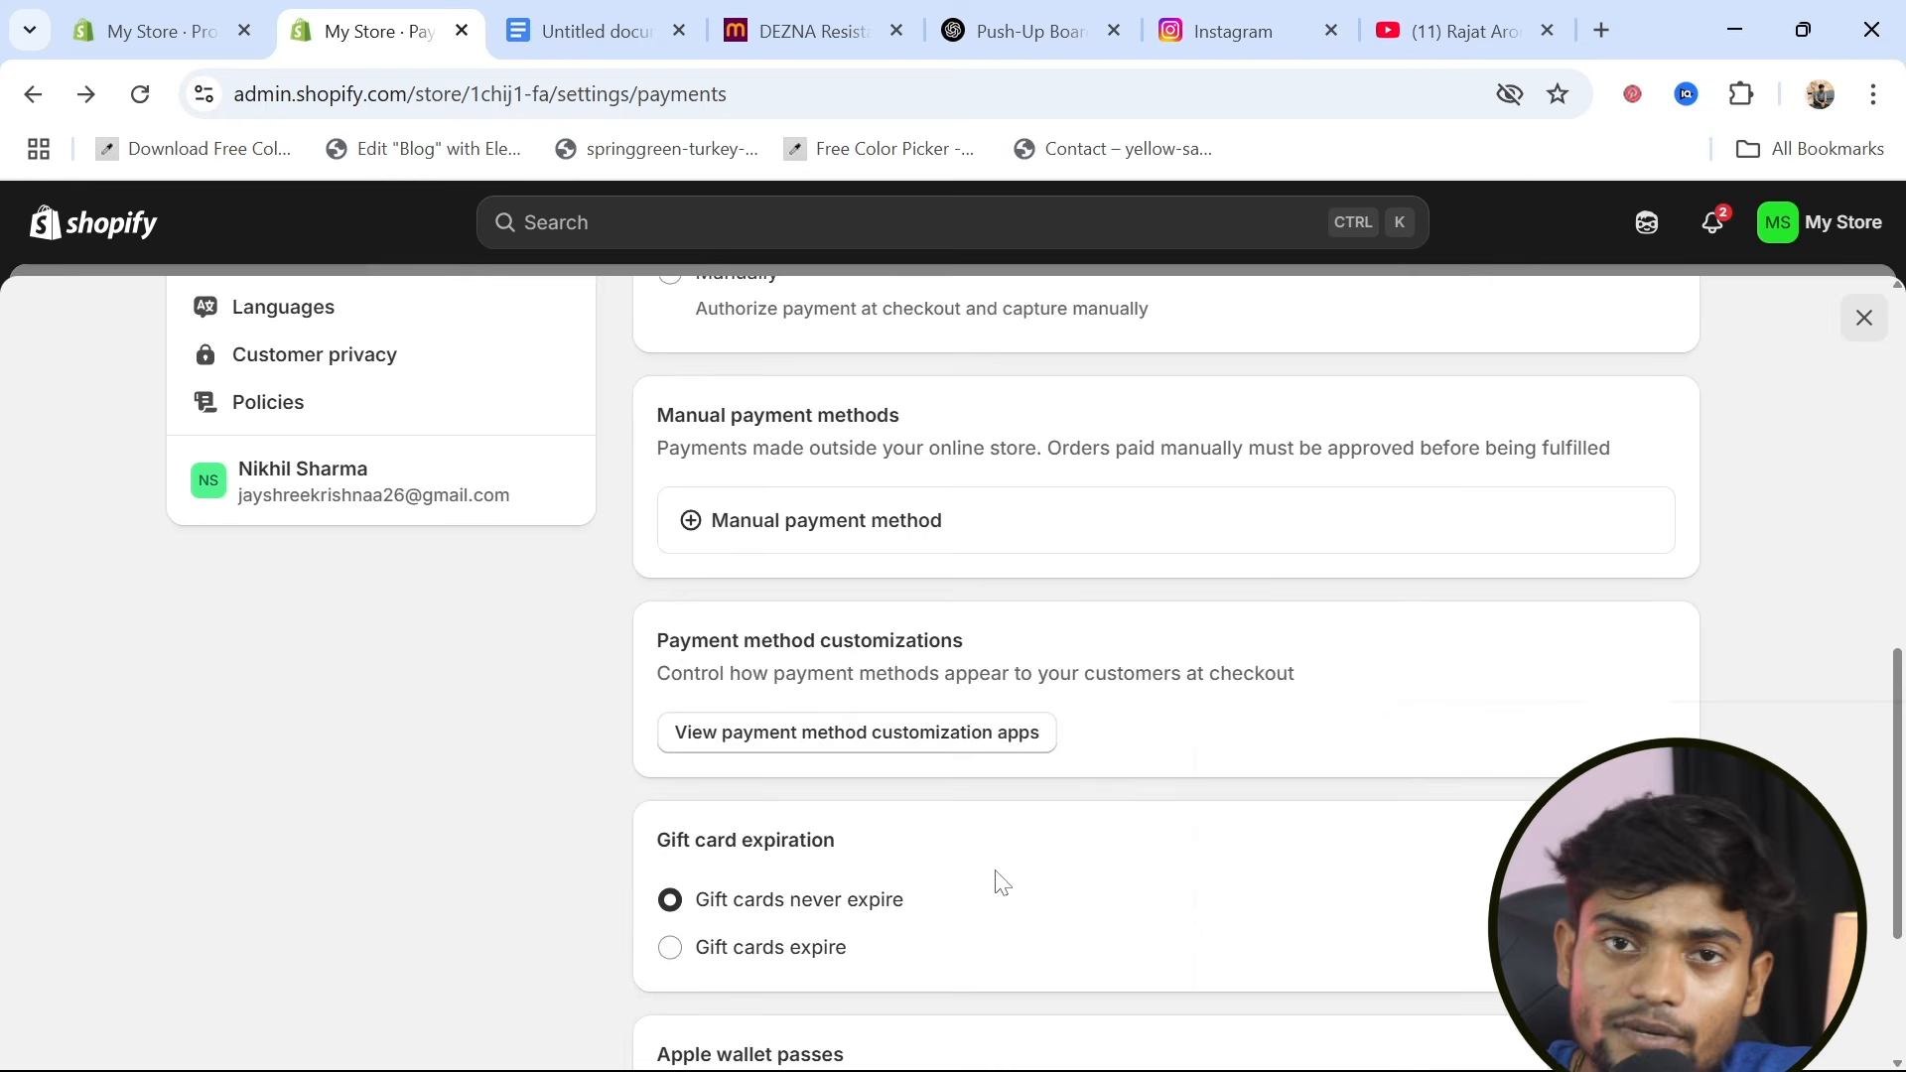
pyautogui.scroll(2, 996, 881)
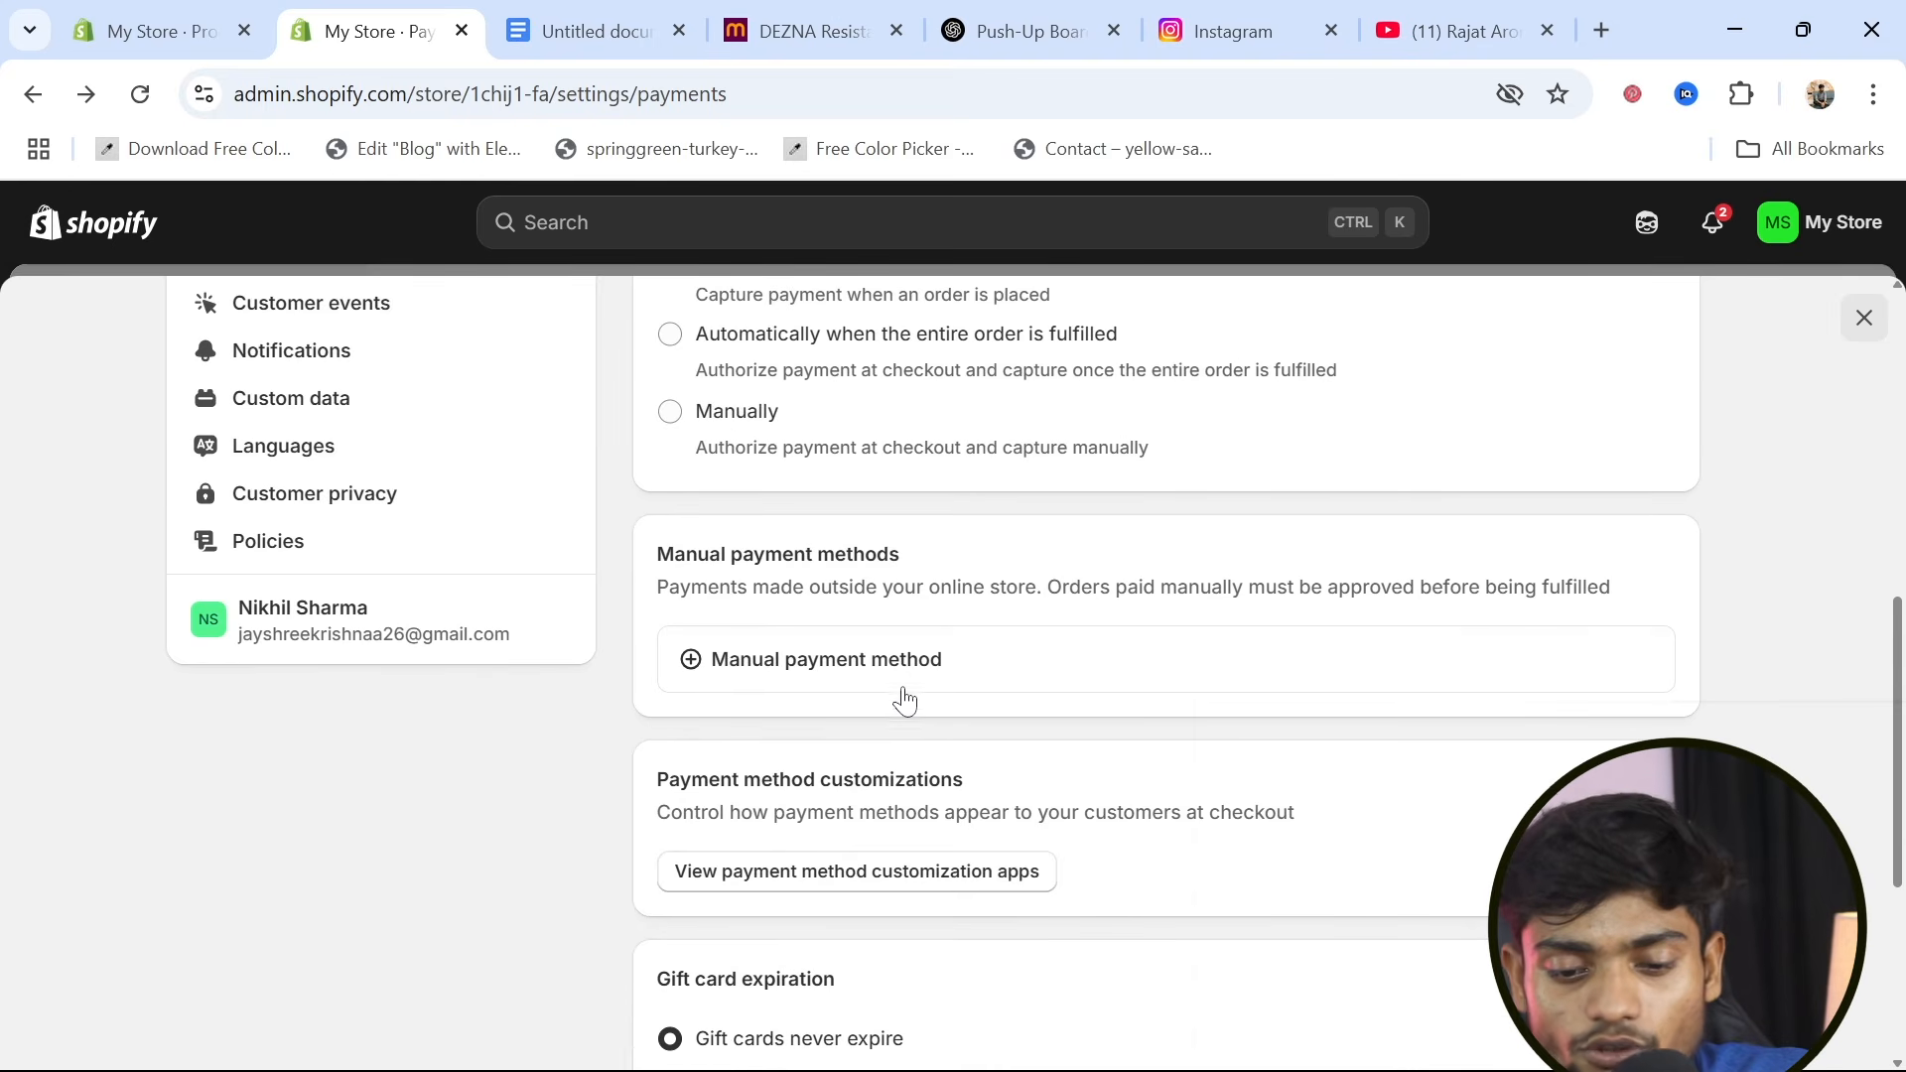
pyautogui.click(901, 683)
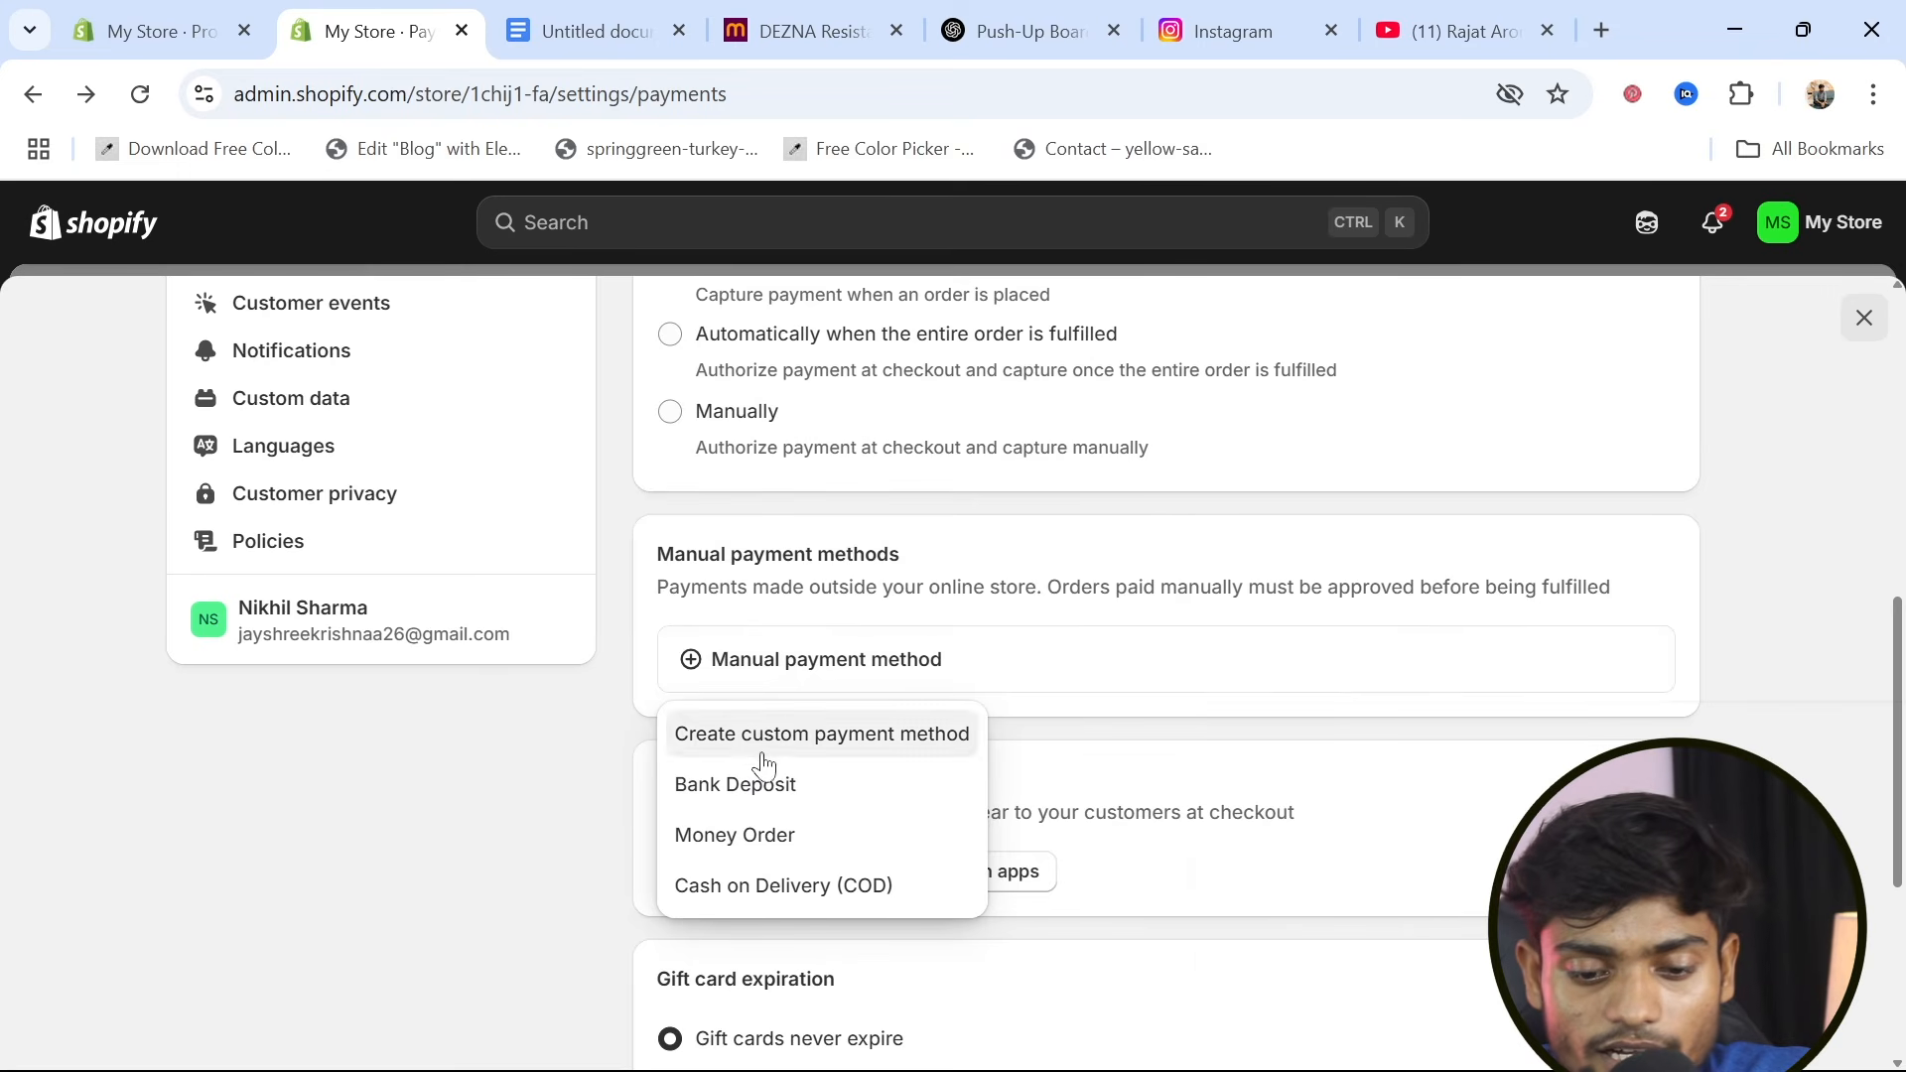
pyautogui.click(801, 886)
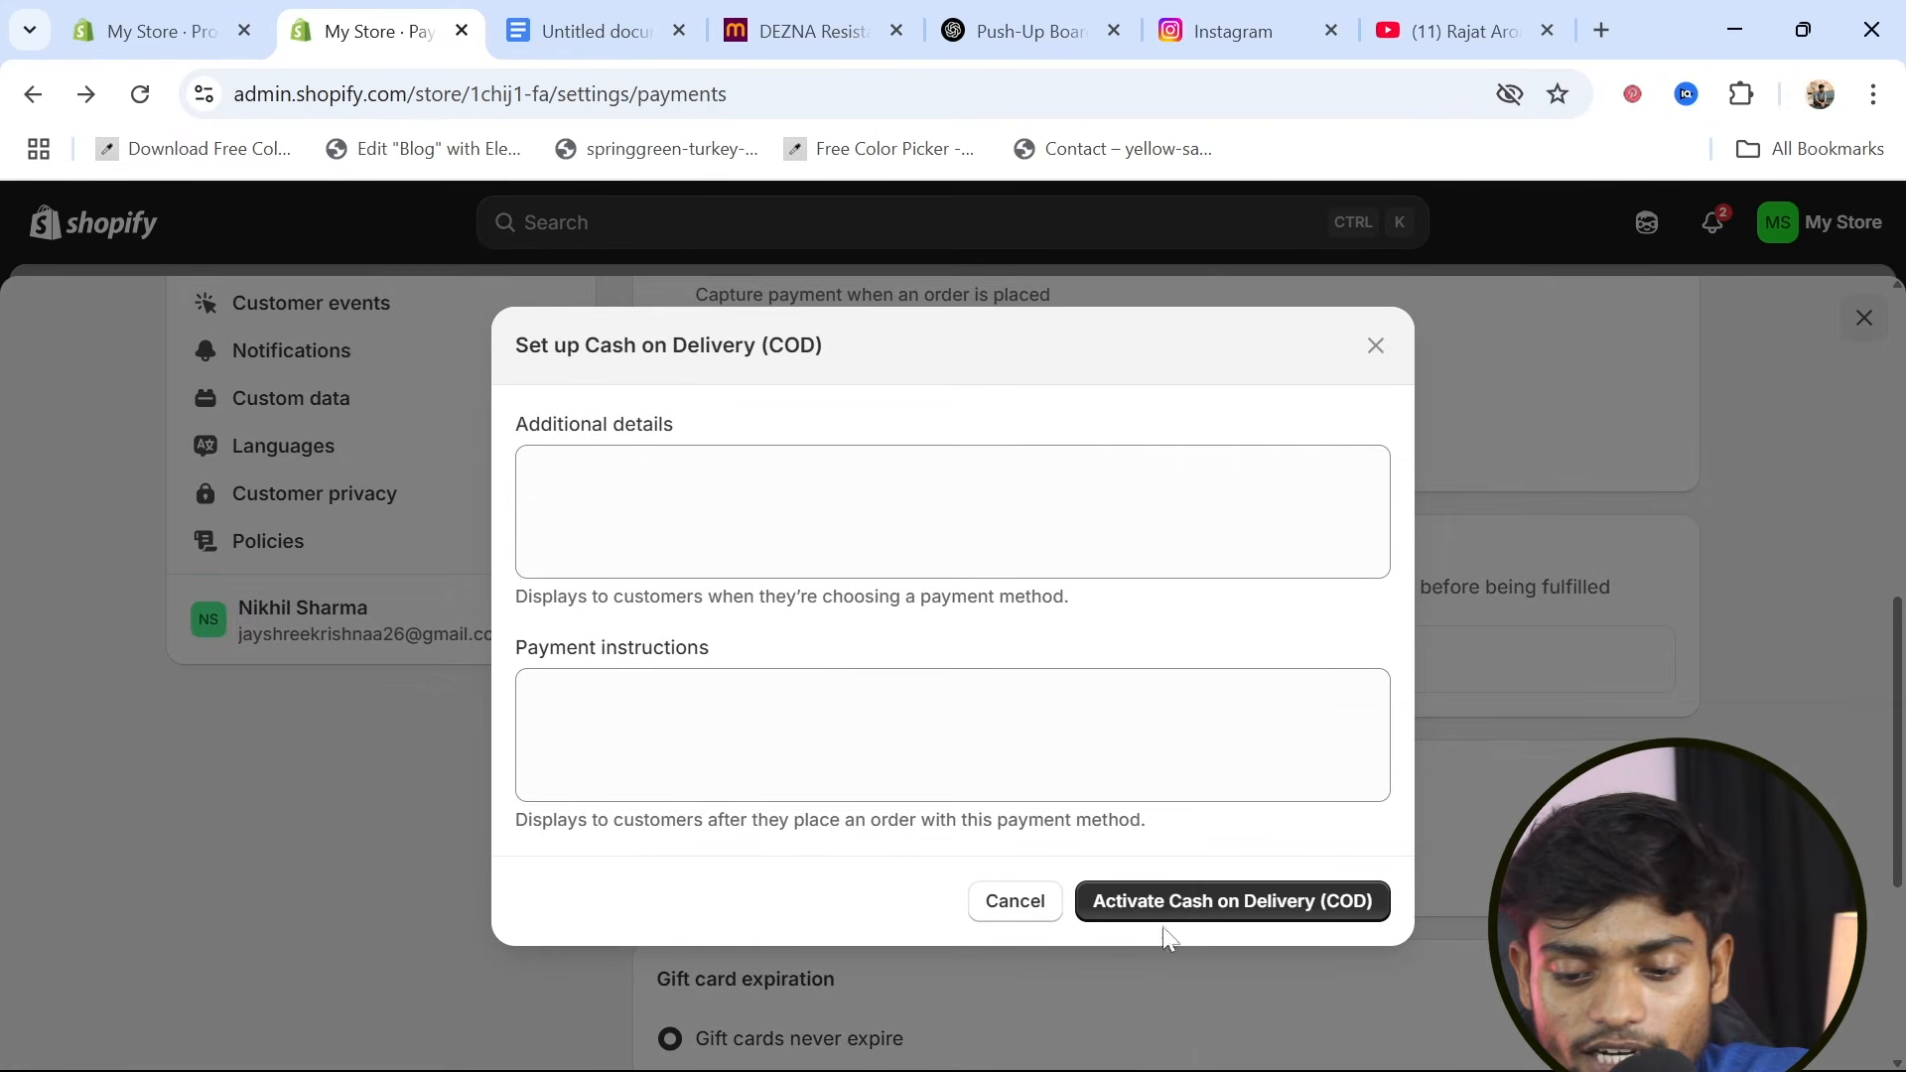
pyautogui.click(1213, 905)
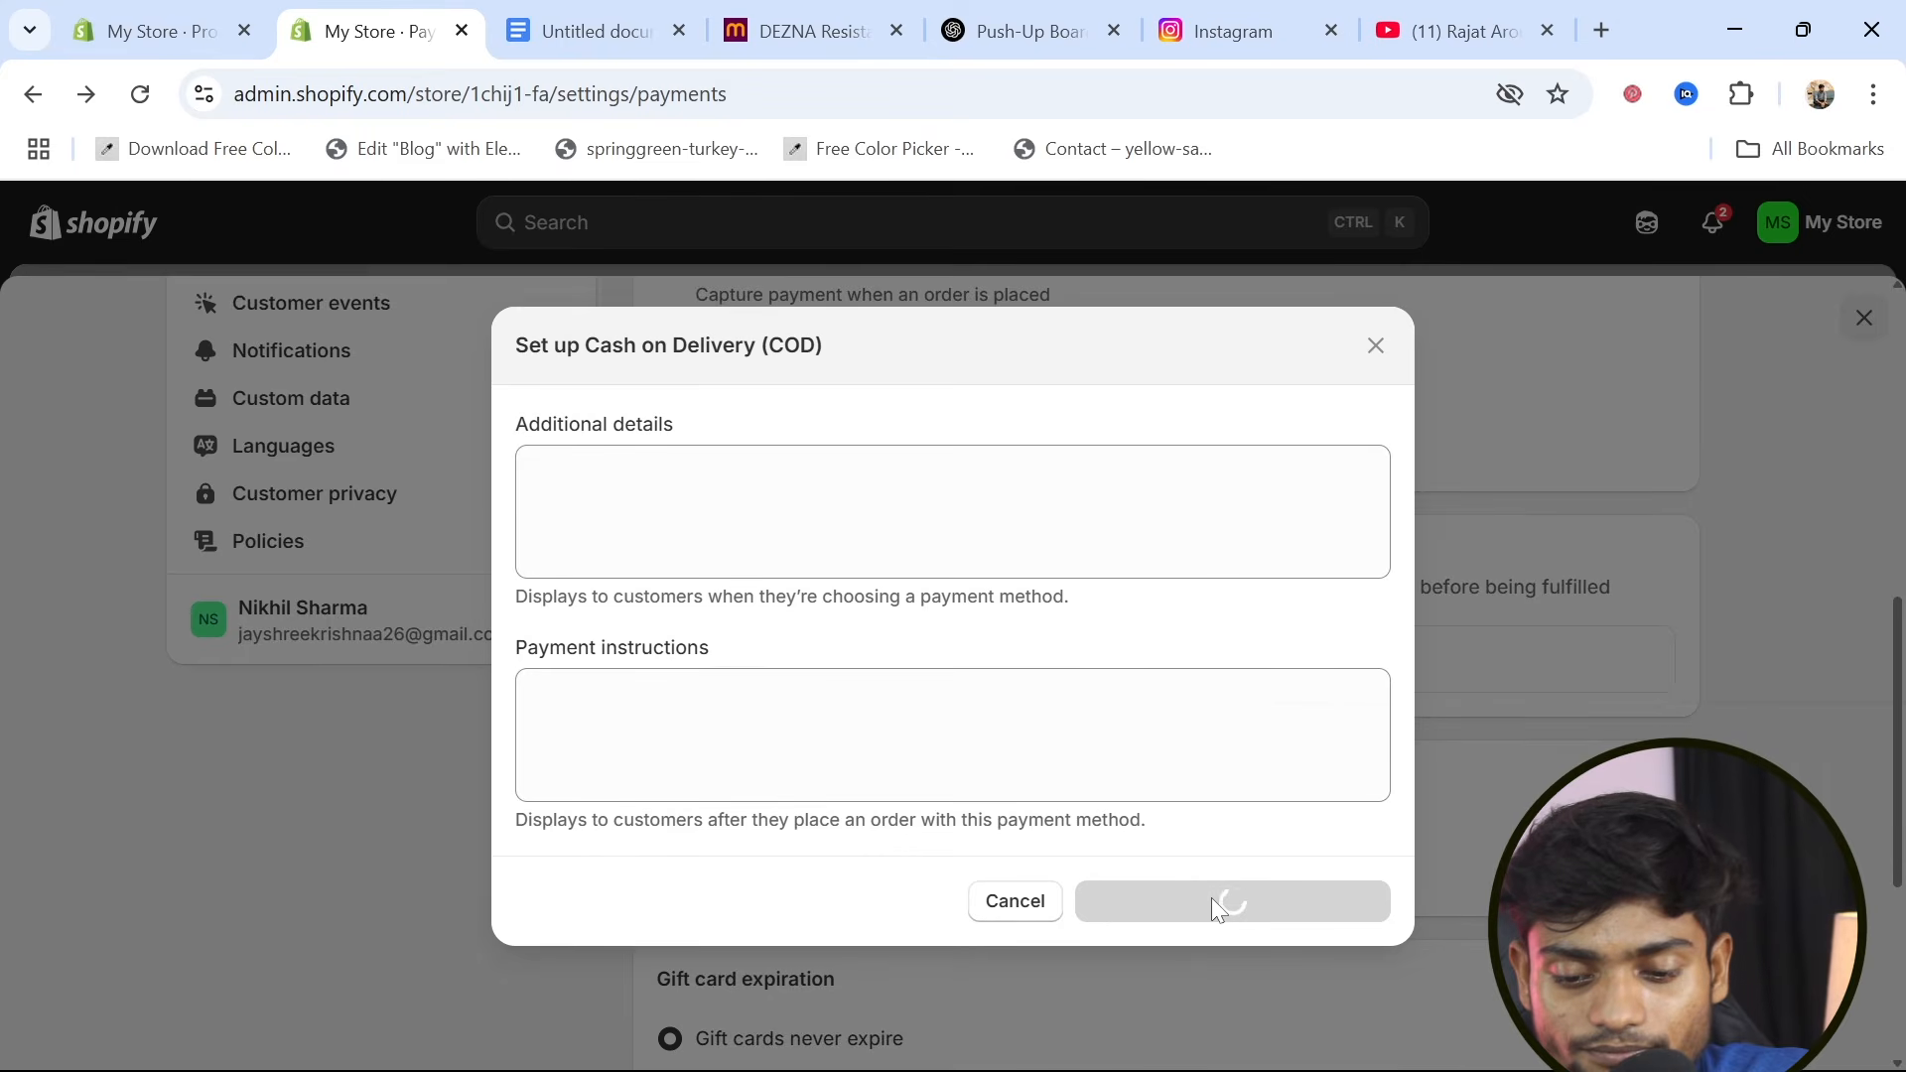
pyautogui.scroll(-2, 1211, 897)
pyautogui.scroll(2, 1211, 898)
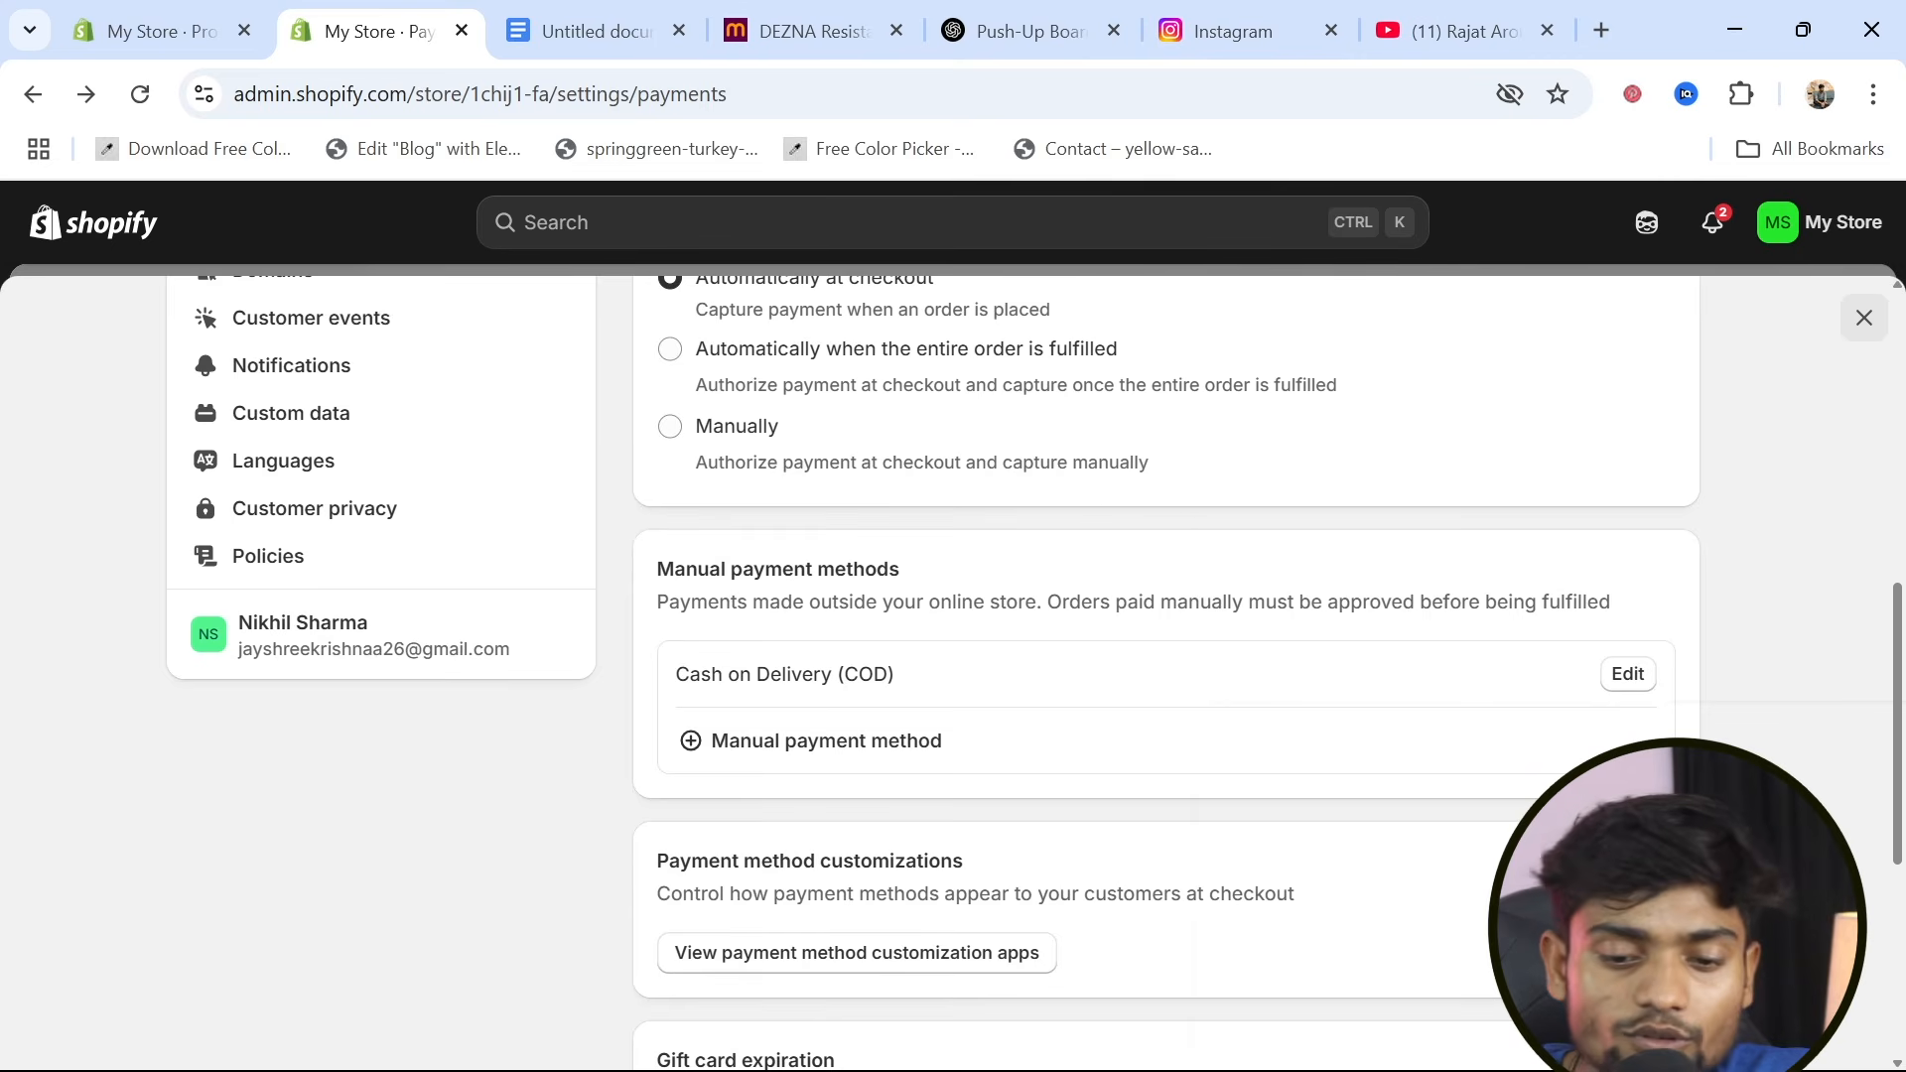
pyautogui.scroll(7, 1212, 906)
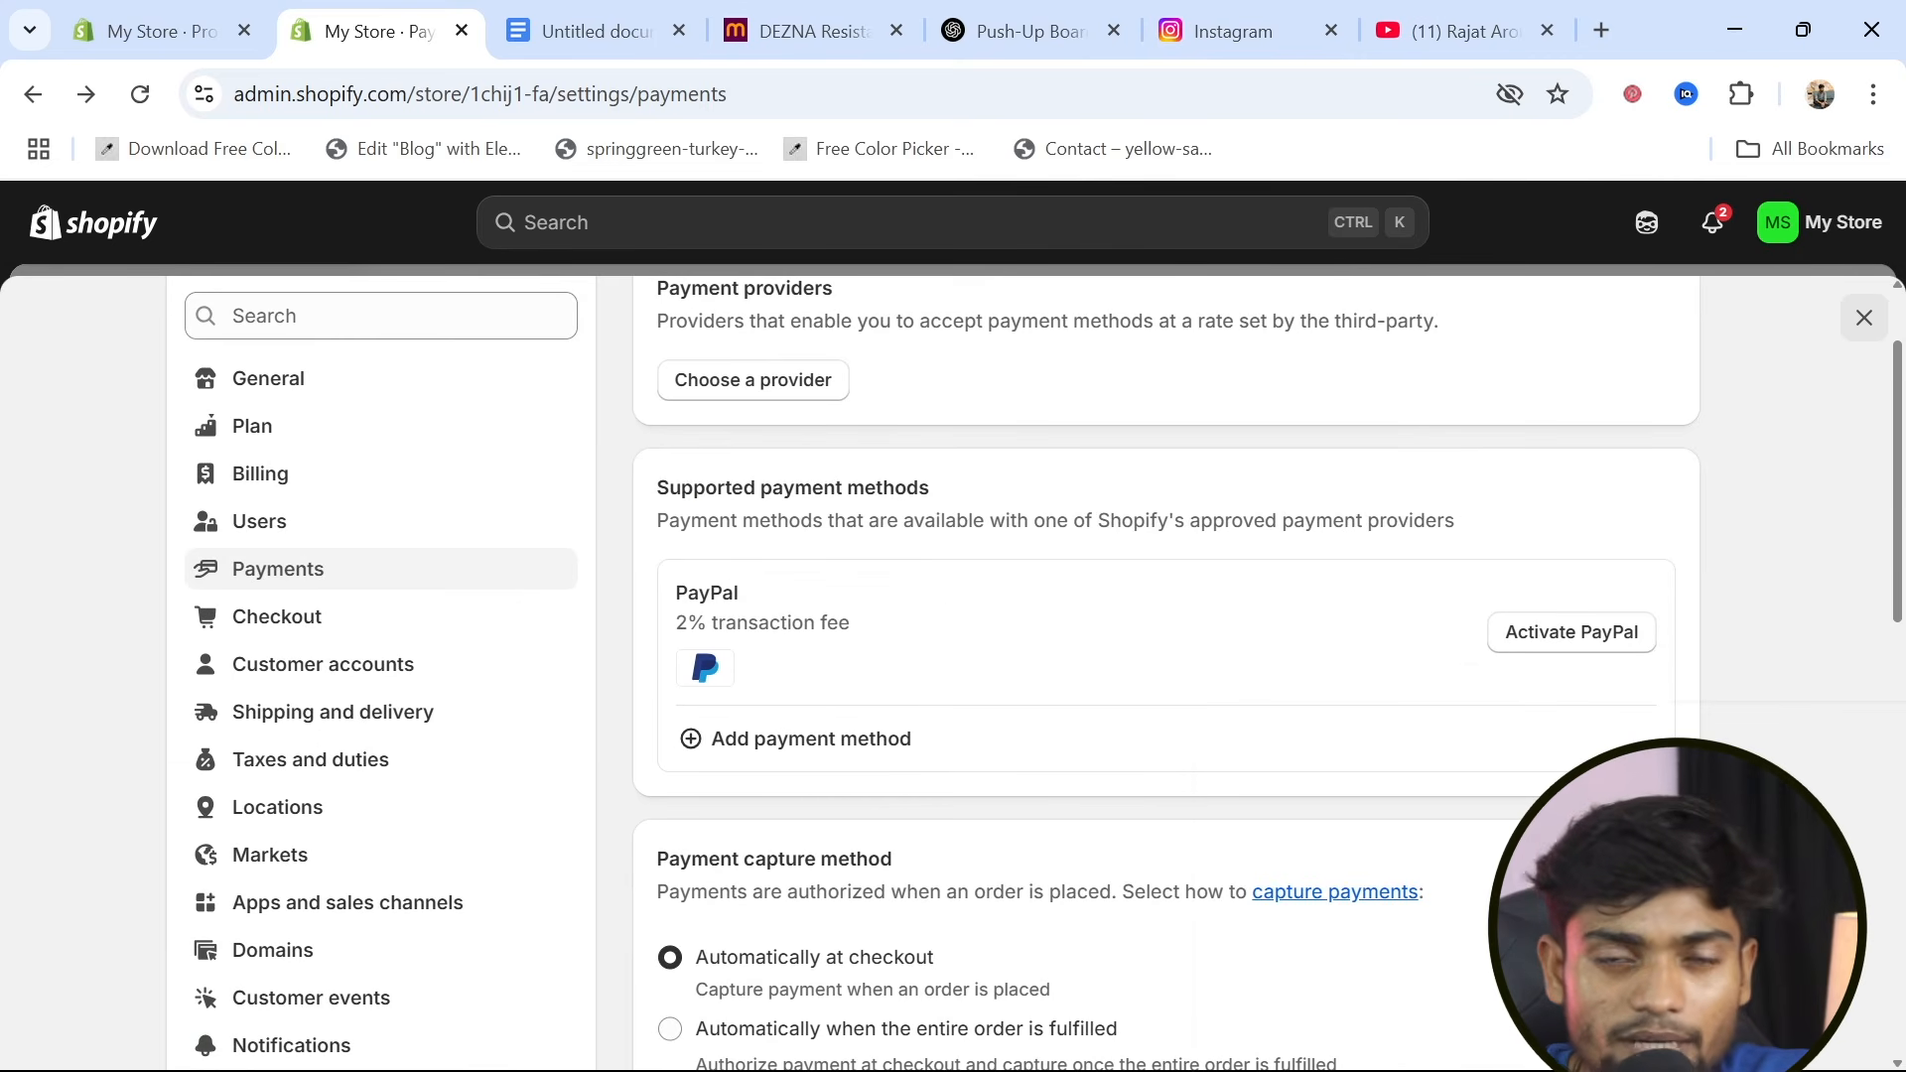
pyautogui.scroll(2, 1212, 906)
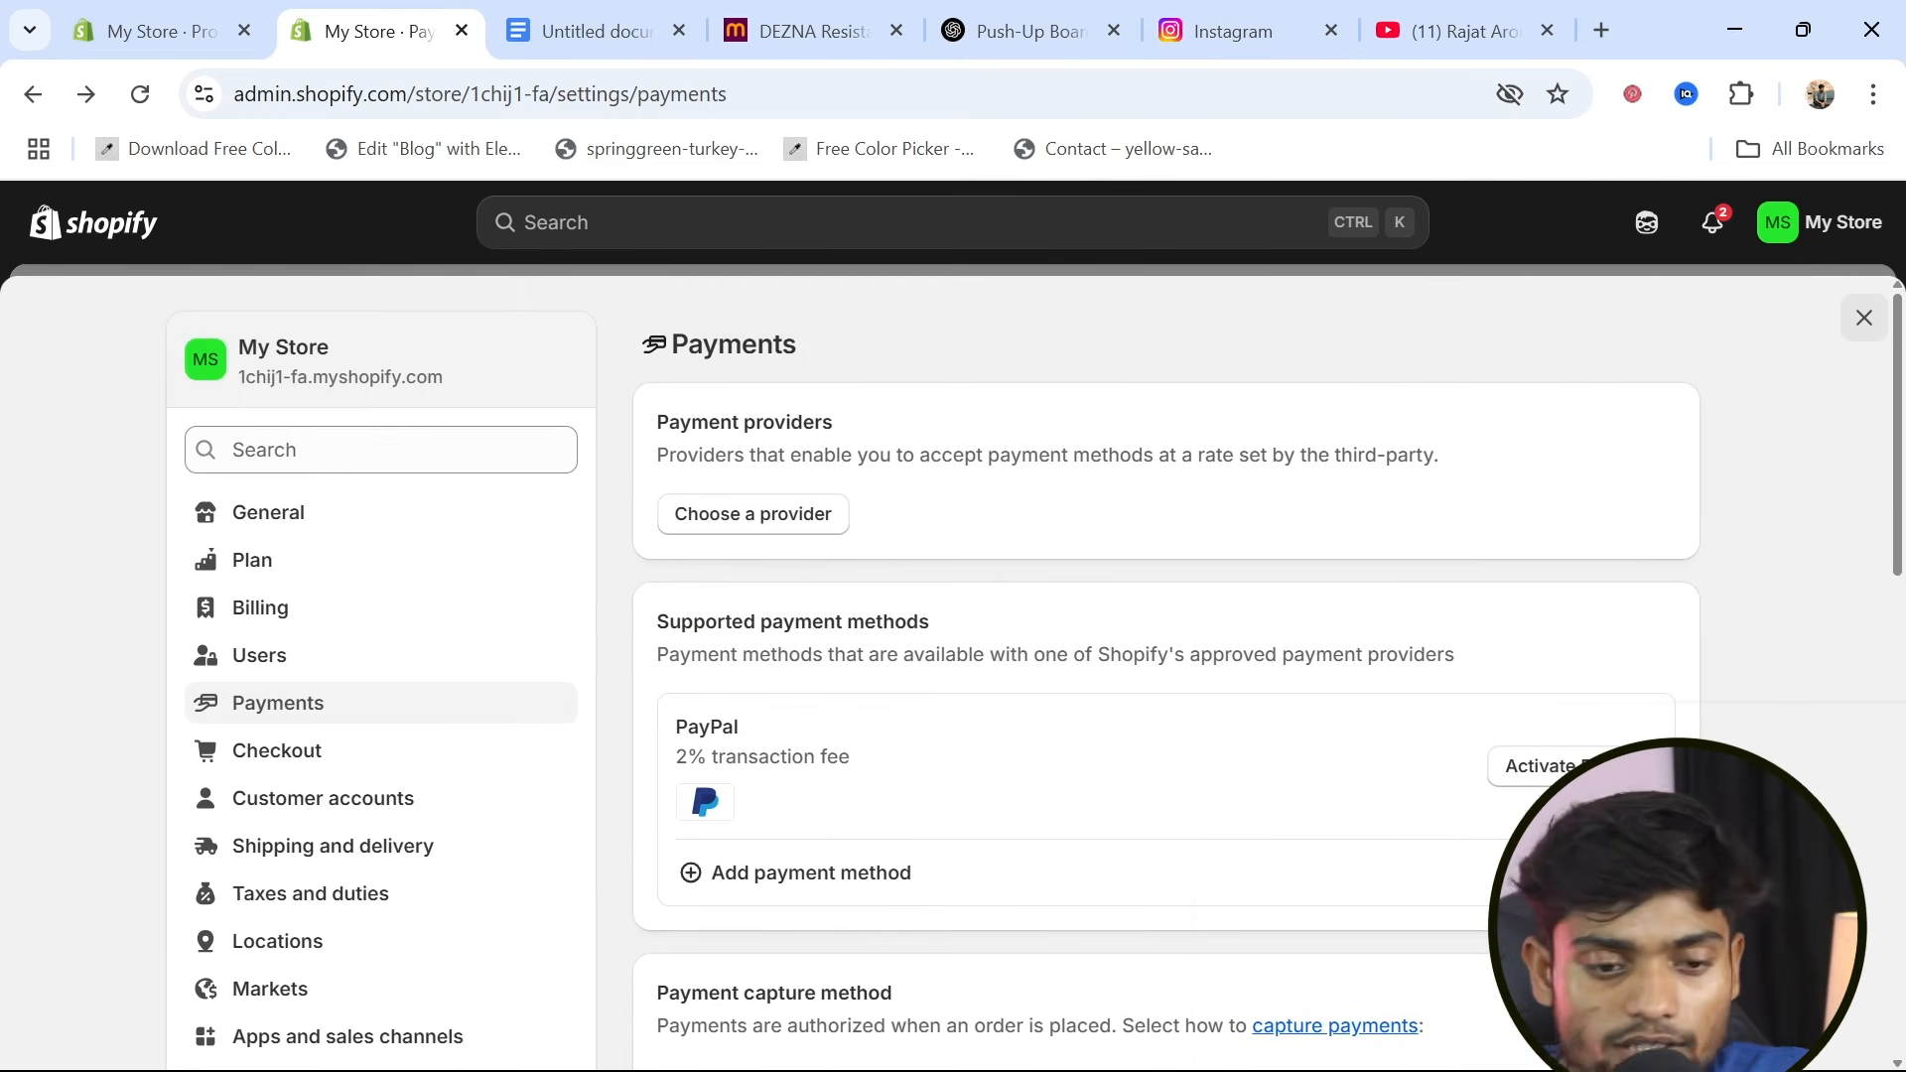
# From the other admin tab, reopen the Refresh theme in the theme editor and bring up the home page's featured products
pyautogui.click(139, 13)
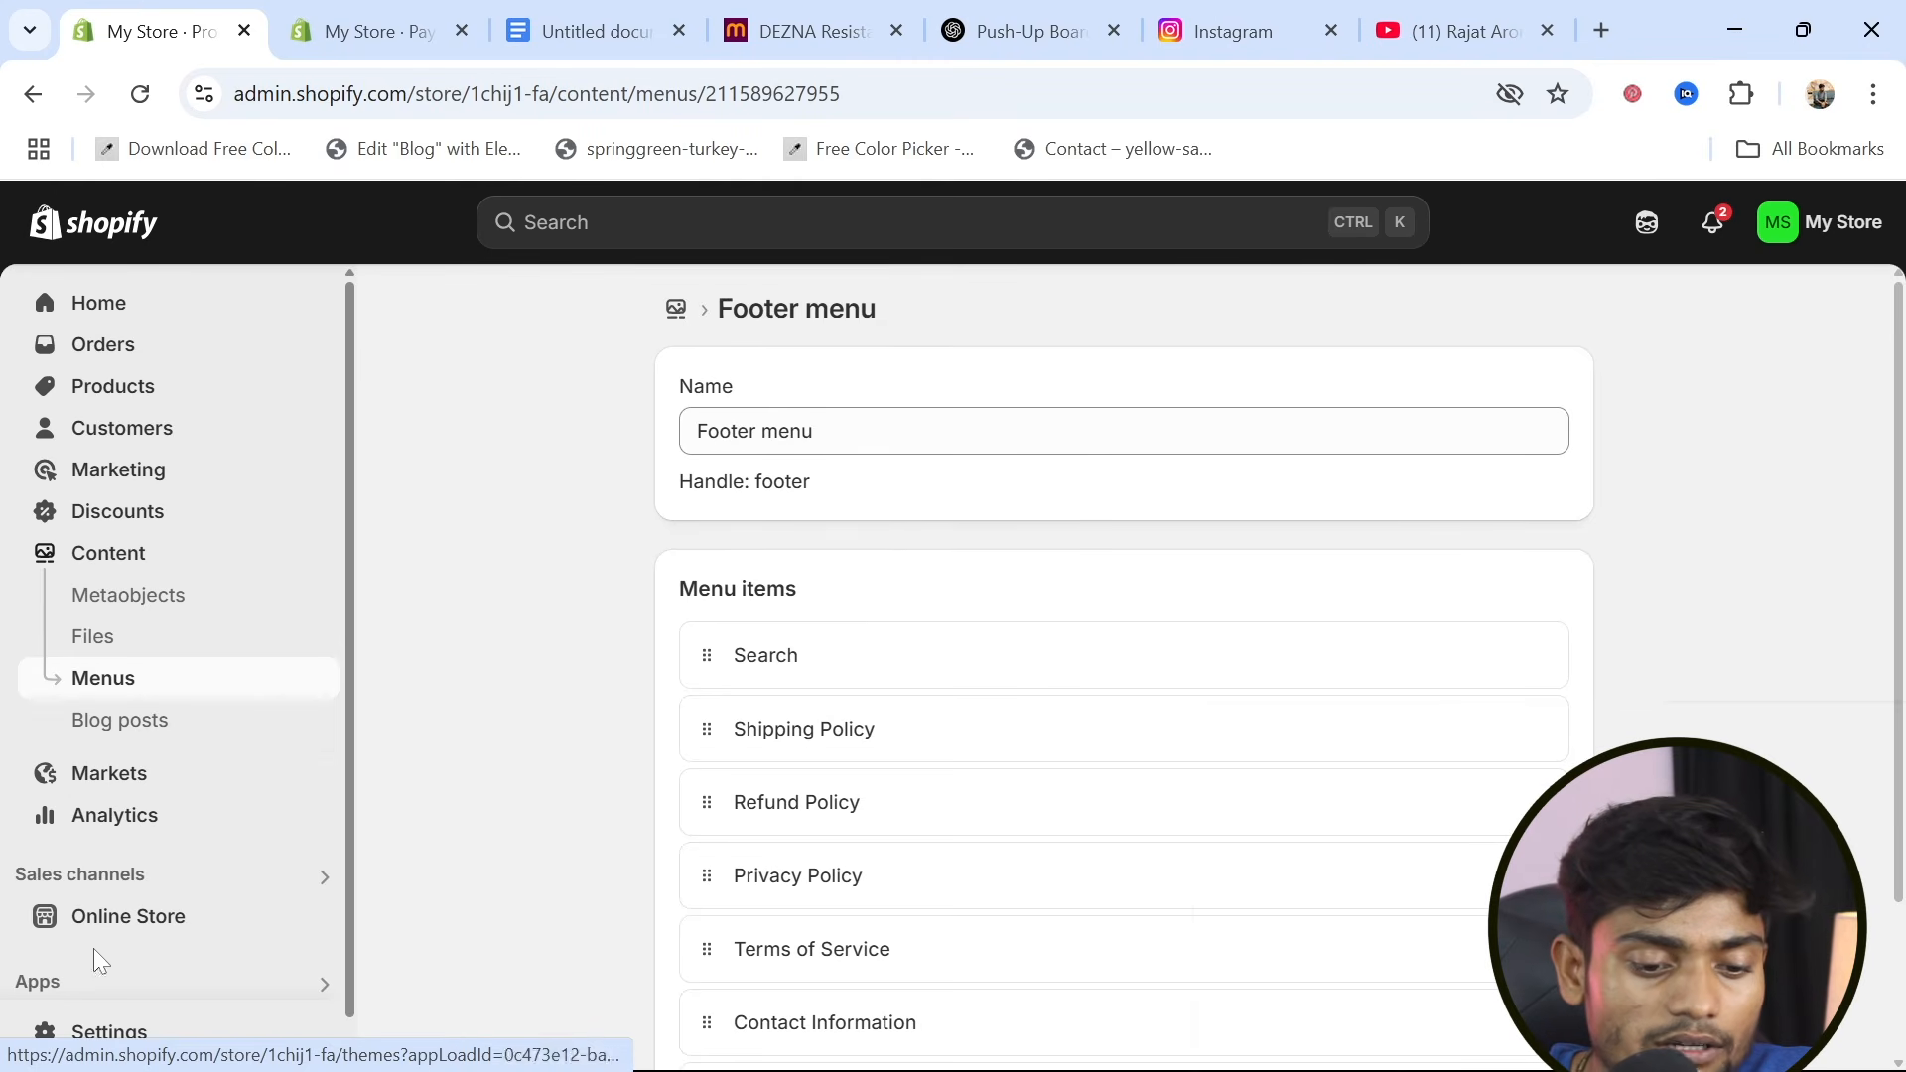
pyautogui.click(149, 924)
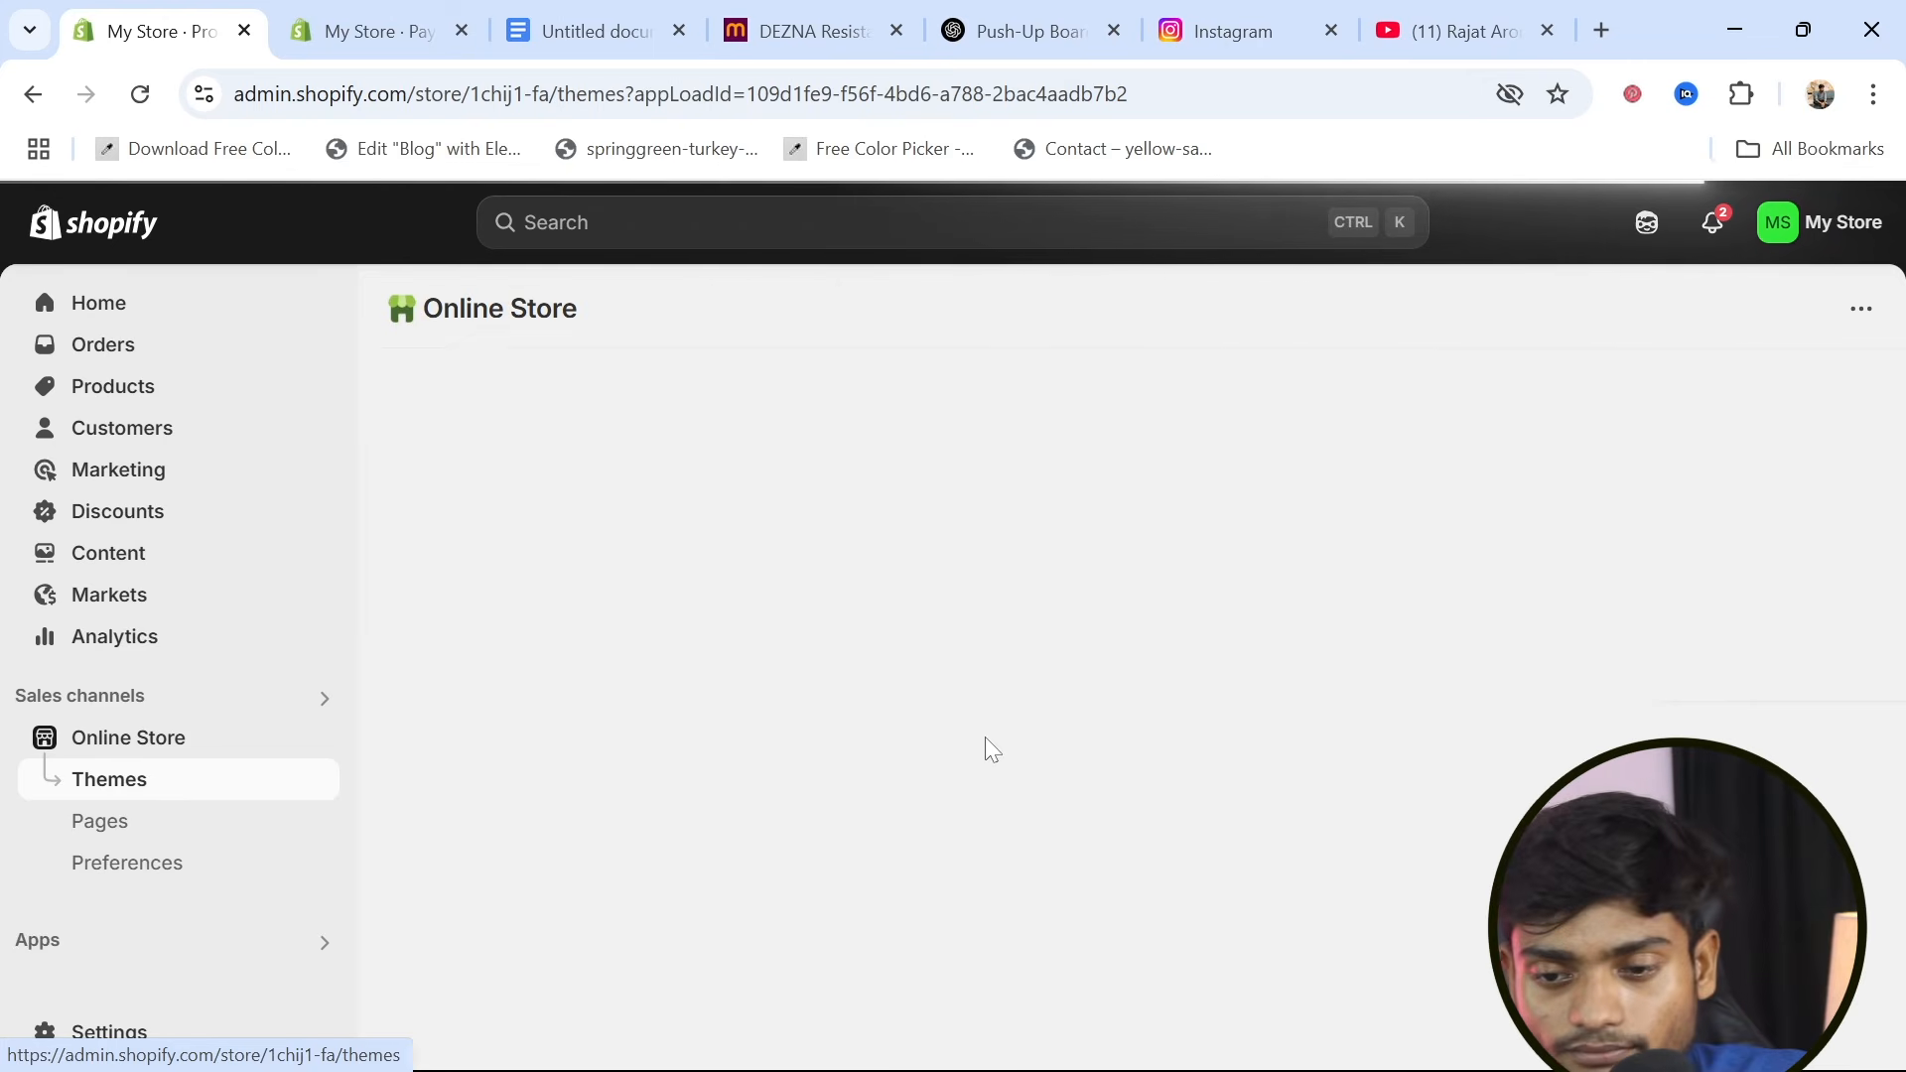
pyautogui.scroll(-3, 993, 752)
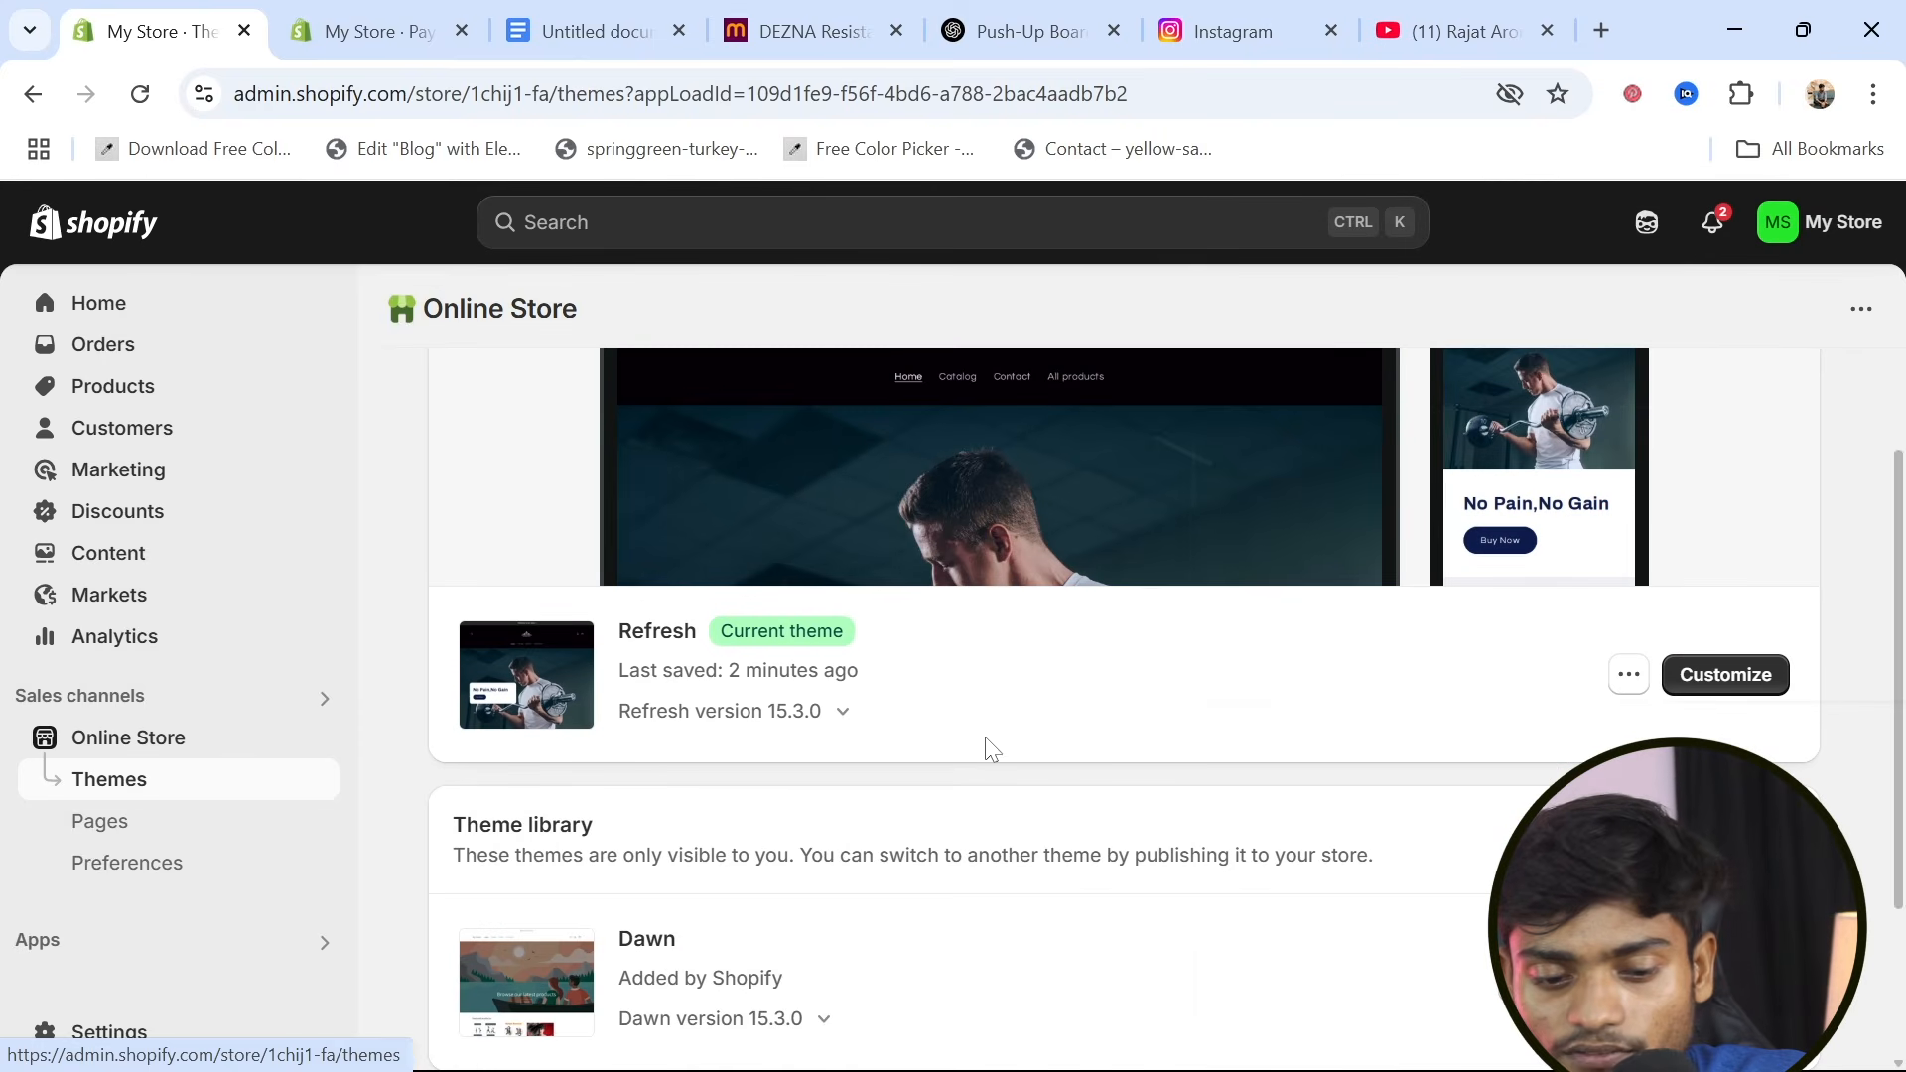
pyautogui.click(1737, 683)
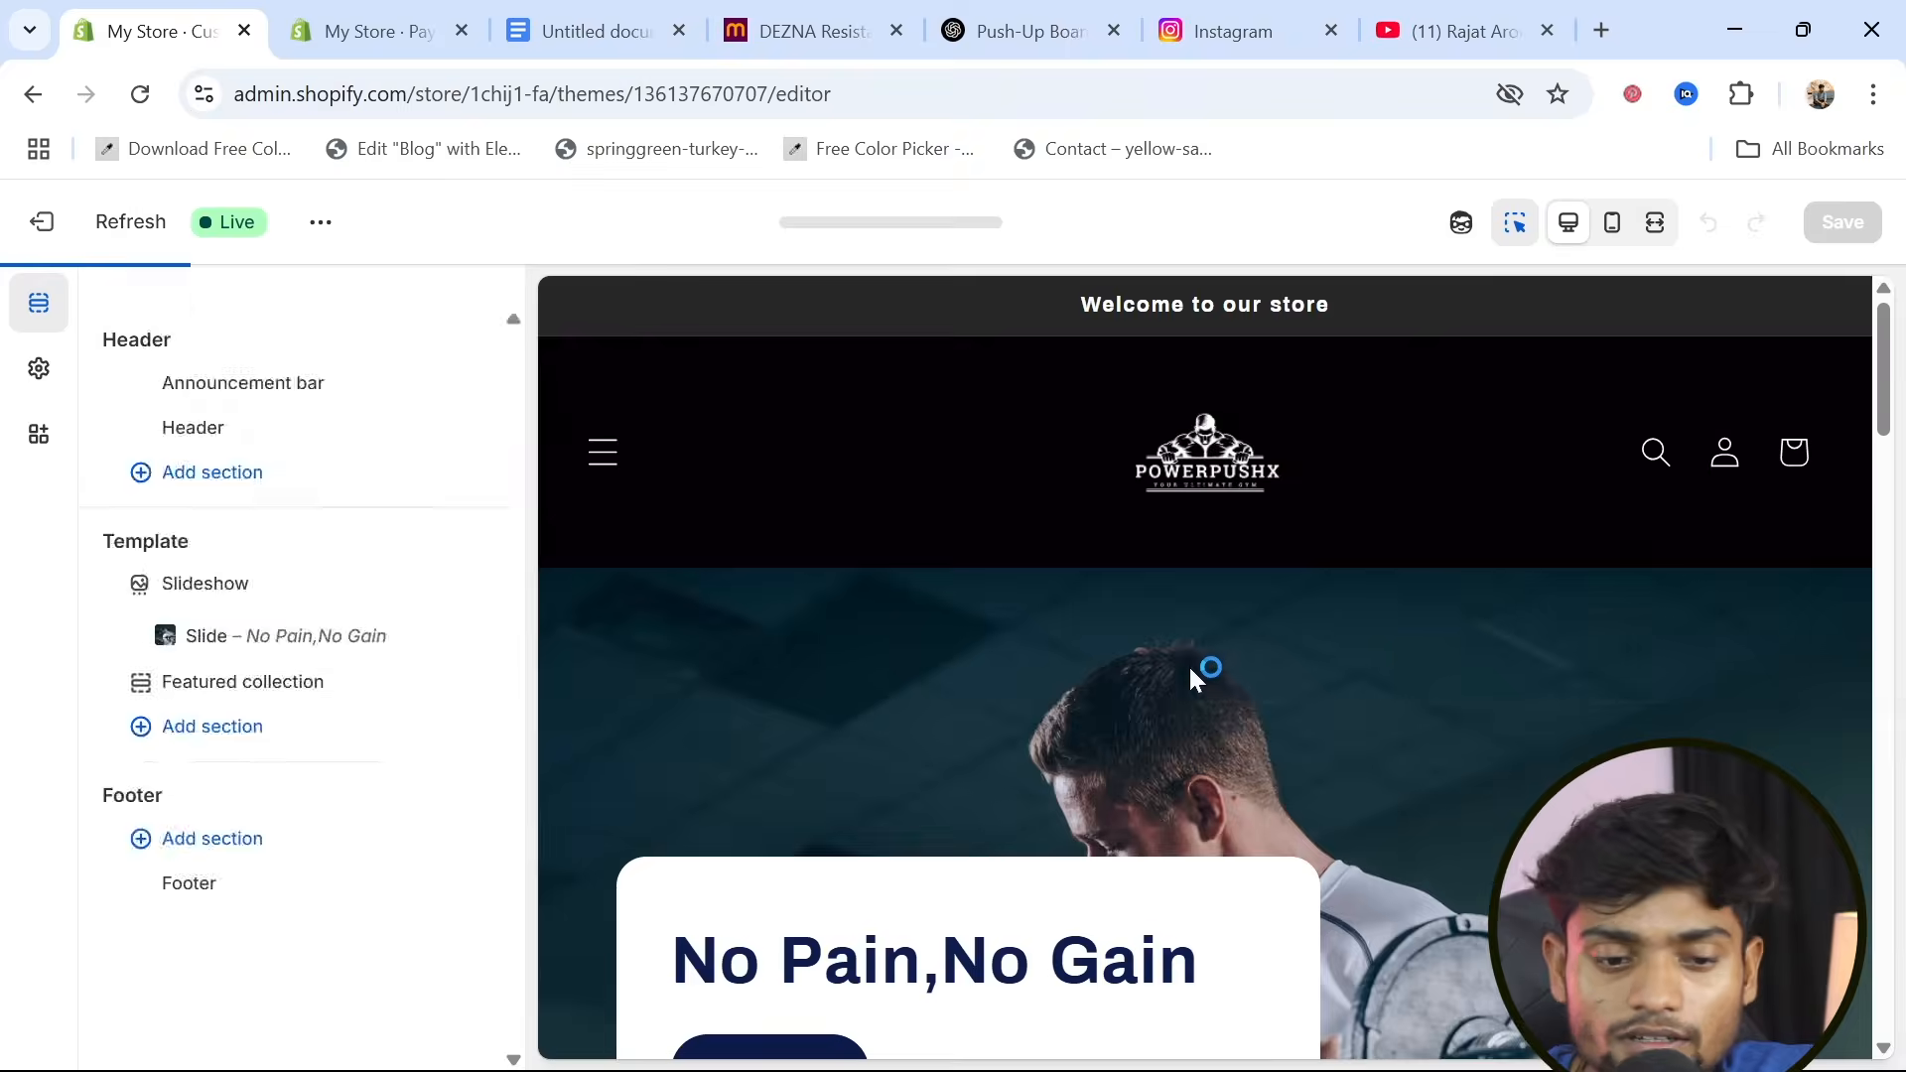
pyautogui.scroll(-6, 1107, 807)
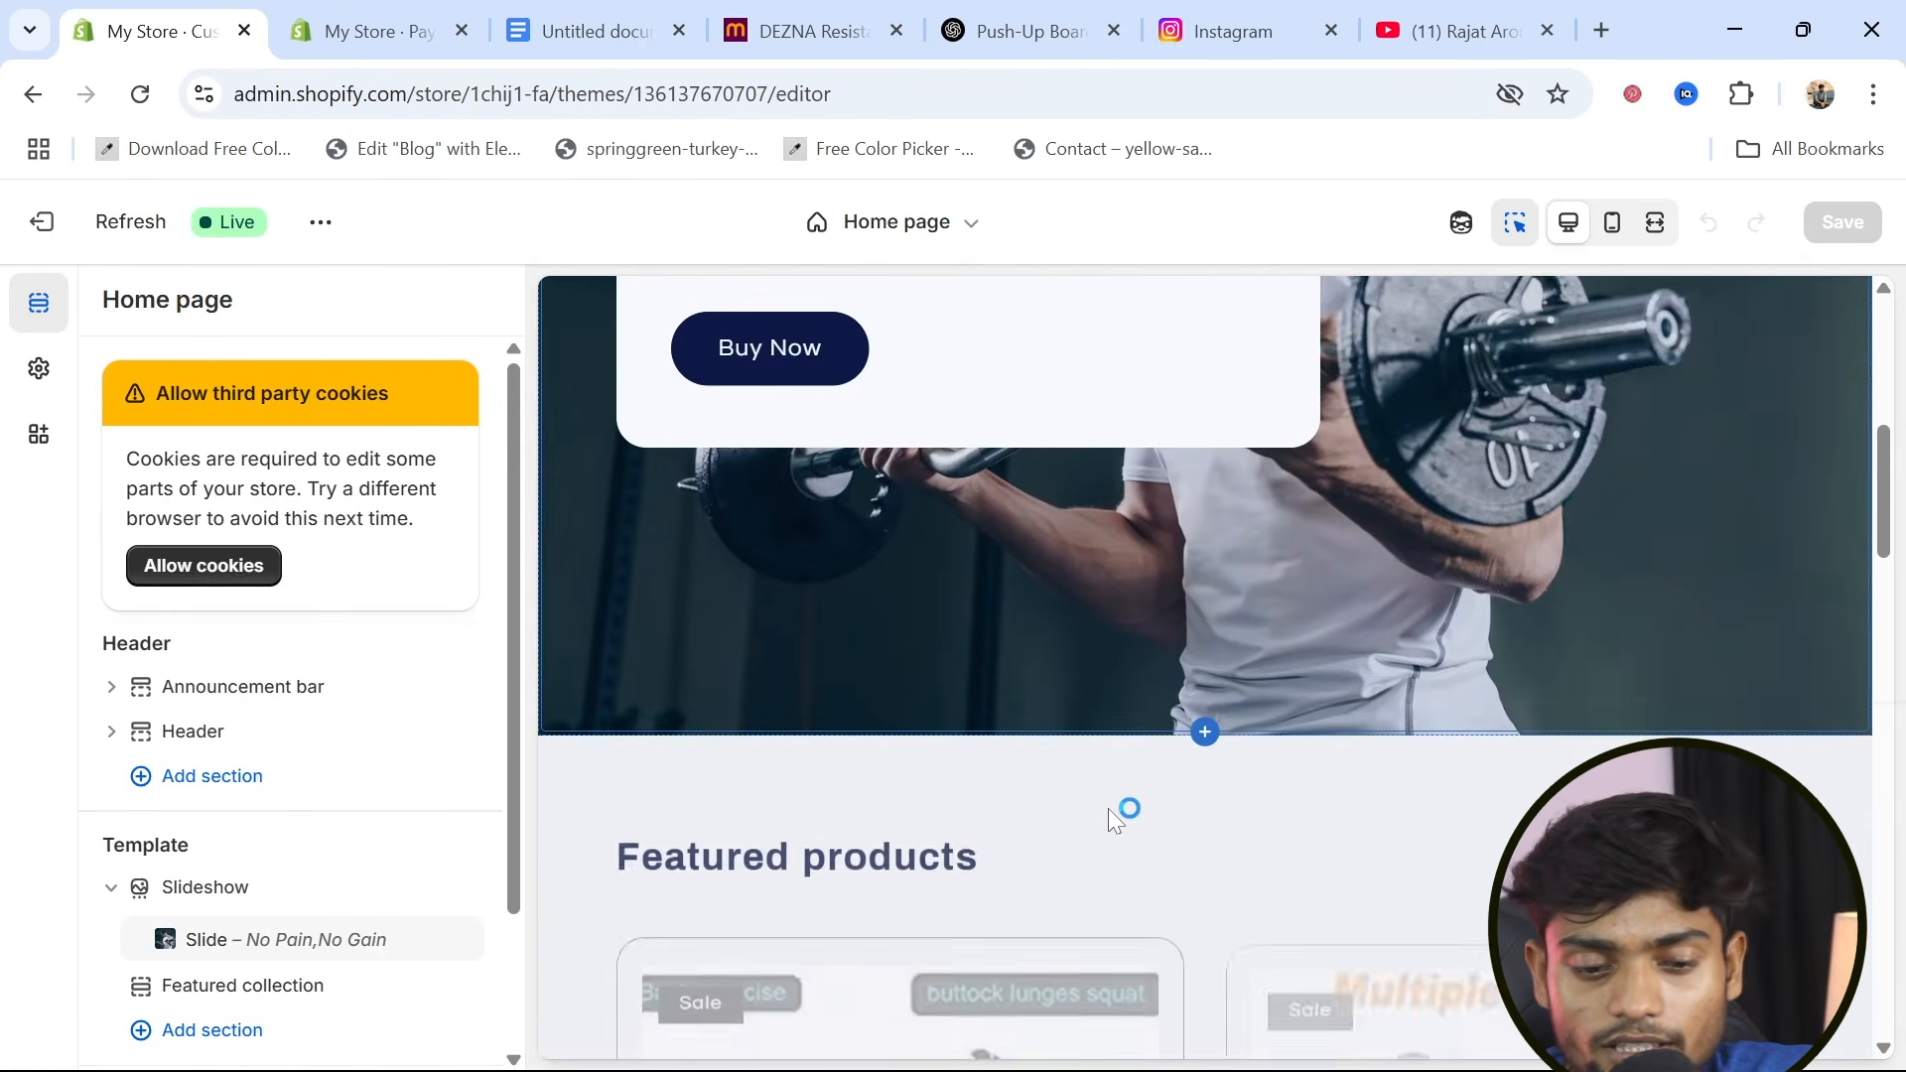
# Check the featured products section in the theme editor and open the live Refresh storefront for viewing
pyautogui.scroll(-10, 1108, 808)
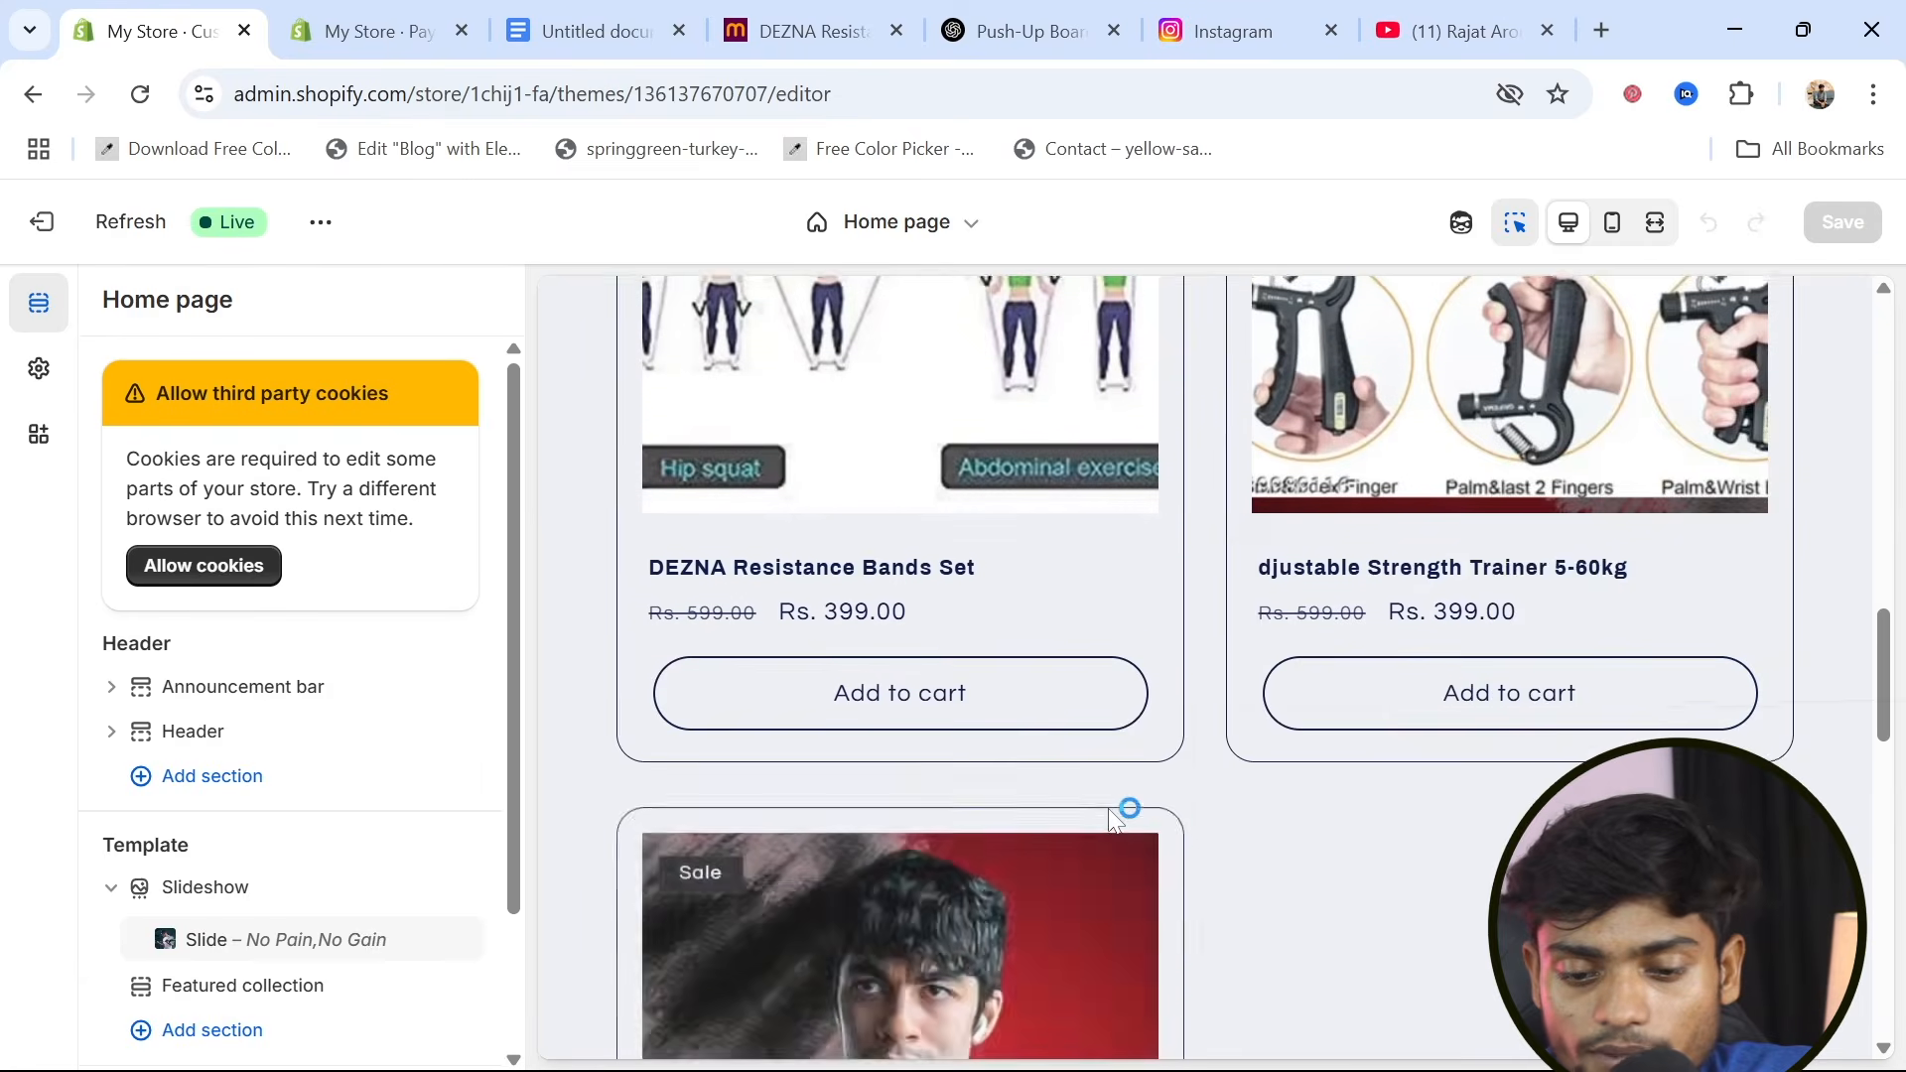
pyautogui.scroll(4, 1112, 812)
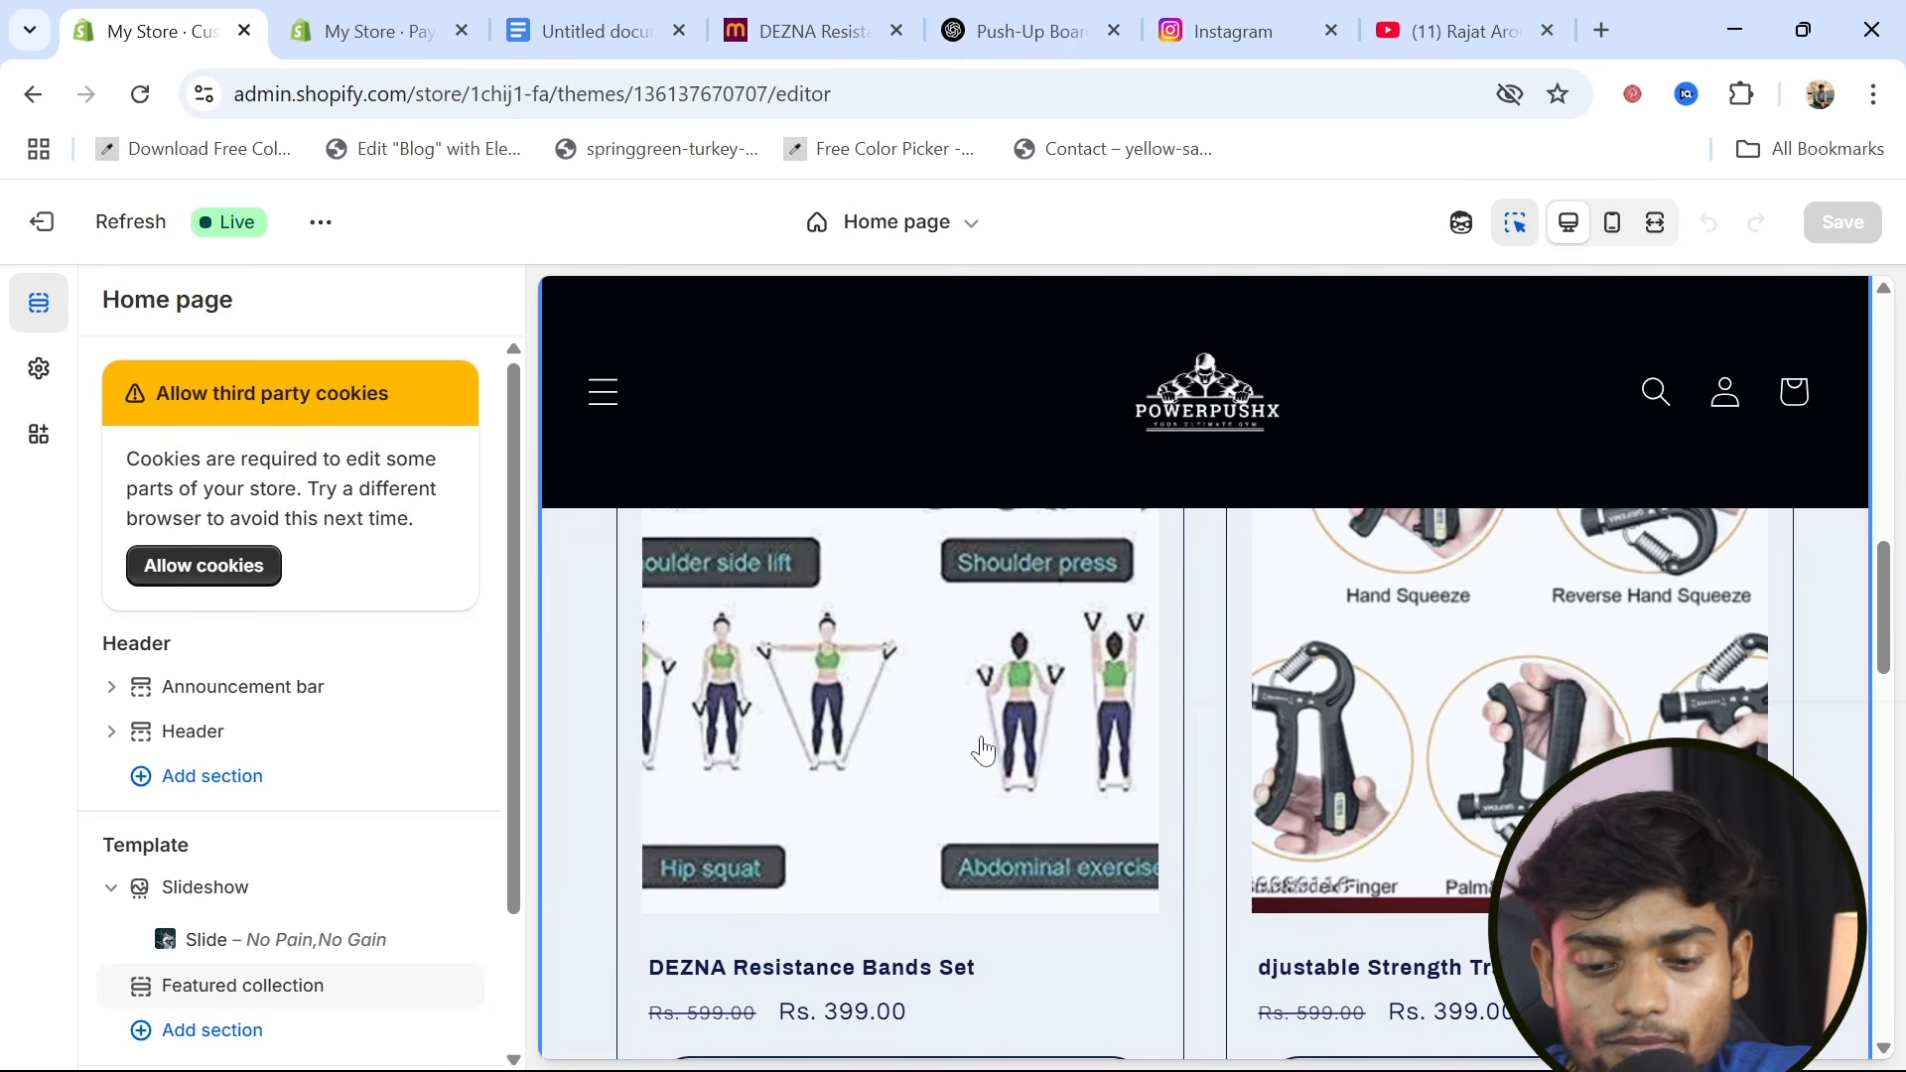
pyautogui.click(983, 752)
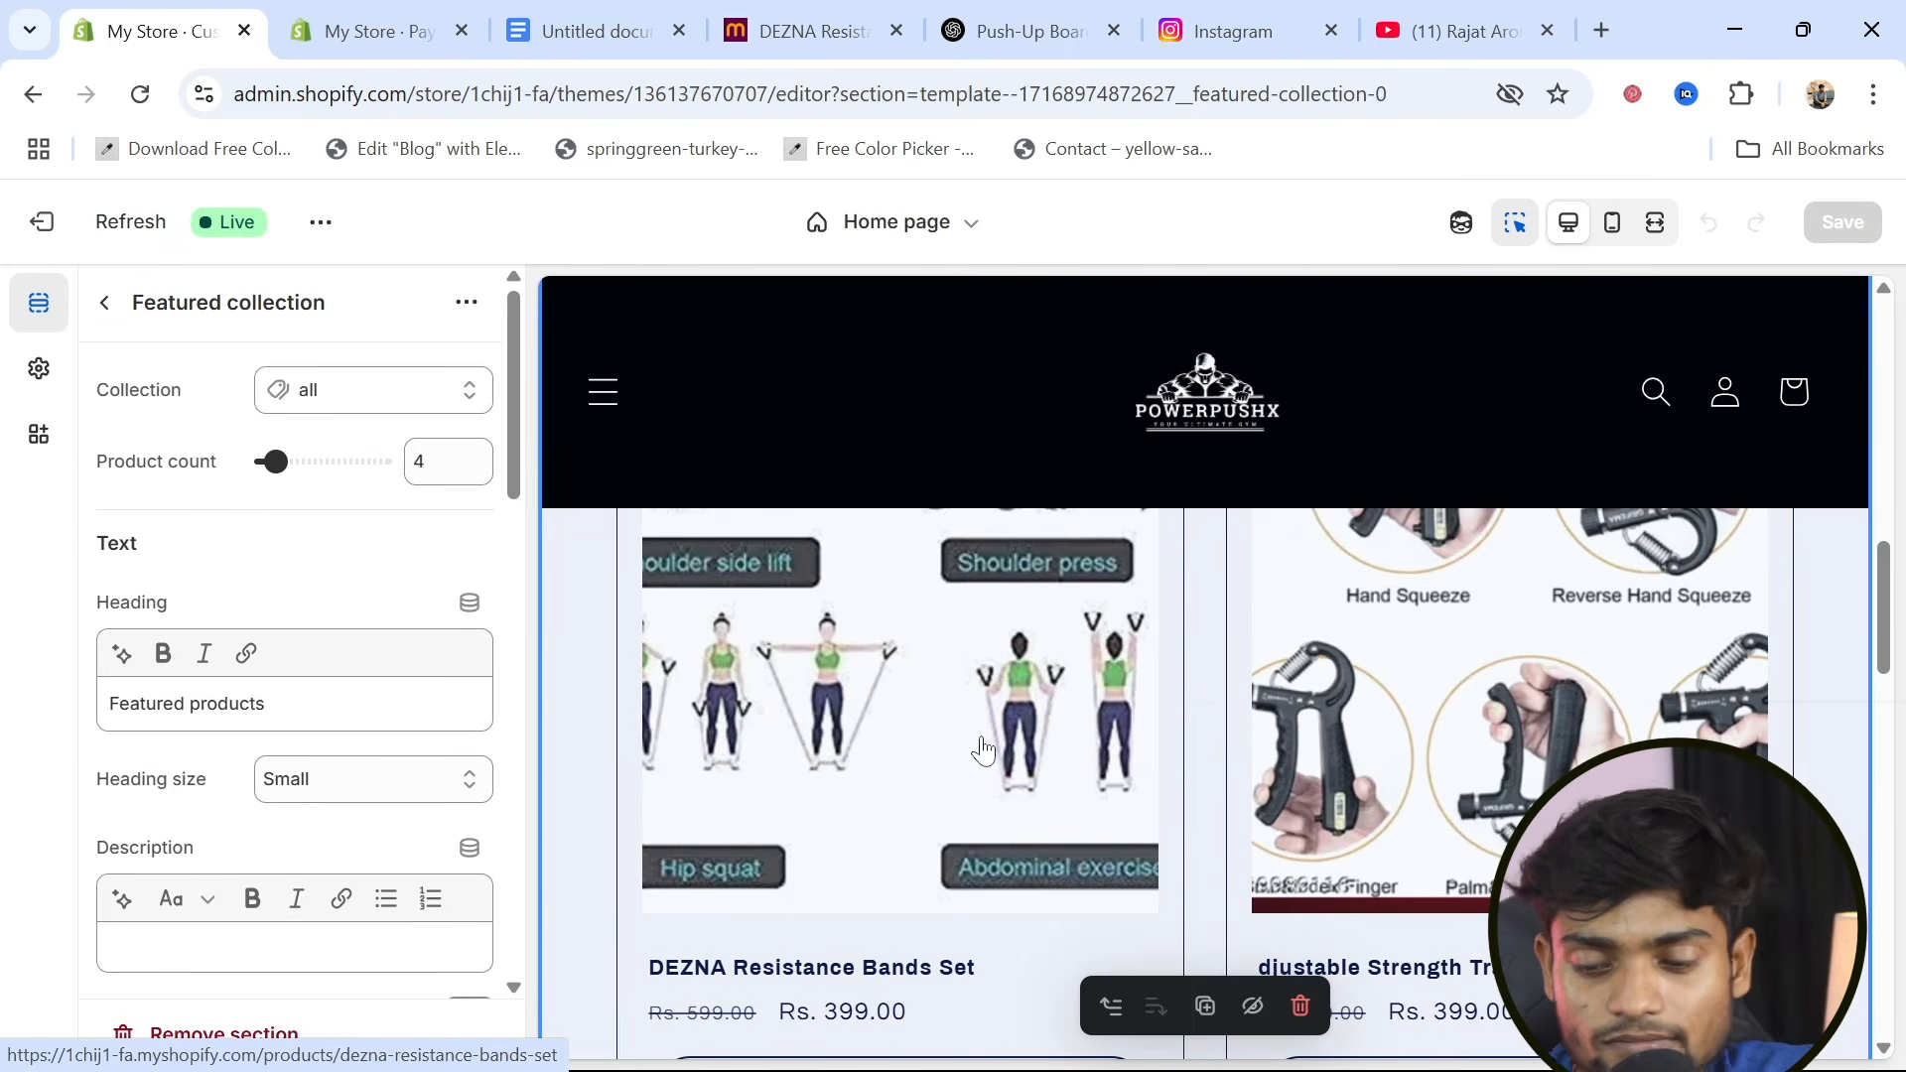
pyautogui.scroll(10, 948, 759)
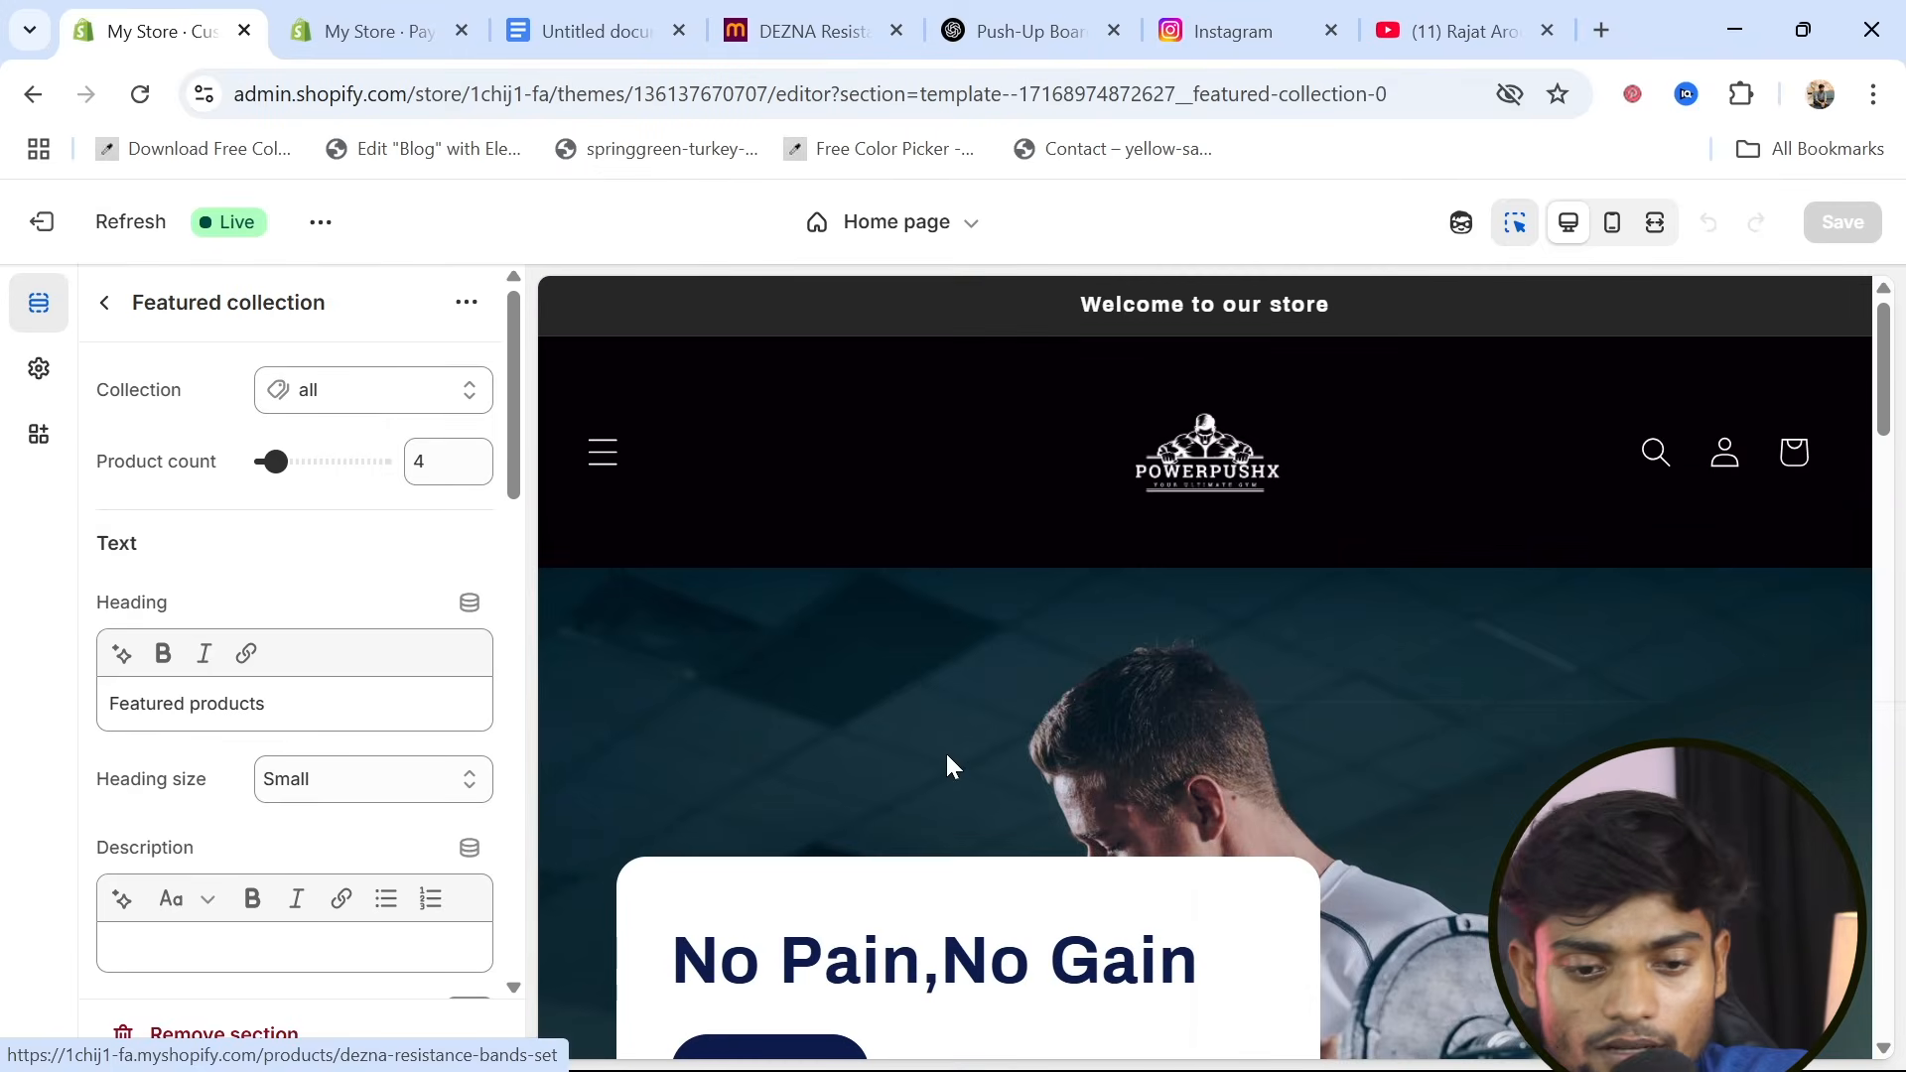
pyautogui.click(320, 222)
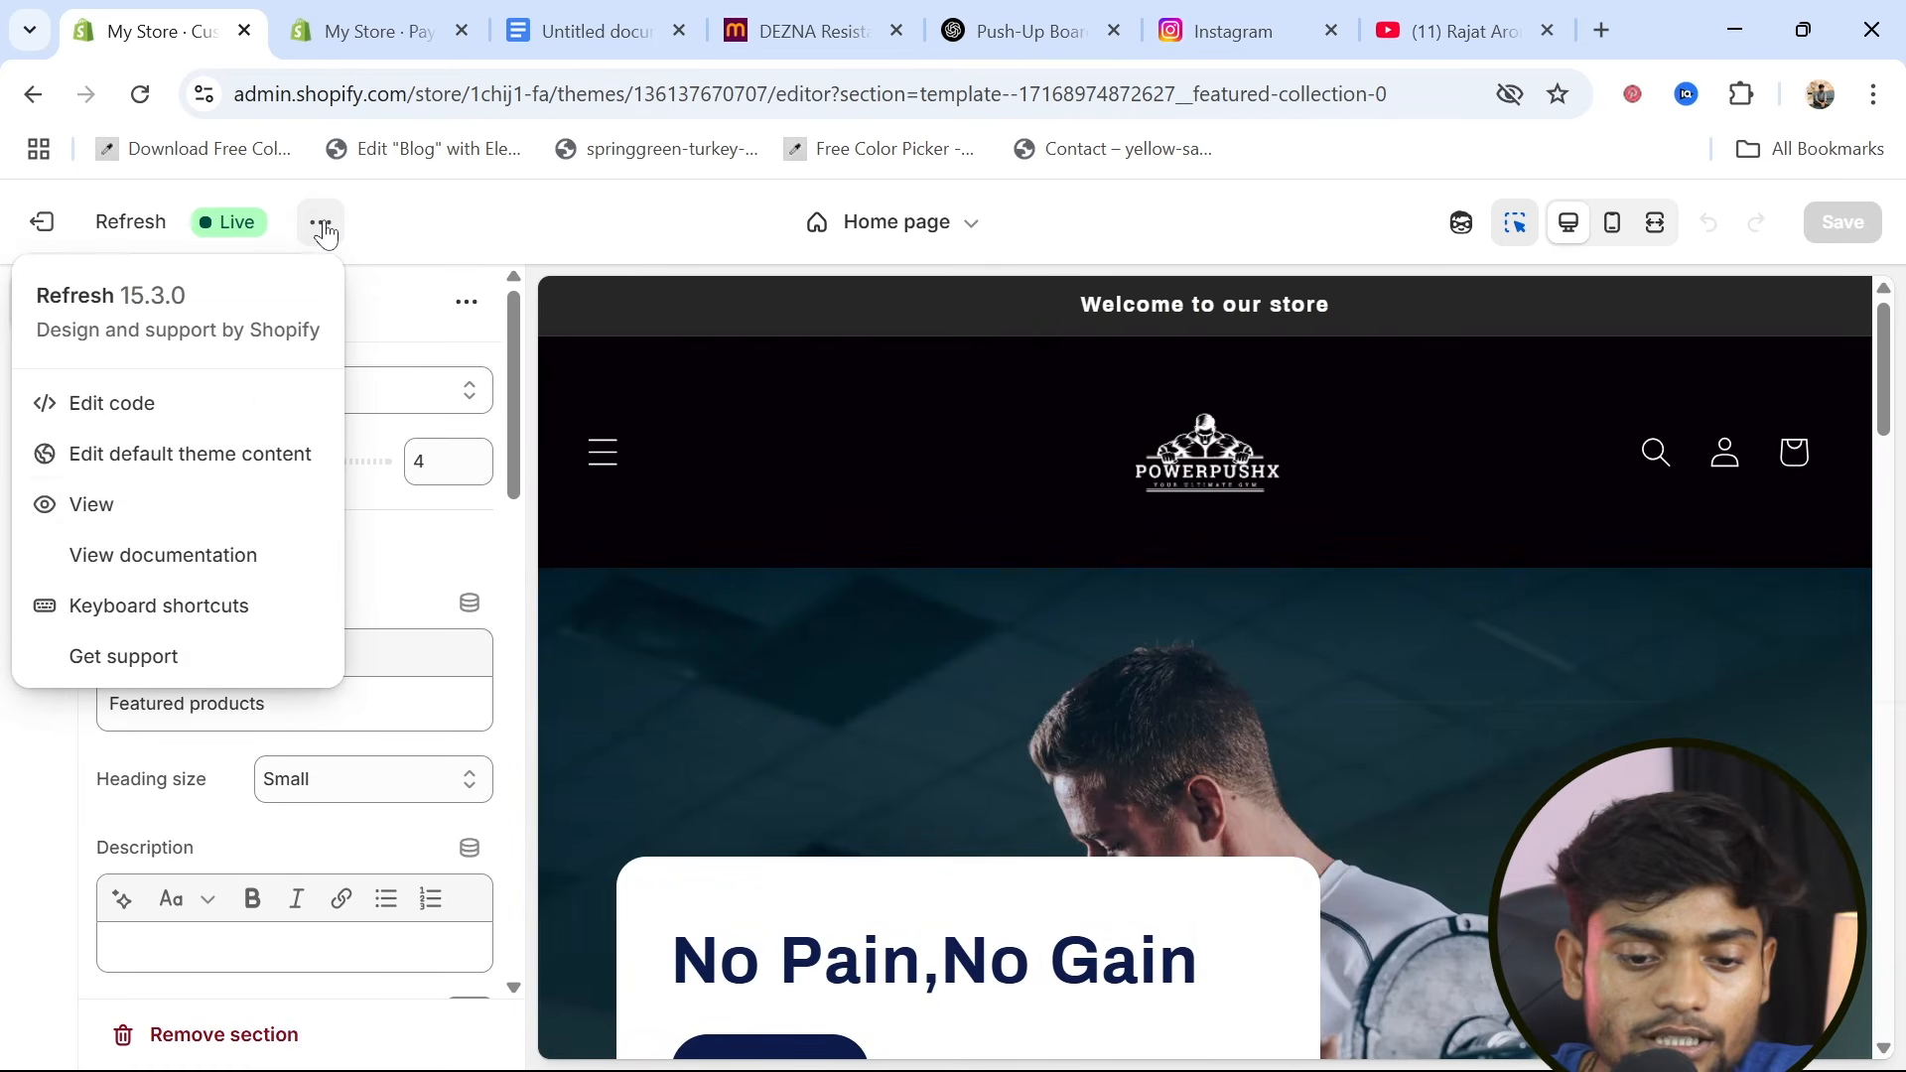
pyautogui.click(118, 512)
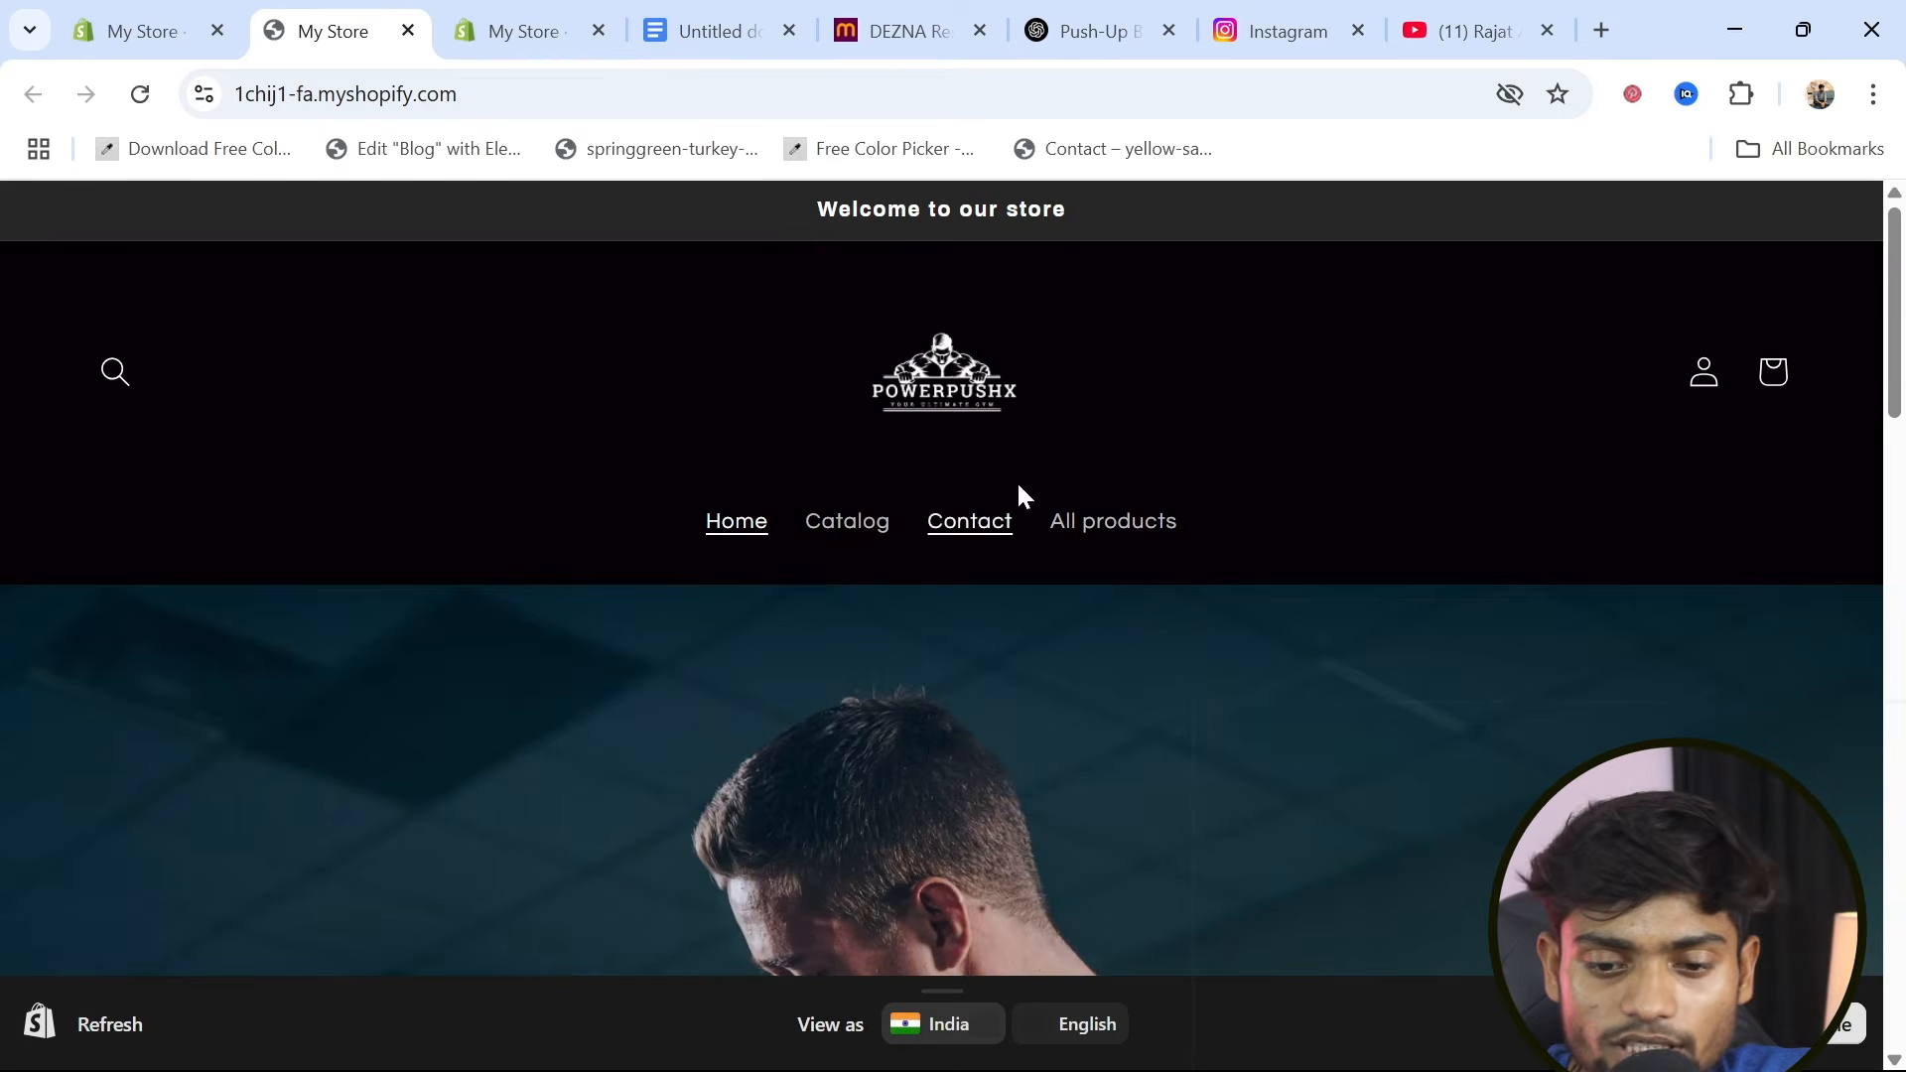
# Look through the storefront home page, from the header menu and hero slide to the featured products and footer
pyautogui.scroll(-2, 852, 760)
pyautogui.scroll(2, 1005, 466)
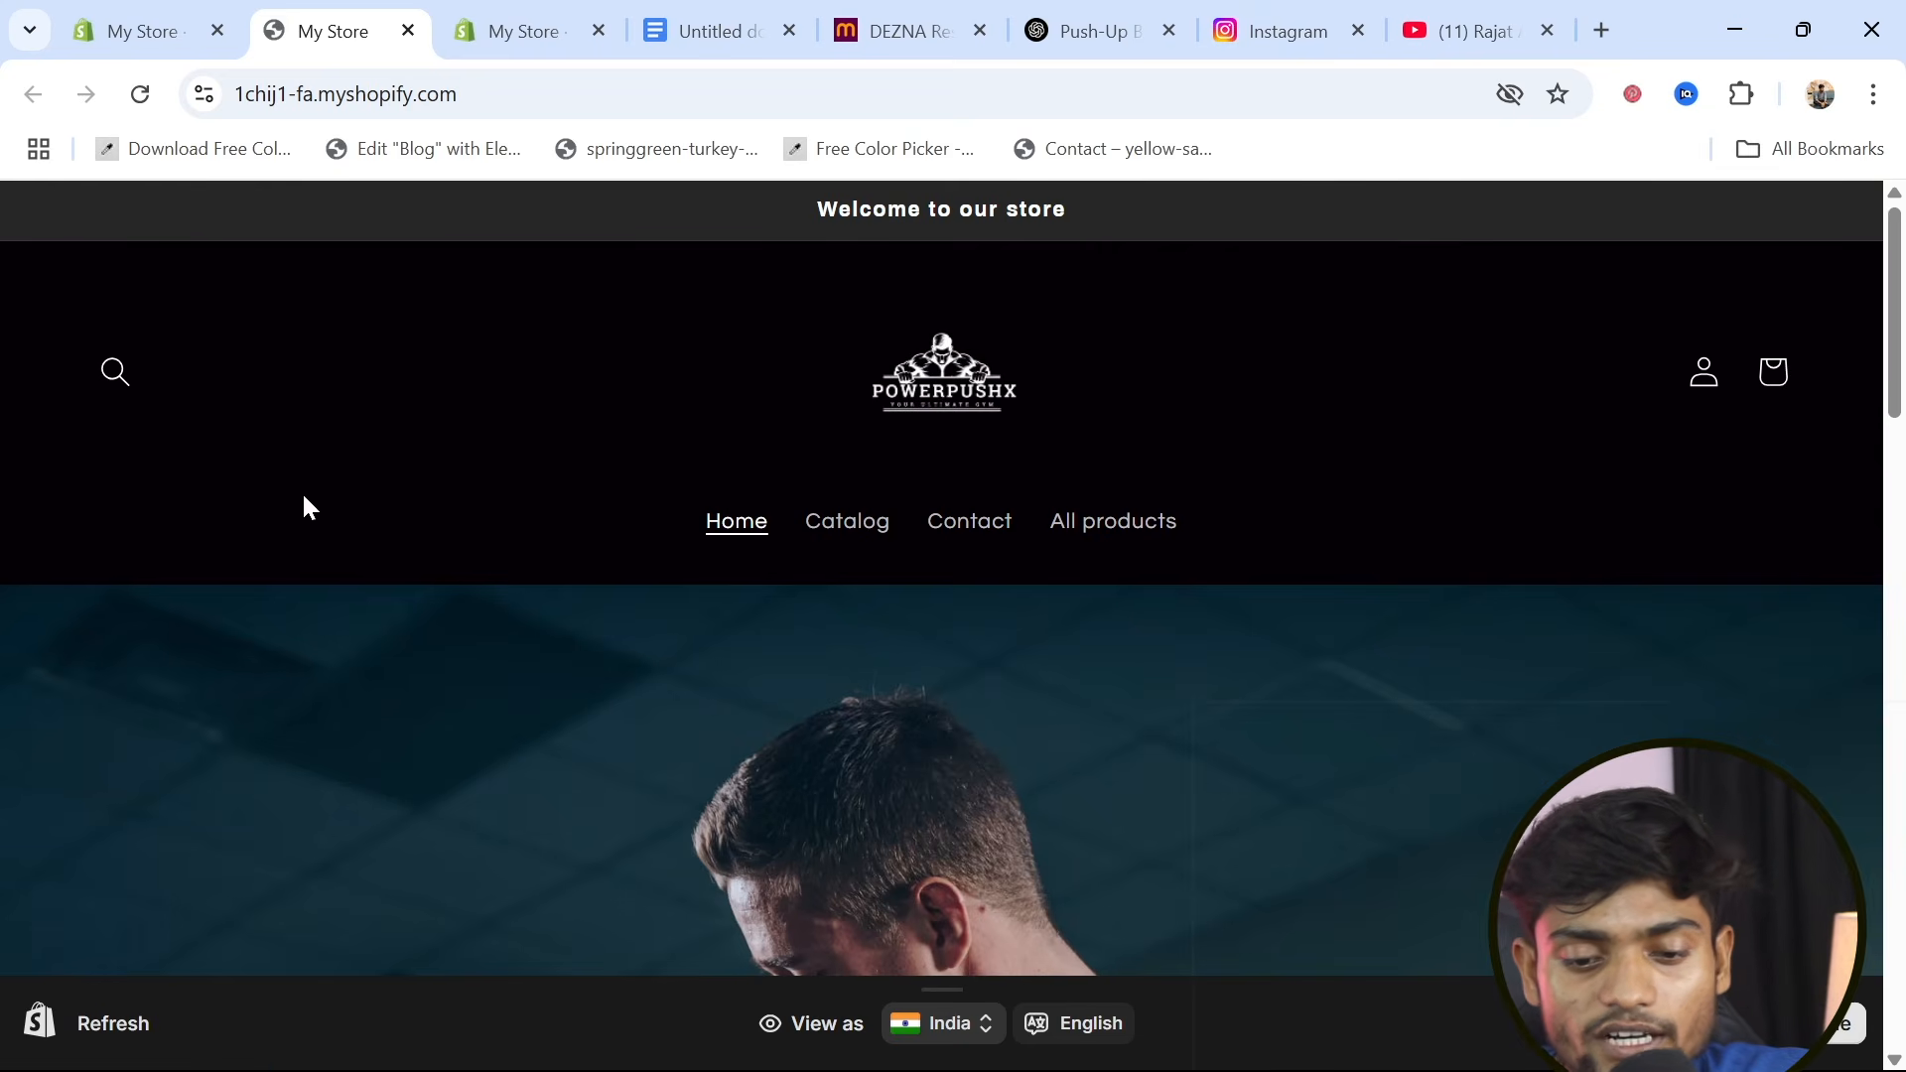
pyautogui.scroll(-10, 792, 751)
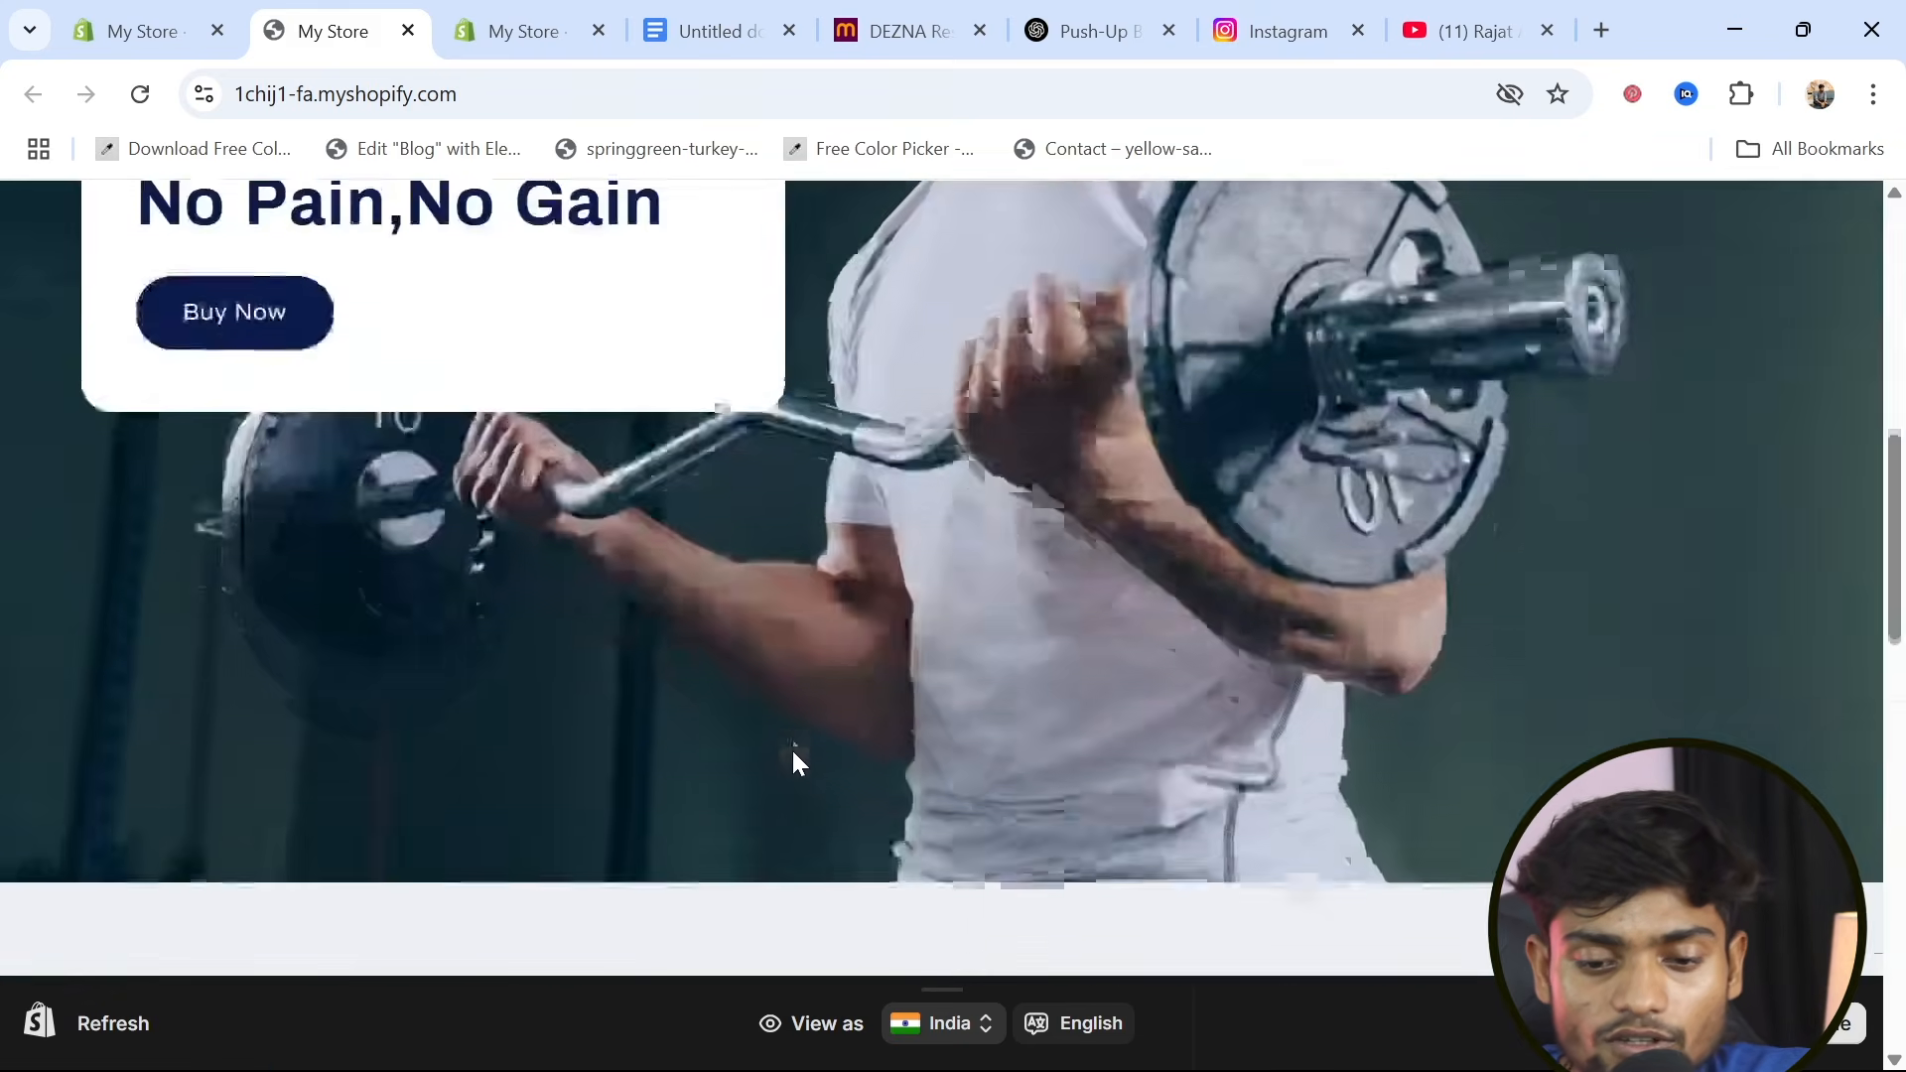
pyautogui.scroll(-10, 794, 759)
pyautogui.scroll(3, 794, 762)
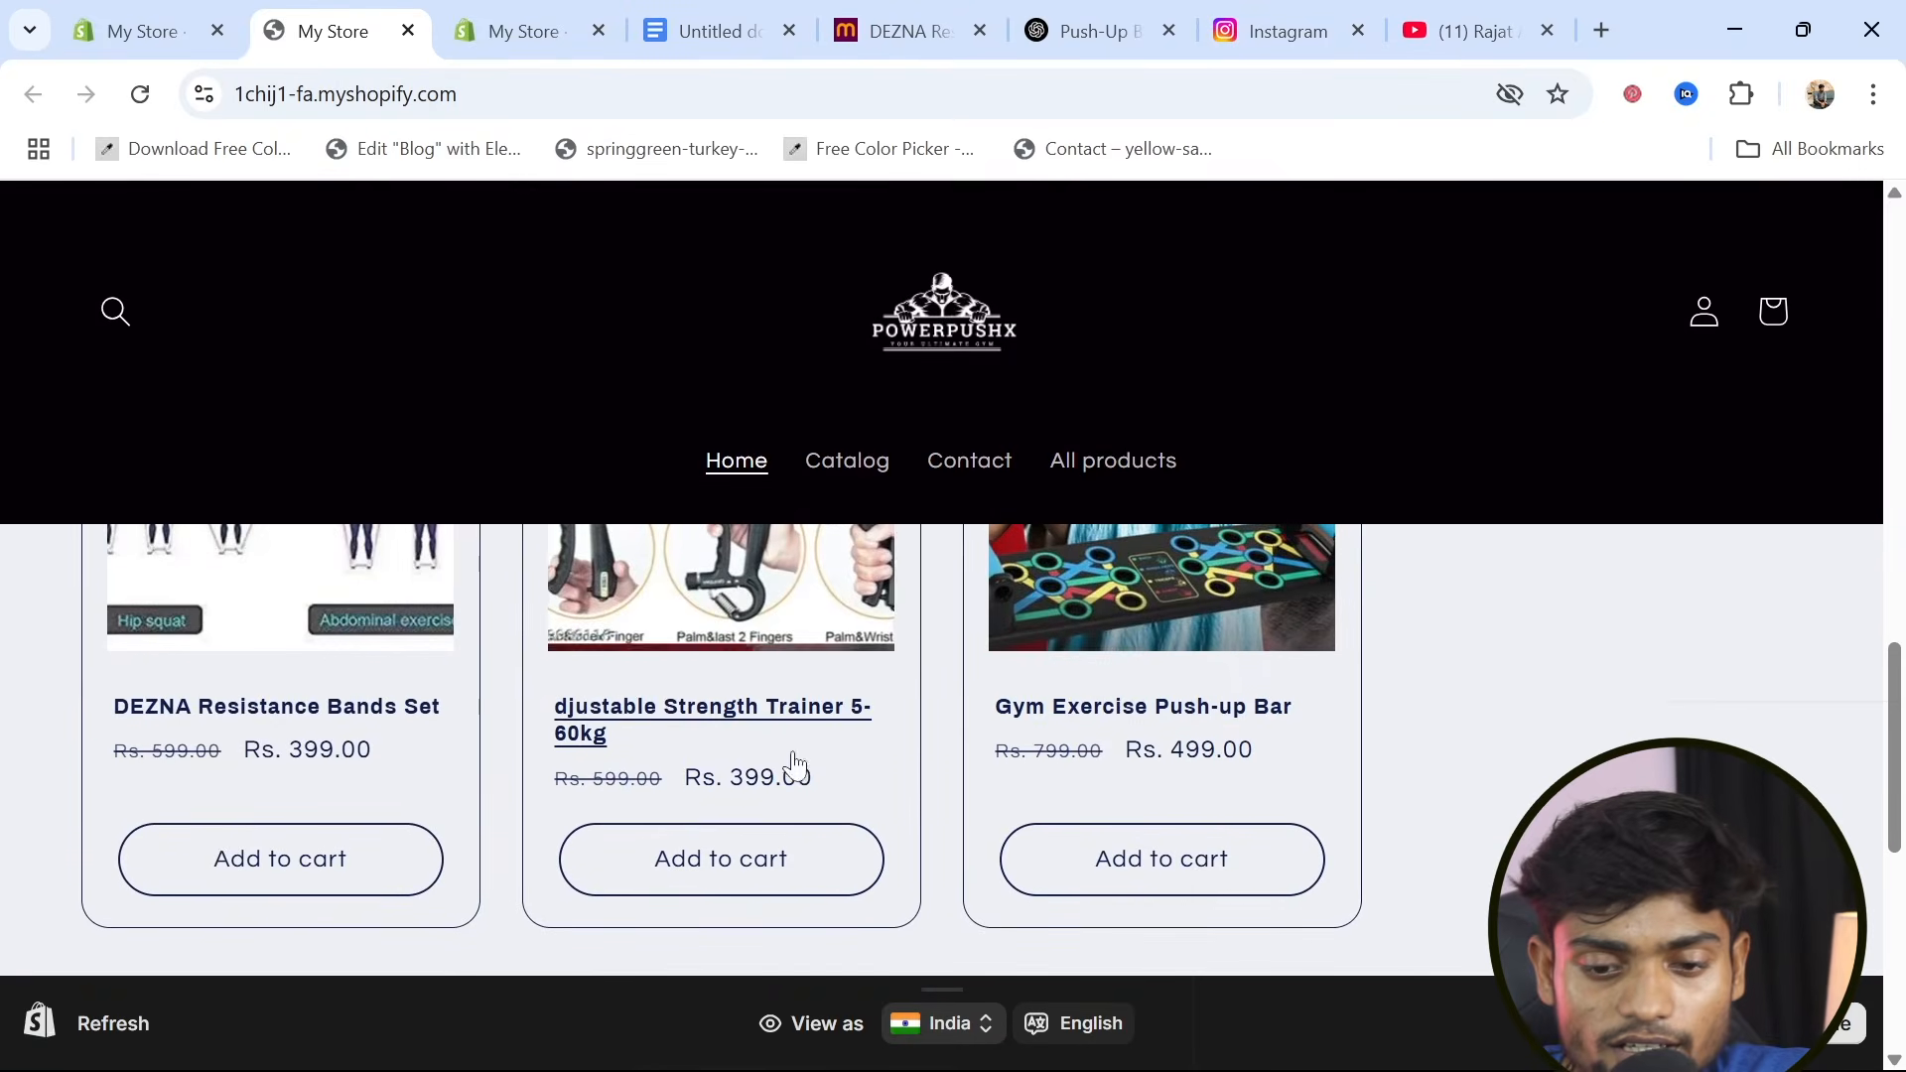
pyautogui.scroll(-5, 636, 675)
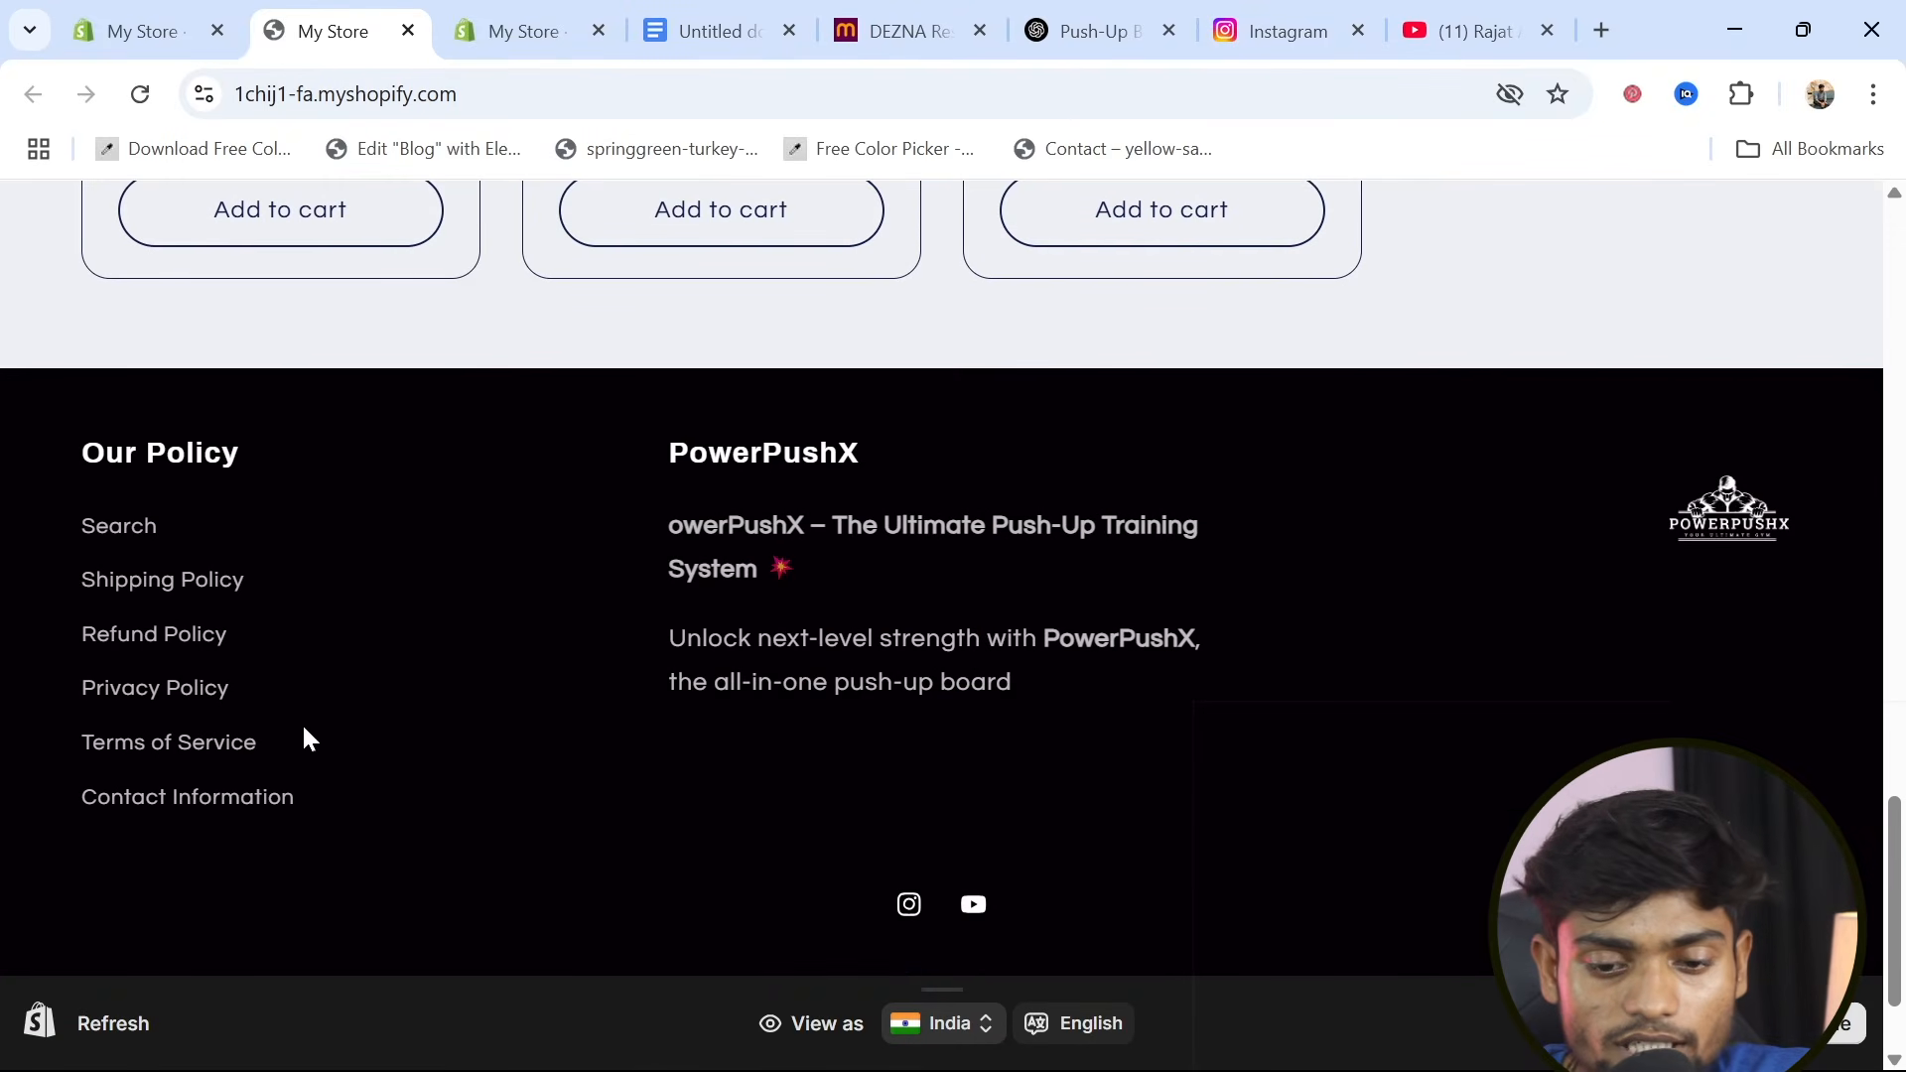
pyautogui.scroll(15, 672, 756)
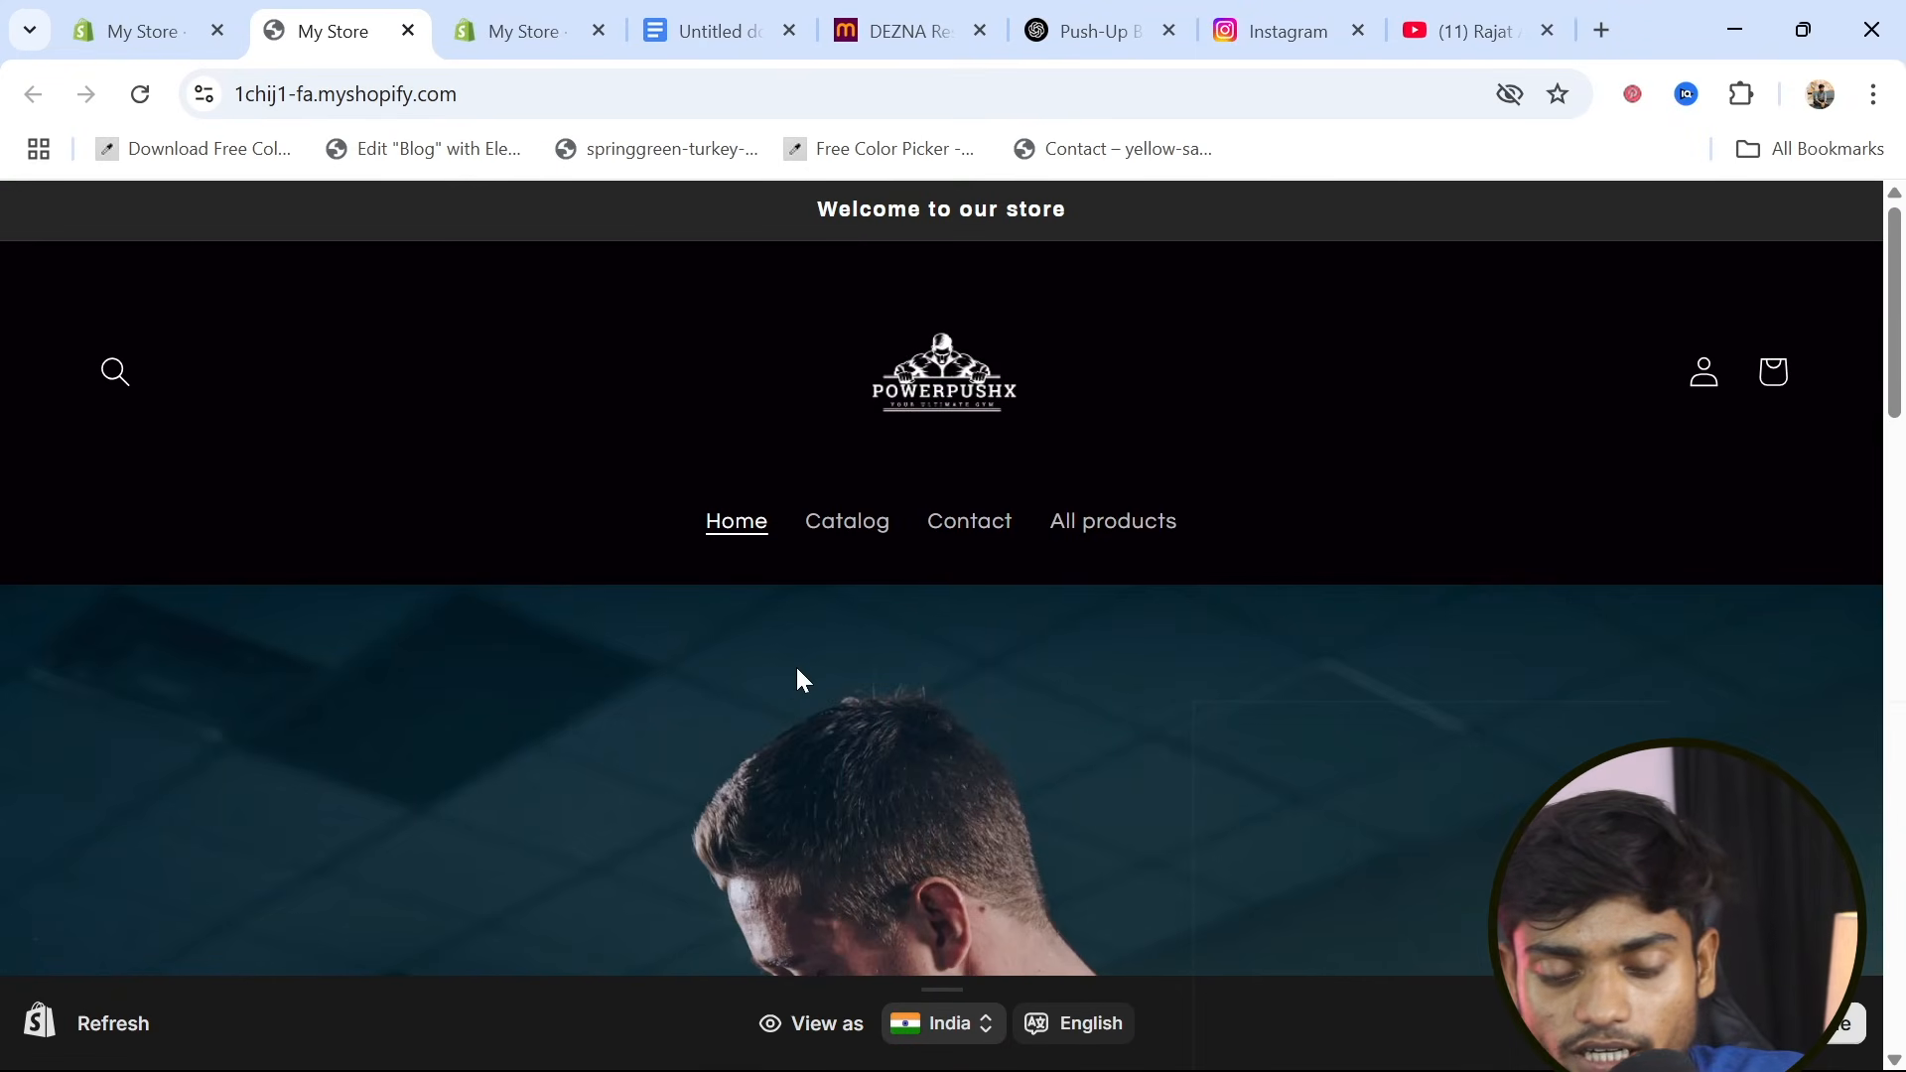
pyautogui.scroll(-10, 796, 676)
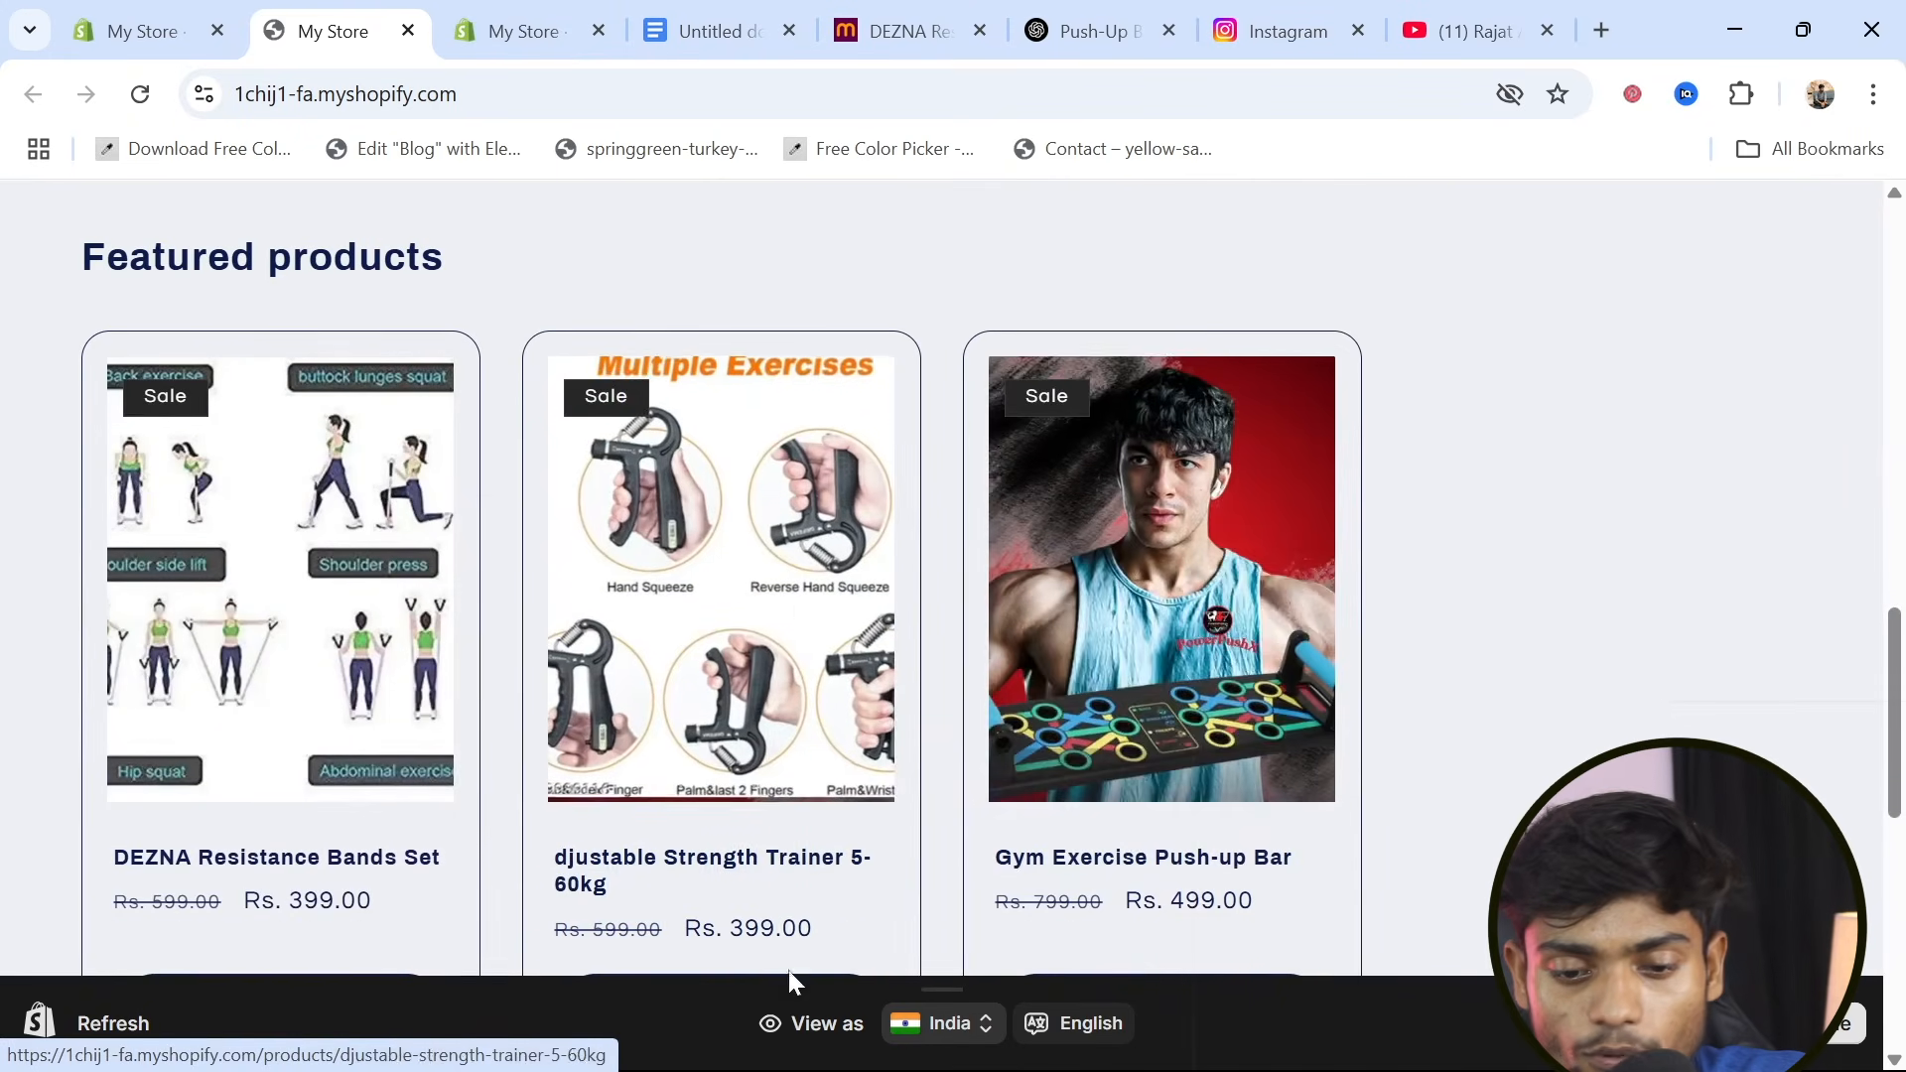
# Start a direct purchase of the Gym Exercise Push-up Bar and review its checkout page down to the payment section
pyautogui.click(1167, 657)
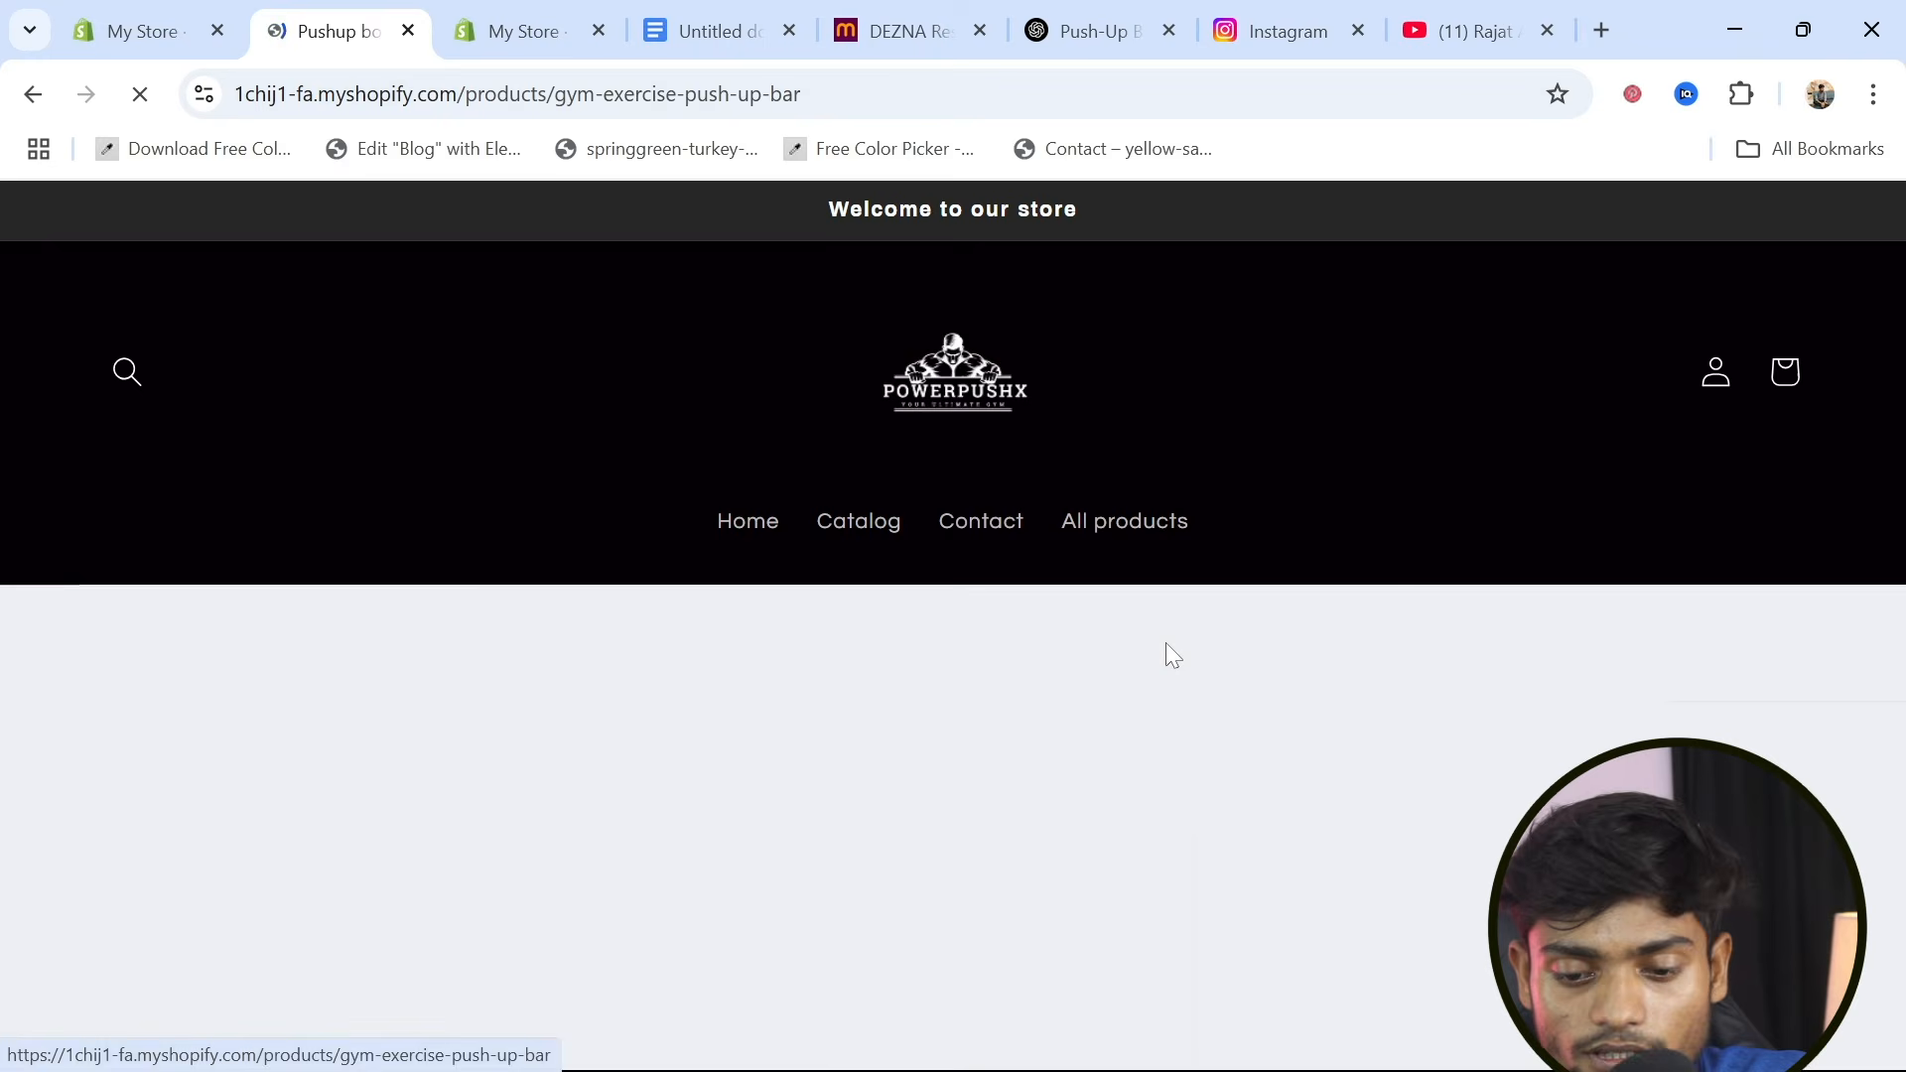
pyautogui.scroll(-8, 865, 813)
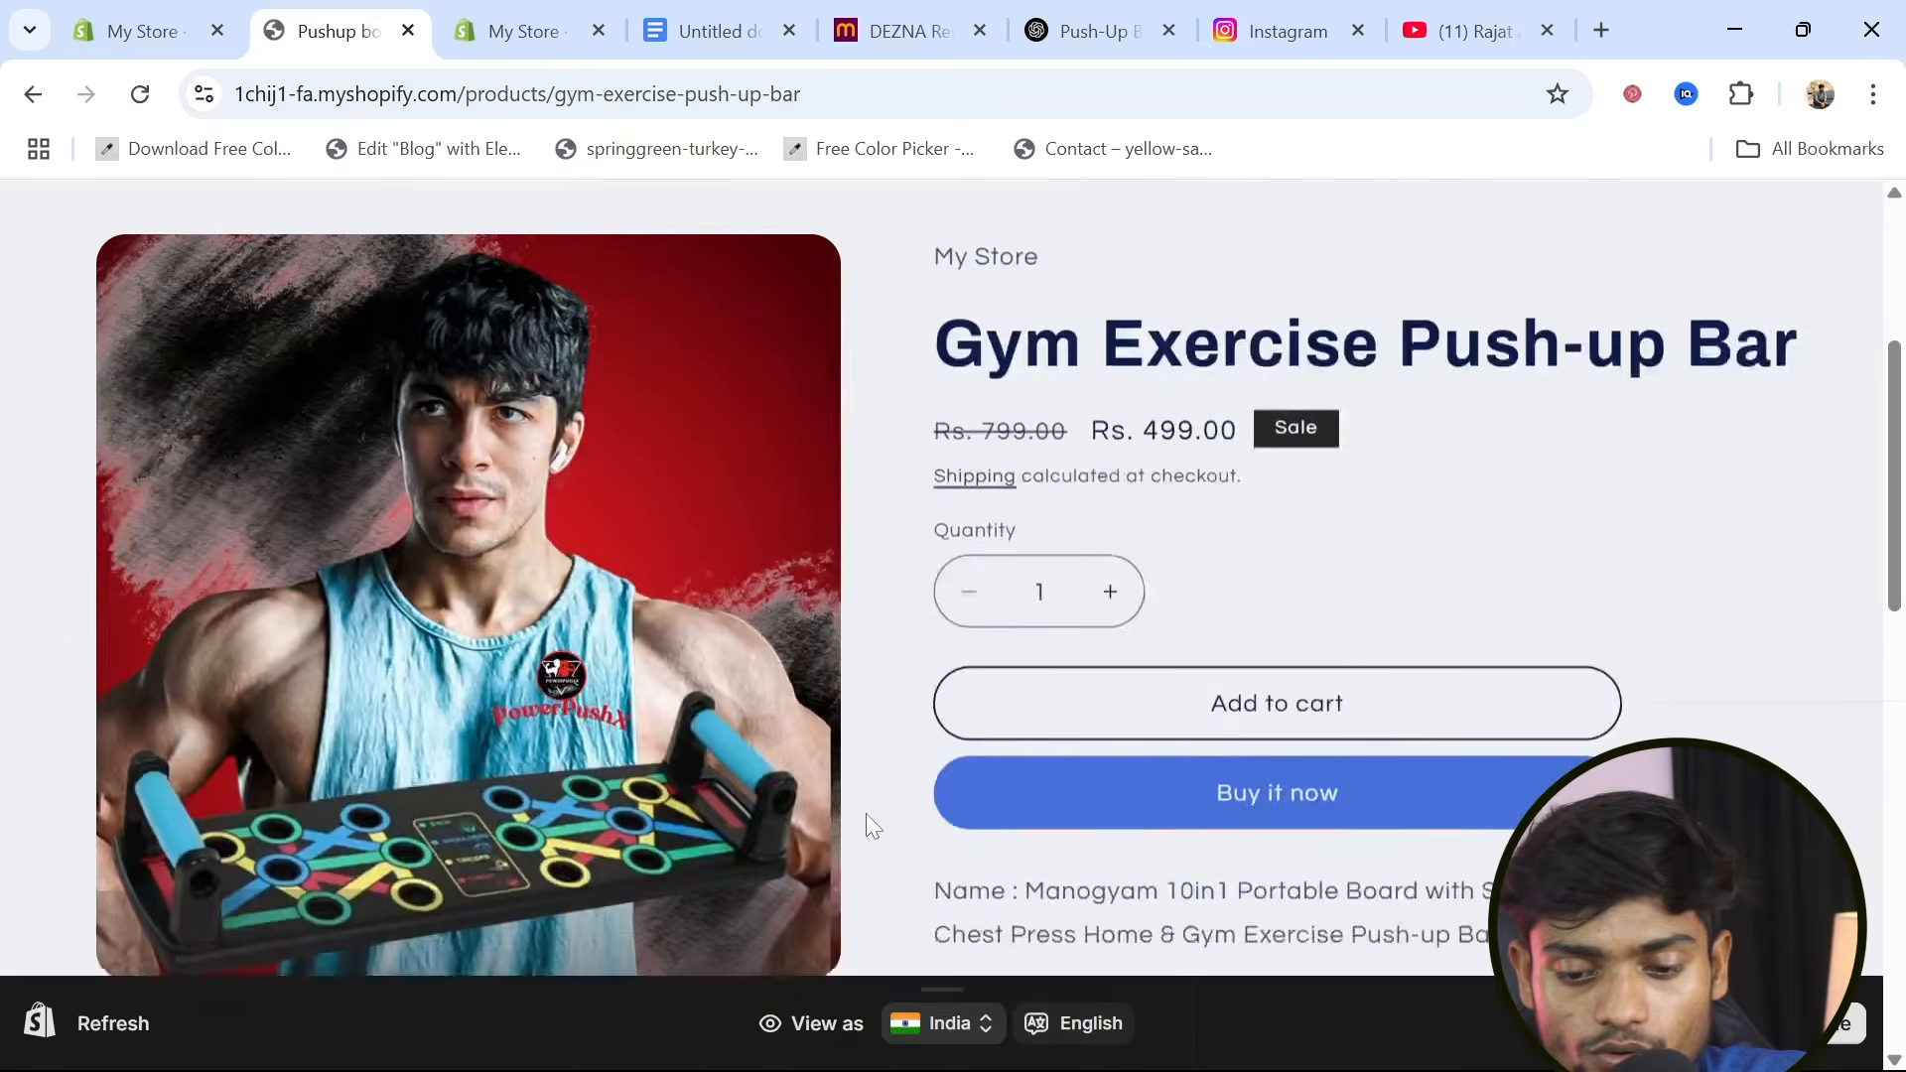
pyautogui.click(1284, 545)
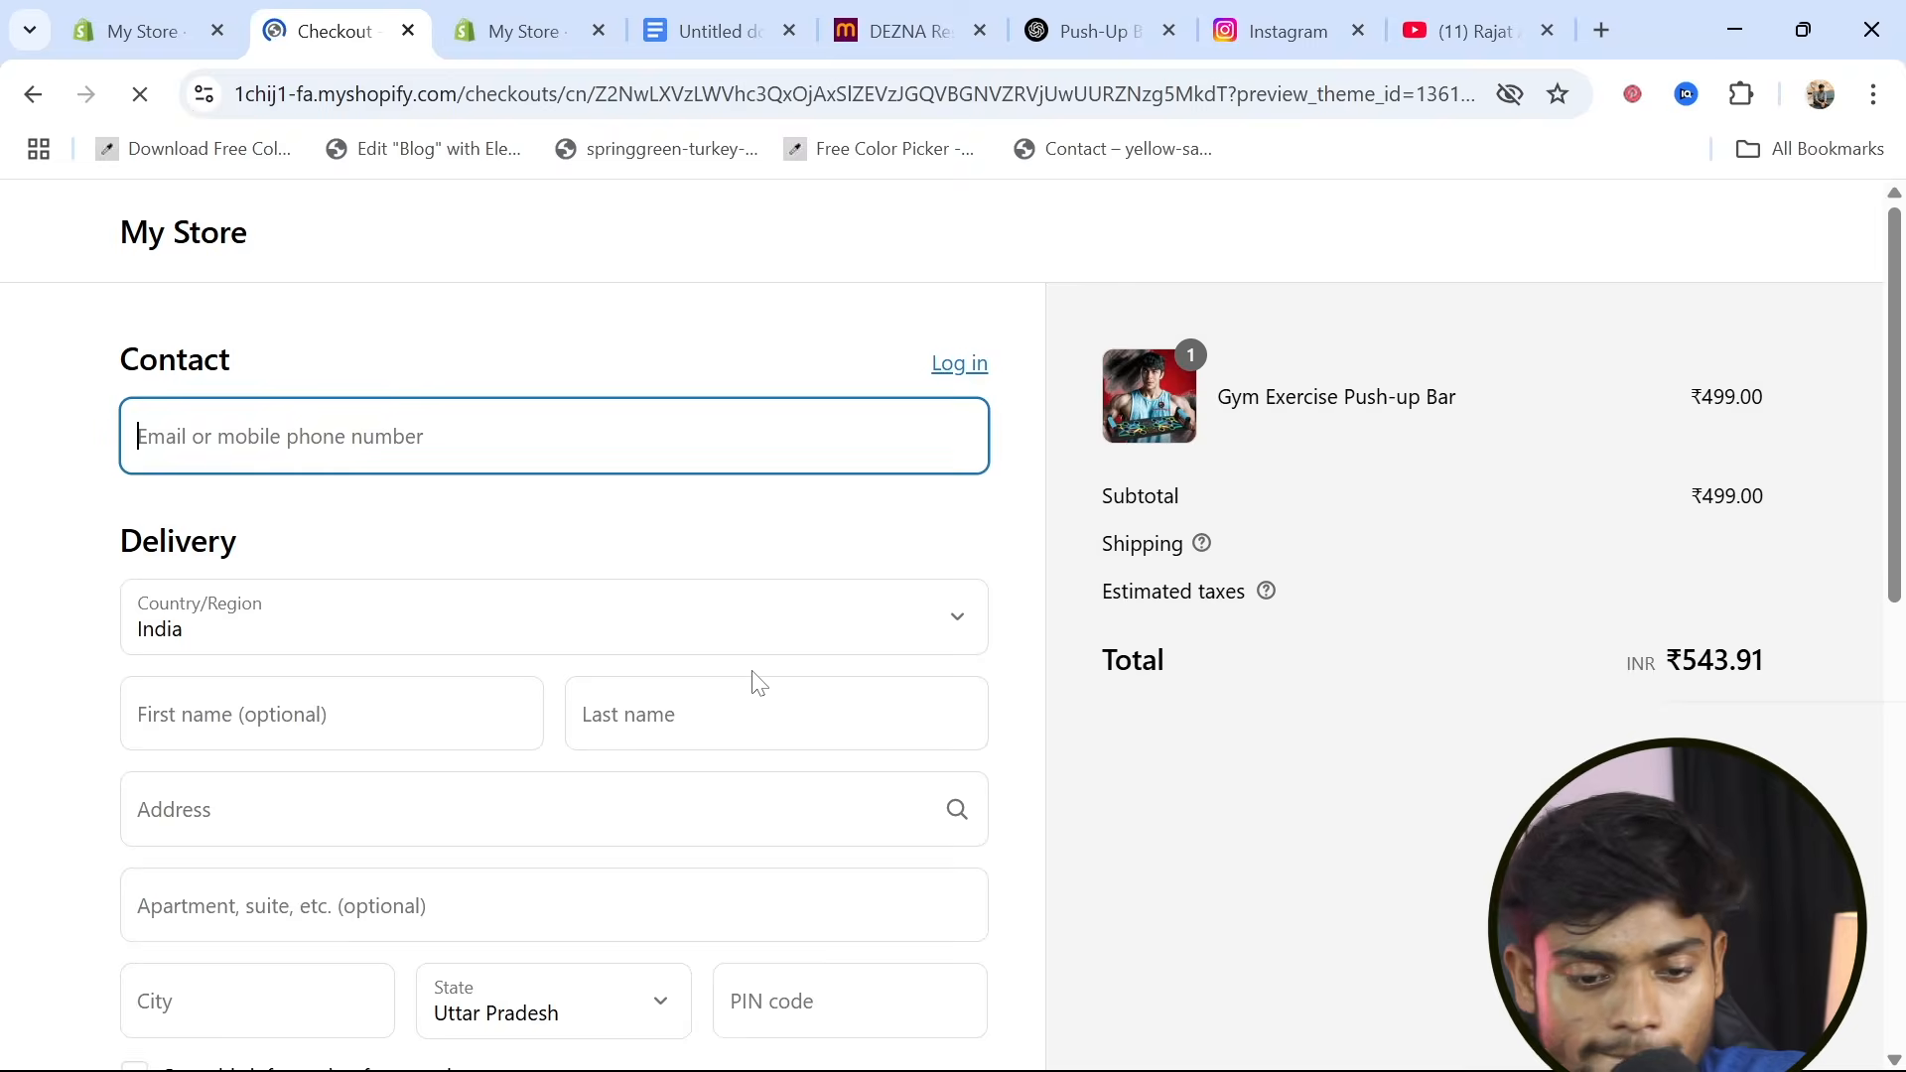
pyautogui.scroll(-6, 753, 678)
pyautogui.scroll(6, 732, 757)
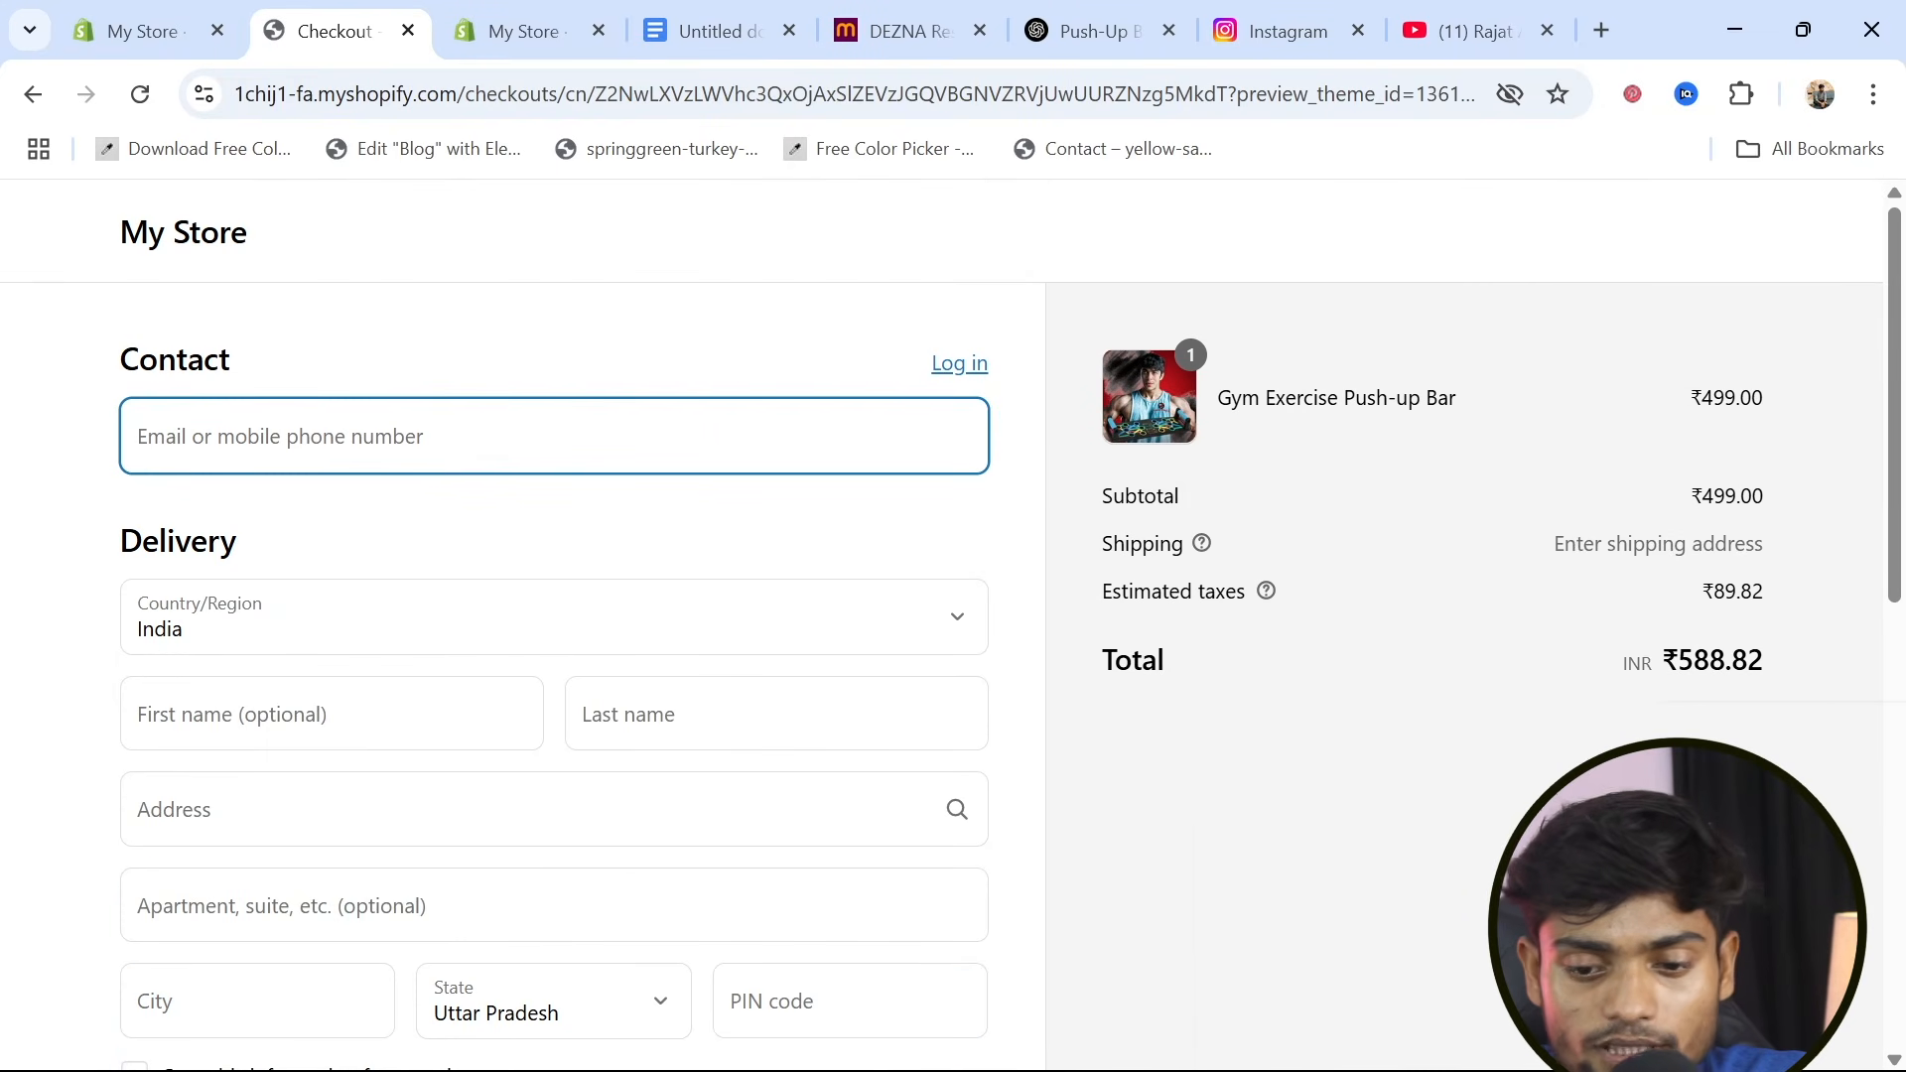
pyautogui.scroll(-2, 1229, 899)
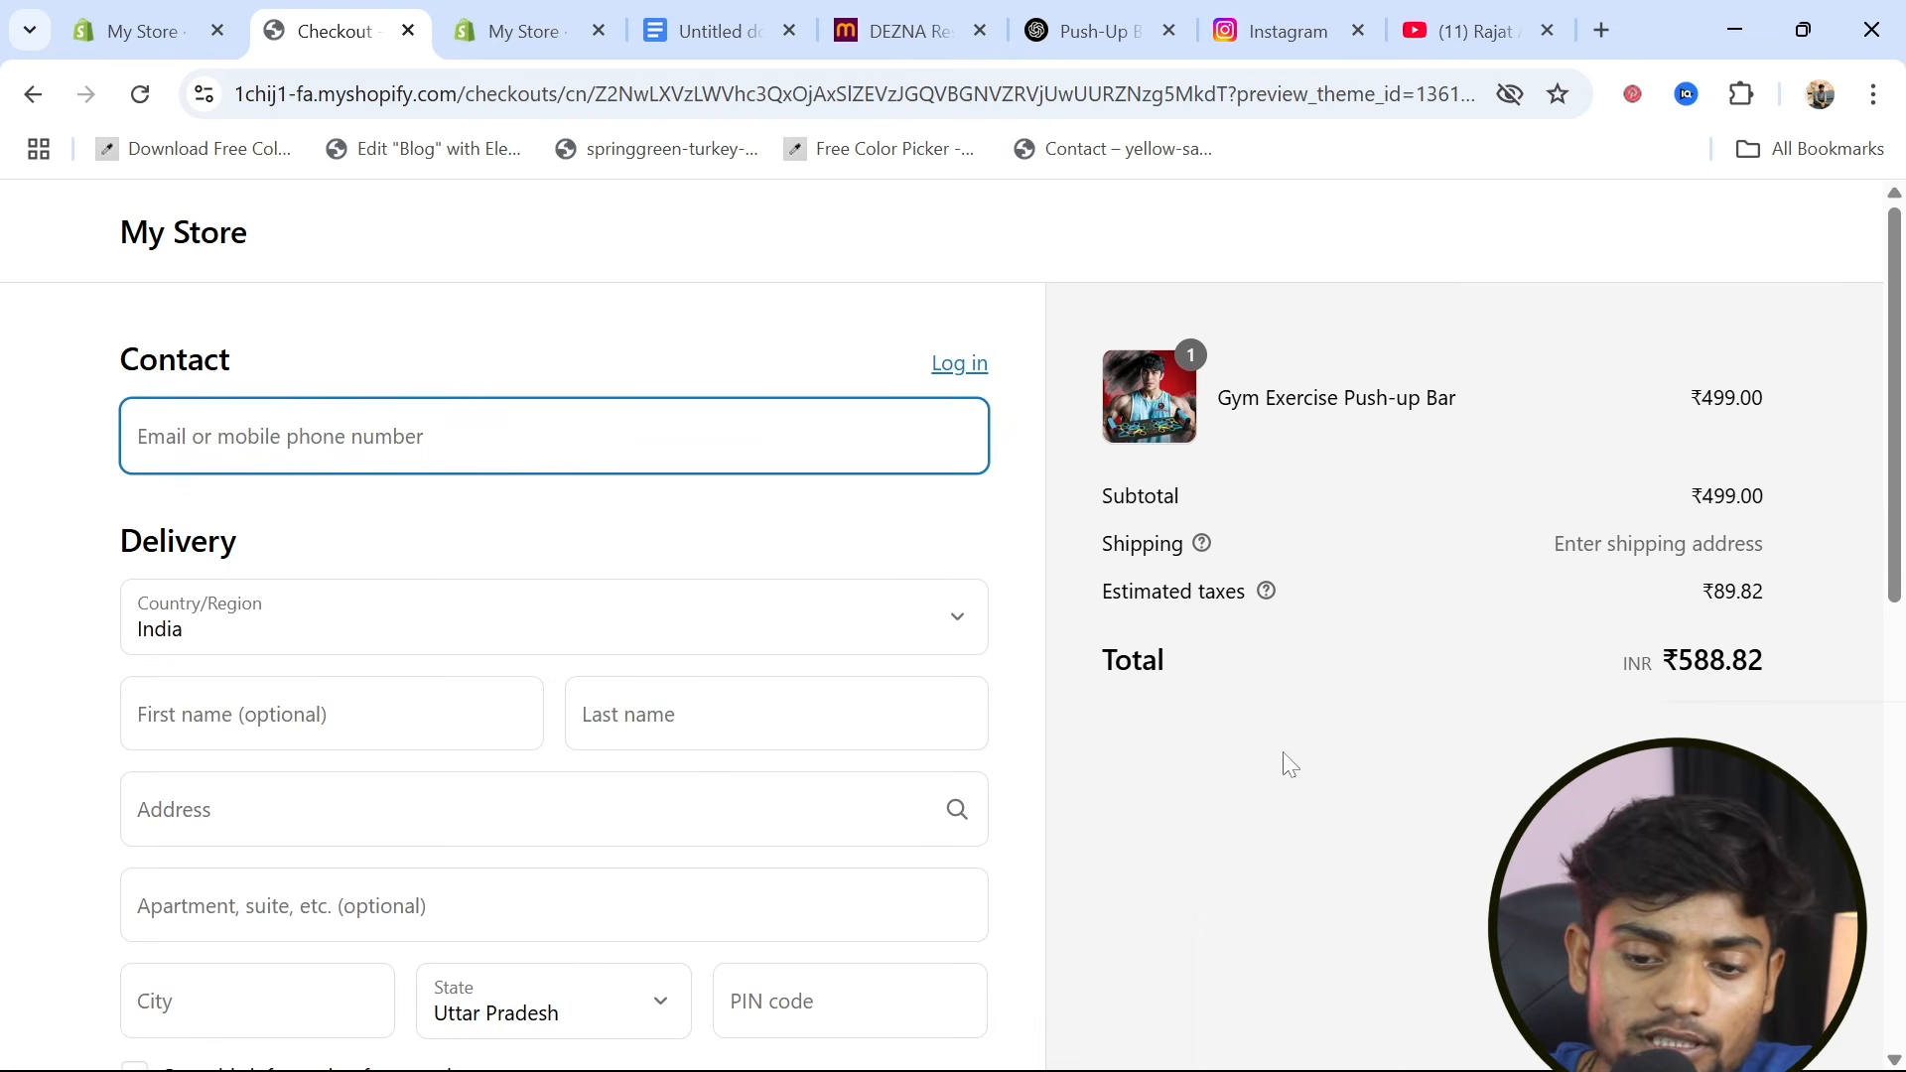
pyautogui.scroll(-8, 992, 1011)
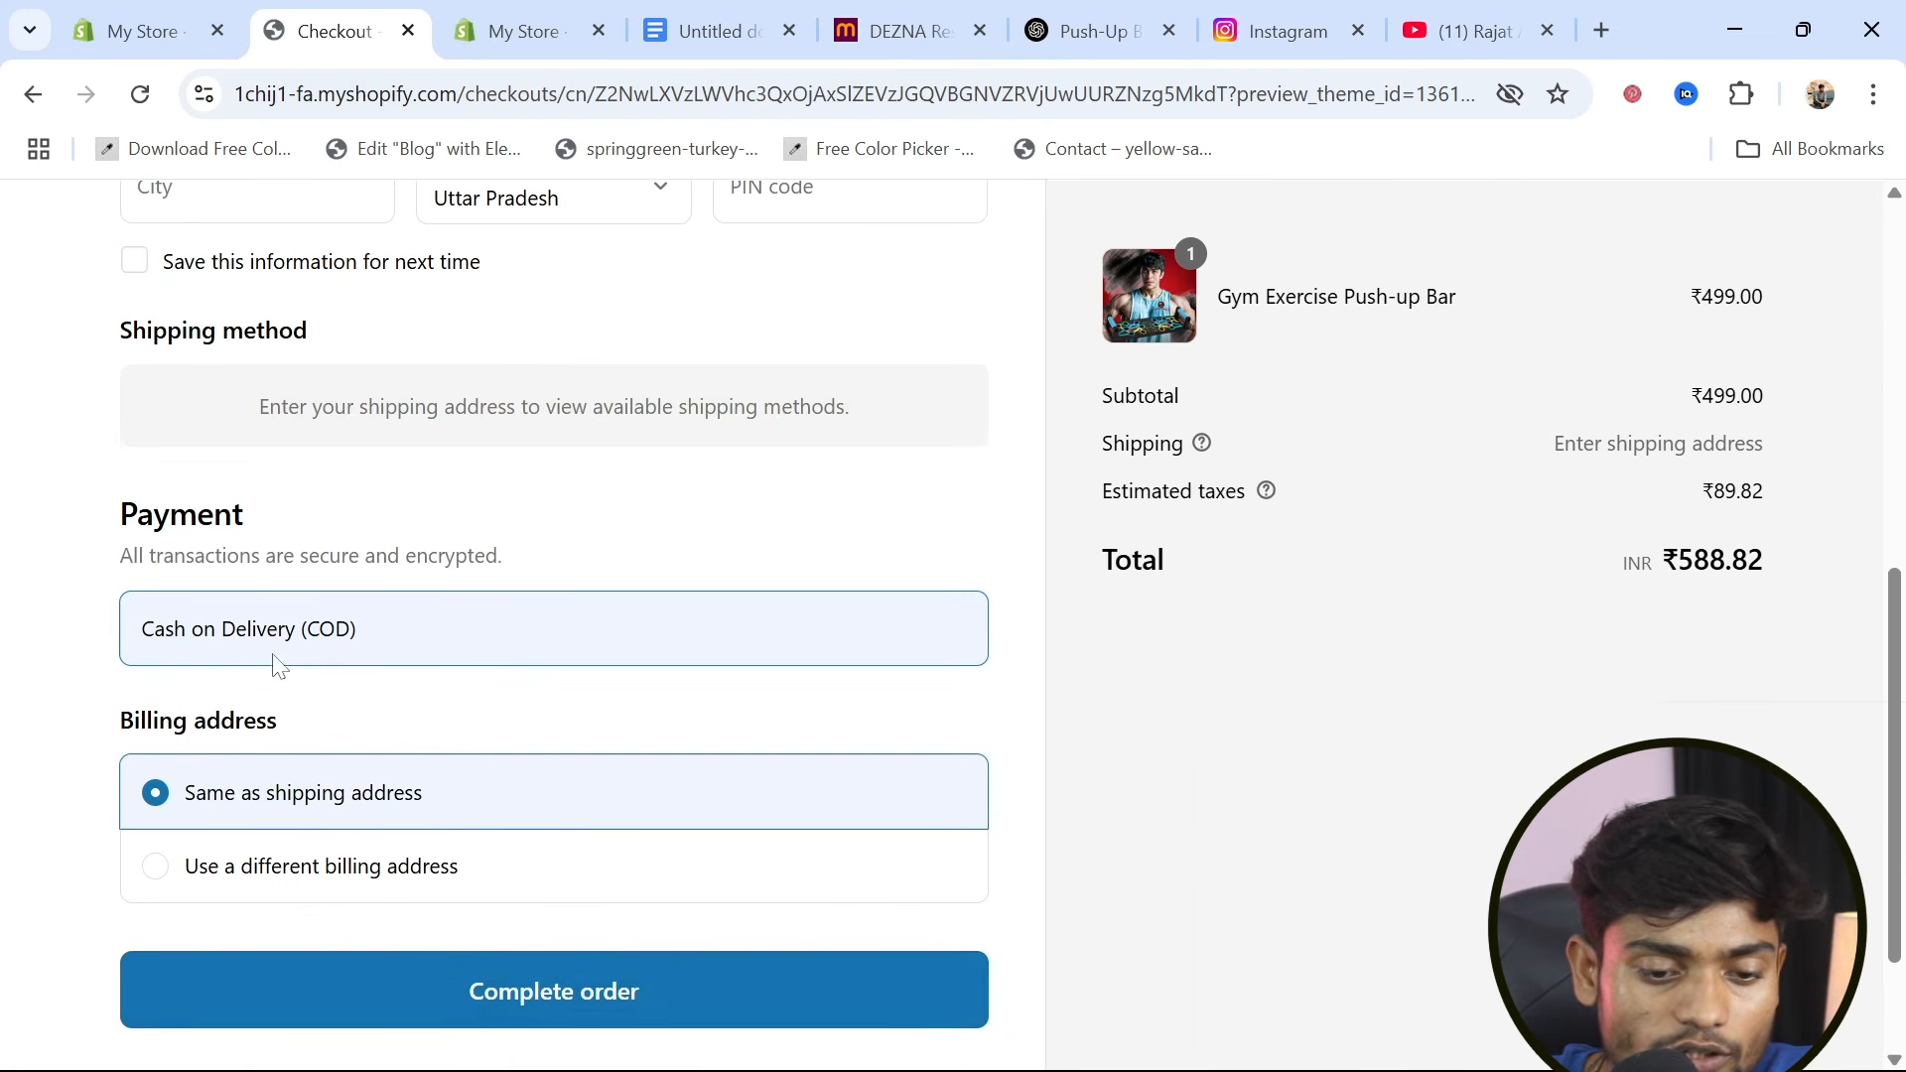
pyautogui.scroll(8, 564, 848)
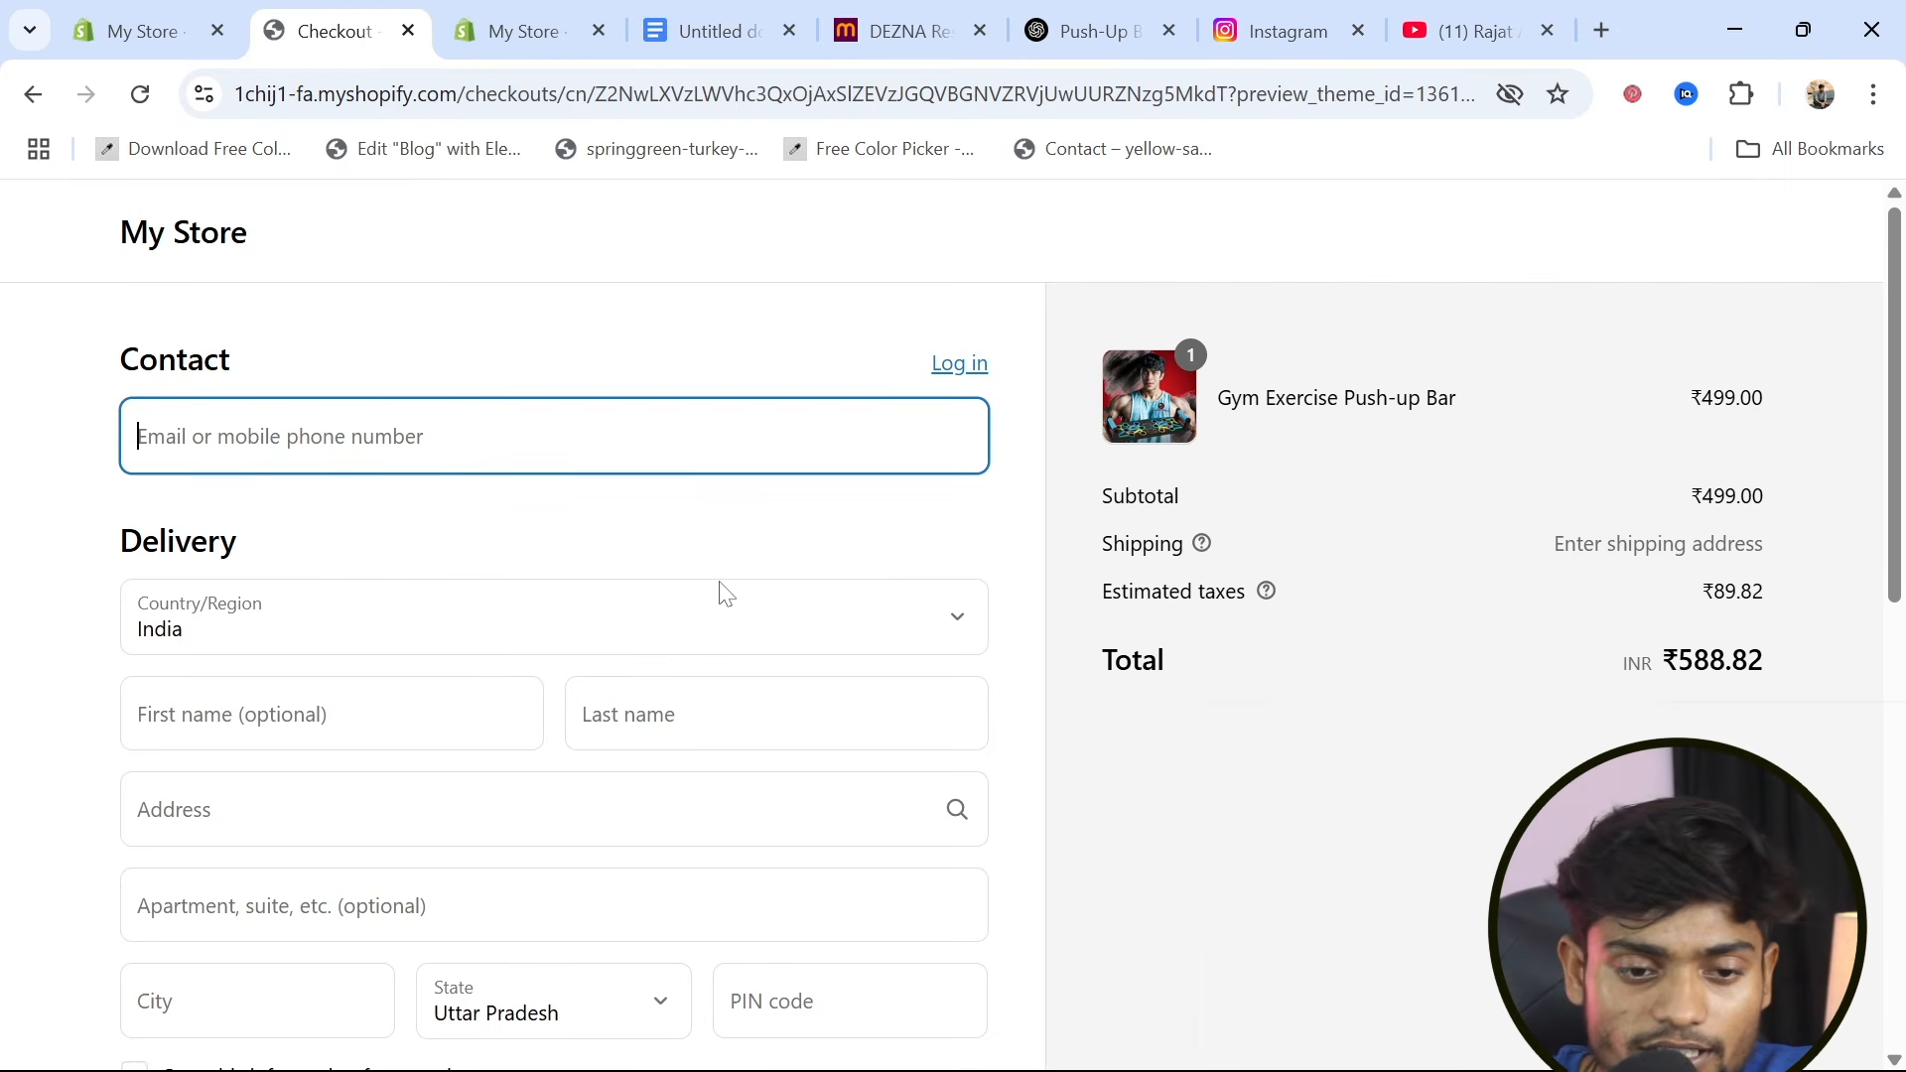
pyautogui.click(111, 8)
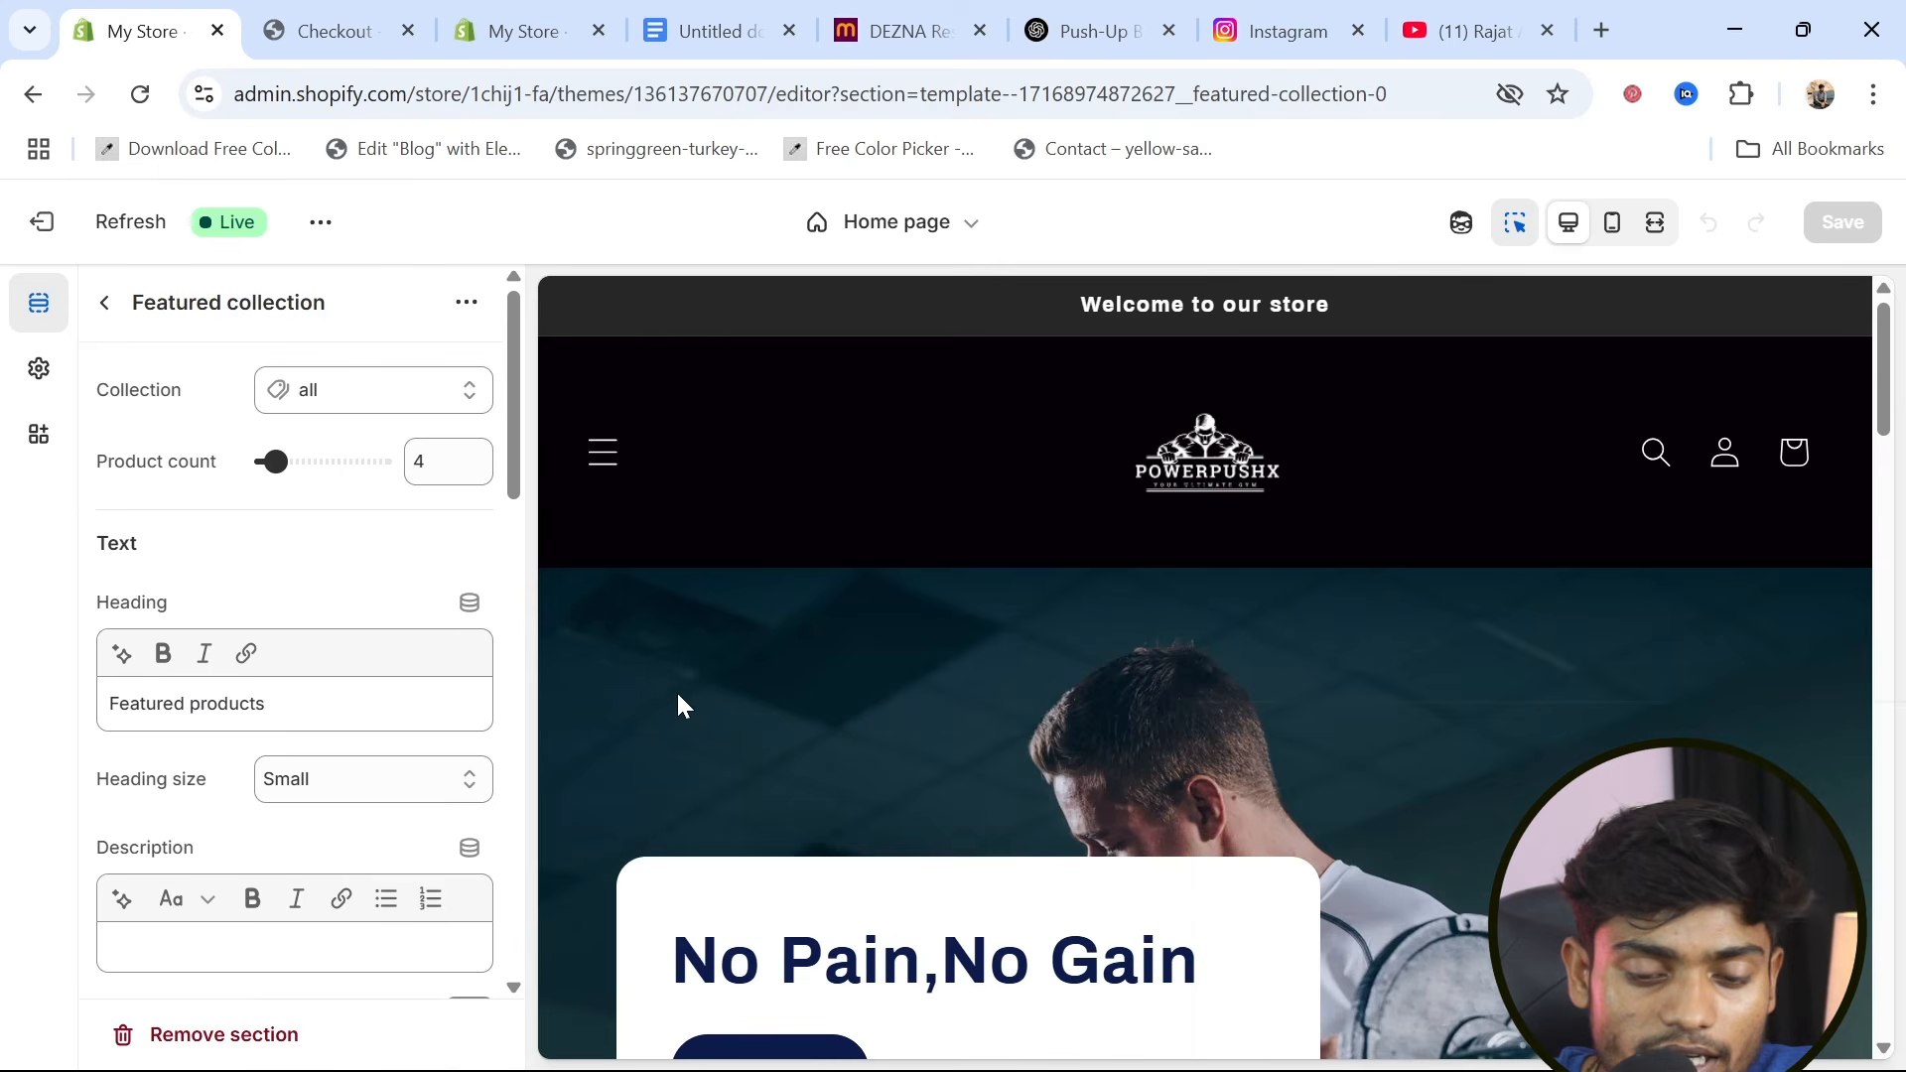
pyautogui.scroll(-3, 686, 698)
pyautogui.scroll(4, 686, 699)
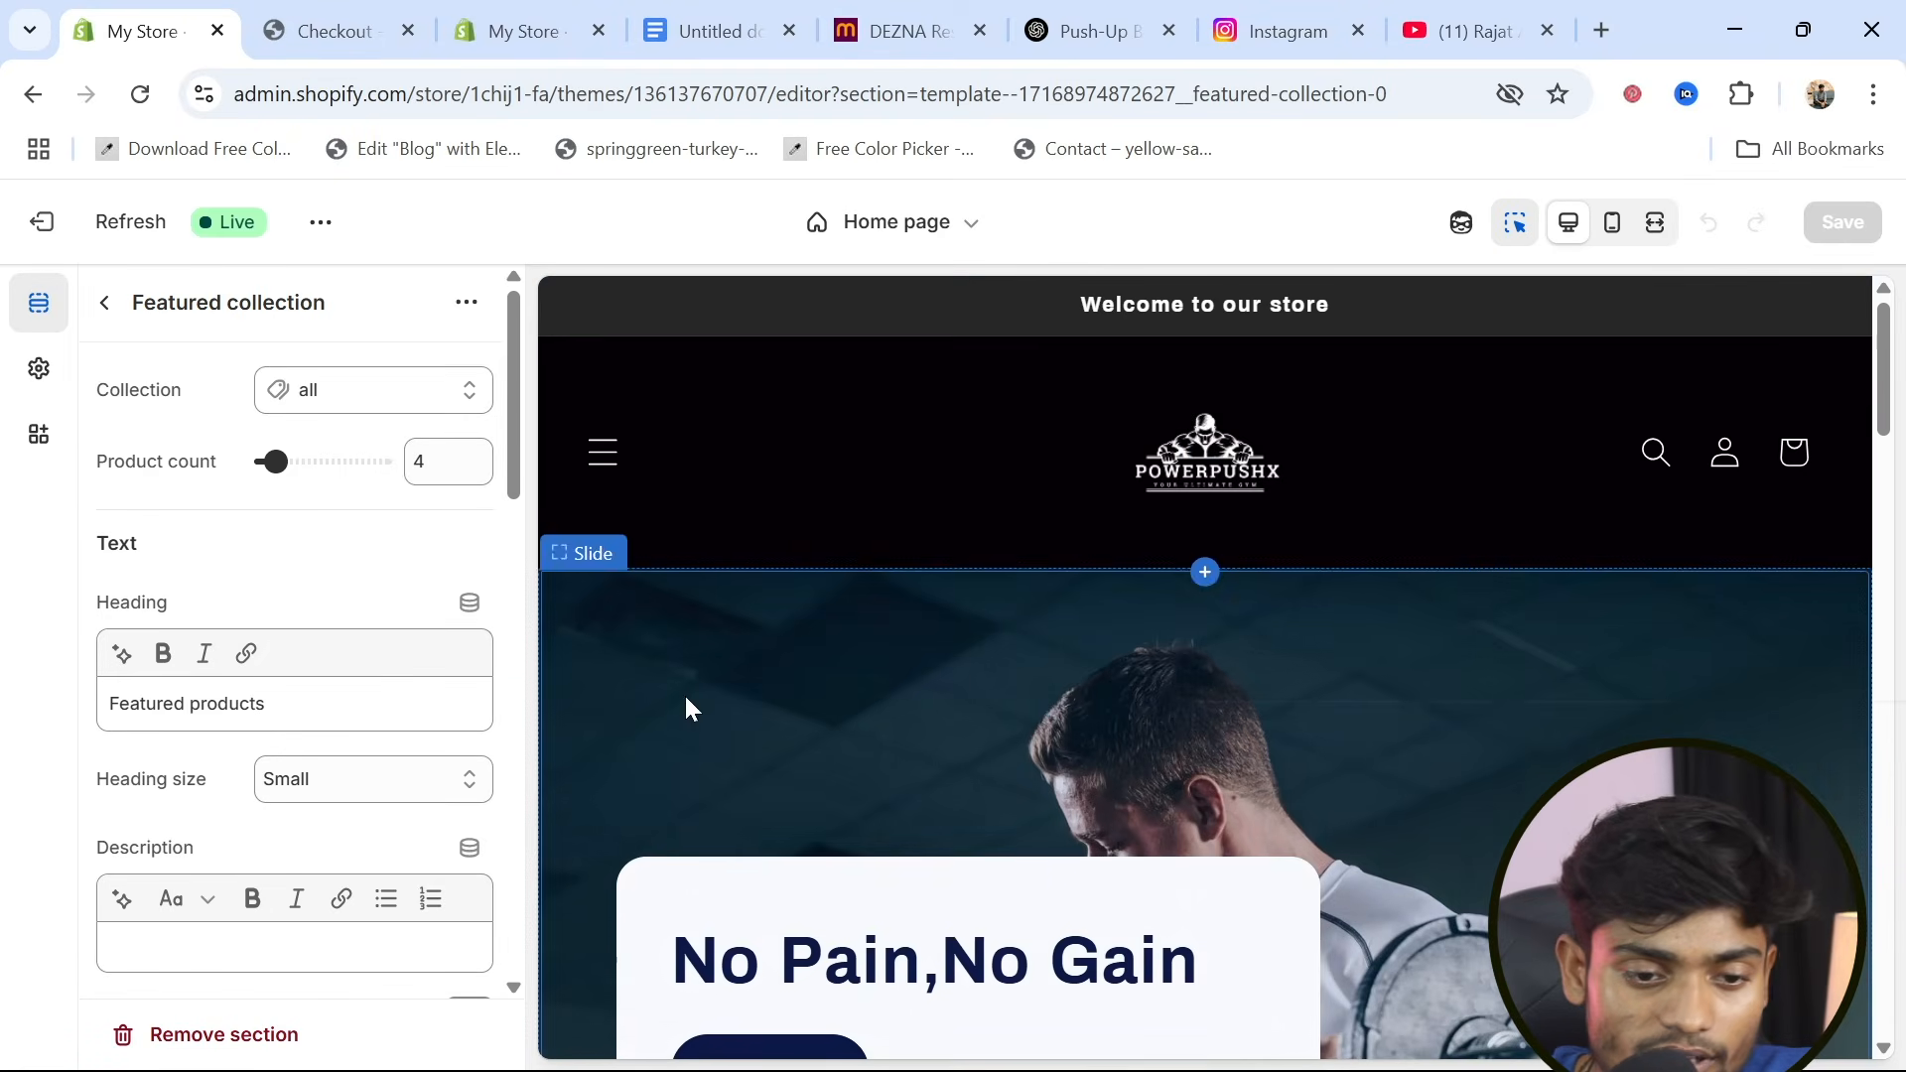
pyautogui.click(285, 22)
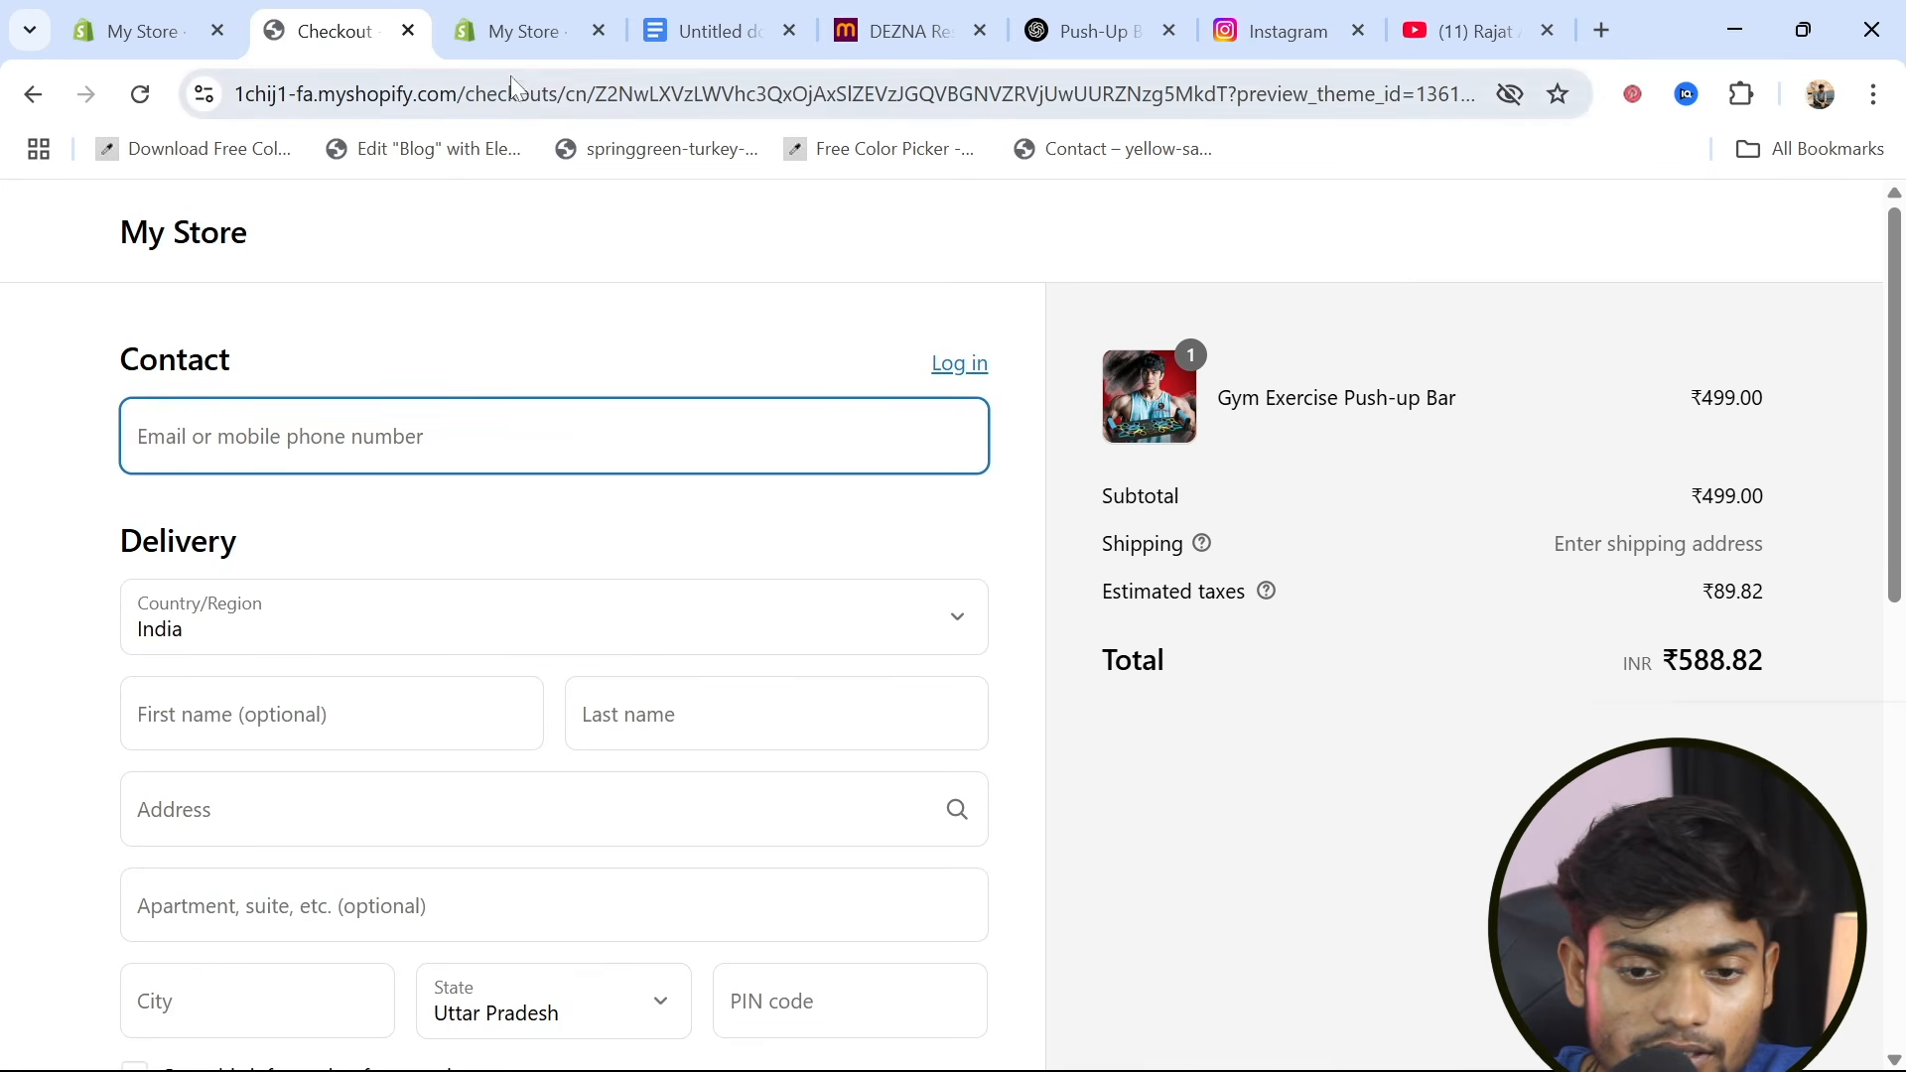
# In the store admin's settings, go to the checkout settings and open the My Store configuration for customizing
pyautogui.click(507, 50)
pyautogui.scroll(-10, 510, 736)
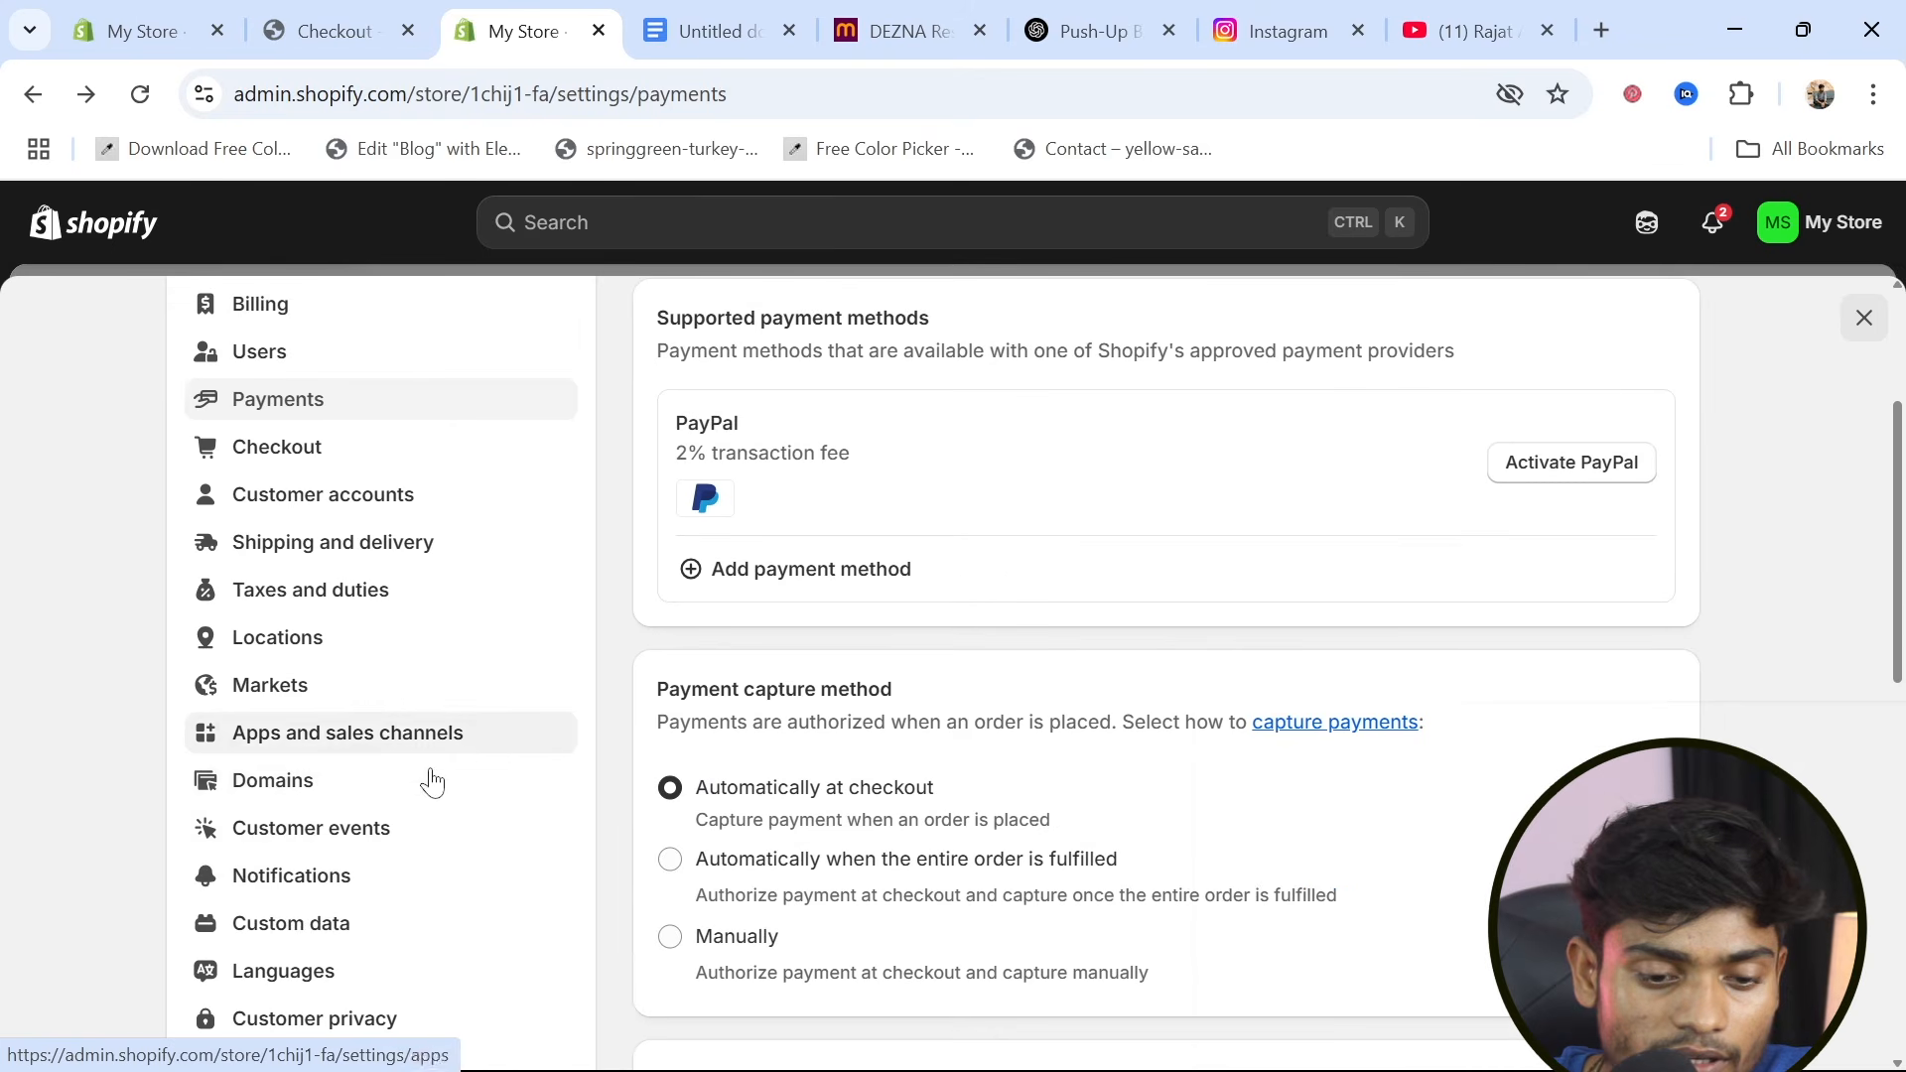
pyautogui.scroll(8, 320, 902)
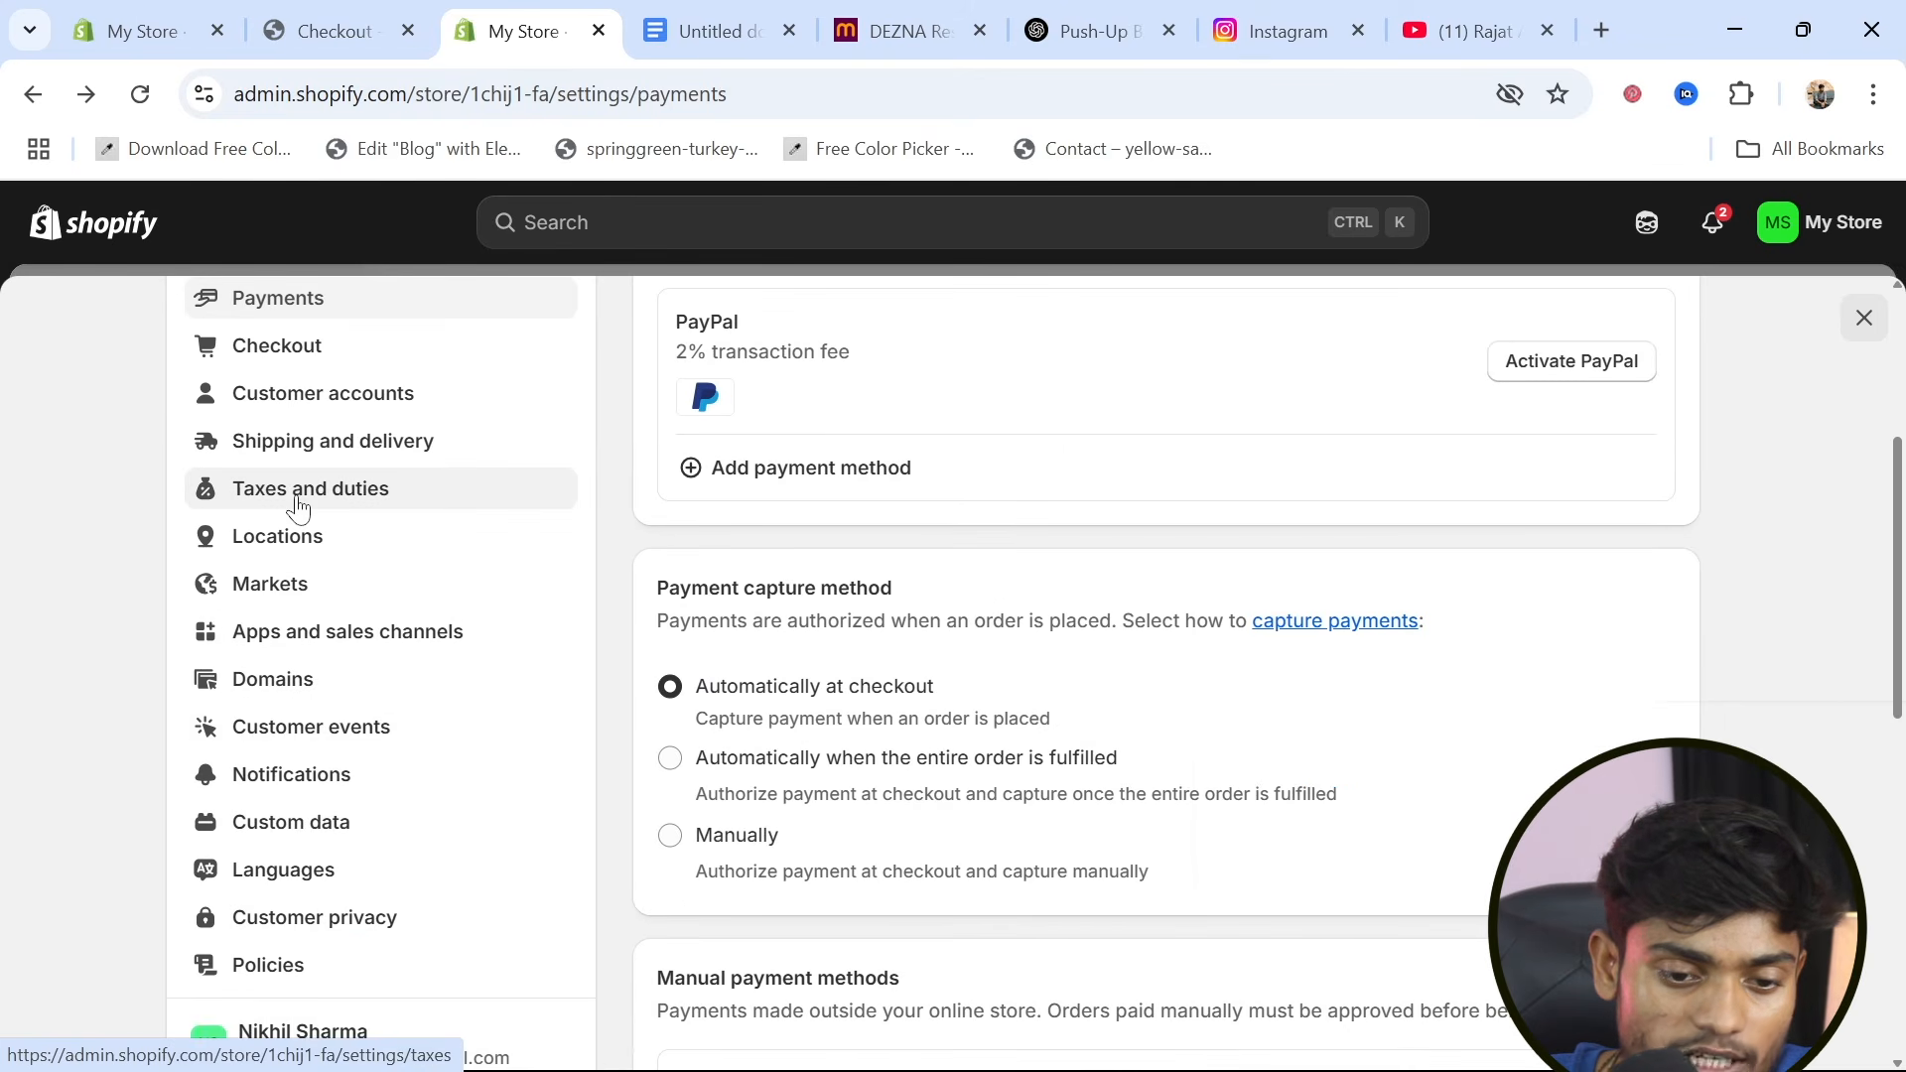
pyautogui.scroll(2, 298, 610)
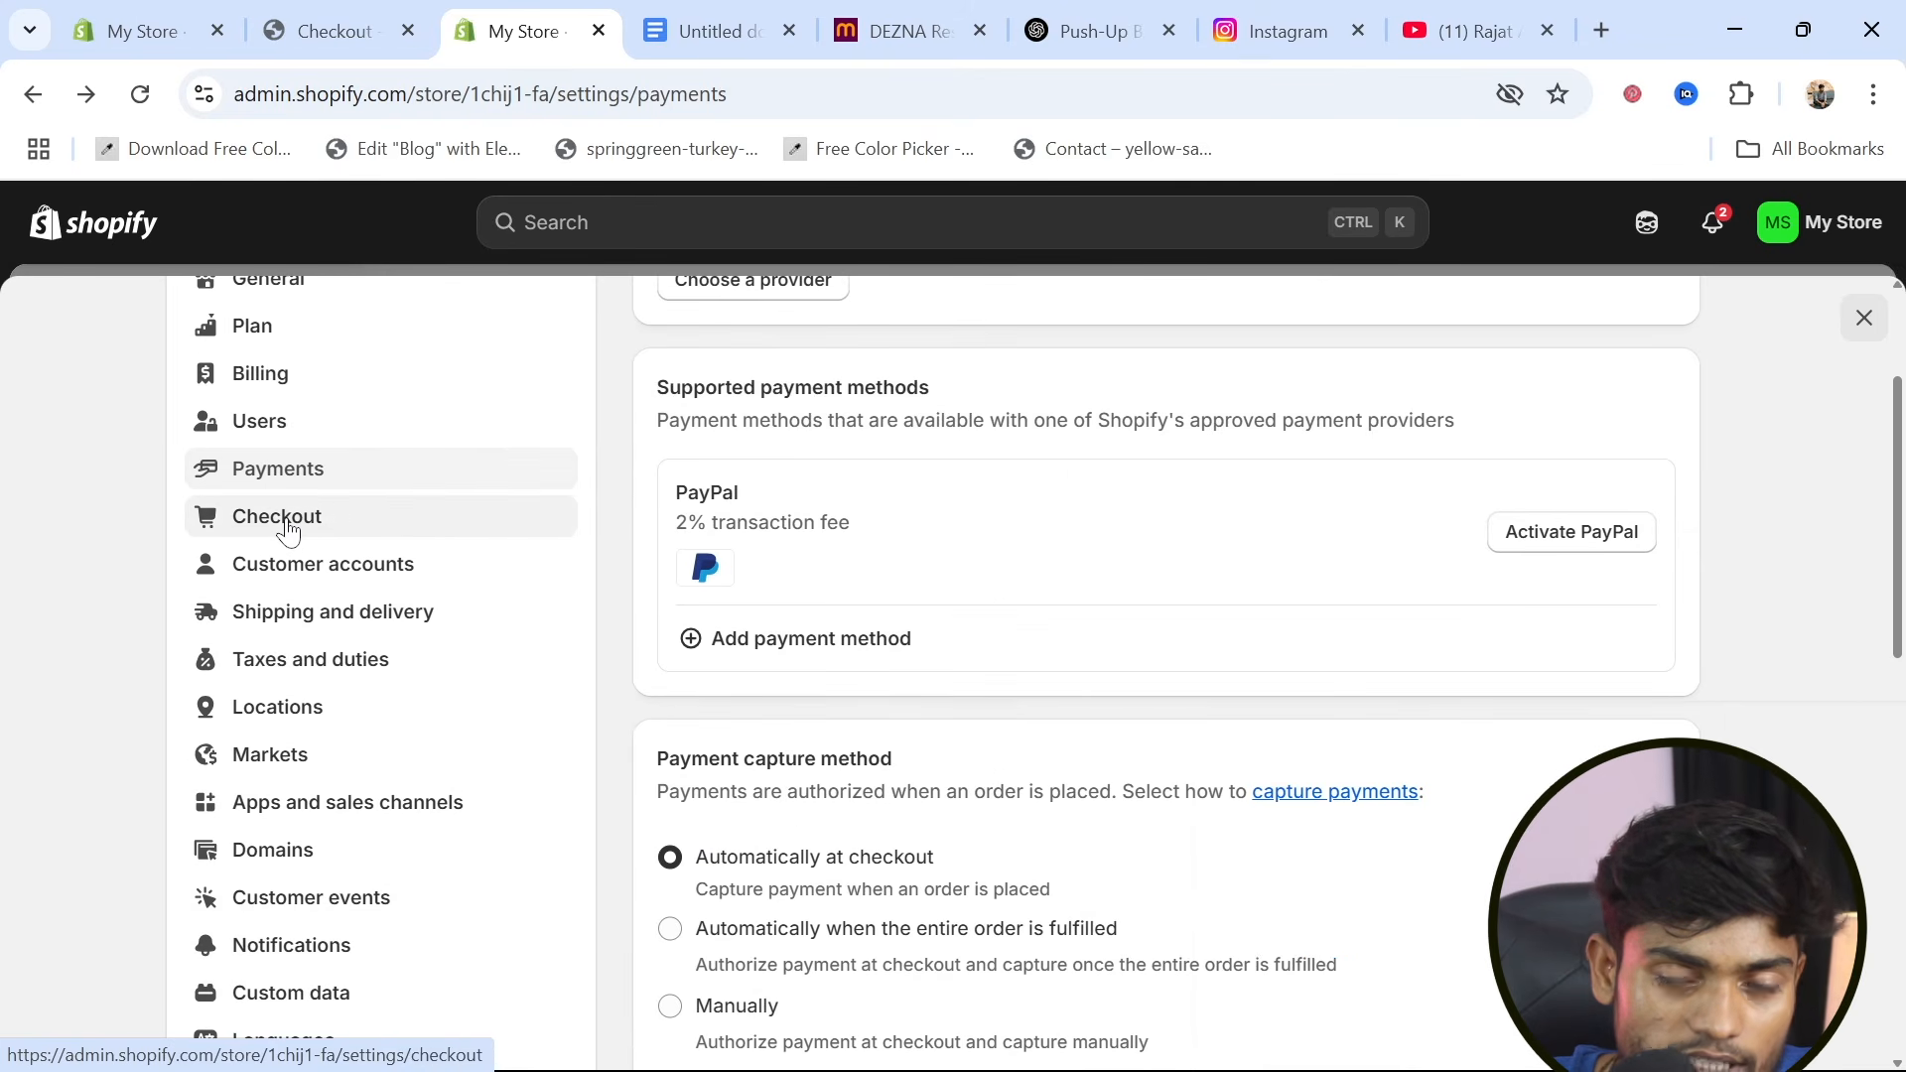
pyautogui.click(288, 533)
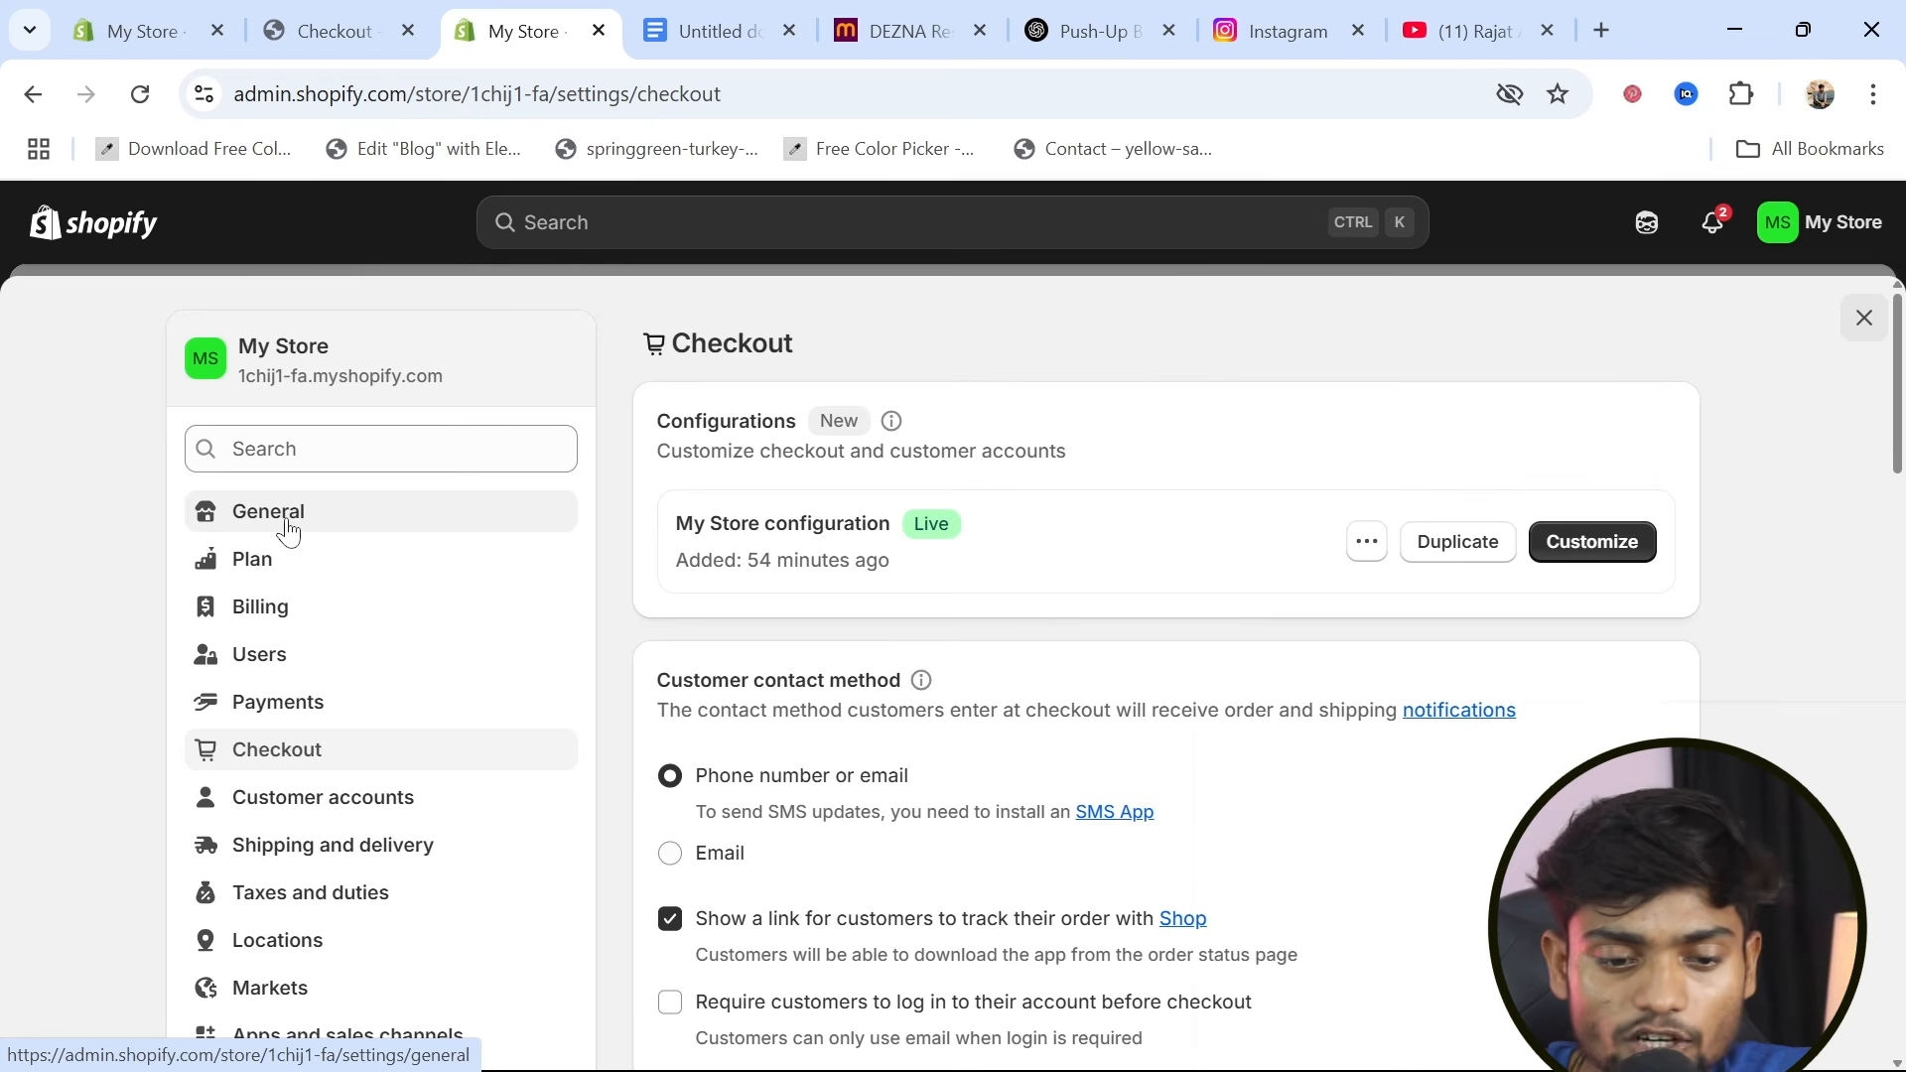
pyautogui.click(1595, 542)
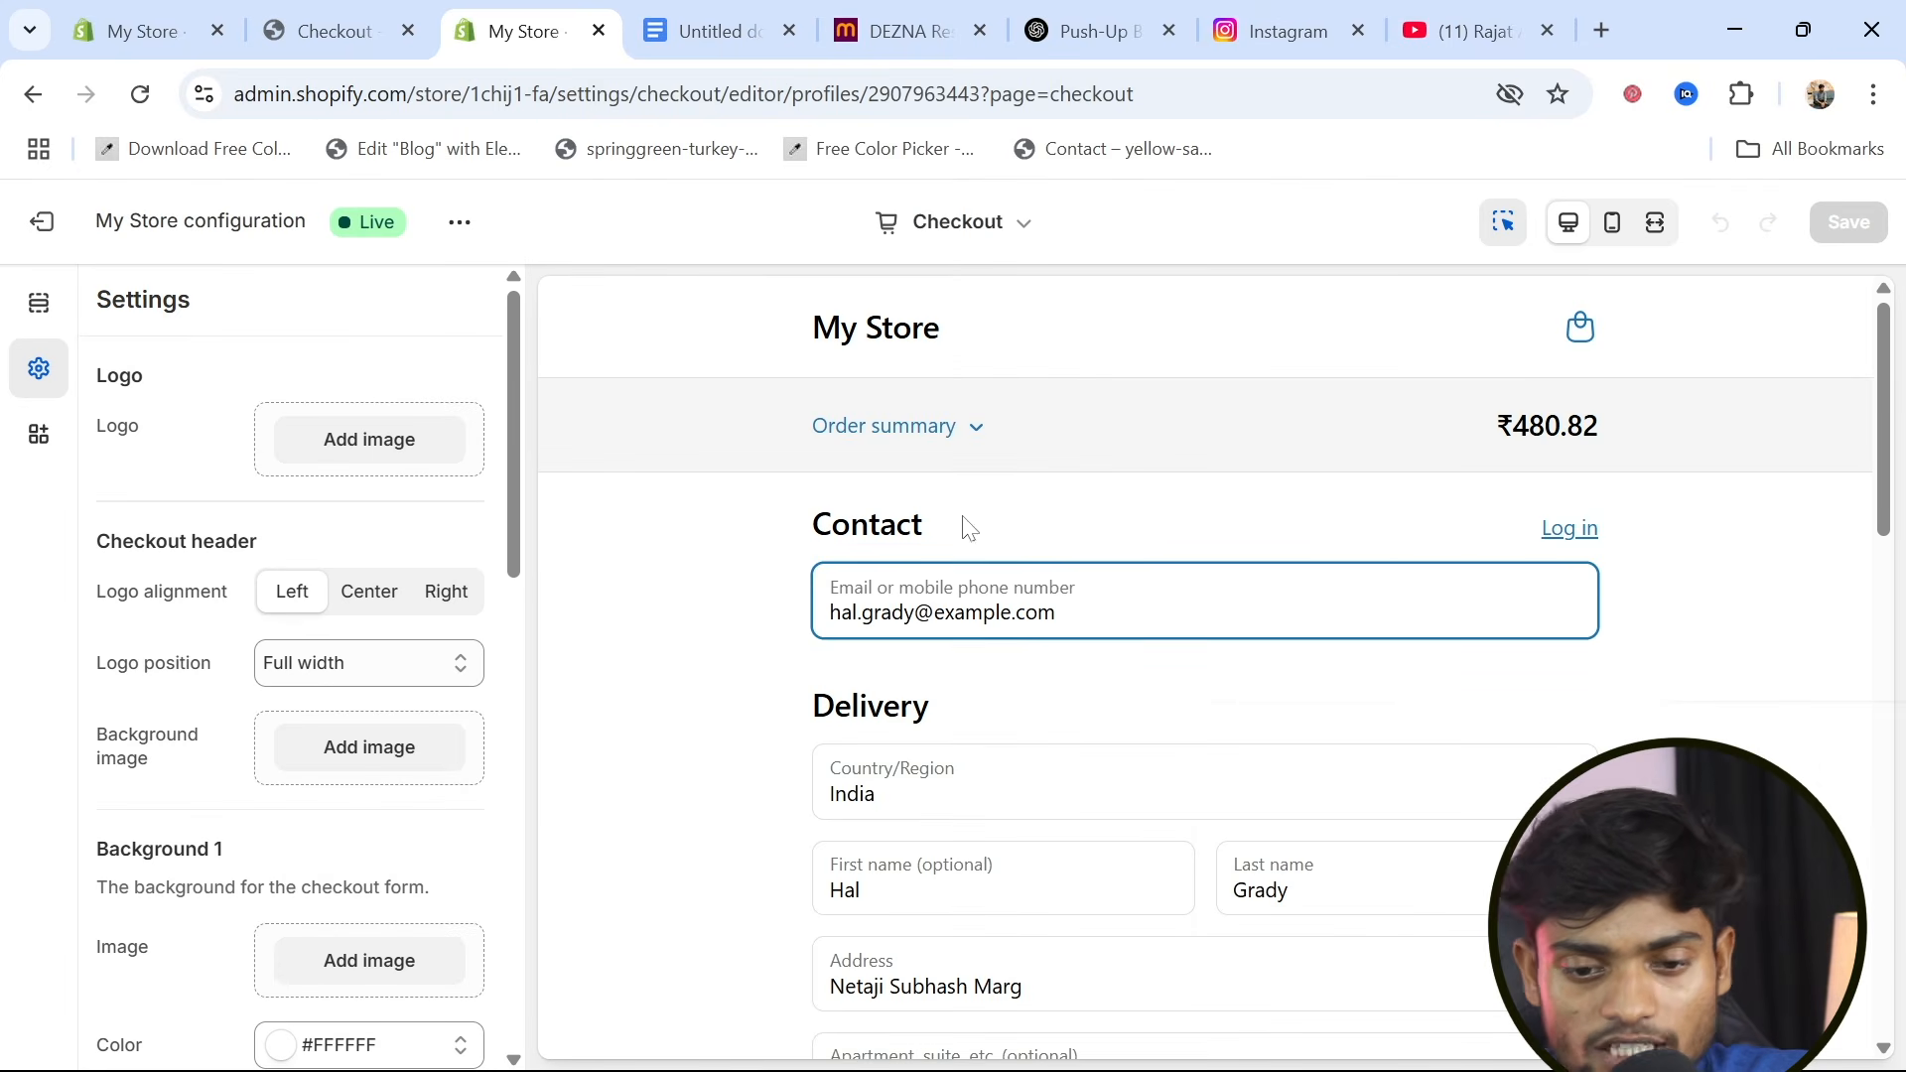
# Add the black PowerPushX logo image "1" from the store's files as the checkout logo
pyautogui.click(395, 439)
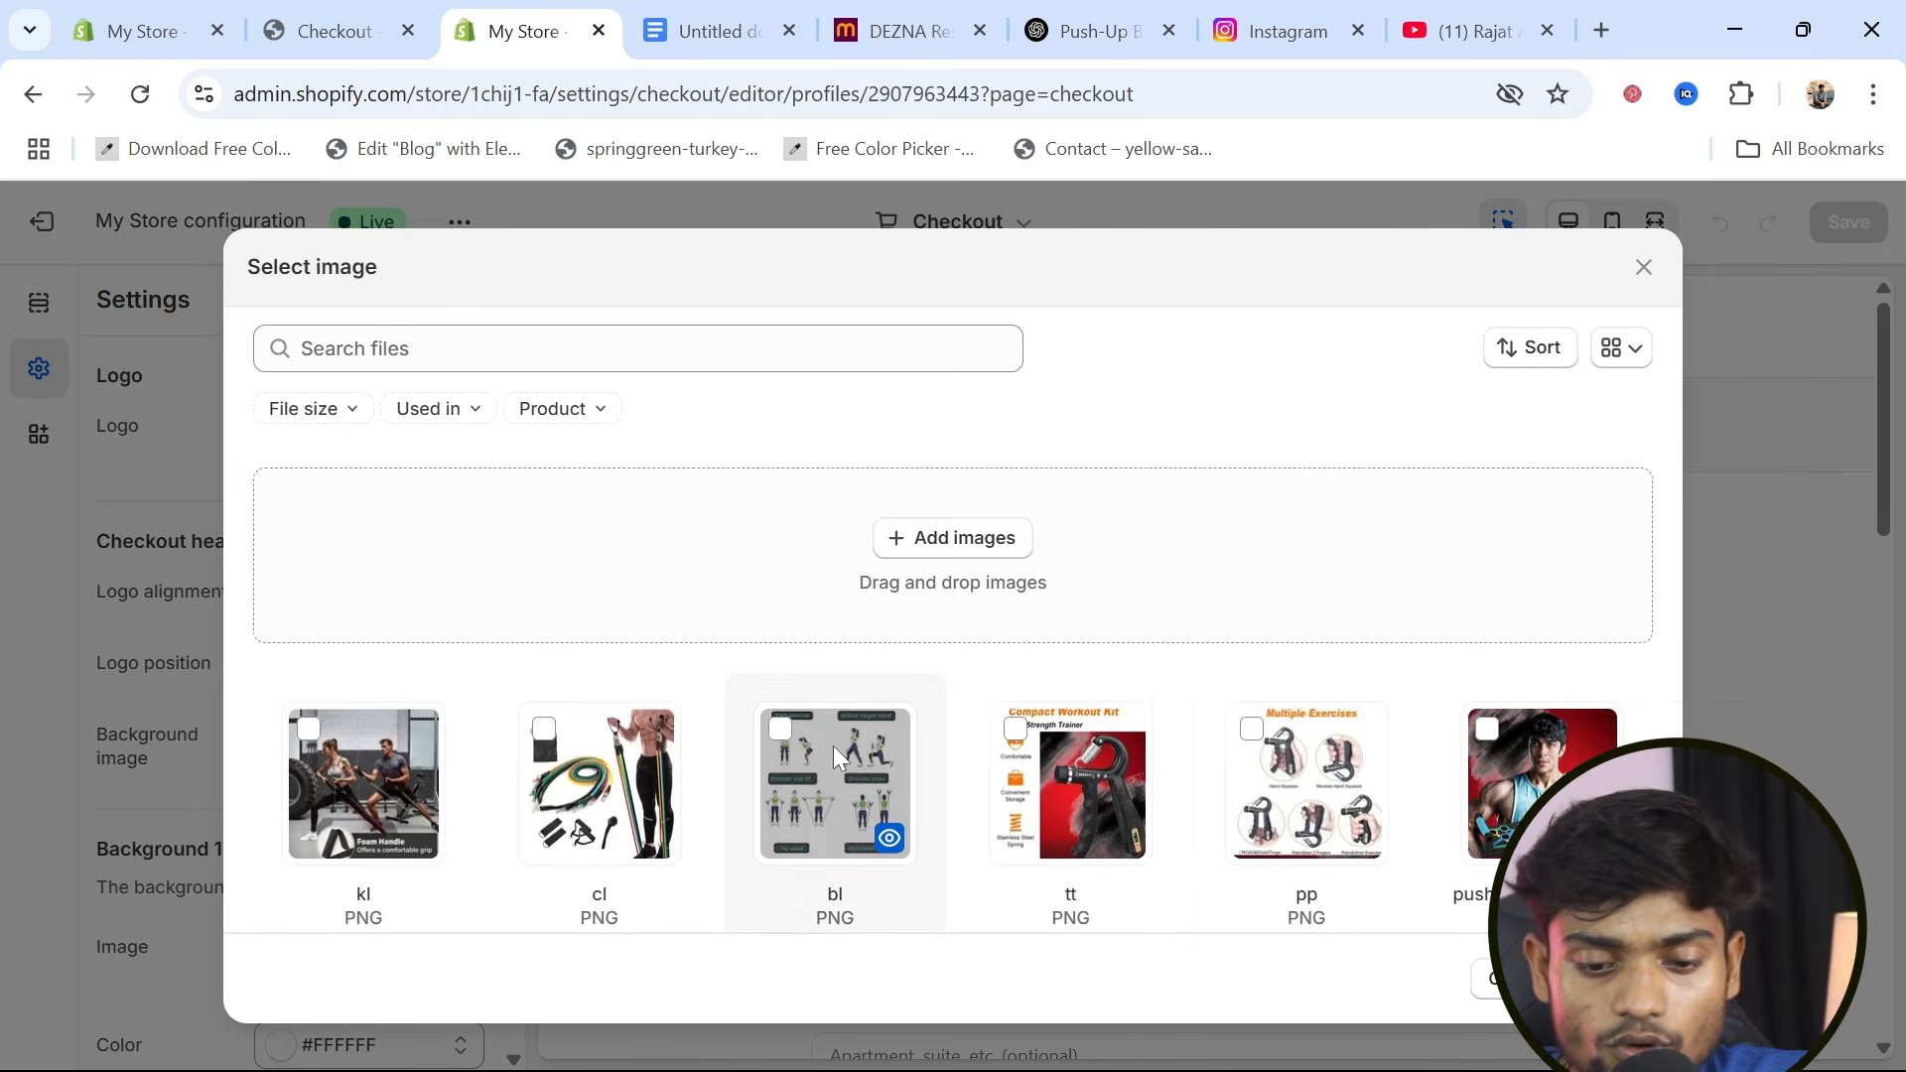
pyautogui.scroll(-3, 832, 746)
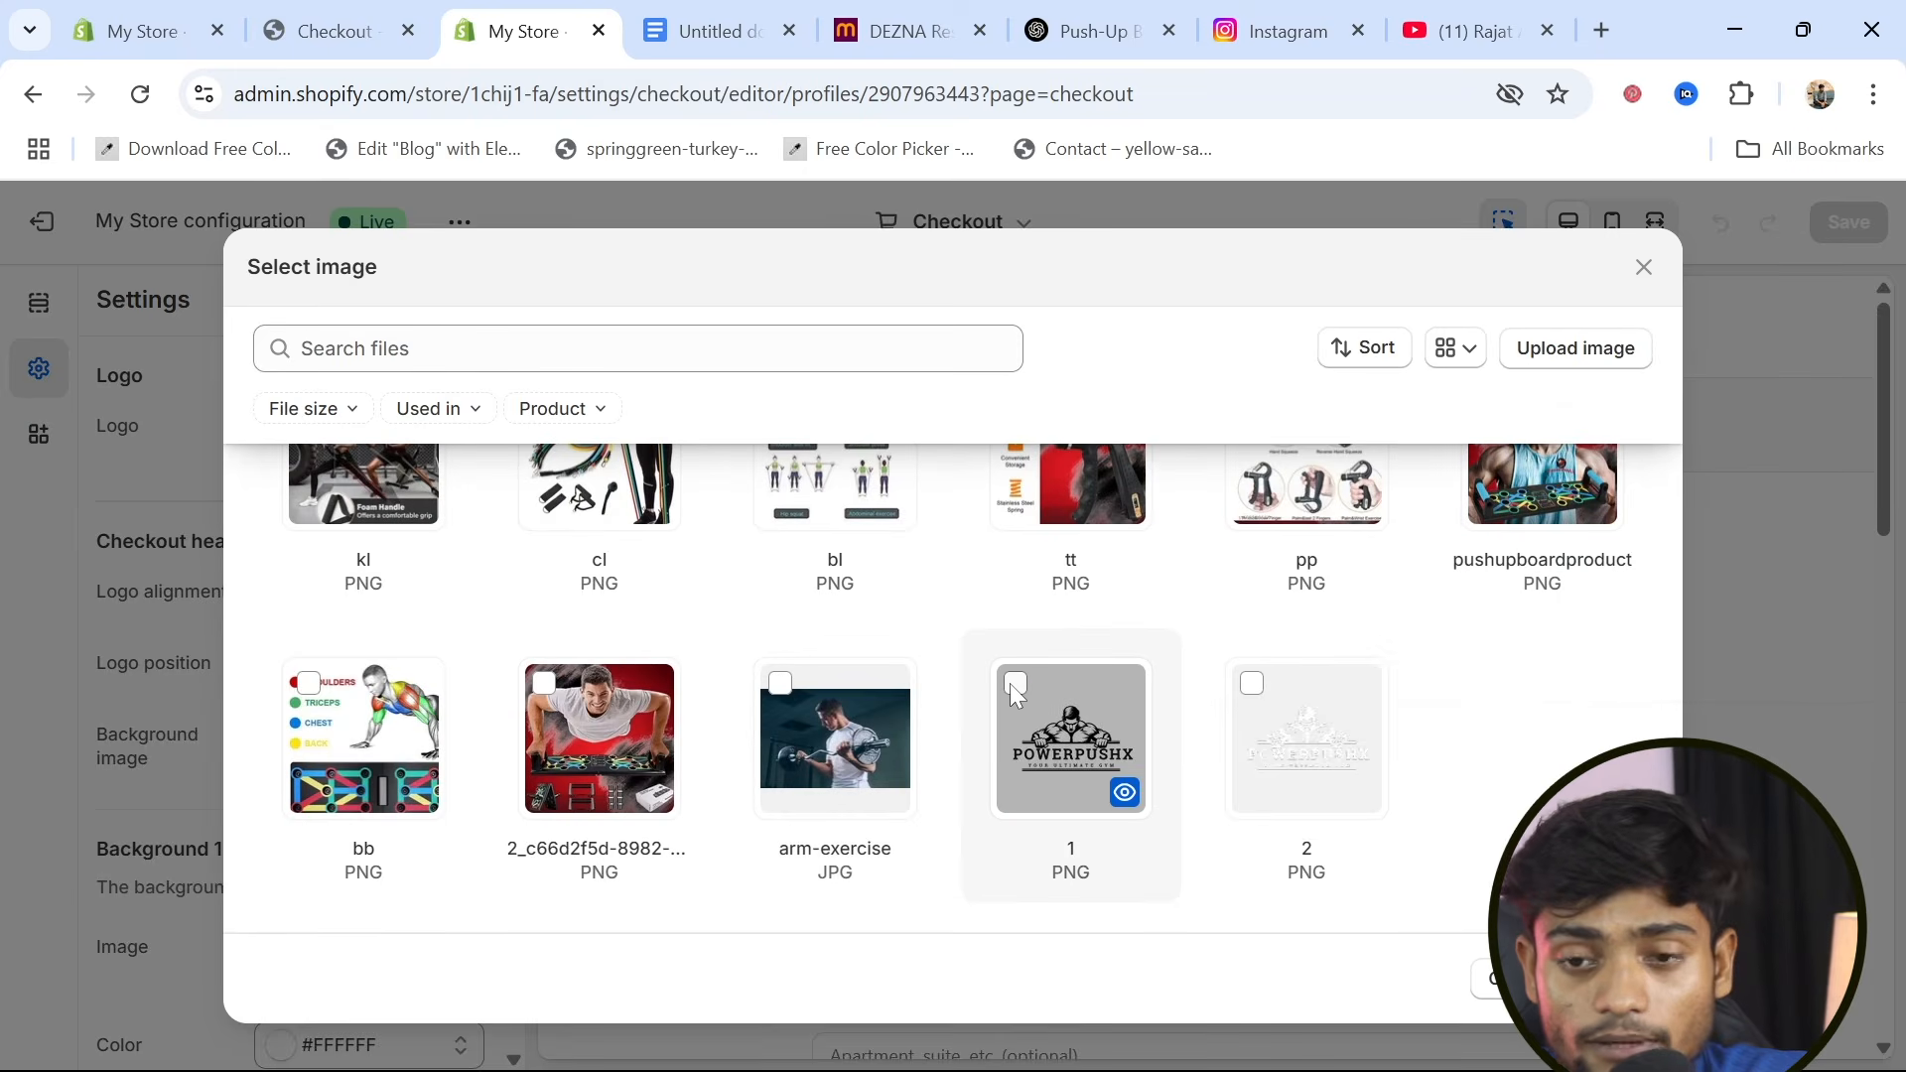
pyautogui.click(1015, 684)
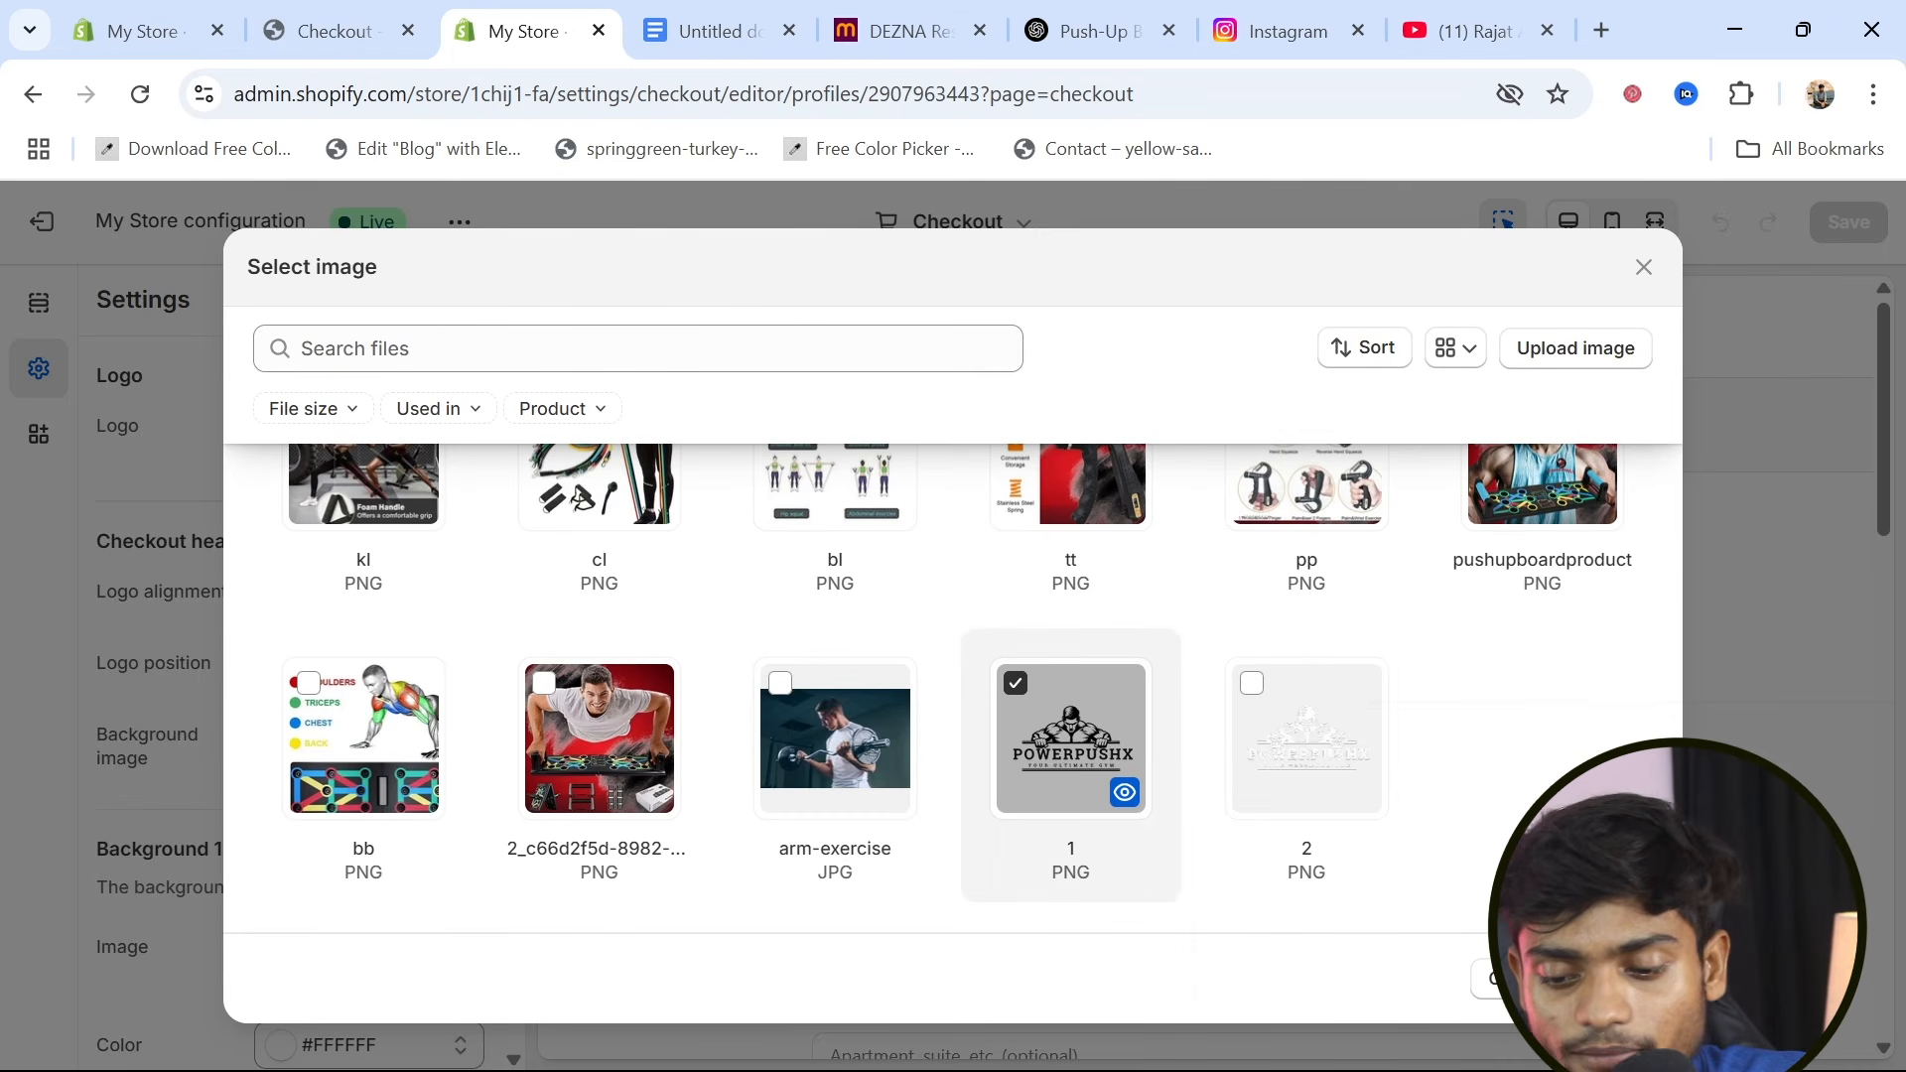
pyautogui.click(1616, 980)
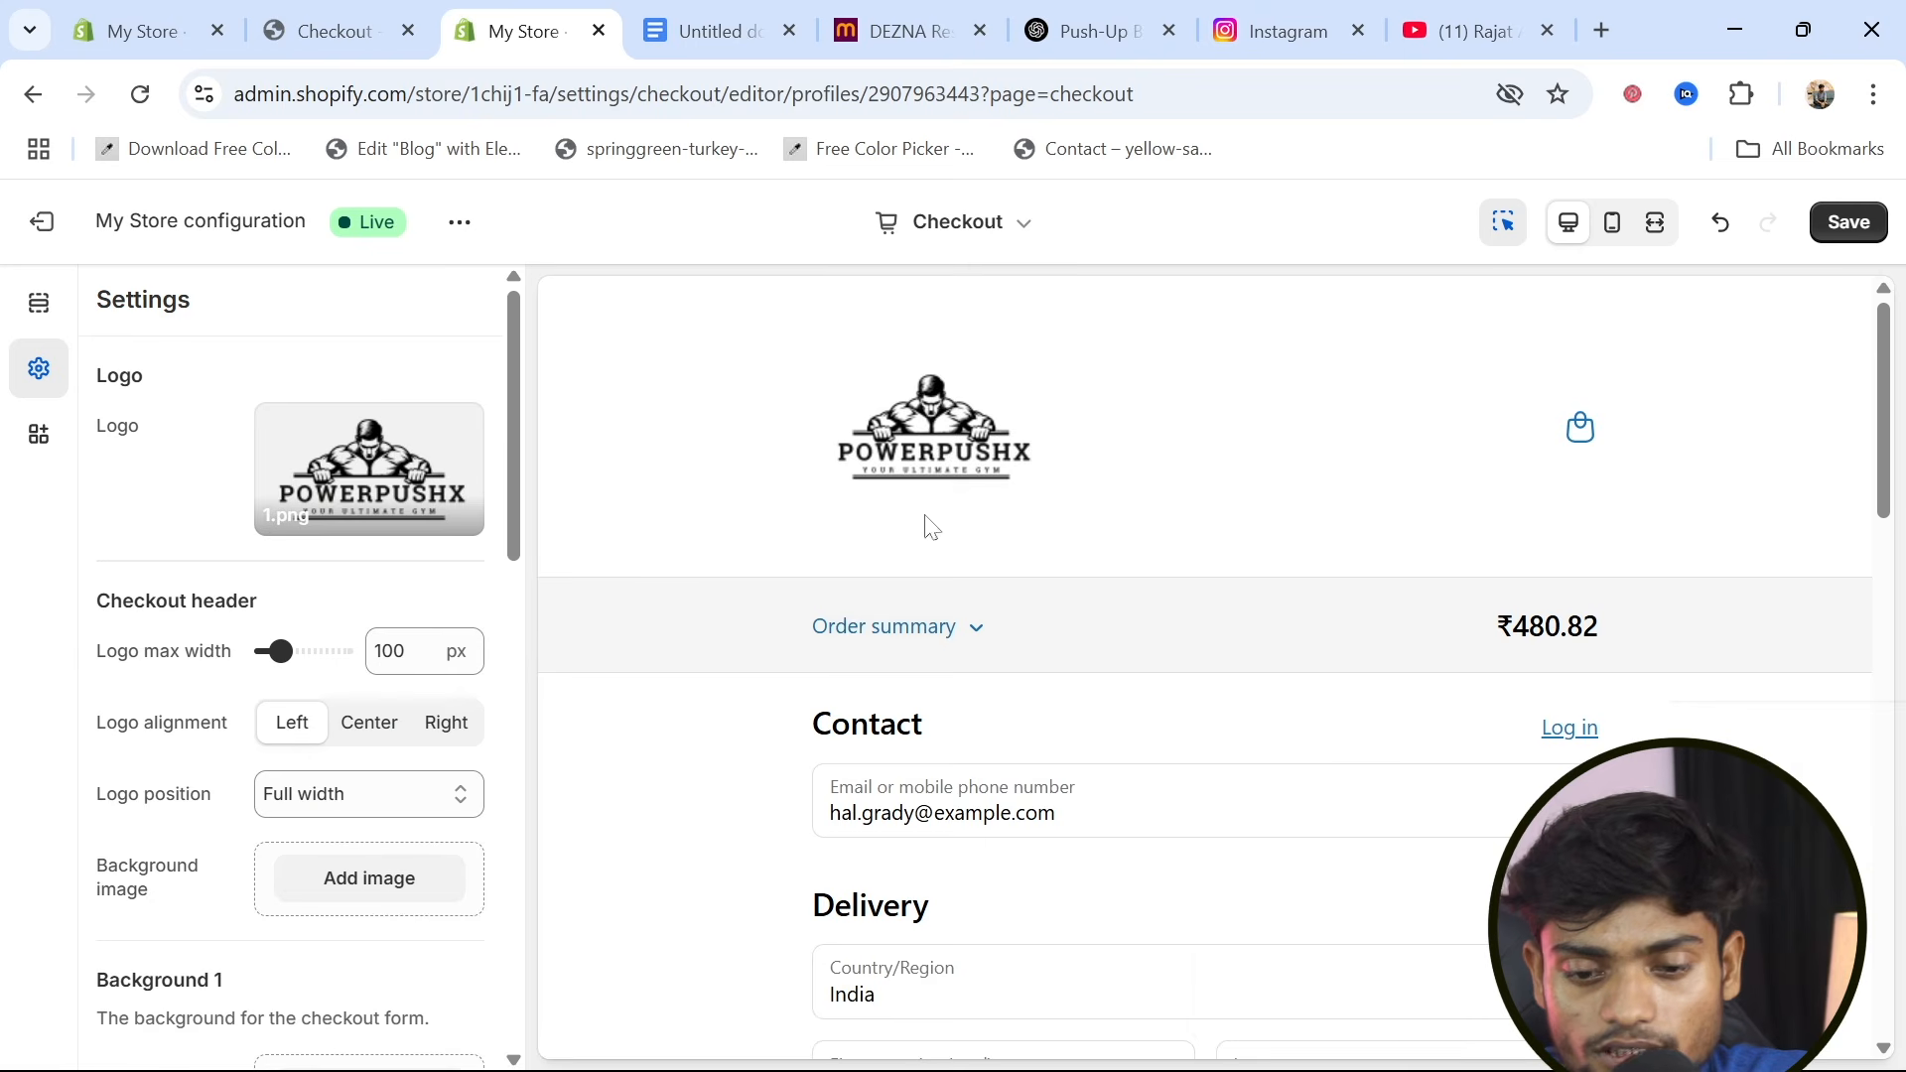
# Set the checkout's Background 2 color to #201D1D and save the My Store configuration
pyautogui.scroll(-2, 1119, 887)
pyautogui.scroll(-6, 1114, 885)
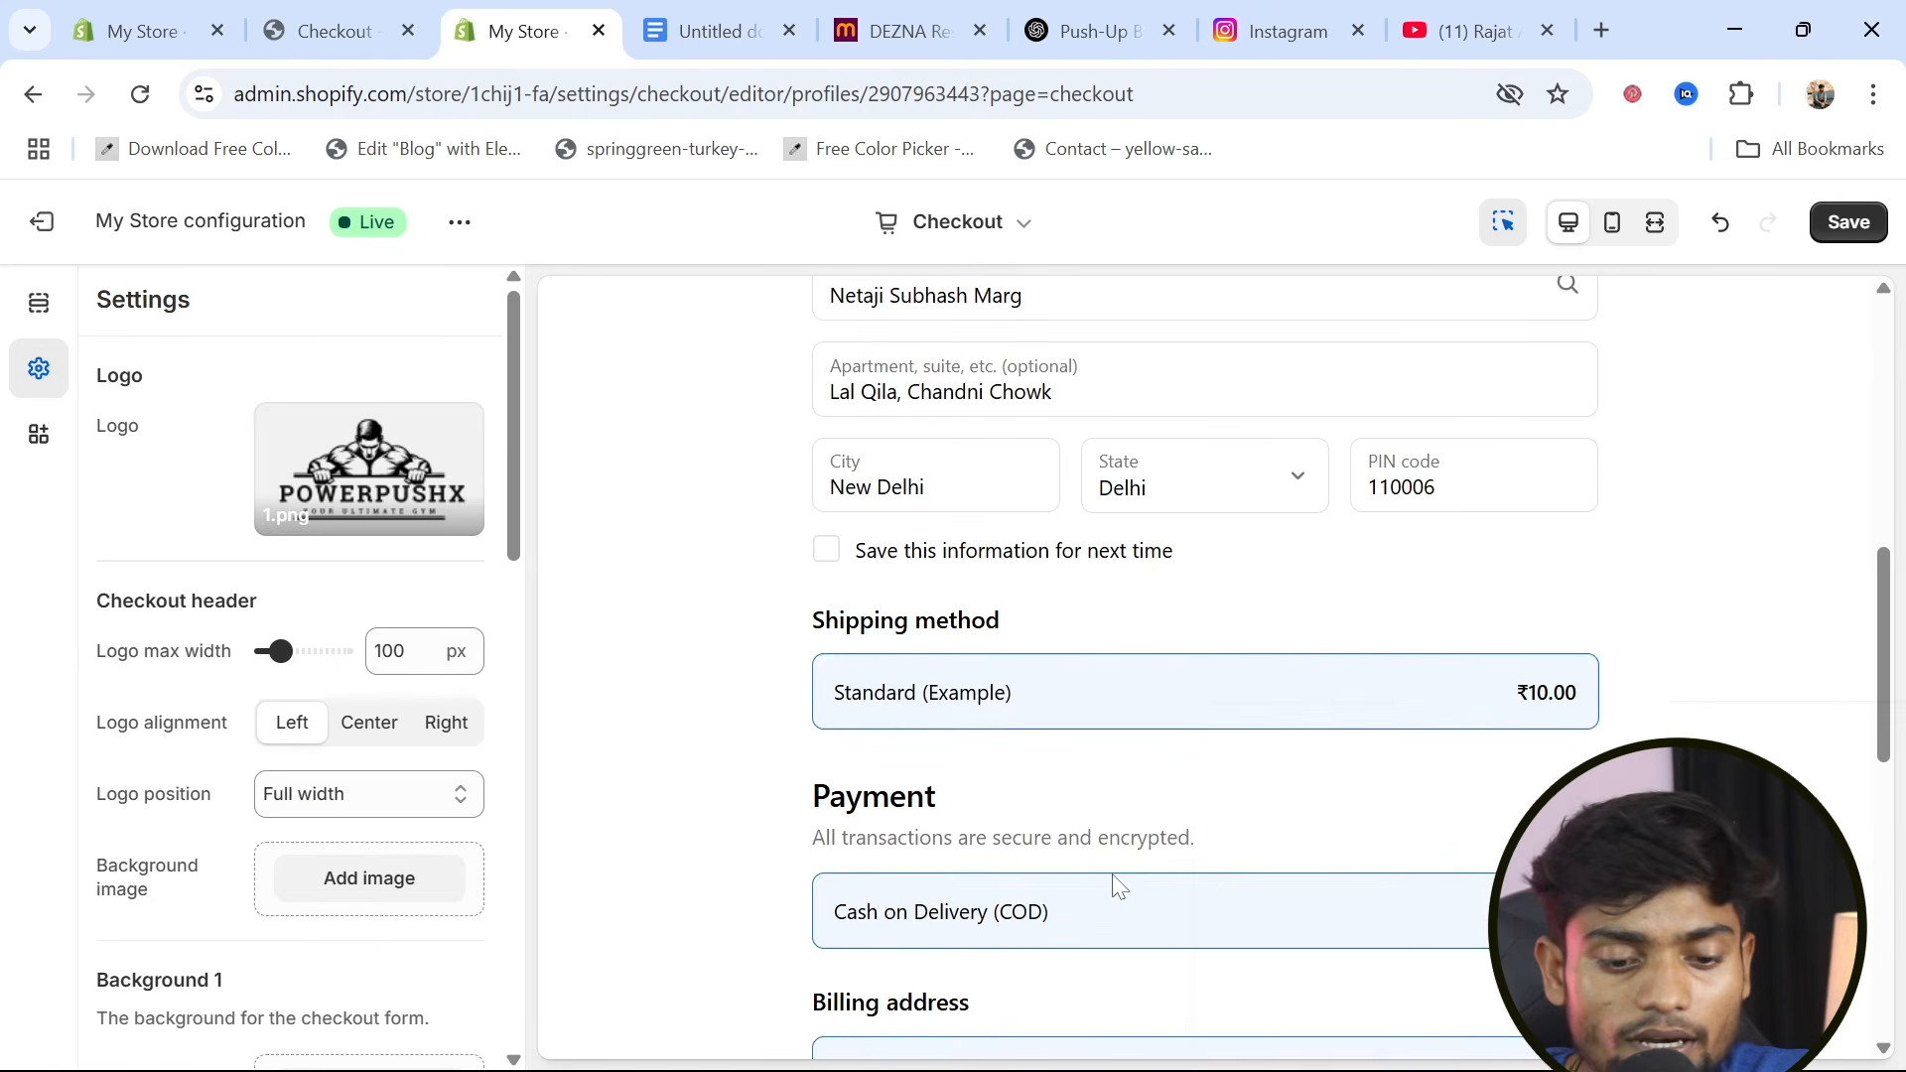
pyautogui.scroll(-5, 217, 923)
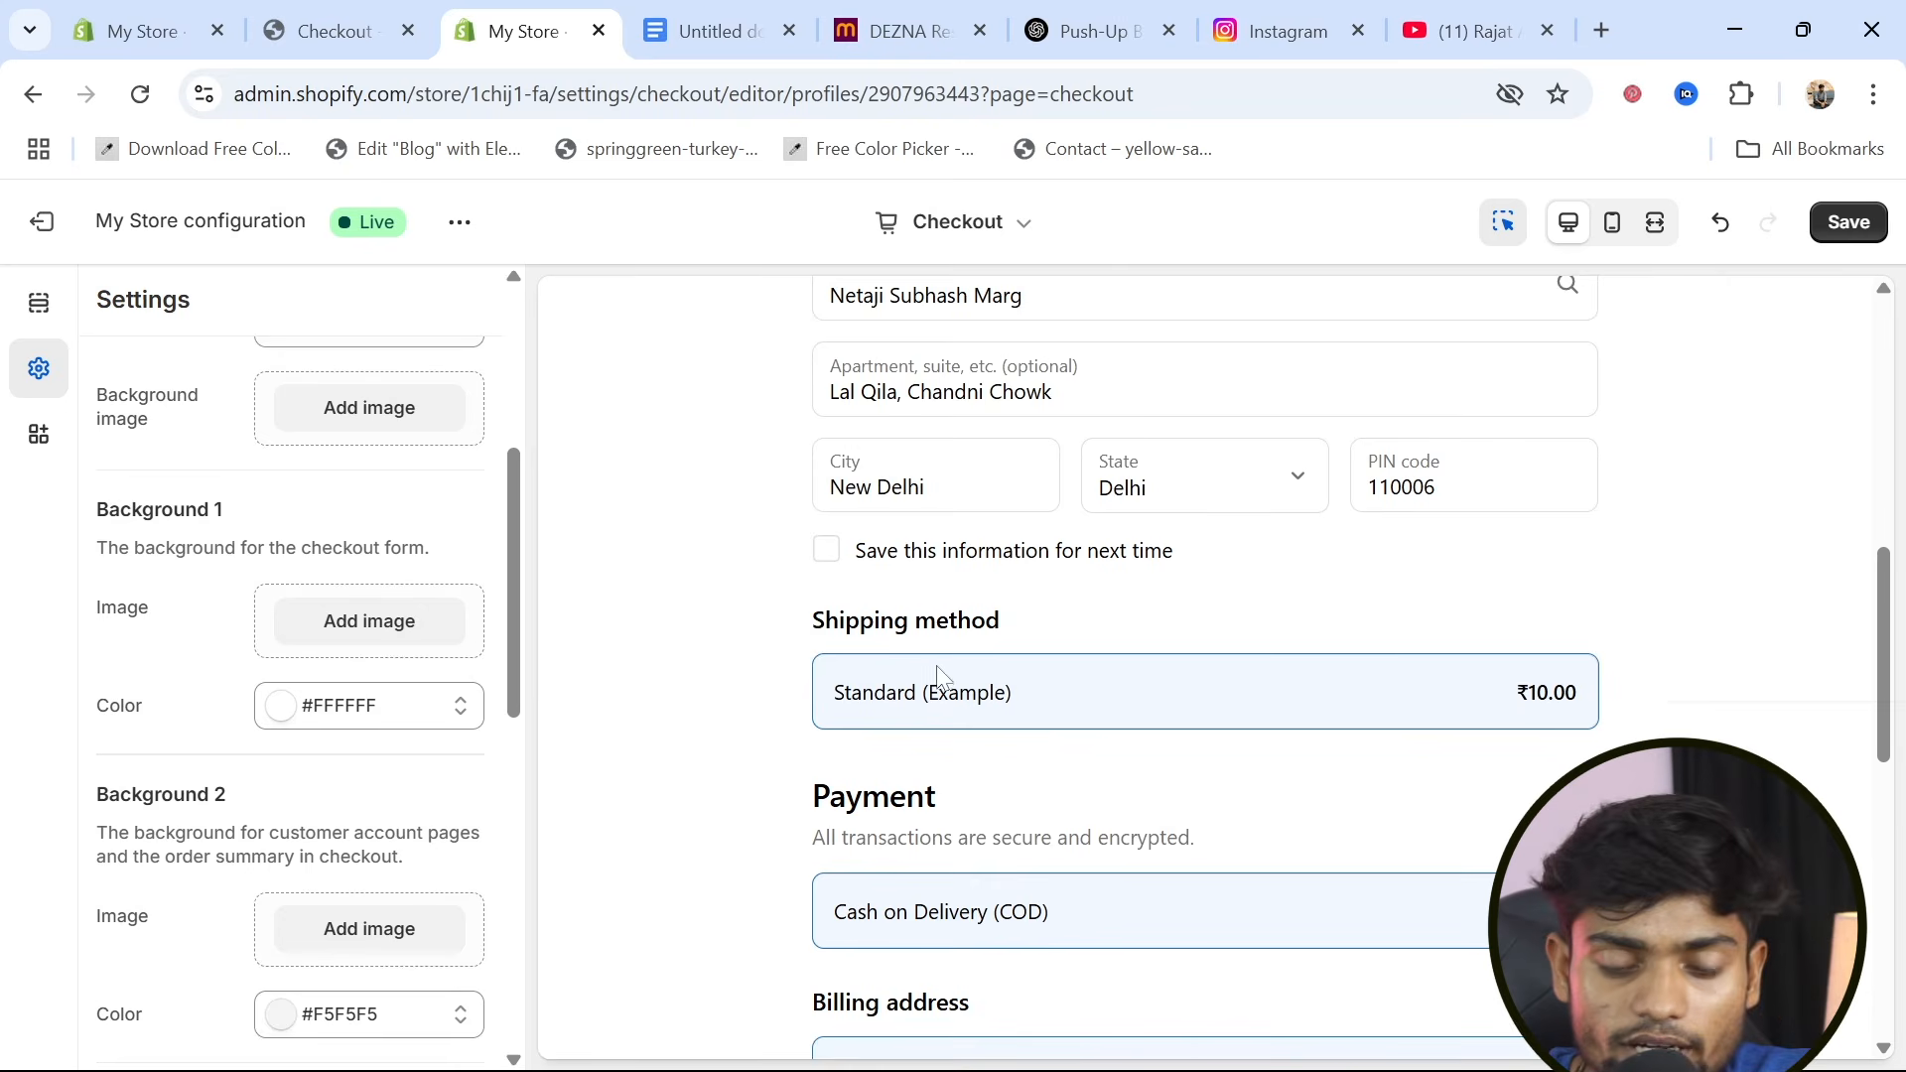
pyautogui.scroll(2, 762, 708)
pyautogui.scroll(-4, 310, 745)
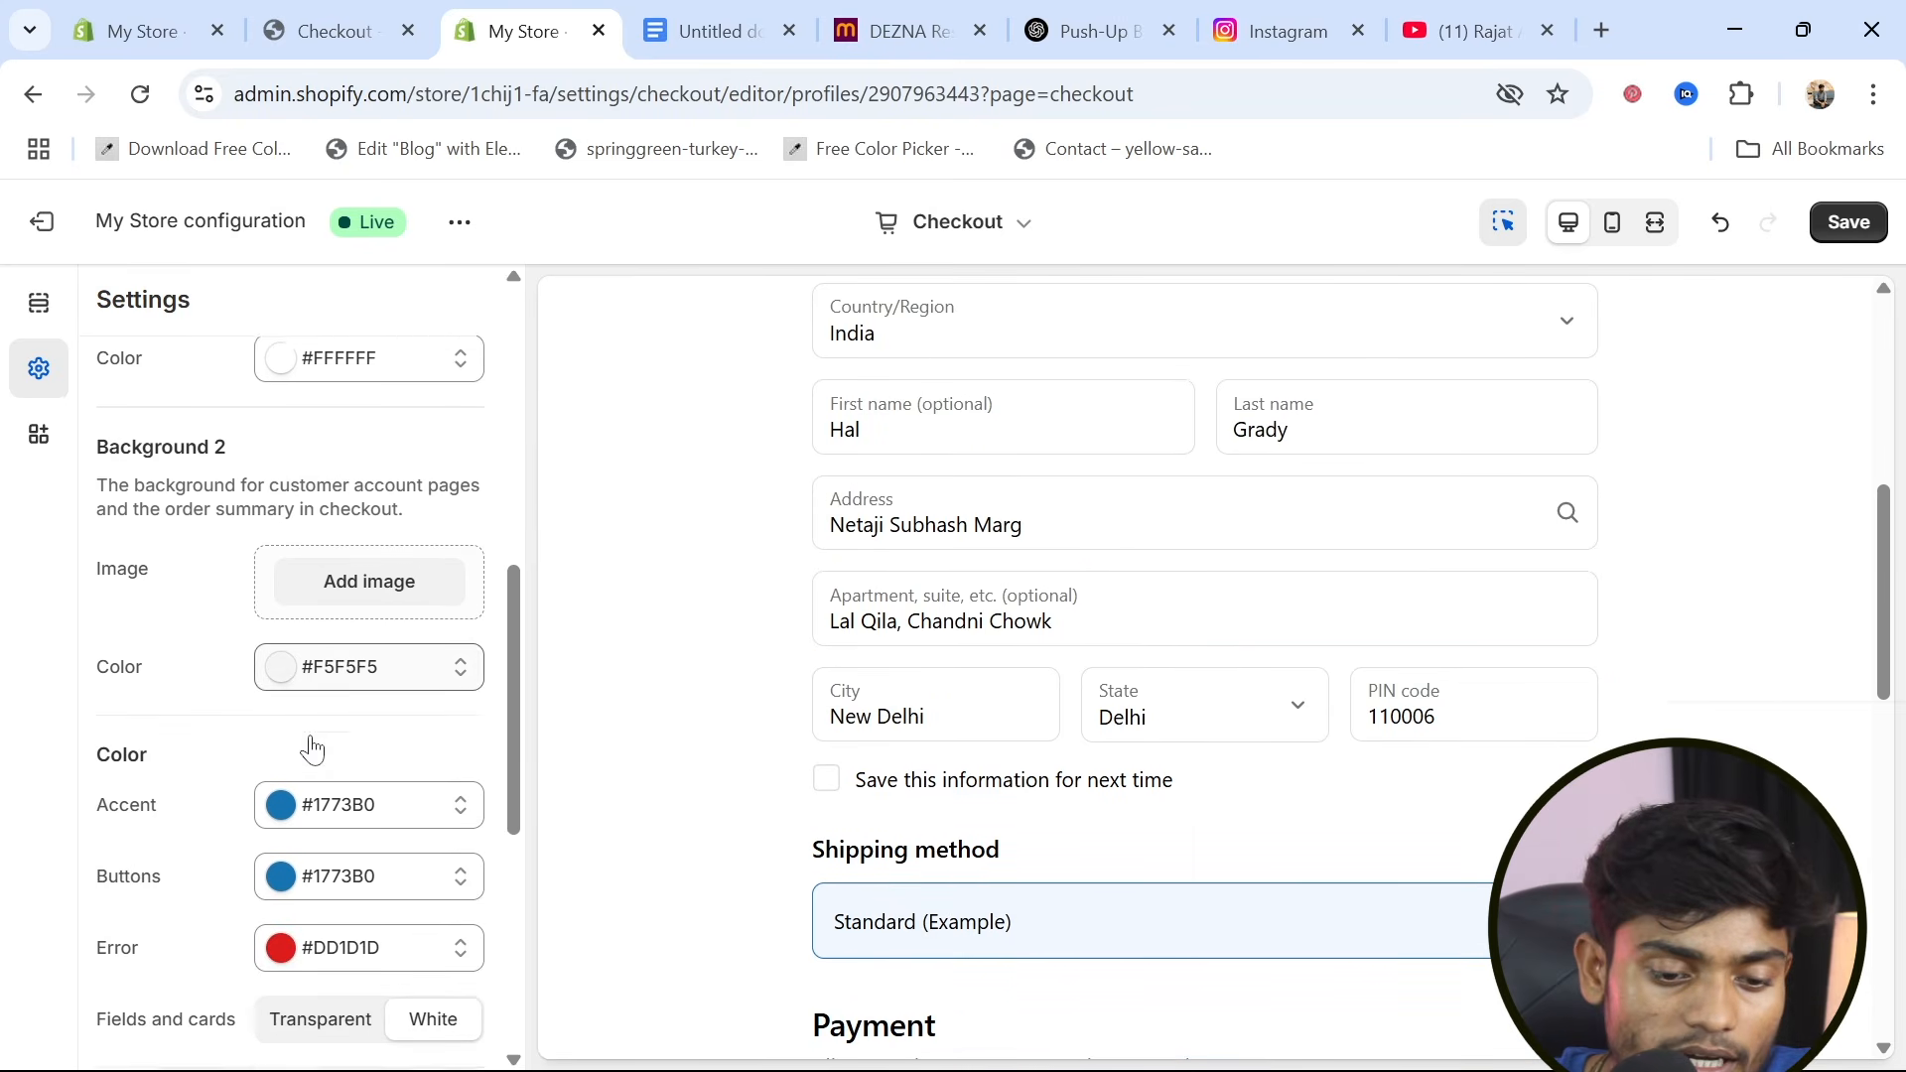
pyautogui.scroll(-10, 1027, 781)
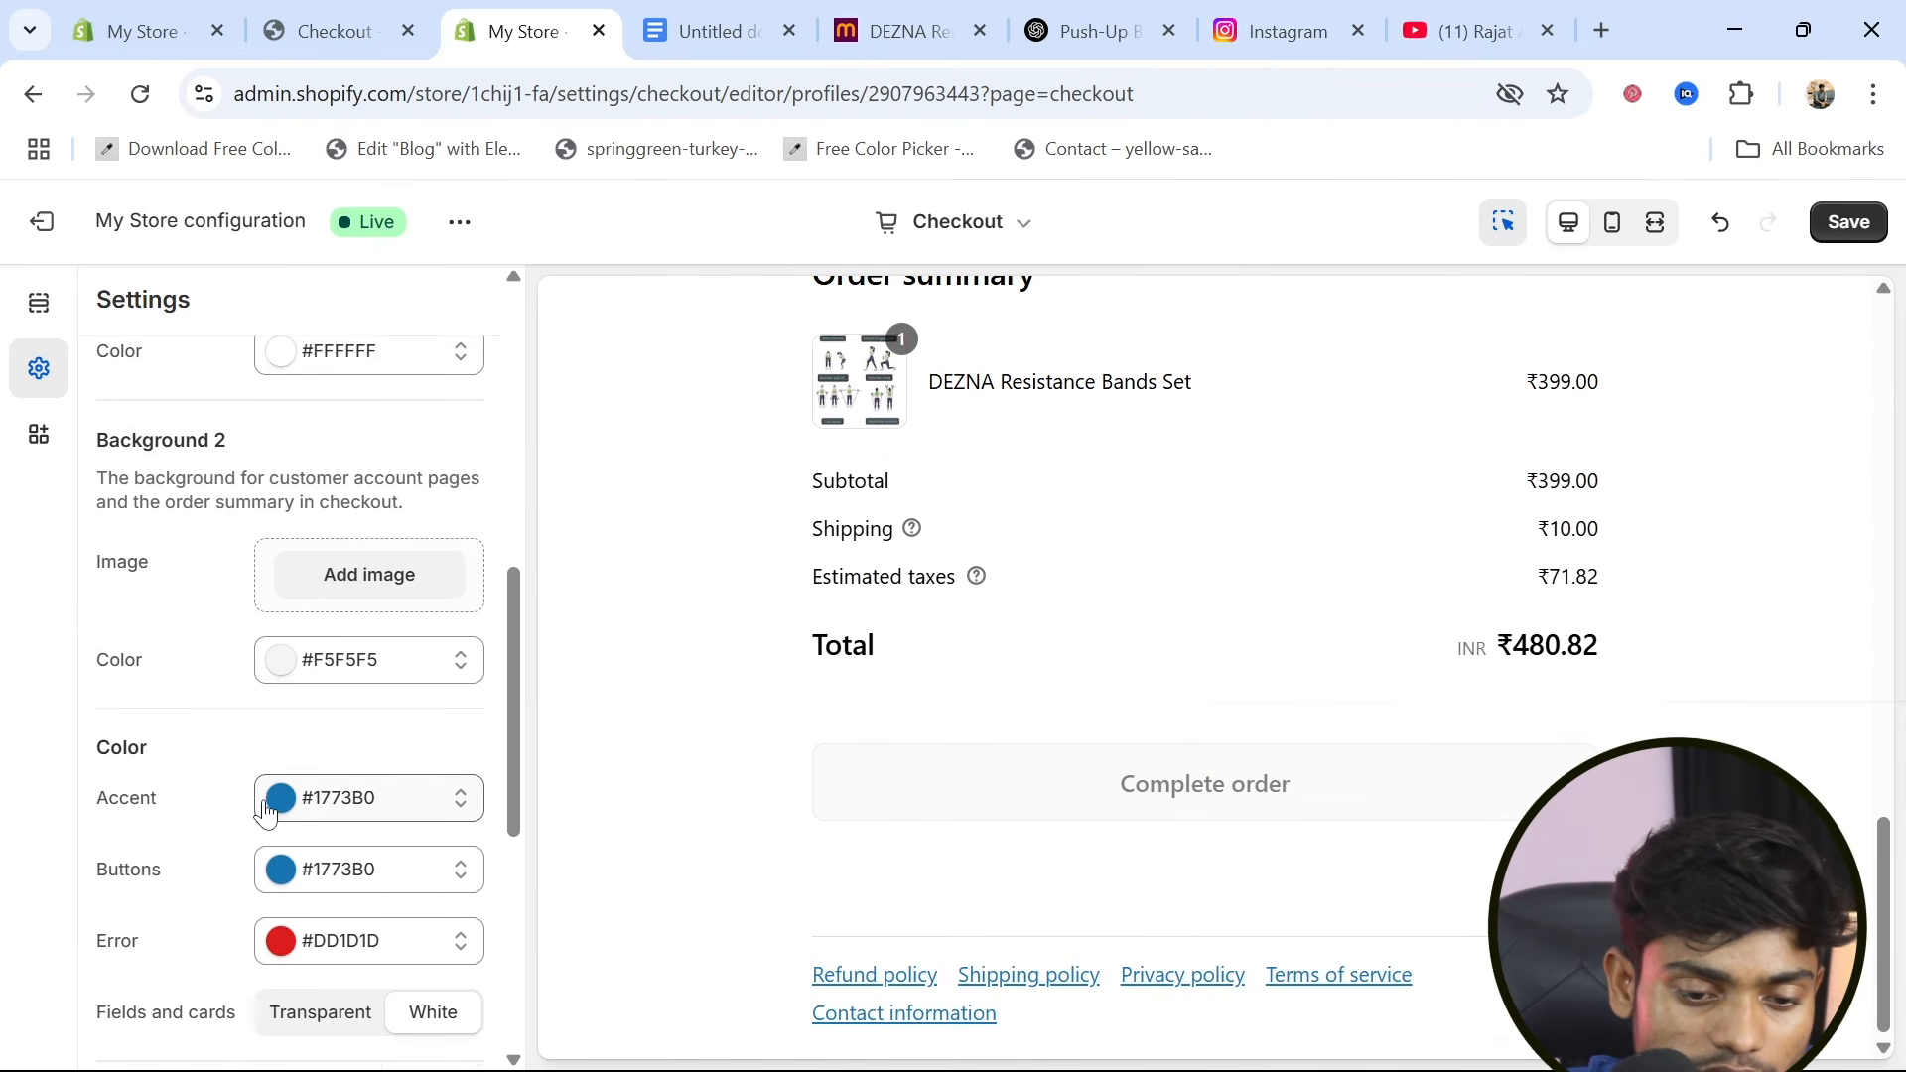
pyautogui.scroll(1, 263, 784)
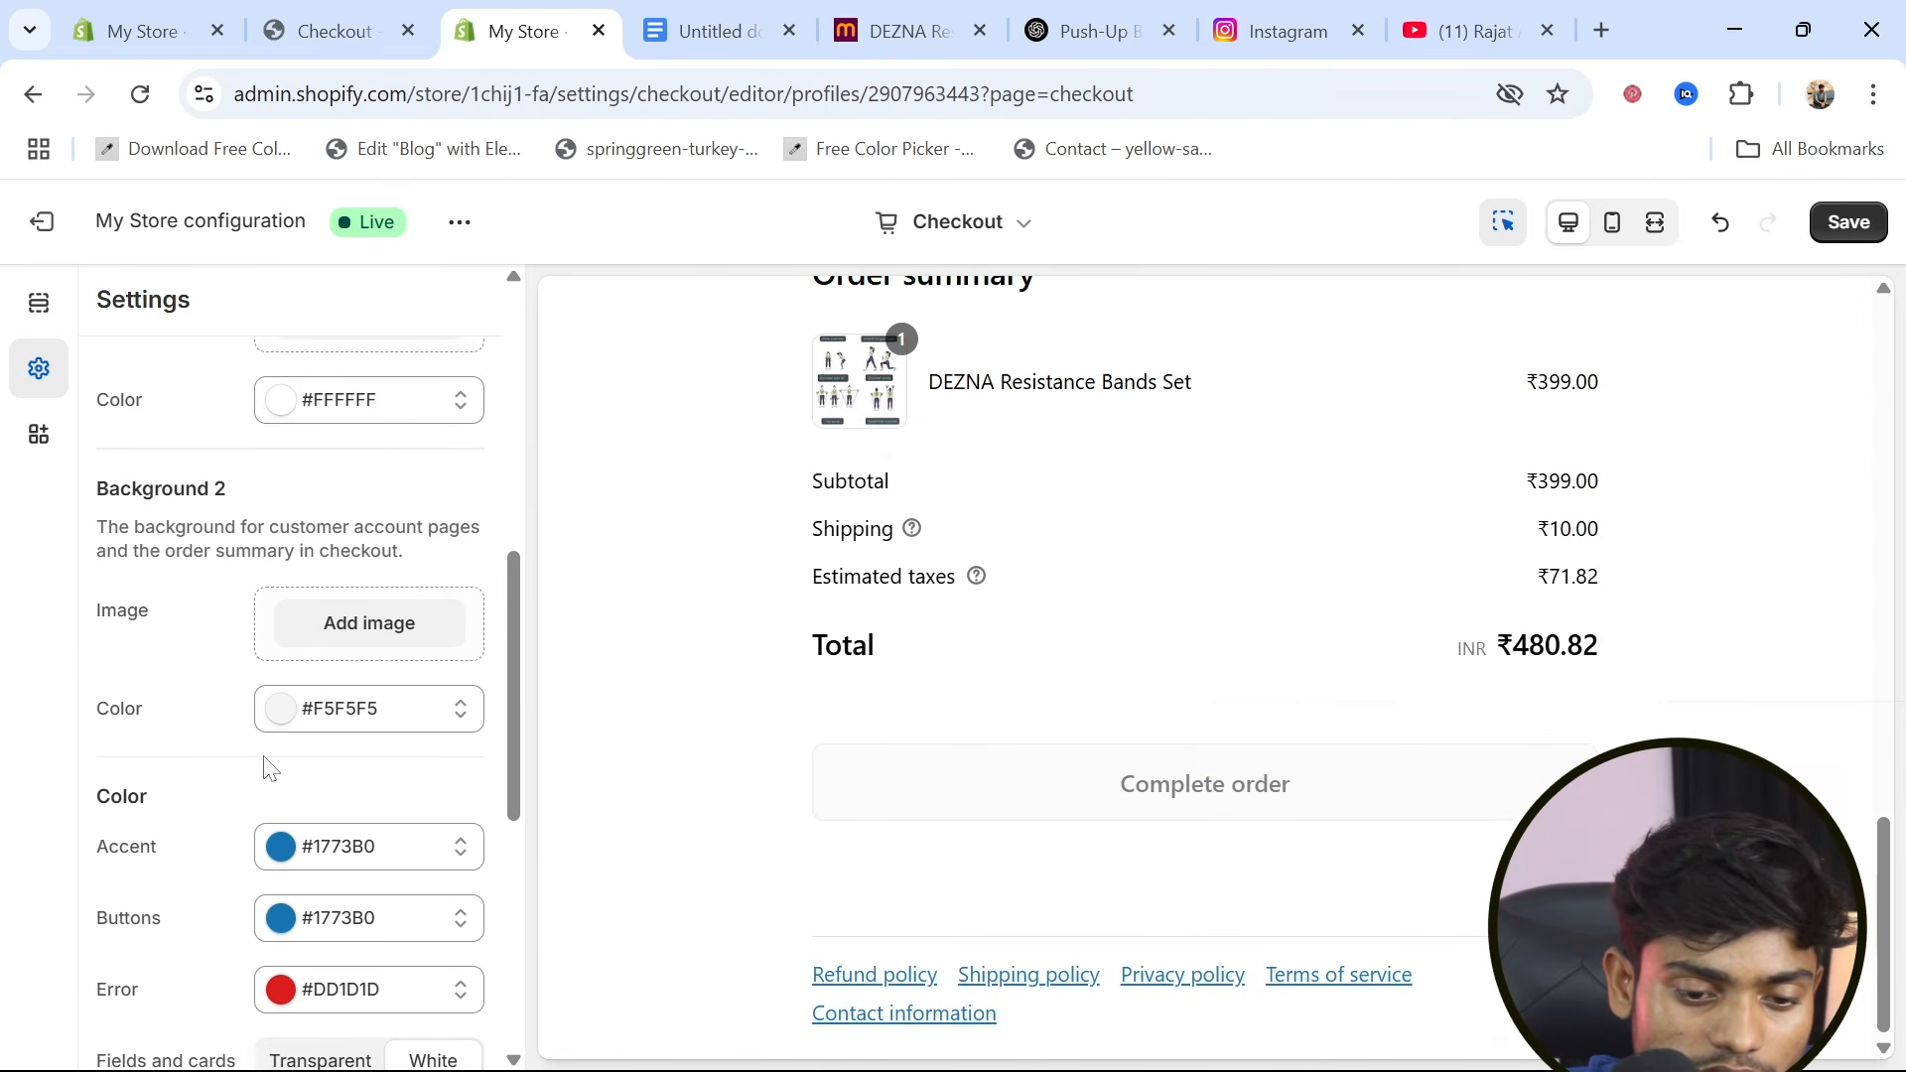
pyautogui.click(283, 709)
pyautogui.moveTo(287, 546); pyautogui.dragTo(251, 573)
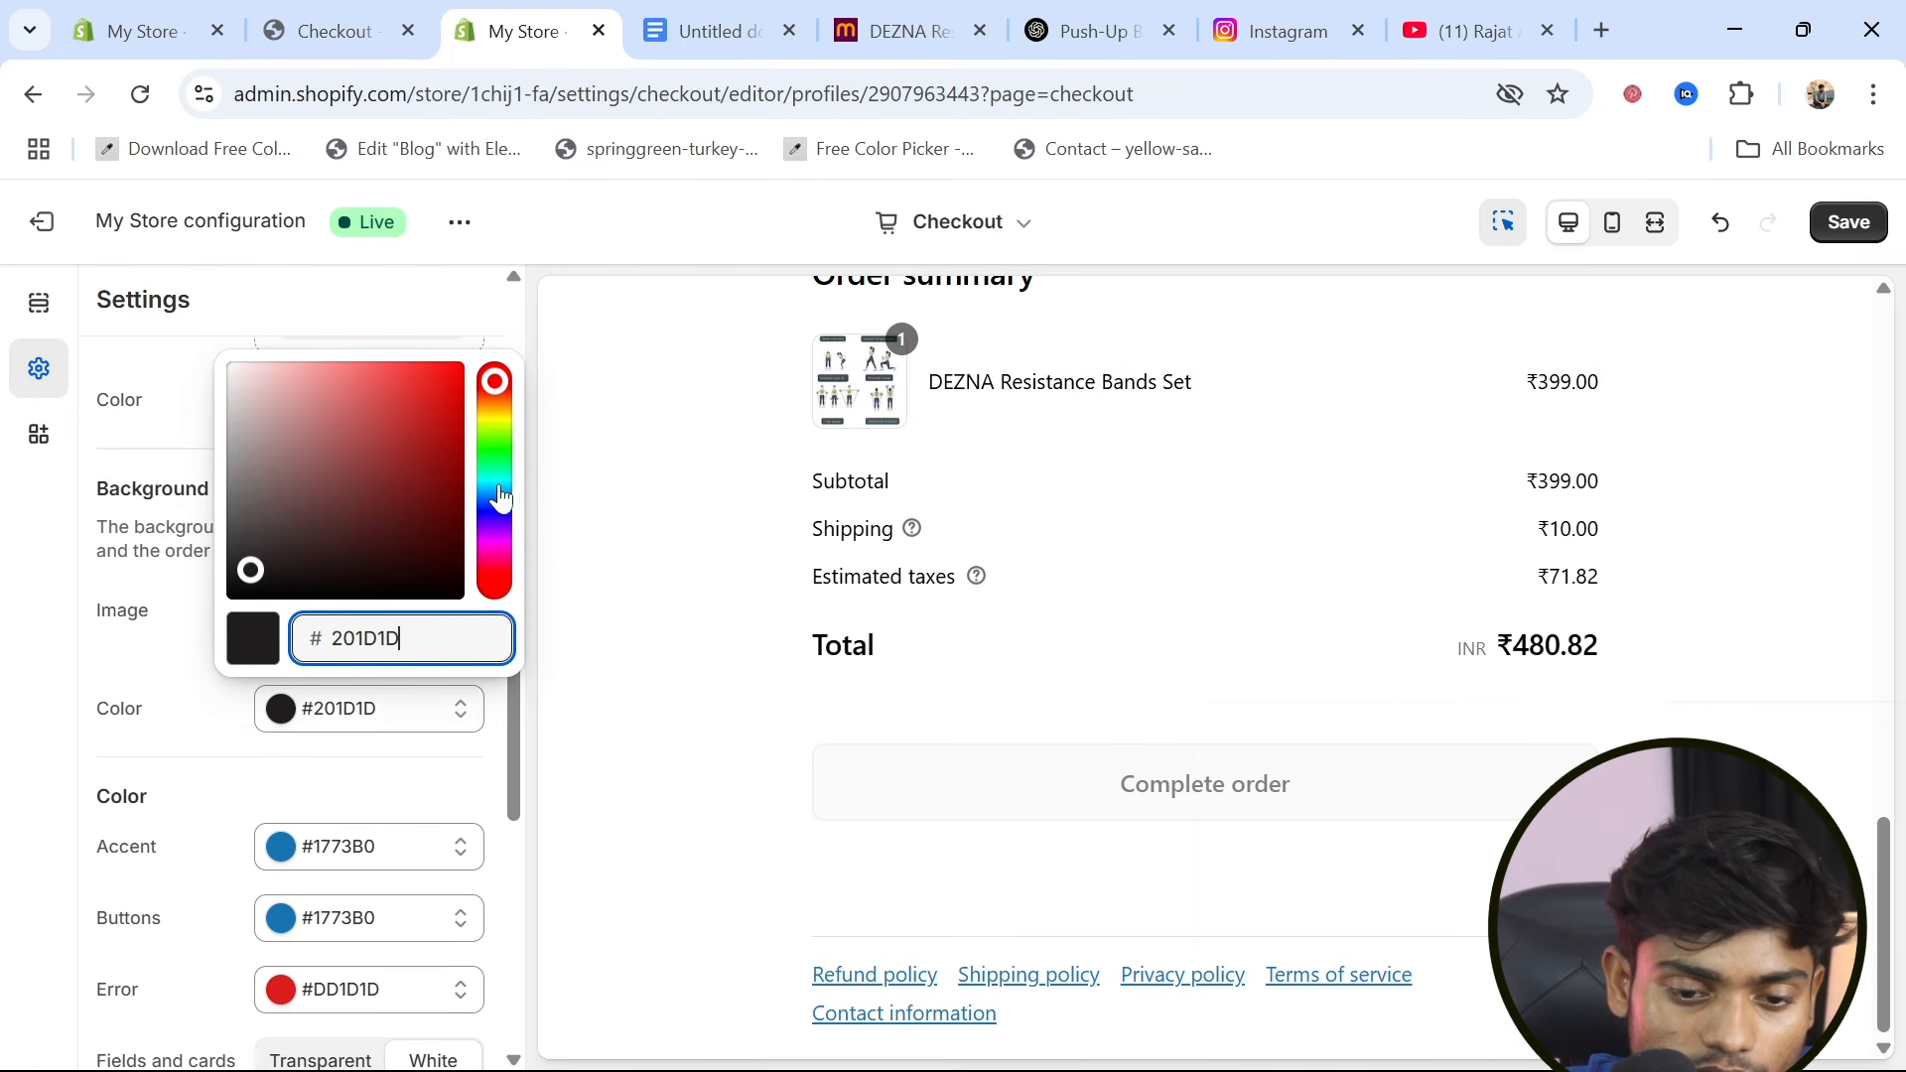
pyautogui.click(429, 791)
pyautogui.scroll(1, 430, 792)
pyautogui.scroll(3, 836, 711)
pyautogui.scroll(10, 836, 711)
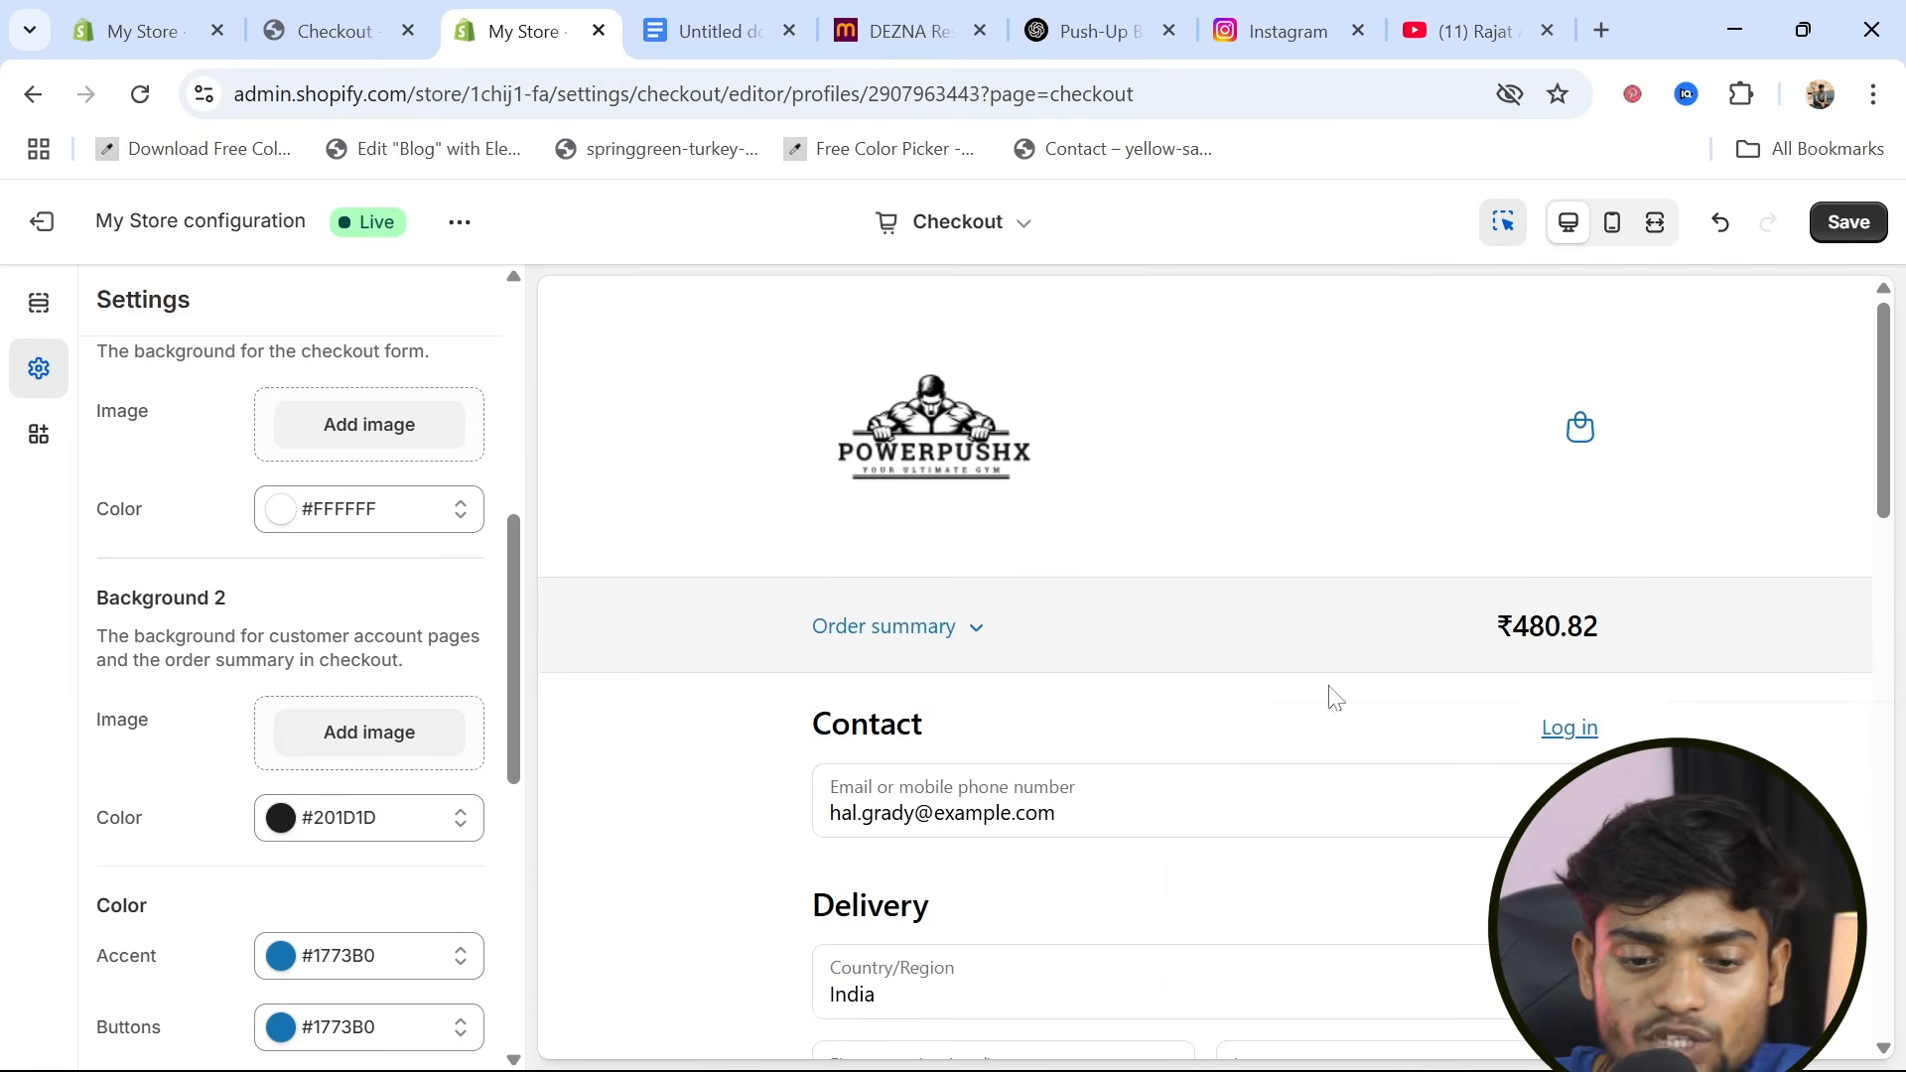
pyautogui.click(1852, 231)
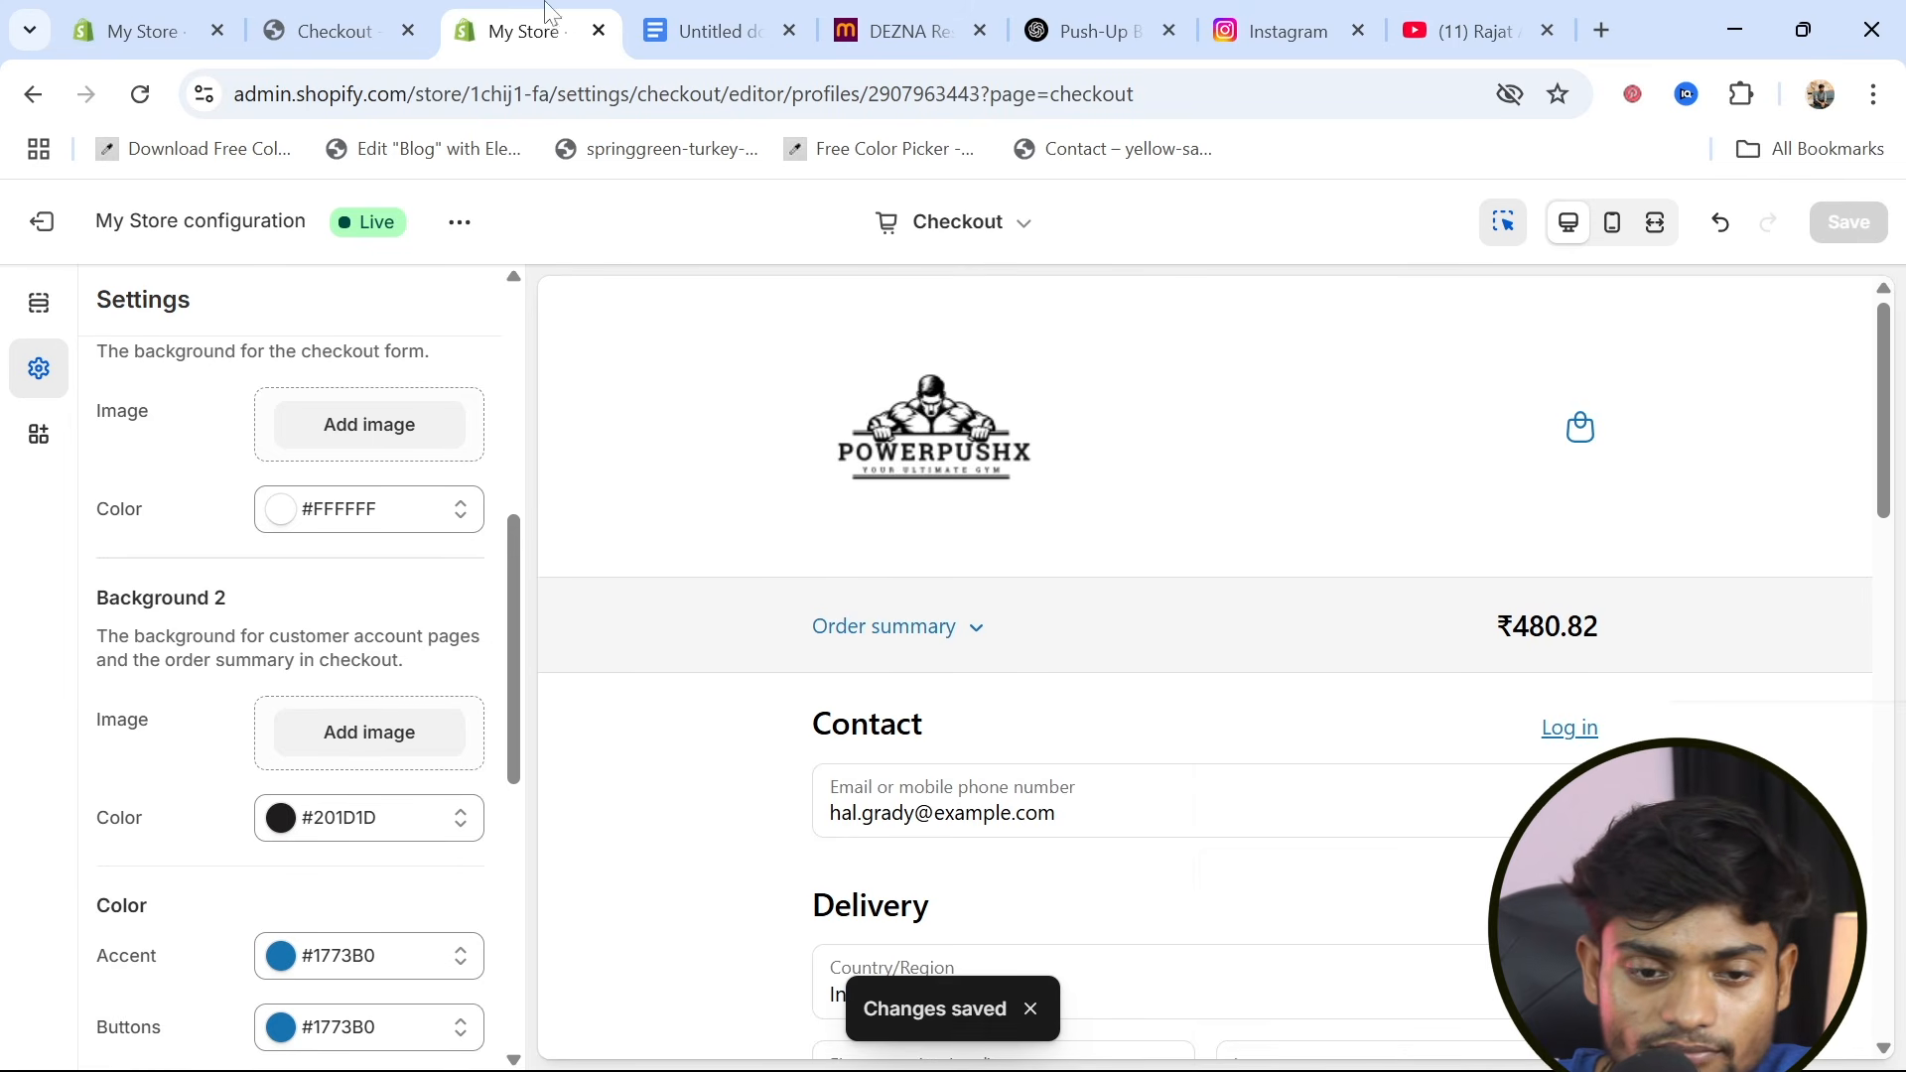
# Reload the open storefront checkout page and review its branding from the header down to the payment section
pyautogui.click(314, 45)
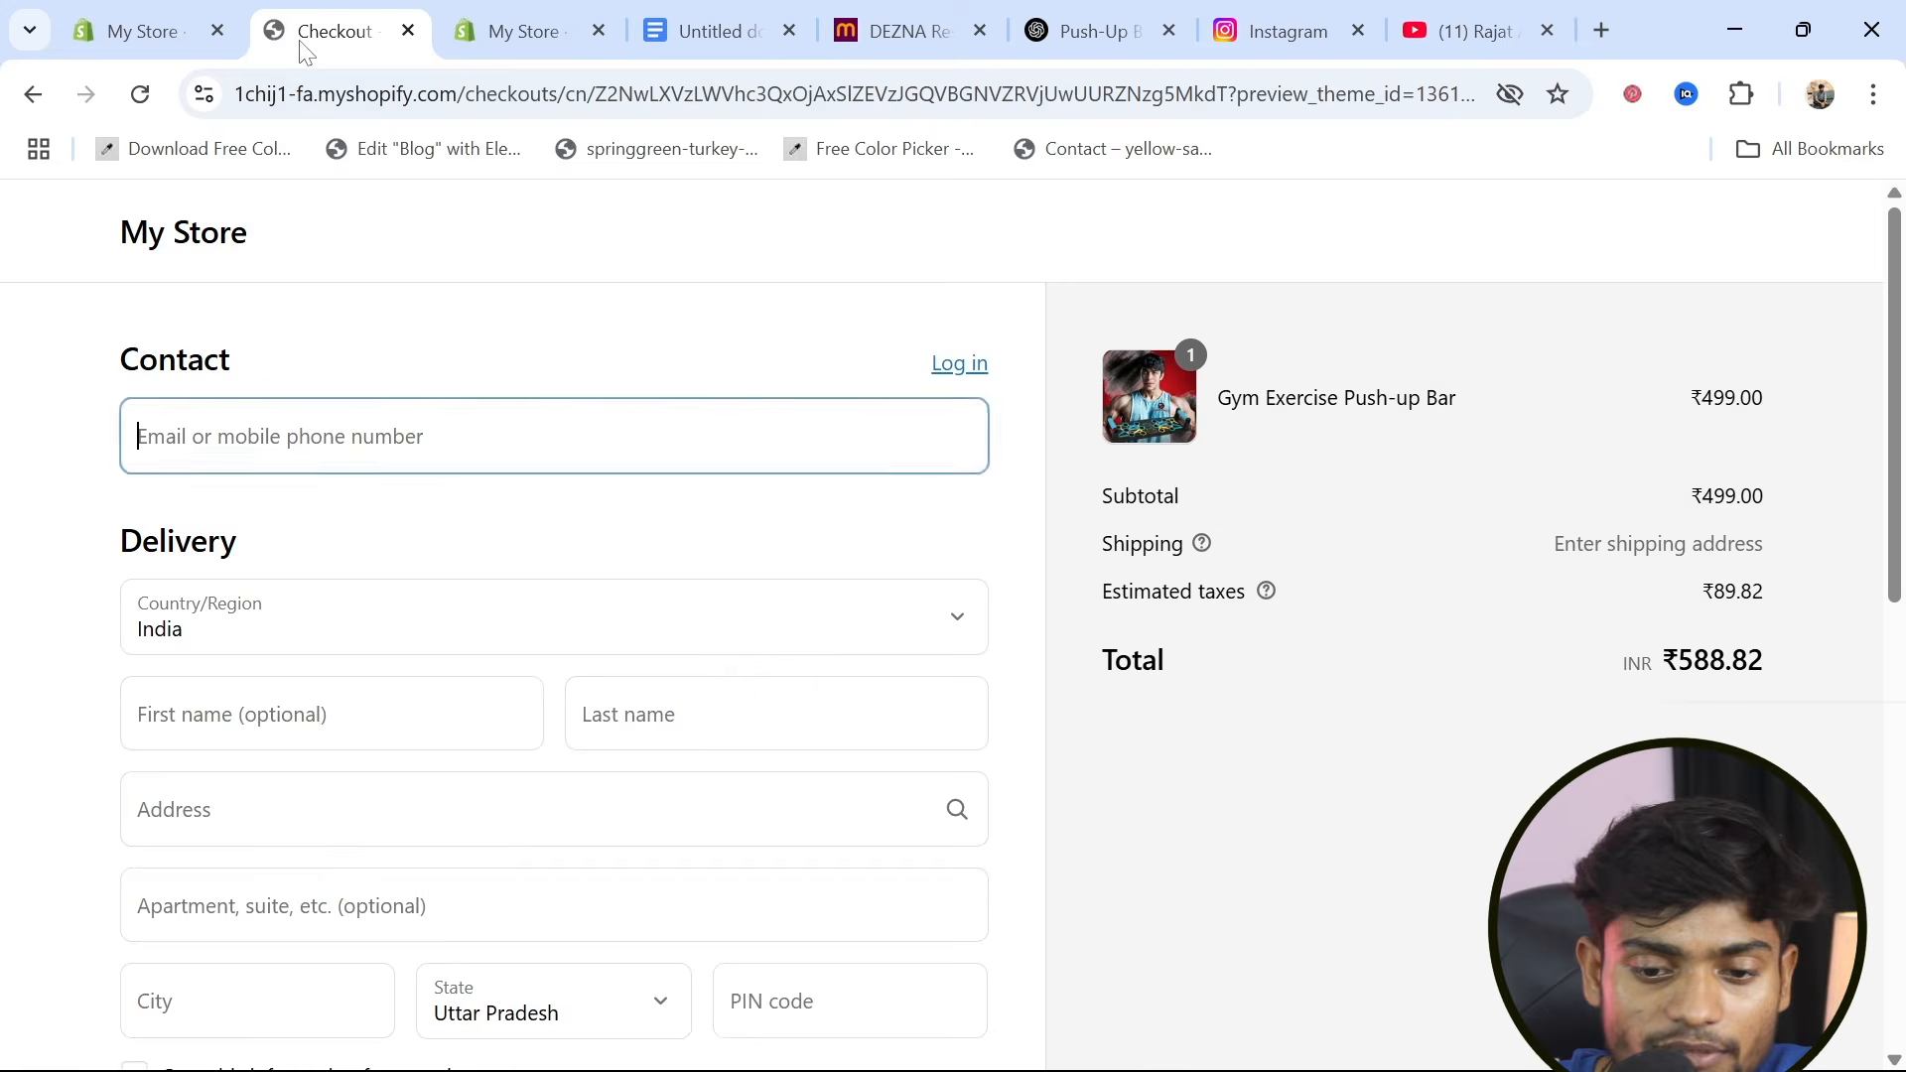
pyautogui.click(141, 95)
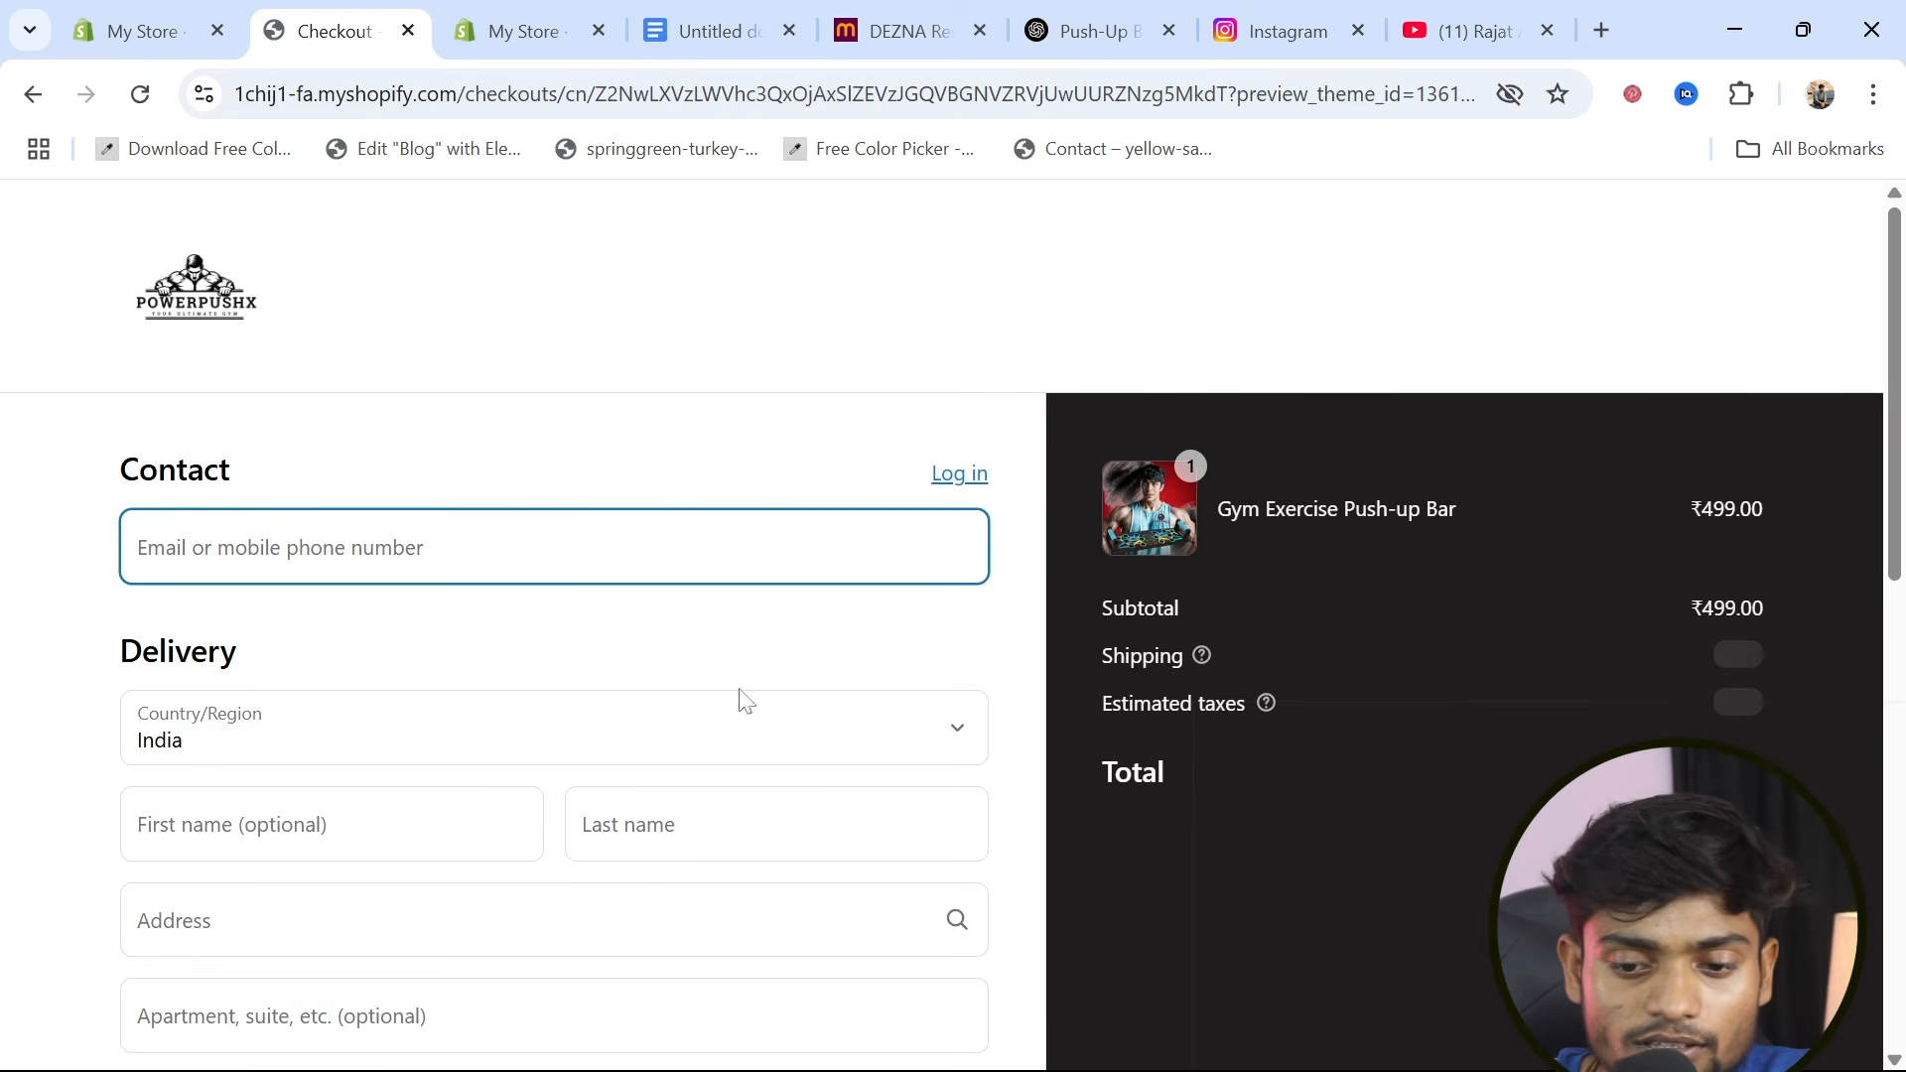
pyautogui.scroll(-3, 1212, 949)
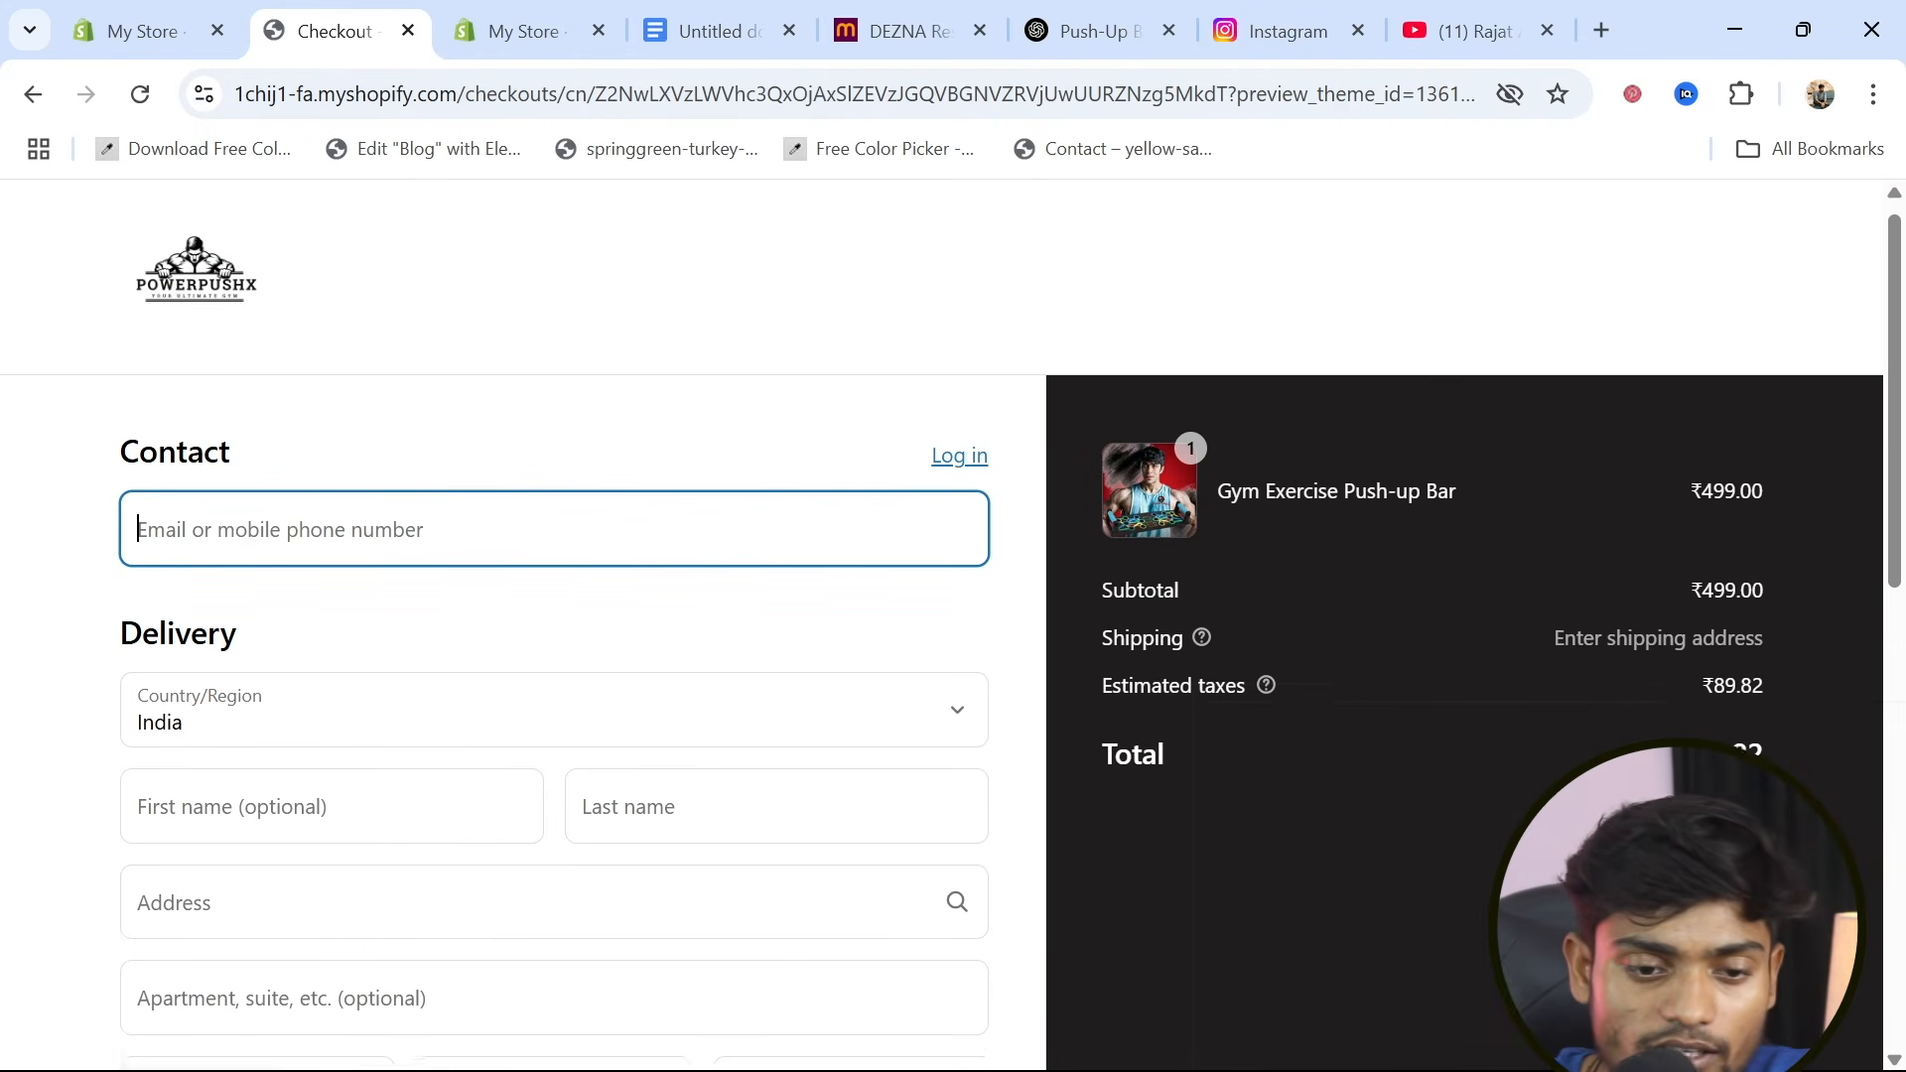
pyautogui.scroll(-3, 755, 720)
pyautogui.scroll(-5, 755, 720)
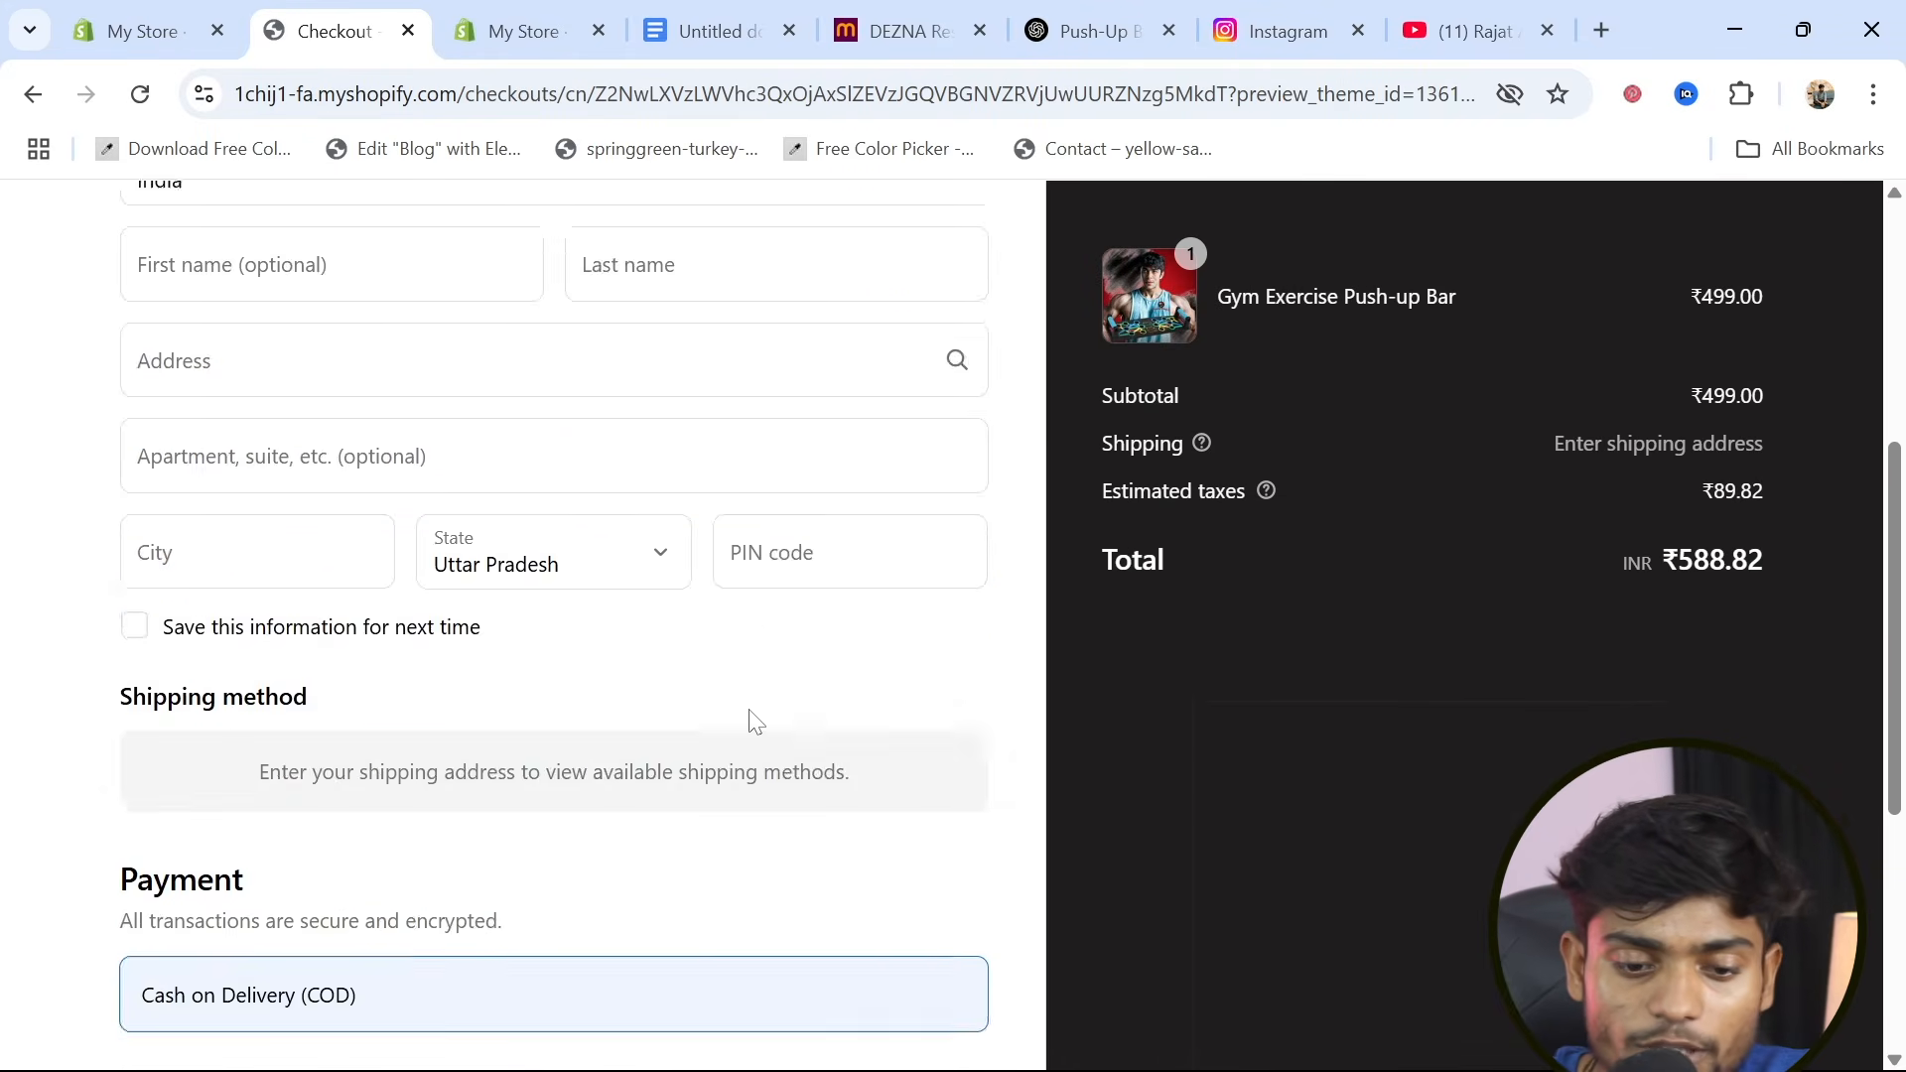
pyautogui.scroll(8, 755, 719)
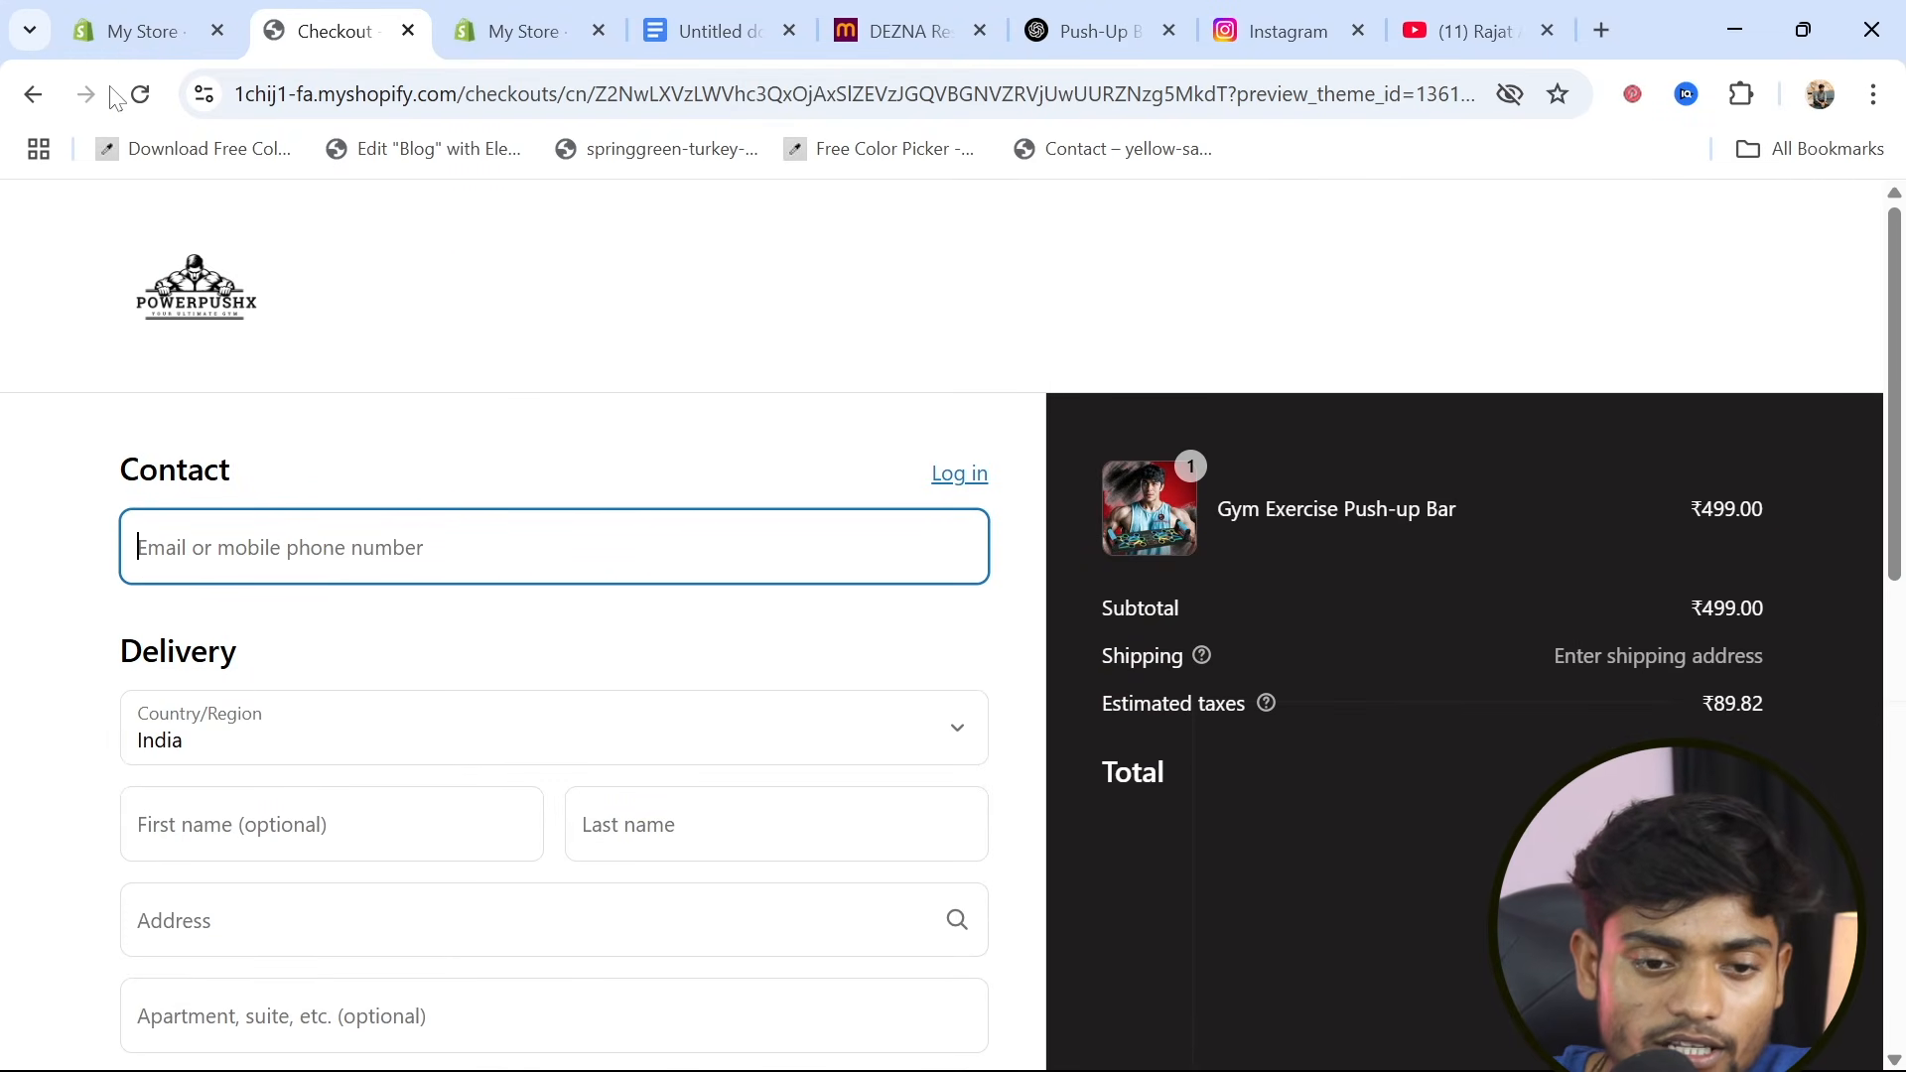
pyautogui.click(100, 14)
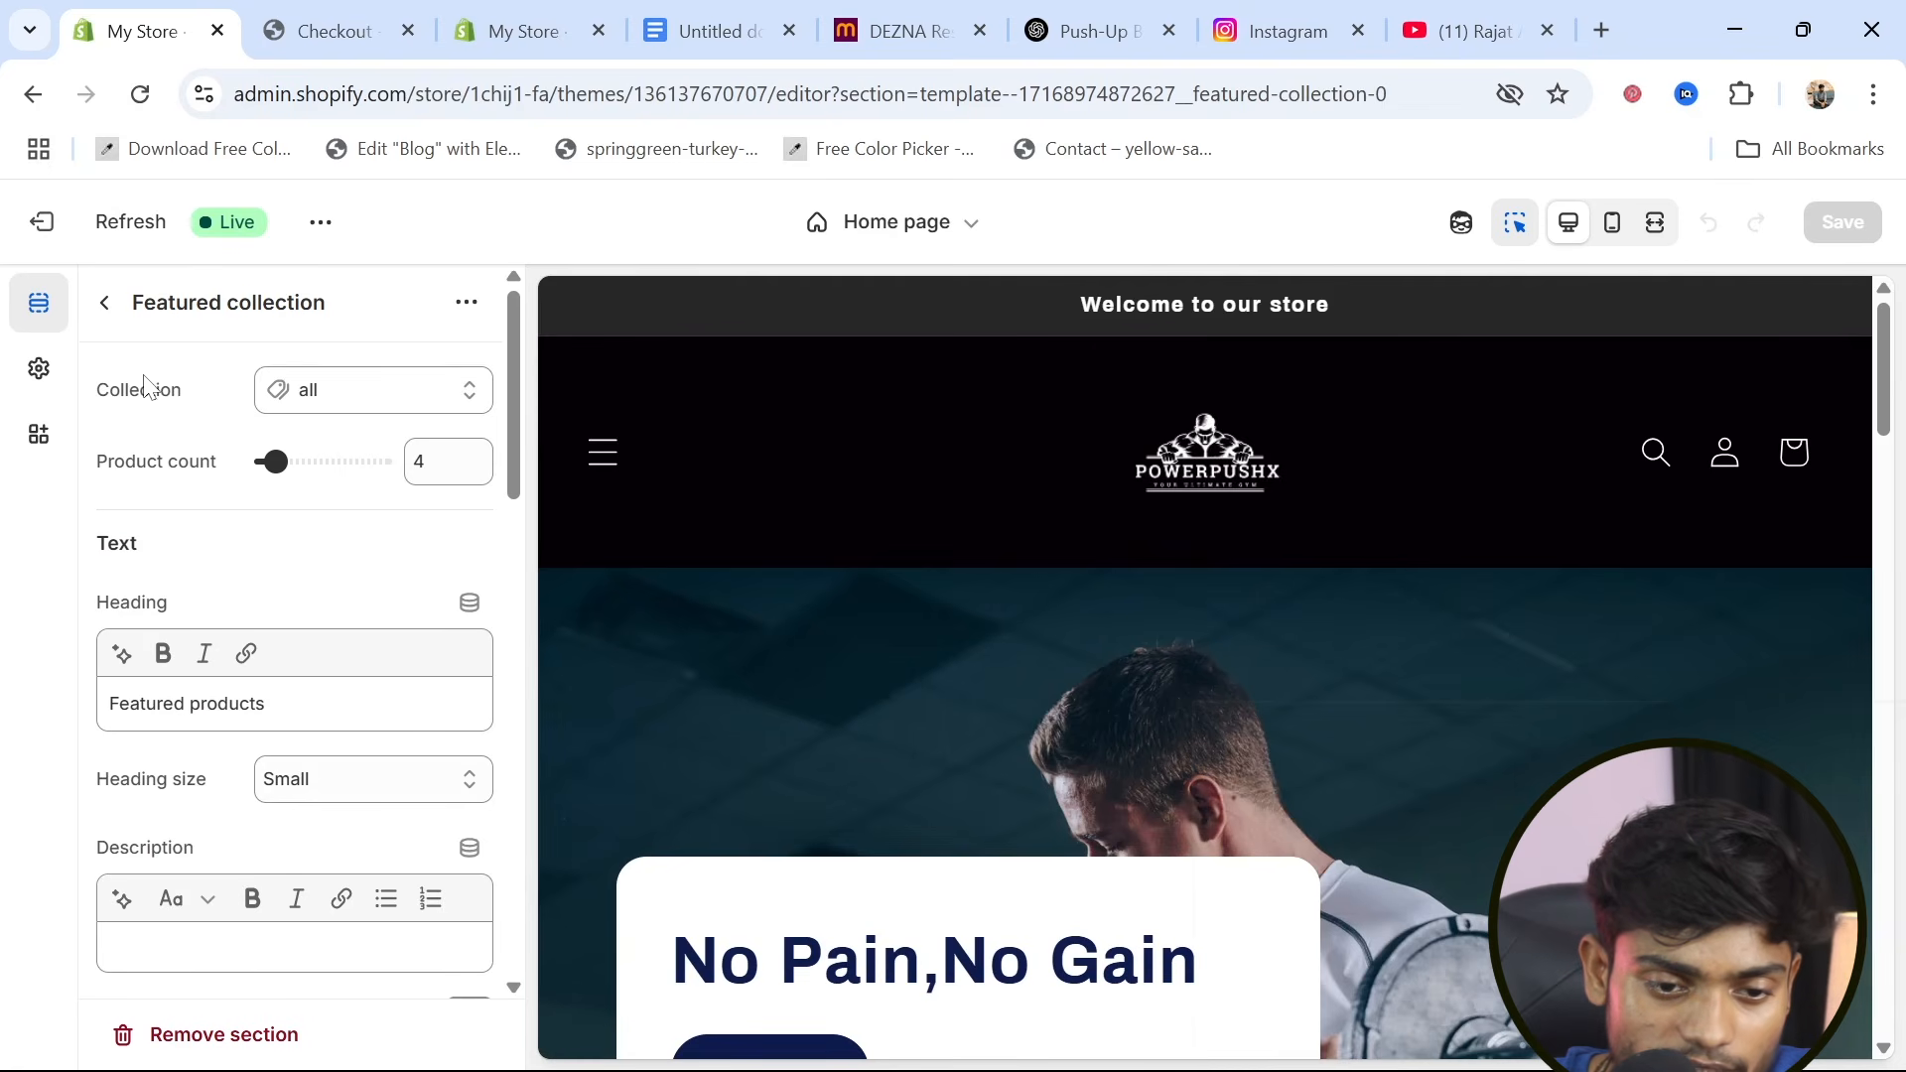
pyautogui.click(104, 306)
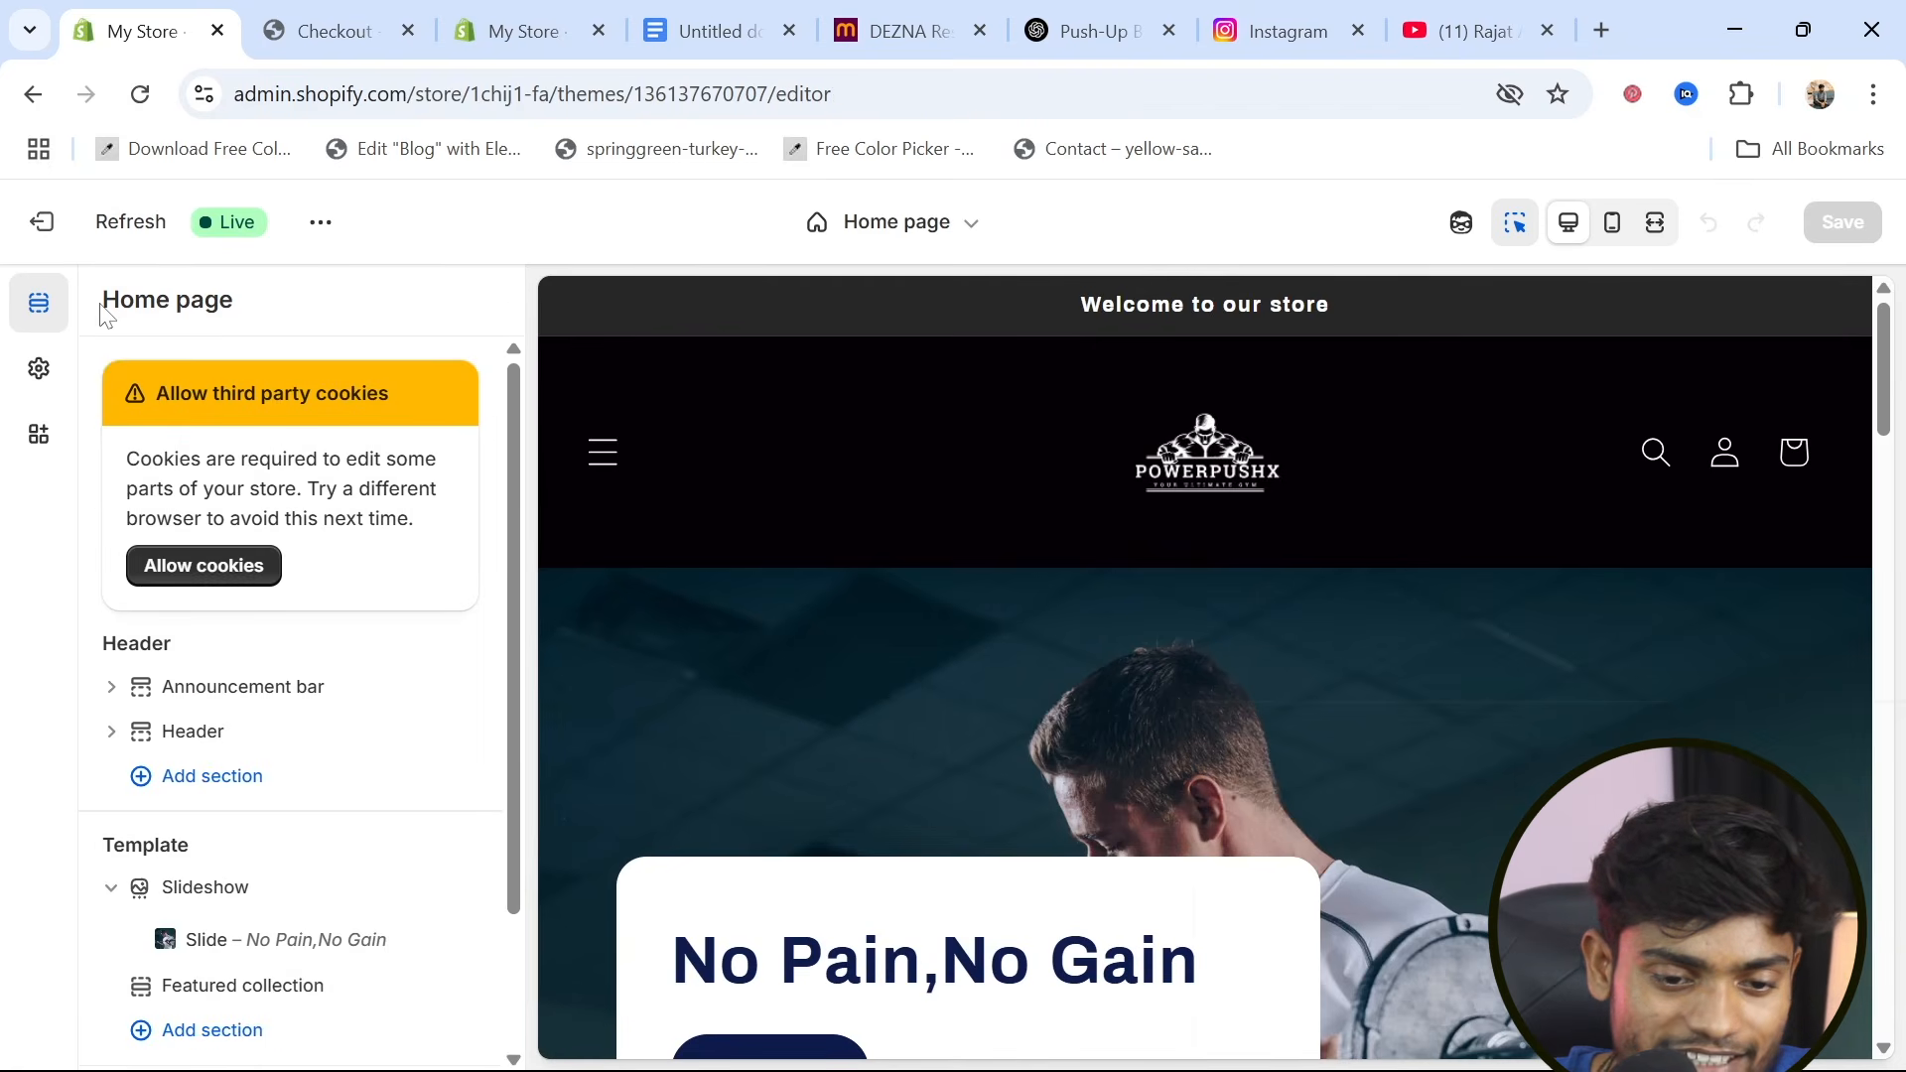
pyautogui.hotkey('ctrl', 'Tab')
pyautogui.hotkey('ctrl', 'Tab')
# Leave the checkout editor and open the Domains page in the store settings
pyautogui.click(35, 96)
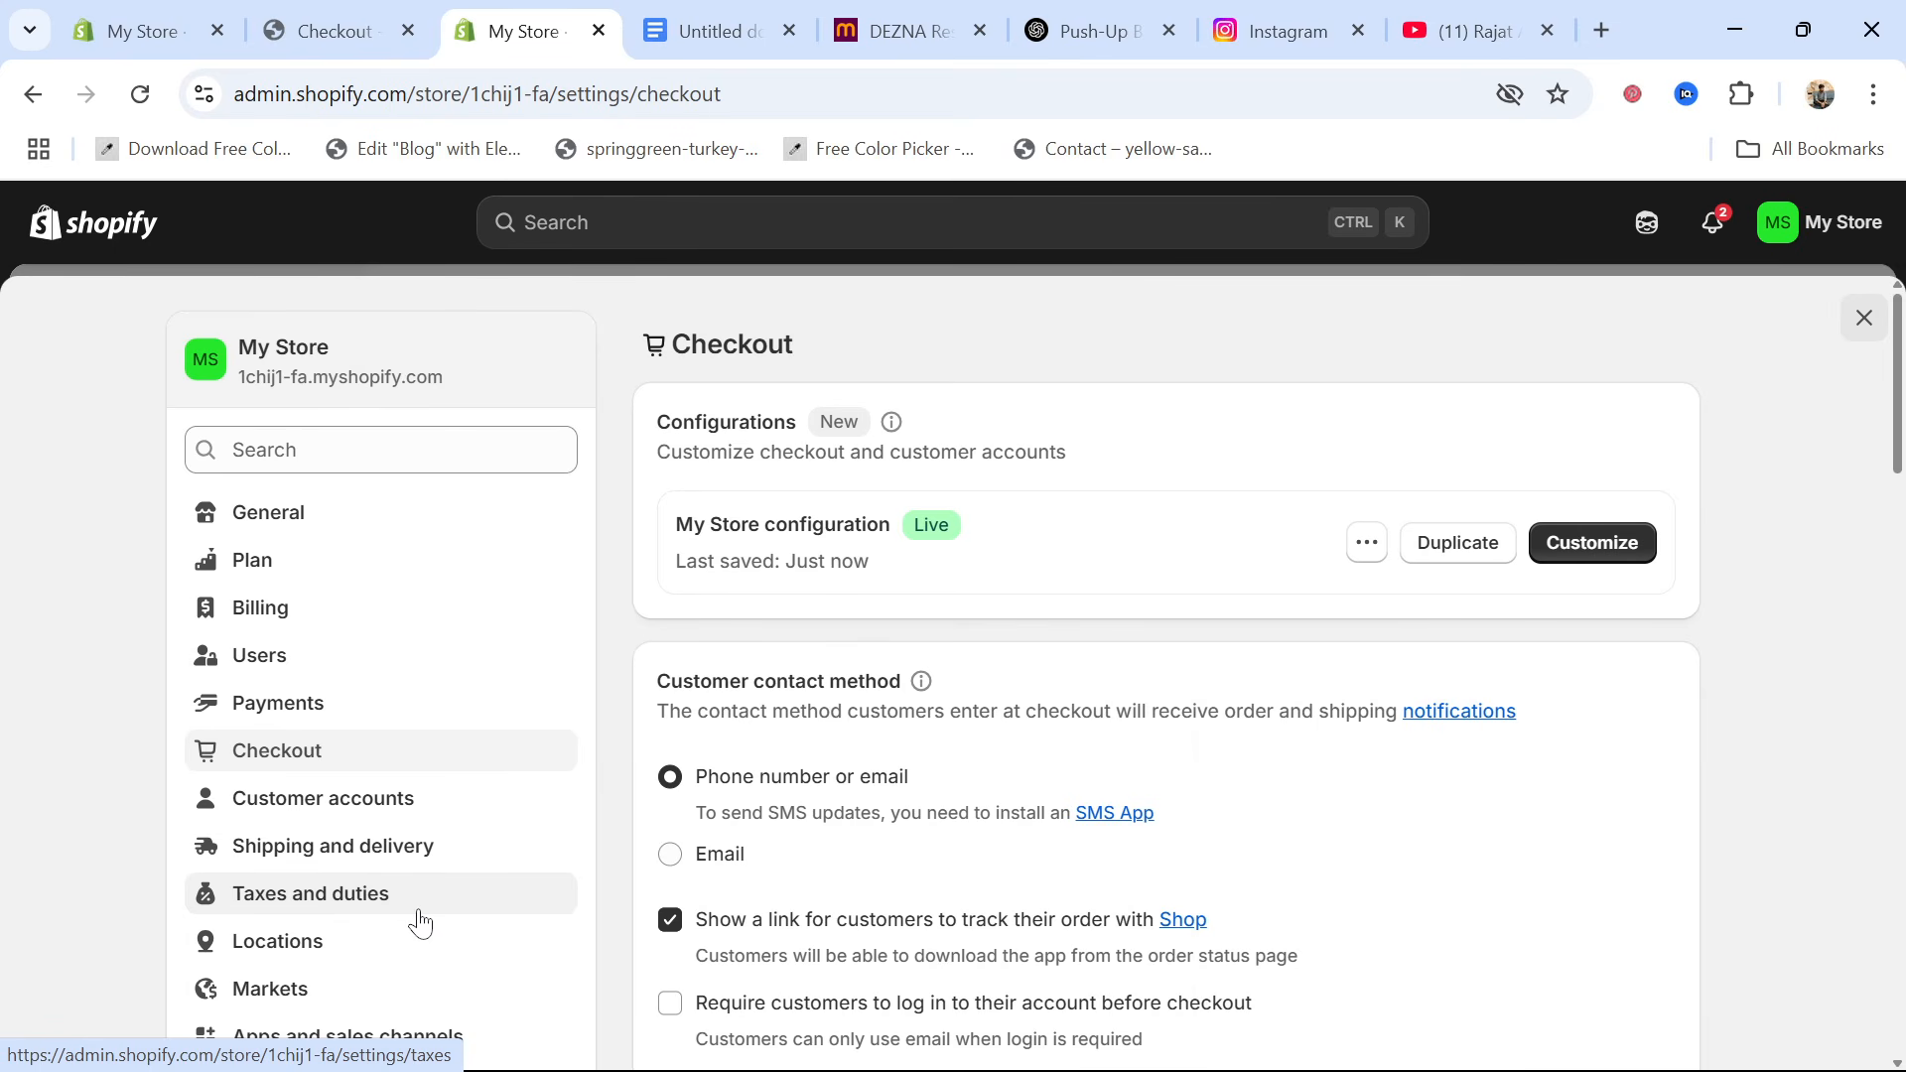
pyautogui.scroll(-3, 287, 928)
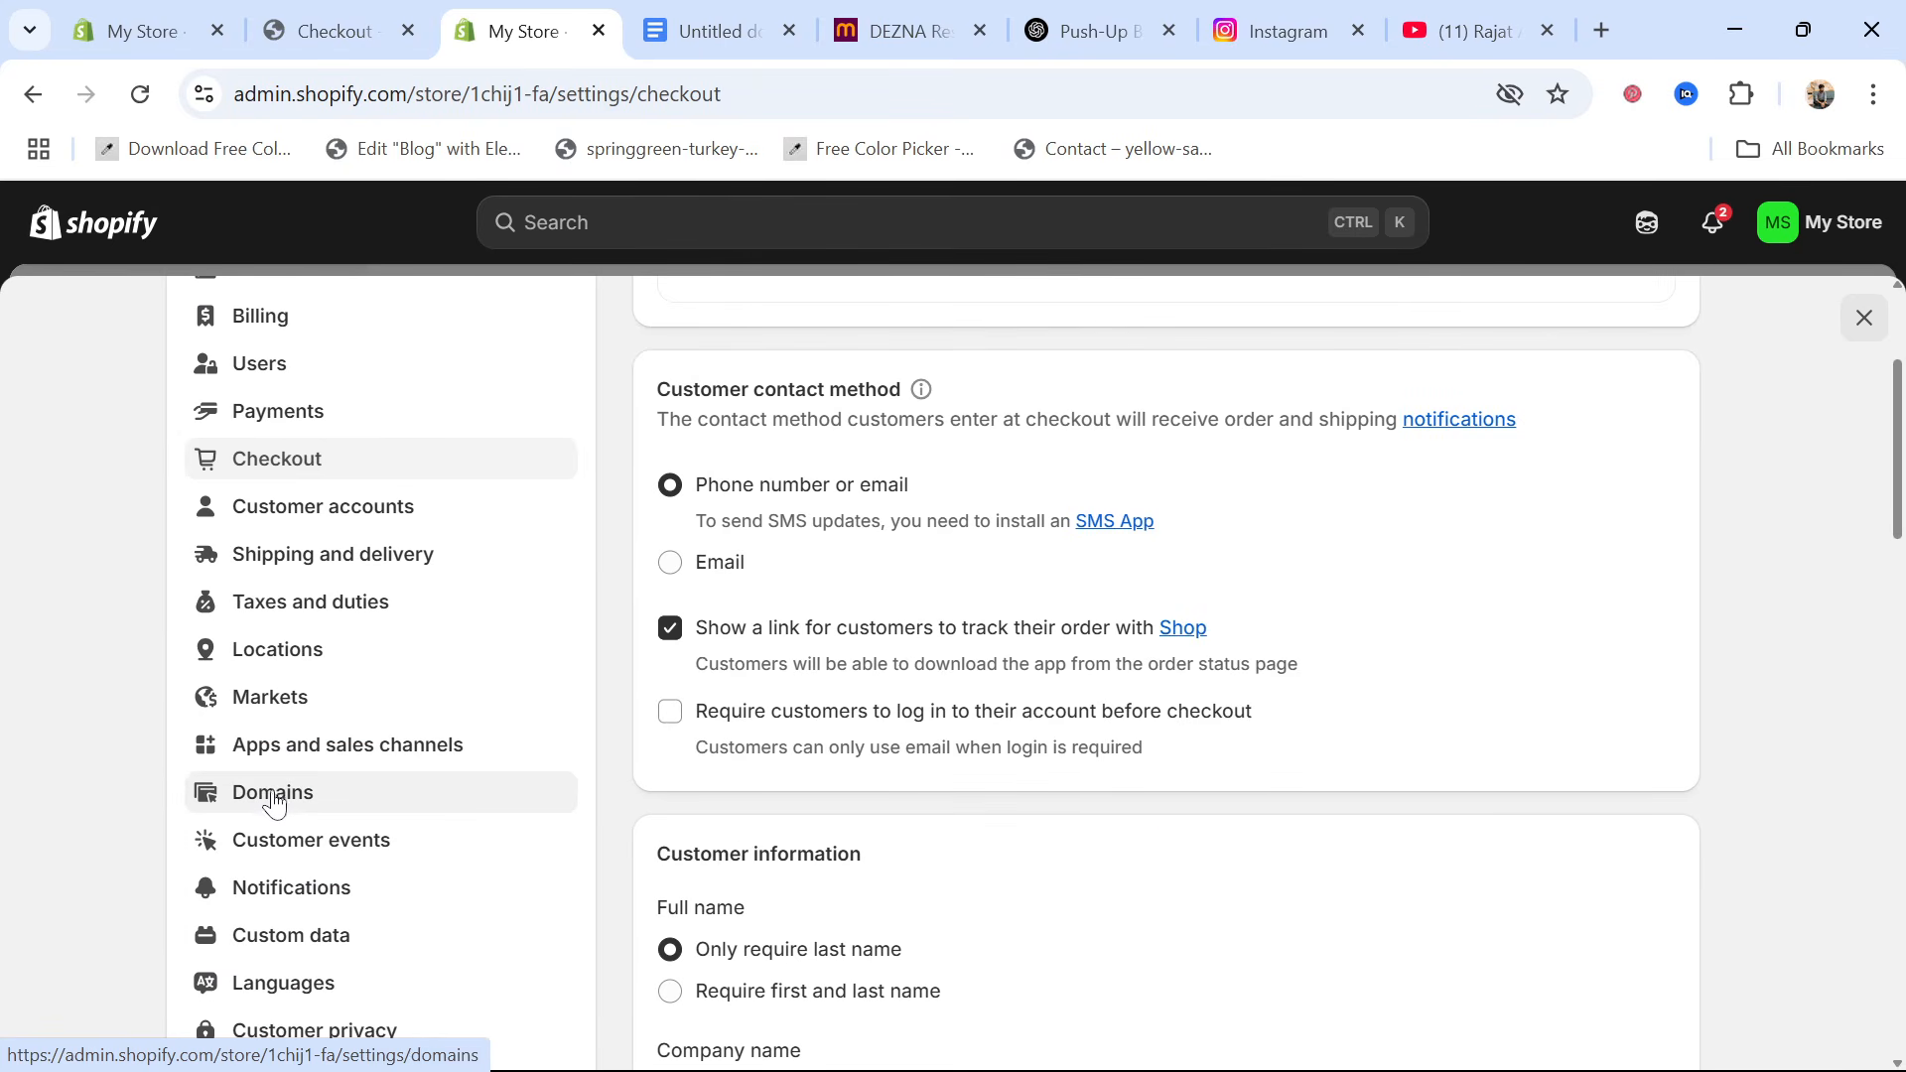
pyautogui.click(275, 804)
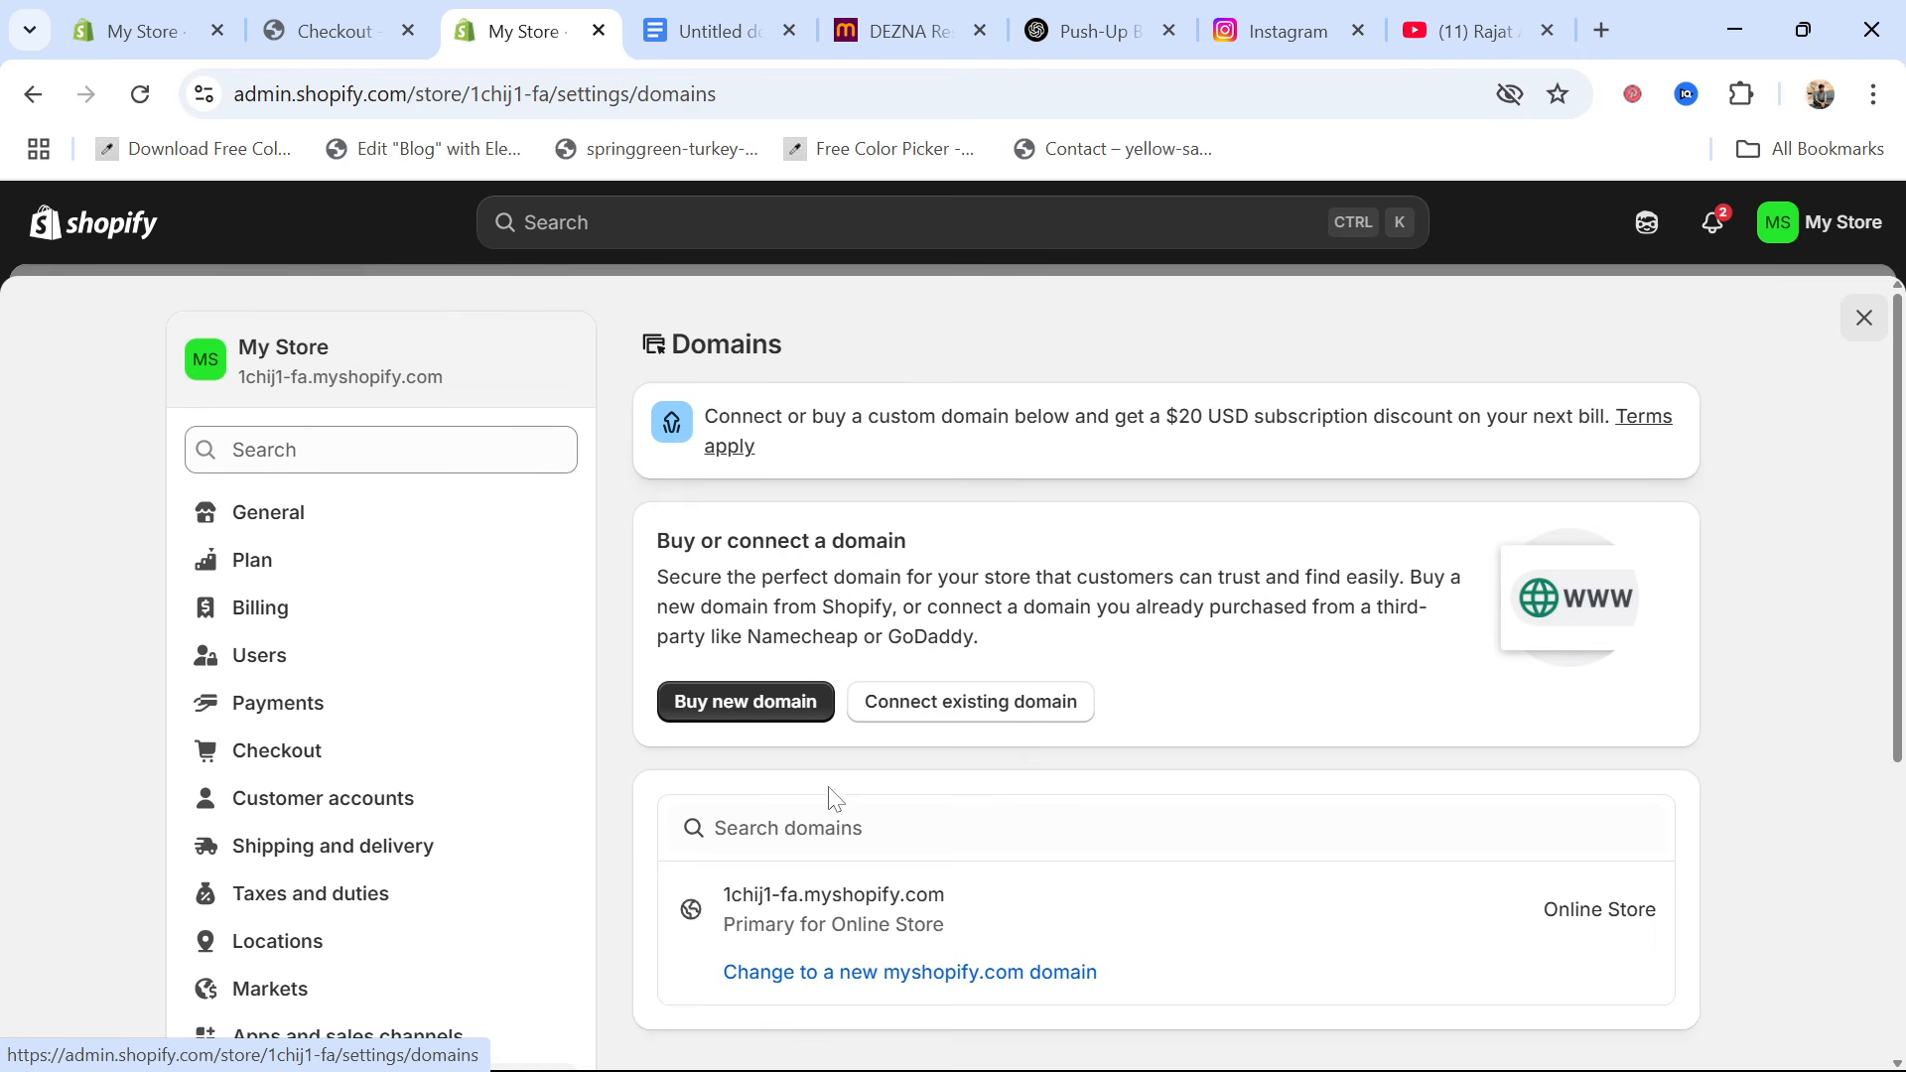
# Try to connect the existing domain "powerpushx" to the store, and close the connection dialog
pyautogui.click(910, 725)
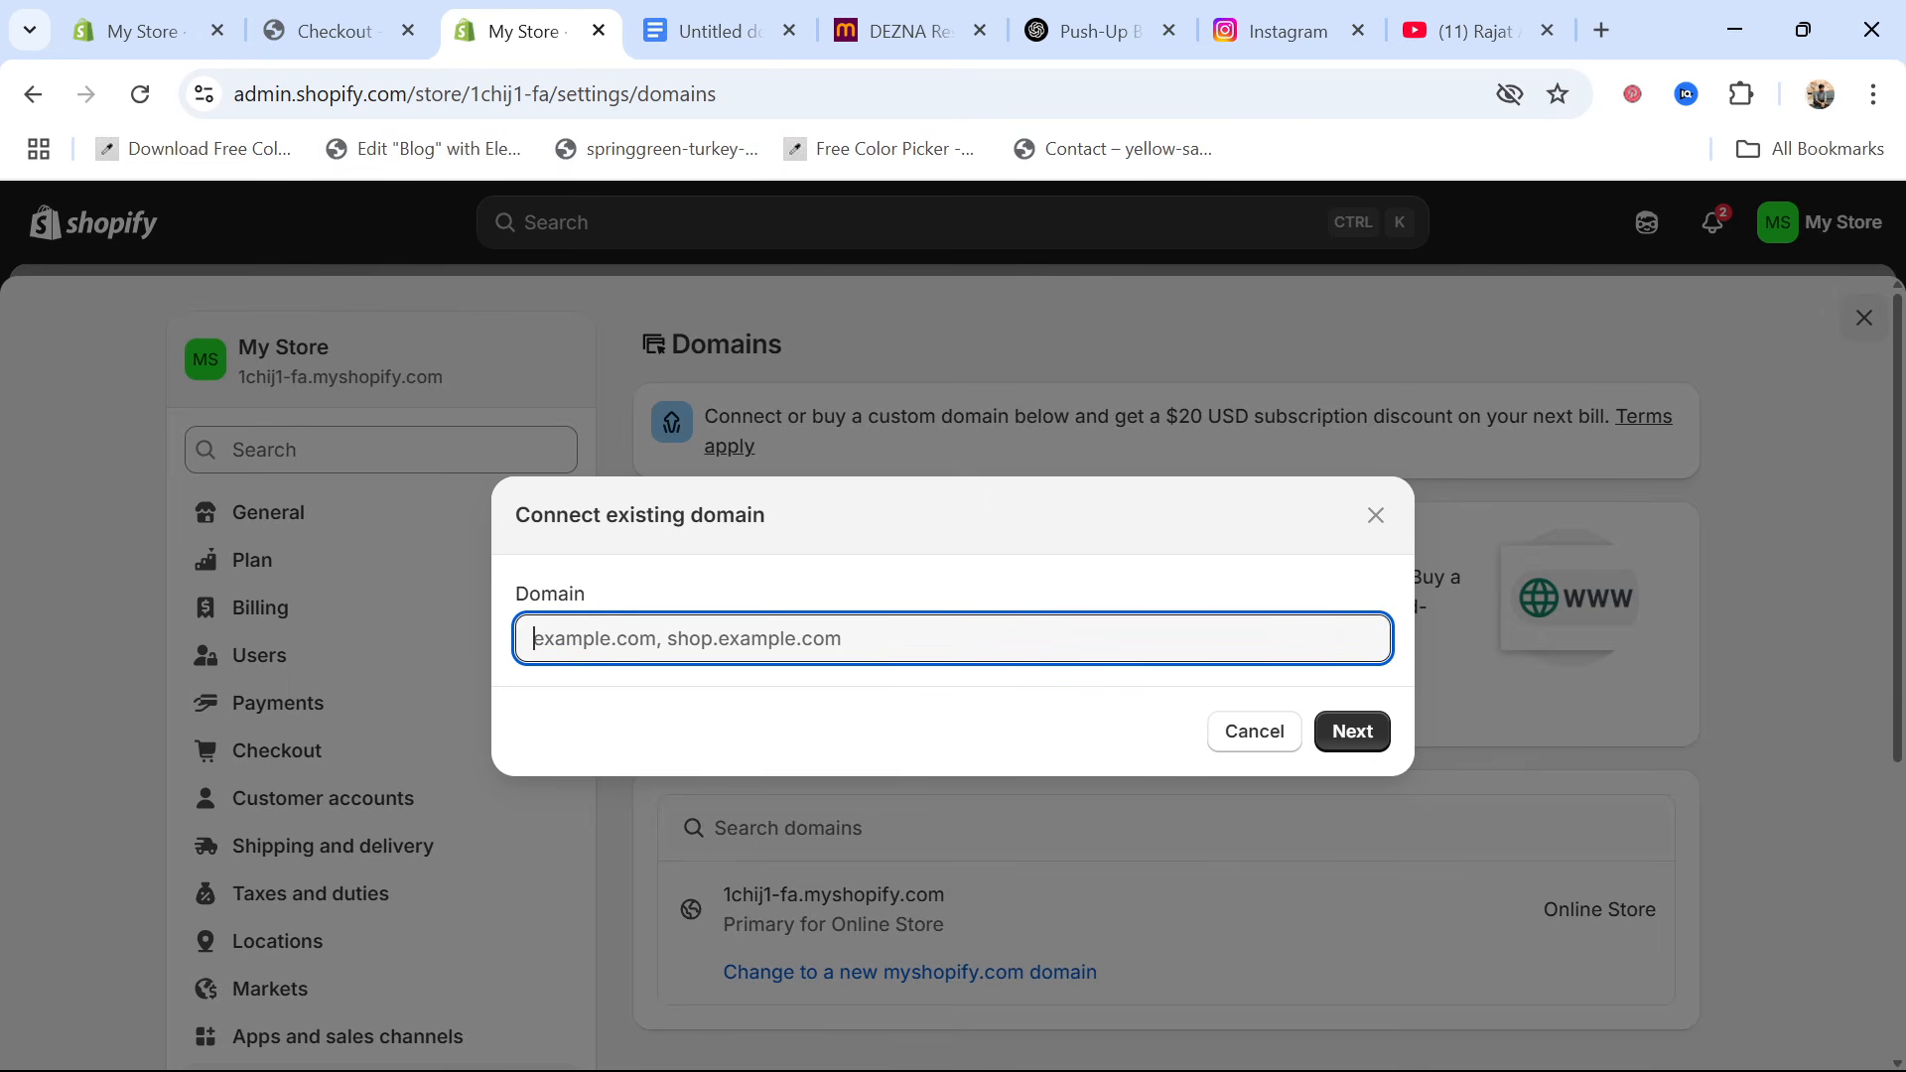
pyautogui.write('powe')
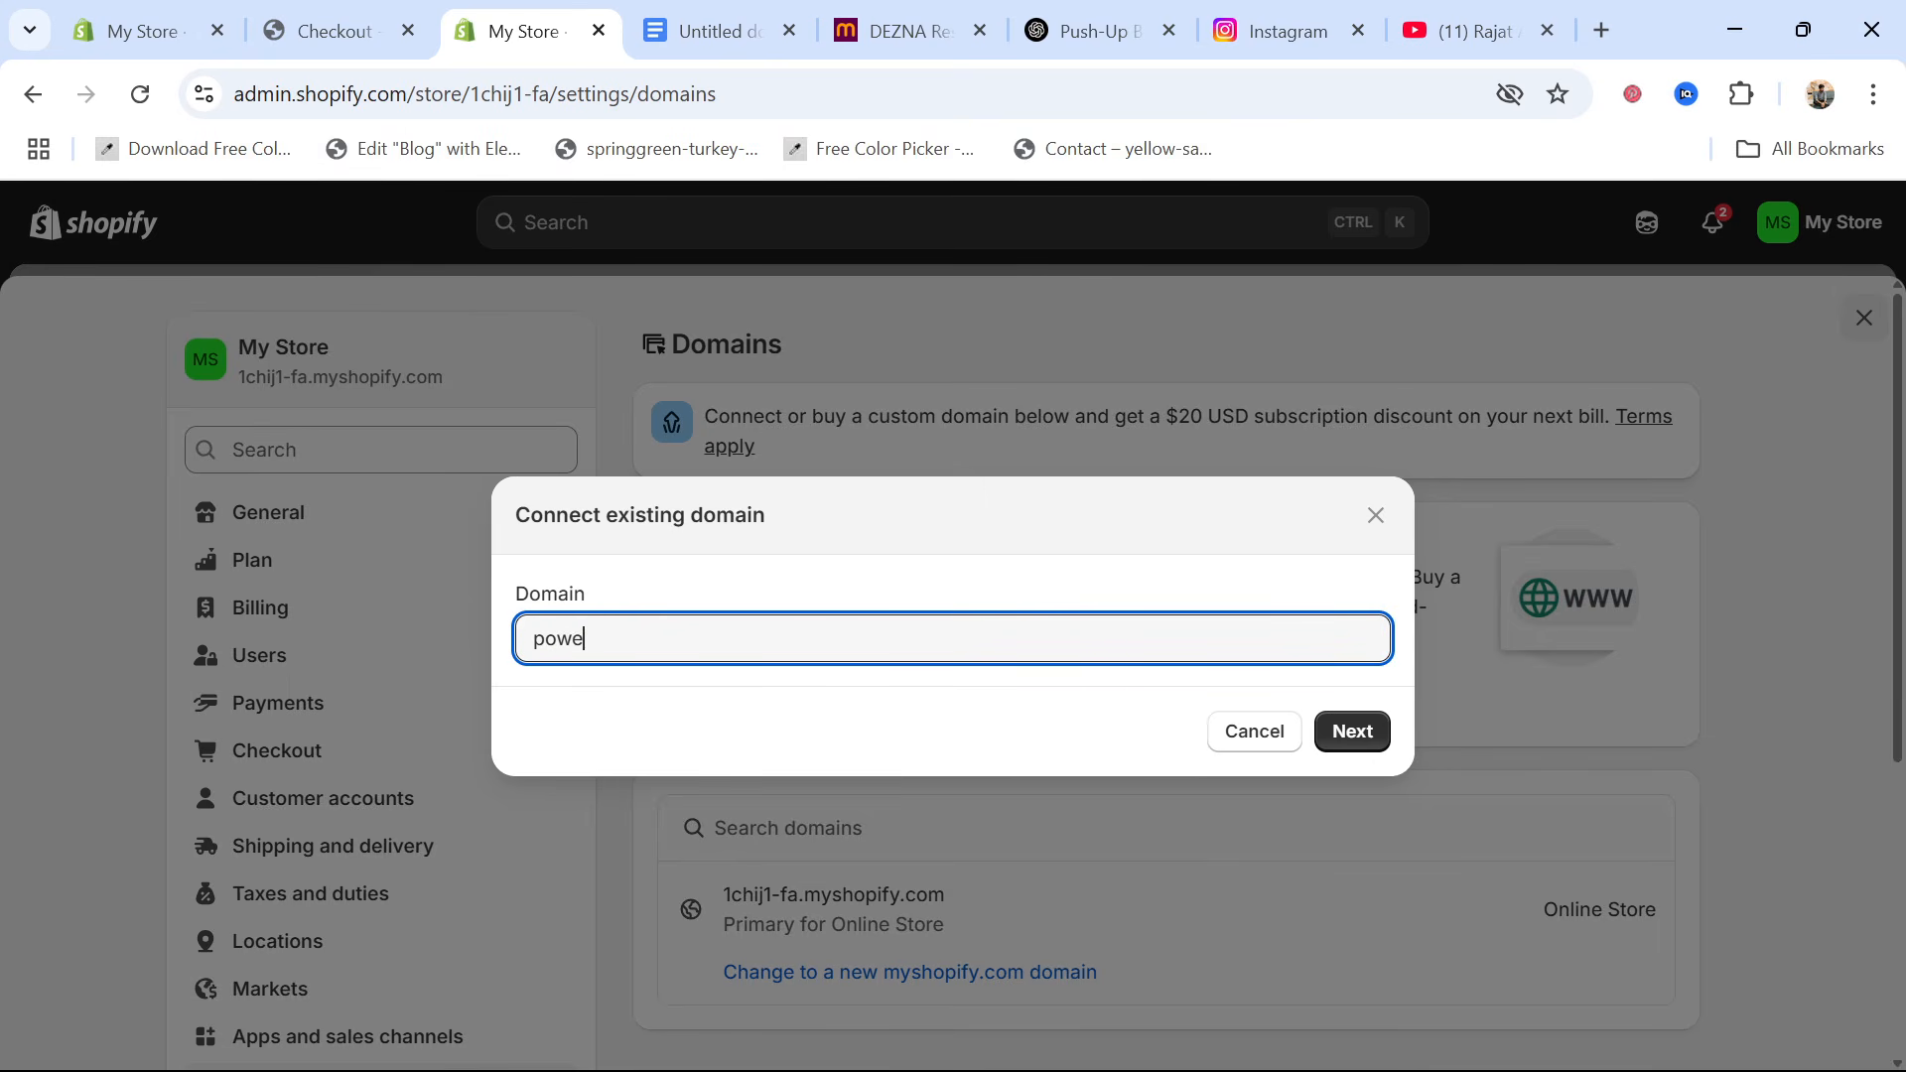
pyautogui.write('rpushx')
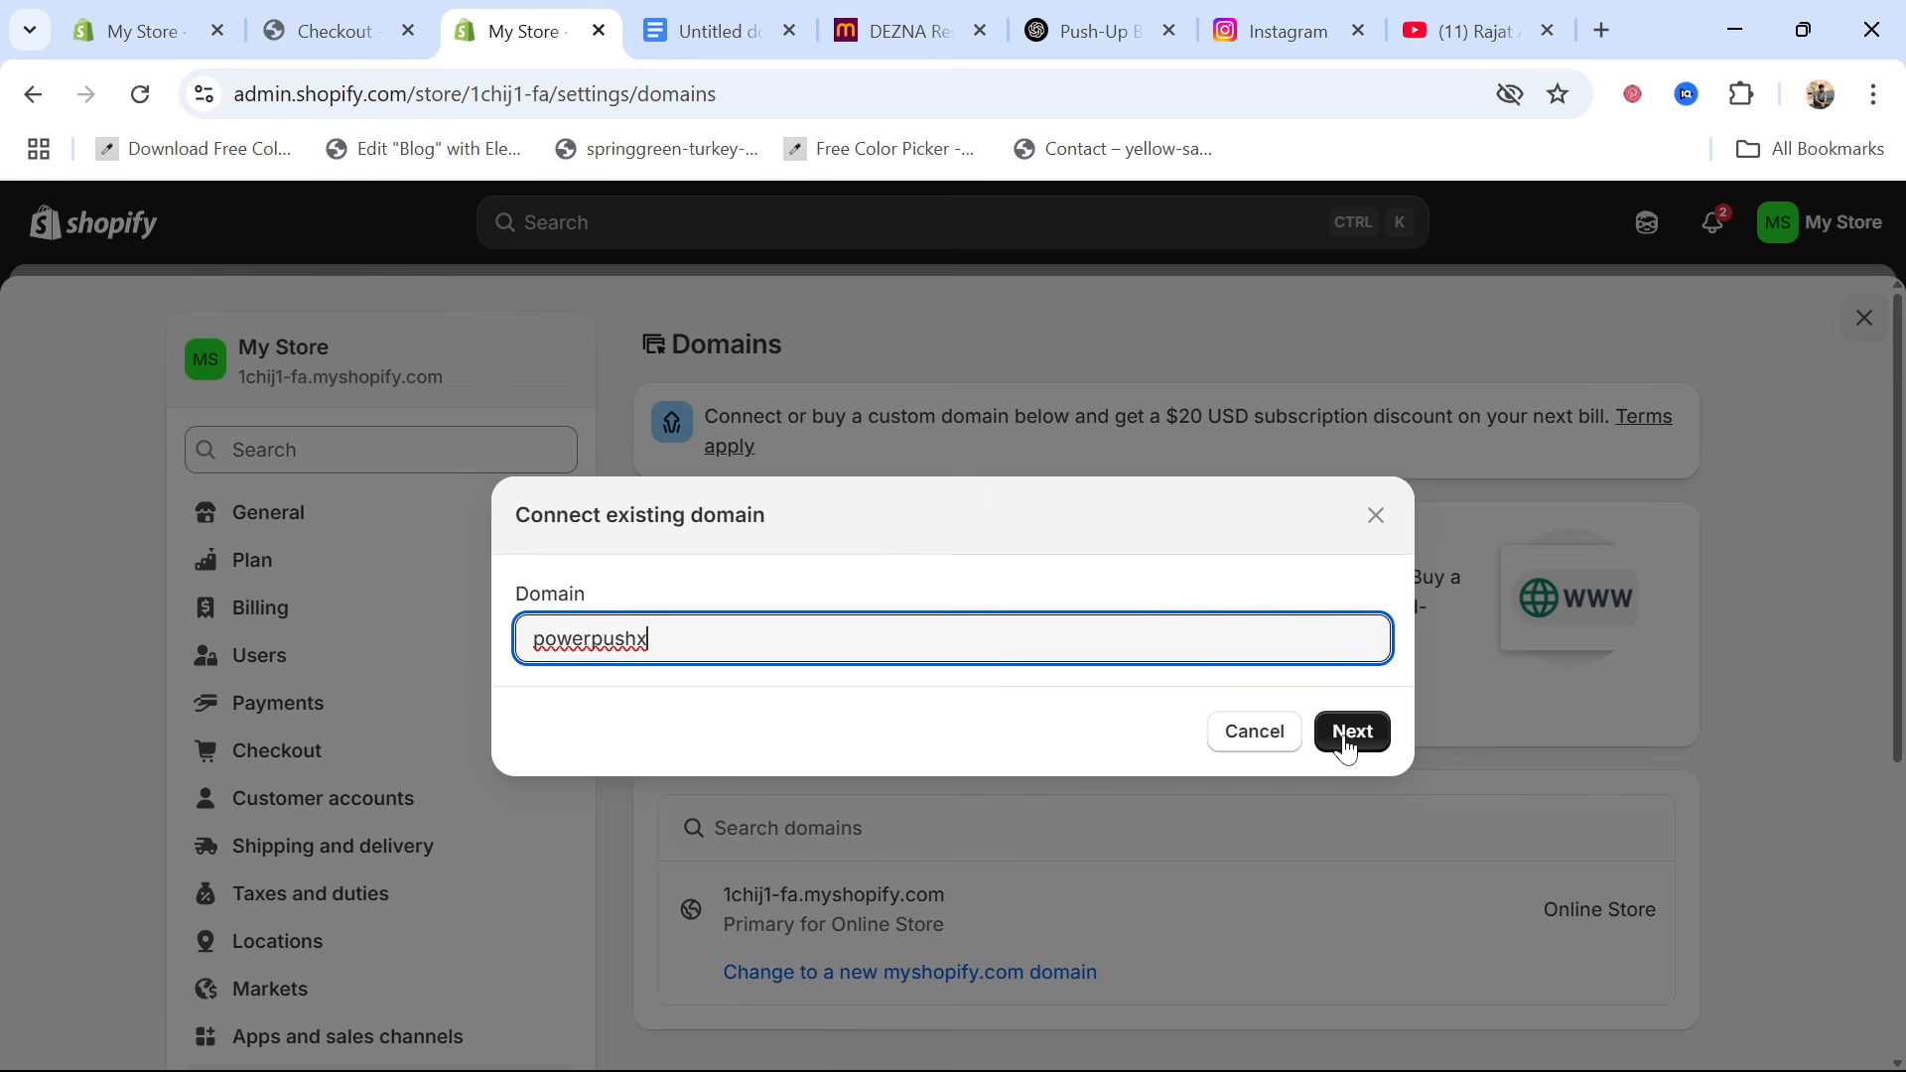
pyautogui.click(1347, 743)
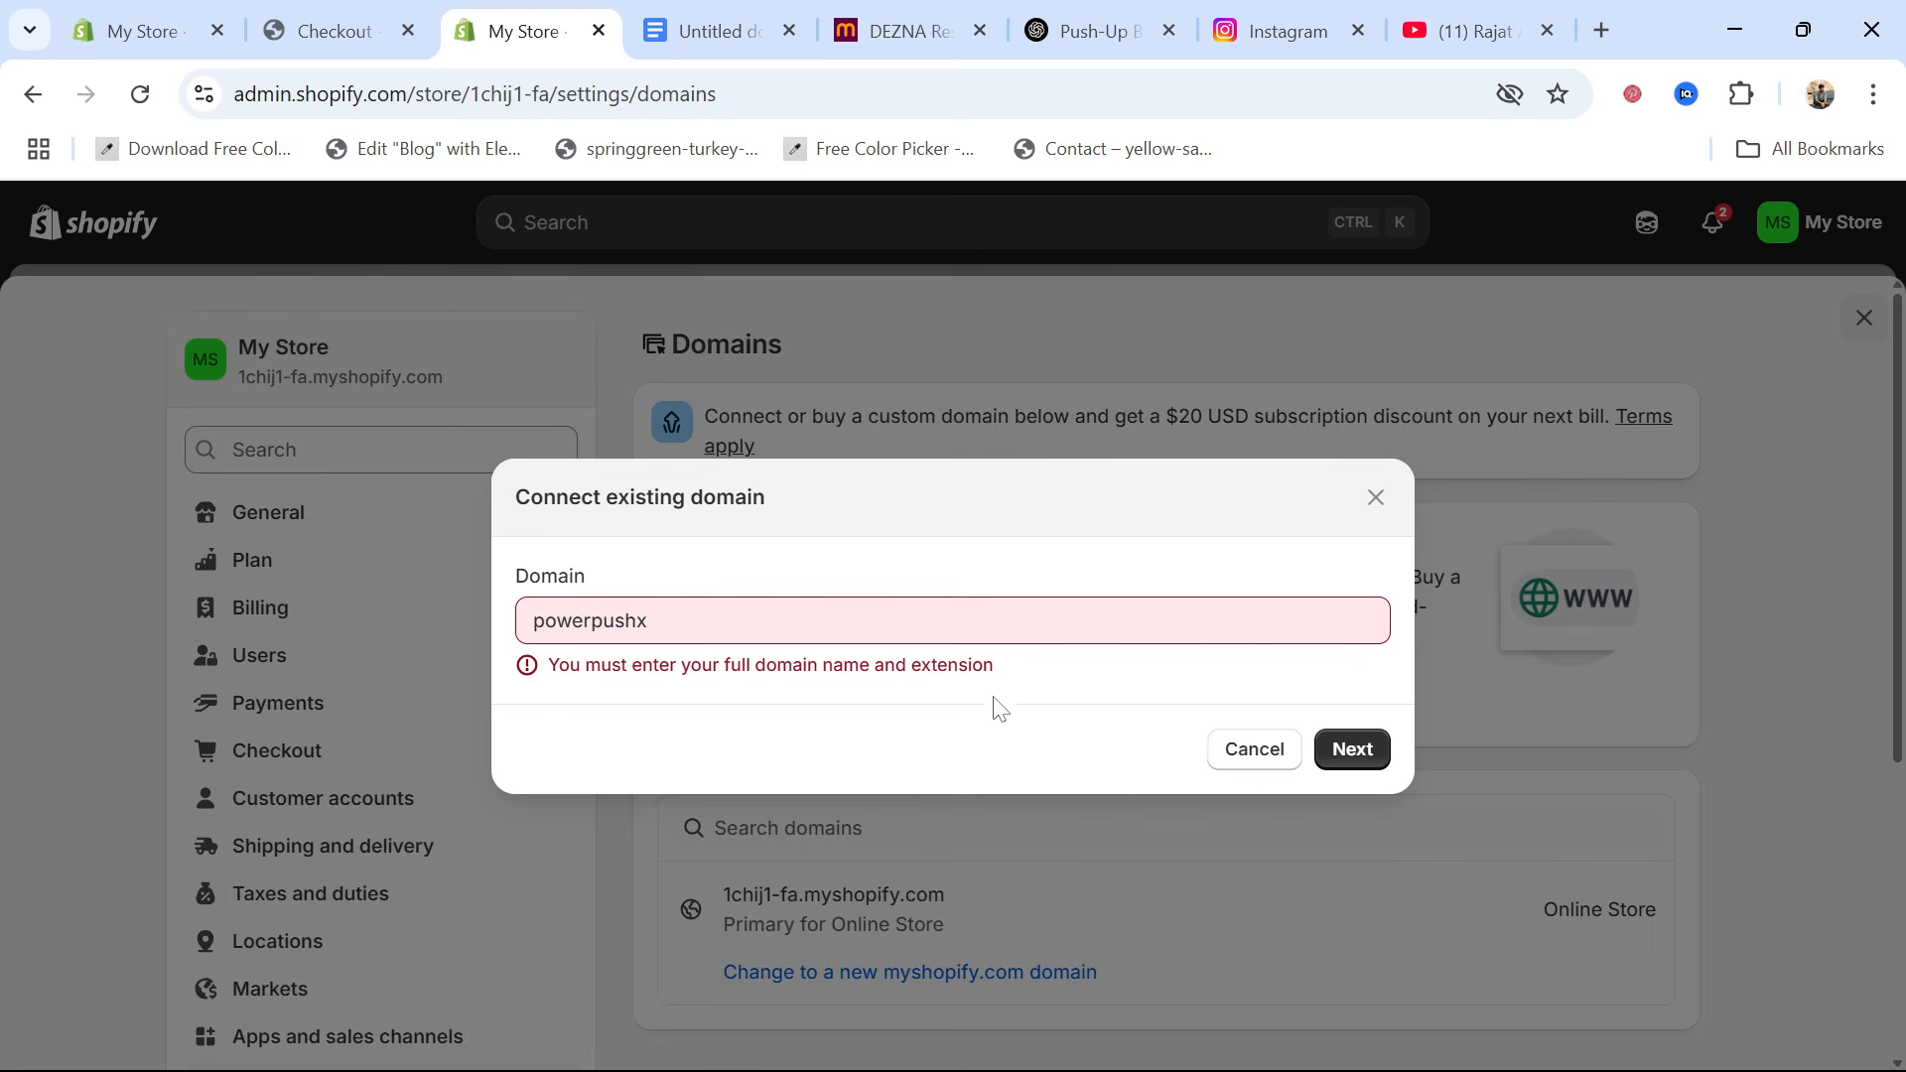
pyautogui.moveTo(1001, 665); pyautogui.dragTo(548, 665)
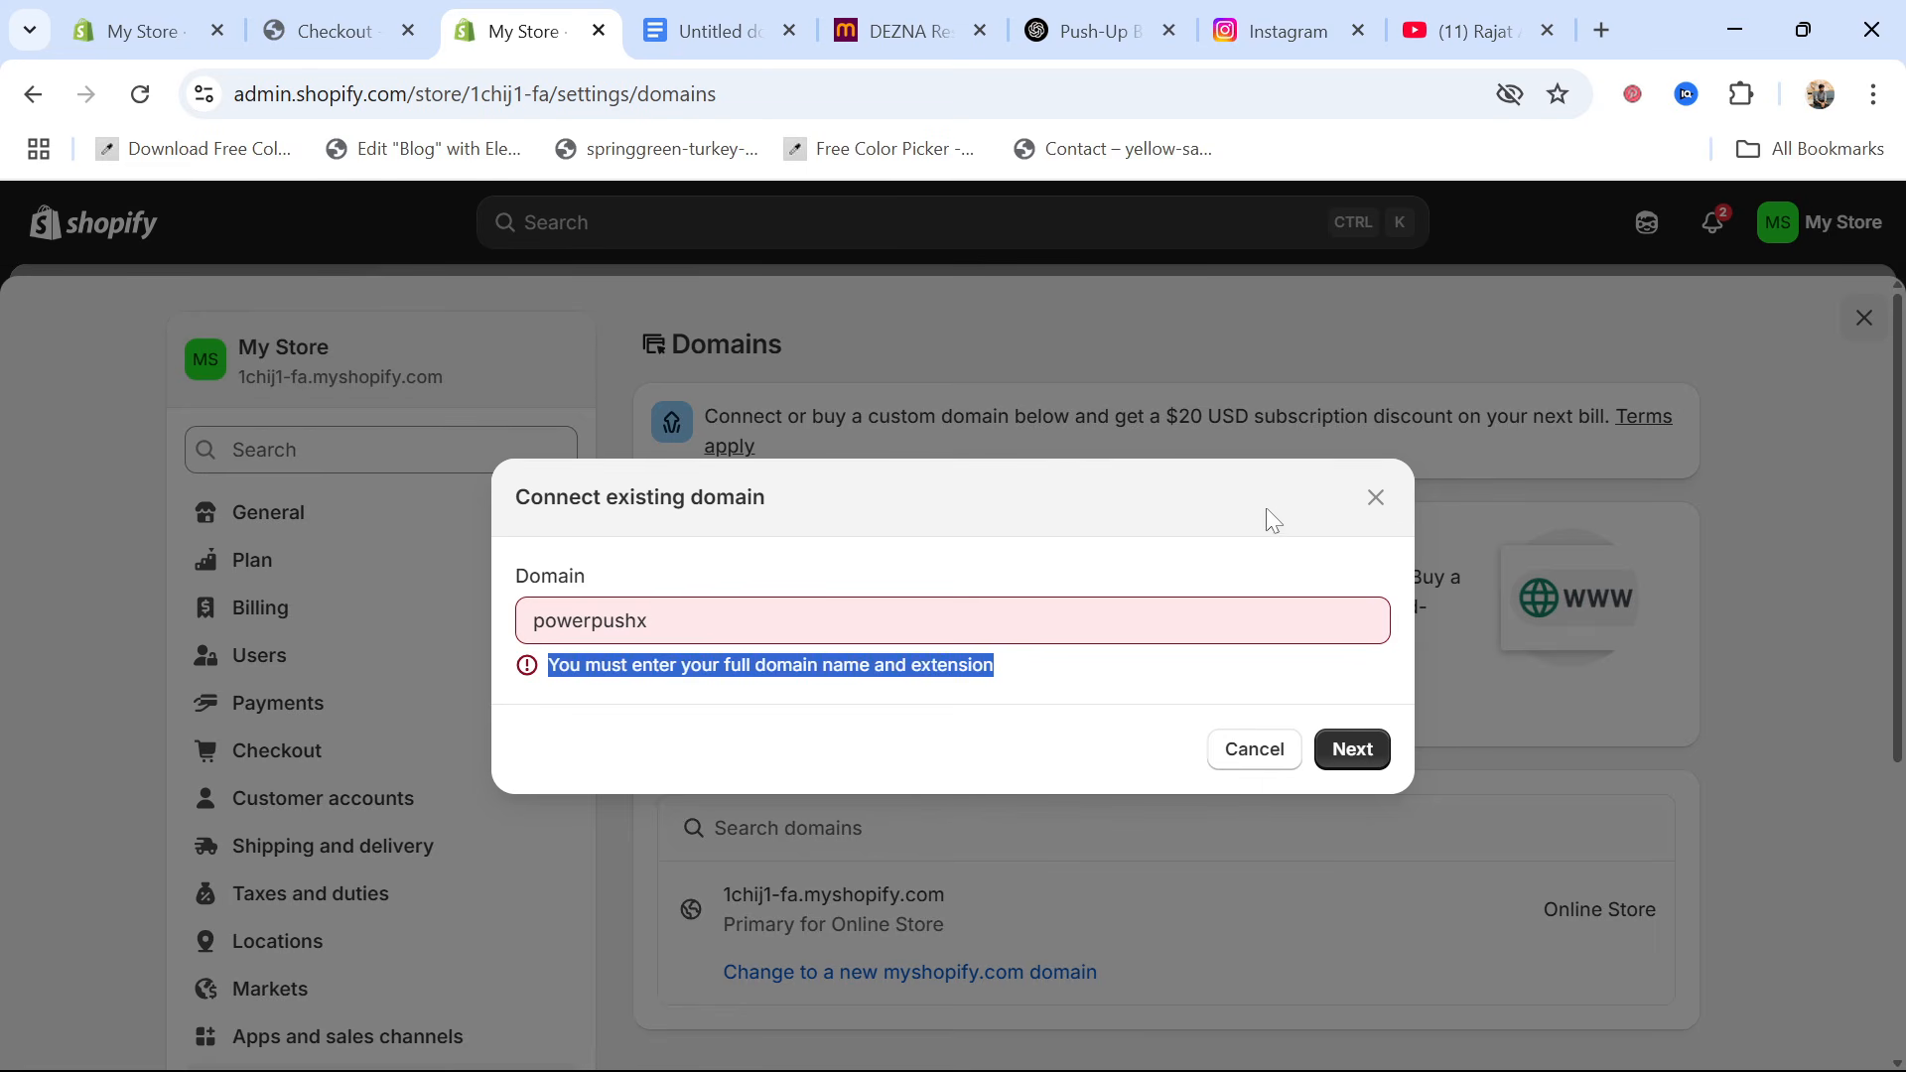
pyautogui.click(1376, 498)
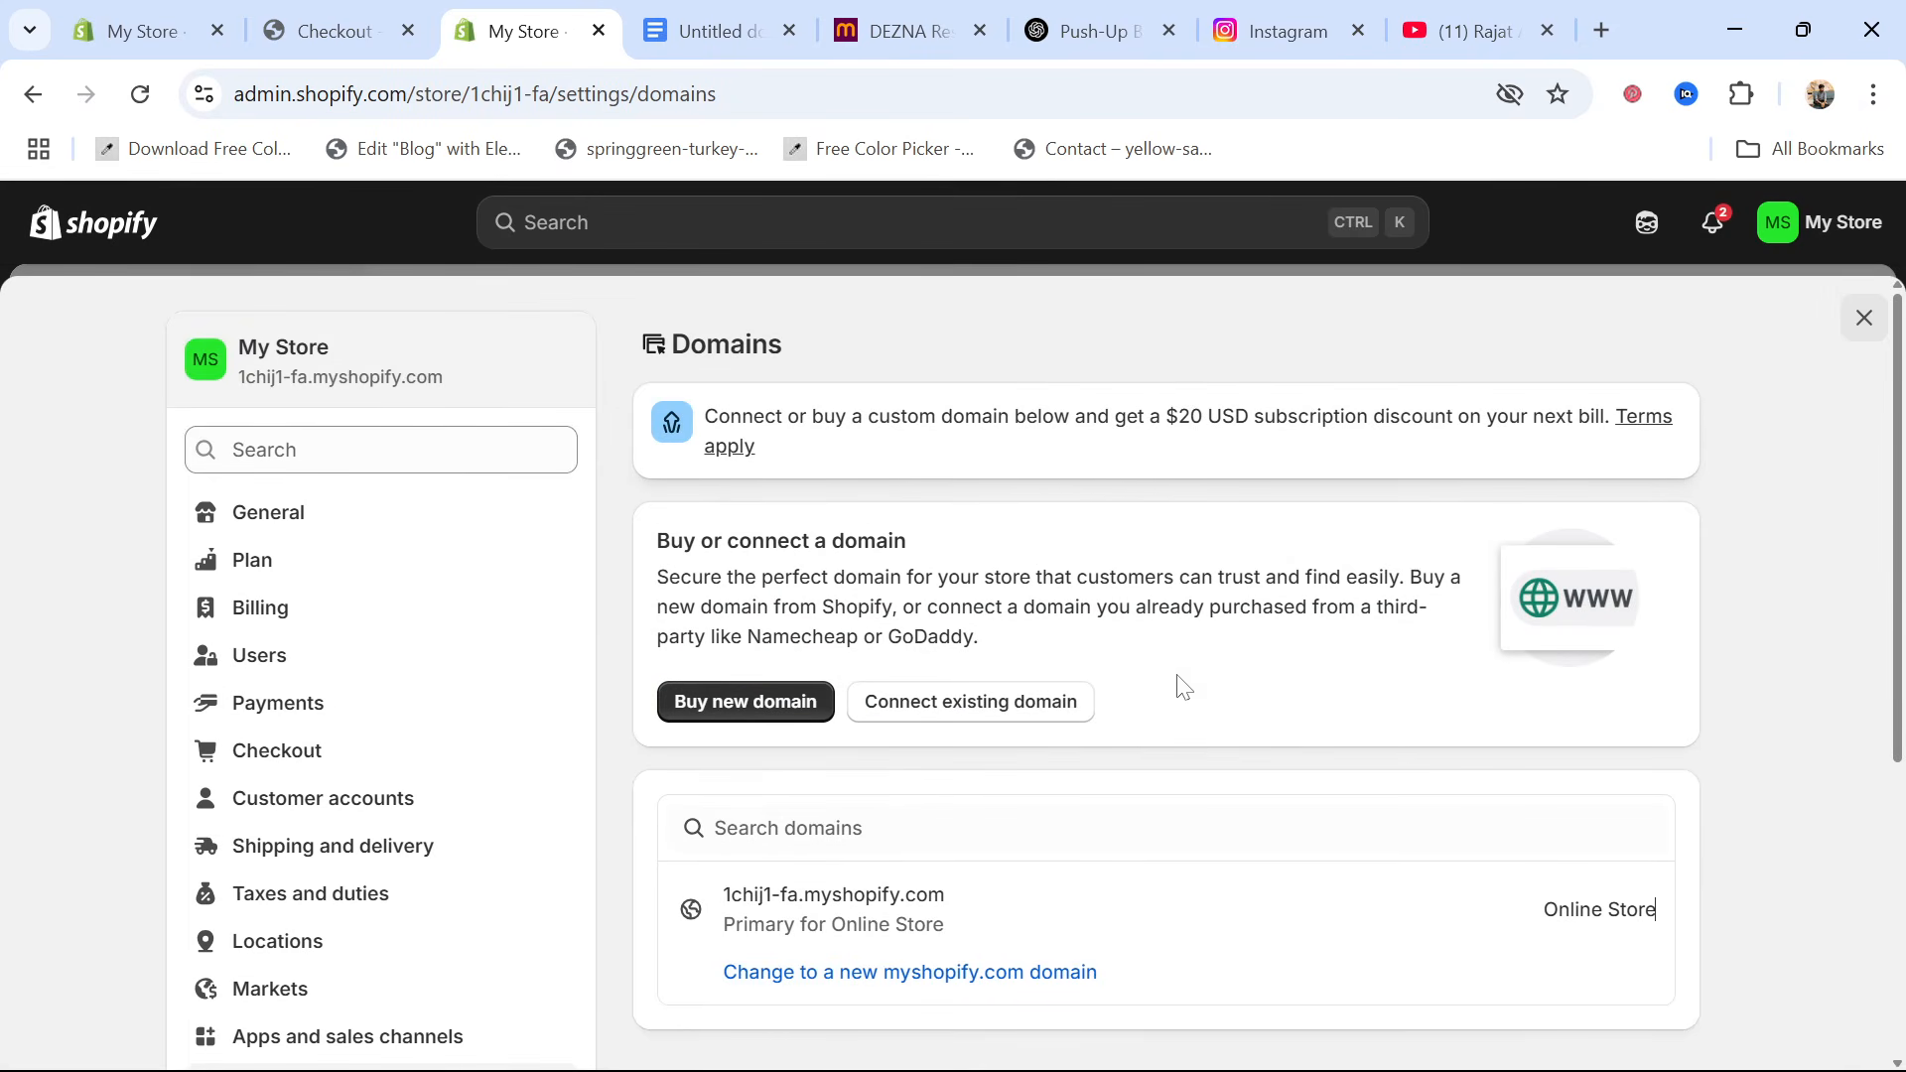
pyautogui.scroll(-3, 1182, 685)
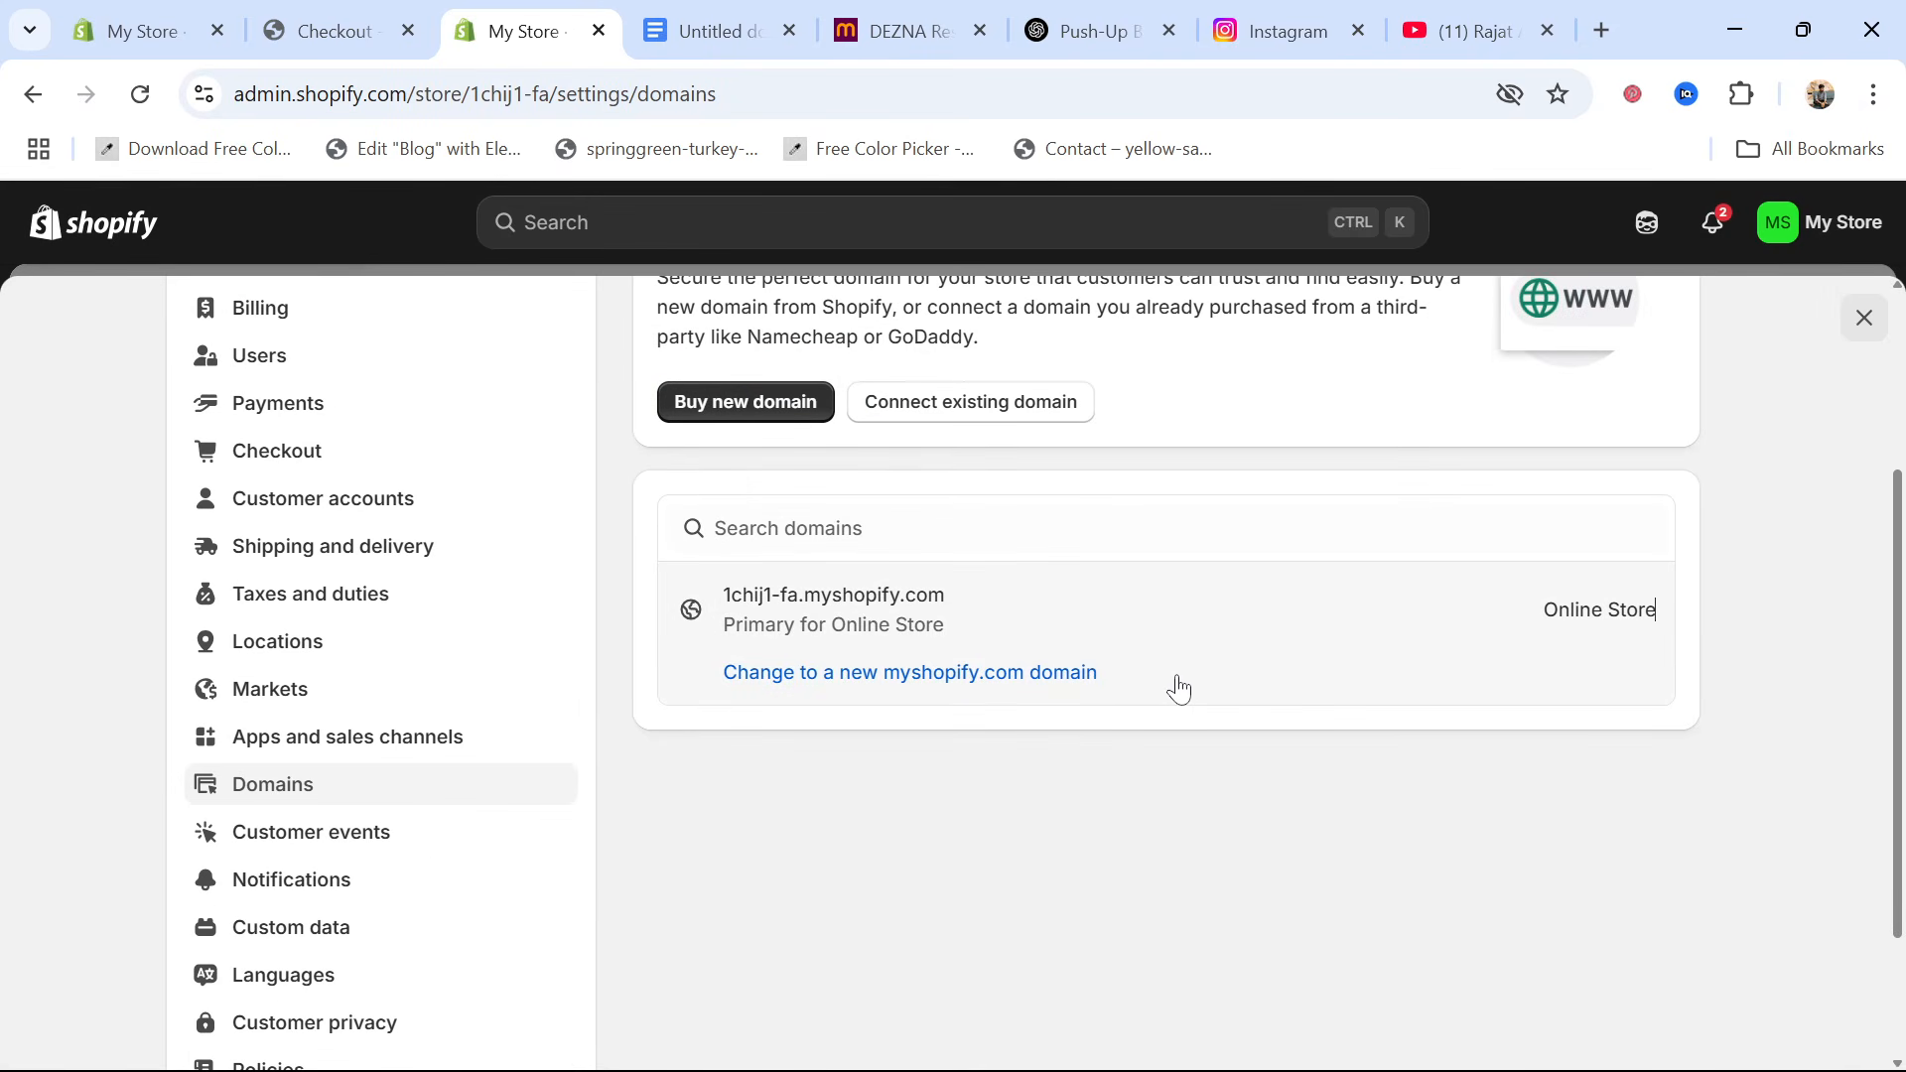
pyautogui.scroll(1, 1179, 688)
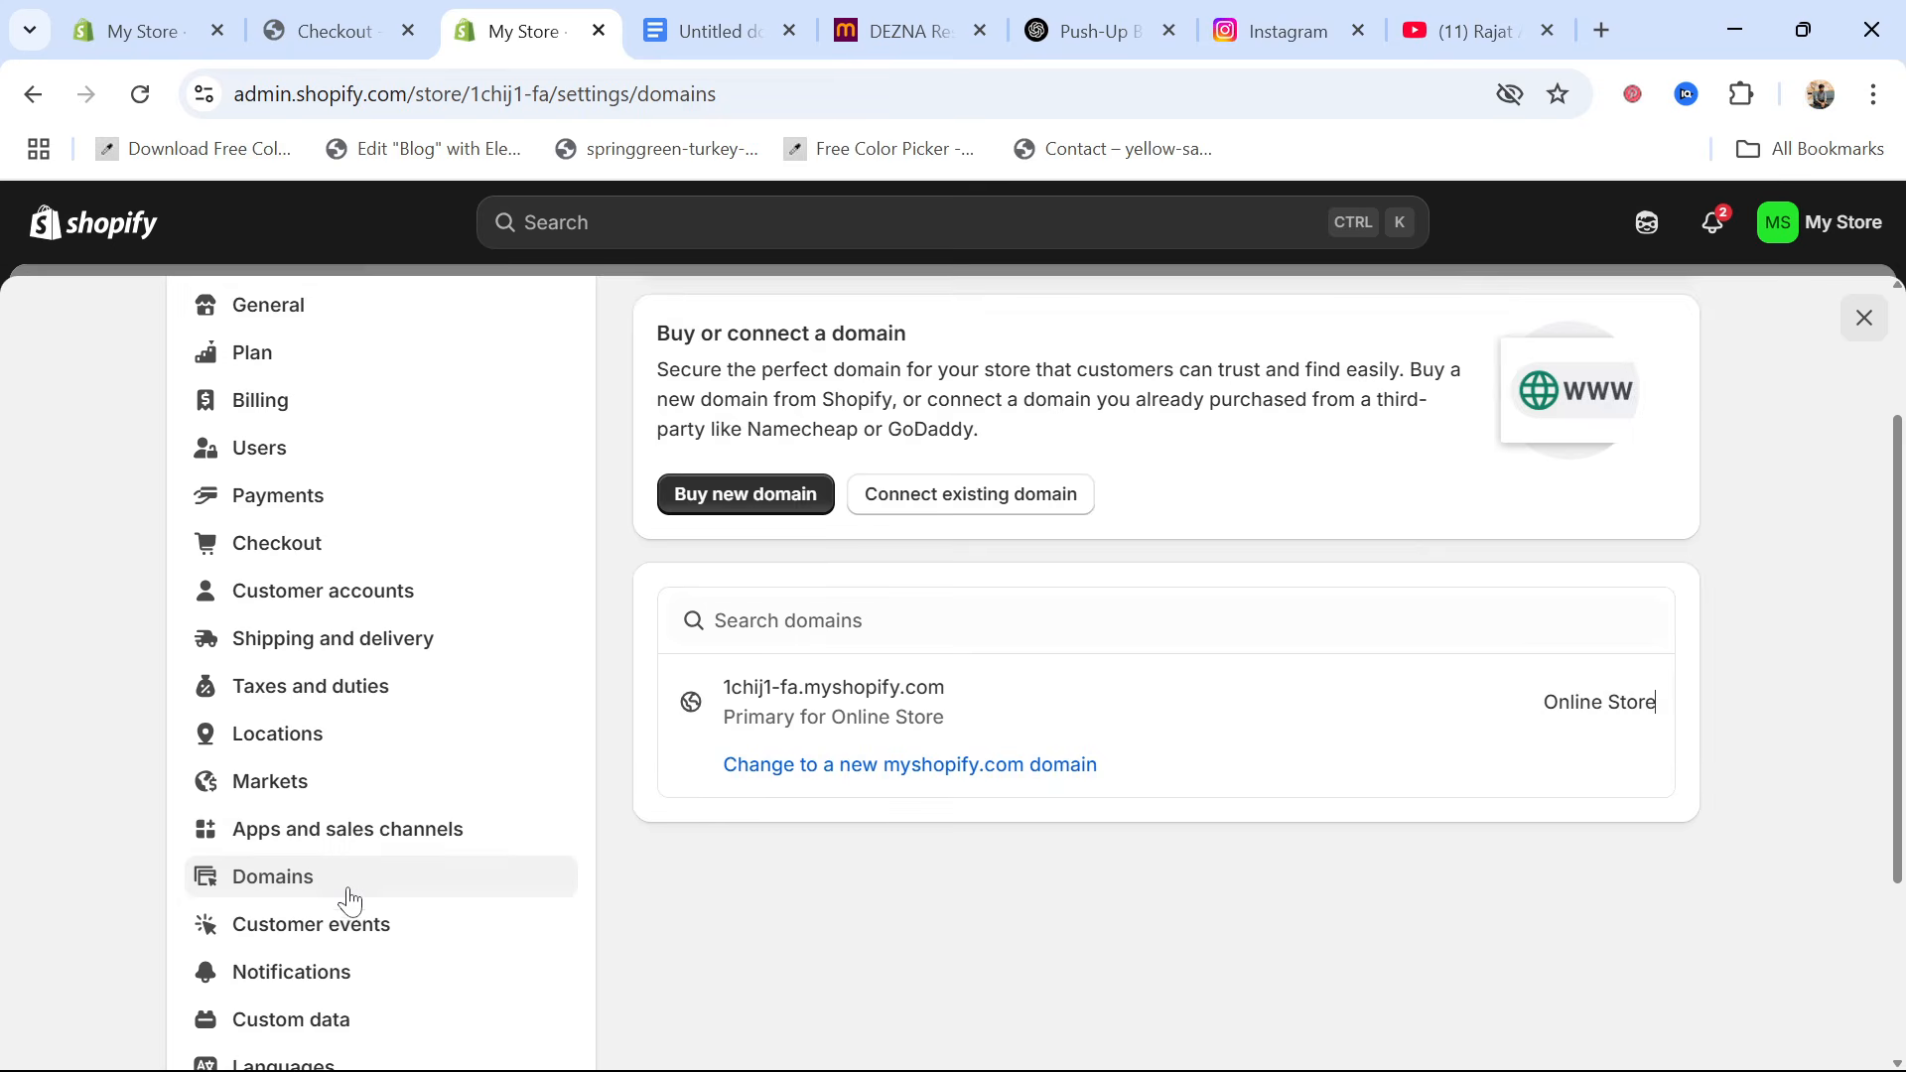
pyautogui.scroll(-3, 350, 899)
pyautogui.scroll(5, 349, 898)
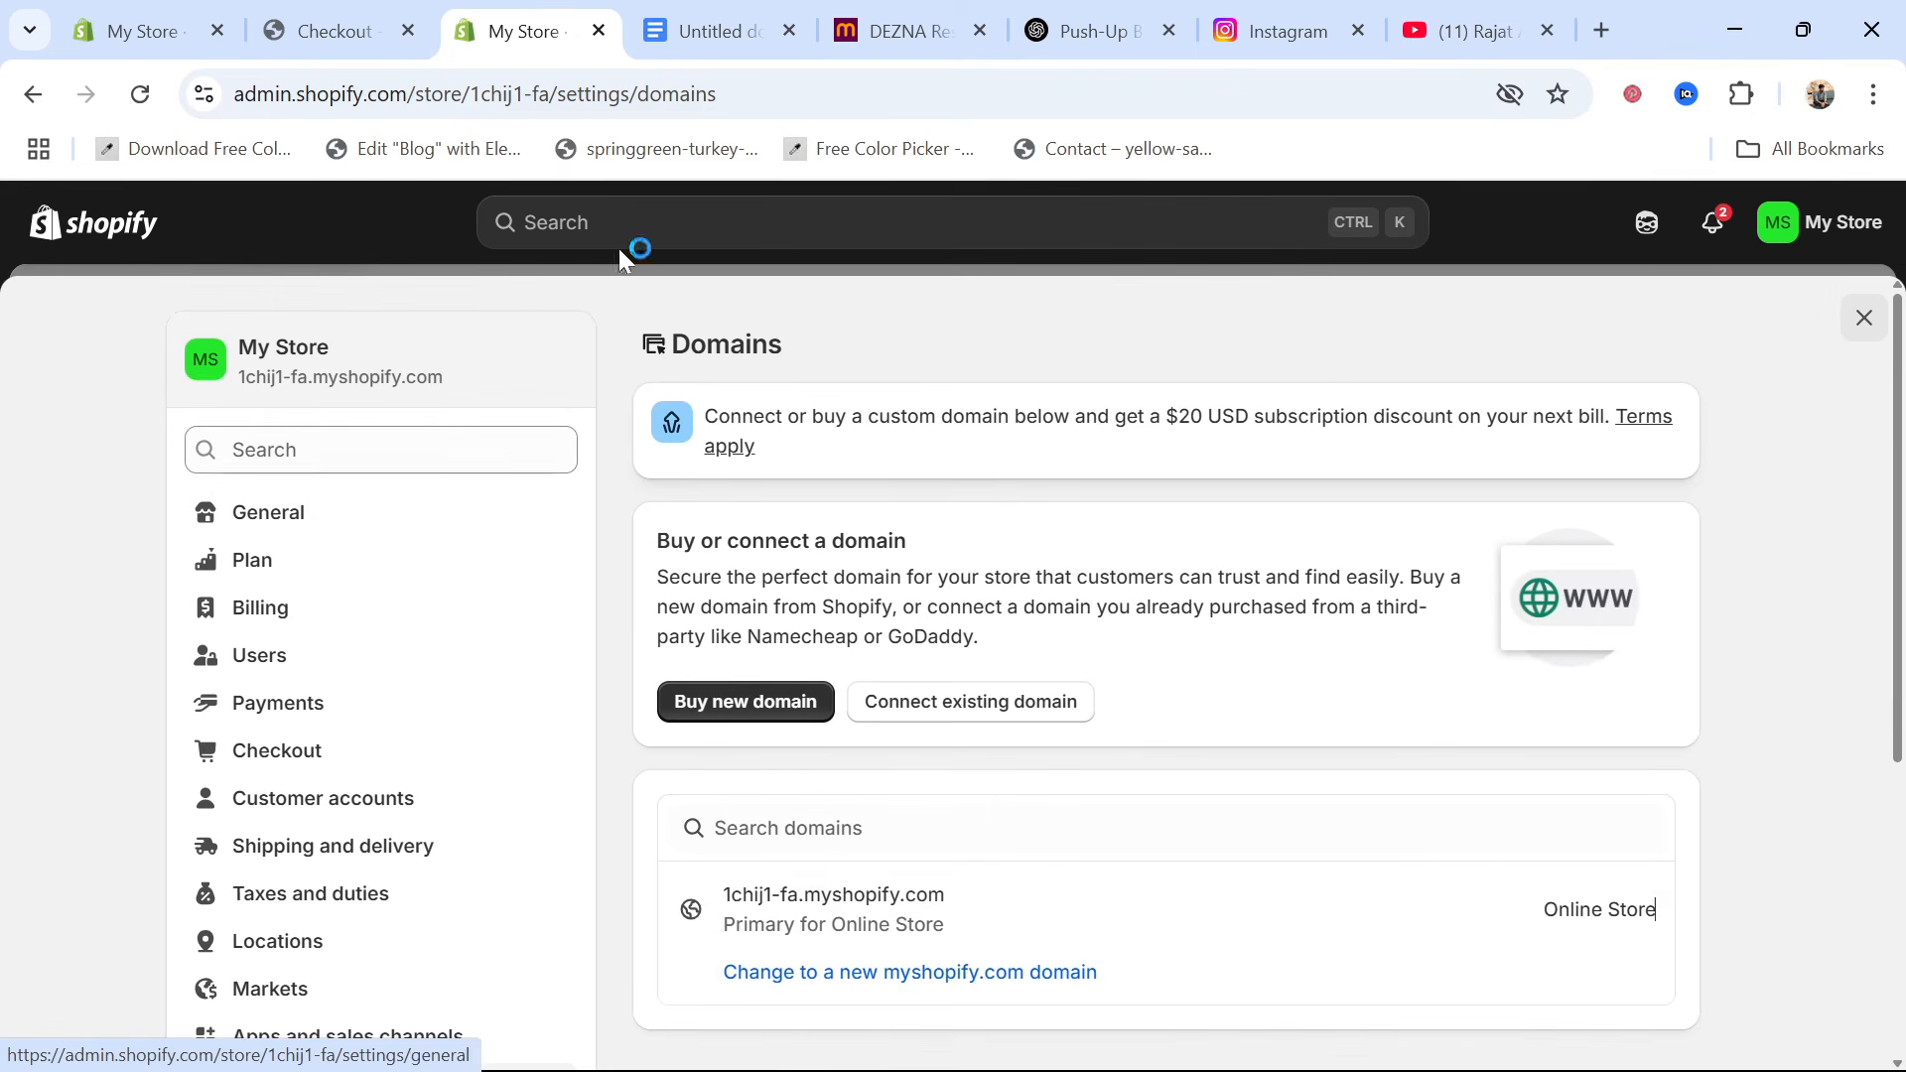
# On the storefront checkout page, fill in the contact's e-mail and the customer's name and delivery address from the saved browser entries
pyautogui.click(342, 30)
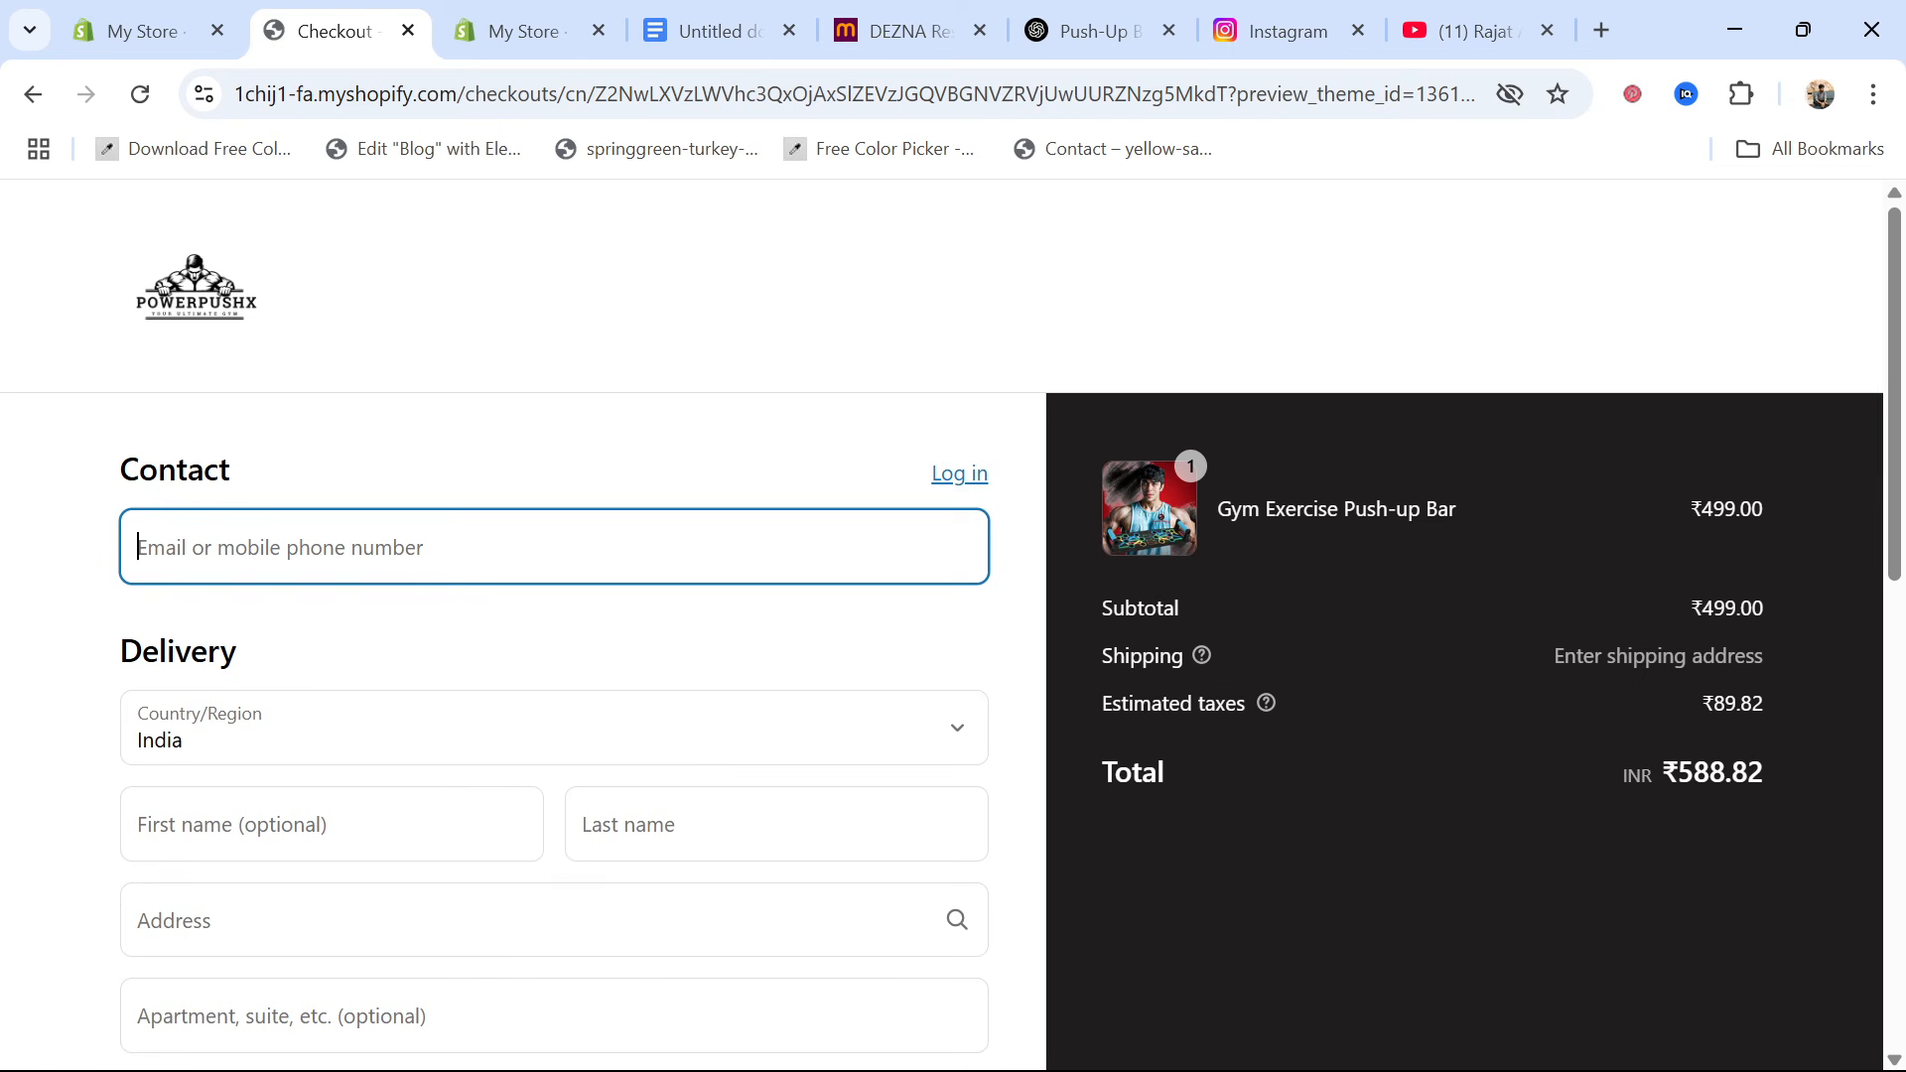
pyautogui.click(417, 547)
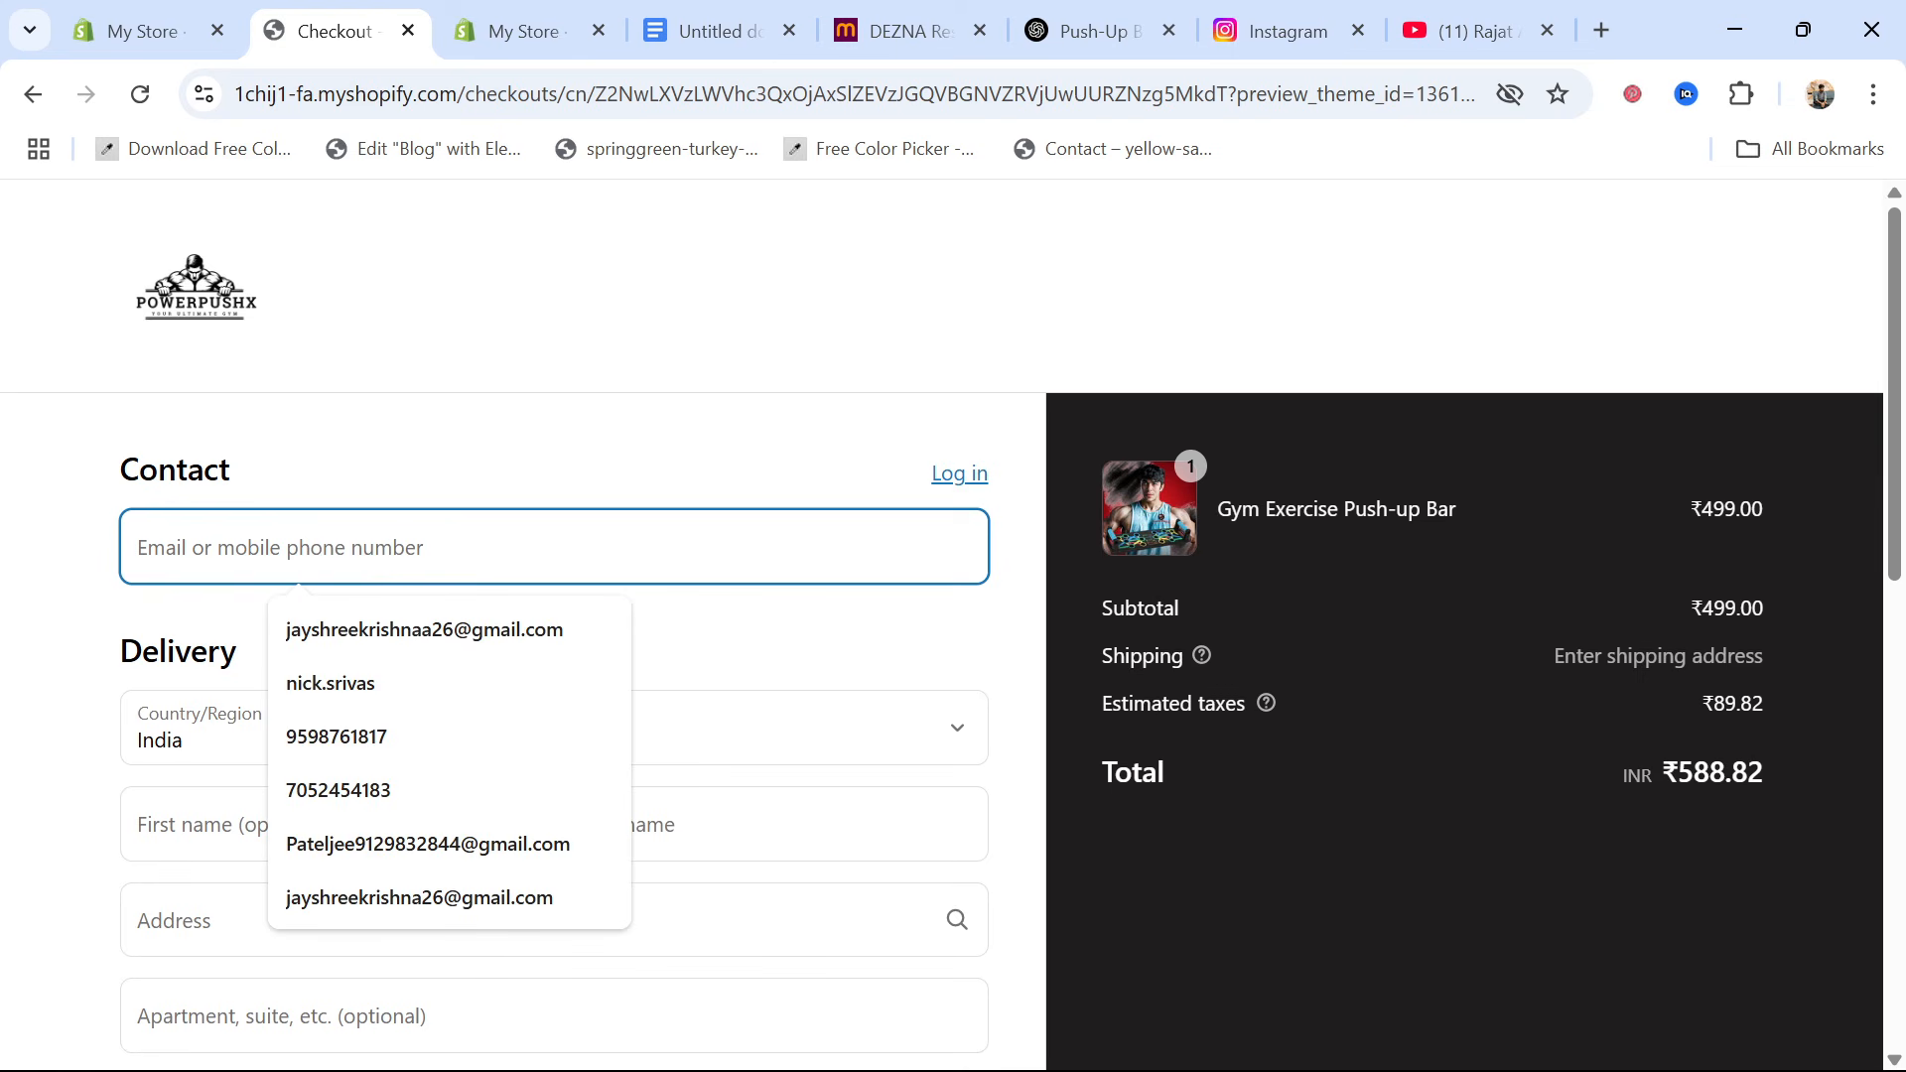
pyautogui.click(400, 636)
pyautogui.scroll(-3, 353, 724)
pyautogui.click(332, 554)
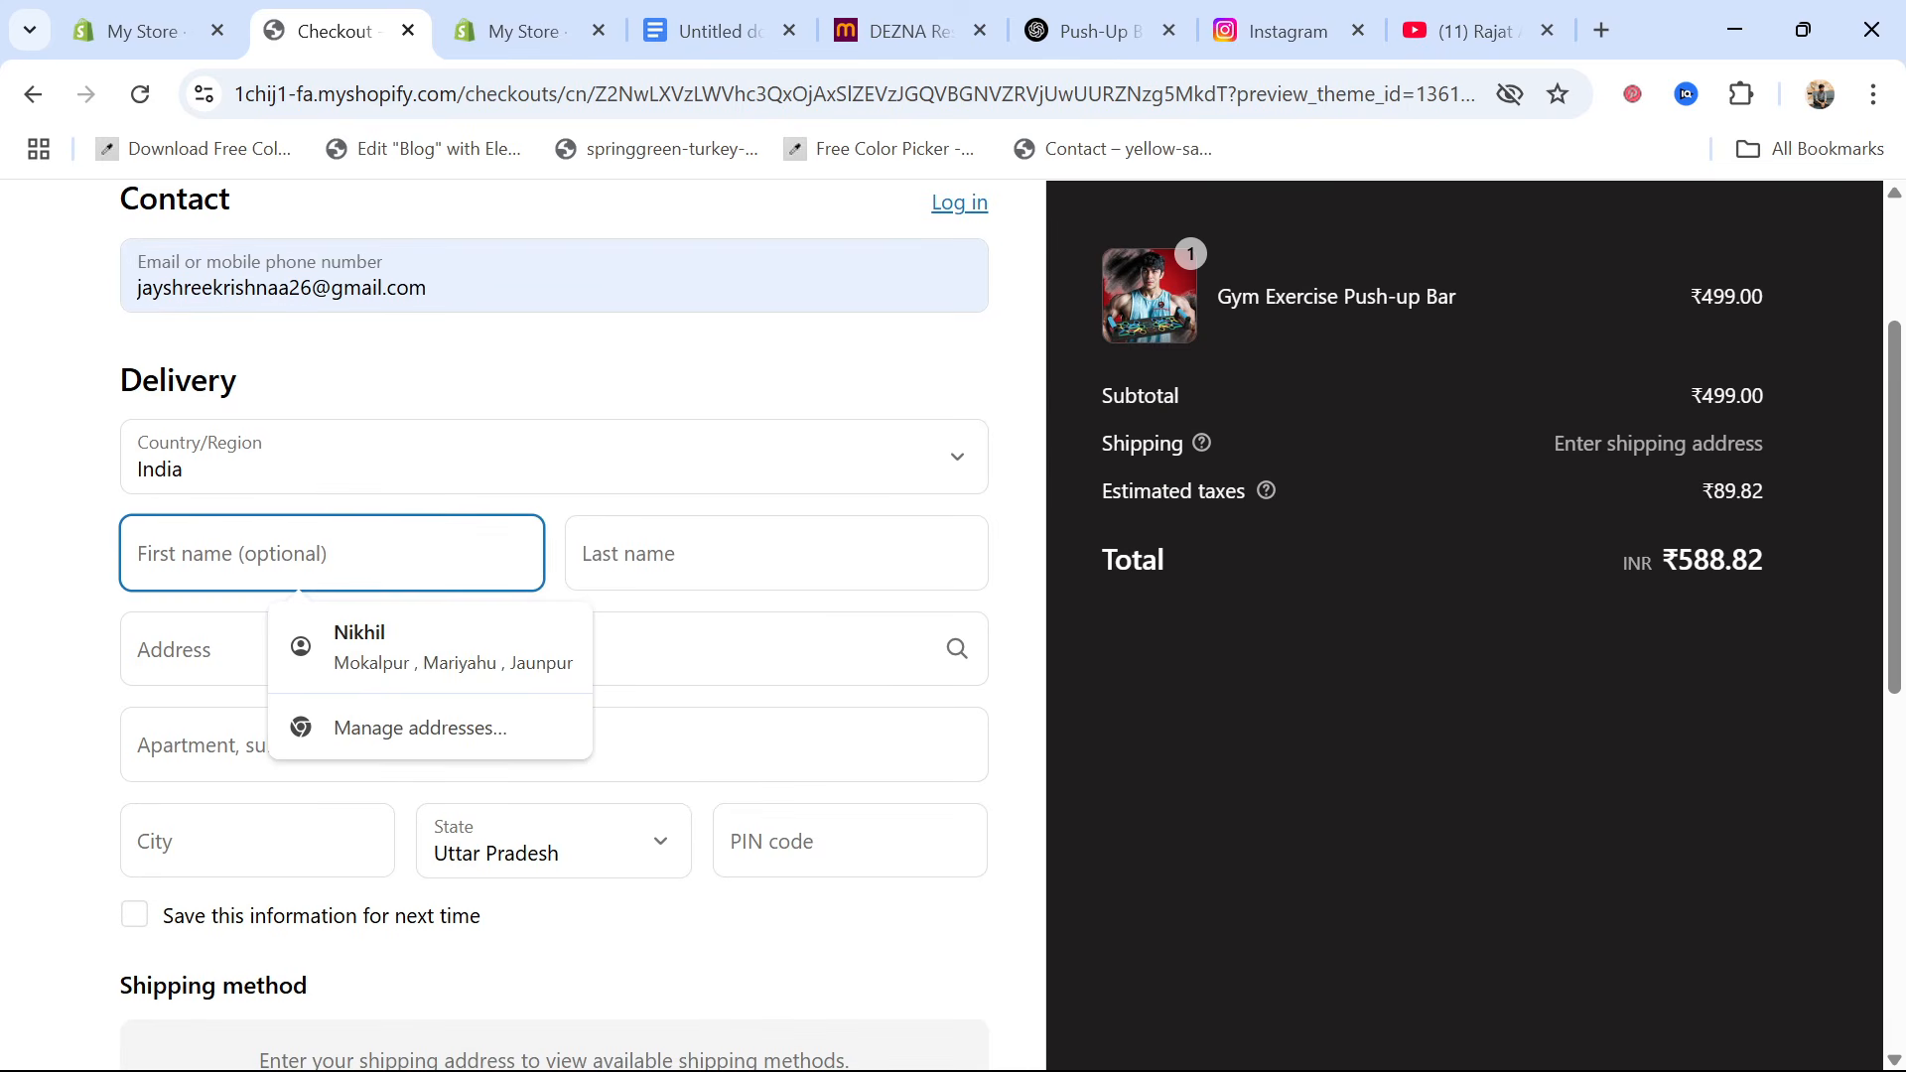
pyautogui.click(397, 635)
# Complete the Cash on Delivery order with the billing address same as shipping, and dismiss the browser's offer to update the saved address
pyautogui.scroll(-3, 250, 722)
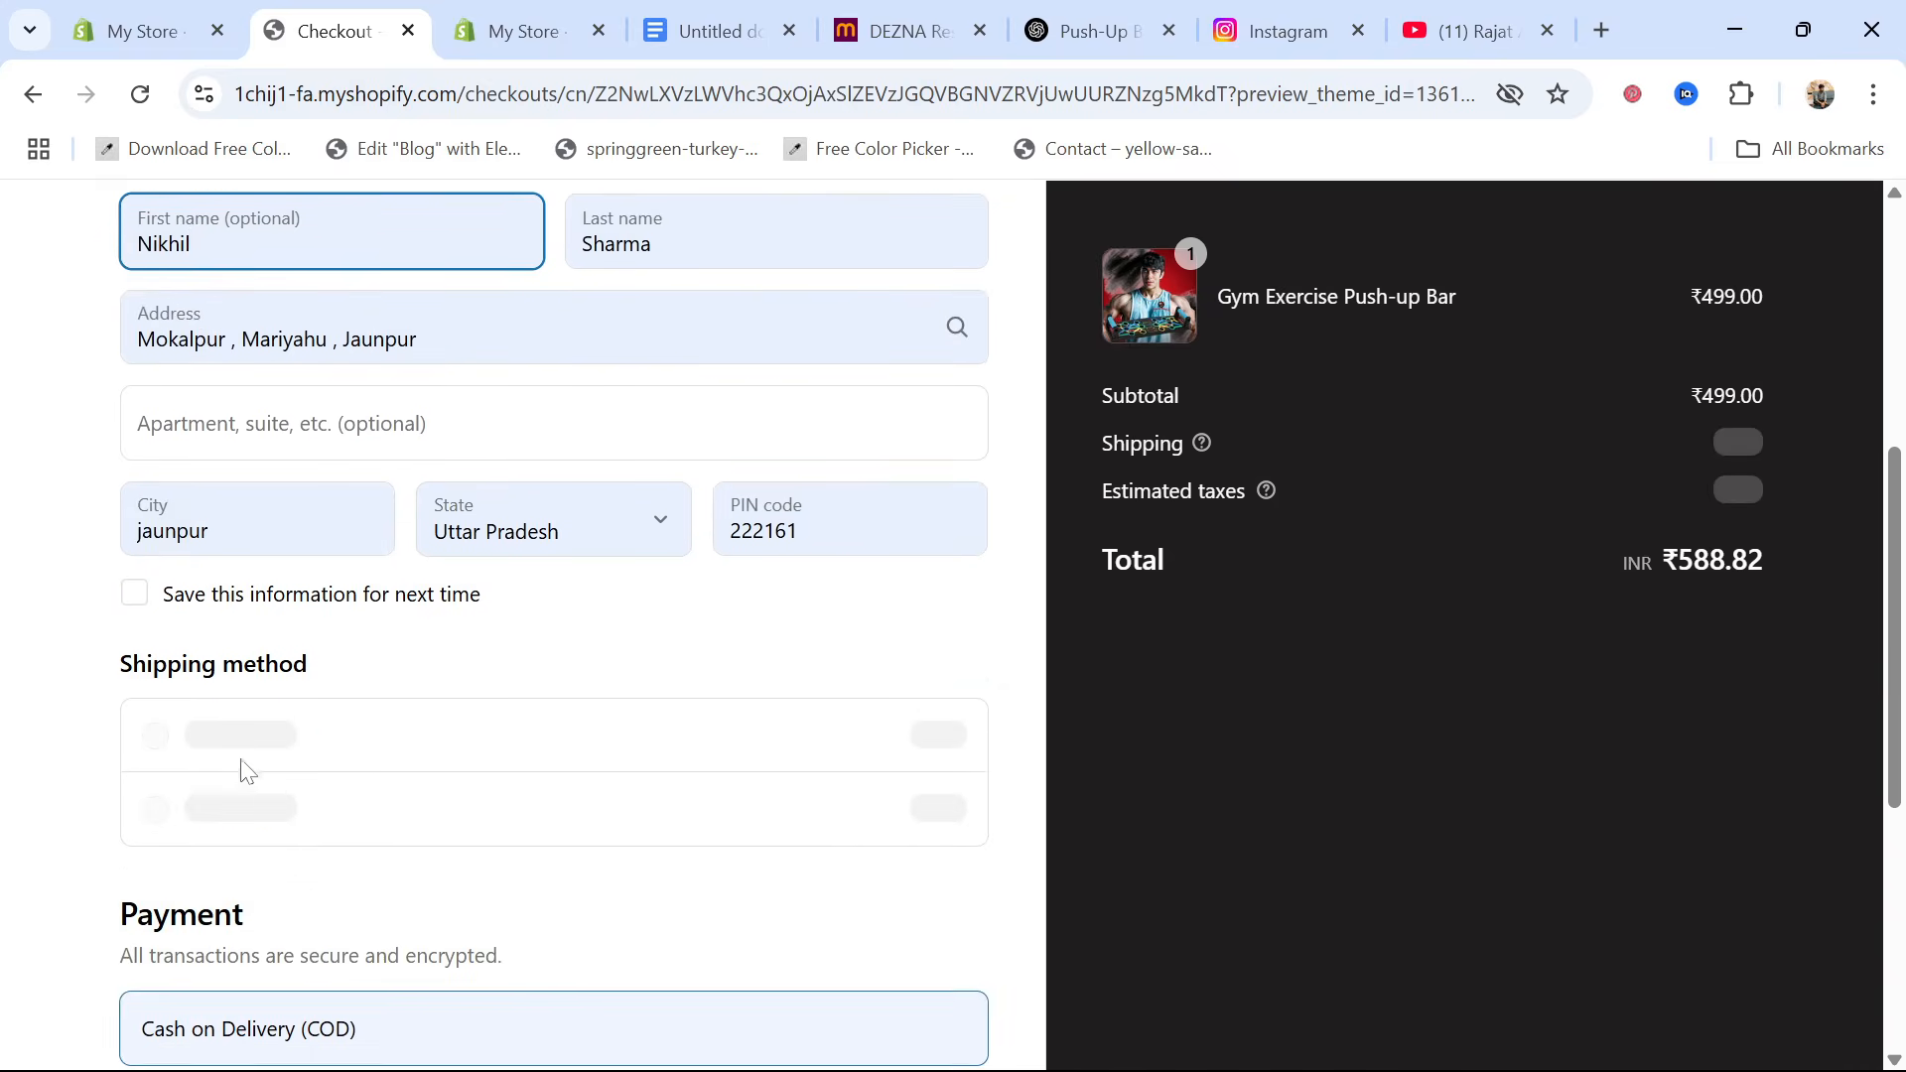
pyautogui.scroll(-2, 482, 674)
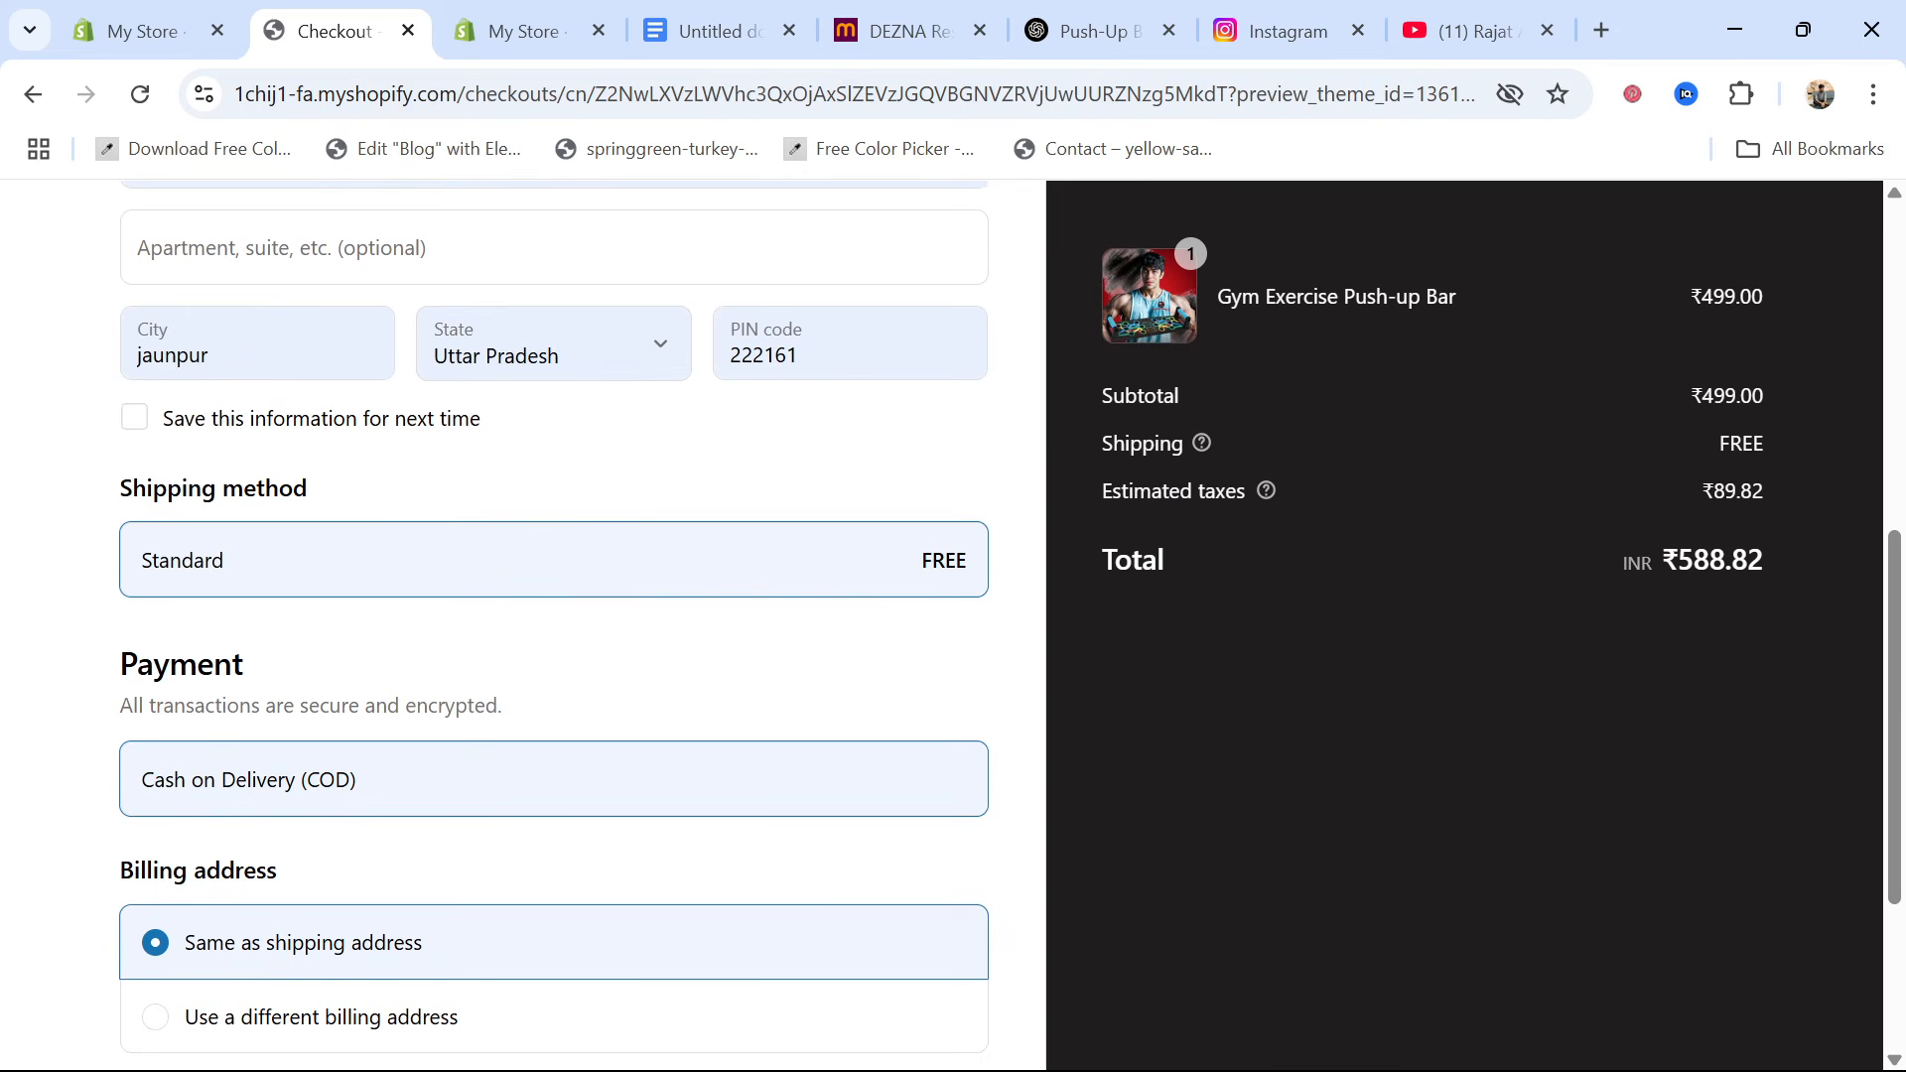
pyautogui.scroll(-3, 338, 759)
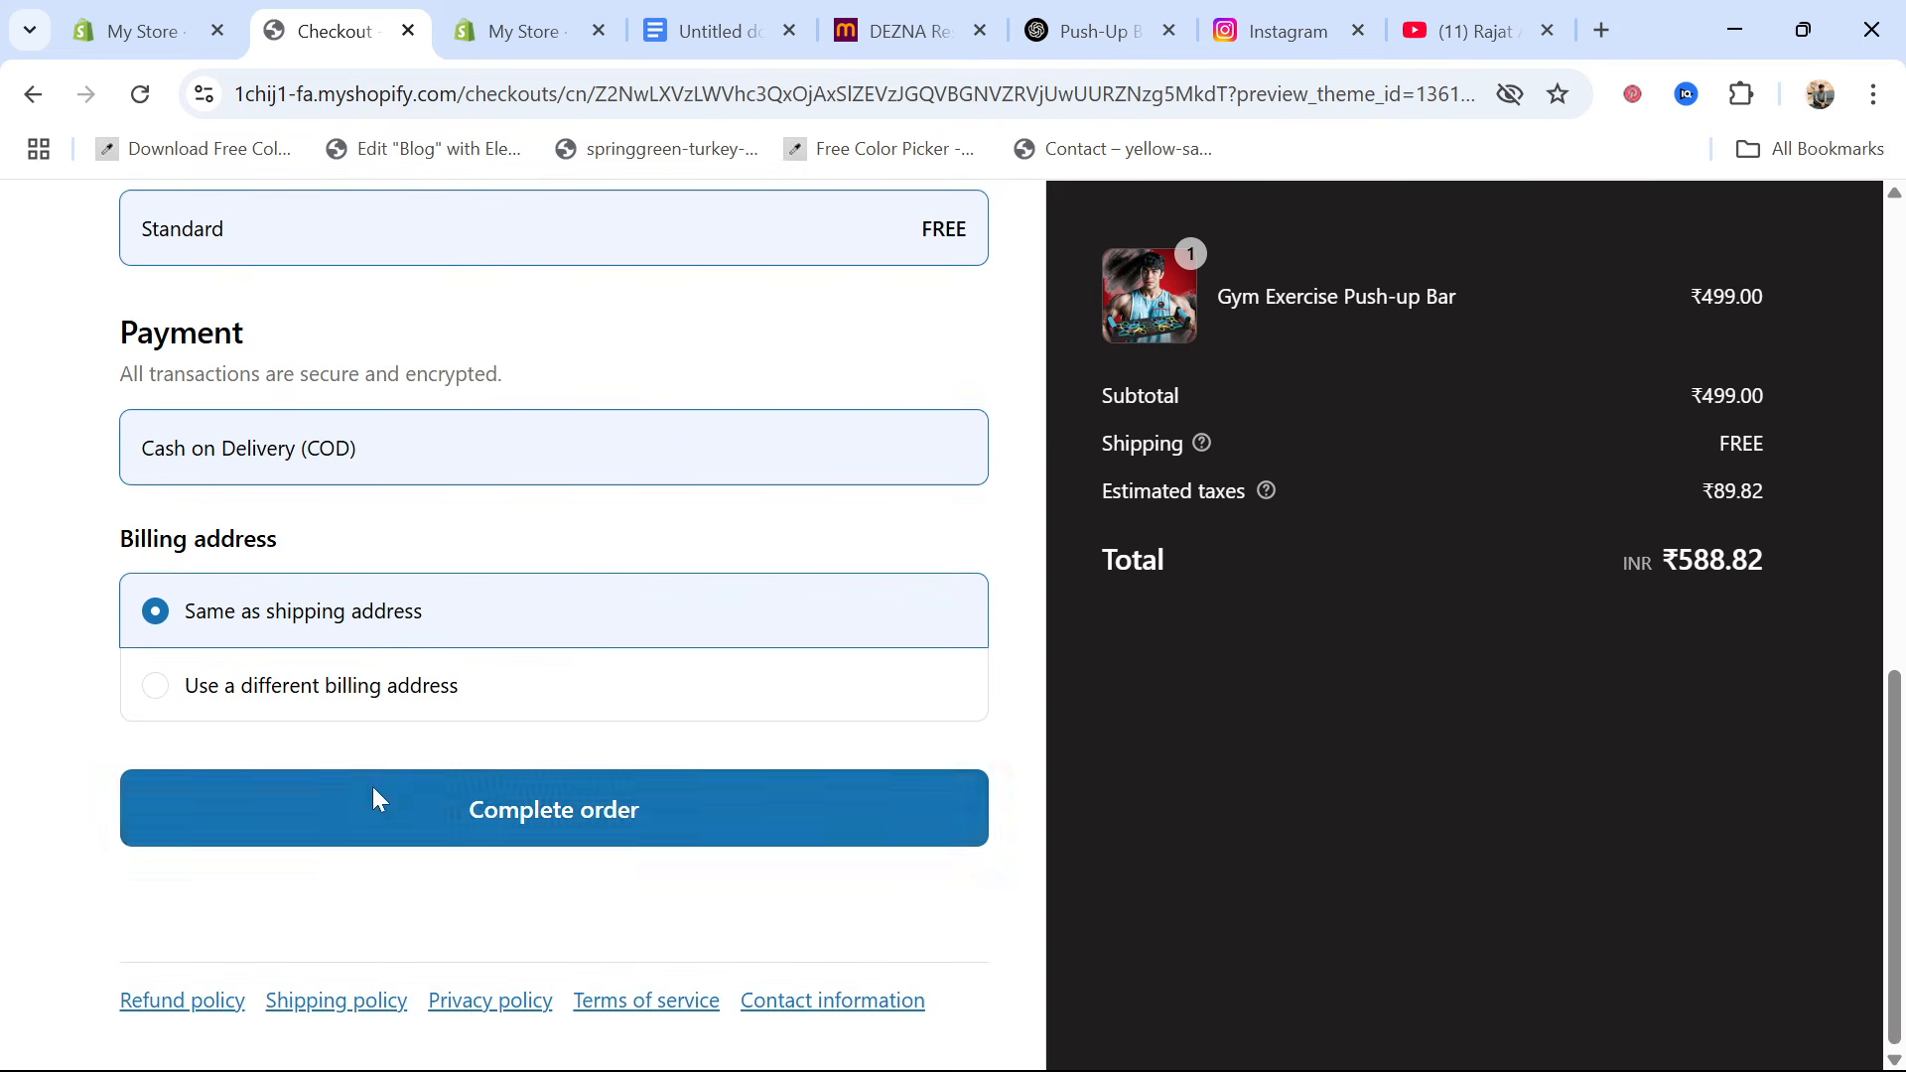
pyautogui.click(485, 812)
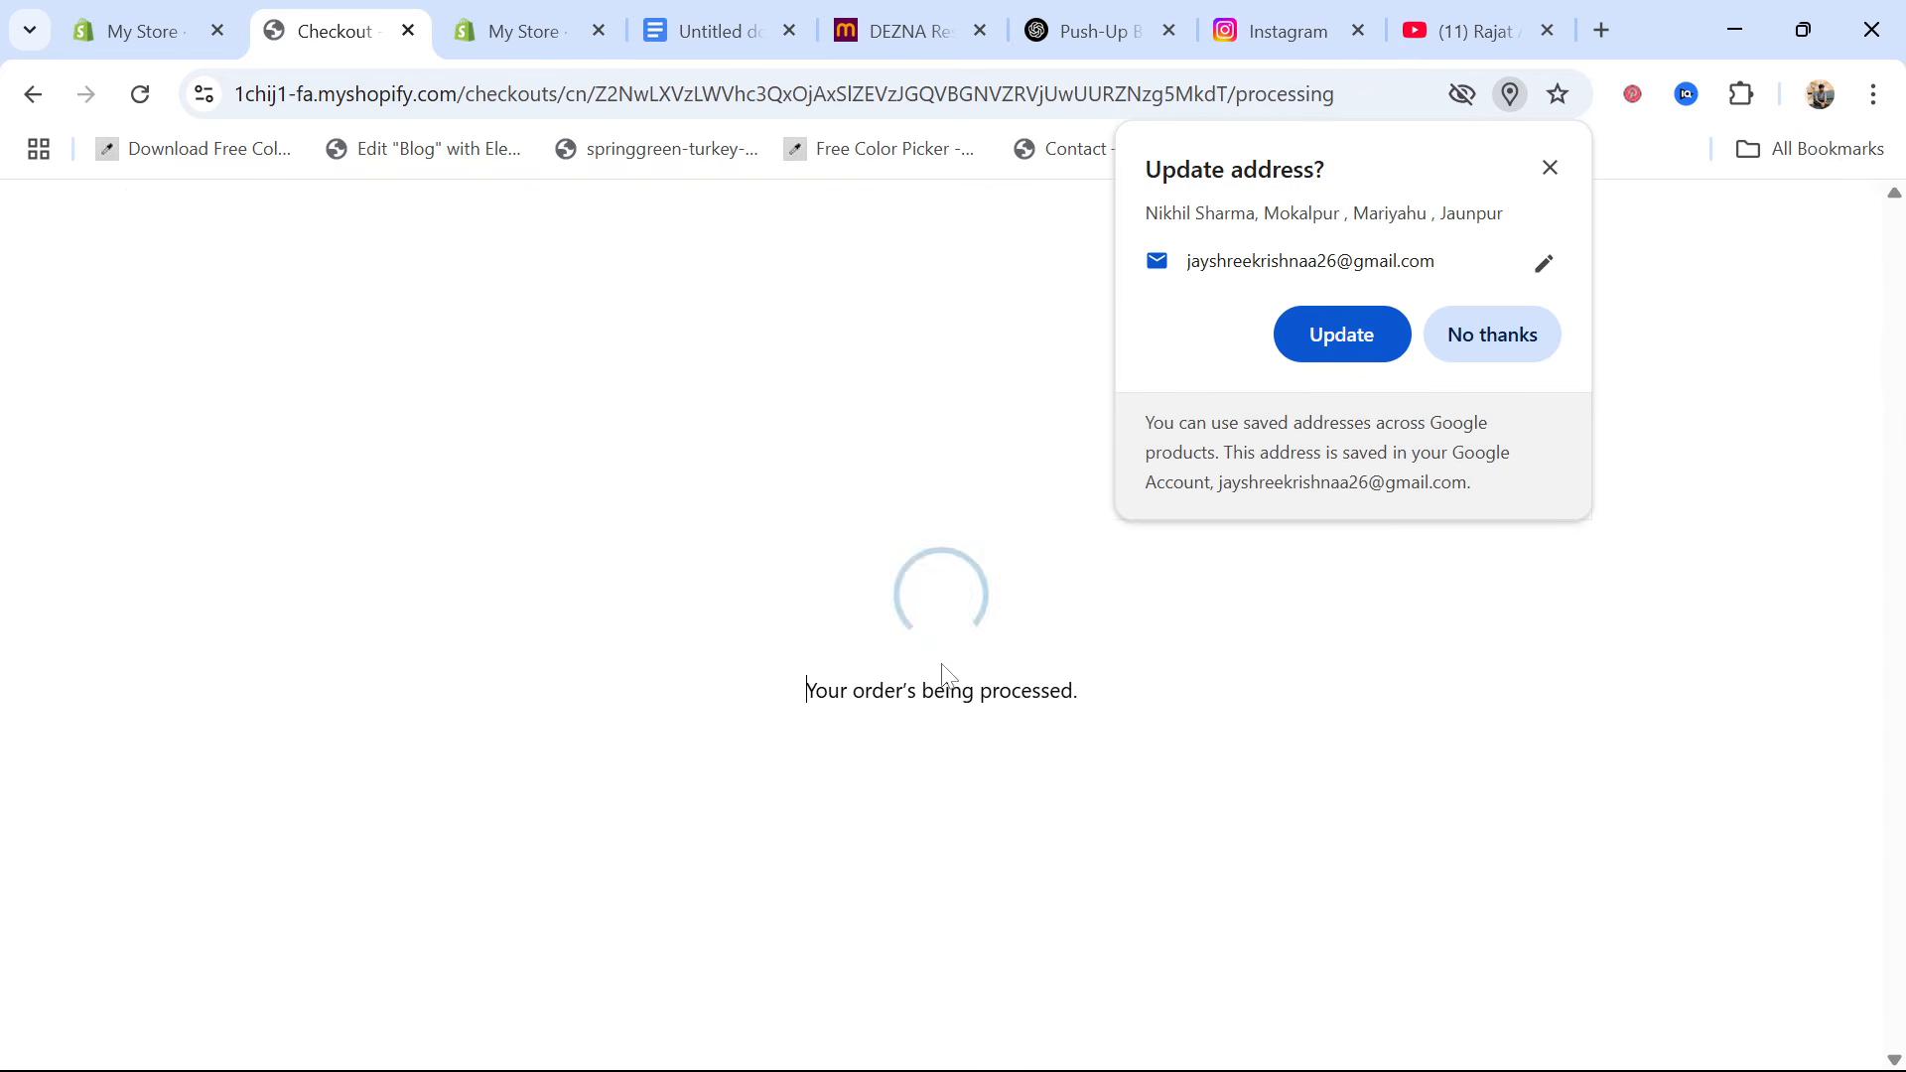
pyautogui.click(1550, 170)
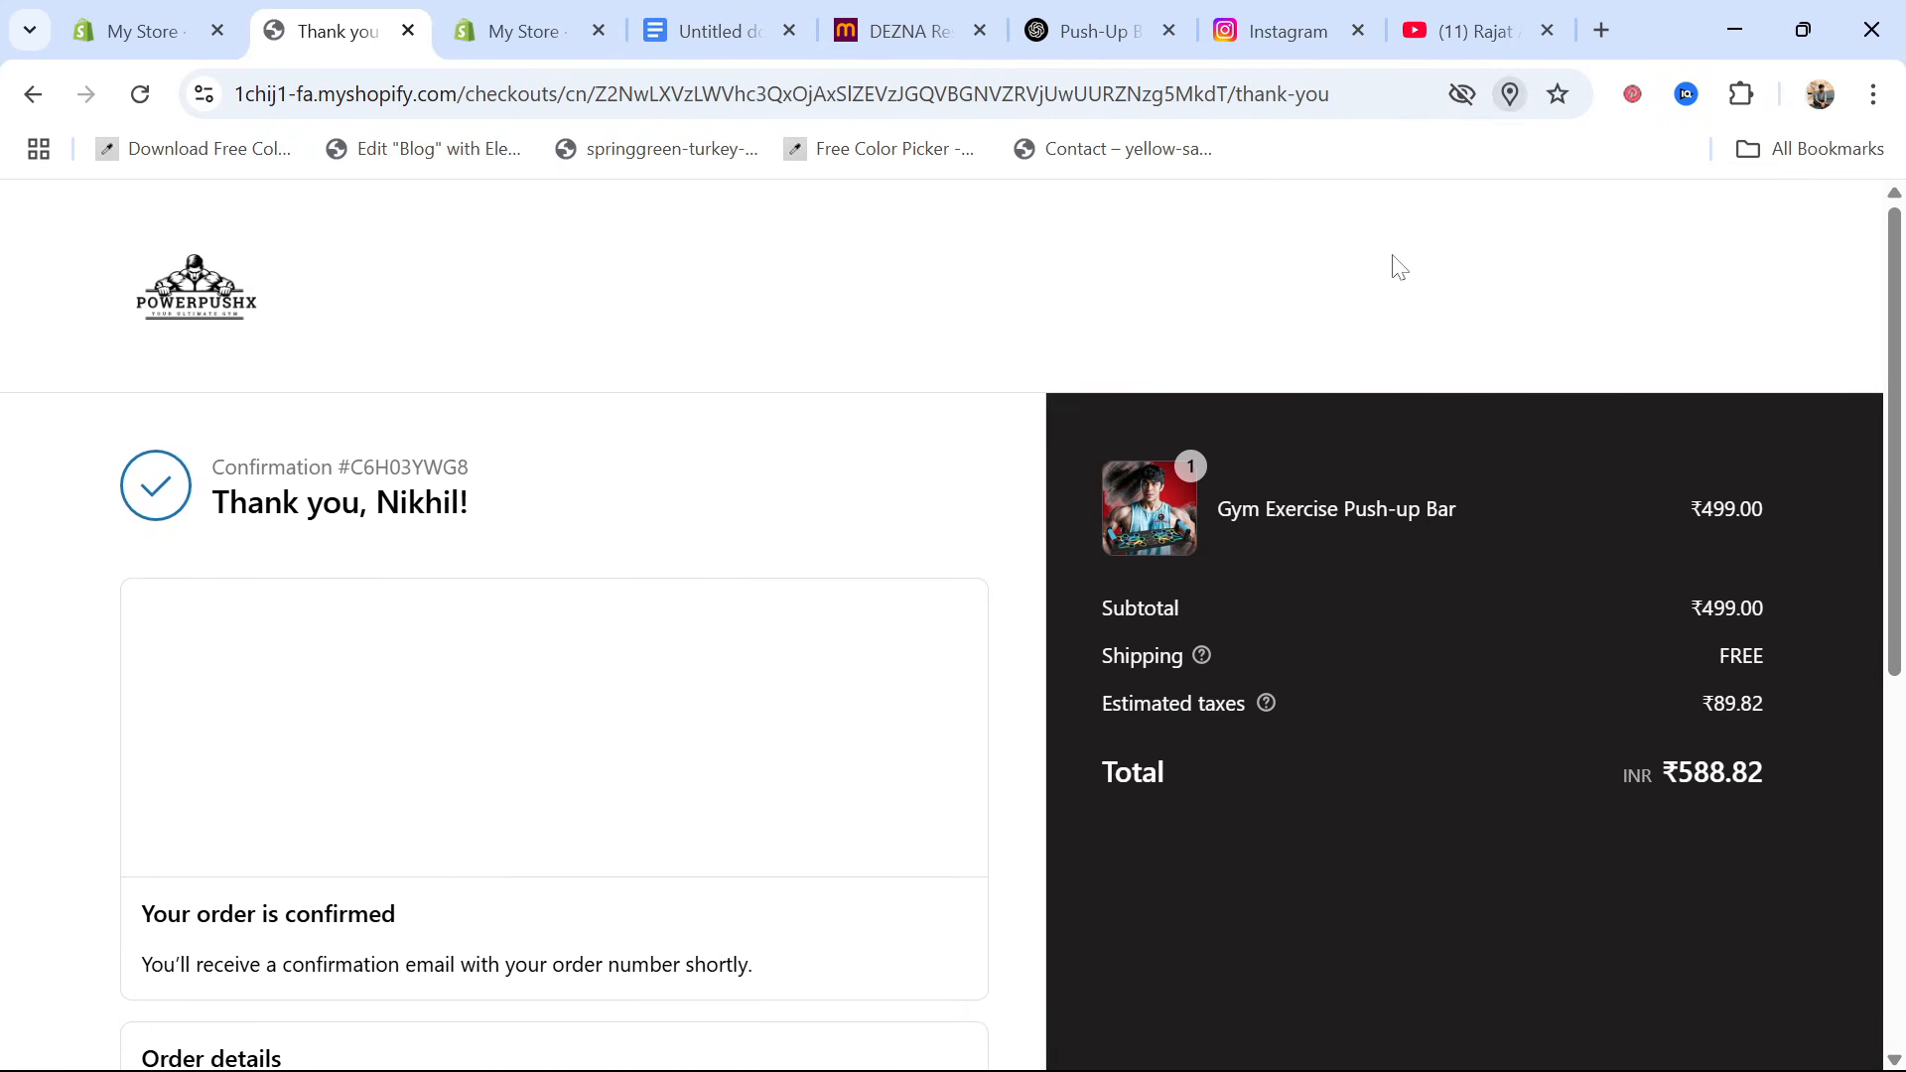
# Review the confirmation page of the placed order, including its order details, payment method and price summary
pyautogui.scroll(-4, 369, 809)
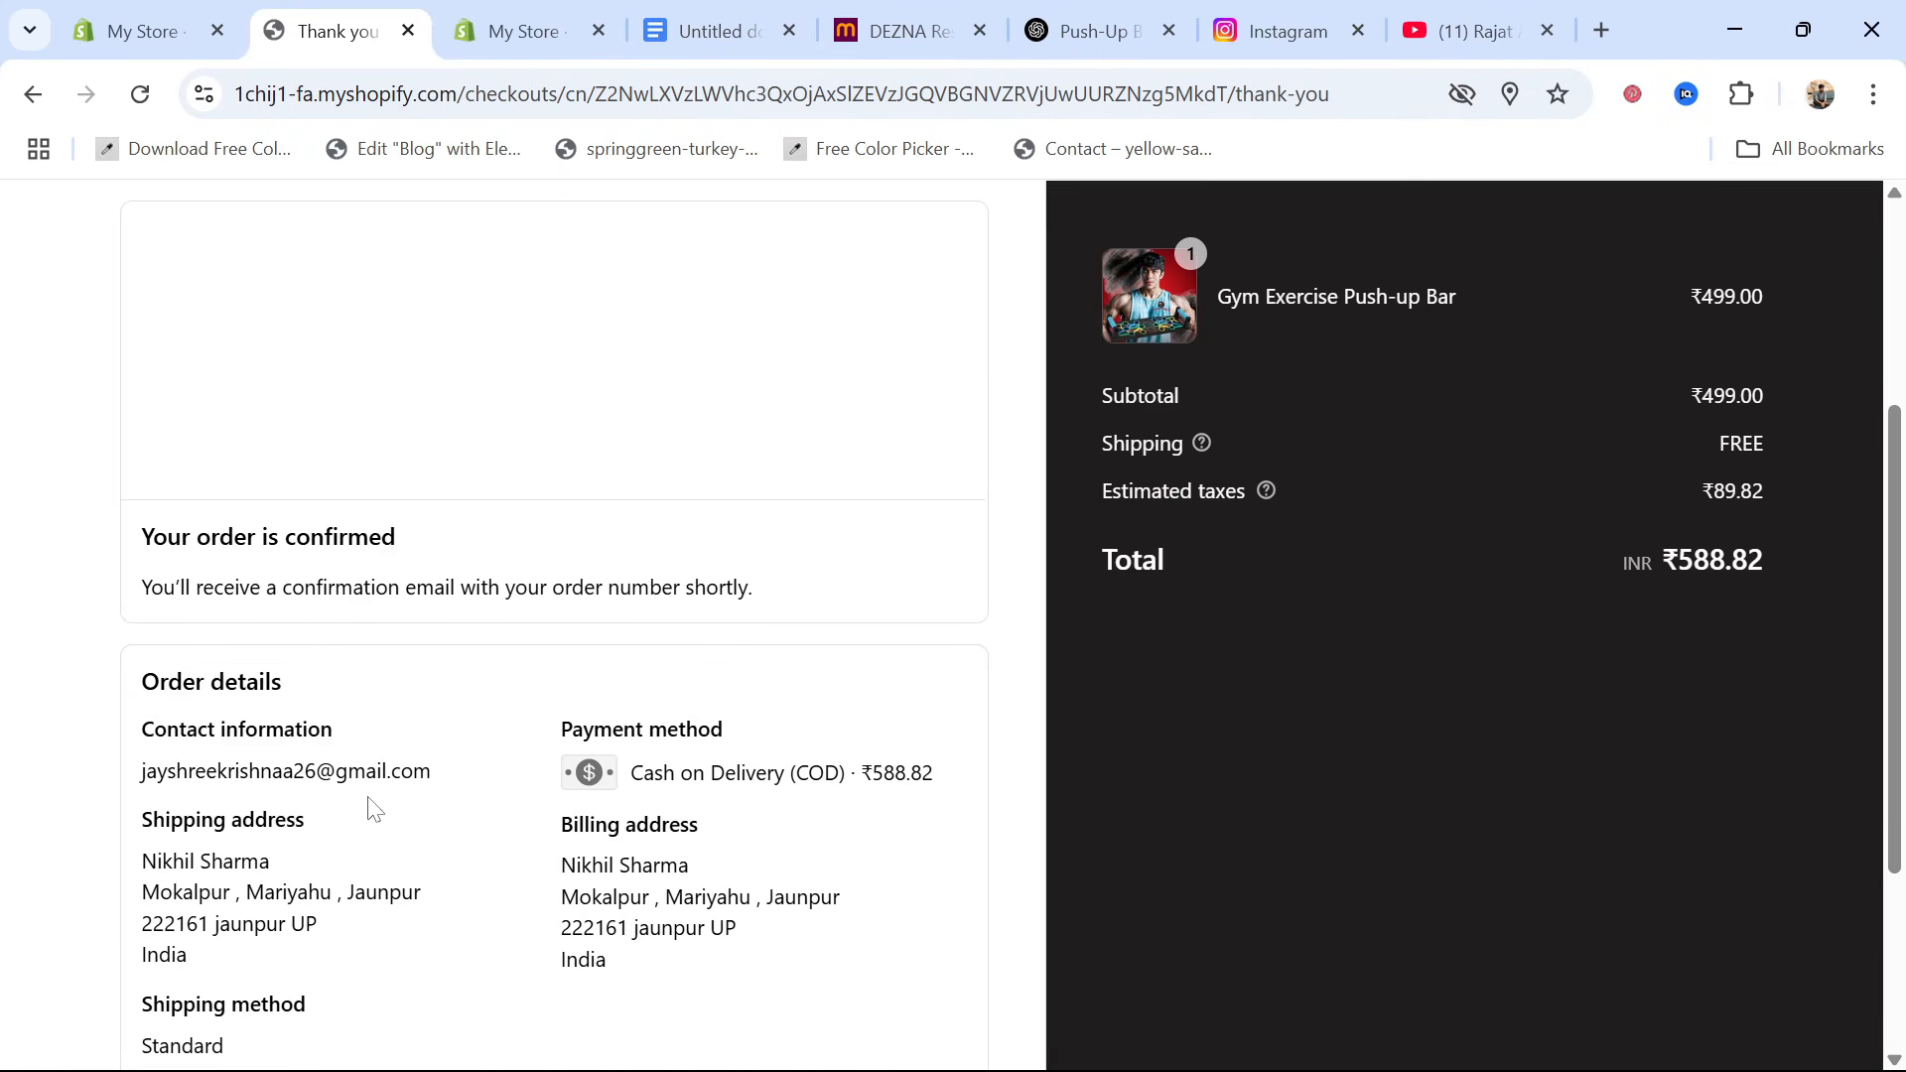
pyautogui.scroll(3, 369, 809)
pyautogui.scroll(1, 367, 806)
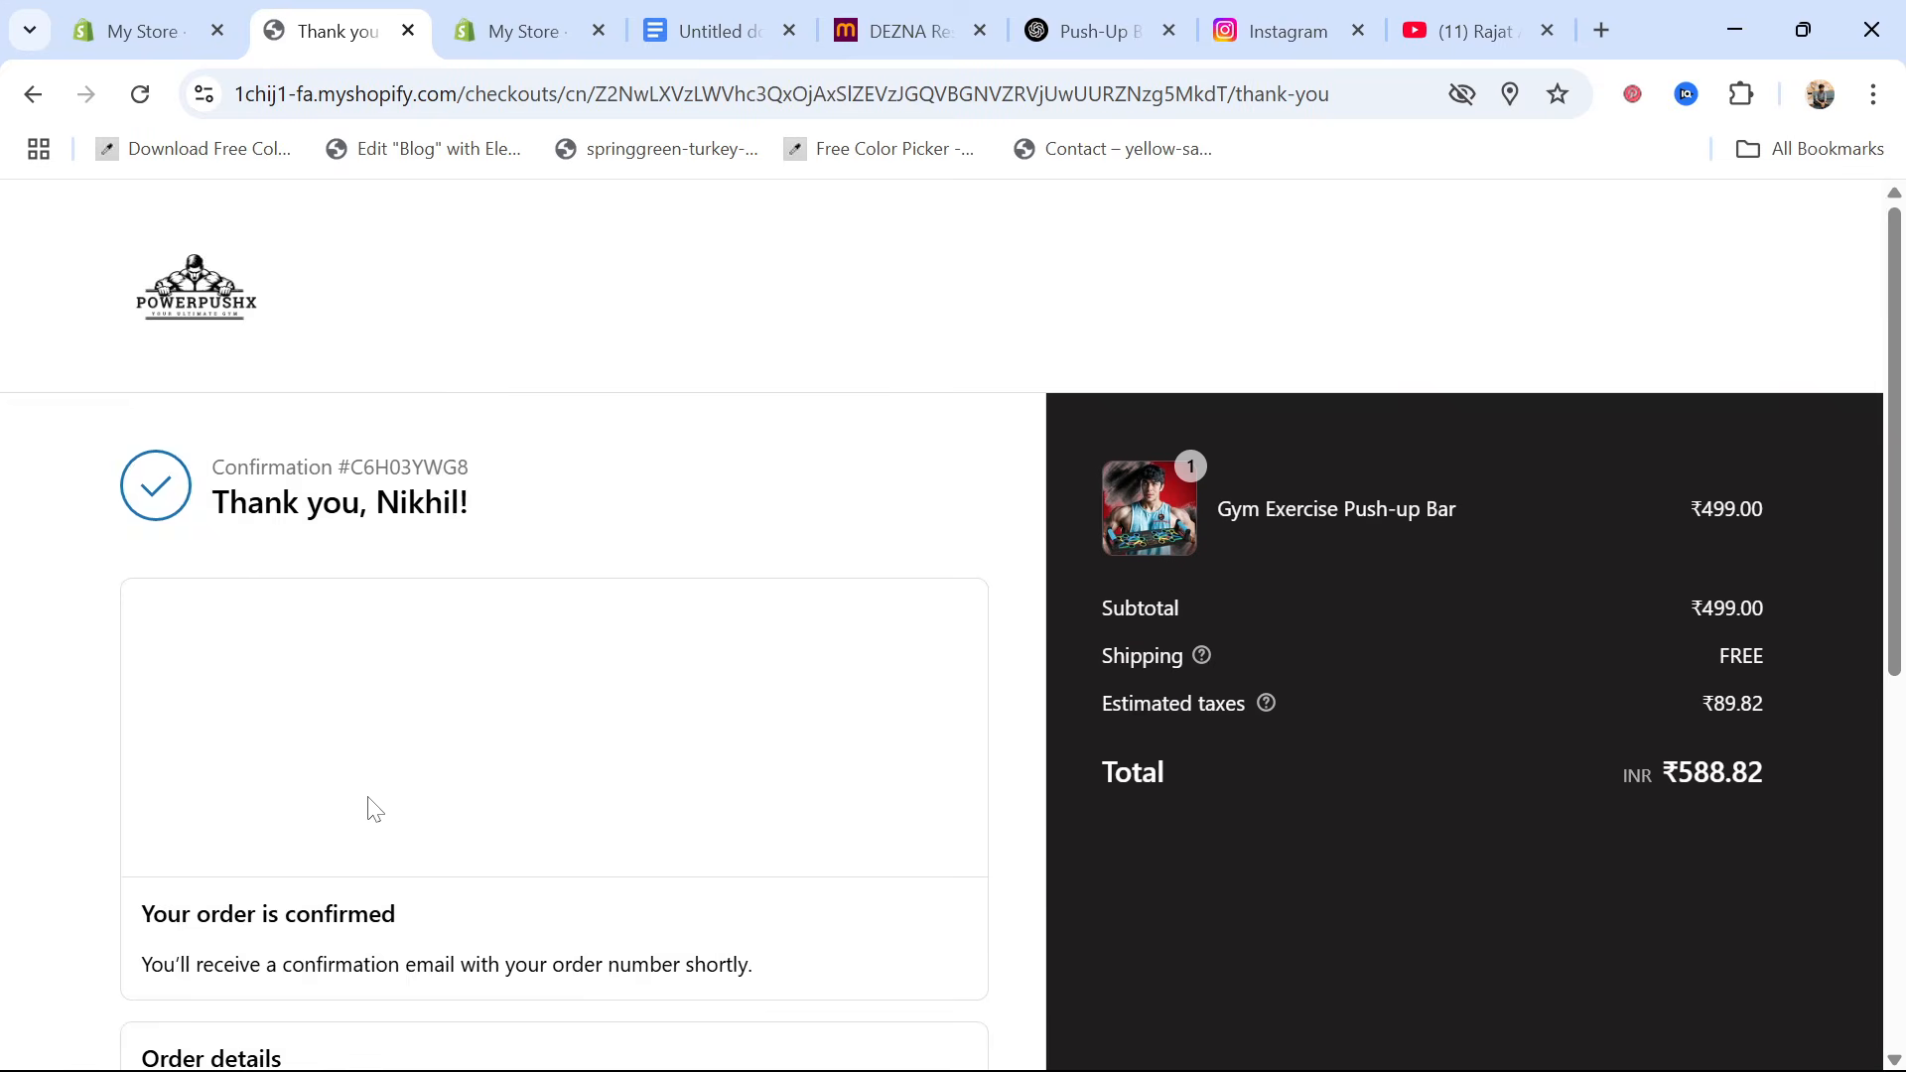
pyautogui.scroll(-5, 366, 804)
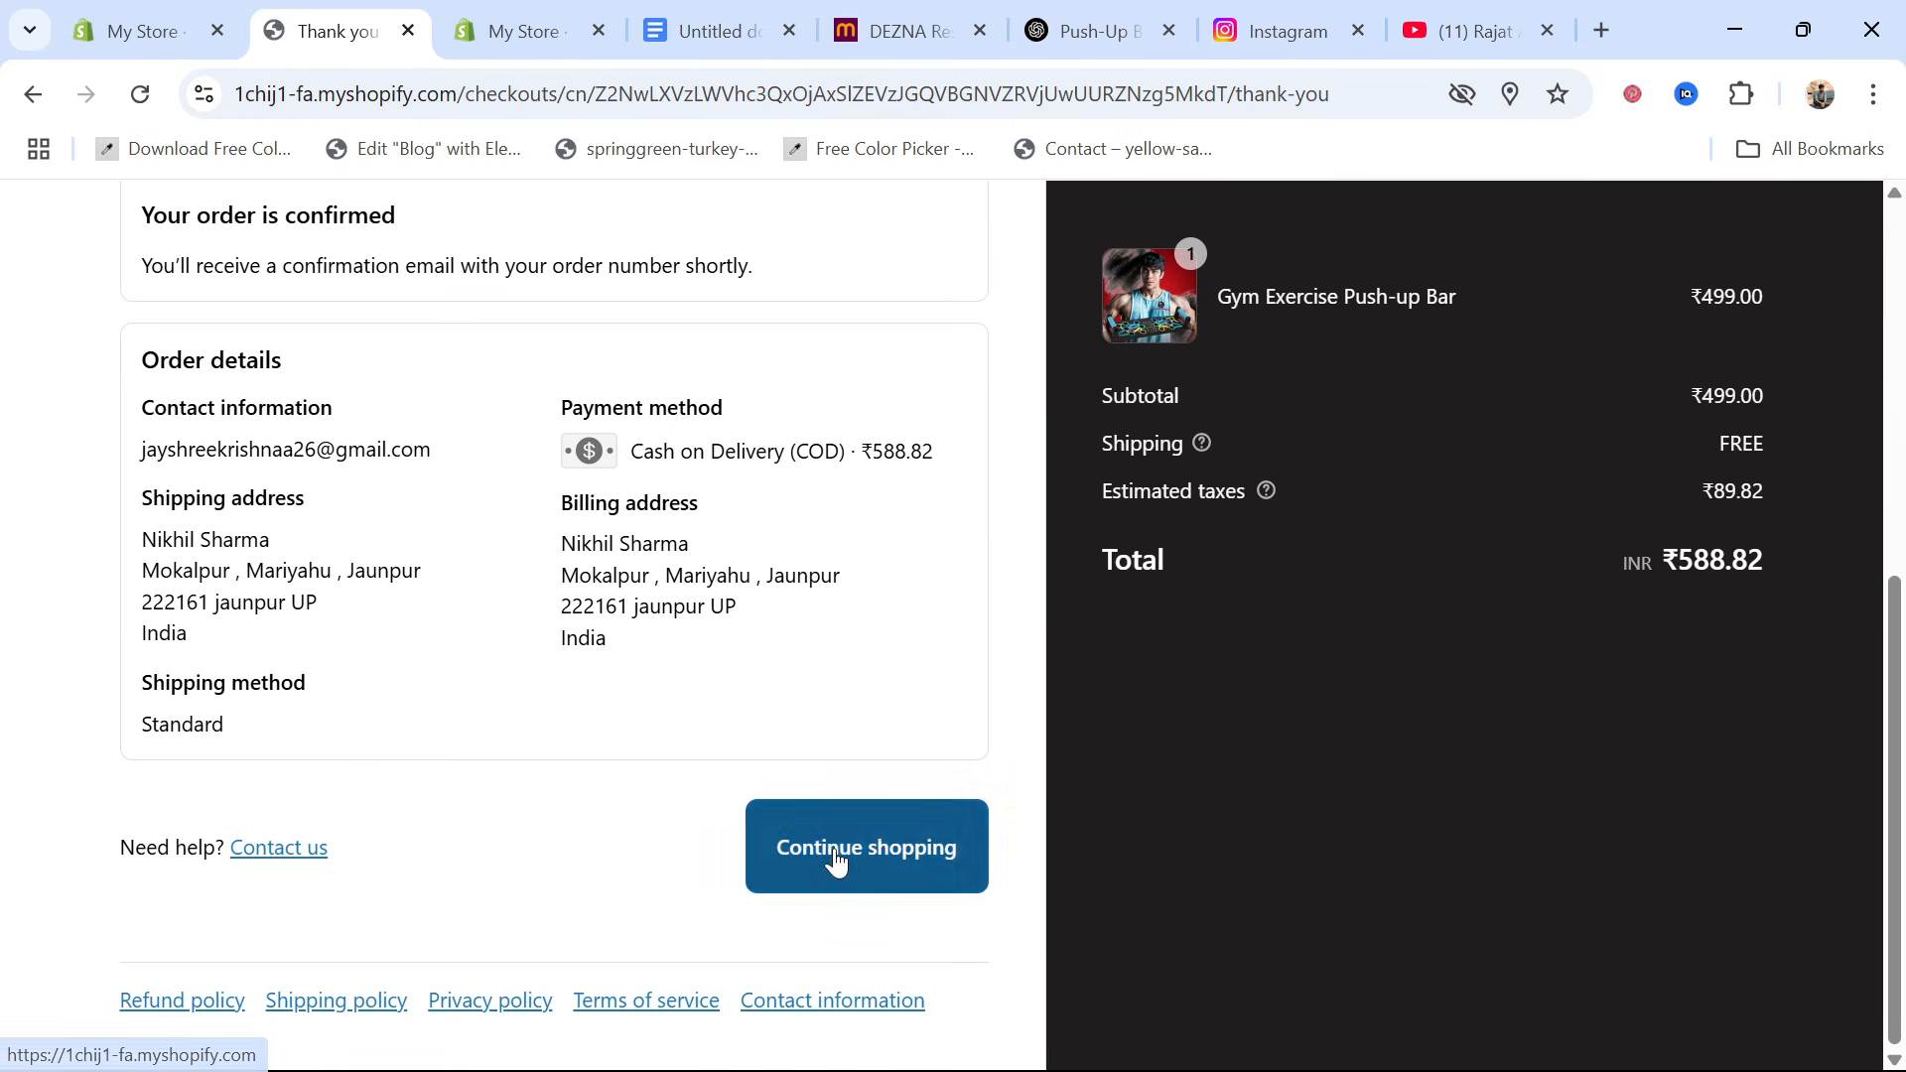
pyautogui.scroll(6, 524, 919)
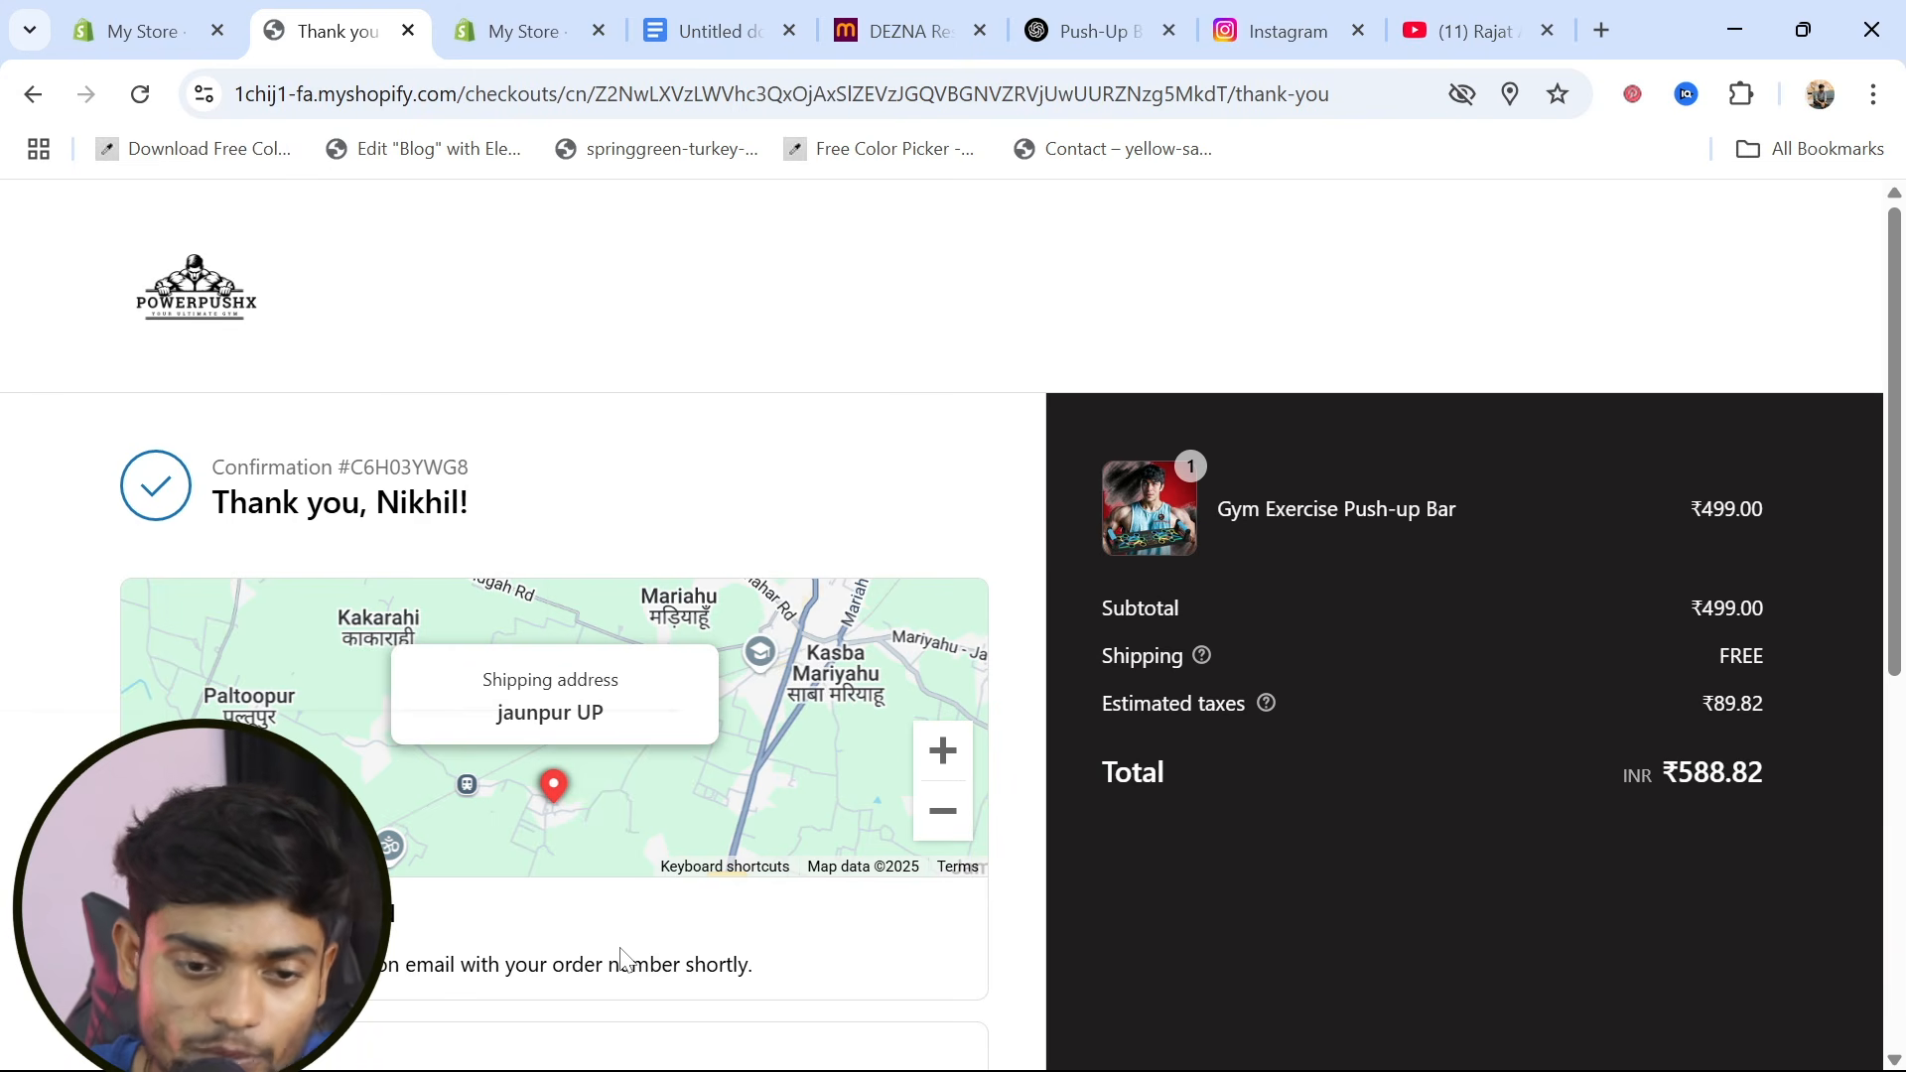
# Leave the theme editor, open the store's Analytics page, reload it and examine the sales, sessions and conversion reports
pyautogui.click(117, 36)
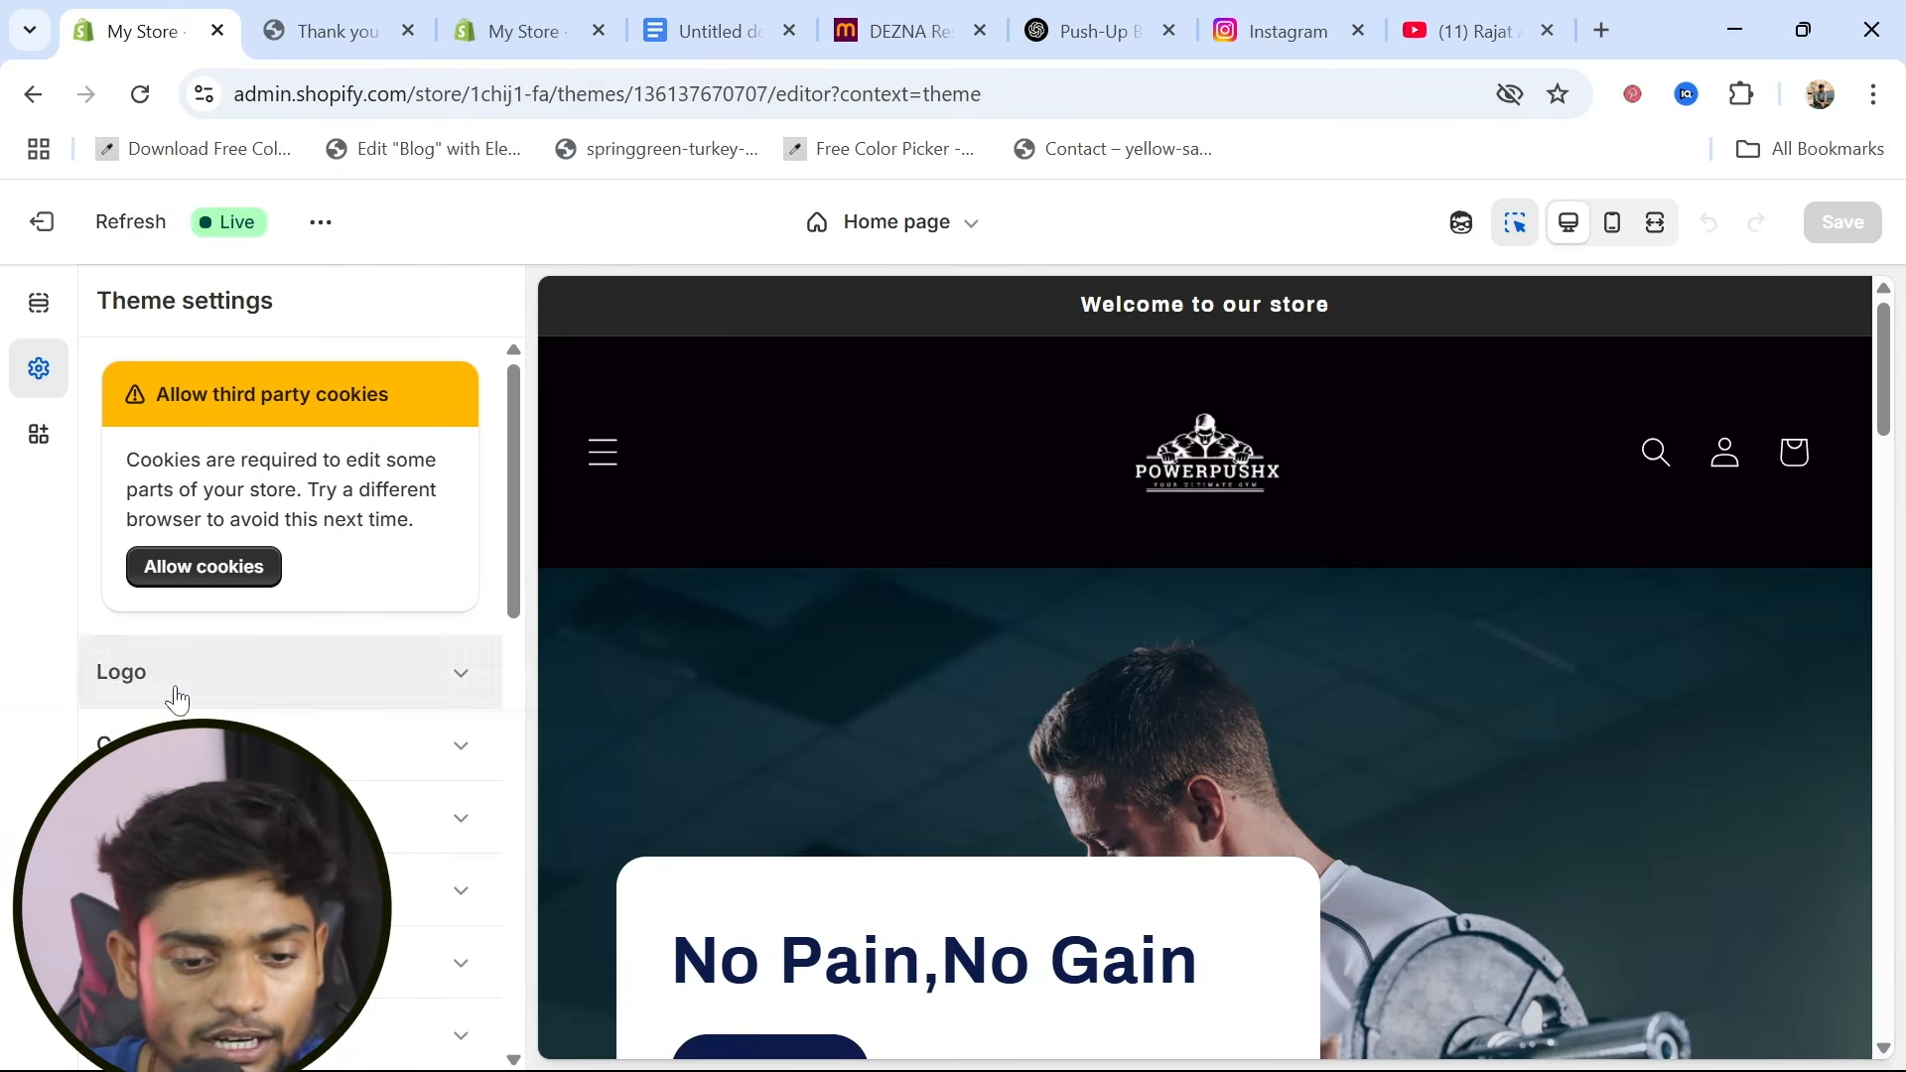
pyautogui.click(44, 234)
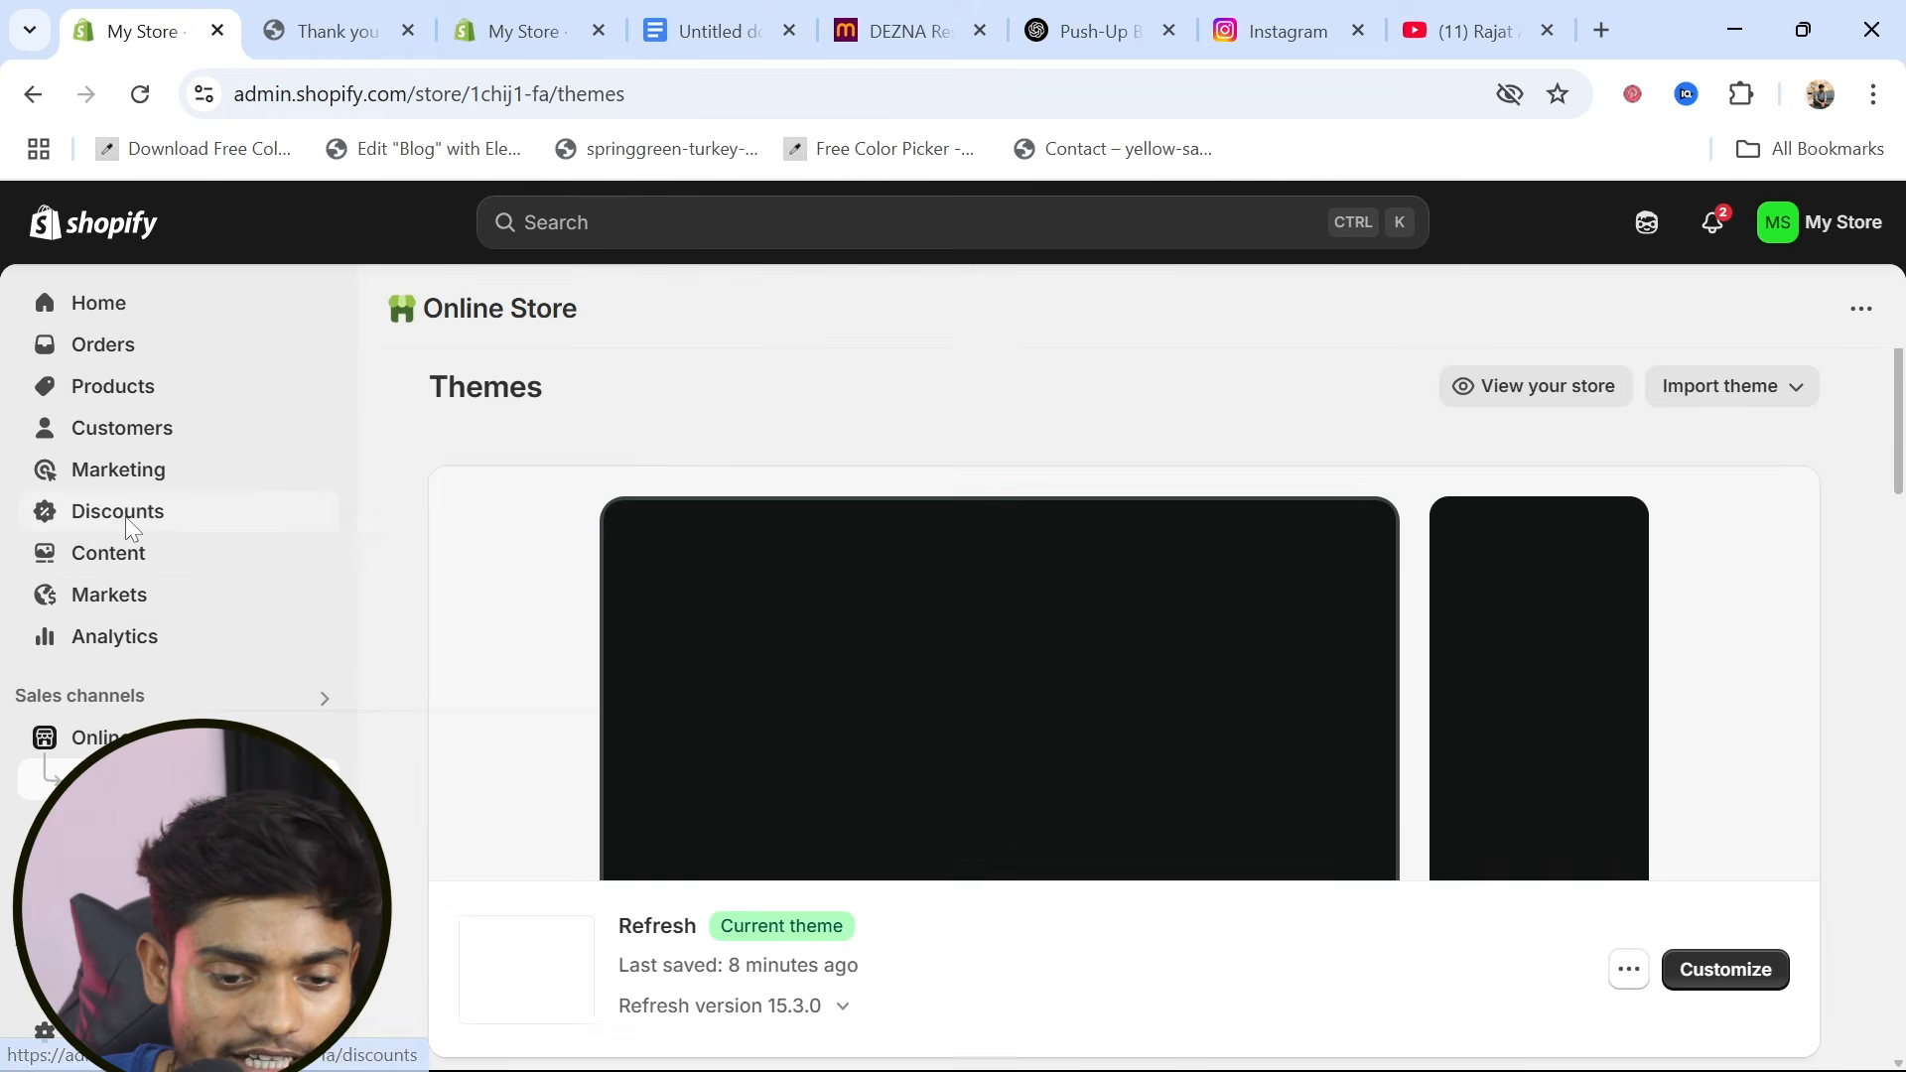
pyautogui.click(108, 656)
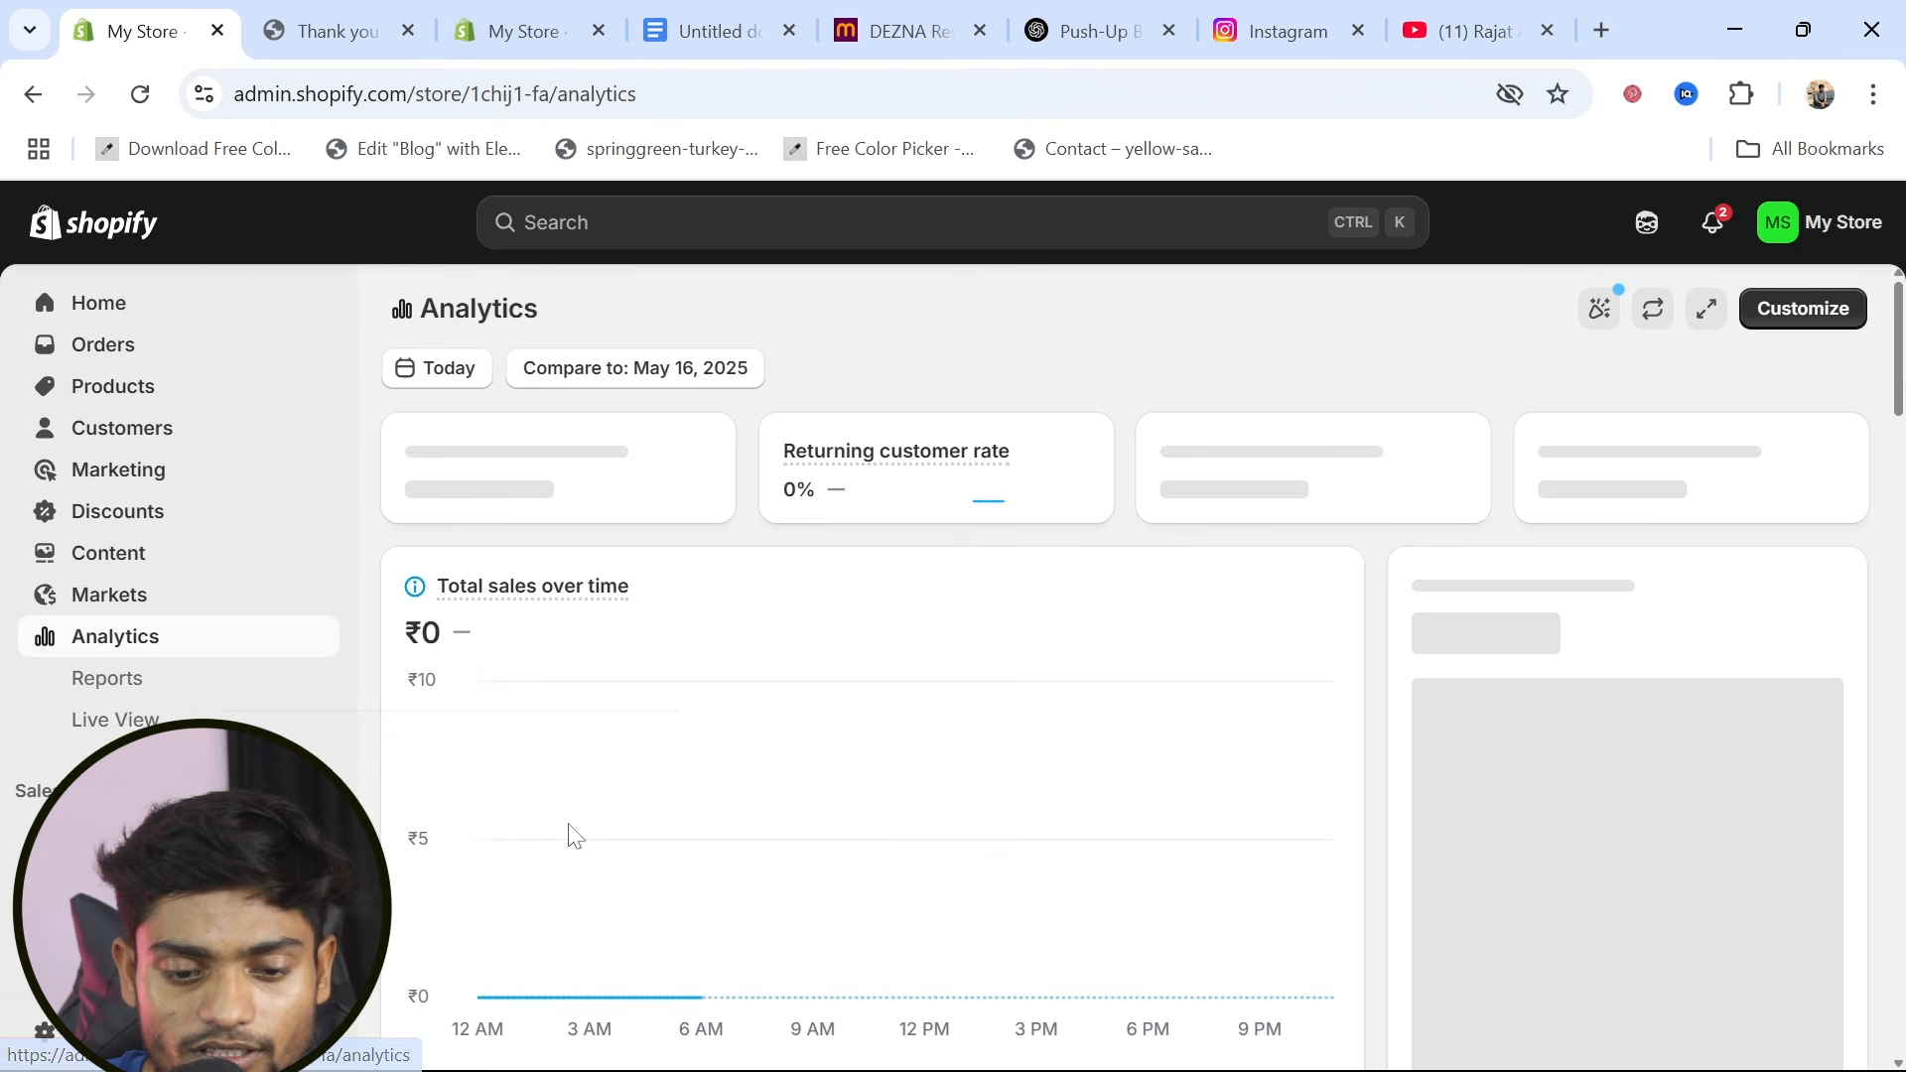
pyautogui.scroll(-4, 574, 836)
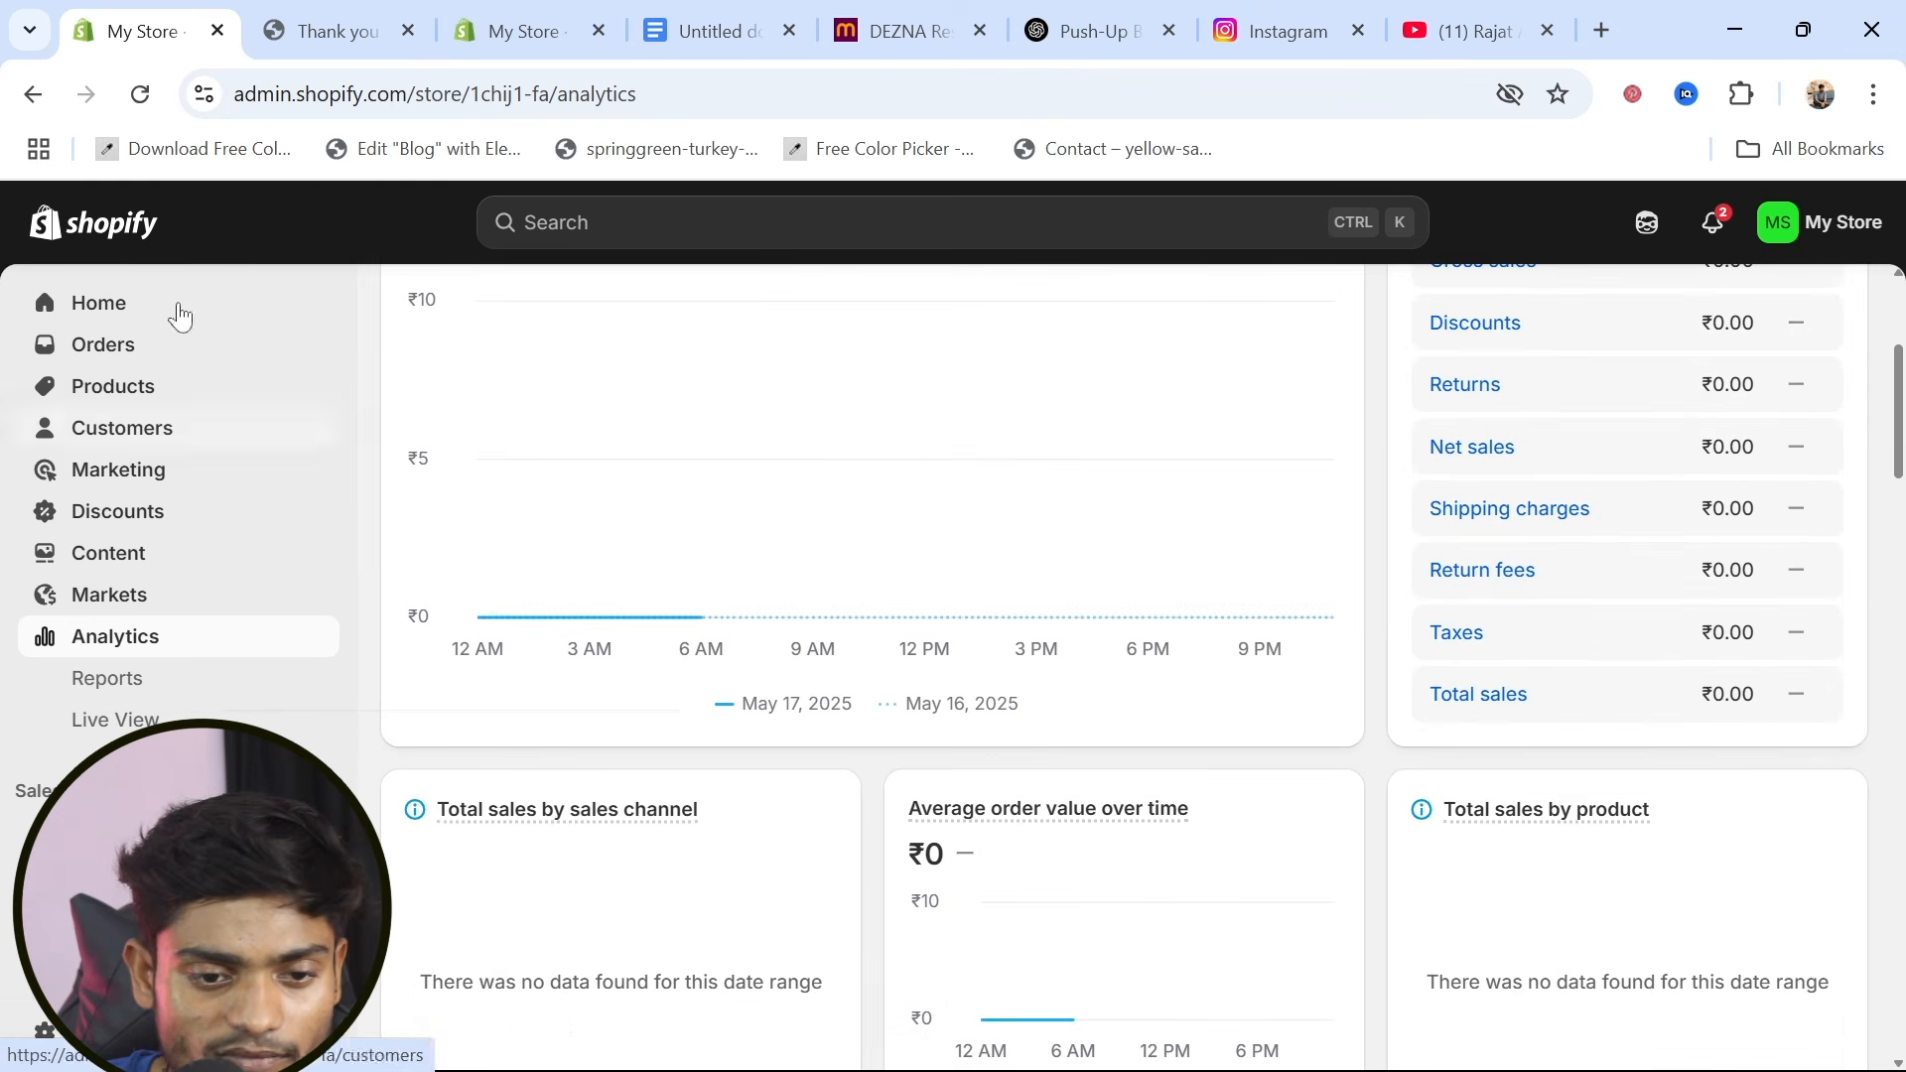
pyautogui.click(140, 95)
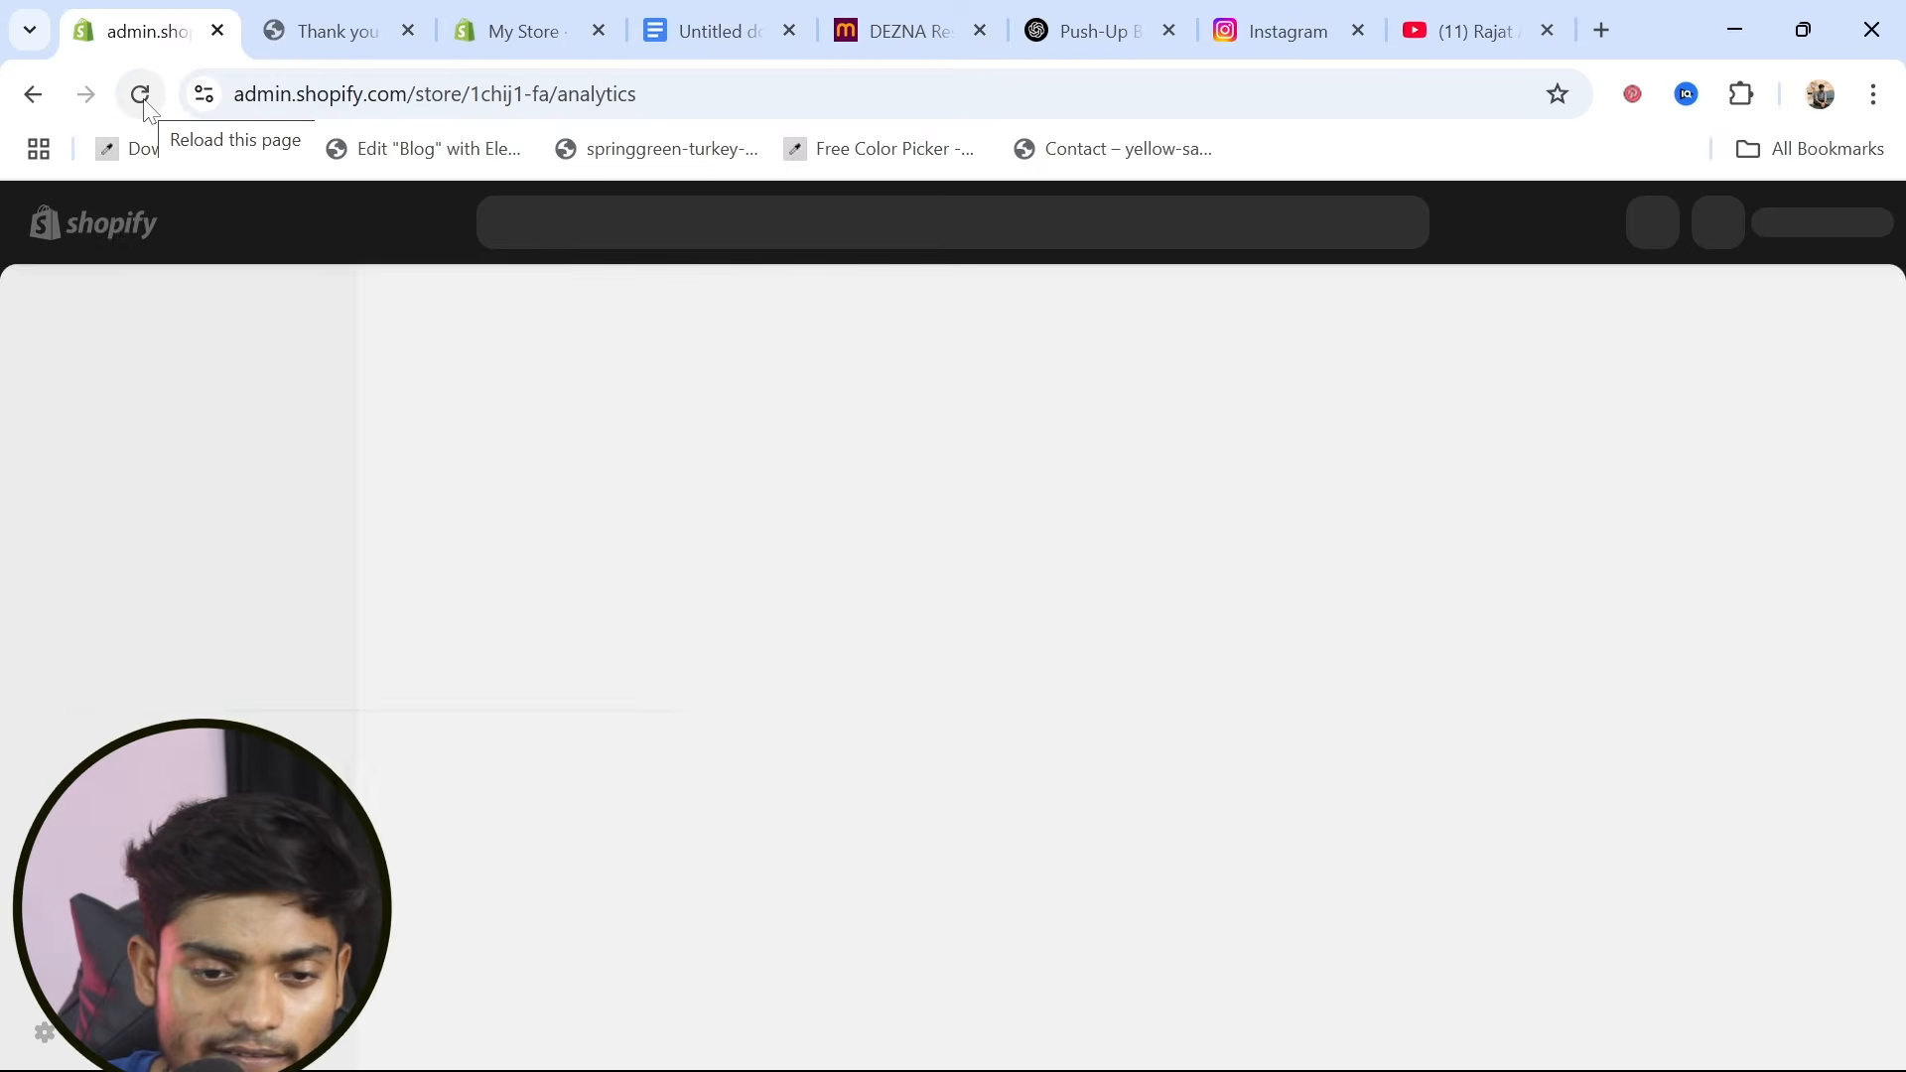
pyautogui.scroll(-5, 502, 806)
pyautogui.scroll(-4, 503, 800)
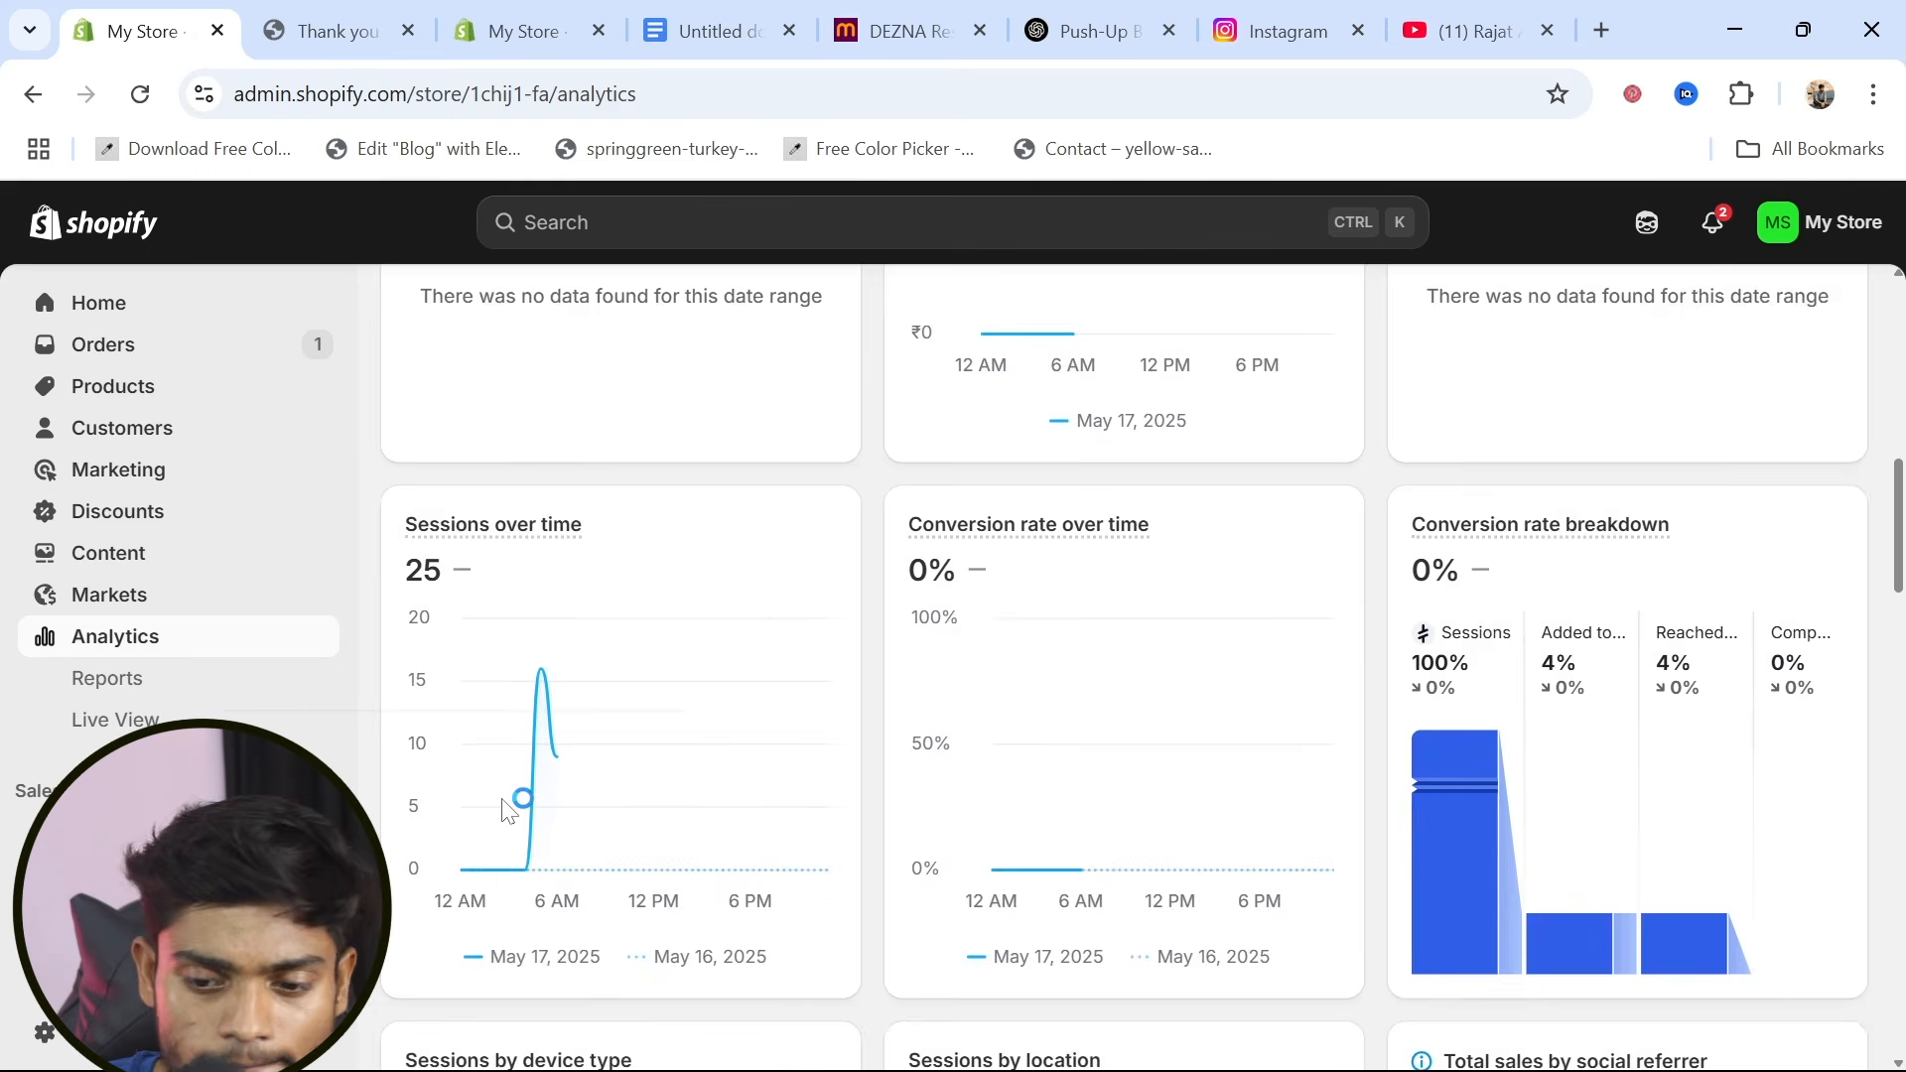
pyautogui.scroll(9, 502, 799)
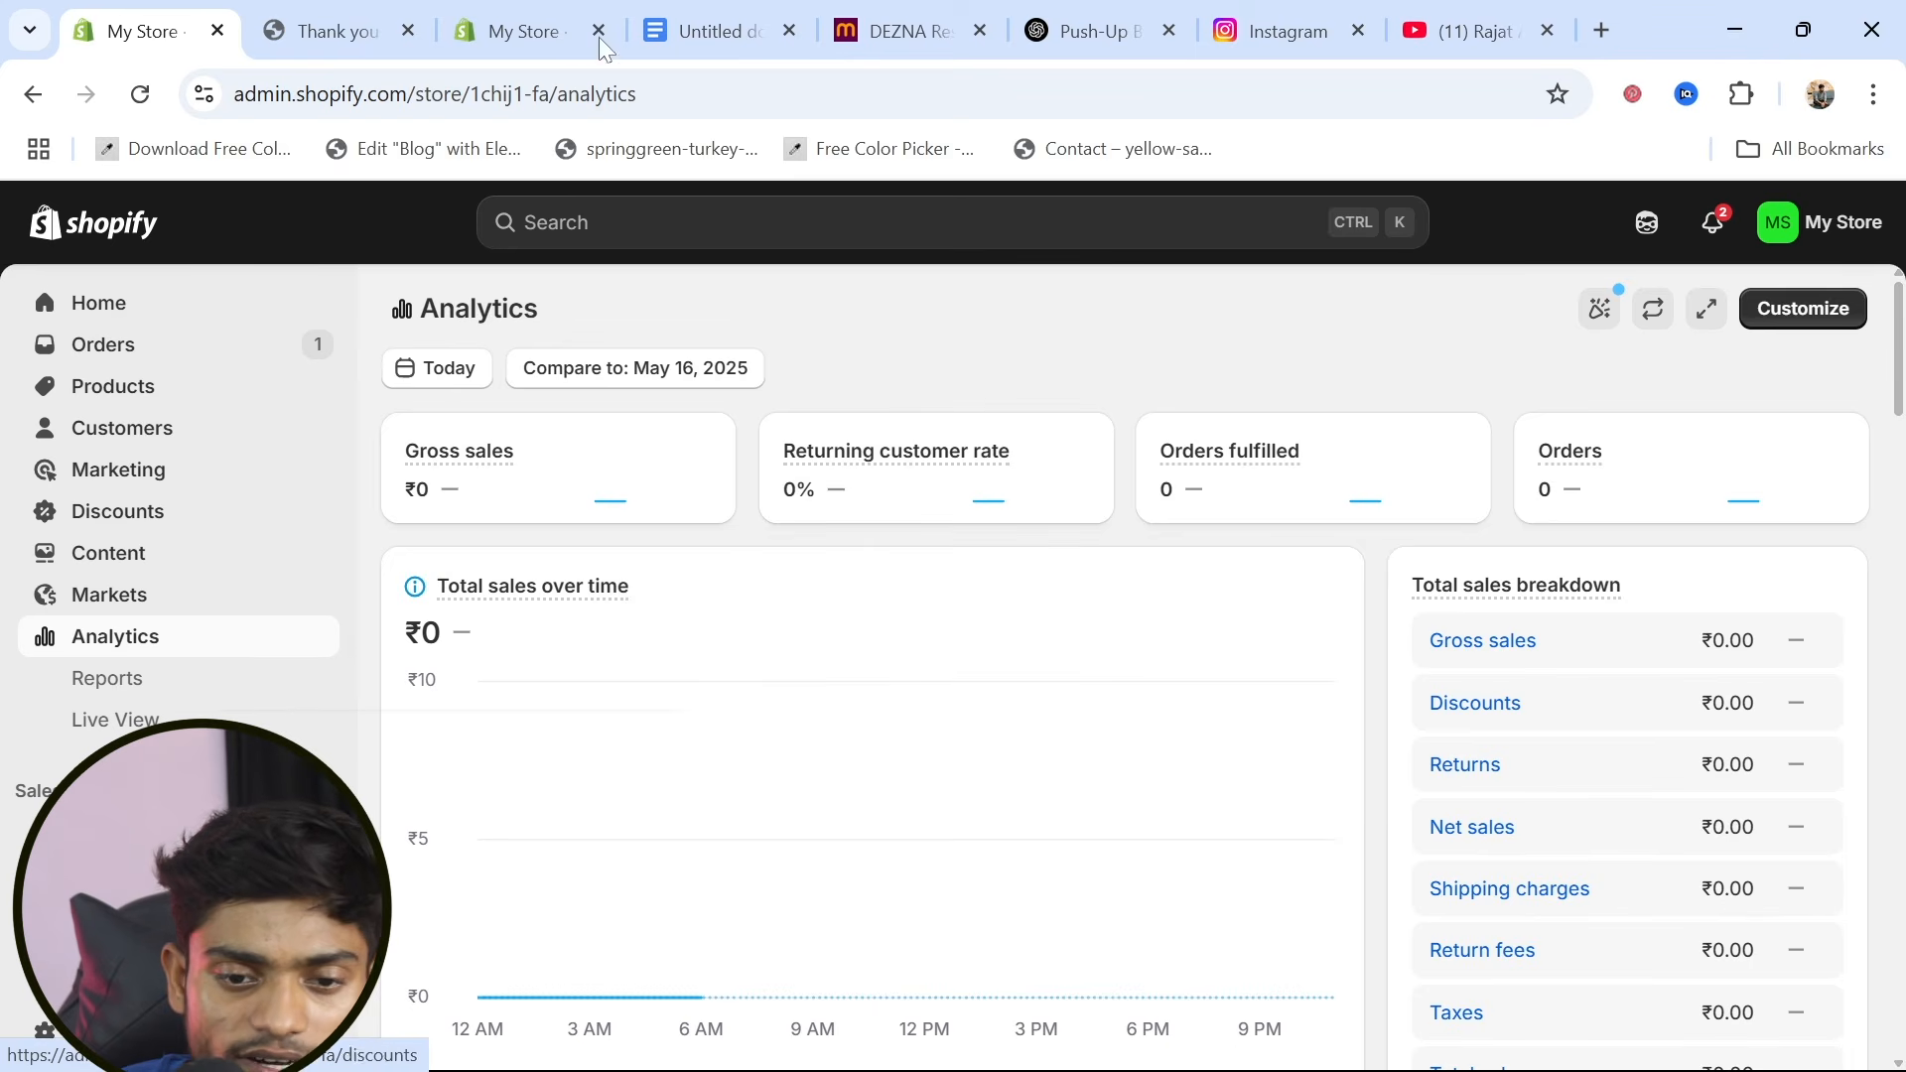
# Return to the storefront home page, open the DEZNA Resistance Bands Set product and start checkout with Buy it now
pyautogui.click(499, 31)
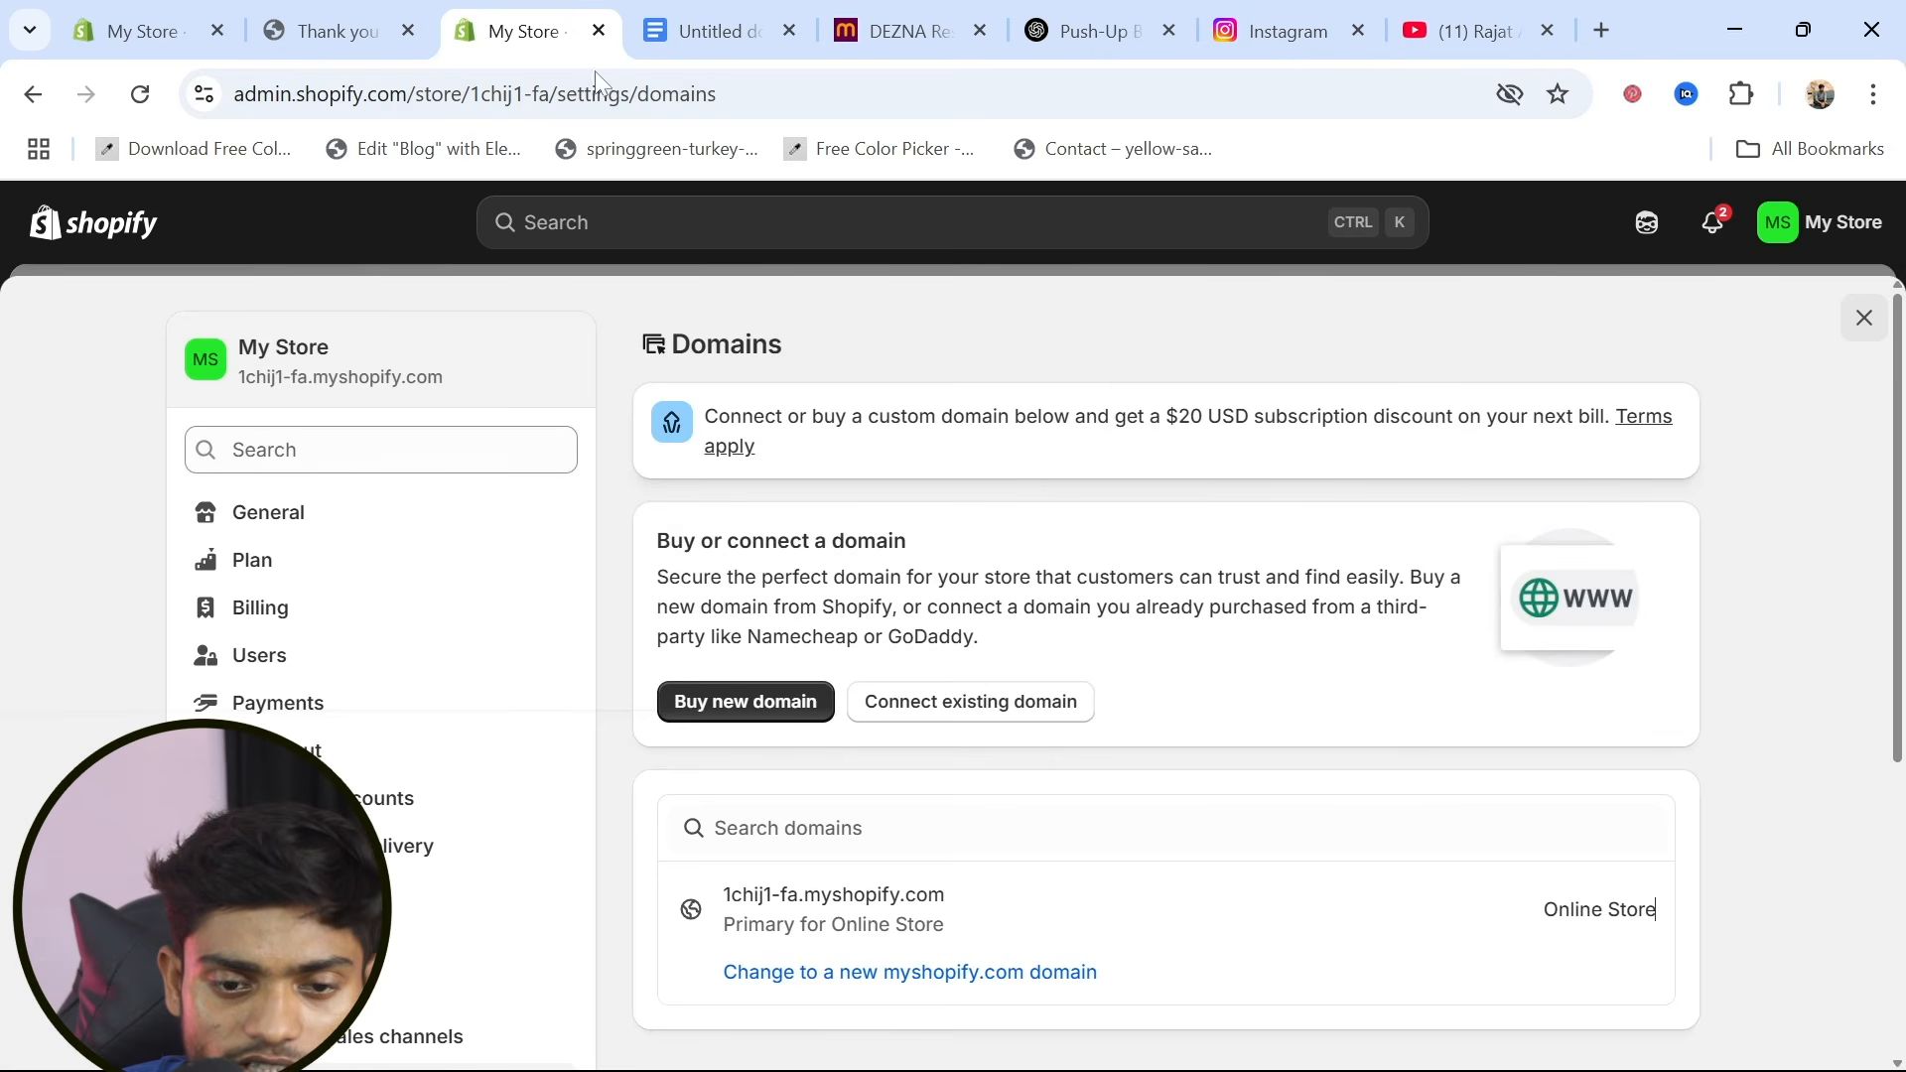
pyautogui.click(334, 33)
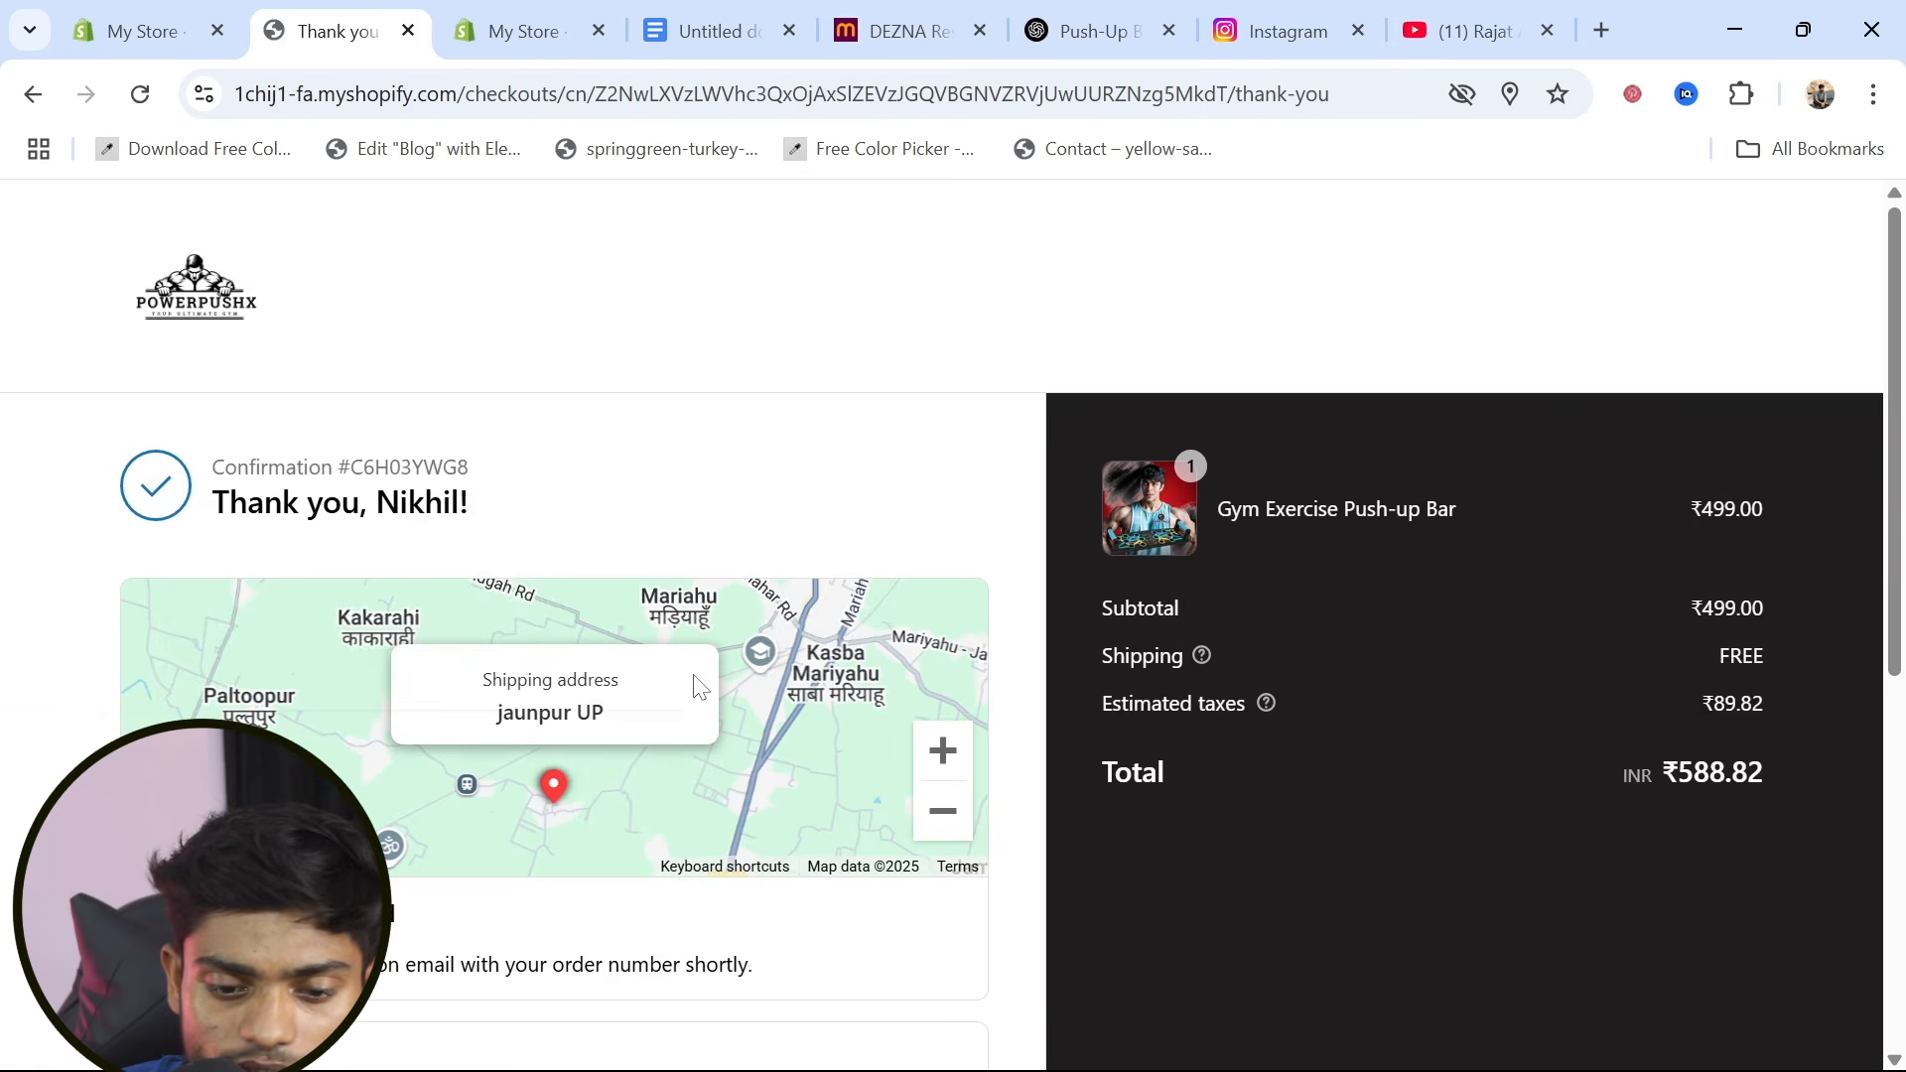
pyautogui.scroll(-7, 698, 685)
pyautogui.scroll(7, 698, 685)
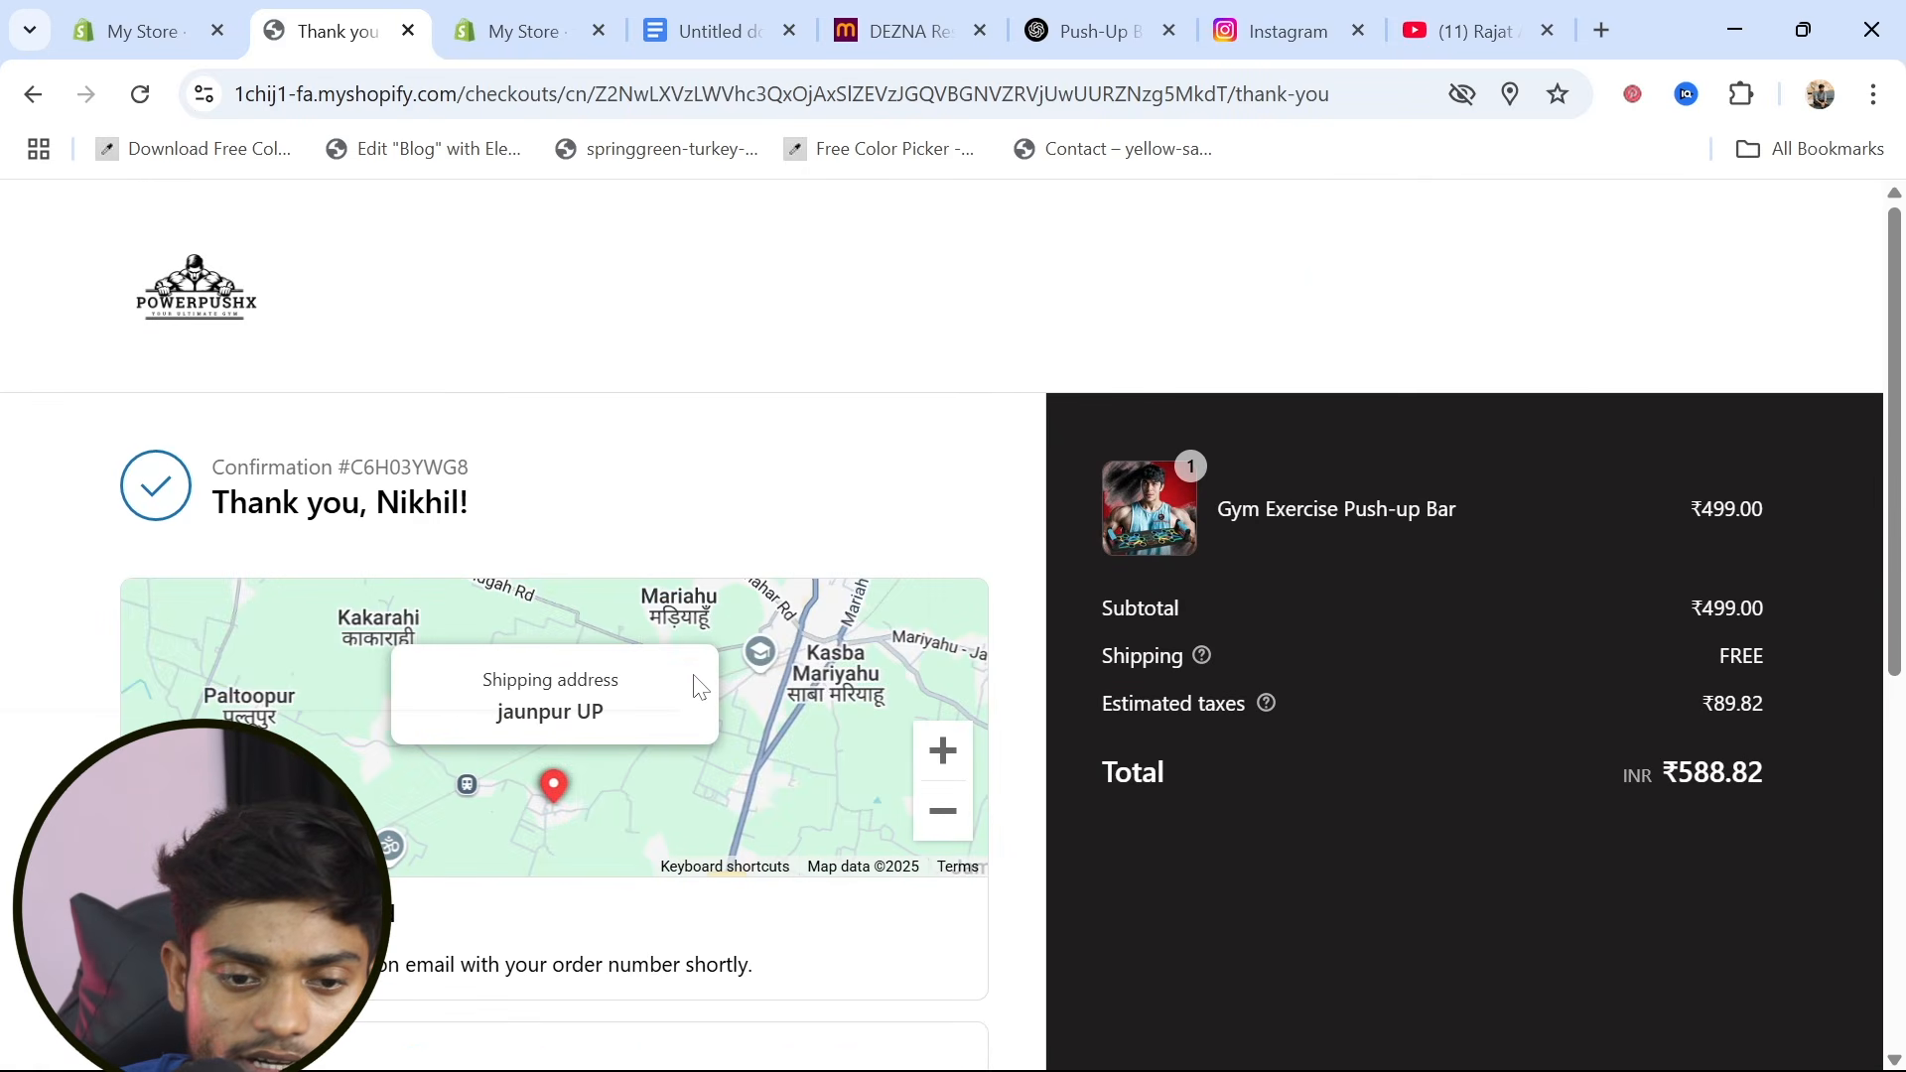
pyautogui.click(33, 97)
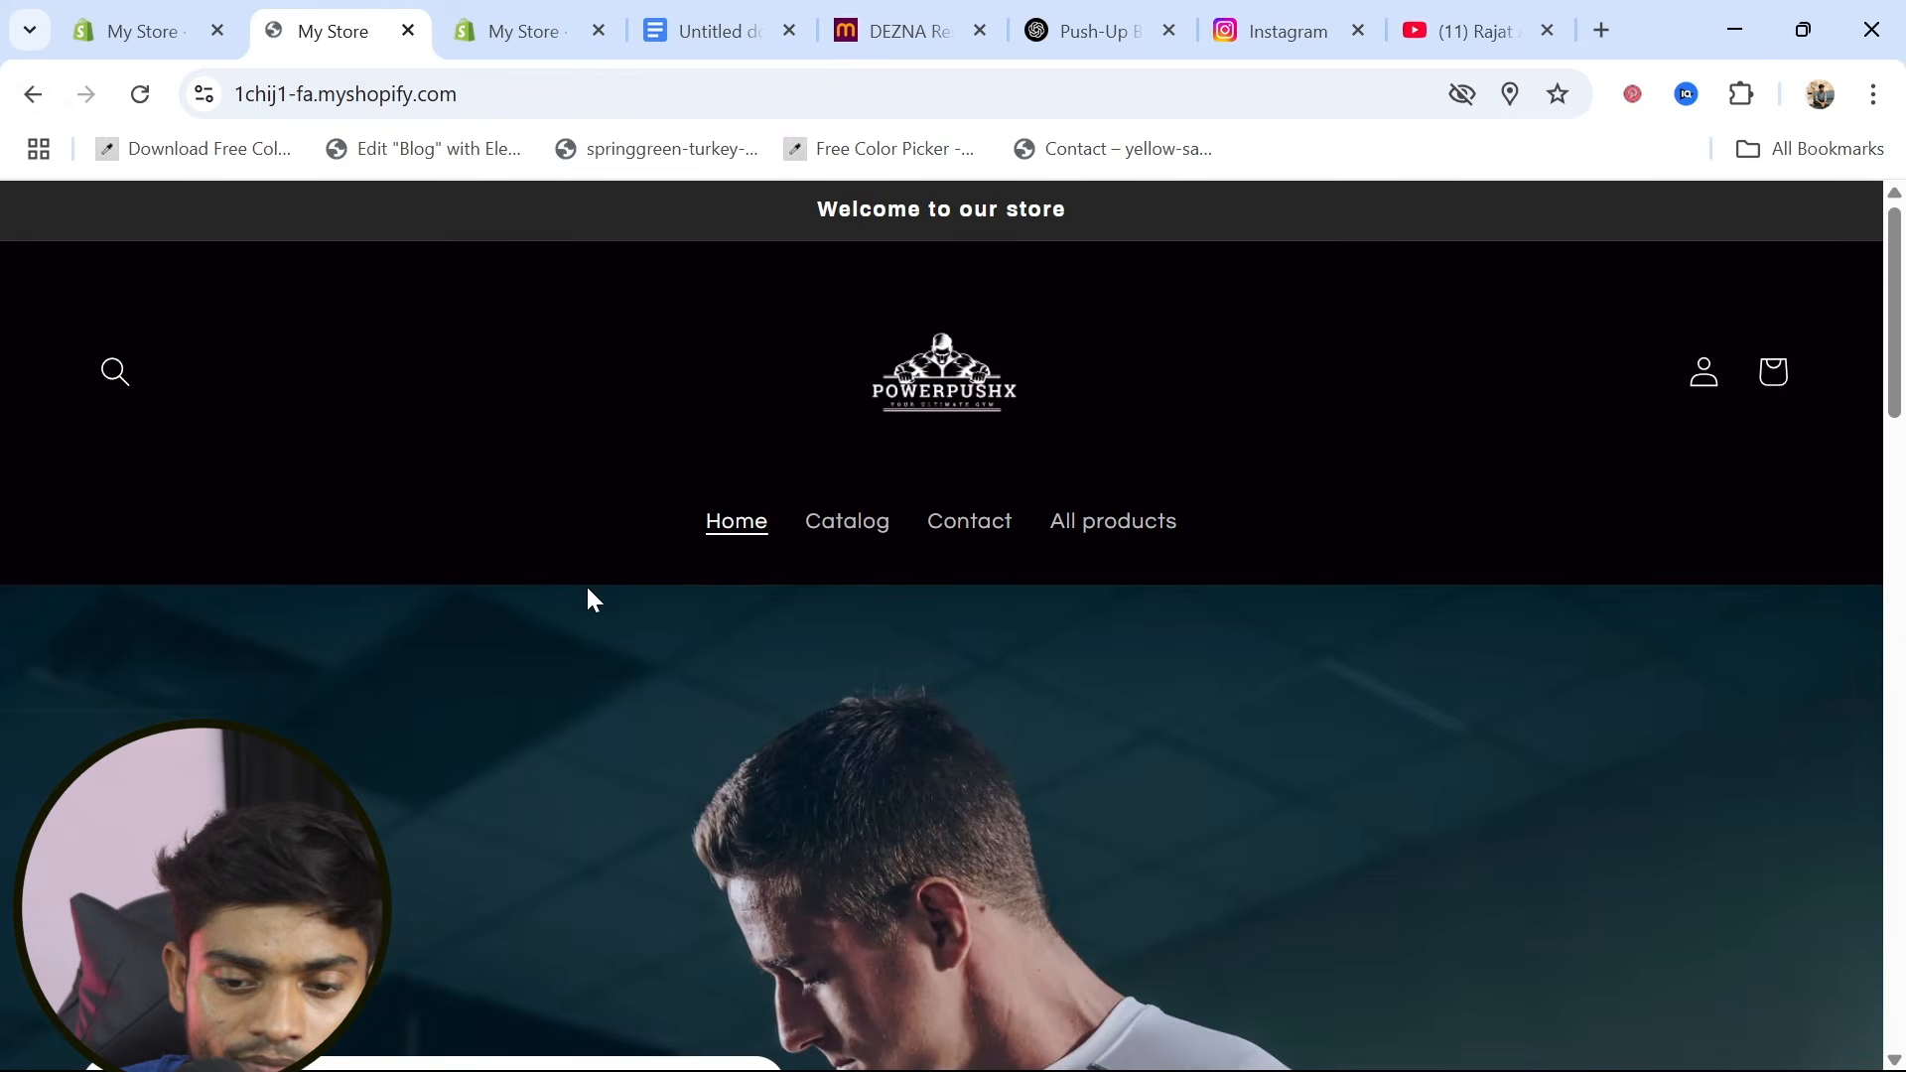
pyautogui.scroll(-15, 587, 596)
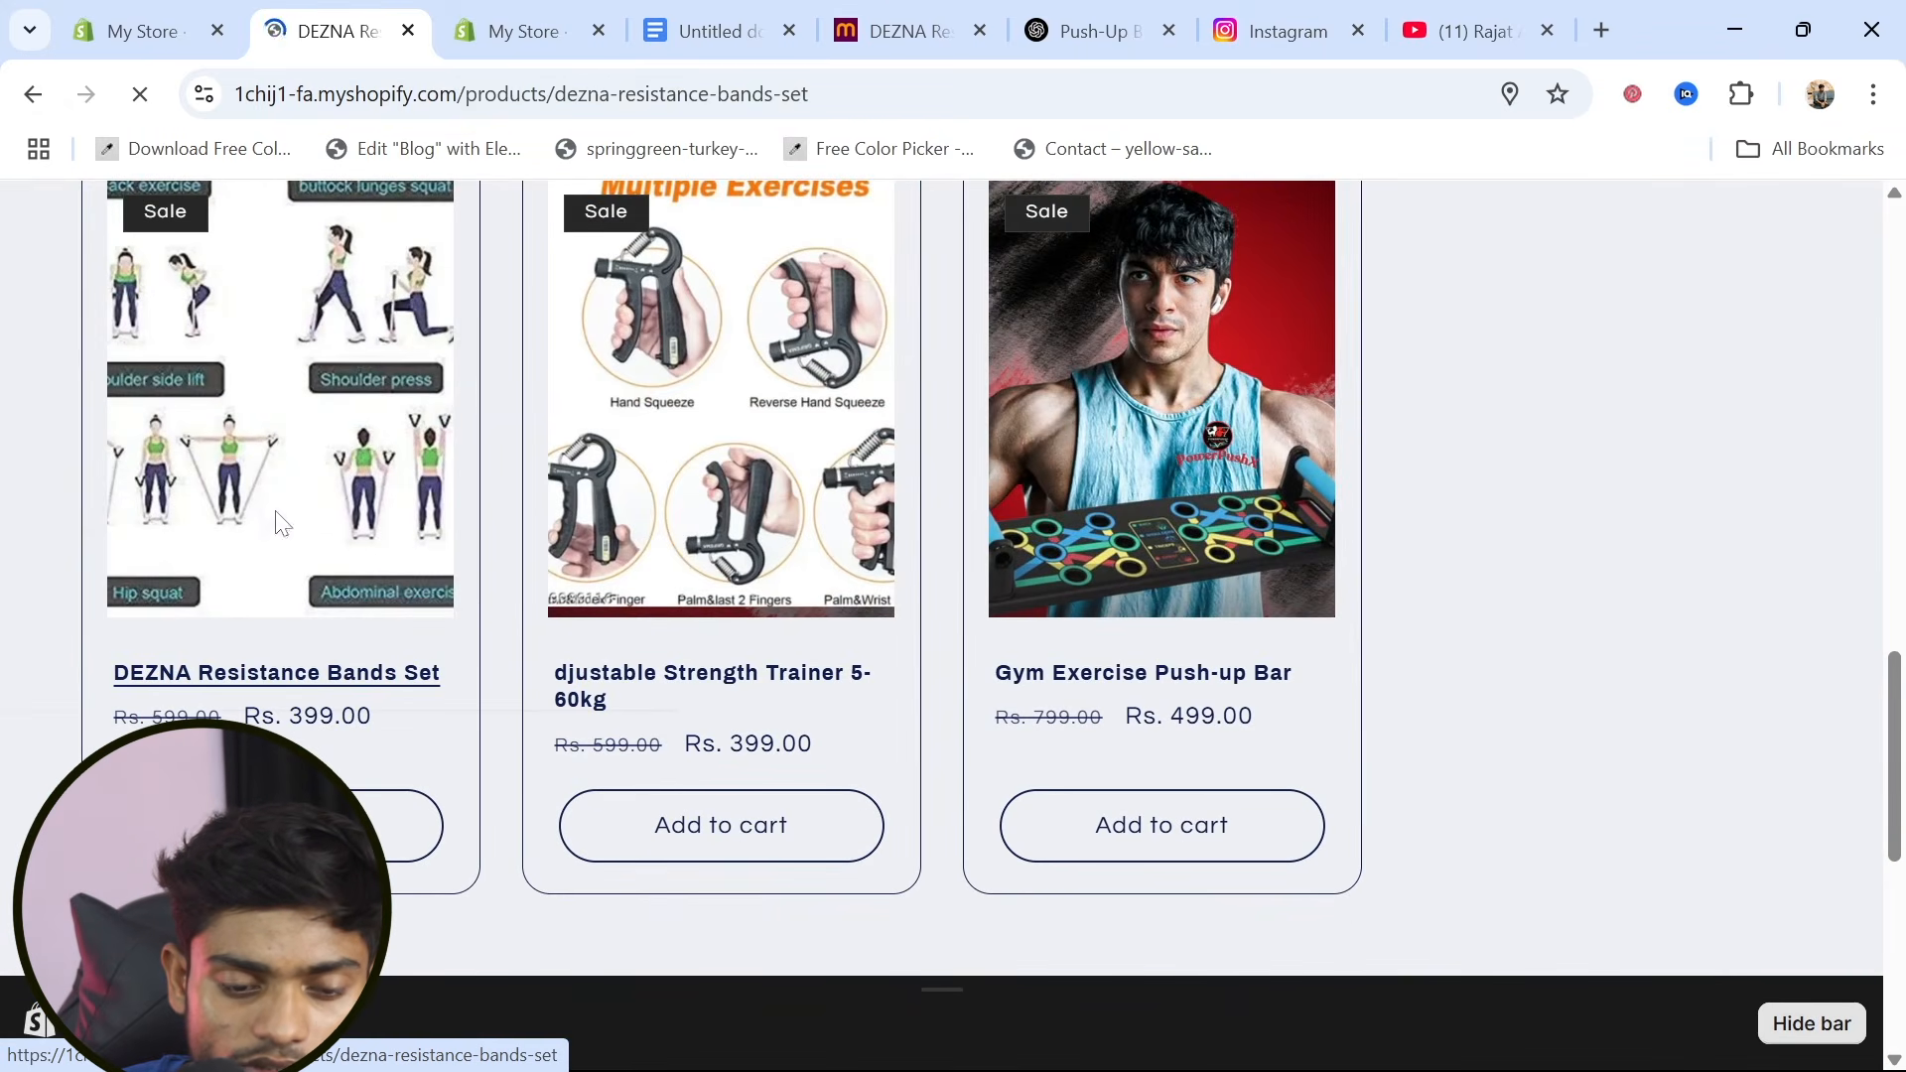
pyautogui.scroll(-3, 707, 865)
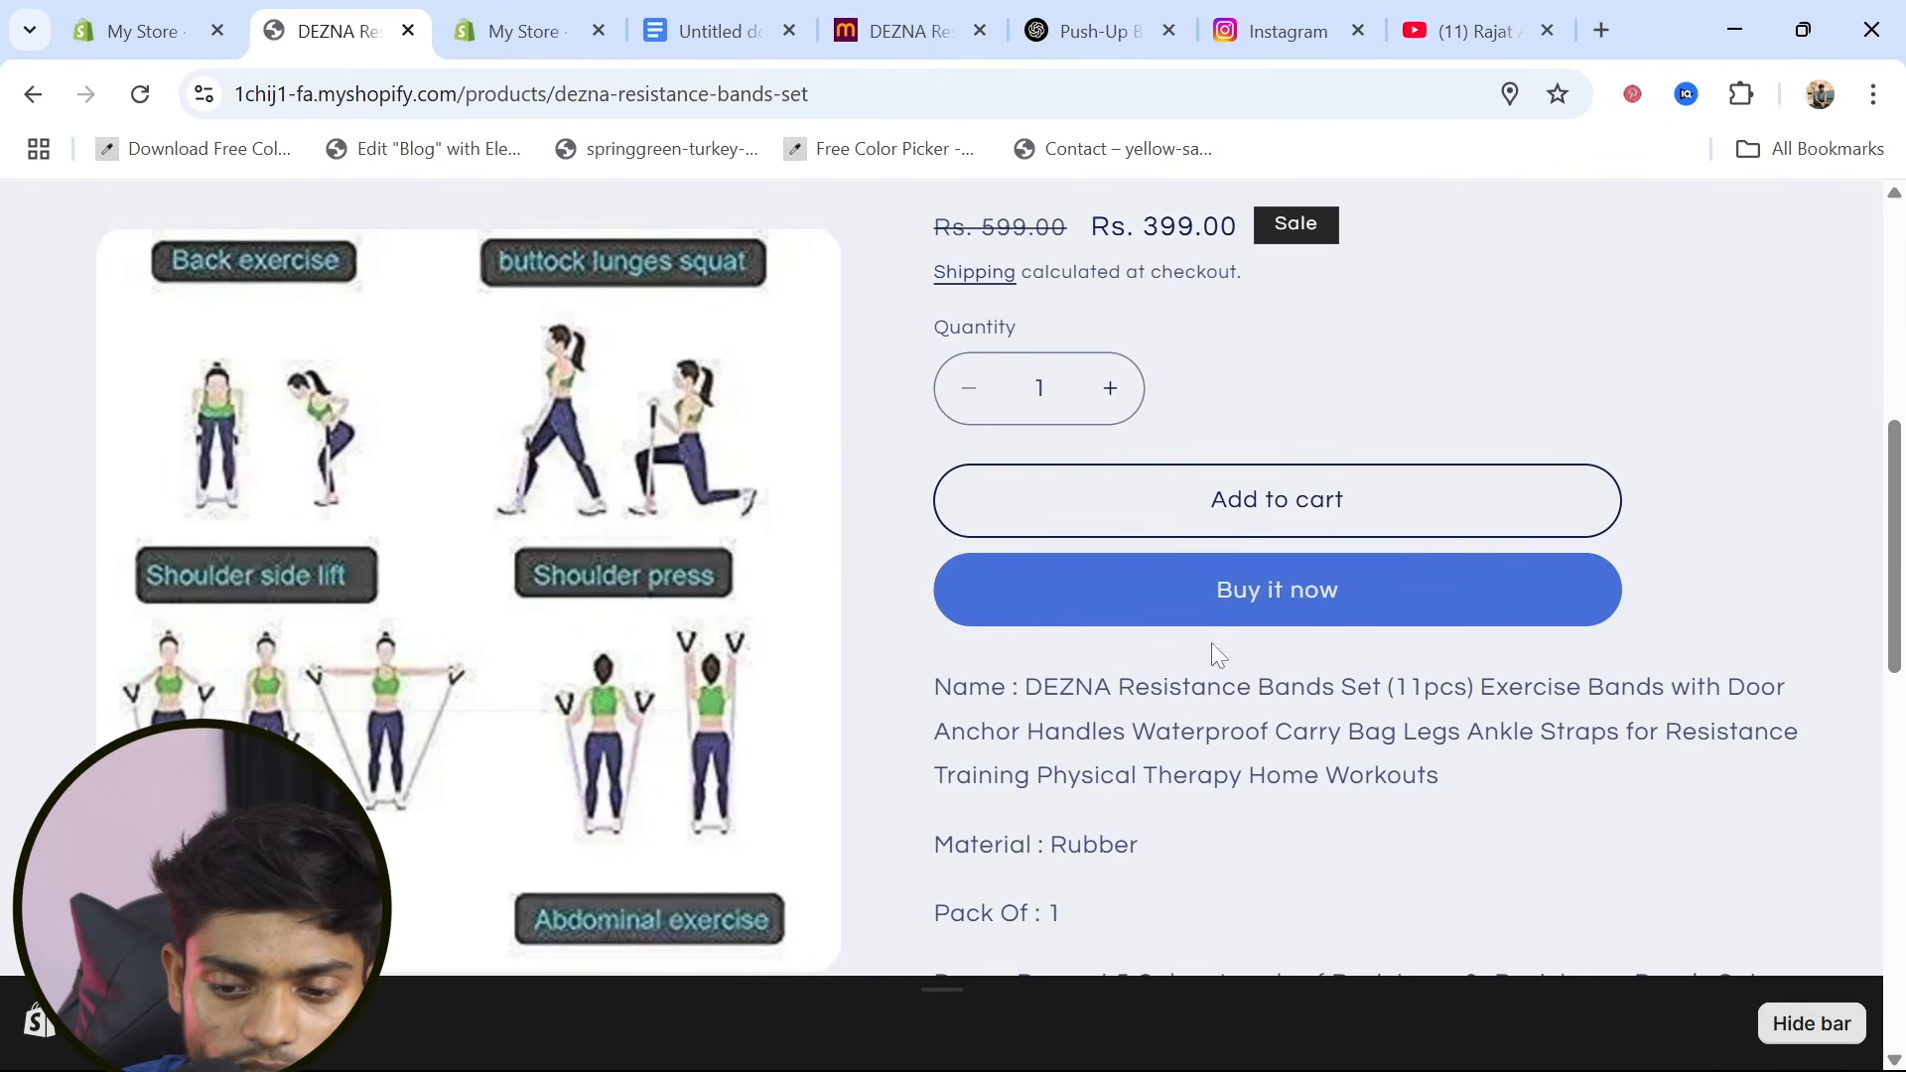
pyautogui.click(1292, 596)
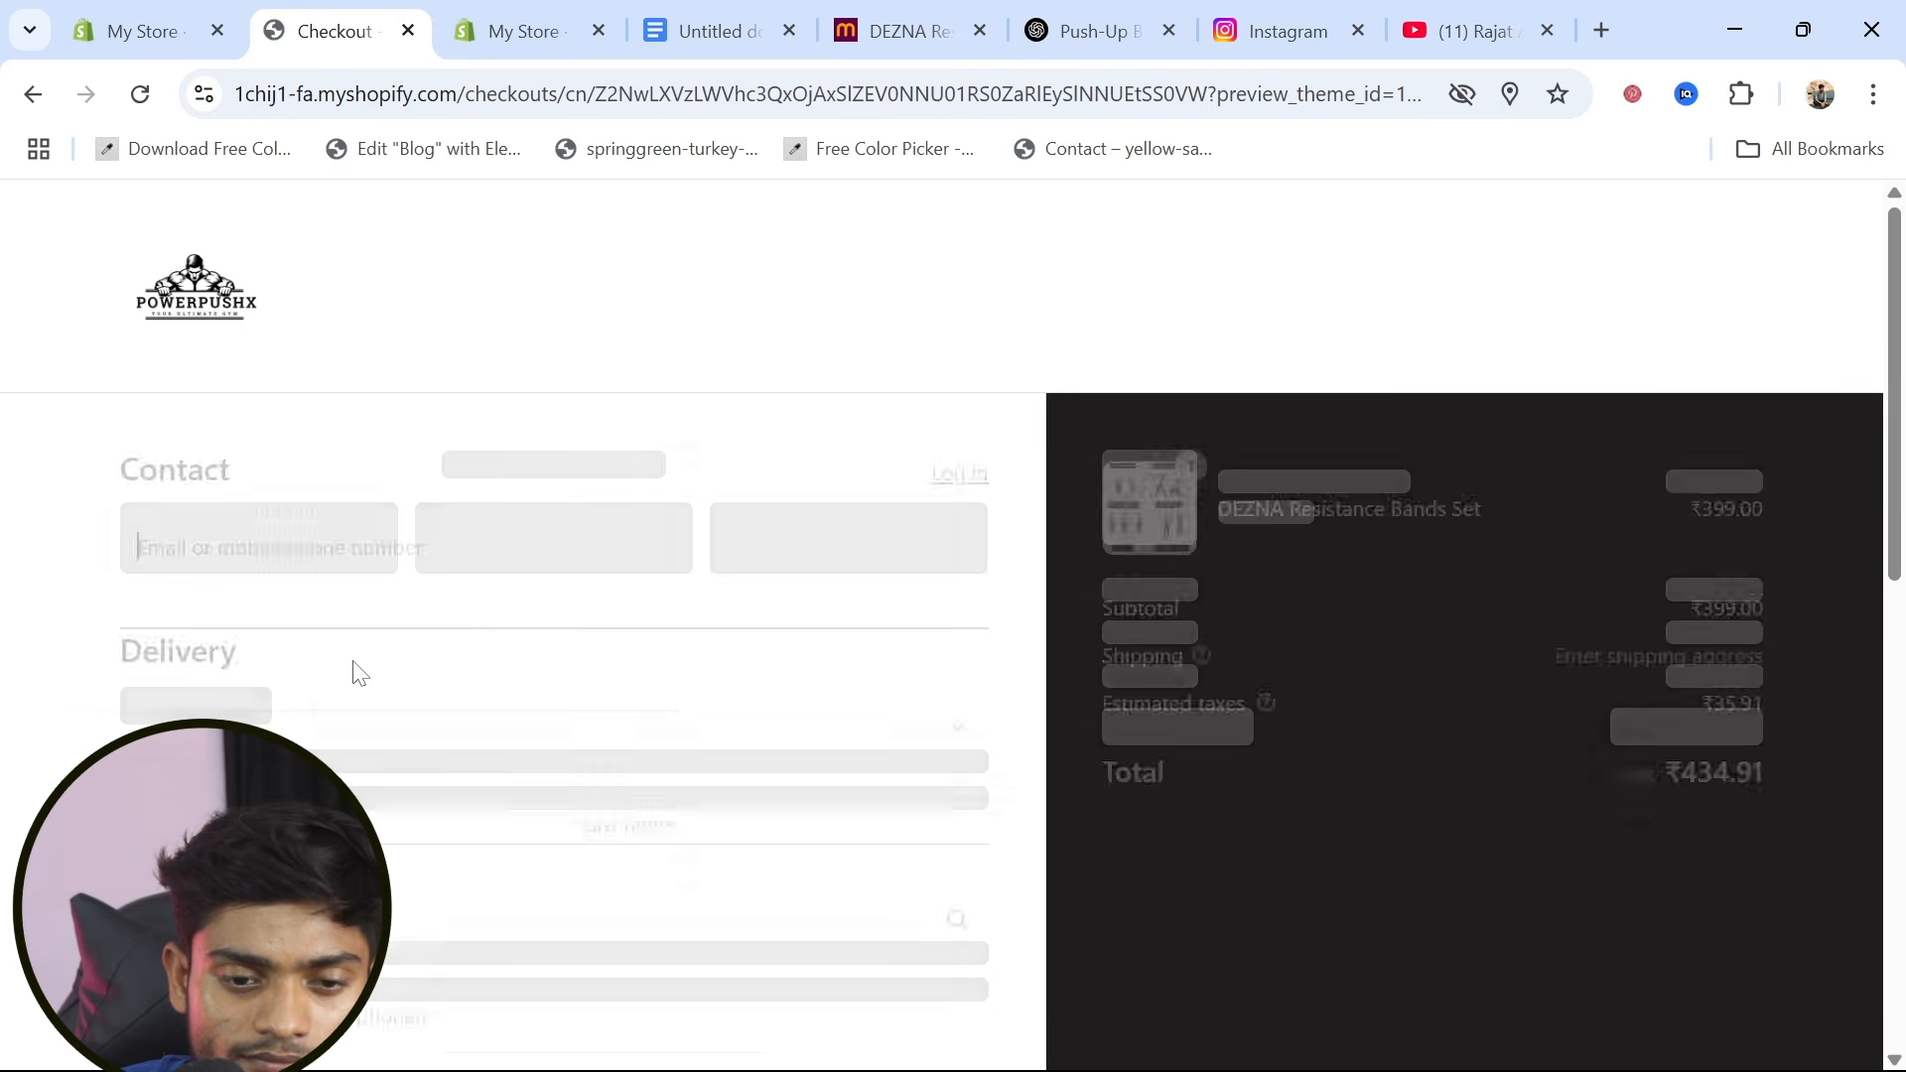
# Enter the contact's e-mail and the customer's first and last name on the checkout page
pyautogui.scroll(-1, 357, 673)
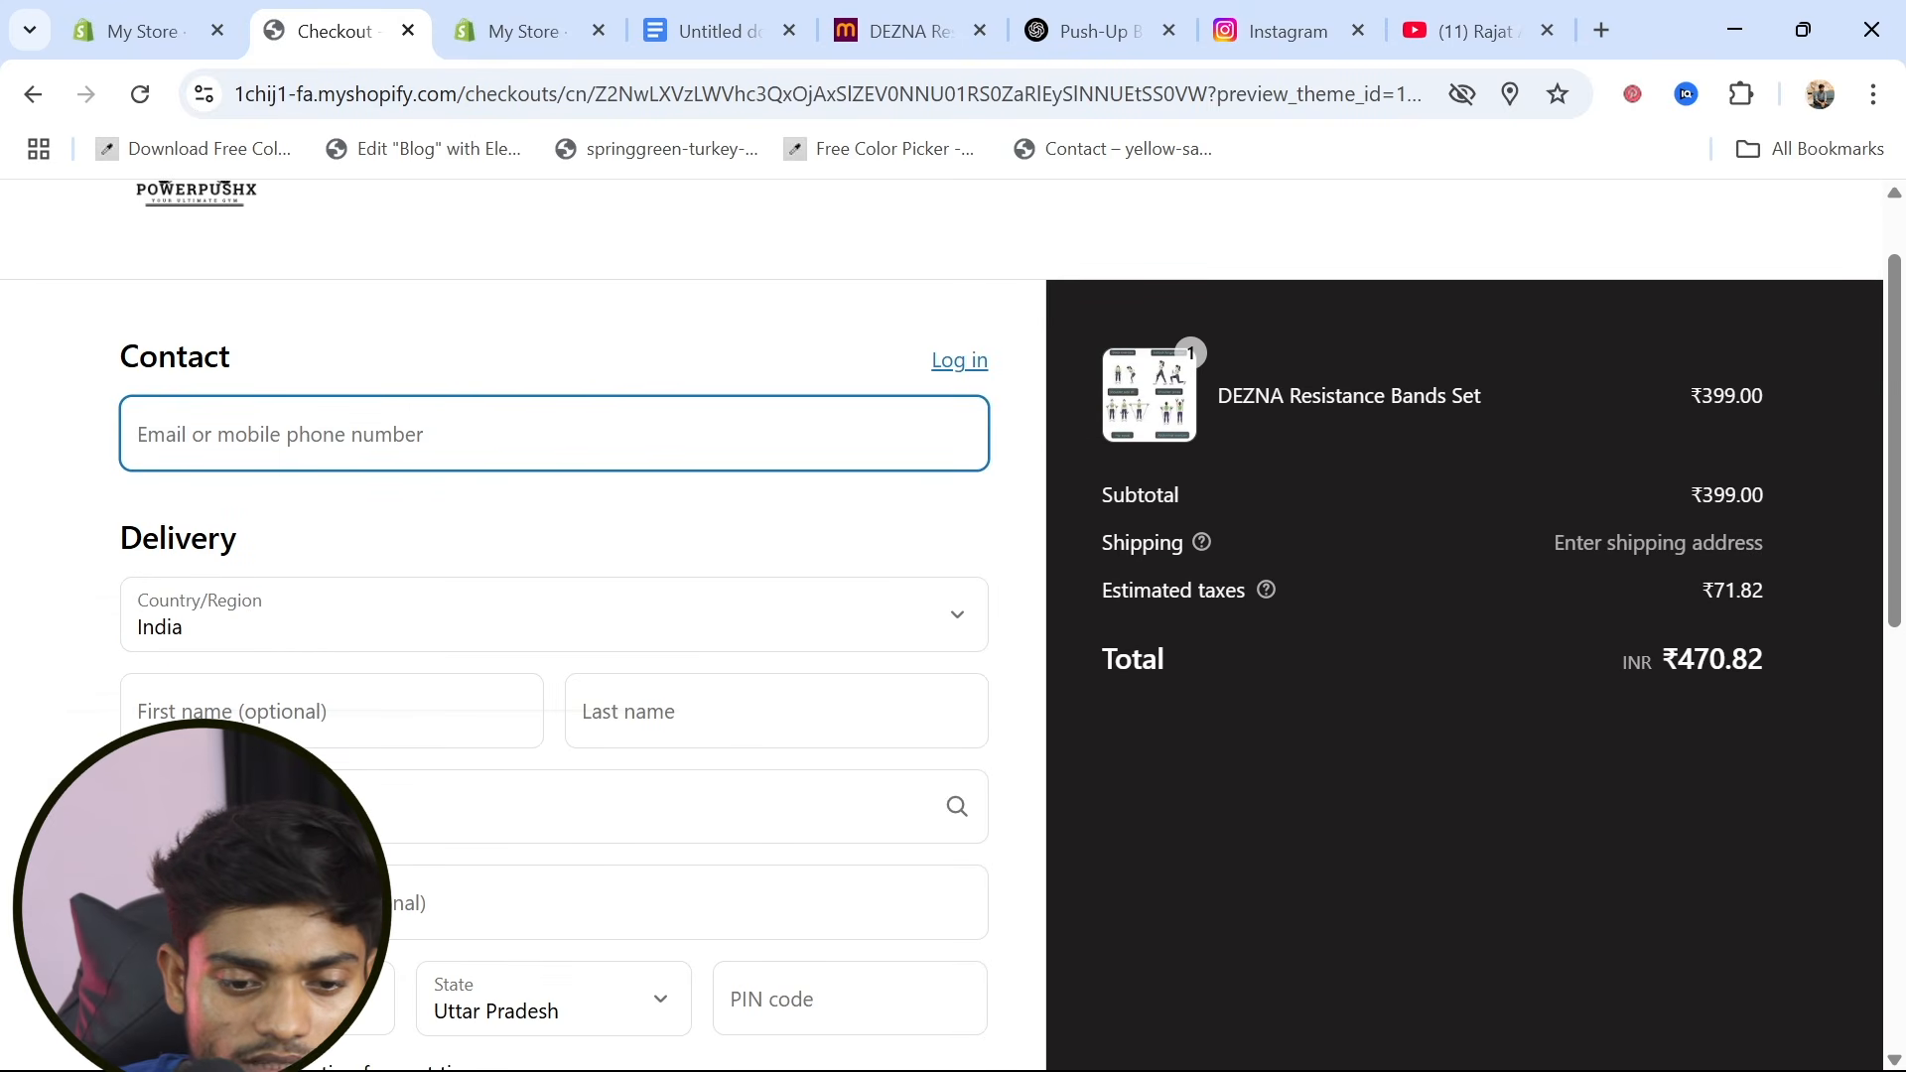
pyautogui.click(326, 437)
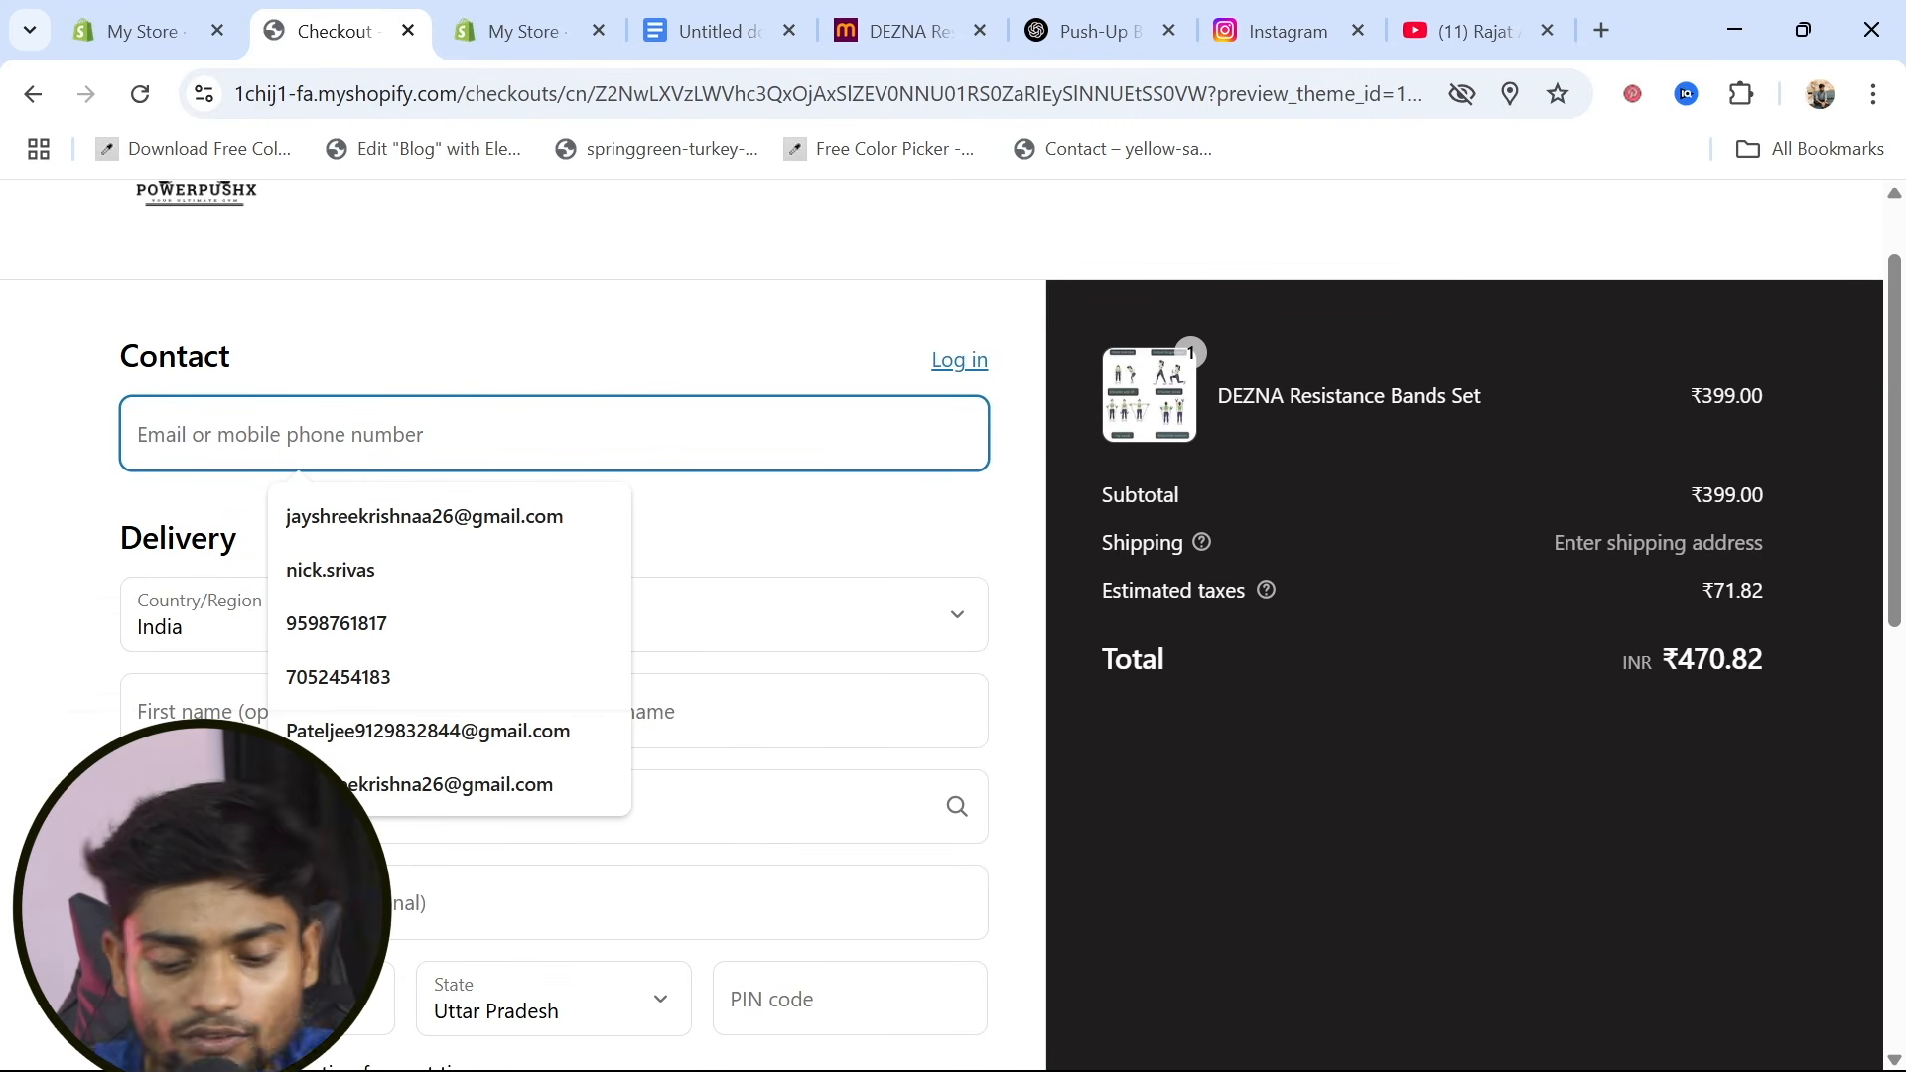
pyautogui.write('rama')
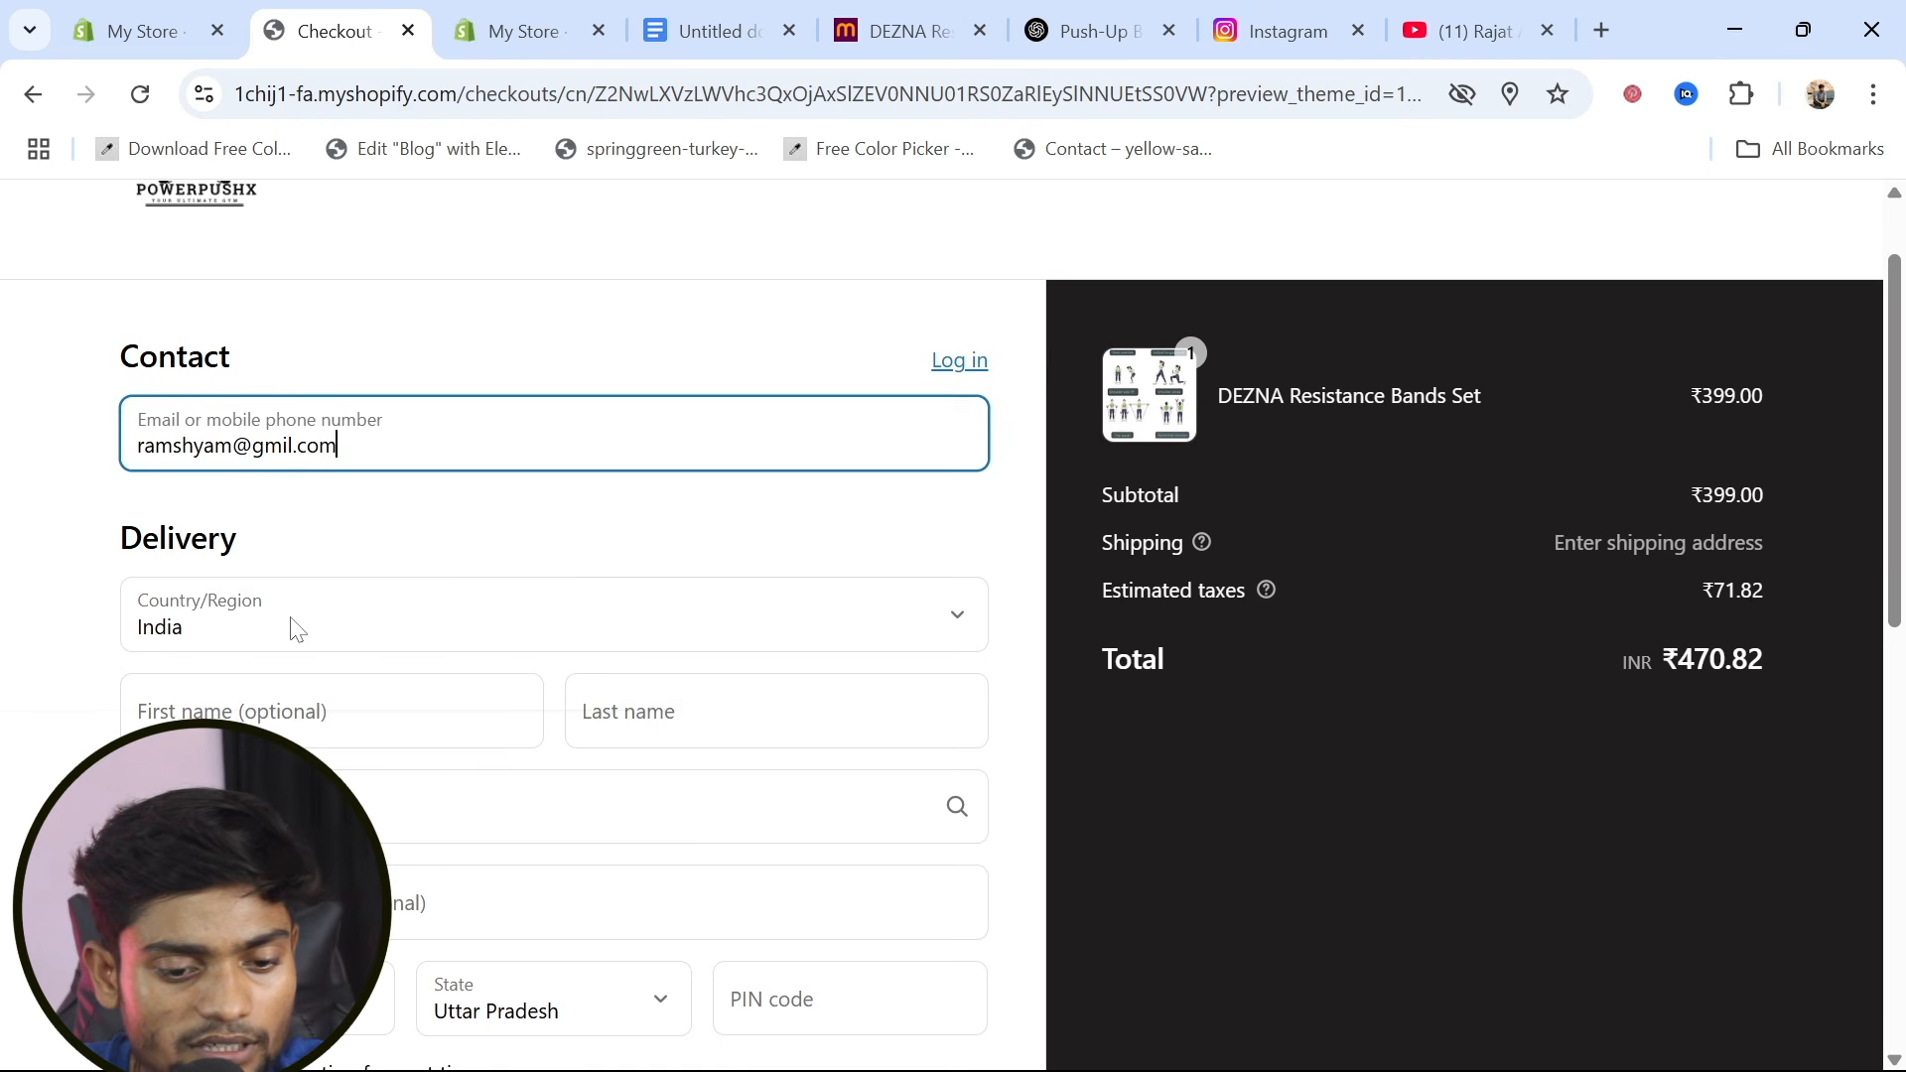
pyautogui.click(231, 731)
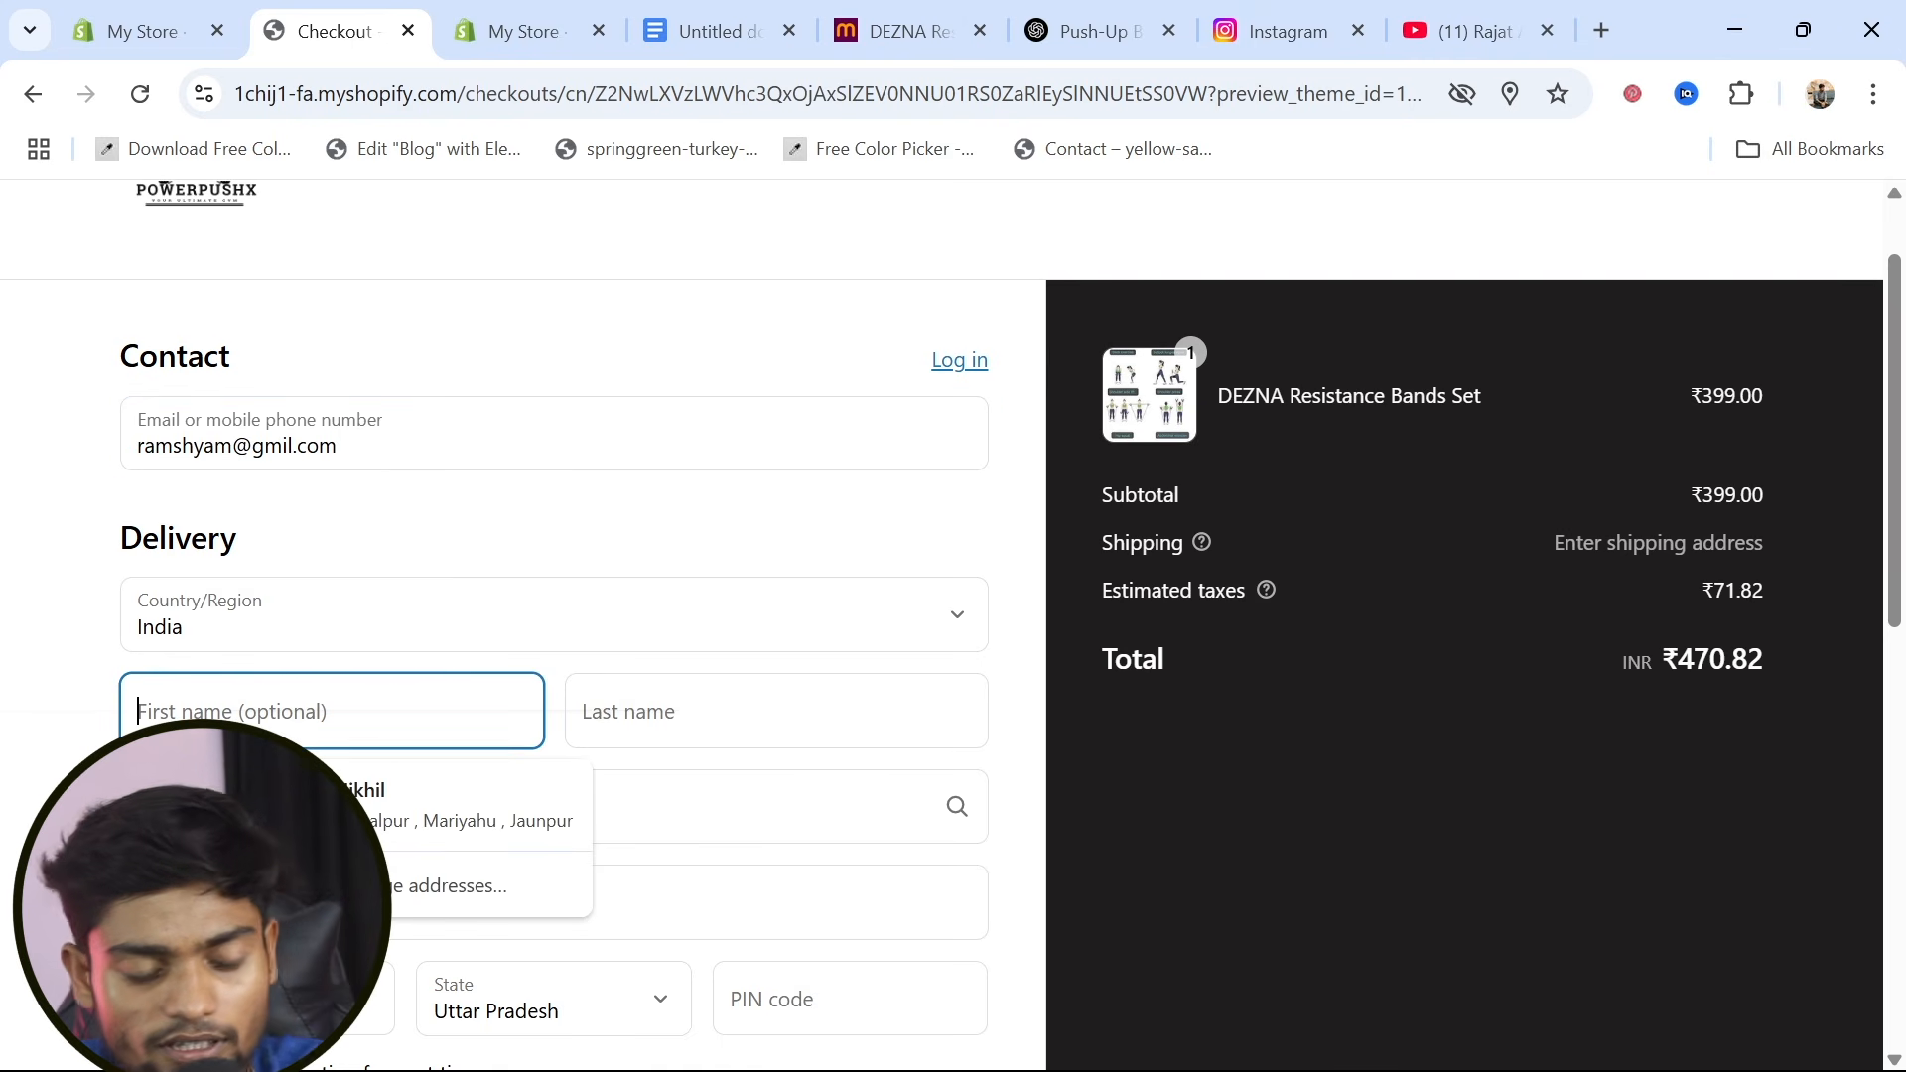
pyautogui.write('ram')
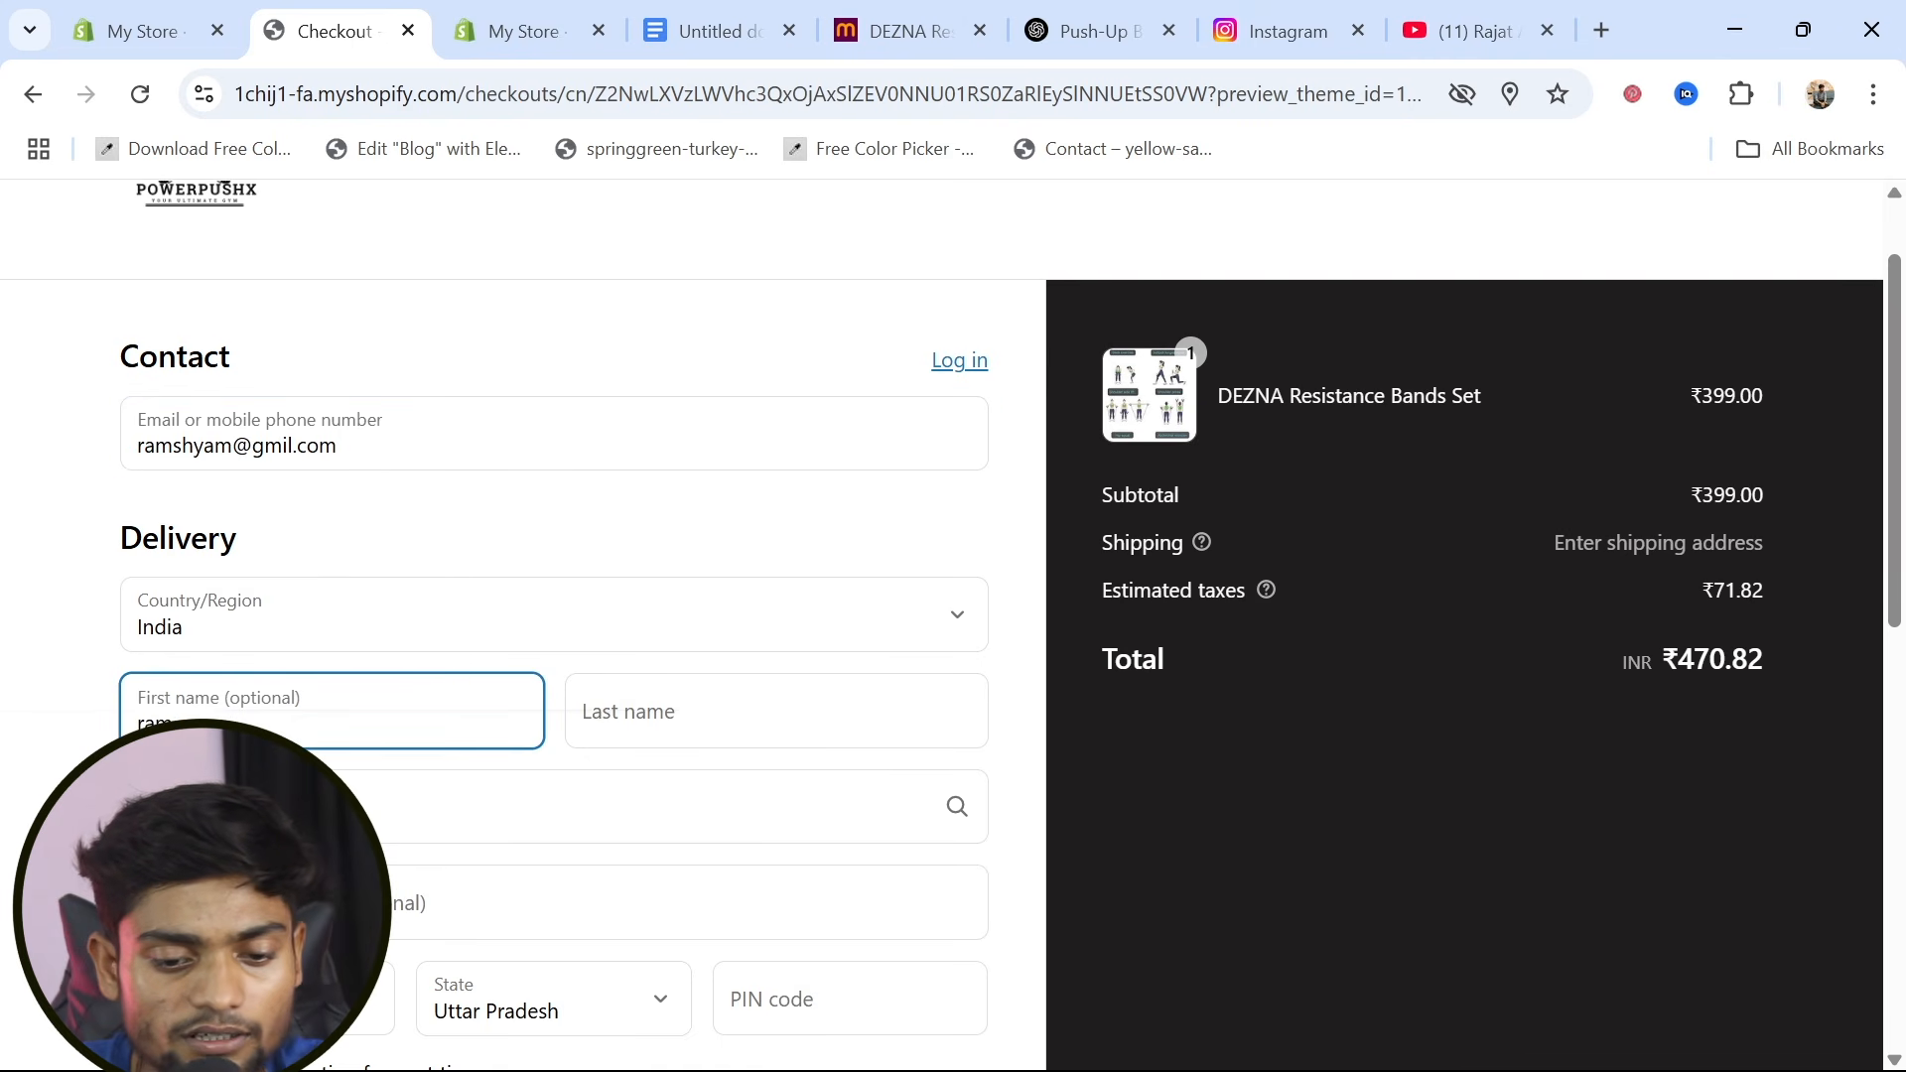
pyautogui.click(583, 712)
pyautogui.write('shaym')
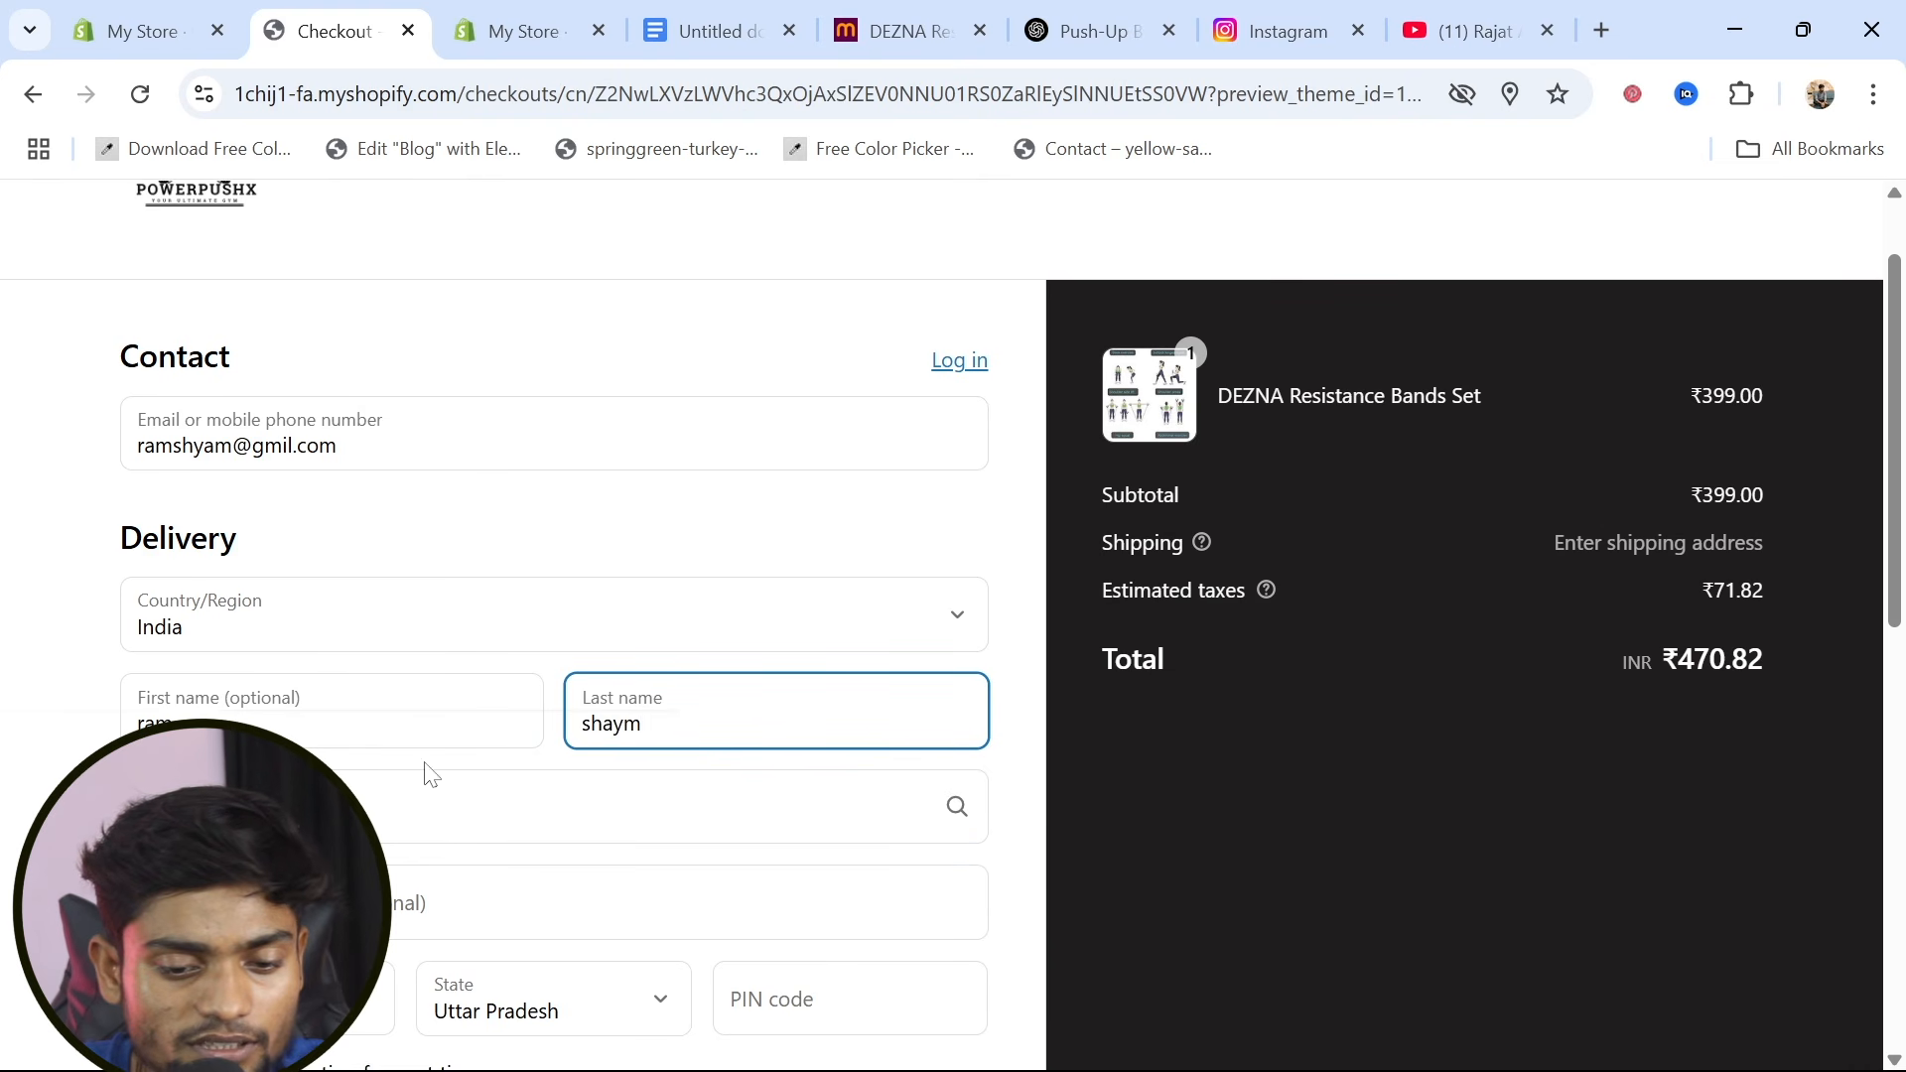
# Fill in the customer's delivery address, including the street, apartment, city and postal code fields
pyautogui.scroll(-1, 430, 773)
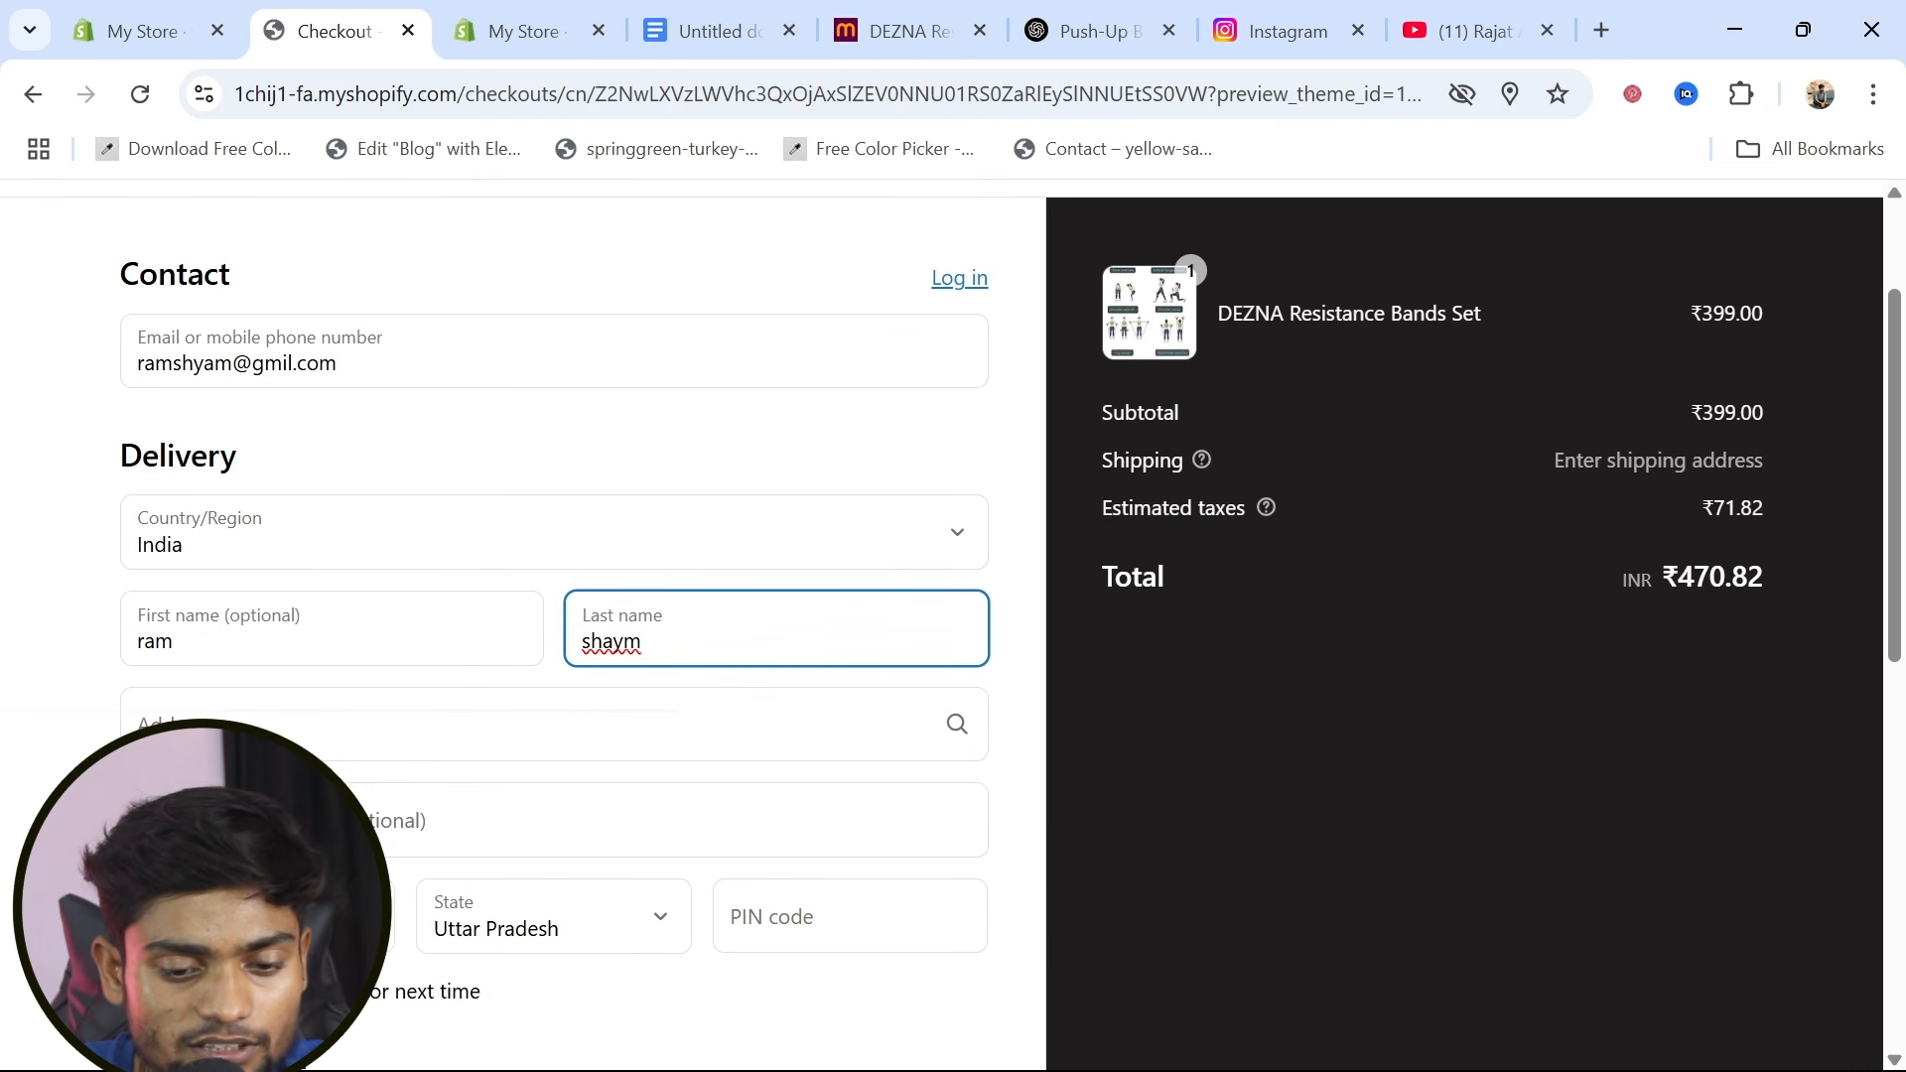
pyautogui.click(258, 739)
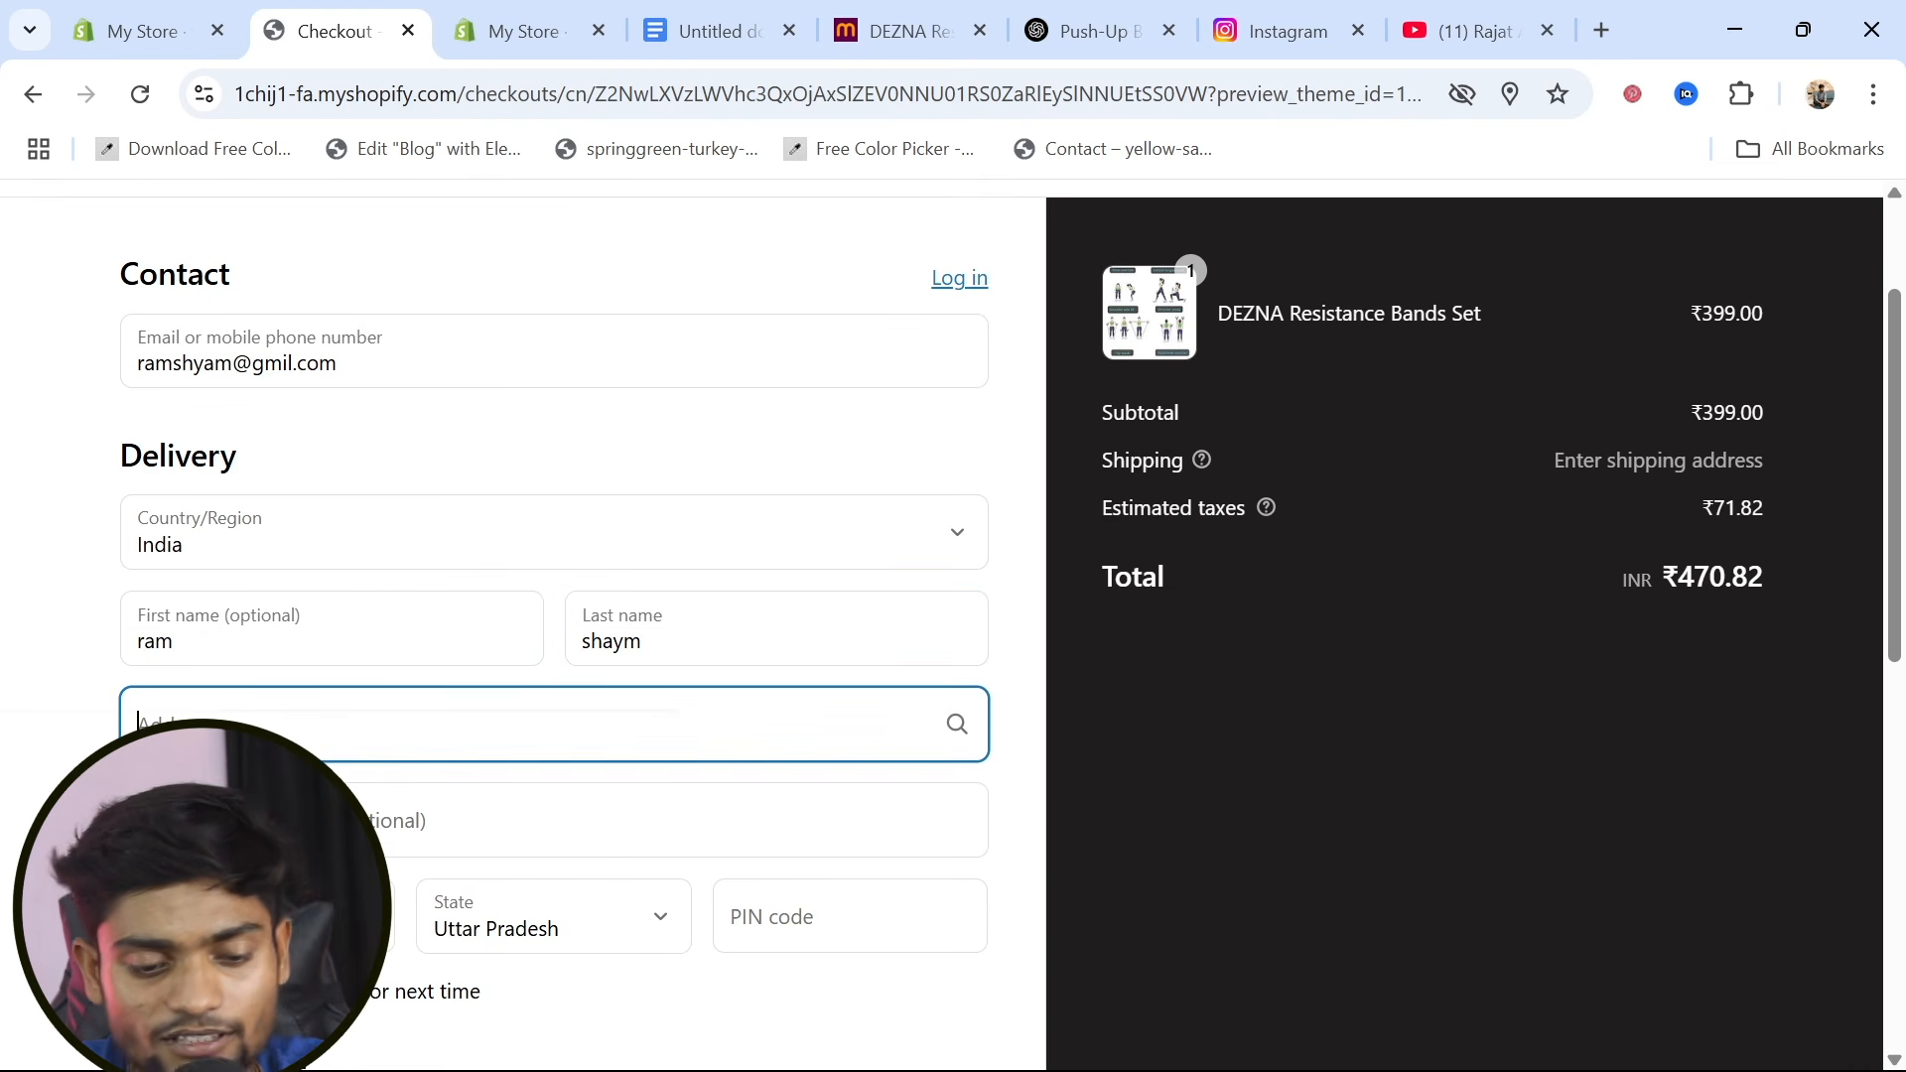
pyautogui.write('molkasd')
pyautogui.click(278, 822)
pyautogui.write('etc')
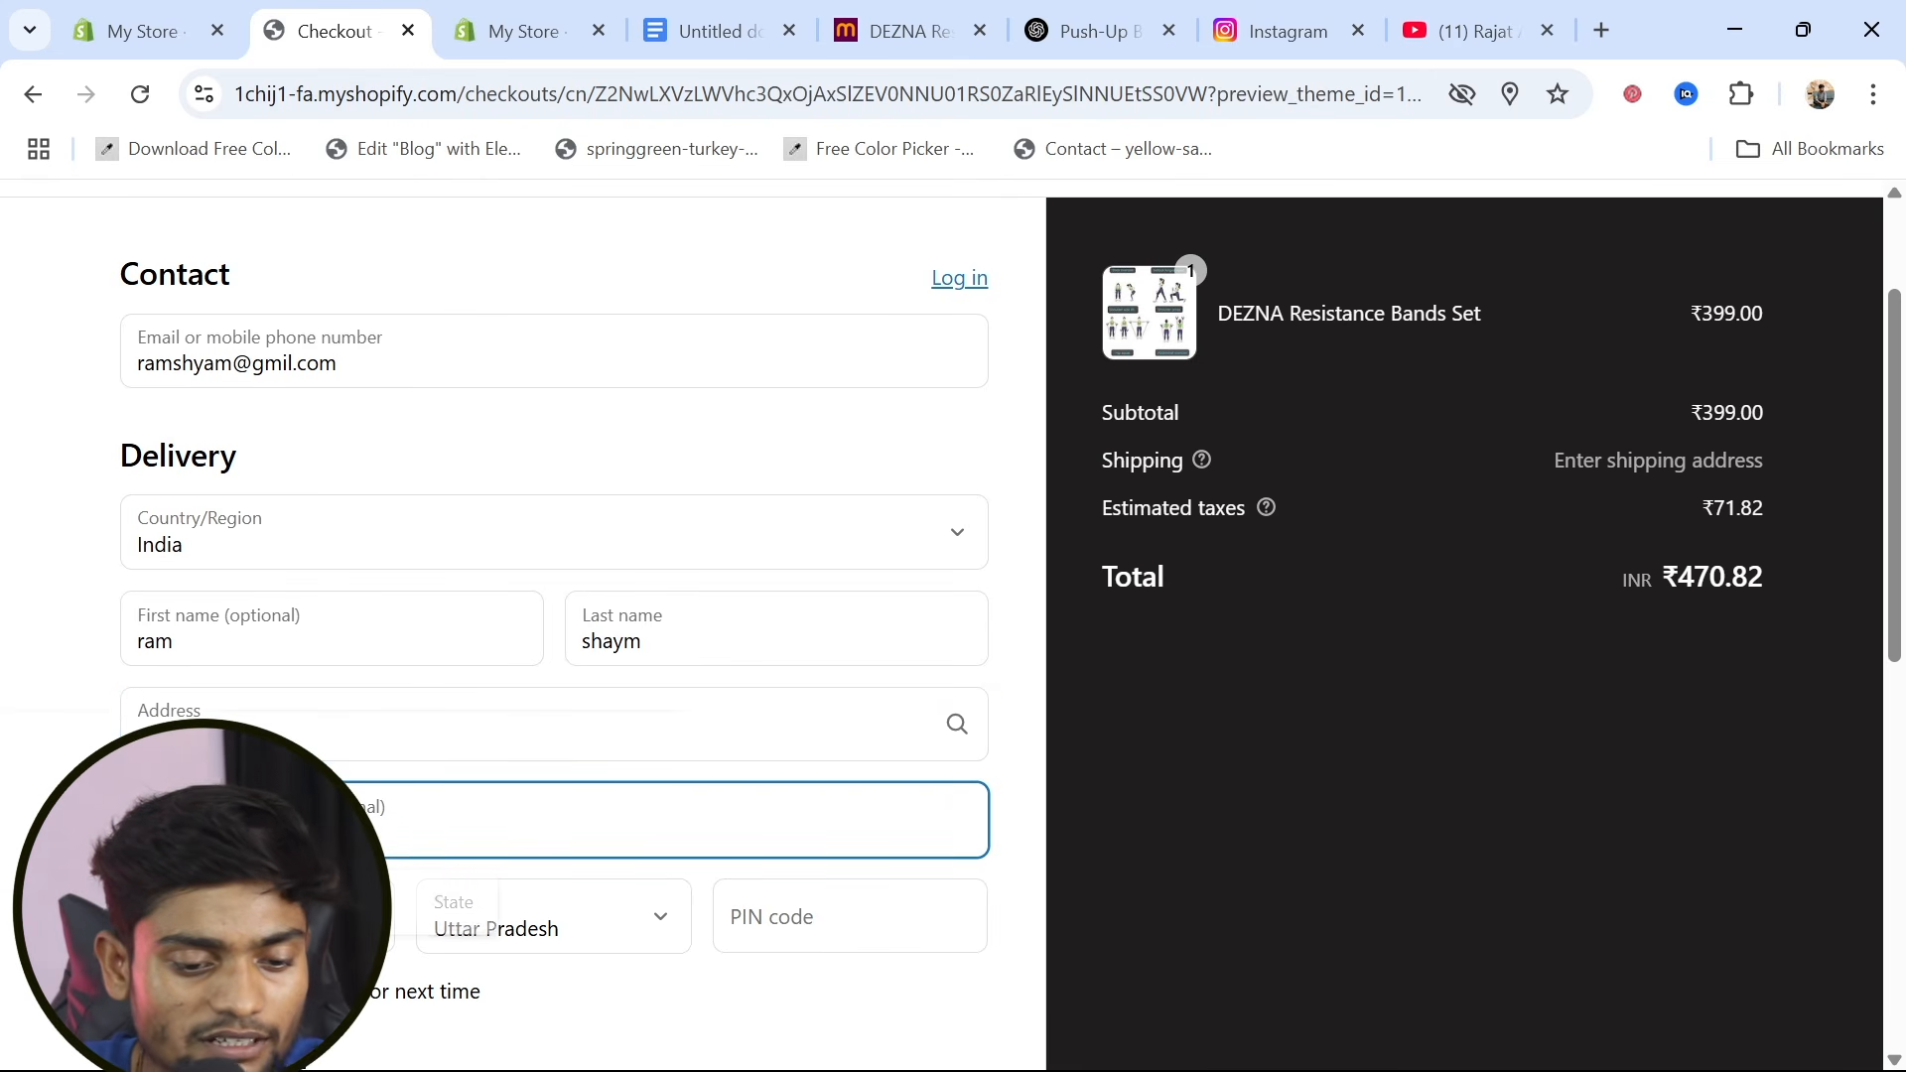
pyautogui.scroll(-2, 278, 822)
pyautogui.click(189, 667)
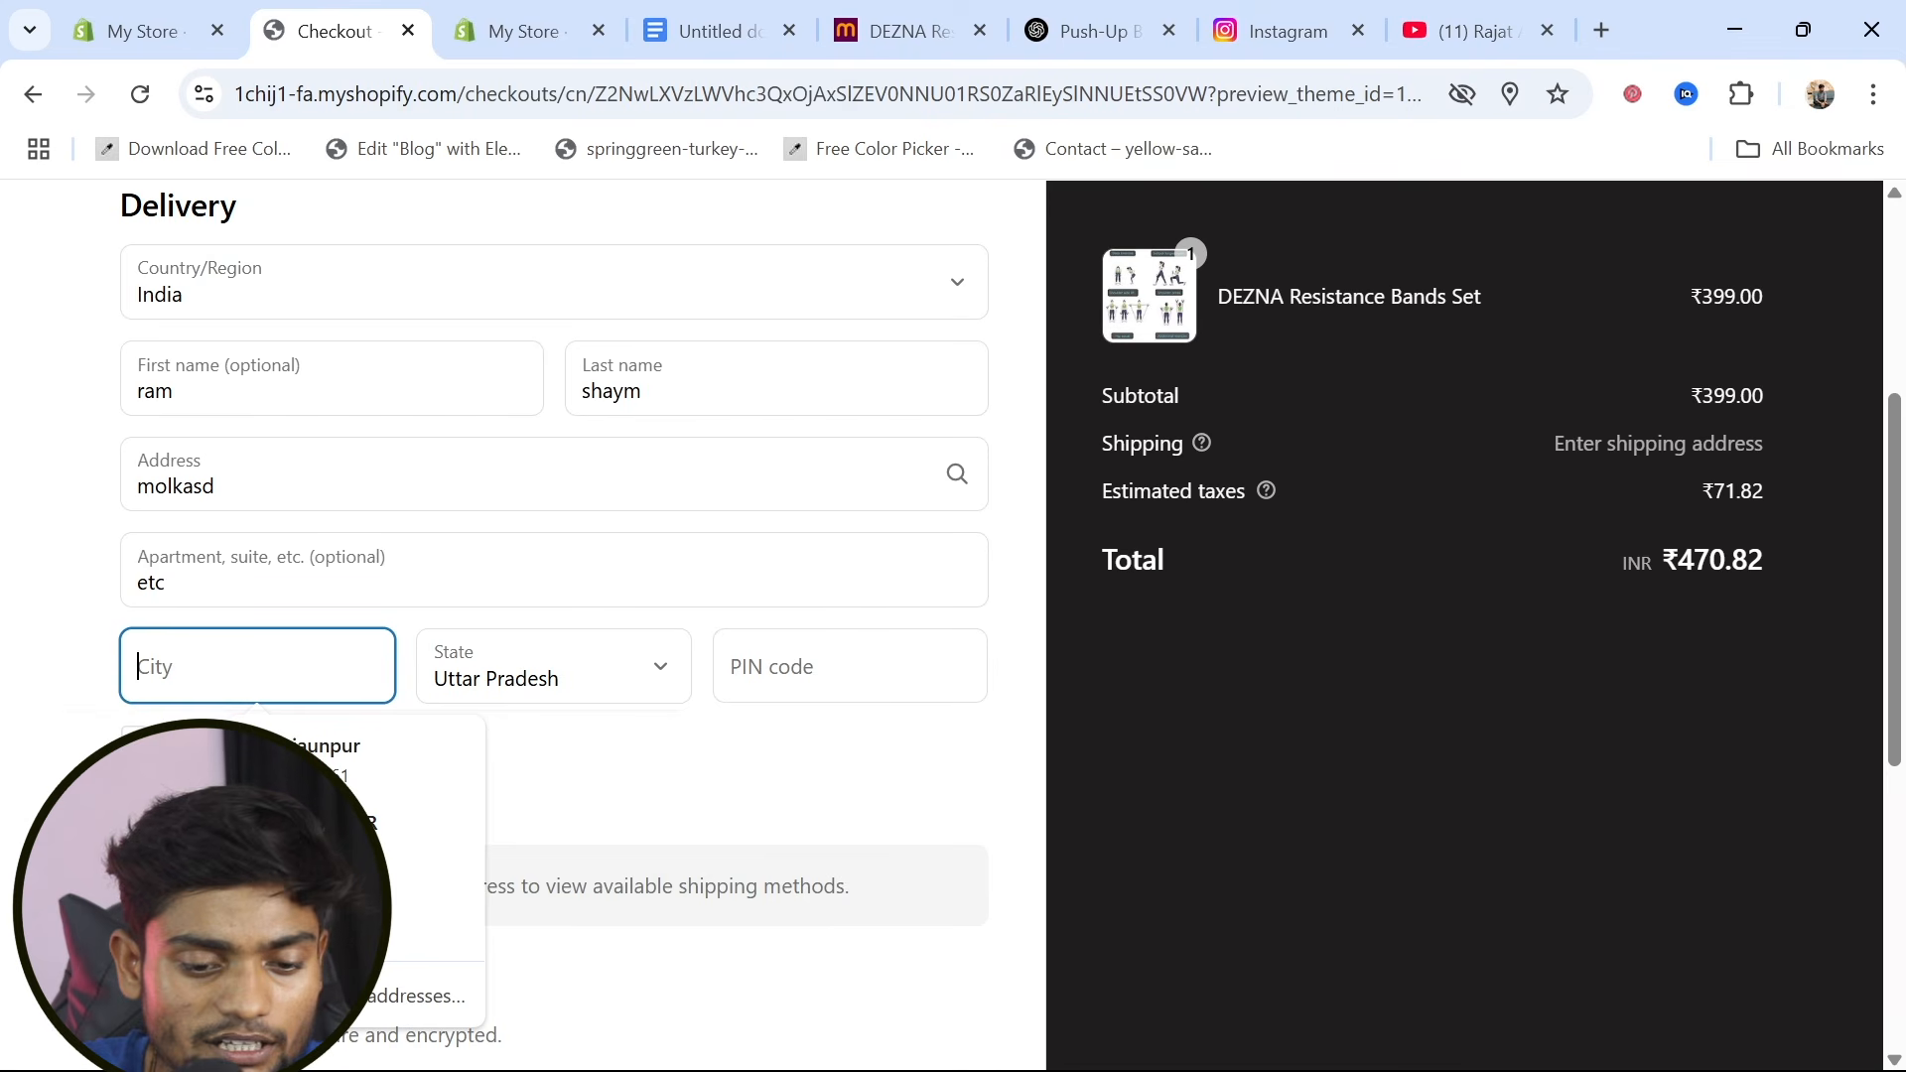
pyautogui.write('jaunpur')
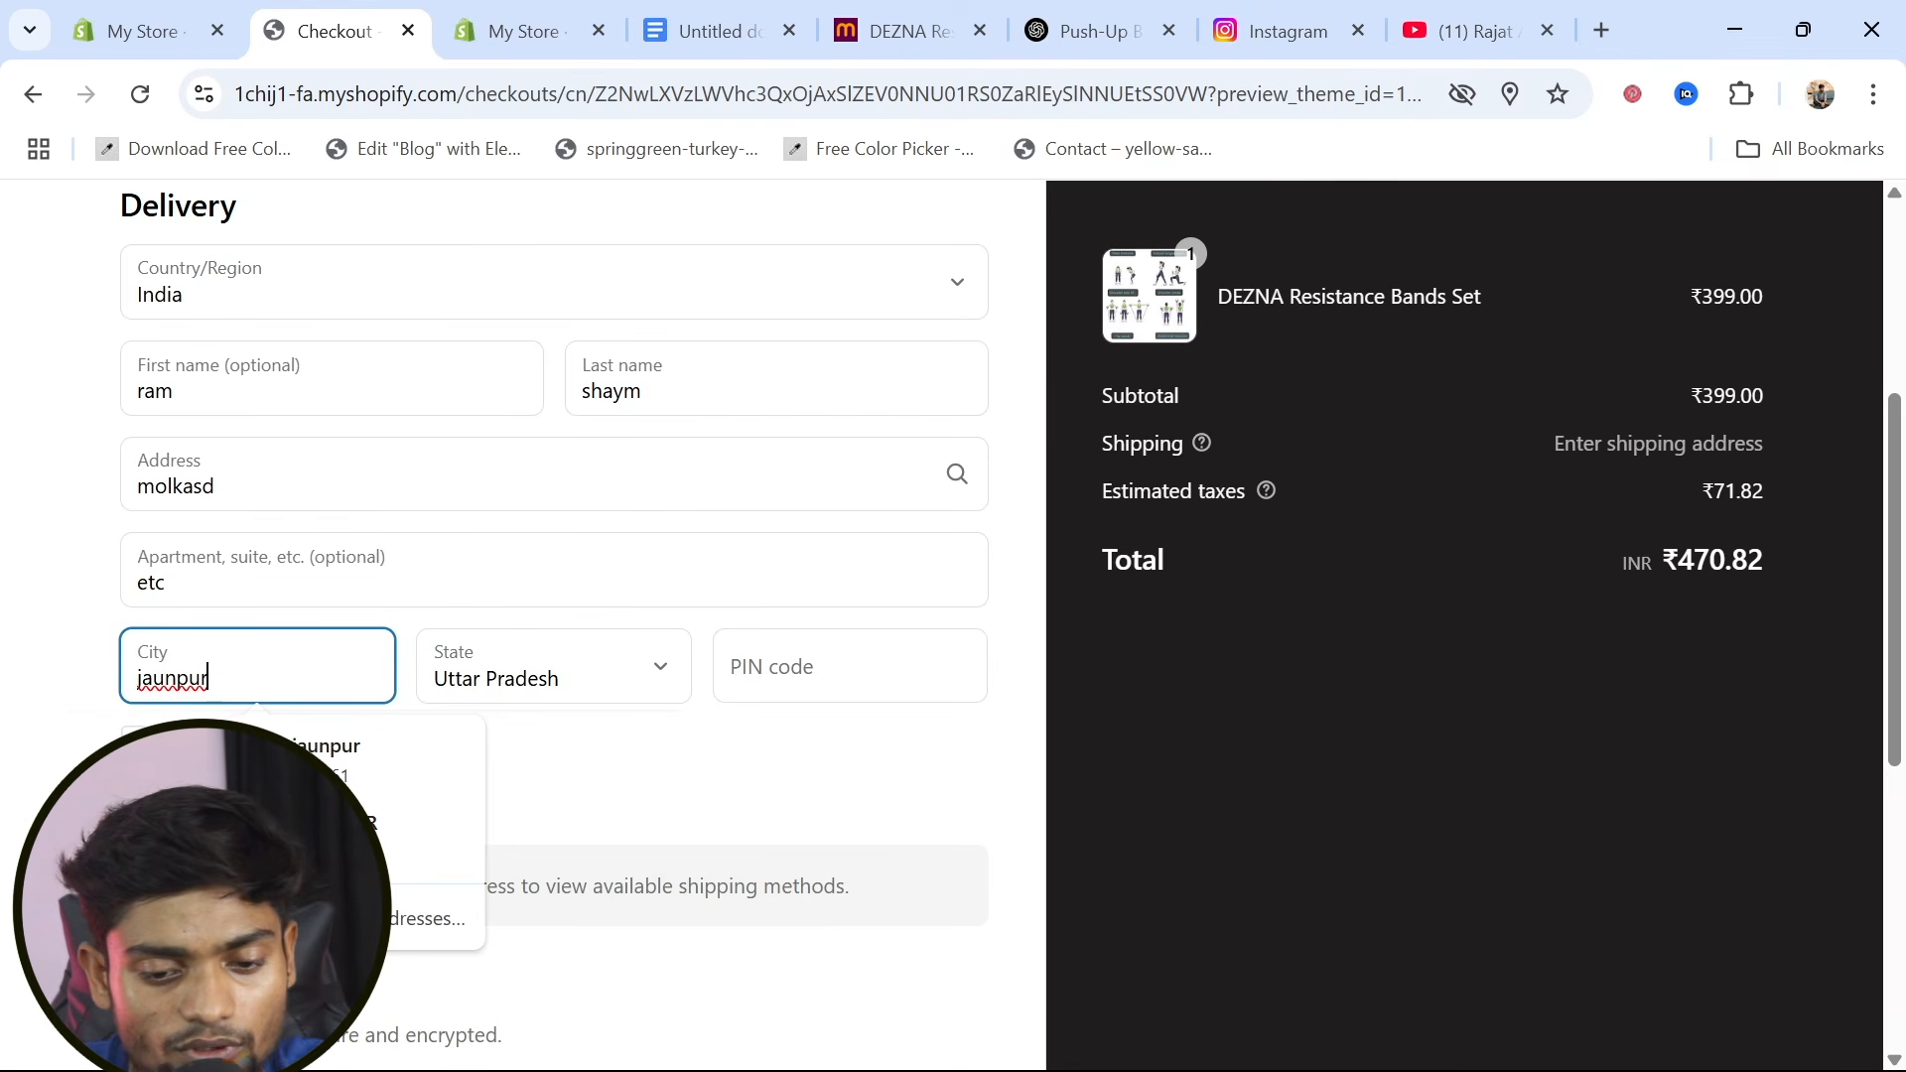
pyautogui.click(784, 666)
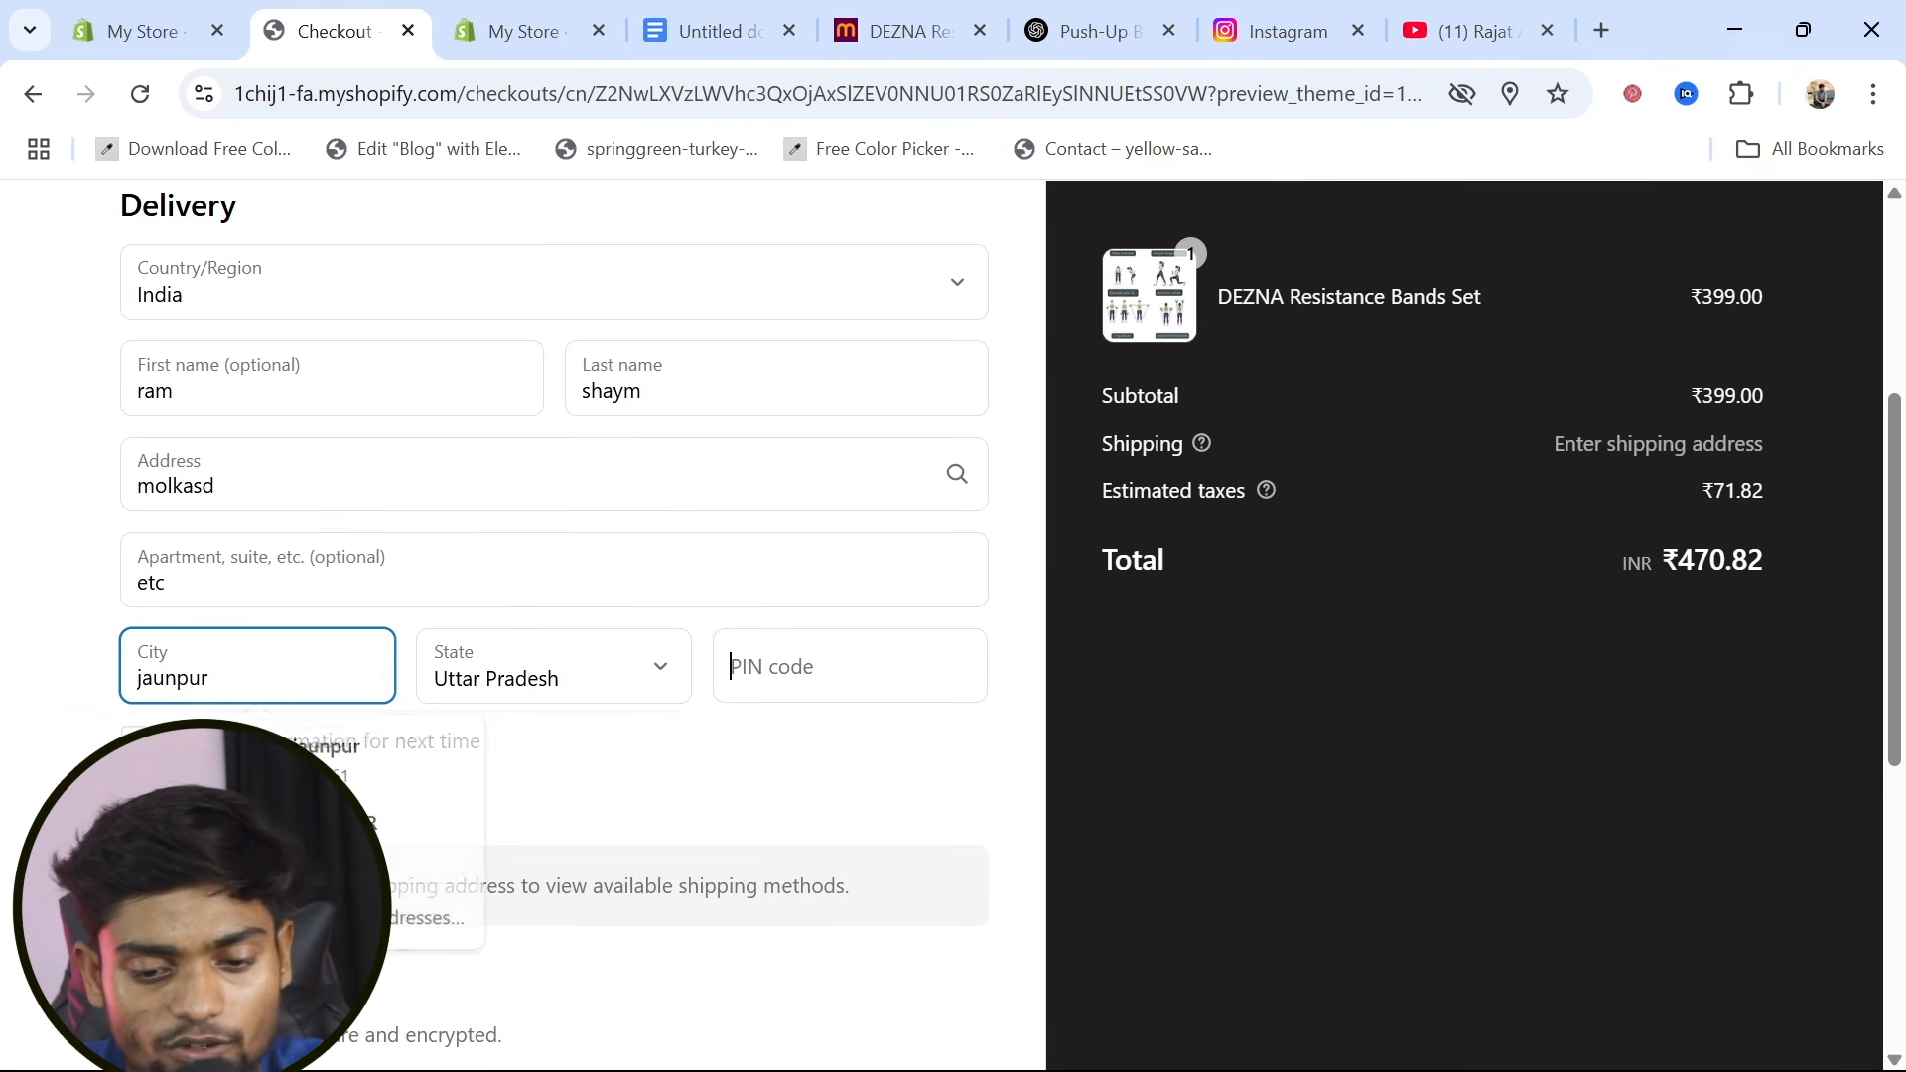
pyautogui.write('22')
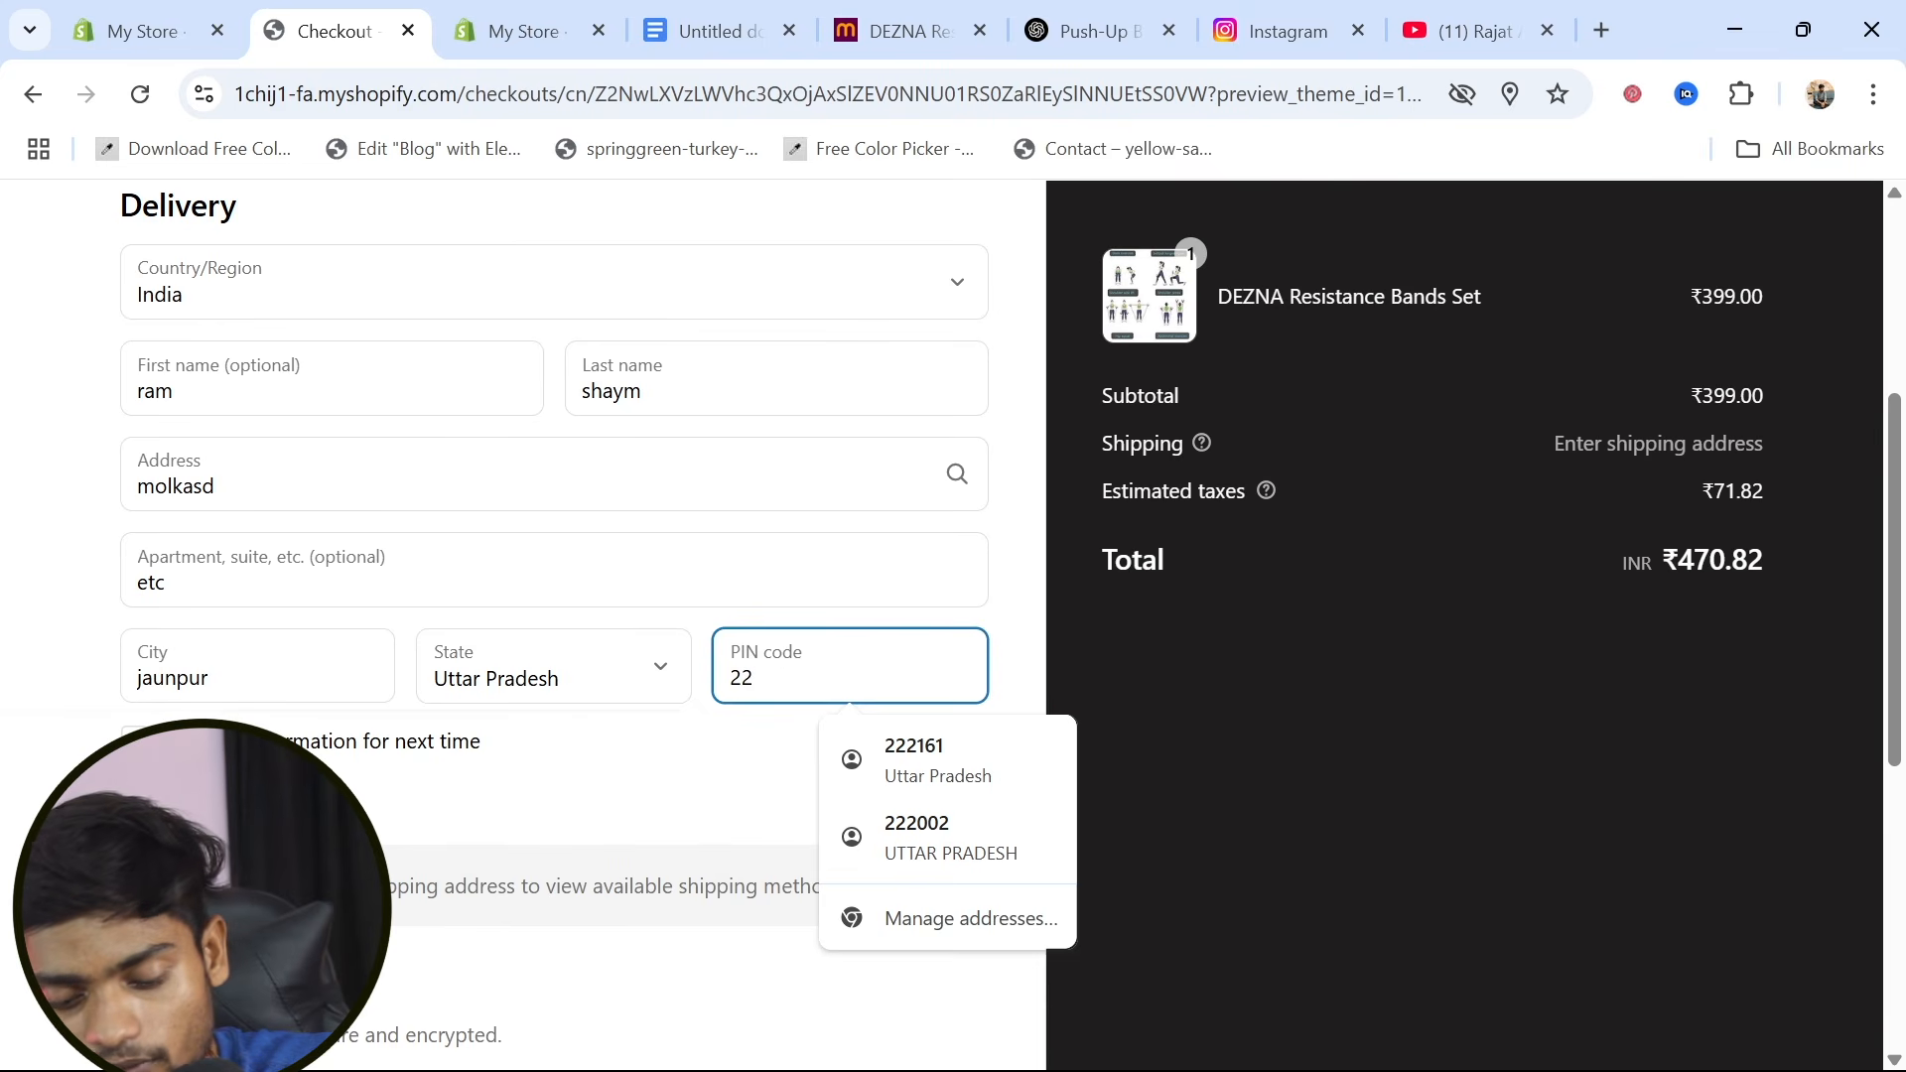
pyautogui.write('6161')
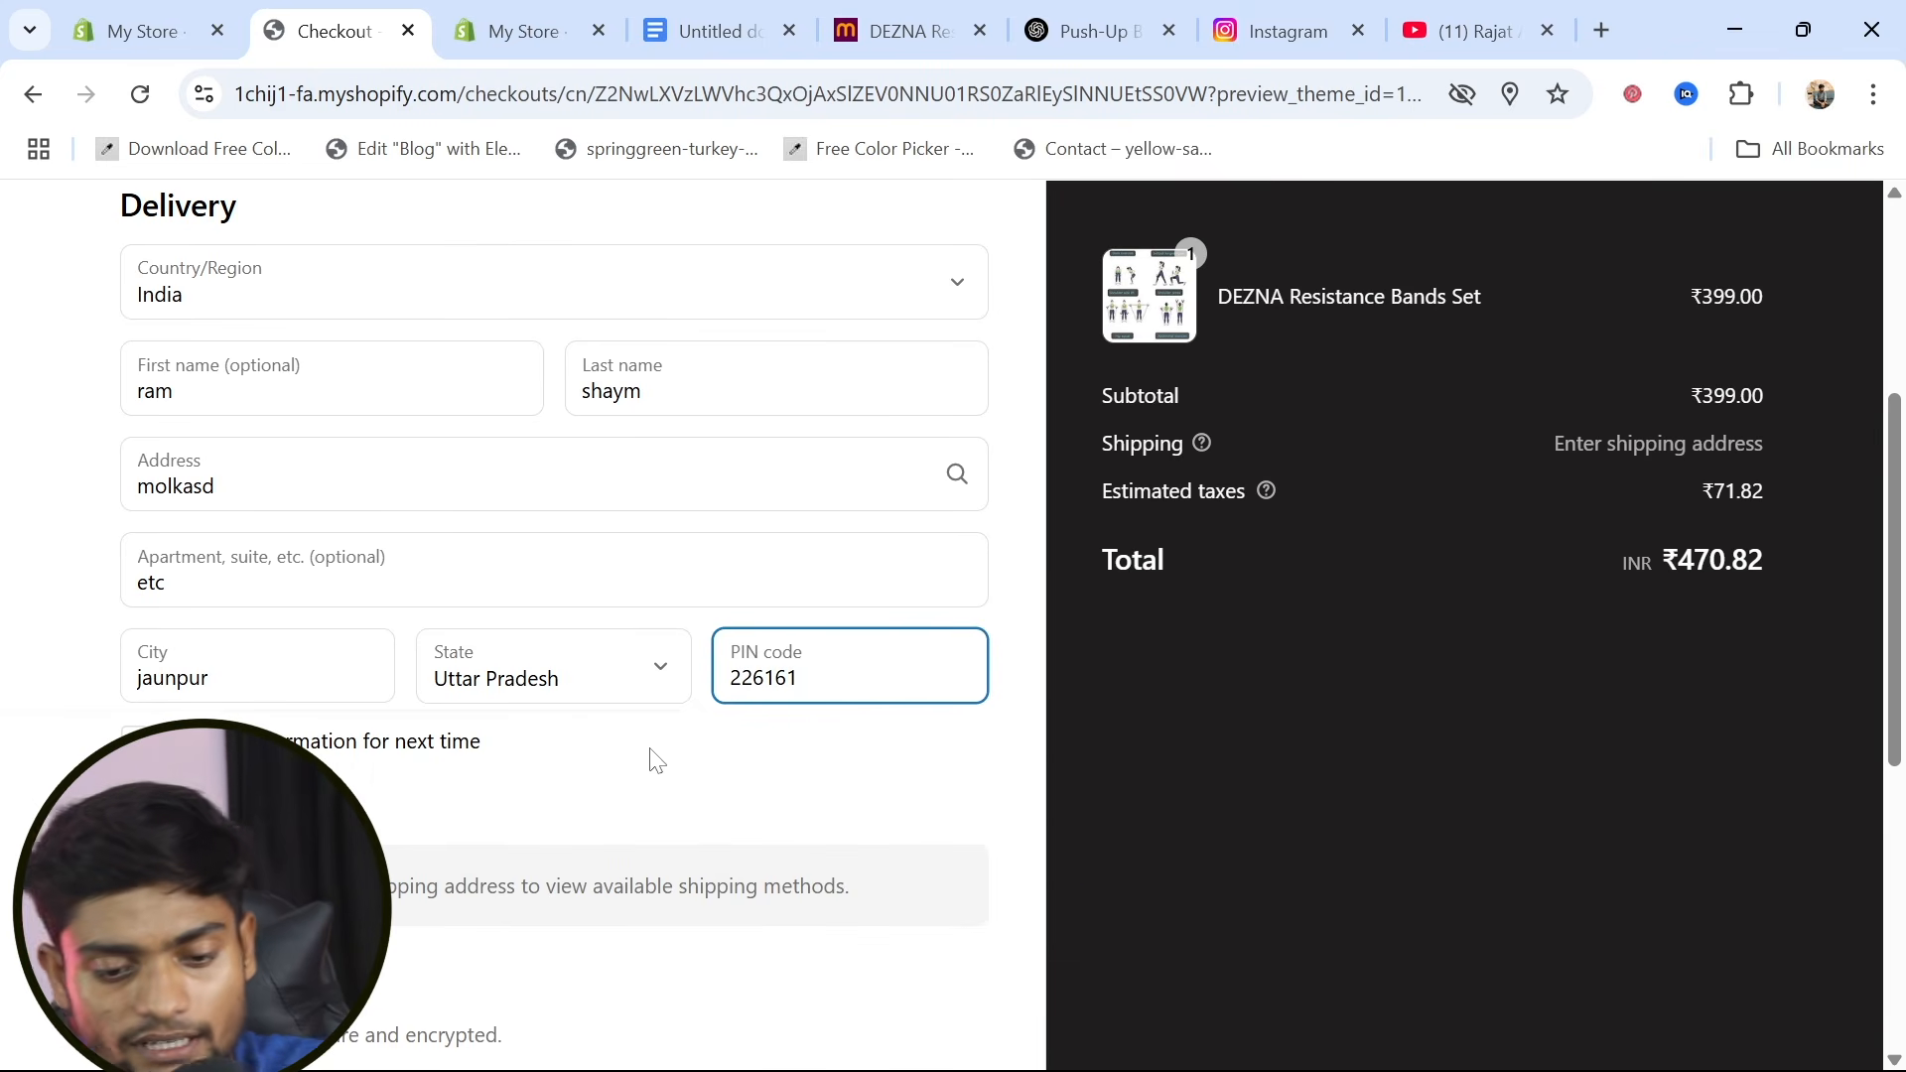
# Complete the order with Cash on Delivery (COD) payment and the billing address same as the shipping address
pyautogui.scroll(-2, 615, 774)
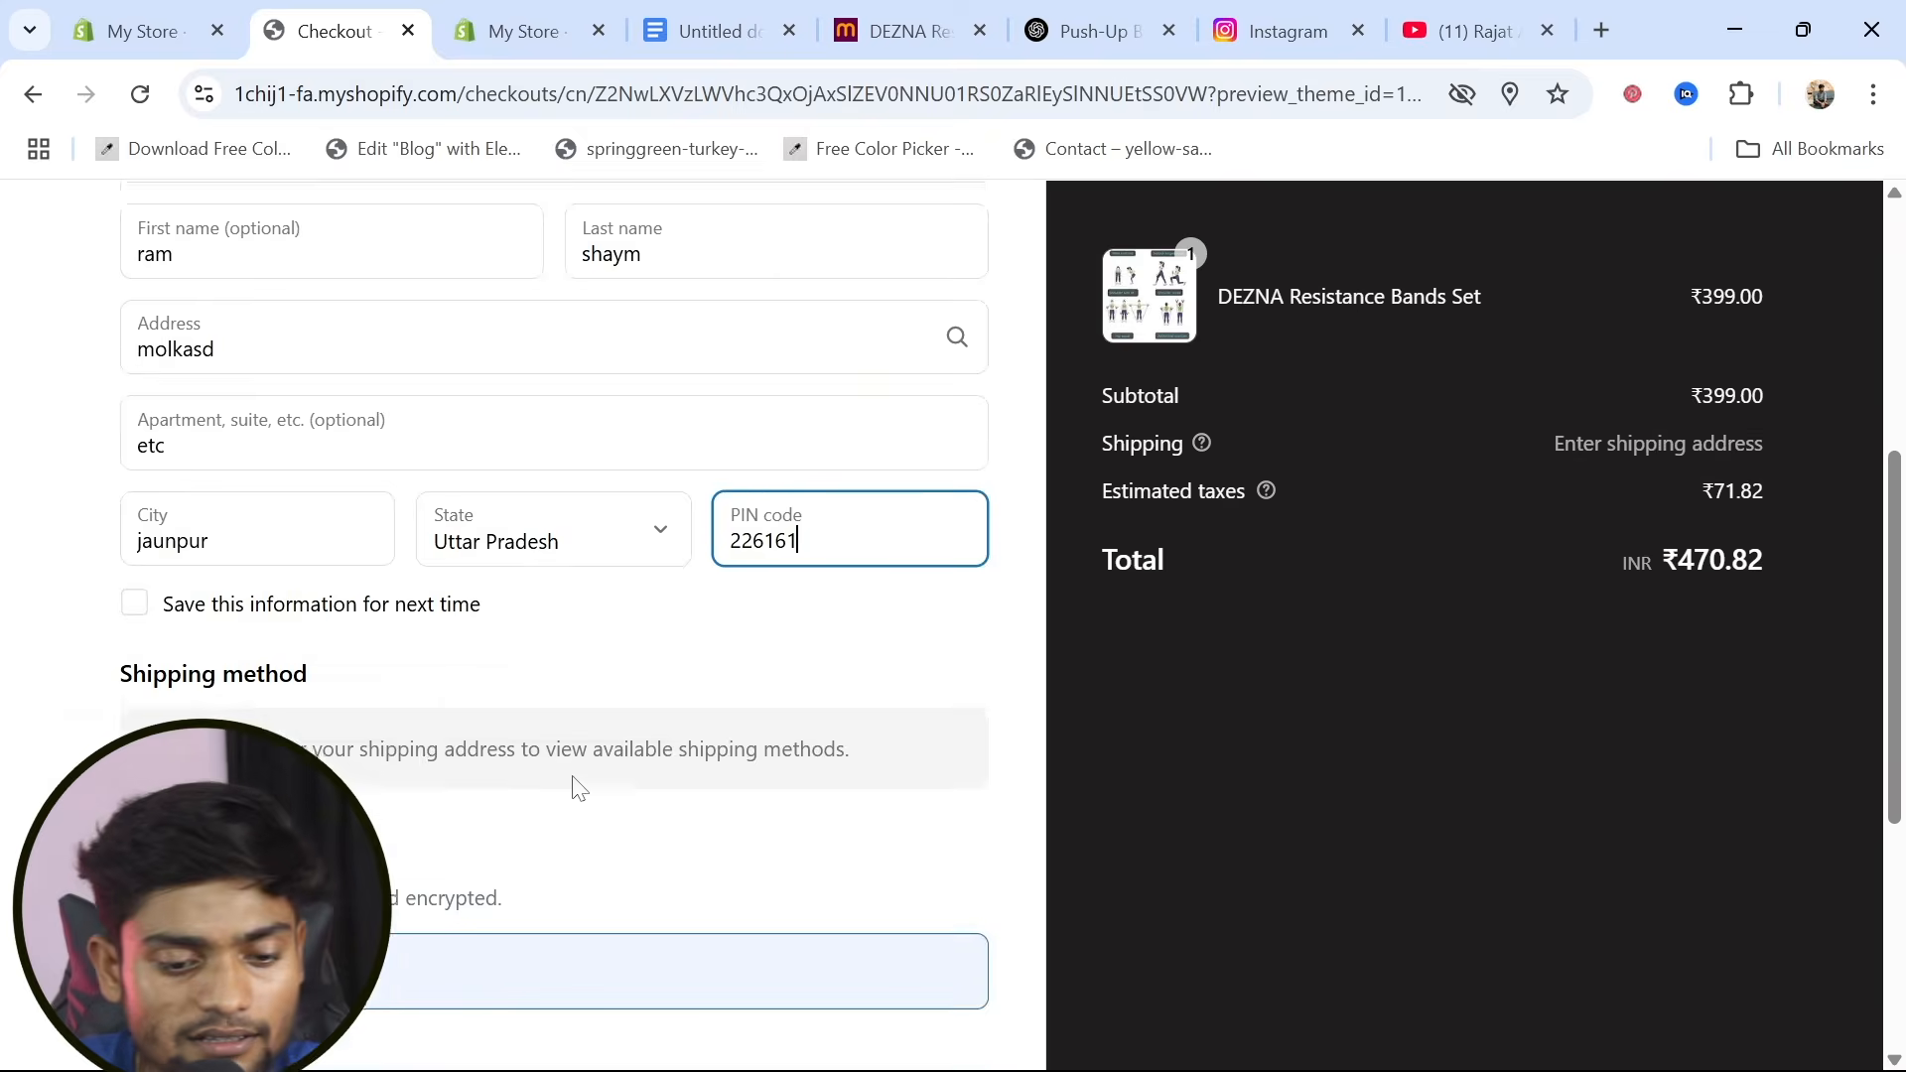
pyautogui.scroll(-5, 293, 561)
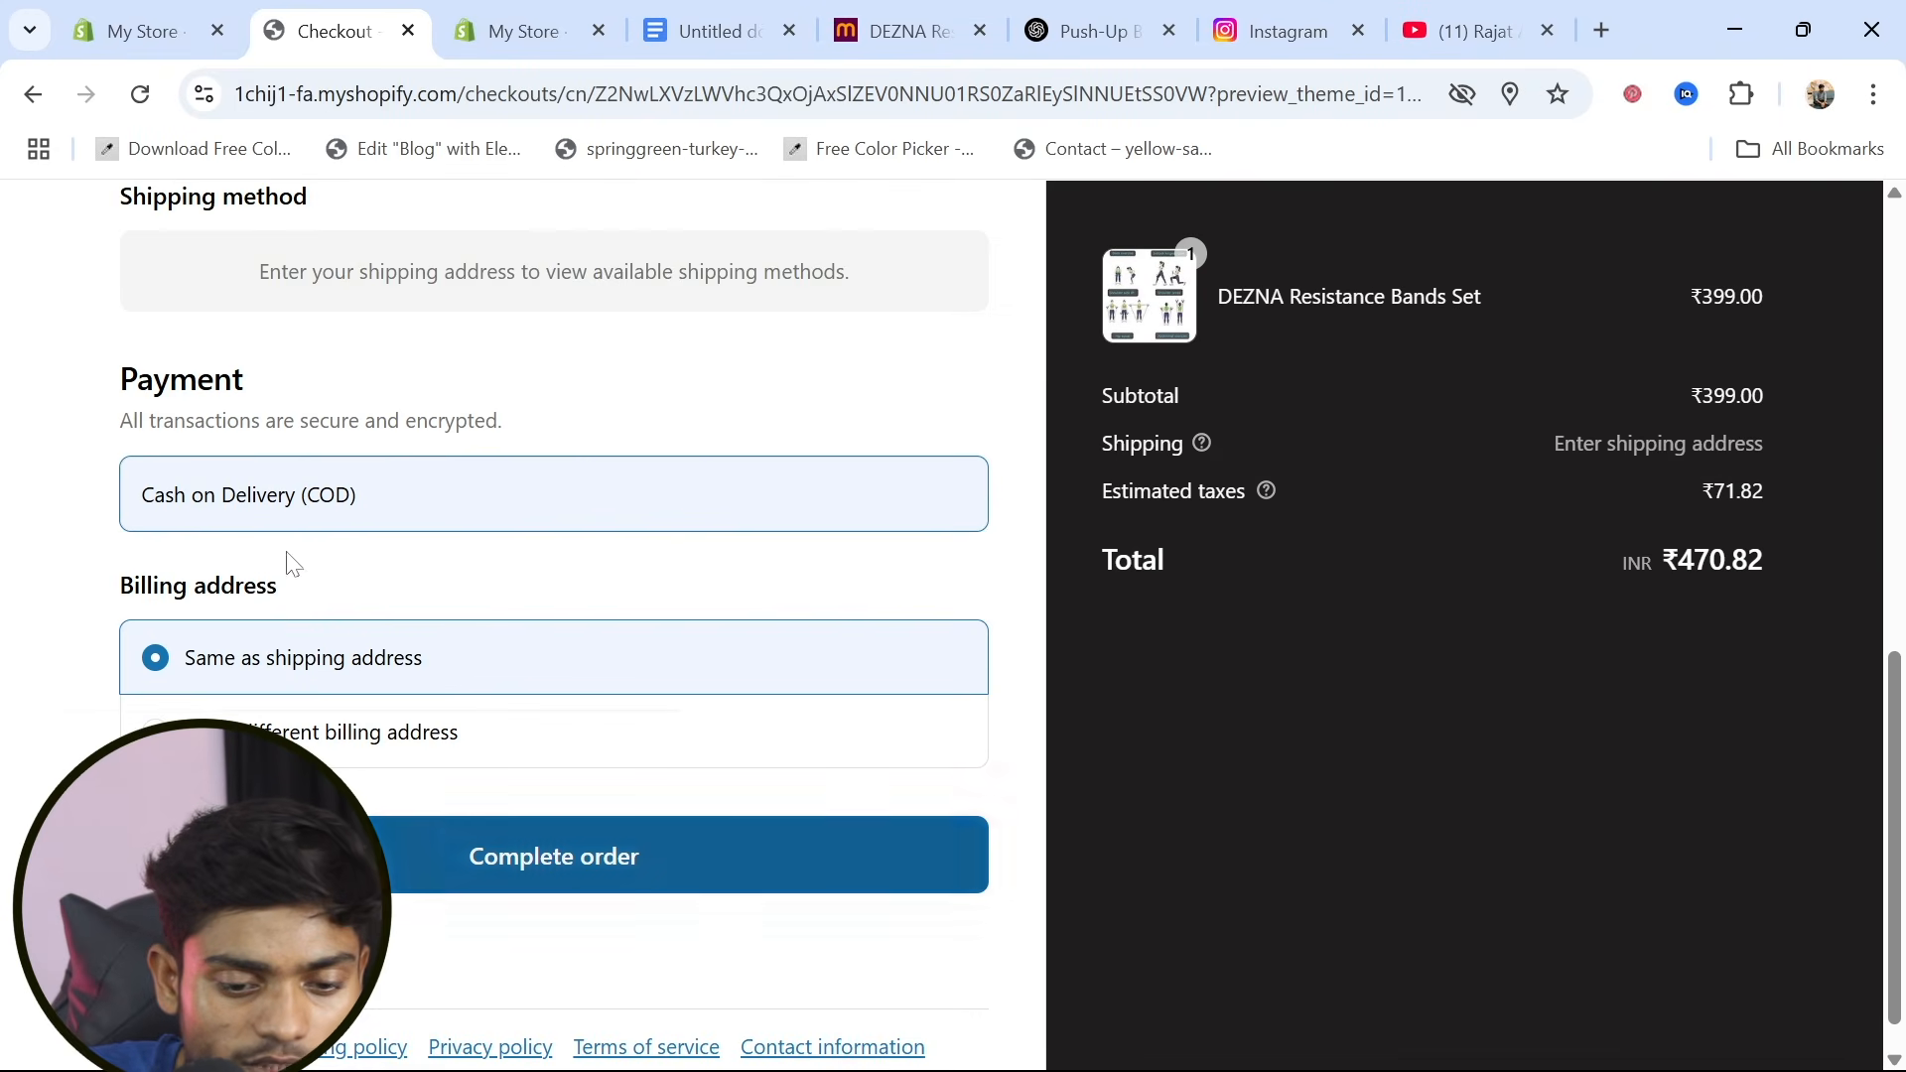
pyautogui.click(448, 862)
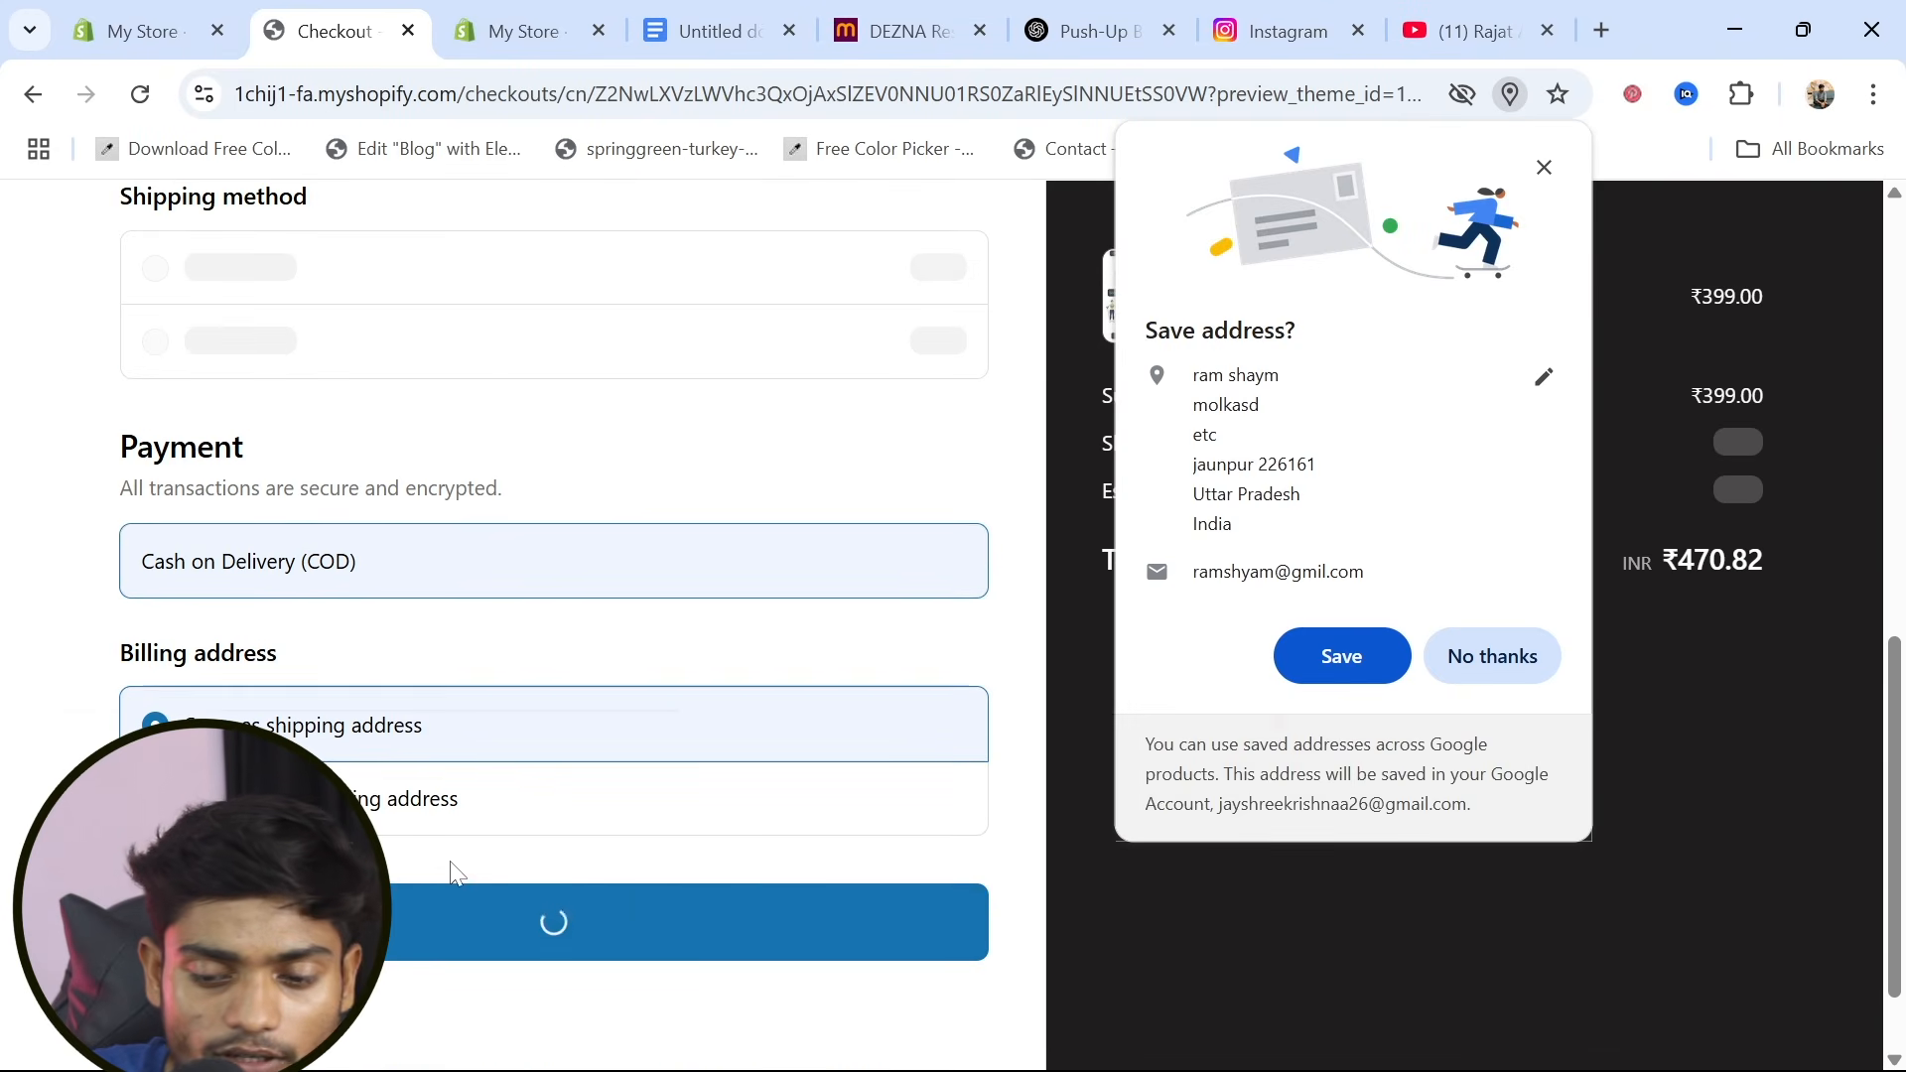
# Save the entered delivery address in the browser and look through the order confirmation page
pyautogui.click(1368, 657)
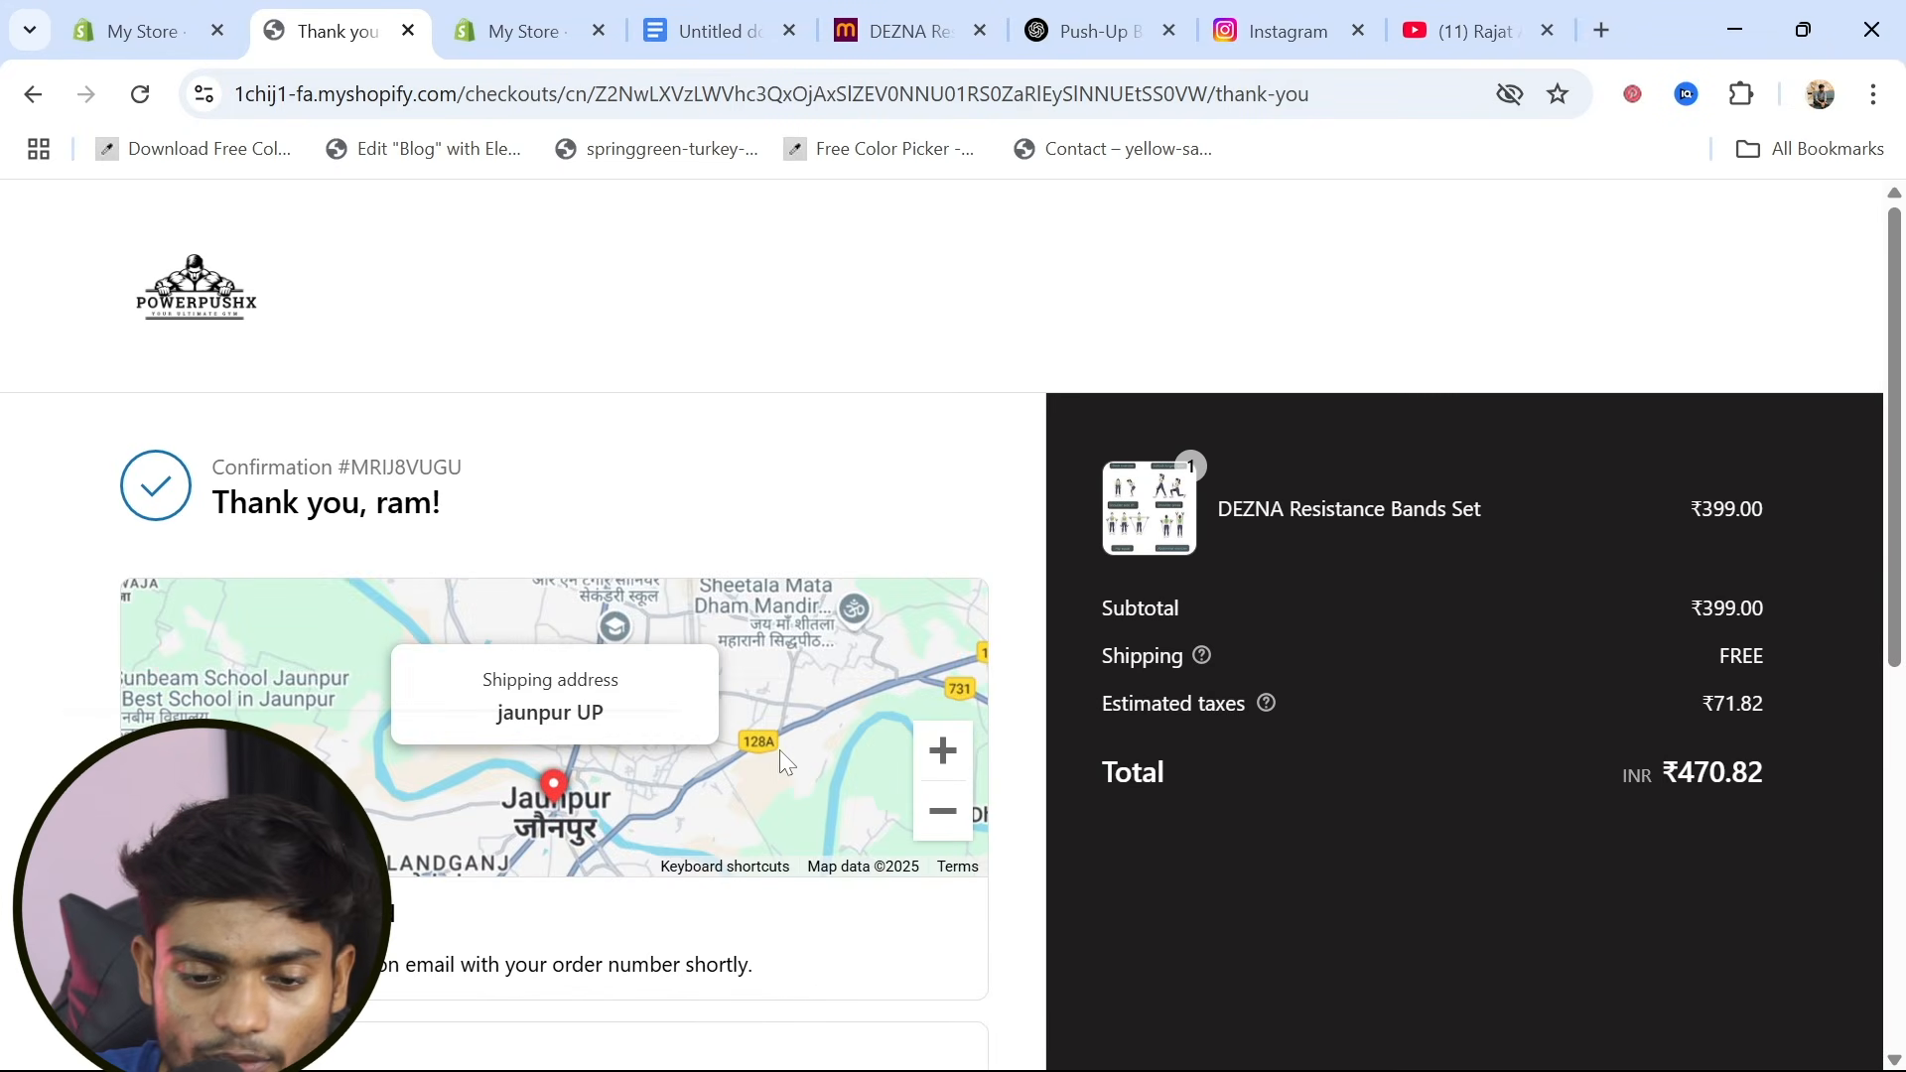
pyautogui.scroll(-4, 462, 610)
pyautogui.scroll(4, 462, 610)
# Reload the Analytics page in the store admin and examine today's sales figures, sales charts and breakdown by channel and product
pyautogui.click(145, 14)
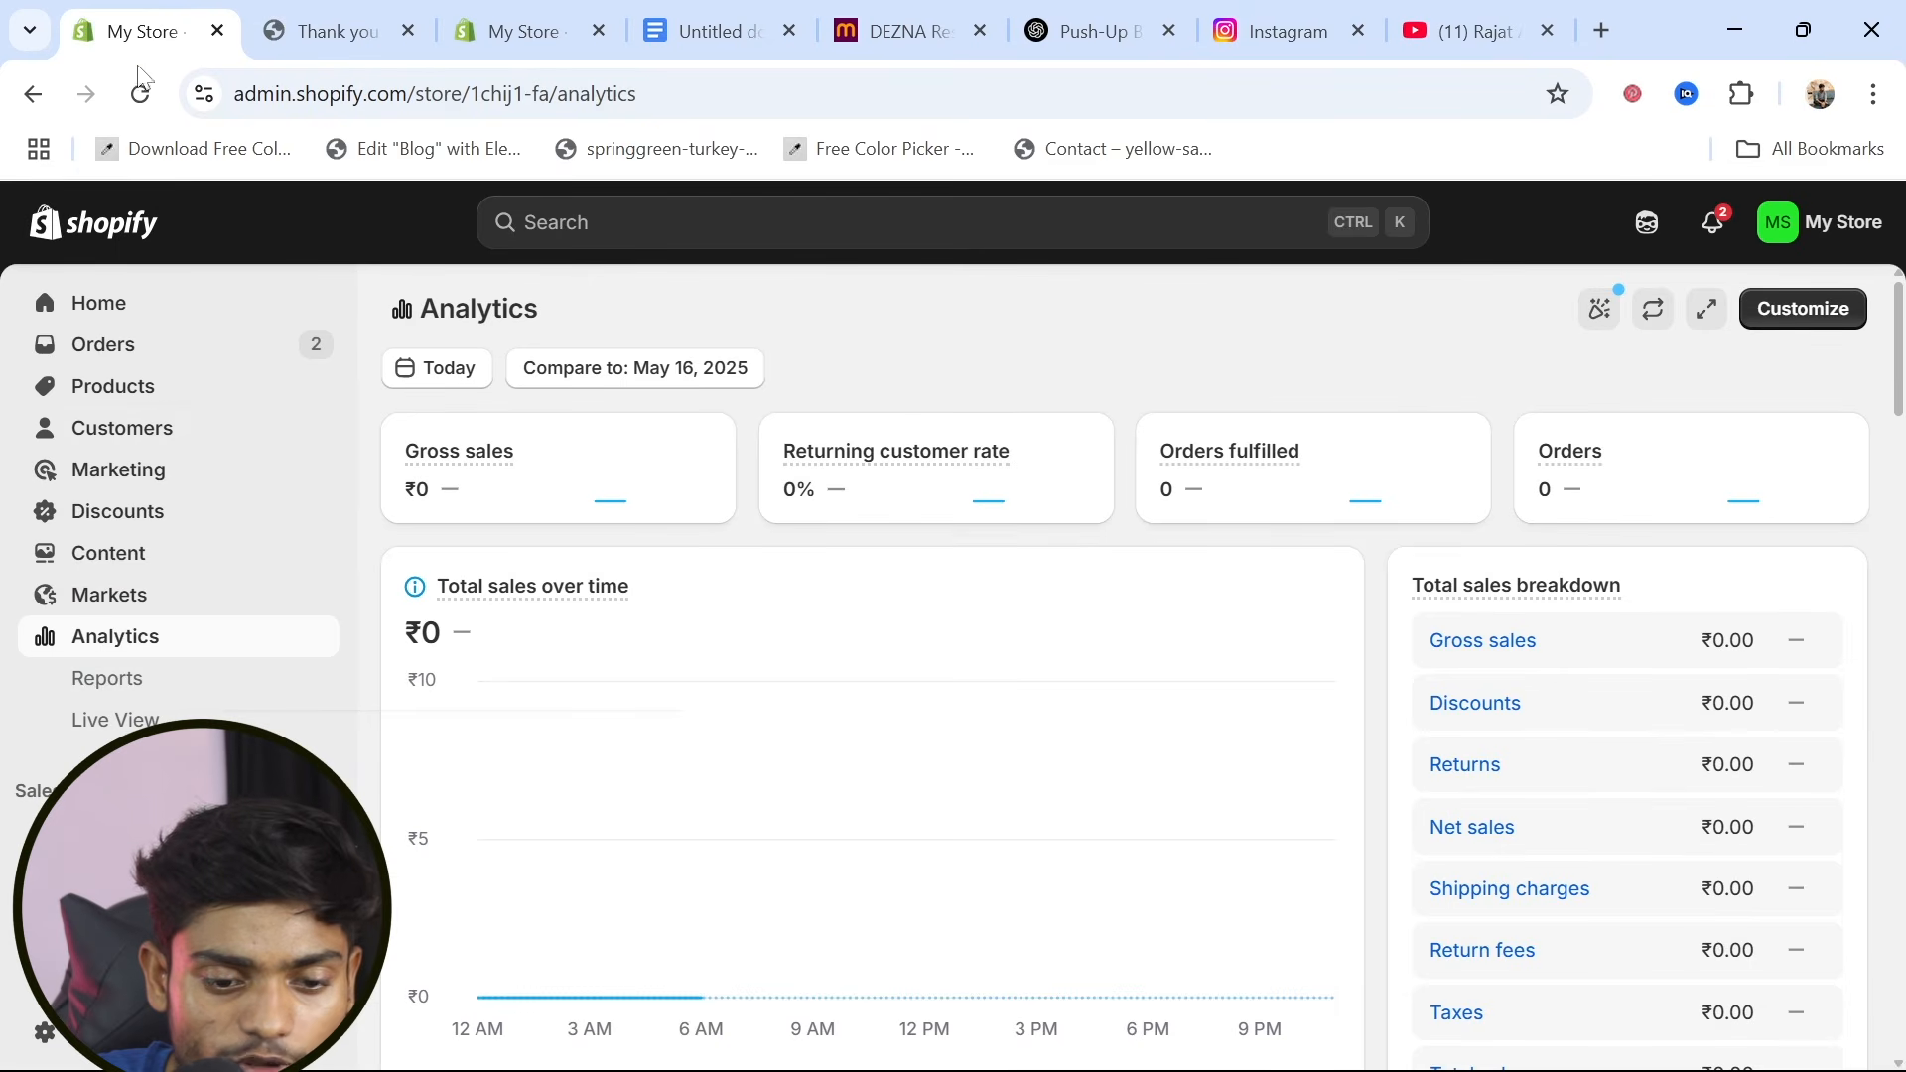
pyautogui.click(141, 95)
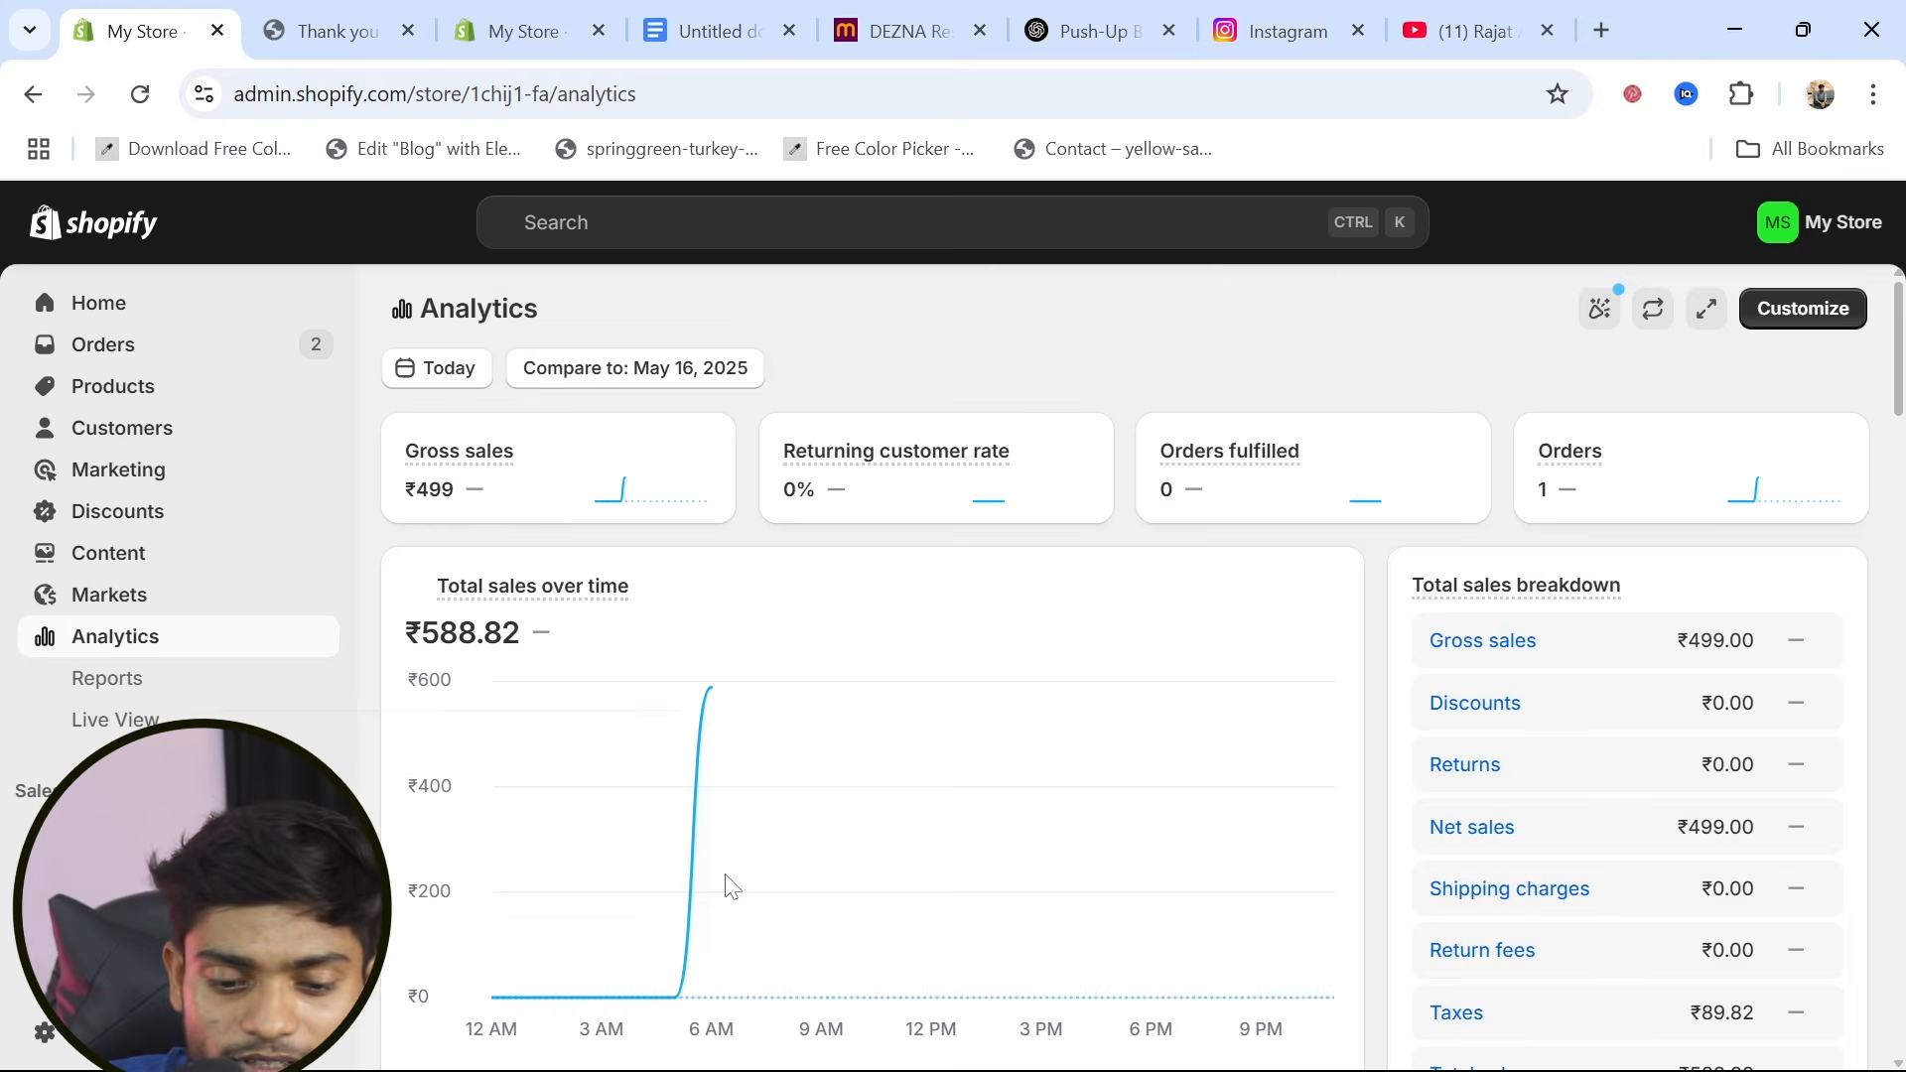
pyautogui.scroll(-7, 730, 884)
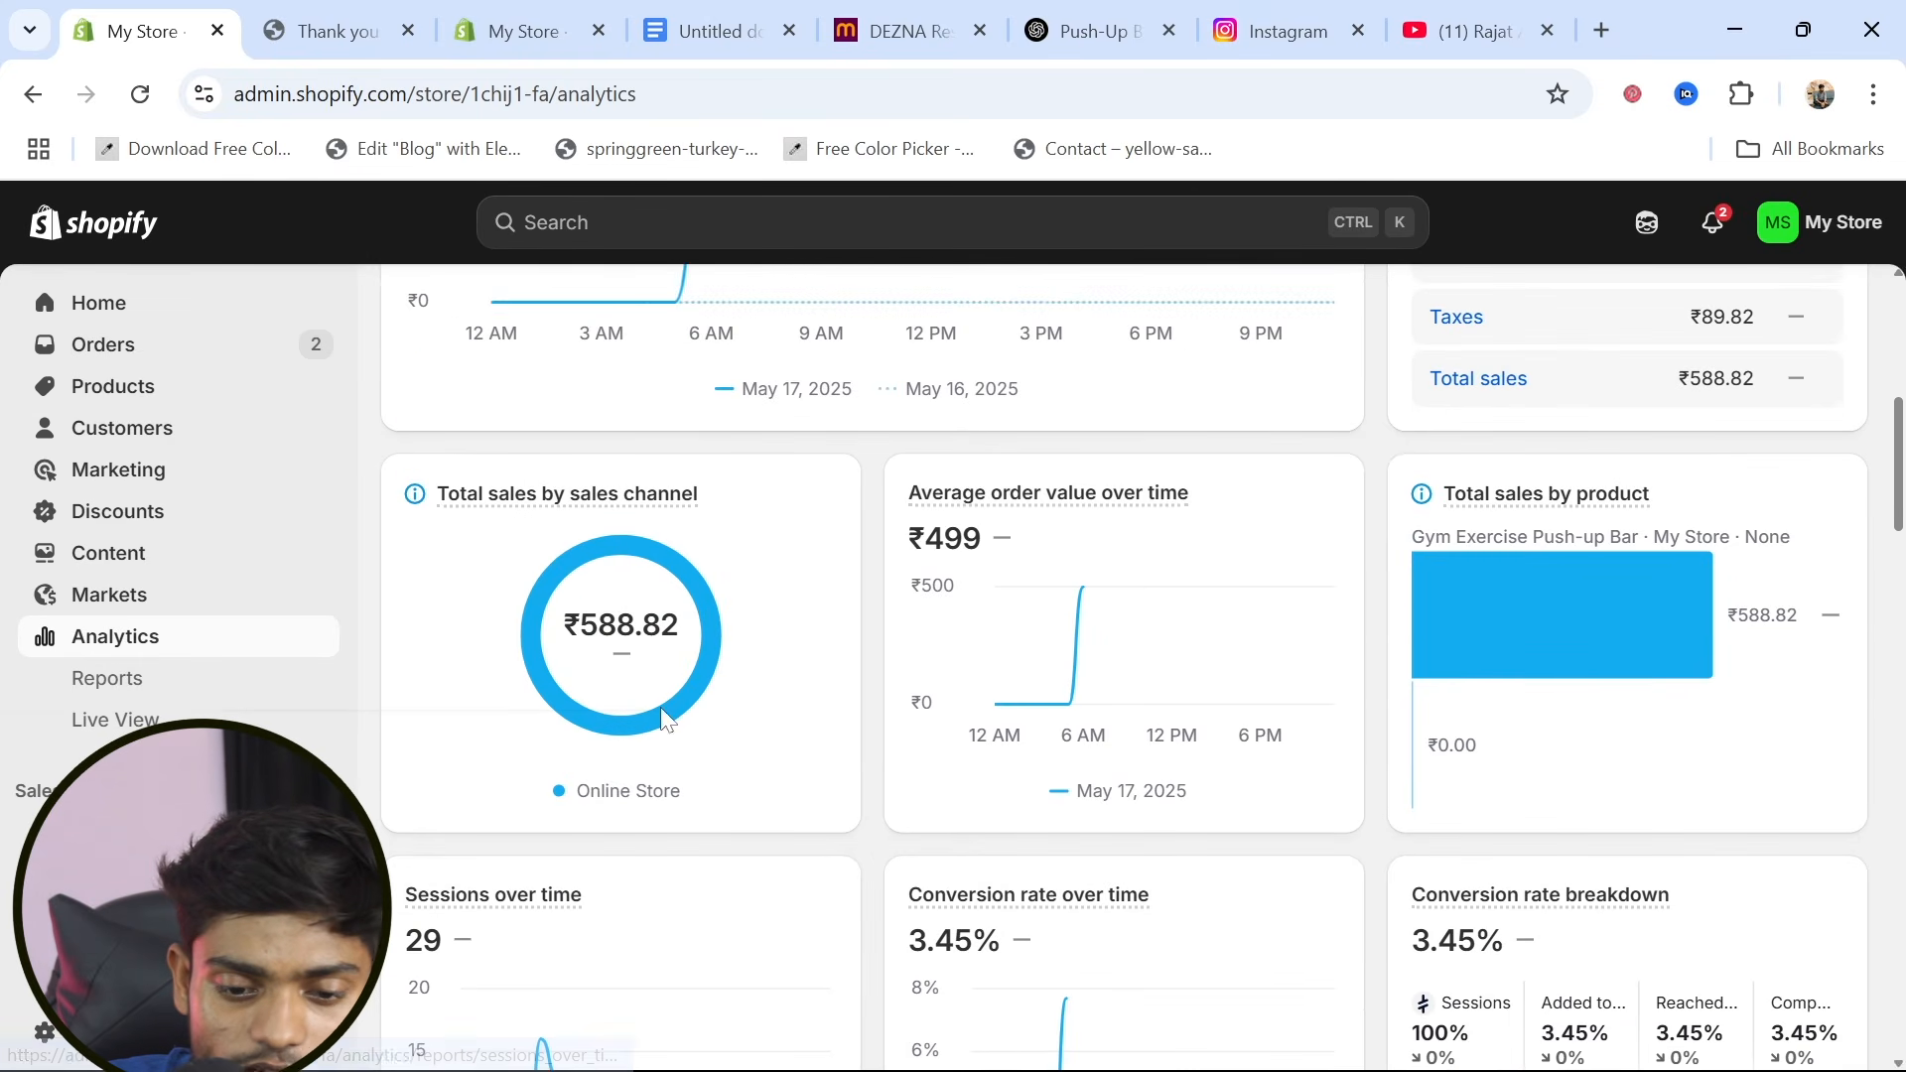
pyautogui.scroll(7, 621, 685)
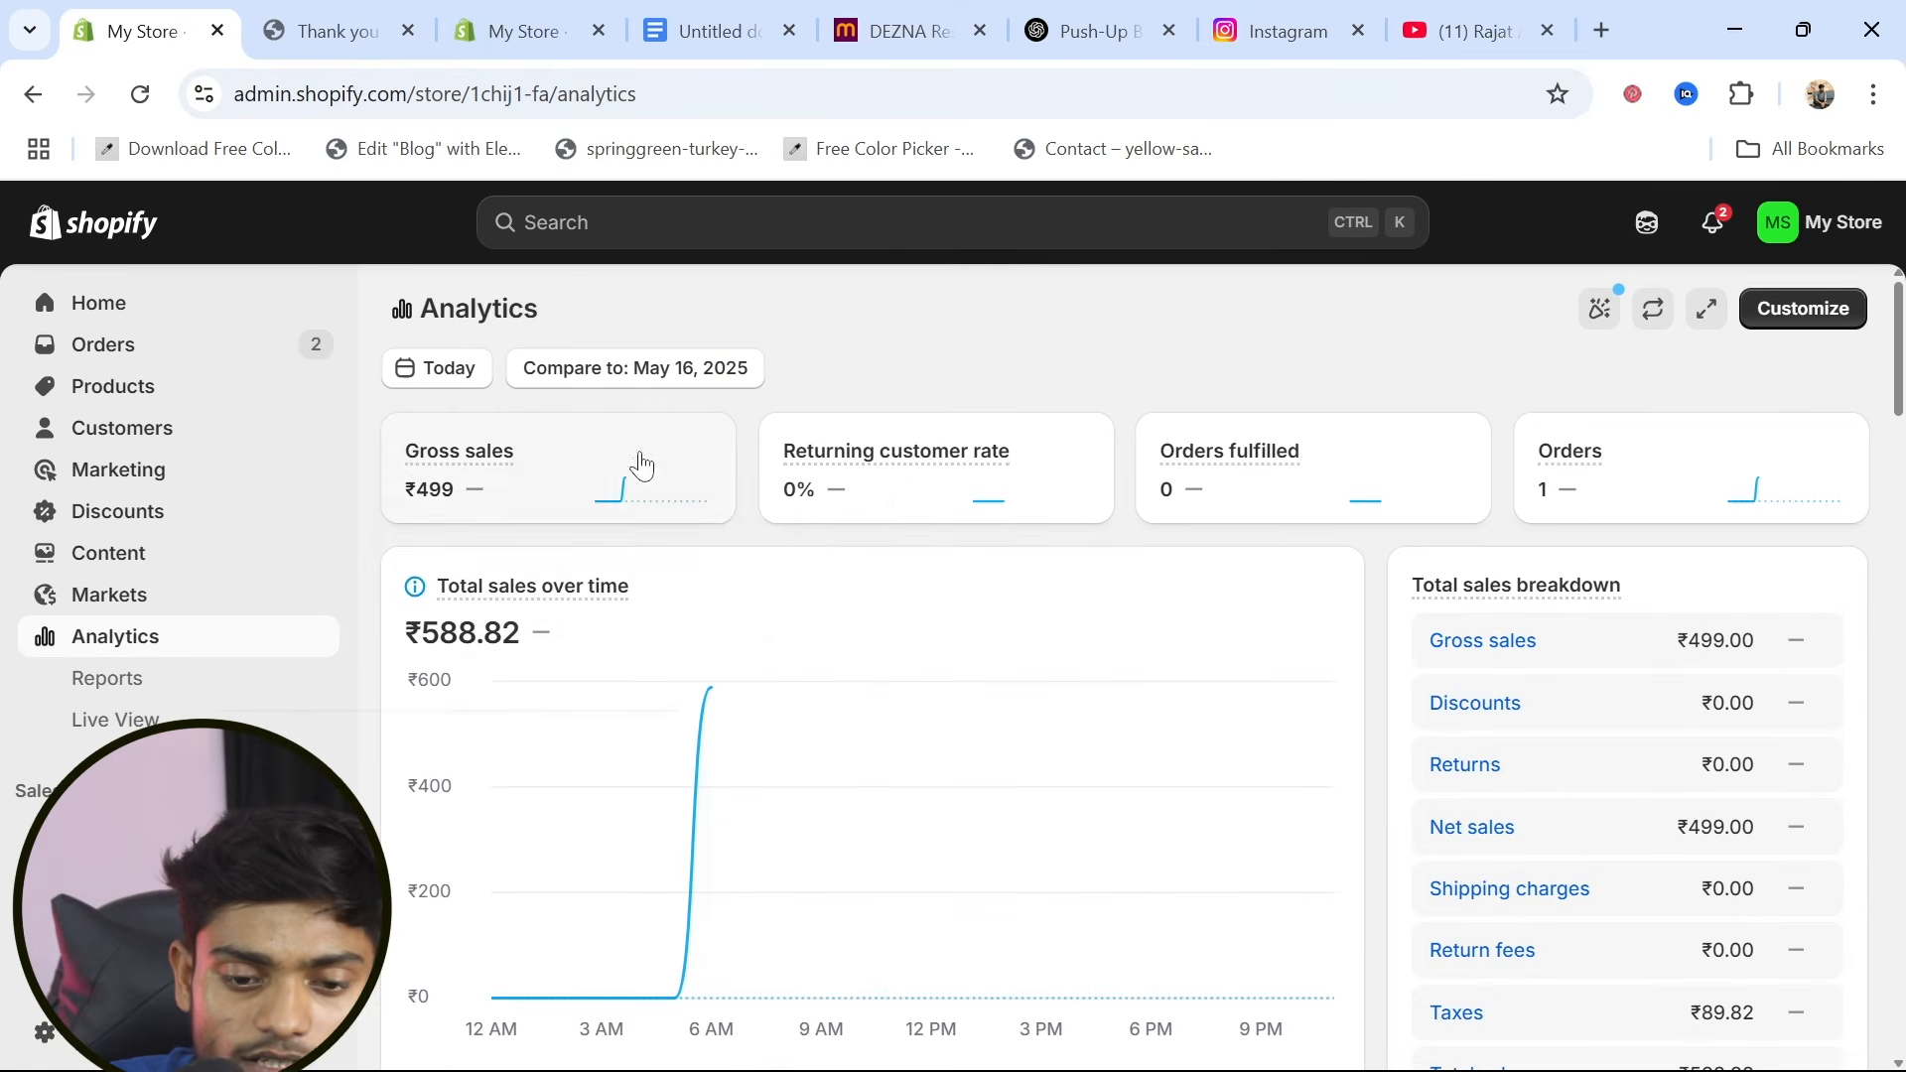
pyautogui.moveTo(471, 472)
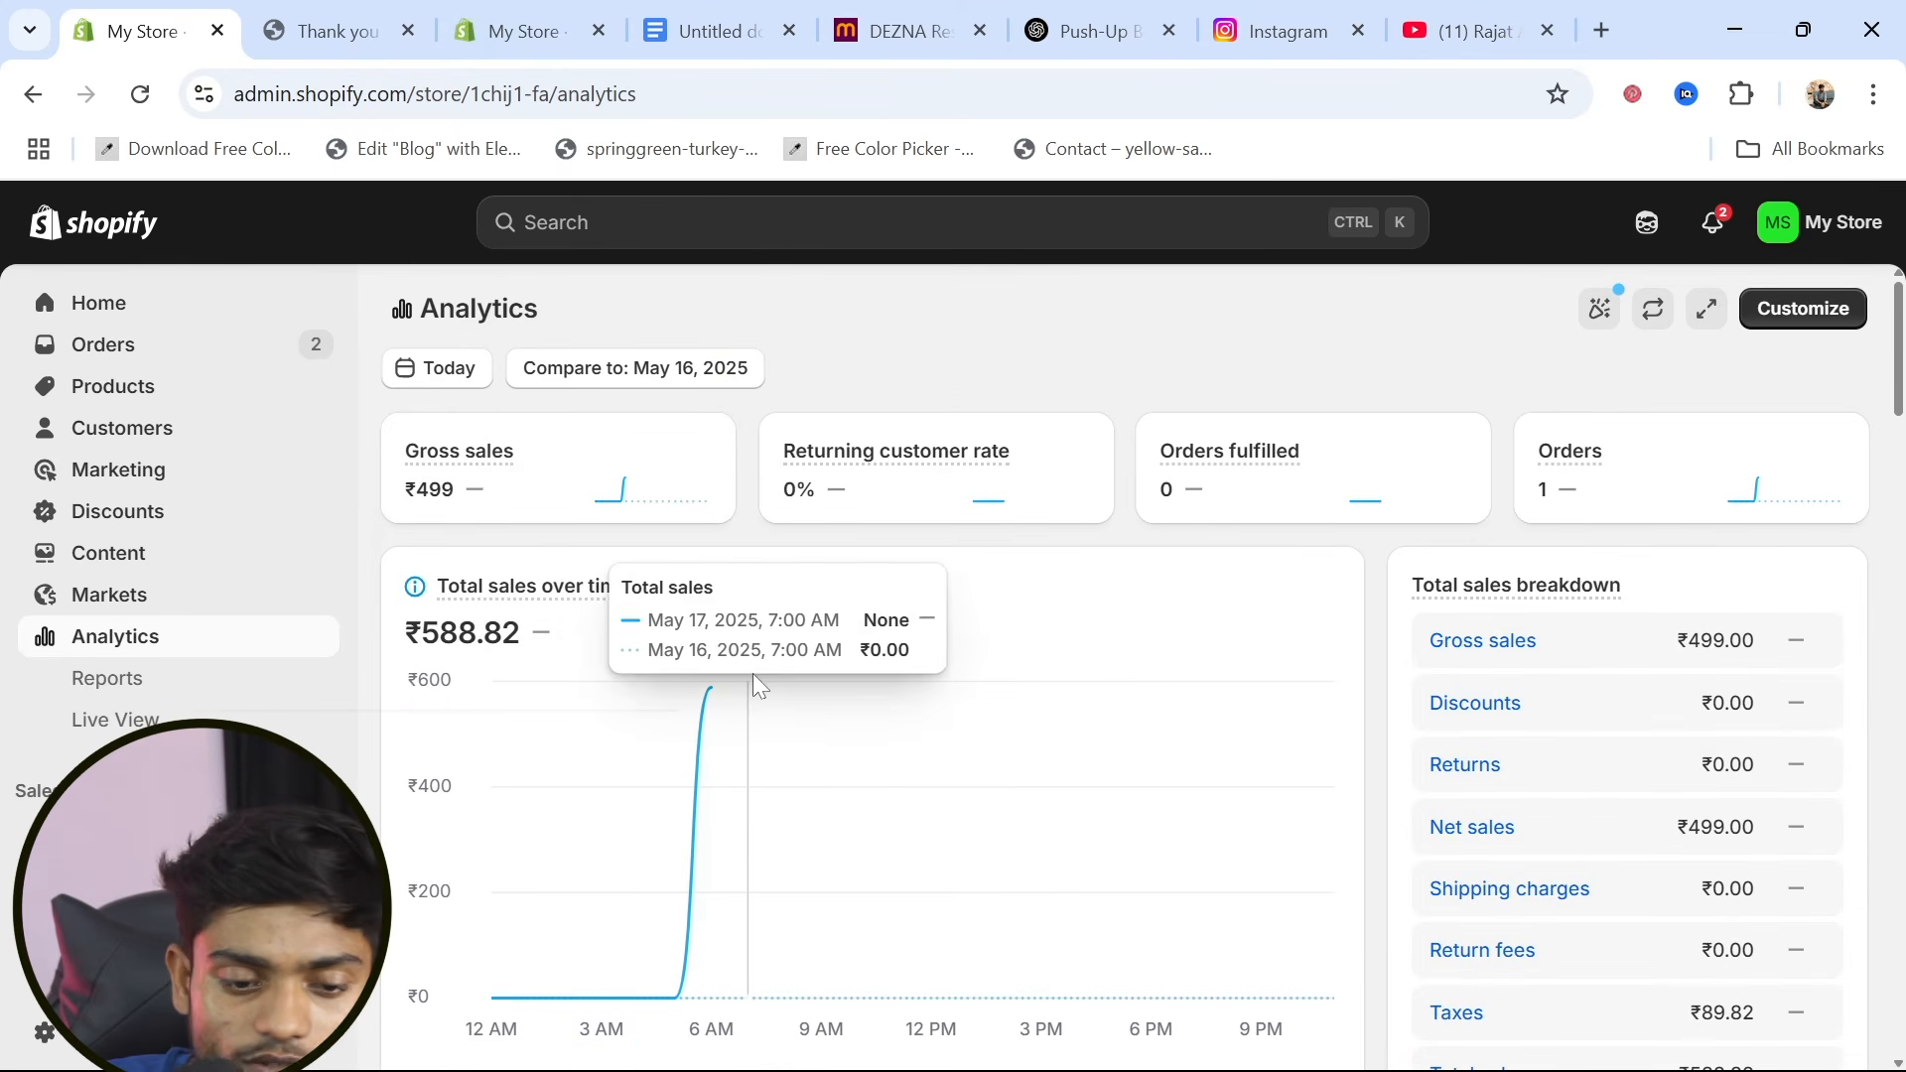
pyautogui.scroll(-3, 753, 681)
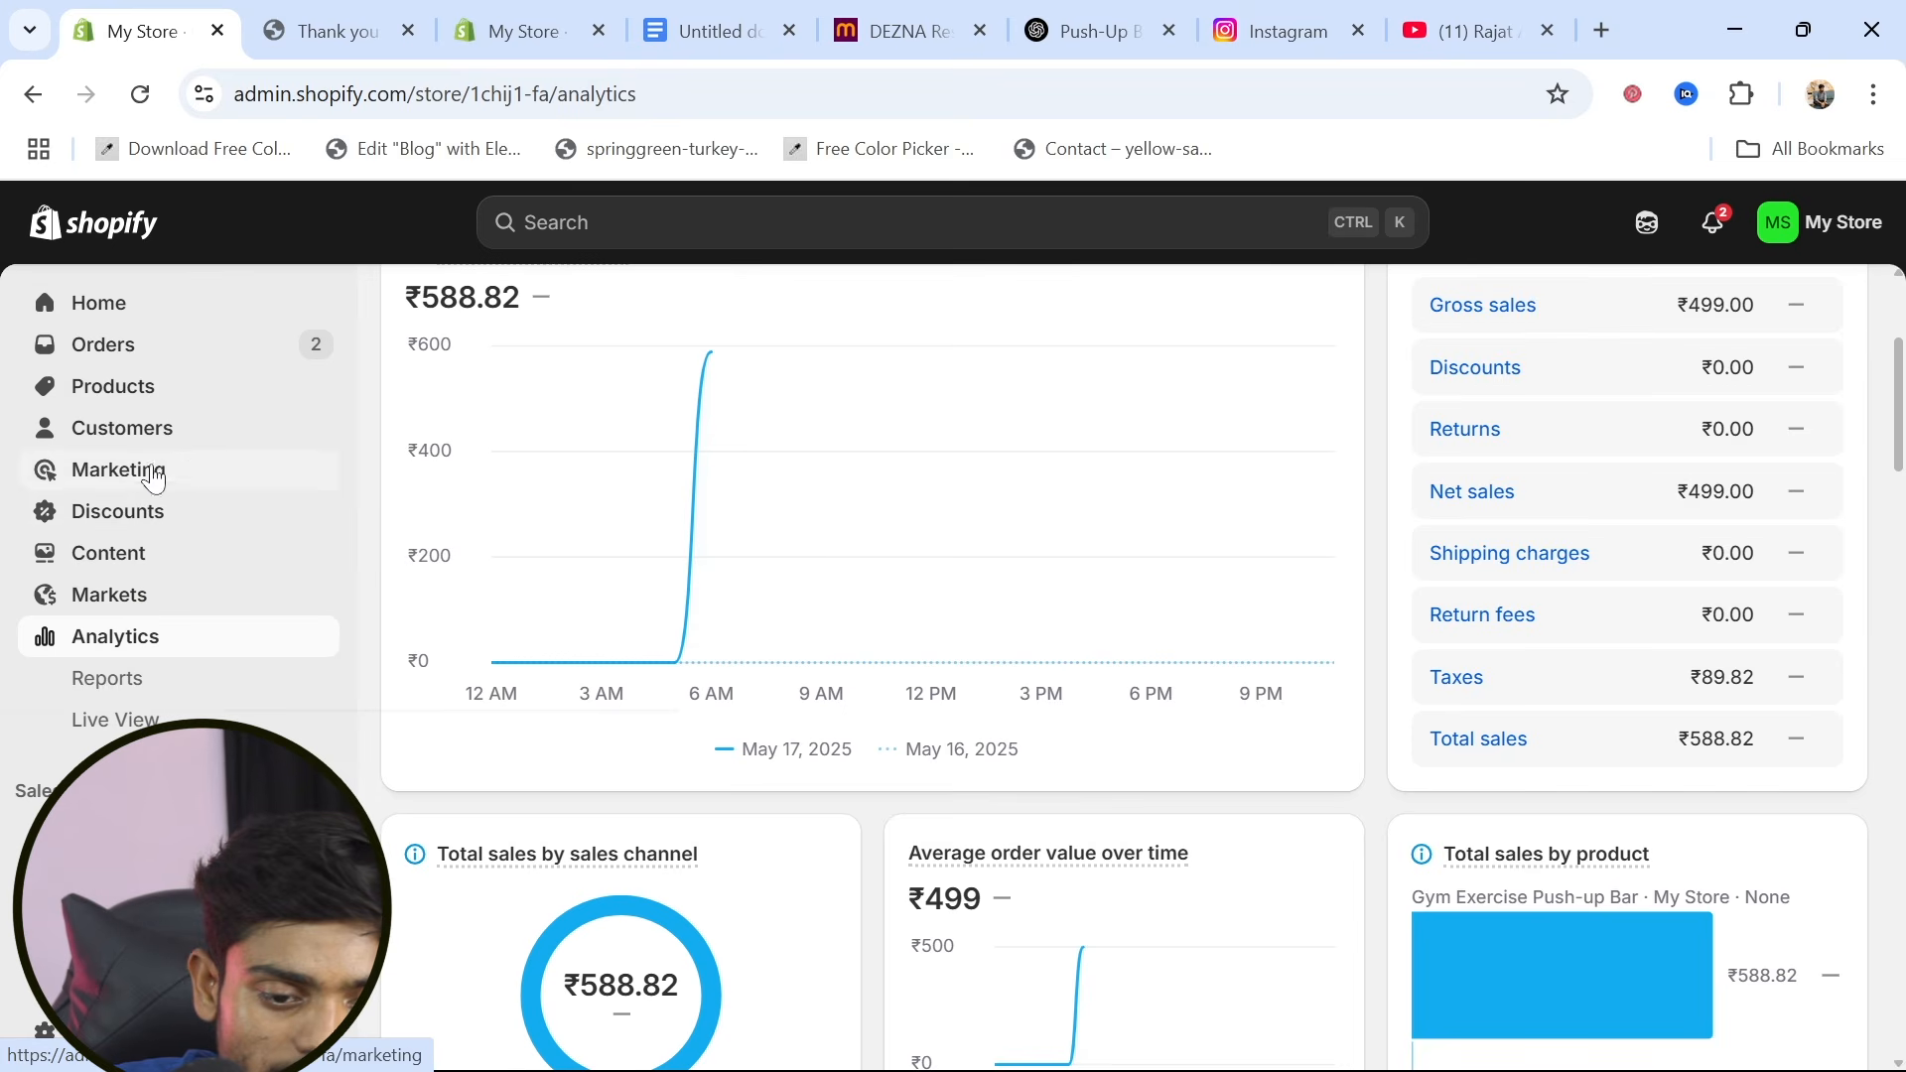
# Check the orders and amount spent in the store's customer list, and open the product list to view stock
pyautogui.click(150, 446)
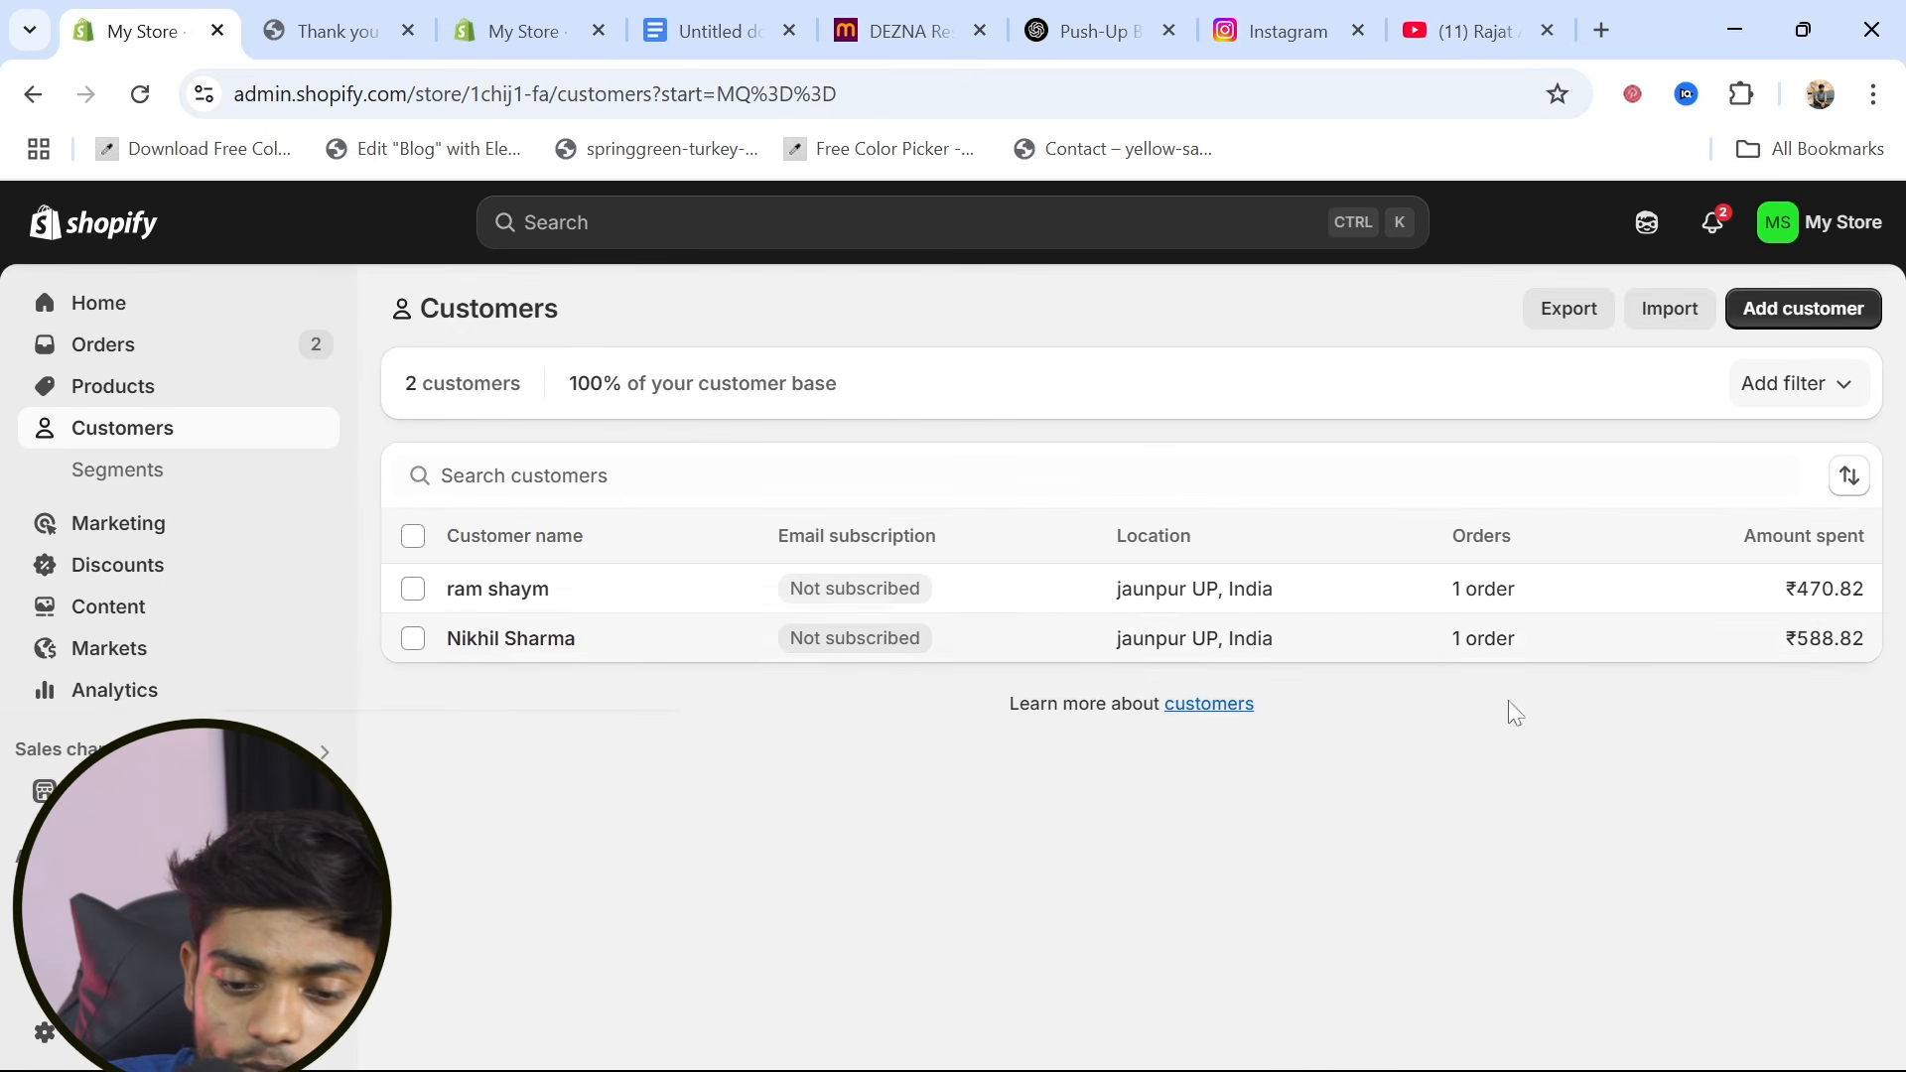
pyautogui.click(140, 378)
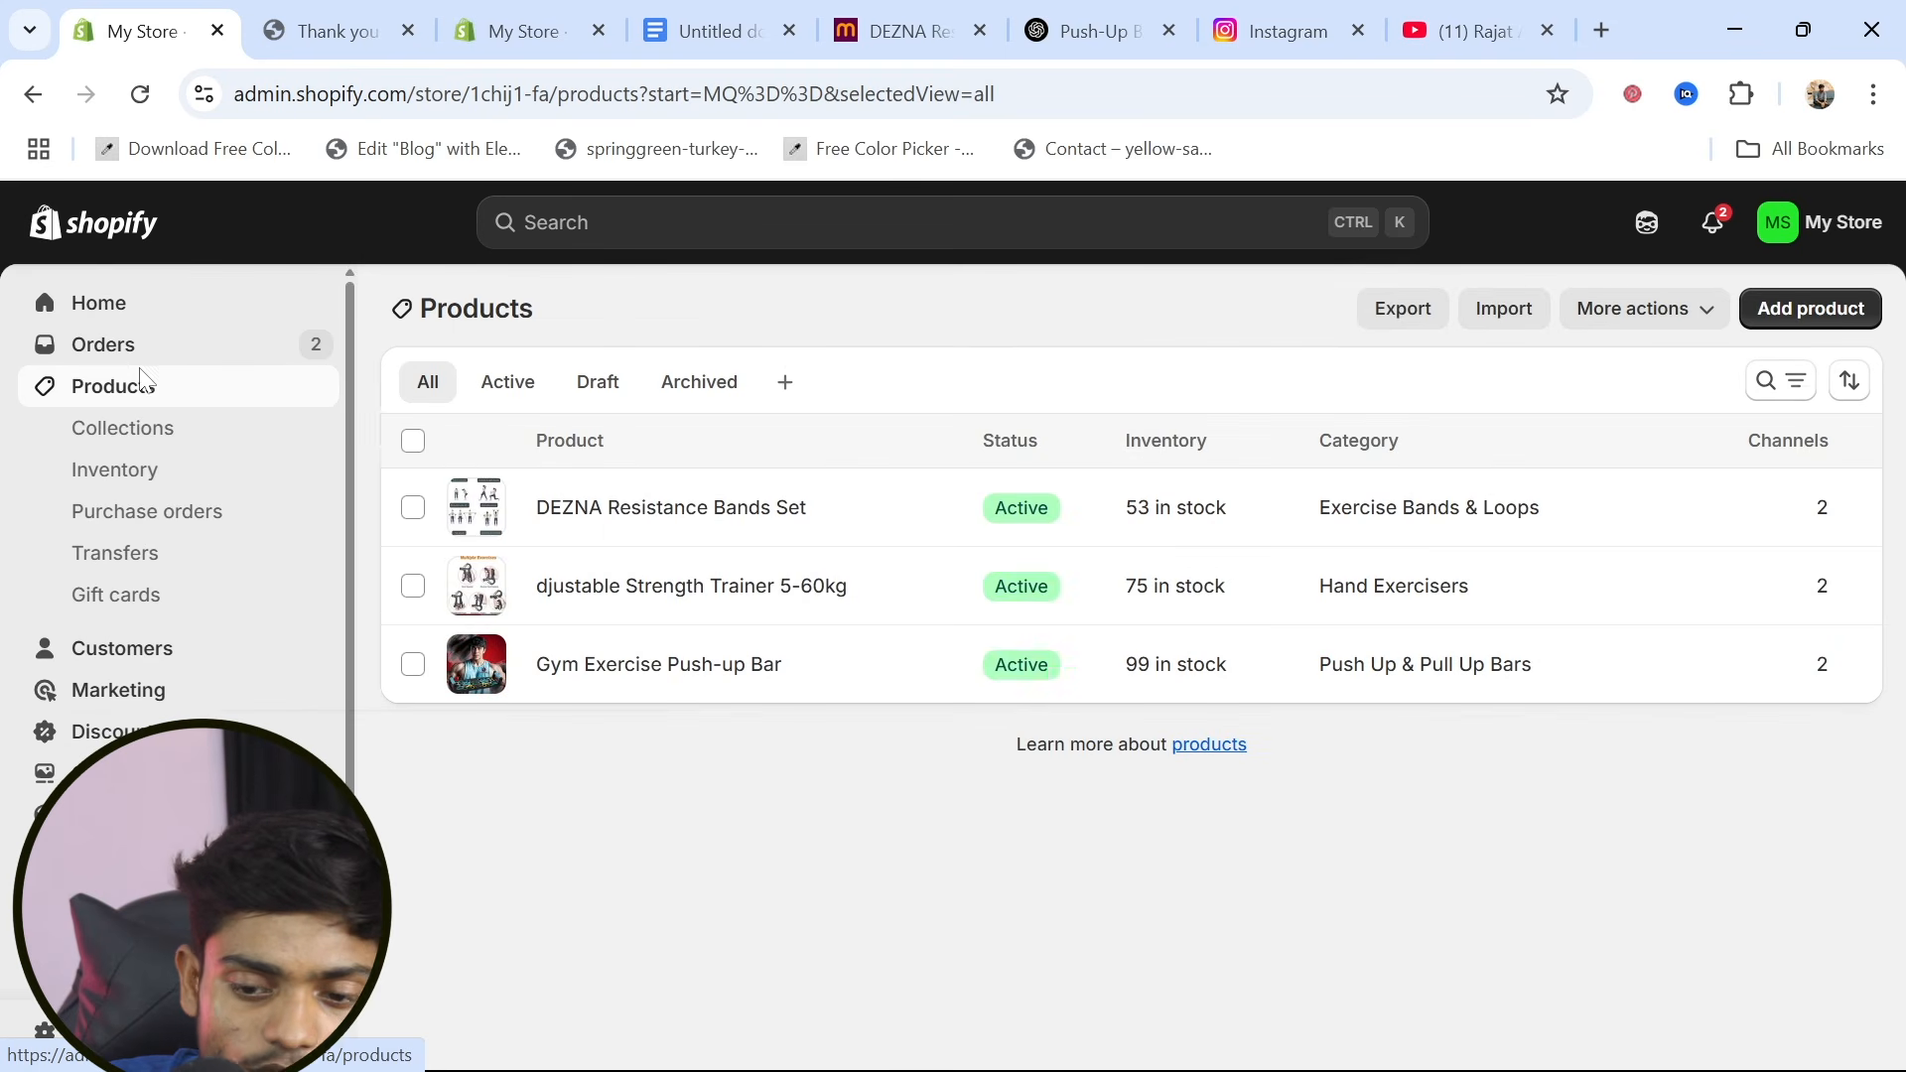